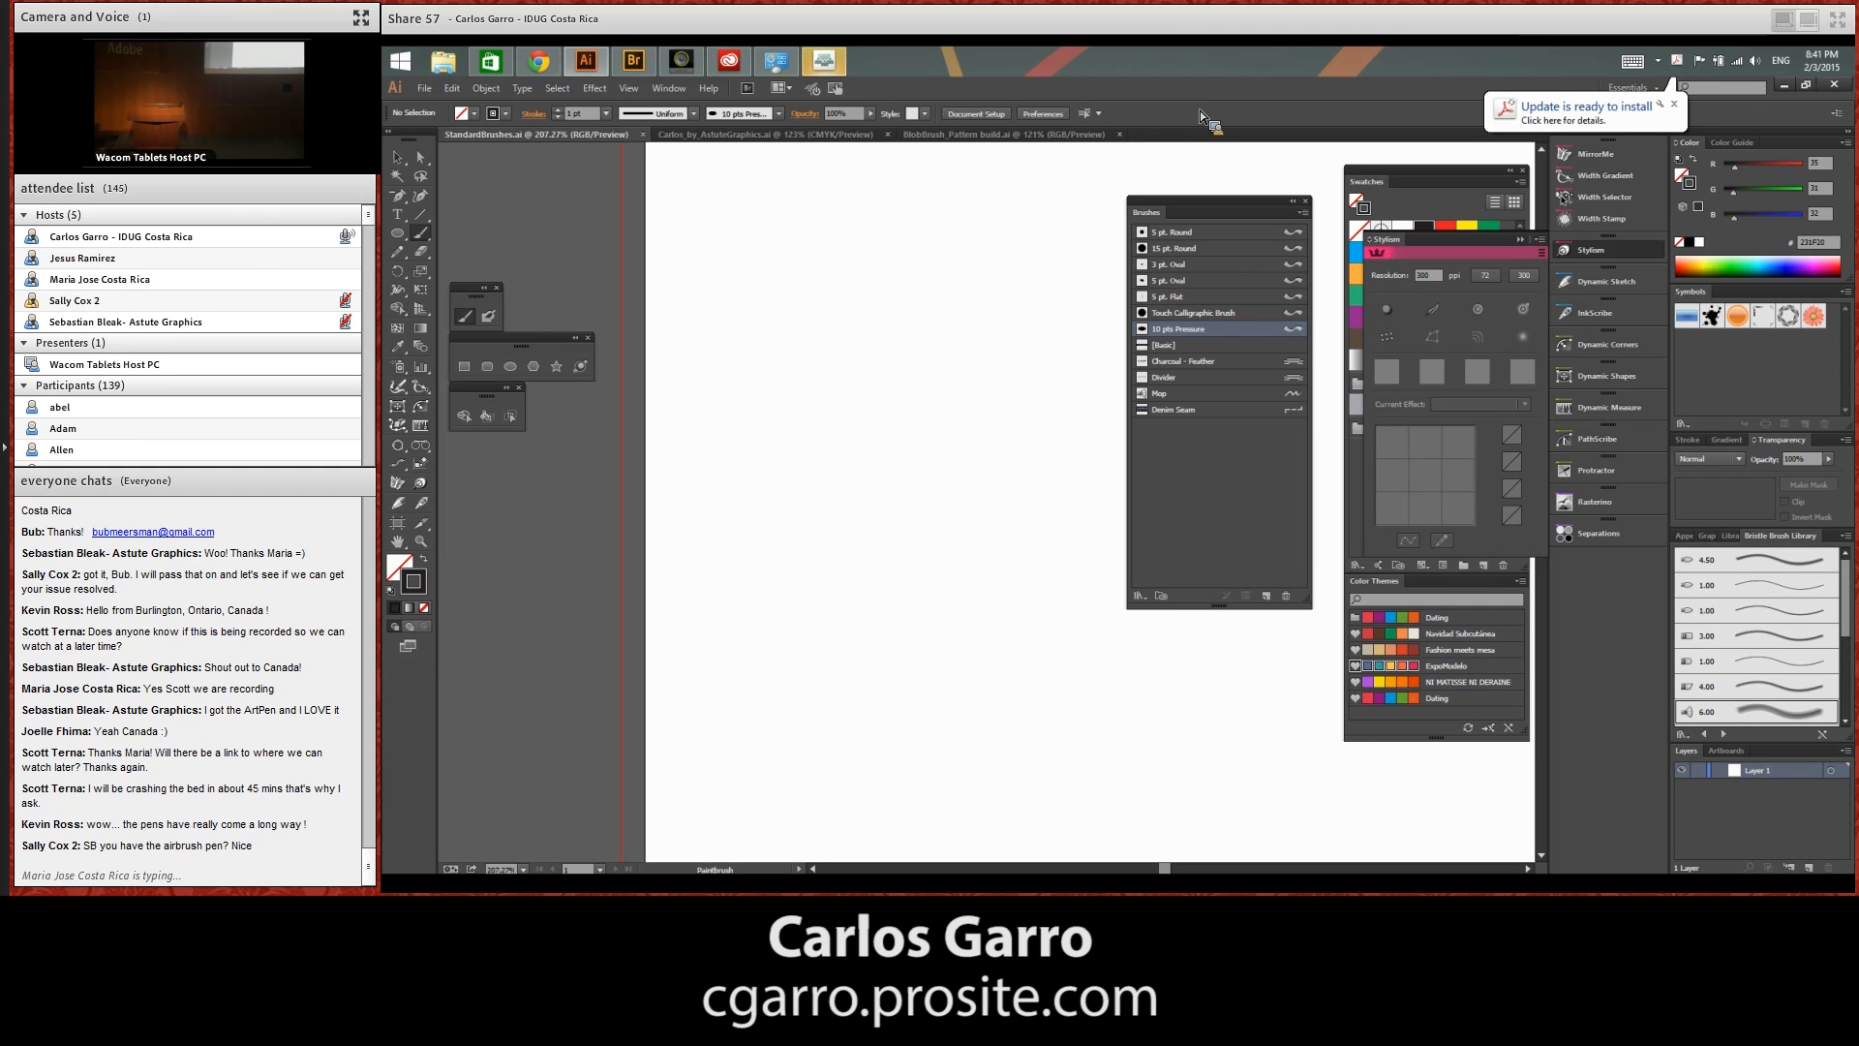
# Switch to Wacom Desktop Center, open the pen settings and display the Pro Pen's options after viewing the Art Pen's
pyautogui.click(683, 63)
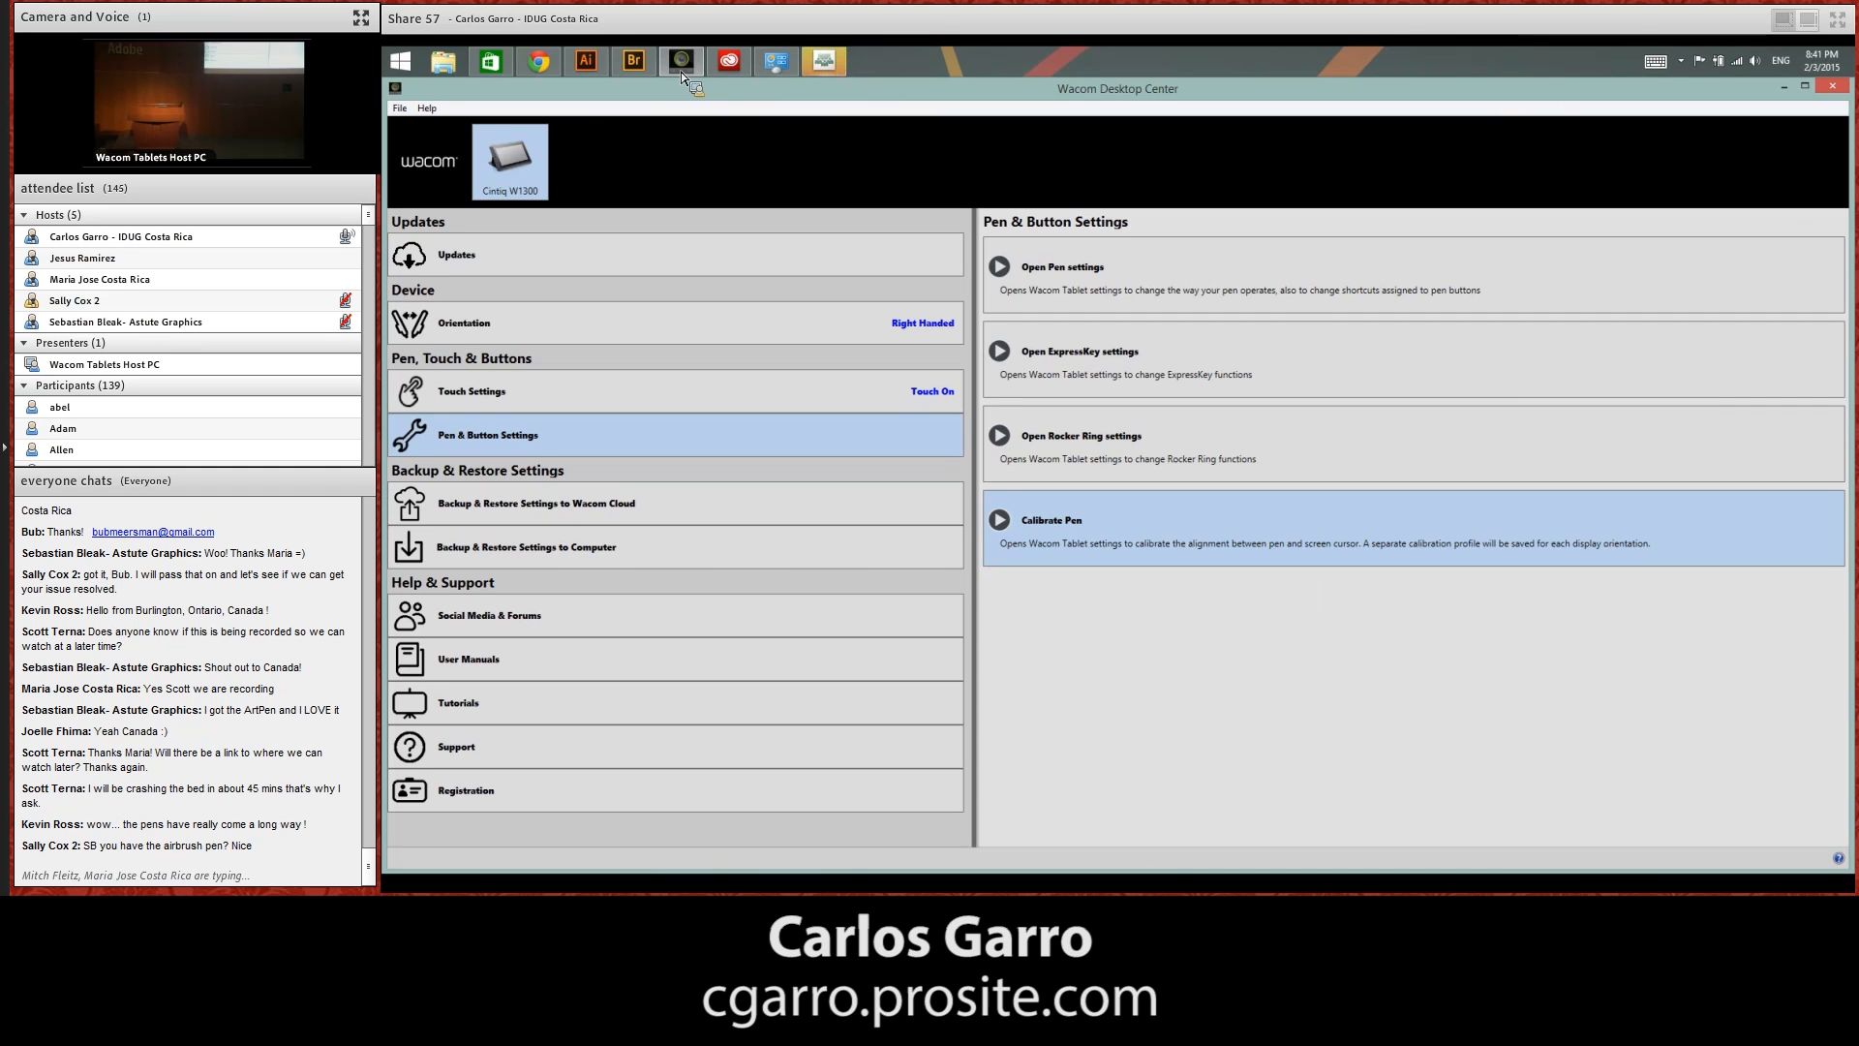
pyautogui.click(1191, 267)
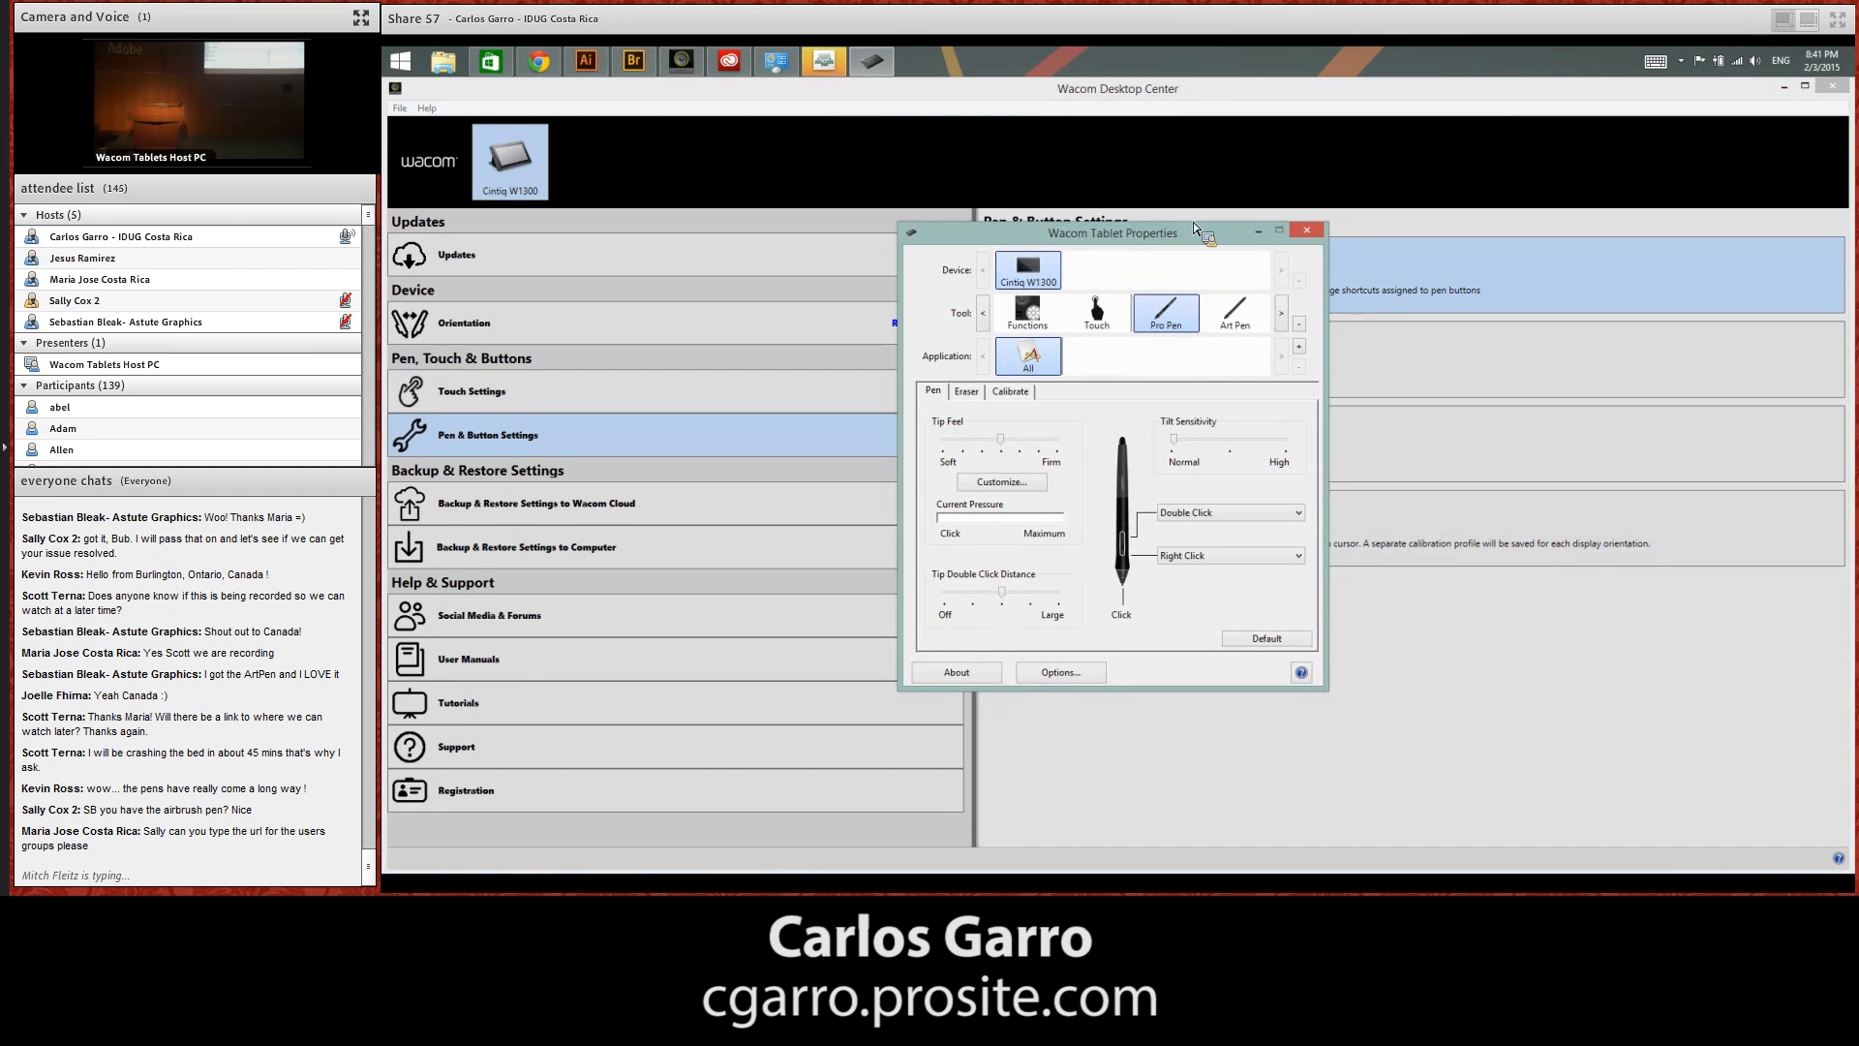
pyautogui.moveTo(1193, 227); pyautogui.dragTo(1050, 212)
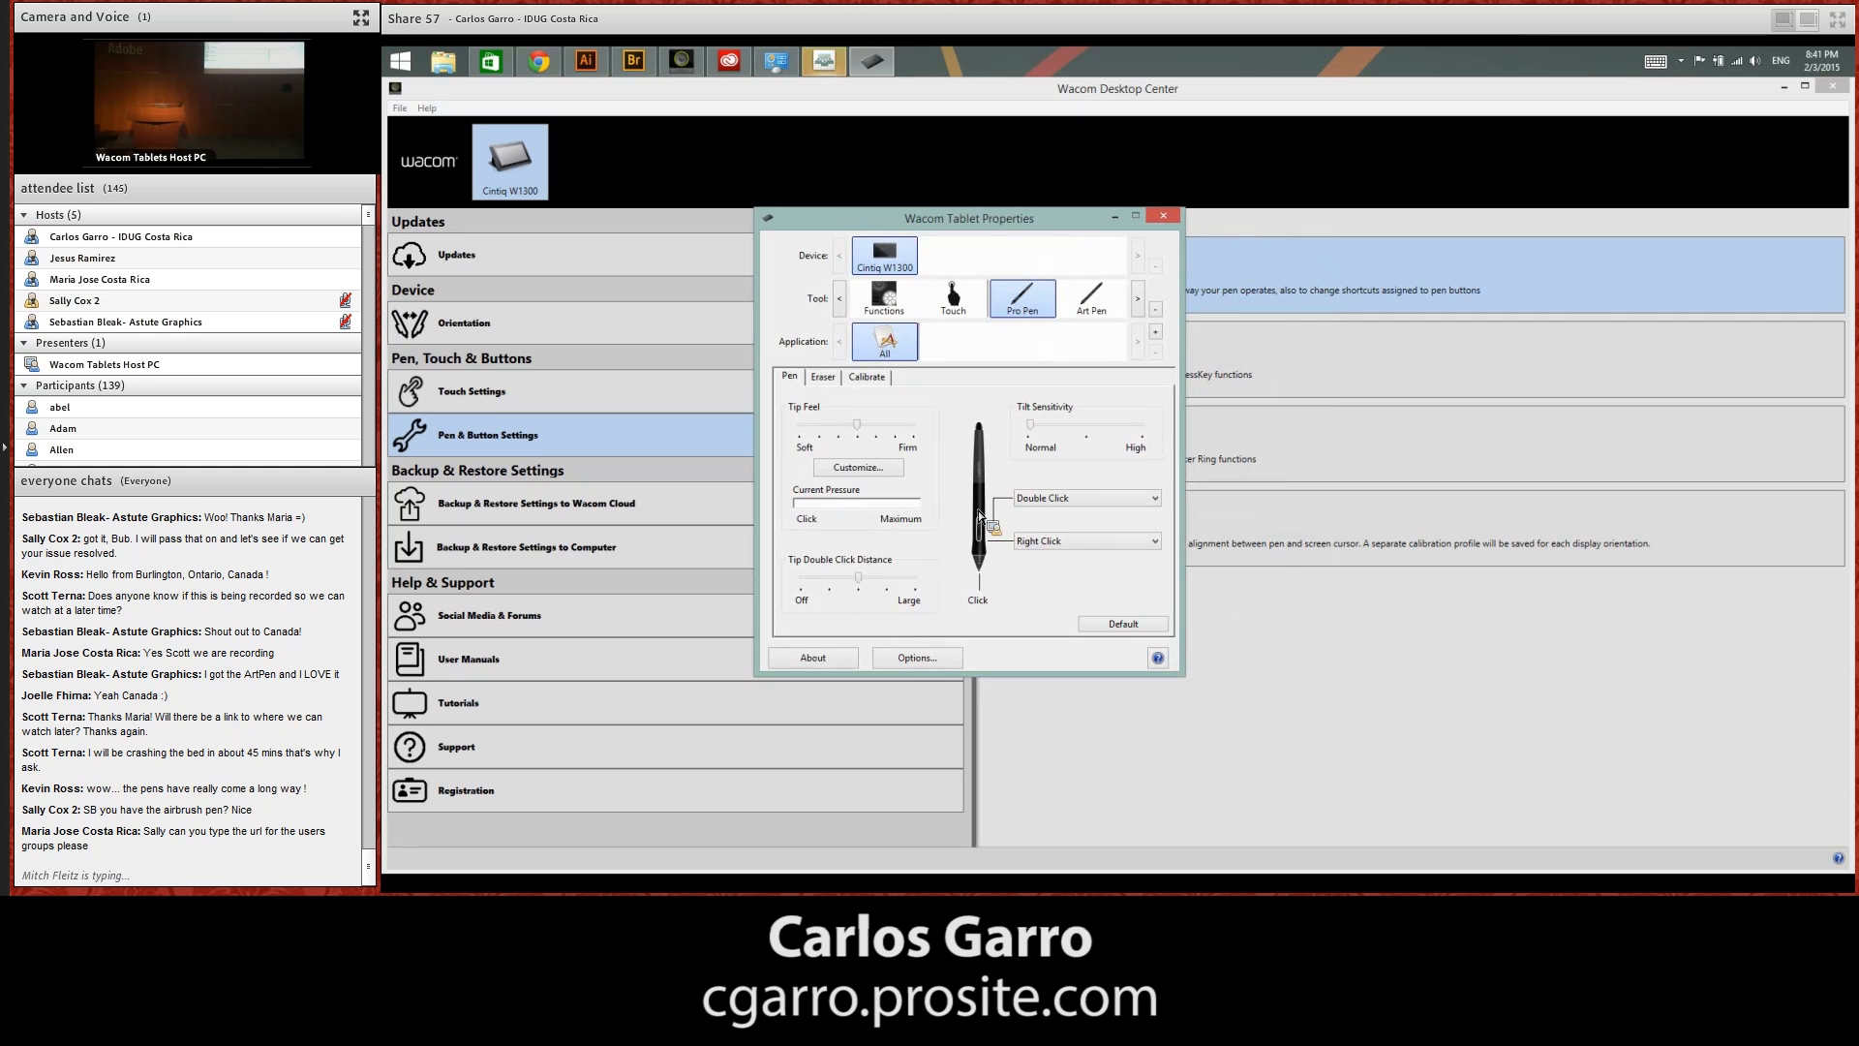
pyautogui.click(1140, 302)
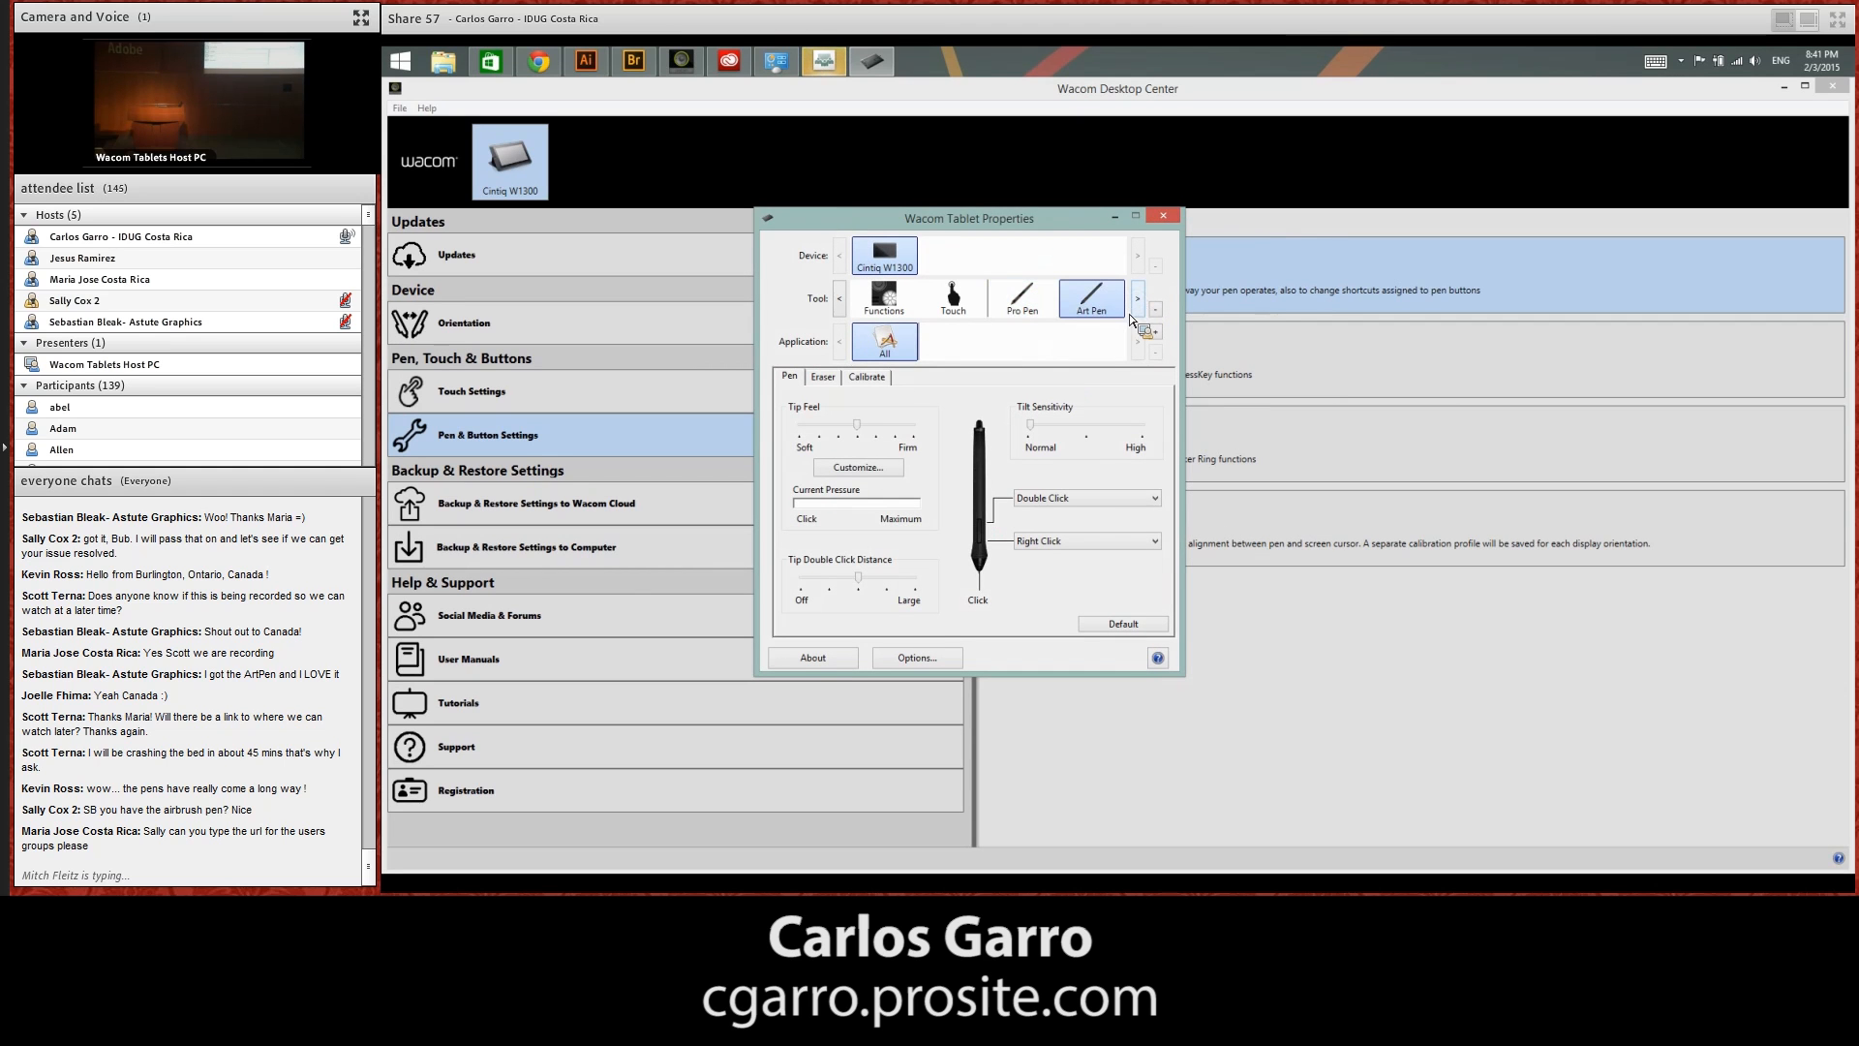
pyautogui.click(1023, 312)
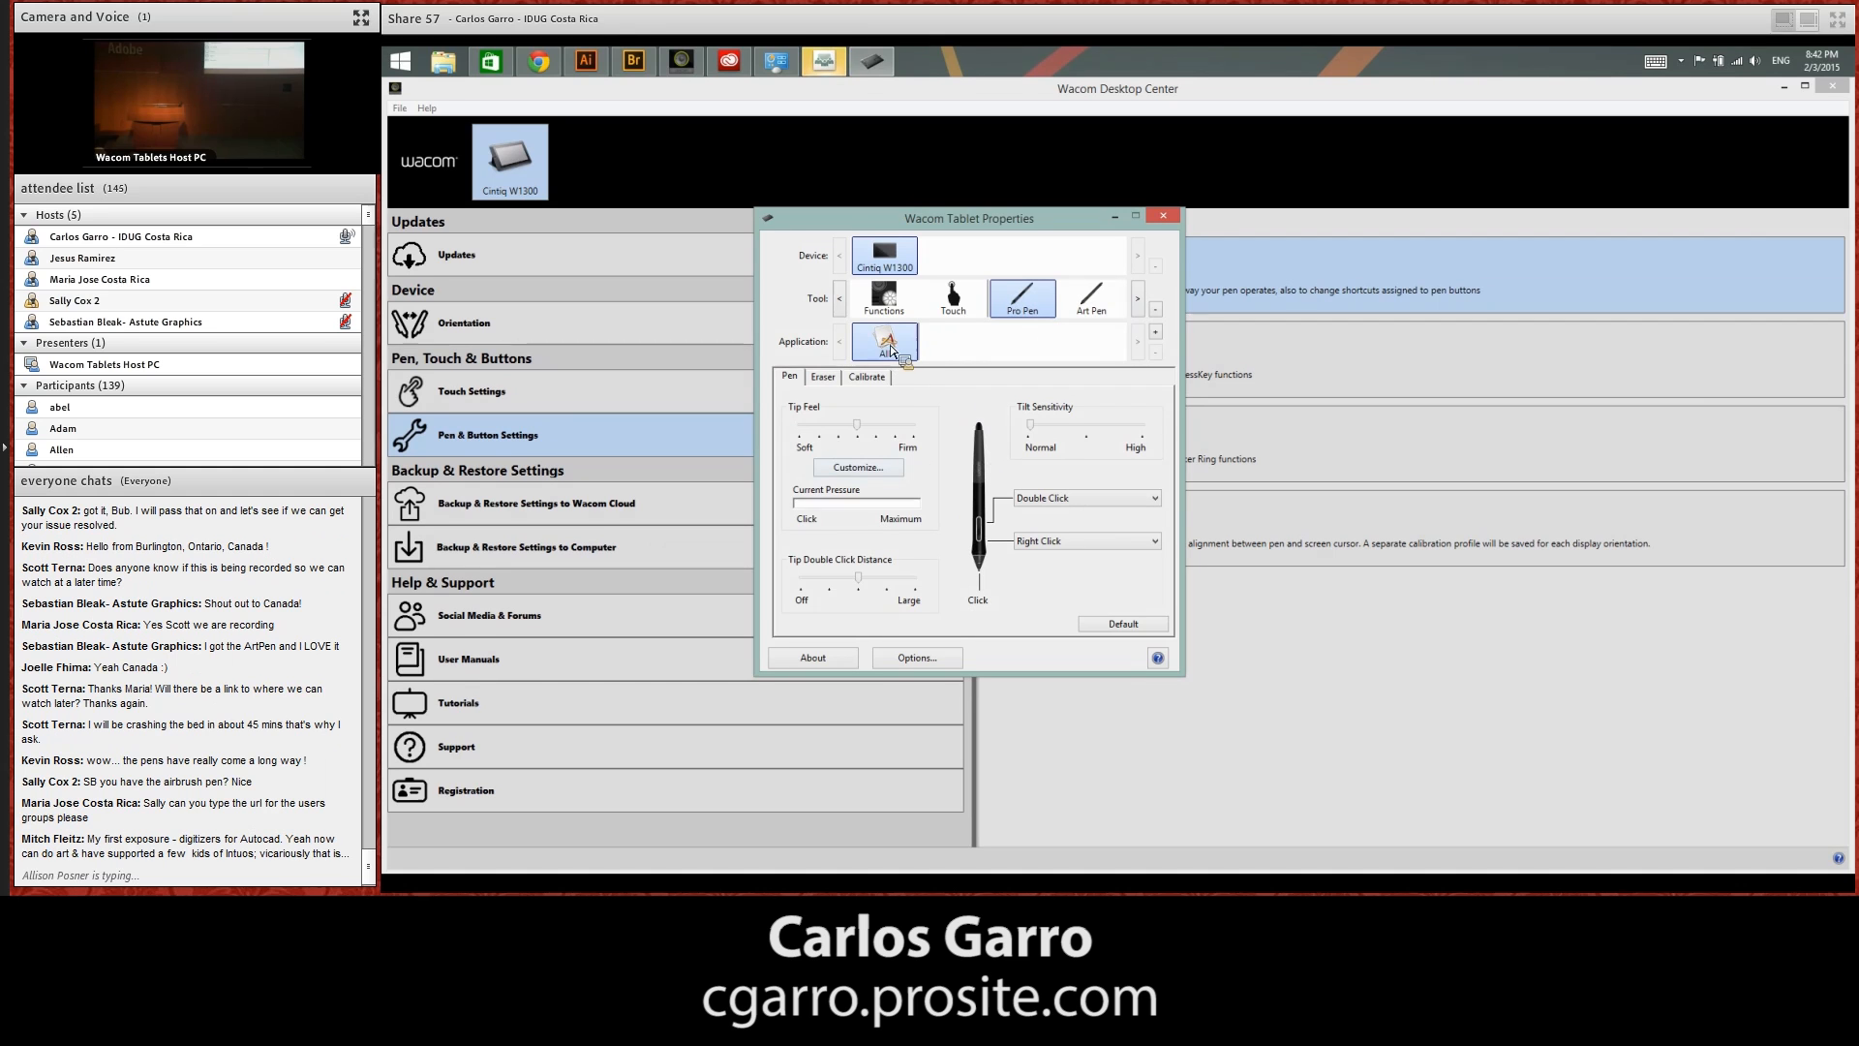
# Add Illustrator as an application with custom settings for the Pro Pen
pyautogui.click(1156, 333)
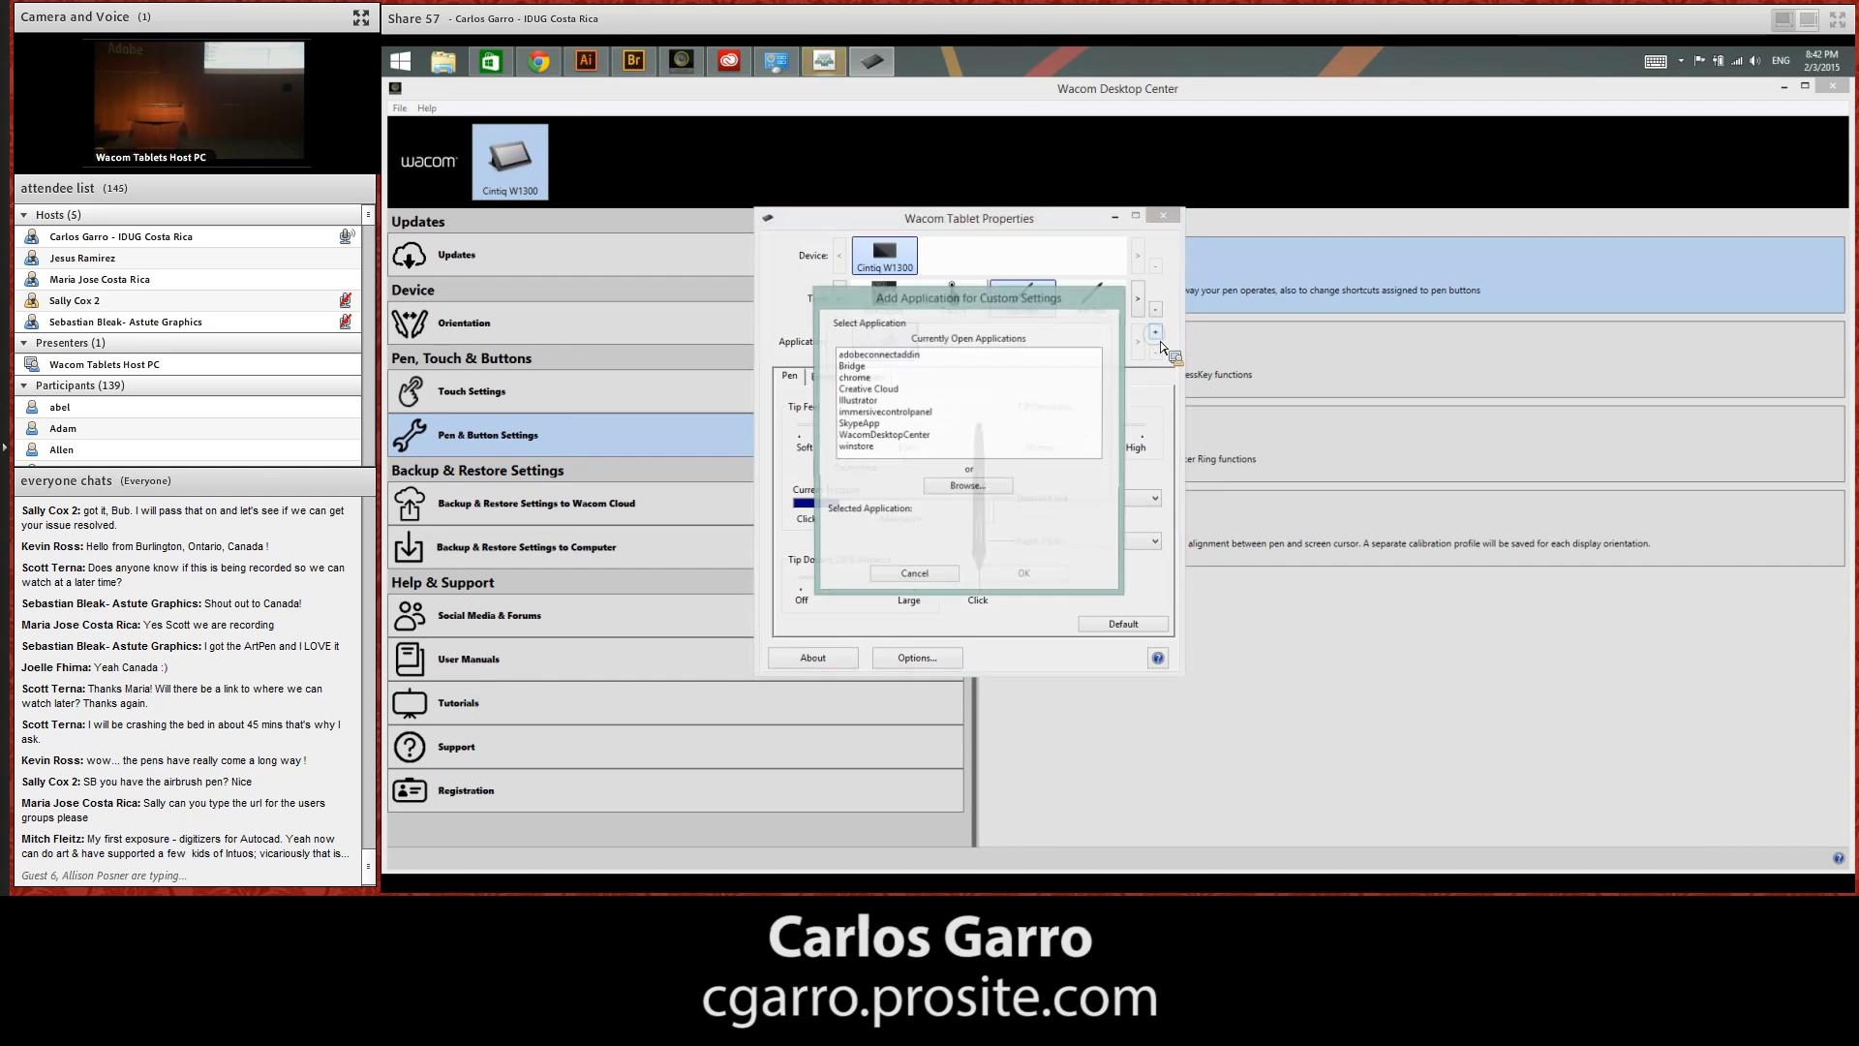
pyautogui.click(871, 401)
pyautogui.click(1025, 577)
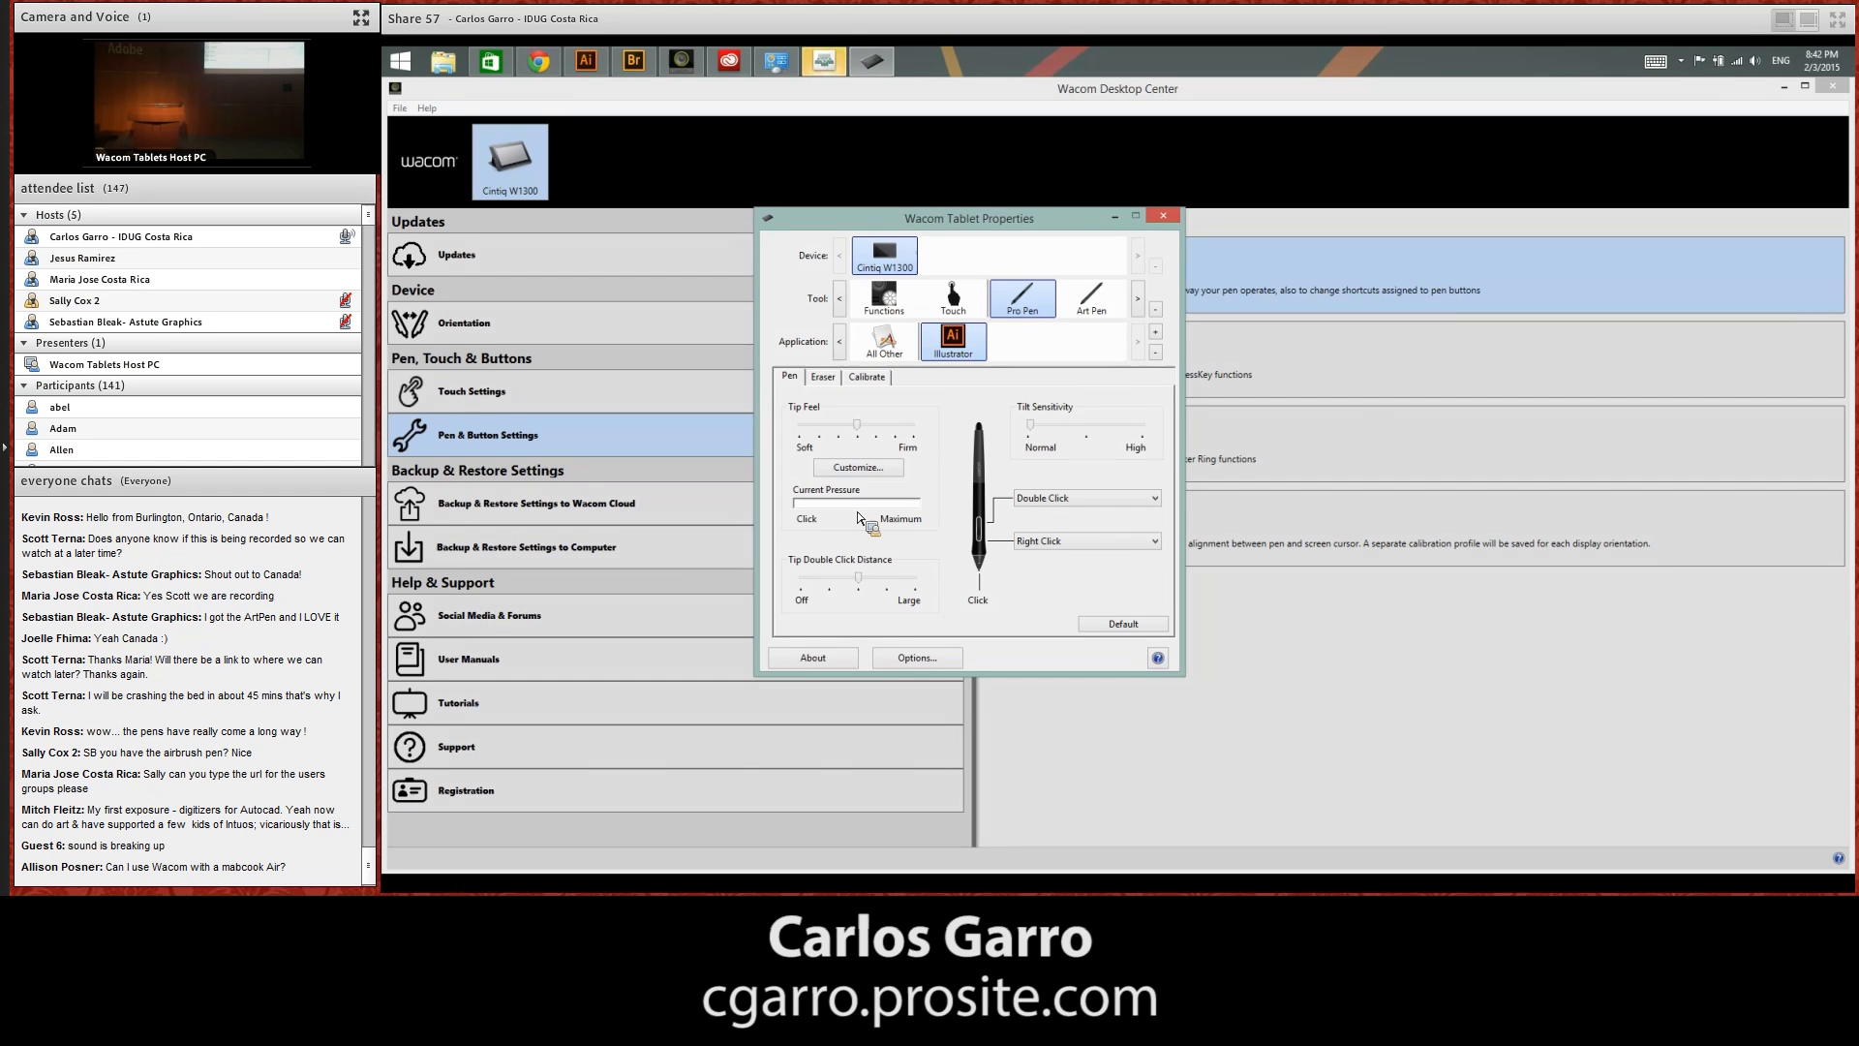
# Review the tablet's ExpressKeys functions and its Touch Settings, and return to Illustrator
pyautogui.click(884, 296)
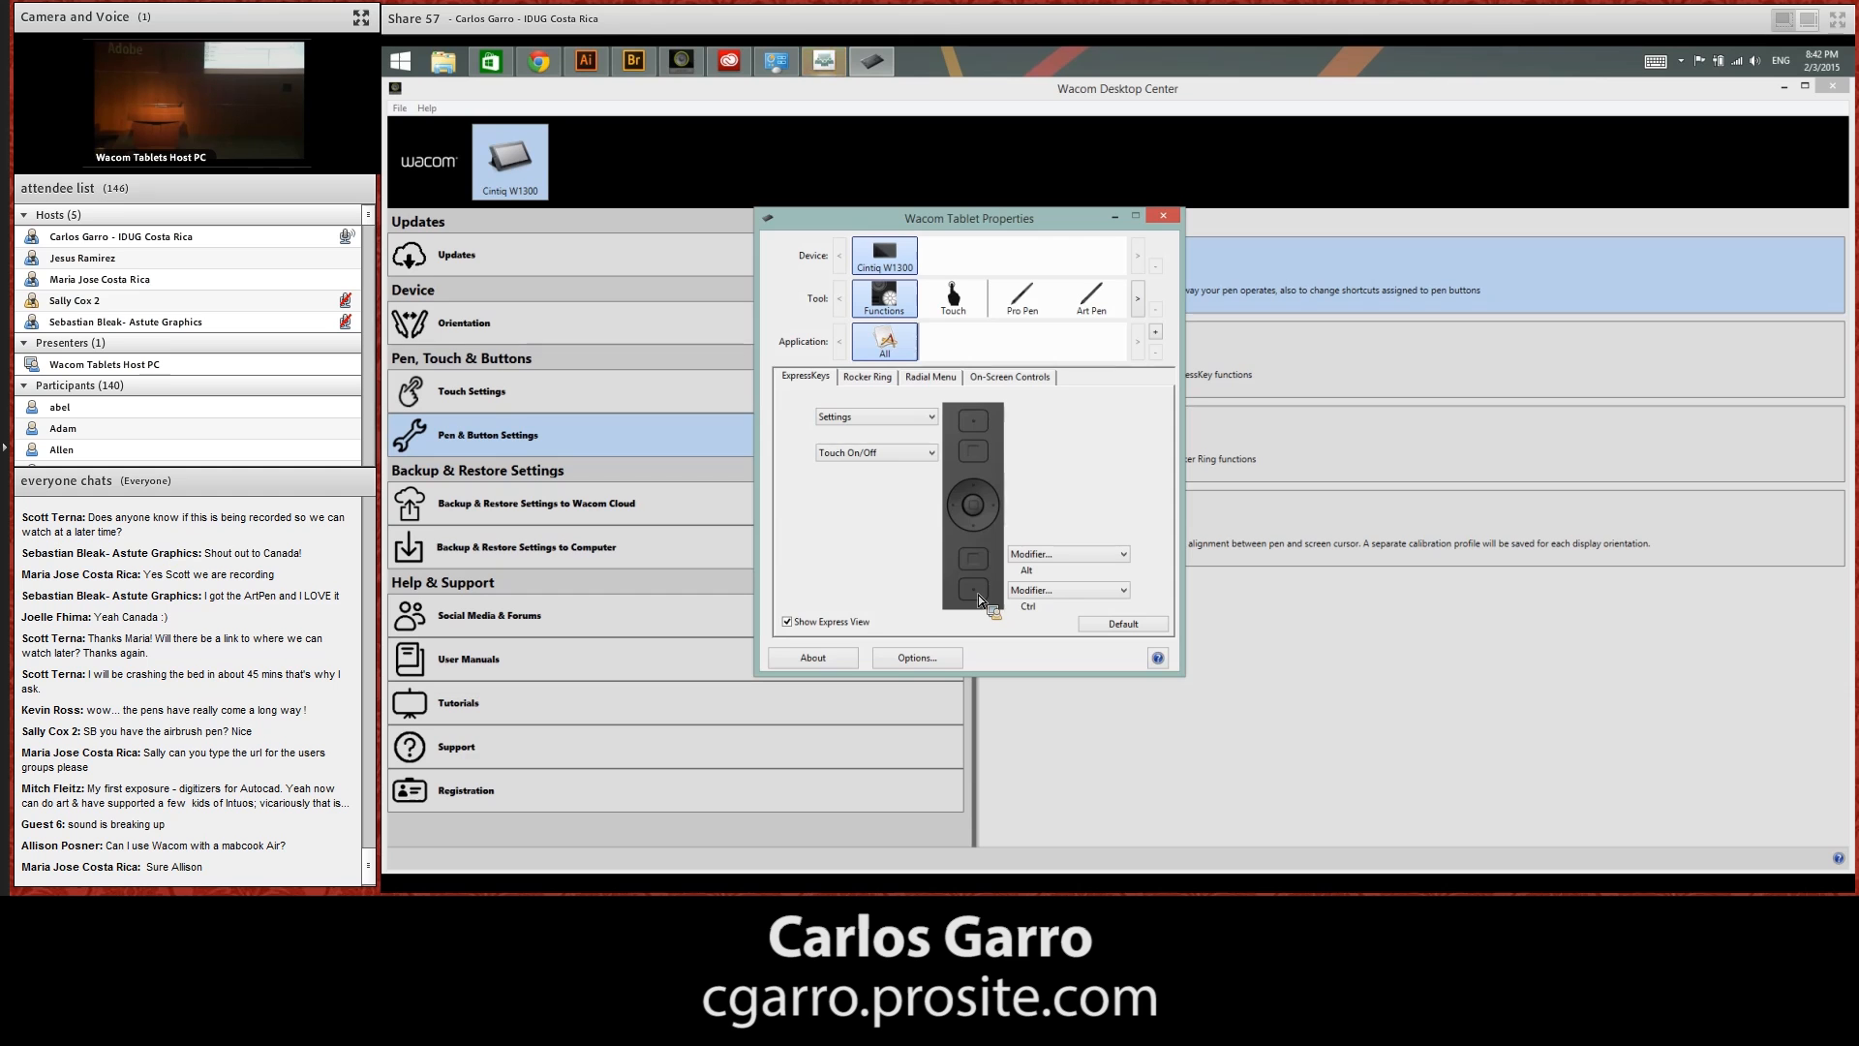
pyautogui.click(1162, 217)
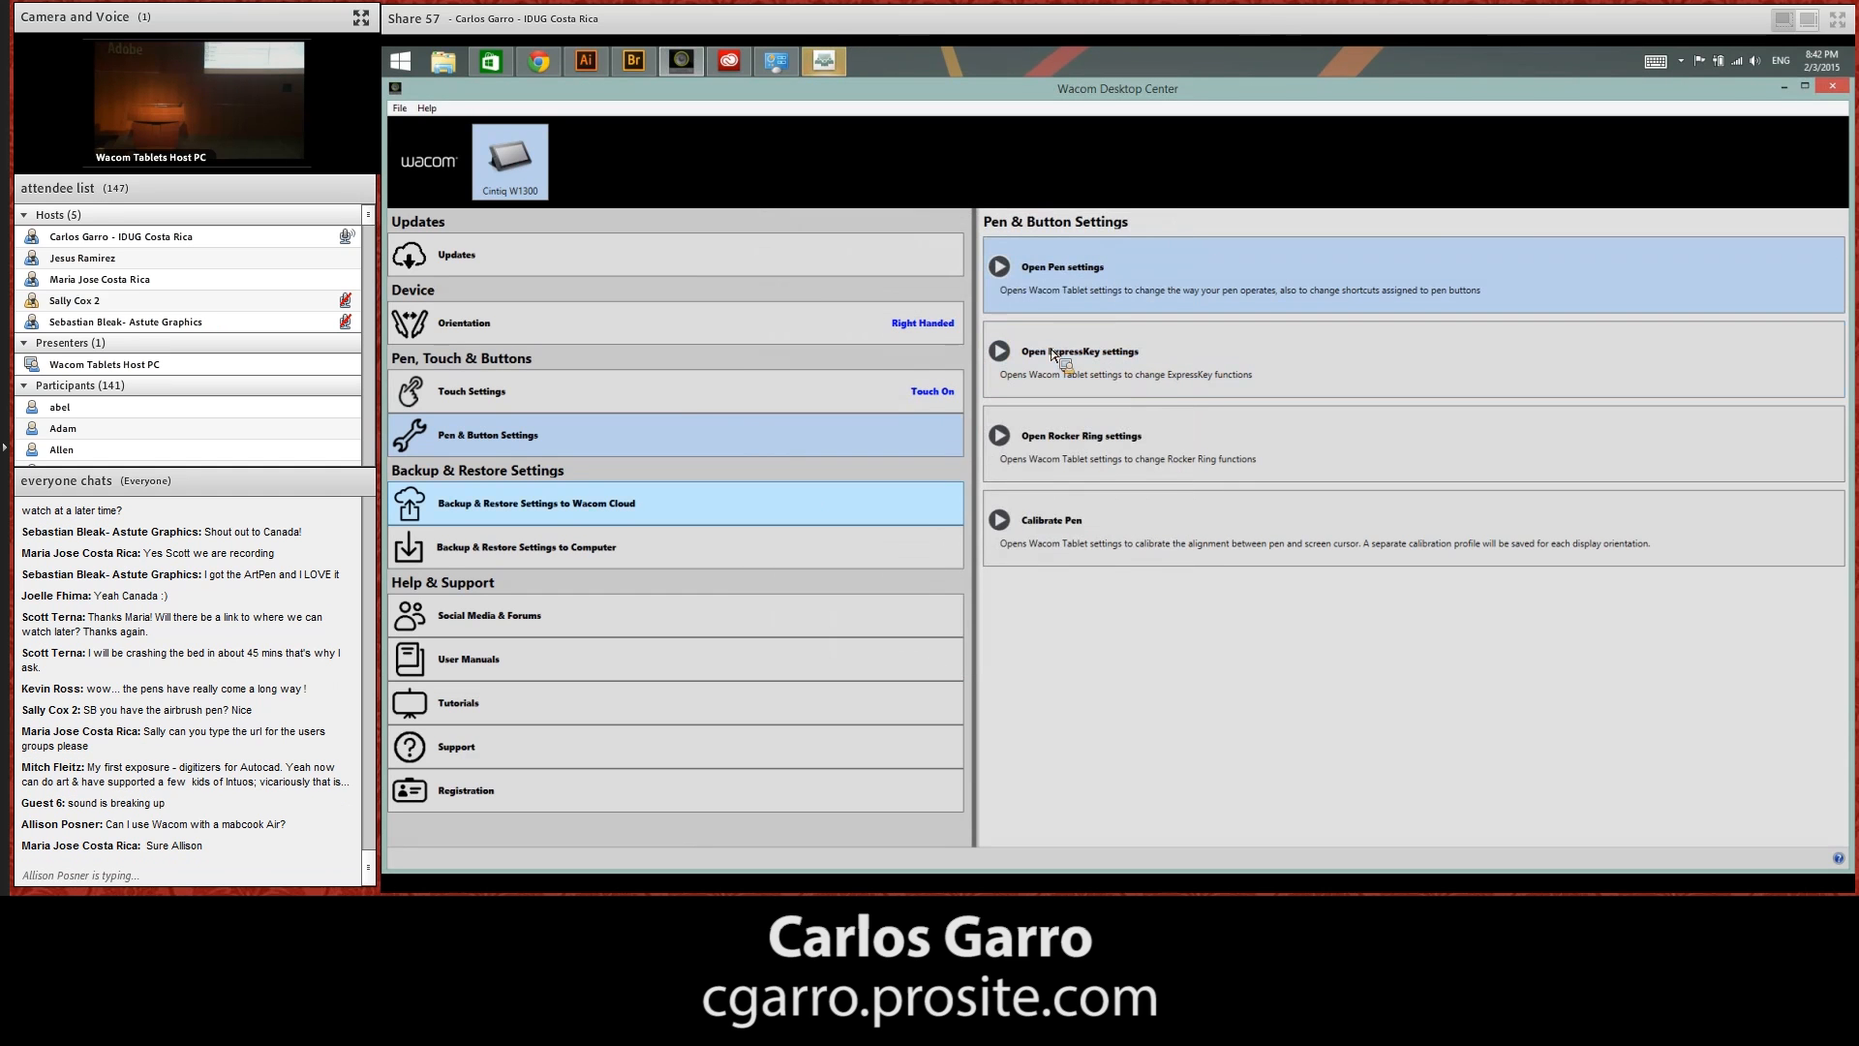
pyautogui.click(683, 395)
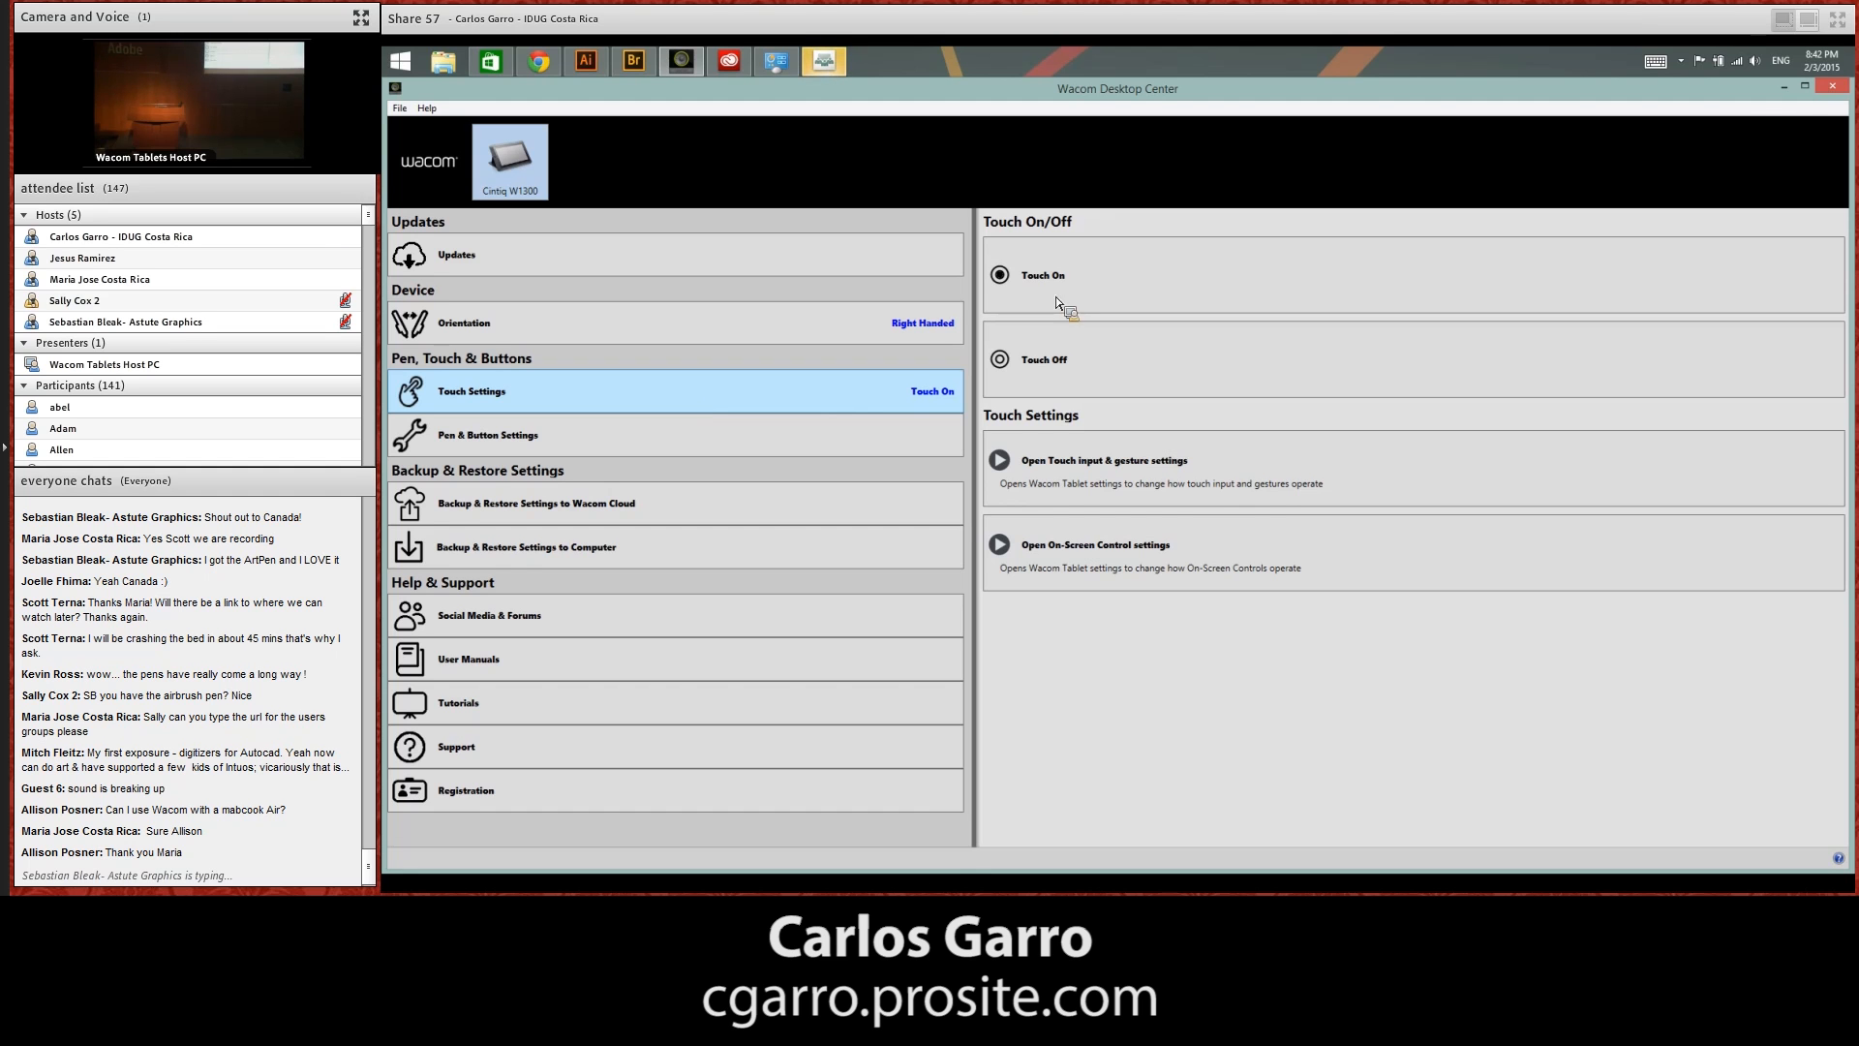
pyautogui.click(1785, 89)
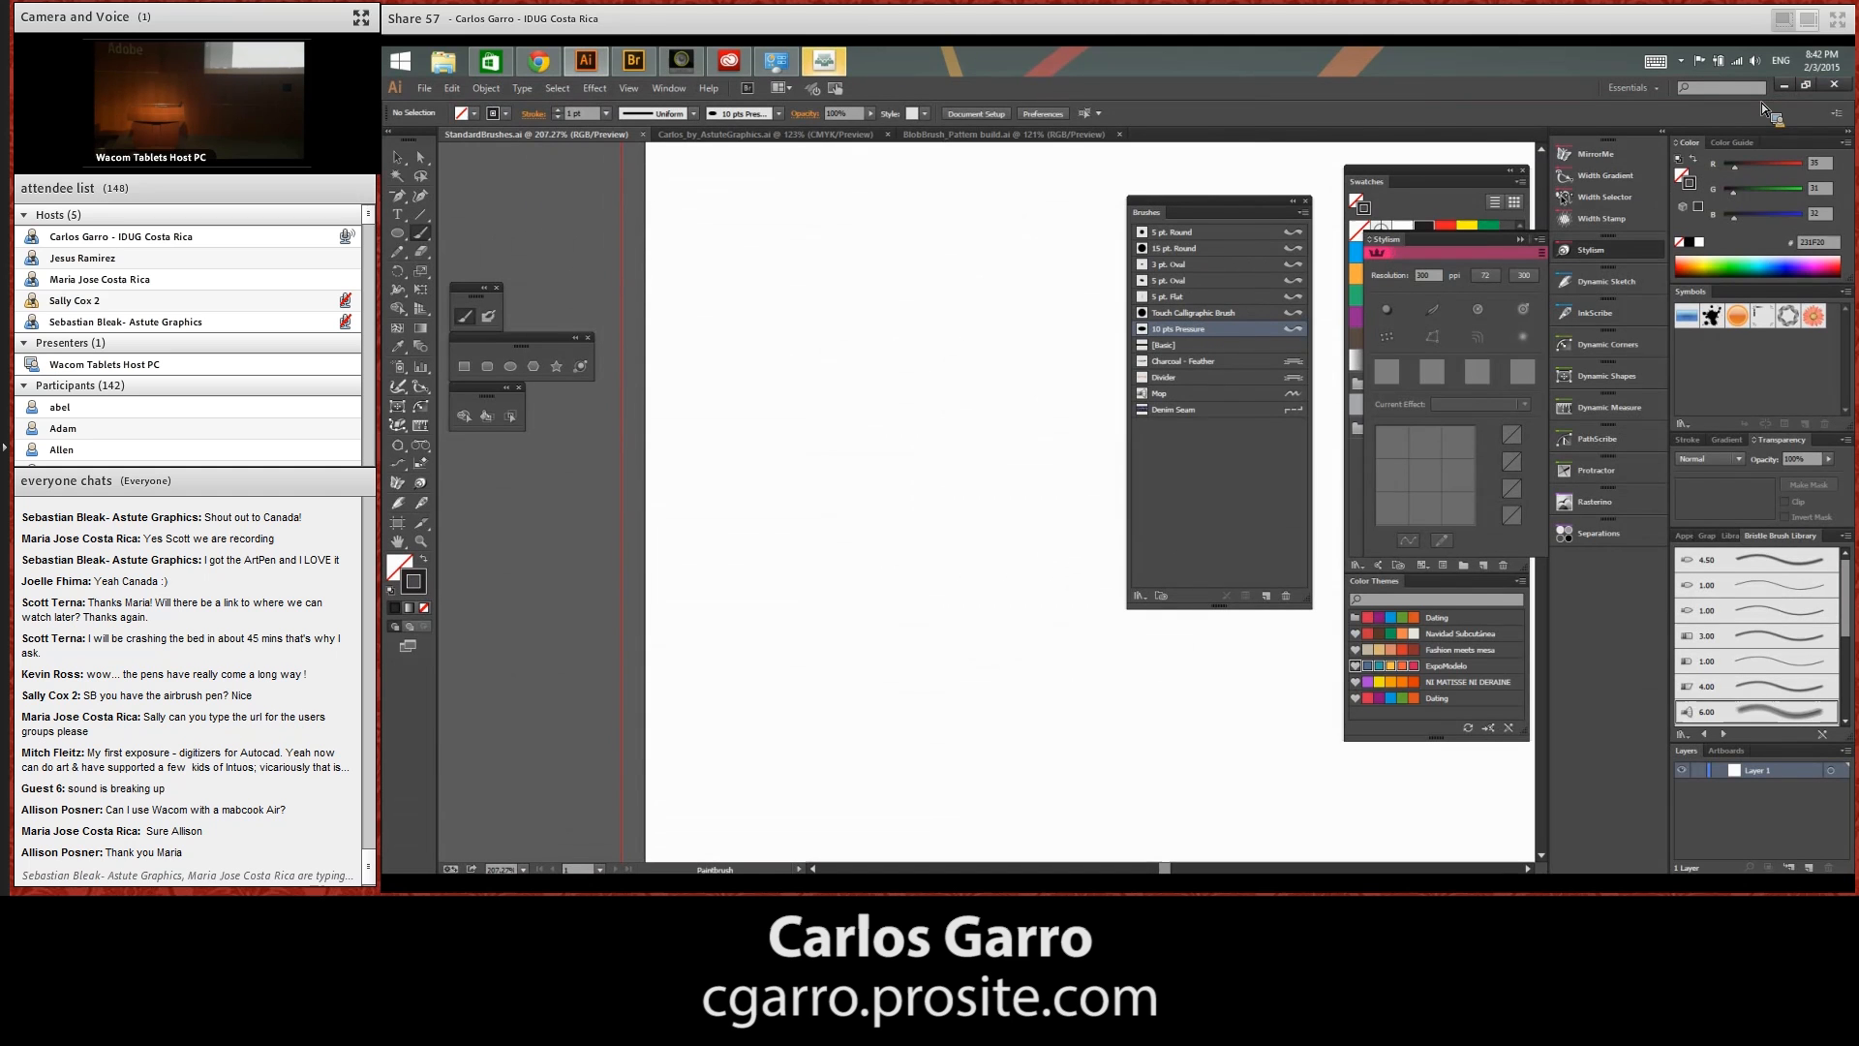
# Collapse the Stylism panel and place the Brushes panel directly beside the Swatches panel
pyautogui.click(1523, 246)
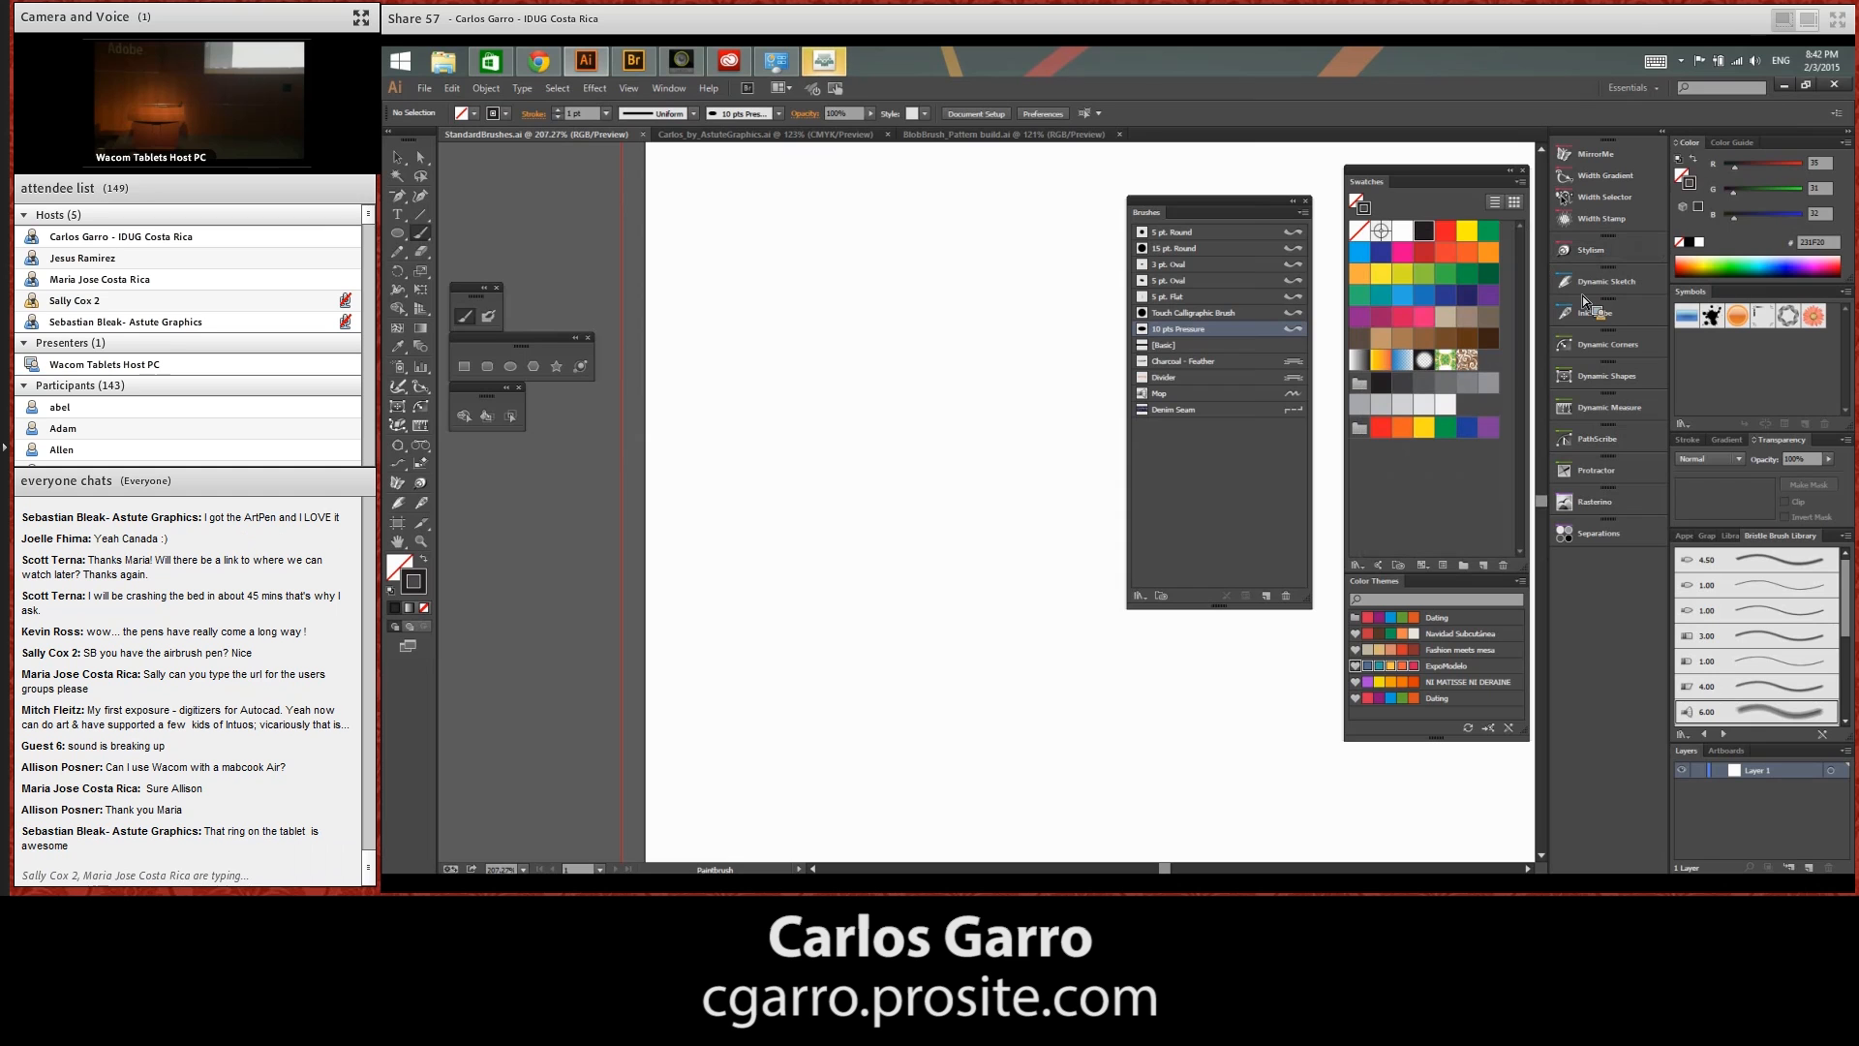
pyautogui.moveTo(975, 540)
pyautogui.mouseDown()
pyautogui.moveTo(1000, 581)
pyautogui.moveTo(861, 630)
pyautogui.moveTo(846, 686)
pyautogui.mouseUp()
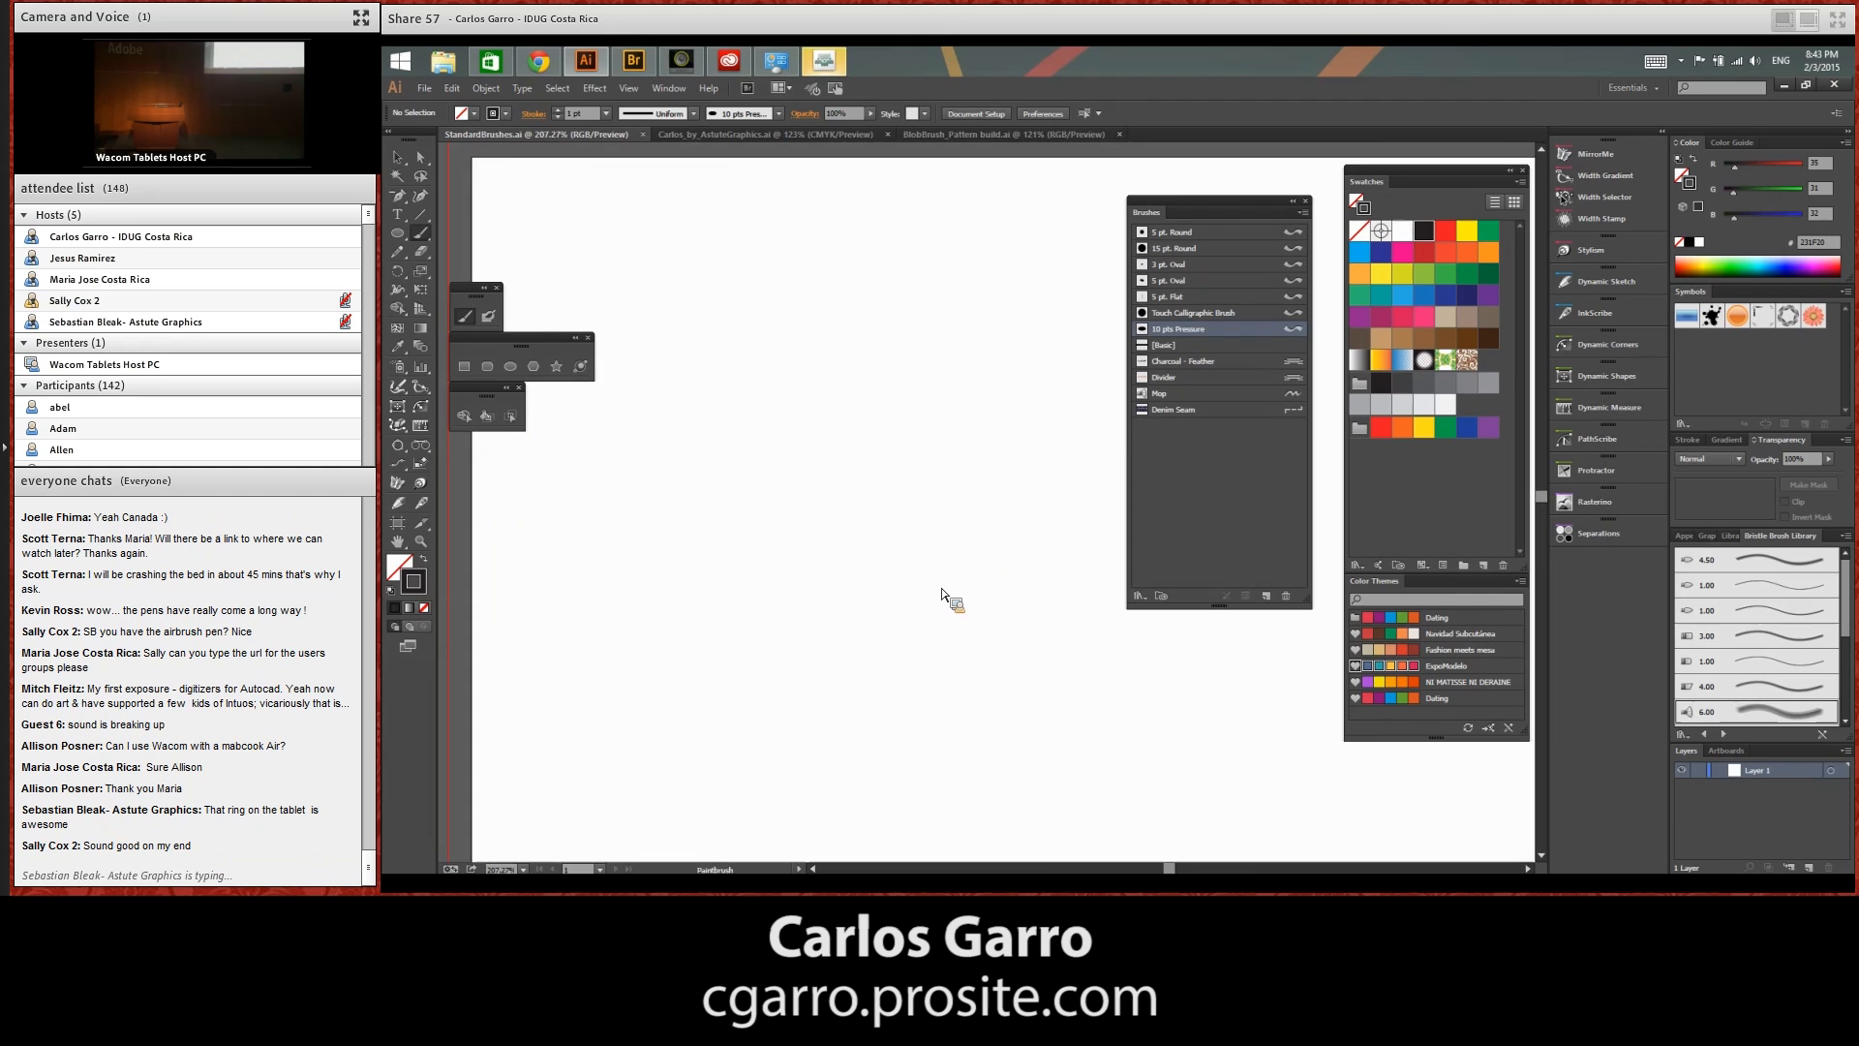
pyautogui.hotkey('ctrl', '-')
pyautogui.moveTo(1027, 670); pyautogui.dragTo(988, 592)
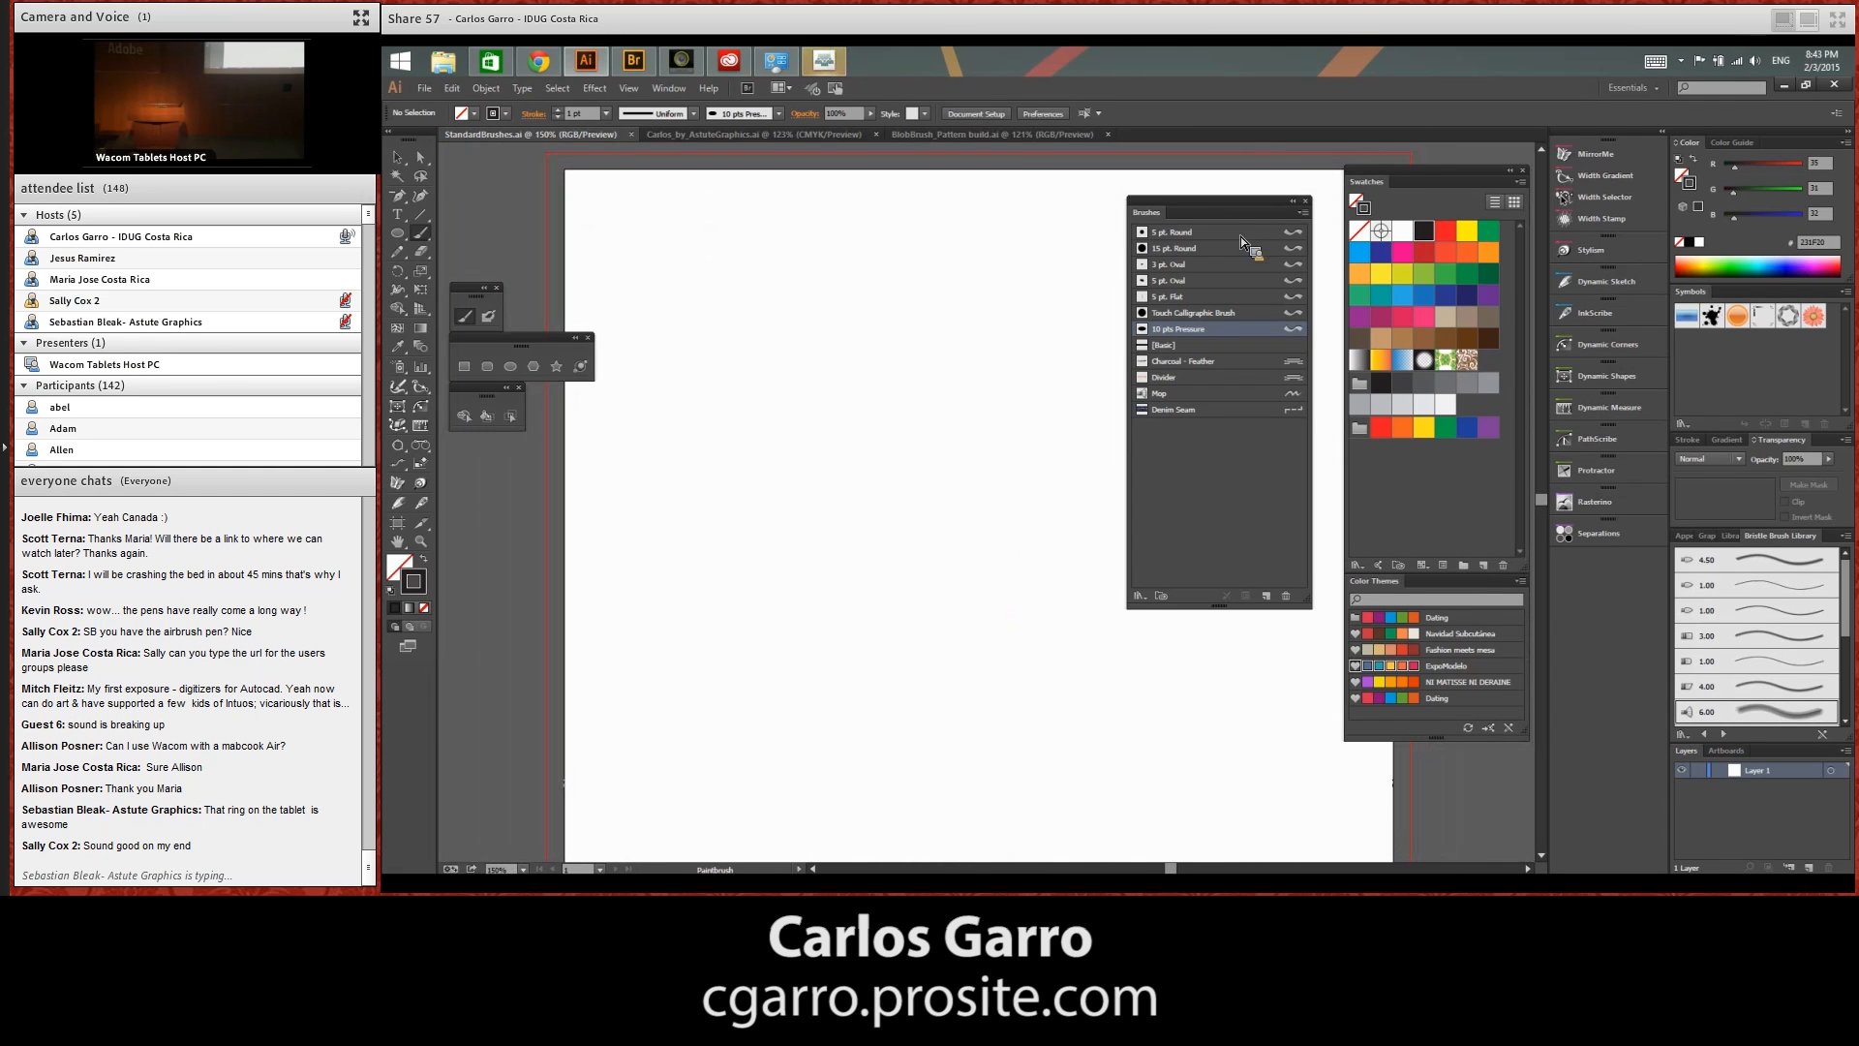
pyautogui.moveTo(1236, 202)
pyautogui.mouseDown()
pyautogui.moveTo(1299, 667)
pyautogui.moveTo(1375, 620)
pyautogui.moveTo(1246, 238)
pyautogui.moveTo(1264, 189)
pyautogui.moveTo(1295, 180)
pyautogui.mouseUp()
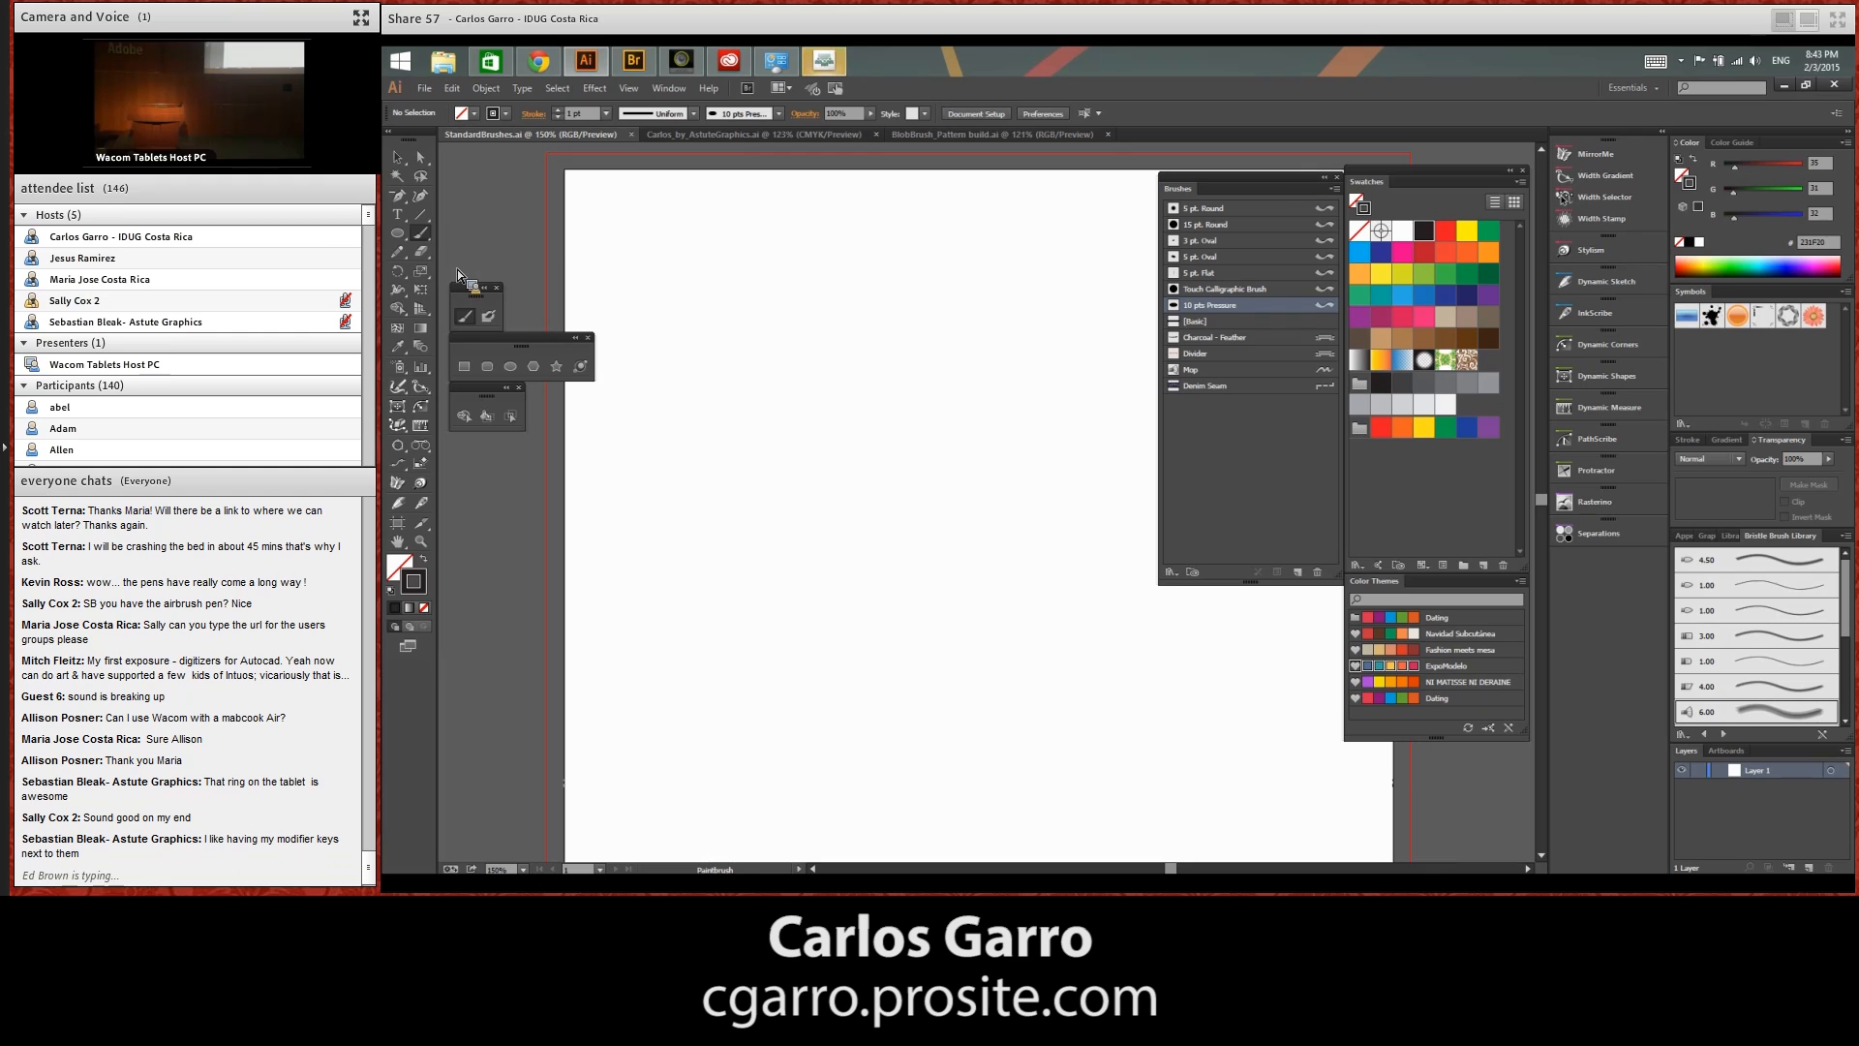
# Paint a looping test stroke on the artboard with the Paintbrush and the 5 pt. Round brush, and delete it
pyautogui.click(427, 235)
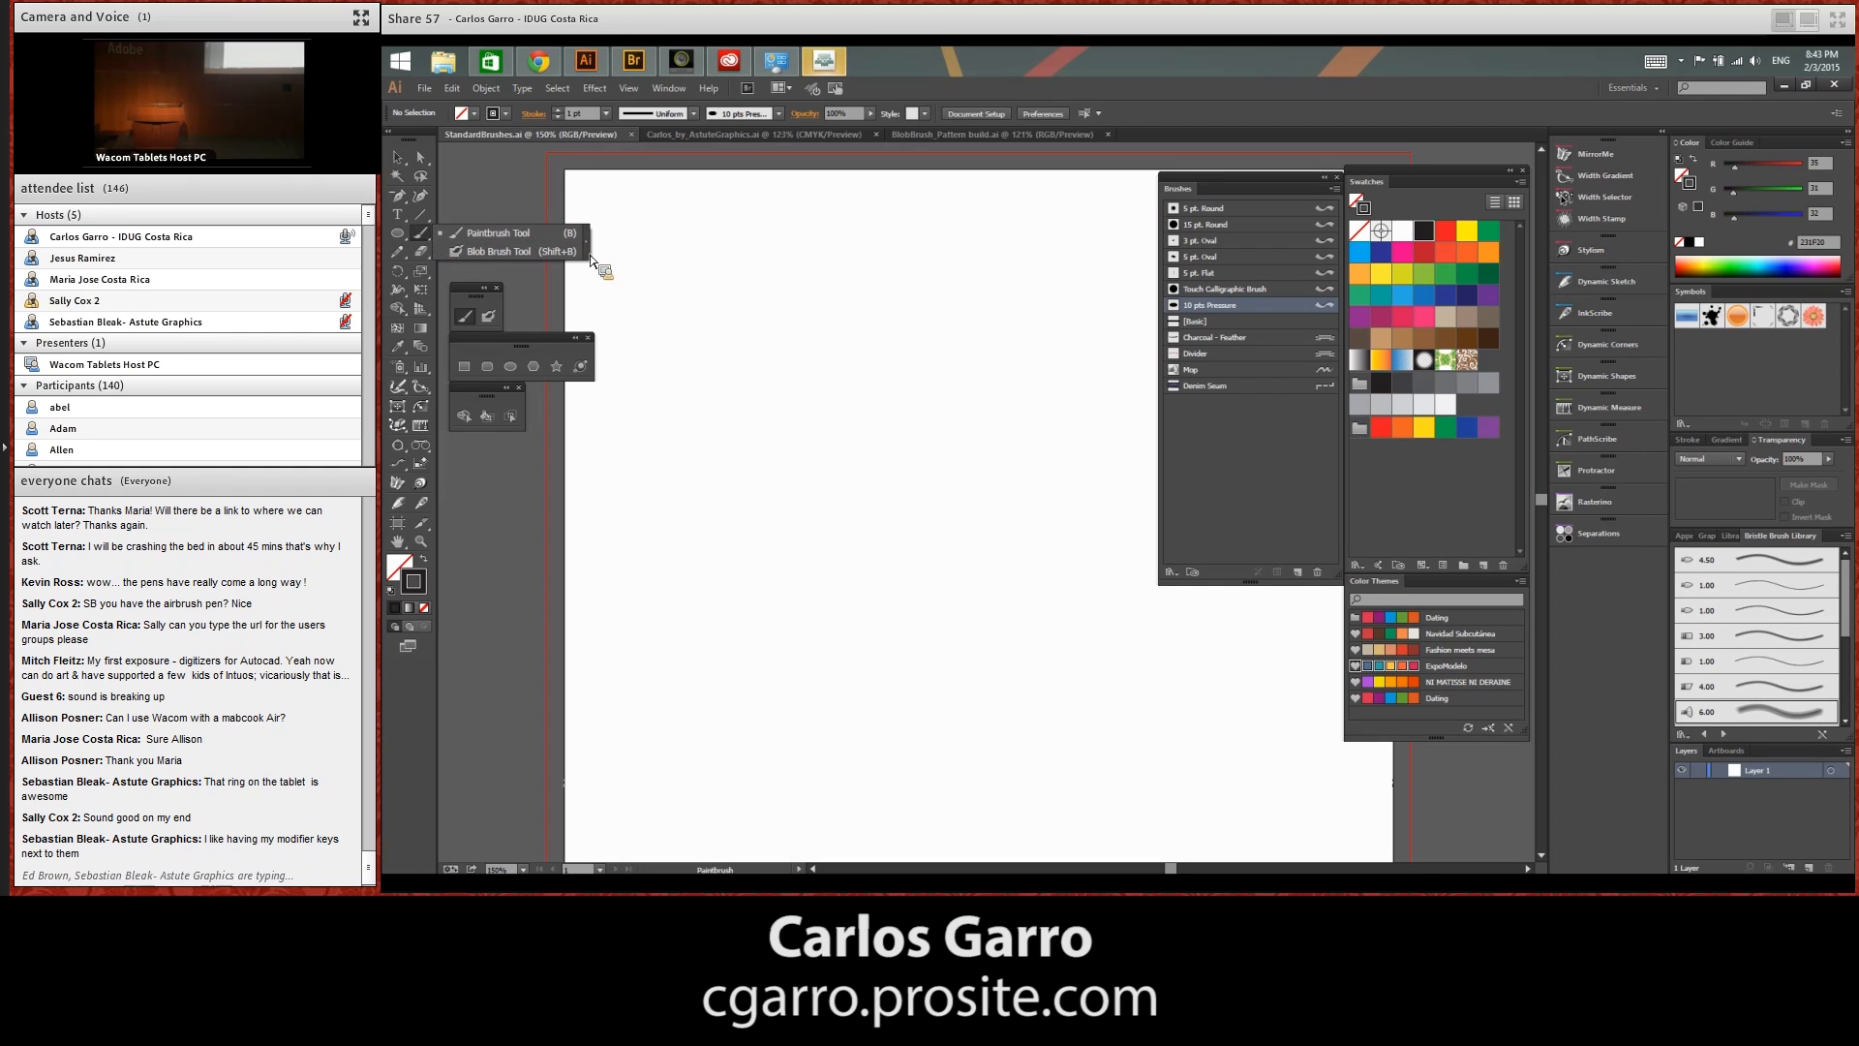
pyautogui.click(473, 315)
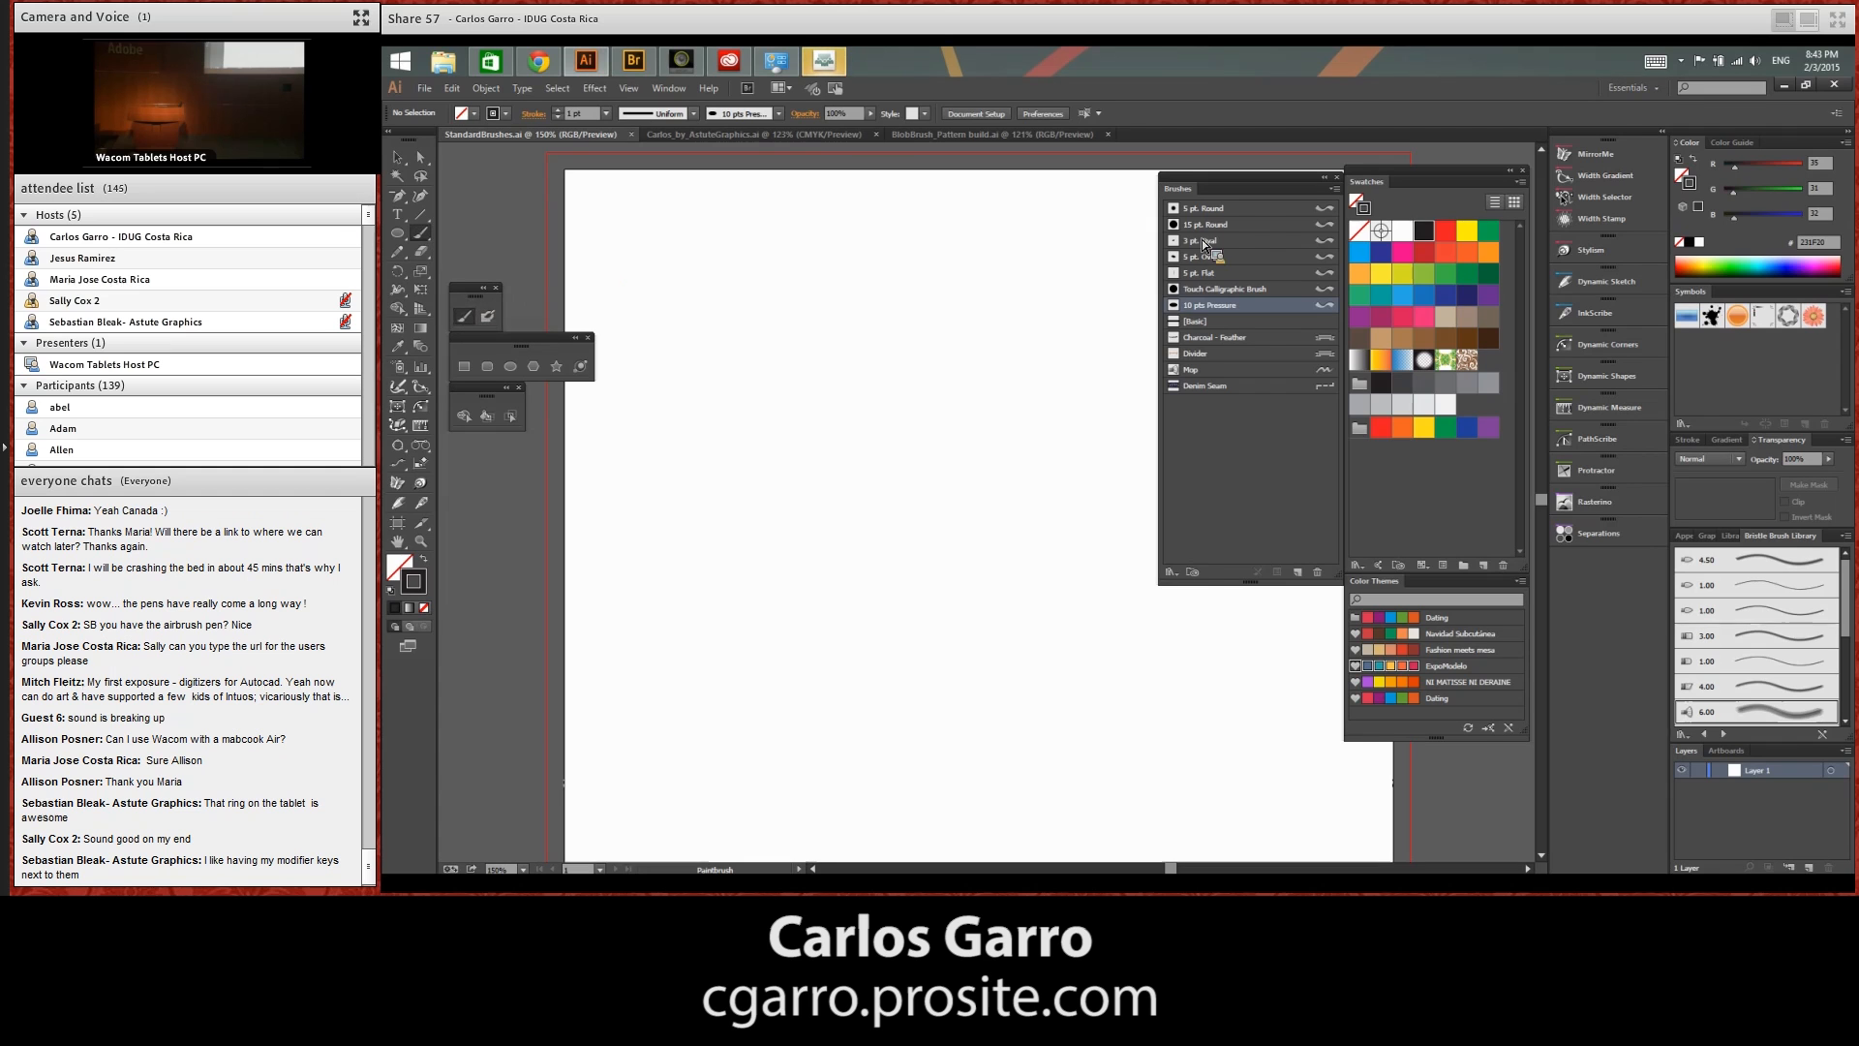
pyautogui.click(1271, 211)
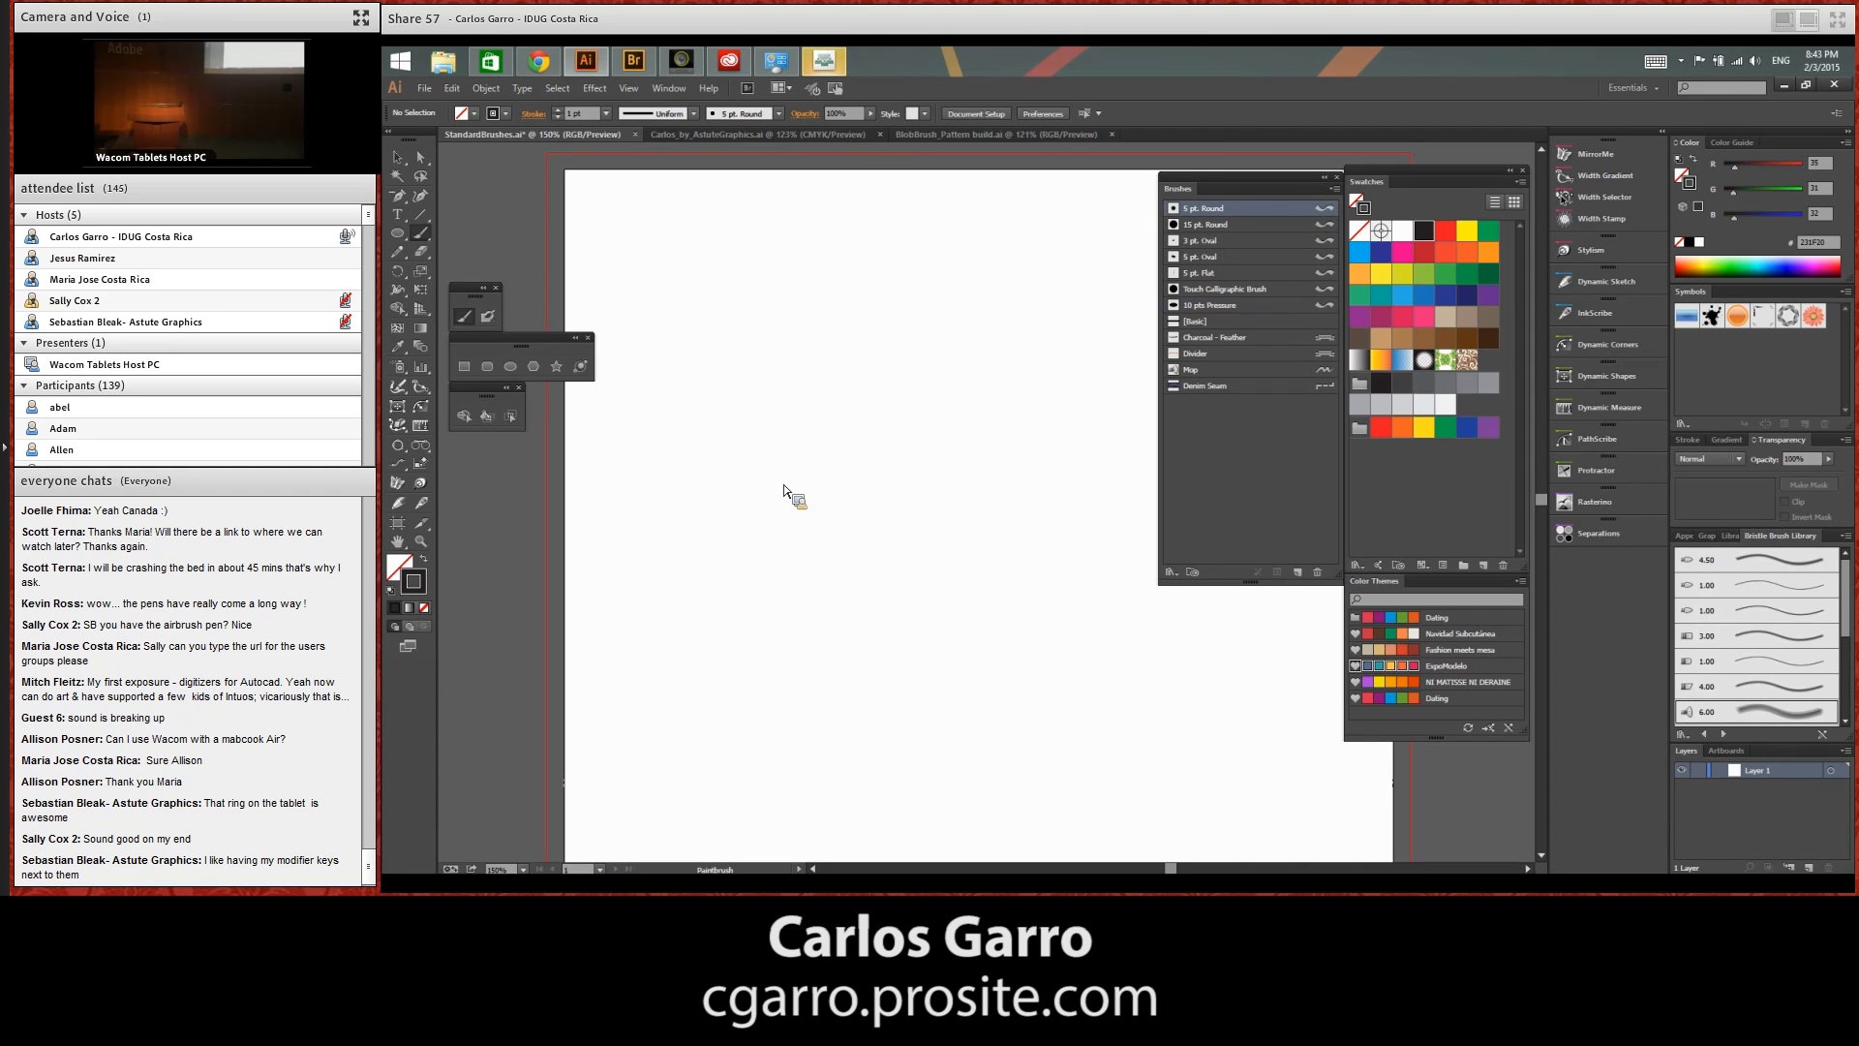
pyautogui.moveTo(680, 612); pyautogui.dragTo(713, 479)
pyautogui.moveTo(742, 550)
pyautogui.mouseDown()
pyautogui.moveTo(931, 457)
pyautogui.moveTo(840, 557)
pyautogui.moveTo(935, 665)
pyautogui.moveTo(925, 650)
pyautogui.moveTo(830, 728)
pyautogui.mouseUp()
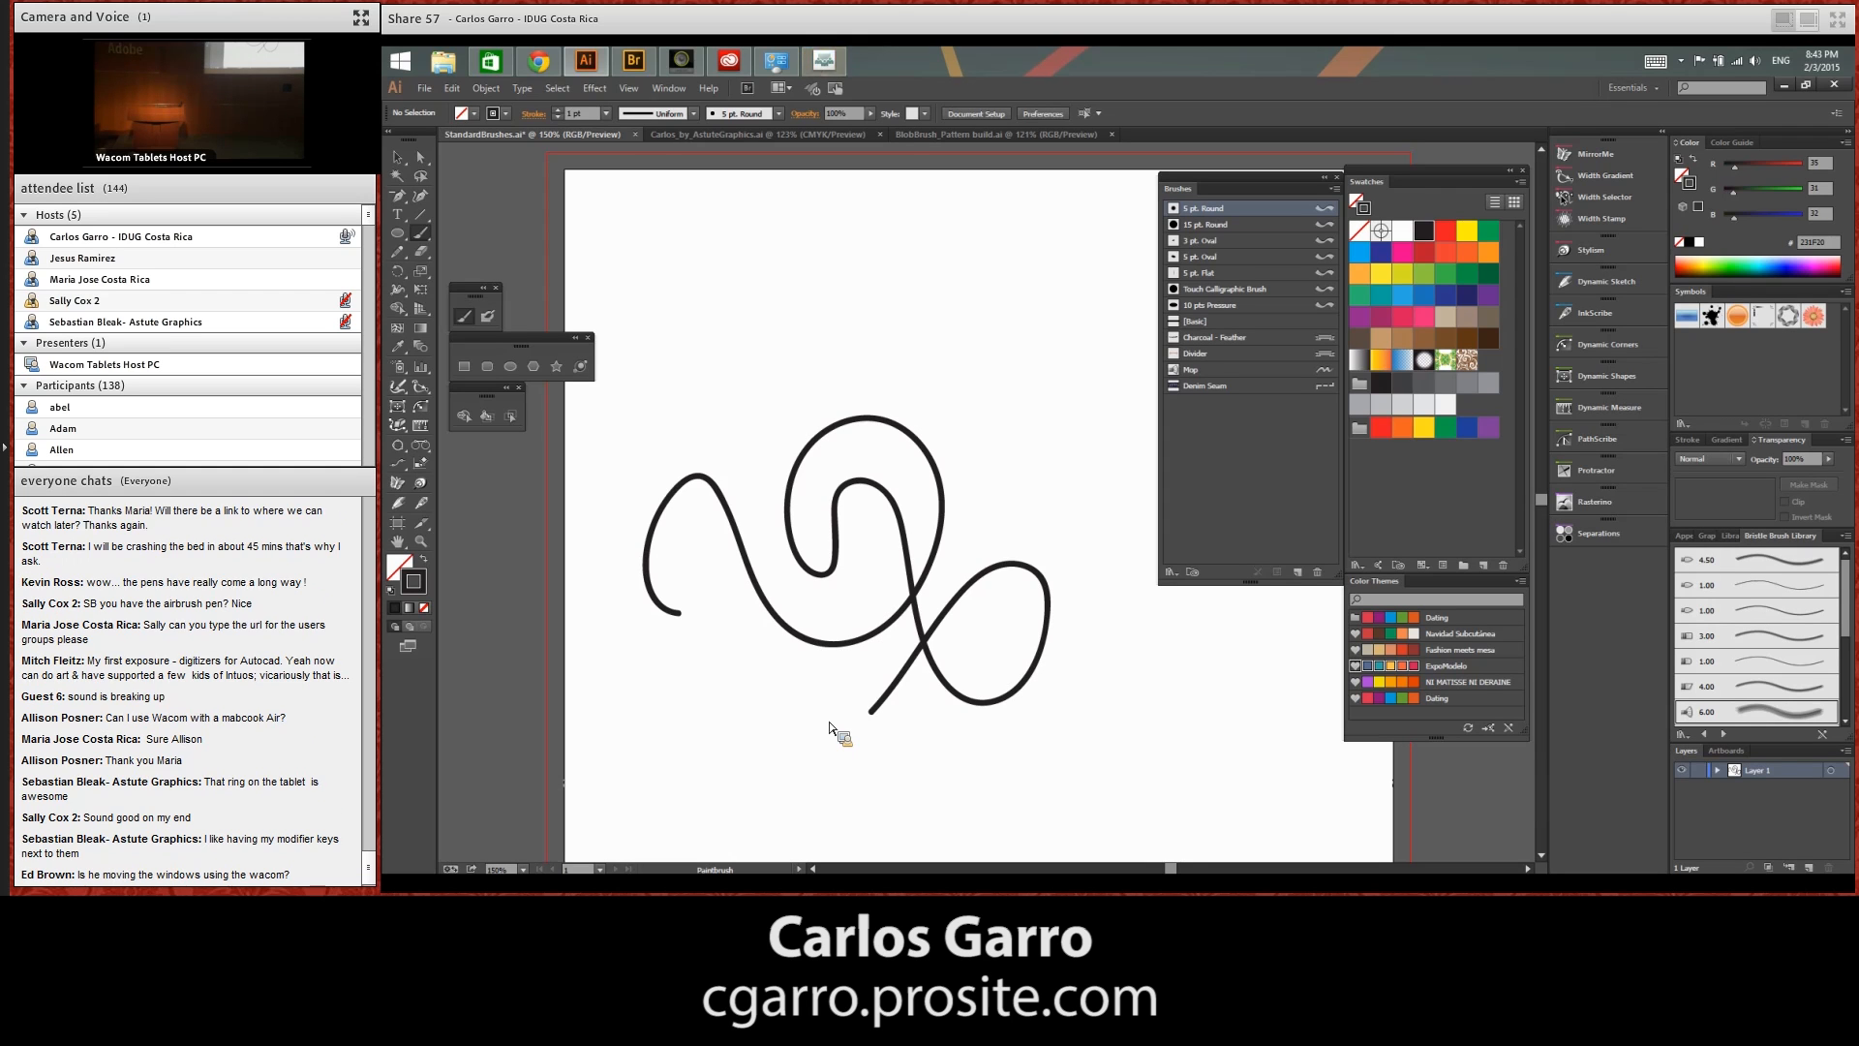
pyautogui.hotkey('ctrl', 'a')
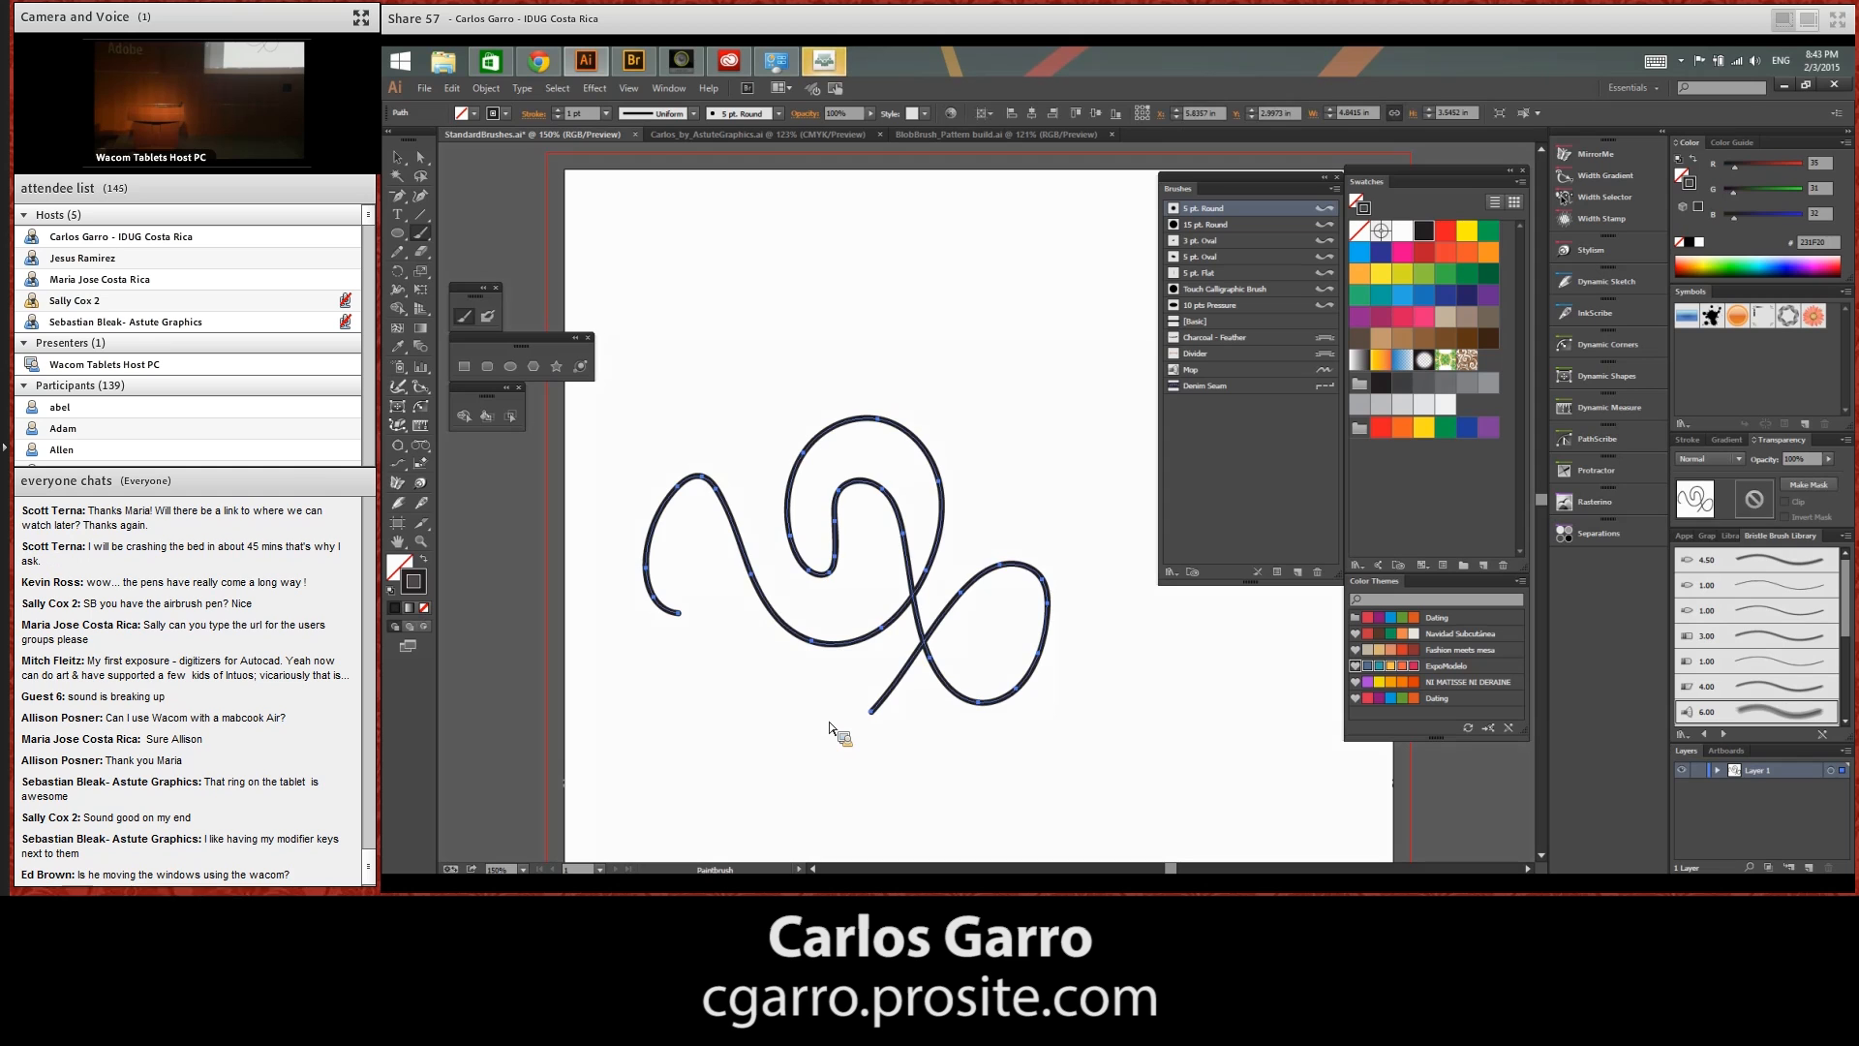
pyautogui.press('Delete')
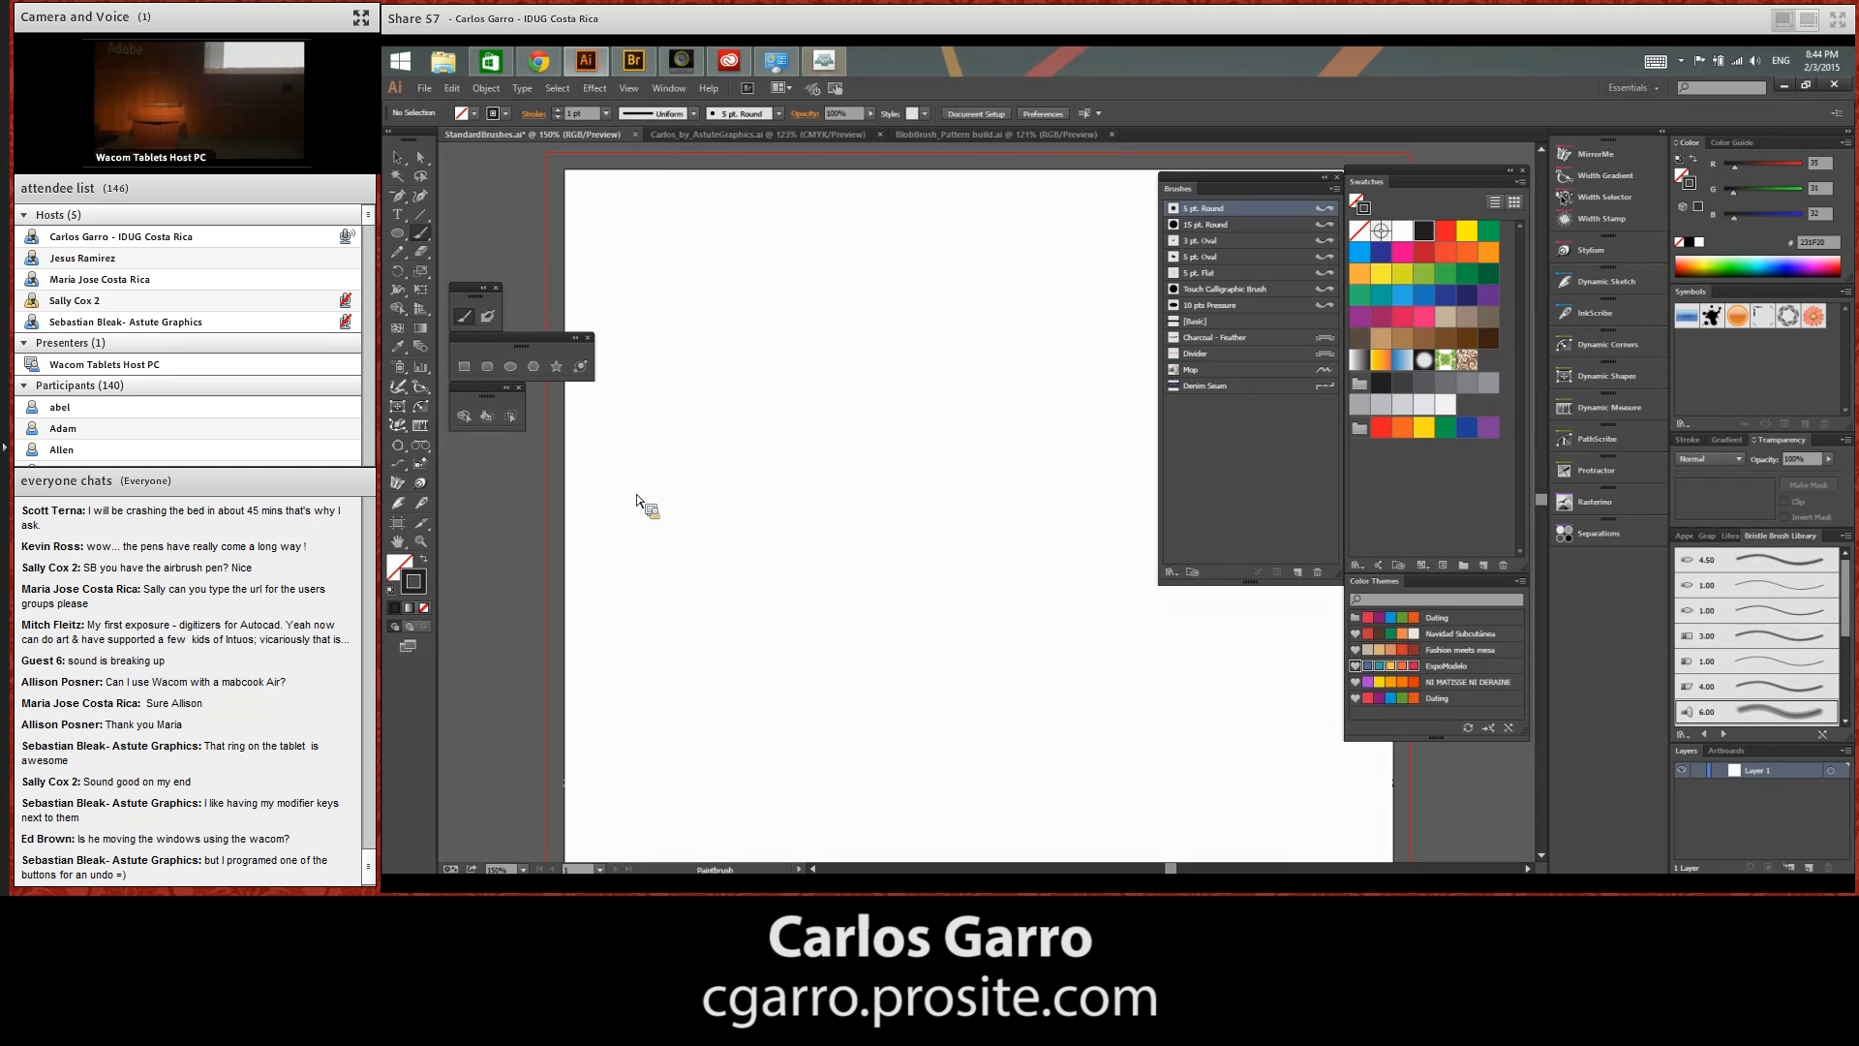
# Duplicate the 5 pt. Round brush and open the copy's Calligraphic Brush Options
pyautogui.moveTo(1292, 213); pyautogui.dragTo(1297, 573)
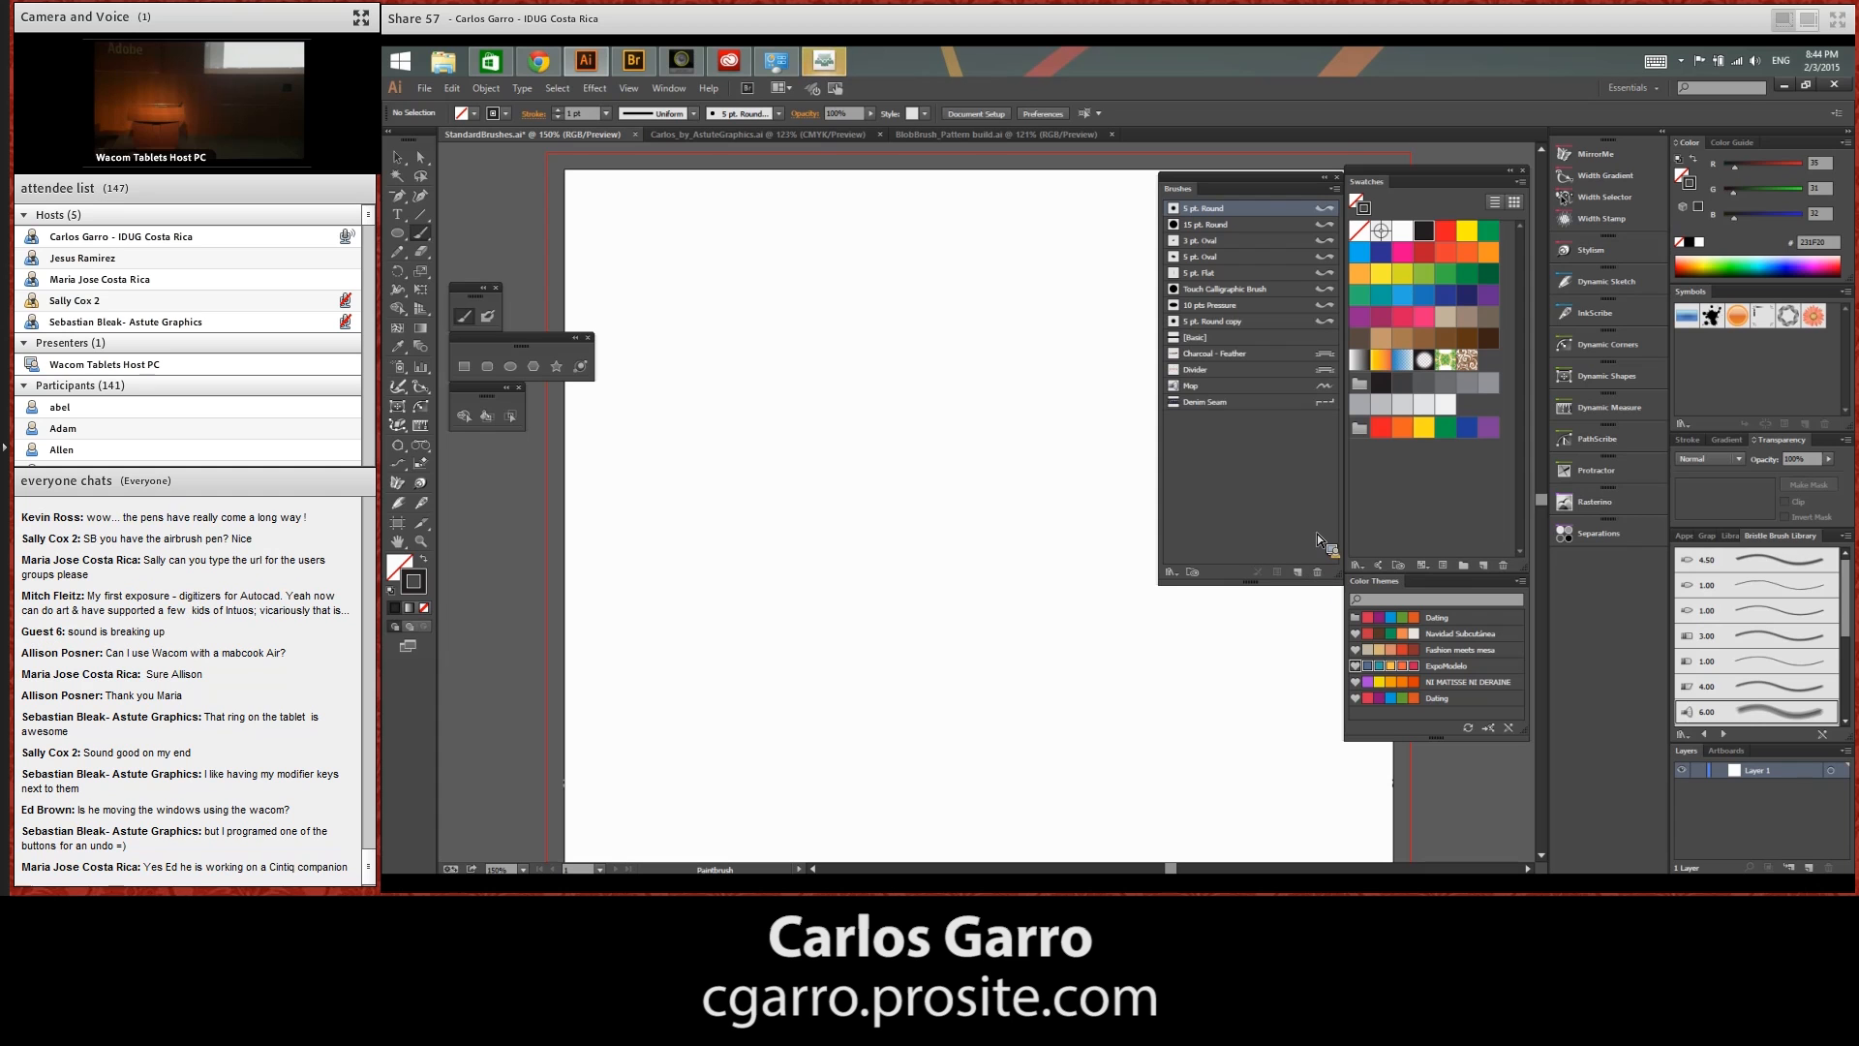
pyautogui.doubleClick(1325, 323)
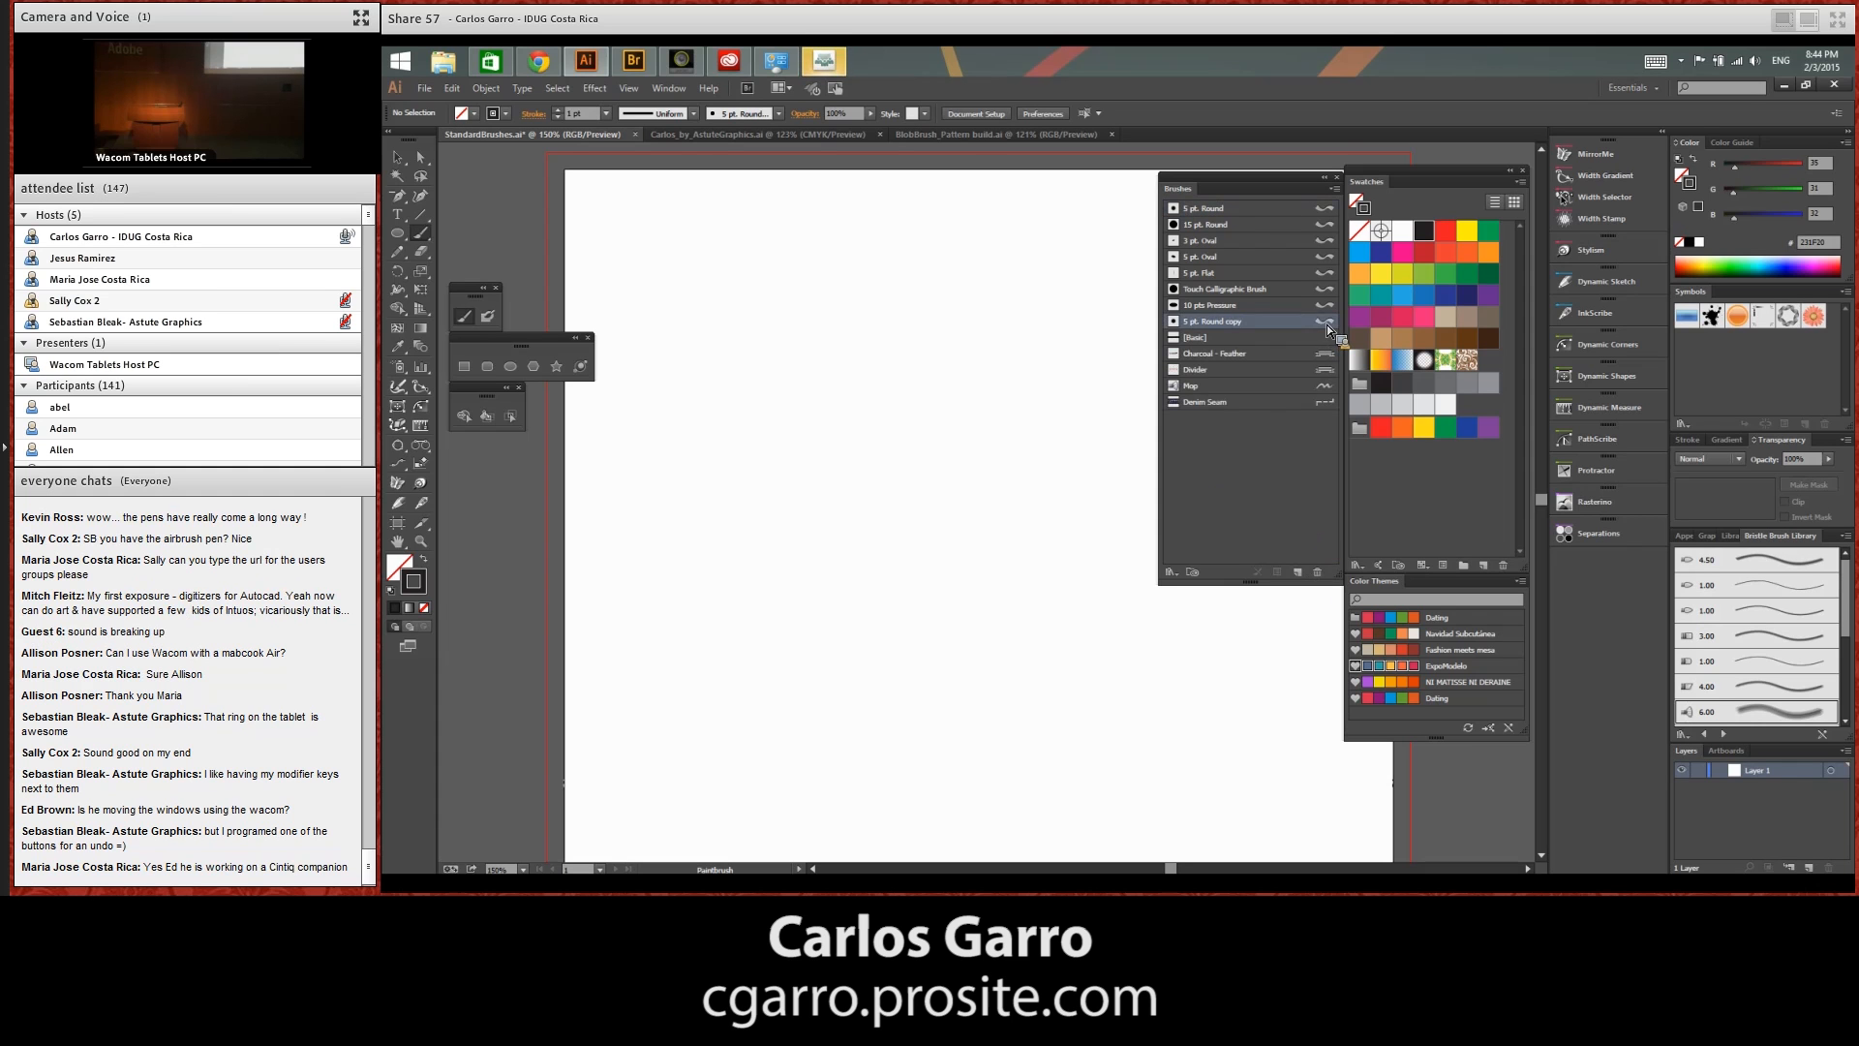
pyautogui.moveTo(1225, 300)
pyautogui.mouseDown()
pyautogui.moveTo(1060, 269)
pyautogui.moveTo(1044, 206)
pyautogui.mouseUp()
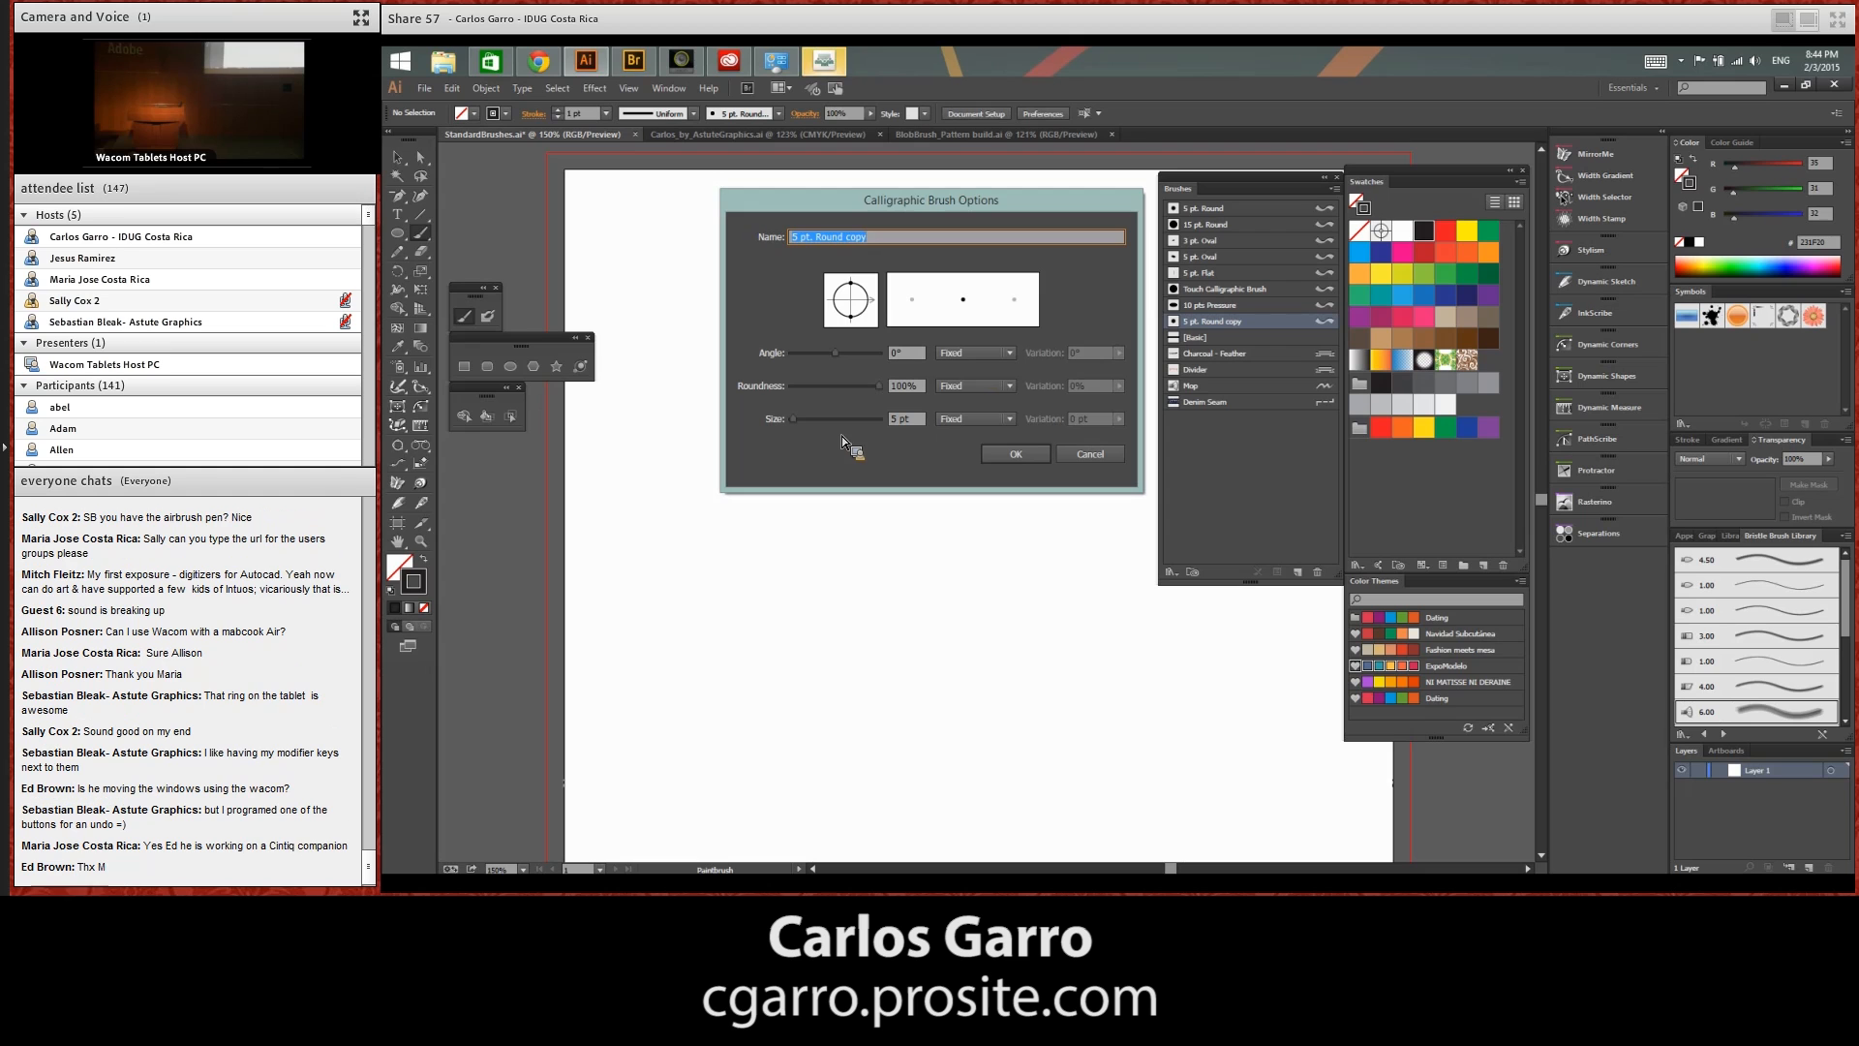
# Make the copied brush's size respond to Pressure with a 5 pt variation and apply the brush options
pyautogui.click(983, 356)
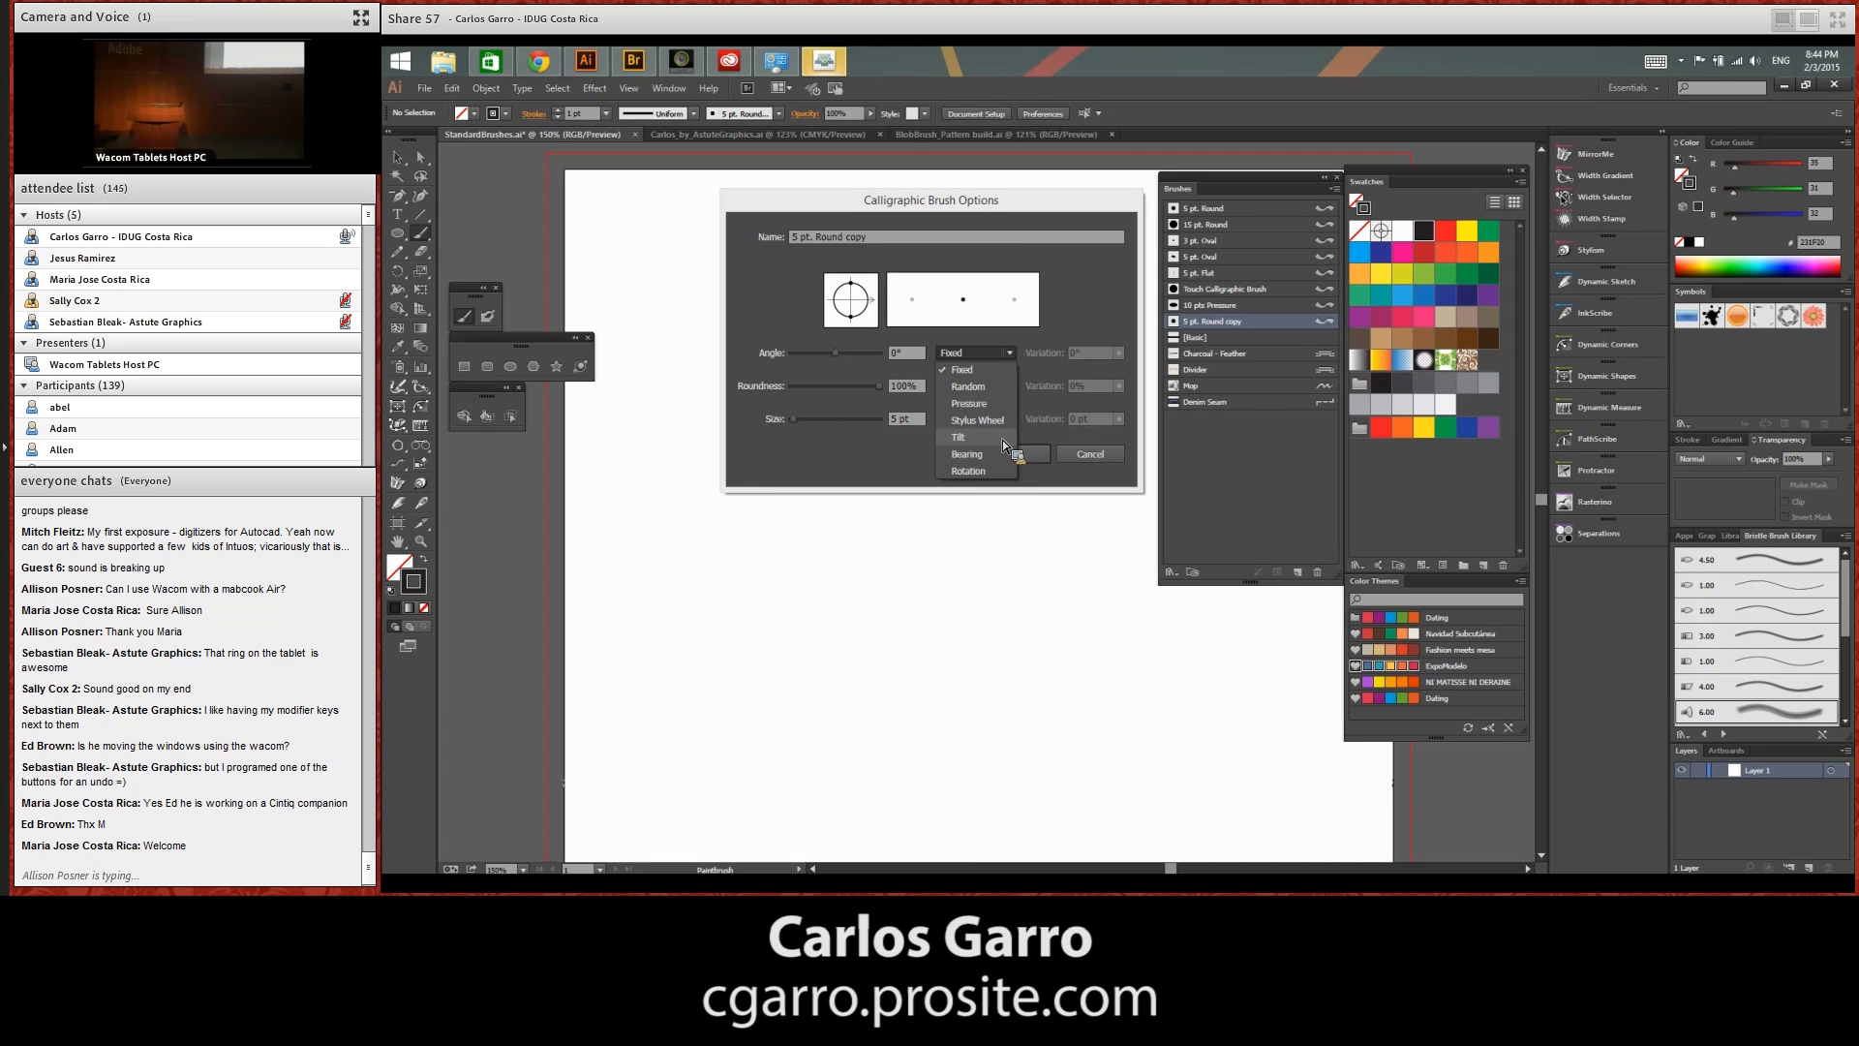
pyautogui.click(841, 427)
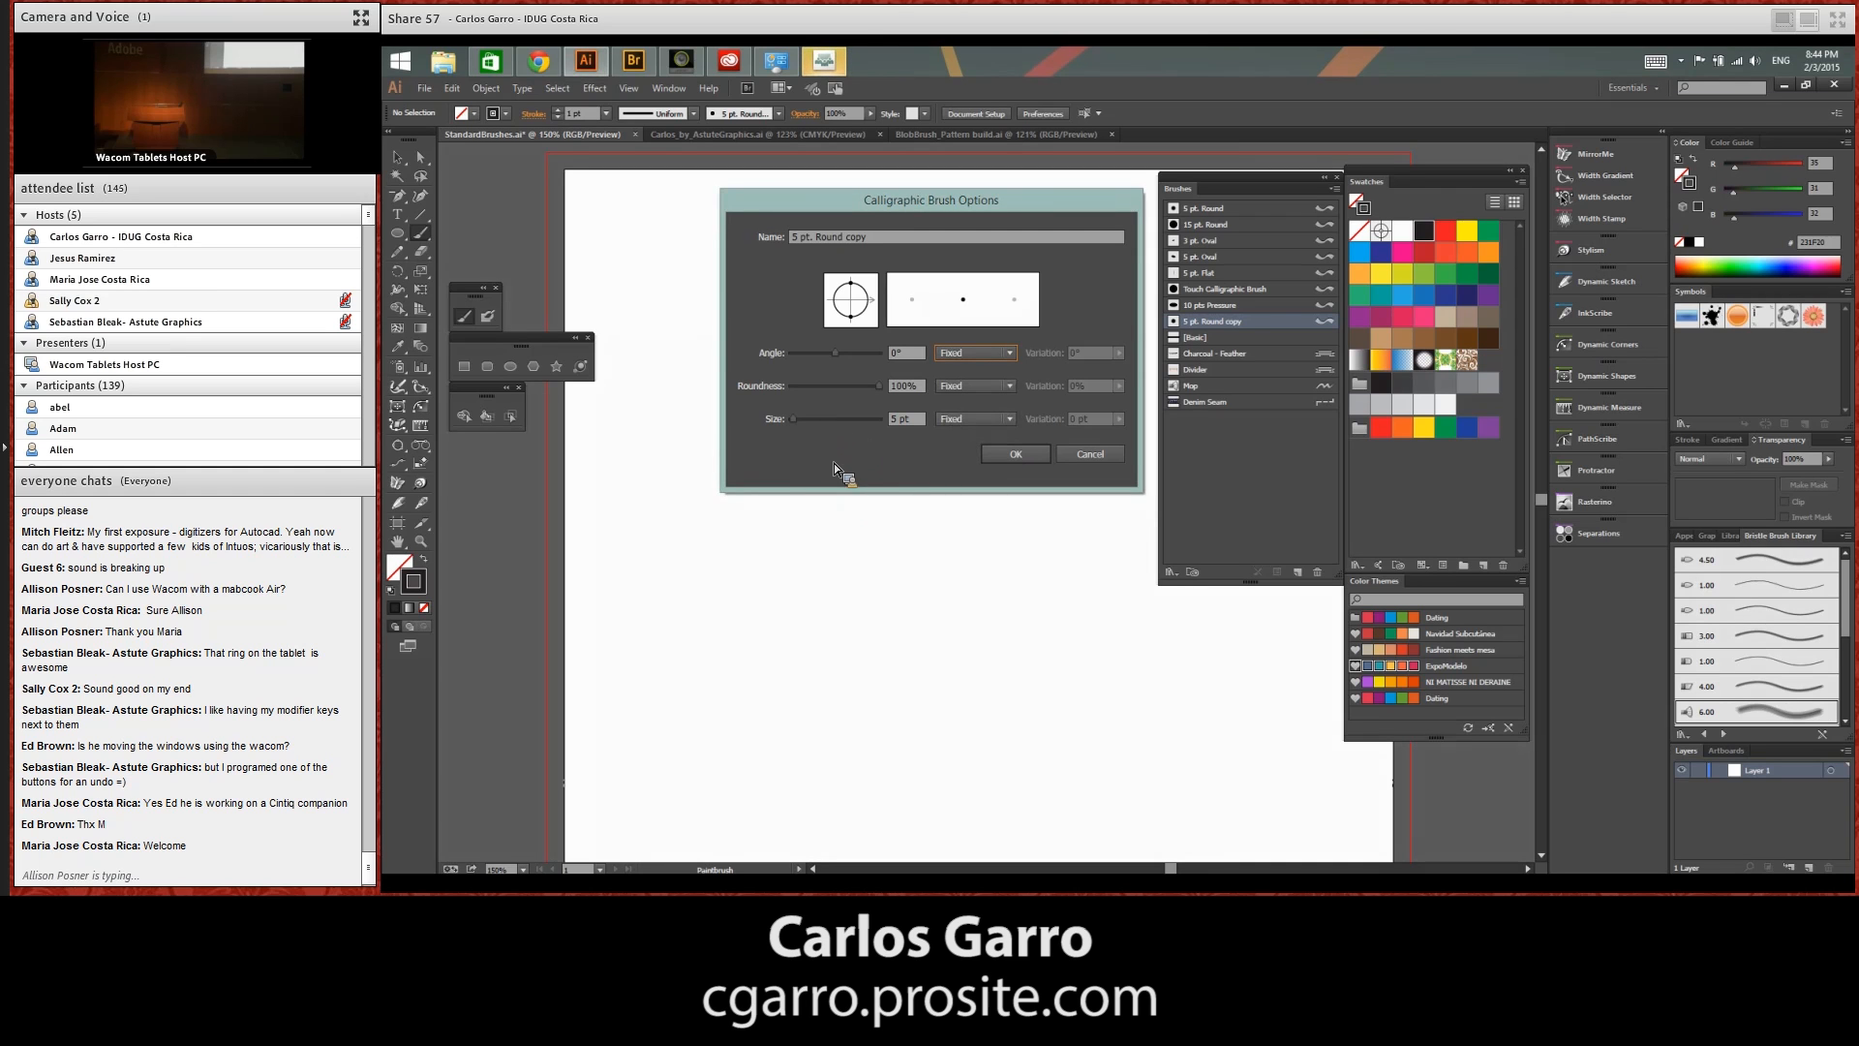
pyautogui.click(970, 420)
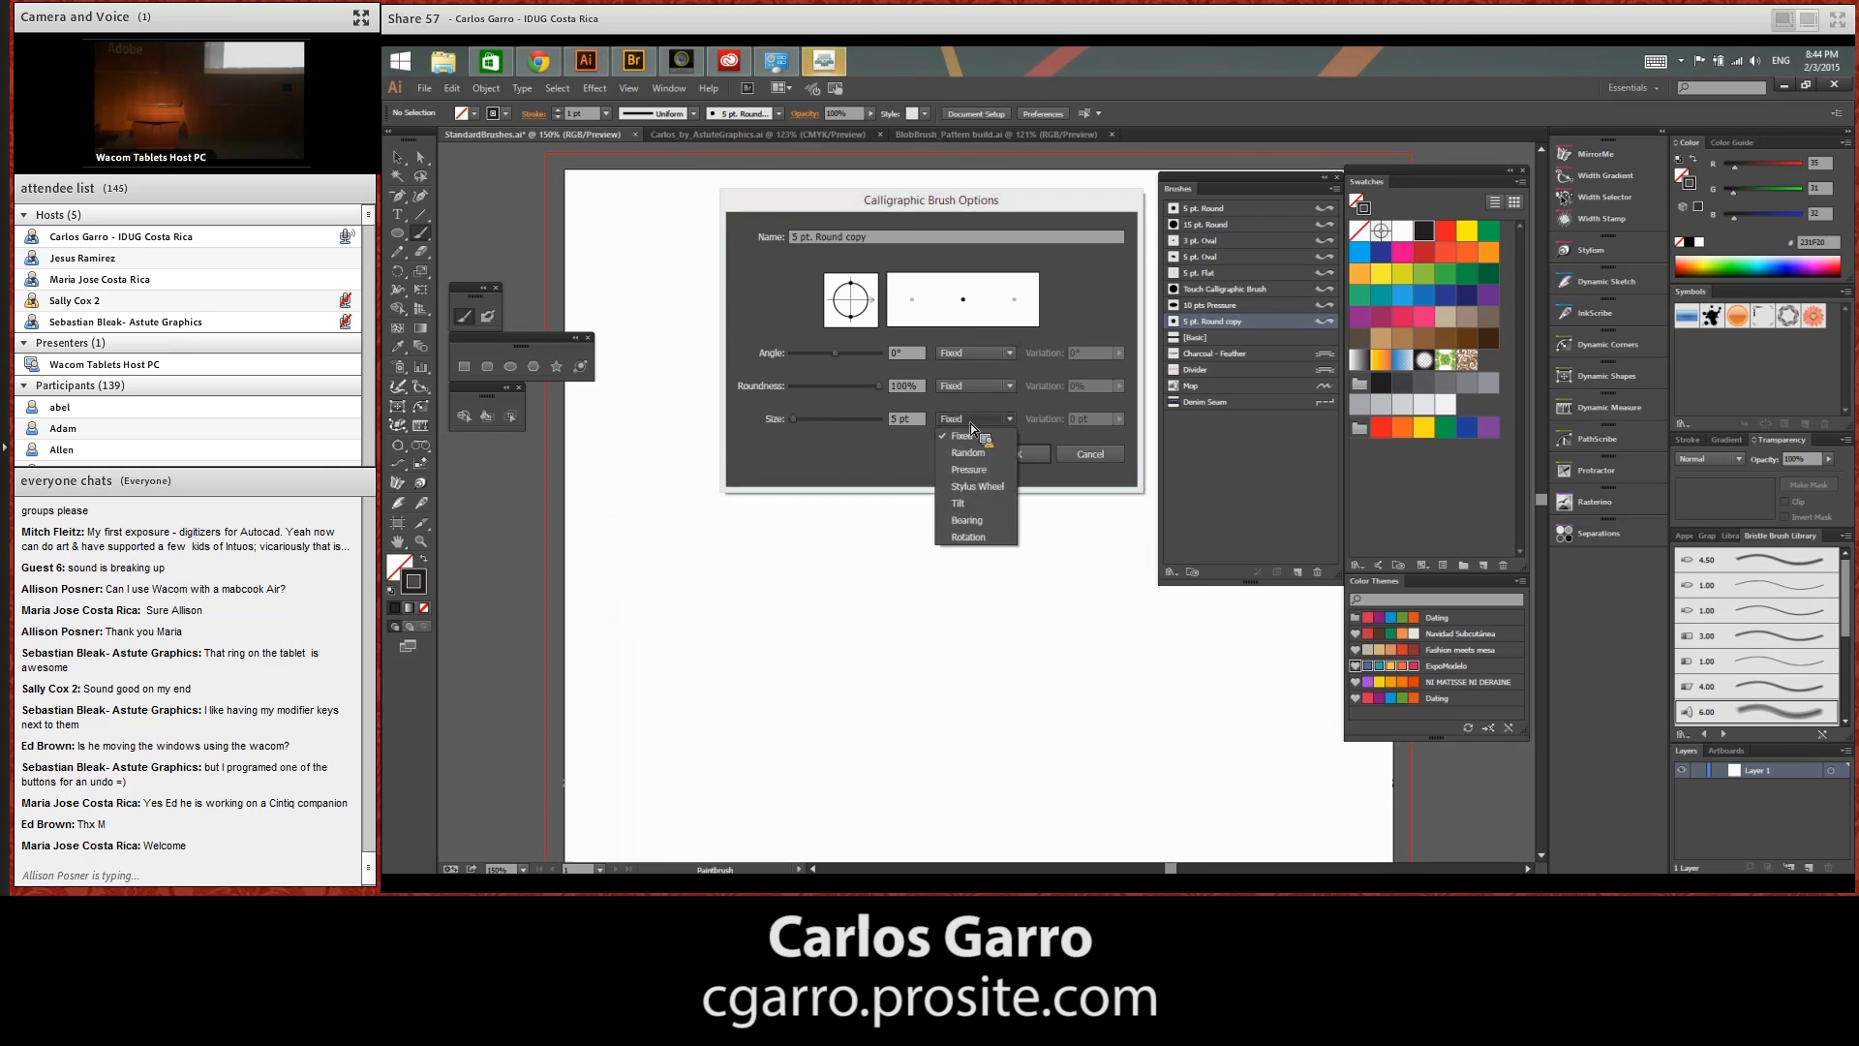
pyautogui.click(989, 469)
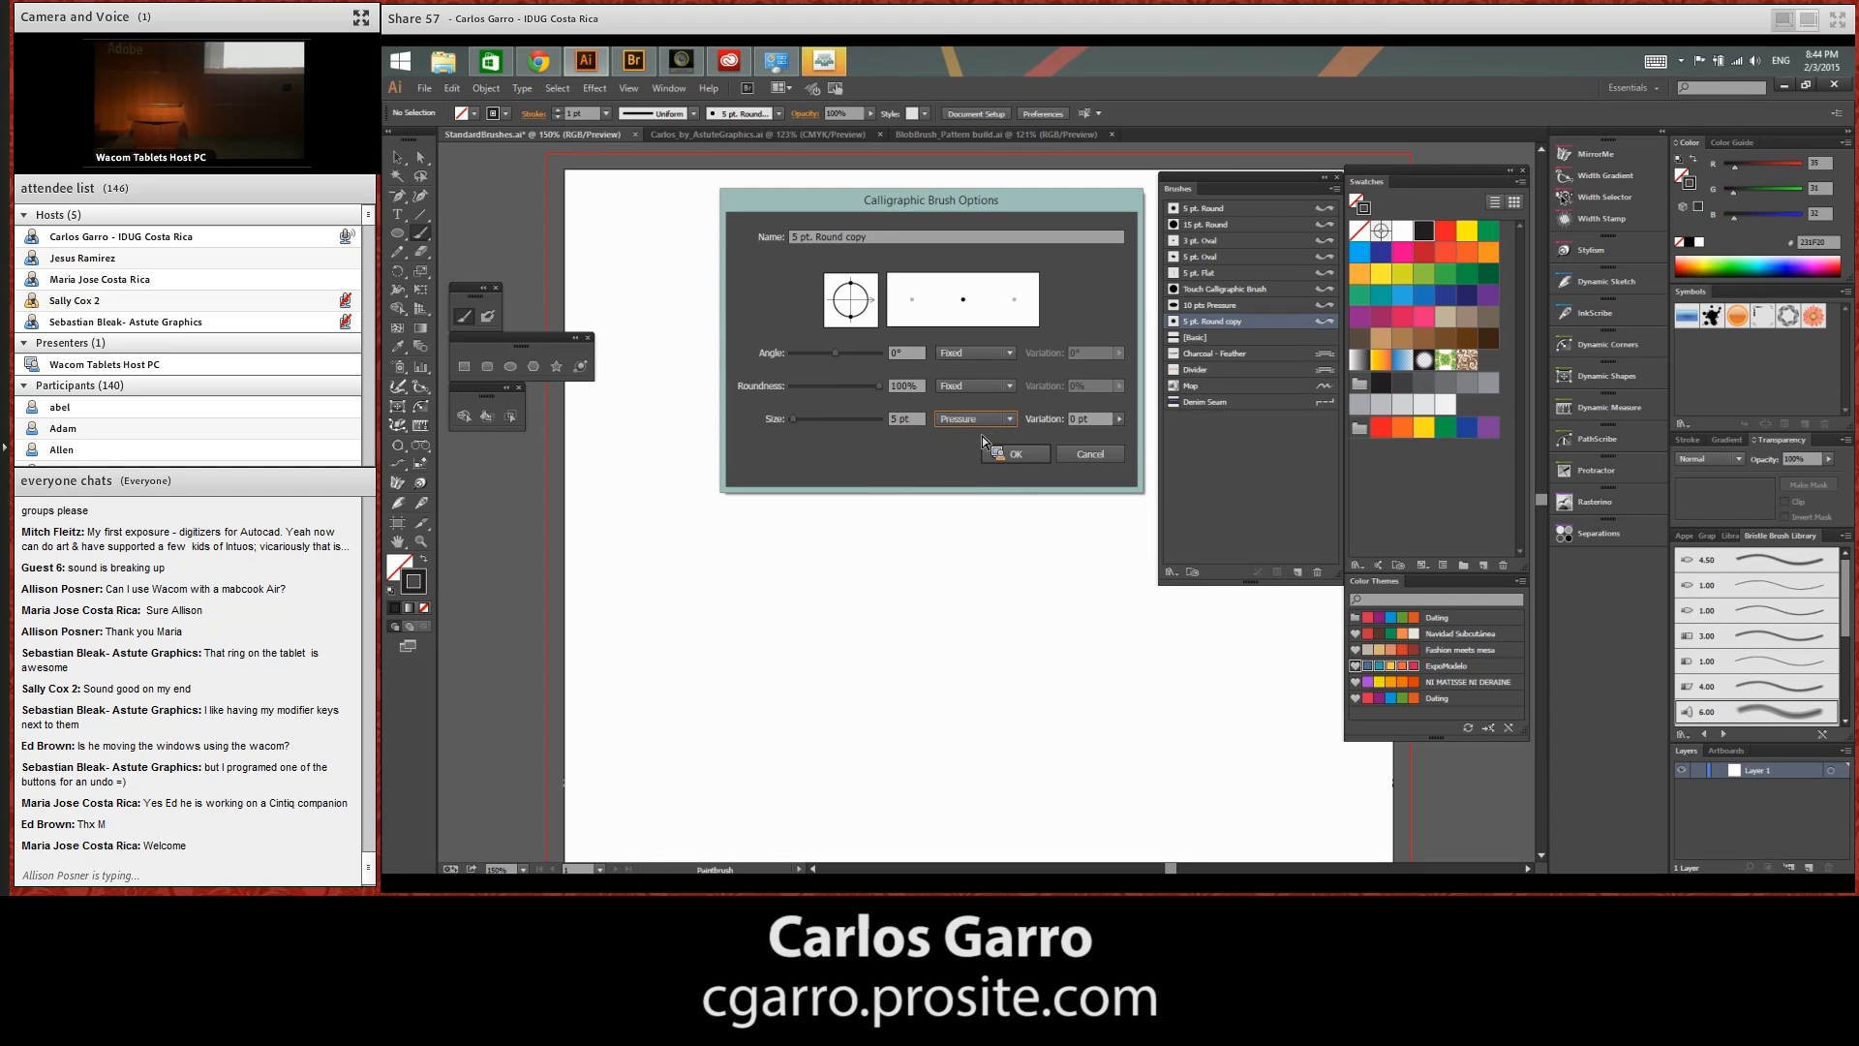
pyautogui.click(1122, 421)
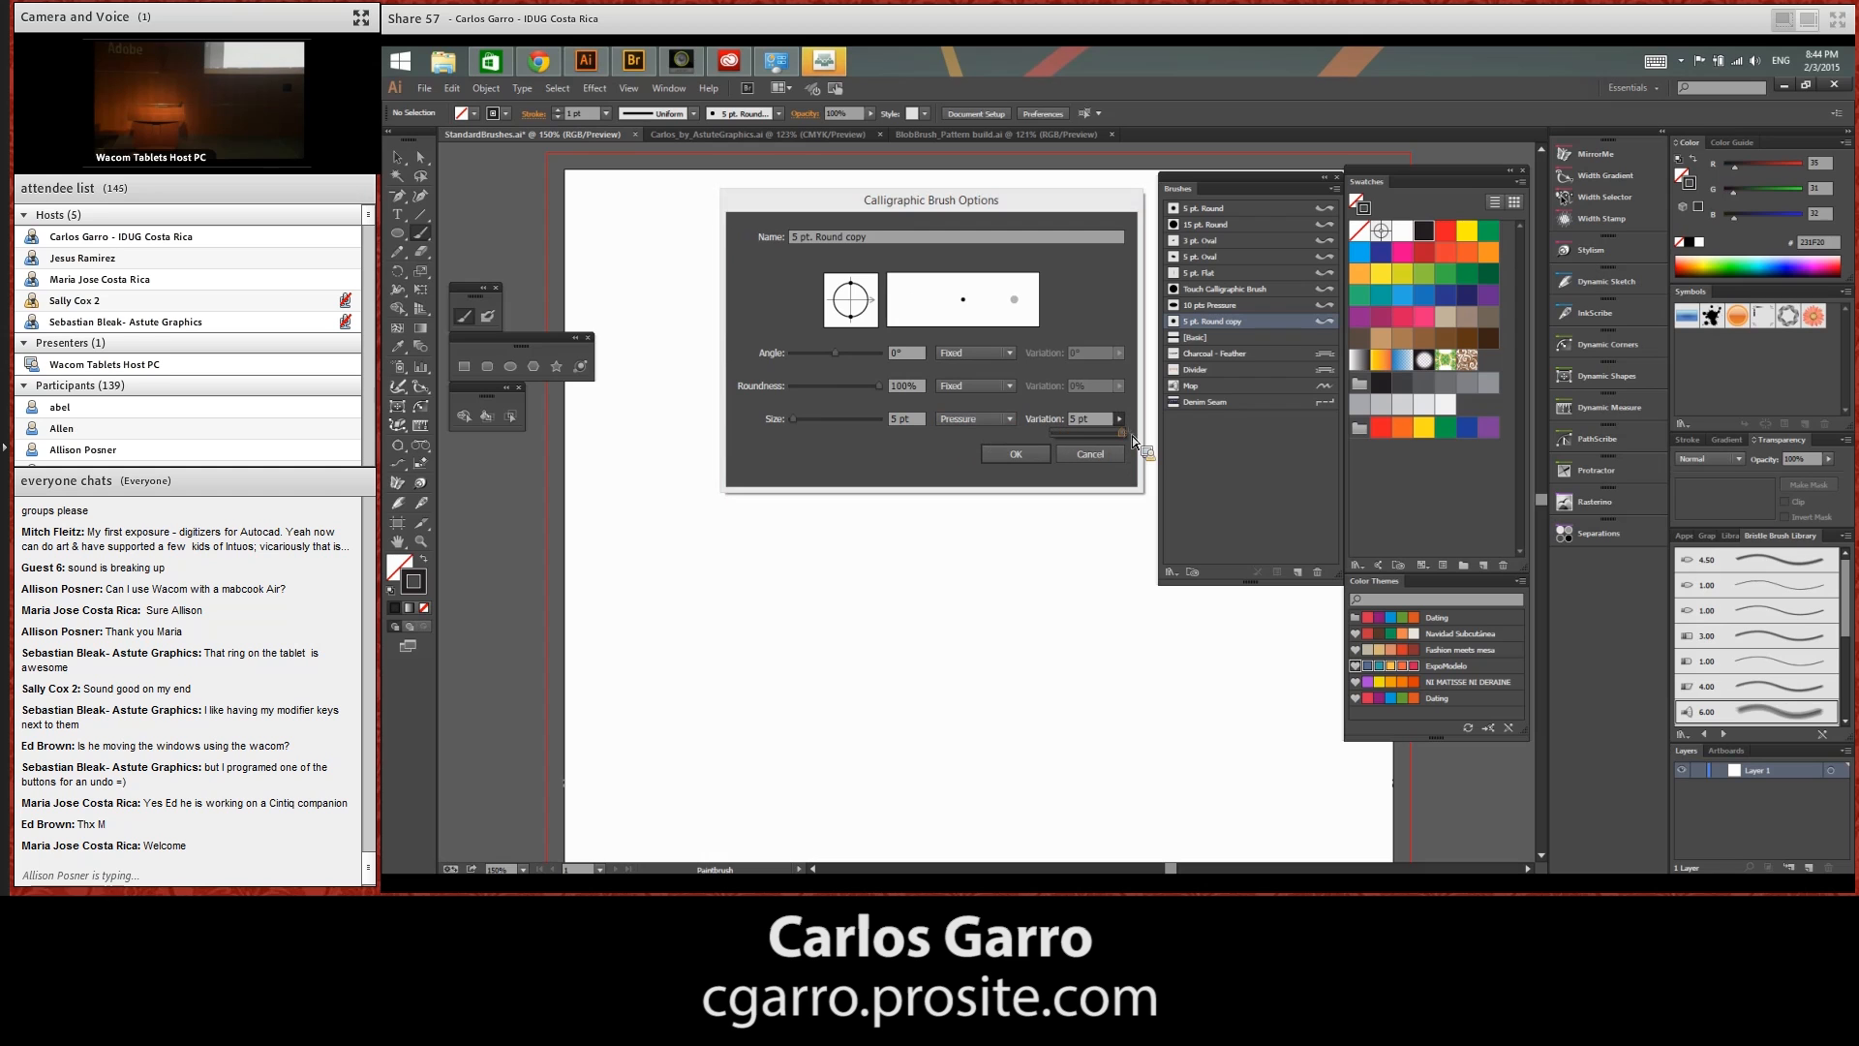
pyautogui.click(1032, 452)
pyautogui.click(1032, 451)
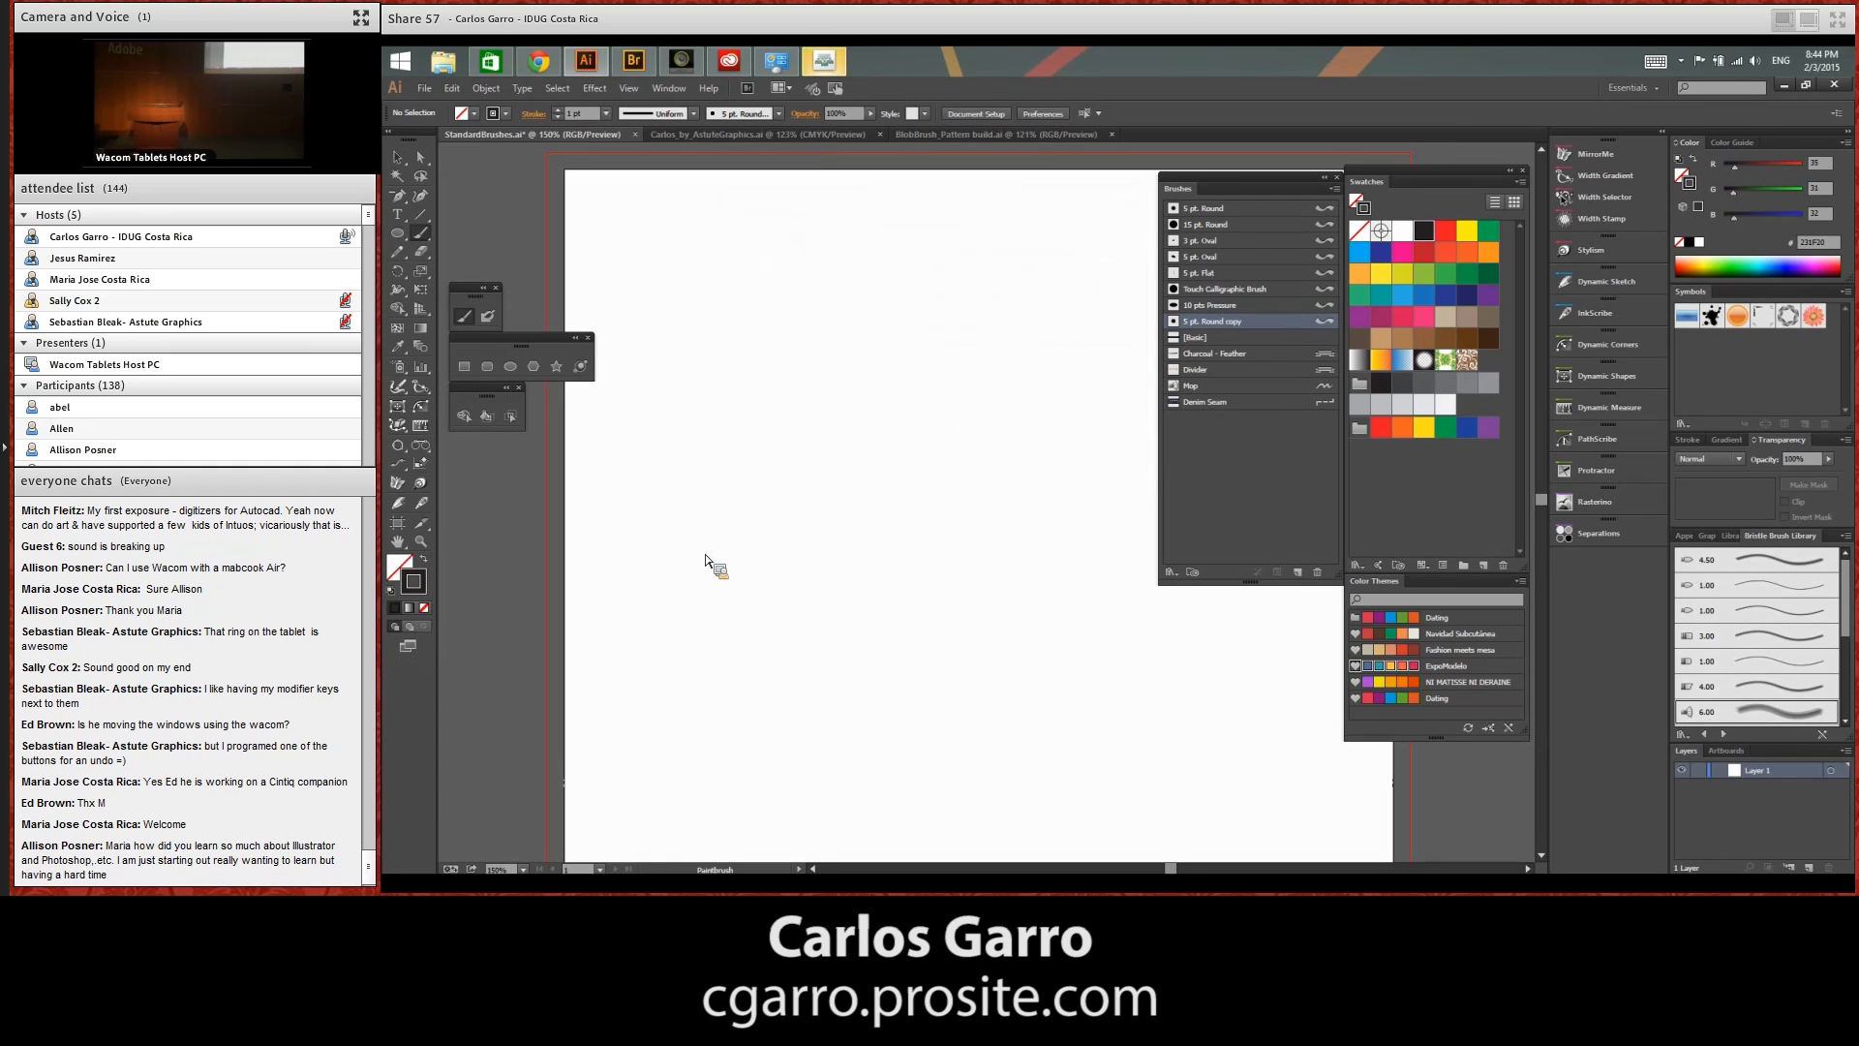
# Paint a spiral and several crossing curved test strokes with the 5 pt. Round copy brush, and delete all the artwork
pyautogui.moveTo(685, 593)
pyautogui.mouseDown()
pyautogui.moveTo(677, 568)
pyautogui.moveTo(733, 493)
pyautogui.moveTo(775, 649)
pyautogui.moveTo(947, 561)
pyautogui.moveTo(809, 610)
pyautogui.moveTo(857, 582)
pyautogui.mouseUp()
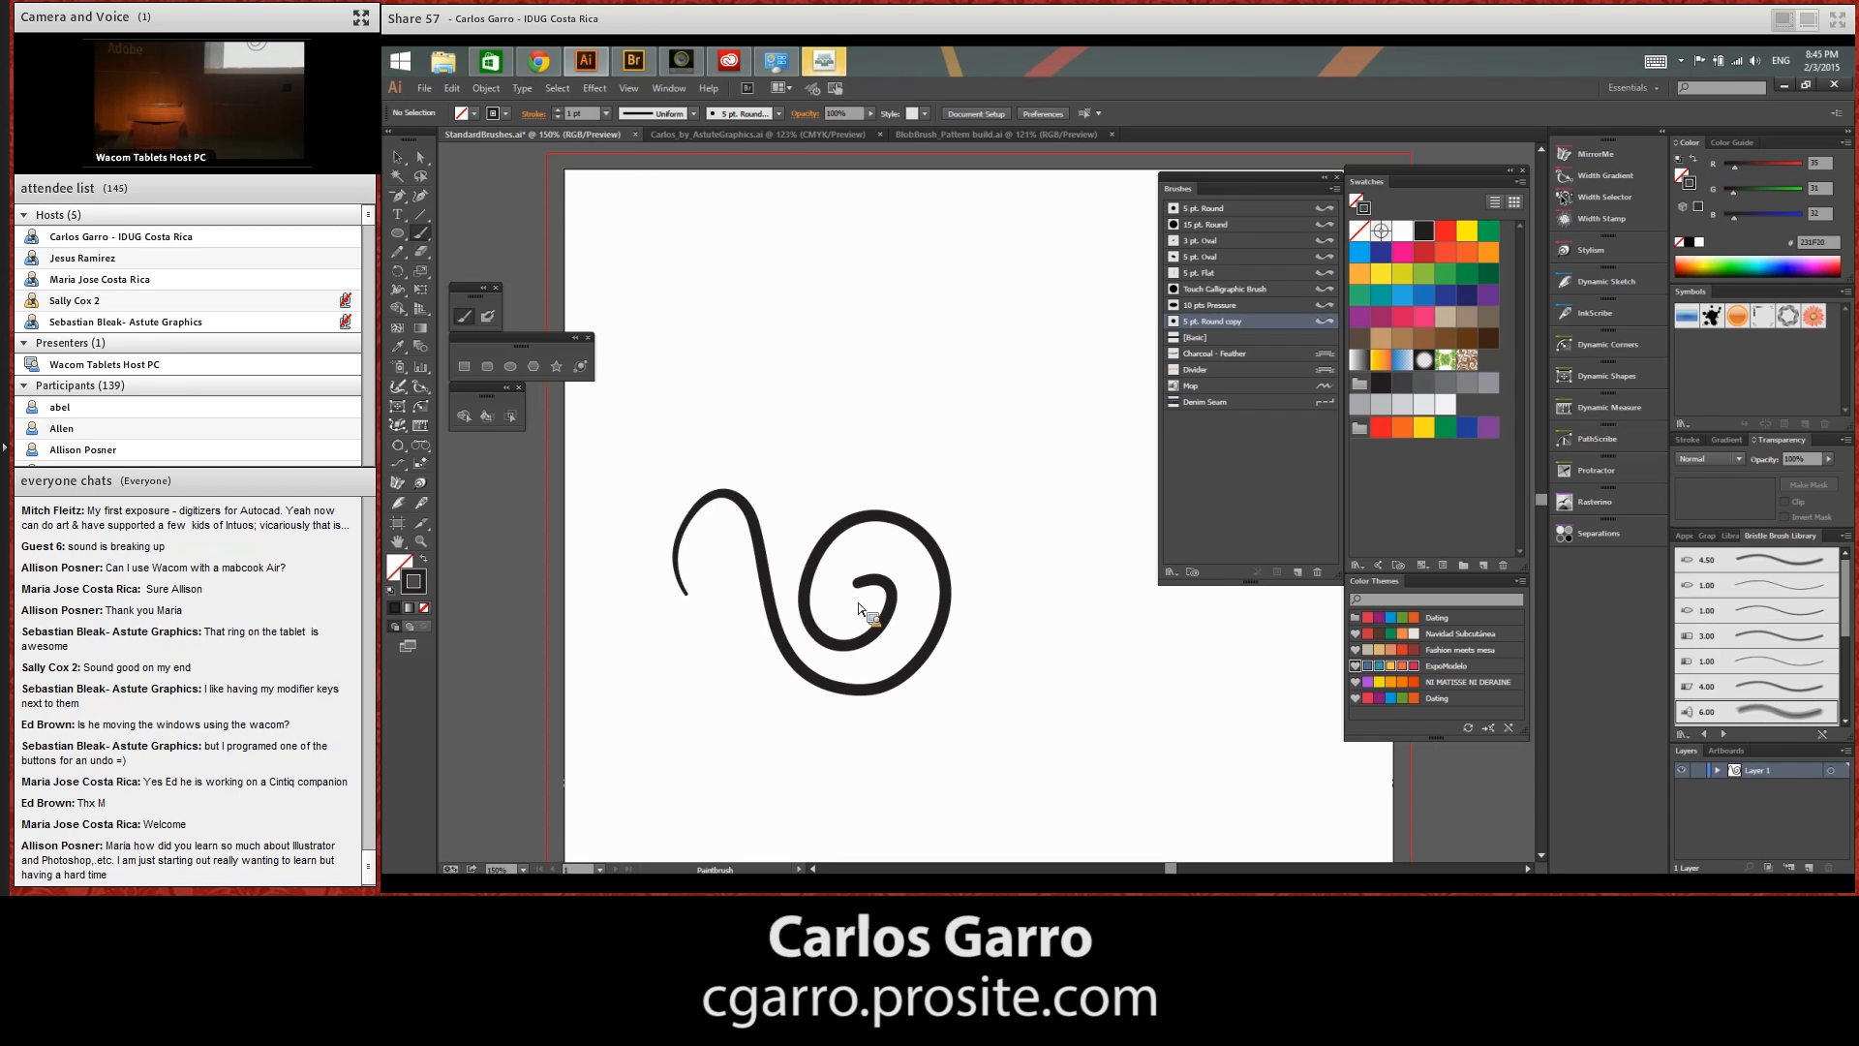
pyautogui.moveTo(723, 554)
pyautogui.mouseDown()
pyautogui.moveTo(787, 436)
pyautogui.moveTo(947, 364)
pyautogui.mouseUp()
pyautogui.moveTo(748, 530)
pyautogui.mouseDown()
pyautogui.moveTo(842, 445)
pyautogui.moveTo(980, 417)
pyautogui.mouseUp()
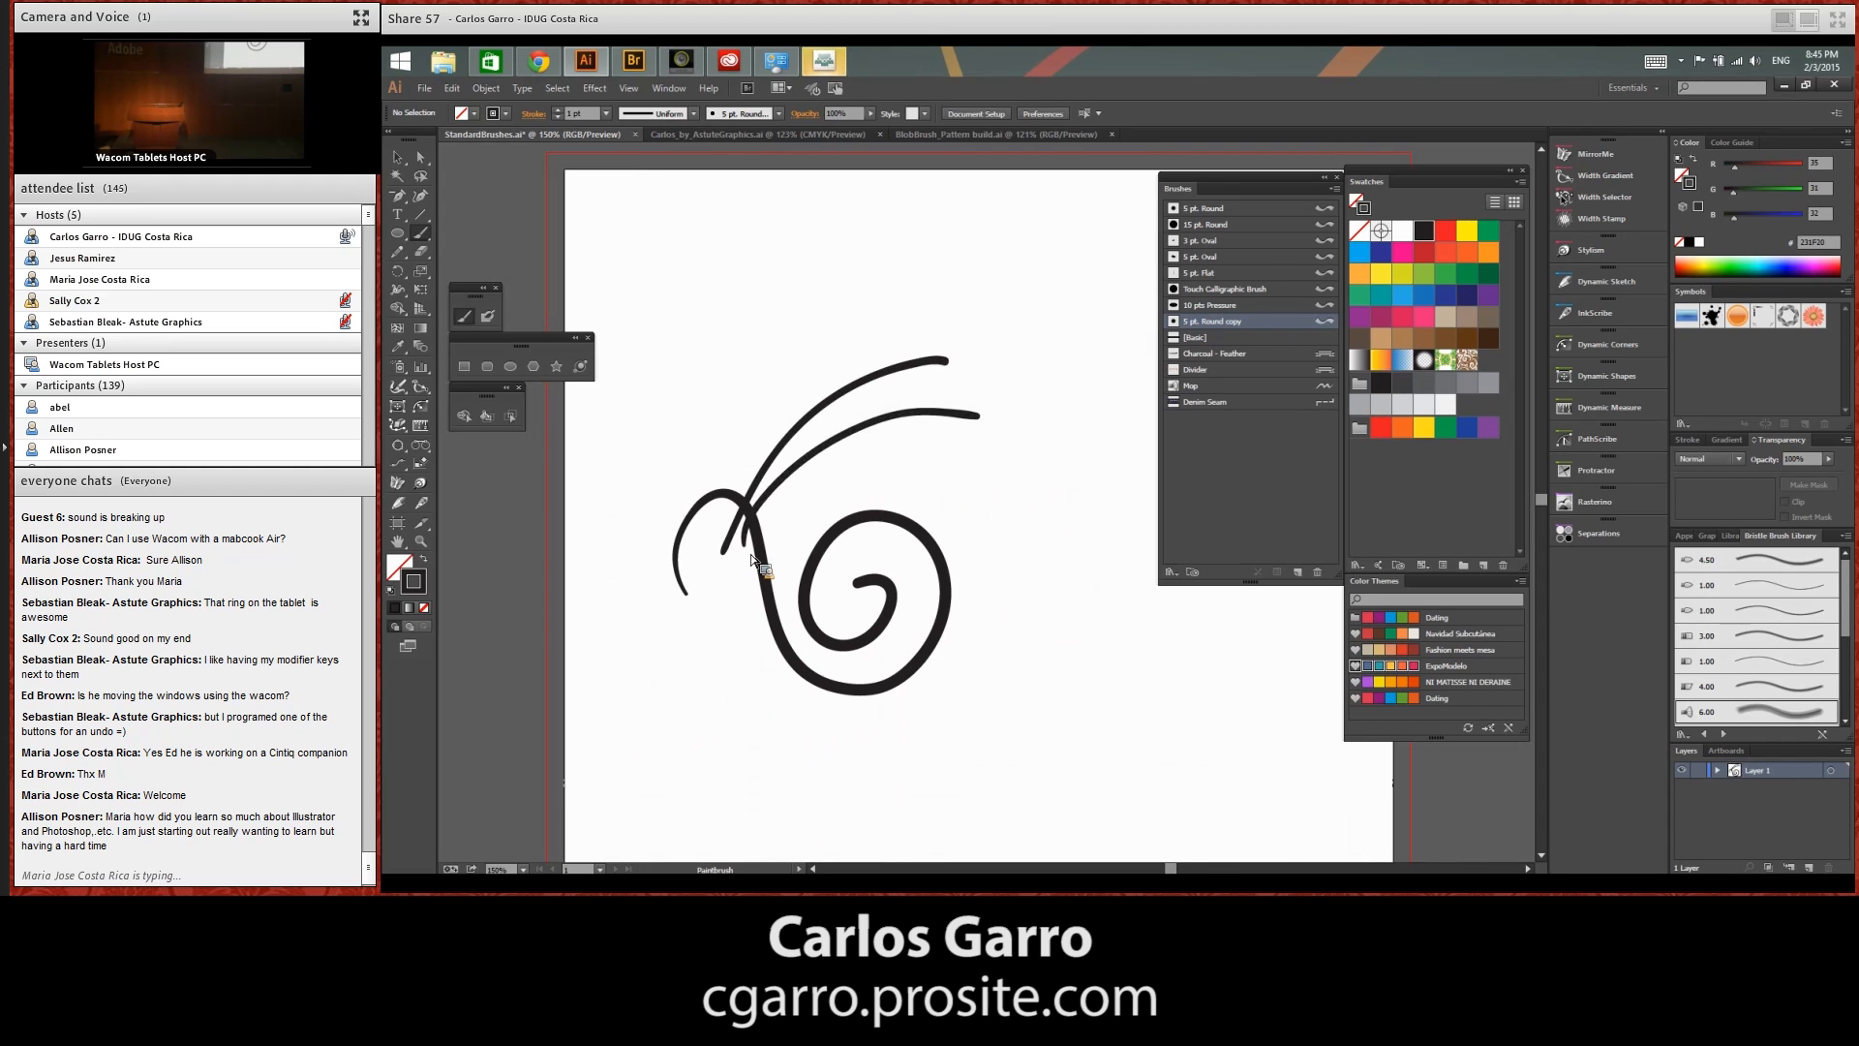
pyautogui.moveTo(742, 562); pyautogui.dragTo(988, 479)
pyautogui.moveTo(758, 412); pyautogui.dragTo(829, 548)
pyautogui.moveTo(810, 354); pyautogui.dragTo(871, 537)
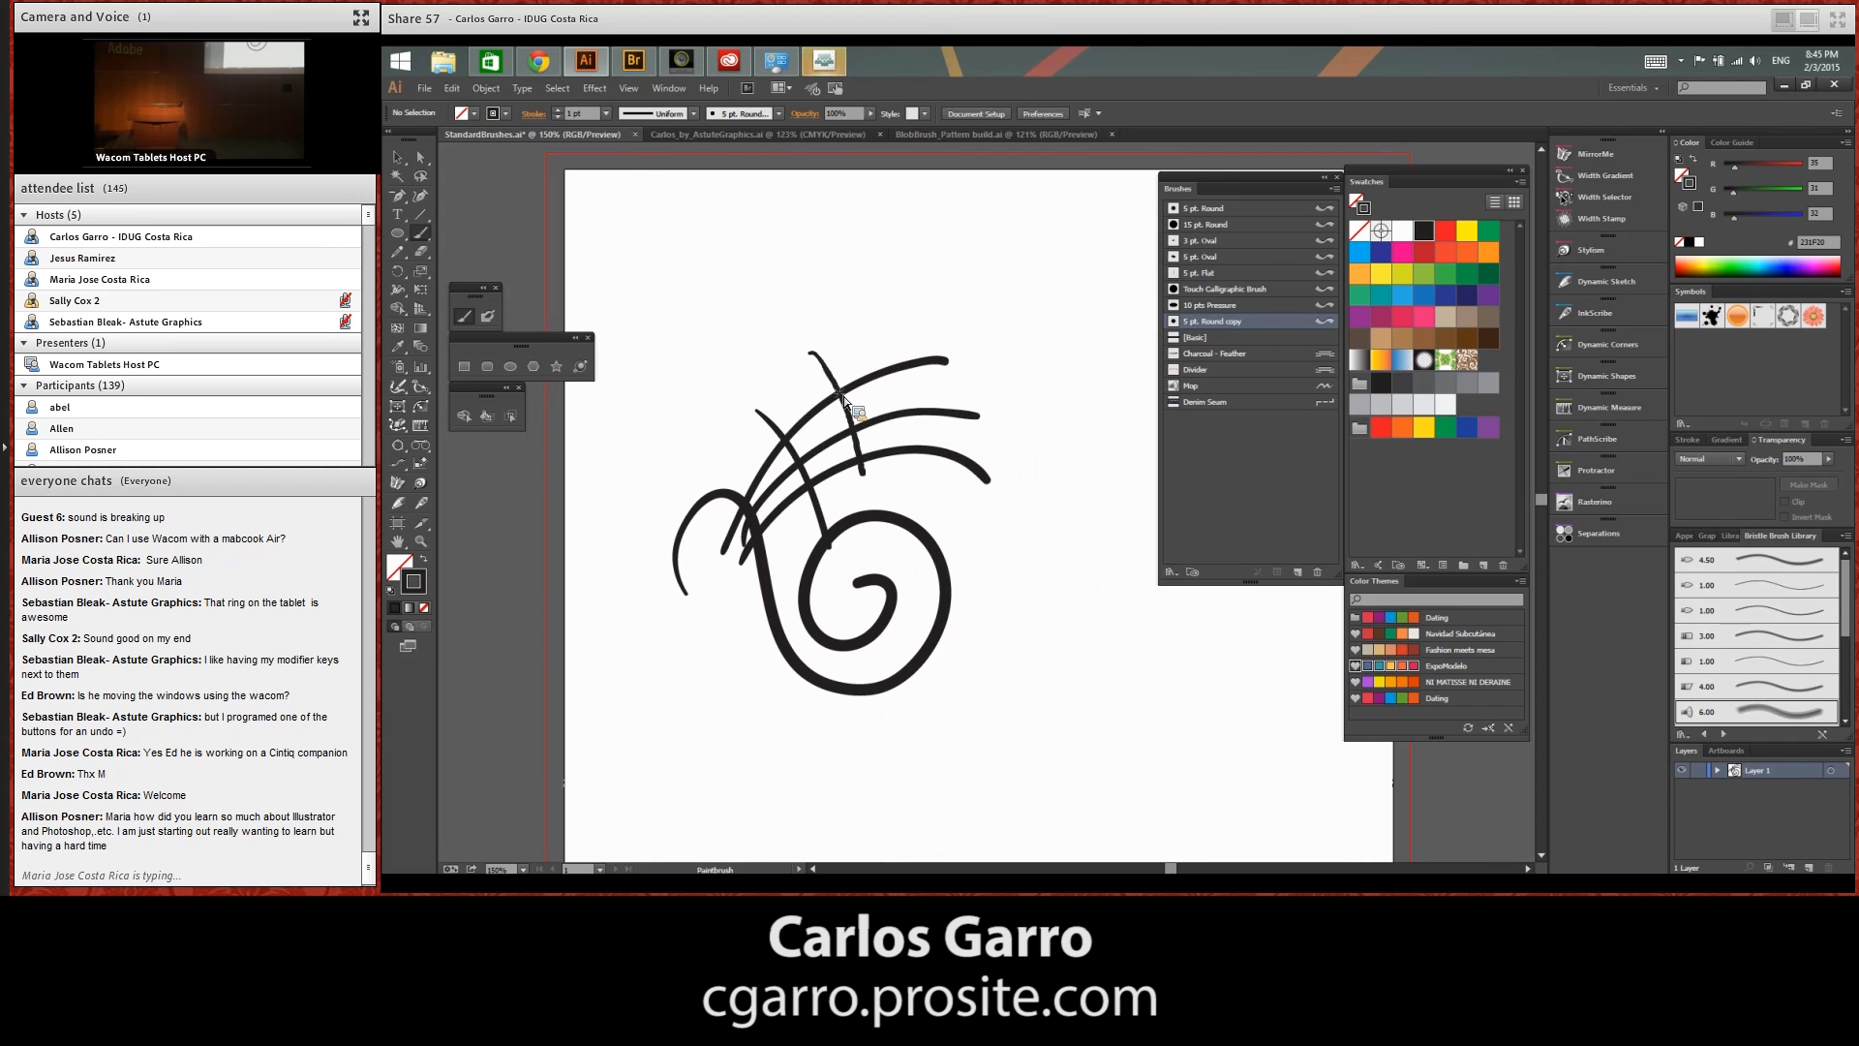
pyautogui.moveTo(864, 313); pyautogui.dragTo(900, 547)
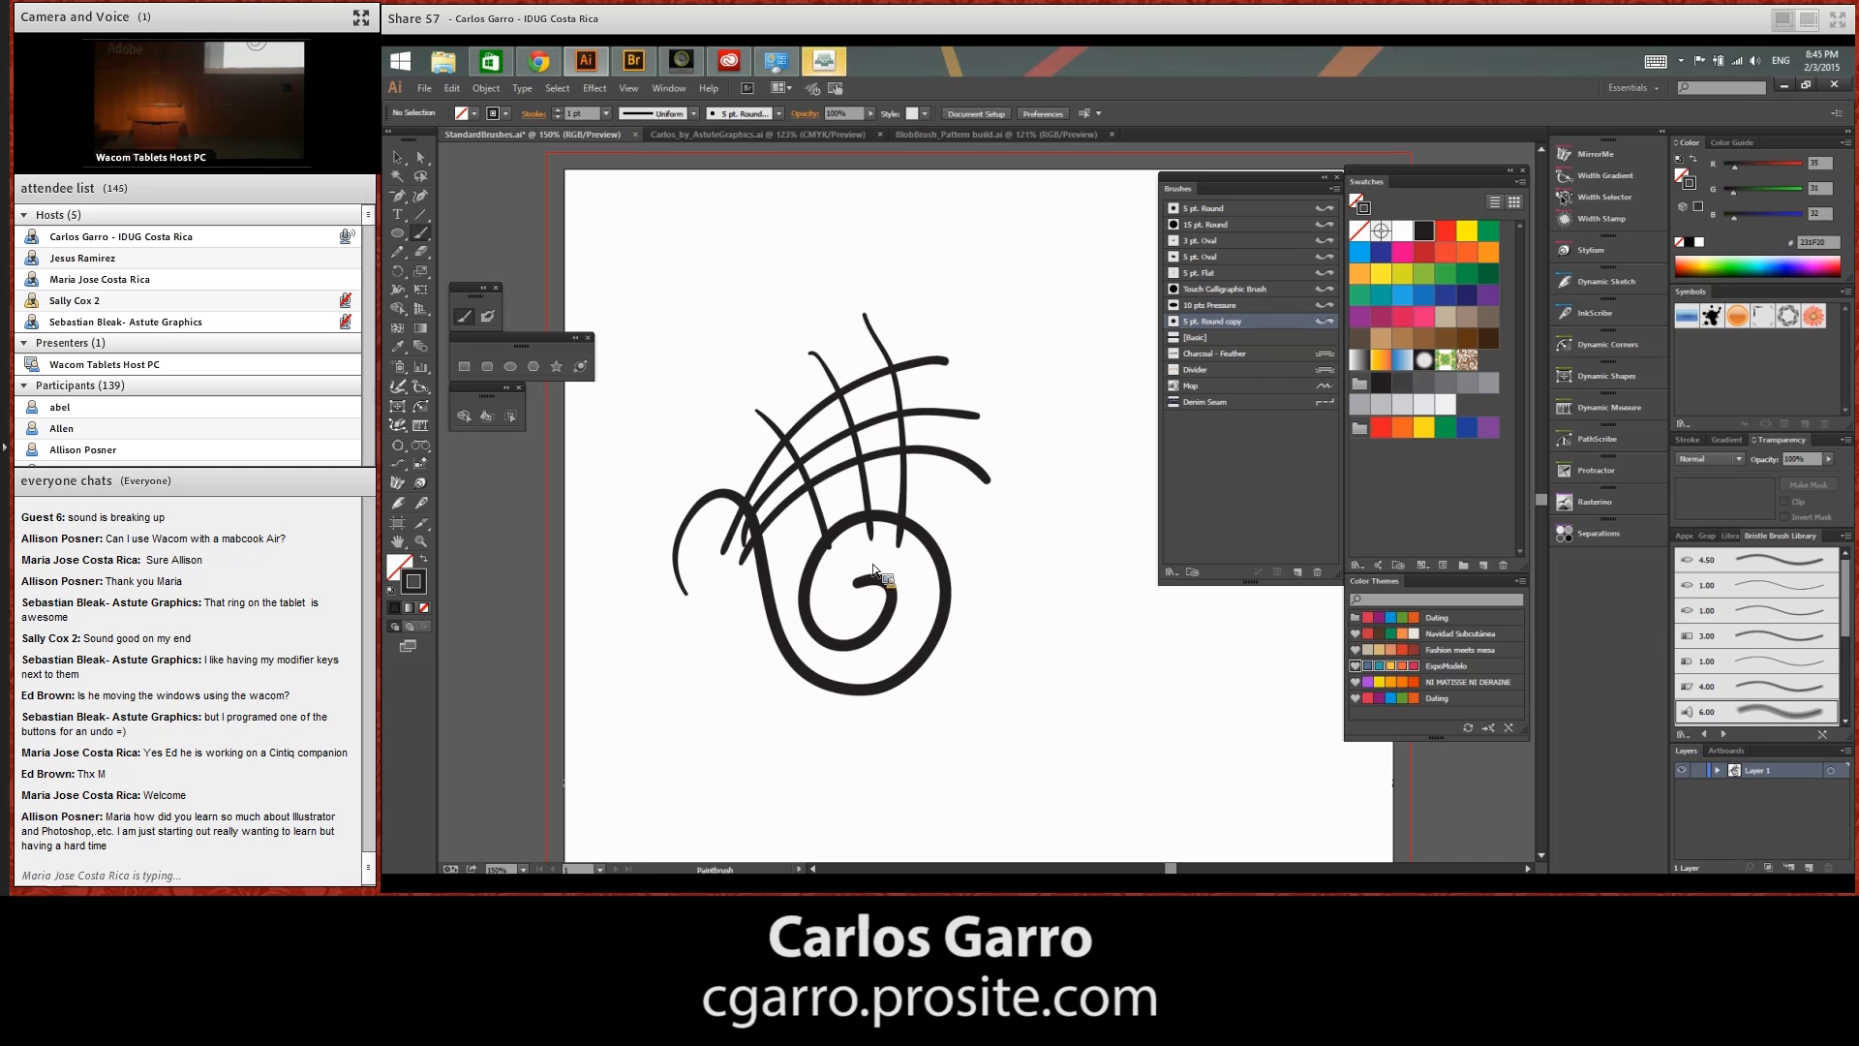
pyautogui.hotkey('ctrl', 'a')
pyautogui.press('Delete')
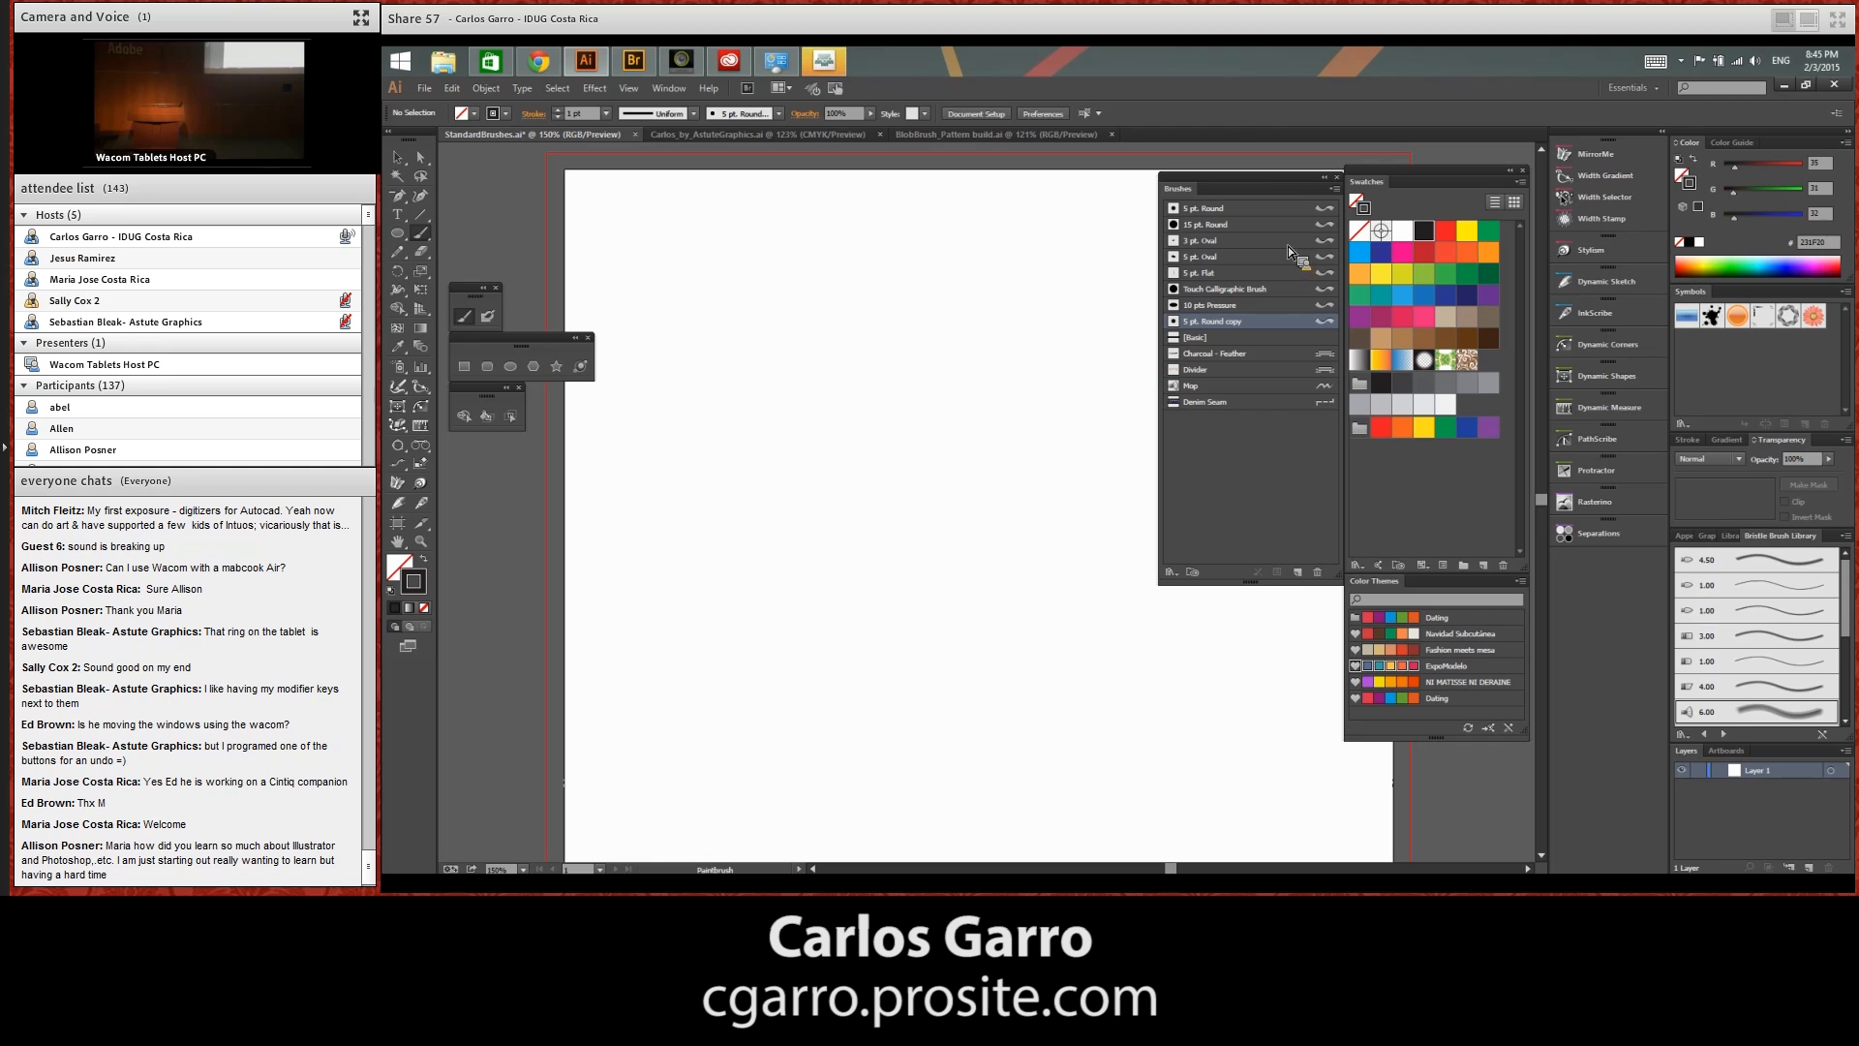
# Create a new Bristle Brush with the Flat Fan shape
pyautogui.moveTo(1288, 180); pyautogui.dragTo(1282, 171)
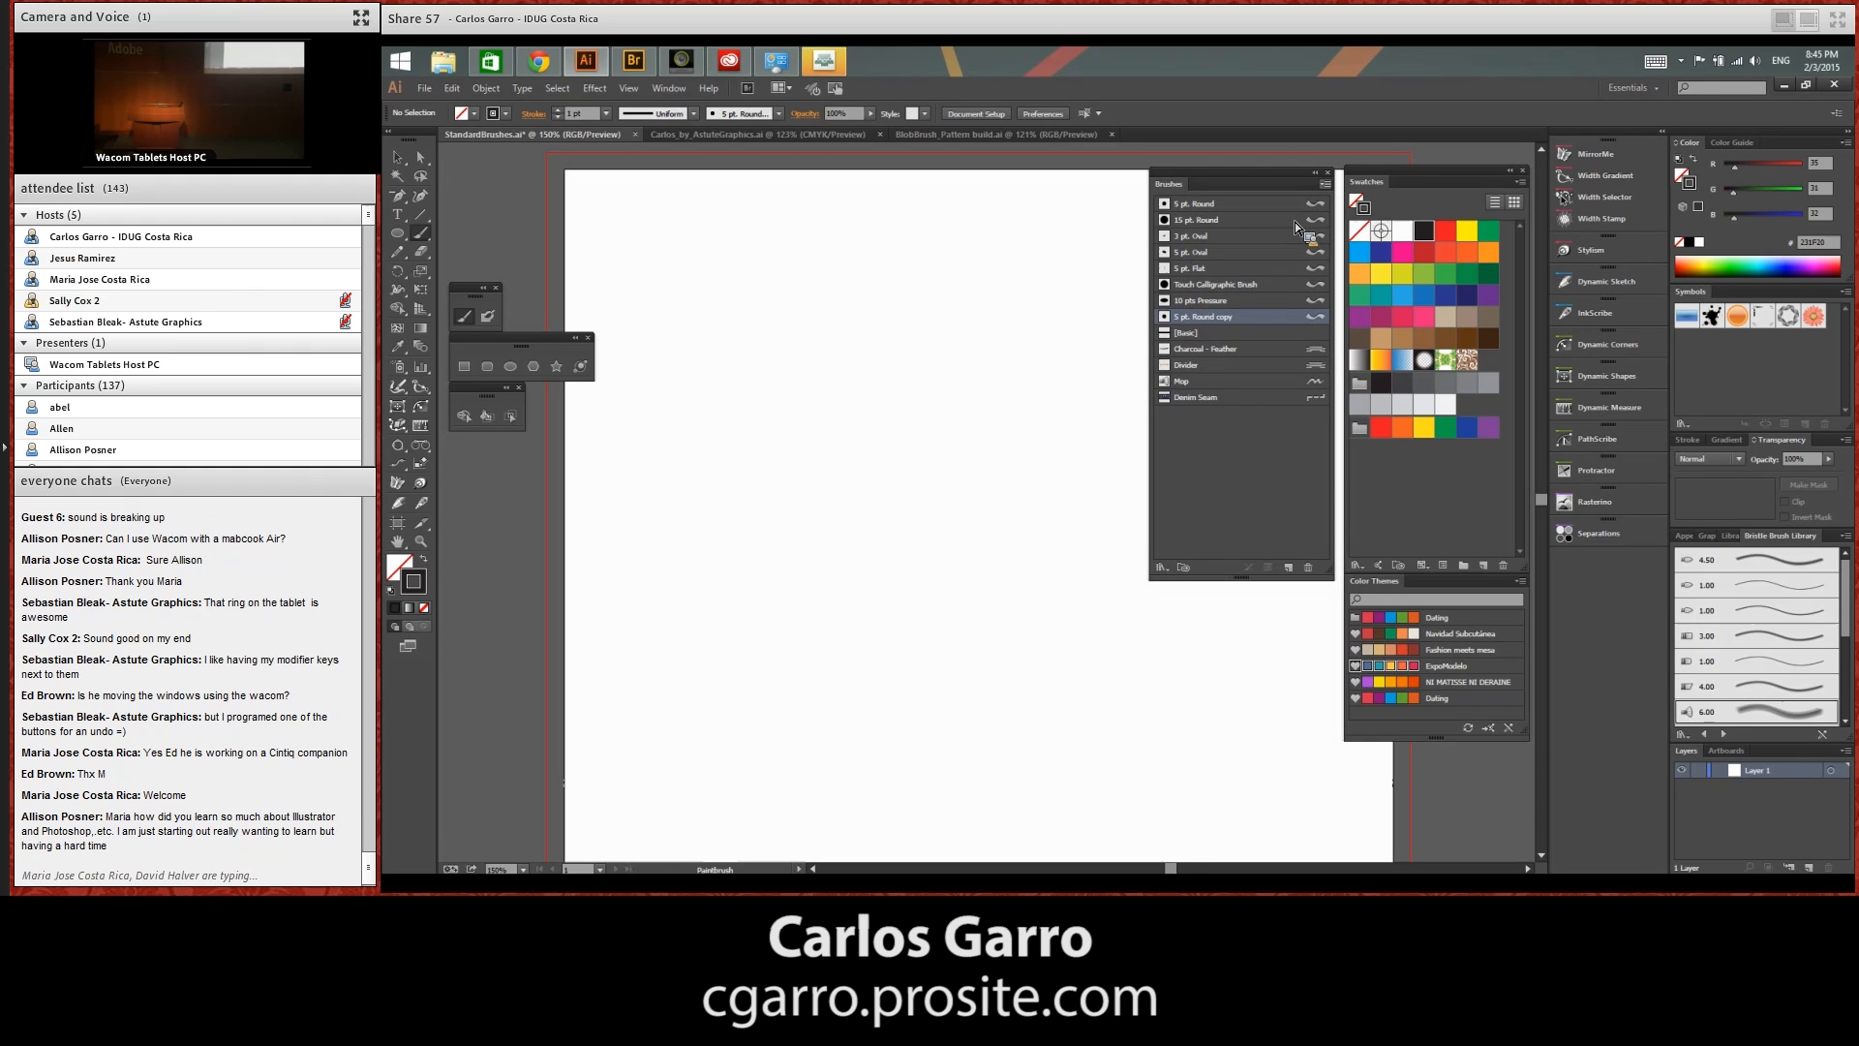
pyautogui.click(1325, 184)
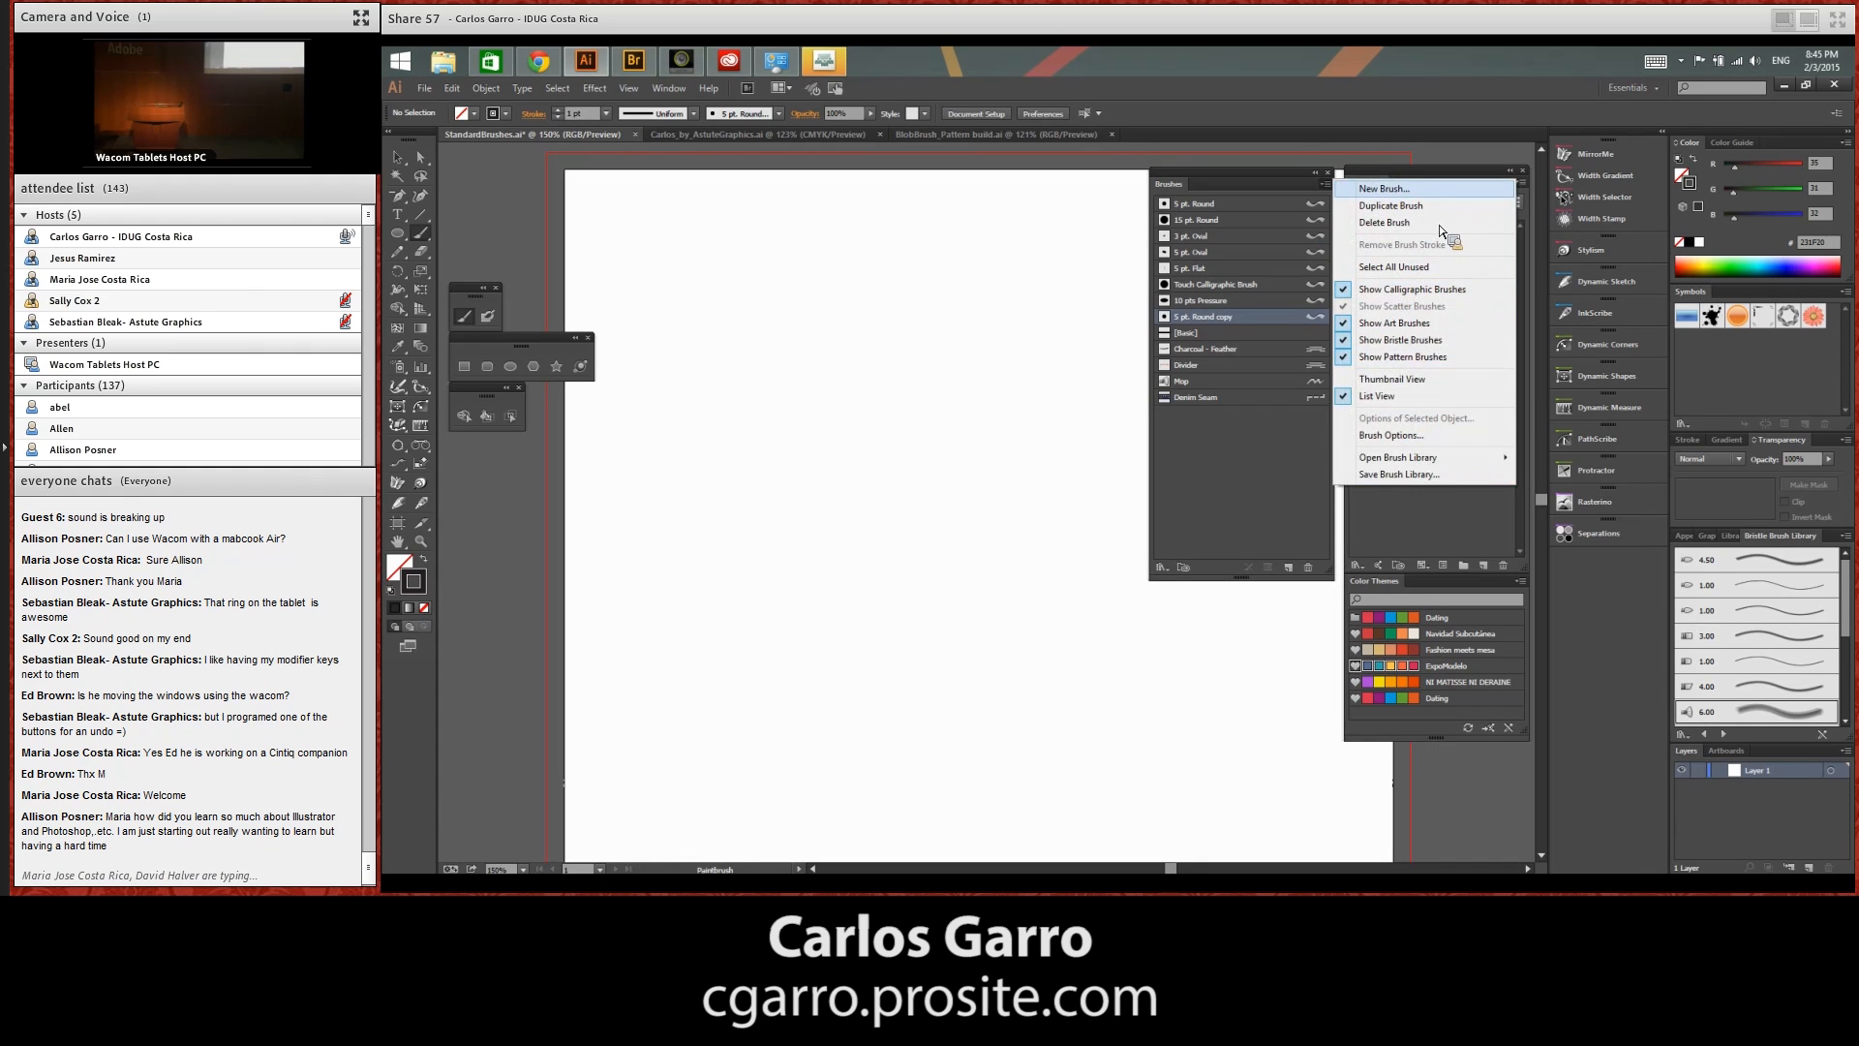
pyautogui.click(1433, 192)
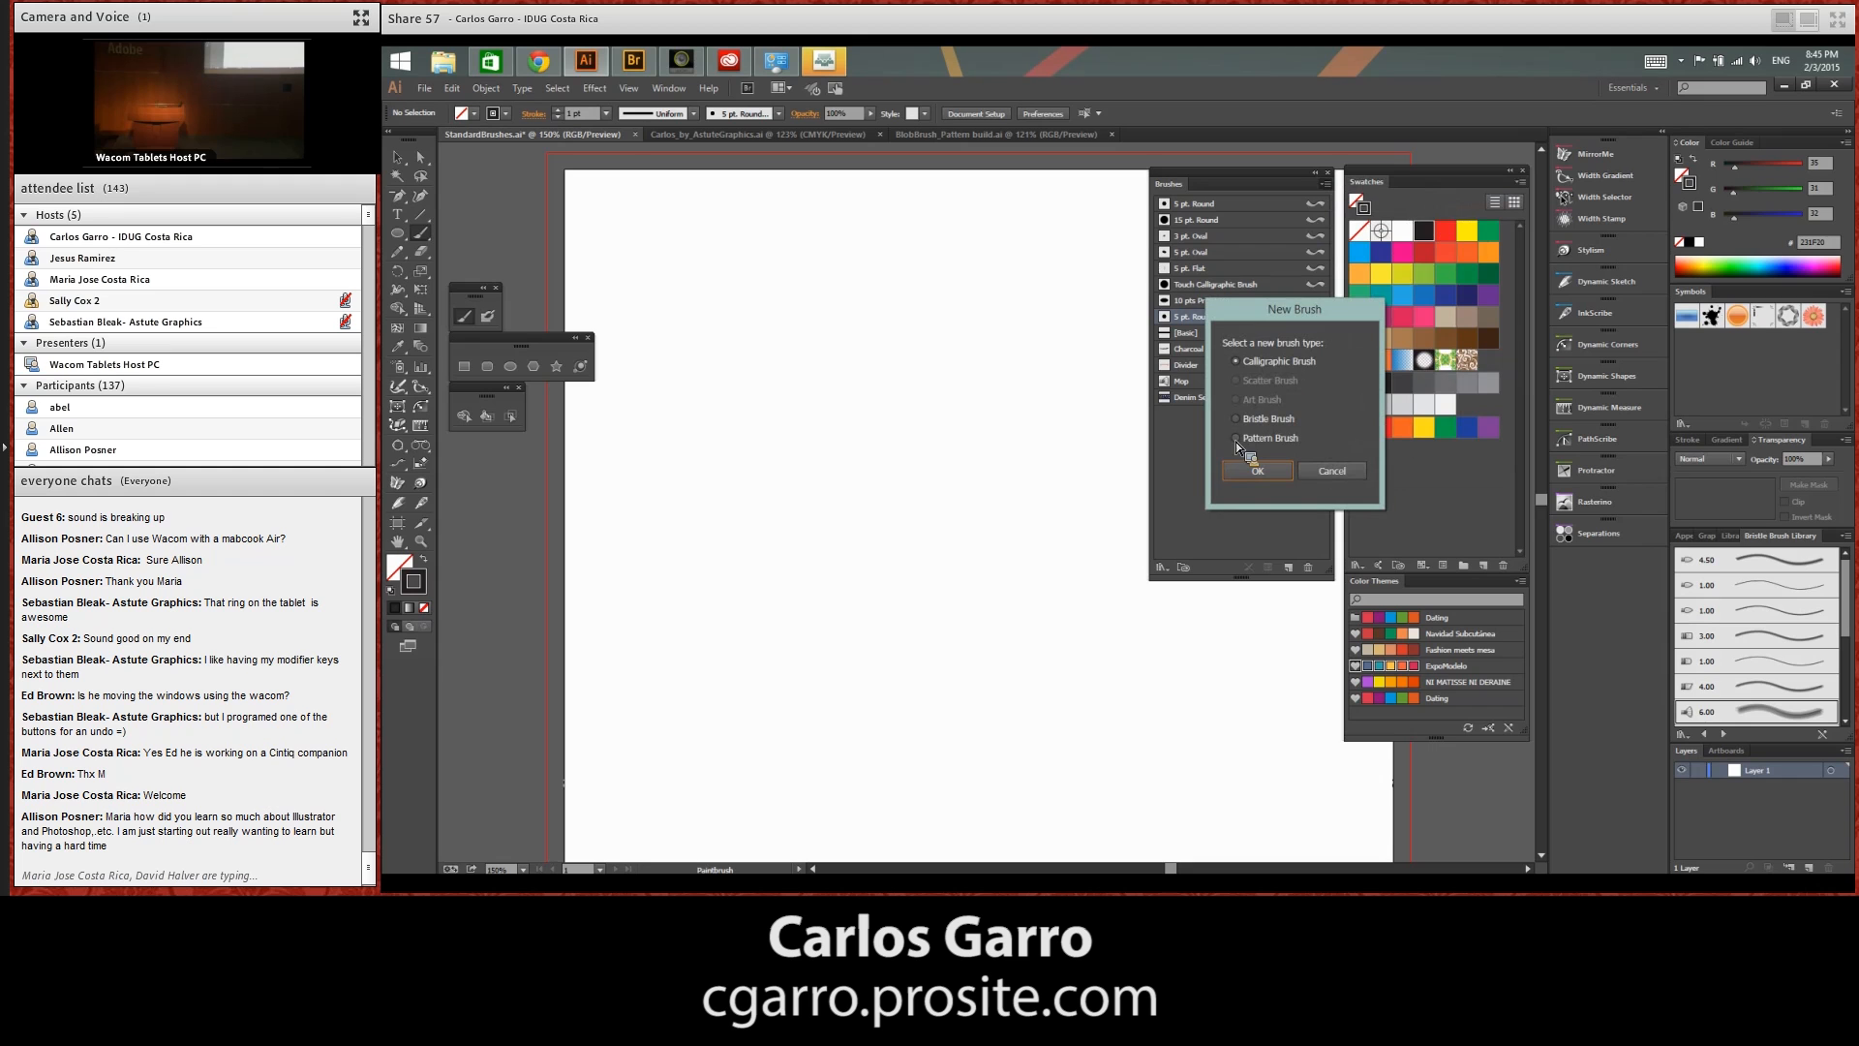
pyautogui.moveTo(1280, 309); pyautogui.dragTo(1234, 316)
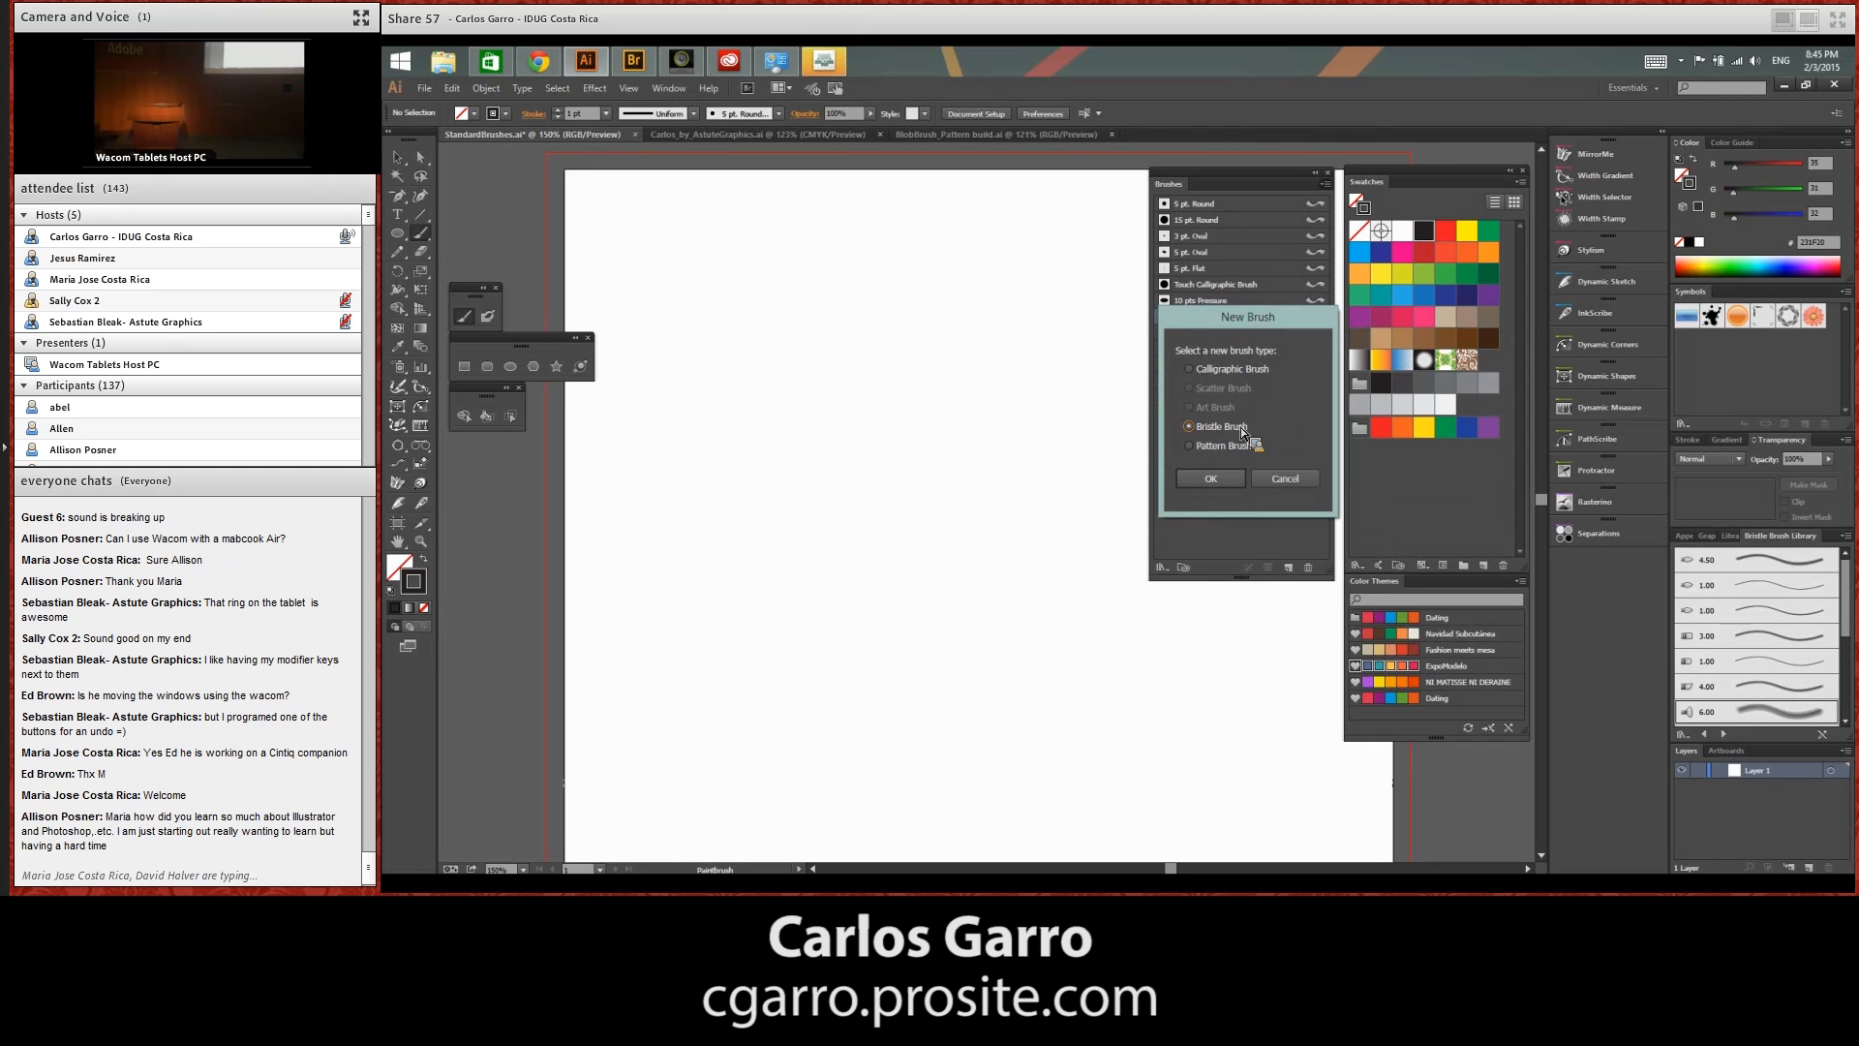
pyautogui.click(1216, 478)
pyautogui.moveTo(1410, 206); pyautogui.dragTo(1002, 213)
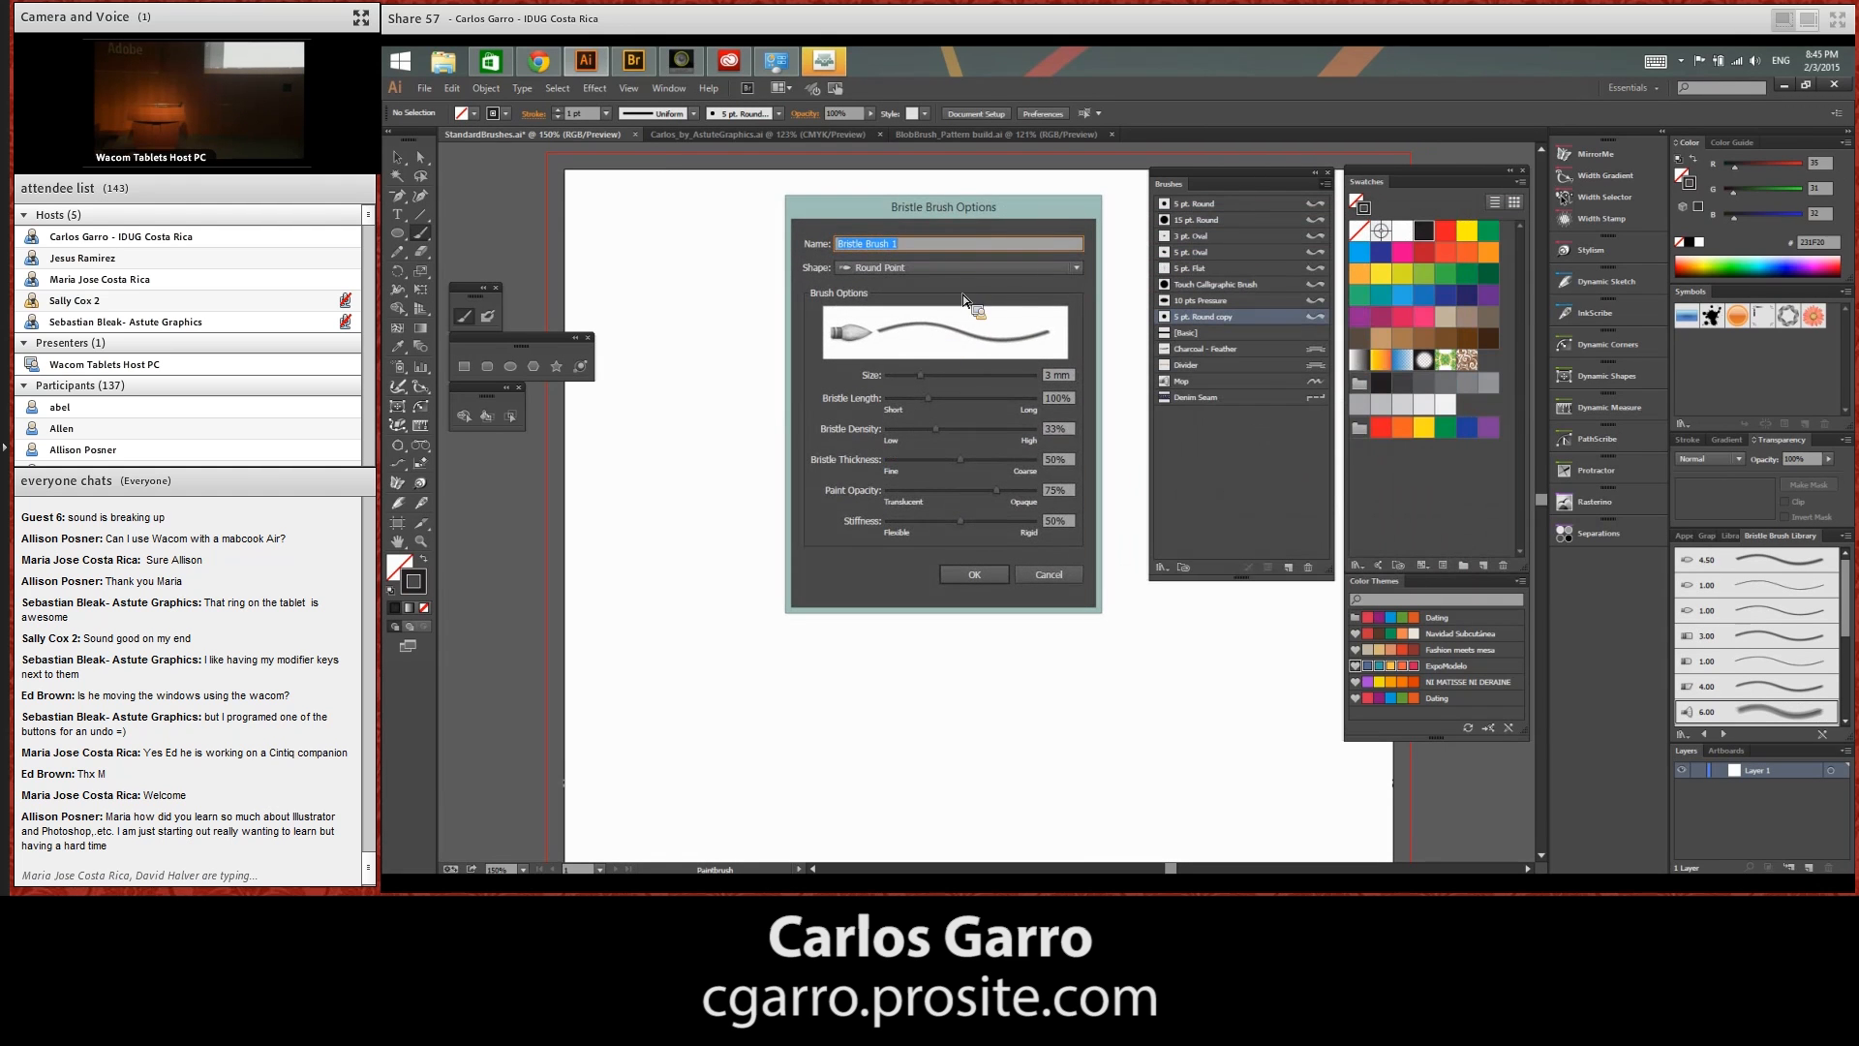
pyautogui.click(1071, 269)
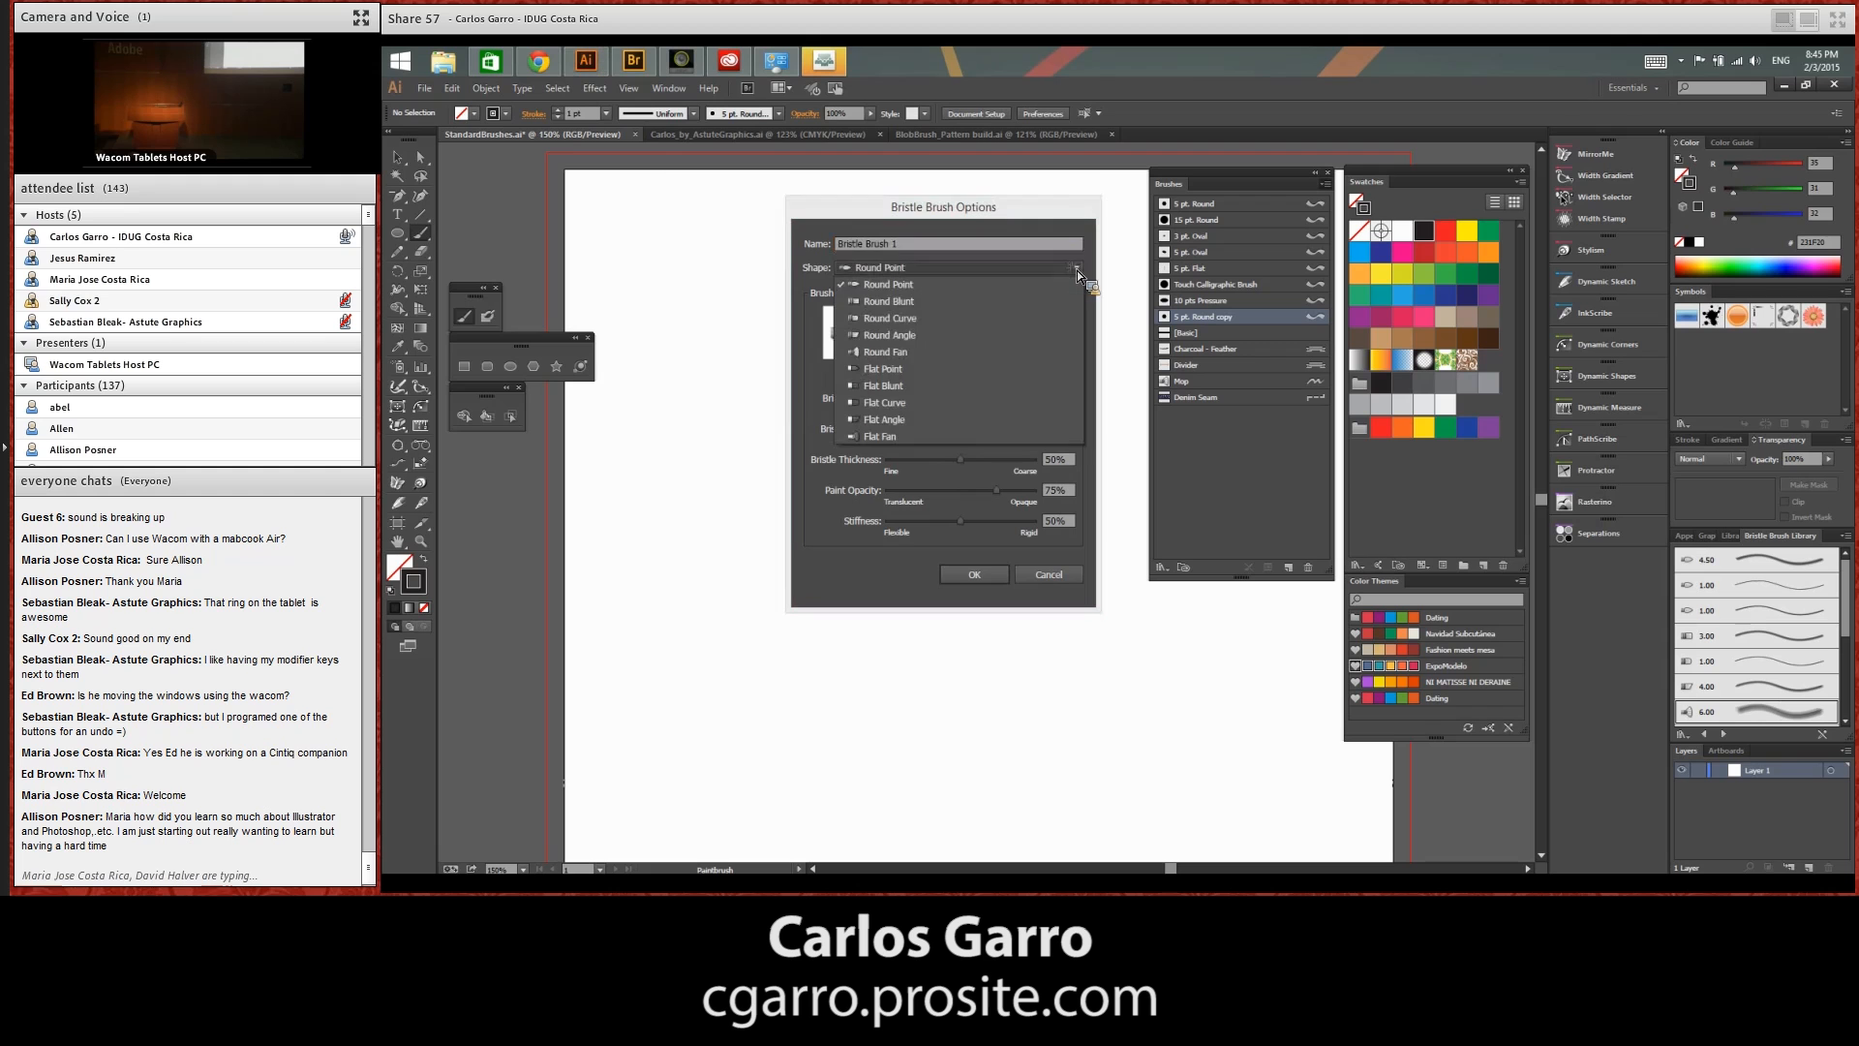
pyautogui.click(985, 437)
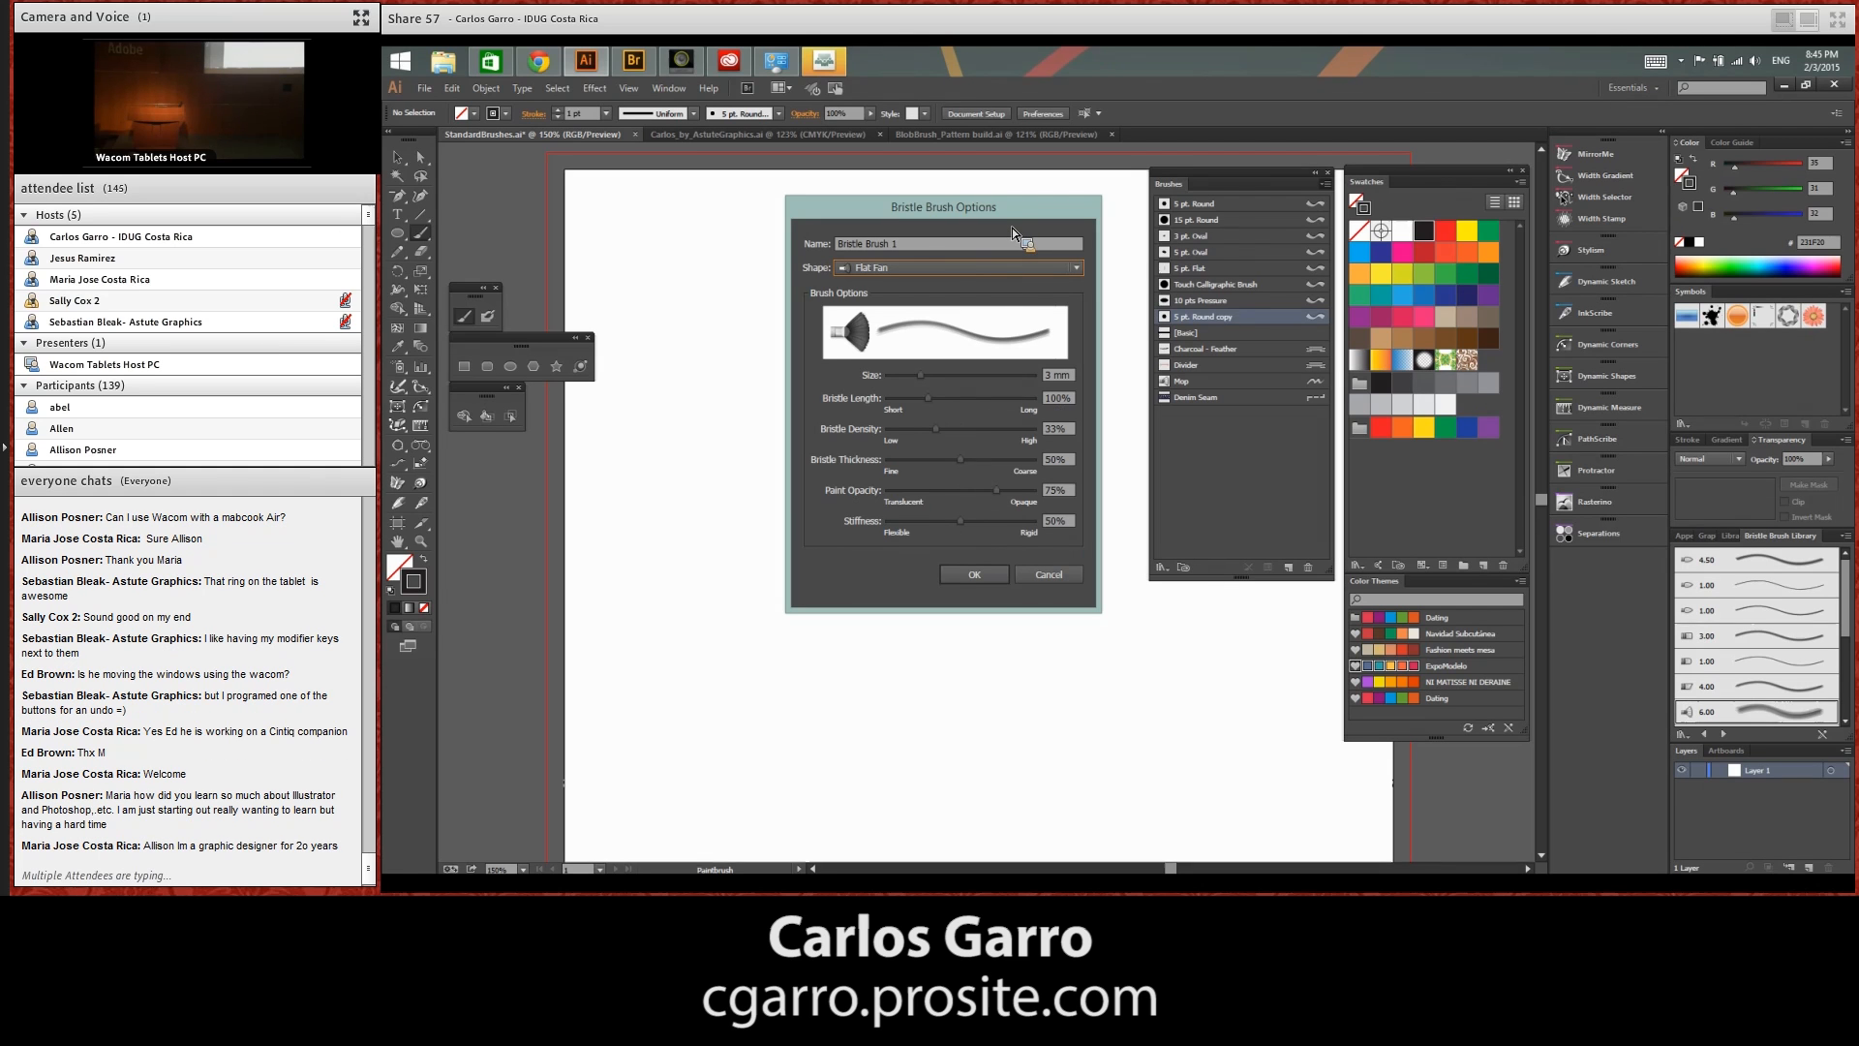
pyautogui.click(984, 579)
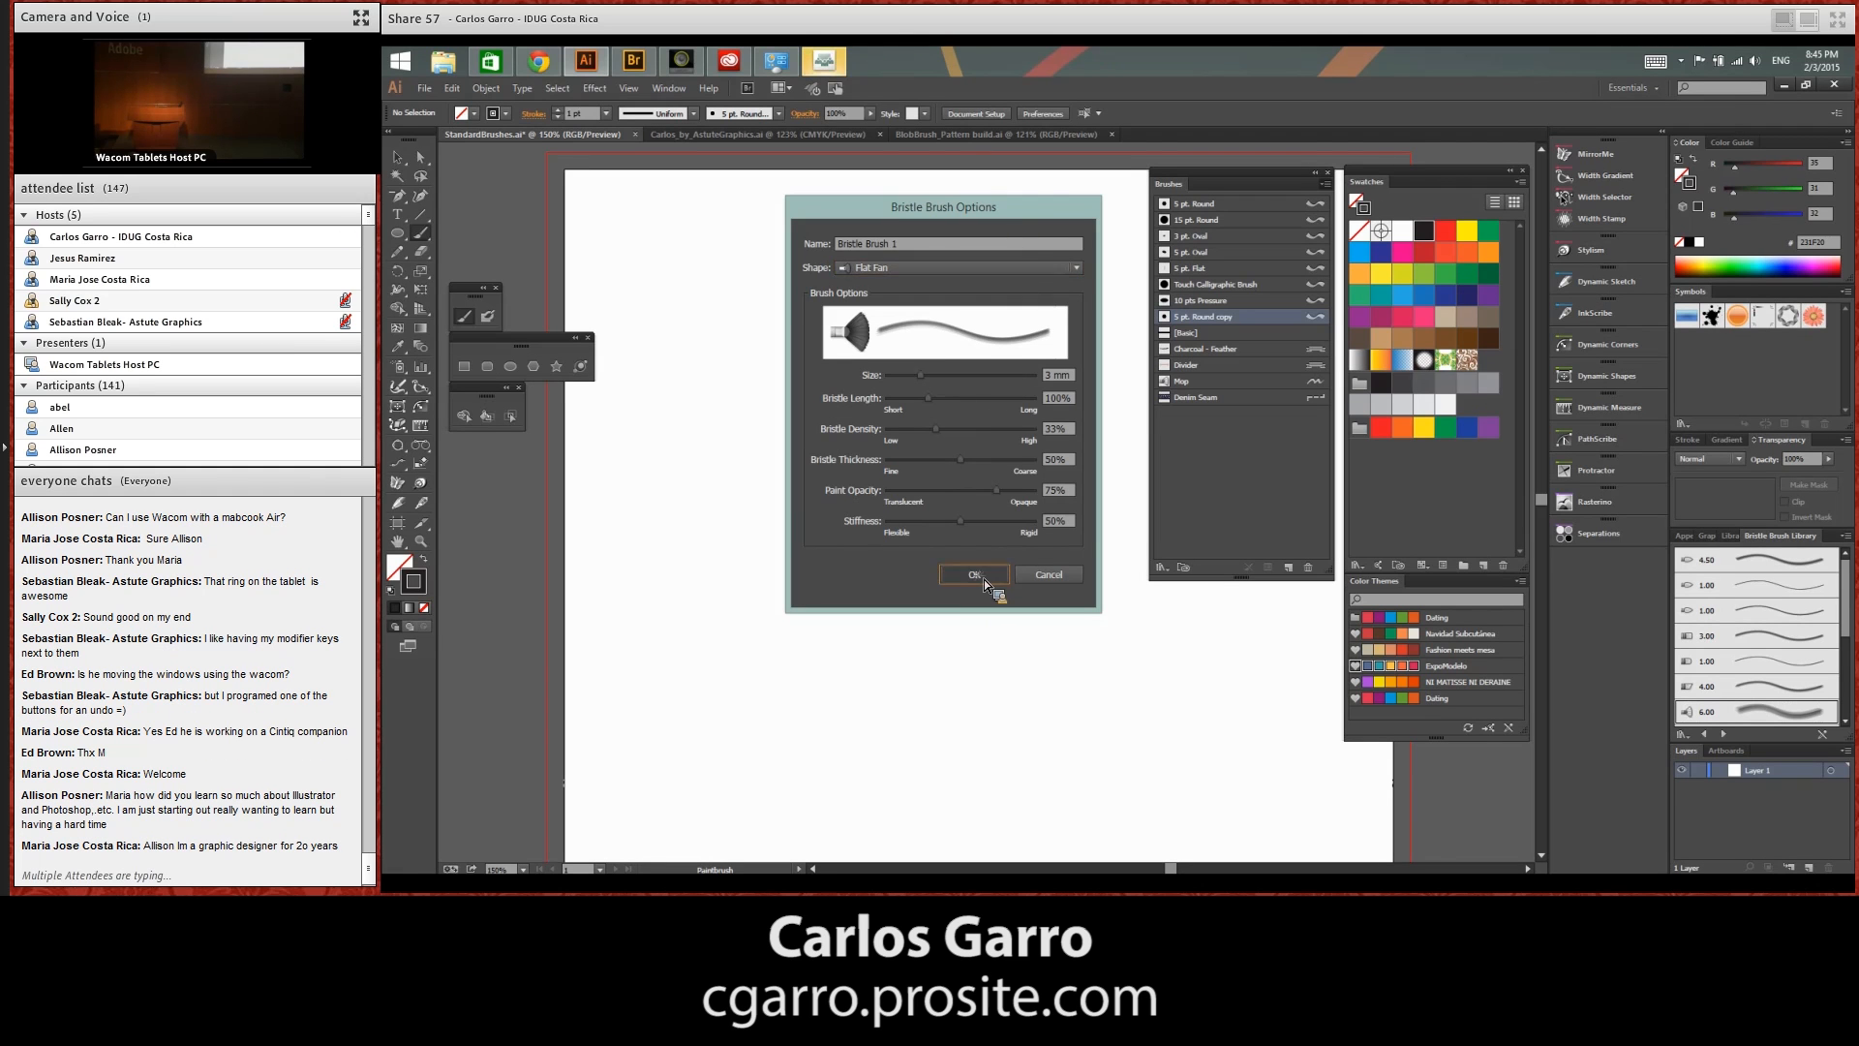
# Paint broad looping, overlapping test strokes in orange with Bristle Brush 1, and delete all the artwork
pyautogui.click(1468, 254)
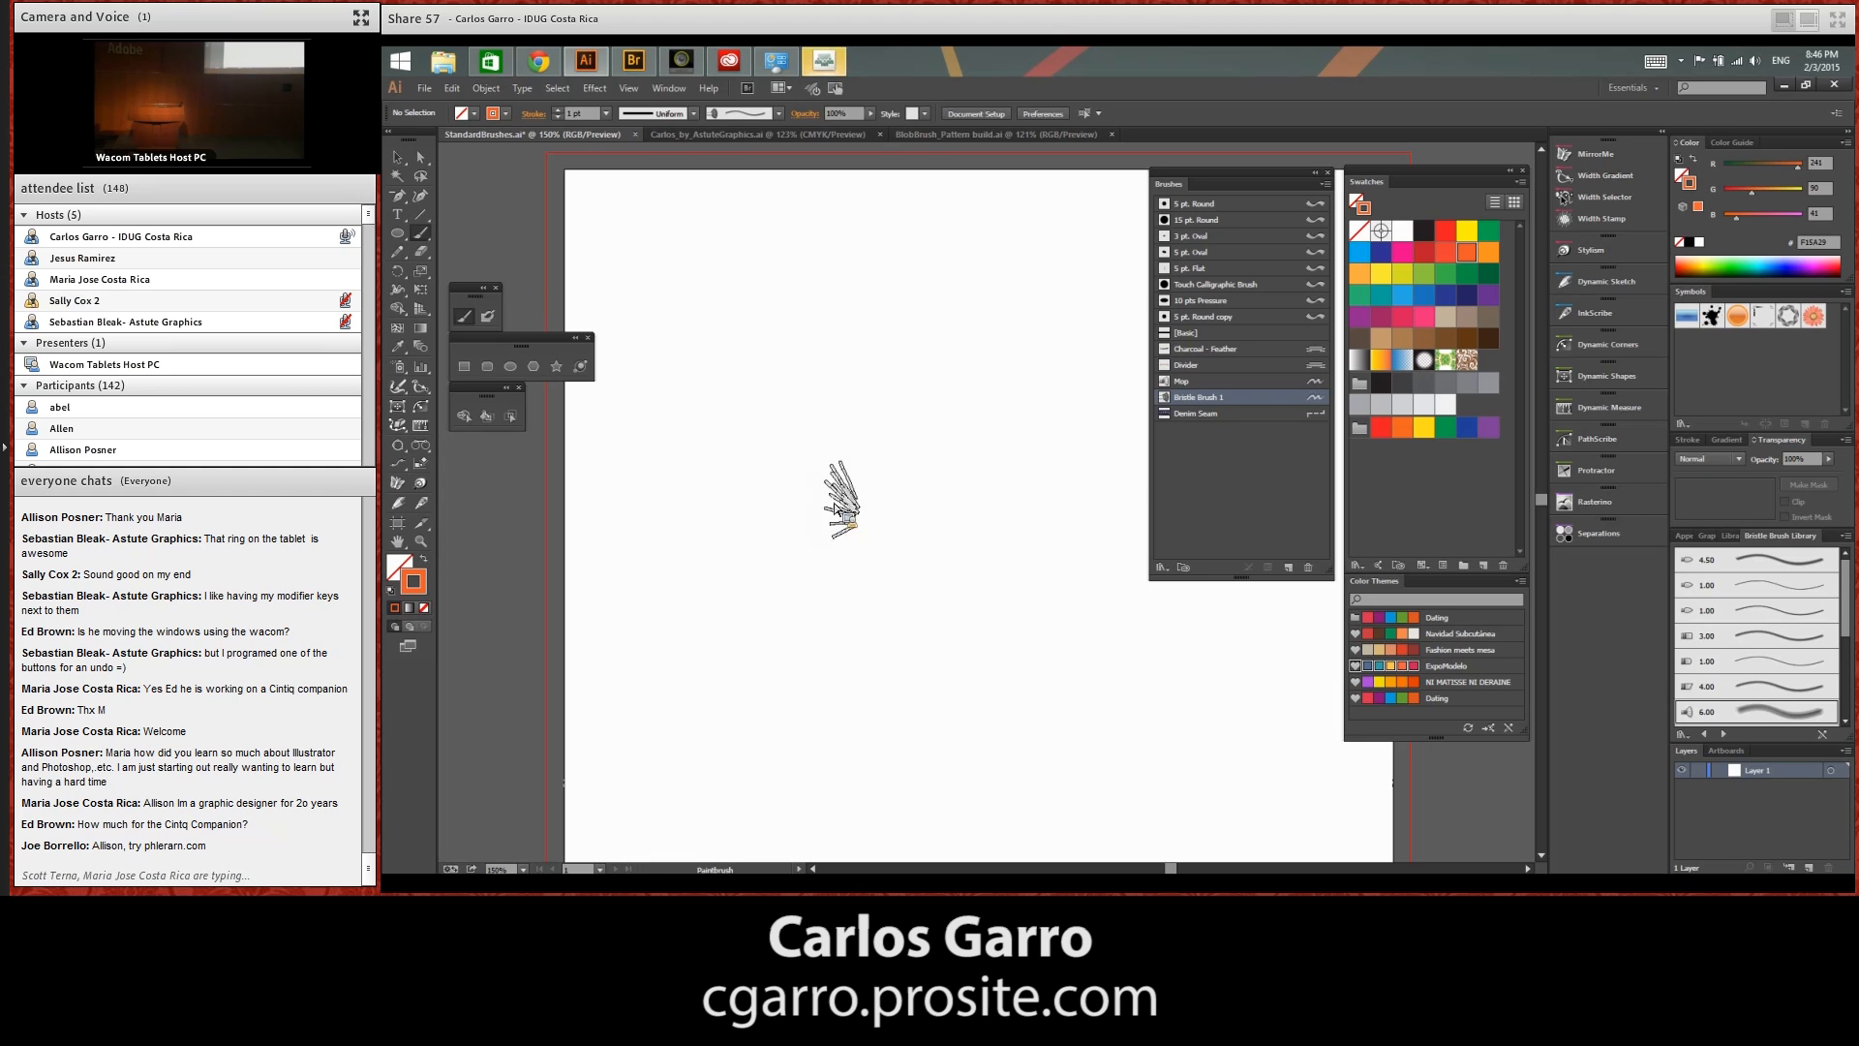
pyautogui.moveTo(639, 629)
pyautogui.mouseDown()
pyautogui.moveTo(655, 527)
pyautogui.moveTo(753, 507)
pyautogui.moveTo(812, 715)
pyautogui.moveTo(850, 518)
pyautogui.mouseUp()
pyautogui.moveTo(823, 633)
pyautogui.mouseDown()
pyautogui.moveTo(930, 547)
pyautogui.moveTo(1077, 620)
pyautogui.mouseUp()
pyautogui.moveTo(896, 426); pyautogui.dragTo(668, 687)
pyautogui.moveTo(678, 581); pyautogui.dragTo(1118, 460)
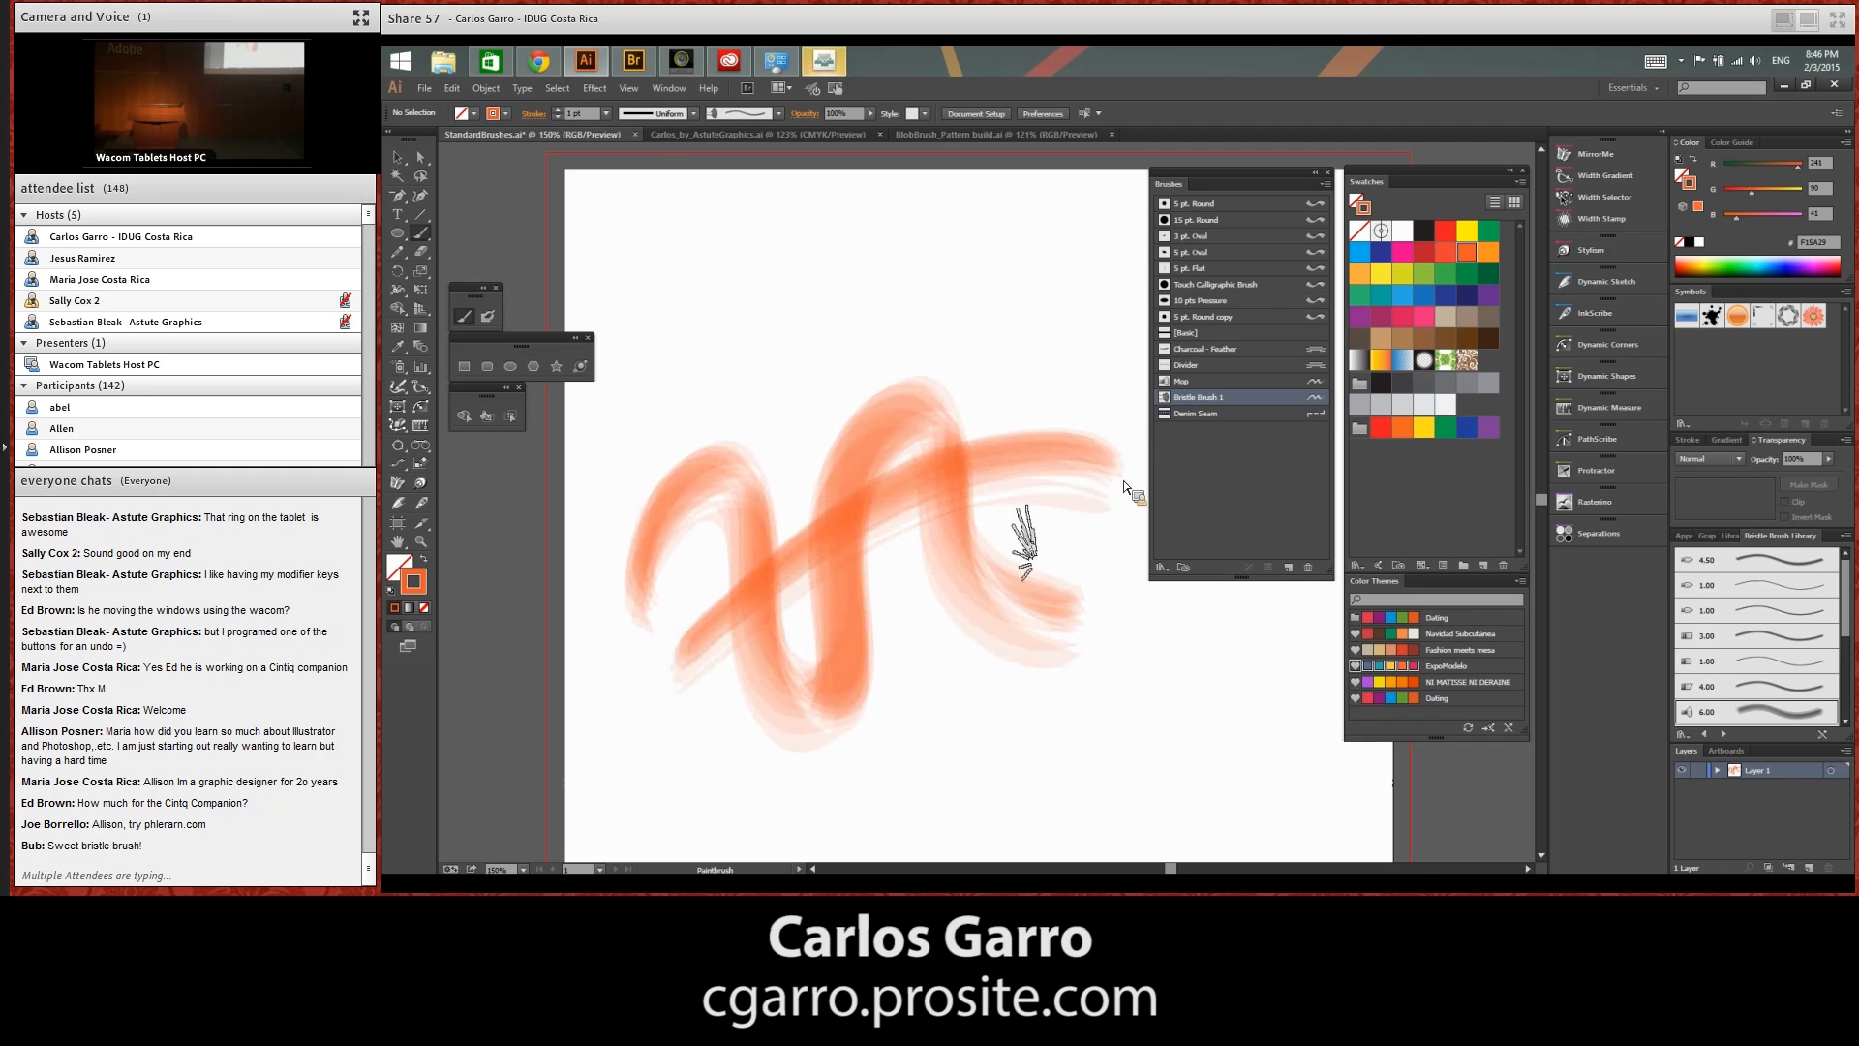
pyautogui.moveTo(676, 659)
pyautogui.mouseDown()
pyautogui.moveTo(1063, 657)
pyautogui.moveTo(1104, 627)
pyautogui.mouseUp()
pyautogui.moveTo(1054, 505)
pyautogui.mouseDown()
pyautogui.moveTo(893, 715)
pyautogui.moveTo(943, 654)
pyautogui.moveTo(1067, 652)
pyautogui.mouseUp()
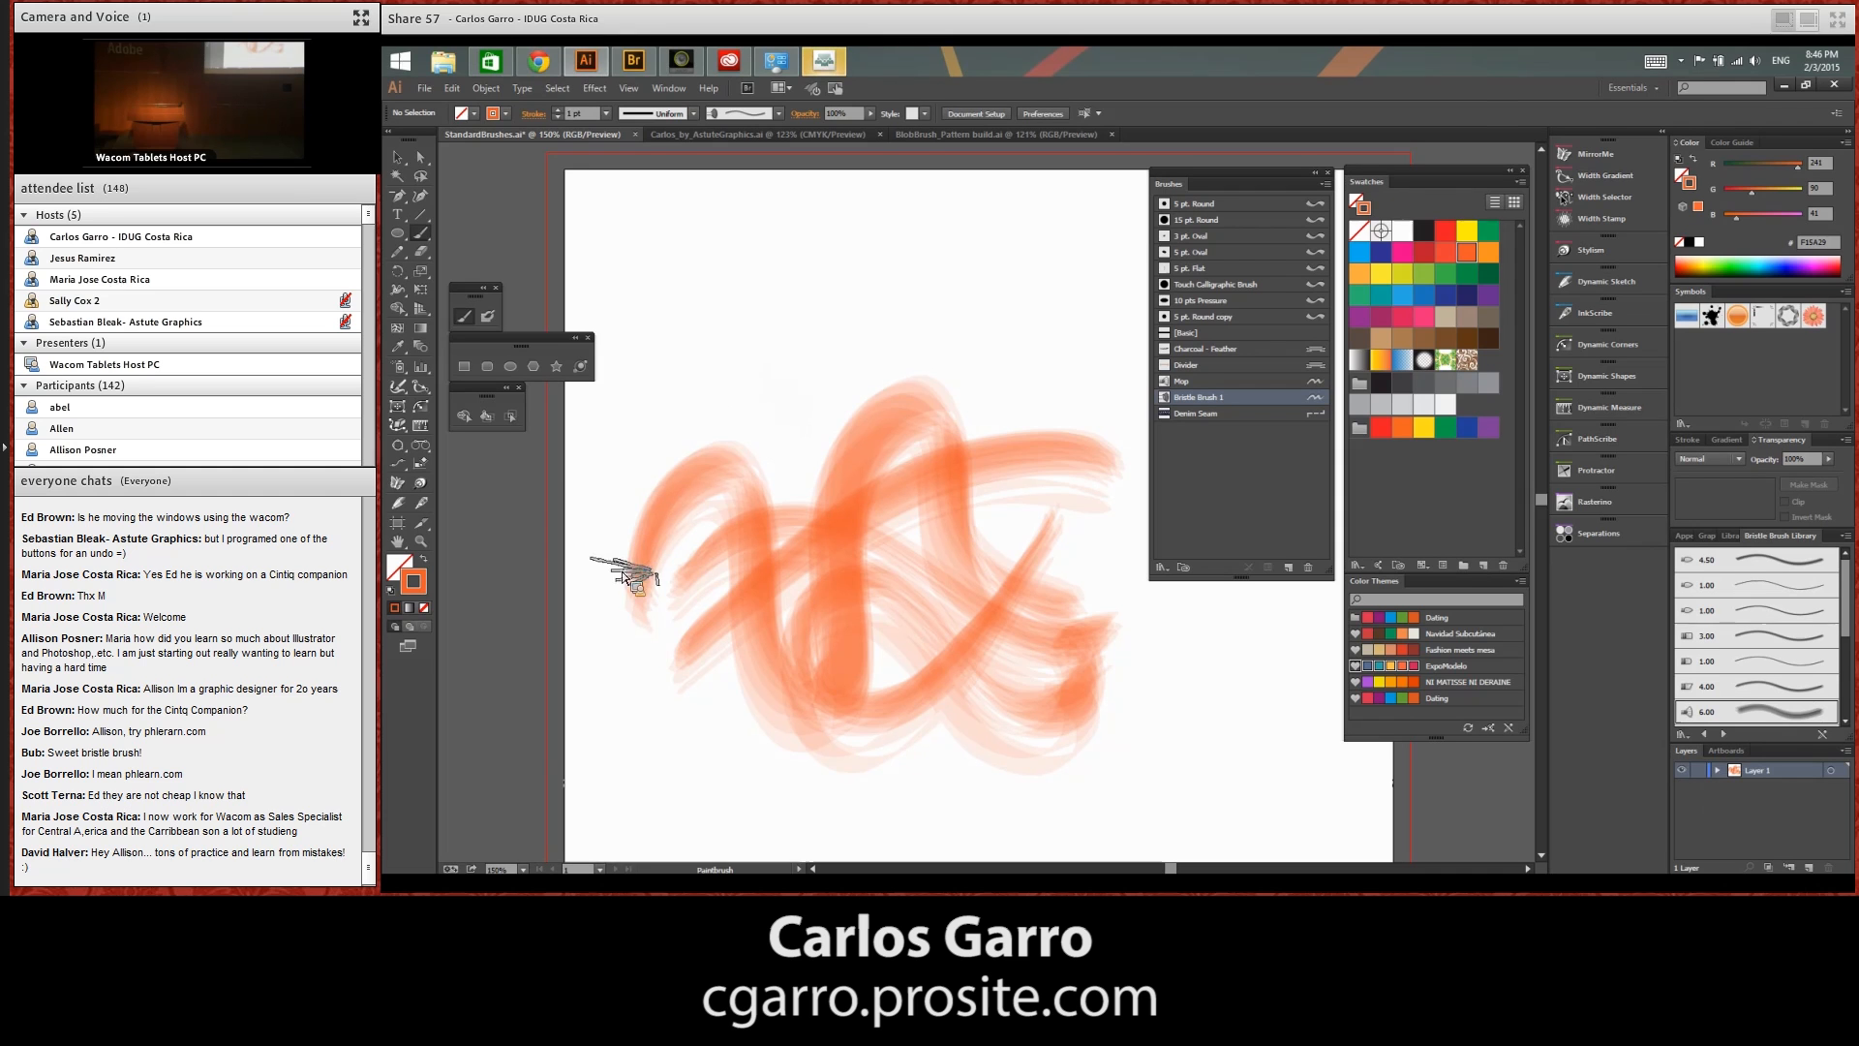
pyautogui.moveTo(608, 560)
pyautogui.mouseDown()
pyautogui.moveTo(610, 464)
pyautogui.moveTo(735, 403)
pyautogui.moveTo(725, 550)
pyautogui.moveTo(872, 282)
pyautogui.moveTo(881, 520)
pyautogui.moveTo(883, 285)
pyautogui.moveTo(835, 364)
pyautogui.moveTo(818, 538)
pyautogui.mouseUp()
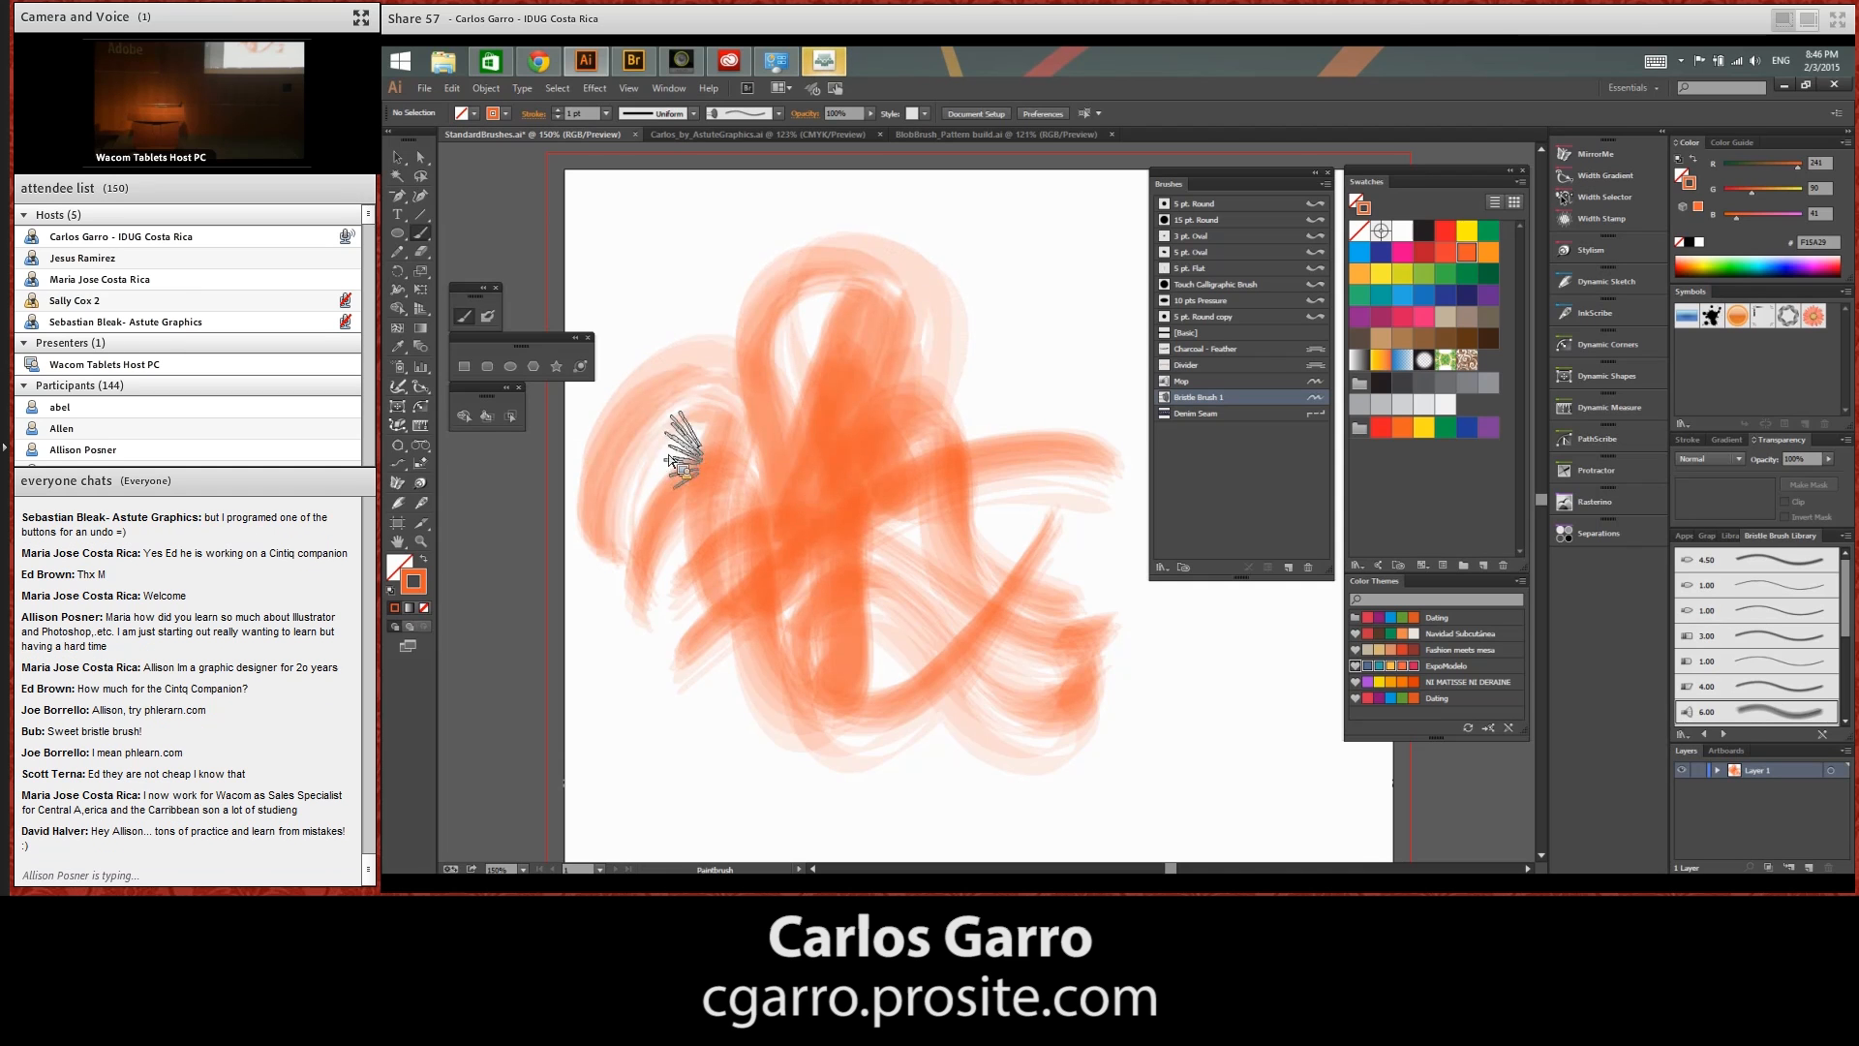
pyautogui.moveTo(672, 420); pyautogui.dragTo(682, 442)
pyautogui.moveTo(646, 335)
pyautogui.mouseDown()
pyautogui.moveTo(678, 308)
pyautogui.moveTo(775, 376)
pyautogui.mouseUp()
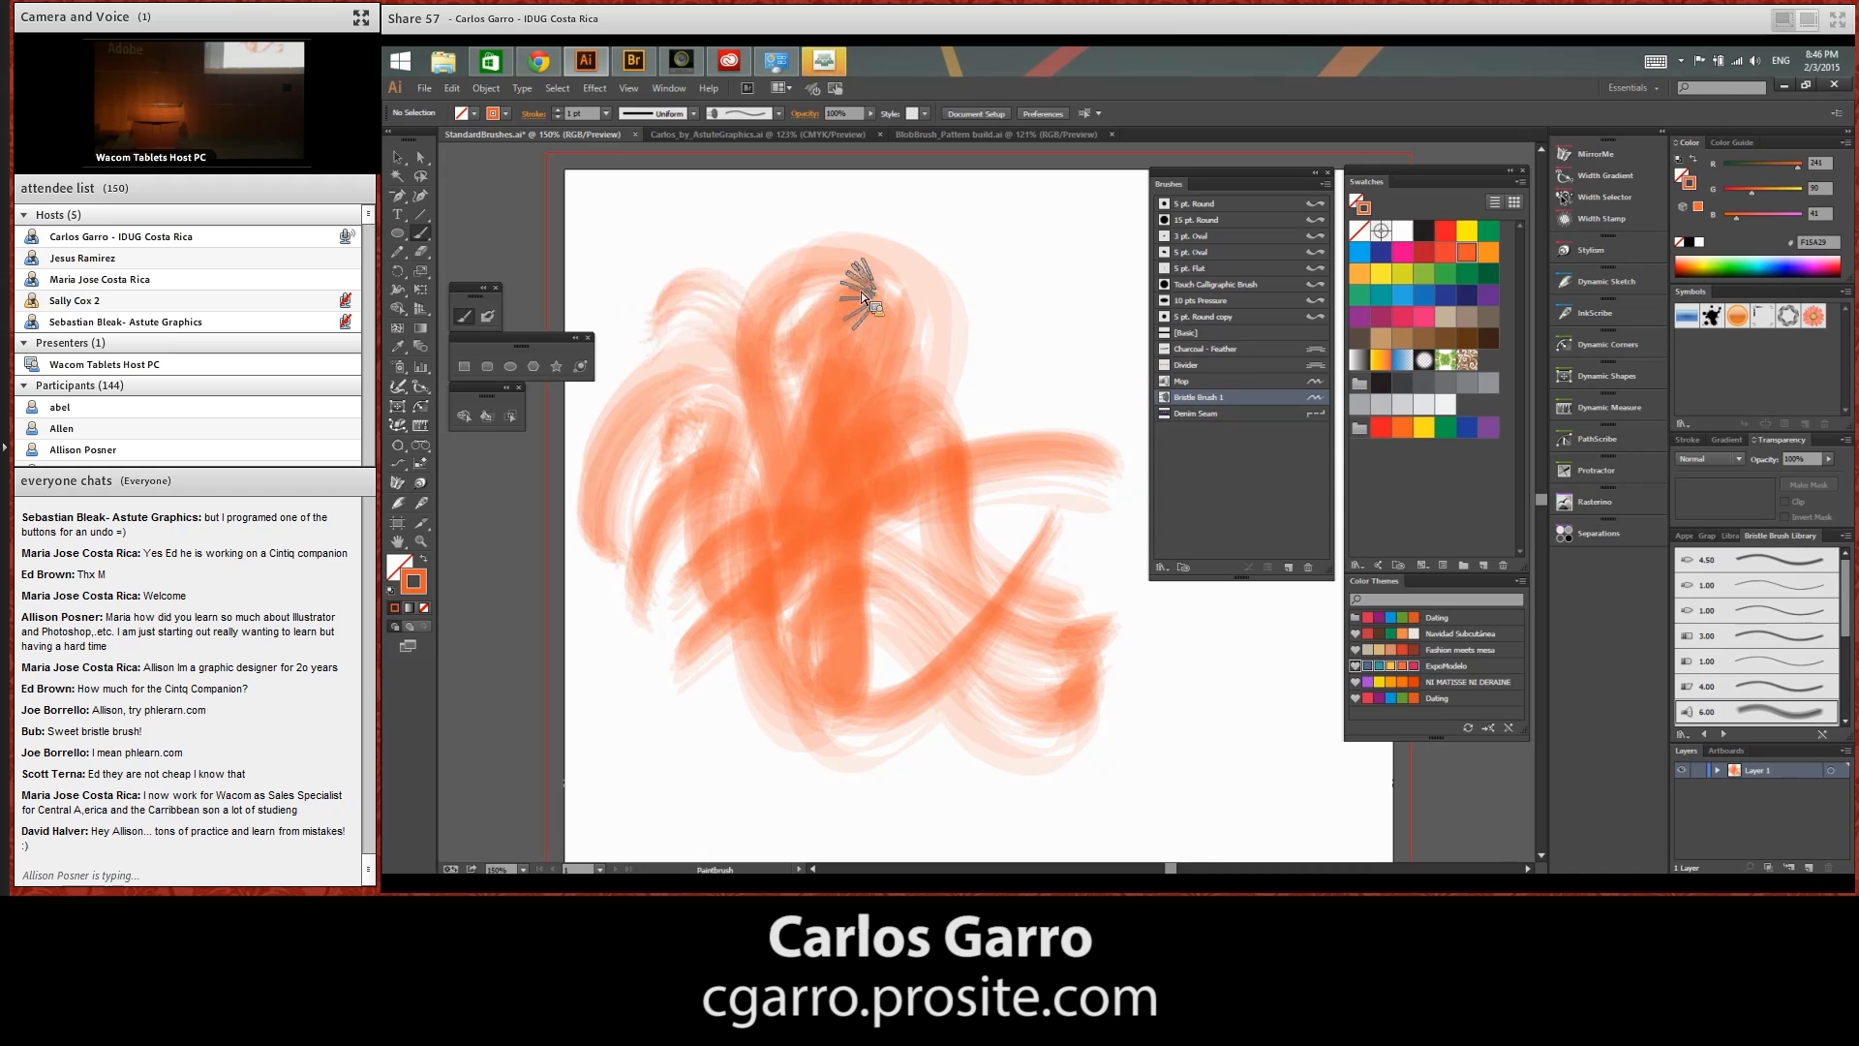
pyautogui.hotkey('ctrl', 'a')
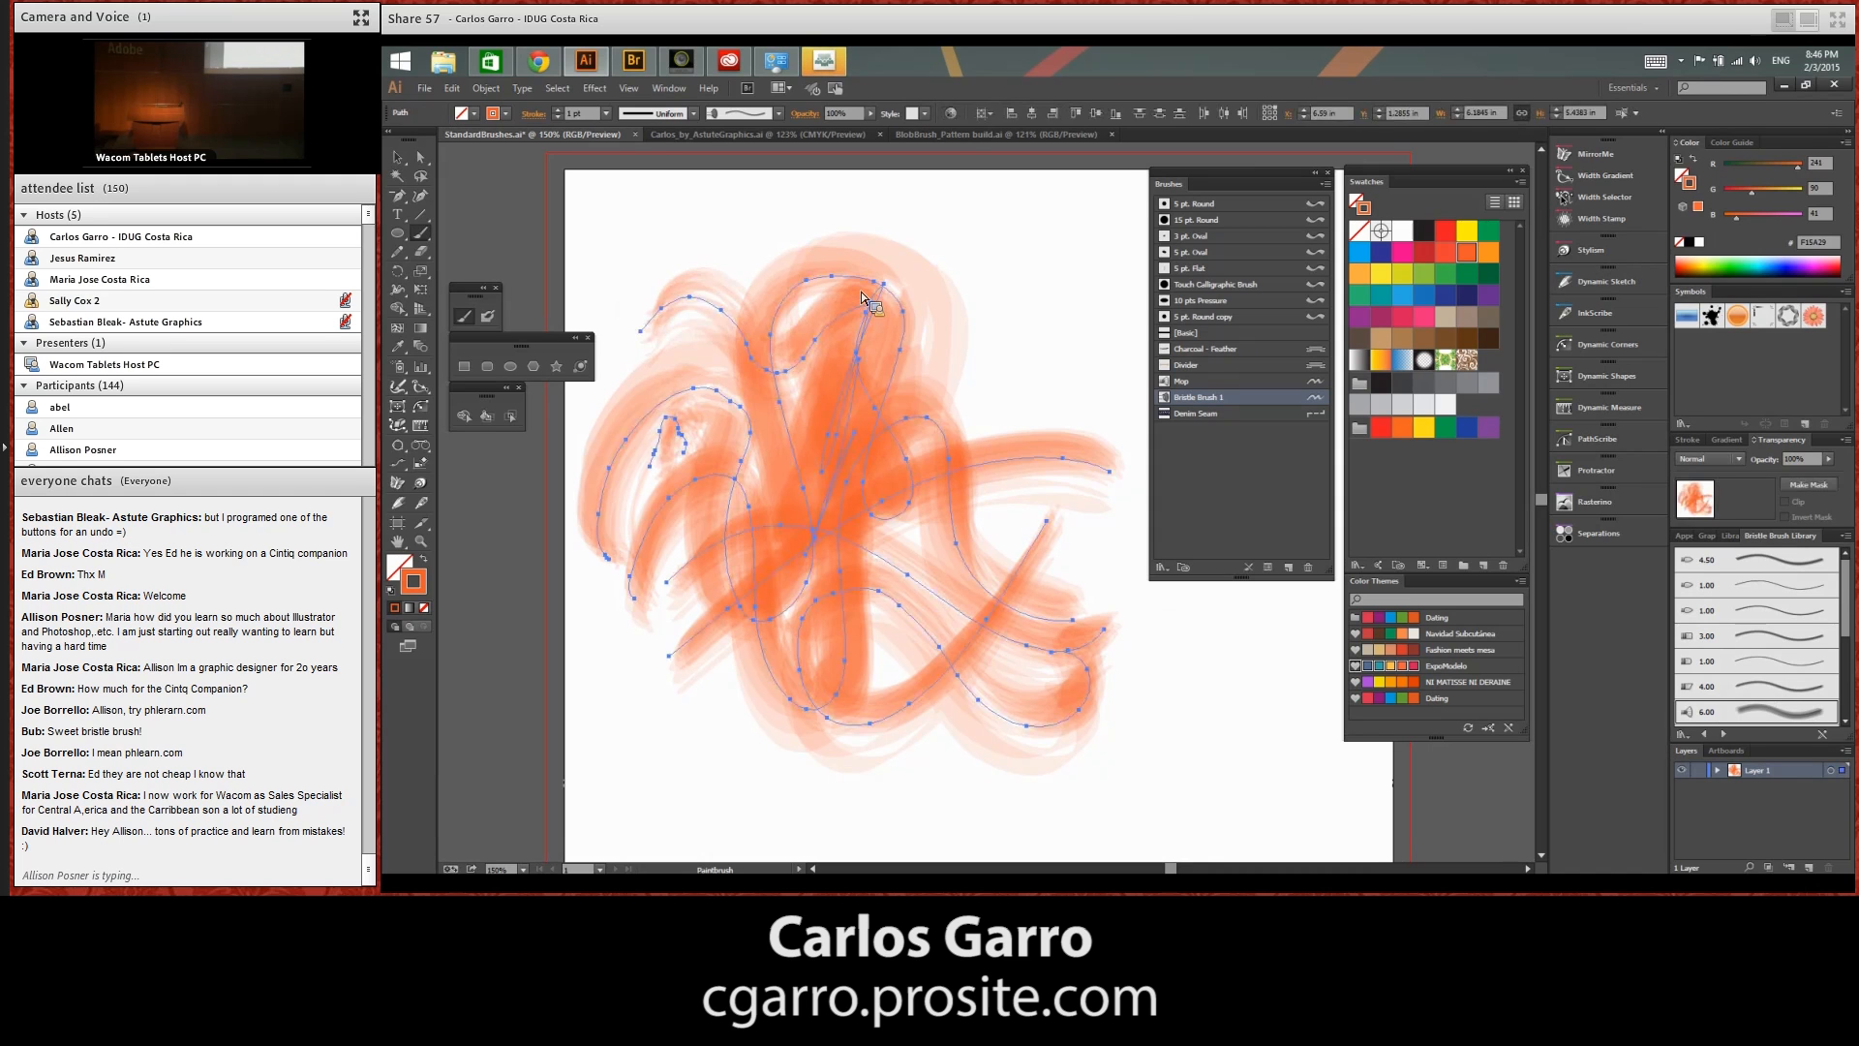
pyautogui.press('Delete')
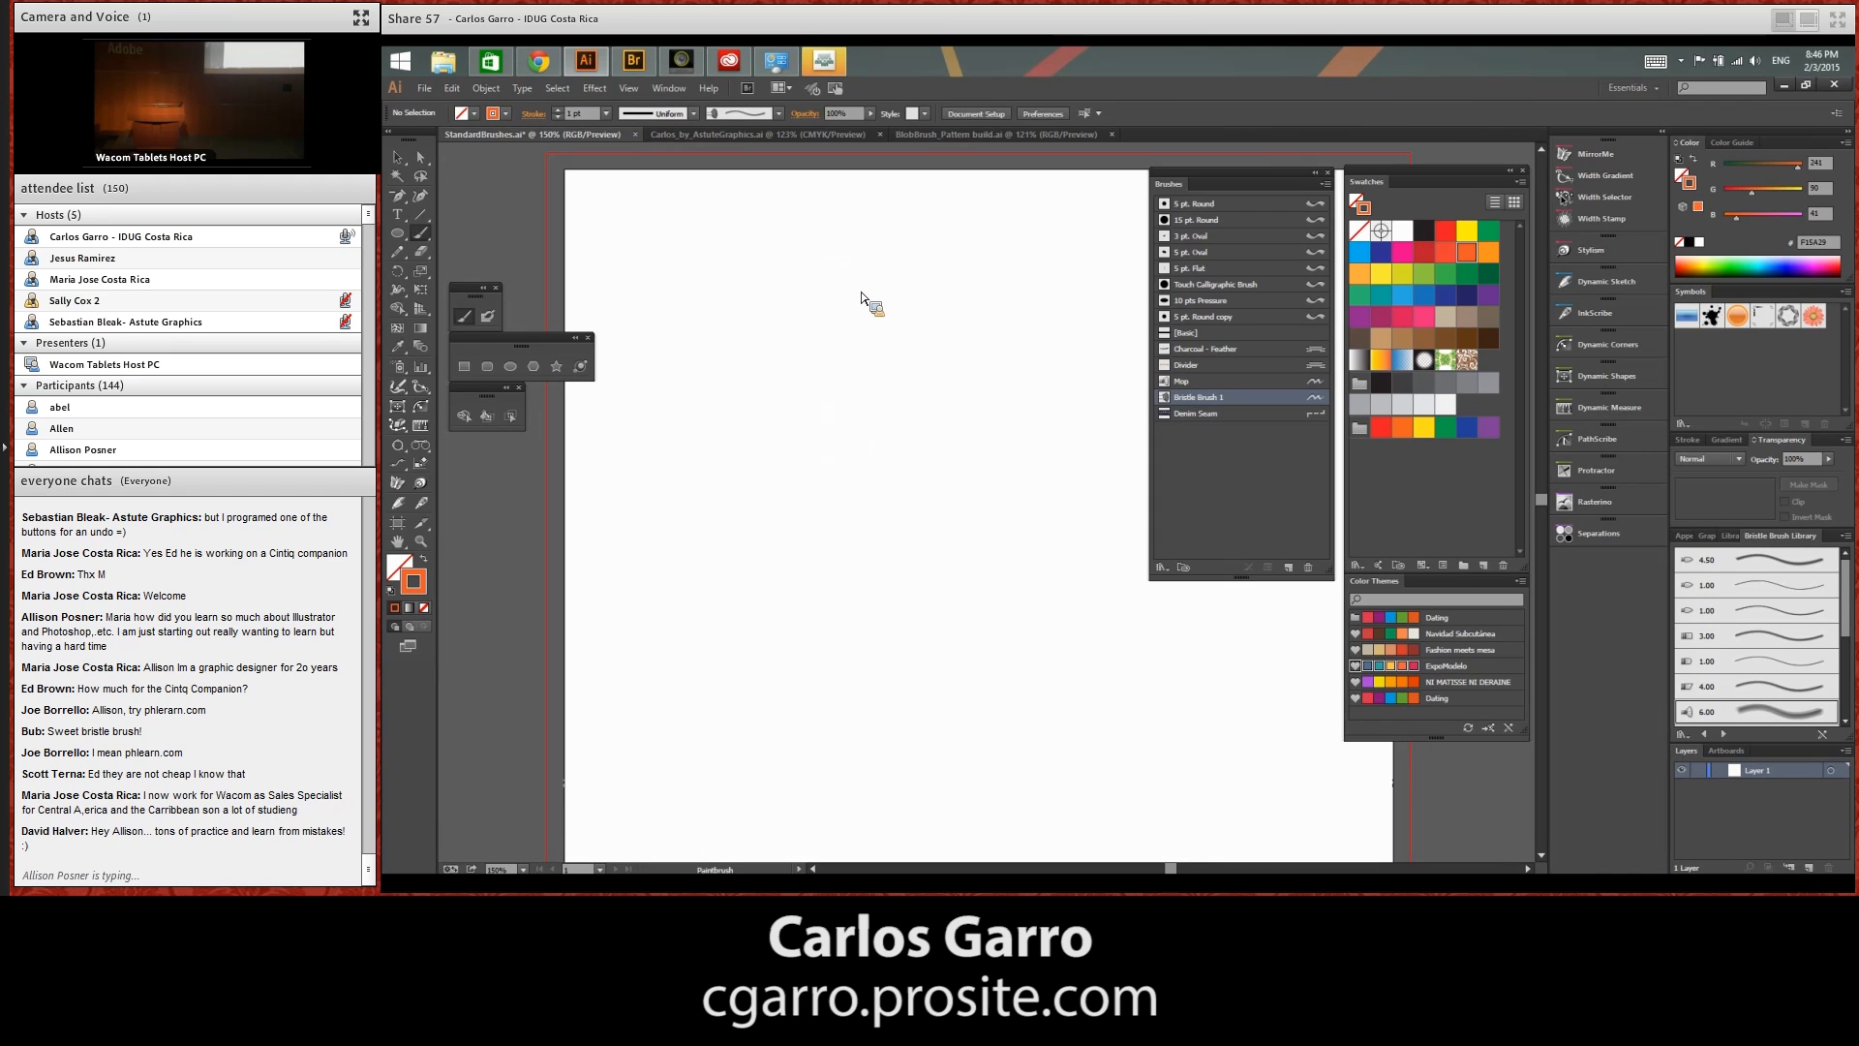
# Review the Bristle Brush 1 options and paint several light bristle strokes fanning out across the artboard
pyautogui.doubleClick(1316, 399)
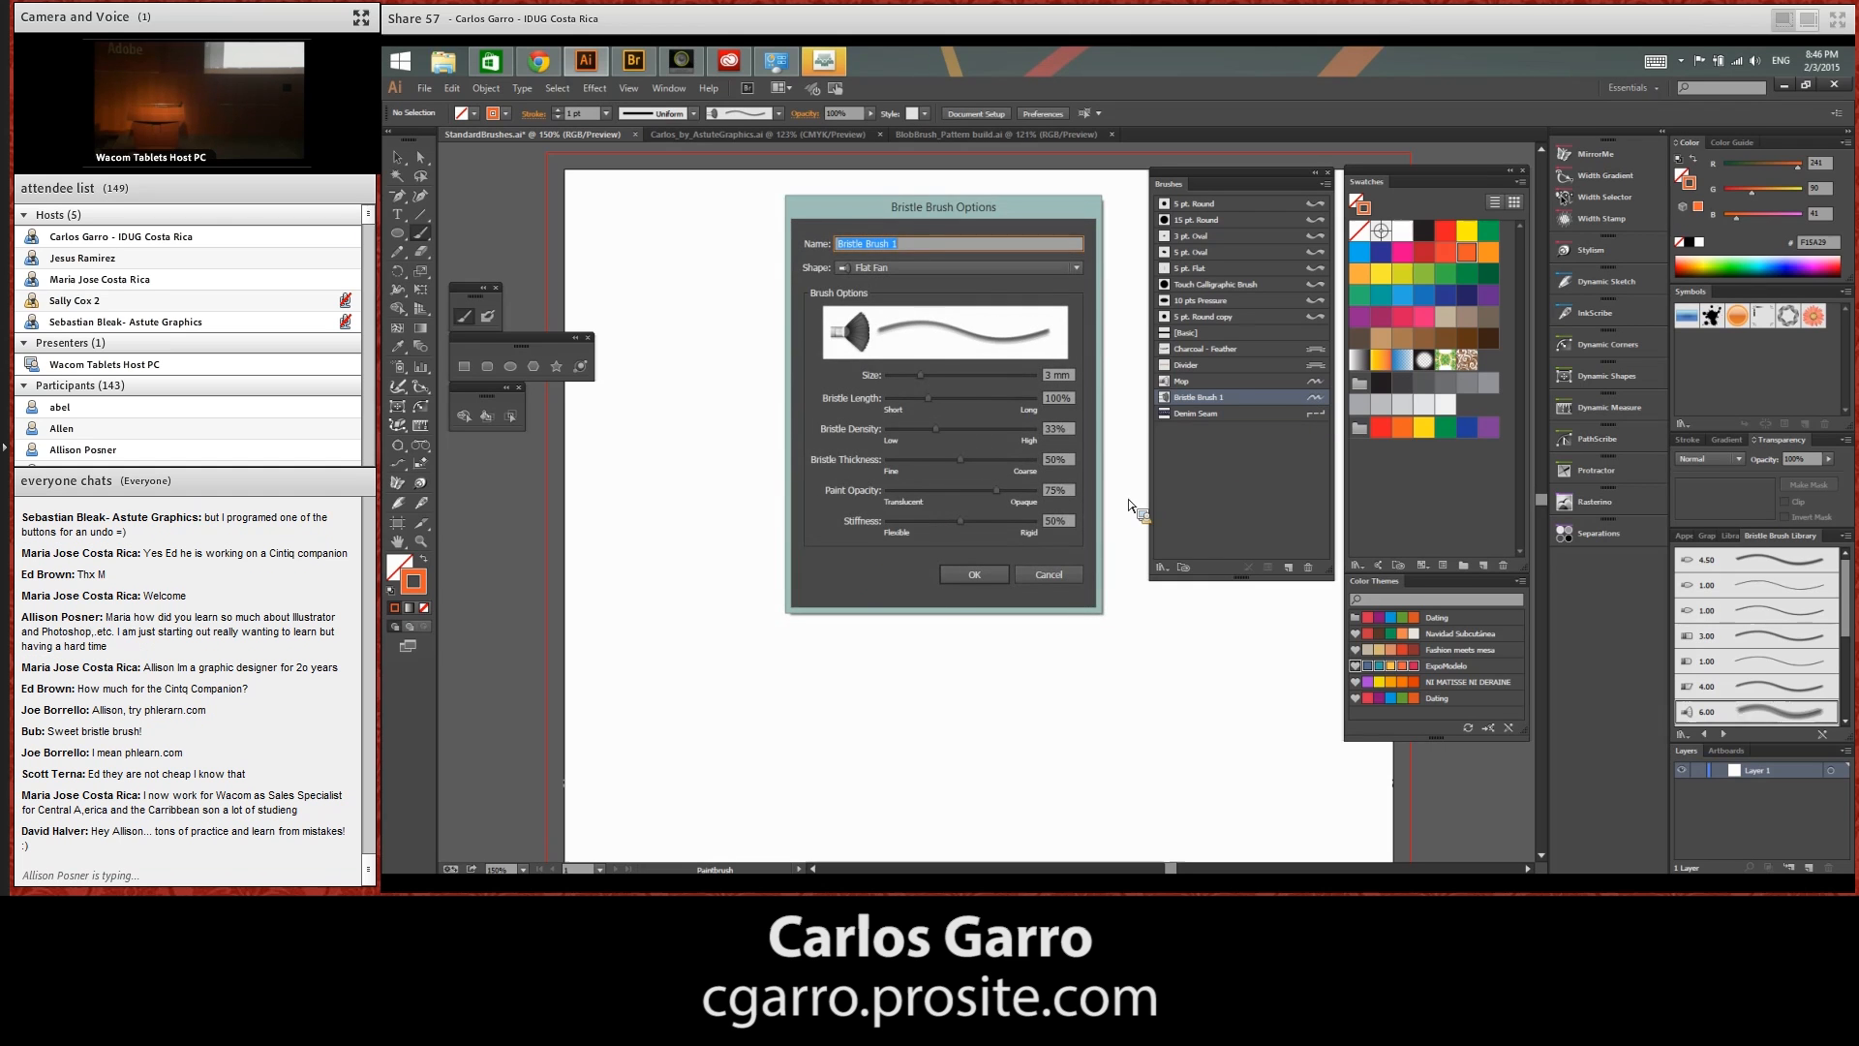
pyautogui.click(982, 575)
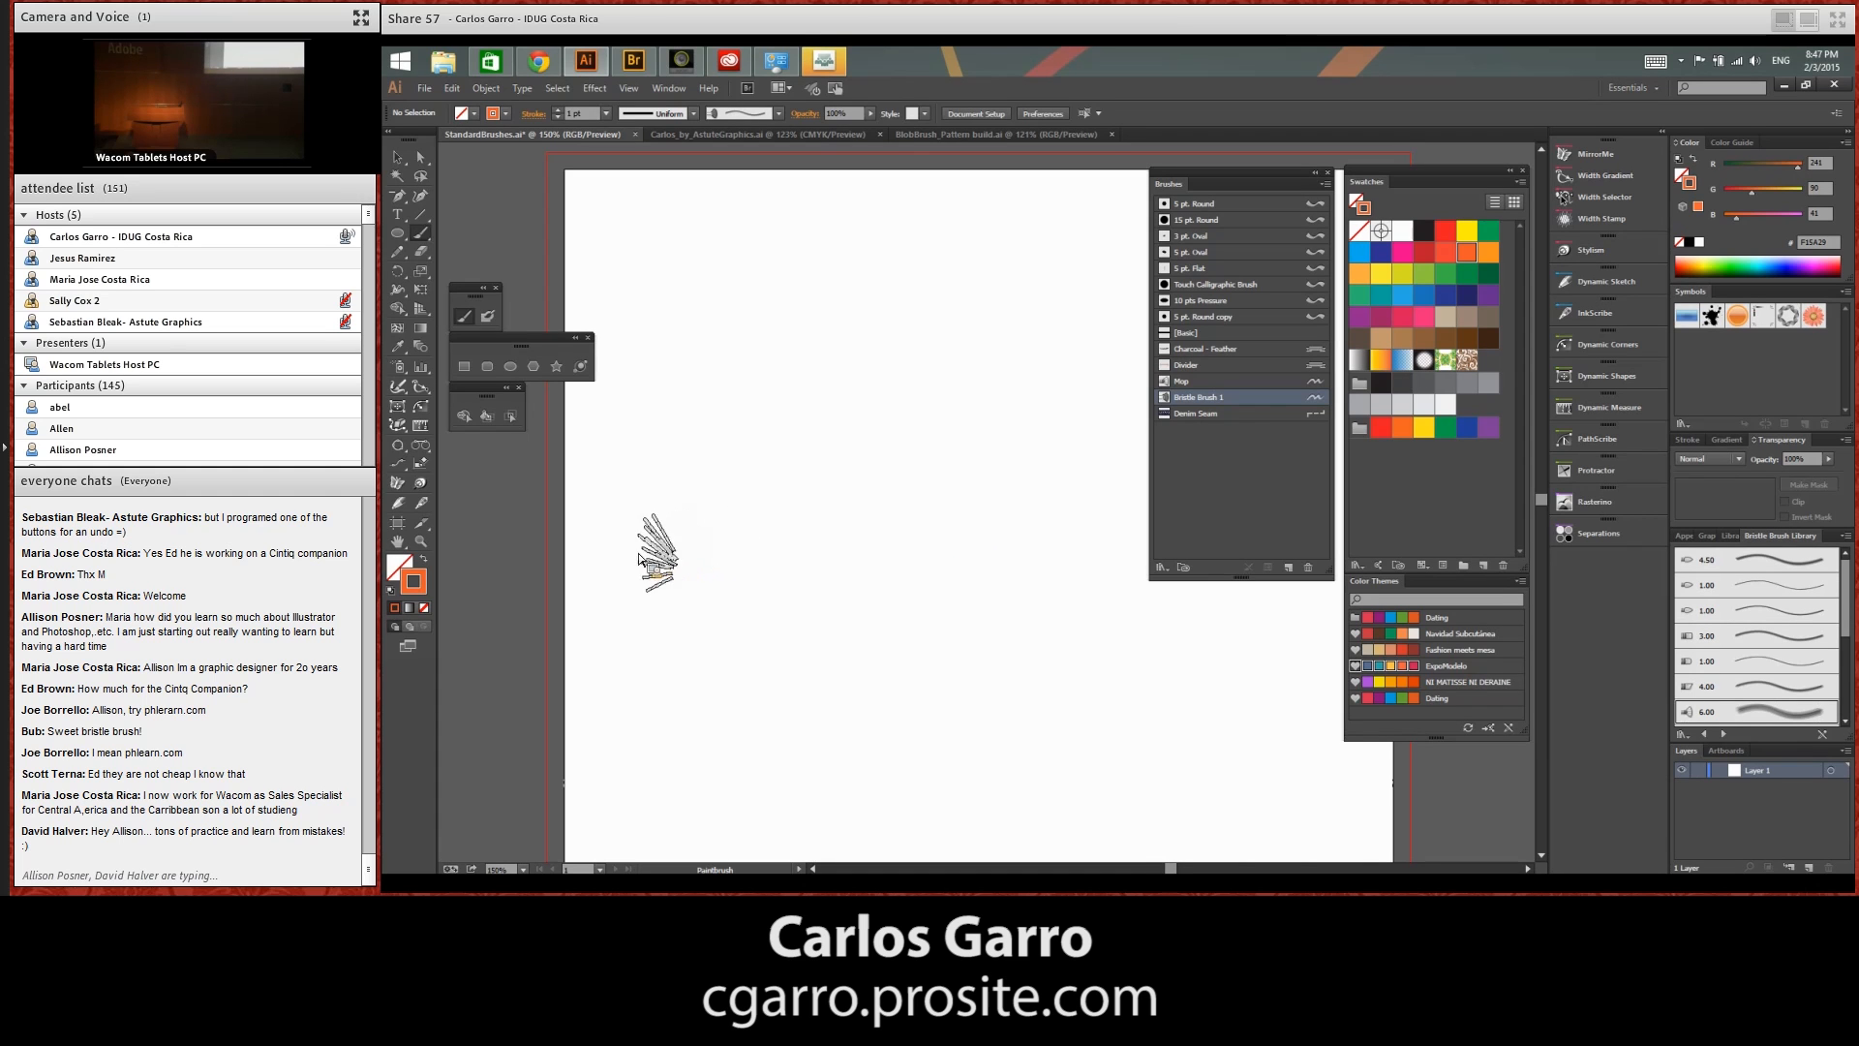
pyautogui.moveTo(645, 553); pyautogui.dragTo(857, 511)
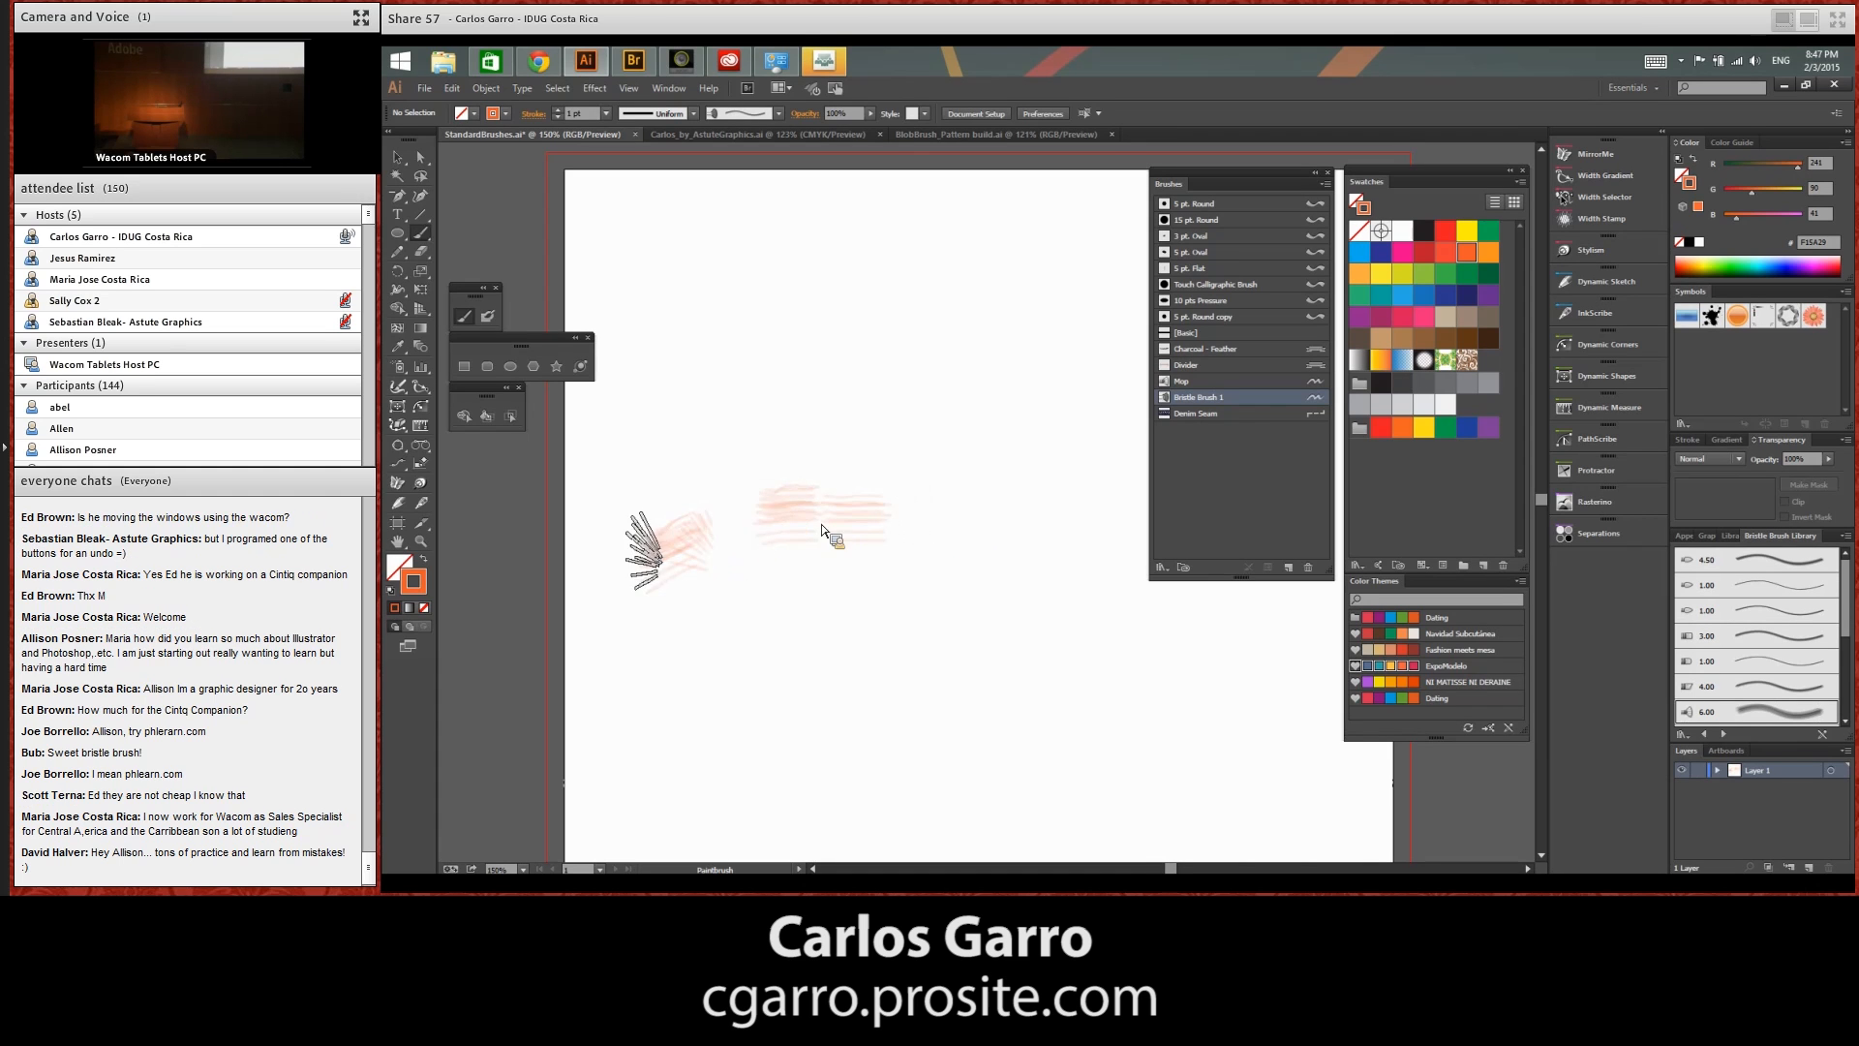
pyautogui.moveTo(639, 566)
pyautogui.mouseDown()
pyautogui.moveTo(876, 547)
pyautogui.moveTo(1078, 612)
pyautogui.mouseUp()
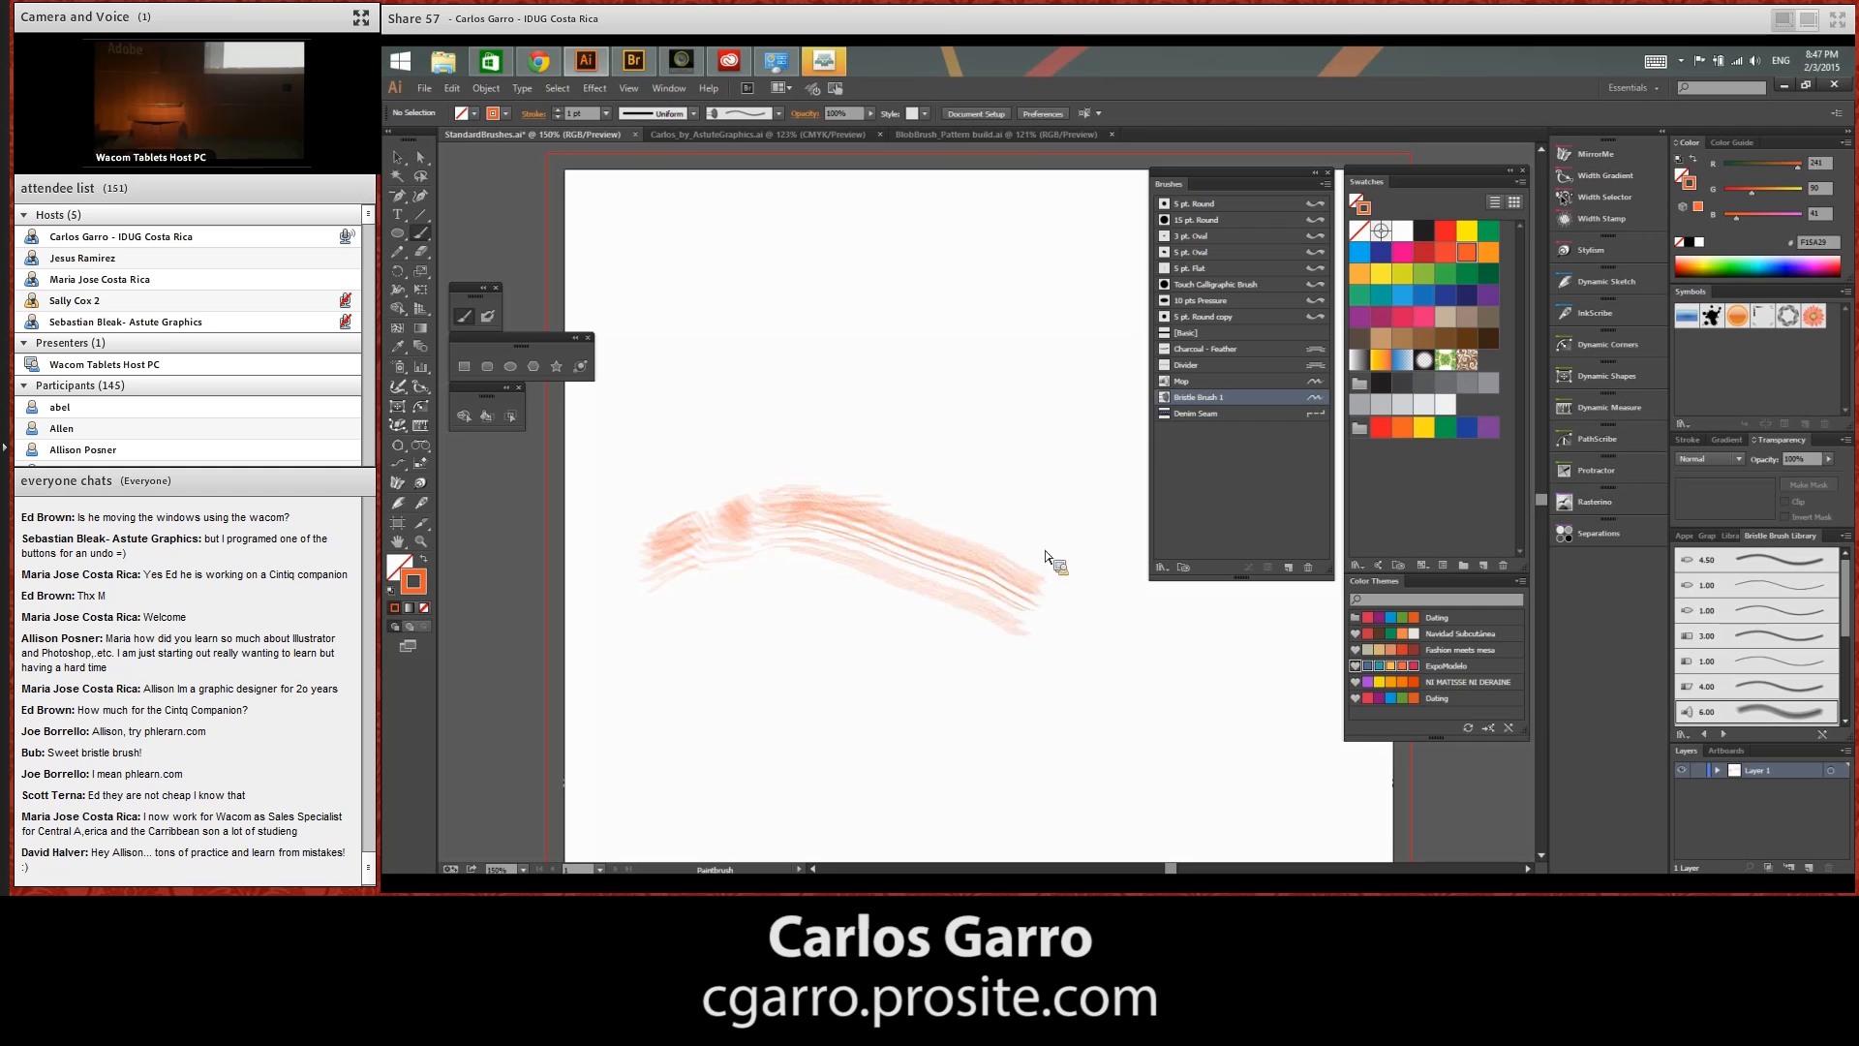
pyautogui.moveTo(647, 559); pyautogui.dragTo(1046, 490)
pyautogui.moveTo(973, 366)
pyautogui.mouseDown()
pyautogui.moveTo(828, 528)
pyautogui.moveTo(693, 615)
pyautogui.mouseUp()
pyautogui.moveTo(931, 538); pyautogui.dragTo(1005, 528)
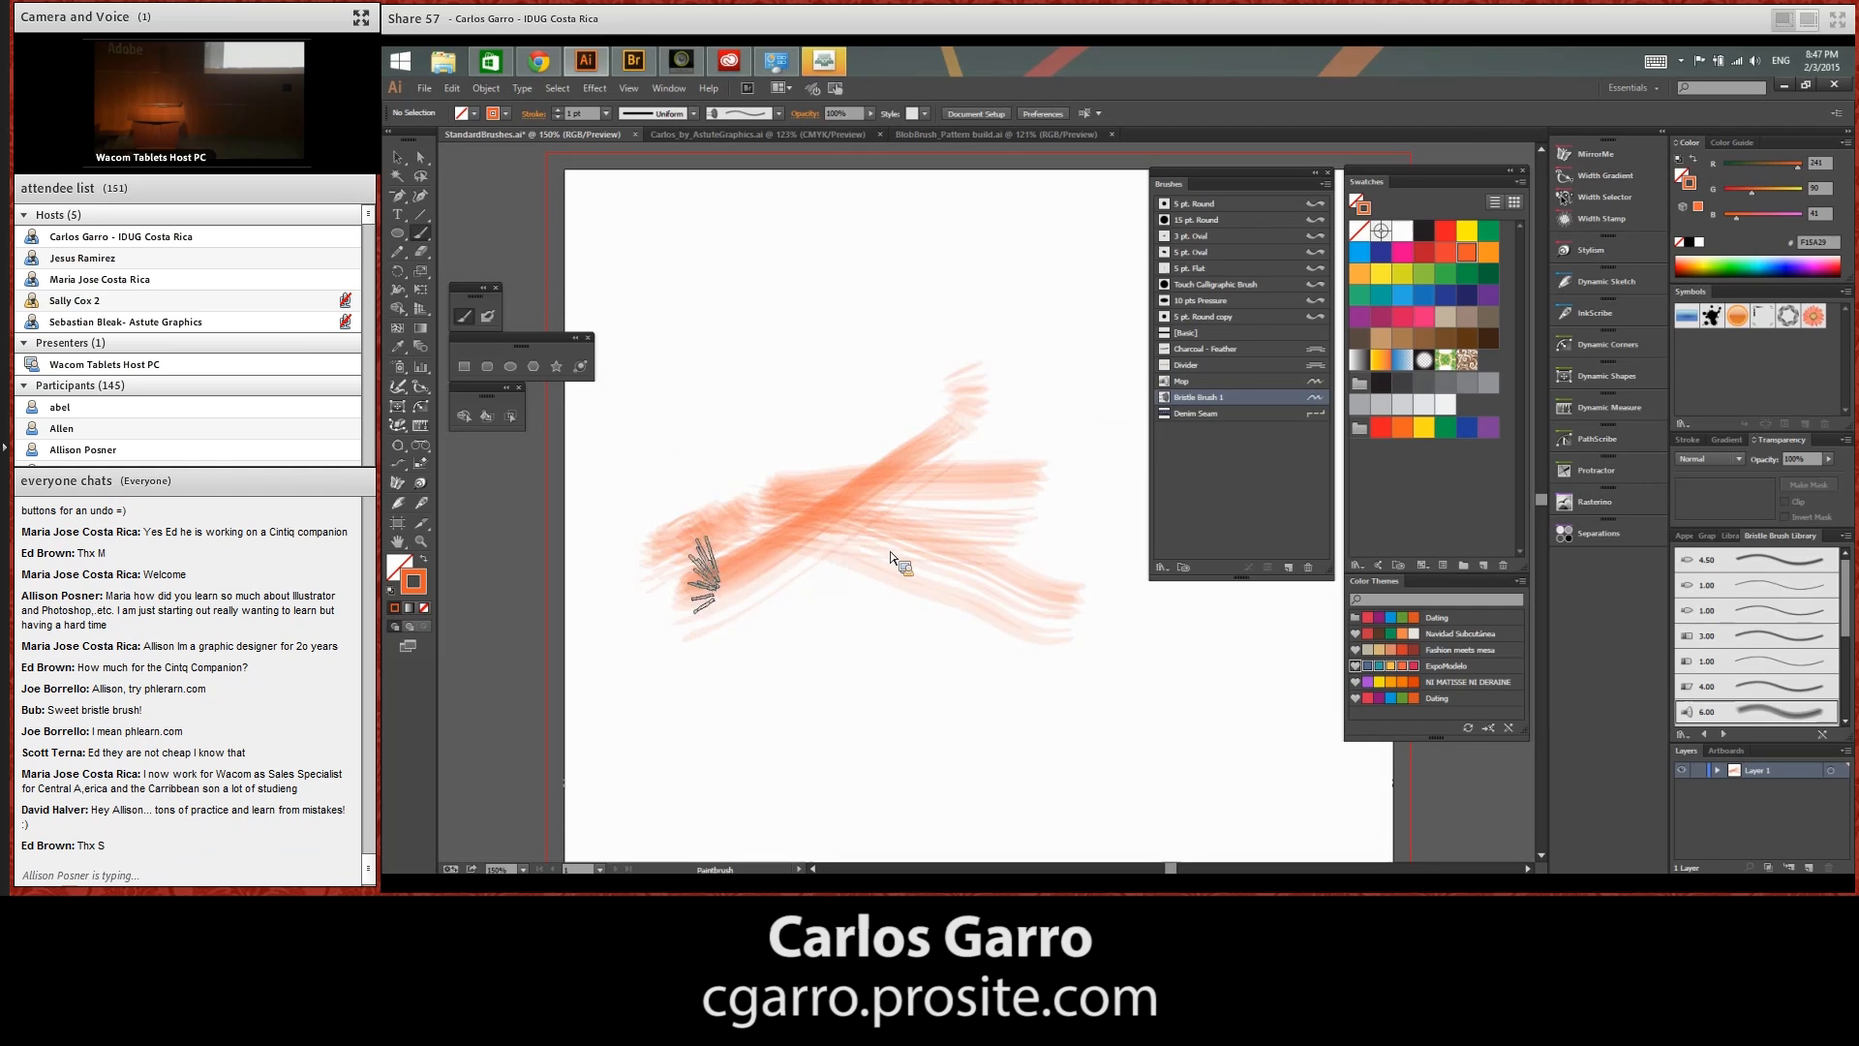
pyautogui.moveTo(688, 593)
pyautogui.mouseDown()
pyautogui.moveTo(957, 598)
pyautogui.moveTo(988, 619)
pyautogui.moveTo(934, 627)
pyautogui.moveTo(980, 647)
pyautogui.mouseUp()
pyautogui.moveTo(690, 583); pyautogui.dragTo(968, 665)
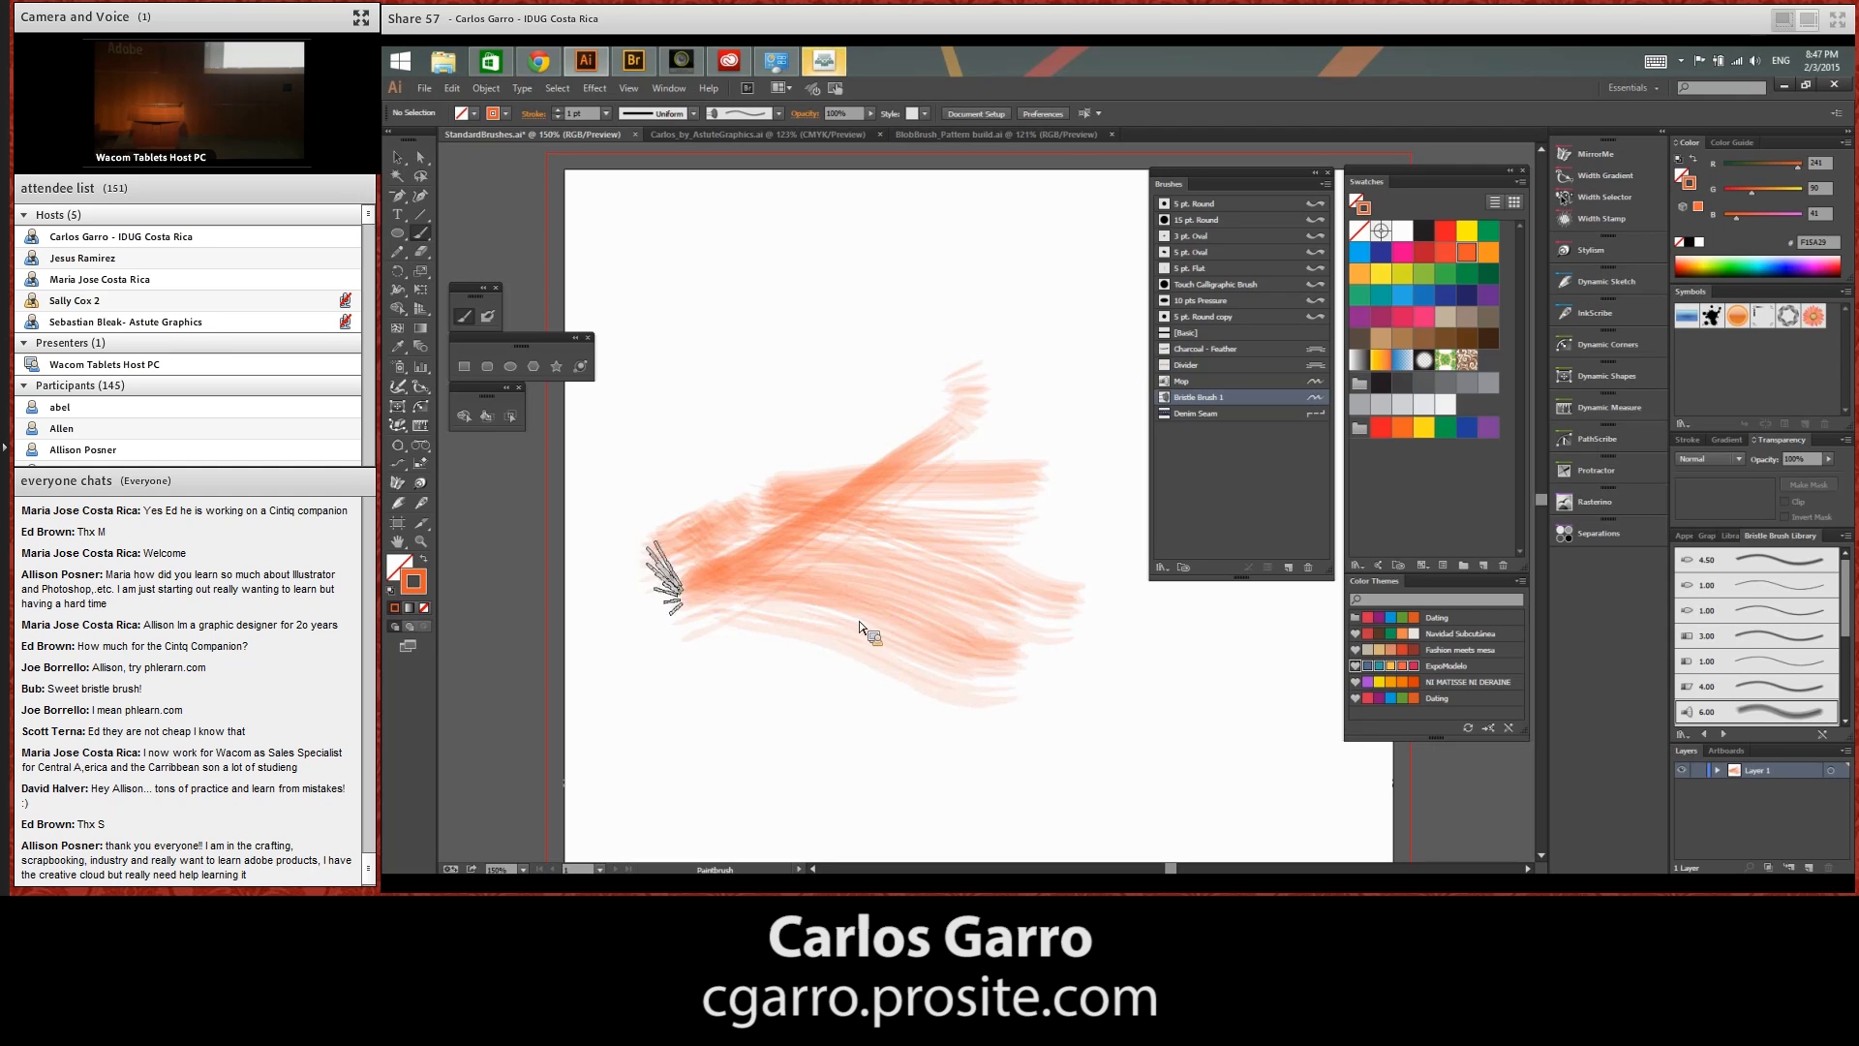
# Build up a dense fan of overlapping orange strokes over the light ones, and delete all the artwork
pyautogui.moveTo(655, 590)
pyautogui.mouseDown()
pyautogui.moveTo(872, 627)
pyautogui.moveTo(1092, 727)
pyautogui.mouseUp()
pyautogui.moveTo(756, 560)
pyautogui.mouseDown()
pyautogui.moveTo(1030, 739)
pyautogui.moveTo(1077, 738)
pyautogui.moveTo(949, 700)
pyautogui.moveTo(1063, 734)
pyautogui.moveTo(924, 583)
pyautogui.moveTo(1083, 671)
pyautogui.mouseUp()
pyautogui.moveTo(813, 527); pyautogui.dragTo(1005, 412)
pyautogui.moveTo(734, 558)
pyautogui.mouseDown()
pyautogui.moveTo(996, 322)
pyautogui.moveTo(887, 339)
pyautogui.moveTo(807, 252)
pyautogui.moveTo(745, 343)
pyautogui.mouseUp()
pyautogui.moveTo(702, 559)
pyautogui.mouseDown()
pyautogui.moveTo(716, 475)
pyautogui.moveTo(687, 418)
pyautogui.mouseUp()
pyautogui.moveTo(666, 579)
pyautogui.mouseDown()
pyautogui.moveTo(647, 455)
pyautogui.moveTo(910, 475)
pyautogui.mouseUp()
pyautogui.moveTo(775, 542); pyautogui.dragTo(962, 509)
pyautogui.moveTo(758, 618); pyautogui.dragTo(1044, 581)
pyautogui.moveTo(1098, 647); pyautogui.dragTo(1163, 672)
pyautogui.moveTo(804, 543)
pyautogui.mouseDown()
pyautogui.moveTo(1189, 634)
pyautogui.moveTo(1141, 583)
pyautogui.mouseUp()
pyautogui.moveTo(696, 545)
pyautogui.mouseDown()
pyautogui.moveTo(727, 491)
pyautogui.moveTo(896, 365)
pyautogui.mouseUp()
pyautogui.moveTo(680, 505); pyautogui.dragTo(971, 312)
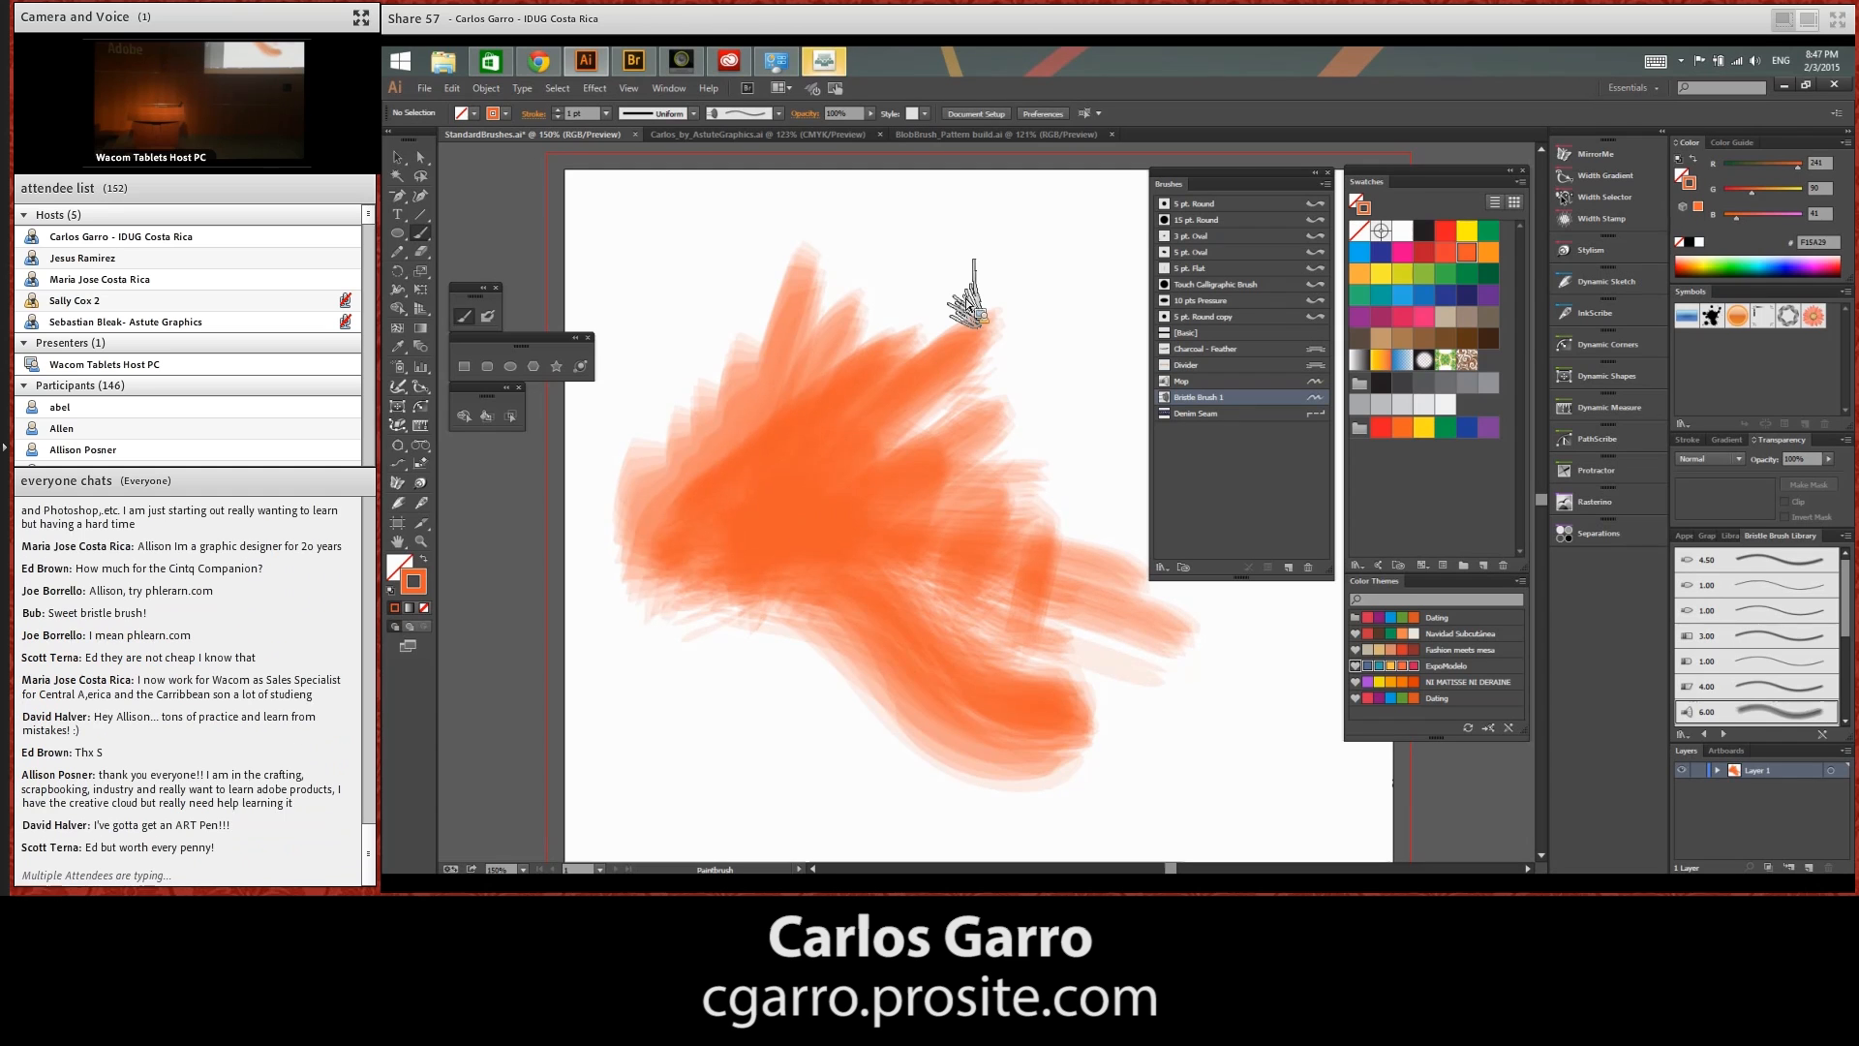
pyautogui.hotkey('ctrl', 'a')
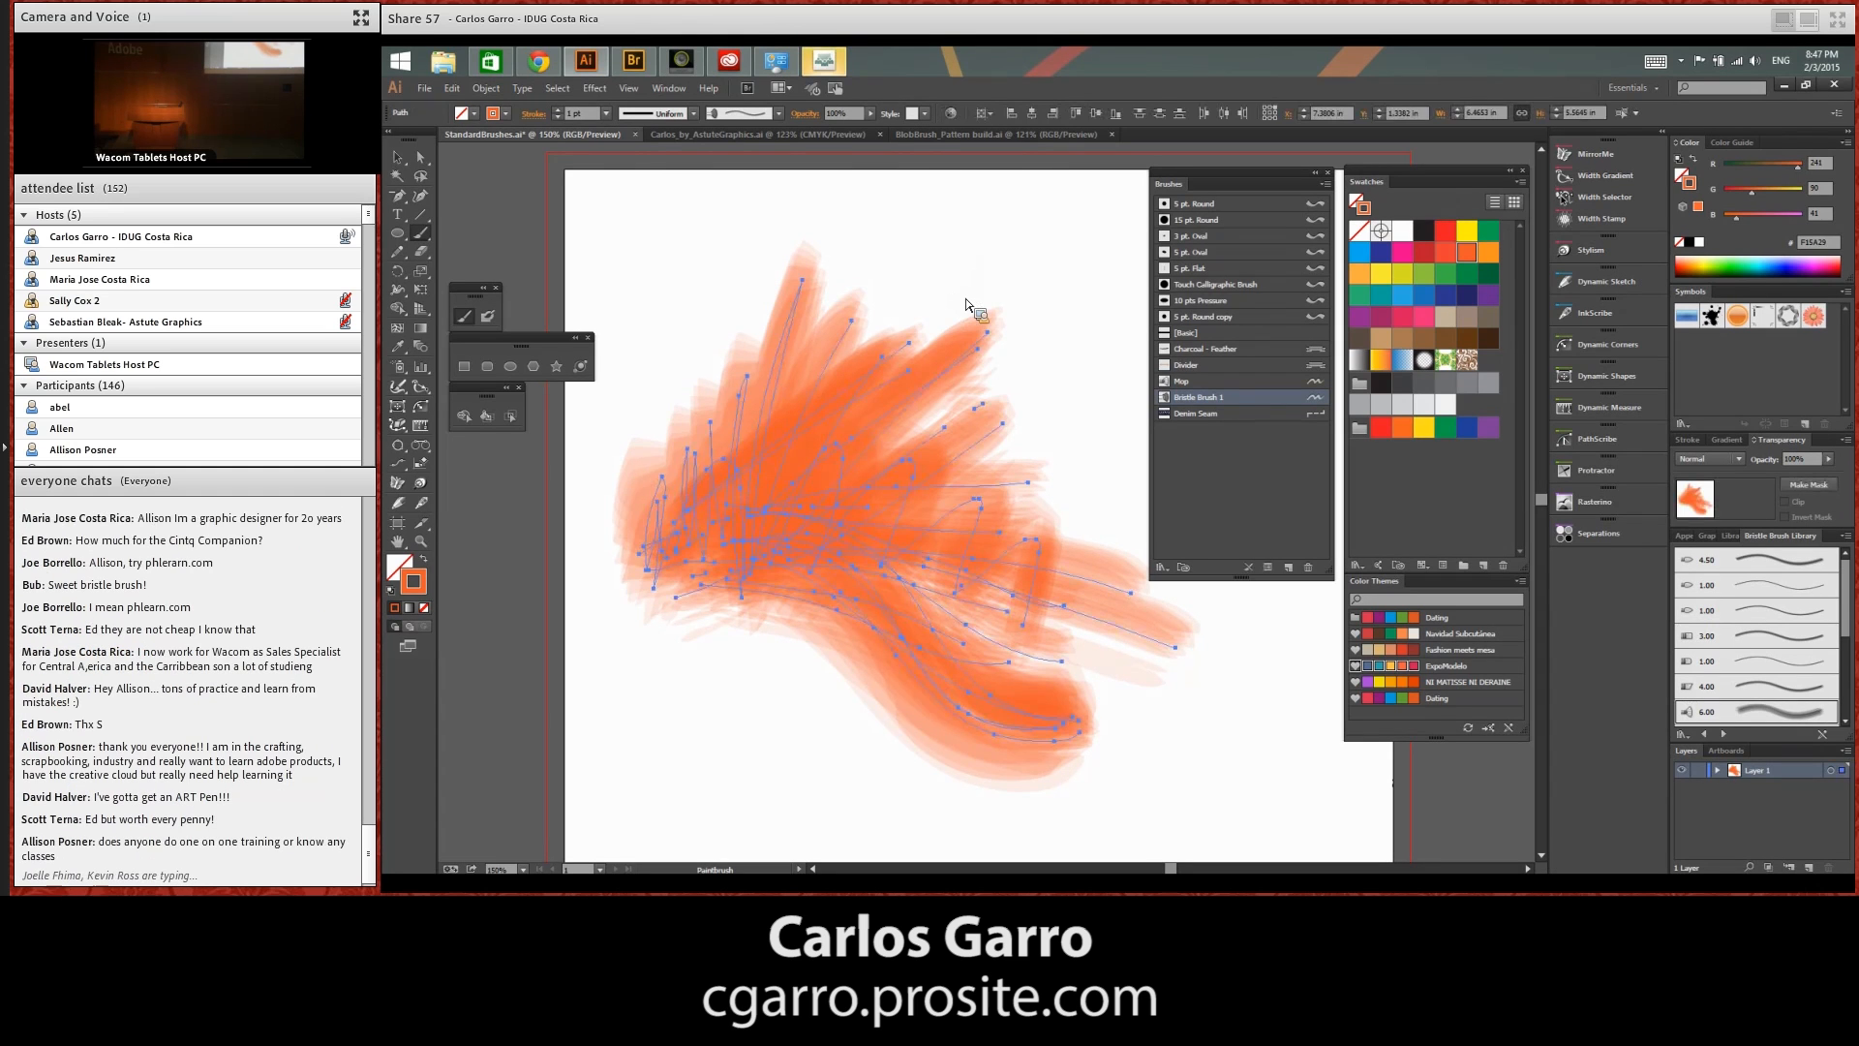
pyautogui.press('Delete')
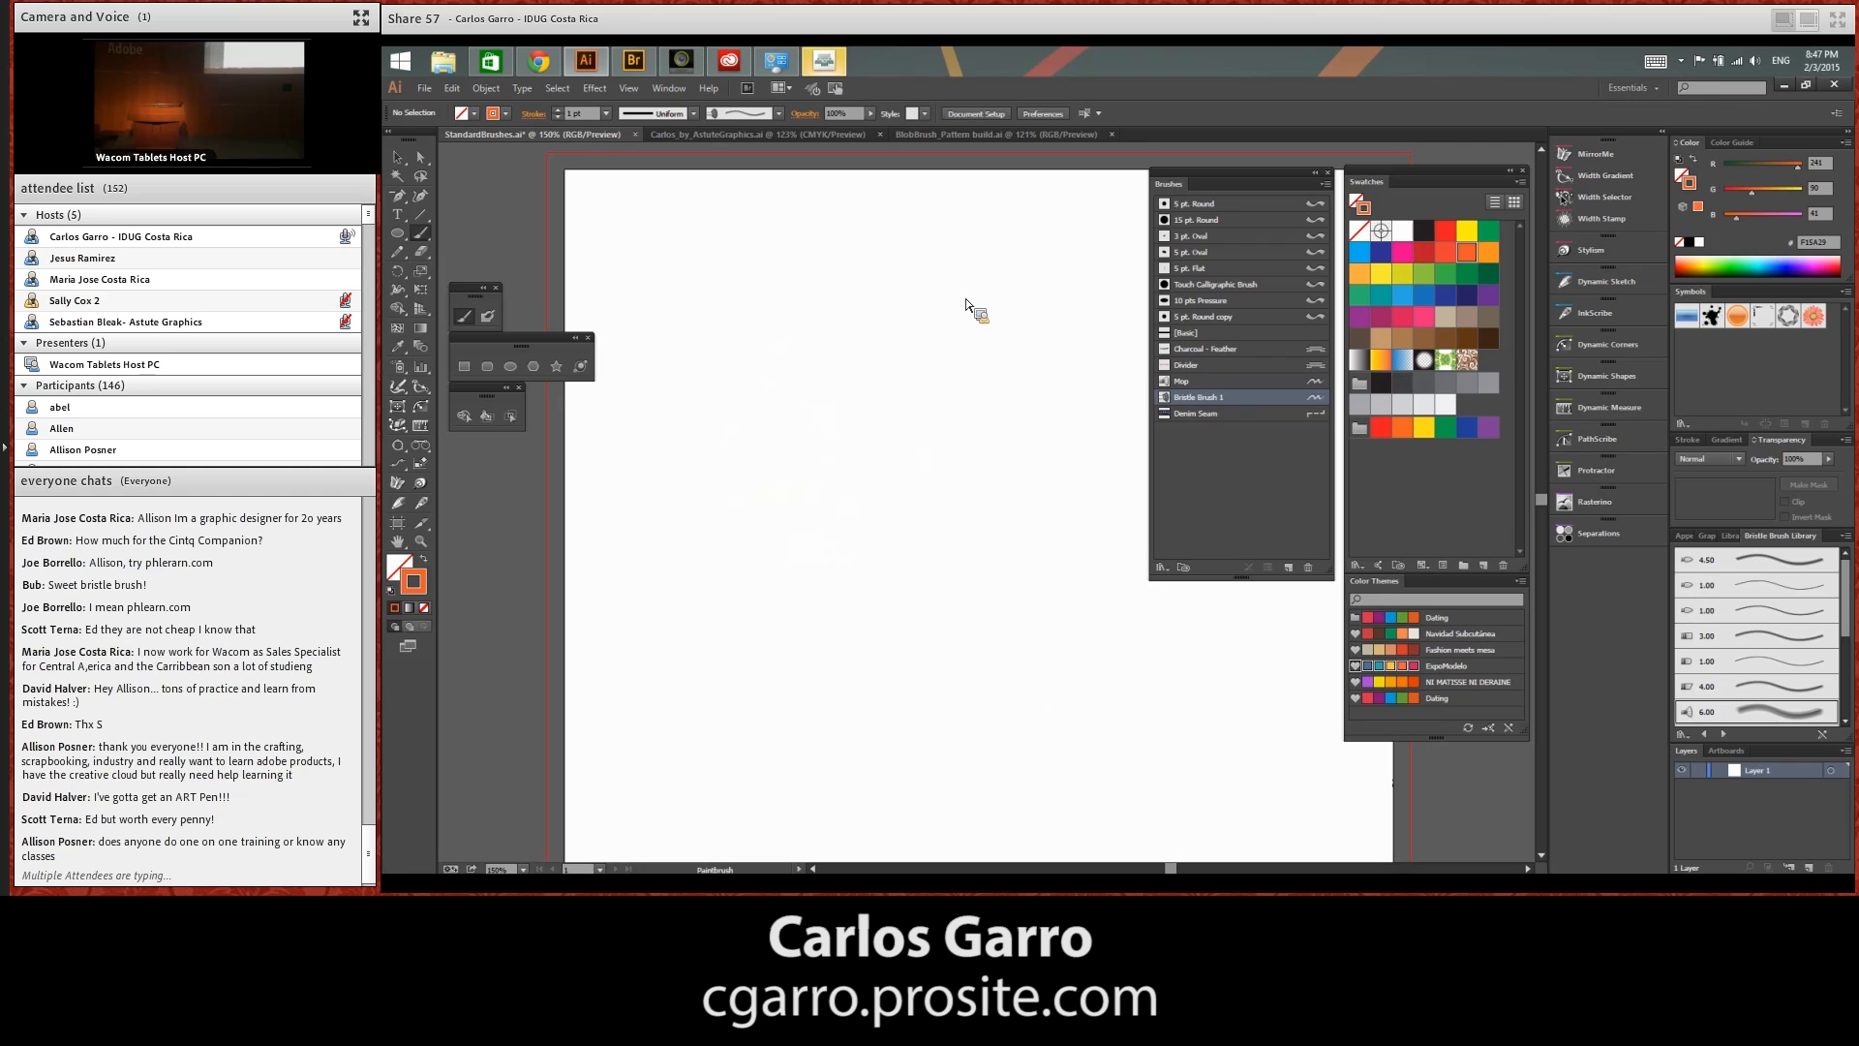
# Open the Bowl.ai document, and delete the existing green and yellow bowl artwork
pyautogui.hotkey('ctrl', 'o')
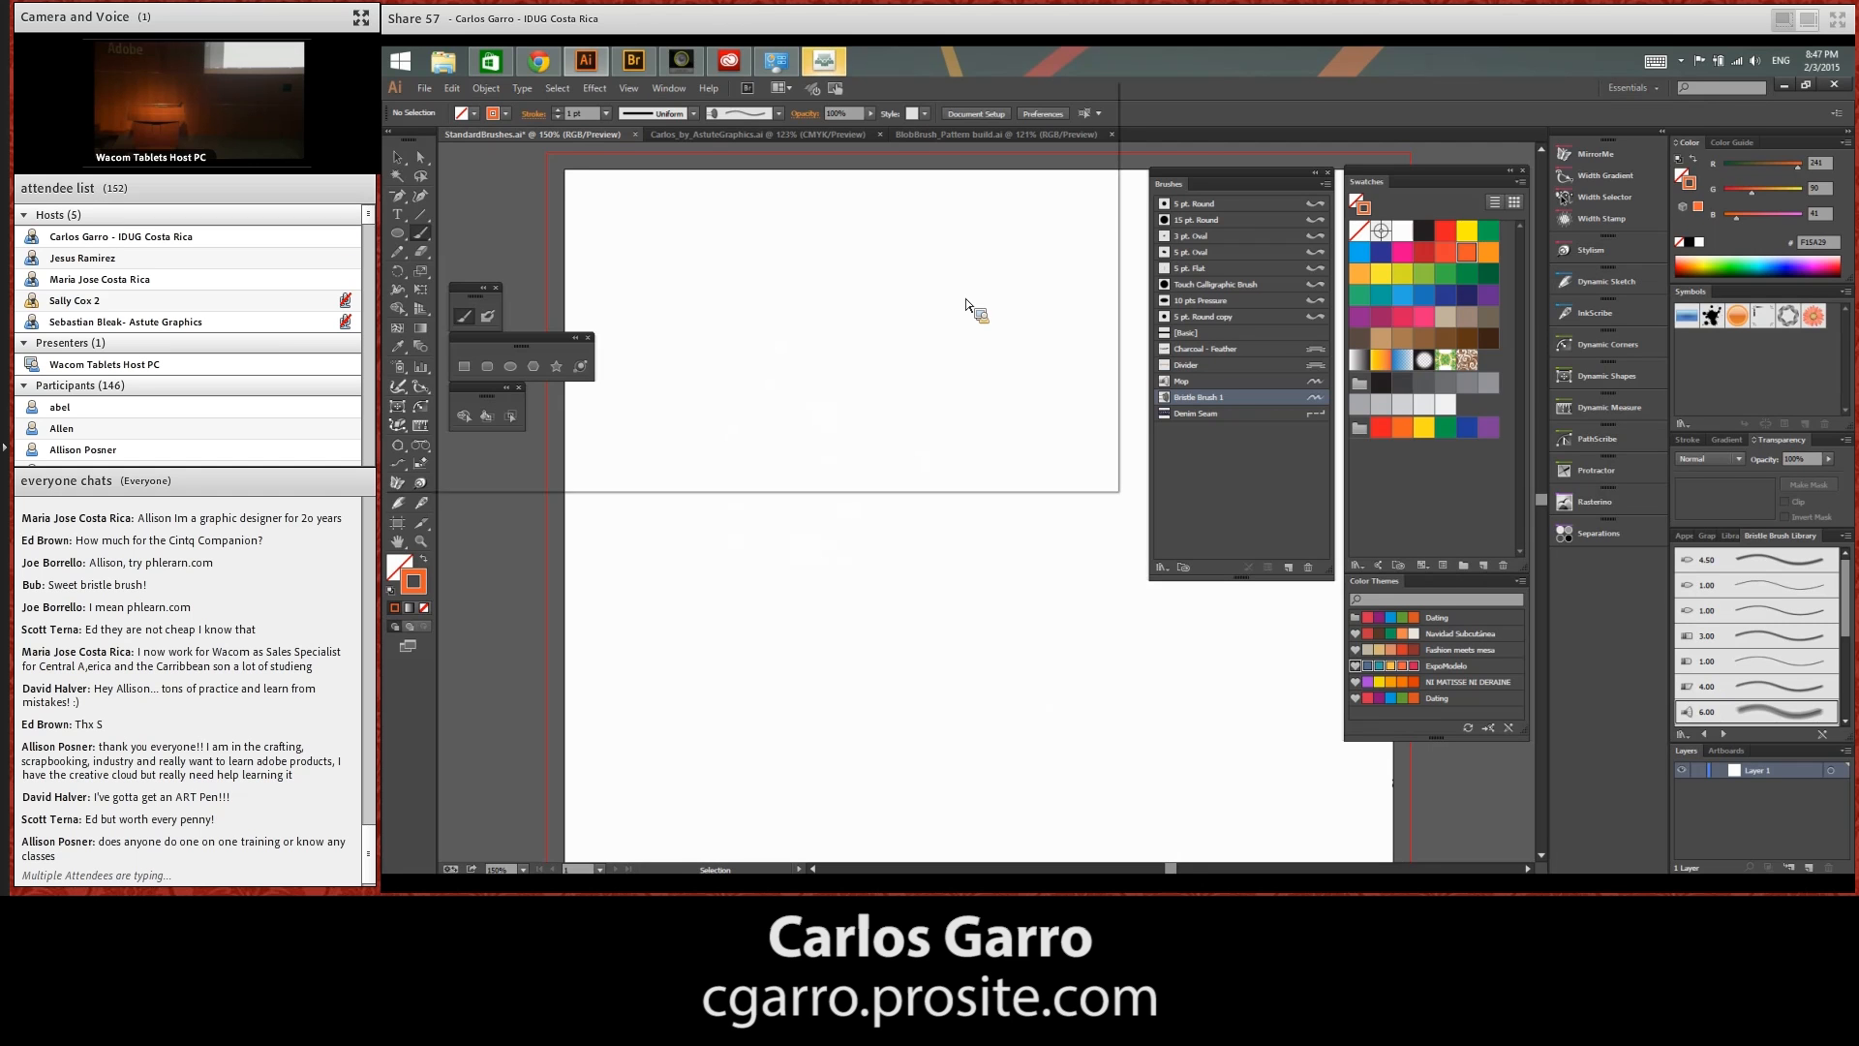
pyautogui.doubleClick(821, 203)
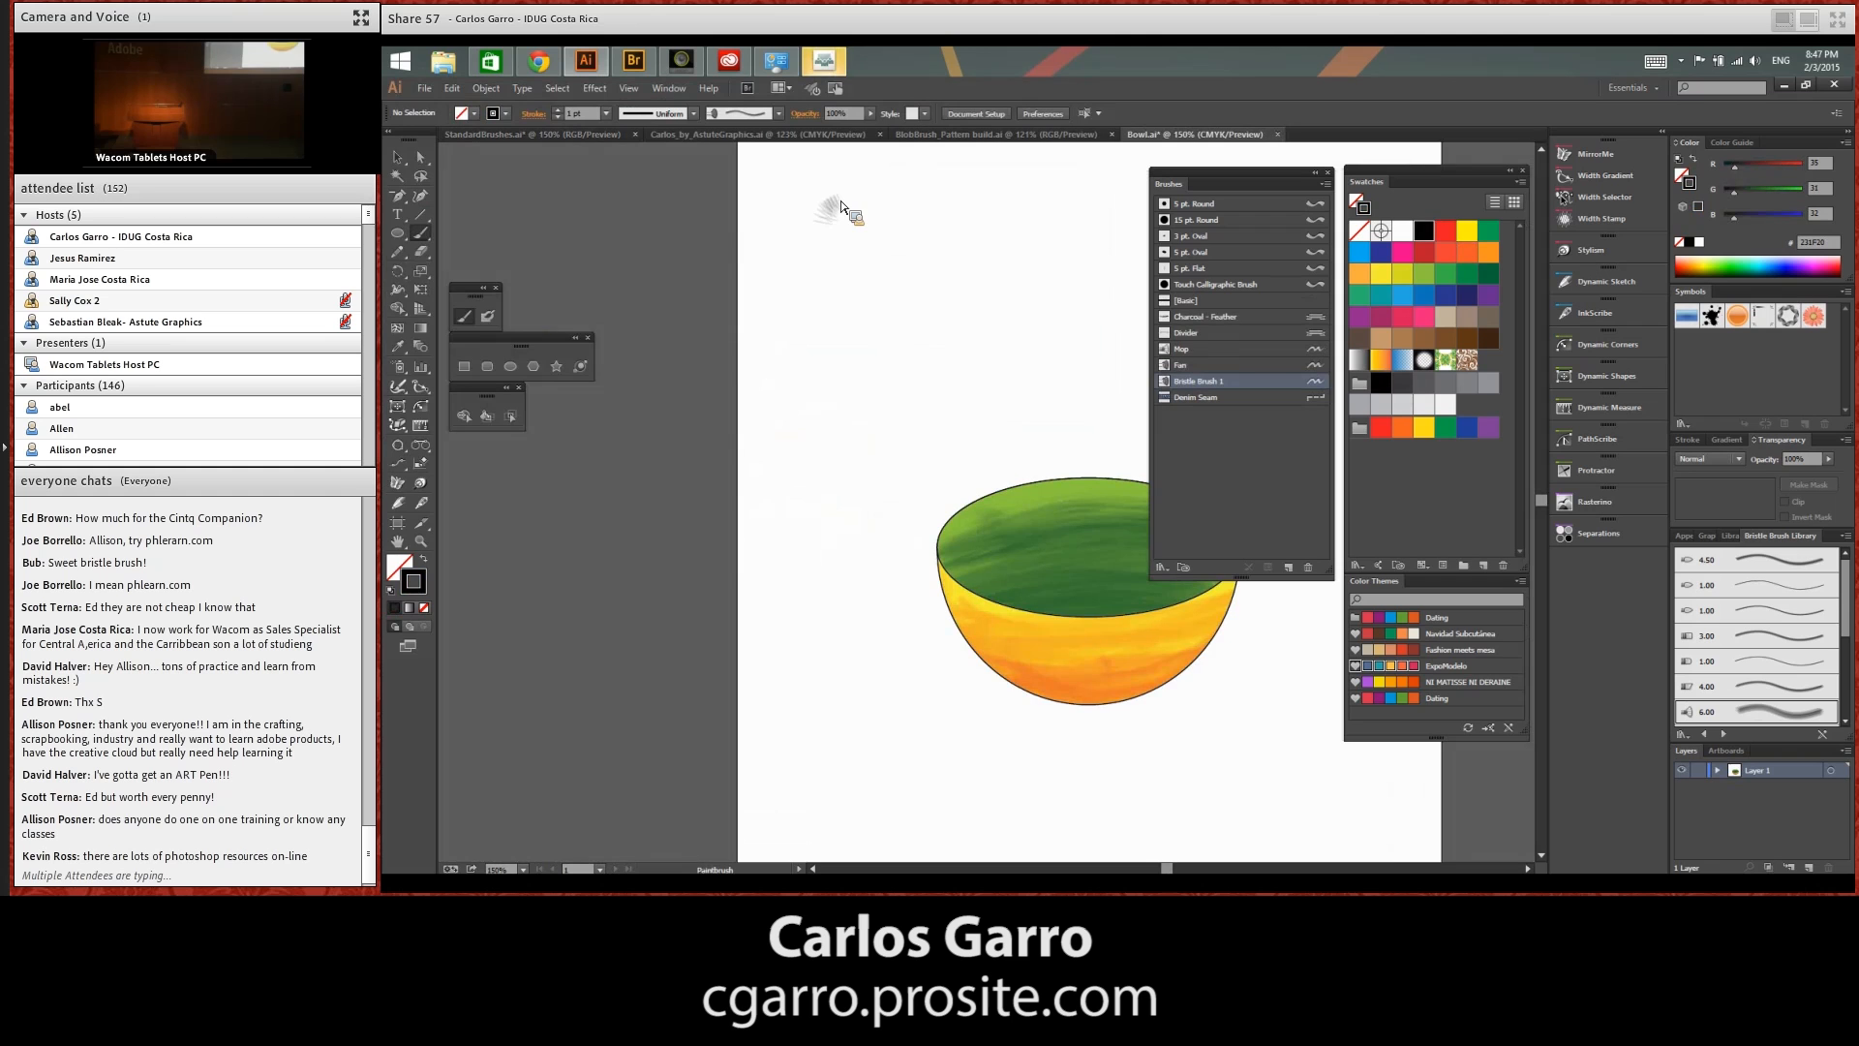
pyautogui.press('space')
pyautogui.moveTo(1211, 720)
pyautogui.mouseDown()
pyautogui.moveTo(906, 651)
pyautogui.moveTo(977, 618)
pyautogui.moveTo(967, 606)
pyautogui.mouseUp()
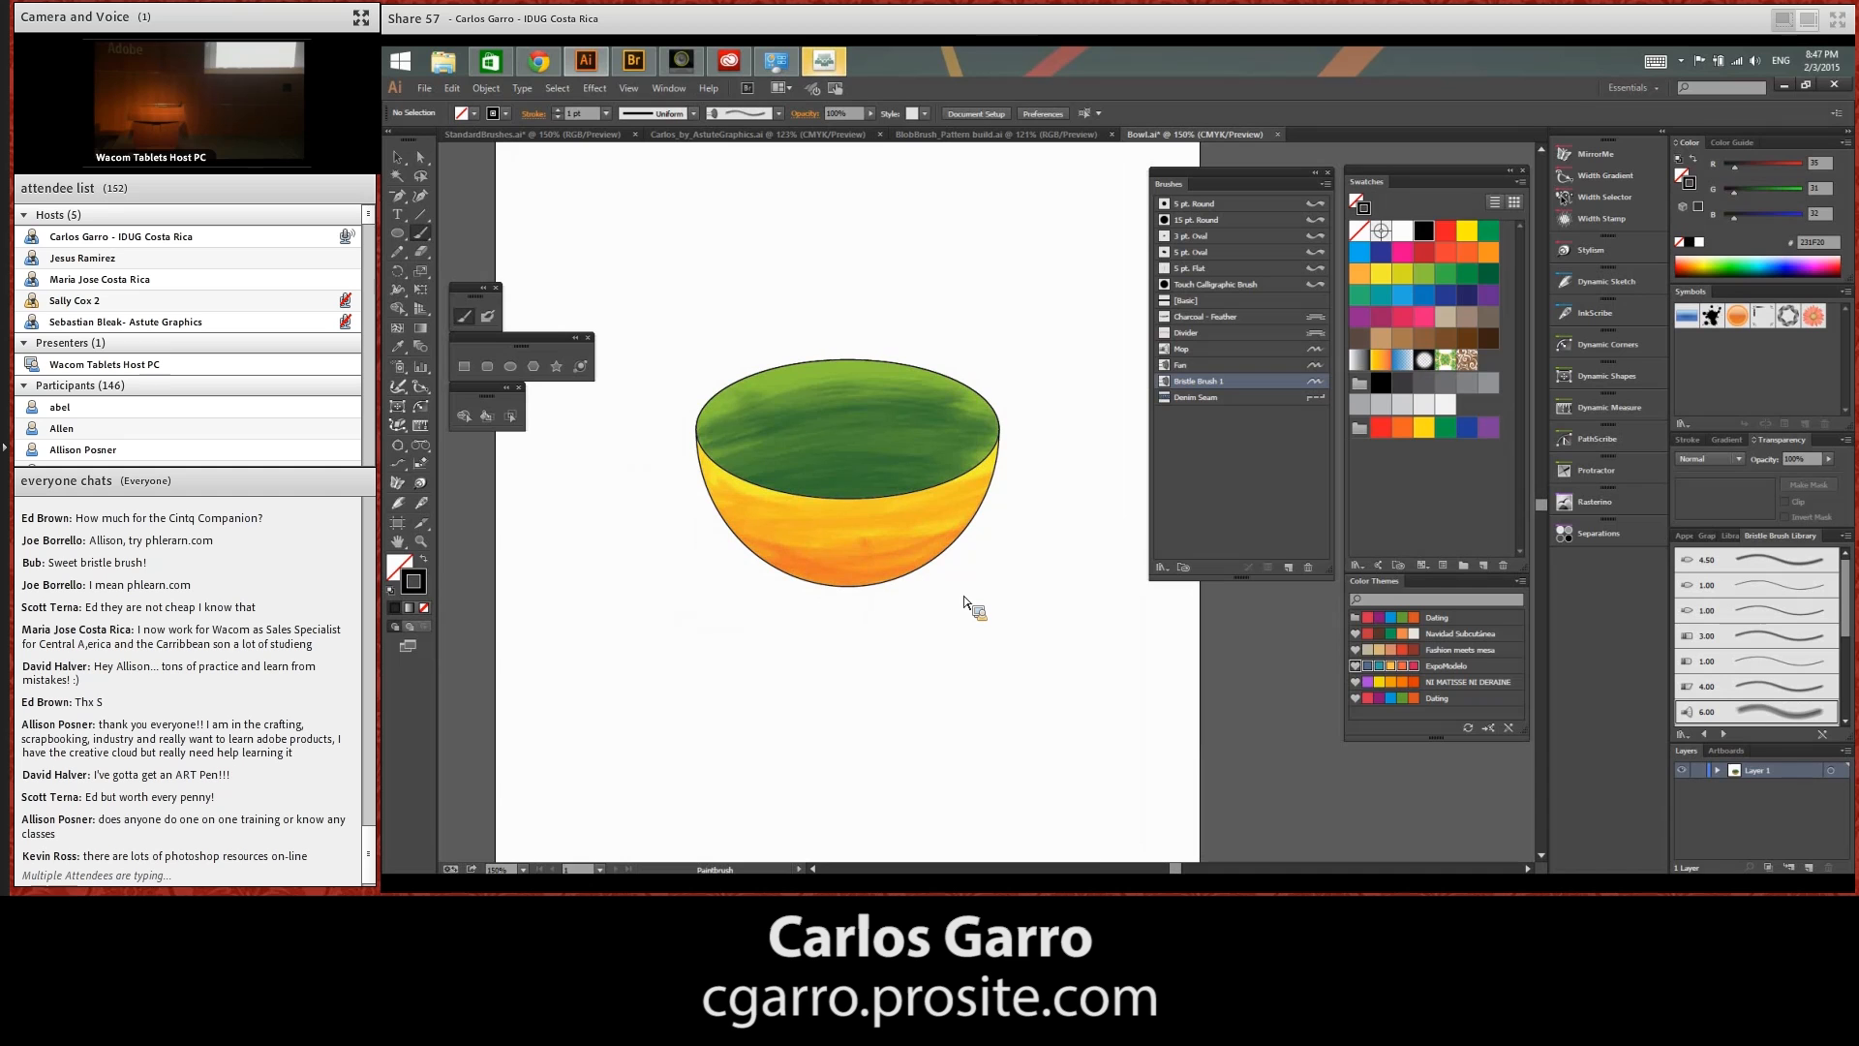
pyautogui.click(397, 156)
pyautogui.moveTo(884, 451)
pyautogui.mouseDown()
pyautogui.moveTo(717, 319)
pyautogui.moveTo(983, 675)
pyautogui.mouseUp()
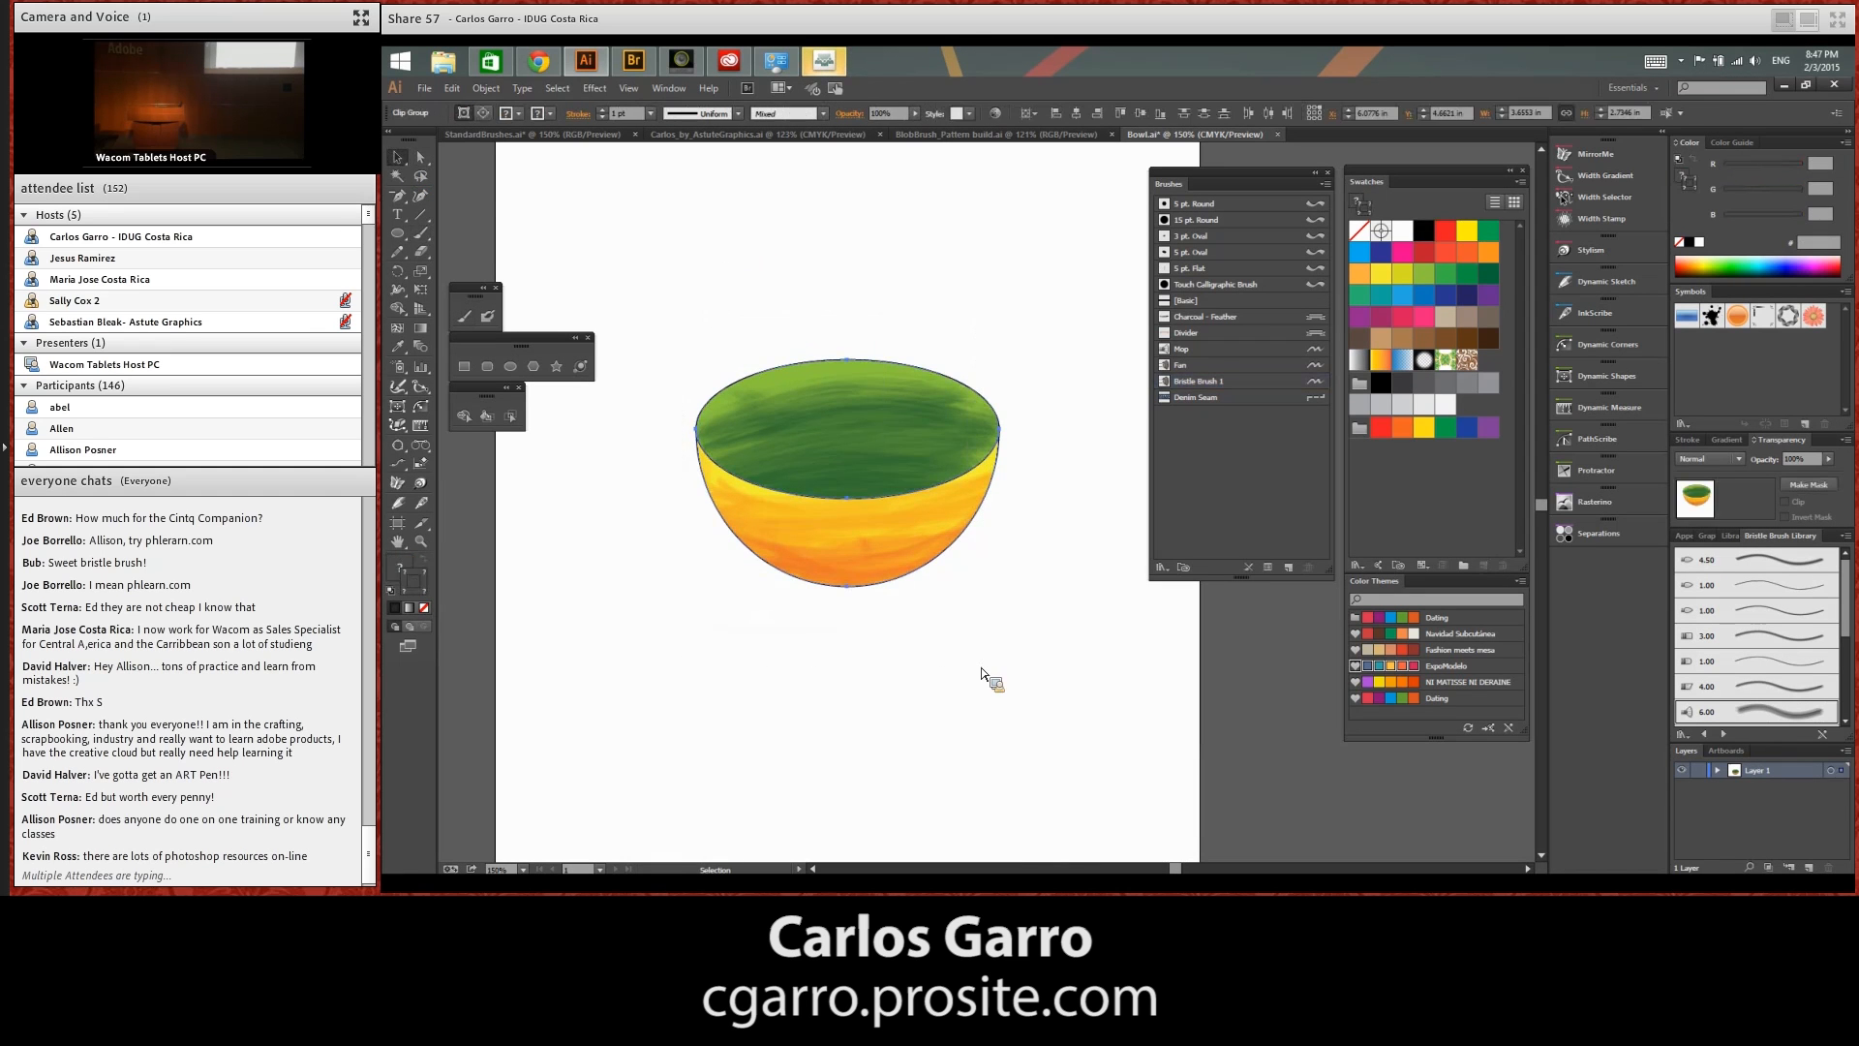
pyautogui.press('Delete')
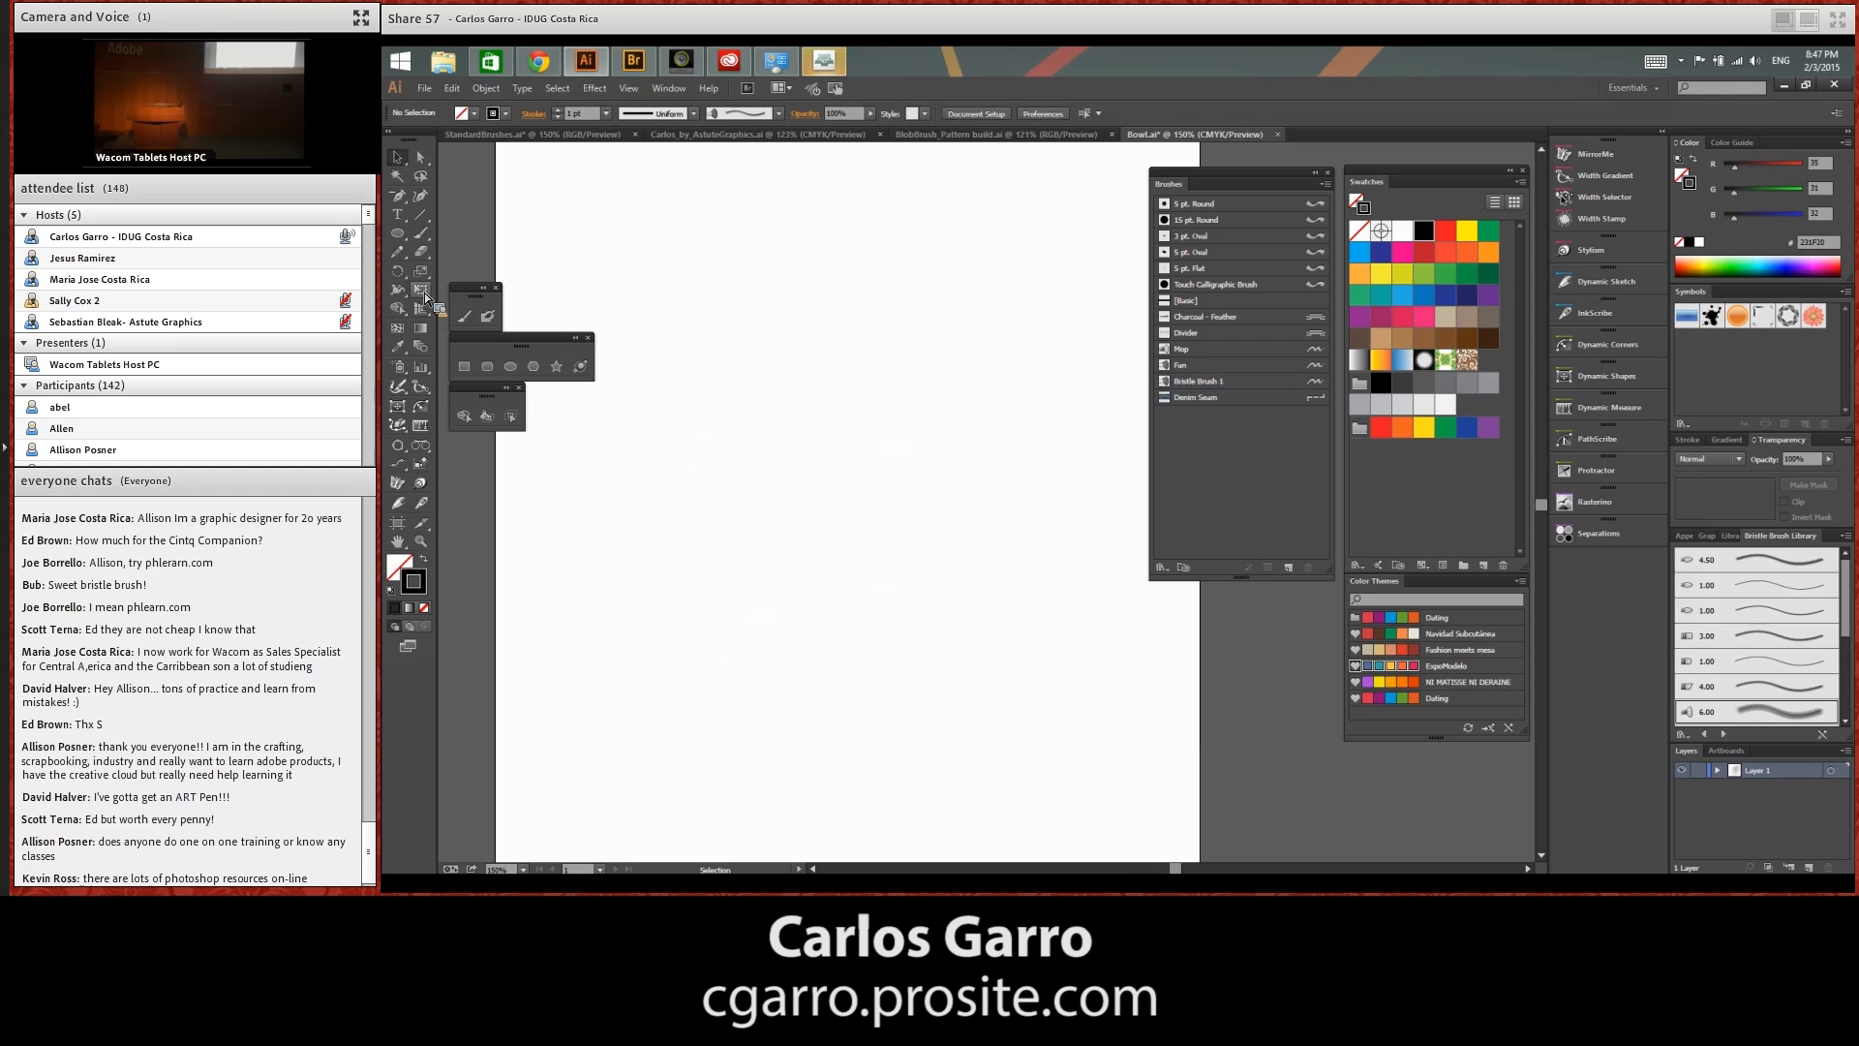
# Draw a wide horizontal ellipse in the middle of the artboard and place an overlapping duplicate directly above it
pyautogui.click(397, 233)
pyautogui.moveTo(716, 327); pyautogui.dragTo(1049, 539)
pyautogui.moveTo(1072, 531); pyautogui.dragTo(1067, 523)
pyautogui.click(399, 159)
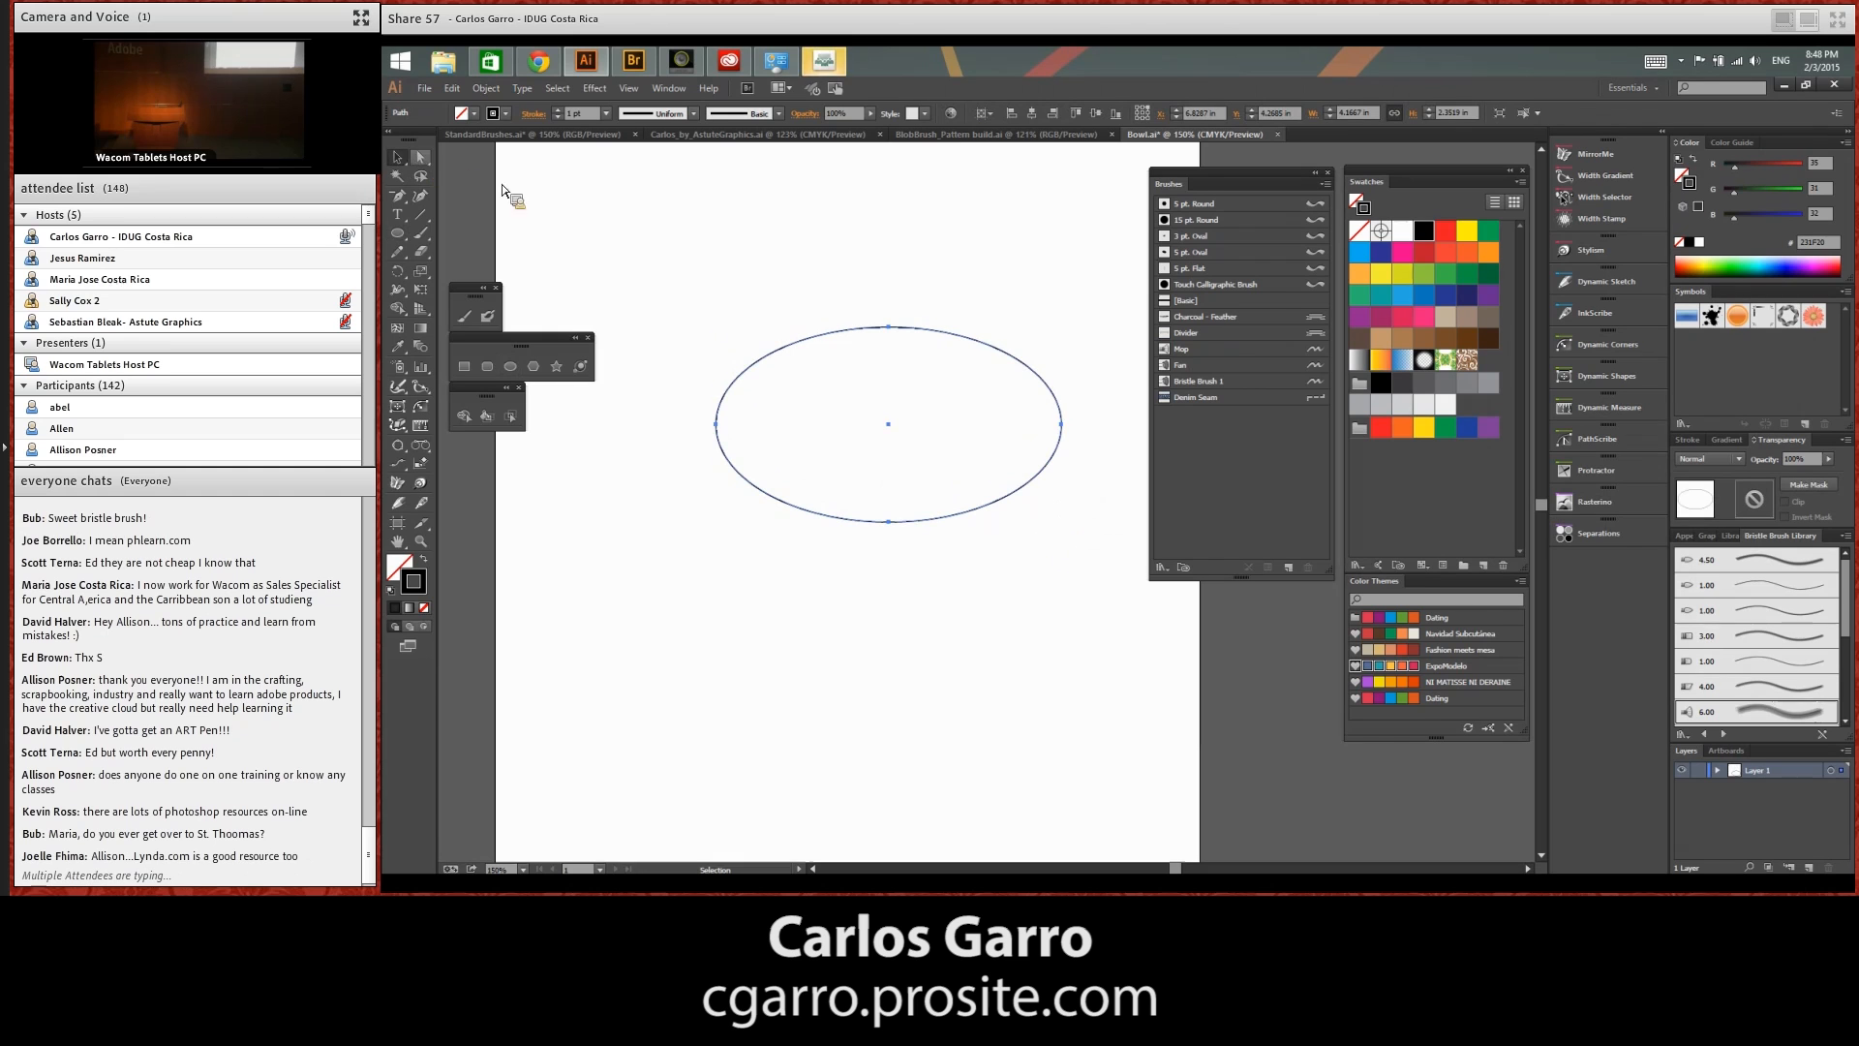
pyautogui.moveTo(985, 350); pyautogui.dragTo(1008, 455)
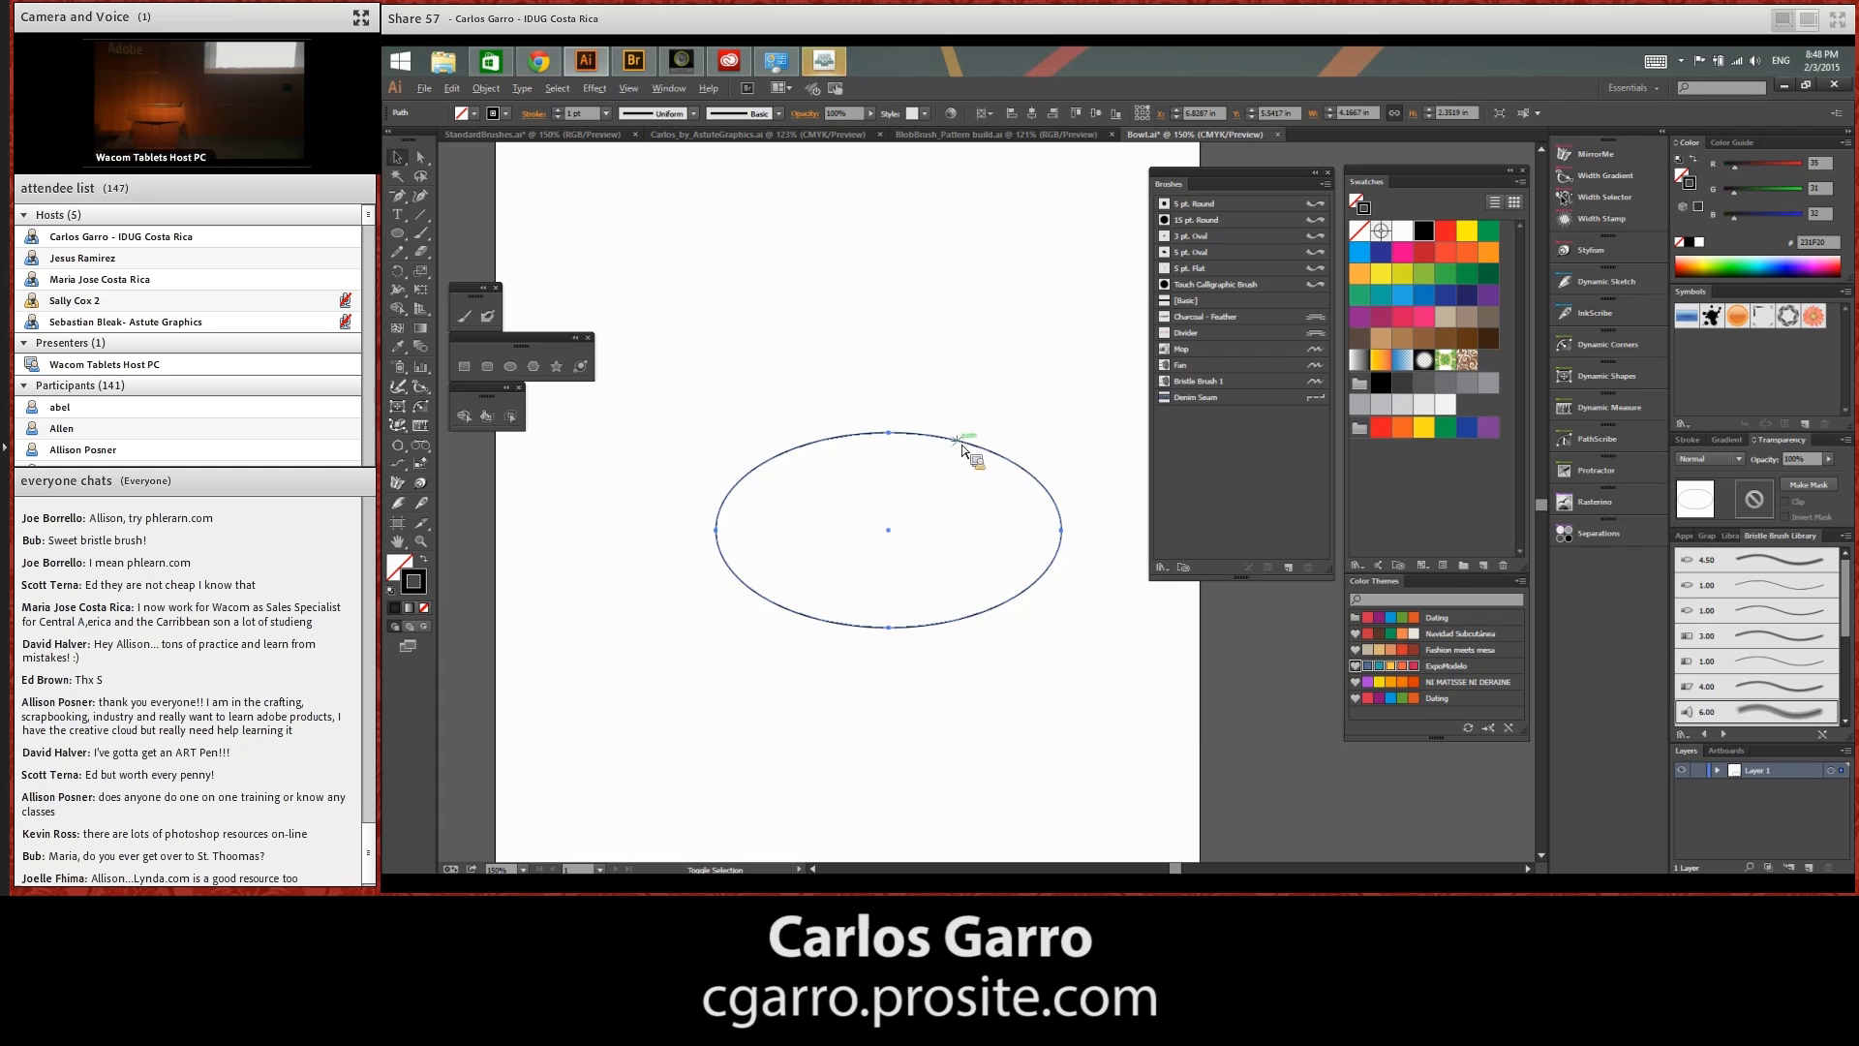
pyautogui.moveTo(966, 444); pyautogui.dragTo(986, 364)
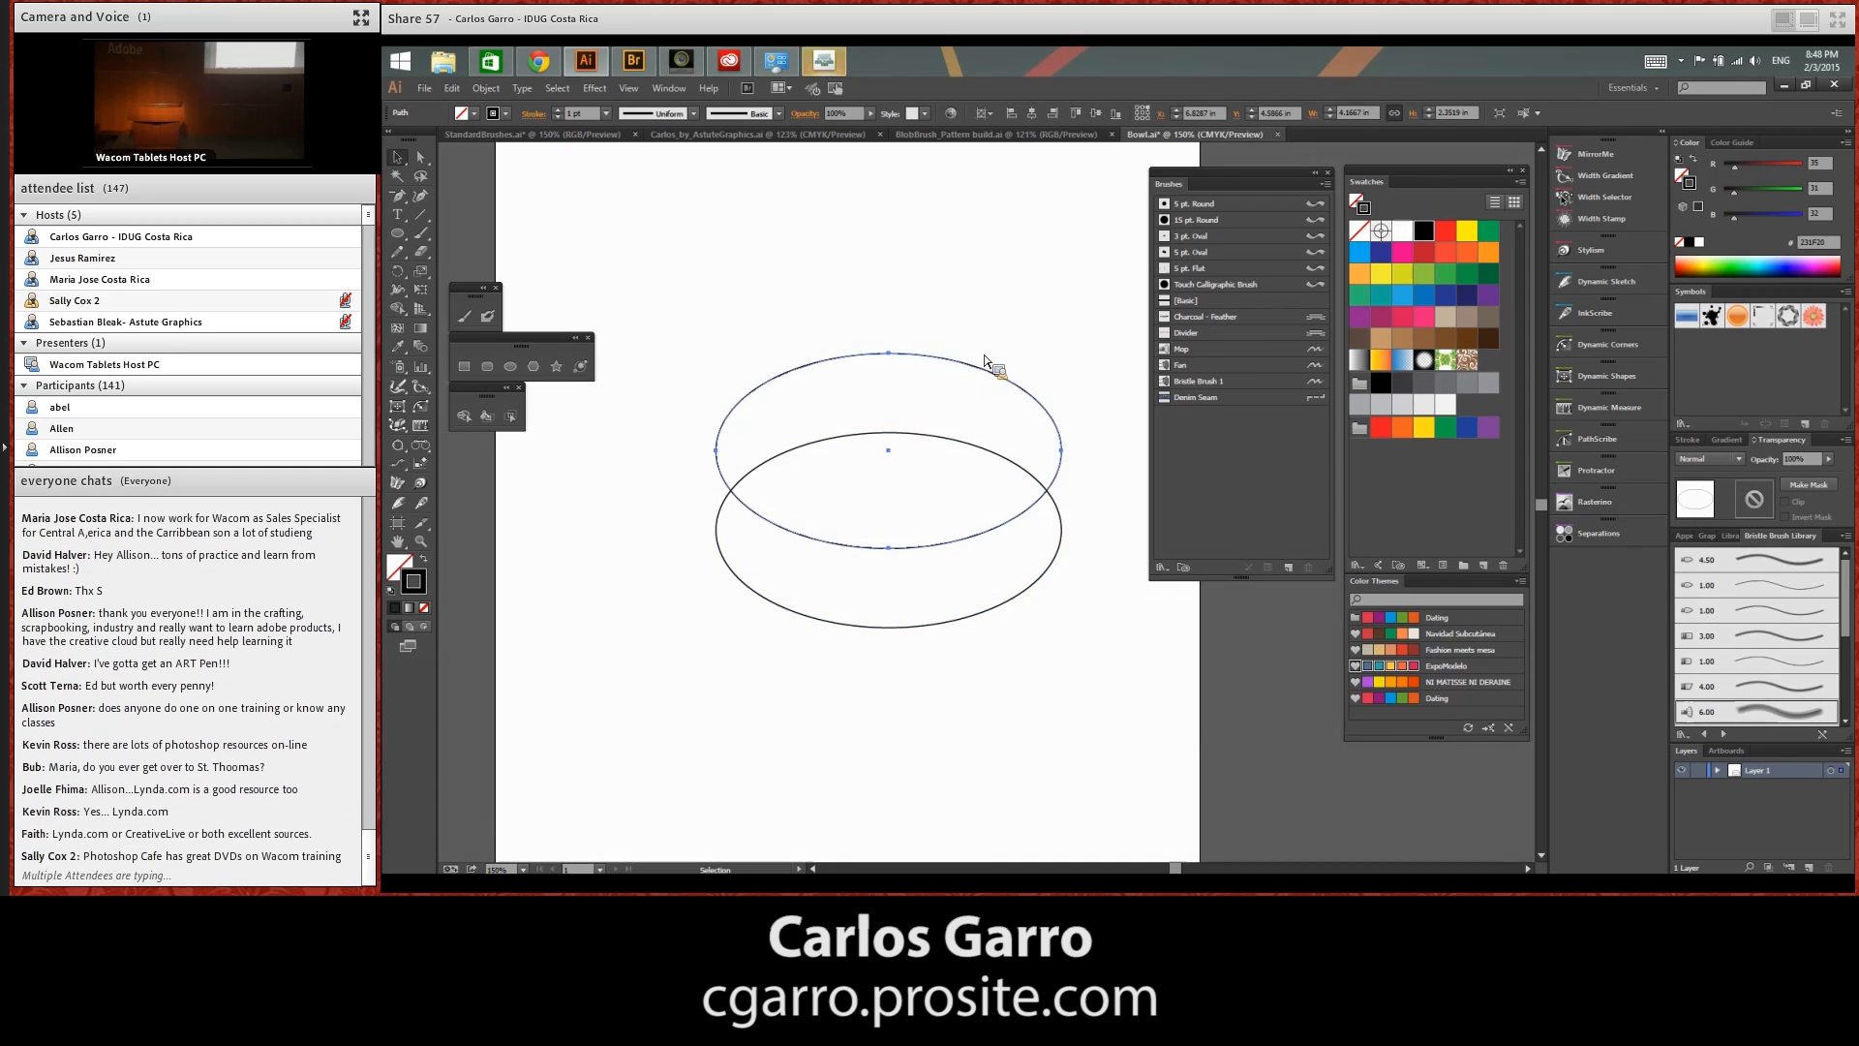
# Stretch the lower ellipse upward with Free Transform into a near-circle whose top extends above the upper ellipse, keeping its width
pyautogui.press('e')
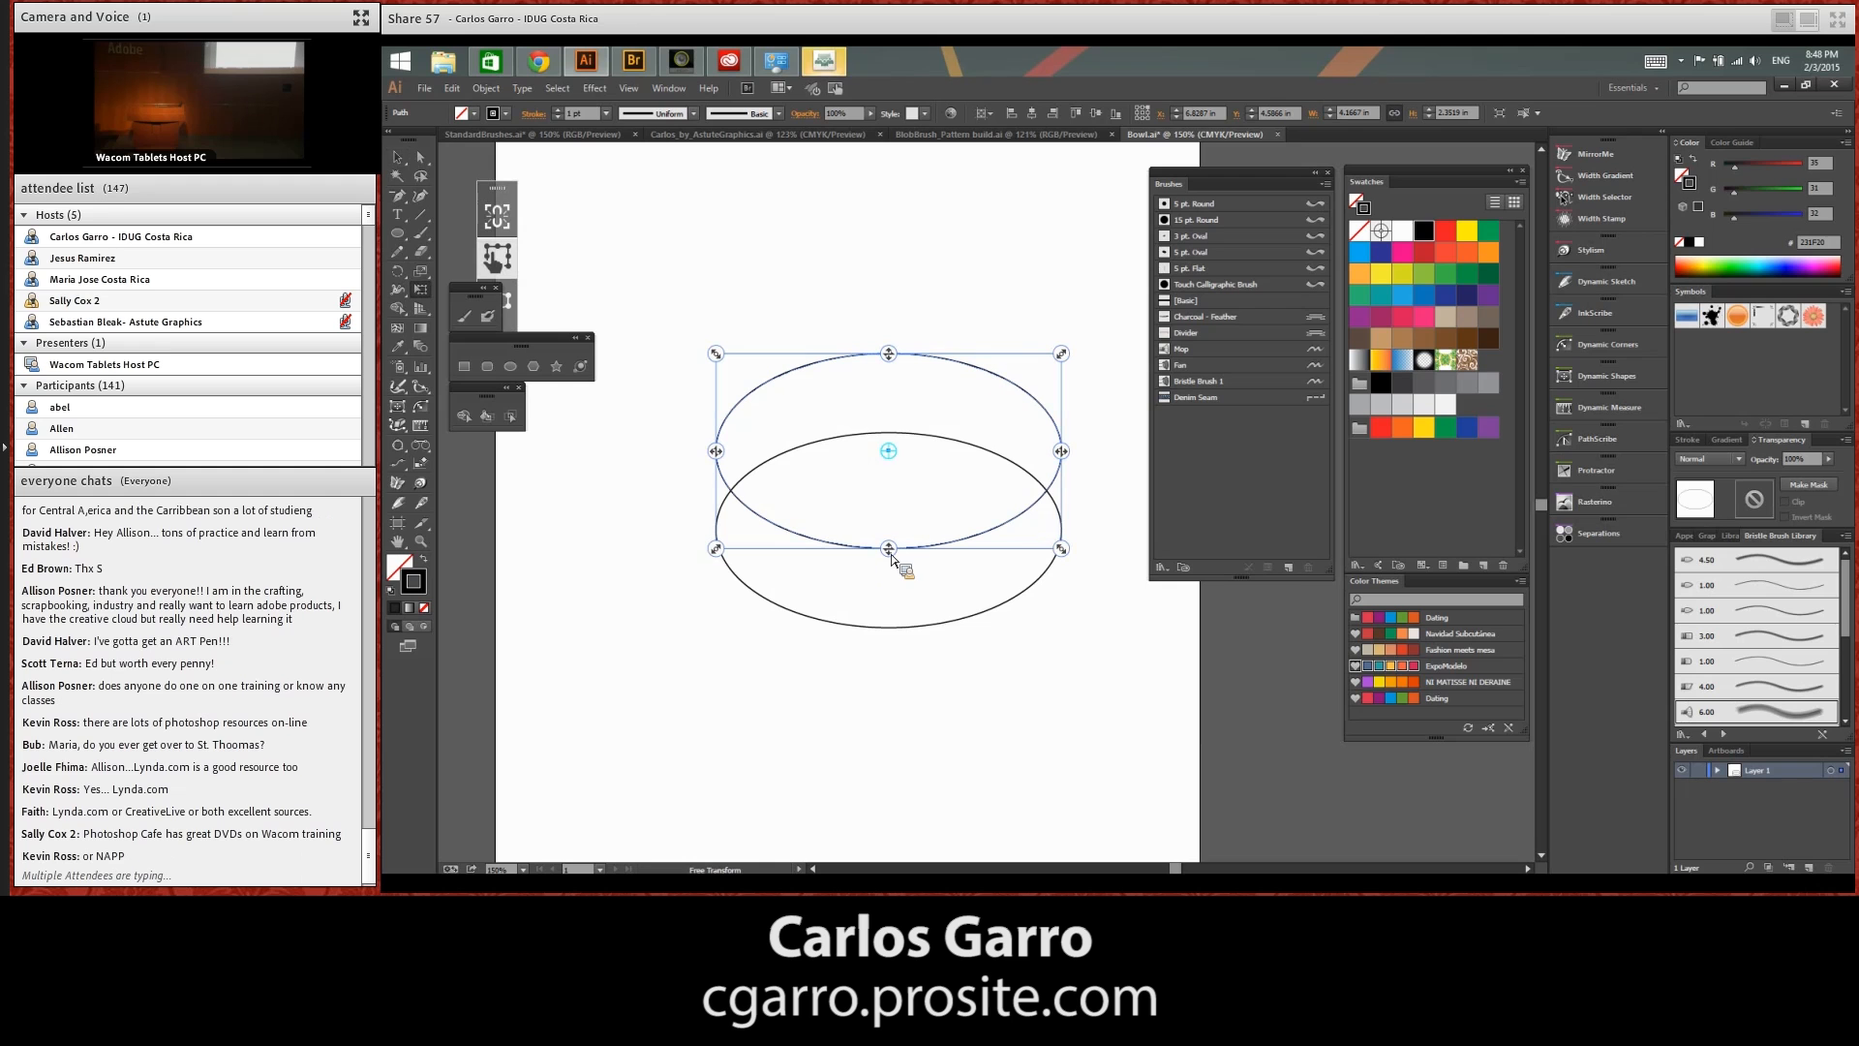
pyautogui.keyDown('ctrl'); pyautogui.click(897, 639); pyautogui.keyUp('ctrl')
pyautogui.moveTo(888, 433); pyautogui.dragTo(886, 307)
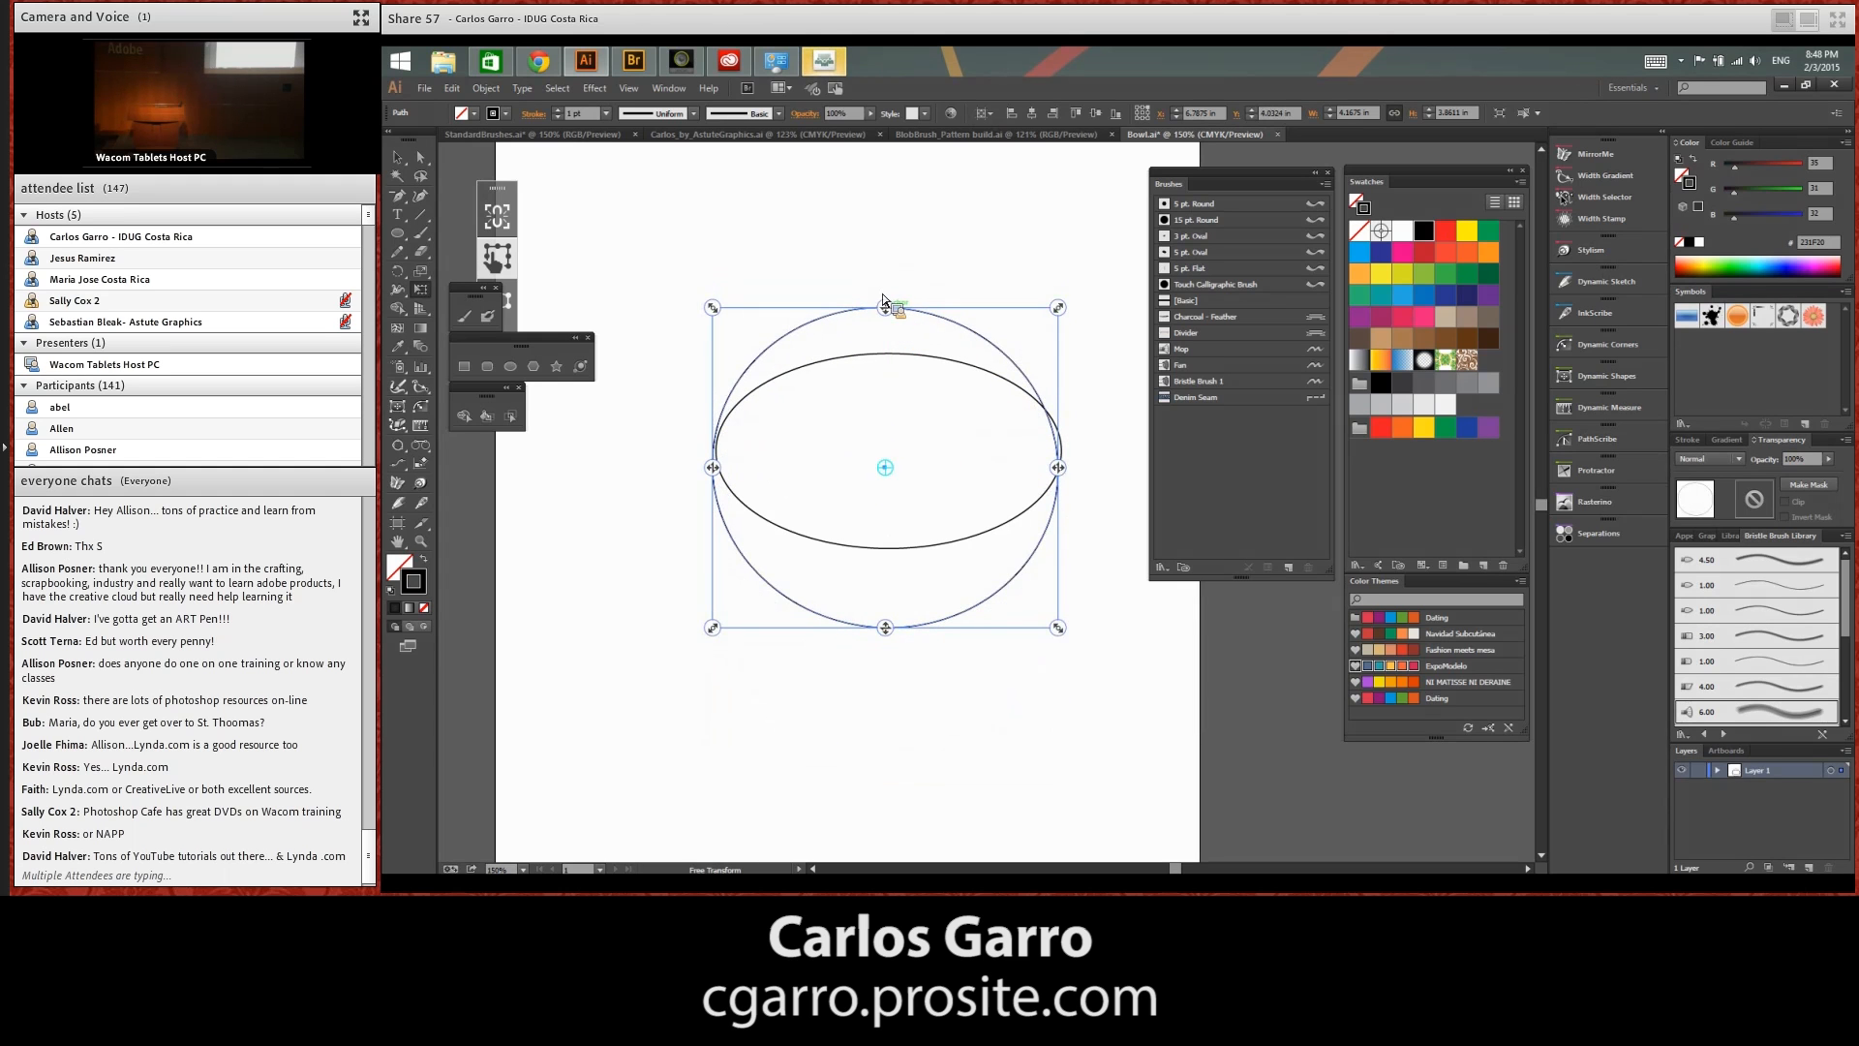
pyautogui.hotkey('ctrl', 'z')
pyautogui.moveTo(891, 434); pyautogui.dragTo(896, 303)
pyautogui.click(391, 161)
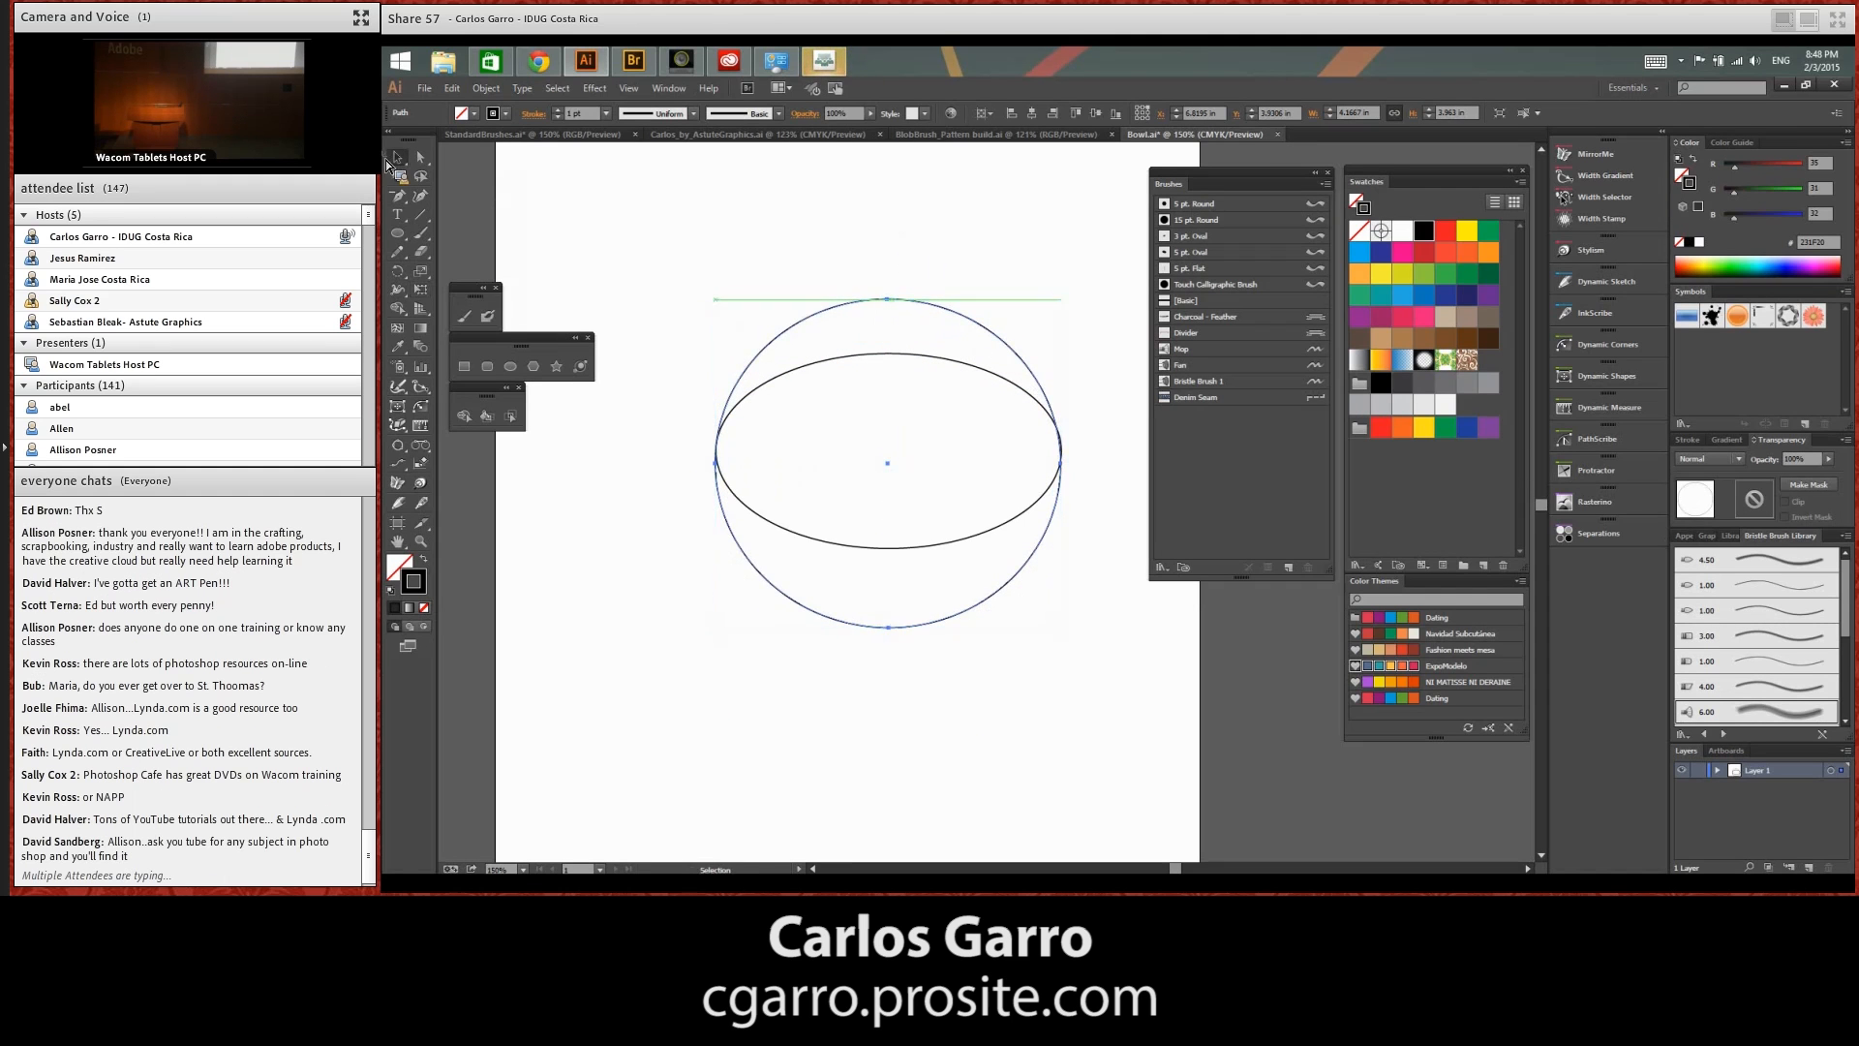
# Select both bowl shapes, centre them horizontally on the artboard, and align their vertical centres
pyautogui.moveTo(685, 290); pyautogui.dragTo(1071, 685)
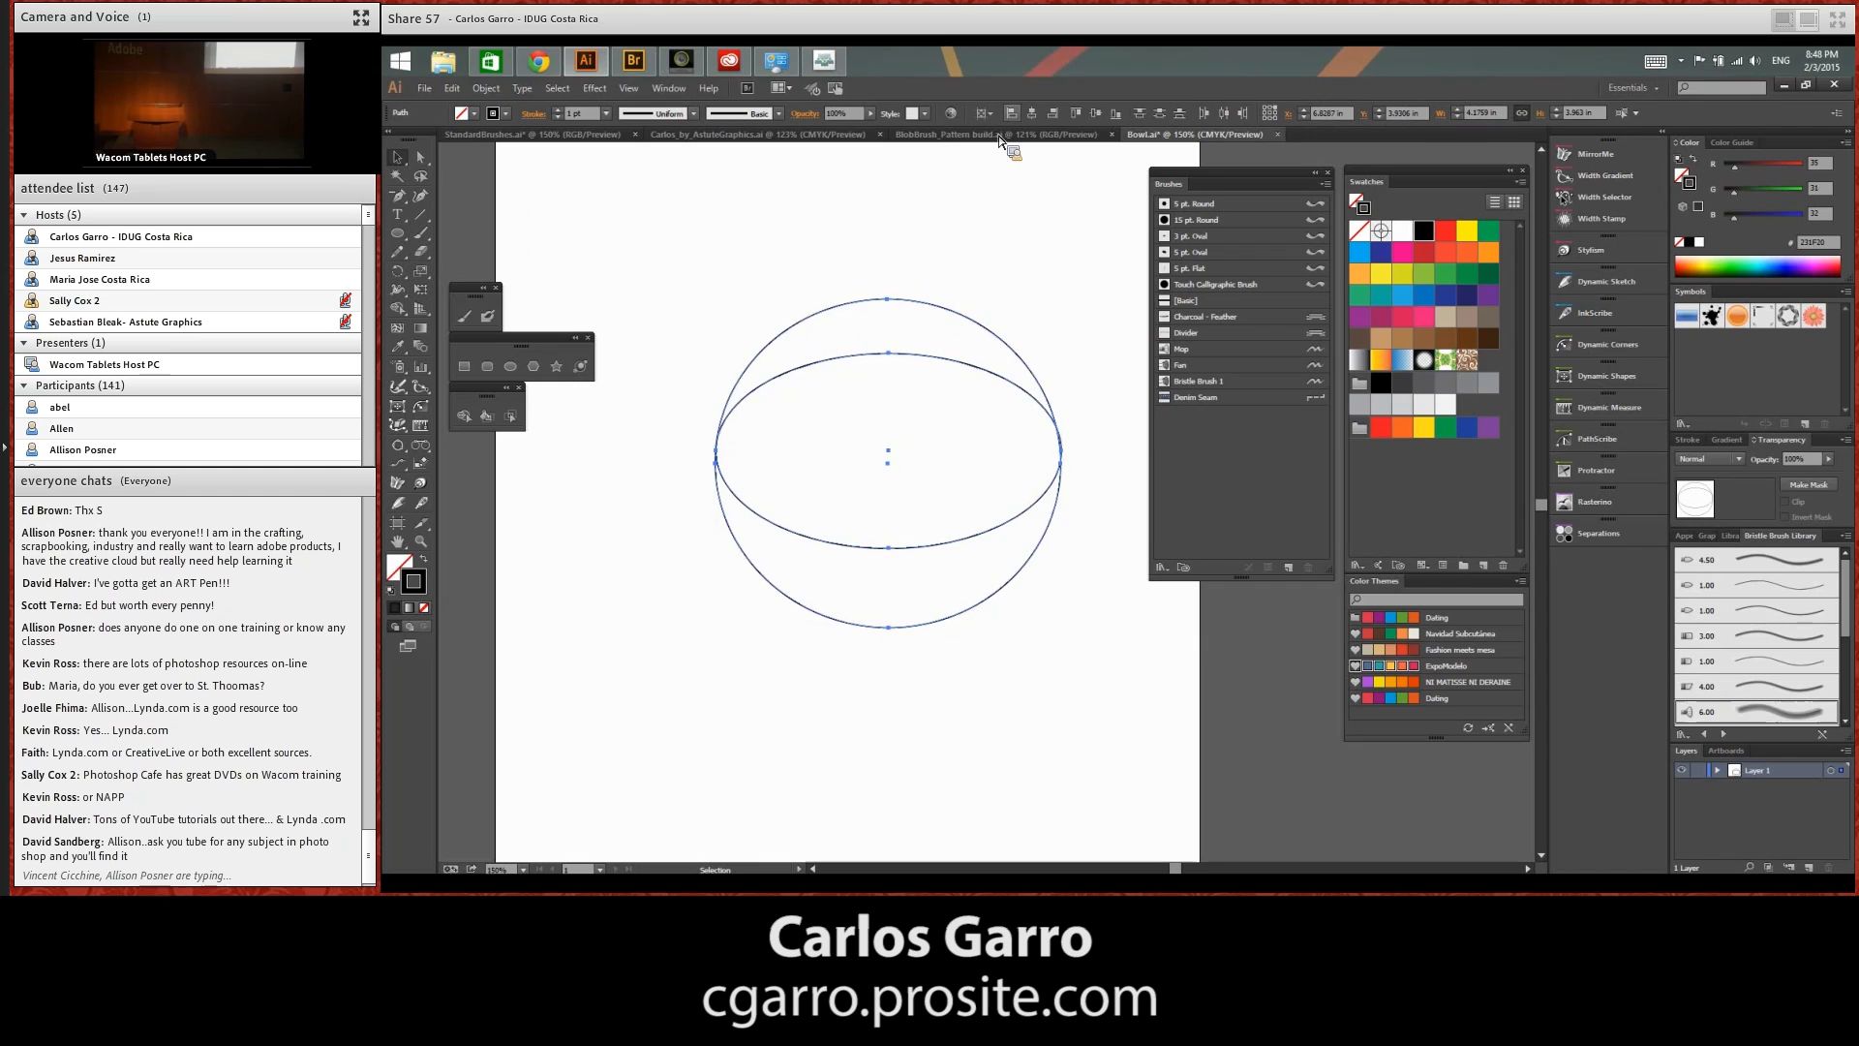
pyautogui.click(1098, 113)
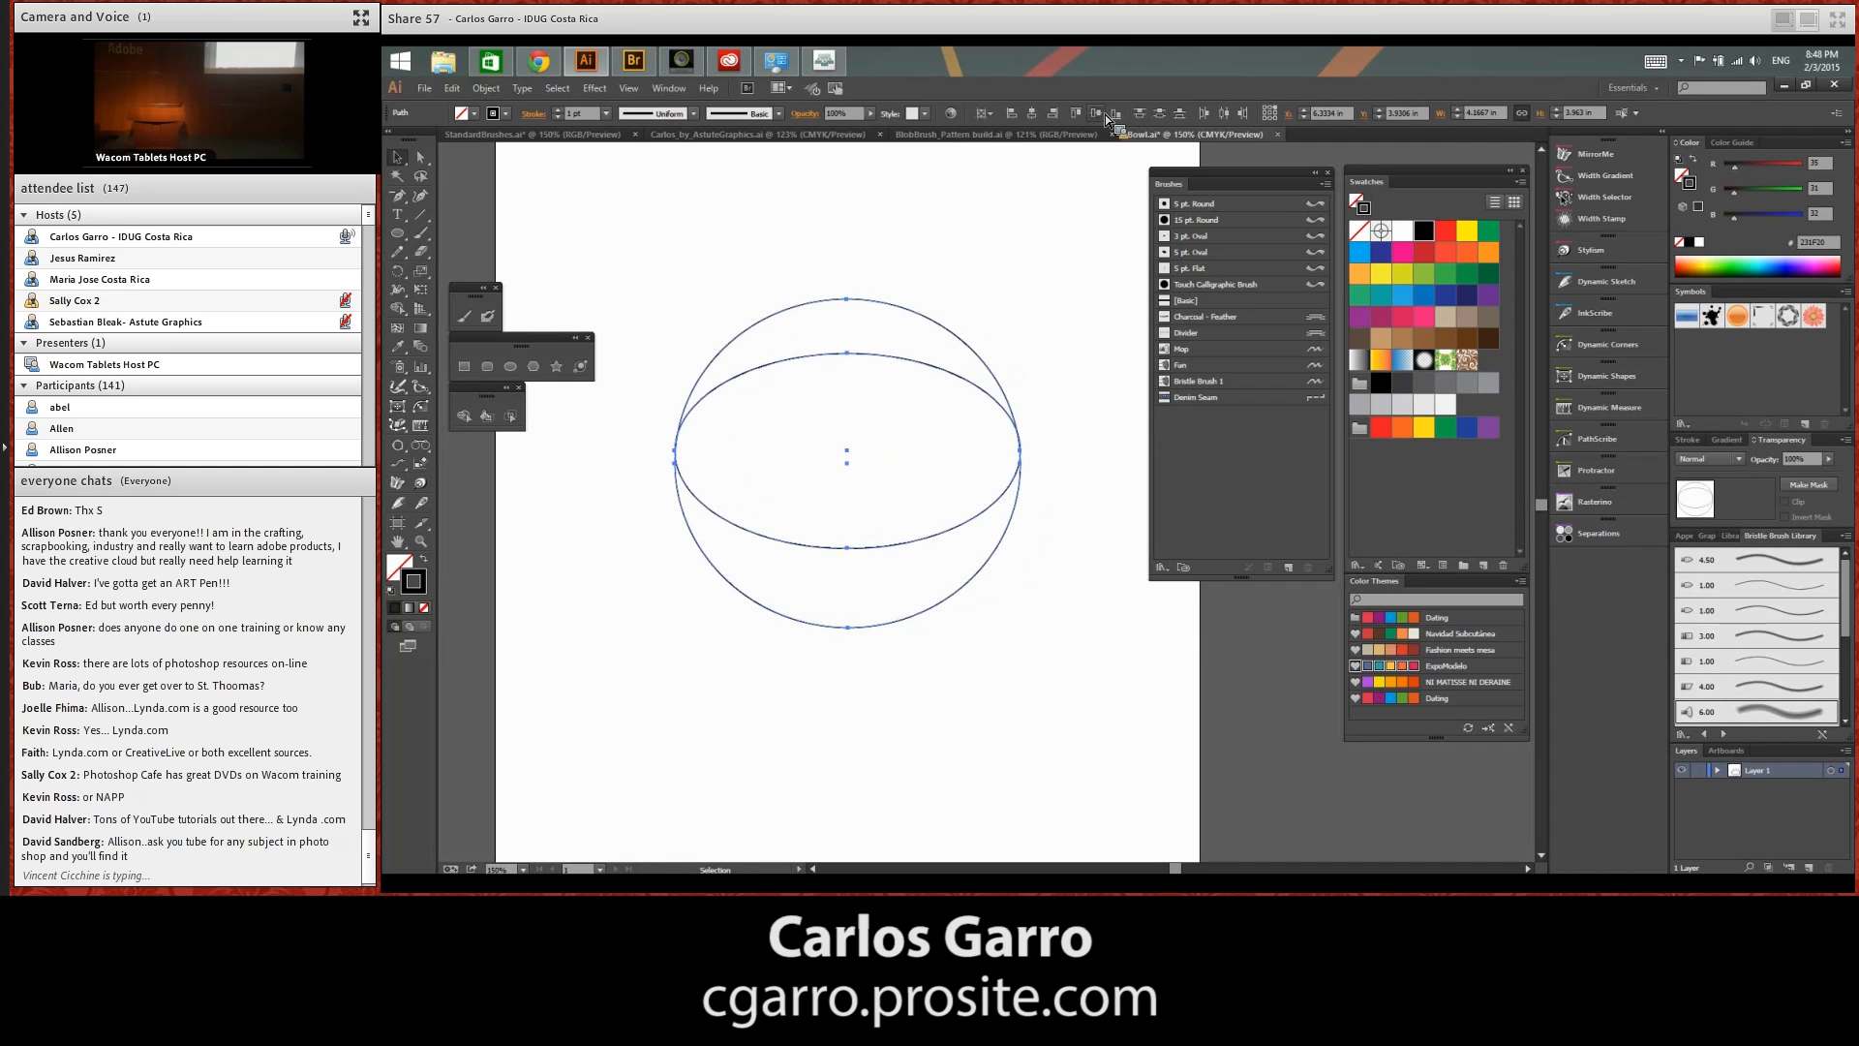
pyautogui.click(1115, 113)
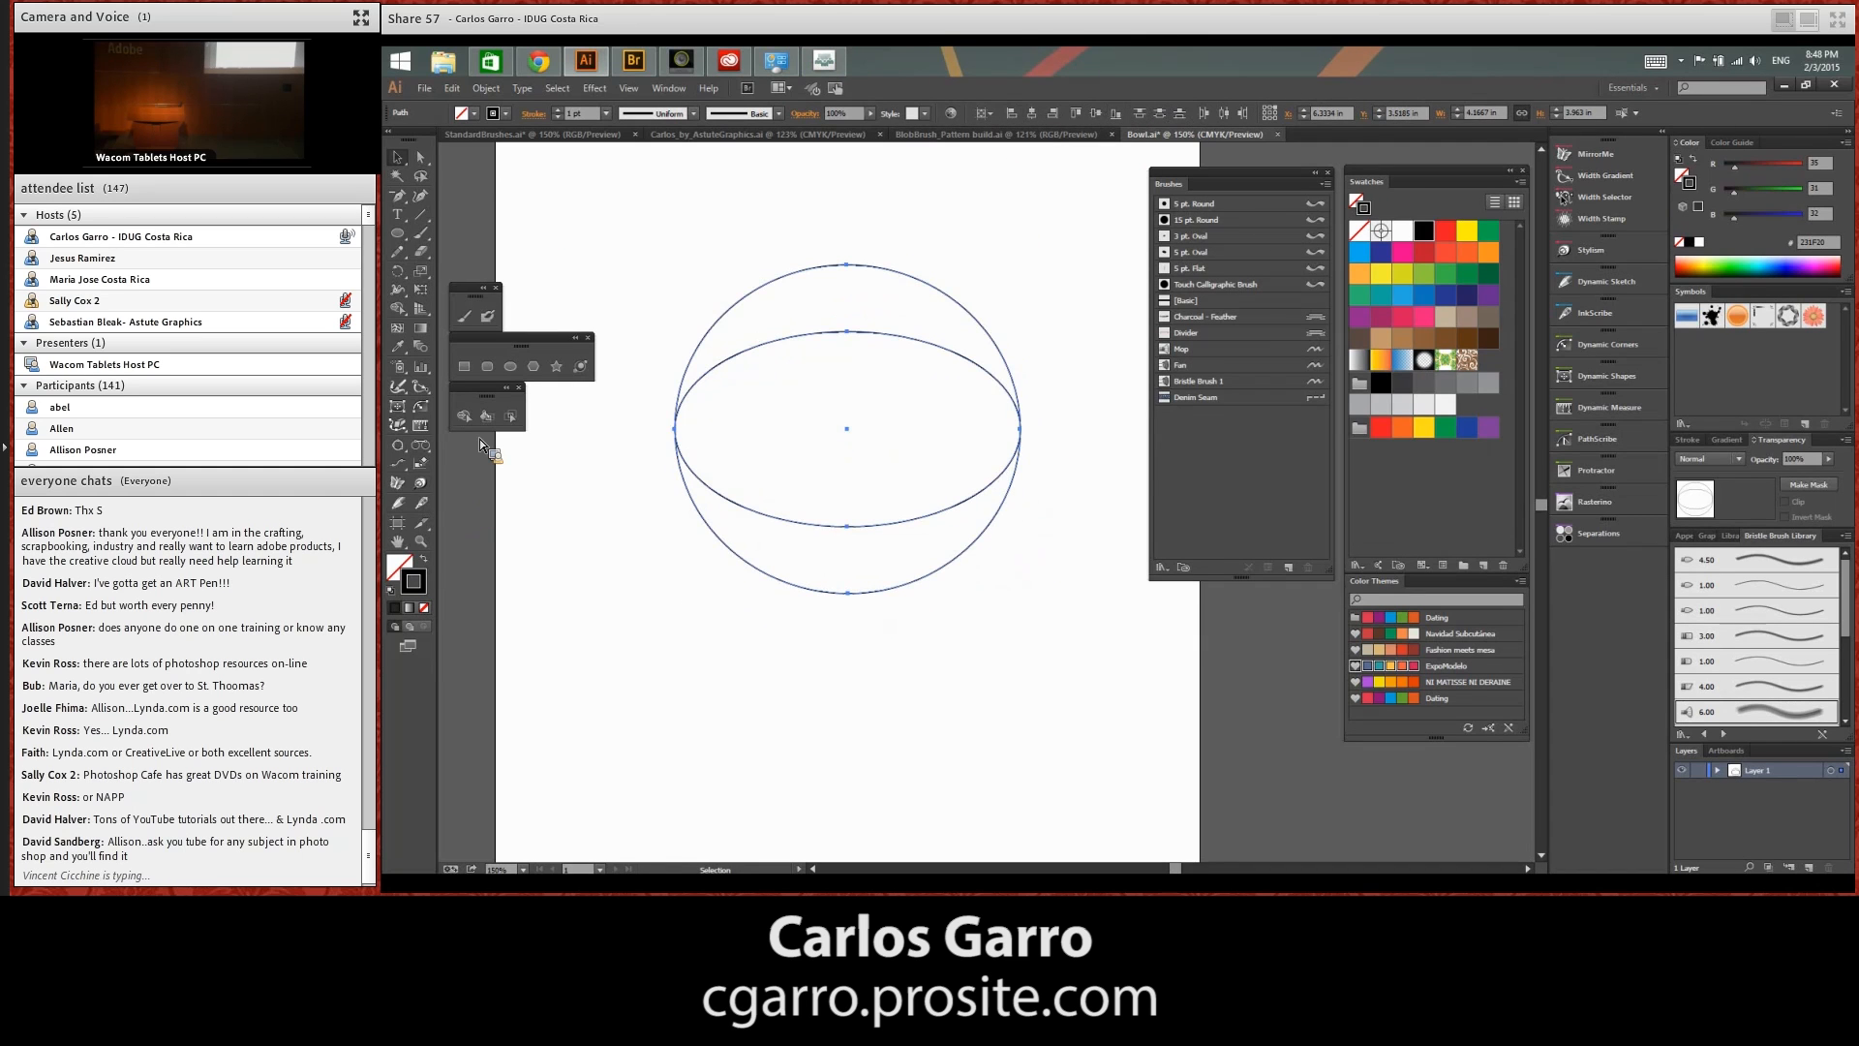
# Remove the crescent above the rim ellipse with the Shape Builder tool, leaving the bowl outline
pyautogui.hotkey('shift', 'm')
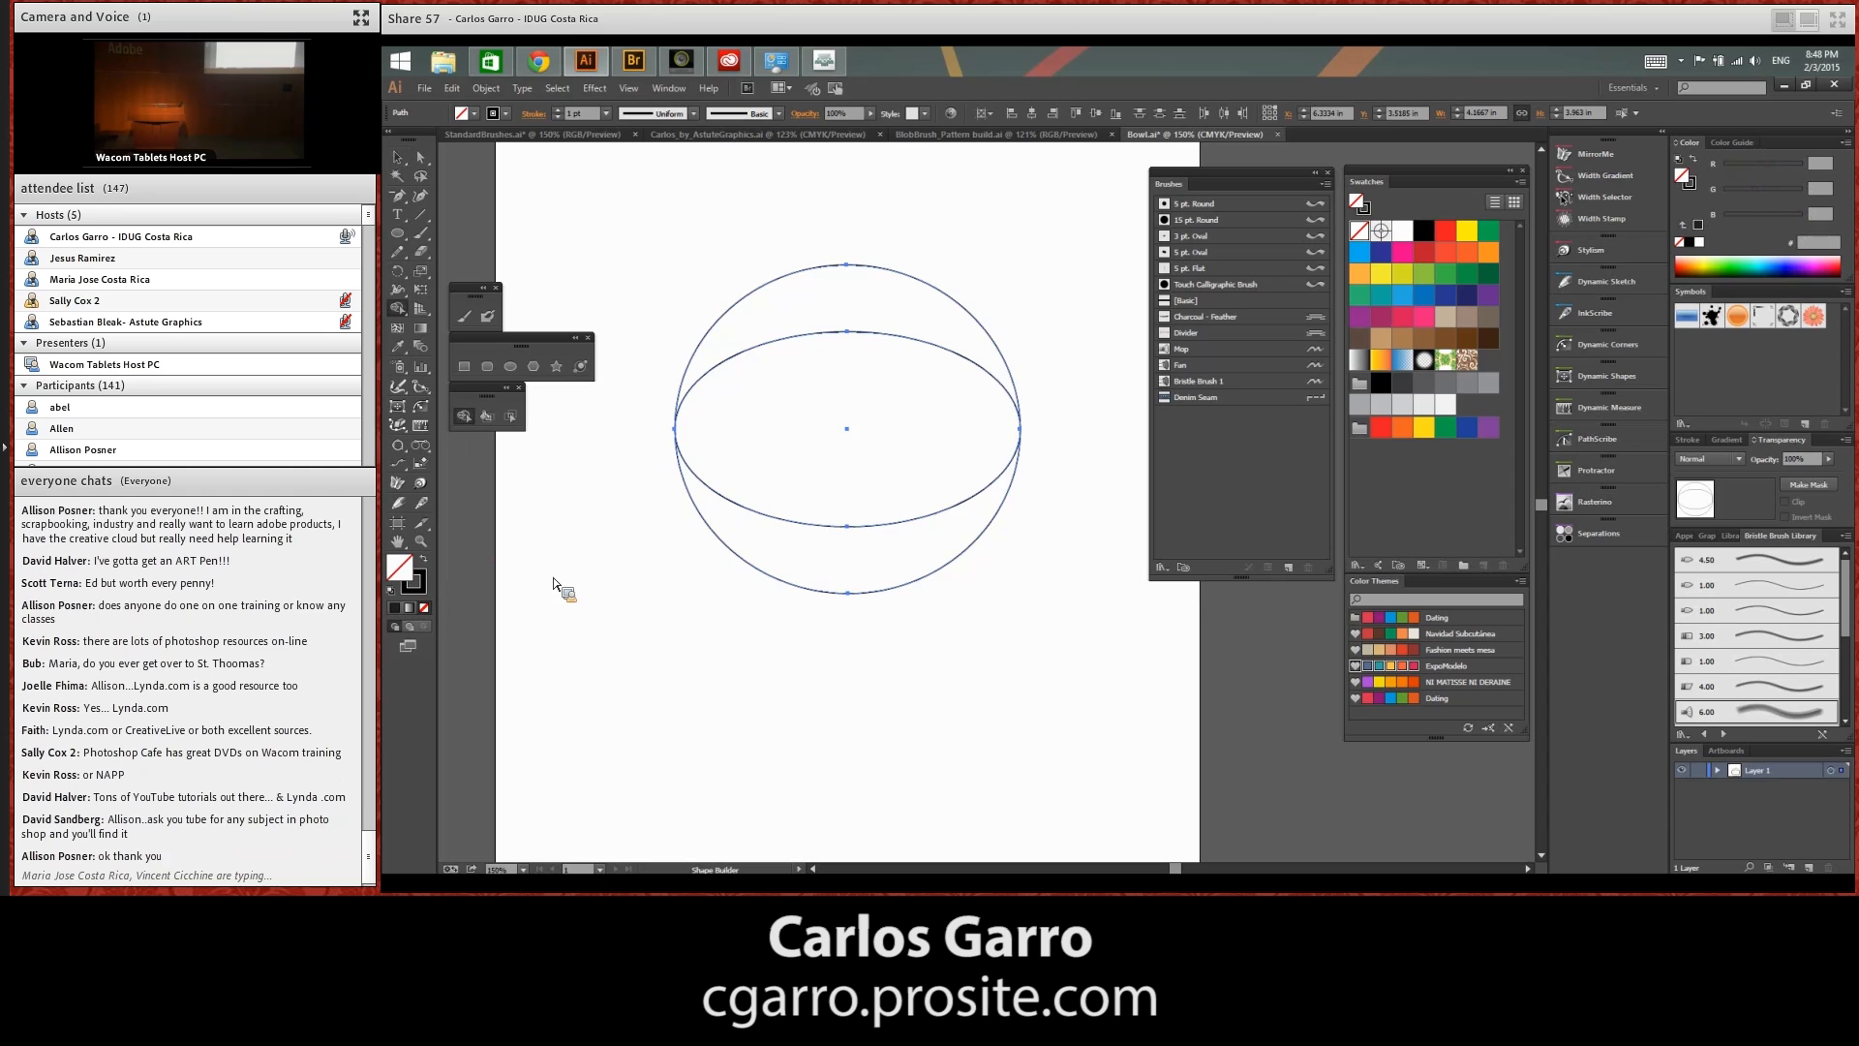
pyautogui.keyDown('alt'); pyautogui.click(924, 306); pyautogui.keyUp('alt')
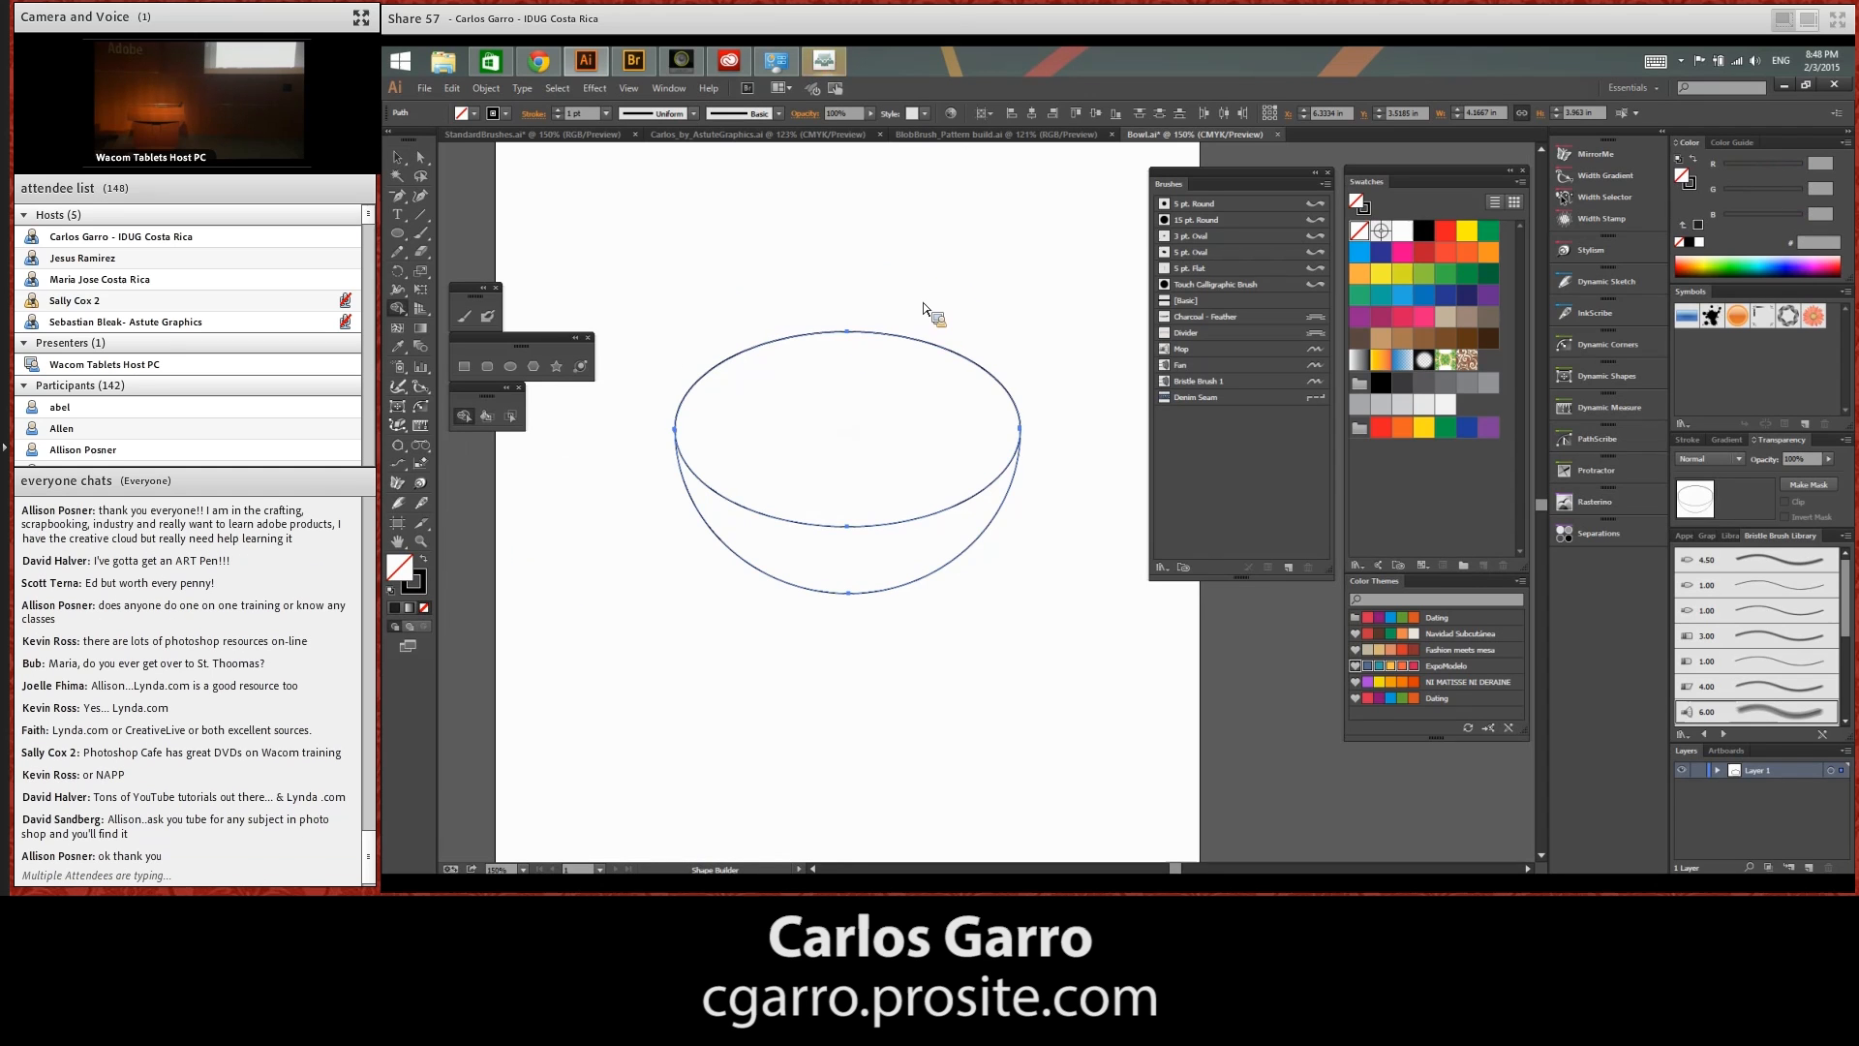
pyautogui.press('v')
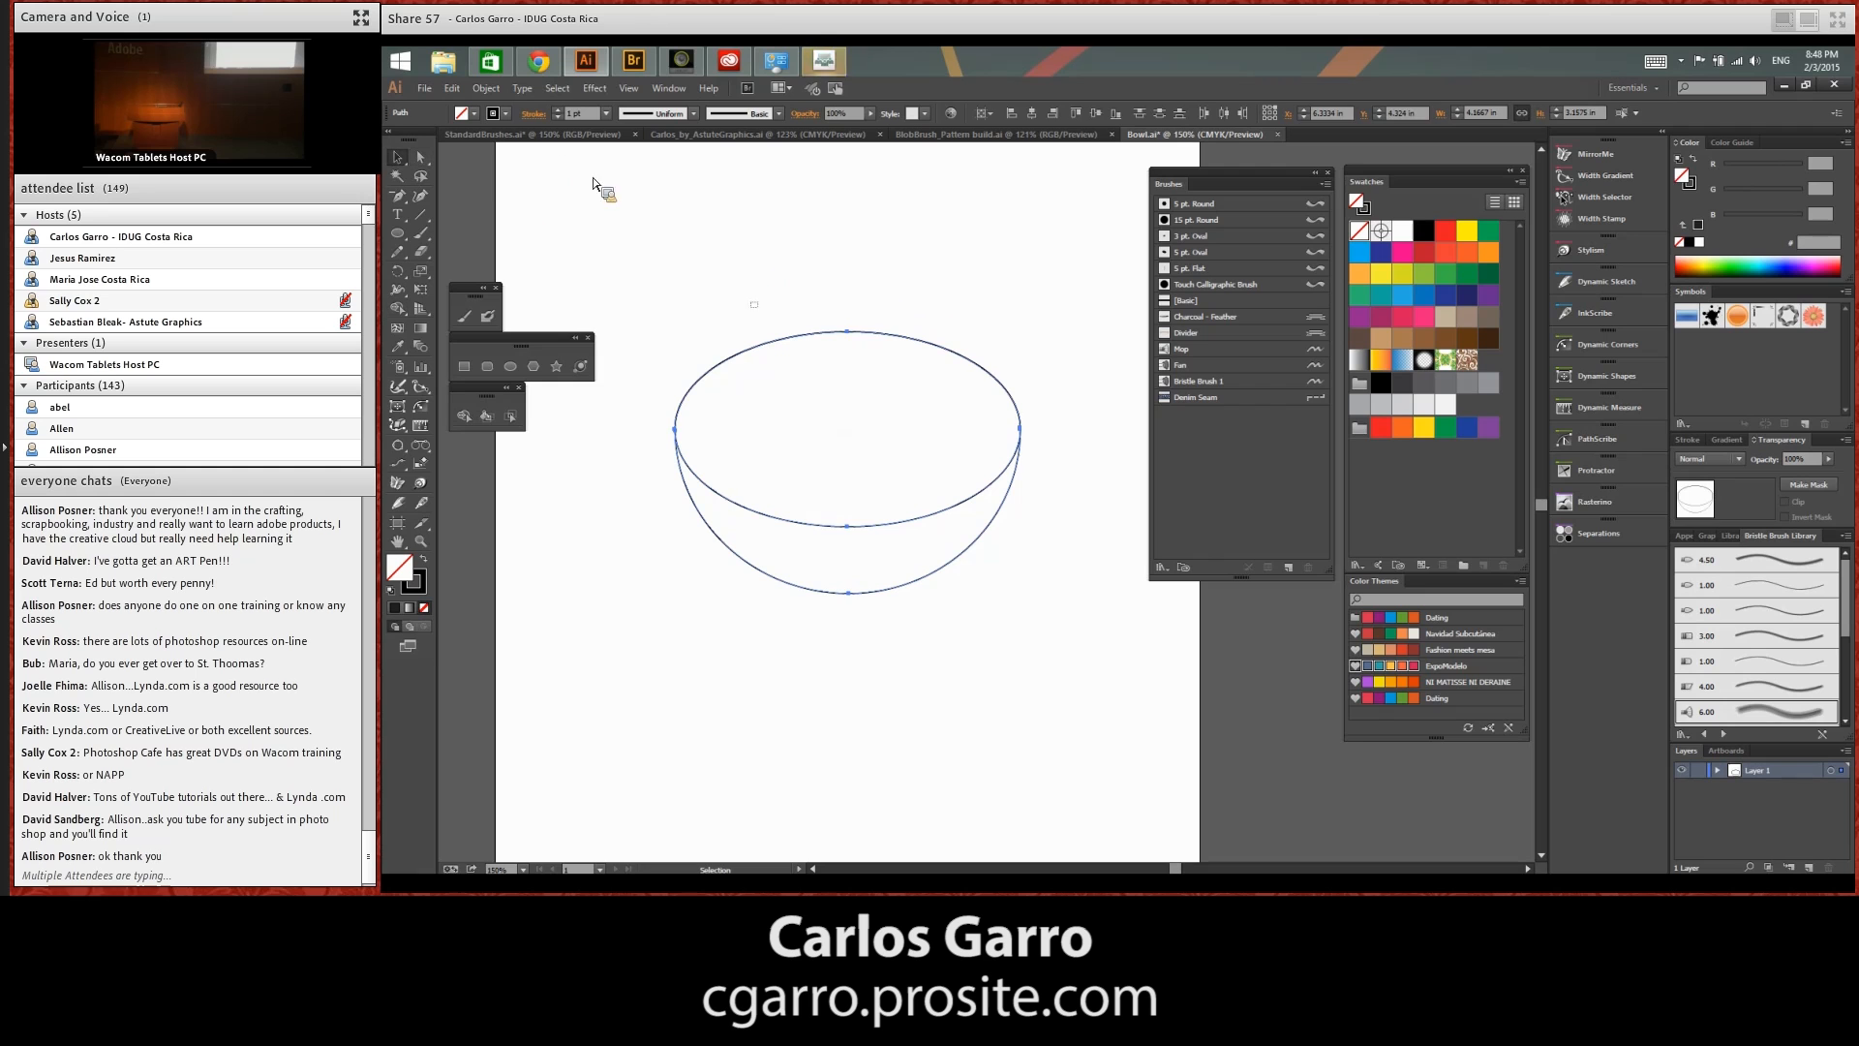
pyautogui.click(593, 184)
# Turn on Draw Inside mode for the rim ellipse and fill it with light orange
pyautogui.click(900, 587)
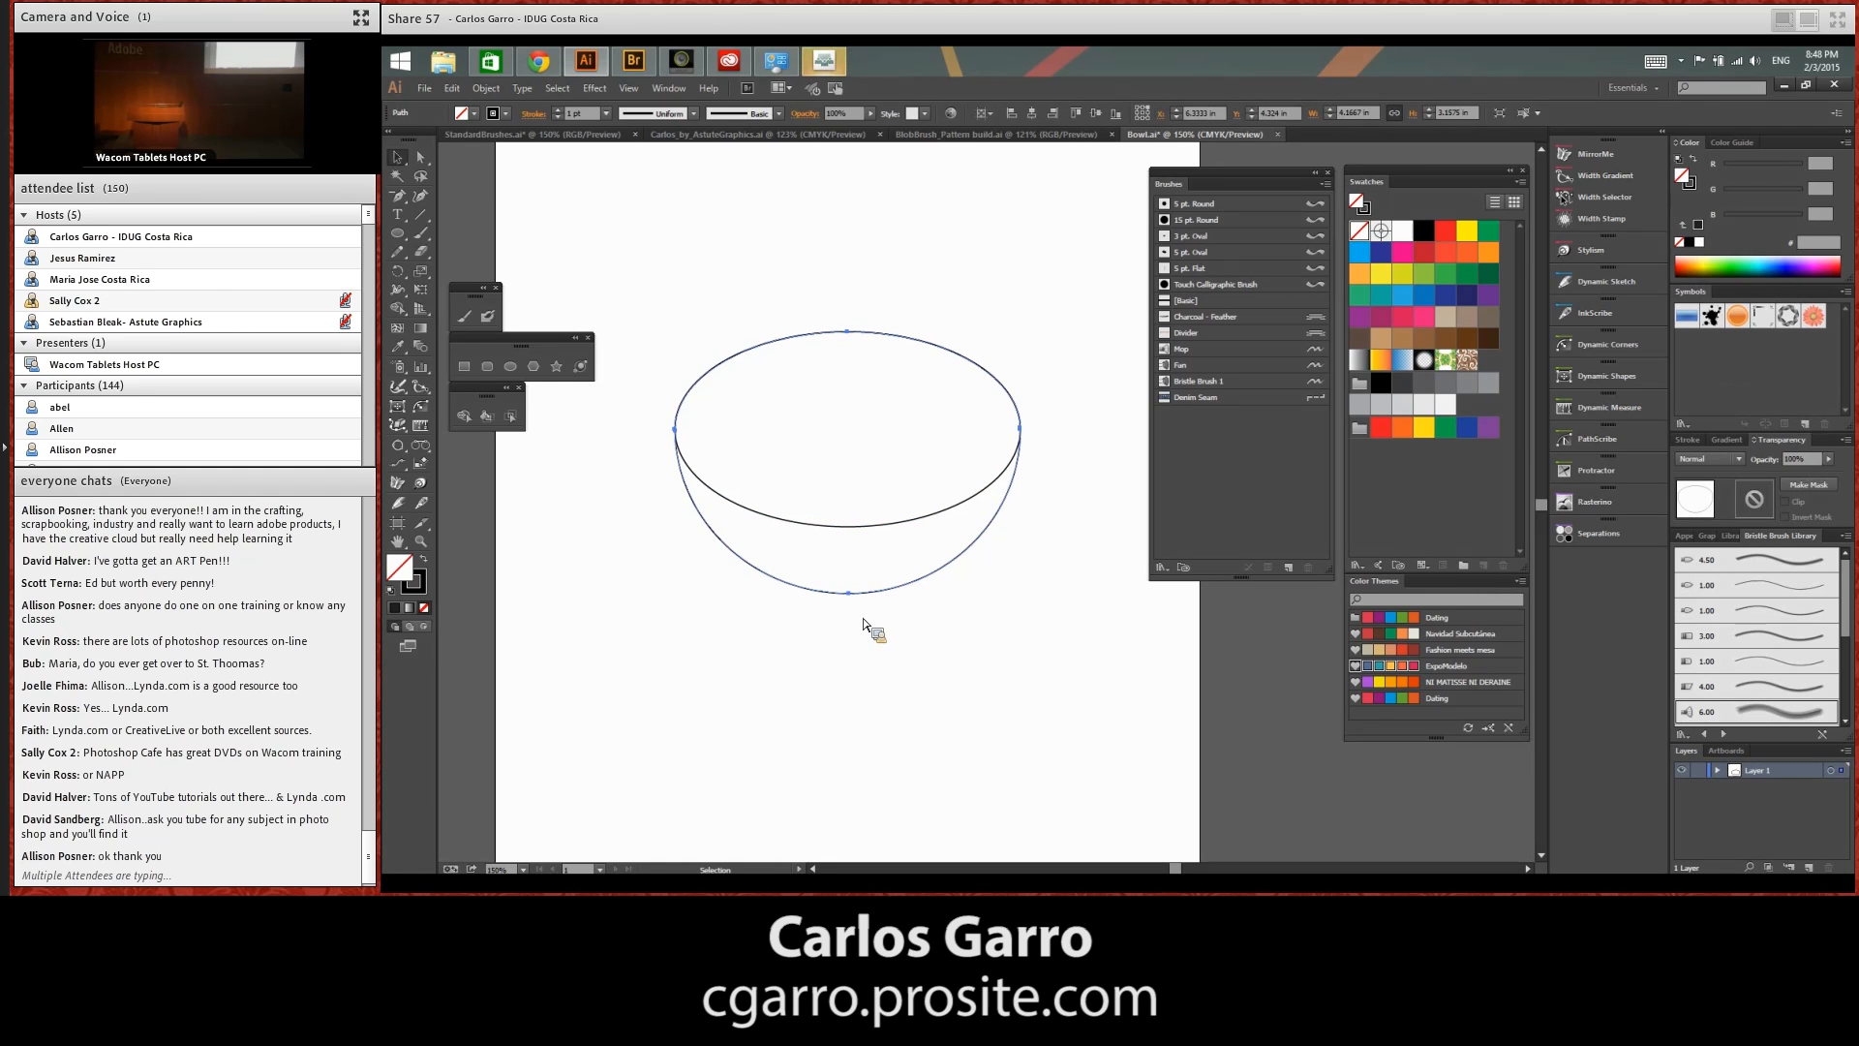
pyautogui.click(920, 520)
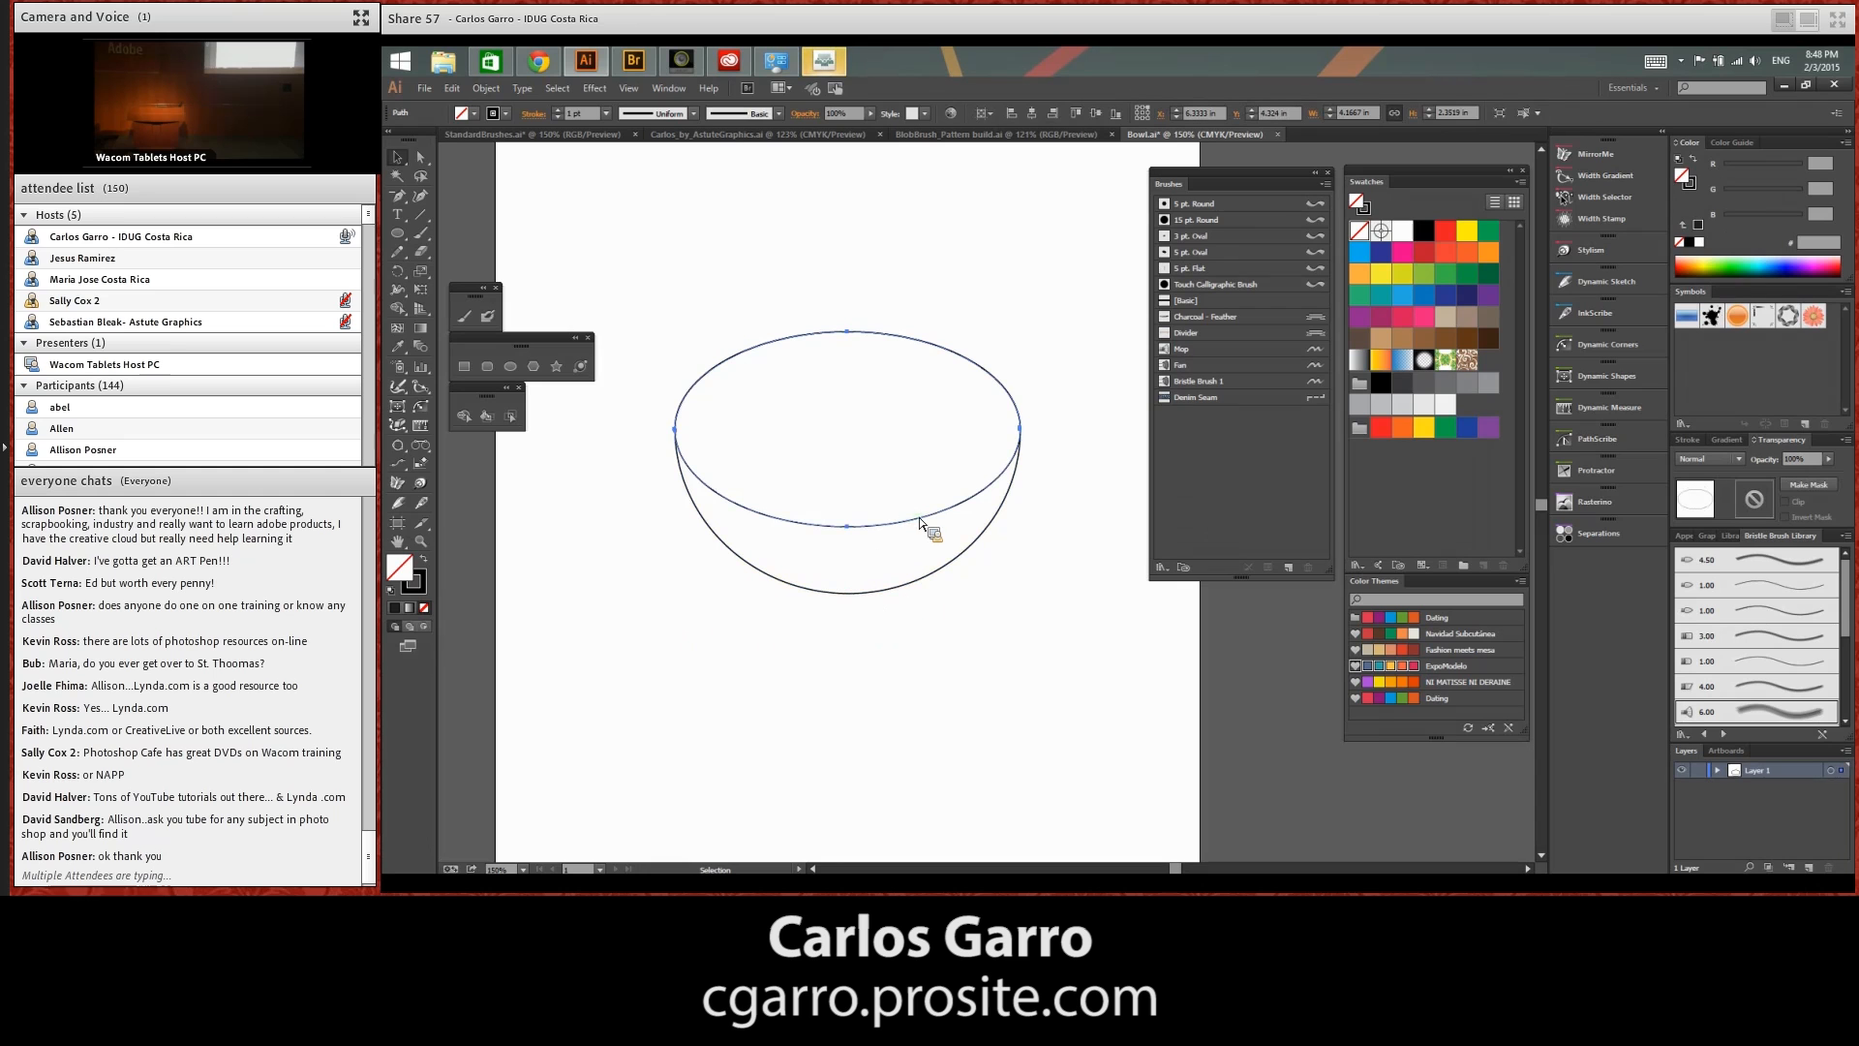
pyautogui.click(430, 630)
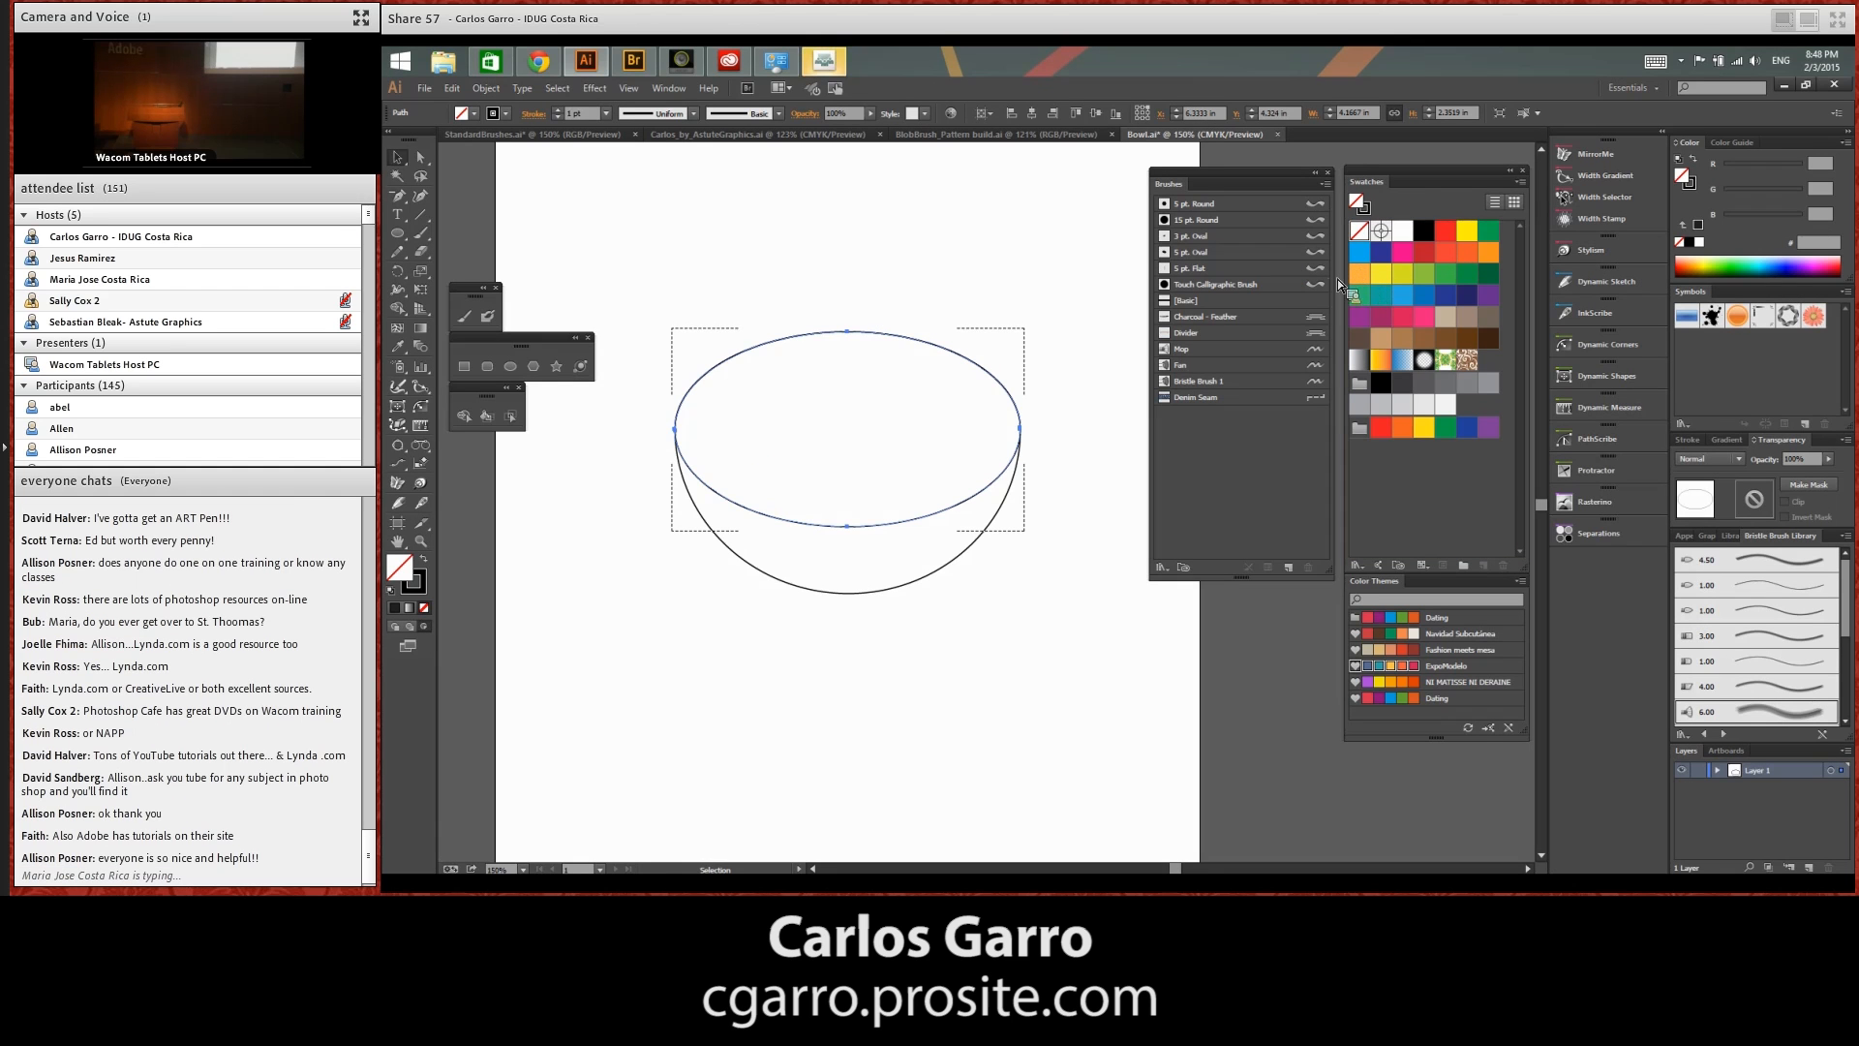
pyautogui.click(1365, 276)
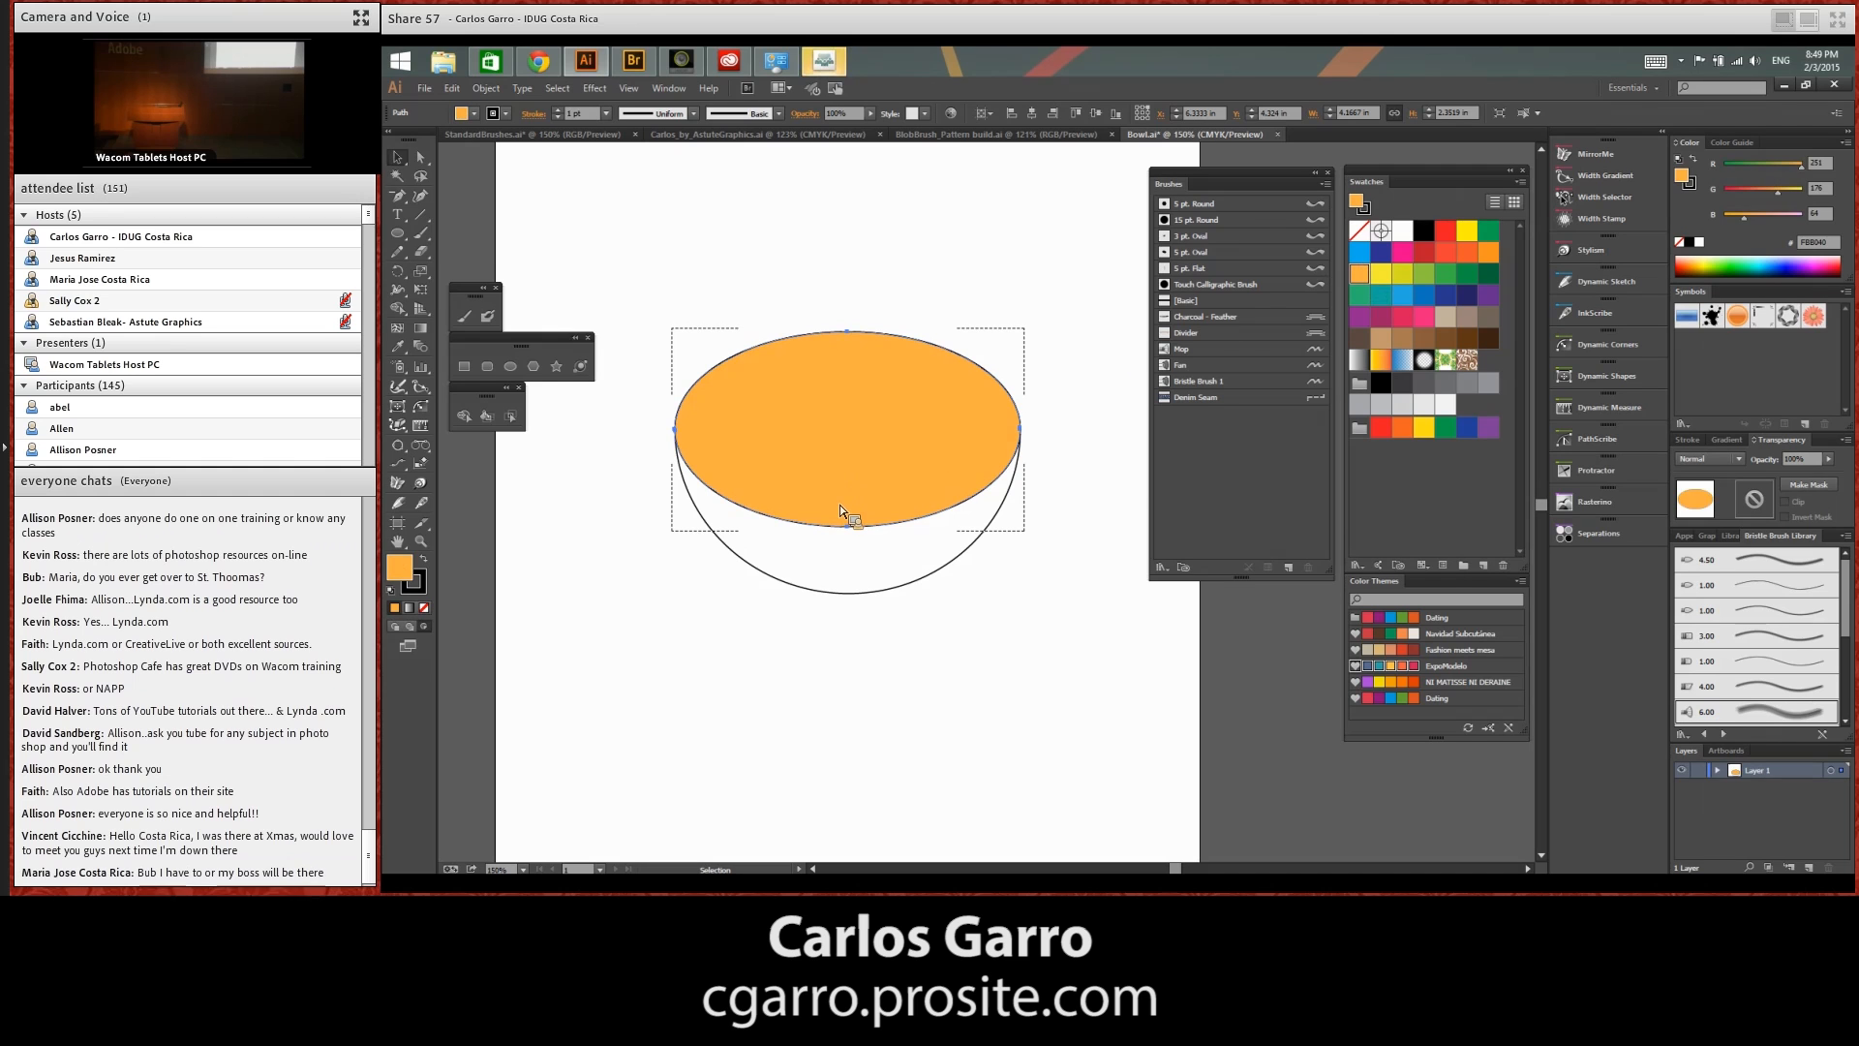
pyautogui.click(909, 676)
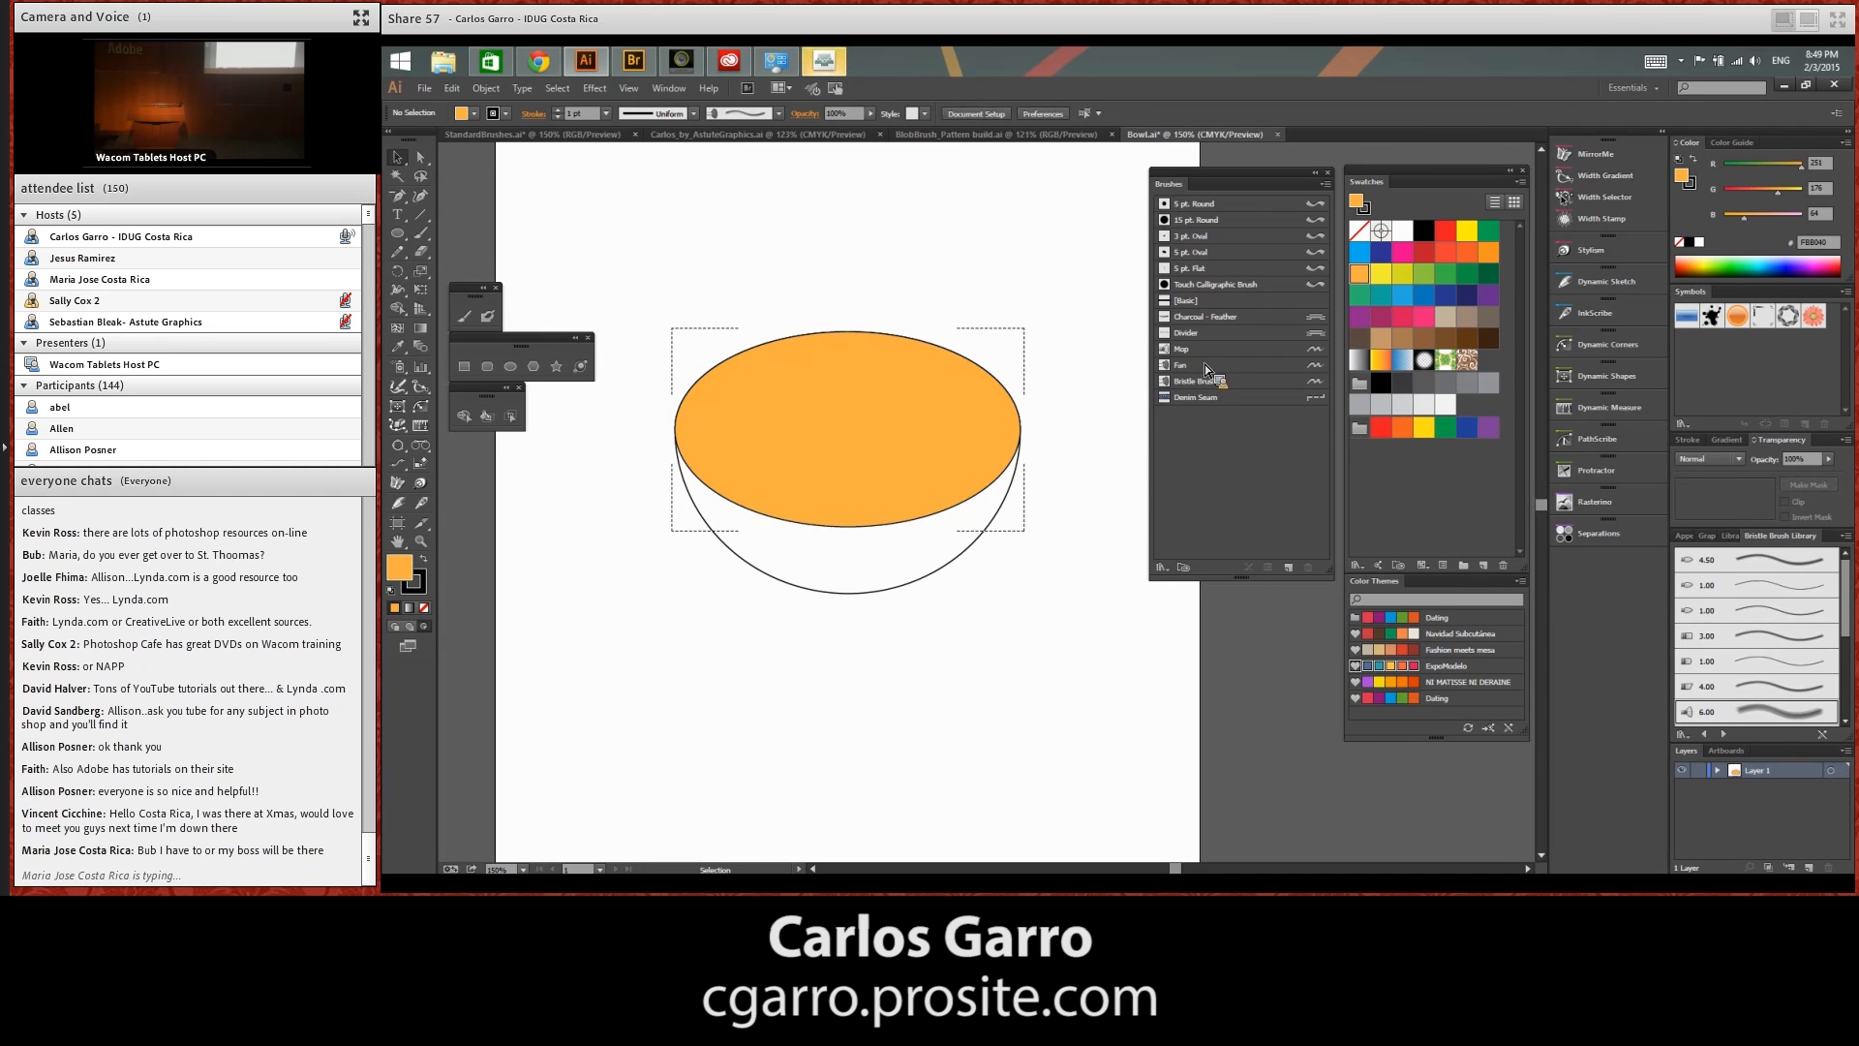
# Paint back-and-forth strokes inside the rim ellipse with the Mop bristle brush, using a red-orange stroke and no fill
pyautogui.moveTo(1207, 356)
pyautogui.mouseDown()
pyautogui.moveTo(1274, 365)
pyautogui.moveTo(1471, 262)
pyautogui.moveTo(427, 584)
pyautogui.mouseUp()
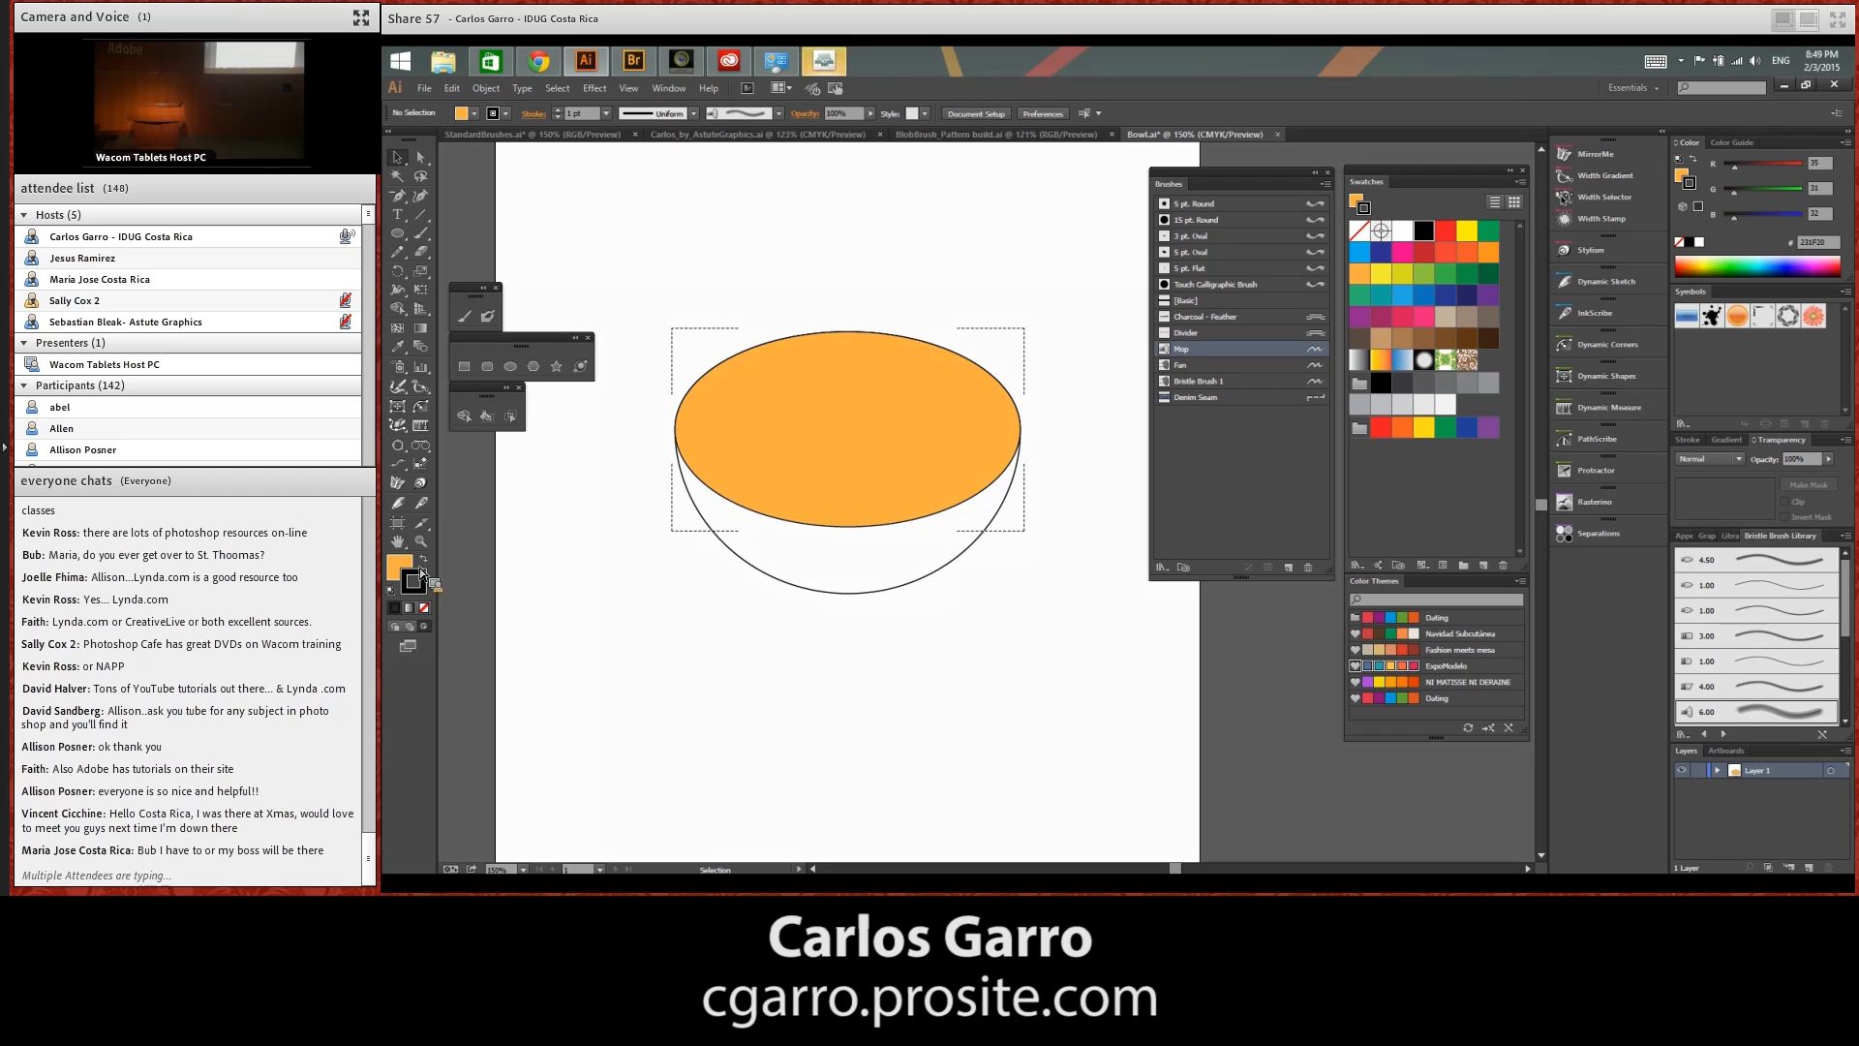
pyautogui.moveTo(424, 574); pyautogui.dragTo(1367, 217)
pyautogui.moveTo(411, 559)
pyautogui.mouseDown()
pyautogui.moveTo(426, 608)
pyautogui.moveTo(1363, 381)
pyautogui.moveTo(1455, 258)
pyautogui.moveTo(931, 523)
pyautogui.moveTo(874, 581)
pyautogui.mouseUp()
pyautogui.click(1466, 254)
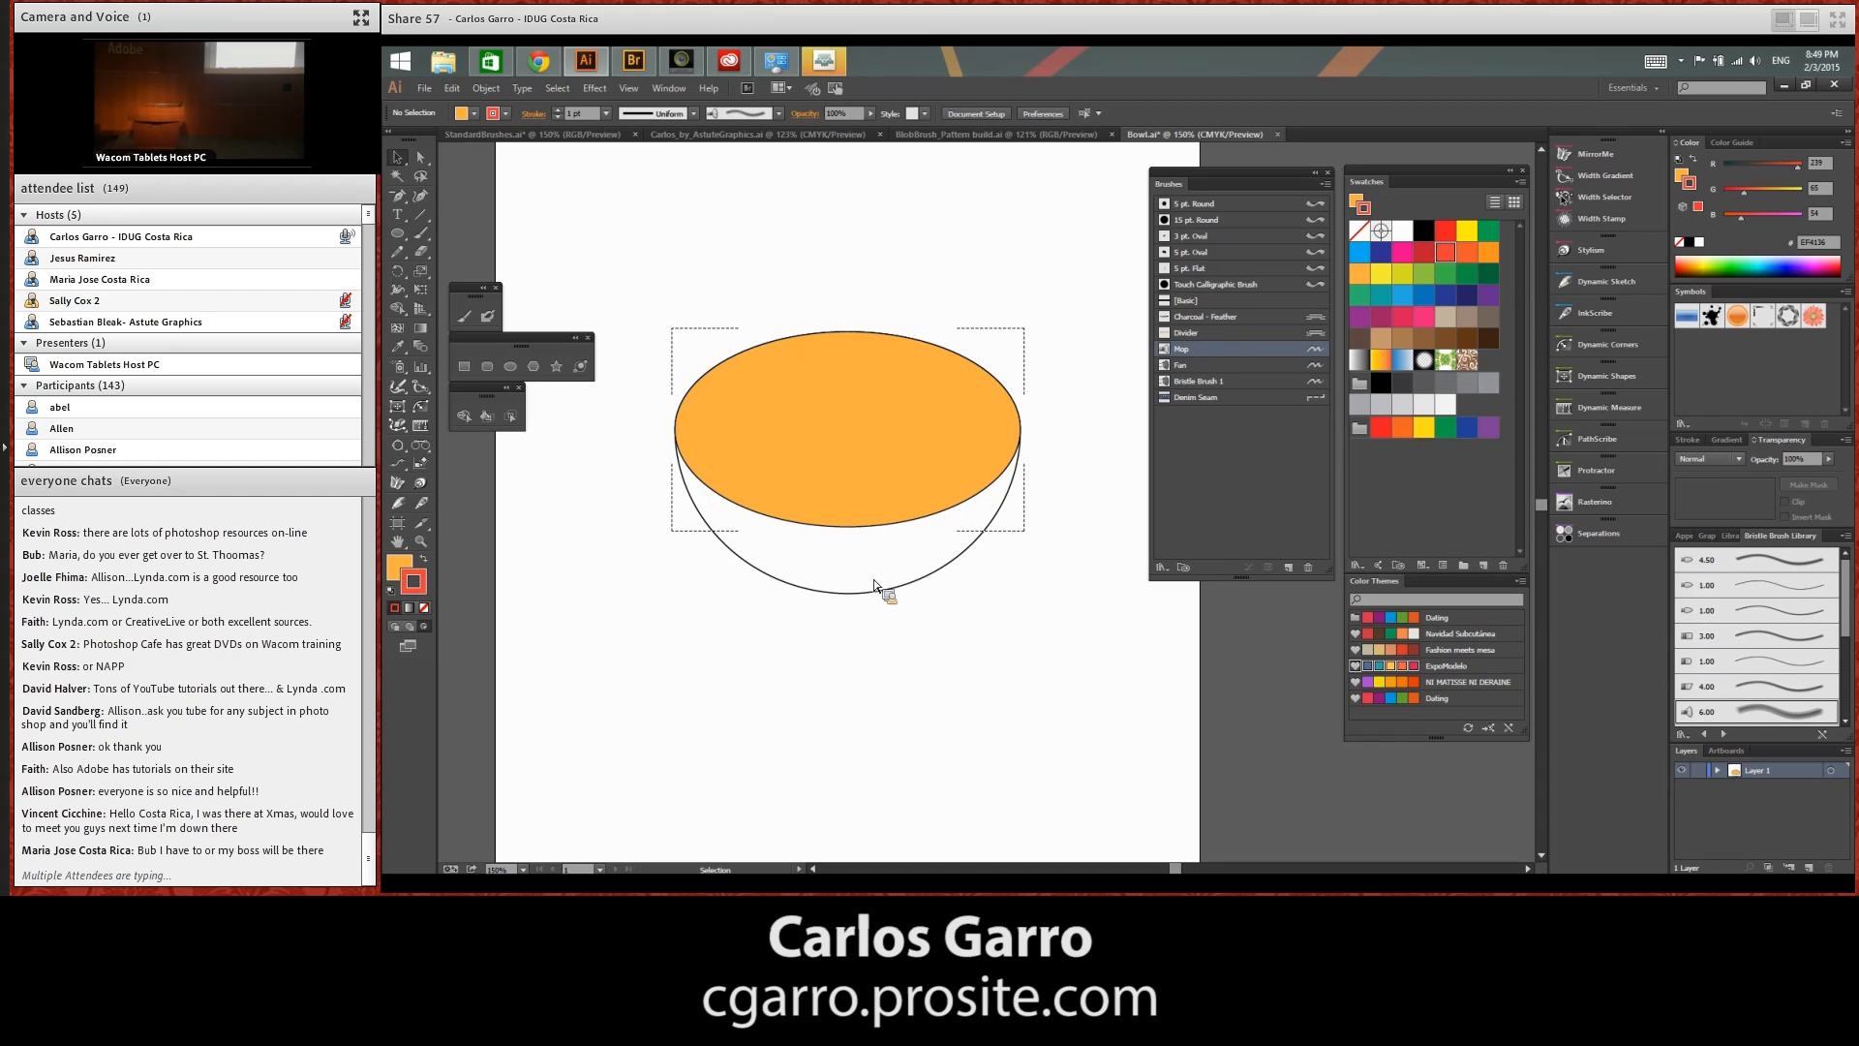
pyautogui.press('b')
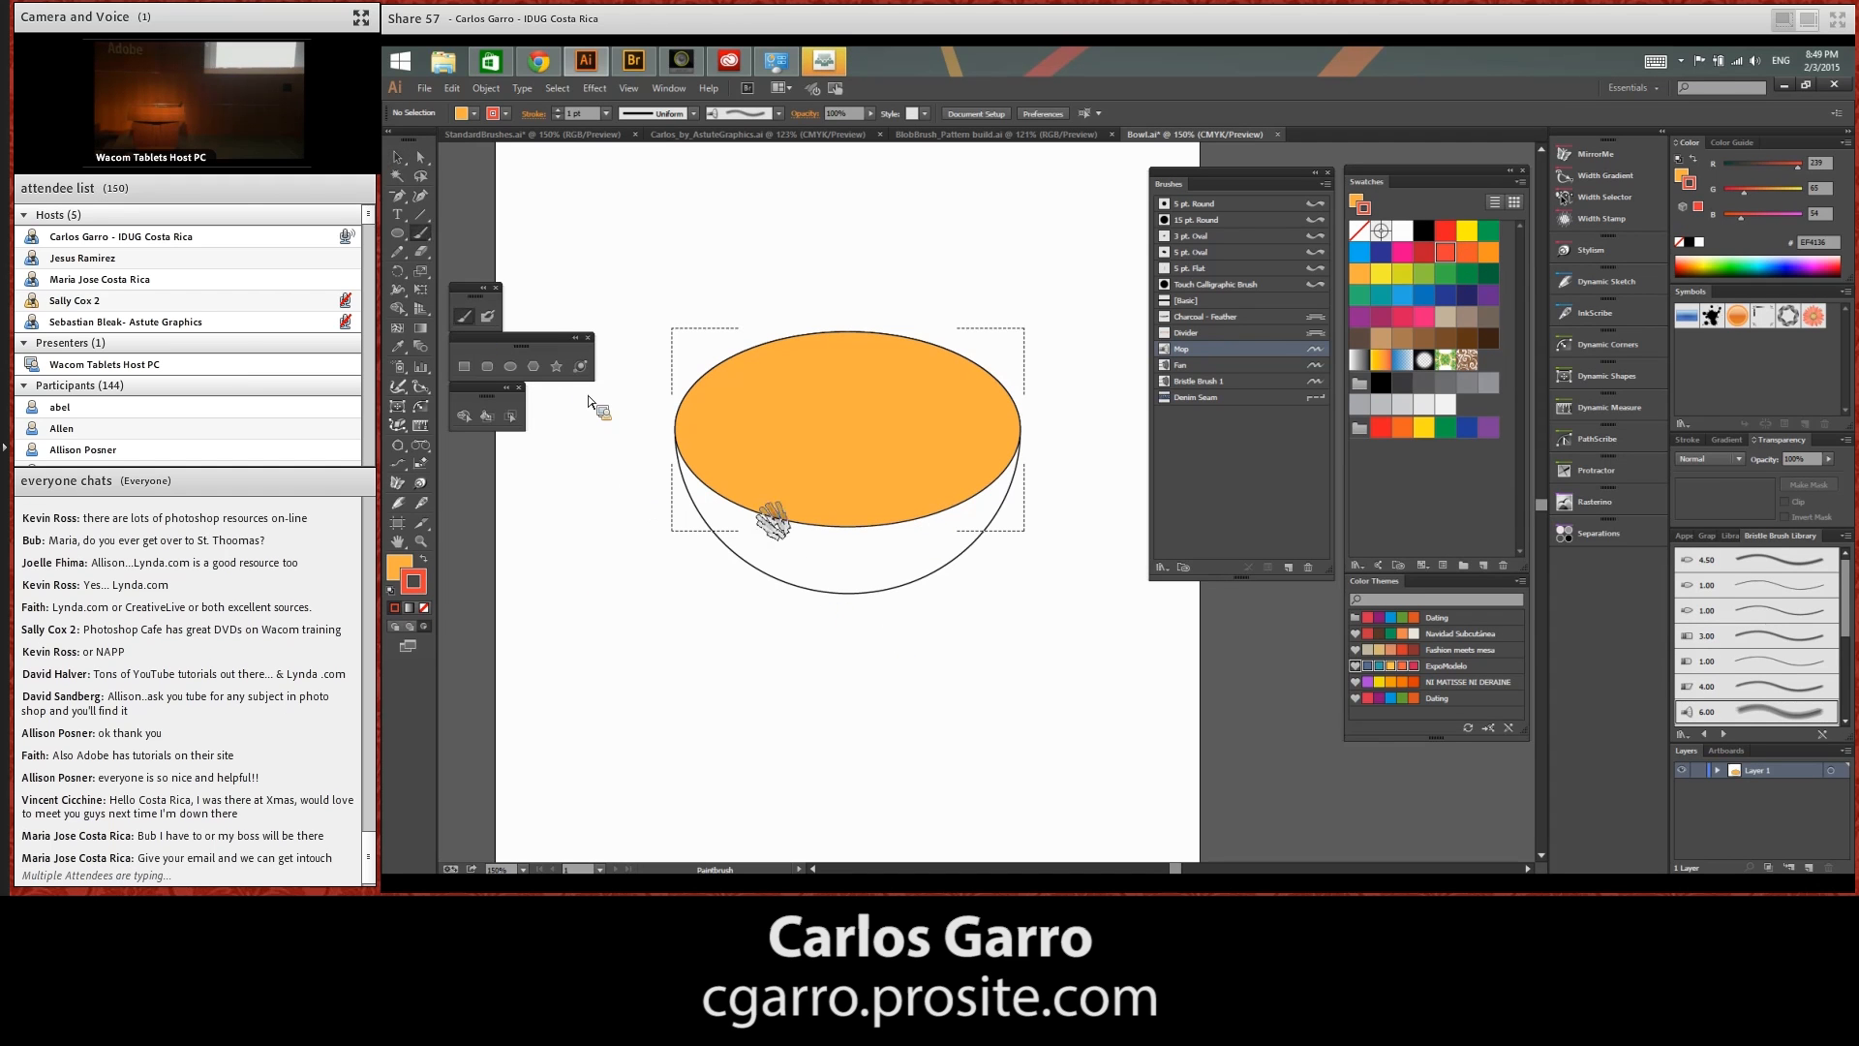
pyautogui.moveTo(751, 513)
pyautogui.mouseDown()
pyautogui.moveTo(1025, 480)
pyautogui.moveTo(968, 461)
pyautogui.moveTo(1020, 422)
pyautogui.moveTo(903, 416)
pyautogui.moveTo(832, 369)
pyautogui.moveTo(825, 304)
pyautogui.moveTo(844, 486)
pyautogui.moveTo(916, 522)
pyautogui.mouseUp()
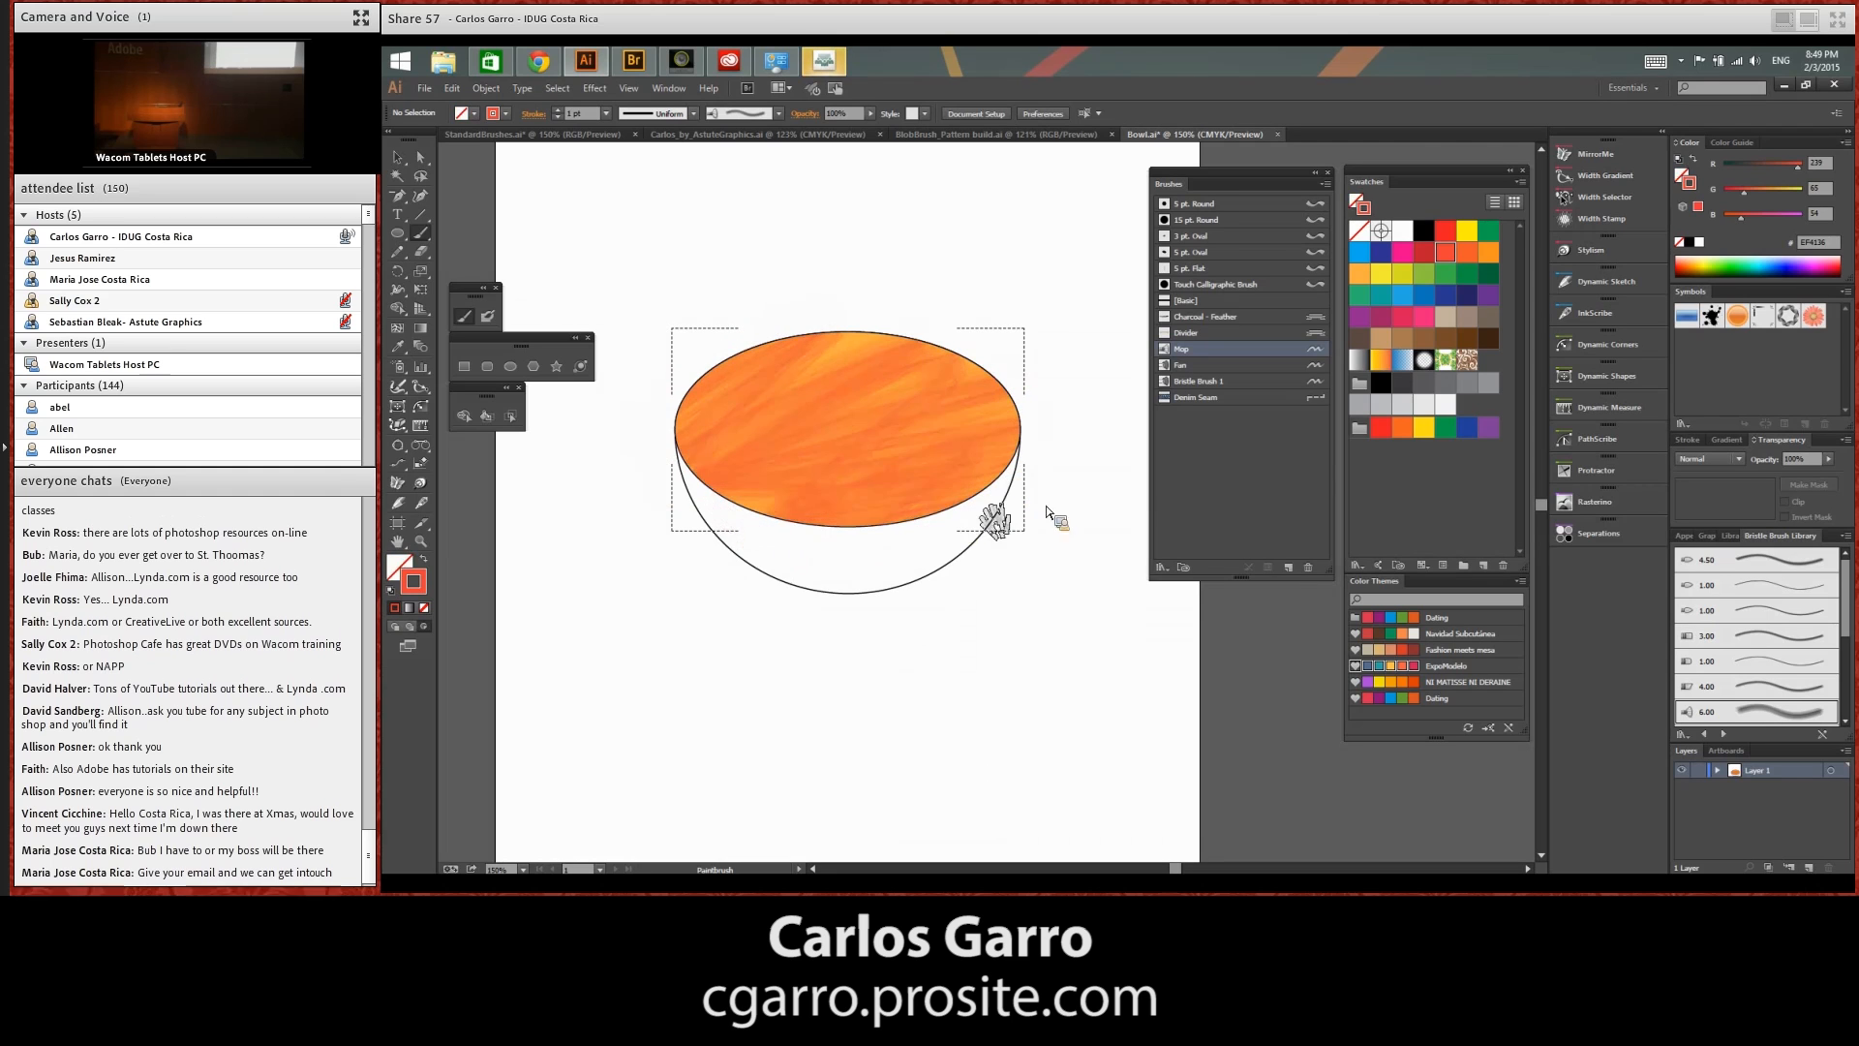
pyautogui.moveTo(903, 498)
pyautogui.mouseDown()
pyautogui.moveTo(697, 508)
pyautogui.moveTo(973, 481)
pyautogui.moveTo(910, 472)
pyautogui.mouseUp()
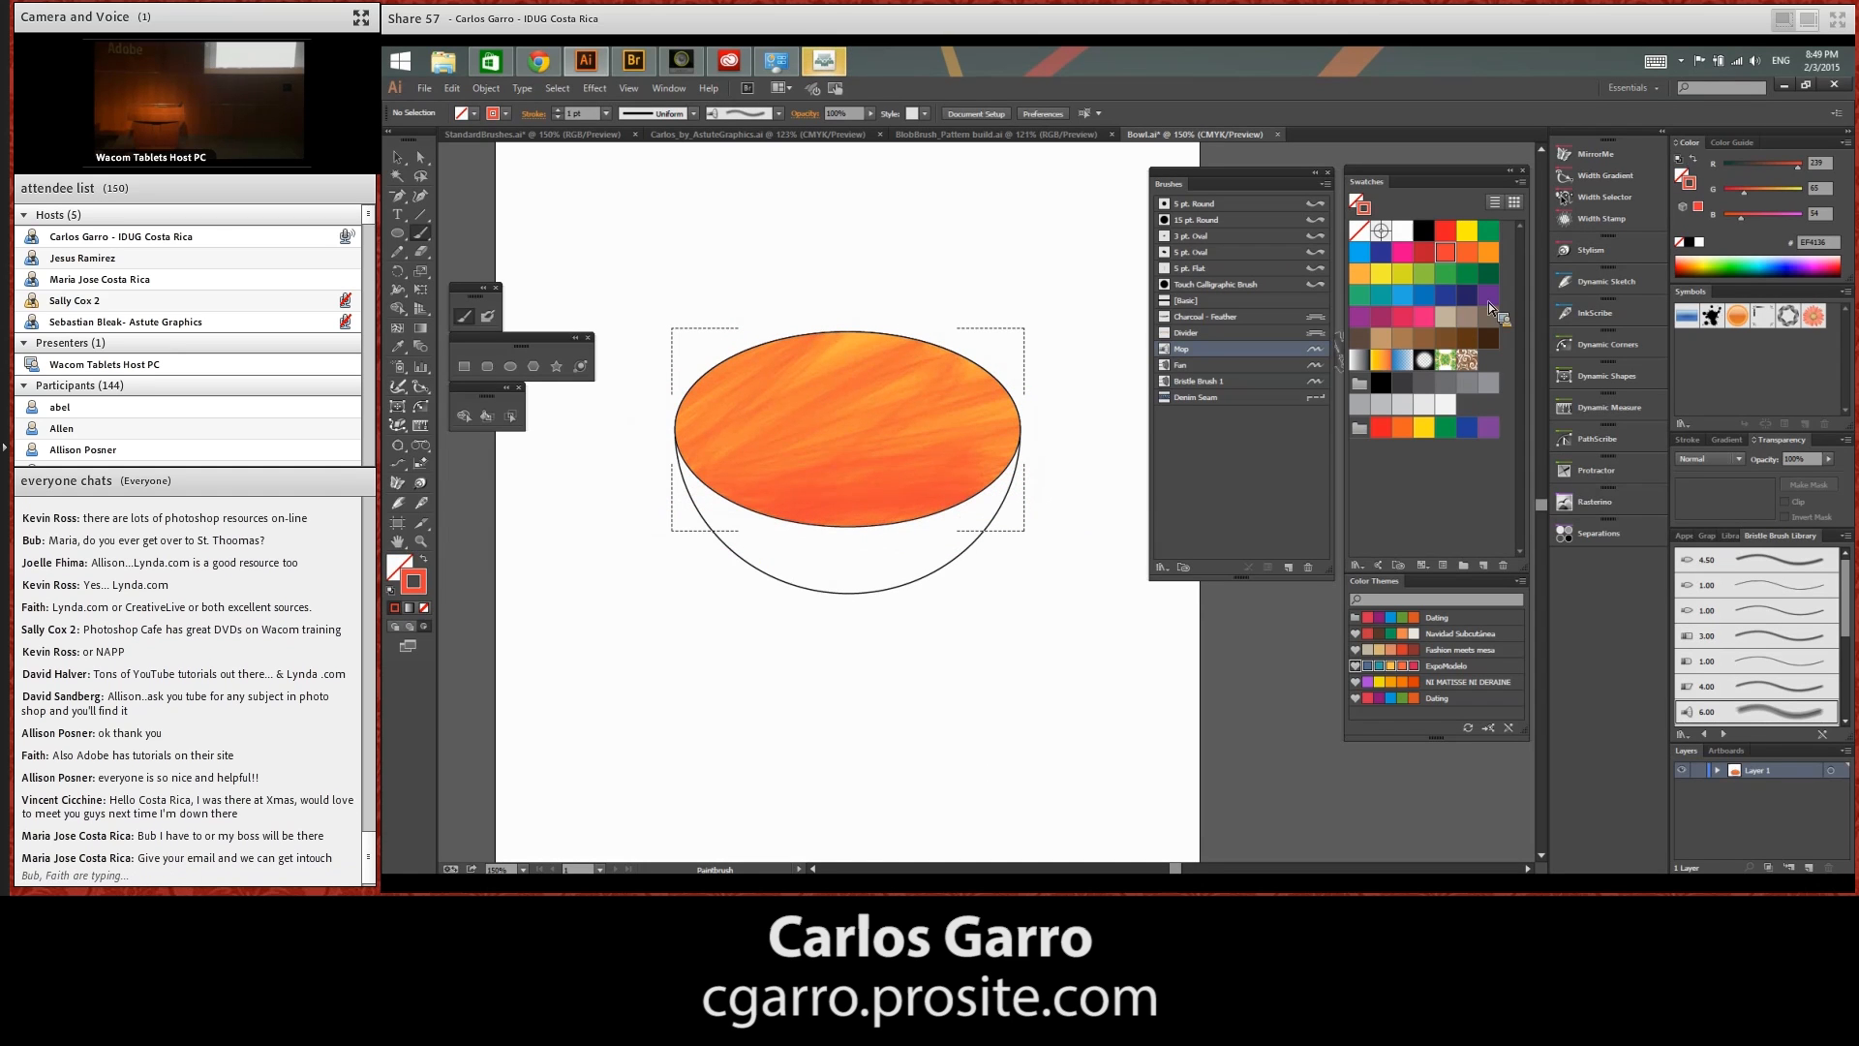
# Shade the lower and middle parts of the ellipse with dark red Mop brush strokes, checking the paths in Outline view
pyautogui.click(1420, 252)
pyautogui.moveTo(728, 534)
pyautogui.mouseDown()
pyautogui.moveTo(1010, 513)
pyautogui.moveTo(974, 489)
pyautogui.moveTo(1023, 465)
pyautogui.moveTo(945, 447)
pyautogui.moveTo(672, 468)
pyautogui.mouseUp()
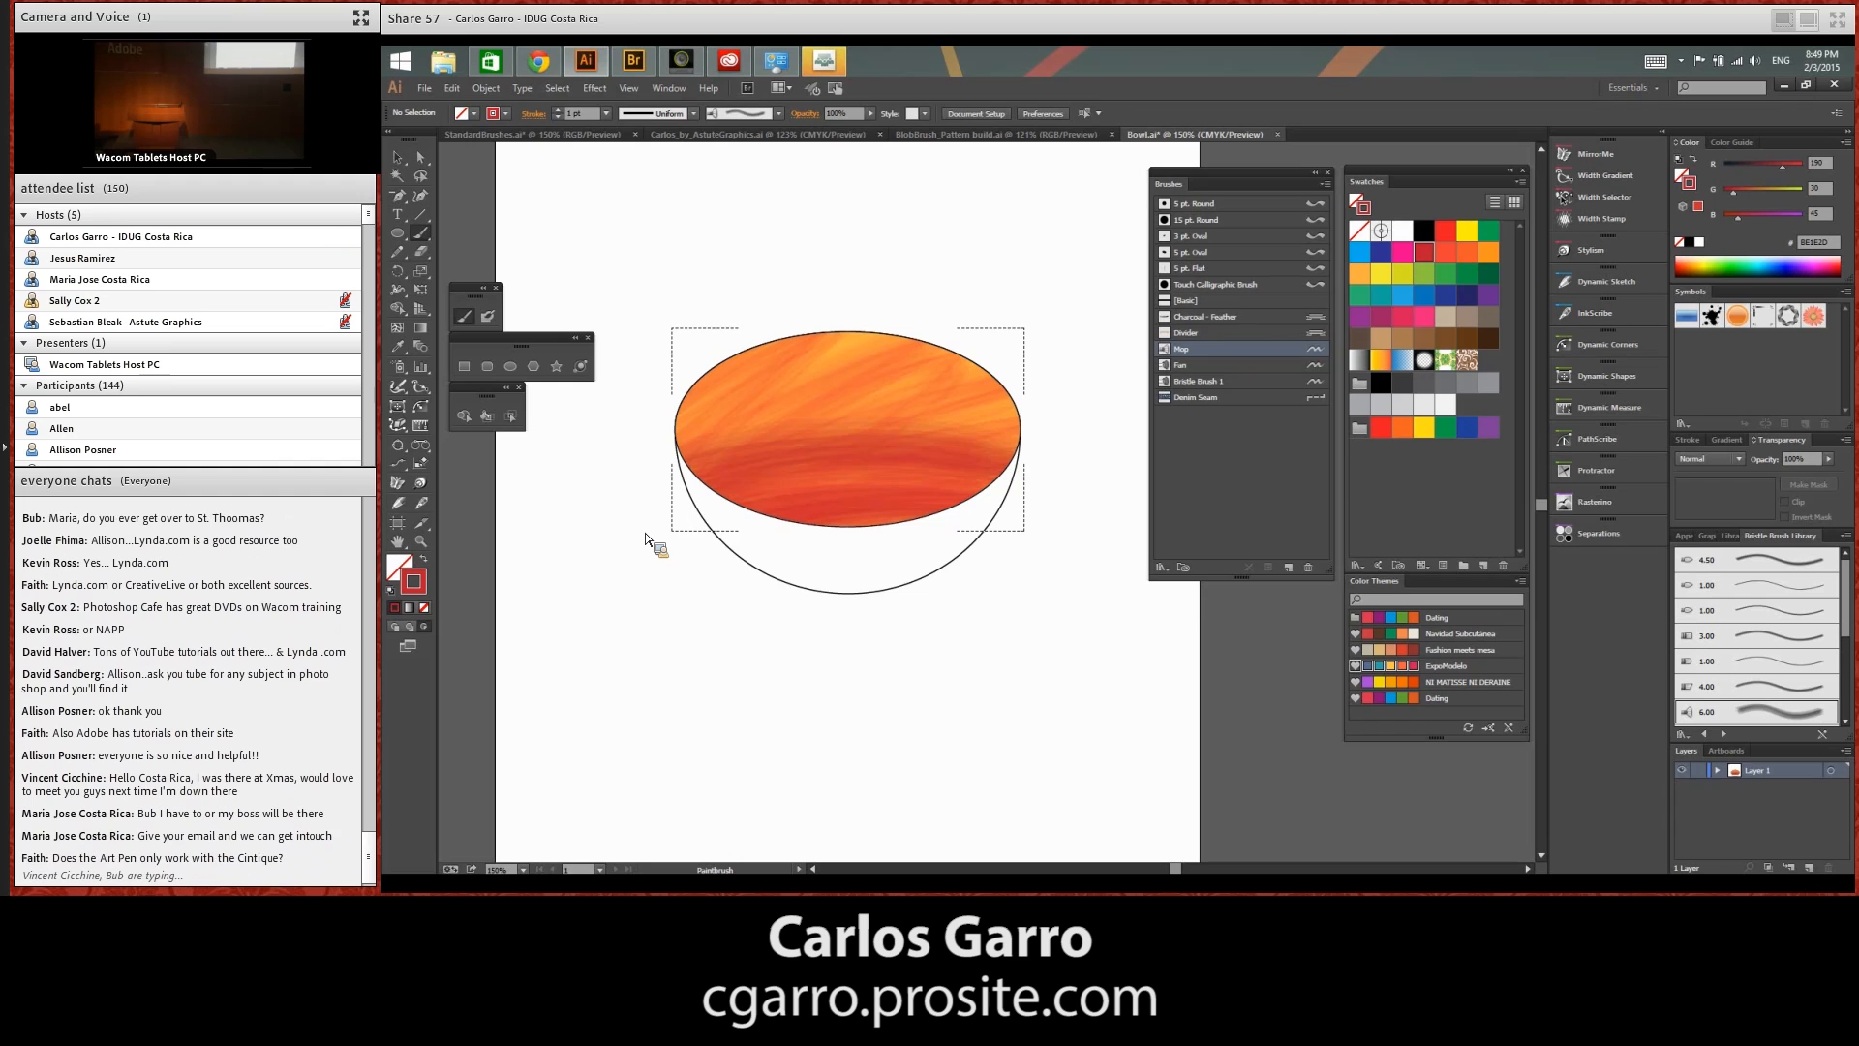
pyautogui.hotkey('ctrl', 'y')
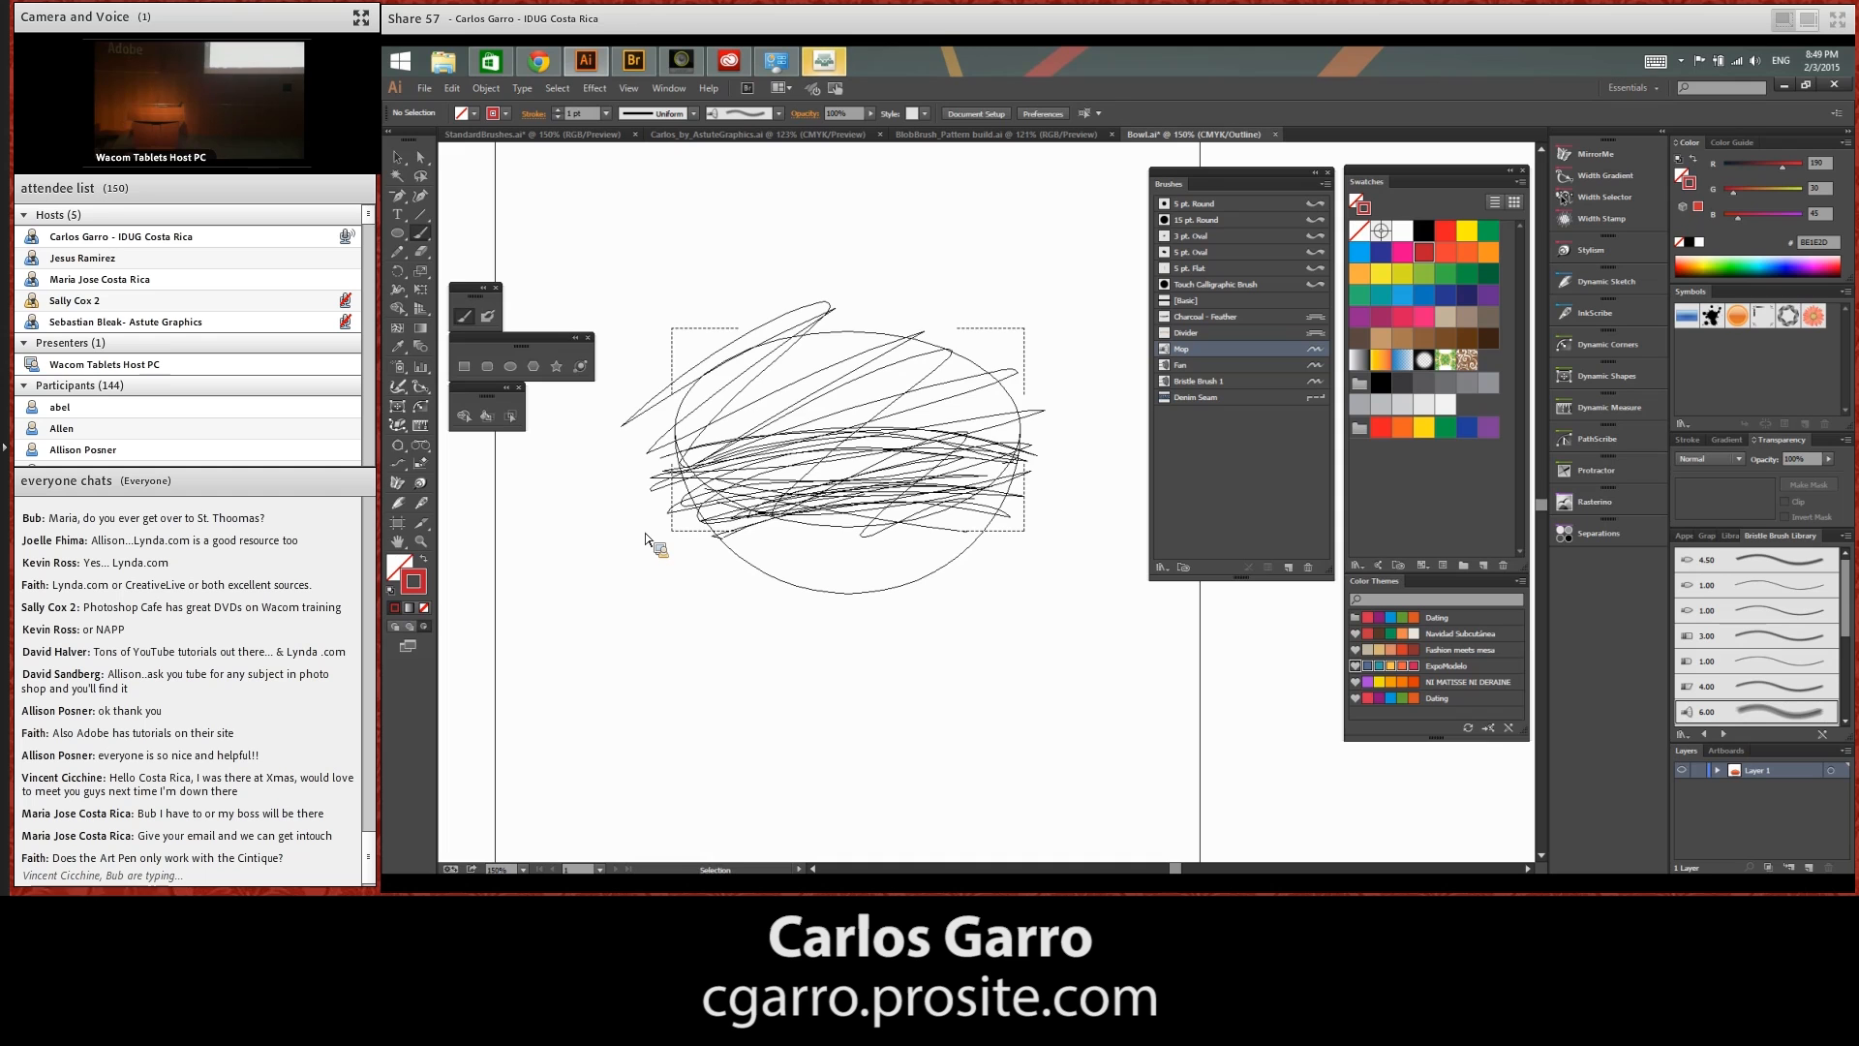
pyautogui.hotkey('ctrl', 'y')
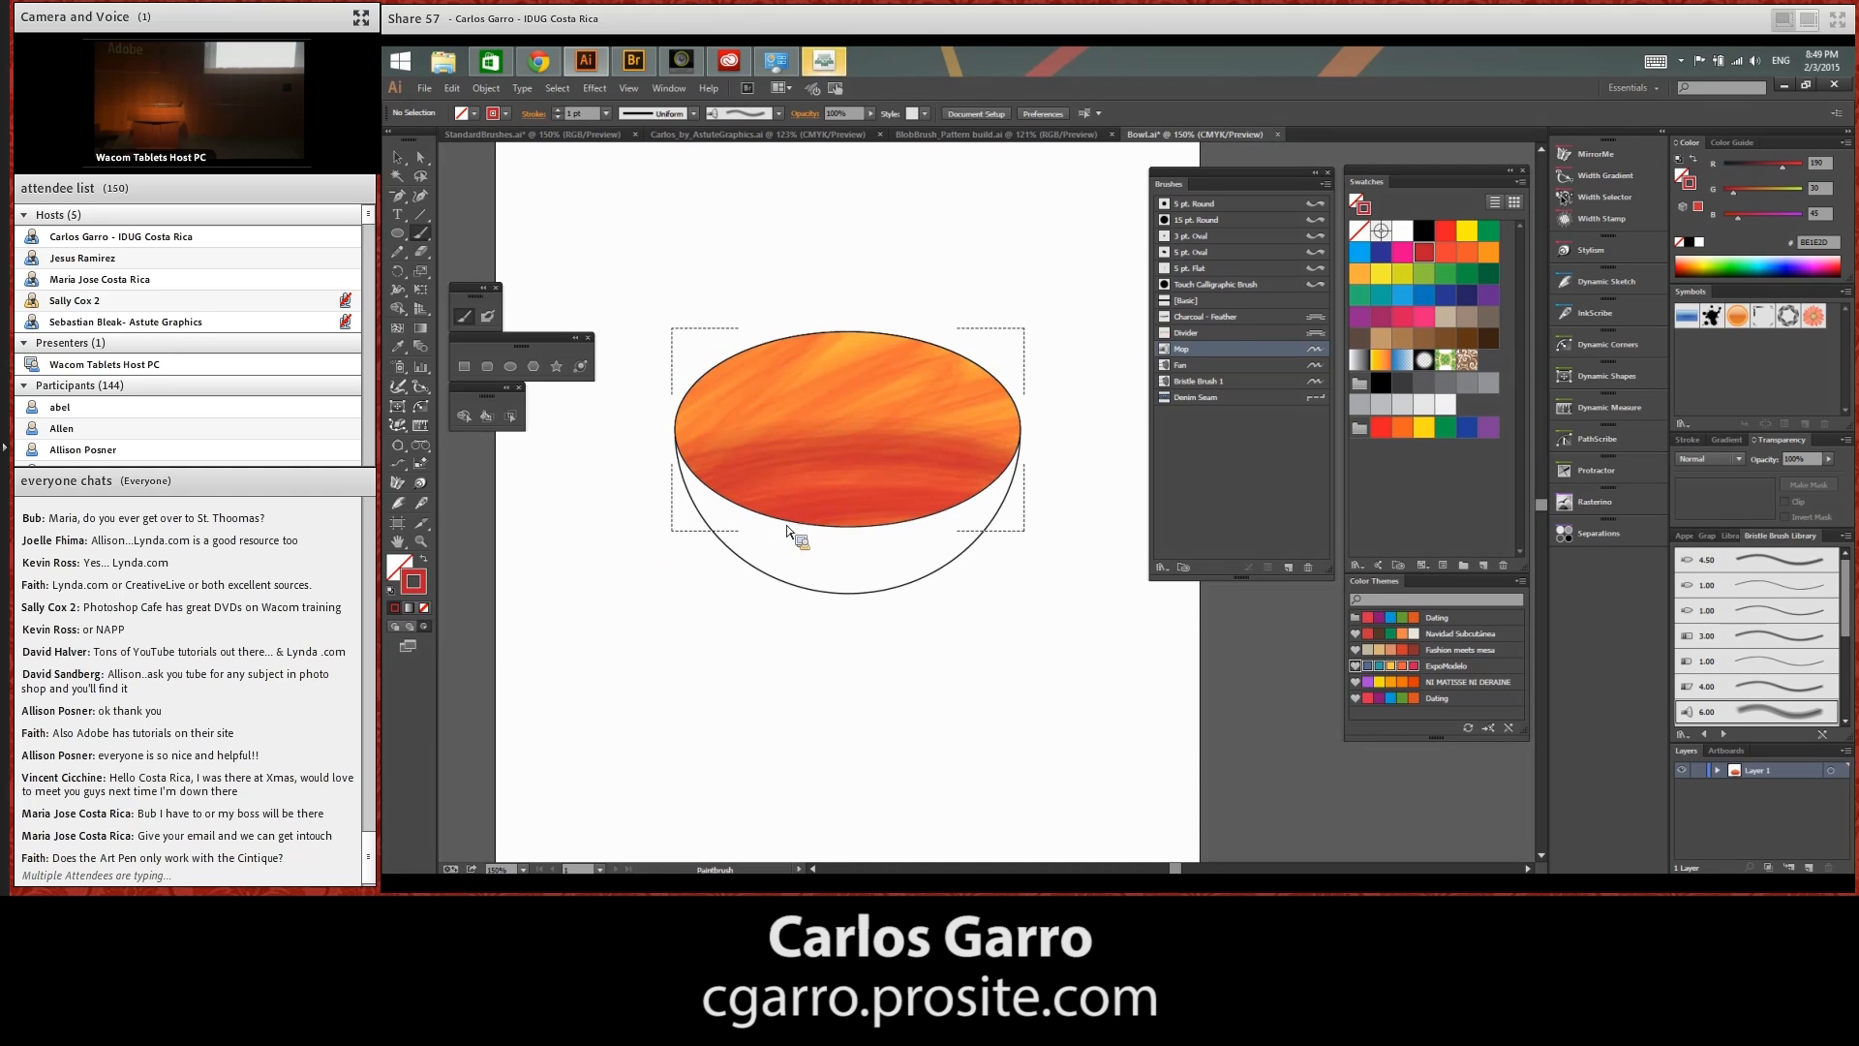
pyautogui.moveTo(812, 459); pyautogui.dragTo(790, 428)
pyautogui.moveTo(880, 386)
pyautogui.mouseDown()
pyautogui.moveTo(695, 433)
pyautogui.moveTo(786, 367)
pyautogui.moveTo(872, 389)
pyautogui.moveTo(985, 455)
pyautogui.moveTo(926, 481)
pyautogui.moveTo(984, 476)
pyautogui.moveTo(779, 510)
pyautogui.moveTo(731, 448)
pyautogui.moveTo(674, 465)
pyautogui.mouseUp()
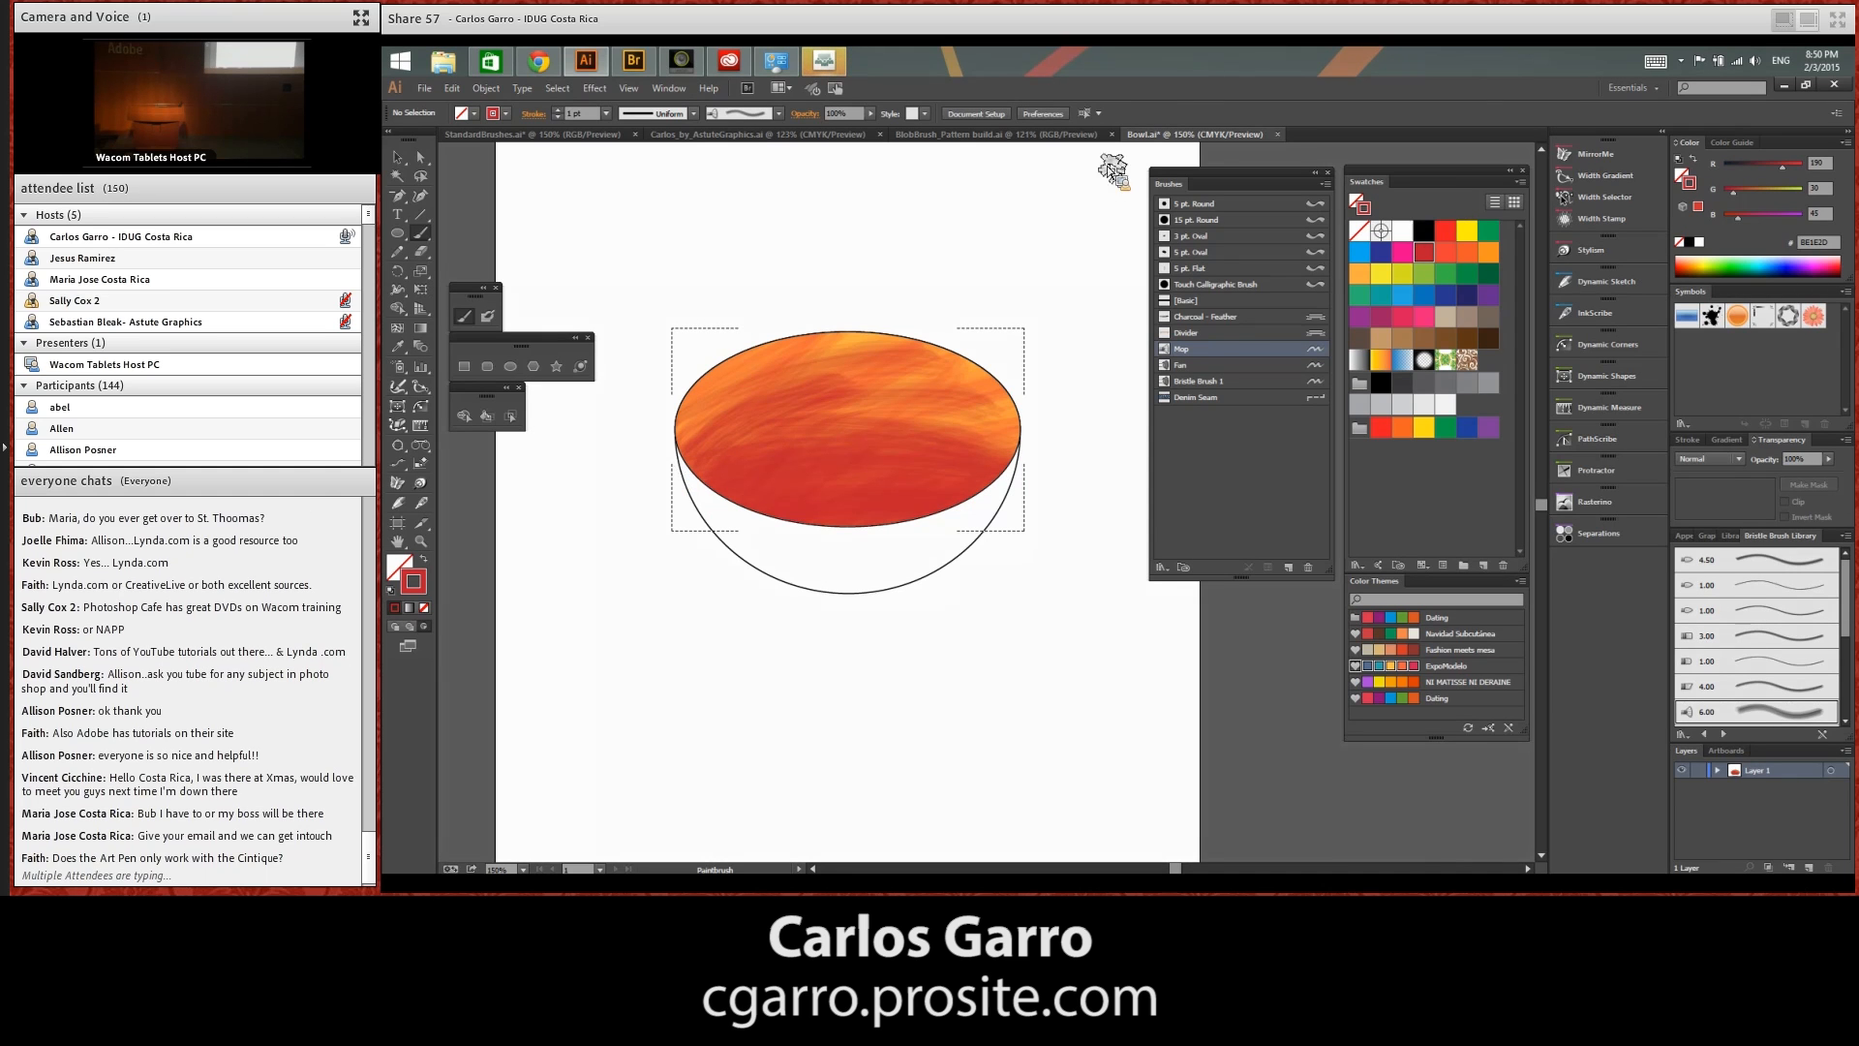
# Close the Bowl.ai document and return to StandardBrushes.ai
pyautogui.click(1278, 134)
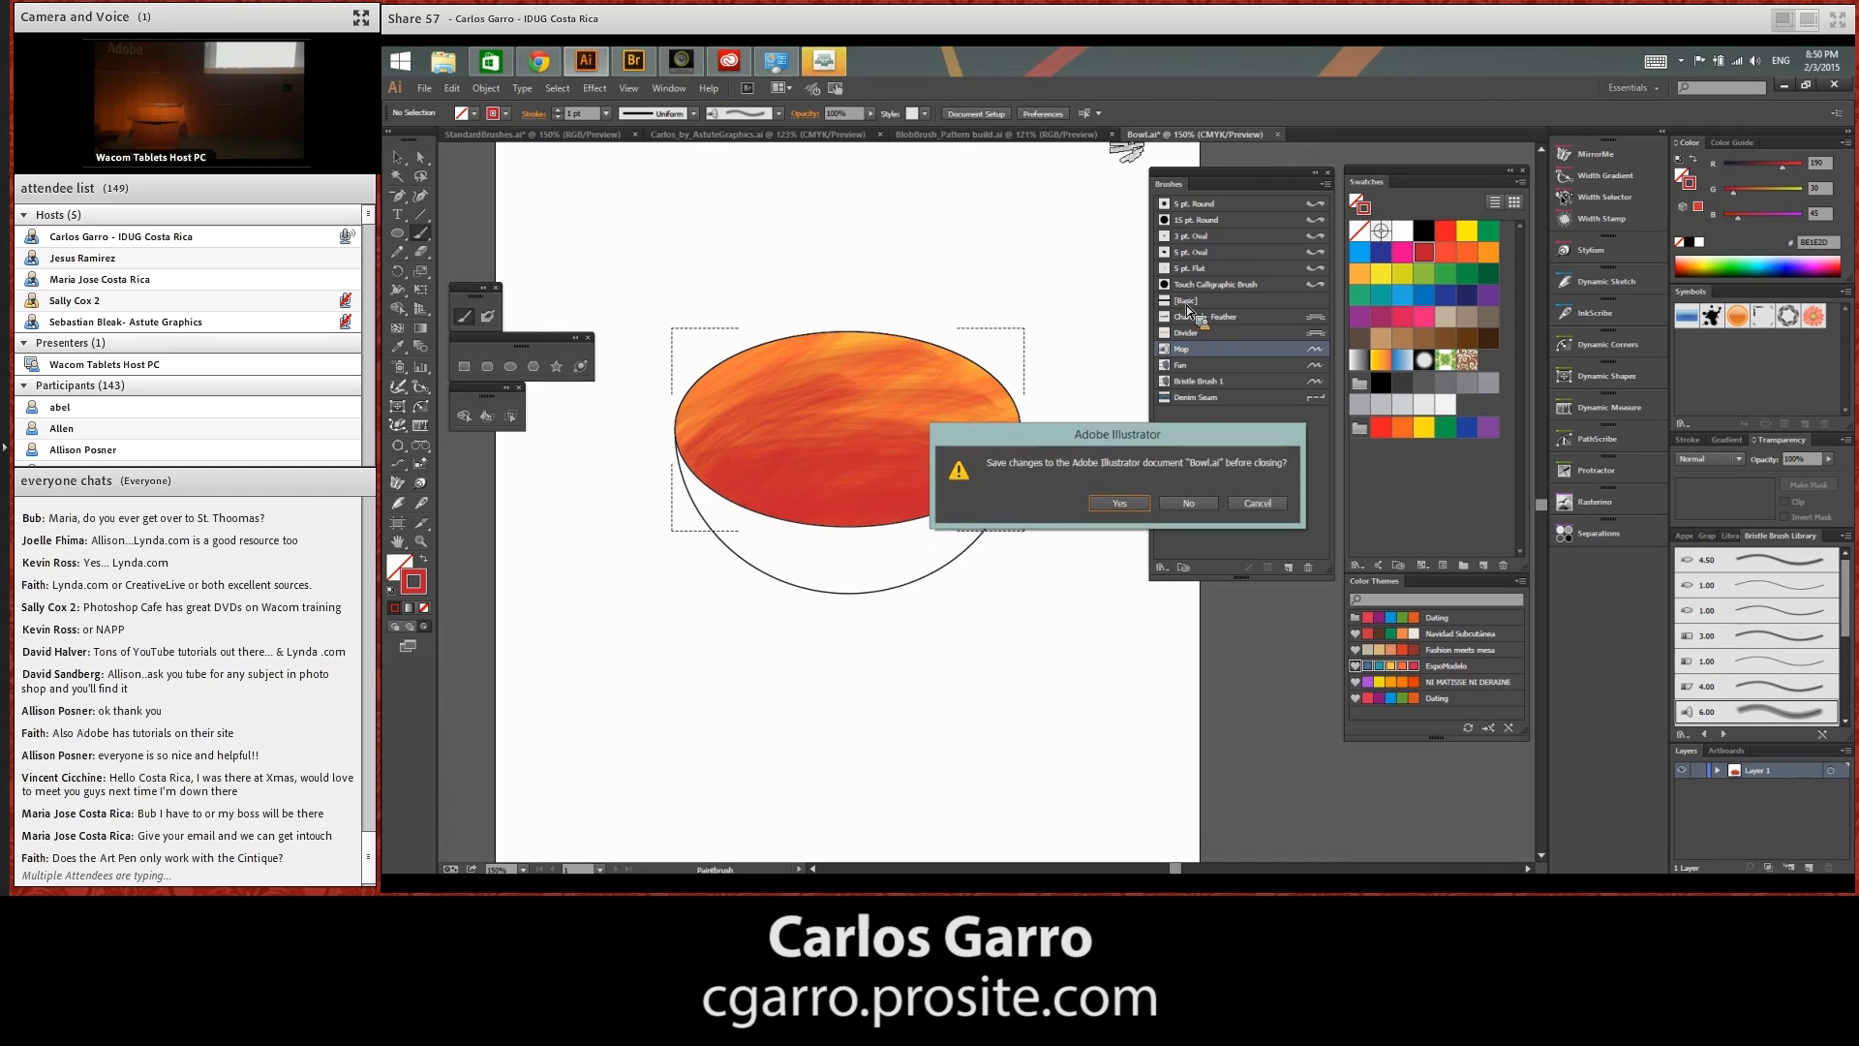
pyautogui.press('Escape')
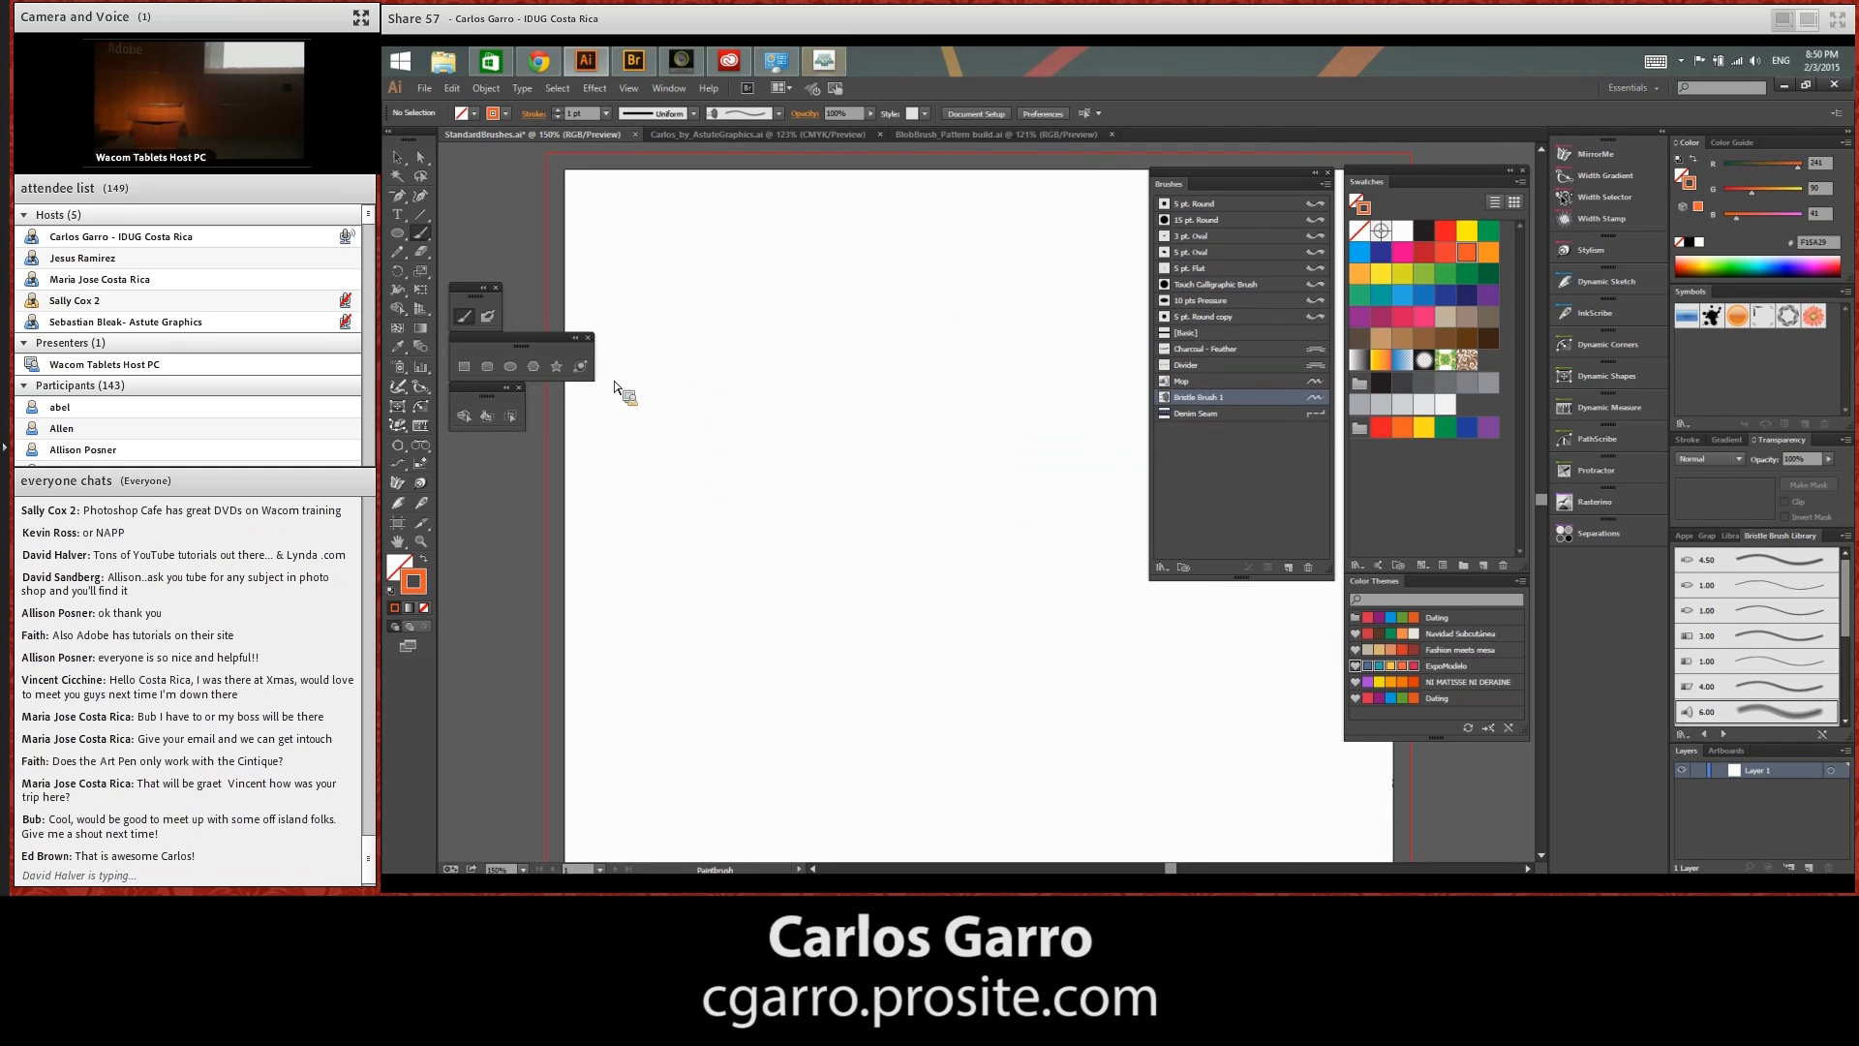
# Draw a looping orange scribble with the Blob Brush on the blank artboard and inspect its shape in Outline view
pyautogui.click(488, 317)
pyautogui.moveTo(821, 583); pyautogui.dragTo(732, 487)
pyautogui.moveTo(596, 552)
pyautogui.mouseDown()
pyautogui.moveTo(681, 415)
pyautogui.moveTo(775, 358)
pyautogui.moveTo(811, 623)
pyautogui.moveTo(909, 628)
pyautogui.moveTo(938, 516)
pyautogui.mouseUp()
pyautogui.moveTo(770, 474)
pyautogui.mouseDown()
pyautogui.moveTo(859, 514)
pyautogui.moveTo(875, 614)
pyautogui.moveTo(914, 663)
pyautogui.mouseUp()
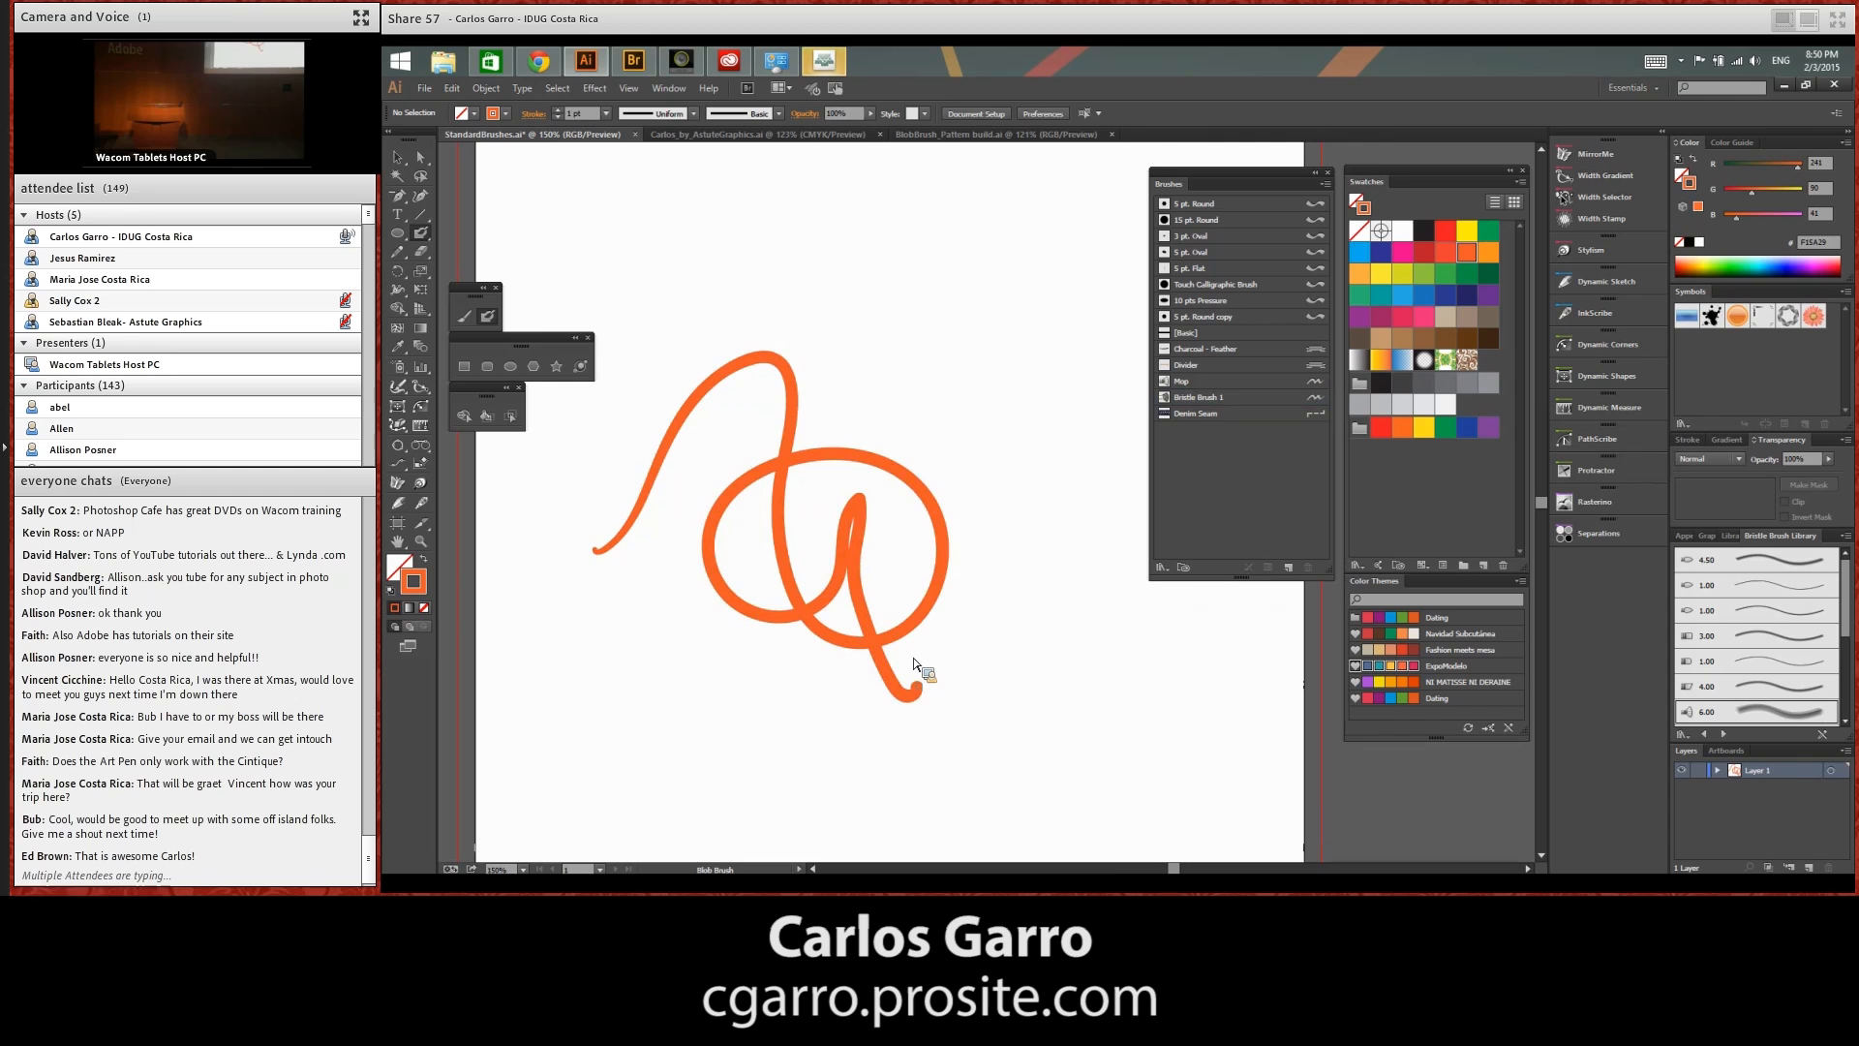
pyautogui.hotkey('ctrl', 'y')
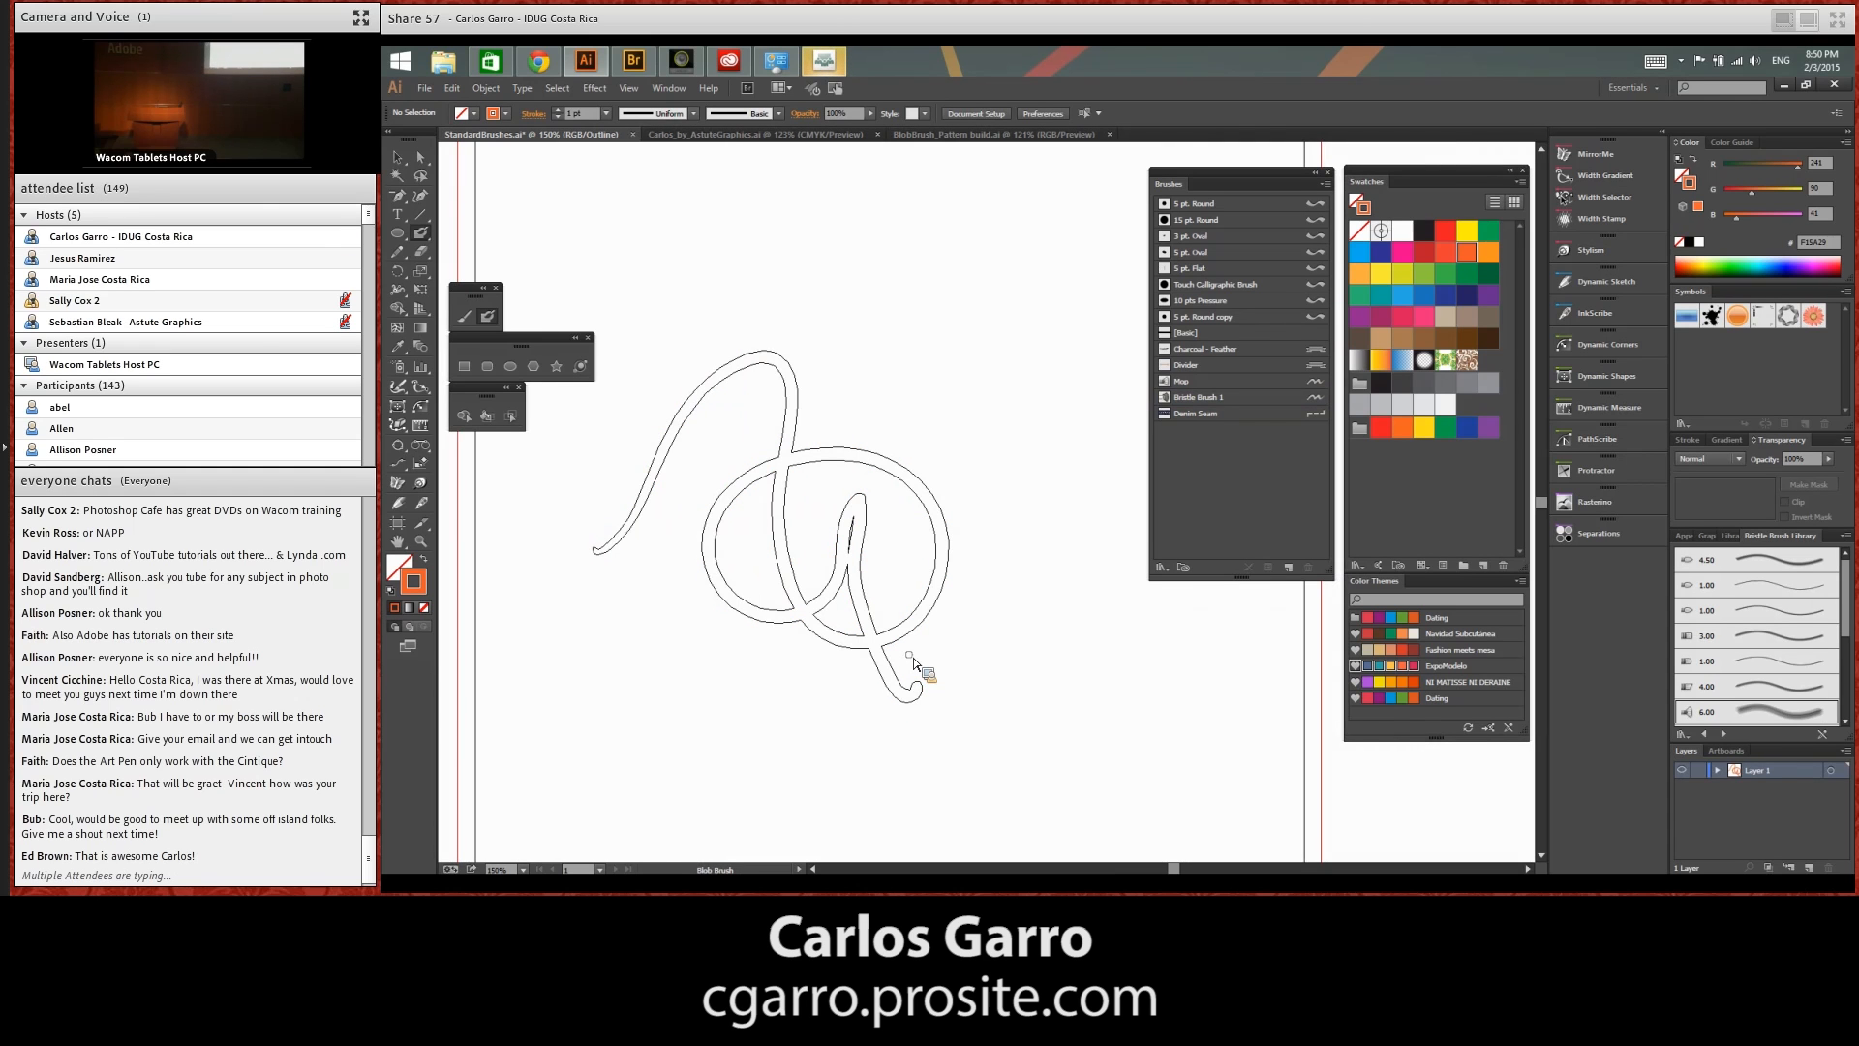
pyautogui.hotkey('ctrl', 'y')
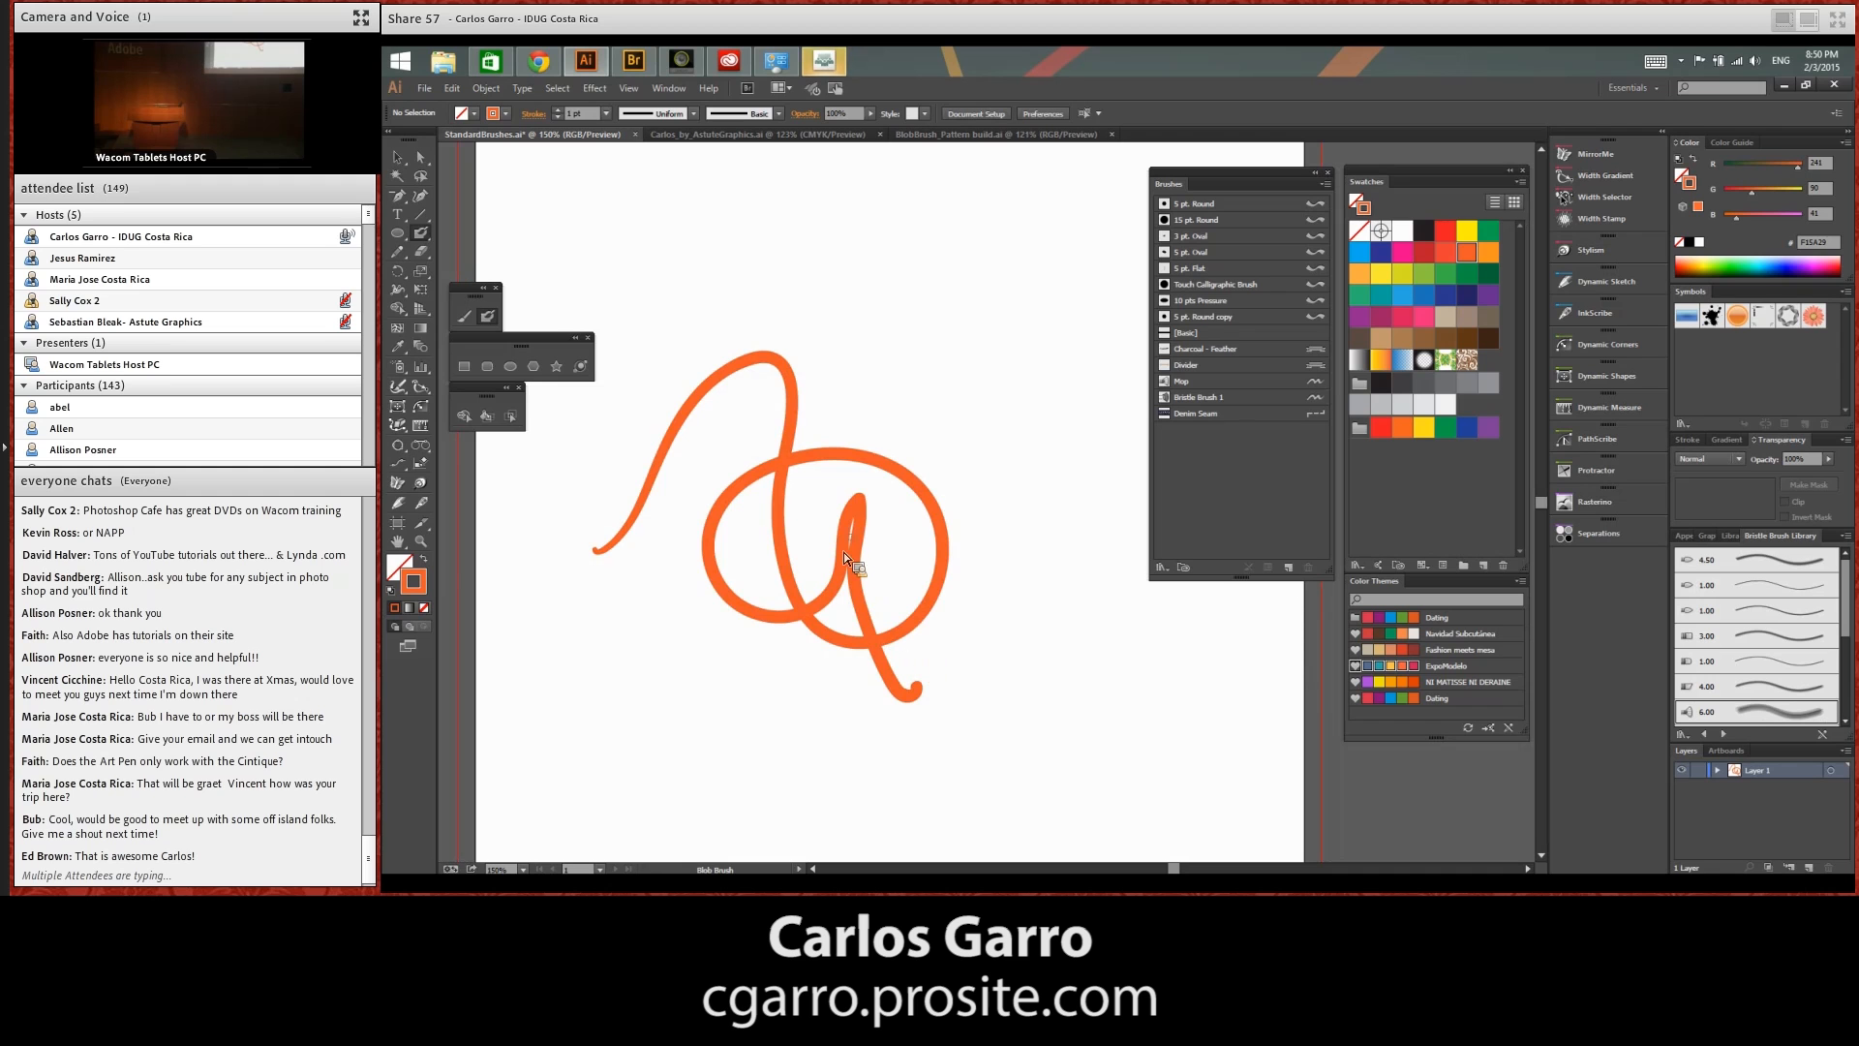
# Fill in the scribble's small lower loop, erase a band across its upper curves, and check the separated shapes in Outline view
pyautogui.moveTo(850, 579)
pyautogui.mouseDown()
pyautogui.moveTo(860, 635)
pyautogui.moveTo(844, 590)
pyautogui.mouseUp()
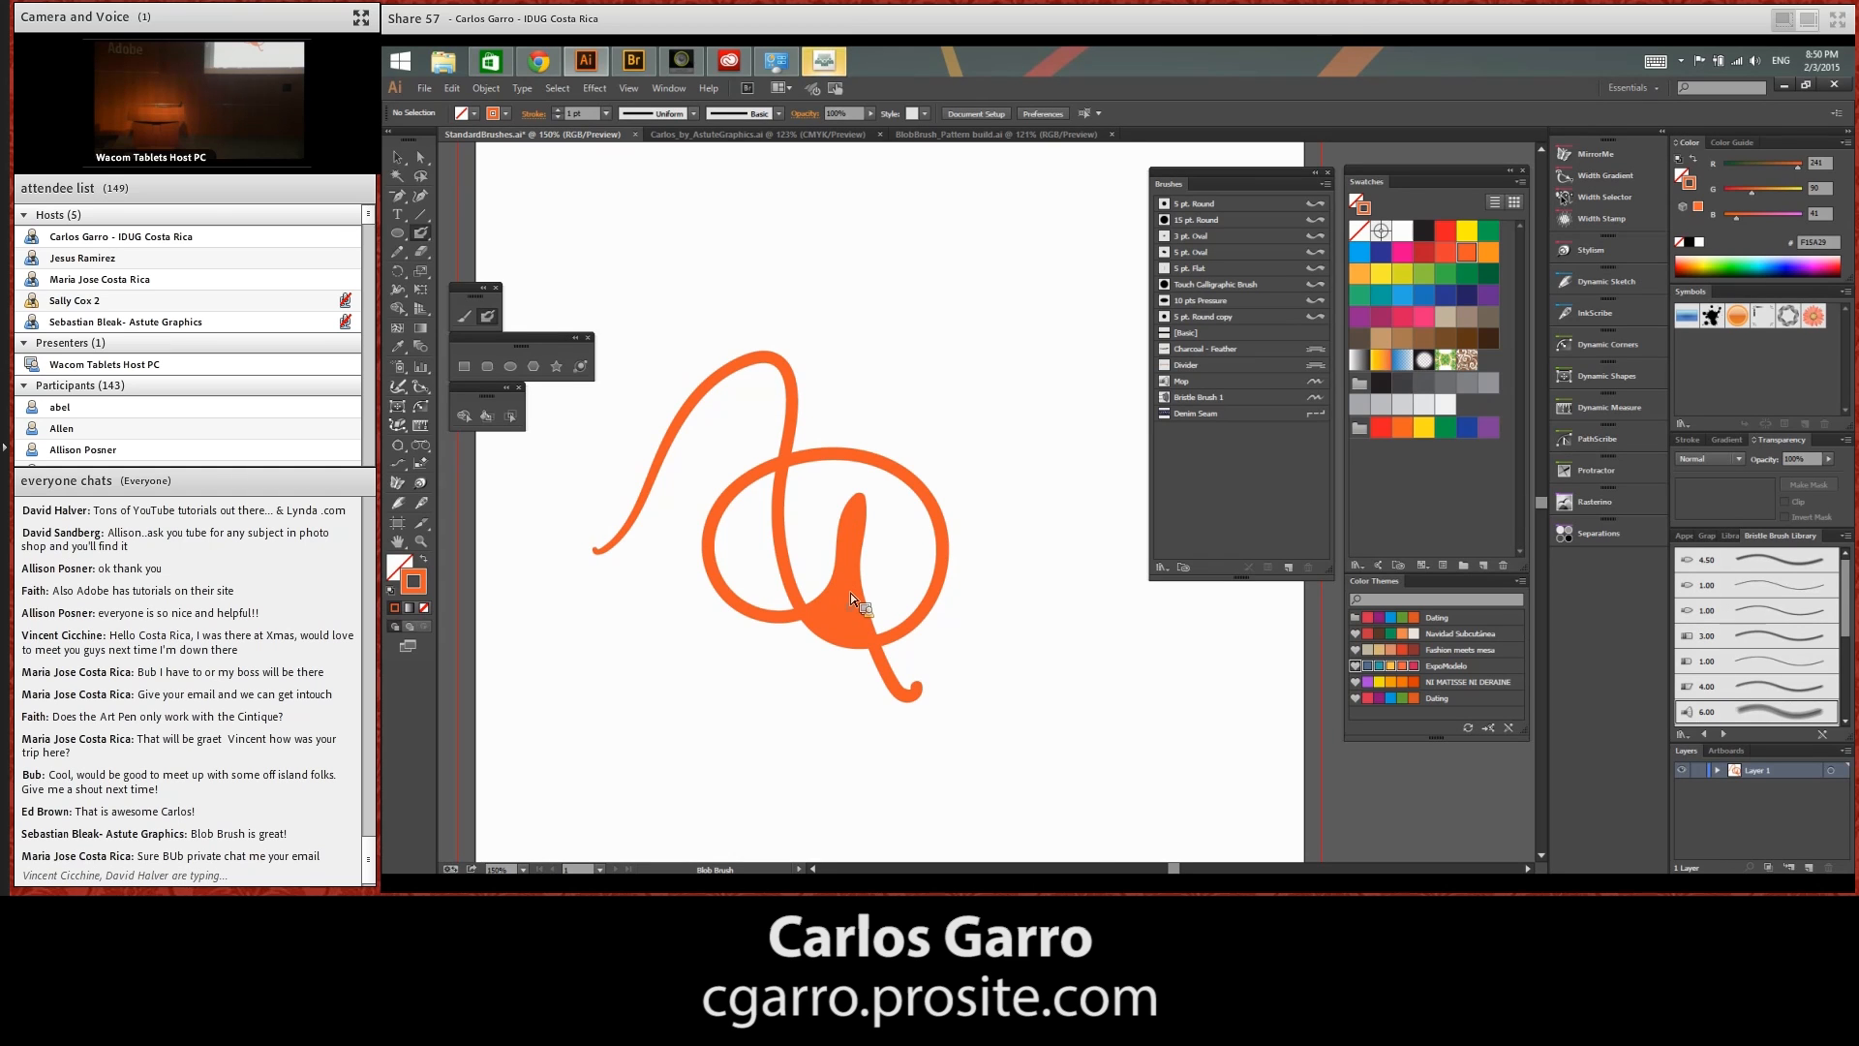
pyautogui.moveTo(751, 430)
pyautogui.mouseDown()
pyautogui.moveTo(782, 403)
pyautogui.moveTo(756, 369)
pyautogui.moveTo(742, 376)
pyautogui.moveTo(795, 401)
pyautogui.moveTo(769, 514)
pyautogui.moveTo(820, 430)
pyautogui.moveTo(782, 464)
pyautogui.mouseUp()
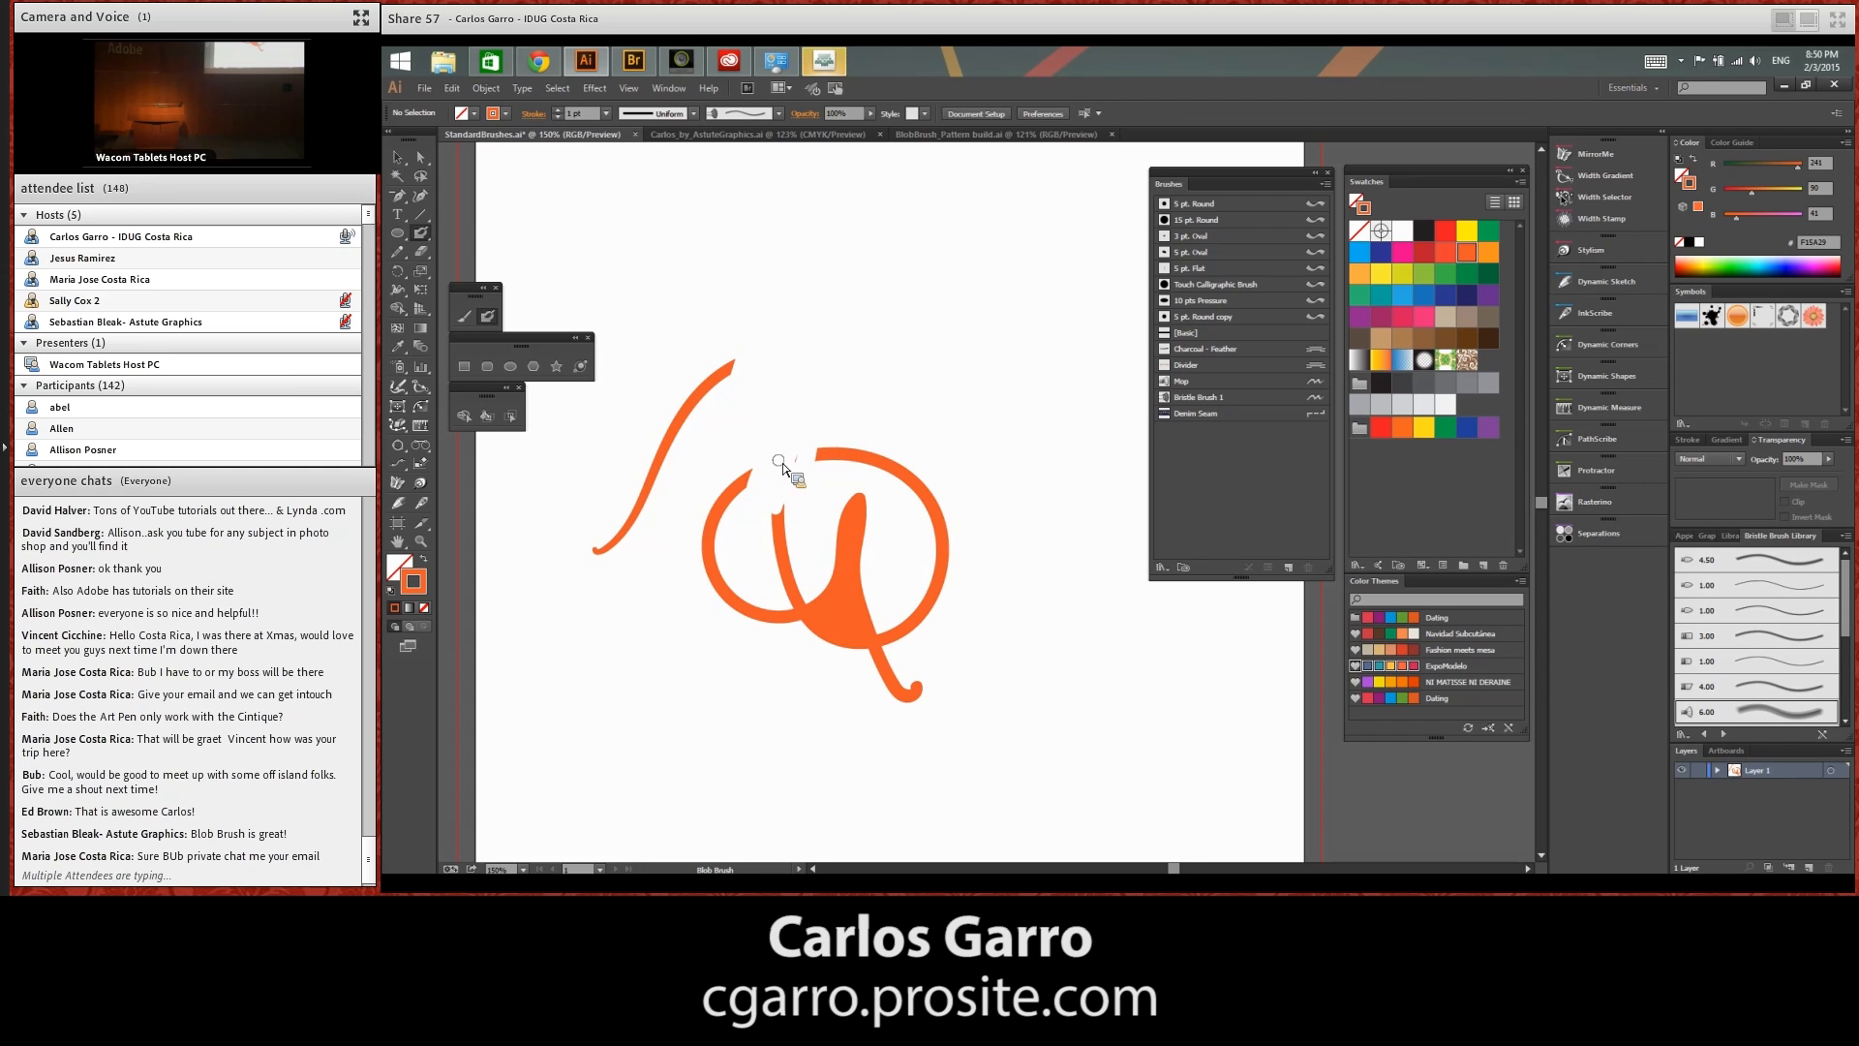
pyautogui.hotkey('ctrl', 'y')
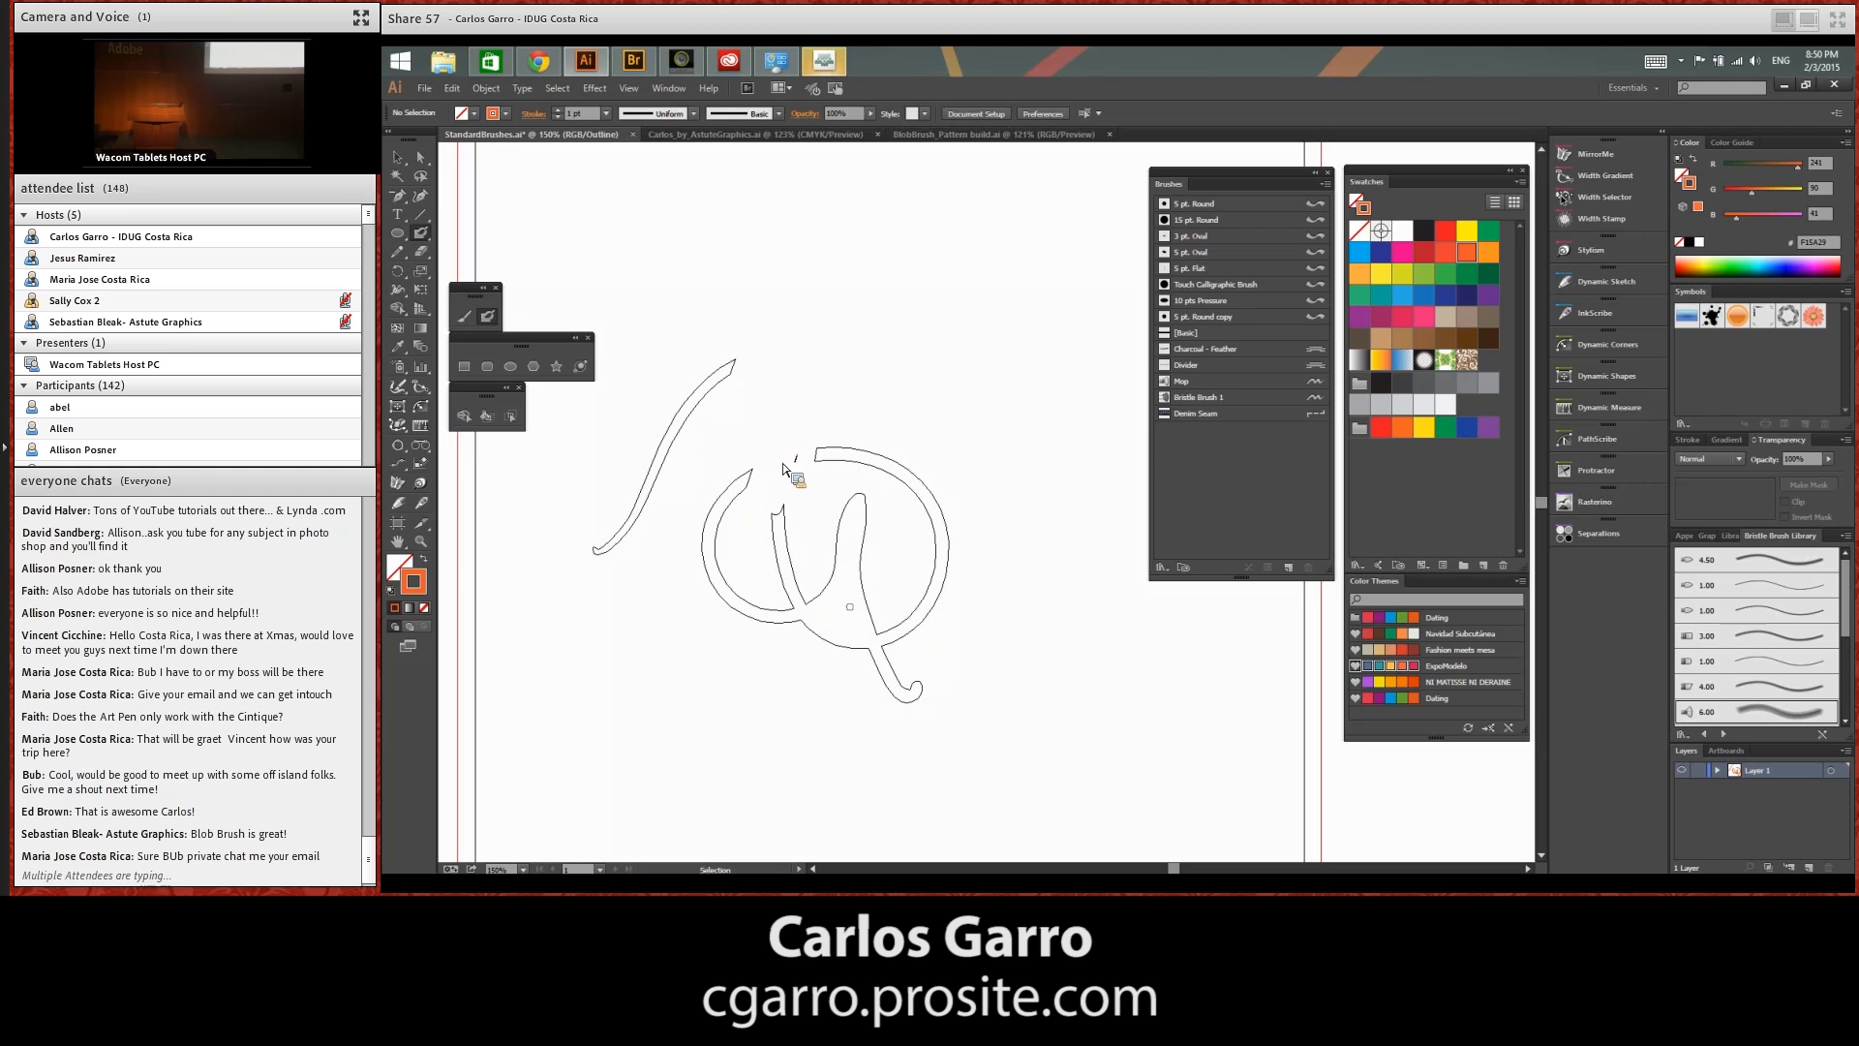
pyautogui.hotkey('ctrl', 'y')
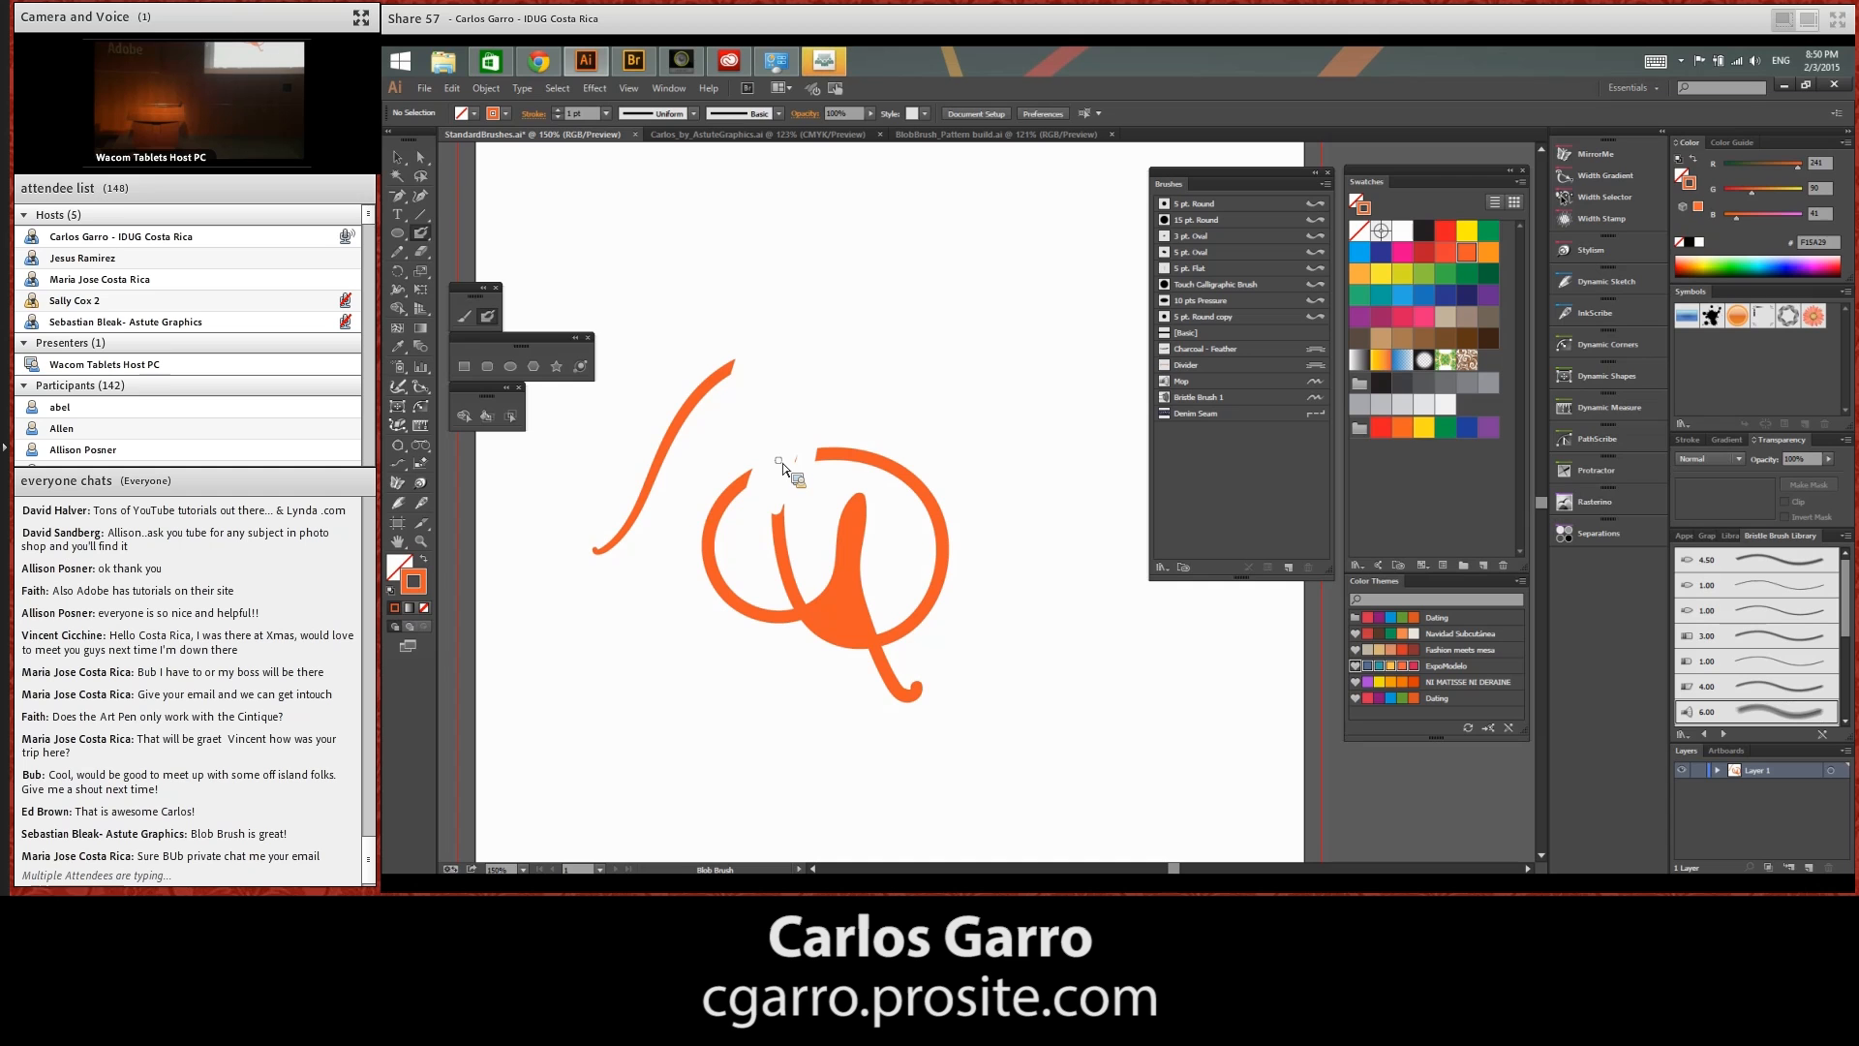
# Select all the Blob Brush pieces and delete them
pyautogui.click(398, 157)
pyautogui.moveTo(644, 331); pyautogui.dragTo(928, 531)
pyautogui.moveTo(871, 462); pyautogui.dragTo(1022, 748)
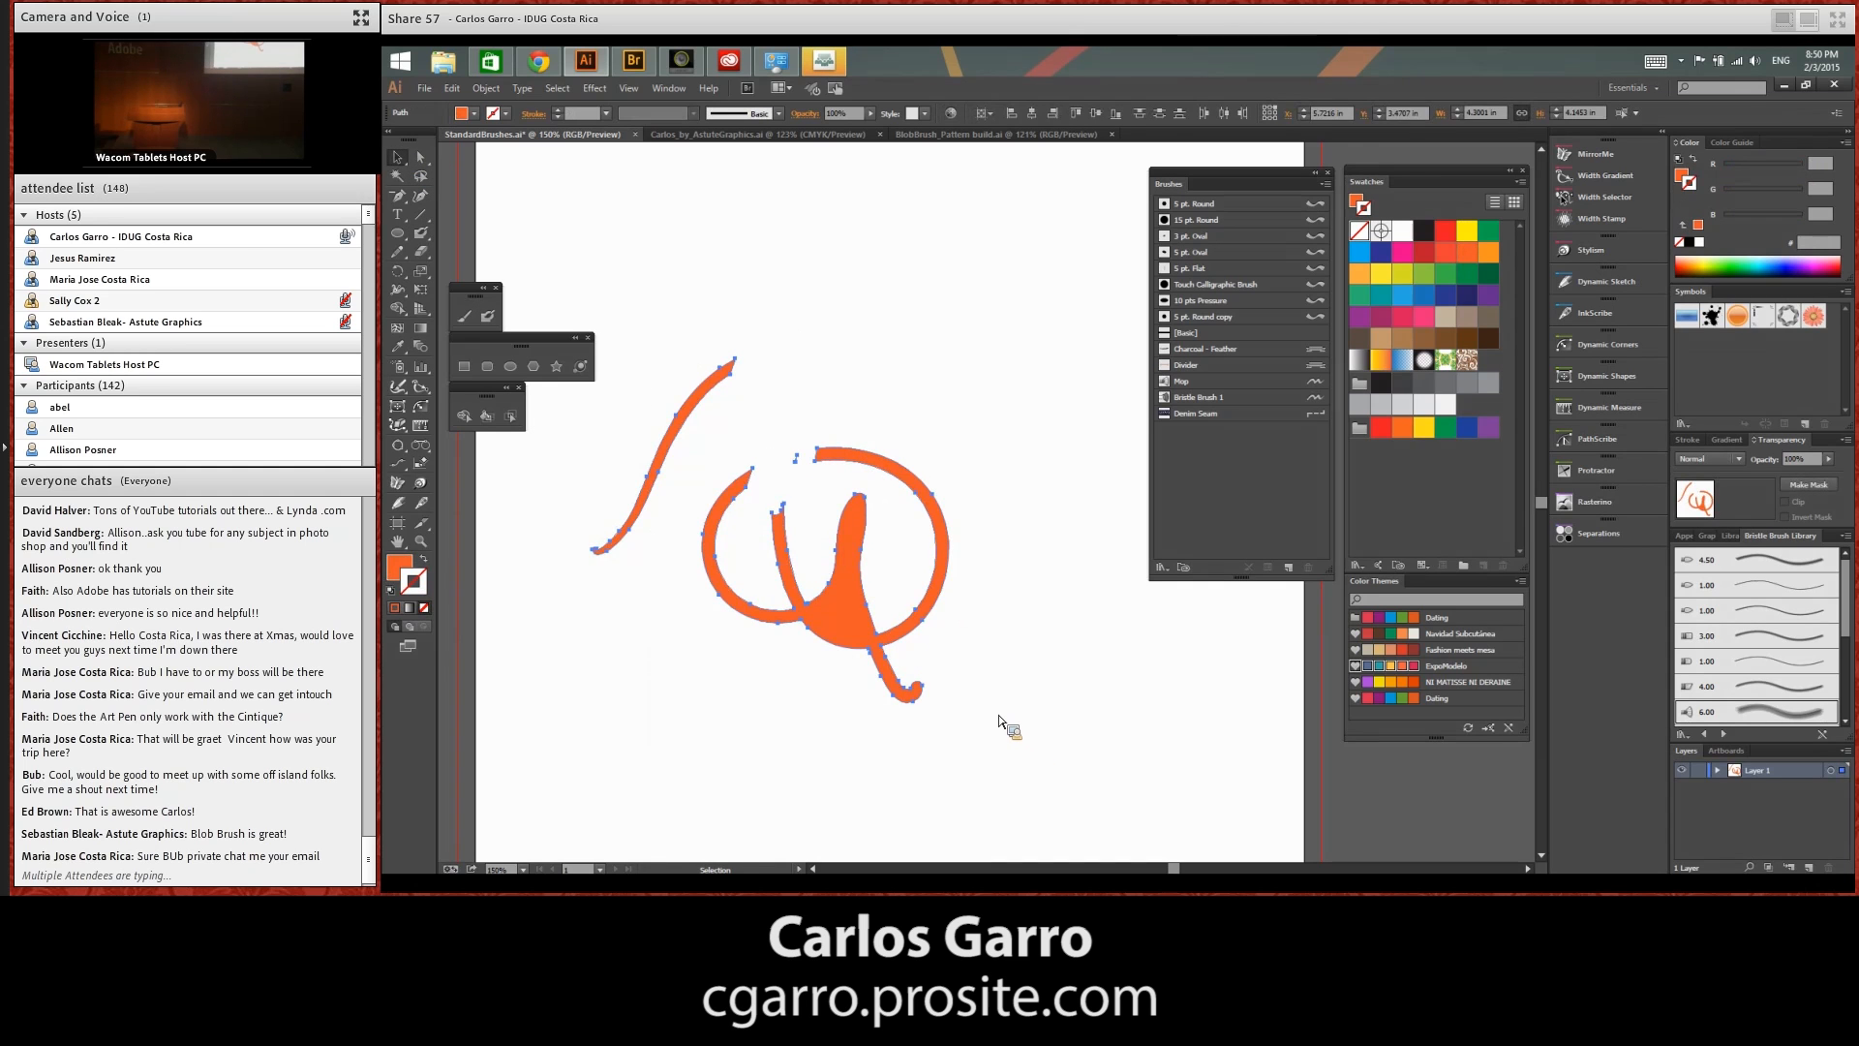
pyautogui.press('Delete')
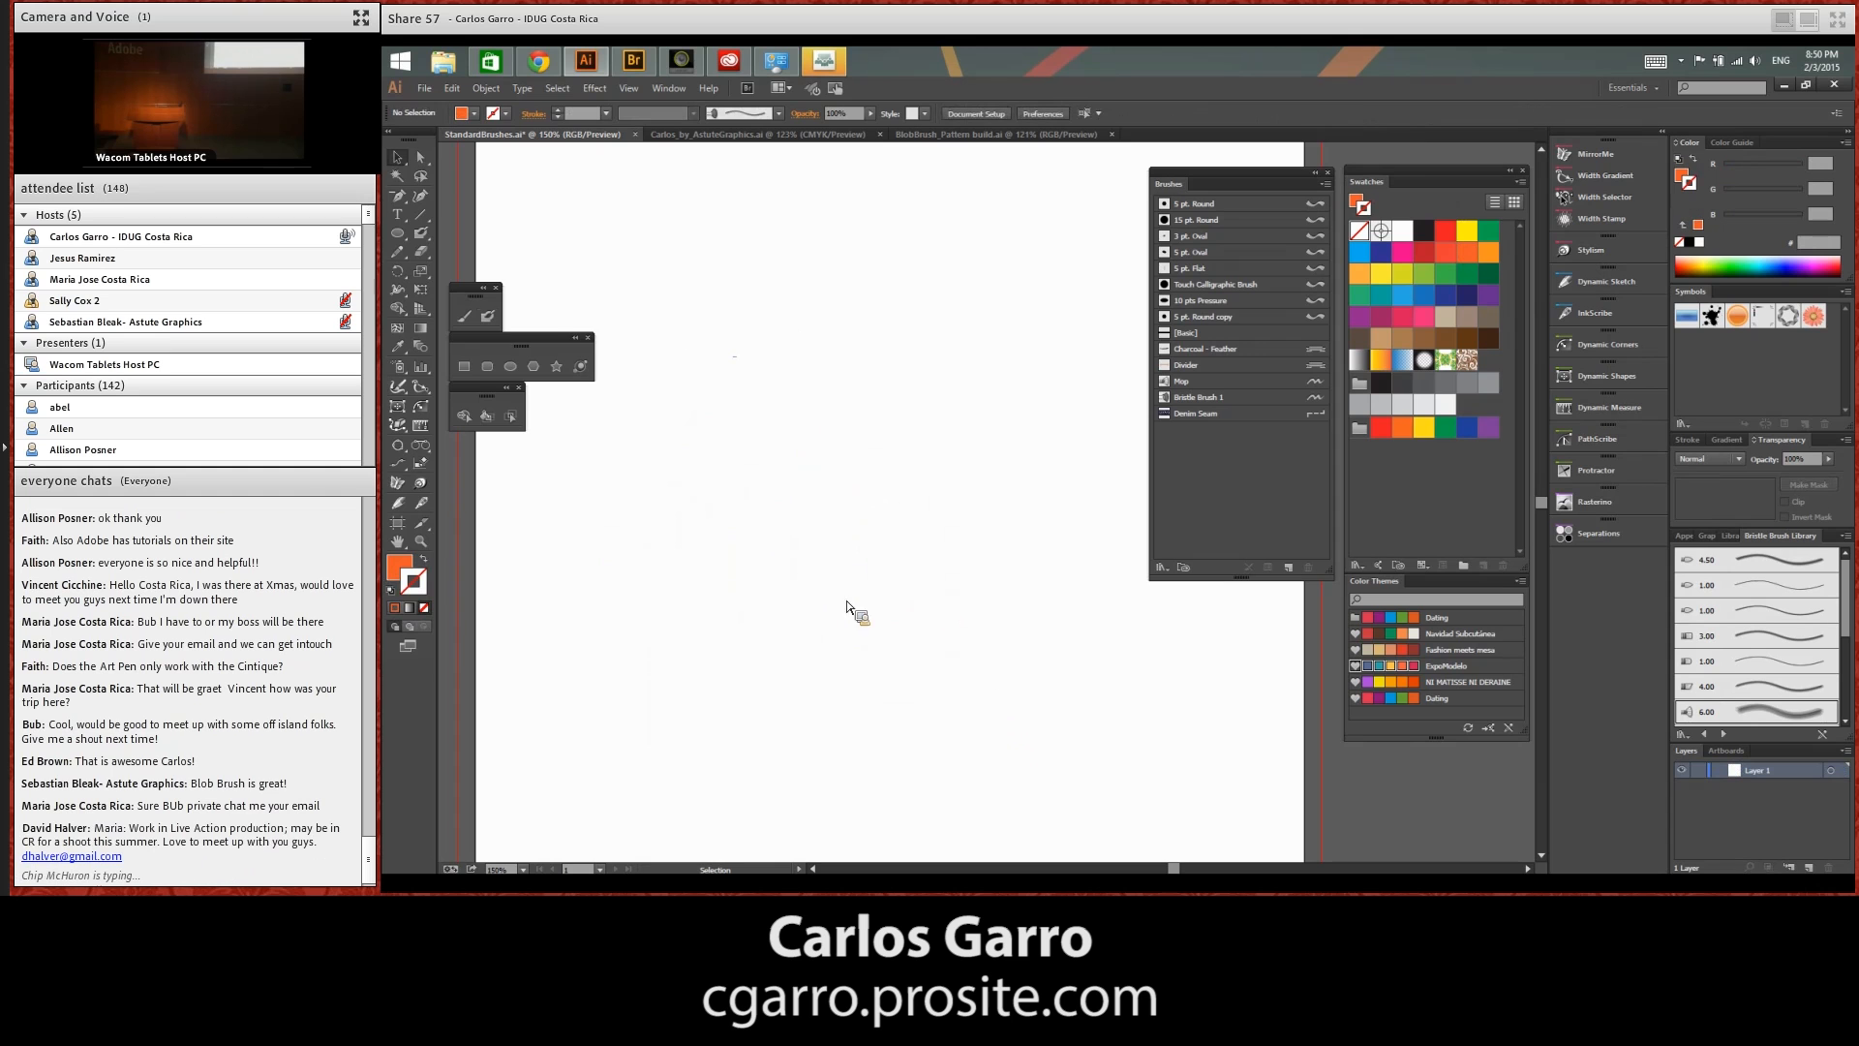
# Review the Blob Brush tool's fidelity, size, and pressure variation options, and accept them as they are
pyautogui.doubleClick(490, 317)
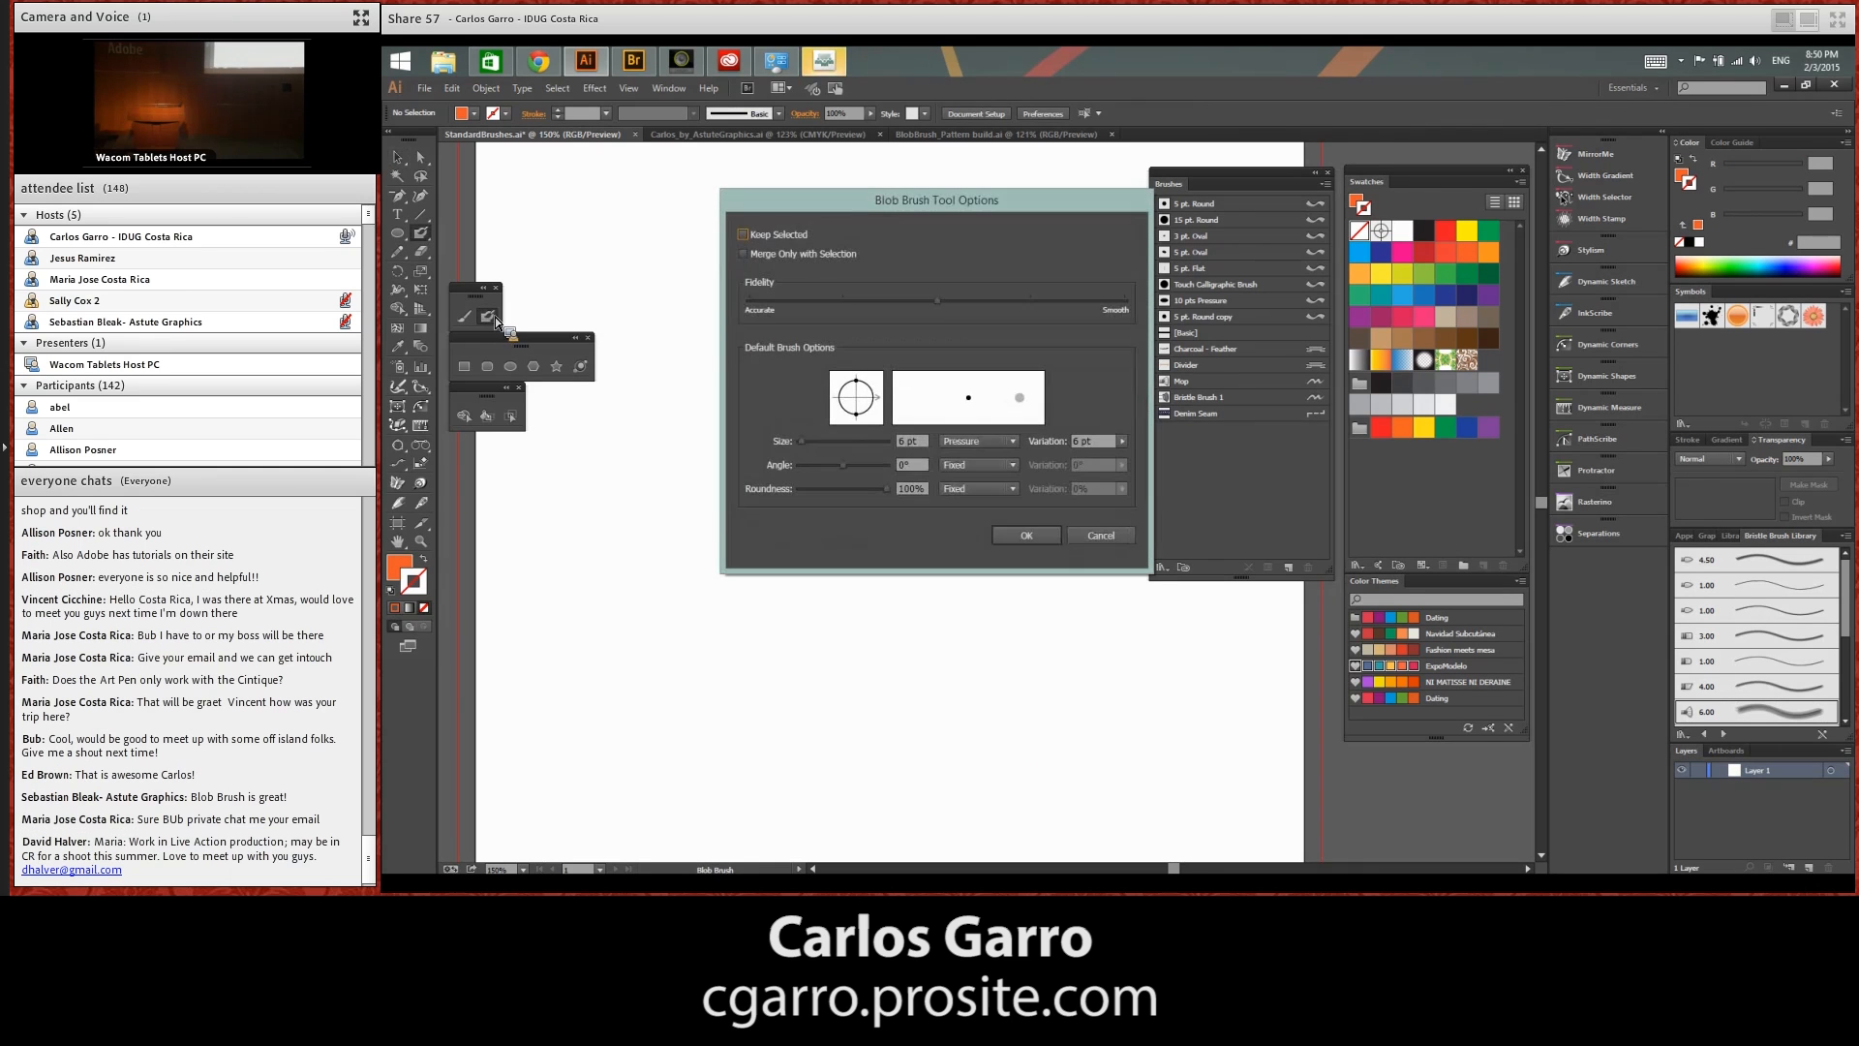
pyautogui.moveTo(1031, 246); pyautogui.dragTo(947, 281)
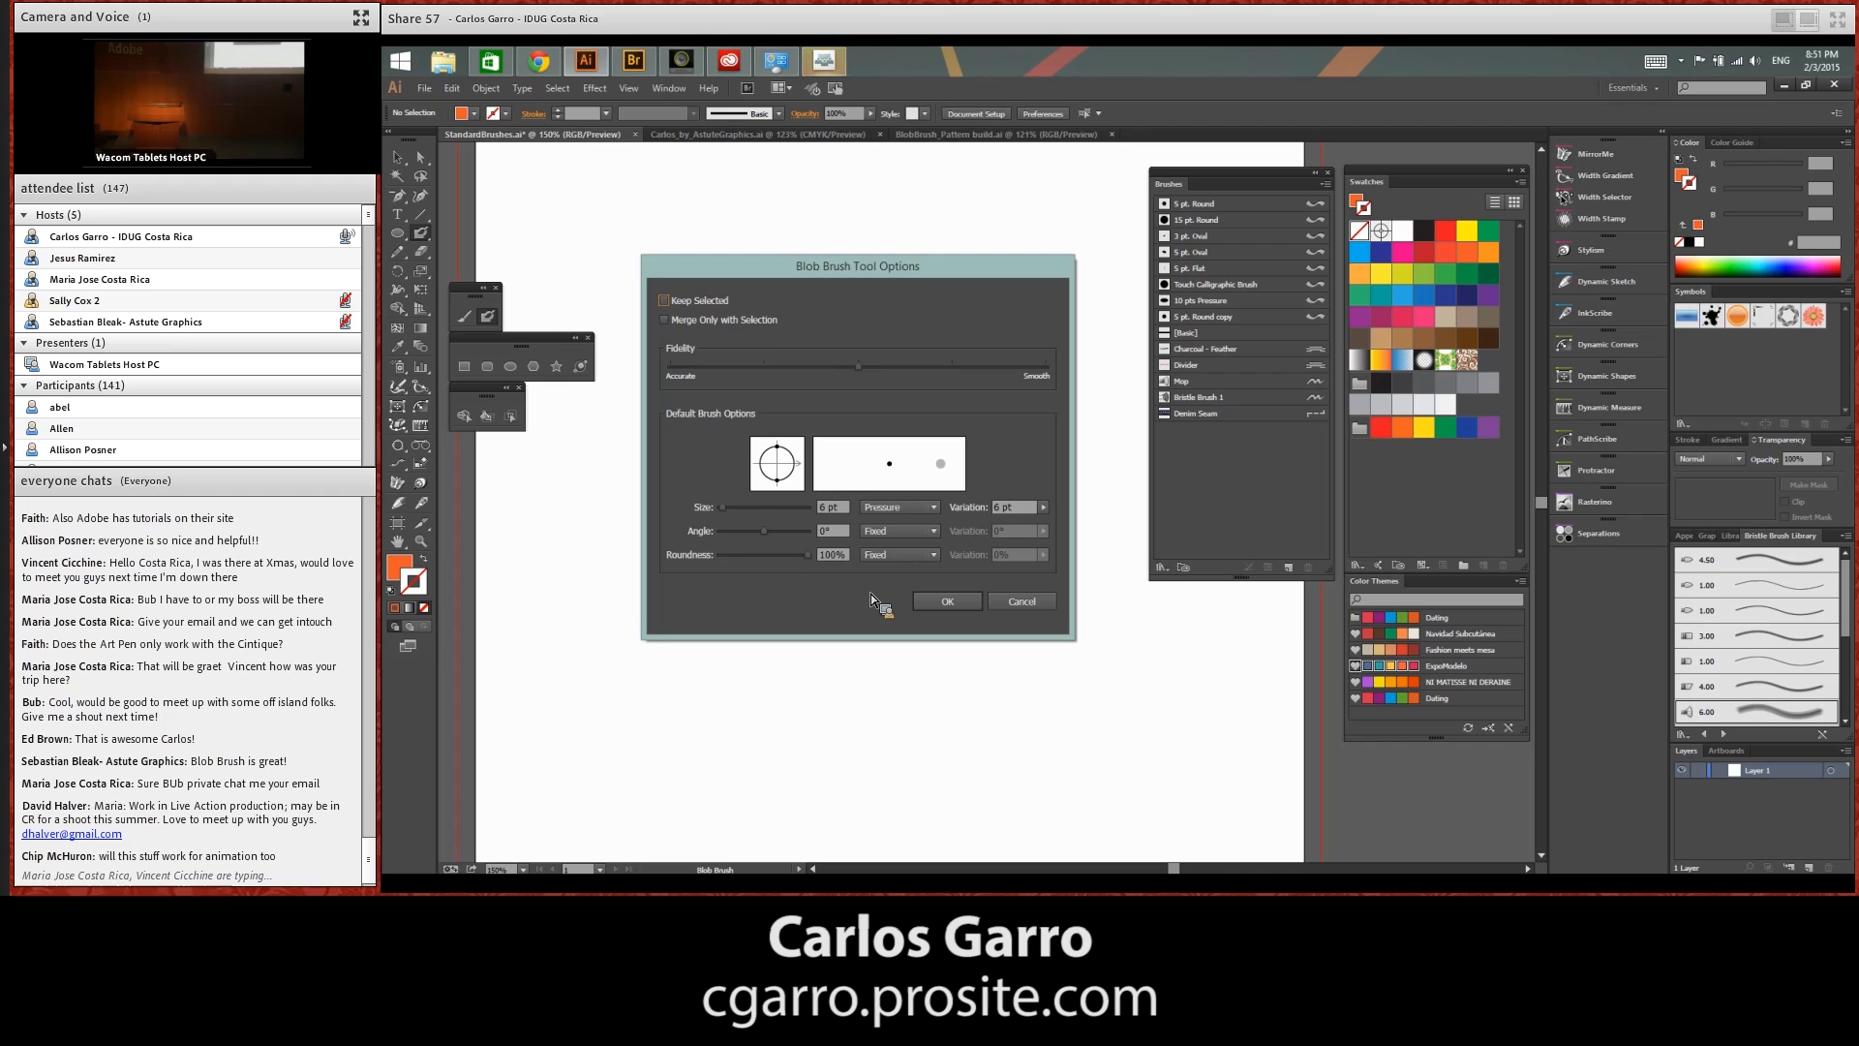
pyautogui.click(959, 606)
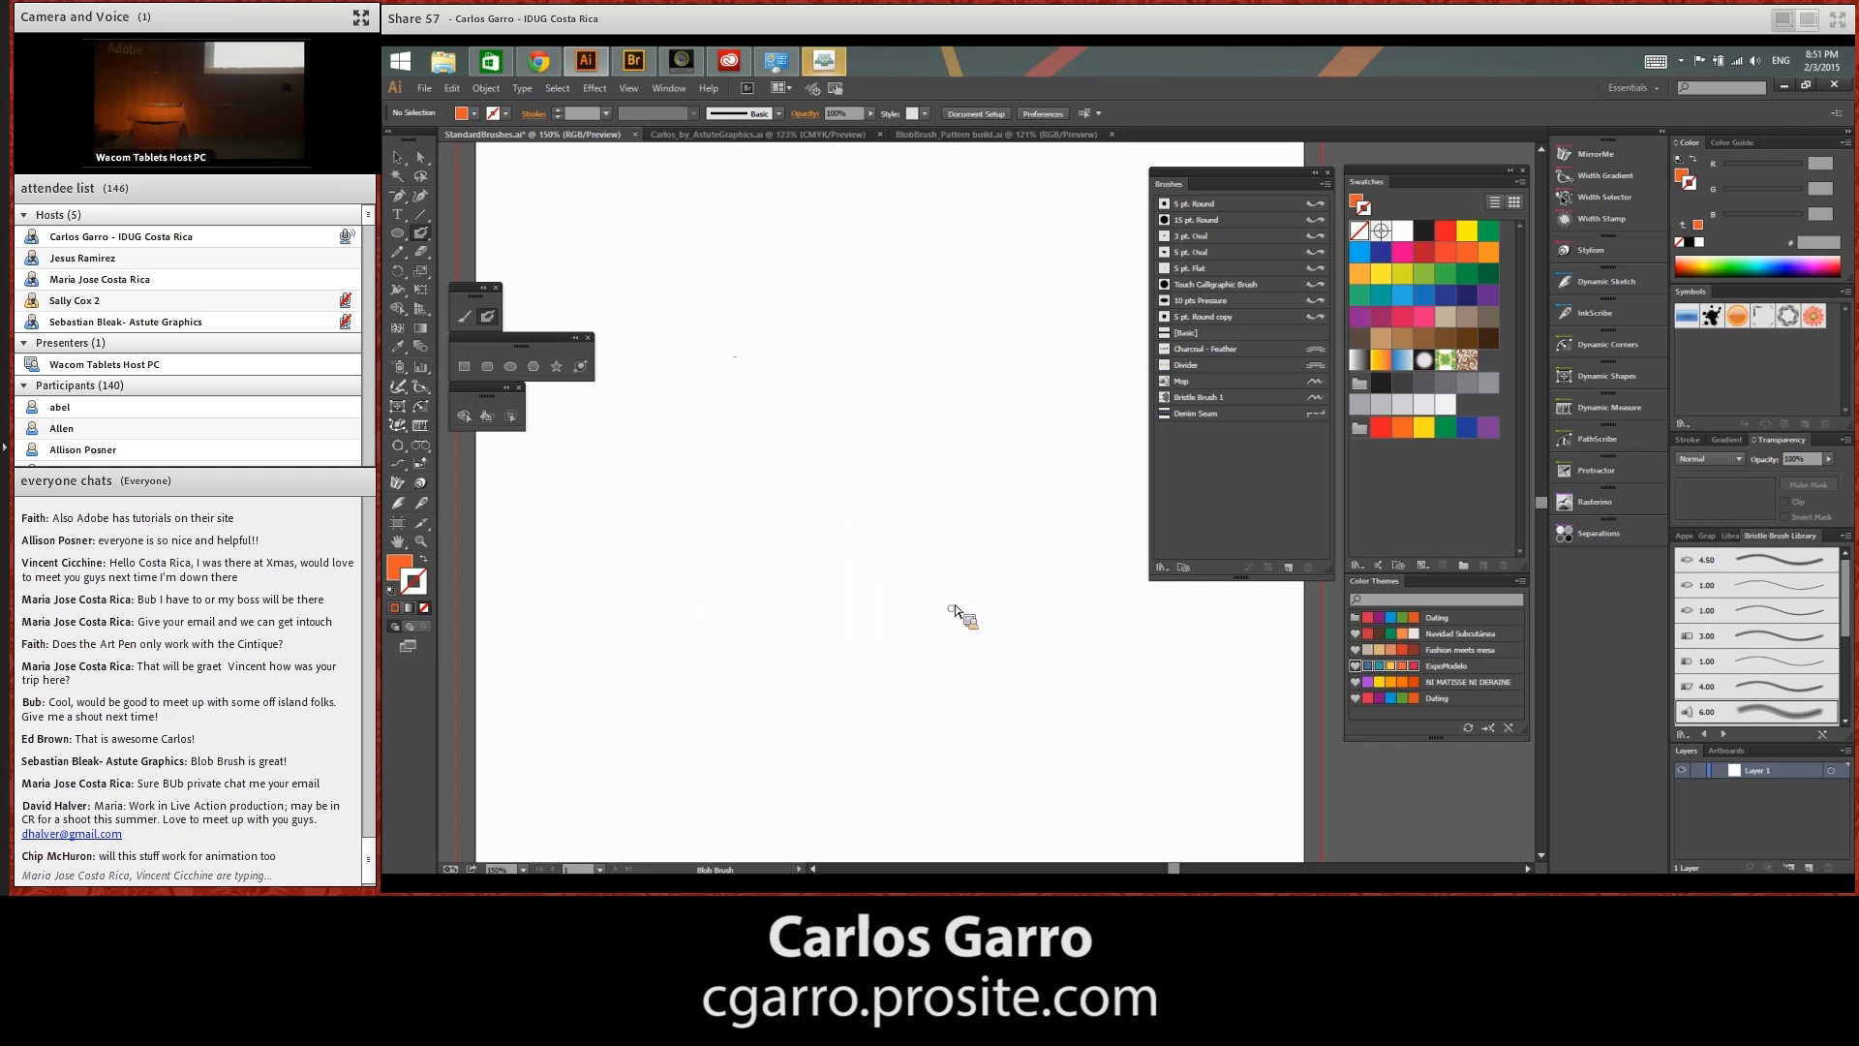
# Switch to the BlobBrush_Pattern build.ai document
pyautogui.click(1003, 136)
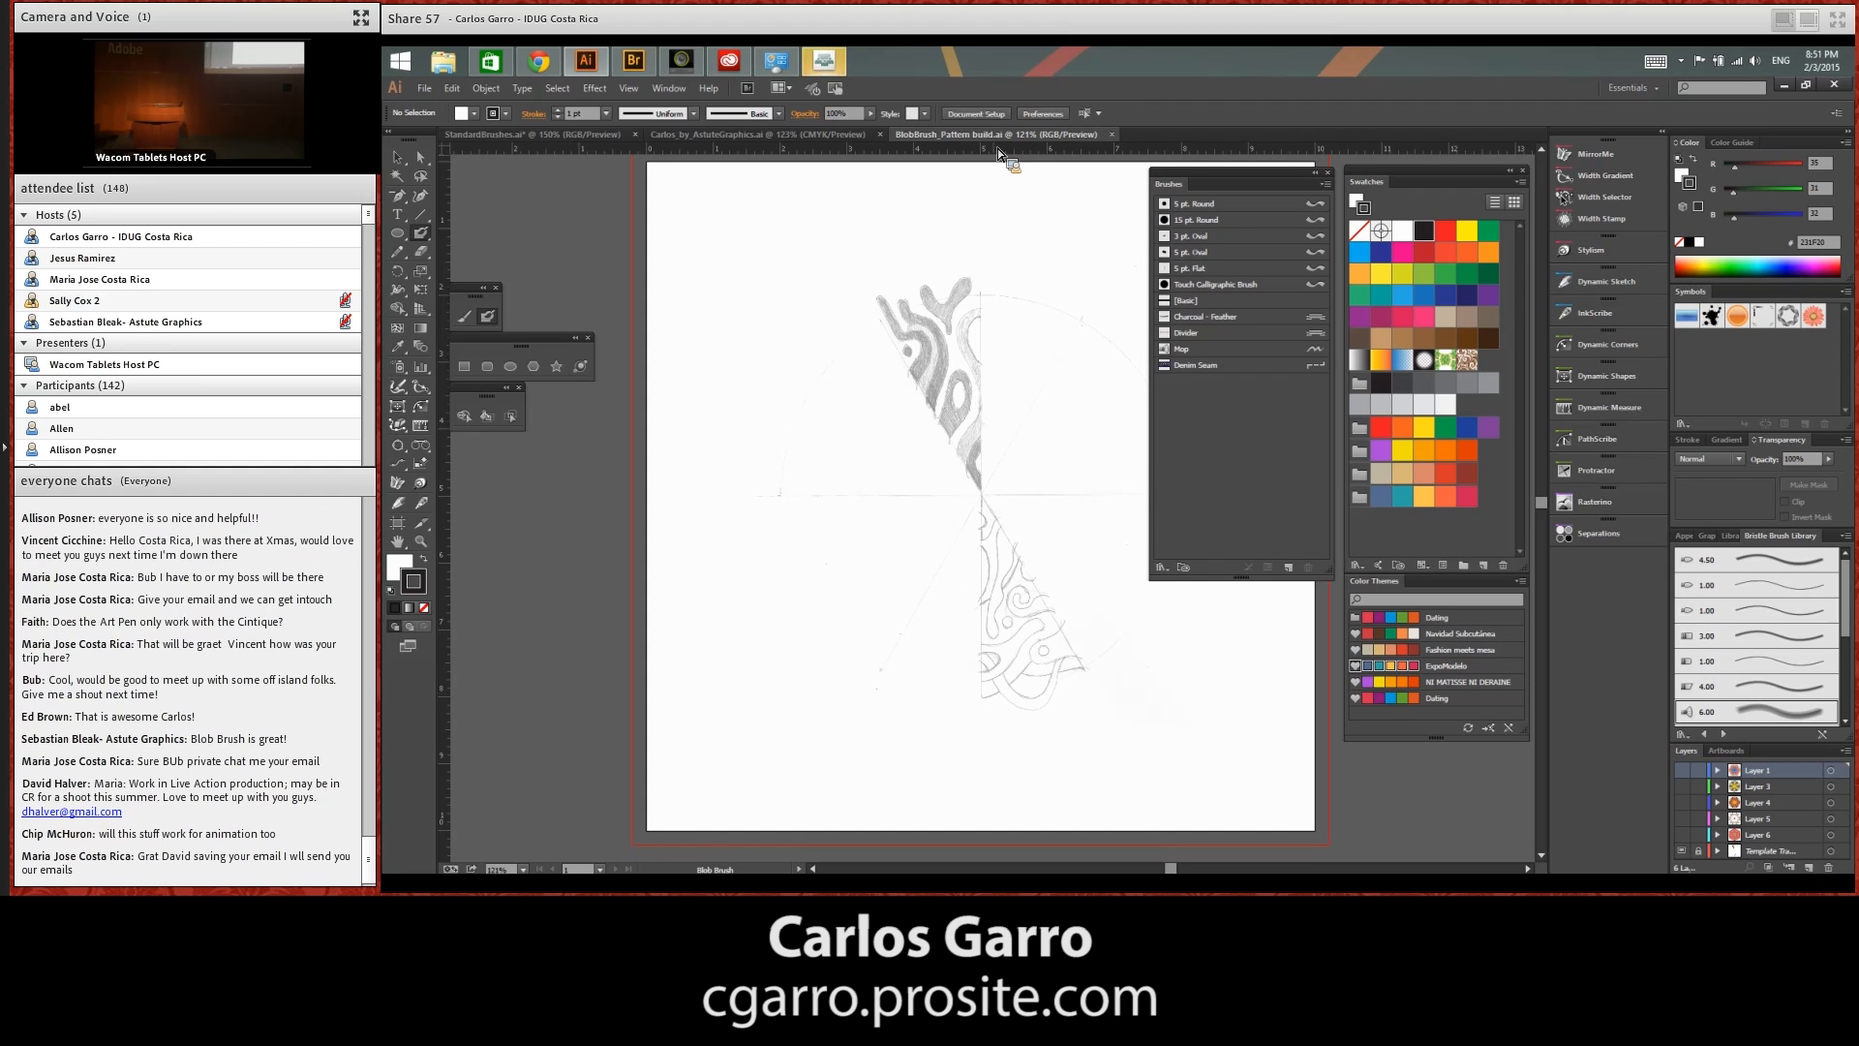
# Examine the finished pattern on each hidden layer from Layer 1 to Layer 6, showing one at a time and hiding it again
pyautogui.click(423, 539)
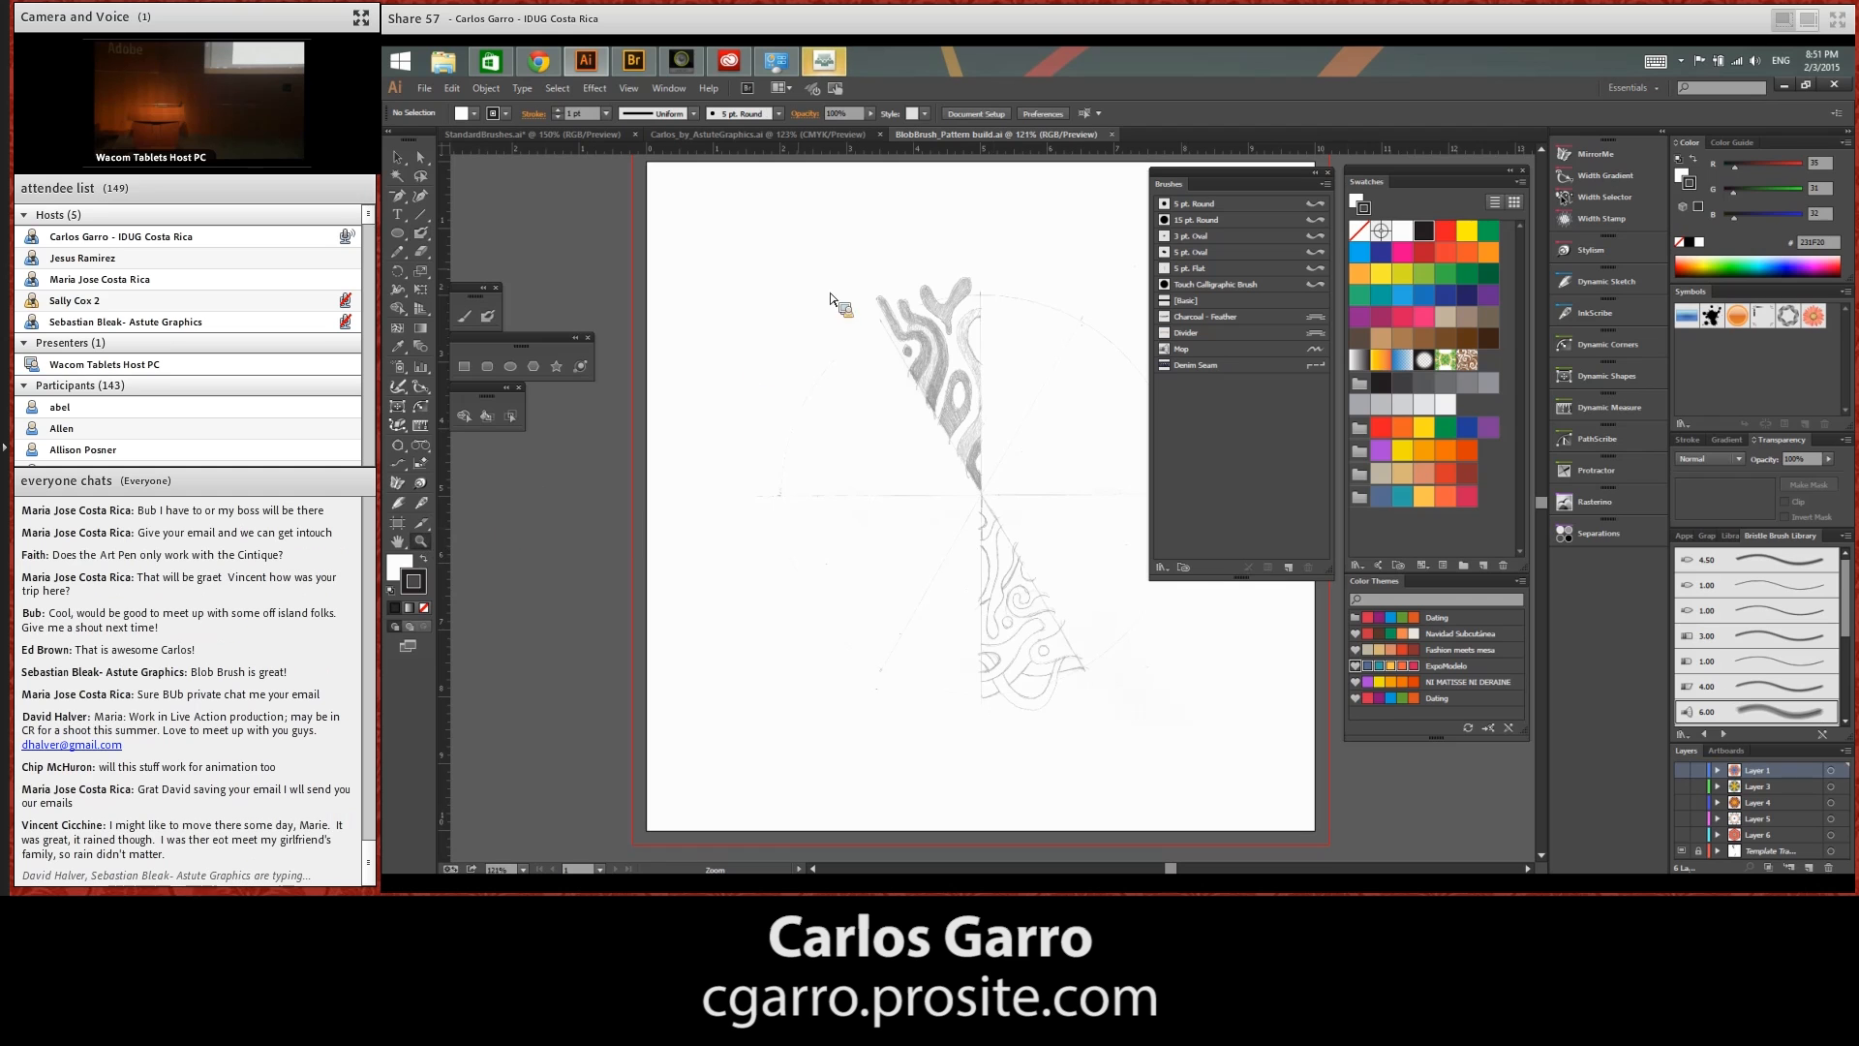
pyautogui.moveTo(751, 265)
pyautogui.mouseDown()
pyautogui.moveTo(1077, 508)
pyautogui.moveTo(1172, 724)
pyautogui.moveTo(1161, 689)
pyautogui.moveTo(1111, 660)
pyautogui.mouseUp()
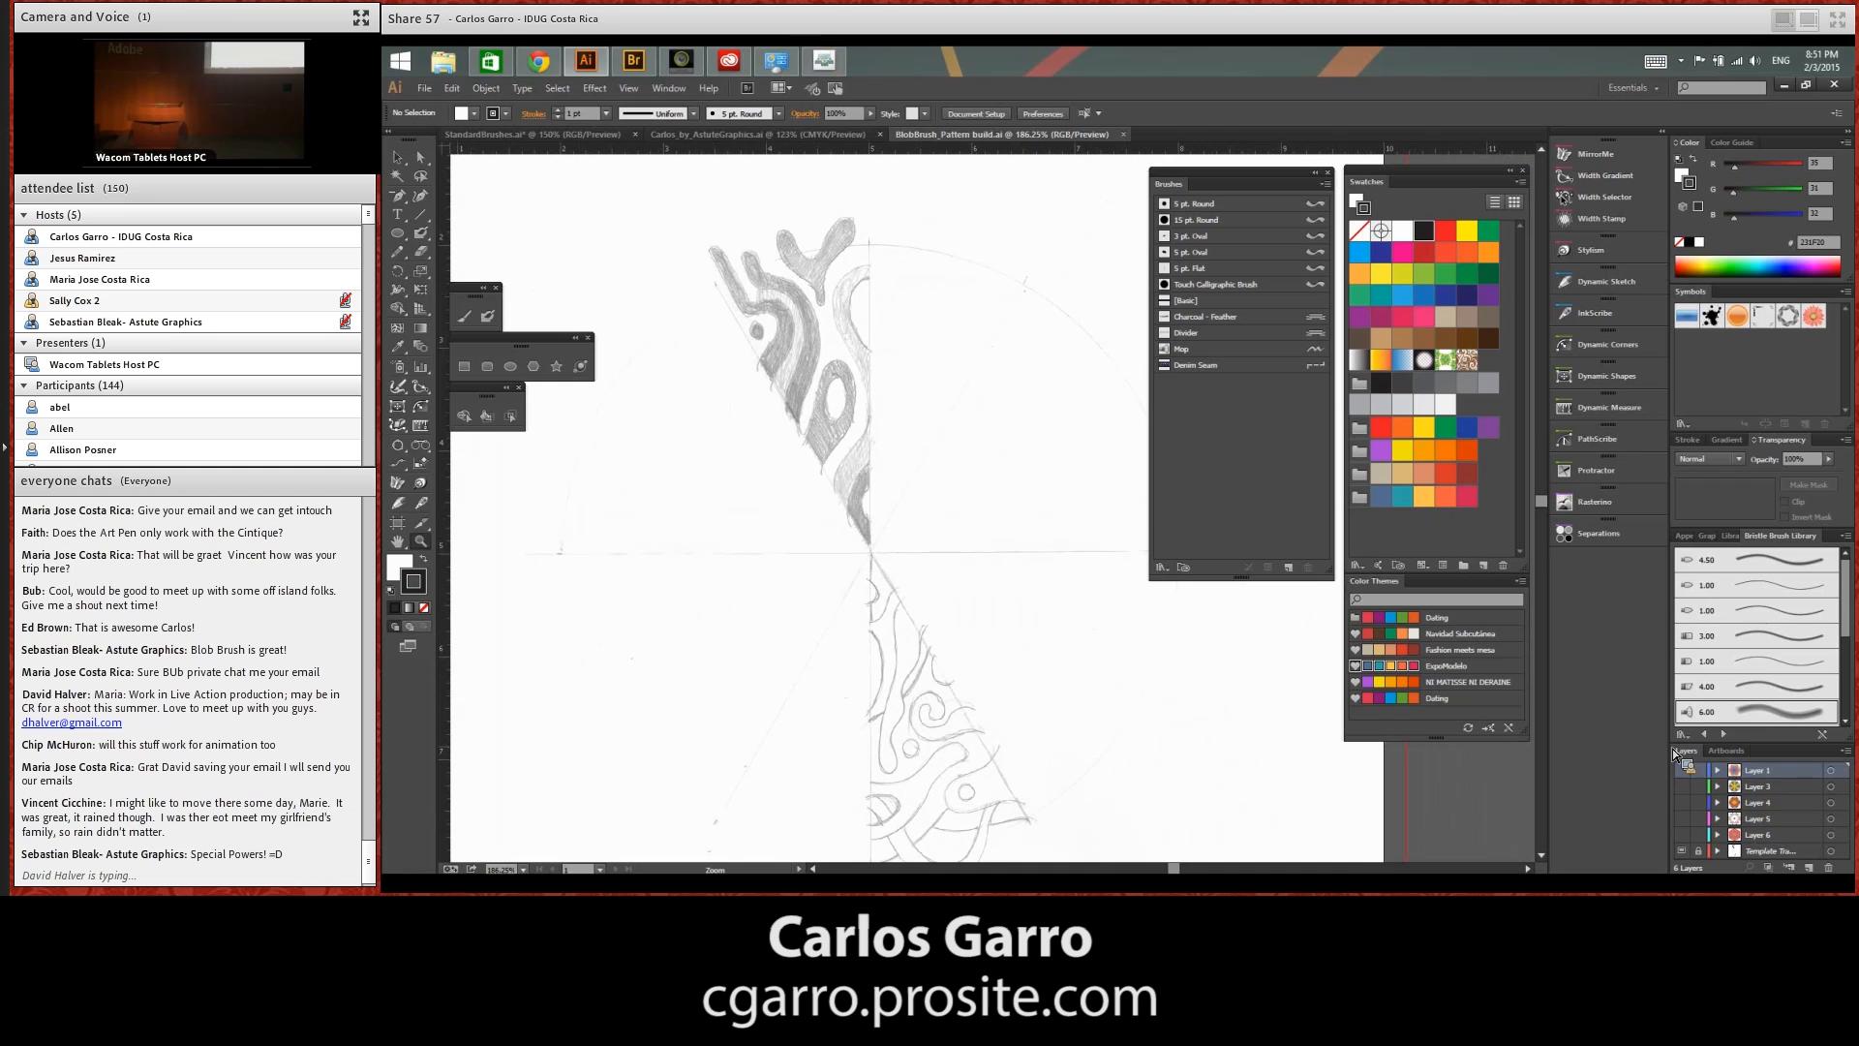
pyautogui.click(1686, 771)
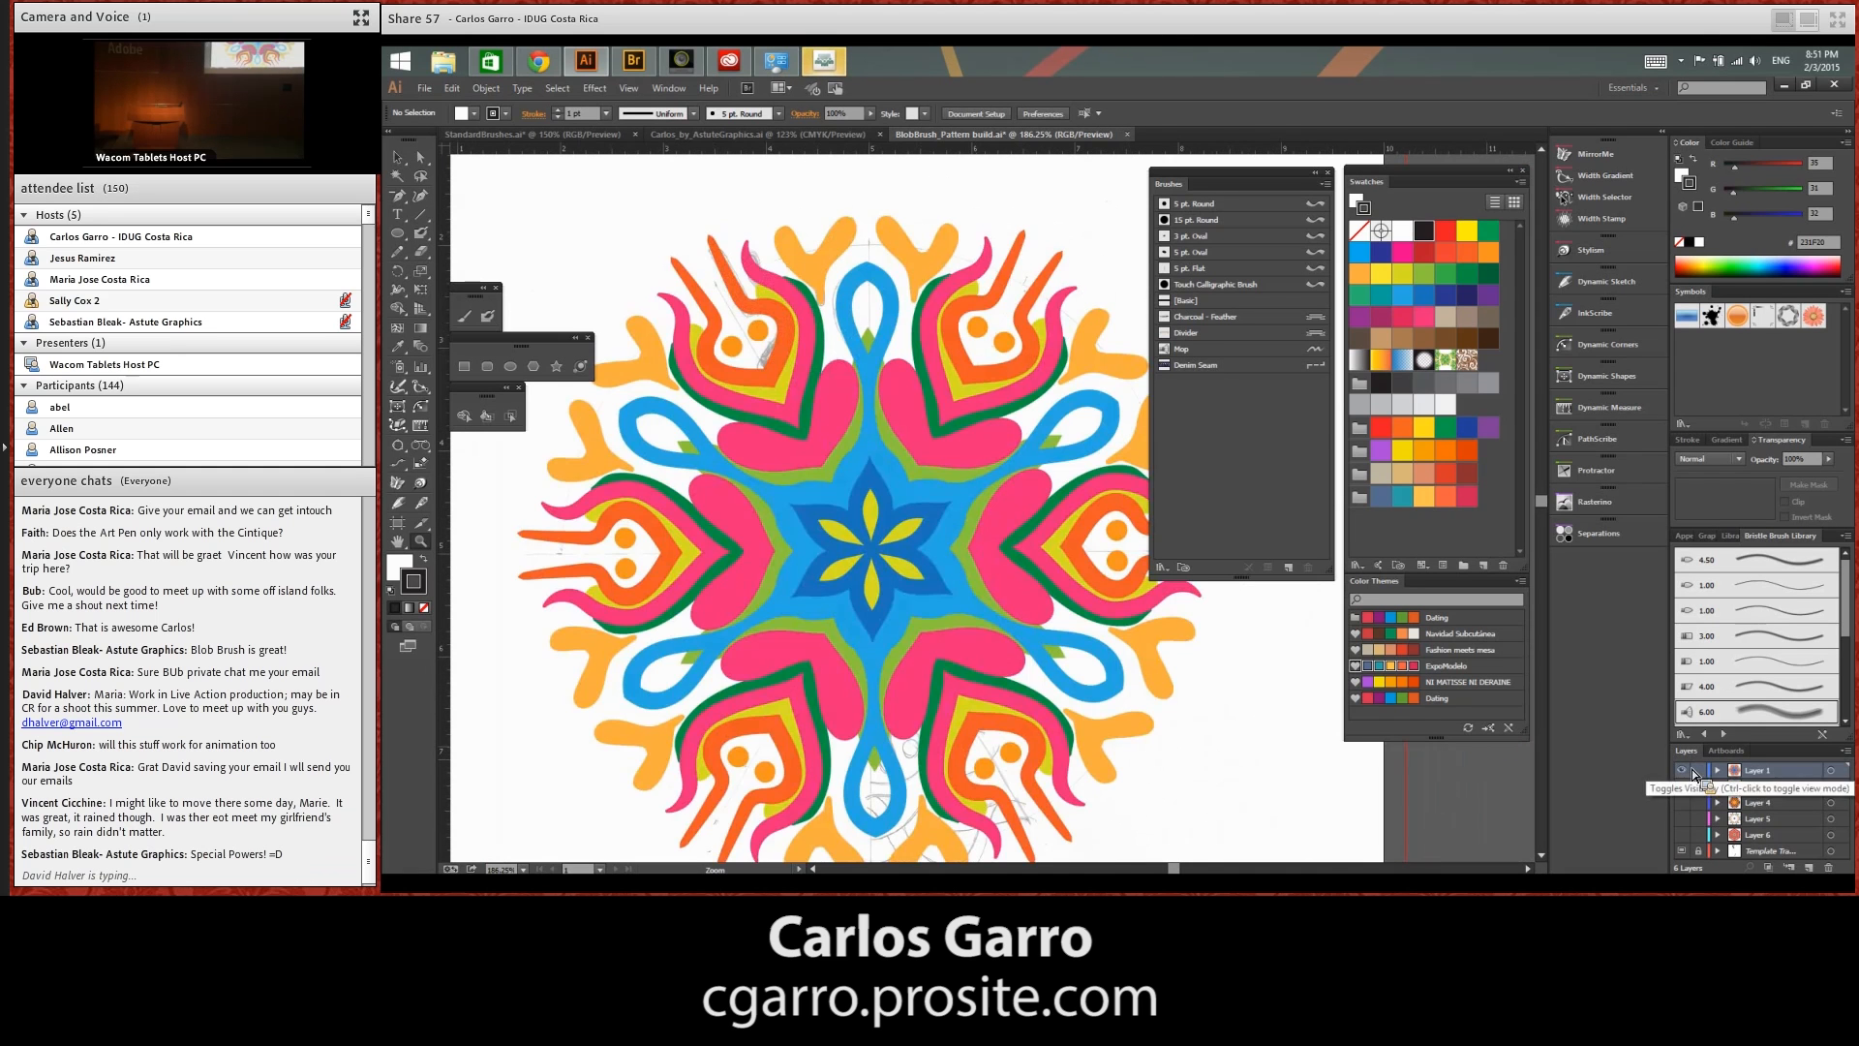
pyautogui.click(1686, 771)
pyautogui.click(1686, 787)
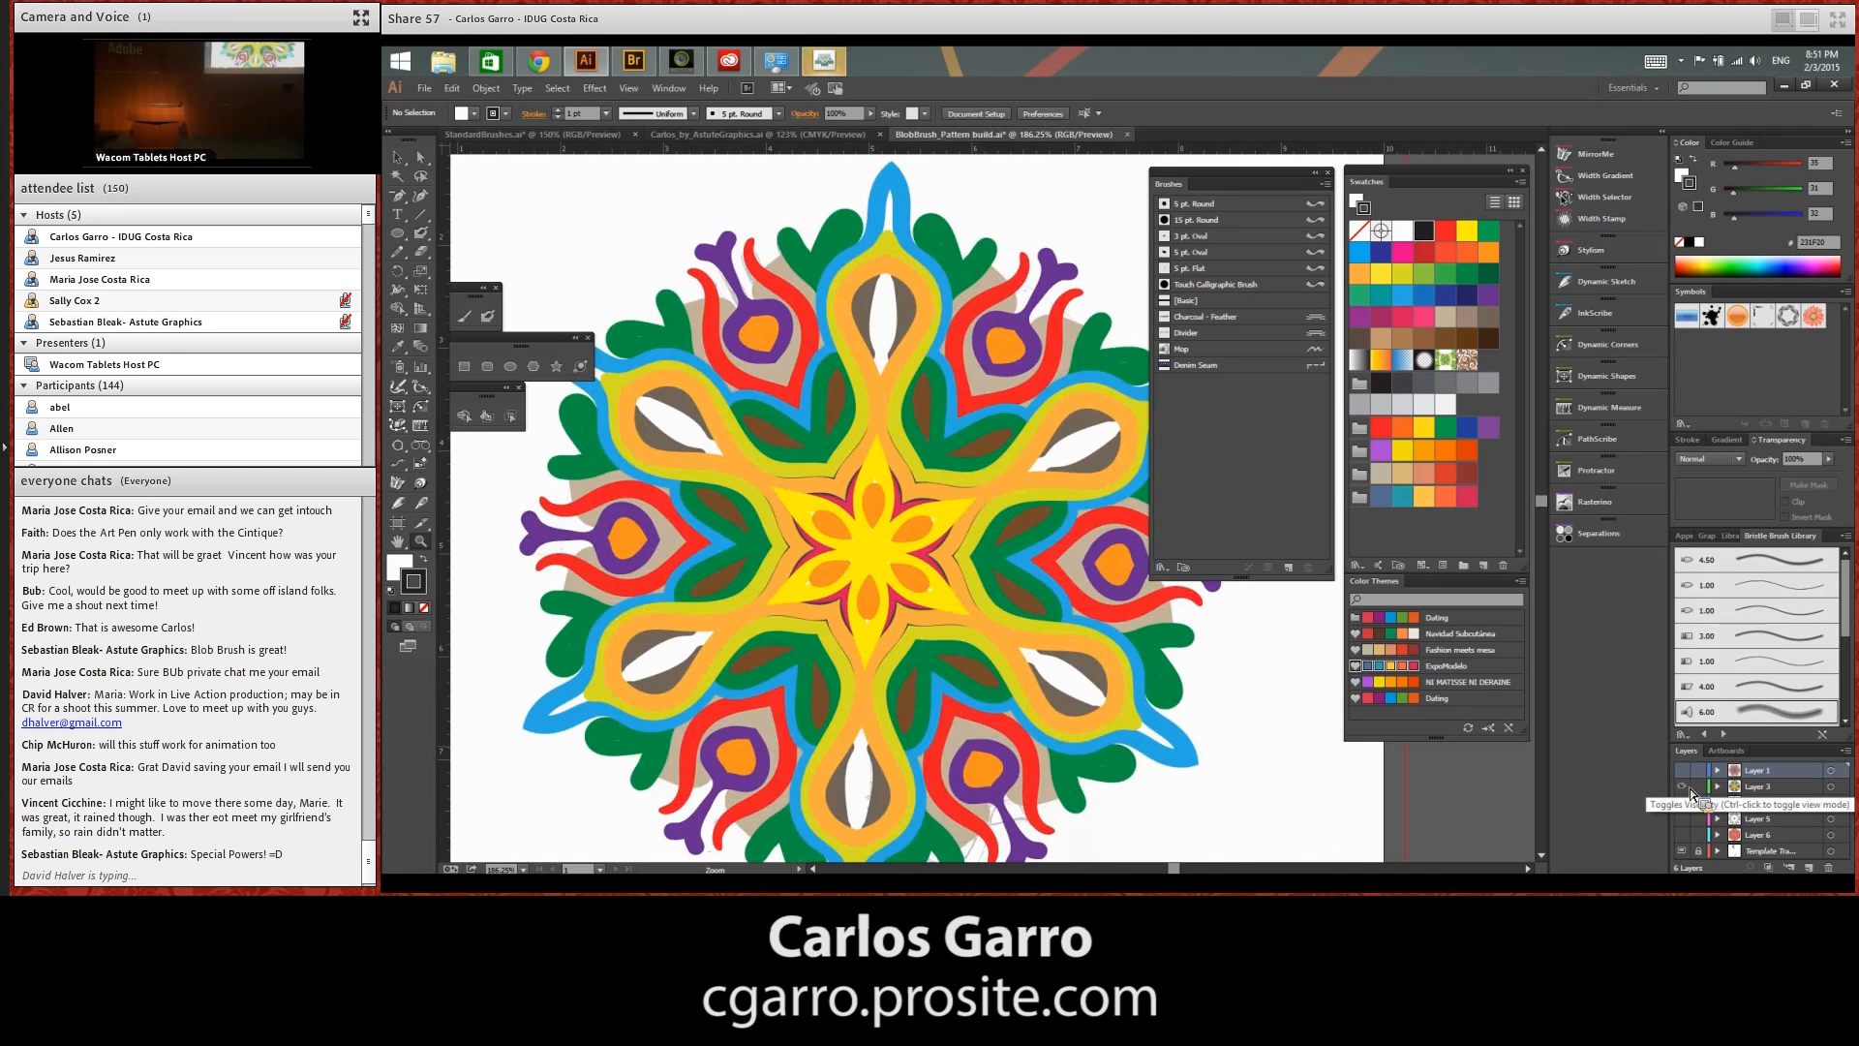
pyautogui.click(1686, 786)
pyautogui.click(1688, 801)
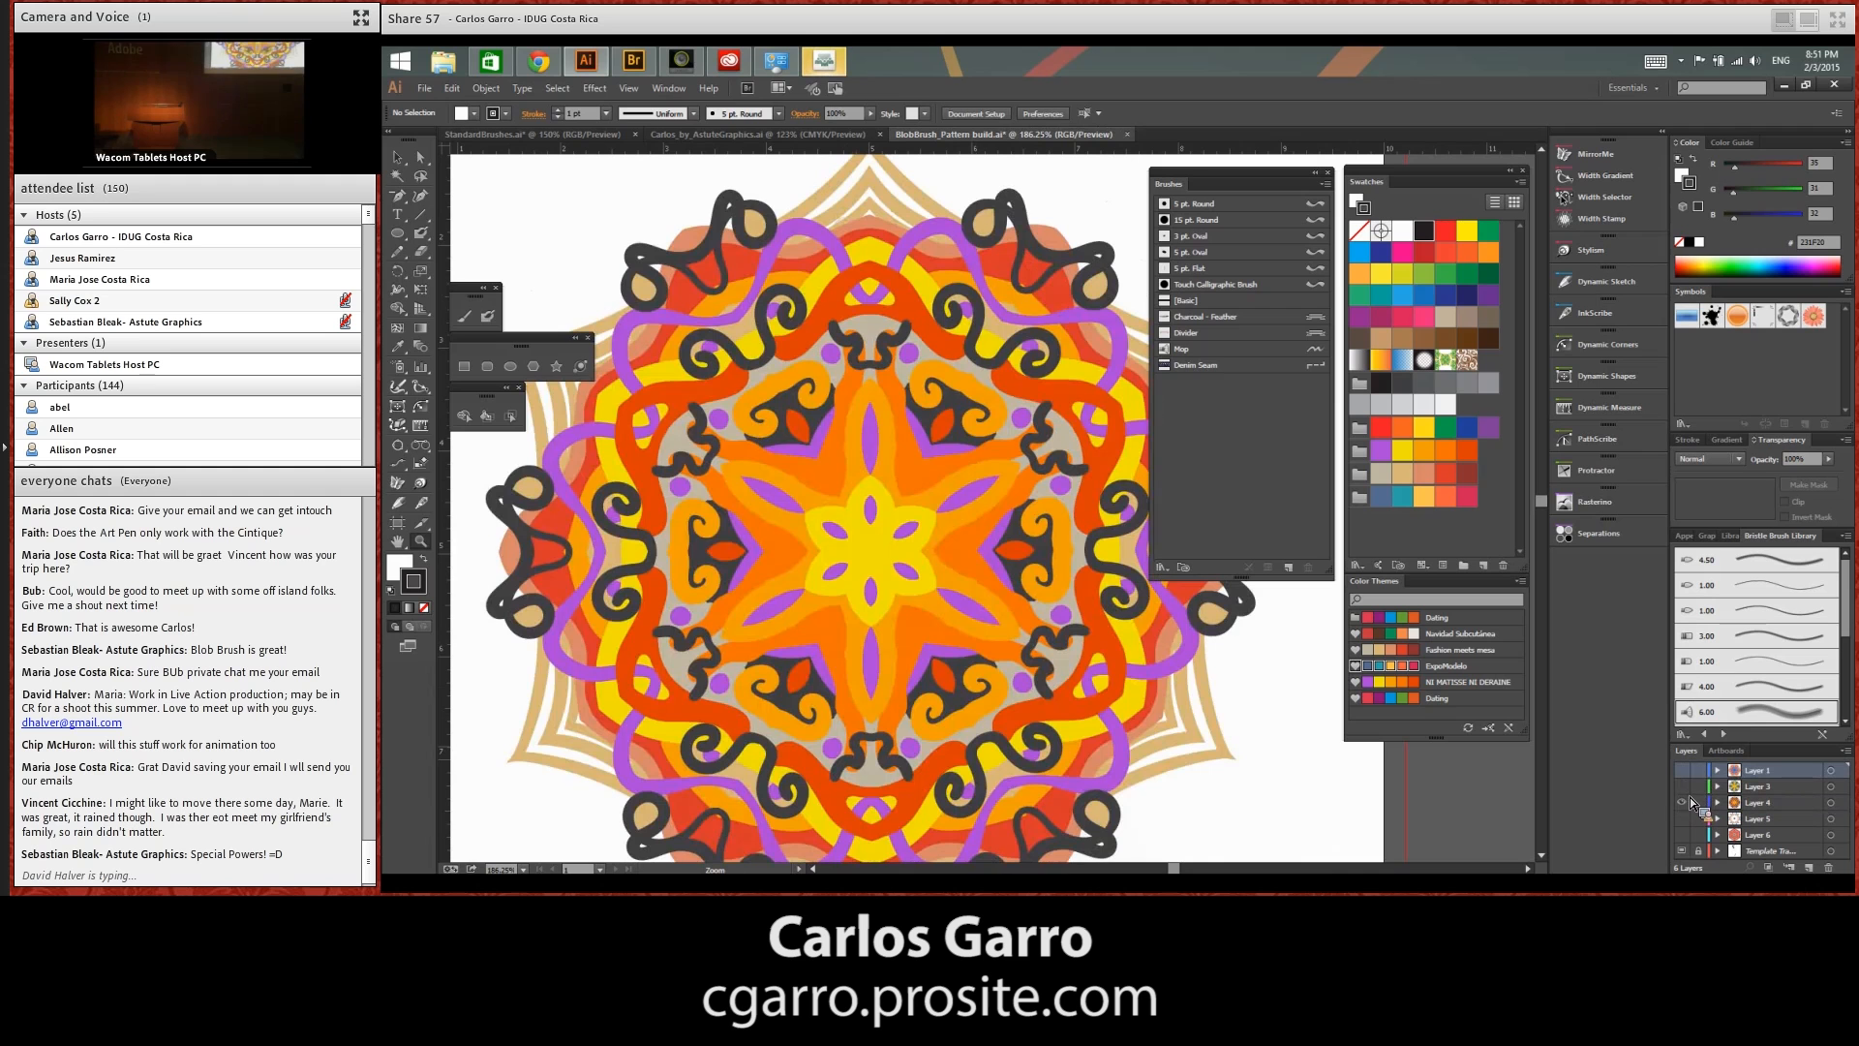
pyautogui.click(1686, 801)
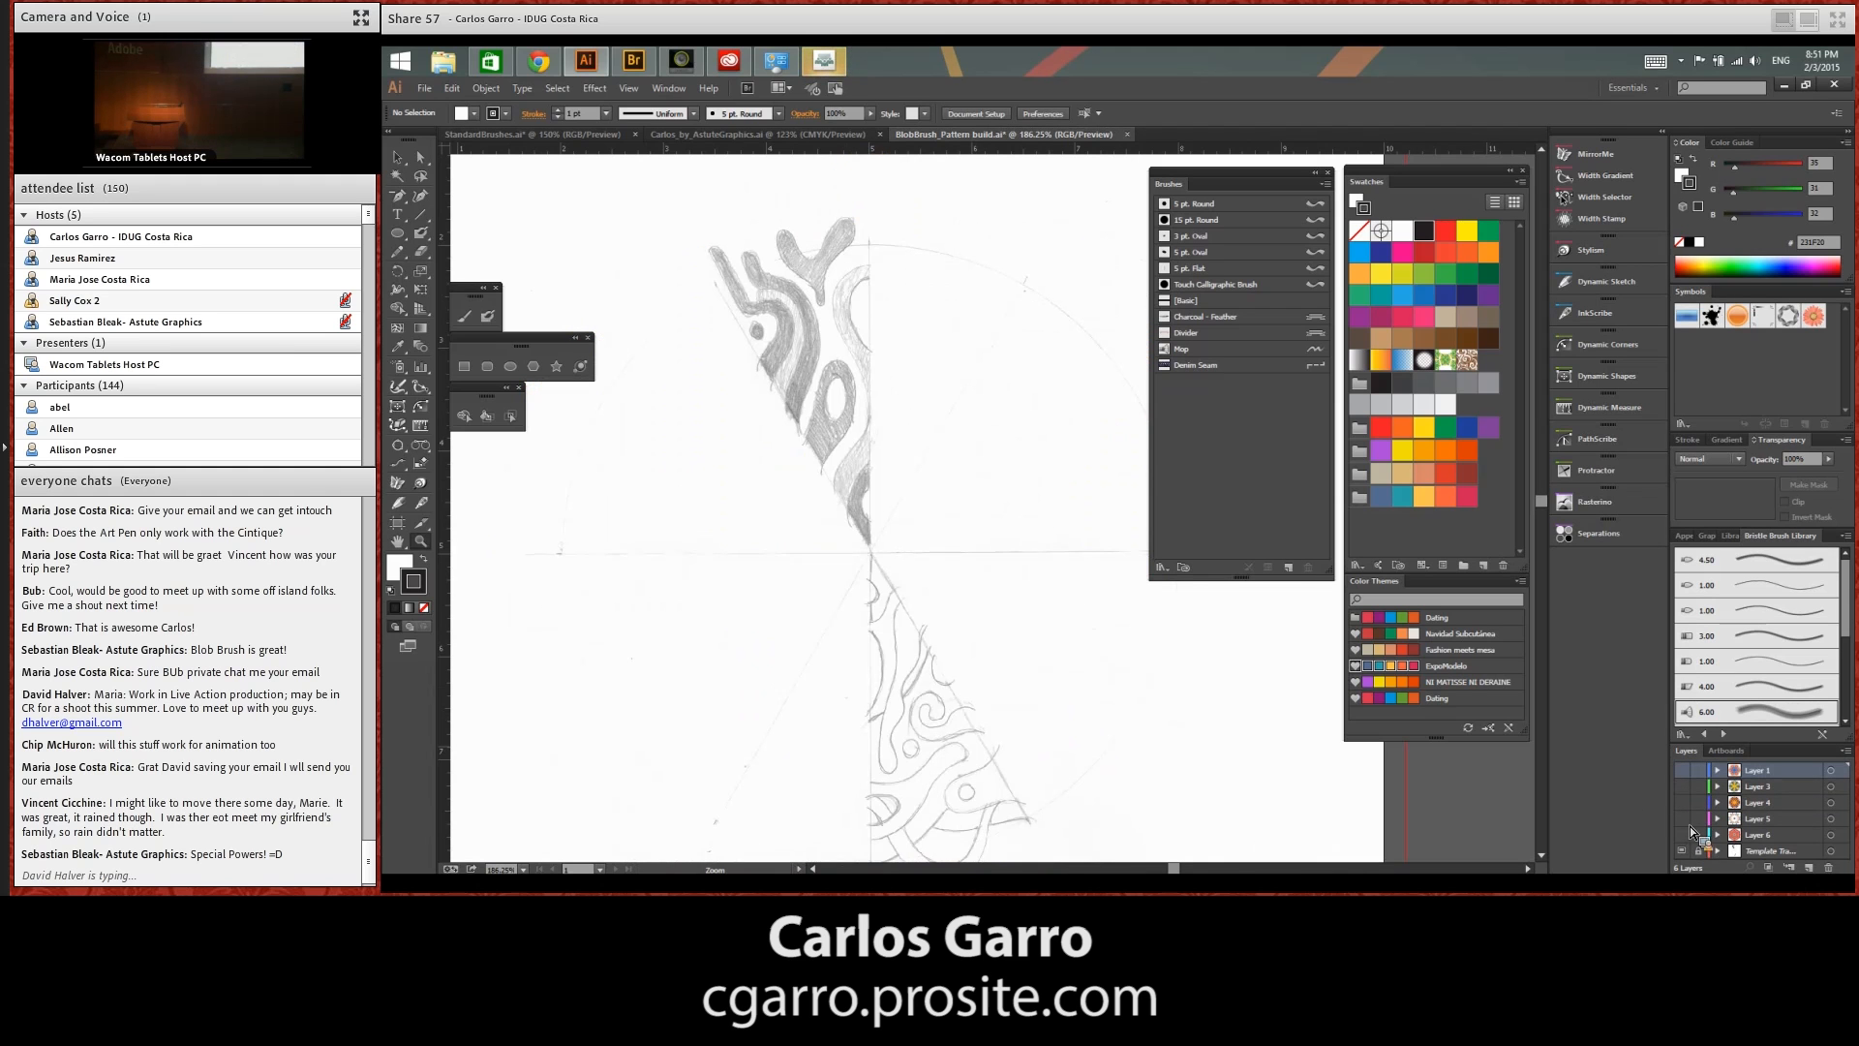
pyautogui.click(1686, 819)
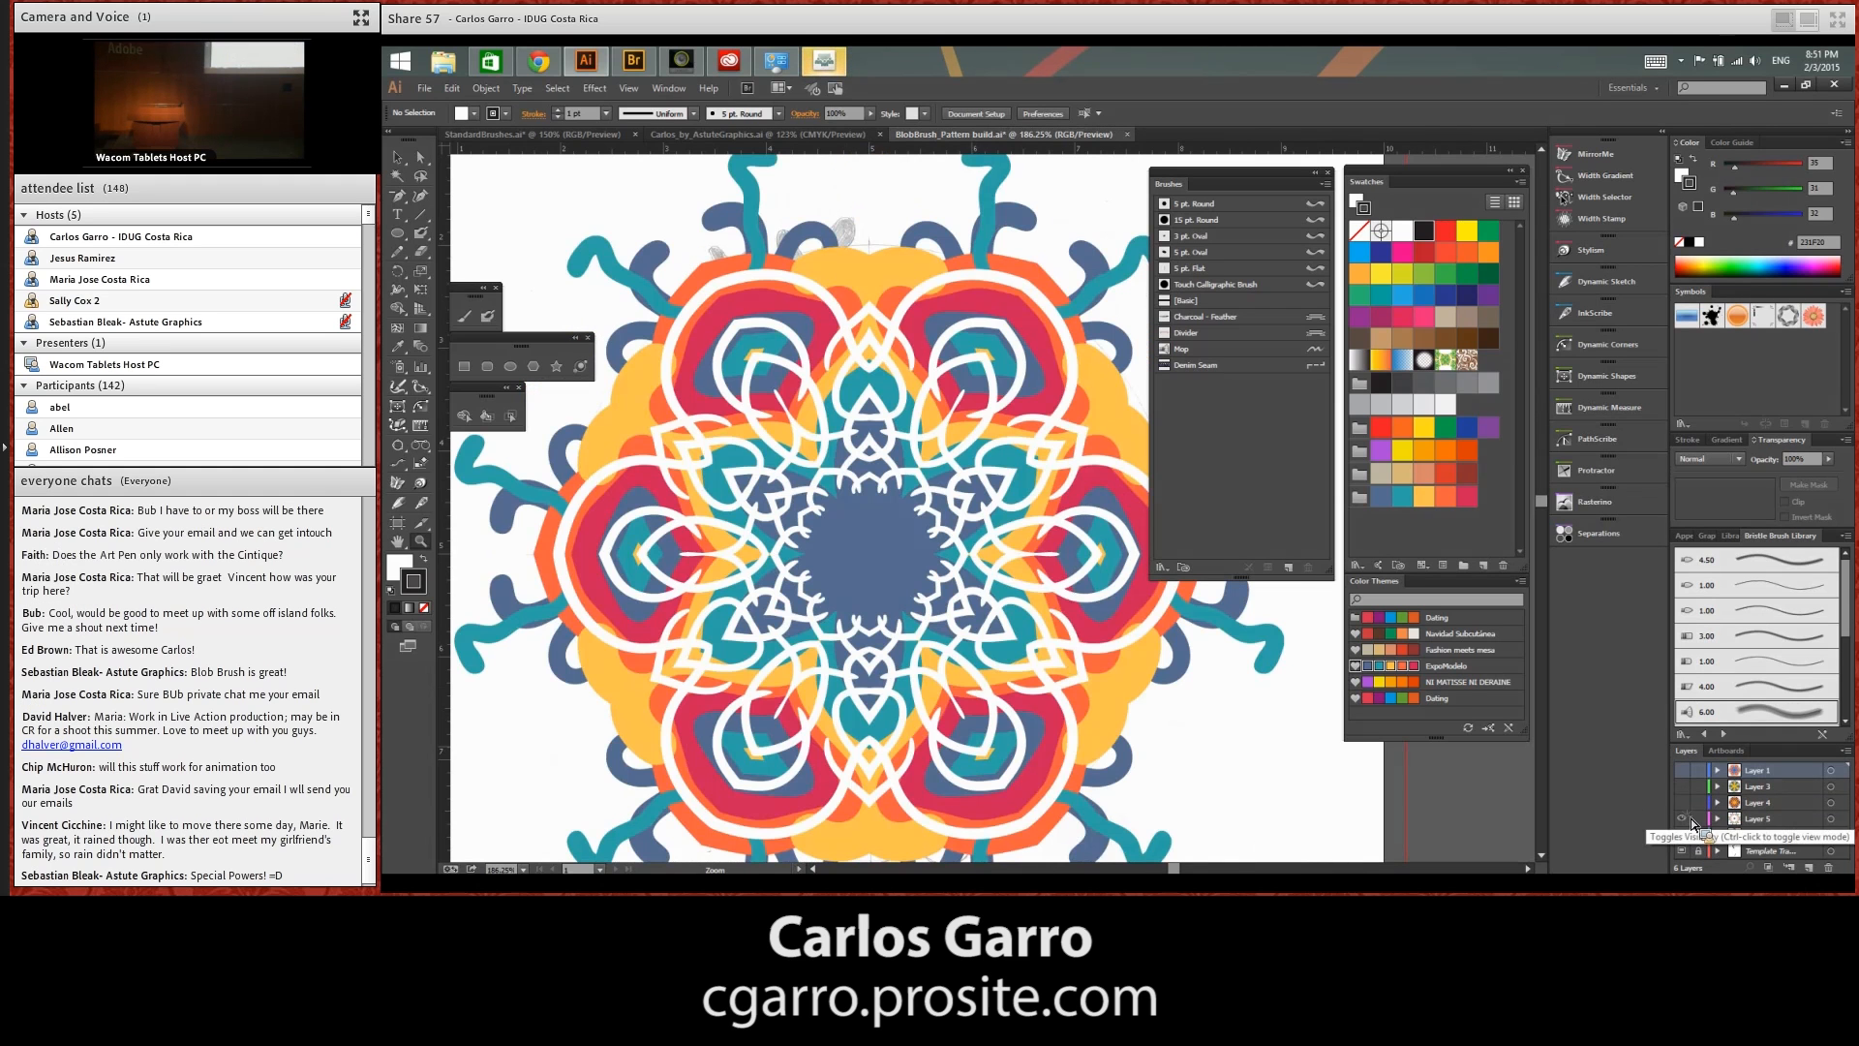
pyautogui.click(1686, 819)
pyautogui.click(1686, 835)
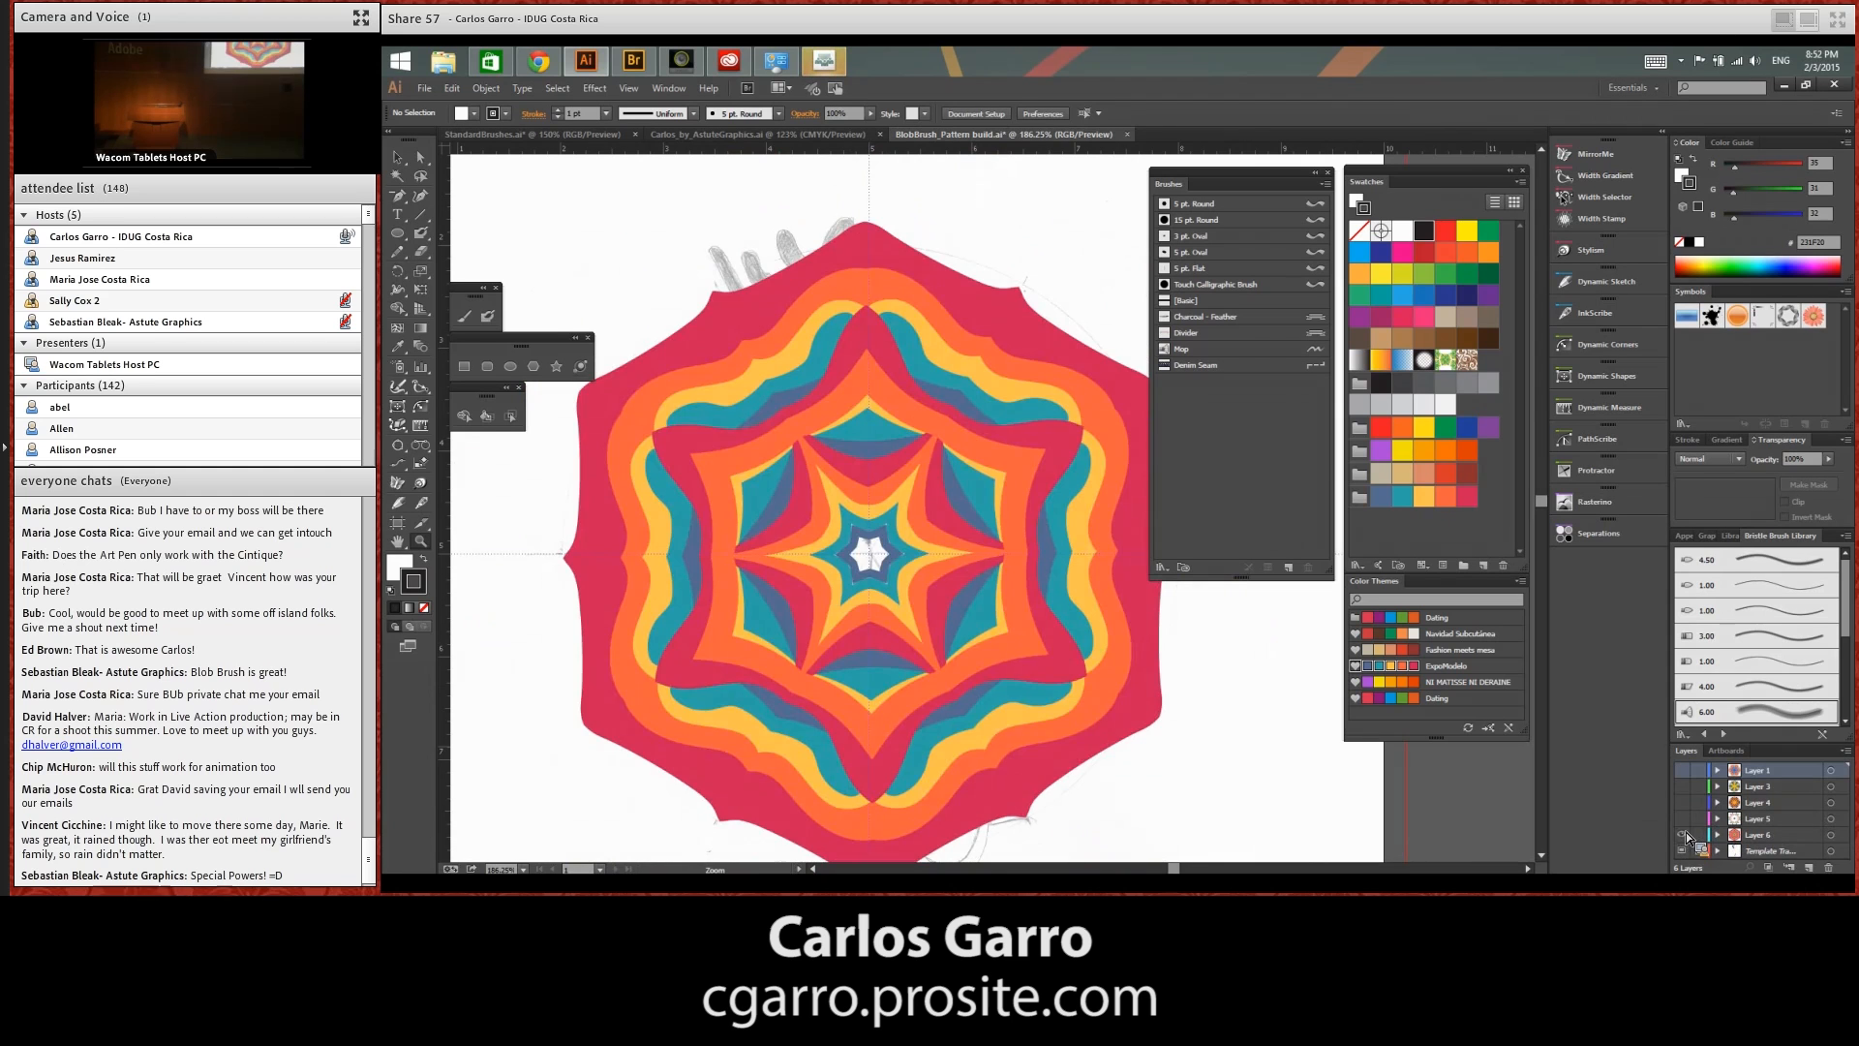
pyautogui.click(1683, 834)
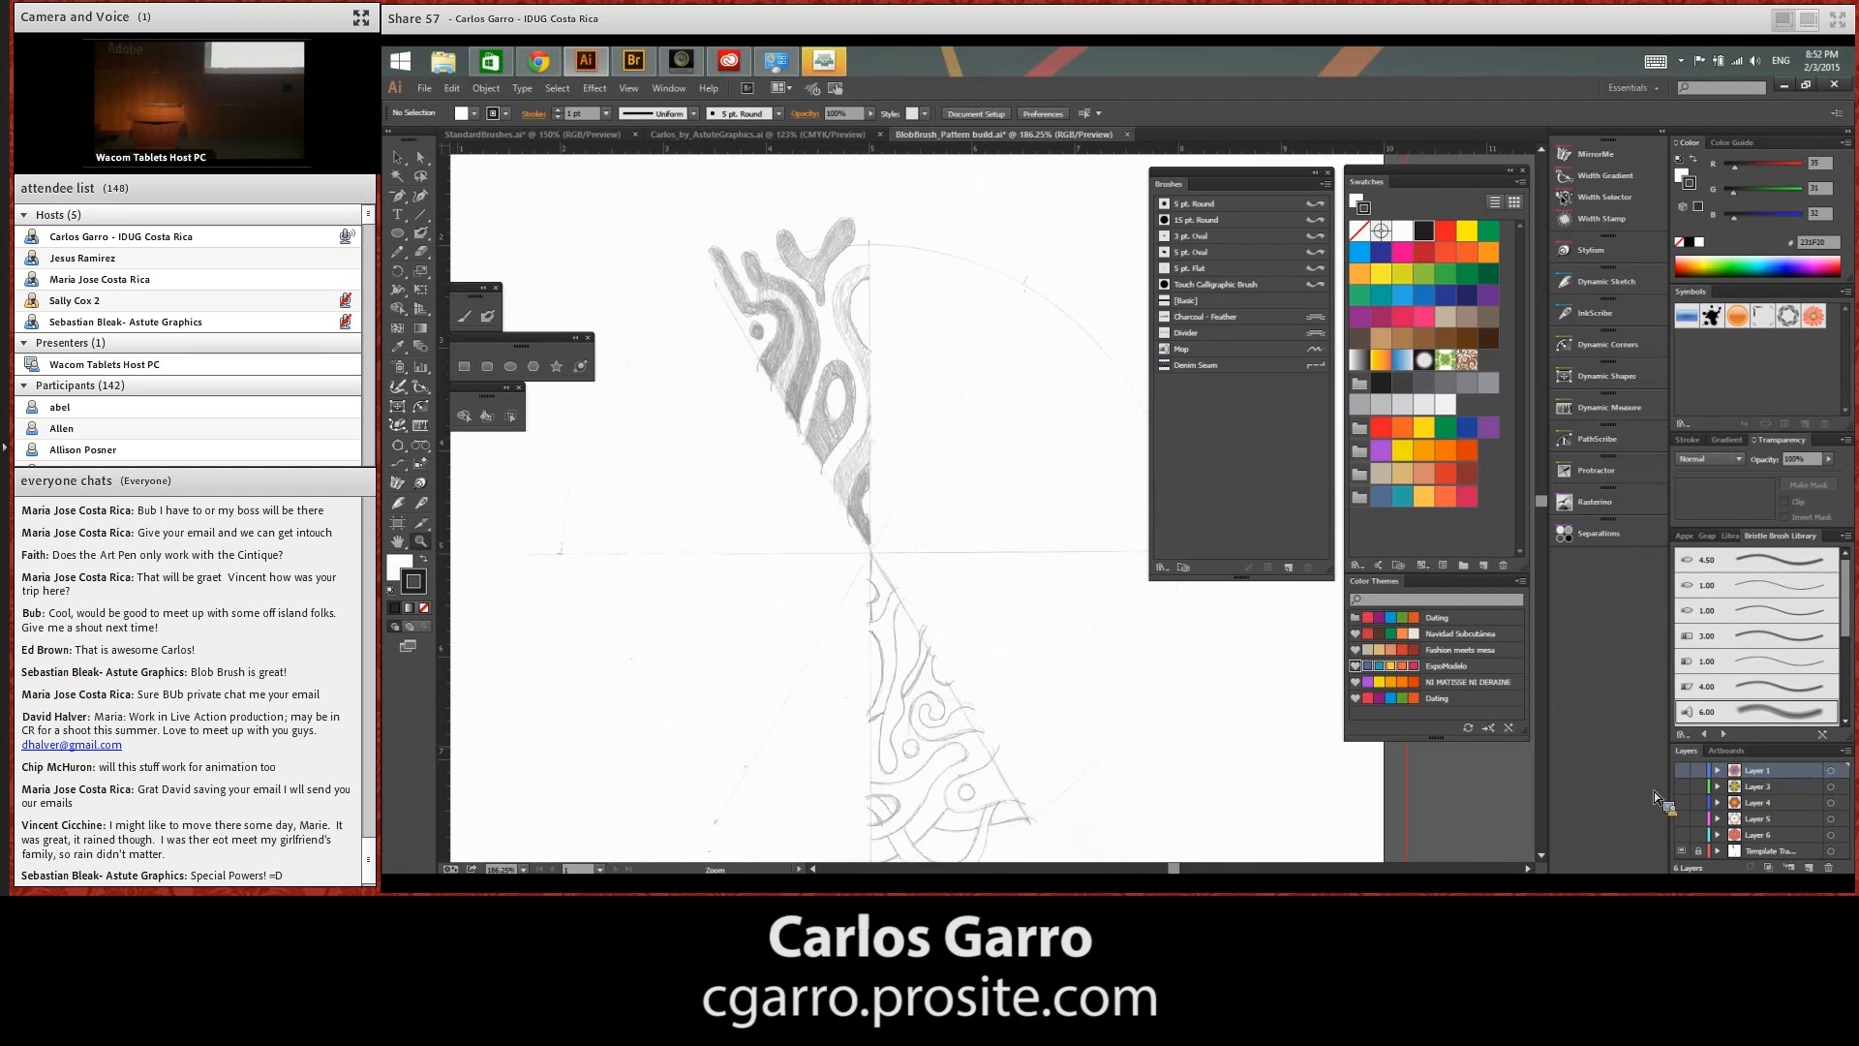
pyautogui.hotkey('ctrl', '-')
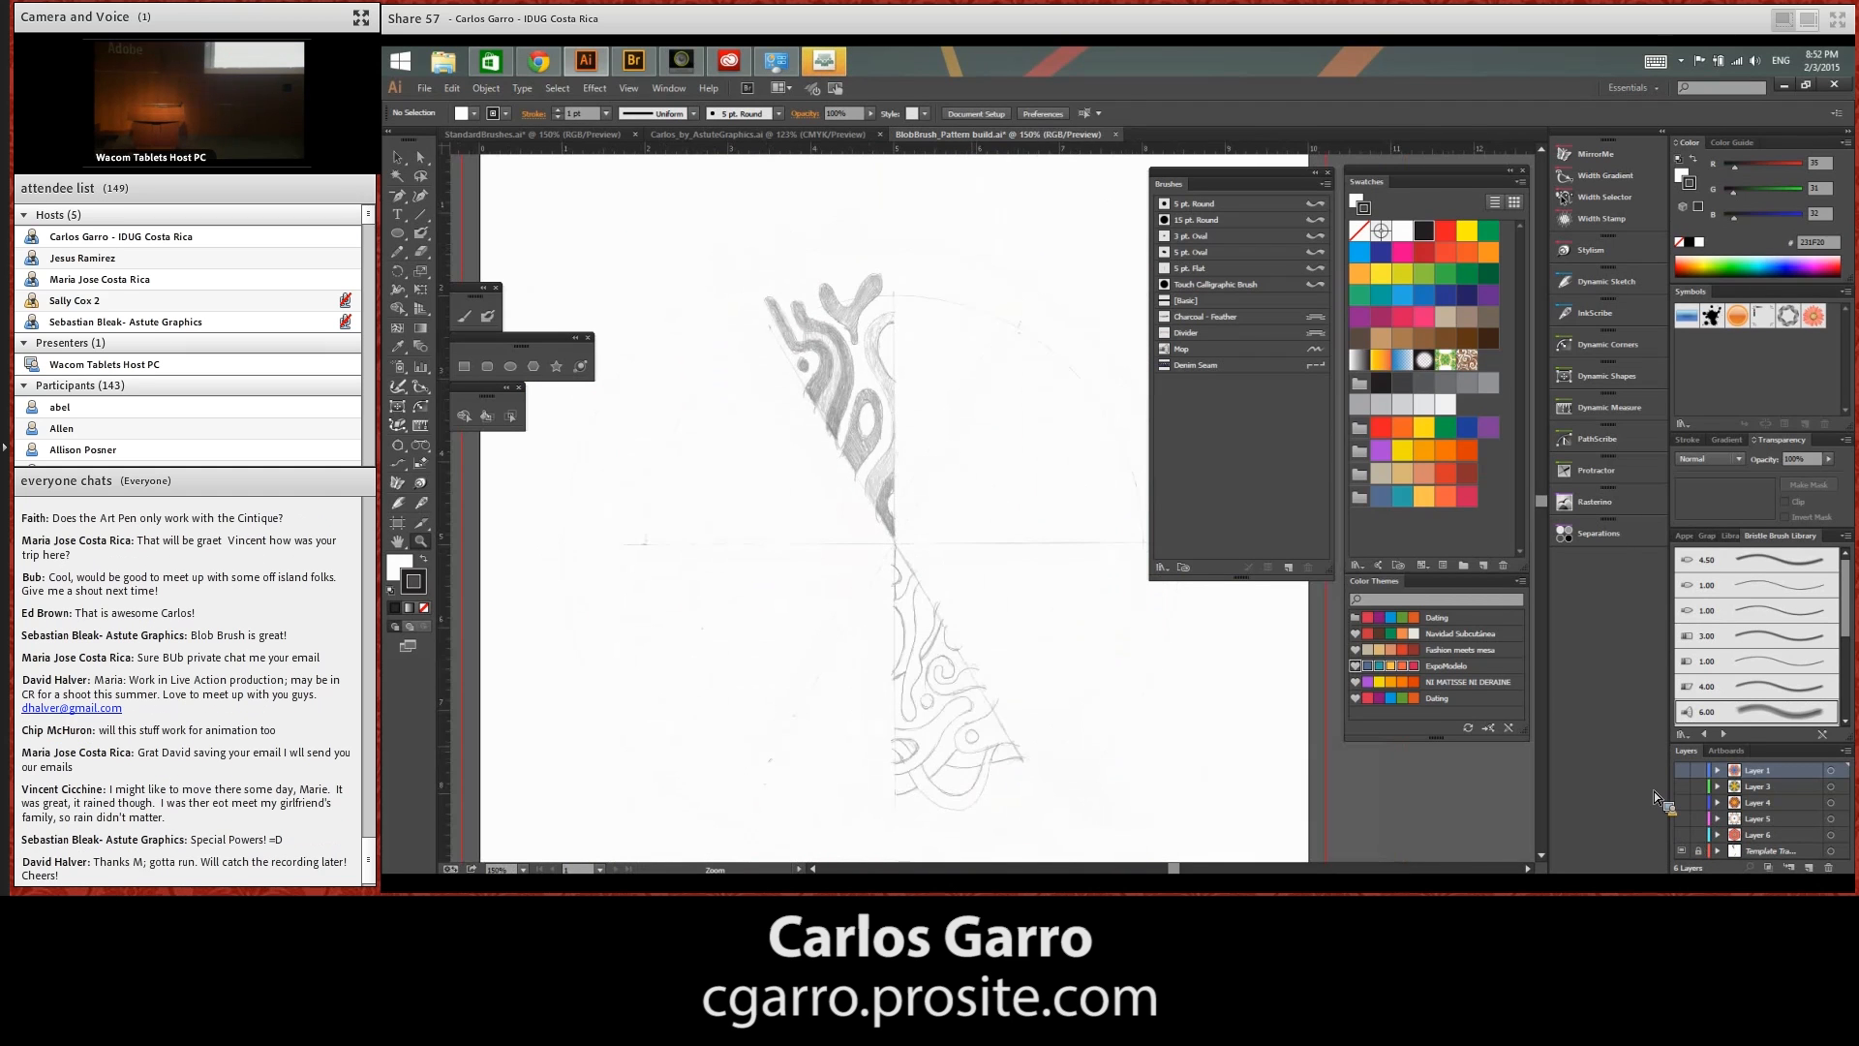
# Close the Brushes panel and add a new layer above the existing pattern layers
pyautogui.click(1328, 175)
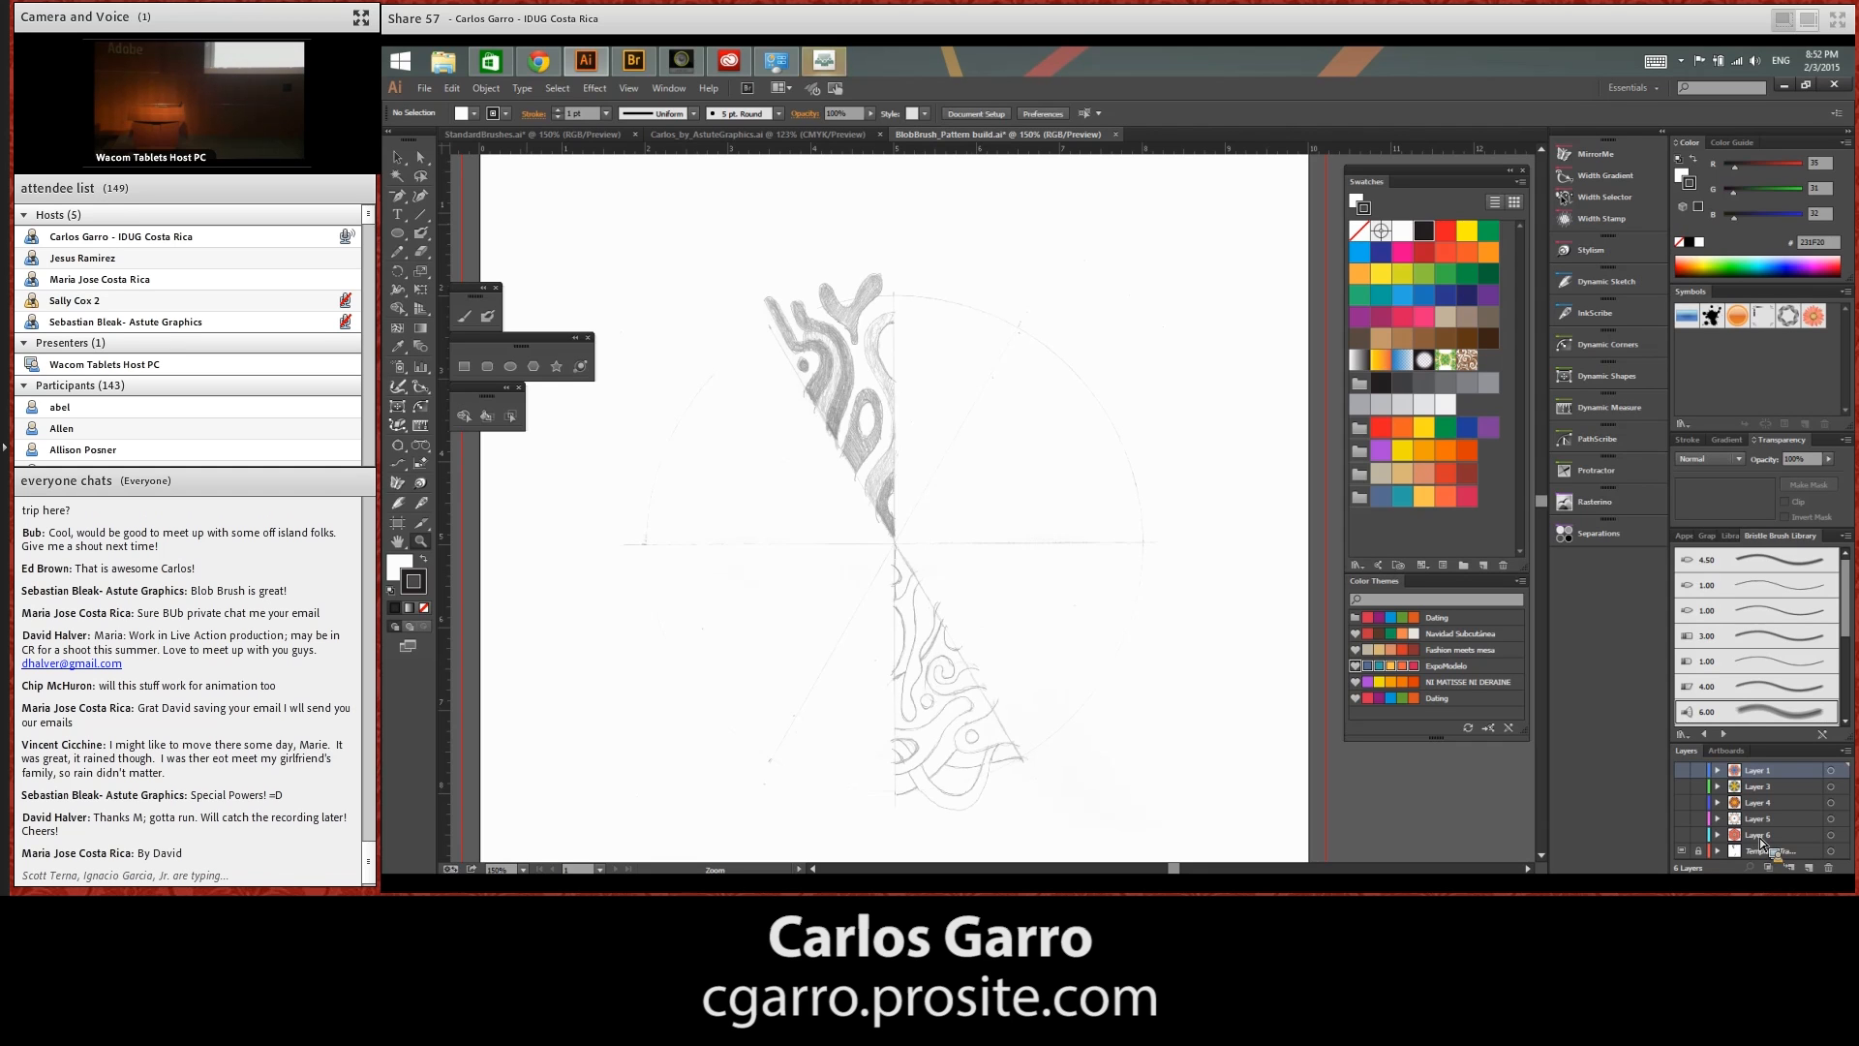
pyautogui.click(1811, 868)
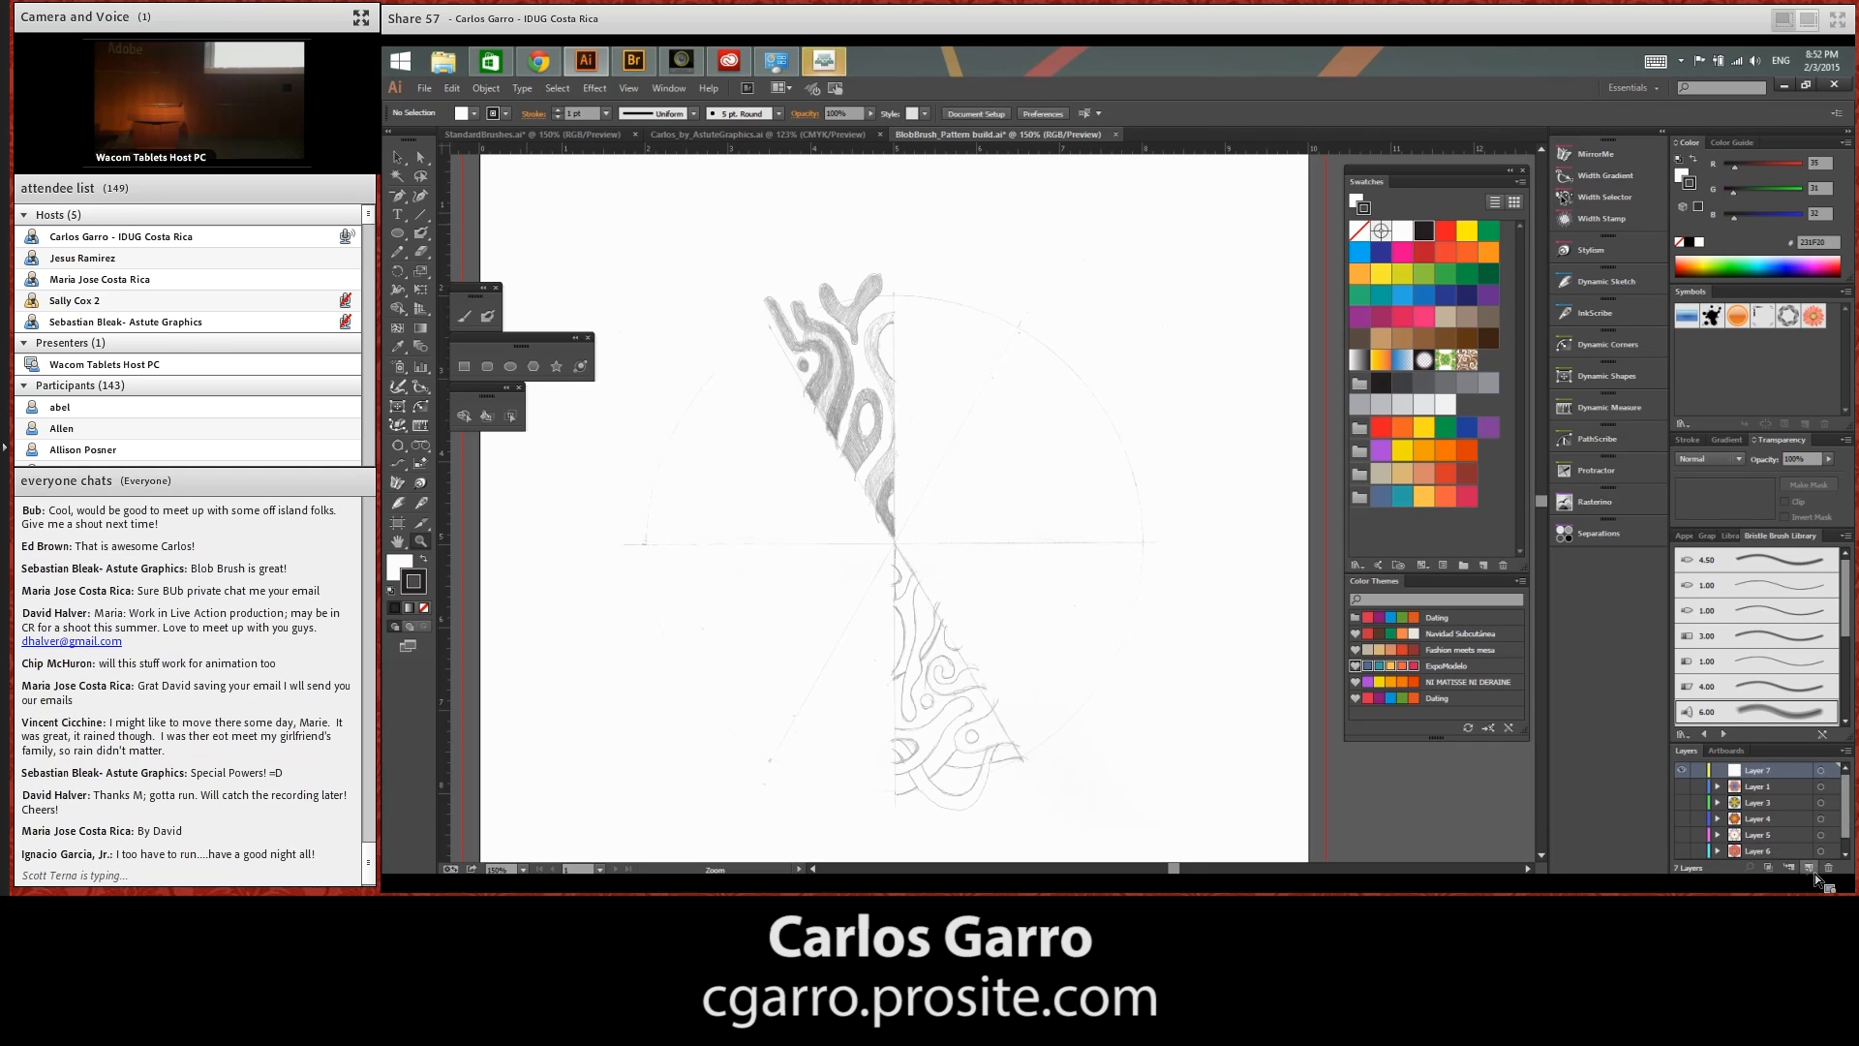
pyautogui.moveTo(1783, 777); pyautogui.dragTo(1785, 755)
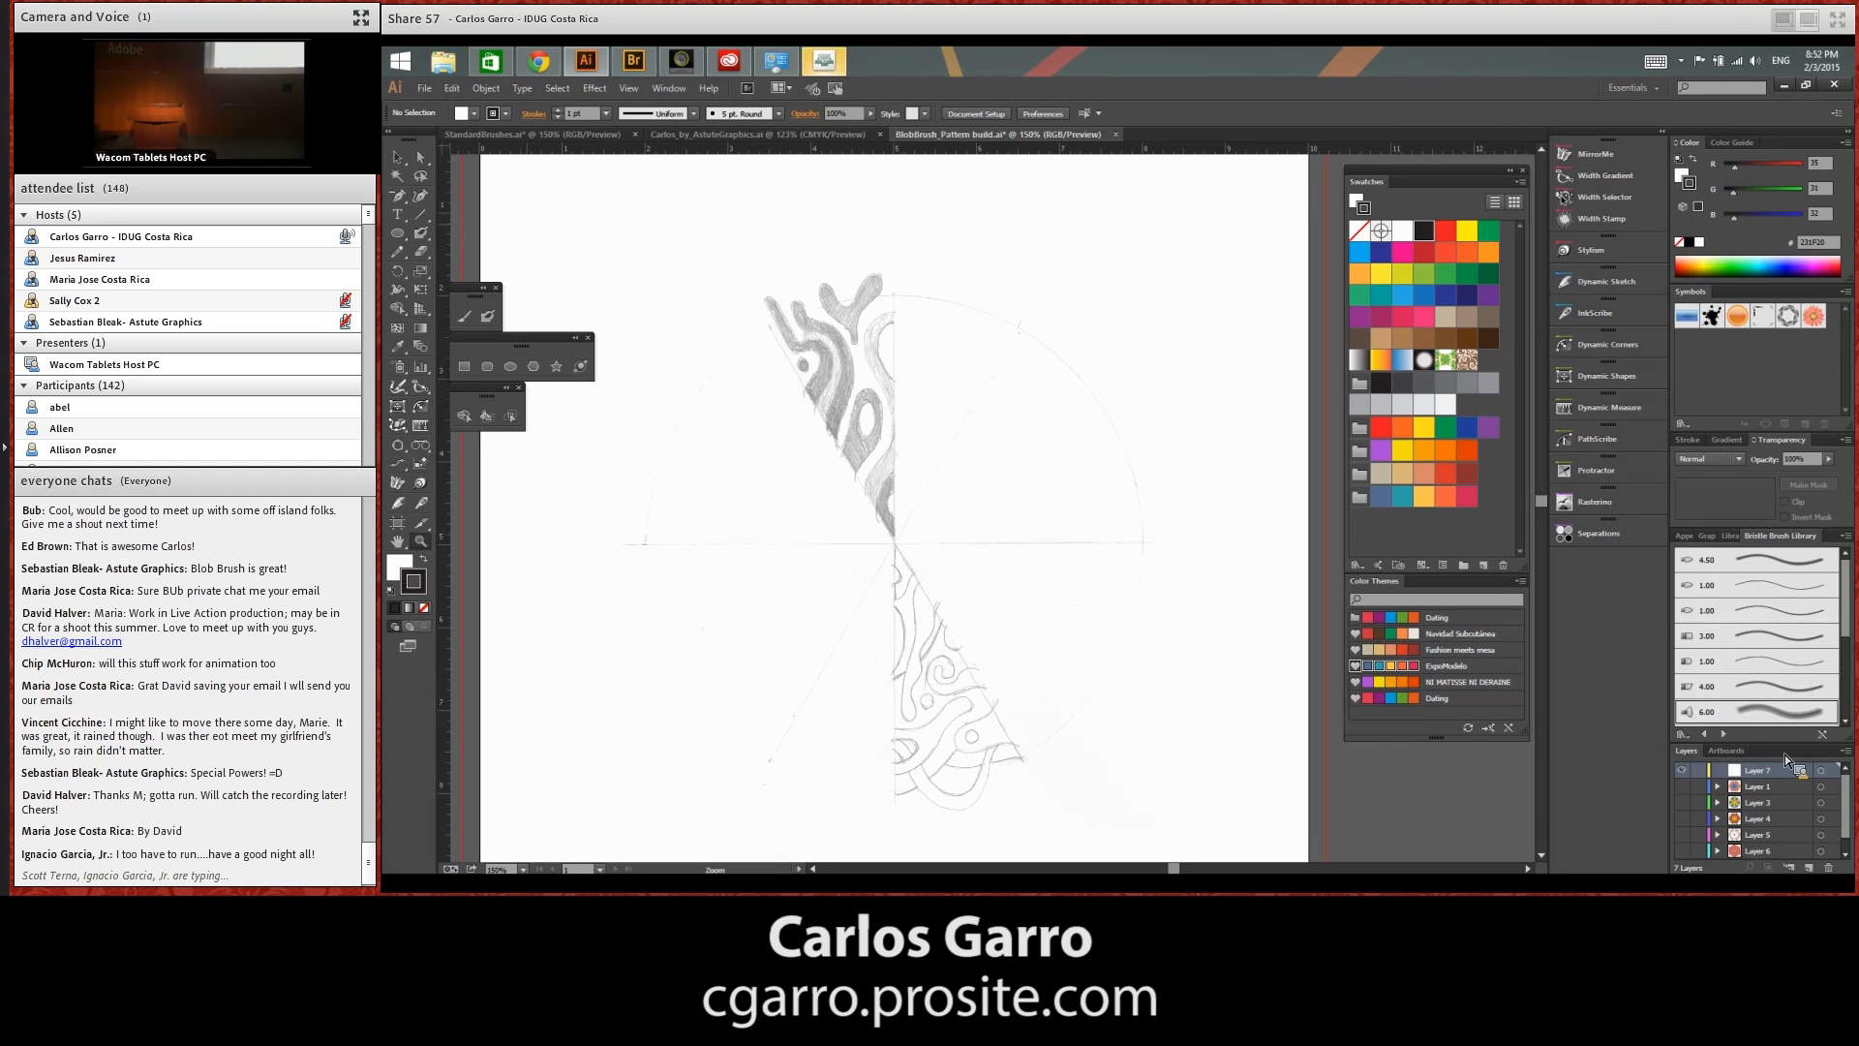
pyautogui.click(398, 496)
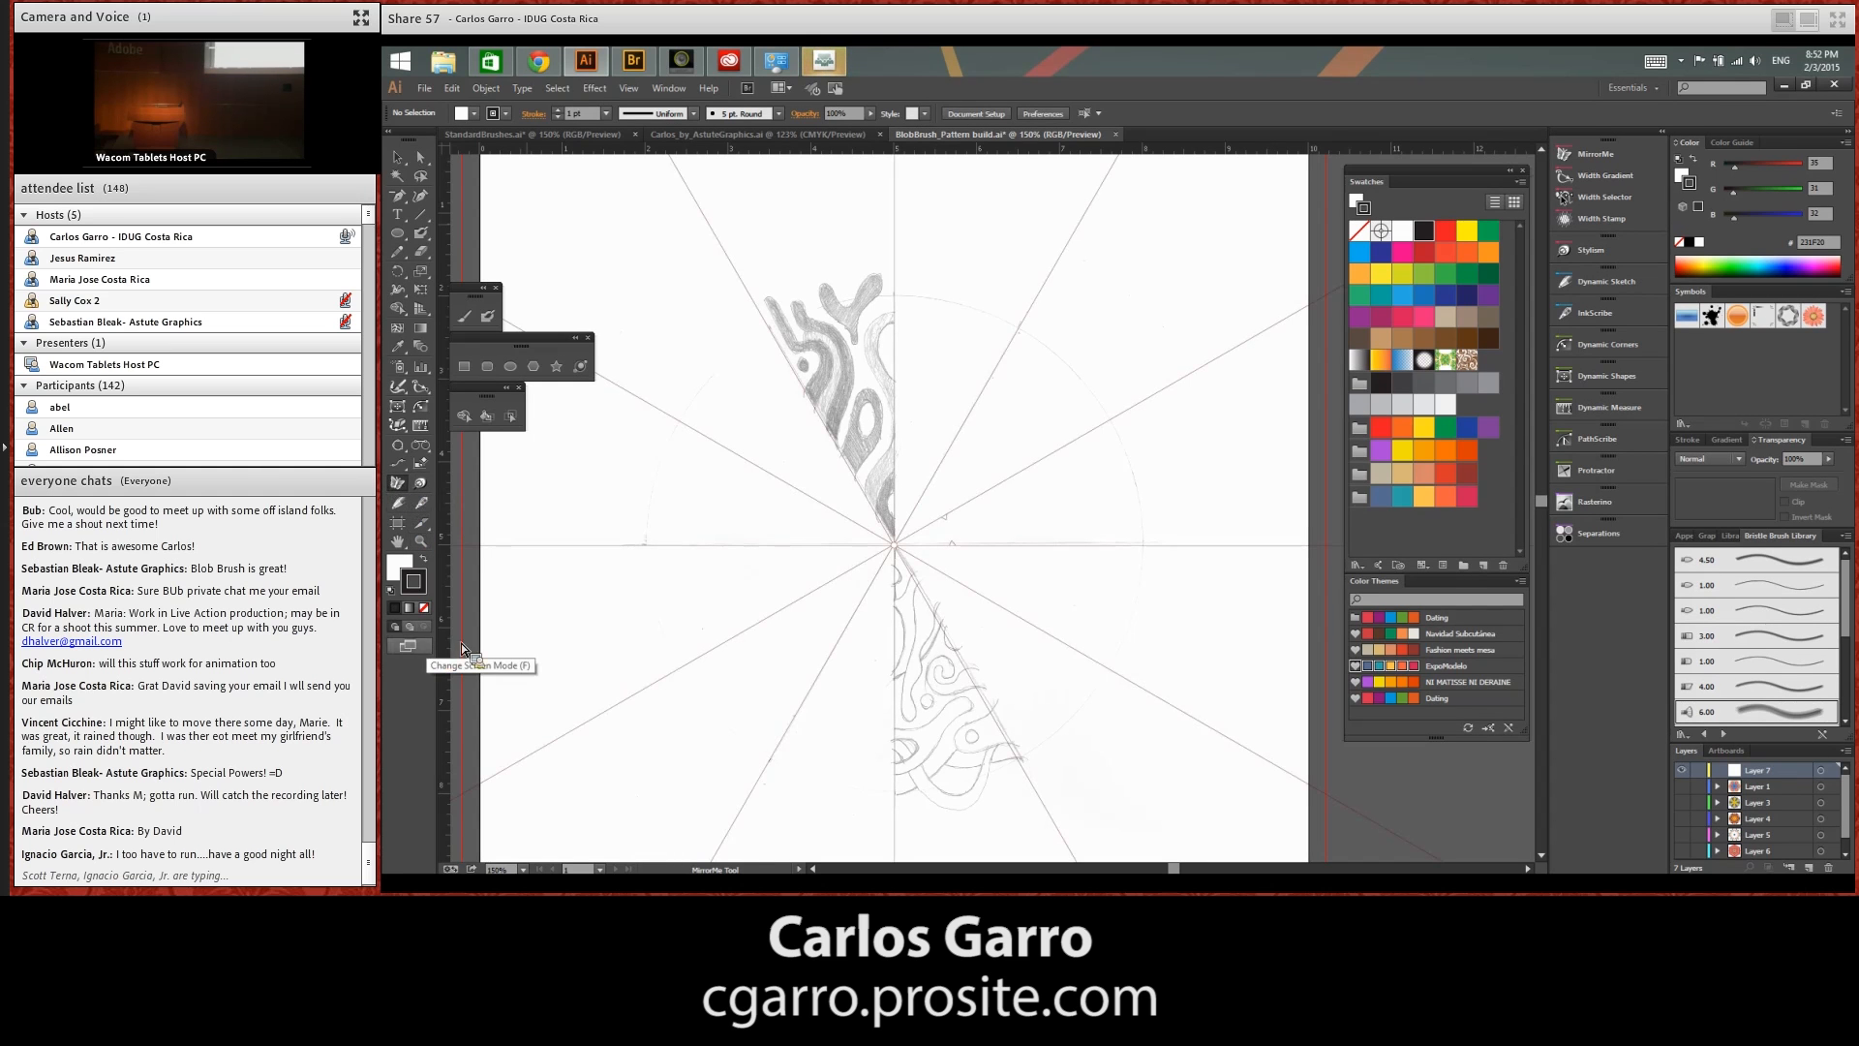
pyautogui.click(908, 529)
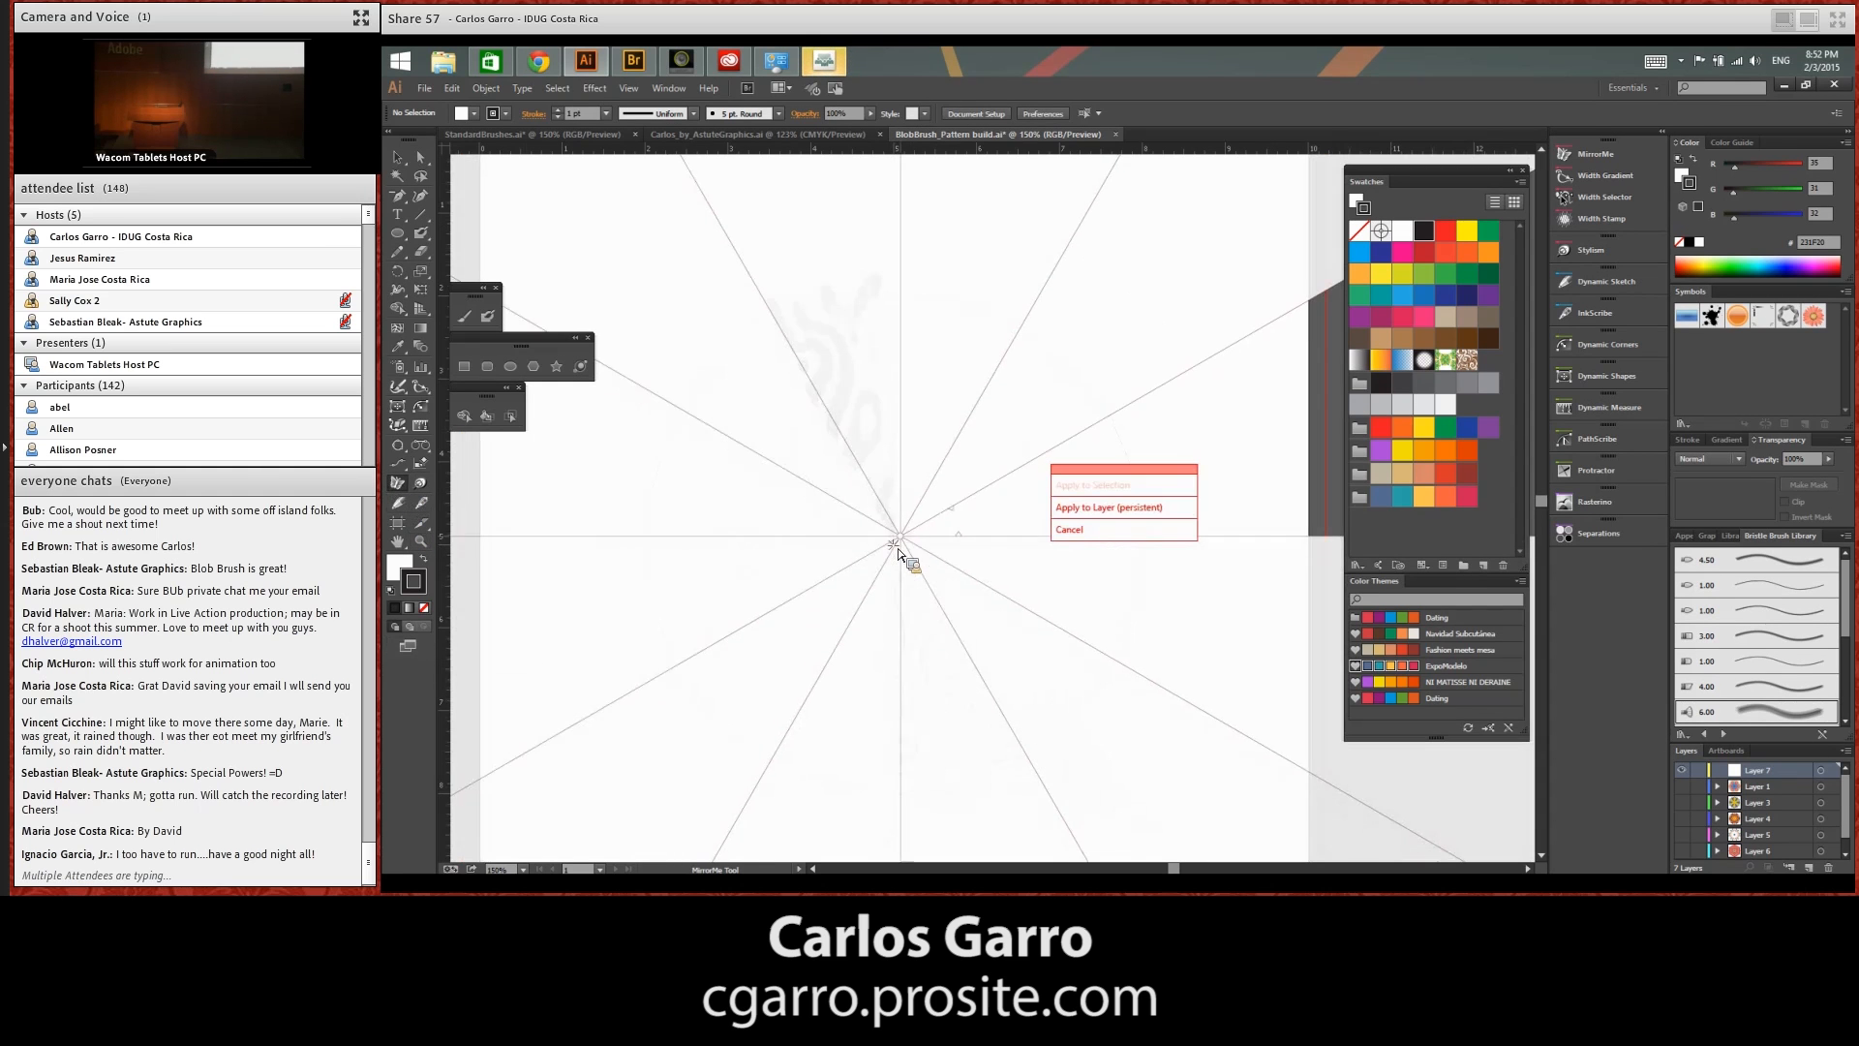
pyautogui.moveTo(919, 525)
pyautogui.mouseDown()
pyautogui.moveTo(868, 581)
pyautogui.moveTo(902, 553)
pyautogui.mouseUp()
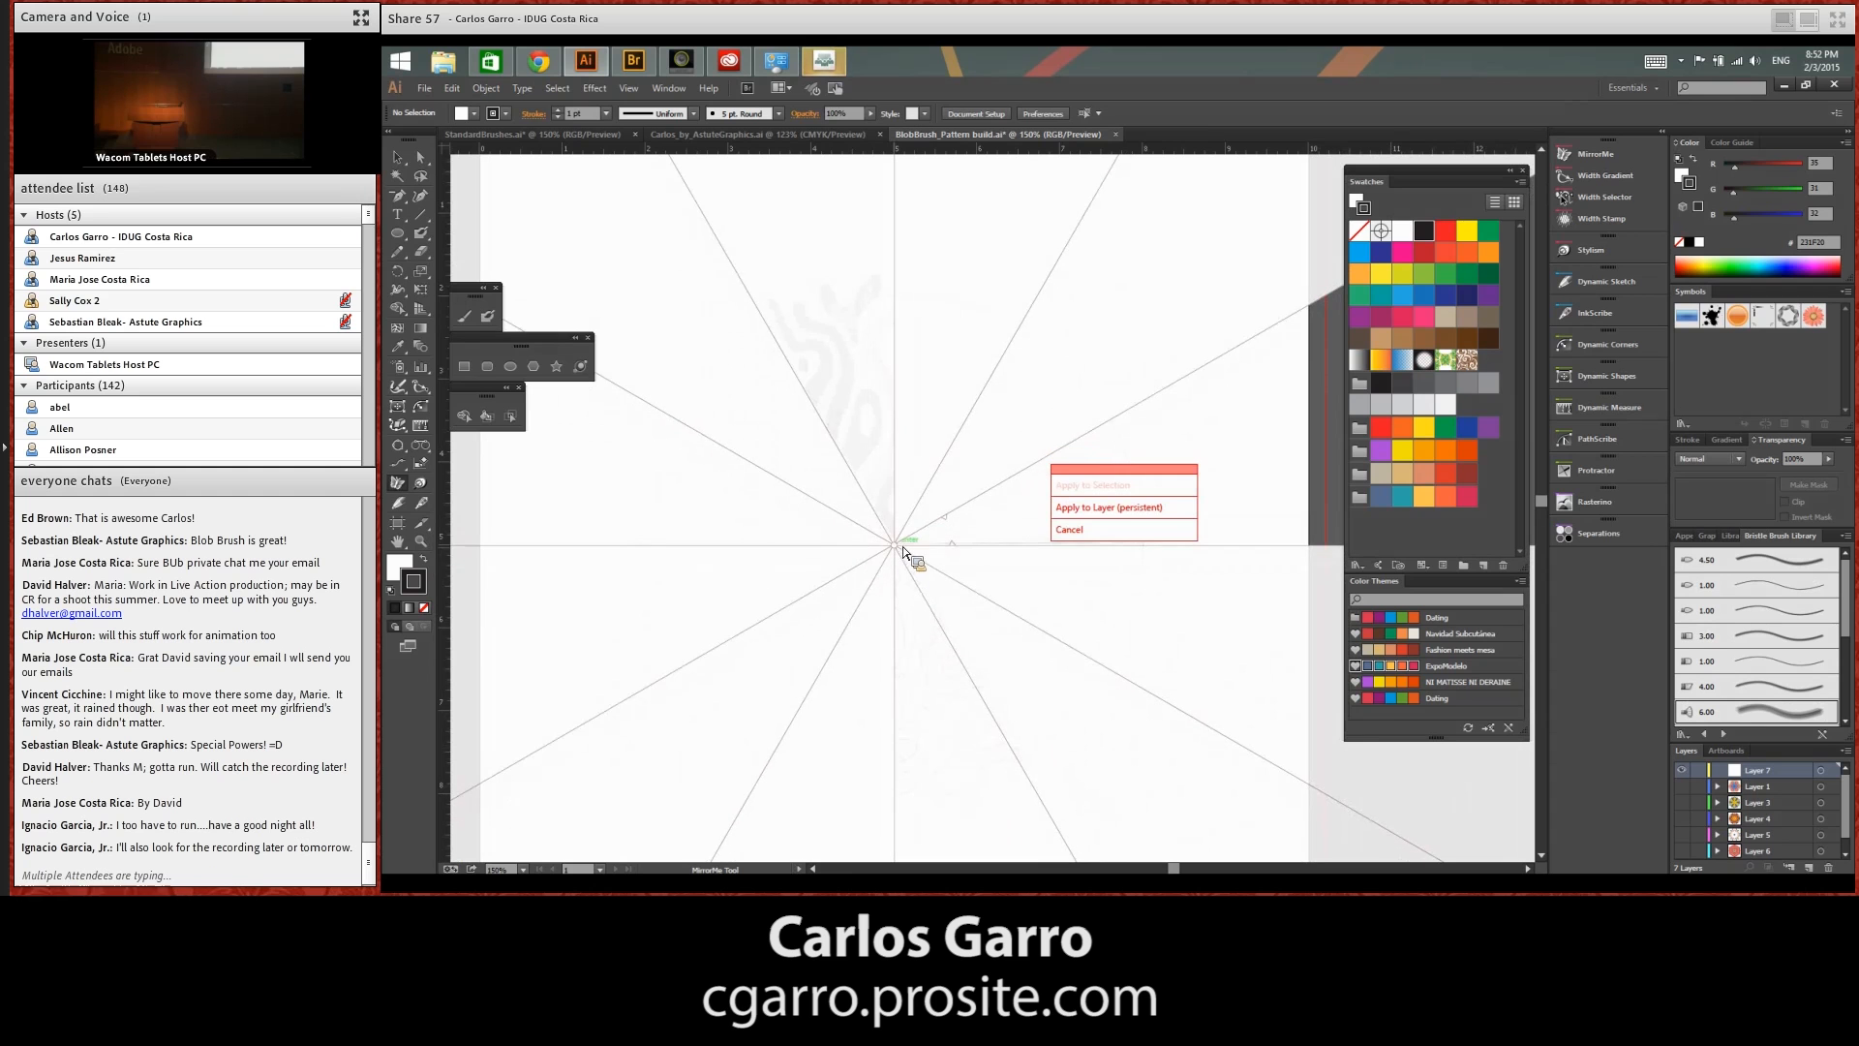
pyautogui.click(1085, 530)
pyautogui.click(398, 158)
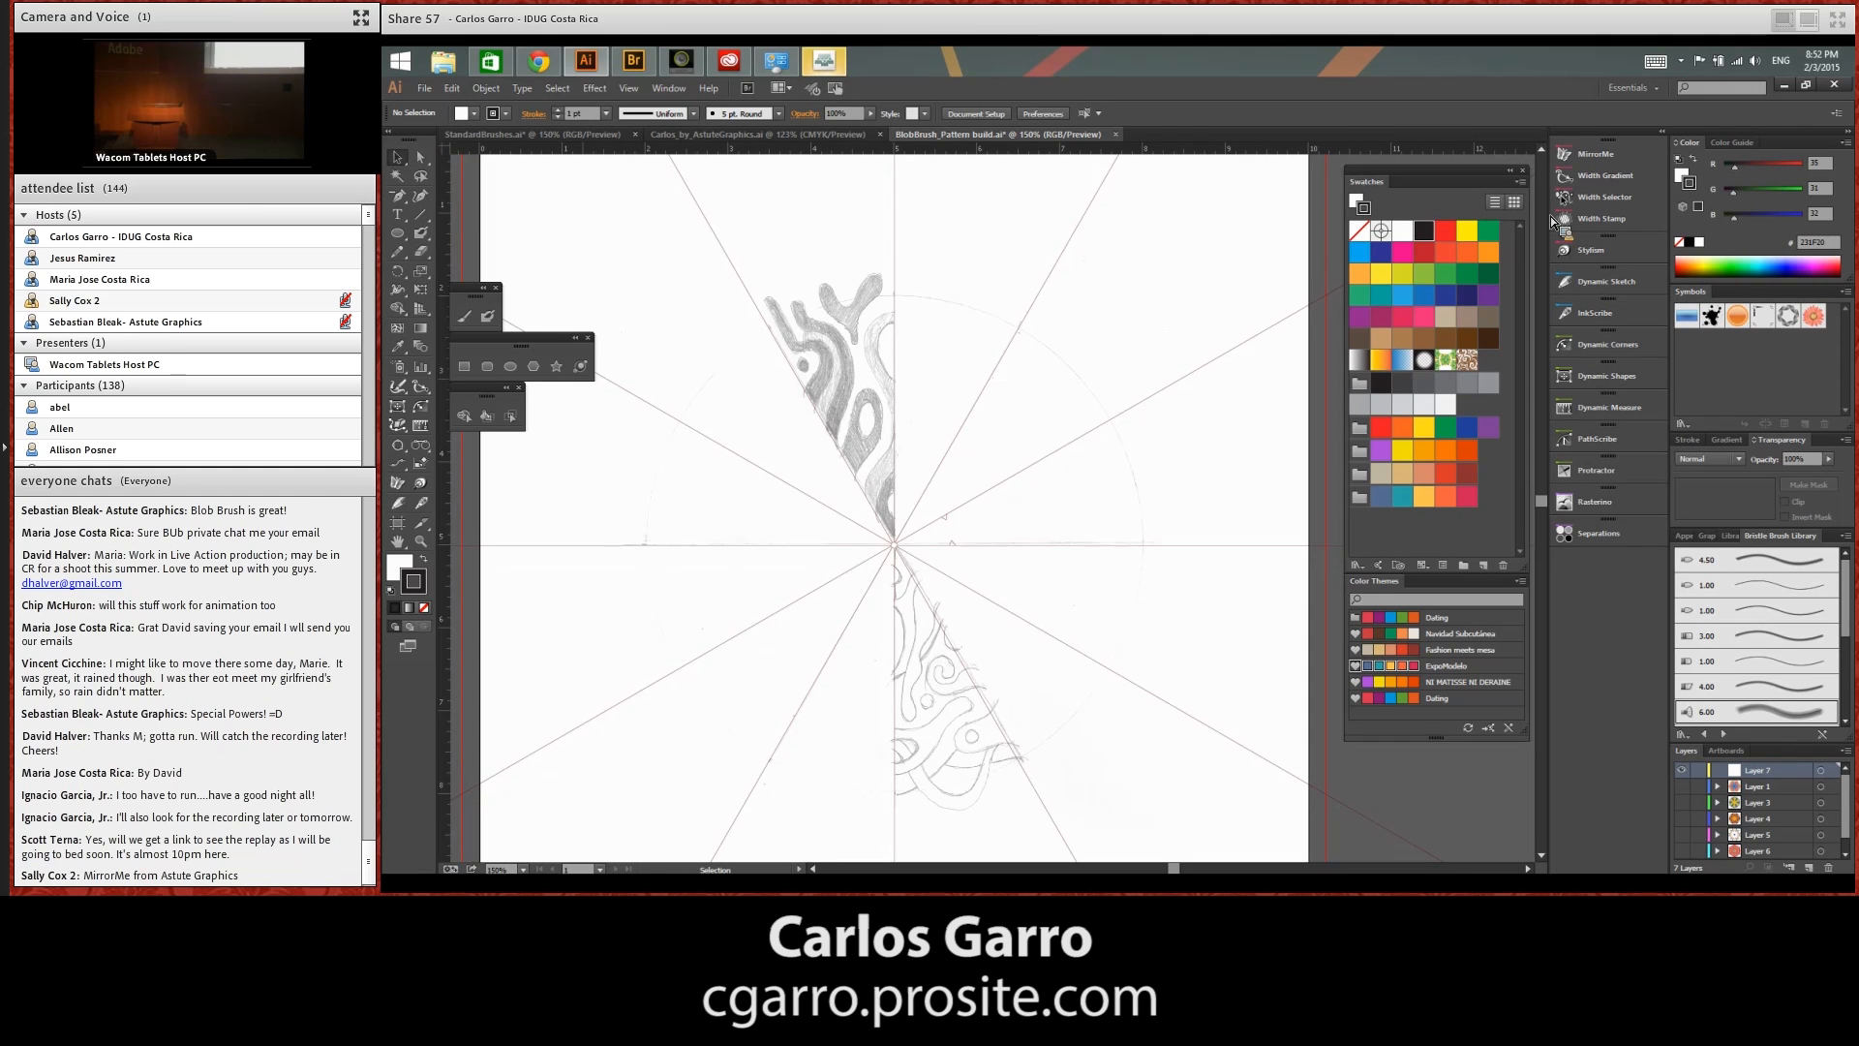
pyautogui.click(1606, 155)
pyautogui.click(1505, 211)
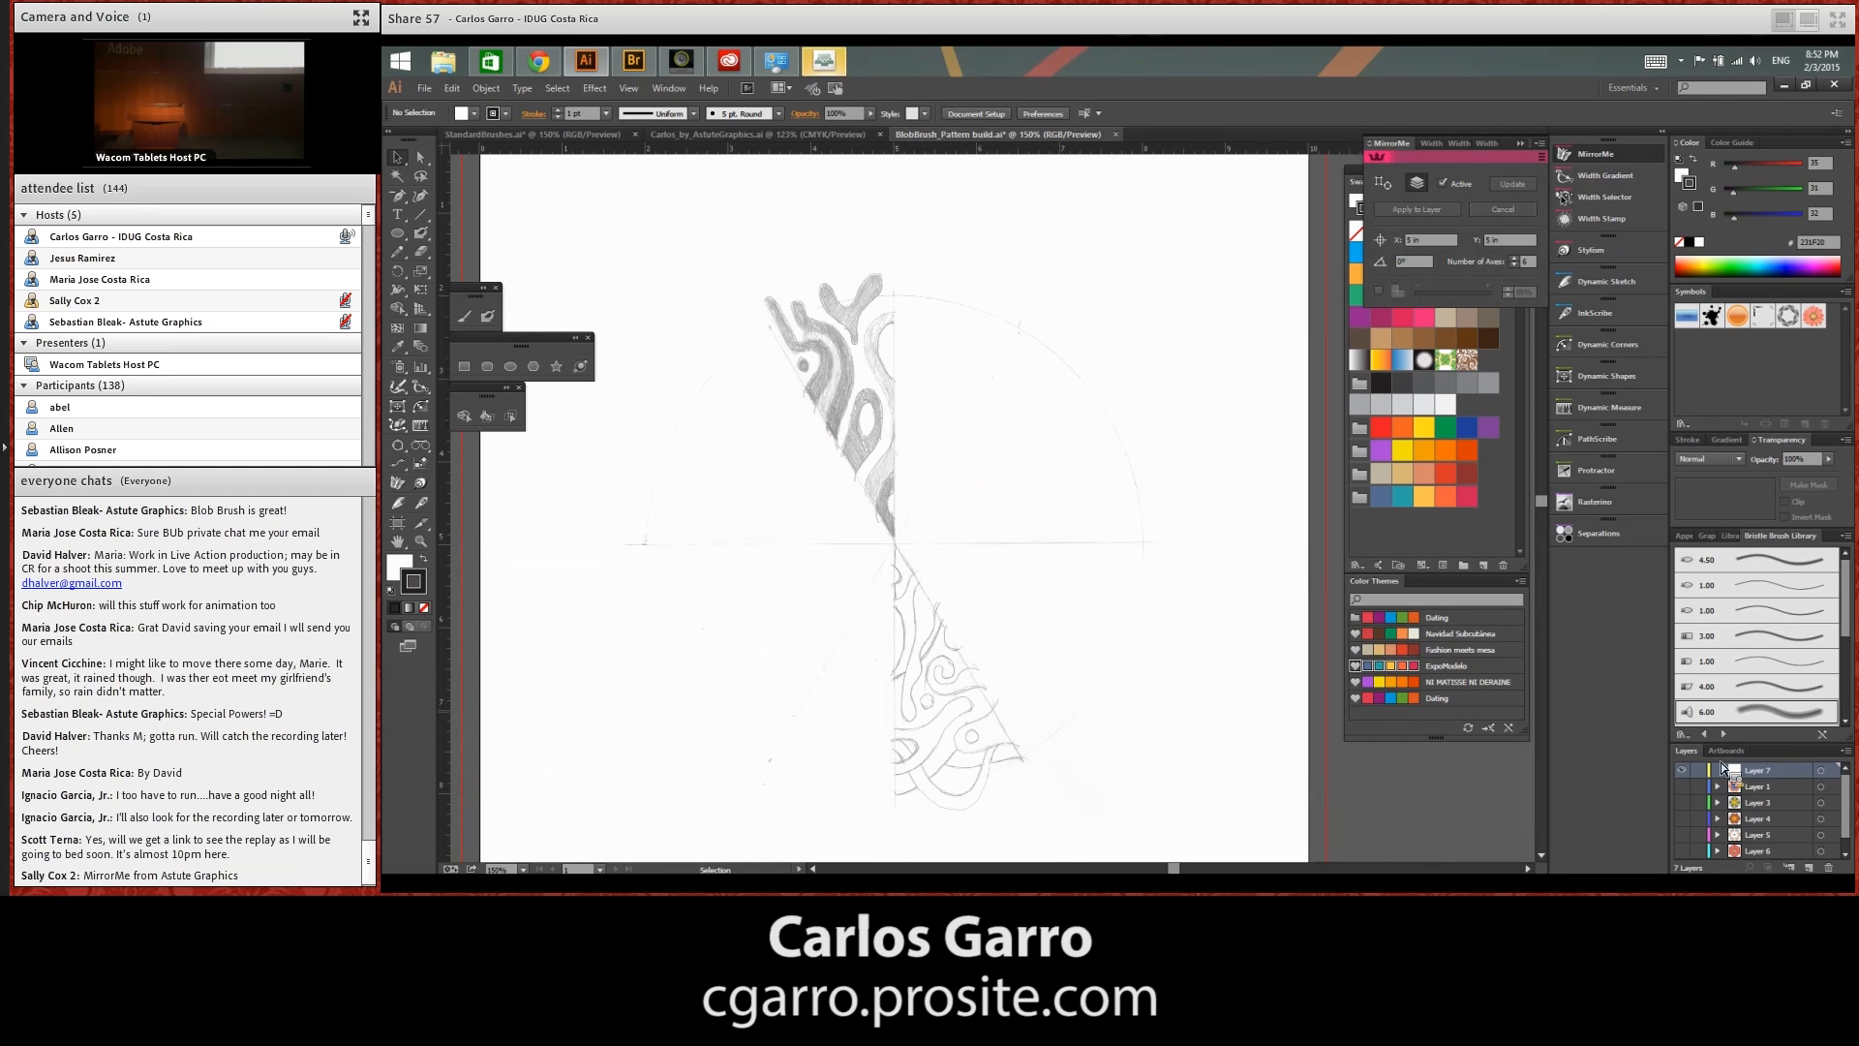
# With the Blob Brush, paint a slate-blue curve over the shaded sketch's lower tip and a teal stroke along its inner side
pyautogui.press('z')
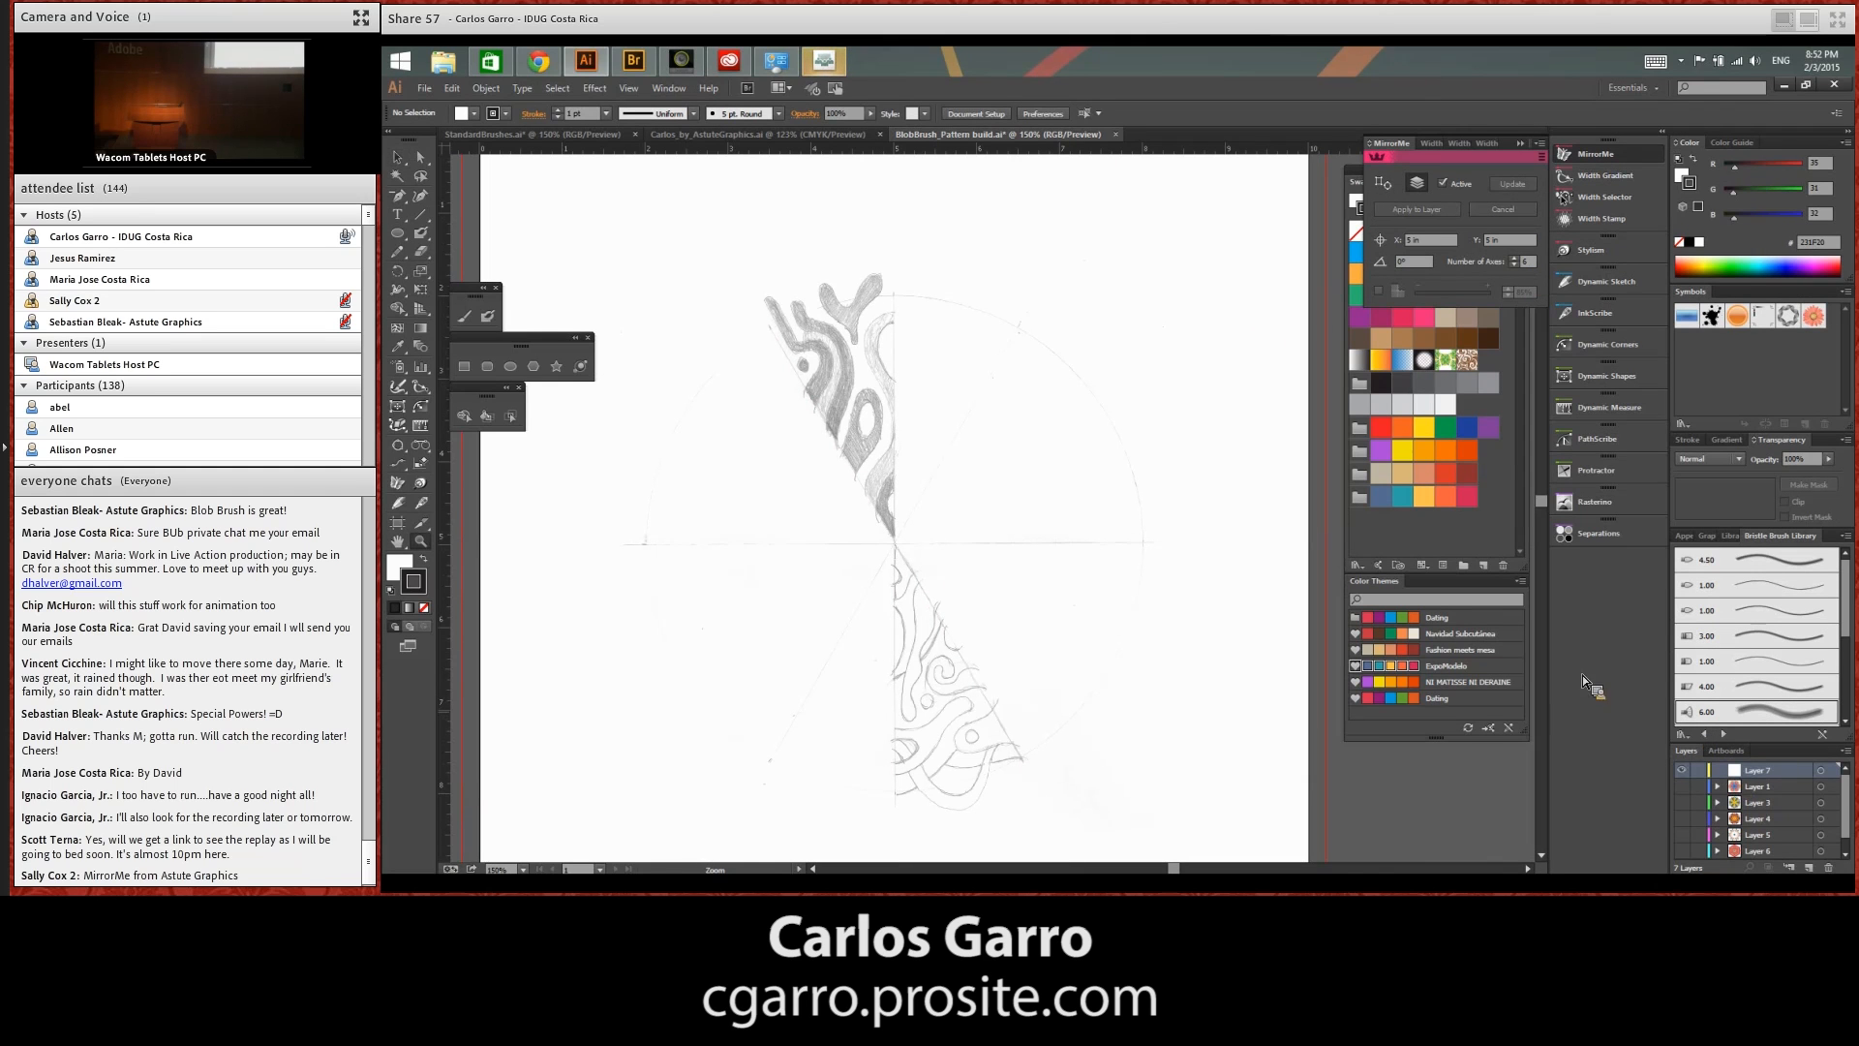
pyautogui.moveTo(914, 358); pyautogui.dragTo(1009, 591)
pyautogui.moveTo(1140, 573)
pyautogui.mouseDown()
pyautogui.moveTo(1073, 602)
pyautogui.moveTo(1030, 556)
pyautogui.mouseUp()
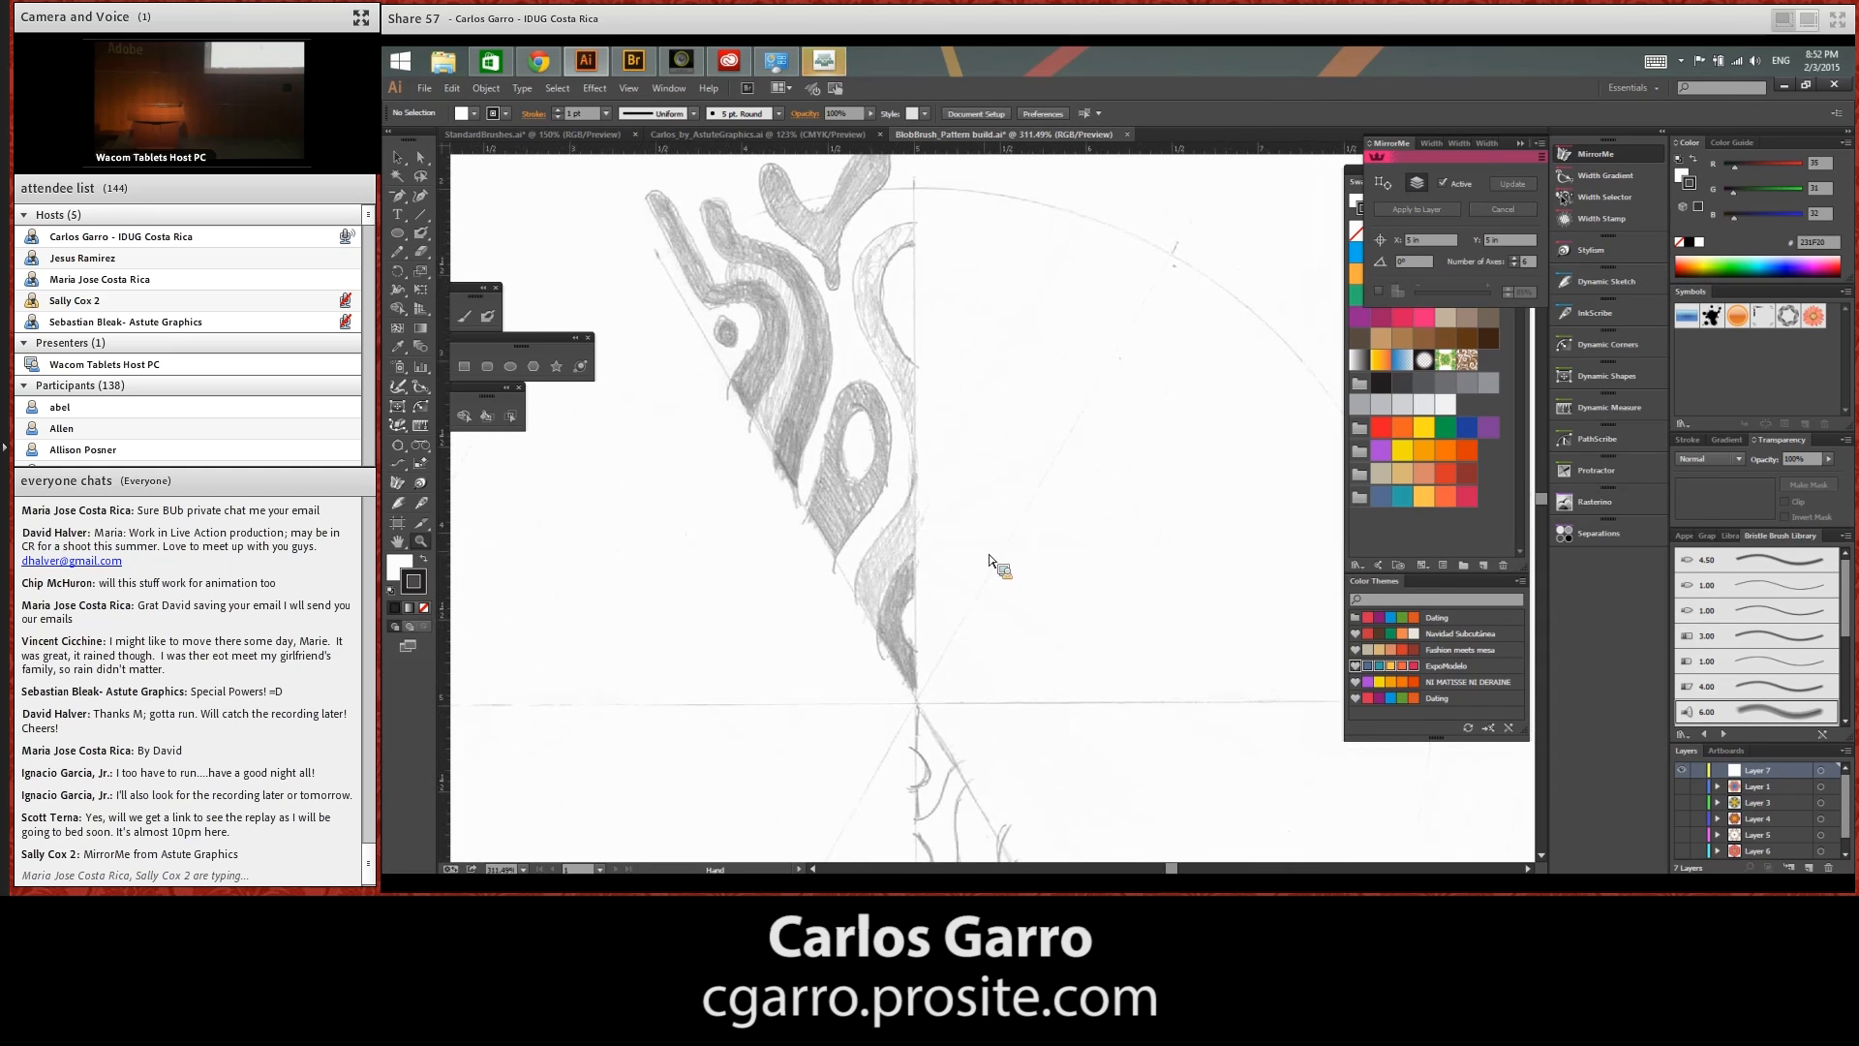
pyautogui.click(489, 318)
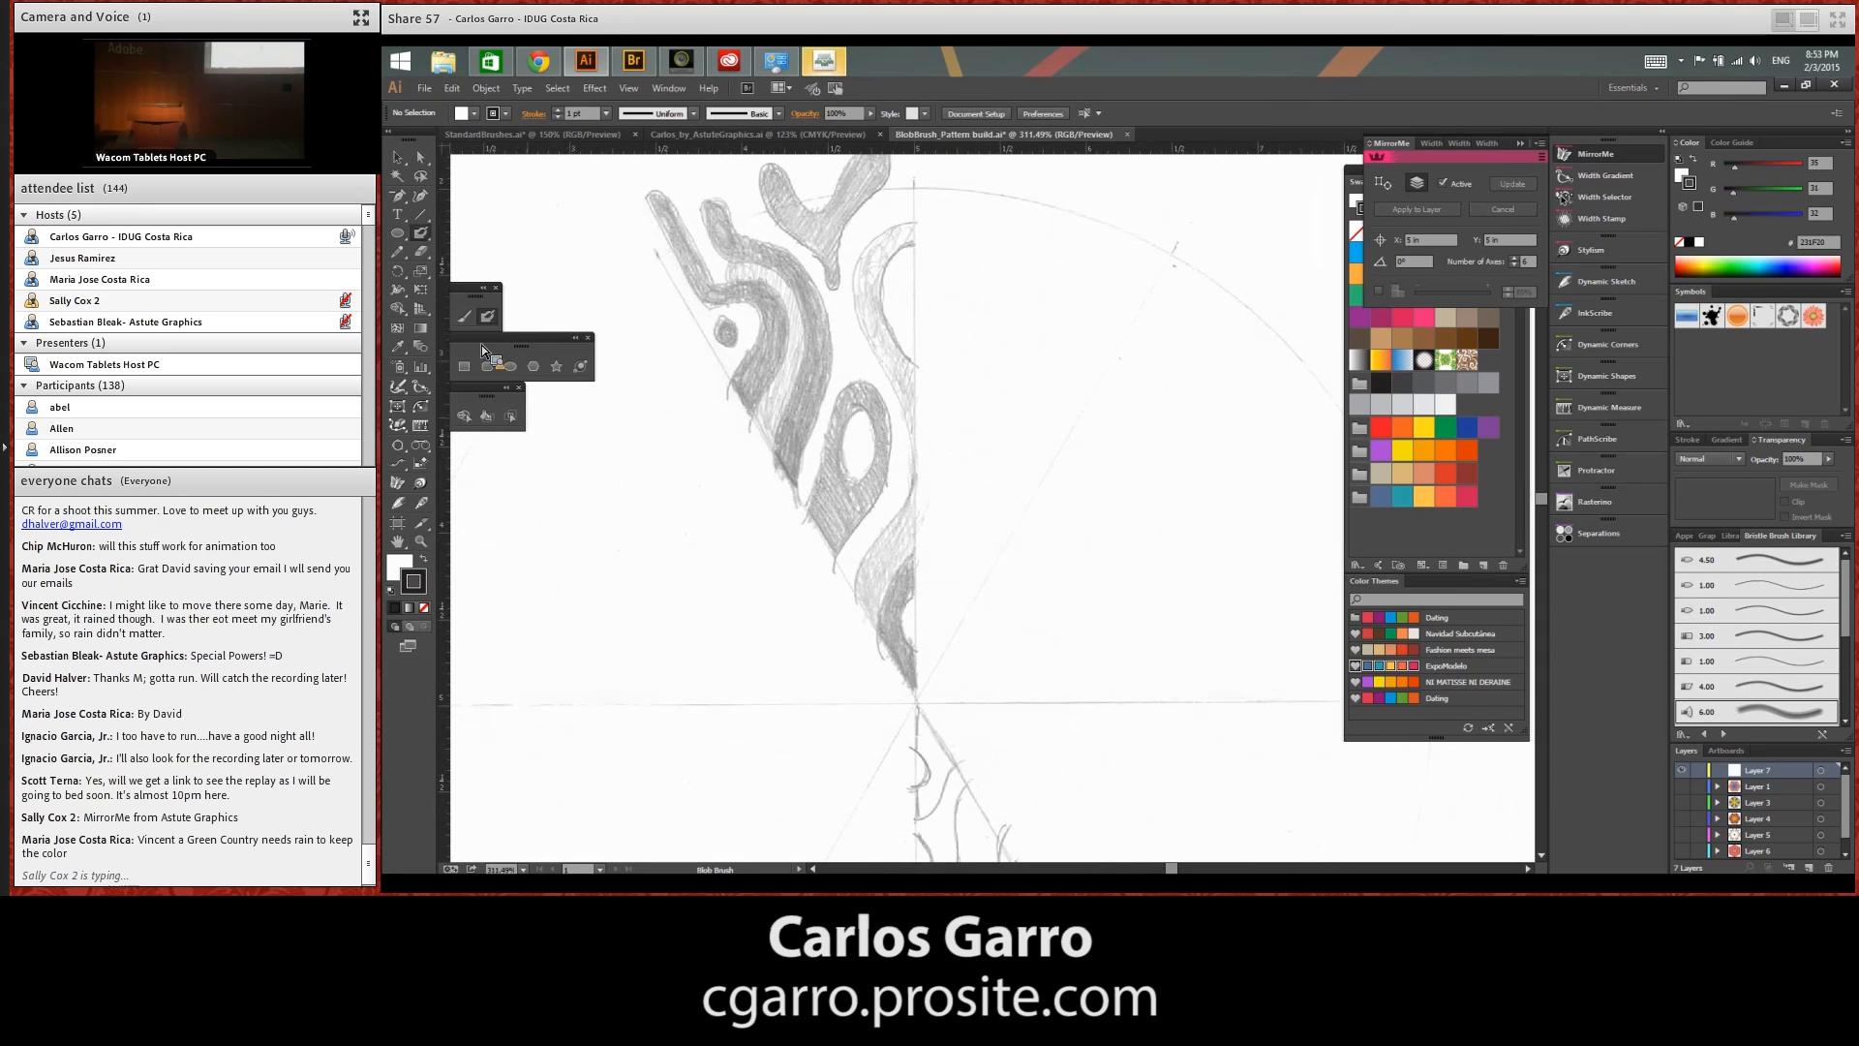
pyautogui.click(1530, 152)
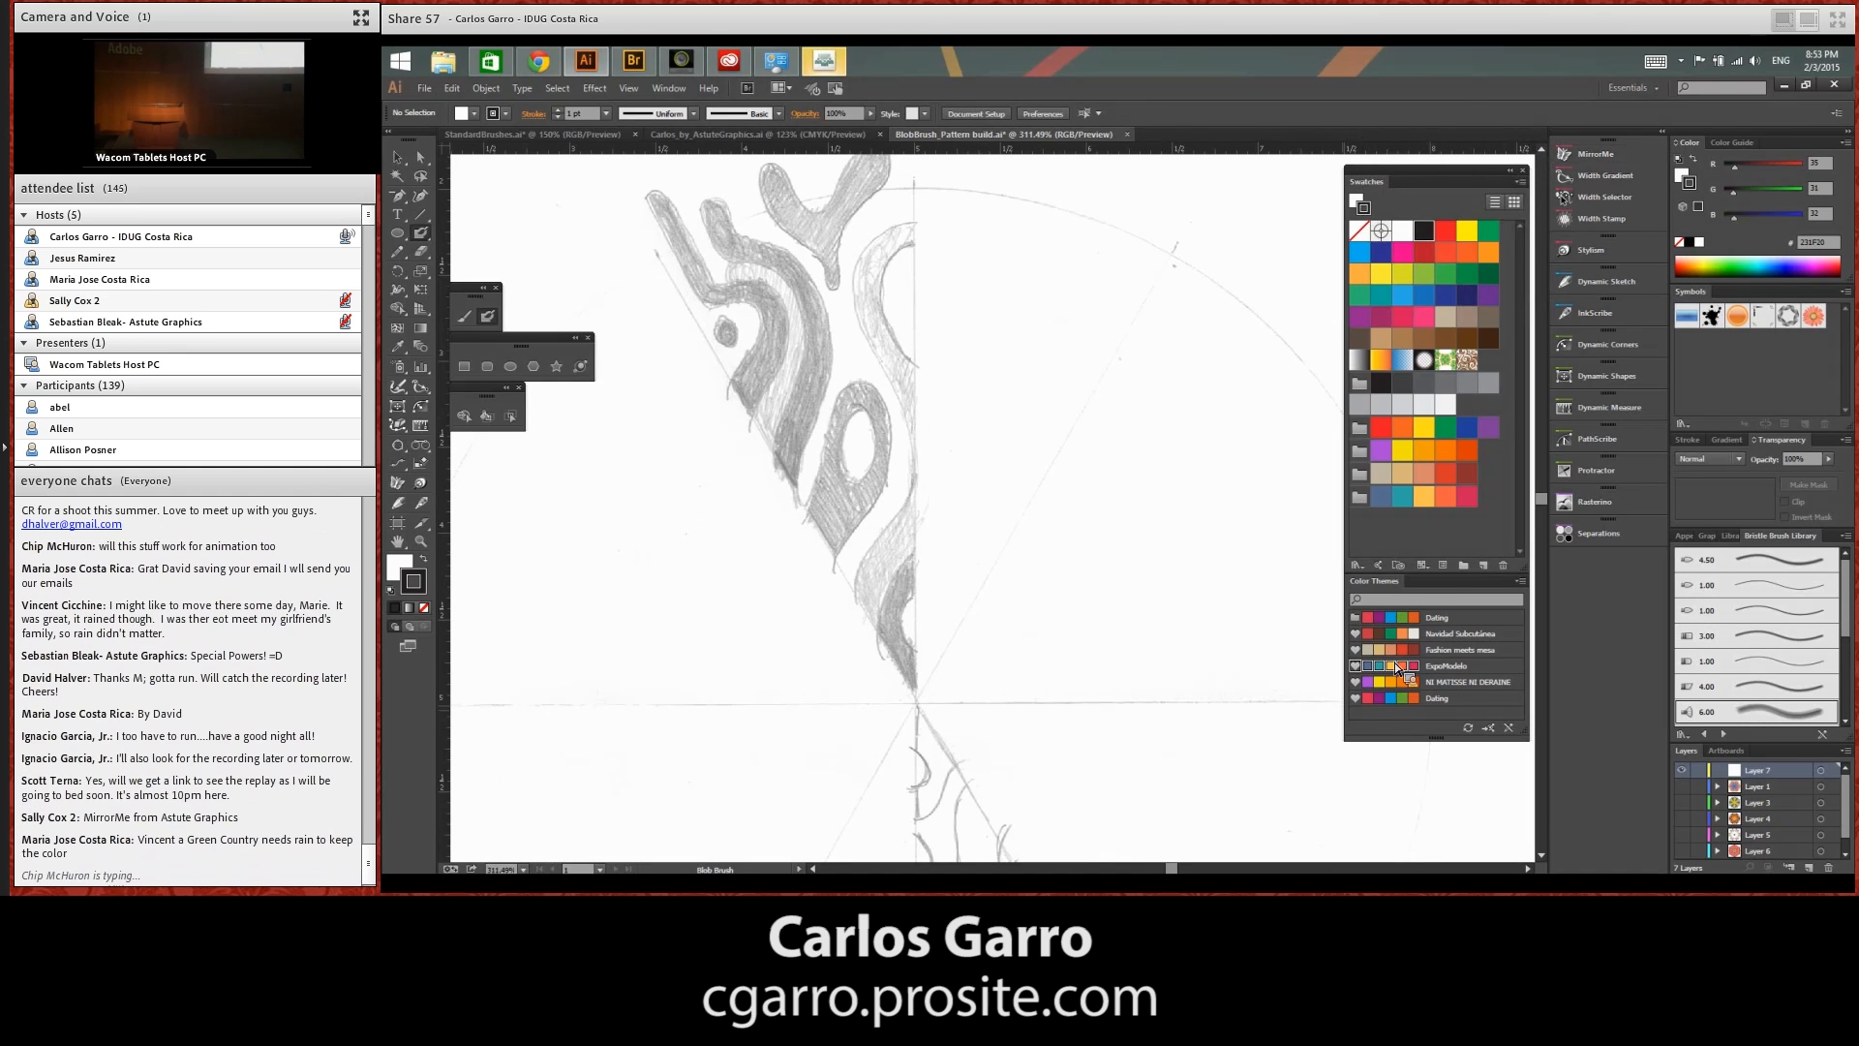
pyautogui.moveTo(1418, 683)
pyautogui.mouseDown()
pyautogui.moveTo(1332, 499)
pyautogui.moveTo(1308, 581)
pyautogui.moveTo(985, 482)
pyautogui.moveTo(950, 514)
pyautogui.moveTo(949, 498)
pyautogui.mouseUp()
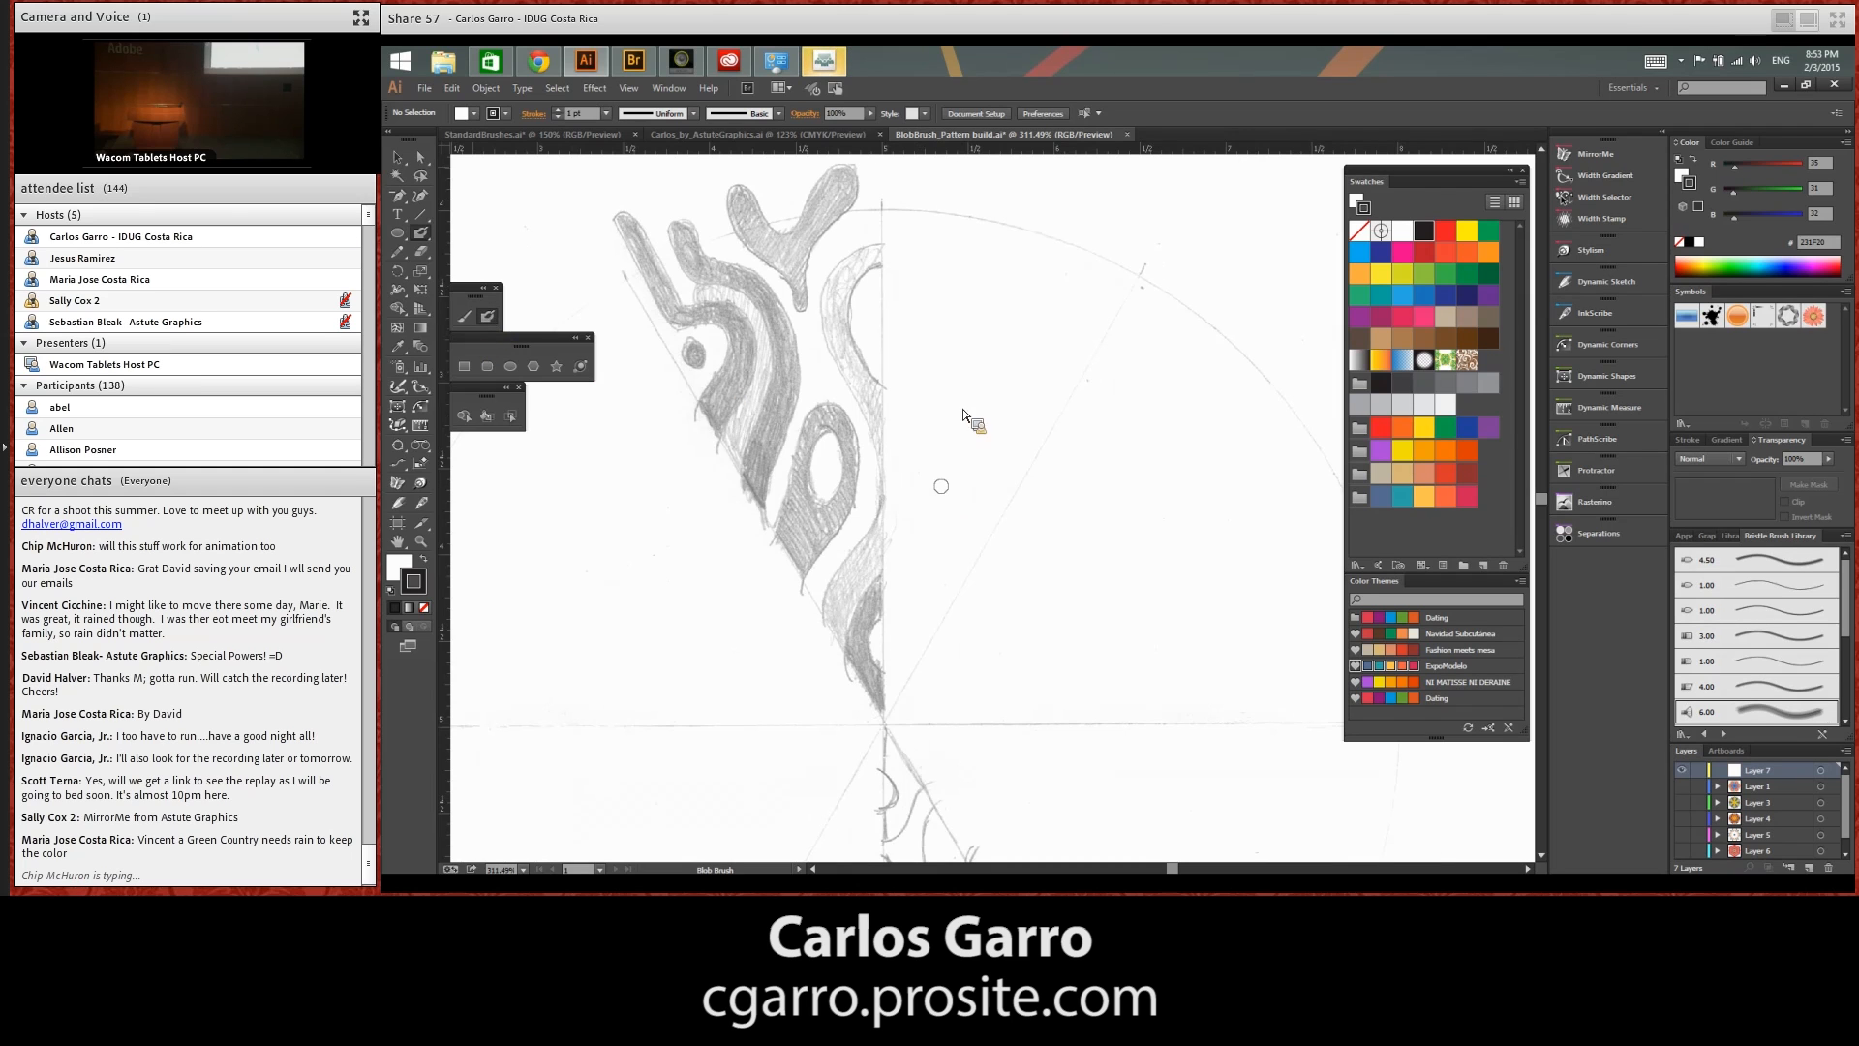
pyautogui.click(1391, 500)
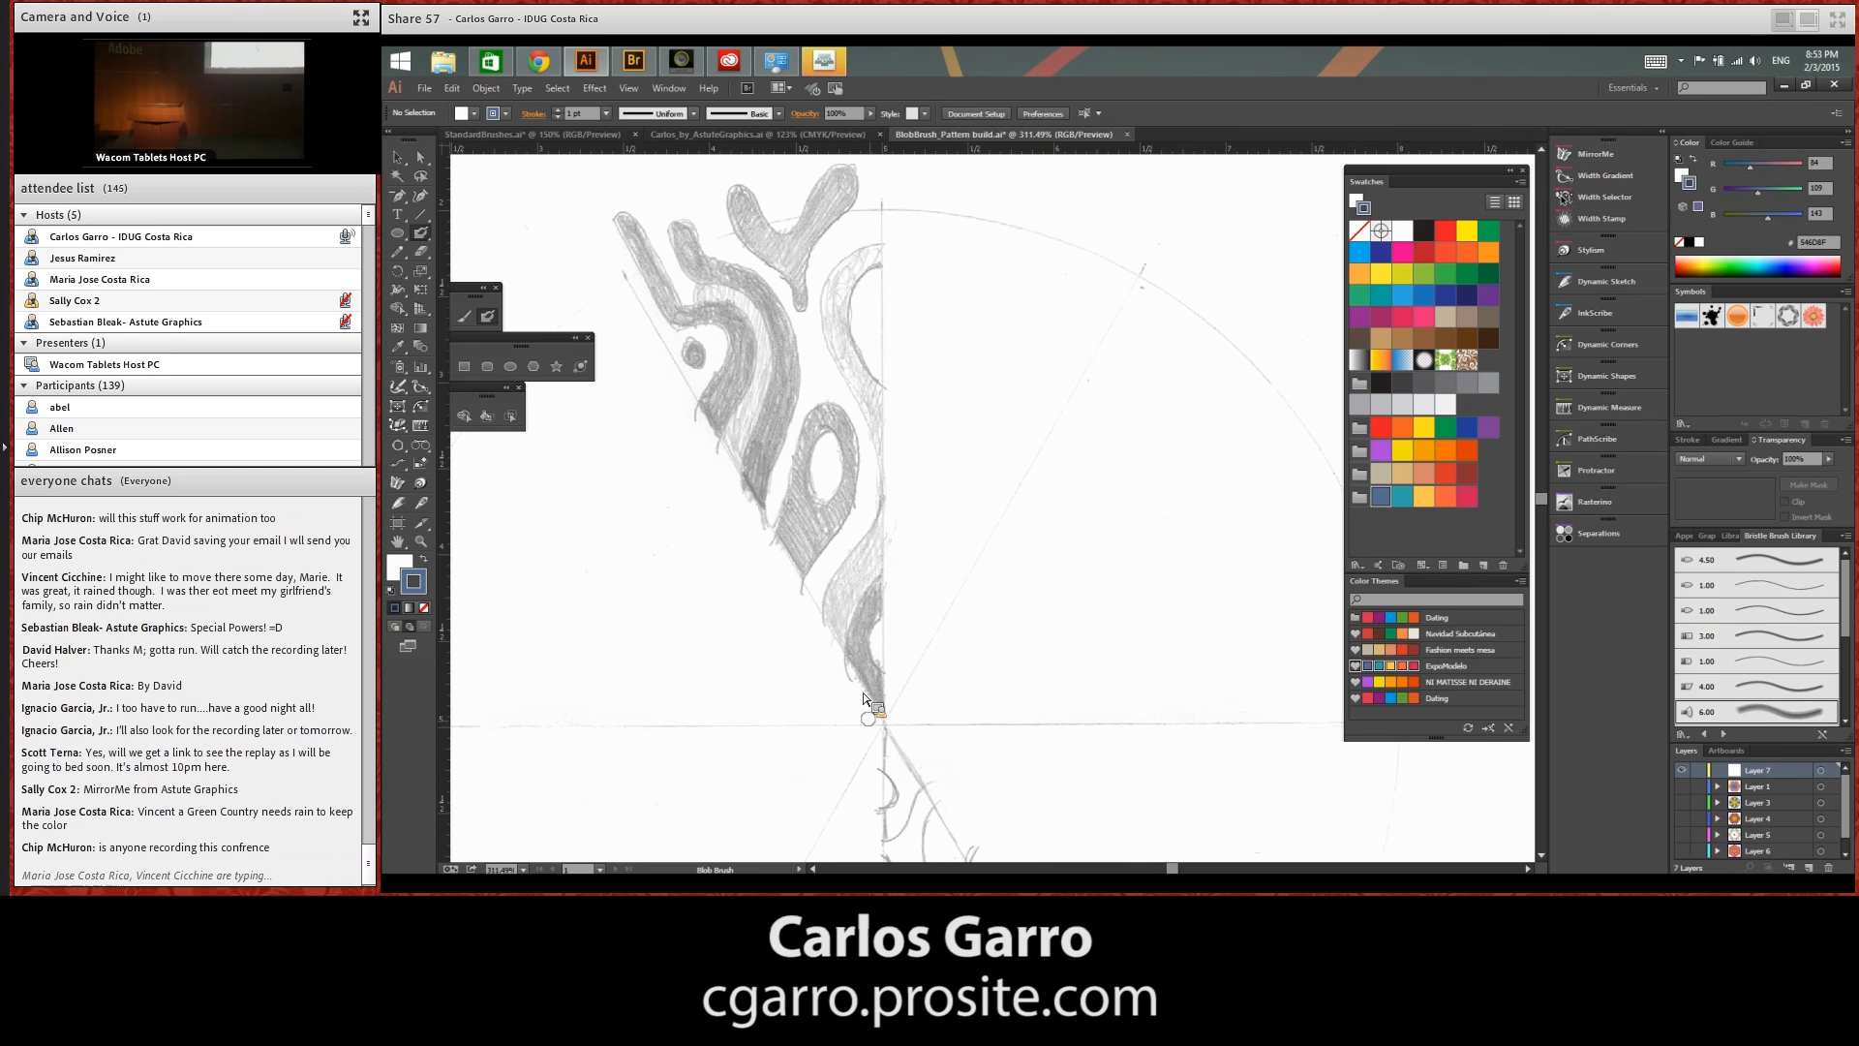
pyautogui.moveTo(850, 763)
pyautogui.mouseDown()
pyautogui.moveTo(881, 592)
pyautogui.moveTo(862, 644)
pyautogui.mouseUp()
pyautogui.moveTo(860, 733)
pyautogui.mouseDown()
pyautogui.moveTo(859, 674)
pyautogui.moveTo(909, 556)
pyautogui.mouseUp()
pyautogui.click(1402, 497)
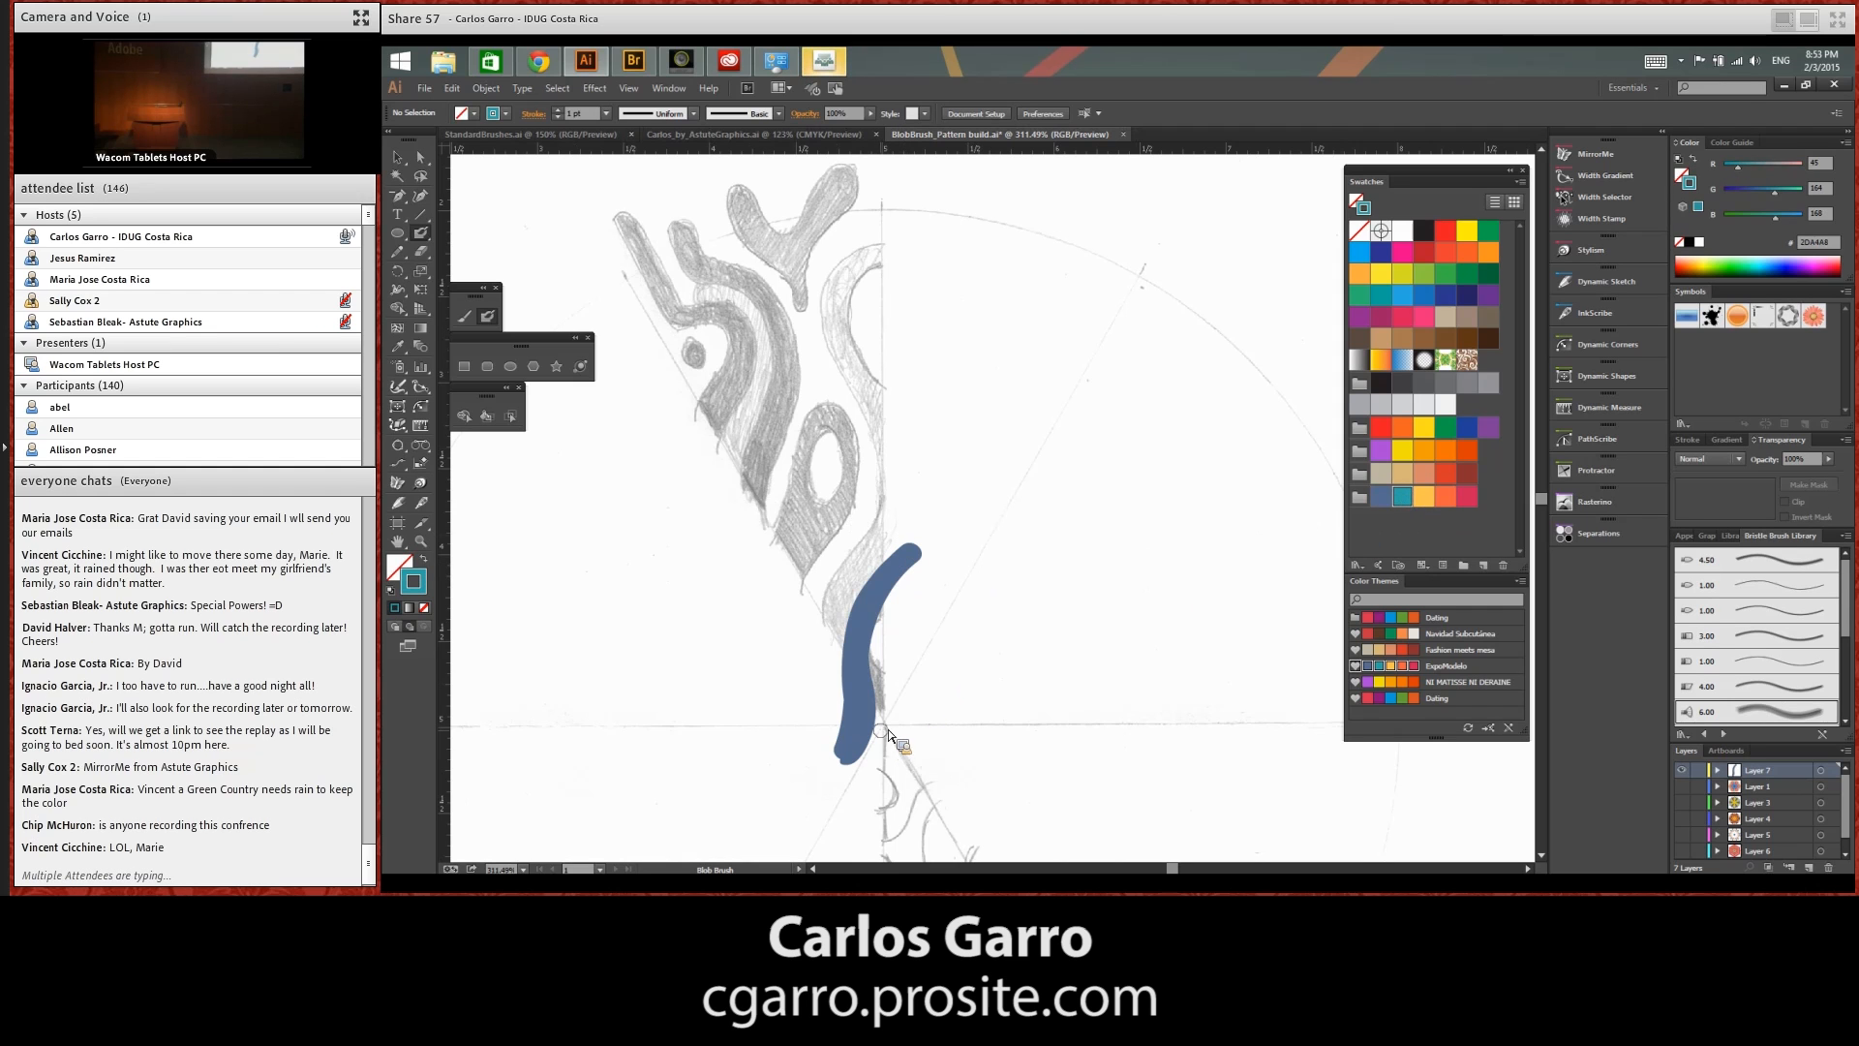
pyautogui.moveTo(881, 733); pyautogui.dragTo(869, 606)
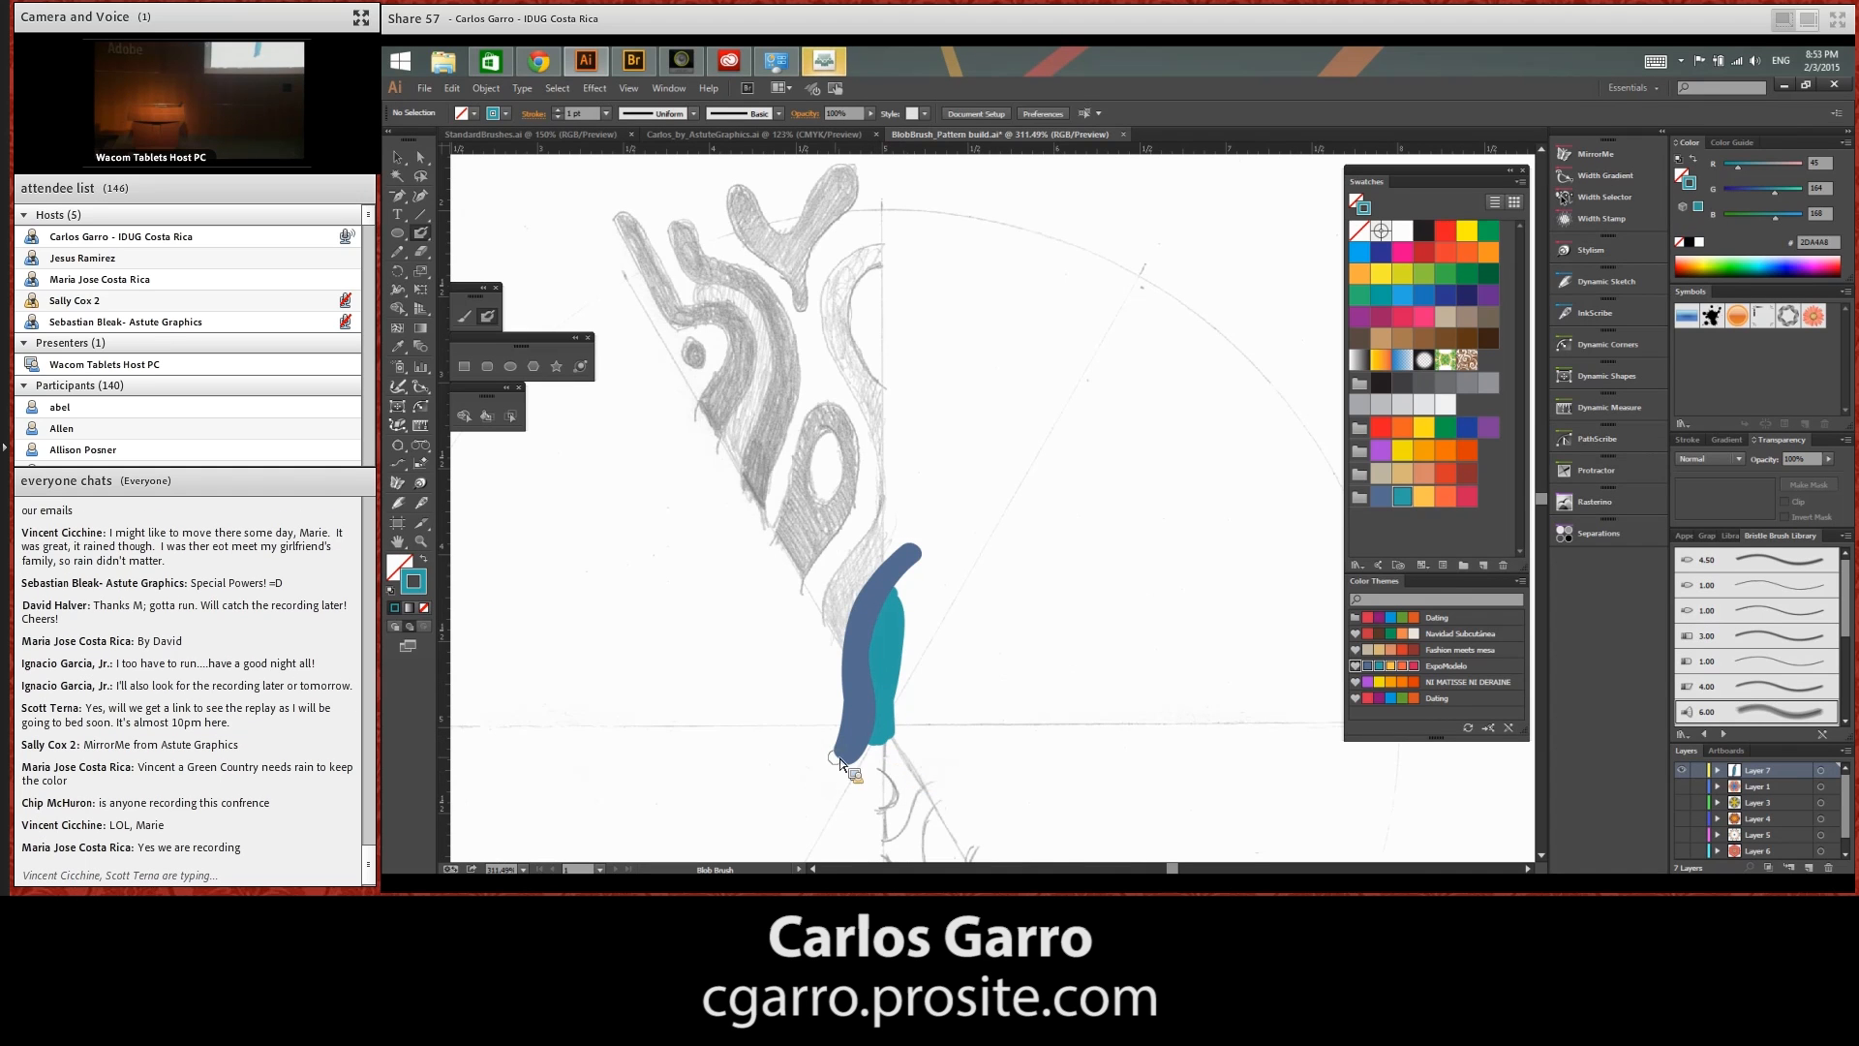
# Try to paint a winding yellow-orange Blob Brush stroke from the slate-blue curve up to the sketch's upper hook
pyautogui.click(1422, 496)
pyautogui.moveTo(846, 664)
pyautogui.mouseDown()
pyautogui.moveTo(854, 583)
pyautogui.moveTo(830, 646)
pyautogui.moveTo(883, 447)
pyautogui.mouseUp()
pyautogui.moveTo(844, 336); pyautogui.dragTo(903, 243)
pyautogui.moveTo(895, 504); pyautogui.dragTo(840, 669)
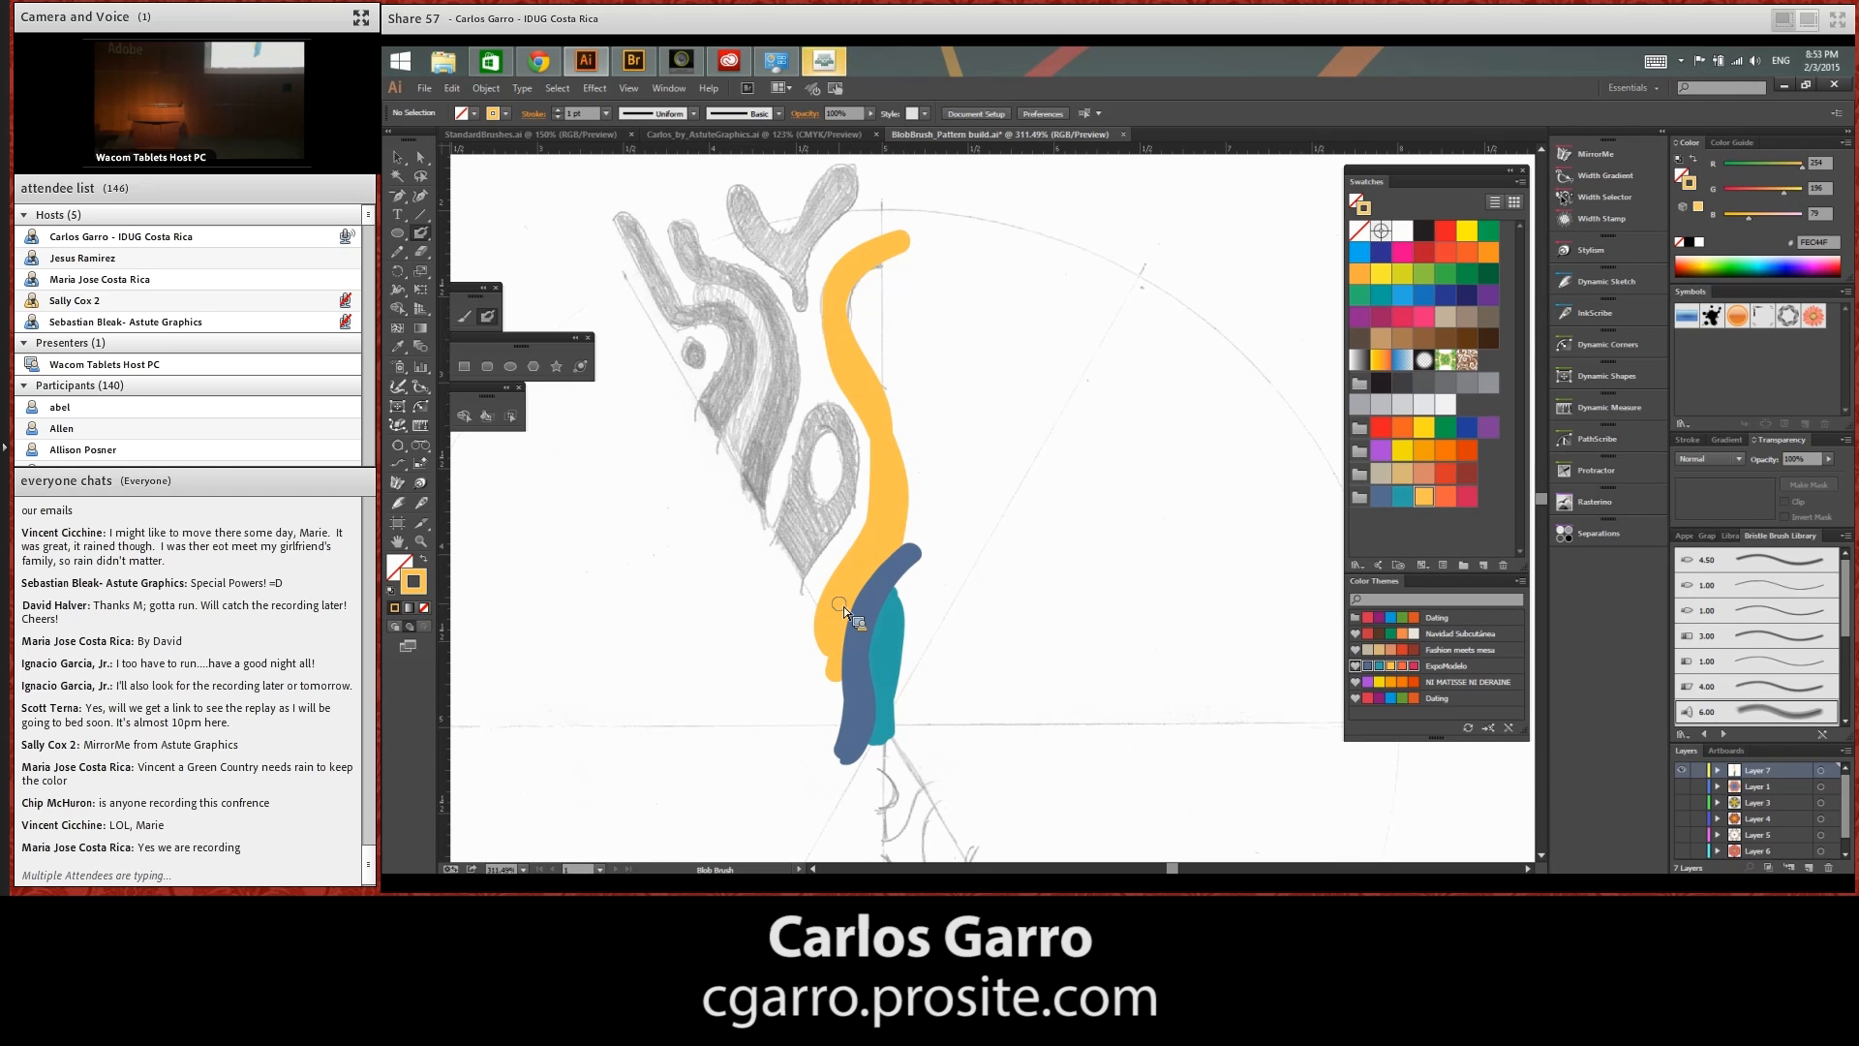
pyautogui.hotkey('ctrl', 'z')
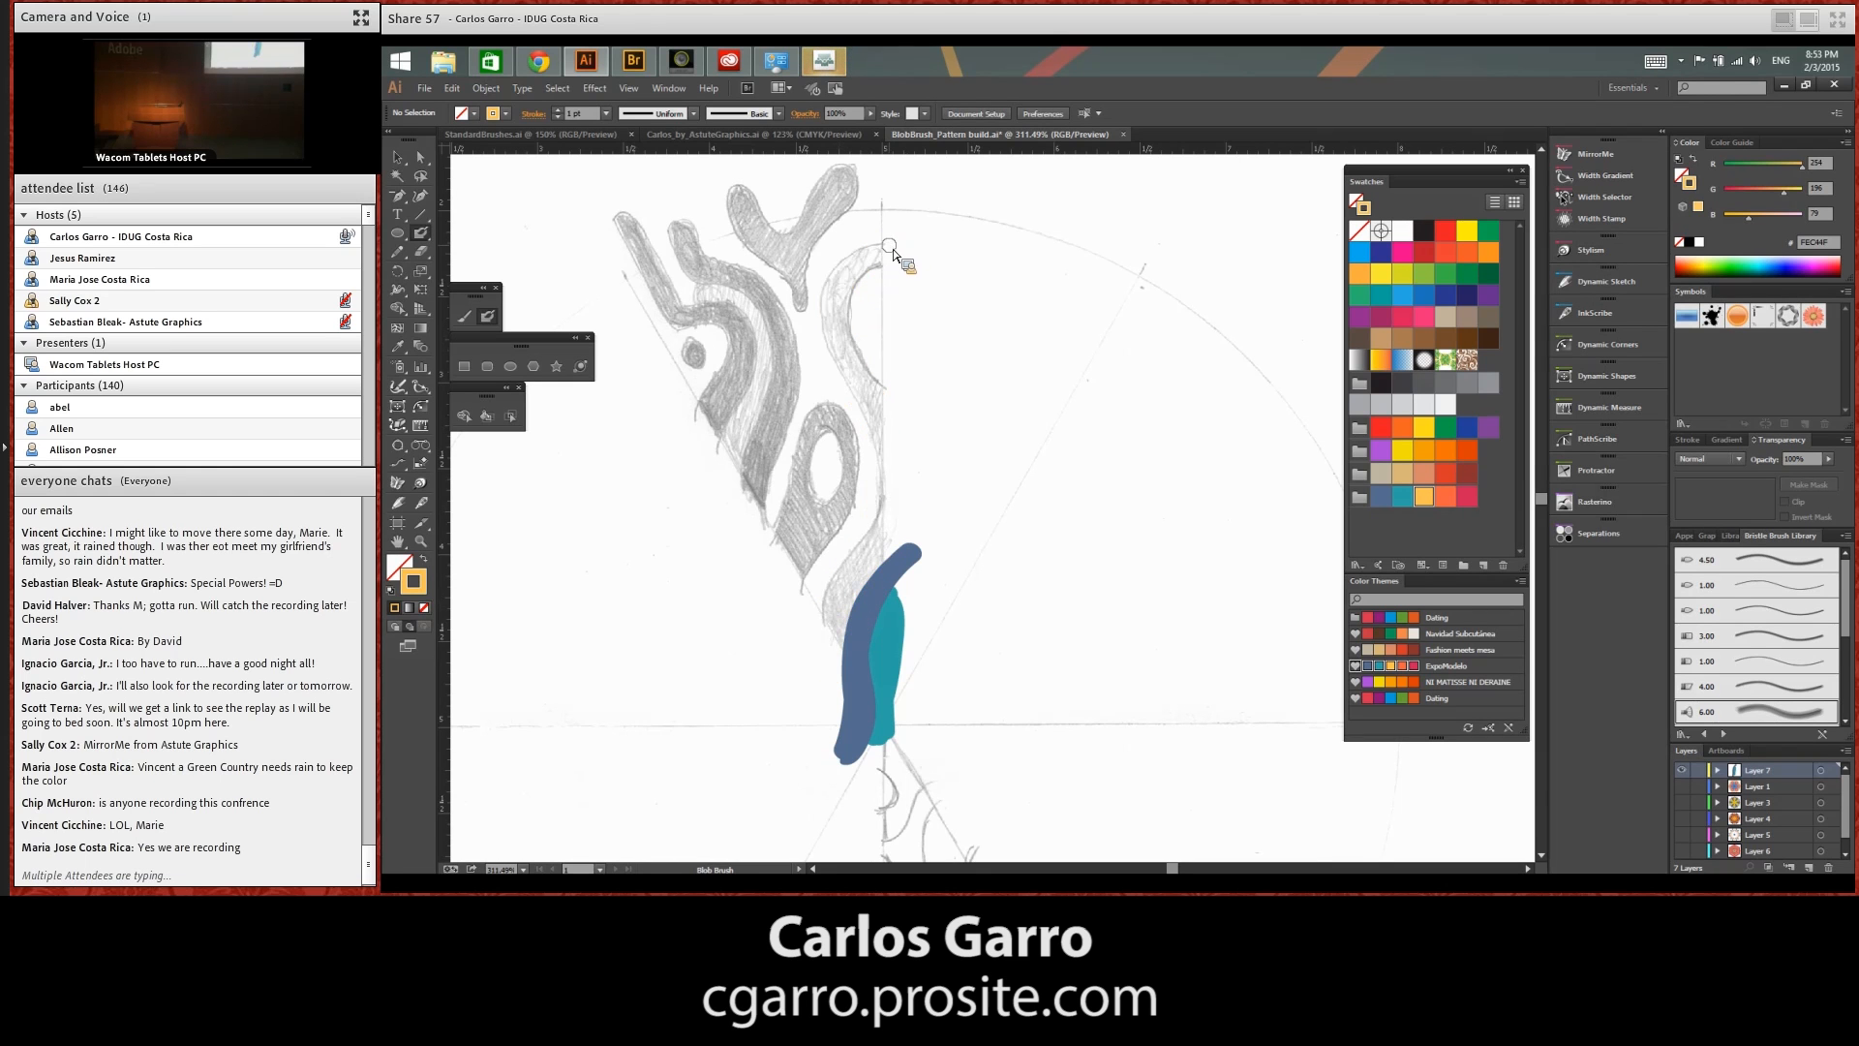
# Draw a short diagonal yellow-orange line segment at the upper hook of the shaded sketch
pyautogui.press('\\')
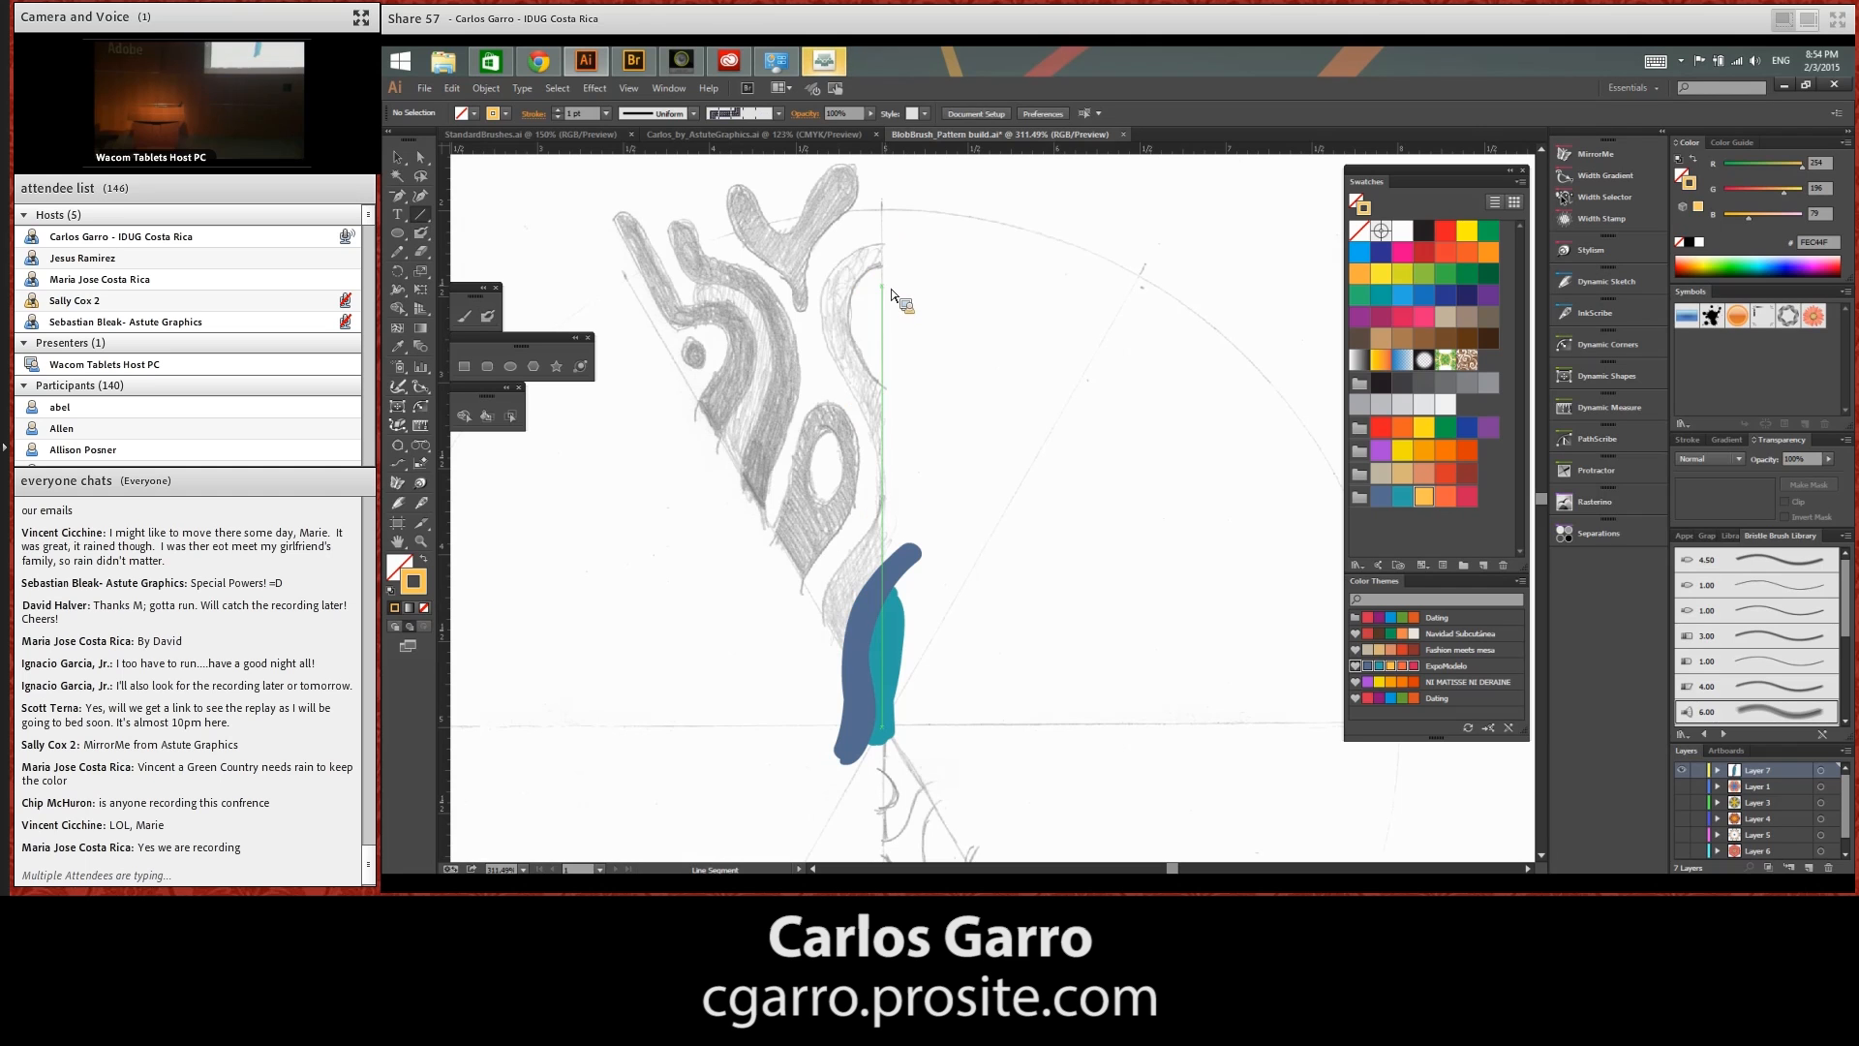
pyautogui.click(891, 292)
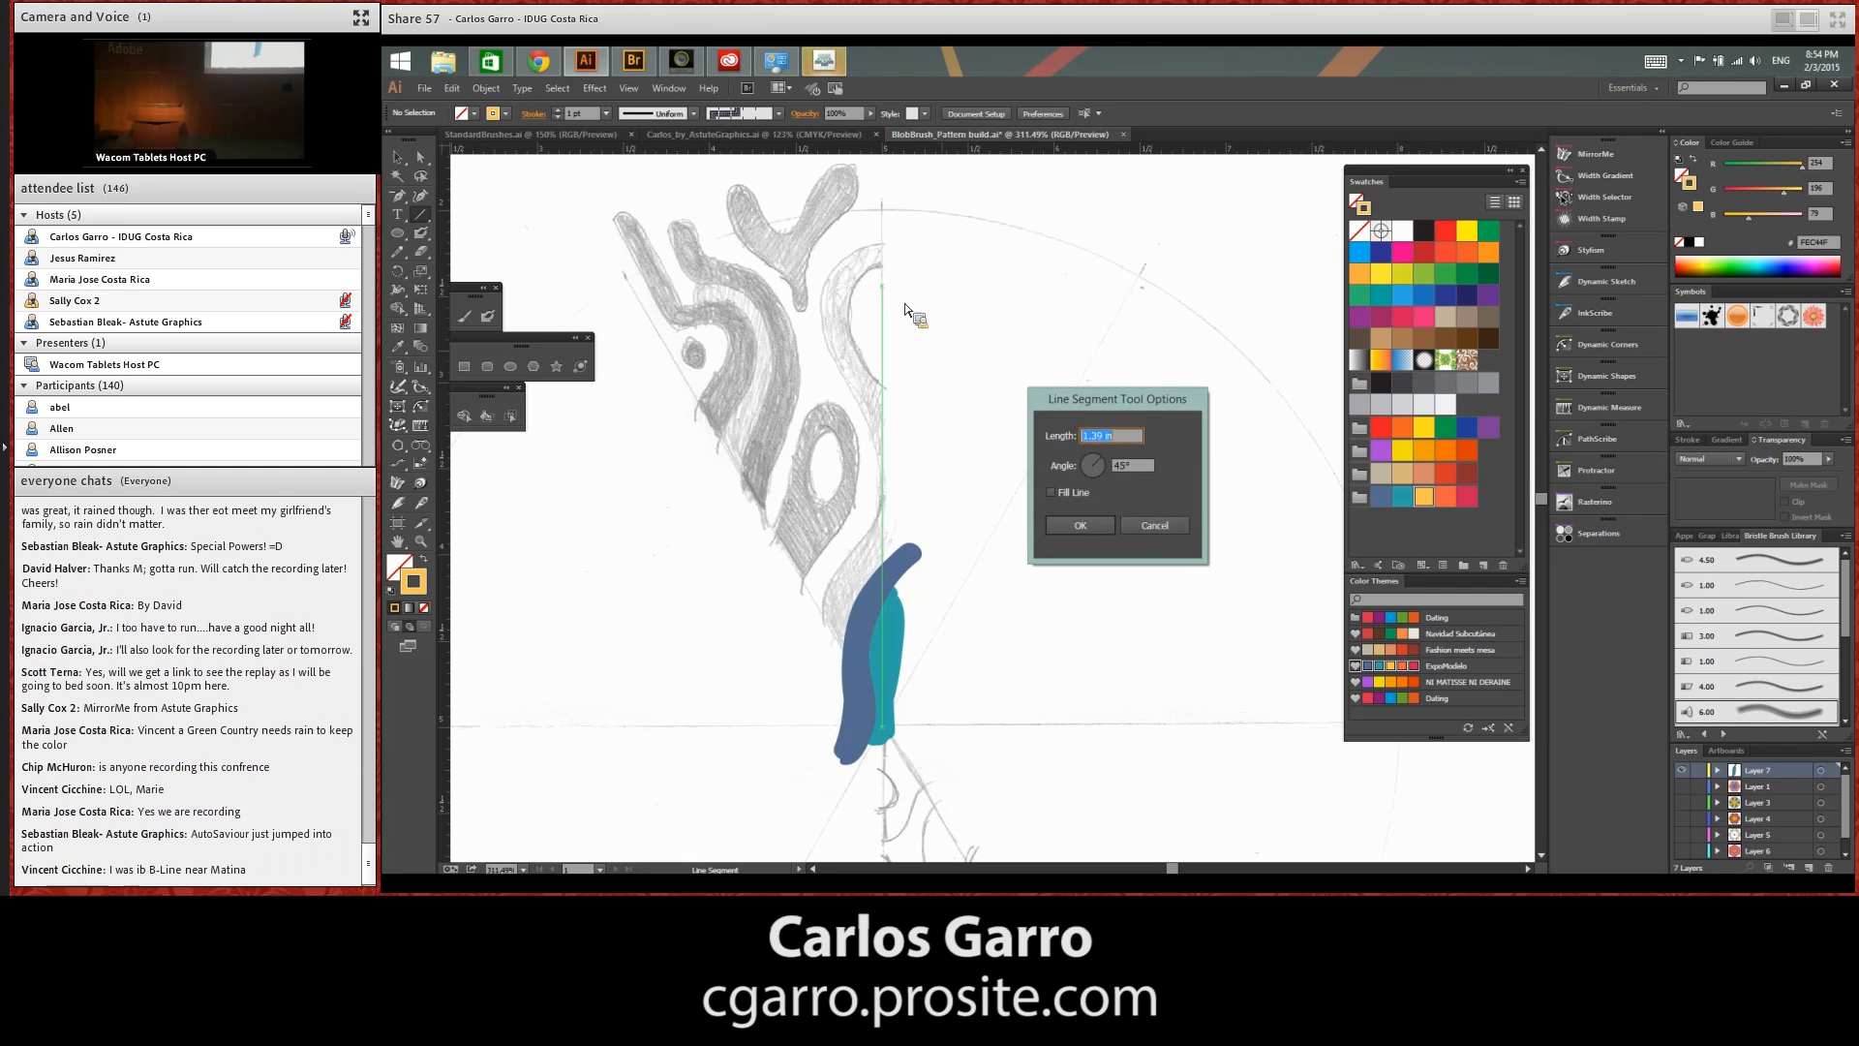
pyautogui.click(1150, 526)
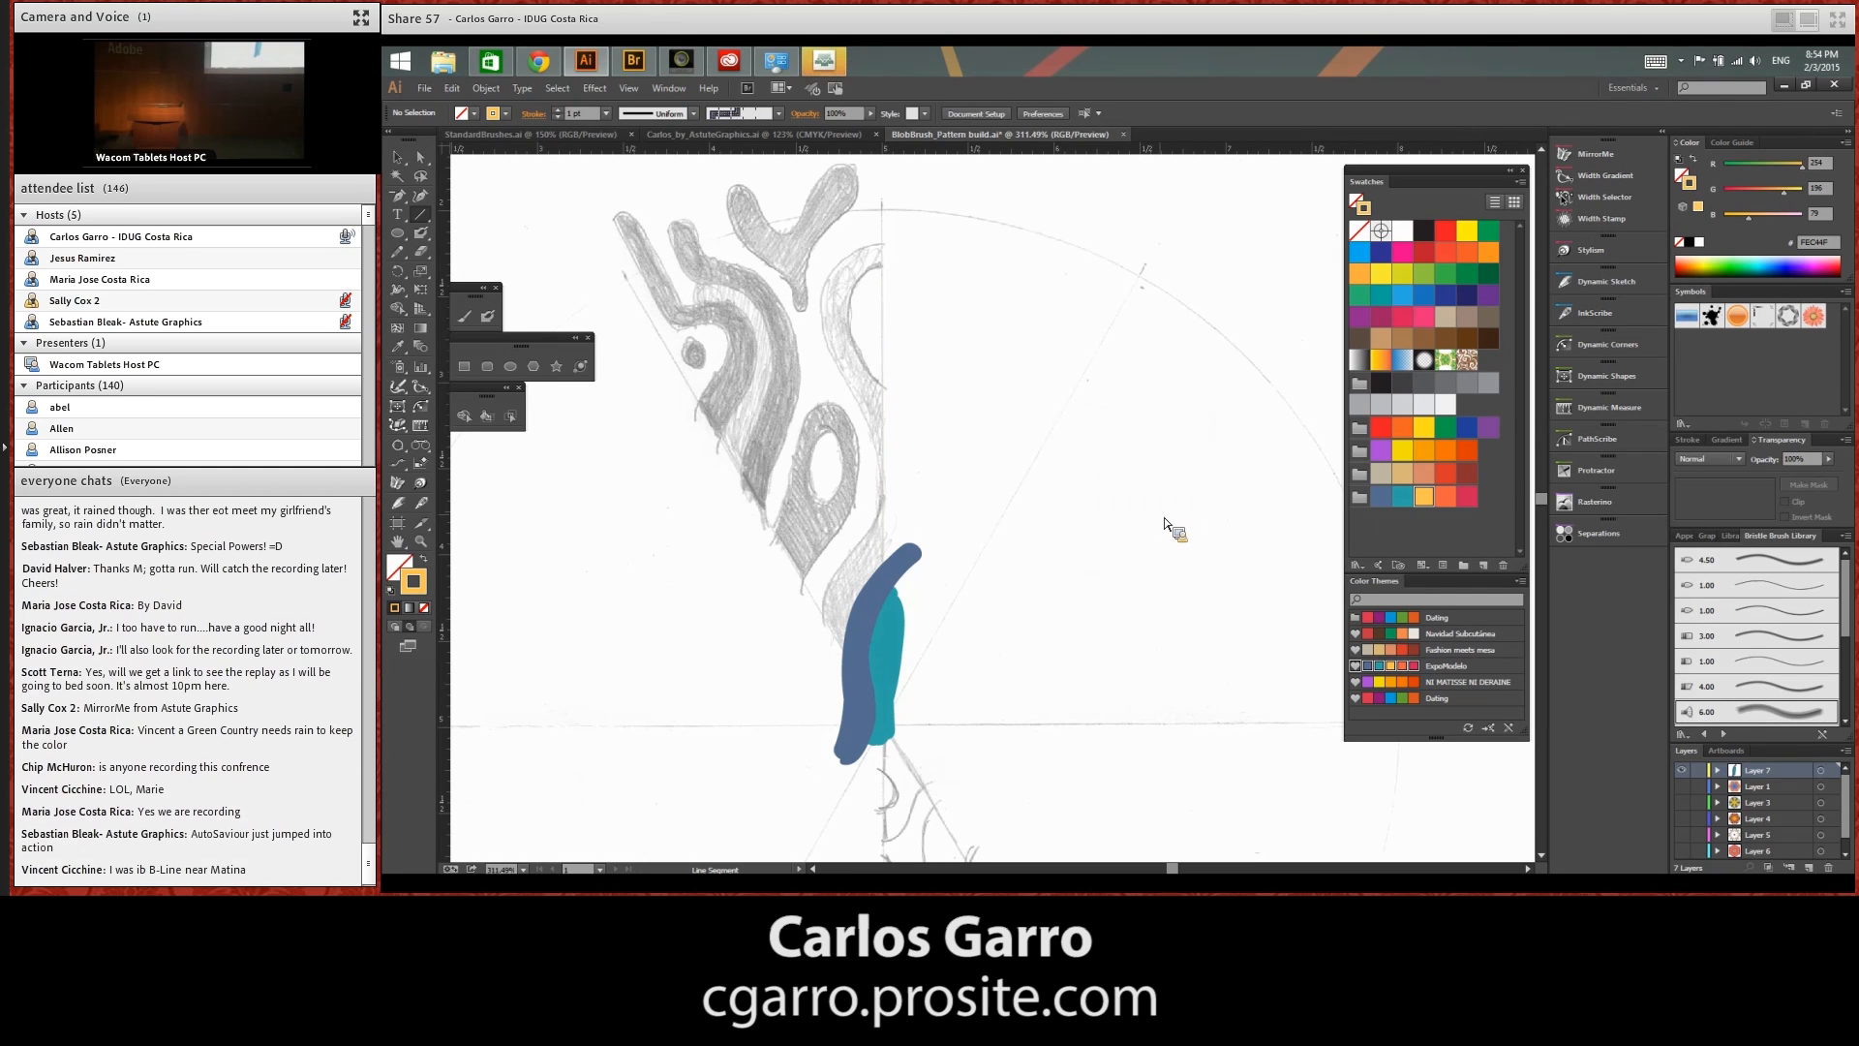
pyautogui.moveTo(888, 254); pyautogui.dragTo(887, 248)
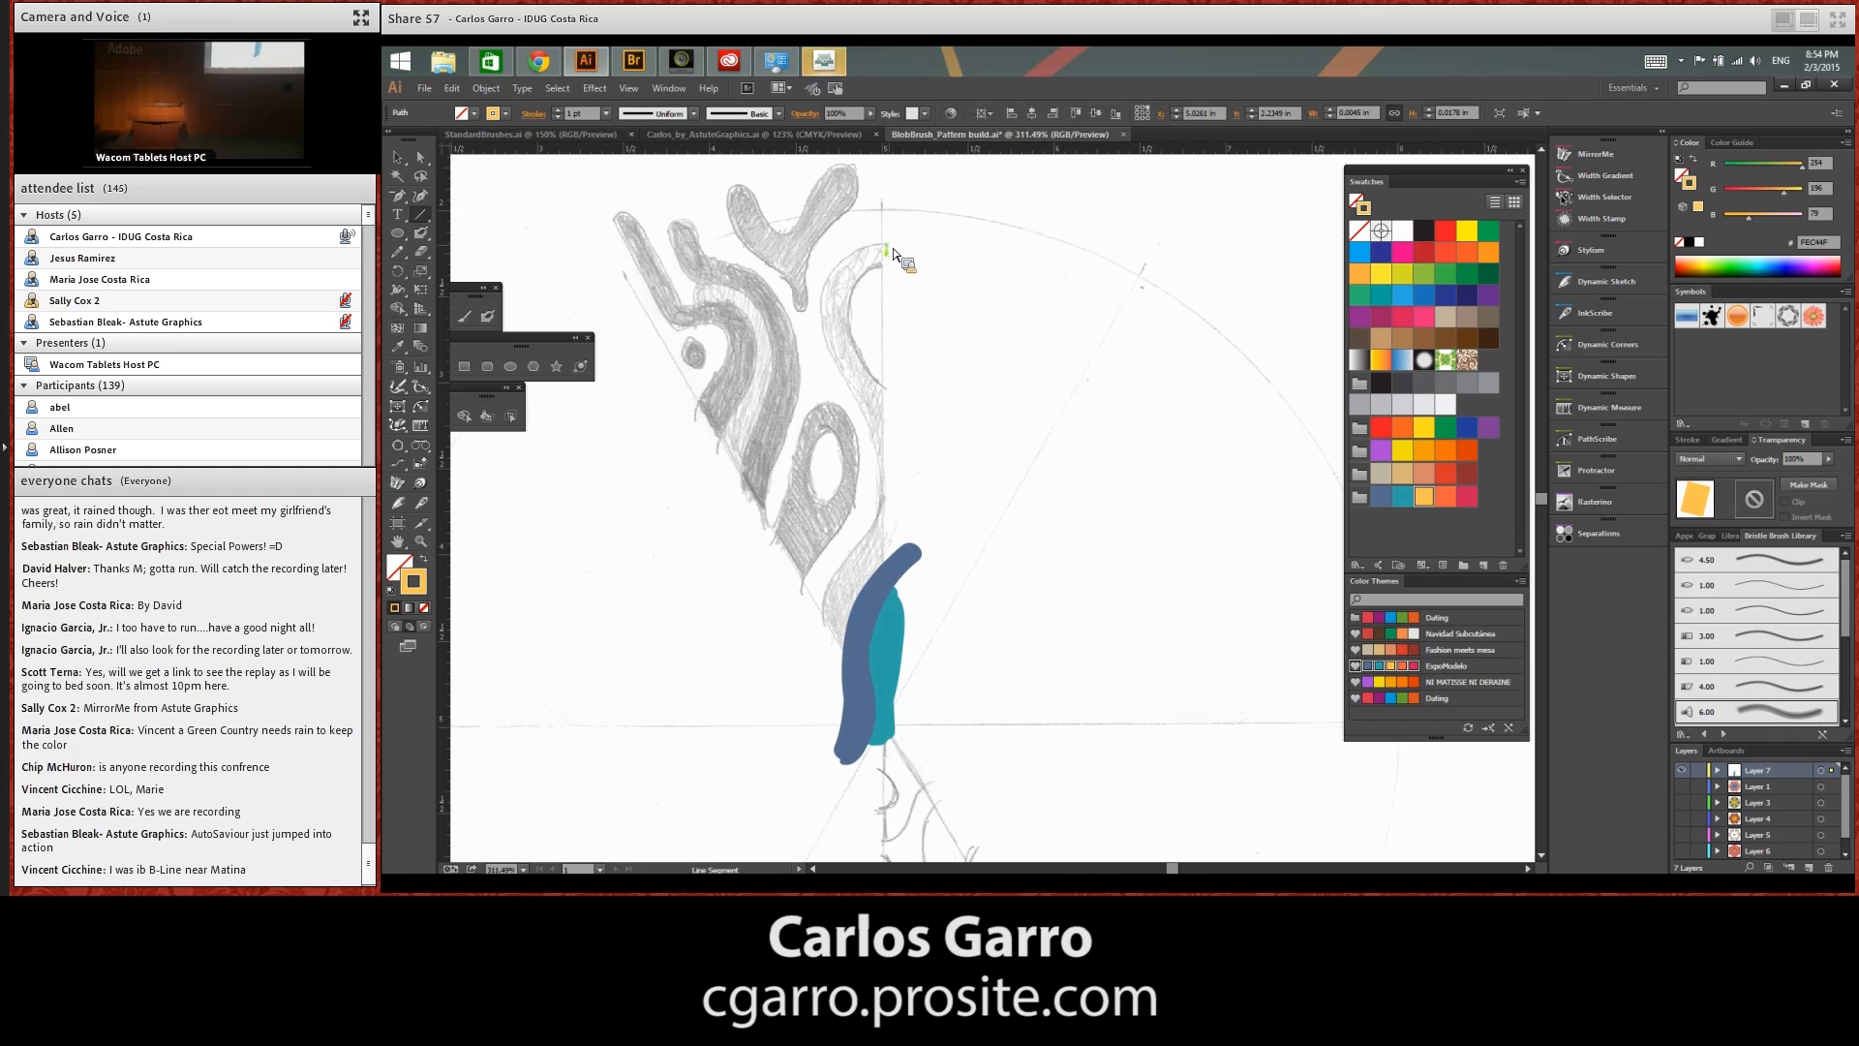
pyautogui.click(894, 254)
pyautogui.press('Escape')
pyautogui.moveTo(889, 255); pyautogui.dragTo(853, 287)
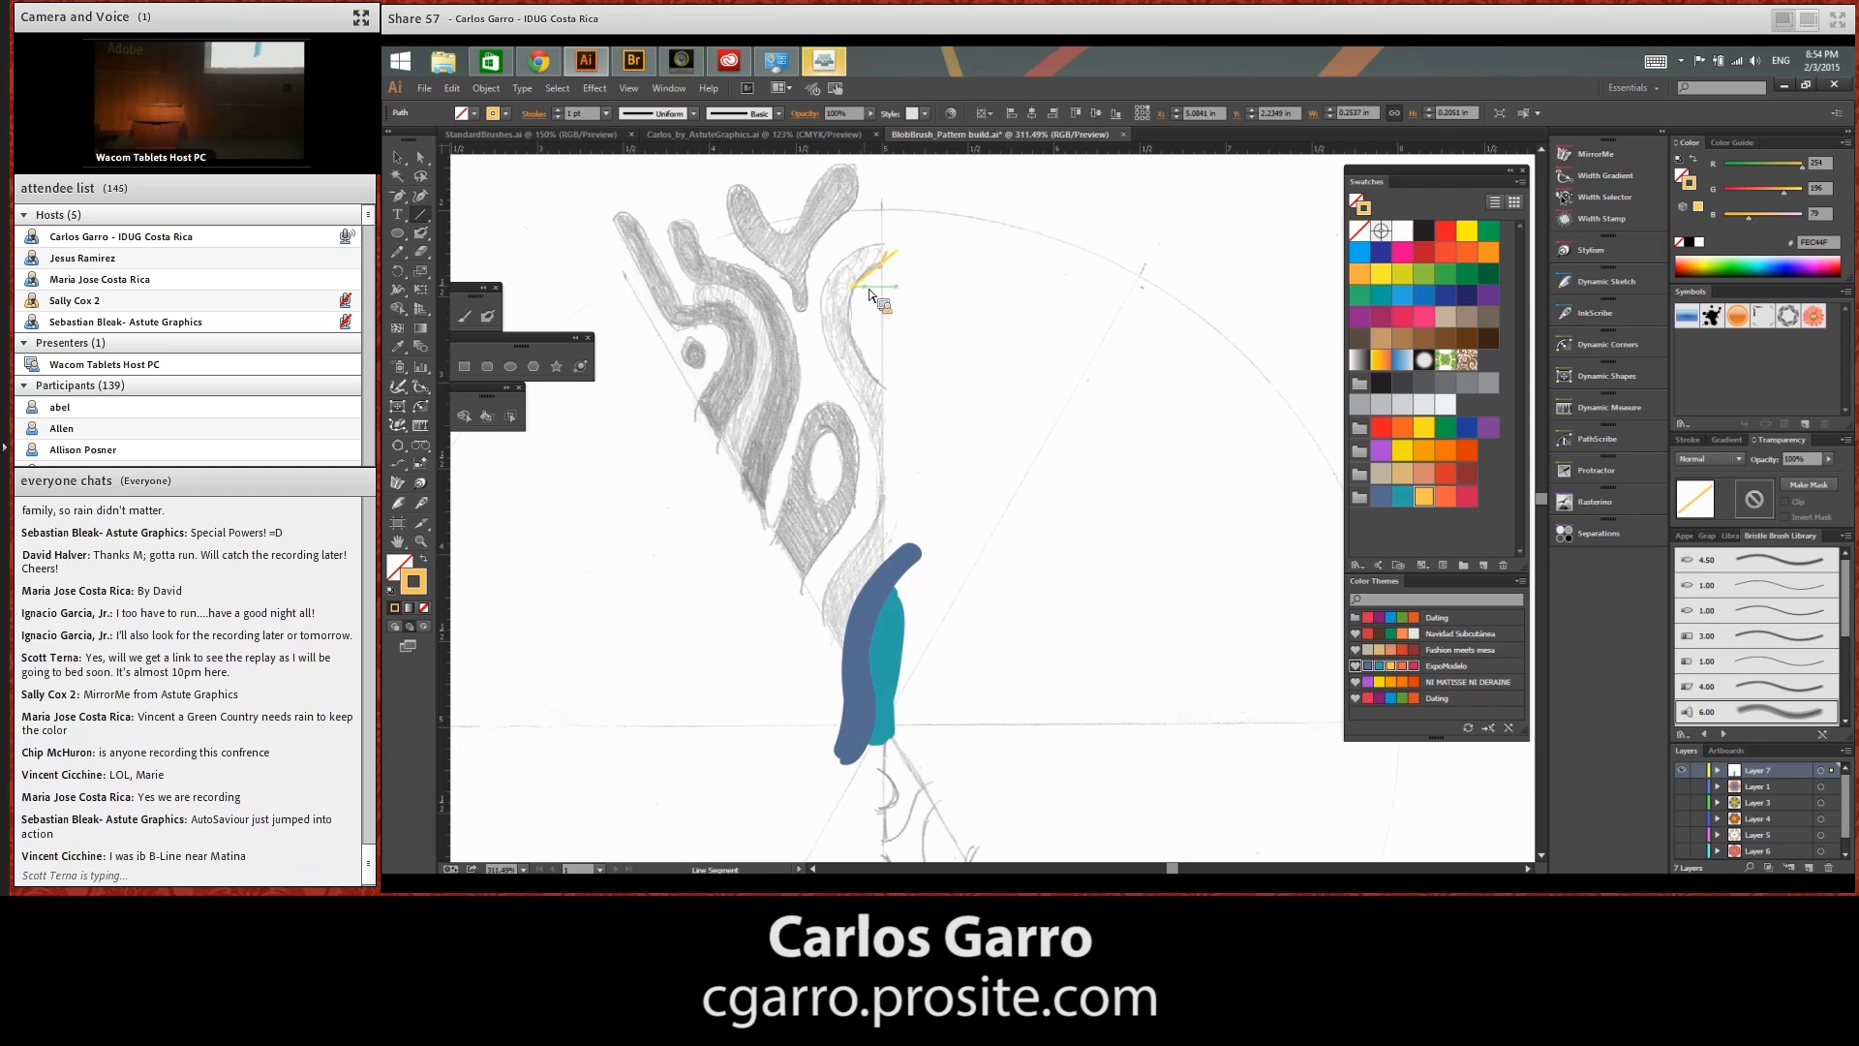
# Paste the clipboard text onto the artboard and delete it
pyautogui.hotkey('ctrl', 'v')
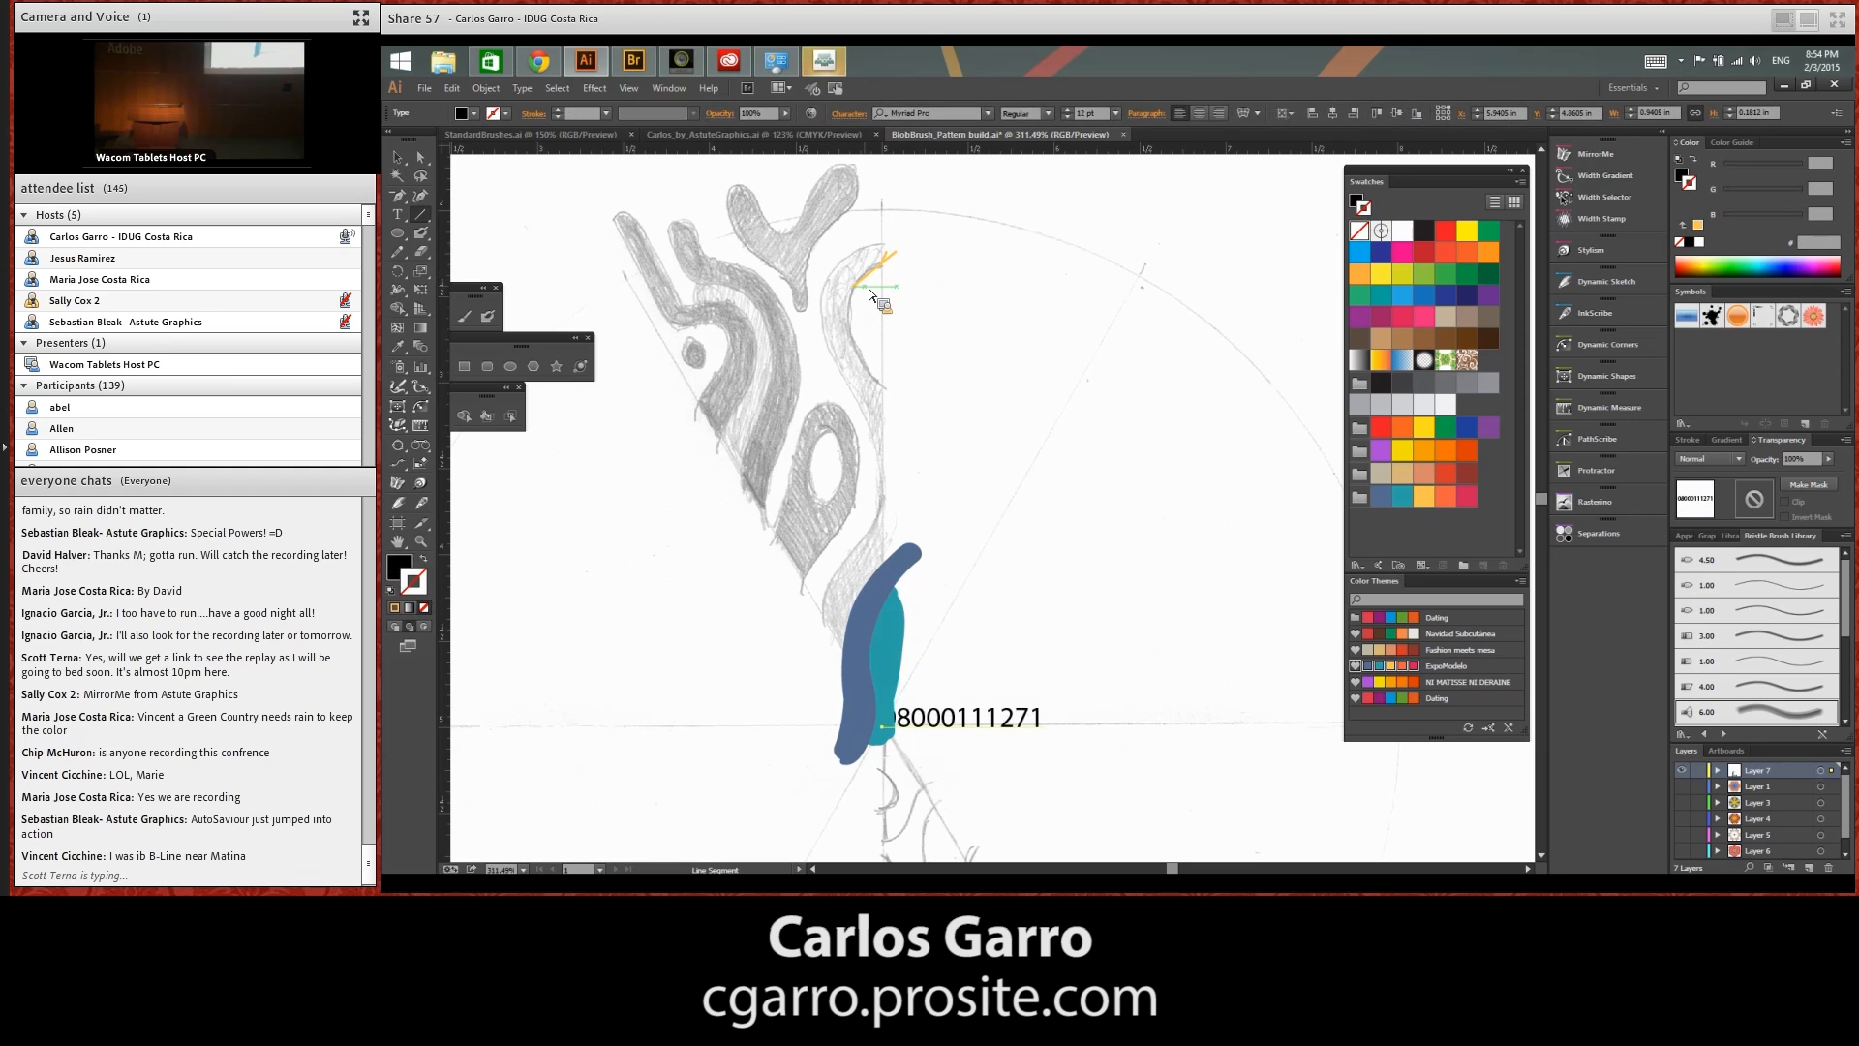
pyautogui.press('Delete')
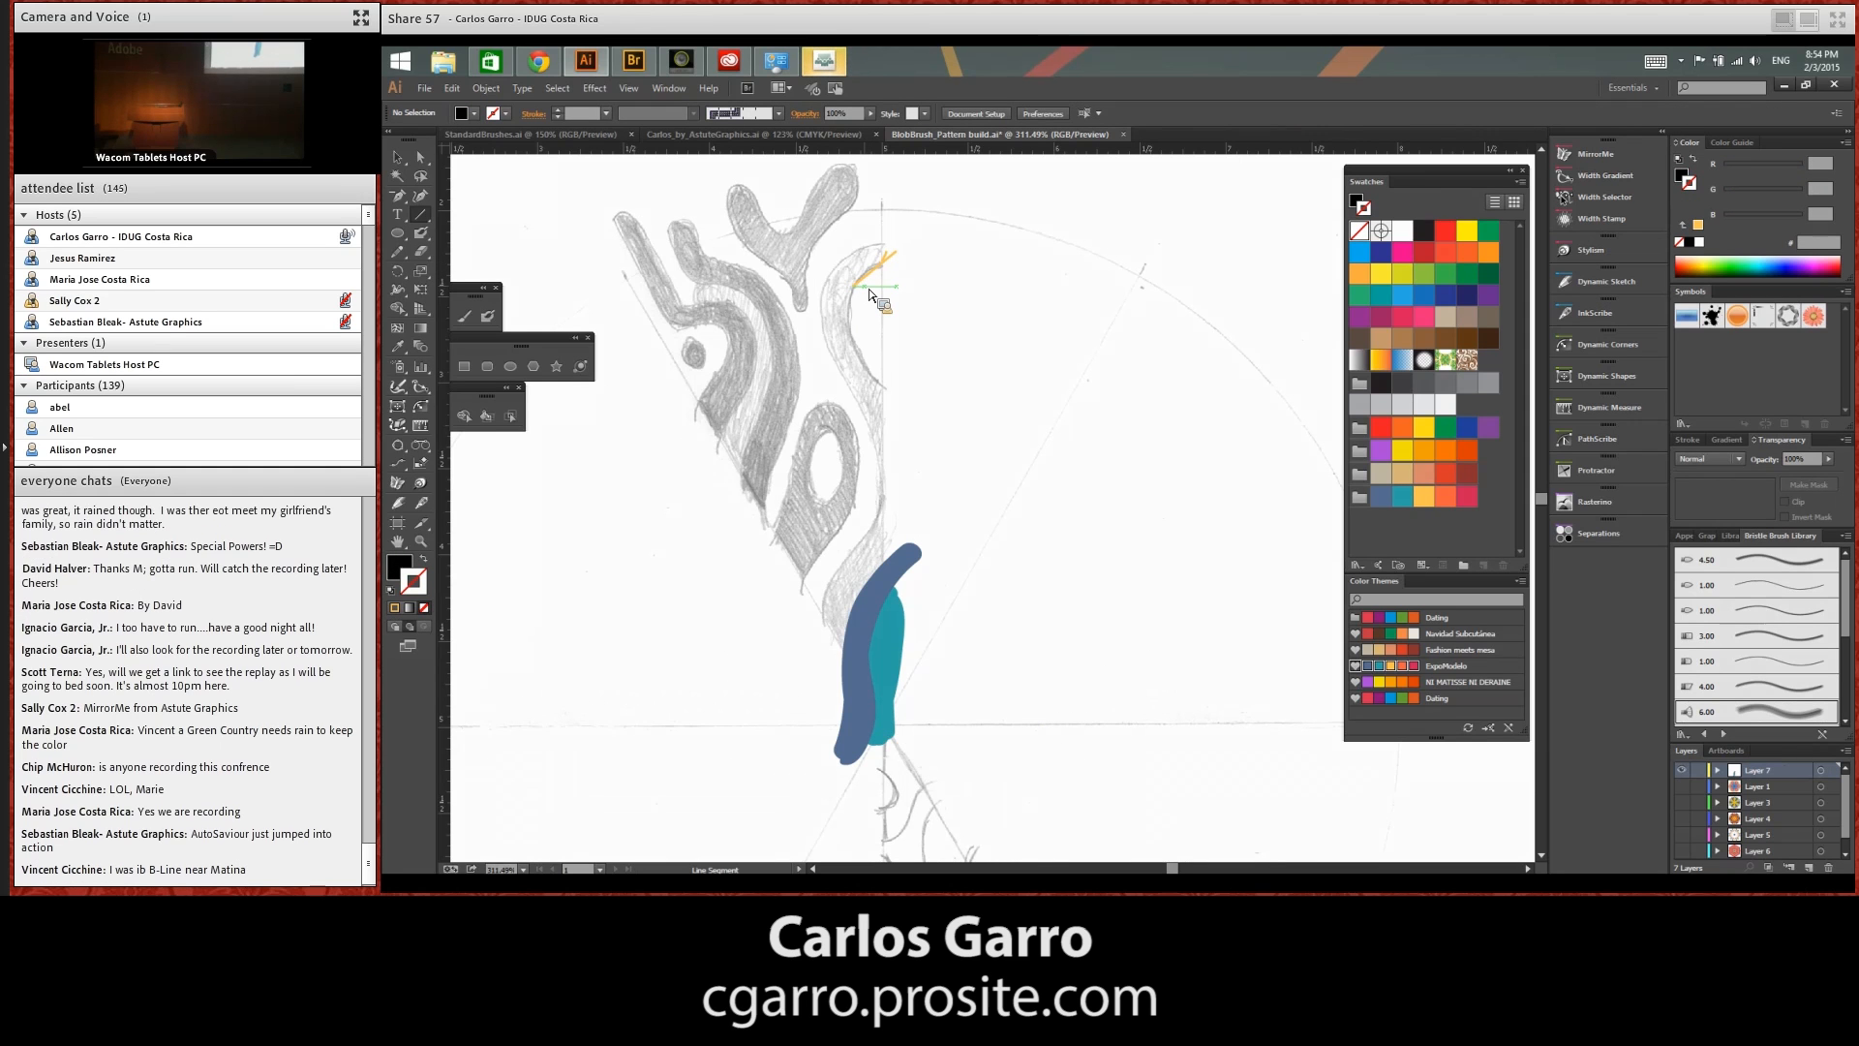
# Cancel the new line segment and delete the short yellow-orange one at the sketch's upper hook
pyautogui.click(582, 224)
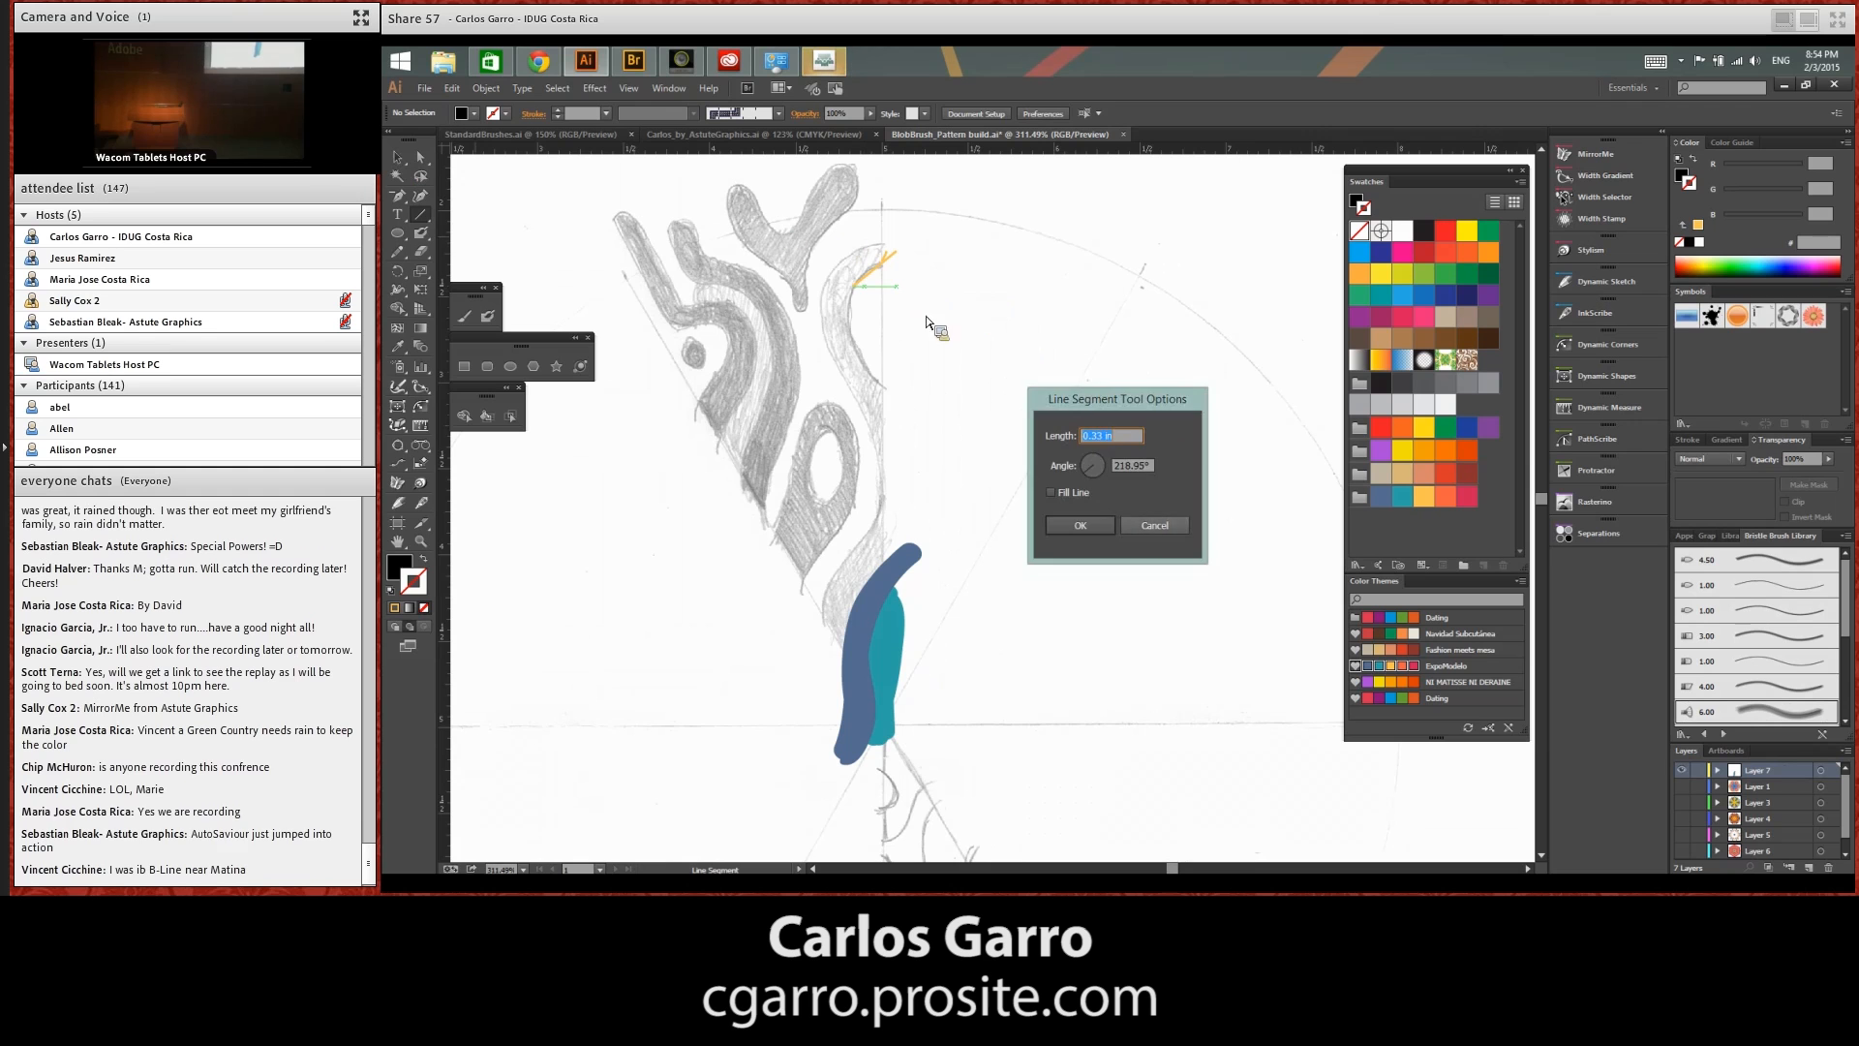
pyautogui.click(1151, 526)
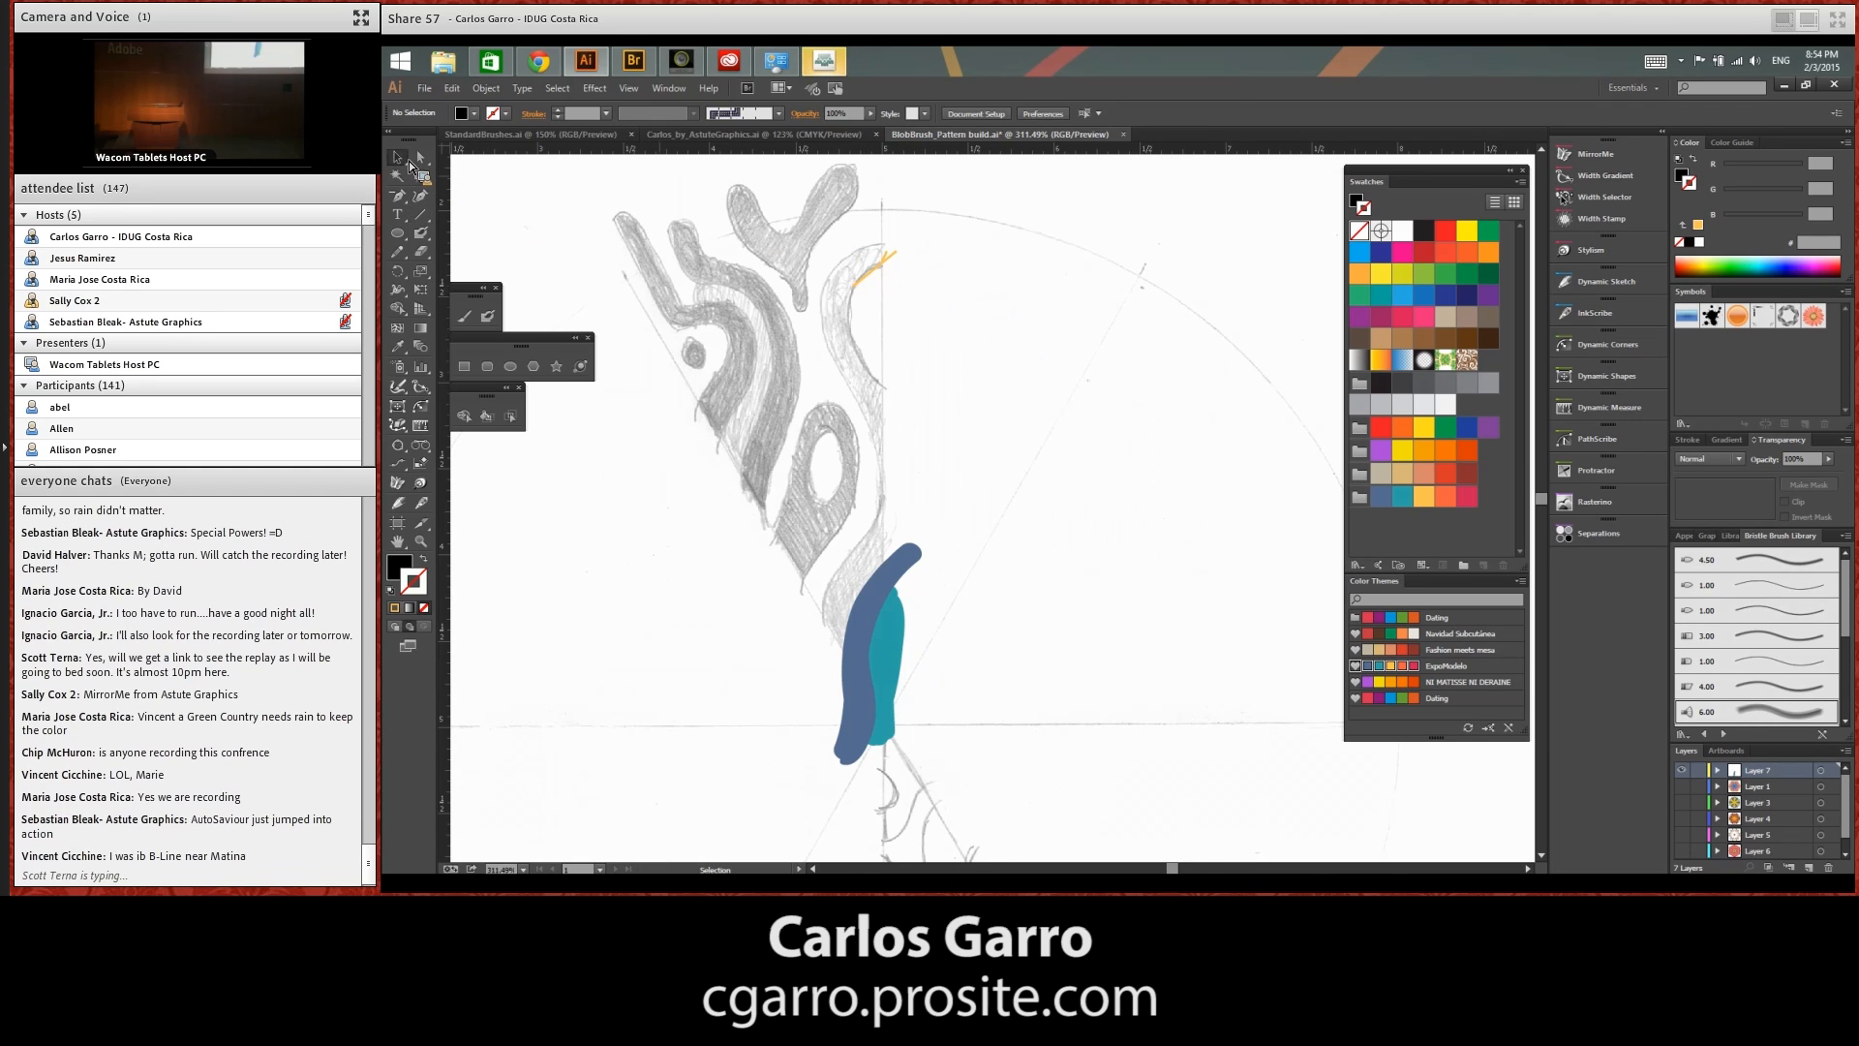
pyautogui.moveTo(818, 244); pyautogui.dragTo(978, 330)
pyautogui.press('Delete')
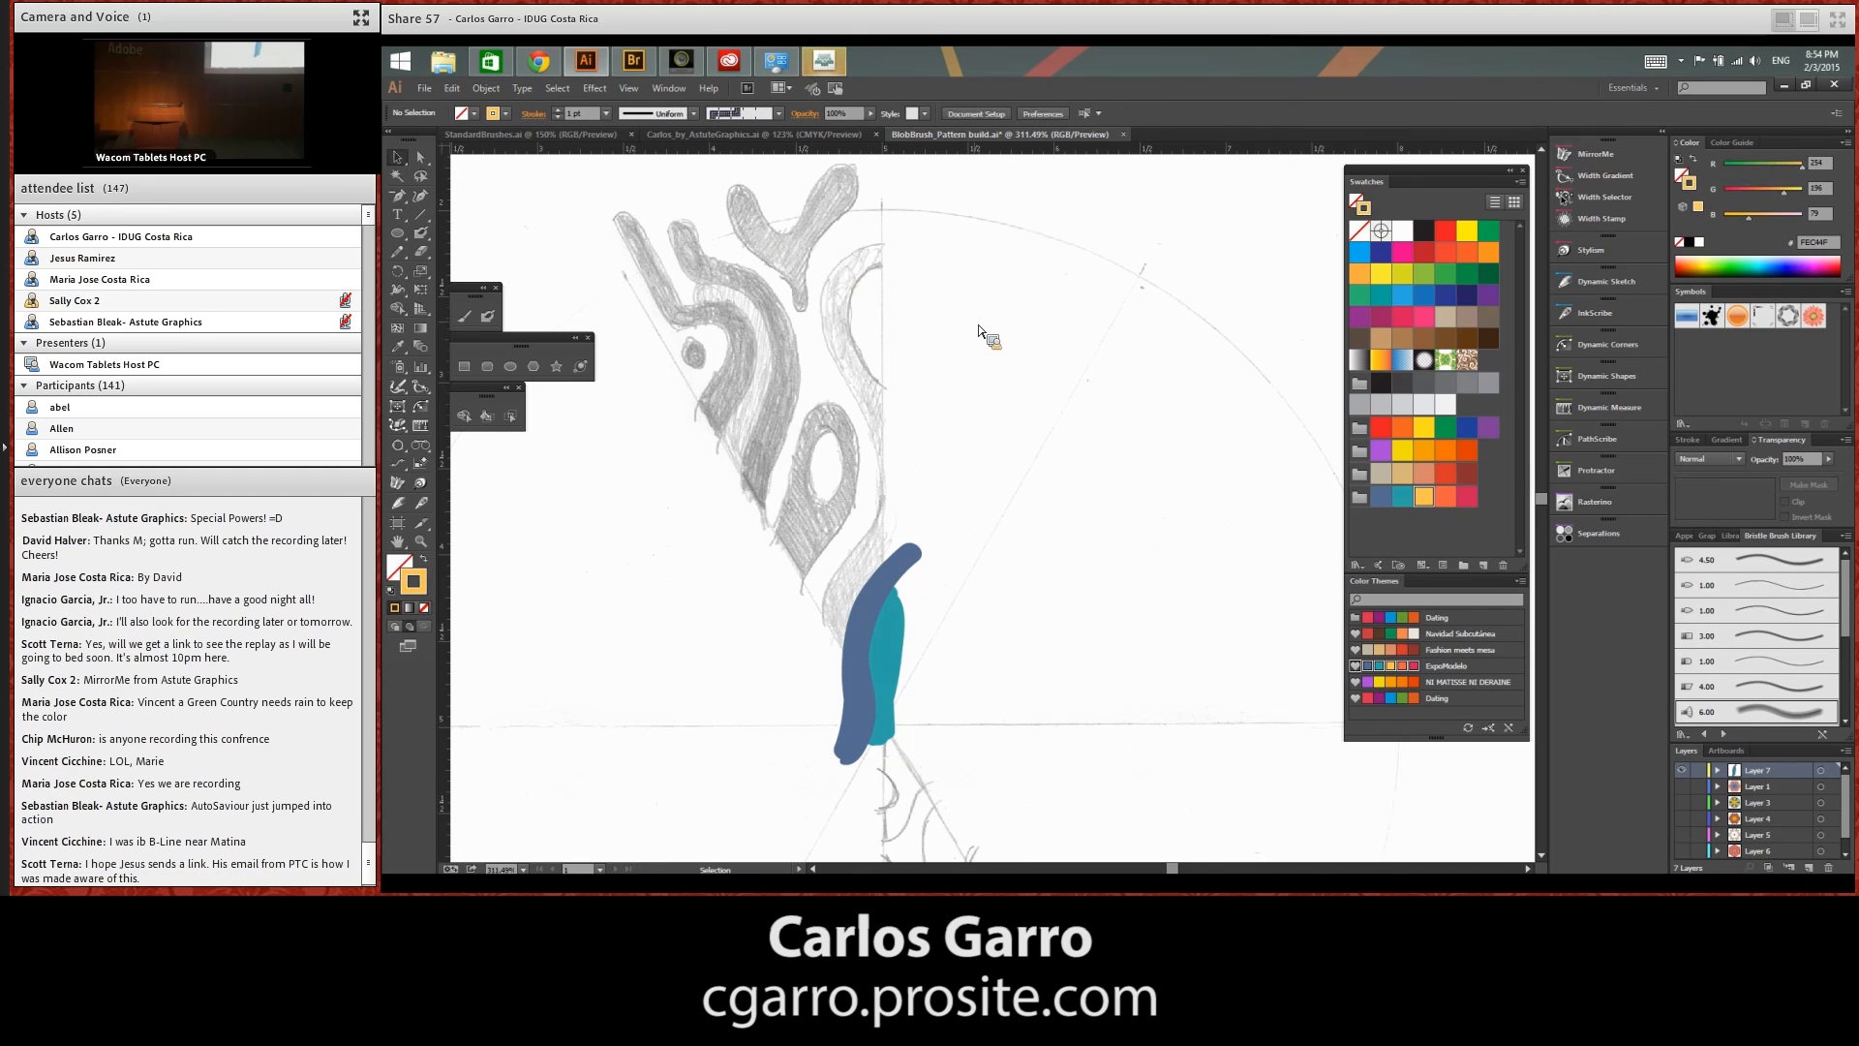
# With the Blob Brush, paint a winding yellow-orange stroke up to the sketch's upper hook and an orange loop over the shaded oval
pyautogui.click(429, 233)
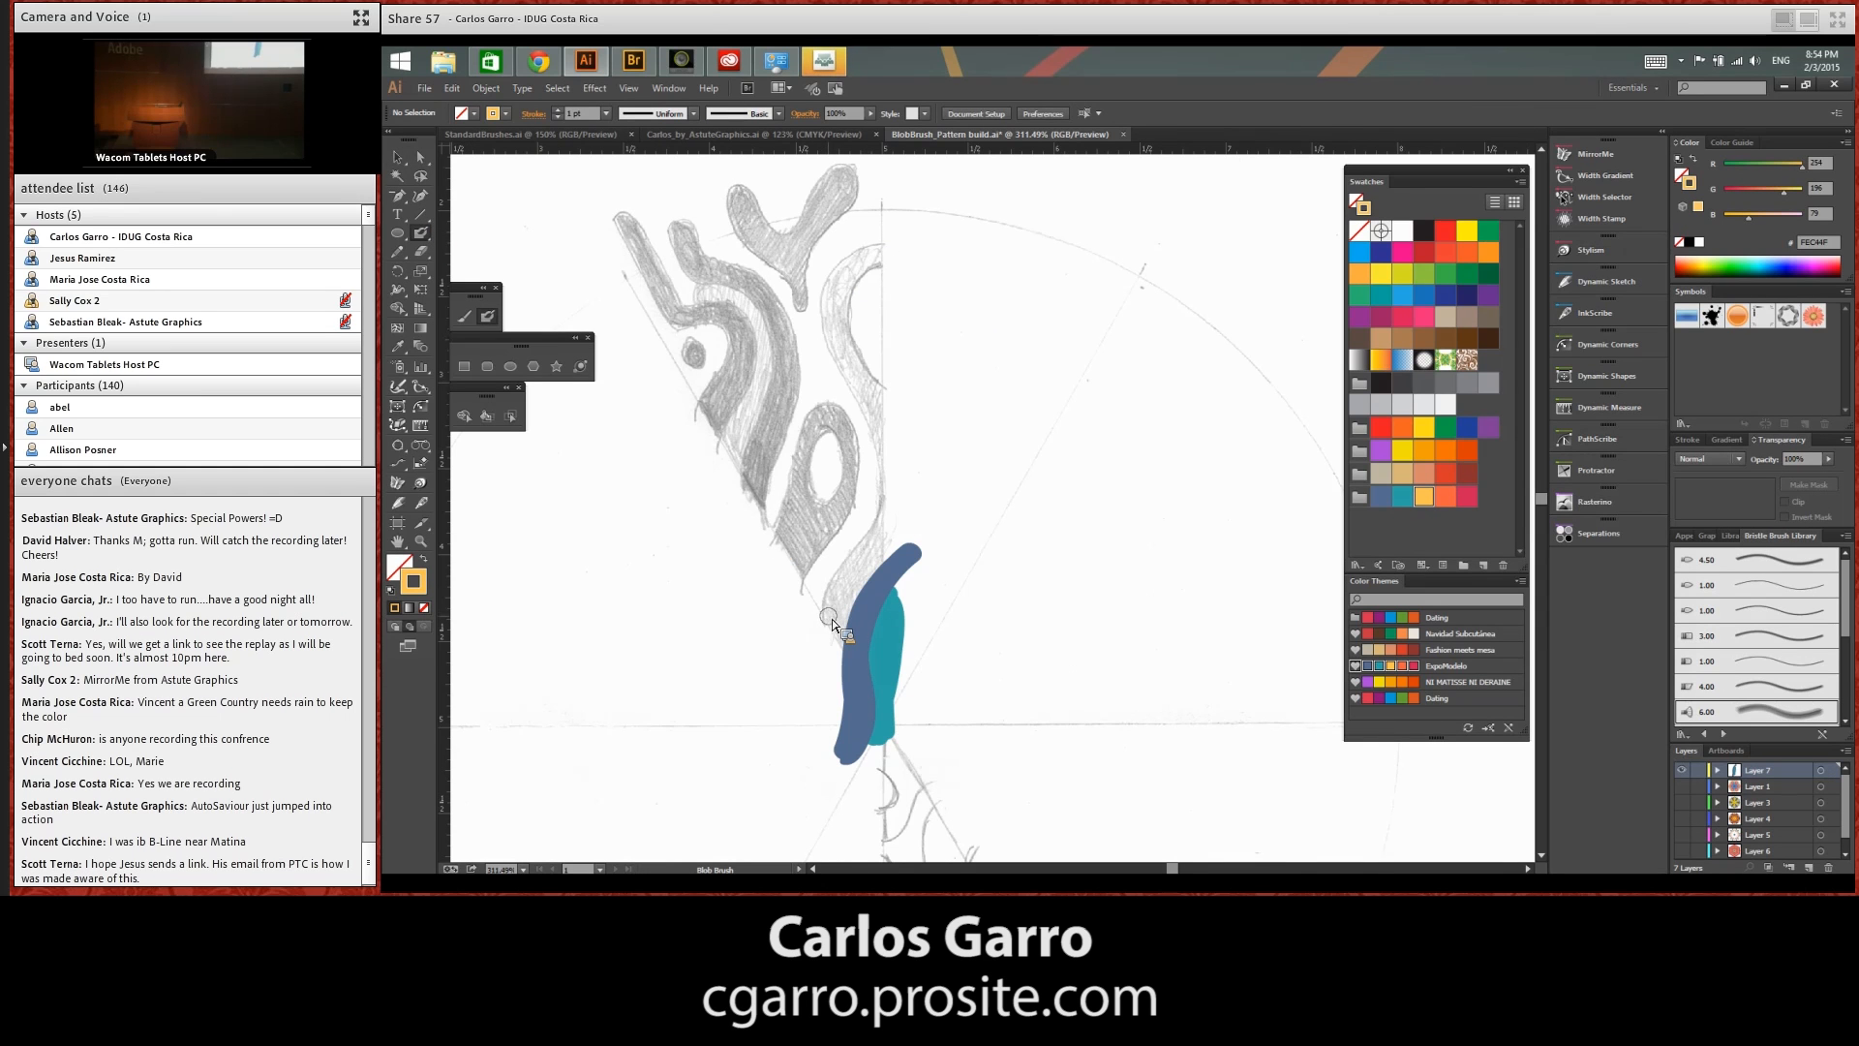
pyautogui.moveTo(839, 665)
pyautogui.mouseDown()
pyautogui.moveTo(866, 450)
pyautogui.moveTo(835, 295)
pyautogui.mouseUp()
pyautogui.moveTo(850, 368); pyautogui.dragTo(903, 237)
pyautogui.click(1447, 497)
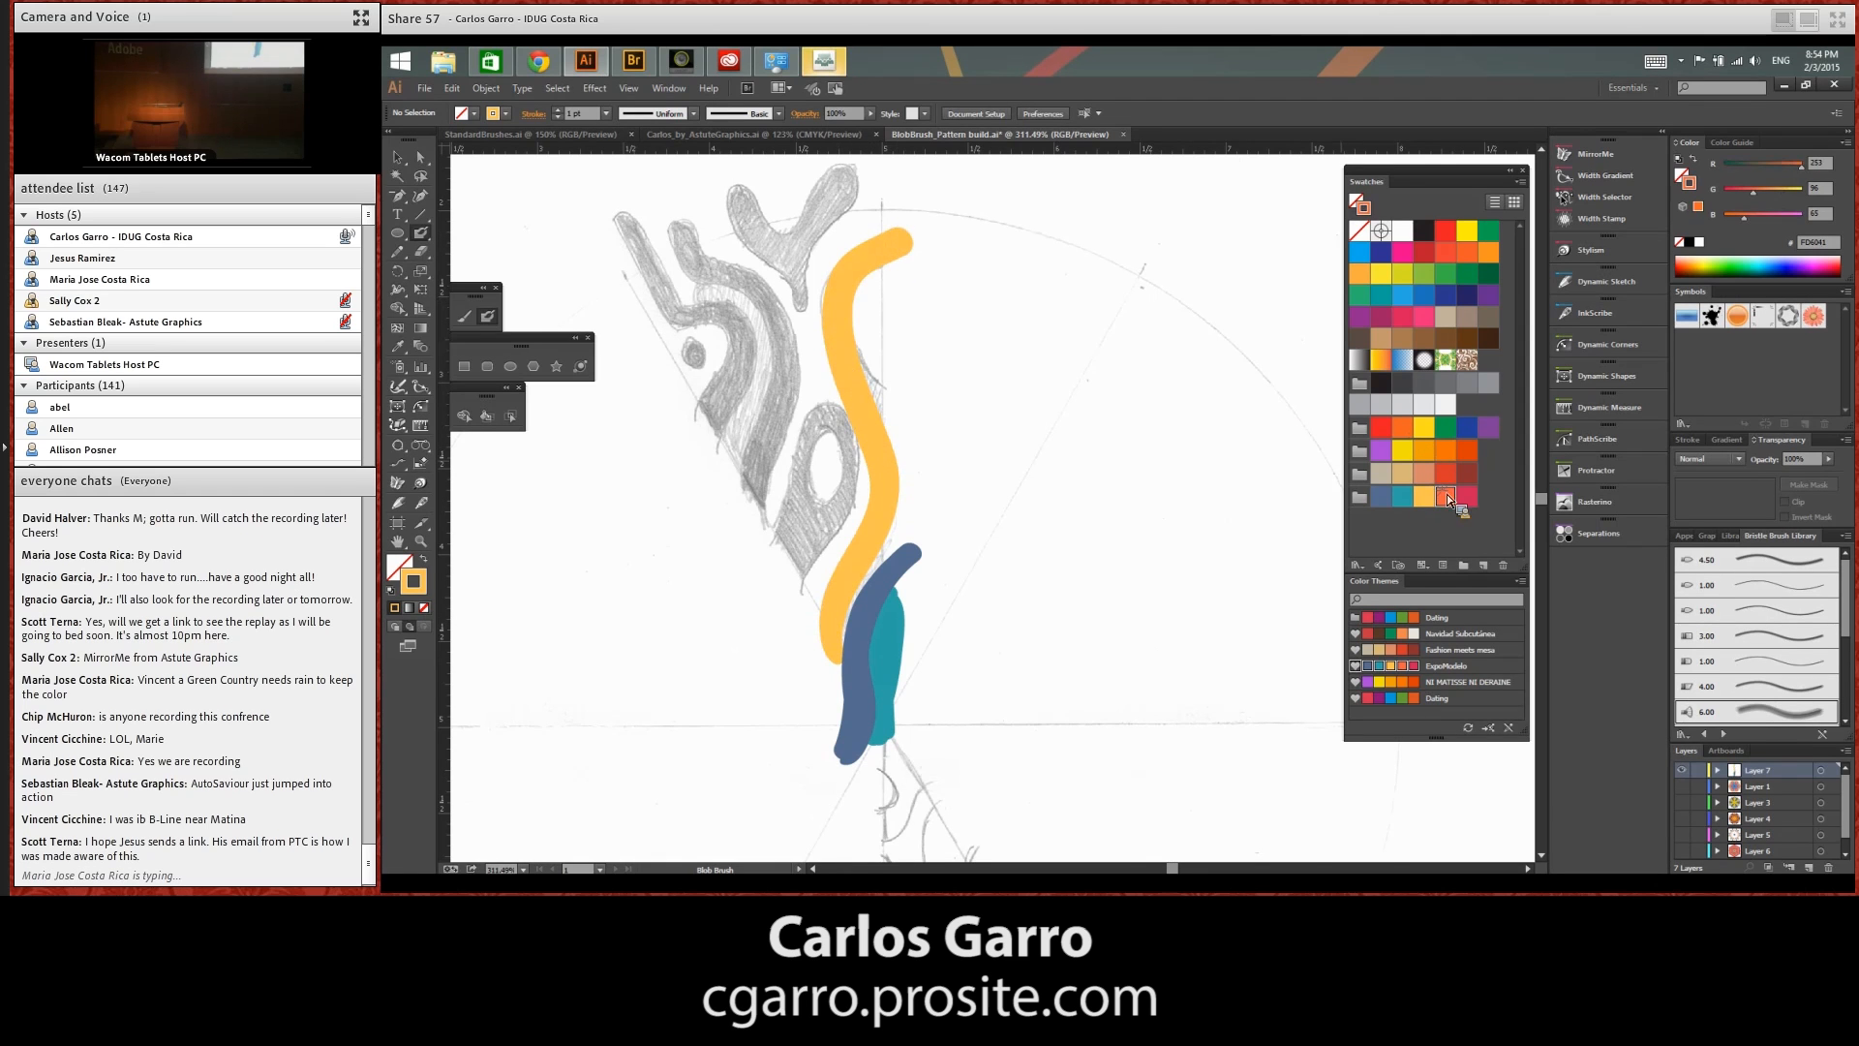
pyautogui.moveTo(778, 550); pyautogui.dragTo(775, 563)
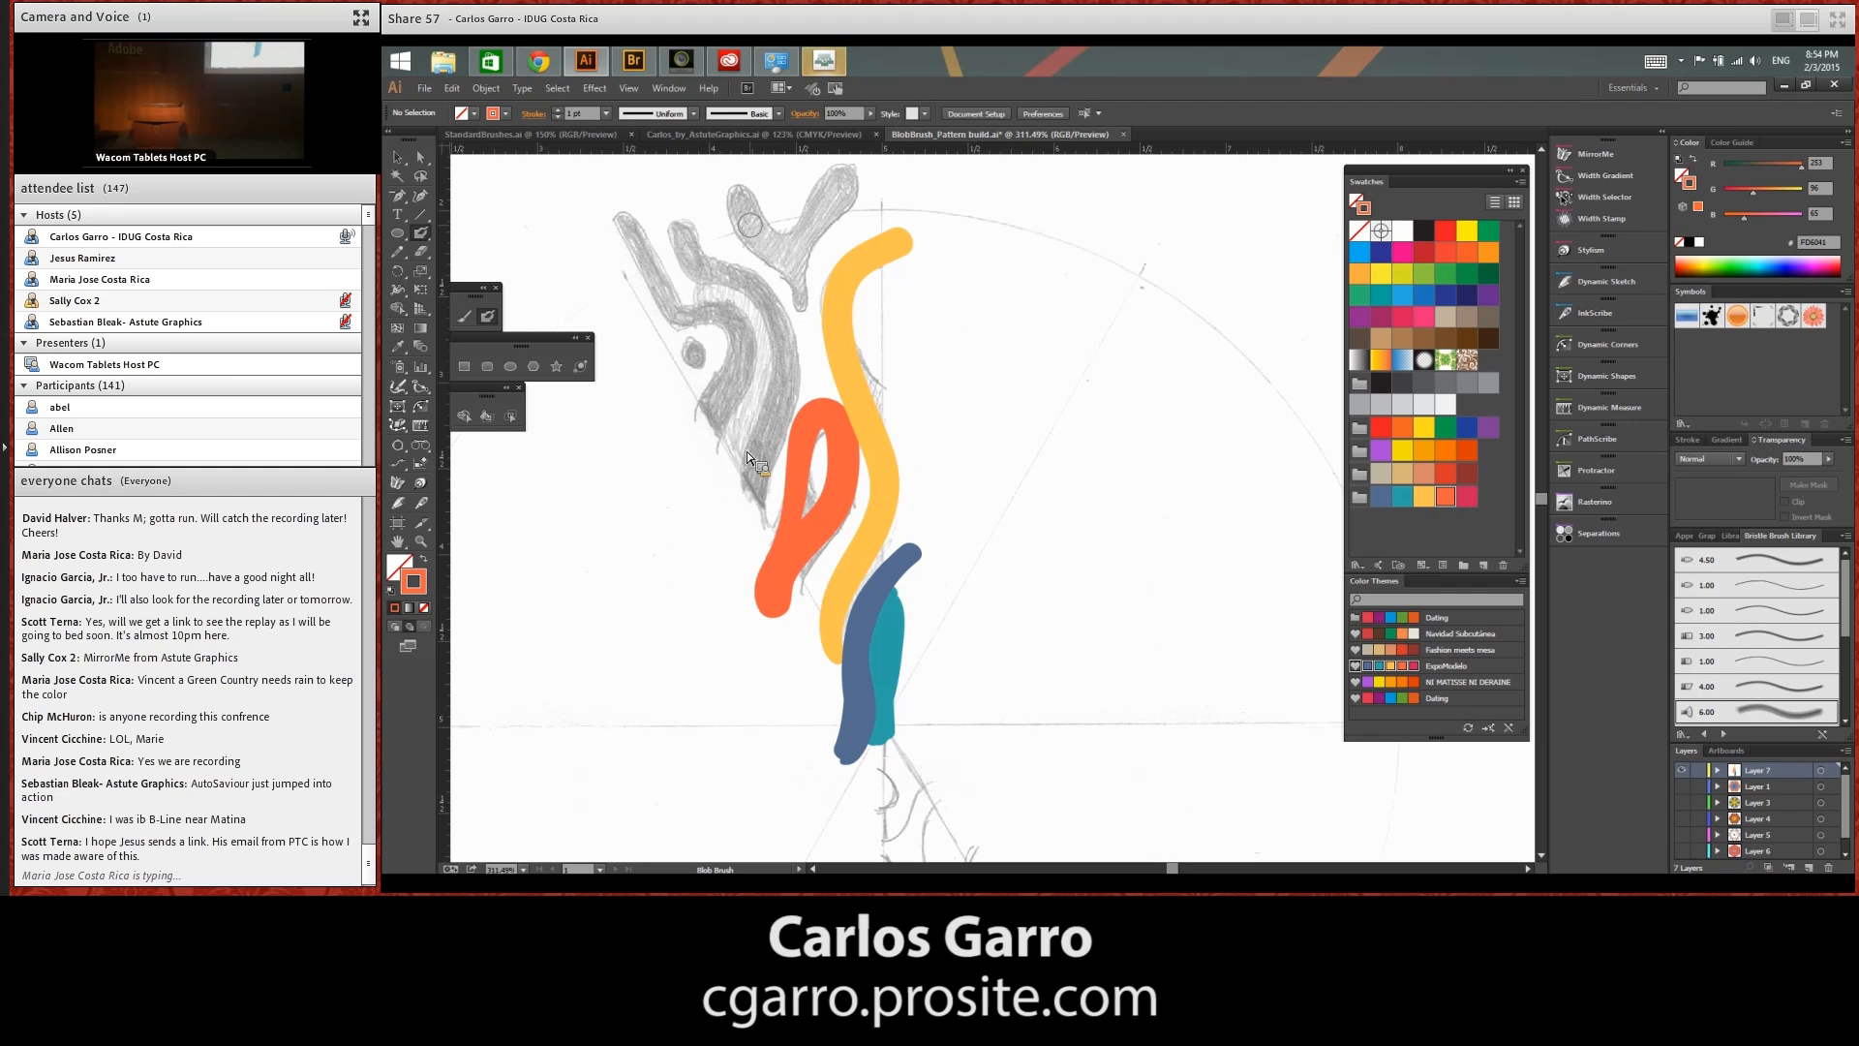
# Undo the orange stroke on the sketch's Y-shaped branch and paint the branch's arms in crimson
pyautogui.moveTo(739, 206); pyautogui.dragTo(749, 211)
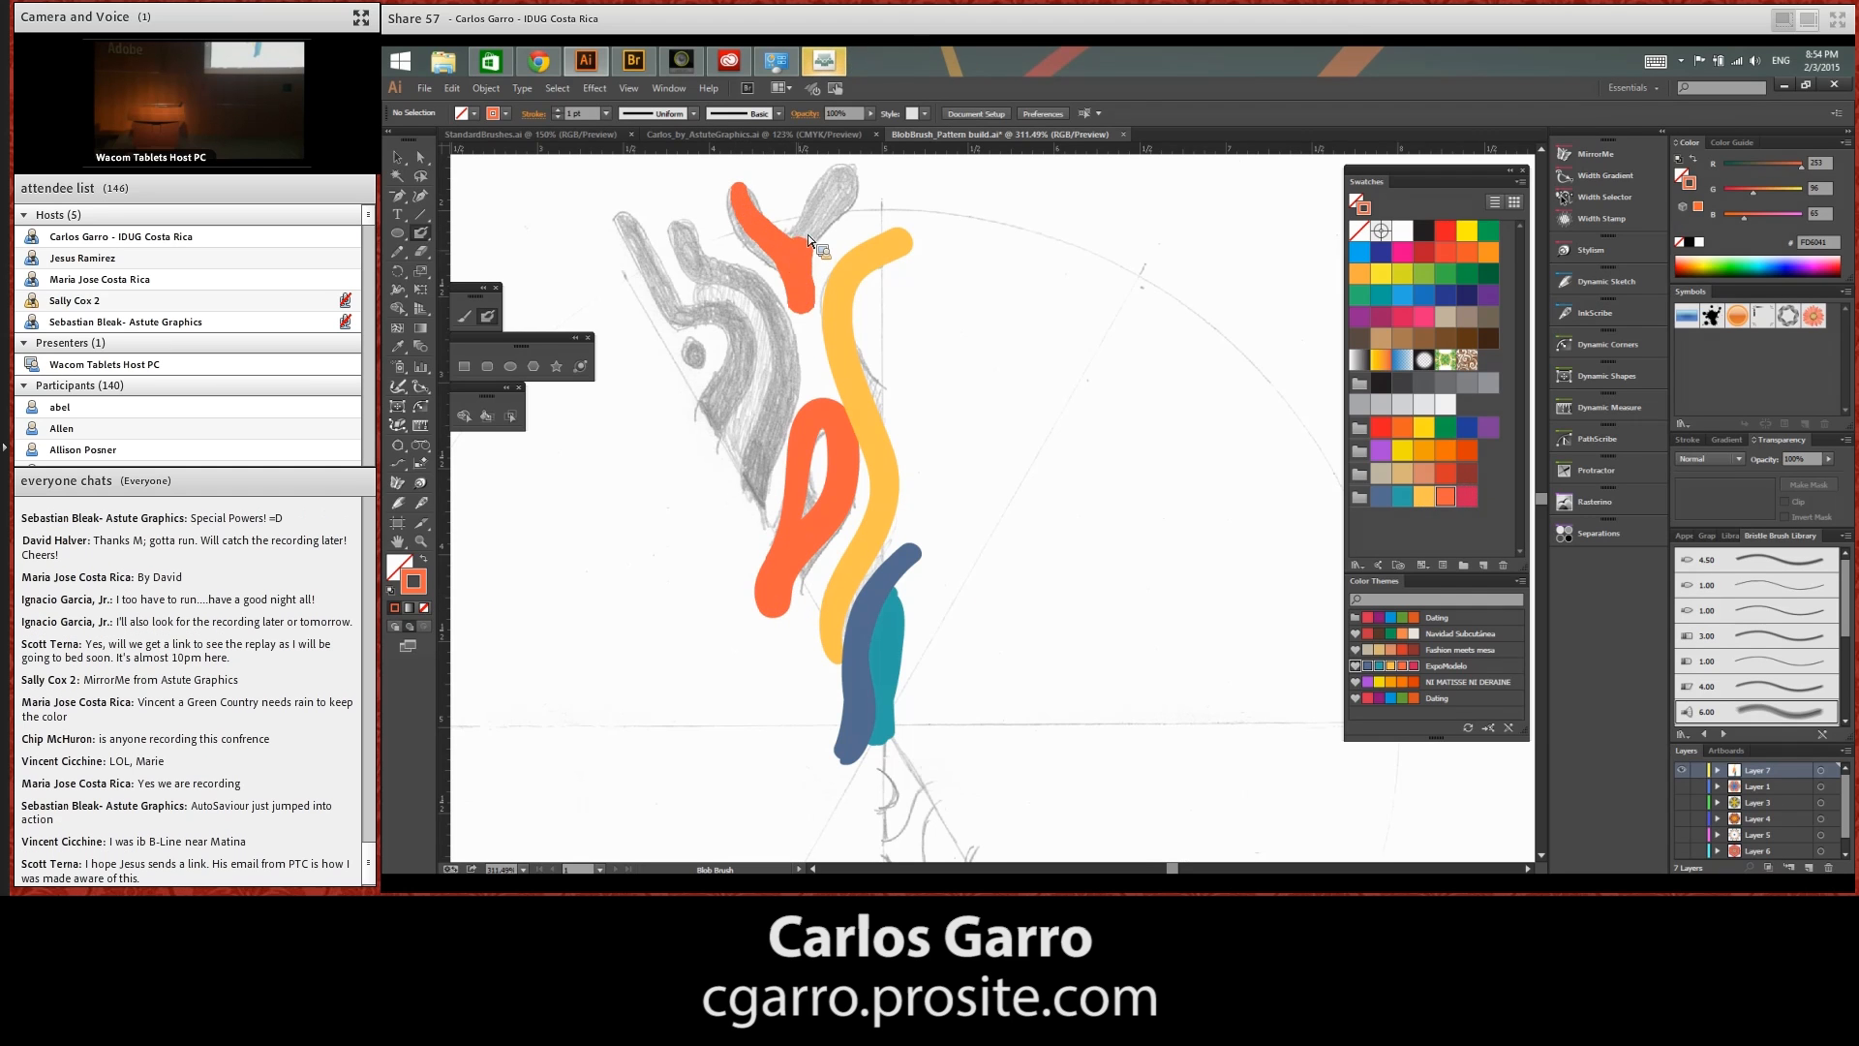
pyautogui.hotkey('ctrl', 'z')
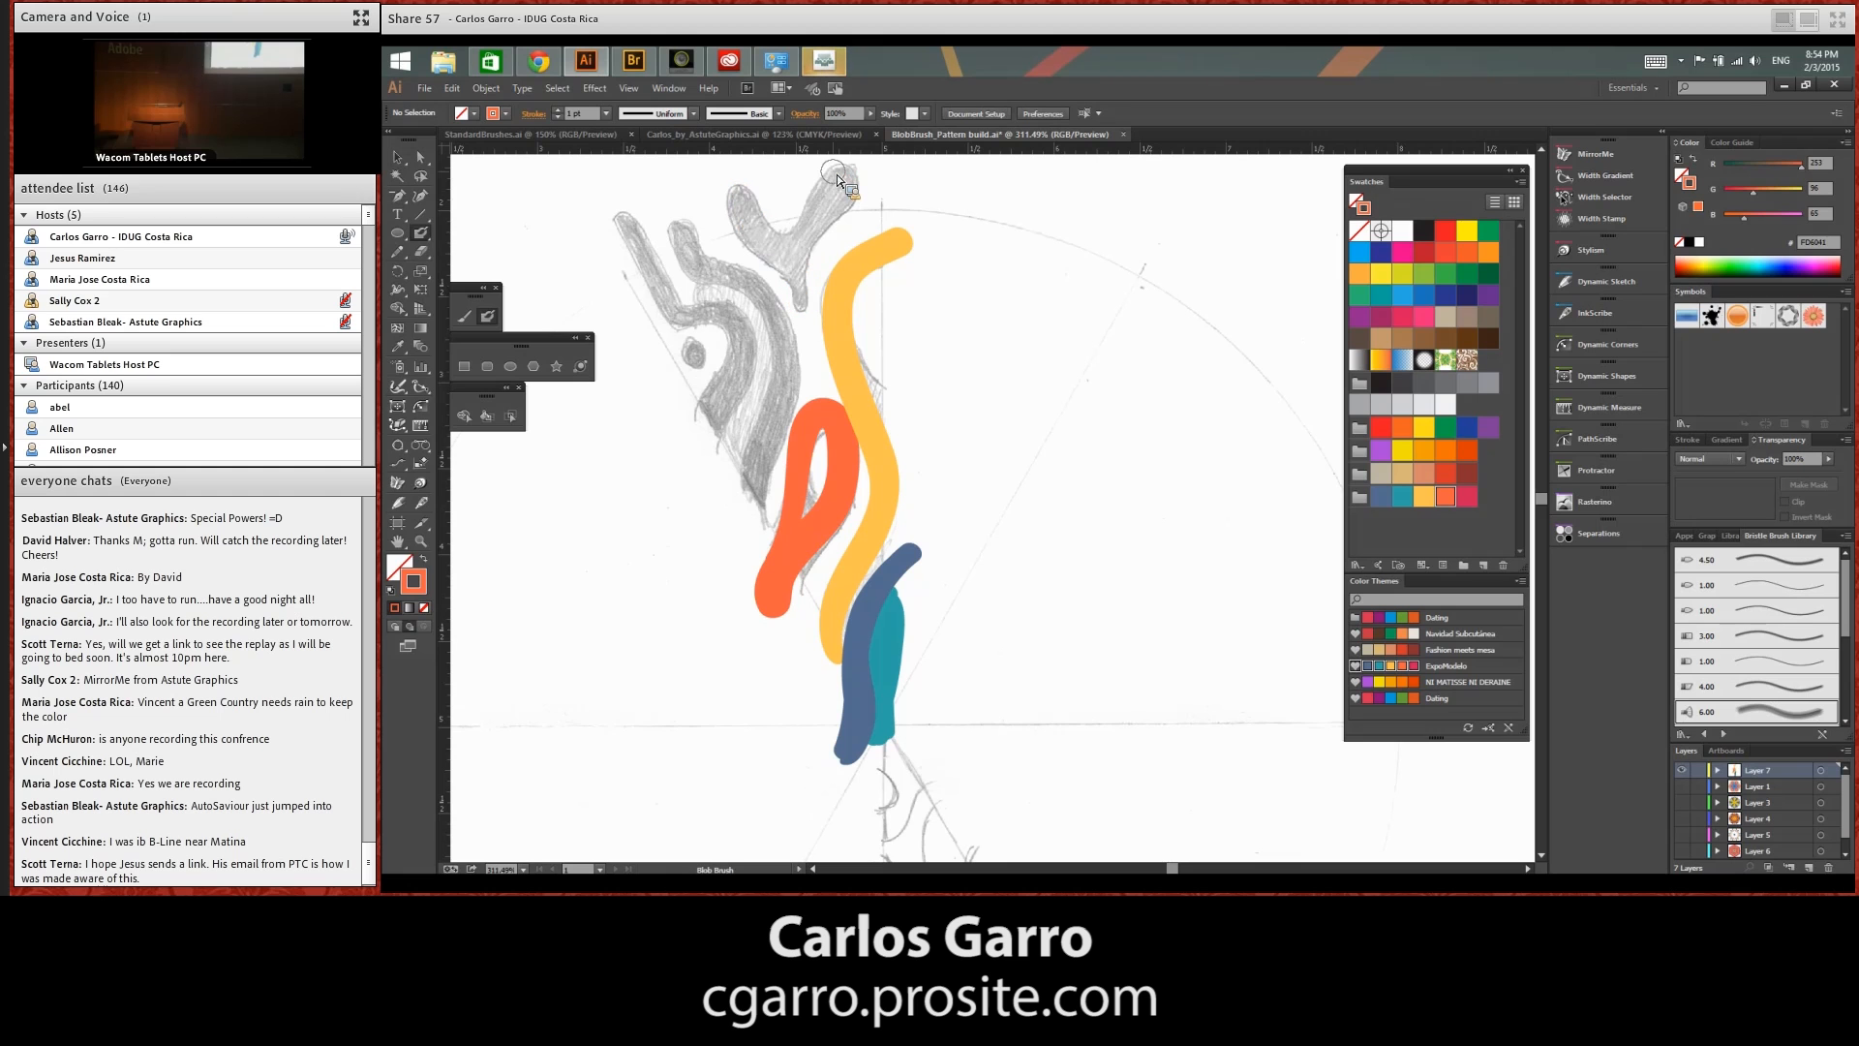
pyautogui.click(1468, 497)
pyautogui.scroll(3, 1007, 387)
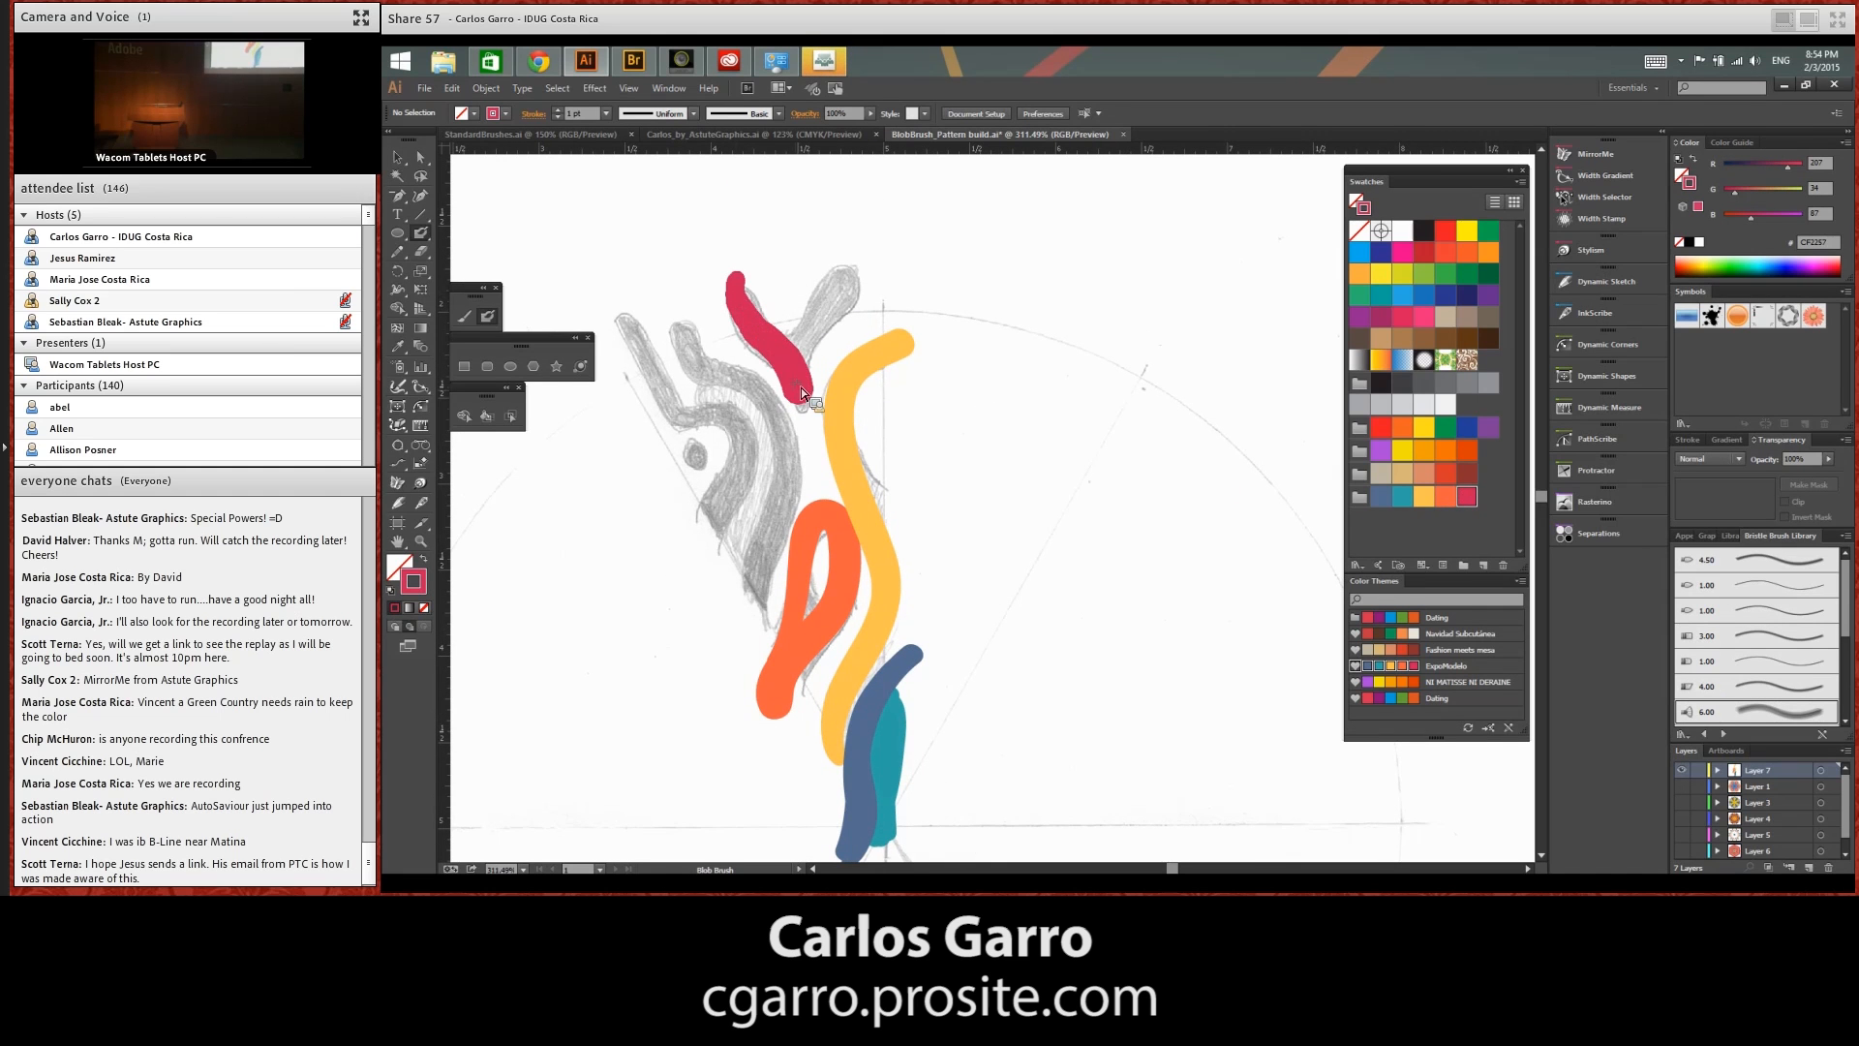
pyautogui.moveTo(801, 391); pyautogui.dragTo(845, 237)
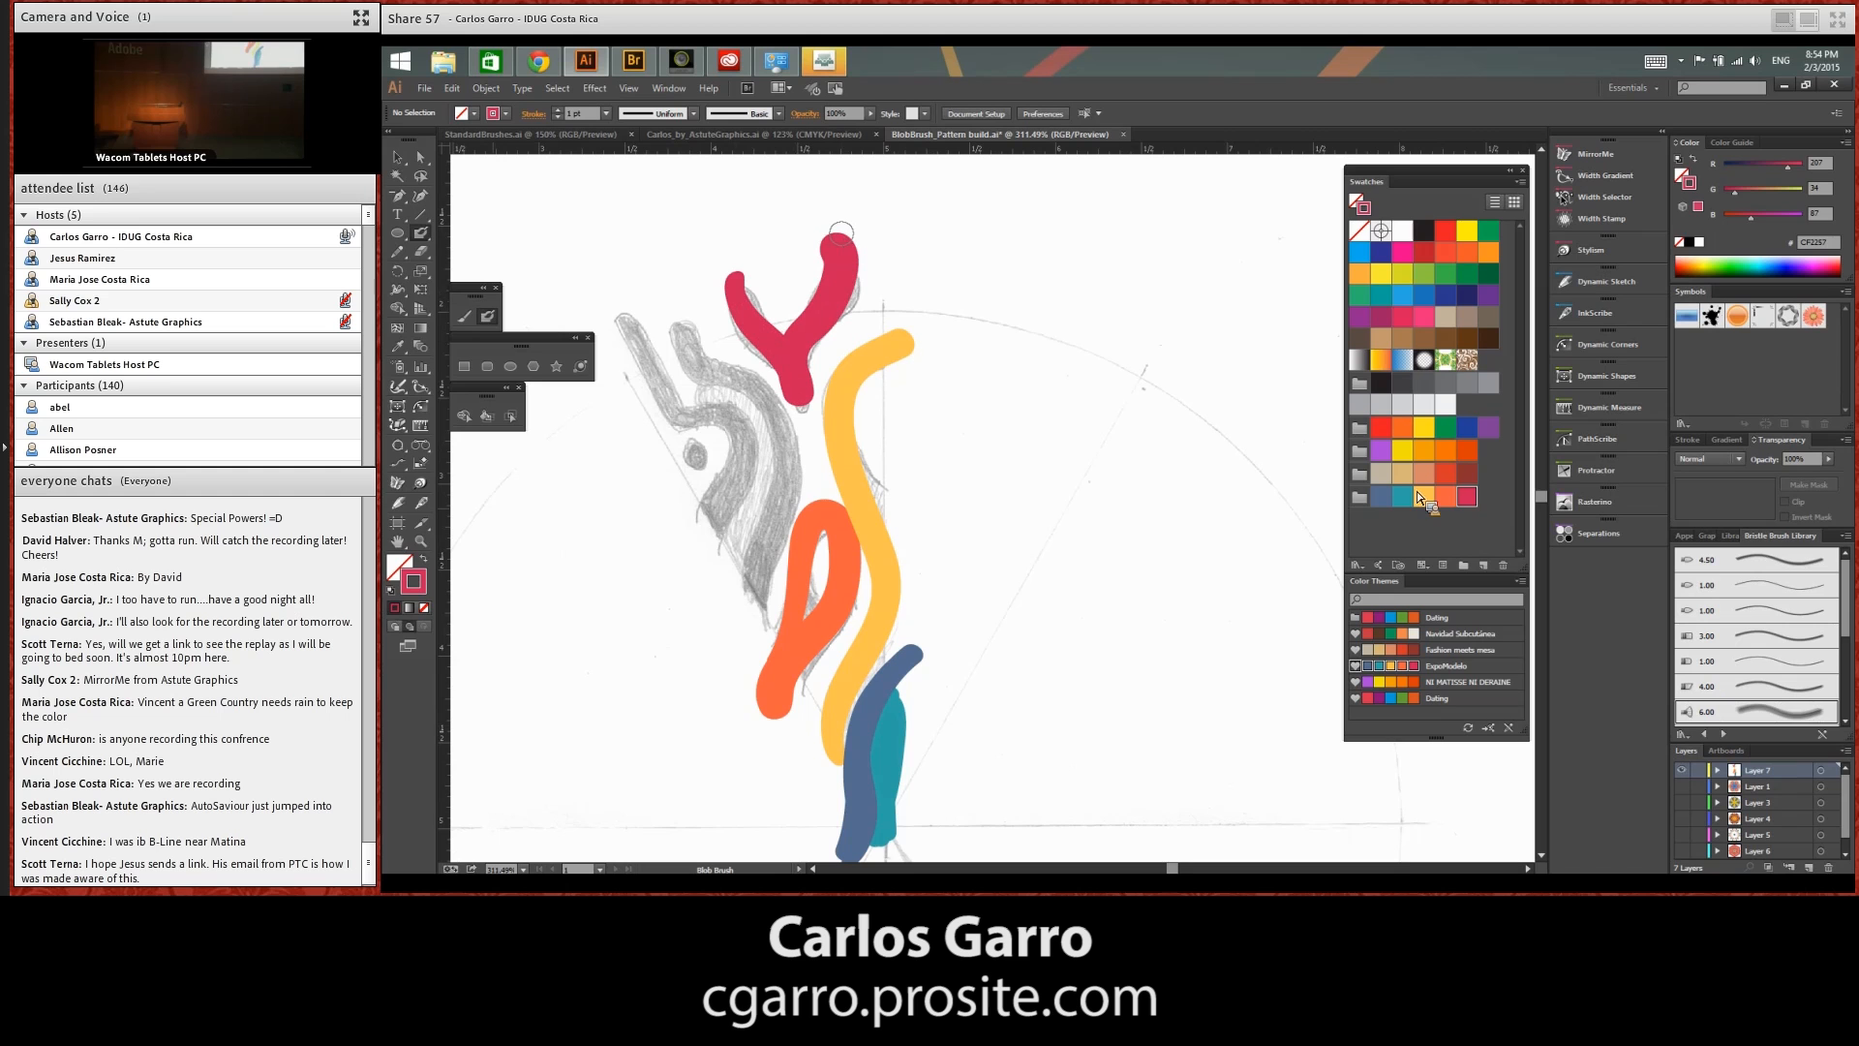
# Paint an orange curve along the sketch's outermost band and teal strokes on both sides of it
pyautogui.click(1447, 497)
pyautogui.moveTo(628, 308)
pyautogui.mouseDown()
pyautogui.moveTo(659, 387)
pyautogui.moveTo(734, 443)
pyautogui.moveTo(740, 479)
pyautogui.mouseUp()
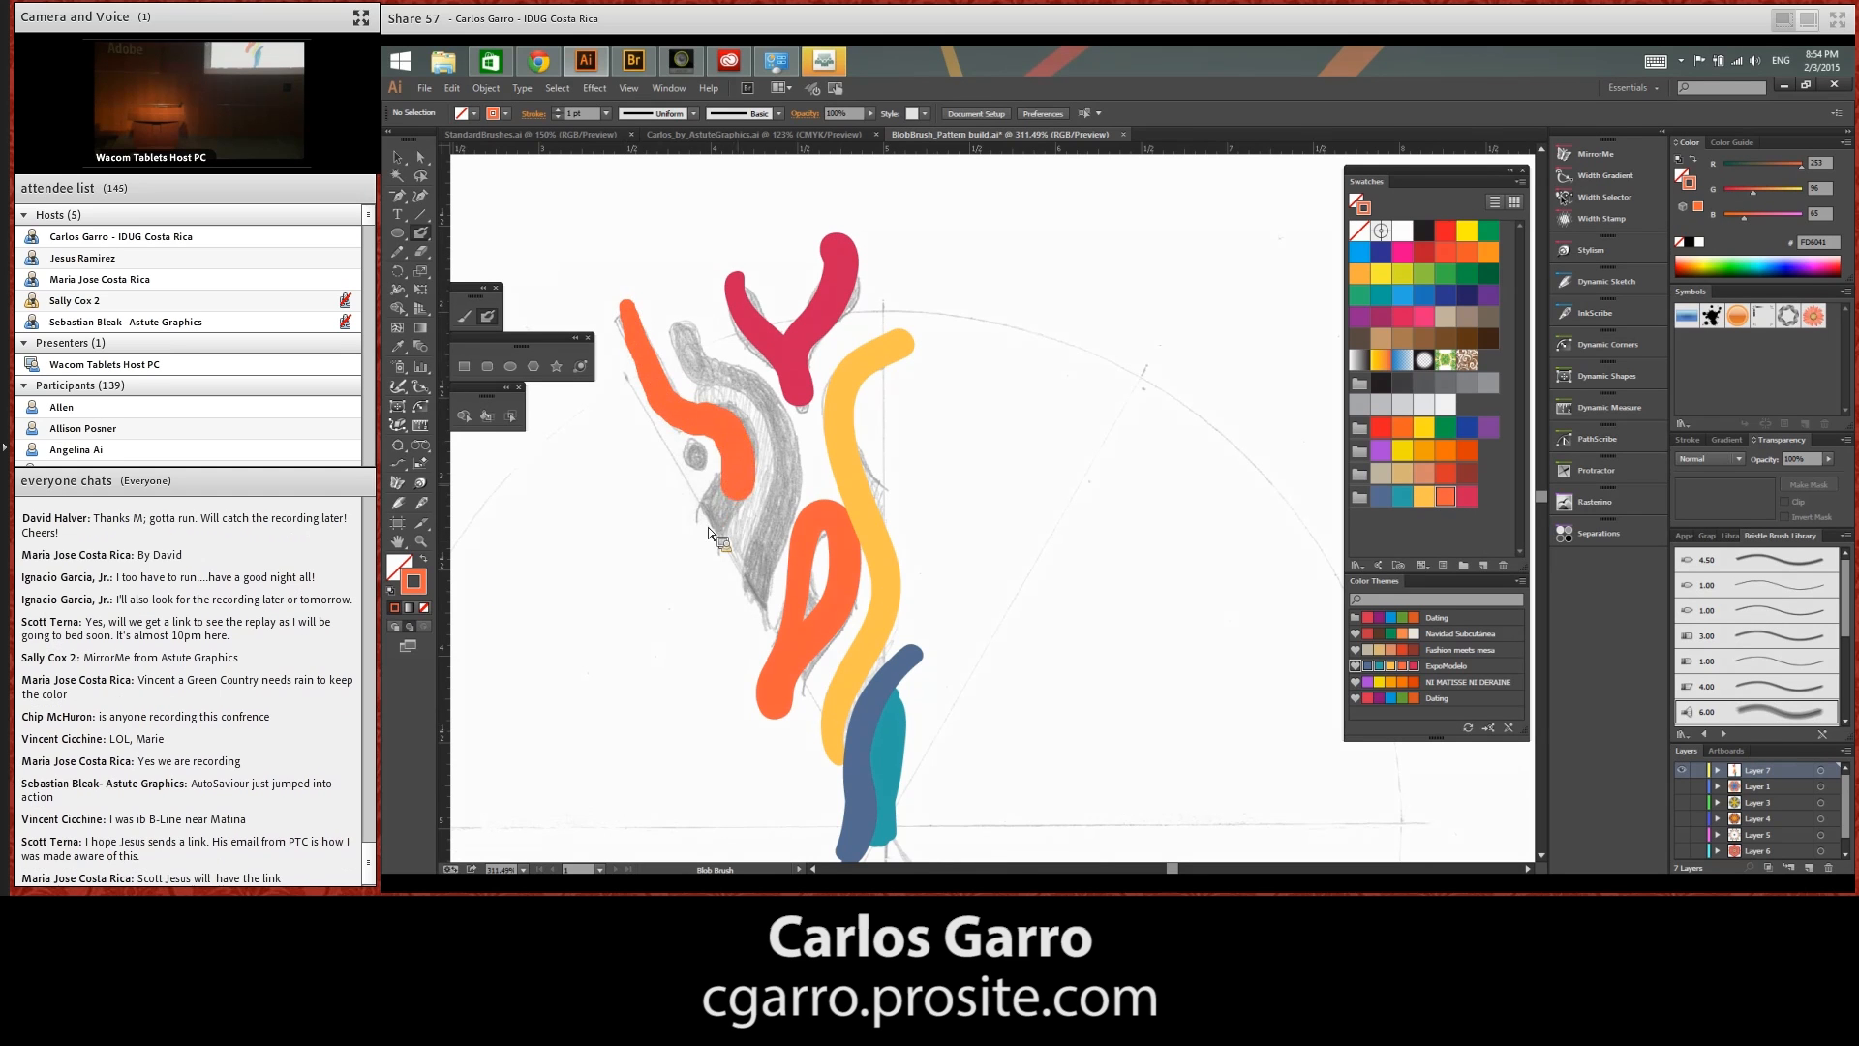
pyautogui.click(1400, 497)
pyautogui.moveTo(704, 515); pyautogui.dragTo(724, 471)
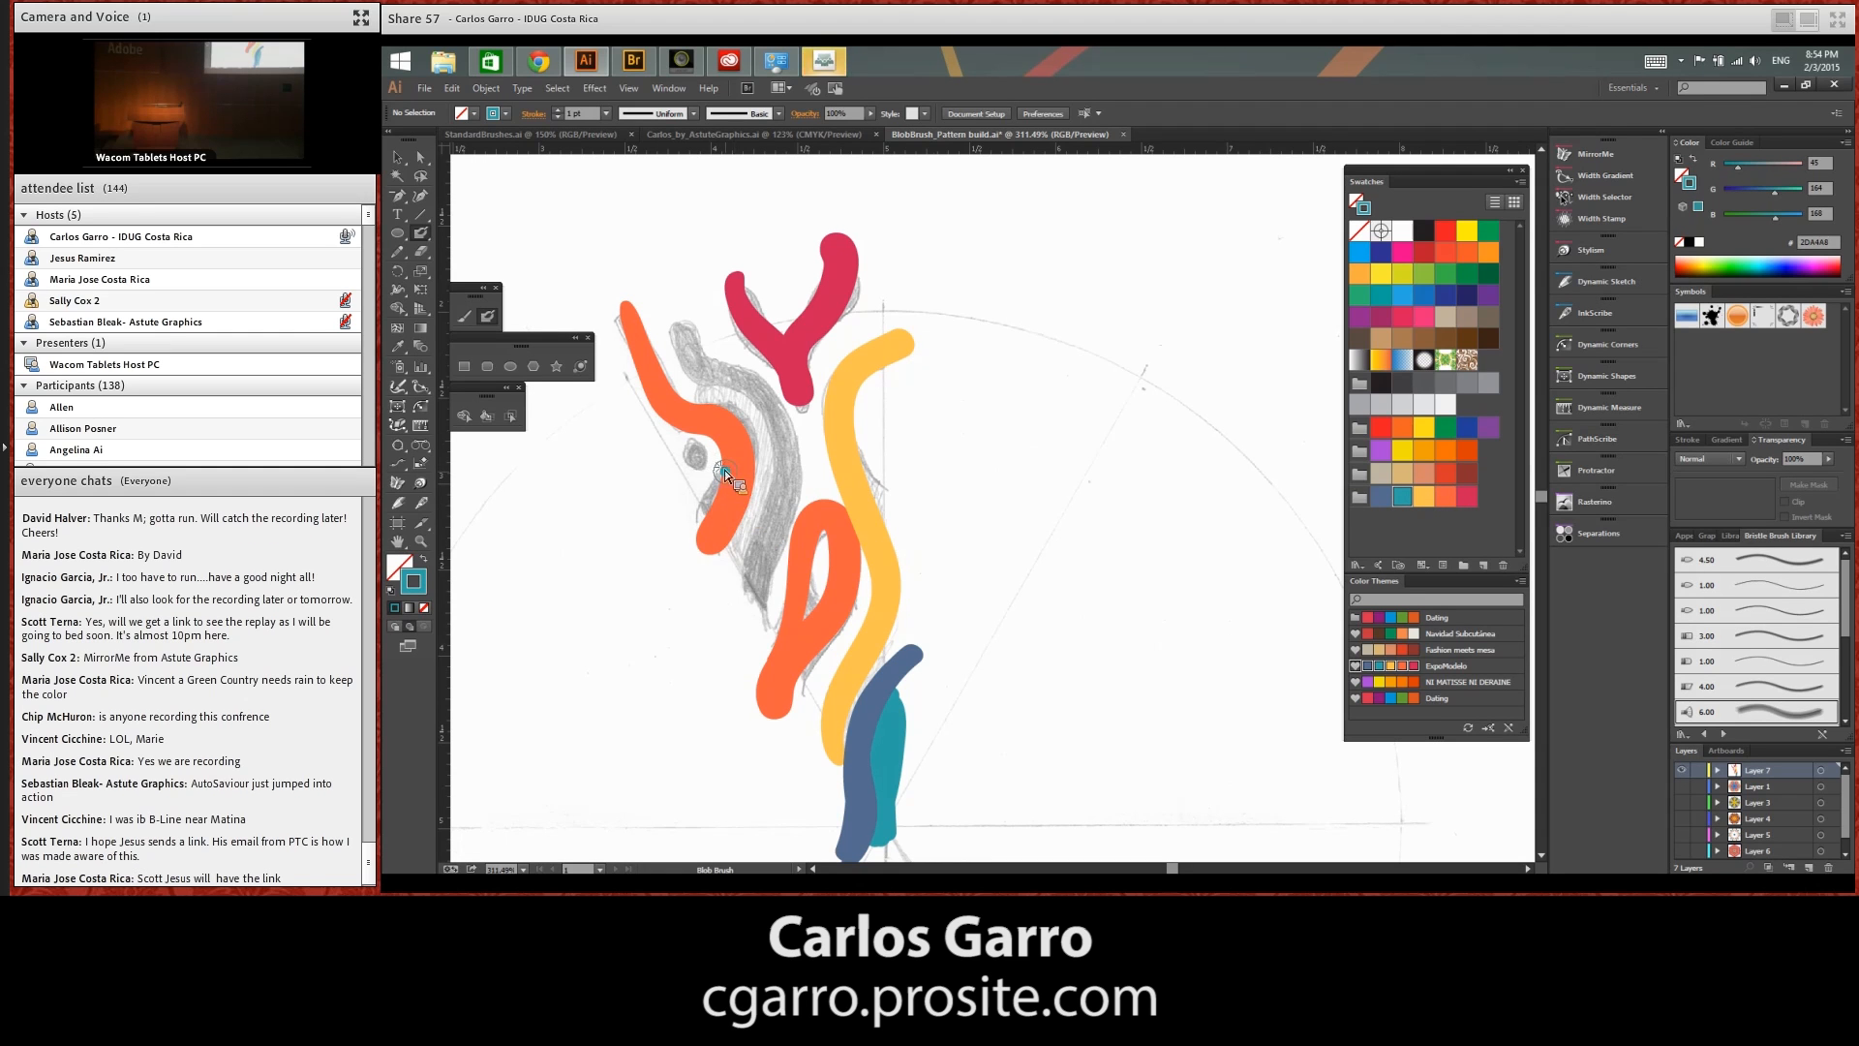
pyautogui.moveTo(711, 397)
pyautogui.mouseDown()
pyautogui.moveTo(759, 484)
pyautogui.moveTo(742, 629)
pyautogui.mouseUp()
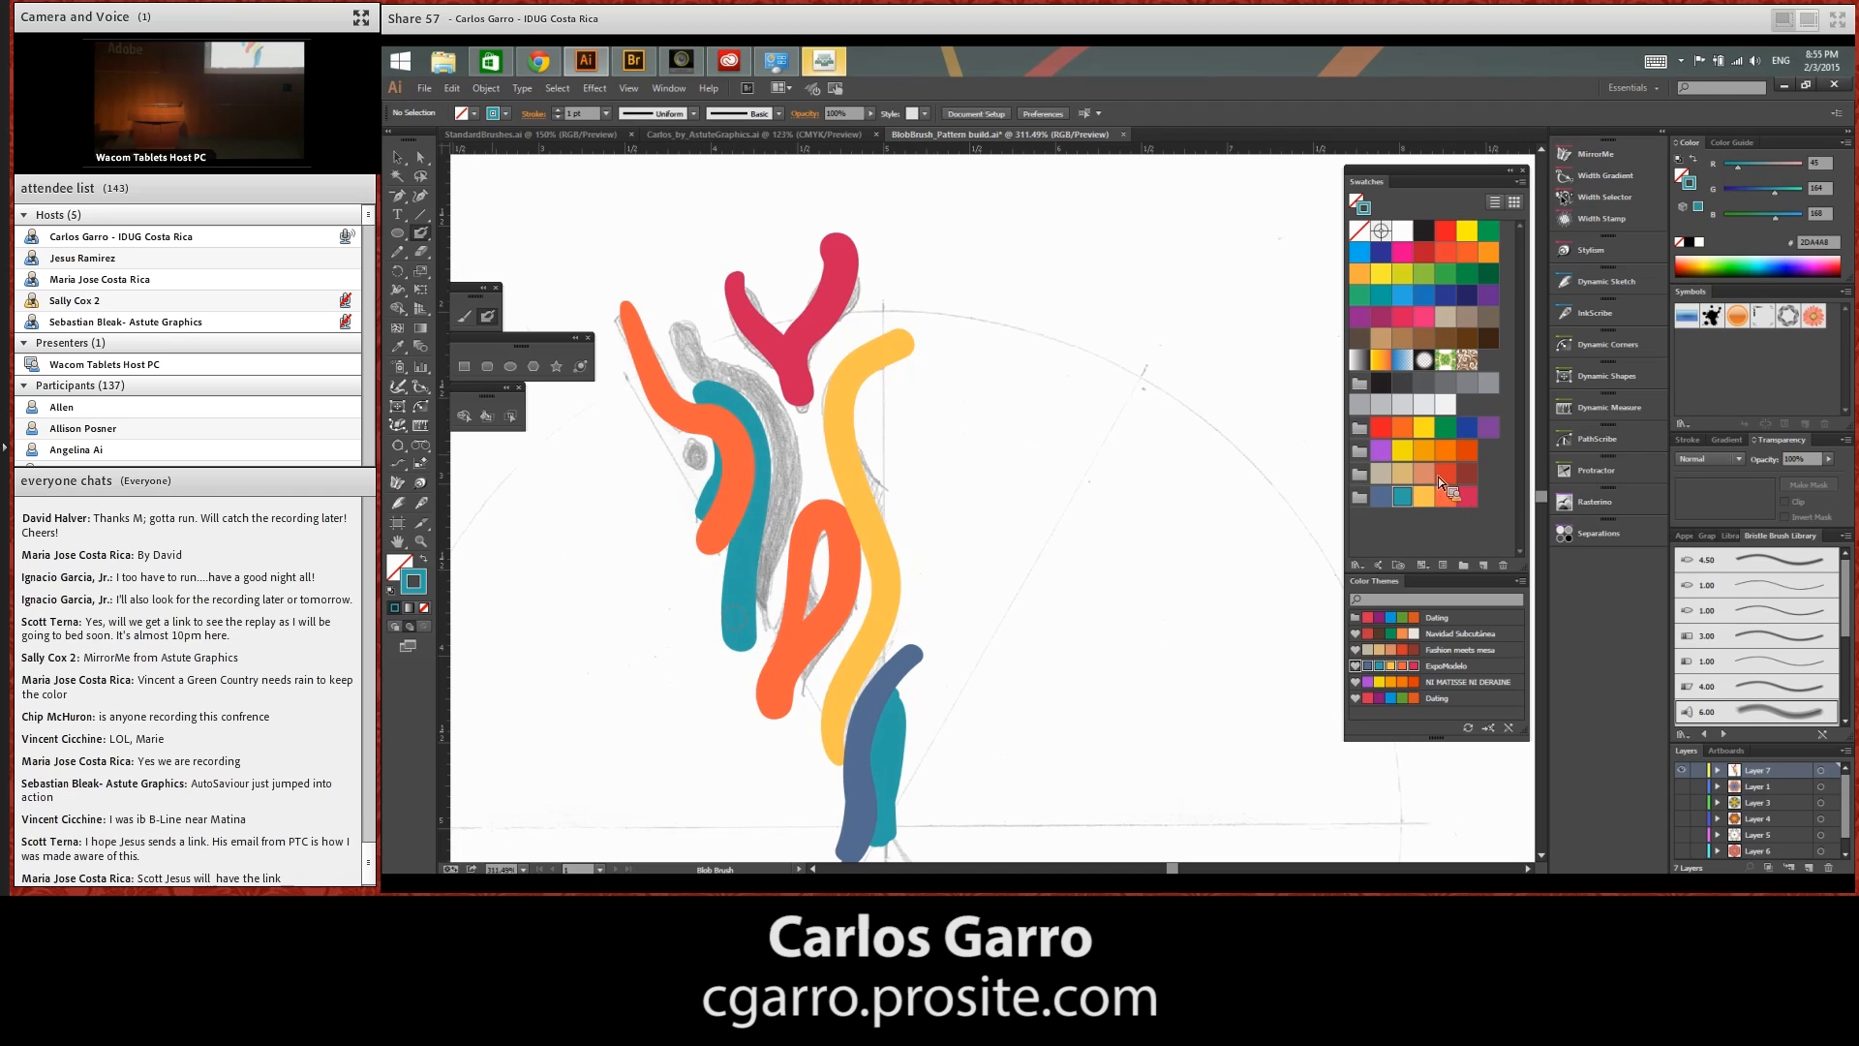
# Paint a red dot over the small sketched circle and a long blue stroke between the teal curve and the orange loop
pyautogui.click(1426, 498)
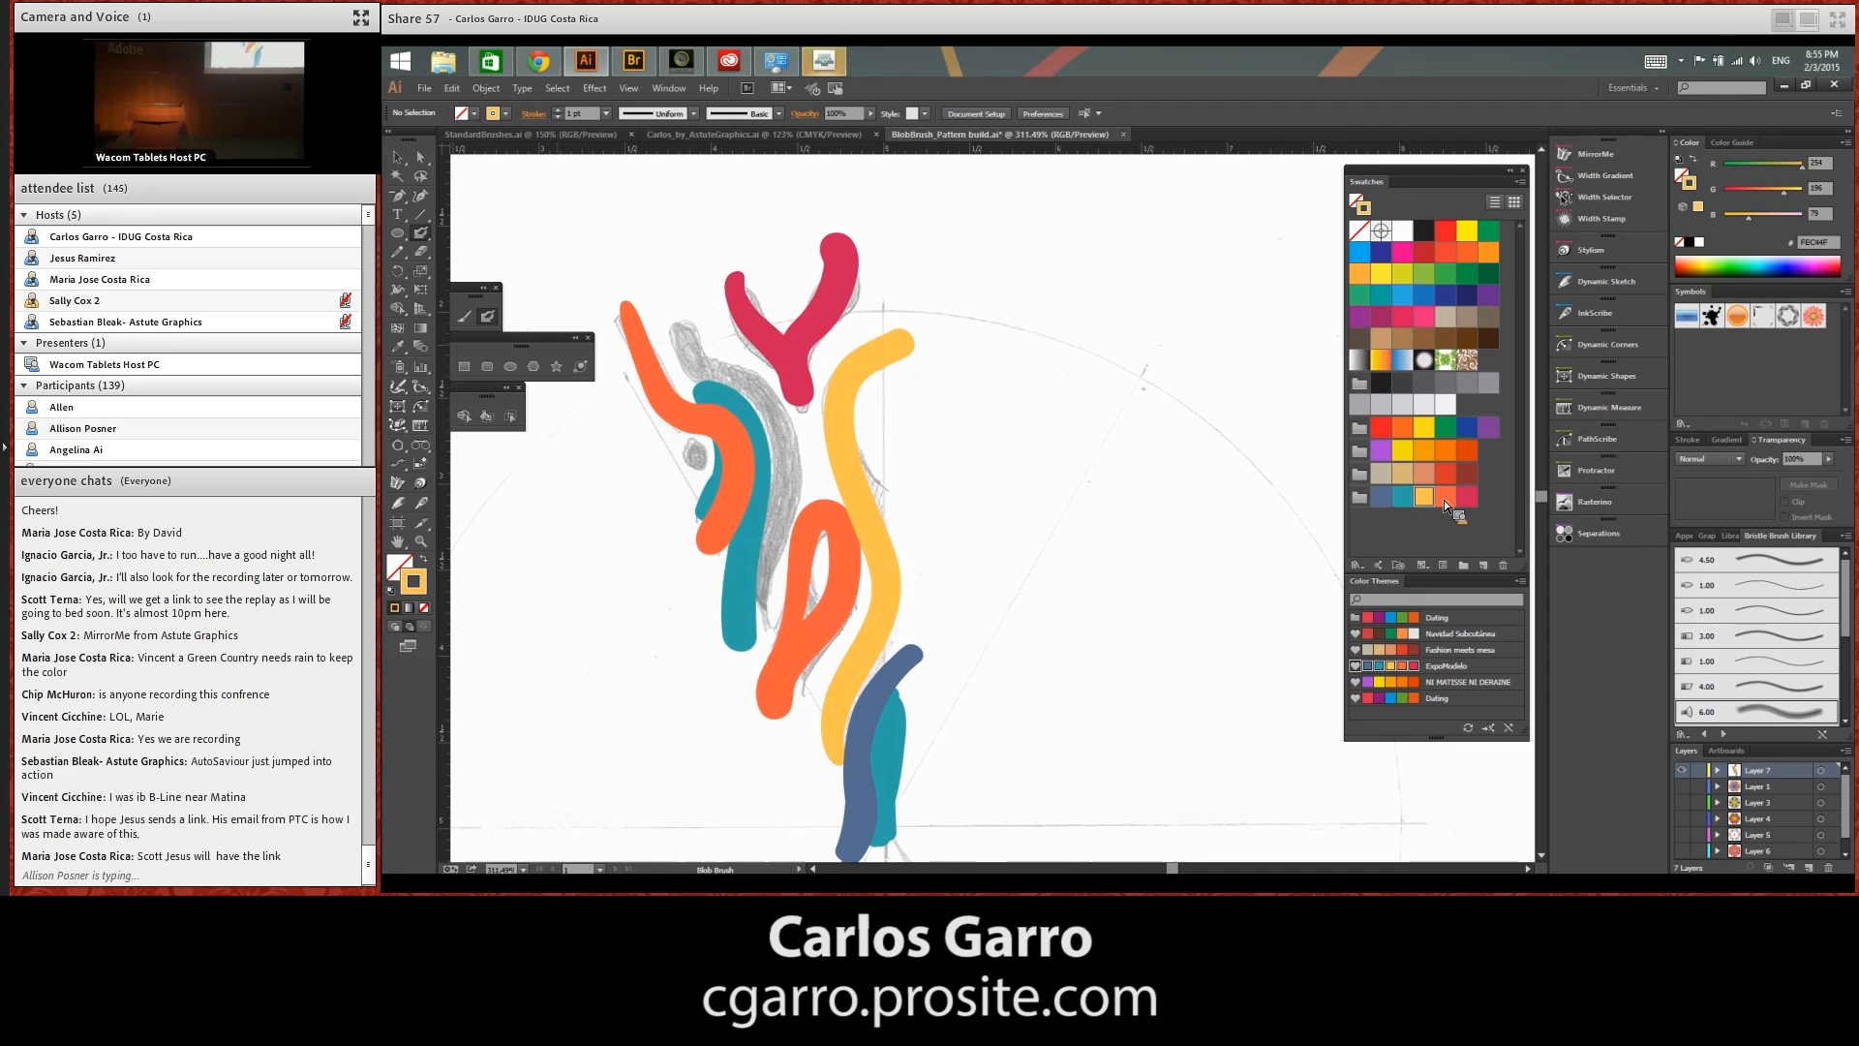
pyautogui.click(1445, 474)
pyautogui.click(693, 457)
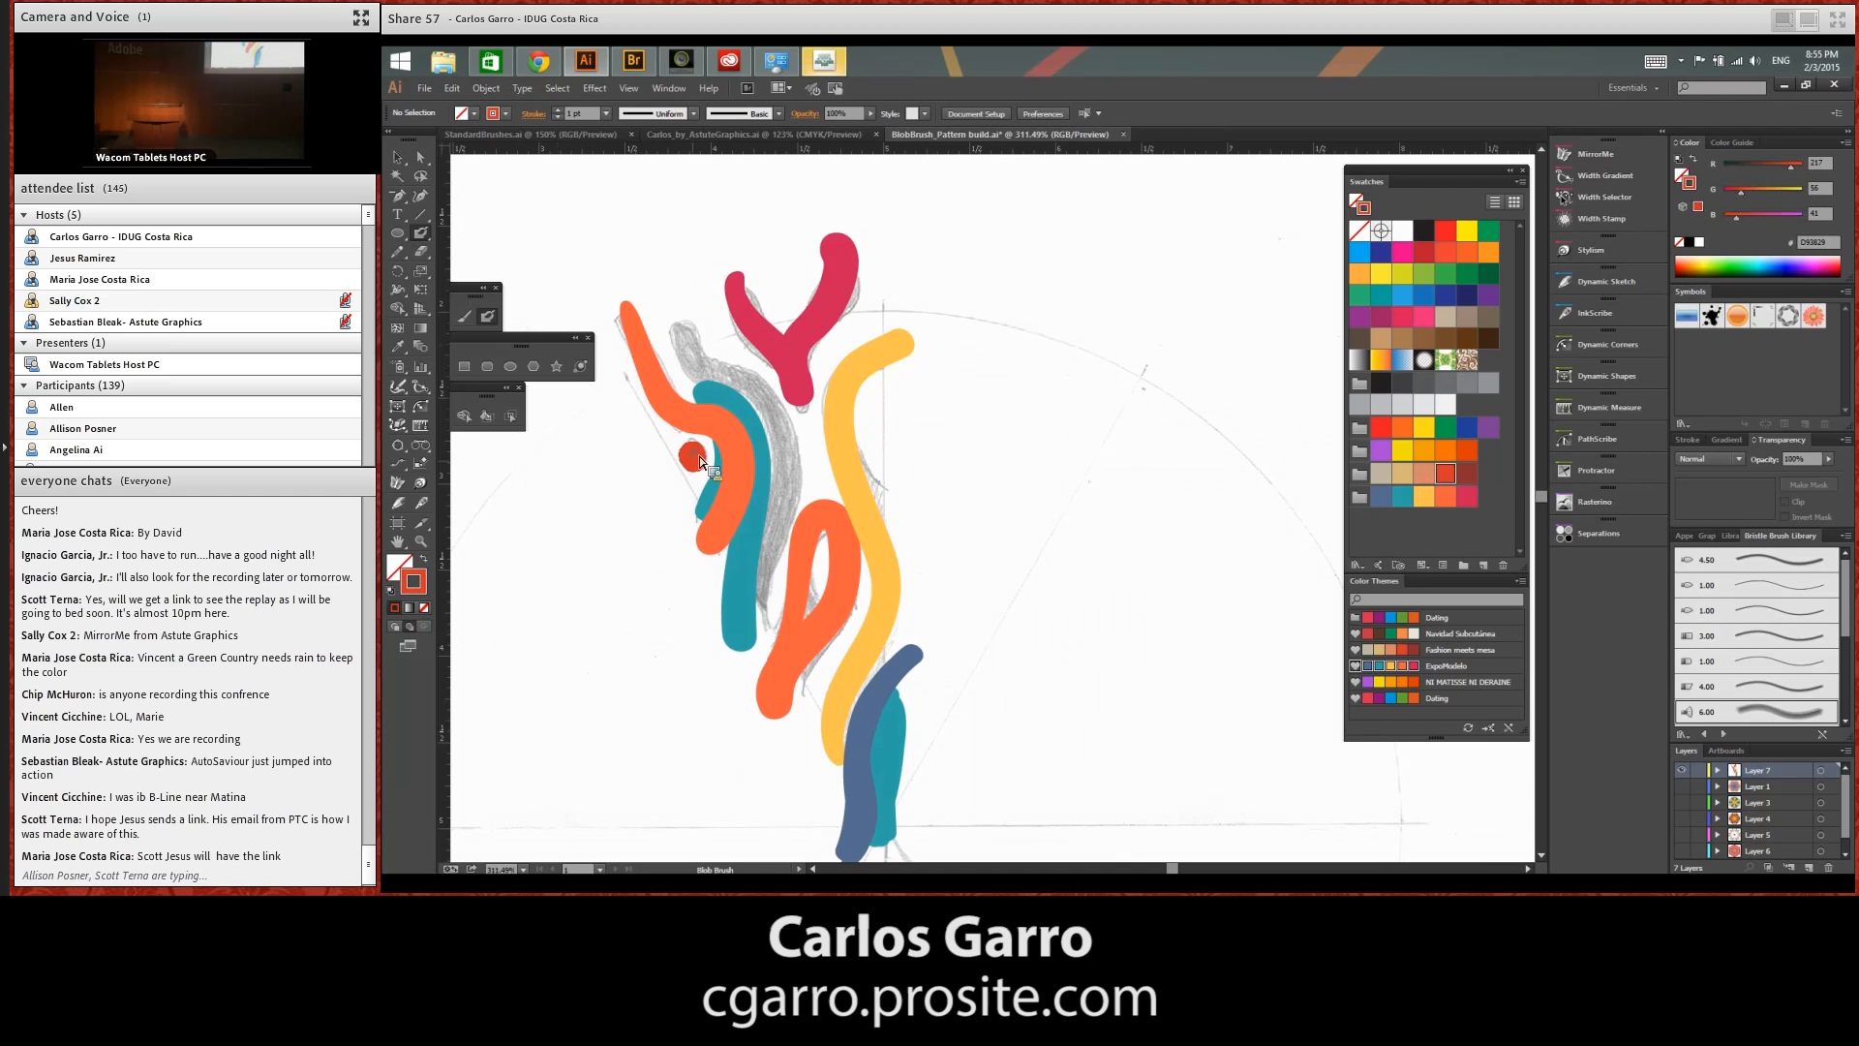
pyautogui.click(1402, 297)
pyautogui.moveTo(678, 316)
pyautogui.mouseDown()
pyautogui.moveTo(763, 406)
pyautogui.moveTo(786, 540)
pyautogui.moveTo(771, 658)
pyautogui.mouseUp()
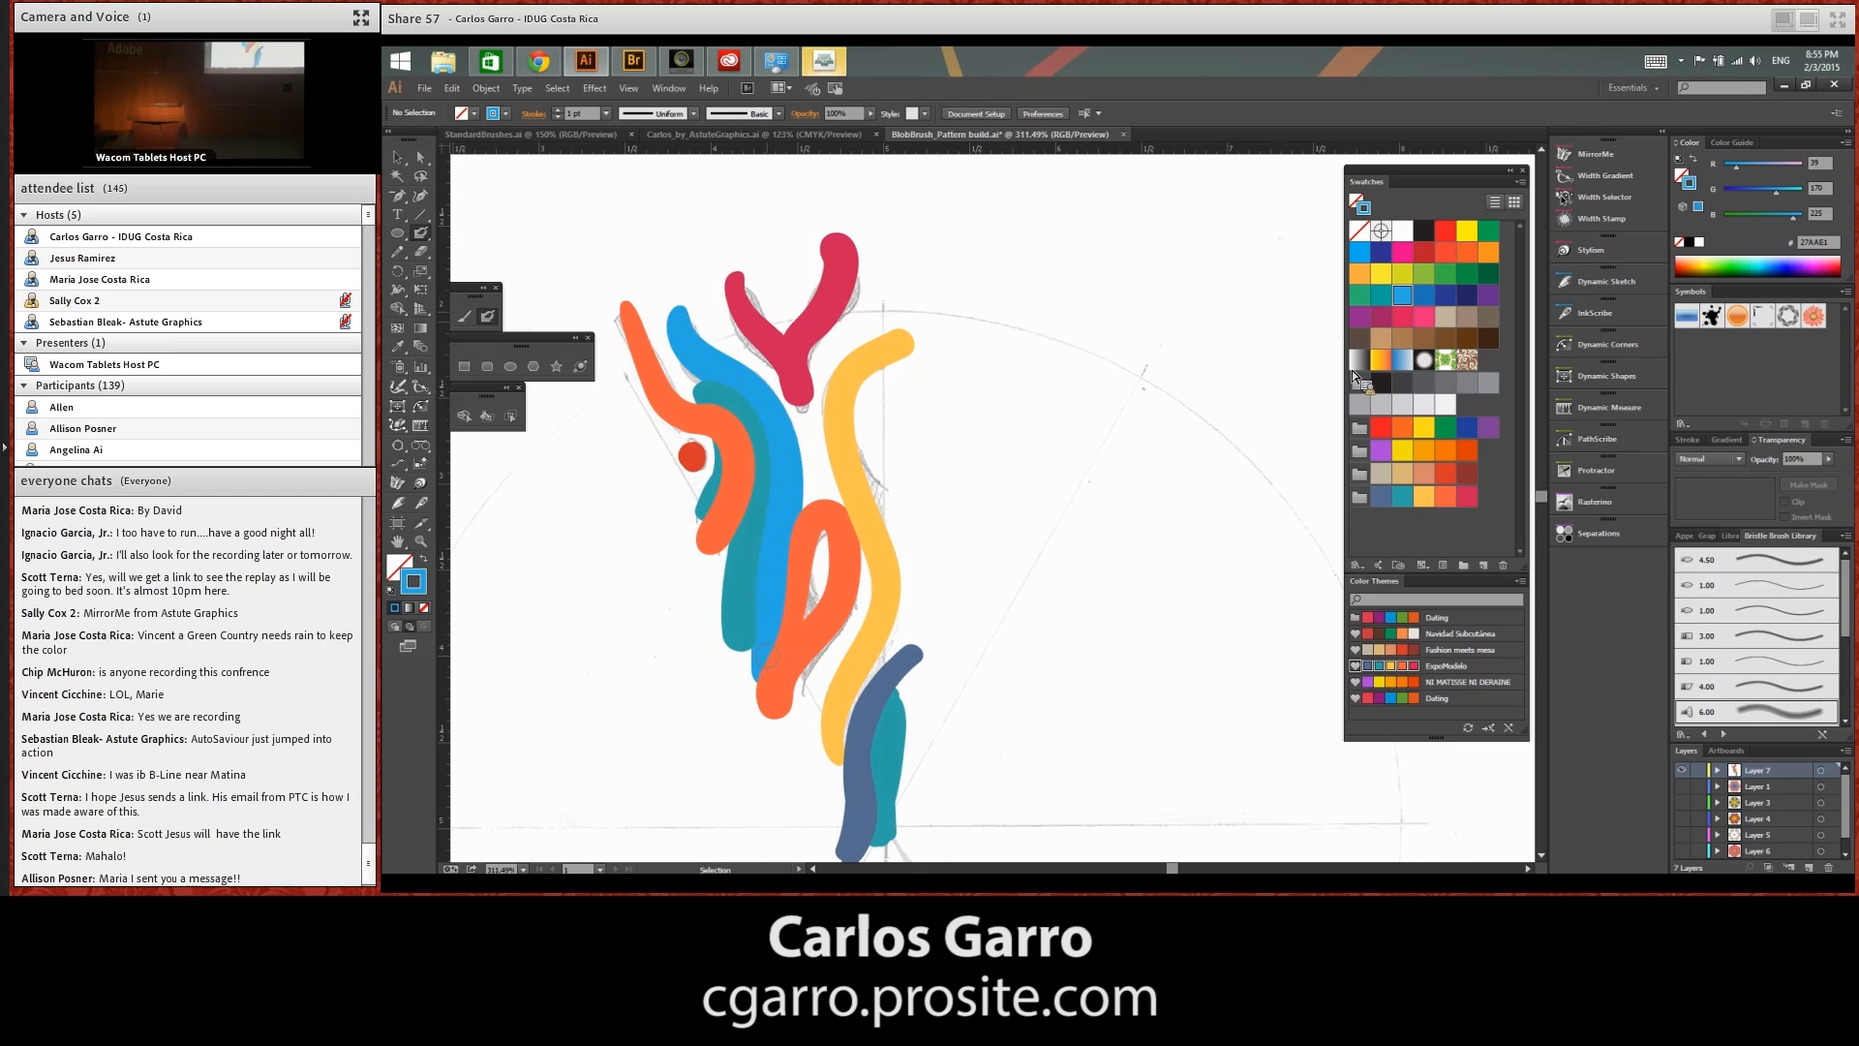
# Fill the gaps on both sides of the lower yellow-orange stroke with dark grey and the orange loop's inside with near-black
pyautogui.click(1394, 384)
pyautogui.moveTo(803, 688)
pyautogui.mouseDown()
pyautogui.moveTo(868, 592)
pyautogui.moveTo(821, 743)
pyautogui.moveTo(886, 651)
pyautogui.moveTo(863, 550)
pyautogui.moveTo(895, 648)
pyautogui.moveTo(897, 591)
pyautogui.mouseUp()
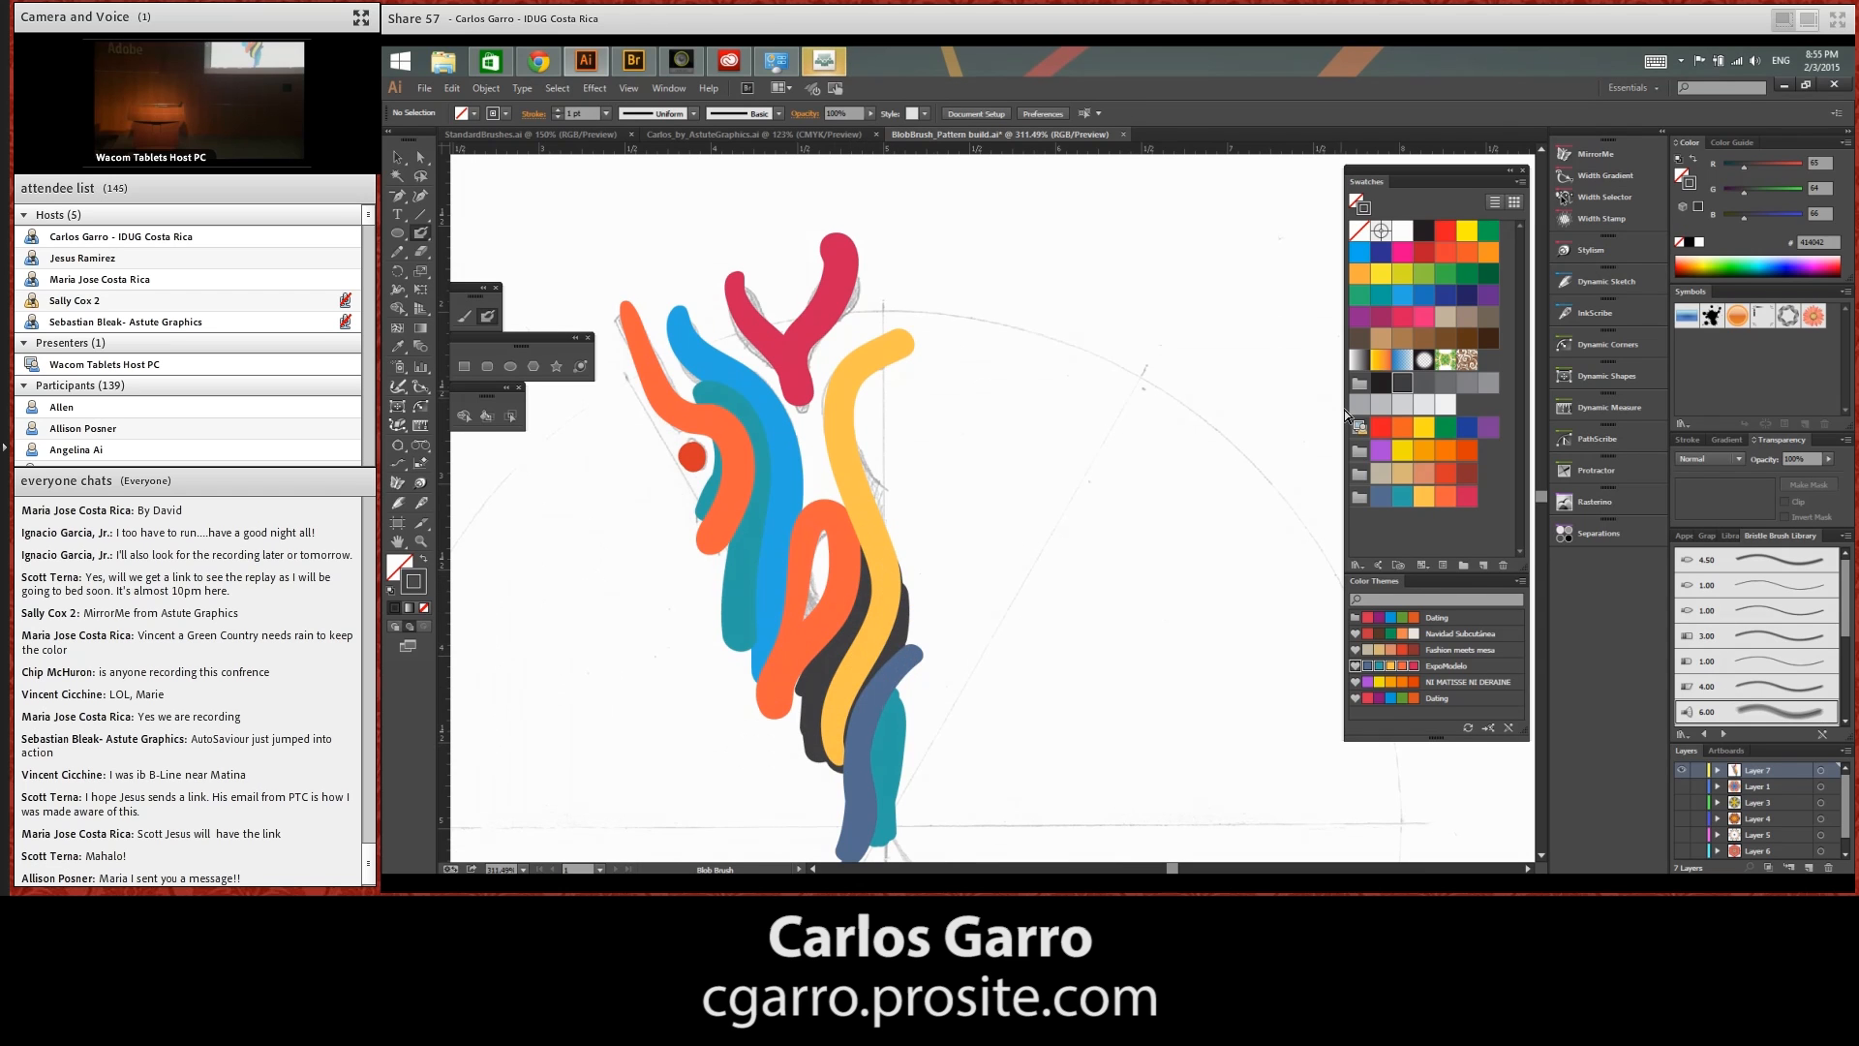
pyautogui.click(1380, 382)
pyautogui.moveTo(1362, 365); pyautogui.dragTo(823, 579)
pyautogui.moveTo(1455, 304); pyautogui.dragTo(1431, 317)
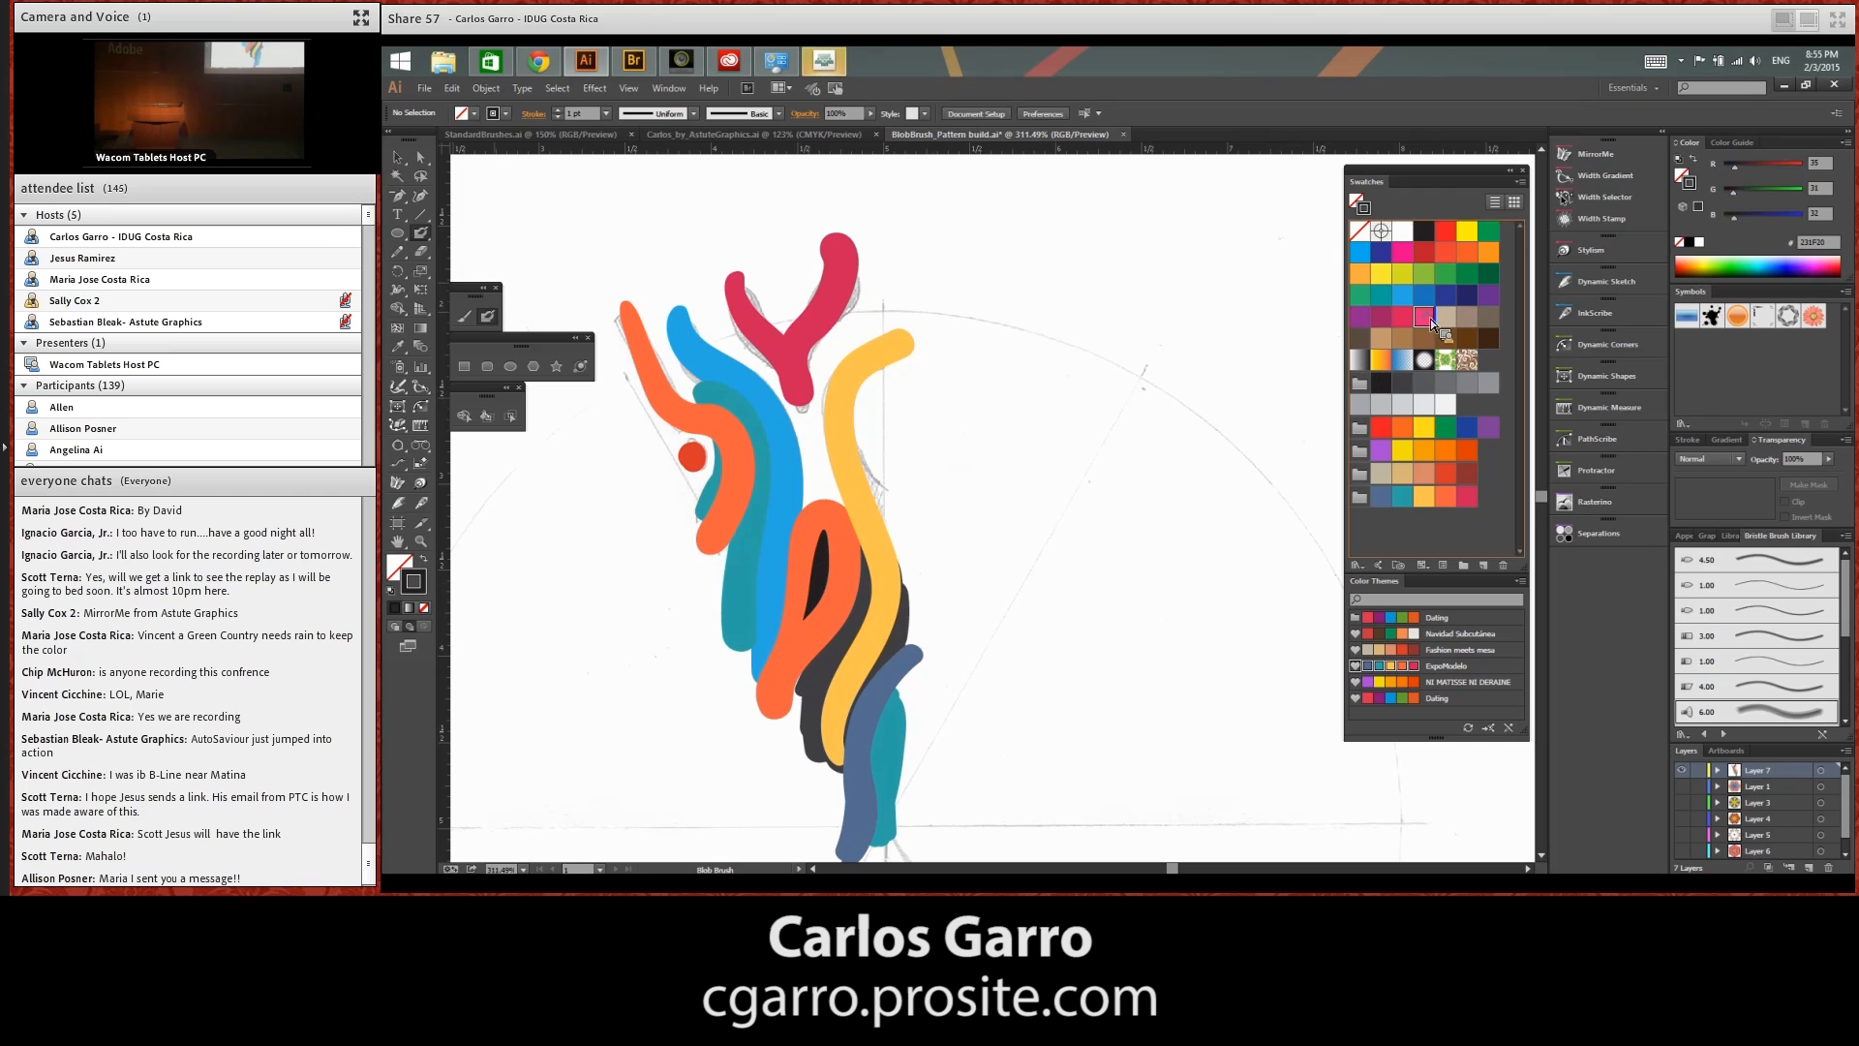
pyautogui.moveTo(883, 366); pyautogui.dragTo(895, 529)
pyautogui.moveTo(873, 391); pyautogui.dragTo(885, 504)
pyautogui.hotkey('ctrl', 'z')
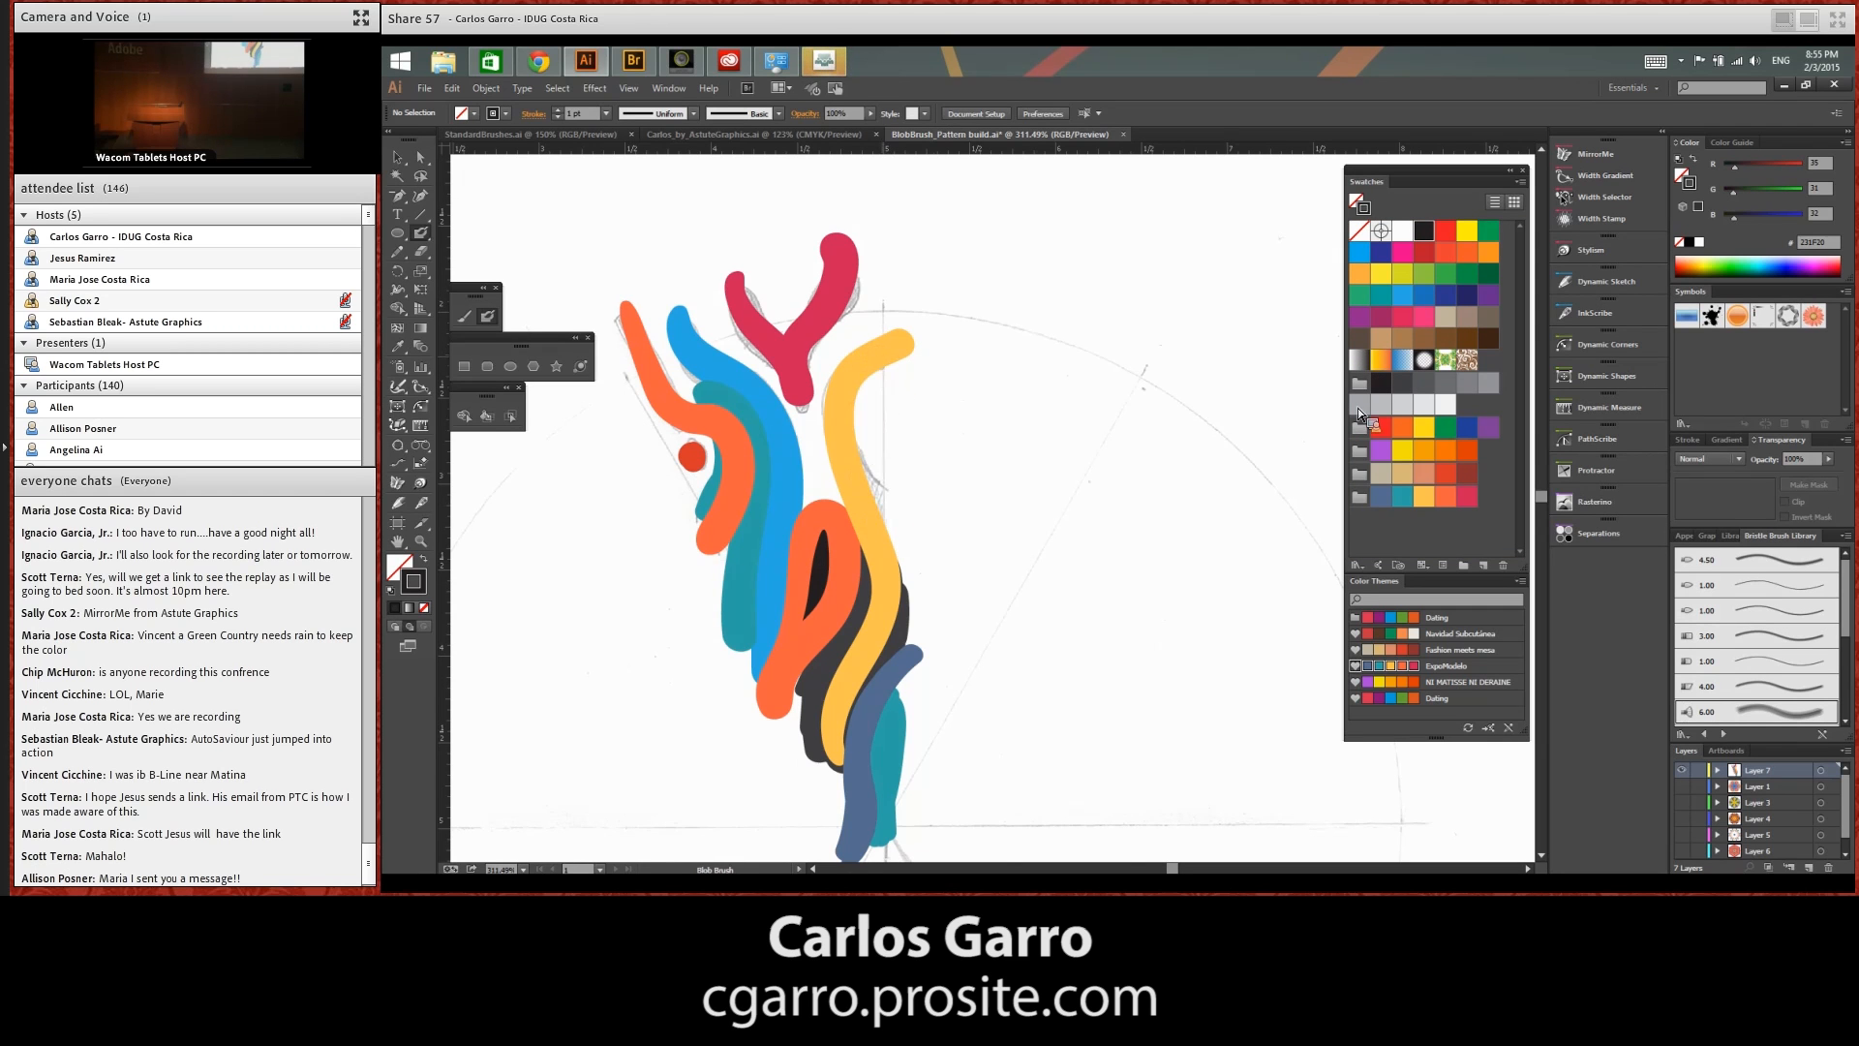
# Paint the area enclosed by the yellow-orange stroke's upper hook in purple
pyautogui.click(1381, 450)
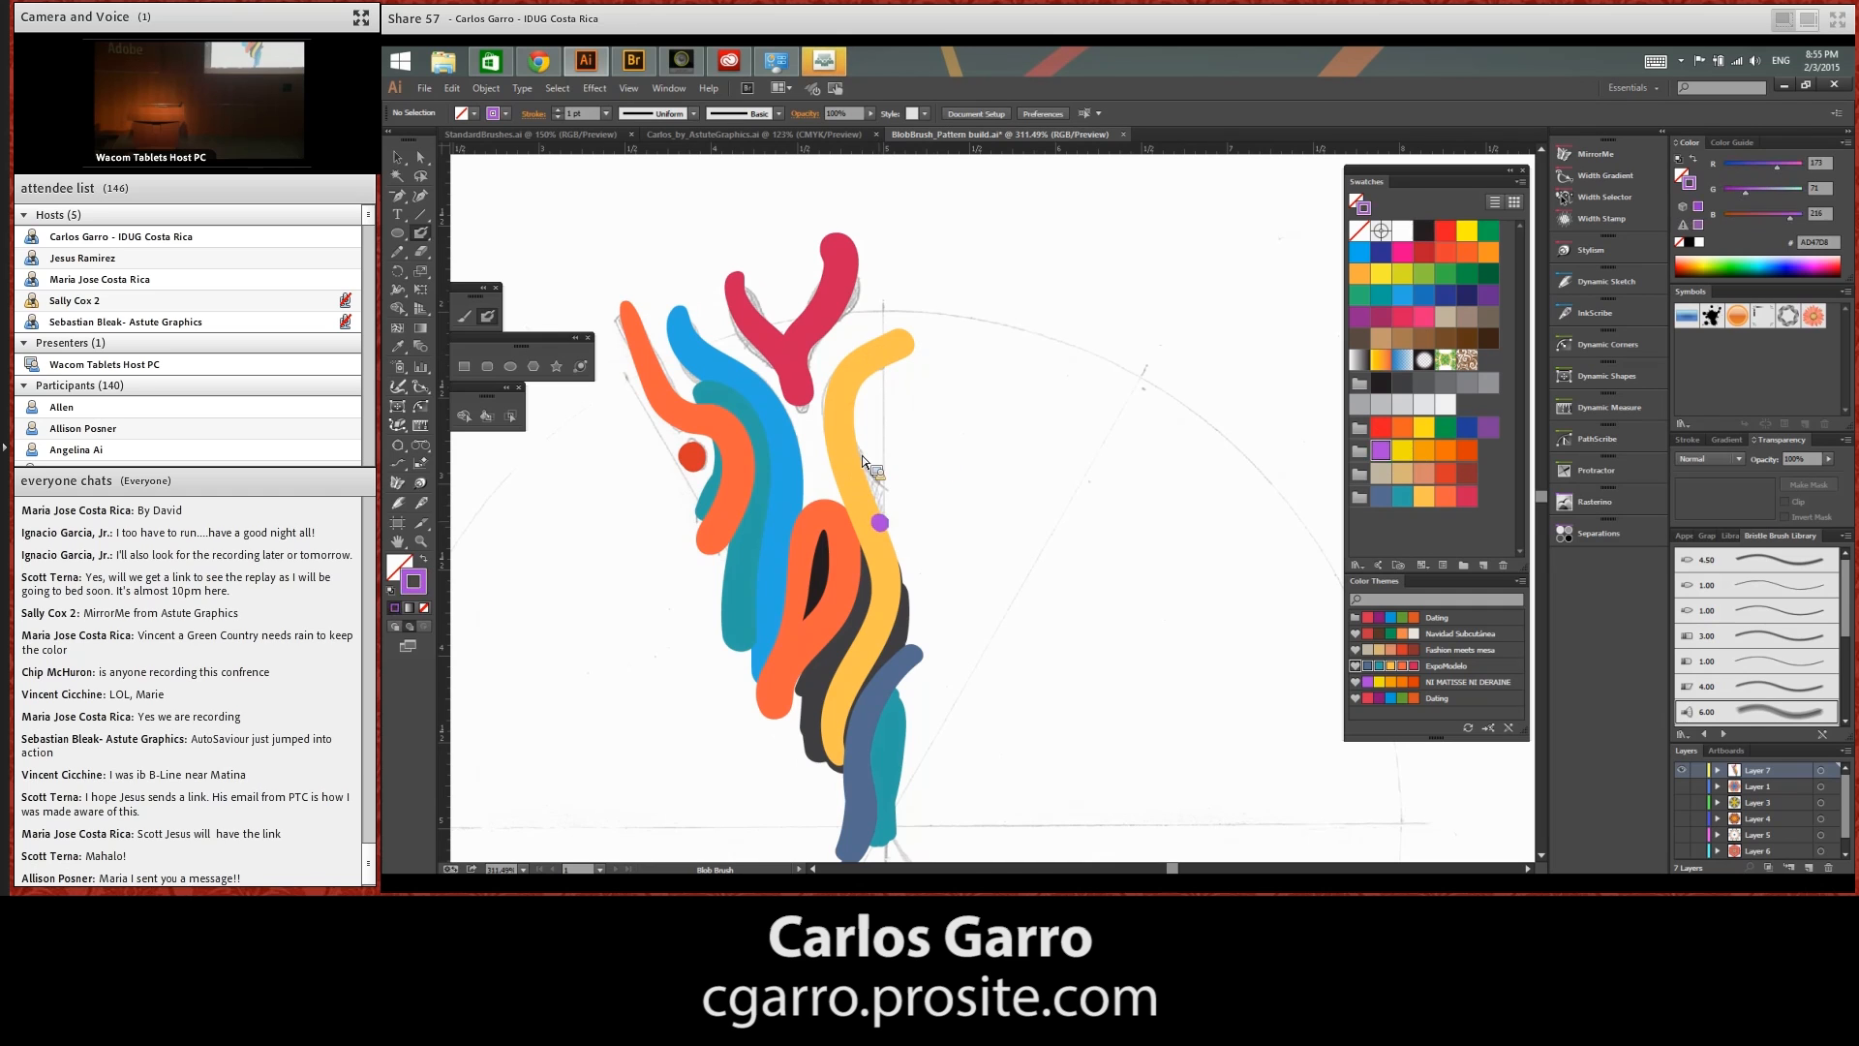
pyautogui.moveTo(879, 511)
pyautogui.mouseDown()
pyautogui.moveTo(874, 461)
pyautogui.moveTo(891, 537)
pyautogui.moveTo(885, 404)
pyautogui.moveTo(892, 486)
pyautogui.mouseUp()
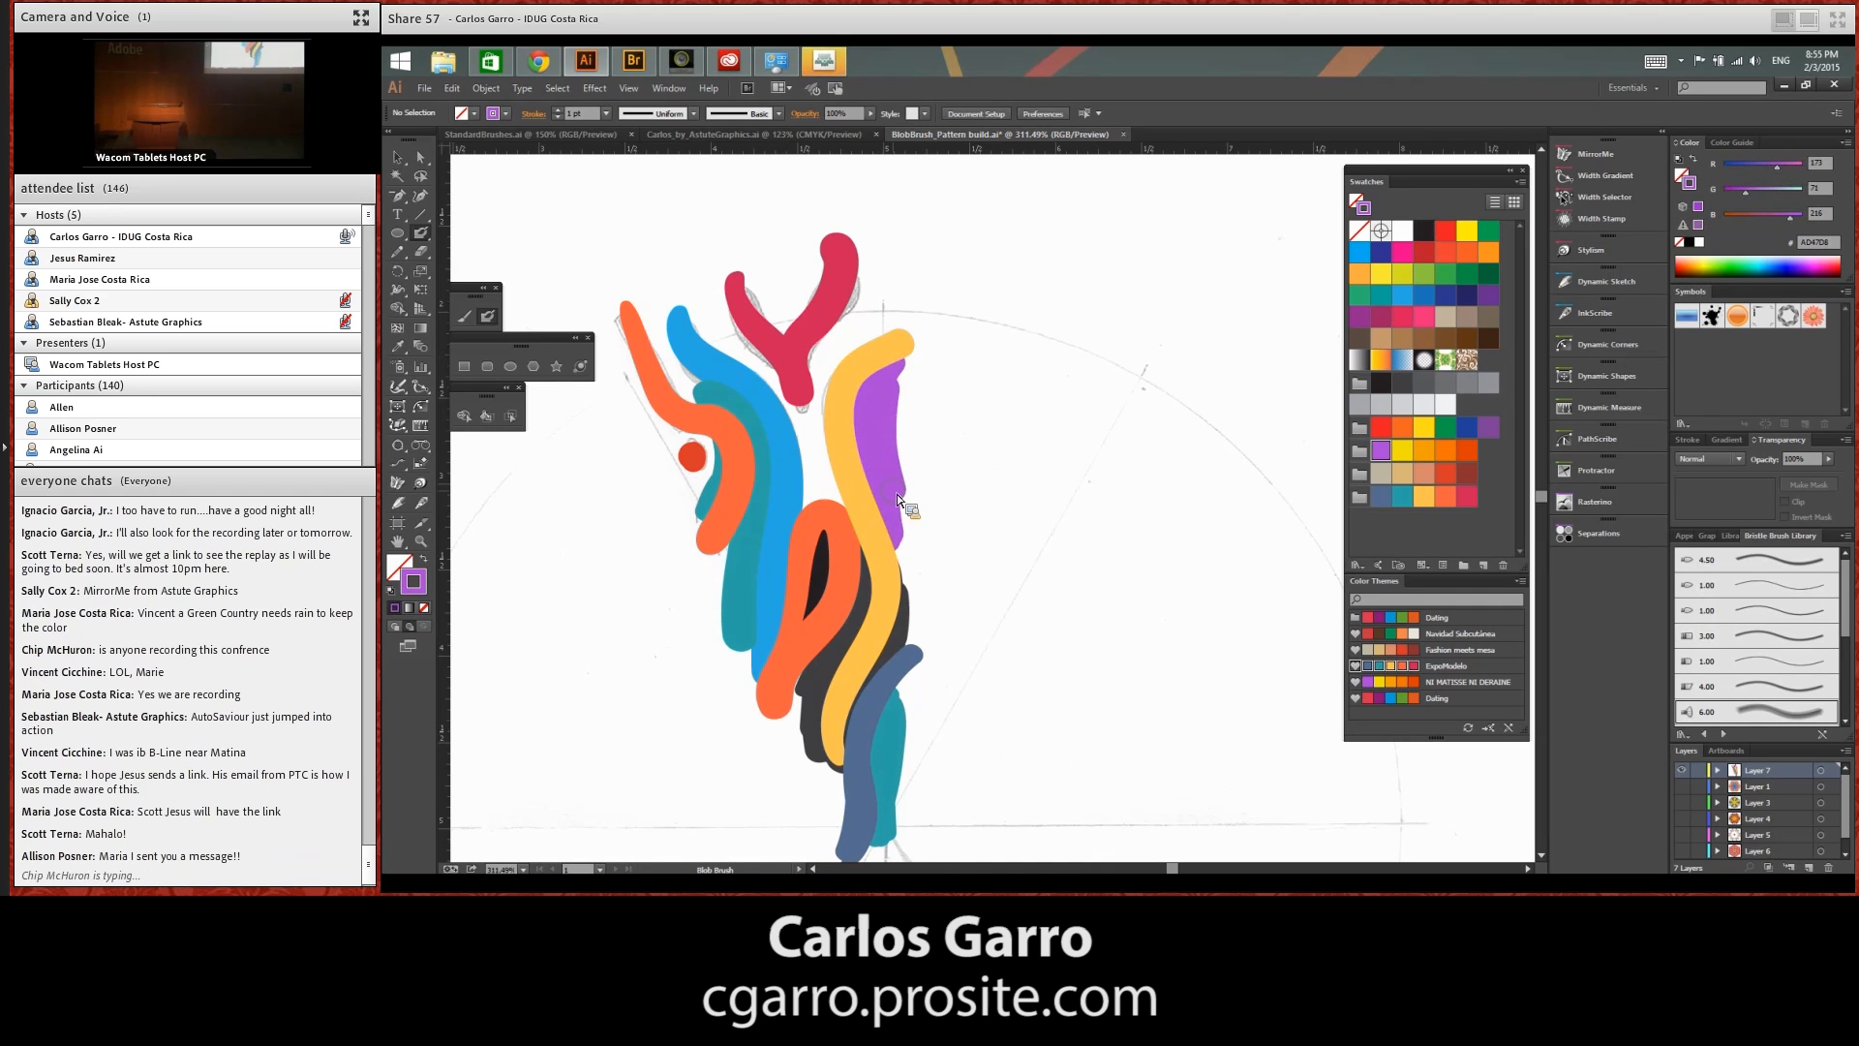
# Centre MirrorMe's radial axes on the sketch's construction centre, align them with the painted wedge and apply the symmetry persistently to the layer
pyautogui.hotkey('ctrl', '-')
pyautogui.moveTo(1026, 722)
pyautogui.mouseDown()
pyautogui.moveTo(1100, 622)
pyautogui.moveTo(1066, 623)
pyautogui.mouseUp()
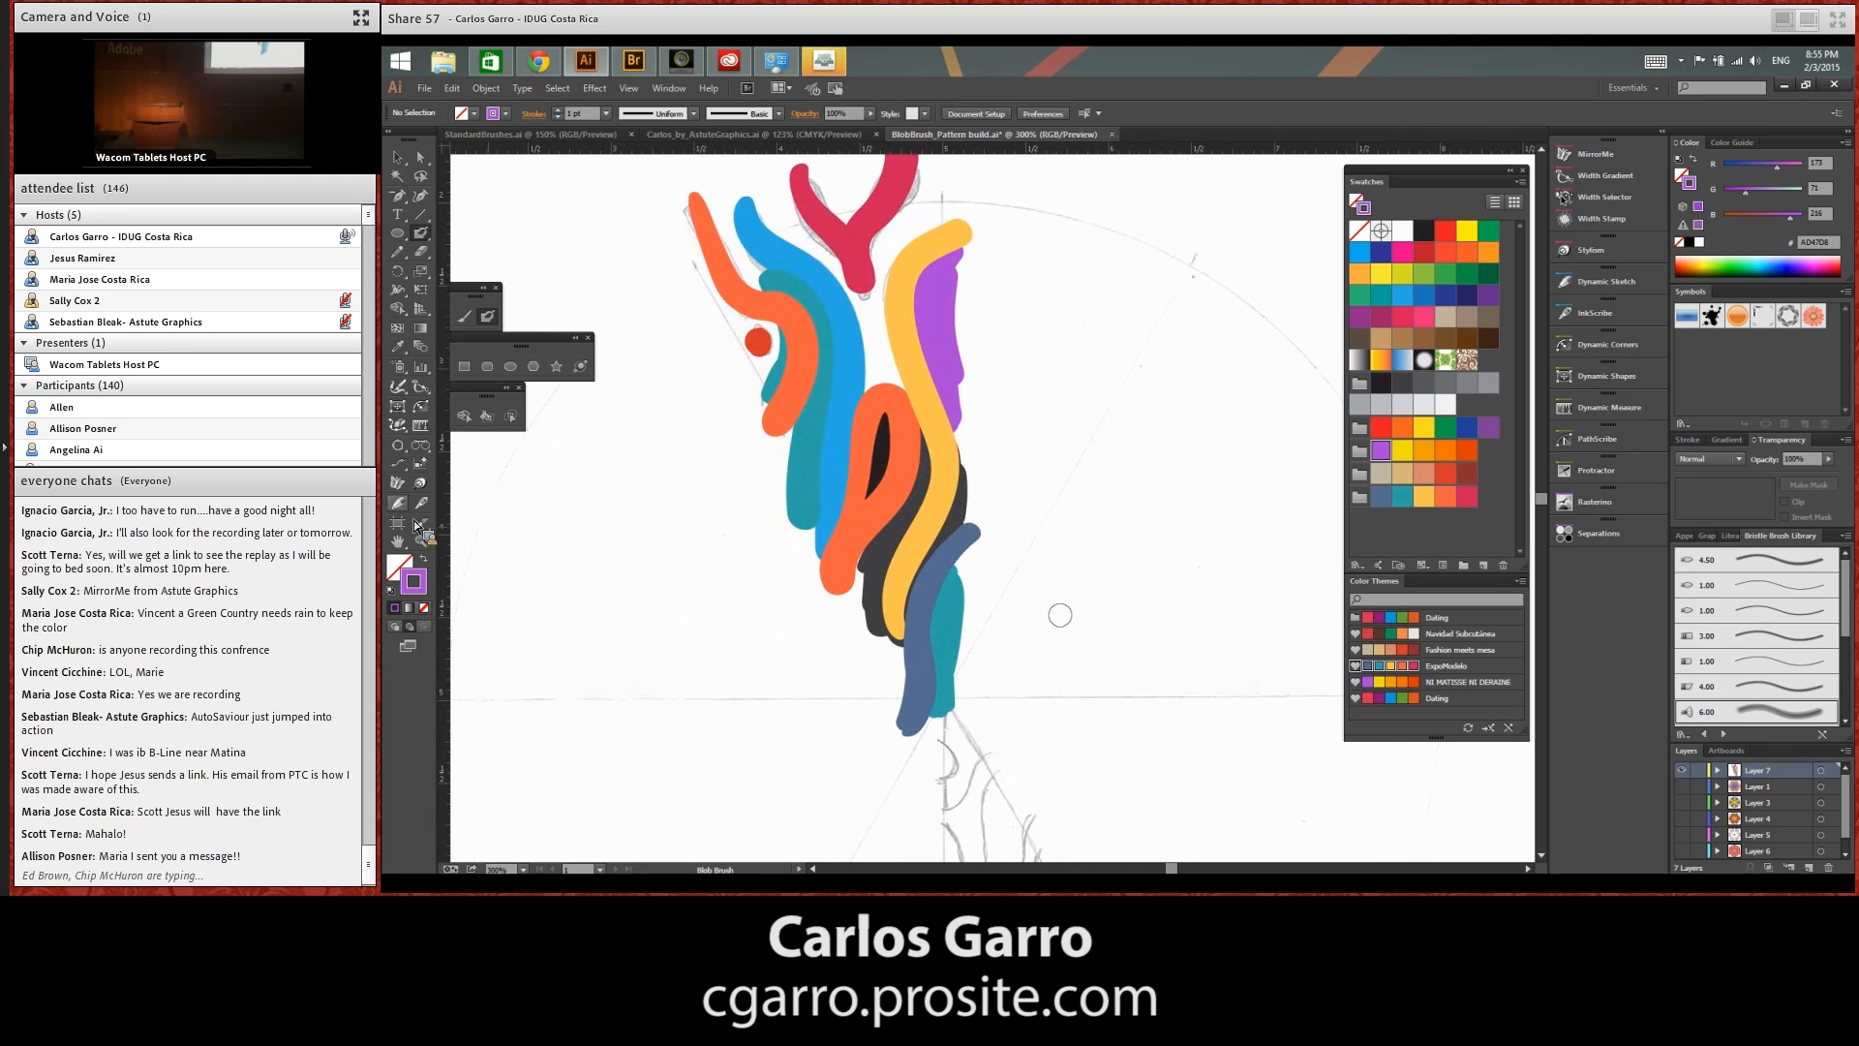
pyautogui.click(398, 484)
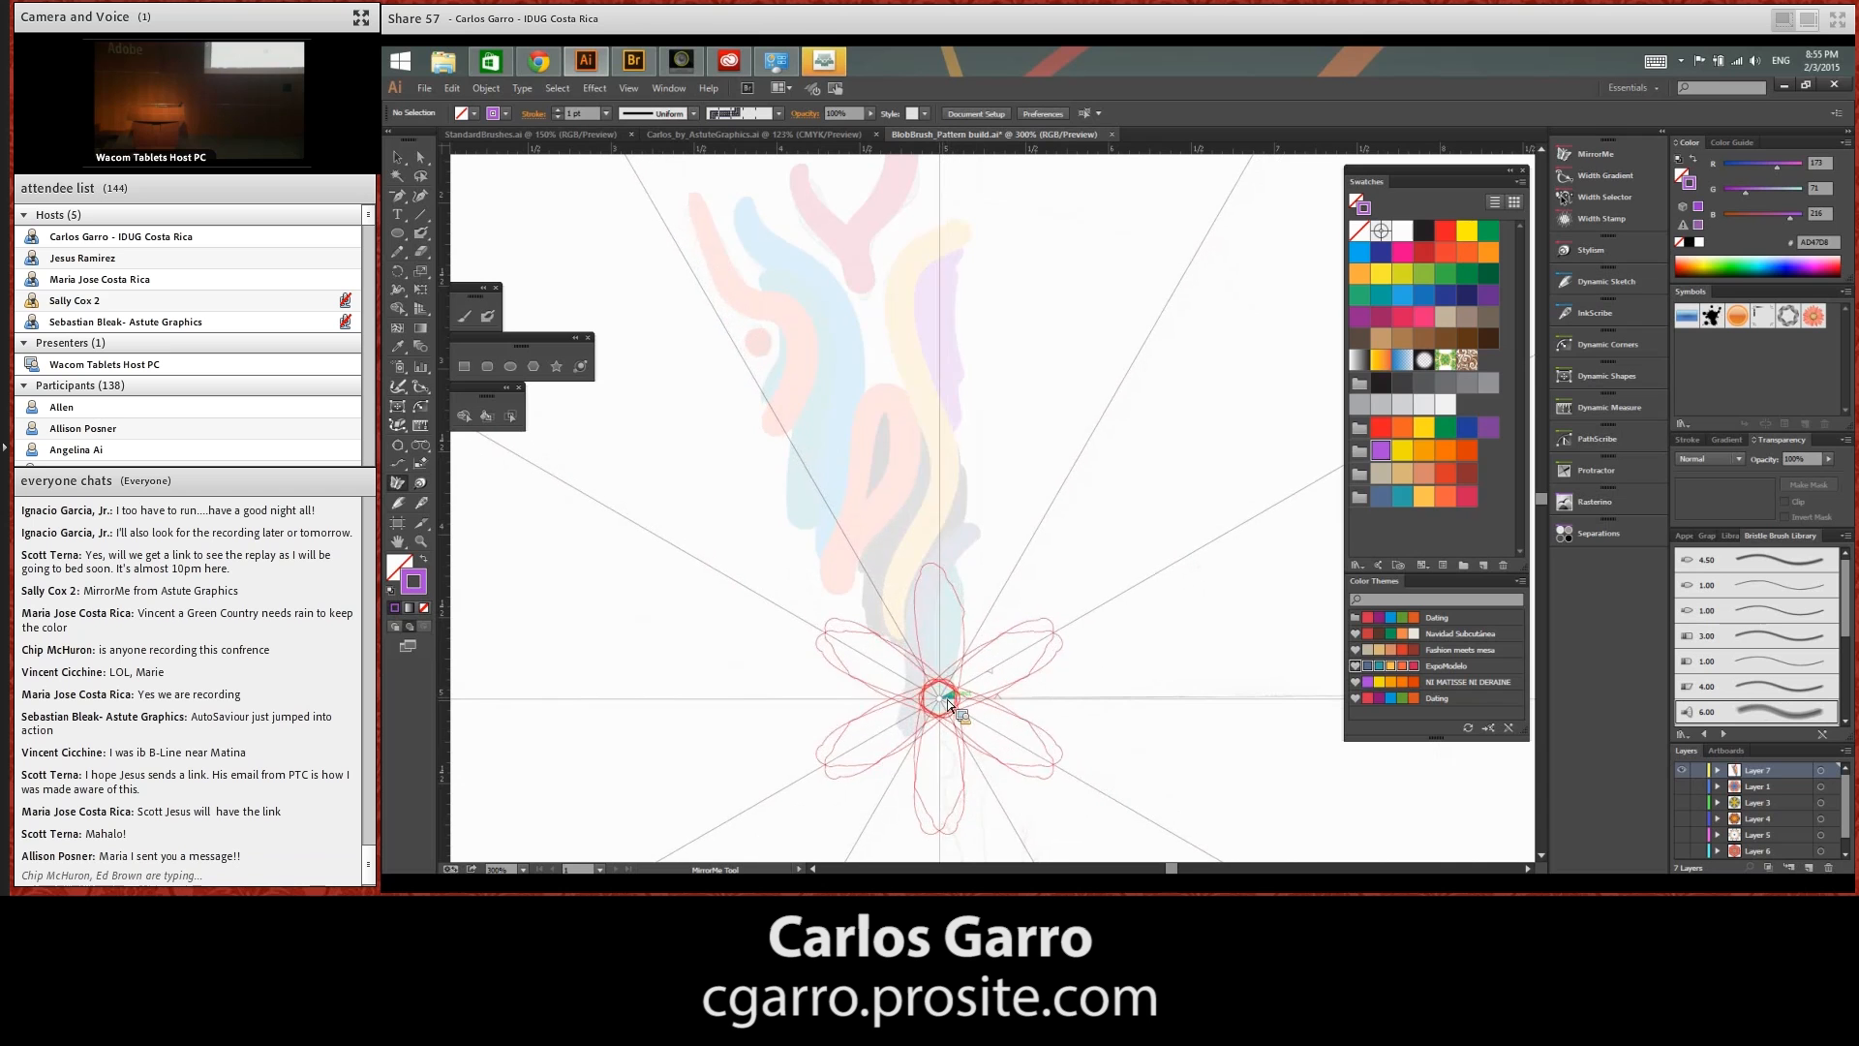
pyautogui.click(949, 698)
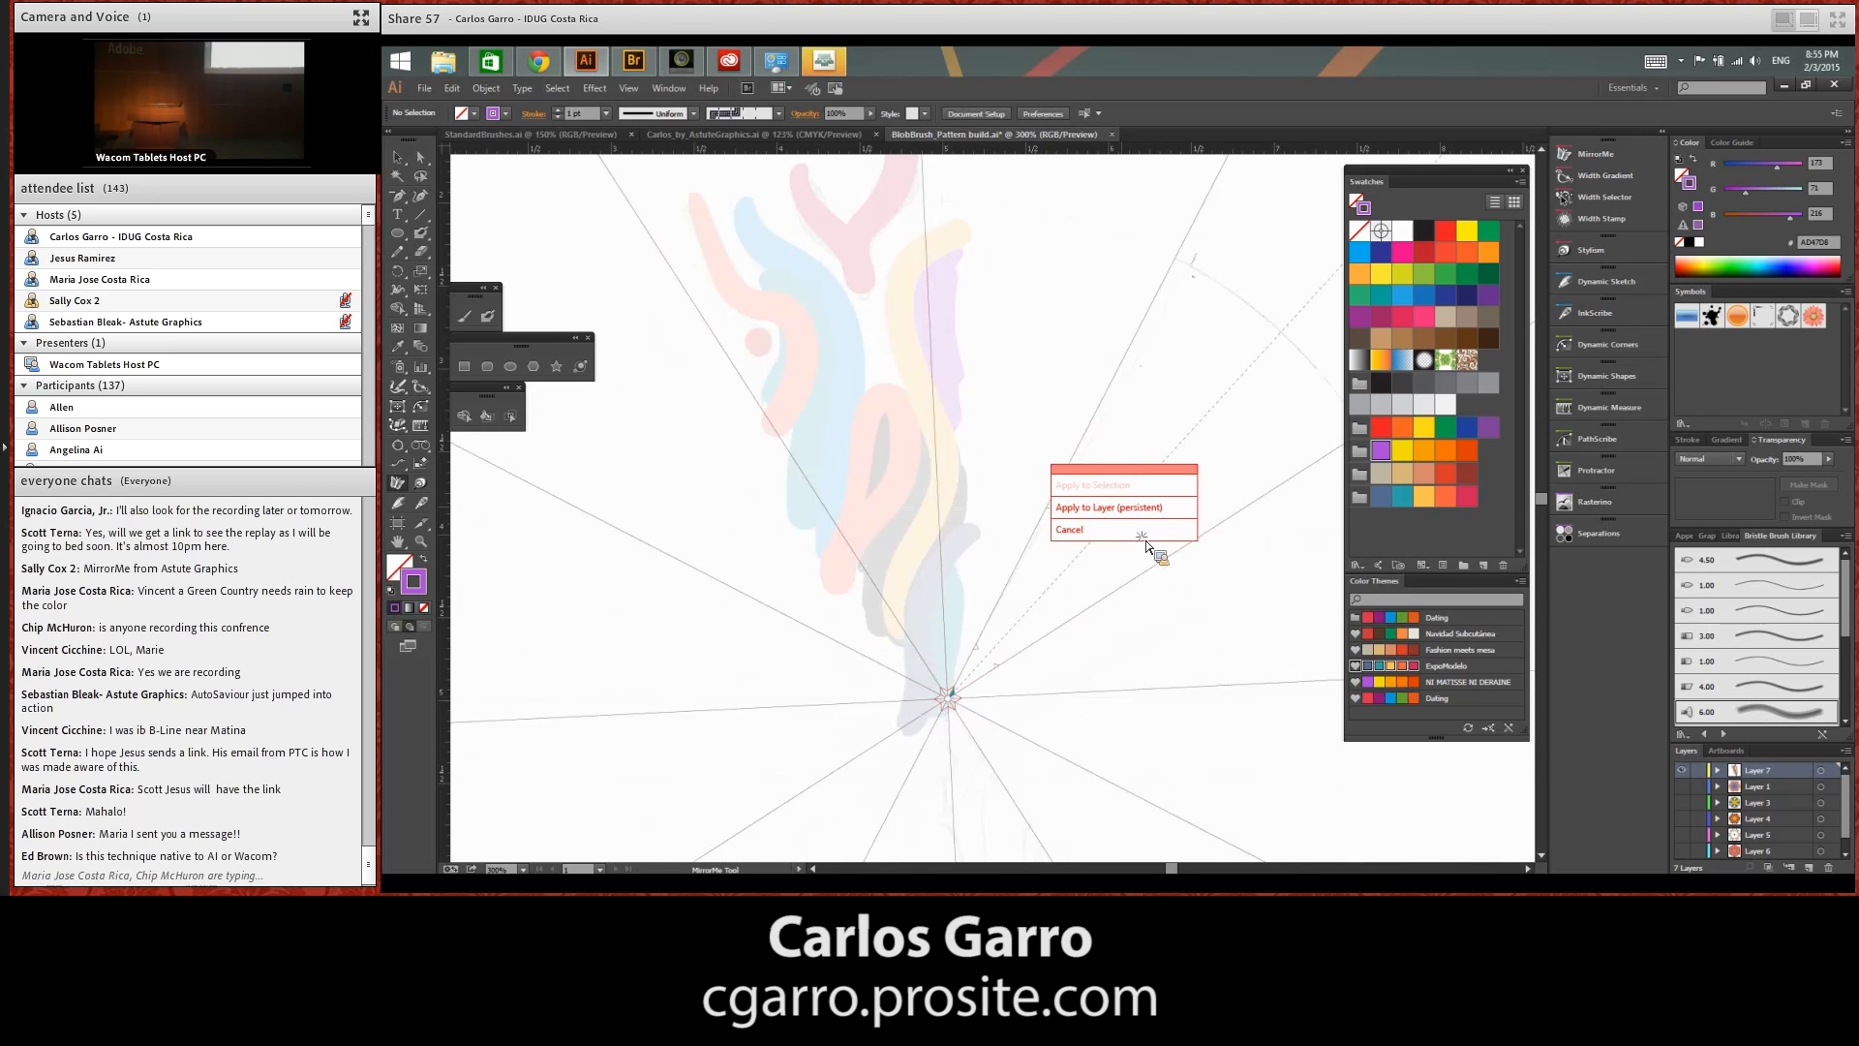
pyautogui.moveTo(1043, 401); pyautogui.dragTo(856, 288)
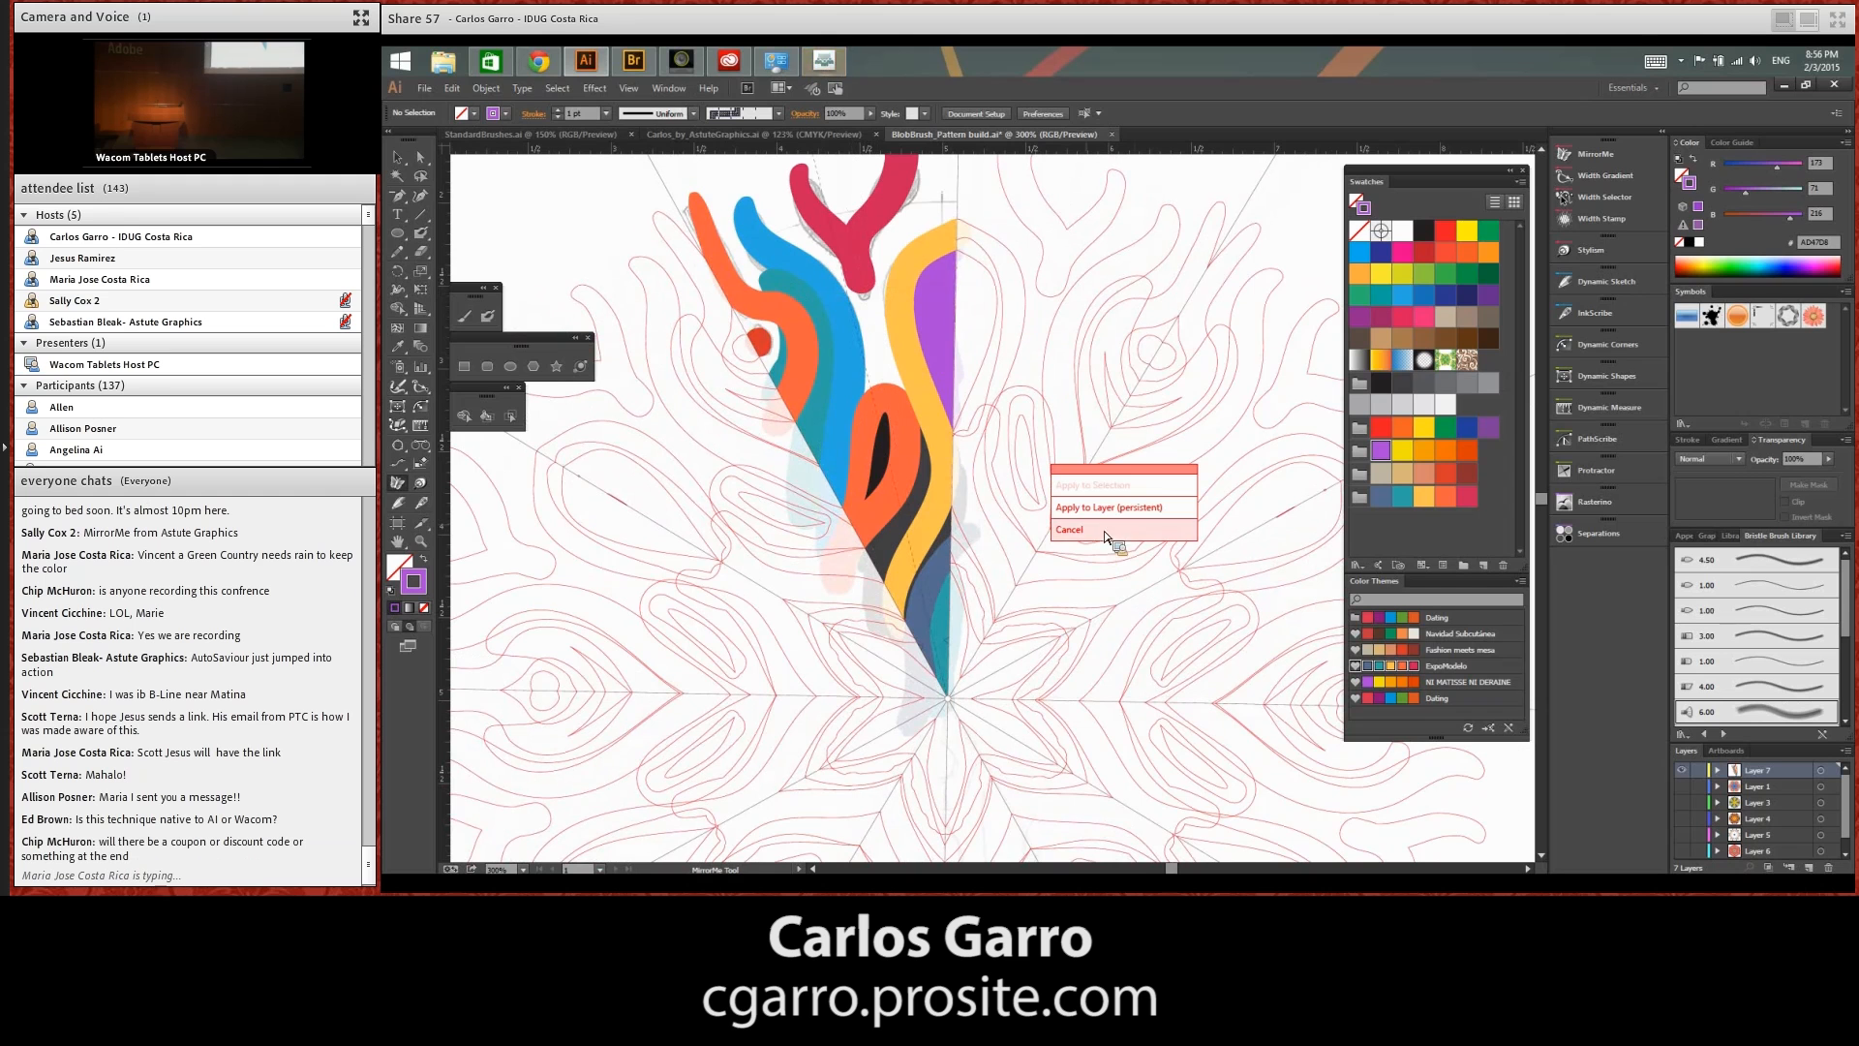
pyautogui.click(1141, 509)
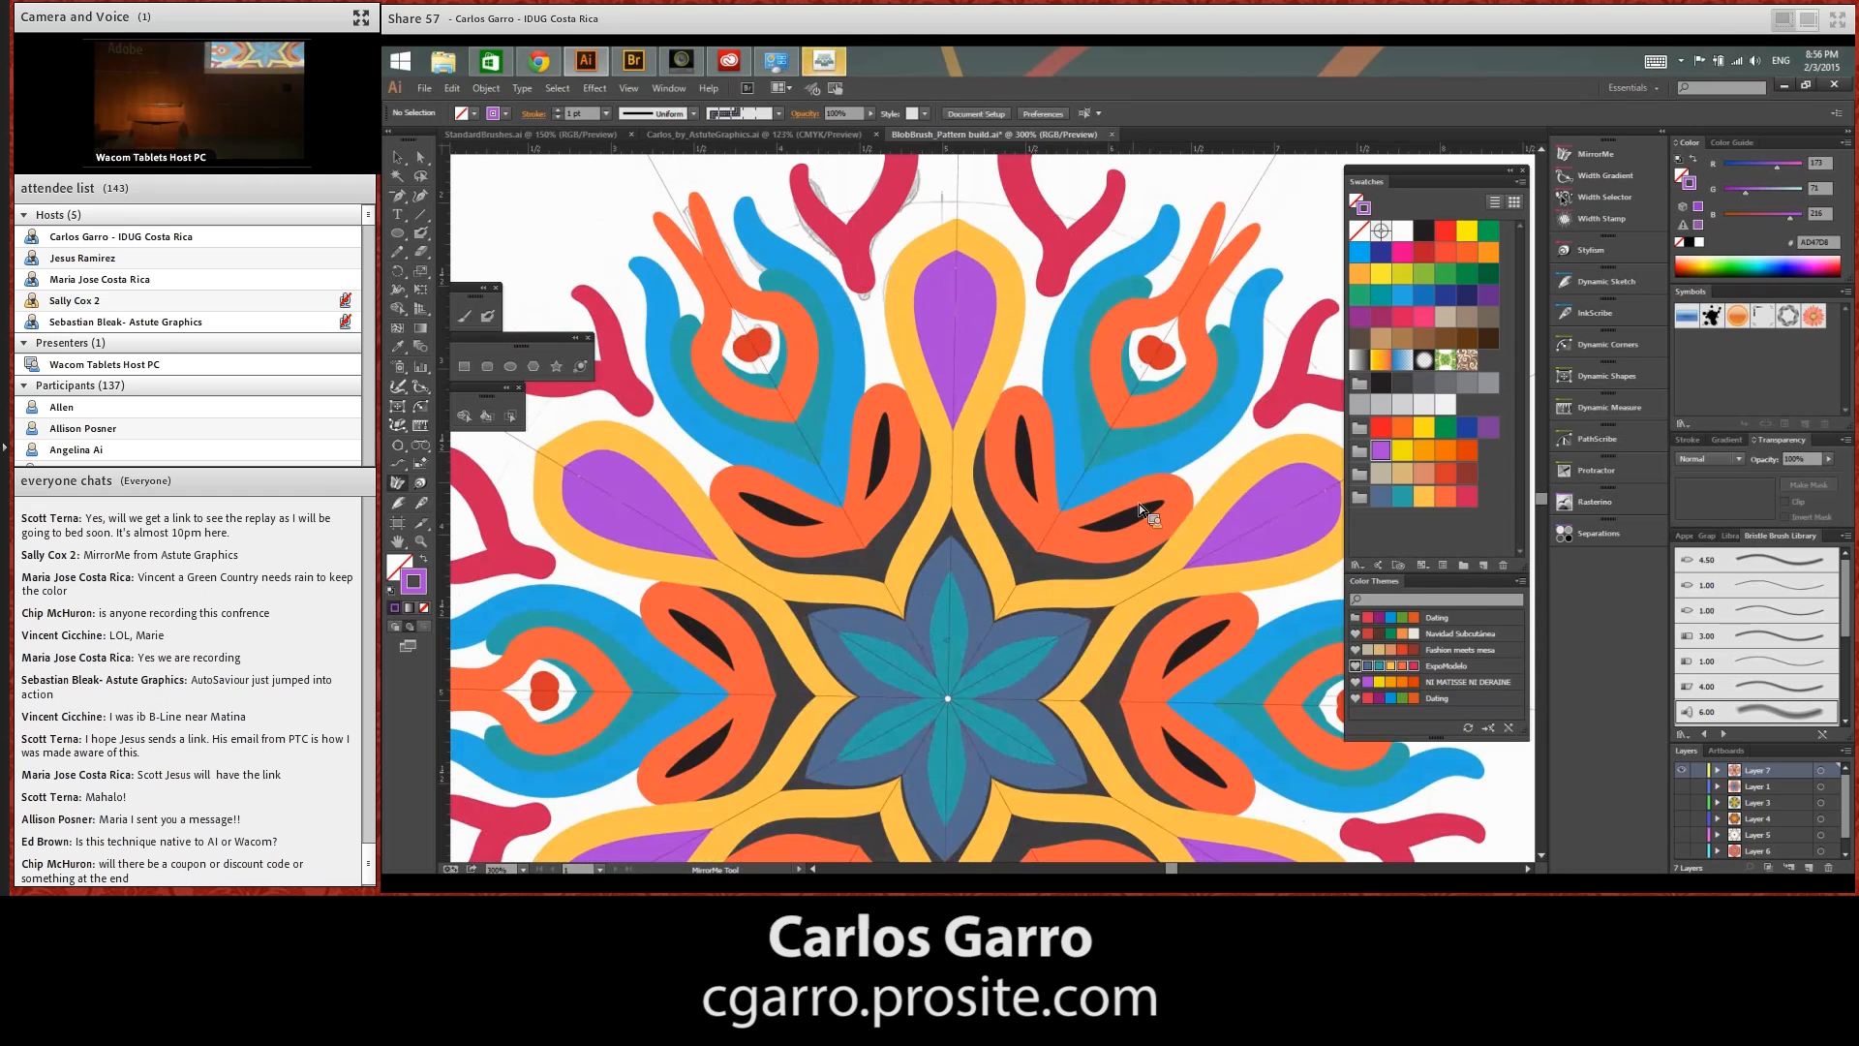
# Paint light grey Blob Brush strokes on the mirrored layer around the purple drop, across the orange loops and over the blue and red-dot shapes
pyautogui.hotkey('ctrl', '-')
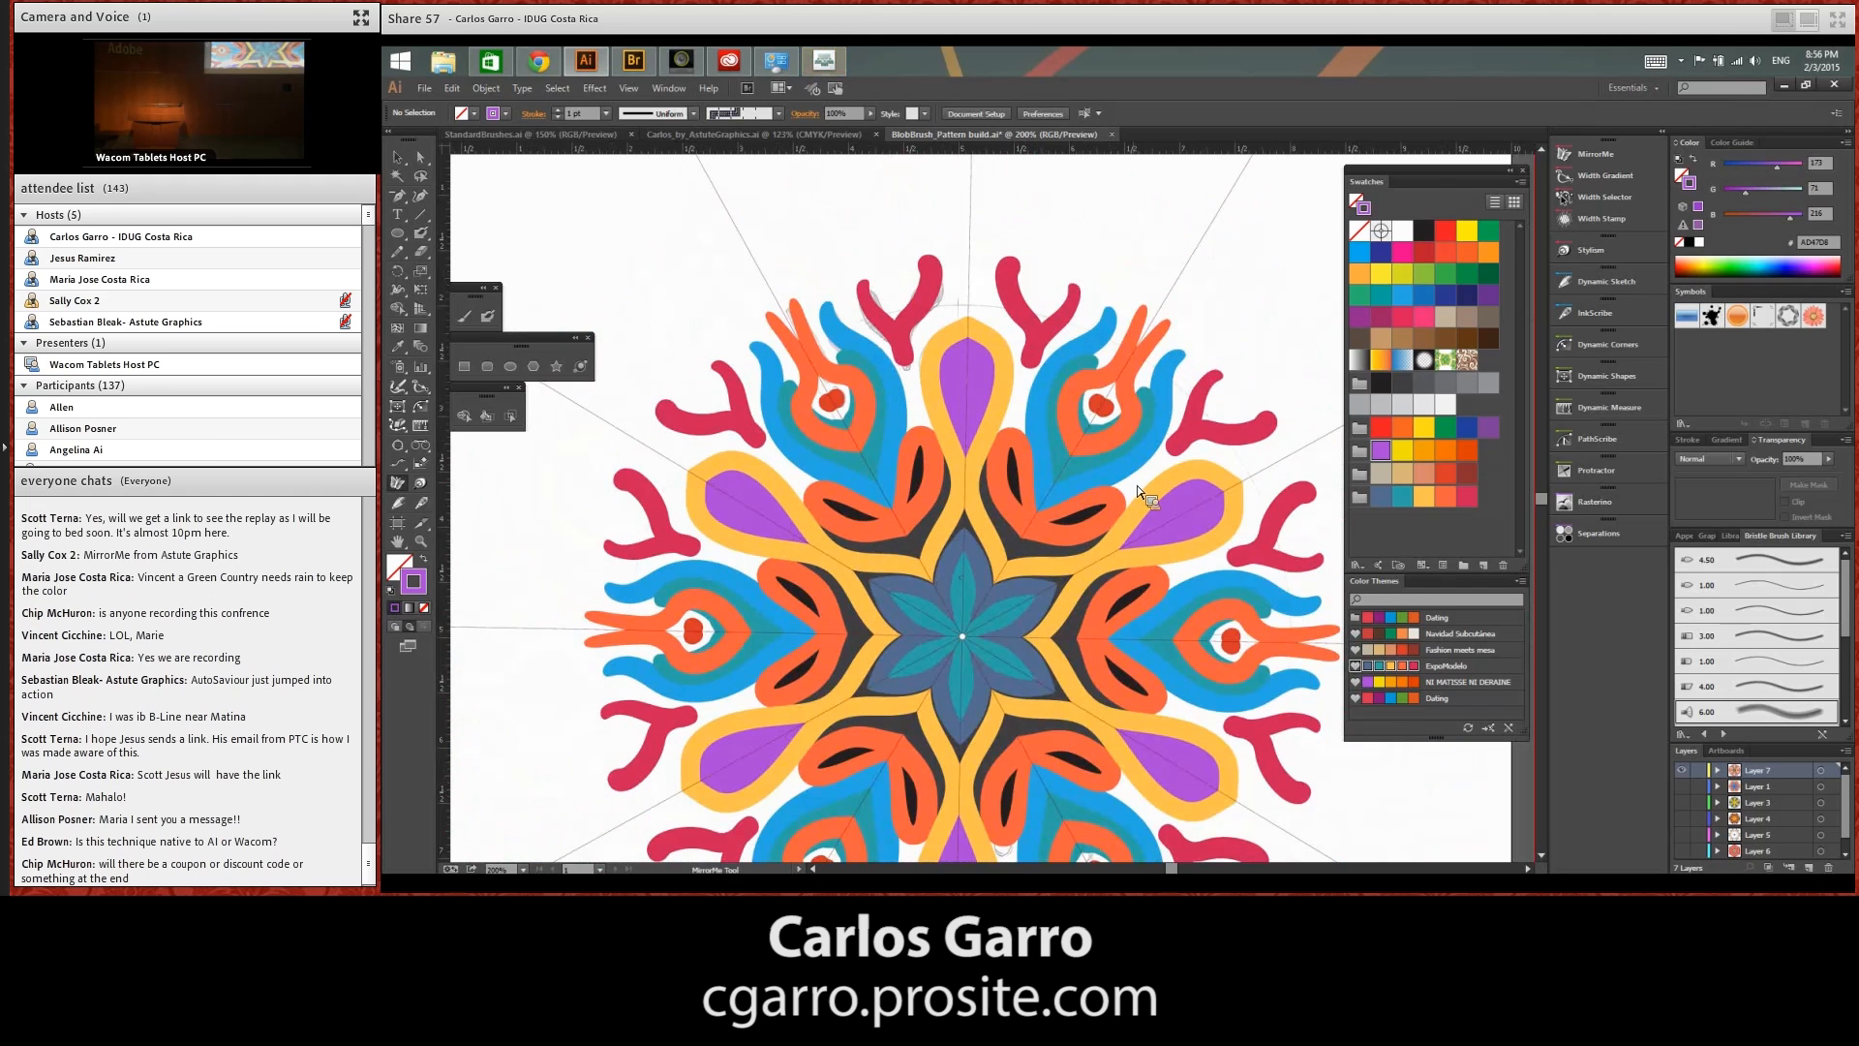
pyautogui.moveTo(1140, 699); pyautogui.dragTo(1106, 553)
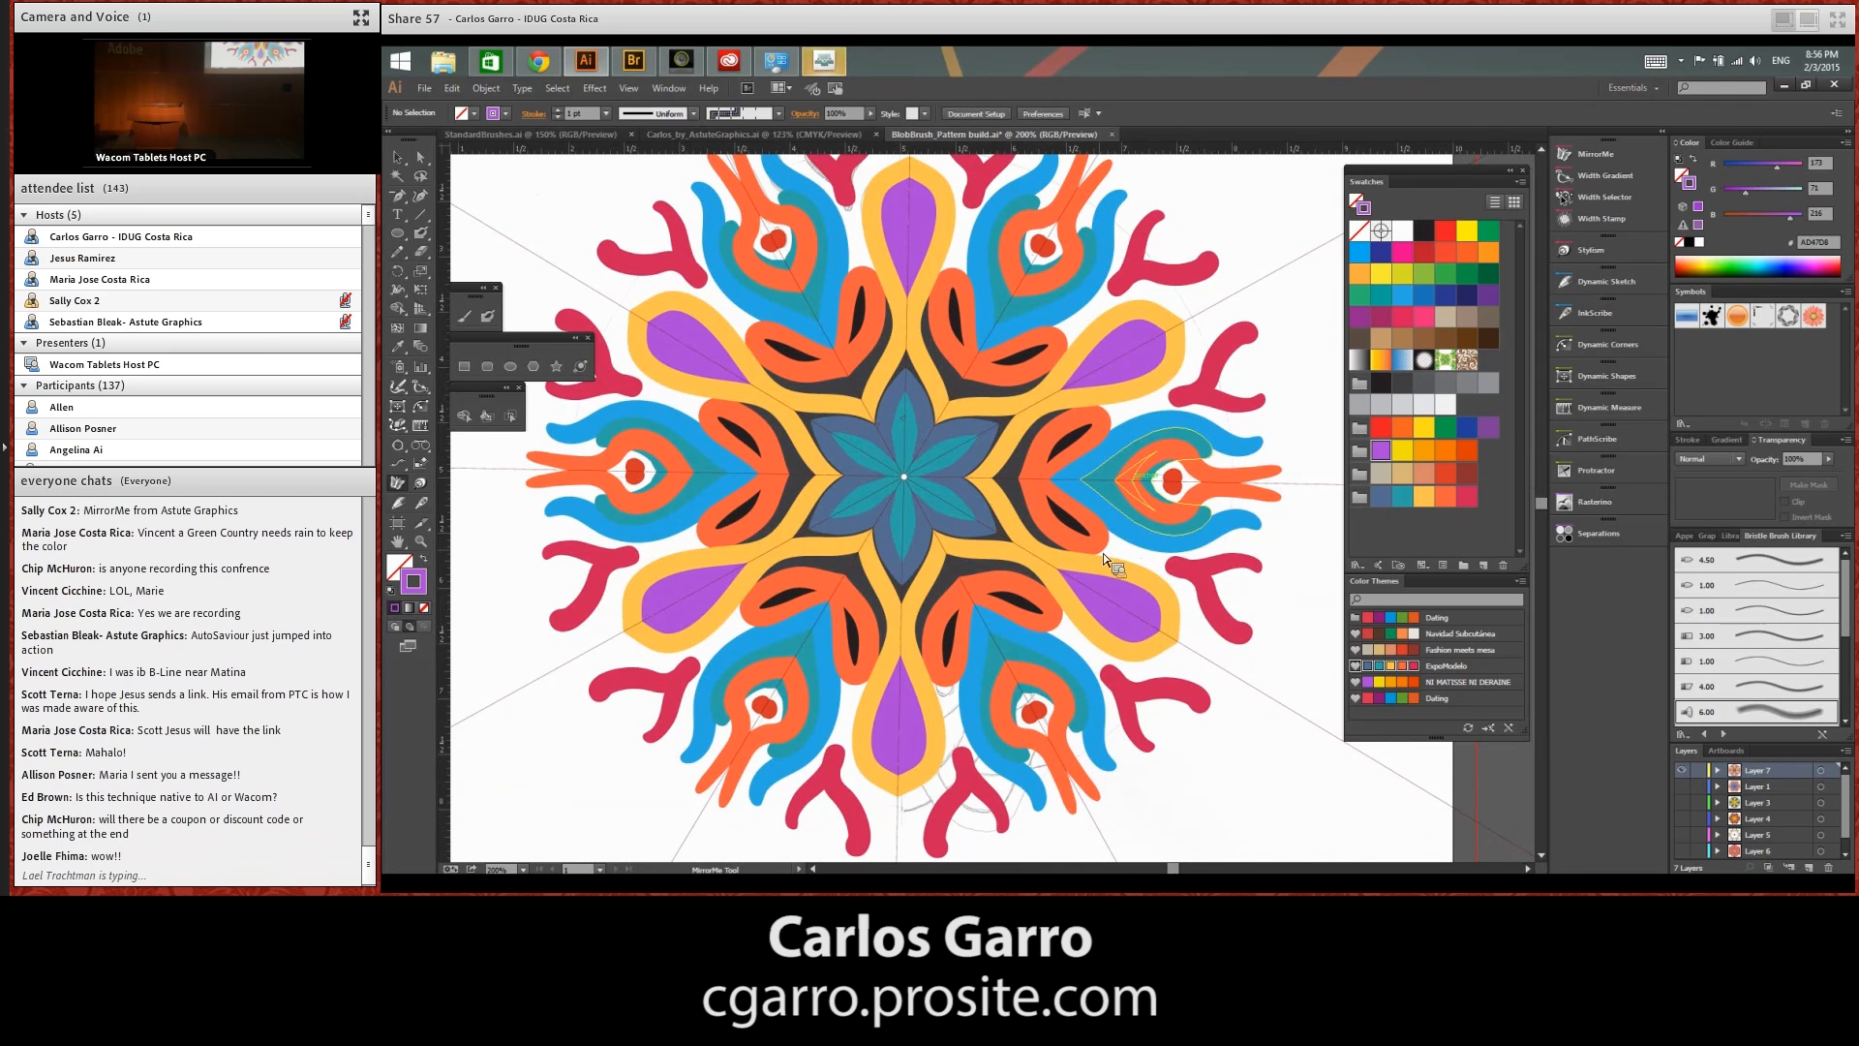
pyautogui.hotkey('ctrl', '+')
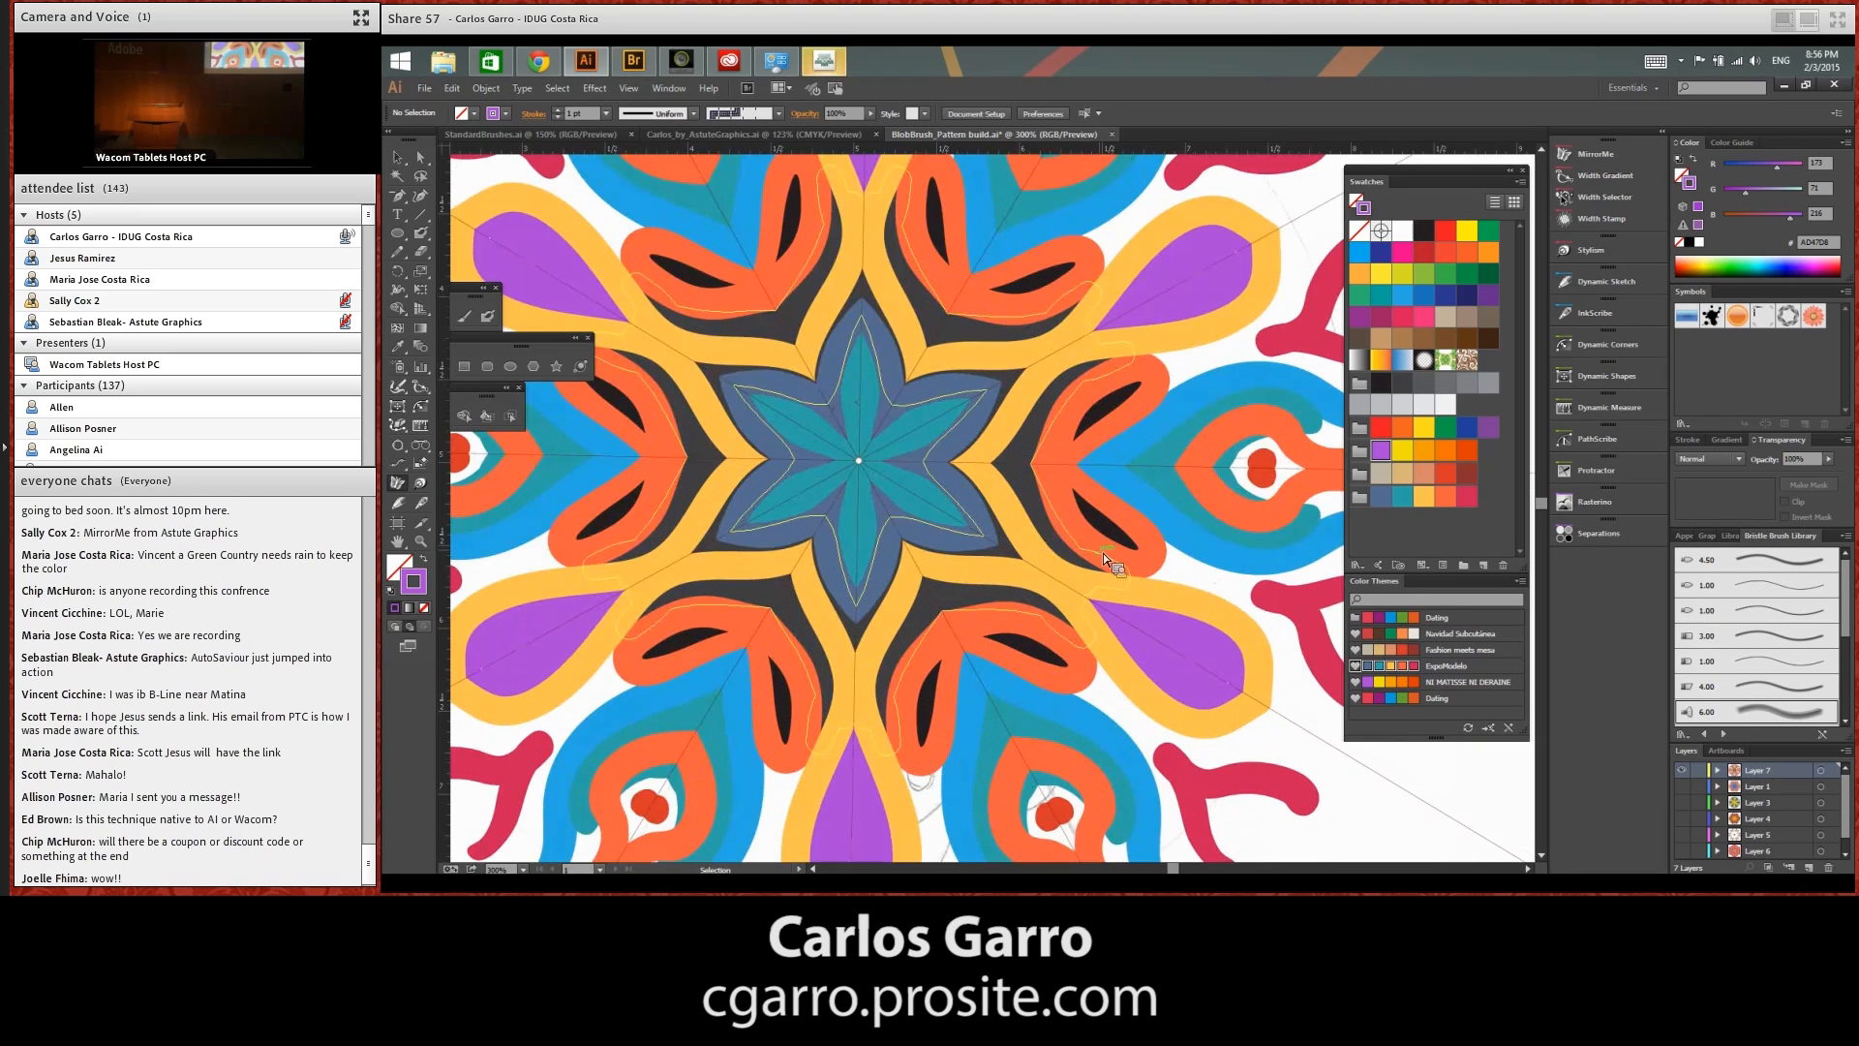
pyautogui.moveTo(1029, 468); pyautogui.dragTo(1075, 799)
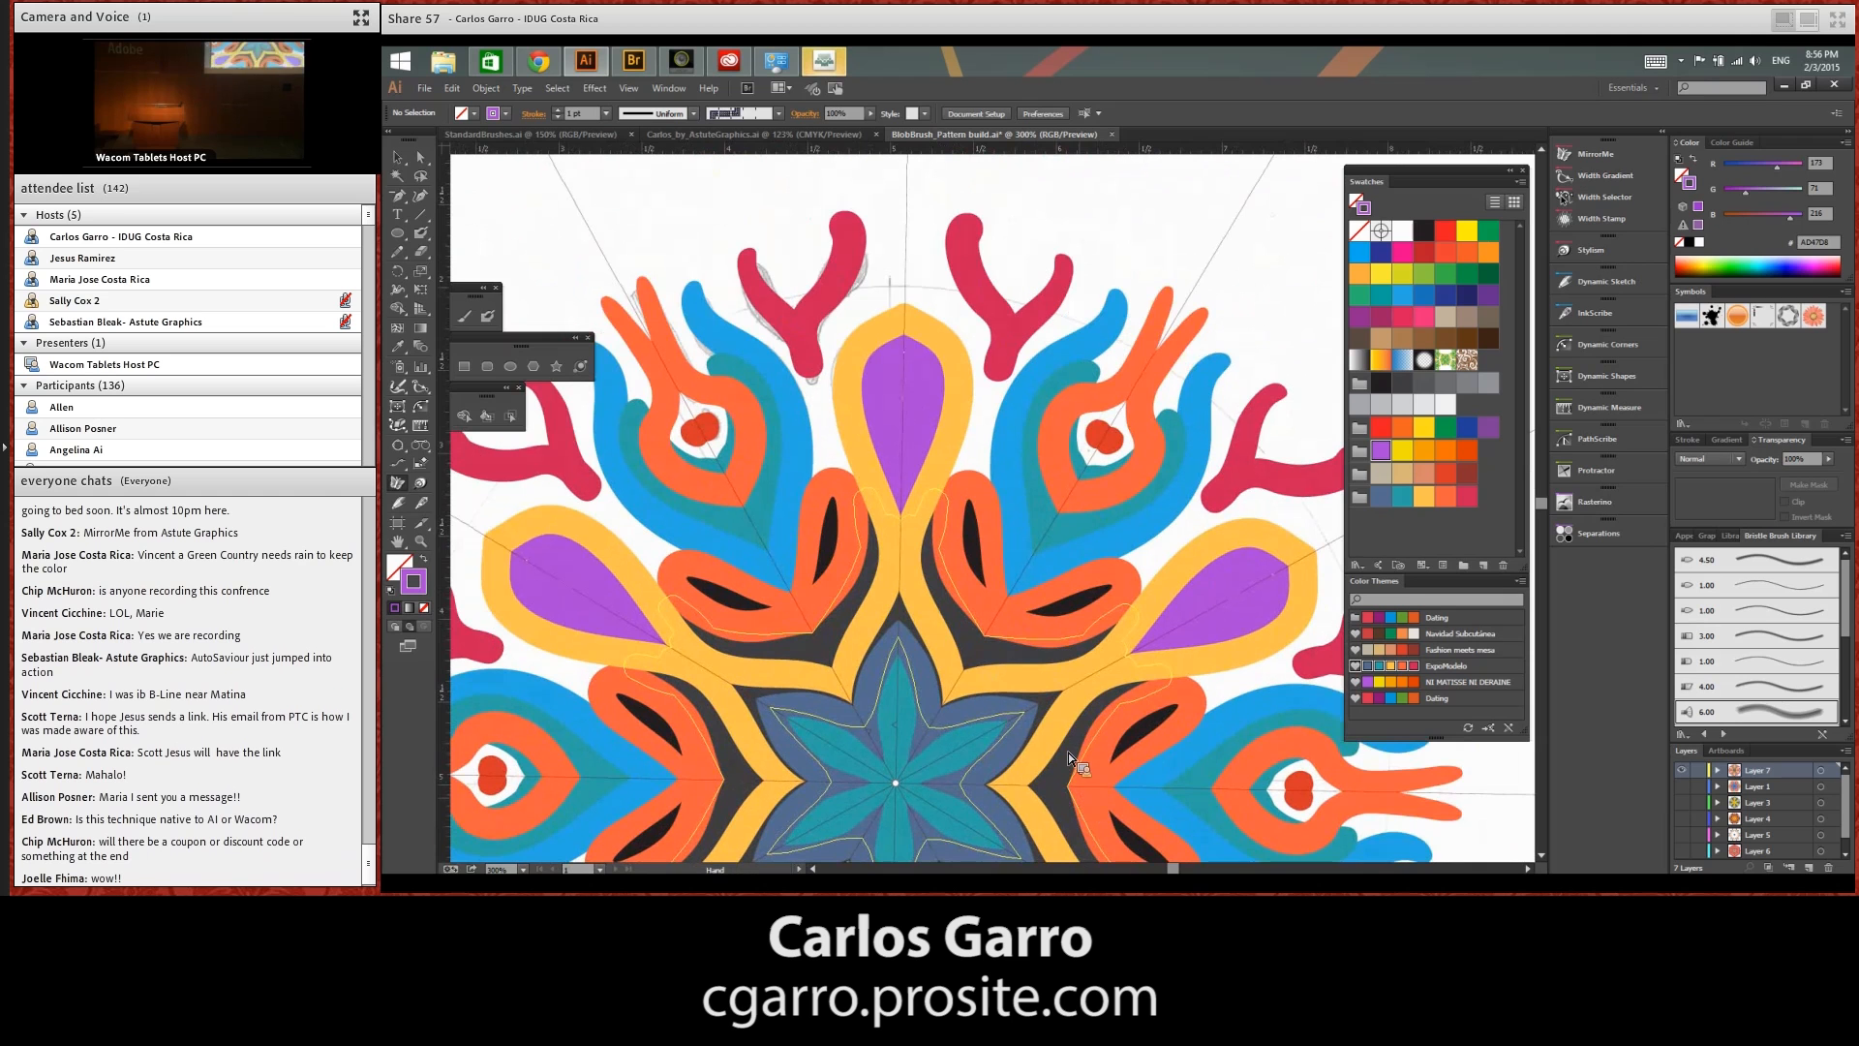
pyautogui.click(489, 318)
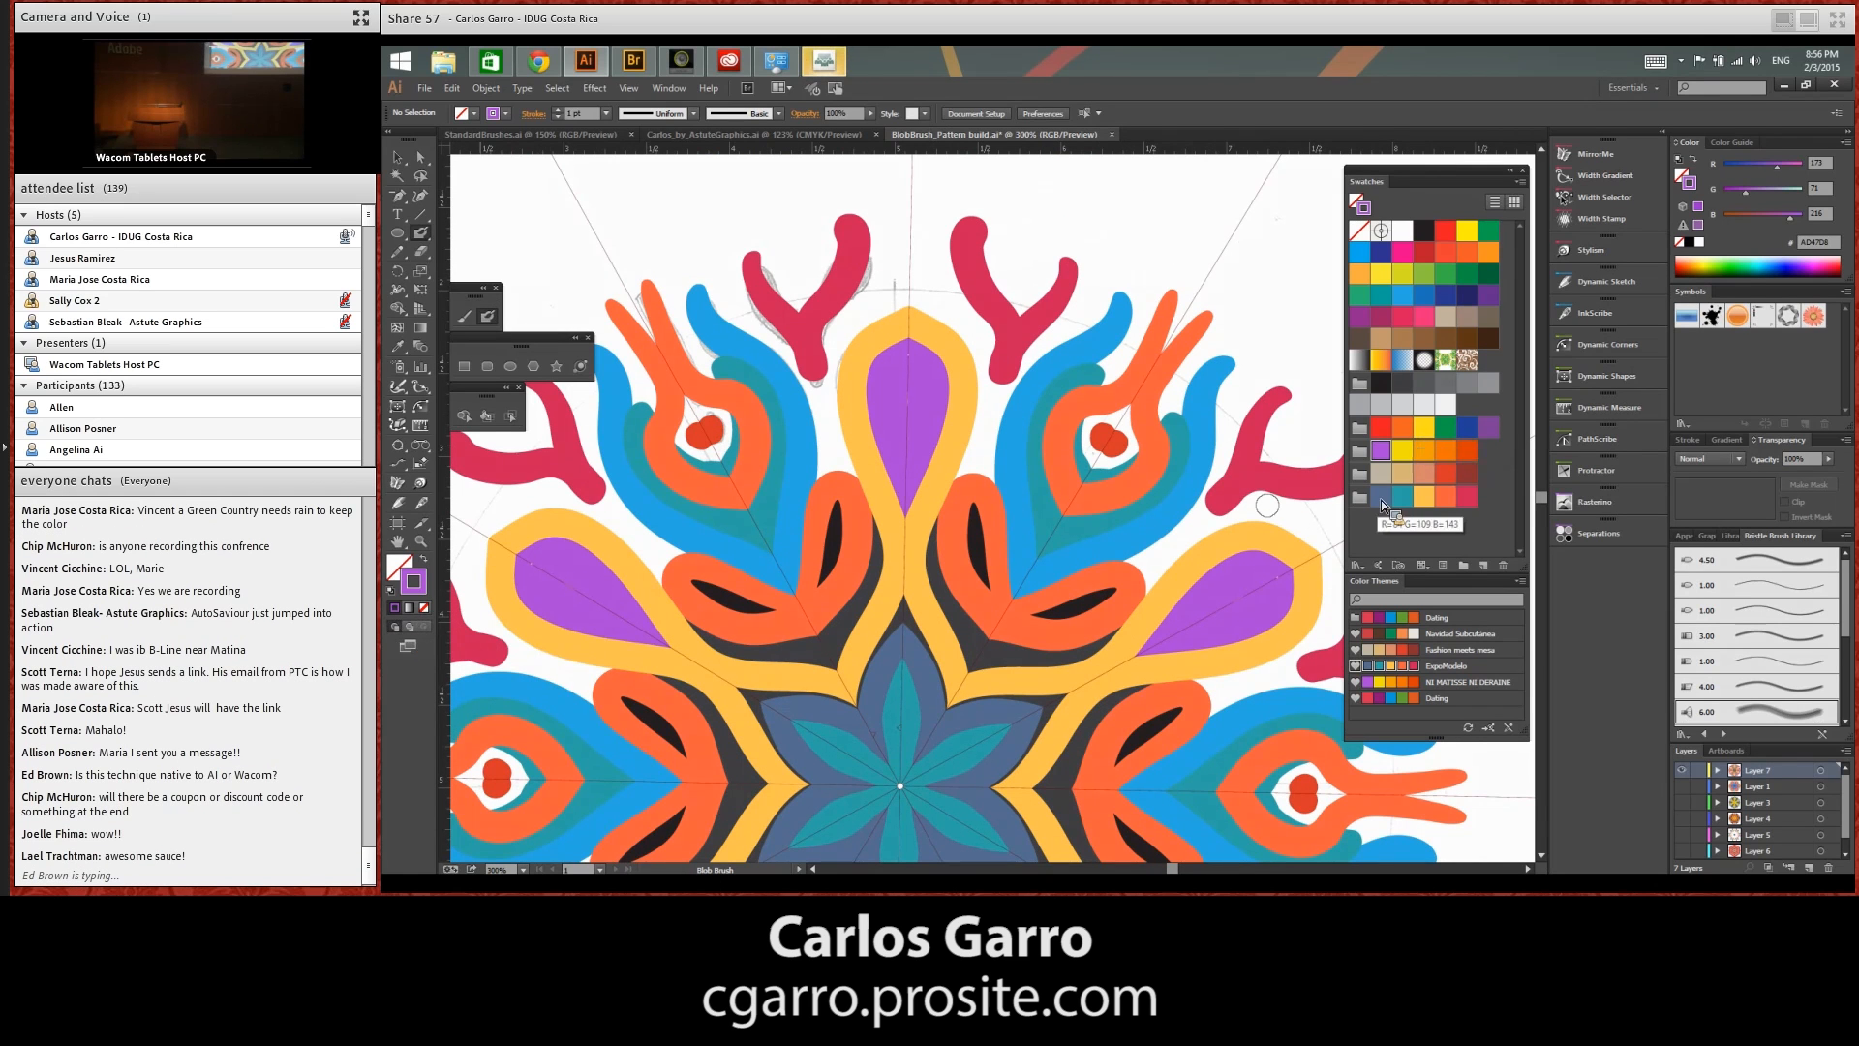
pyautogui.click(1445, 407)
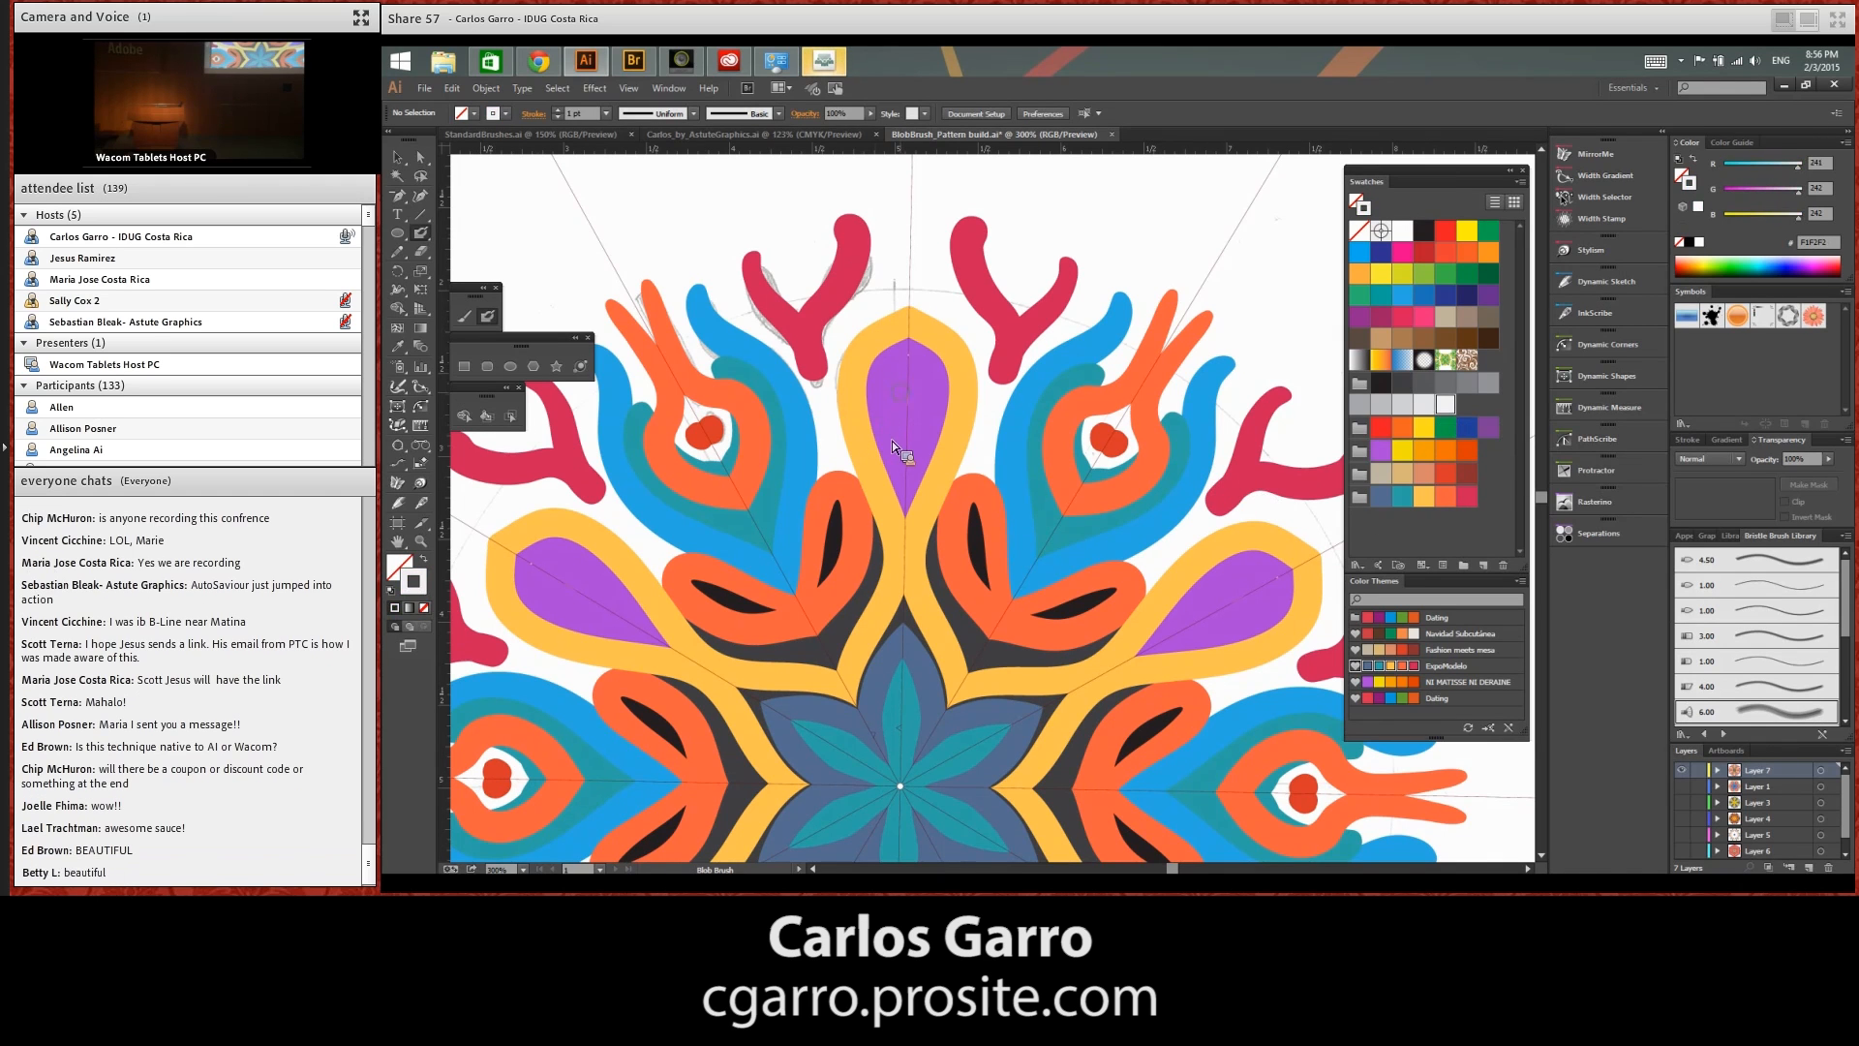
pyautogui.moveTo(914, 375)
pyautogui.mouseDown()
pyautogui.moveTo(876, 393)
pyautogui.moveTo(870, 560)
pyautogui.mouseUp()
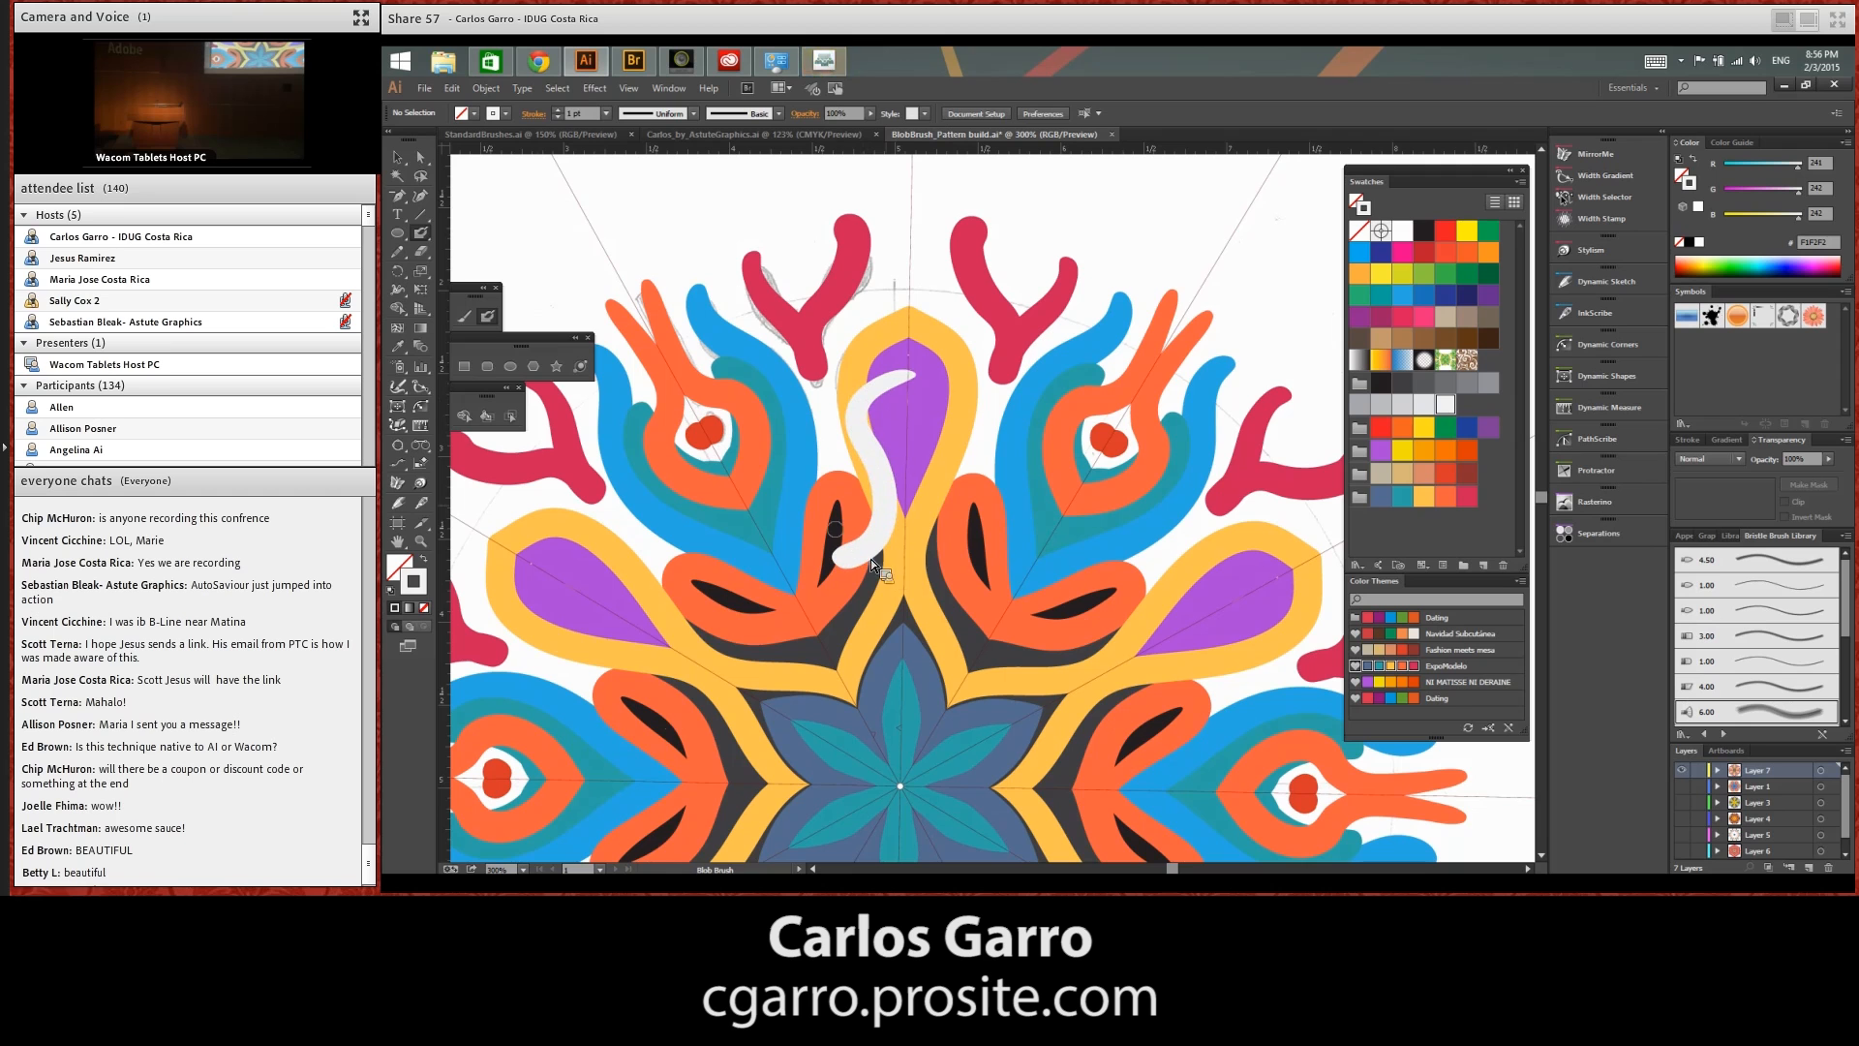
pyautogui.moveTo(764, 521); pyautogui.dragTo(876, 654)
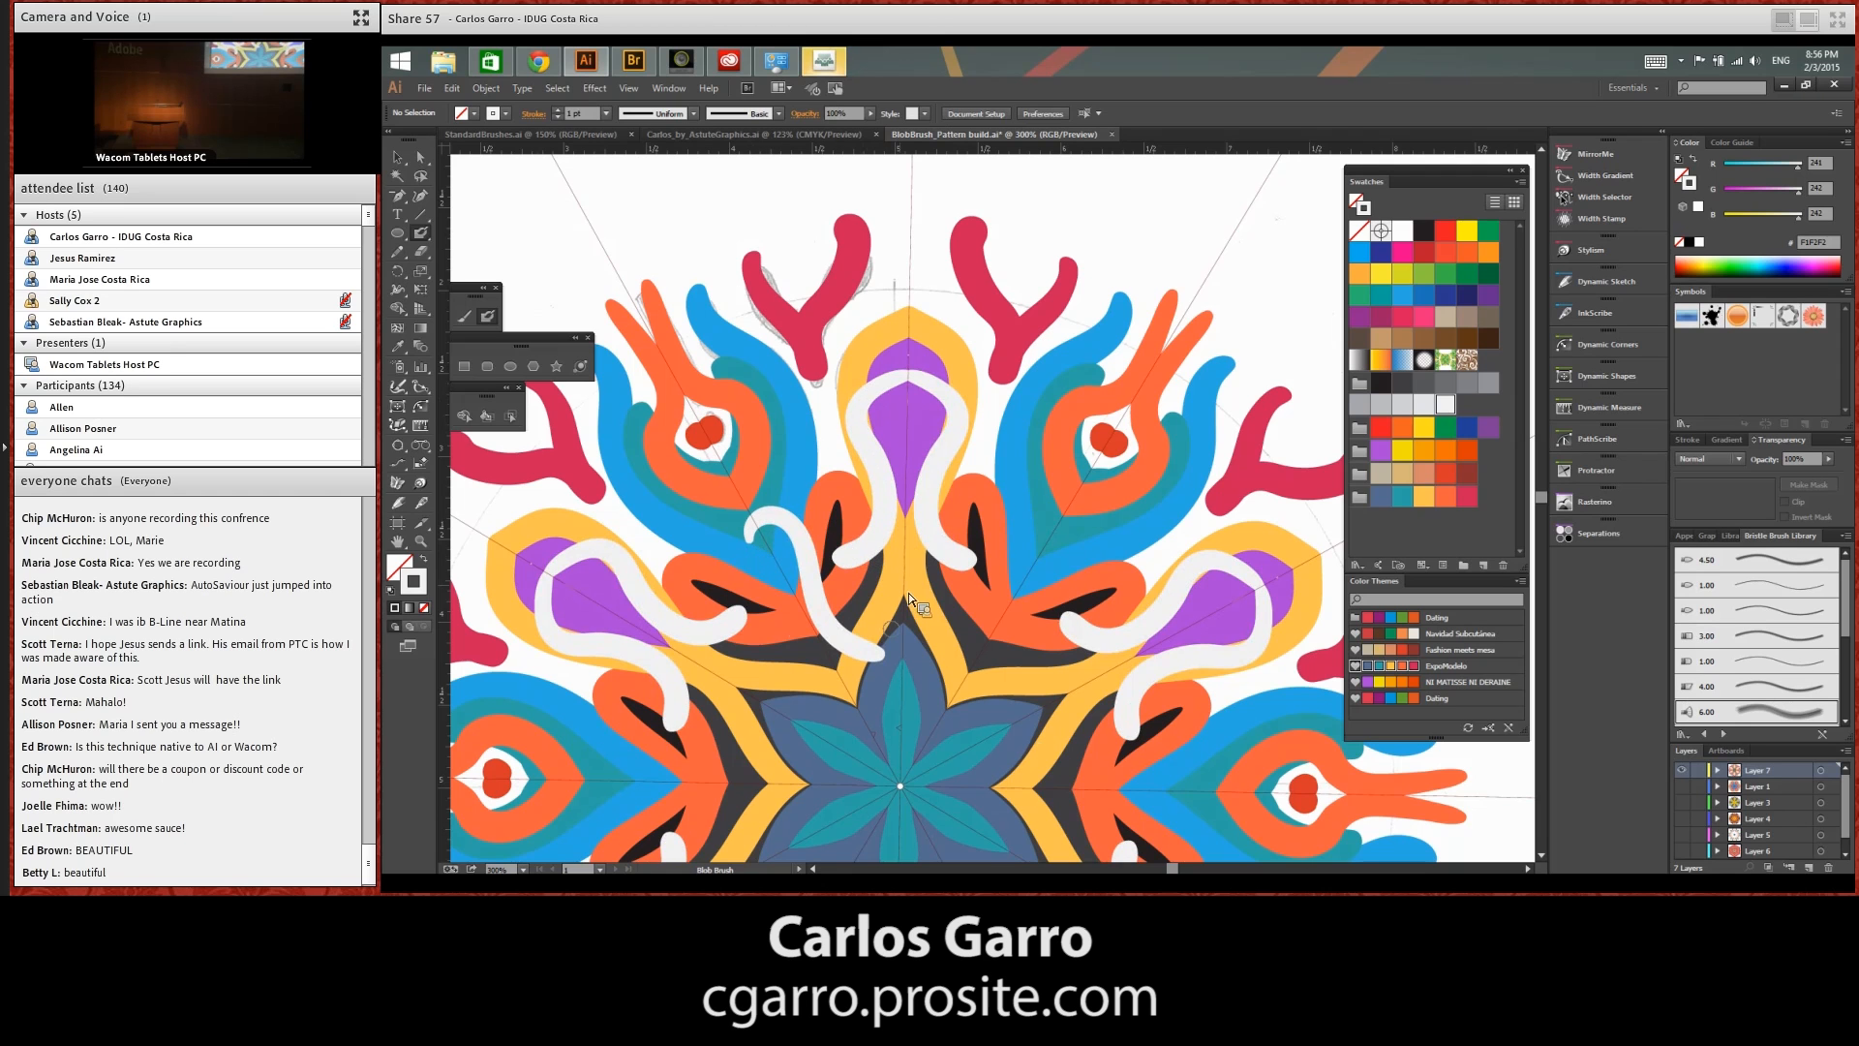
pyautogui.moveTo(771, 554)
pyautogui.mouseDown()
pyautogui.moveTo(815, 407)
pyautogui.moveTo(692, 467)
pyautogui.mouseUp()
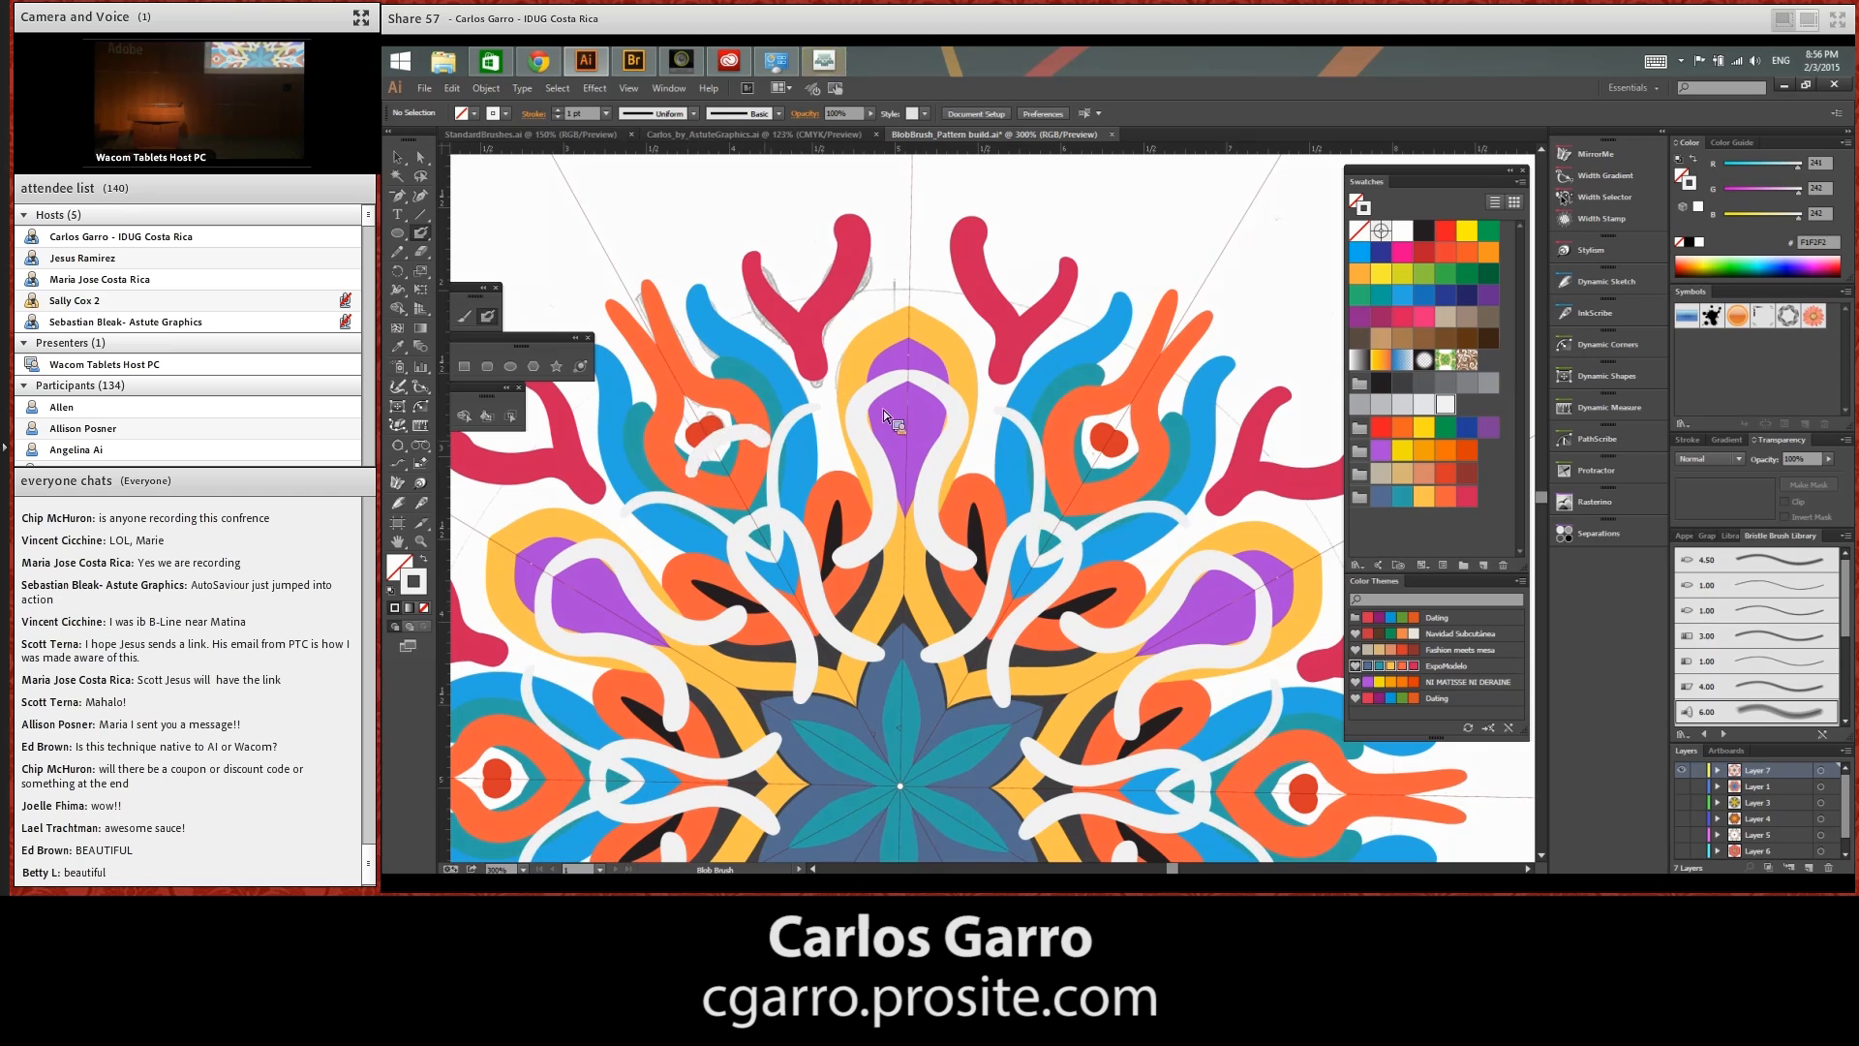
# Undo the last light grey stroke and paint dark grey Blob Brush strokes around the purple drop and over the orange and blue shapes
pyautogui.hotkey('ctrl', 'z')
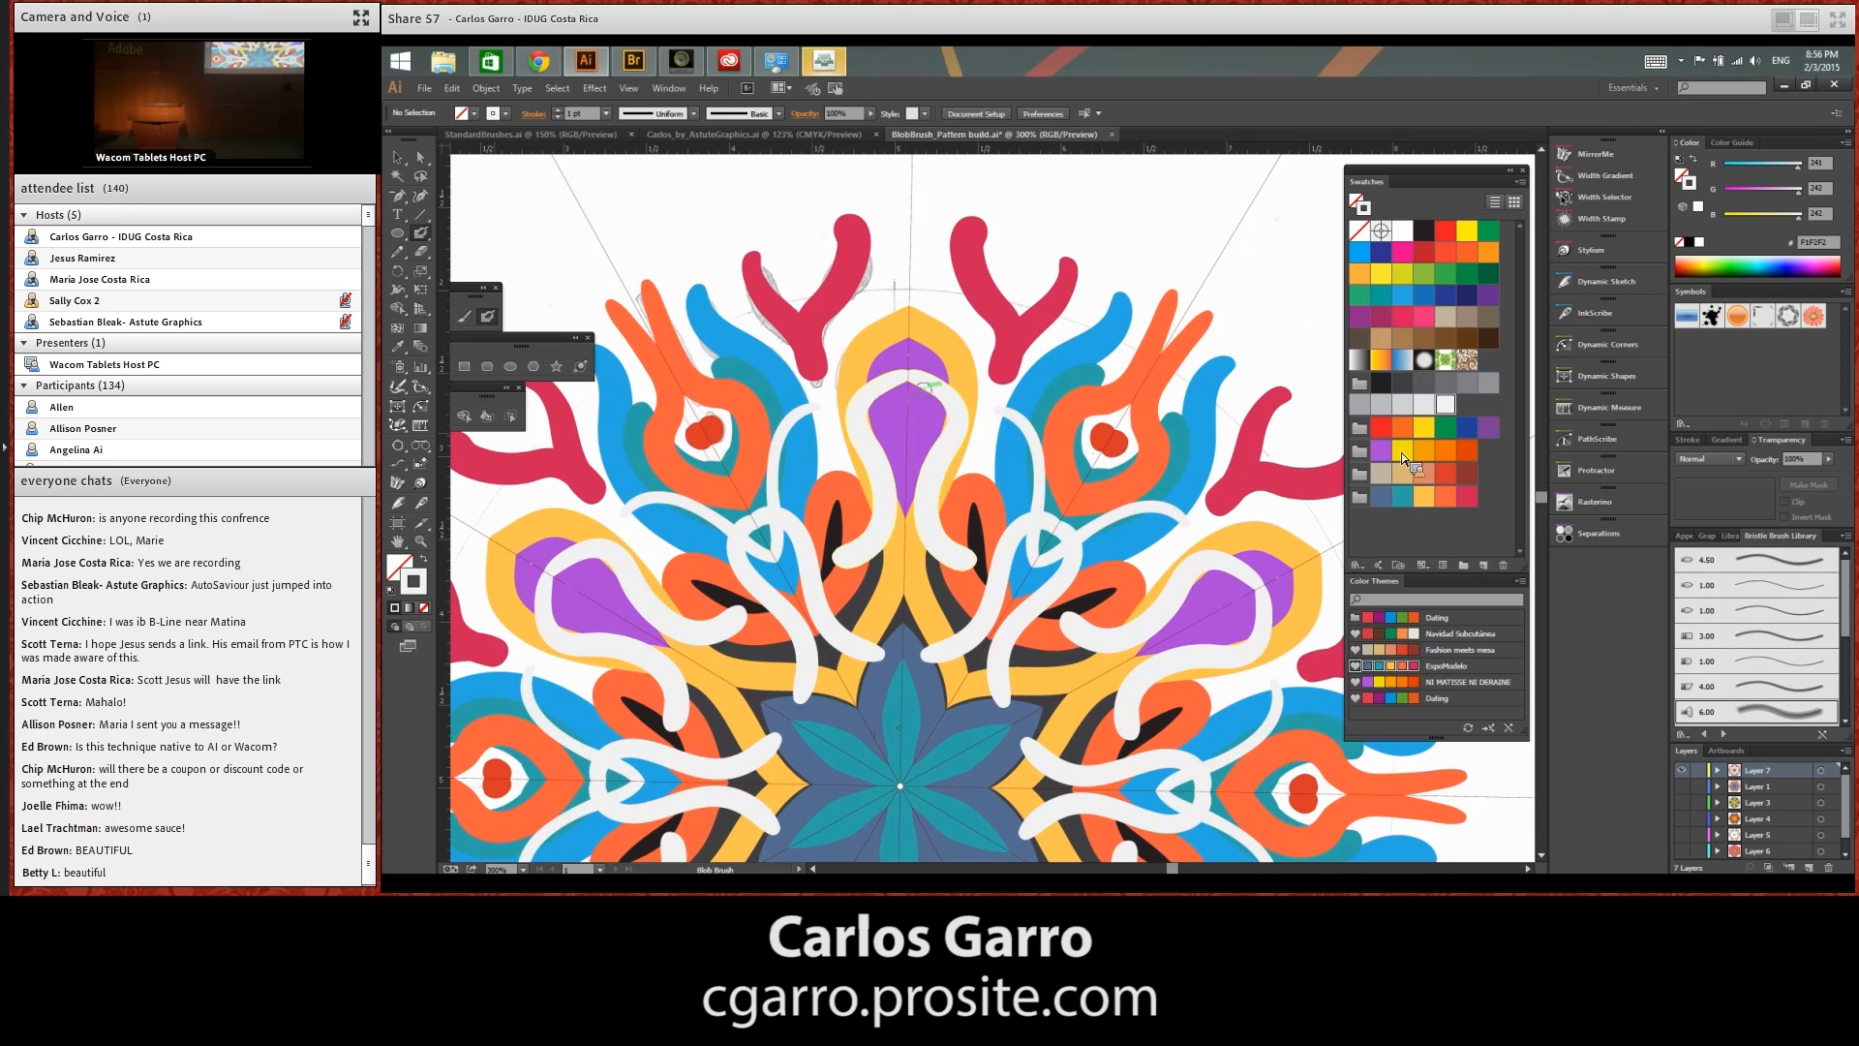
pyautogui.click(1400, 383)
pyautogui.moveTo(812, 438); pyautogui.dragTo(951, 293)
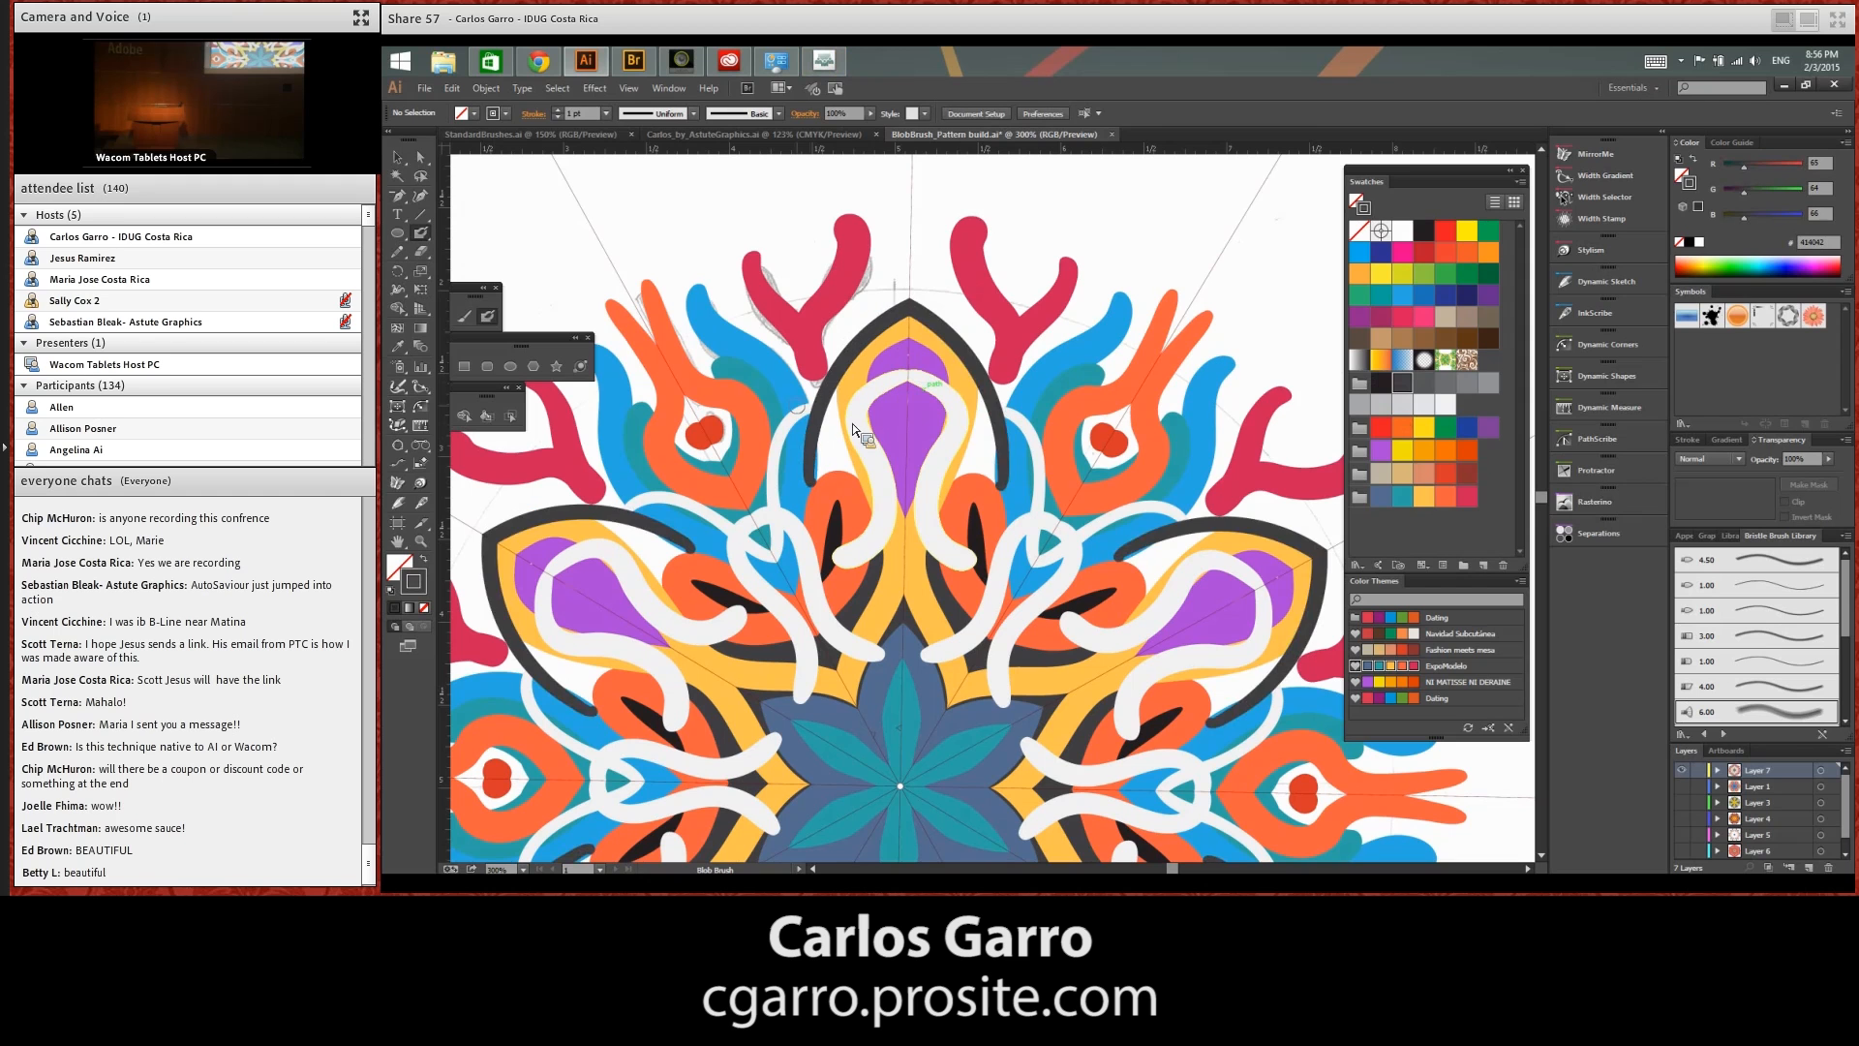
pyautogui.moveTo(835, 447)
pyautogui.mouseDown()
pyautogui.moveTo(681, 407)
pyautogui.moveTo(810, 497)
pyautogui.moveTo(718, 476)
pyautogui.moveTo(796, 267)
pyautogui.mouseUp()
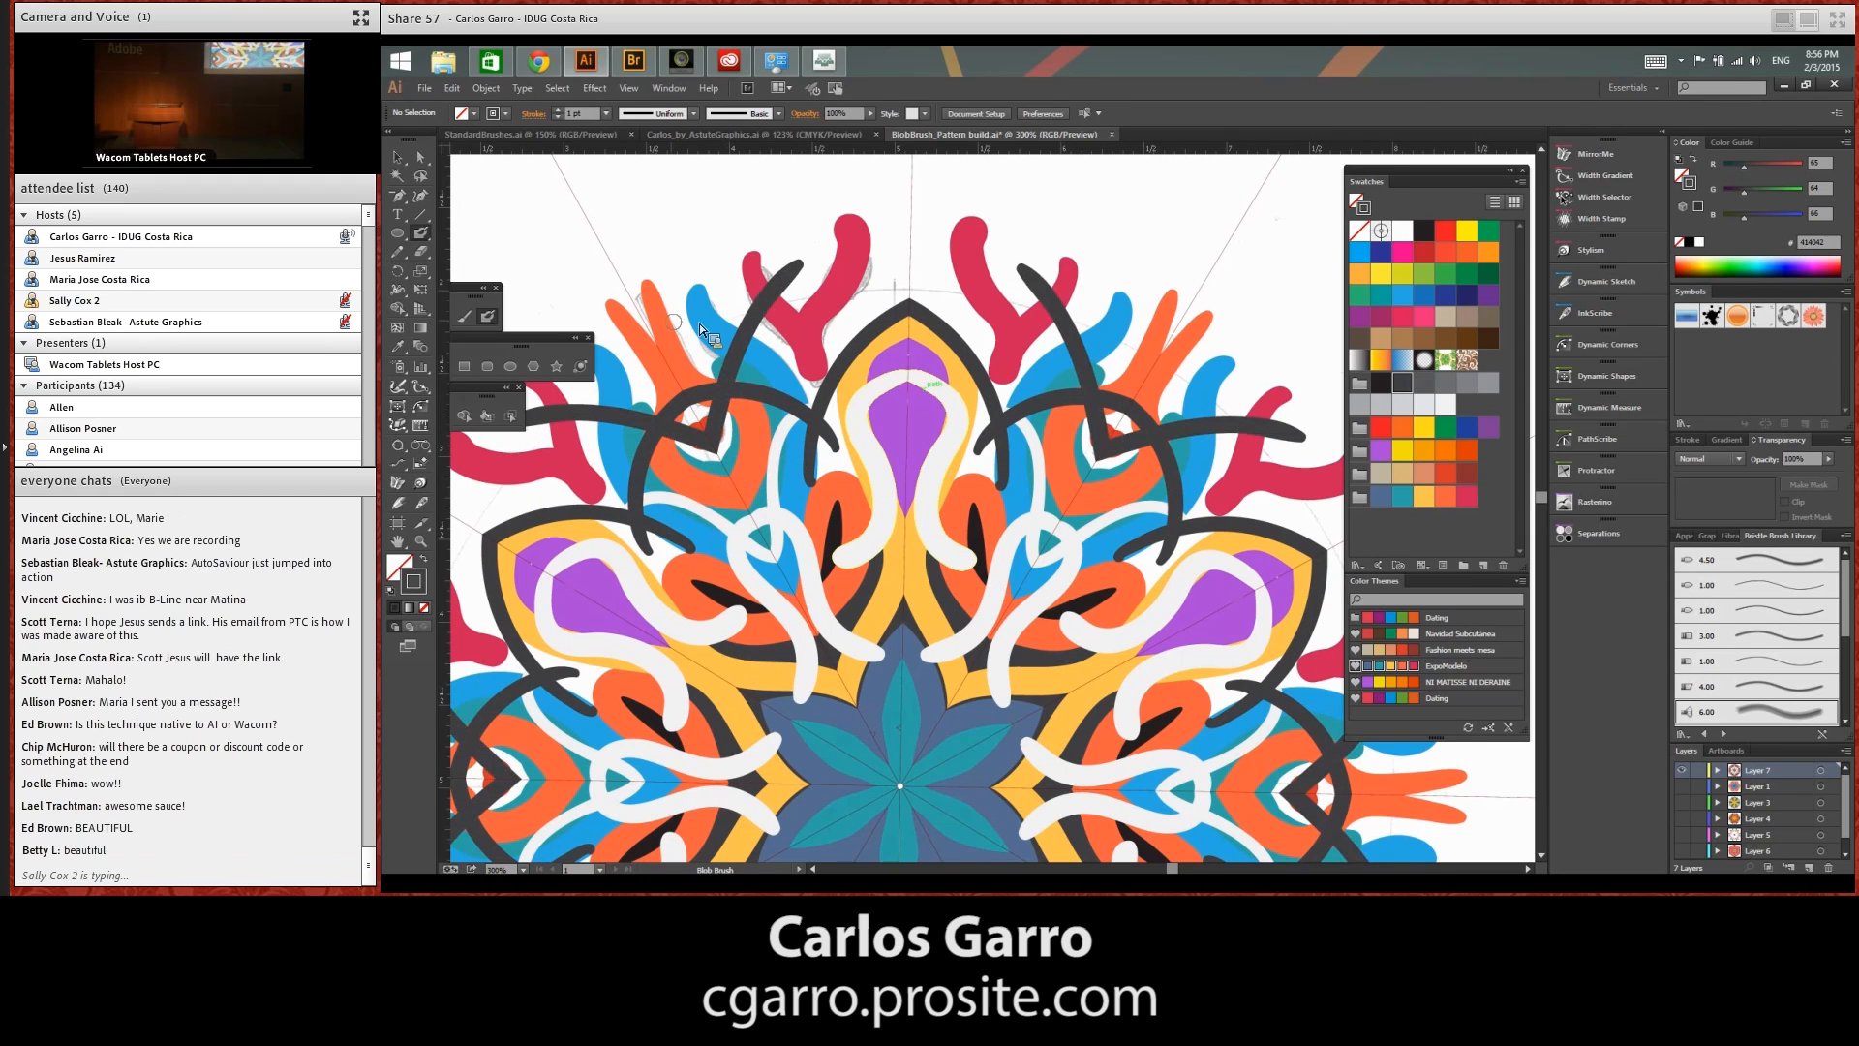
pyautogui.moveTo(700, 323)
pyautogui.mouseDown()
pyautogui.moveTo(711, 396)
pyautogui.moveTo(748, 618)
pyautogui.mouseUp()
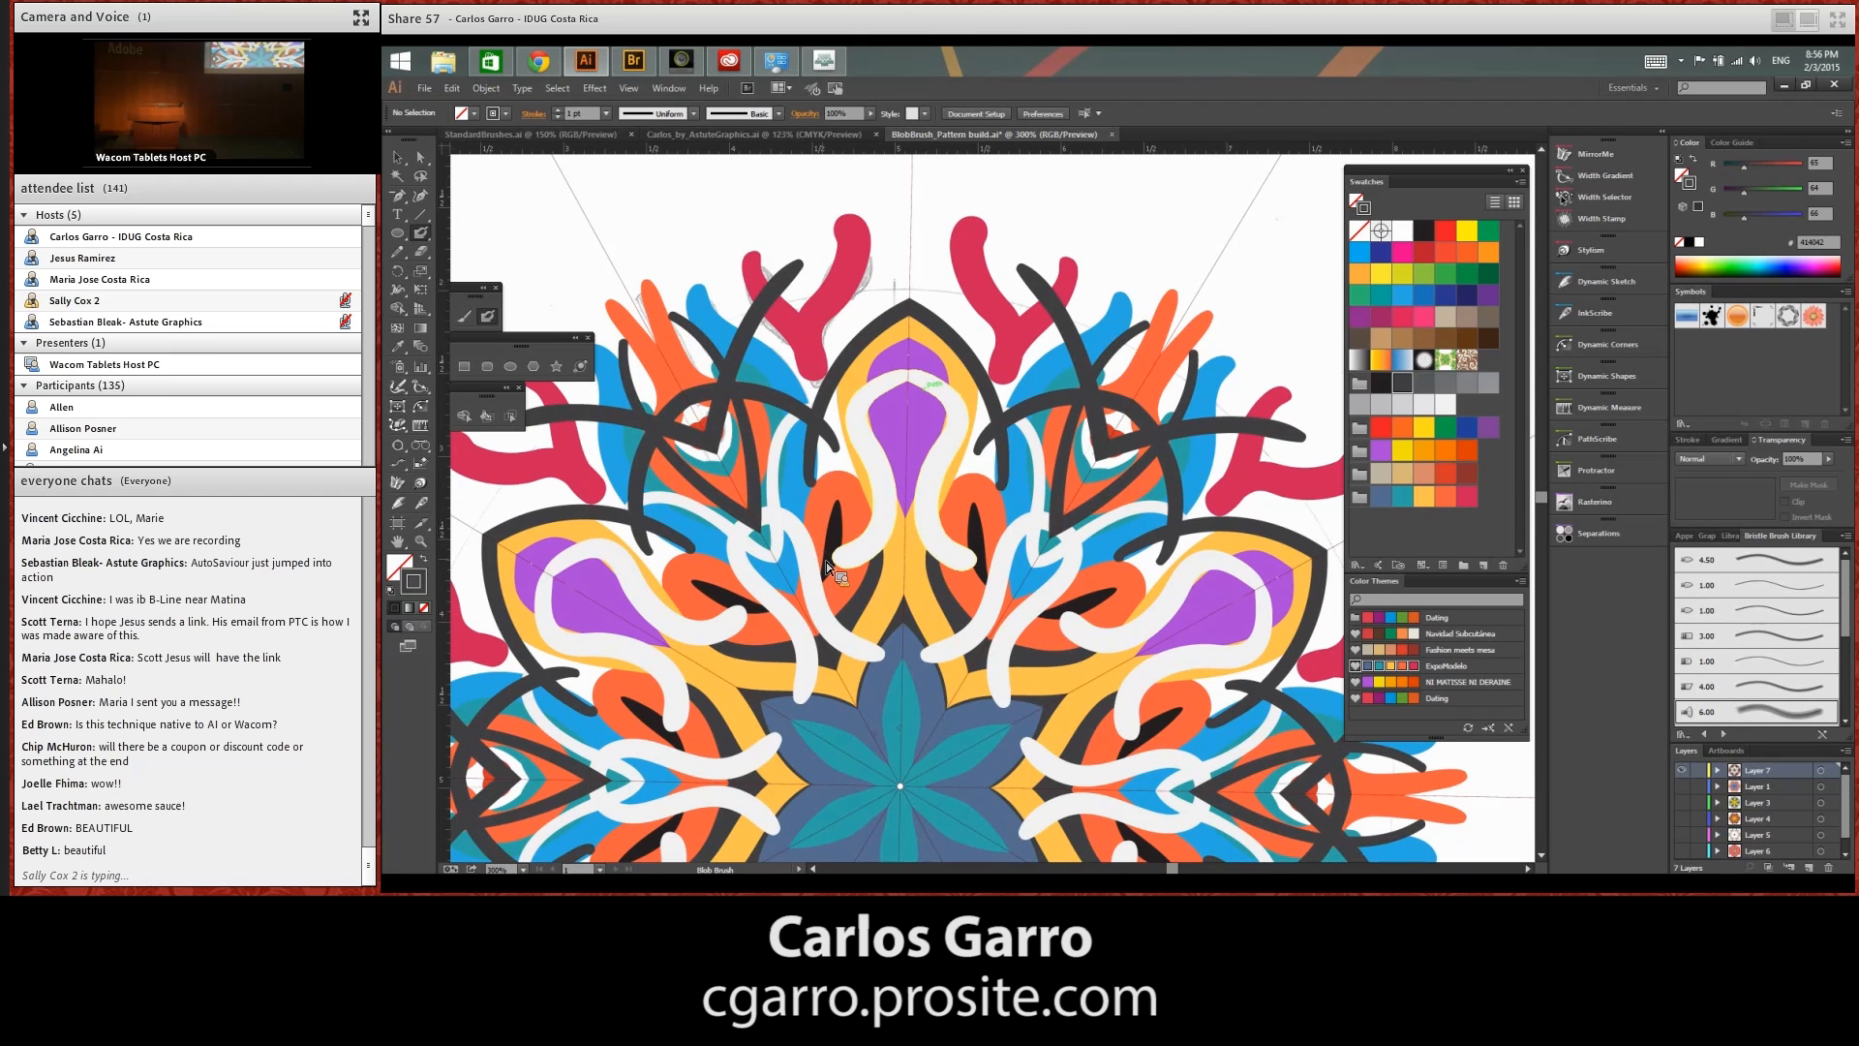
# End MirrorMe's live symmetry session on the radial pattern's layer
pyautogui.hotkey('ctrl', '-')
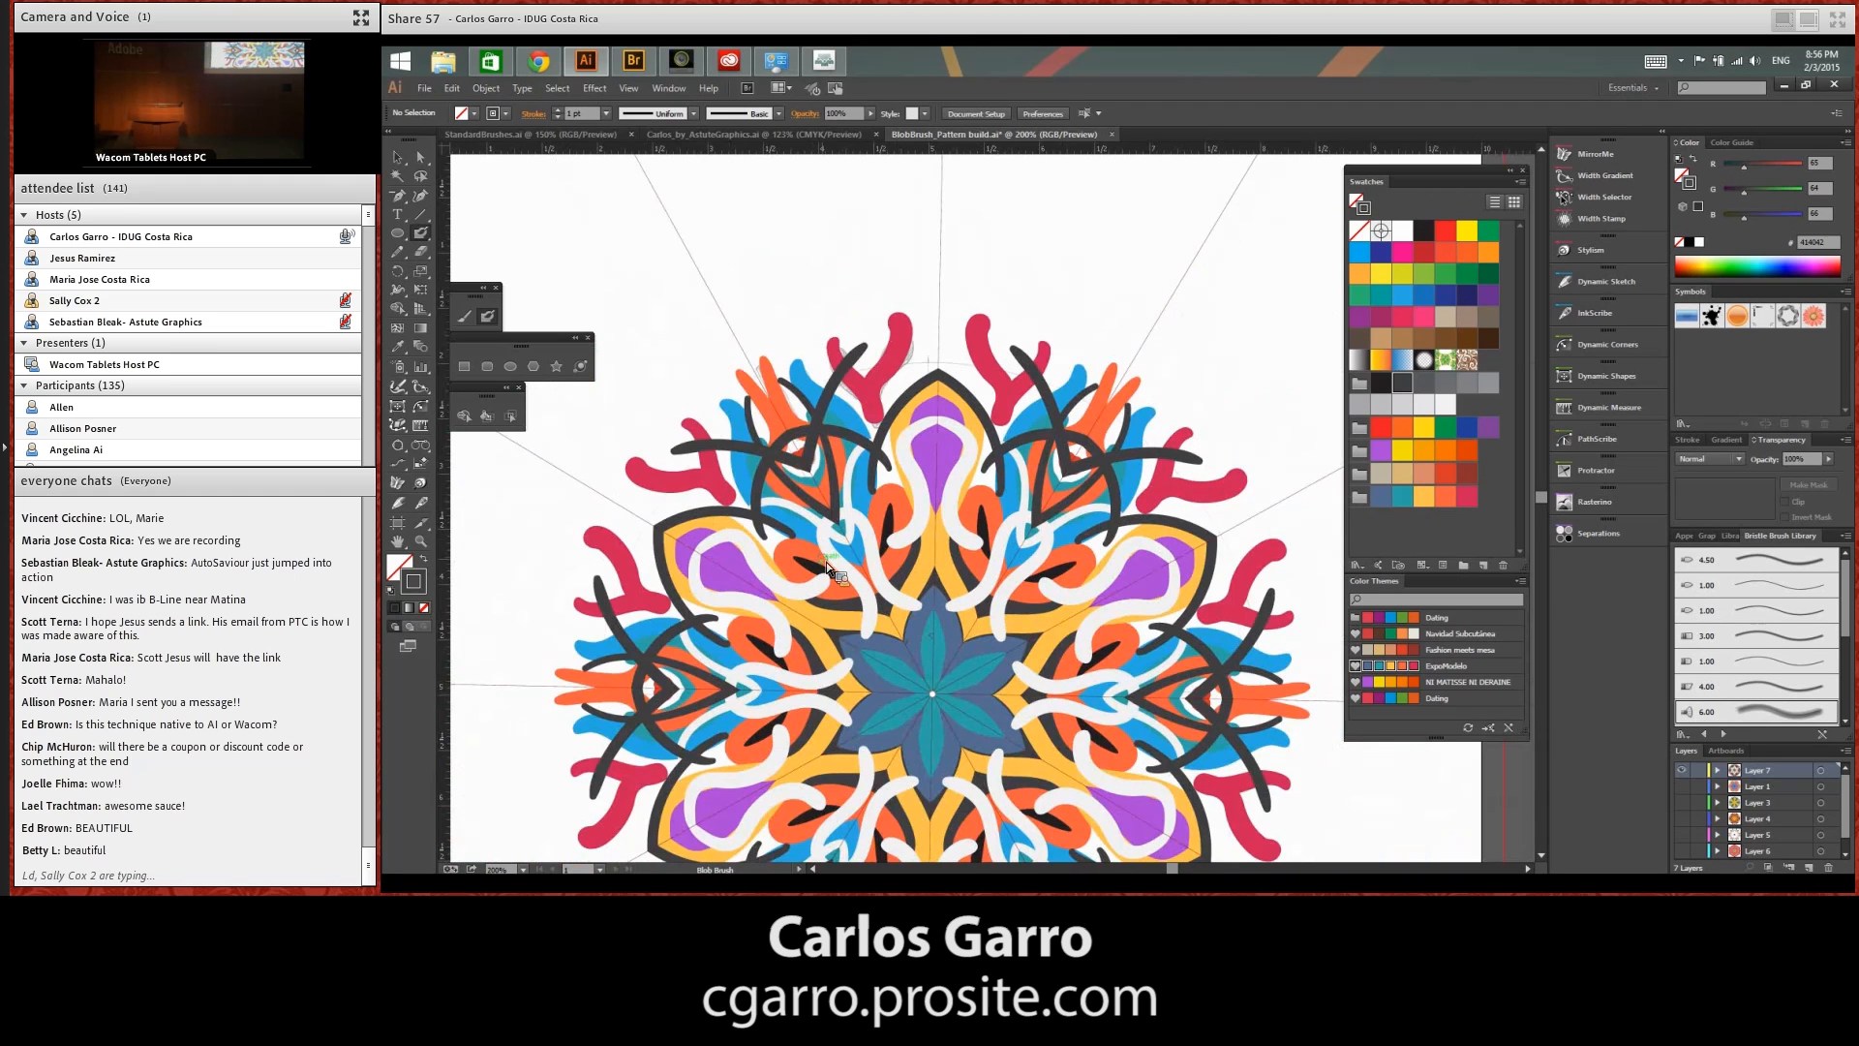
pyautogui.click(1593, 153)
pyautogui.click(1502, 209)
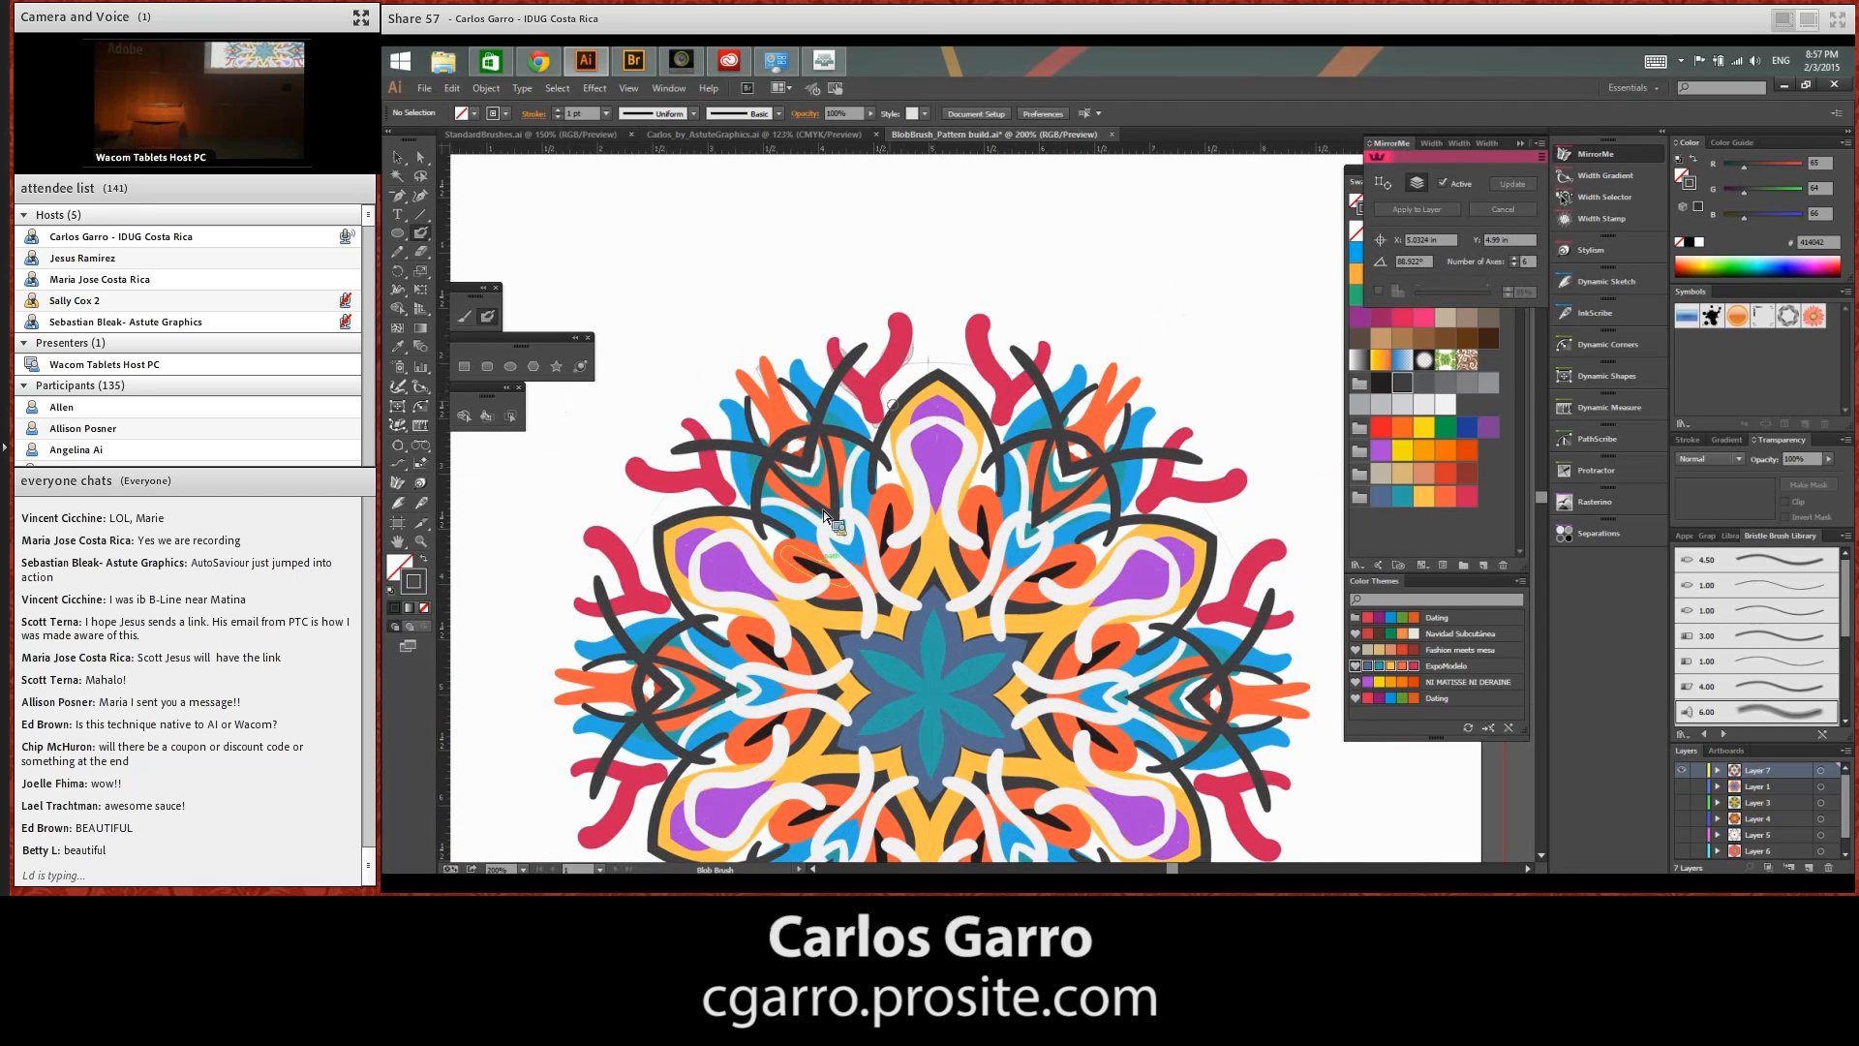
pyautogui.press('space')
pyautogui.moveTo(977, 721); pyautogui.dragTo(969, 545)
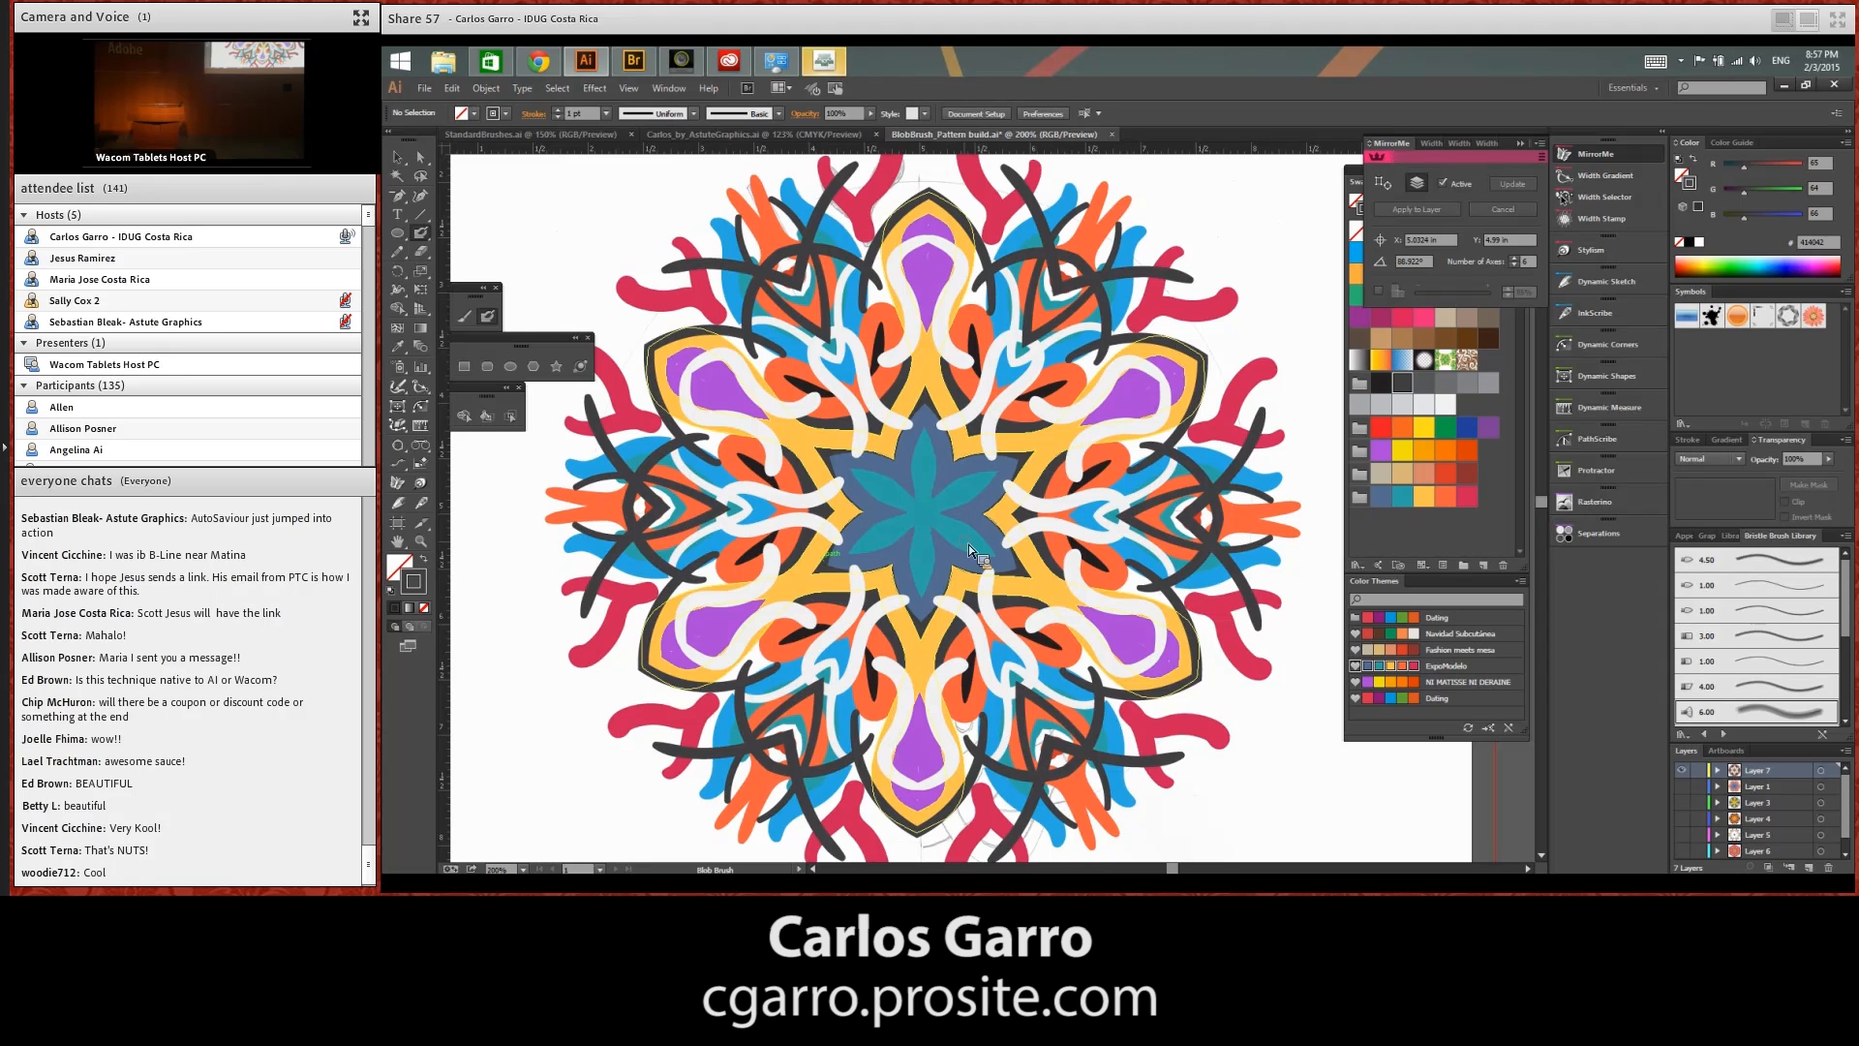
pyautogui.hotkey('ctrl', '-')
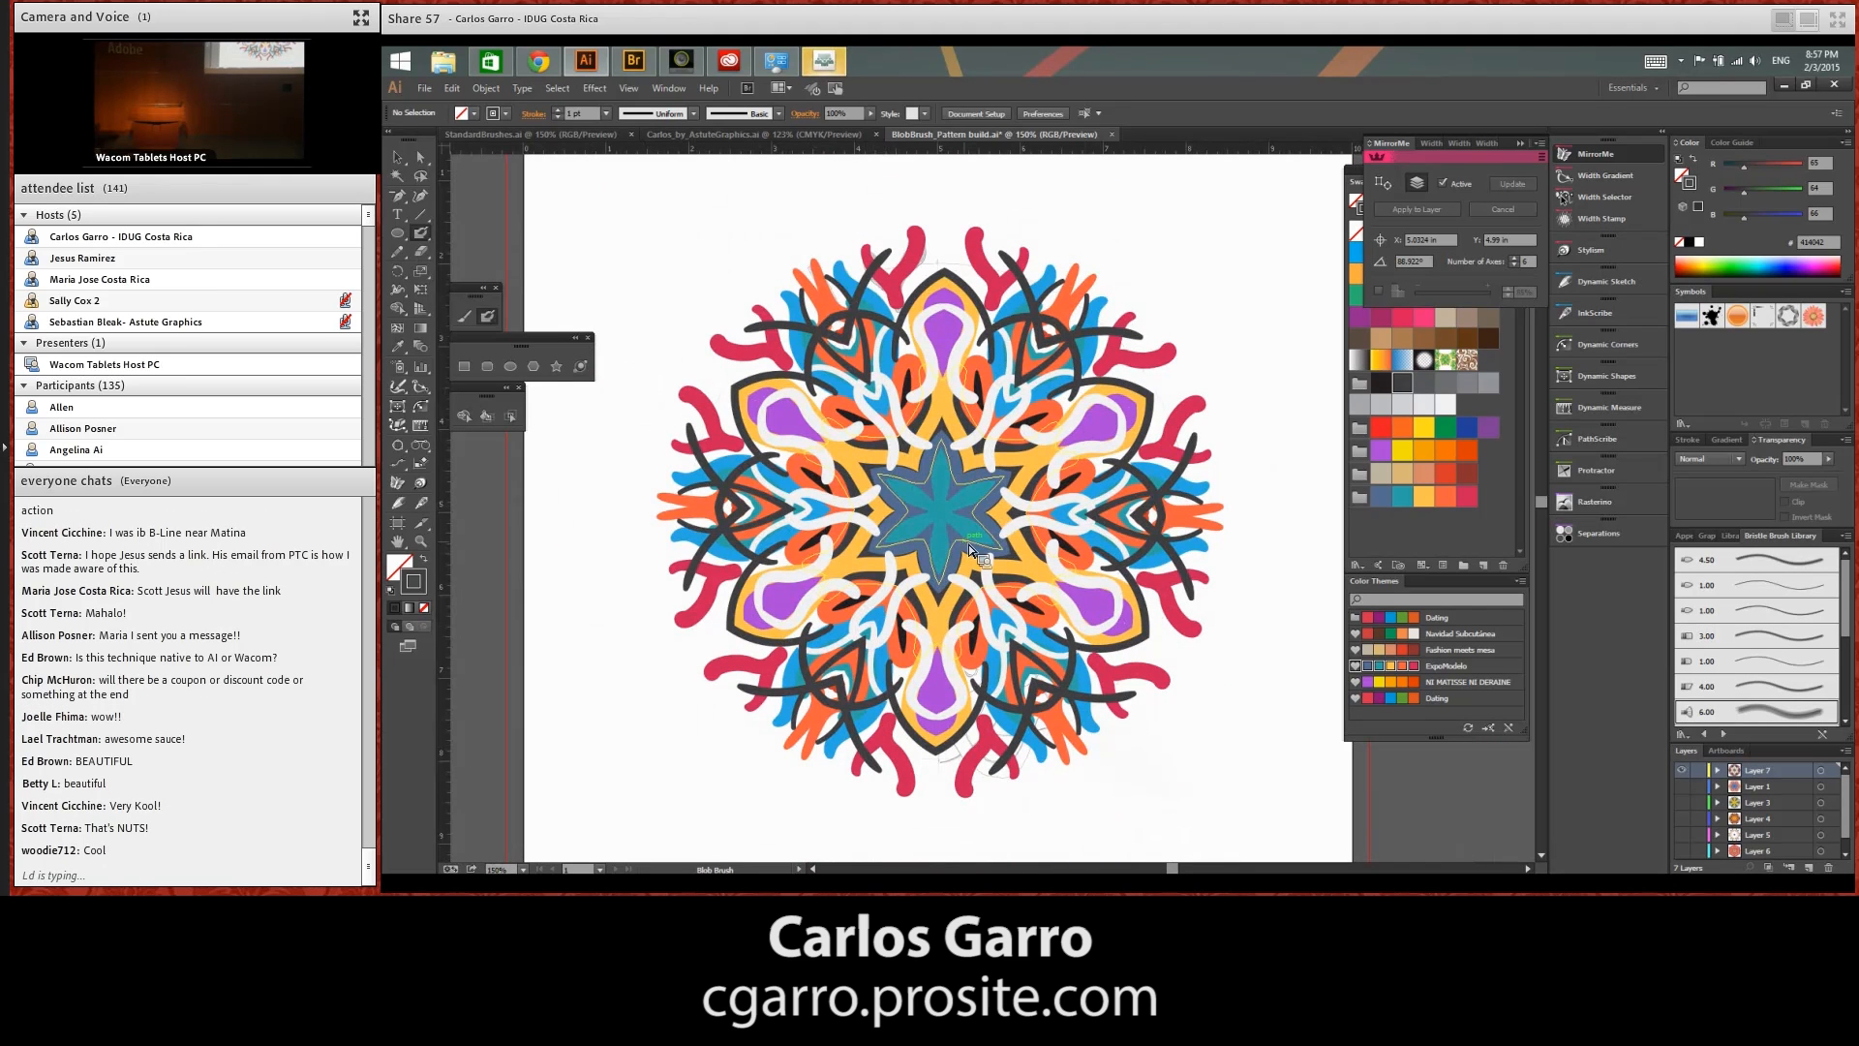
# Select the radial artwork to show its paths, then hide its layer and add a new empty layer
pyautogui.click(421, 157)
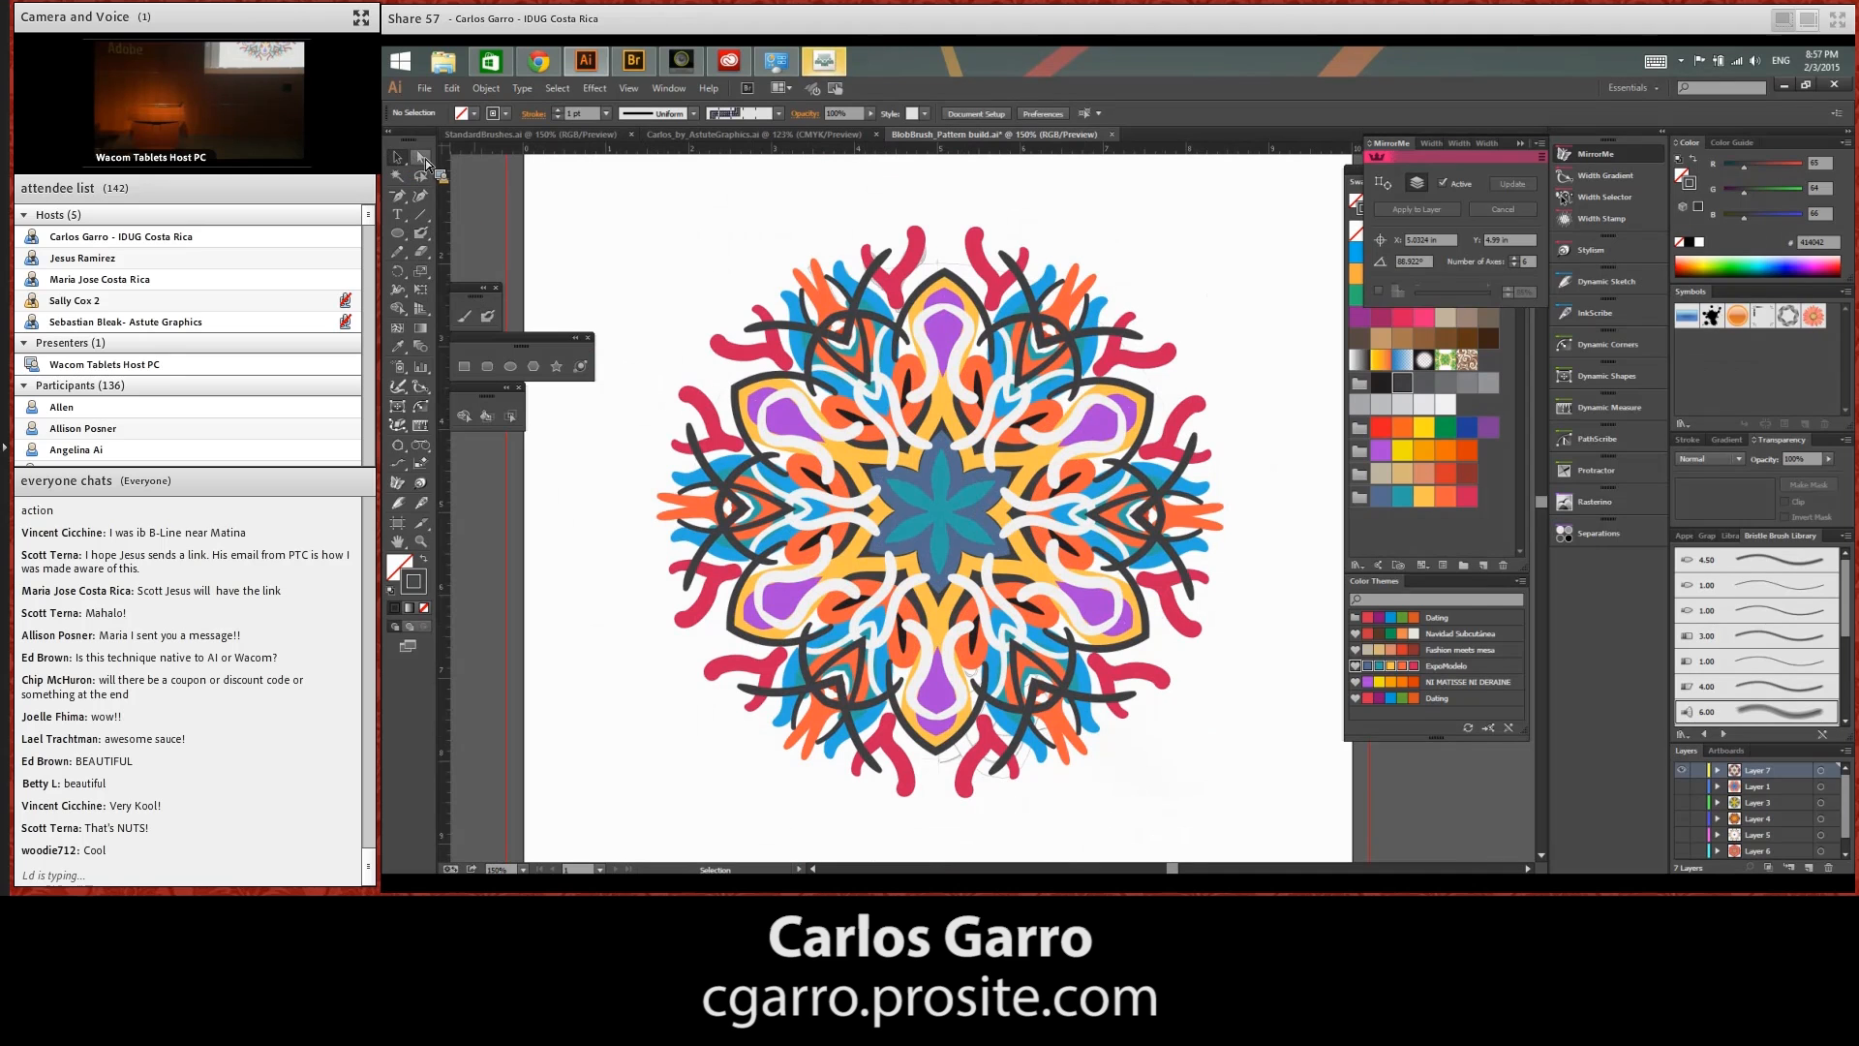
pyautogui.moveTo(640, 241); pyautogui.dragTo(1194, 711)
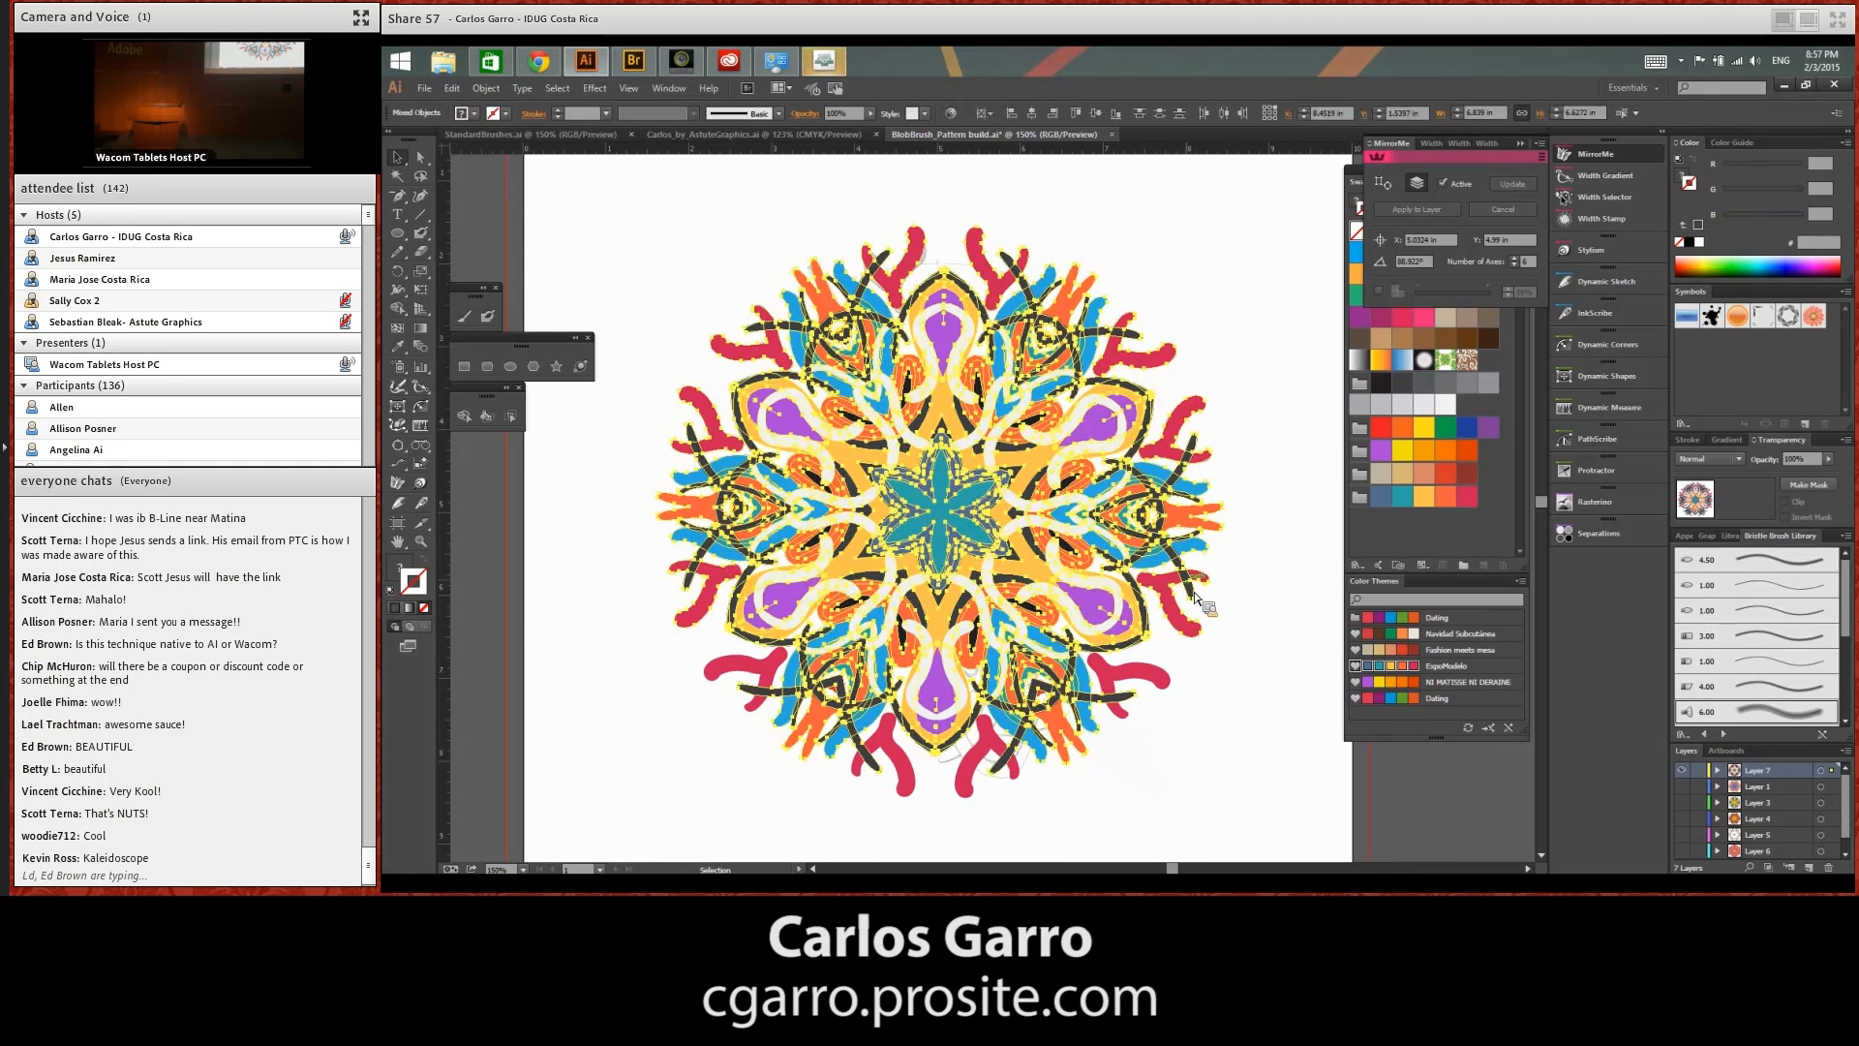
pyautogui.click(1682, 770)
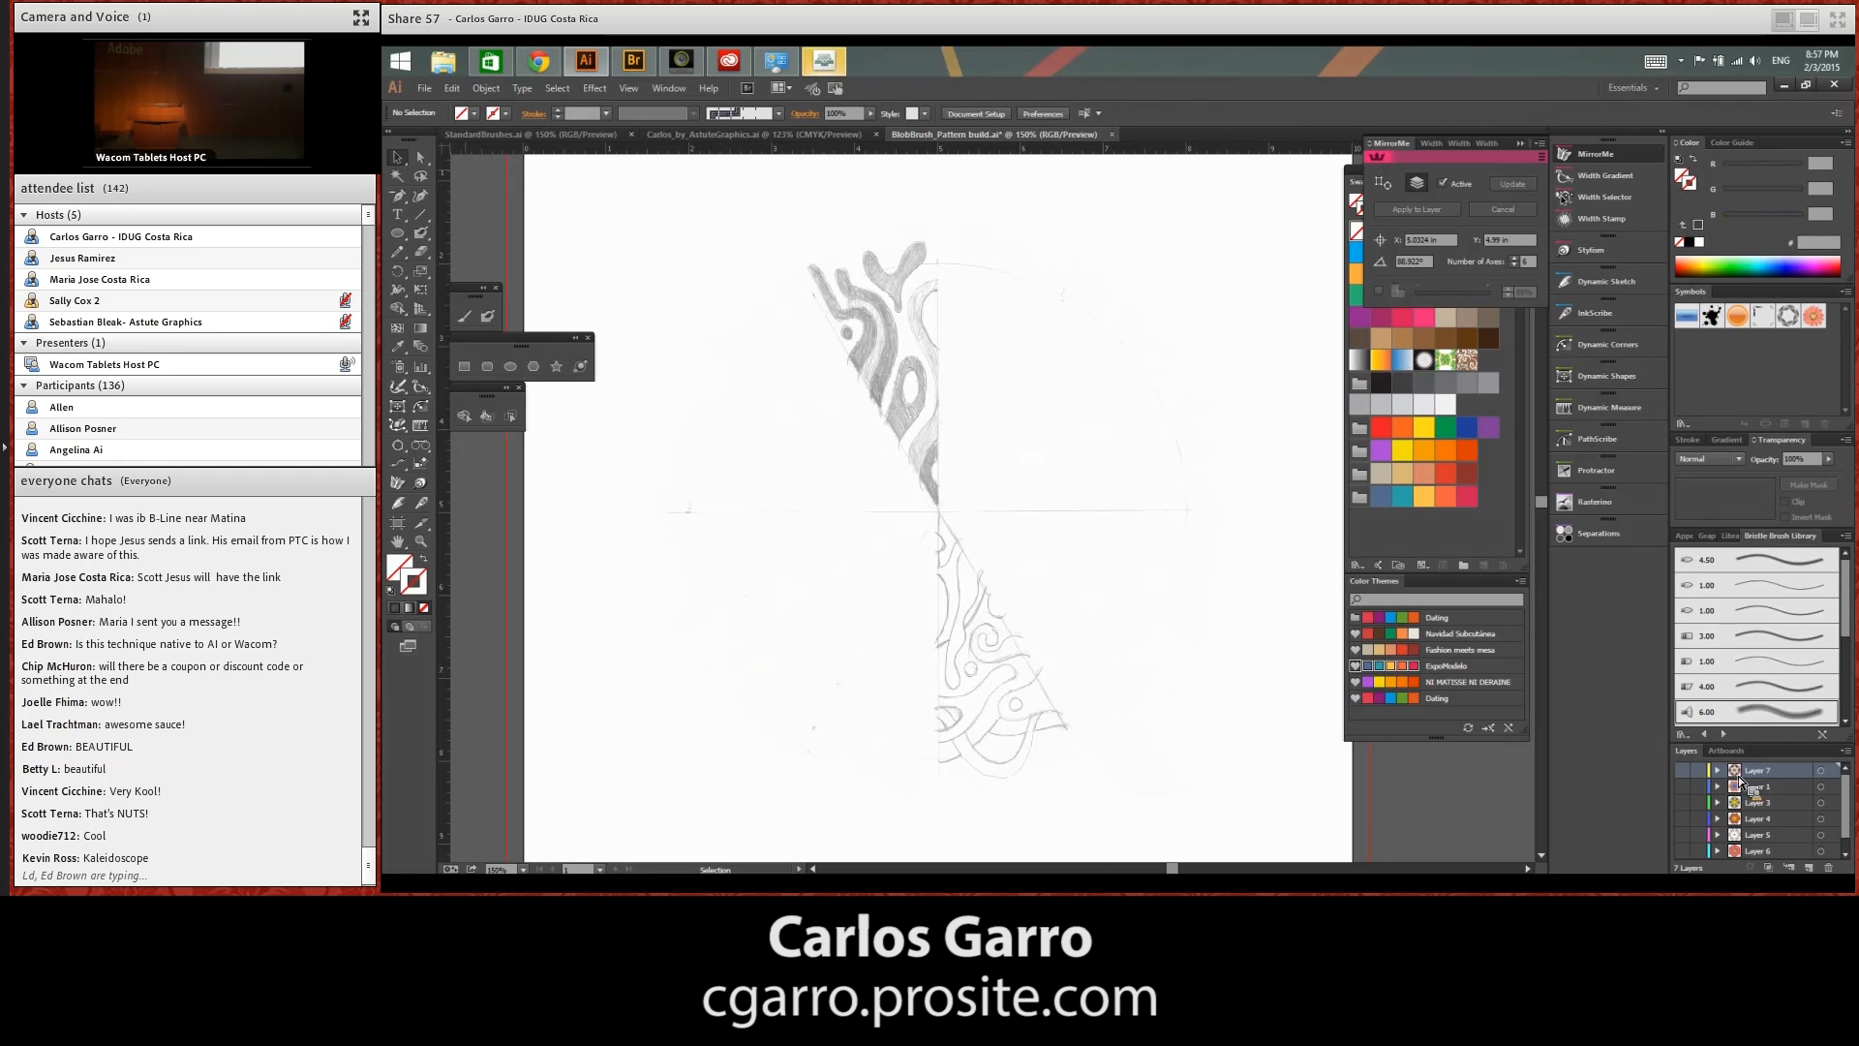
pyautogui.click(1809, 867)
pyautogui.click(466, 316)
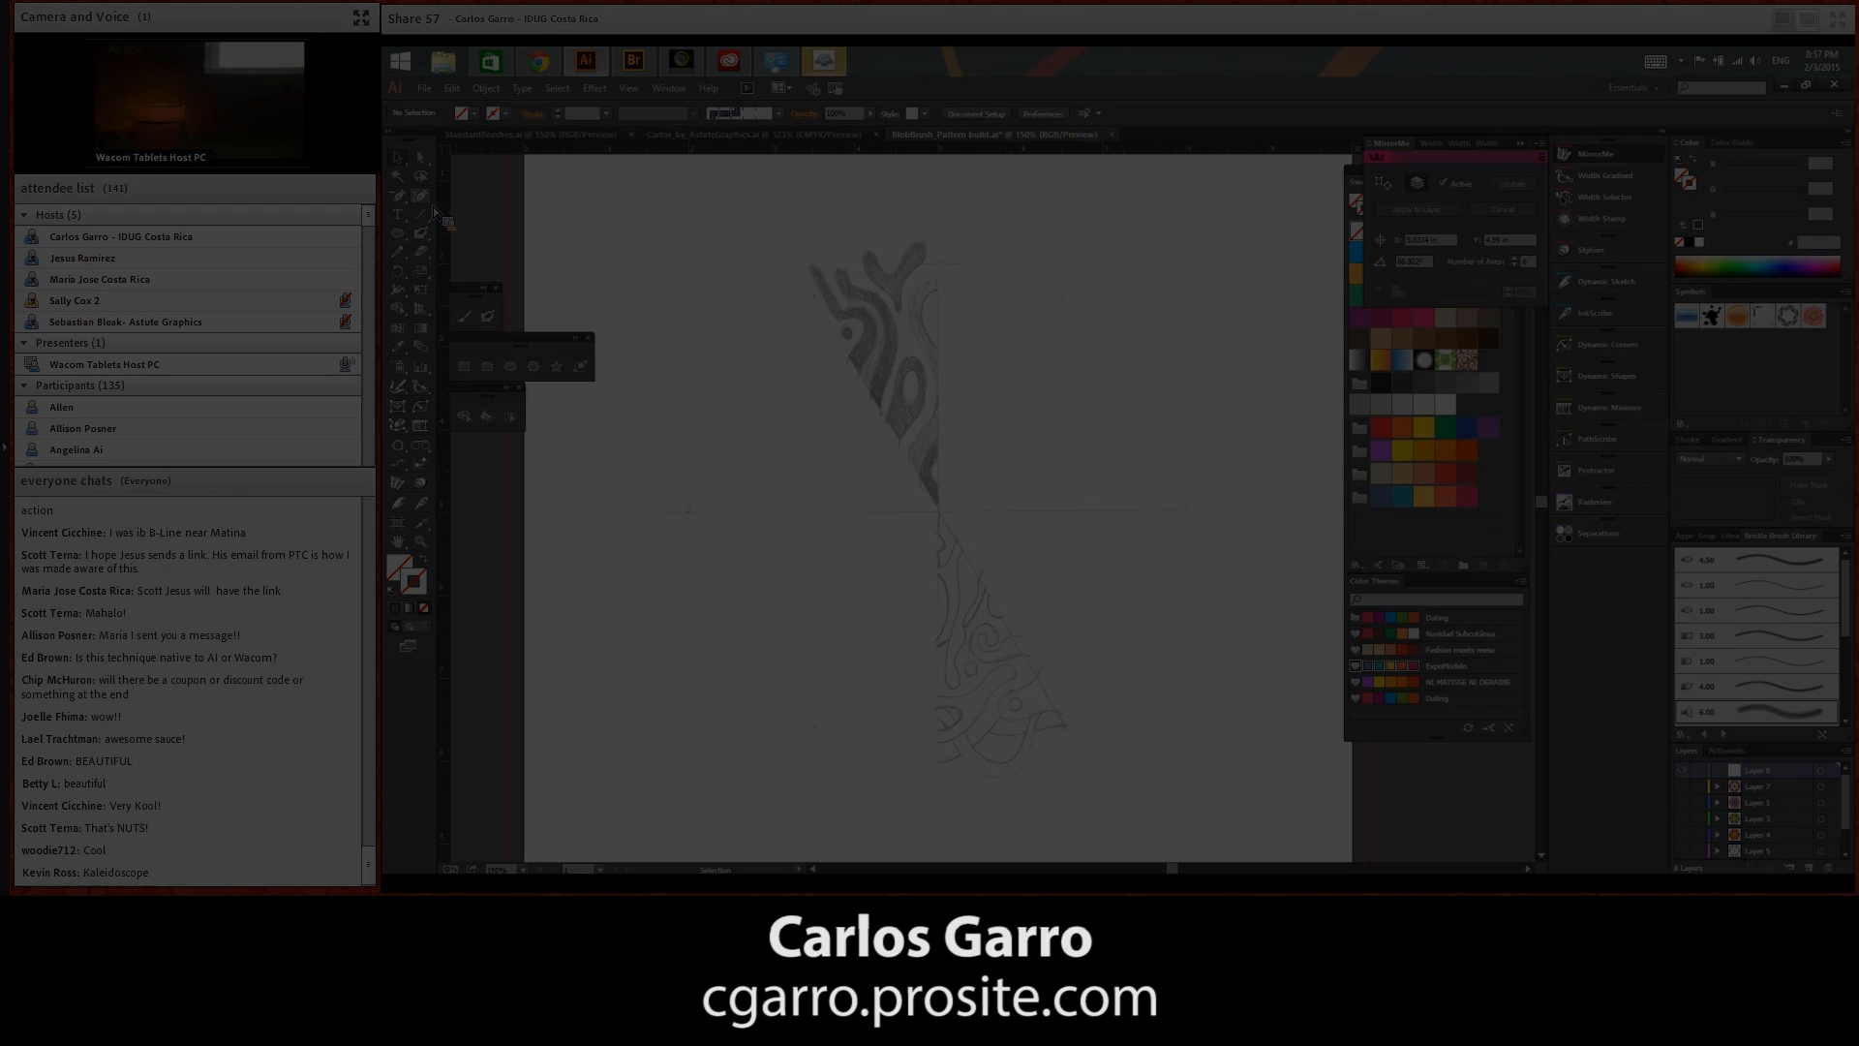
pyautogui.moveTo(774, 558); pyautogui.dragTo(1163, 598)
pyautogui.hotkey('ctrl', 'z')
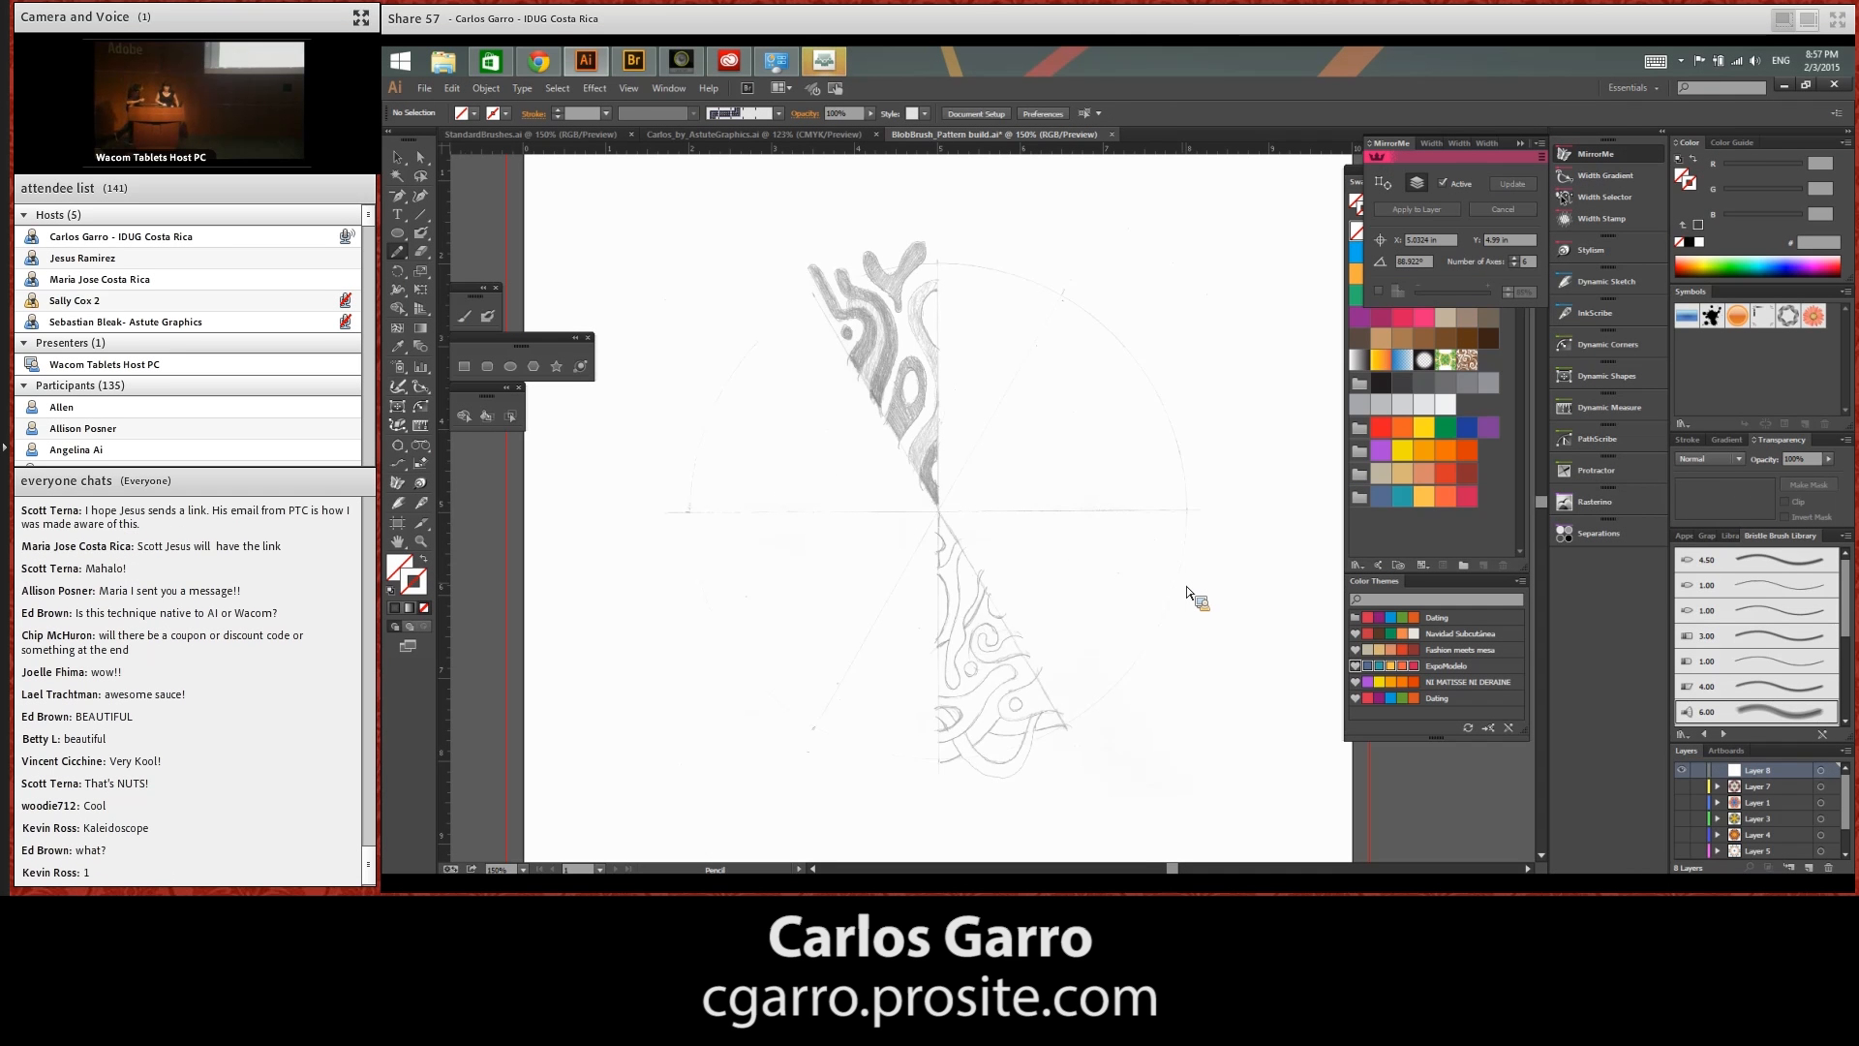
pyautogui.click(393, 506)
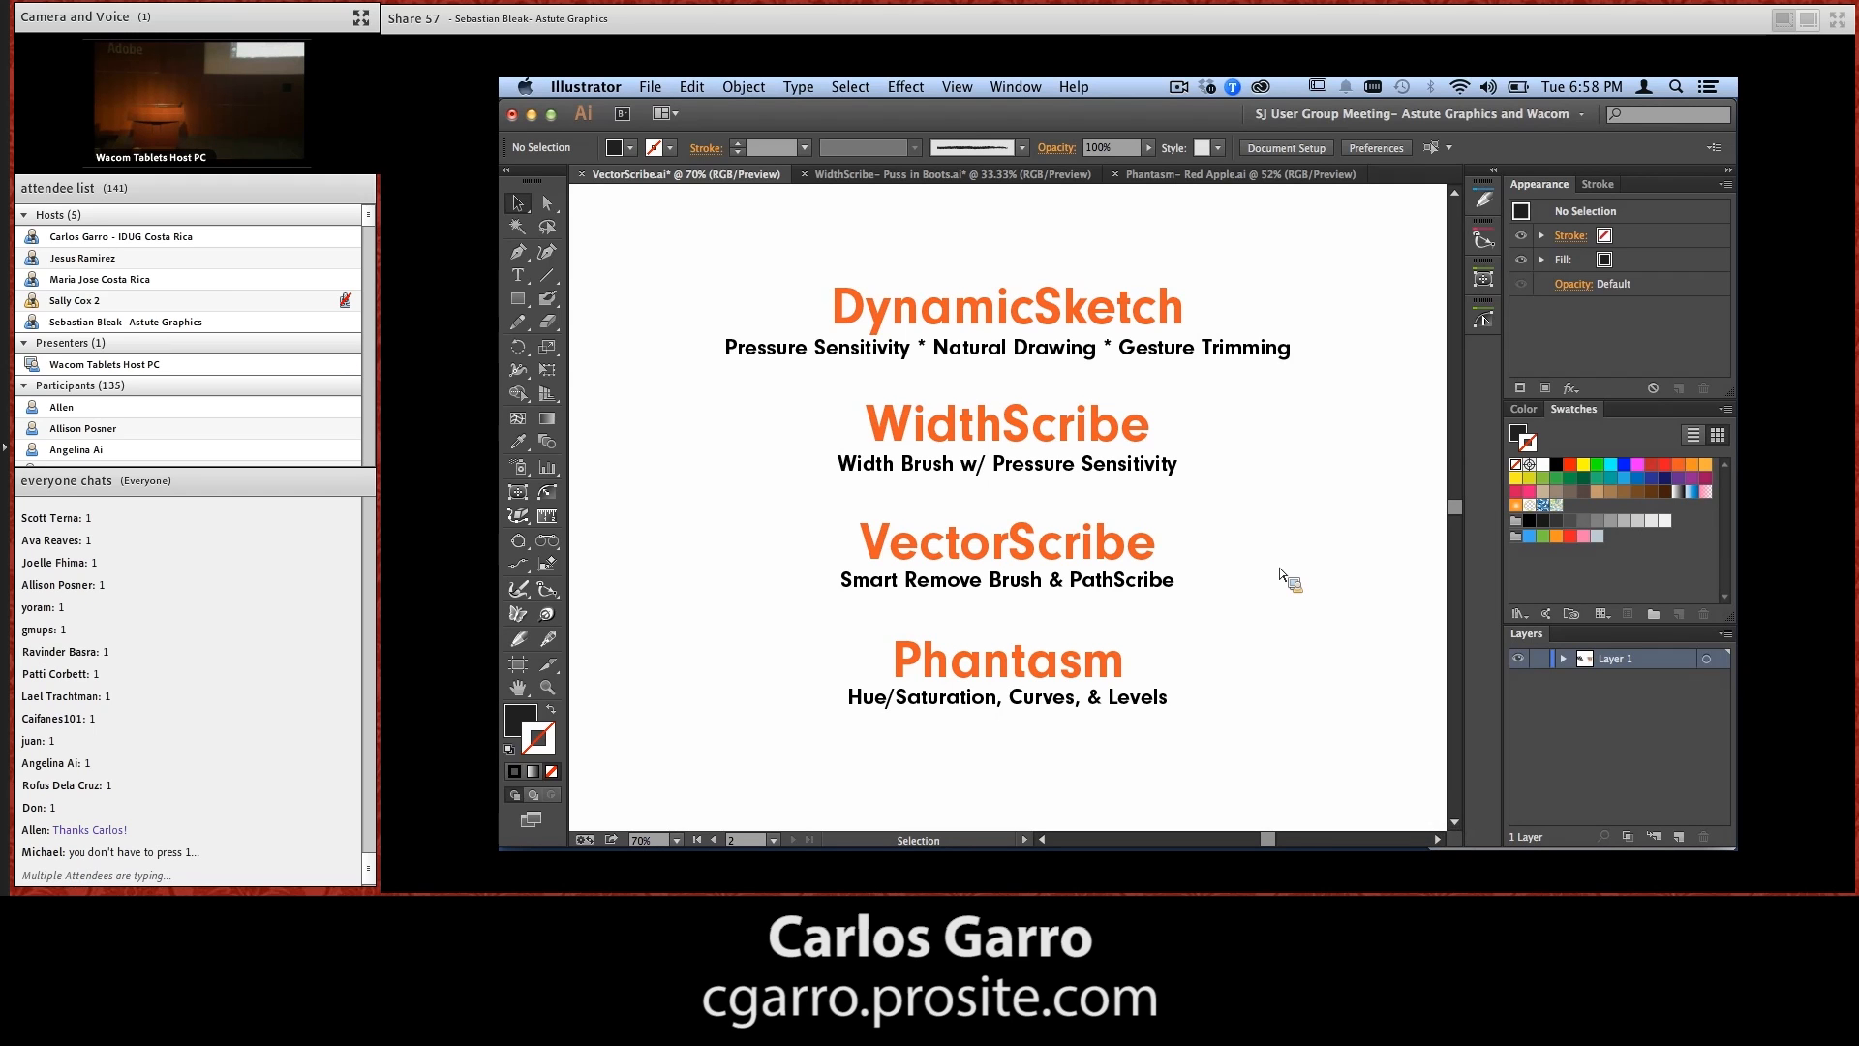
# In the VectorScribe.ai document, go to the previous artboard and delete the large rough black brush stroke
pyautogui.moveTo(1322, 844)
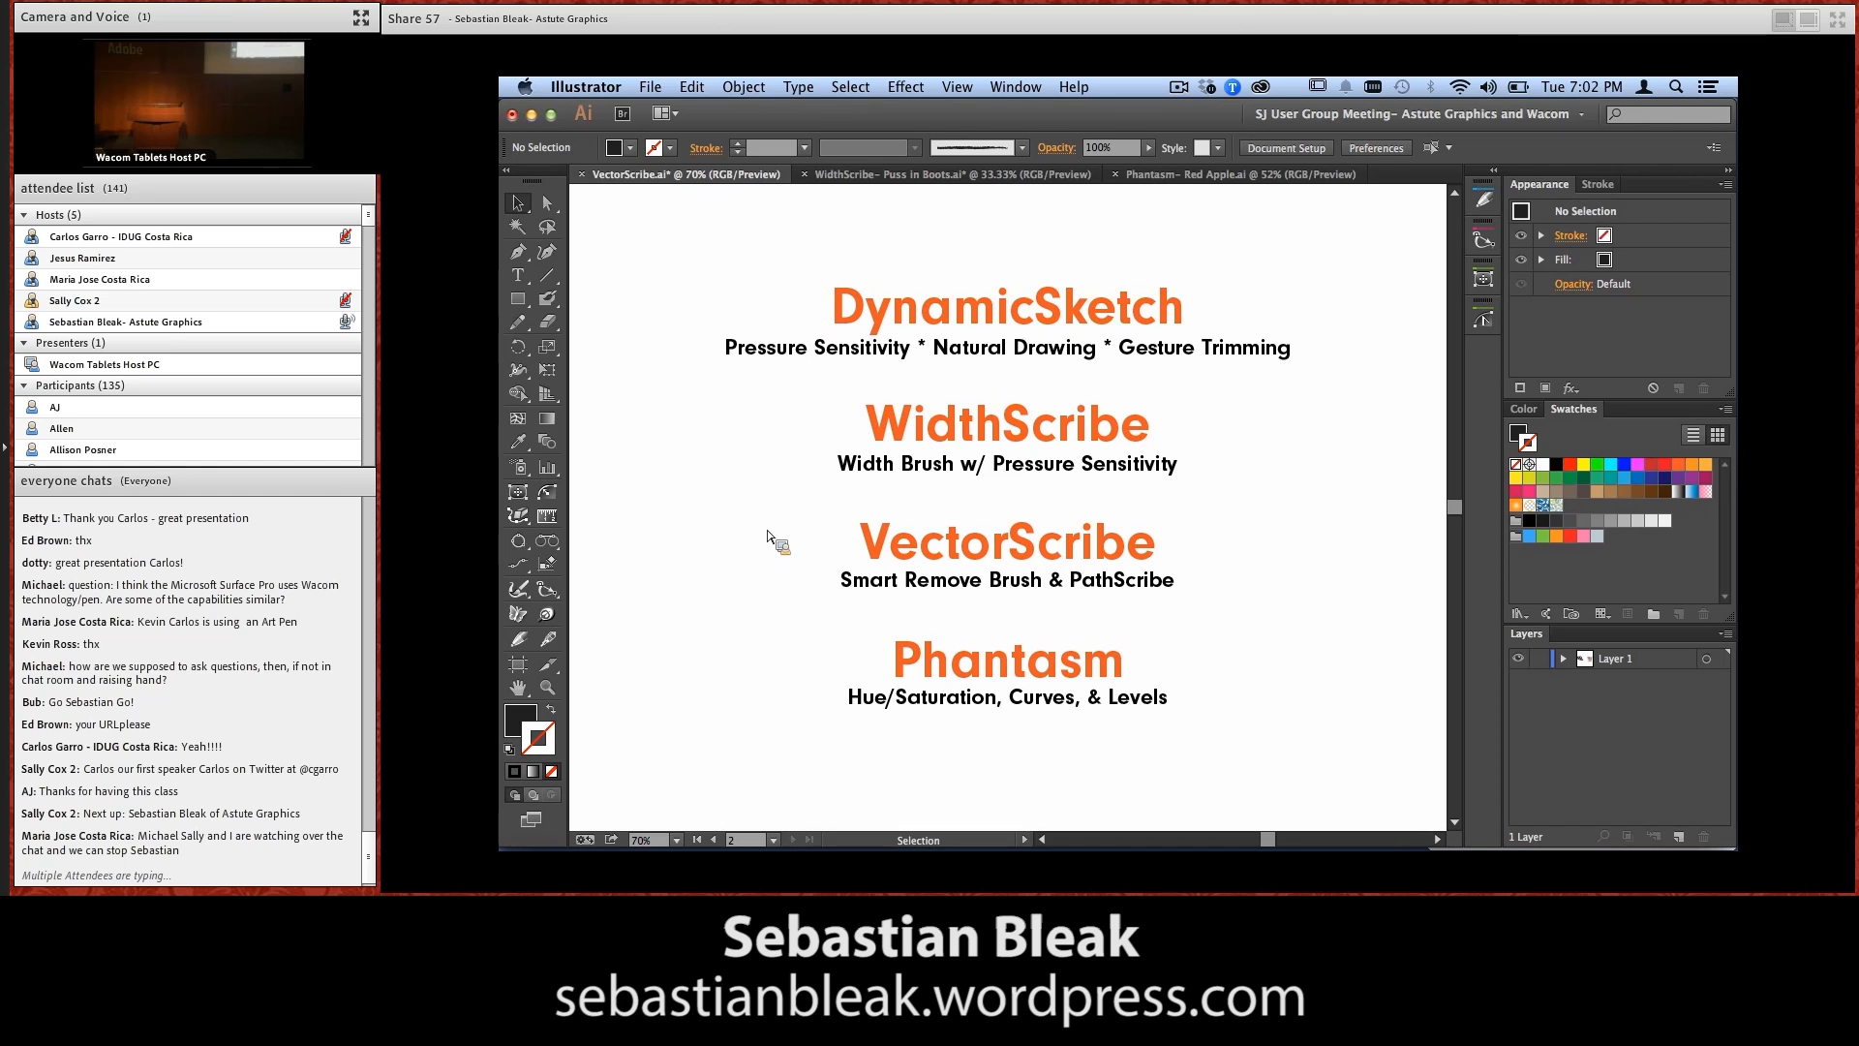
pyautogui.click(718, 839)
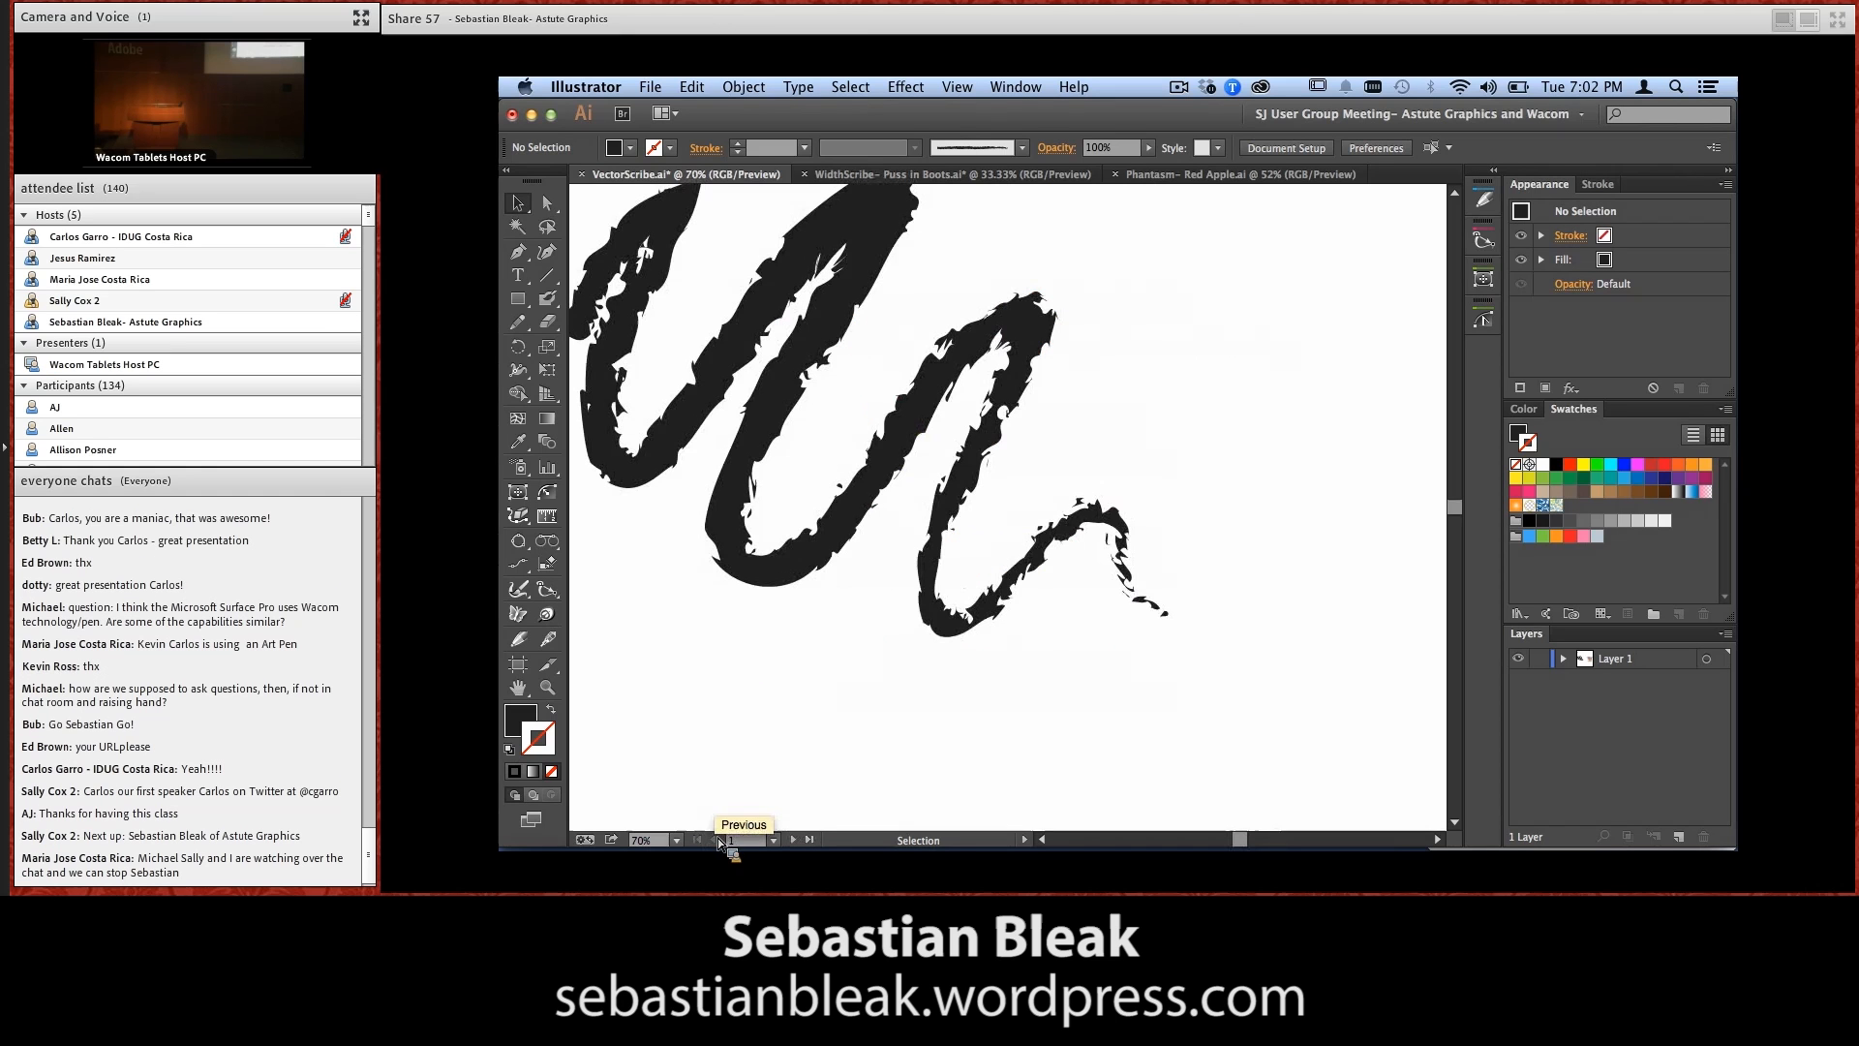
pyautogui.moveTo(944, 680); pyautogui.dragTo(714, 552)
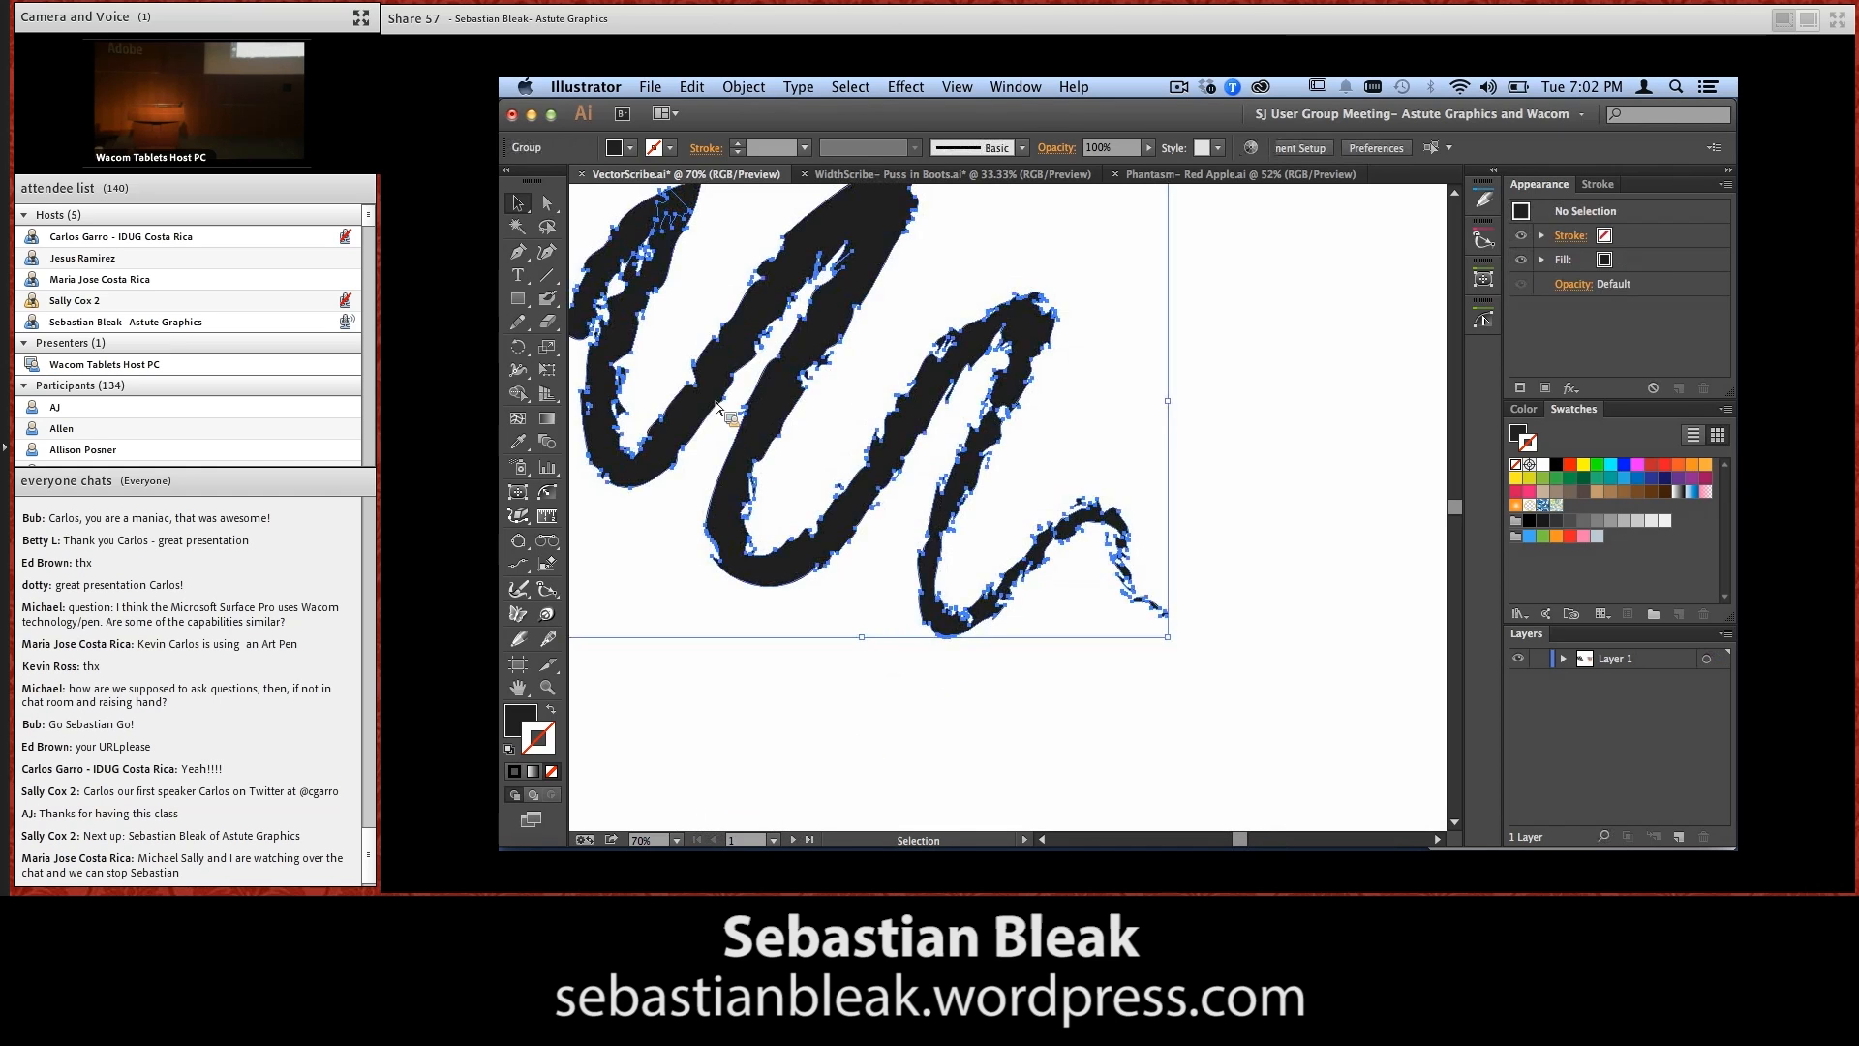
pyautogui.press('Delete')
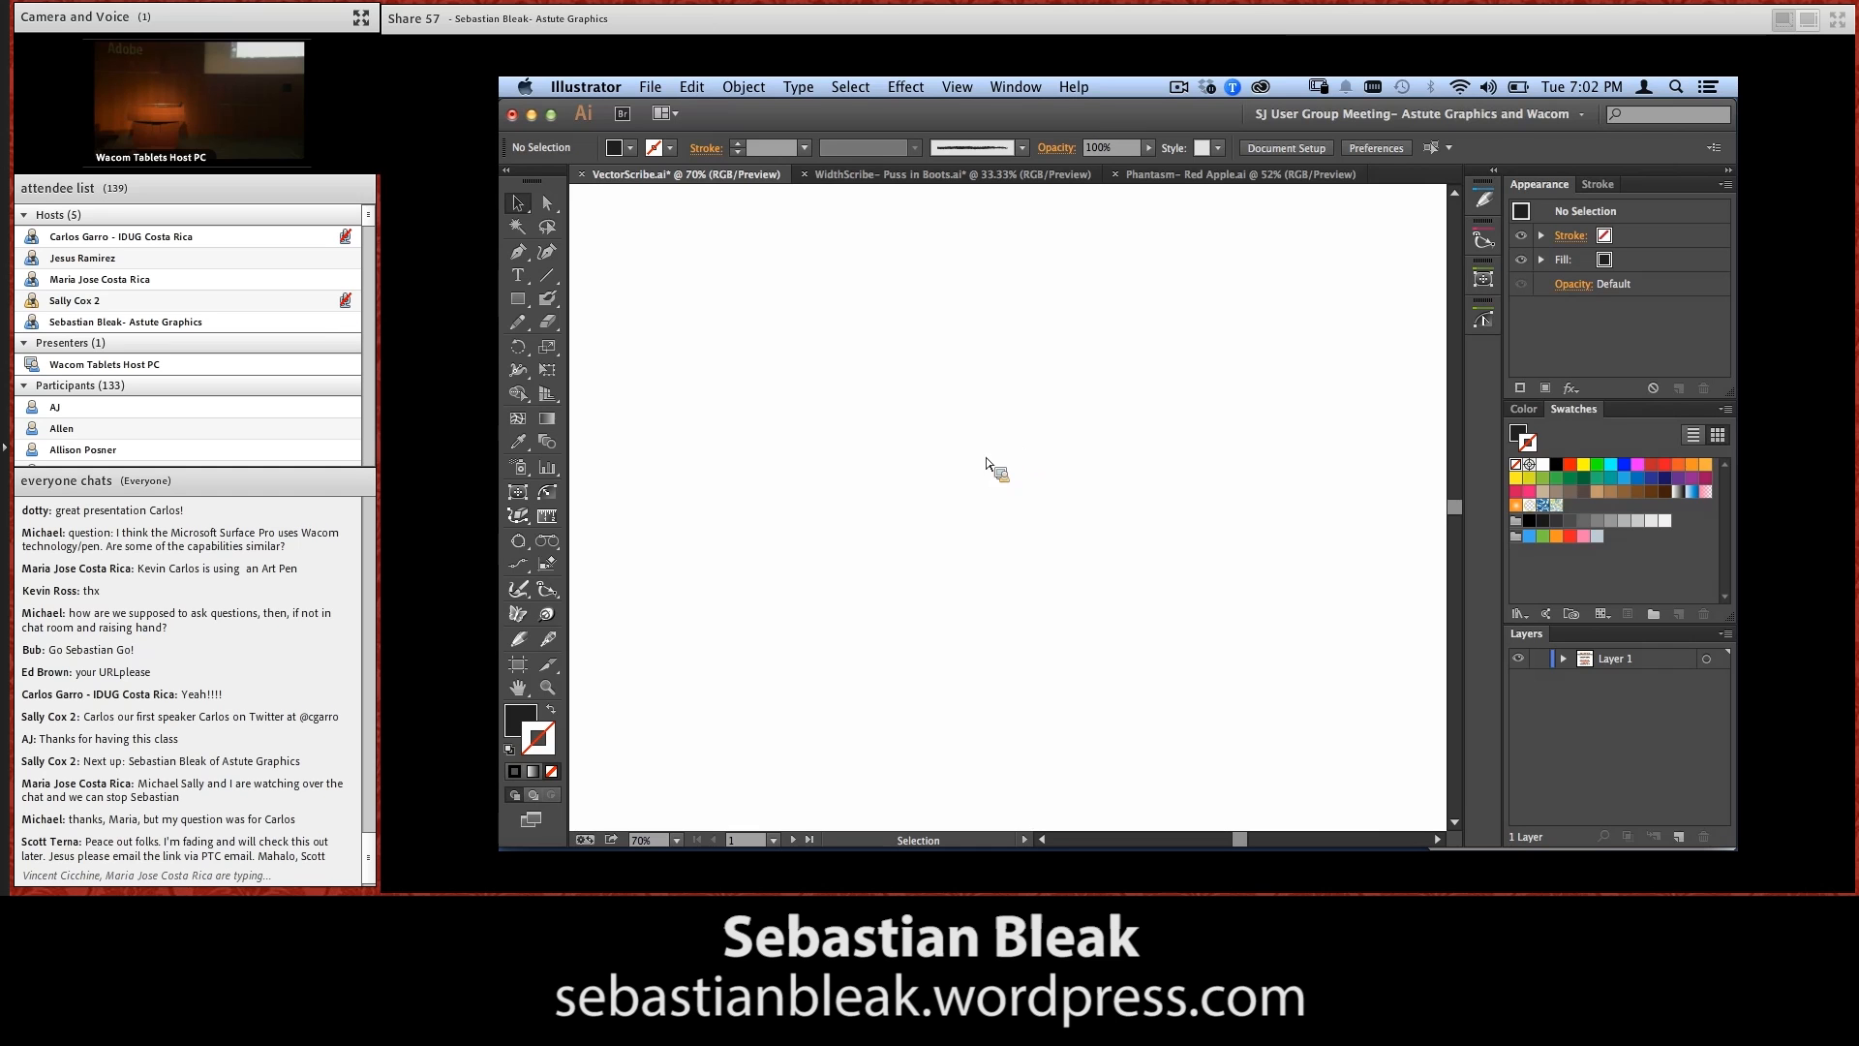
# Activate the Dynamic Sketch tool and open its settings
pyautogui.press('n')
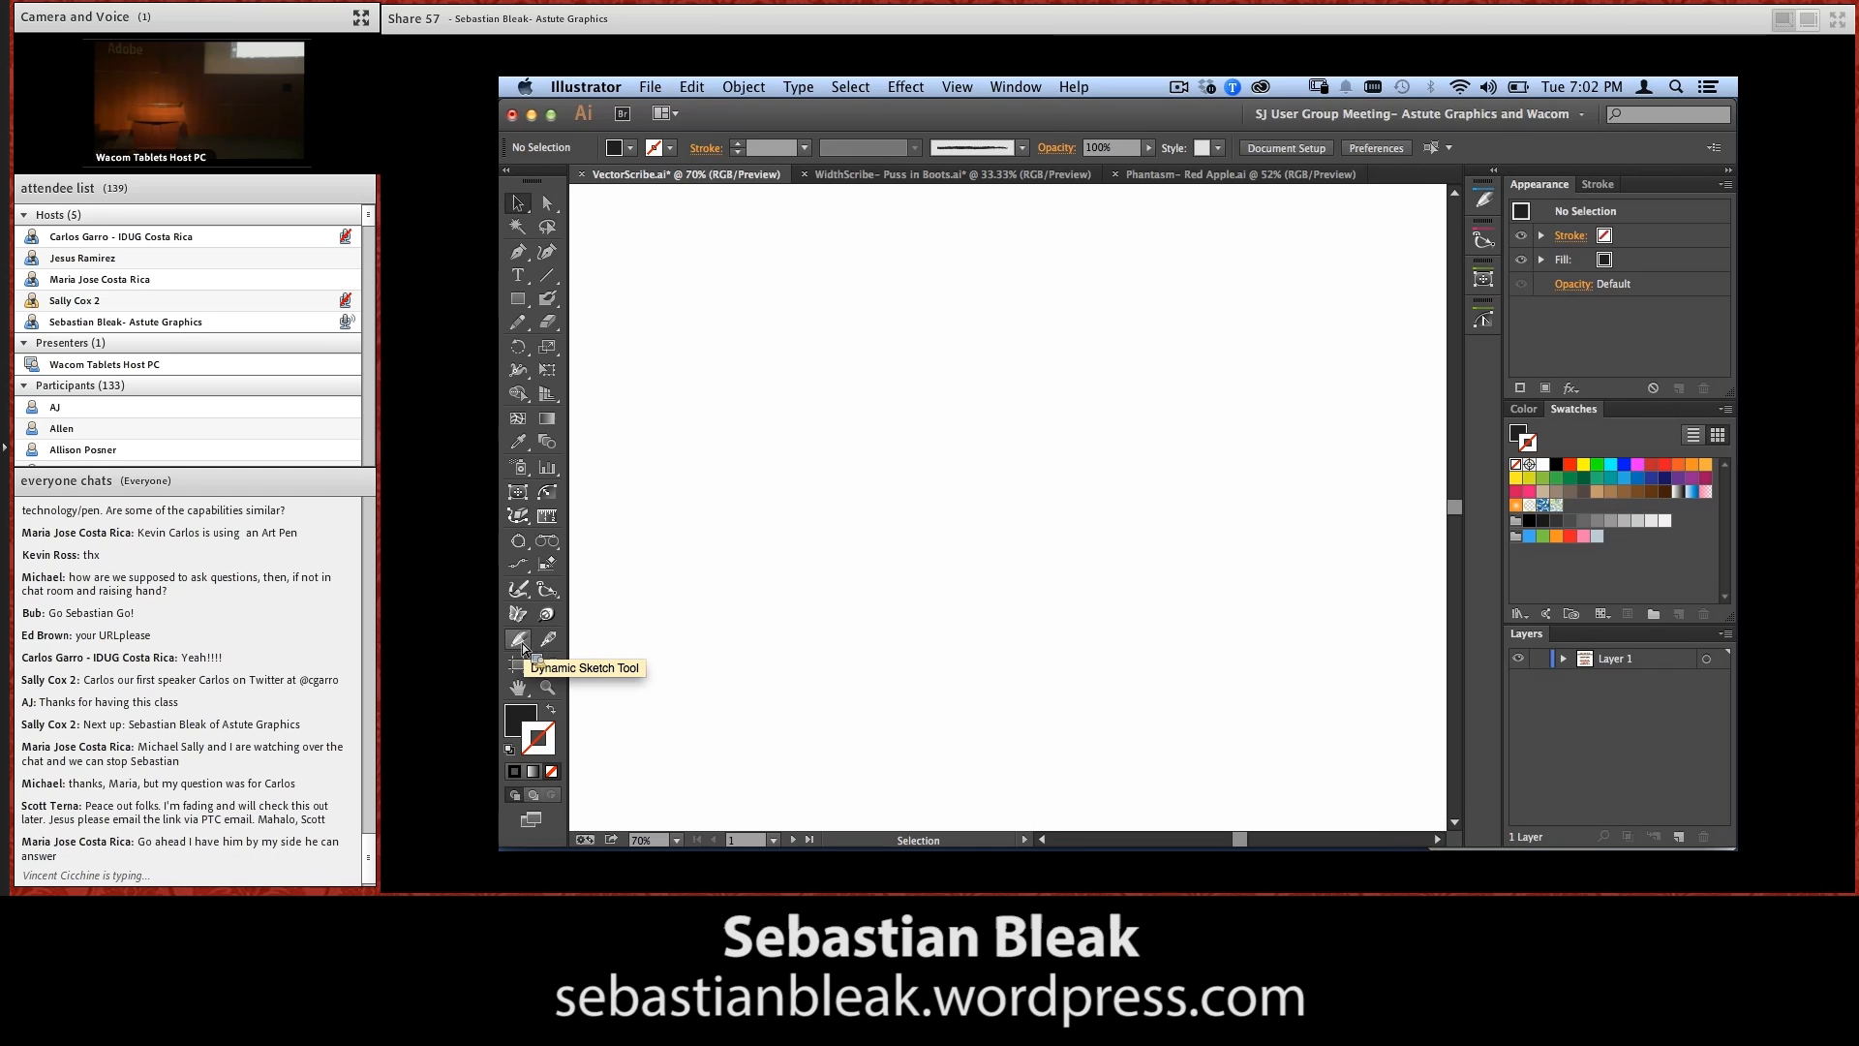
pyautogui.click(524, 642)
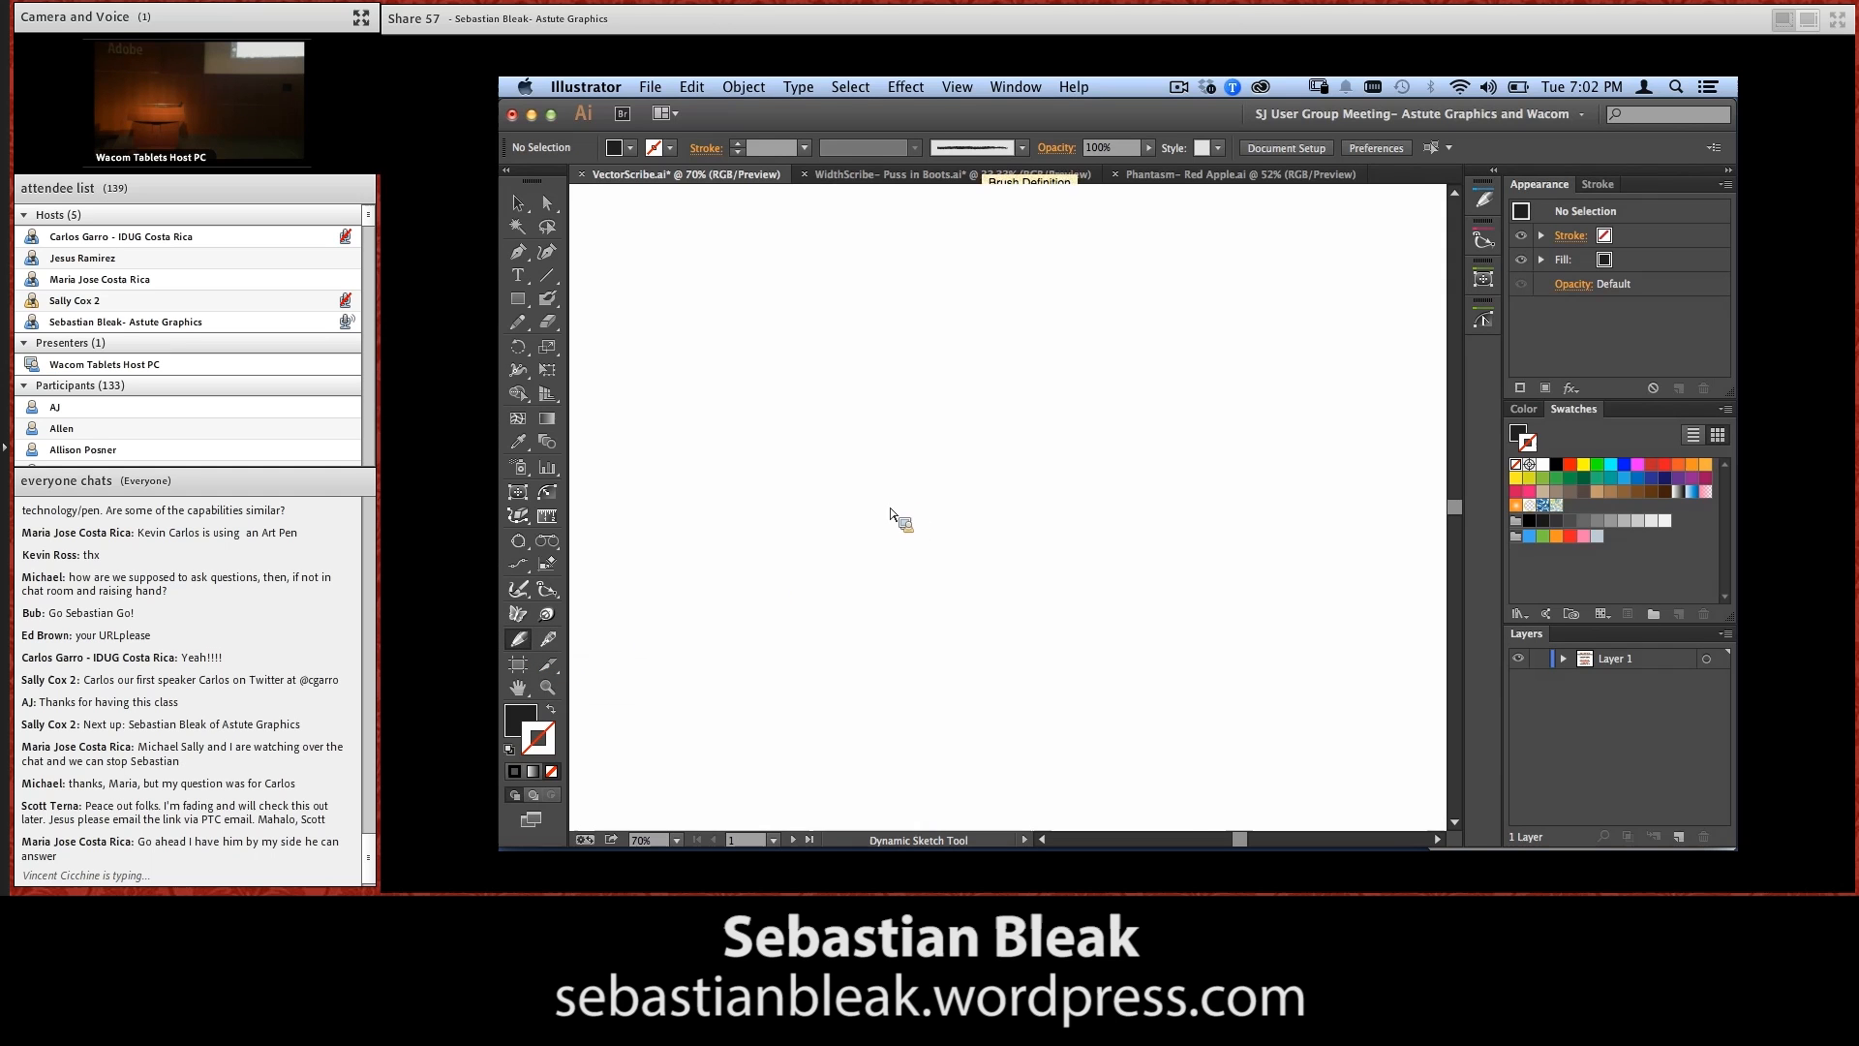
pyautogui.click(1015, 87)
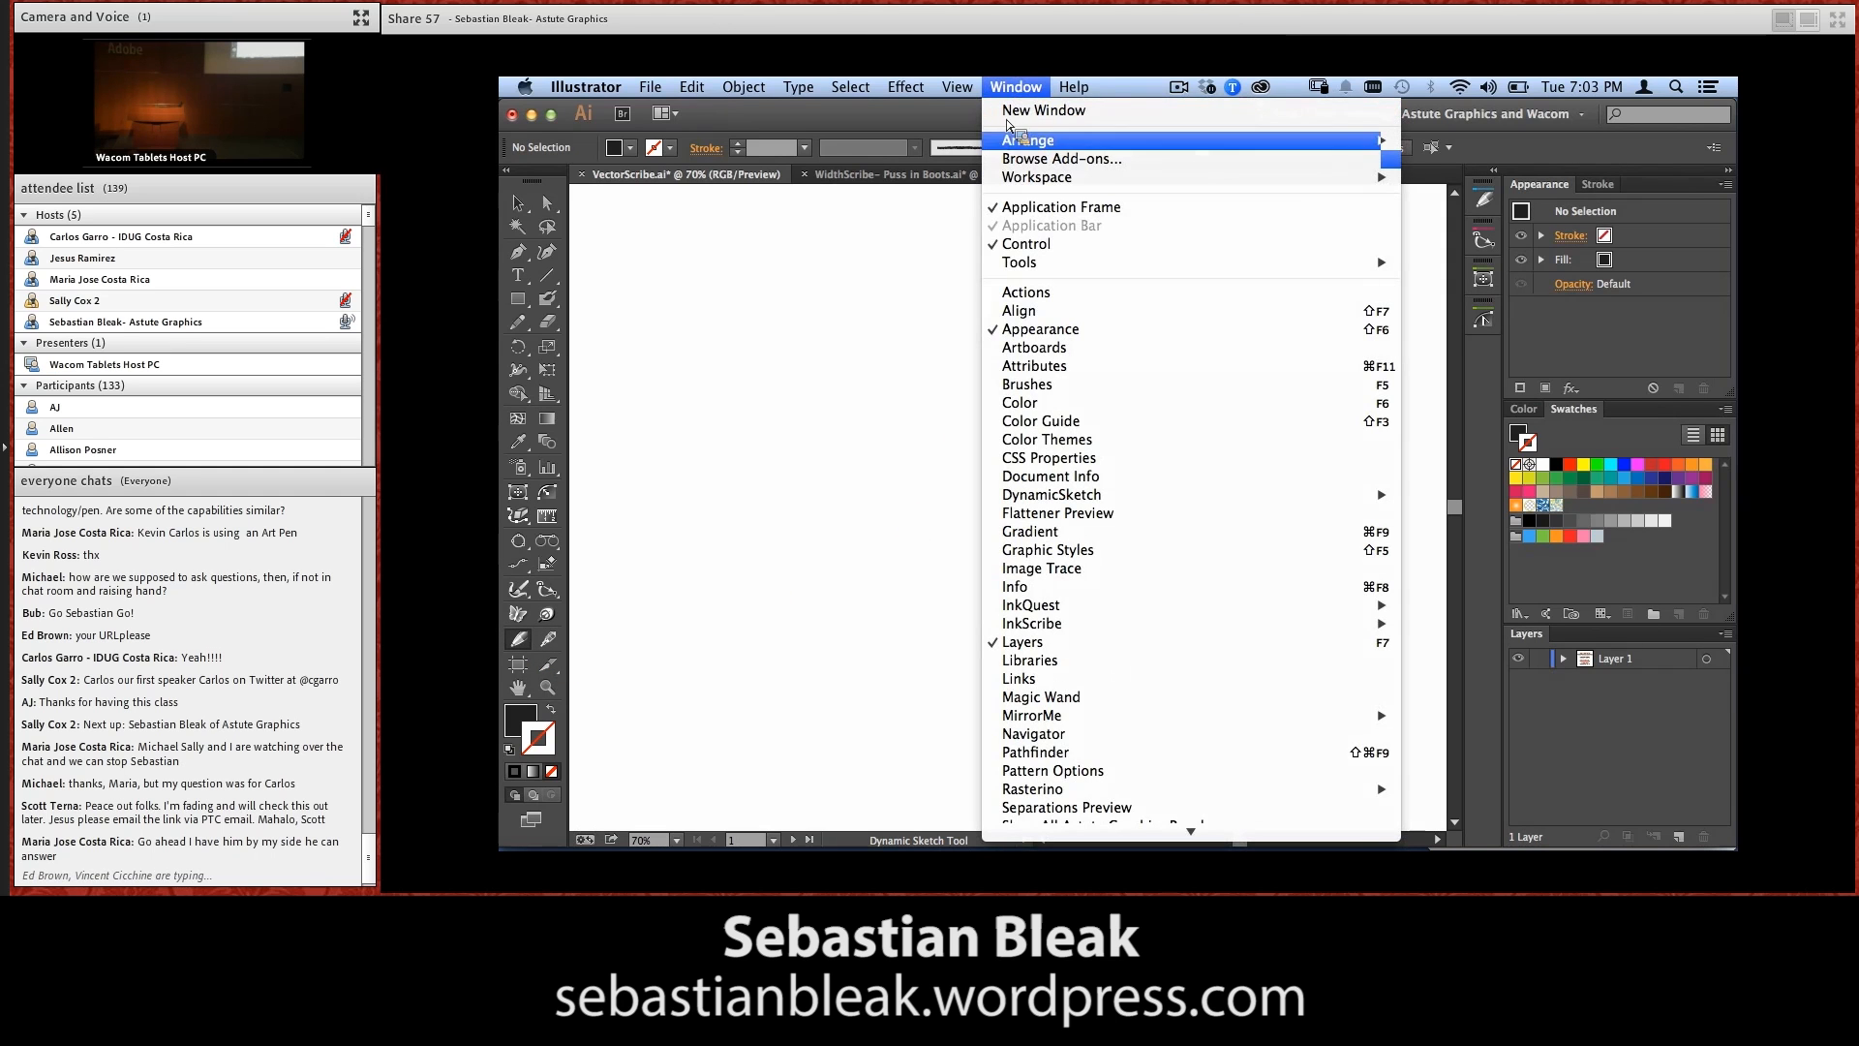
pyautogui.moveTo(1257, 496)
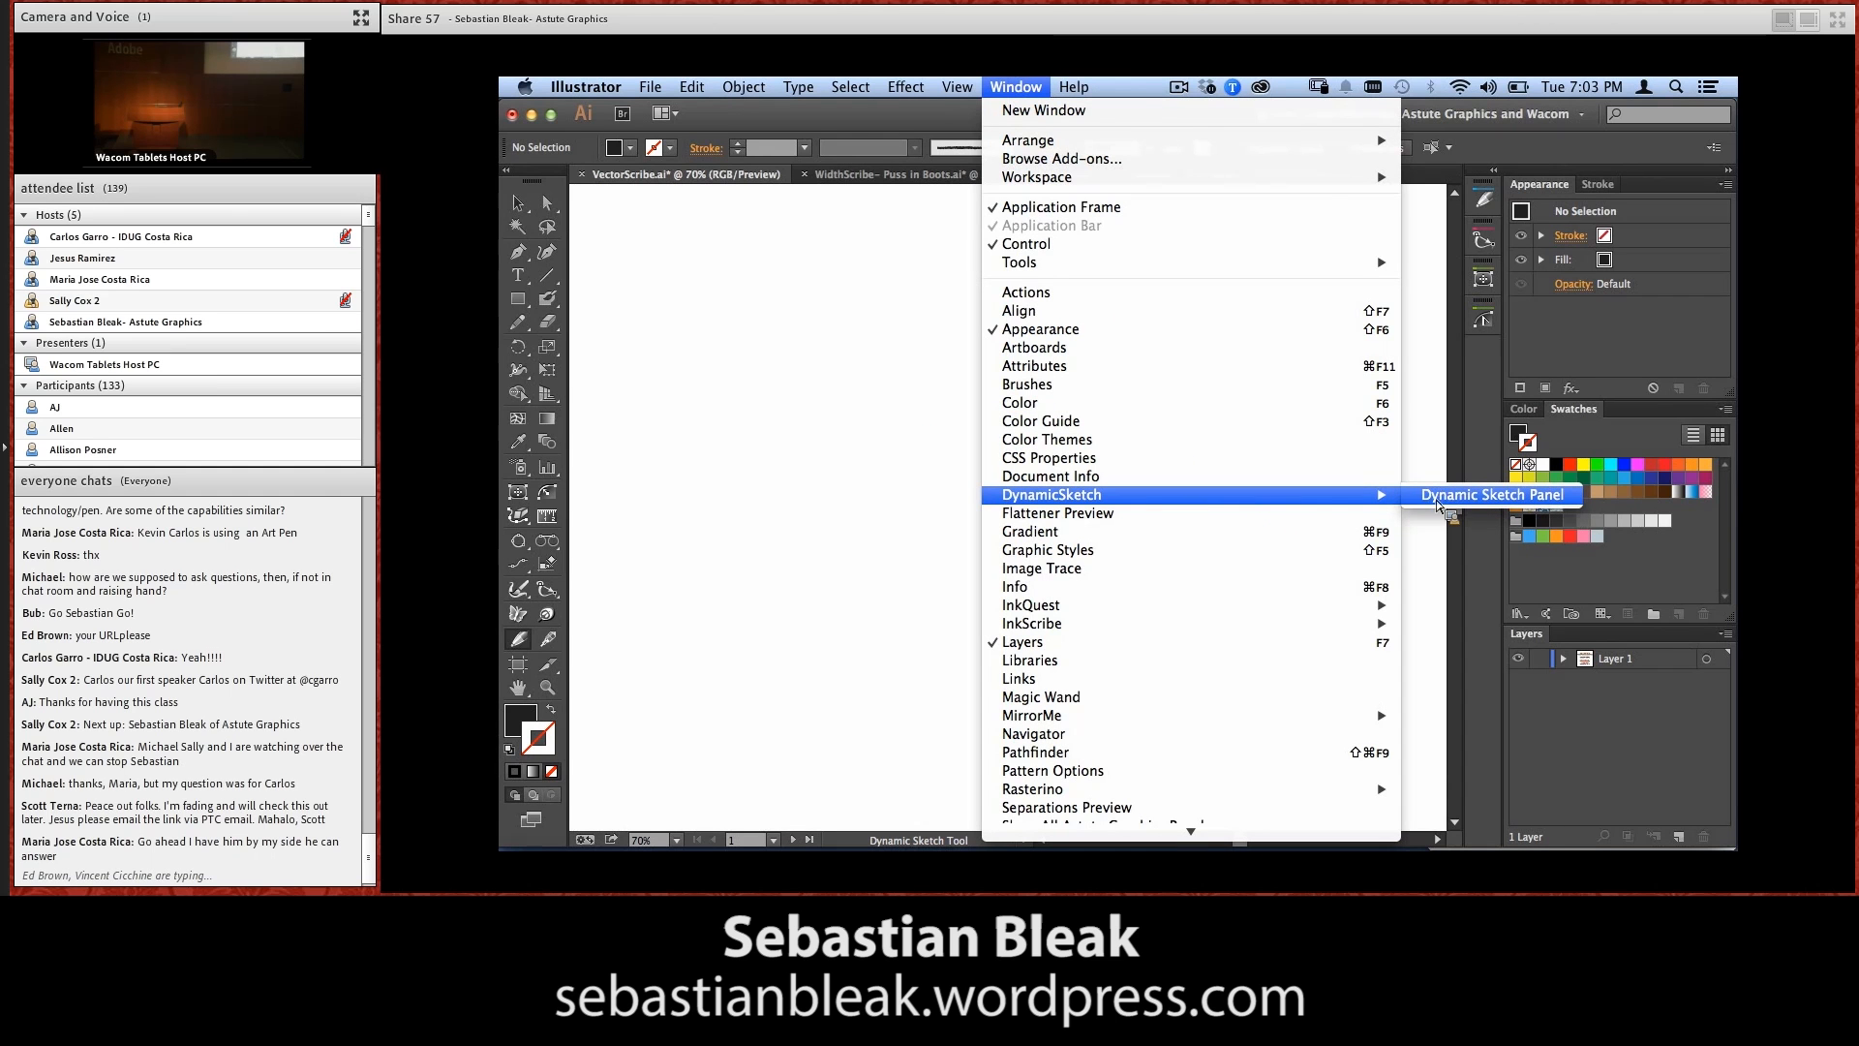
pyautogui.click(1464, 498)
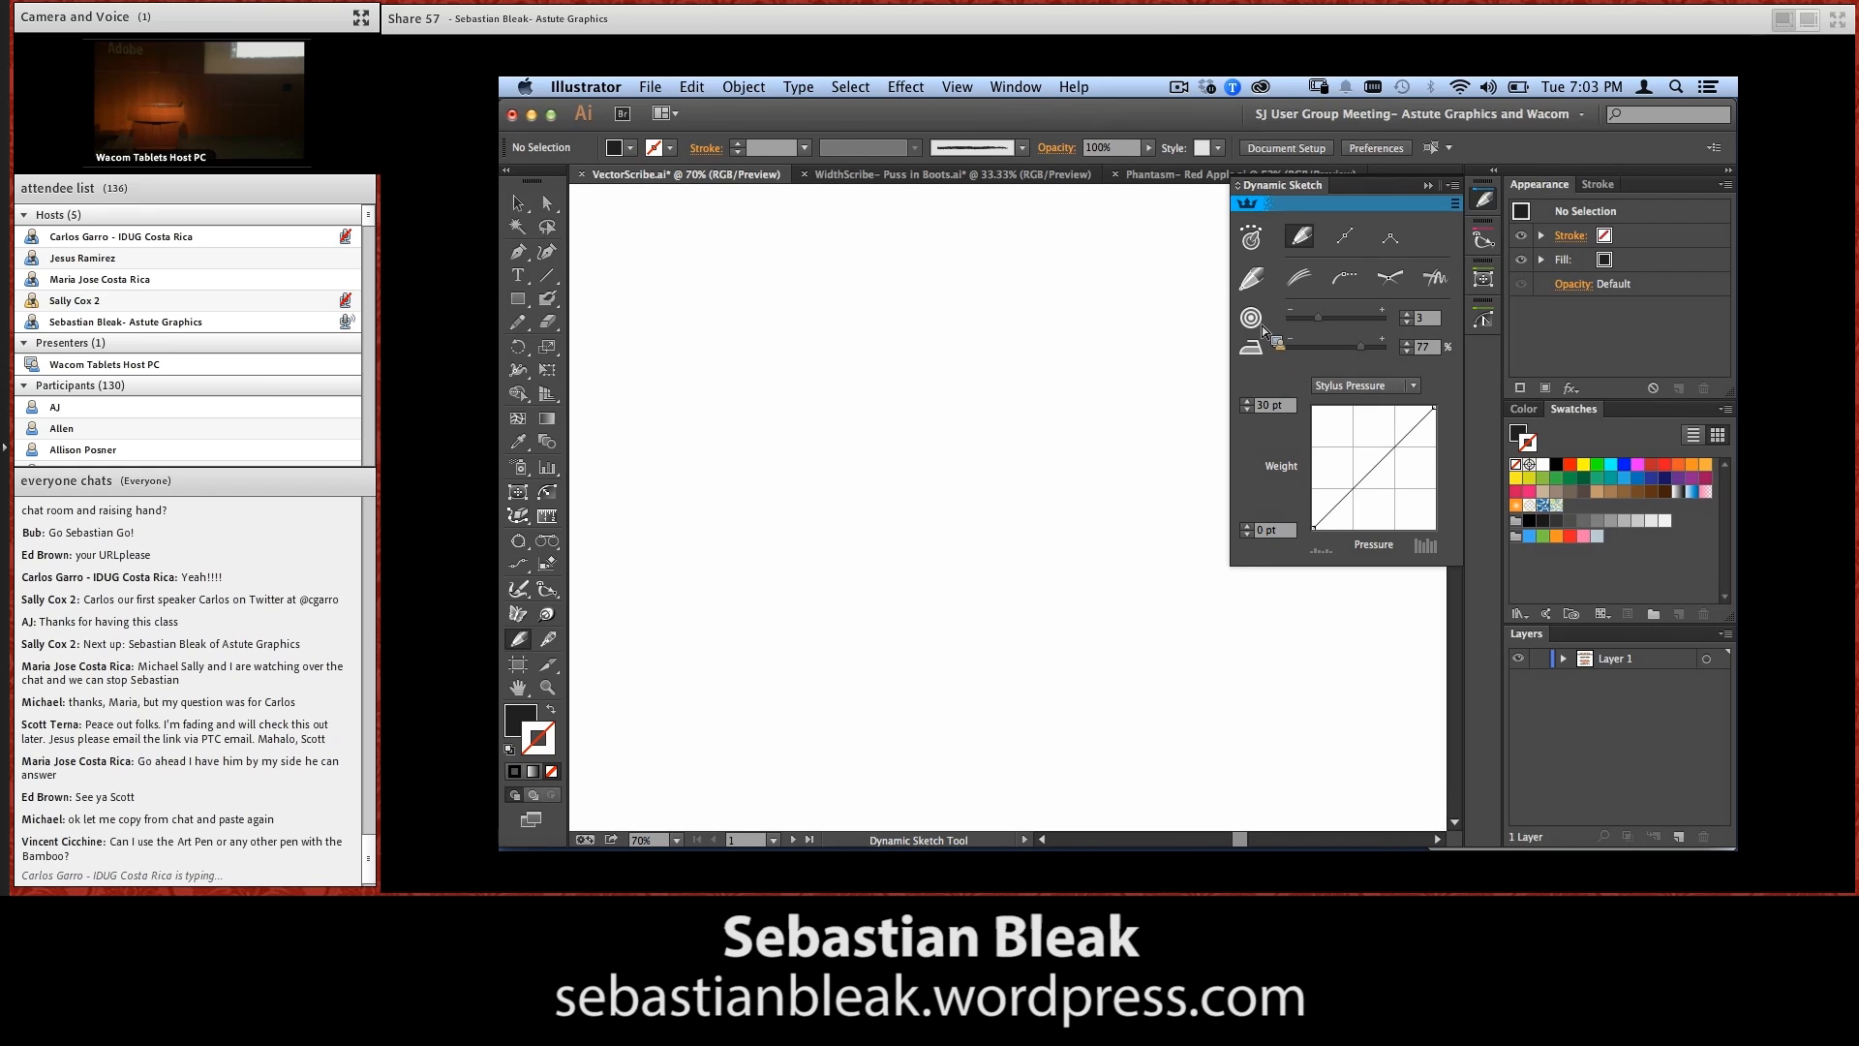
# Set the Dynamic Sketch accuracy to 5.6 and the smoothing to 60%
pyautogui.click(1319, 322)
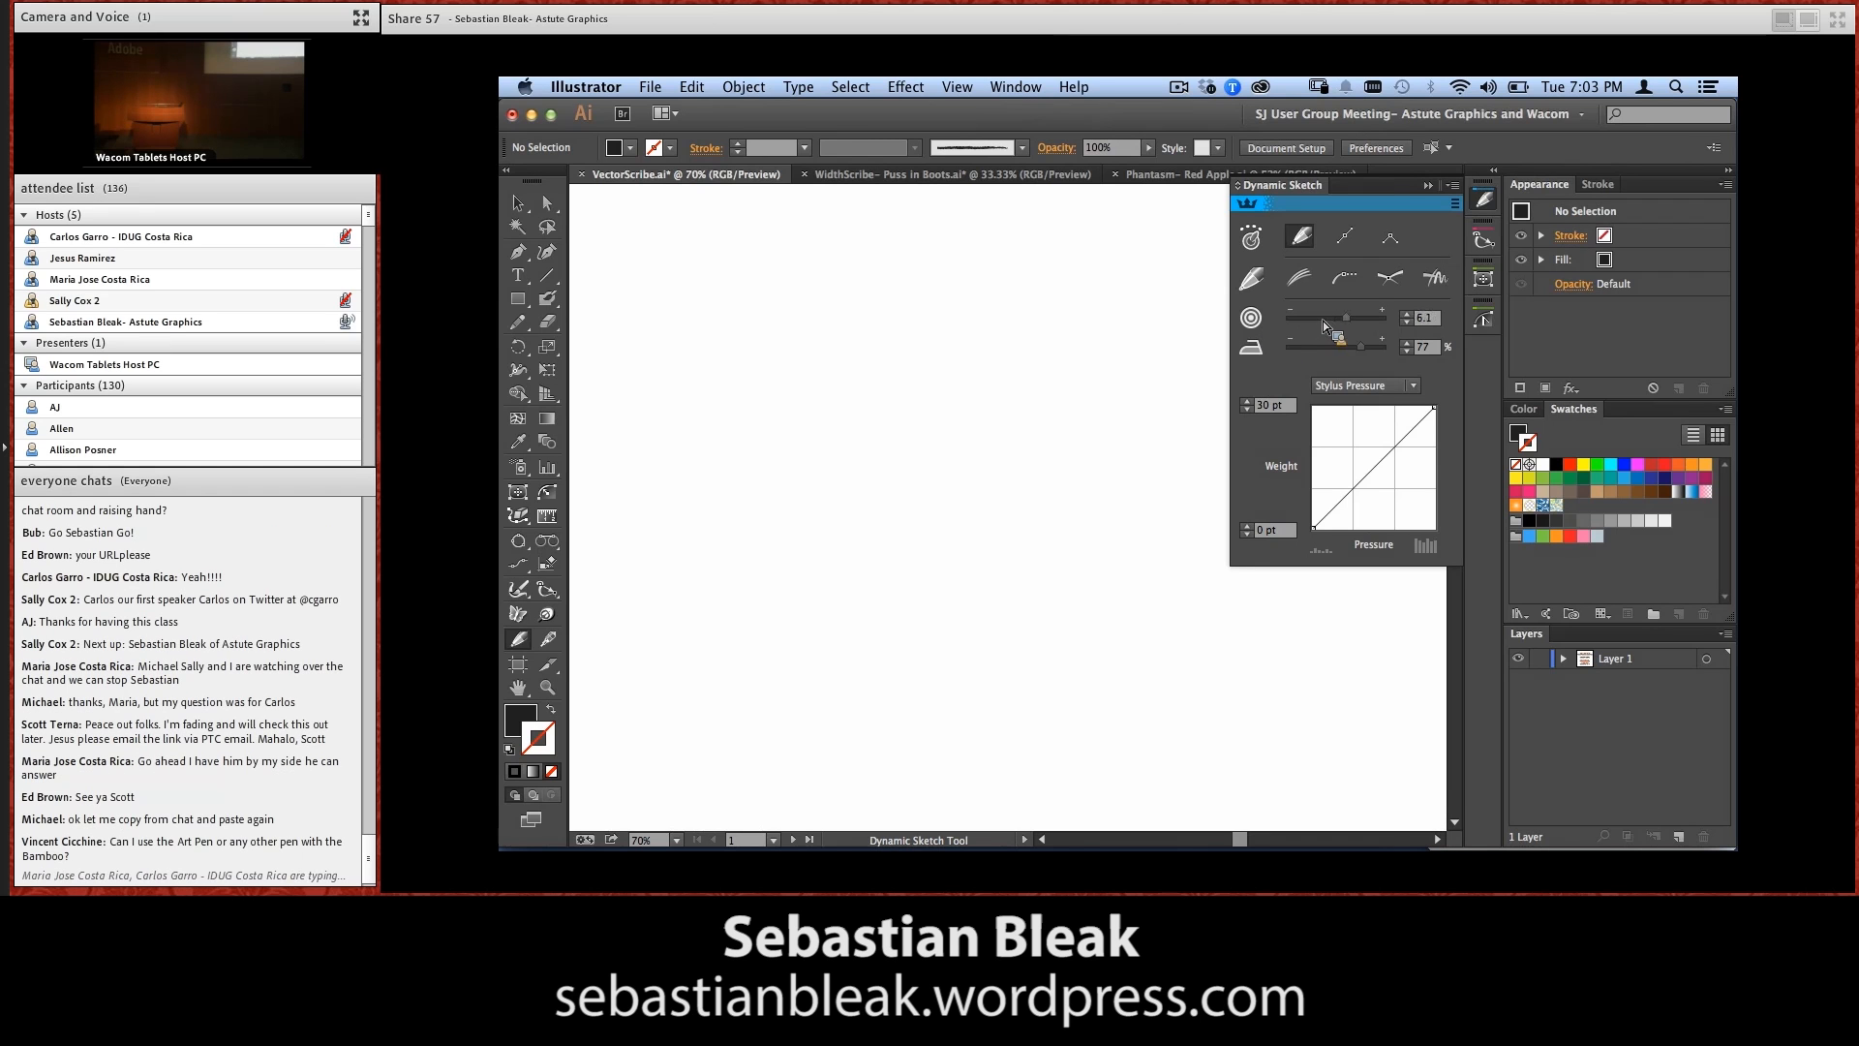
pyautogui.moveTo(1352, 322); pyautogui.dragTo(1346, 326)
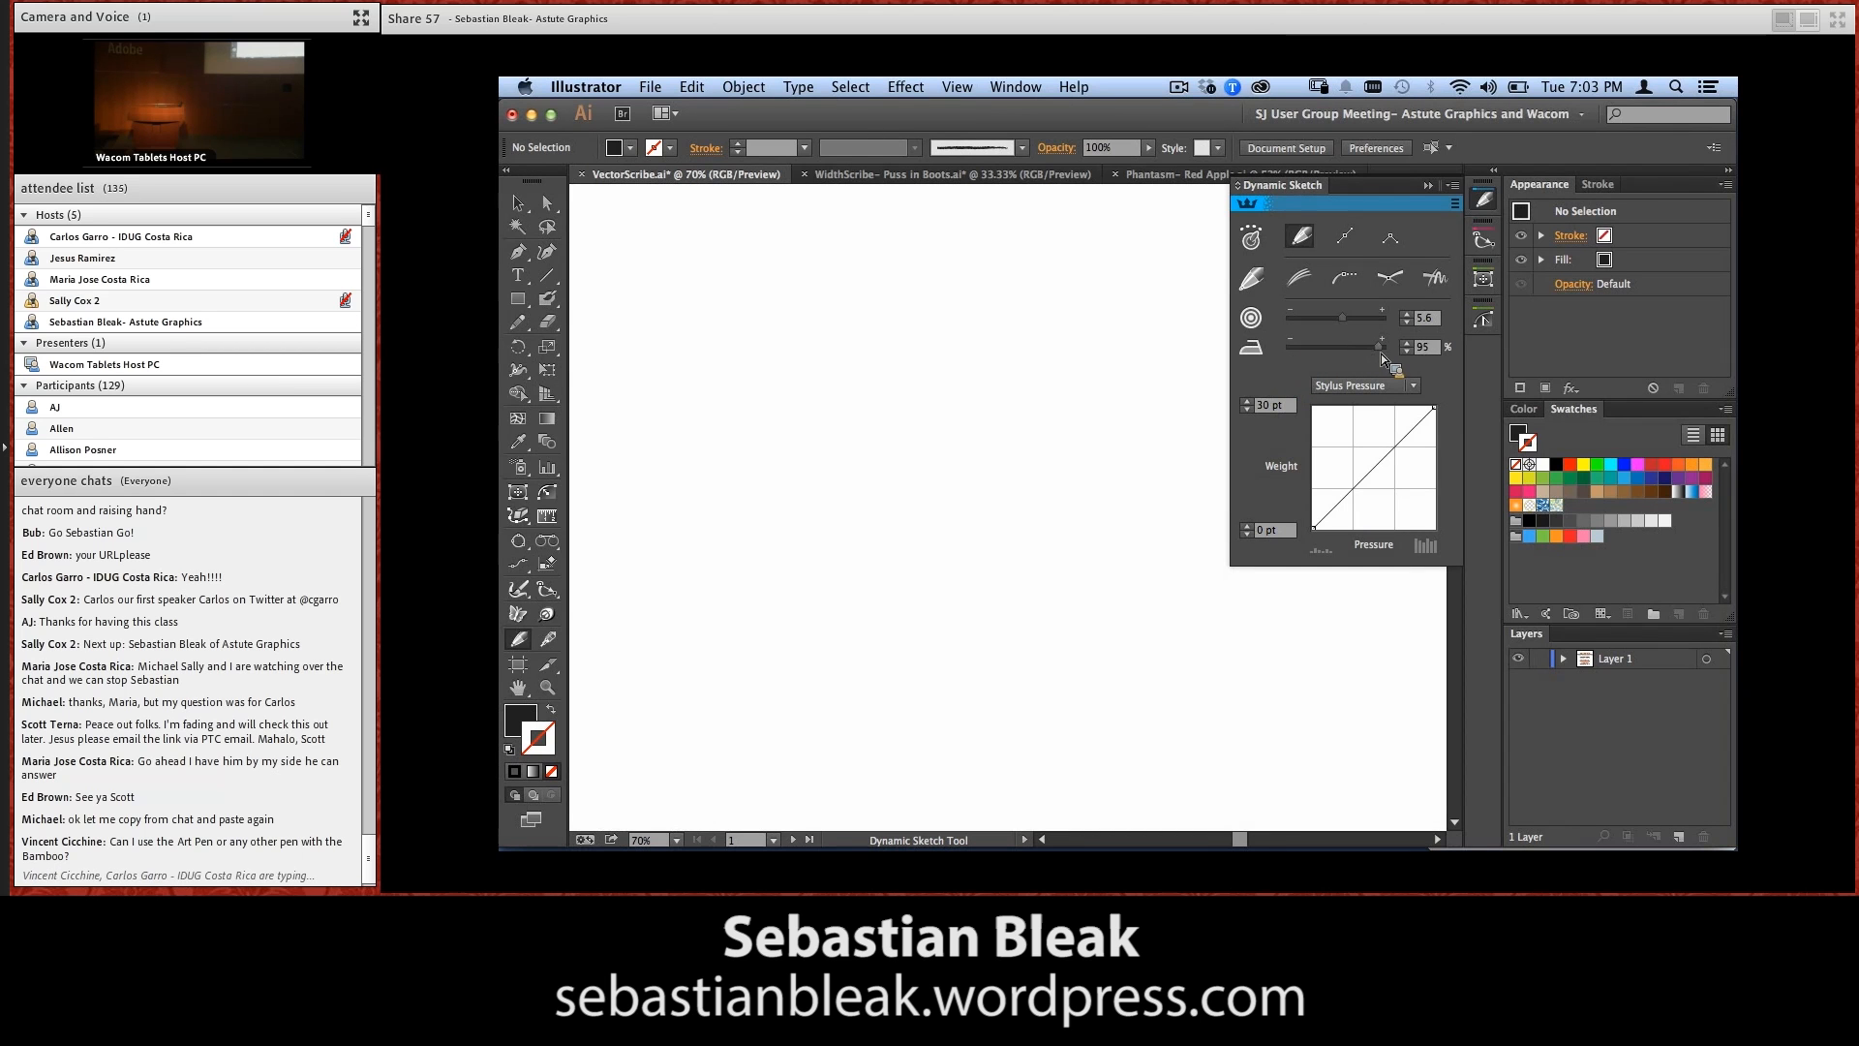
pyautogui.moveTo(1385, 354)
pyautogui.mouseDown()
pyautogui.moveTo(1282, 374)
pyautogui.moveTo(1301, 352)
pyautogui.moveTo(1329, 364)
pyautogui.mouseUp()
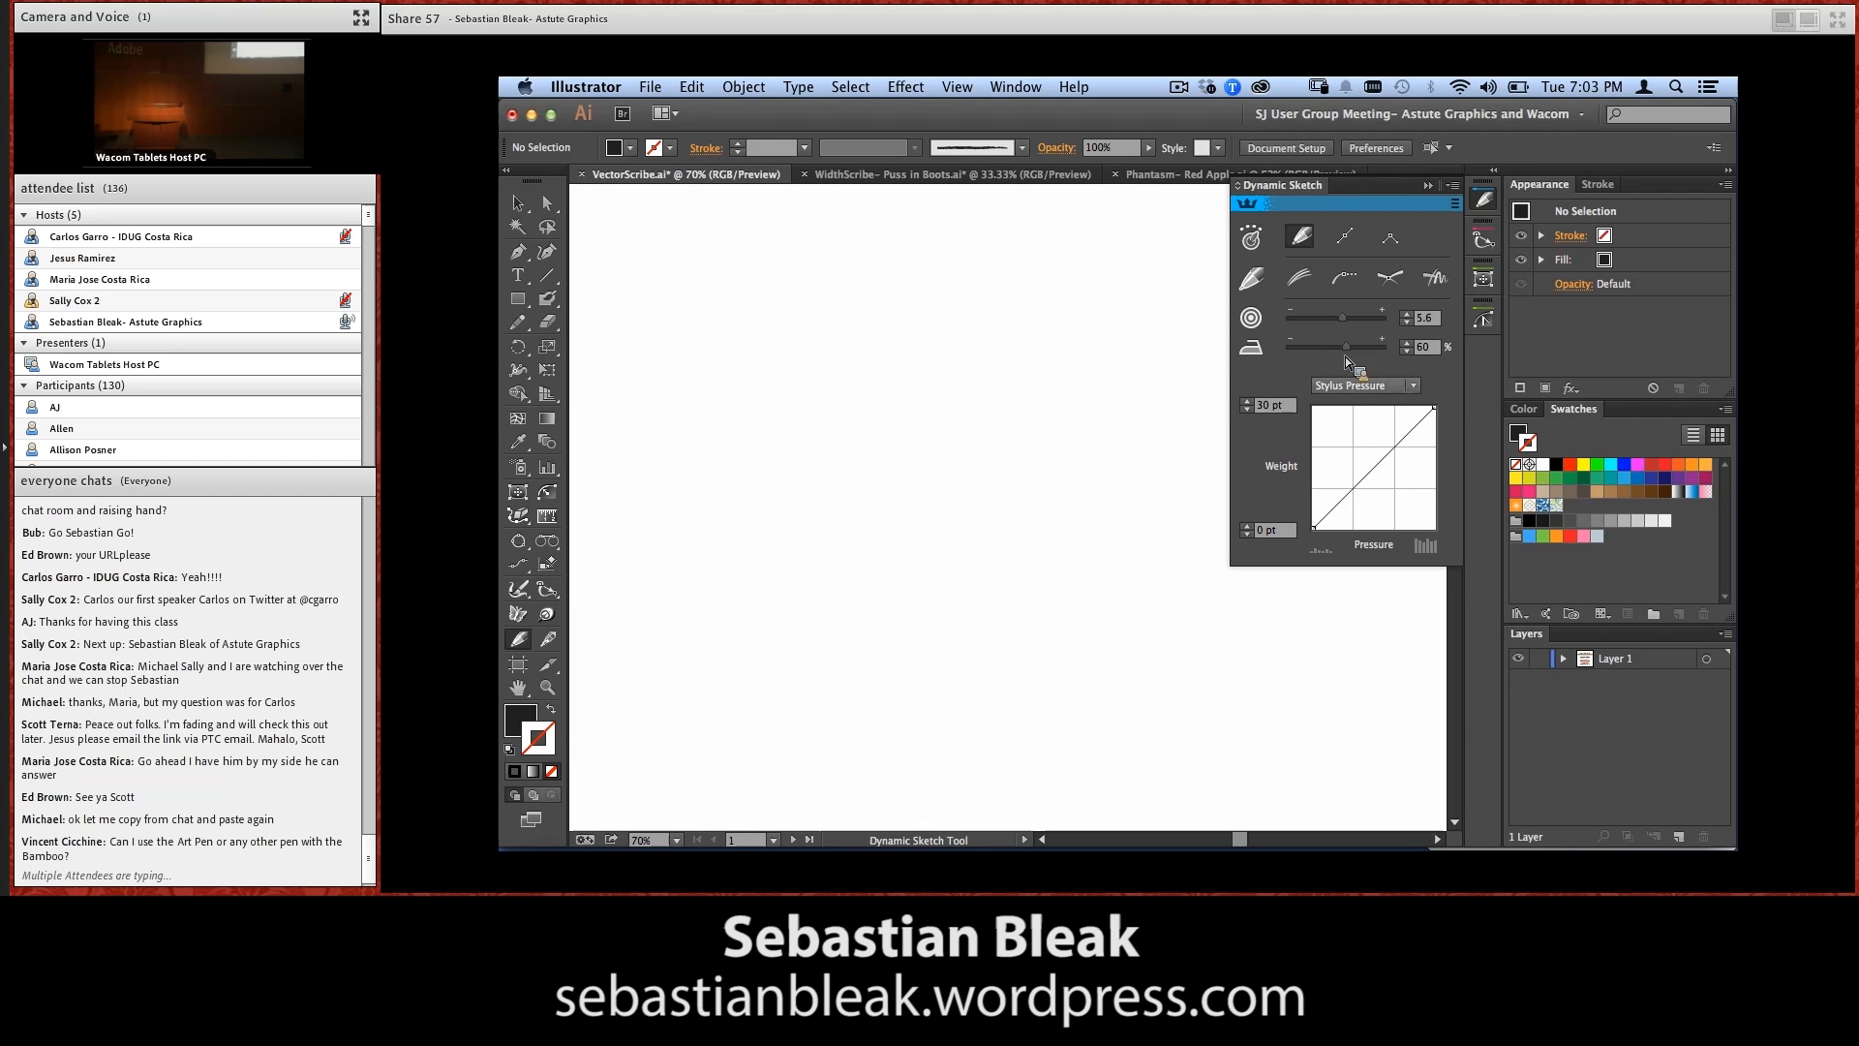
# Sketch a long wavy test path with weight control set to None, a dark 1 pt stroke and no fill, and delete it
pyautogui.click(1391, 387)
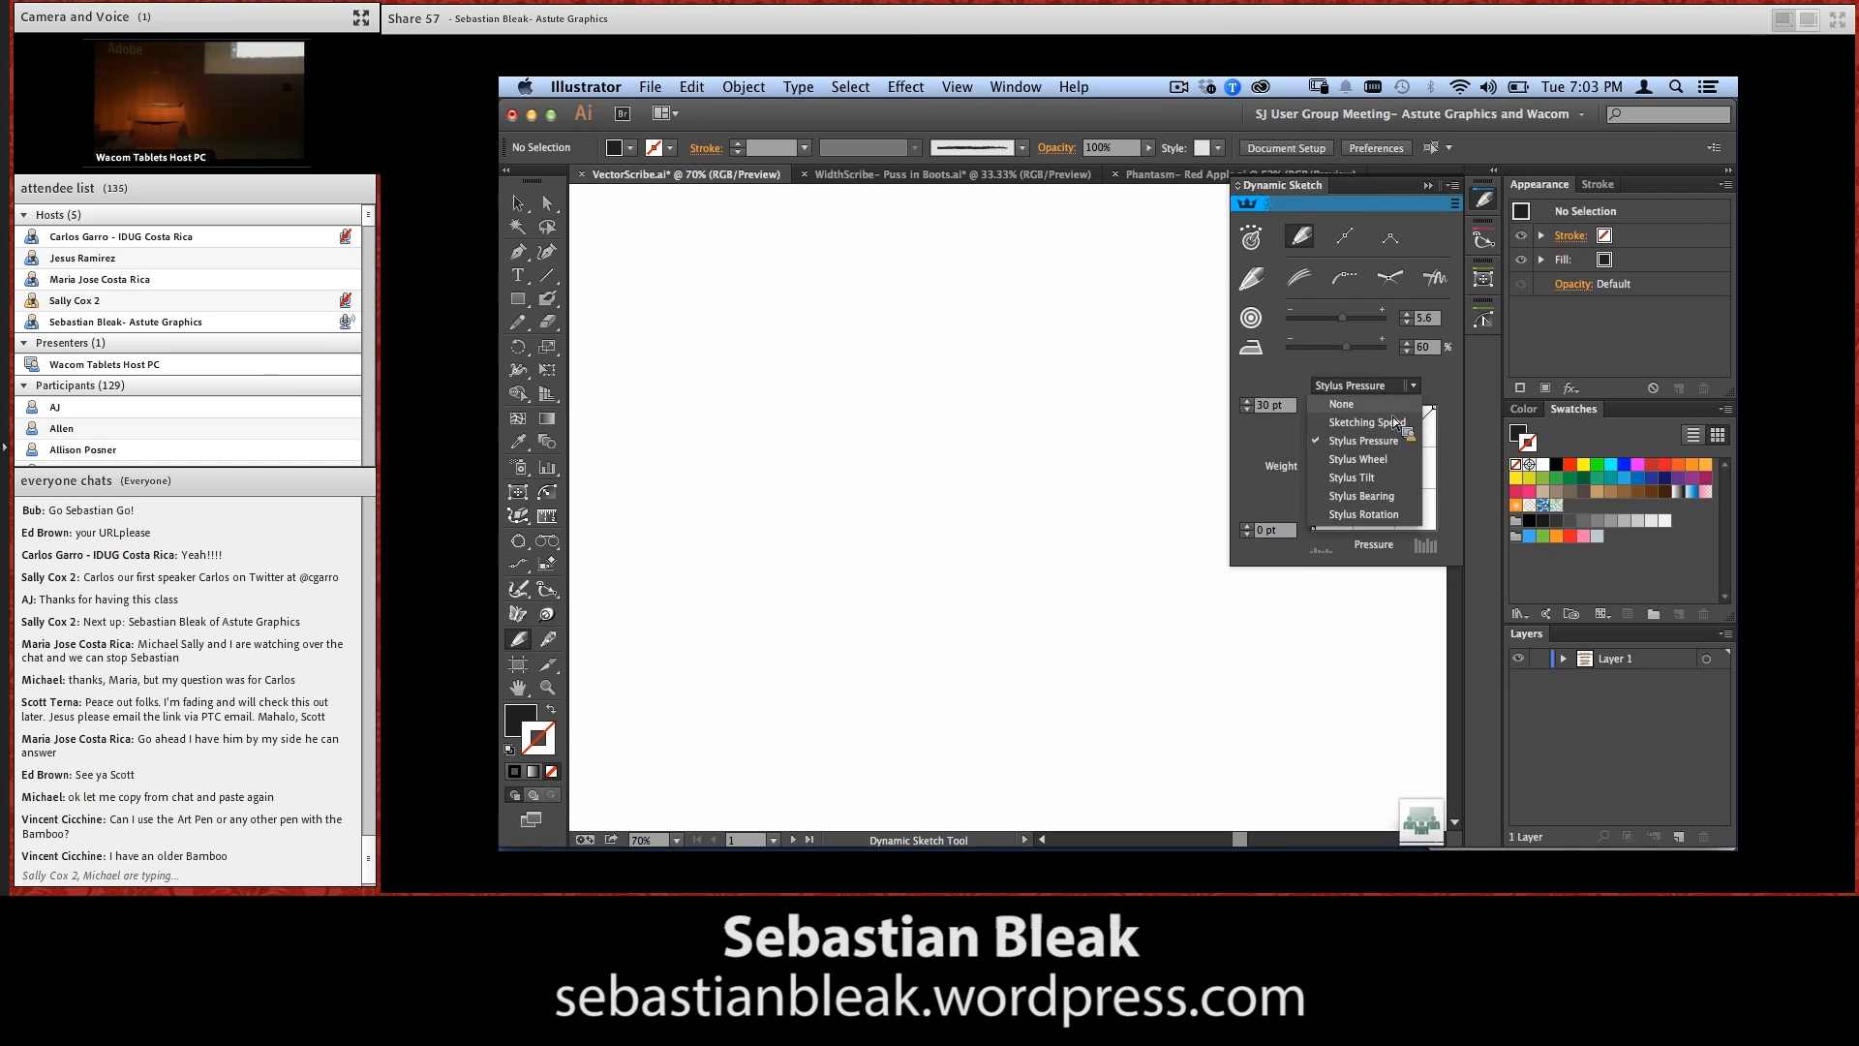
pyautogui.click(1391, 409)
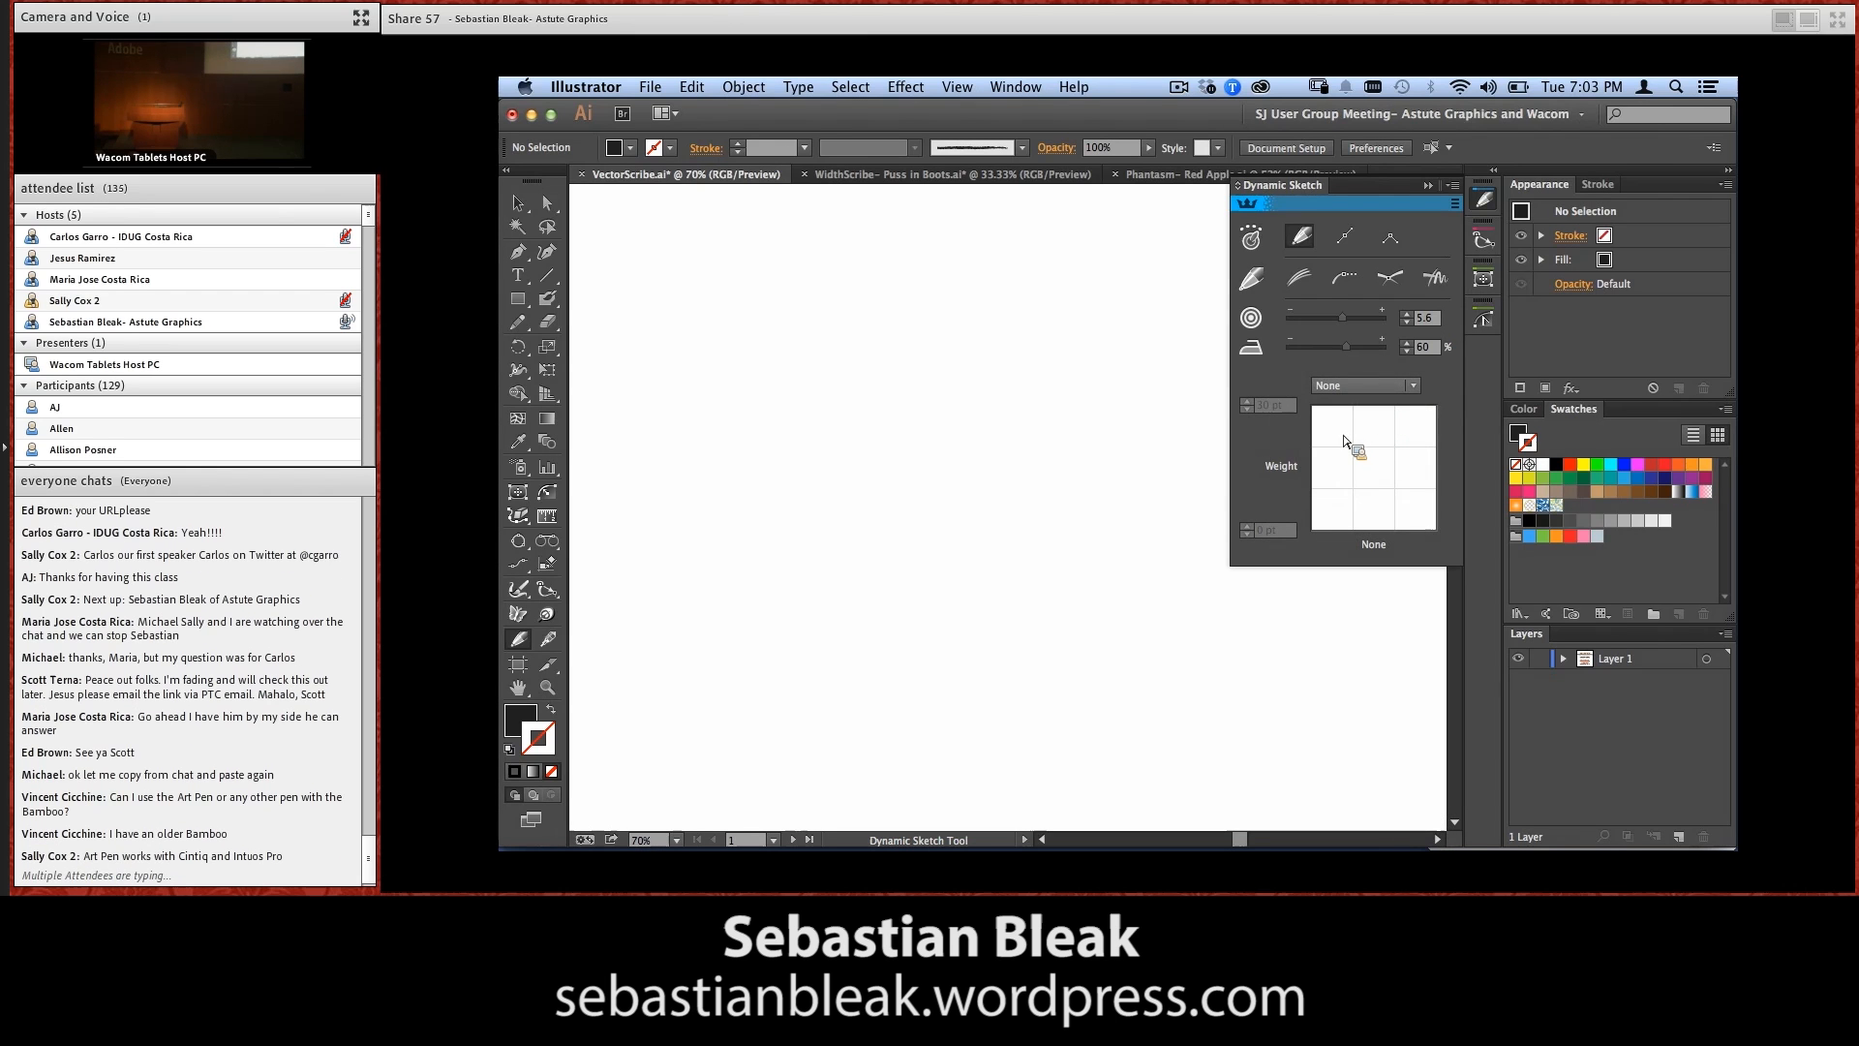
pyautogui.hotkey('shift', 'x')
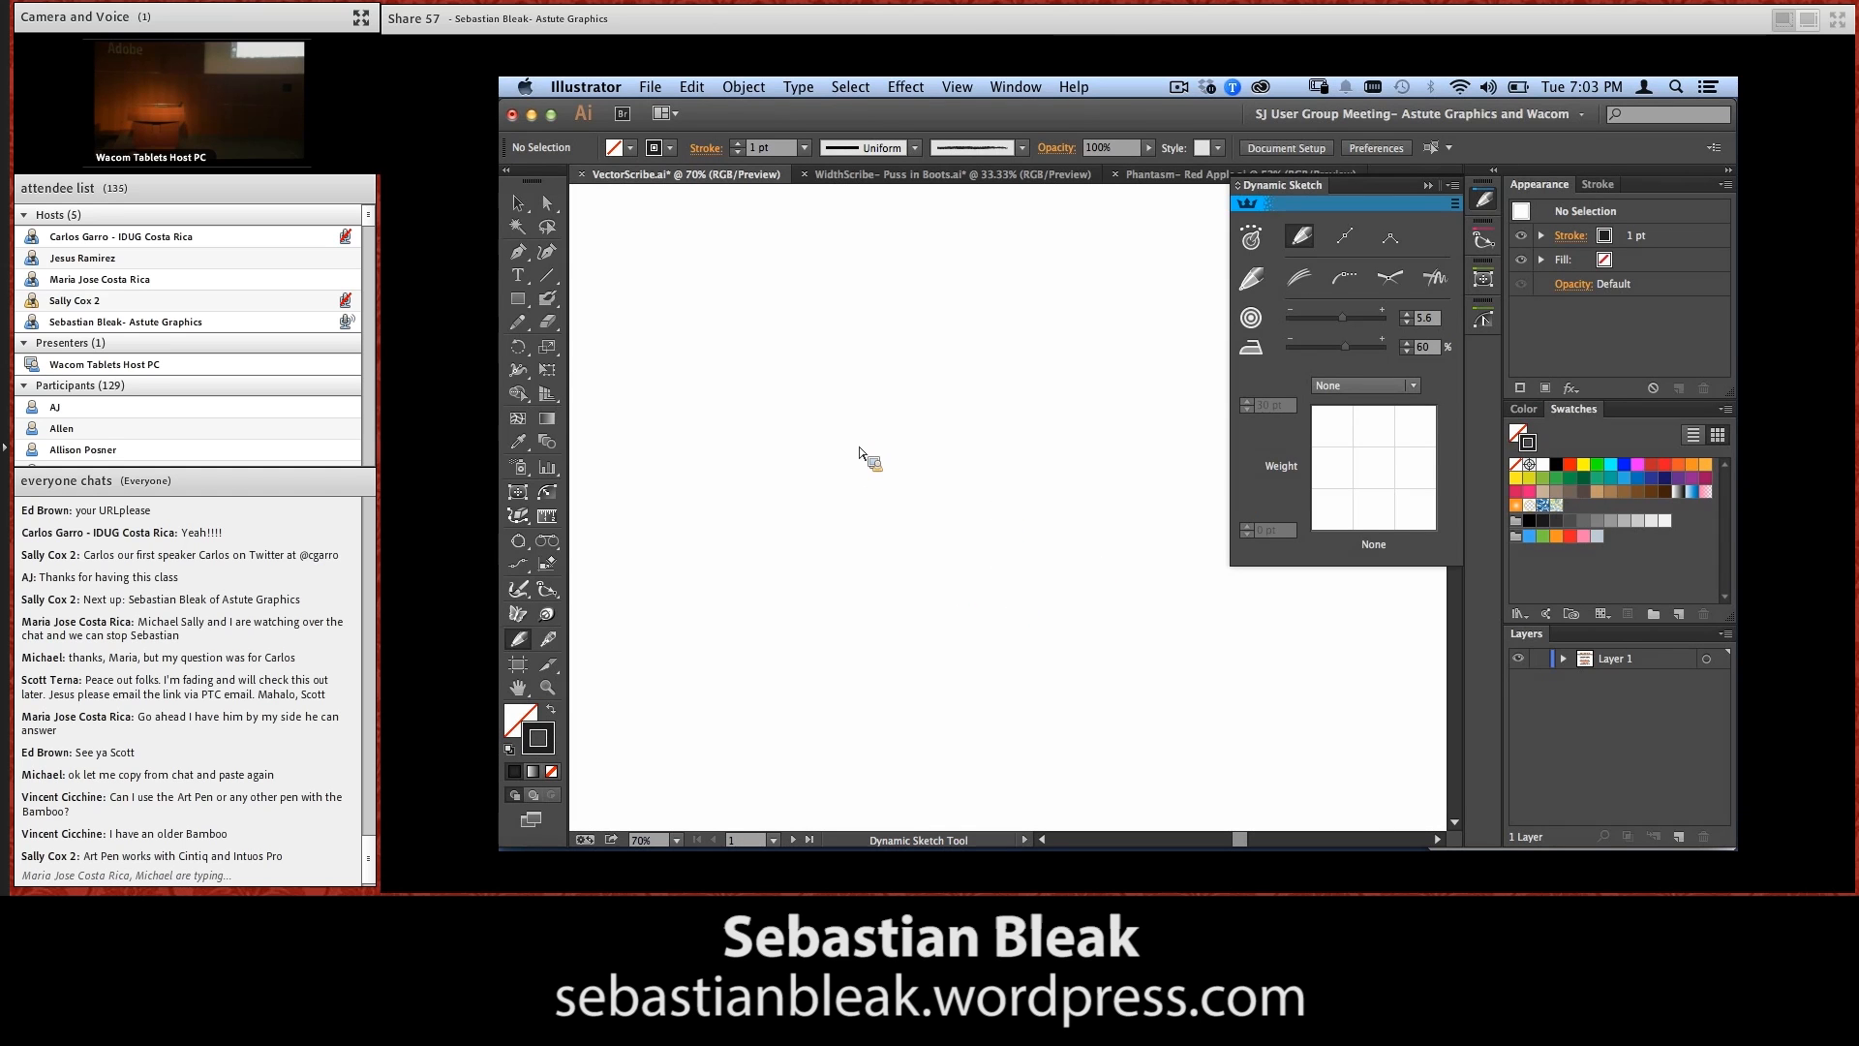
pyautogui.moveTo(627, 392); pyautogui.dragTo(782, 262)
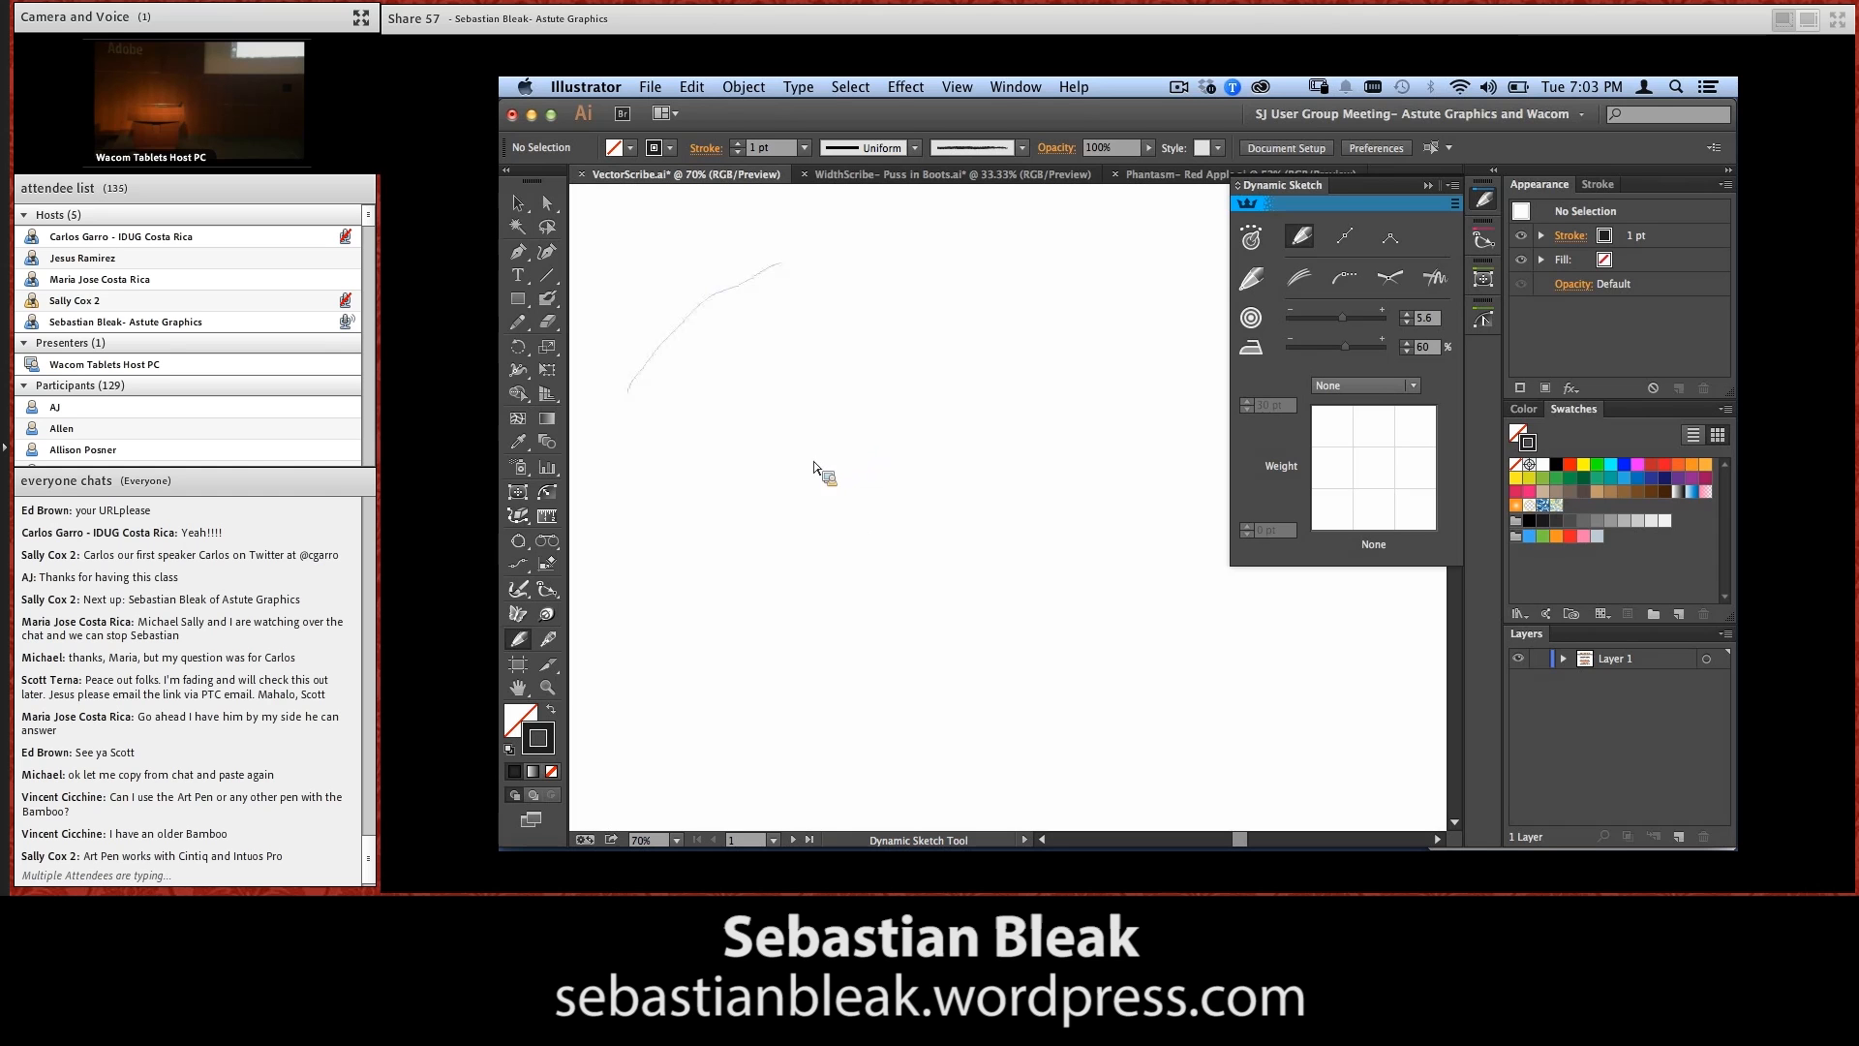
pyautogui.moveTo(808, 300)
pyautogui.mouseDown()
pyautogui.moveTo(802, 265)
pyautogui.moveTo(766, 565)
pyautogui.moveTo(950, 490)
pyautogui.moveTo(1126, 593)
pyautogui.mouseUp()
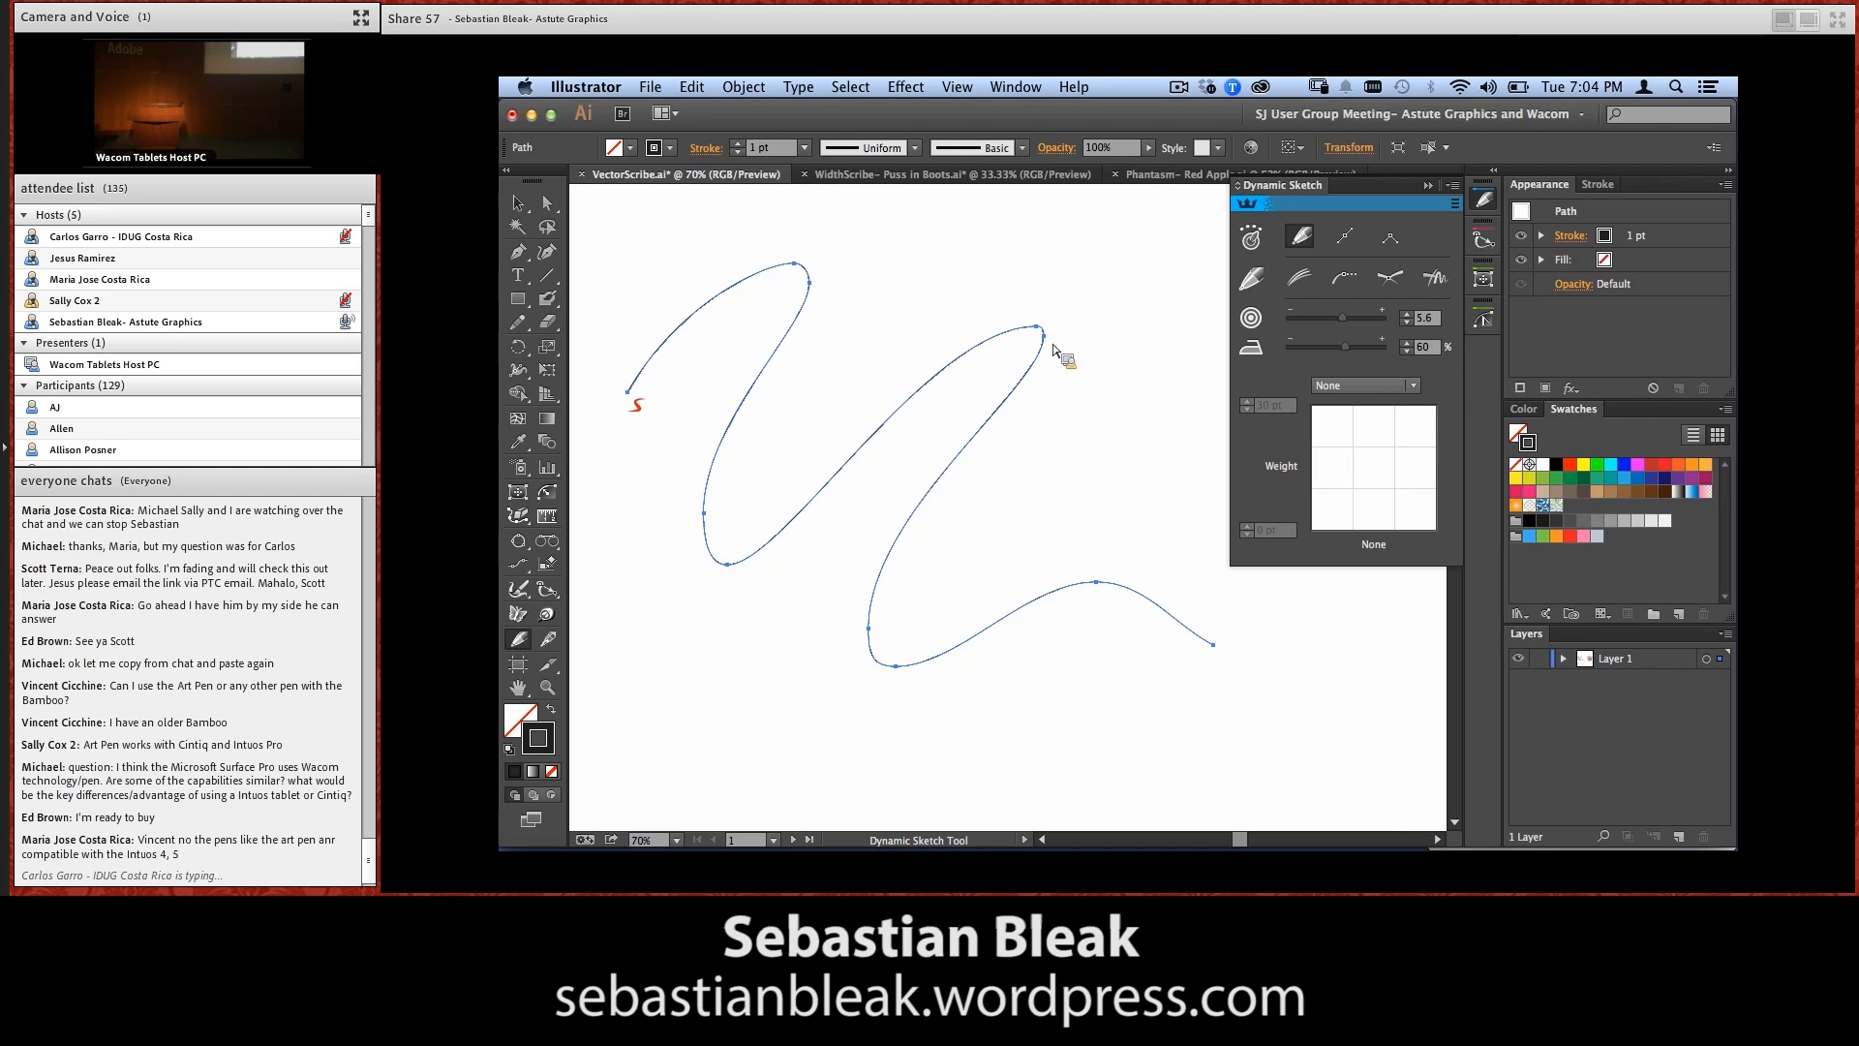
pyautogui.press('Delete')
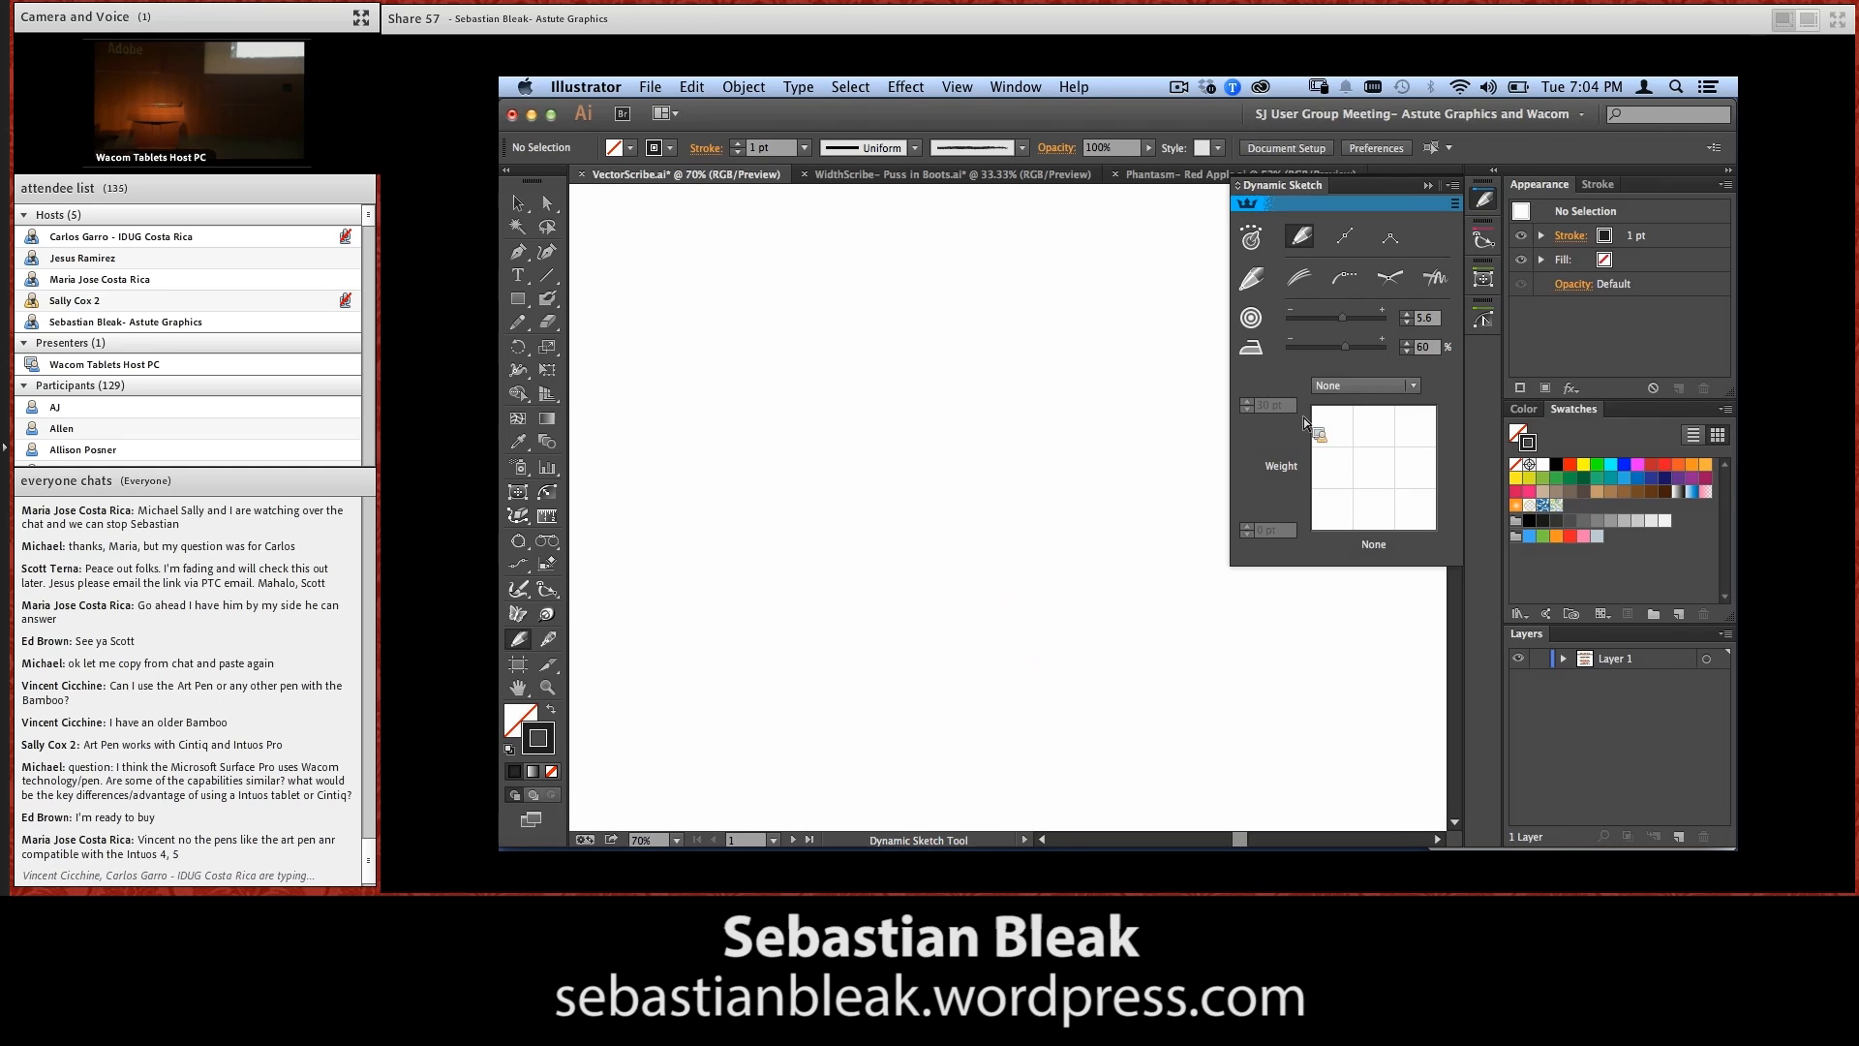
# Set the Dynamic Sketch weight control to Stylus Pressure and reset the fill and stroke to their default colours
pyautogui.click(1386, 387)
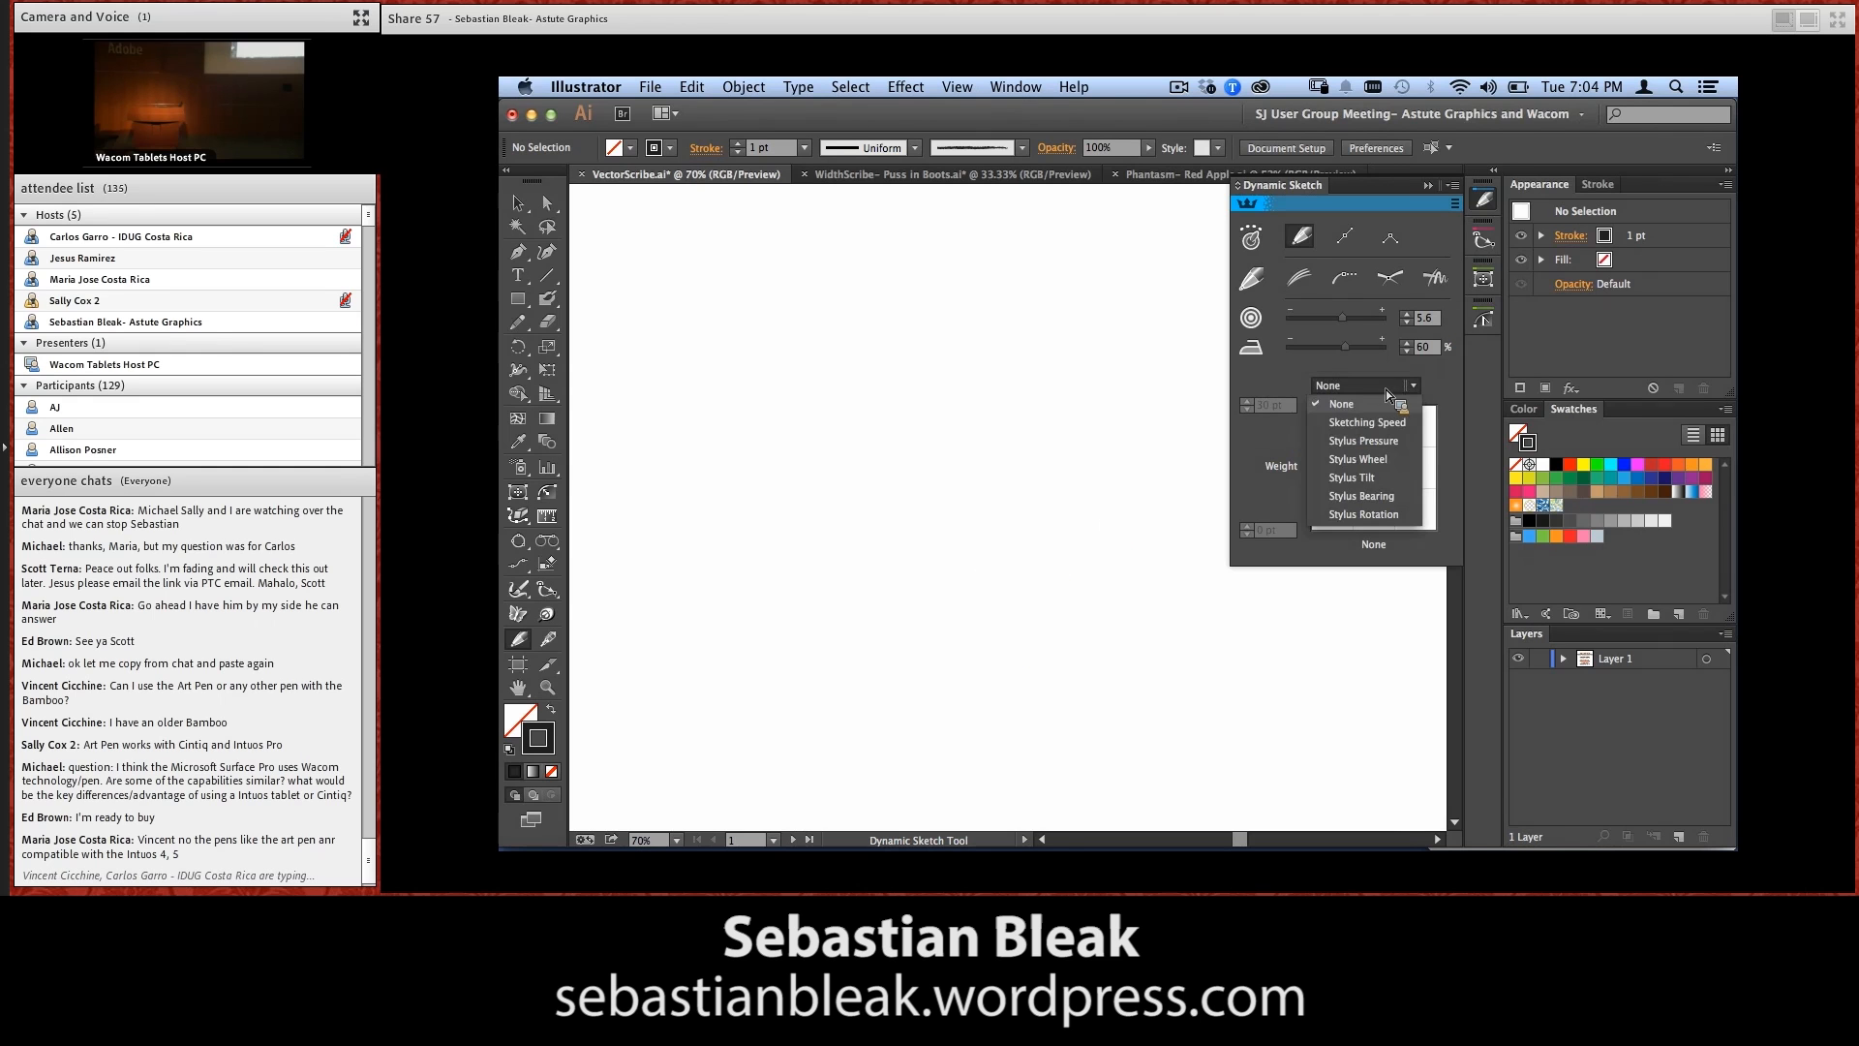
pyautogui.click(1408, 443)
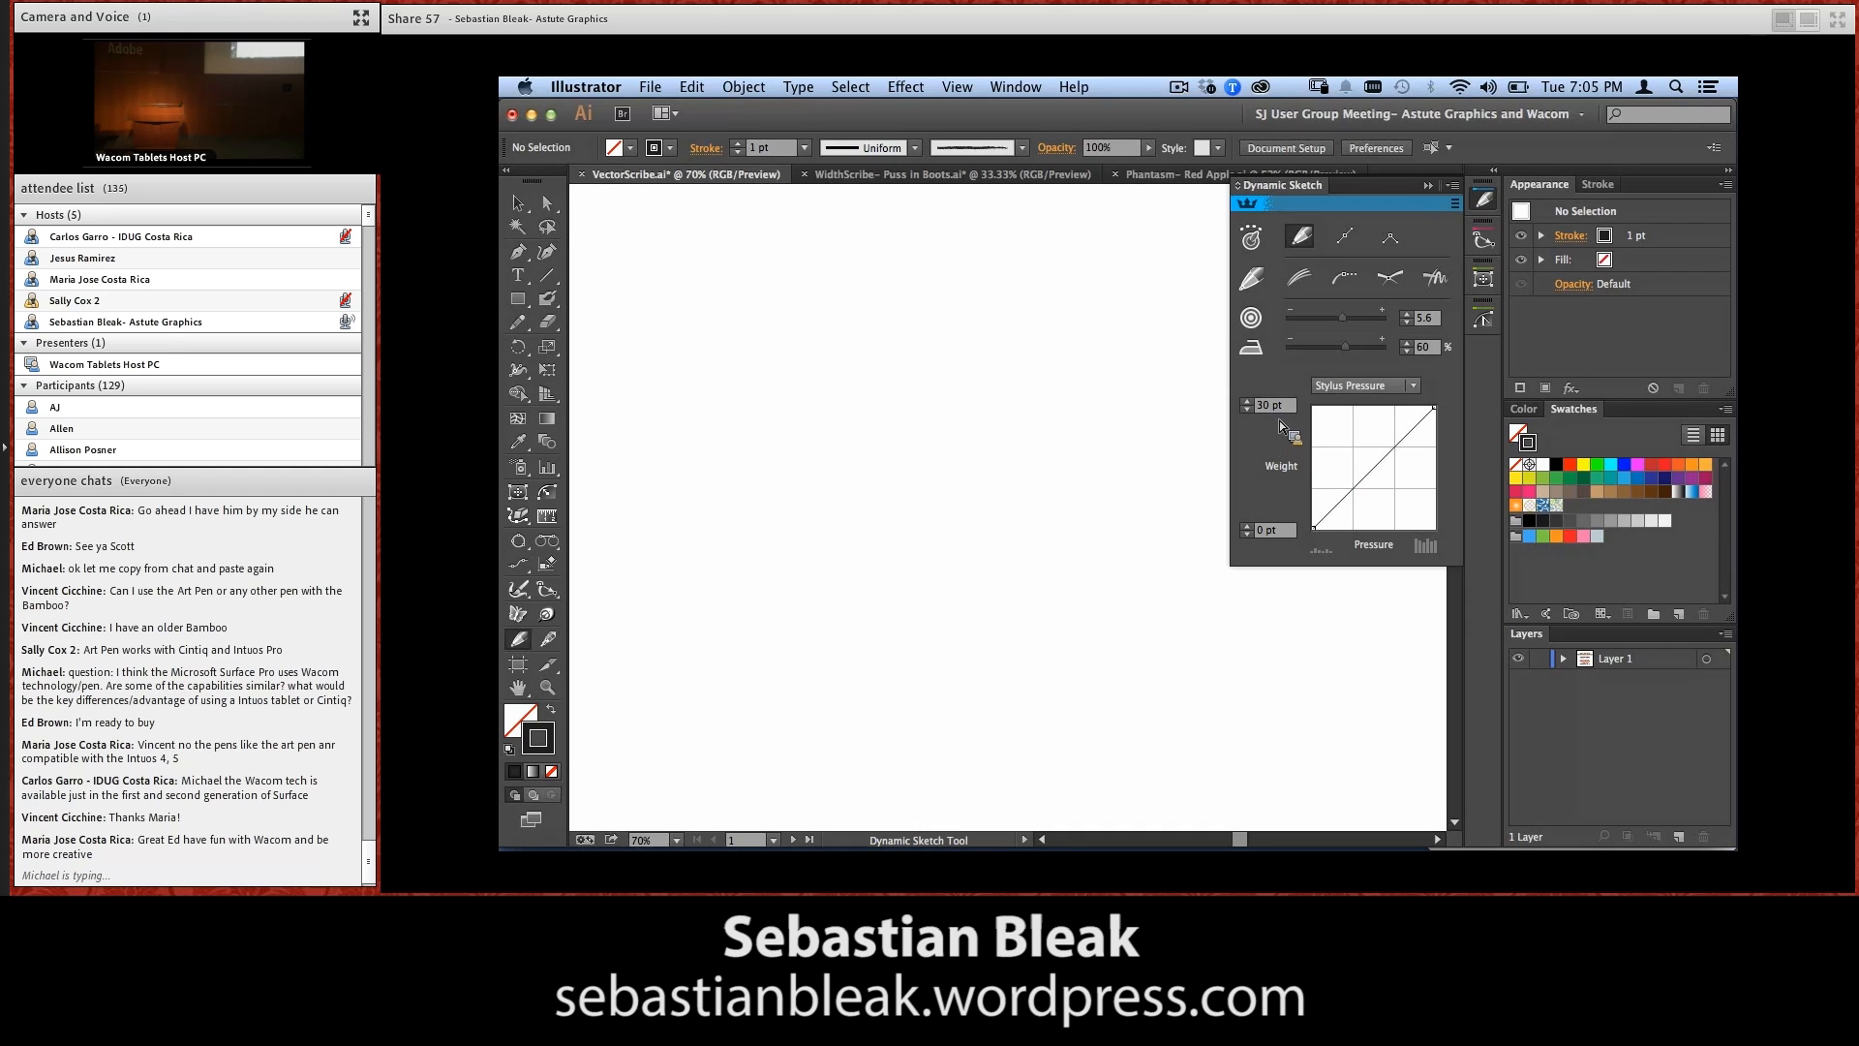
pyautogui.press('d')
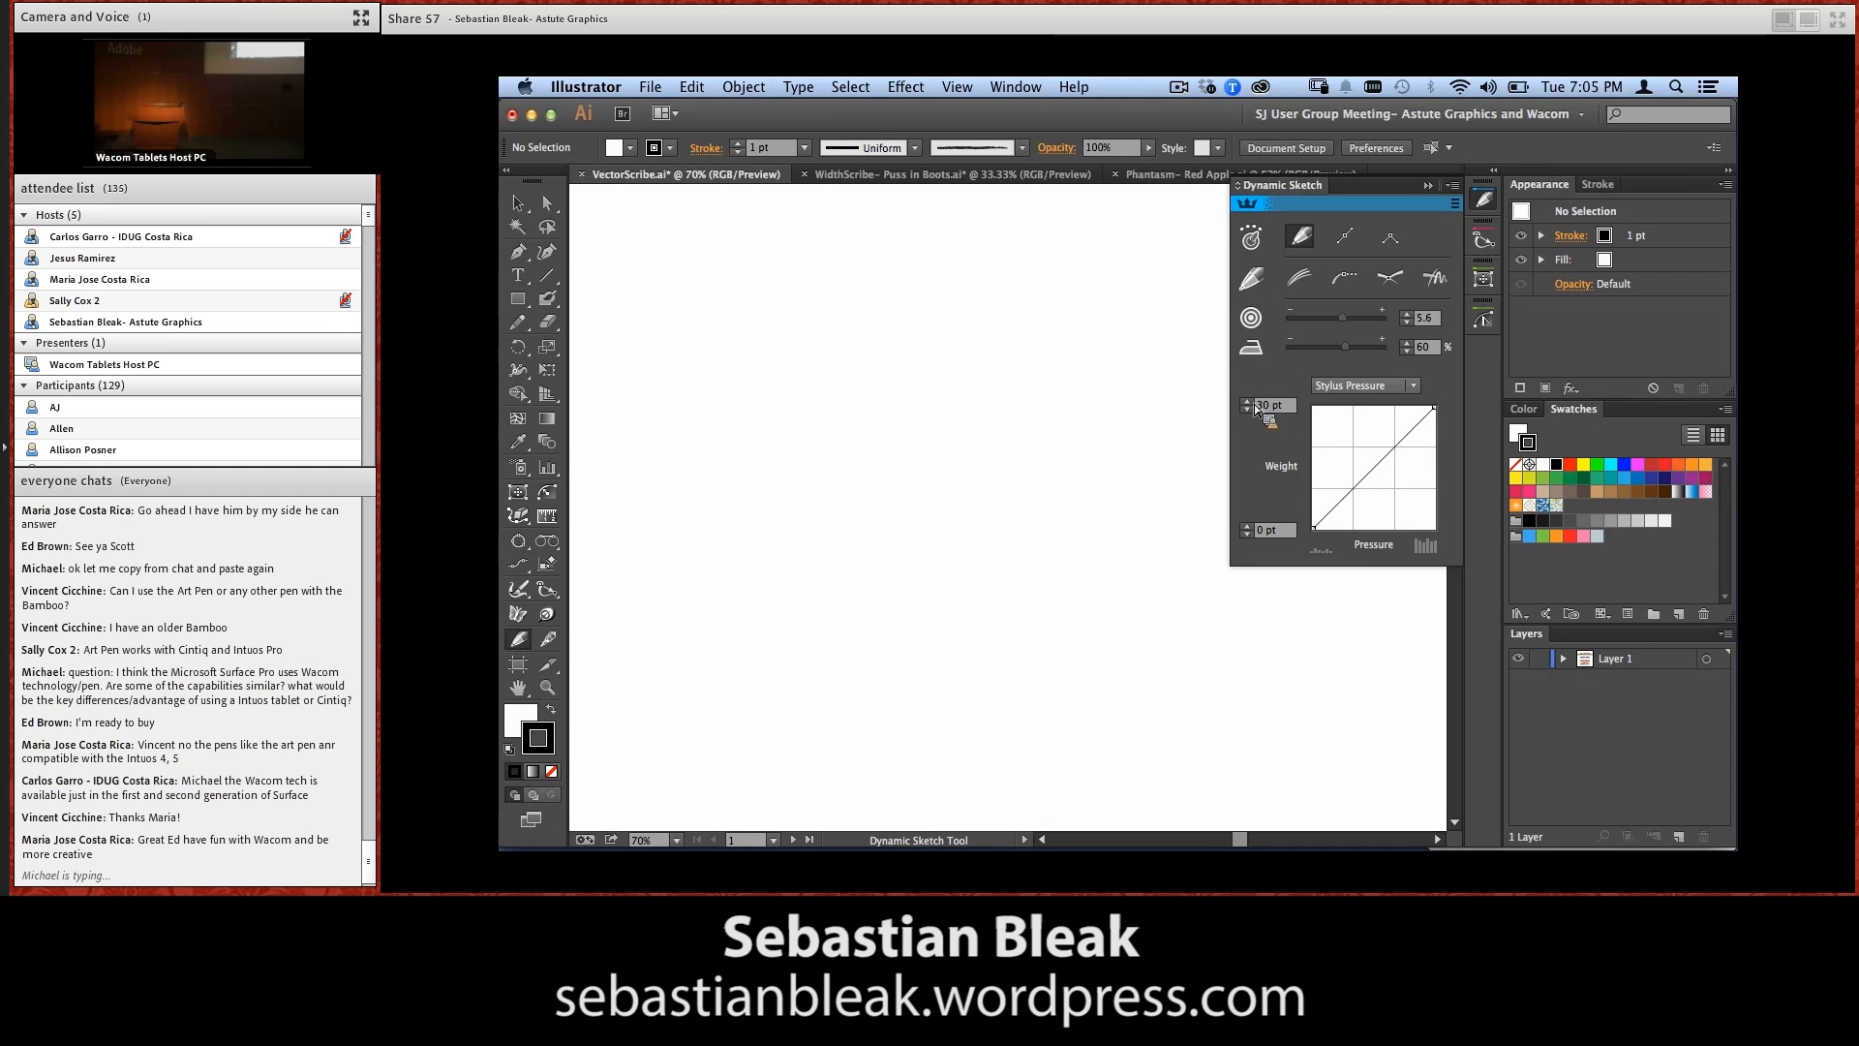
# Set the fill to None for new artwork and close the floating Gradient panel group
pyautogui.press('x')
pyautogui.press('.')
pyautogui.press('/')
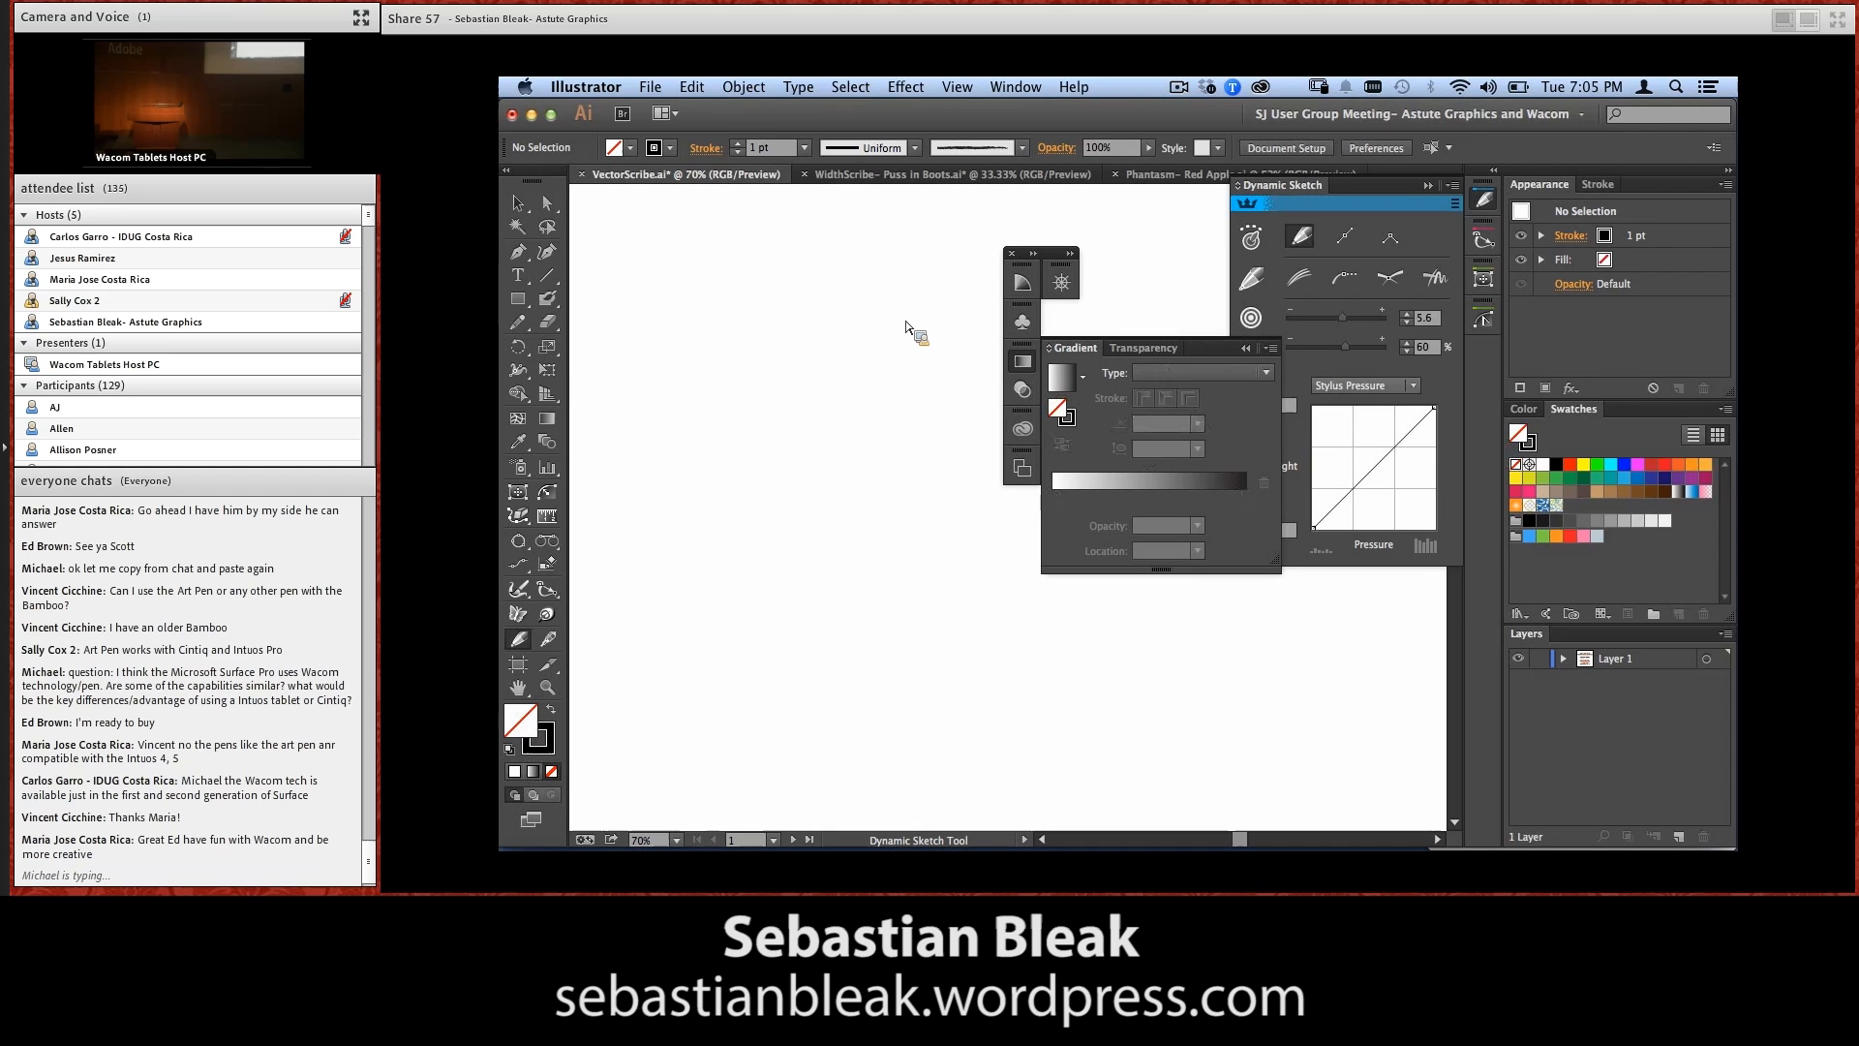
pyautogui.click(1012, 254)
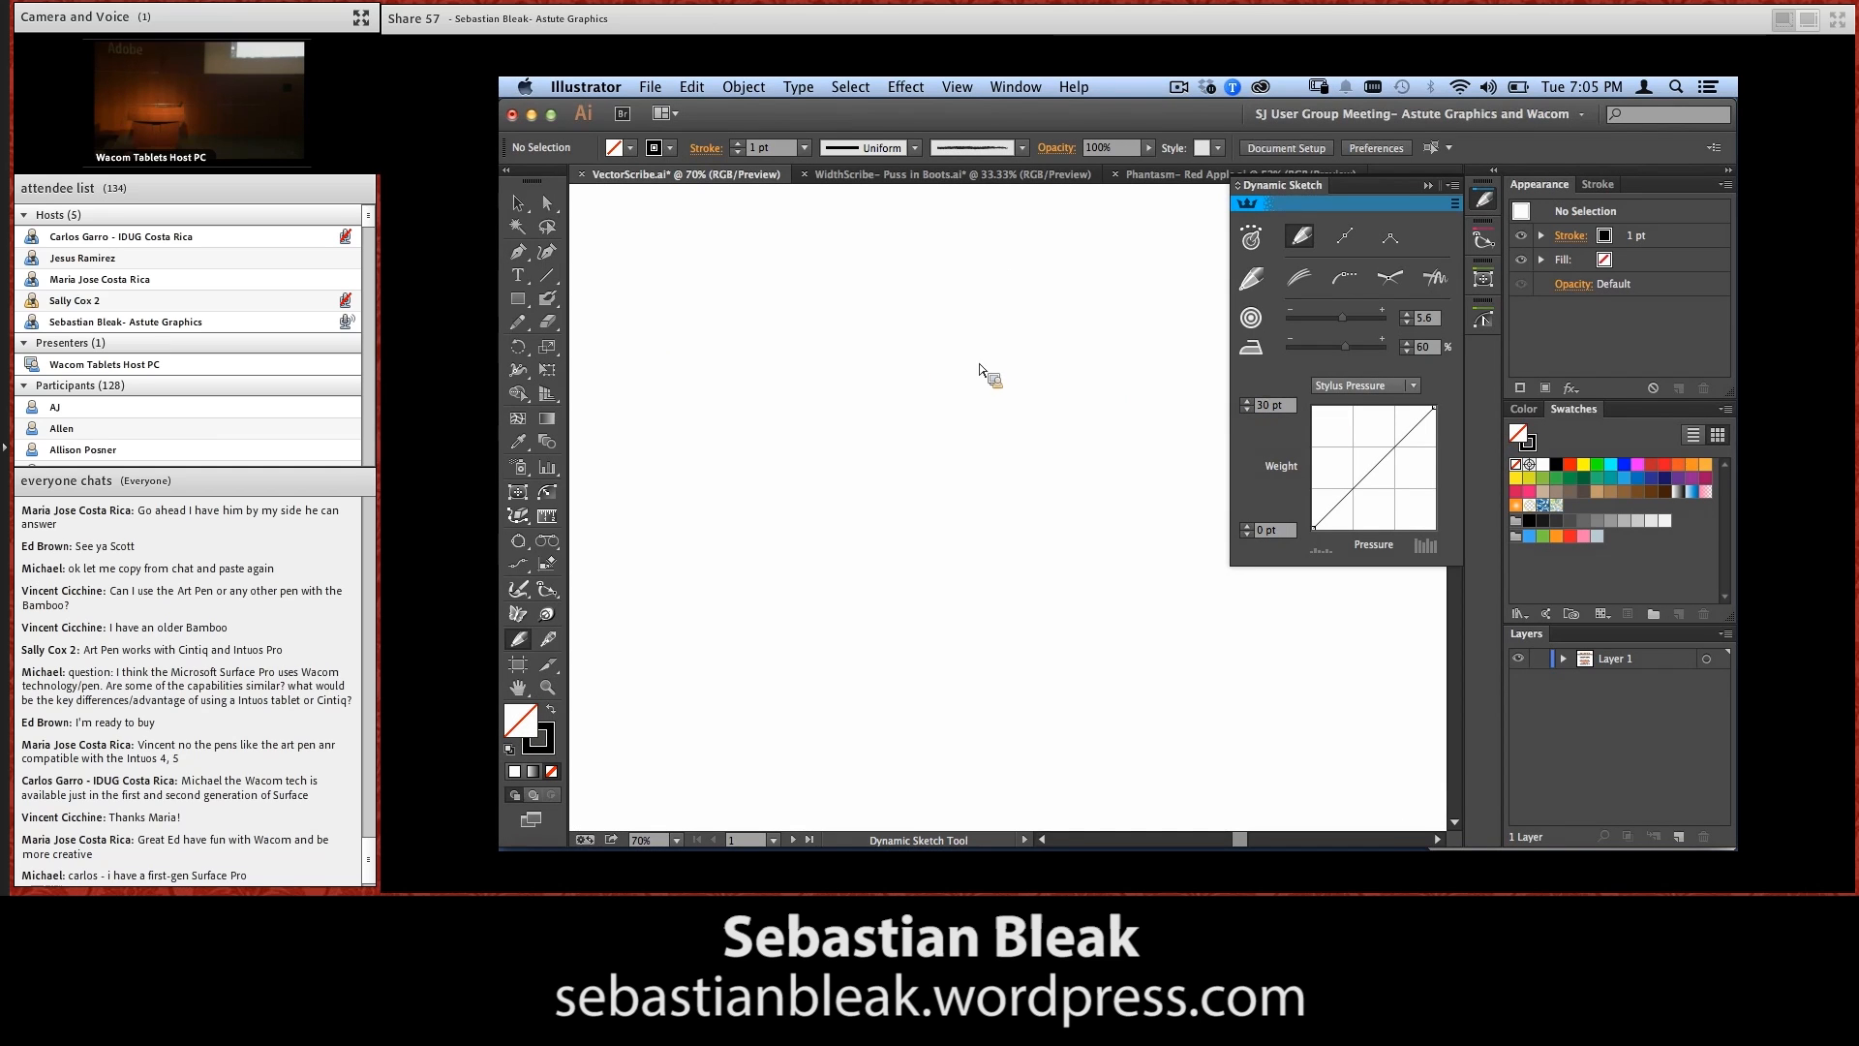
# Sketch a long pressure-sensitive zigzag path across the artboard and give its stroke round caps and round corner joins
pyautogui.moveTo(607, 348)
pyautogui.mouseDown()
pyautogui.moveTo(712, 272)
pyautogui.moveTo(742, 280)
pyautogui.moveTo(645, 488)
pyautogui.moveTo(799, 395)
pyautogui.mouseUp()
pyautogui.moveTo(745, 292)
pyautogui.mouseDown()
pyautogui.moveTo(851, 374)
pyautogui.moveTo(759, 569)
pyautogui.moveTo(1120, 366)
pyautogui.moveTo(944, 693)
pyautogui.moveTo(952, 717)
pyautogui.moveTo(1306, 723)
pyautogui.mouseUp()
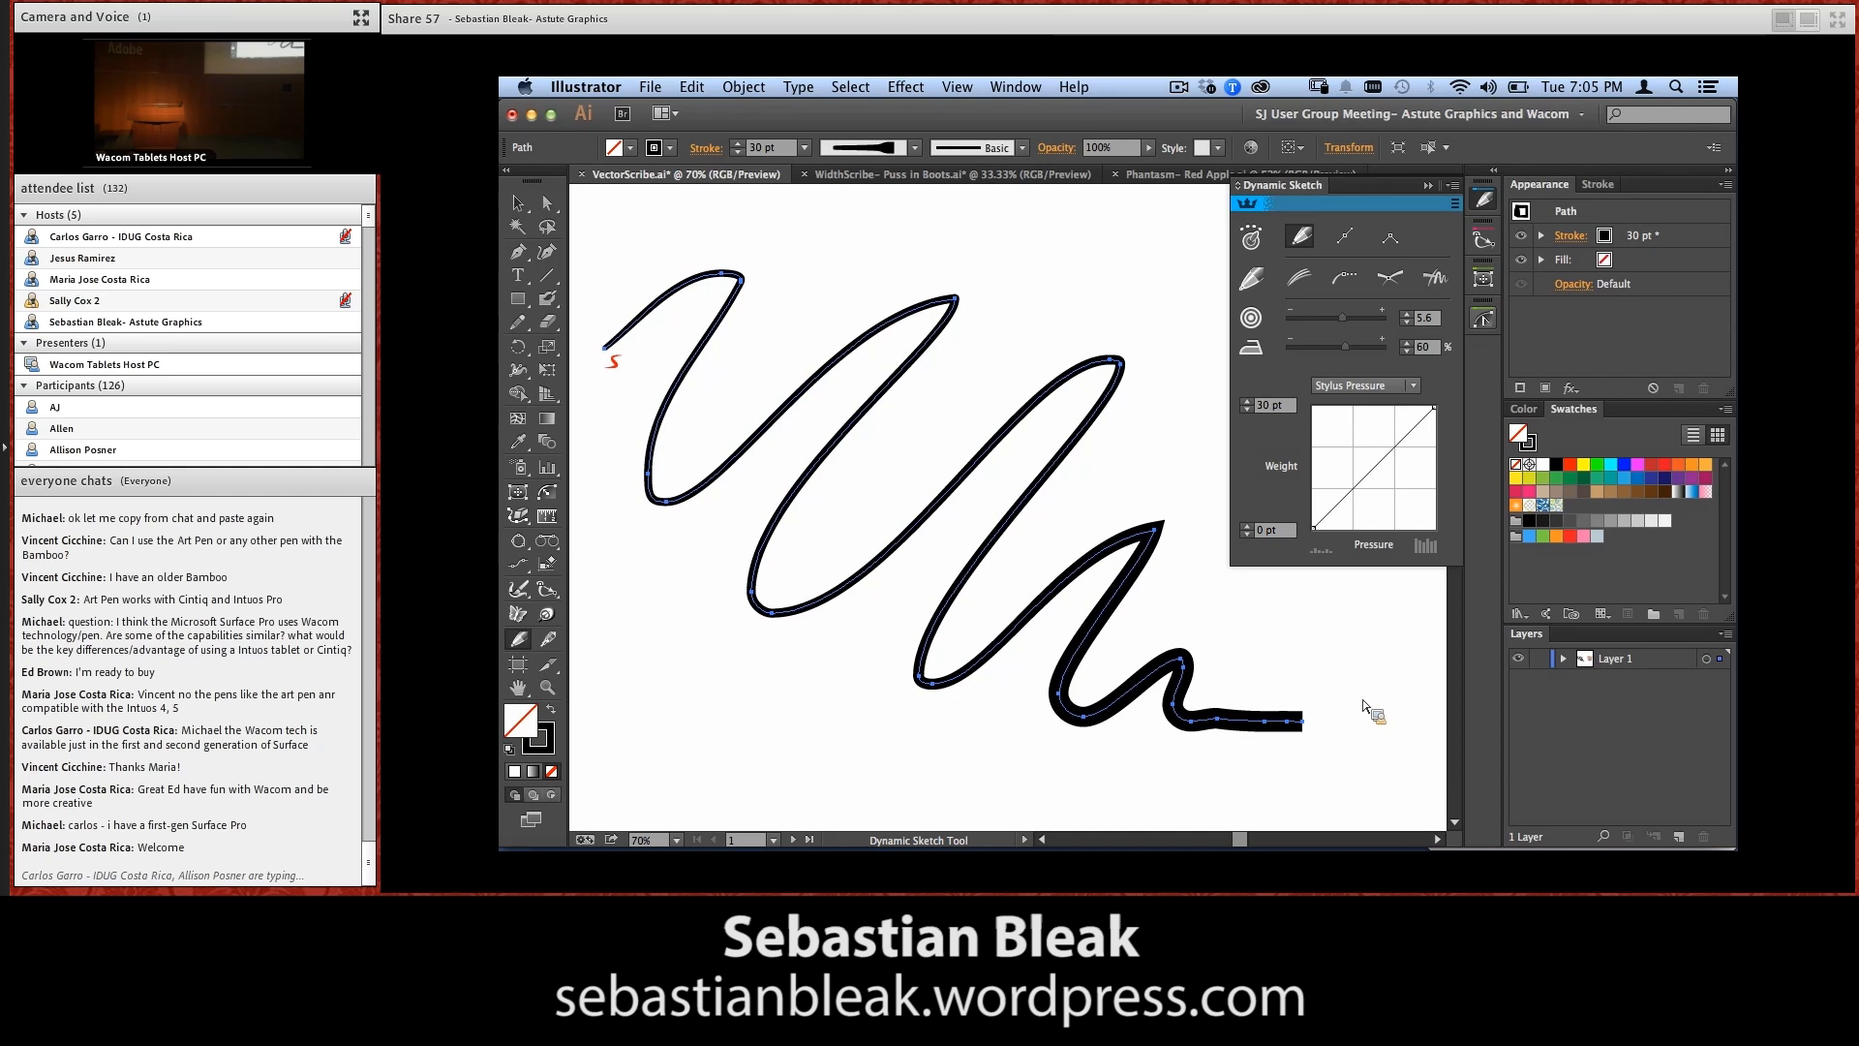
pyautogui.click(1598, 184)
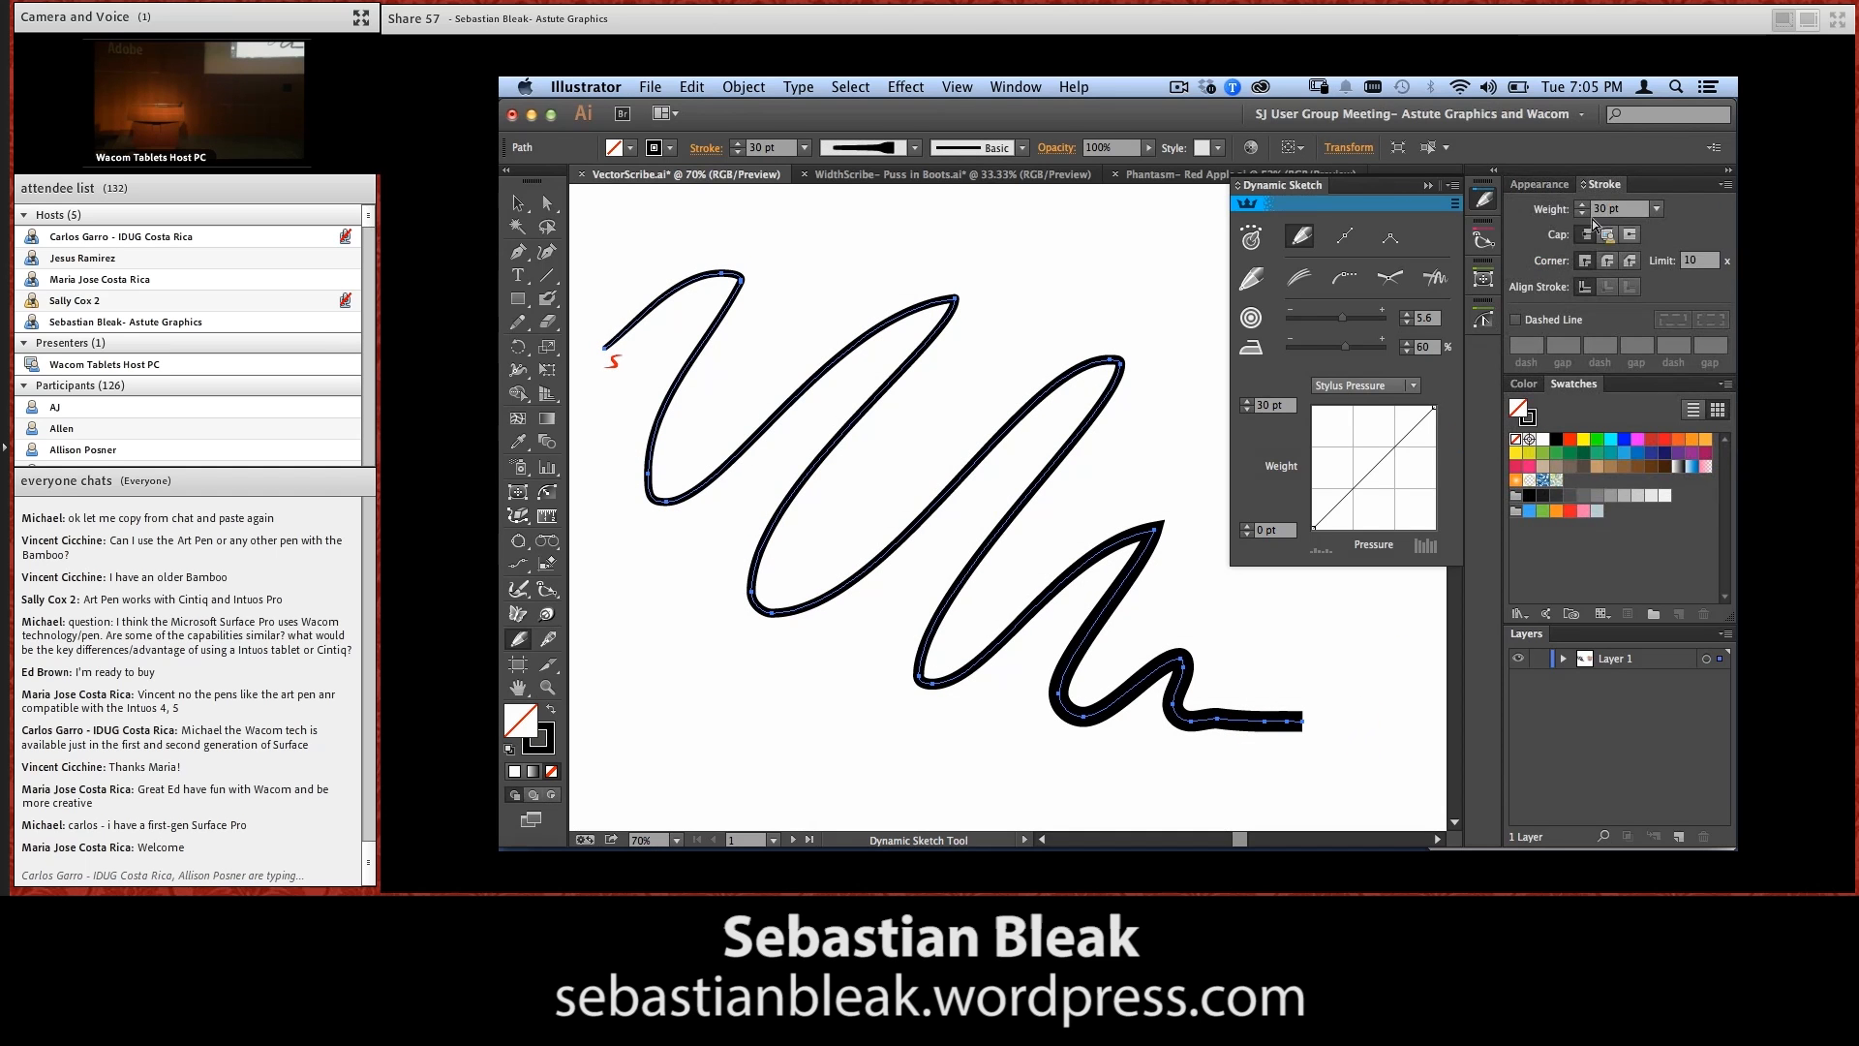
pyautogui.click(1607, 235)
pyautogui.click(1608, 261)
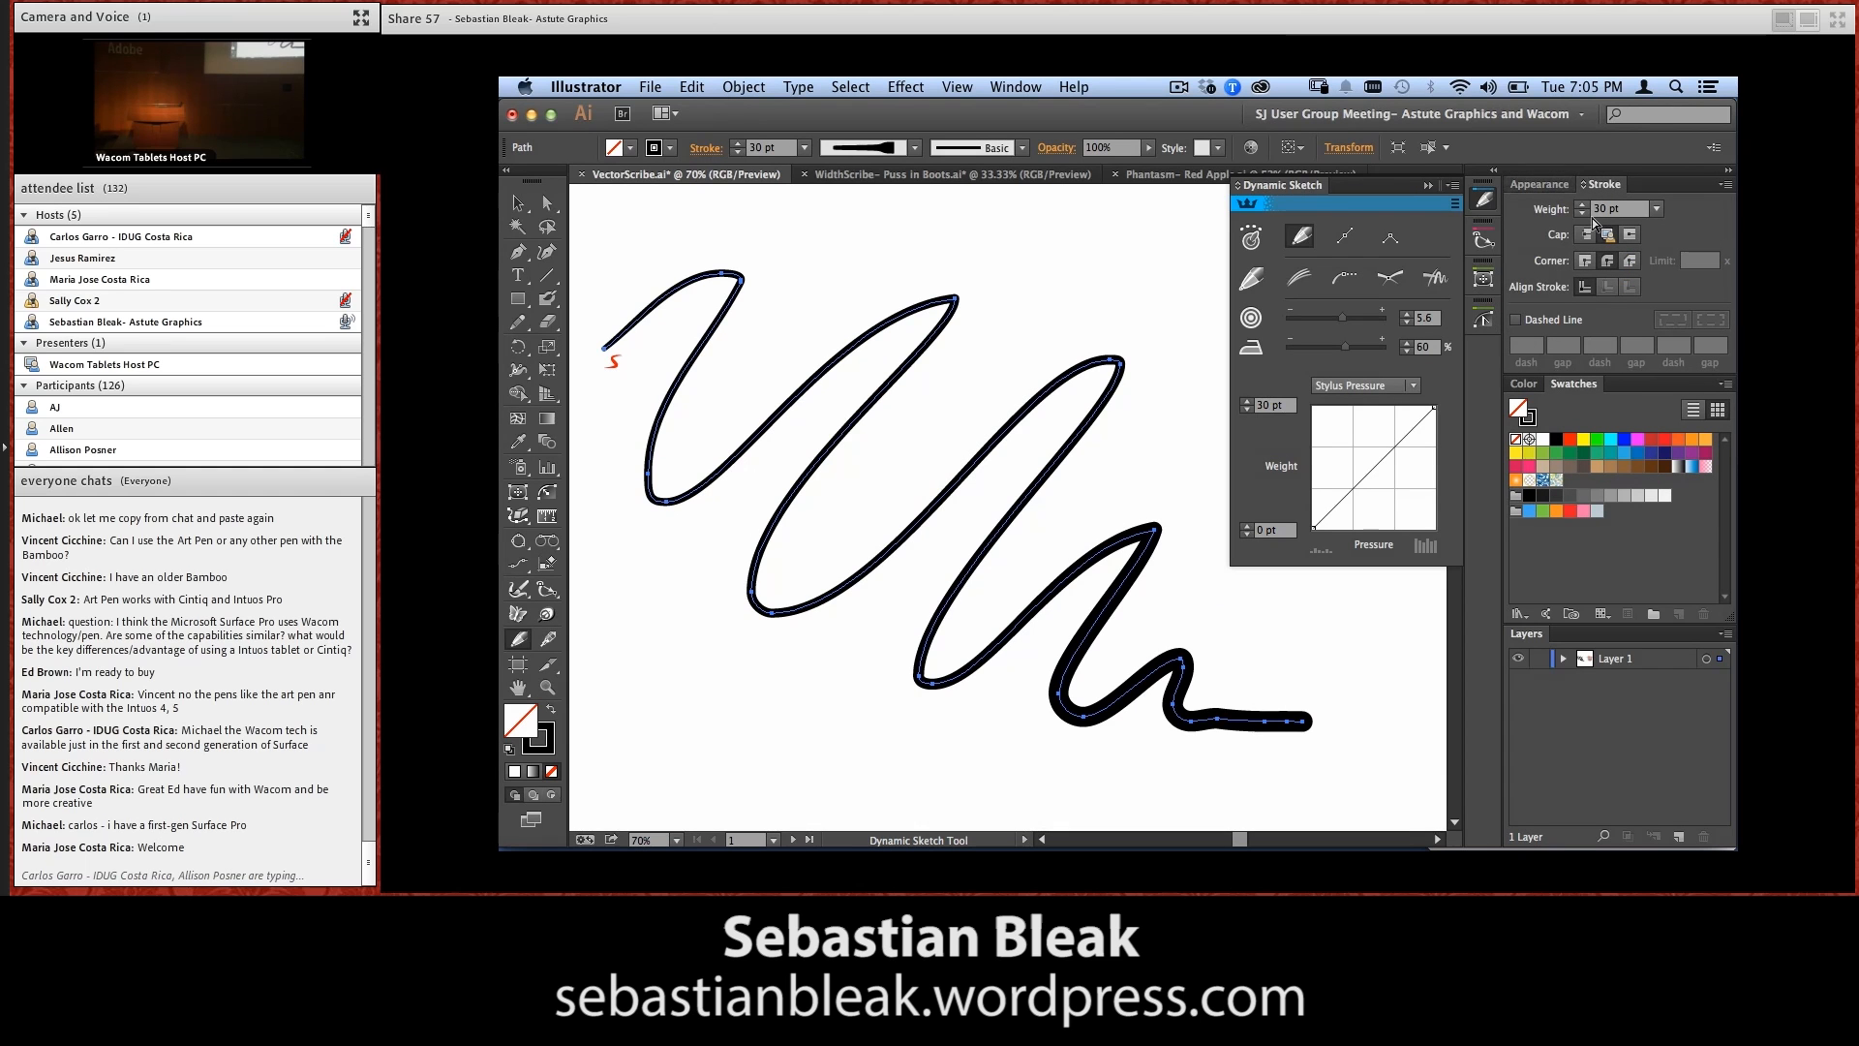
pyautogui.click(1540, 184)
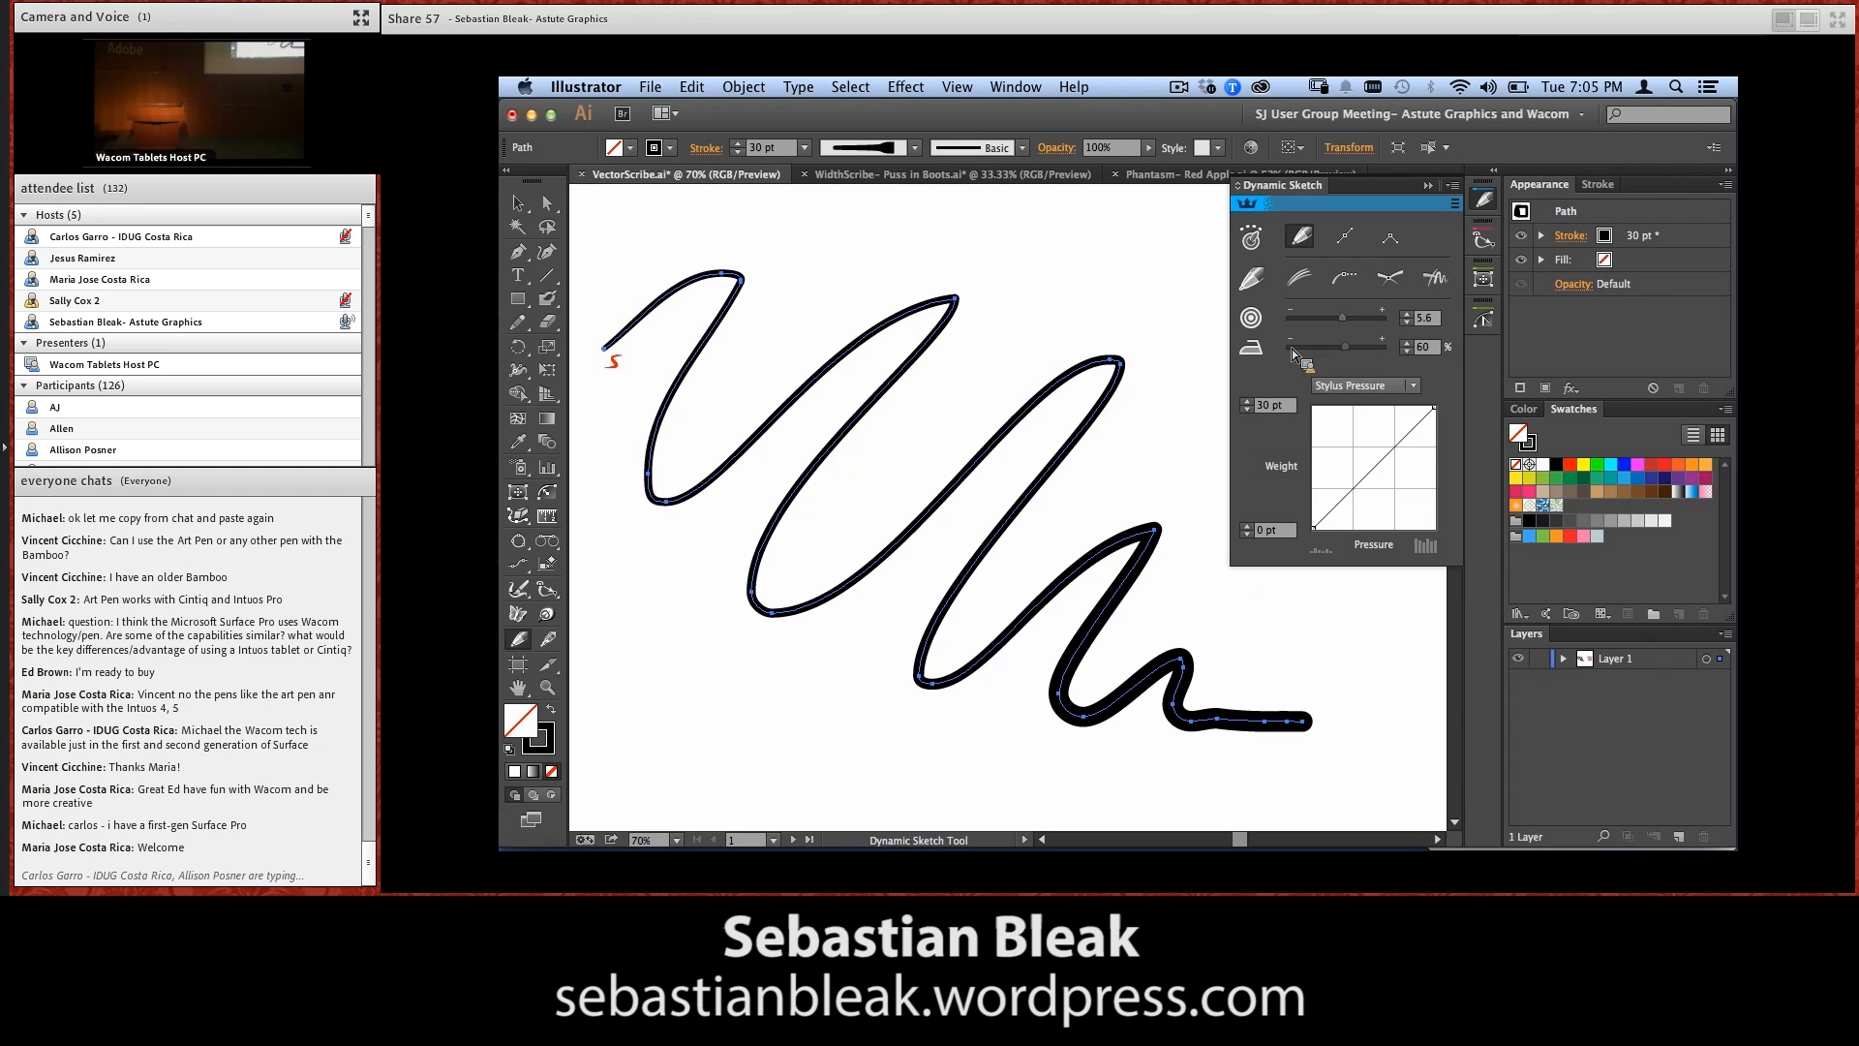
# Set the Dynamic Sketch accuracy to 4.5 and smoothing to 57%, and sketch a shorter wavy path above the zigzag
pyautogui.moveTo(1340, 324)
pyautogui.mouseDown()
pyautogui.moveTo(1382, 324)
pyautogui.moveTo(1306, 331)
pyautogui.moveTo(1334, 323)
pyautogui.moveTo(1364, 352)
pyautogui.moveTo(1321, 350)
pyautogui.moveTo(1340, 354)
pyautogui.mouseUp()
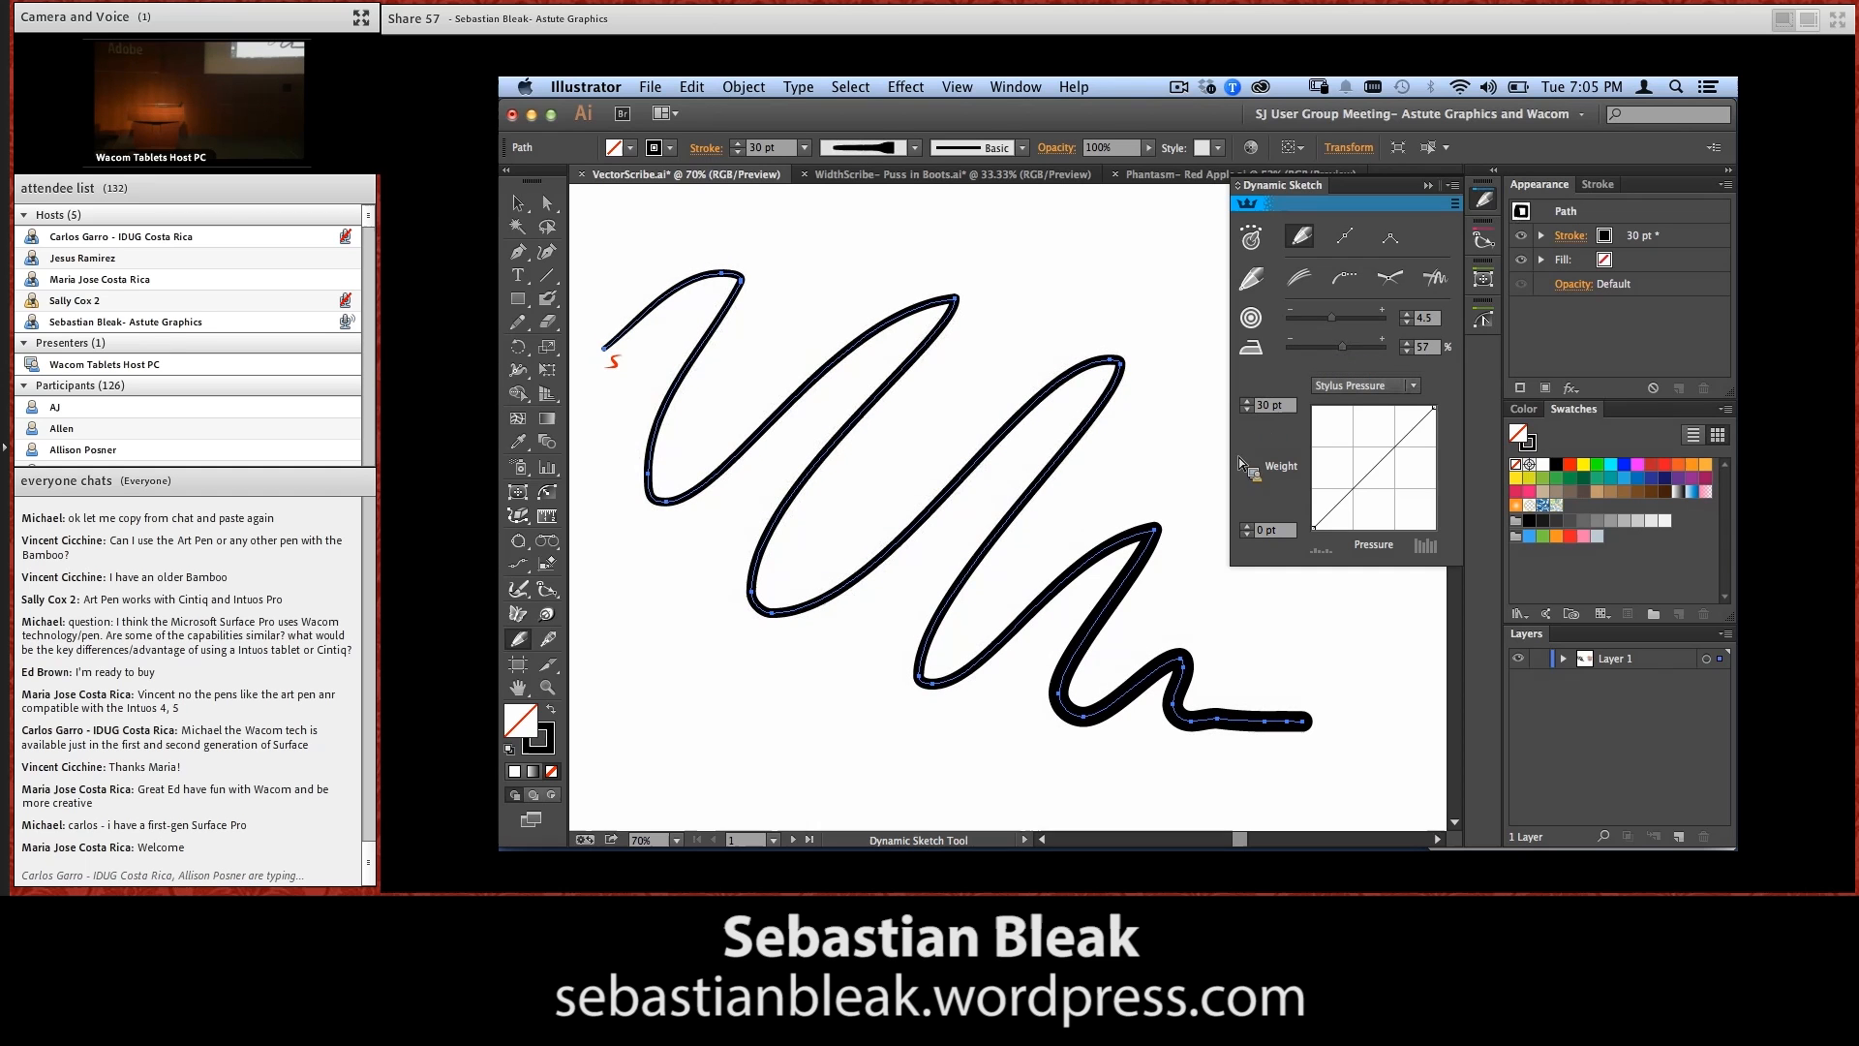
pyautogui.moveTo(762, 327)
pyautogui.mouseDown()
pyautogui.moveTo(874, 237)
pyautogui.moveTo(1022, 306)
pyautogui.moveTo(1061, 288)
pyautogui.mouseUp()
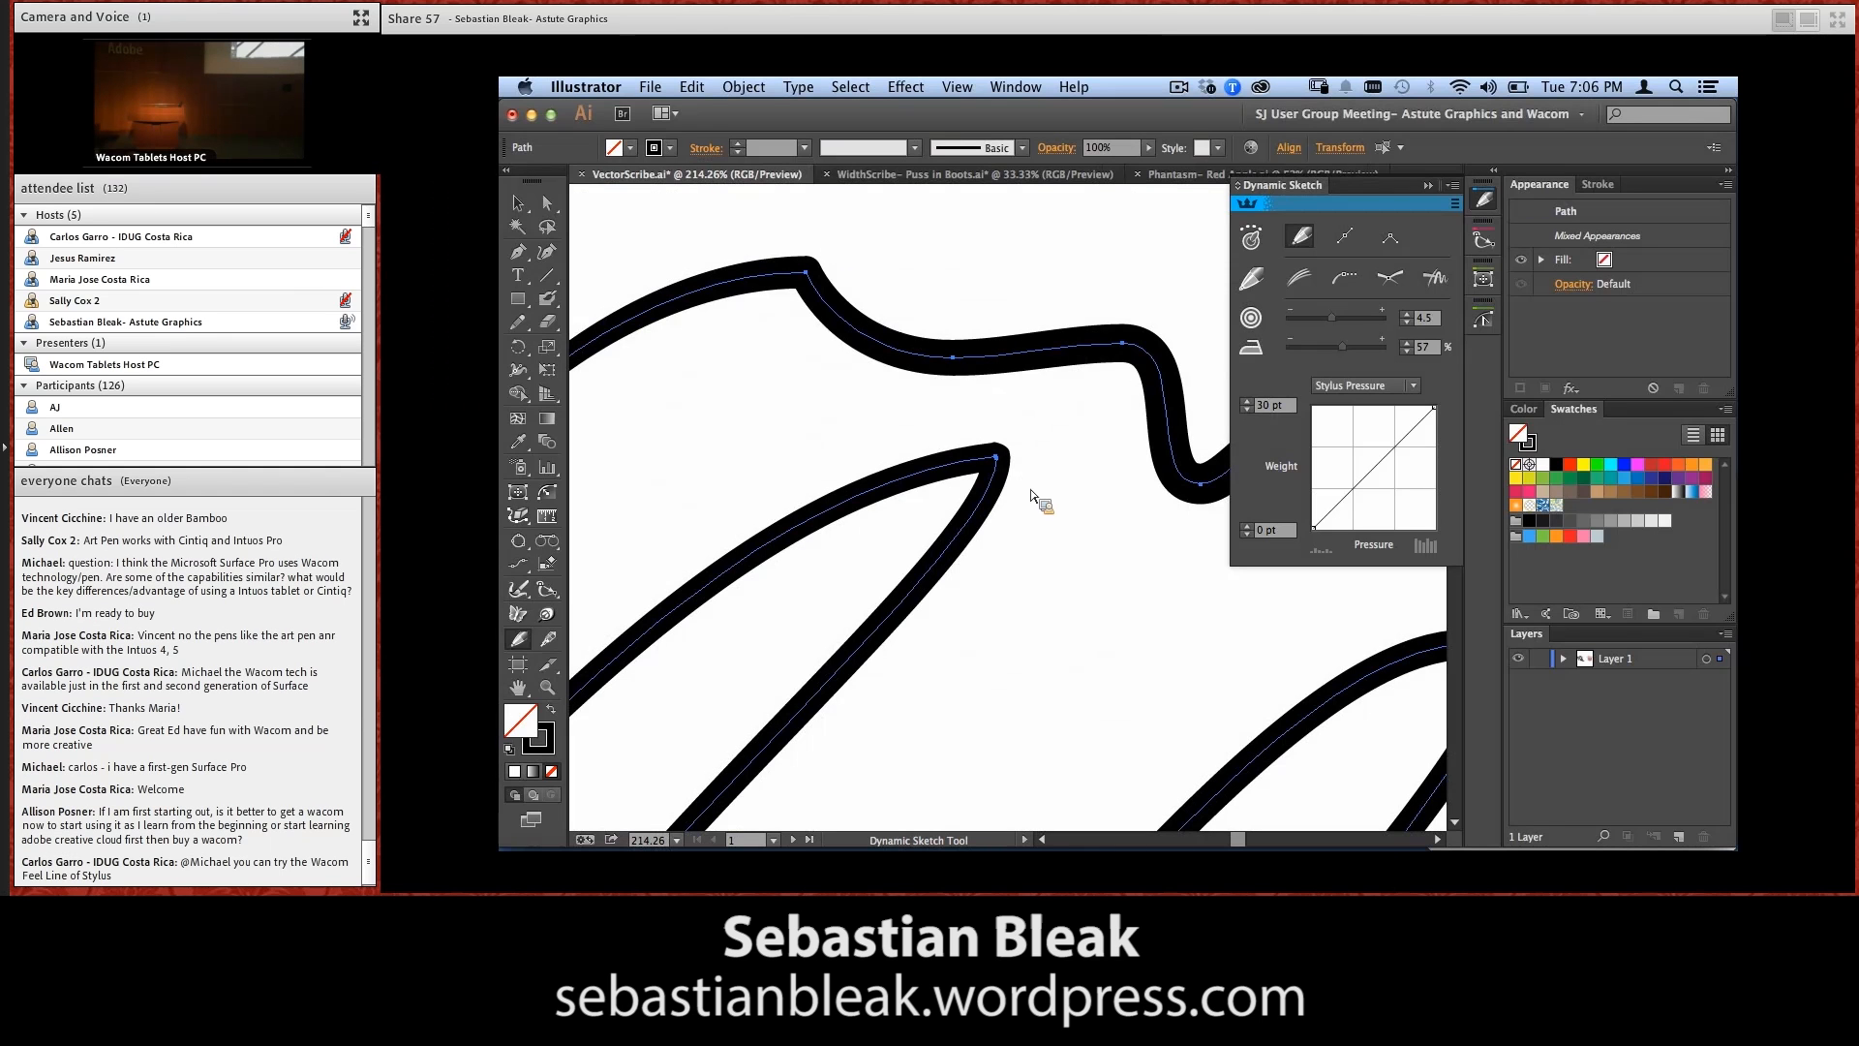
pyautogui.moveTo(1048, 521); pyautogui.dragTo(1005, 459)
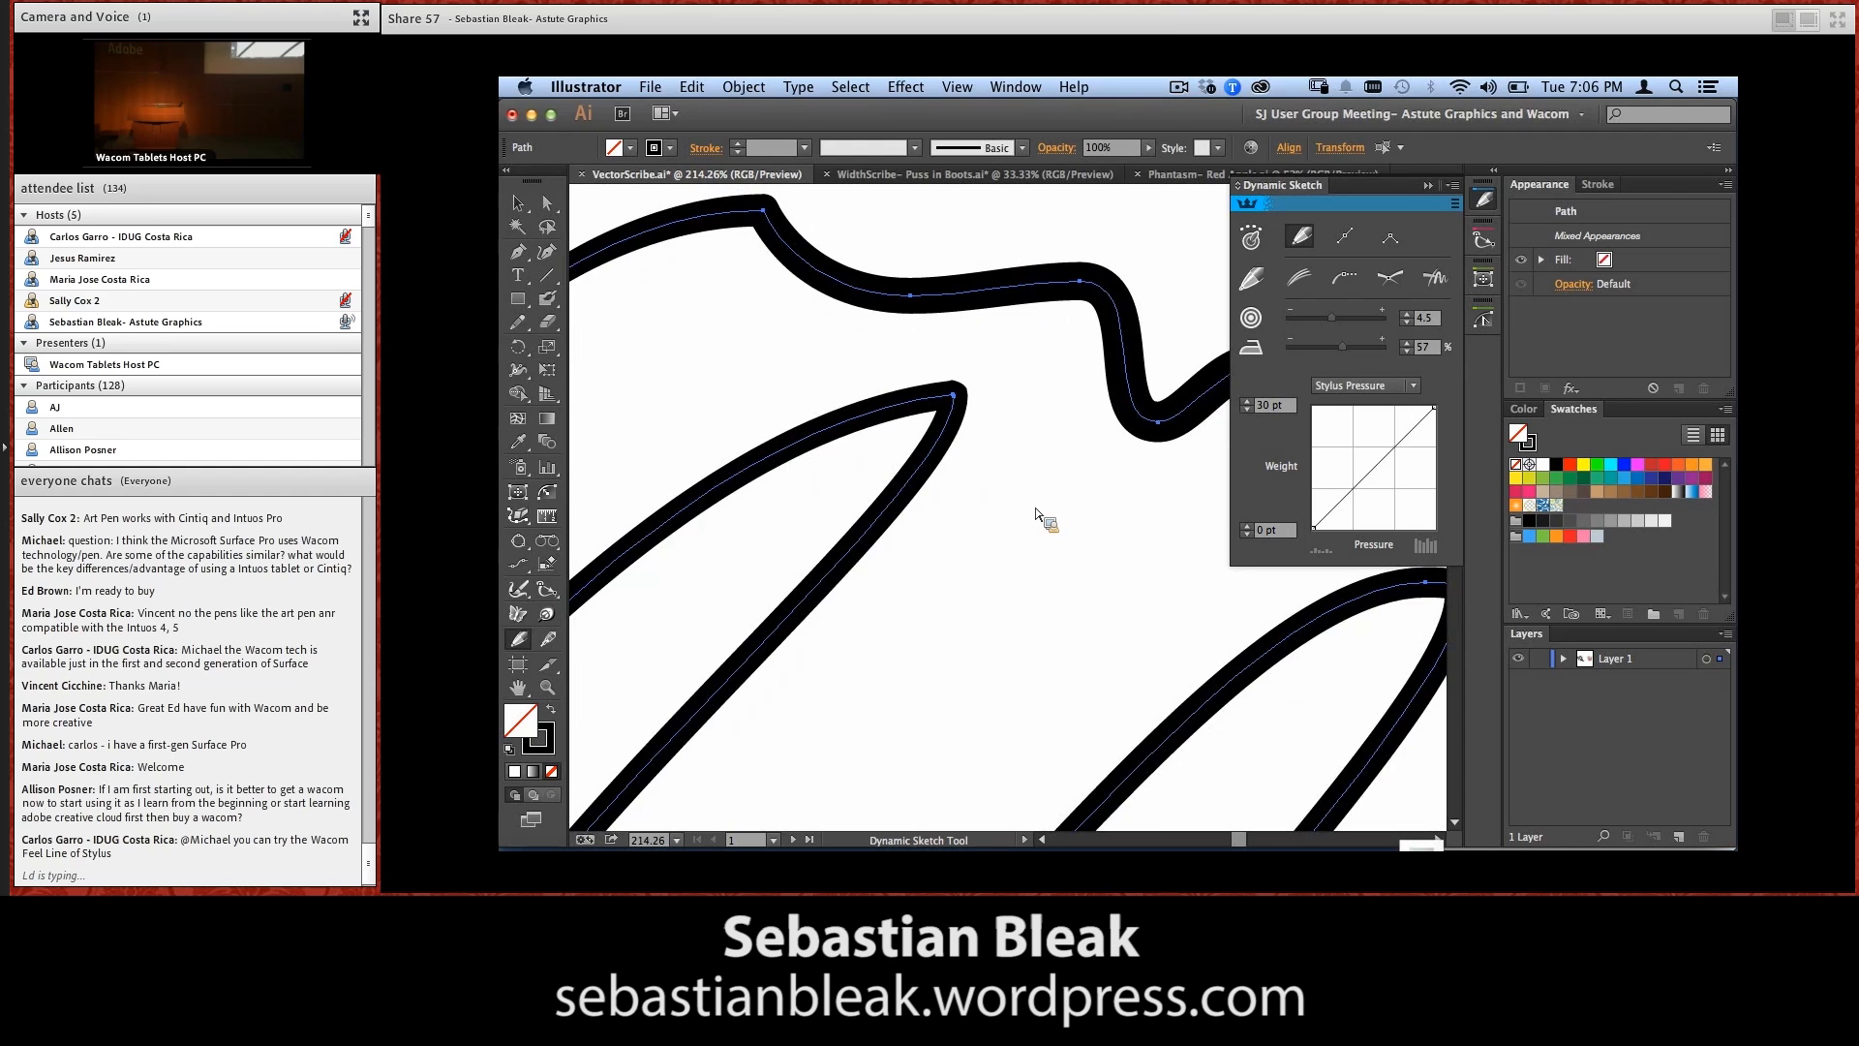
# Activate the Blob Brush with a 41 pt pressure-controlled size and 41 pt variation, and paint a wavy stroke above the sketched paths
pyautogui.hotkey('shift', 'b')
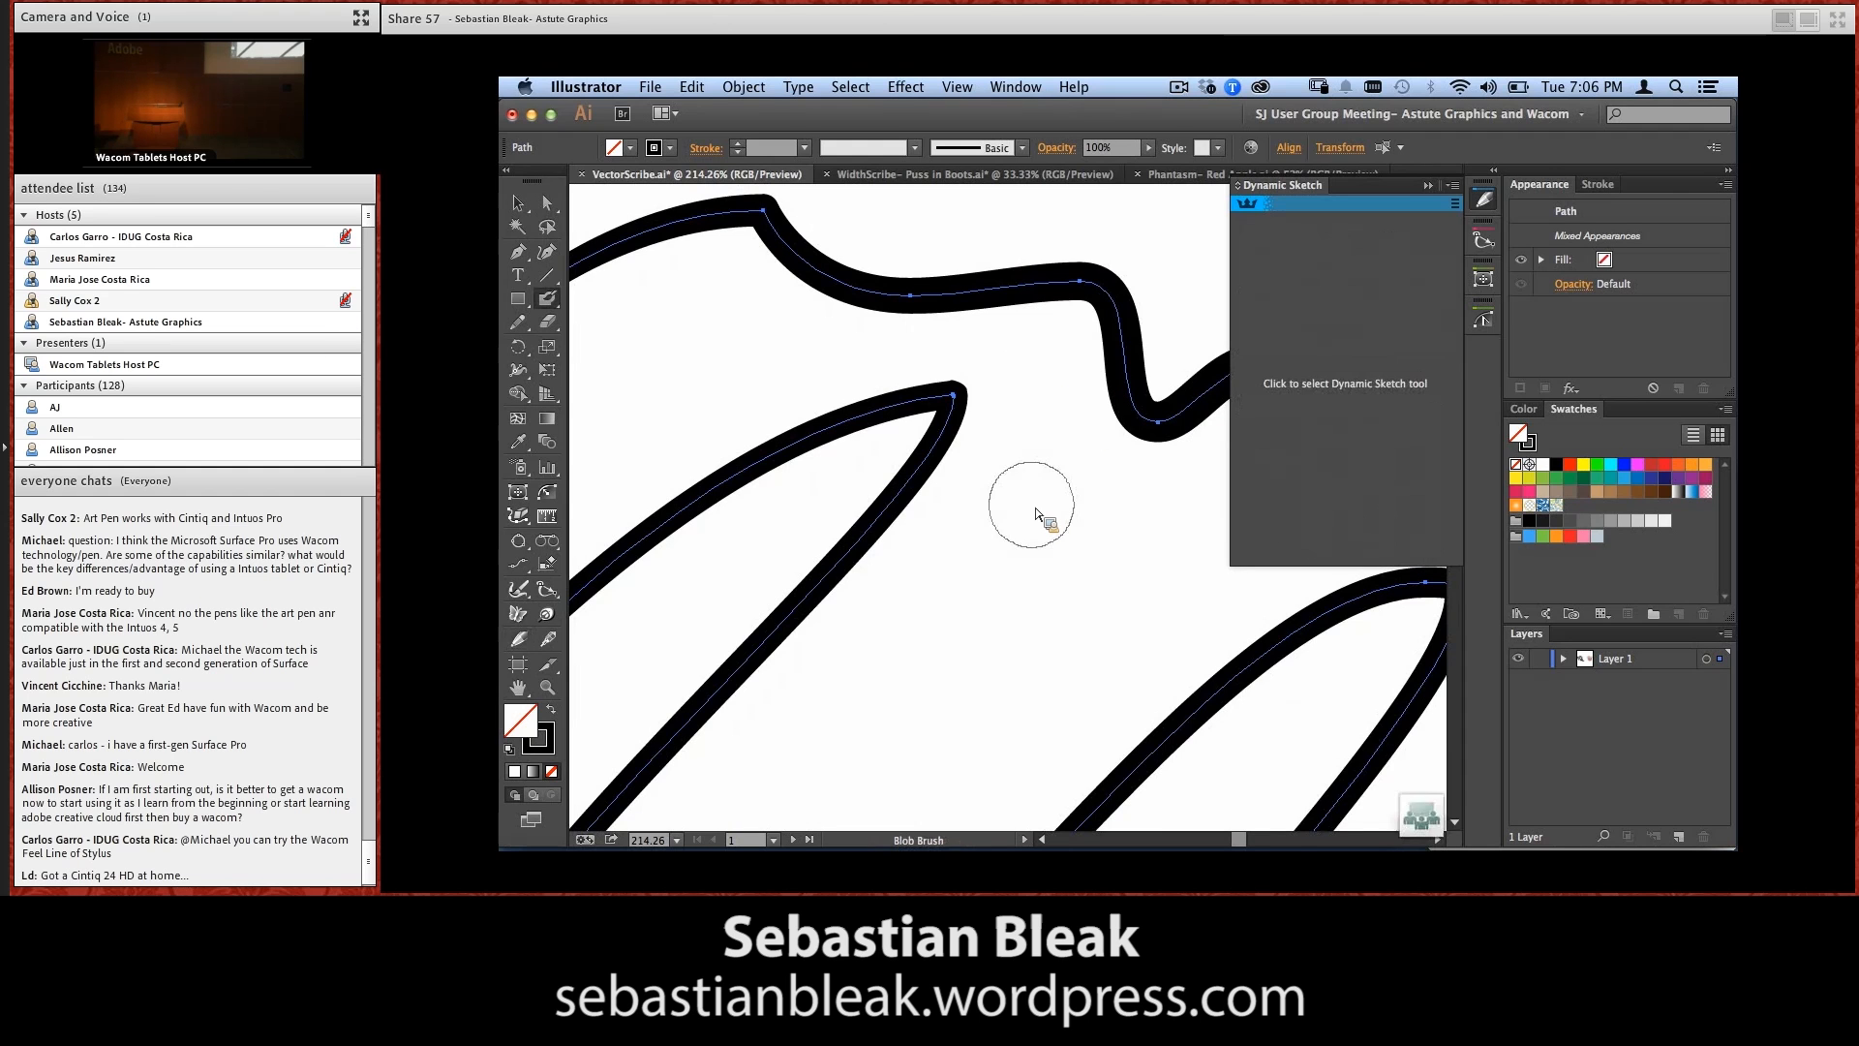
pyautogui.press('super+minus')
pyautogui.press('super+minus')
pyautogui.press('super+minus')
pyautogui.press('super+minus')
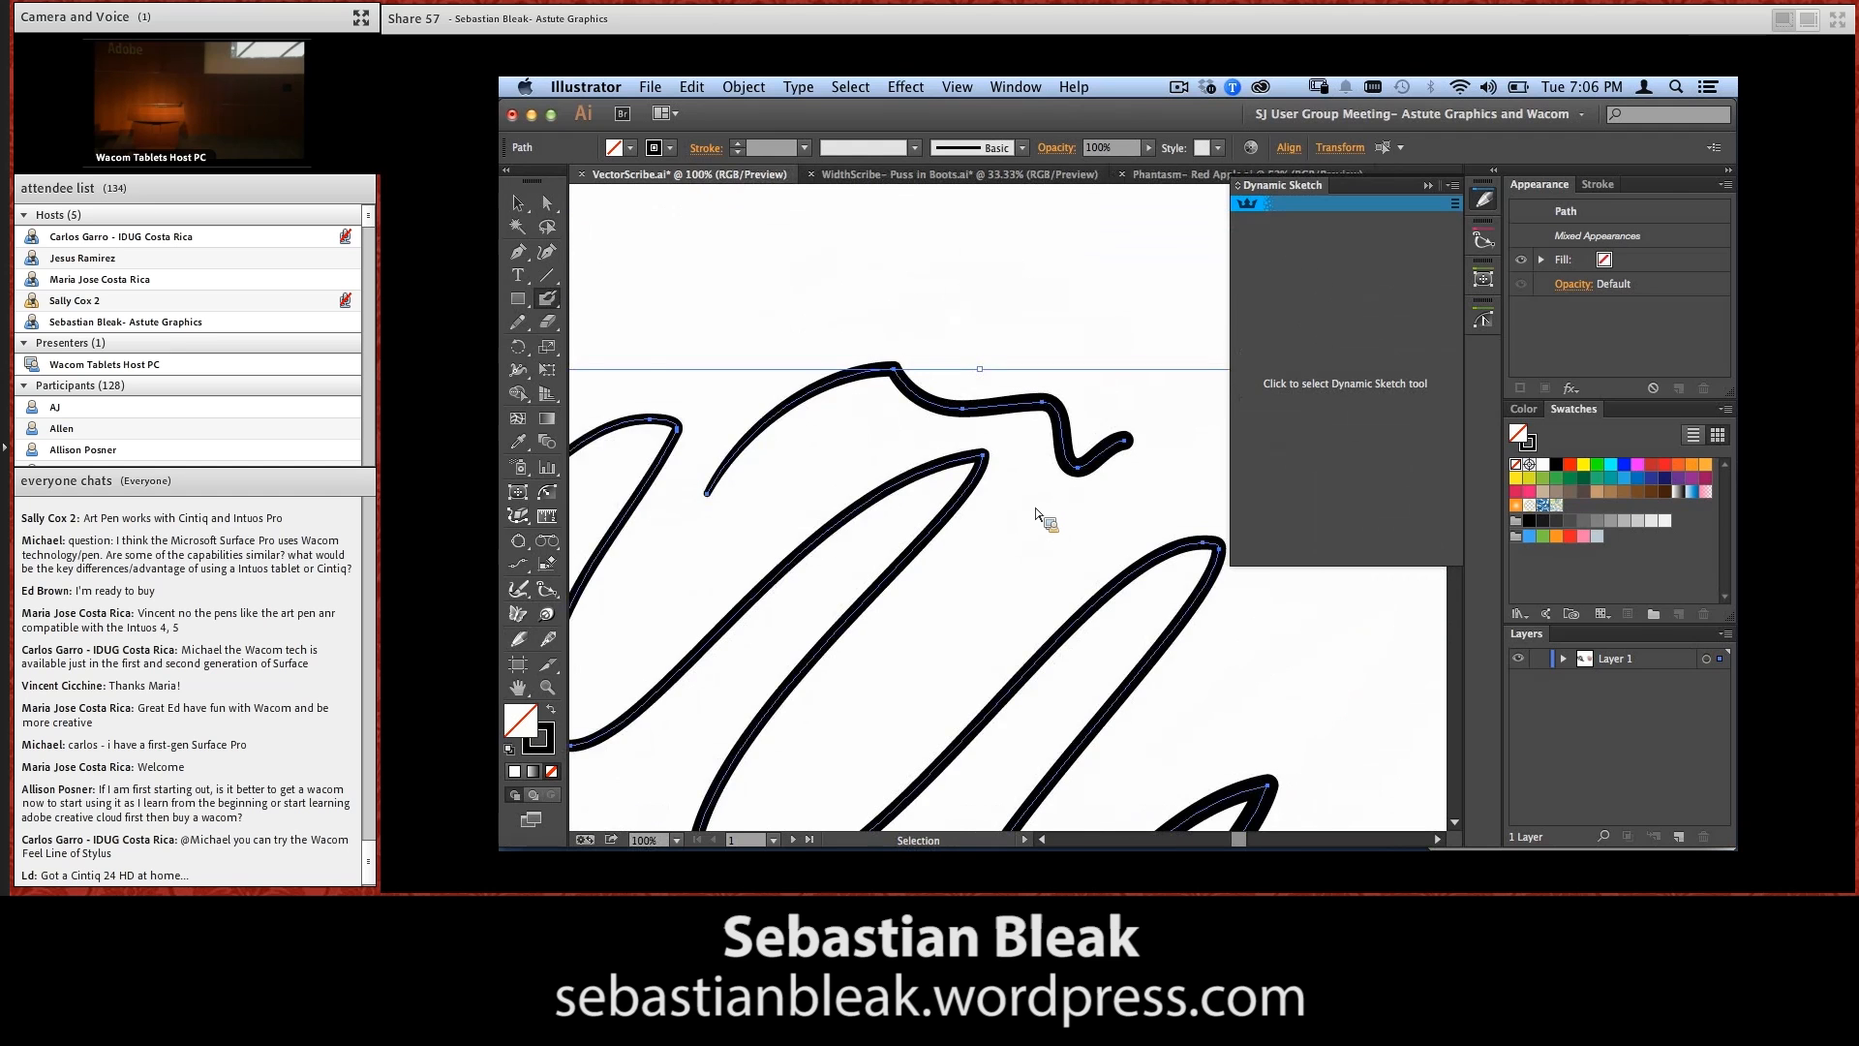
pyautogui.moveTo(932, 453)
pyautogui.mouseDown()
pyautogui.moveTo(927, 425)
pyautogui.moveTo(877, 487)
pyautogui.mouseUp()
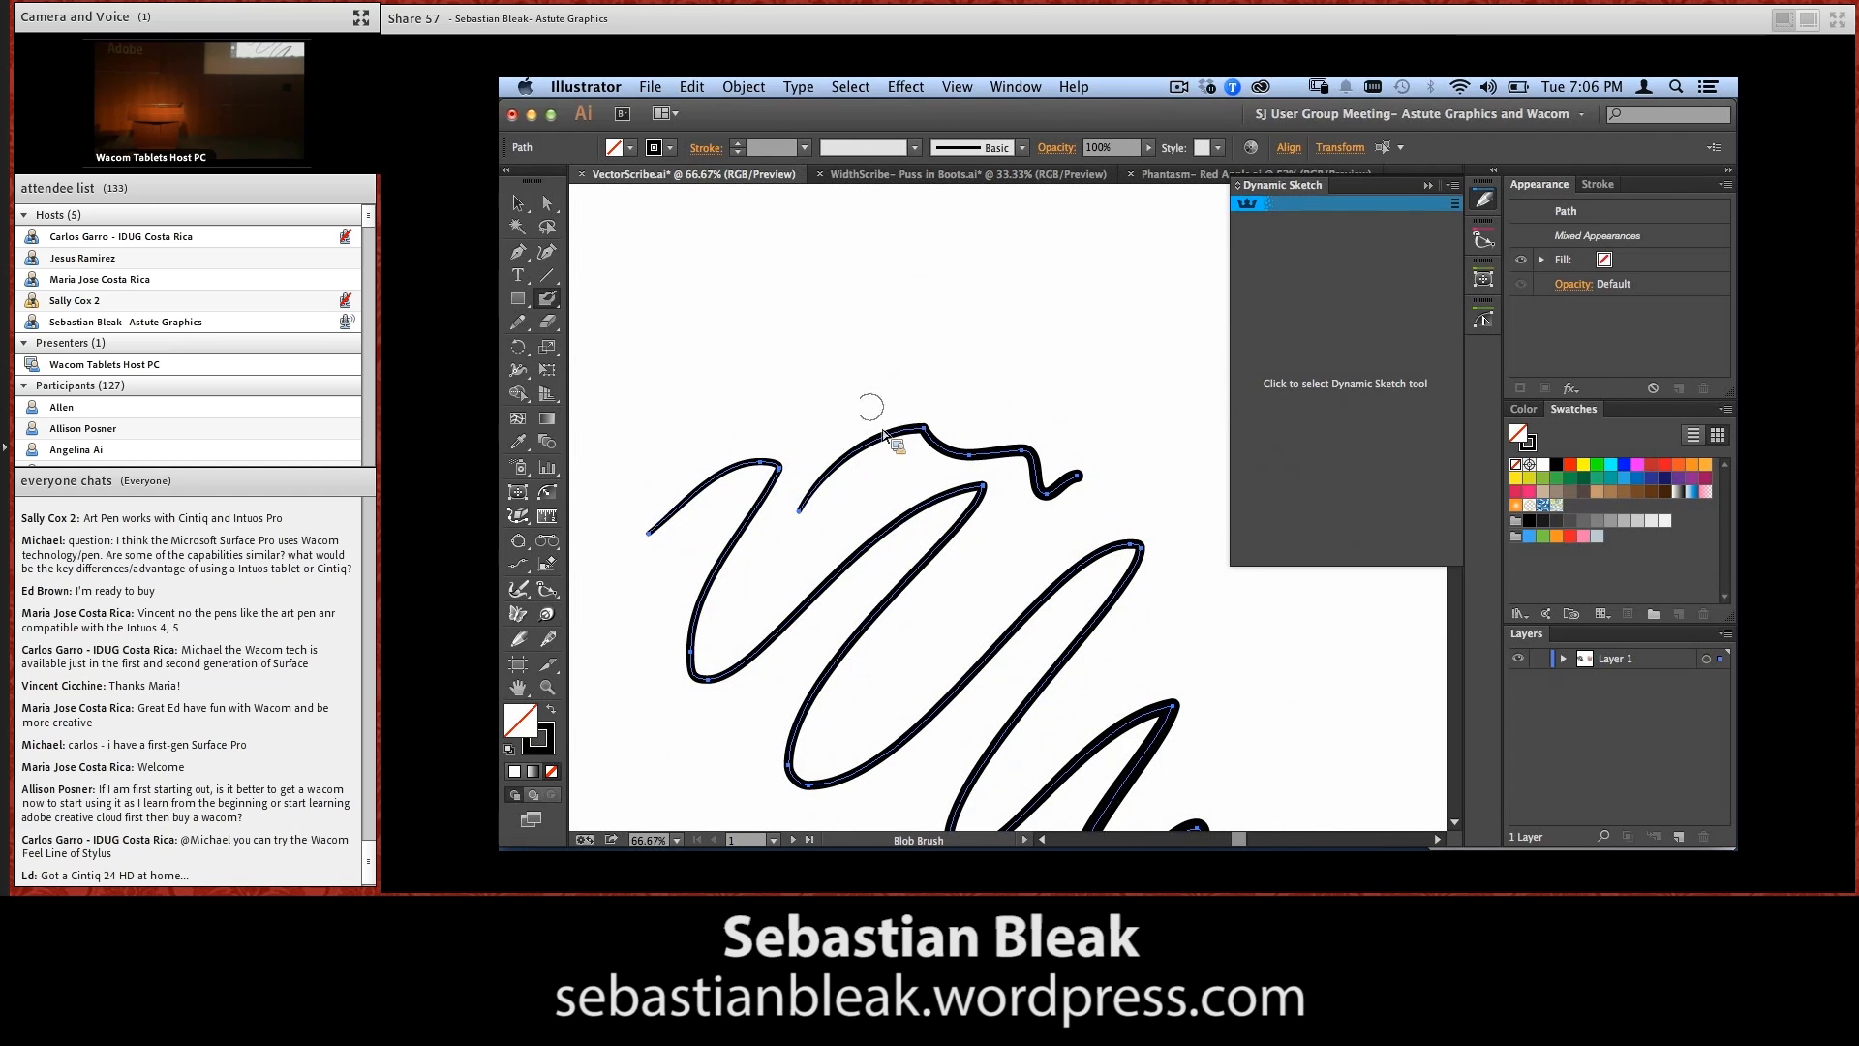
pyautogui.press('Return')
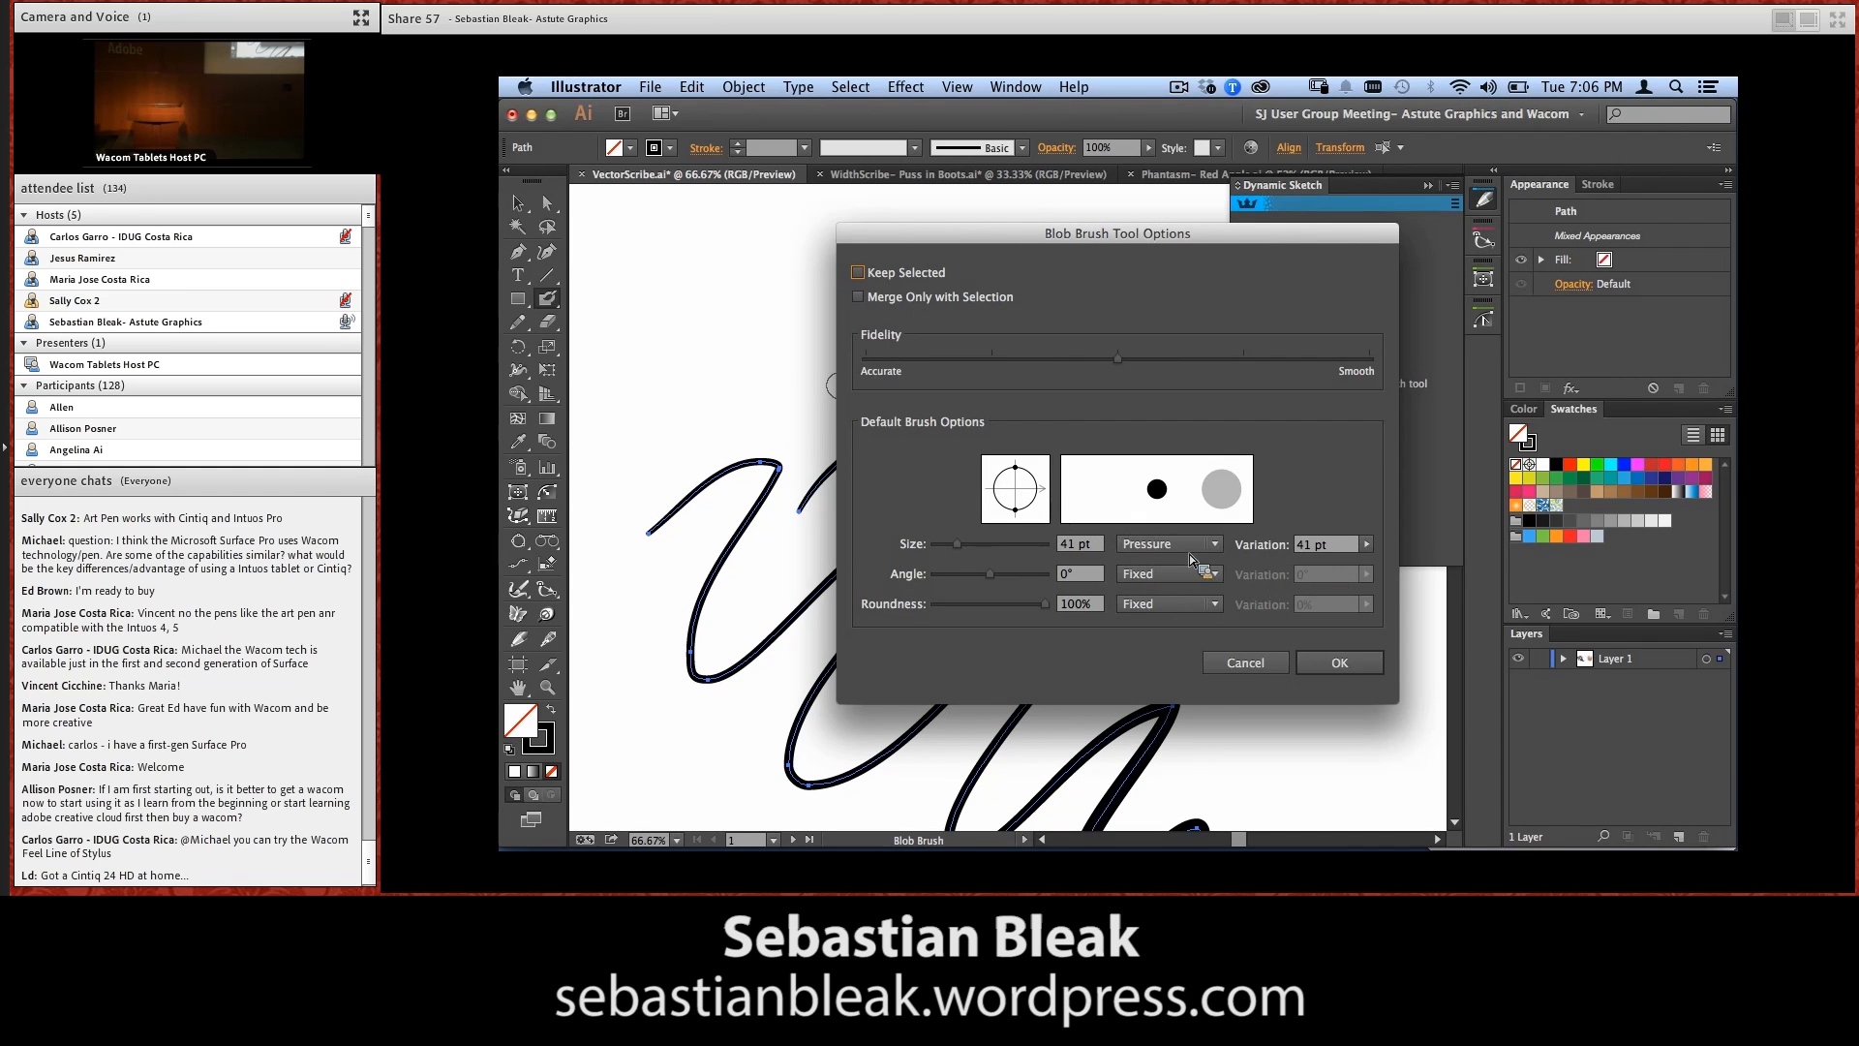
pyautogui.click(1340, 662)
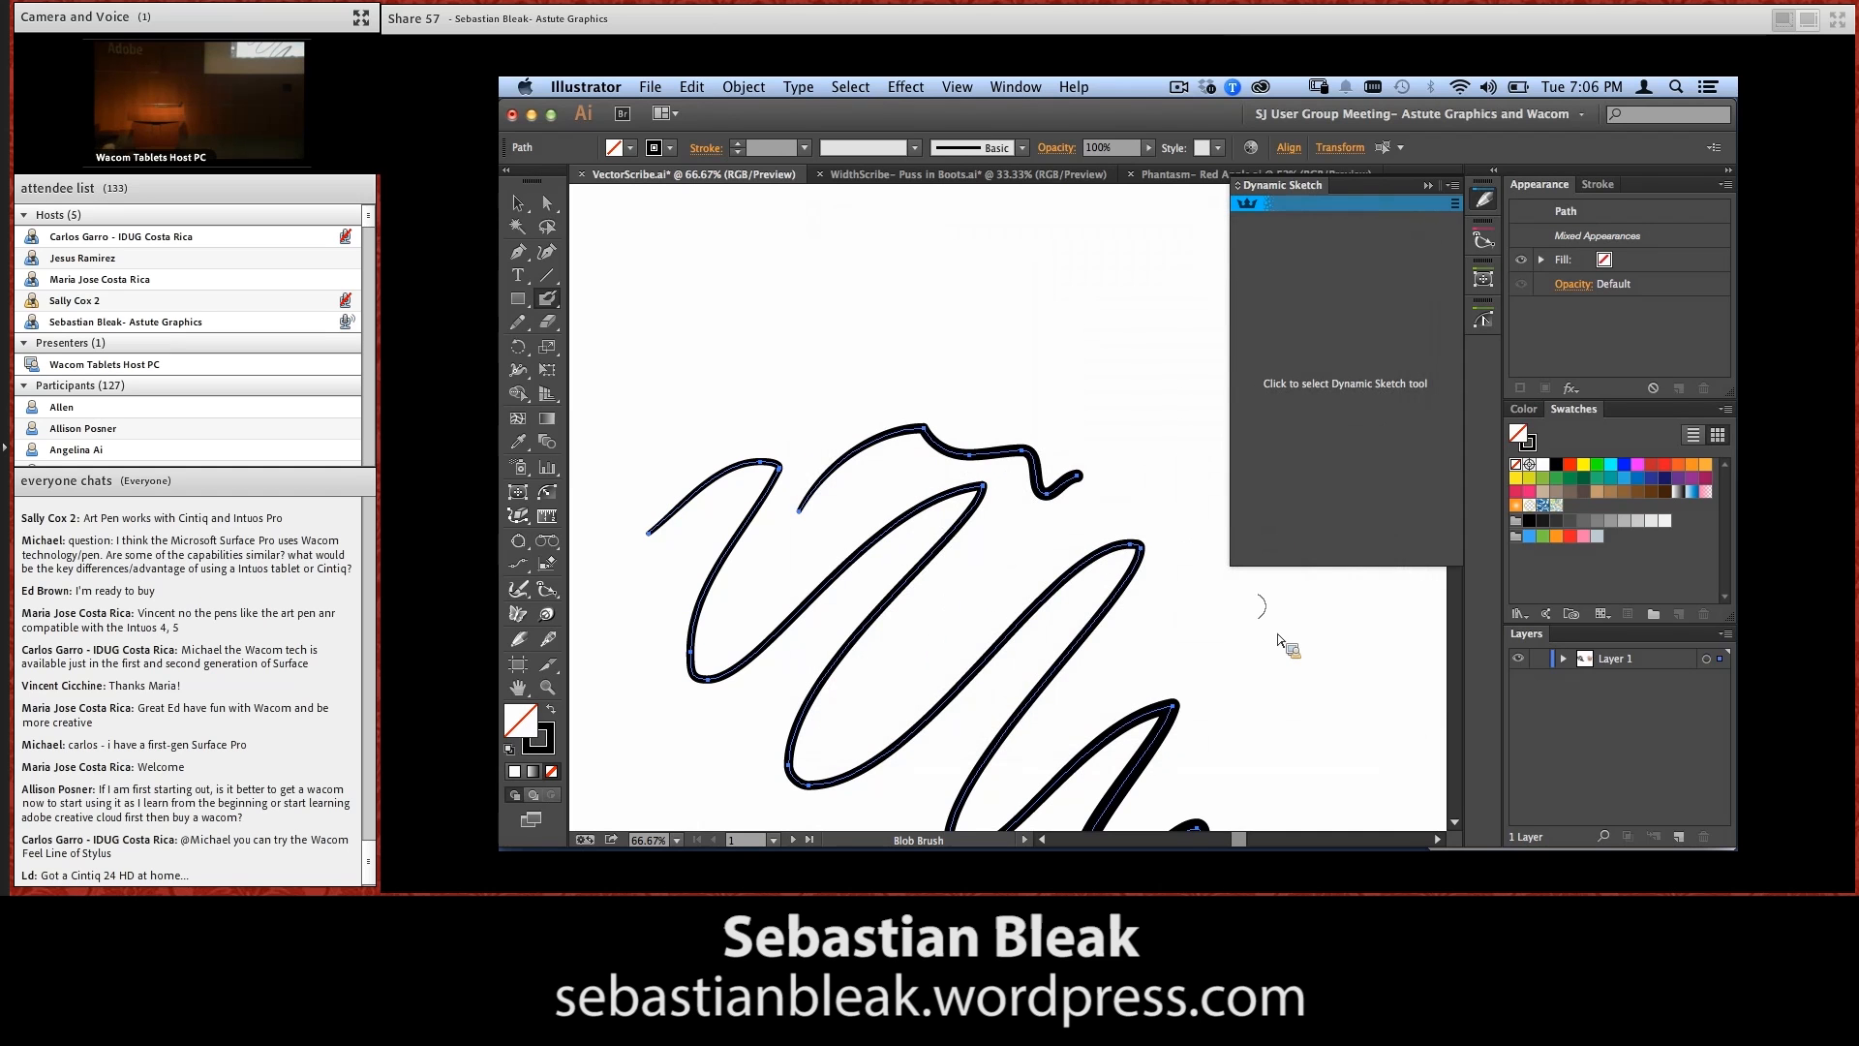
pyautogui.moveTo(782, 438)
pyautogui.mouseDown()
pyautogui.moveTo(812, 397)
pyautogui.moveTo(959, 320)
pyautogui.moveTo(1169, 395)
pyautogui.mouseUp()
# Select the Blob Brush stroke and the short sketched path in turn to compare them, moving the Blob Brush stroke slightly upward
pyautogui.press('v')
pyautogui.click(1088, 373)
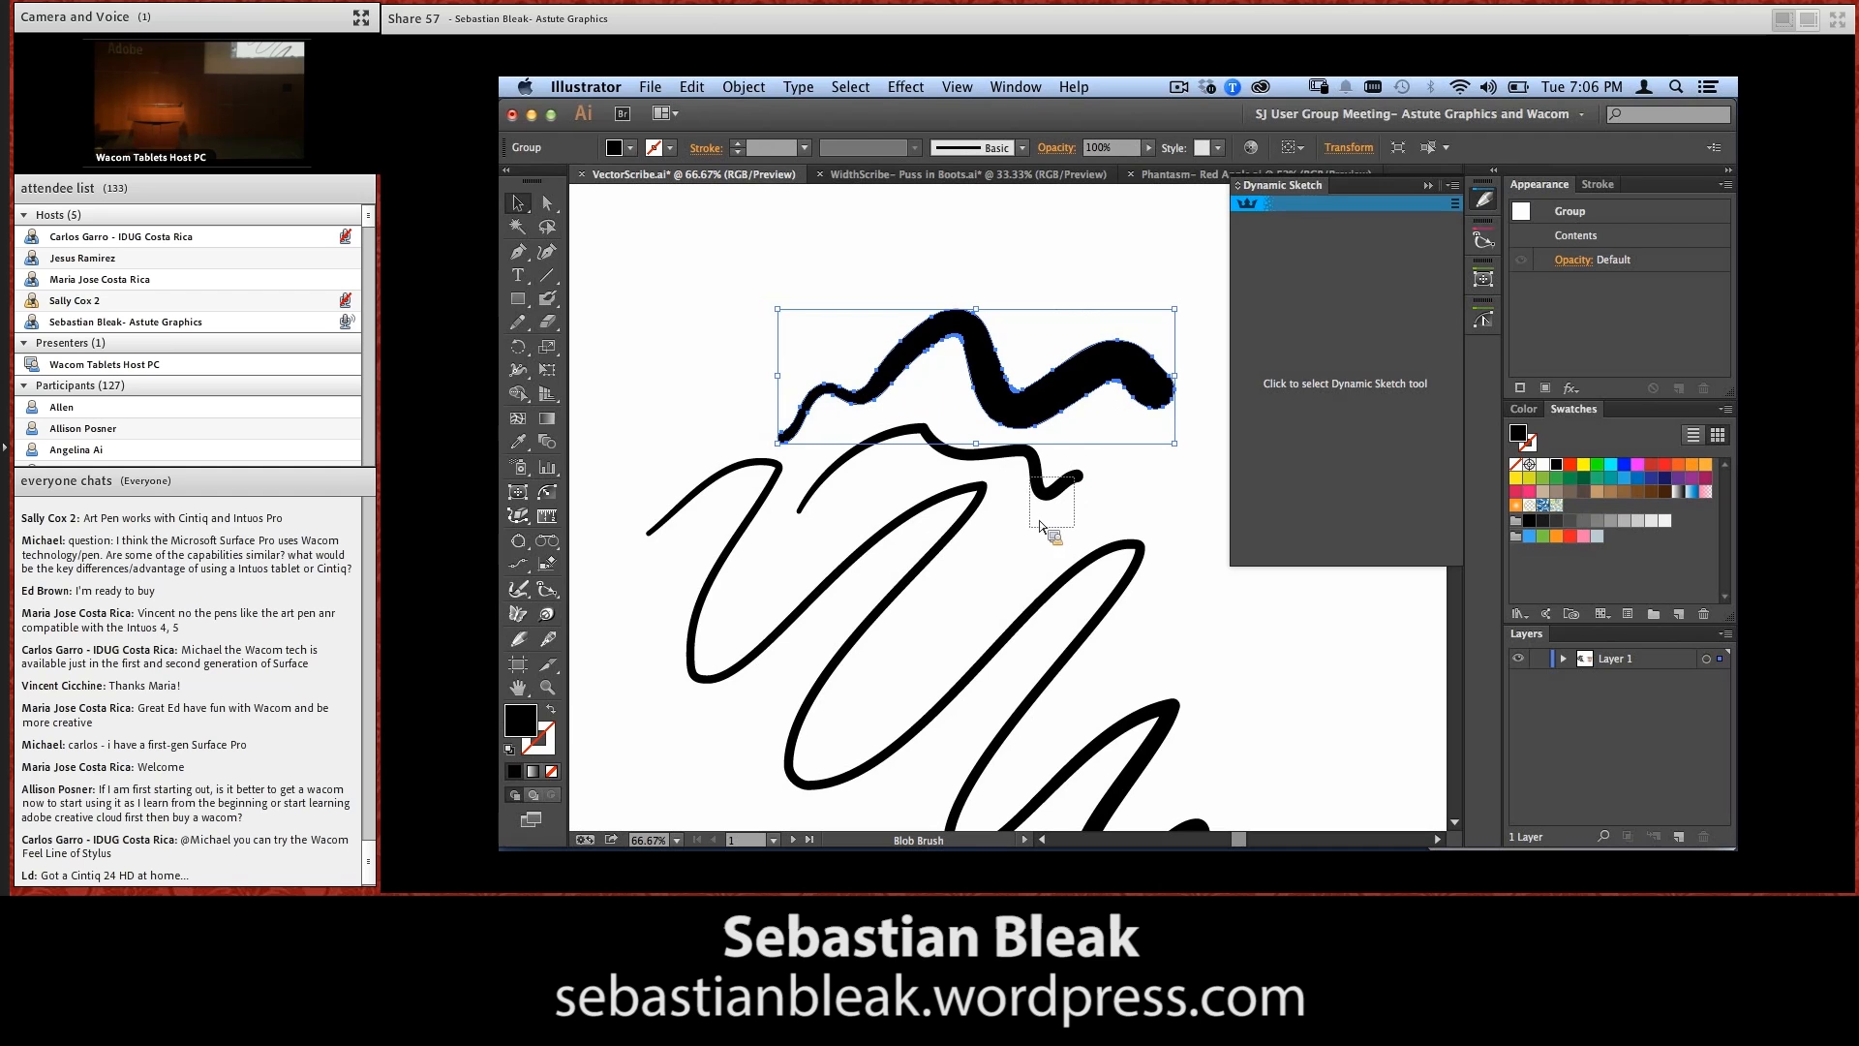
pyautogui.click(1064, 486)
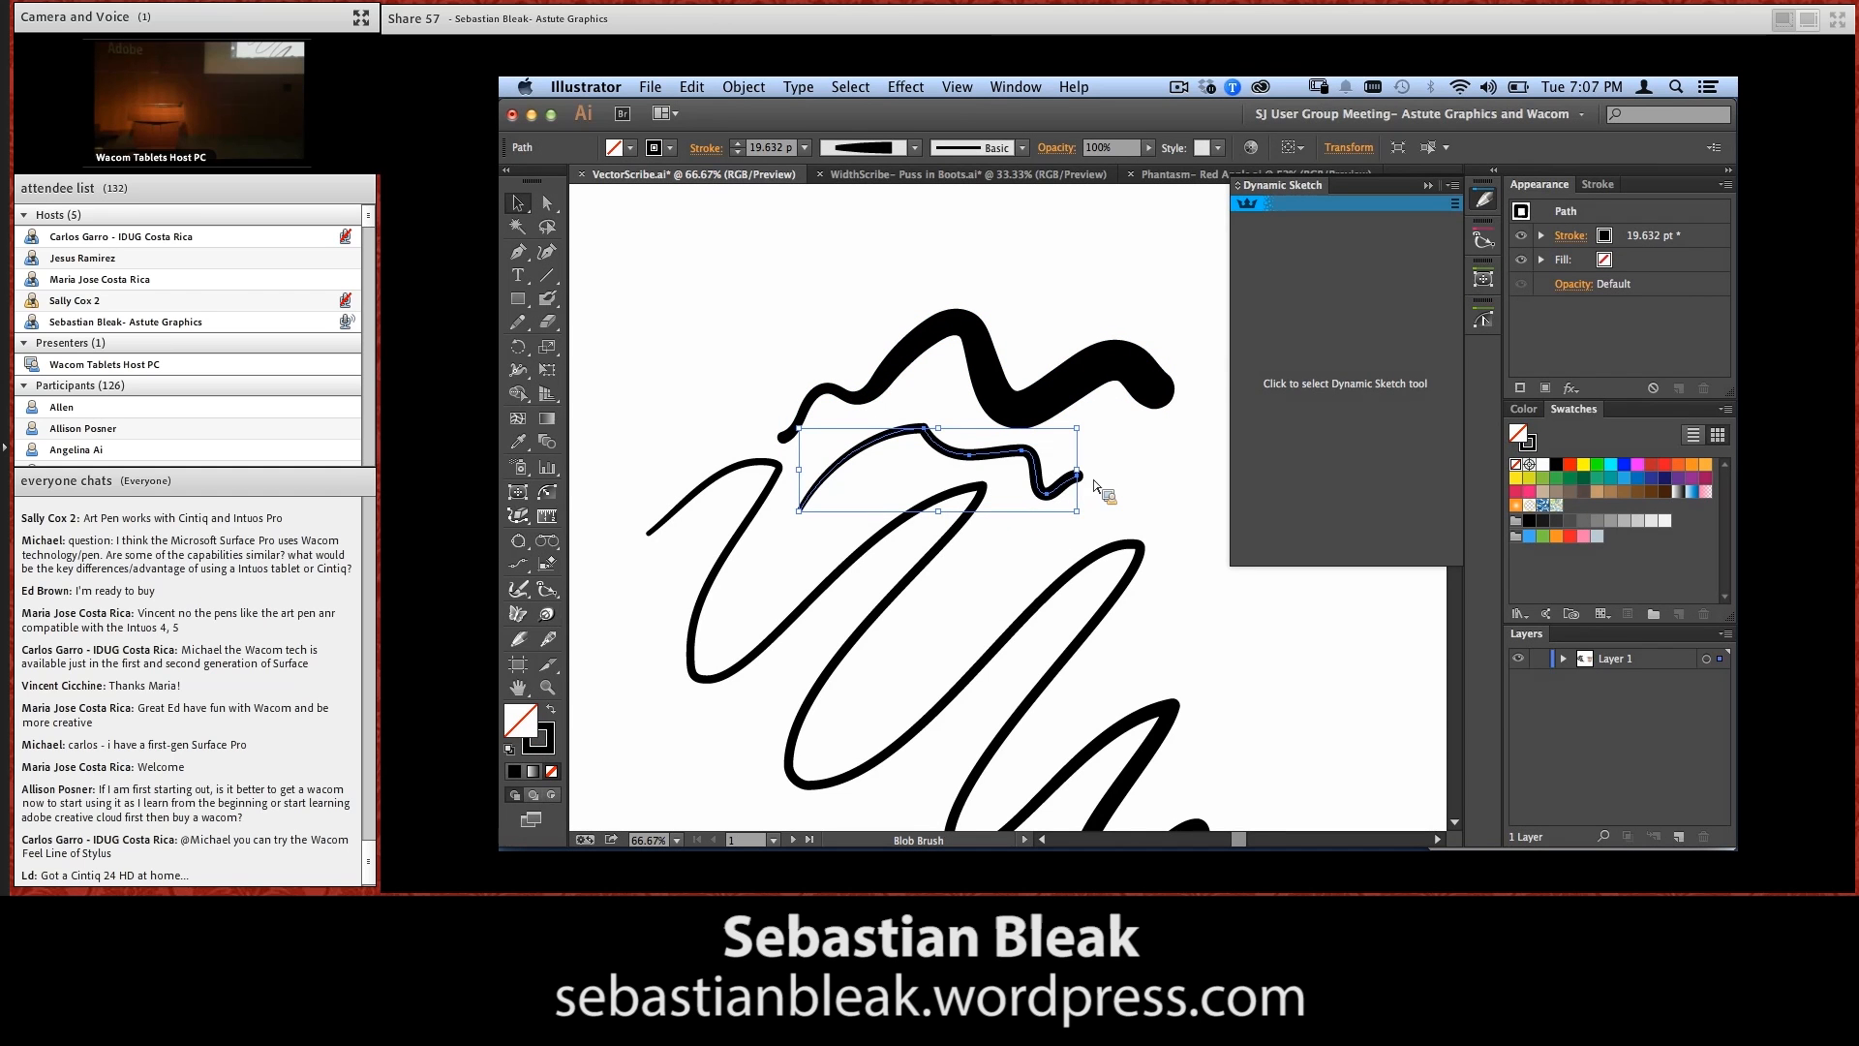
pyautogui.click(1104, 492)
pyautogui.click(1061, 492)
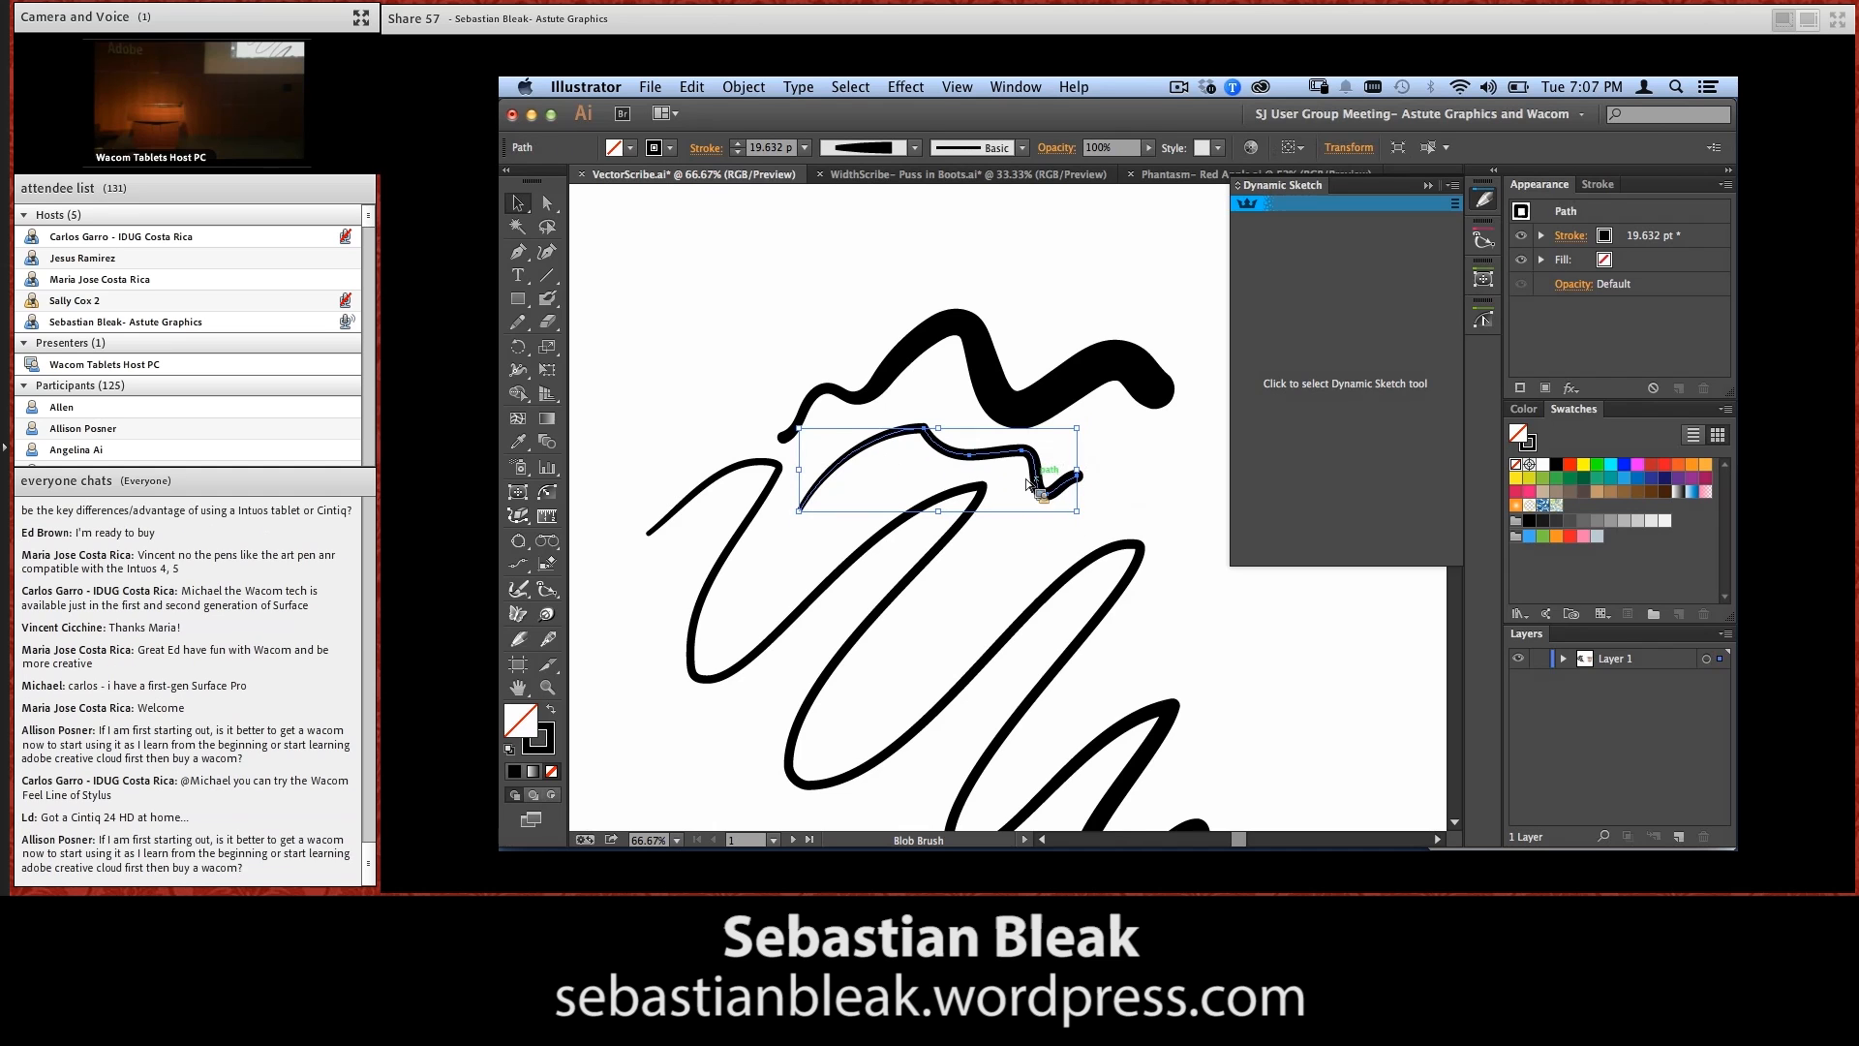
pyautogui.click(1068, 371)
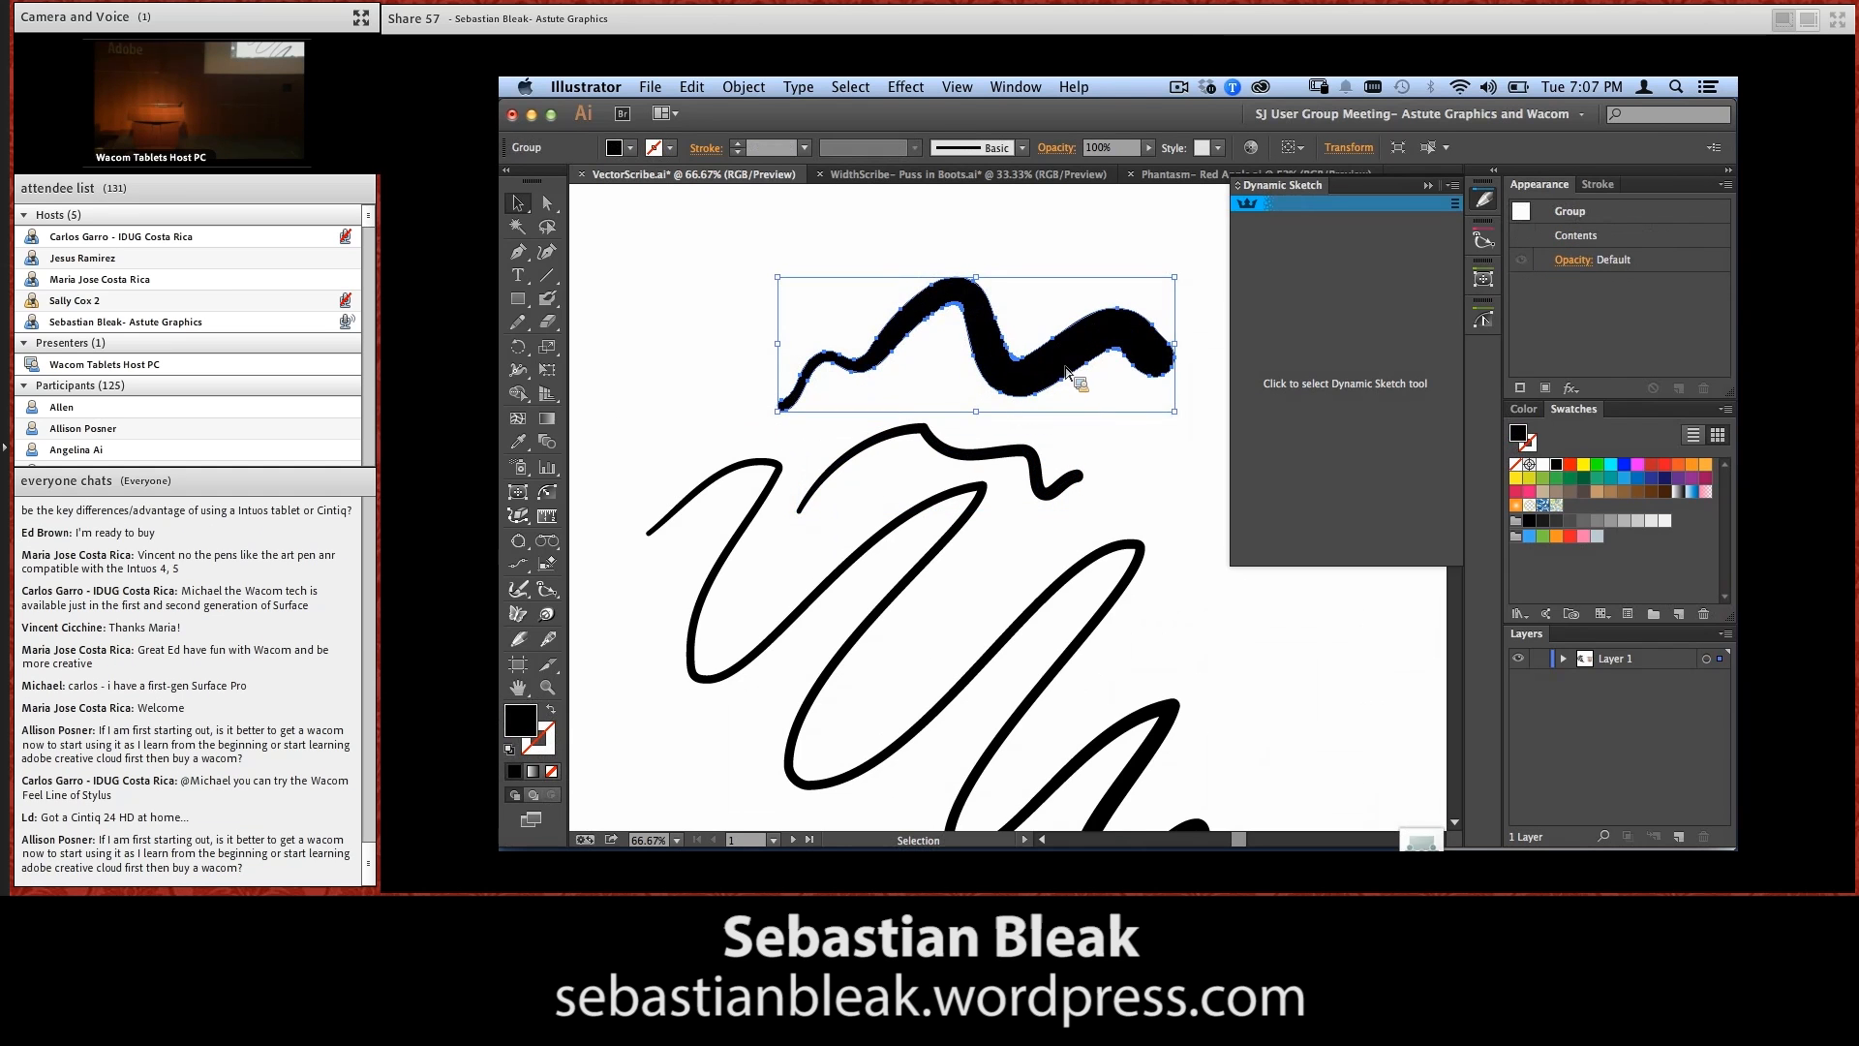
pyautogui.click(1085, 455)
pyautogui.click(1024, 494)
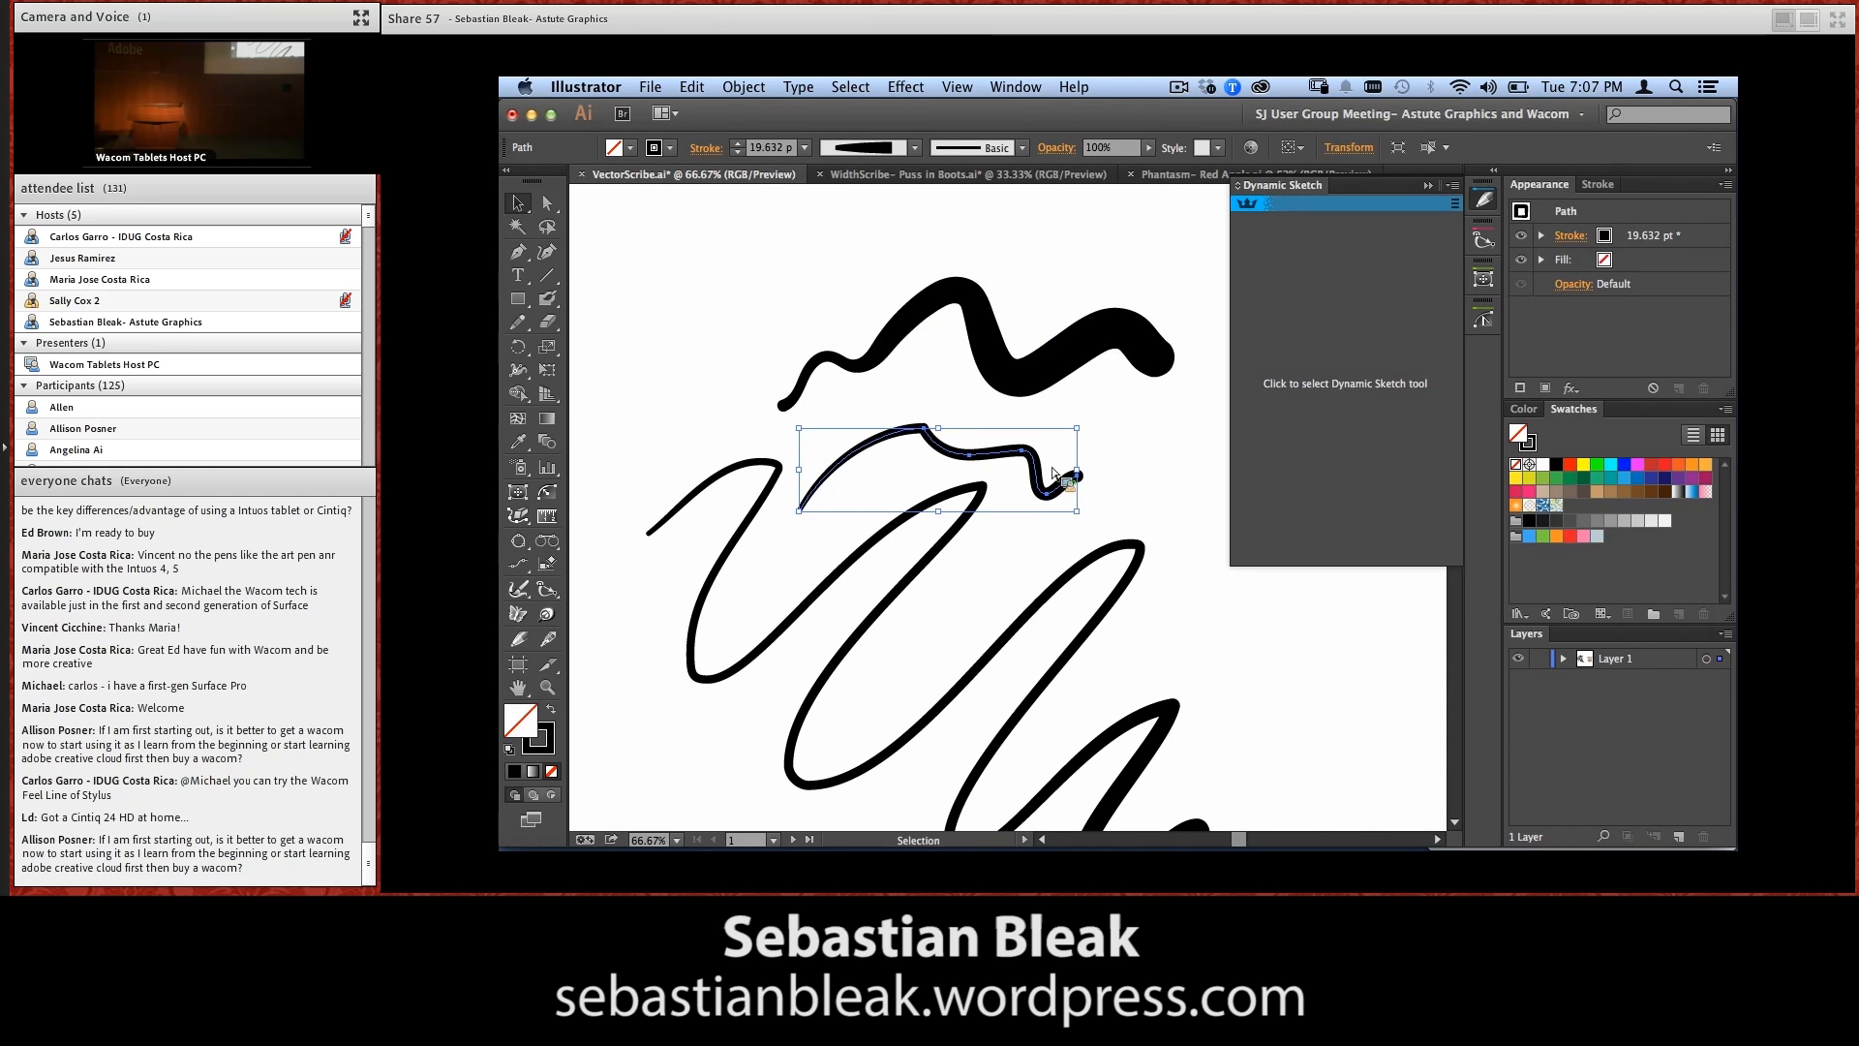
# Delete all the test strokes from the artboard and reactivate the Dynamic Sketch tool
pyautogui.moveTo(691, 363); pyautogui.dragTo(1092, 612)
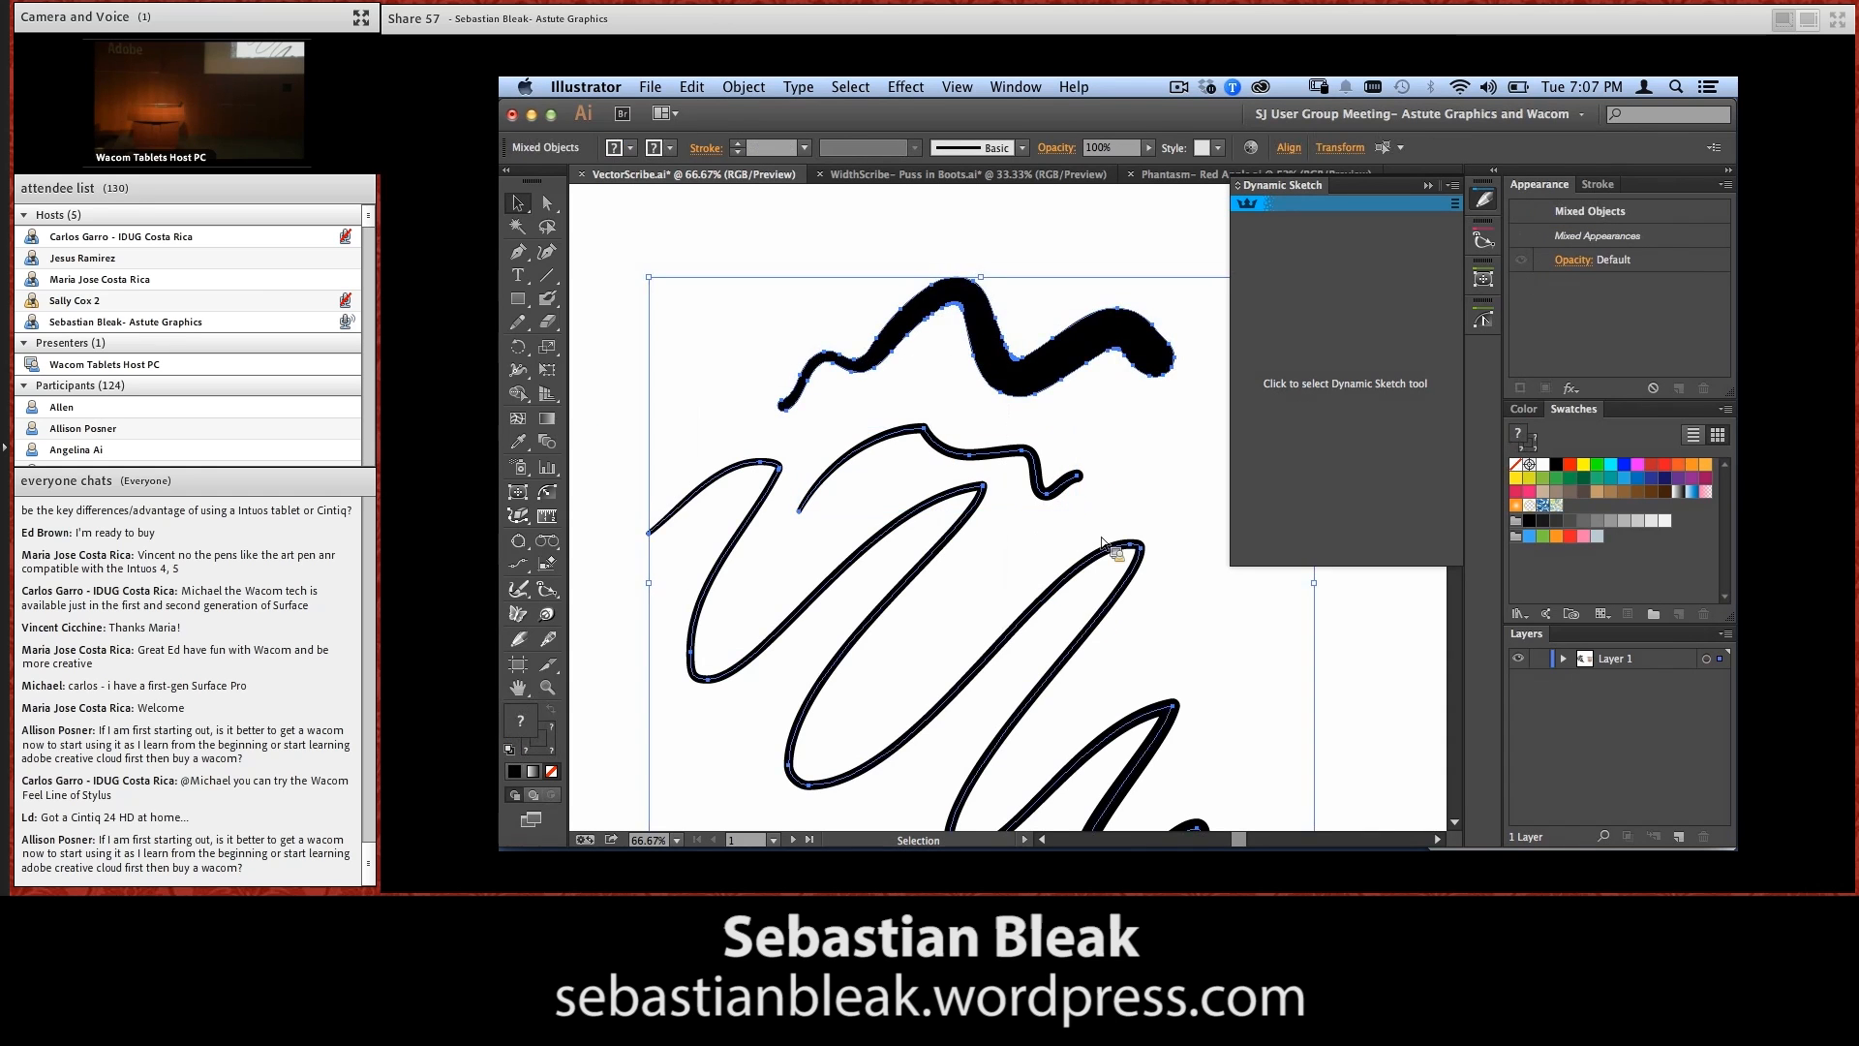
pyautogui.press('Delete')
pyautogui.scroll(1, 1099, 557)
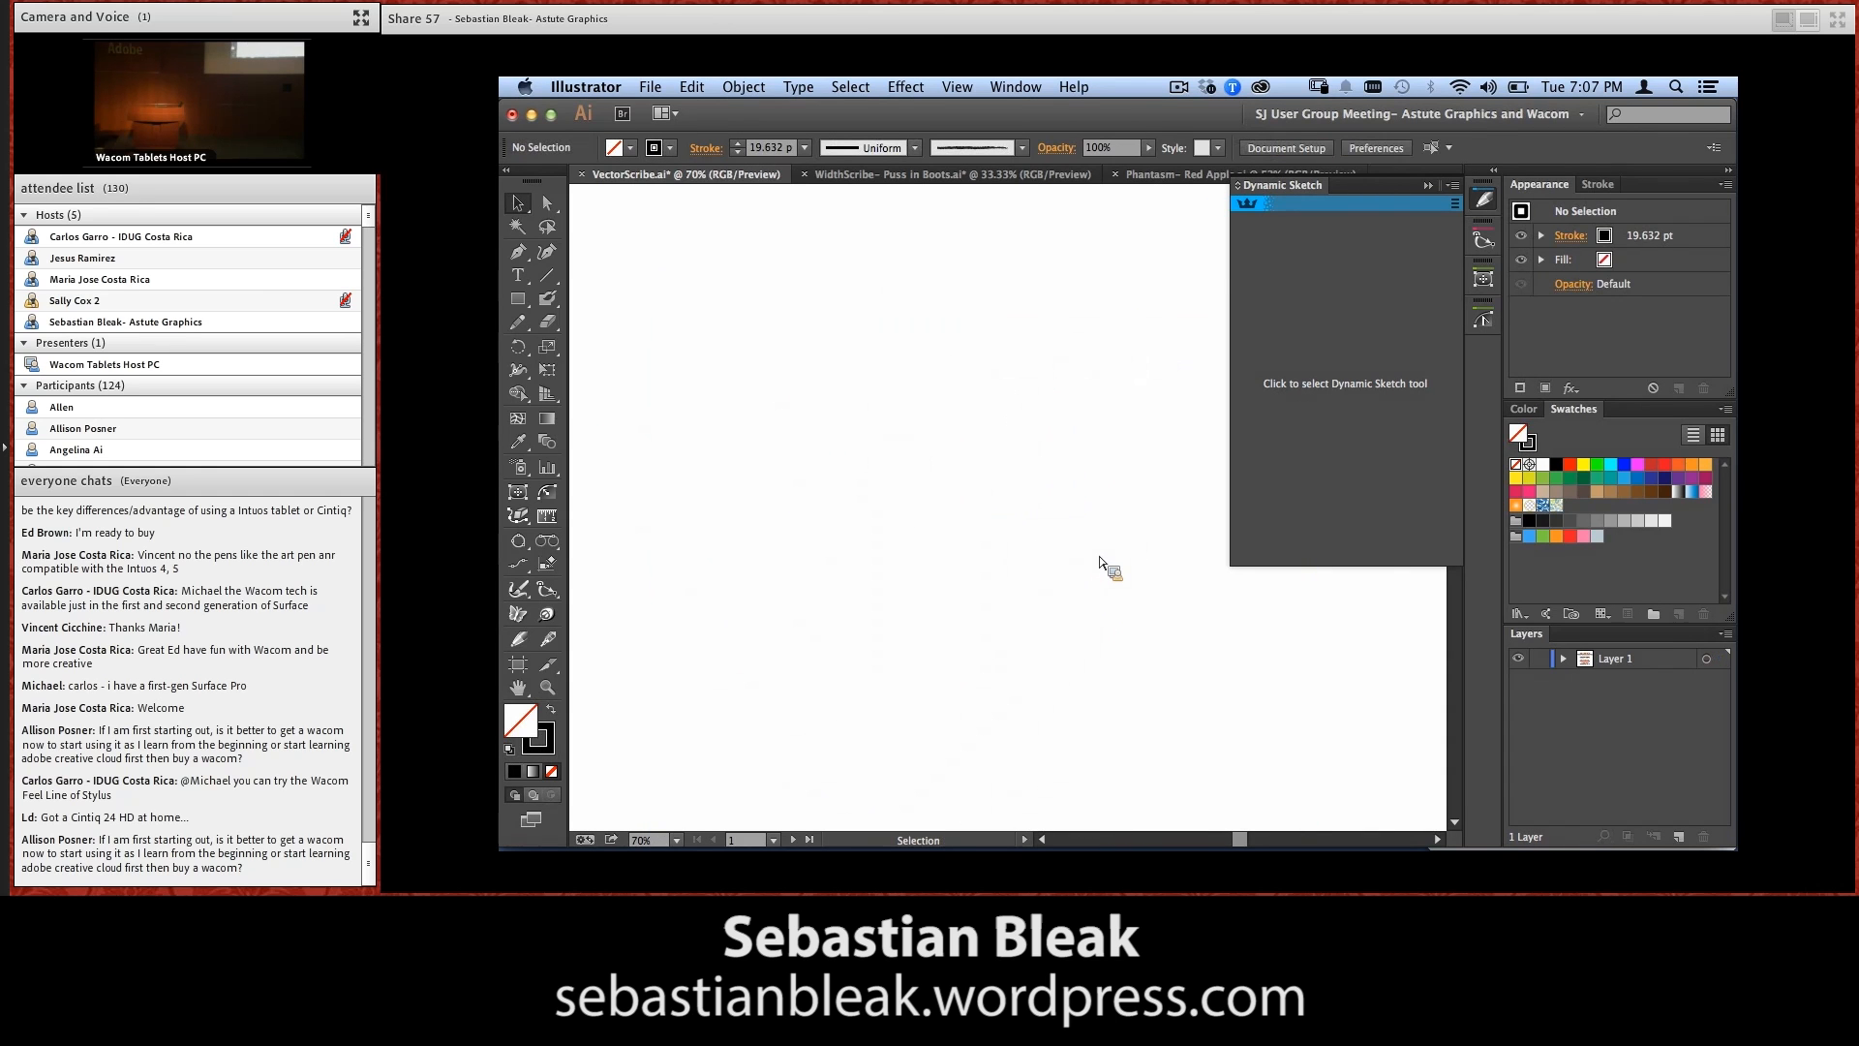
pyautogui.click(1348, 383)
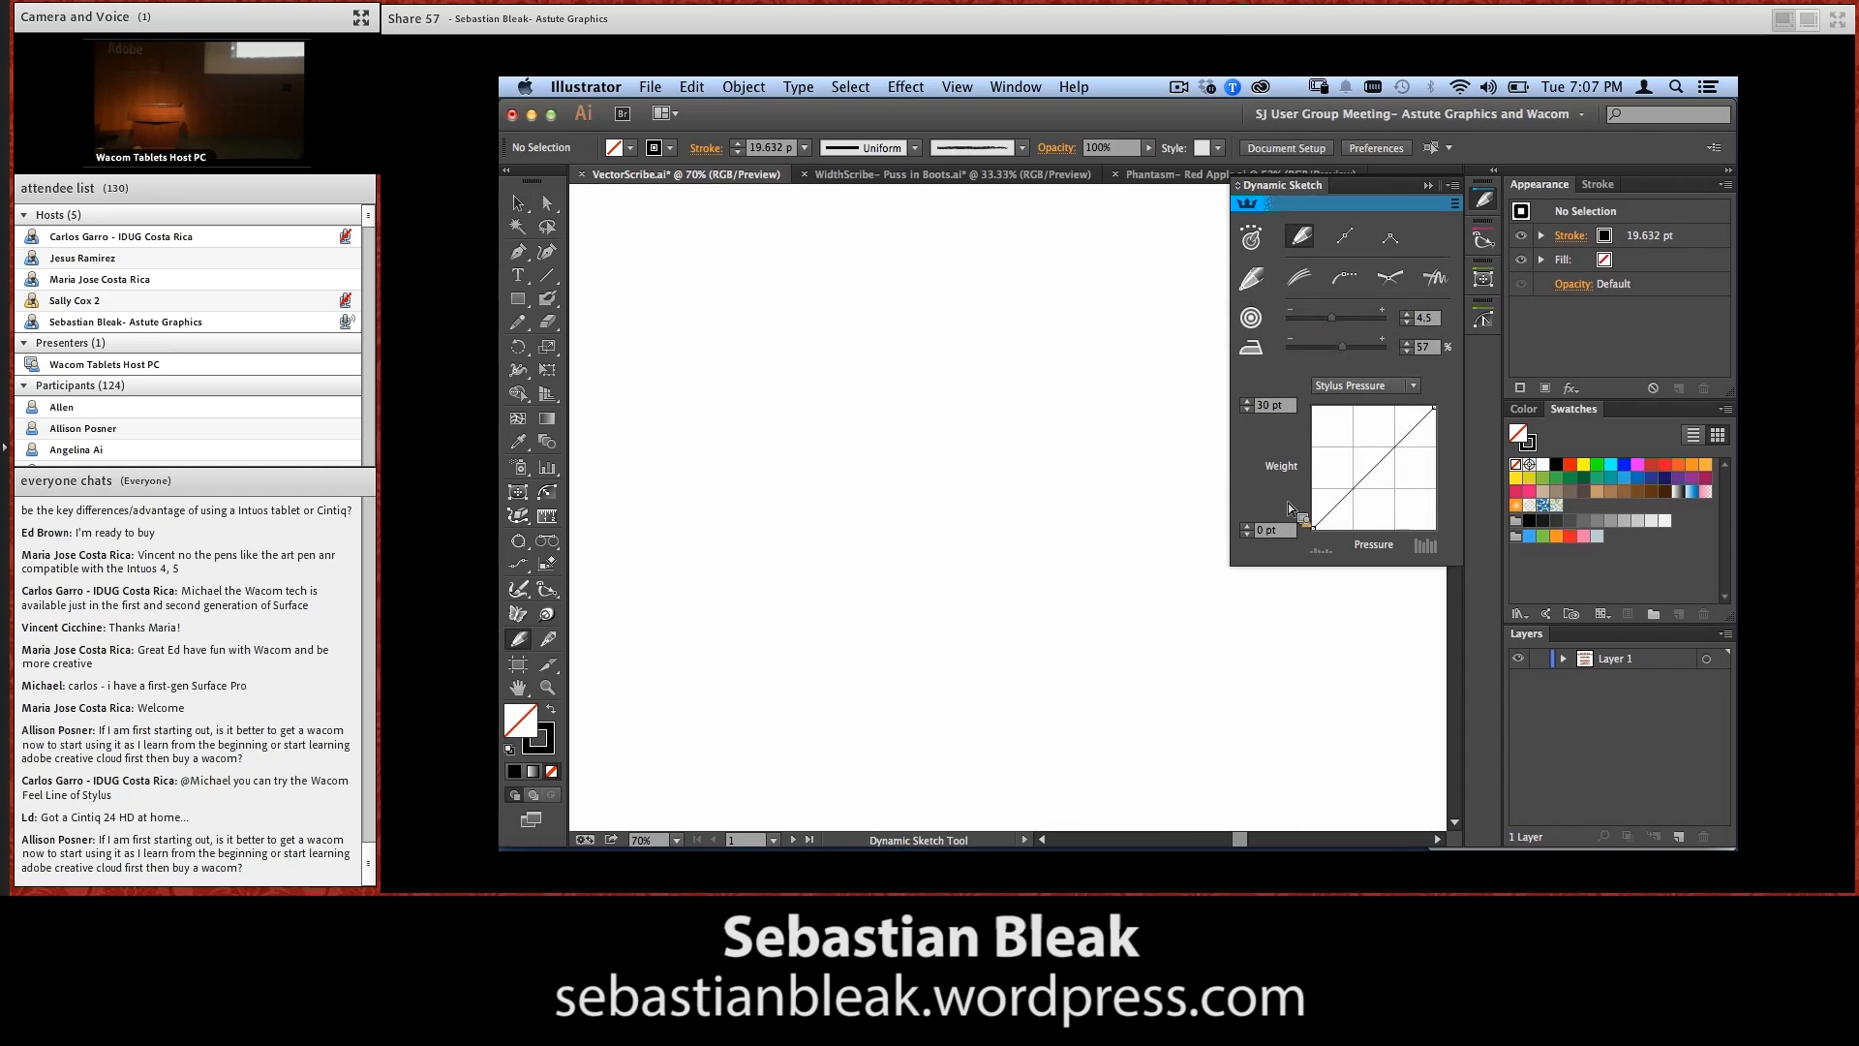
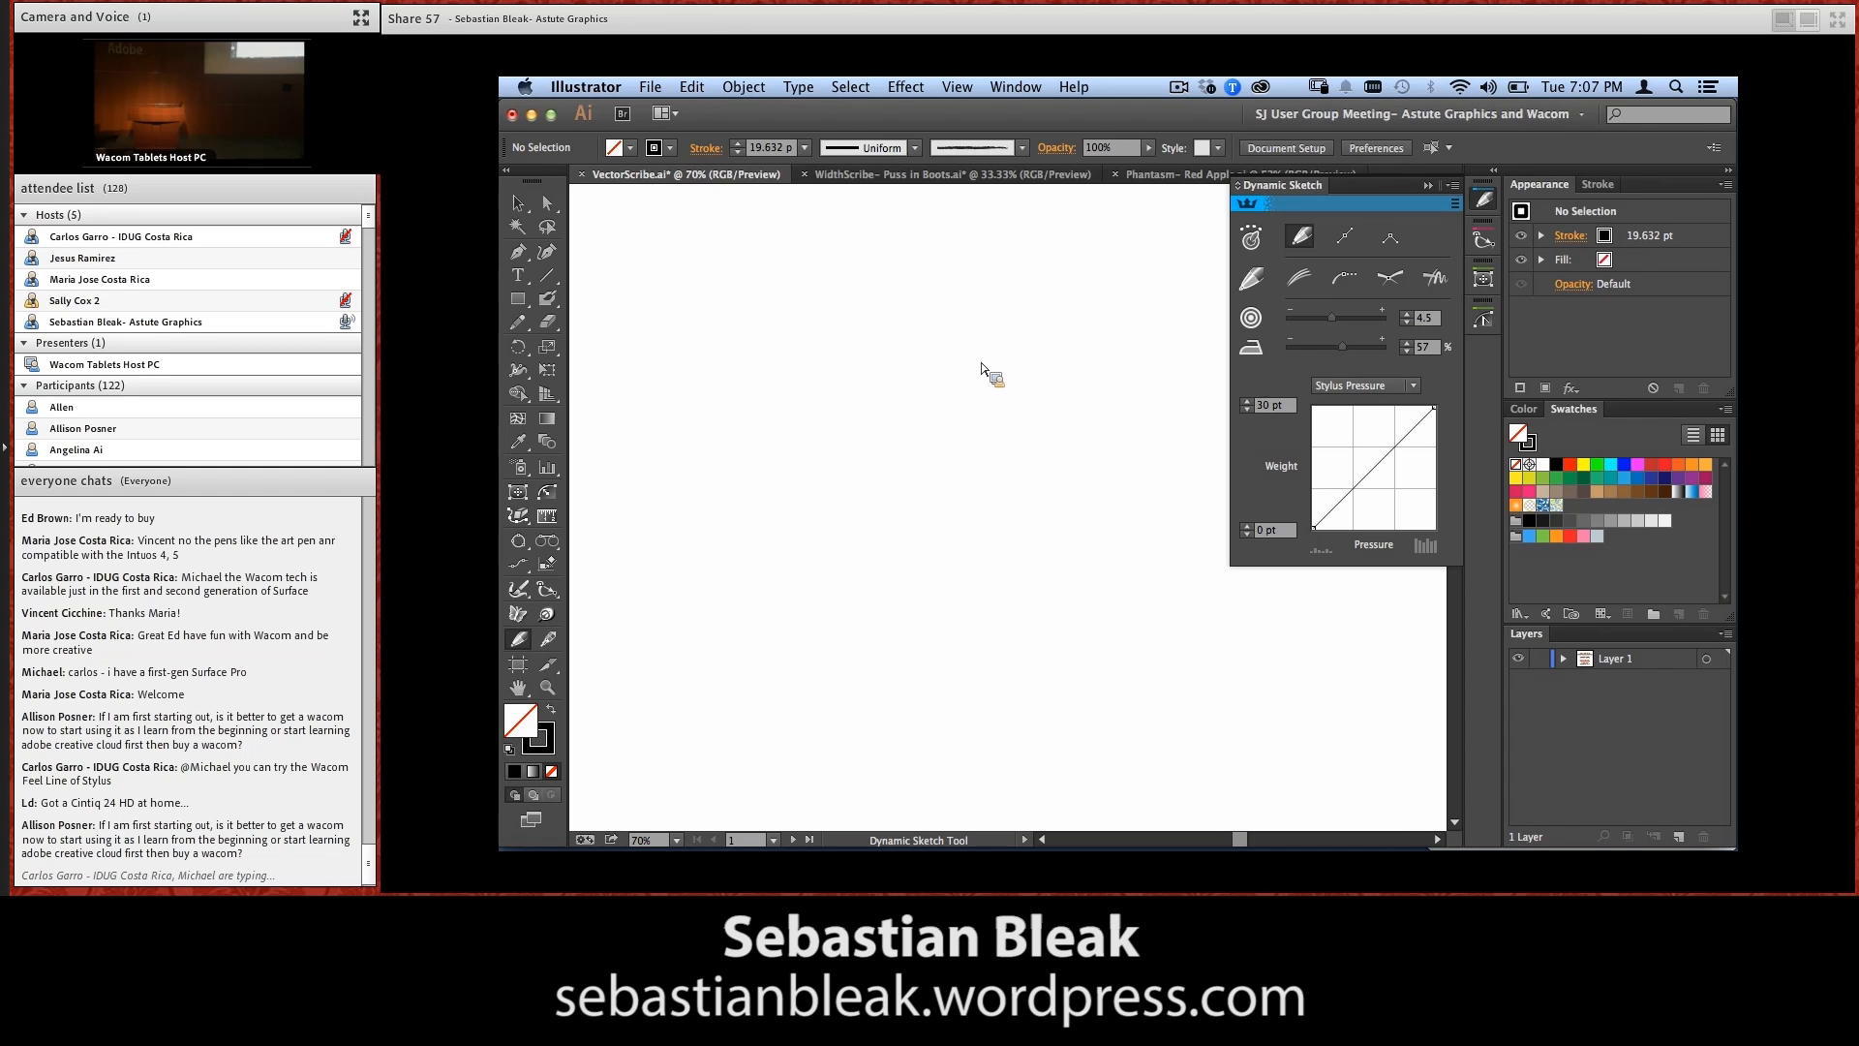
pyautogui.moveTo(919, 326); pyautogui.dragTo(934, 323)
pyautogui.moveTo(934, 324)
pyautogui.mouseDown()
pyautogui.moveTo(872, 365)
pyautogui.moveTo(877, 545)
pyautogui.mouseUp()
pyautogui.moveTo(877, 452)
pyautogui.mouseDown()
pyautogui.moveTo(897, 552)
pyautogui.moveTo(1100, 530)
pyautogui.moveTo(1128, 377)
pyautogui.moveTo(937, 322)
pyautogui.mouseUp()
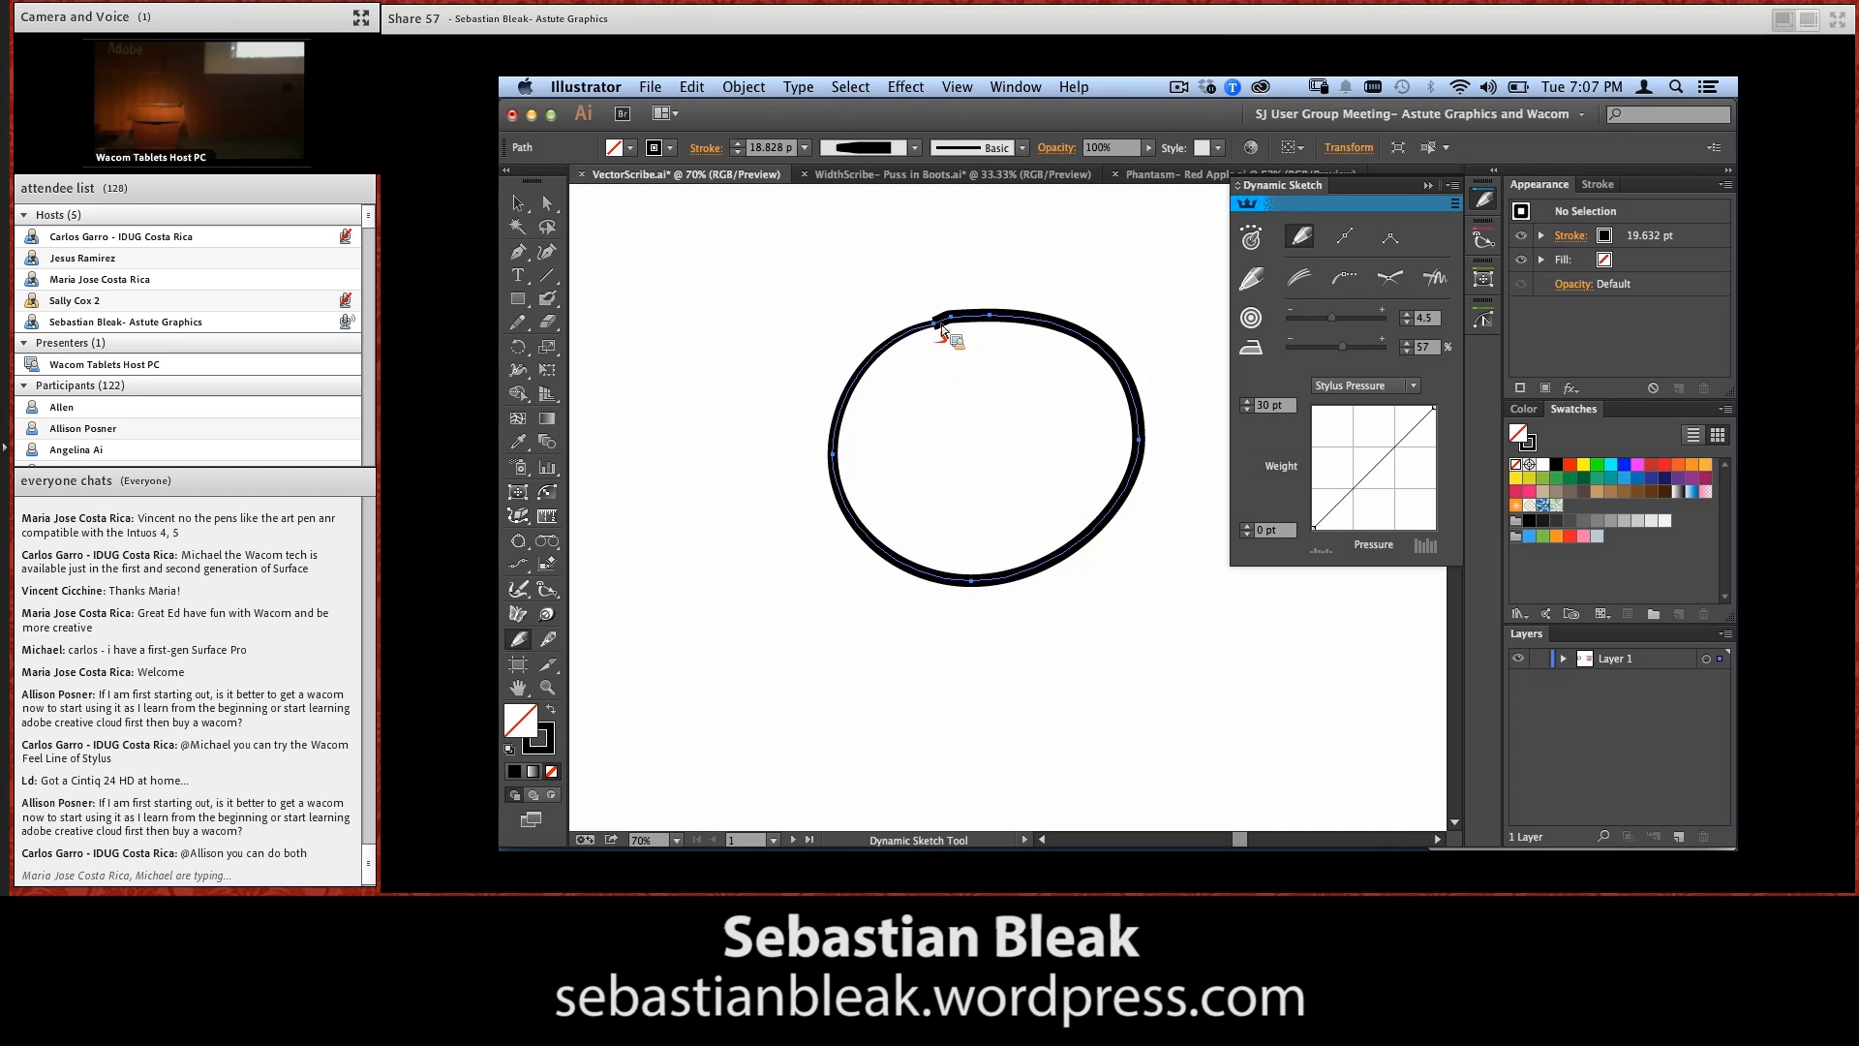
pyautogui.press('Delete')
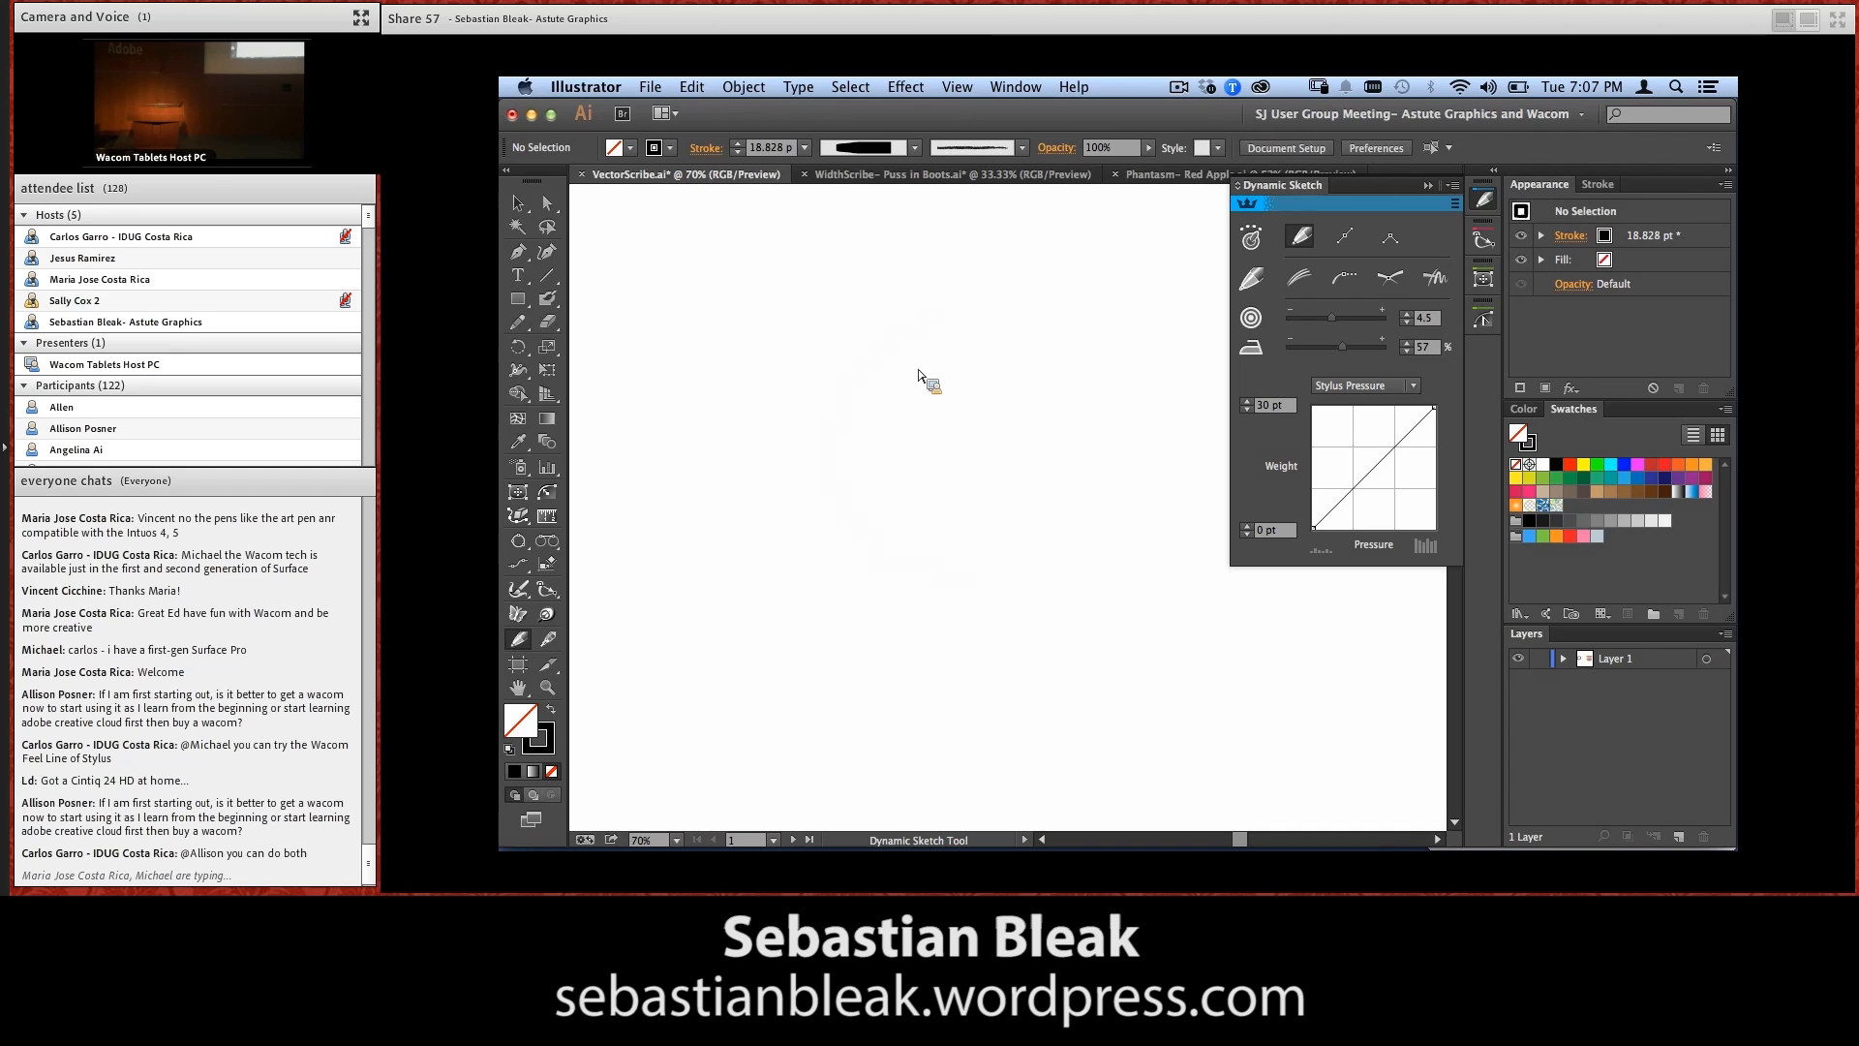
# Sketch a circle in continuous overlapping loops and enable Show Sketch Trail in the Dynamic Sketch preferences to inspect the underlying strokes
pyautogui.moveTo(907, 298)
pyautogui.mouseDown()
pyautogui.moveTo(963, 311)
pyautogui.moveTo(851, 403)
pyautogui.moveTo(1058, 332)
pyautogui.moveTo(1019, 528)
pyautogui.moveTo(859, 403)
pyautogui.moveTo(998, 313)
pyautogui.mouseUp()
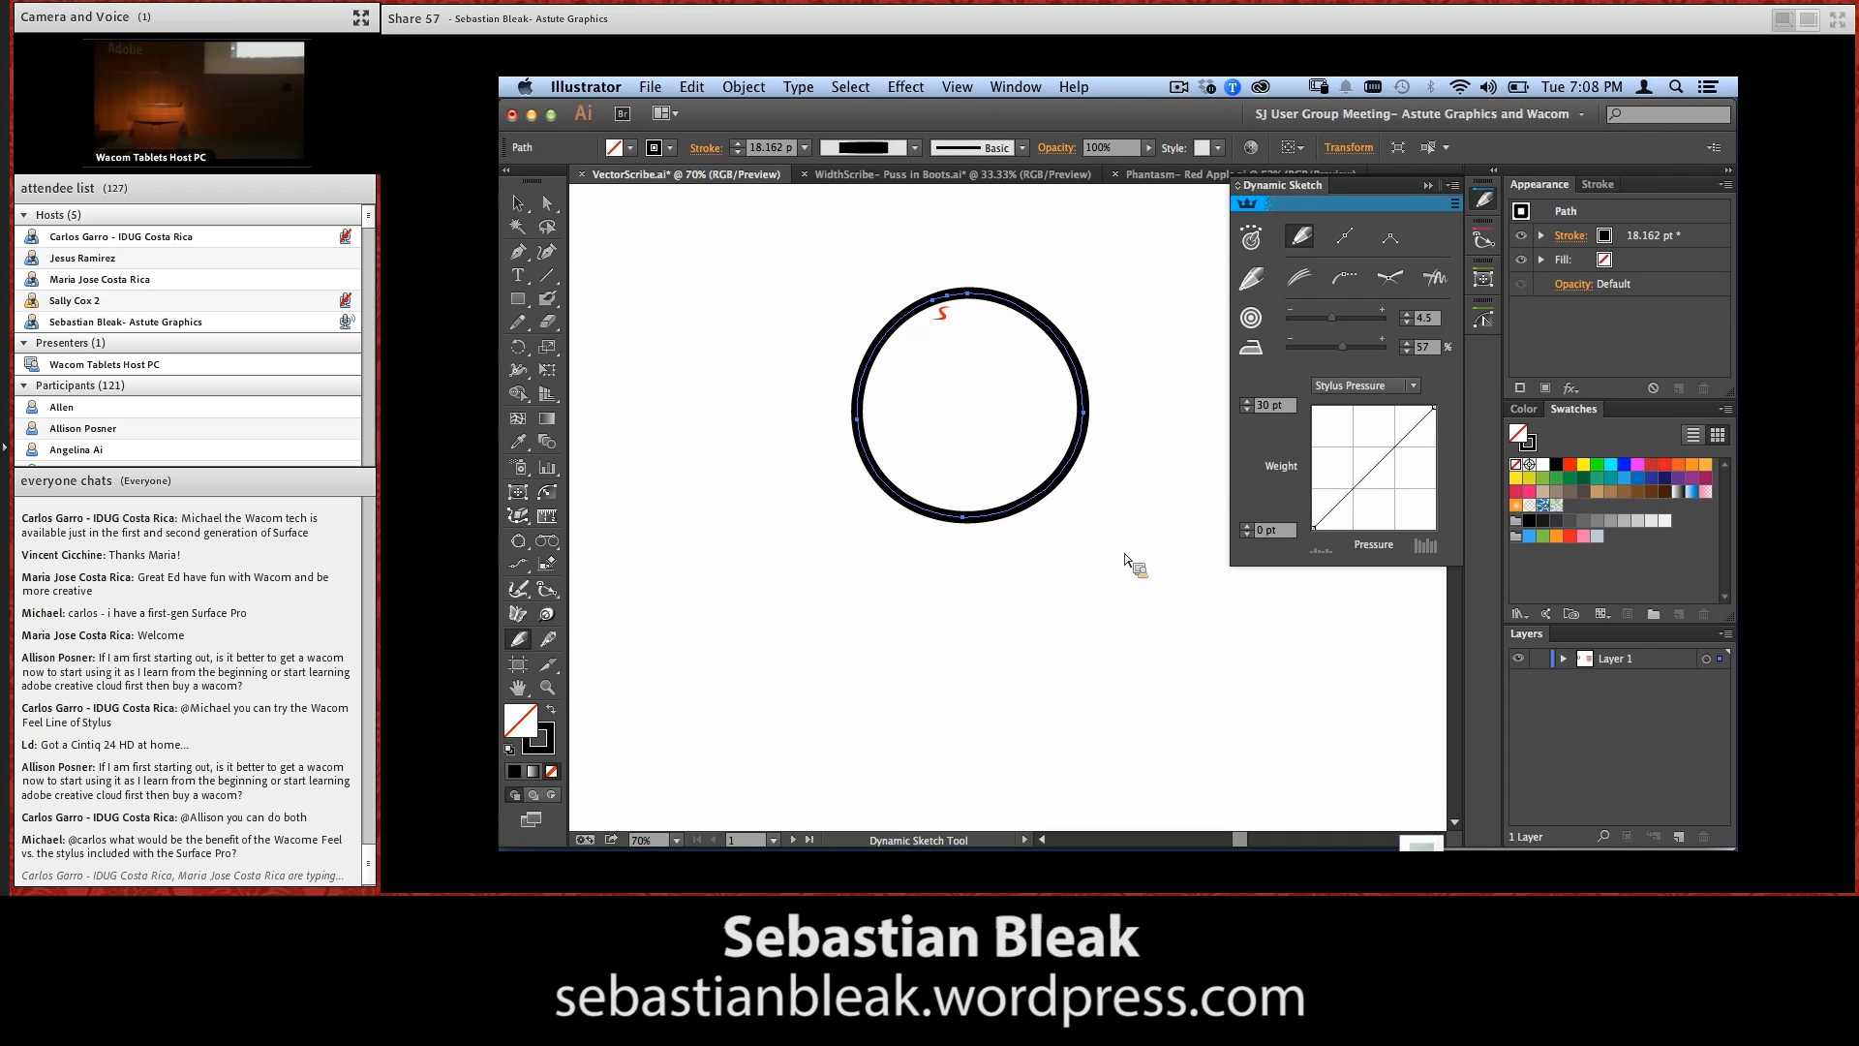
pyautogui.press('Return')
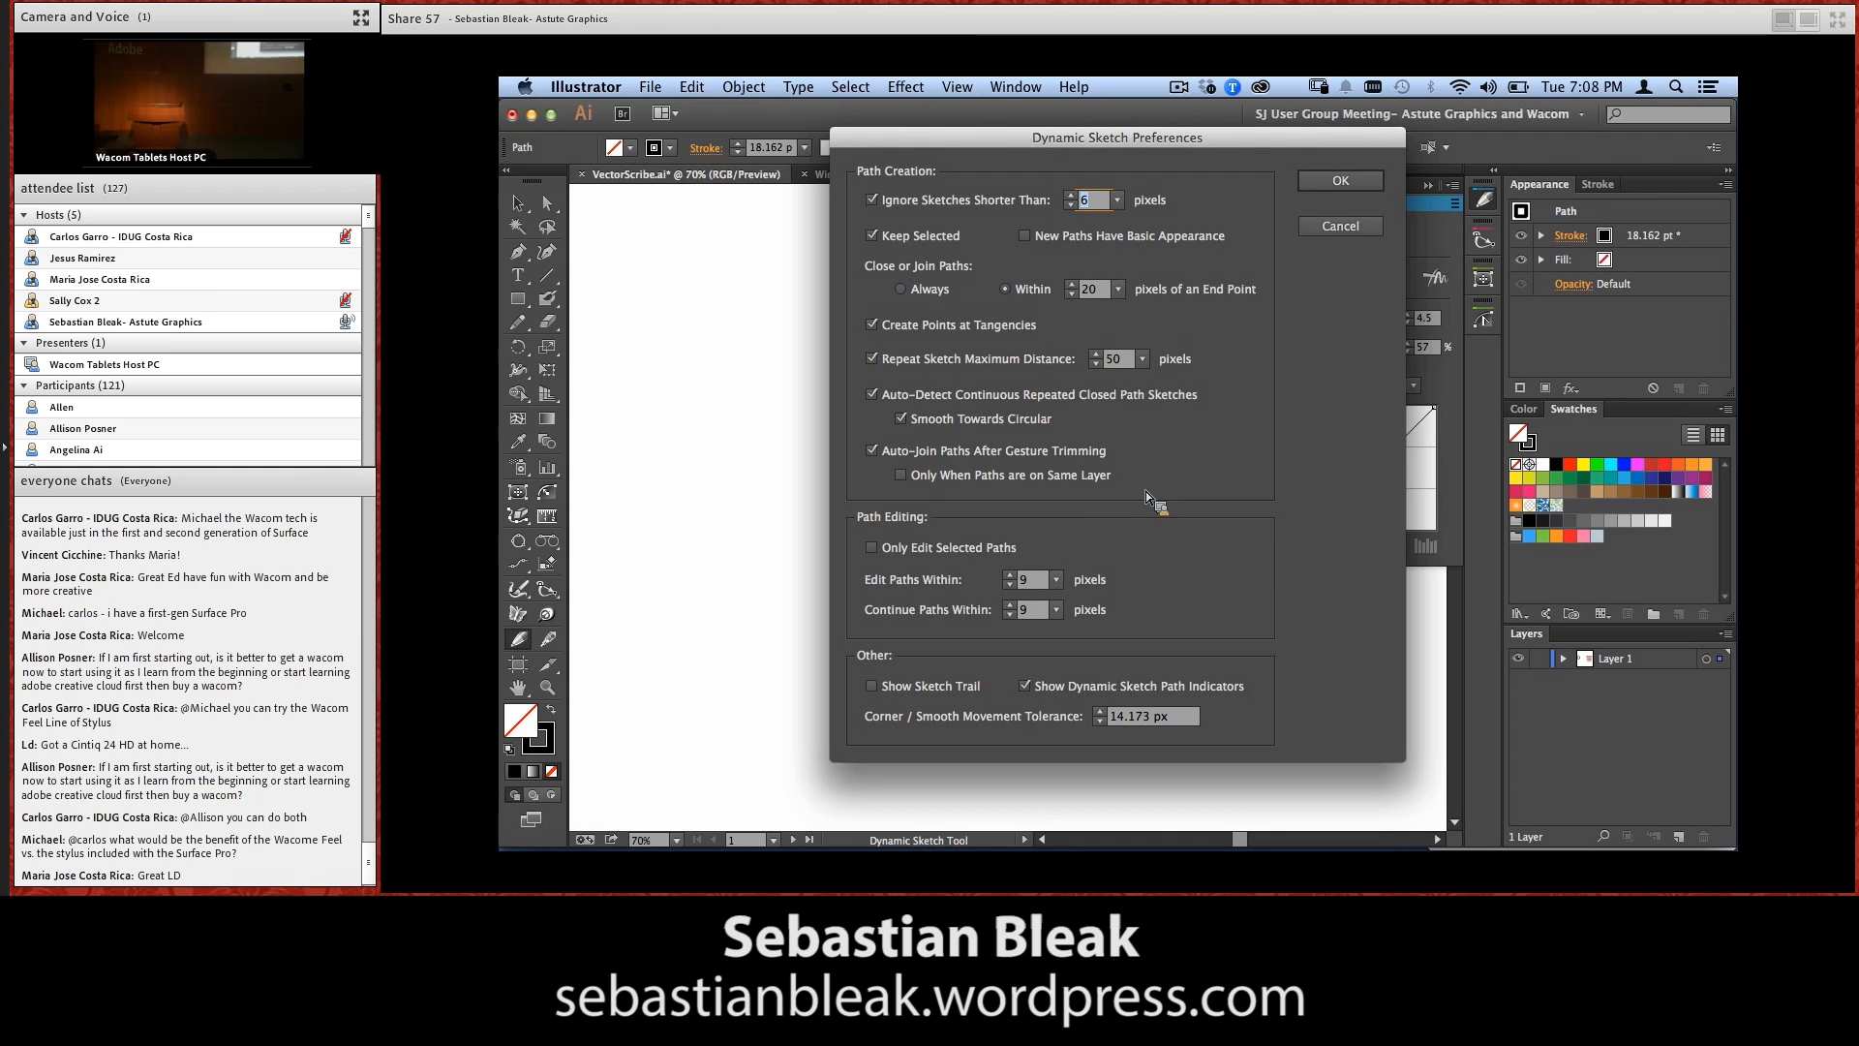
pyautogui.click(871, 686)
pyautogui.click(1340, 180)
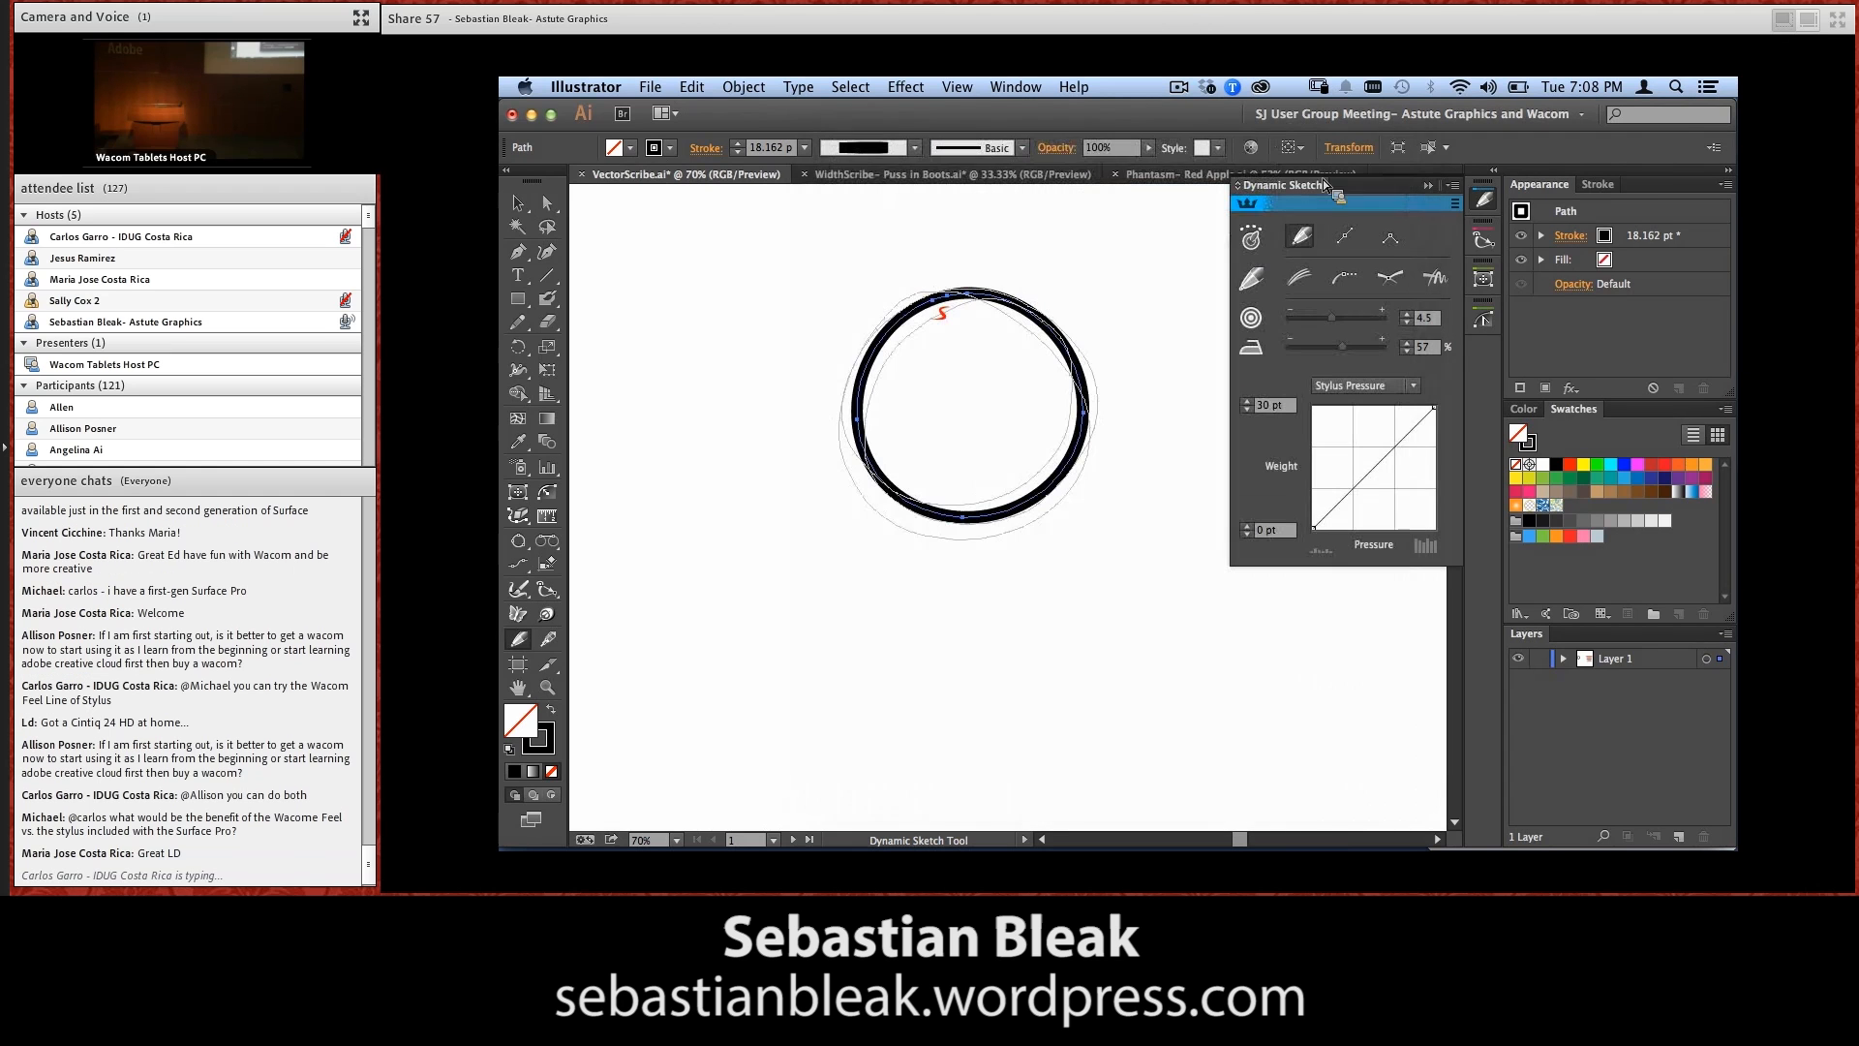
pyautogui.moveTo(816, 270); pyautogui.dragTo(1087, 374)
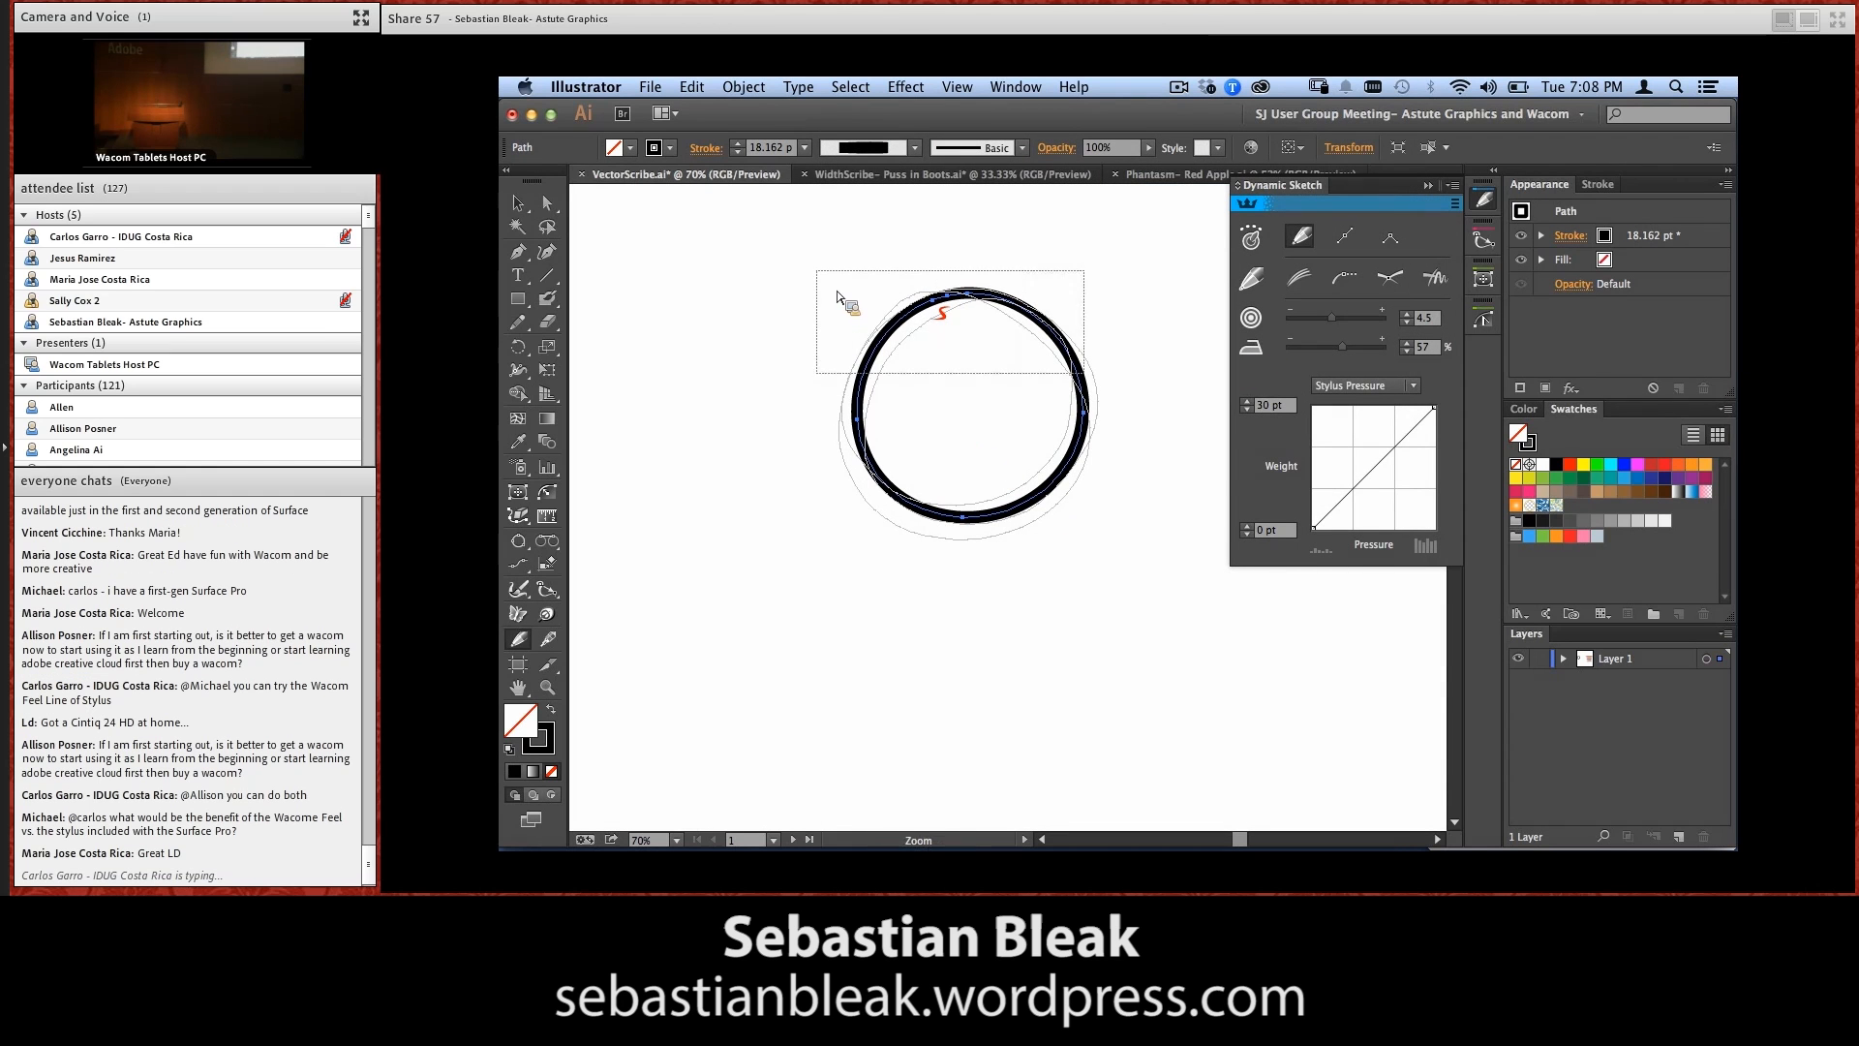
pyautogui.moveTo(1064, 566); pyautogui.dragTo(977, 559)
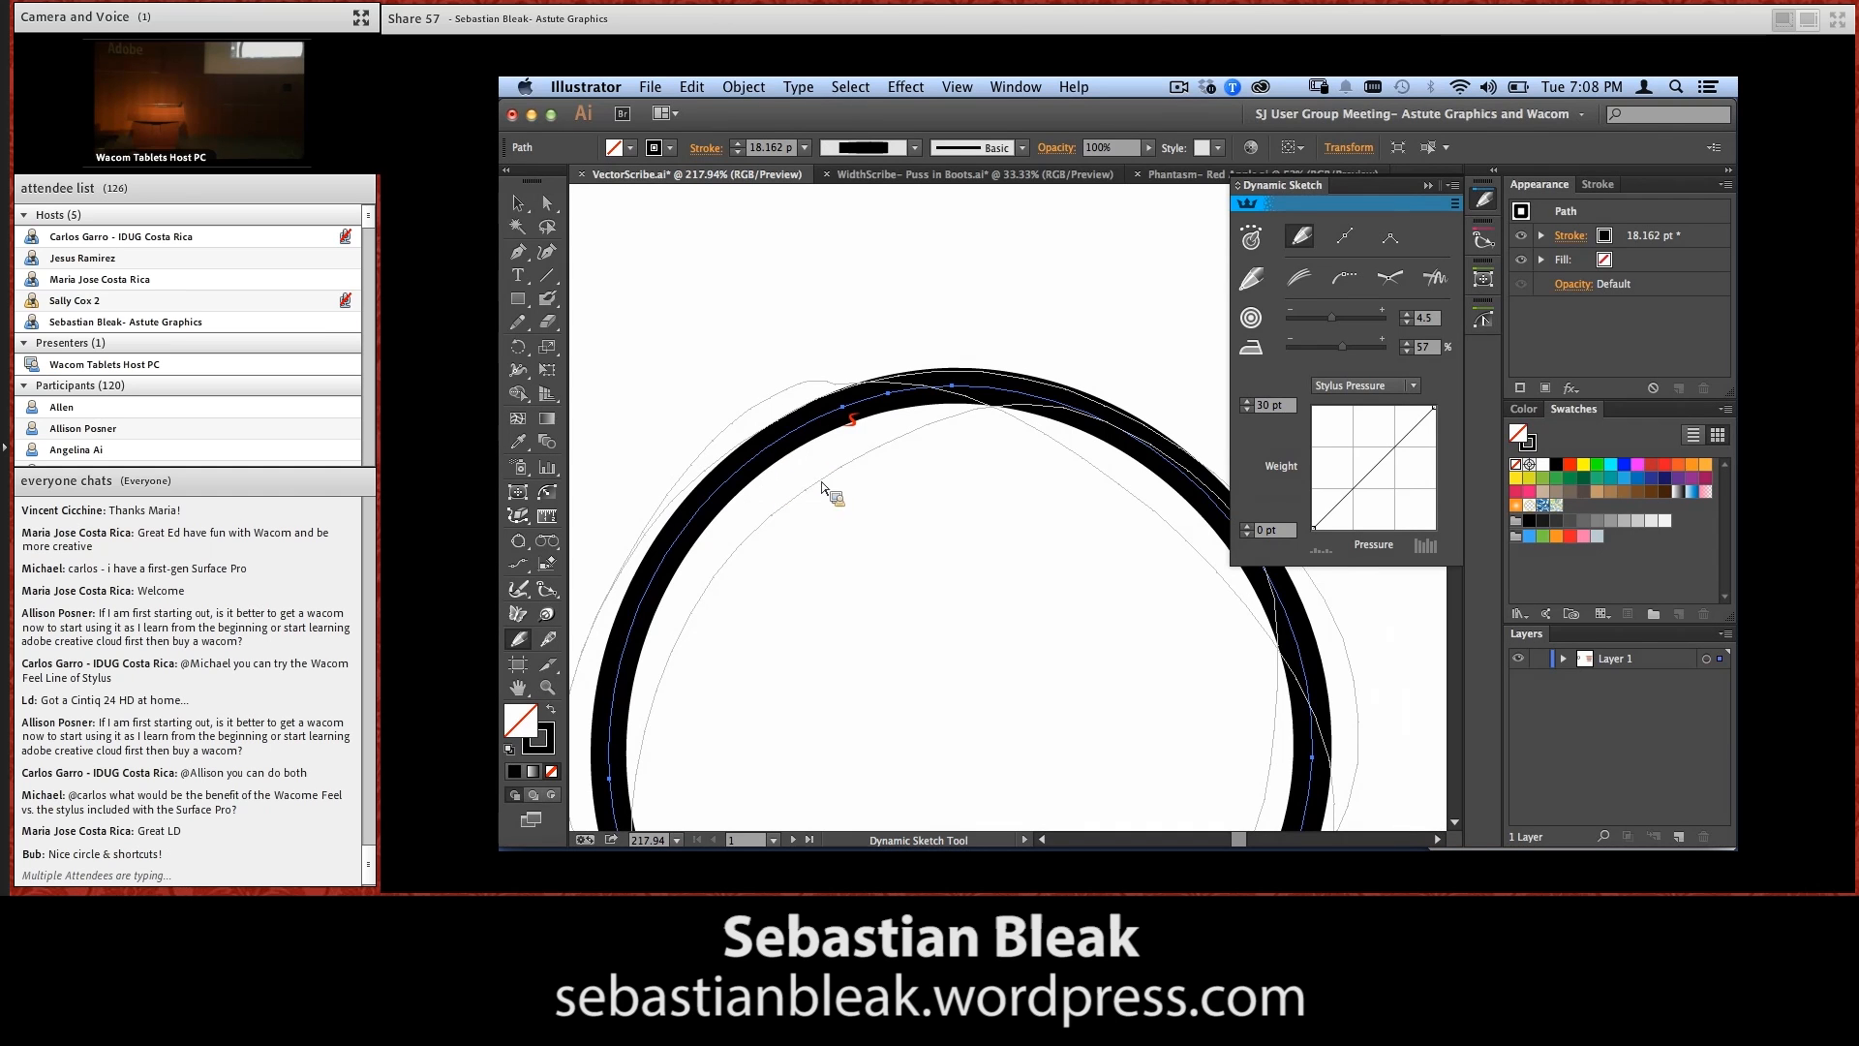
# Turn off Show Sketch Trail in the Dynamic Sketch preferences
pyautogui.press('Return')
pyautogui.click(925, 686)
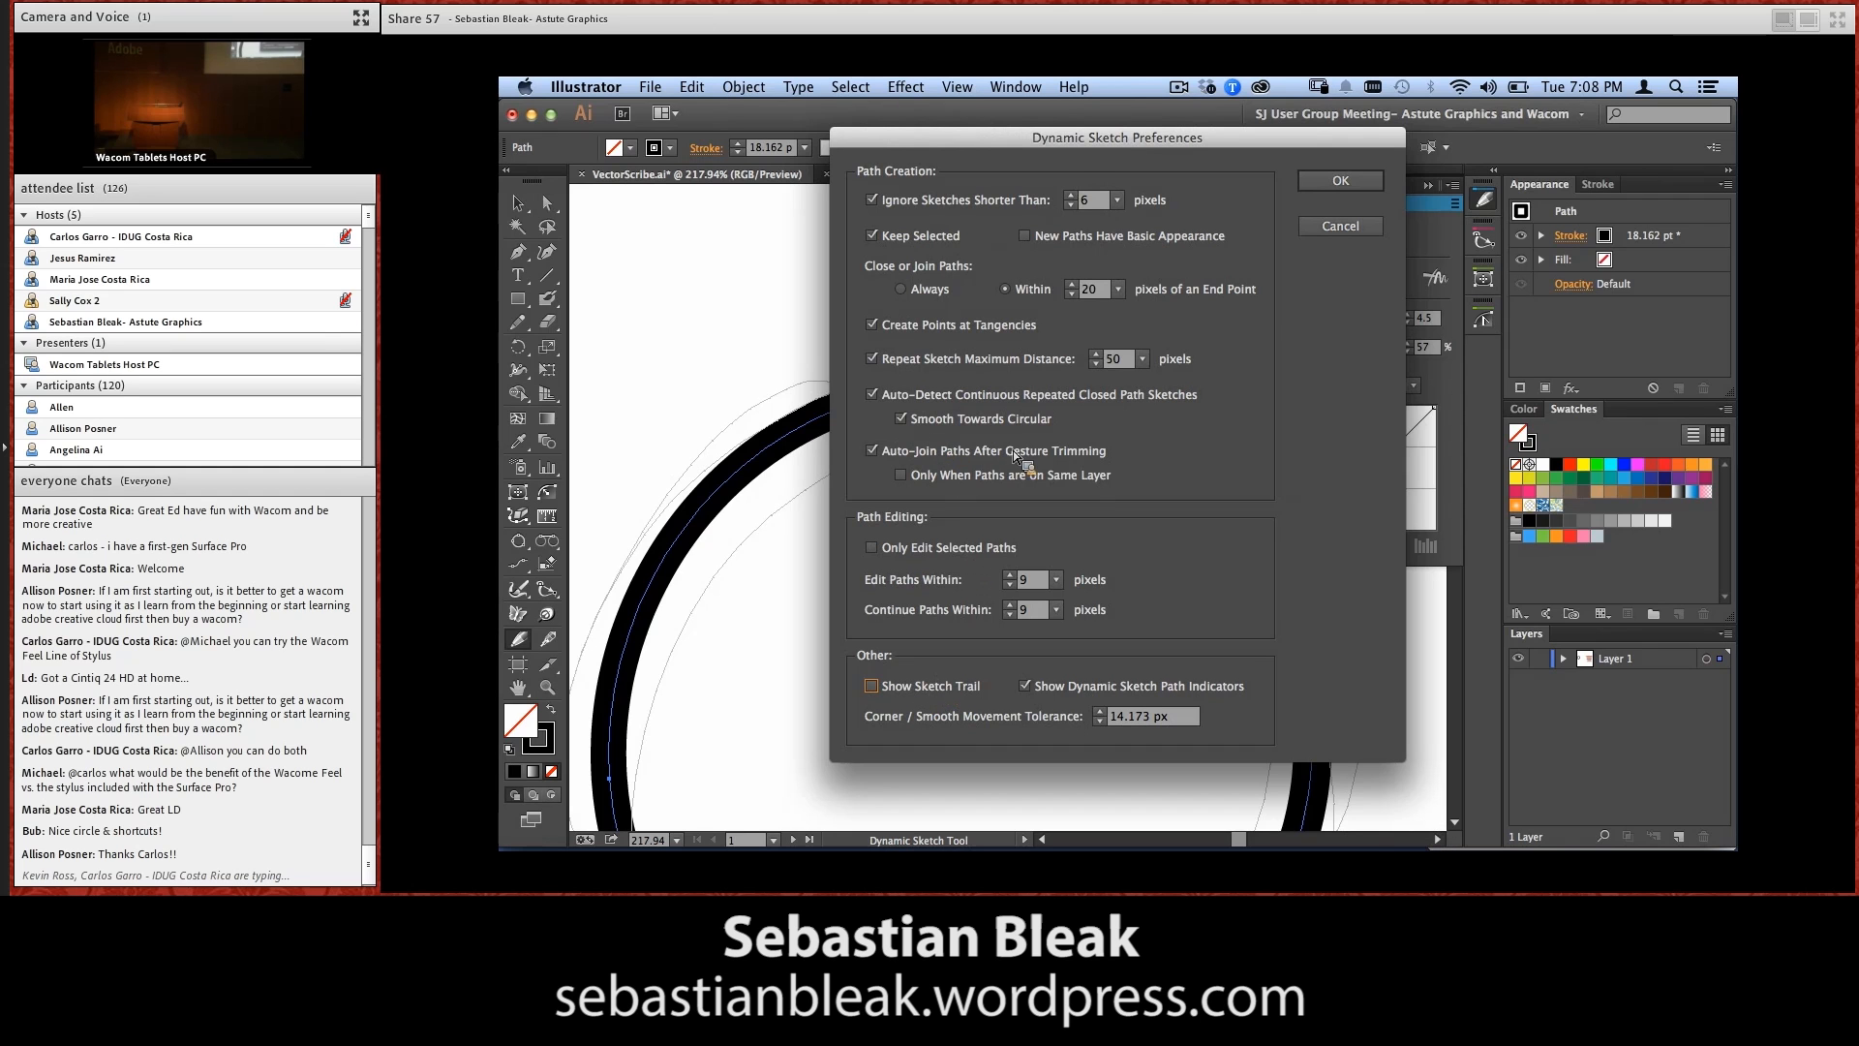
pyautogui.click(1316, 186)
pyautogui.press('super+0')
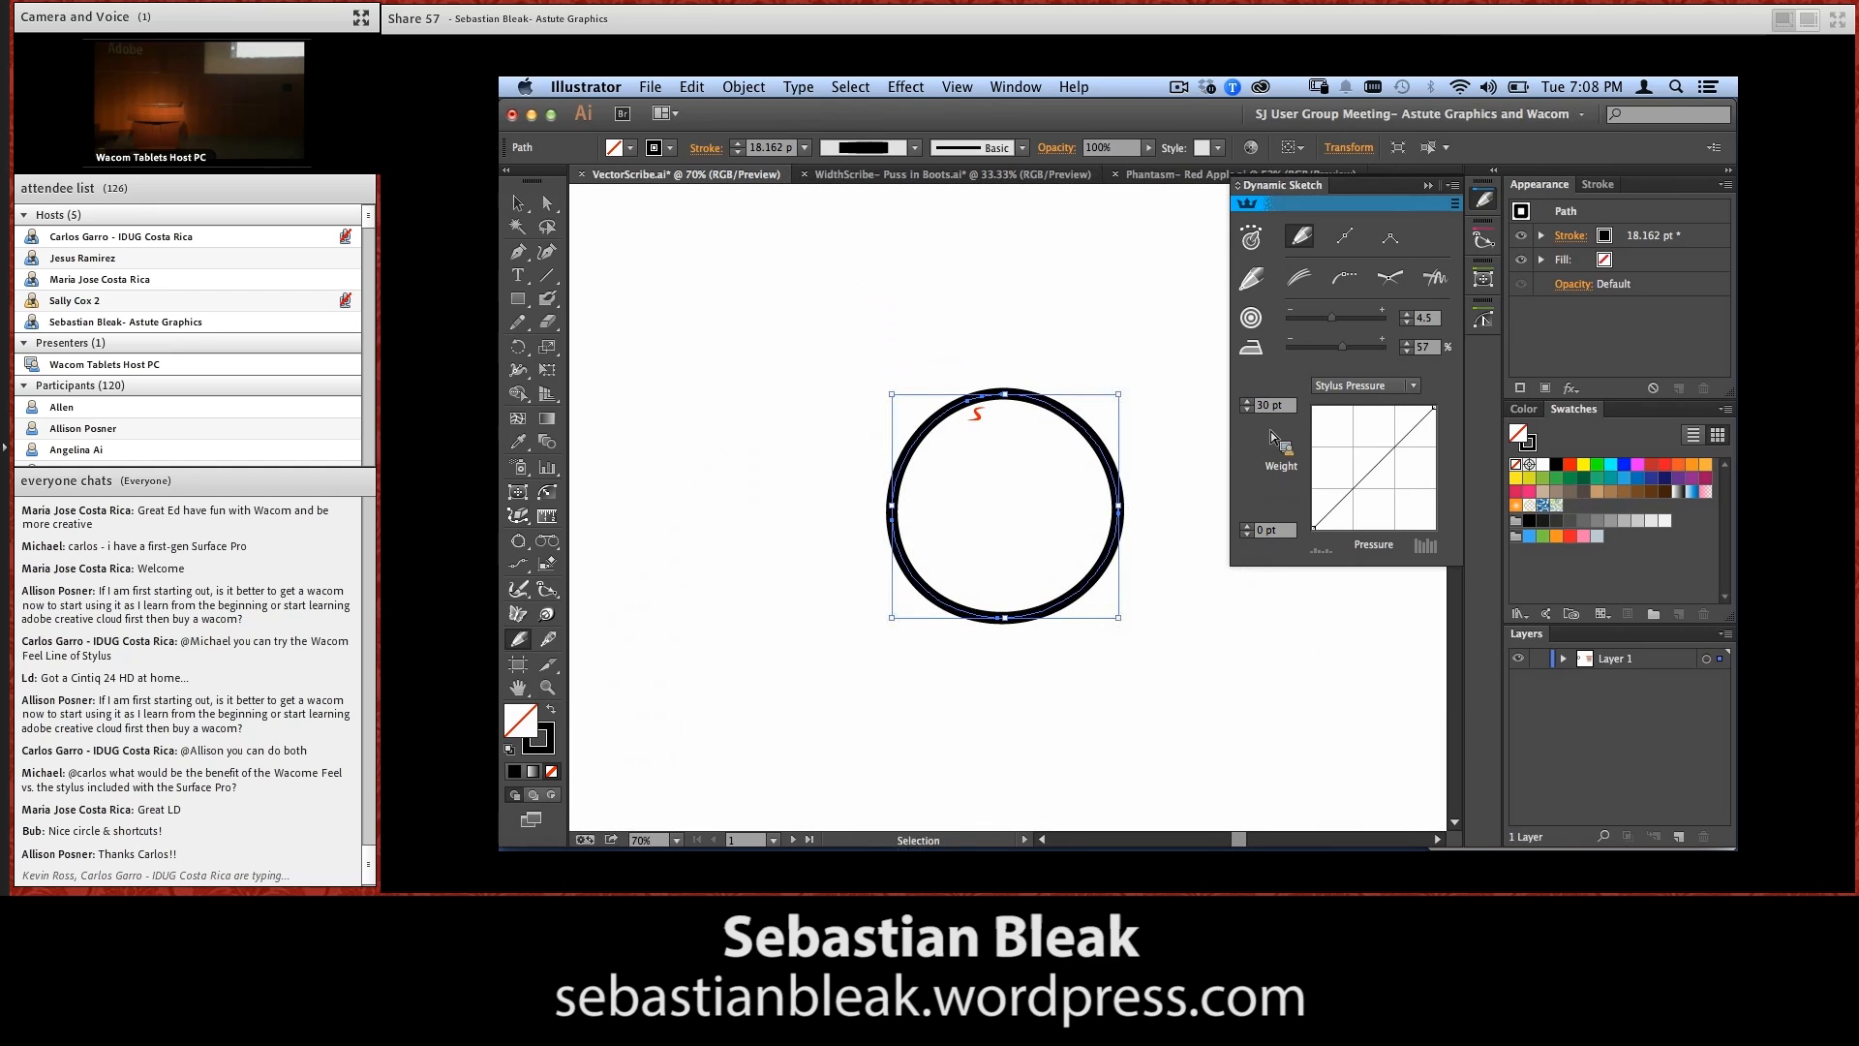
# Try 100% smoothing on the sketched circle, and set its smoothing to 56%
pyautogui.press('super+0')
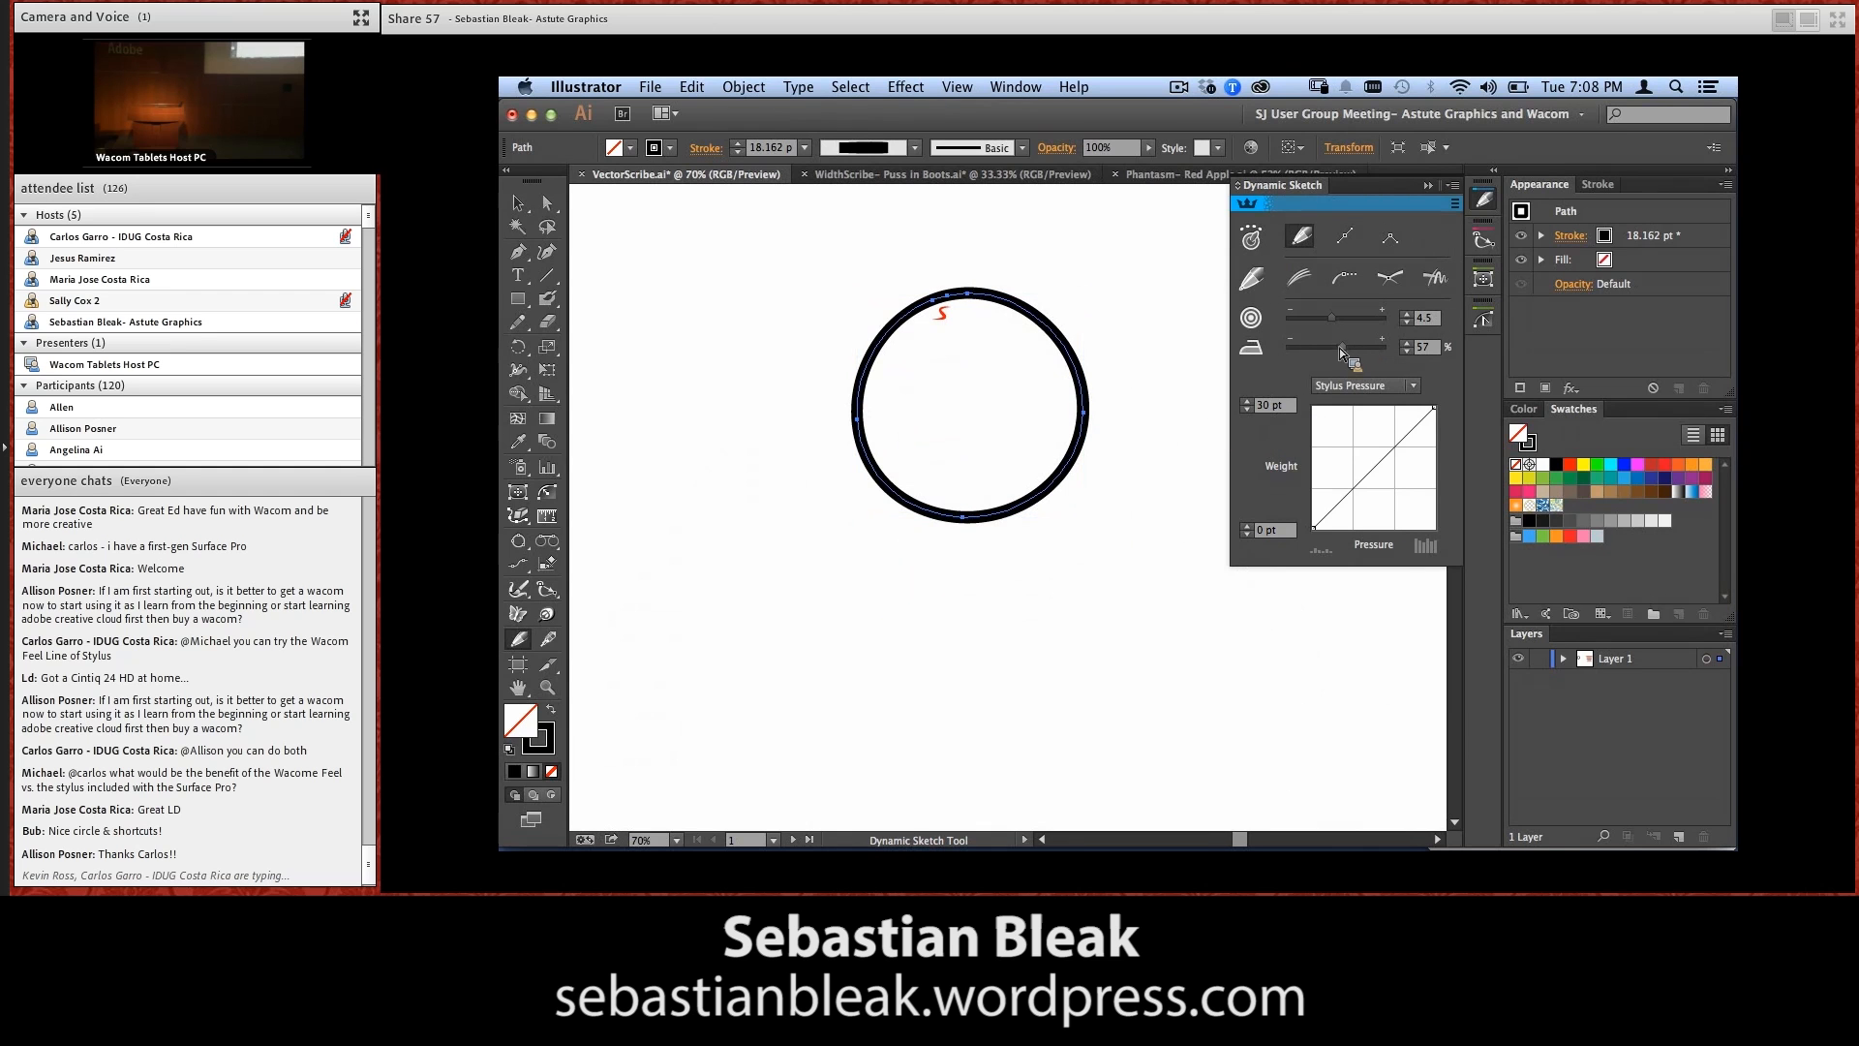
pyautogui.moveTo(1345, 356)
pyautogui.mouseDown()
pyautogui.moveTo(1286, 356)
pyautogui.moveTo(1398, 357)
pyautogui.mouseUp()
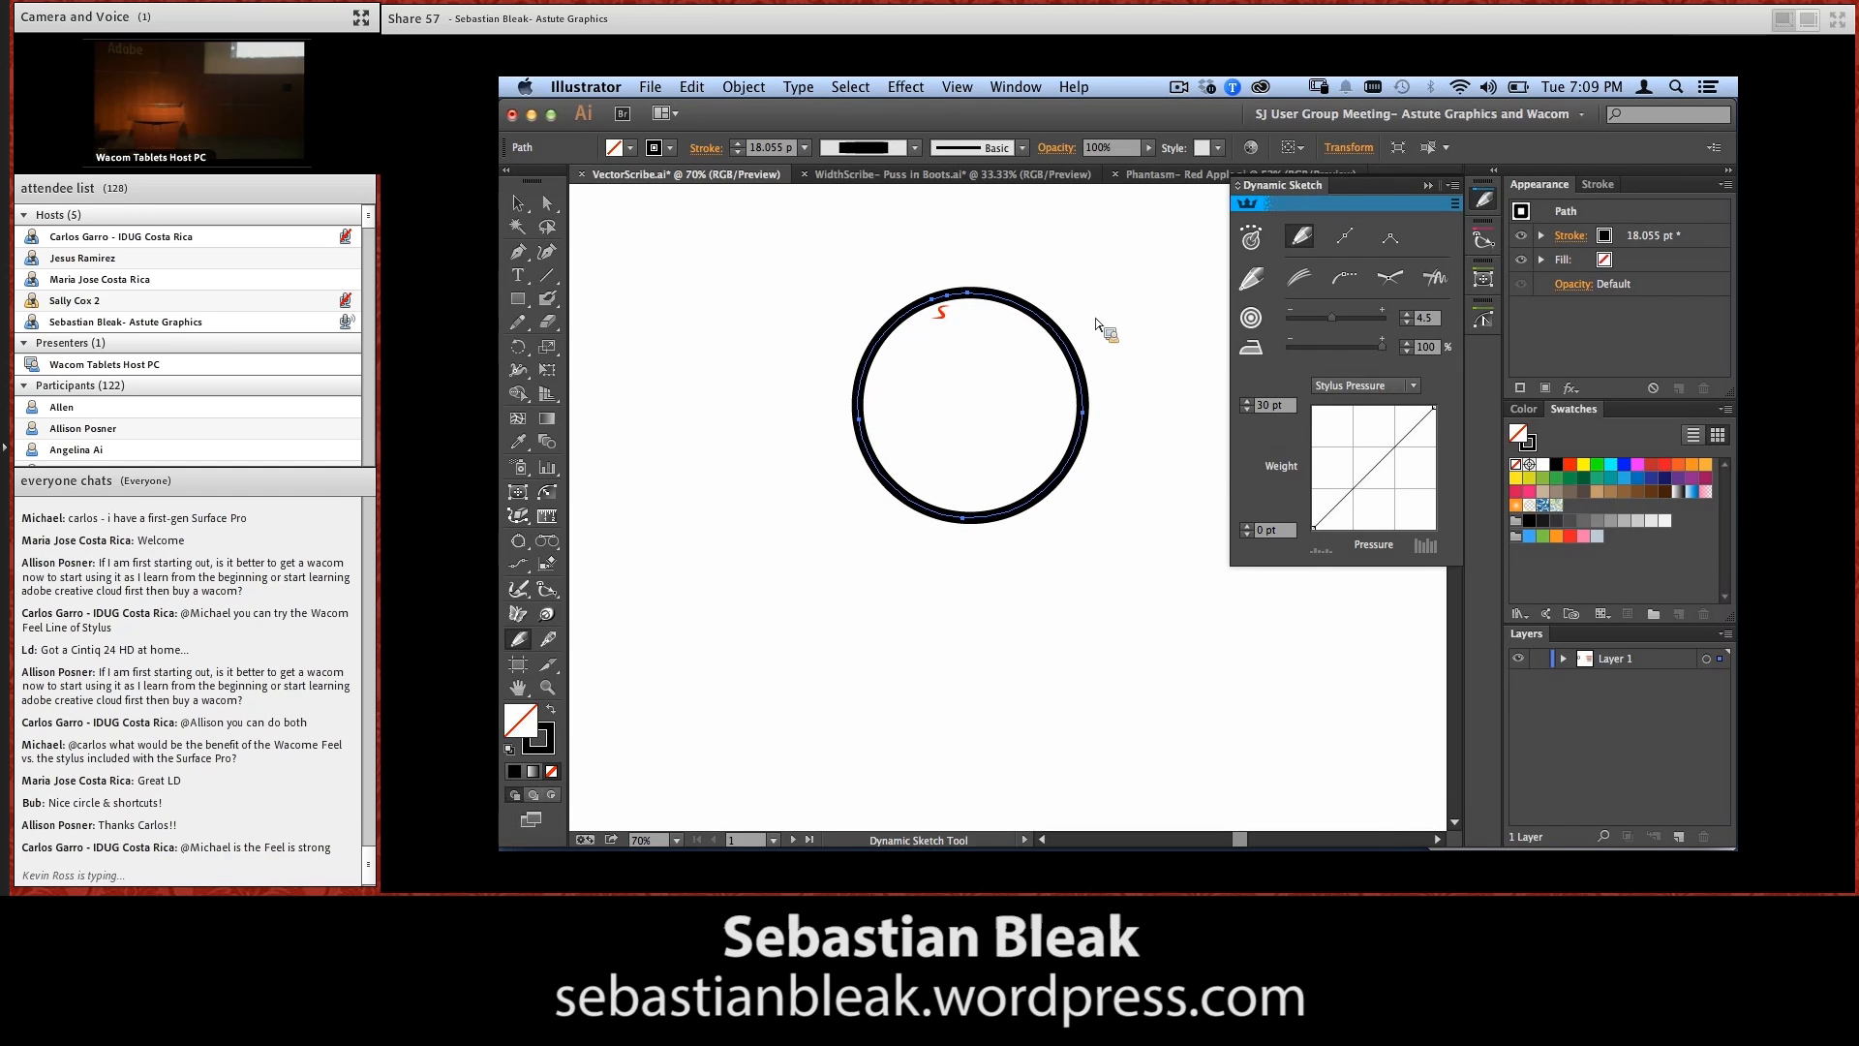
pyautogui.moveTo(1092, 334); pyautogui.dragTo(1074, 445)
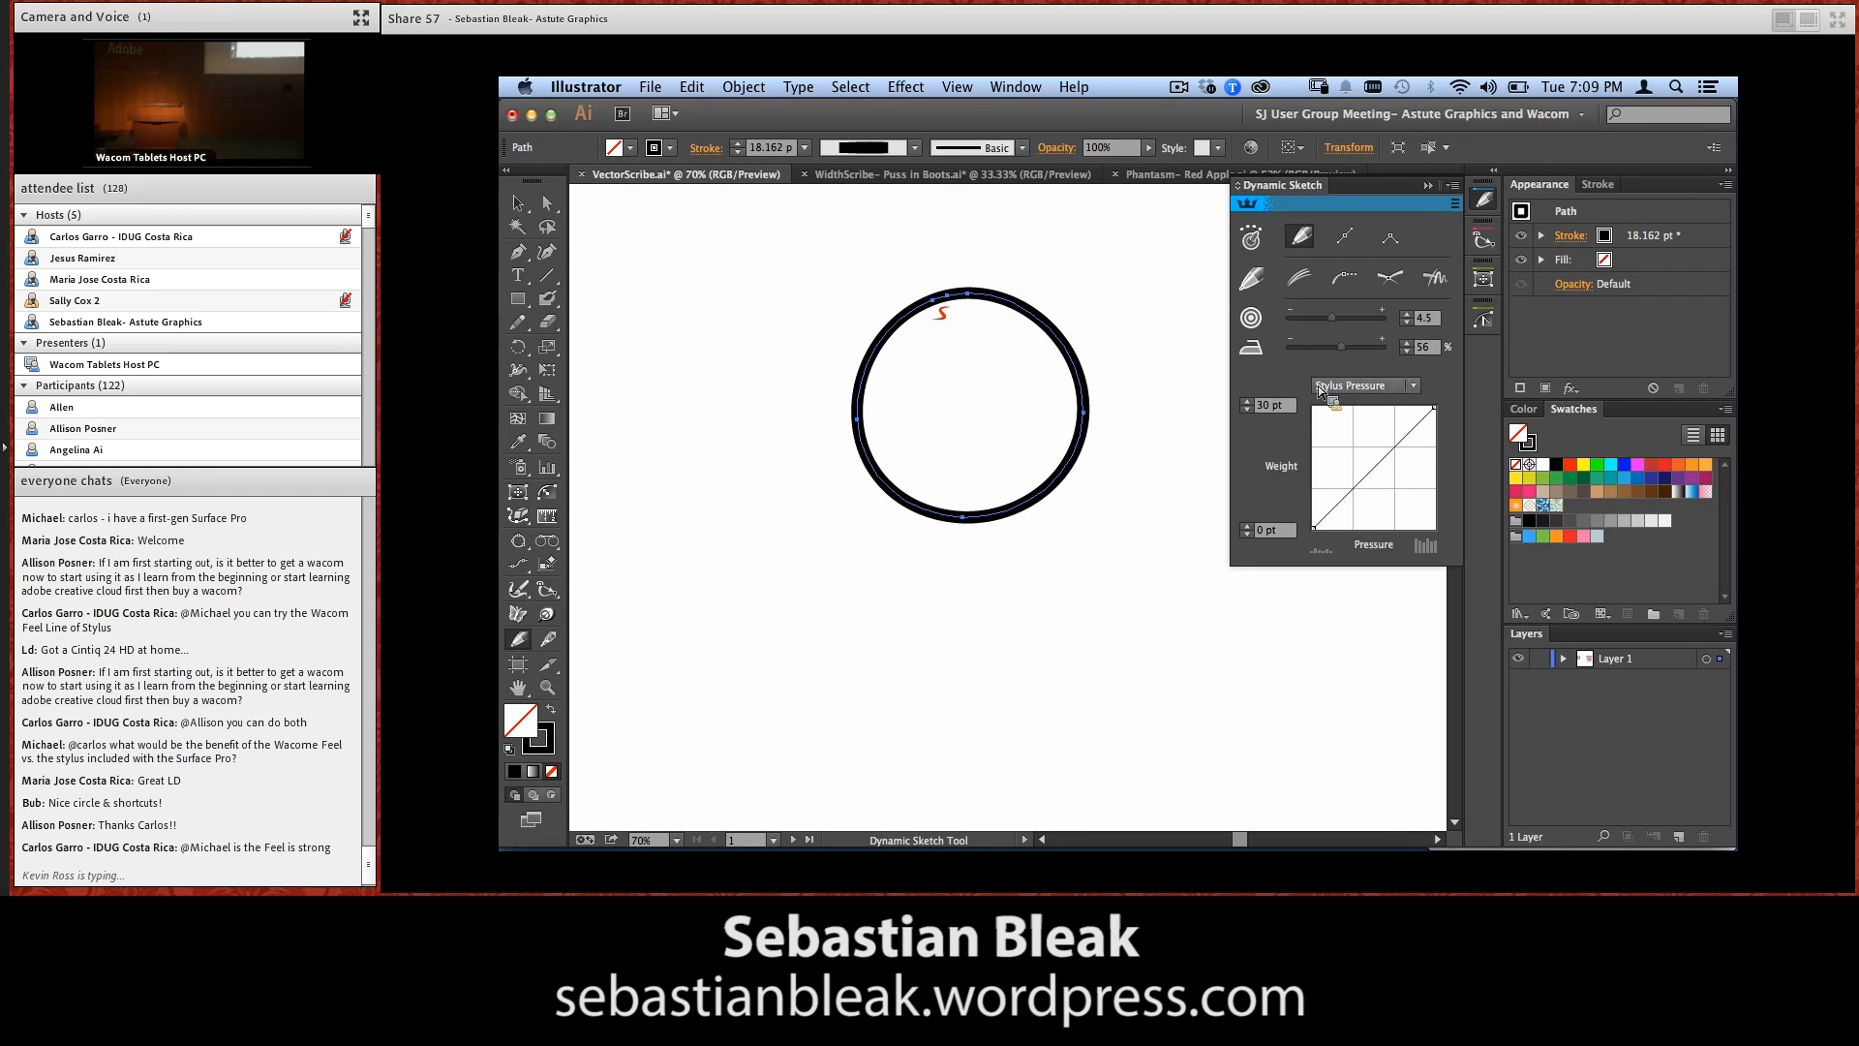
# Clear the Mail notifications and close the notification list
pyautogui.hscroll(3, 1319, 391)
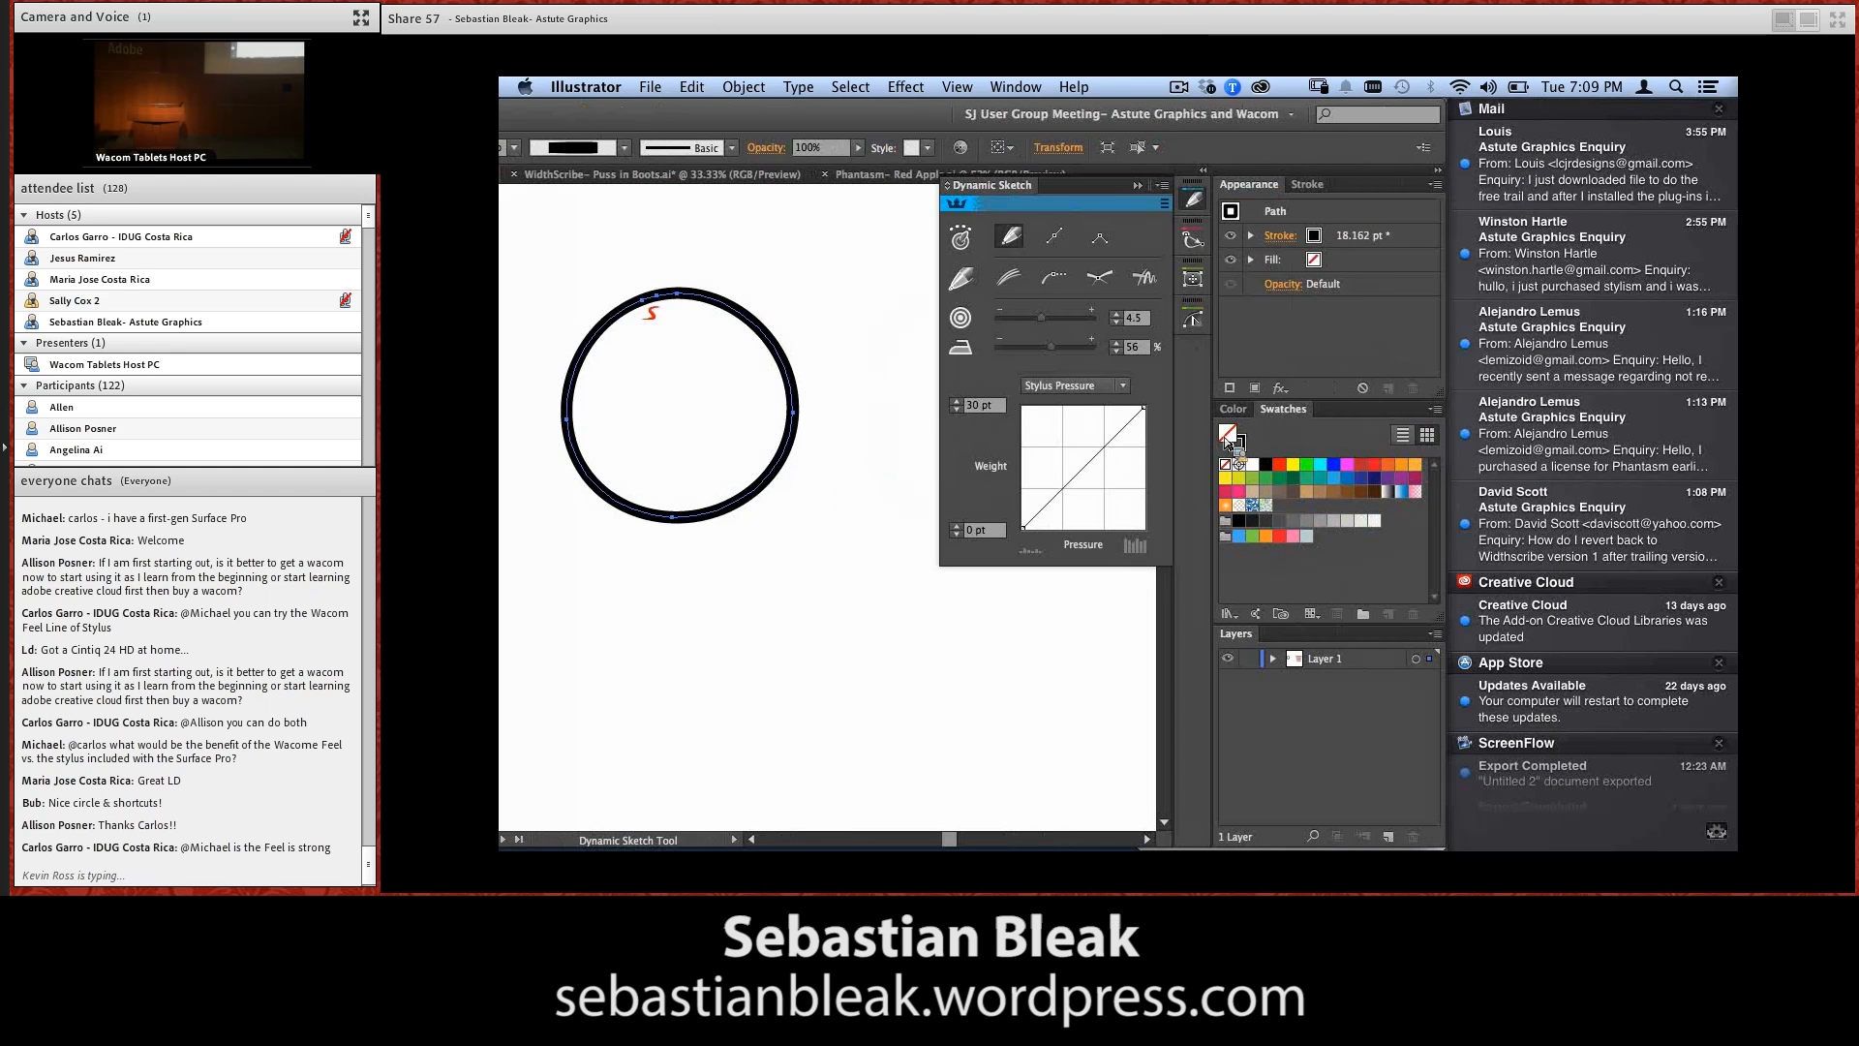
pyautogui.click(1719, 109)
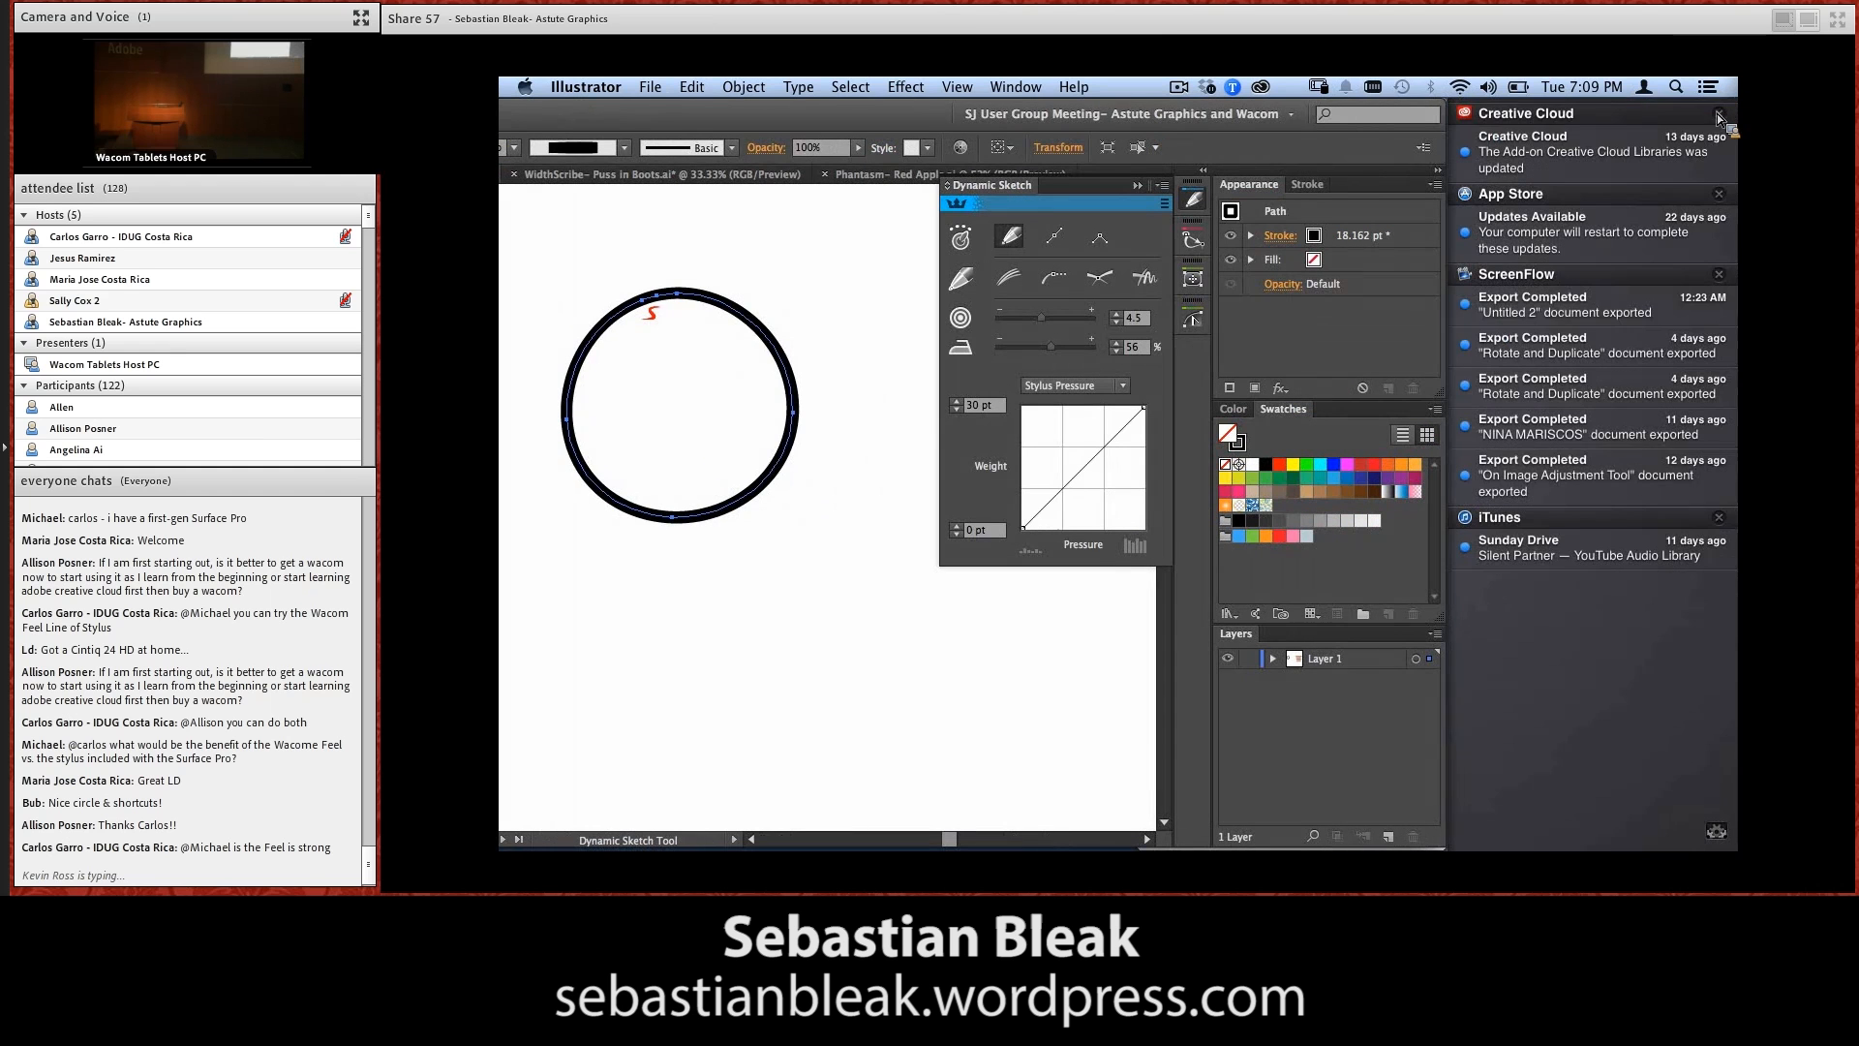
pyautogui.hscroll(-3, 1737, 117)
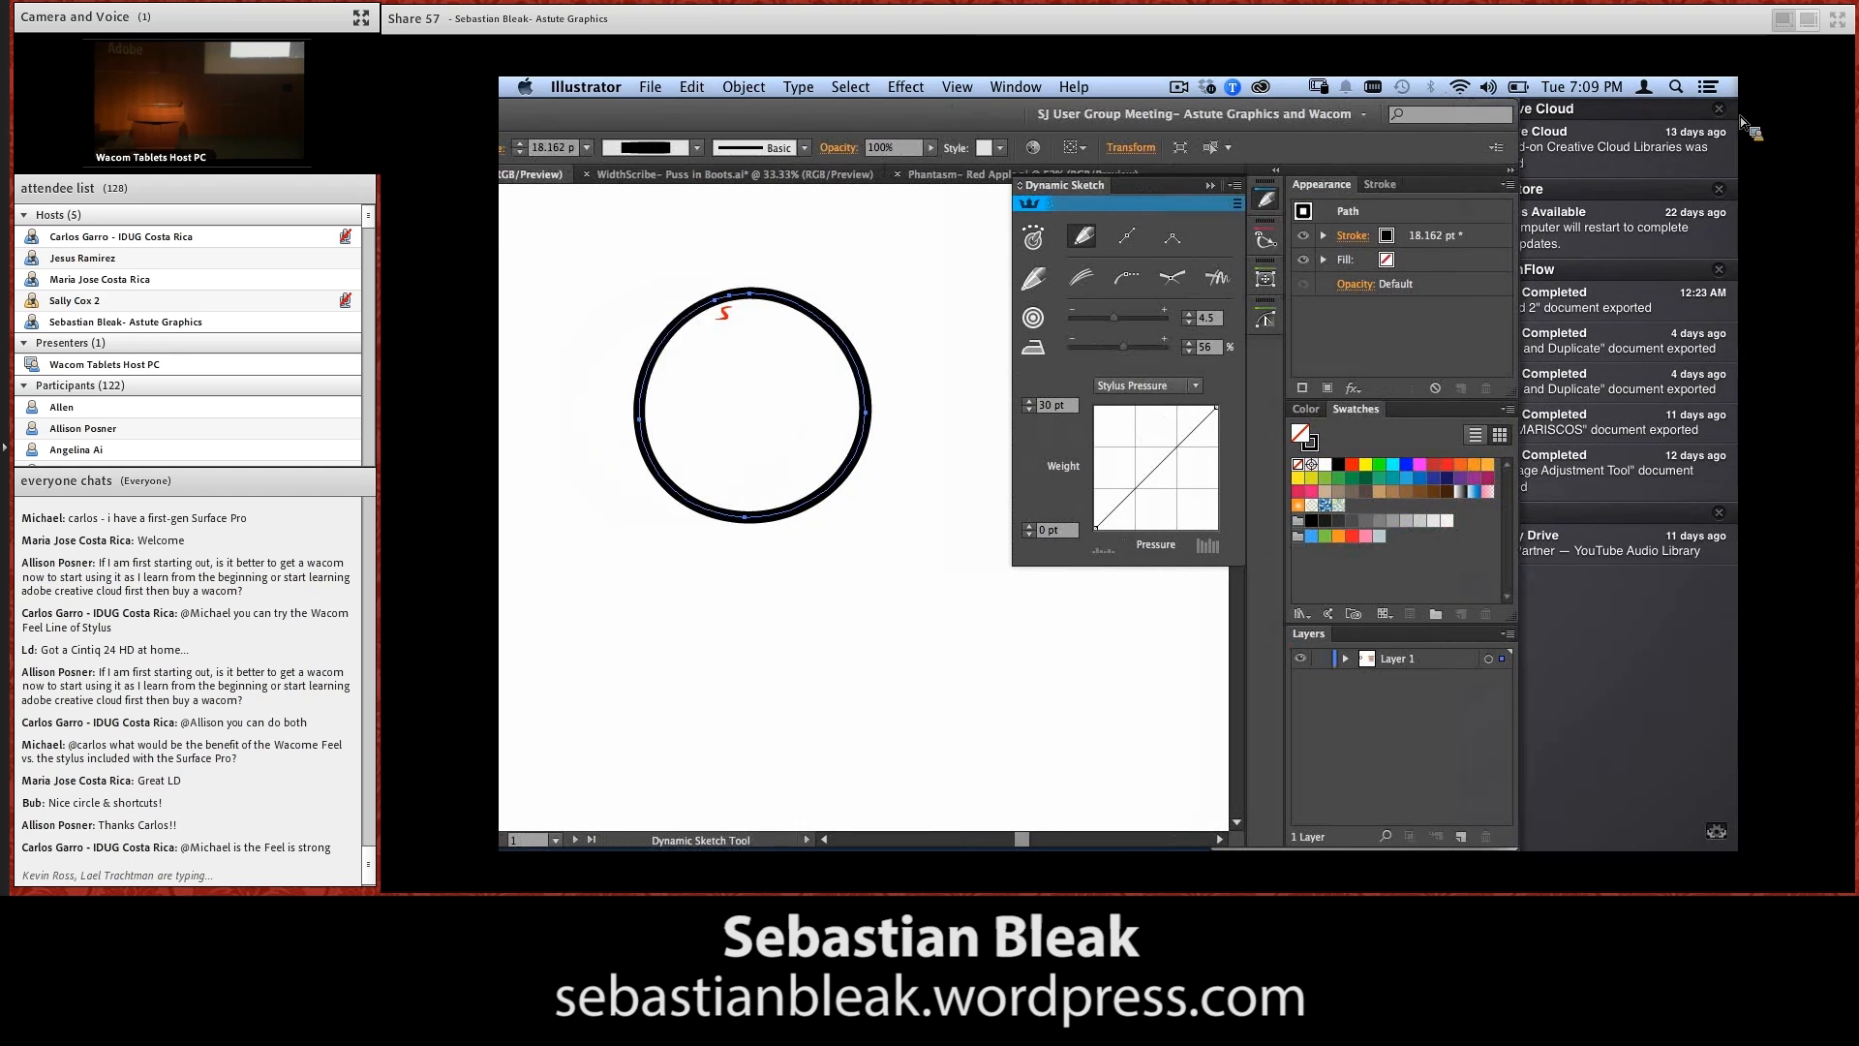
# Sketch a tapering diagonal line across the circle and gesture-trim the arc that lies above it
pyautogui.press('space')
pyautogui.moveTo(1115, 377)
pyautogui.mouseDown()
pyautogui.moveTo(1052, 469)
pyautogui.moveTo(1052, 506)
pyautogui.mouseUp()
pyautogui.moveTo(1042, 394); pyautogui.dragTo(1081, 373)
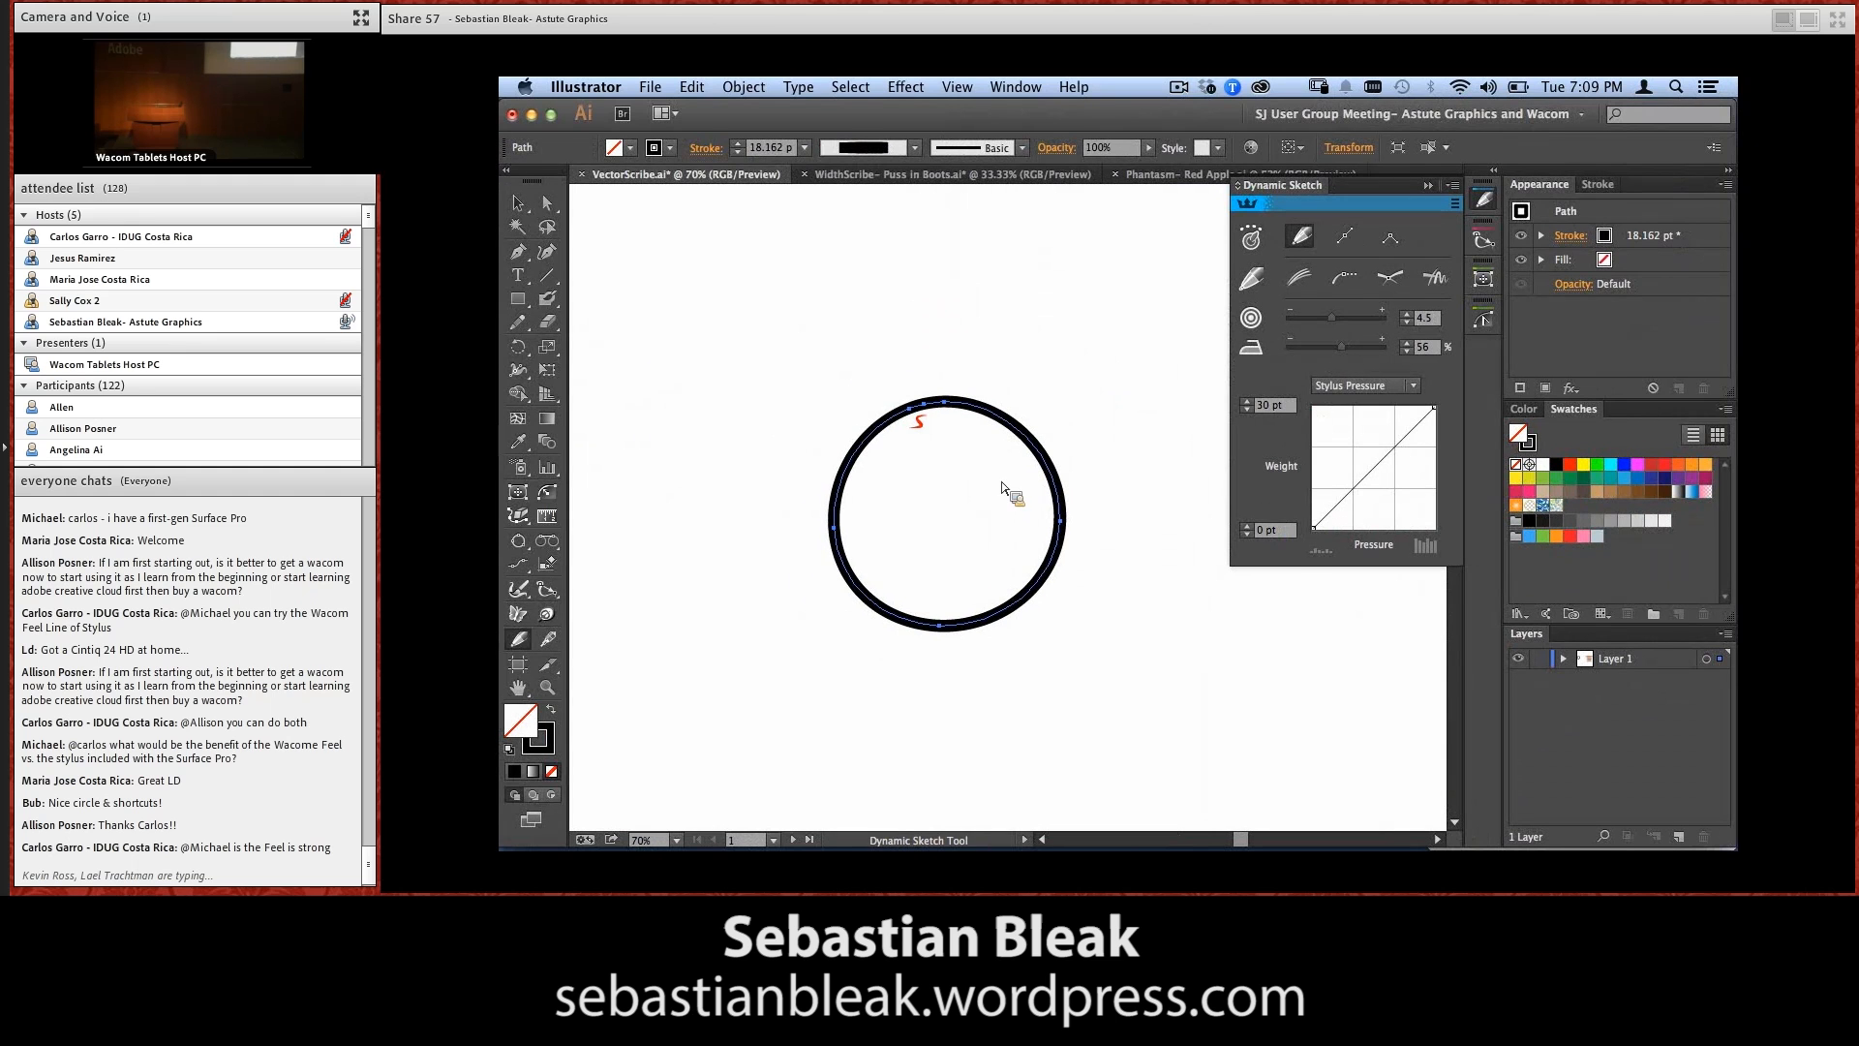
pyautogui.moveTo(792, 348)
pyautogui.mouseDown()
pyautogui.moveTo(632, 264)
pyautogui.moveTo(765, 306)
pyautogui.moveTo(964, 440)
pyautogui.moveTo(1115, 614)
pyautogui.mouseUp()
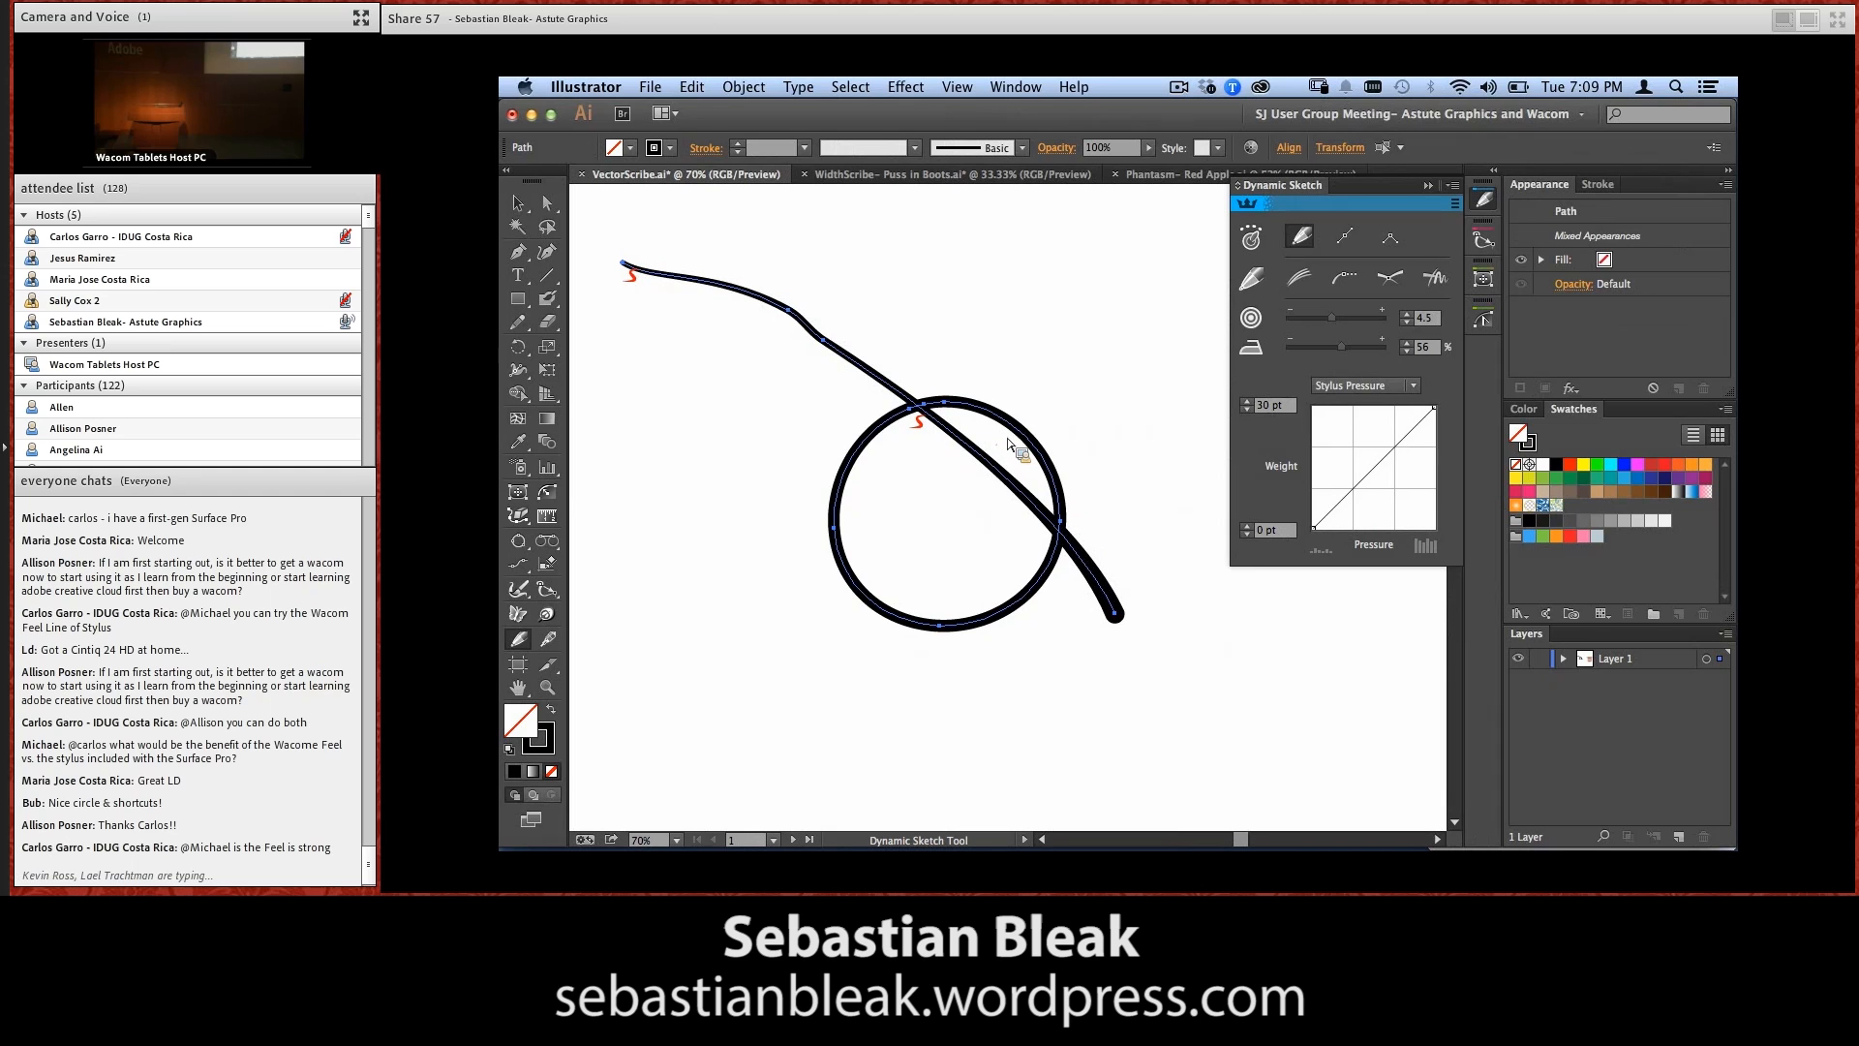
pyautogui.moveTo(1001, 444); pyautogui.dragTo(1027, 417)
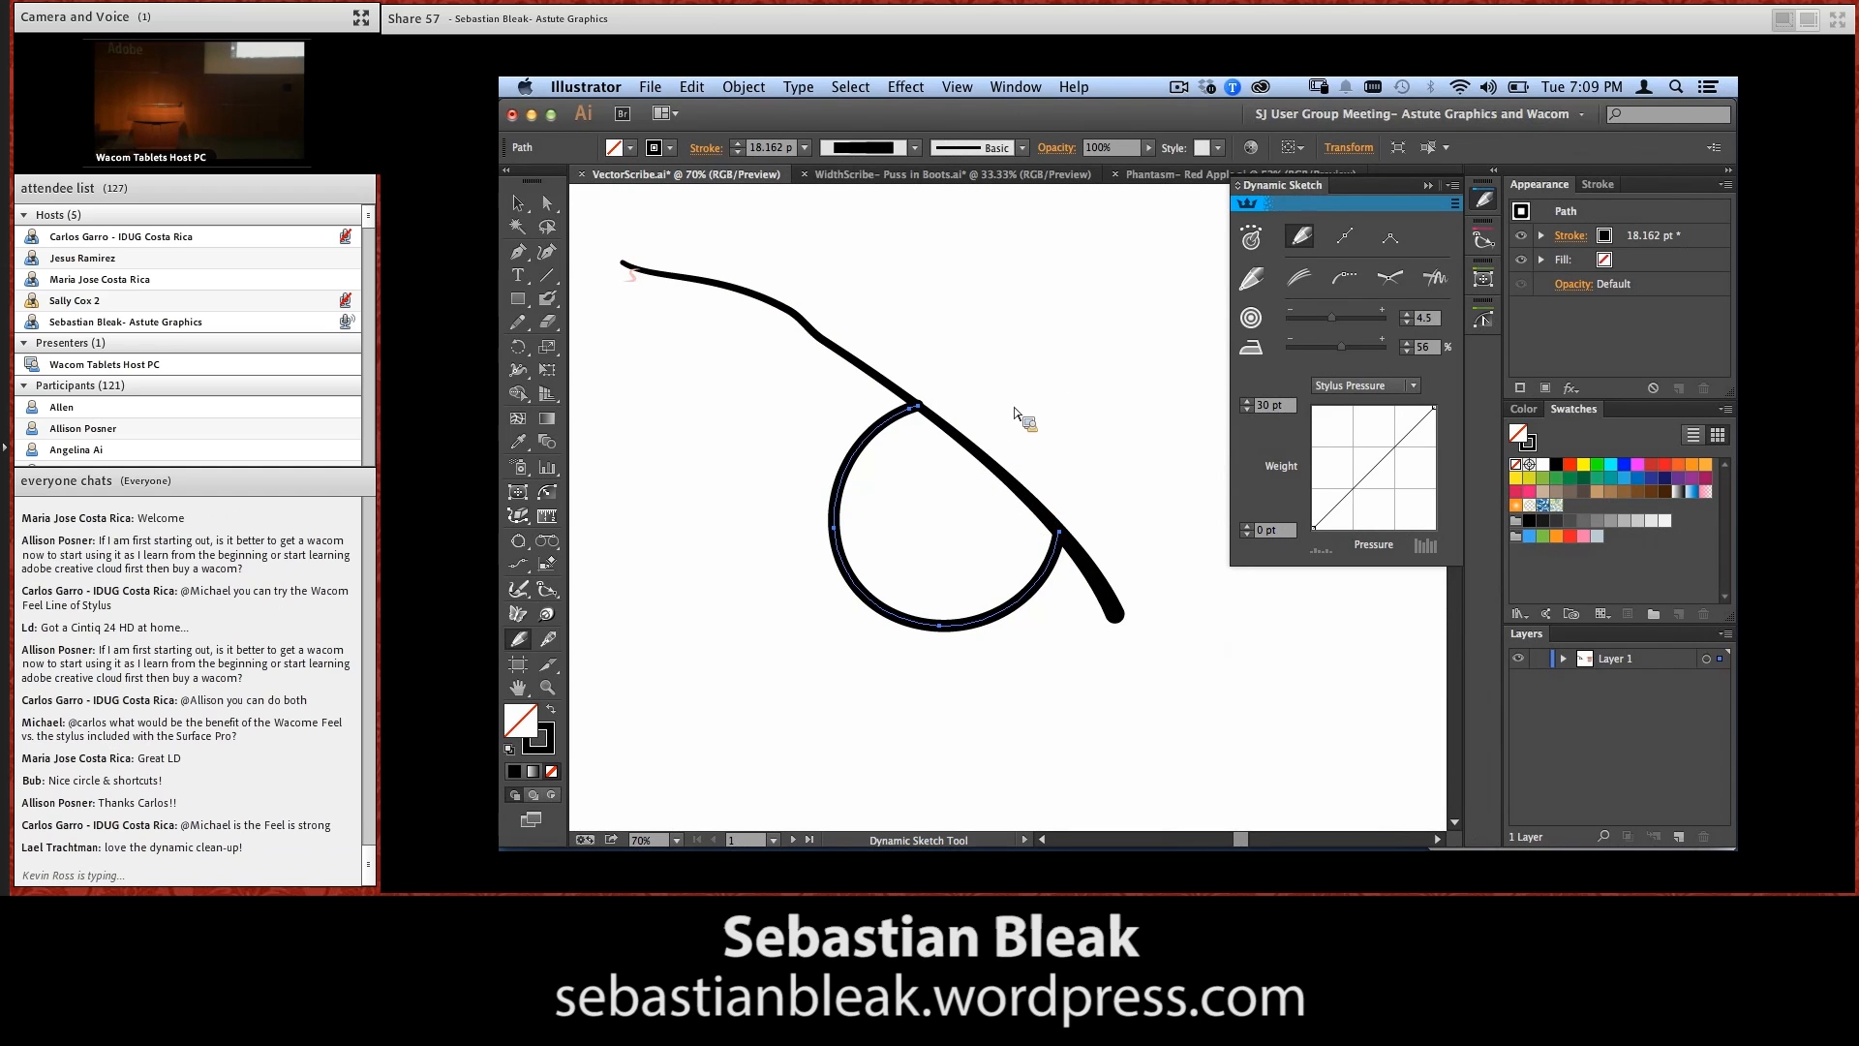
# Sketch a smaller U-shaped arc inside the circle, gesture-trim its ends above the line, and swap its fill and stroke
pyautogui.moveTo(929, 429)
pyautogui.mouseDown()
pyautogui.moveTo(988, 393)
pyautogui.moveTo(920, 453)
pyautogui.moveTo(928, 557)
pyautogui.moveTo(1079, 477)
pyautogui.mouseUp()
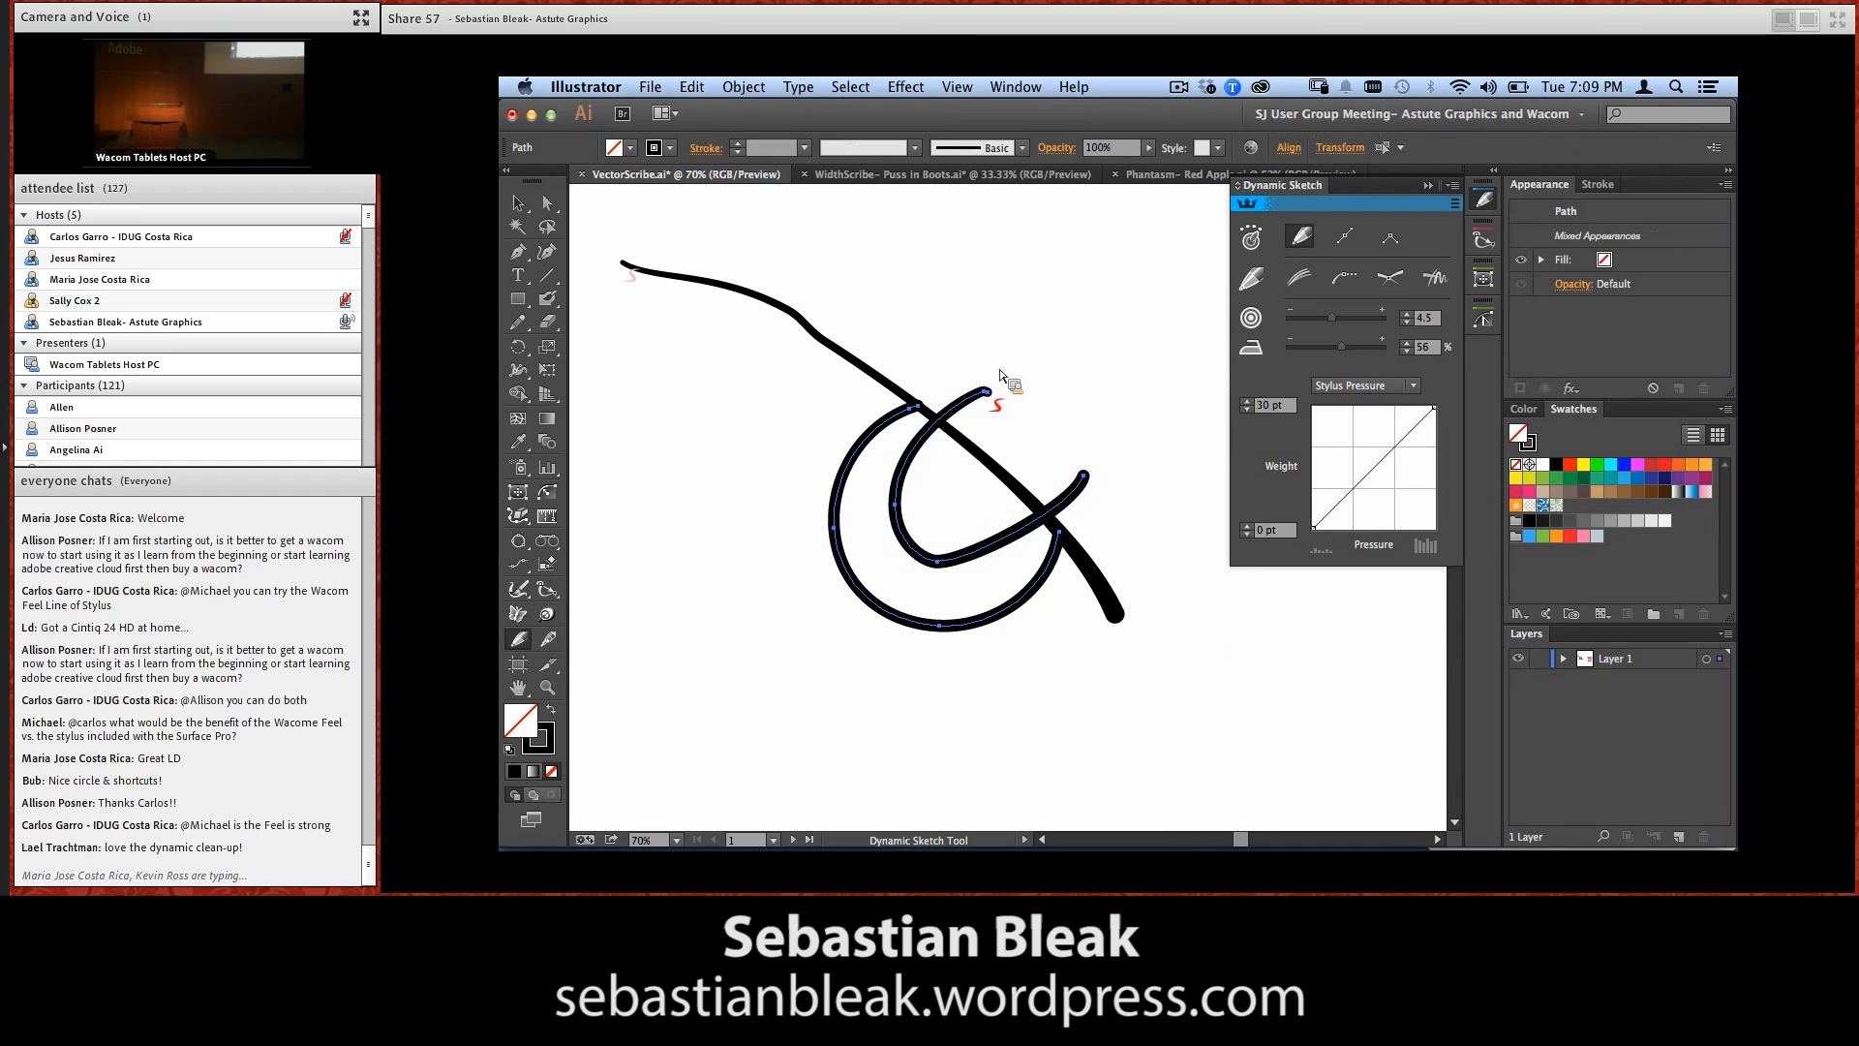
pyautogui.moveTo(954, 389); pyautogui.dragTo(1088, 491)
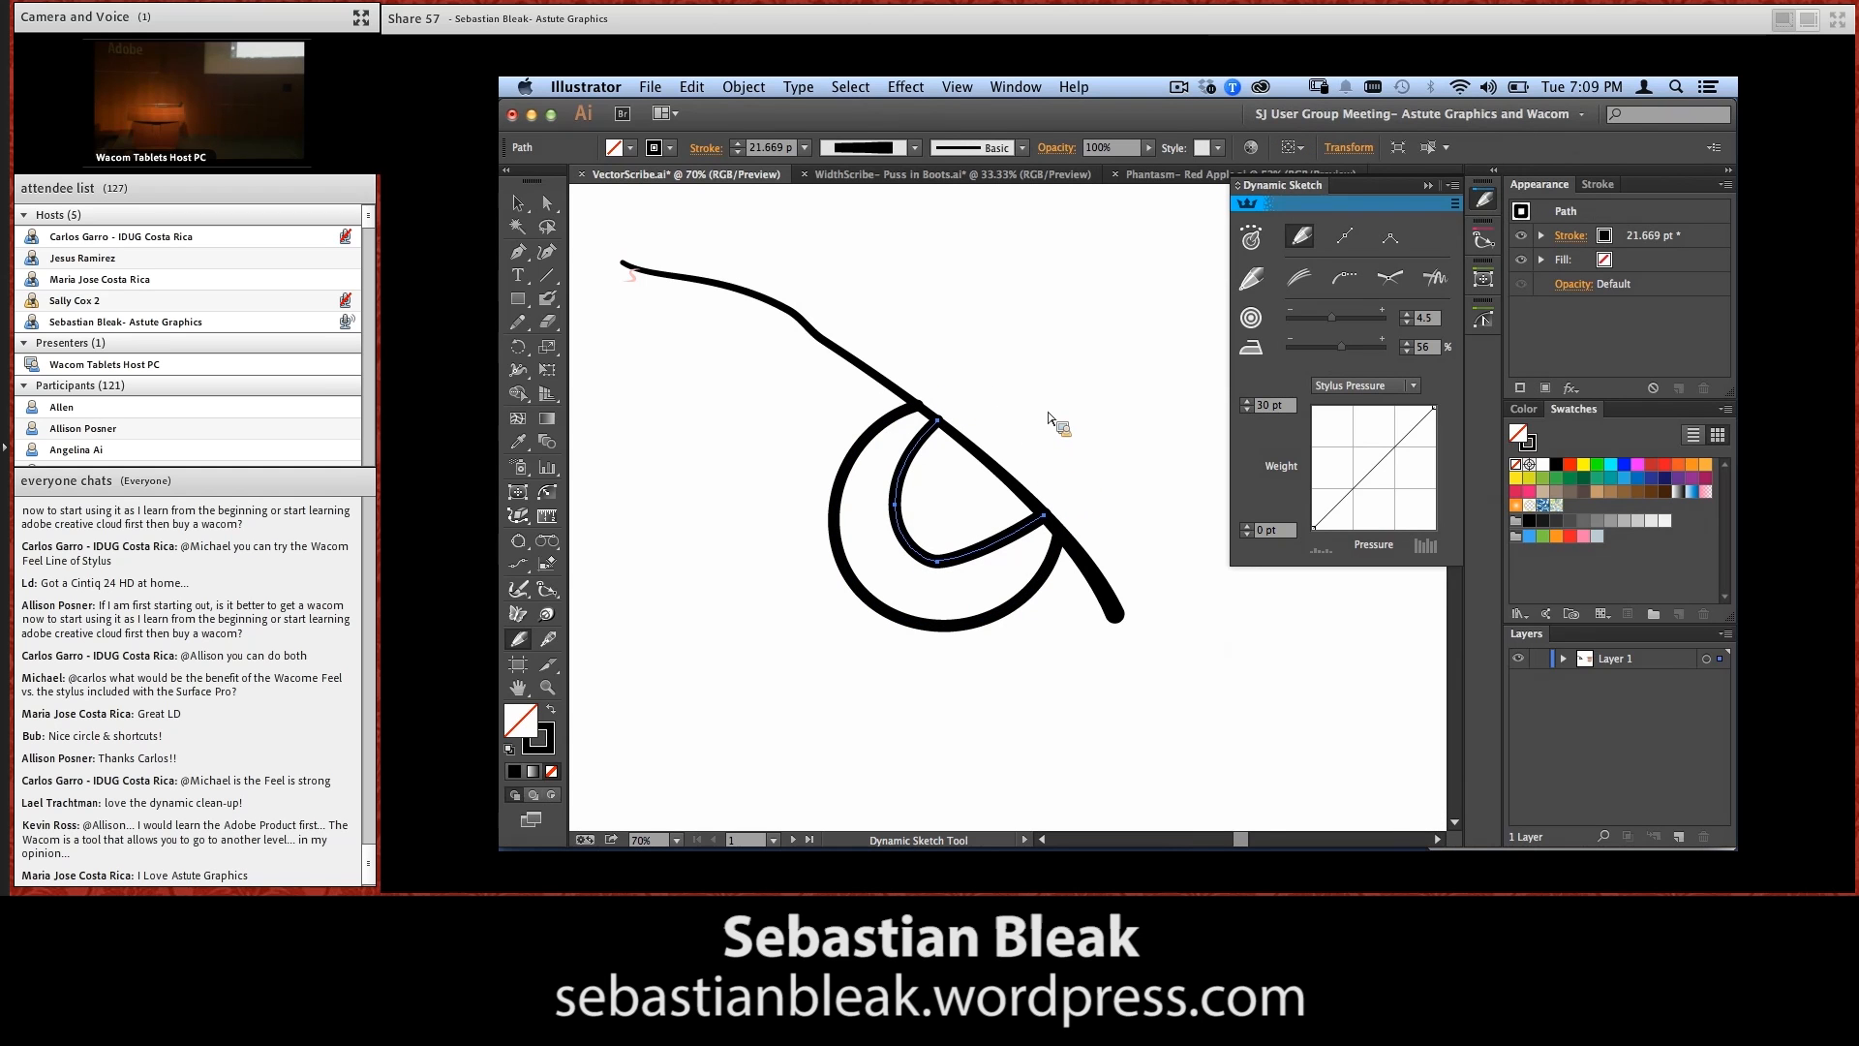
pyautogui.hotkey('shift', 'x')
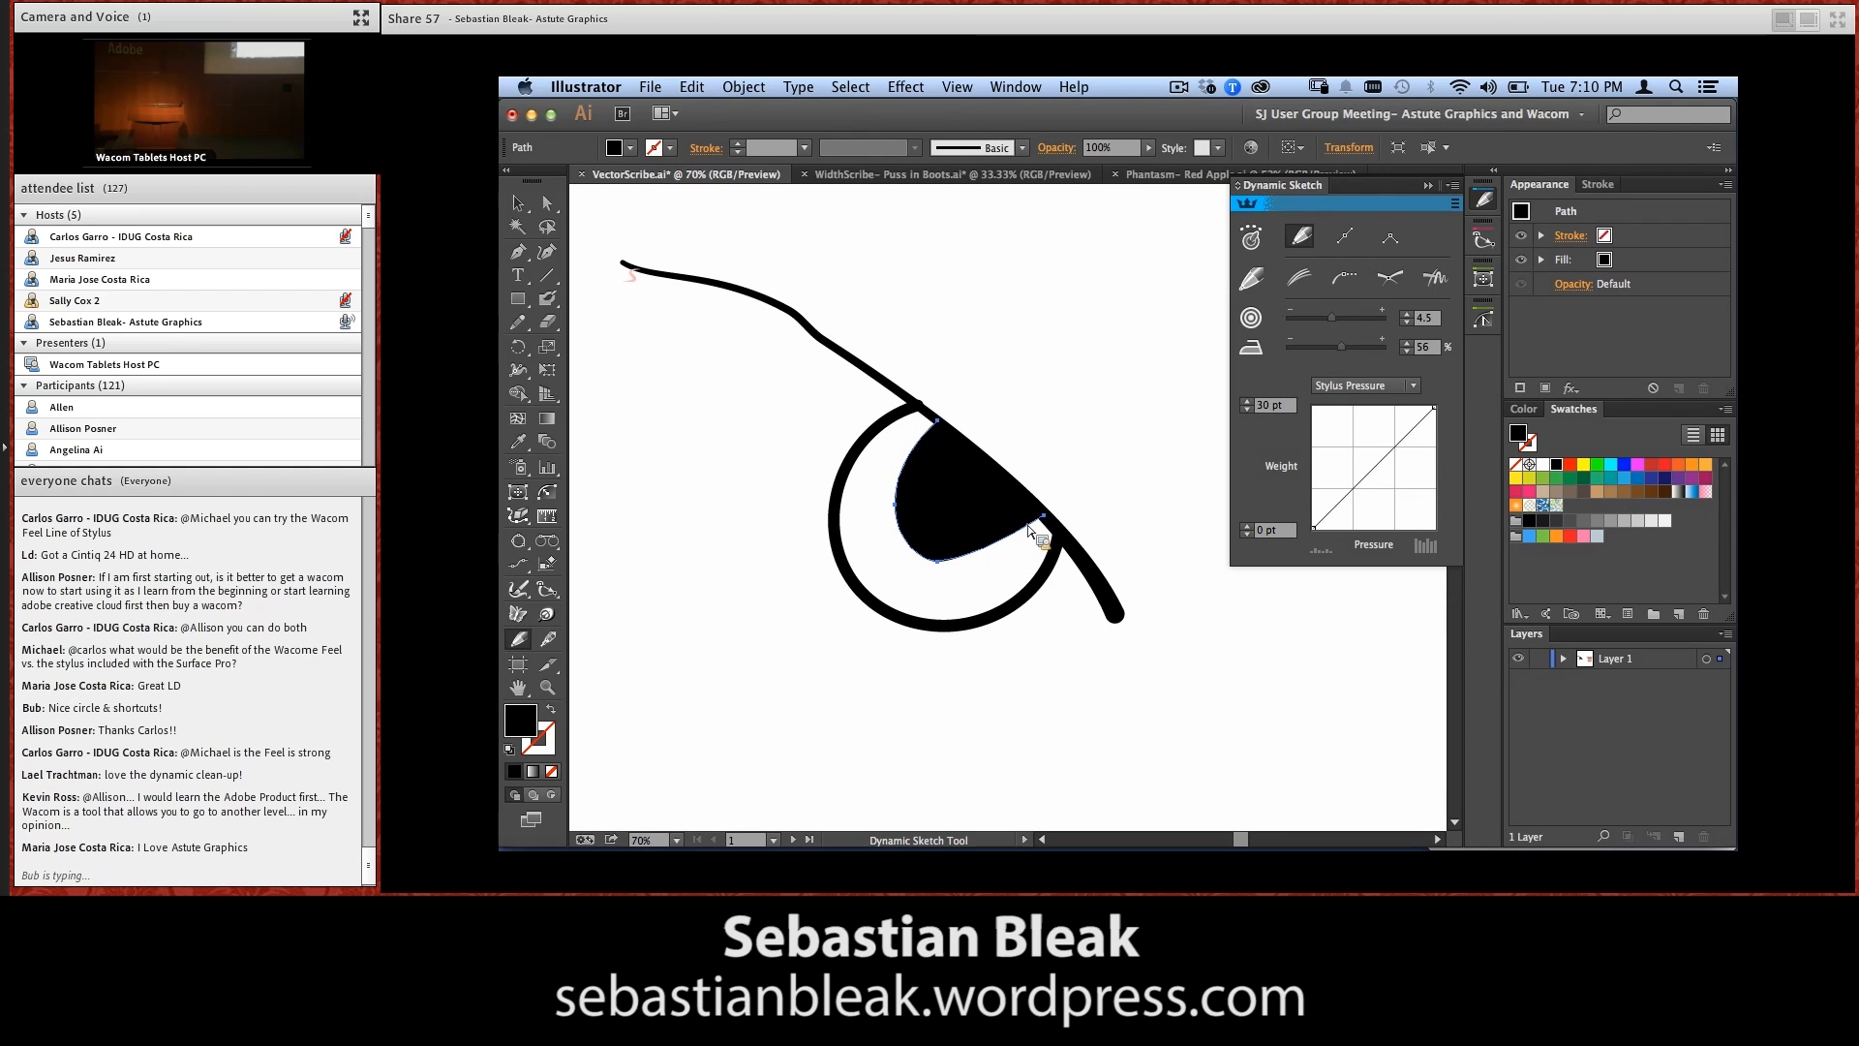
# Set the smoothing to 73%, redraw the rounded edge of the black pupil shape, and deselect it
pyautogui.moveTo(1343, 348); pyautogui.dragTo(1378, 361)
pyautogui.moveTo(910, 540)
pyautogui.mouseDown()
pyautogui.moveTo(1025, 520)
pyautogui.moveTo(896, 506)
pyautogui.mouseUp()
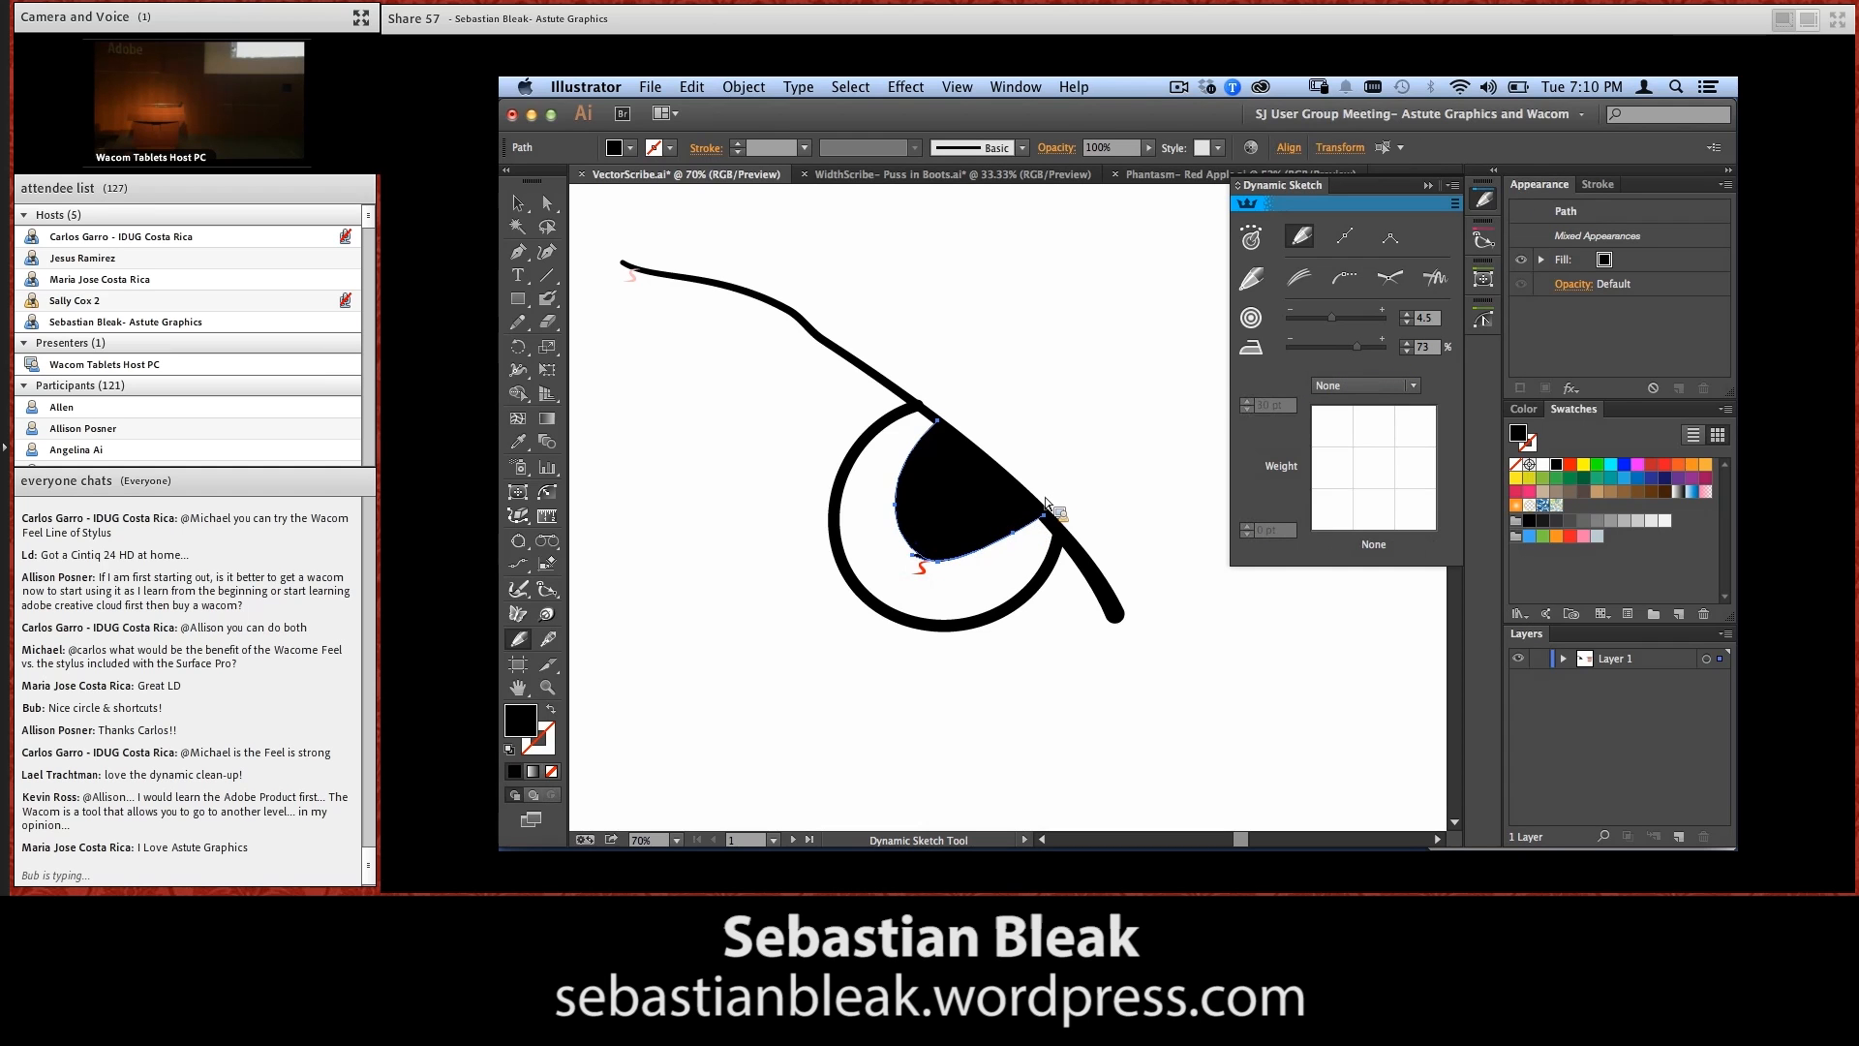
pyautogui.click(1345, 279)
pyautogui.moveTo(902, 471)
pyautogui.mouseDown()
pyautogui.moveTo(896, 514)
pyautogui.moveTo(925, 562)
pyautogui.mouseUp()
pyautogui.moveTo(900, 520)
pyautogui.mouseDown()
pyautogui.moveTo(929, 569)
pyautogui.moveTo(1002, 563)
pyautogui.moveTo(1024, 535)
pyautogui.mouseUp()
pyautogui.keyDown('super'); pyautogui.click(1061, 510); pyautogui.keyUp('super')
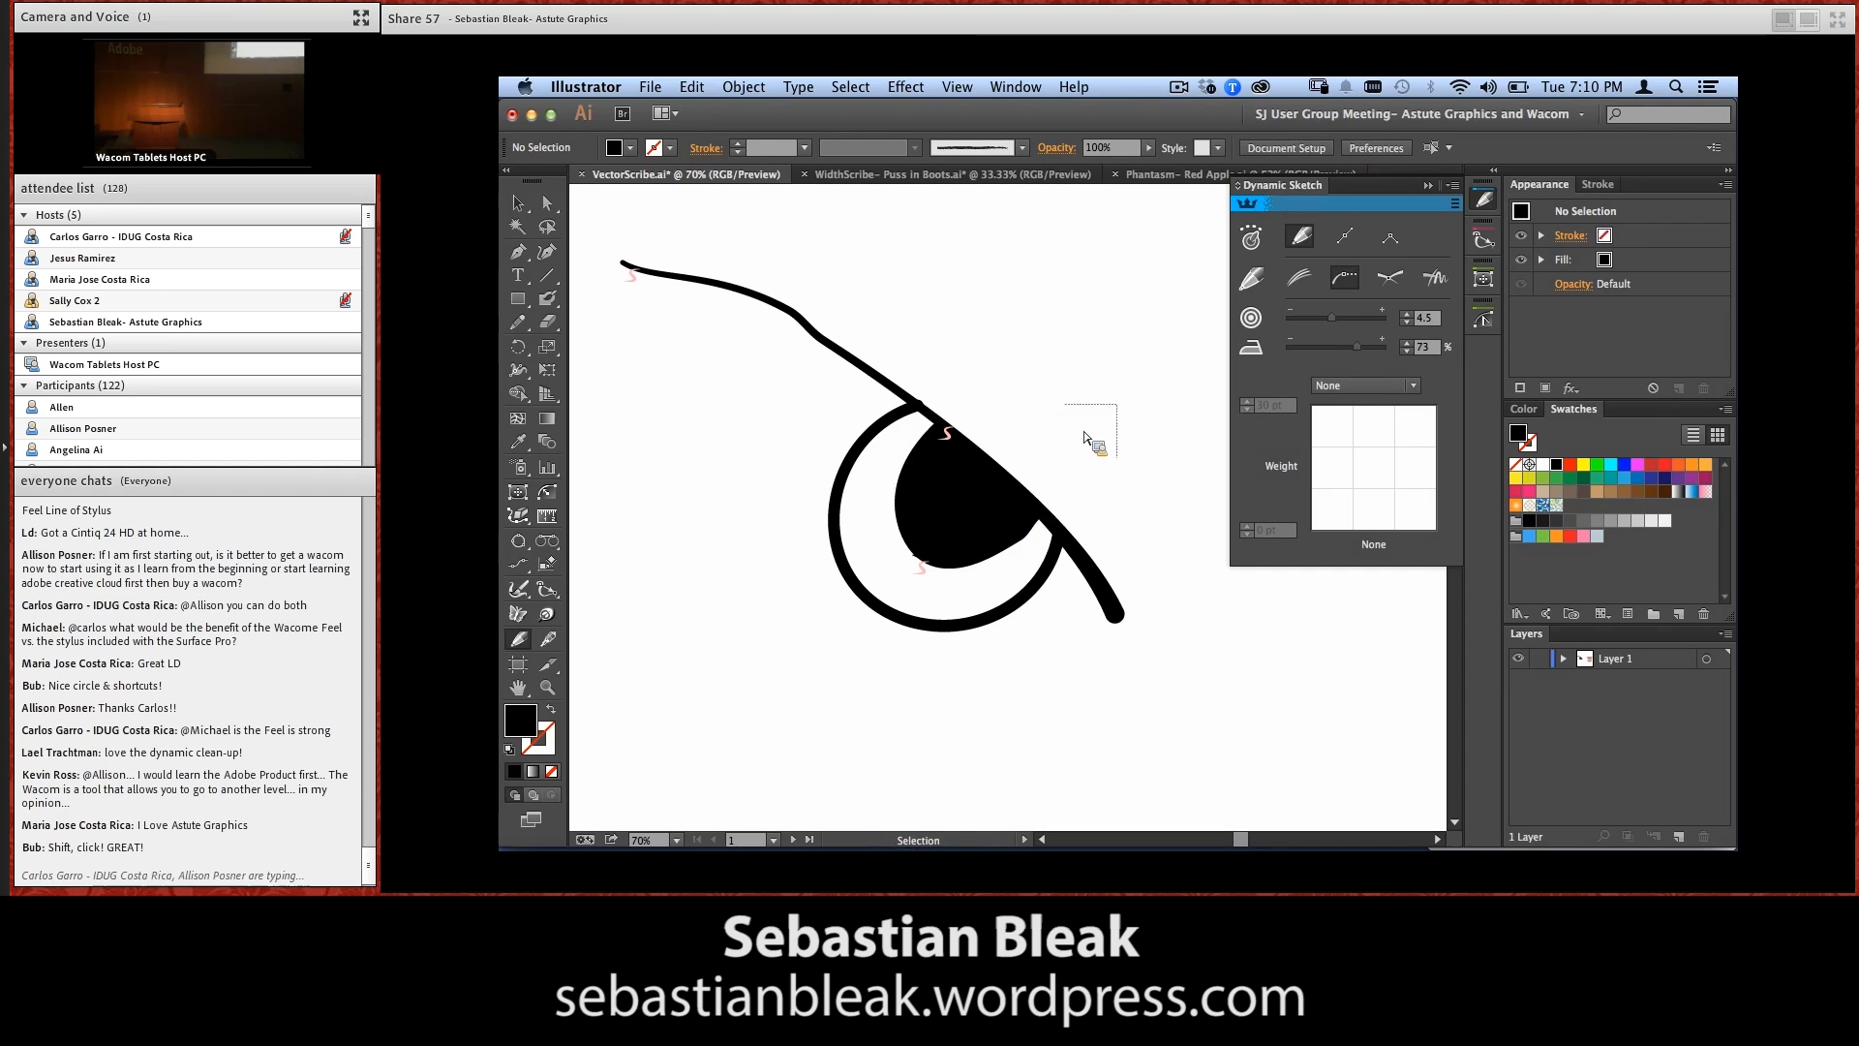
# Delete all the sketched eye artwork and go to the next artboard, with its plug-in list unobstructed
pyautogui.press('super+a')
pyautogui.press('Delete')
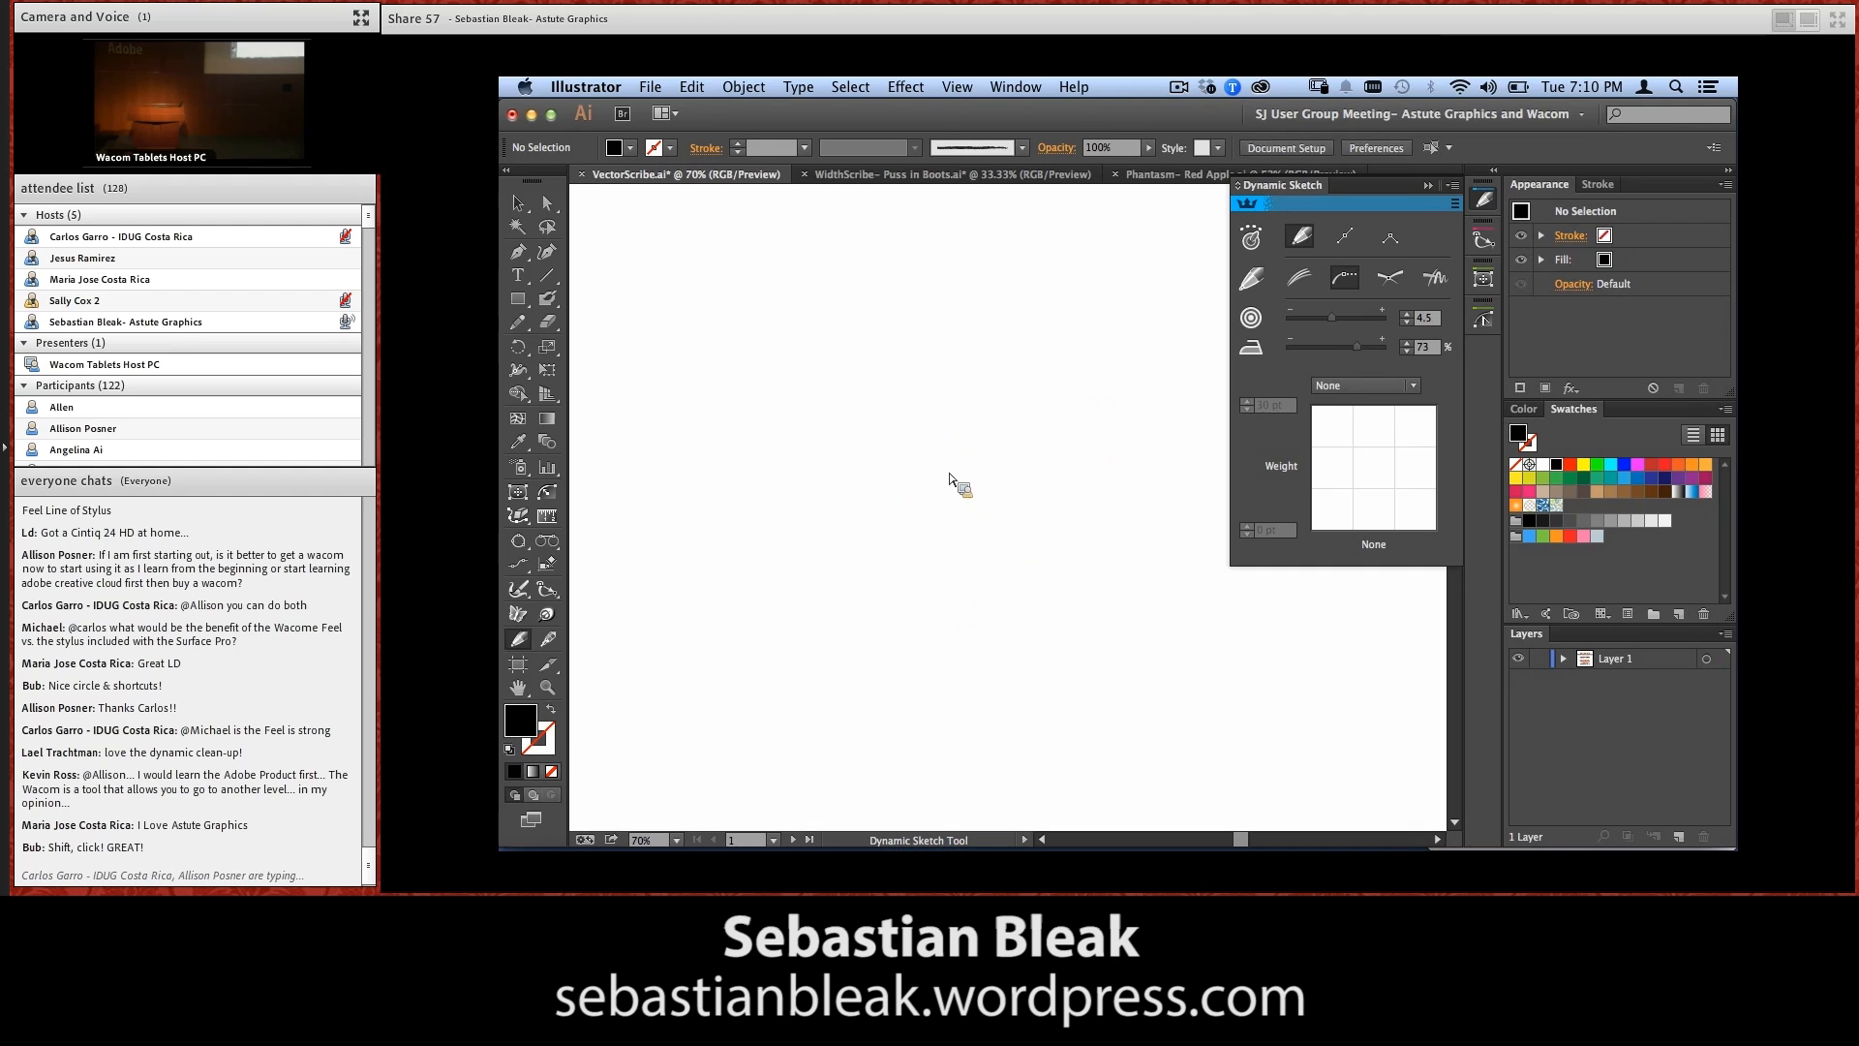
pyautogui.click(793, 839)
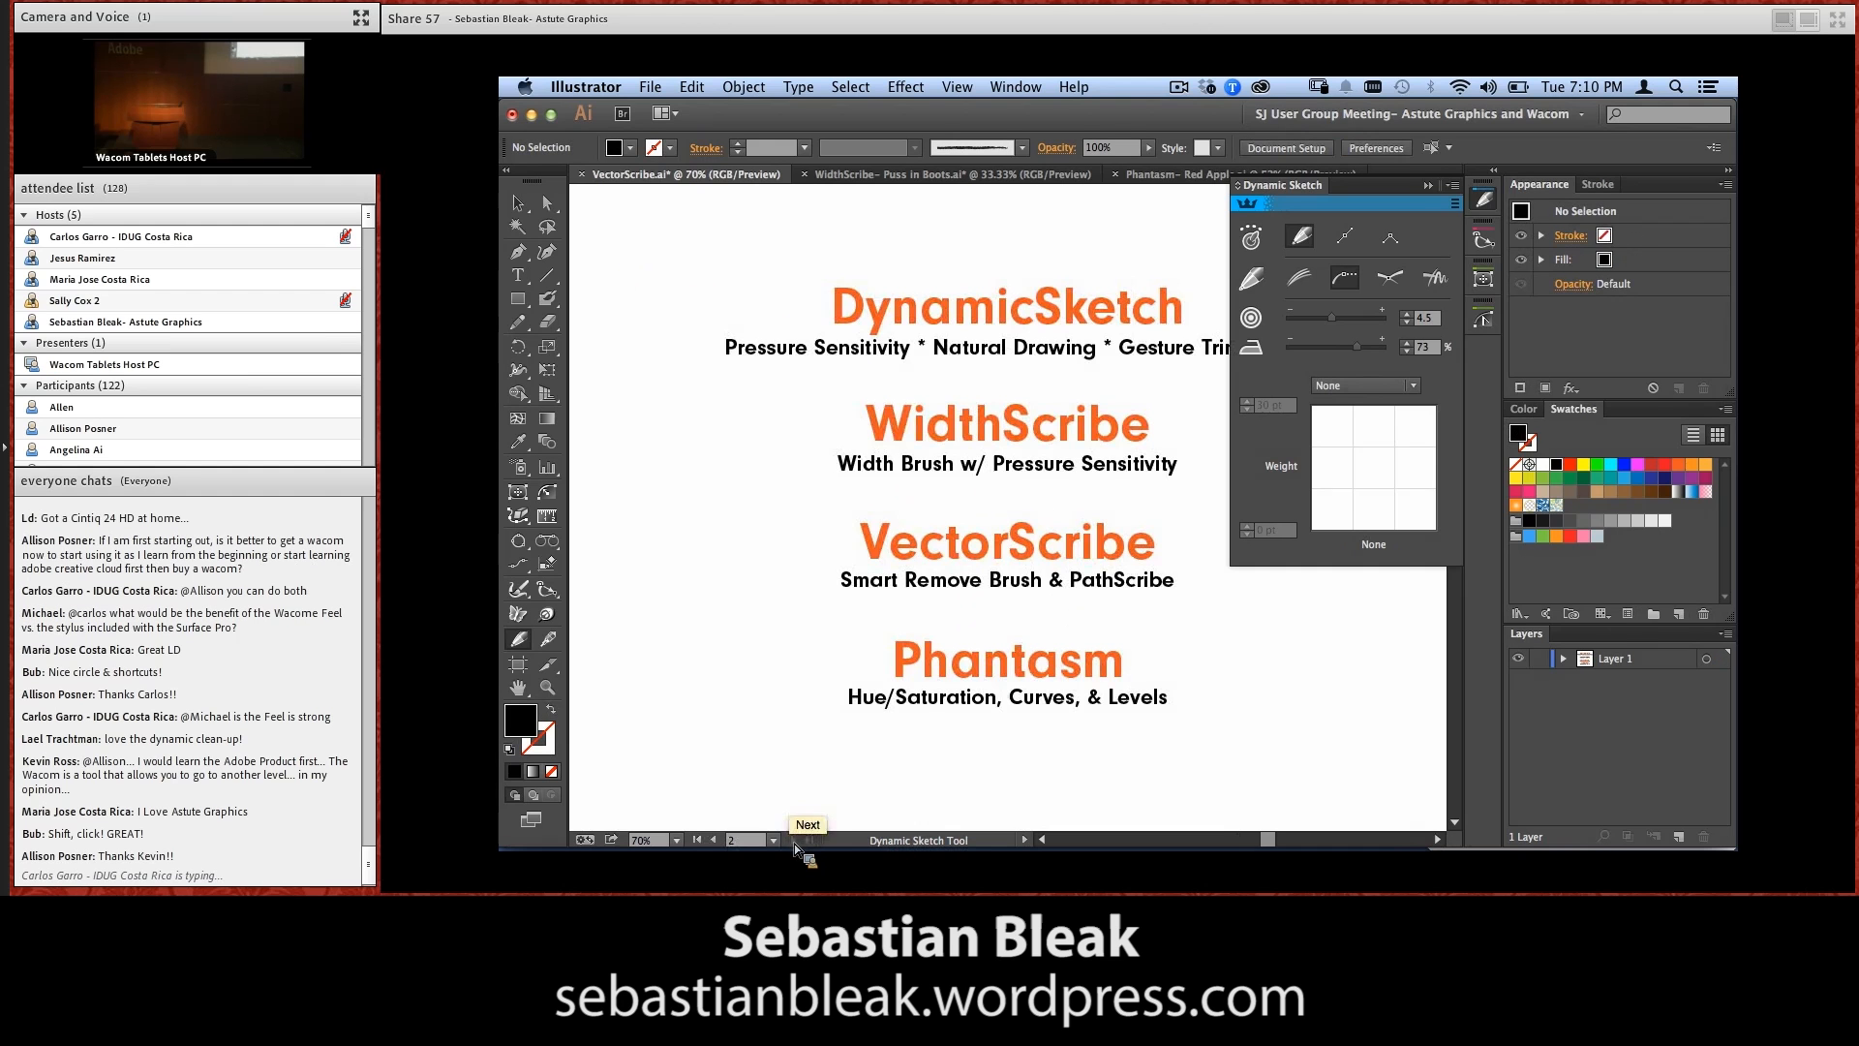
pyautogui.click(1429, 186)
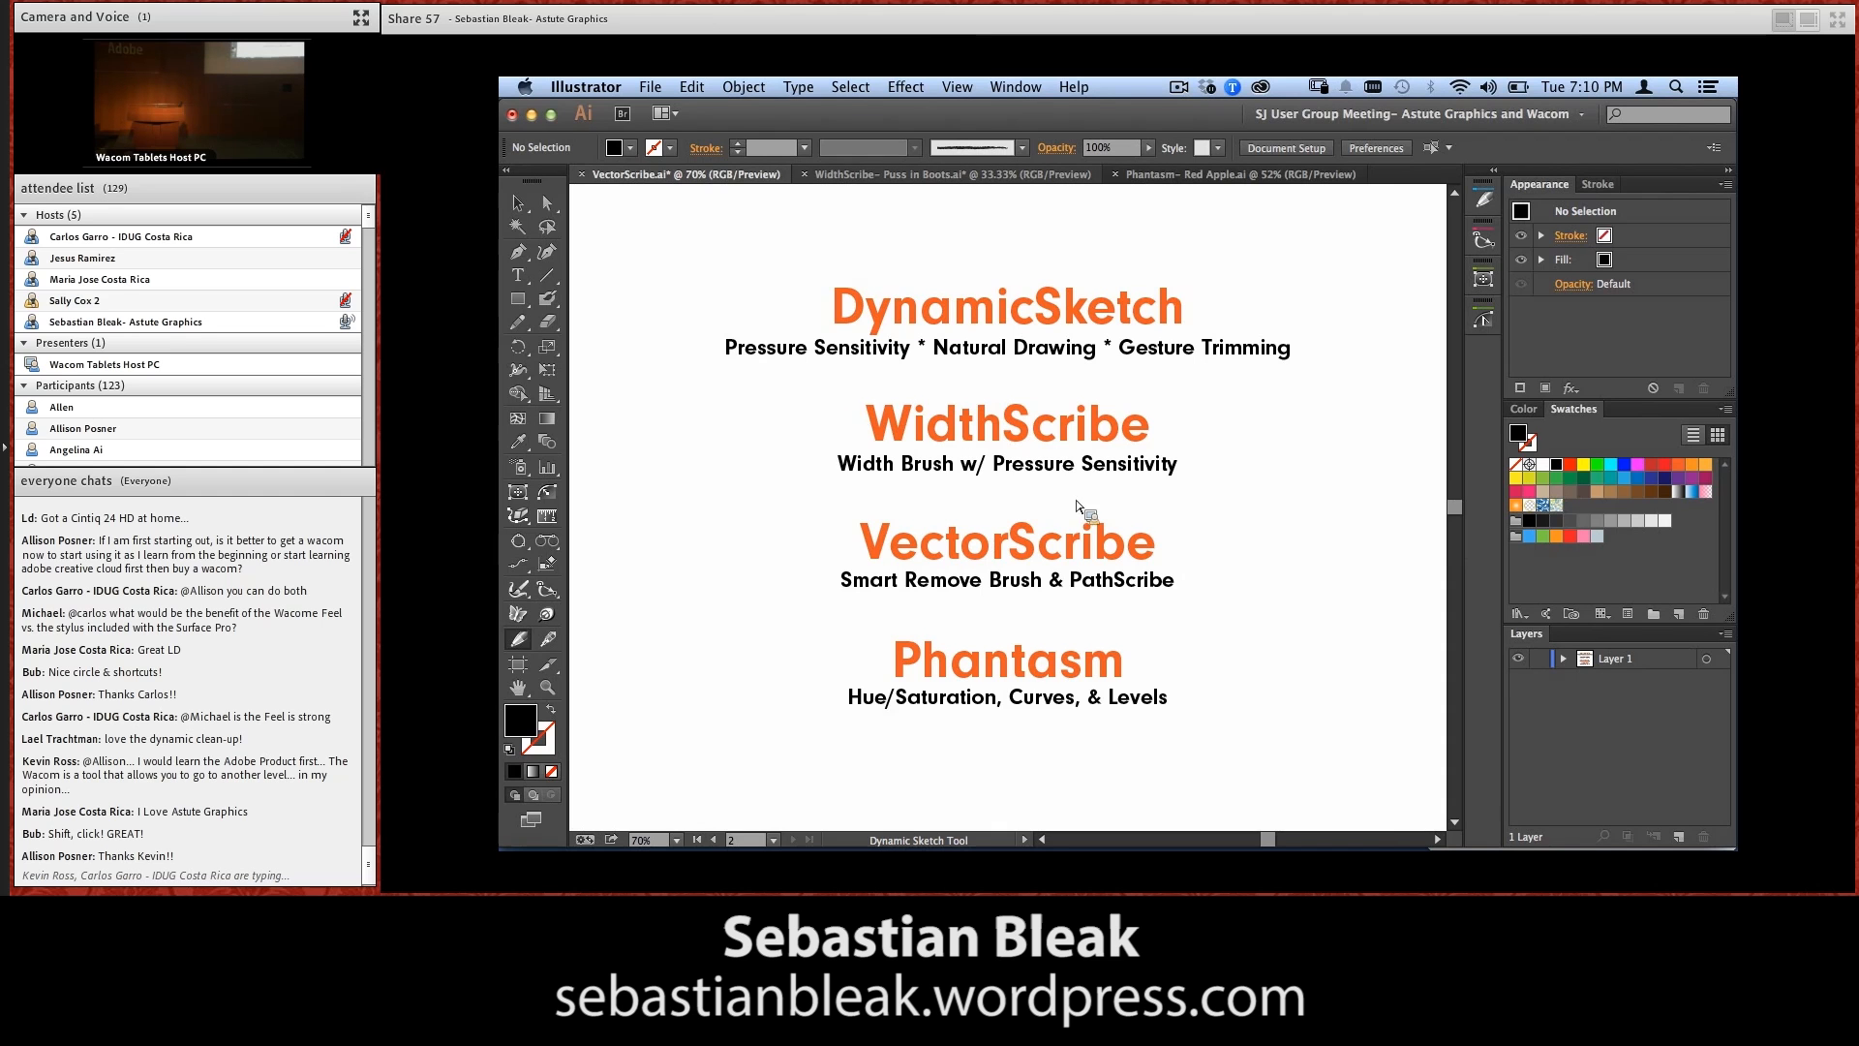
# Switch to the WidthScribe- Puss in Boots.ai document, revert it to its saved version, and center the drawing in view
pyautogui.click(945, 174)
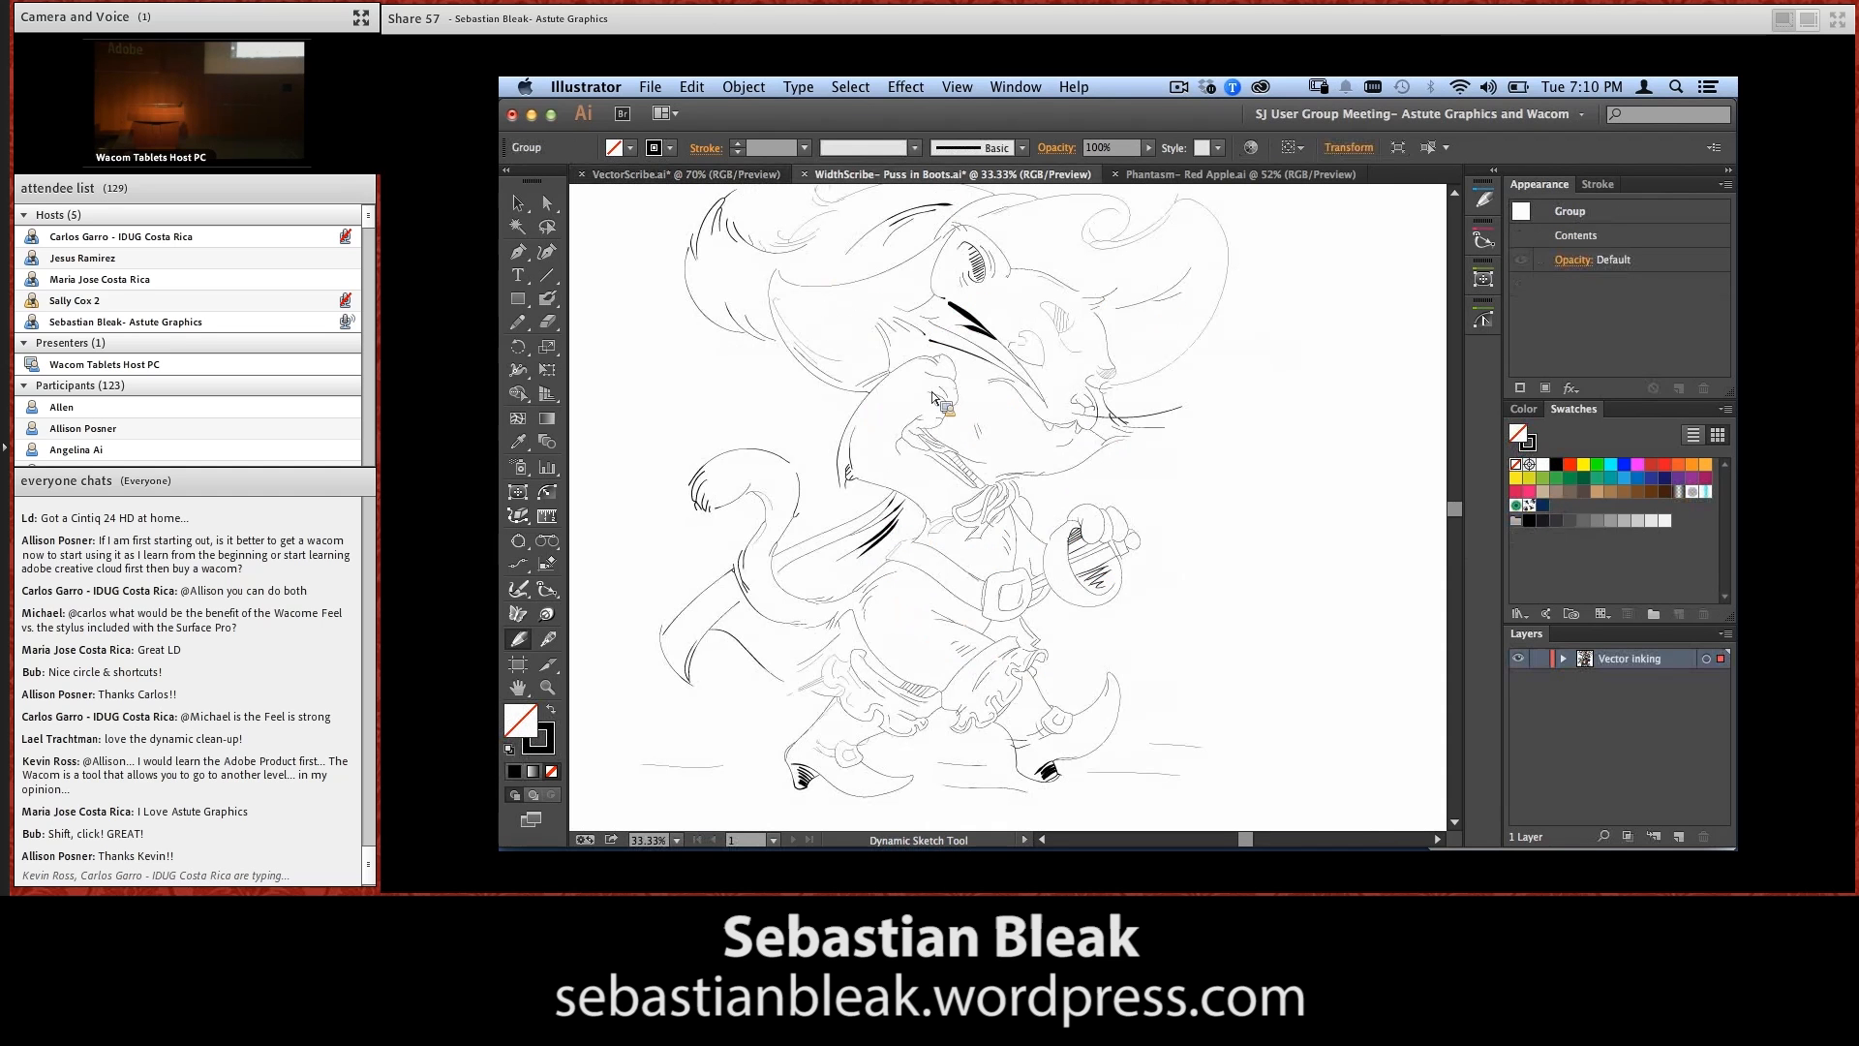
pyautogui.click(647, 89)
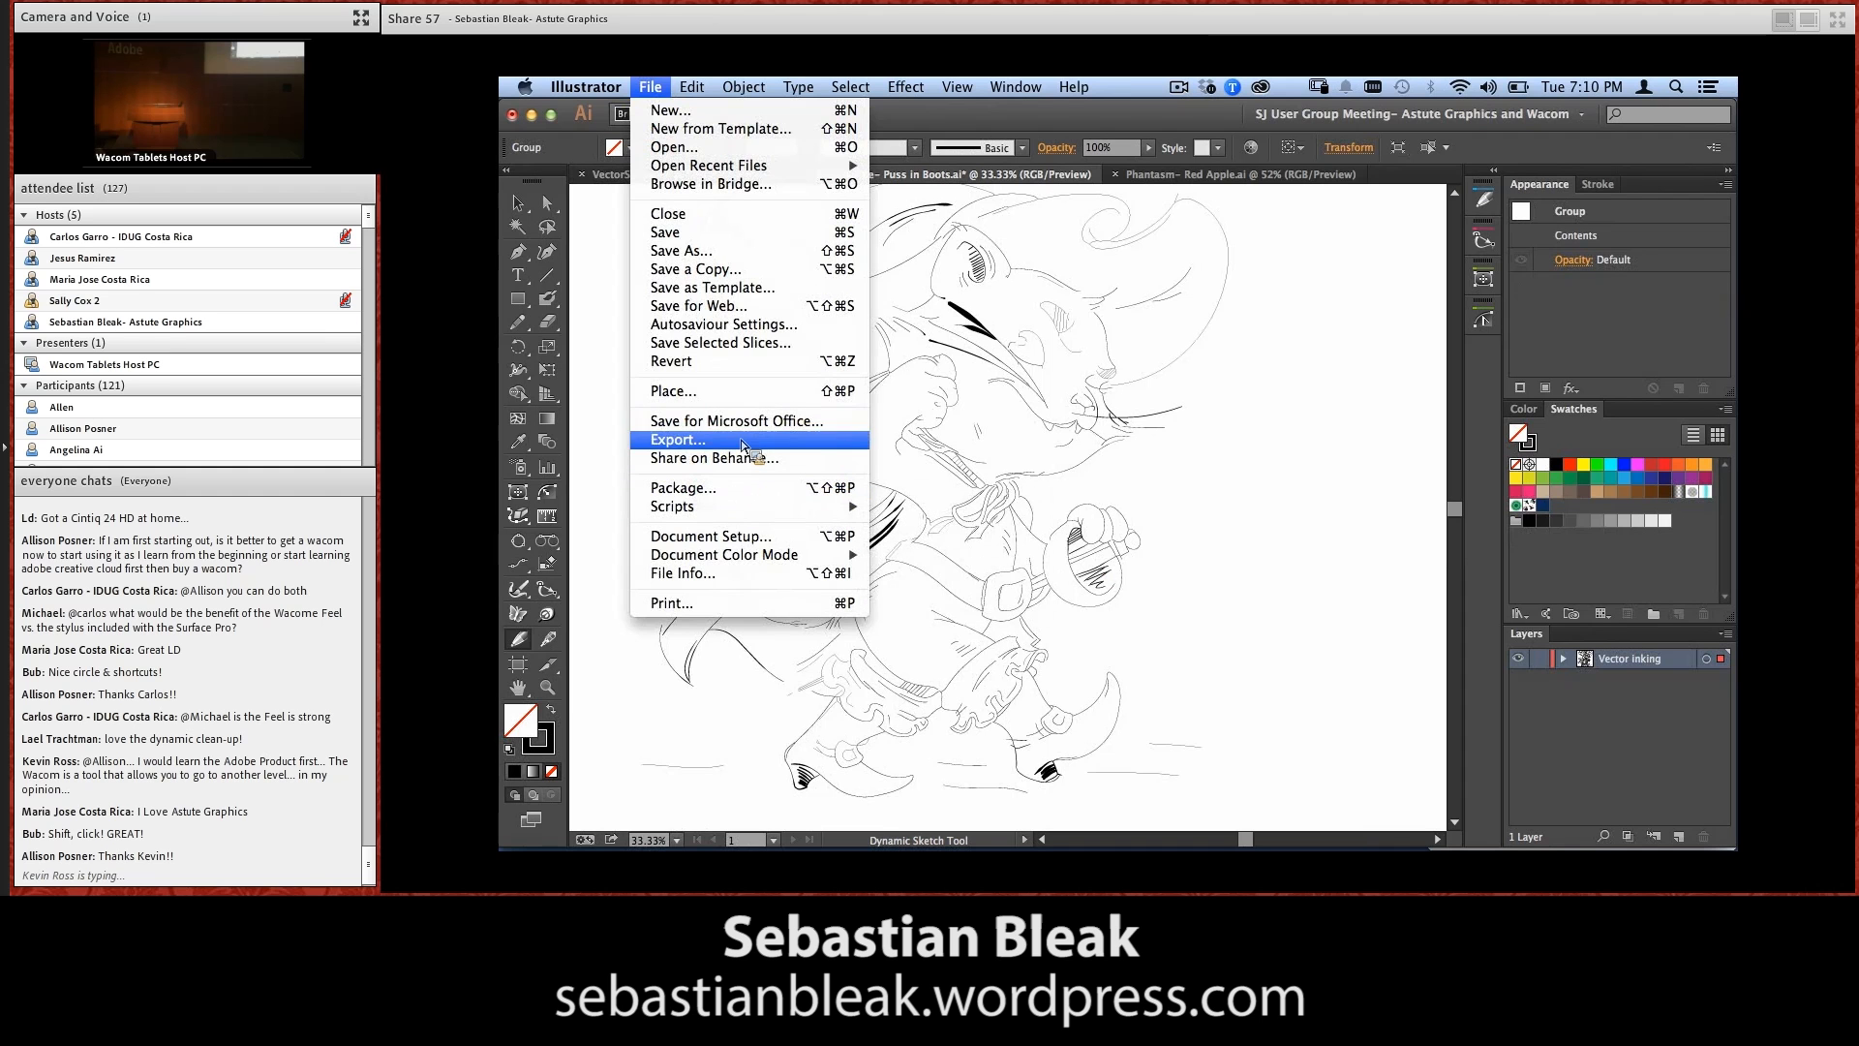
pyautogui.click(748, 360)
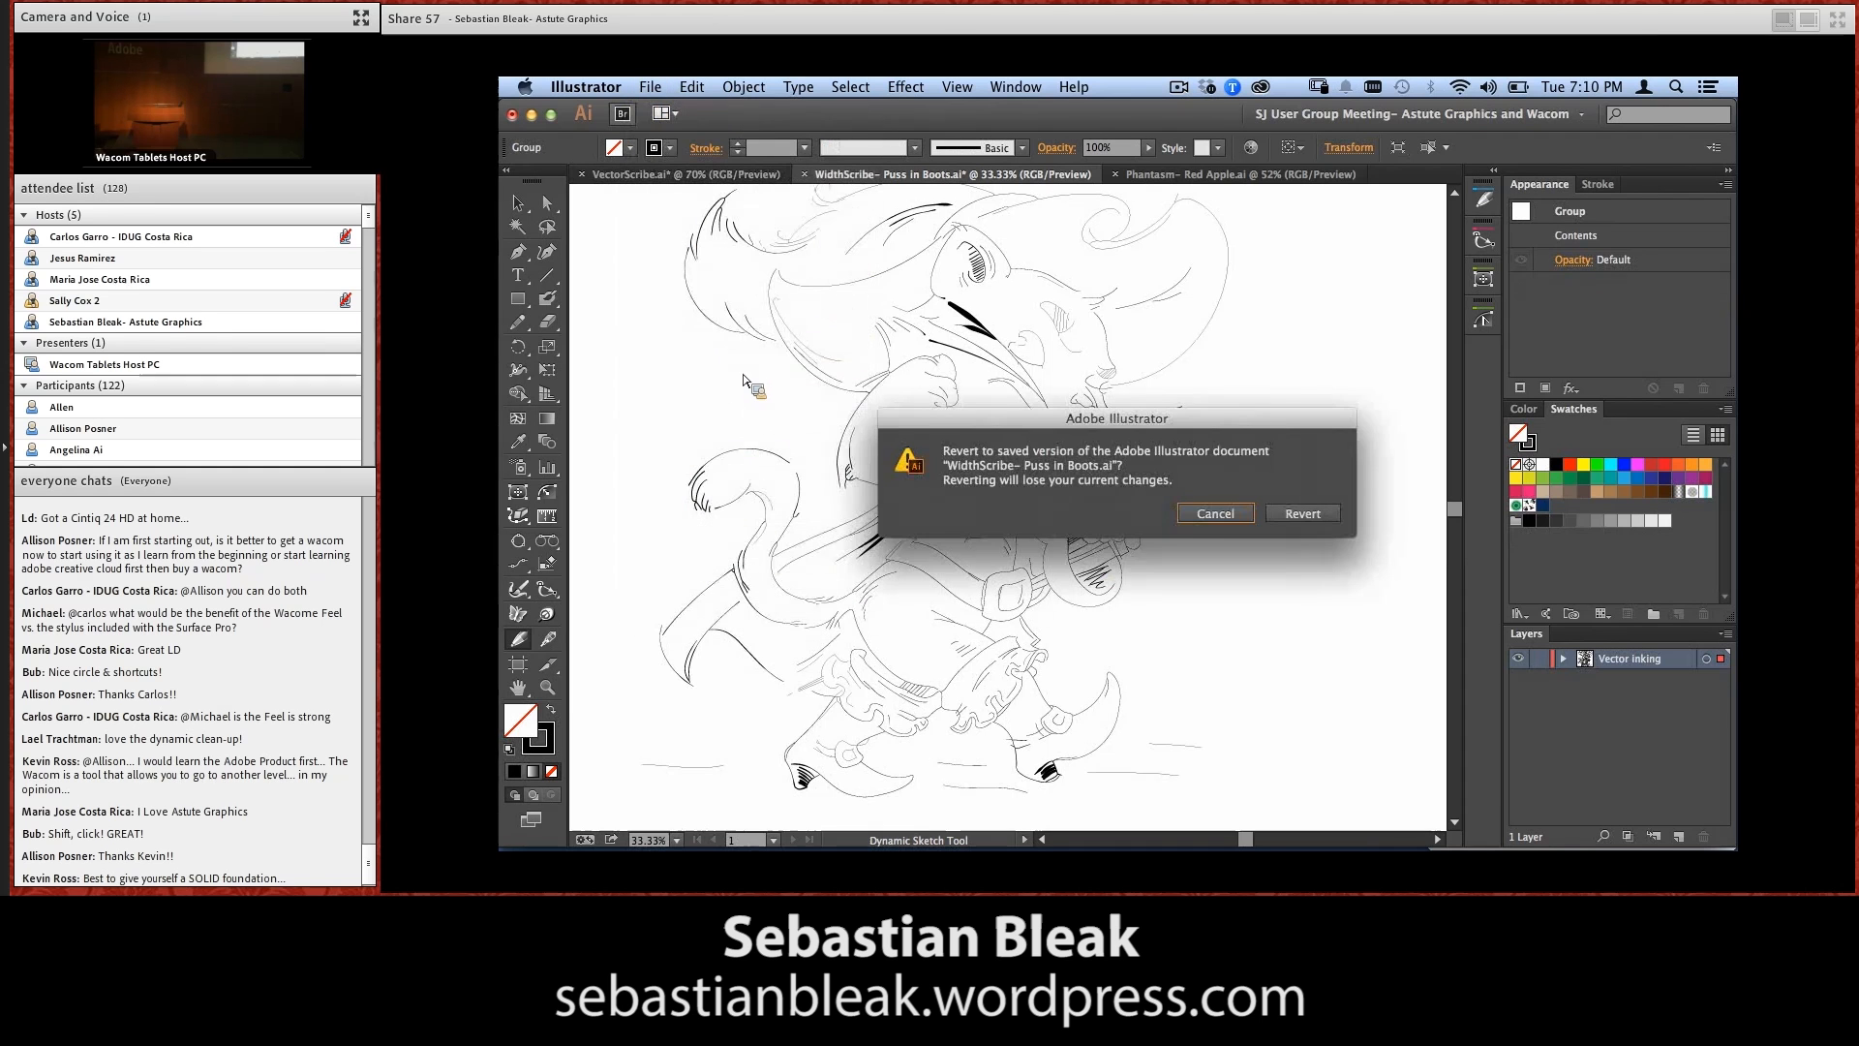
pyautogui.click(1285, 516)
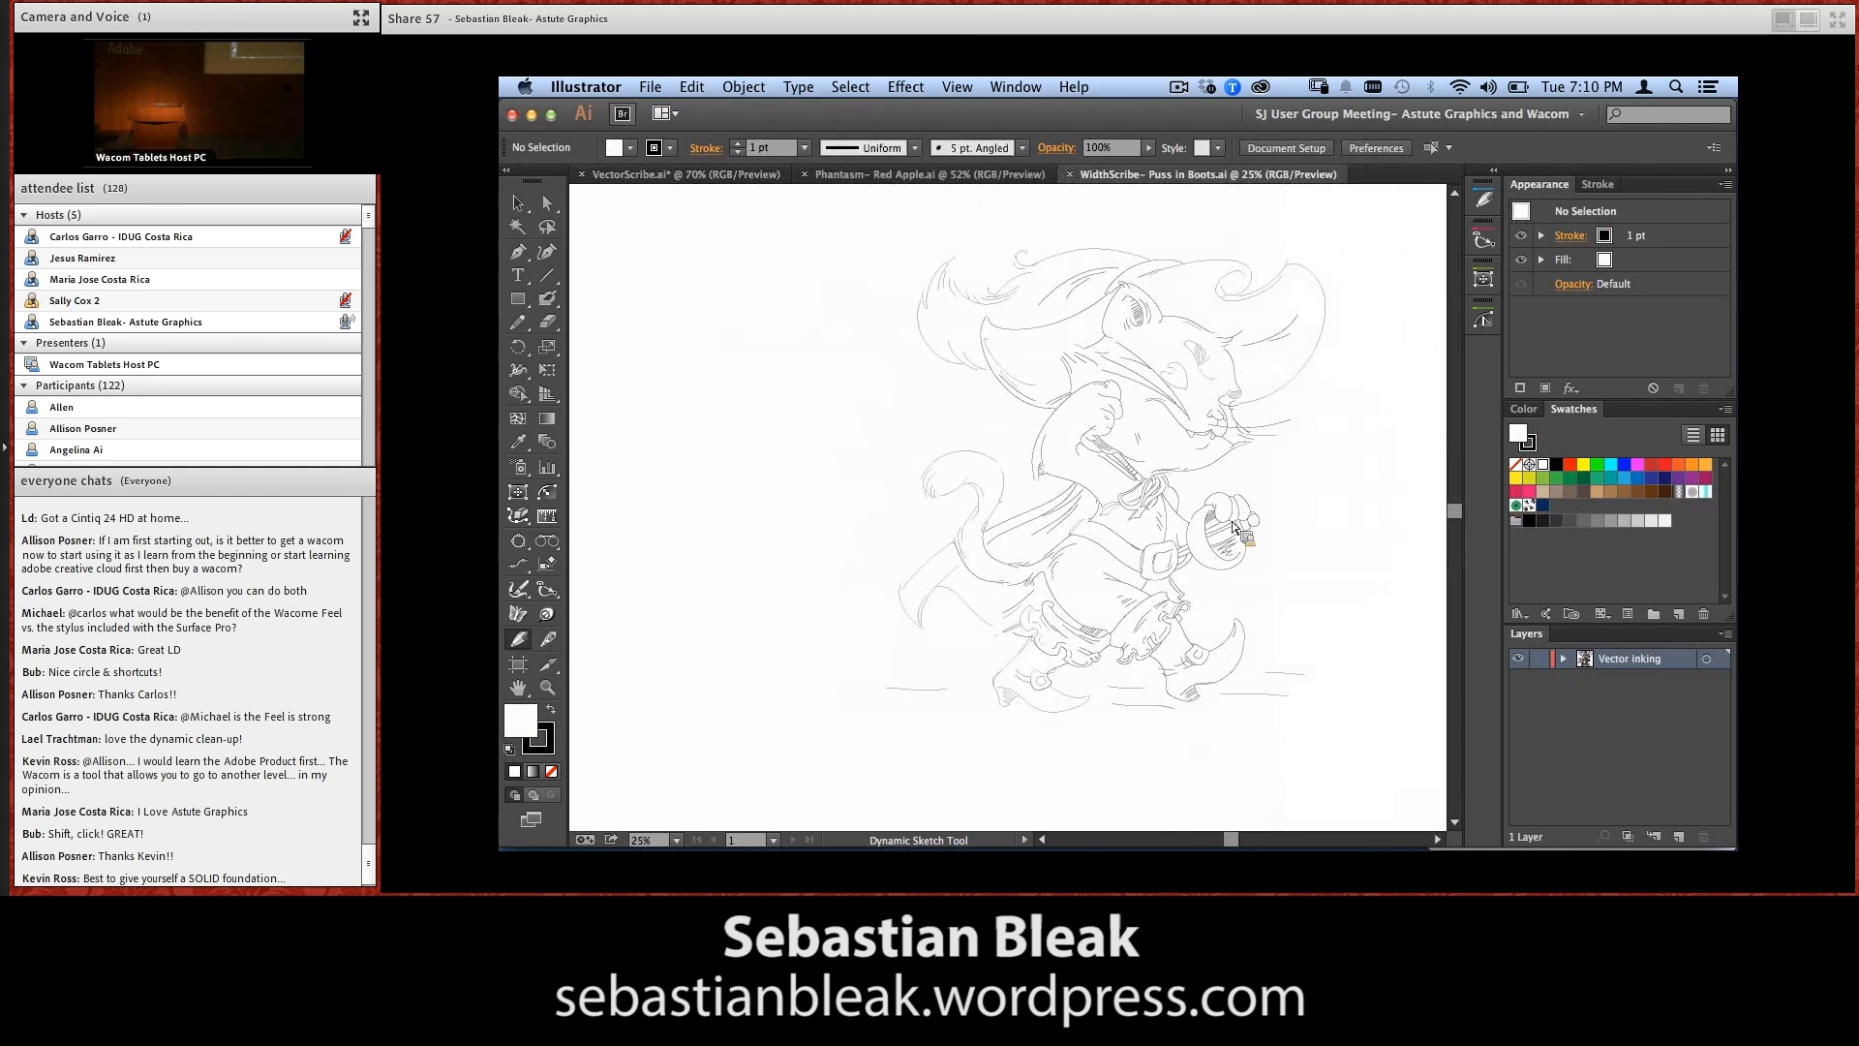
pyautogui.press('space')
pyautogui.moveTo(1178, 530); pyautogui.dragTo(1061, 534)
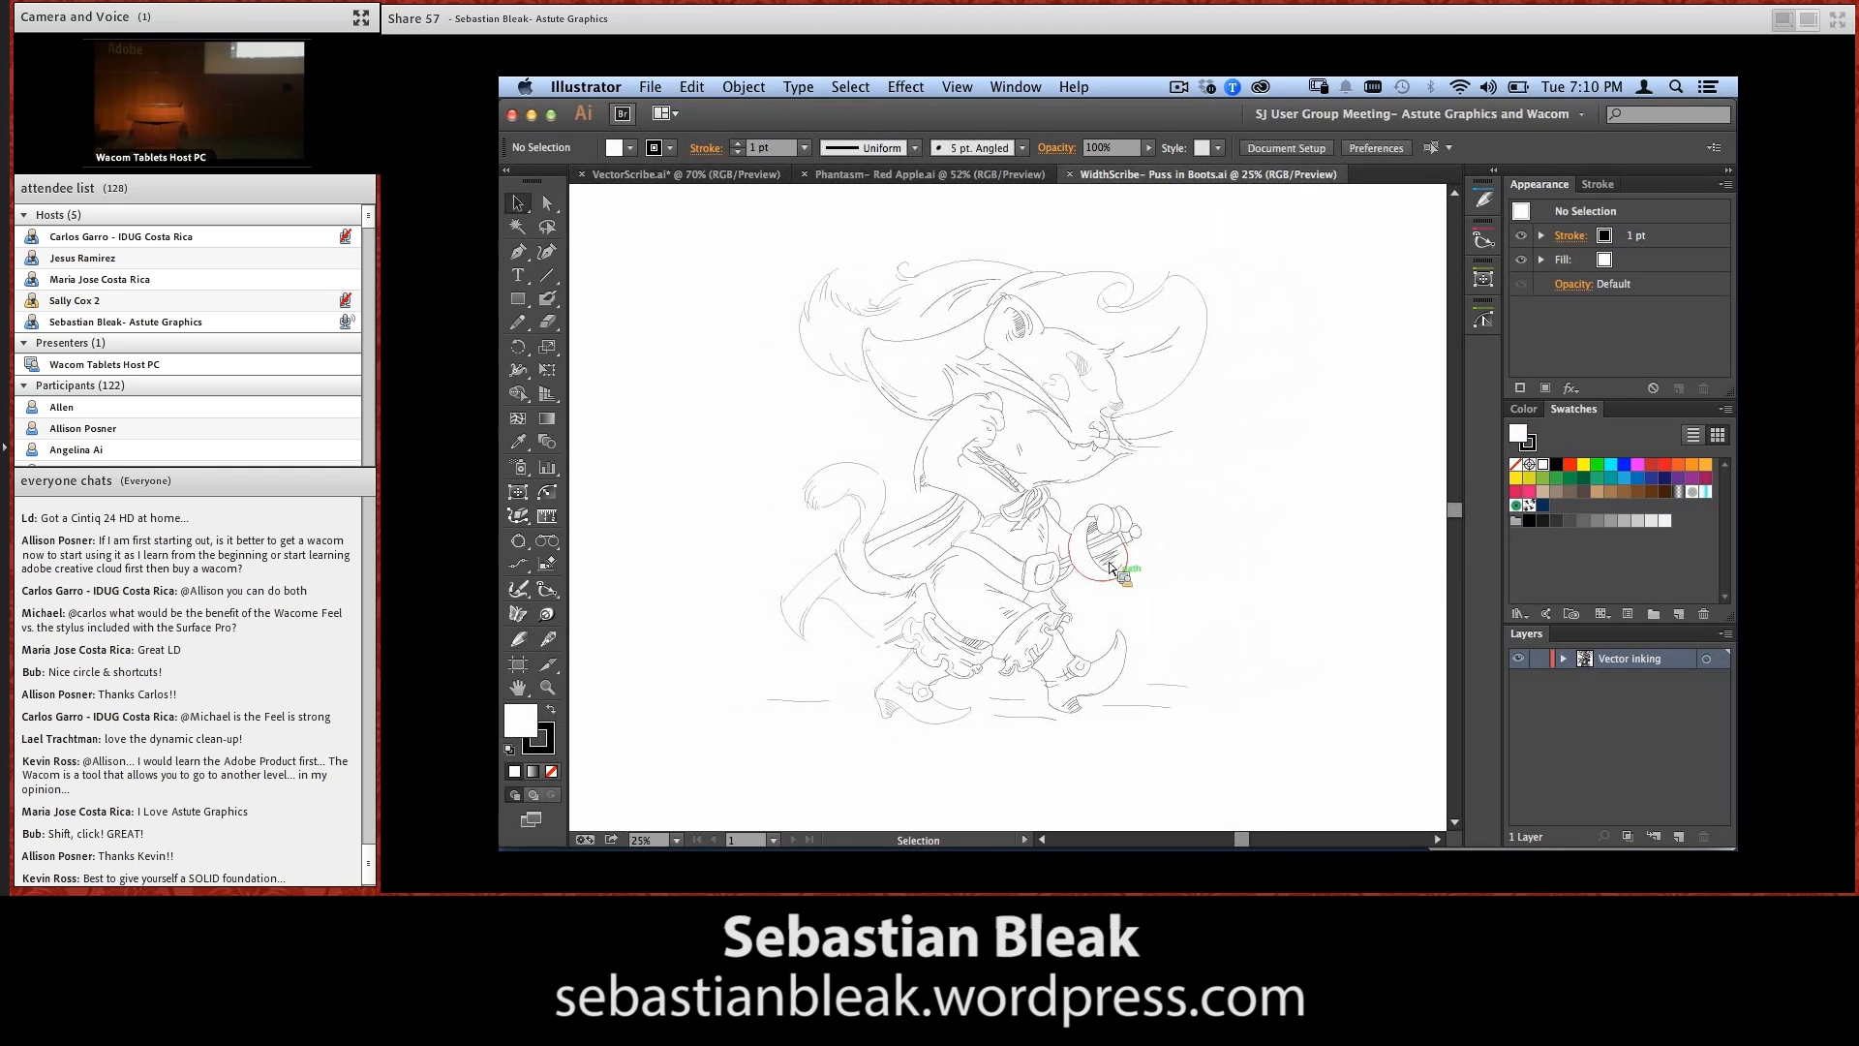
# Select the grouped cat drawing and briefly show its selection edges to examine the paths and anchor points
pyautogui.click(1128, 547)
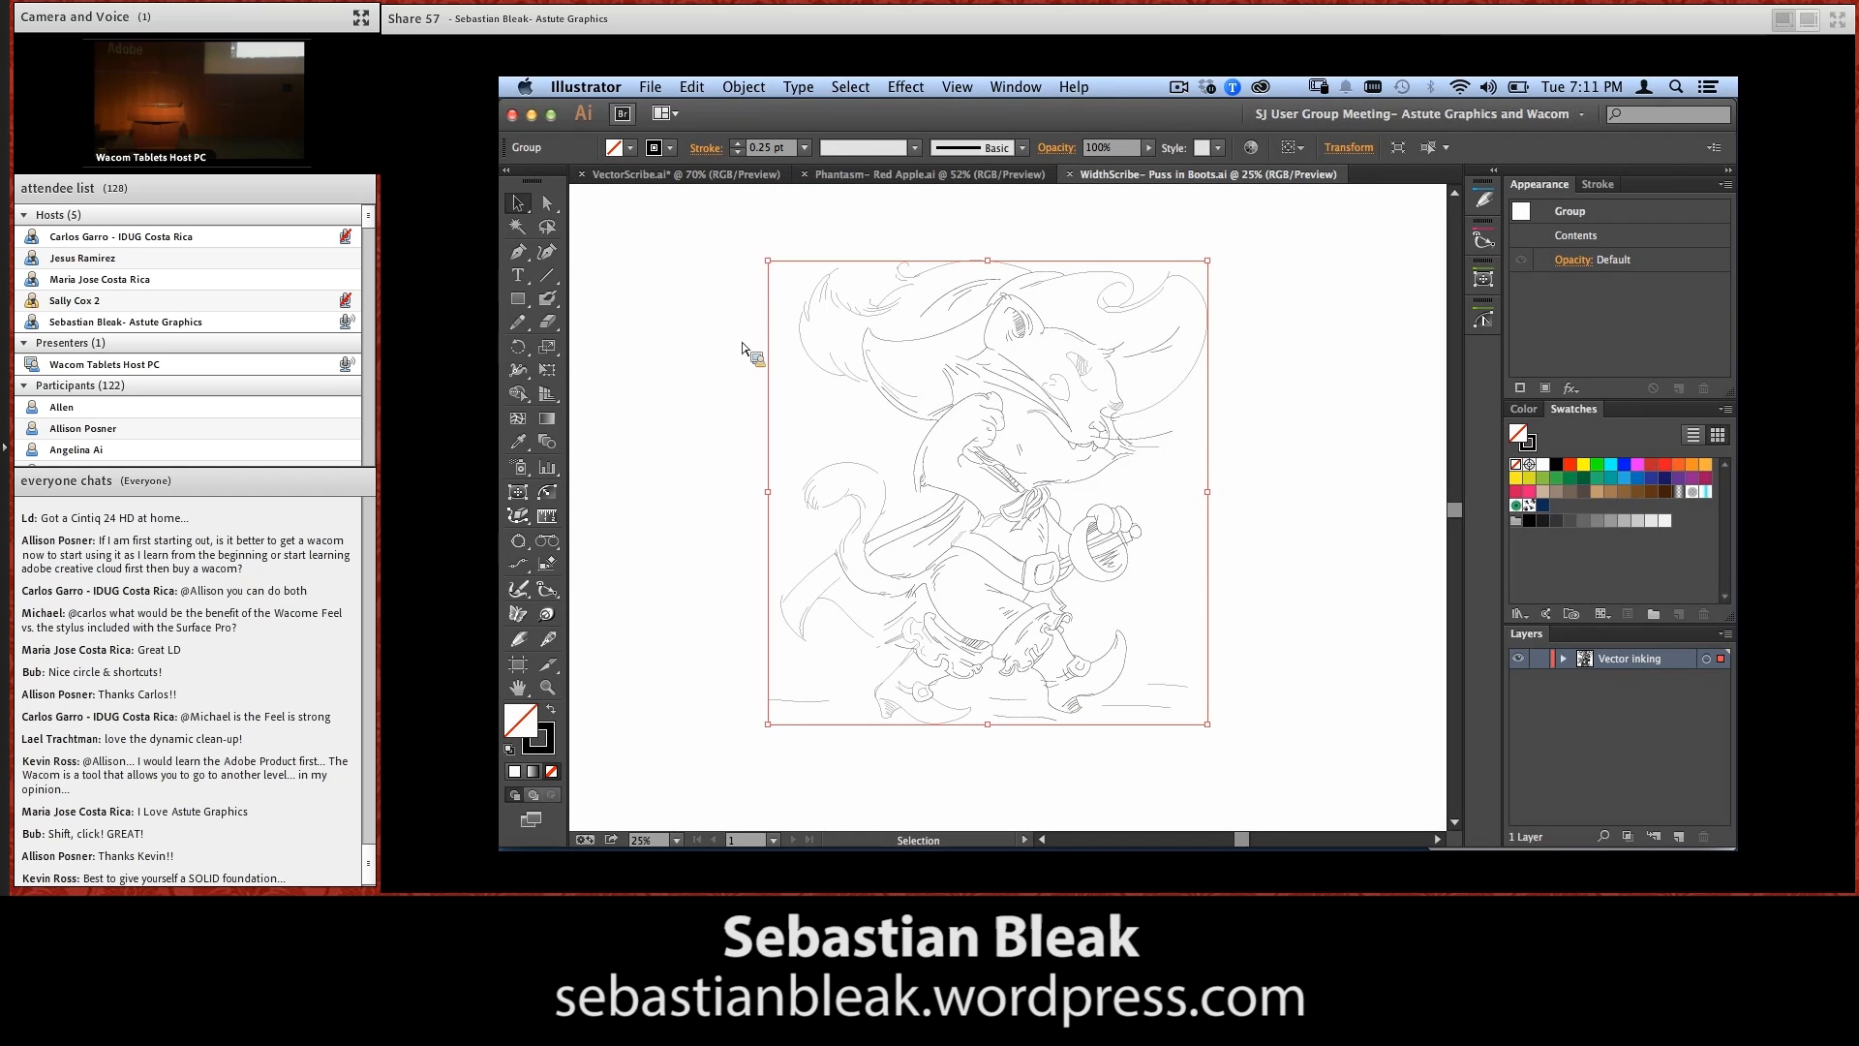
pyautogui.press('super')
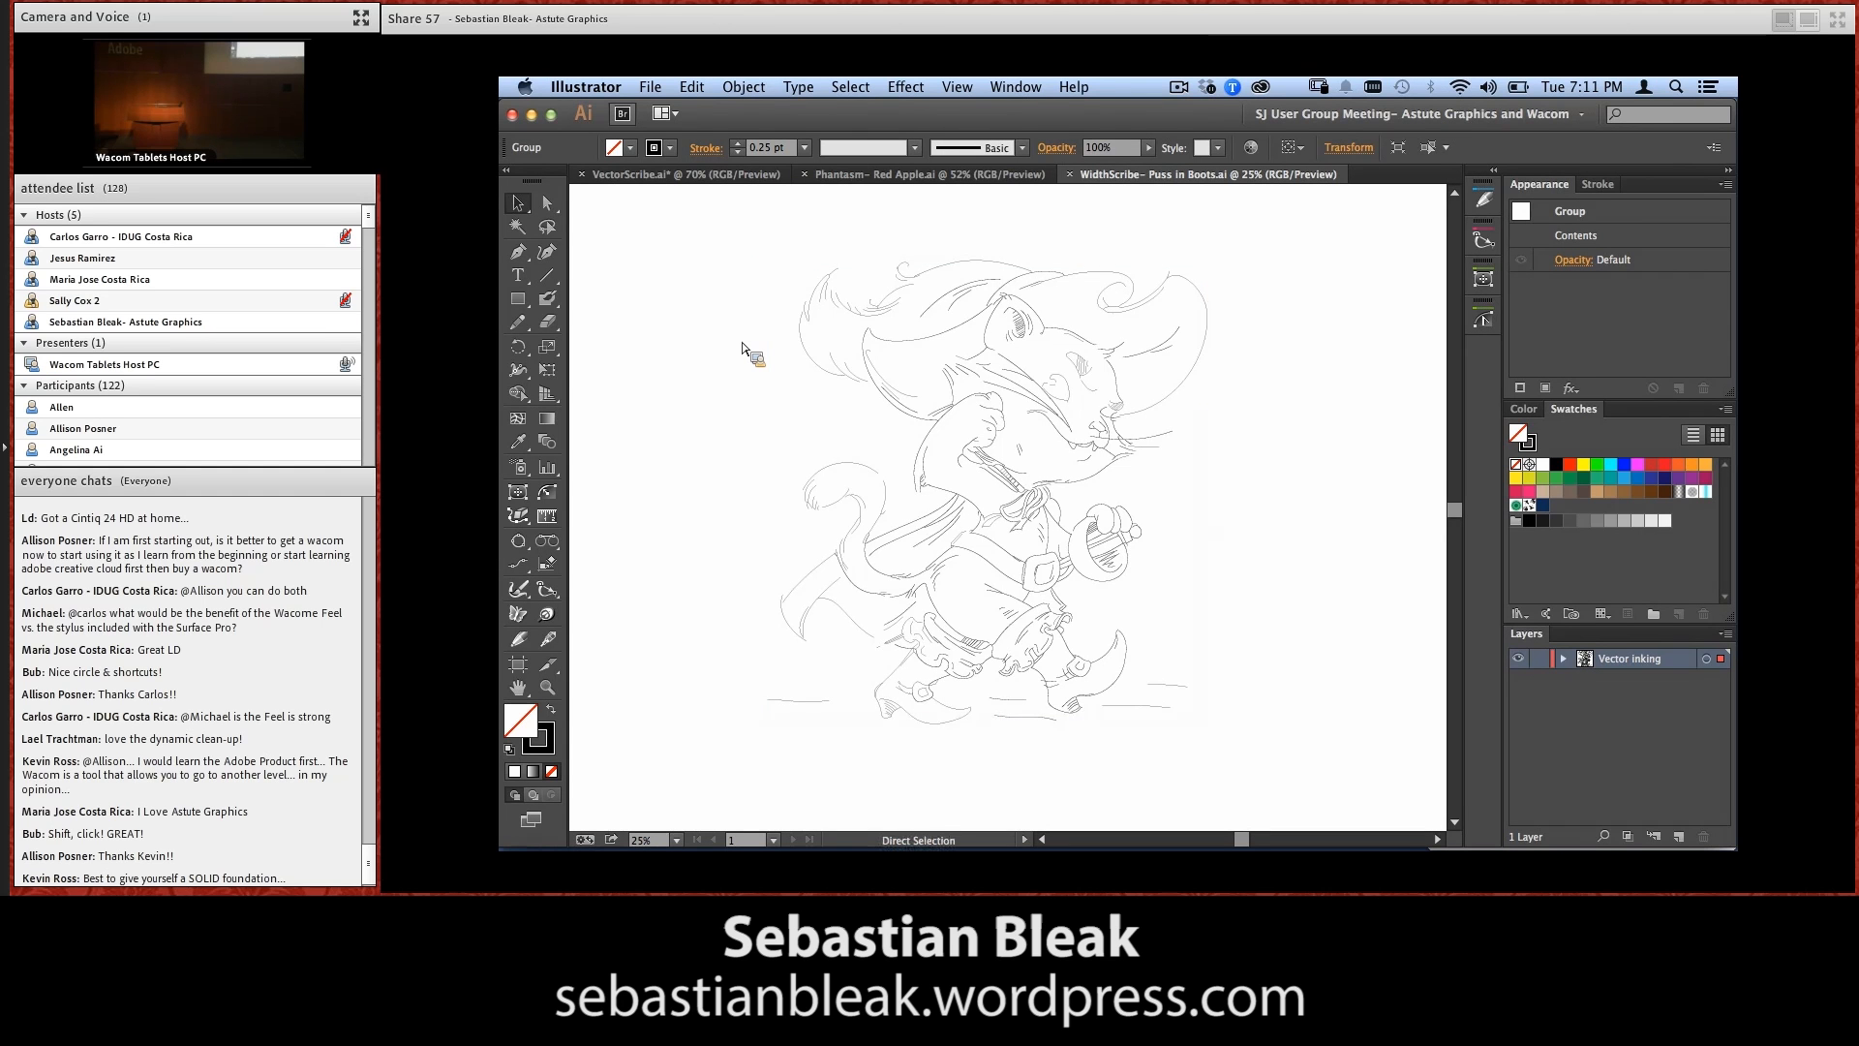
pyautogui.press('super+a')
pyautogui.press('super')
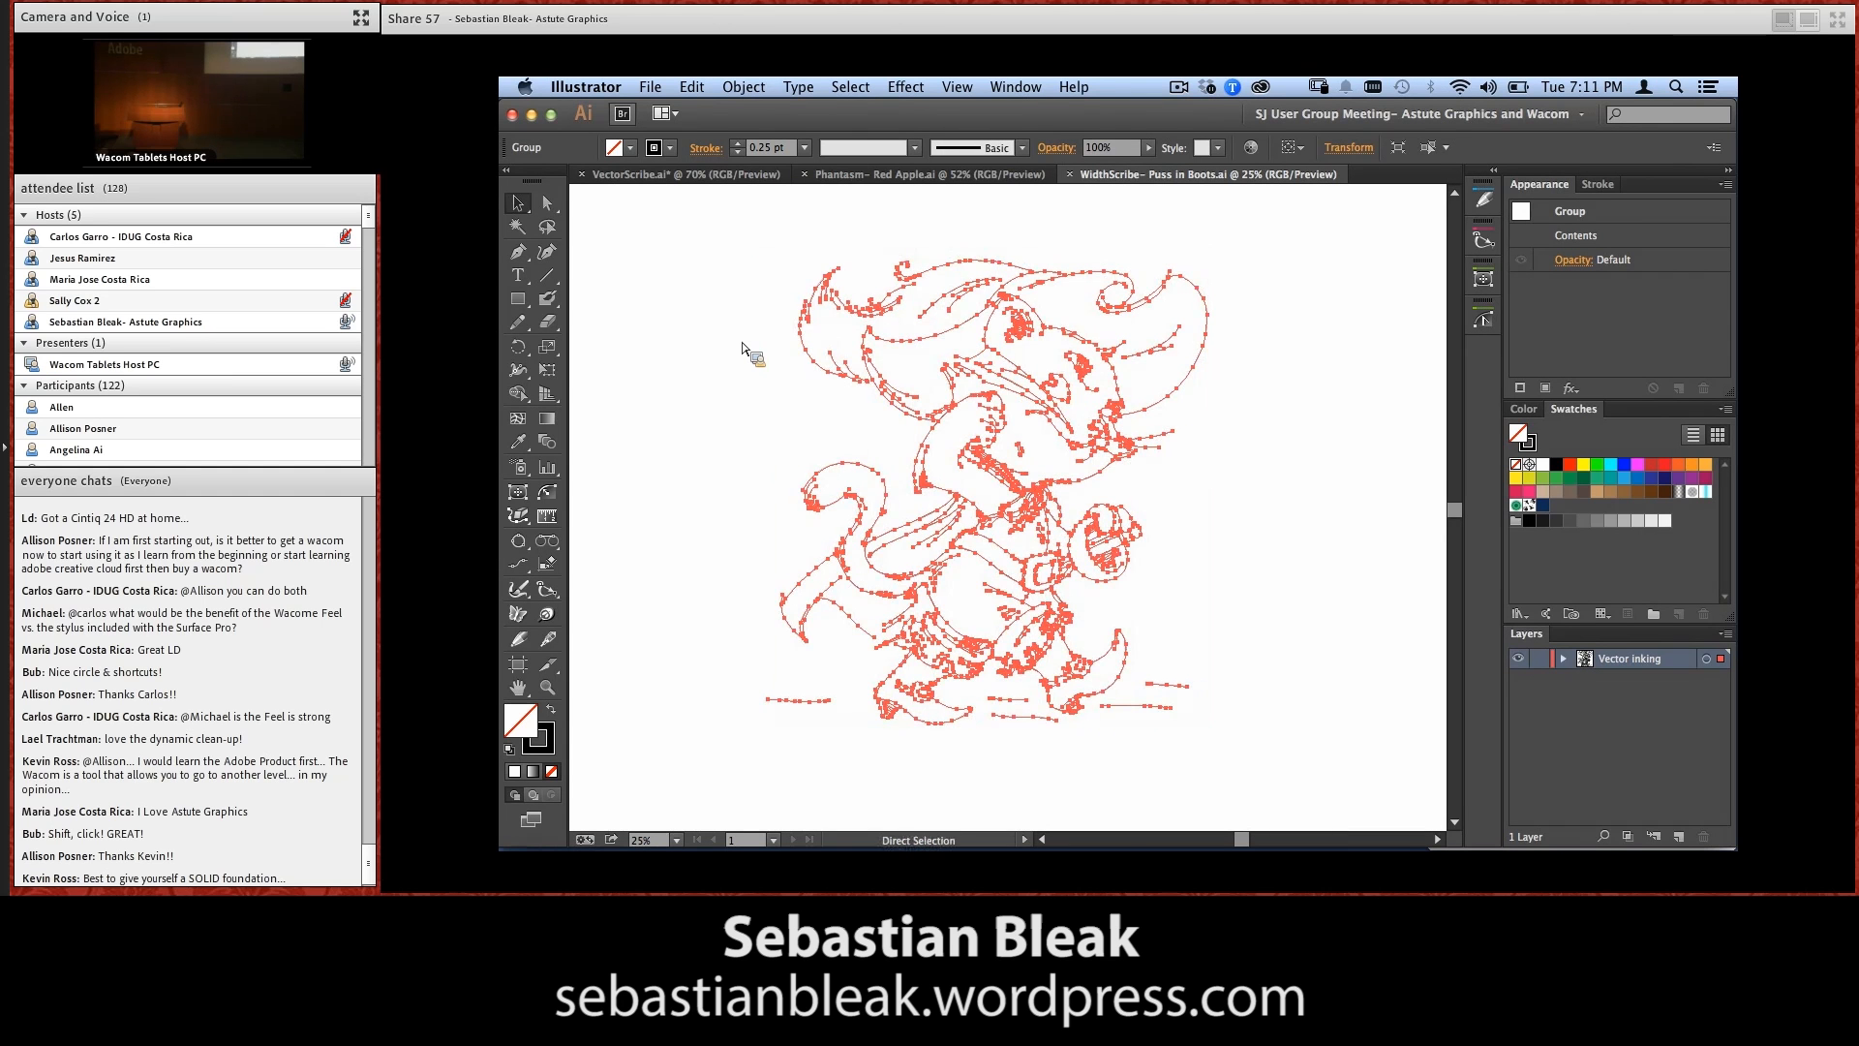
pyautogui.press('super+h')
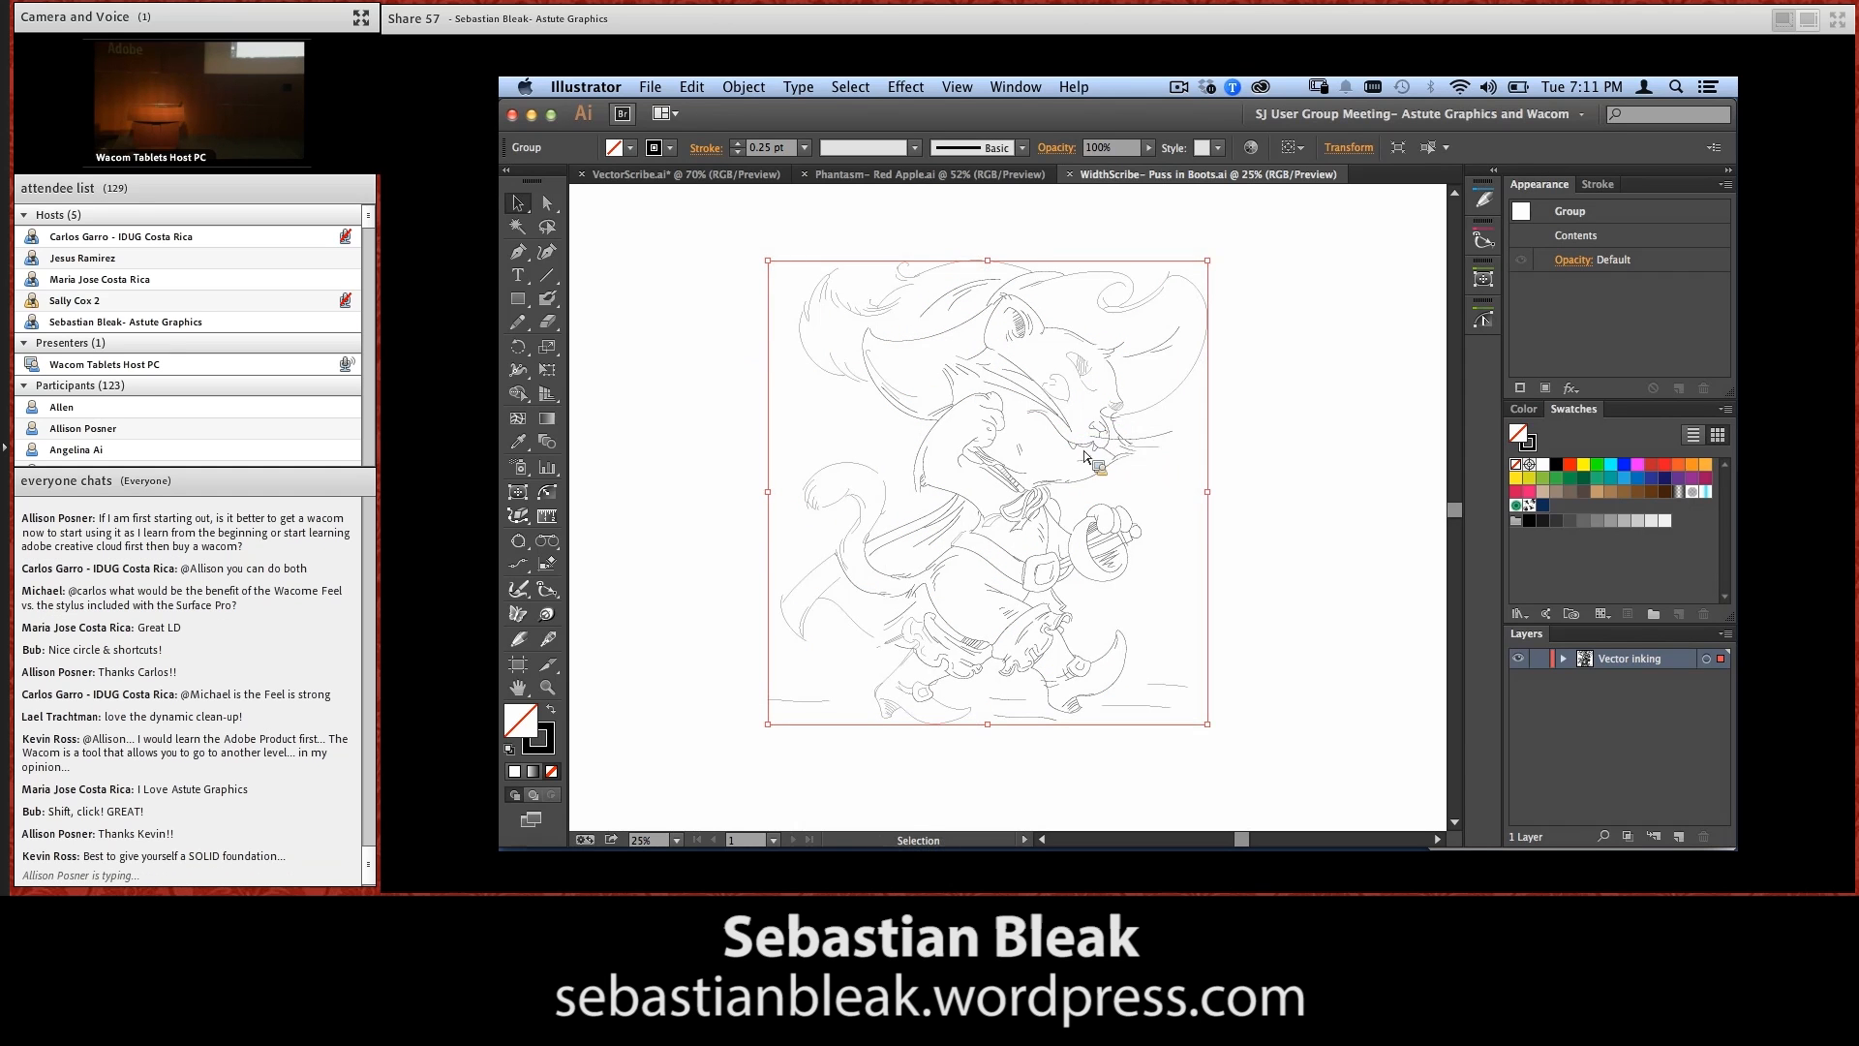
# Activate the Width Brush Tool for the cat's head and set its hardness to 27%
pyautogui.press('super+space')
pyautogui.moveTo(1149, 468); pyautogui.dragTo(920, 321)
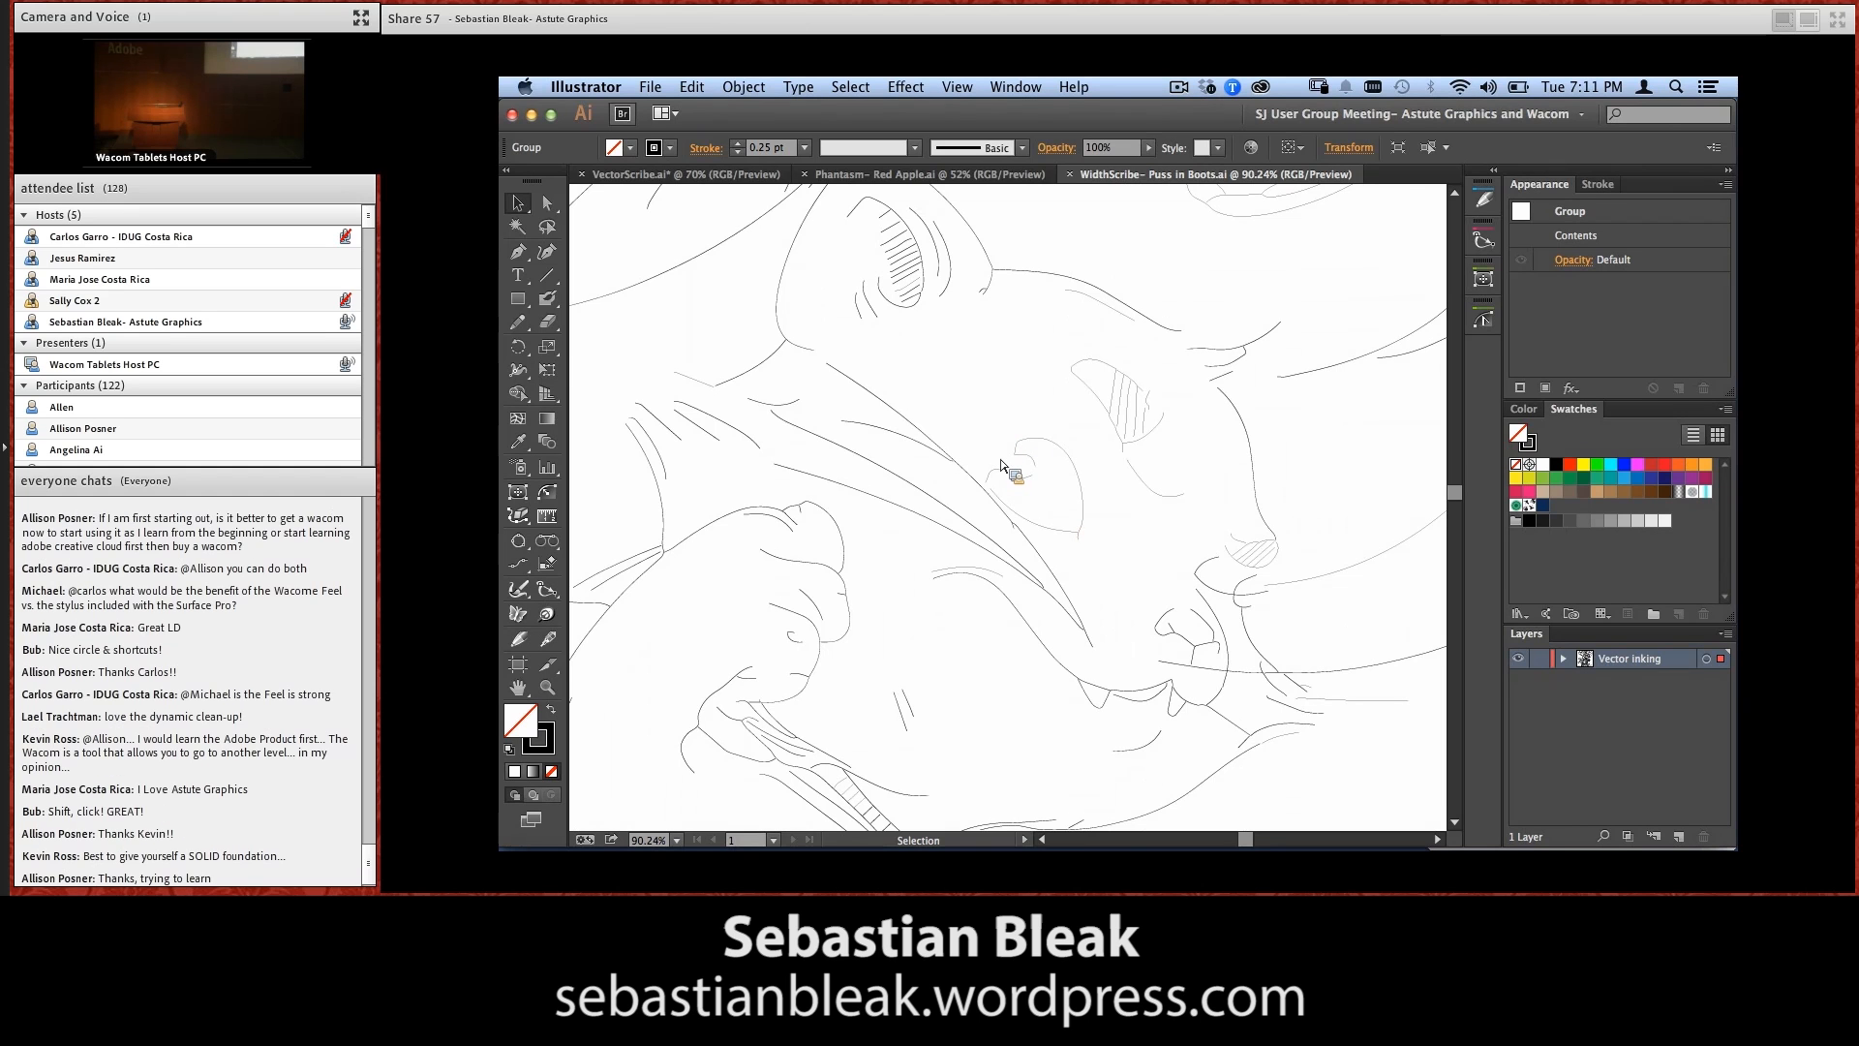
pyautogui.click(521, 590)
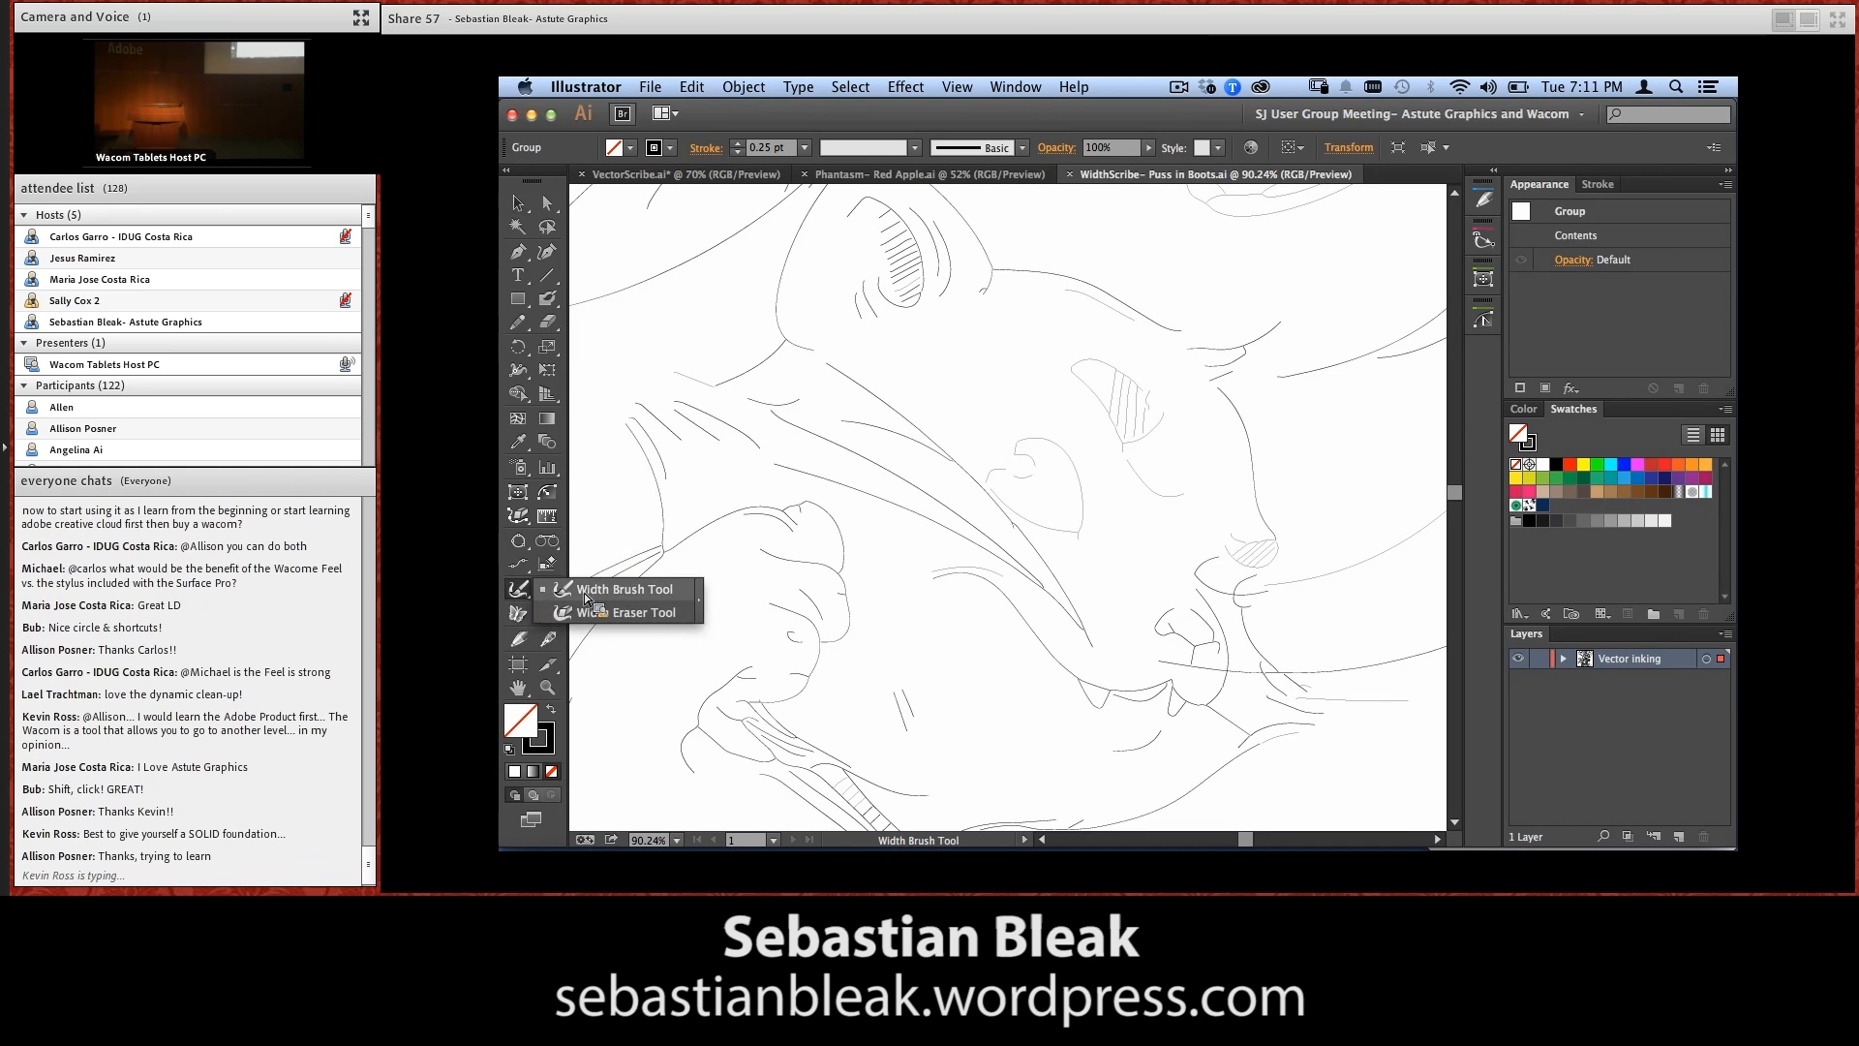
pyautogui.click(619, 590)
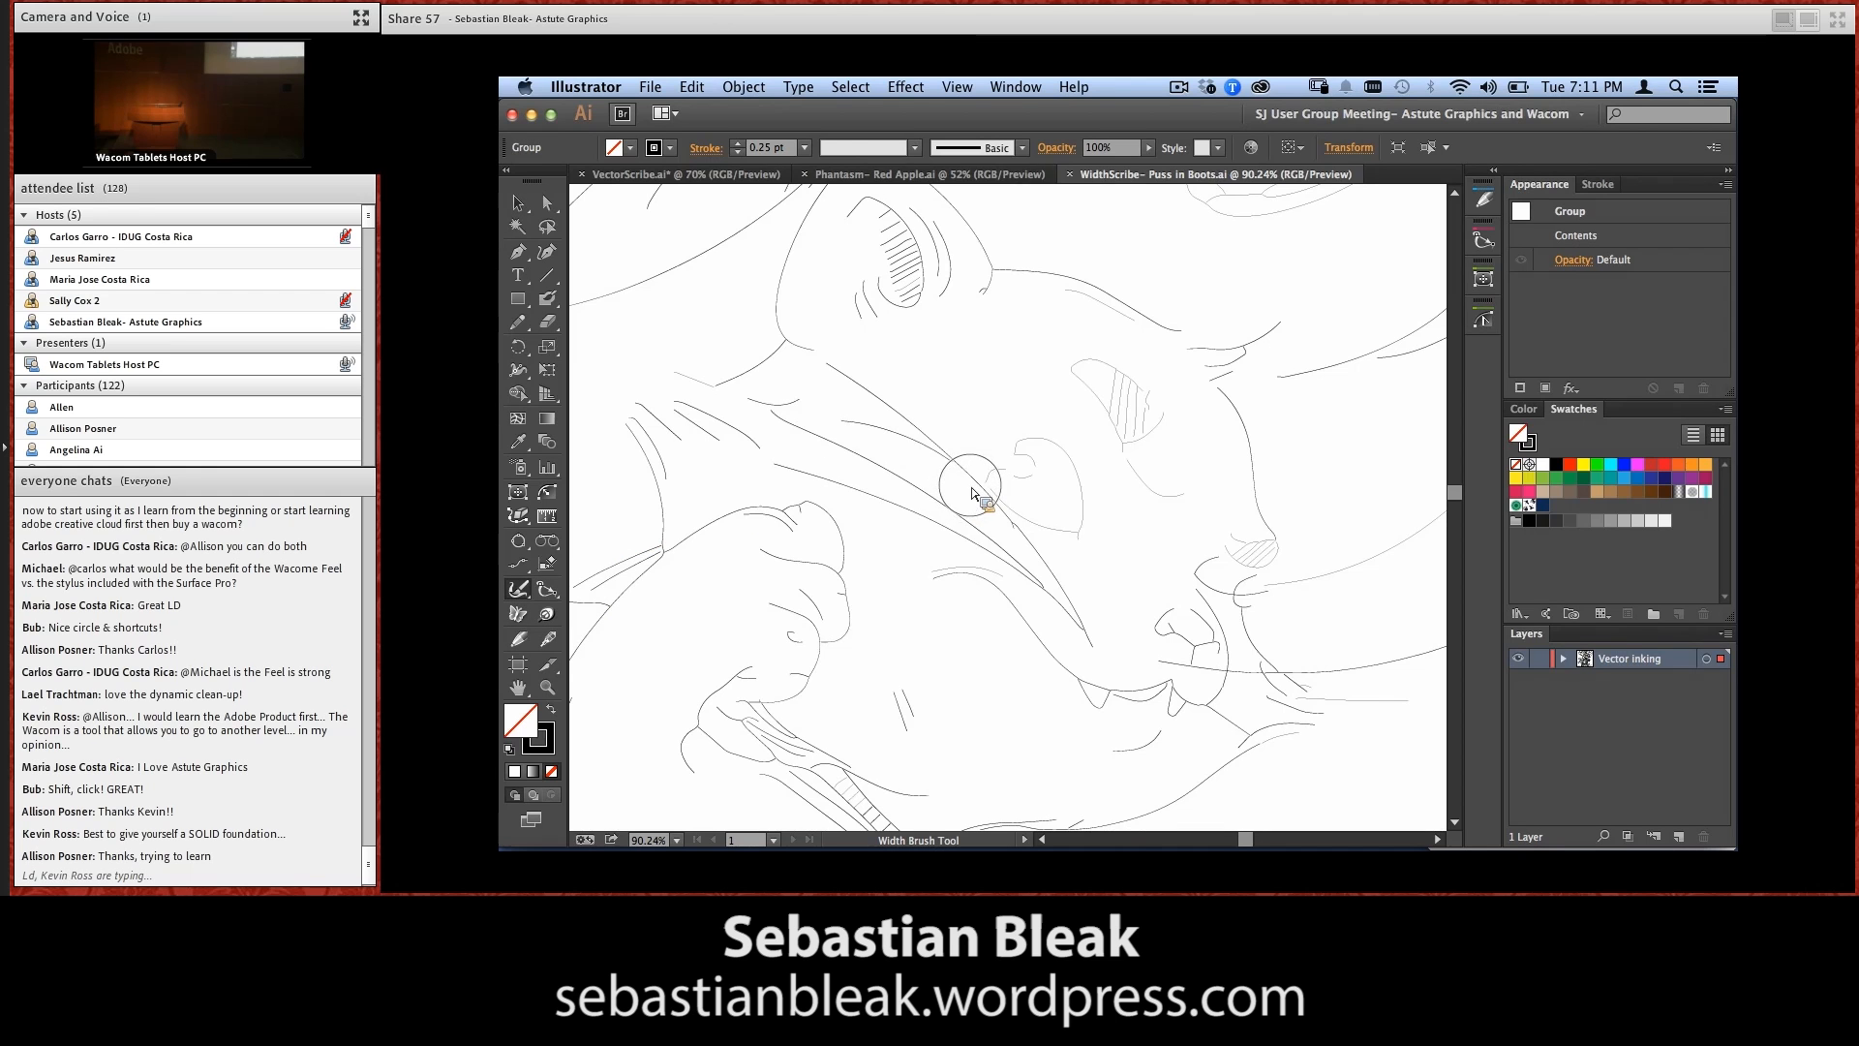
pyautogui.press('Return')
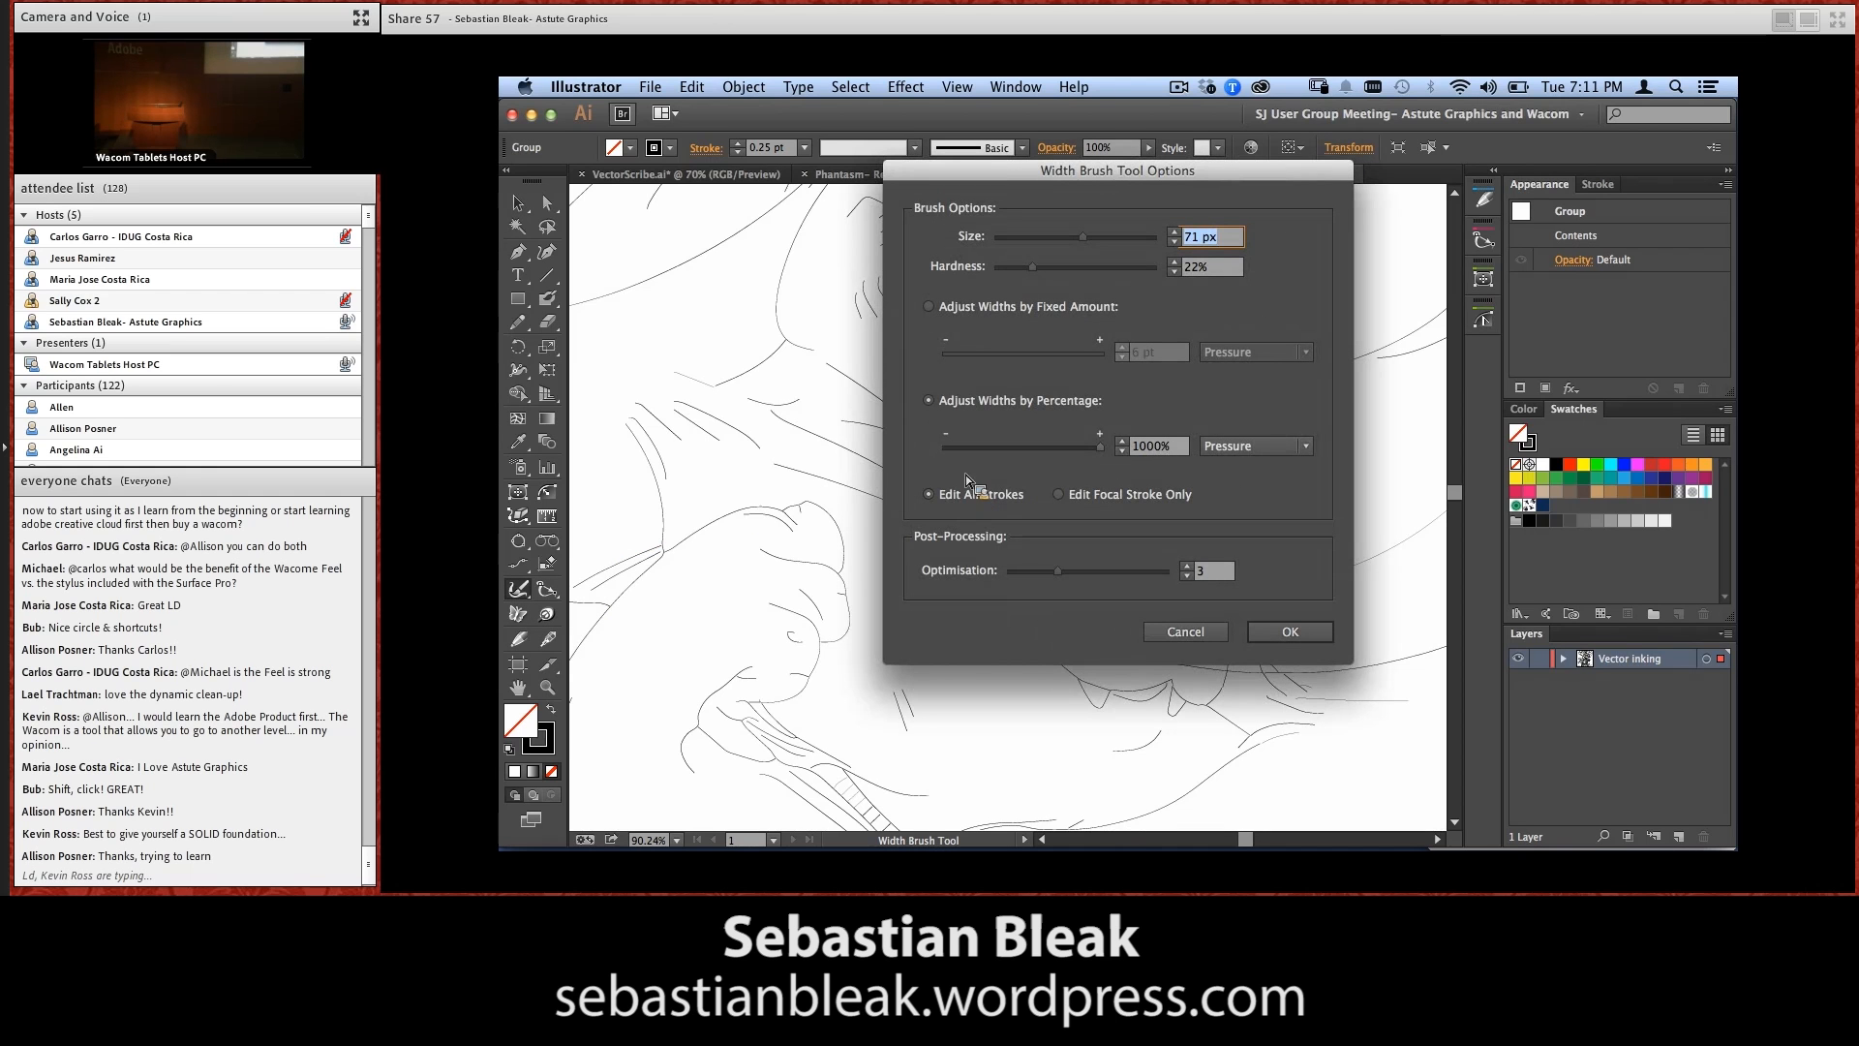
pyautogui.moveTo(1141, 184); pyautogui.dragTo(1209, 193)
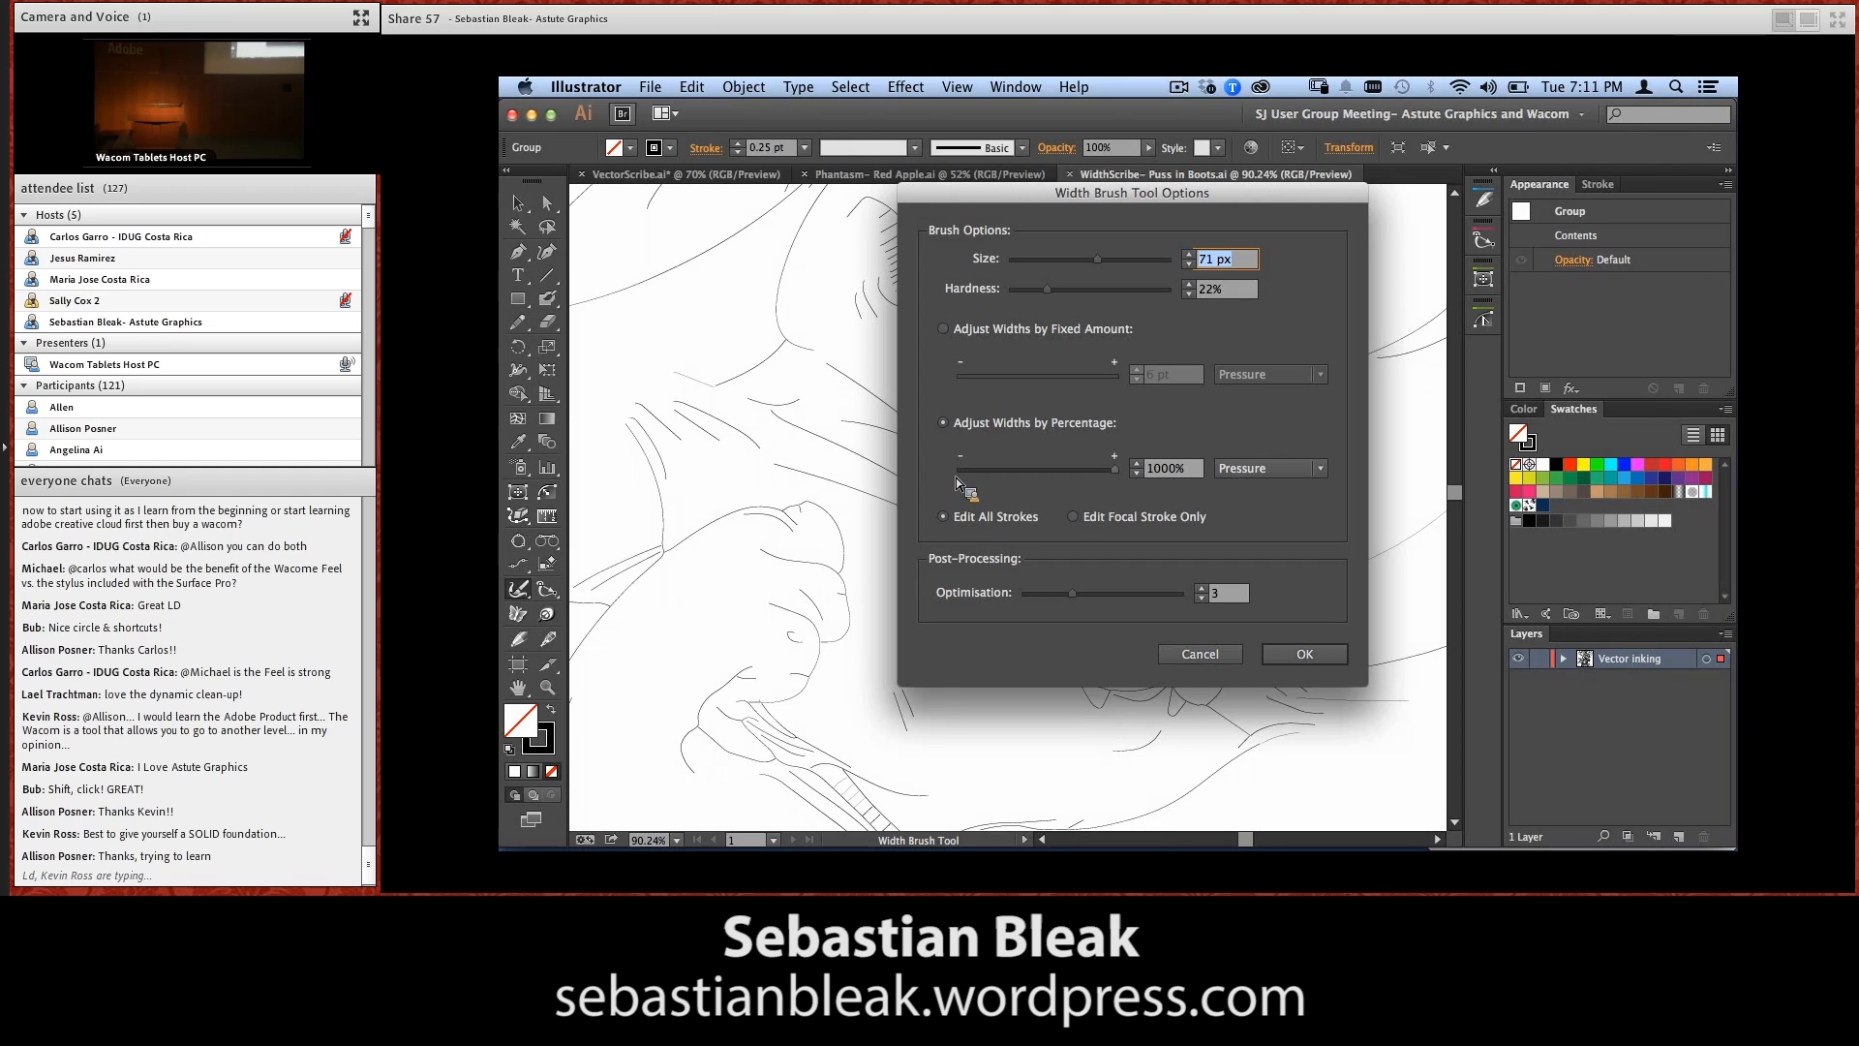
pyautogui.moveTo(1046, 288)
pyautogui.mouseDown()
pyautogui.moveTo(1145, 291)
pyautogui.moveTo(1068, 315)
pyautogui.moveTo(1062, 300)
pyautogui.mouseUp()
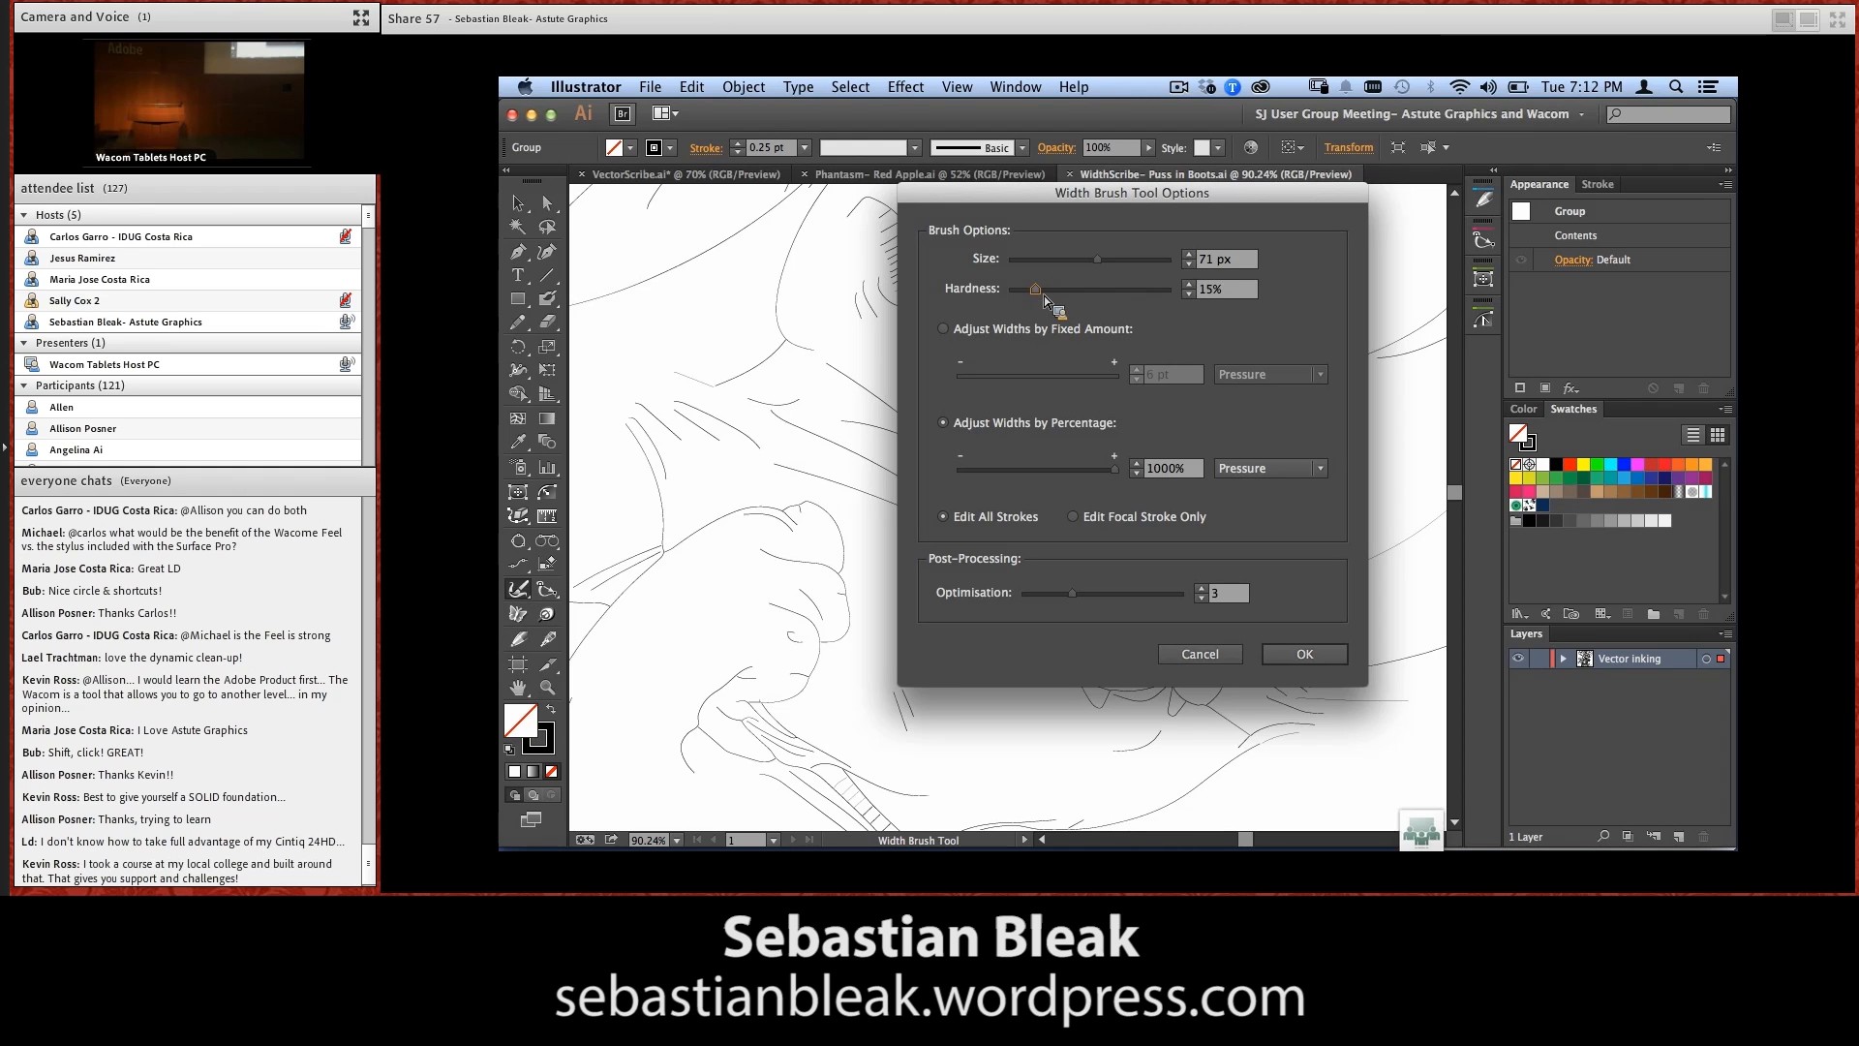
pyautogui.moveTo(1042, 293); pyautogui.dragTo(1083, 296)
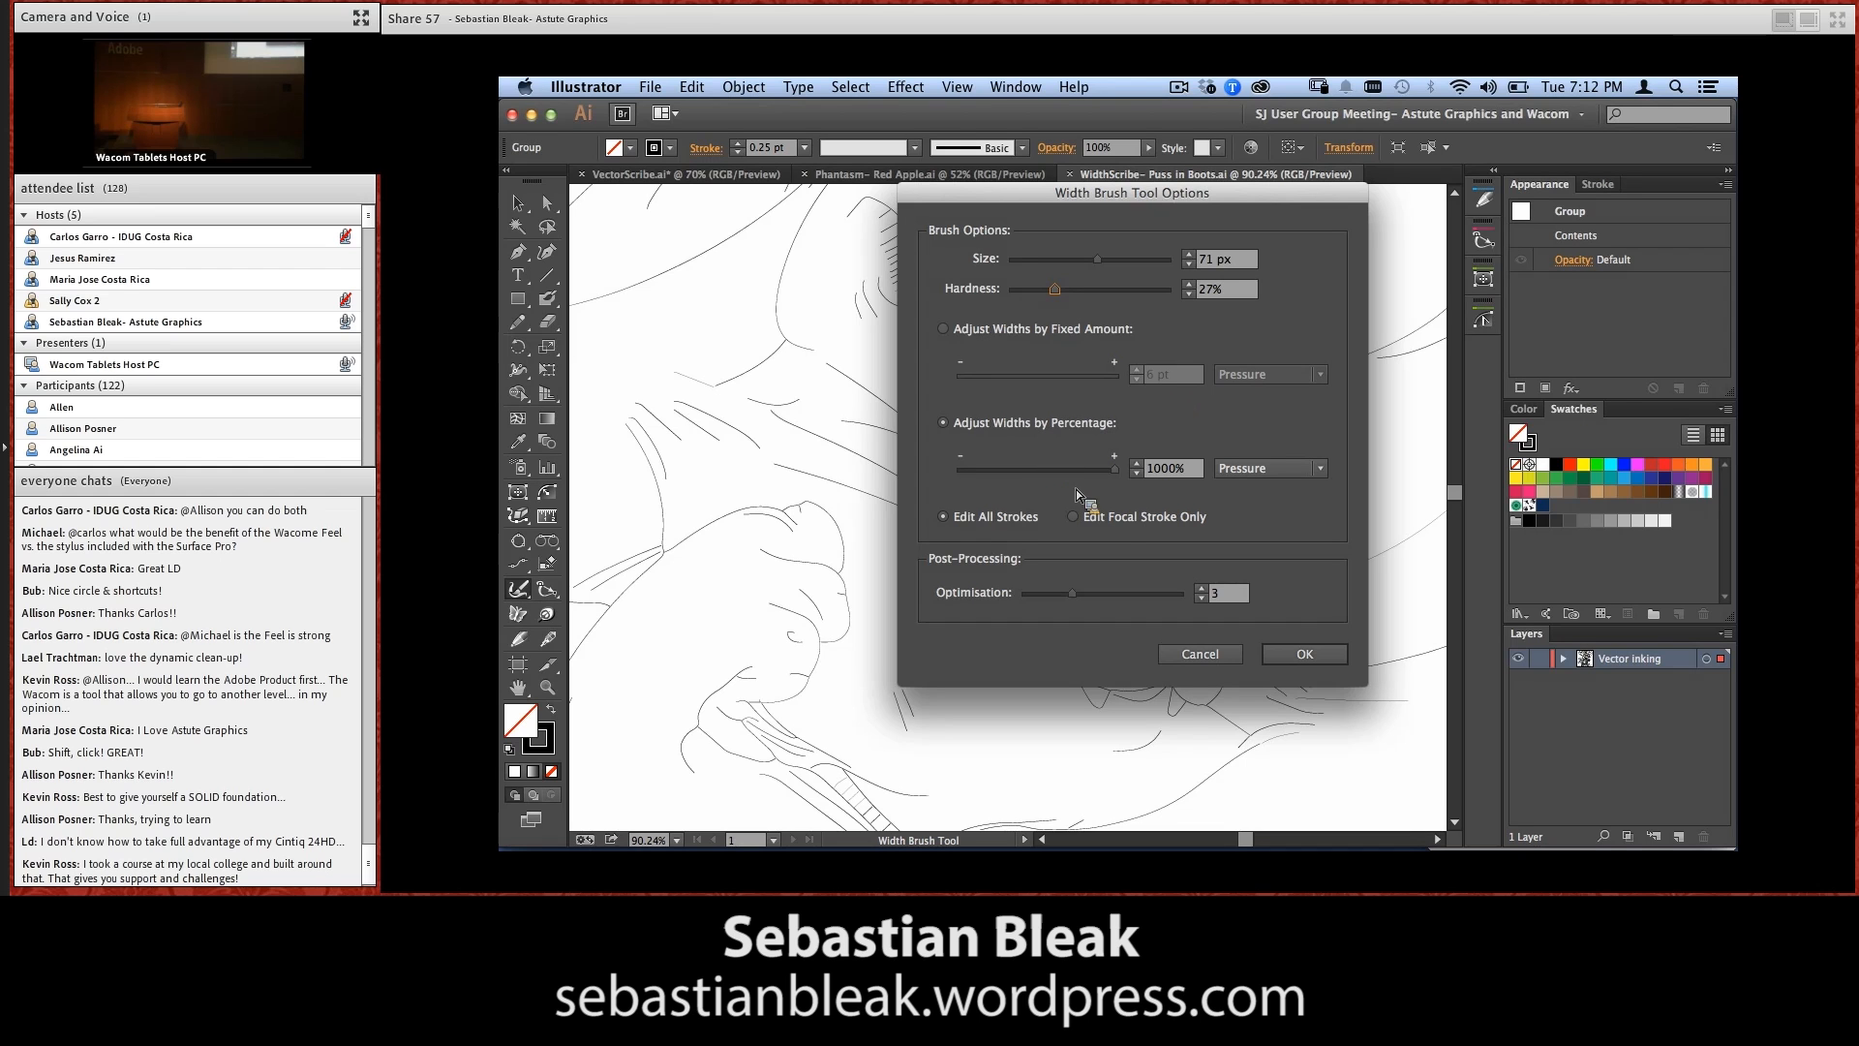
# Keep the brush's width adjustment by percentage at 1000%, controlled by pen Pressure, and accept the brush options
pyautogui.click(1114, 472)
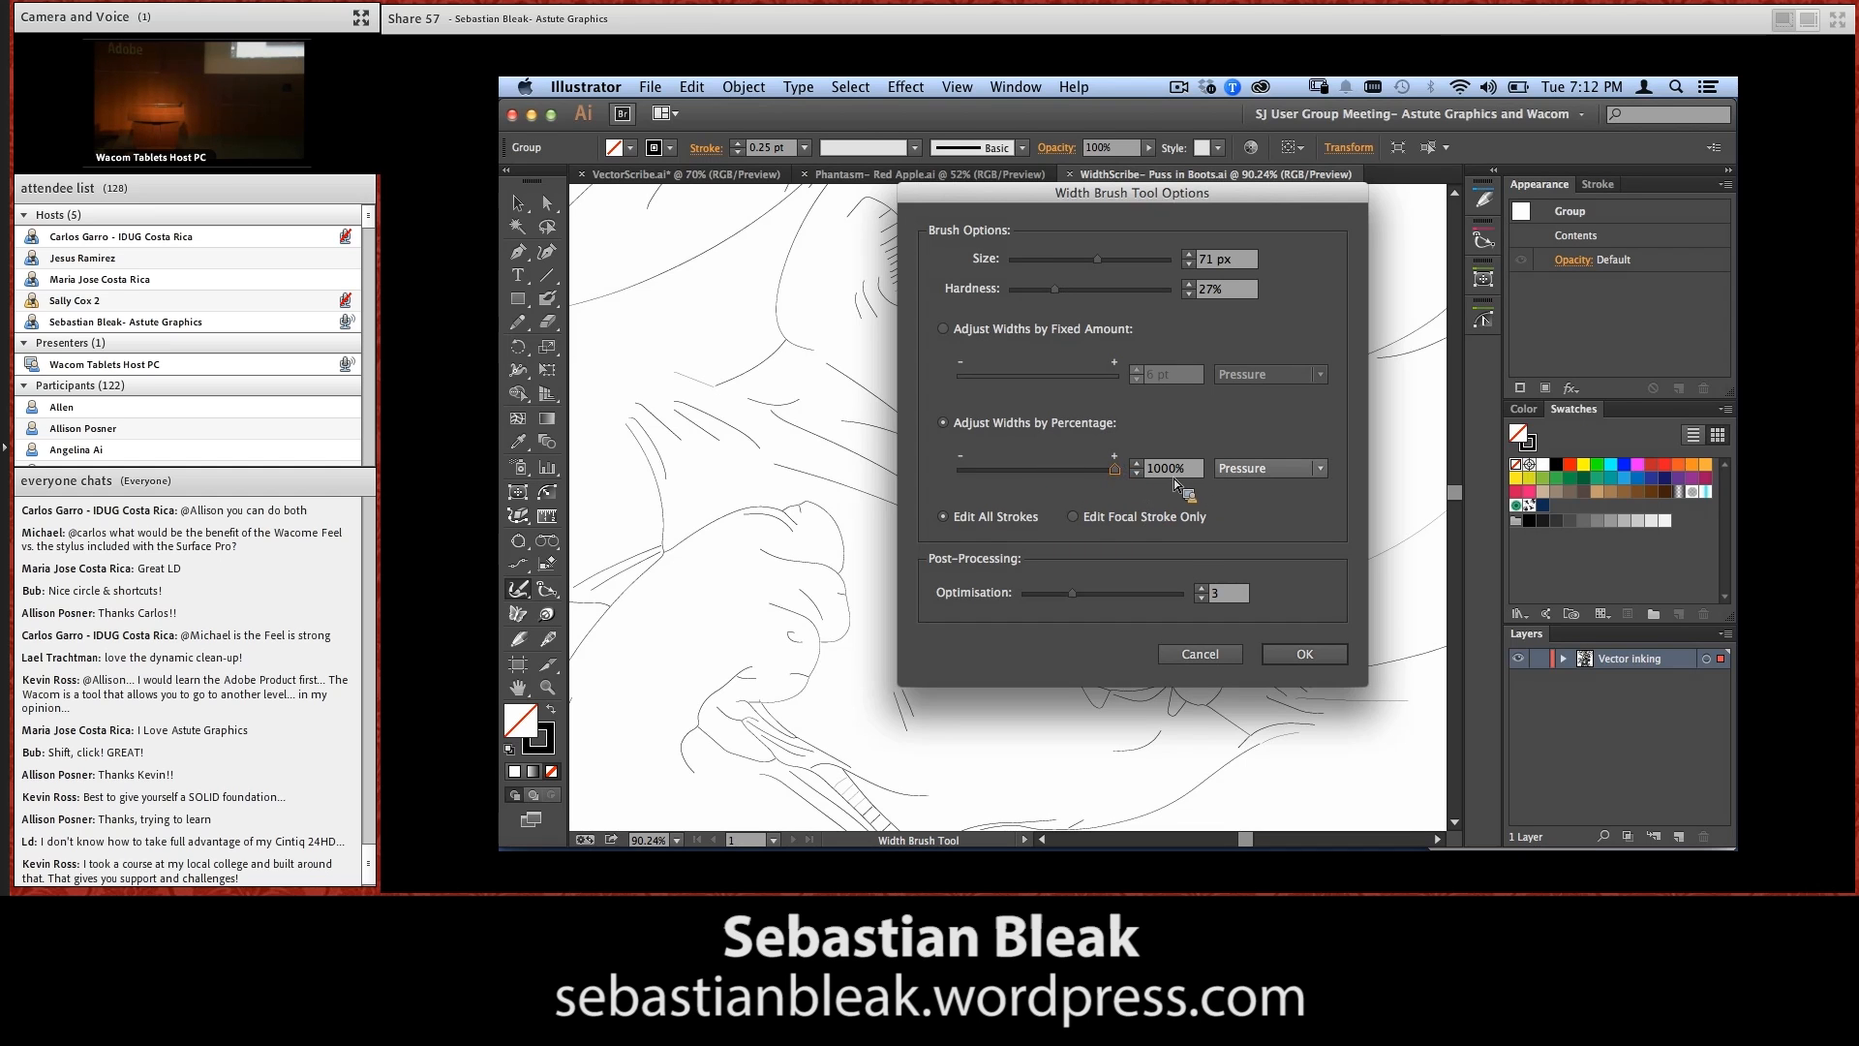
pyautogui.click(1317, 474)
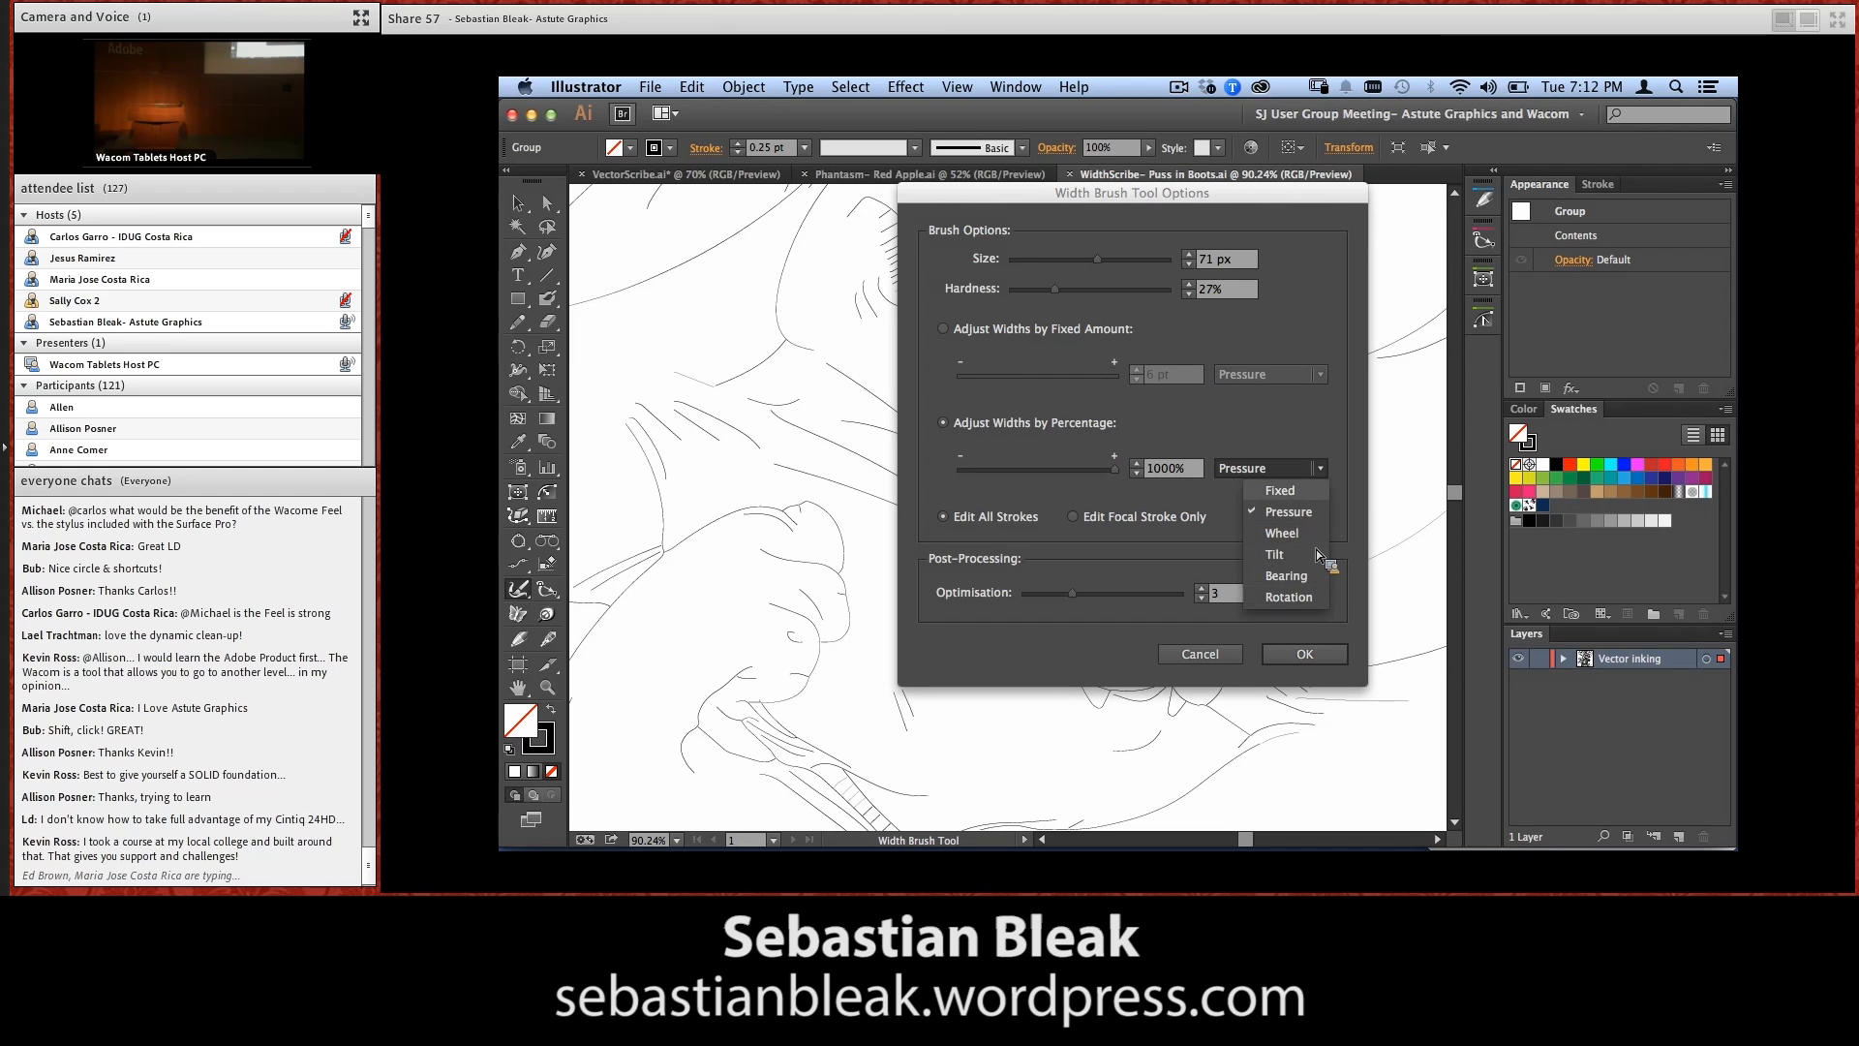
pyautogui.click(1324, 509)
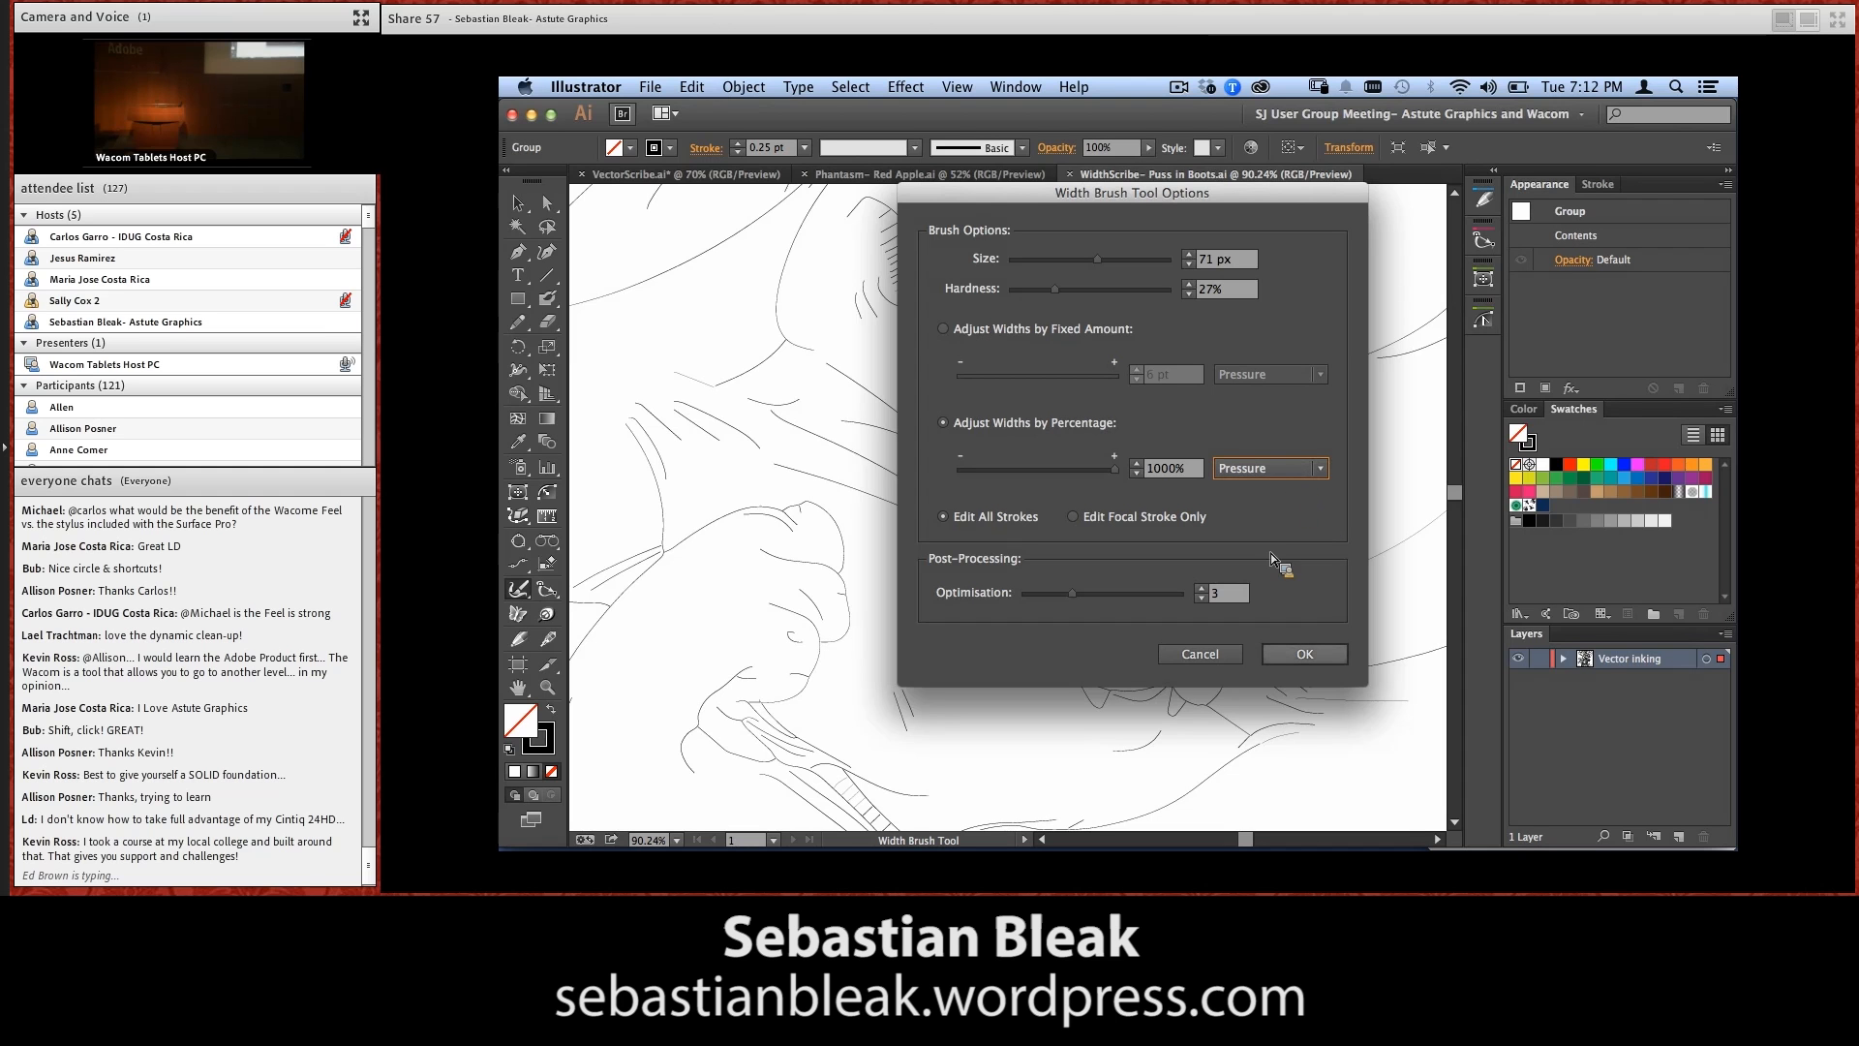
pyautogui.click(1279, 657)
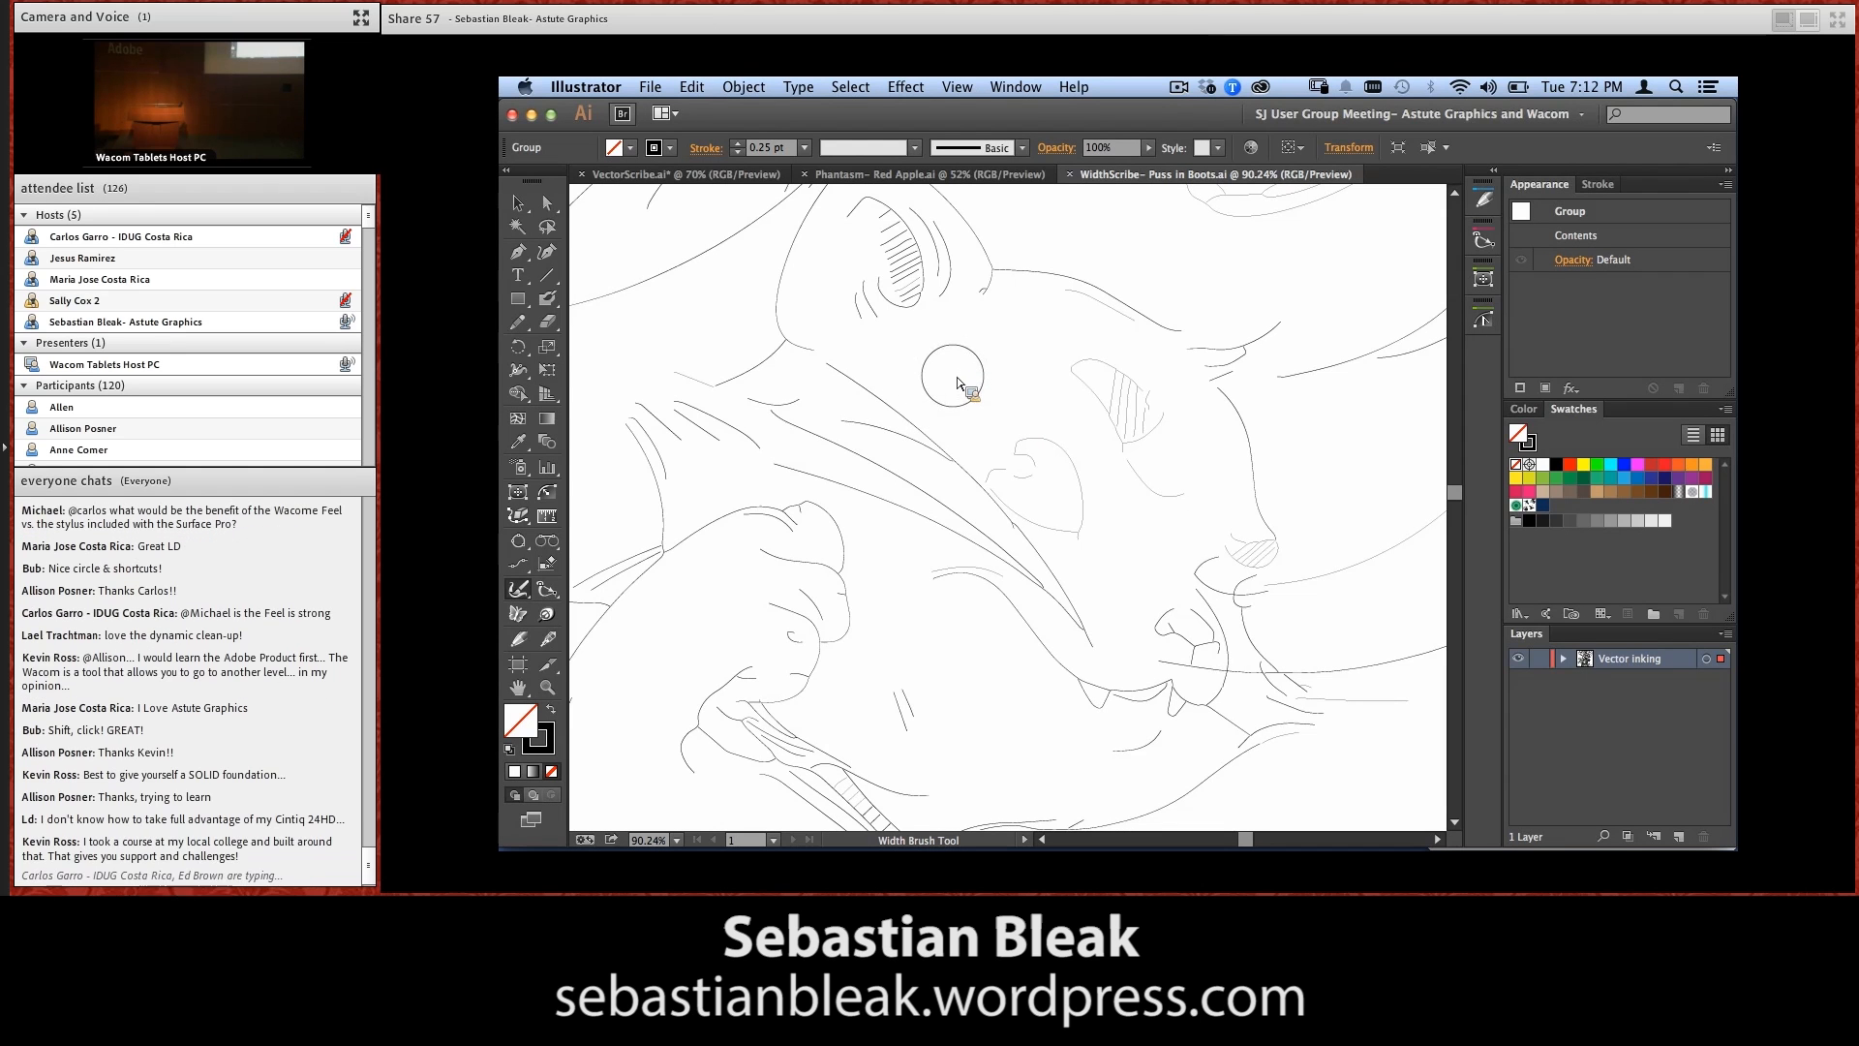
# Demonstrate enlarging and shrinking the width brush, finishing at a size of 98 px
pyautogui.press(']')
pyautogui.press(']')
pyautogui.press(']')
pyautogui.press(']')
pyautogui.press(']')
pyautogui.press(']')
pyautogui.press(']')
pyautogui.press(']')
pyautogui.press(']')
pyautogui.press(']')
pyautogui.press(']')
pyautogui.press(']')
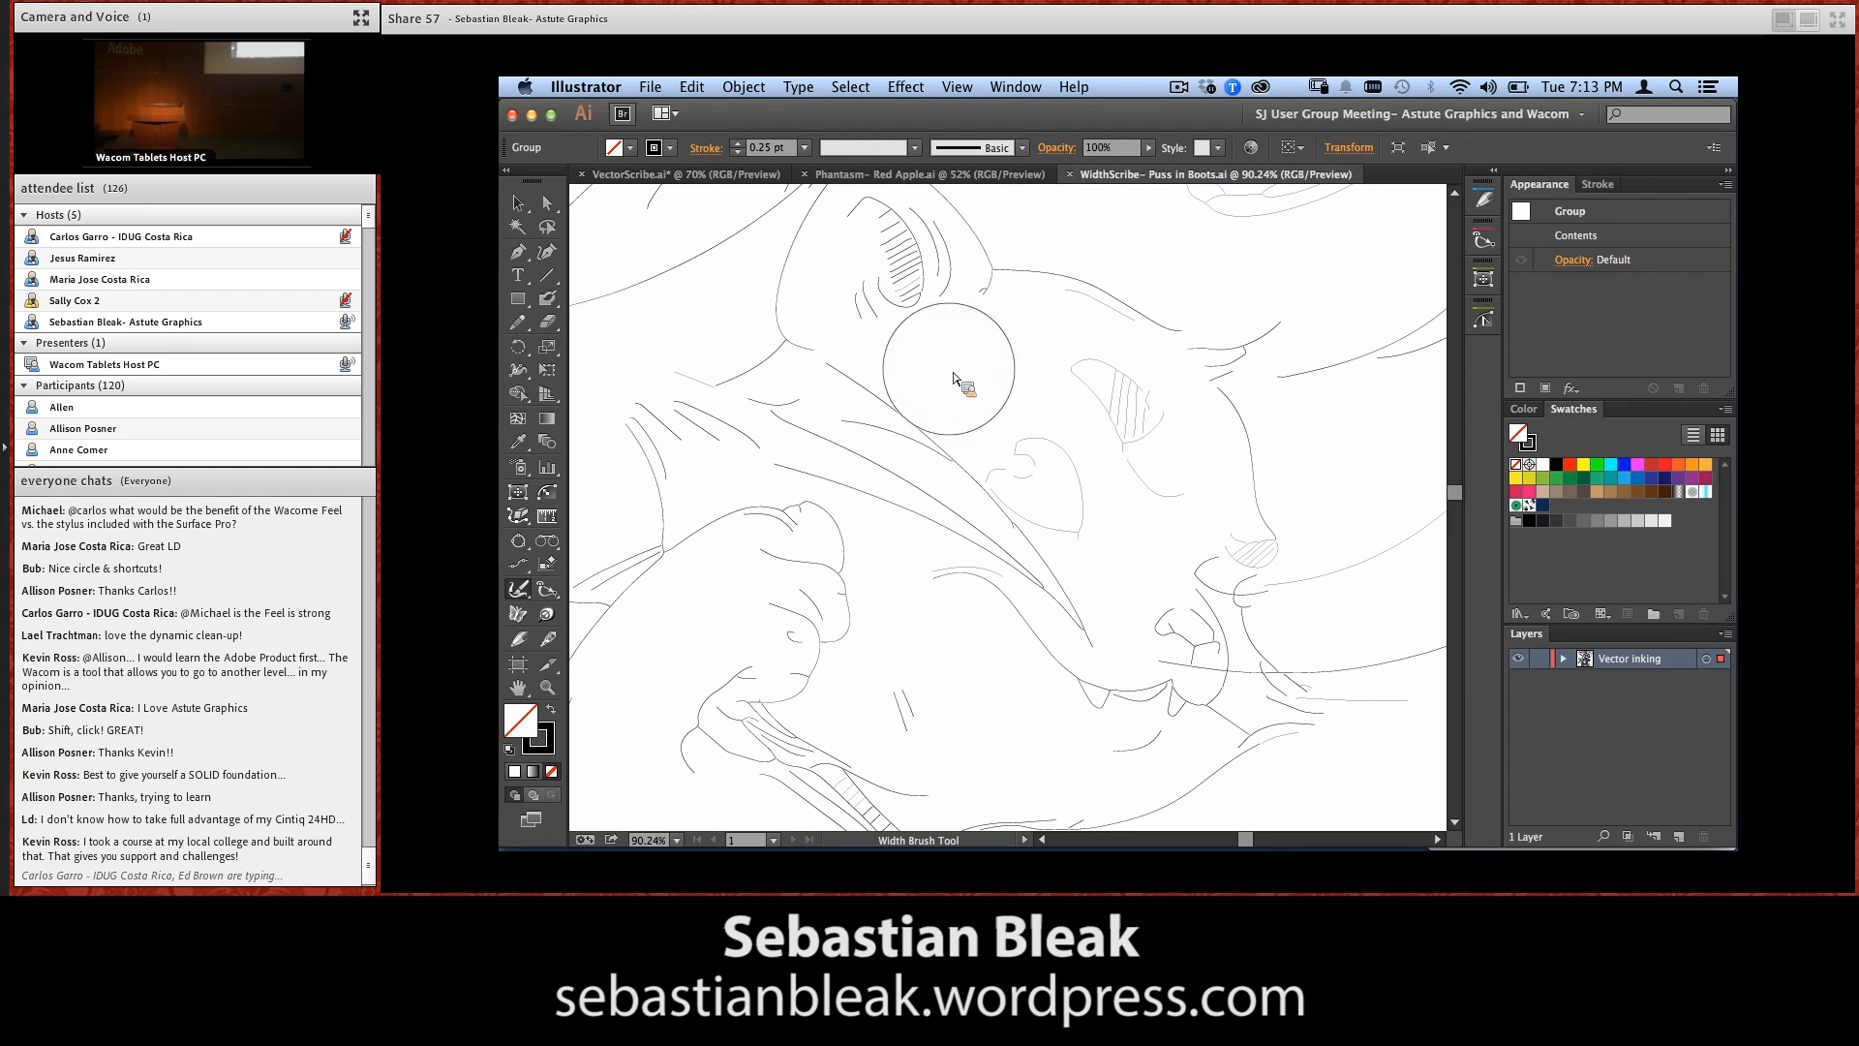
pyautogui.press(']')
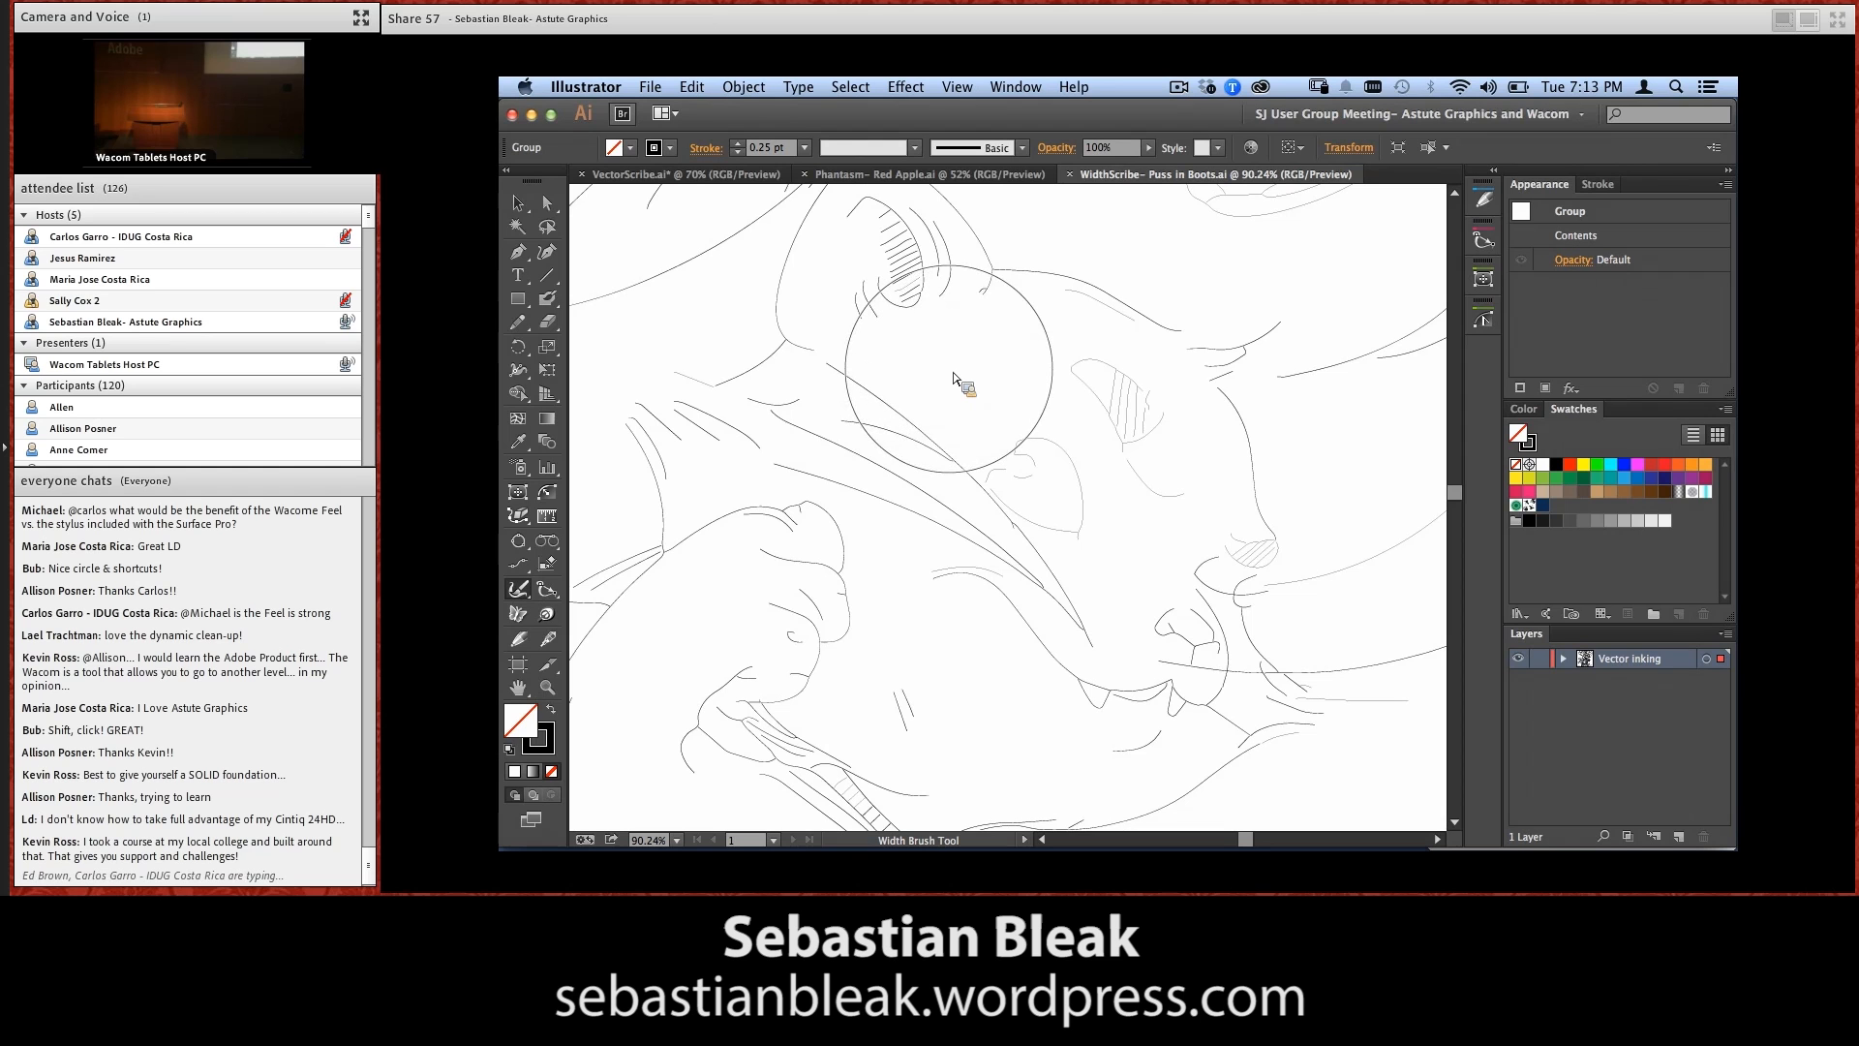
pyautogui.press('[')
pyautogui.press('[')
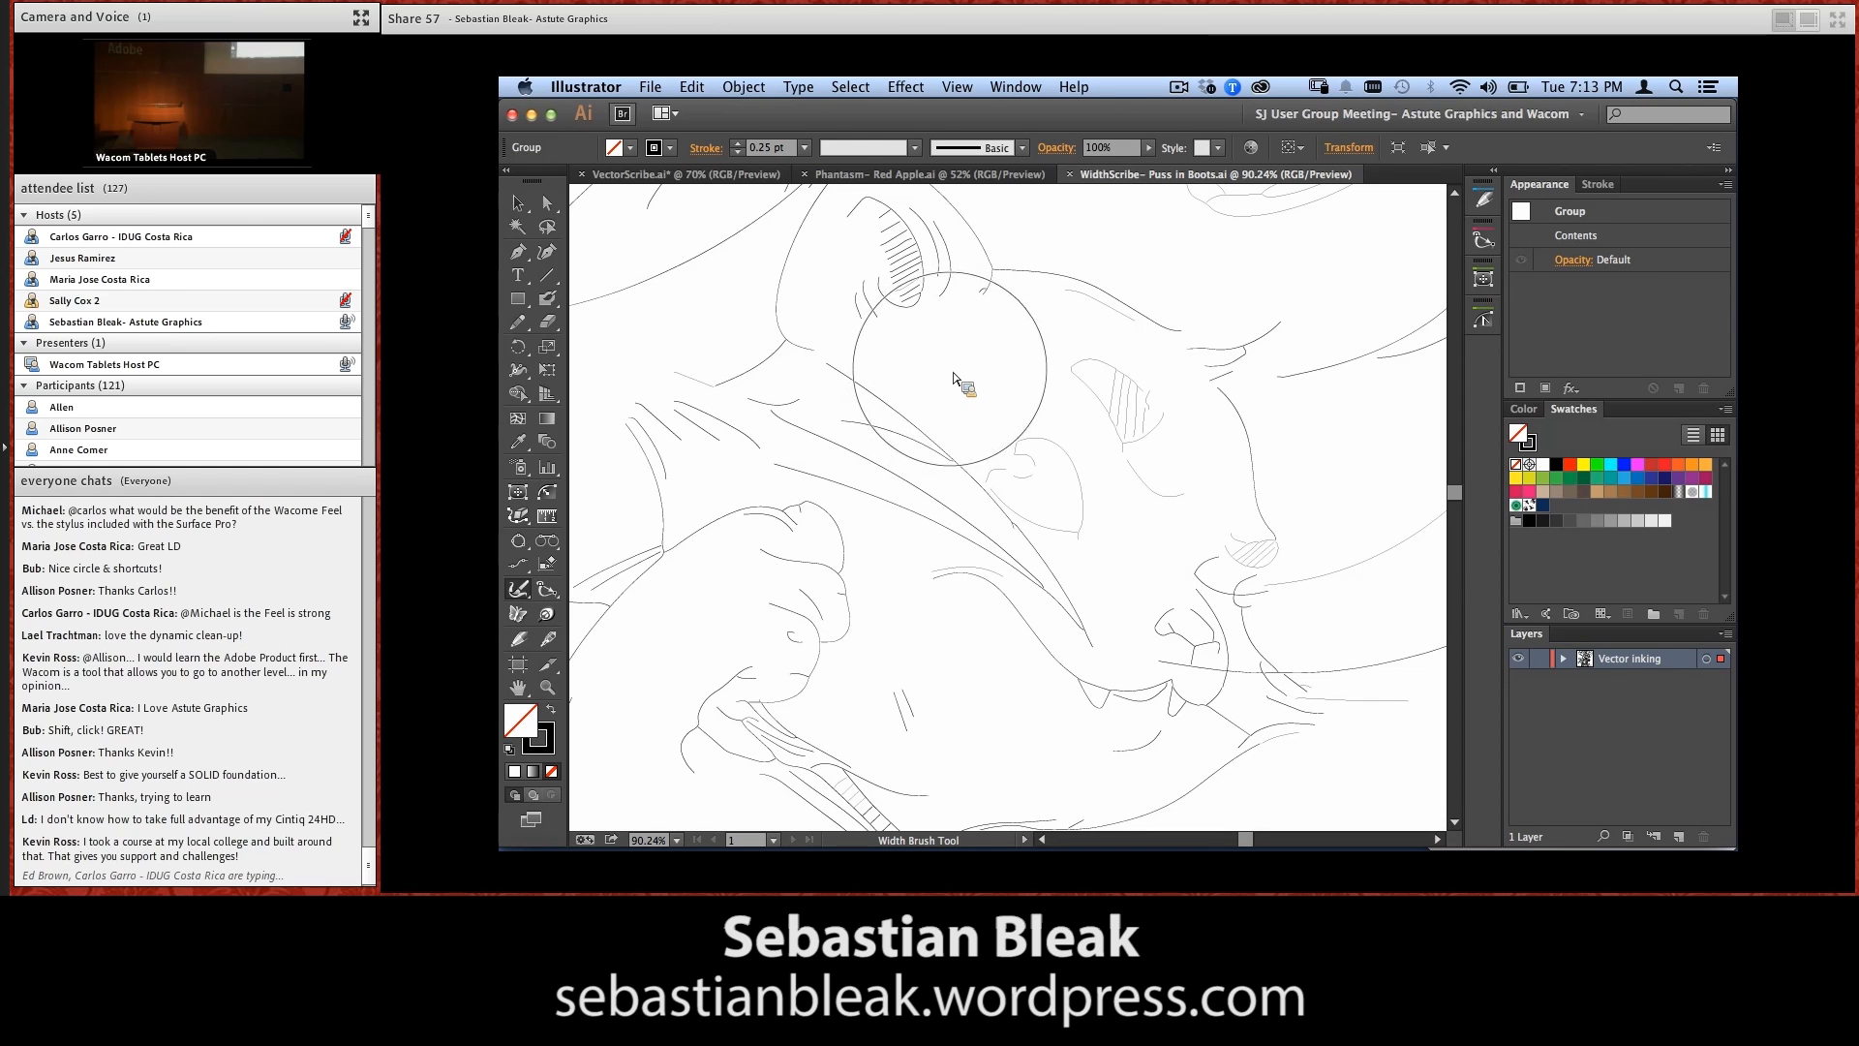
pyautogui.press('[')
pyautogui.press('[')
pyautogui.press('[')
pyautogui.press('[')
pyautogui.press('[')
pyautogui.press('[')
pyautogui.press('[')
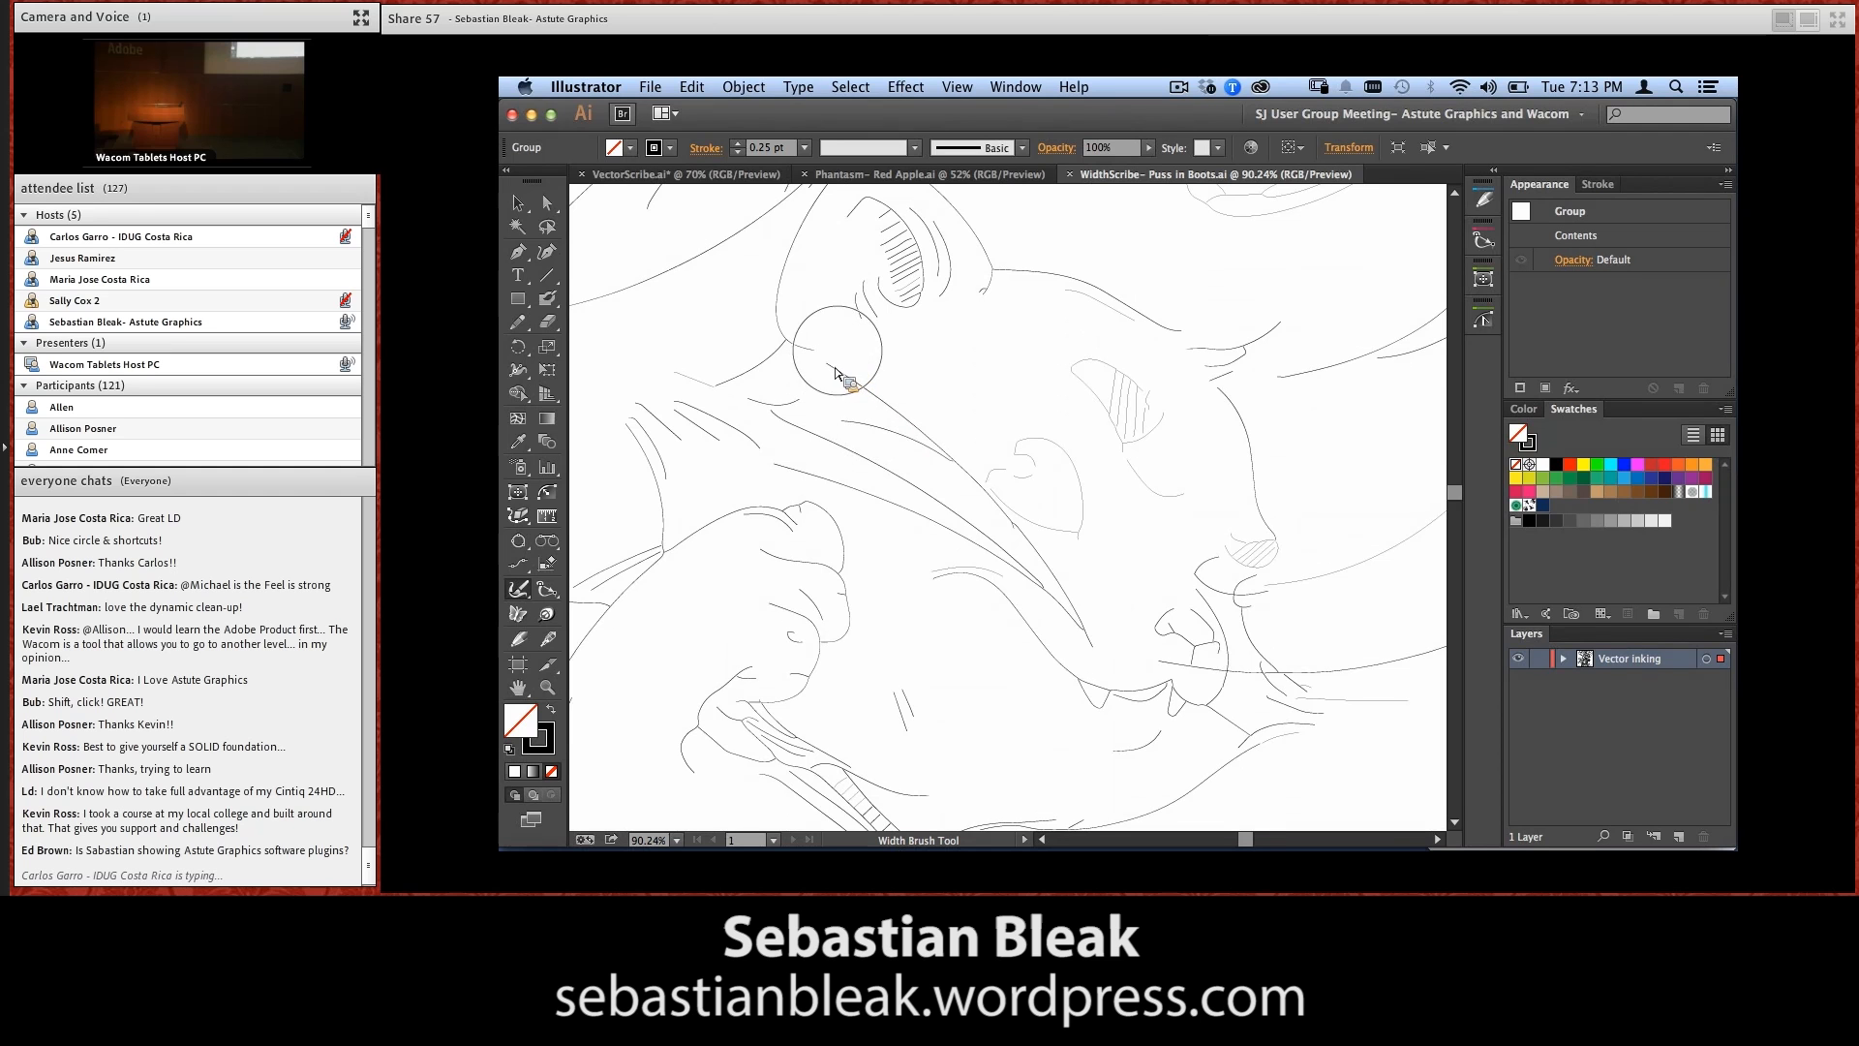
# Slightly thicken the lines running from below the cat's ear across its cheek using light width brush strokes
pyautogui.moveTo(828, 364); pyautogui.dragTo(1000, 502)
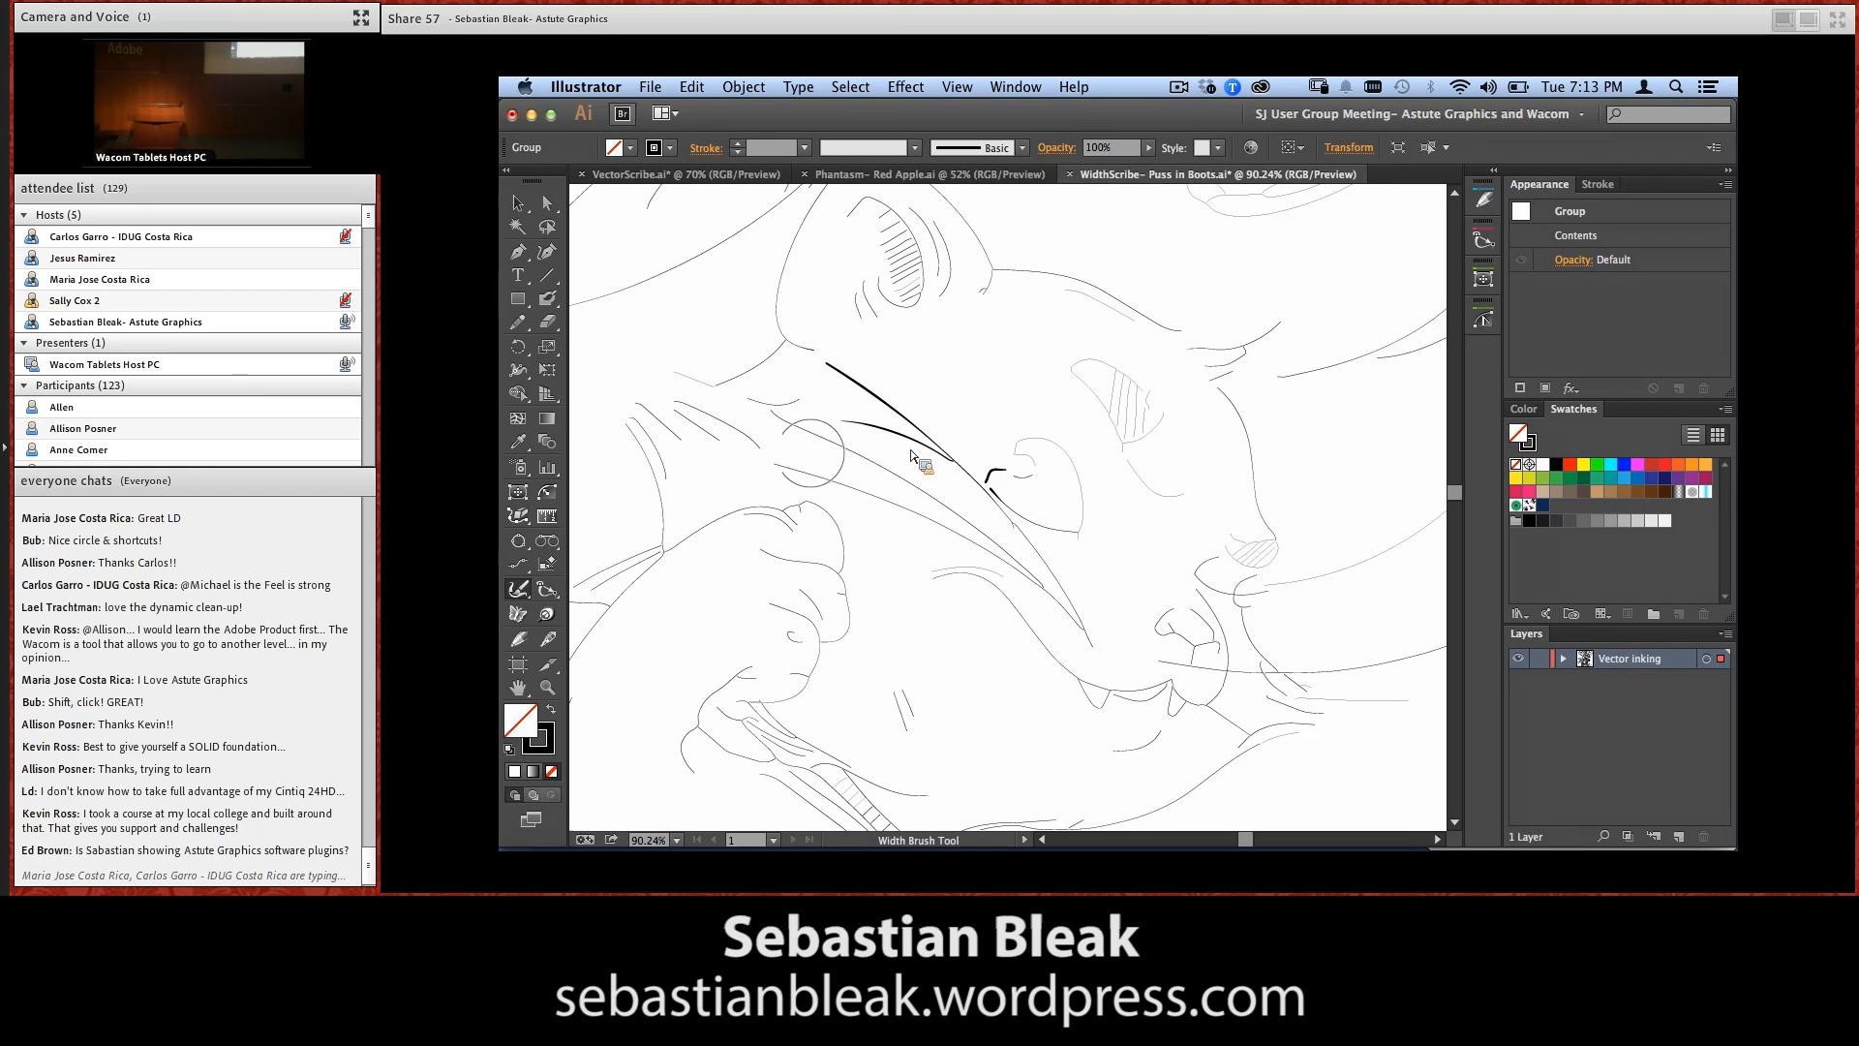
pyautogui.scroll(1, 818, 443)
pyautogui.hscroll(1, 818, 442)
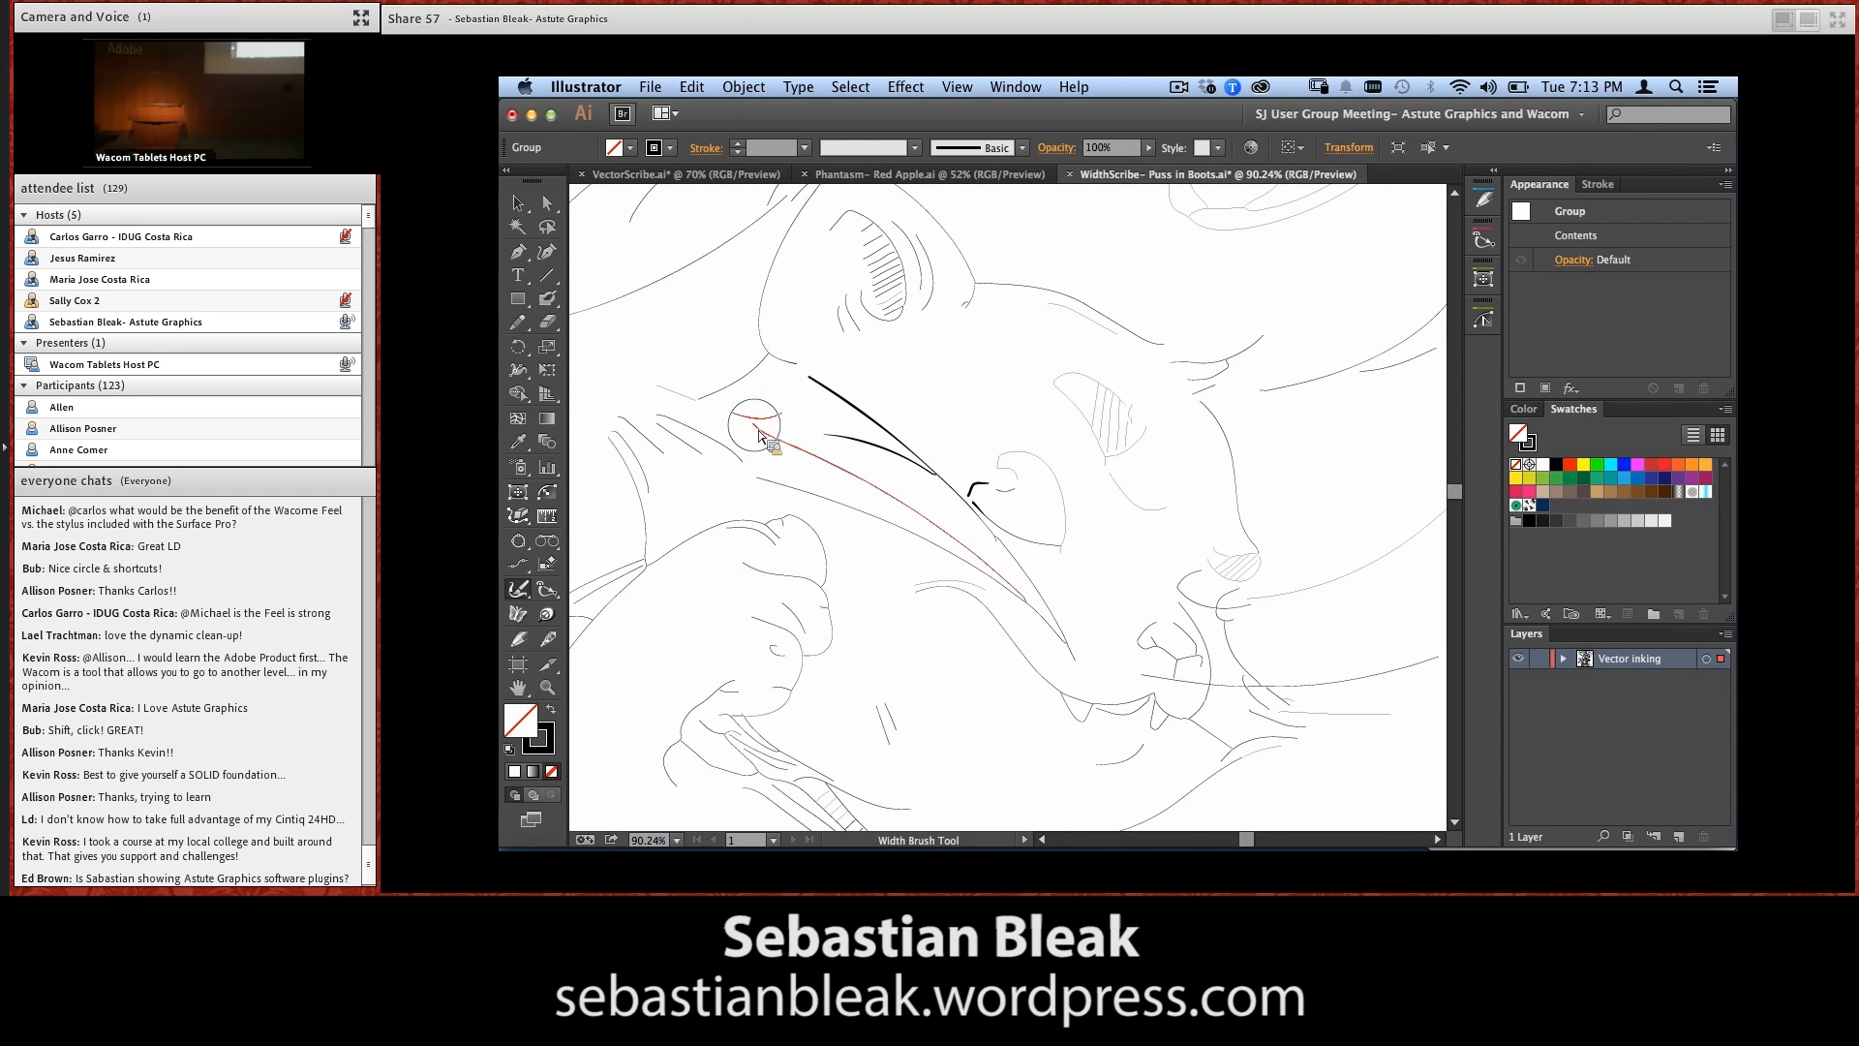
pyautogui.moveTo(765, 438); pyautogui.dragTo(940, 557)
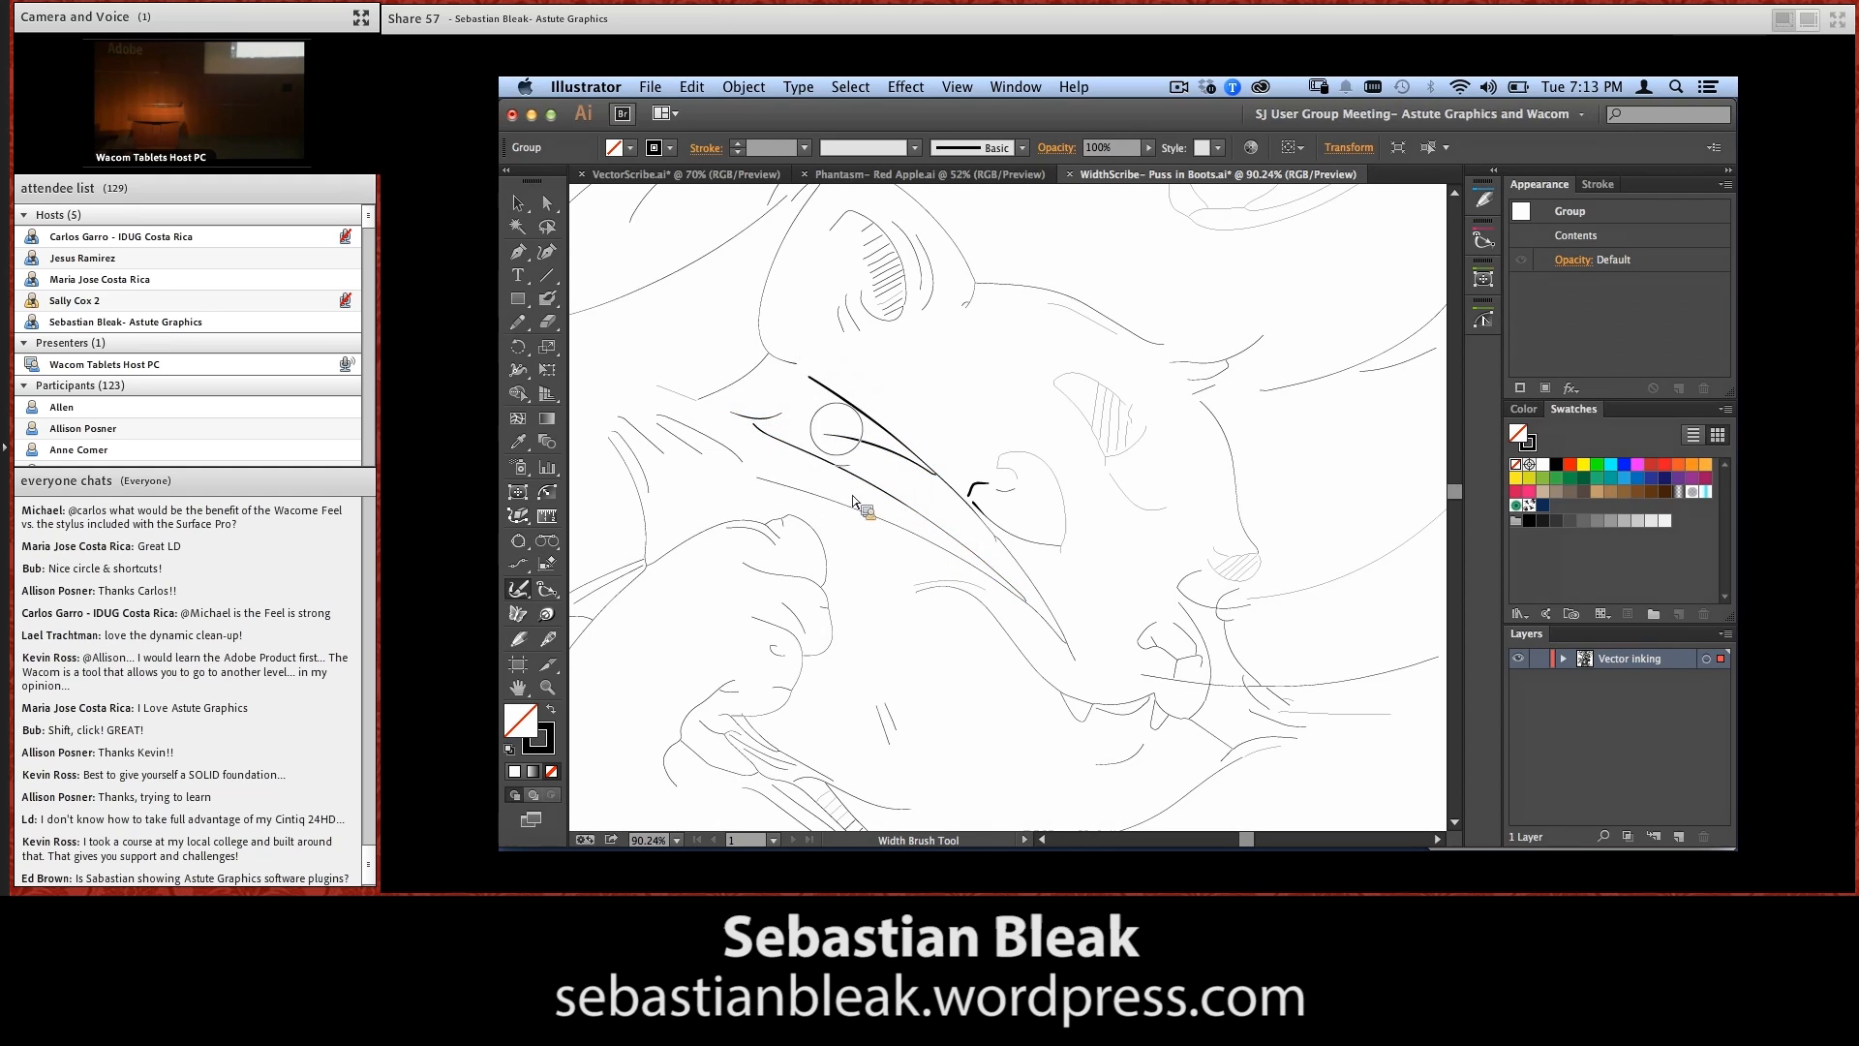
# Thicken the same cheek lines heavily, including the lowest one above the raised paw, using firm pen pressure
pyautogui.moveTo(796, 370); pyautogui.dragTo(988, 508)
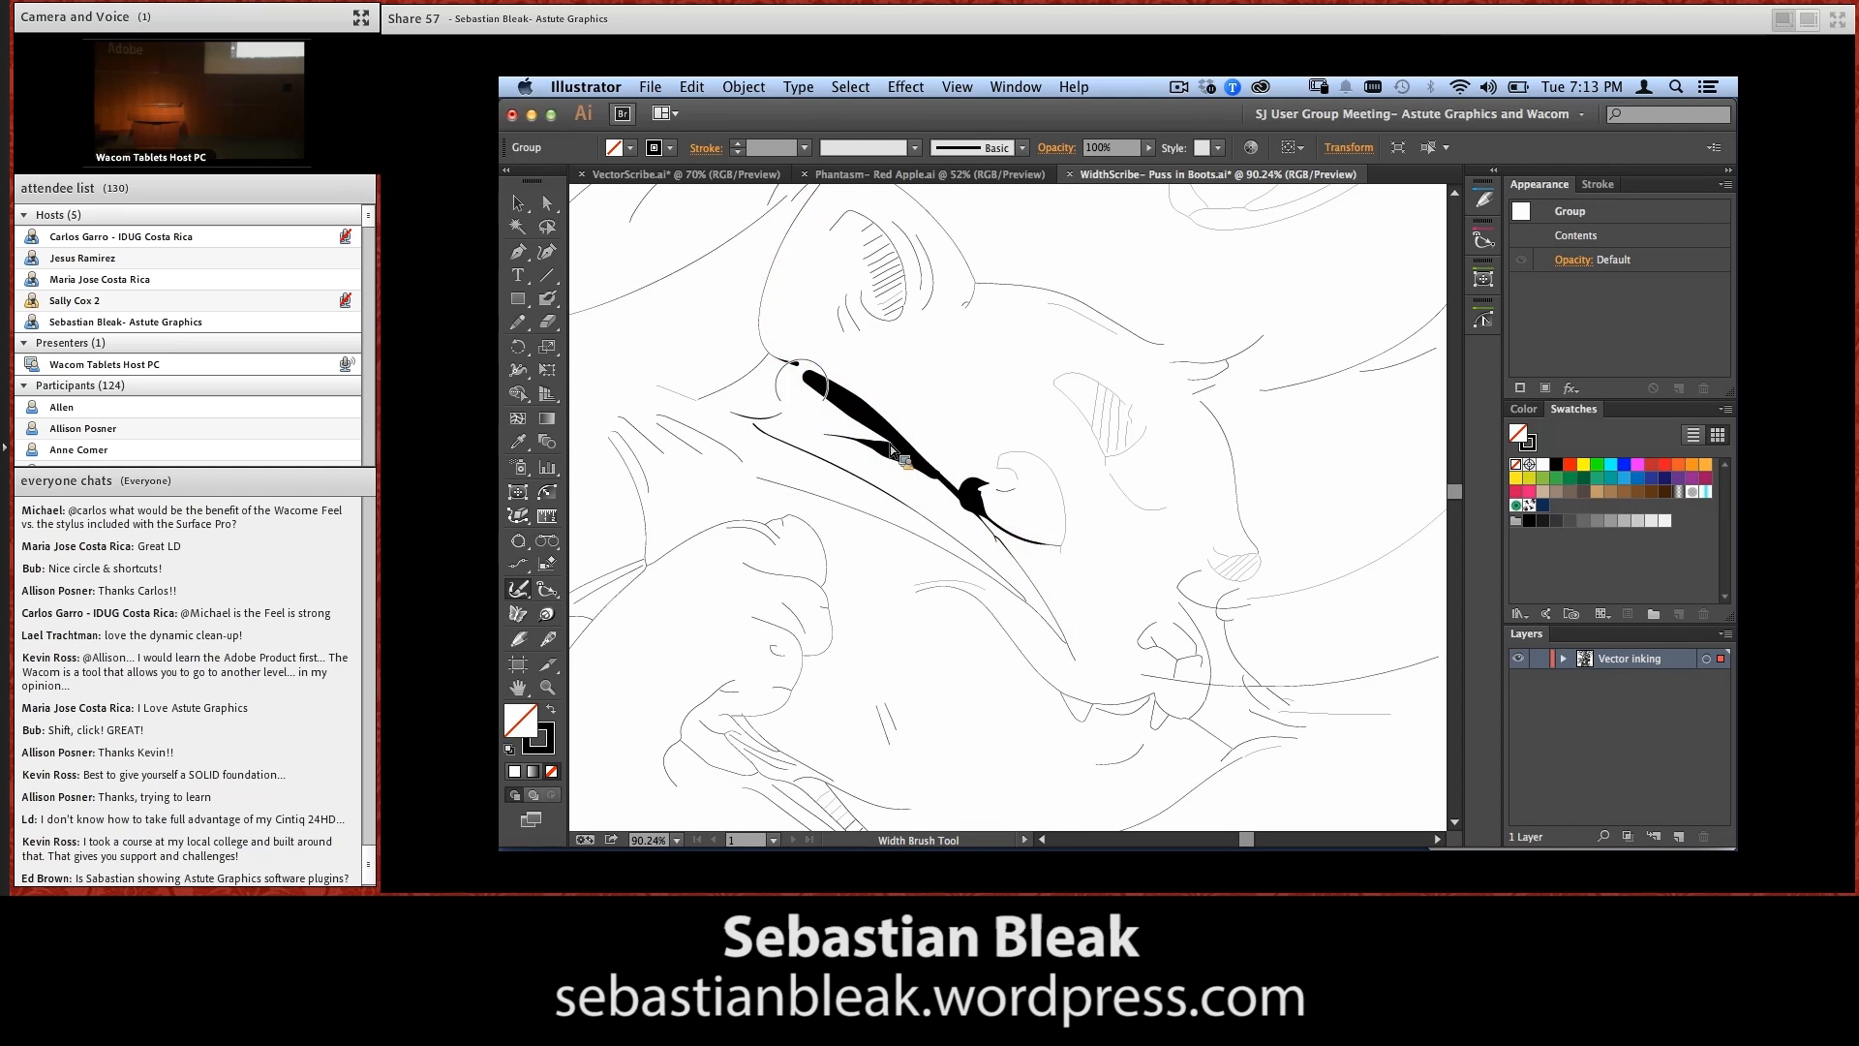
pyautogui.moveTo(740, 415); pyautogui.dragTo(953, 557)
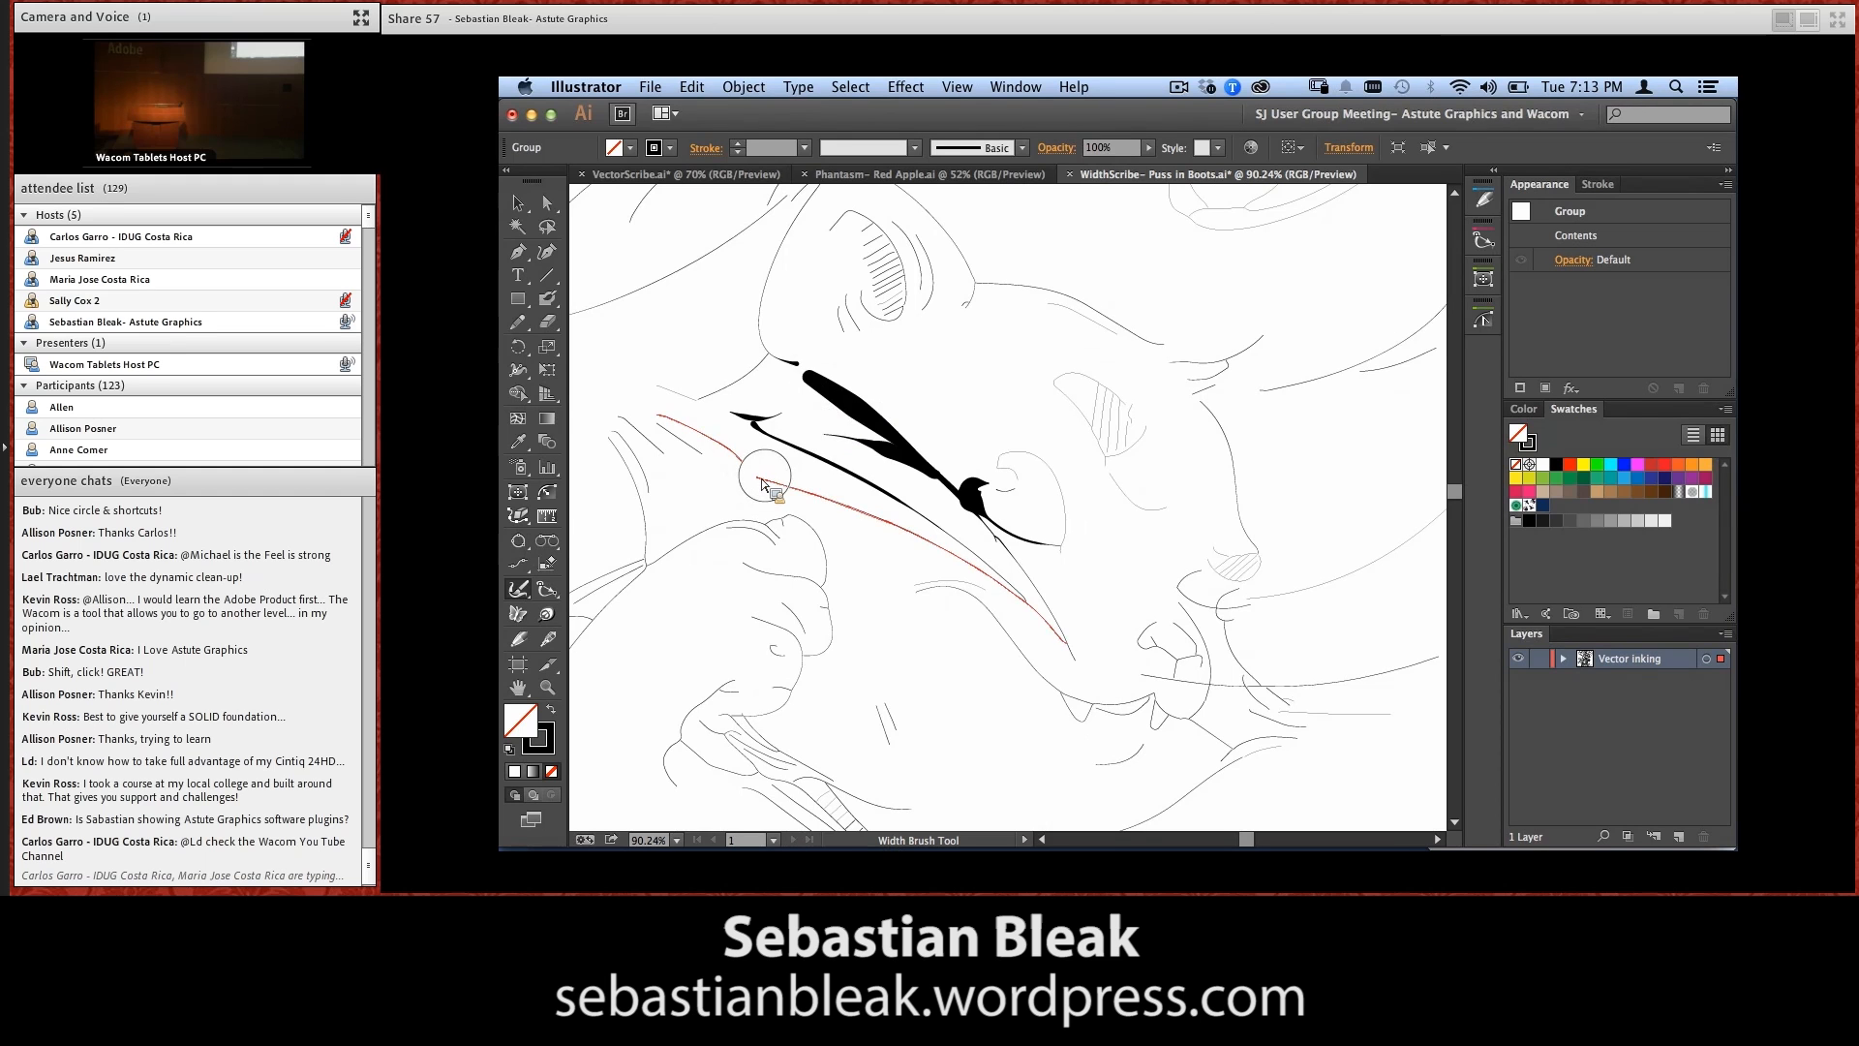
pyautogui.moveTo(768, 478); pyautogui.dragTo(915, 556)
pyautogui.moveTo(763, 484)
pyautogui.mouseDown()
pyautogui.moveTo(791, 480)
pyautogui.moveTo(952, 563)
pyautogui.mouseUp()
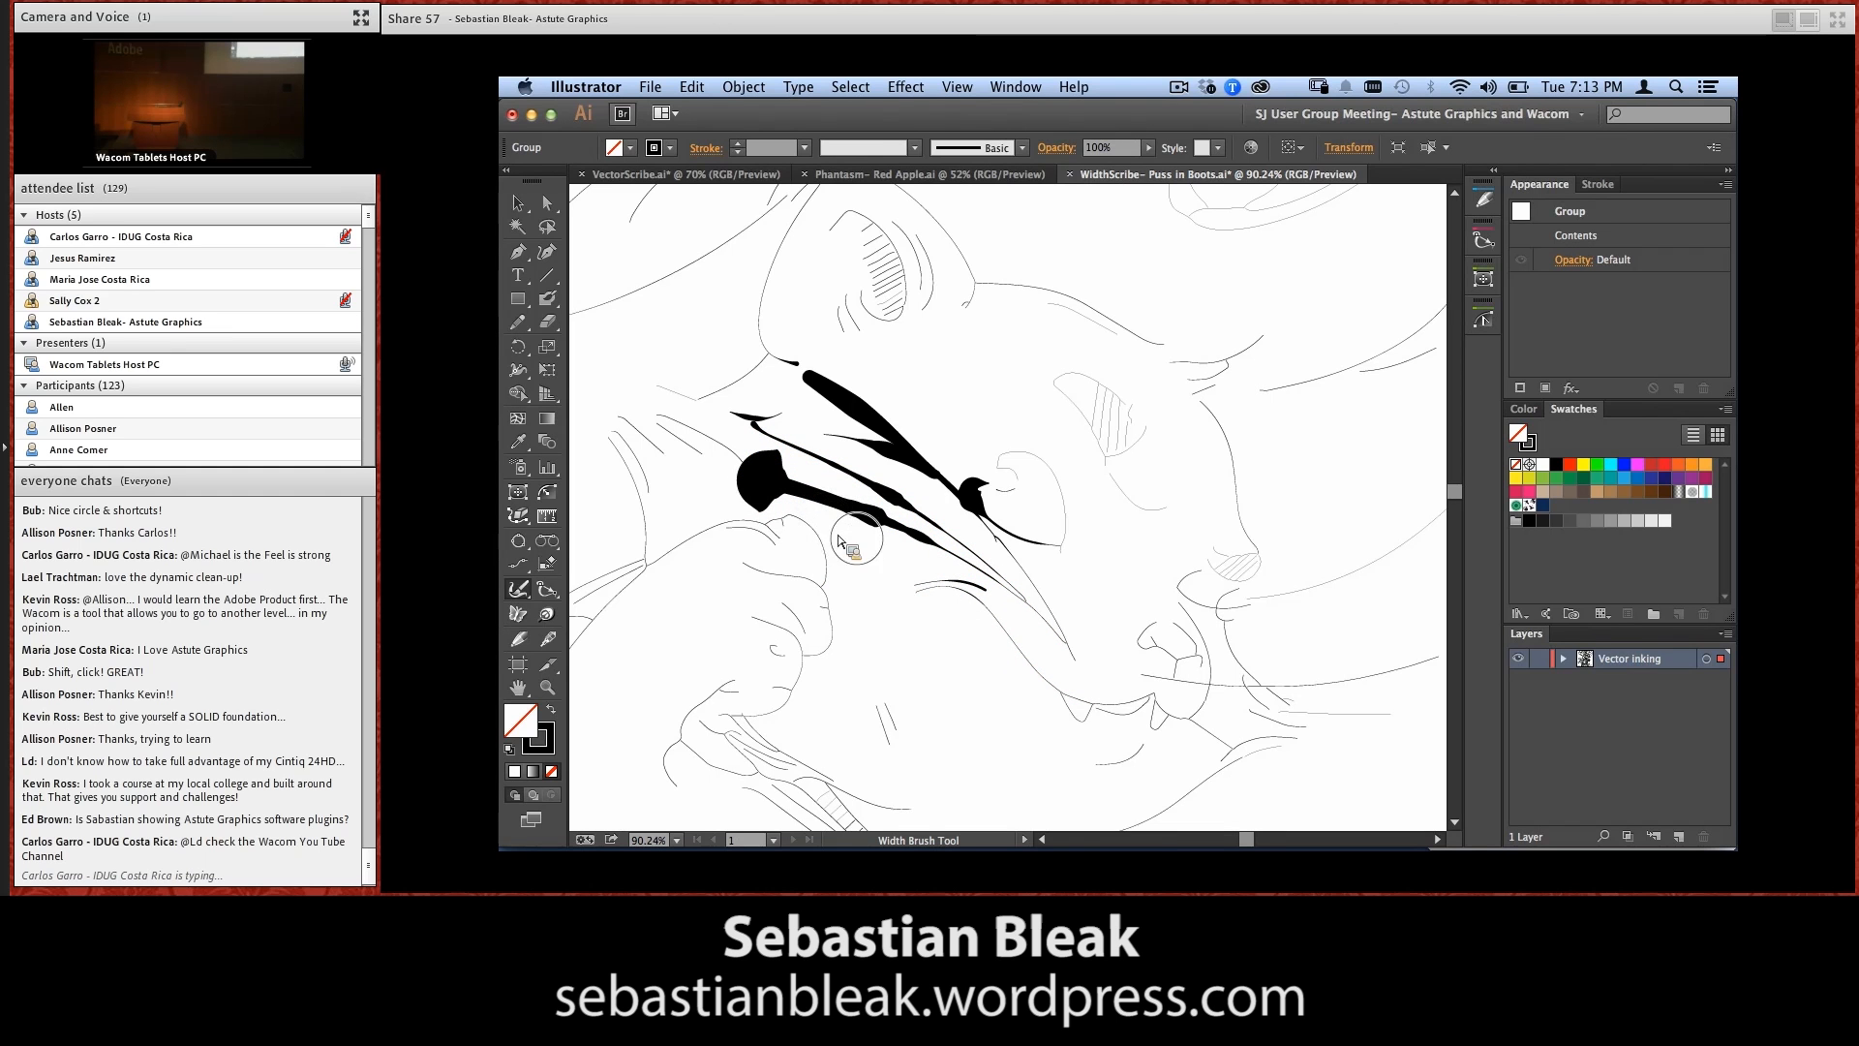
# Discard the cheek line edits by reverting the Puss in Boots document to its saved version, and center the whole cat
pyautogui.press('super')
pyautogui.press('super+0')
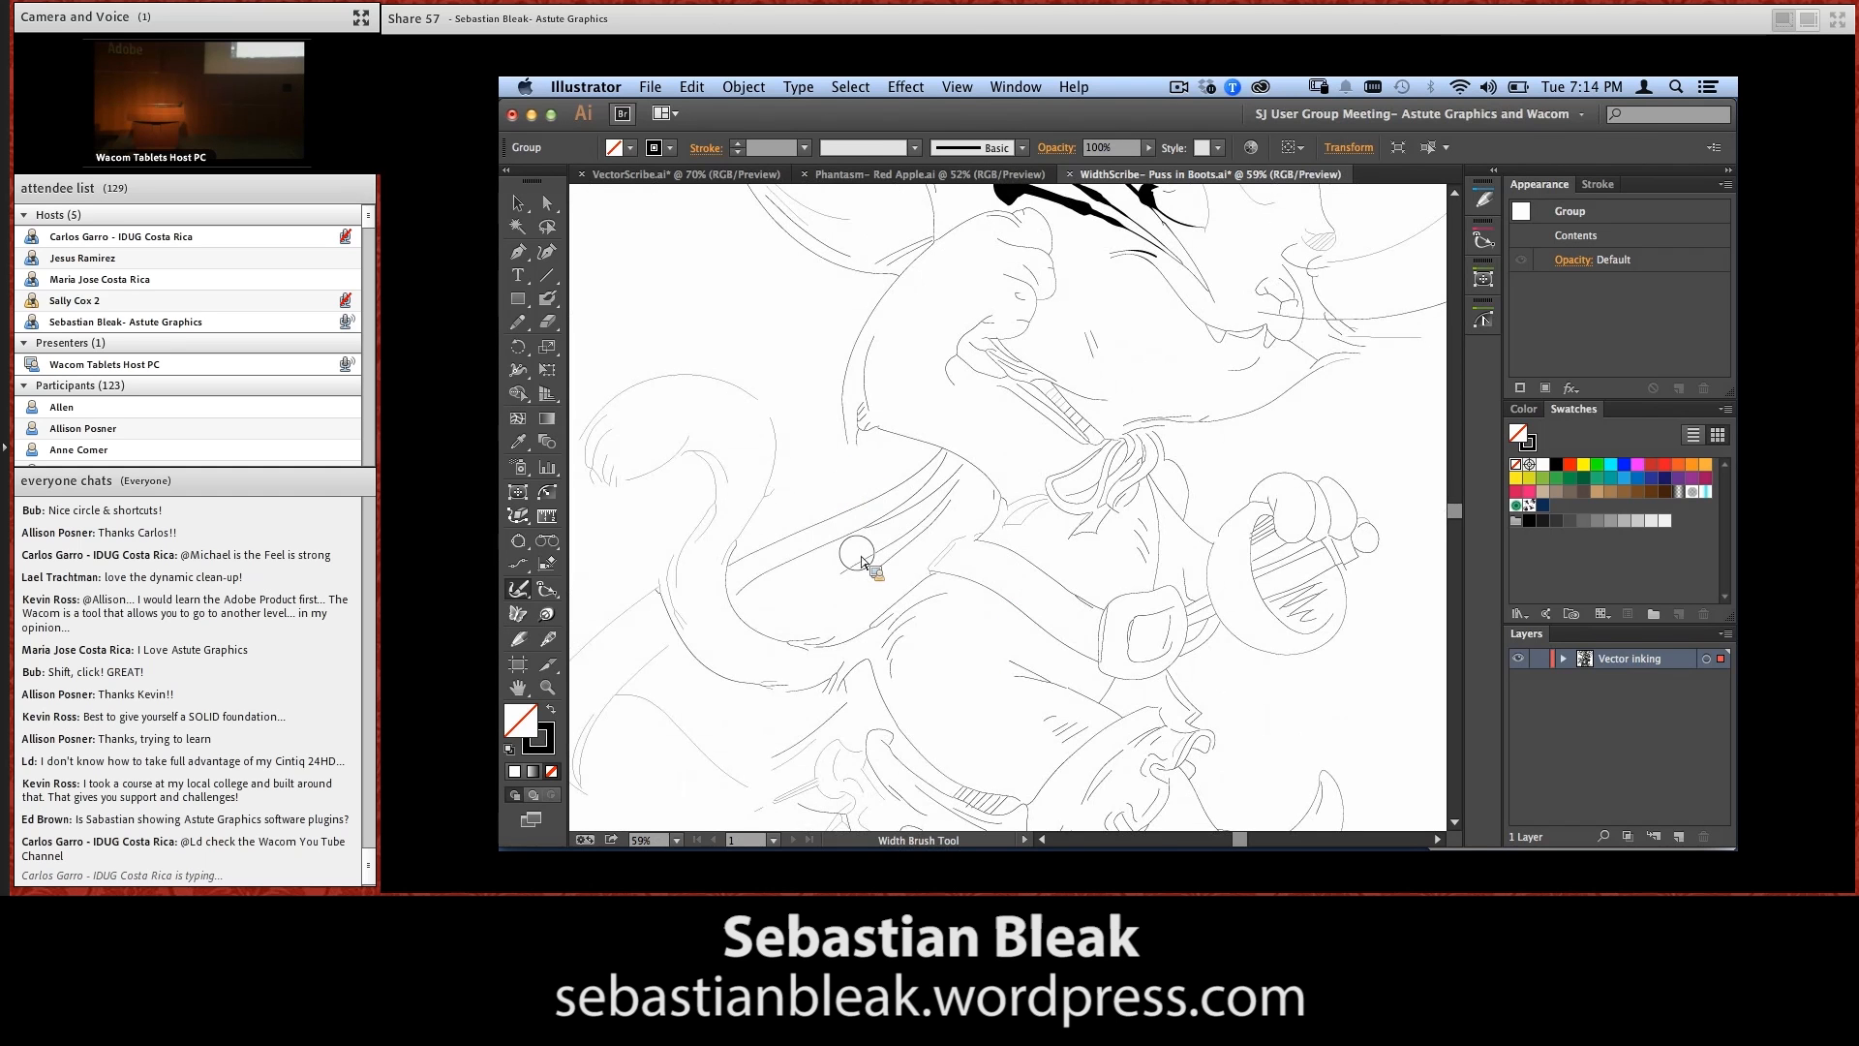
pyautogui.hotkey('ctrl', '-')
pyautogui.hotkey('ctrl', '-')
pyautogui.hotkey('ctrl', '-')
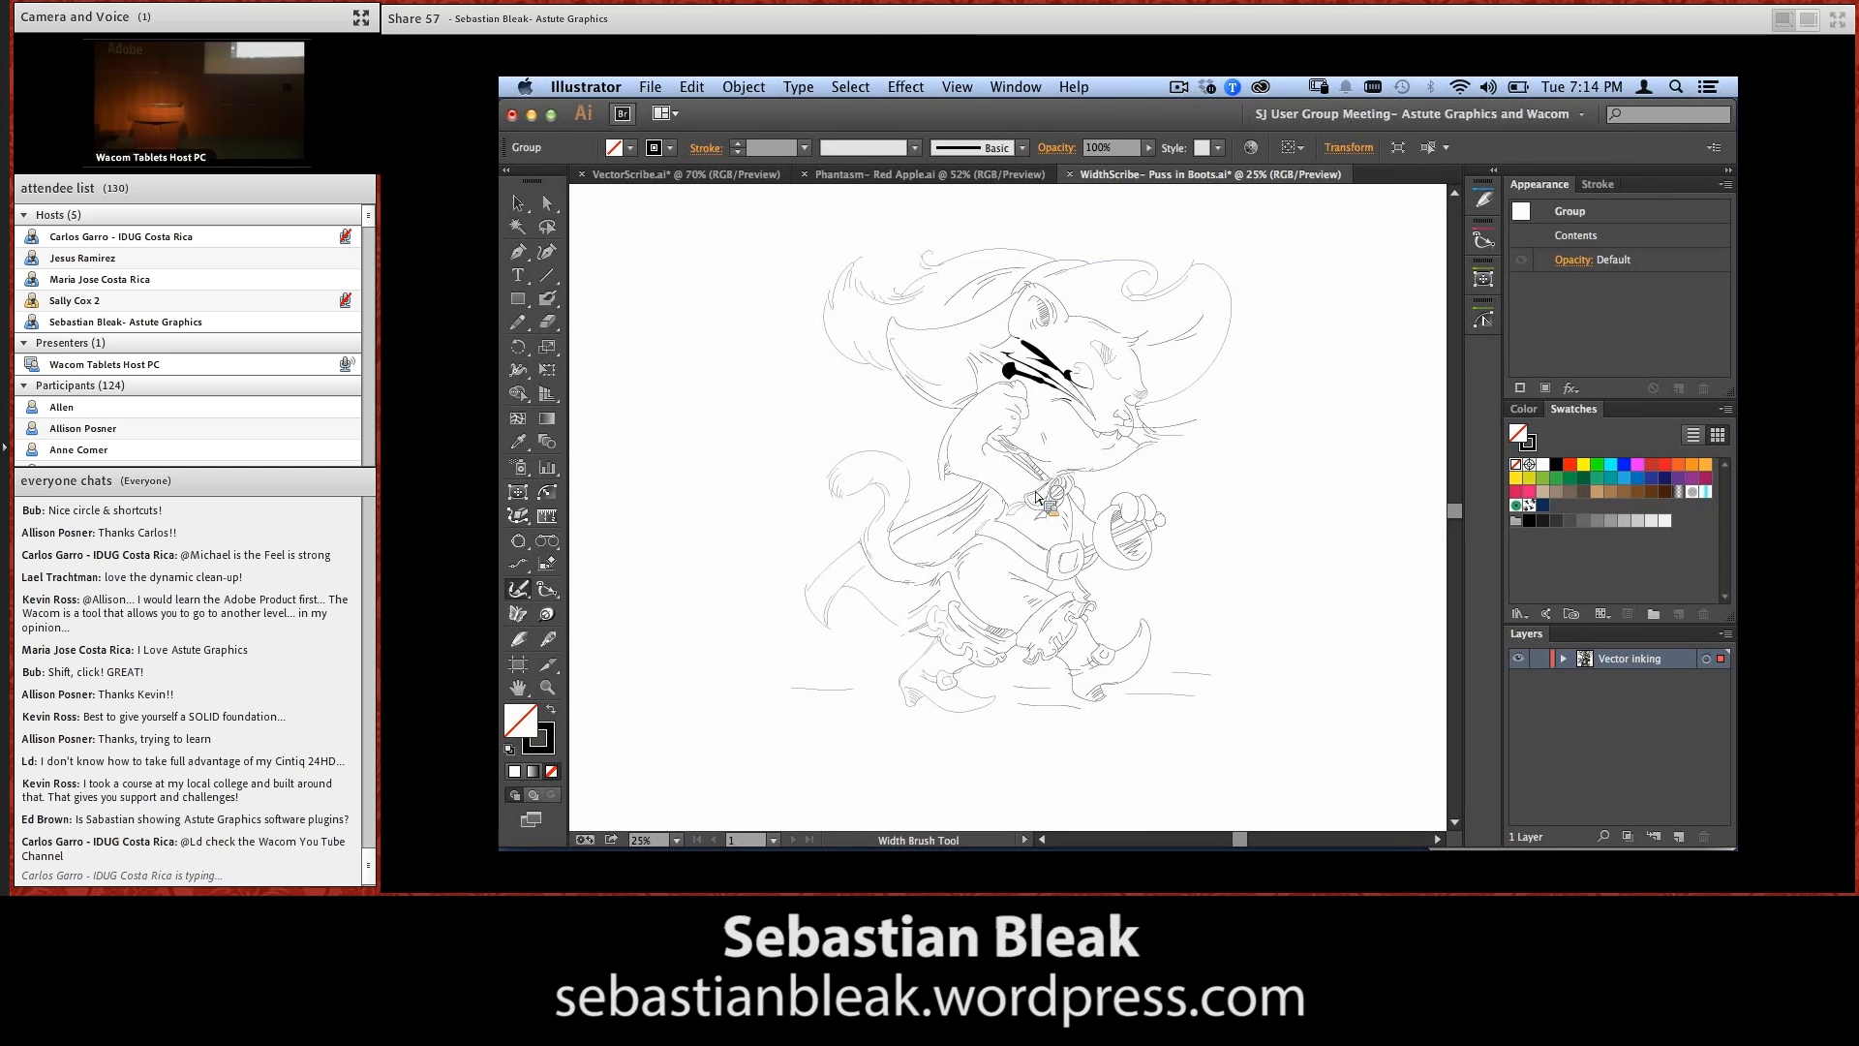
pyautogui.hotkey('ctrl', '+')
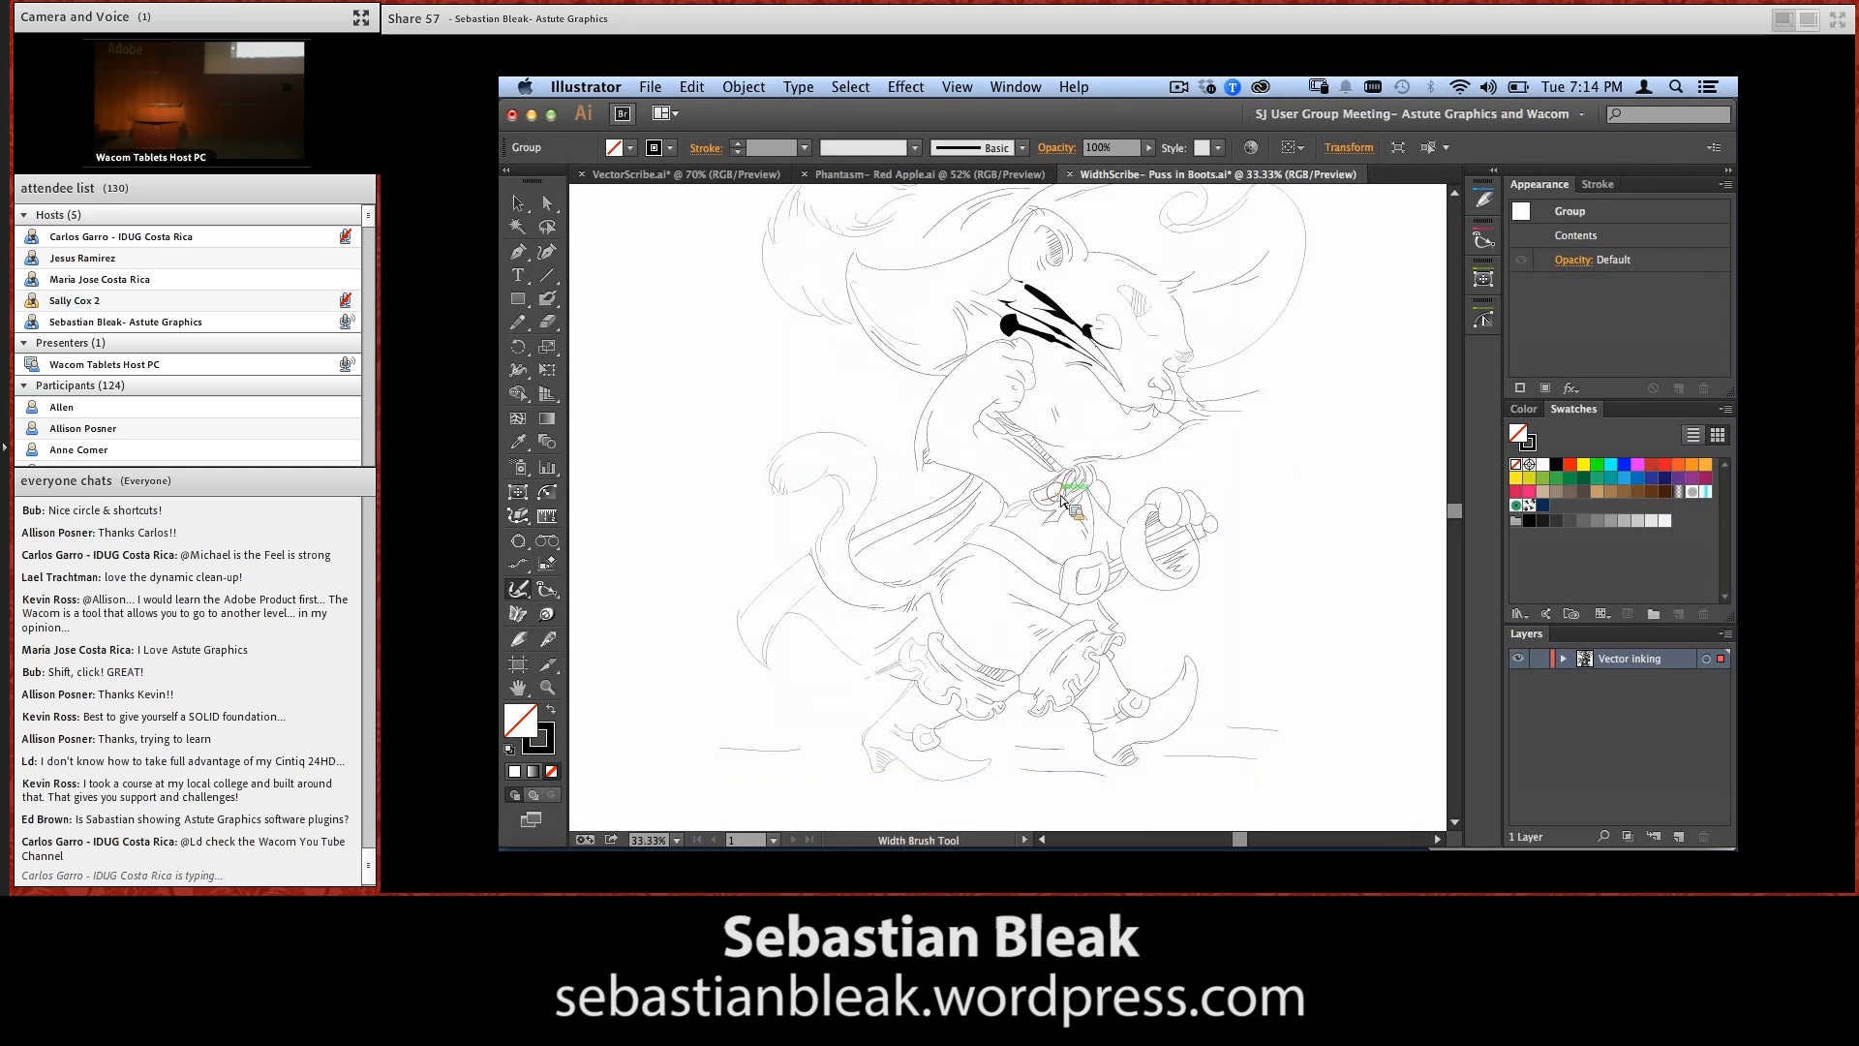
pyautogui.moveTo(1067, 488); pyautogui.dragTo(1044, 510)
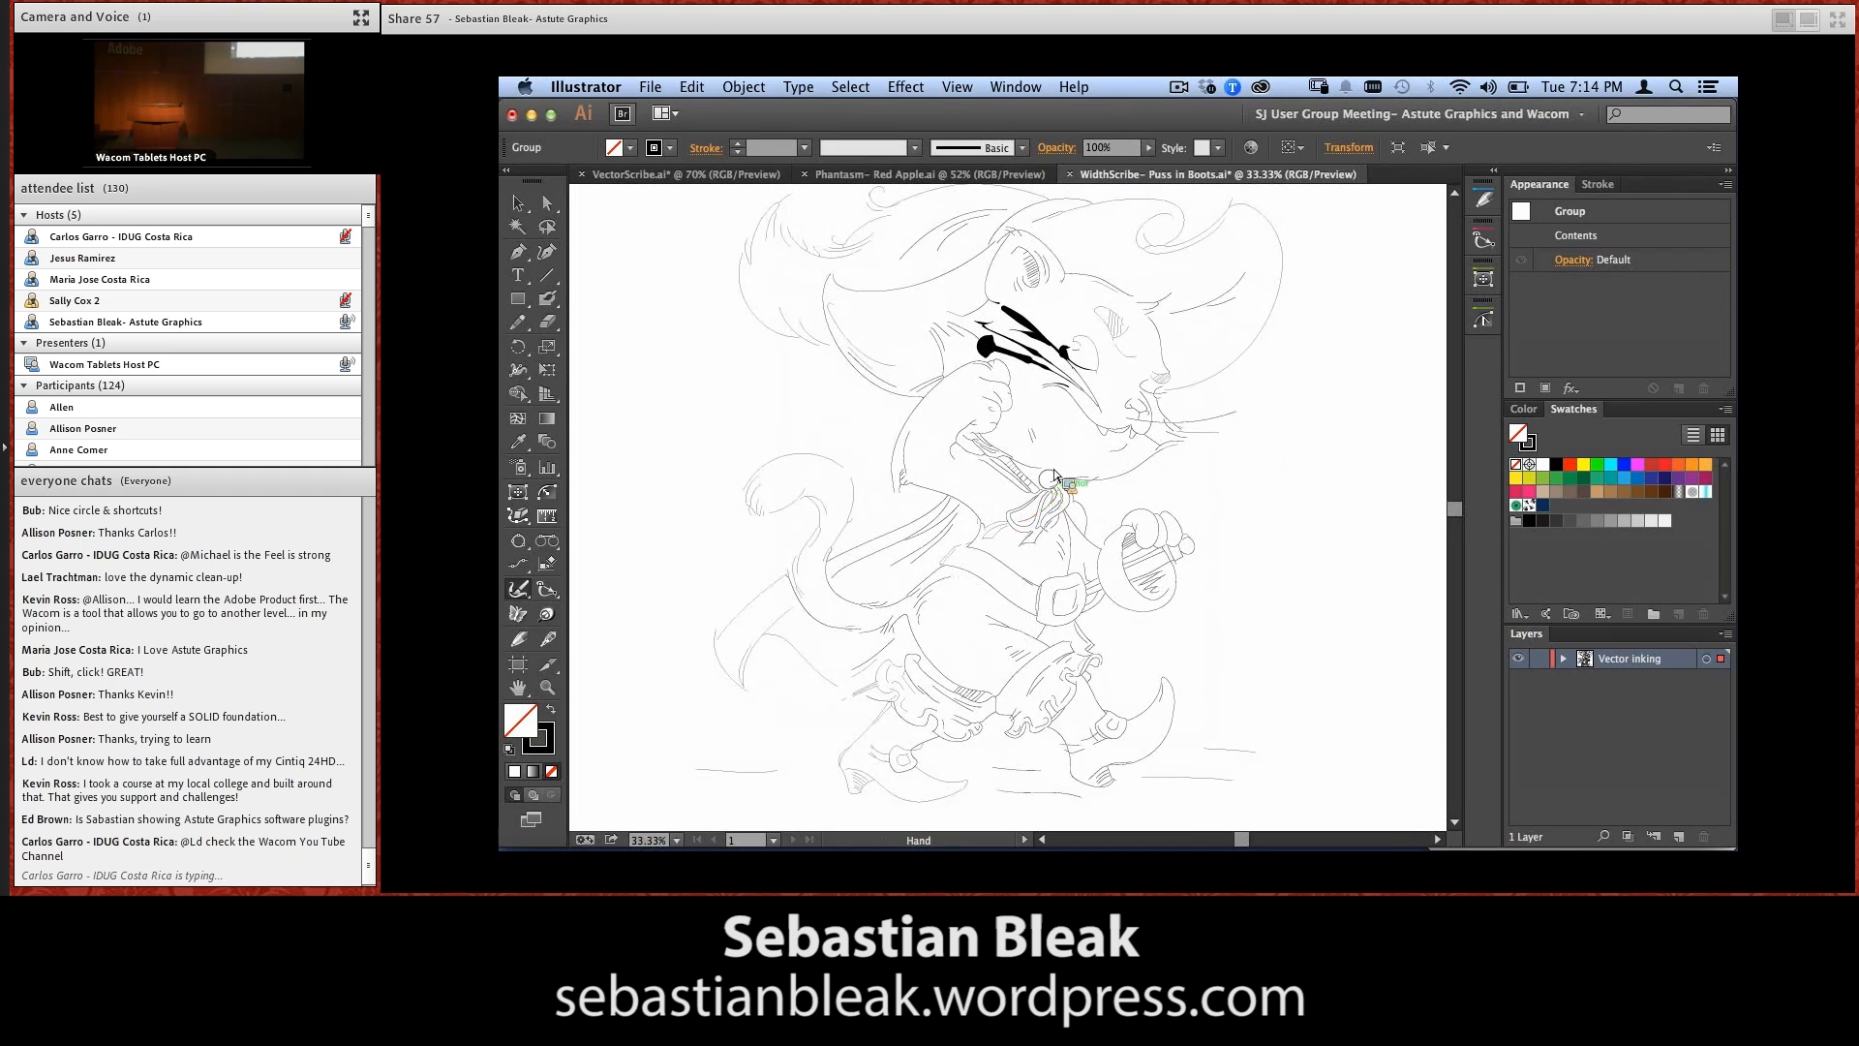
pyautogui.keyDown('ctrl'); pyautogui.click(1041, 545); pyautogui.keyUp('ctrl')
pyautogui.press('F12')
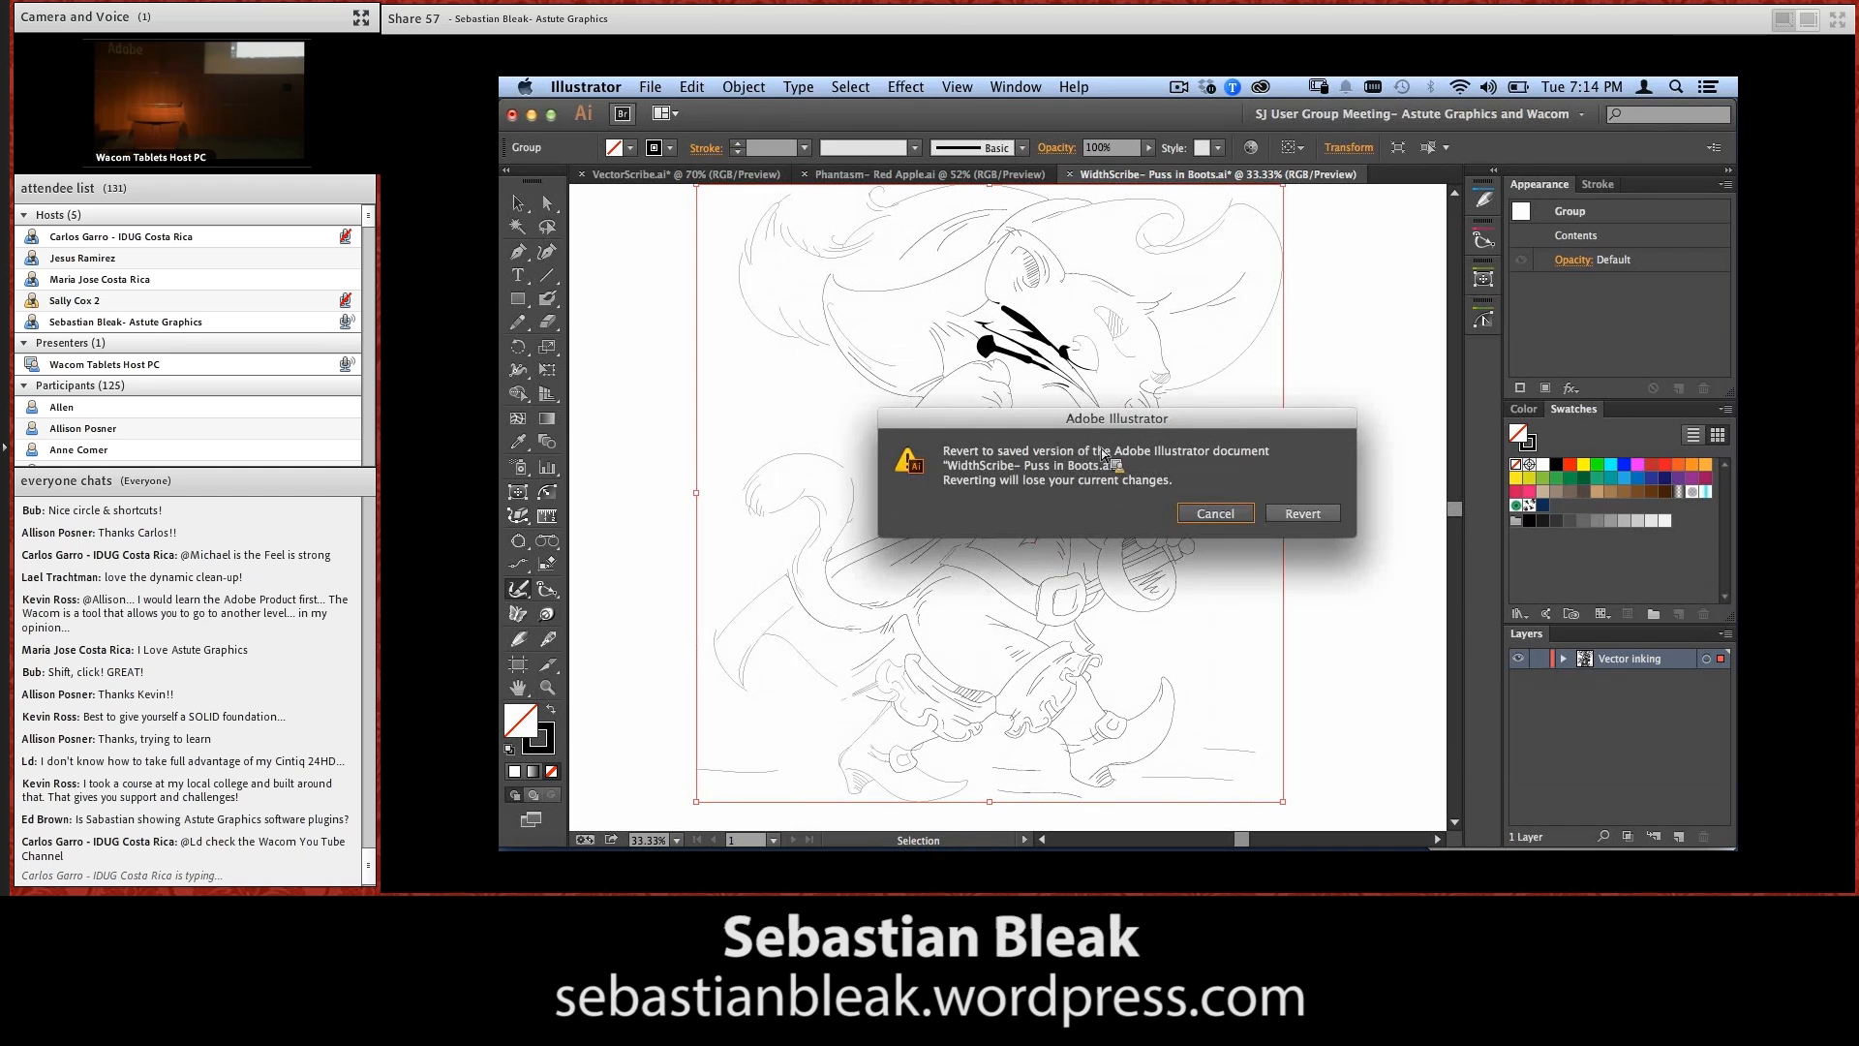
pyautogui.click(1298, 516)
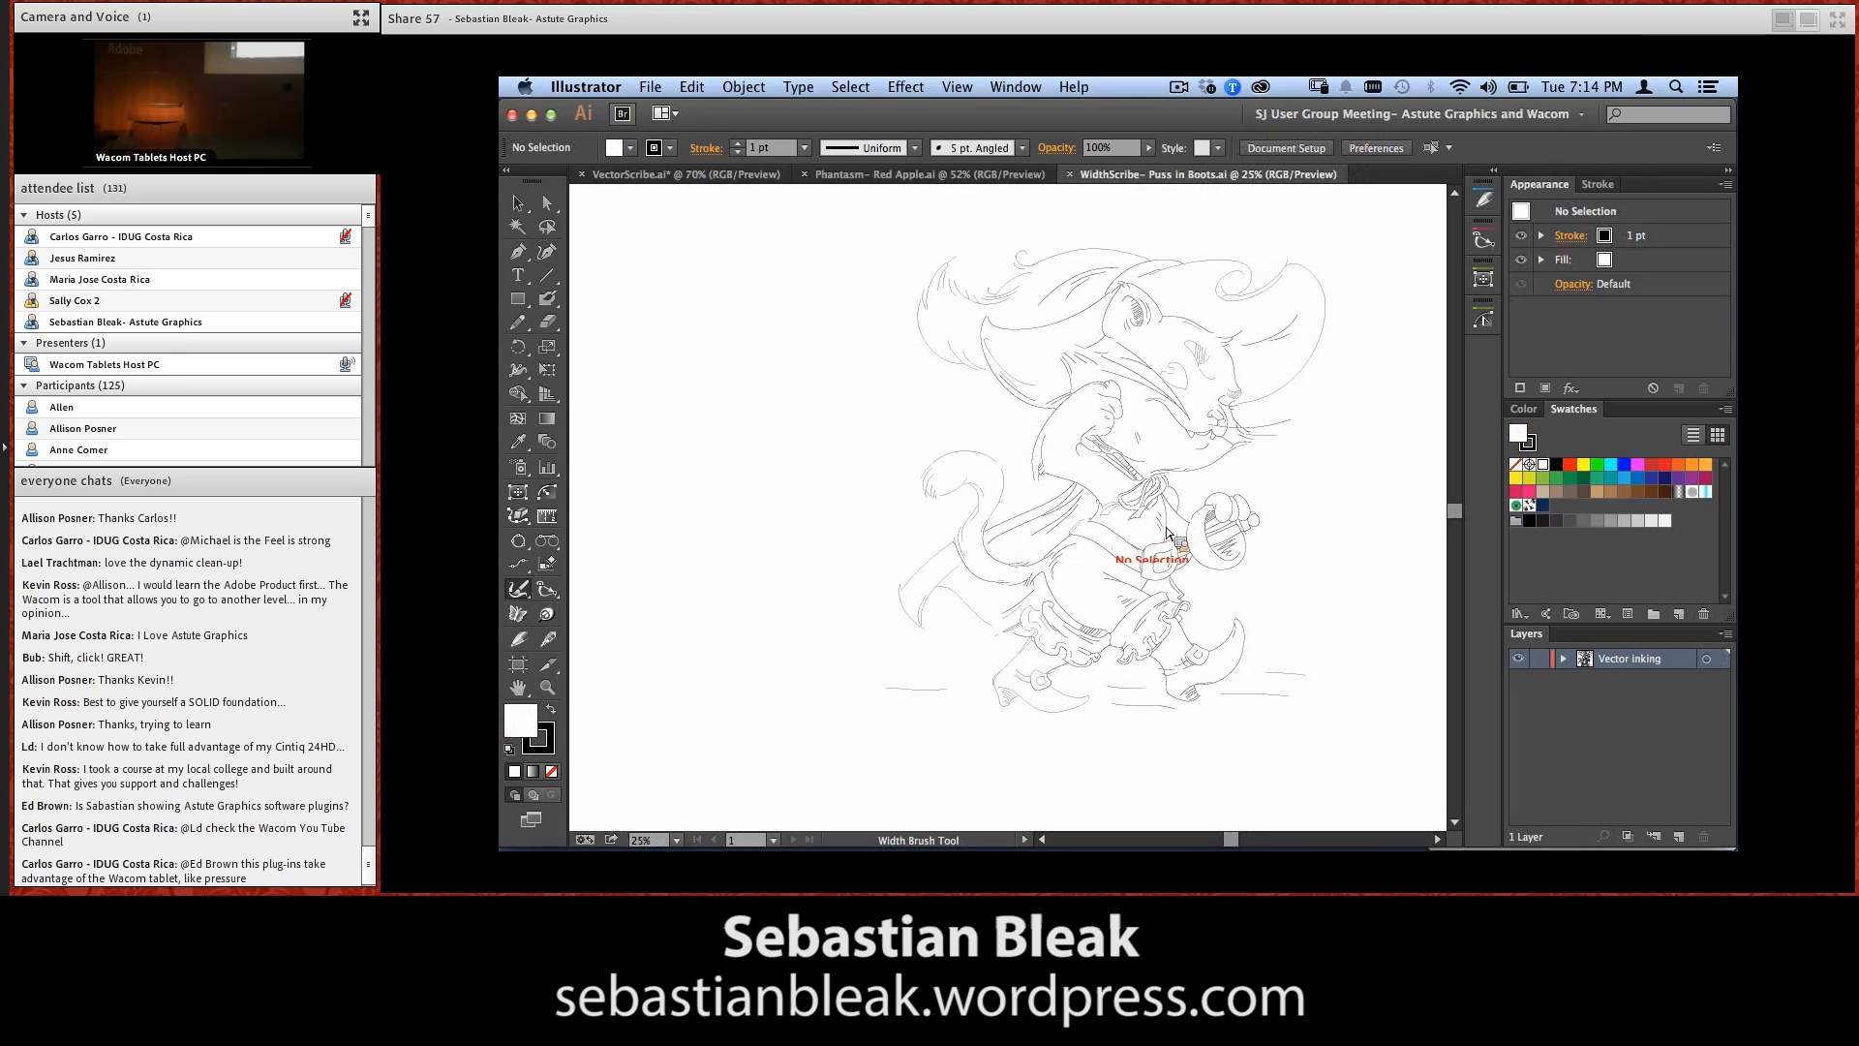
pyautogui.moveTo(1139, 547); pyautogui.dragTo(1016, 543)
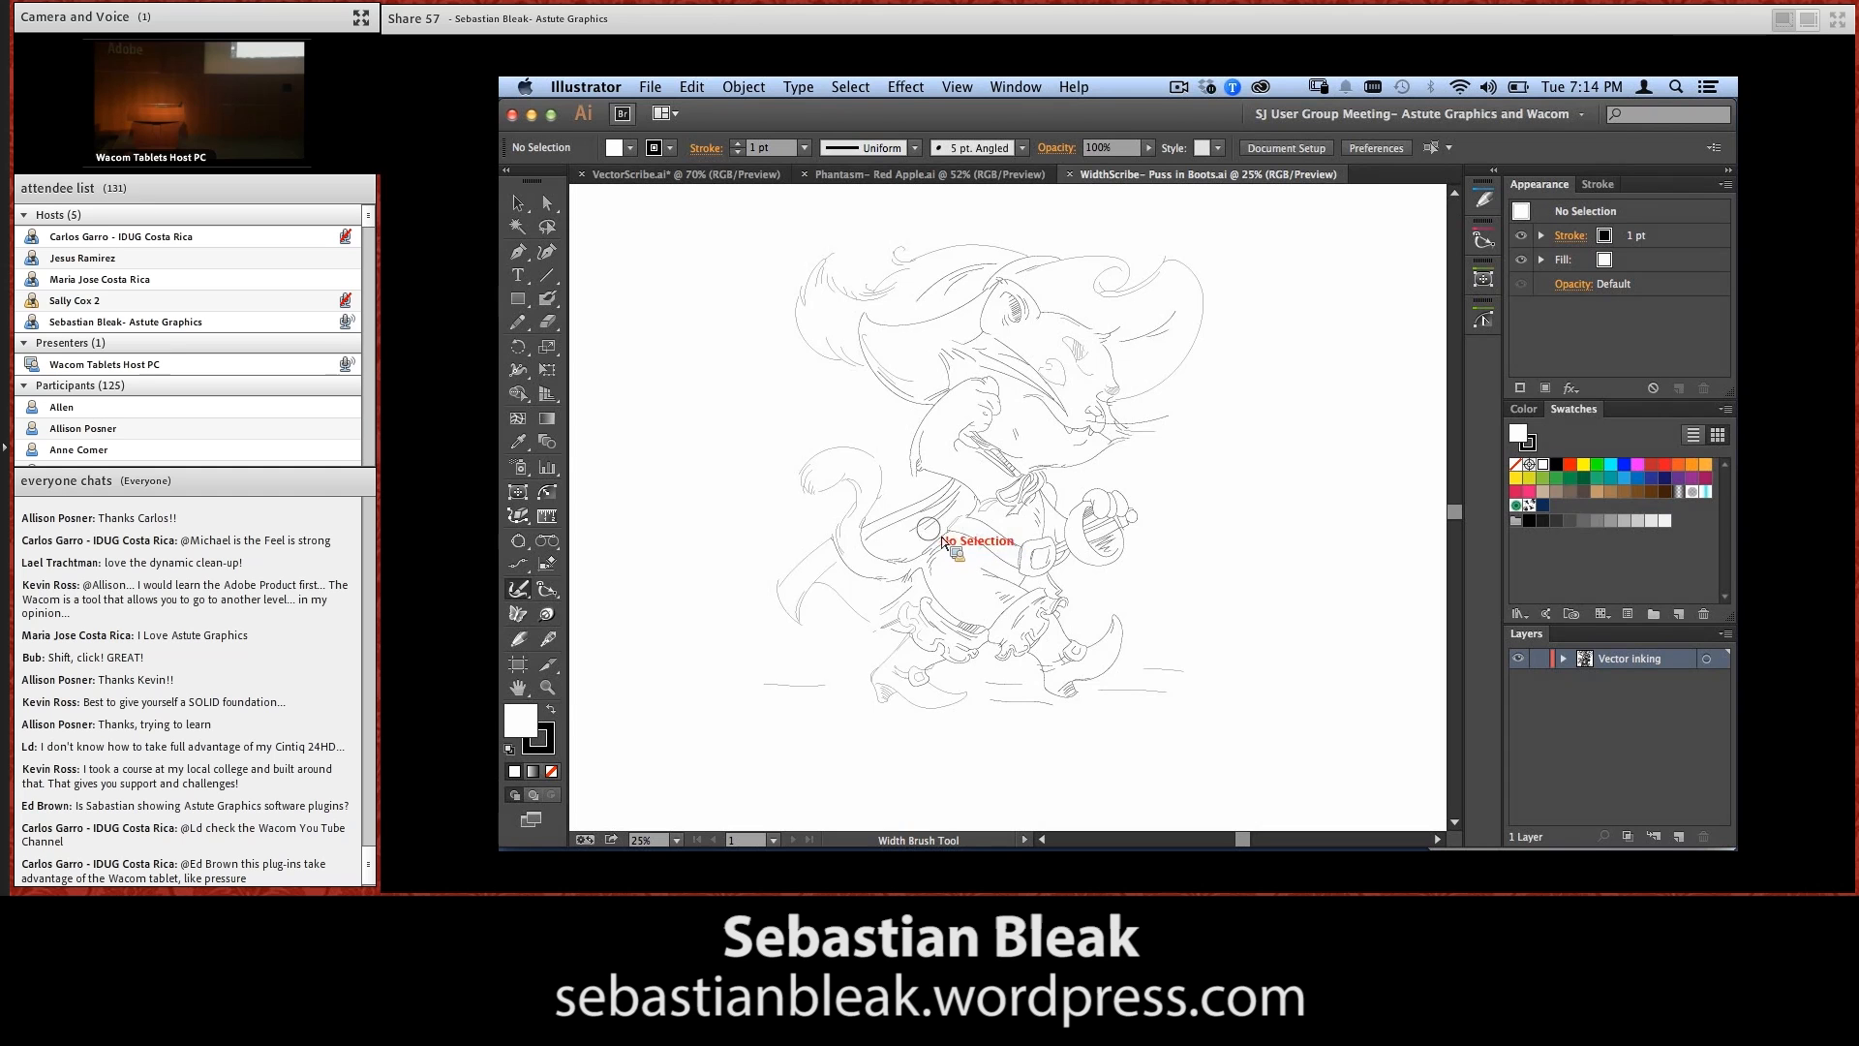
# Accept the unchanged width brush options, select the cat drawing, and lightly thicken the lines of the tail tip and trailing cape
pyautogui.press('Return')
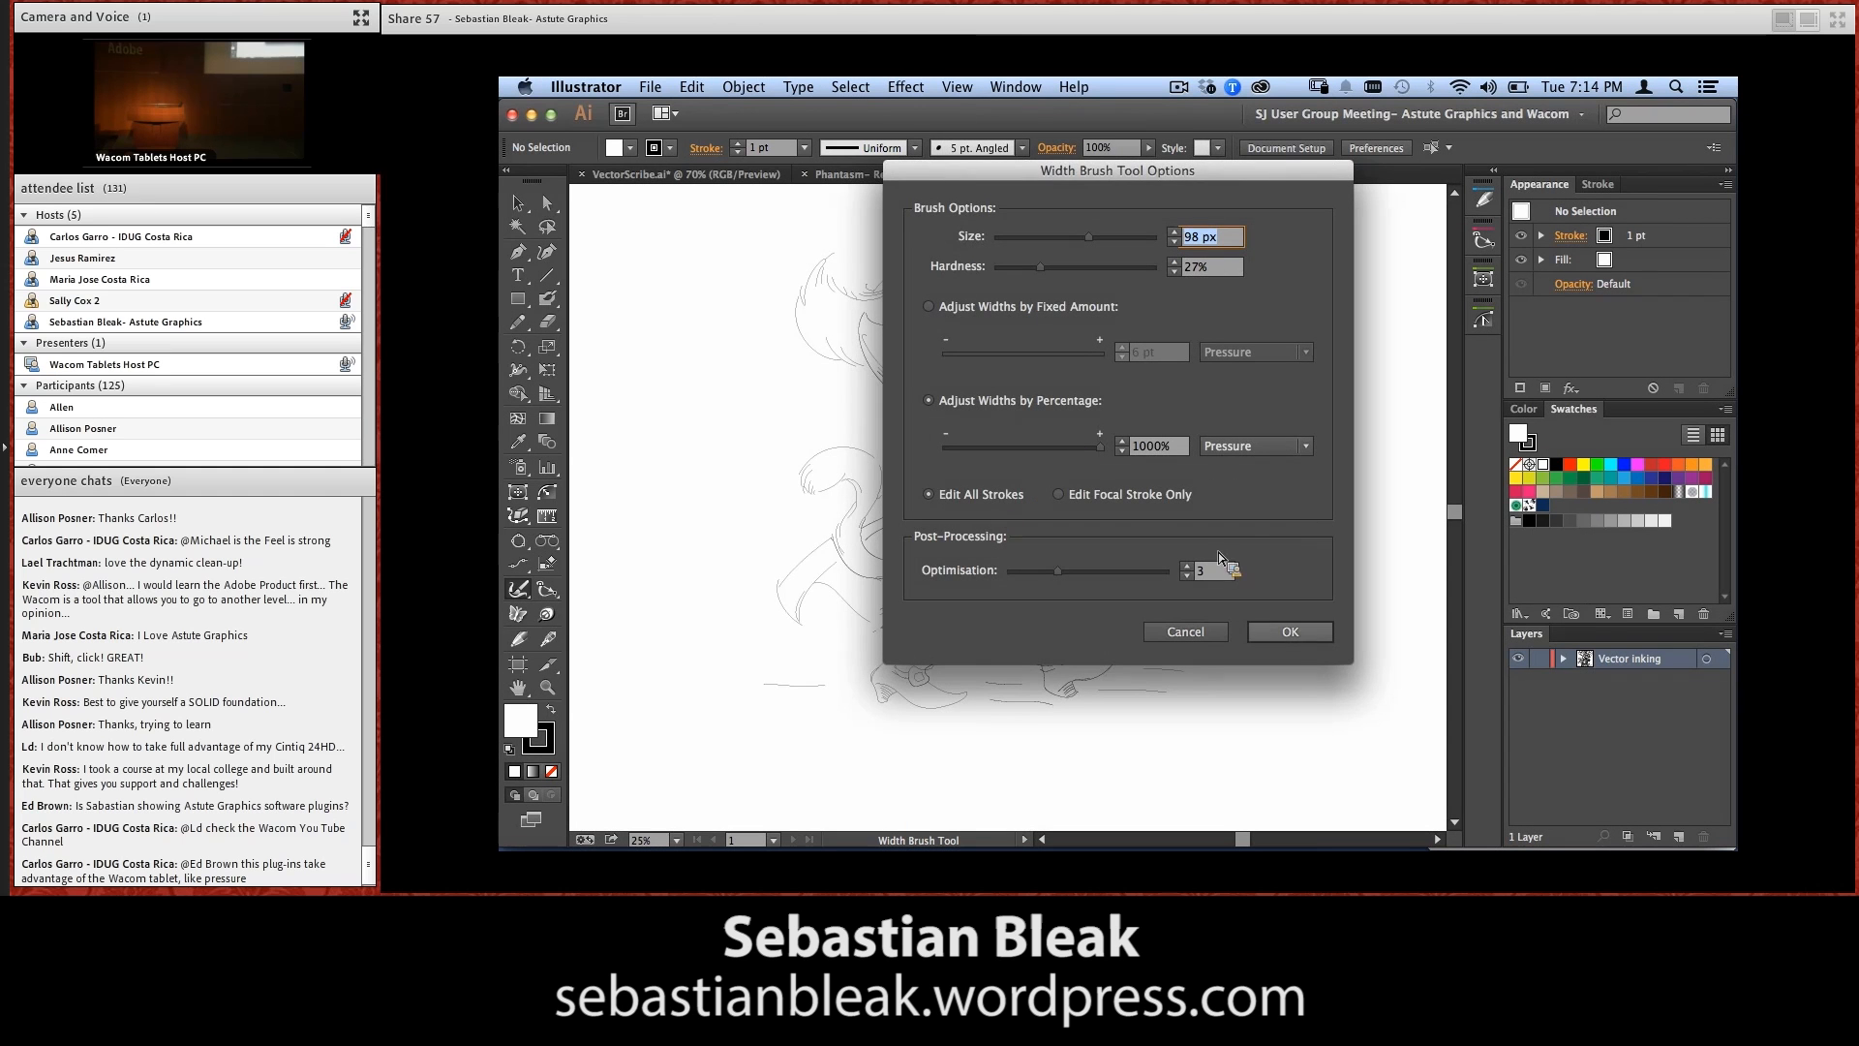
pyautogui.click(1290, 632)
pyautogui.moveTo(941, 455); pyautogui.dragTo(874, 451)
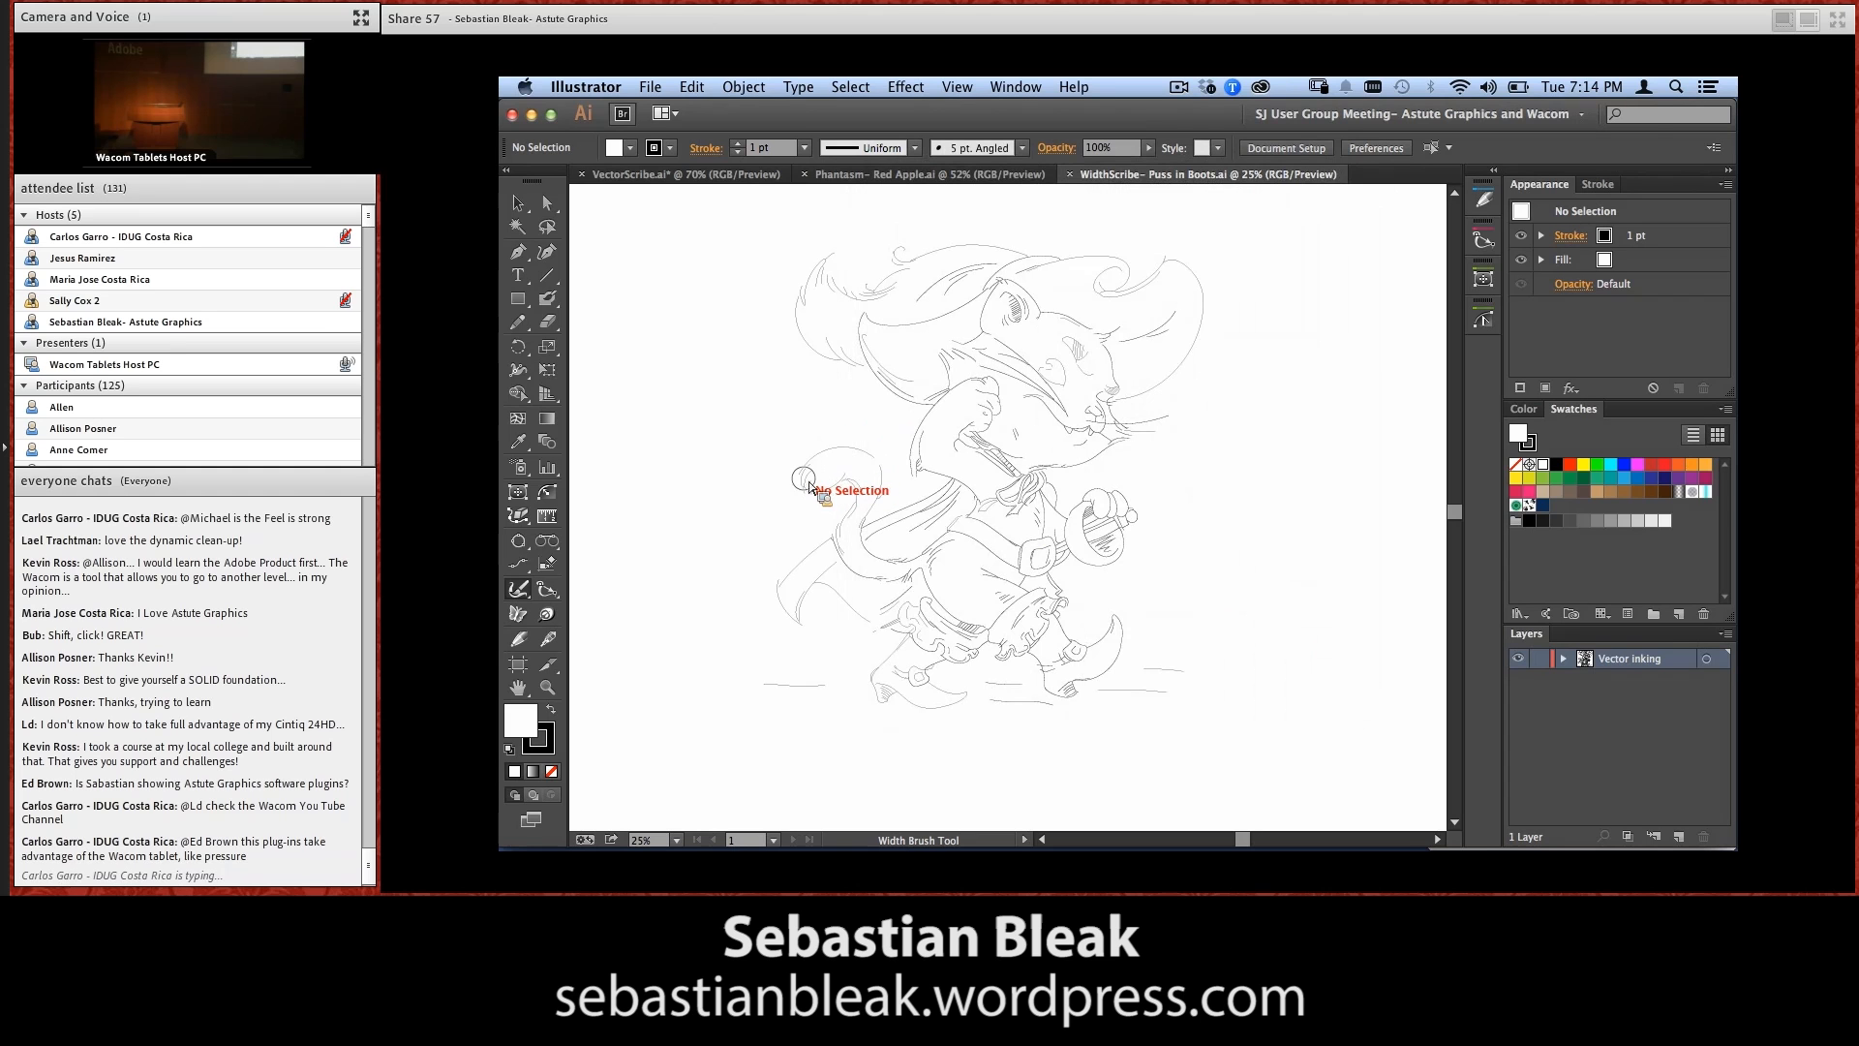
pyautogui.moveTo(743, 432)
pyautogui.mouseDown()
pyautogui.moveTo(873, 497)
pyautogui.moveTo(765, 453)
pyautogui.moveTo(828, 522)
pyautogui.moveTo(834, 459)
pyautogui.moveTo(869, 471)
pyautogui.moveTo(875, 504)
pyautogui.moveTo(874, 467)
pyautogui.mouseUp()
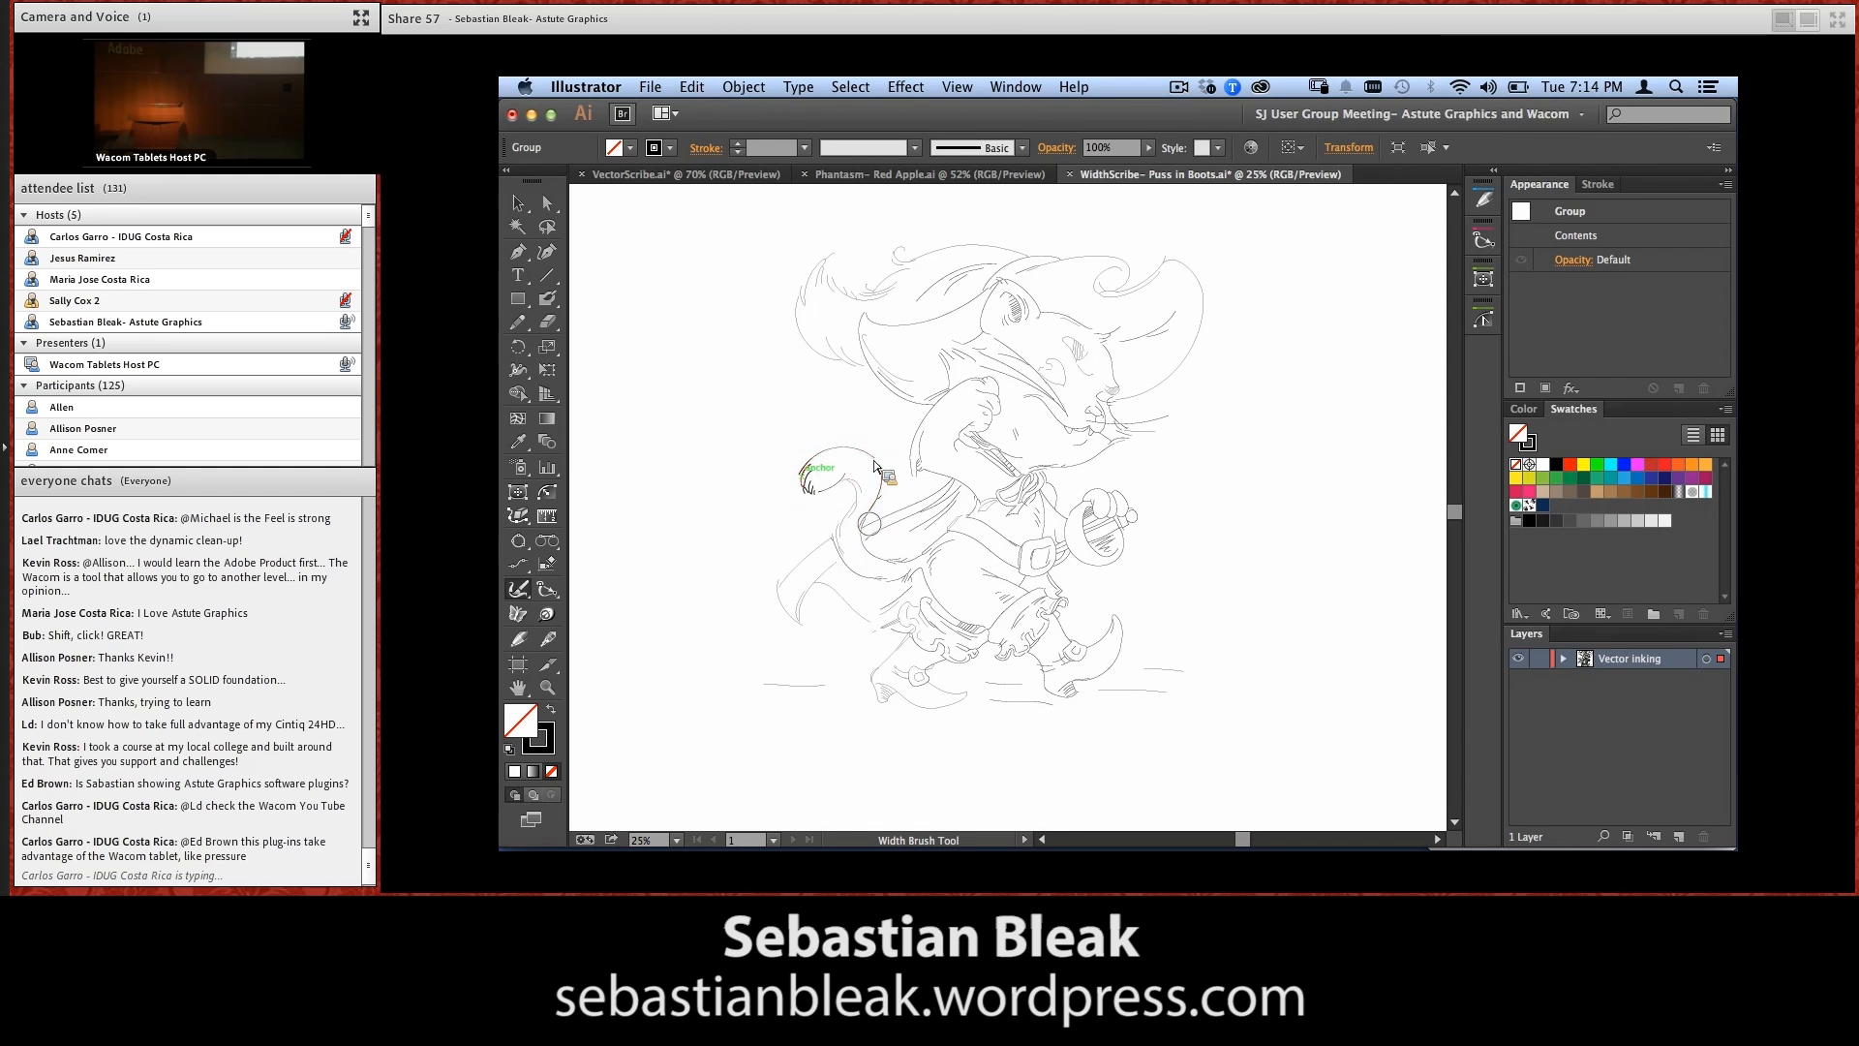
pyautogui.moveTo(829, 553)
pyautogui.mouseDown()
pyautogui.moveTo(812, 623)
pyautogui.moveTo(794, 621)
pyautogui.moveTo(840, 605)
pyautogui.mouseUp()
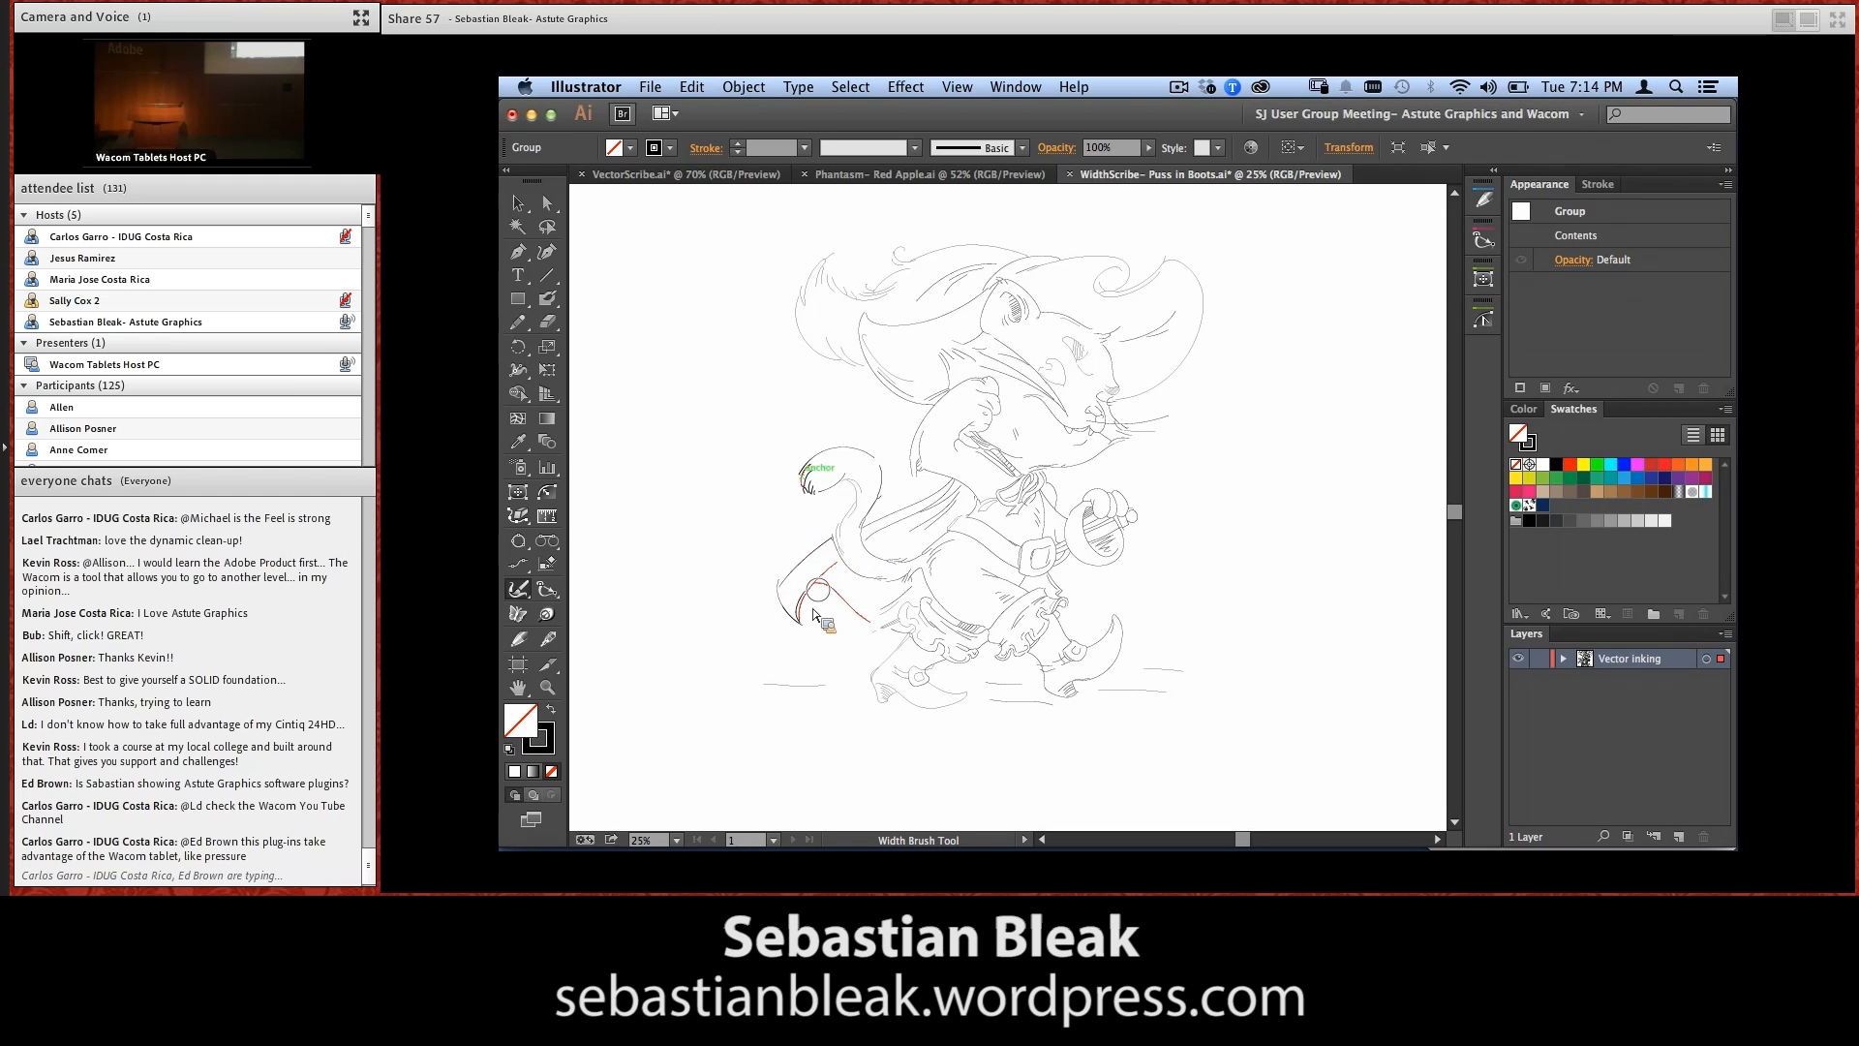
# Thicken the shading lines on both boot heels with the width brush, and thin them back to a finer weight
pyautogui.moveTo(889, 699); pyautogui.dragTo(886, 695)
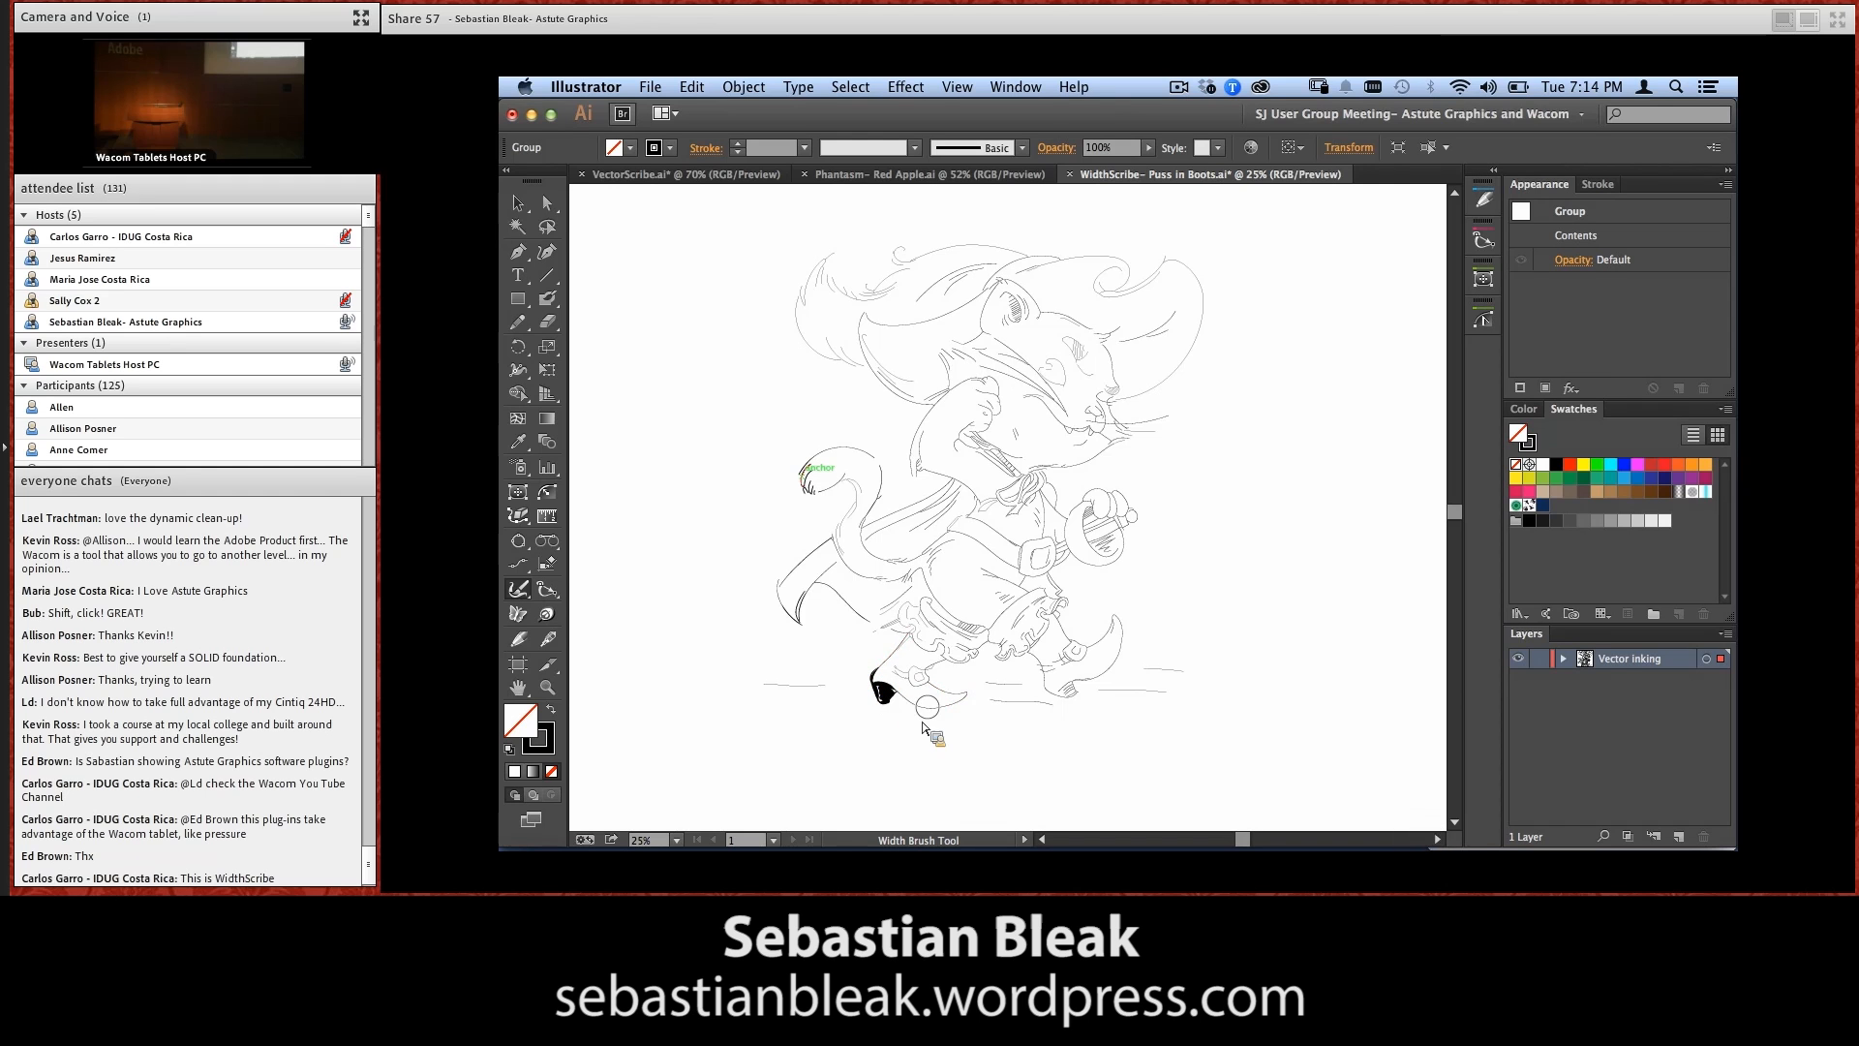
pyautogui.moveTo(1070, 693); pyautogui.dragTo(1066, 688)
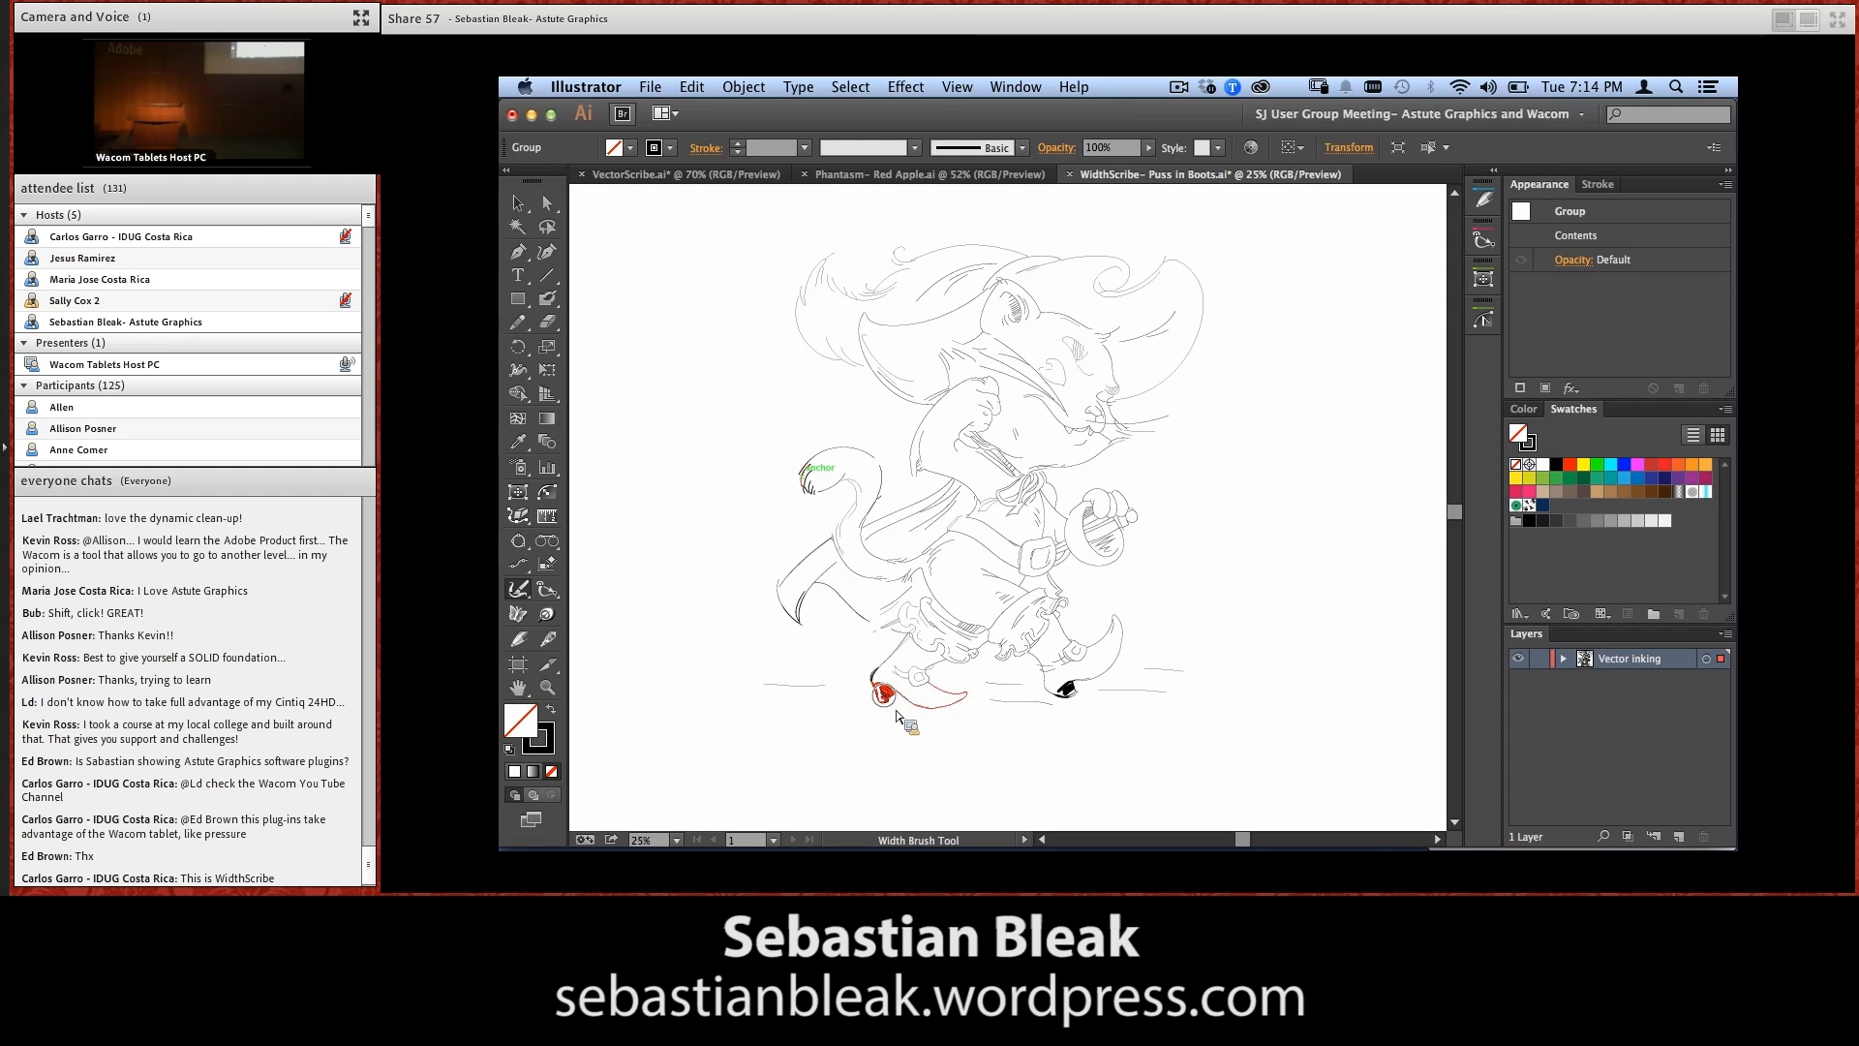
pyautogui.moveTo(892, 710); pyautogui.dragTo(898, 715)
pyautogui.moveTo(1075, 699); pyautogui.dragTo(1083, 707)
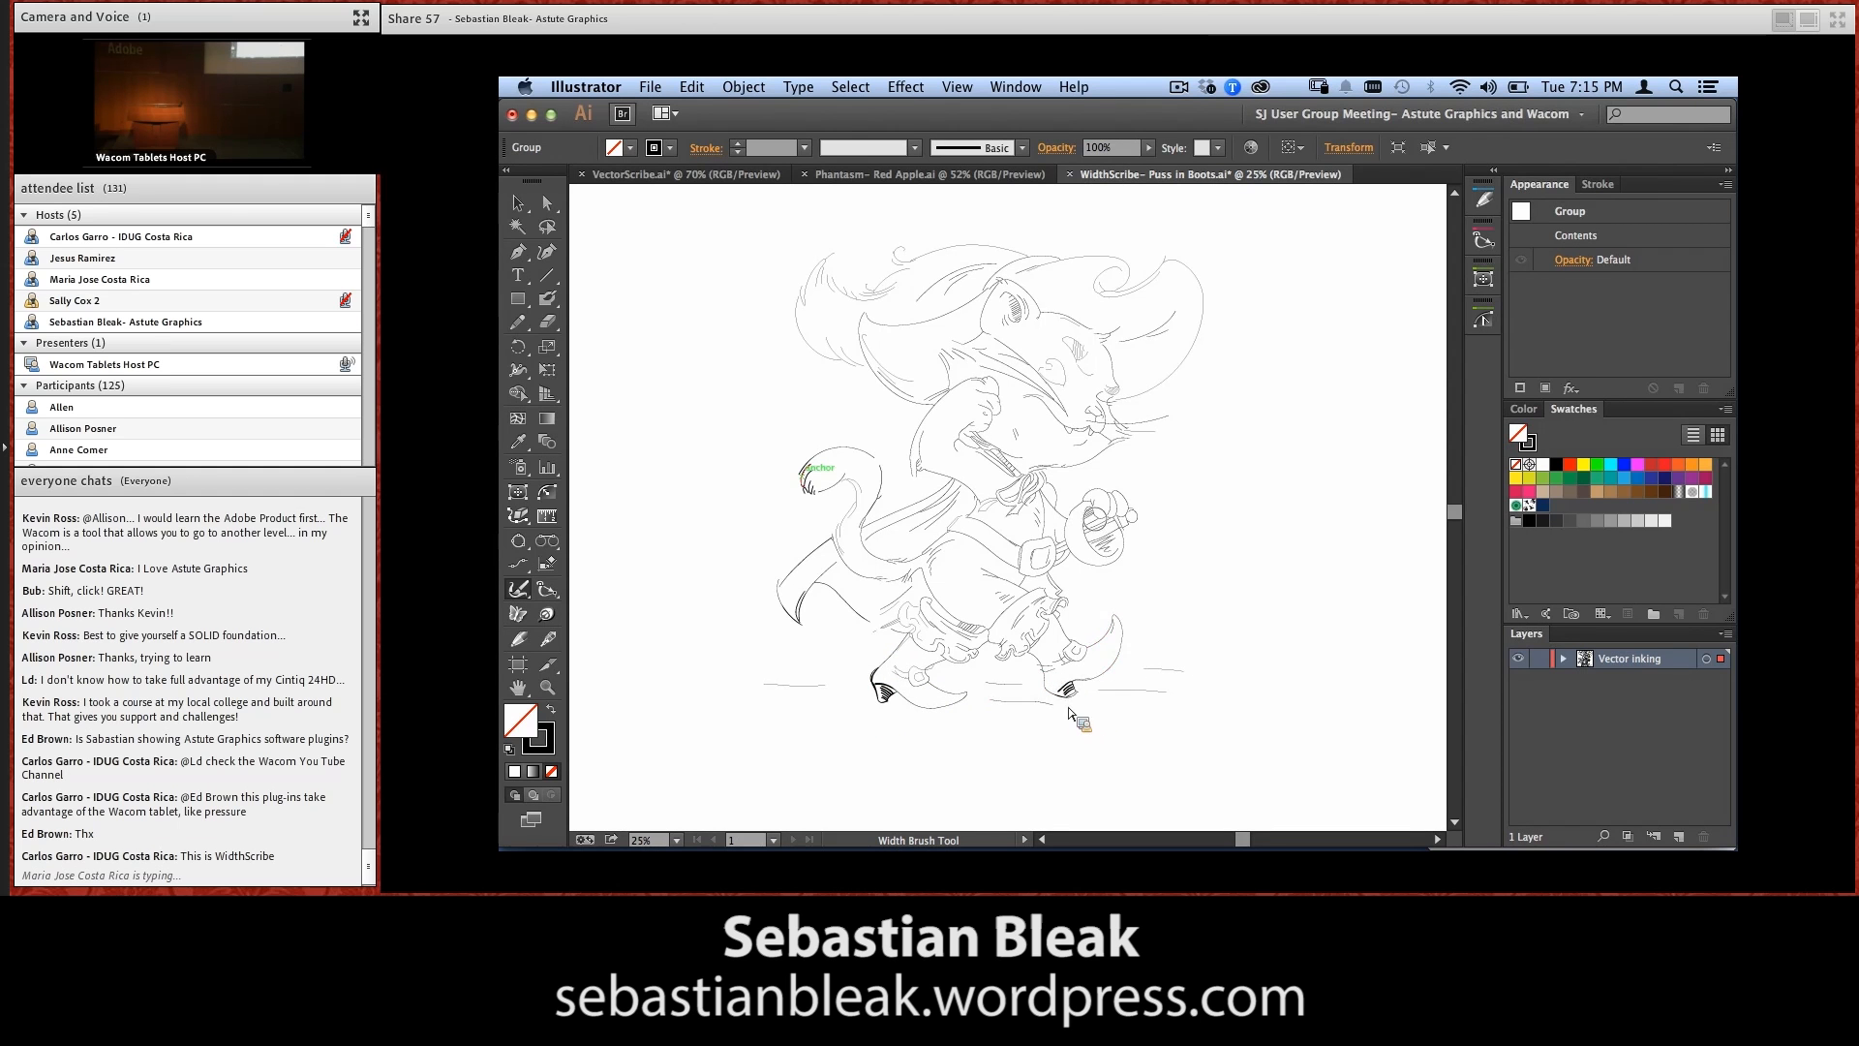
# Thicken the cat's inner ear lines, the trailing hat feather strokes, and the eye and nose lines with the width brush
pyautogui.moveTo(1018, 312); pyautogui.dragTo(1025, 322)
pyautogui.moveTo(821, 265); pyautogui.dragTo(803, 296)
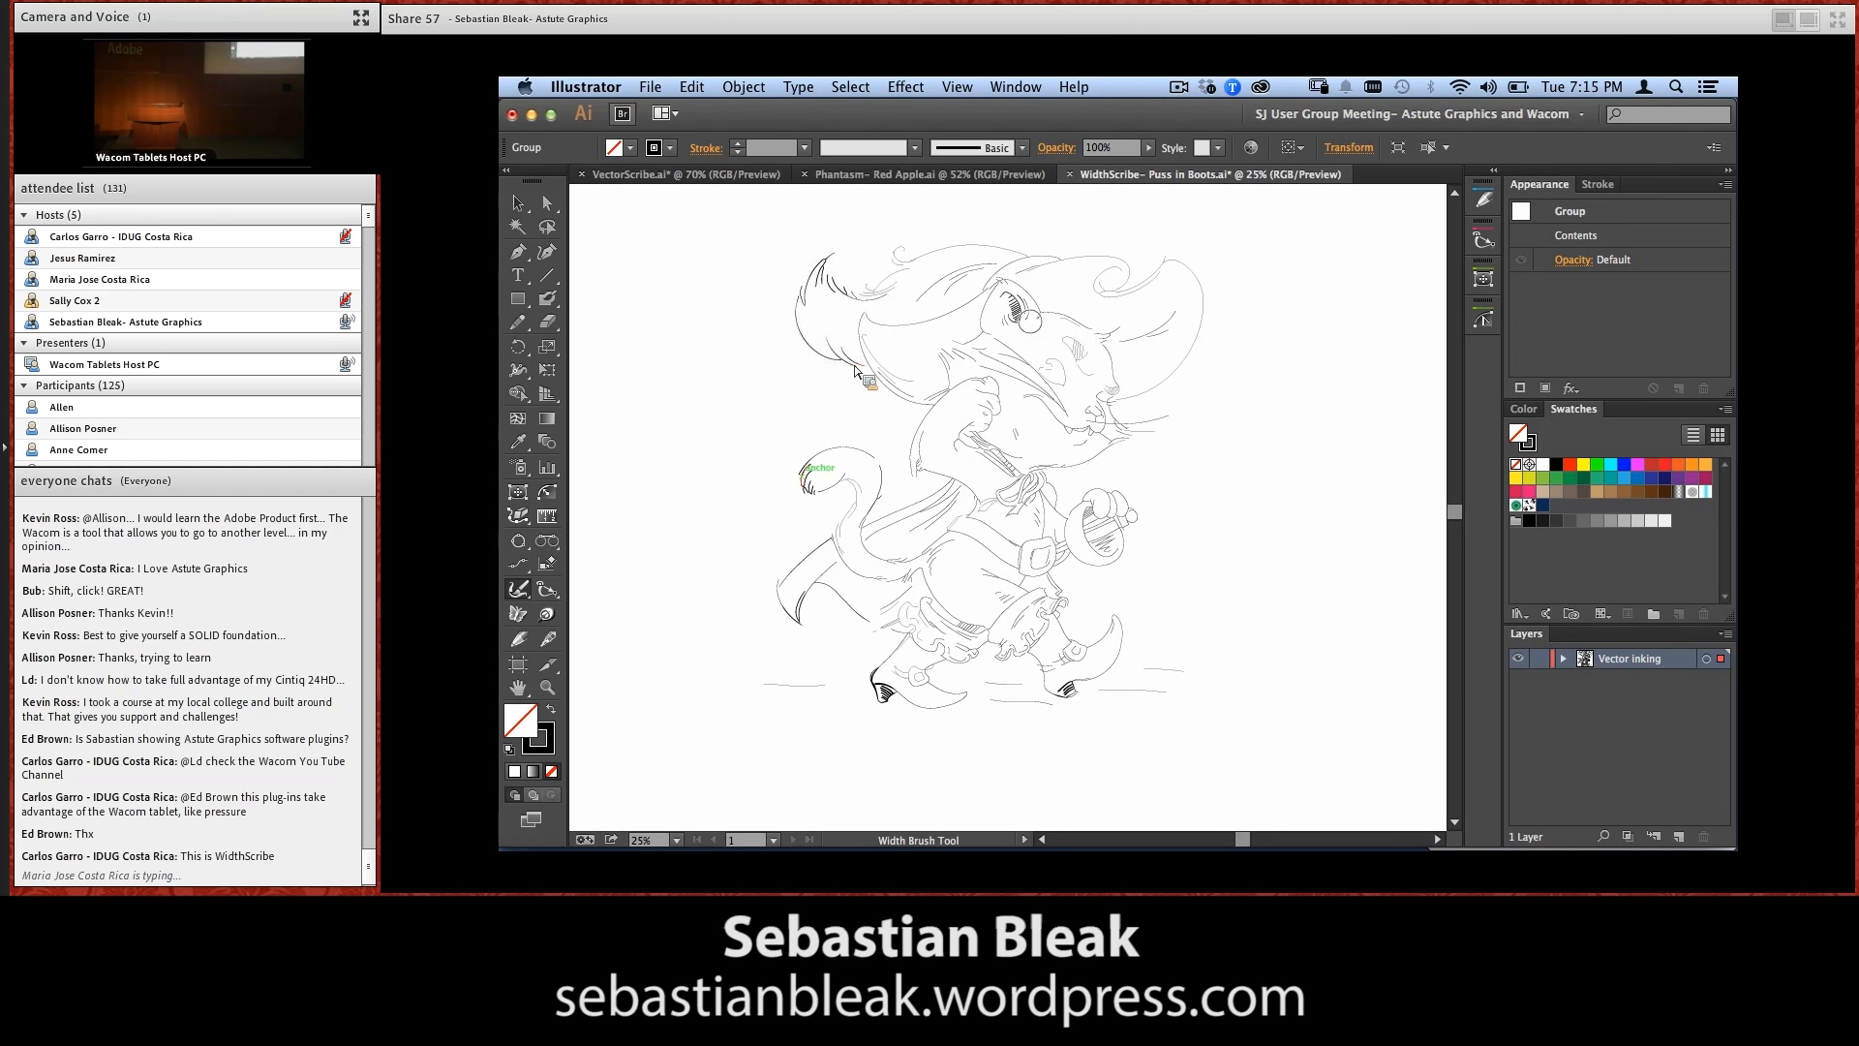
pyautogui.moveTo(1077, 350); pyautogui.dragTo(1114, 392)
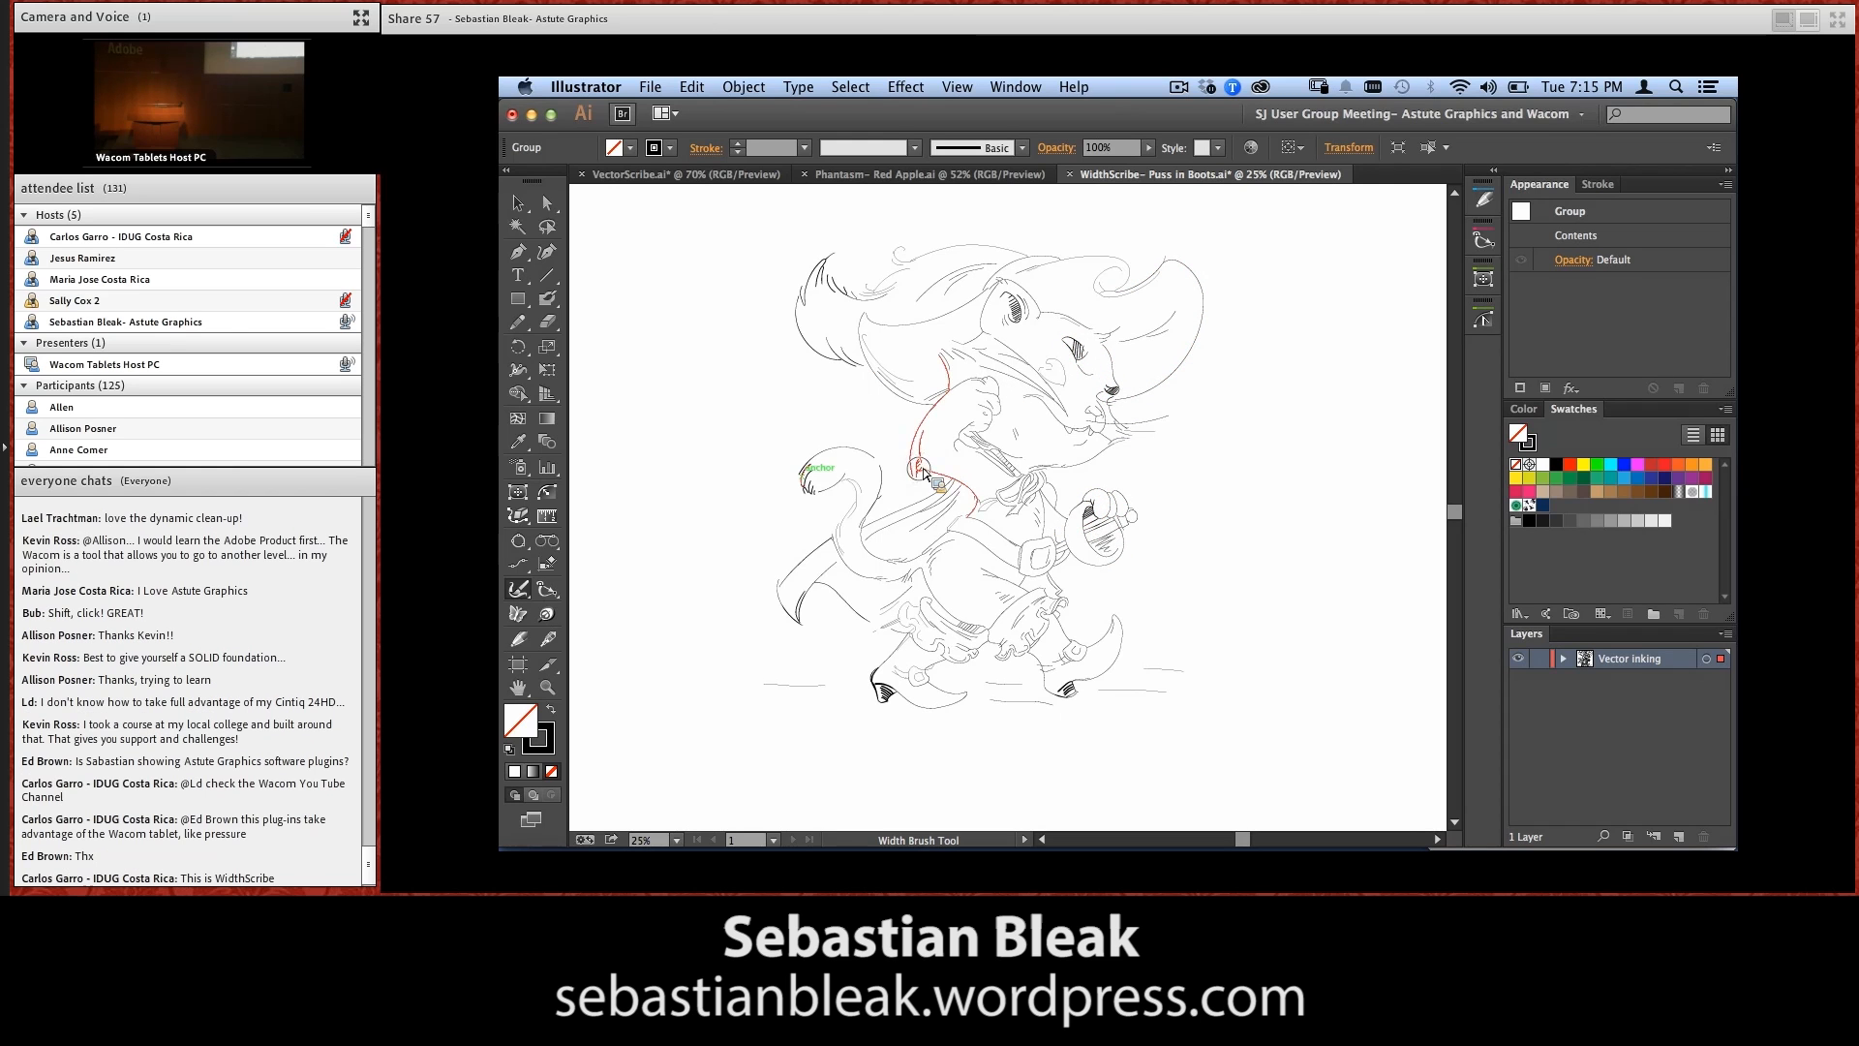
# Thicken the lines of the raised sleeve, the cape beside the tail, the underside of the hat near the cheek, and the whiskers
pyautogui.moveTo(914, 462)
pyautogui.mouseDown()
pyautogui.moveTo(959, 387)
pyautogui.moveTo(914, 417)
pyautogui.mouseUp()
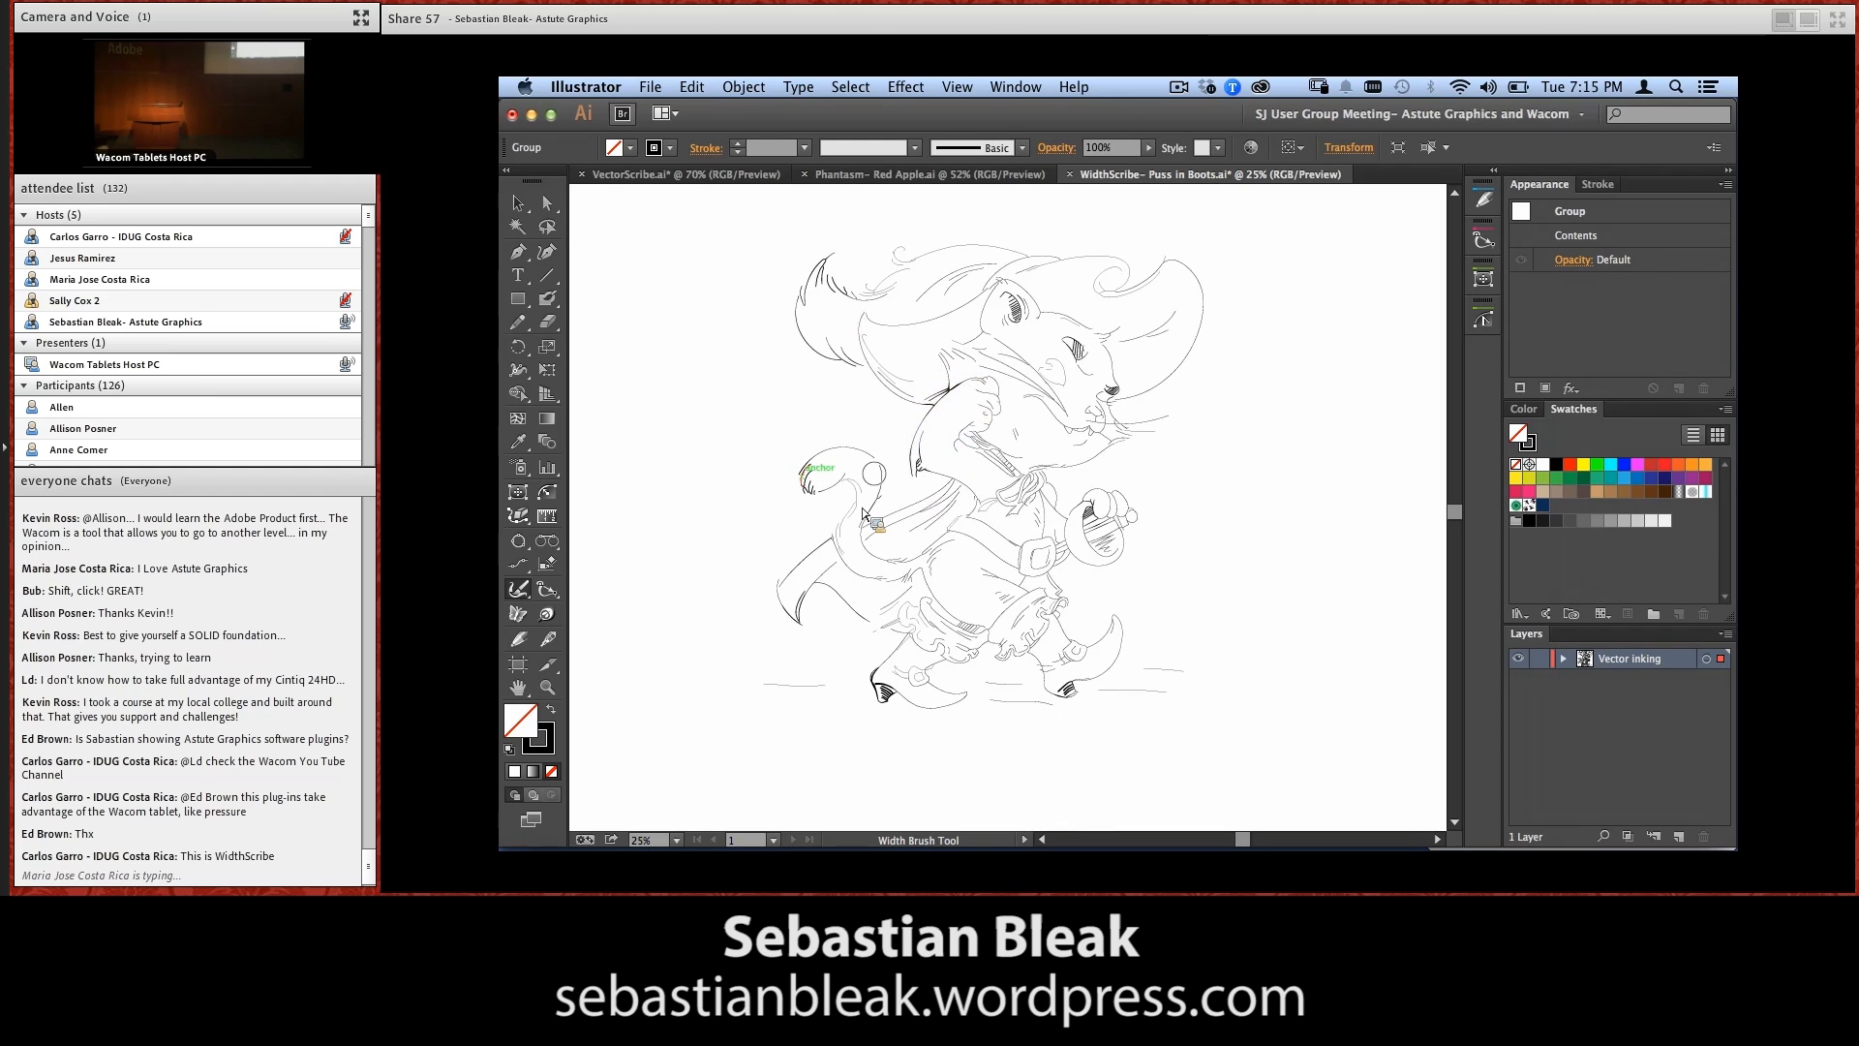
pyautogui.moveTo(860, 514)
pyautogui.mouseDown()
pyautogui.moveTo(850, 576)
pyautogui.moveTo(854, 484)
pyautogui.mouseUp()
pyautogui.moveTo(1003, 363); pyautogui.dragTo(1013, 383)
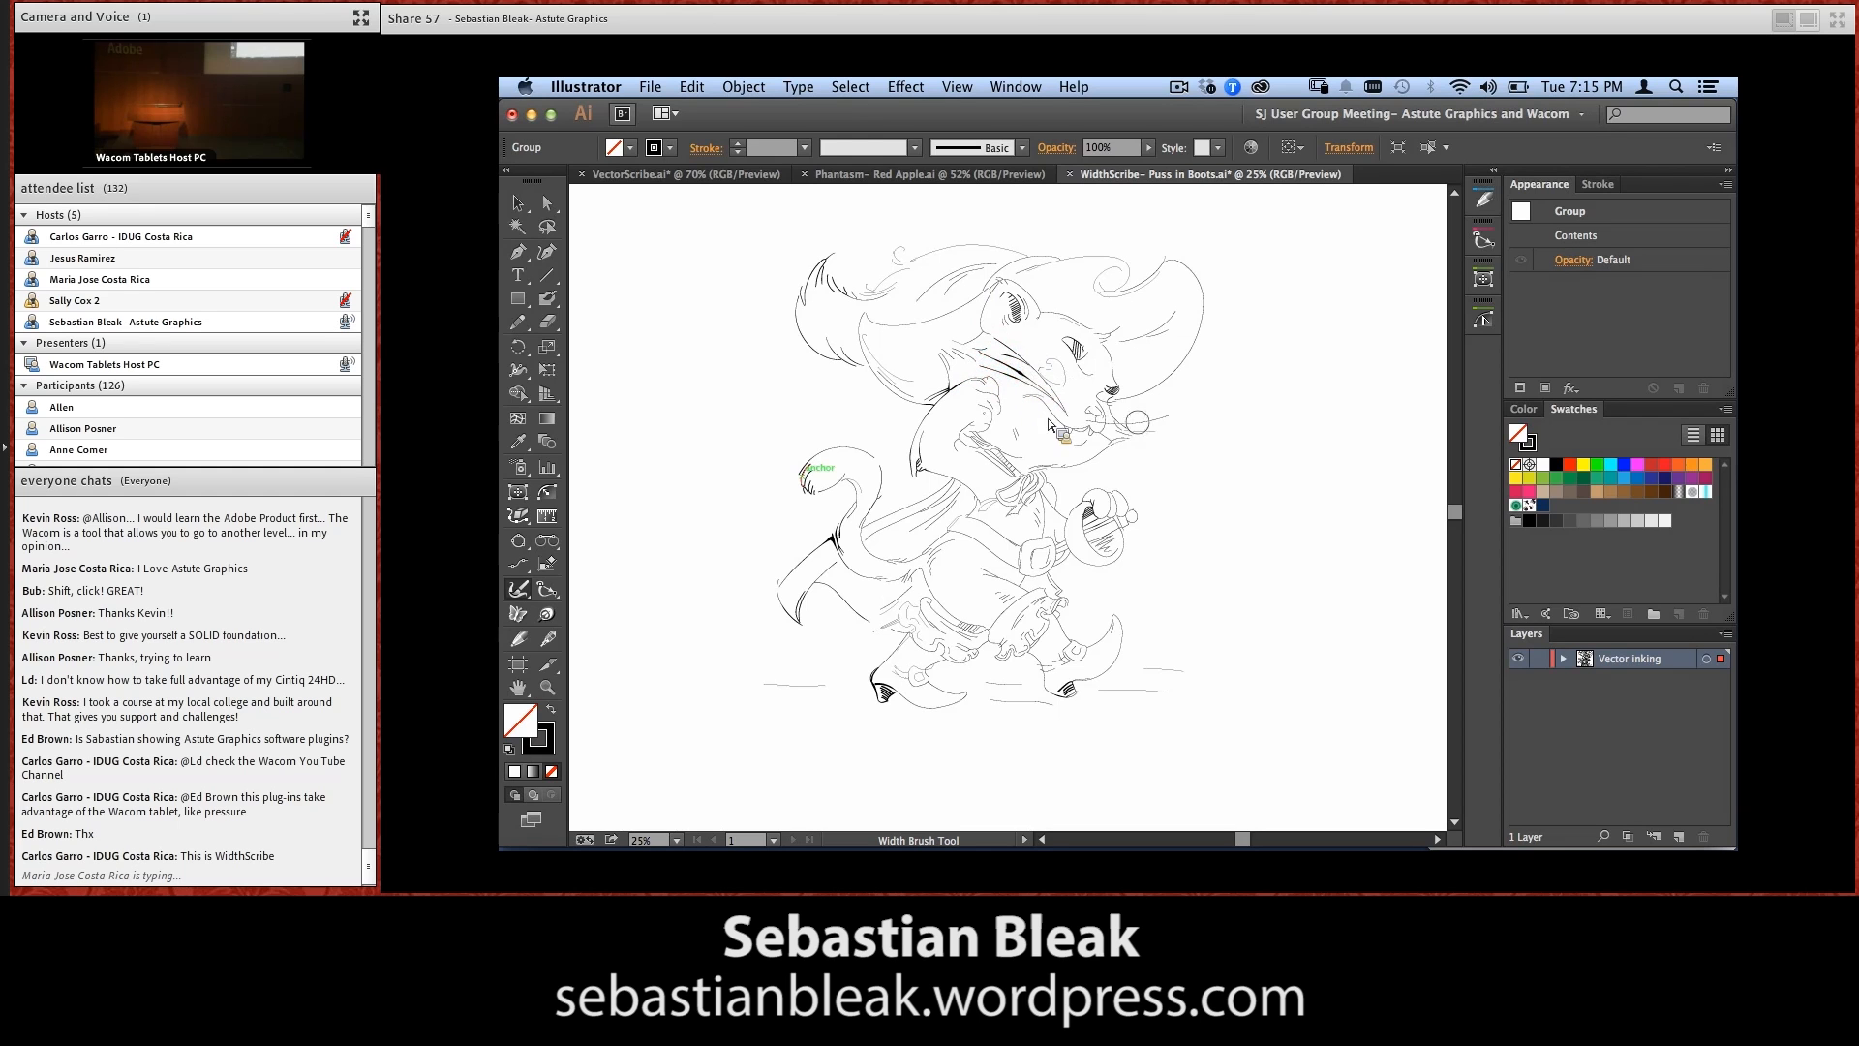
pyautogui.moveTo(1154, 418)
pyautogui.mouseDown()
pyautogui.moveTo(1129, 423)
pyautogui.moveTo(1135, 438)
pyautogui.mouseUp()
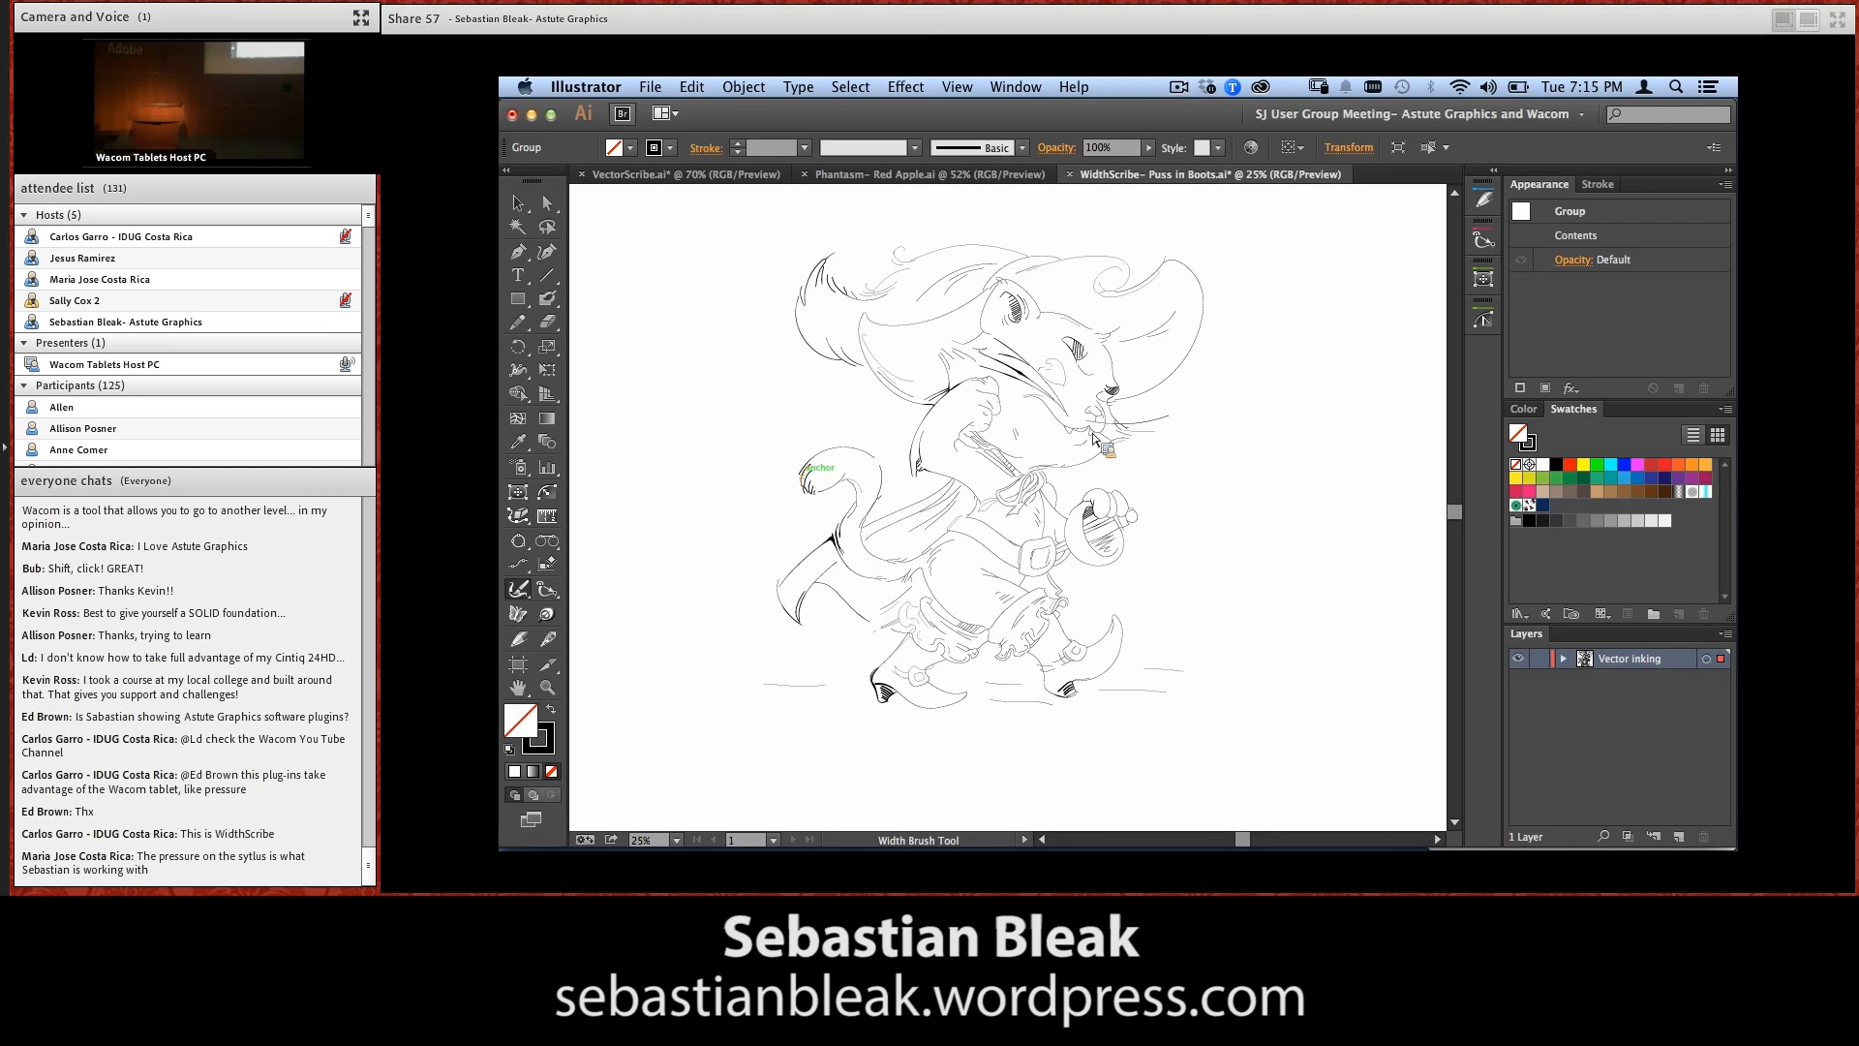
# Switch to the VectorScribe.ai document, go to its blank first artboard, and choose the Smart Remove Brush Tool
pyautogui.click(728, 175)
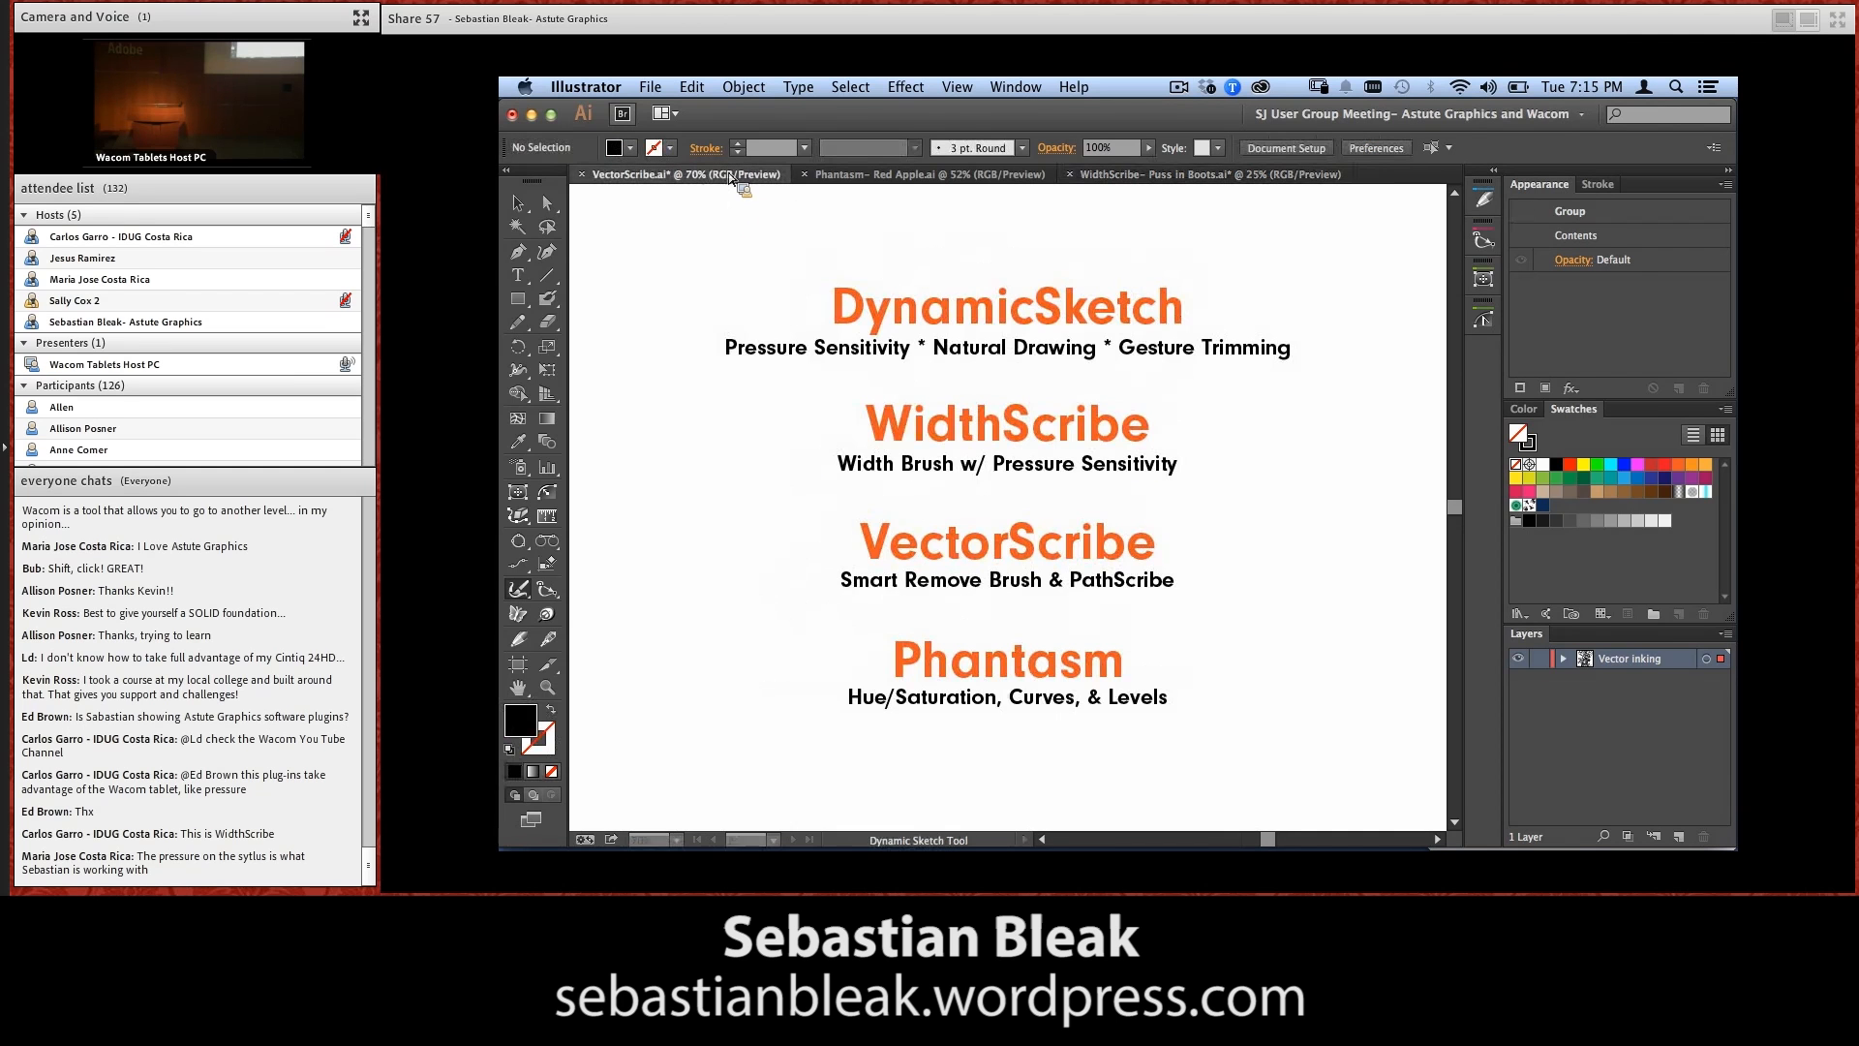
pyautogui.press('v')
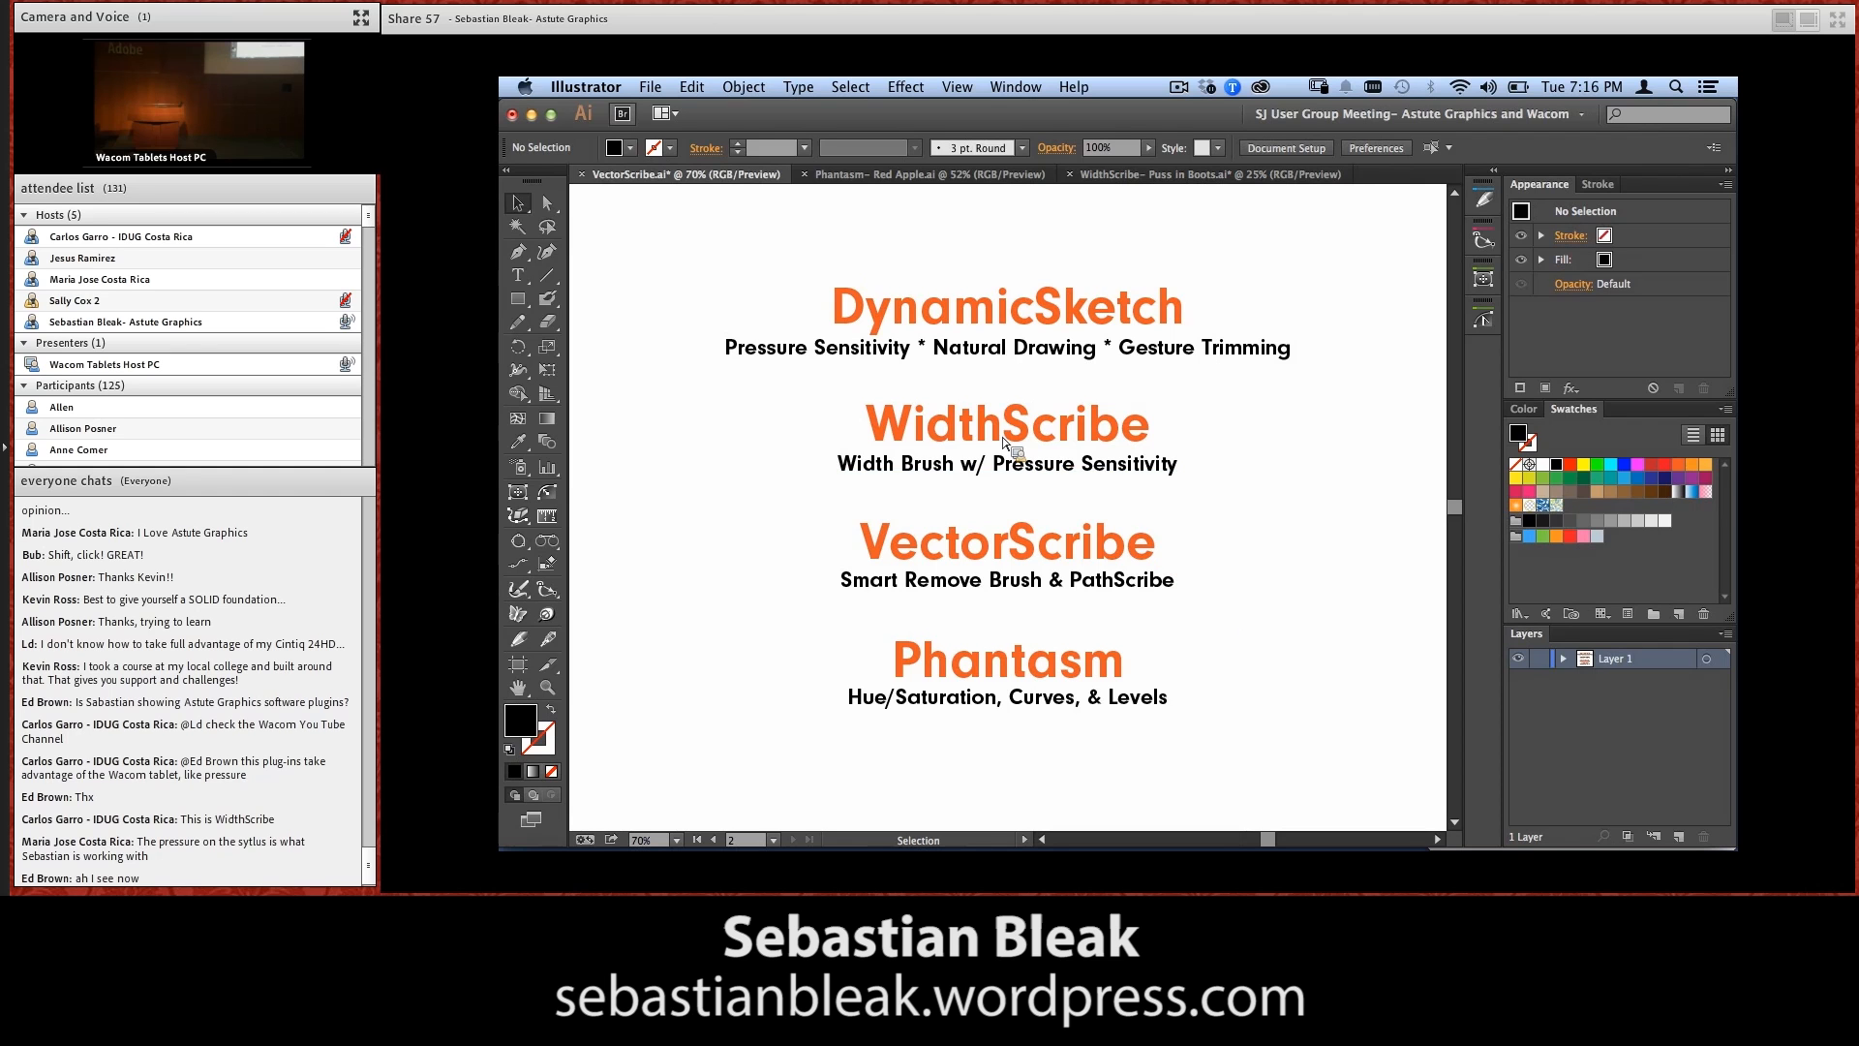
pyautogui.click(714, 840)
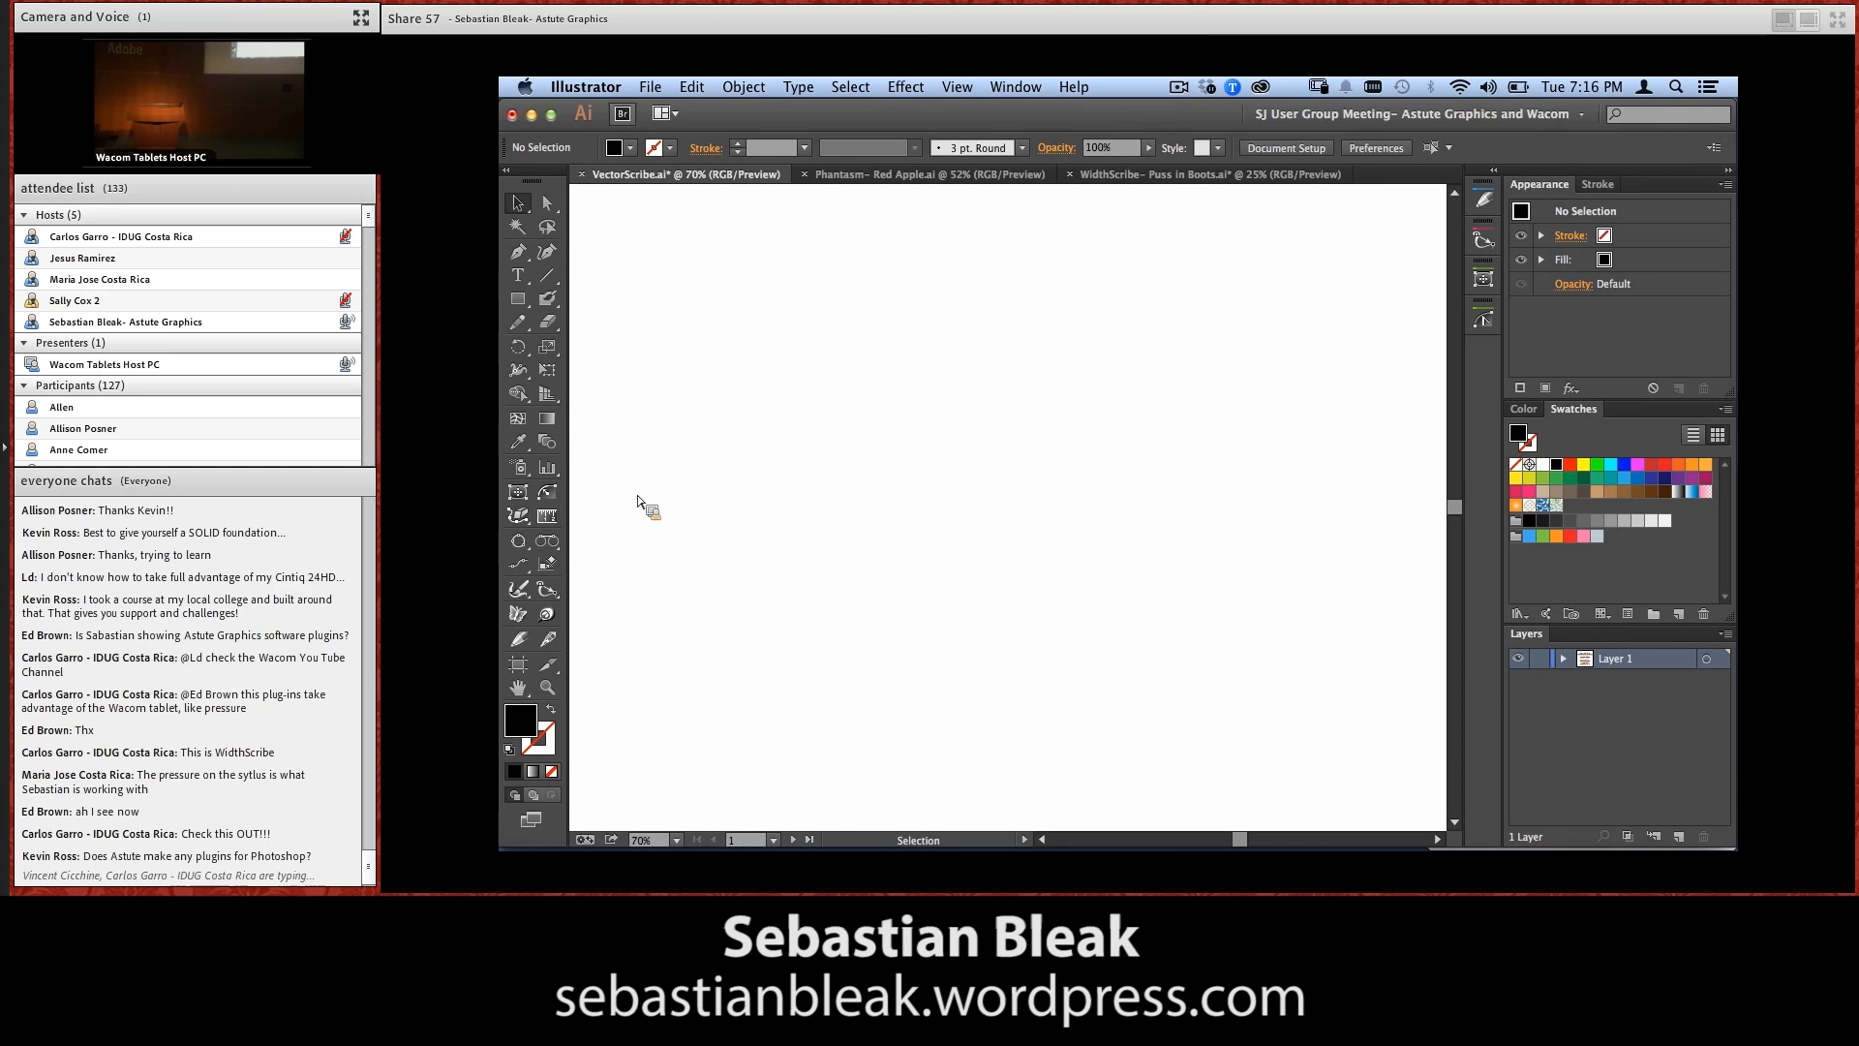
pyautogui.click(520, 516)
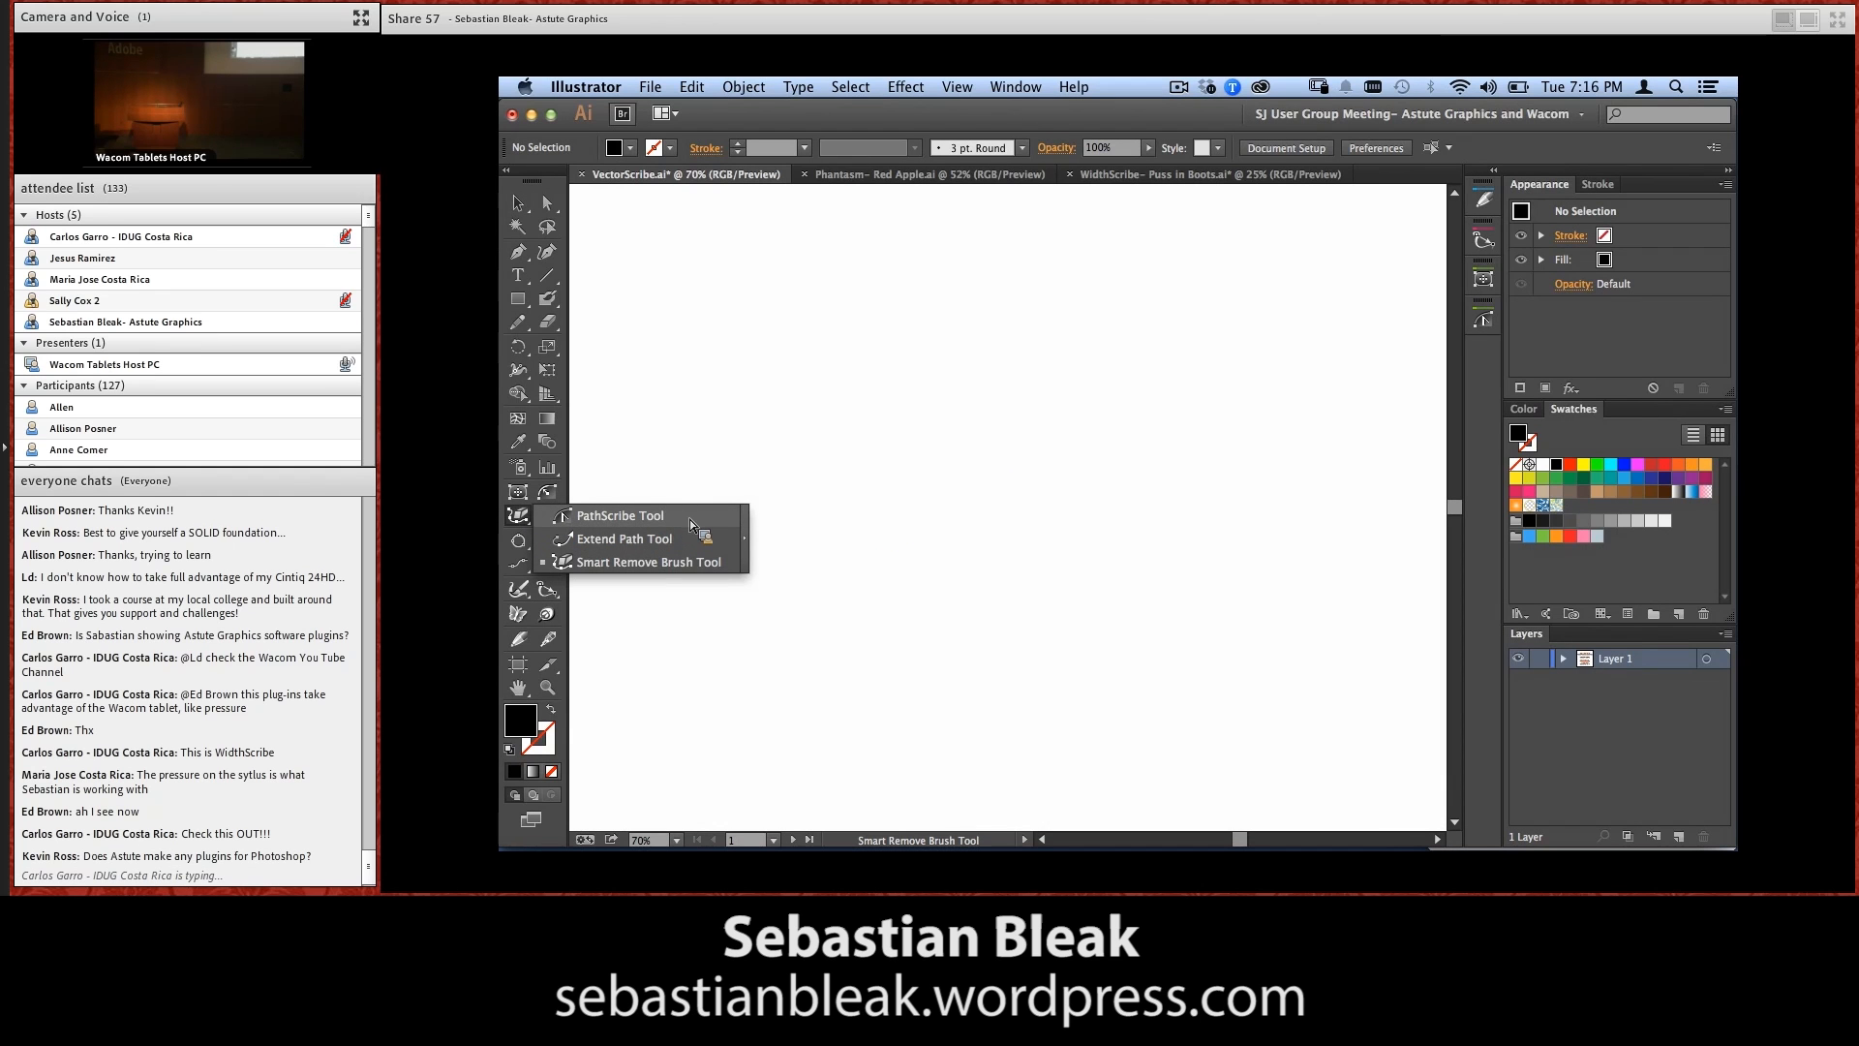
pyautogui.click(717, 560)
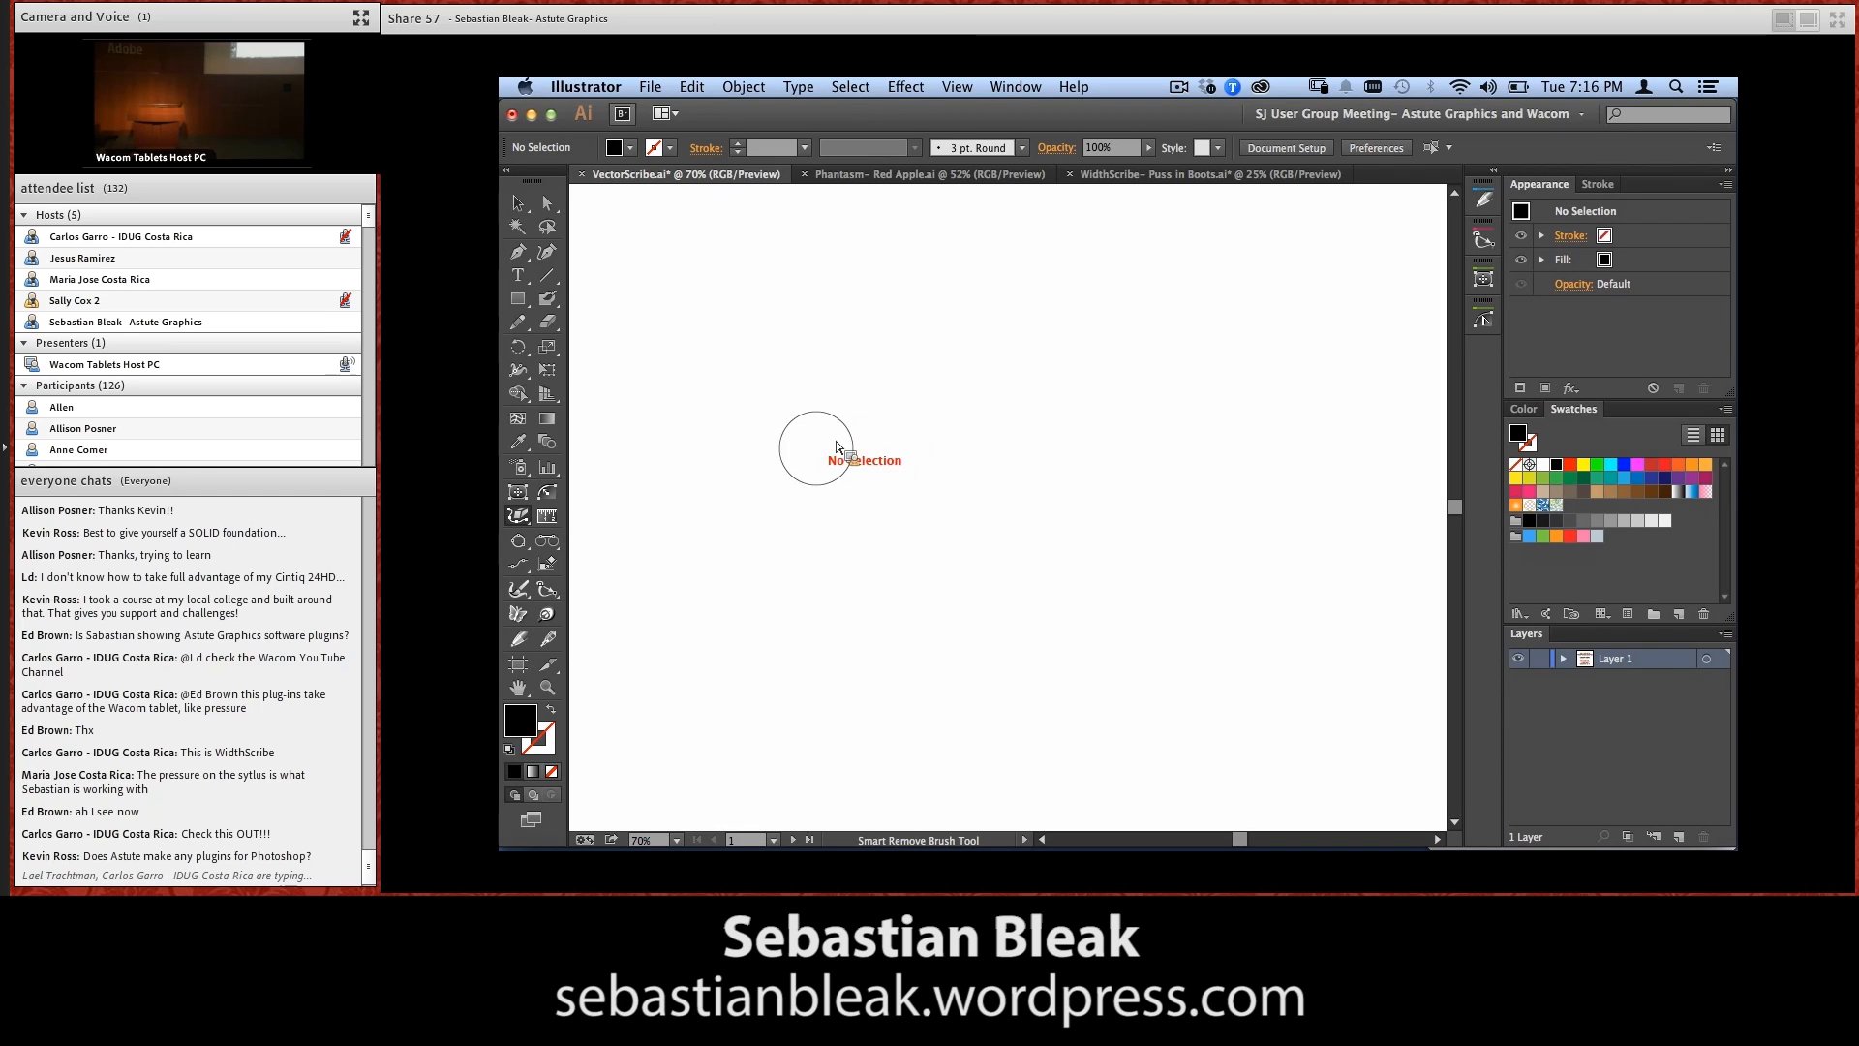
# Draw a horizontal line segment across the middle of the artboard and give it a black 1 pt stroke
pyautogui.click(551, 274)
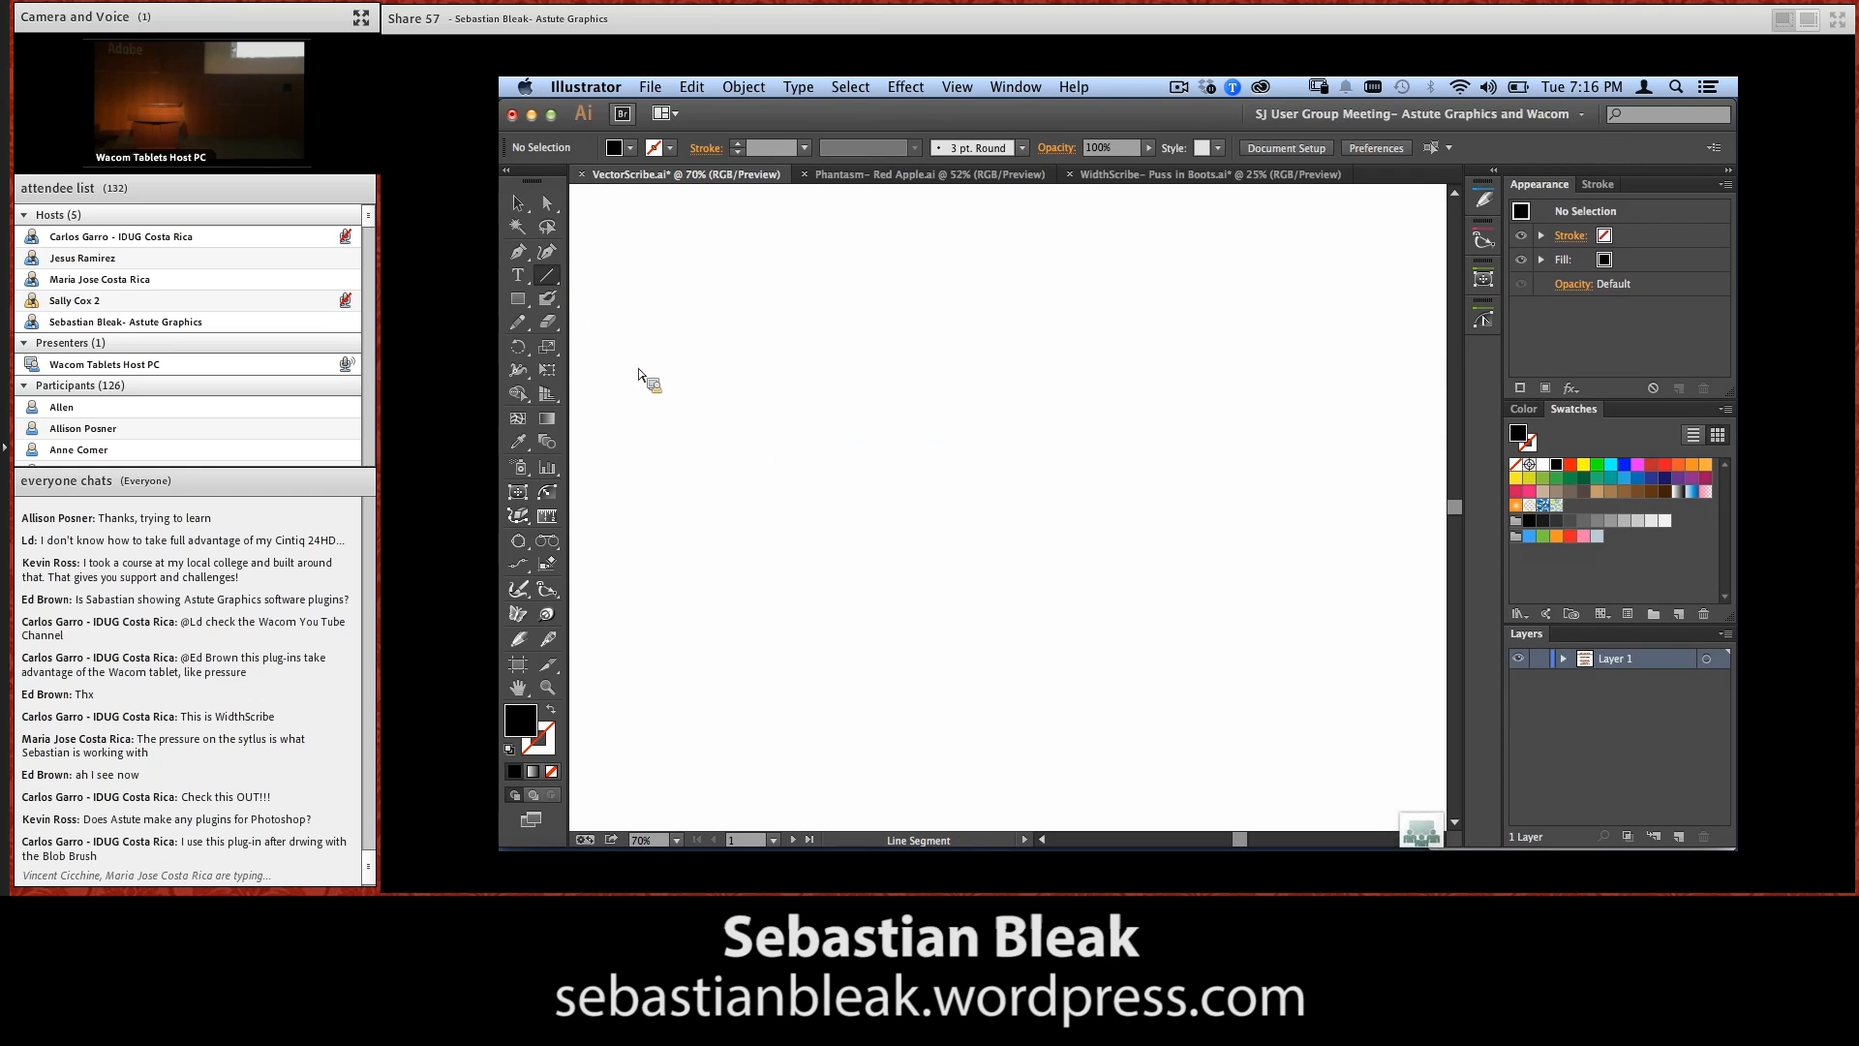
pyautogui.moveTo(696, 493); pyautogui.dragTo(1322, 493)
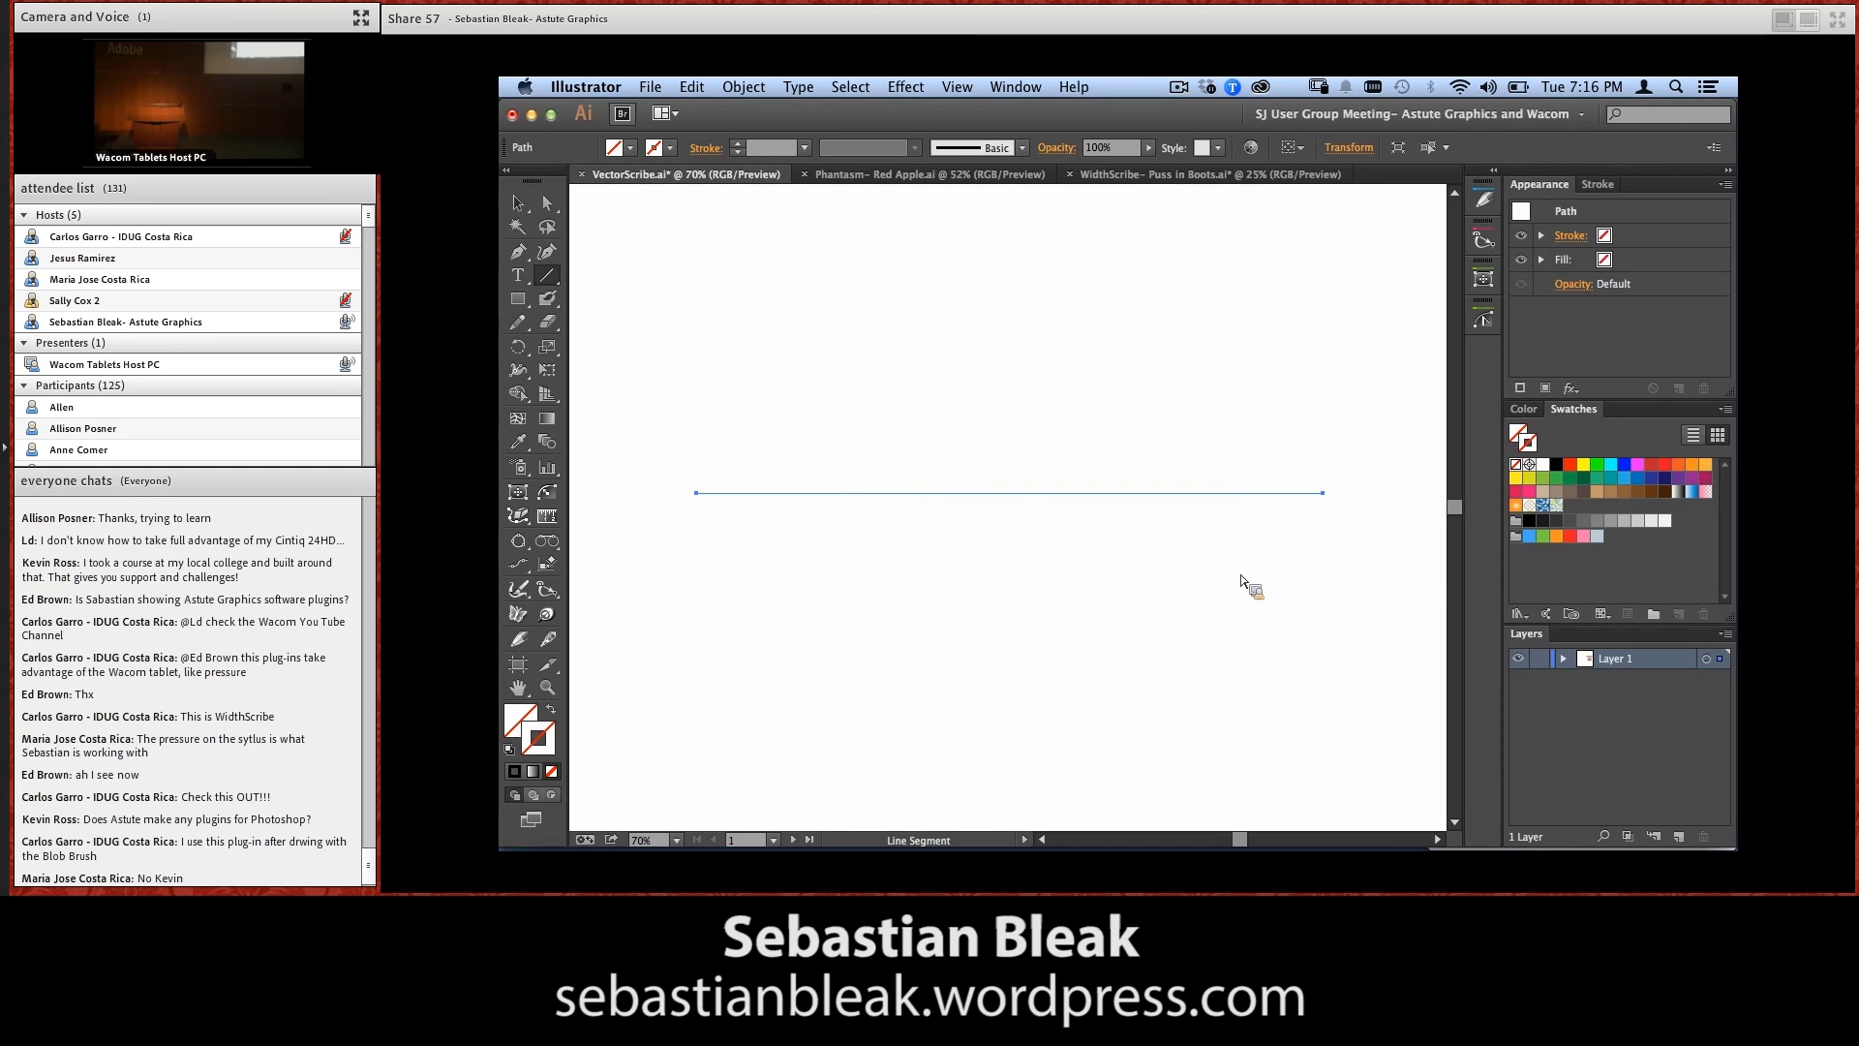
pyautogui.press(',')
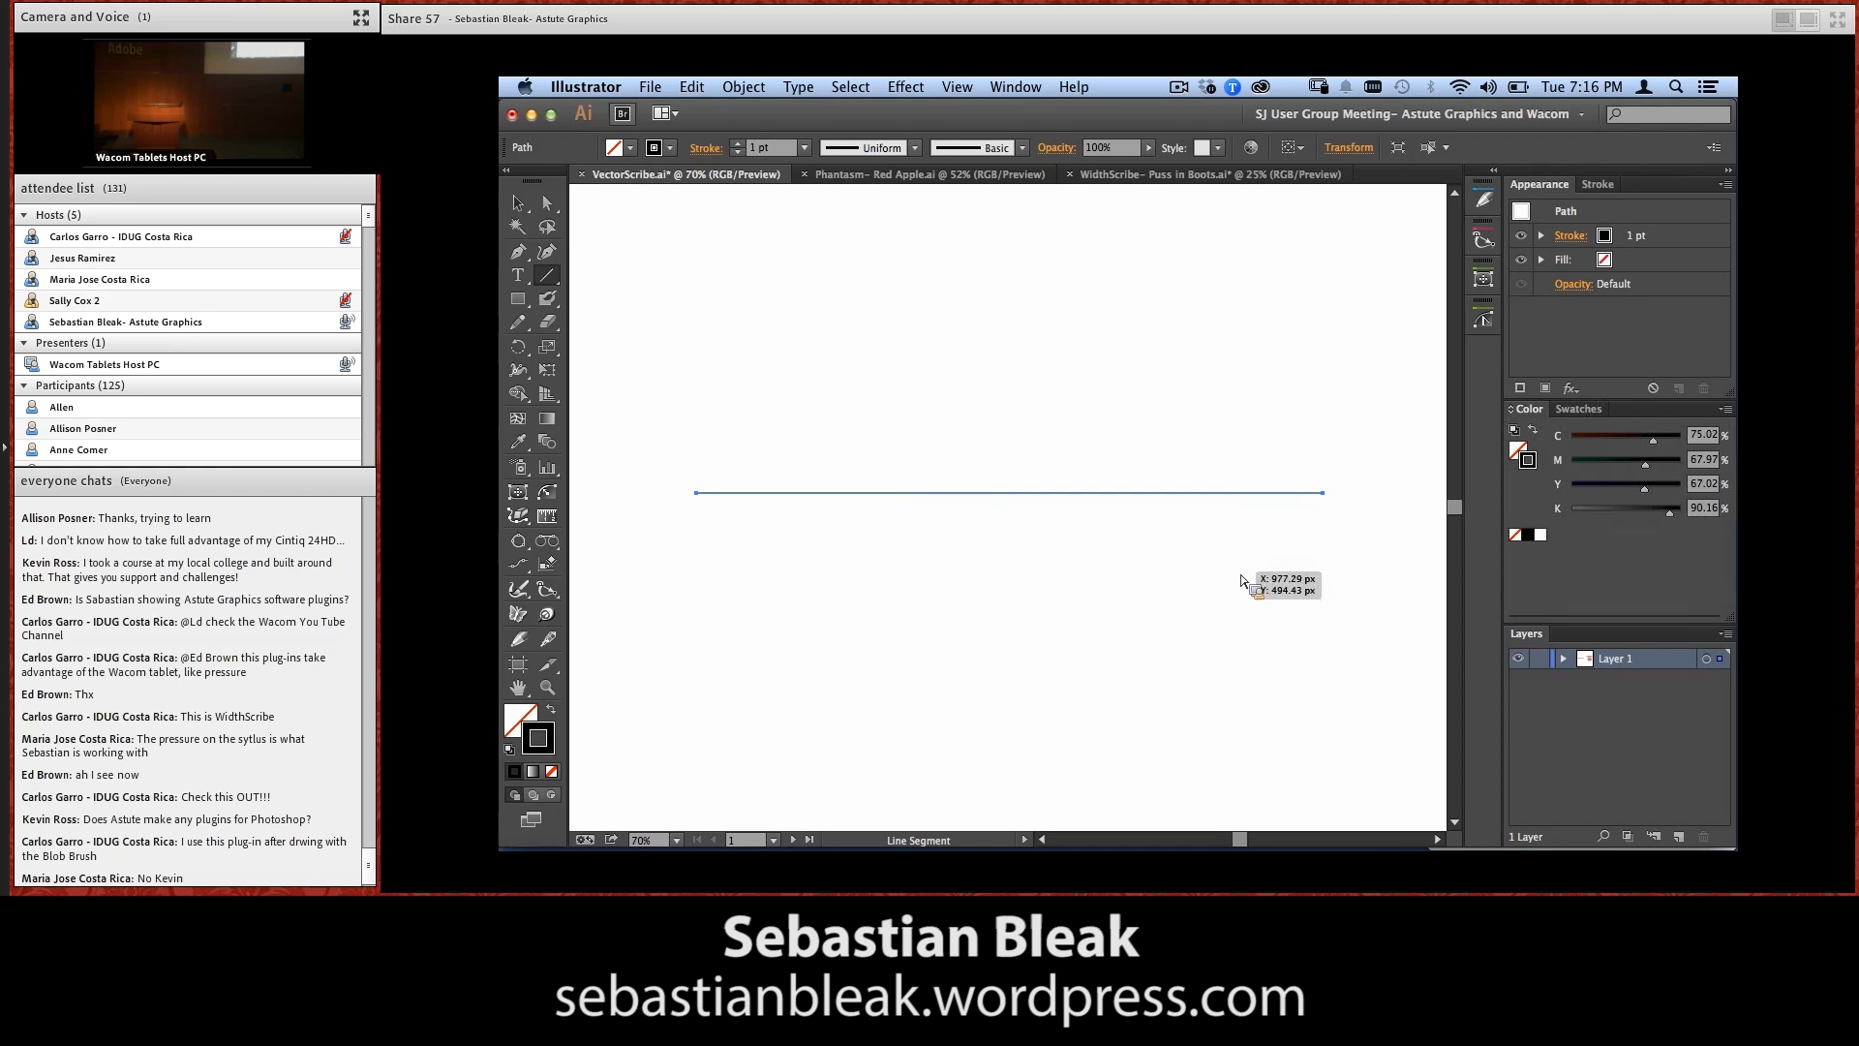
# Widen the line's middle to about 420 pt with the Width tool, and check the result in outline view before returning to preview
pyautogui.hotkey('shift', 'w')
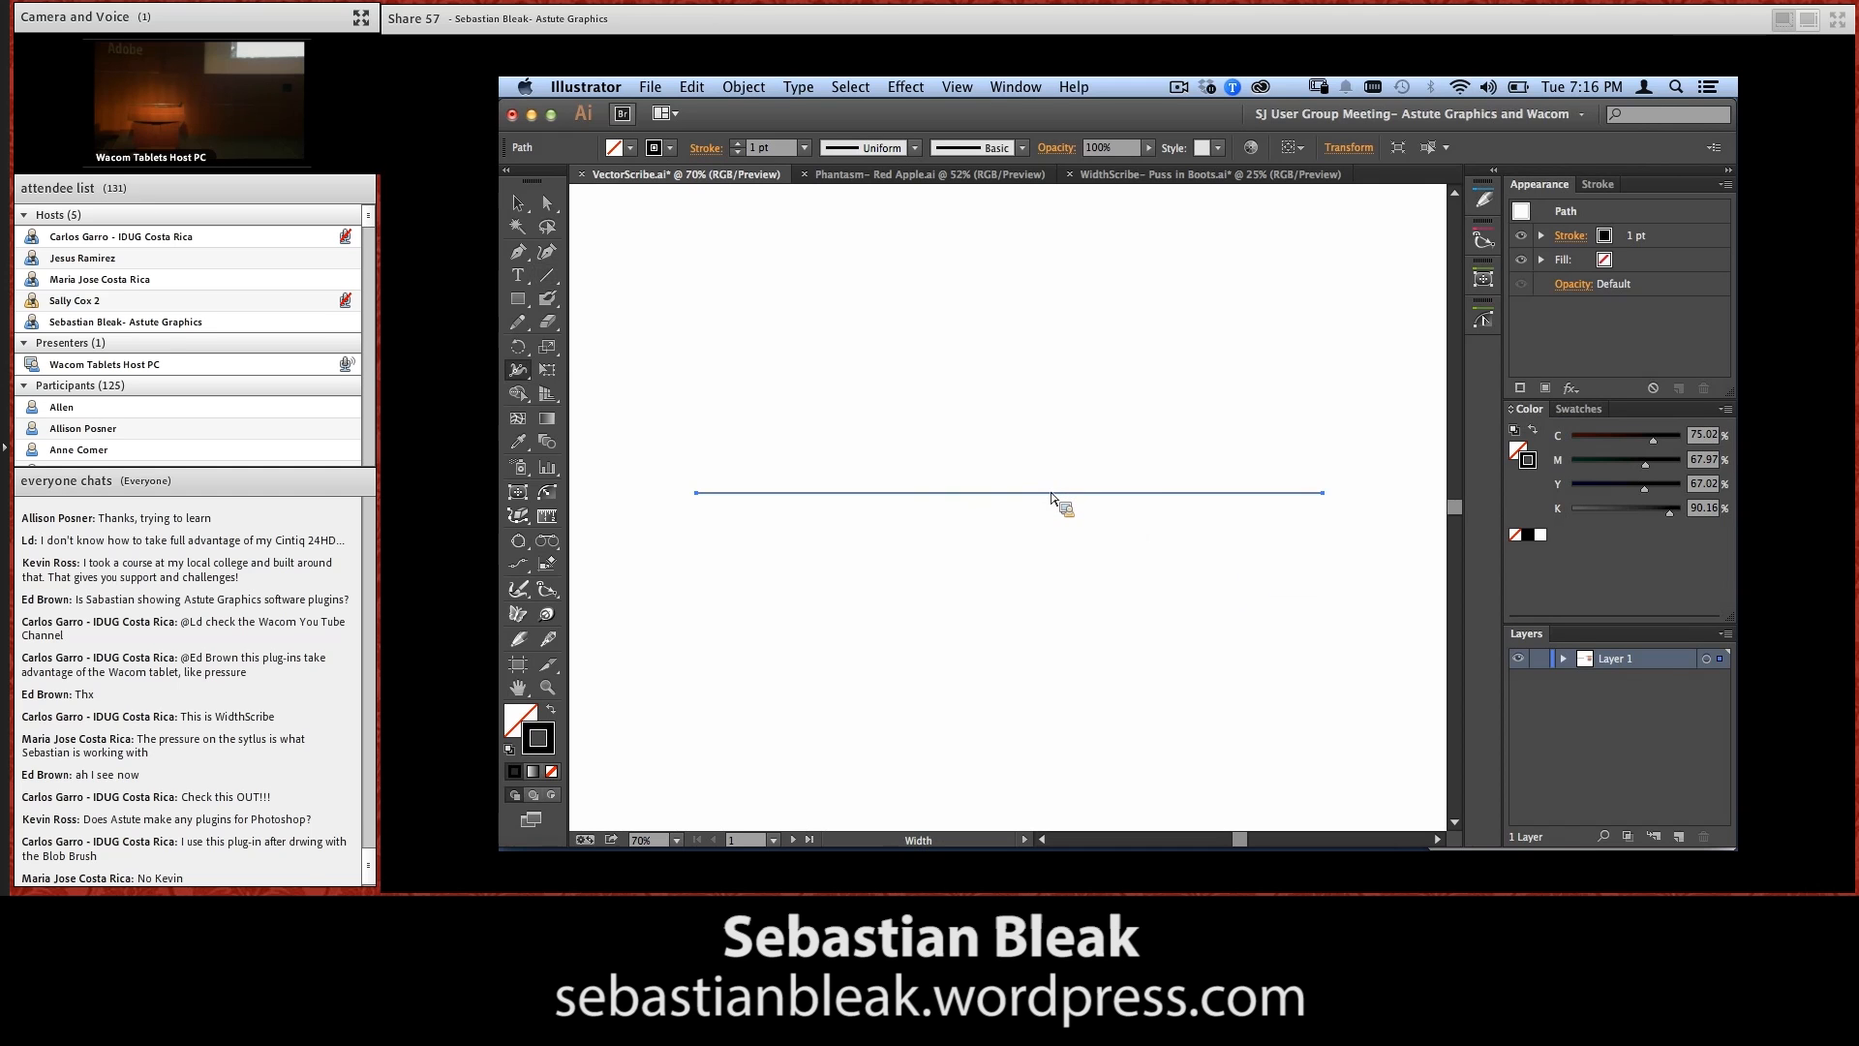
pyautogui.moveTo(1003, 489)
pyautogui.mouseDown()
pyautogui.moveTo(1013, 299)
pyautogui.moveTo(1002, 382)
pyautogui.moveTo(1000, 361)
pyautogui.mouseUp()
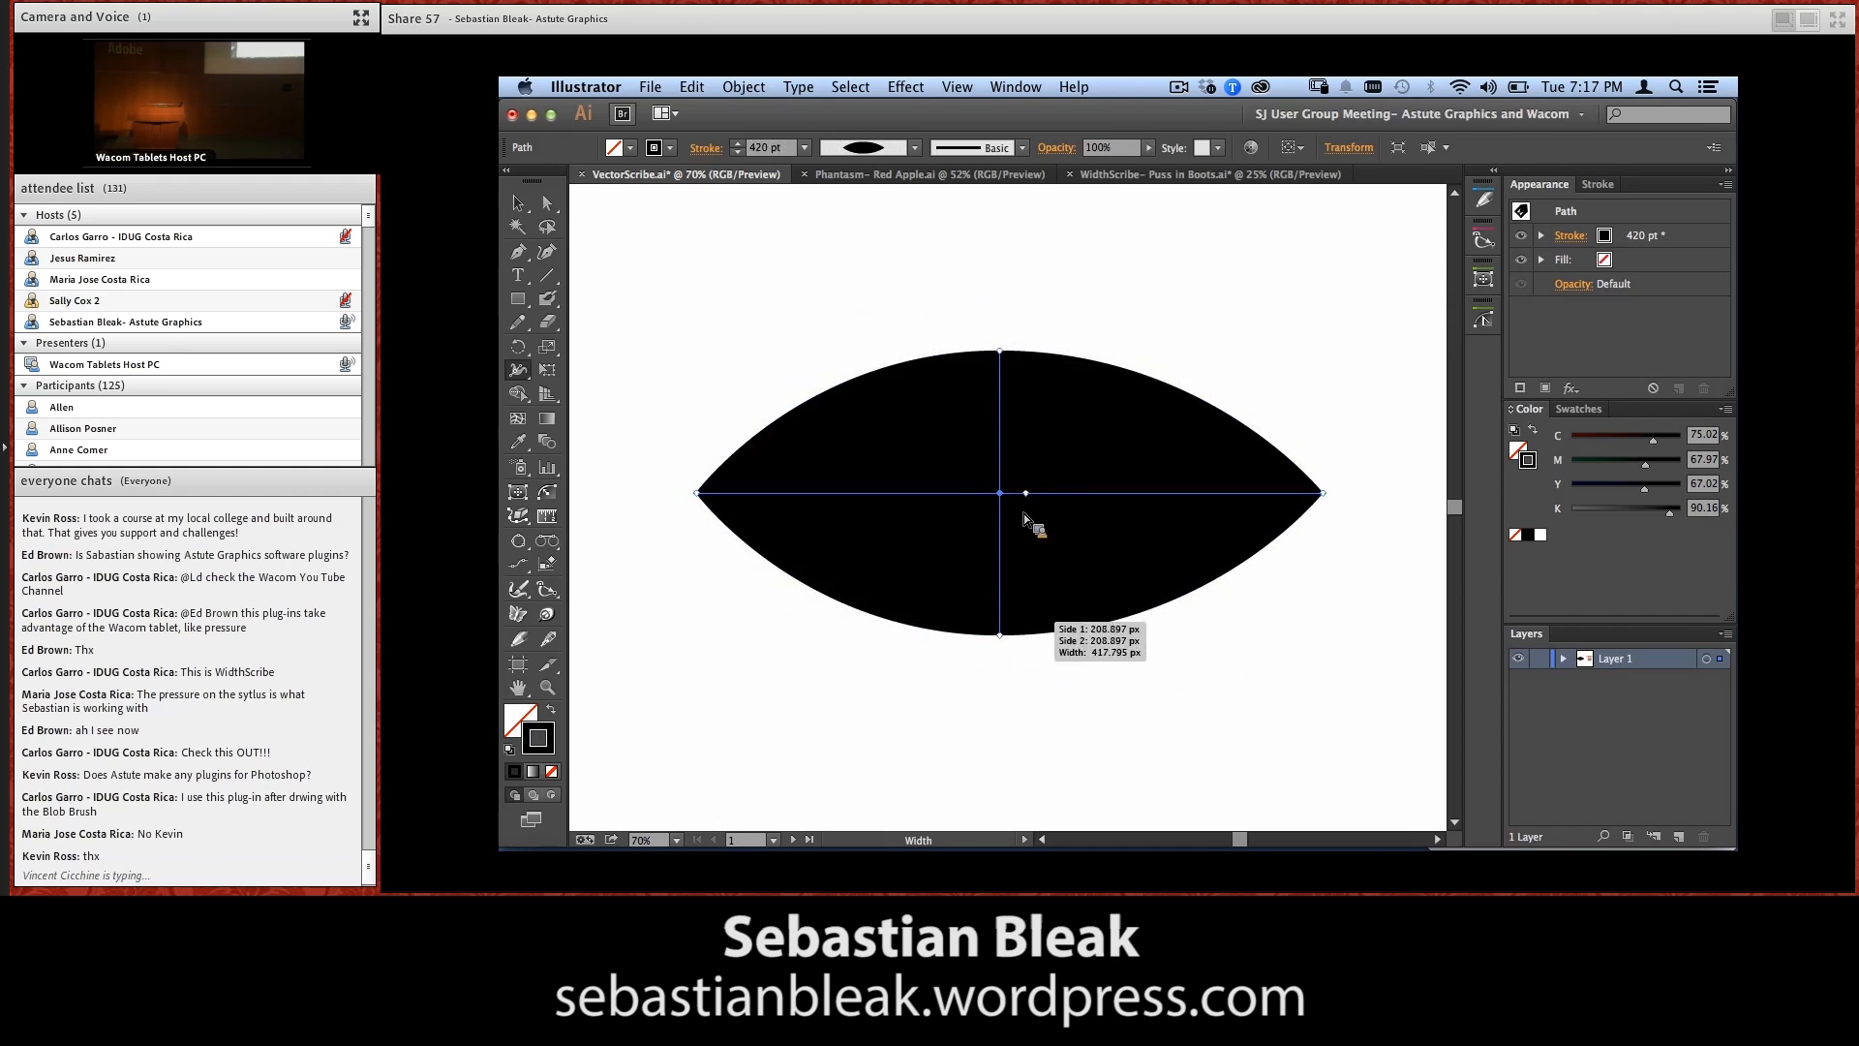
pyautogui.press('super')
pyautogui.press('super+y')
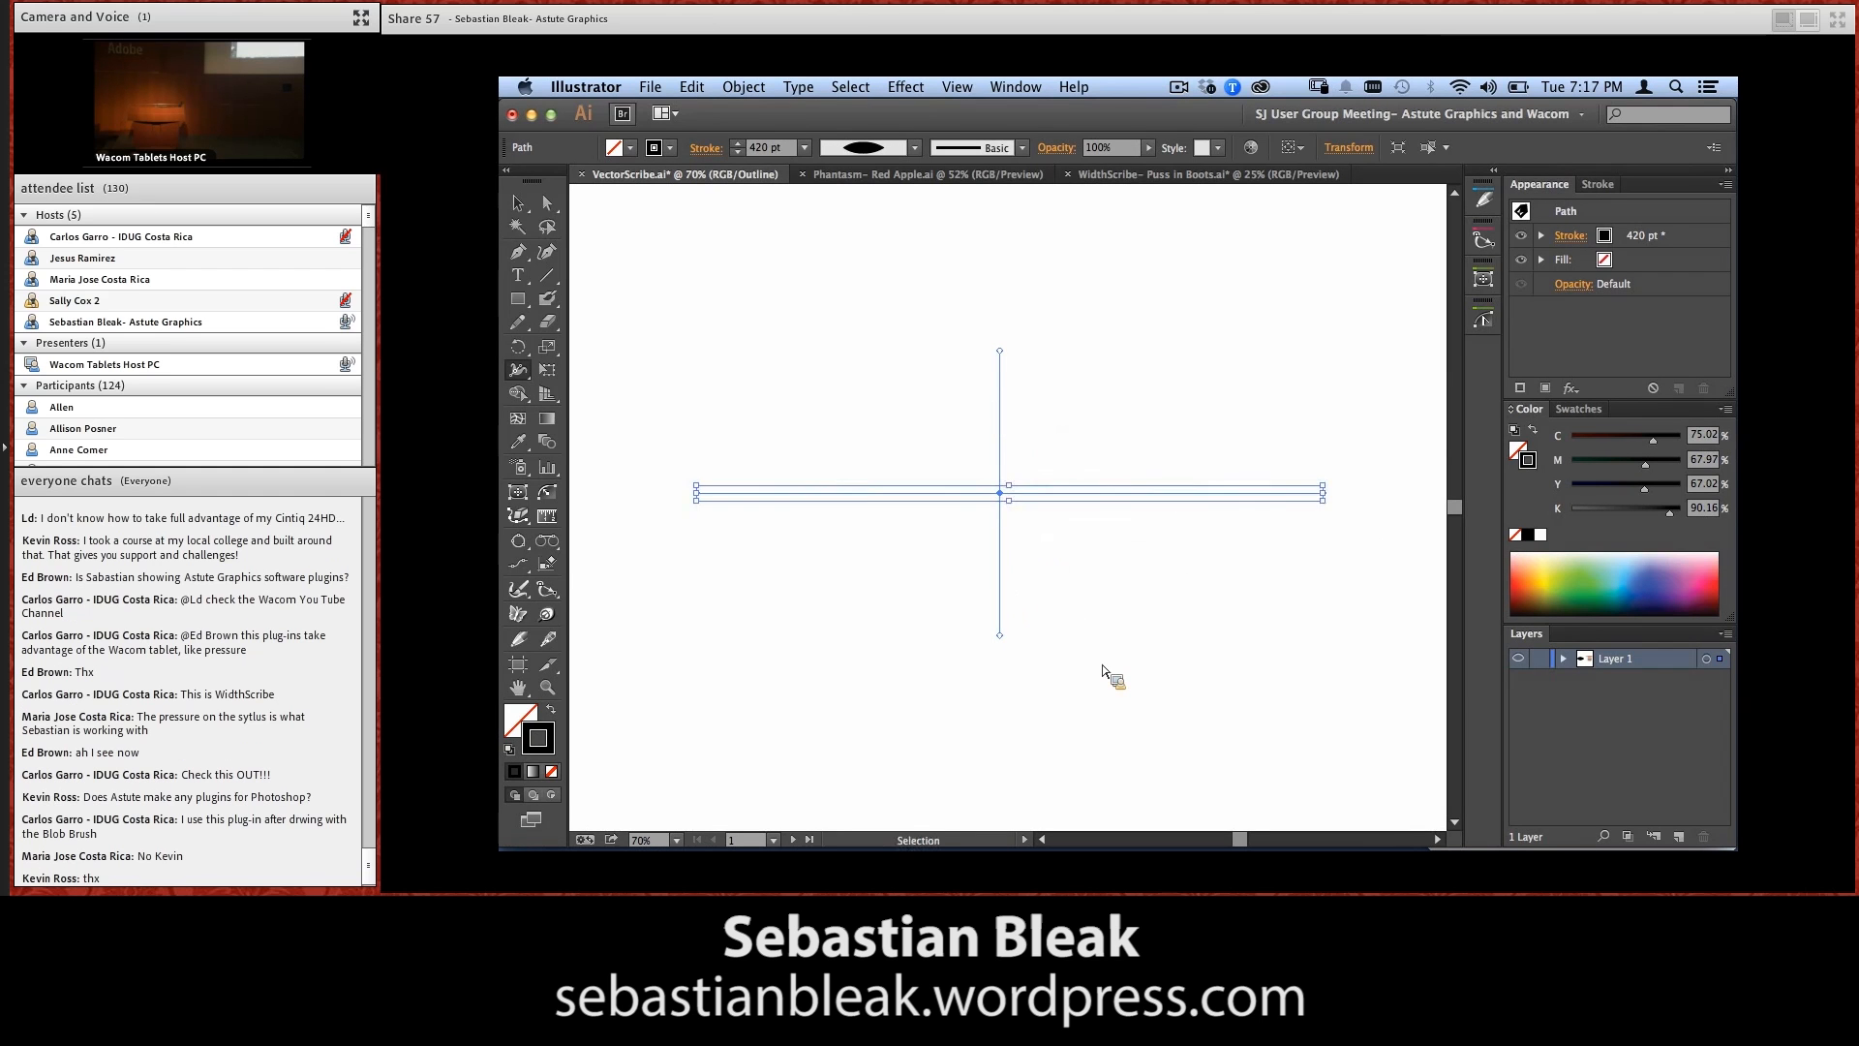
pyautogui.press('super+y')
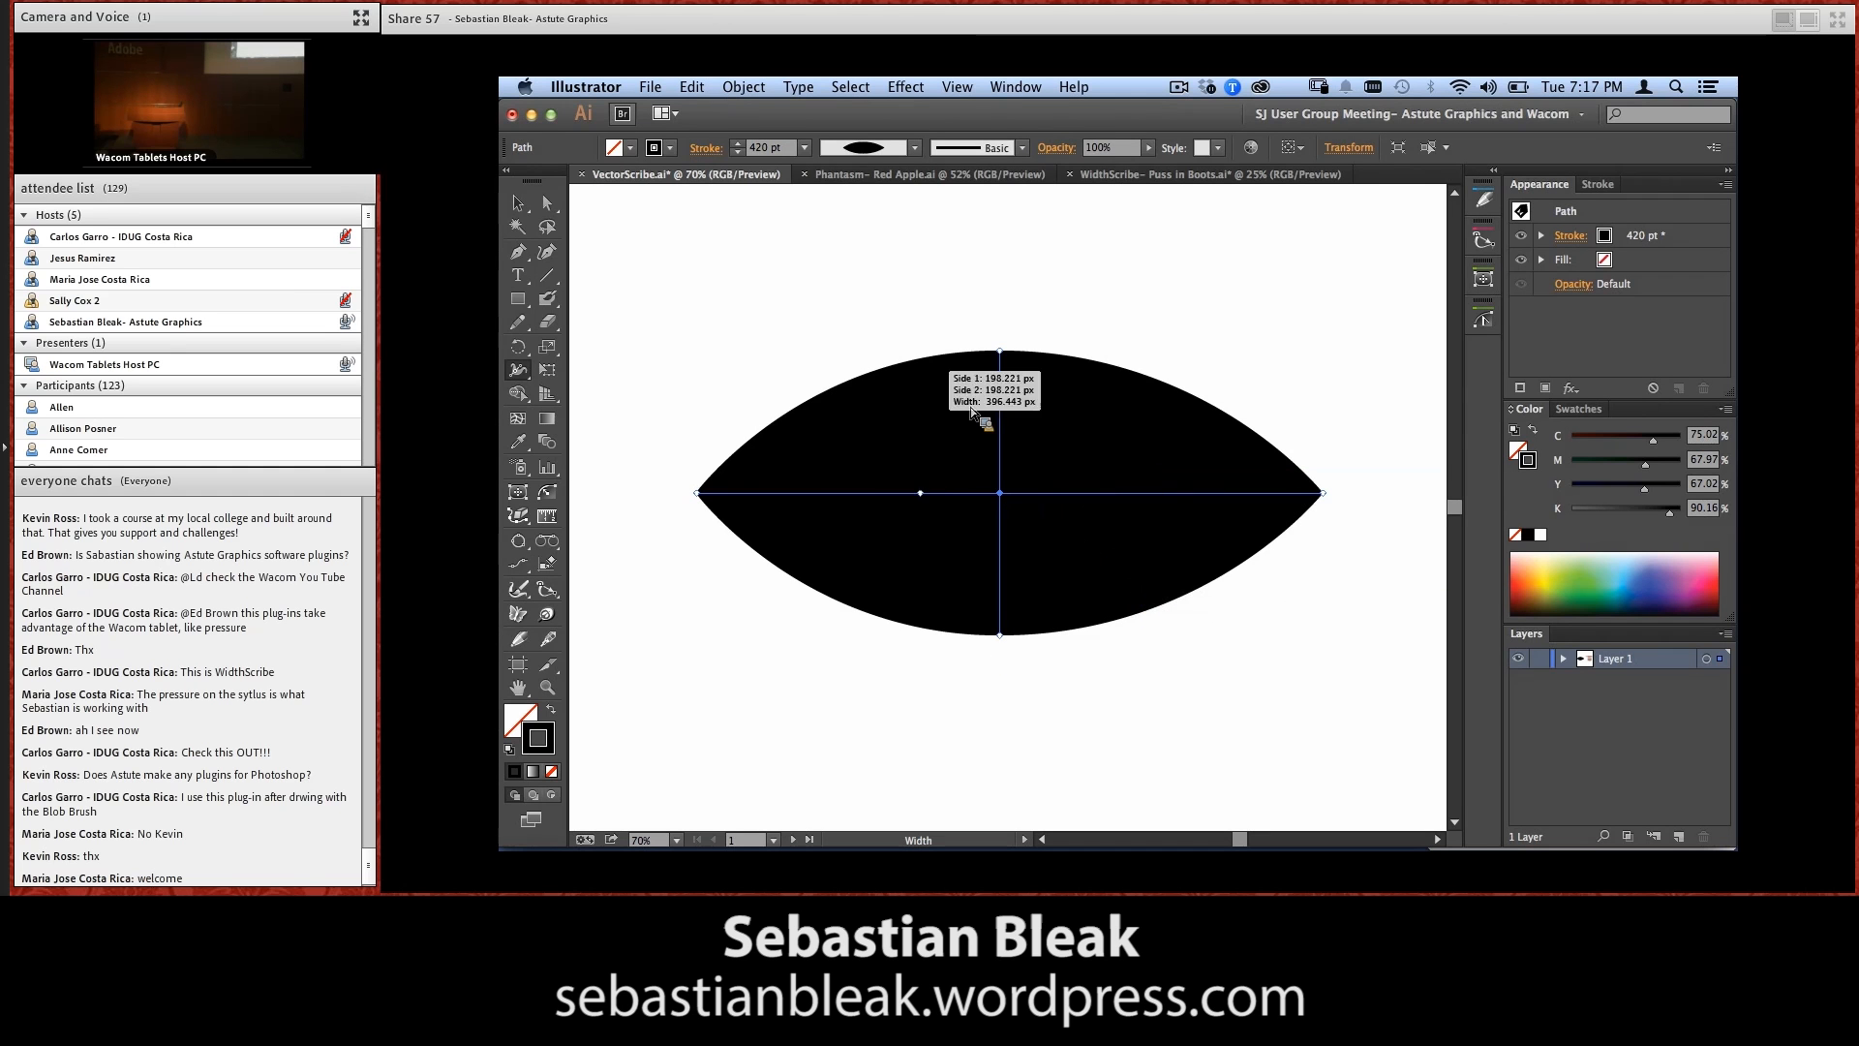
# Expand the appearance of the widened line into a filled lens-shaped path
pyautogui.click(744, 86)
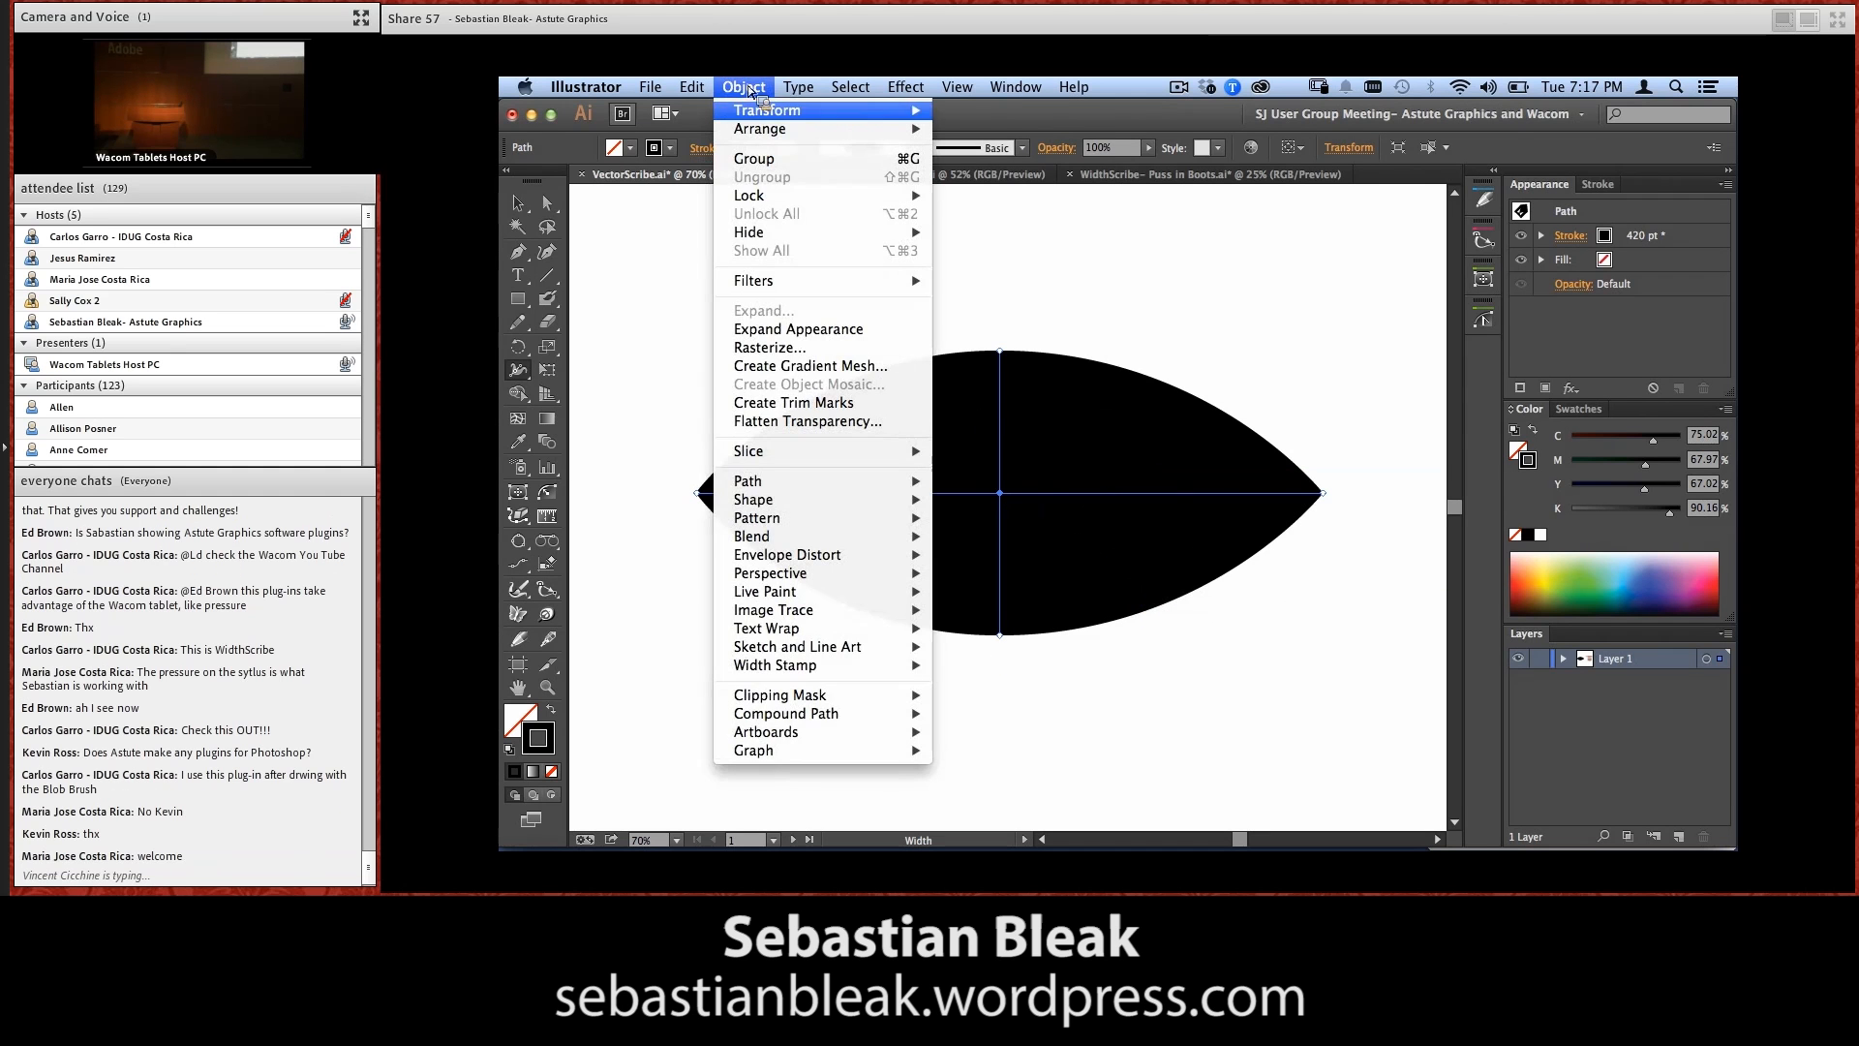
pyautogui.click(831, 331)
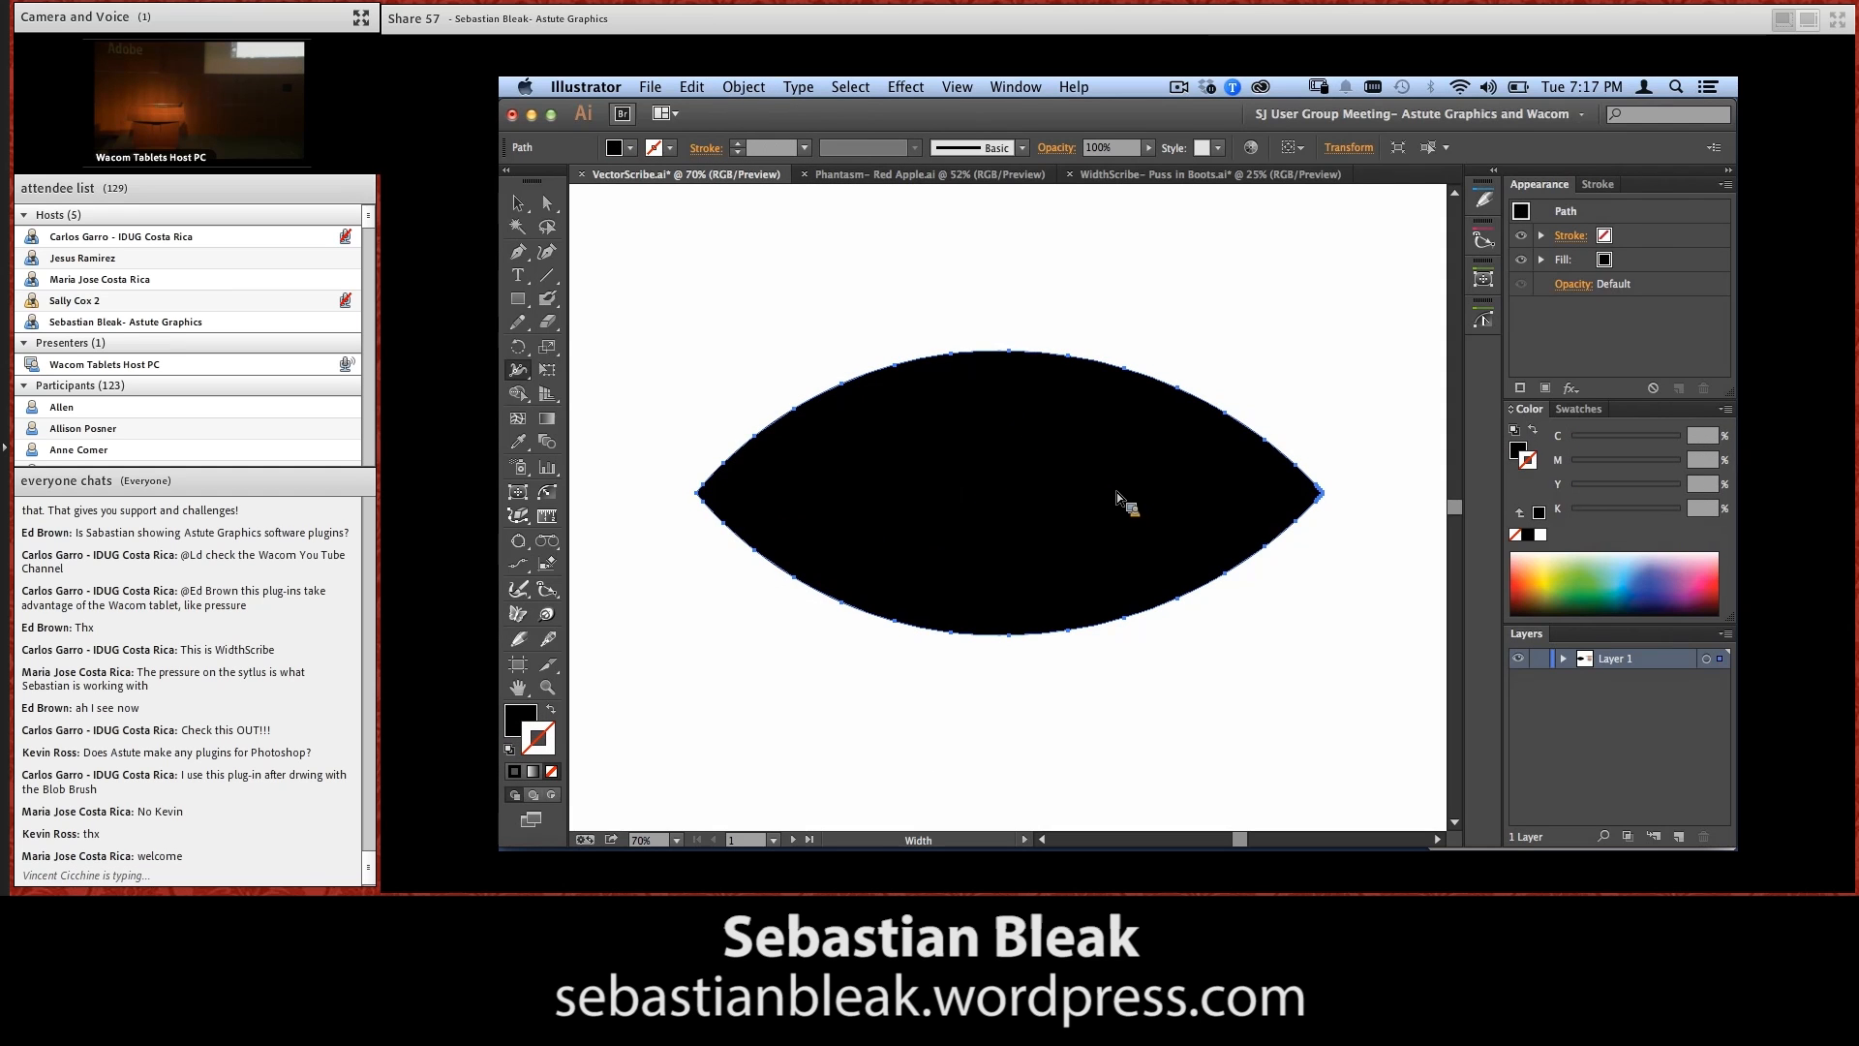
pyautogui.press('v')
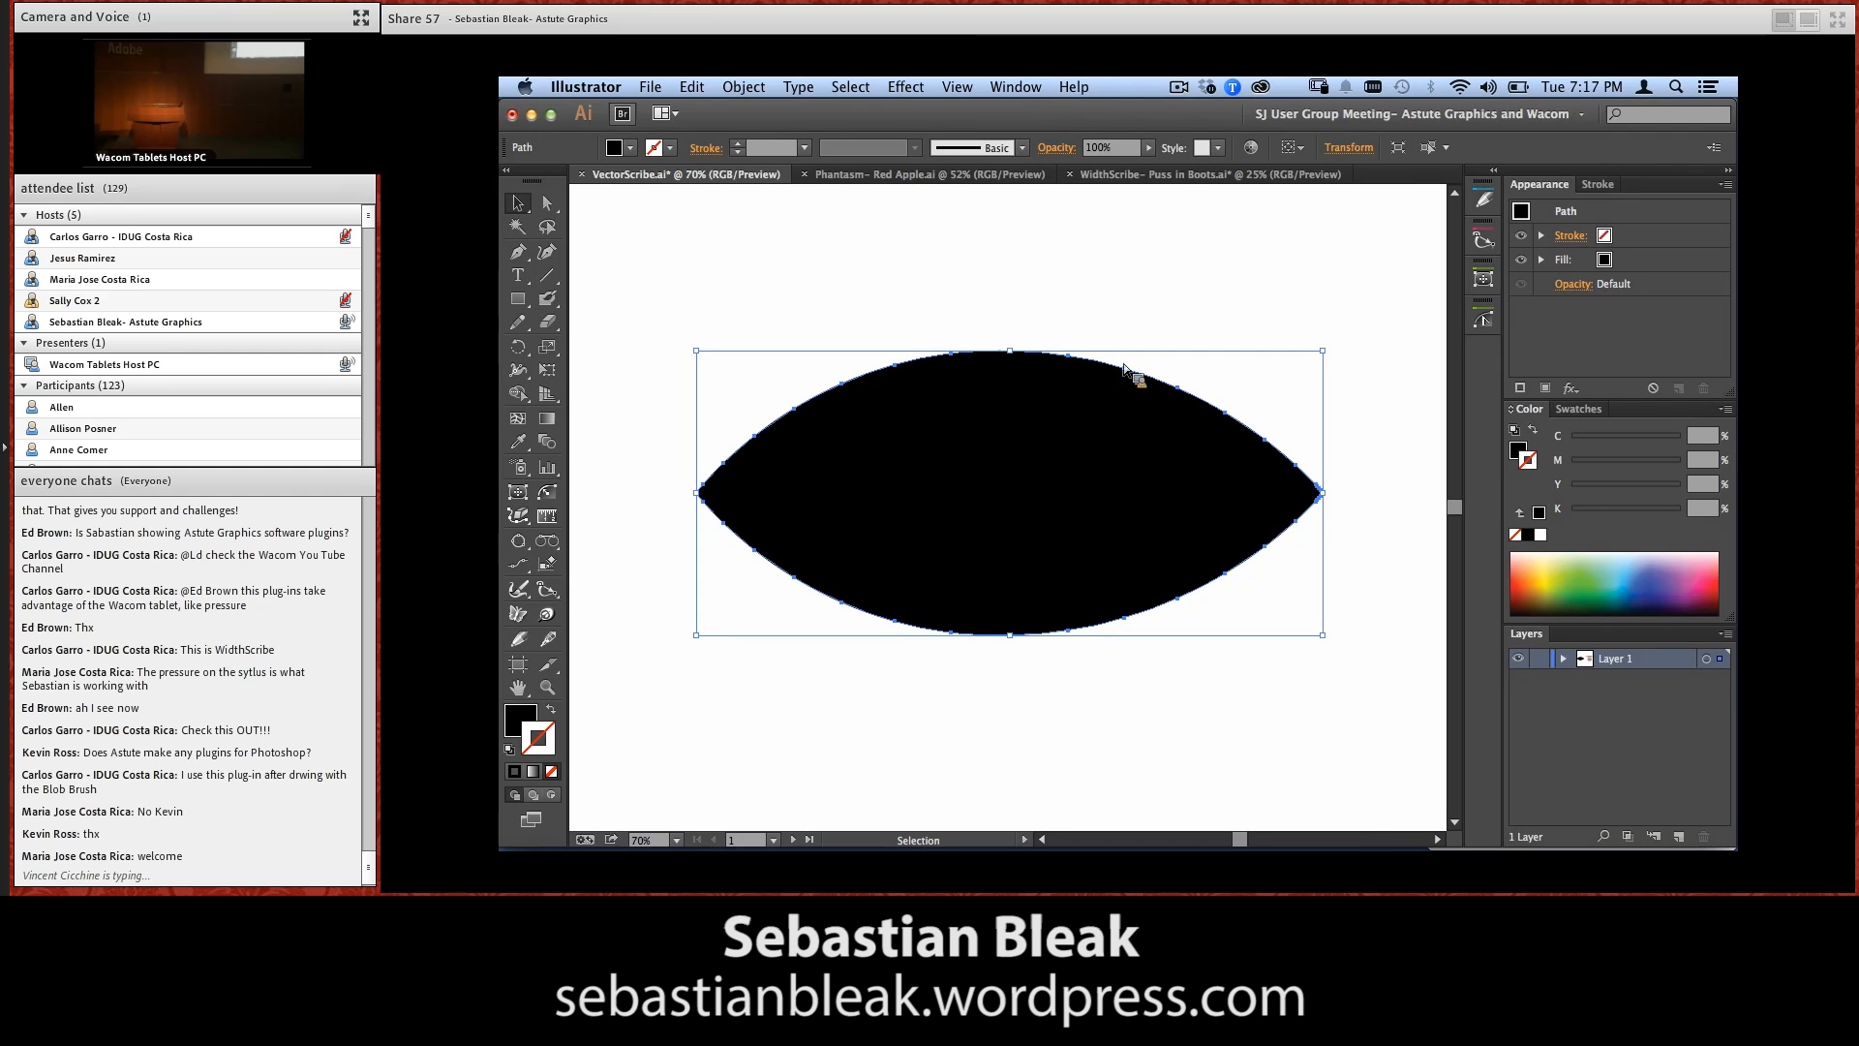
# Open VectorScribe's PathScribe panel and move the black lens shape down and to the left, clear of the panel
pyautogui.click(1011, 88)
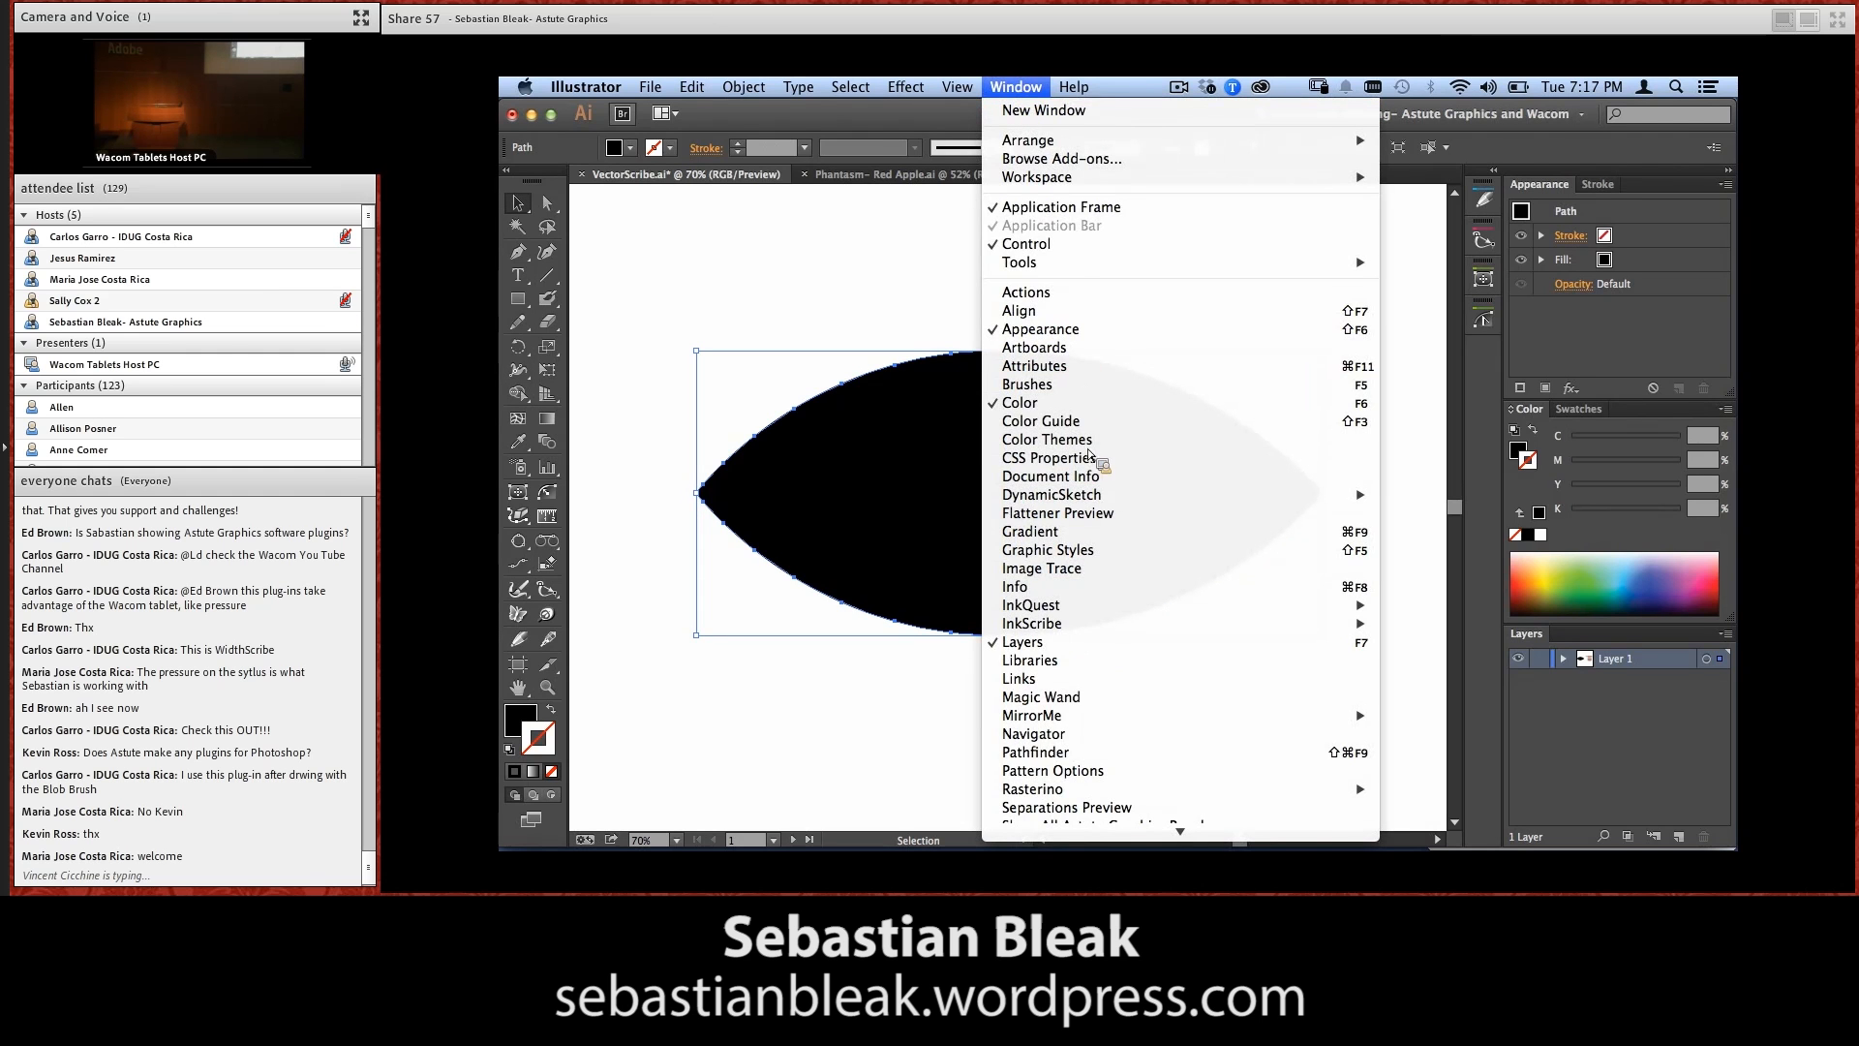
pyautogui.moveTo(1123, 833)
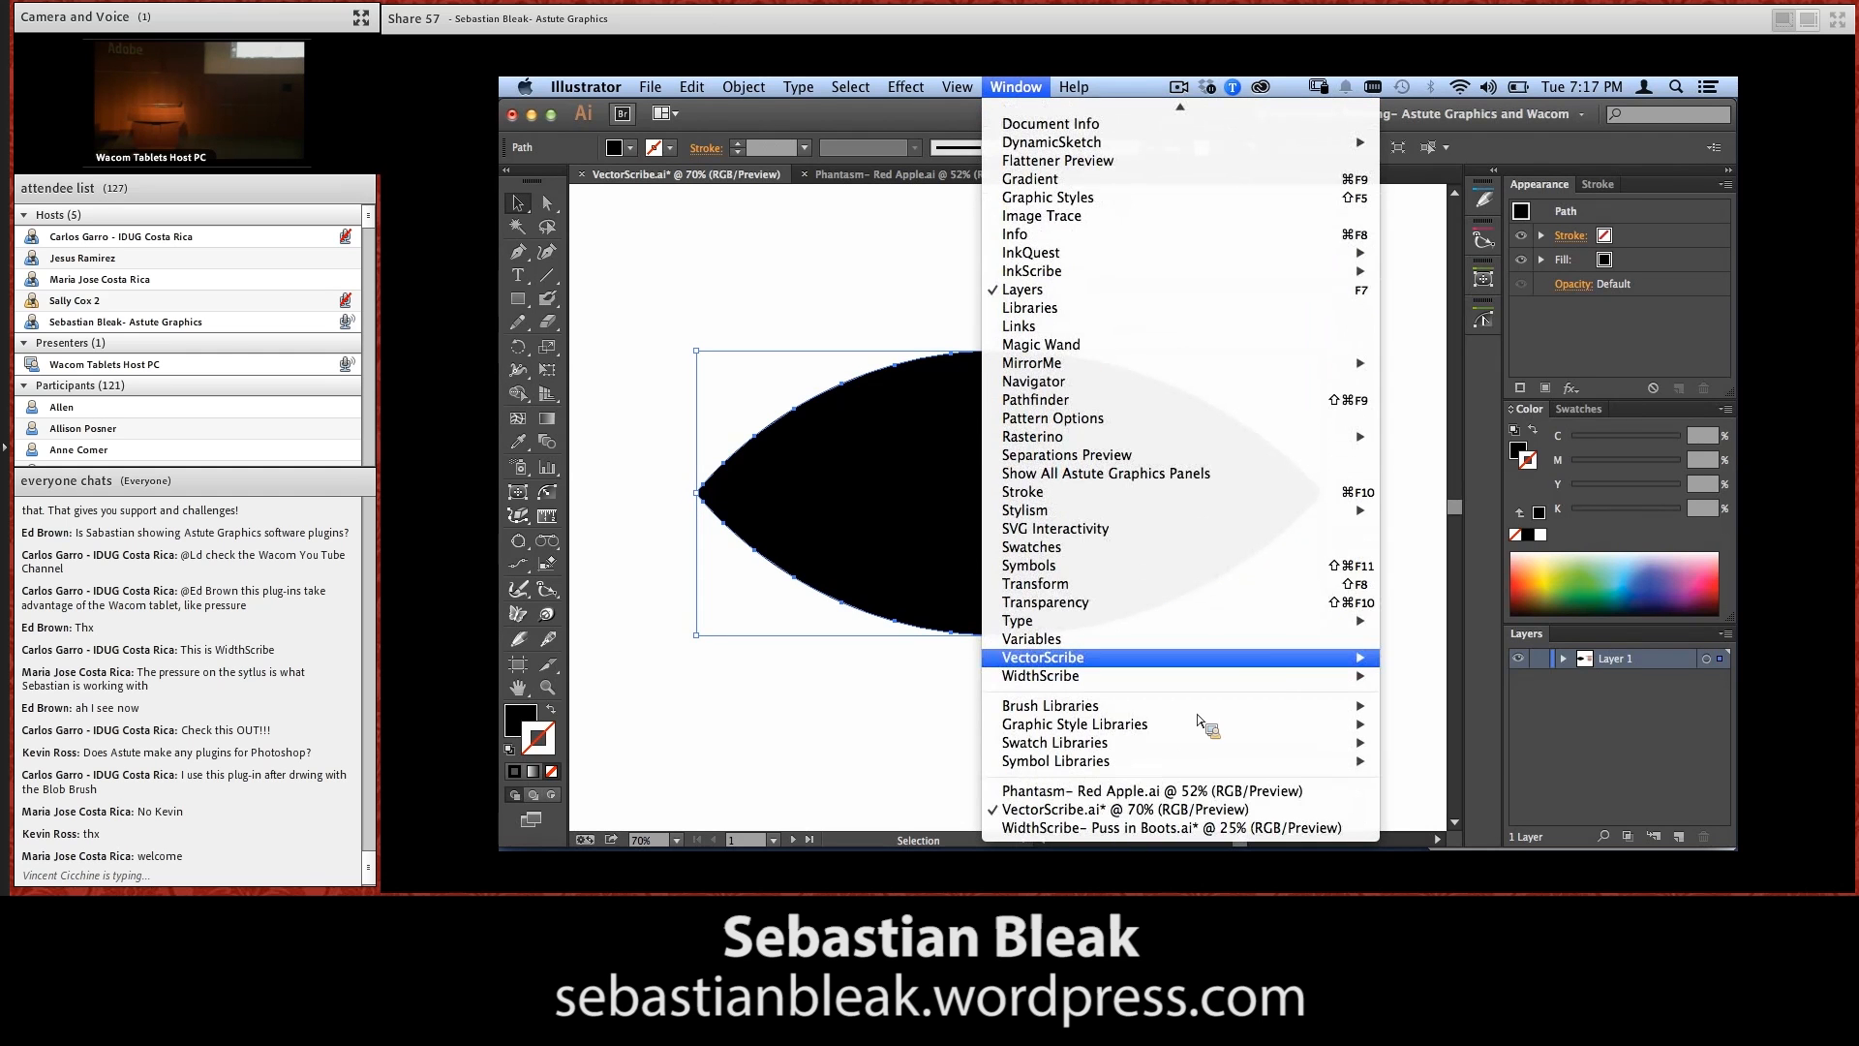
pyautogui.moveTo(1276, 663)
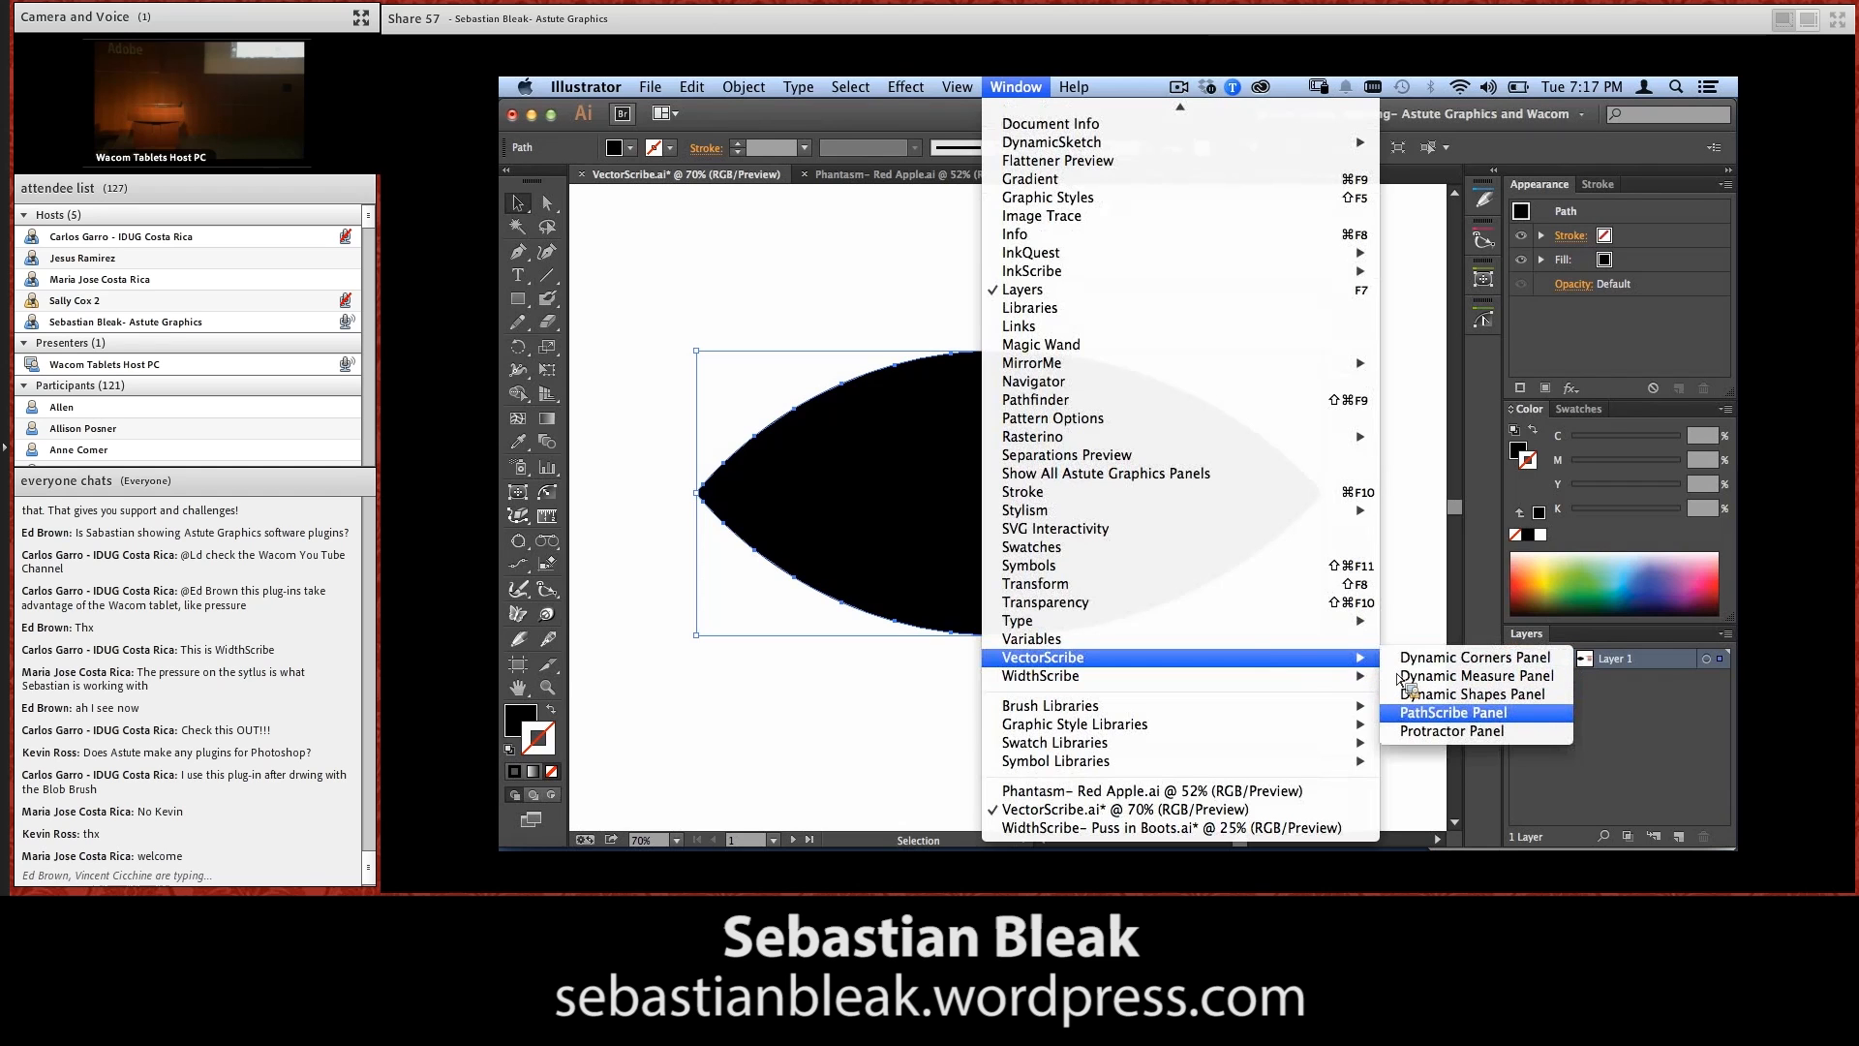
pyautogui.click(1452, 716)
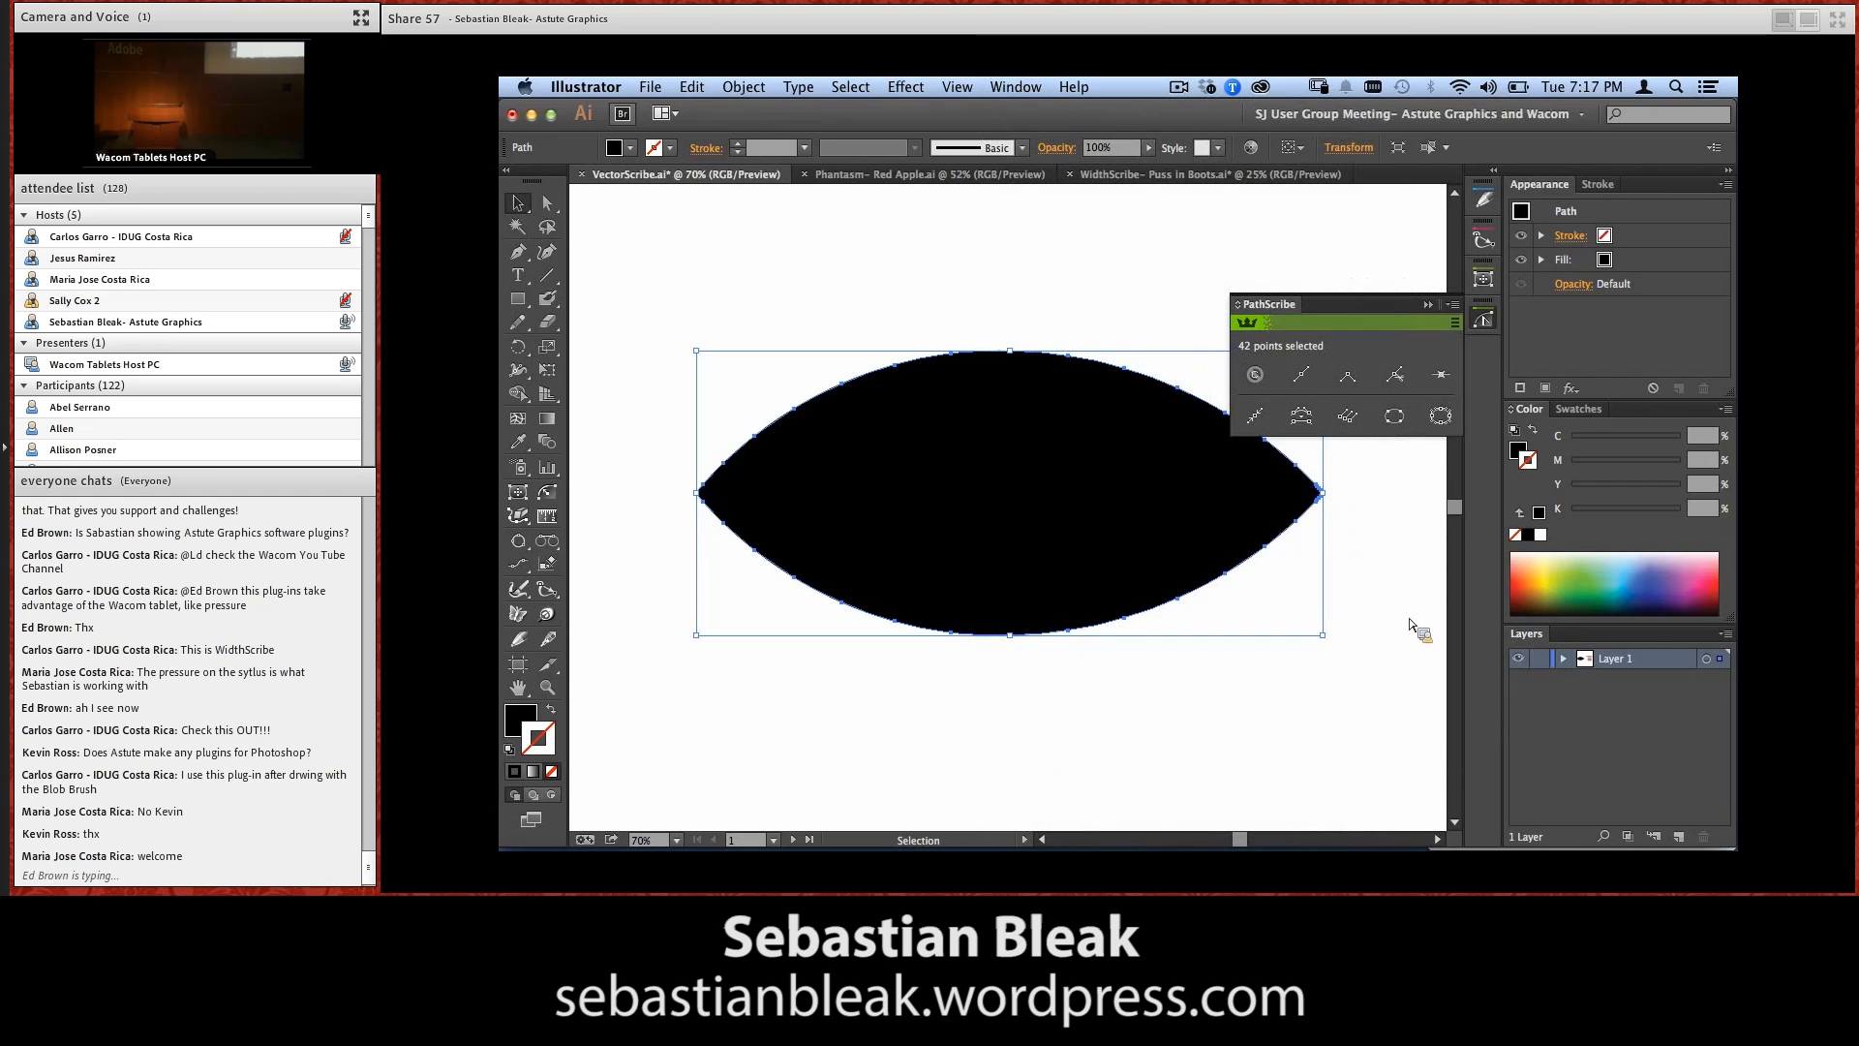
pyautogui.moveTo(1056, 486); pyautogui.dragTo(1011, 552)
pyautogui.moveTo(1118, 359); pyautogui.dragTo(1029, 543)
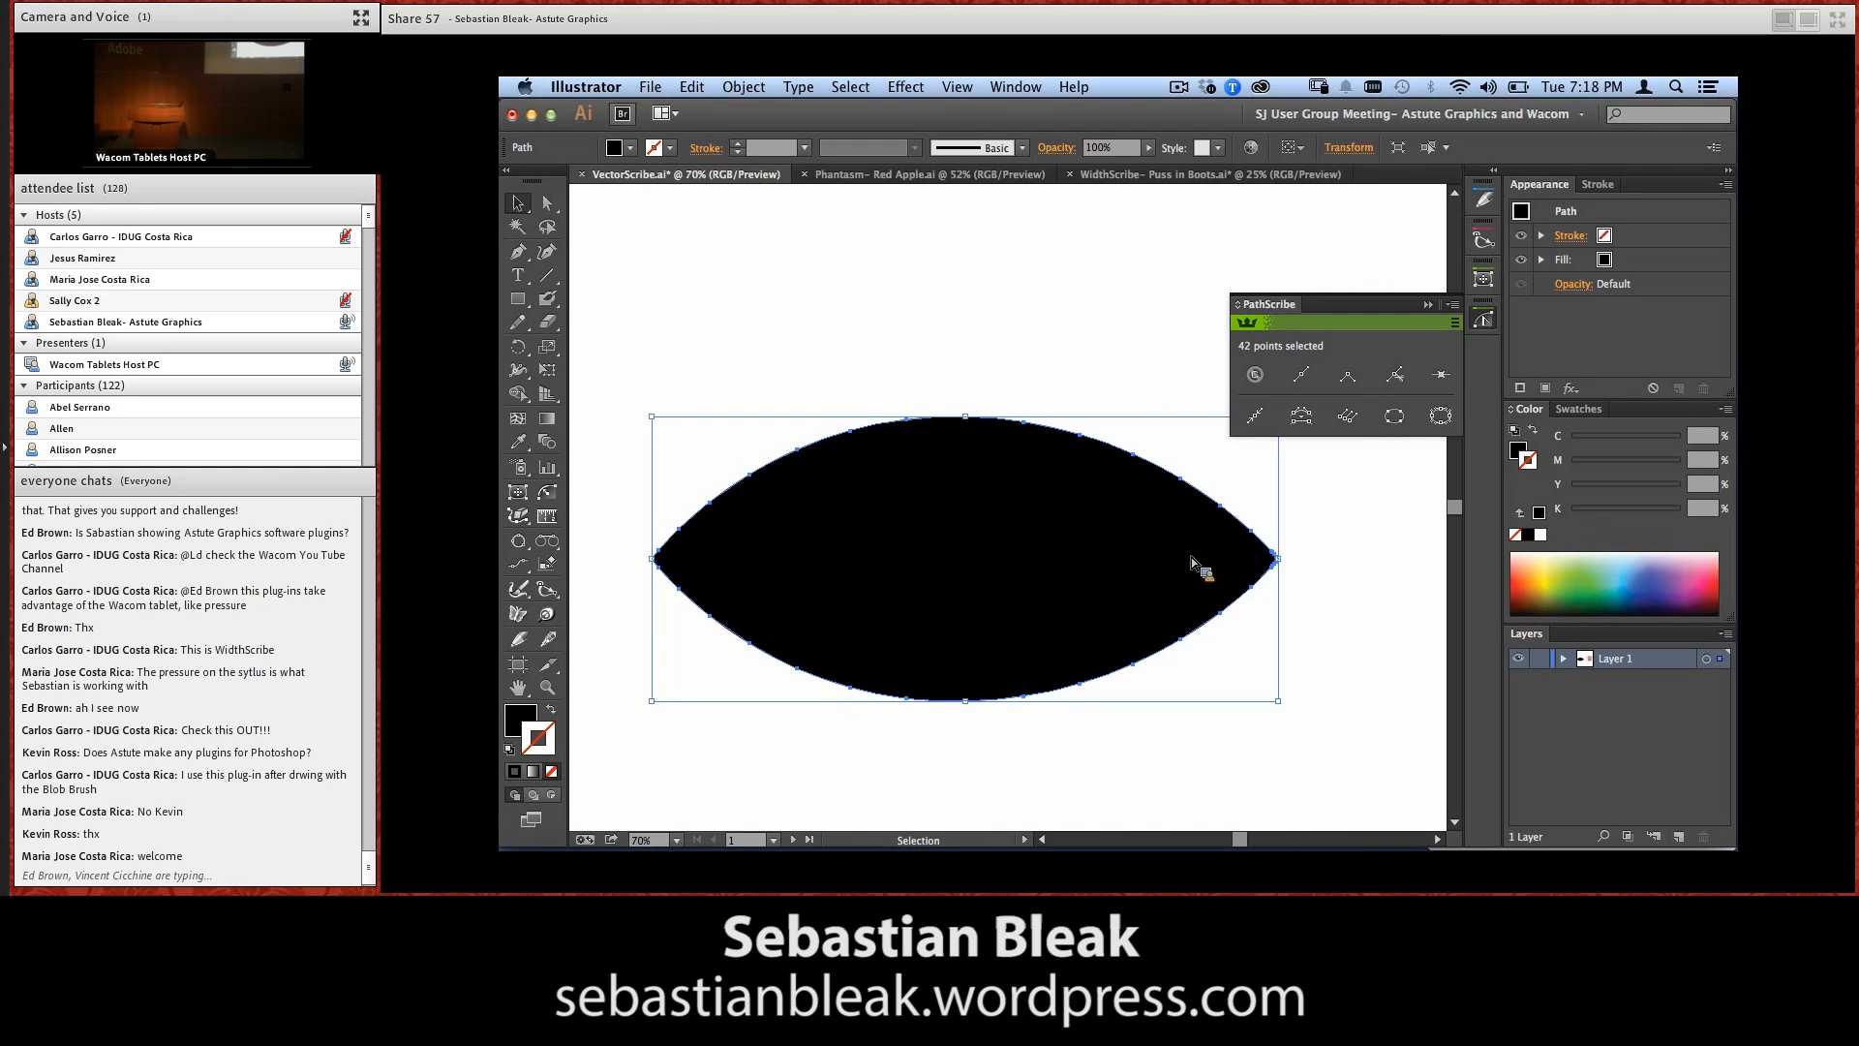
# Set the Smart Remove Brush size to 85 px and turn off removing points only if the path changes within tolerance
pyautogui.click(523, 521)
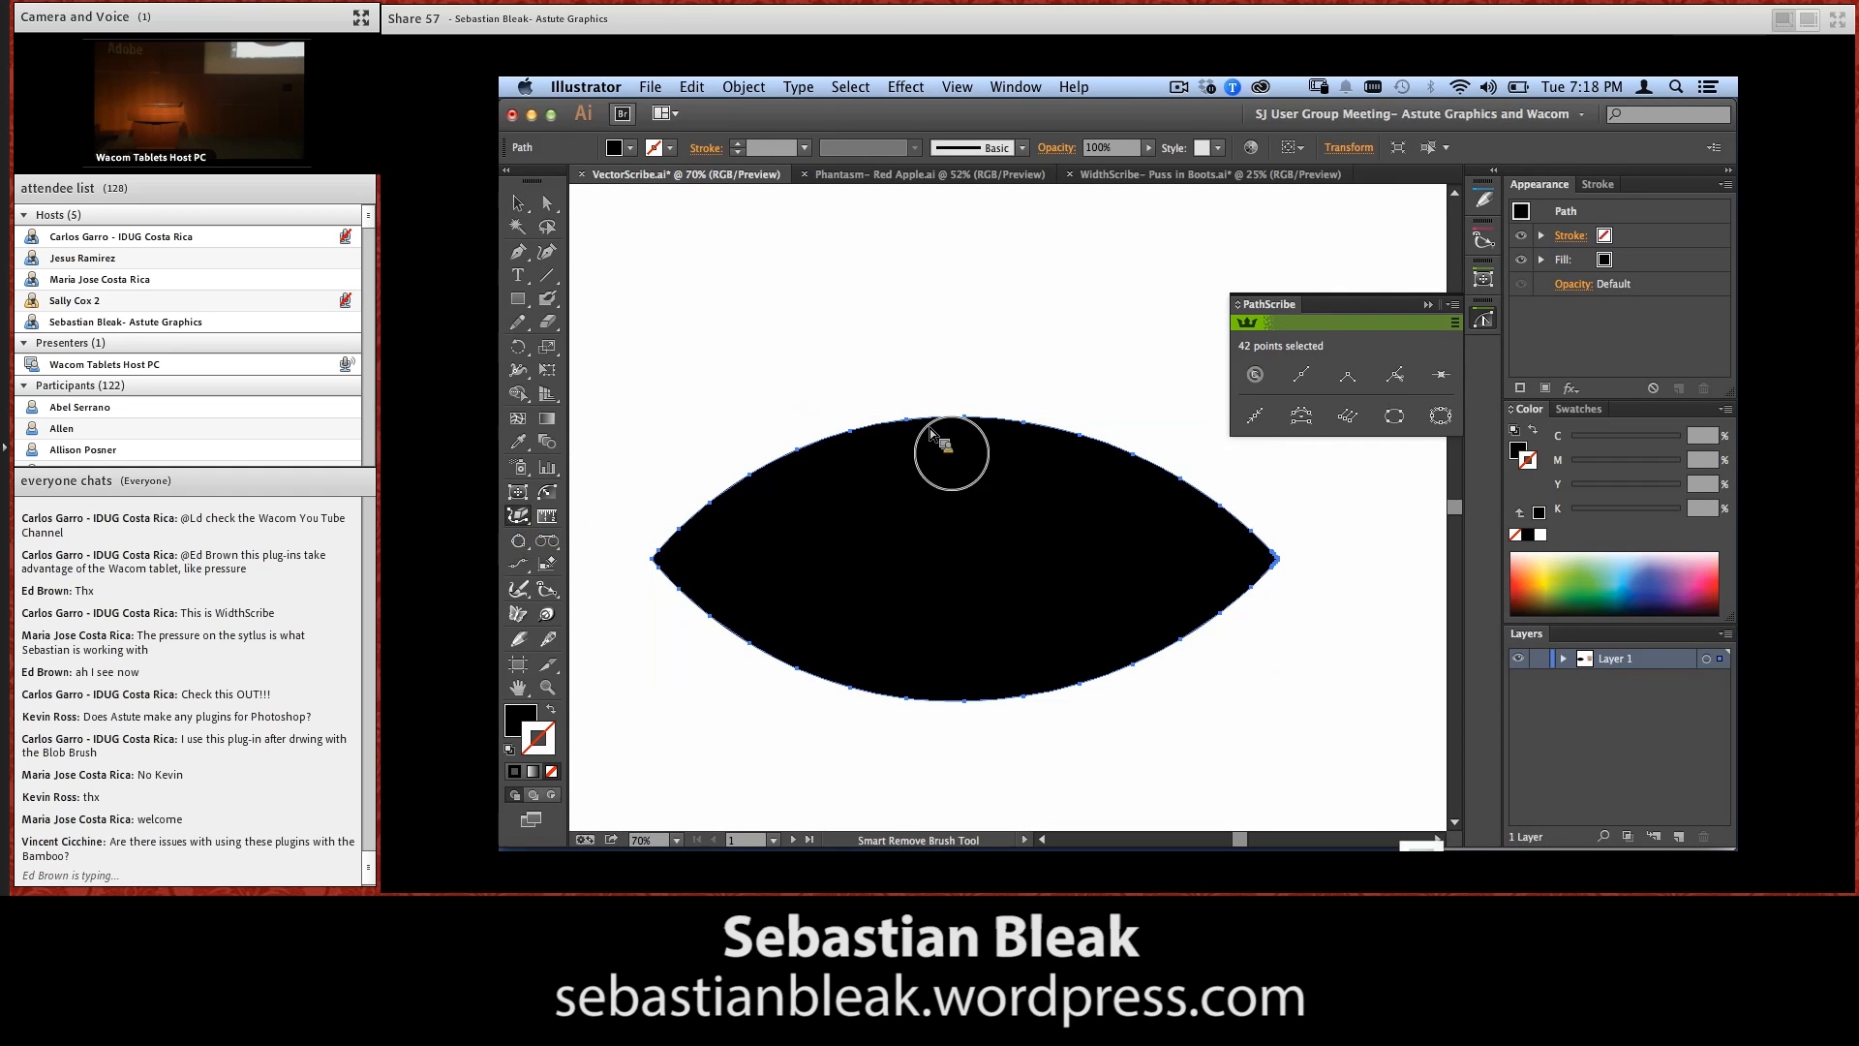
pyautogui.press('Return')
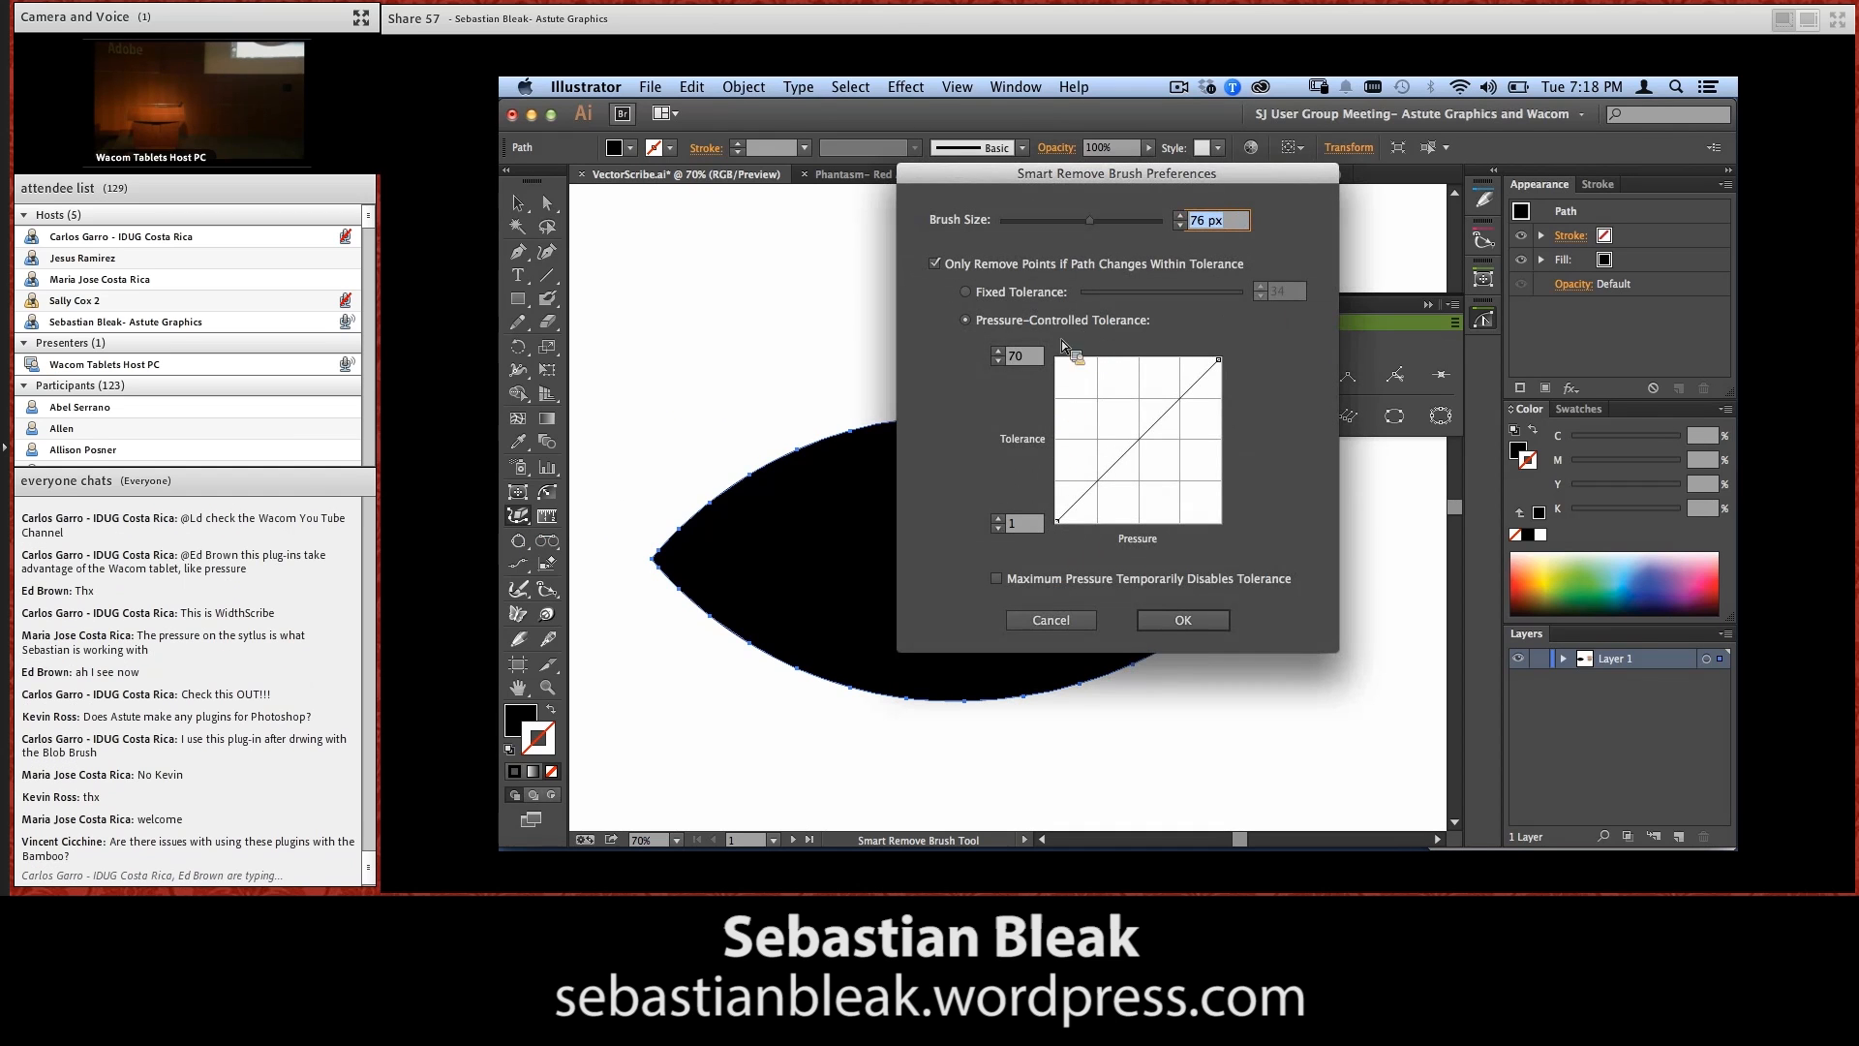
pyautogui.click(934, 265)
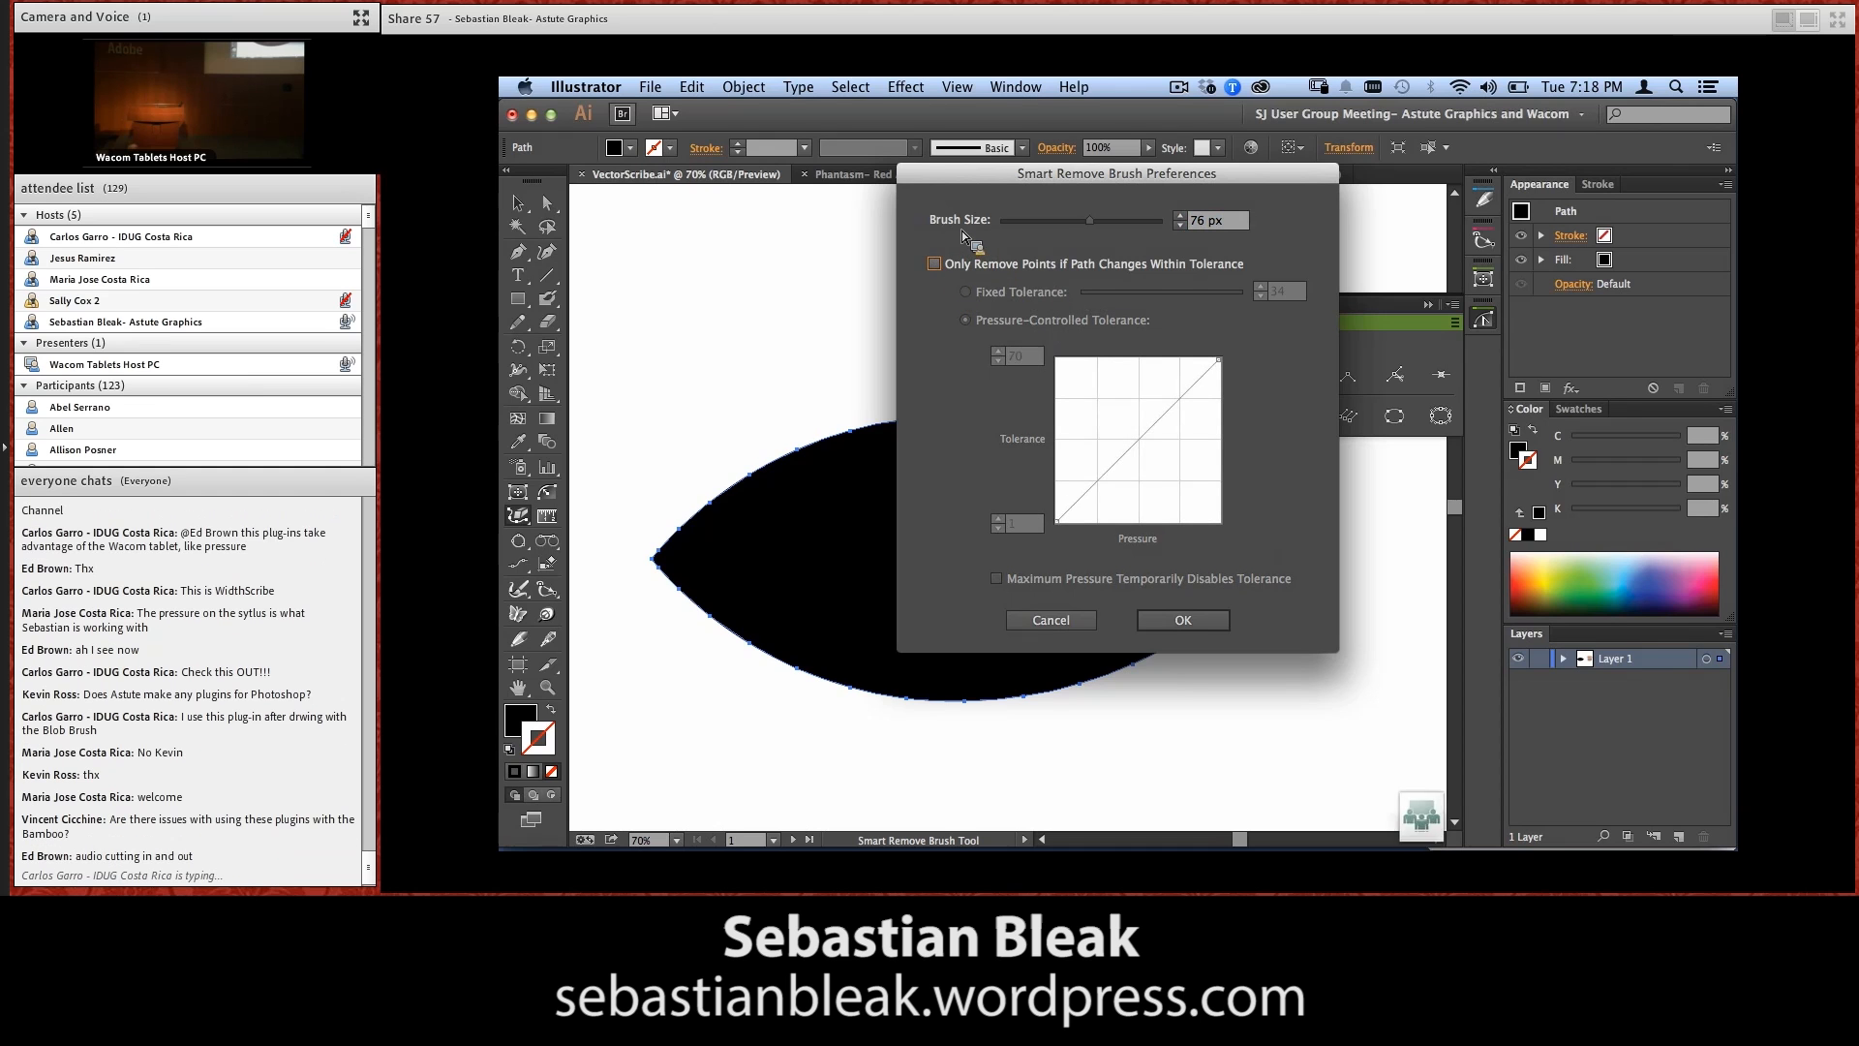
pyautogui.moveTo(1088, 222); pyautogui.dragTo(1092, 223)
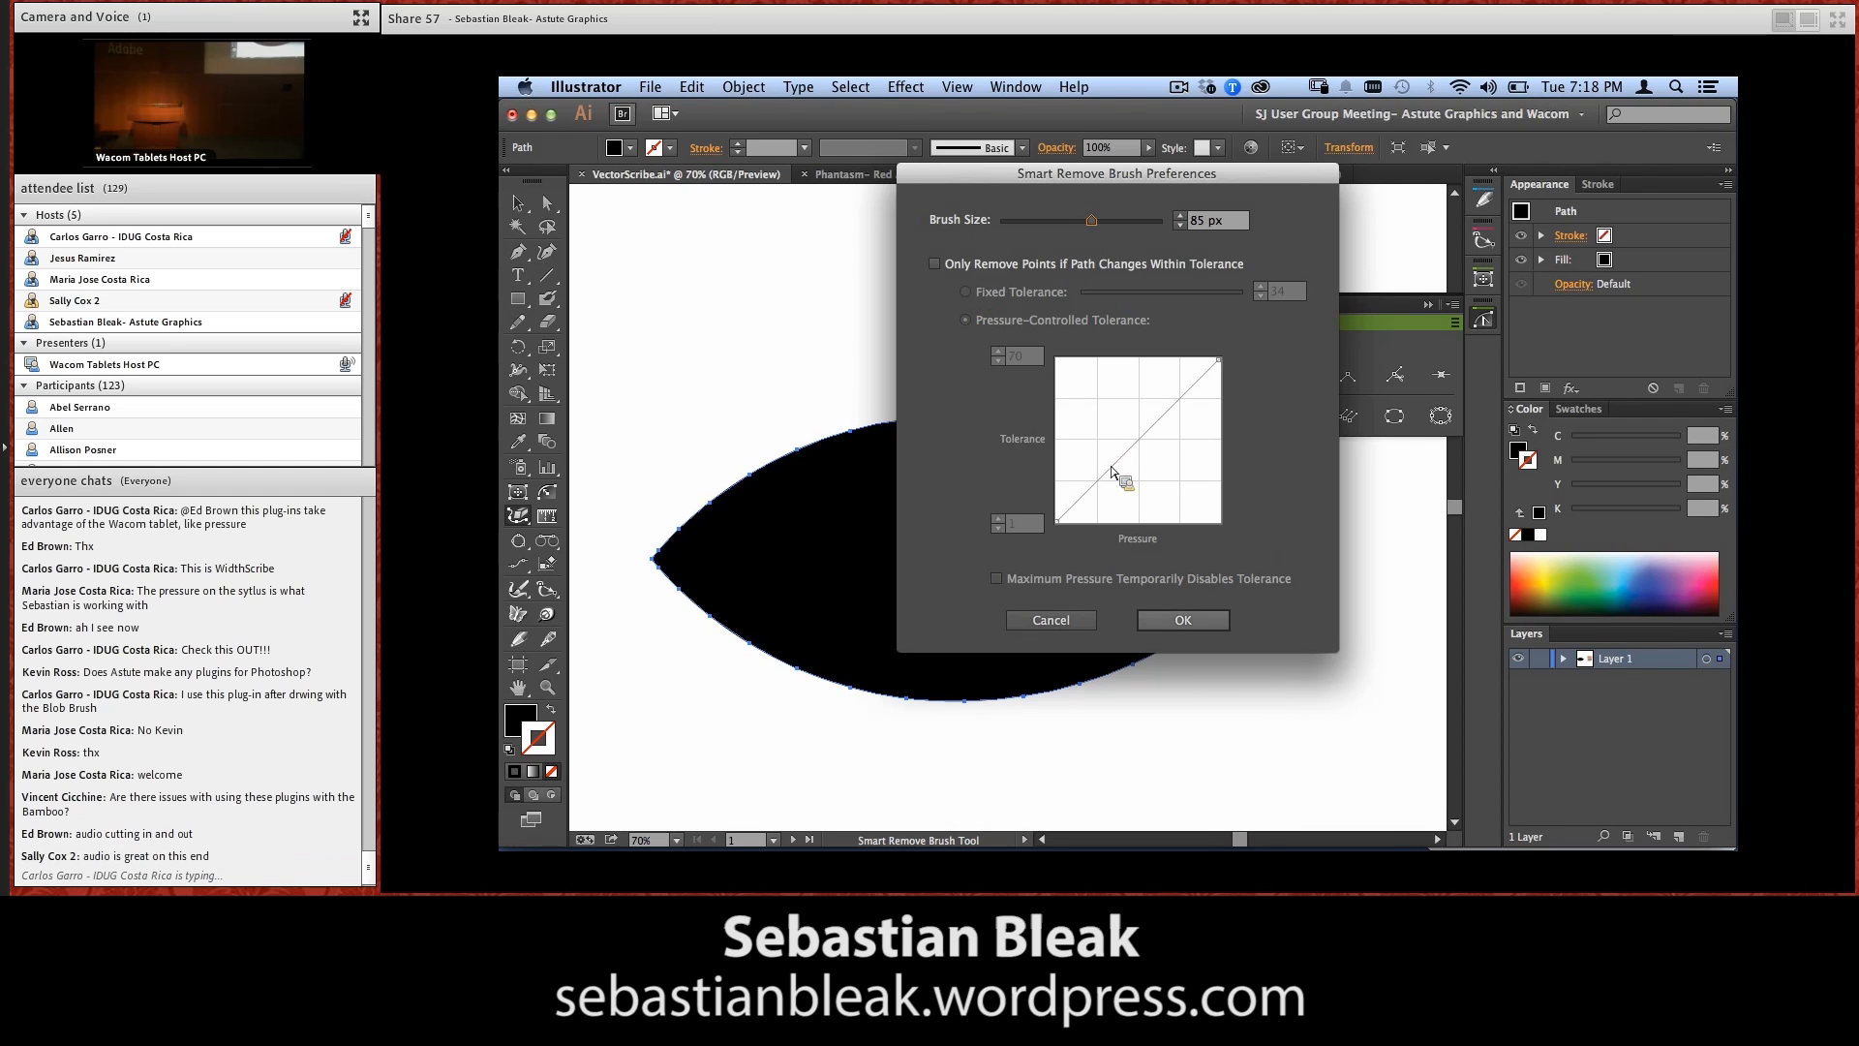
pyautogui.click(1162, 620)
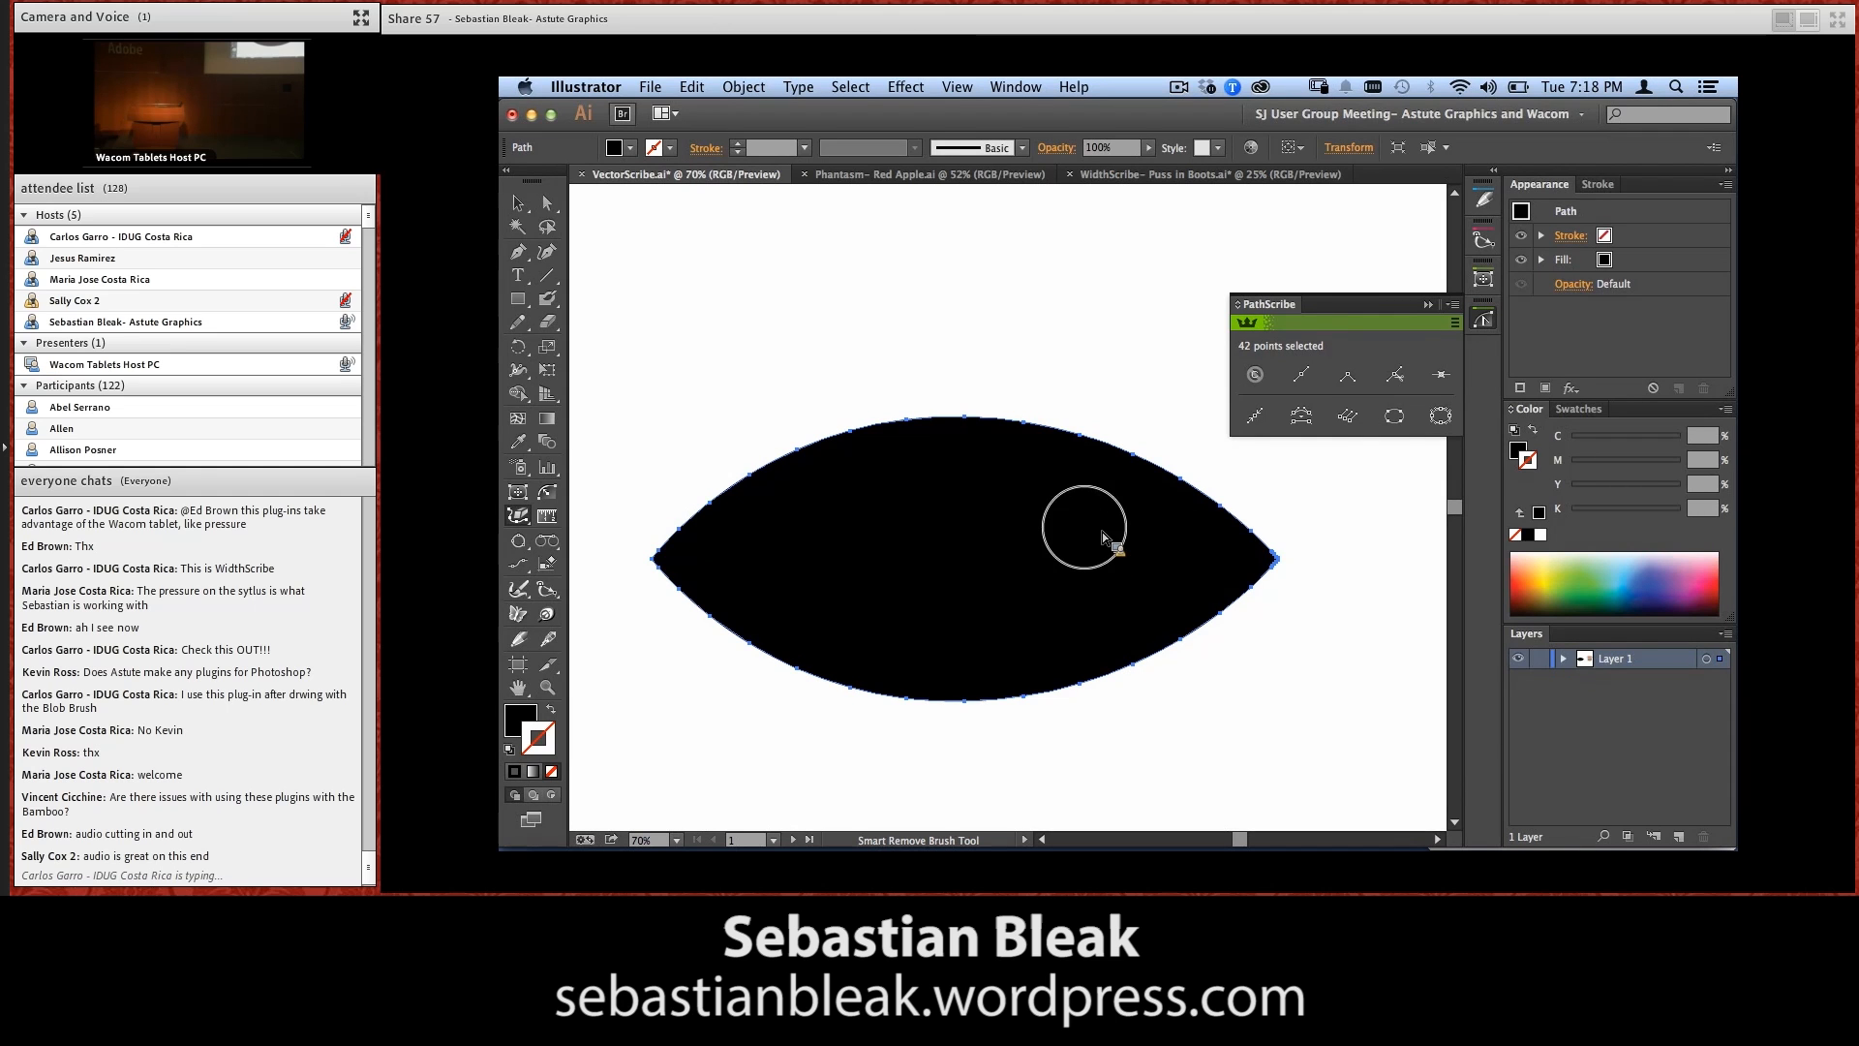
# Try brushing points off the lens's left tip and lower edge with the Smart Remove Brush, and undo the removal
pyautogui.moveTo(691, 521)
pyautogui.mouseDown()
pyautogui.moveTo(677, 538)
pyautogui.moveTo(707, 585)
pyautogui.moveTo(775, 647)
pyautogui.moveTo(842, 694)
pyautogui.moveTo(946, 714)
pyautogui.moveTo(1049, 712)
pyautogui.moveTo(1196, 630)
pyautogui.moveTo(1240, 612)
pyautogui.moveTo(1246, 629)
pyautogui.mouseUp()
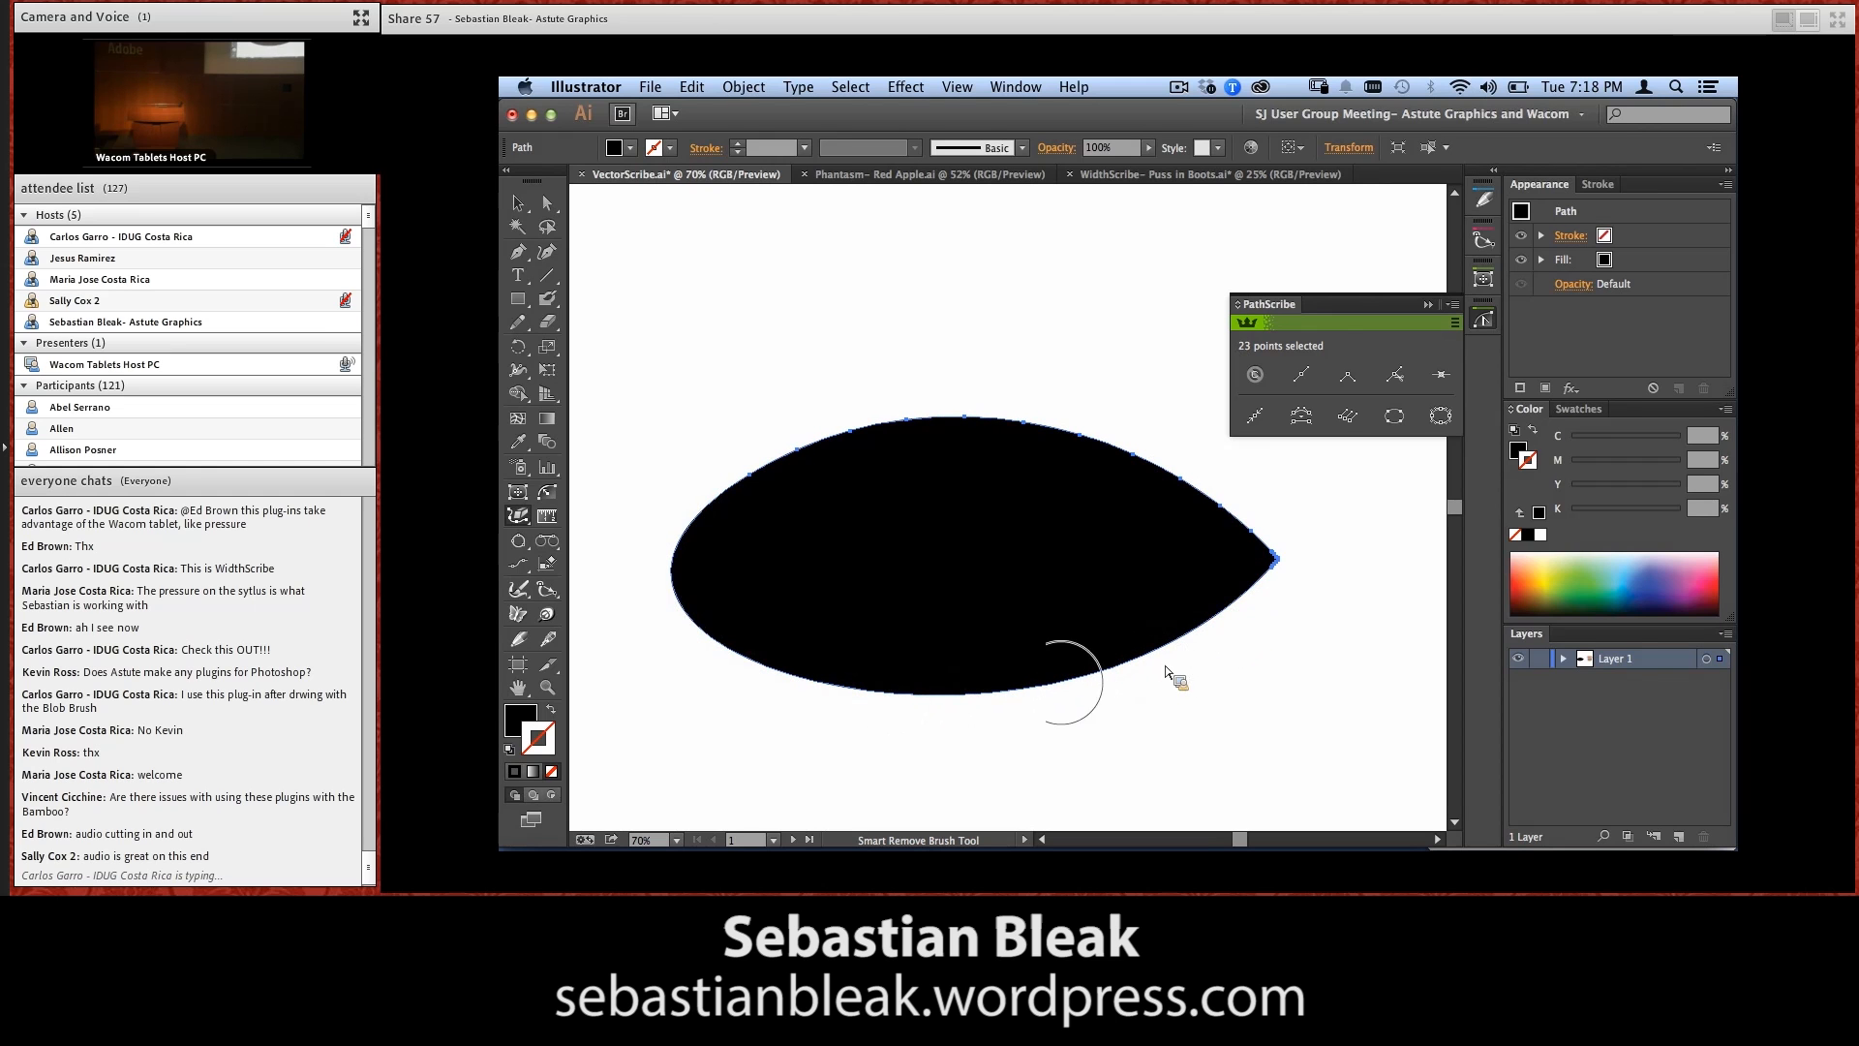
pyautogui.press('super+z')
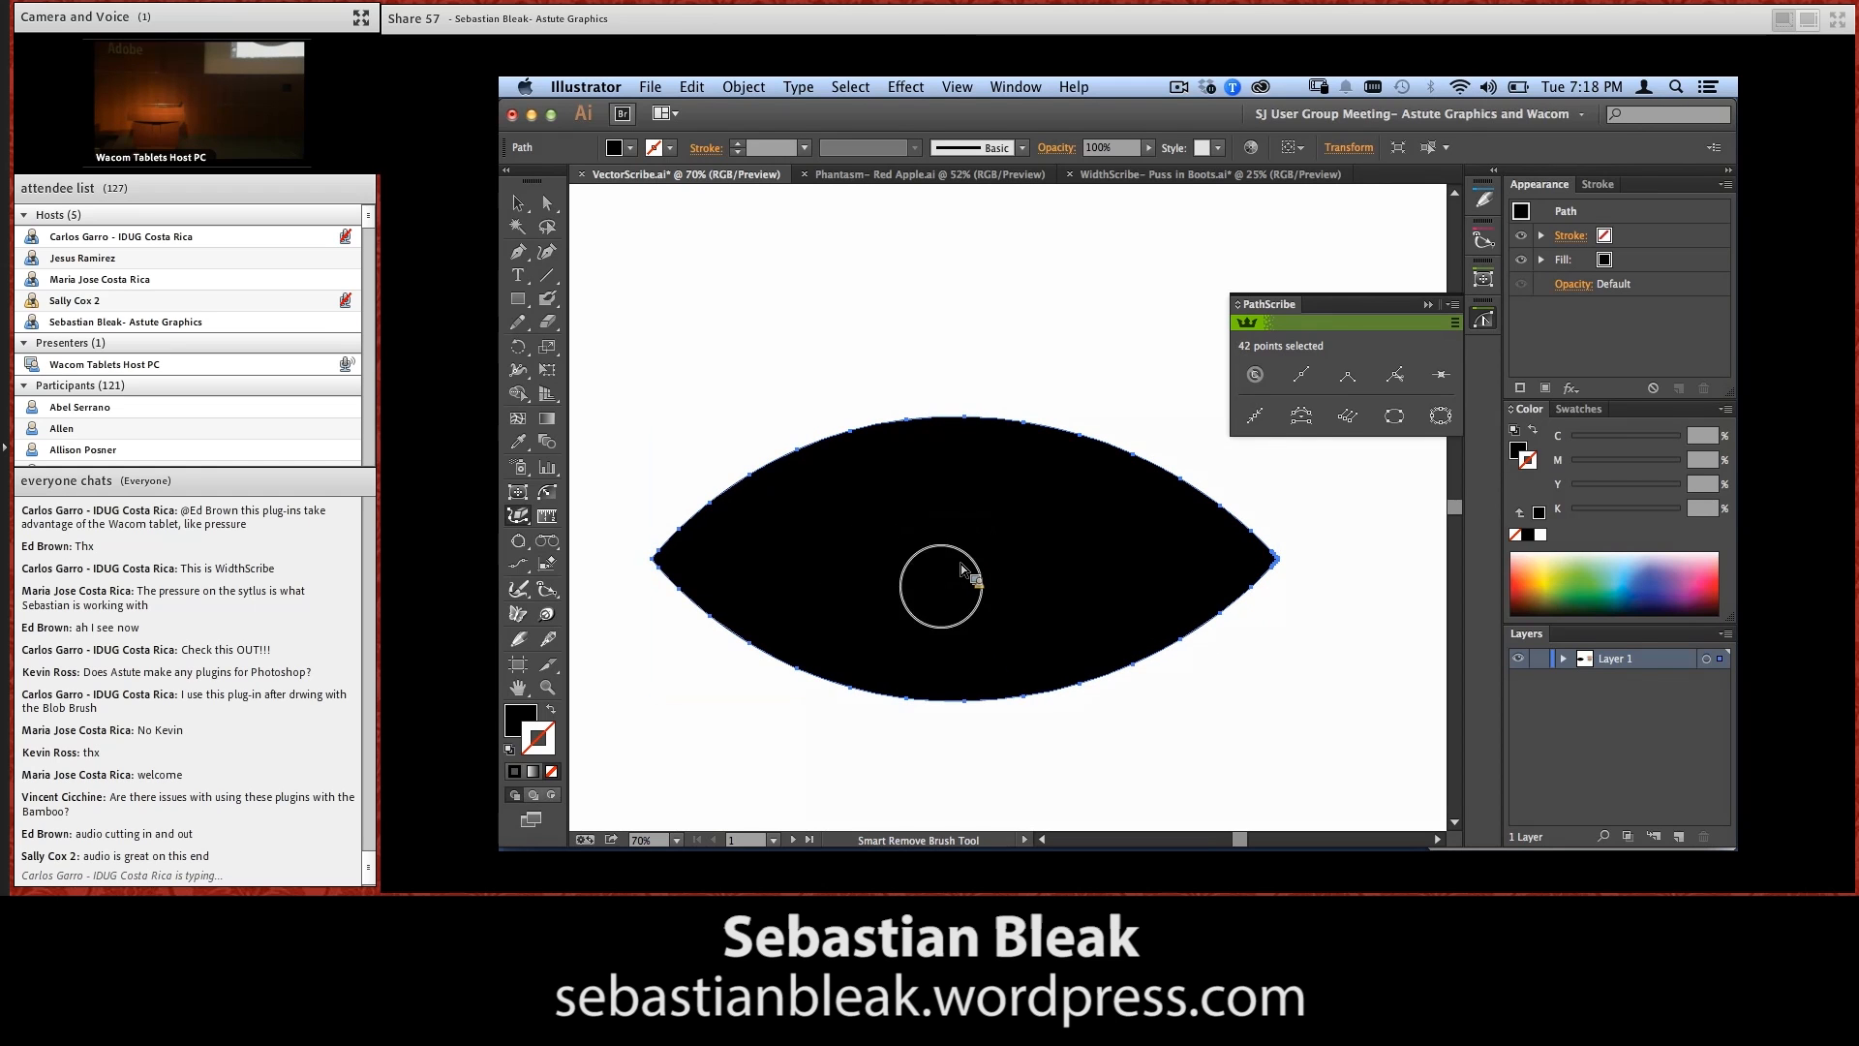
# Brush away the redundant points along the lens's curved edges and at its right tip, keeping the corner and mid-curve points
pyautogui.moveTo(685, 514)
pyautogui.mouseDown()
pyautogui.moveTo(689, 564)
pyautogui.moveTo(726, 614)
pyautogui.moveTo(851, 677)
pyautogui.moveTo(805, 514)
pyautogui.moveTo(739, 490)
pyautogui.moveTo(884, 415)
pyautogui.moveTo(1033, 423)
pyautogui.moveTo(1129, 465)
pyautogui.moveTo(1214, 512)
pyautogui.moveTo(1204, 610)
pyautogui.moveTo(1048, 684)
pyautogui.moveTo(1071, 717)
pyautogui.mouseUp()
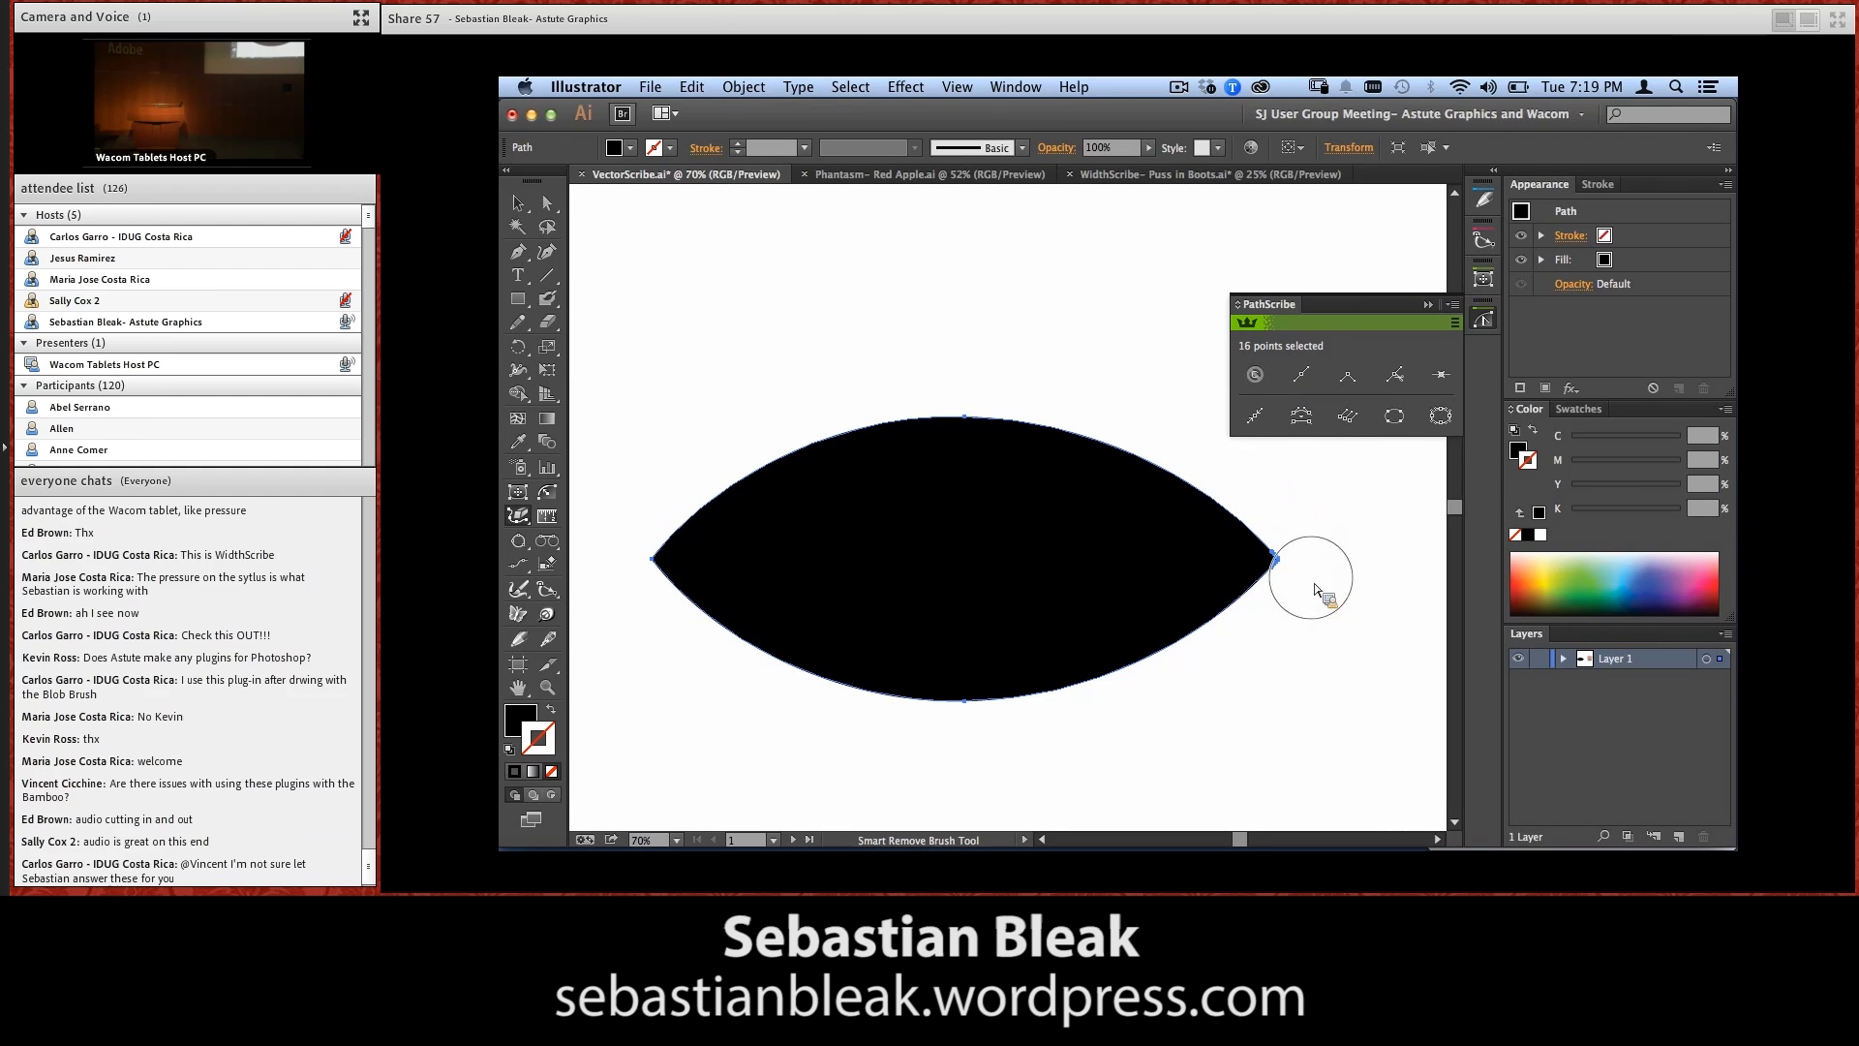
pyautogui.moveTo(1311, 584); pyautogui.dragTo(1232, 526)
pyautogui.moveTo(1014, 466)
pyautogui.mouseDown()
pyautogui.moveTo(950, 387)
pyautogui.moveTo(939, 514)
pyautogui.moveTo(1037, 586)
pyautogui.moveTo(987, 652)
pyautogui.moveTo(963, 647)
pyautogui.mouseUp()
pyautogui.press('super+0')
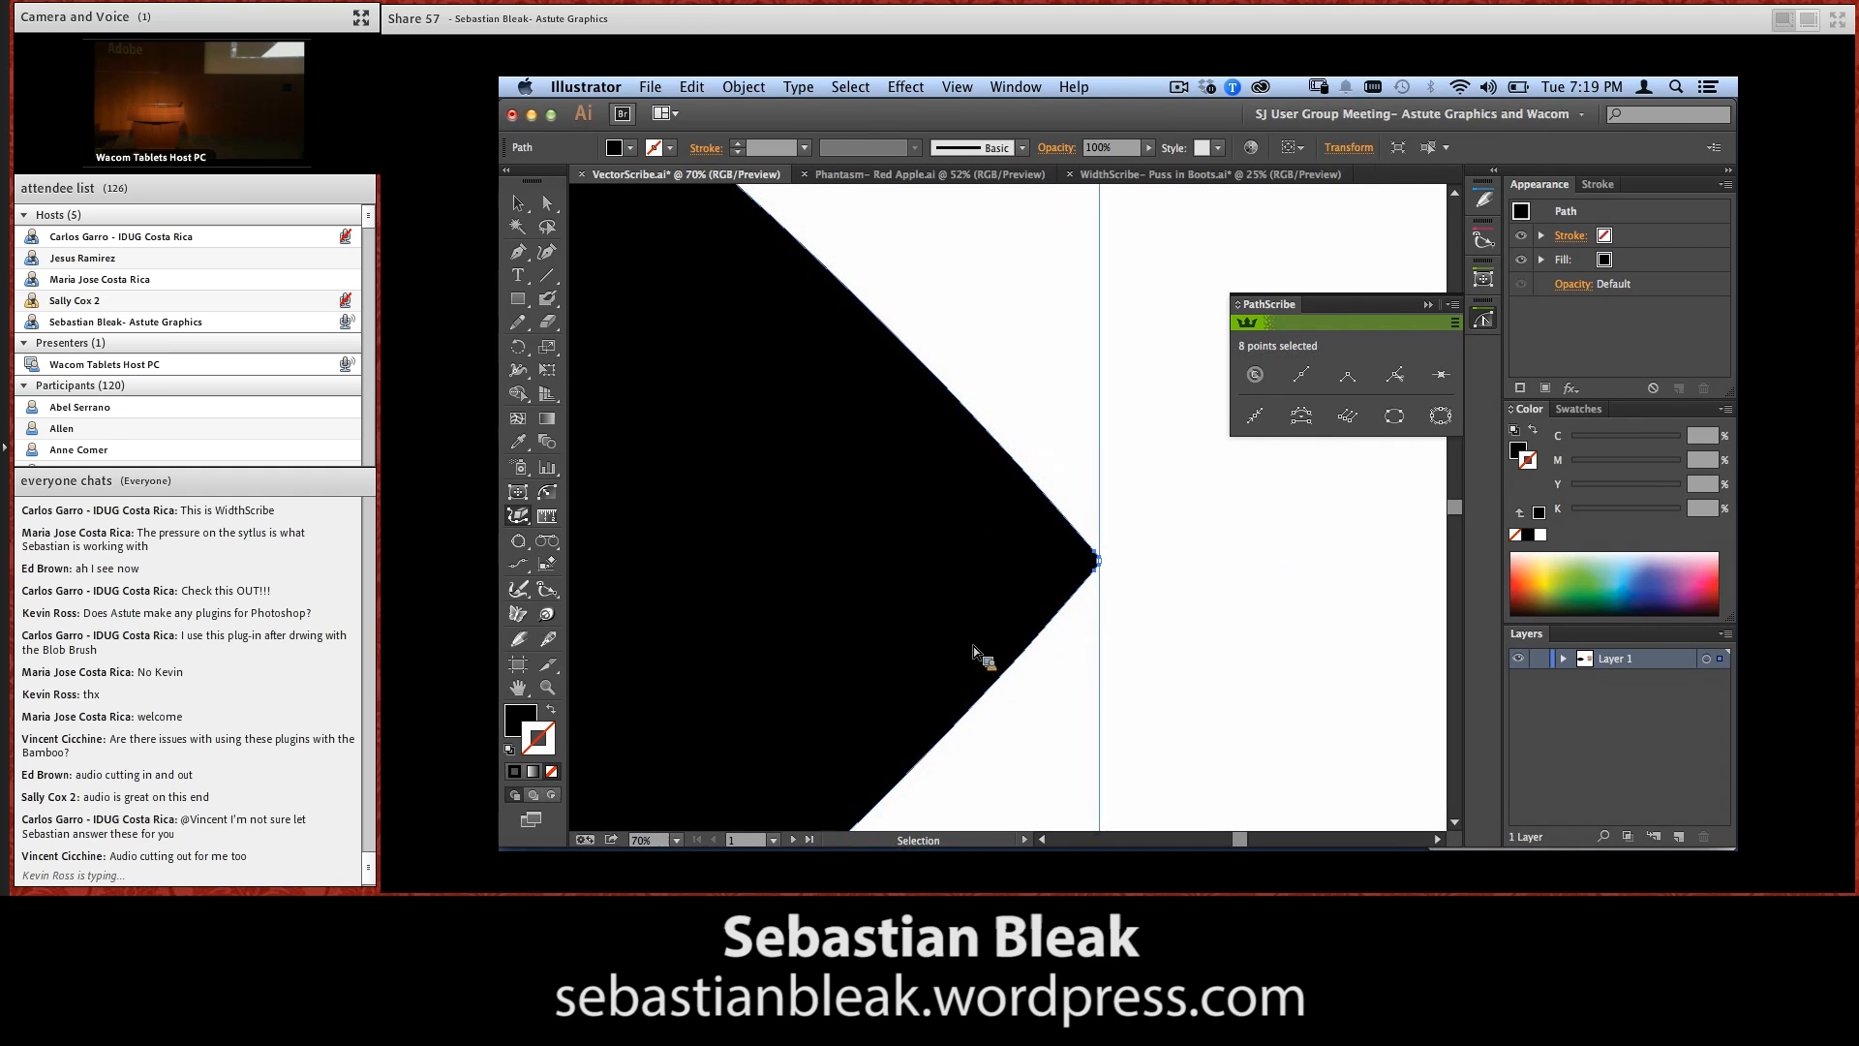
pyautogui.press('a')
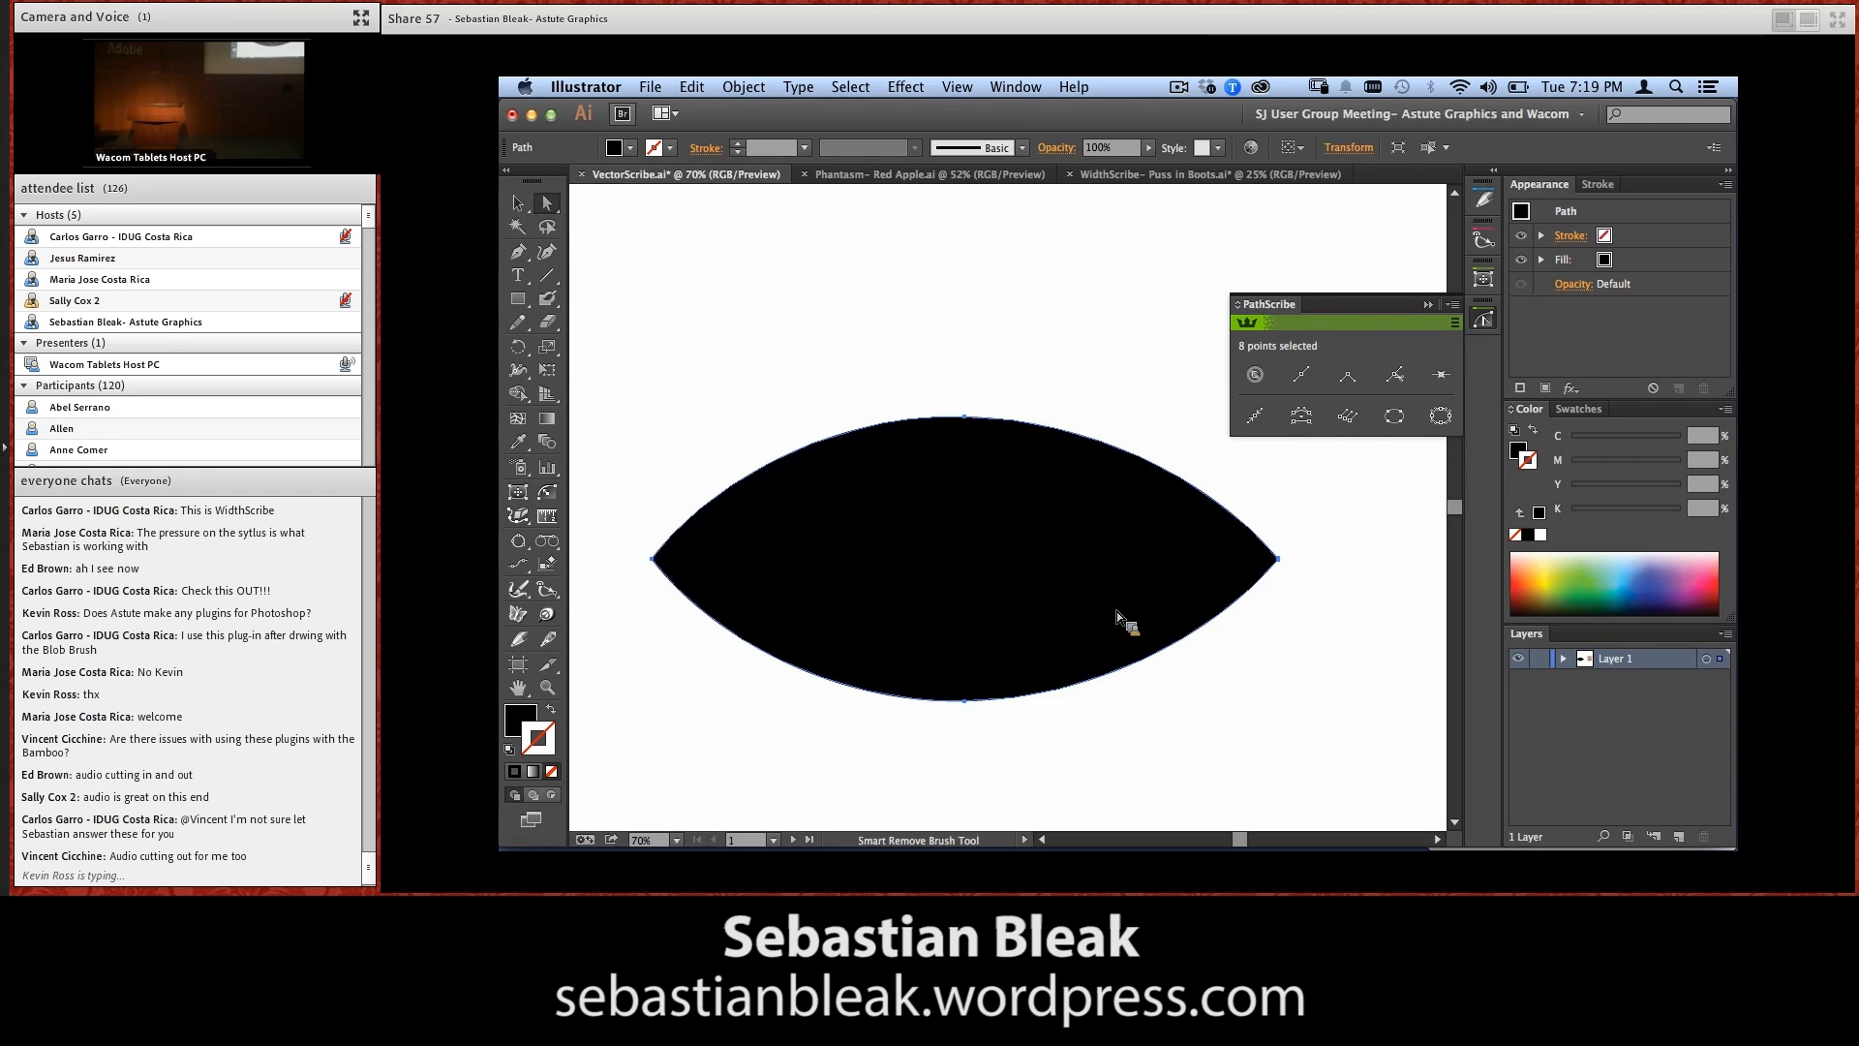
# Try moving the simplified lens's upper mid-curve anchor point down, undo the move, and undo the preceding Smart Remove strokes
pyautogui.press('super+shift+a')
pyautogui.moveTo(911, 365)
pyautogui.mouseDown()
pyautogui.moveTo(1031, 451)
pyautogui.moveTo(988, 451)
pyautogui.mouseUp()
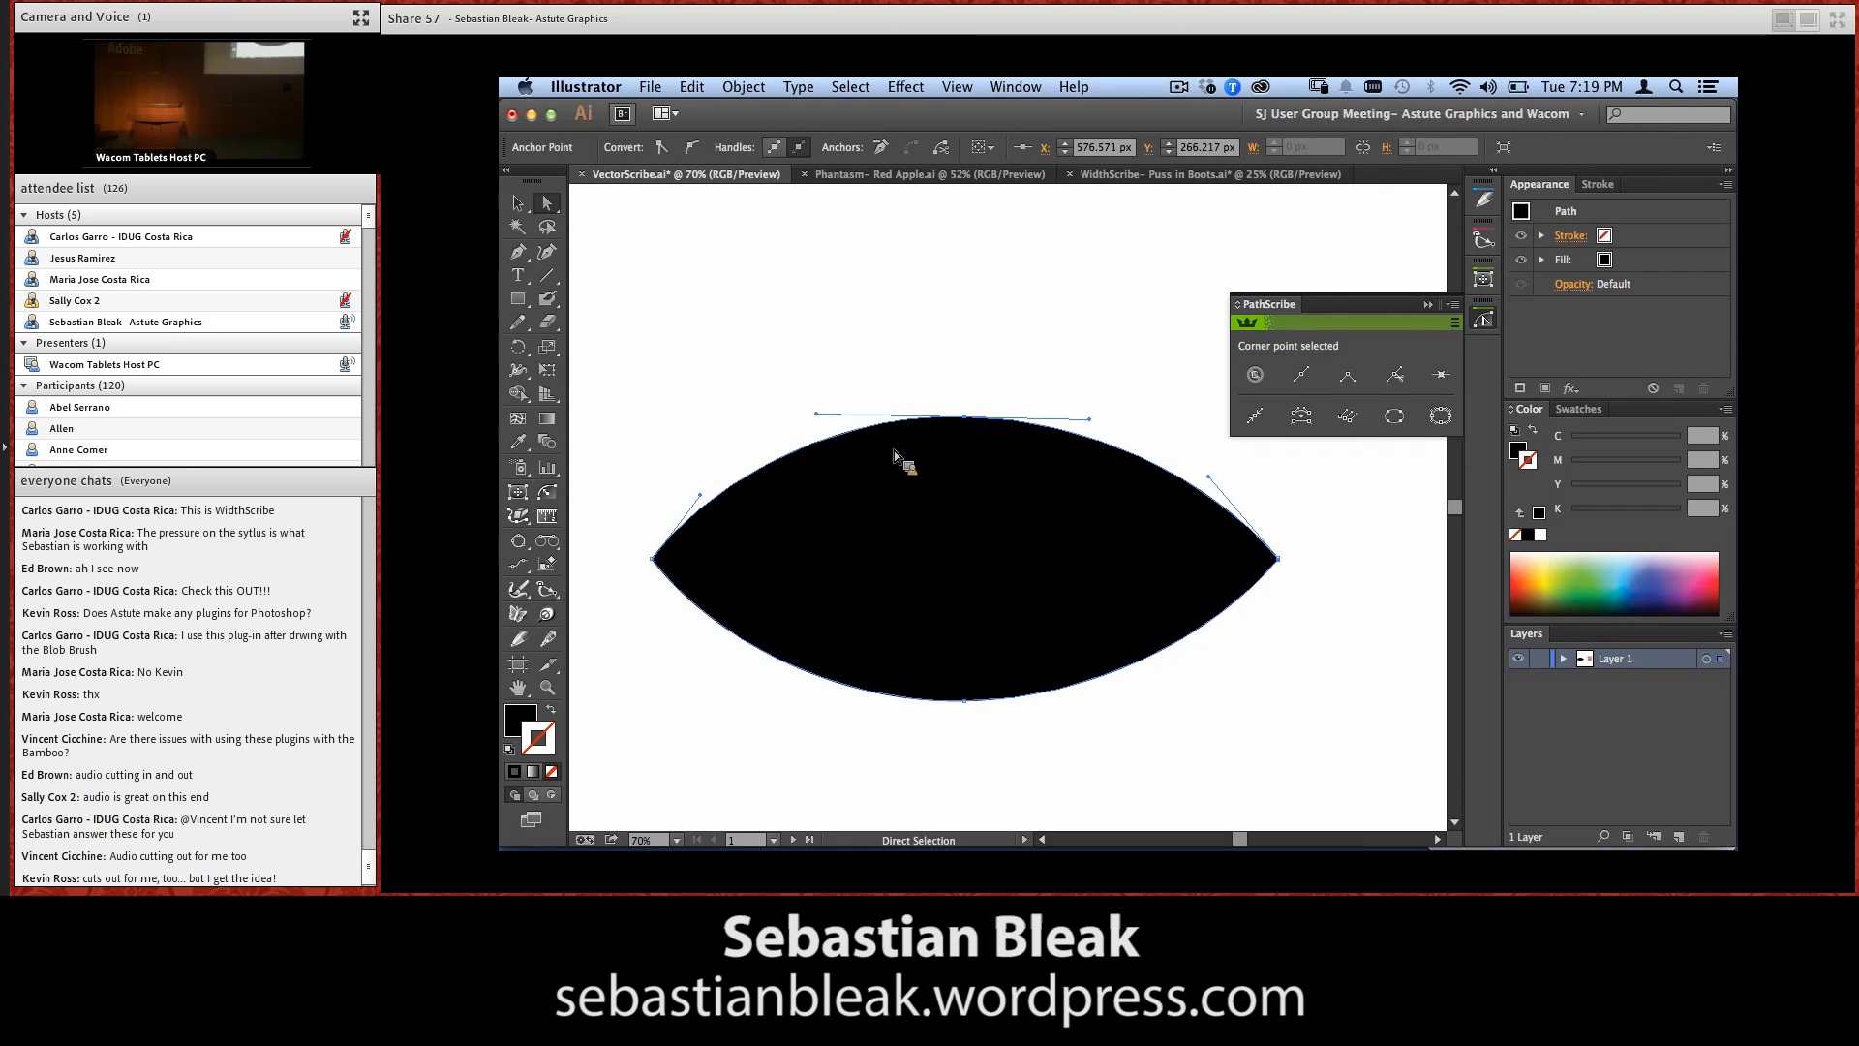
pyautogui.moveTo(965, 417); pyautogui.dragTo(971, 442)
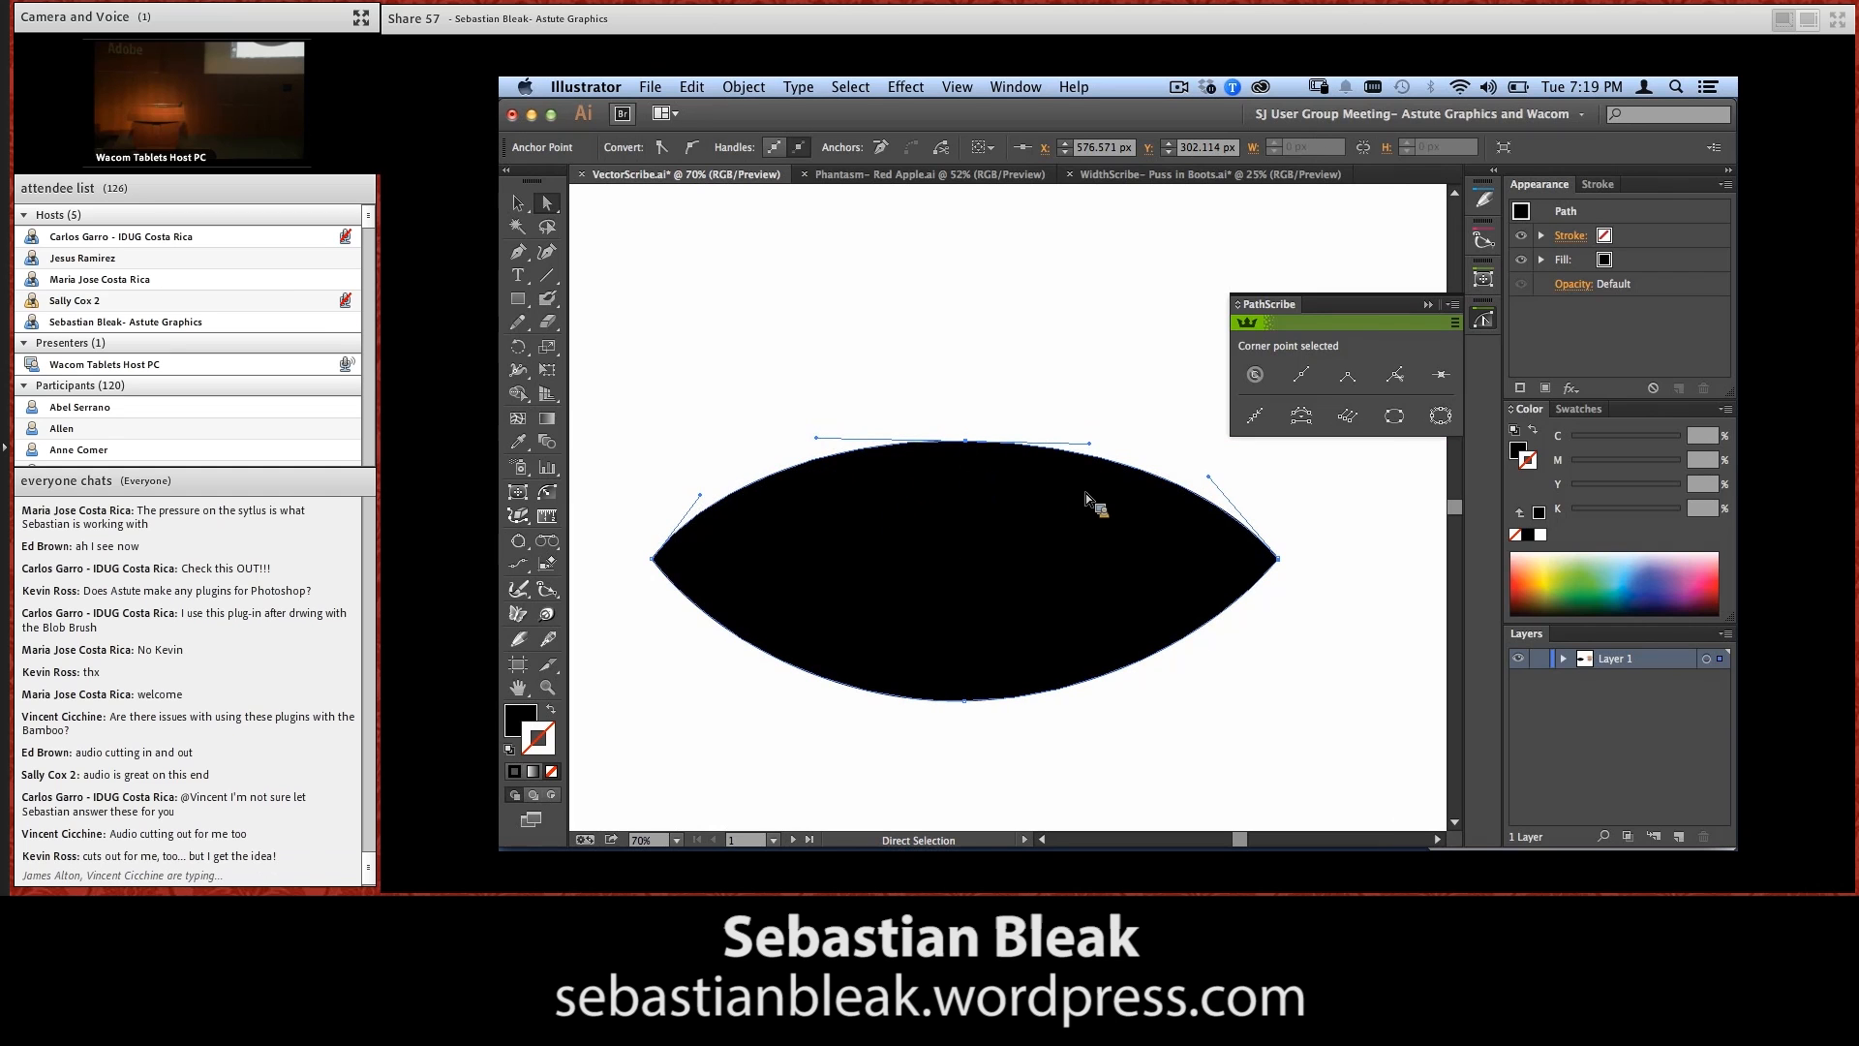
pyautogui.hotkey('ctrl', 'z')
pyautogui.press('v')
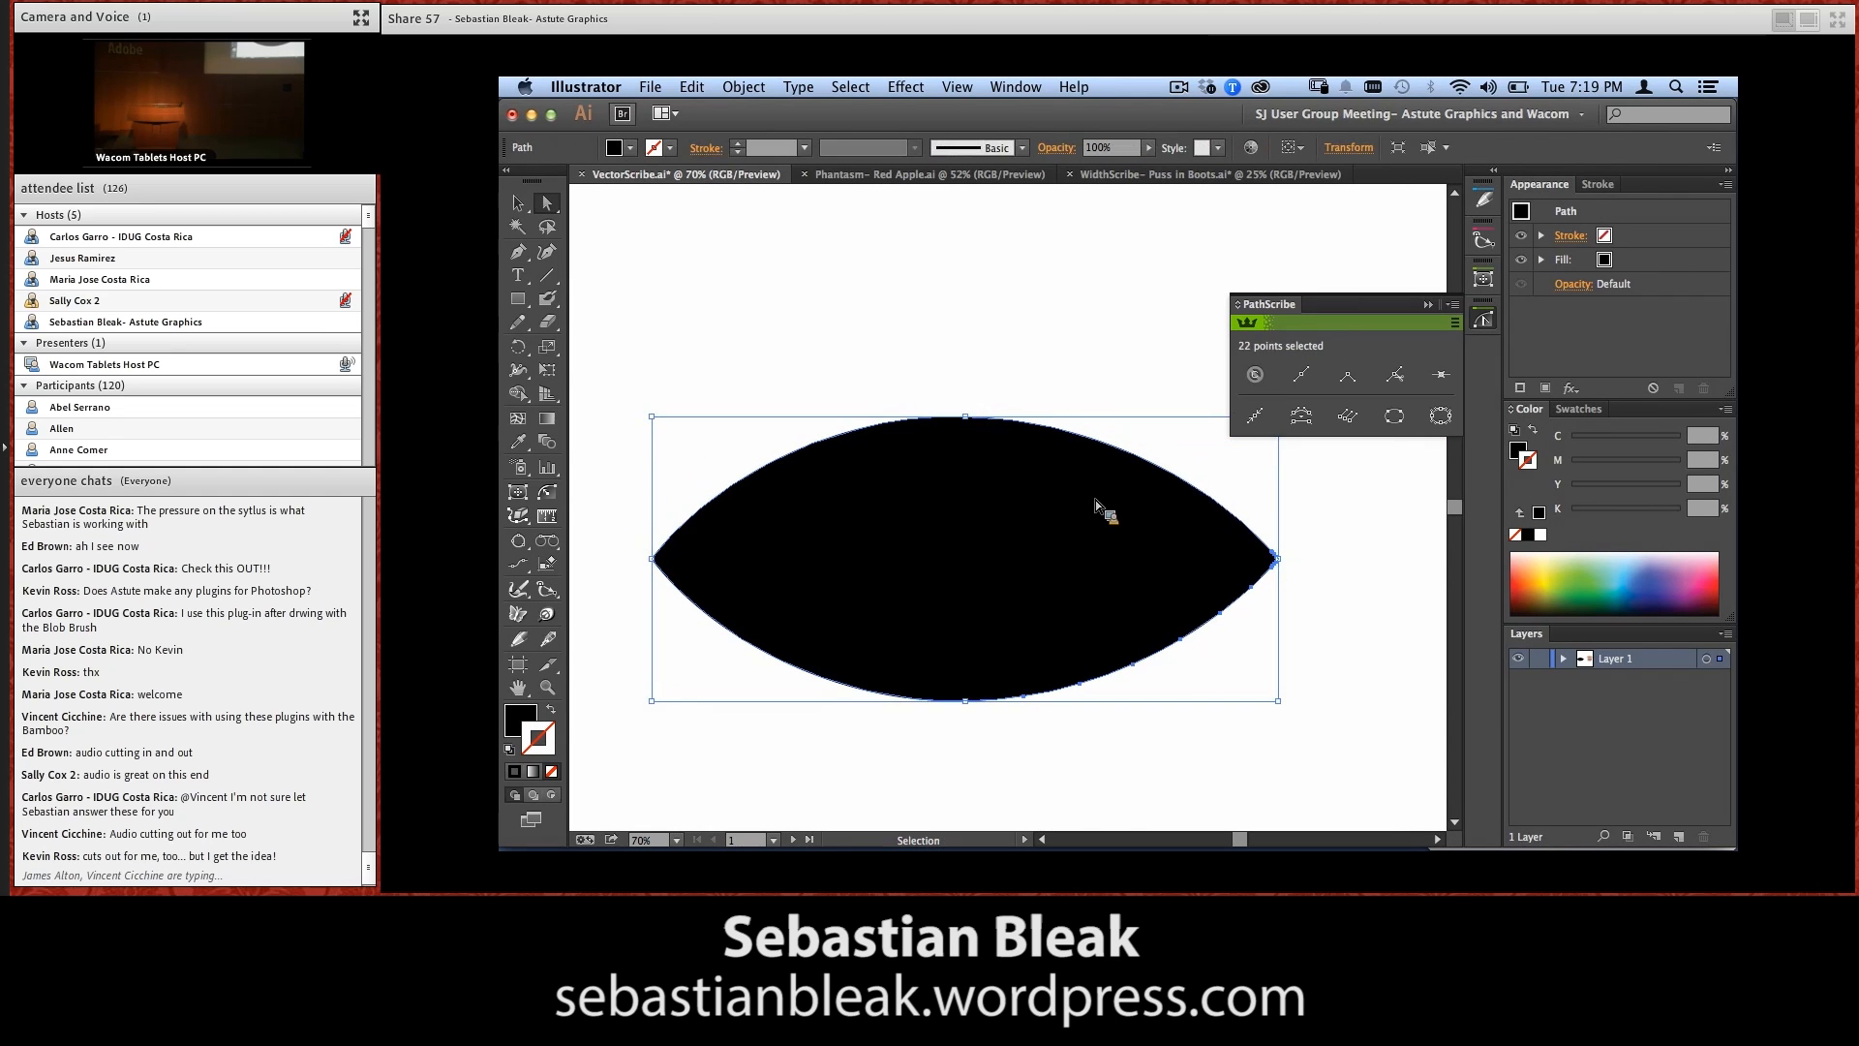
pyautogui.press('super+z')
pyautogui.press('super+z')
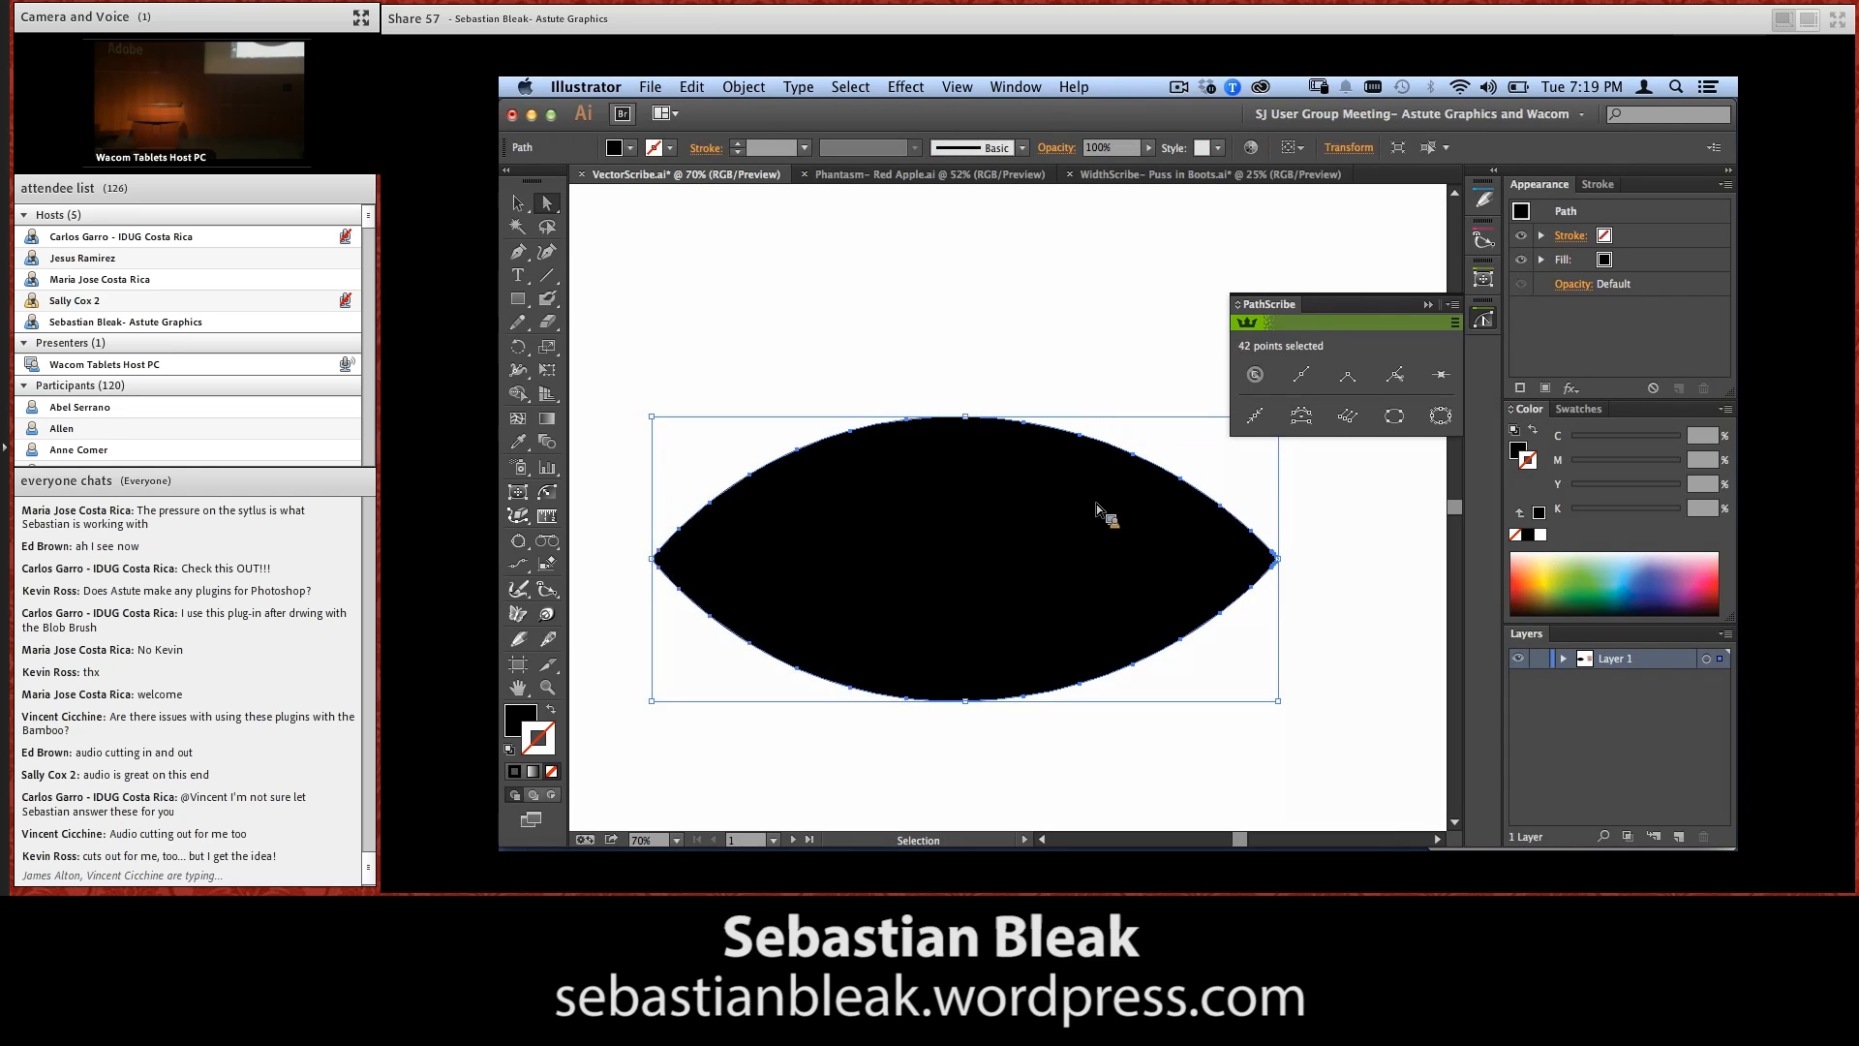
# Try reshaping the unsimplified lens by lowering individual anchor points along its upper edge, and undo these moves
pyautogui.click(965, 417)
pyautogui.moveTo(970, 426); pyautogui.dragTo(970, 456)
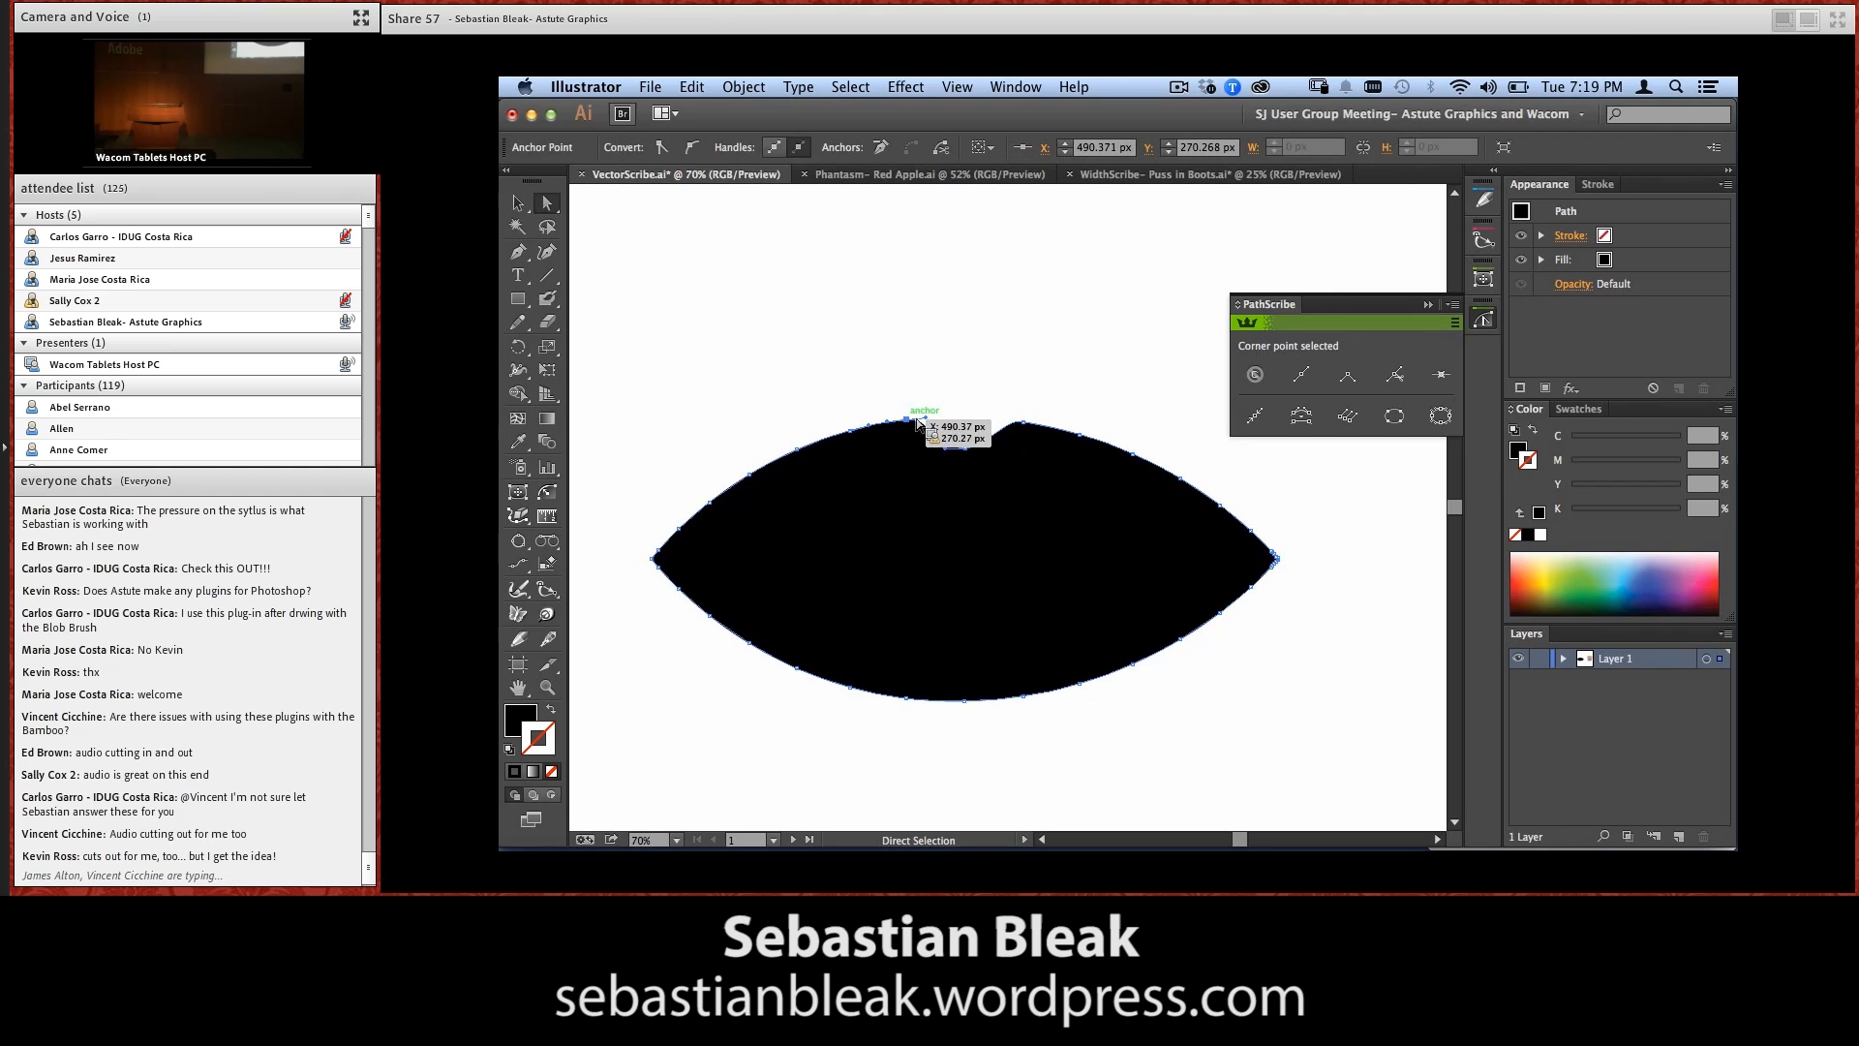
pyautogui.moveTo(913, 417); pyautogui.dragTo(857, 449)
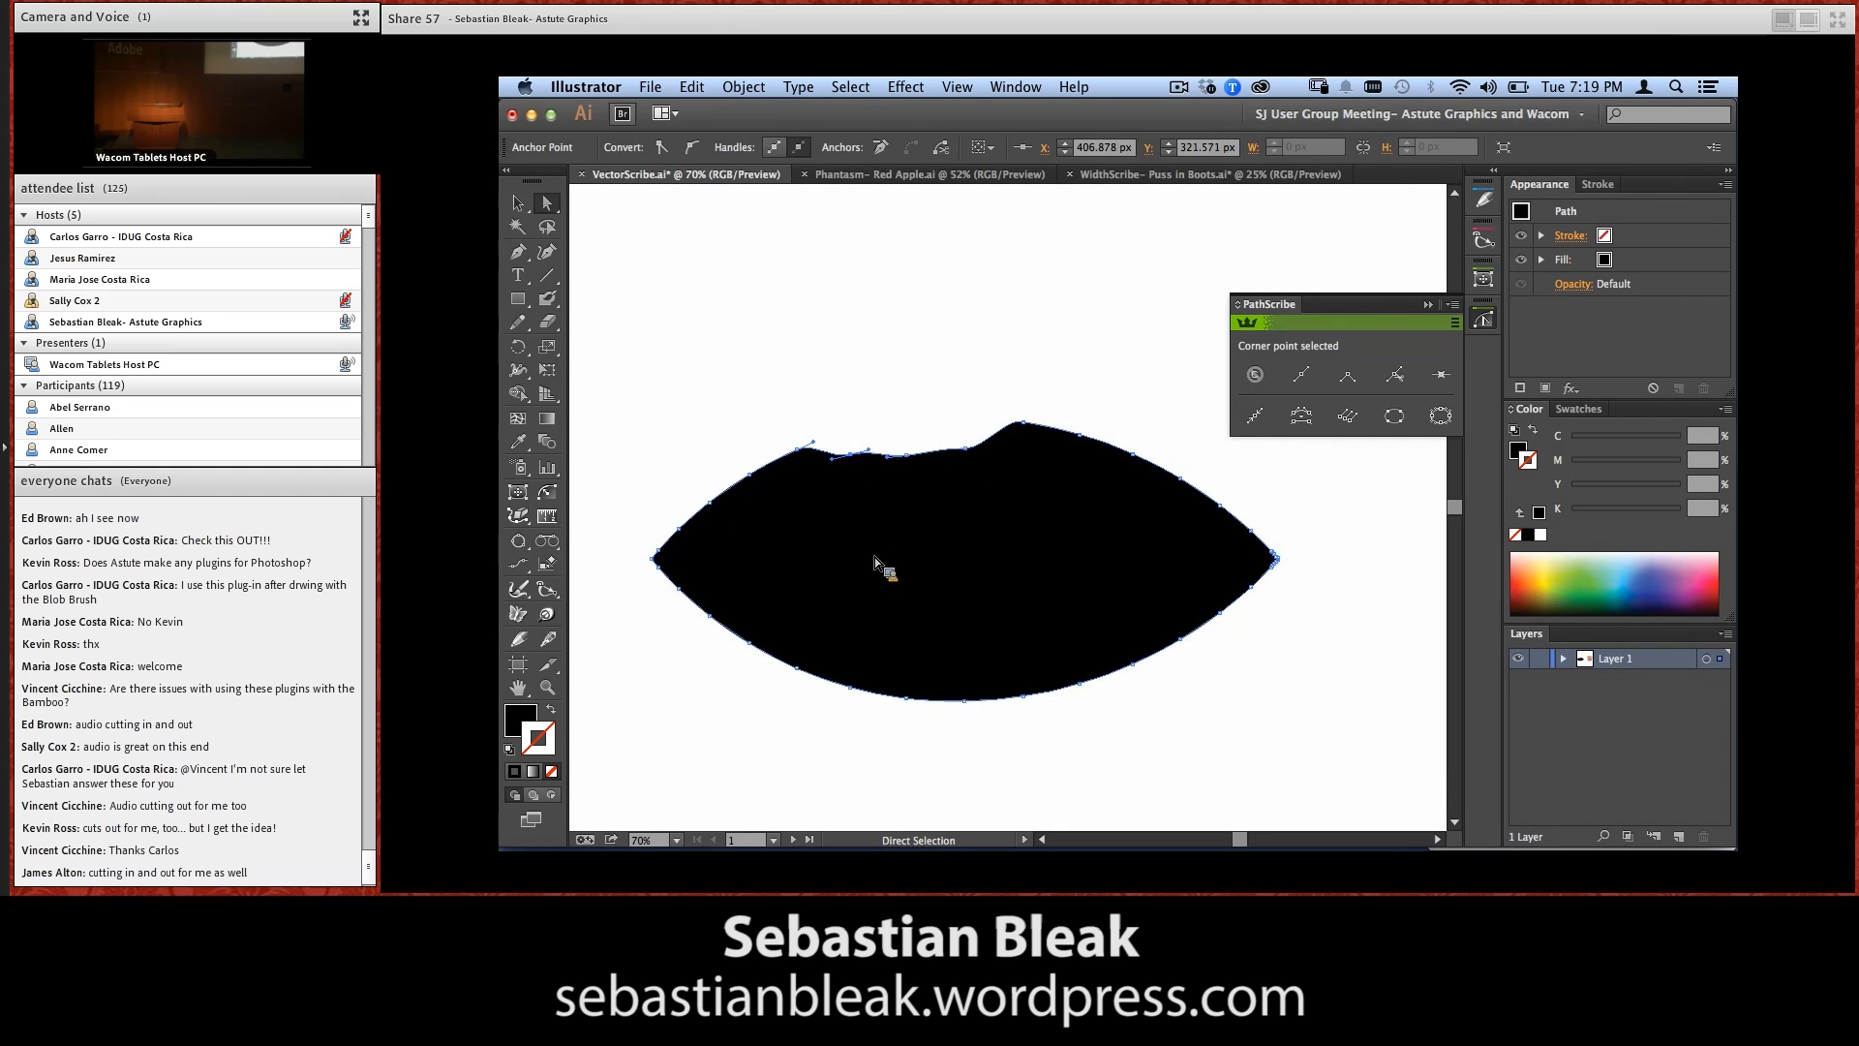
pyautogui.press('q')
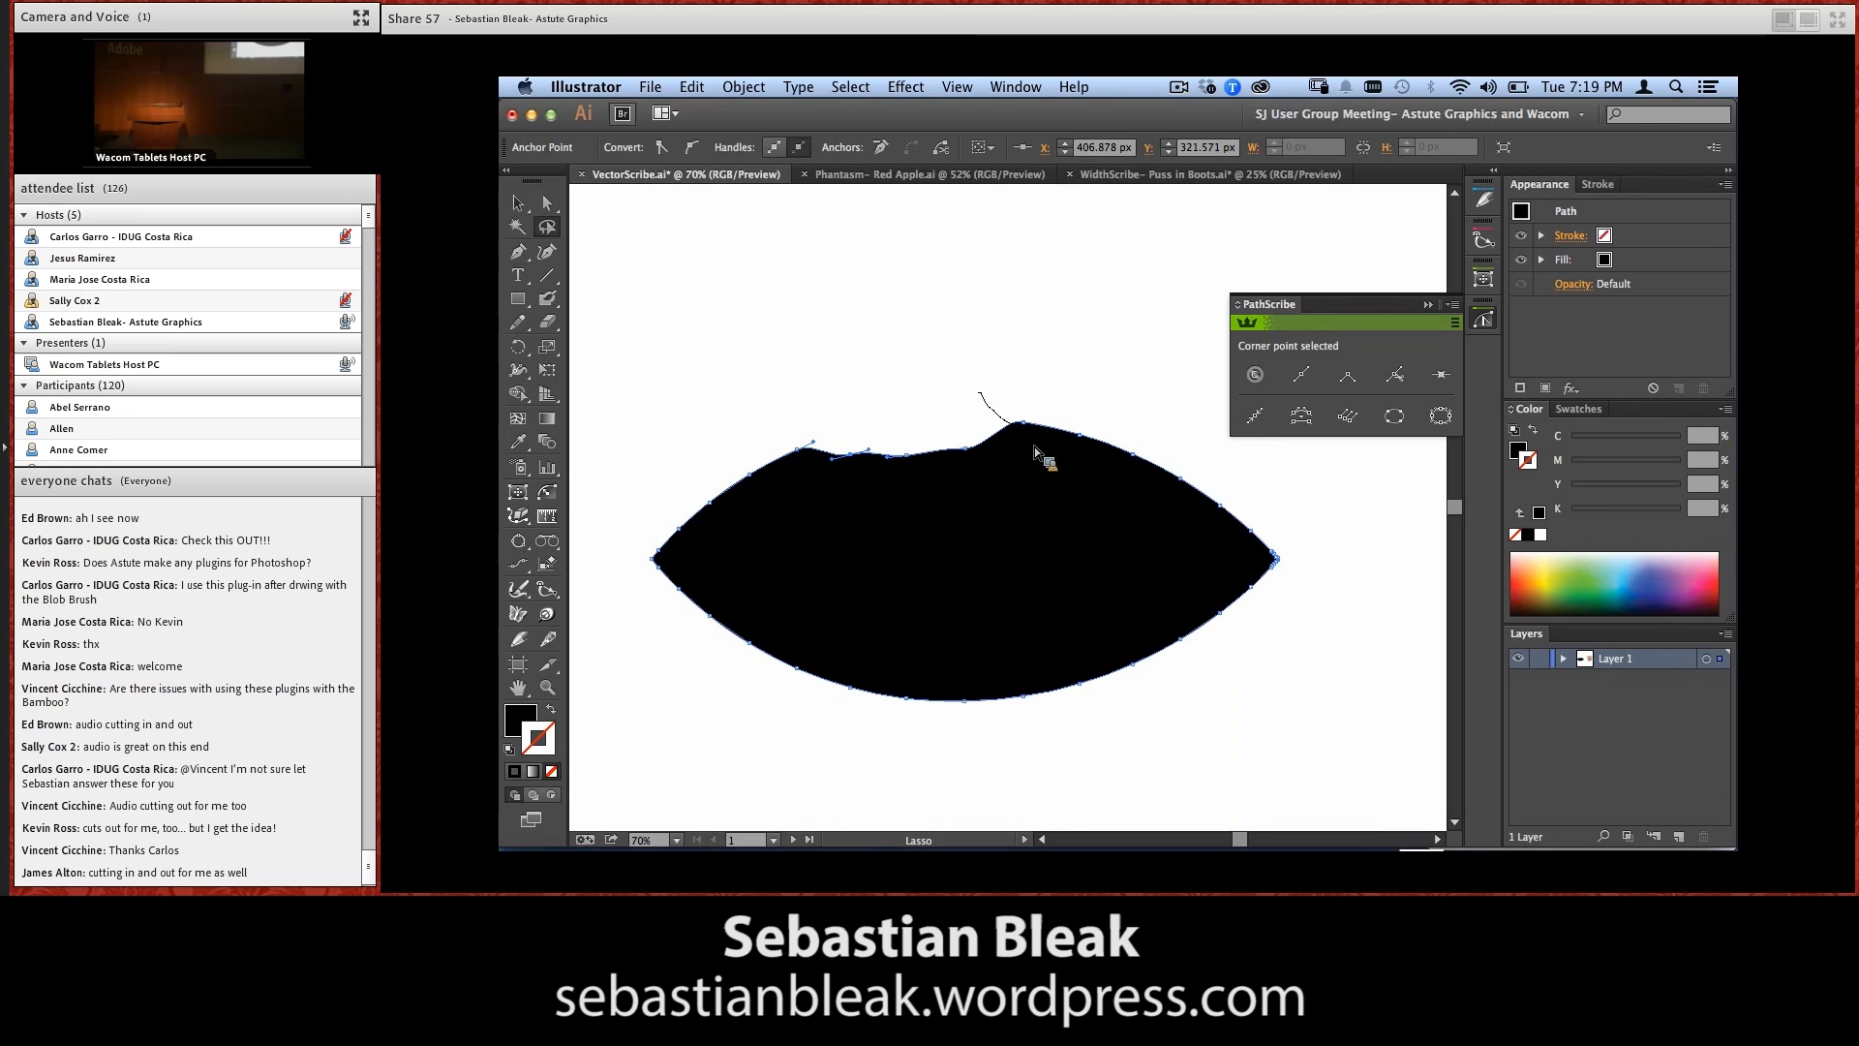
pyautogui.press('a')
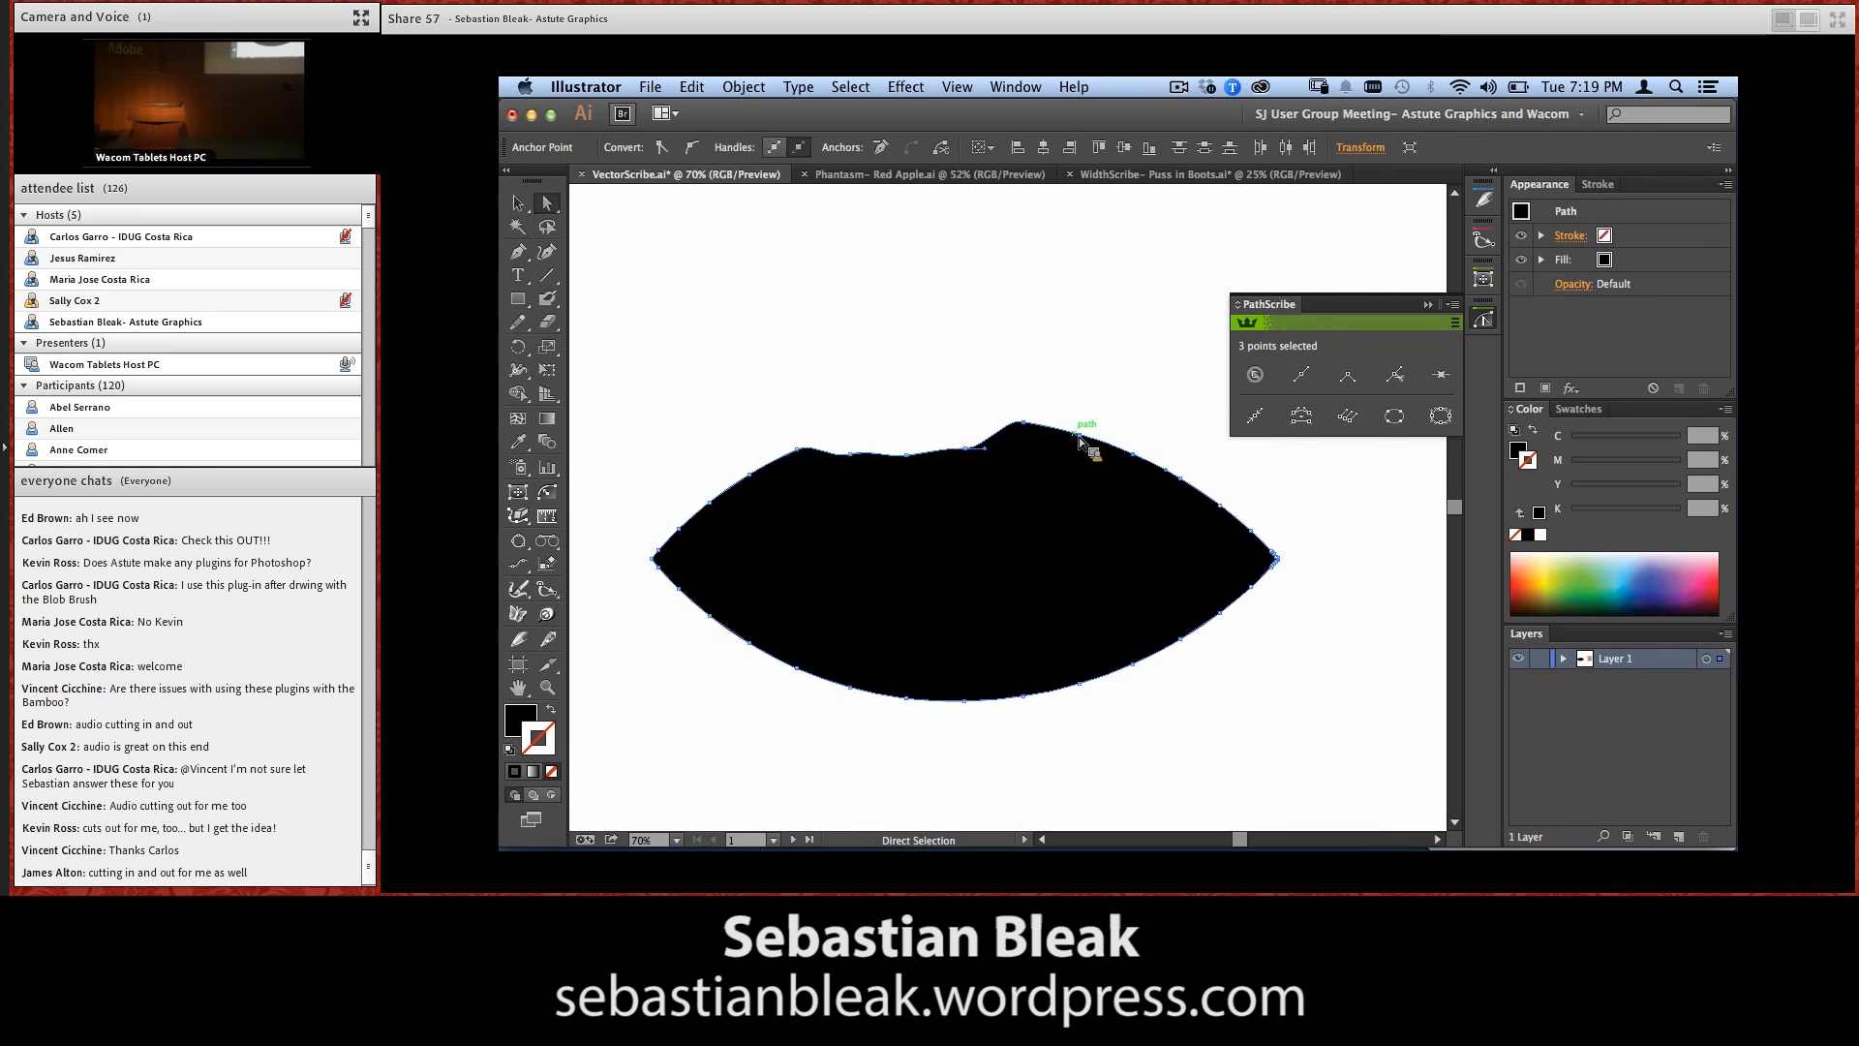
pyautogui.moveTo(1080, 440); pyautogui.dragTo(1084, 481)
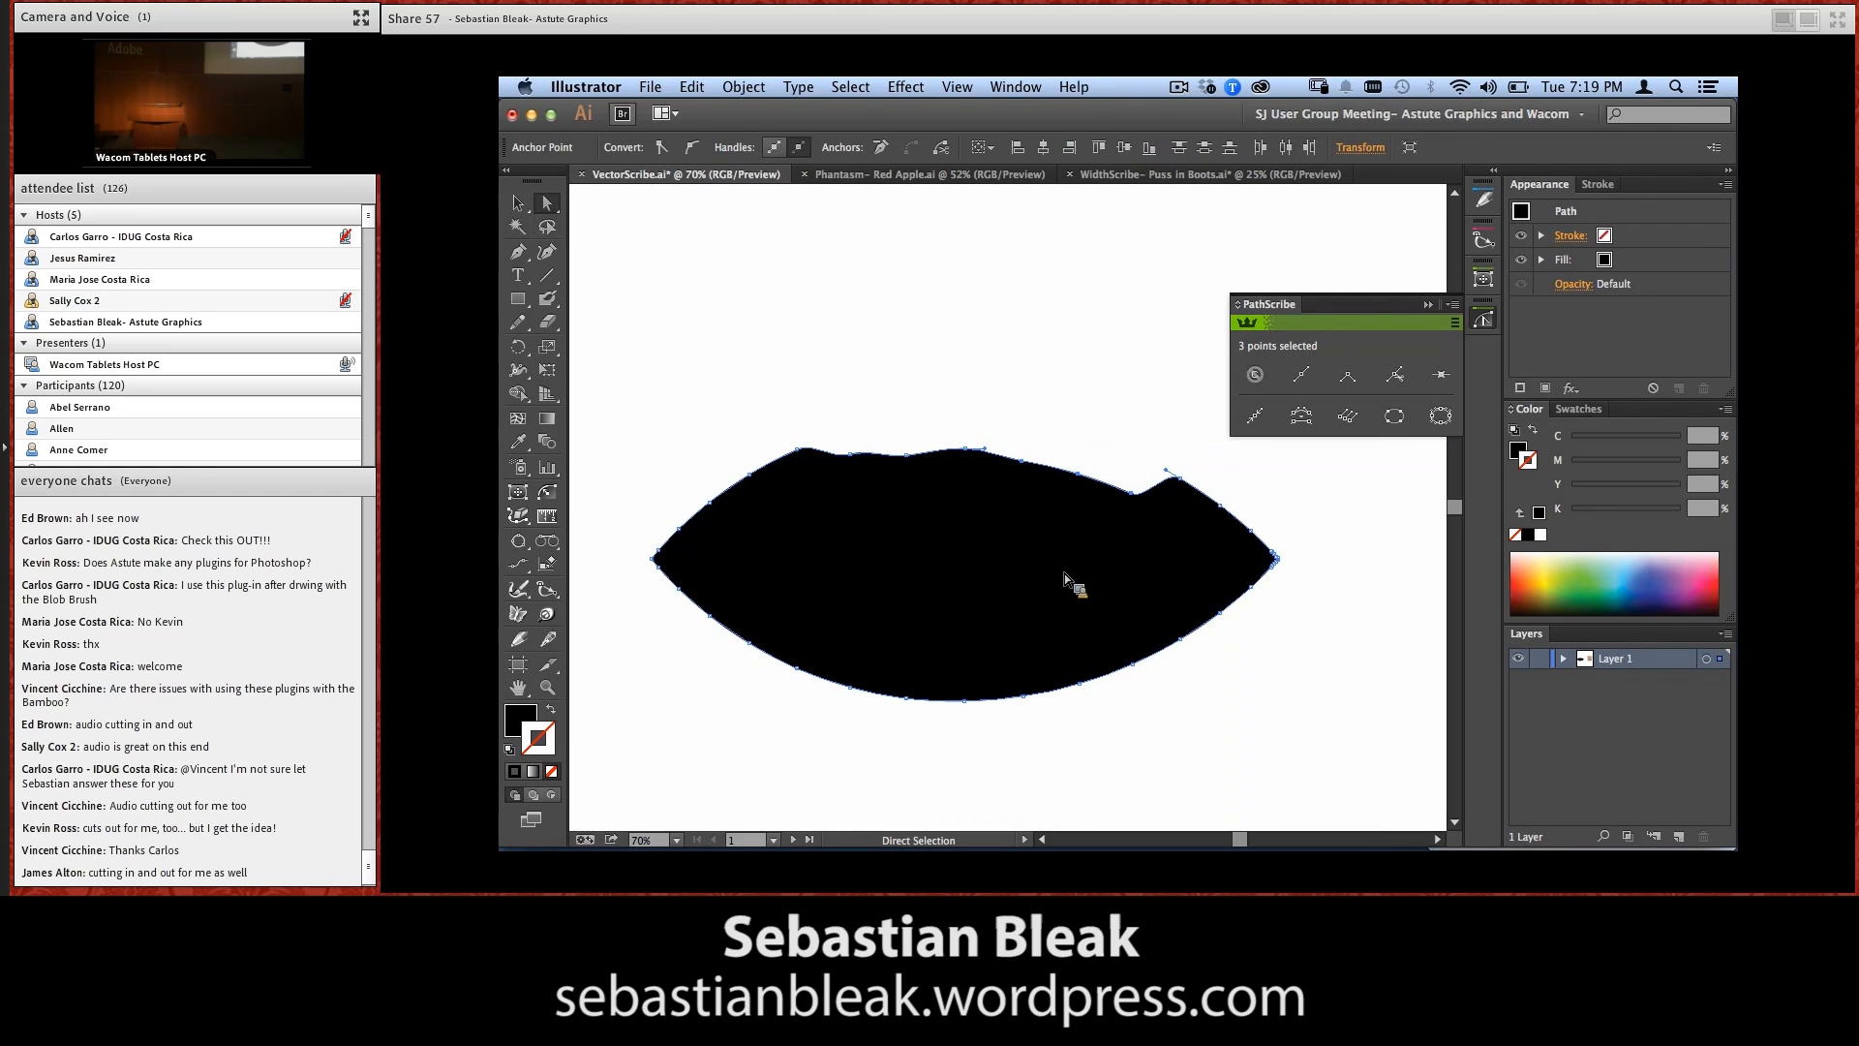
pyautogui.press('super+z')
pyautogui.press('super+z')
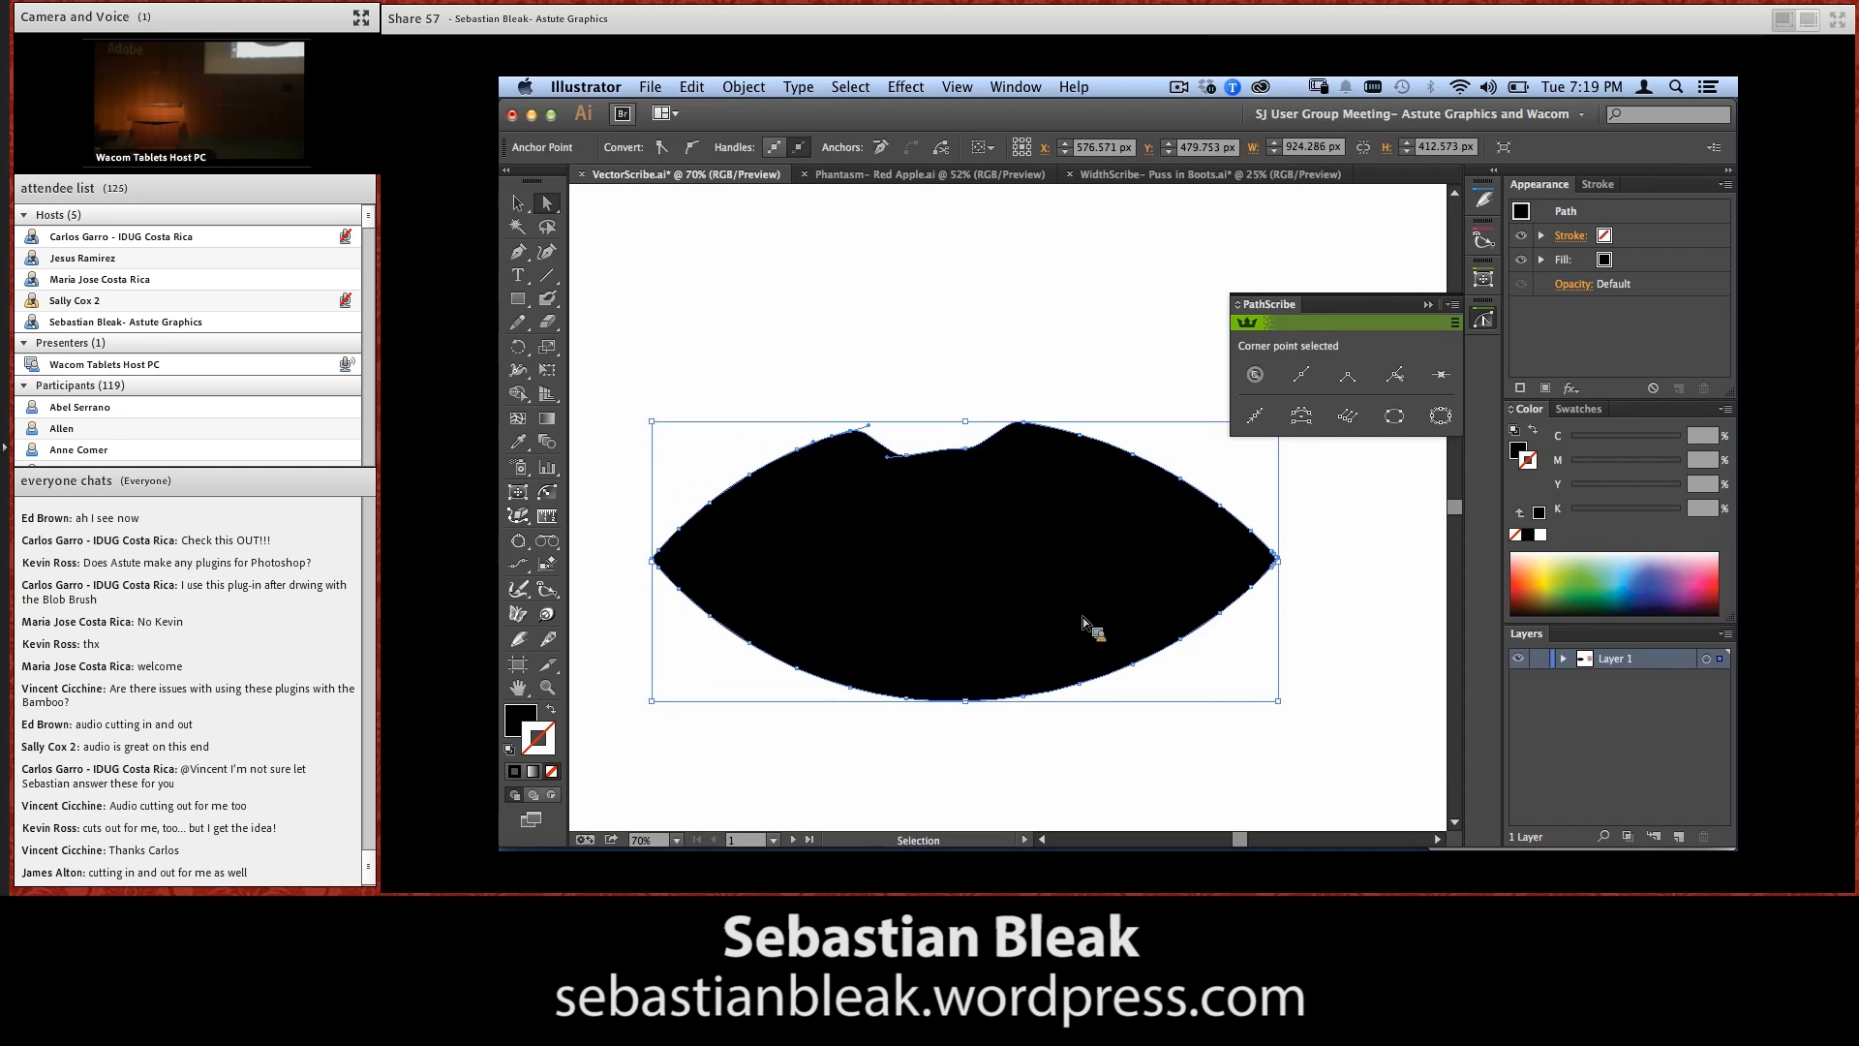
pyautogui.press('super+z')
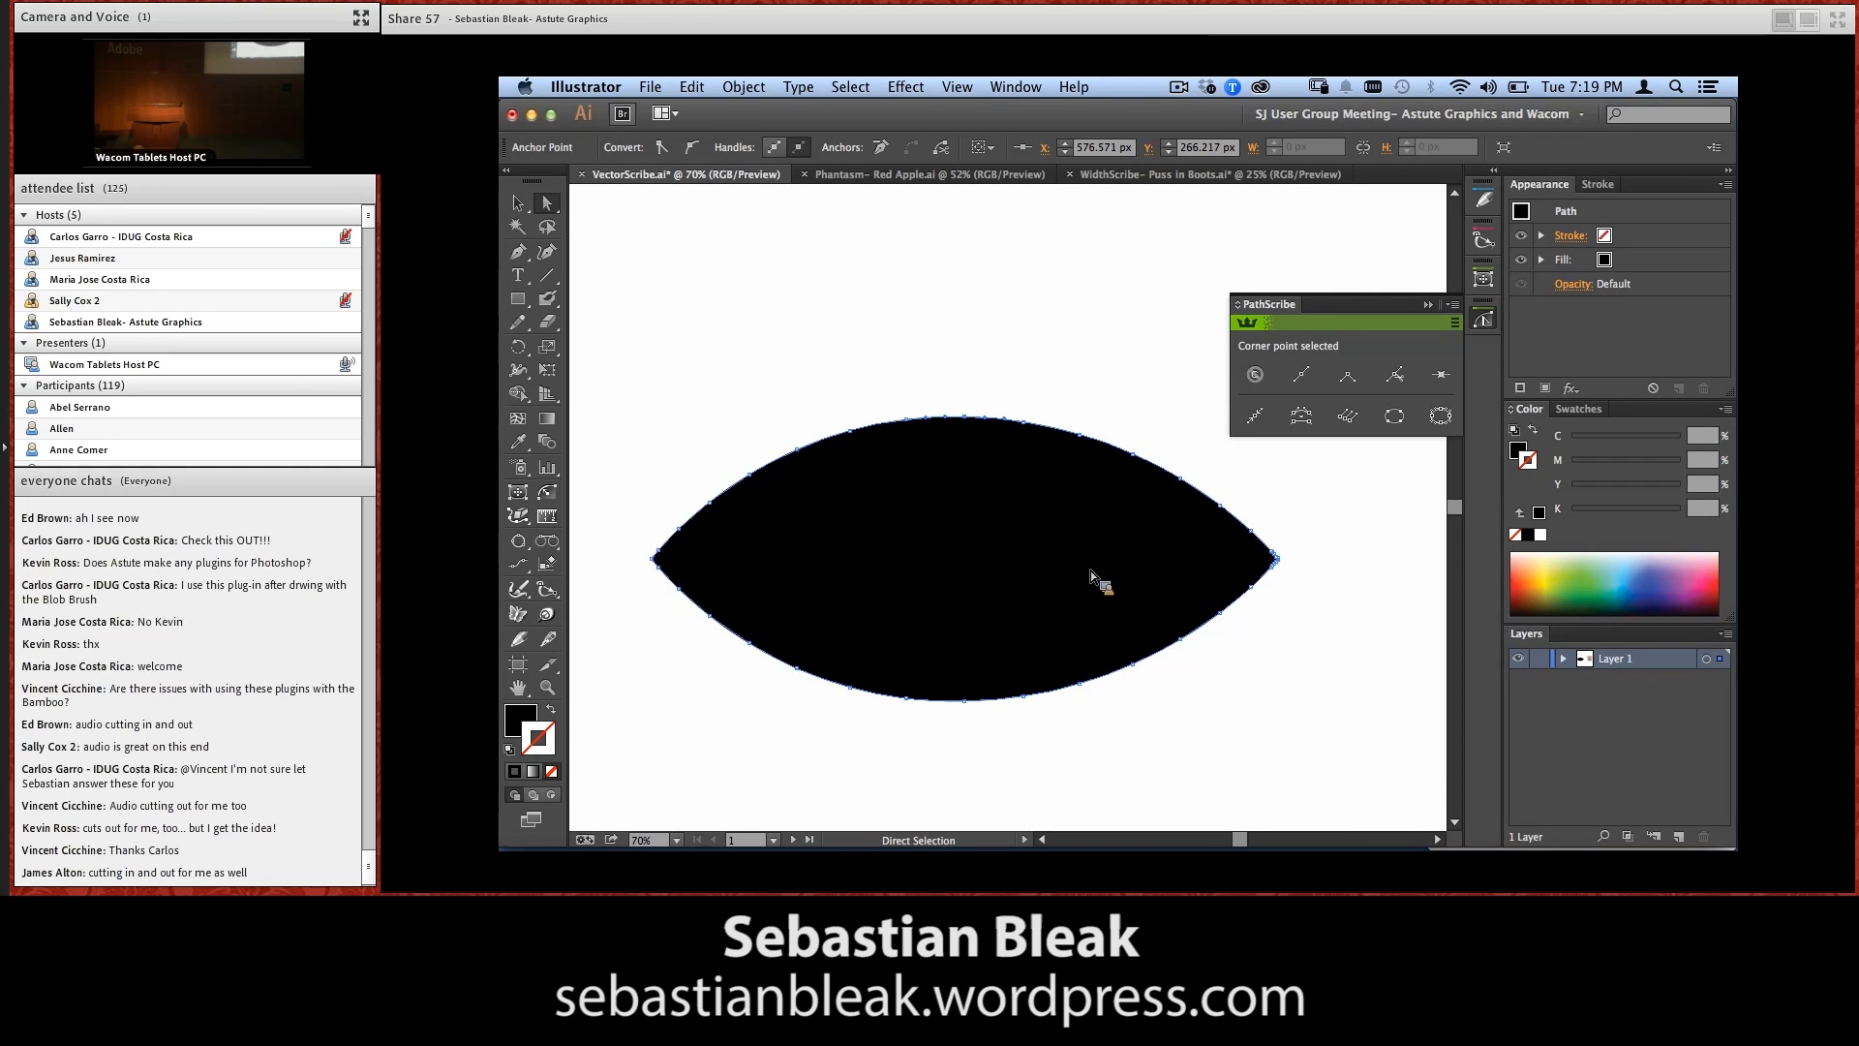
# In the Smart Remove Brush preferences, allow point removal only if the path changes within tolerance and try different fixed tolerance values
pyautogui.click(518, 516)
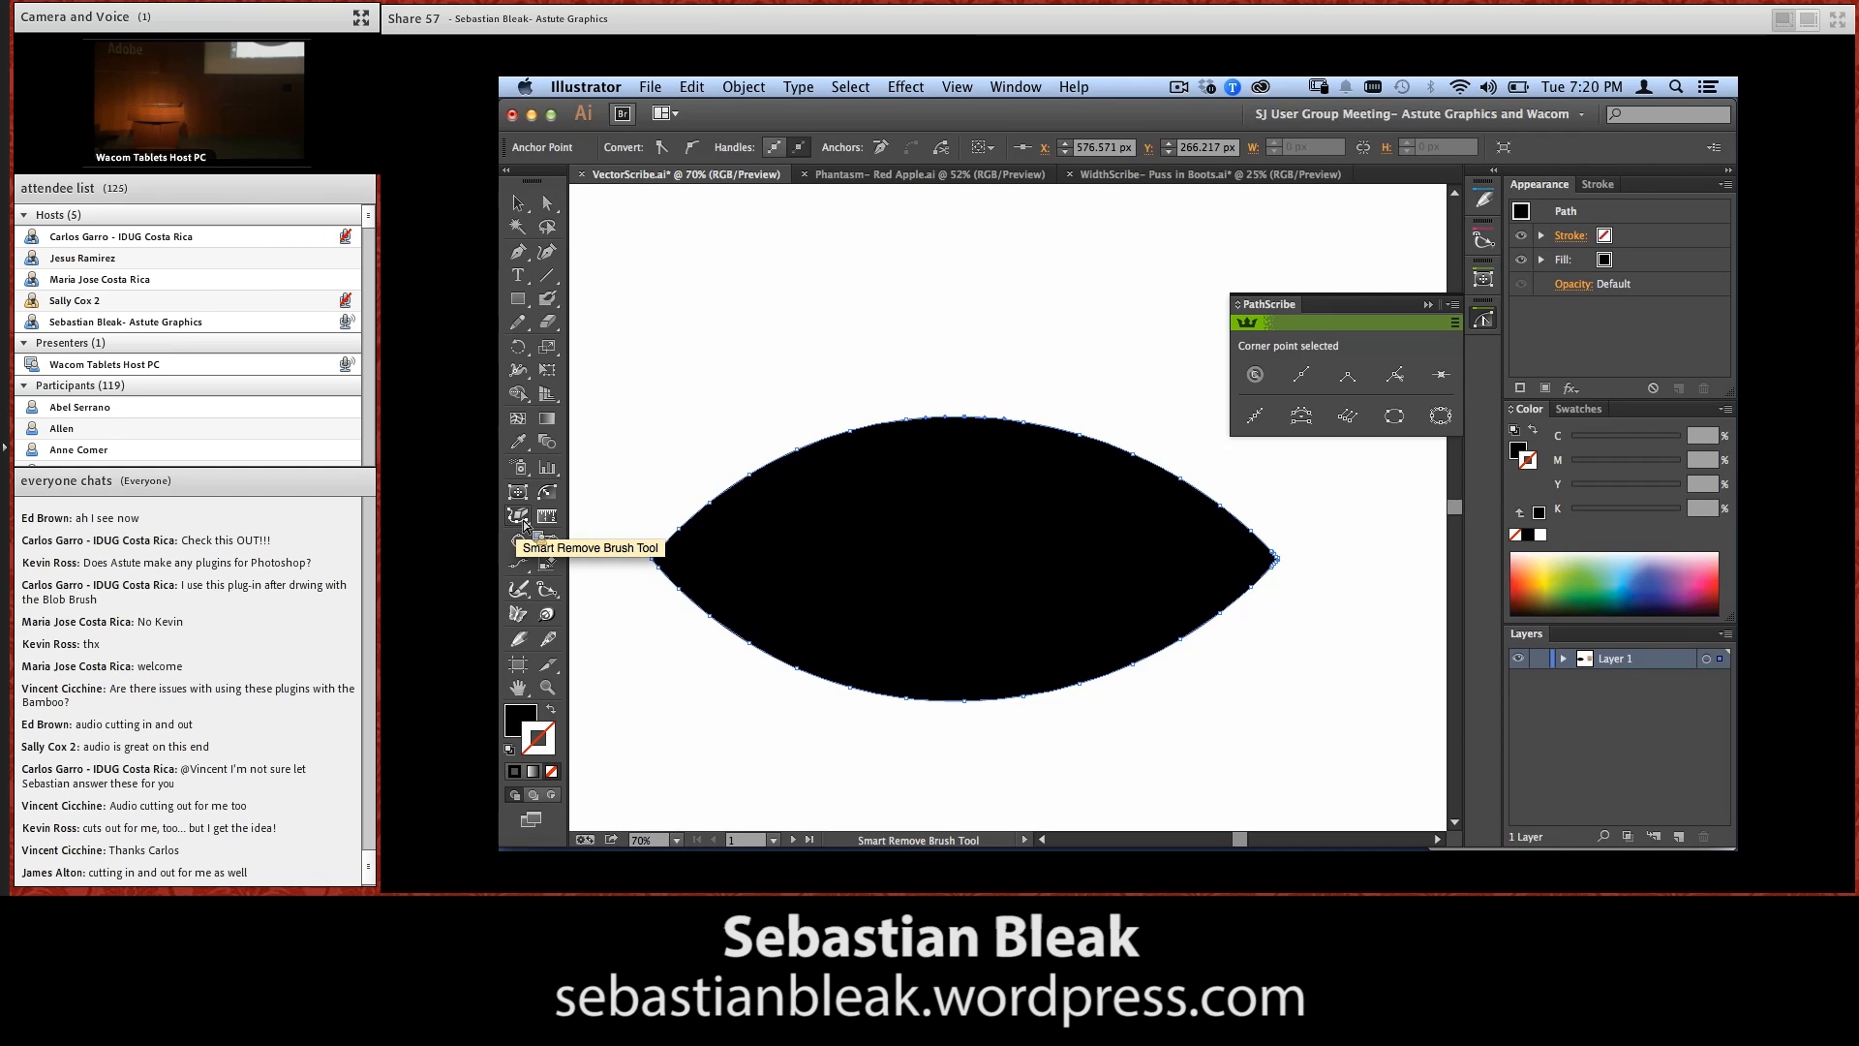
pyautogui.doubleClick(527, 524)
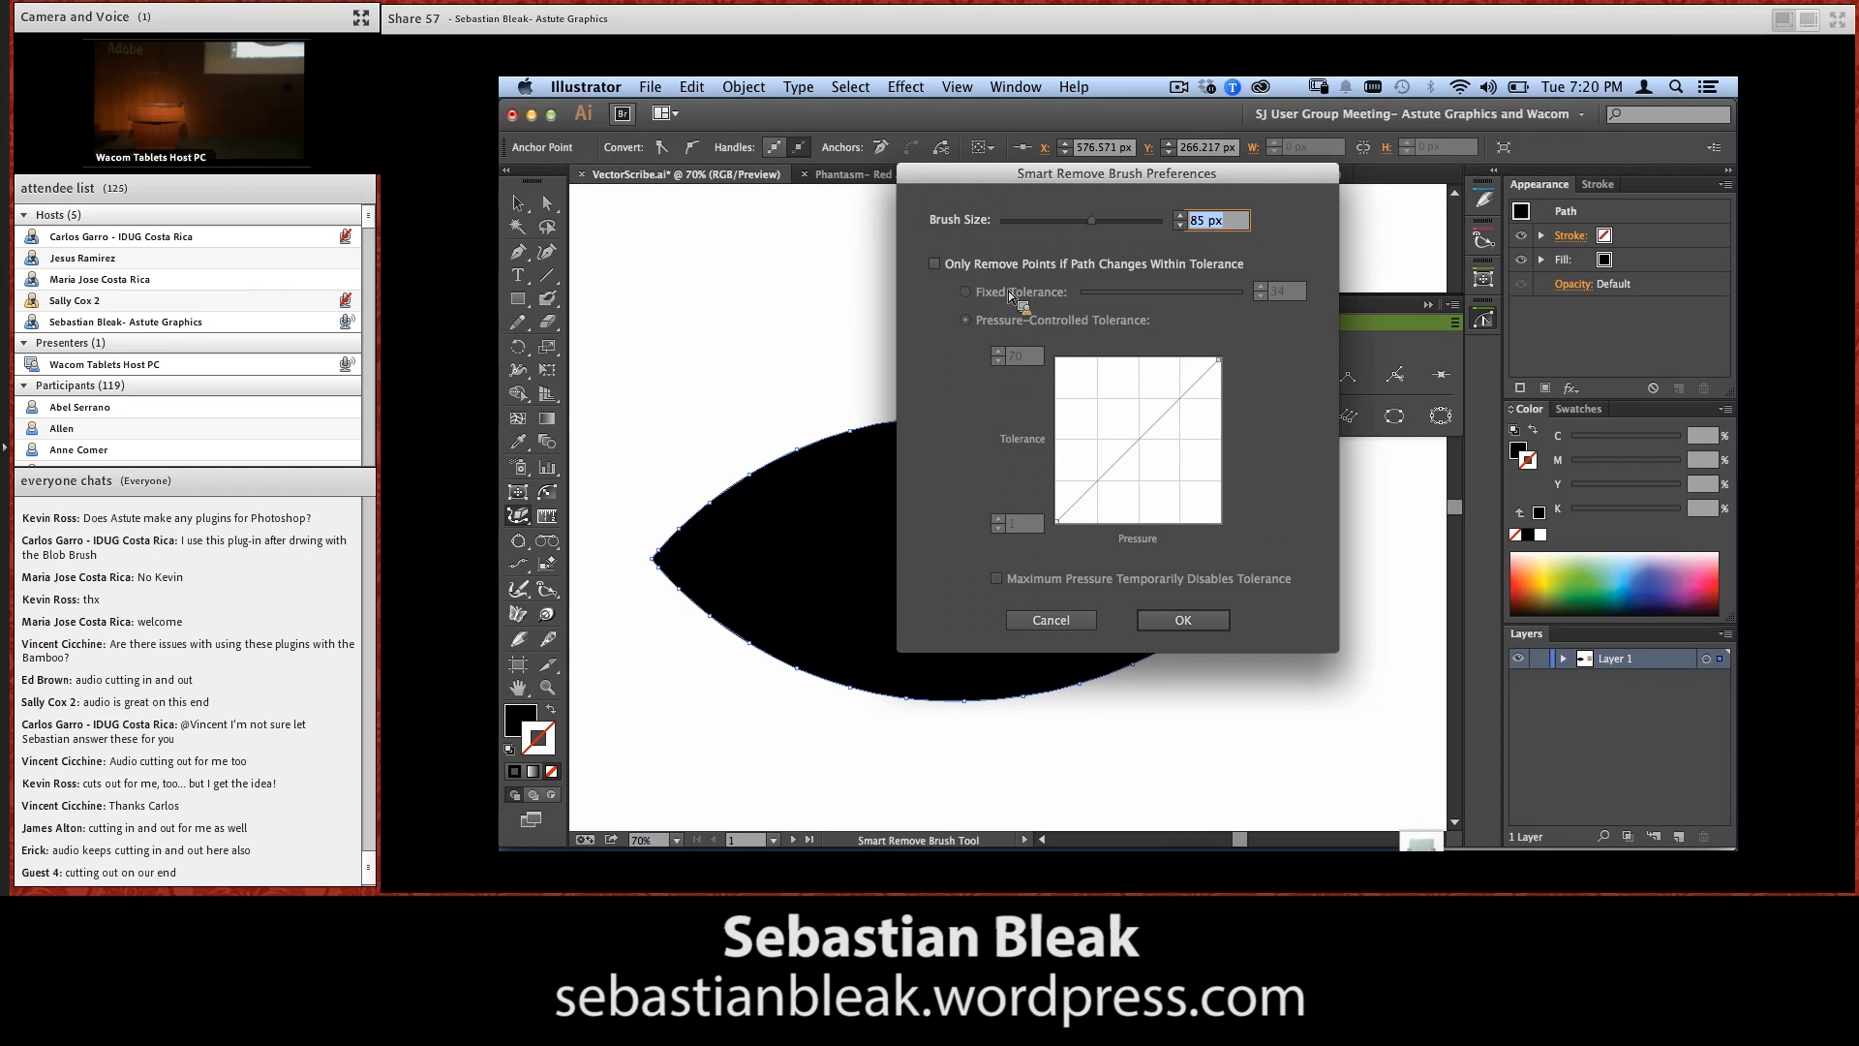
pyautogui.click(936, 264)
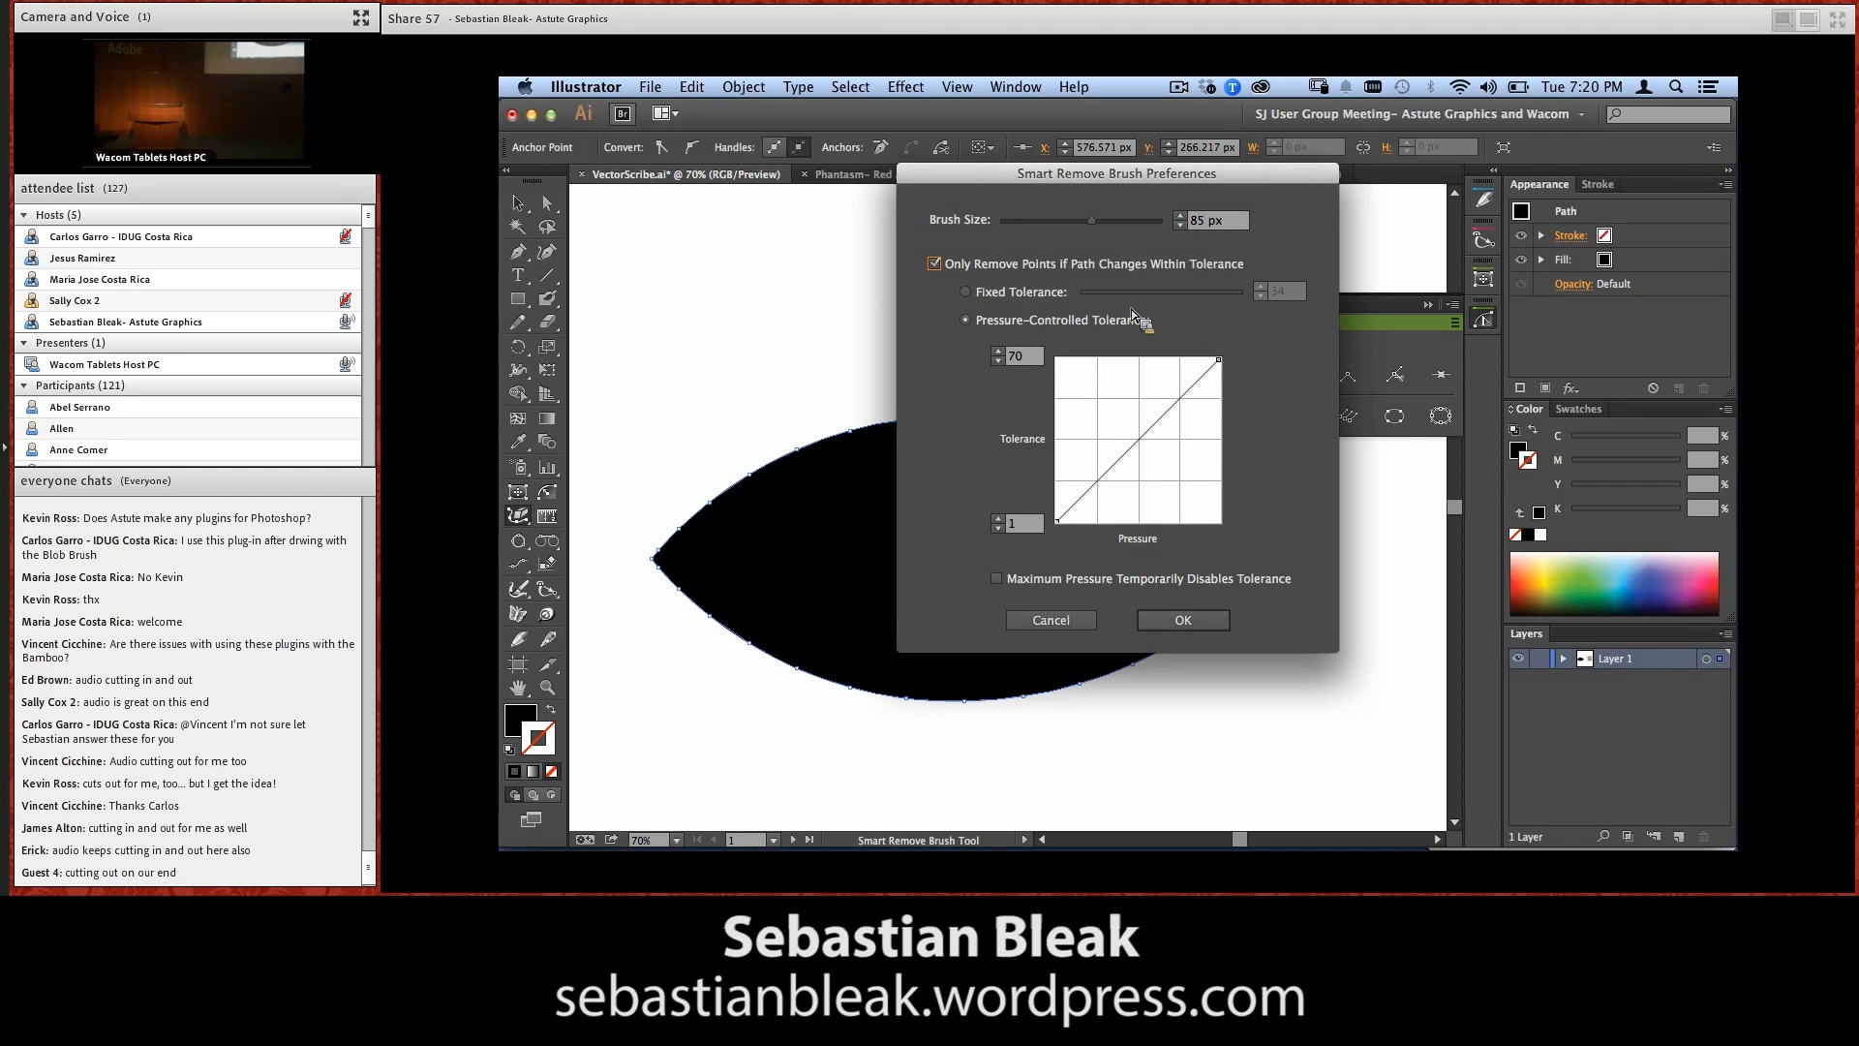
pyautogui.click(1014, 299)
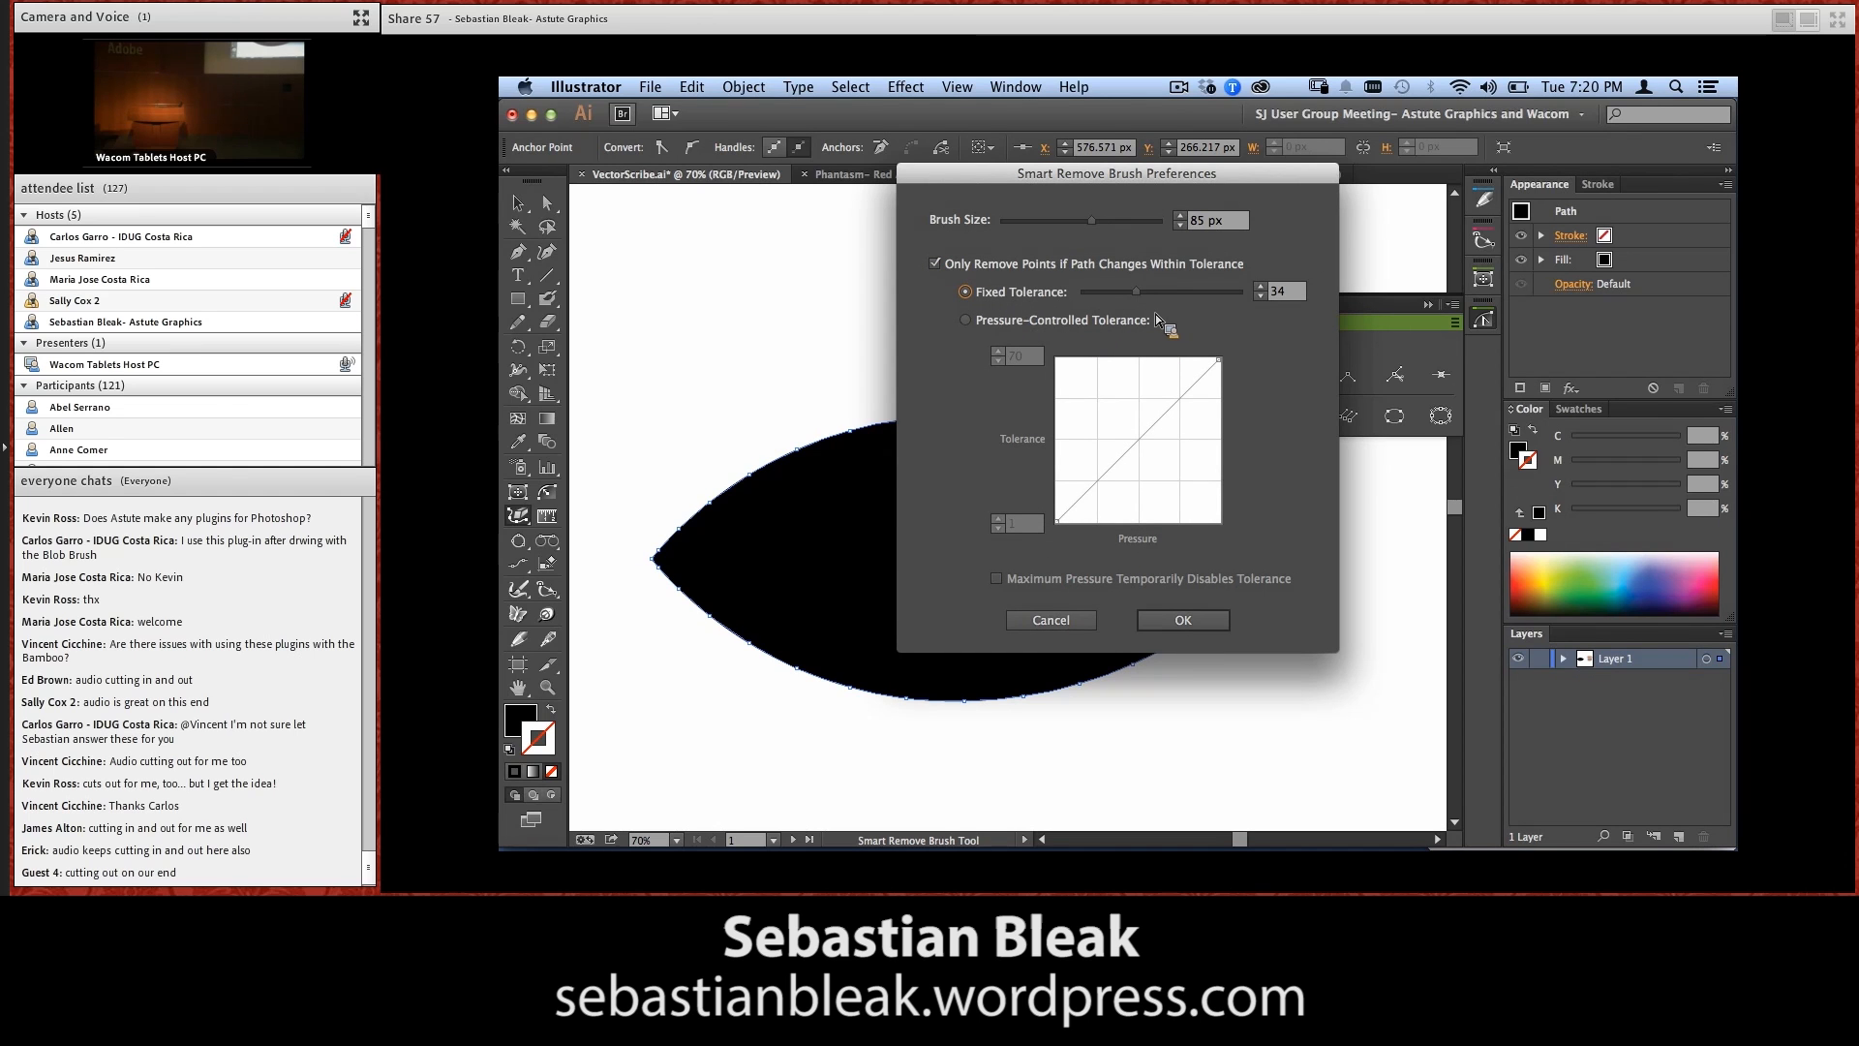
pyautogui.moveTo(1137, 292); pyautogui.dragTo(1094, 312)
pyautogui.moveTo(1084, 291); pyautogui.dragTo(1158, 293)
pyautogui.moveTo(1240, 294); pyautogui.dragTo(1172, 293)
# Switch the Smart Remove Brush to pressure-controlled tolerance with a maximum of 30, and let maximum pressure temporarily disable the tolerance
pyautogui.click(1054, 326)
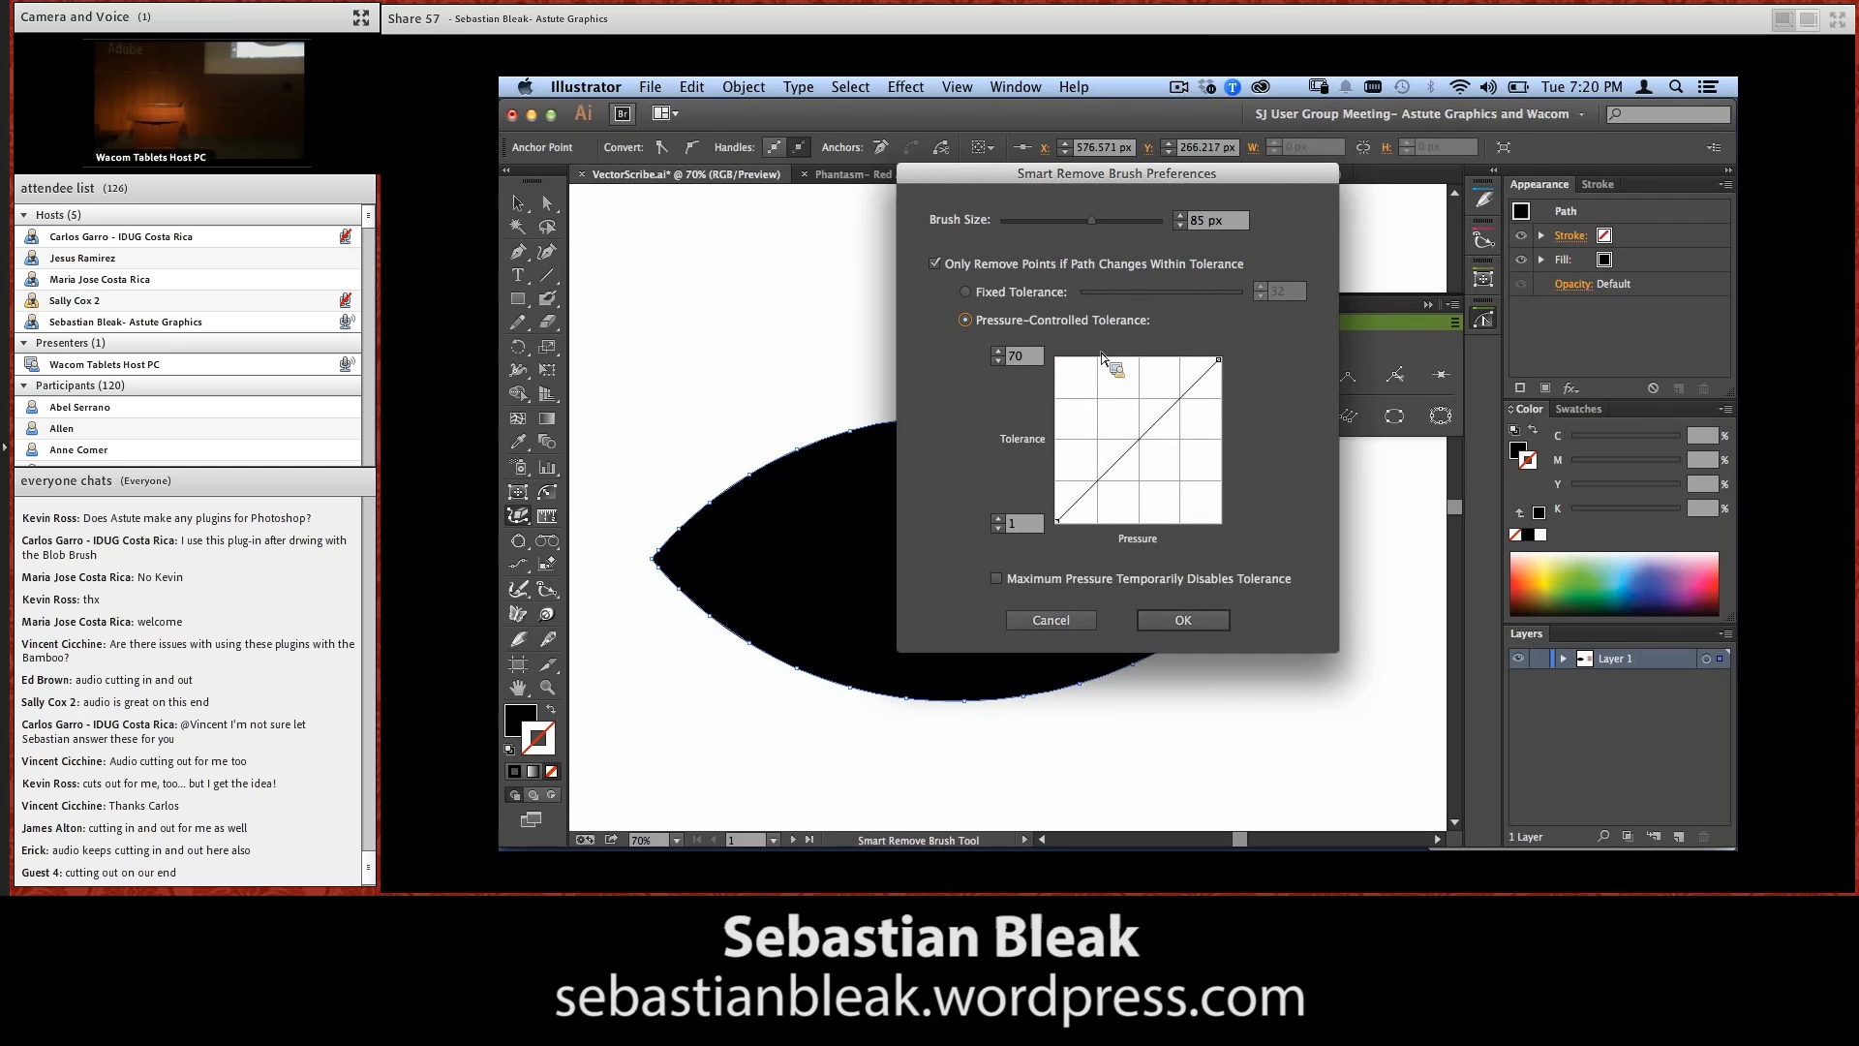
pyautogui.doubleClick(1015, 357)
pyautogui.write('3')
pyautogui.press('Tab')
pyautogui.click(1120, 443)
pyautogui.moveTo(1120, 443); pyautogui.dragTo(1197, 319)
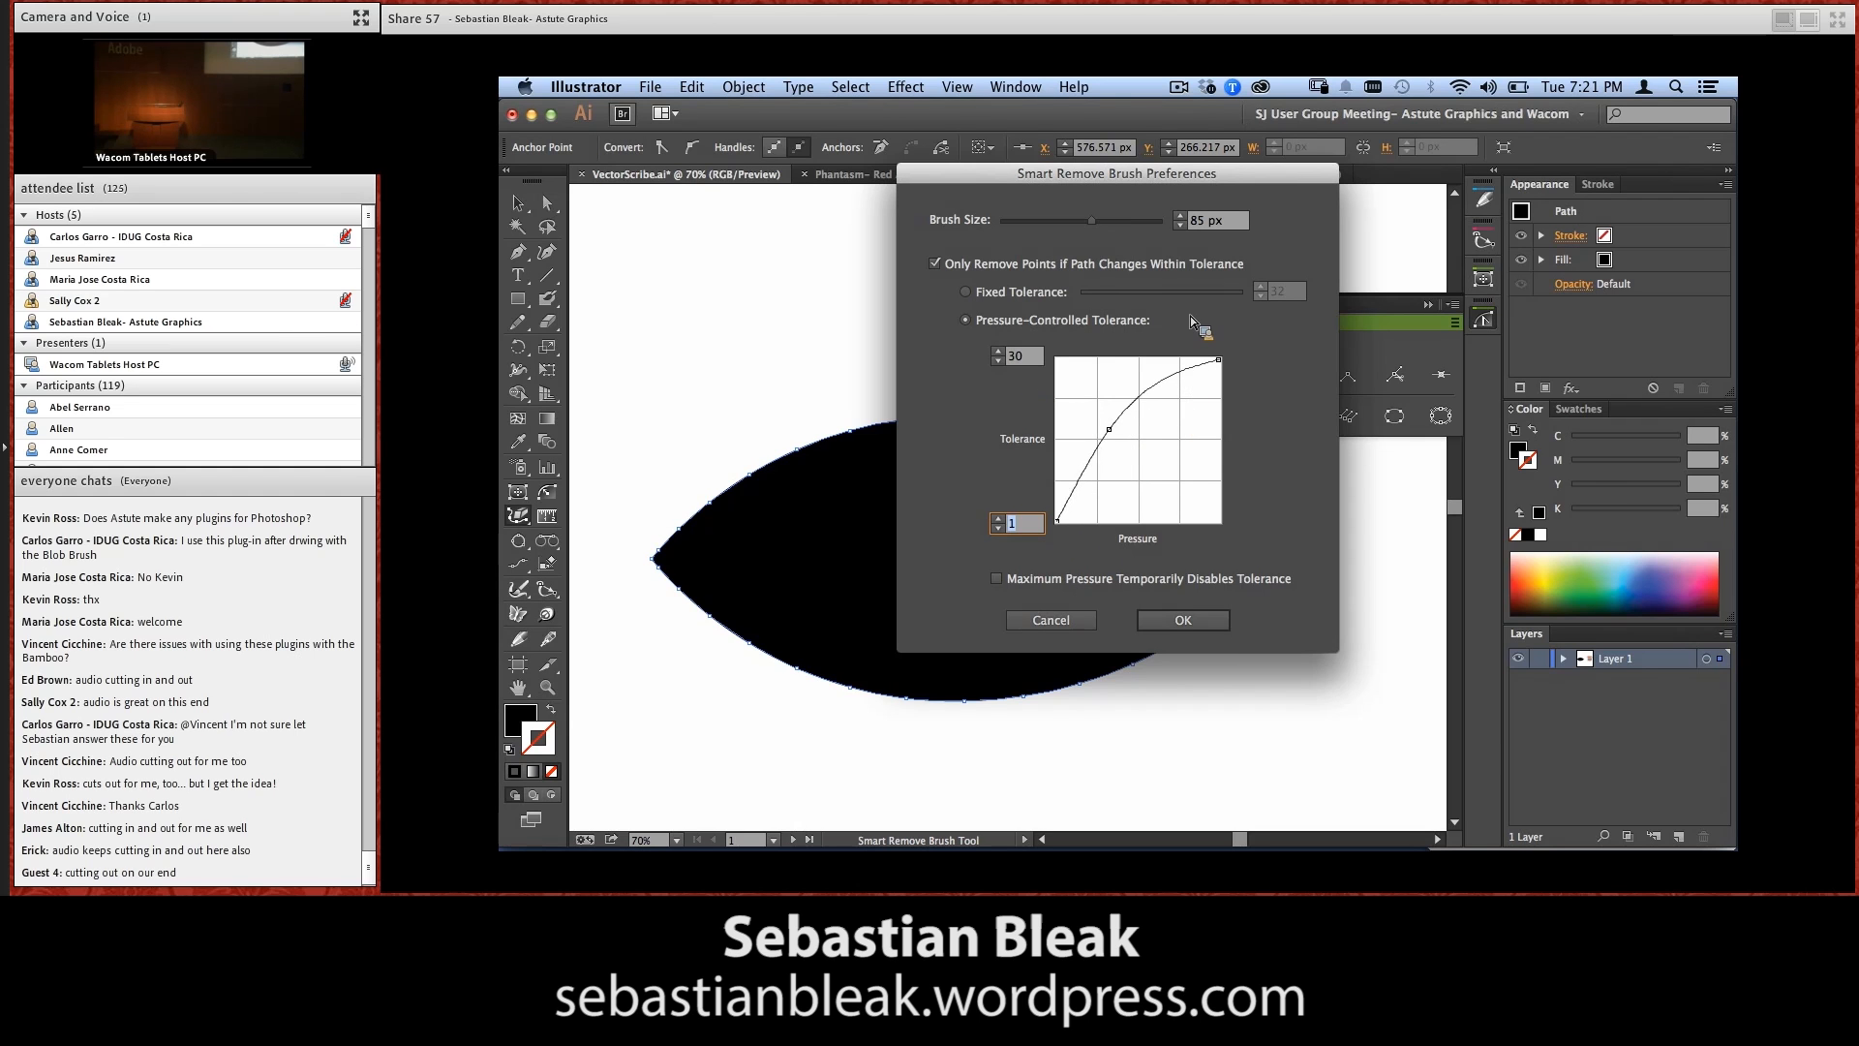
pyautogui.moveTo(1110, 429); pyautogui.dragTo(976, 482)
pyautogui.click(1012, 581)
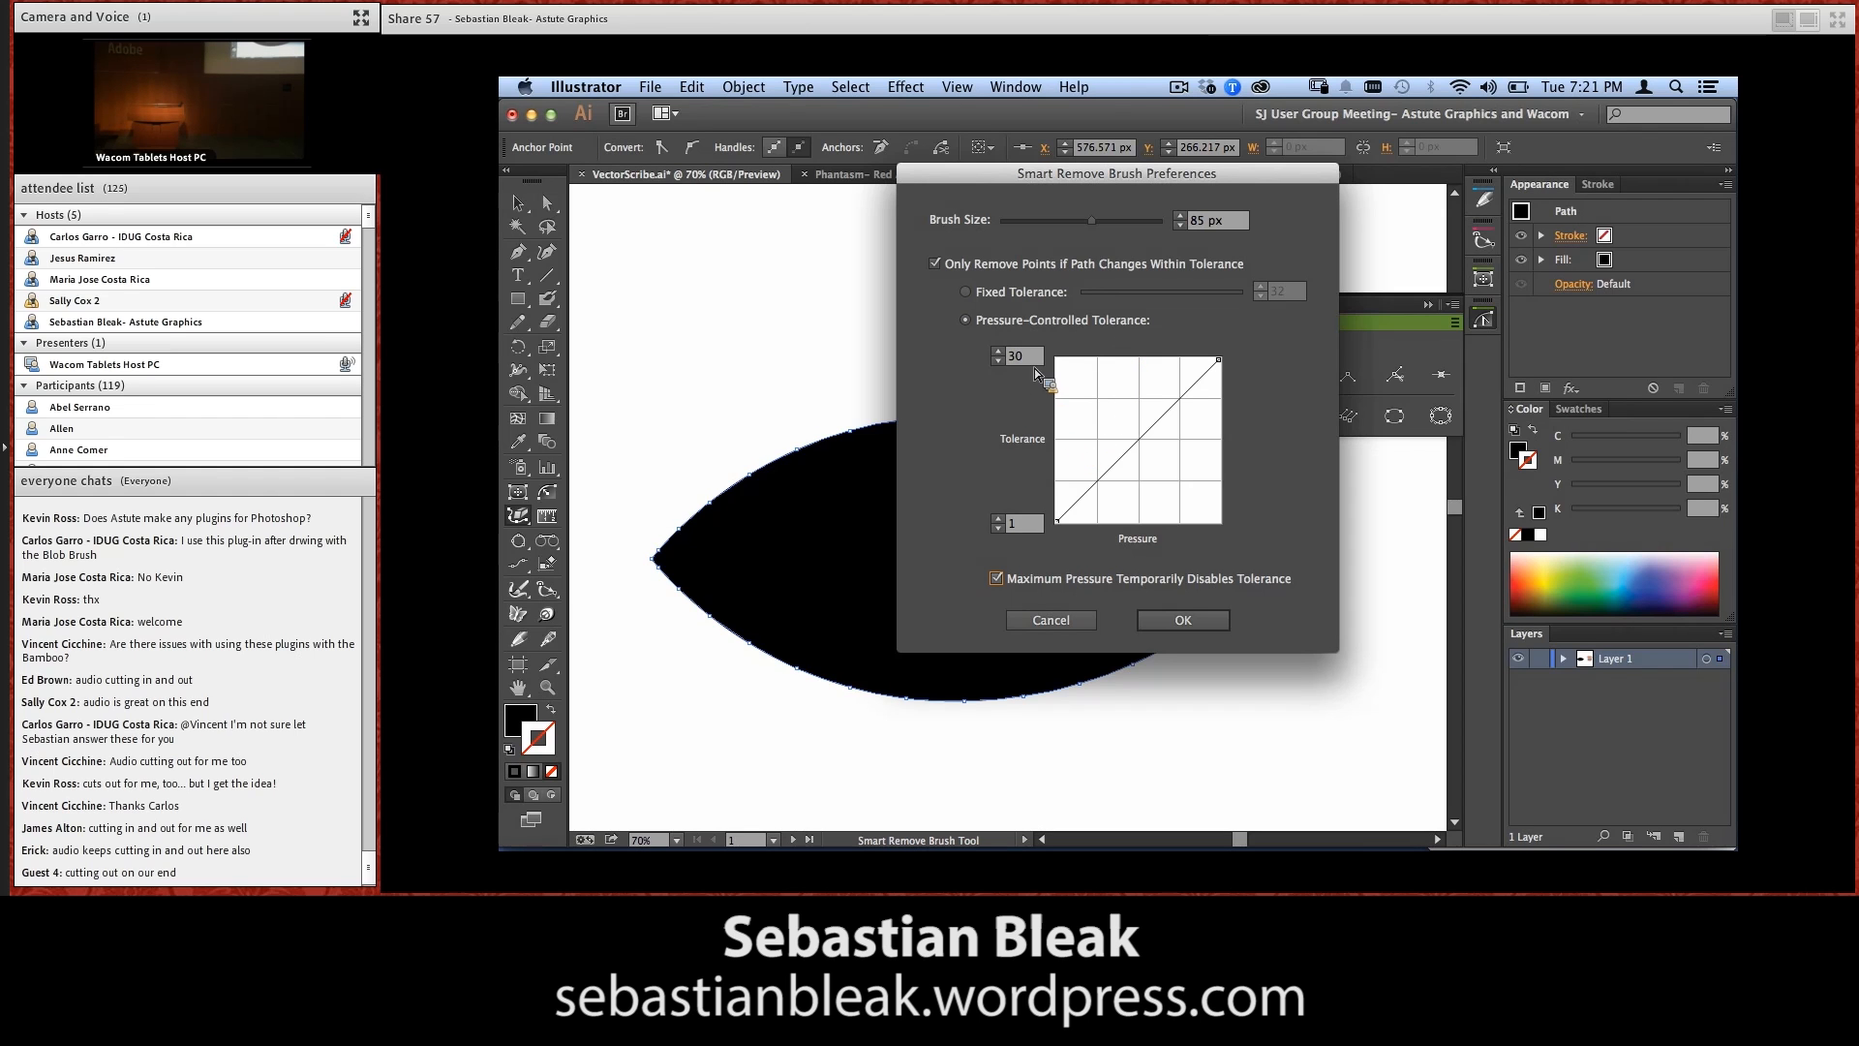
pyautogui.click(1174, 618)
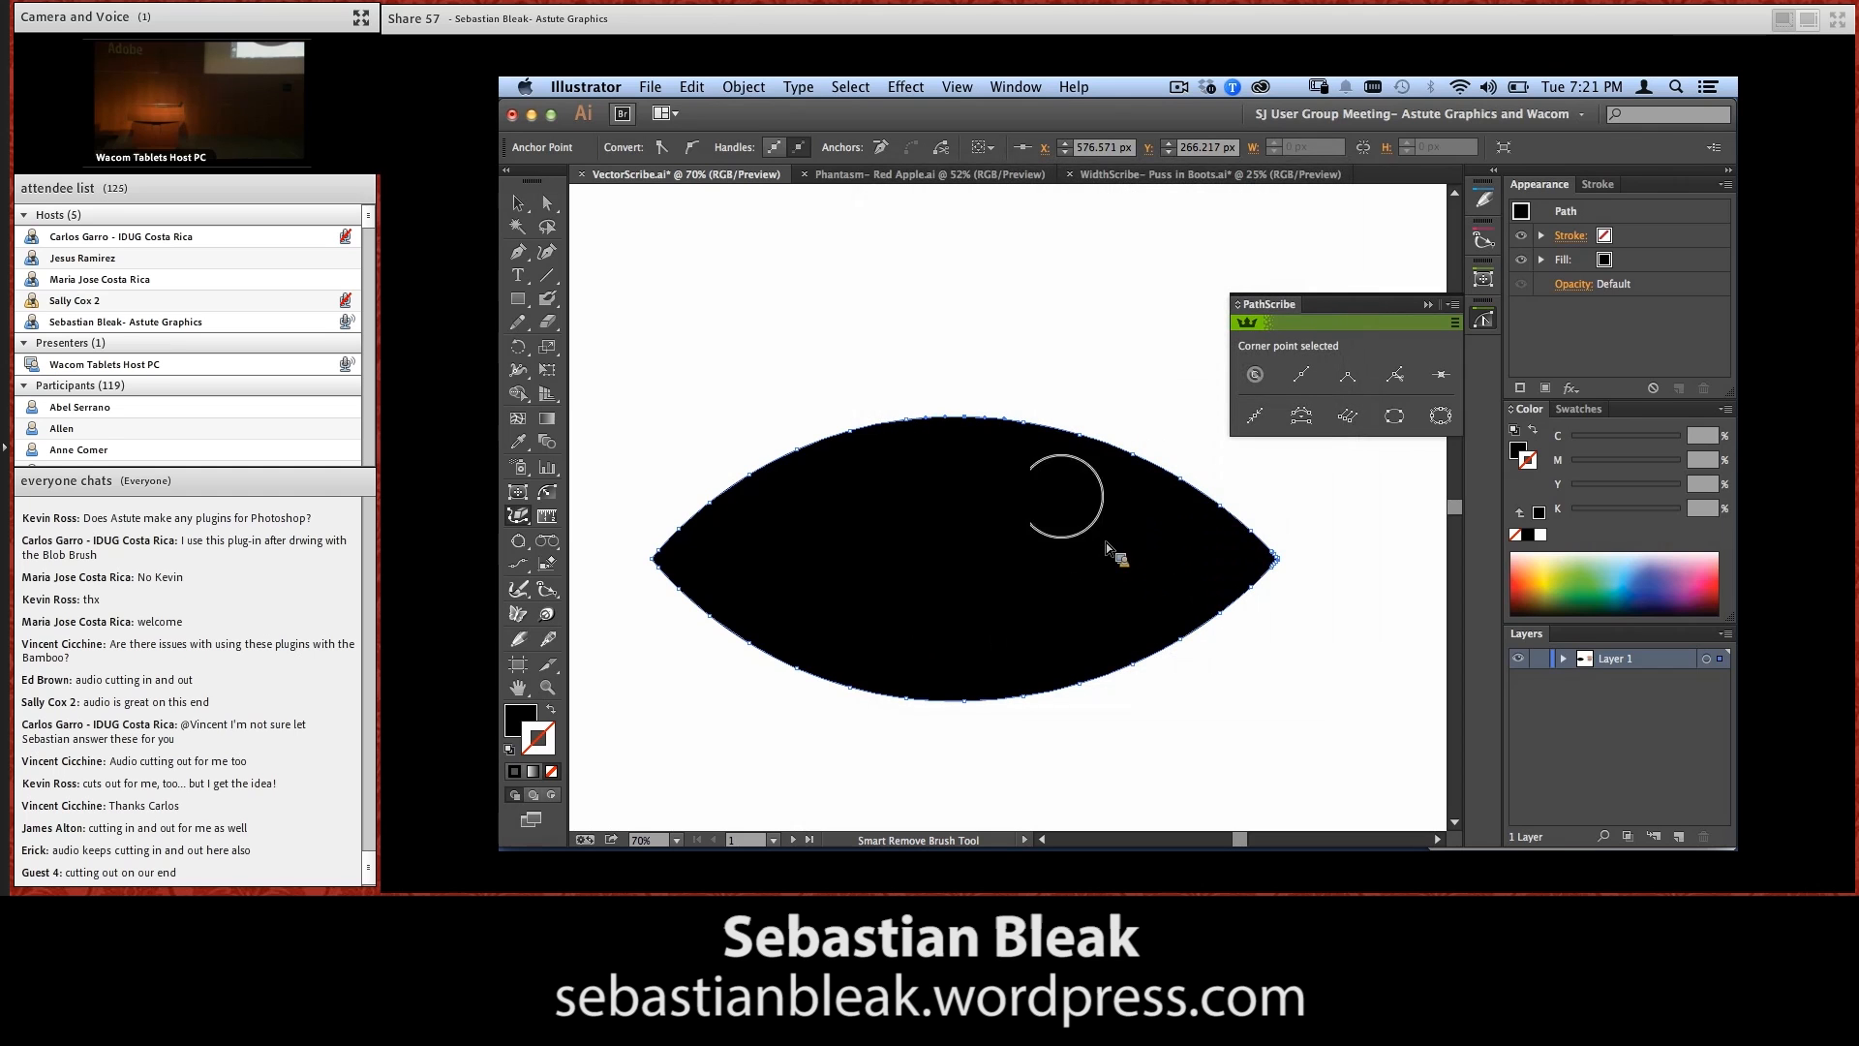
# Brush away the lens's redundant points along its upper and lower curves and the points clustered at its left tip
pyautogui.moveTo(717, 503)
pyautogui.mouseDown()
pyautogui.moveTo(805, 444)
pyautogui.moveTo(964, 422)
pyautogui.moveTo(1038, 427)
pyautogui.moveTo(1258, 527)
pyautogui.moveTo(1227, 583)
pyautogui.moveTo(1085, 661)
pyautogui.moveTo(969, 683)
pyautogui.moveTo(762, 637)
pyautogui.moveTo(678, 573)
pyautogui.moveTo(697, 464)
pyautogui.mouseUp()
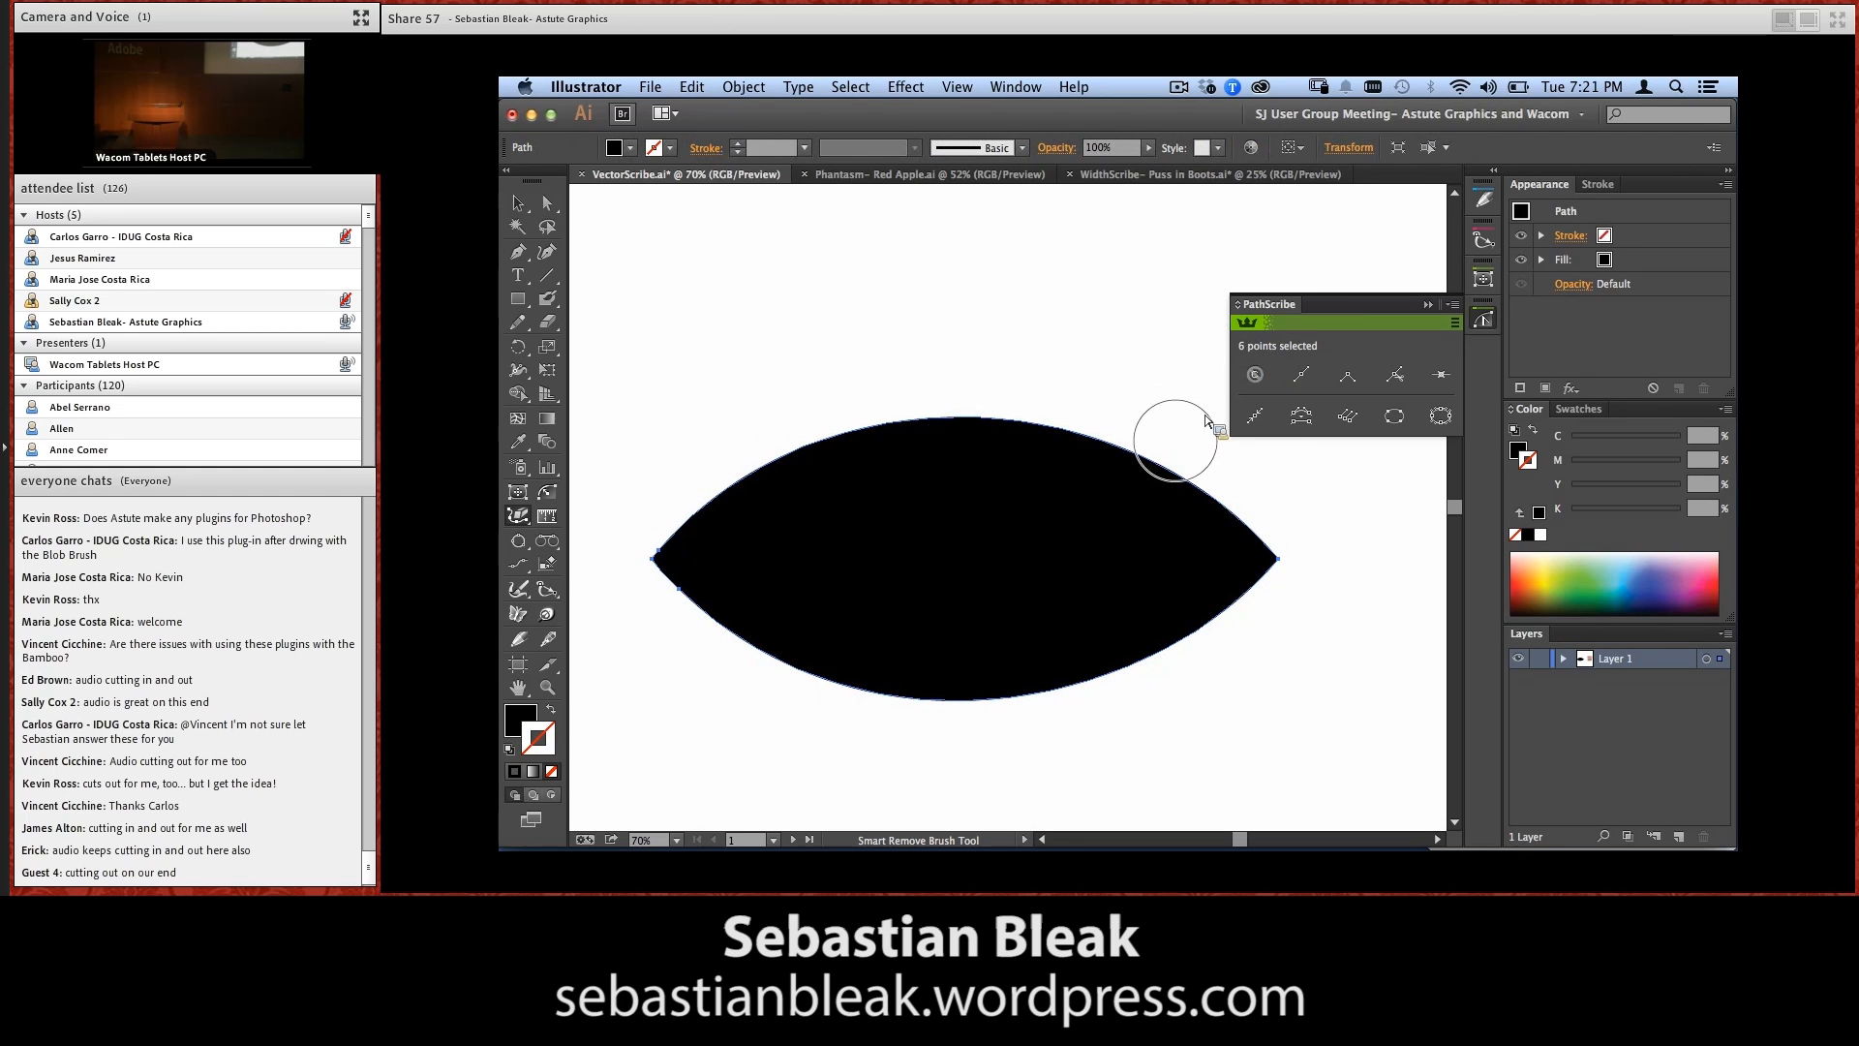
pyautogui.moveTo(775, 593)
pyautogui.mouseDown()
pyautogui.moveTo(736, 625)
pyautogui.moveTo(681, 593)
pyautogui.mouseUp()
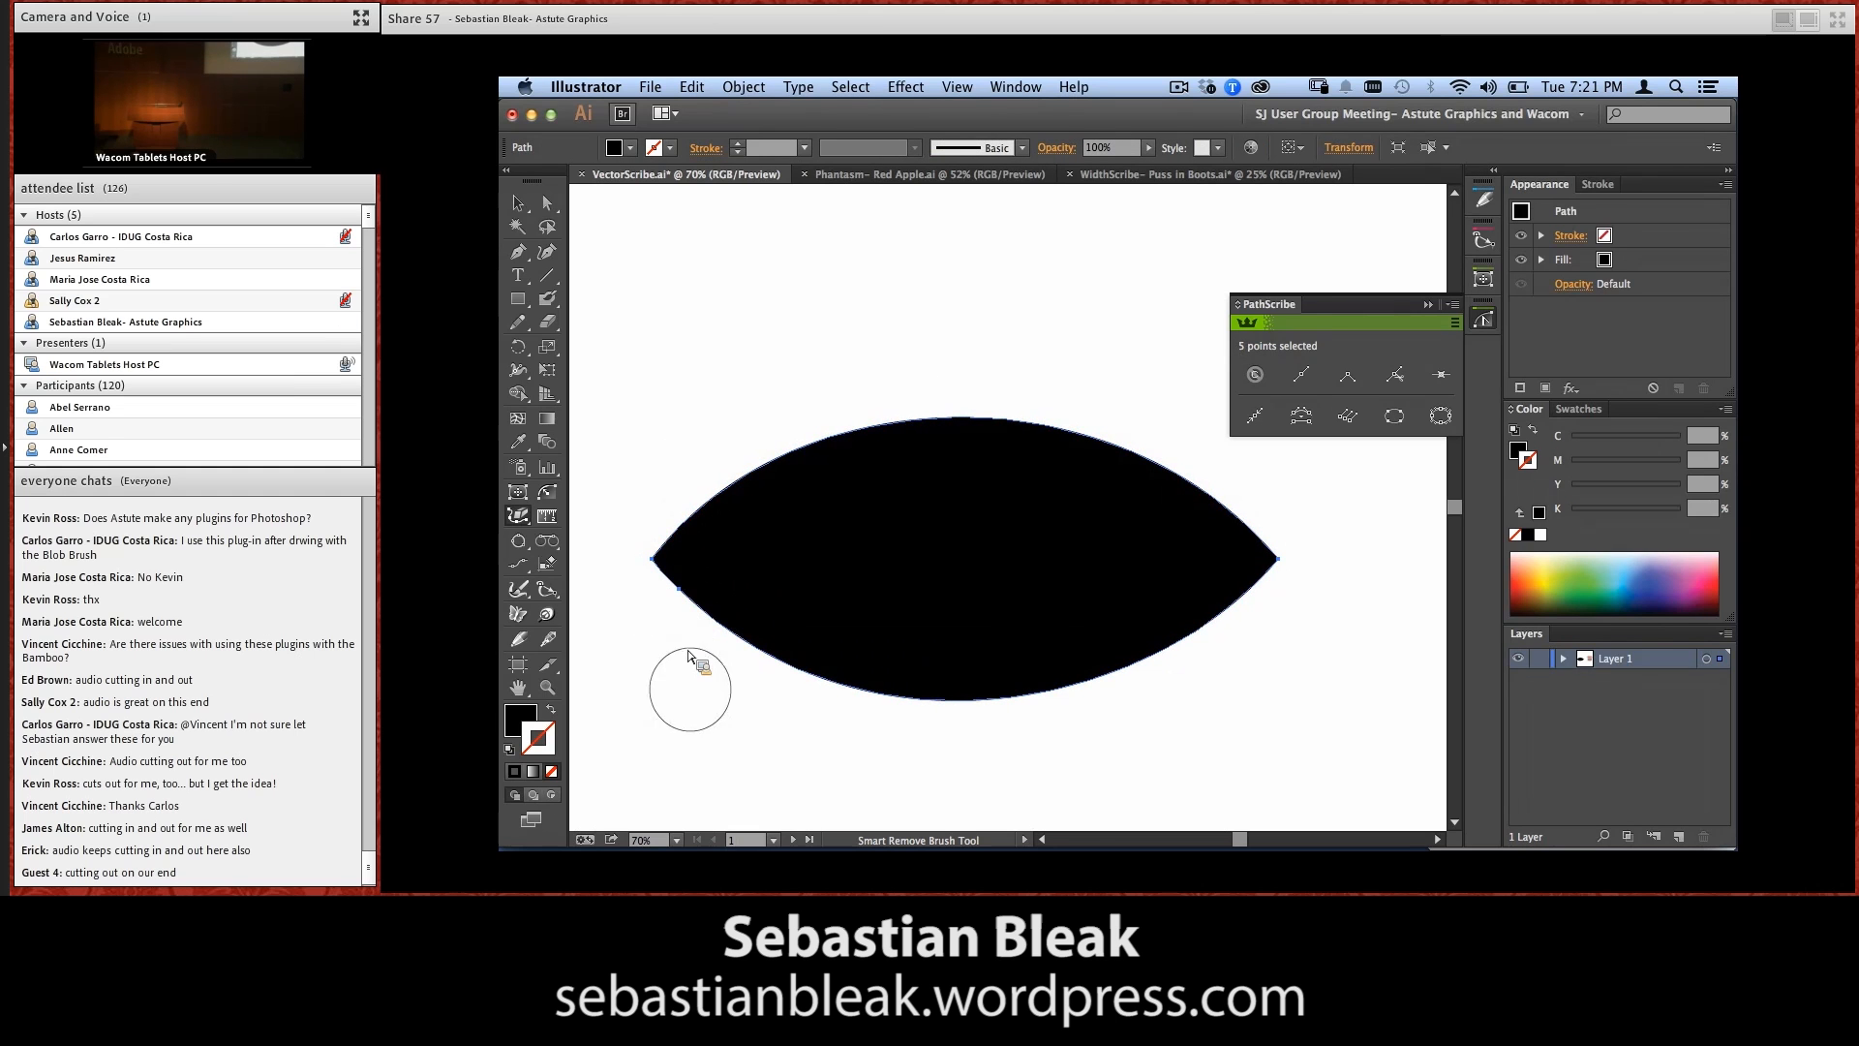
pyautogui.moveTo(775, 596); pyautogui.dragTo(683, 639)
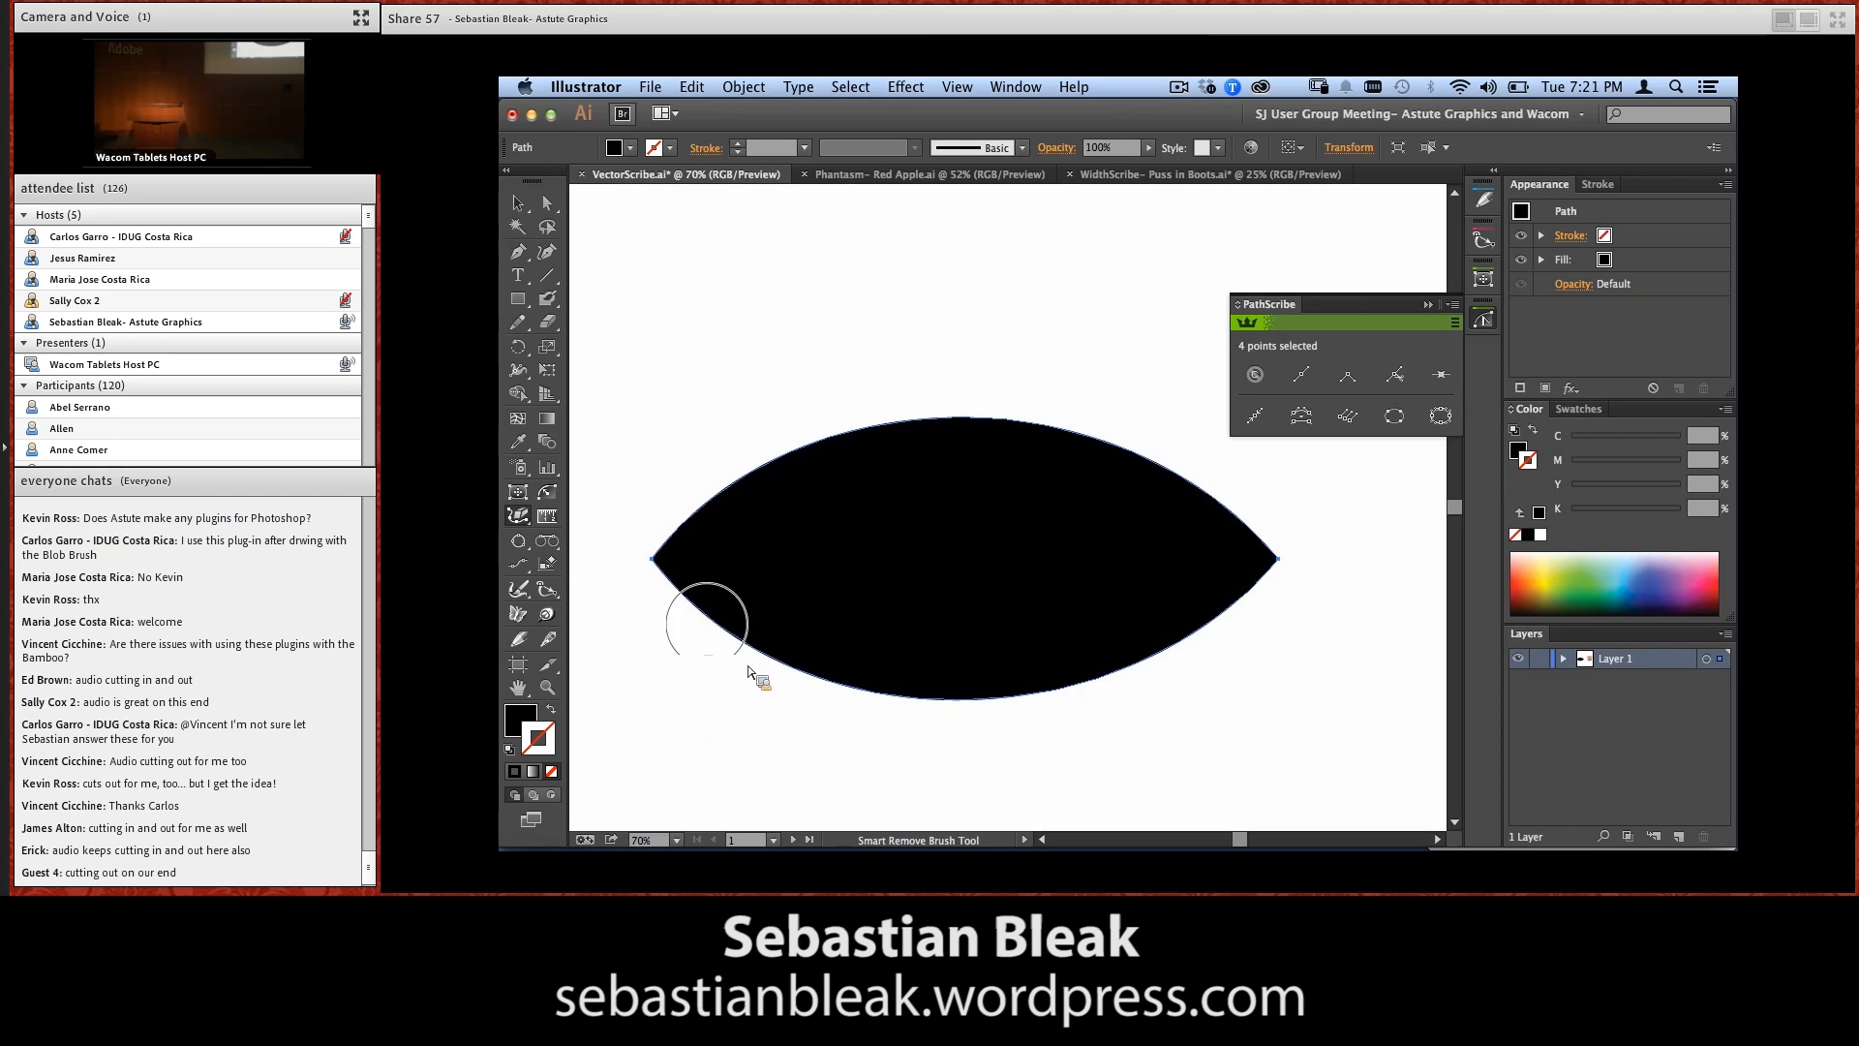
pyautogui.press('super+space')
pyautogui.moveTo(715, 585); pyautogui.dragTo(629, 548)
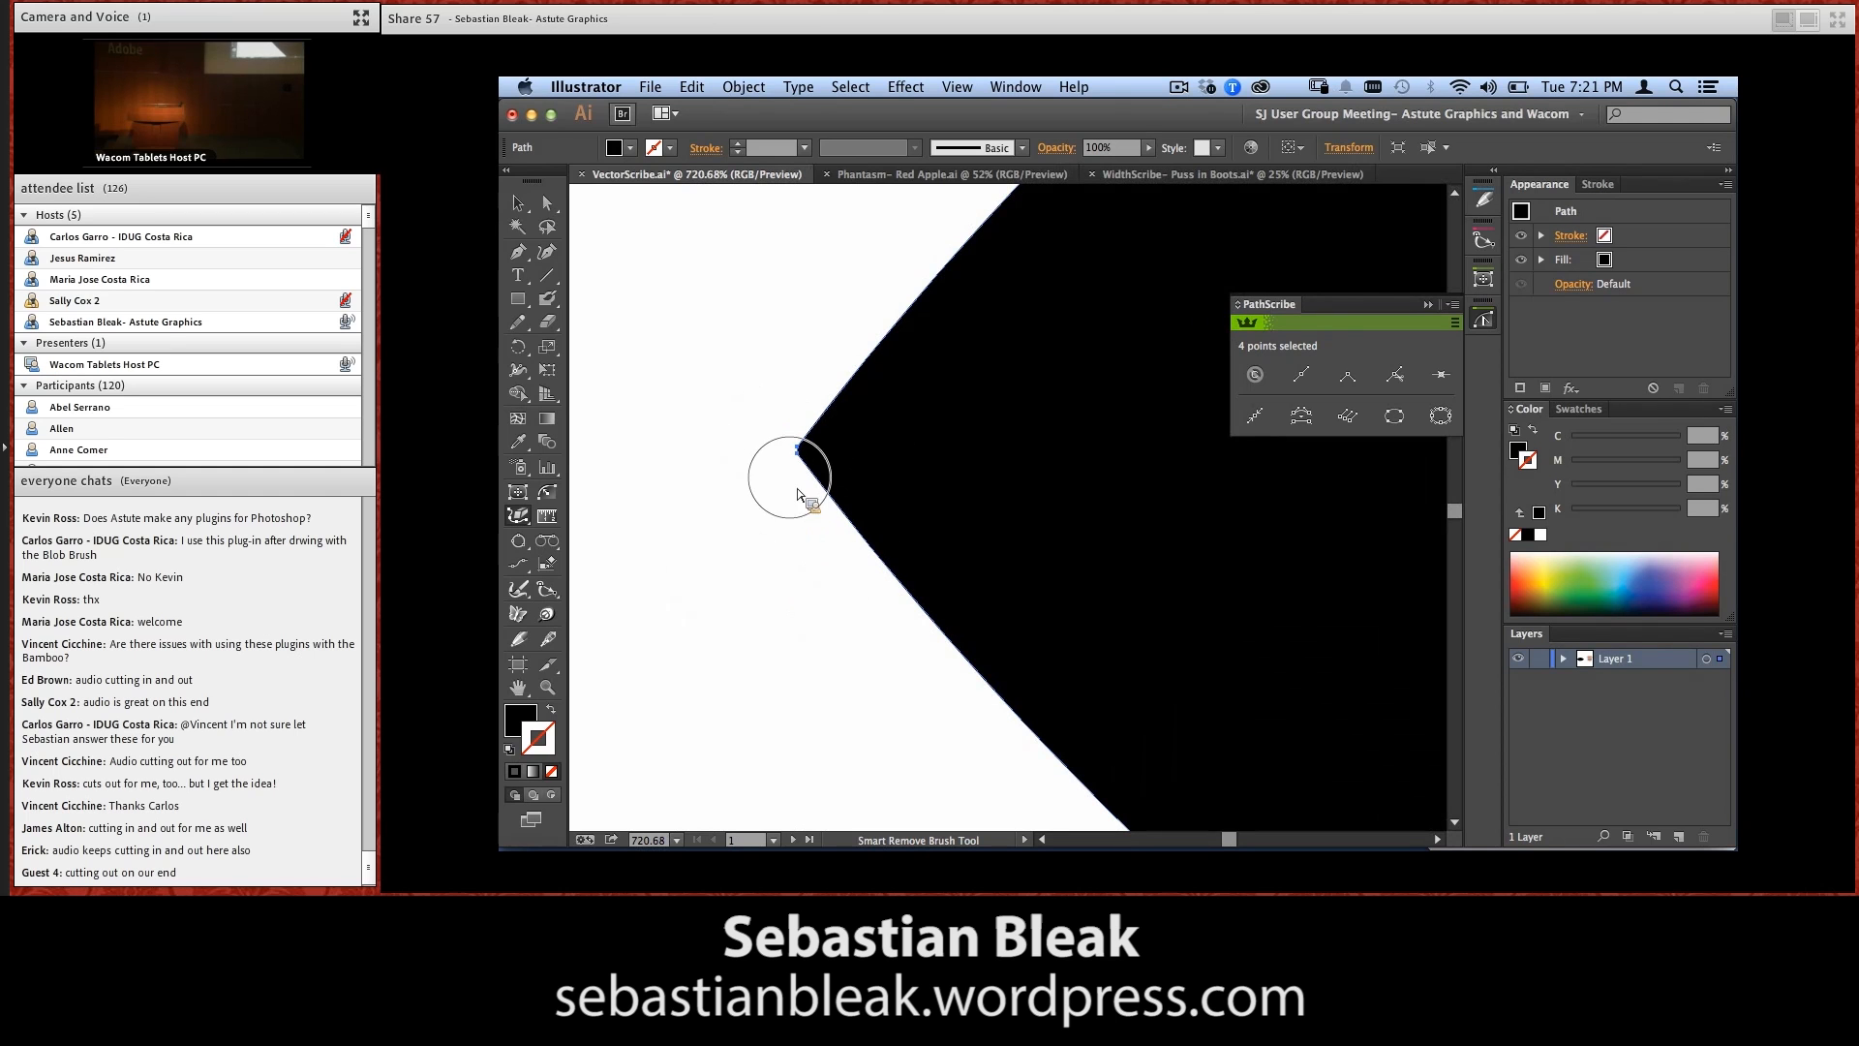
pyautogui.moveTo(783, 395); pyautogui.dragTo(822, 494)
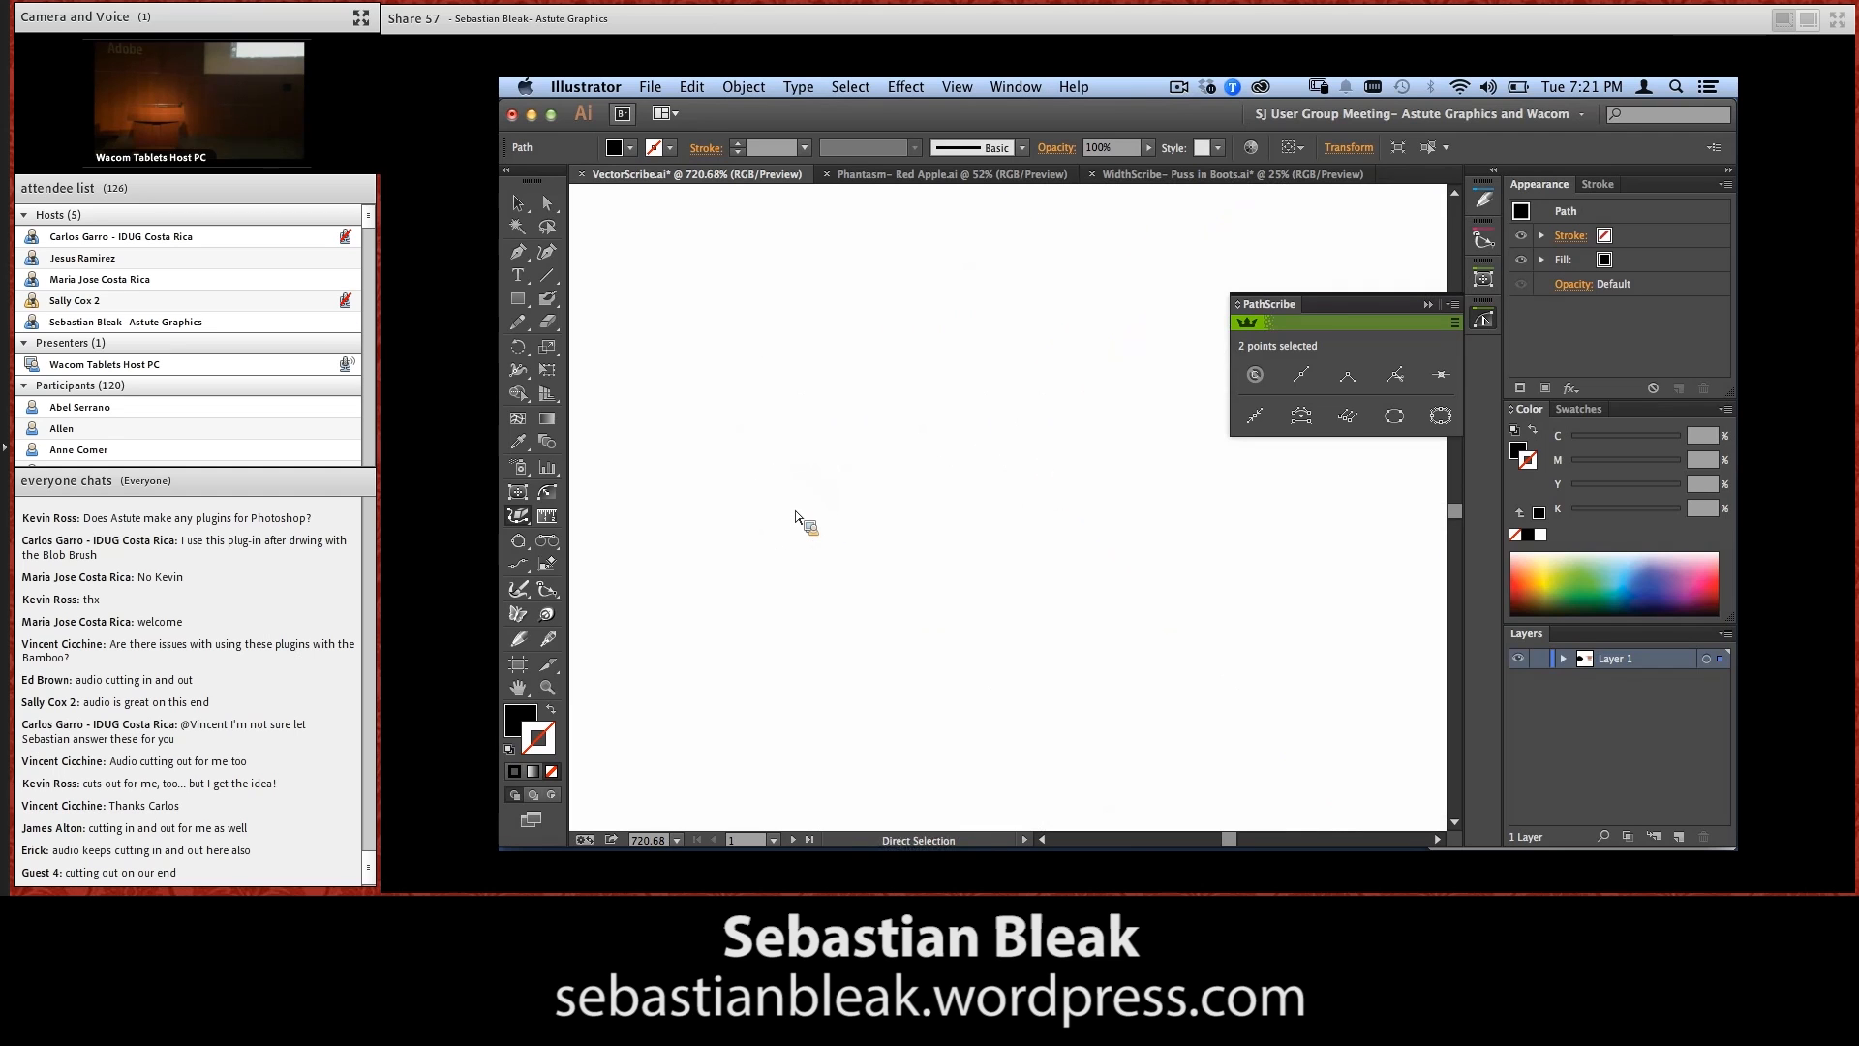
# Select the simplified black shape and delete it to clear the artboard
pyautogui.press('super+minus')
pyautogui.press('super+minus')
pyautogui.press('super+minus')
pyautogui.press('super+minus')
pyautogui.press('super+minus')
pyautogui.press('super+minus')
pyautogui.press('super+minus')
pyautogui.press('super+minus')
pyautogui.press('super+minus')
pyautogui.press('v')
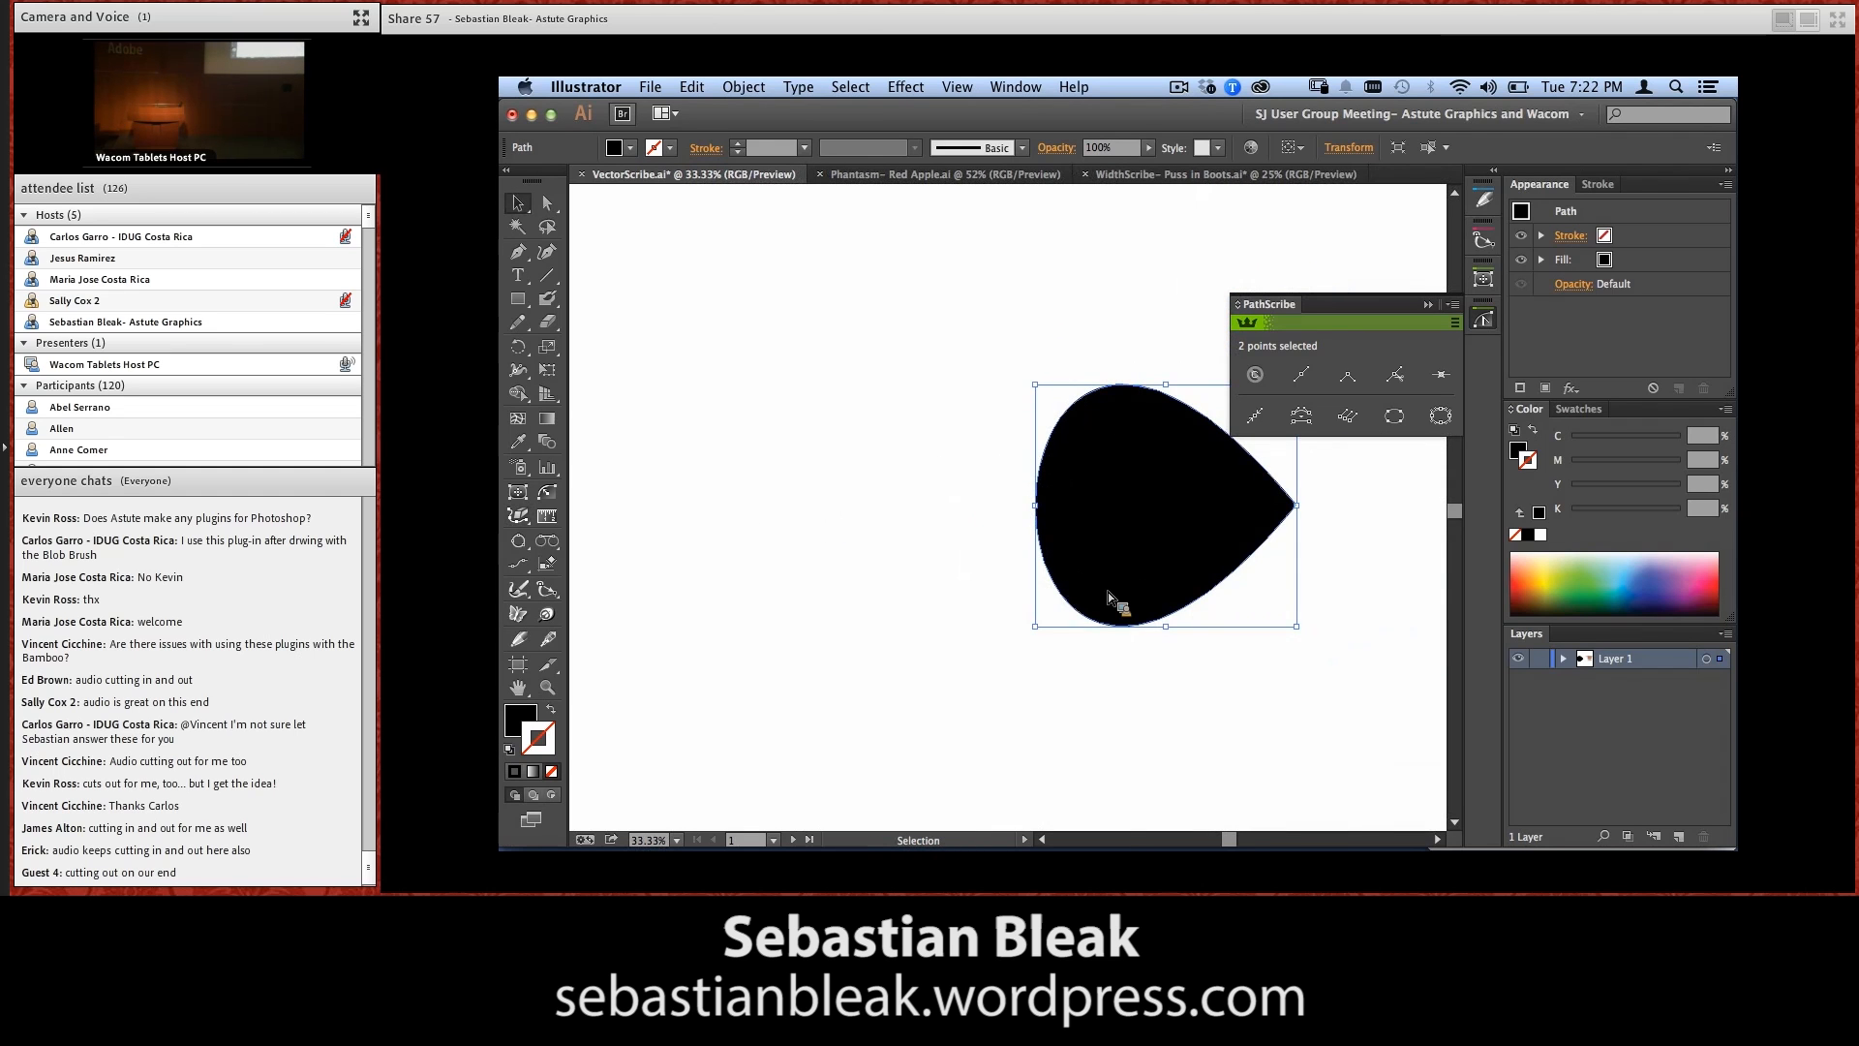
pyautogui.press('Delete')
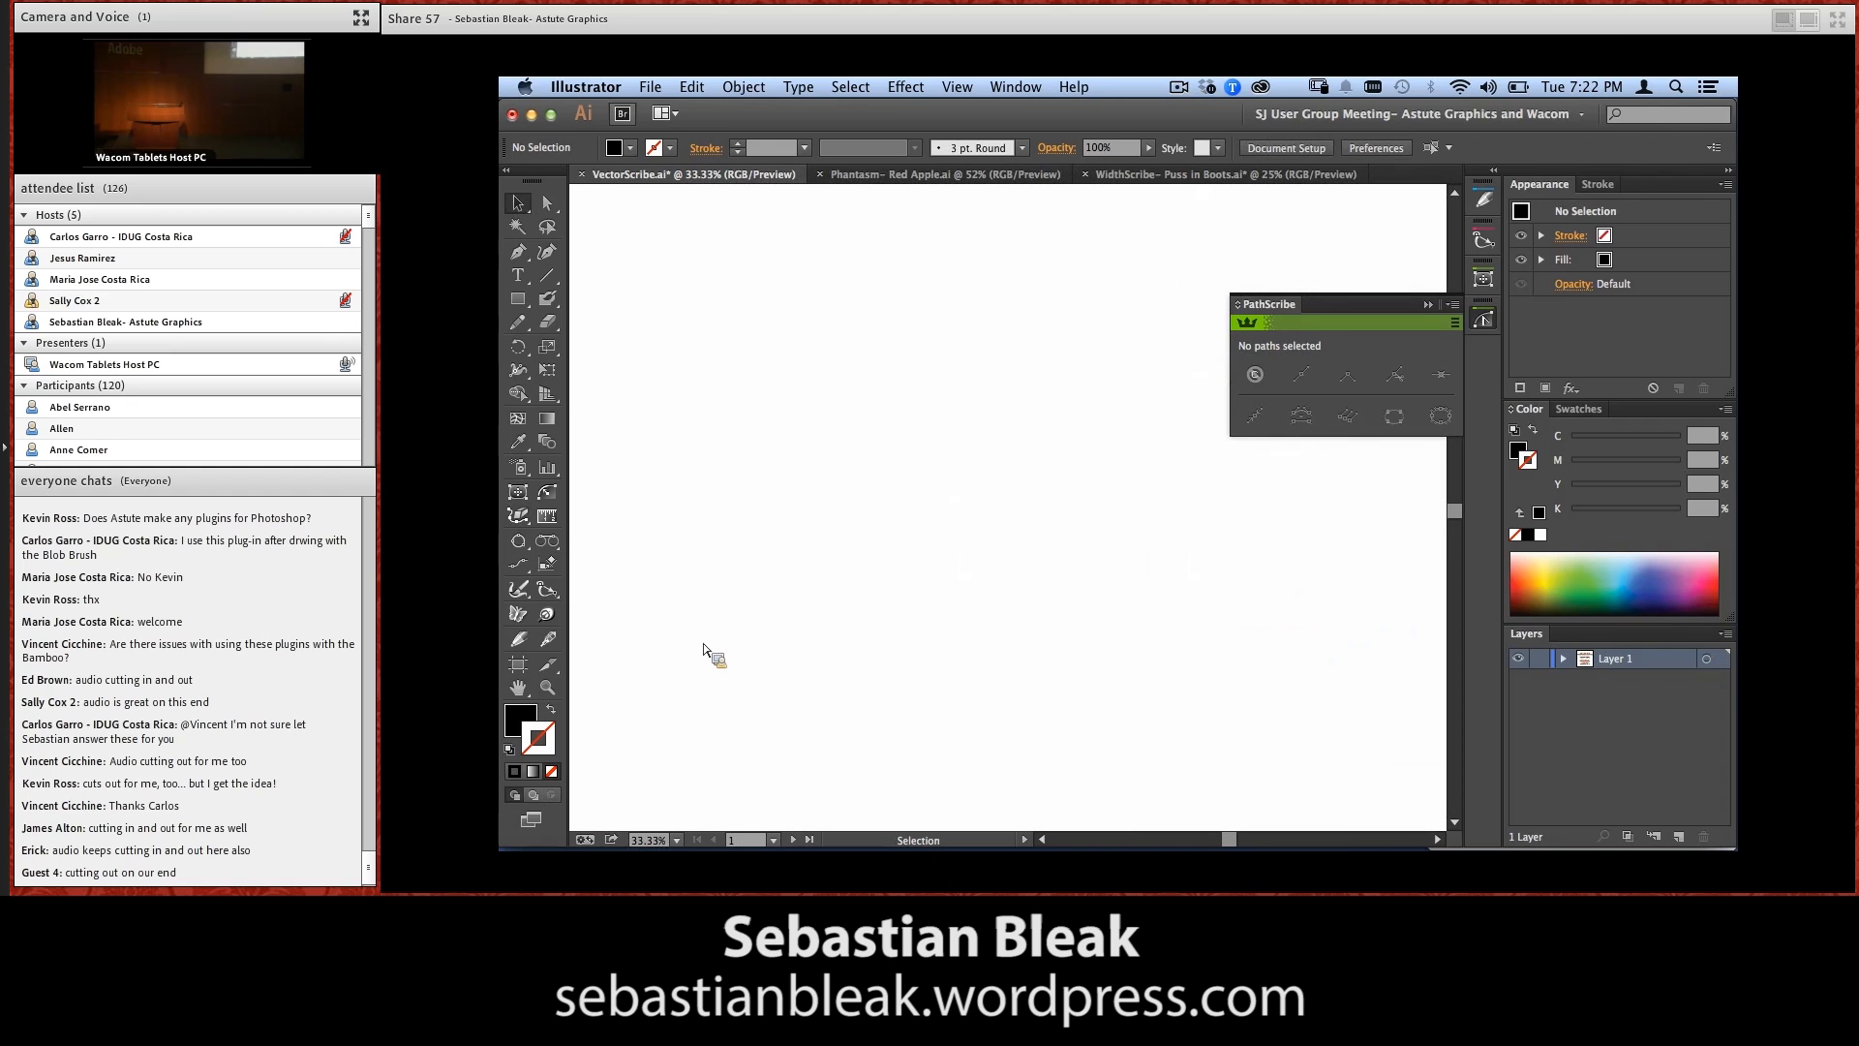
# Set up the Dynamic Sketch tool with stroke weight driven by Stylus Pressure and choose the Charcoal - Pencil brush
pyautogui.click(521, 641)
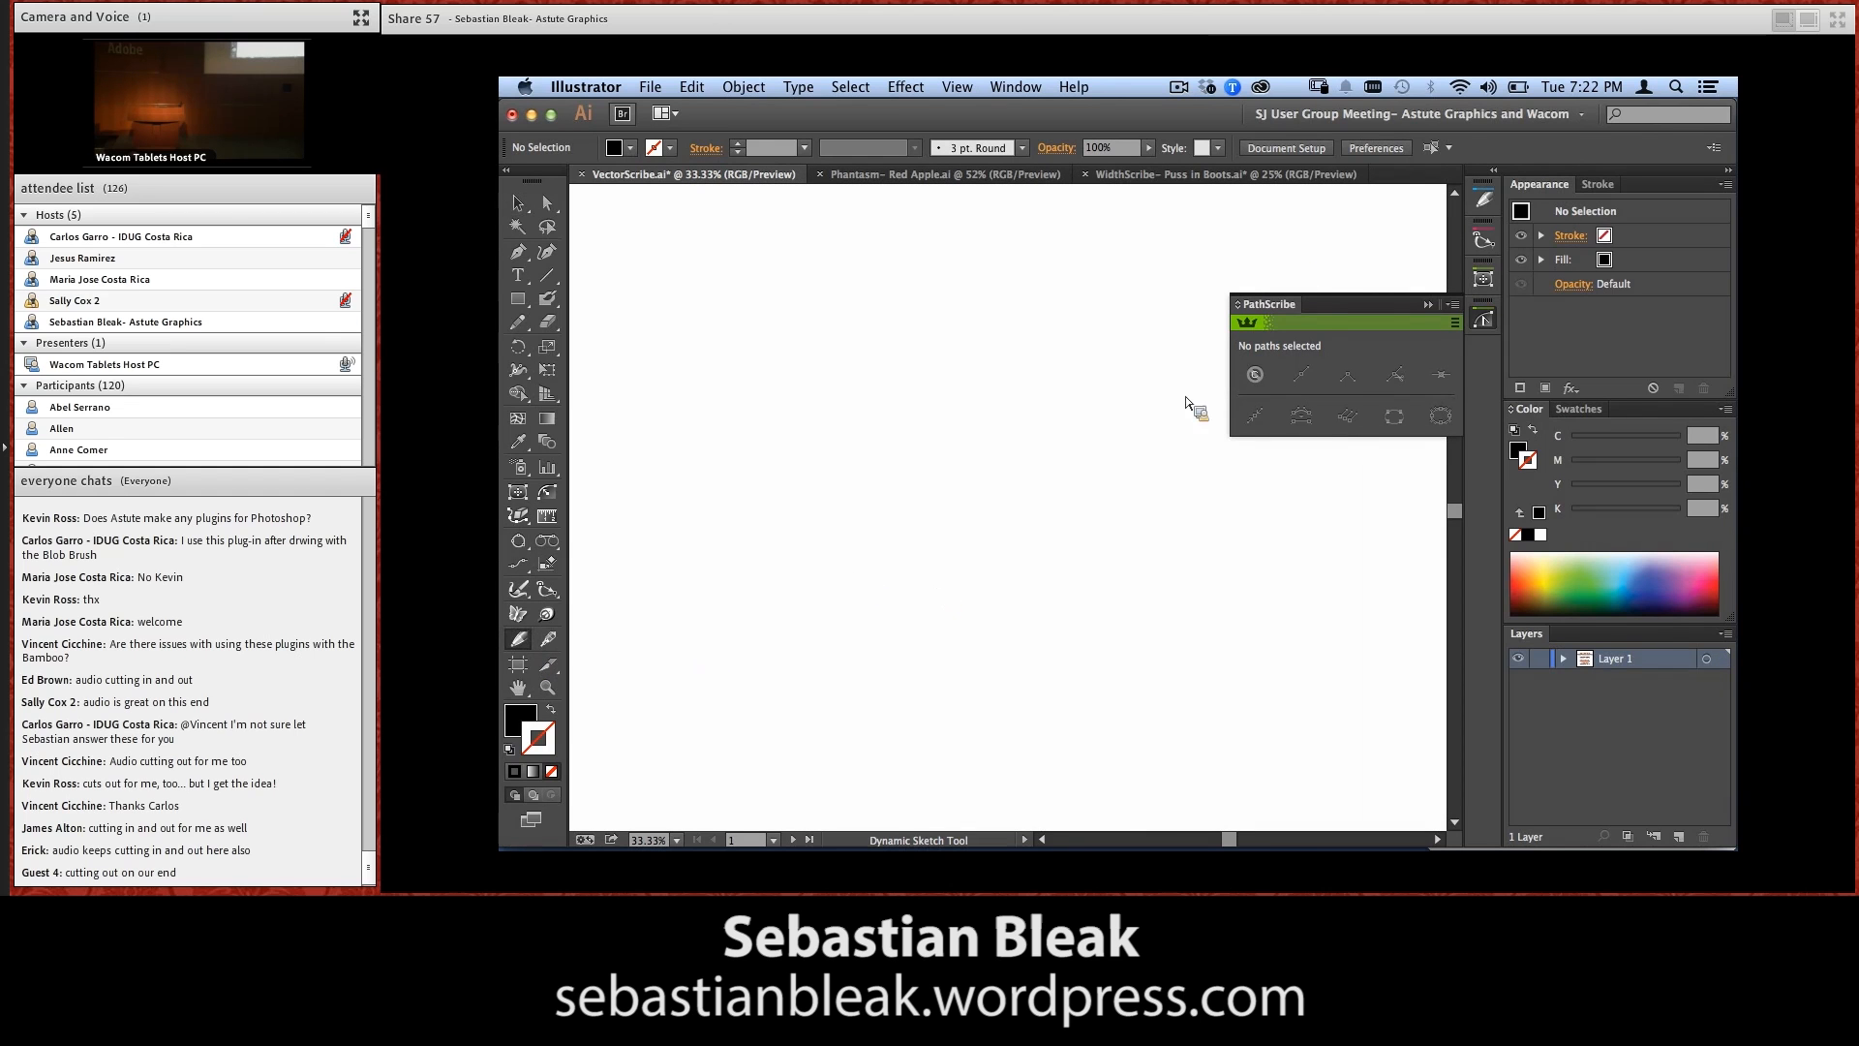
pyautogui.click(1483, 201)
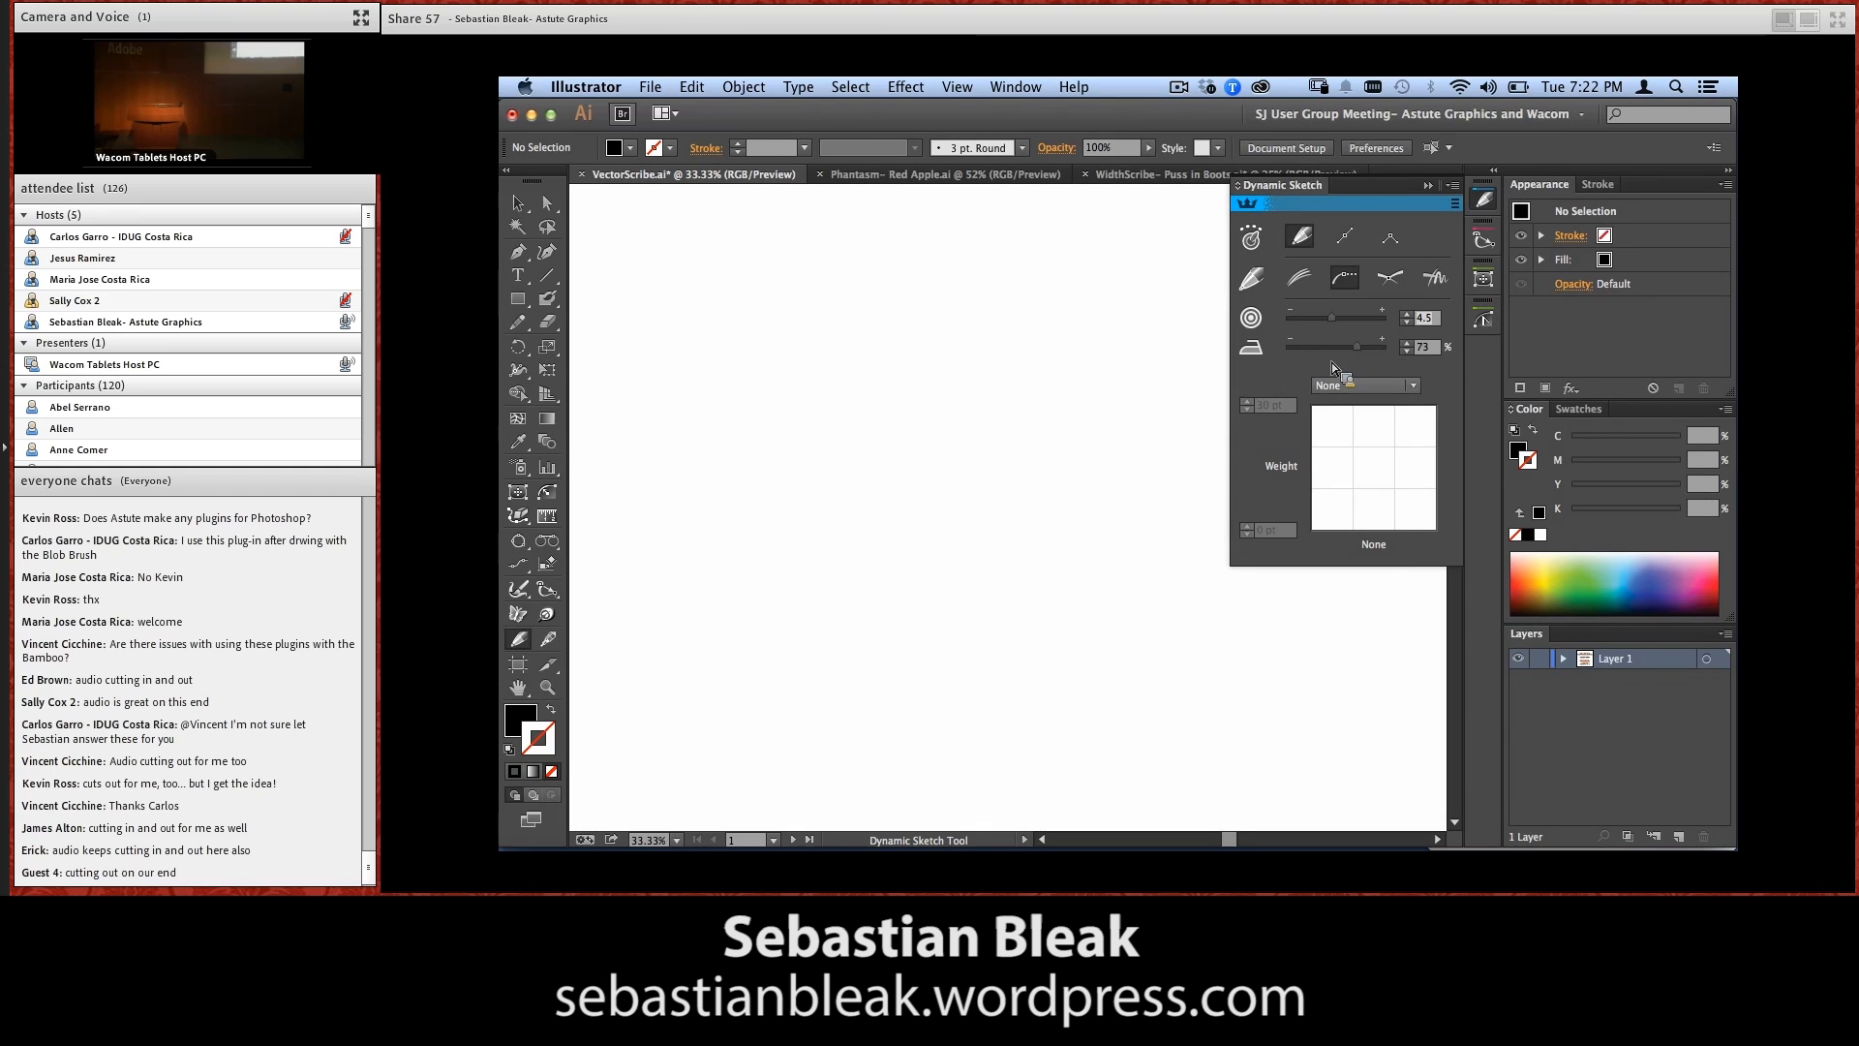
pyautogui.click(1341, 385)
pyautogui.click(1360, 406)
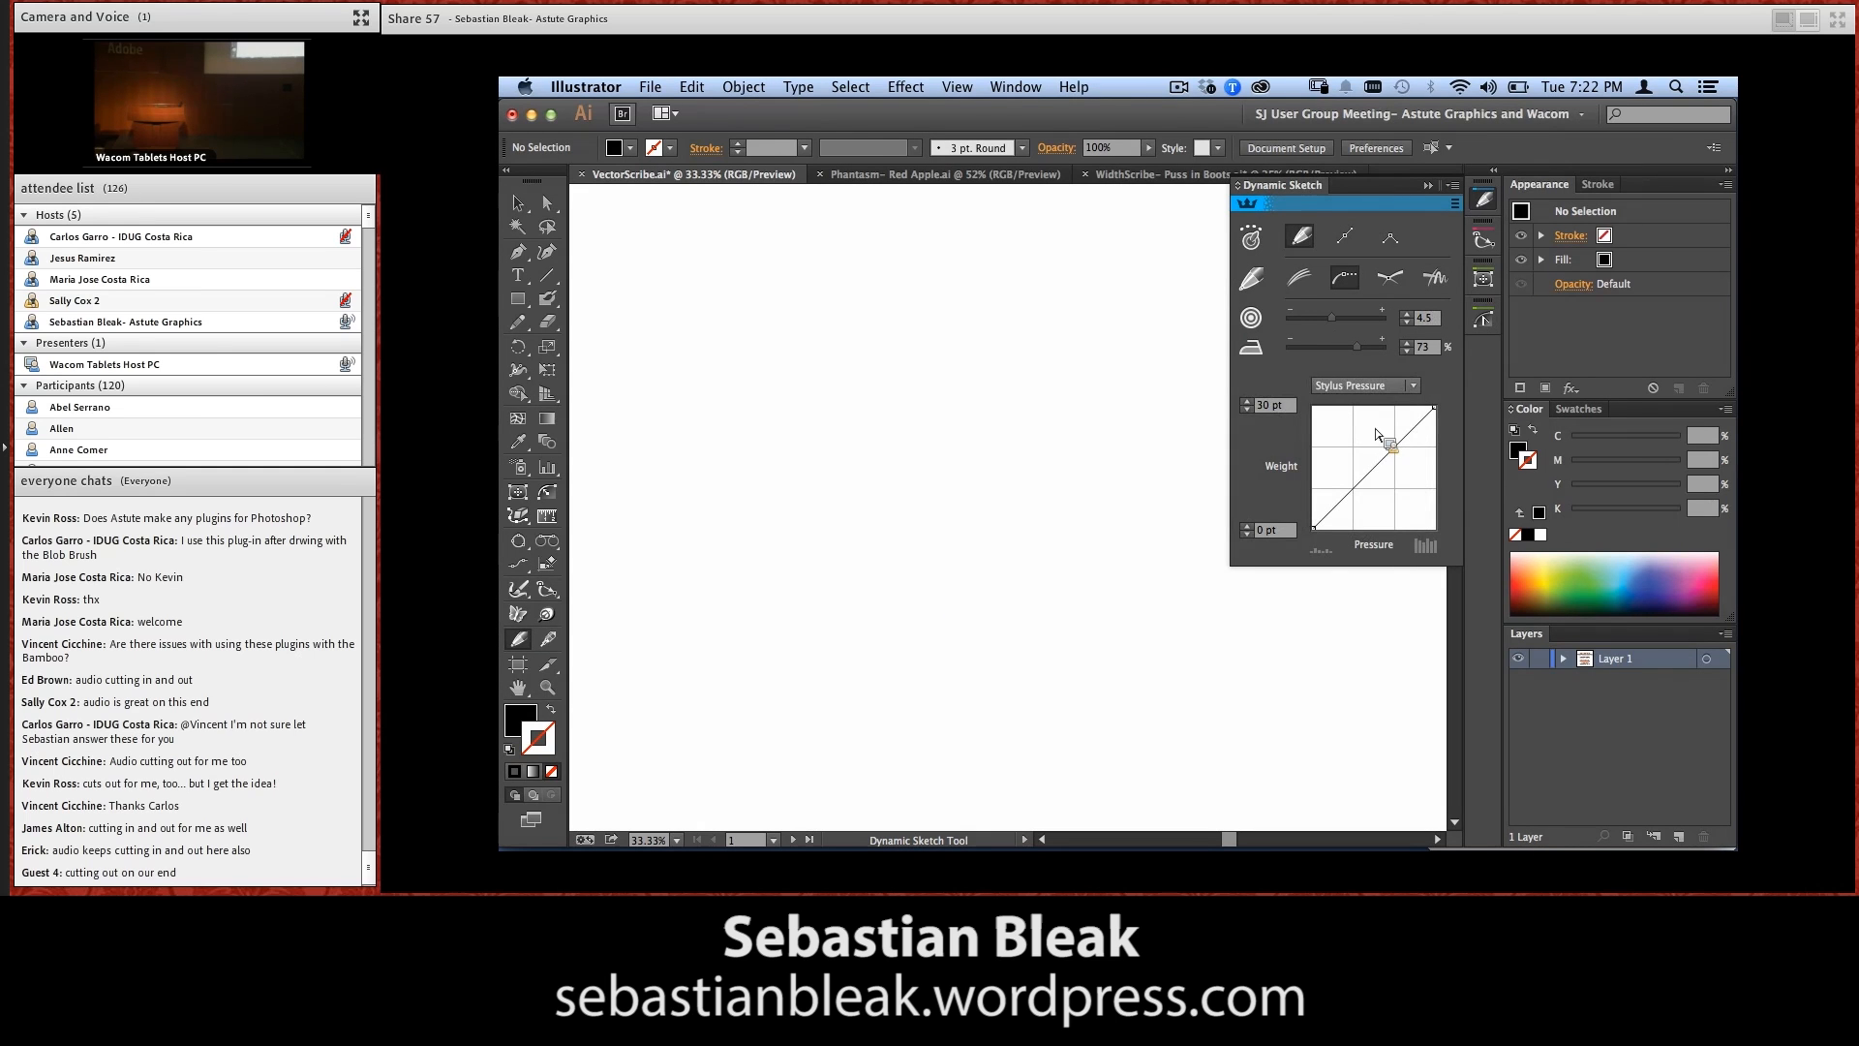
pyautogui.click(1022, 148)
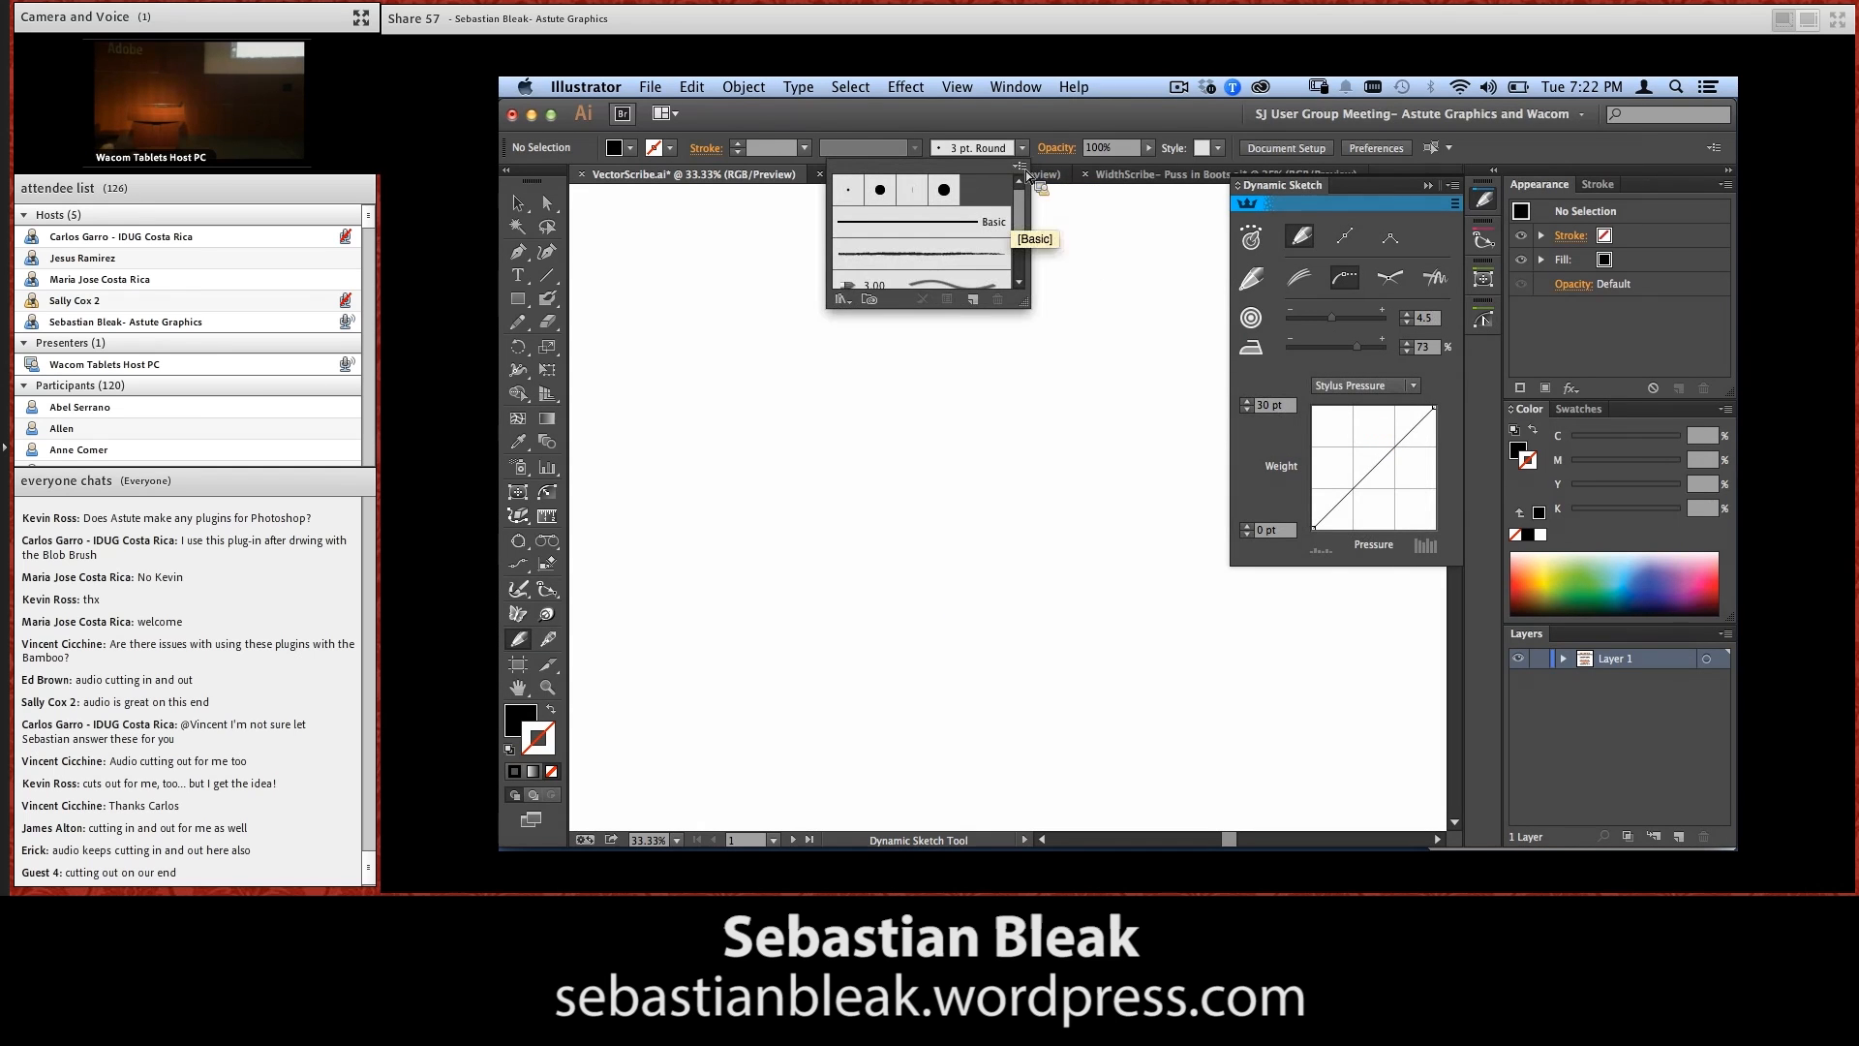
pyautogui.click(920, 253)
pyautogui.click(1024, 148)
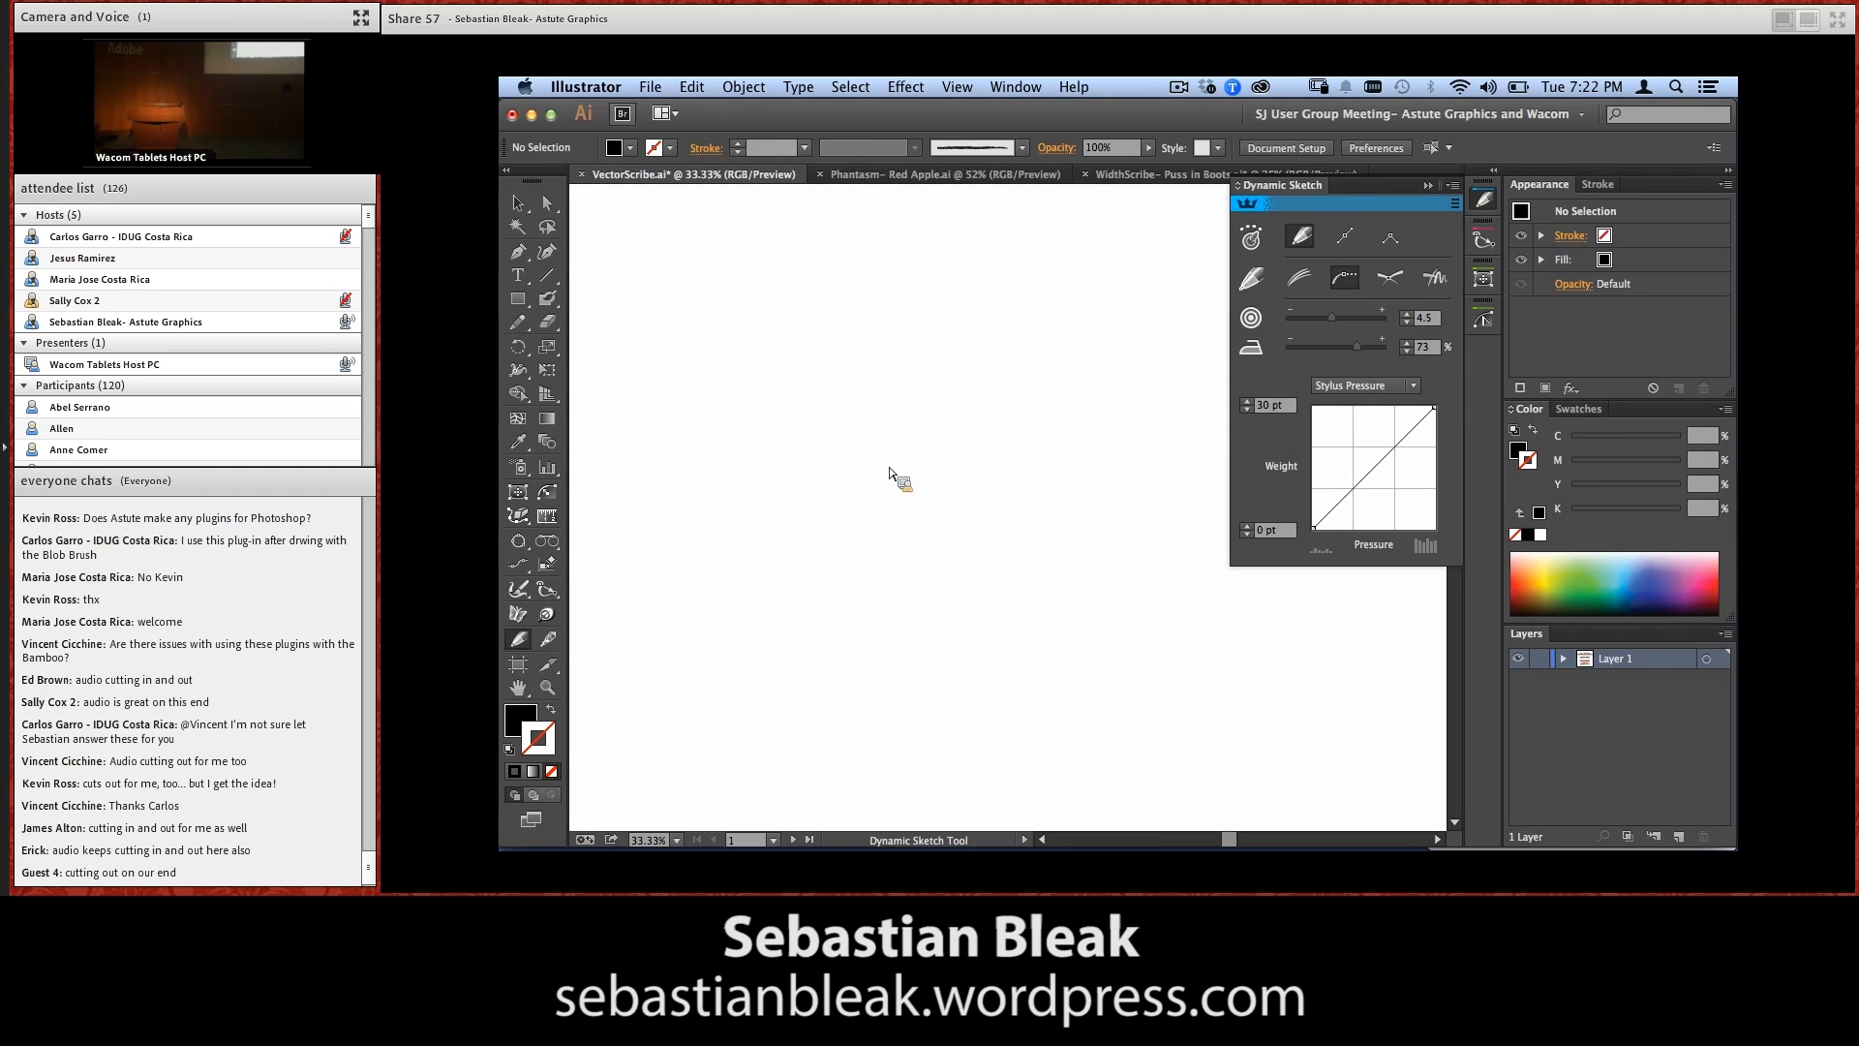
# Sketch a large wavy path diagonally across the artboard and swap its fill and stroke colours
pyautogui.moveTo(602, 353)
pyautogui.mouseDown()
pyautogui.moveTo(636, 334)
pyautogui.moveTo(663, 462)
pyautogui.moveTo(857, 375)
pyautogui.moveTo(1000, 416)
pyautogui.moveTo(1065, 645)
pyautogui.moveTo(1256, 672)
pyautogui.mouseUp()
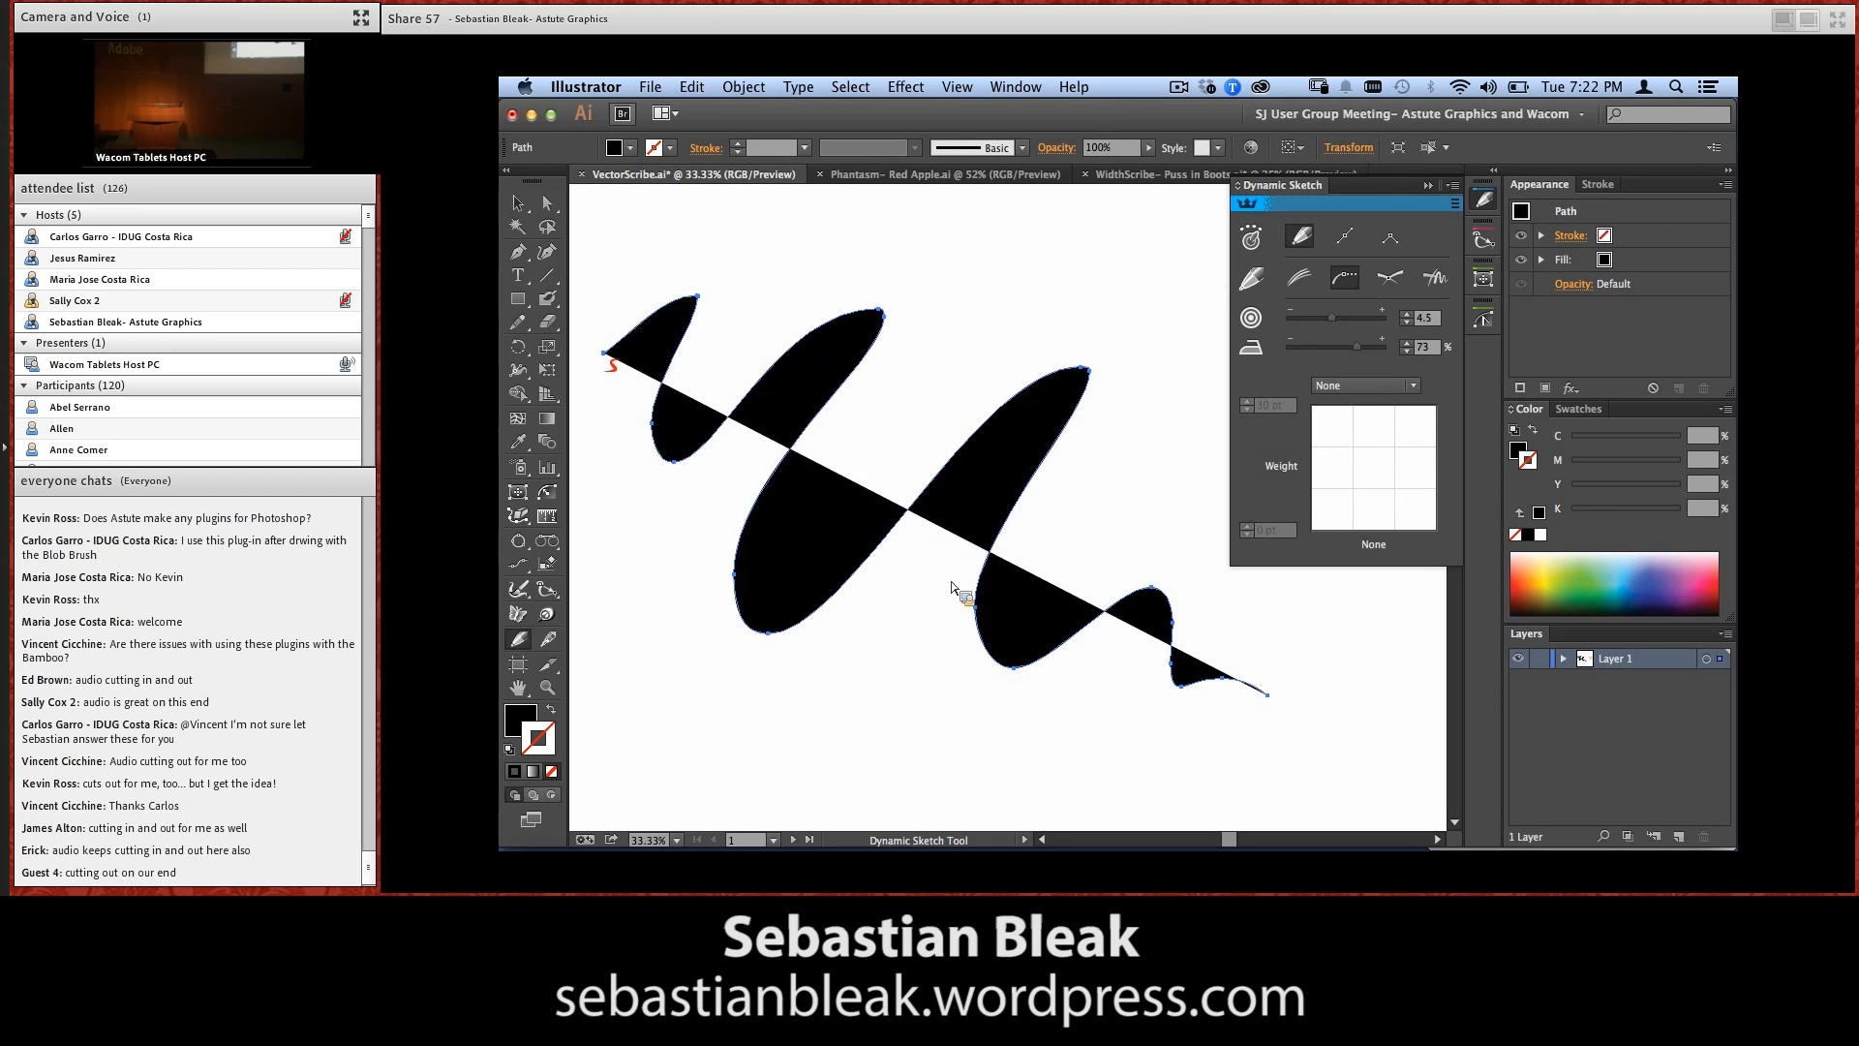
pyautogui.hotkey('shift', 'x')
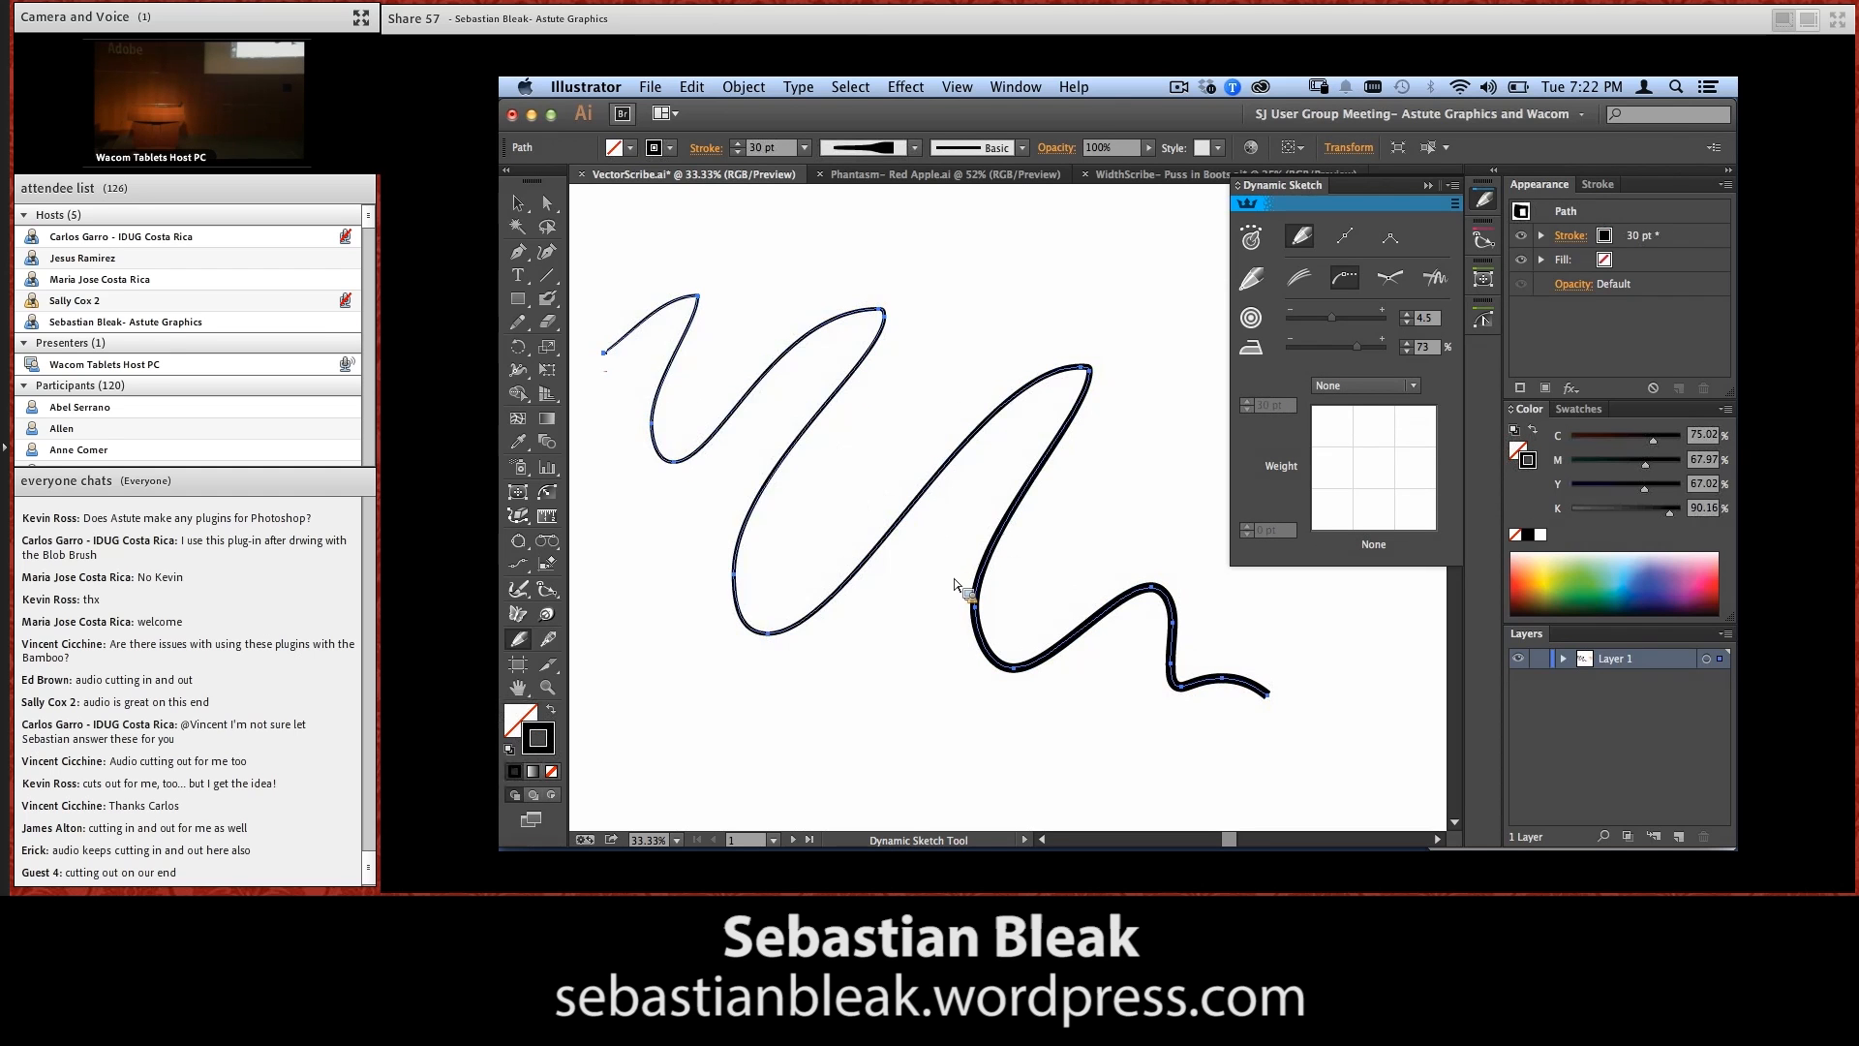
# Apply the Charcoal - Pencil brush to the wavy path and set the Dynamic Sketch weight control to Stylus Pressure
pyautogui.click(1007, 163)
pyautogui.click(987, 263)
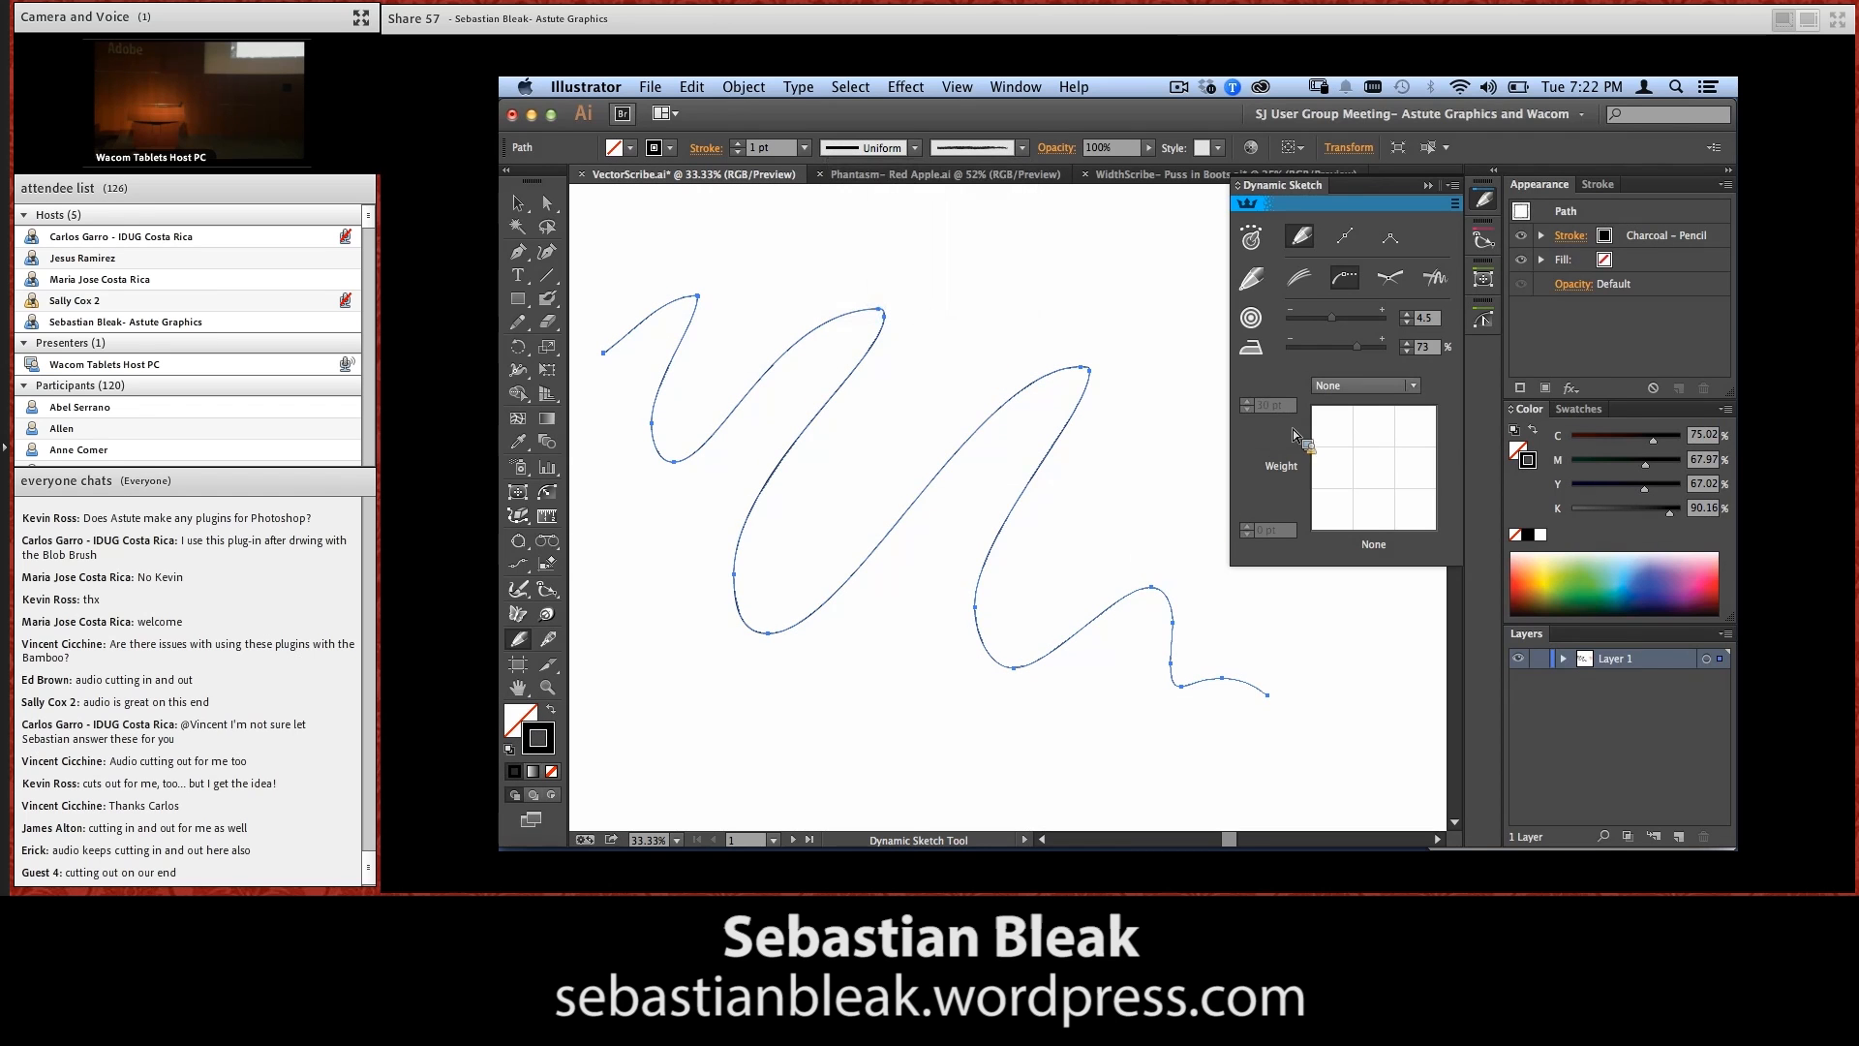
pyautogui.click(1366, 385)
pyautogui.click(1366, 392)
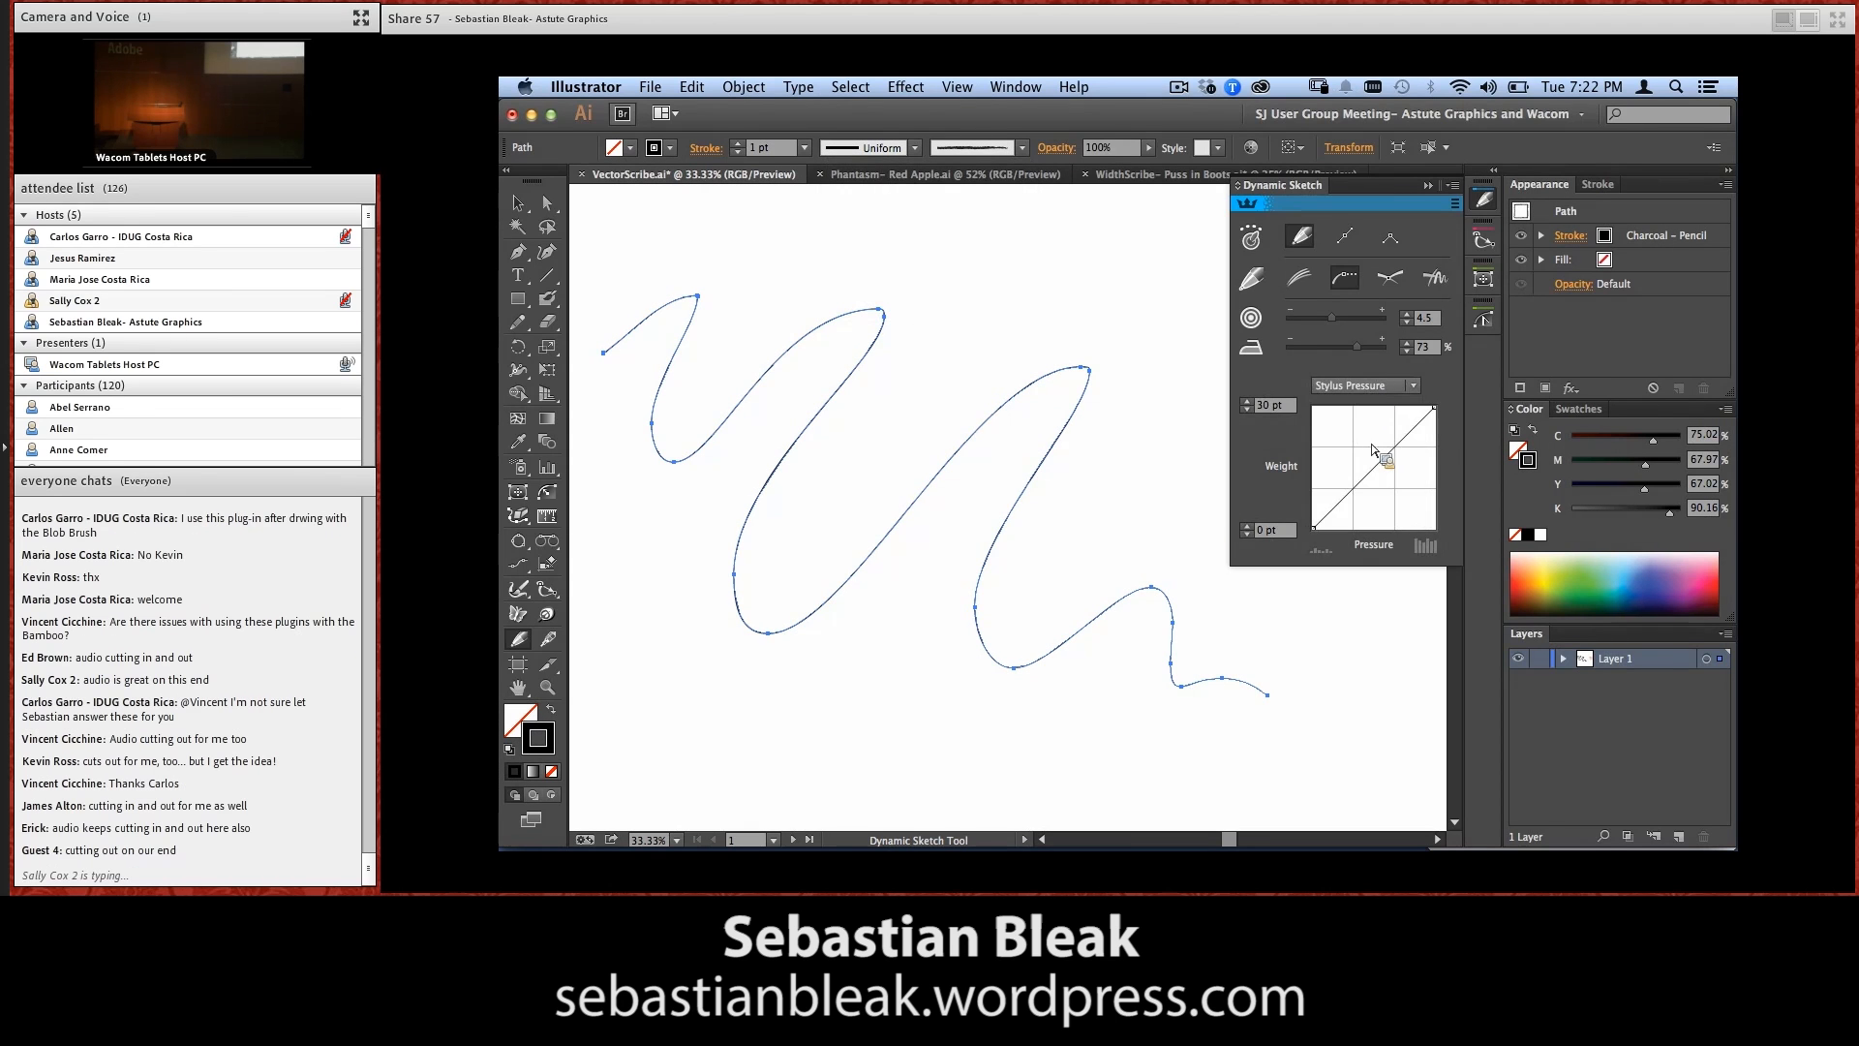
# Delete the thin wavy path and sketch a new large pressure-sensitive wavy stroke across the artboard with the Charcoal - Pencil brush
pyautogui.hotkey('shift', 'w')
pyautogui.click(1130, 540)
pyautogui.press('Delete')
pyautogui.click(1288, 433)
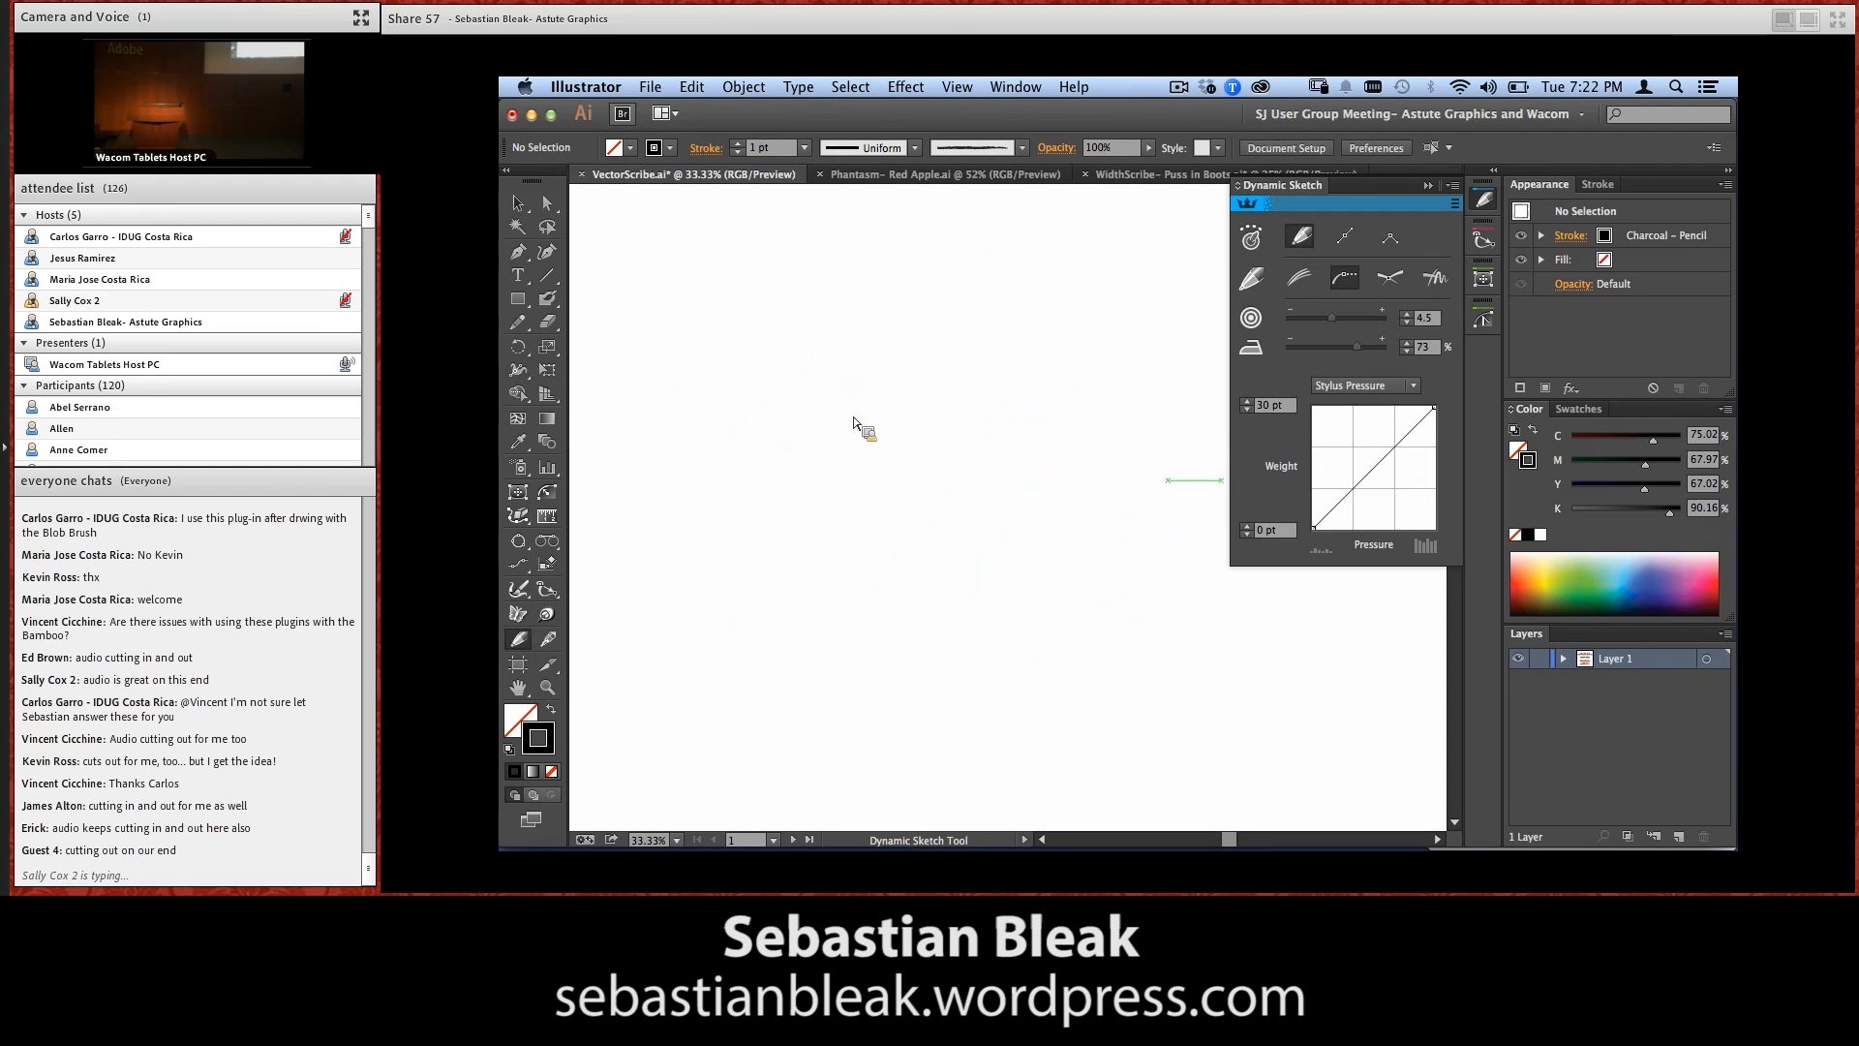
pyautogui.moveTo(708, 309)
pyautogui.mouseDown()
pyautogui.moveTo(863, 296)
pyautogui.moveTo(860, 375)
pyautogui.moveTo(1040, 518)
pyautogui.moveTo(1133, 655)
pyautogui.mouseUp()
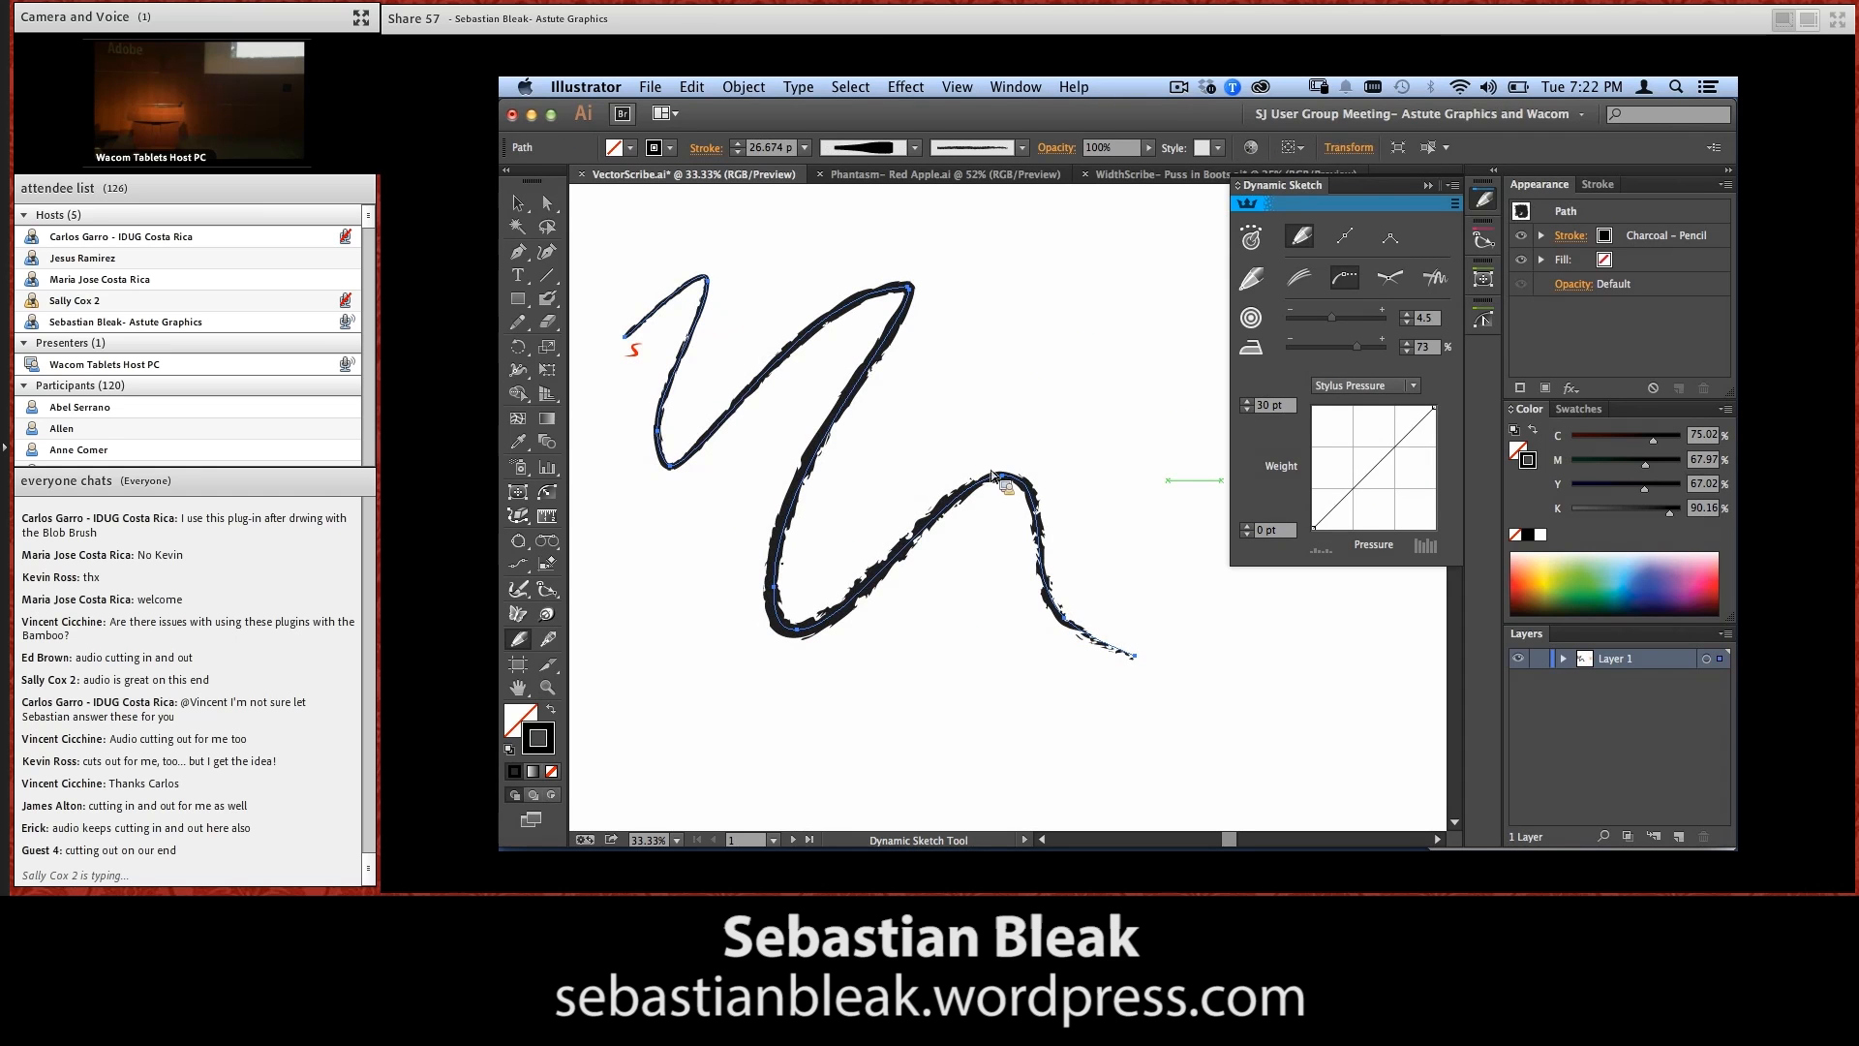
# Expand the appearance of the charcoal stroke and display its selected point count in PathScribe
pyautogui.press('v')
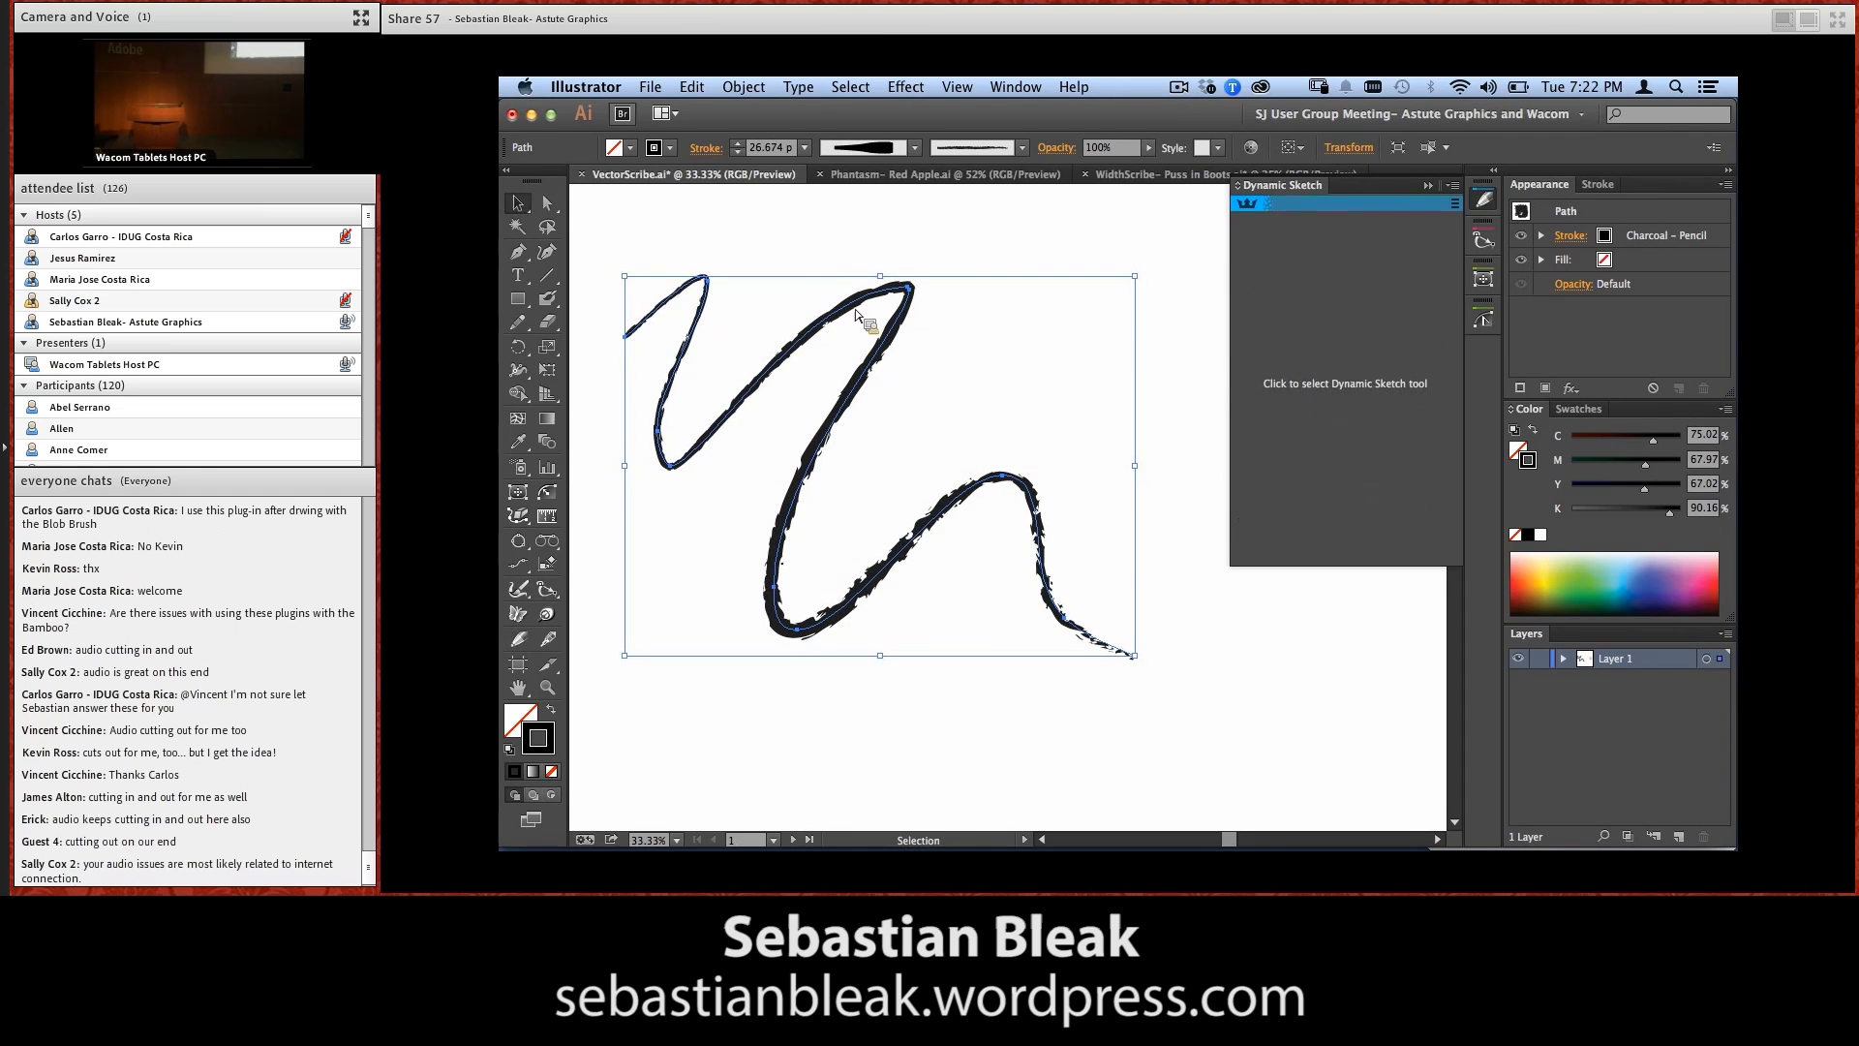
pyautogui.click(744, 87)
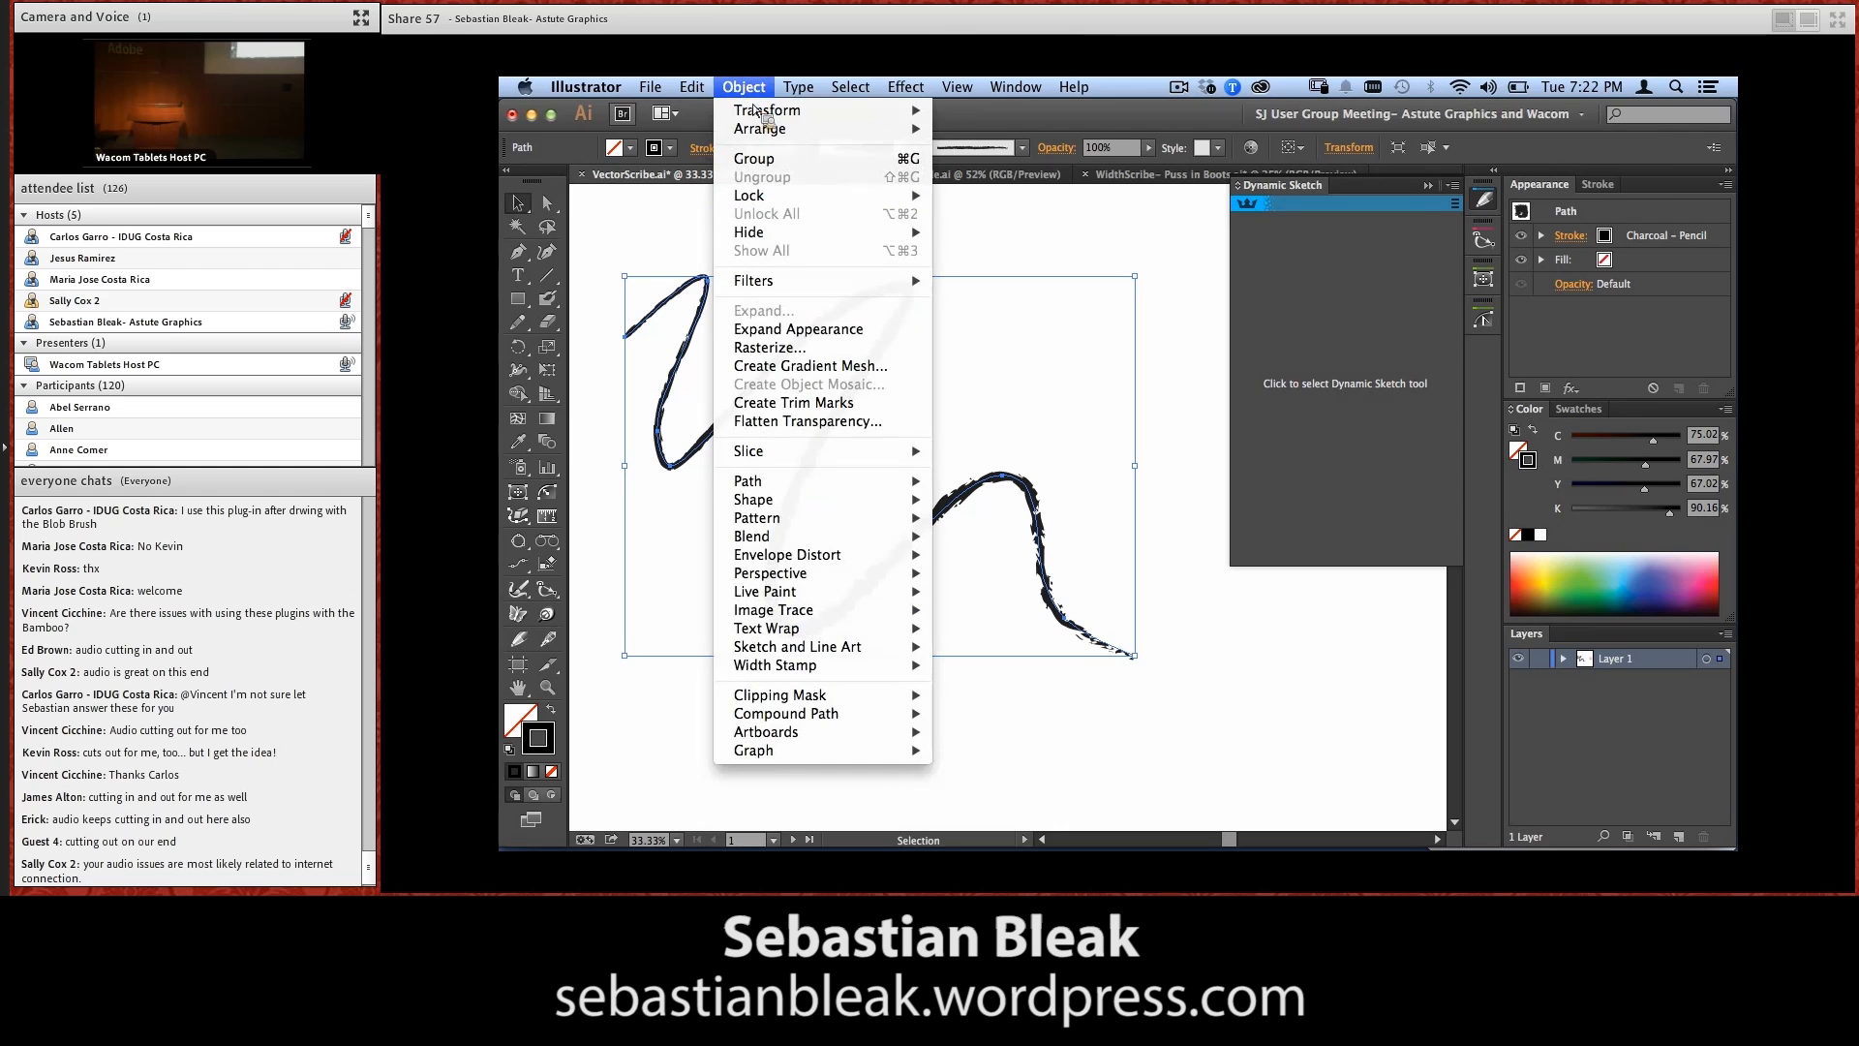
pyautogui.click(847, 324)
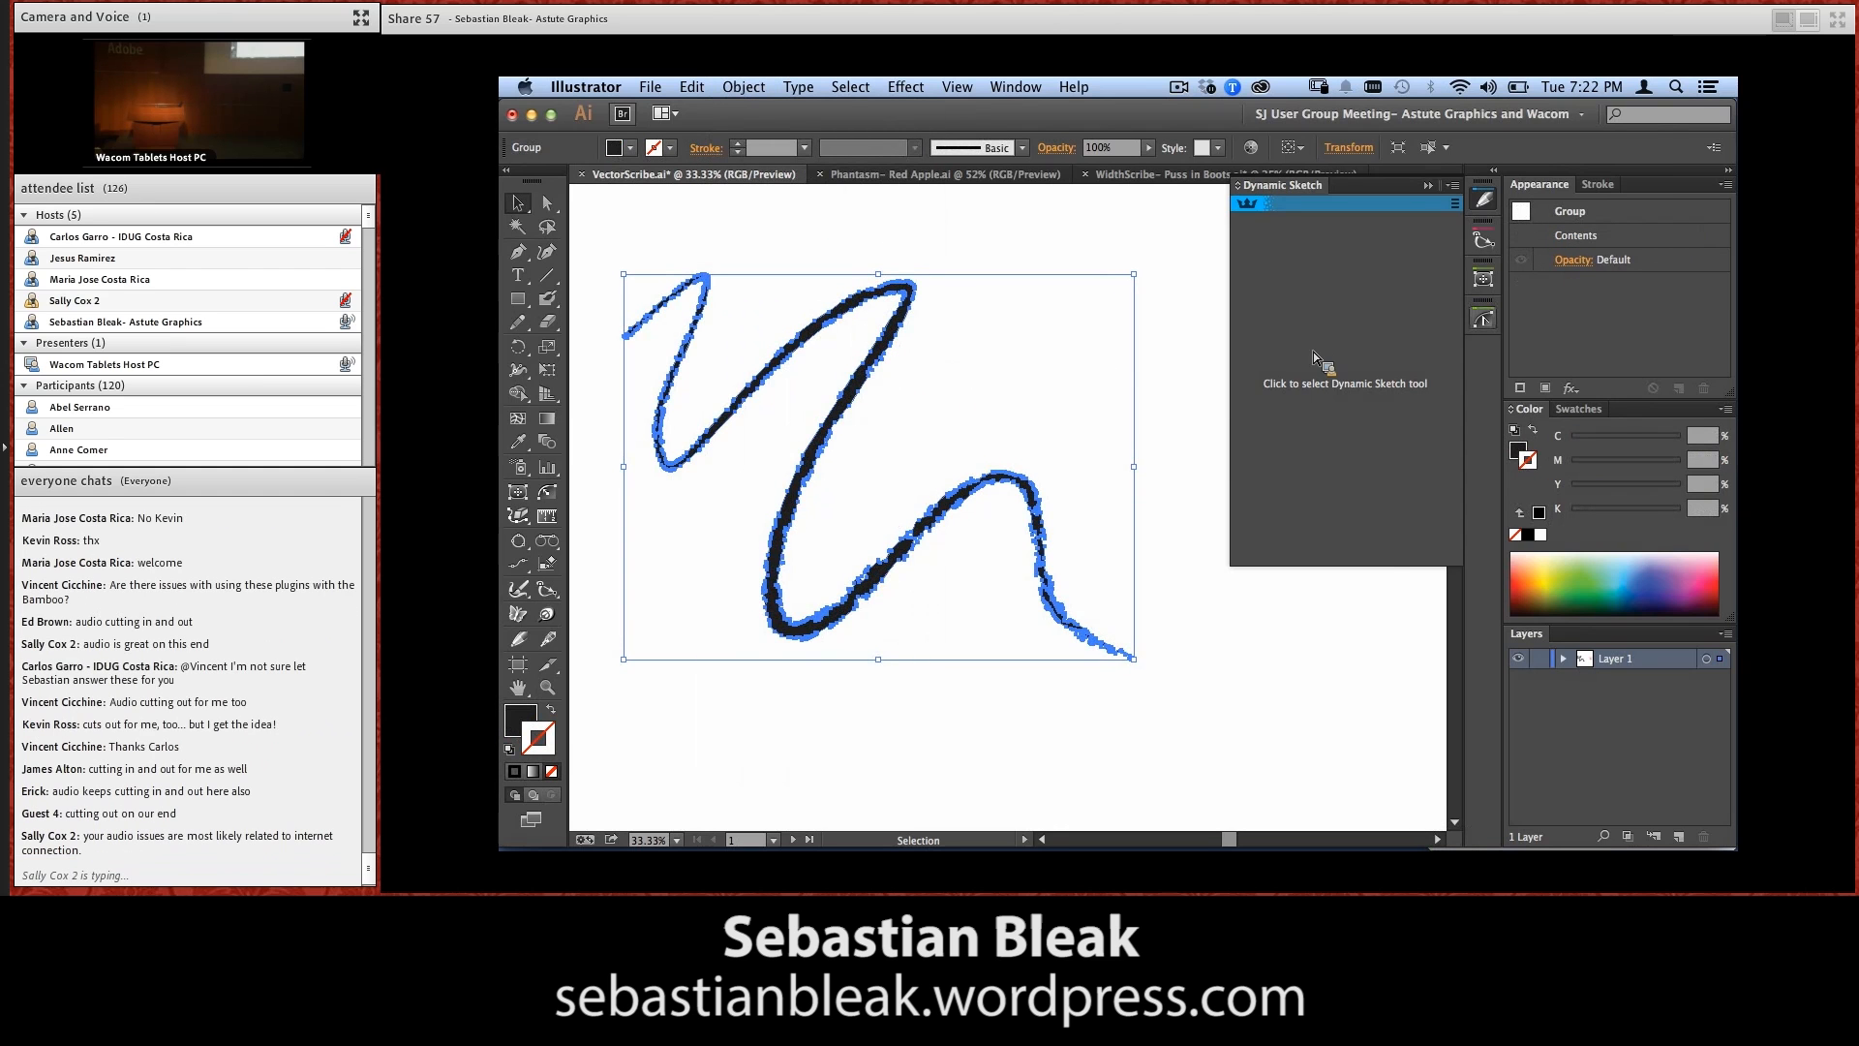
pyautogui.click(1482, 320)
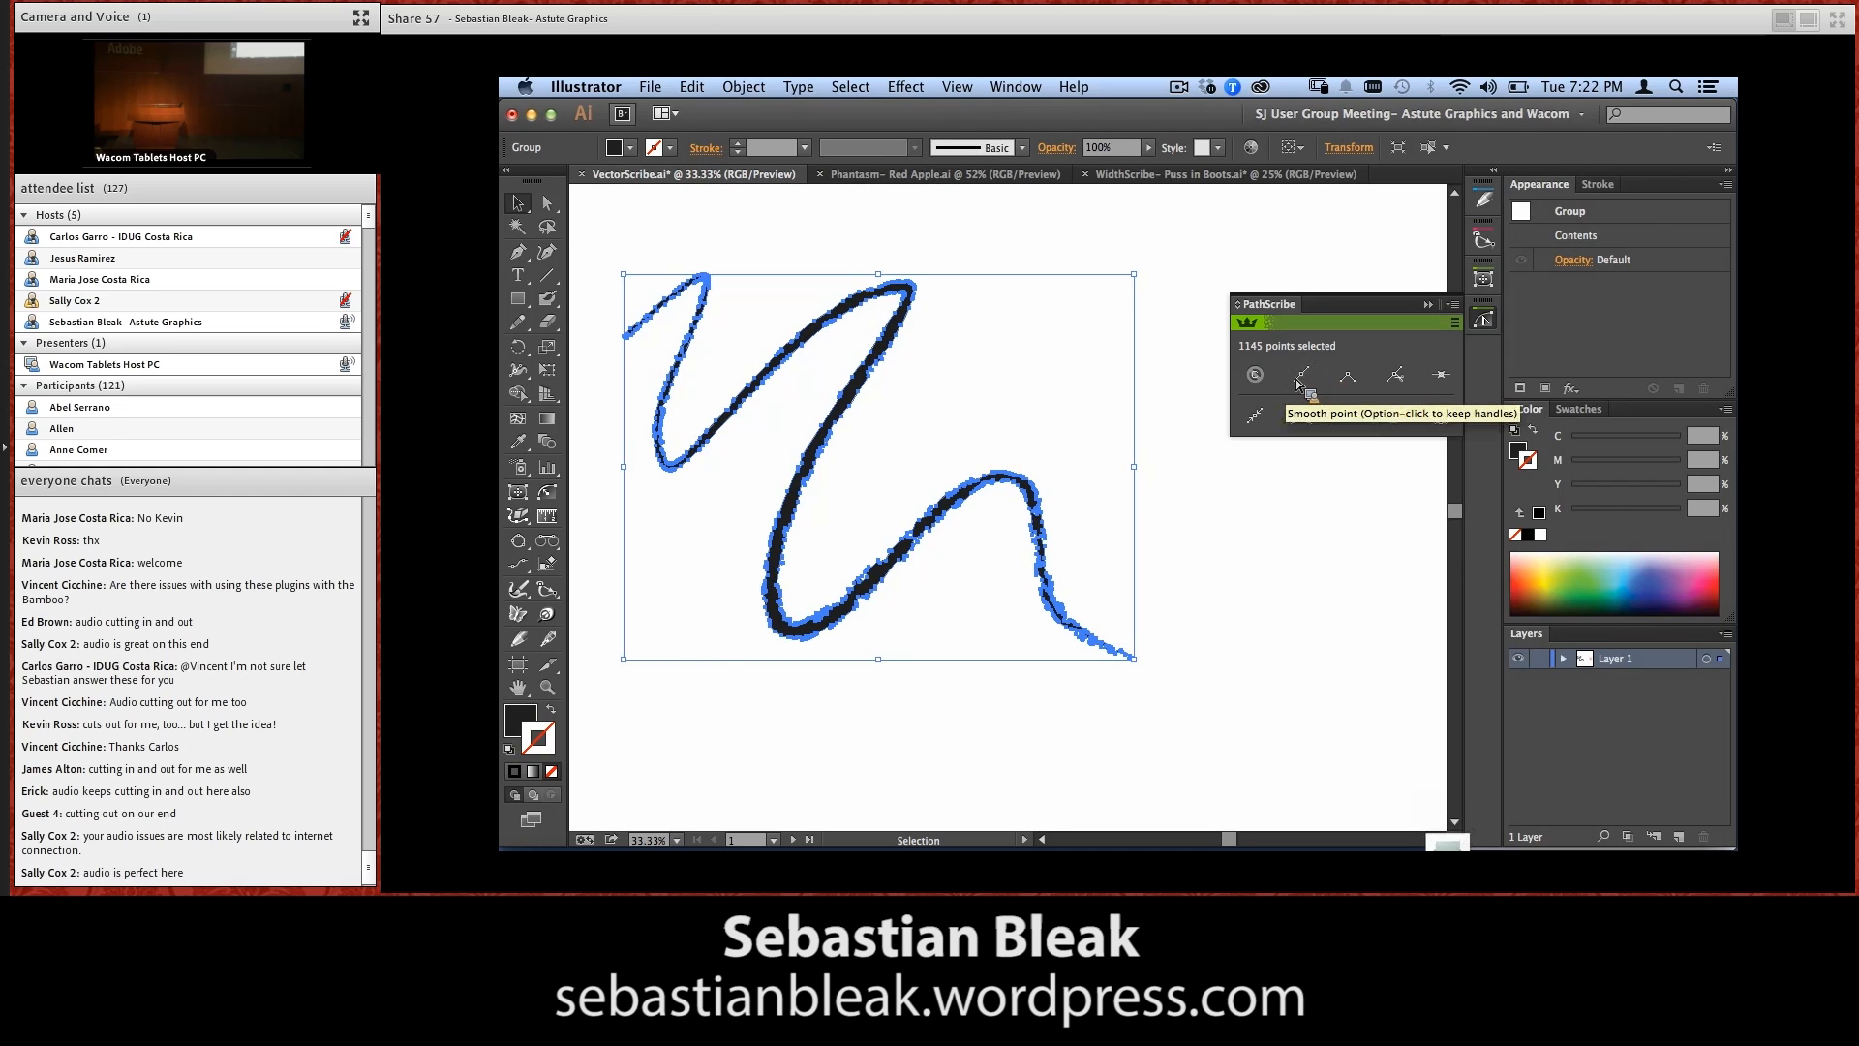
# Remove excess points along the whole expanded stroke with the pressure-controlled Smart Remove Brush, going again over the long middle section
pyautogui.click(519, 516)
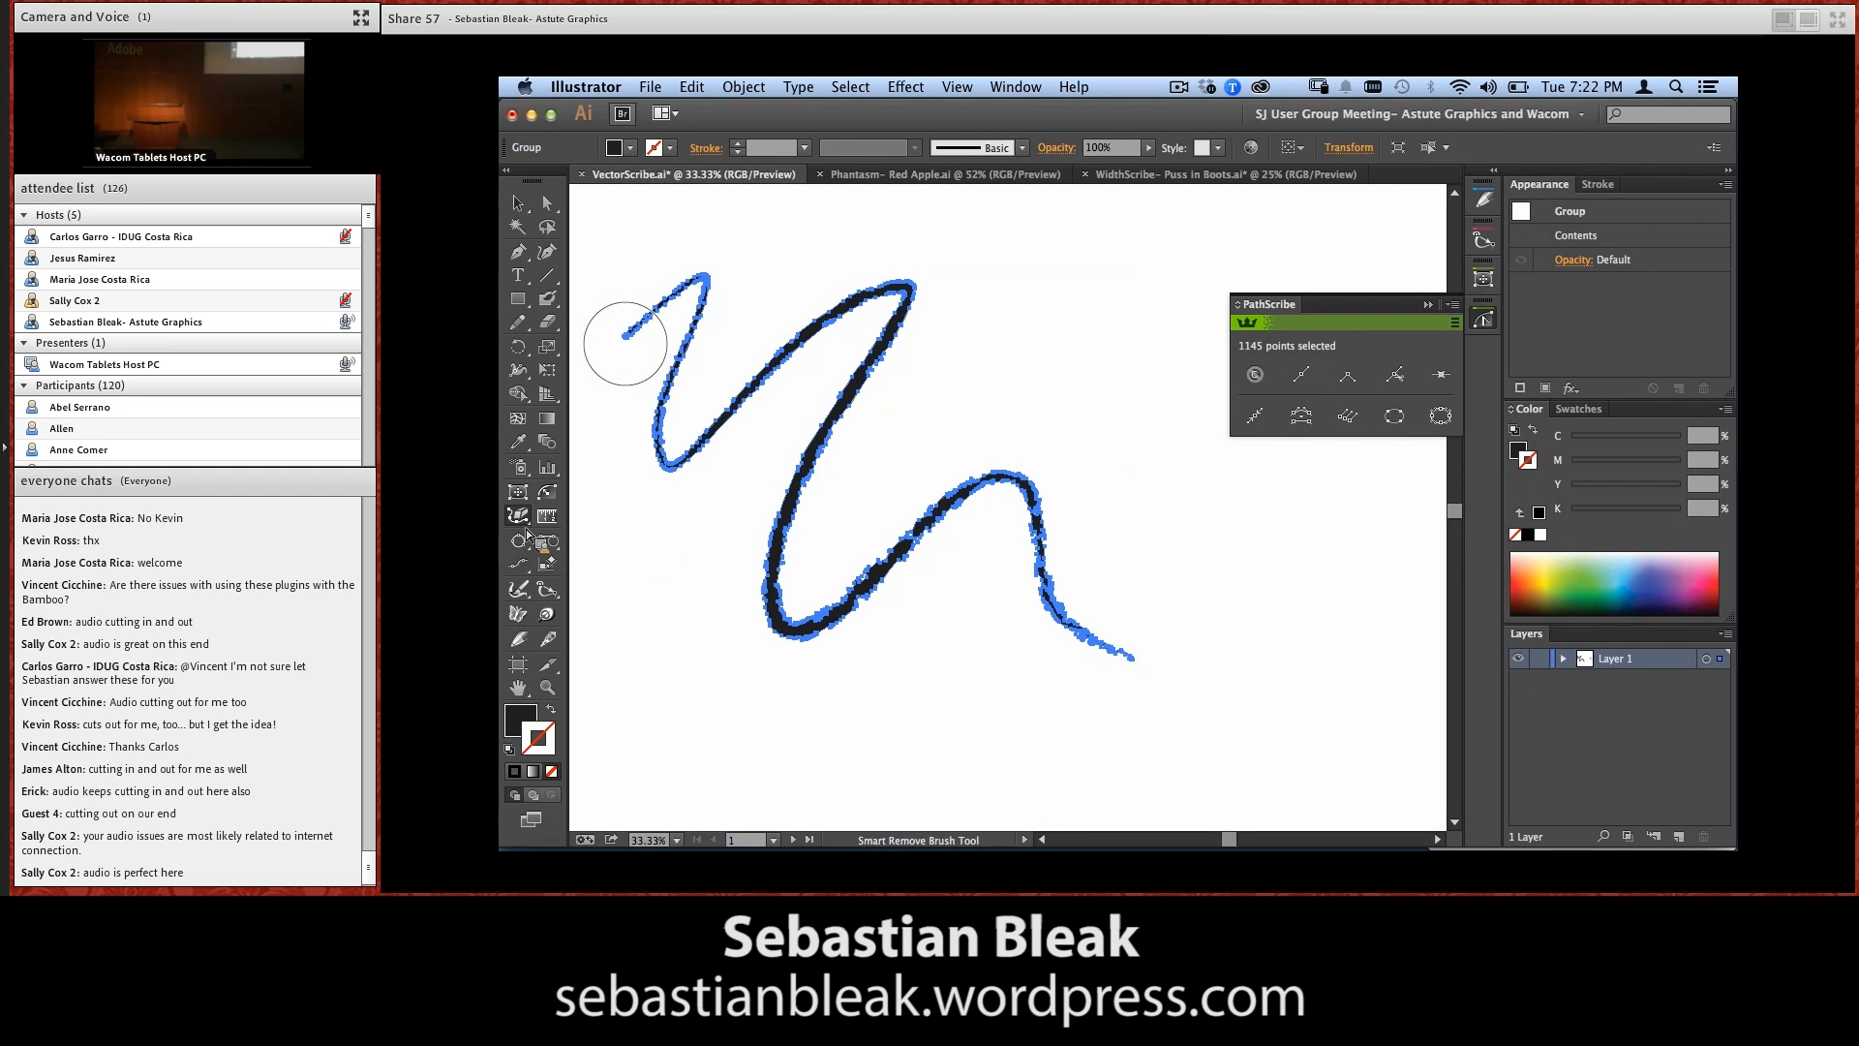
pyautogui.press('Return')
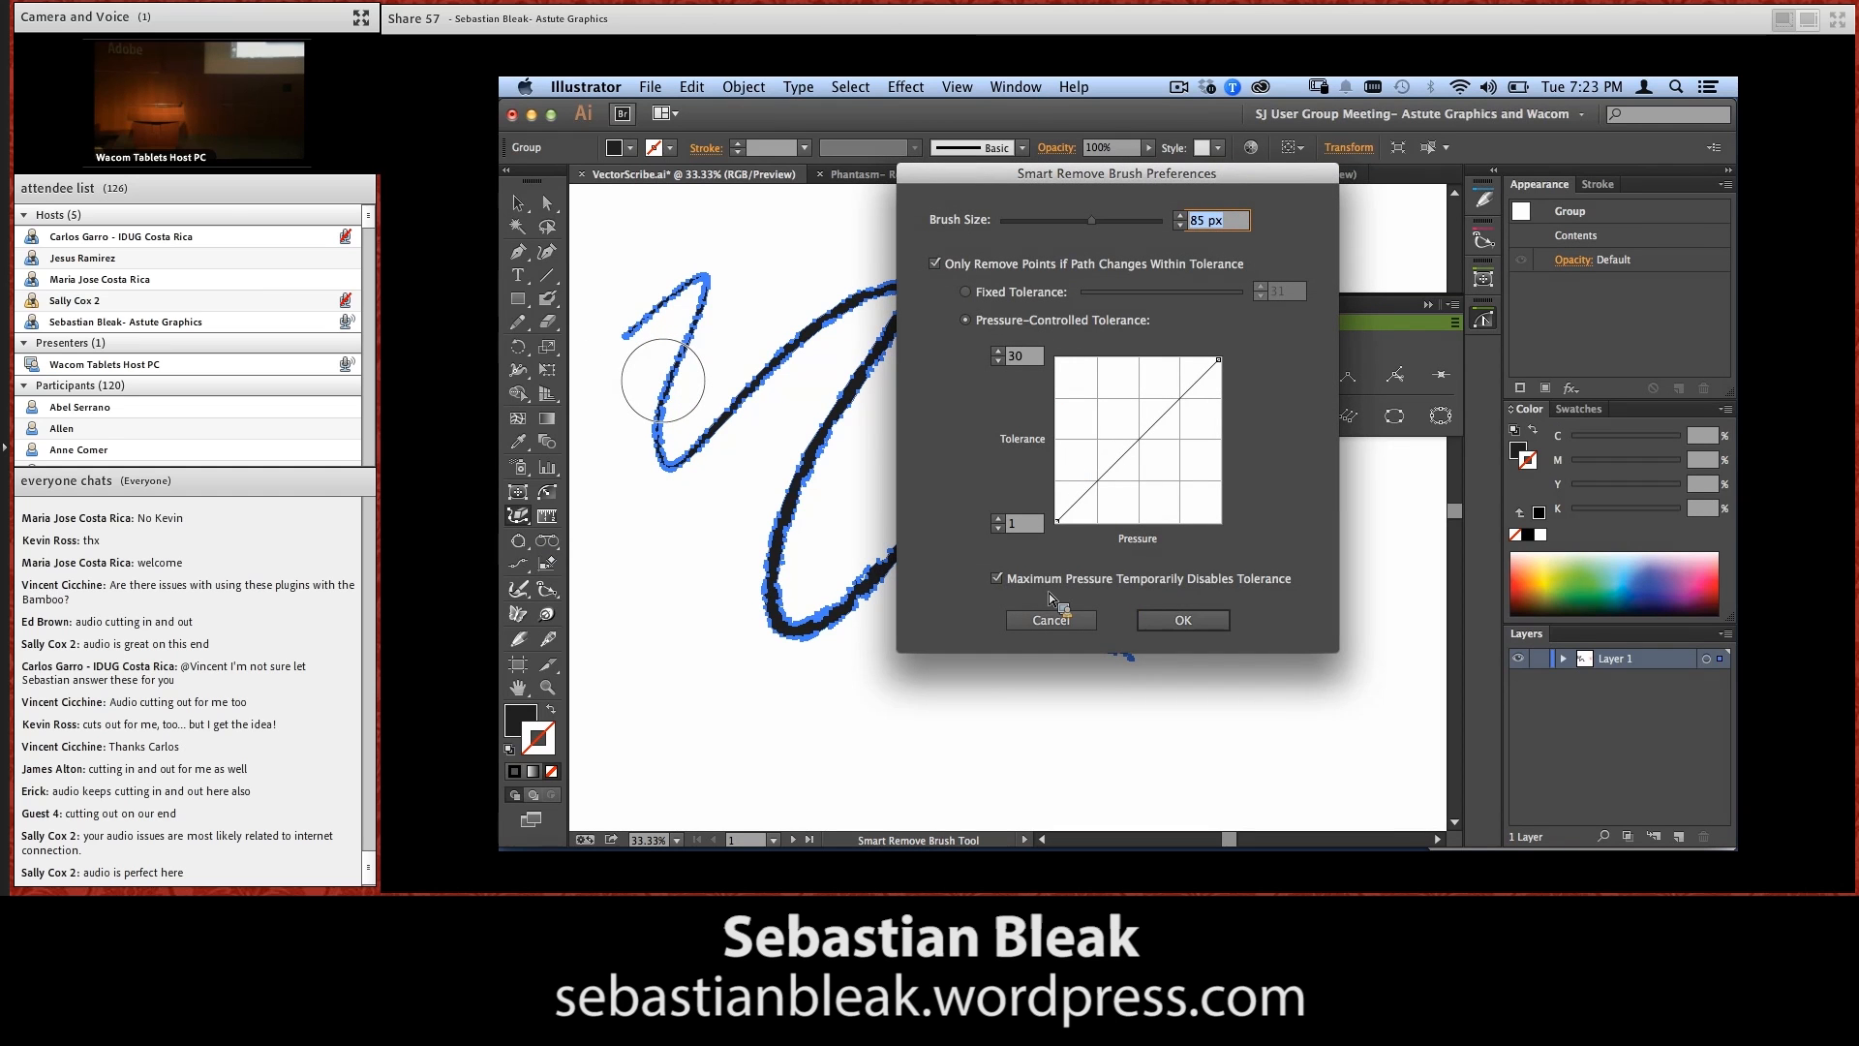
pyautogui.click(1177, 625)
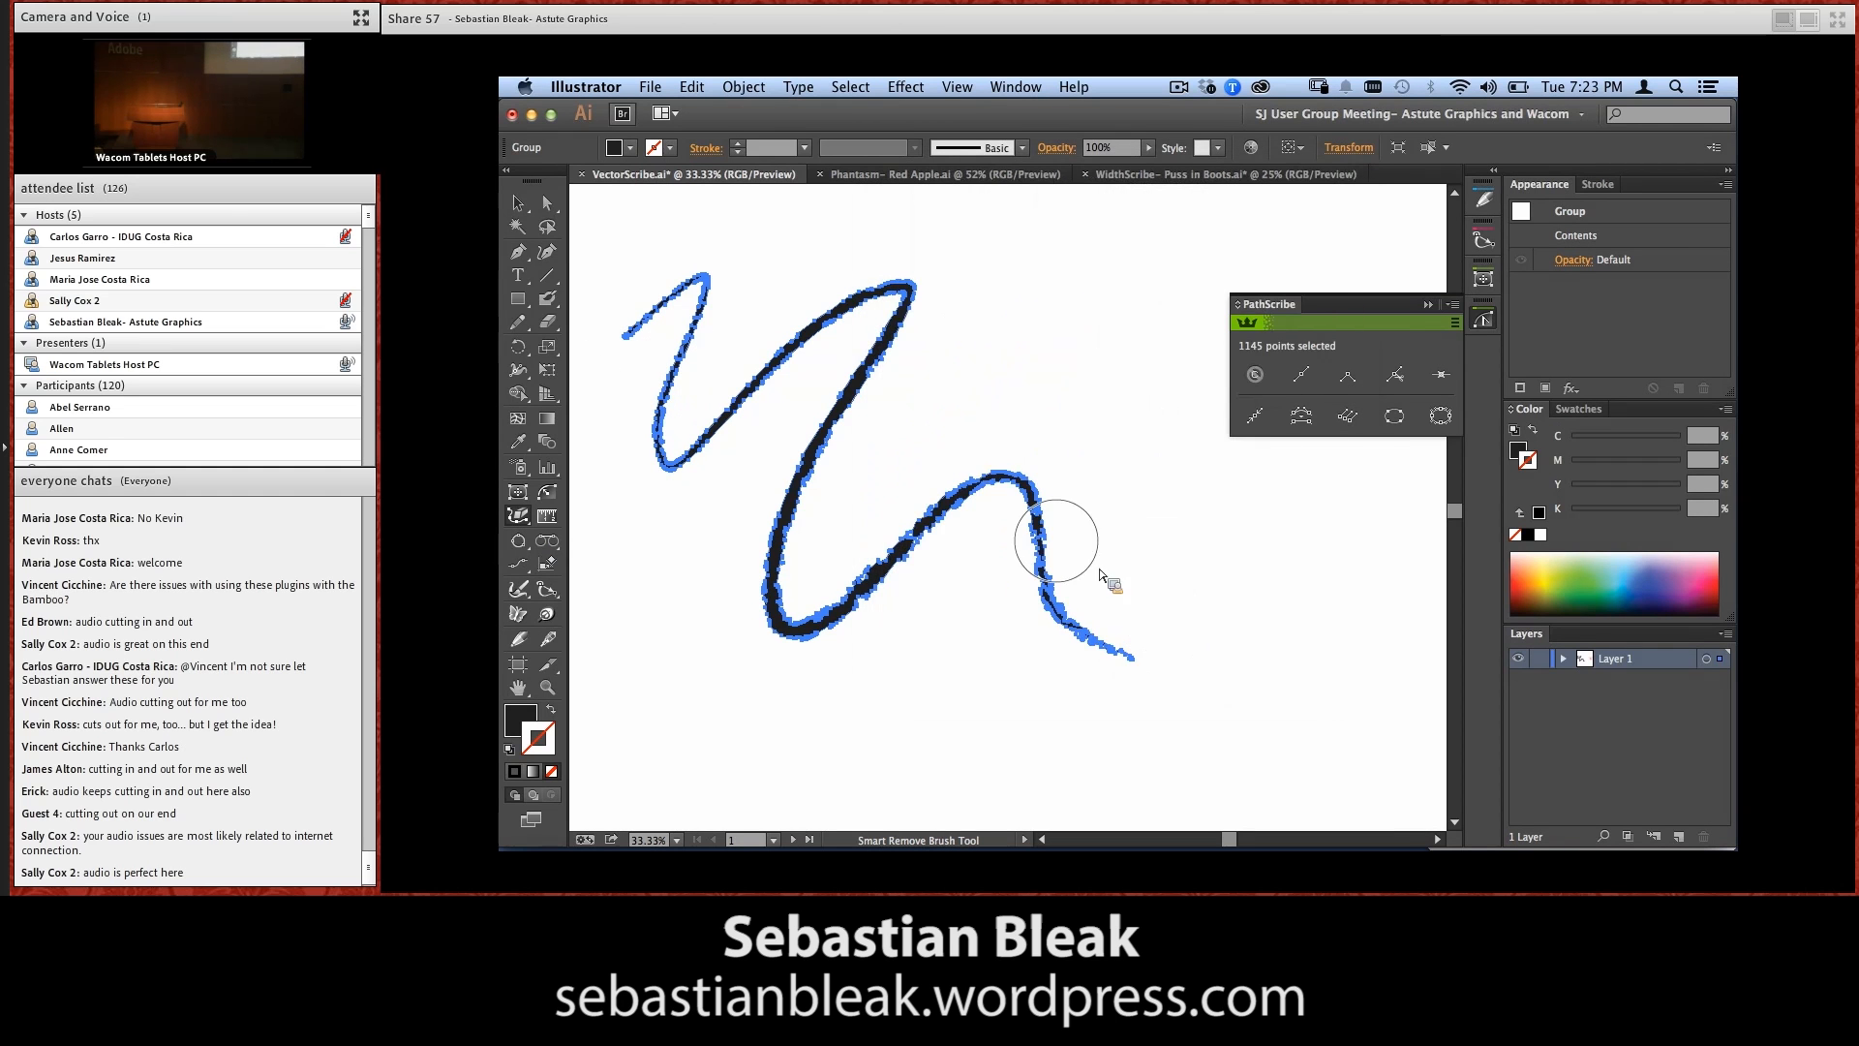
pyautogui.moveTo(626, 328)
pyautogui.mouseDown()
pyautogui.moveTo(685, 274)
pyautogui.moveTo(686, 382)
pyautogui.moveTo(716, 428)
pyautogui.moveTo(868, 314)
pyautogui.moveTo(916, 326)
pyautogui.moveTo(806, 504)
pyautogui.moveTo(795, 640)
pyautogui.moveTo(1016, 500)
pyautogui.moveTo(1149, 675)
pyautogui.mouseUp()
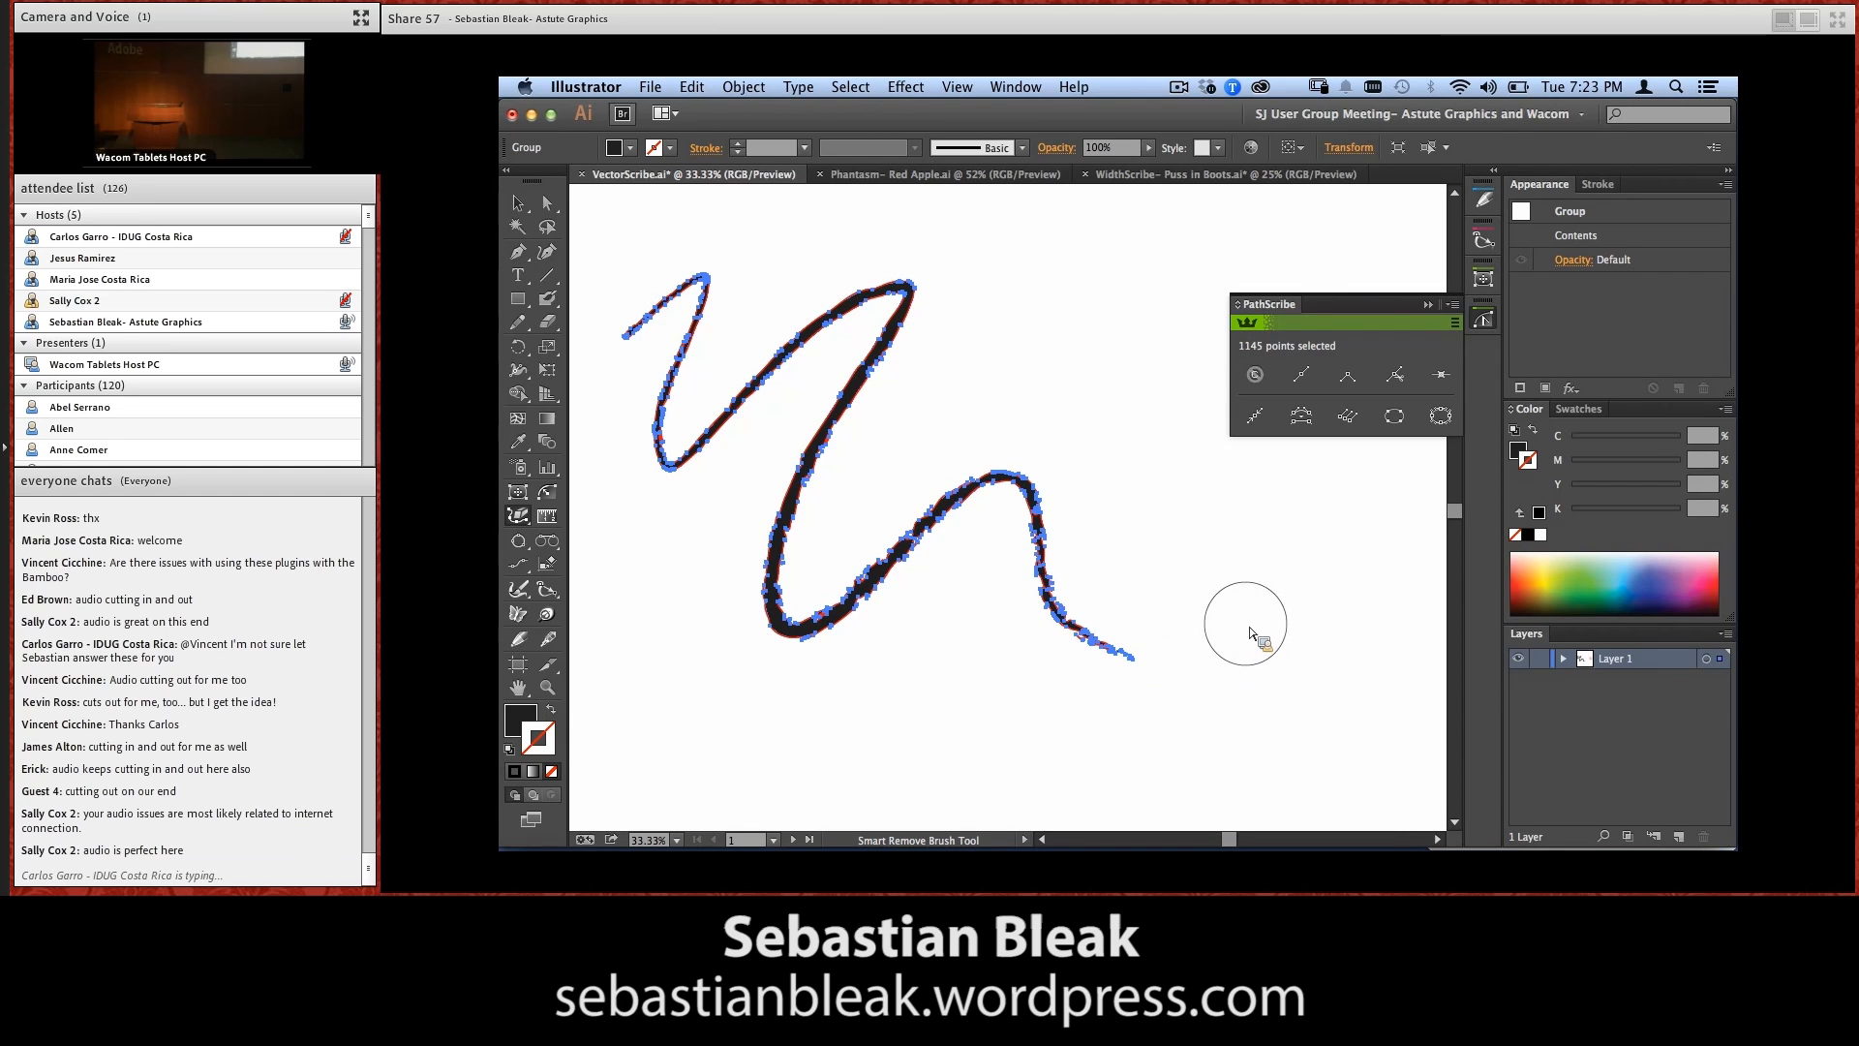
pyautogui.moveTo(1250, 632); pyautogui.dragTo(1251, 633)
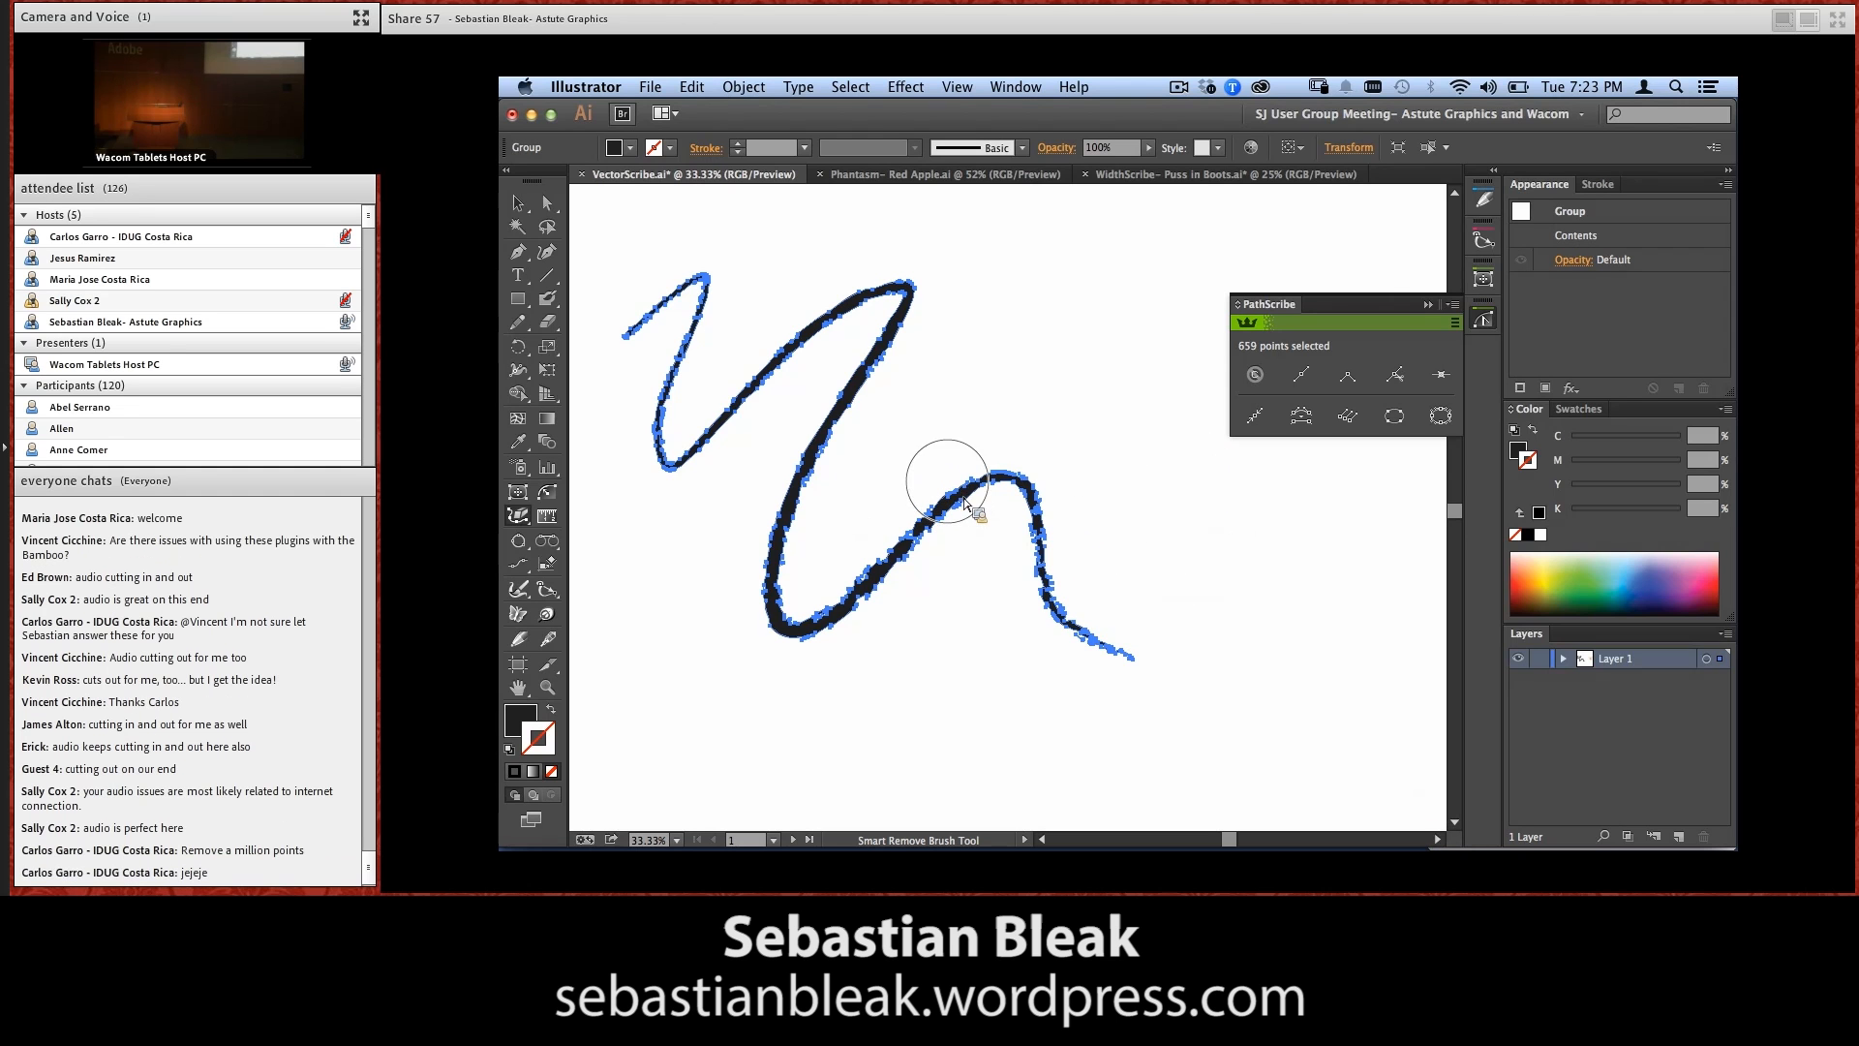
pyautogui.moveTo(874, 360)
pyautogui.mouseDown()
pyautogui.moveTo(892, 352)
pyautogui.moveTo(811, 481)
pyautogui.moveTo(793, 560)
pyautogui.mouseUp()
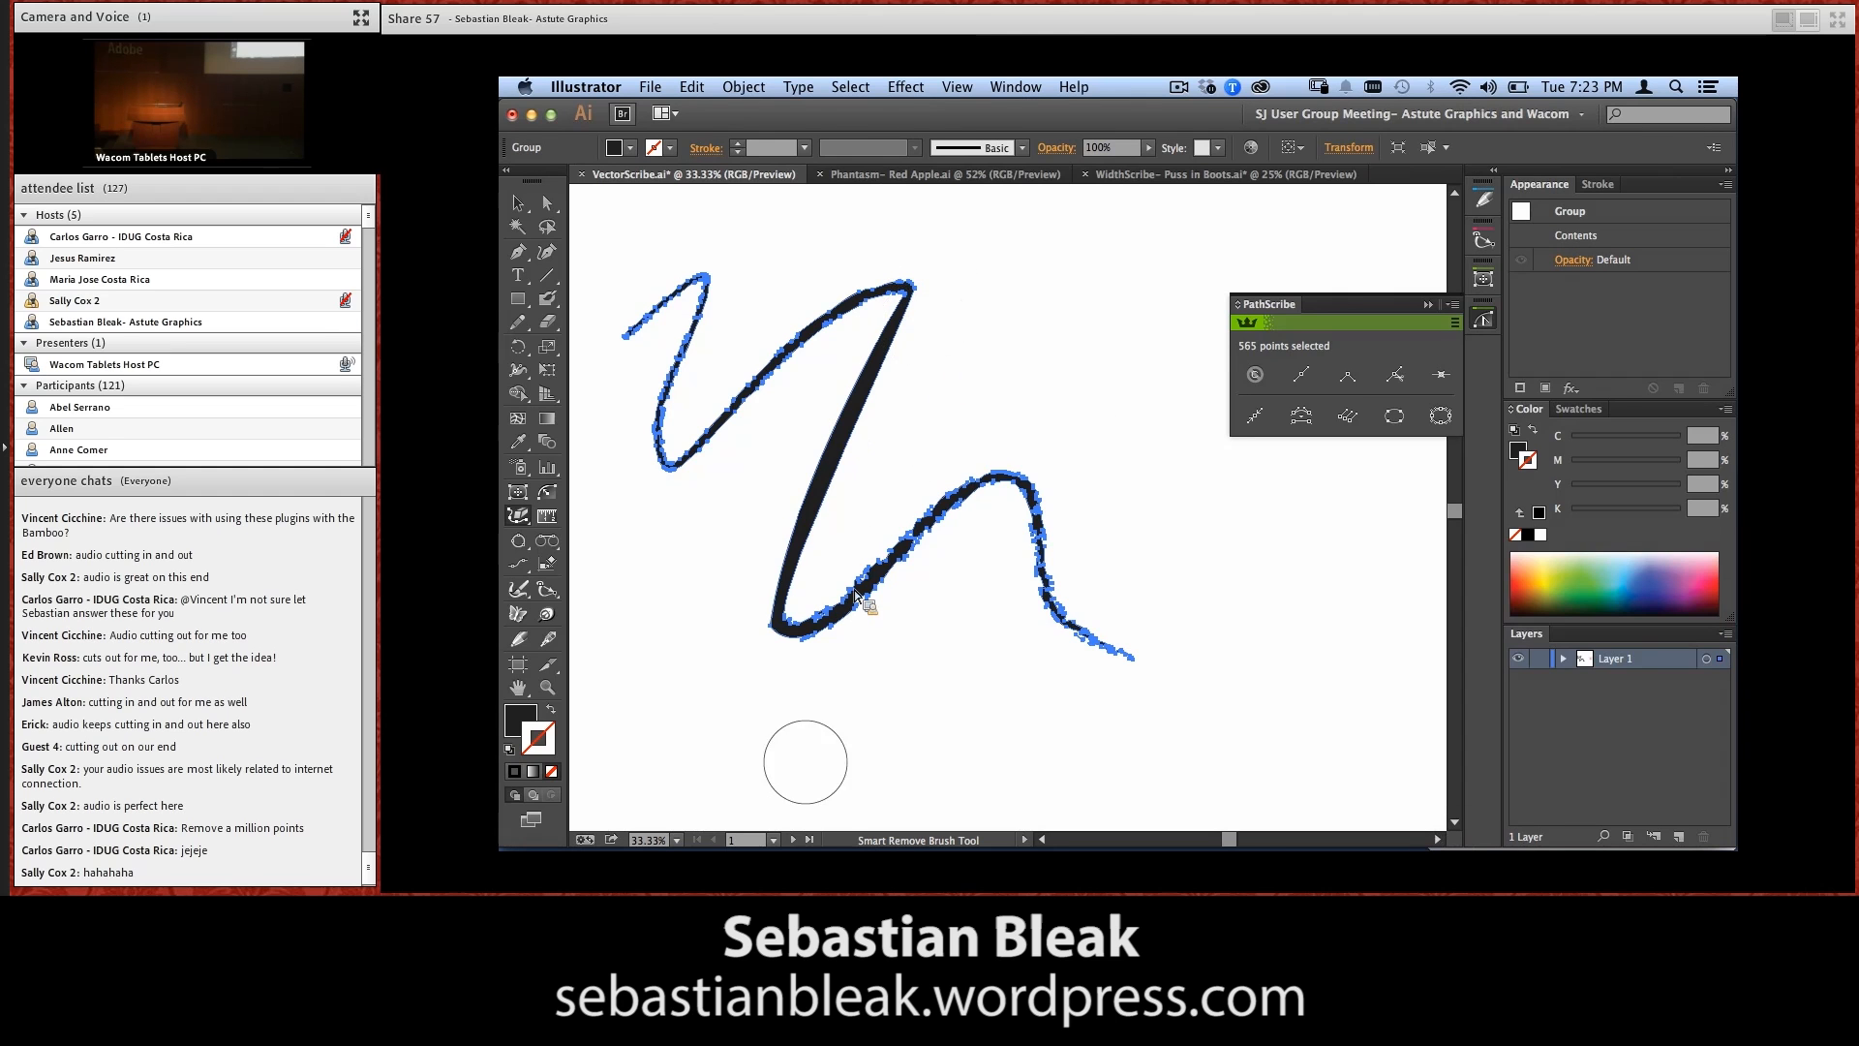
# Go to the plug-in overview artboard, switch to the Phantasm- Red Apple.ai document and collapse PathScribe
pyautogui.click(794, 840)
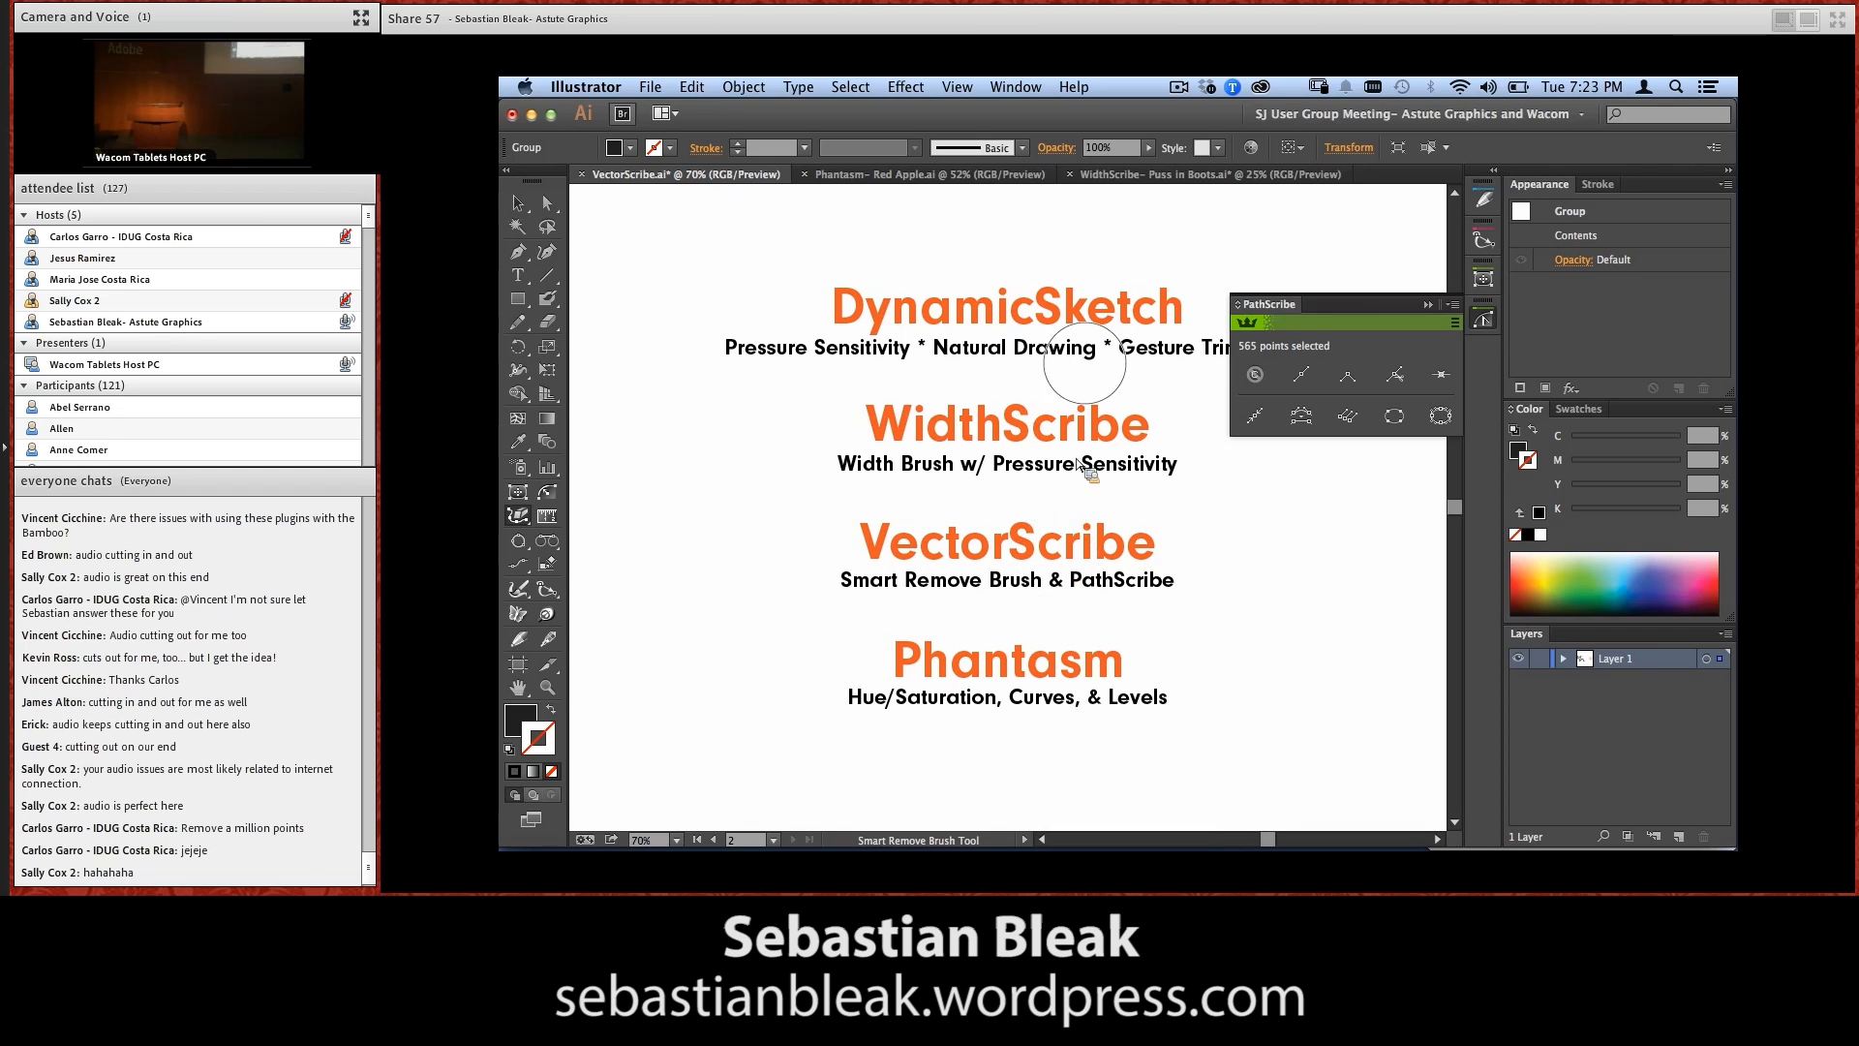
pyautogui.click(966, 177)
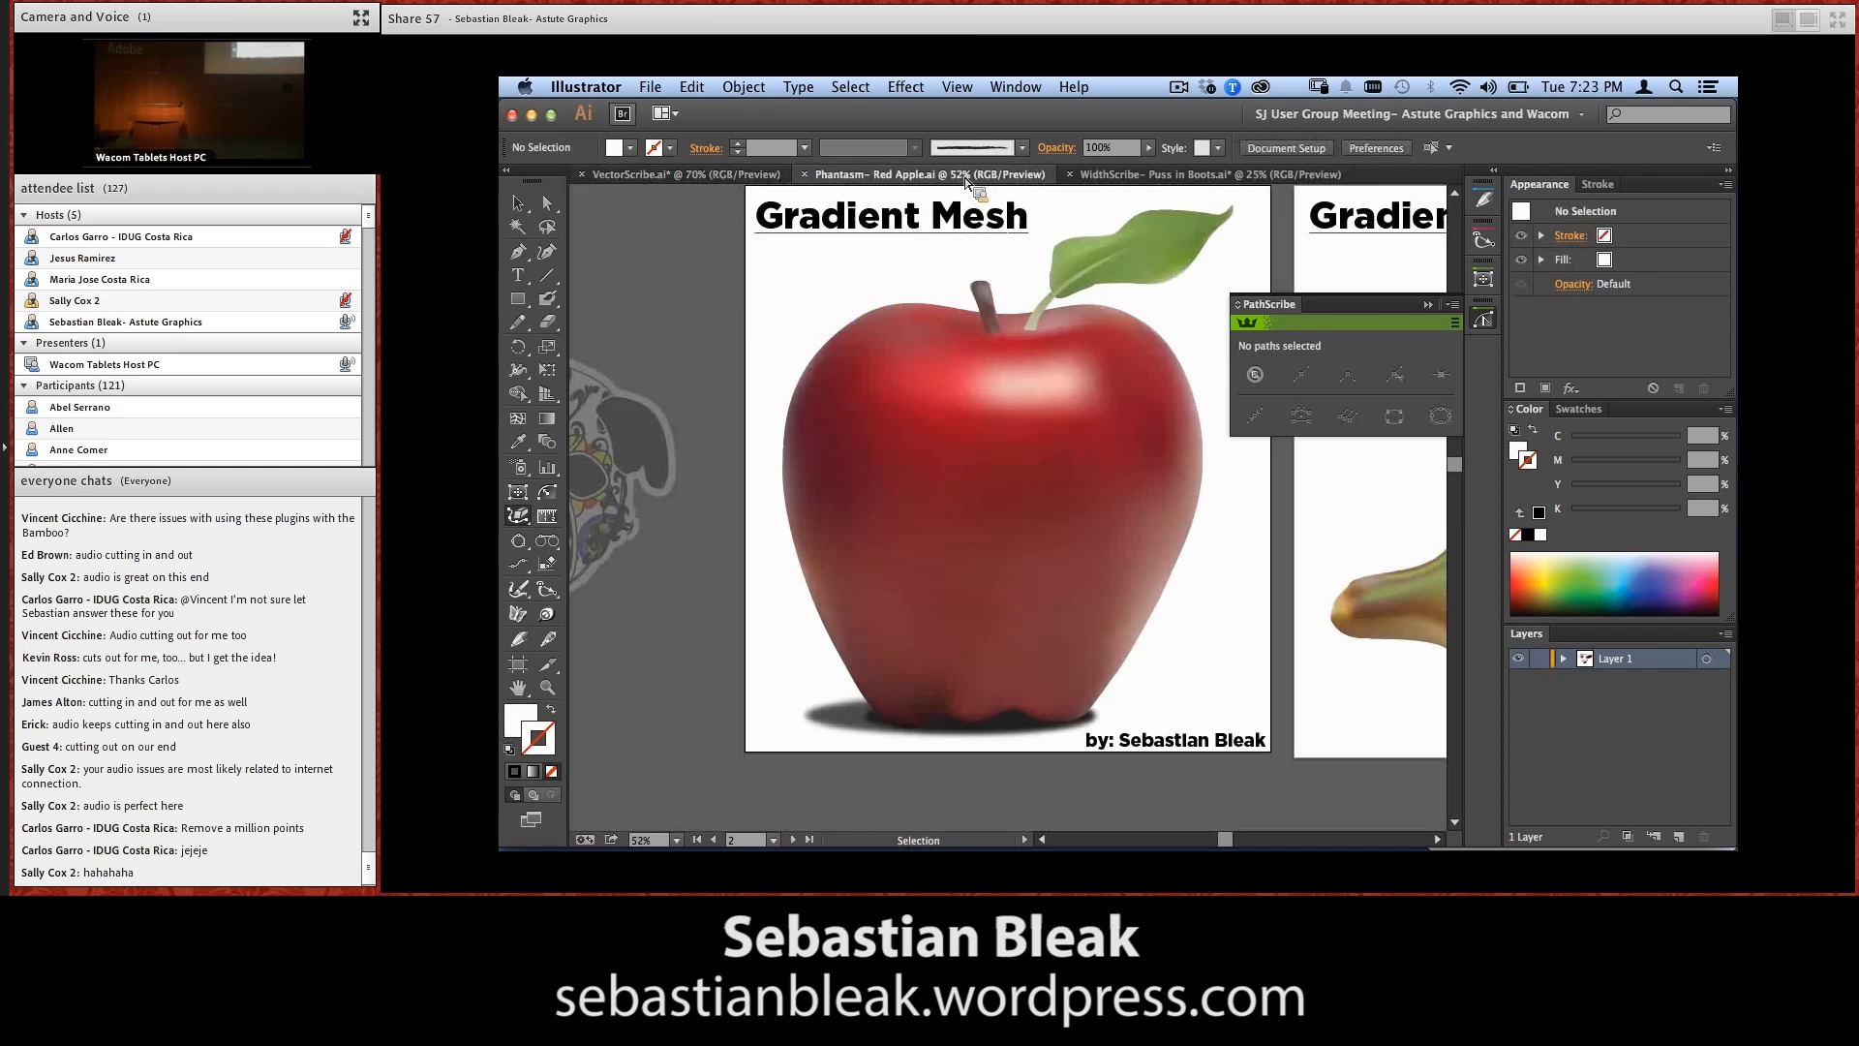
pyautogui.click(1483, 320)
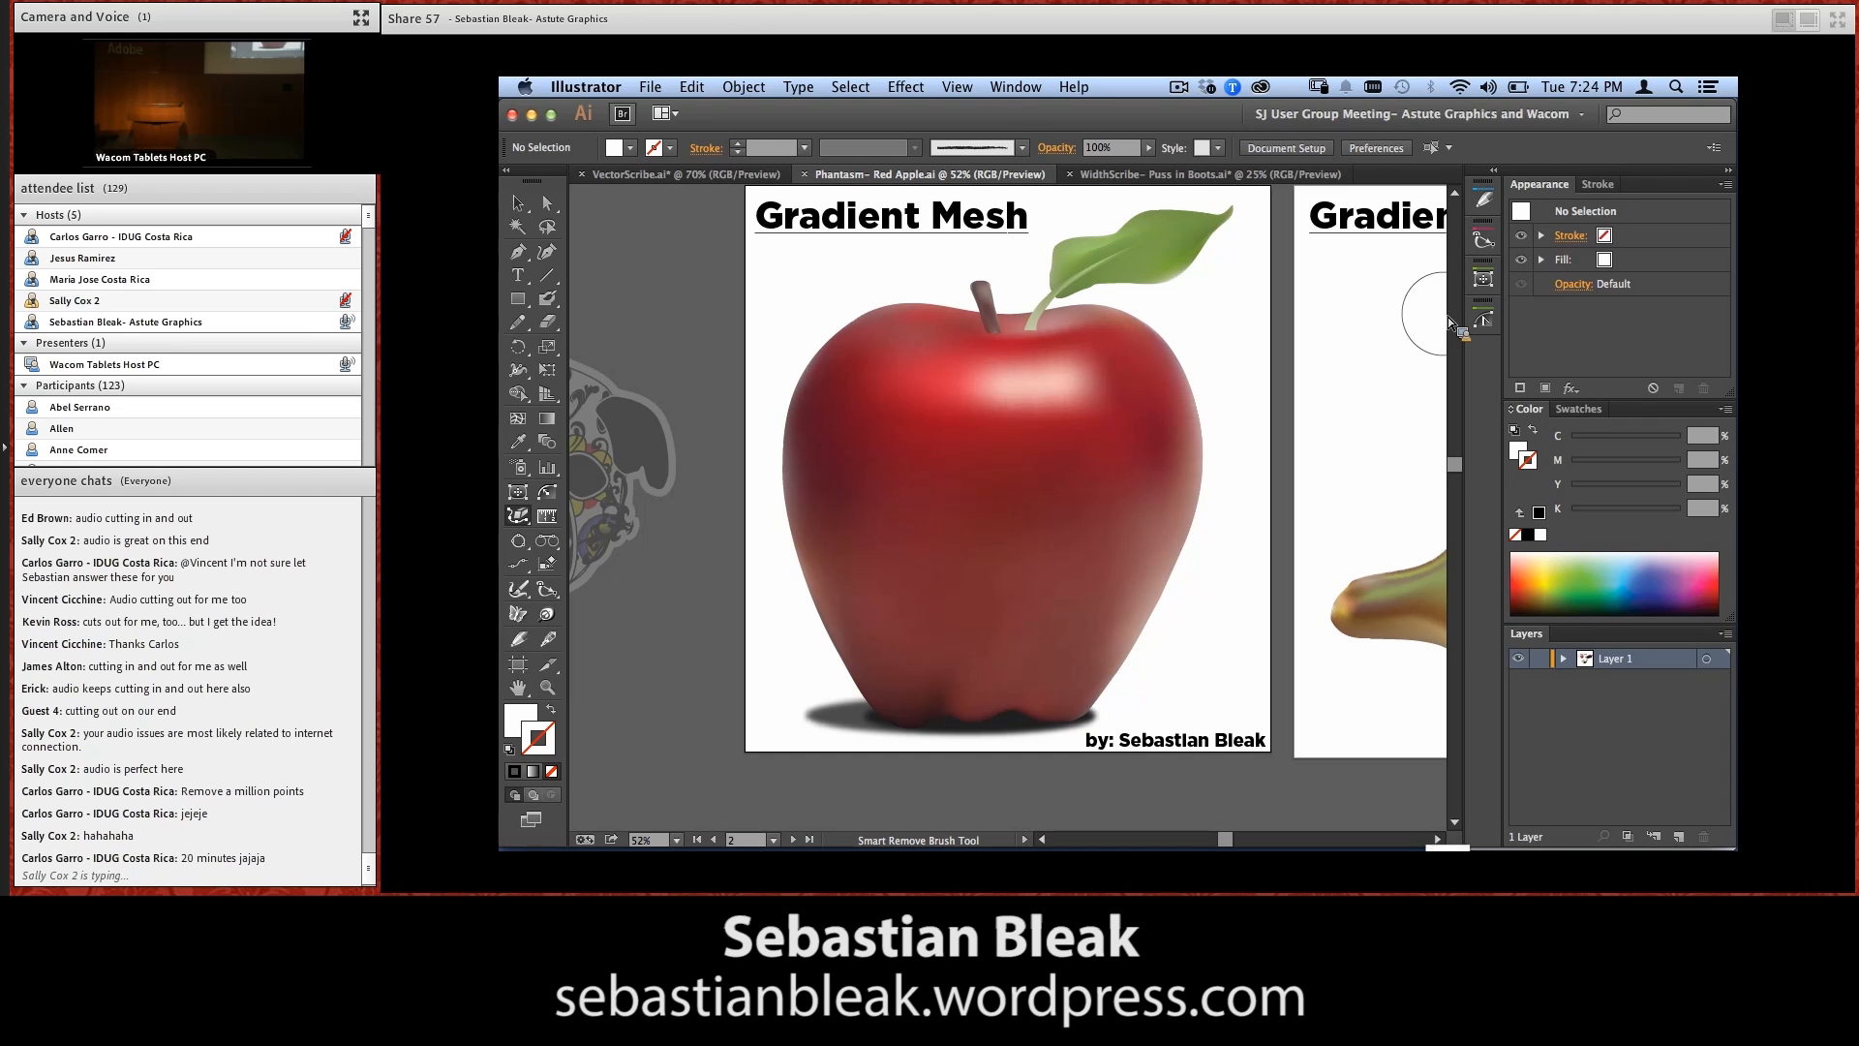
# Examine the red apple's gradient mesh and the artboard with the four numbered fruit illustrations
pyautogui.press('v')
pyautogui.click(1167, 590)
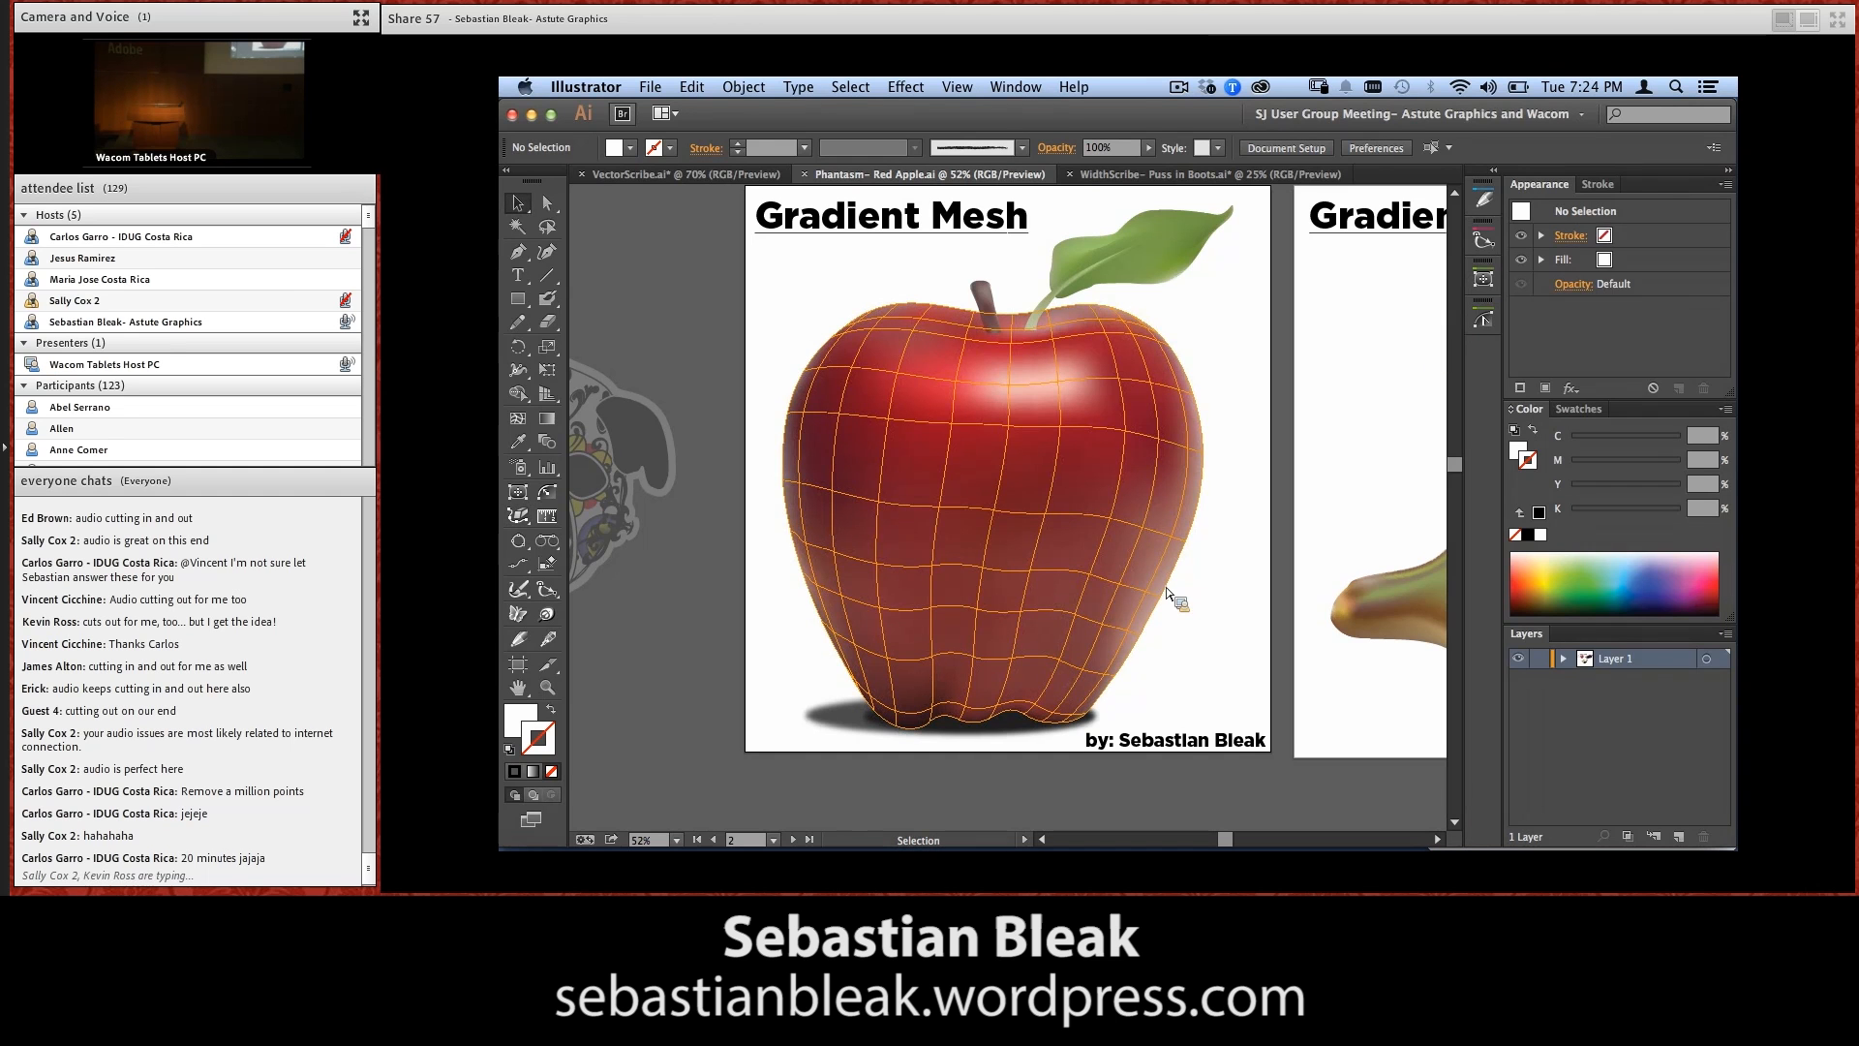
pyautogui.doubleClick(1119, 556)
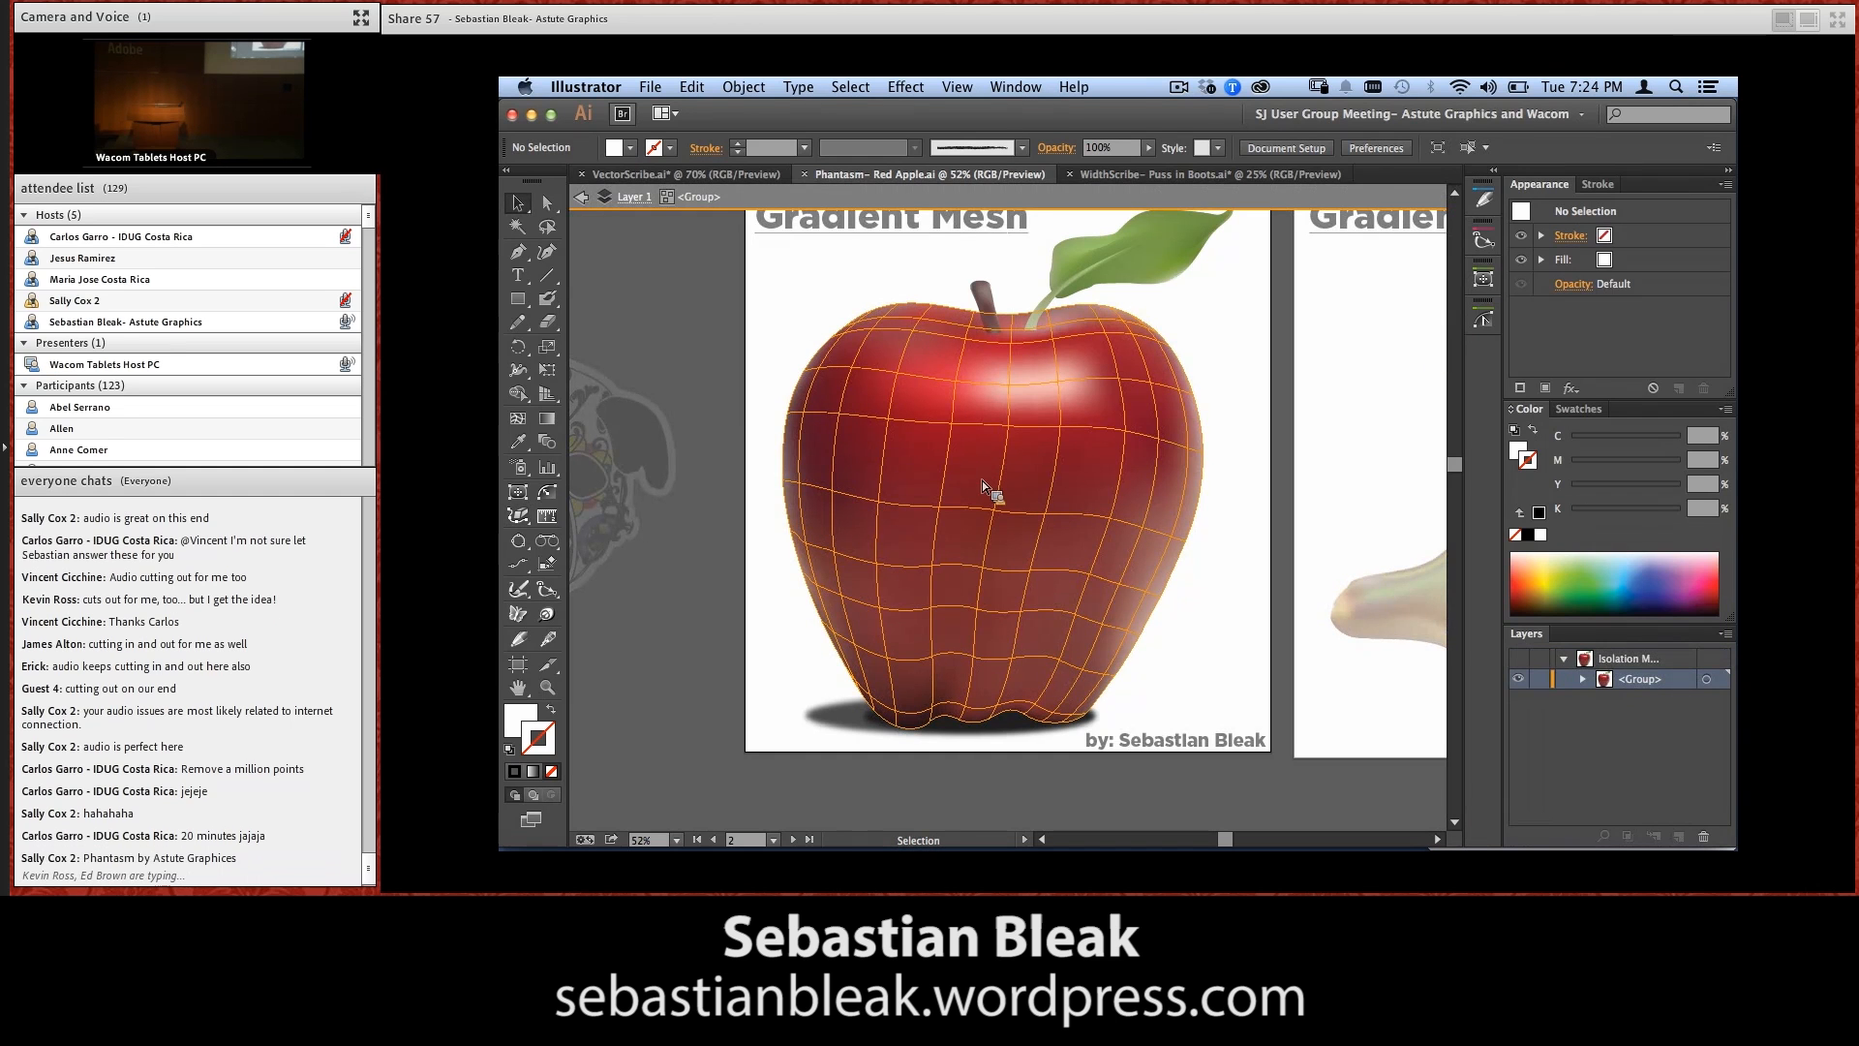
pyautogui.press('super+minus')
pyautogui.press('super+minus')
pyautogui.press('super+minus')
pyautogui.press('super+minus')
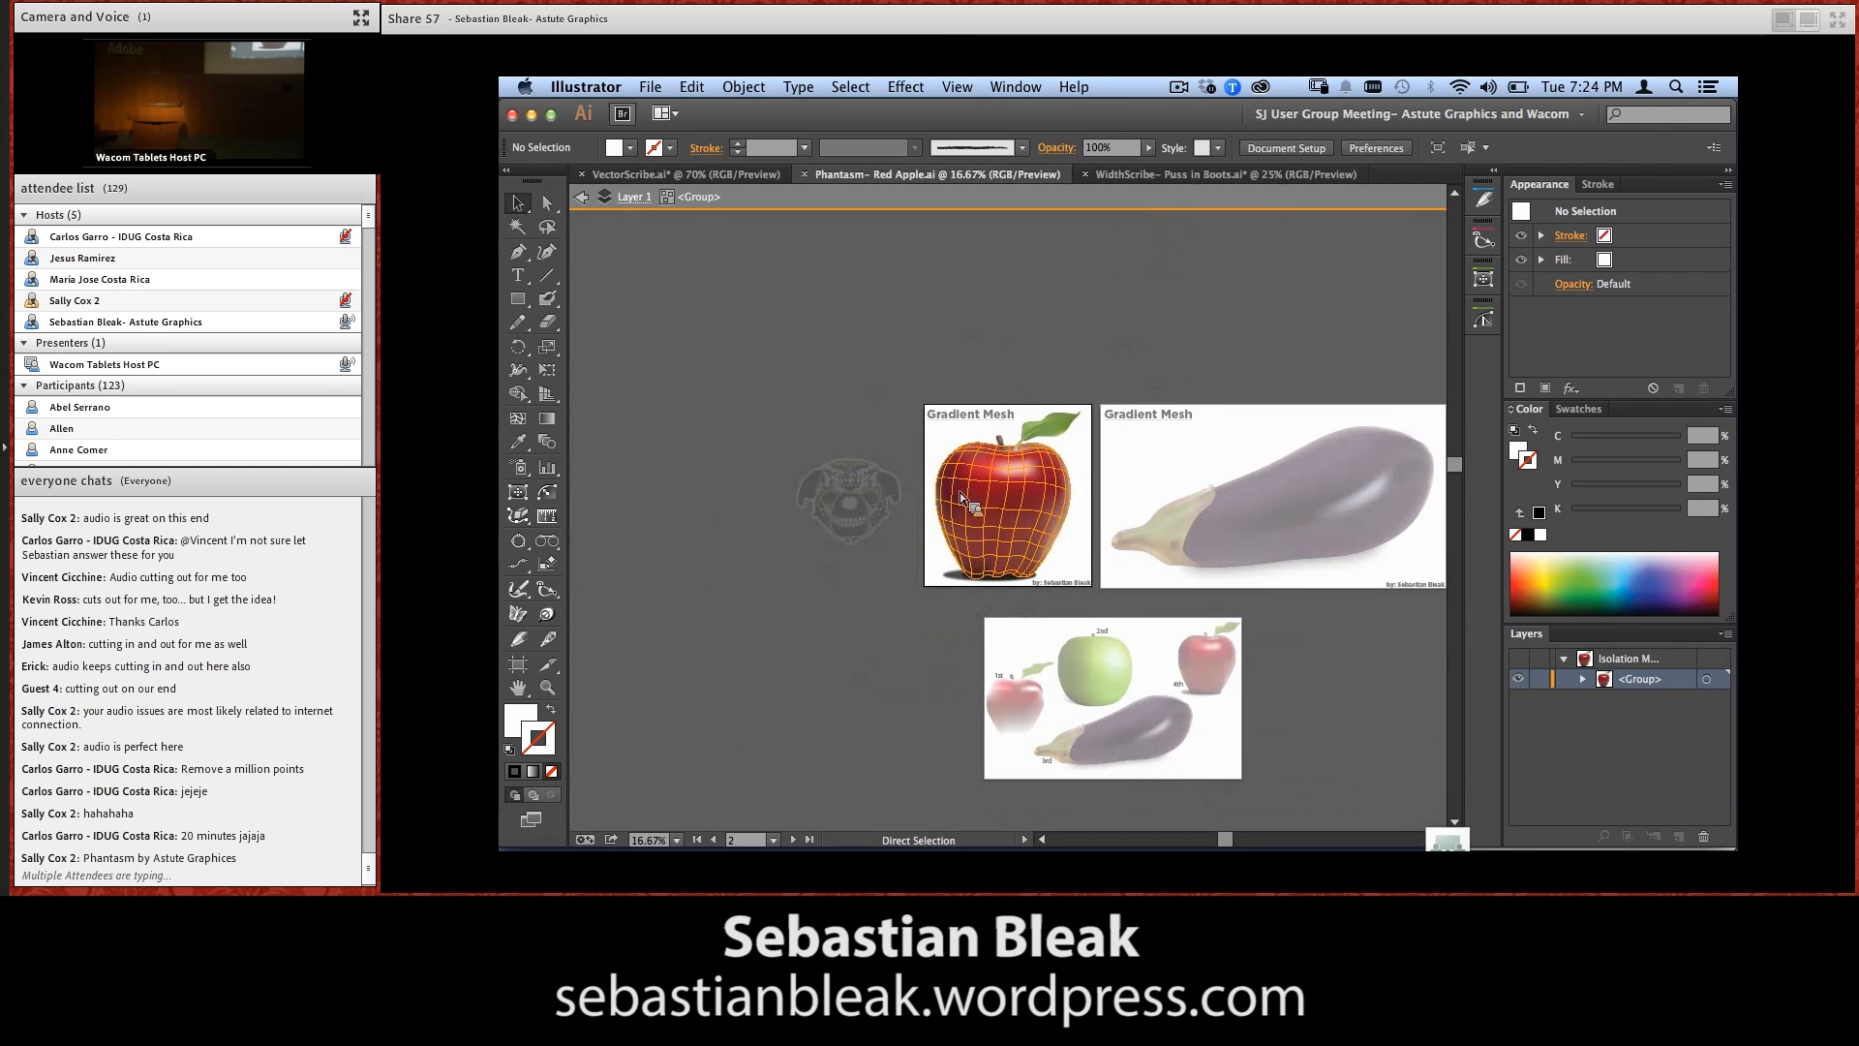
pyautogui.press('super+shift+a')
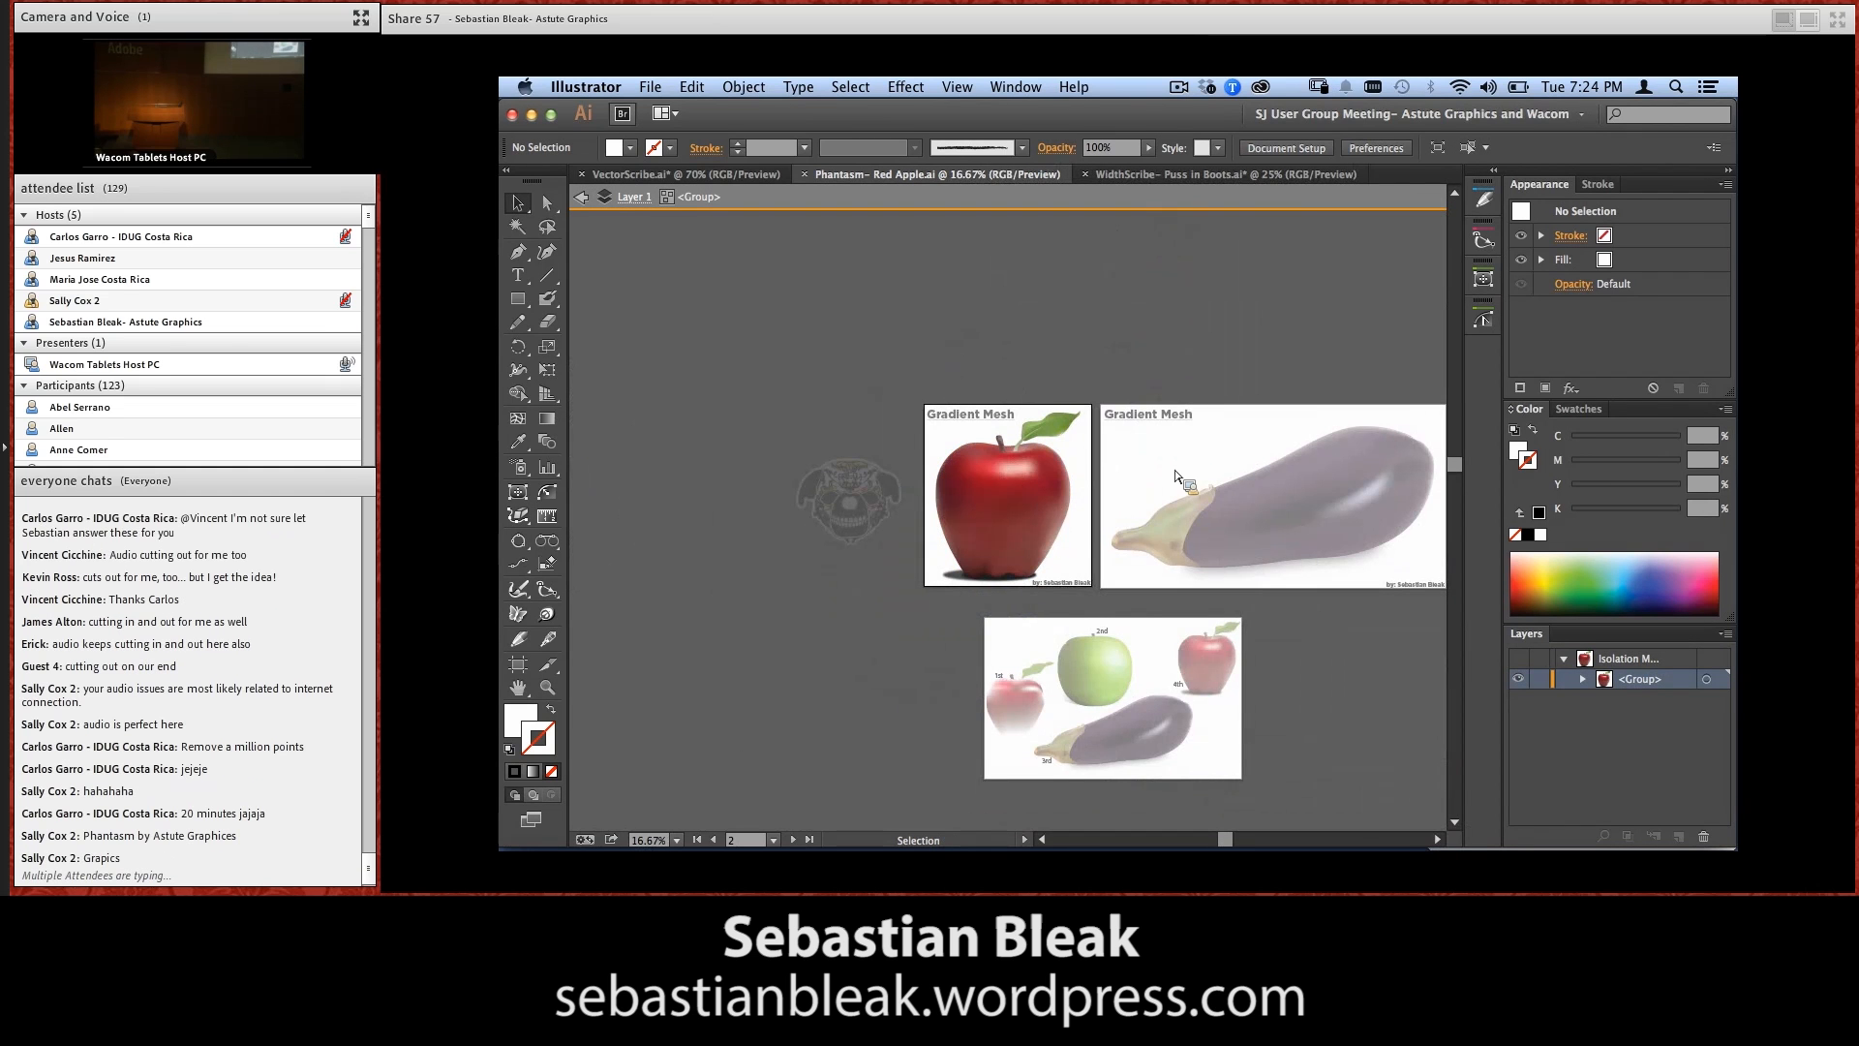
pyautogui.doubleClick(938, 686)
pyautogui.moveTo(975, 773); pyautogui.dragTo(1085, 656)
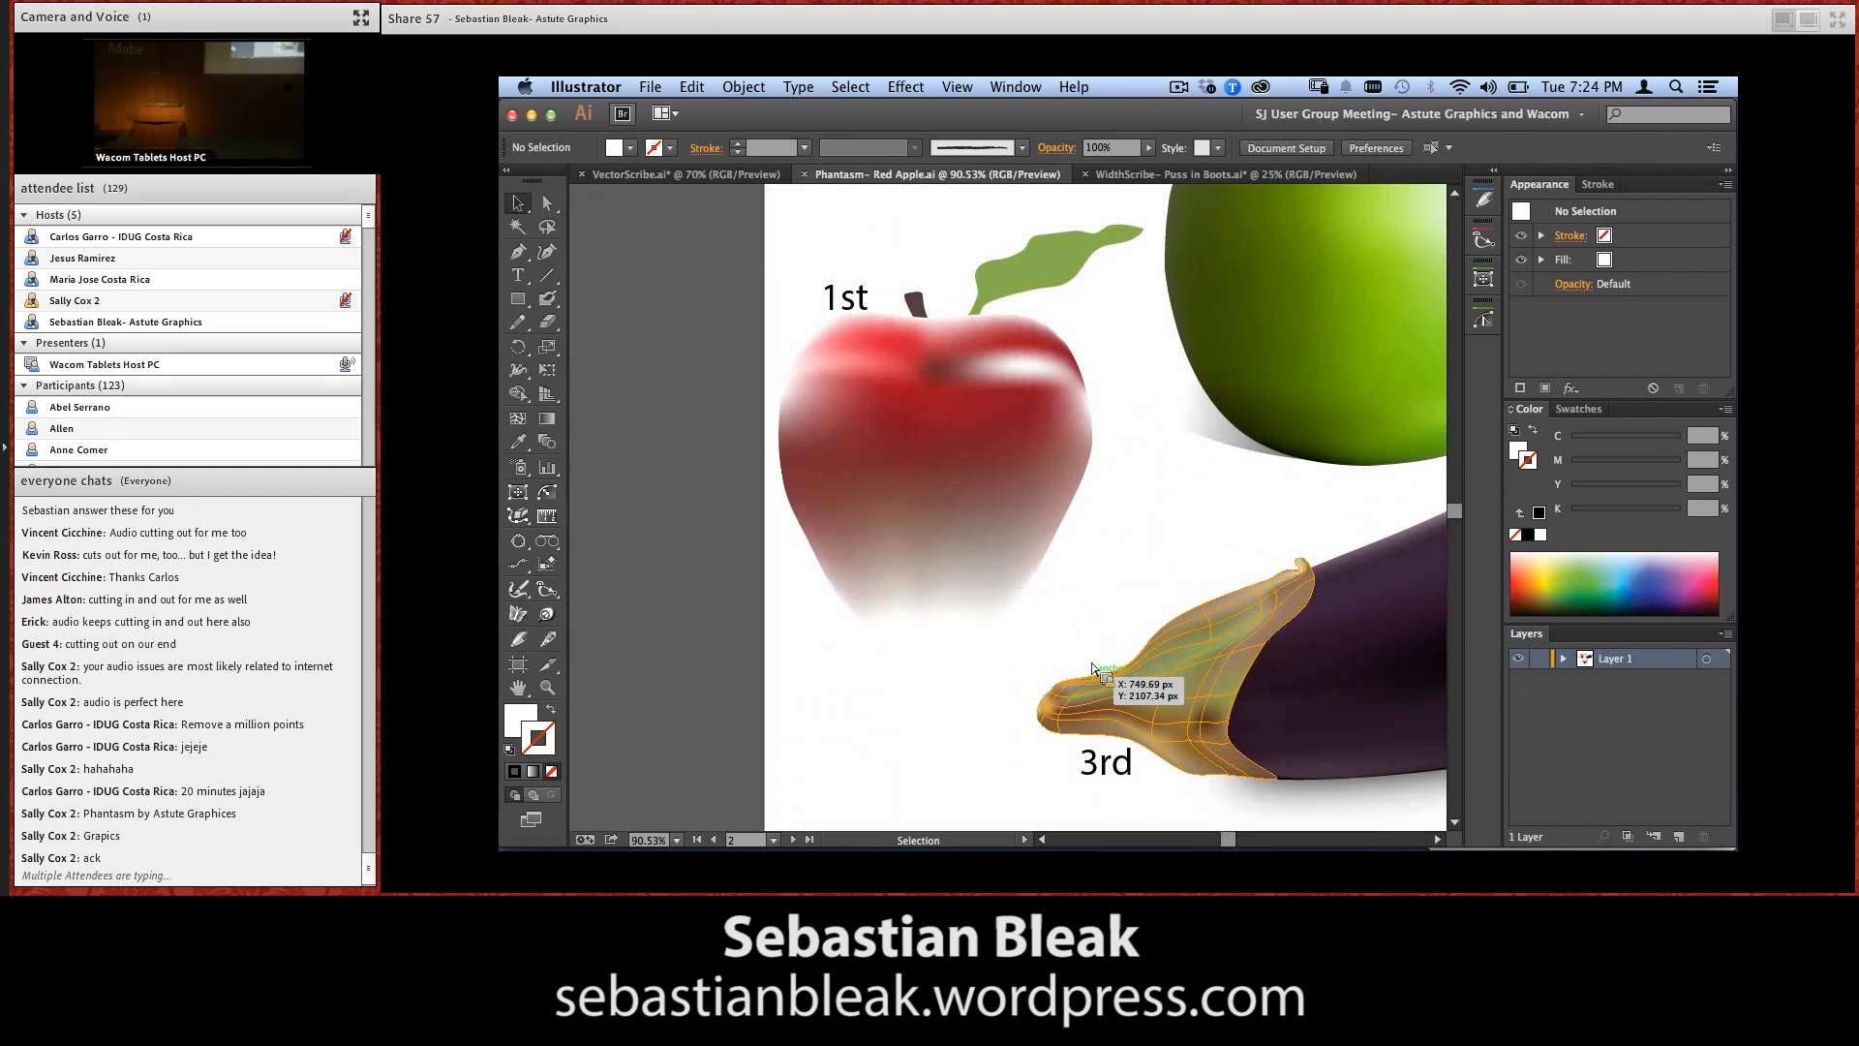
pyautogui.press('super+minus')
pyautogui.press('super+minus')
pyautogui.press('super+minus')
pyautogui.press('super+minus')
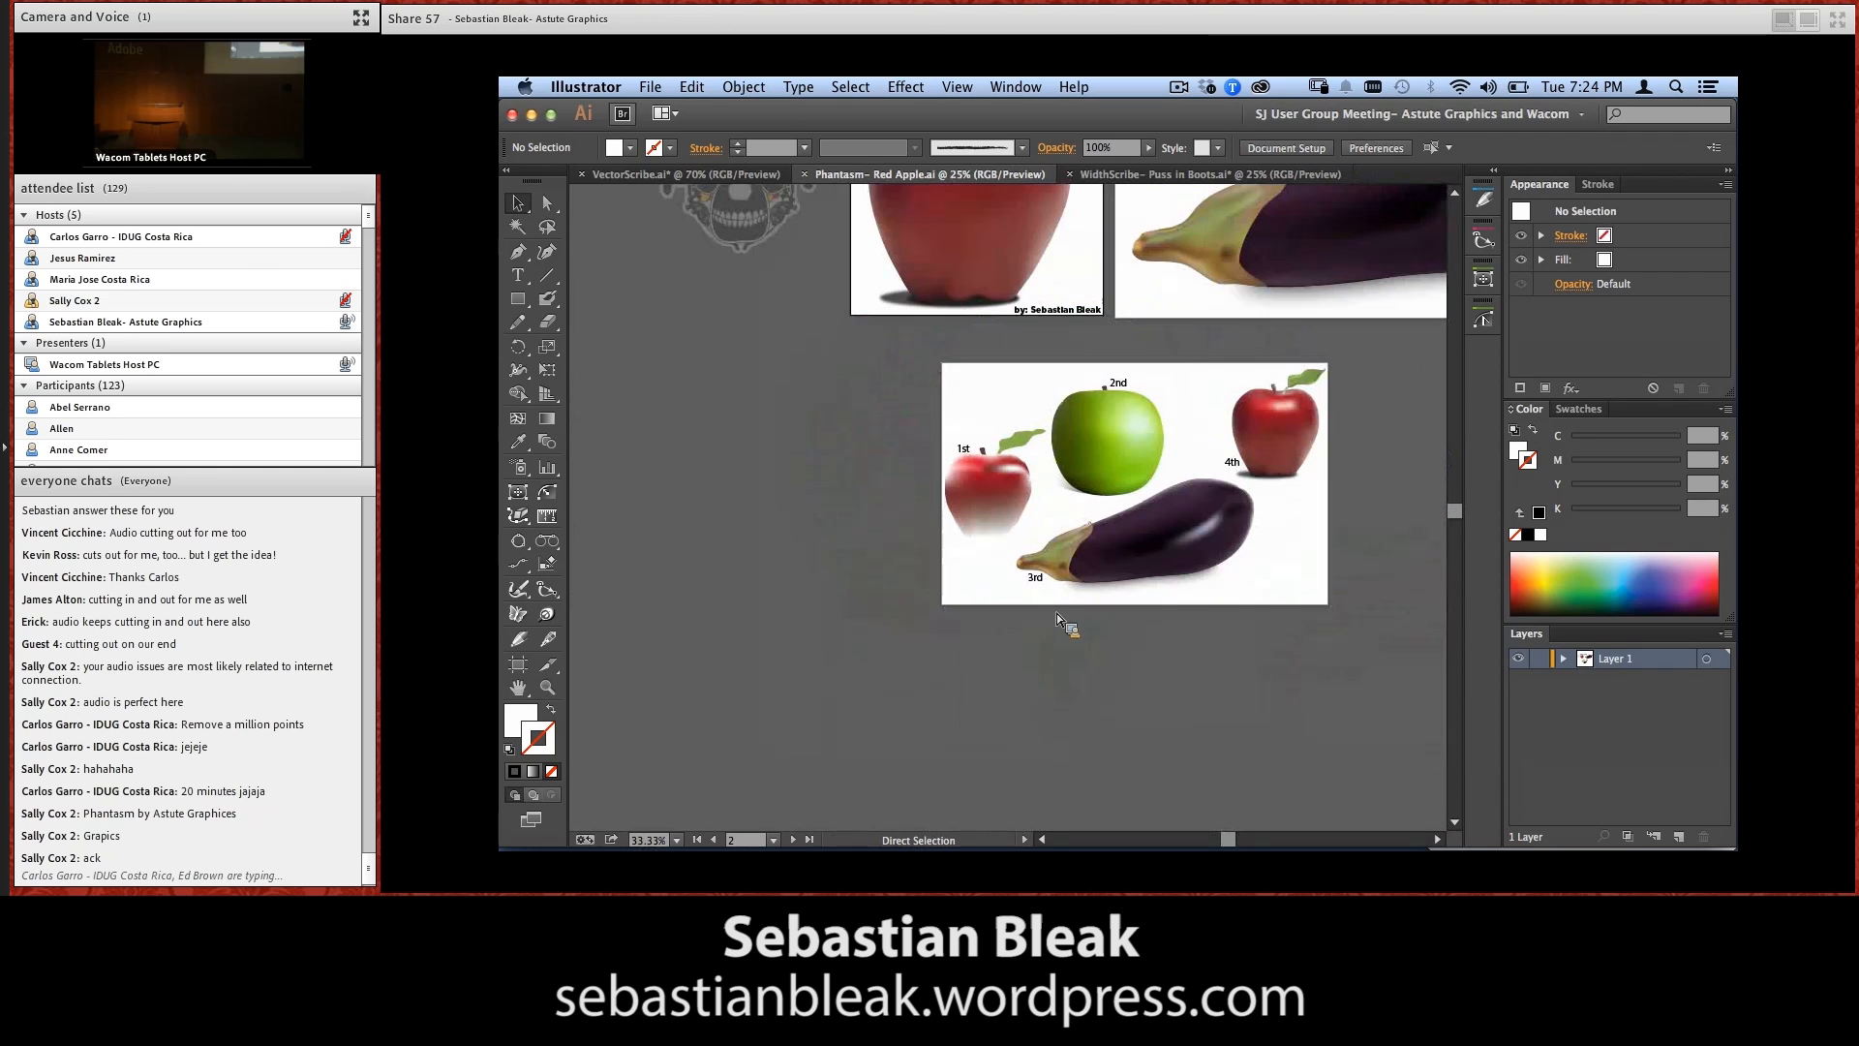
pyautogui.scroll(3, 1061, 599)
# Isolate the large red apple's group and select the gradient mesh of the apple body
pyautogui.click(976, 370)
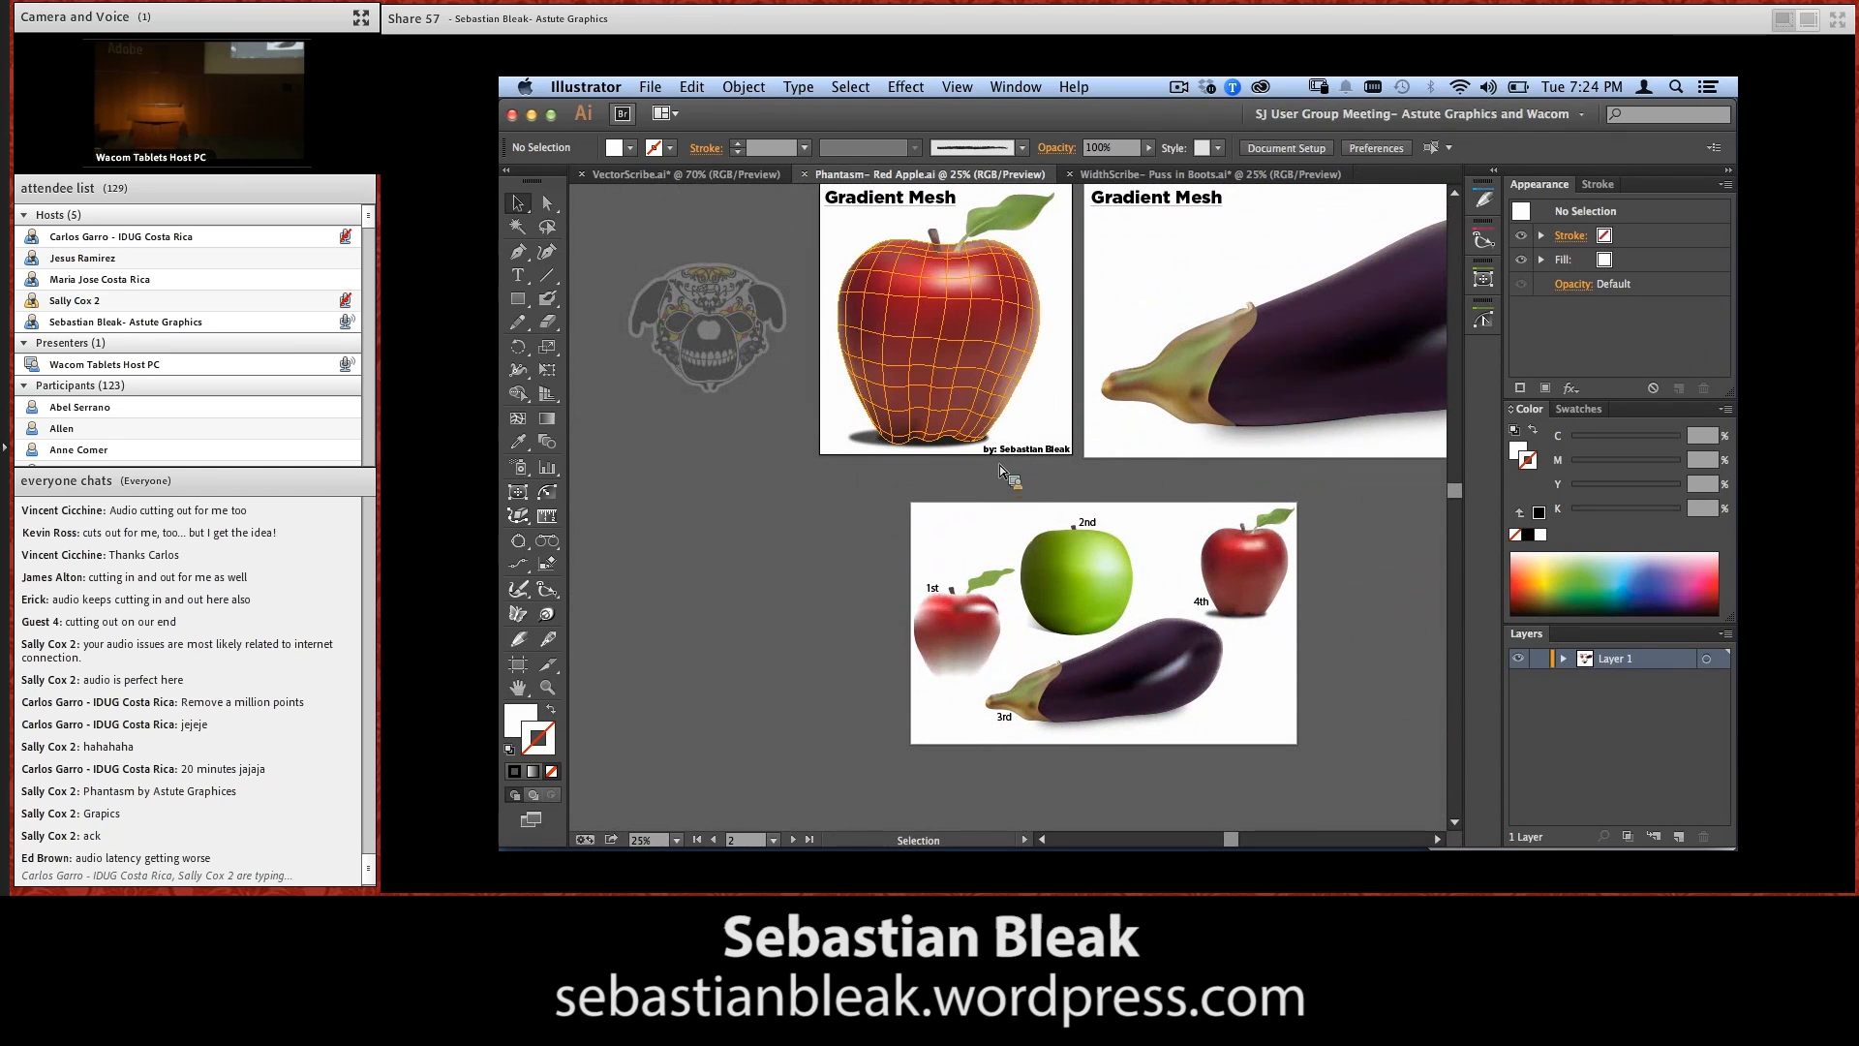
pyautogui.press('super+0')
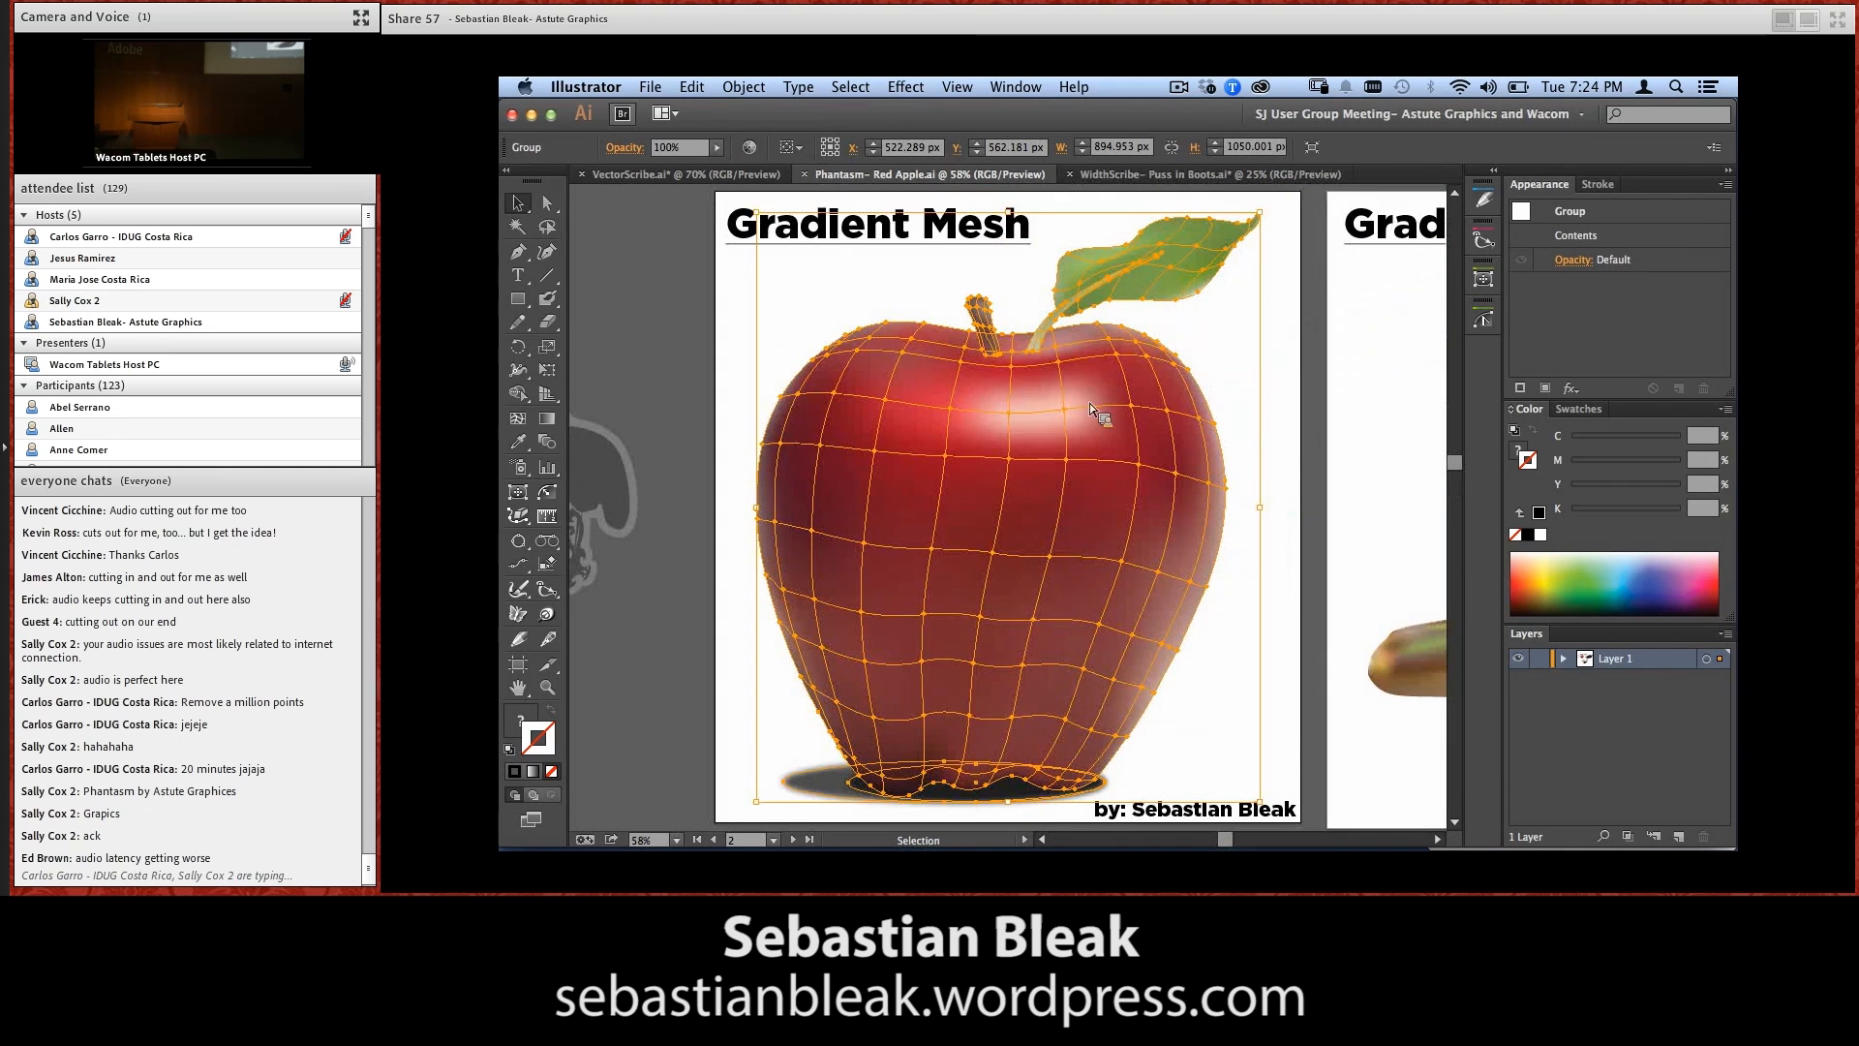
pyautogui.doubleClick(968, 490)
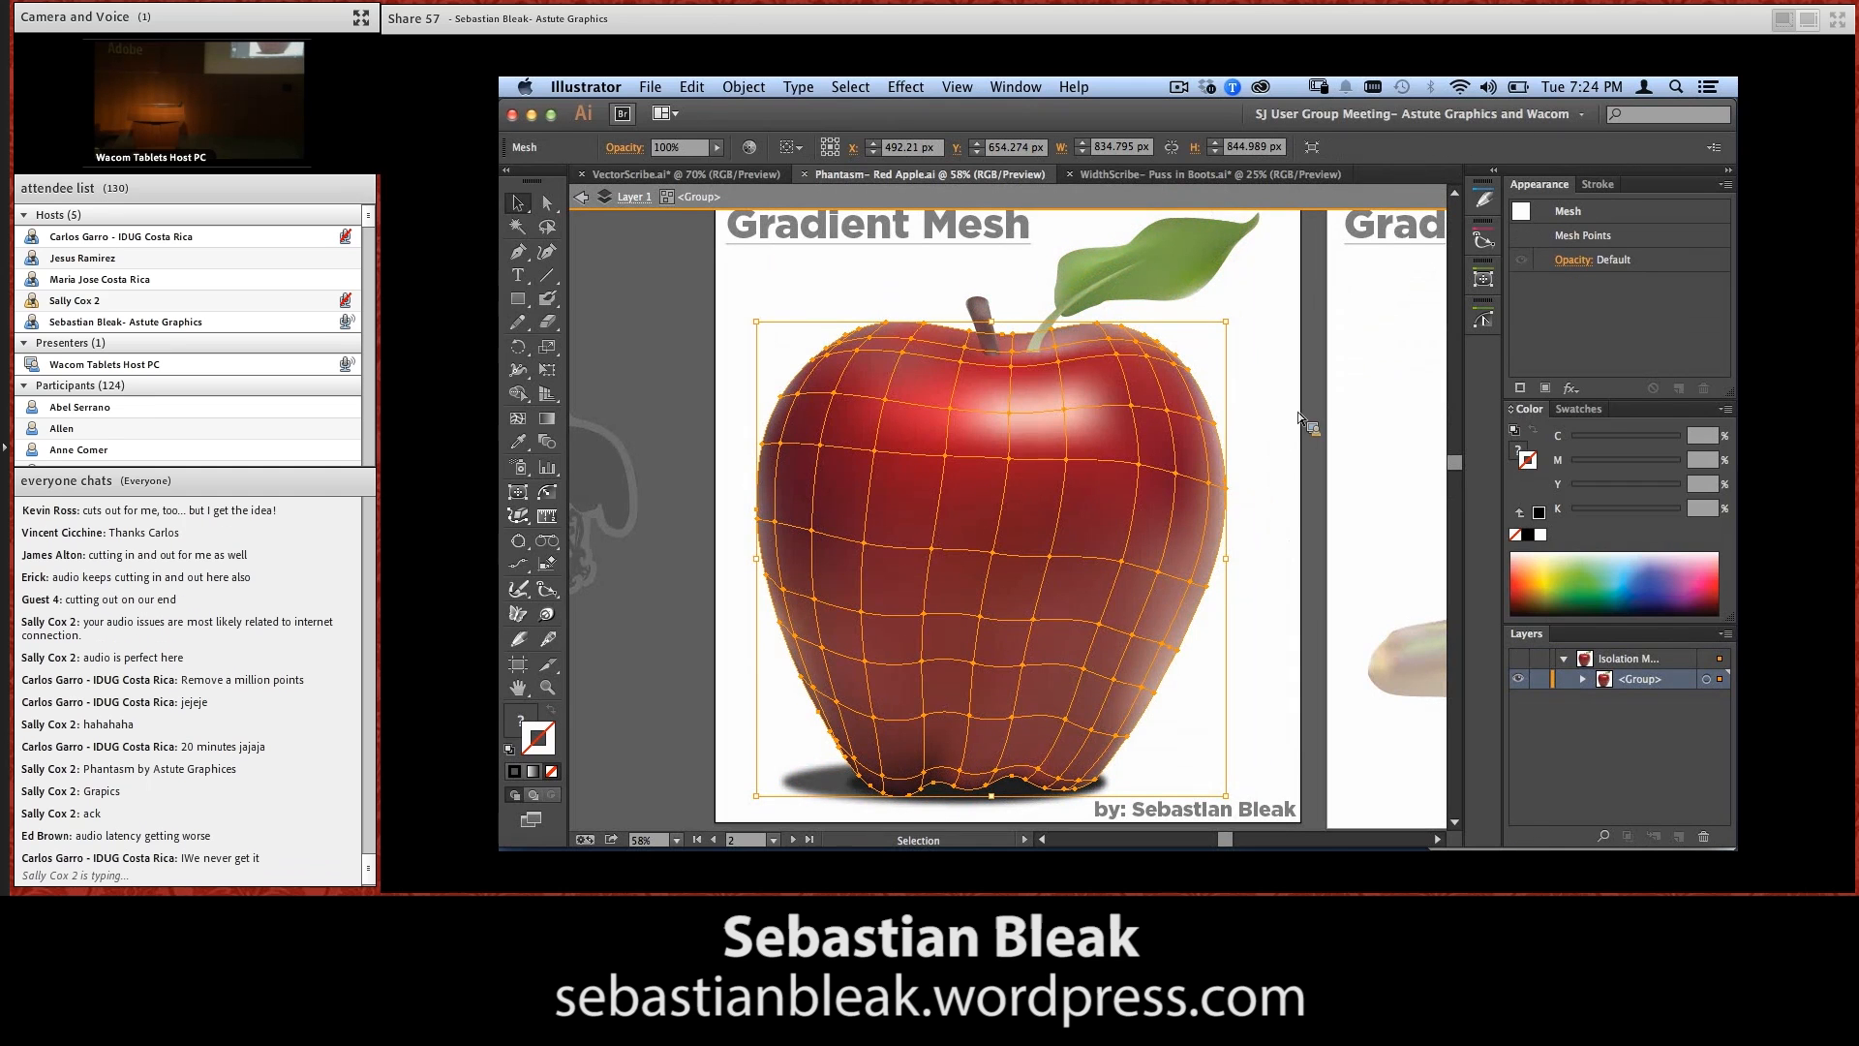
# Apply the Phantasm Hue/Saturation effect to the apple mesh with Colorize on, Hue 98, Saturation 31 and Lightness -10
pyautogui.click(918, 95)
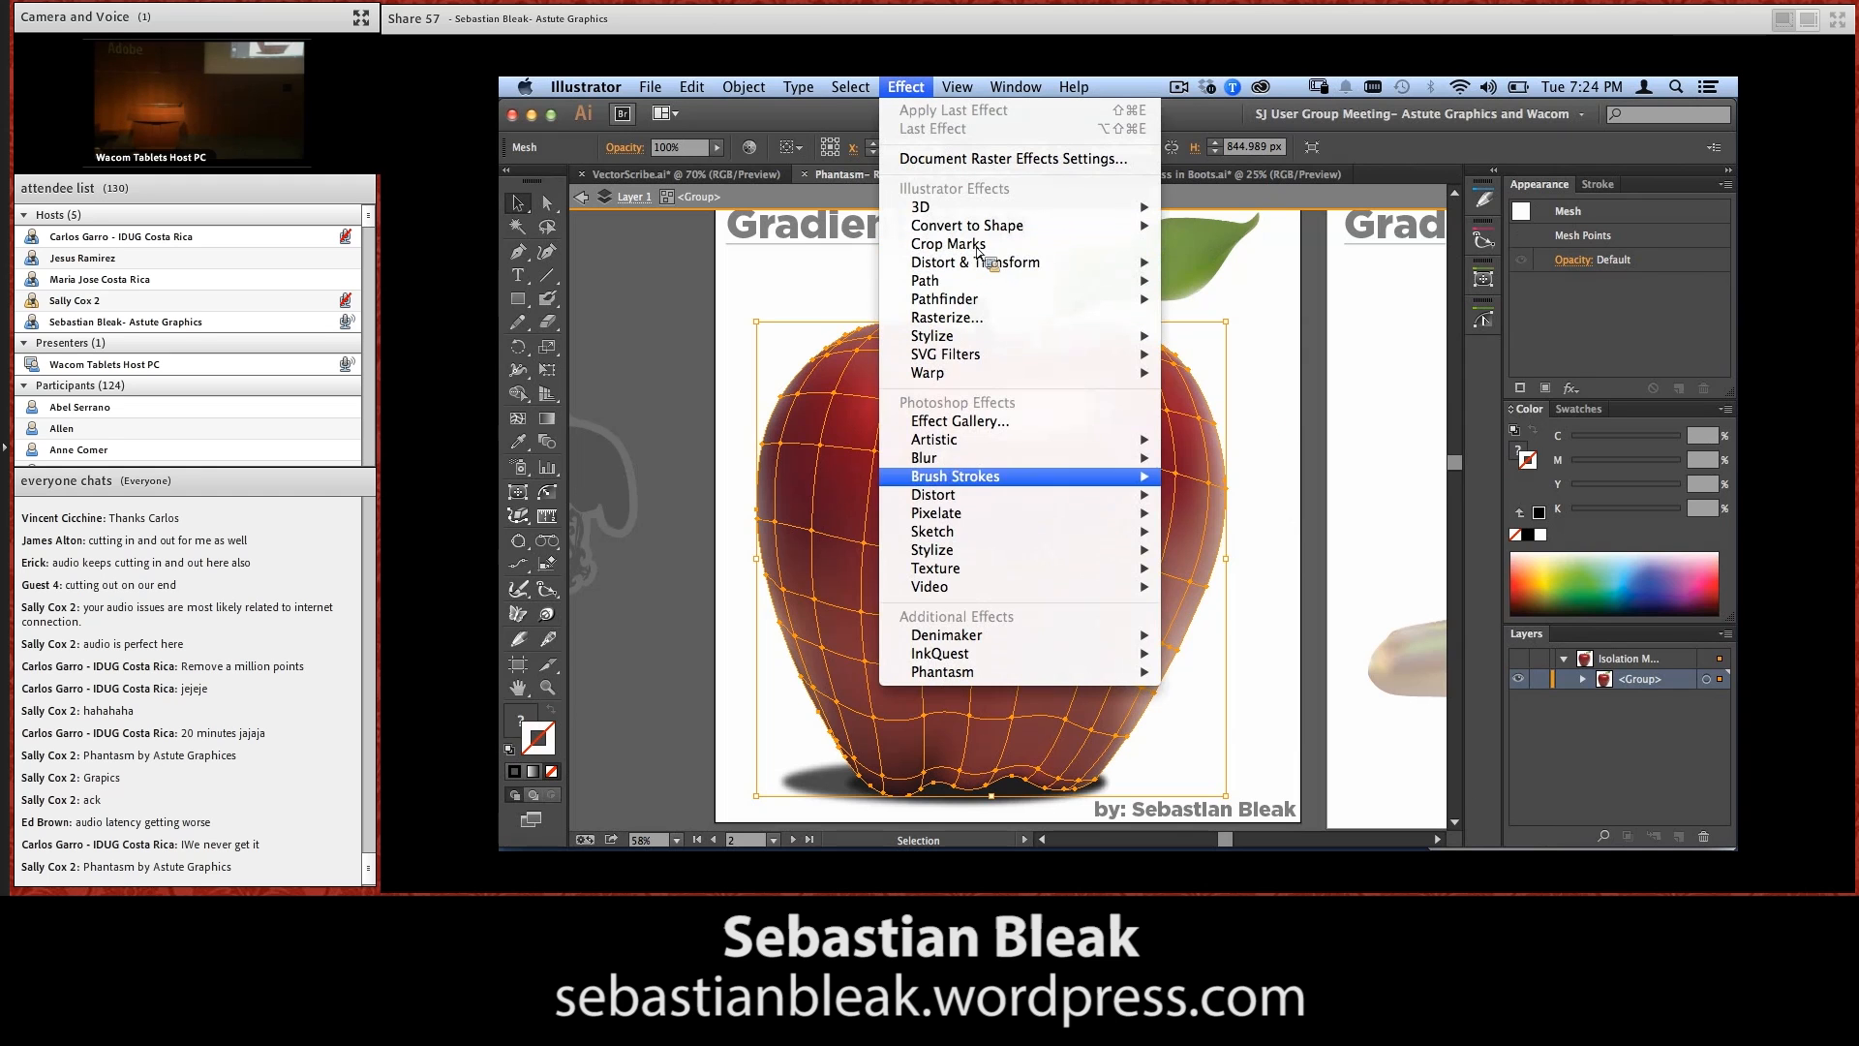
pyautogui.moveTo(1114, 671)
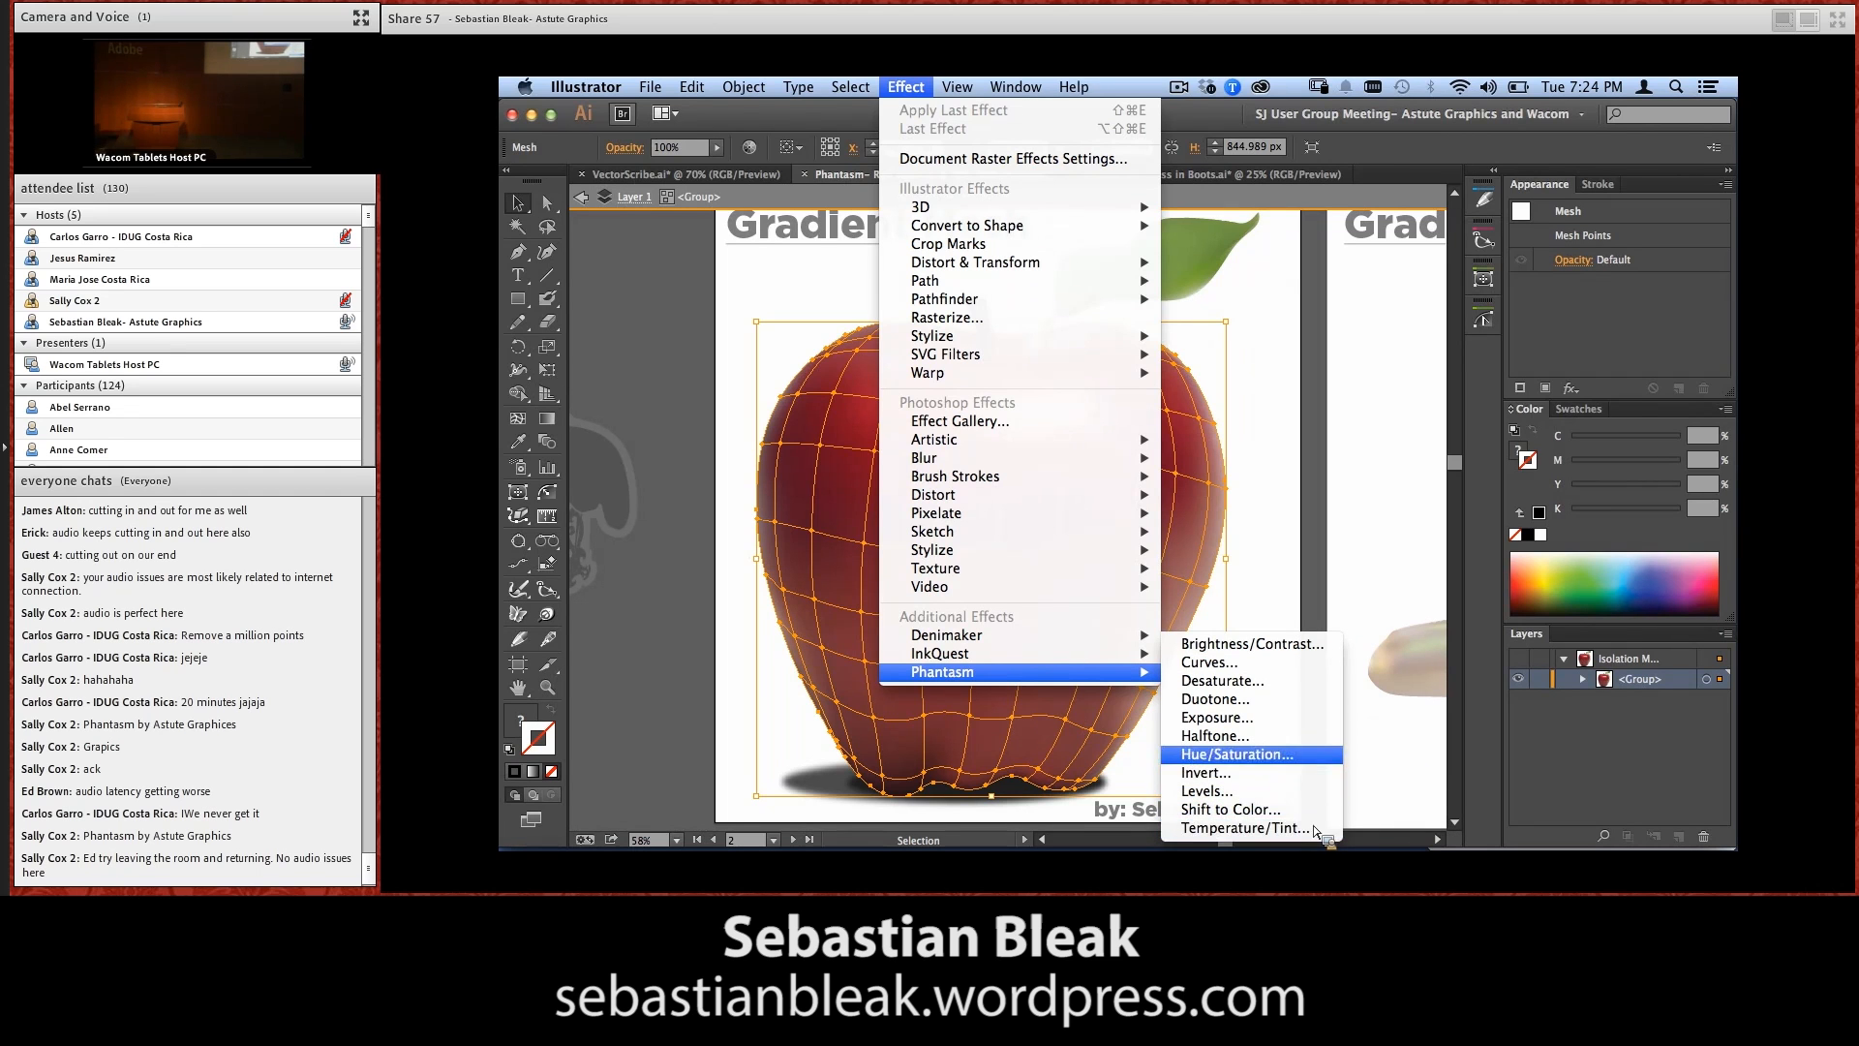
pyautogui.click(1304, 755)
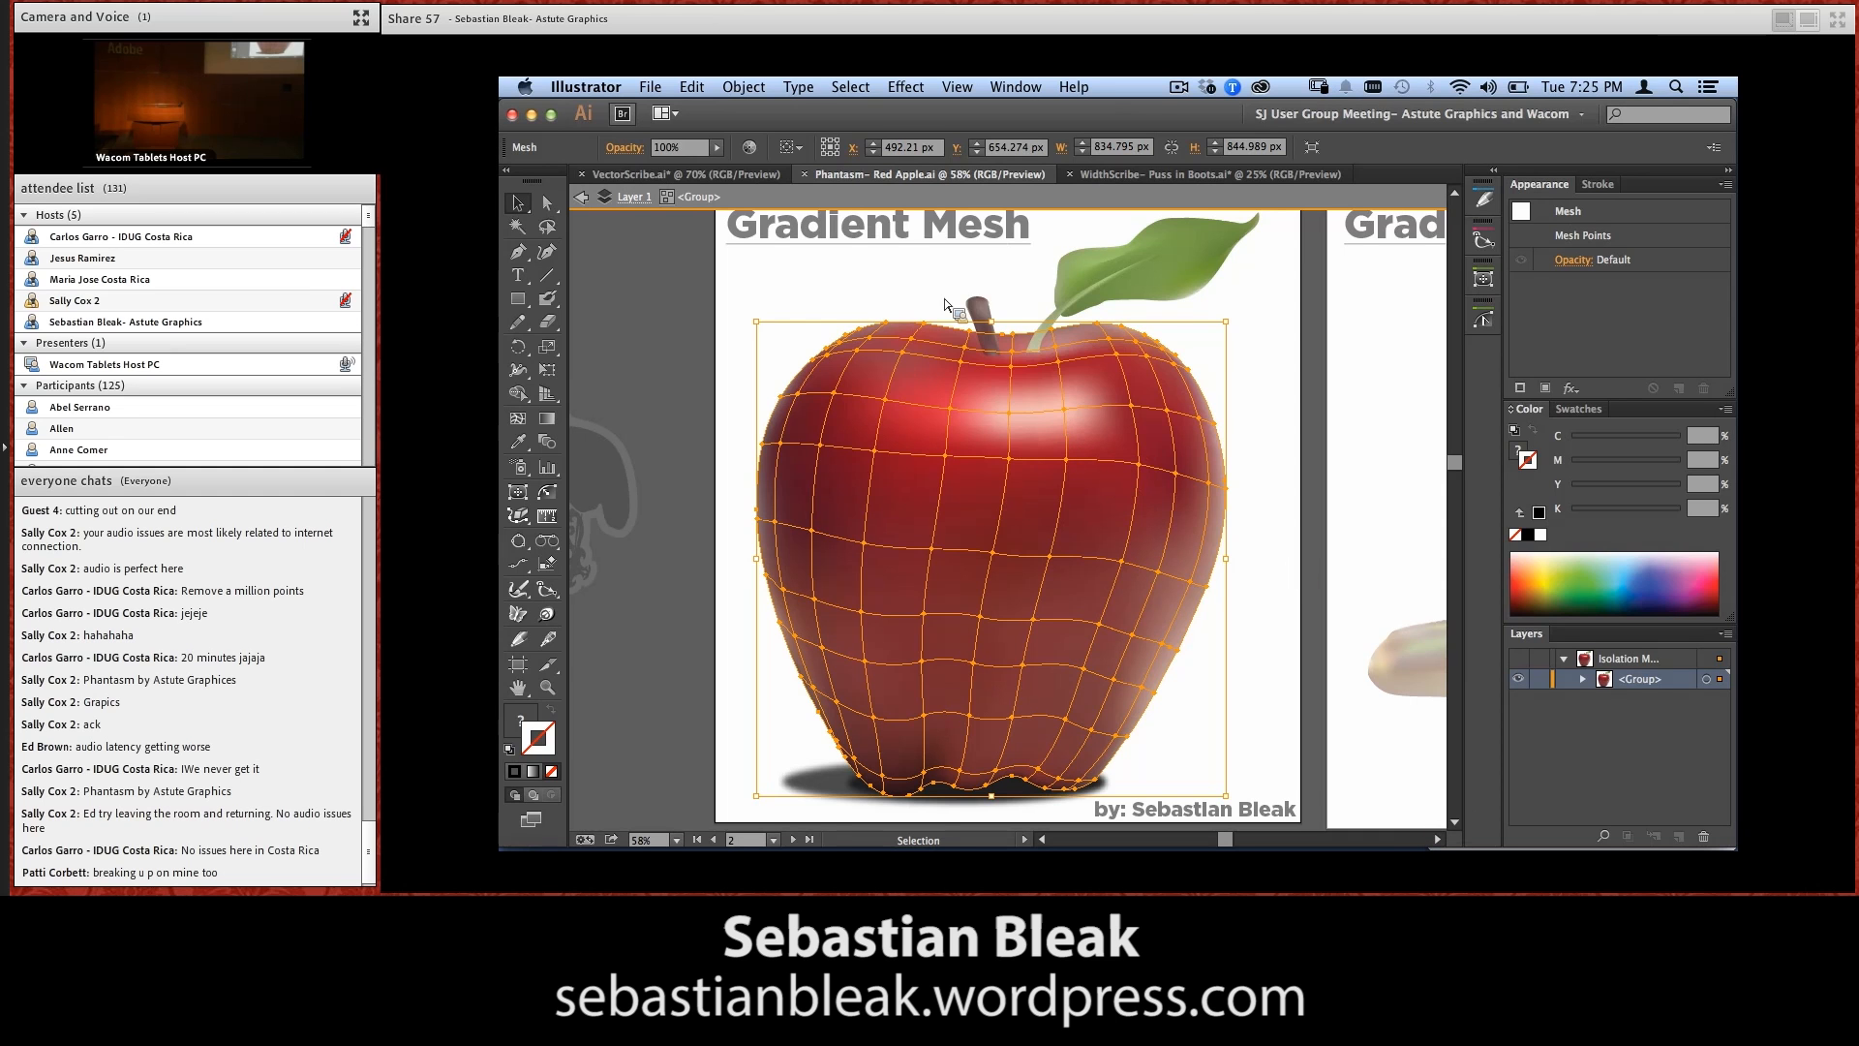
pyautogui.click(906, 87)
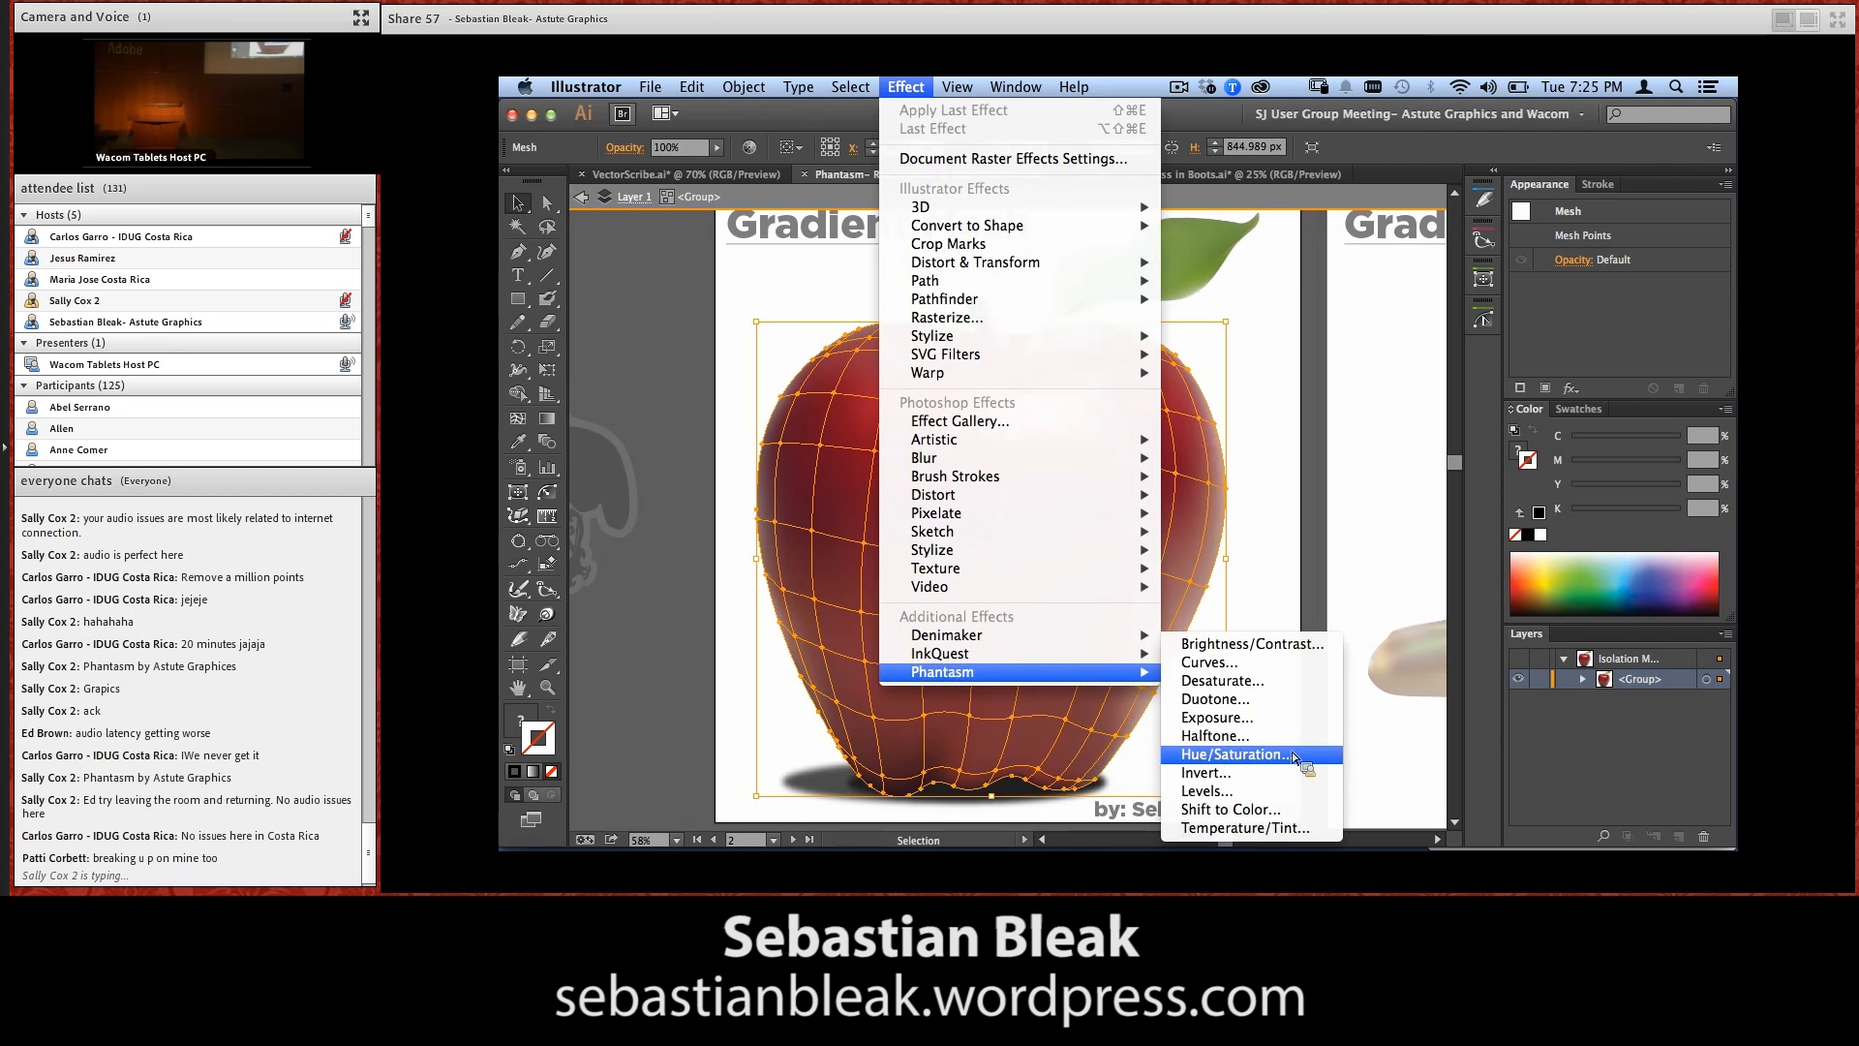
pyautogui.click(1309, 764)
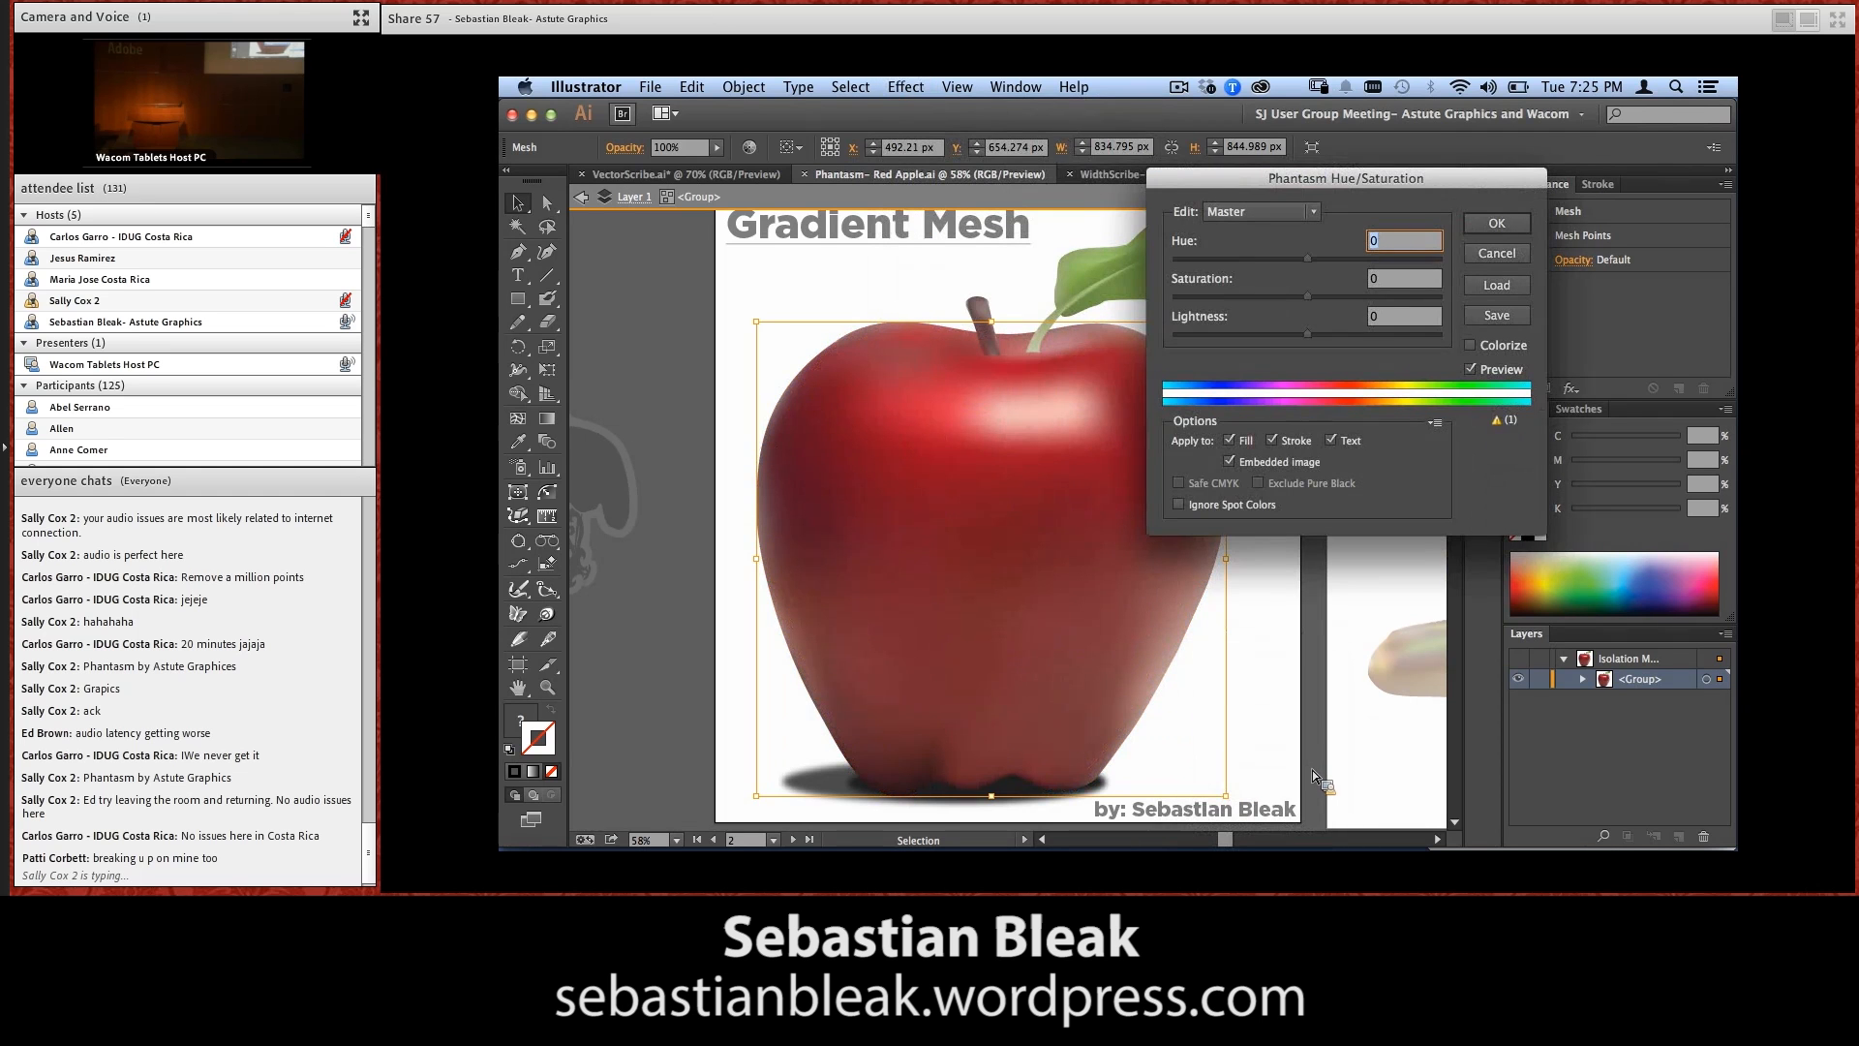
pyautogui.moveTo(1373, 187); pyautogui.dragTo(1477, 256)
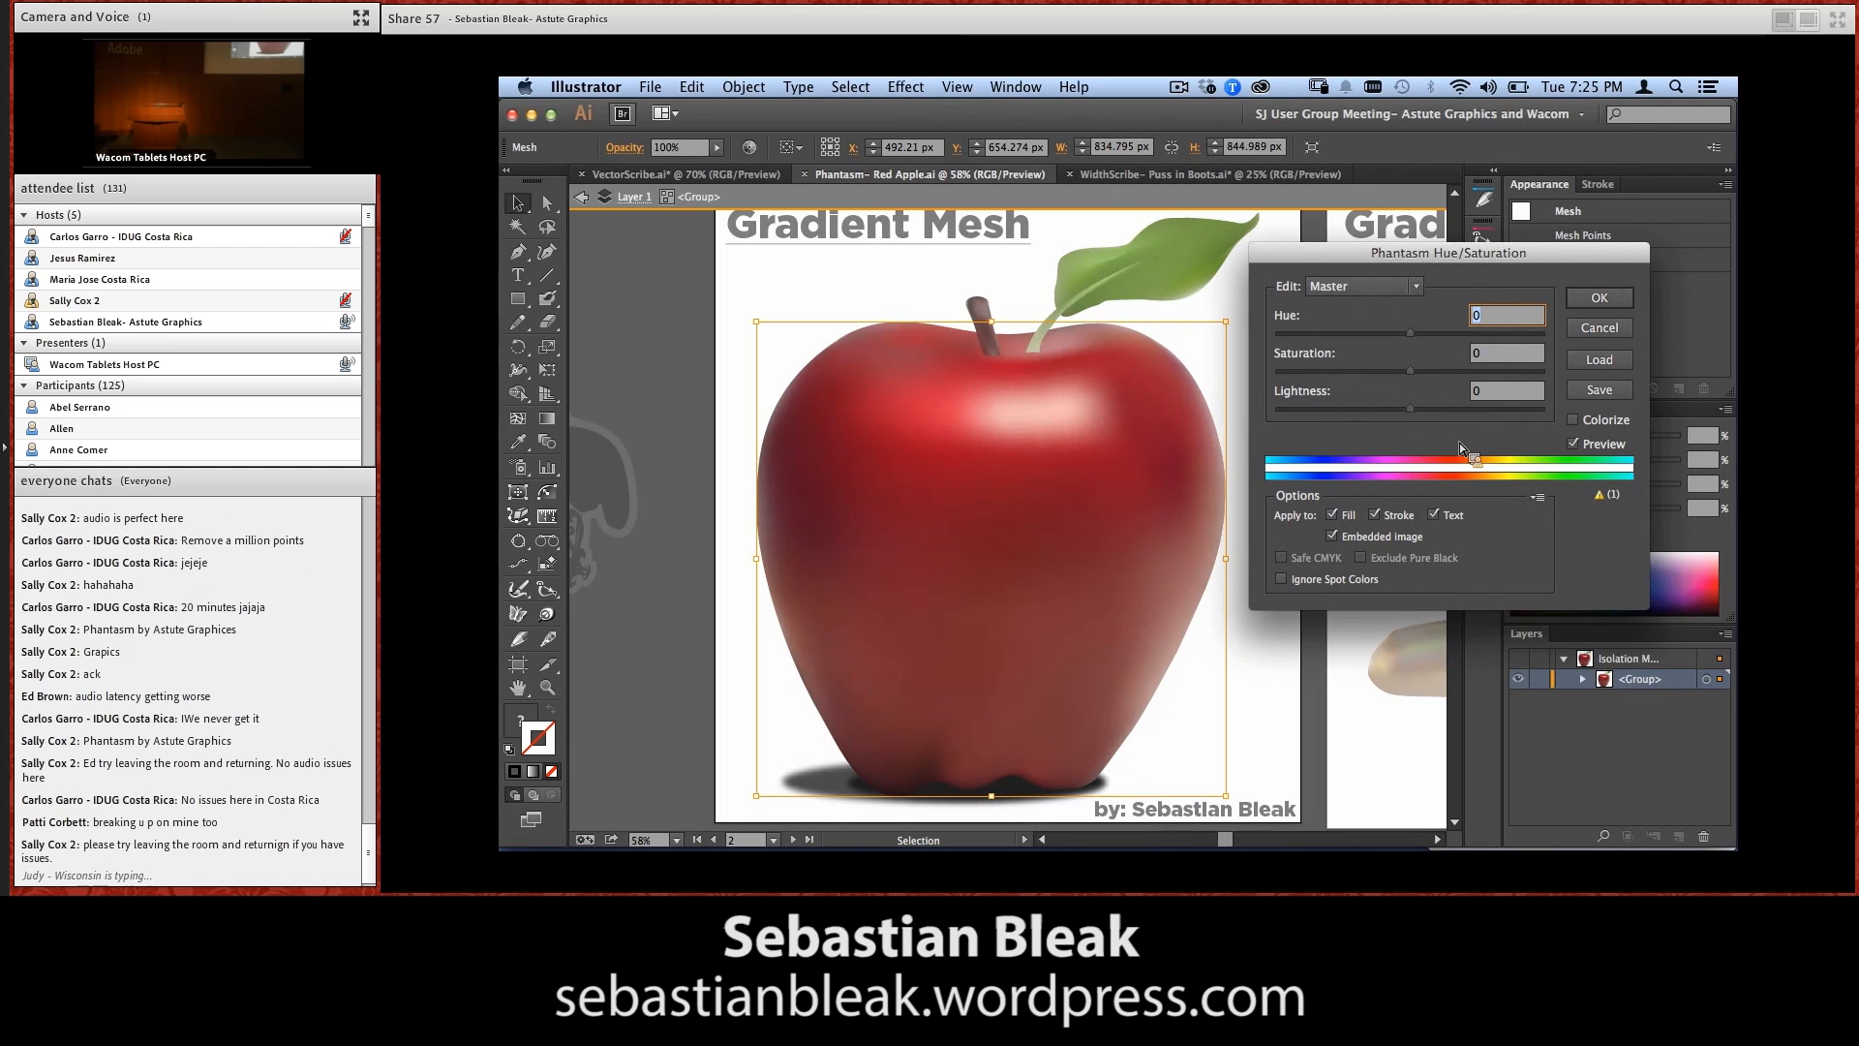
pyautogui.click(1573, 420)
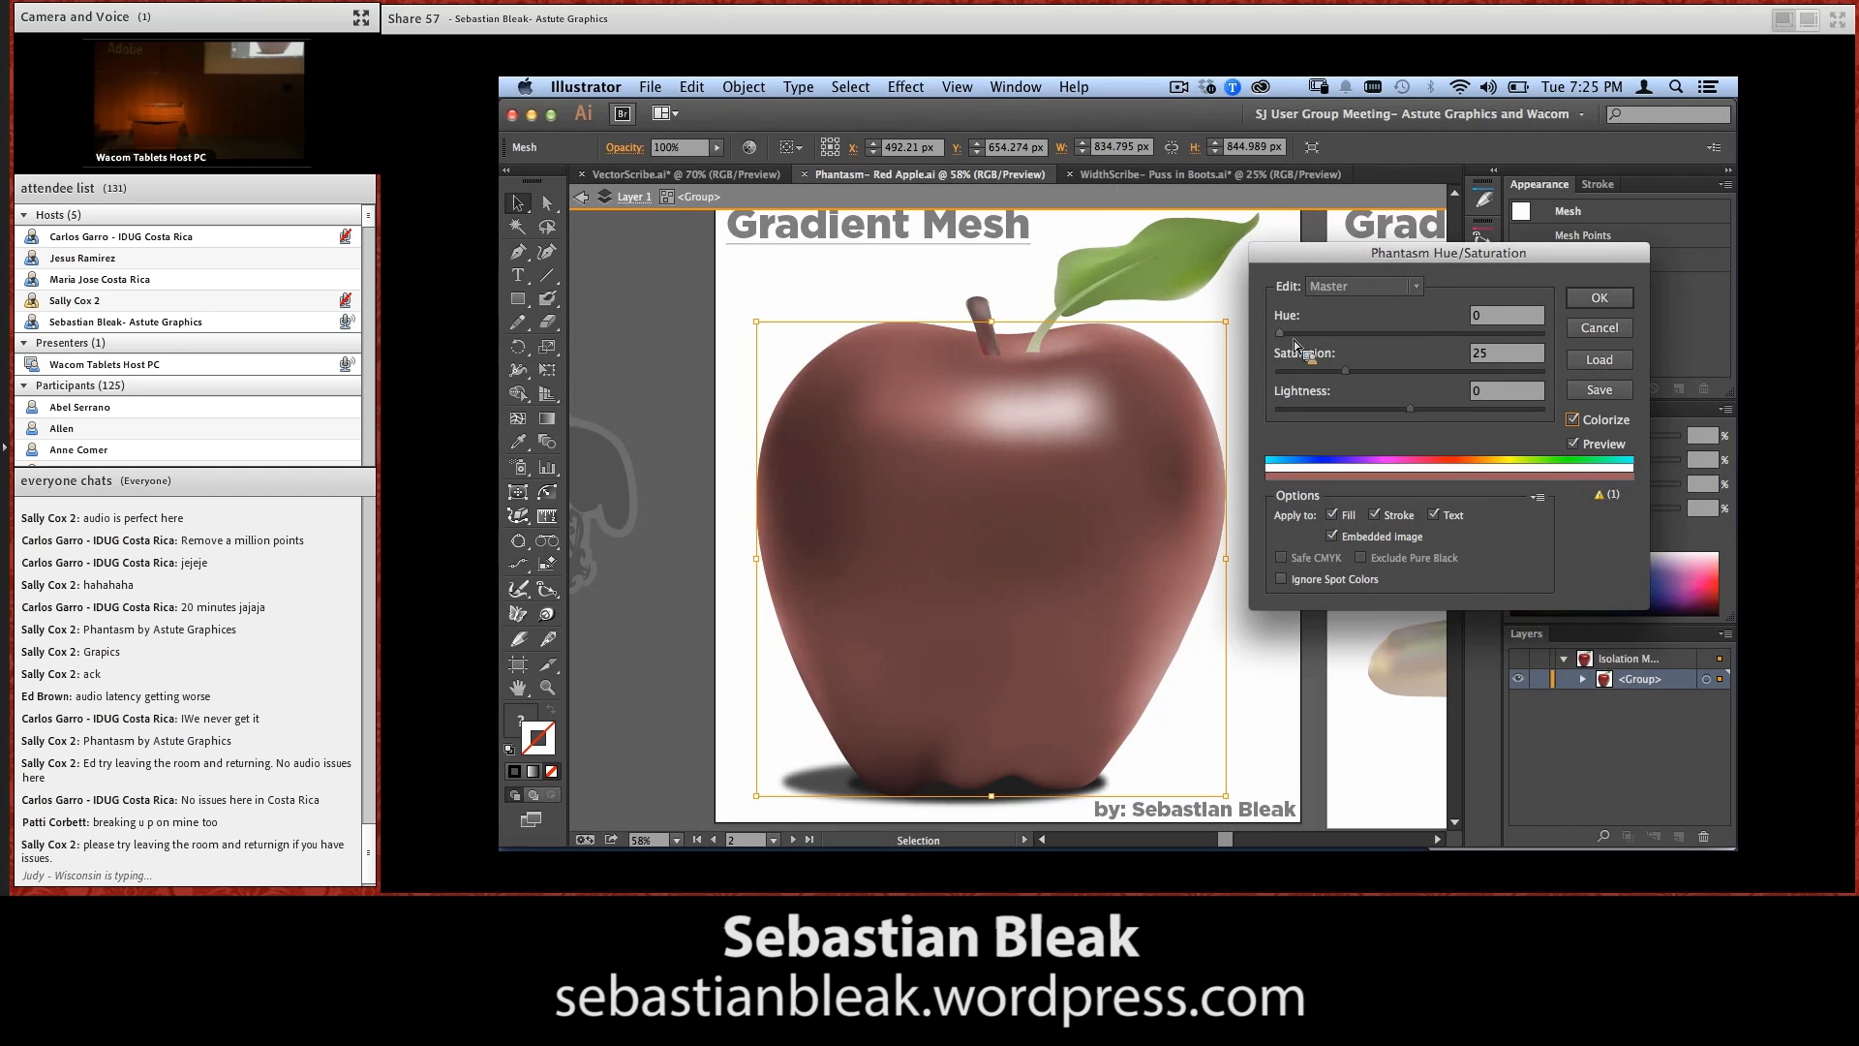
pyautogui.moveTo(1286, 335); pyautogui.dragTo(1371, 335)
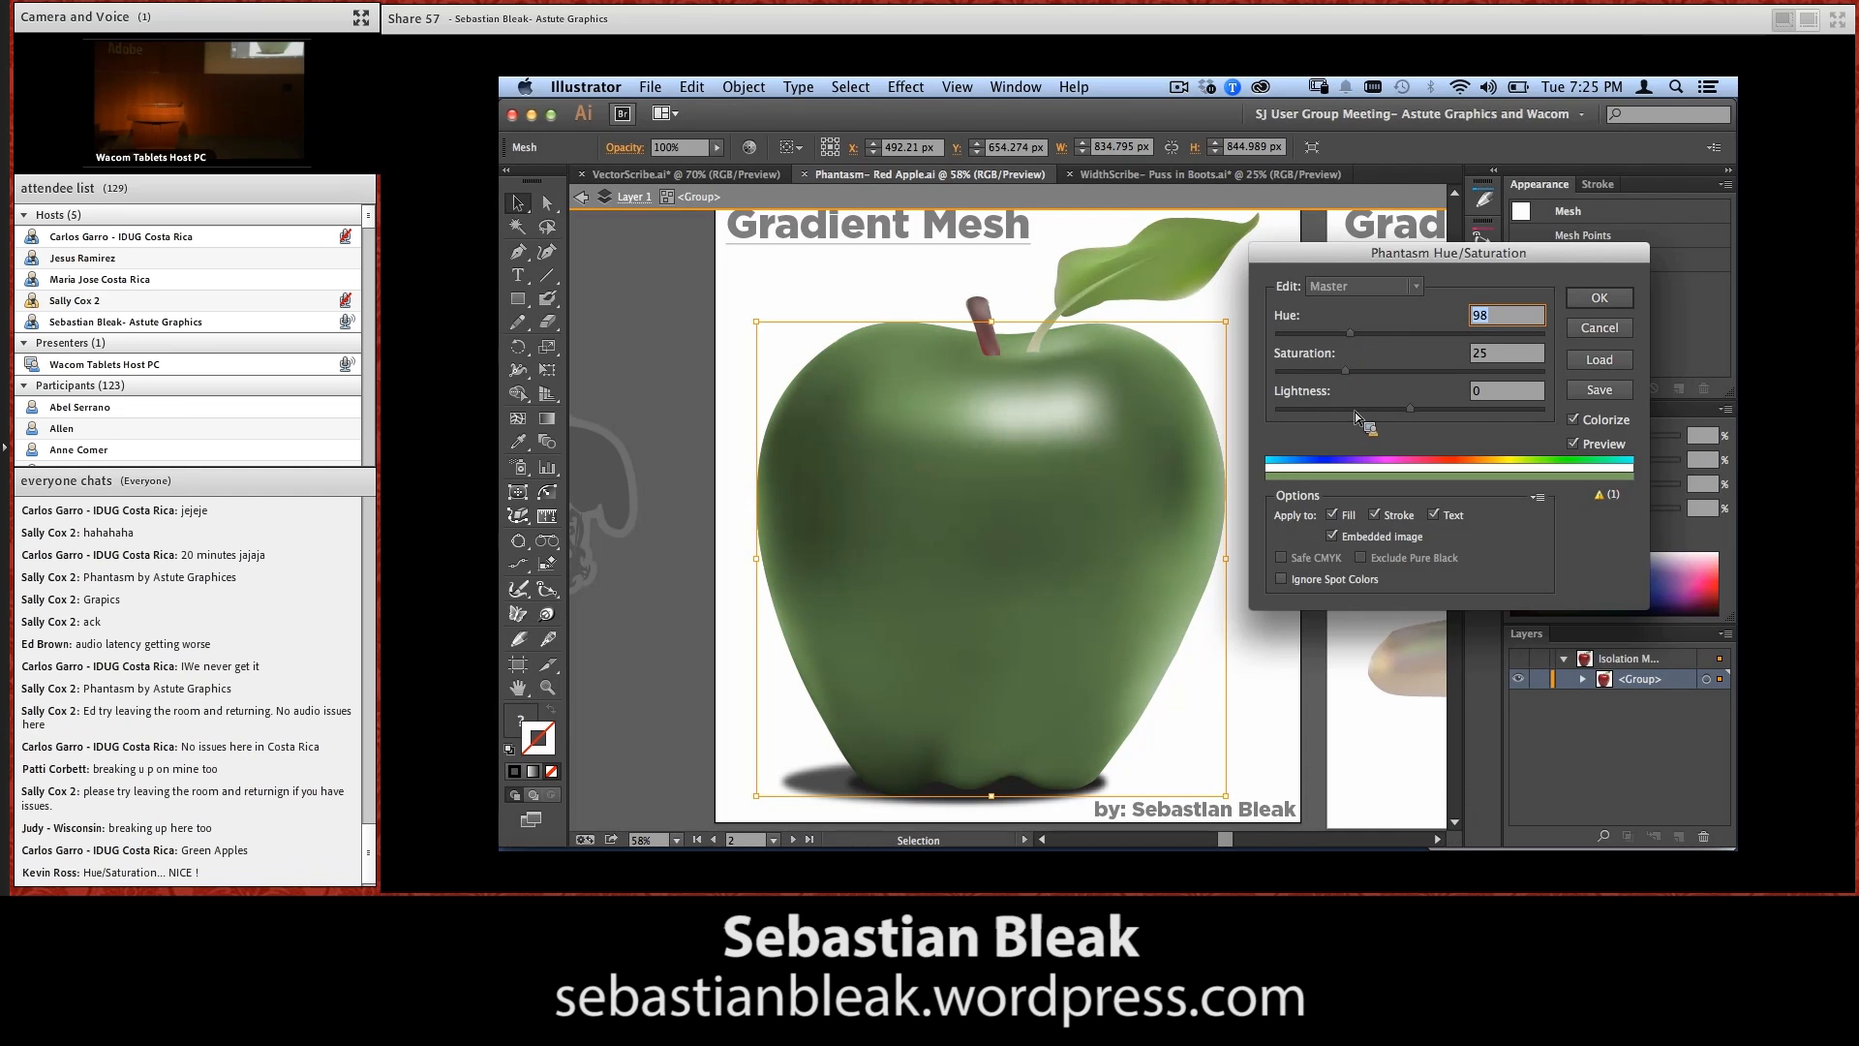
pyautogui.click(1350, 371)
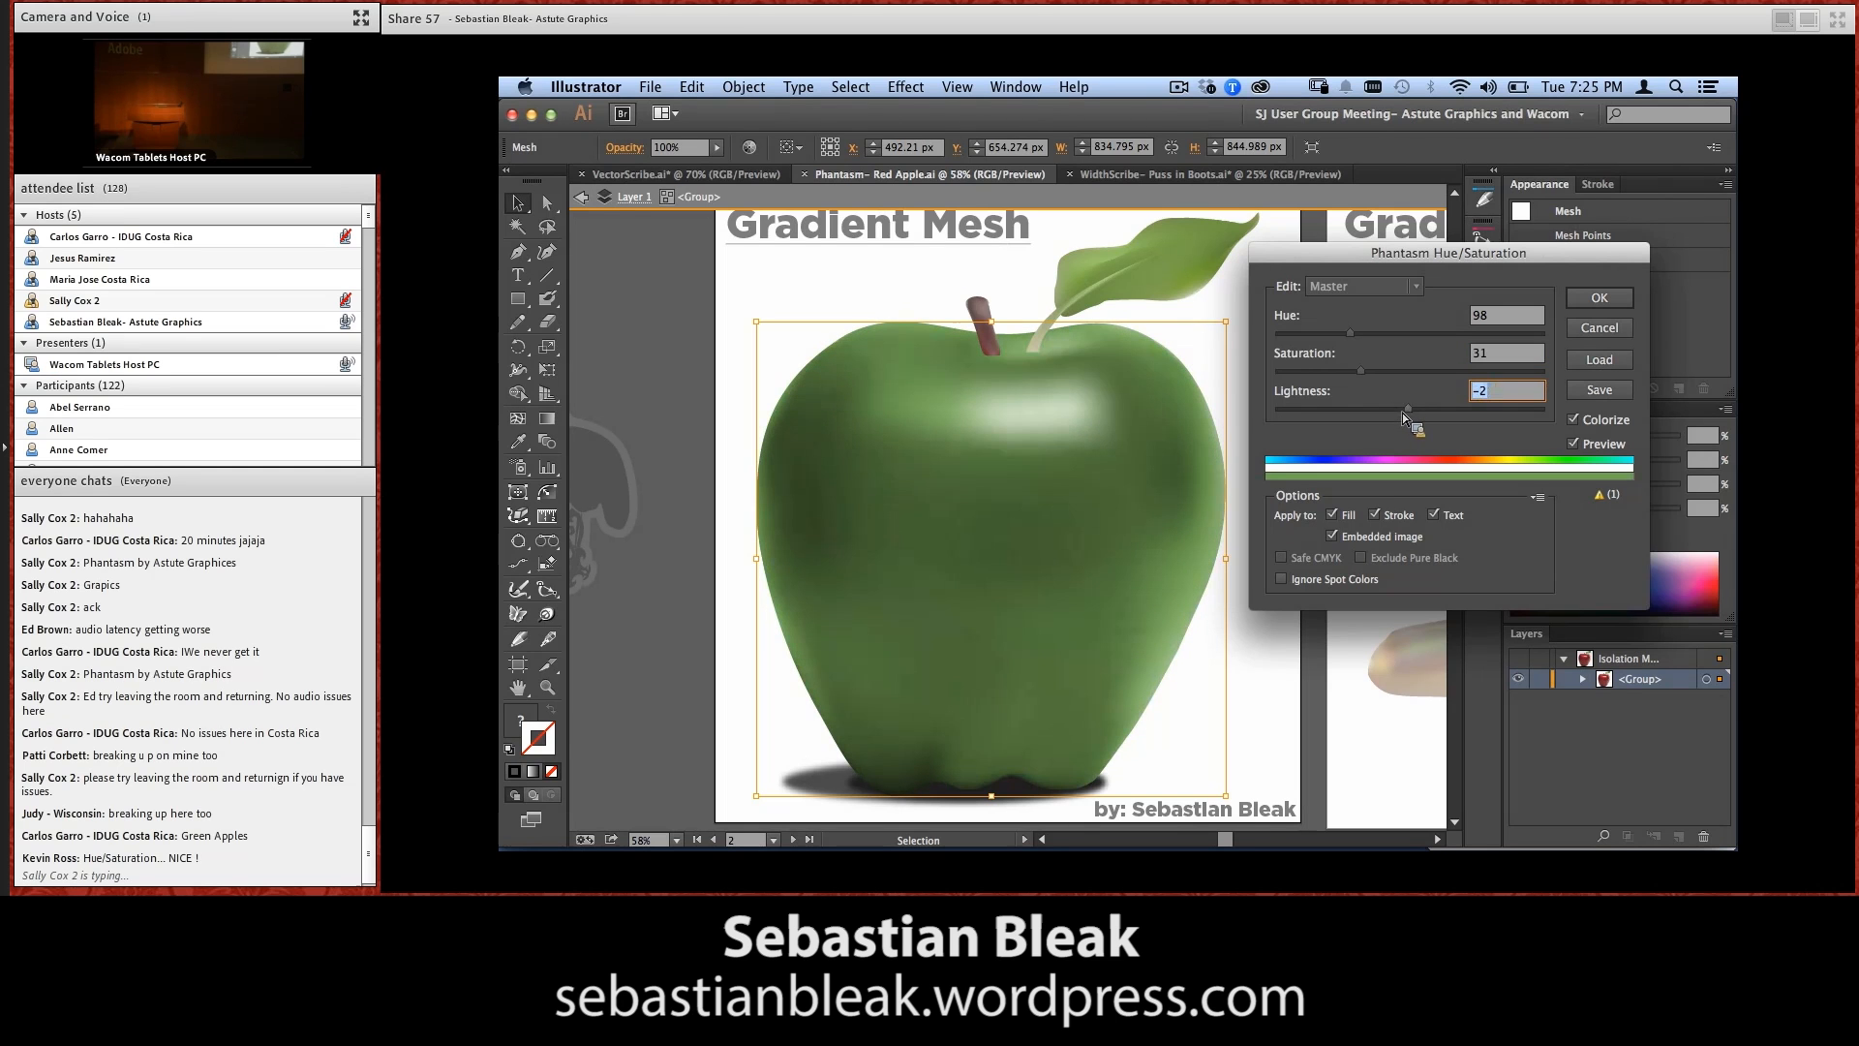
pyautogui.click(1406, 409)
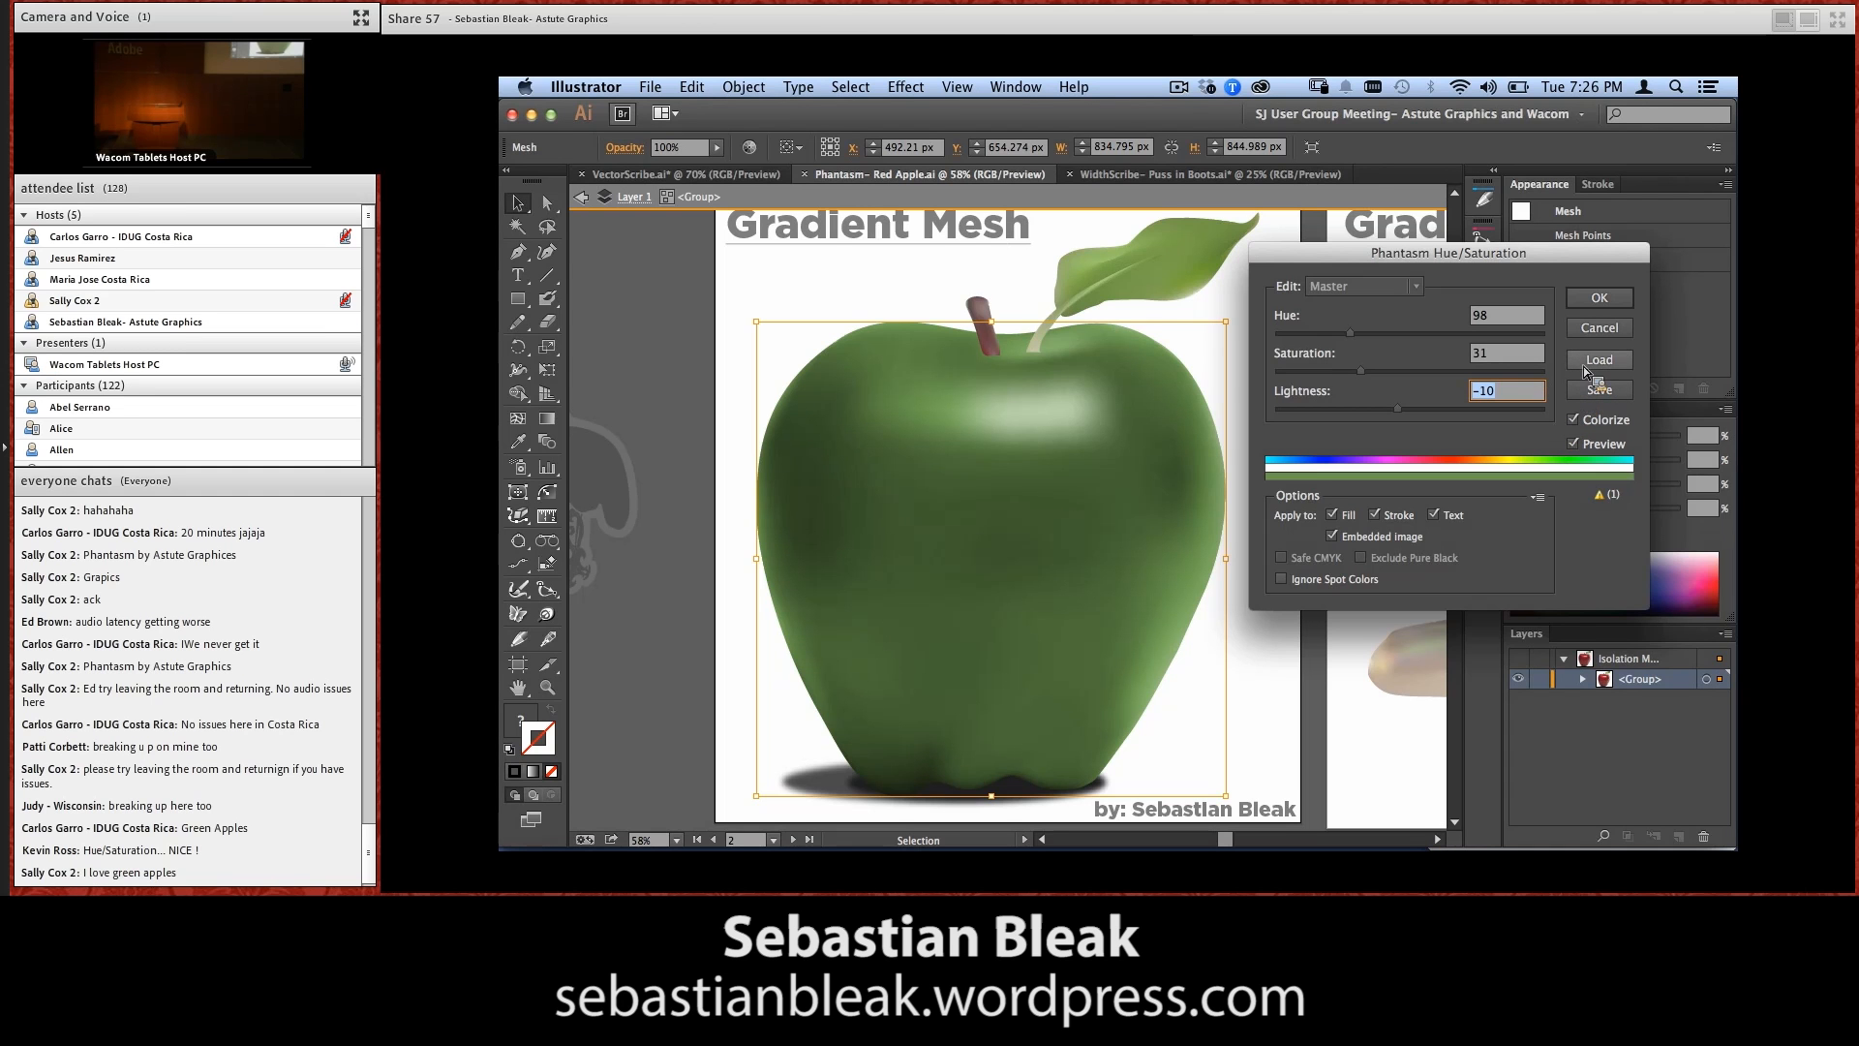
pyautogui.click(1580, 304)
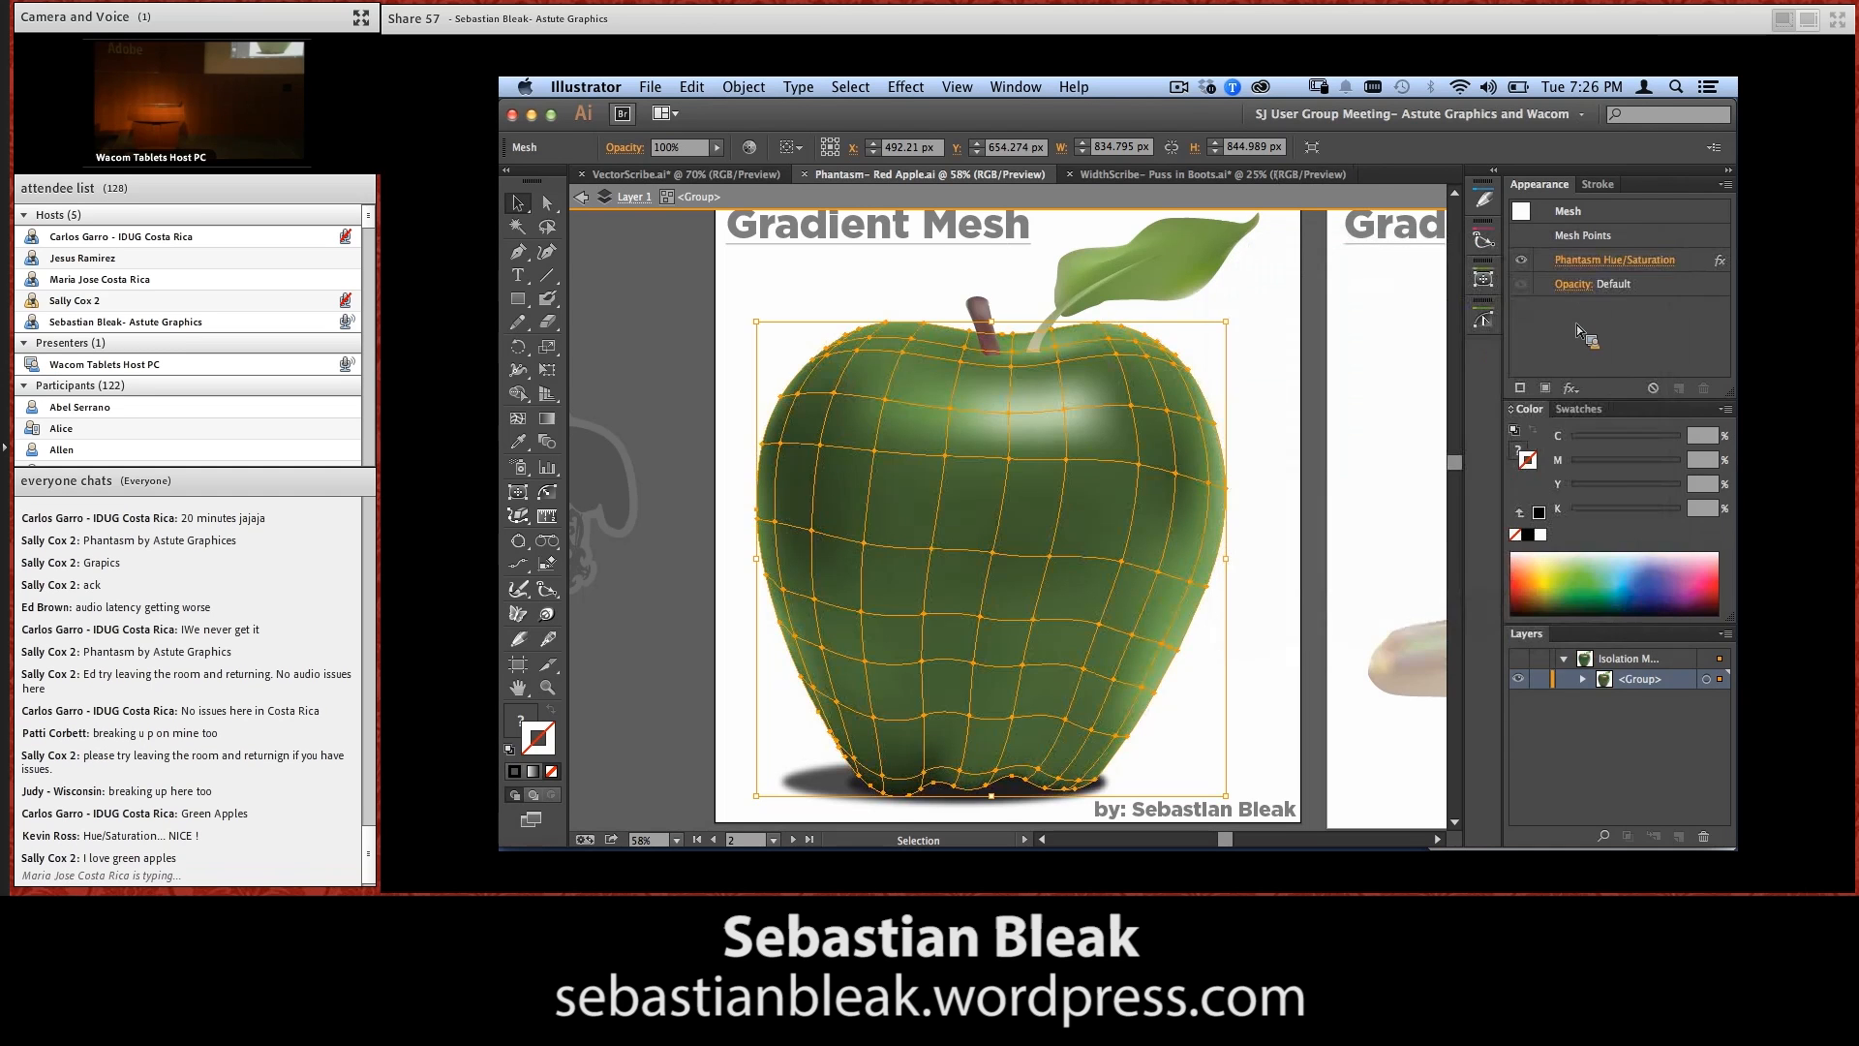
# Edit the apple mesh's Phantasm Hue/Saturation effect to Hue 226, Saturation 33 and Lightness -8
pyautogui.click(1307, 528)
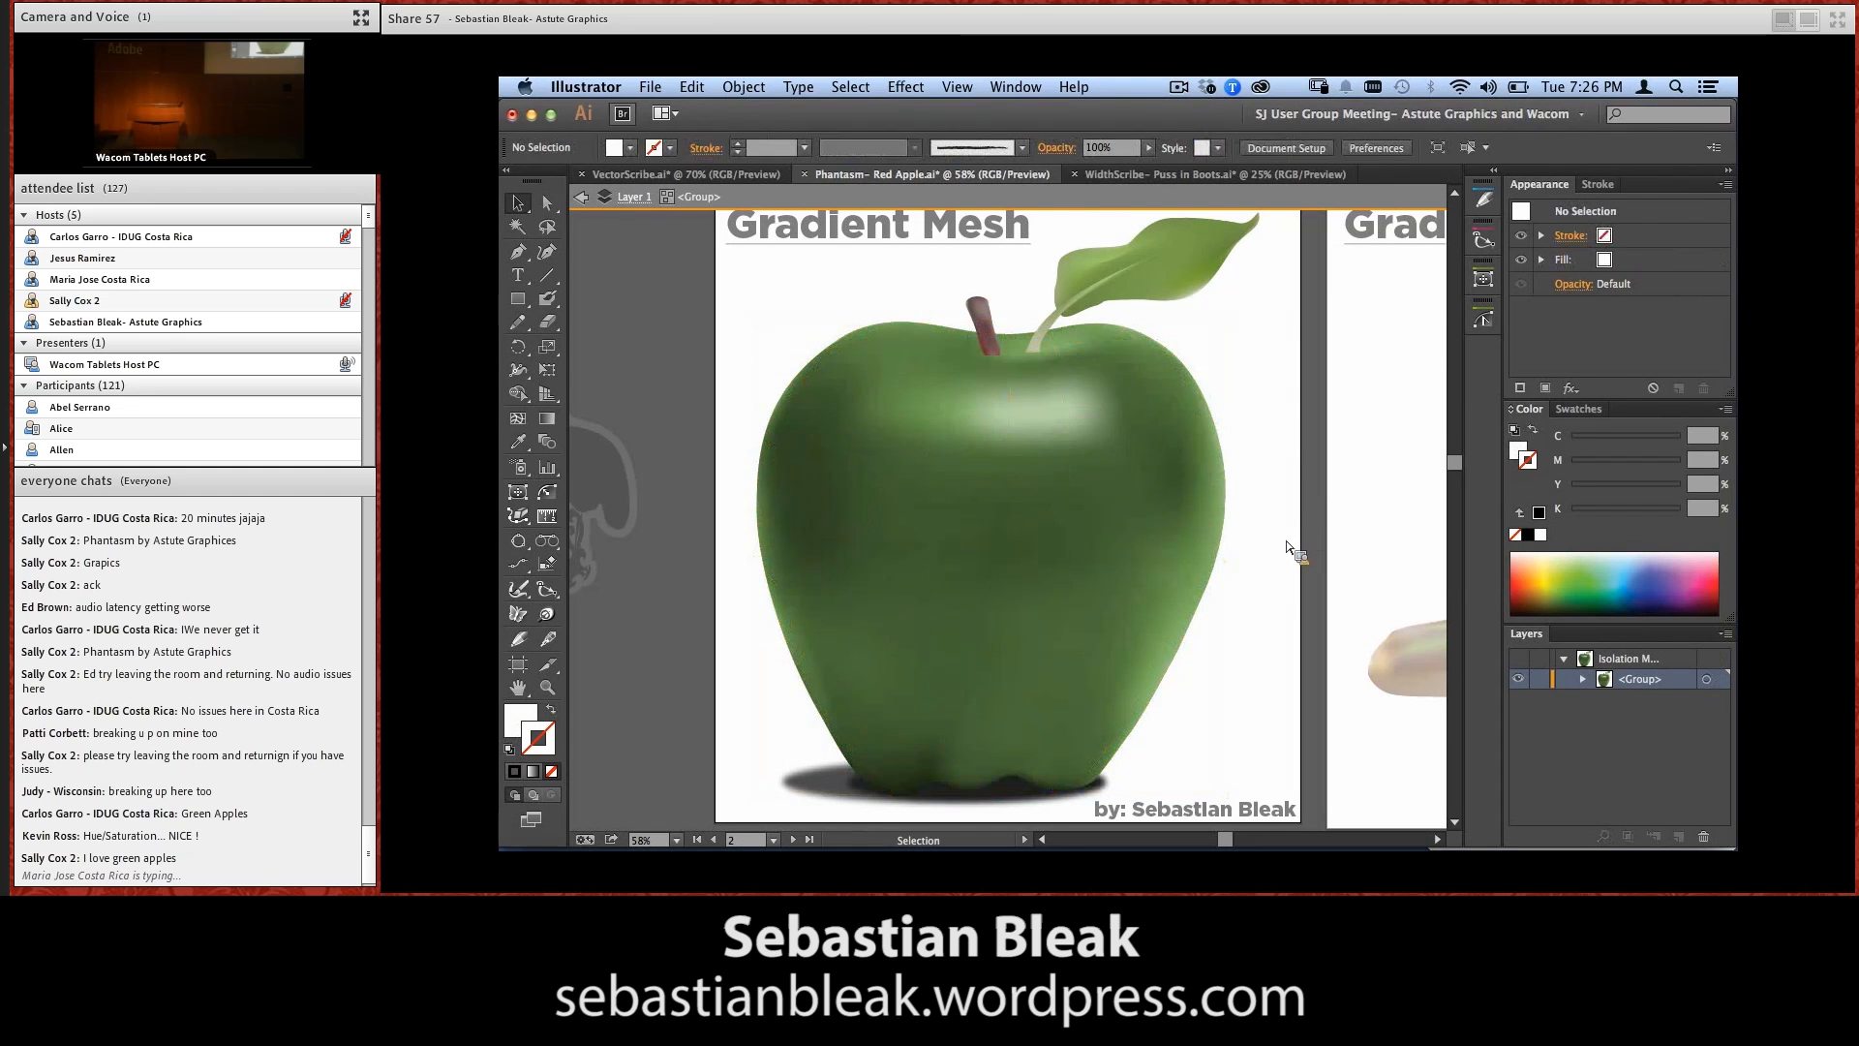
pyautogui.click(1147, 567)
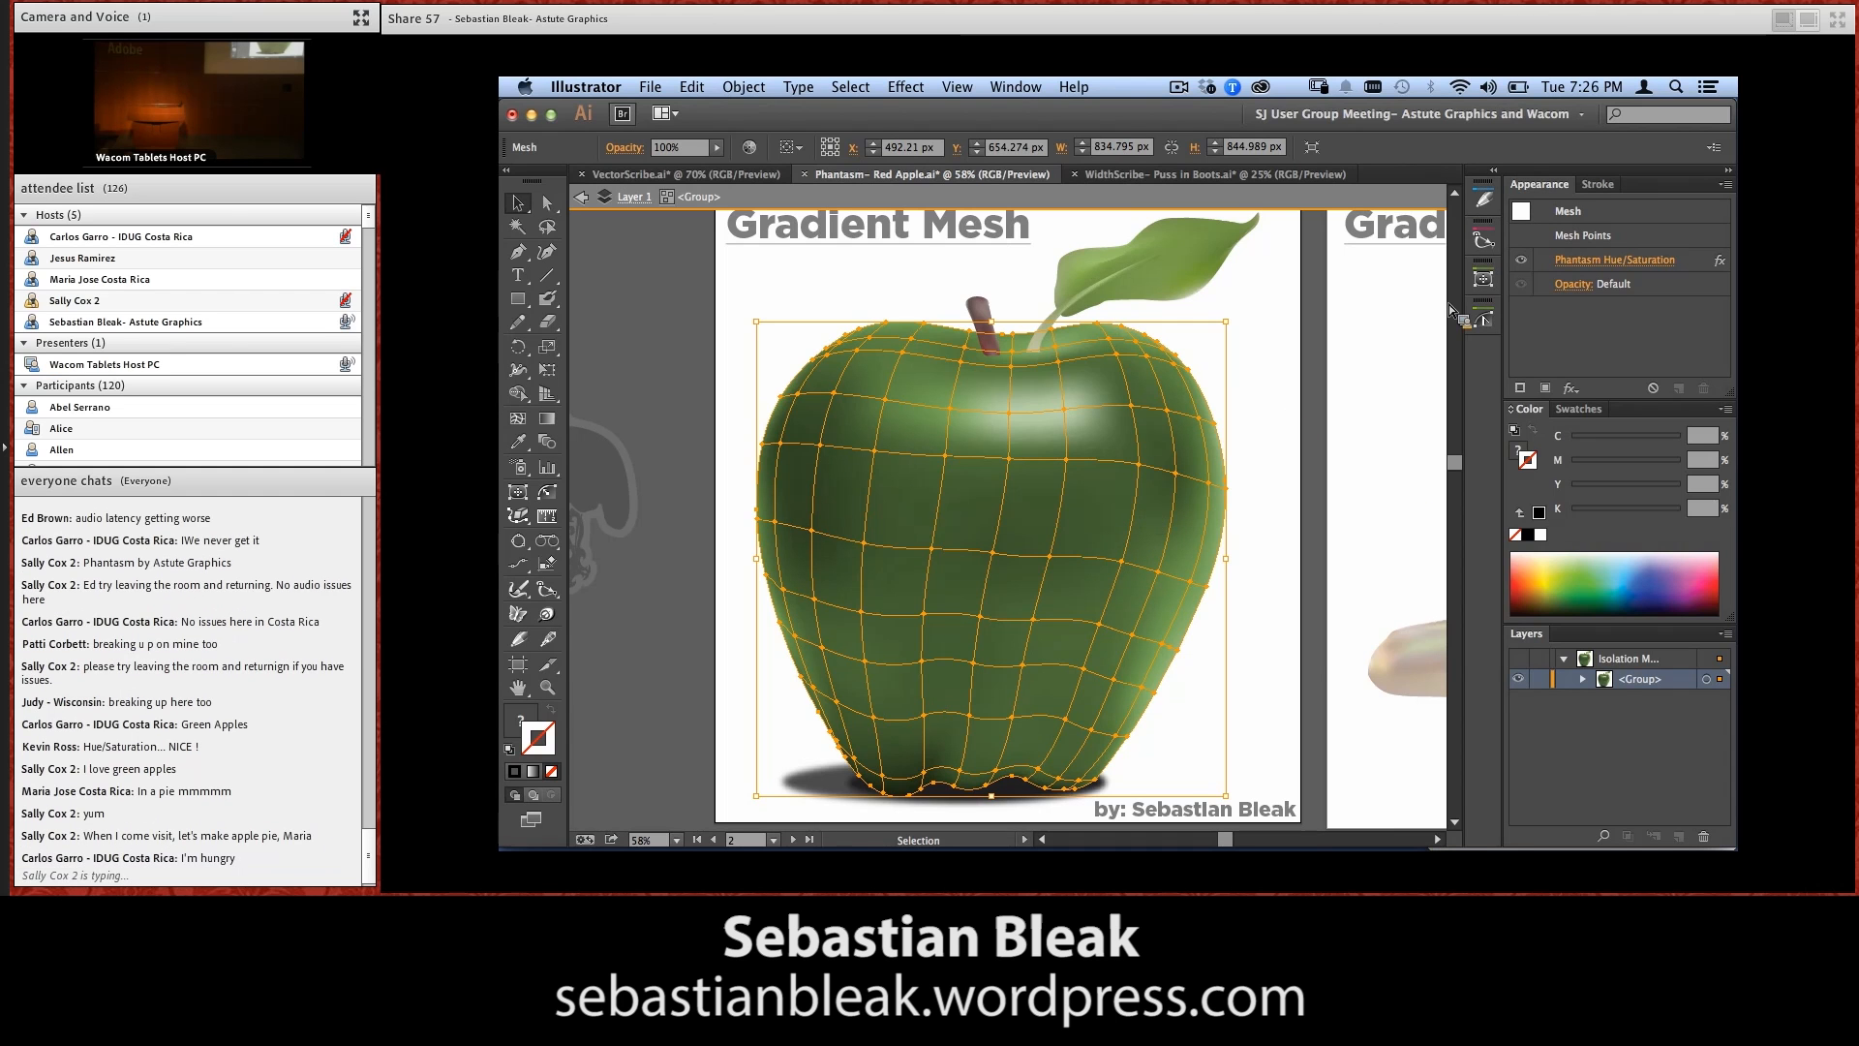
pyautogui.click(1602, 261)
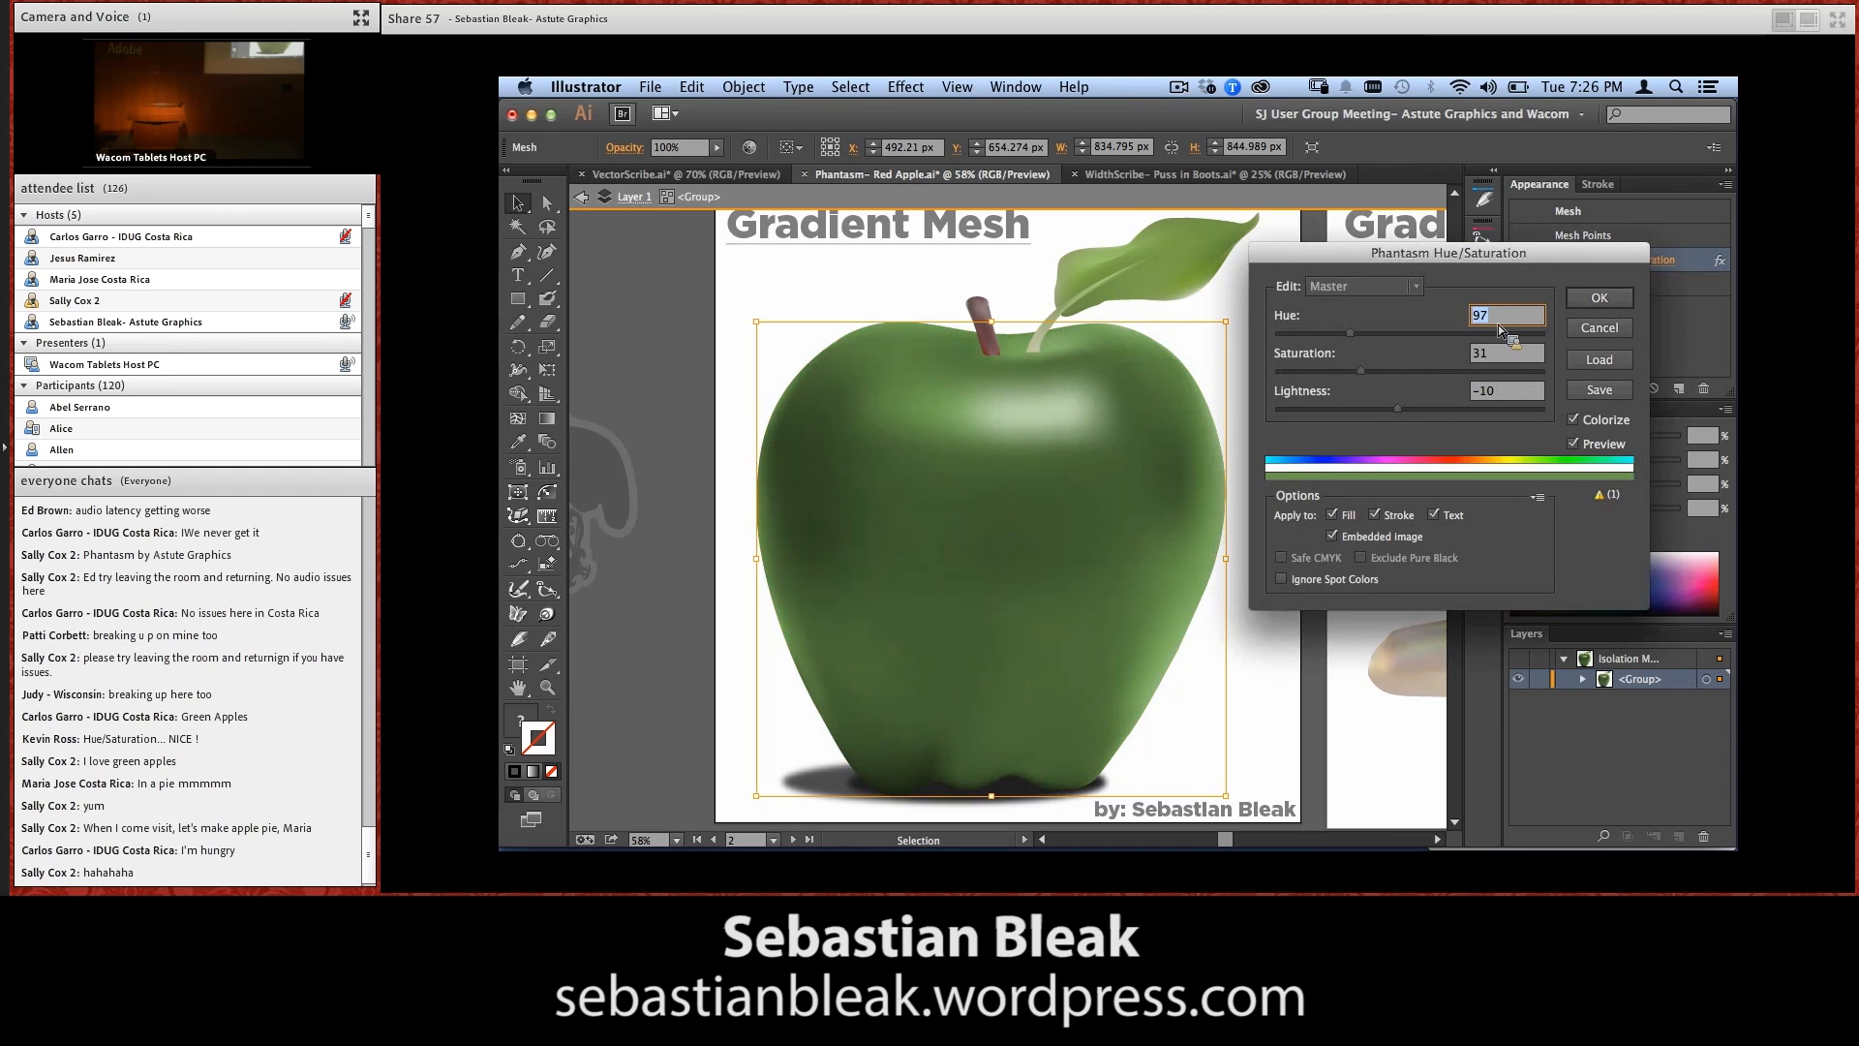
pyautogui.moveTo(1351, 334)
pyautogui.mouseDown()
pyautogui.moveTo(1460, 340)
pyautogui.moveTo(1367, 375)
pyautogui.moveTo(1393, 410)
pyautogui.mouseUp()
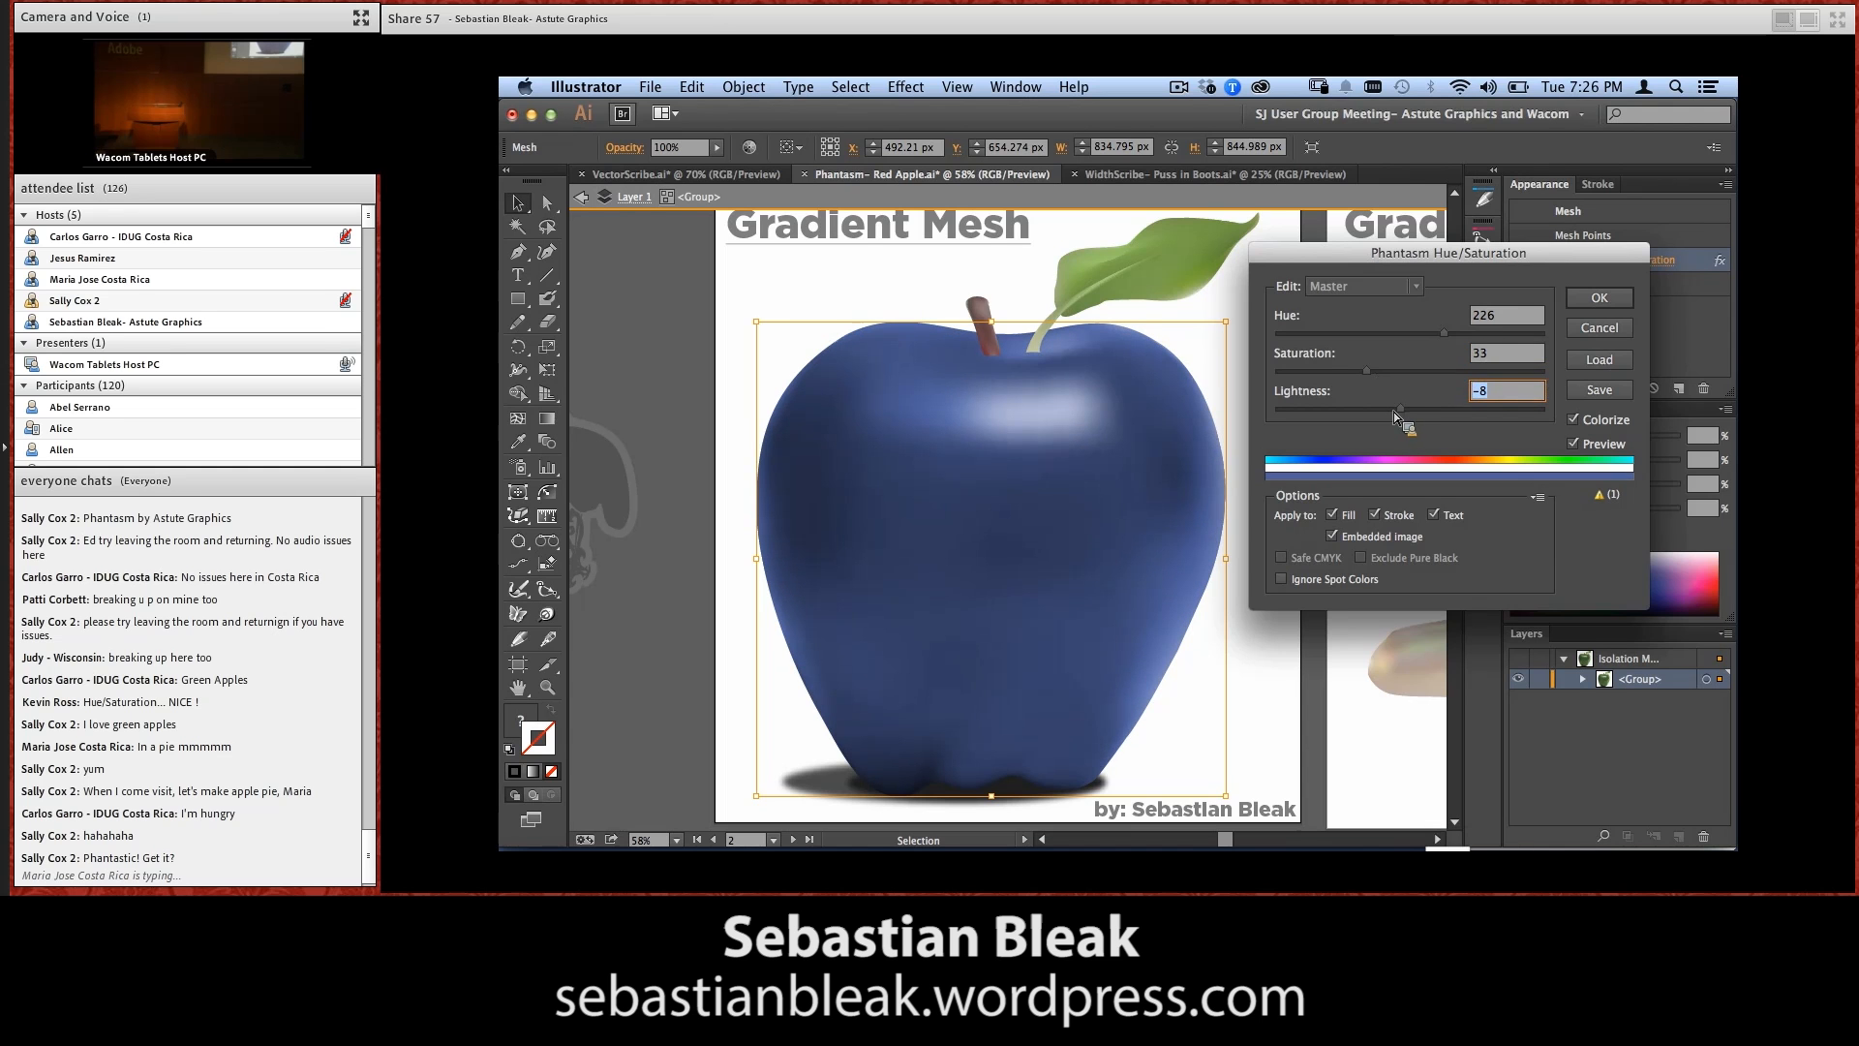
pyautogui.click(1580, 299)
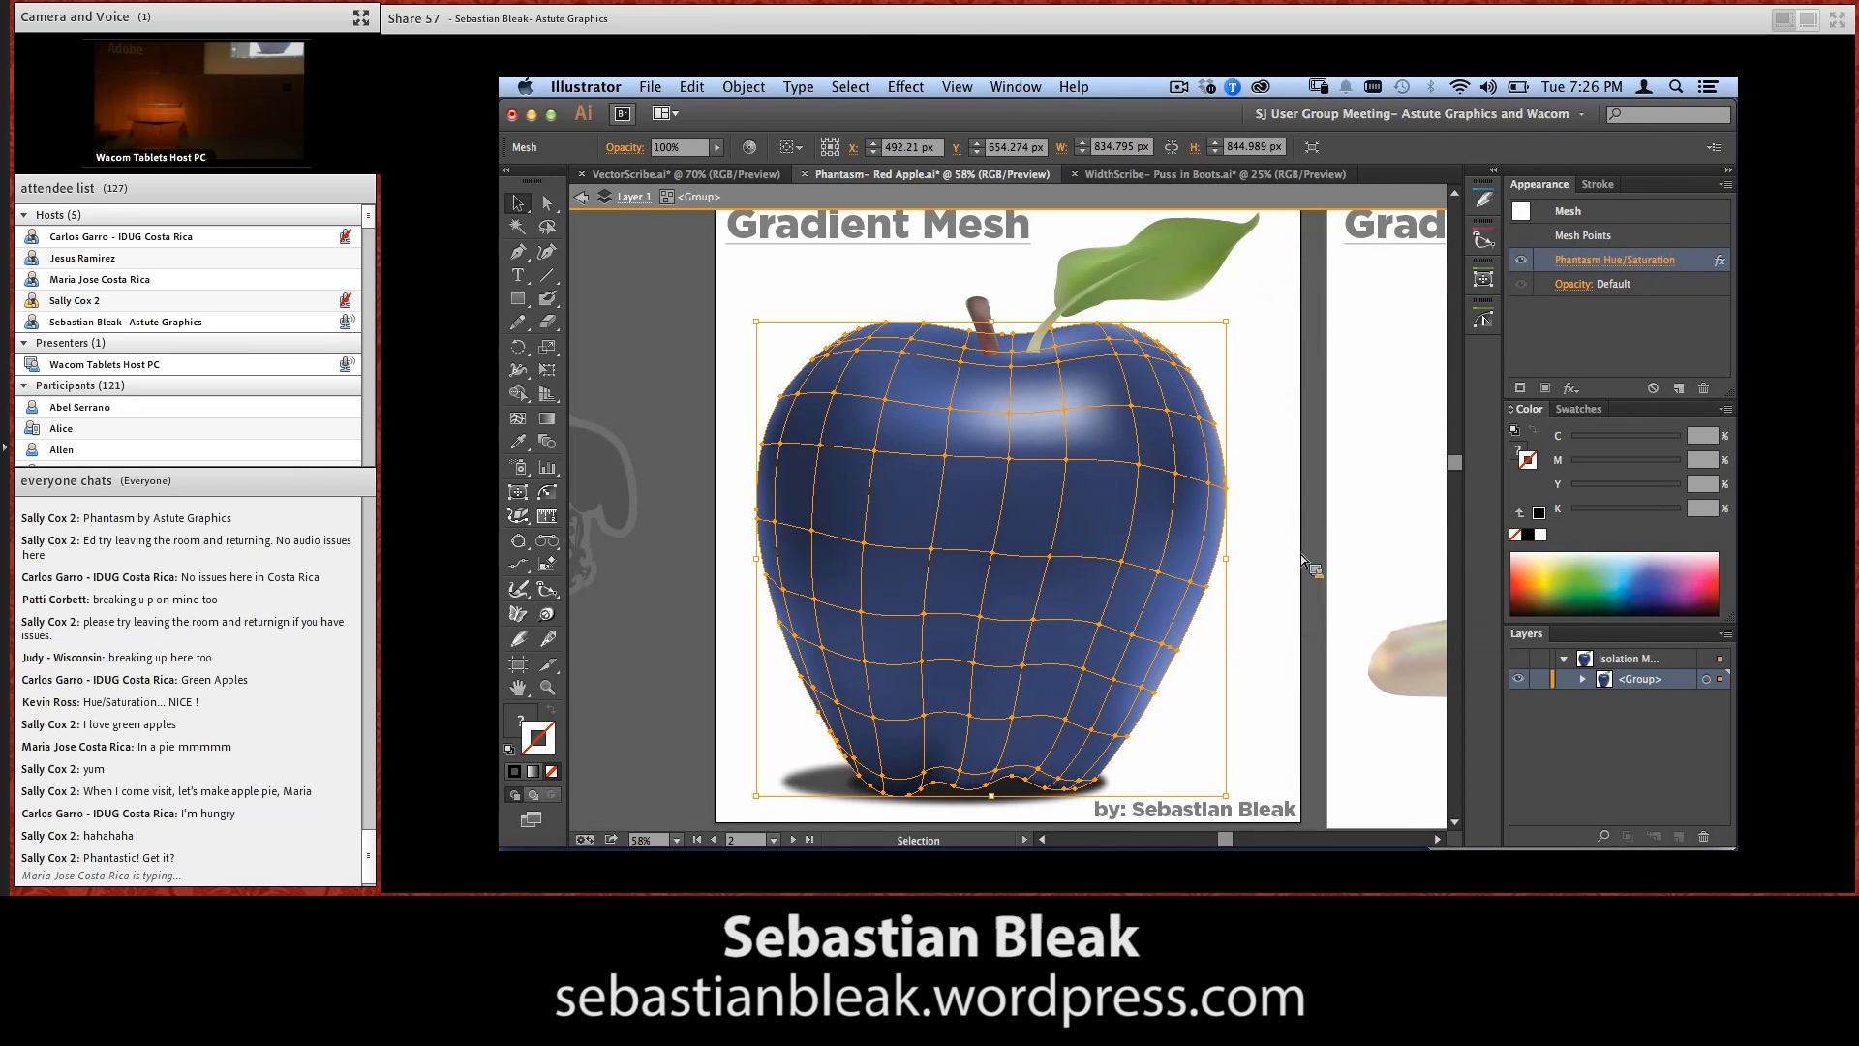
# Apply a Phantasm Curves effect to the apple mesh with an RGB S-curve, raising the highlights and lowering the shadows to input 70, output 41
pyautogui.click(1299, 584)
pyautogui.click(1211, 620)
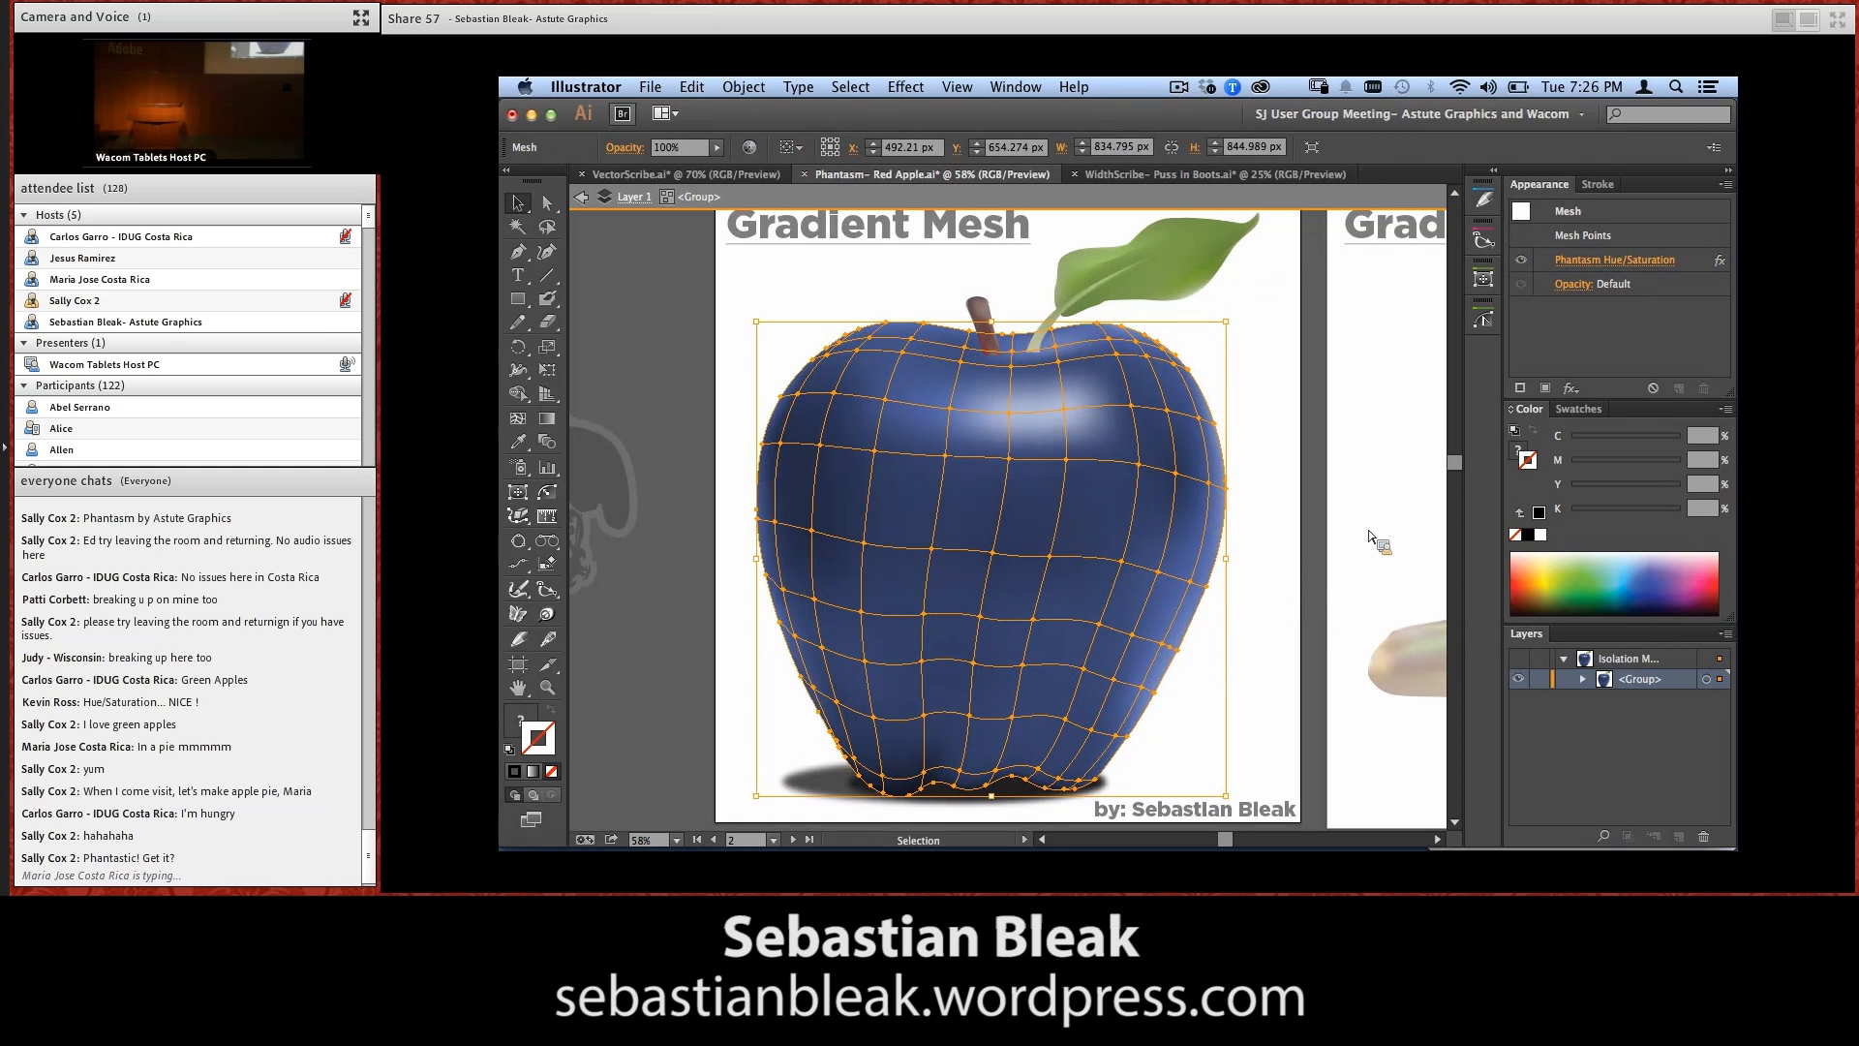
pyautogui.click(912, 90)
pyautogui.moveTo(1112, 668)
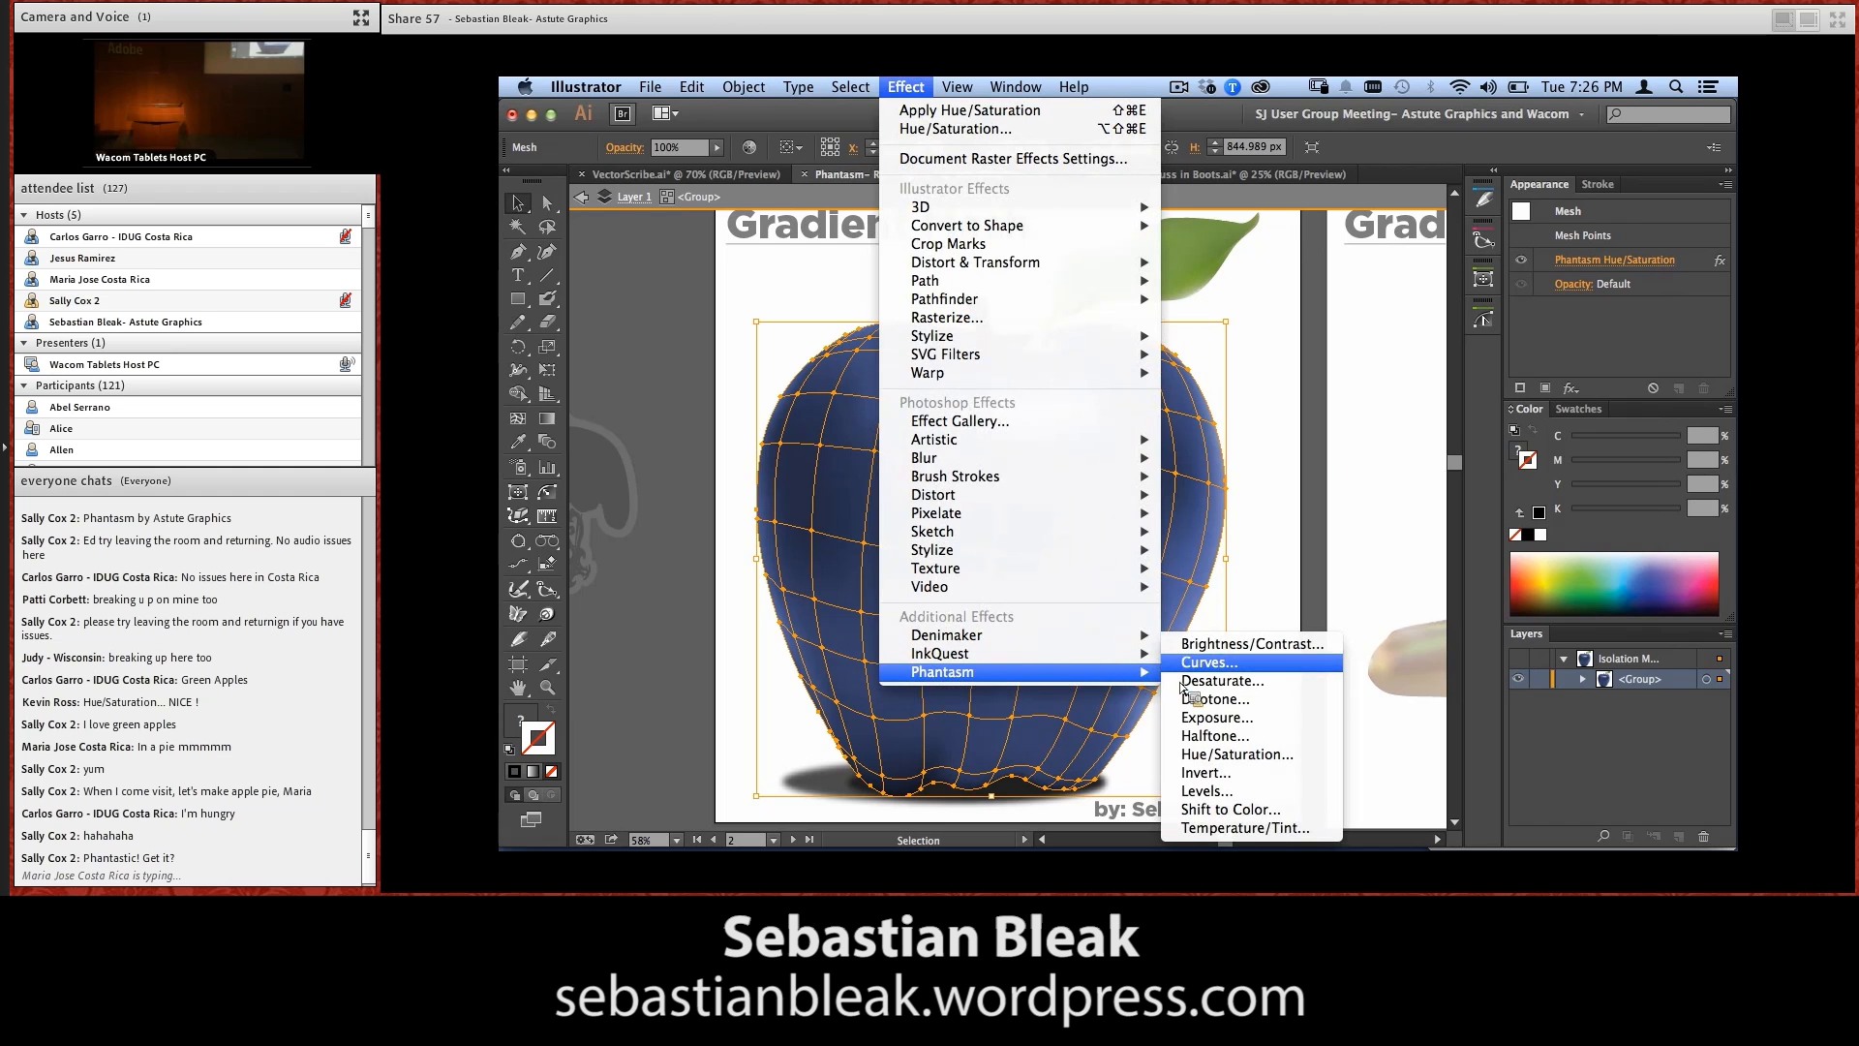
pyautogui.click(1206, 663)
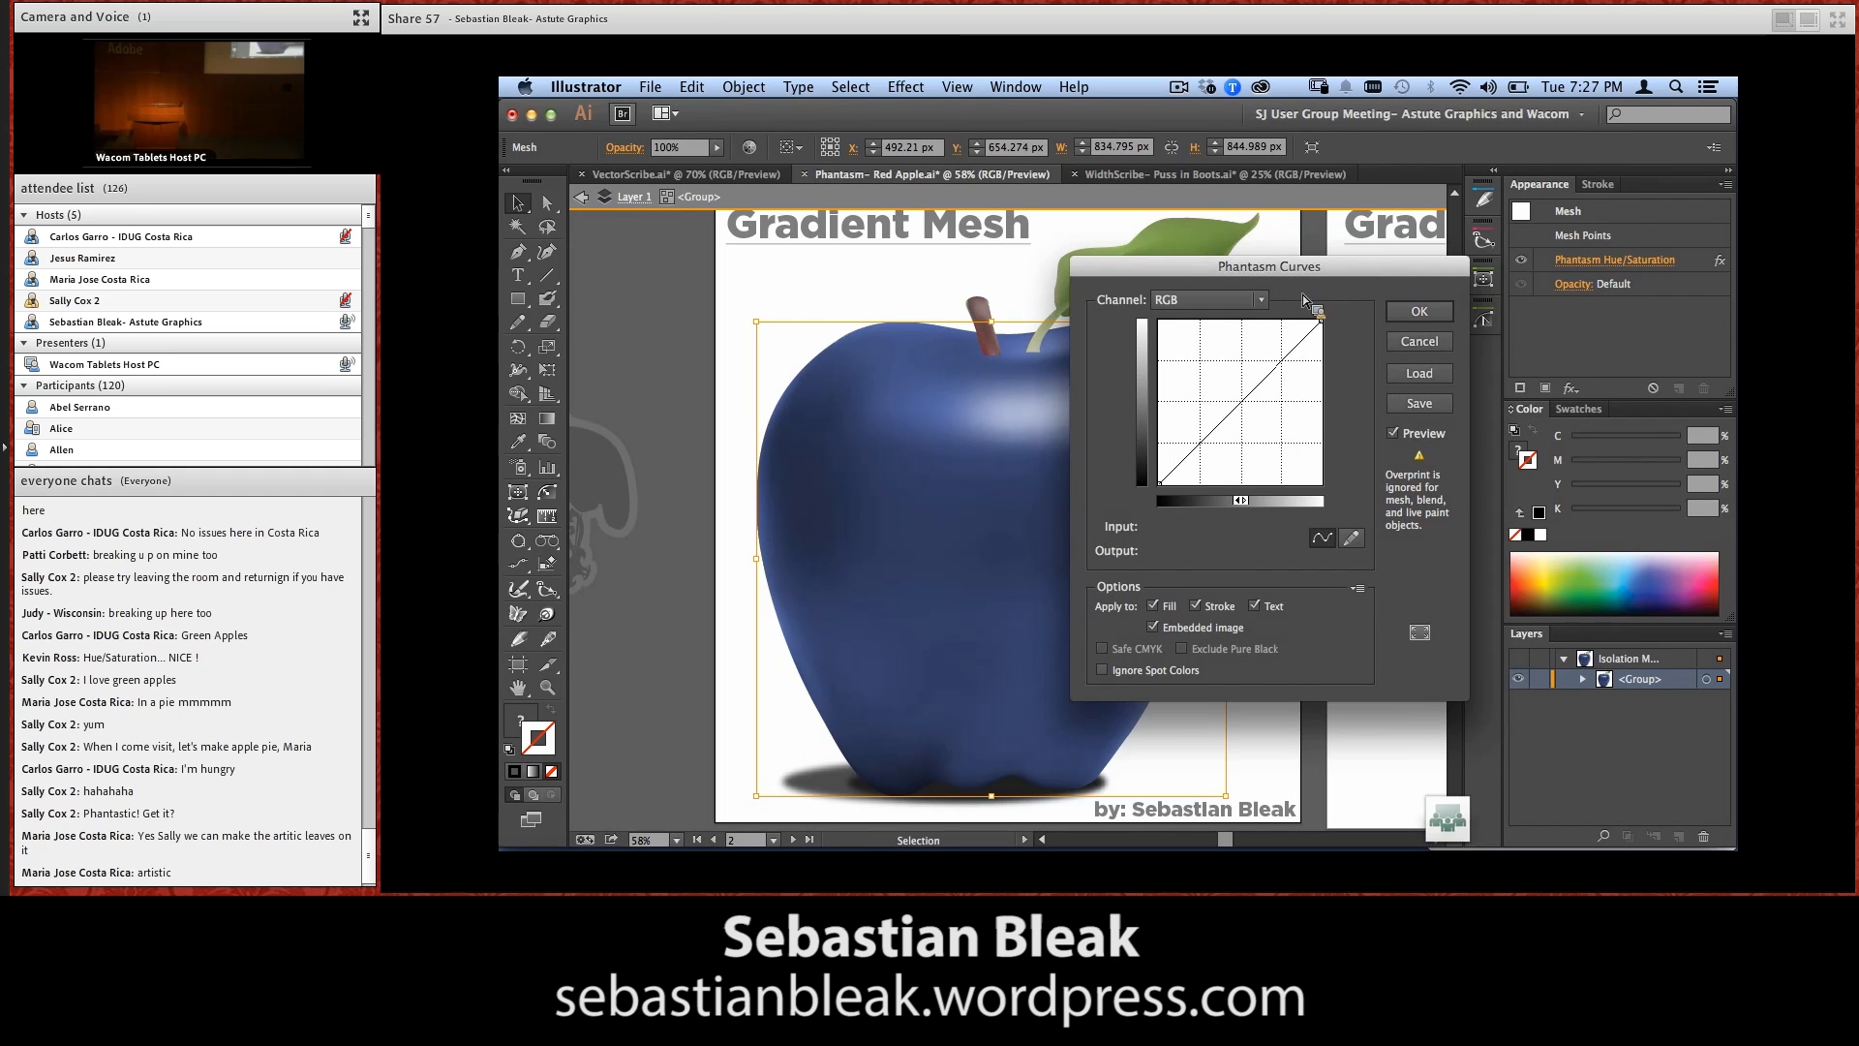
pyautogui.moveTo(1269, 266); pyautogui.dragTo(1403, 232)
pyautogui.moveTo(1416, 326); pyautogui.dragTo(1339, 423)
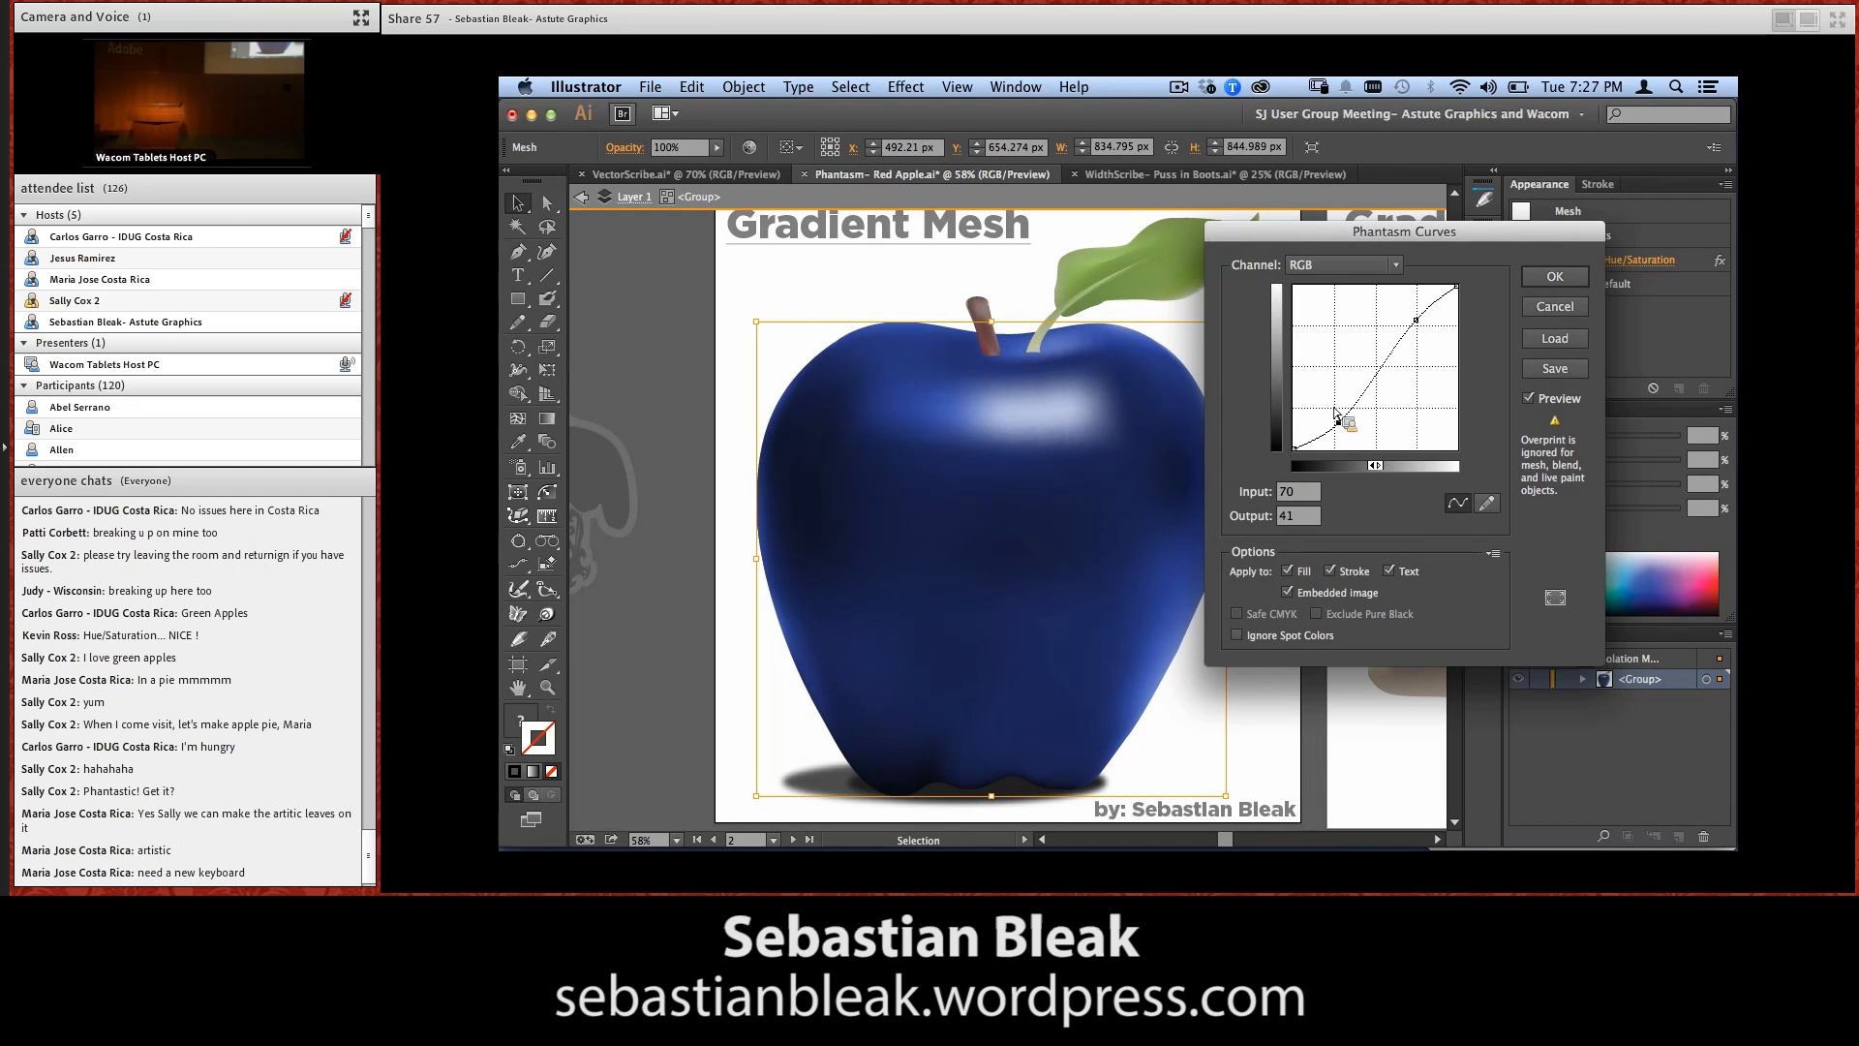
pyautogui.click(1548, 279)
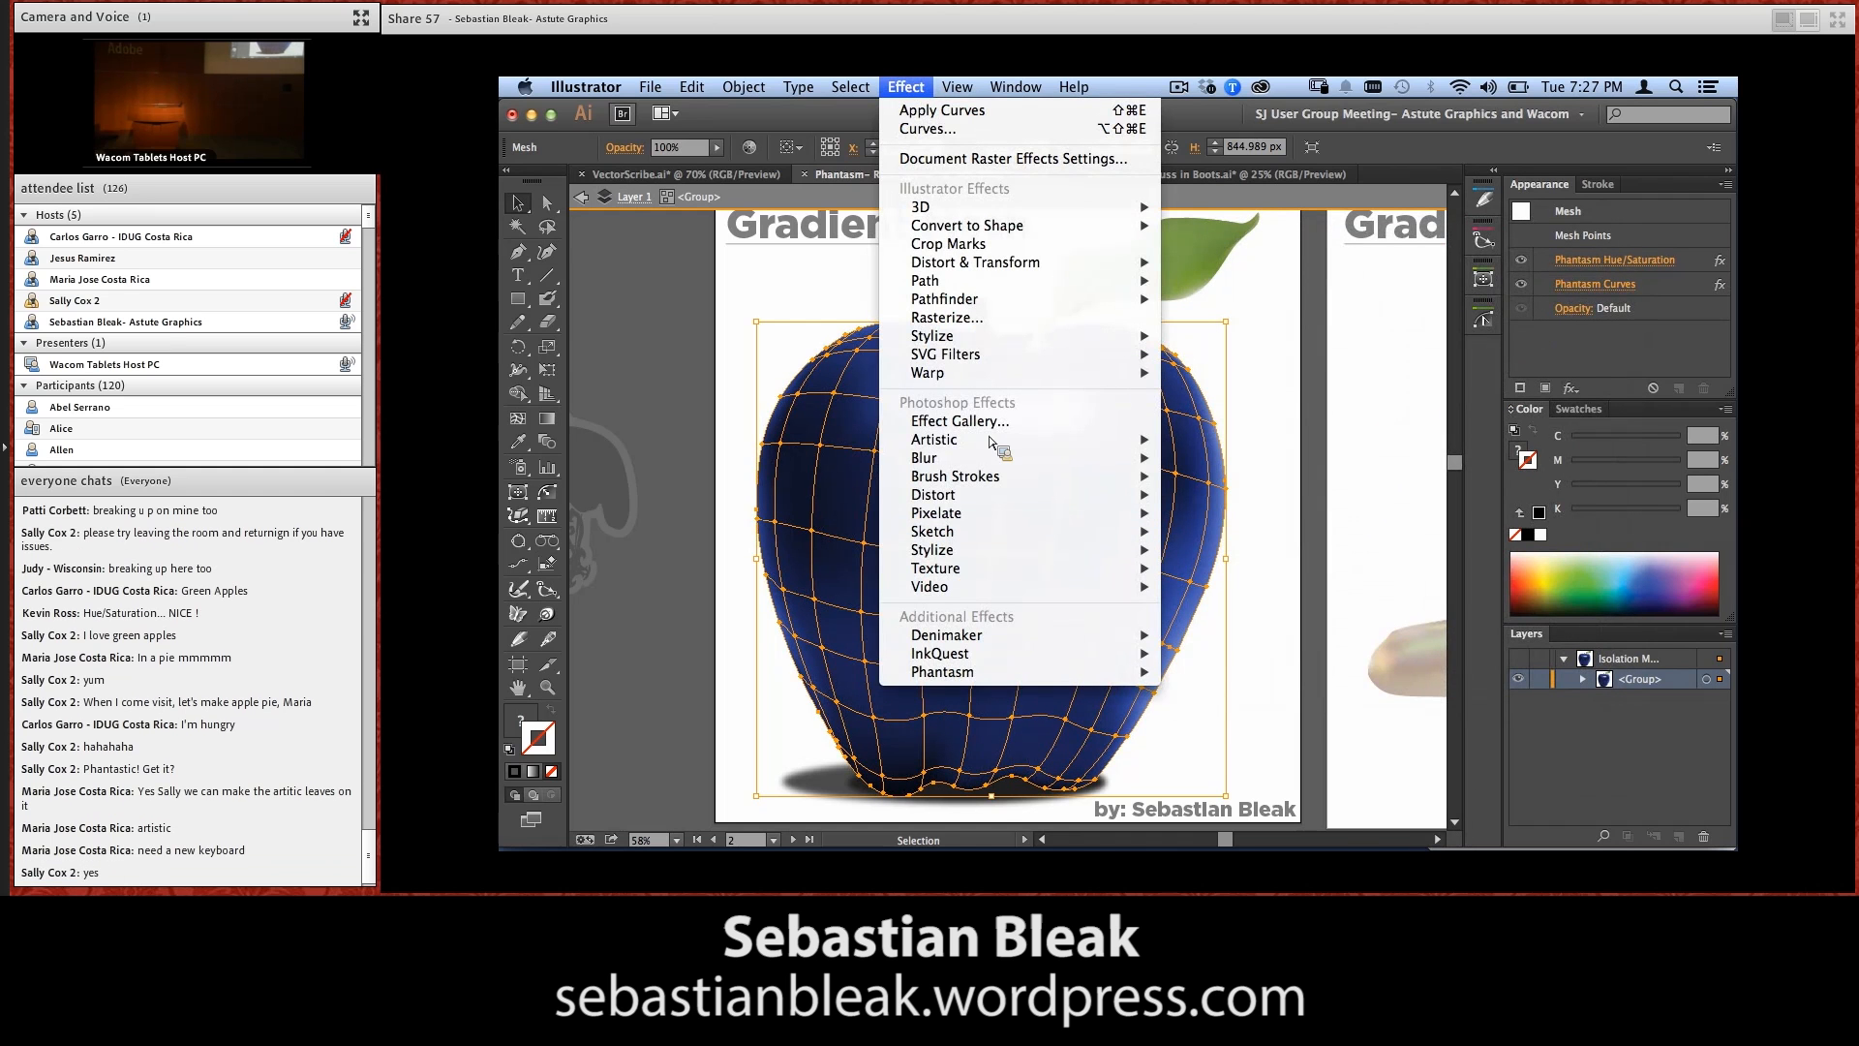
# Apply a Phantasm Levels effect to the apple mesh with RGB input levels 8, 0.98 and 246
pyautogui.moveTo(1084, 672)
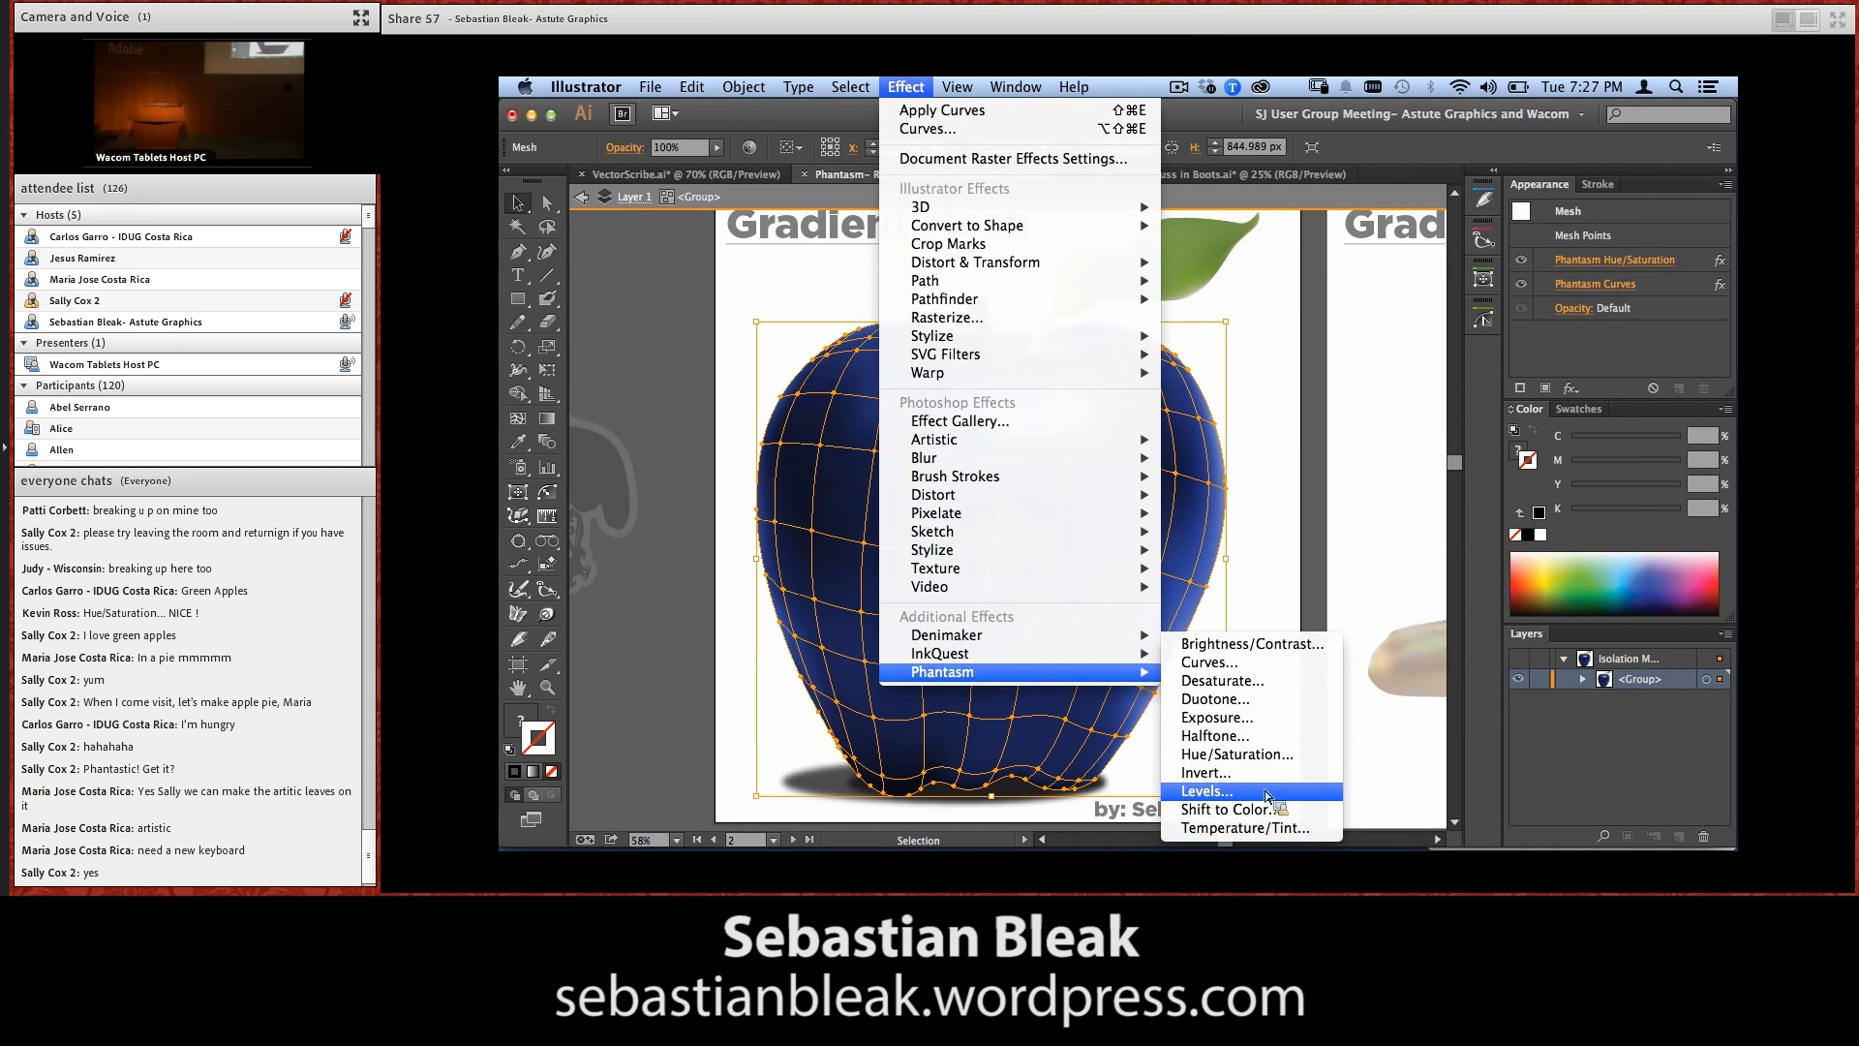
pyautogui.click(1266, 791)
pyautogui.moveTo(1318, 271); pyautogui.dragTo(1474, 235)
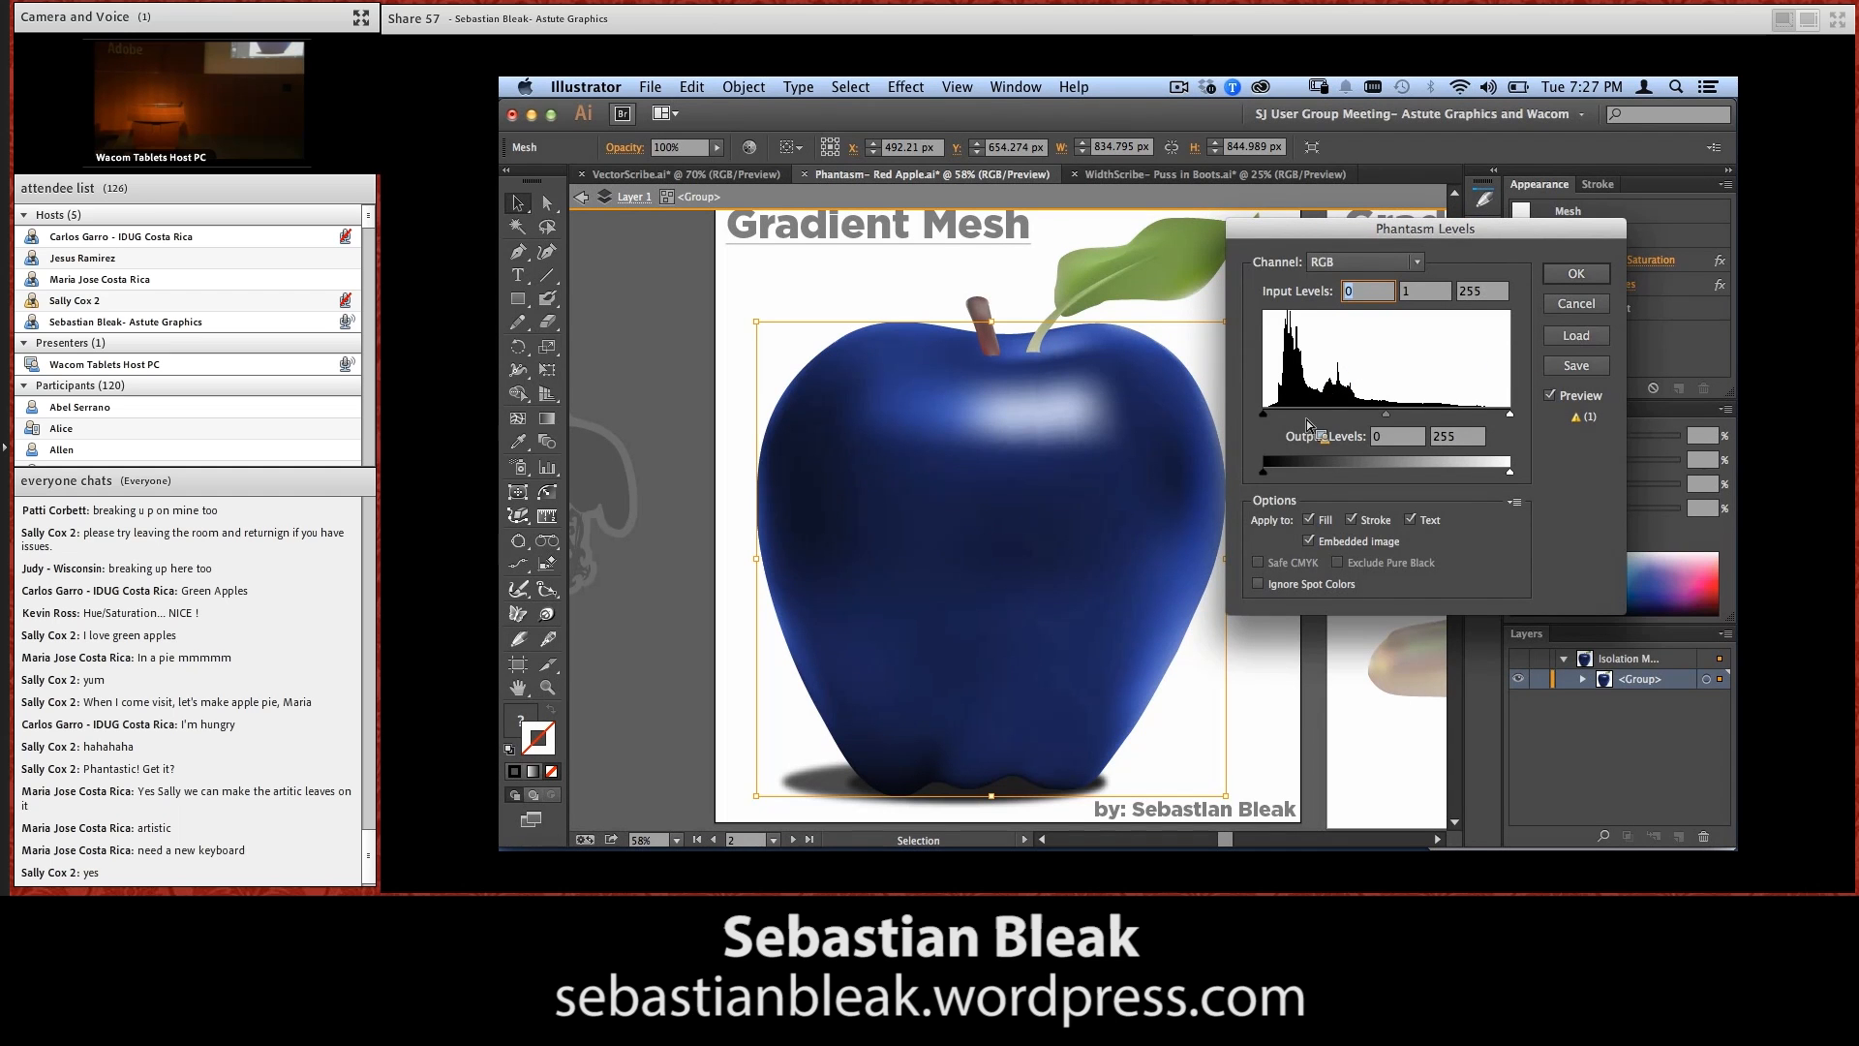
pyautogui.moveTo(1521, 414); pyautogui.dragTo(1512, 422)
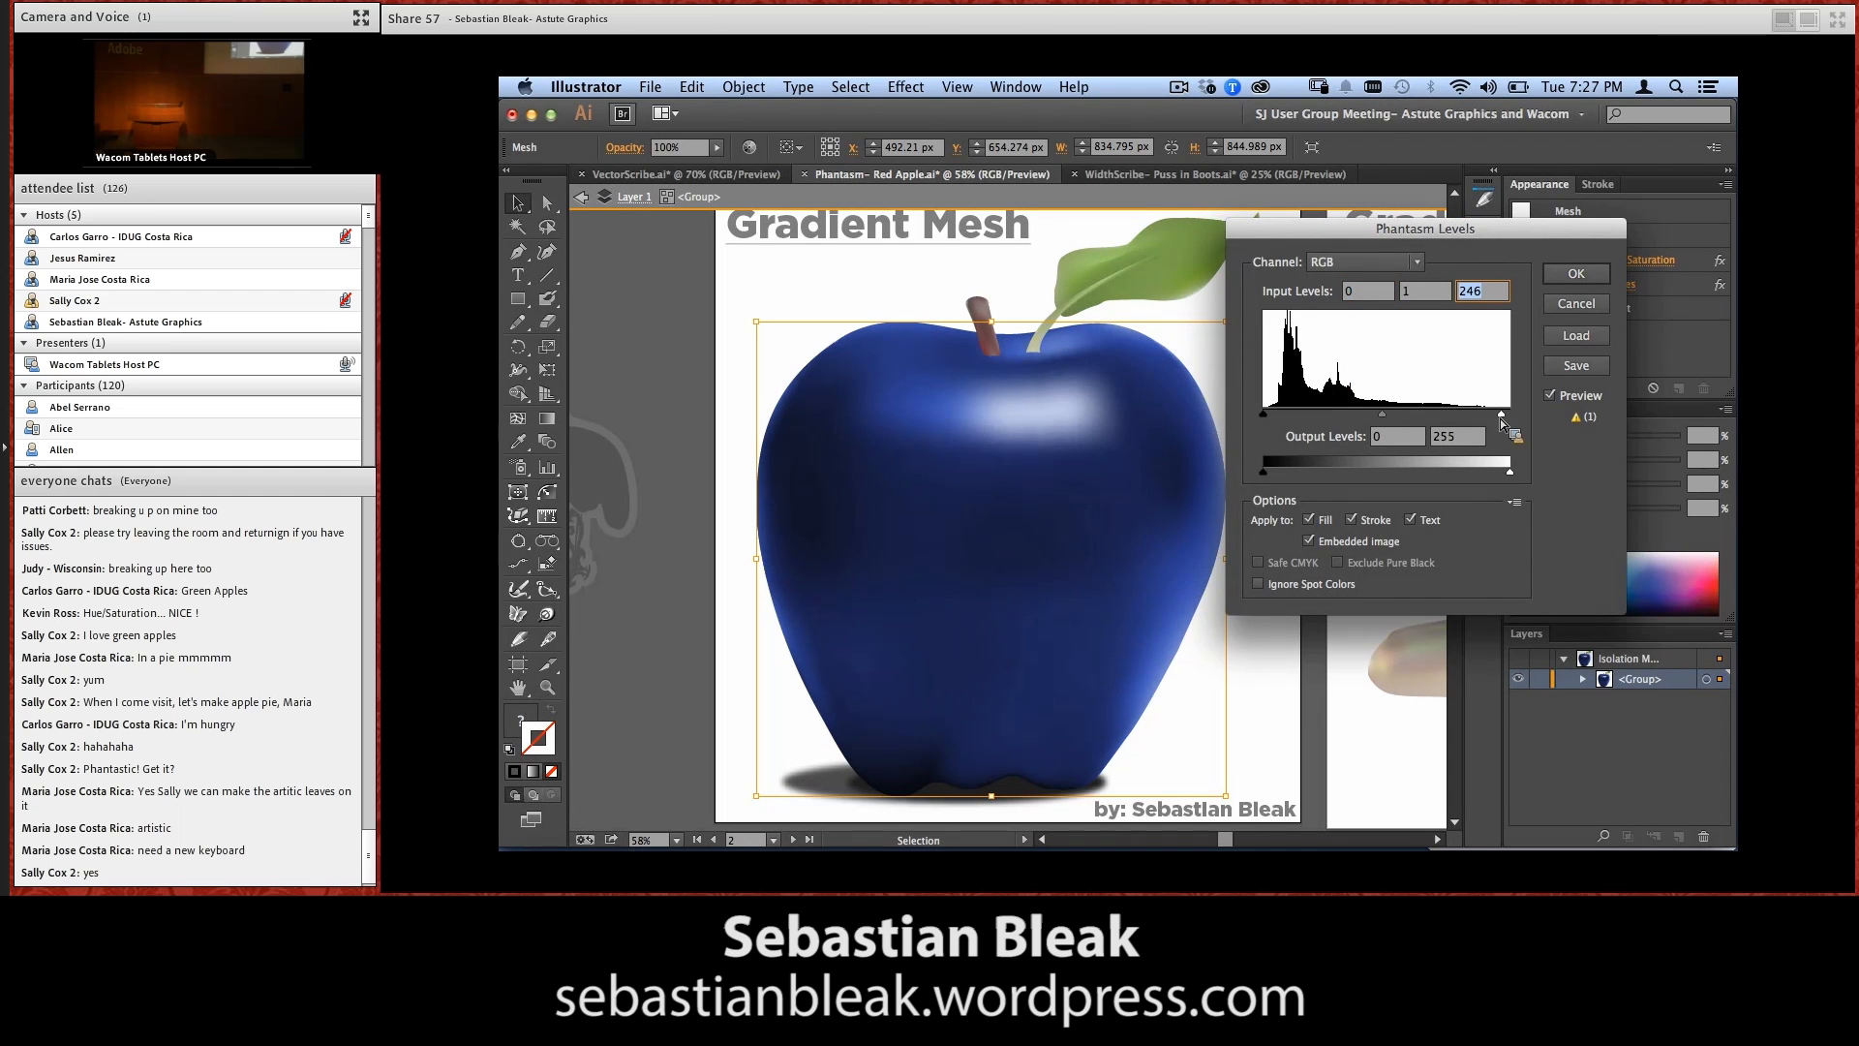
pyautogui.moveTo(1264, 416); pyautogui.dragTo(1272, 418)
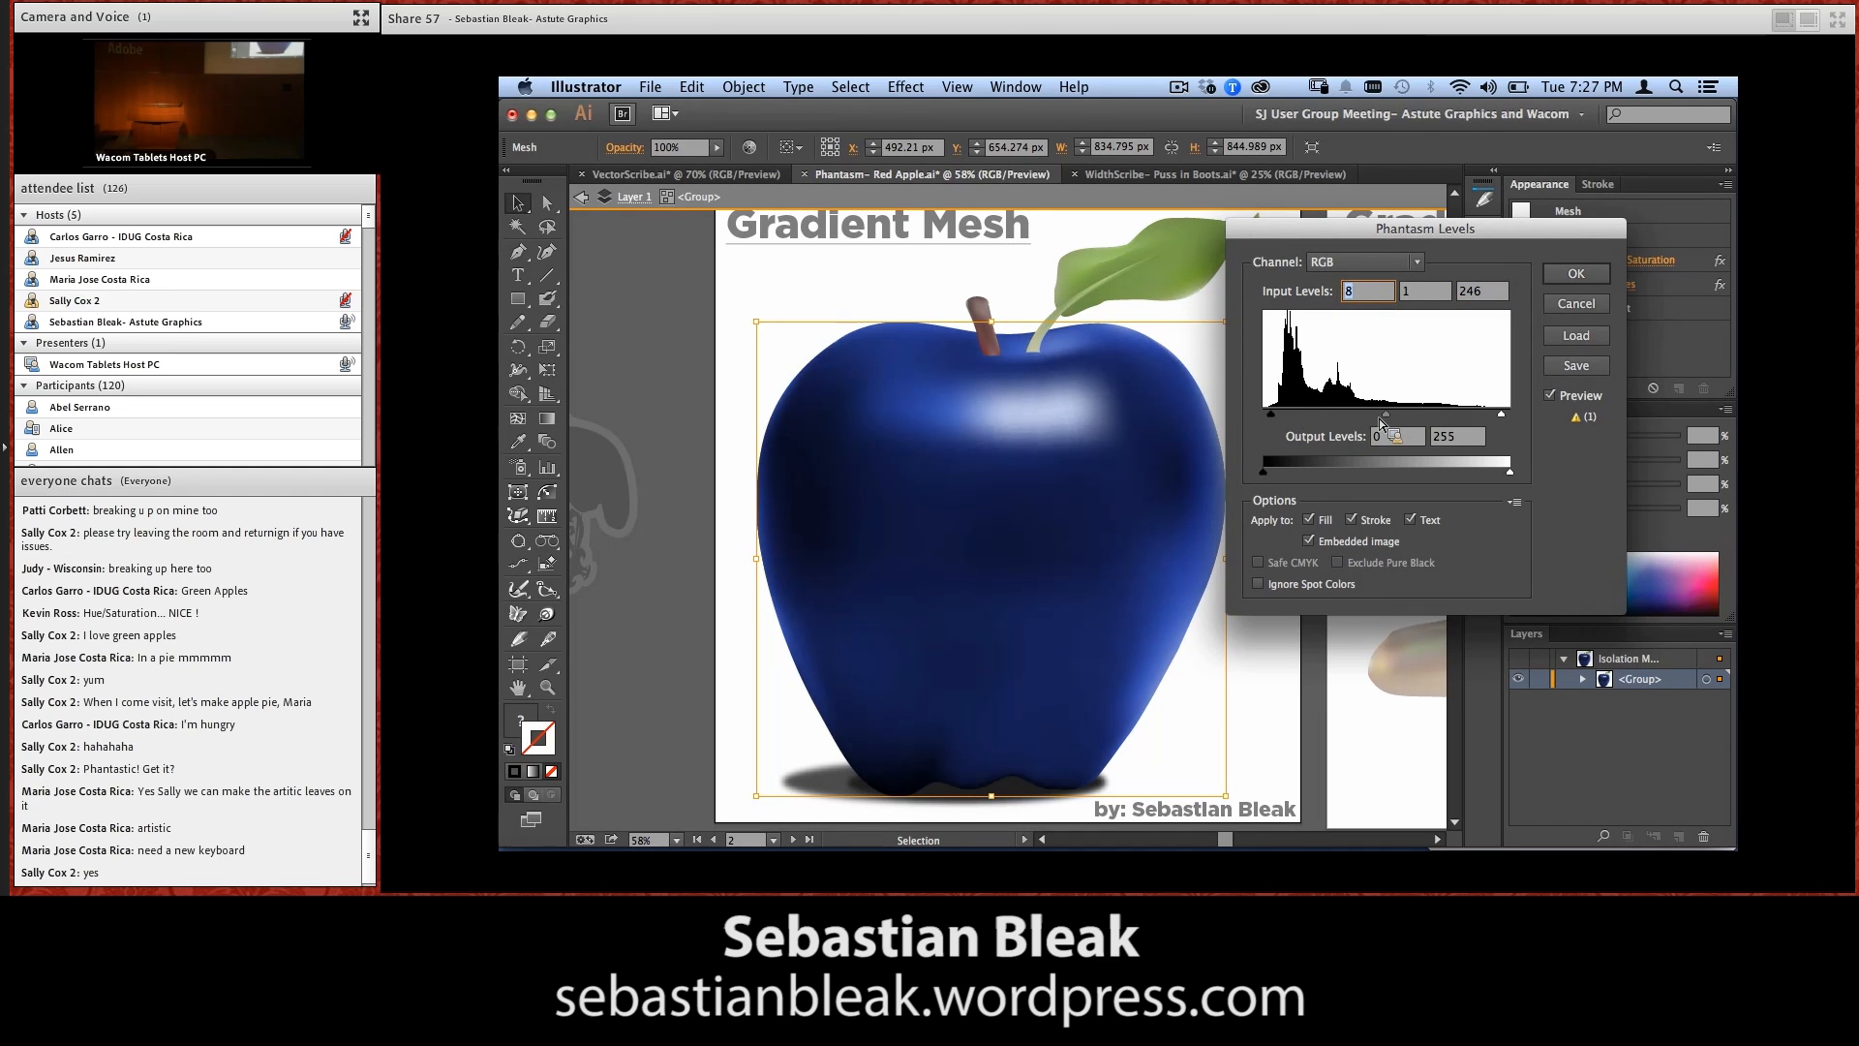
pyautogui.moveTo(1381, 418)
pyautogui.mouseDown()
pyautogui.moveTo(1356, 423)
pyautogui.moveTo(1382, 418)
pyautogui.mouseUp()
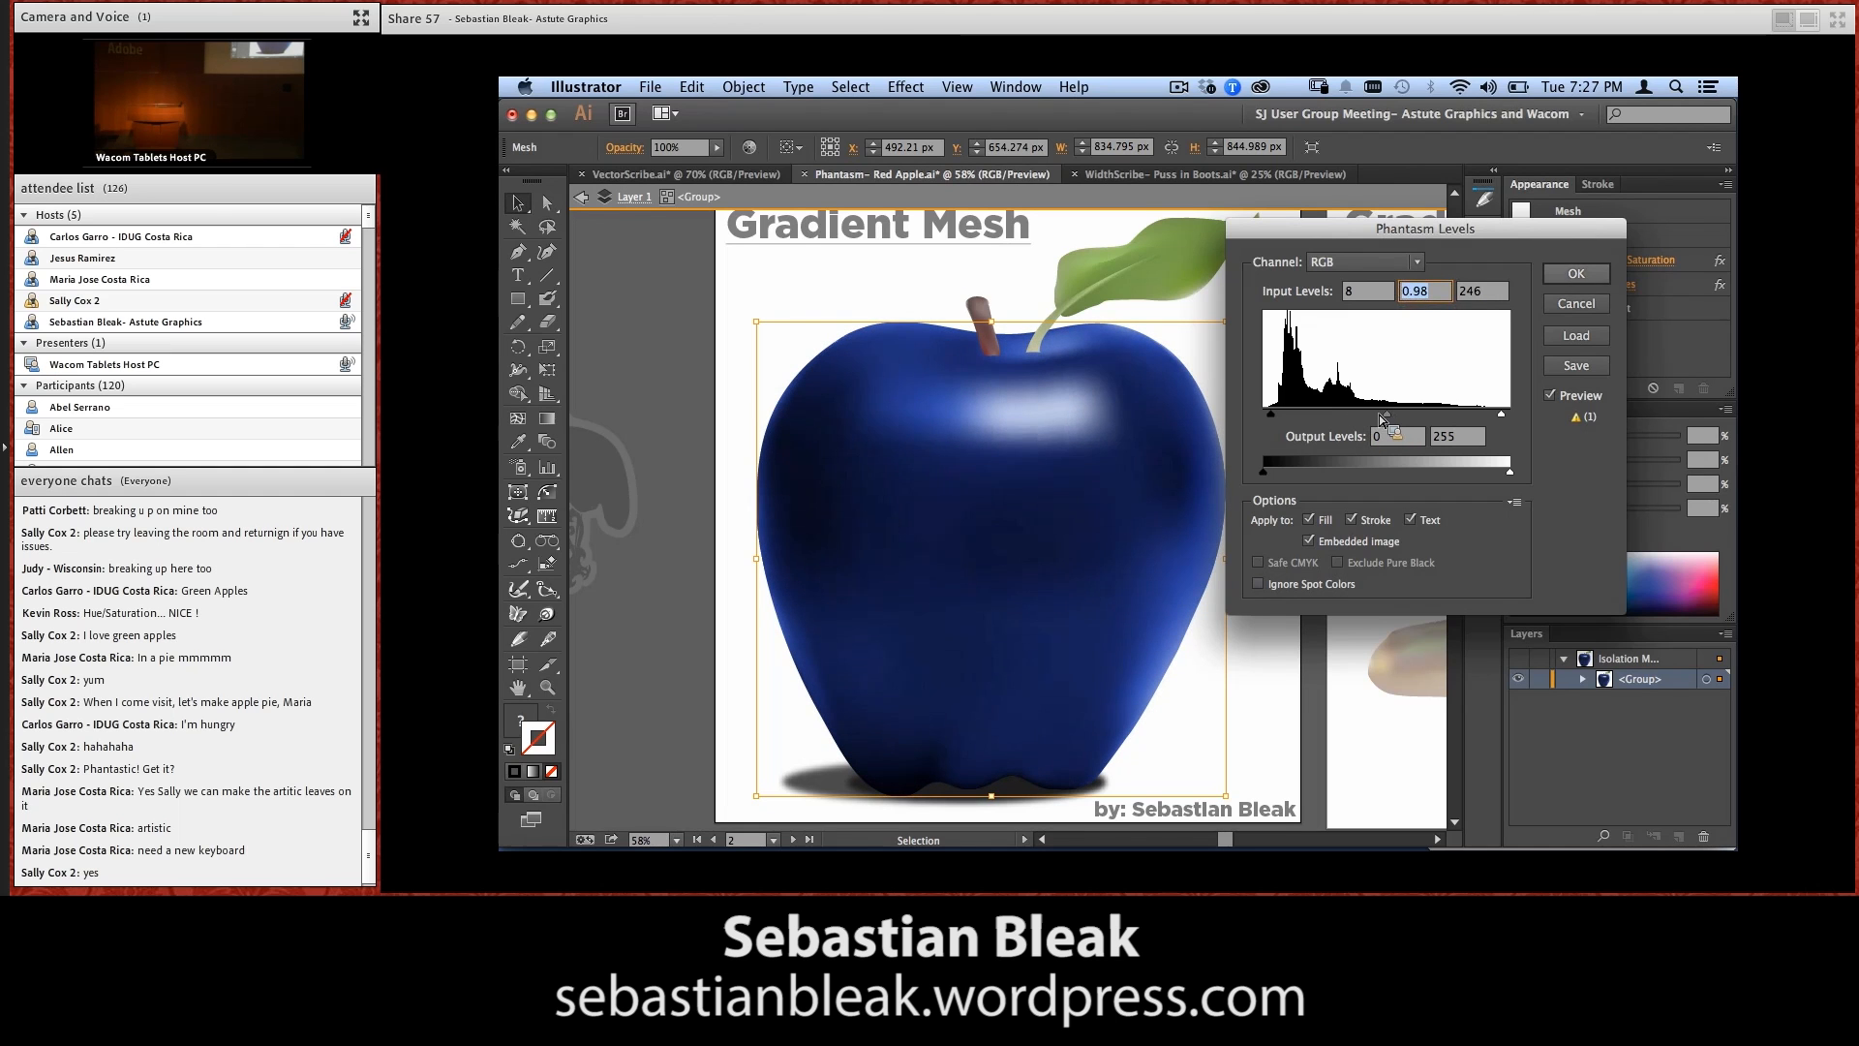
pyautogui.click(1561, 276)
# Review the Phantasm effects applied to the apple mesh and return to the plug-in overview in VectorScribe.ai
pyautogui.click(1293, 557)
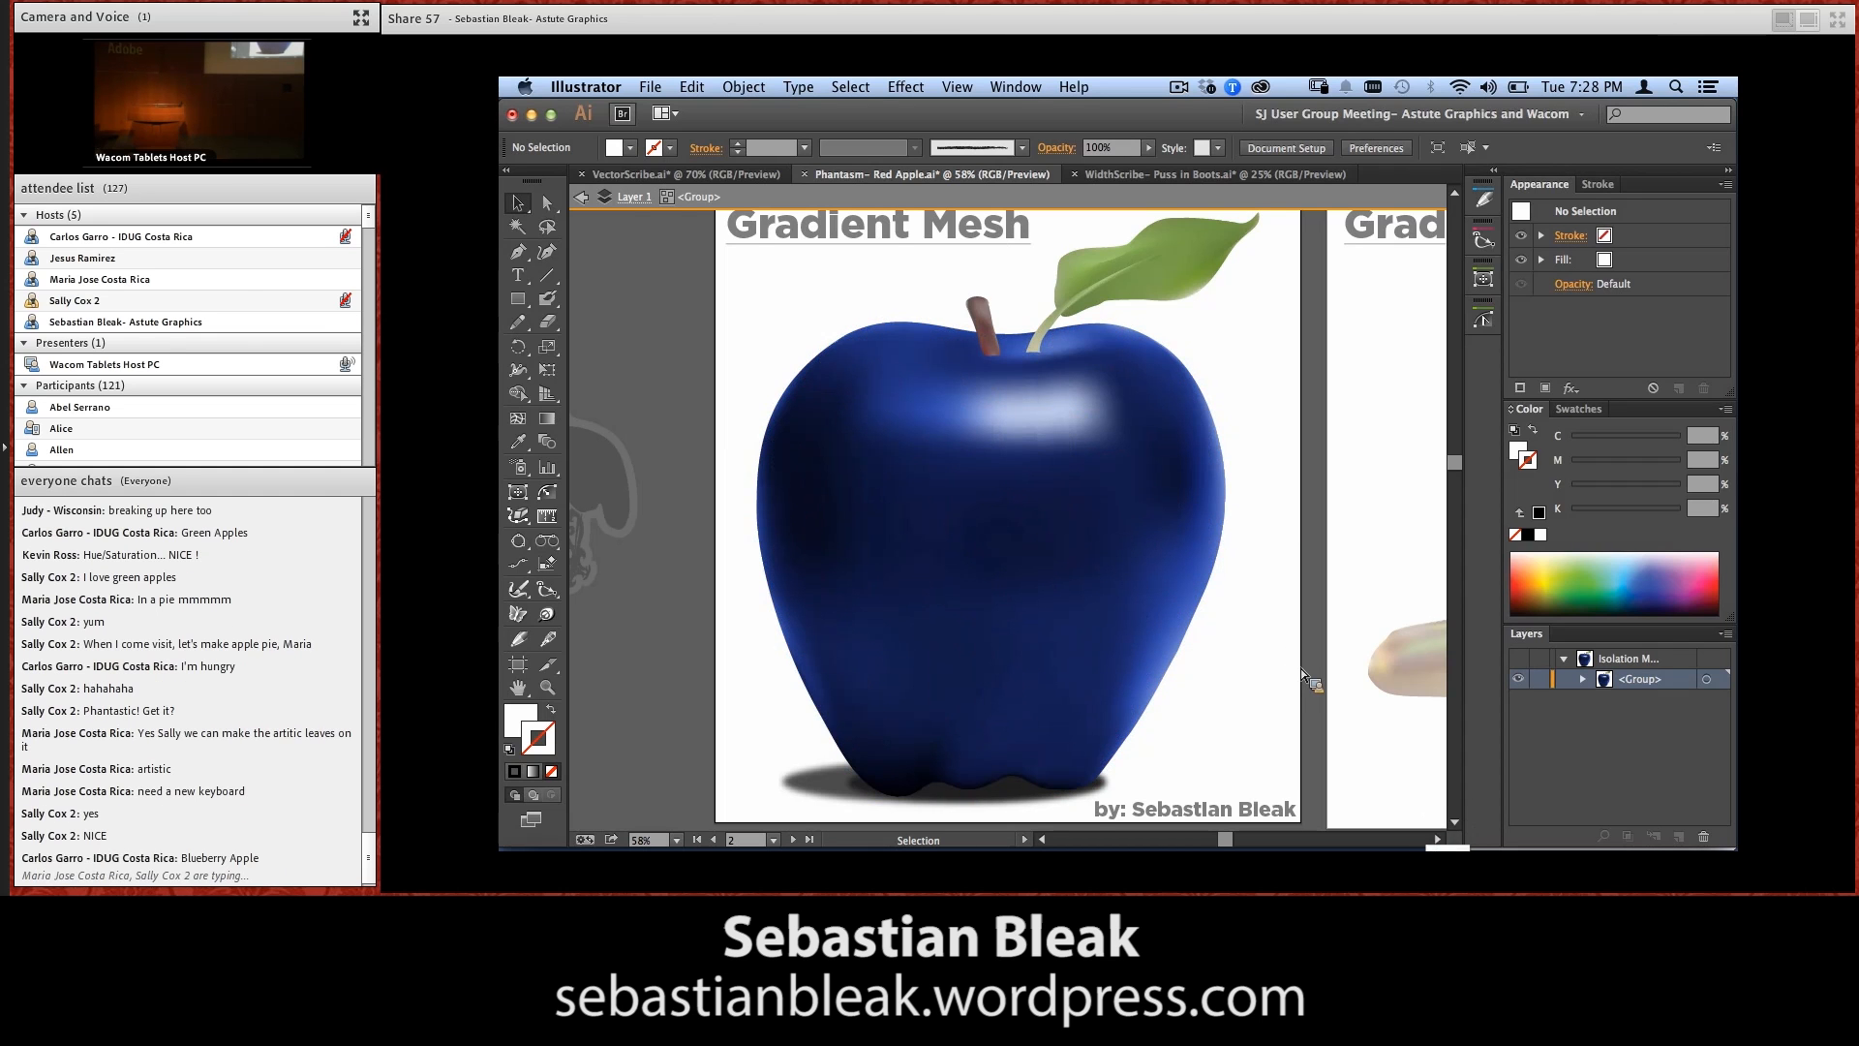
pyautogui.click(1107, 575)
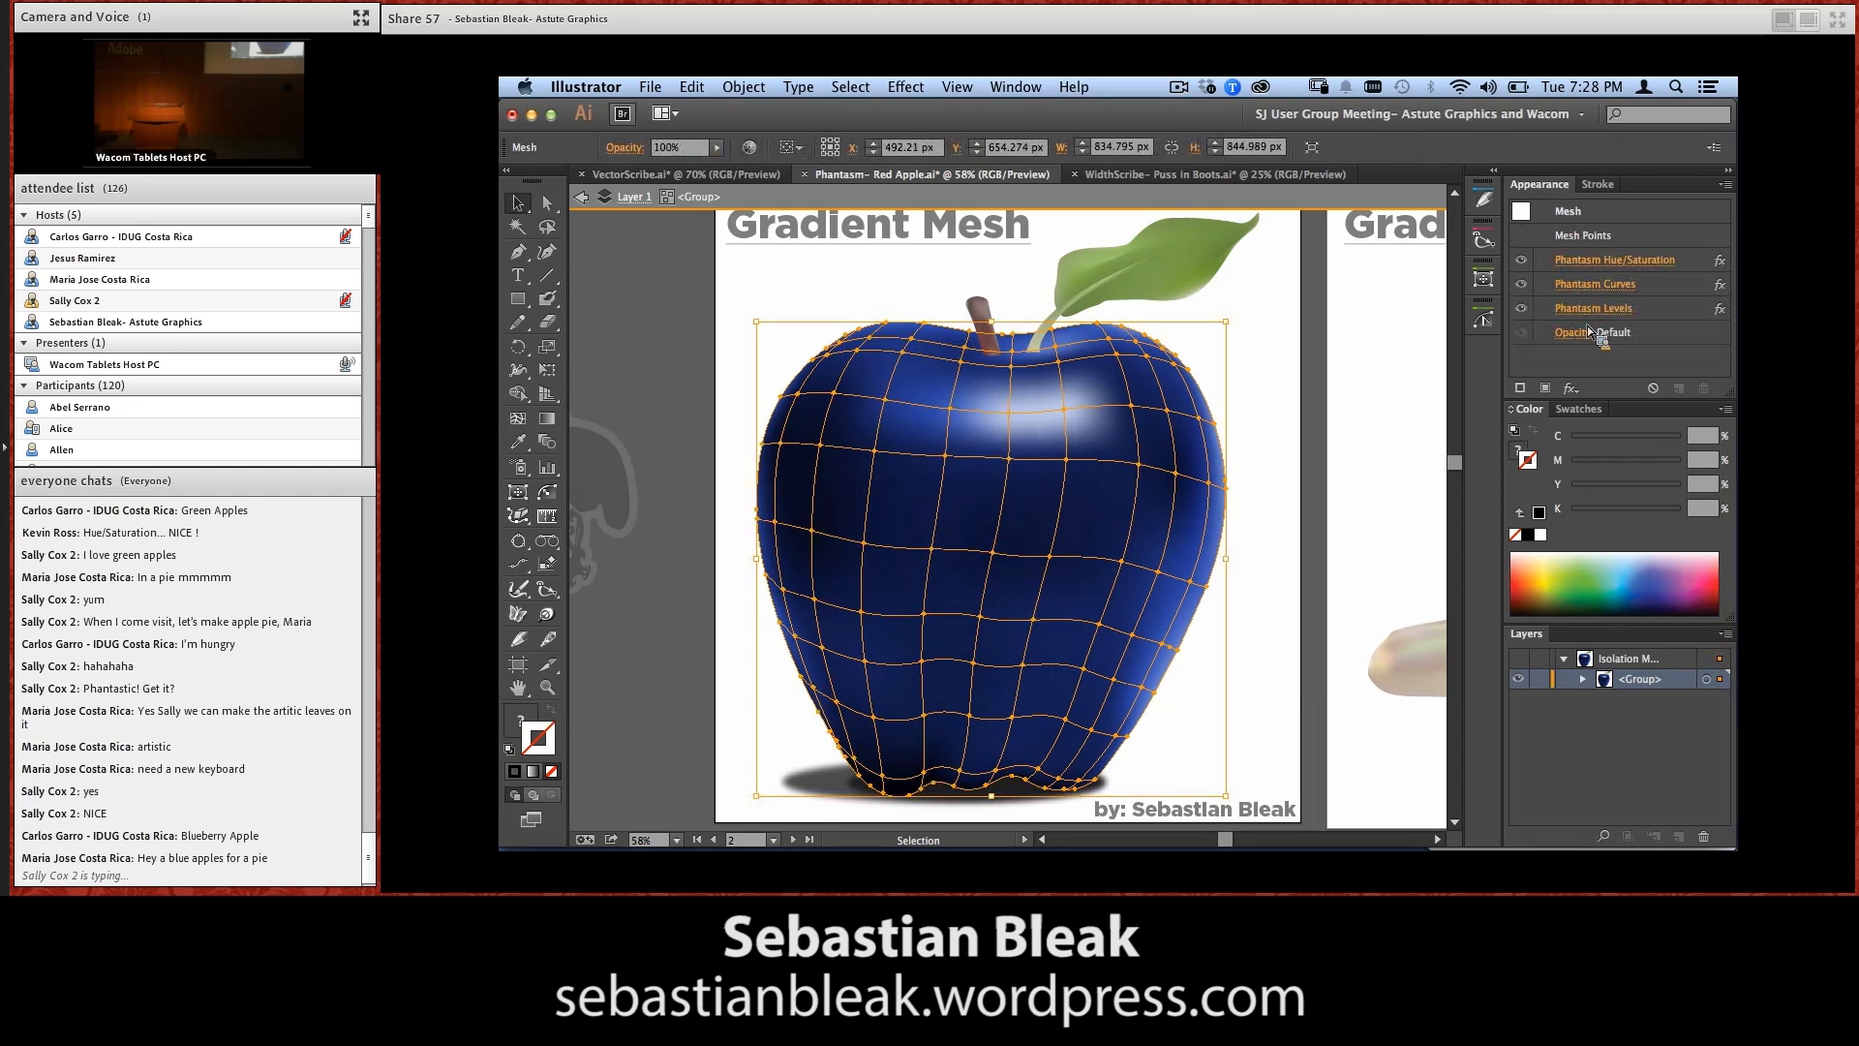
pyautogui.click(1313, 501)
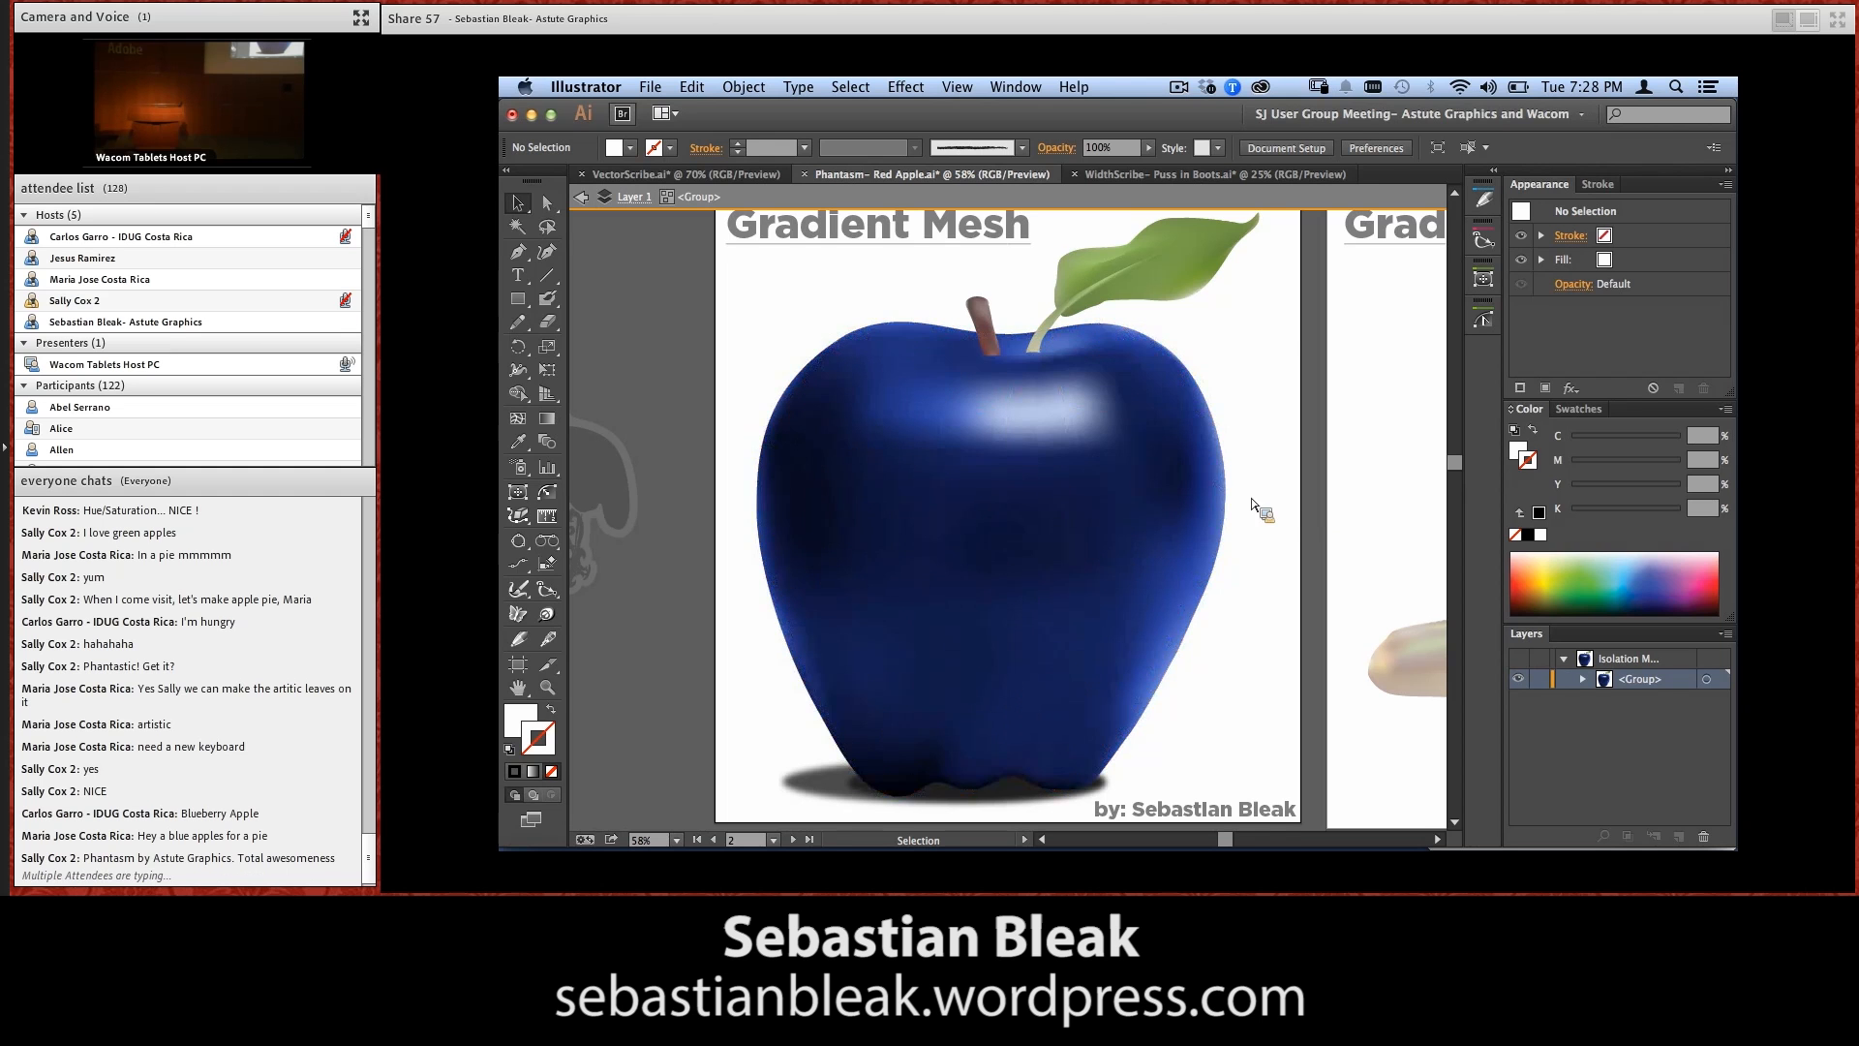
pyautogui.click(668, 174)
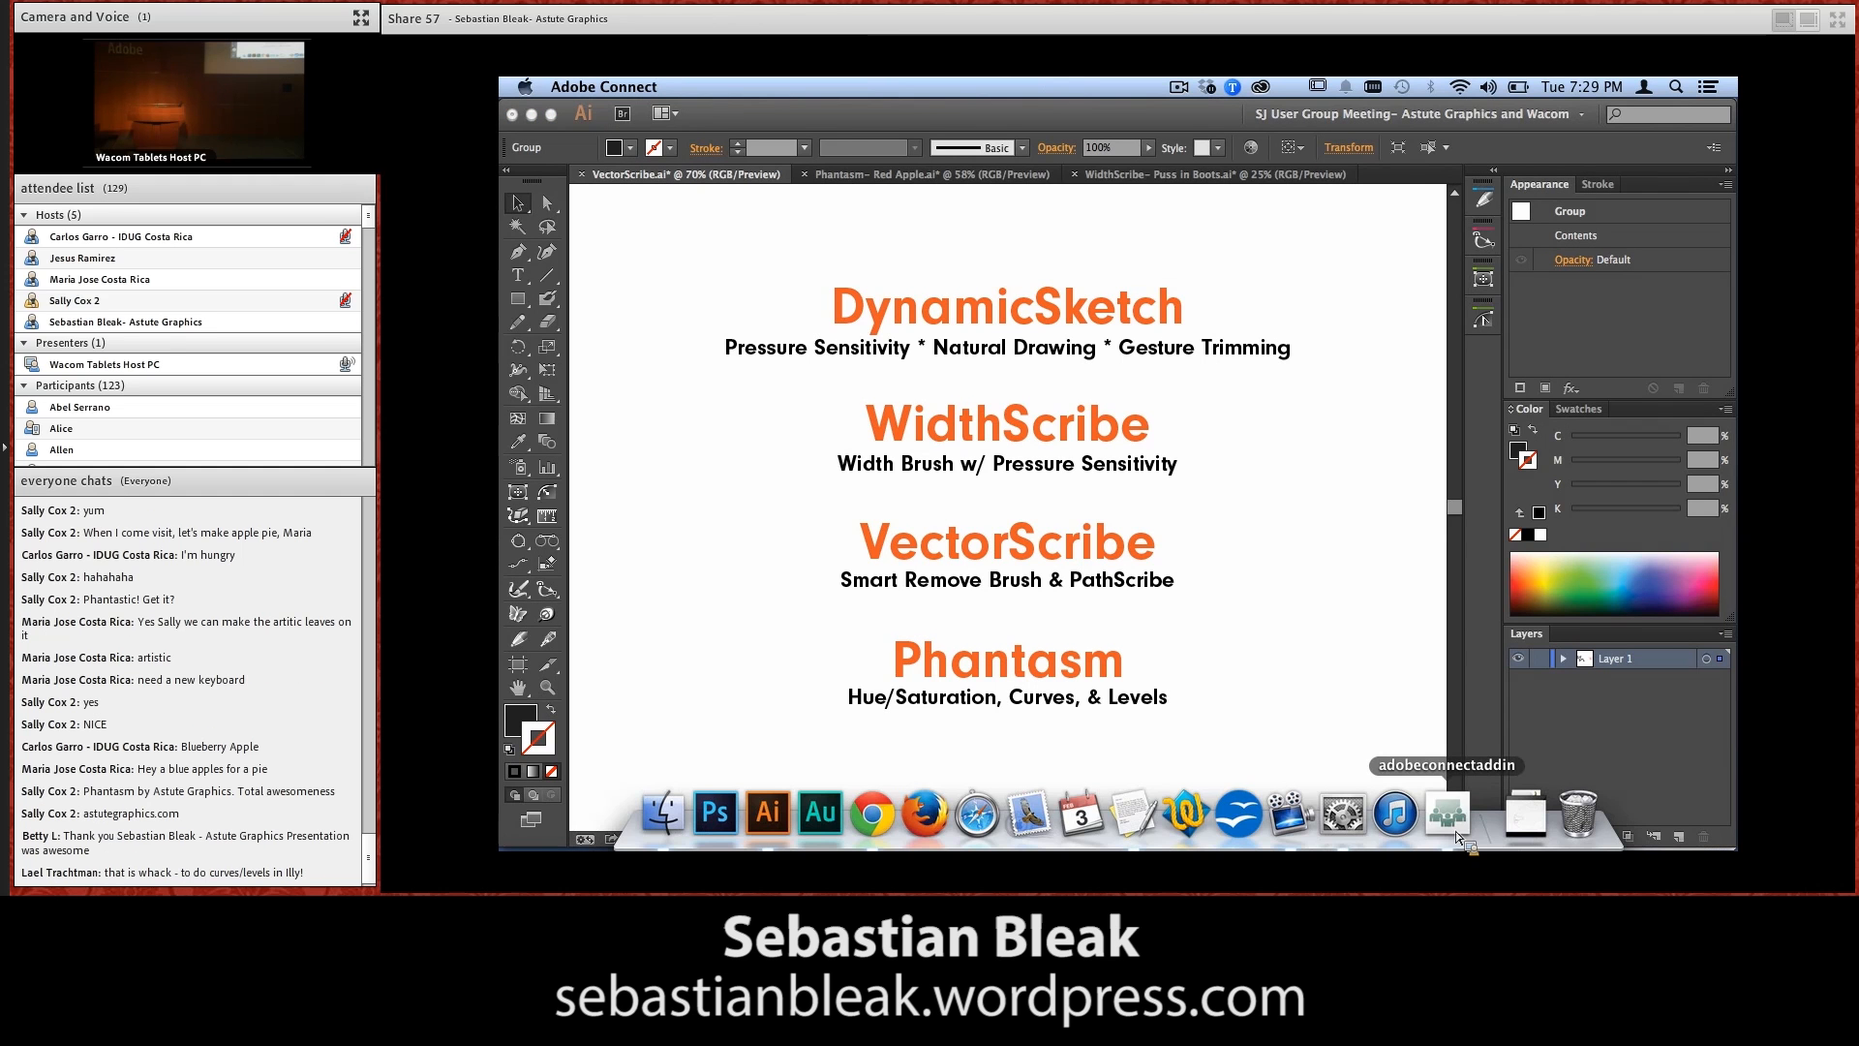
# Start the slideshow of the Creative Cloud slides presentation in Keynote from the Wacom title slide
pyautogui.click(1450, 816)
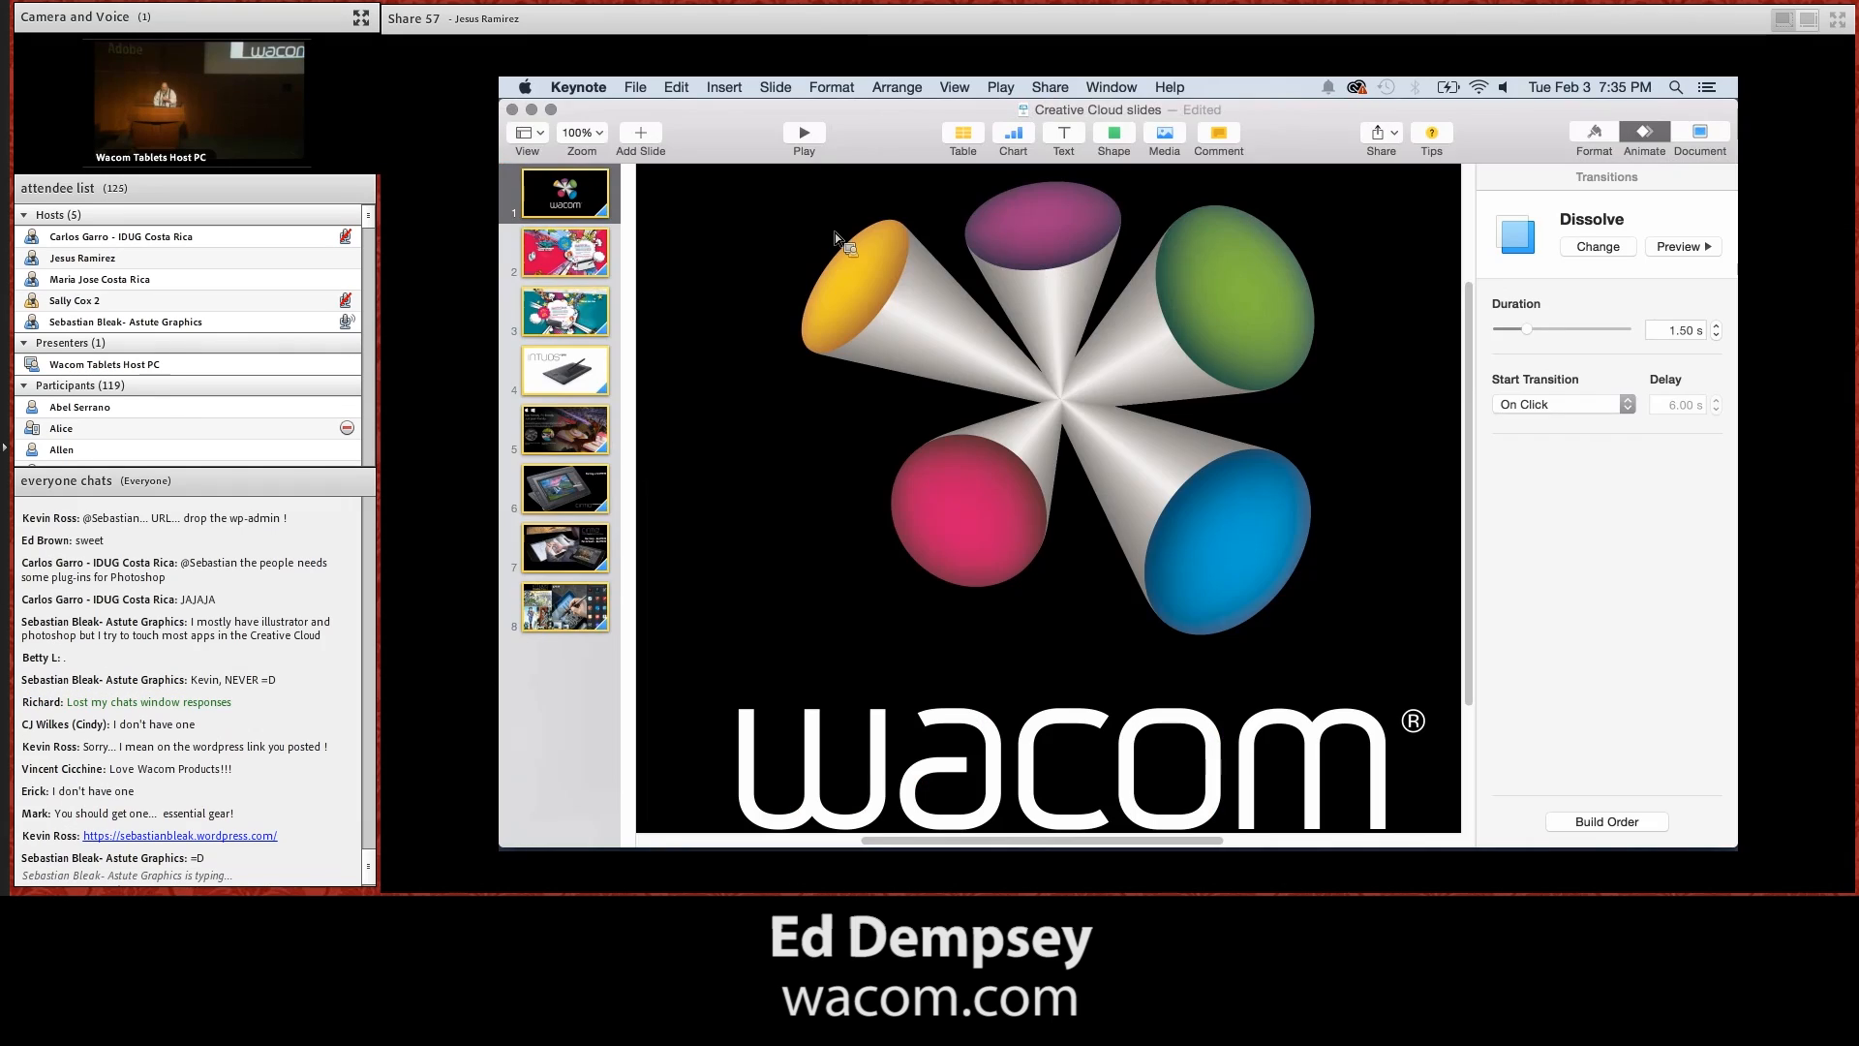
pyautogui.click(807, 140)
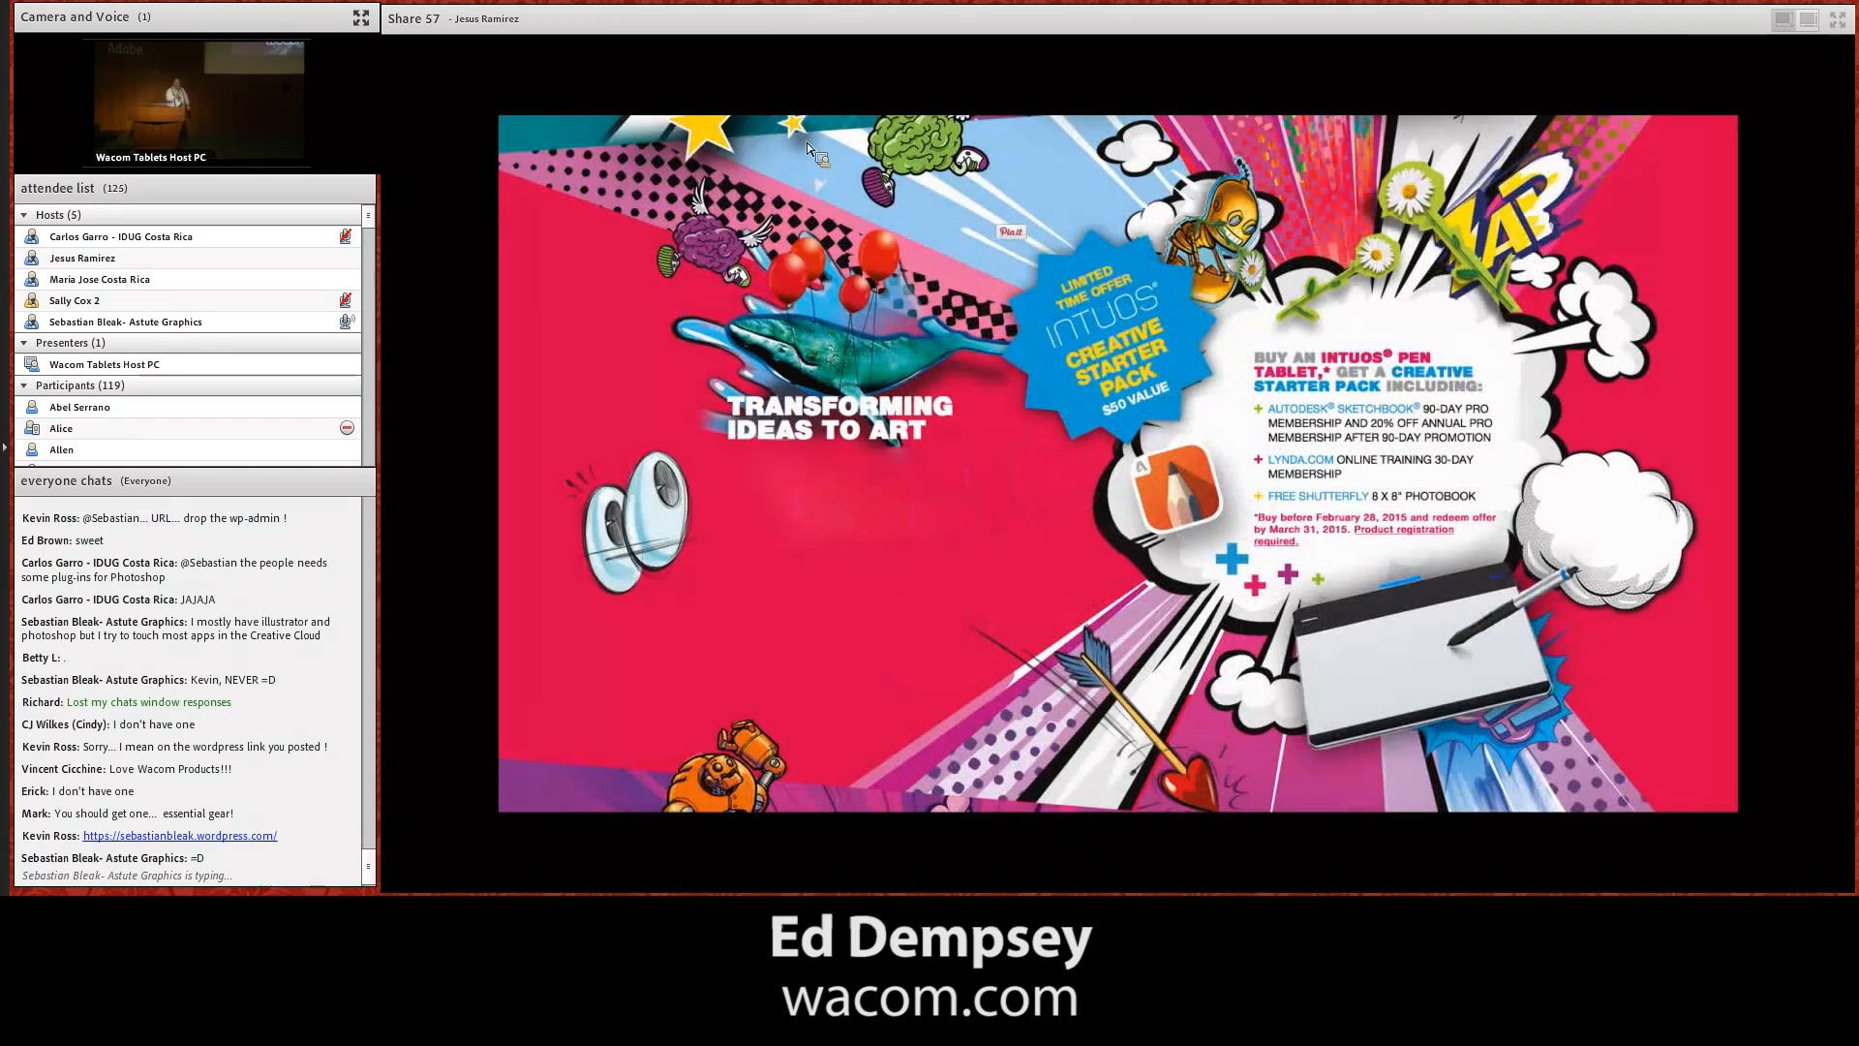
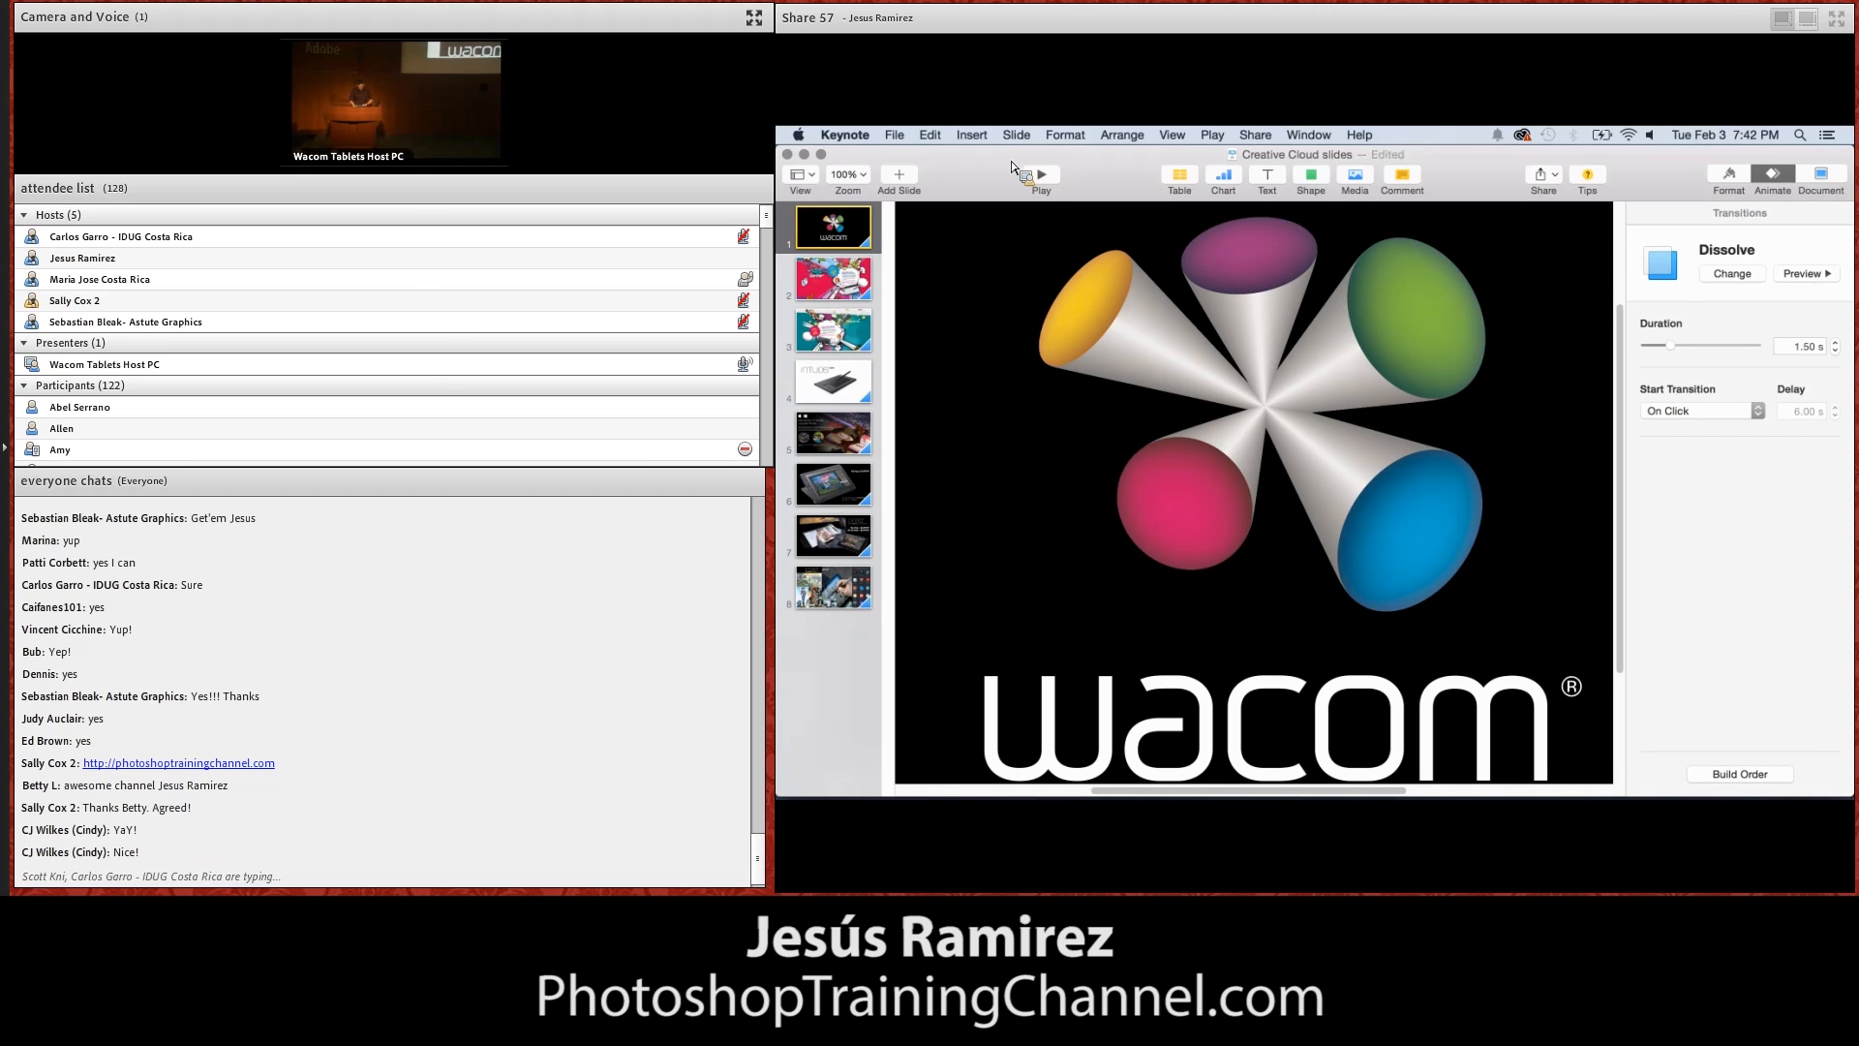
# Close the Creative Cloud slides presentation, keeping its changes, and switch to tablet-pen.psd in Photoshop
pyautogui.click(788, 155)
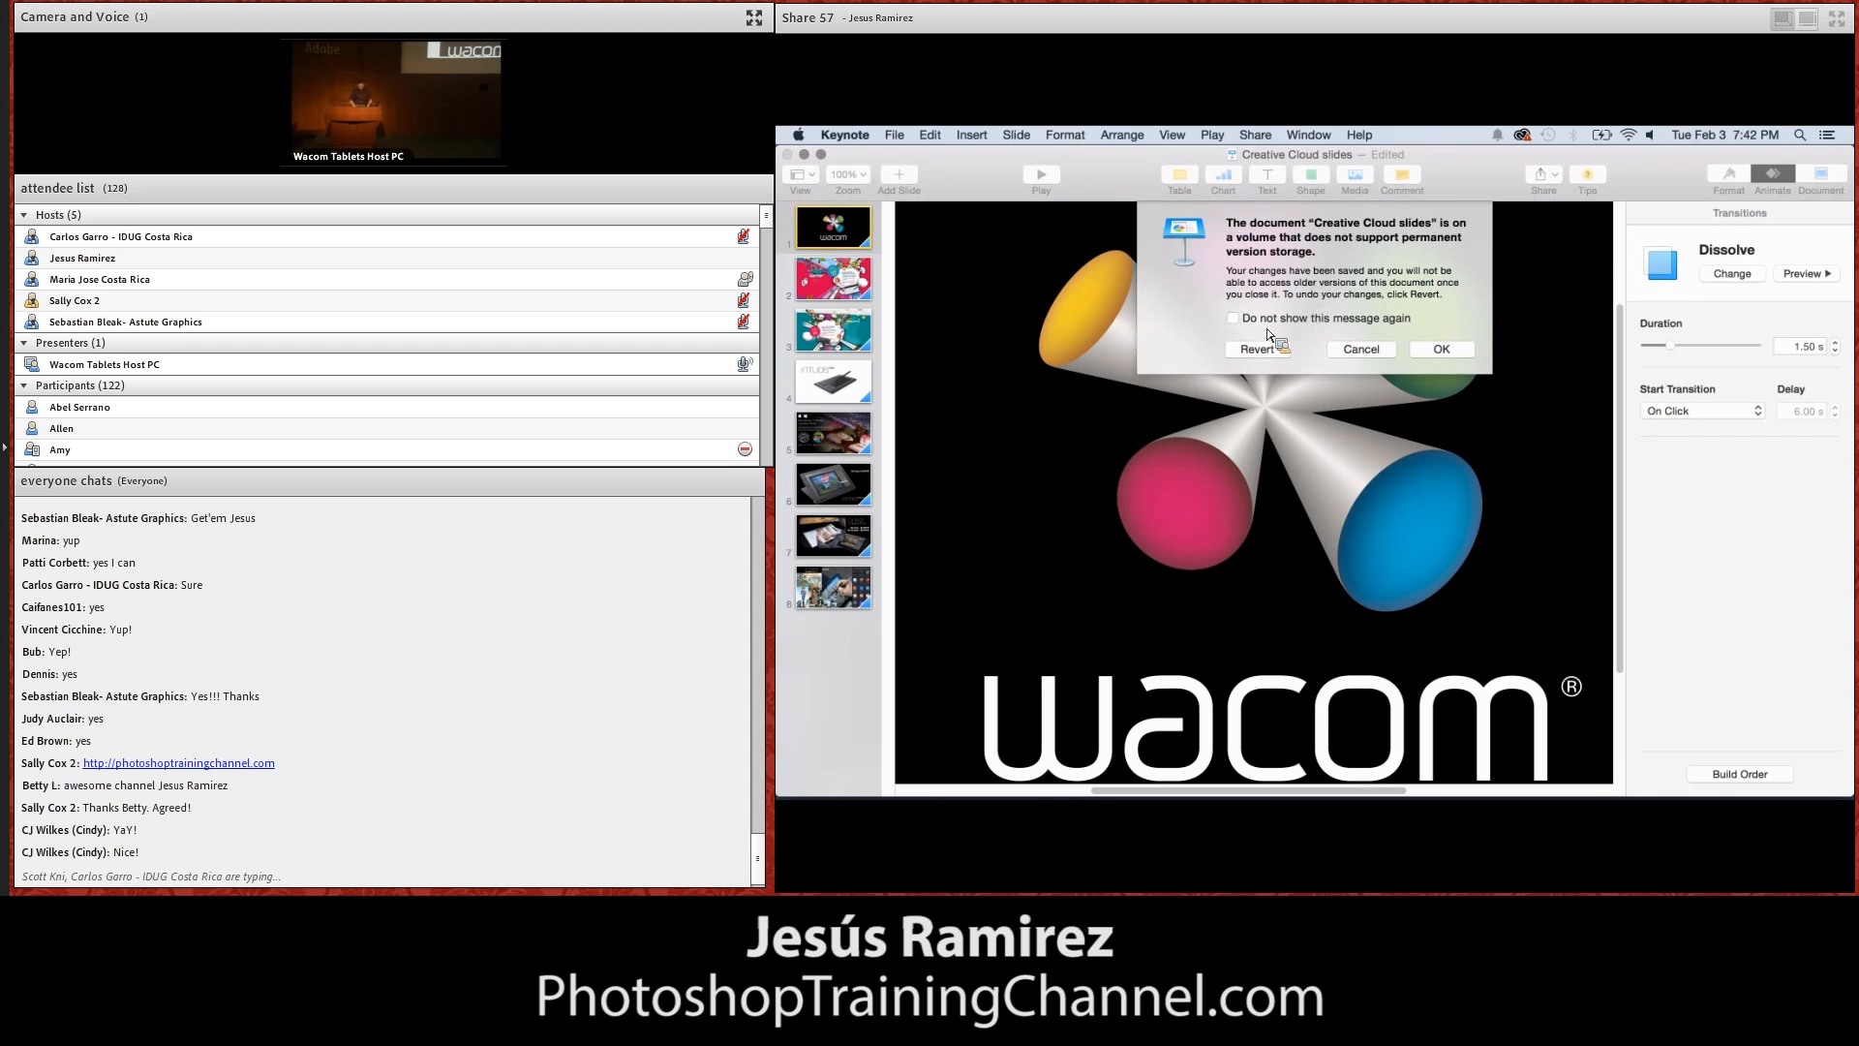
pyautogui.click(1441, 349)
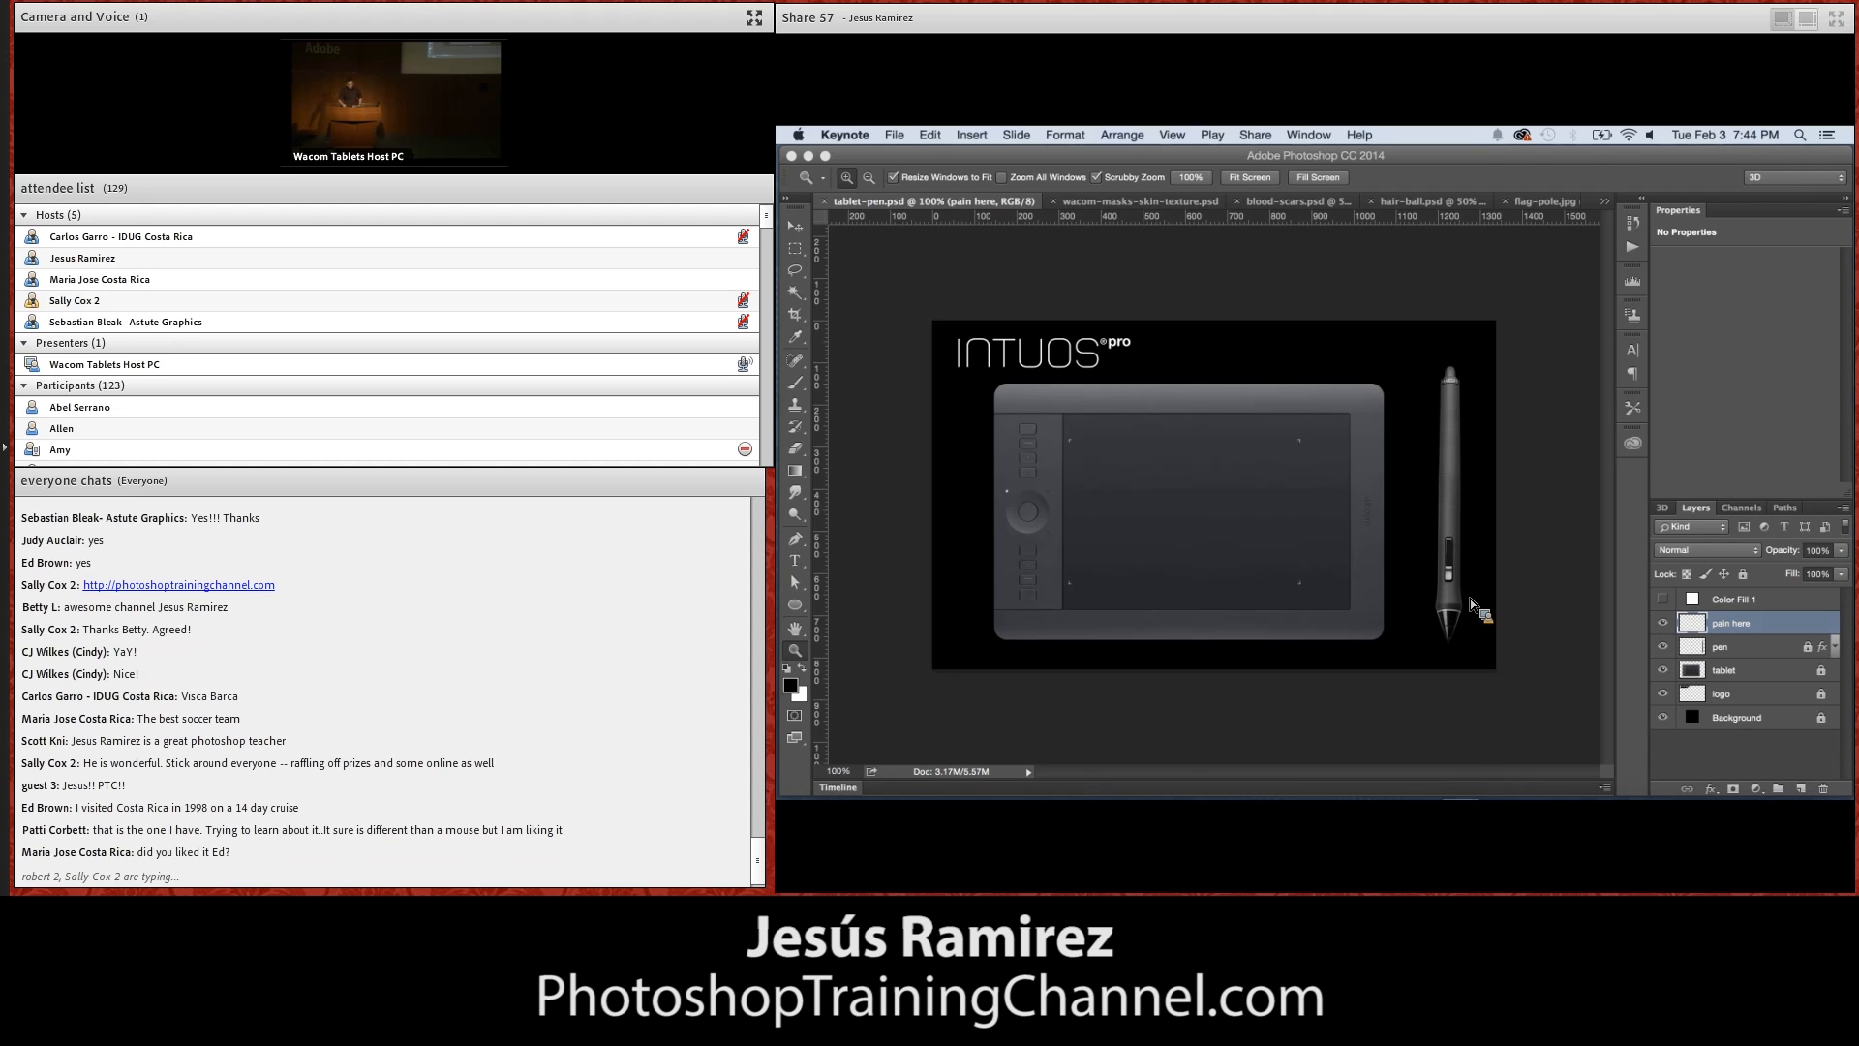
pyautogui.click(1293, 456)
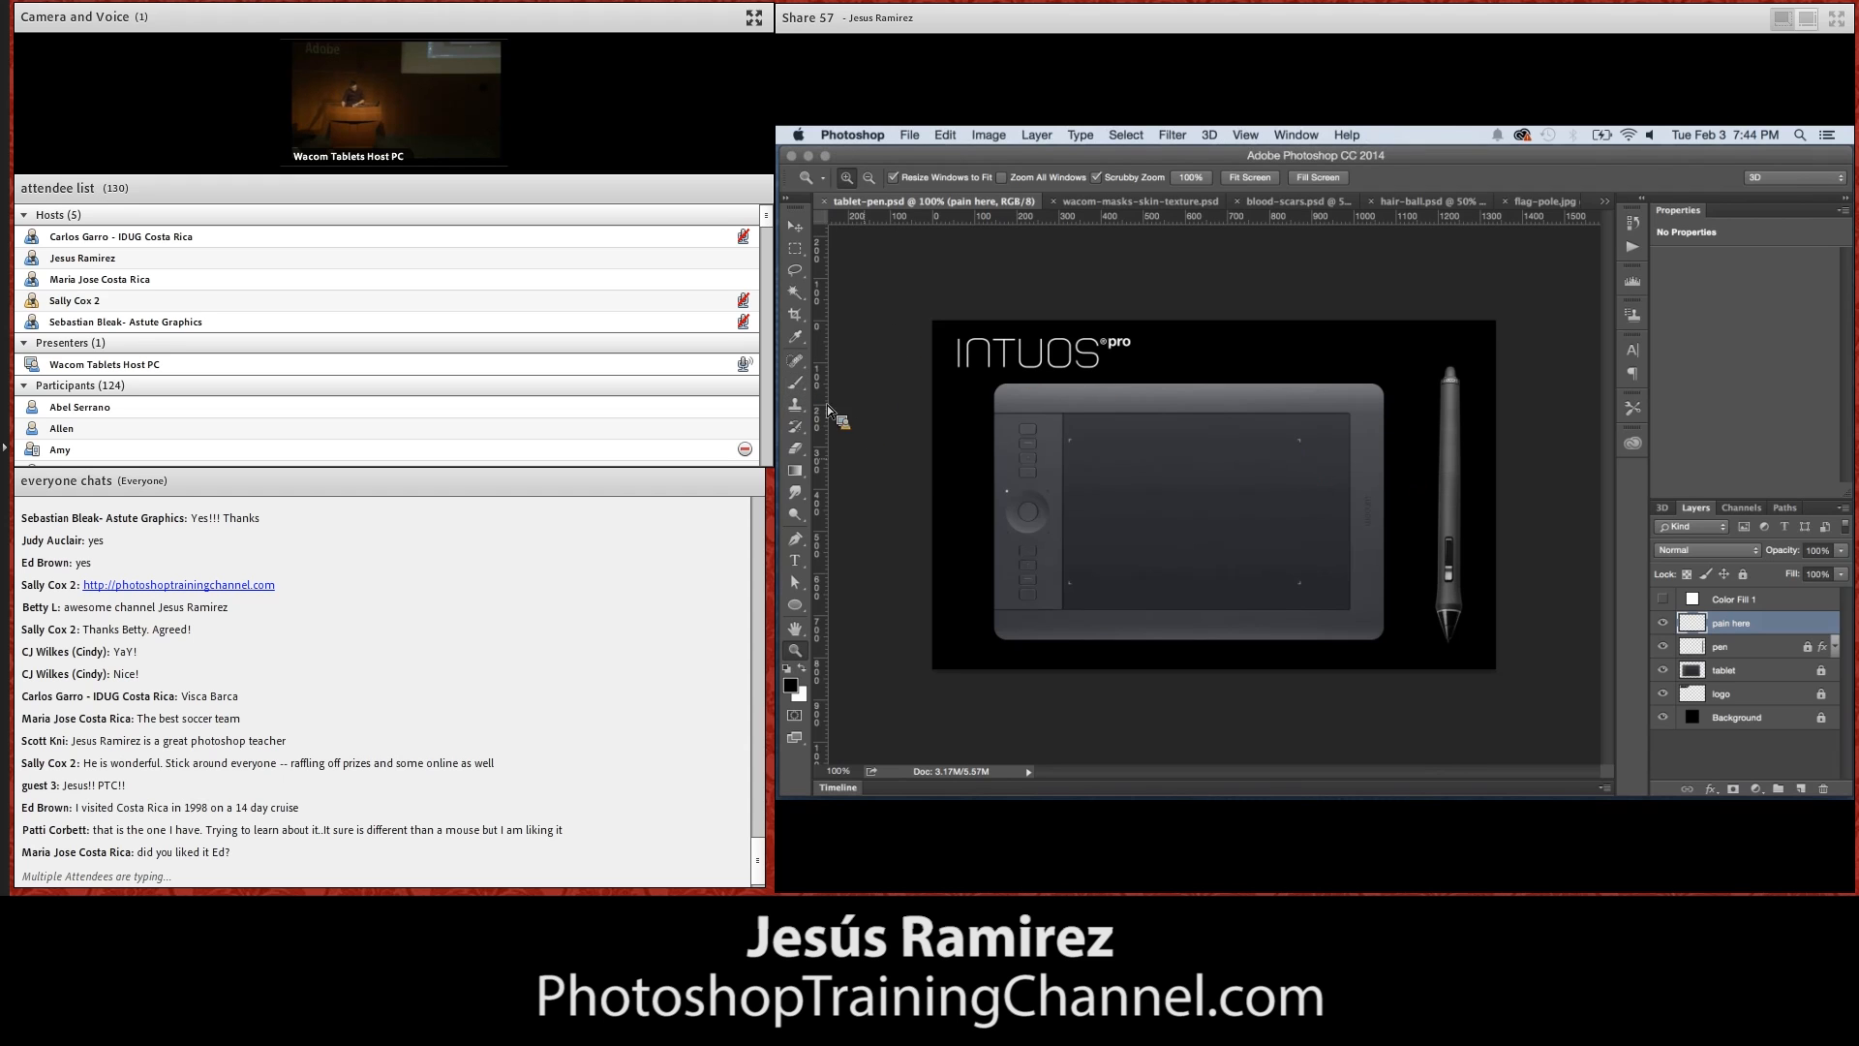
# Paint several black strokes across the tablet image on the "pain here" layer with a bristle brush preset
pyautogui.click(799, 385)
pyautogui.click(918, 306)
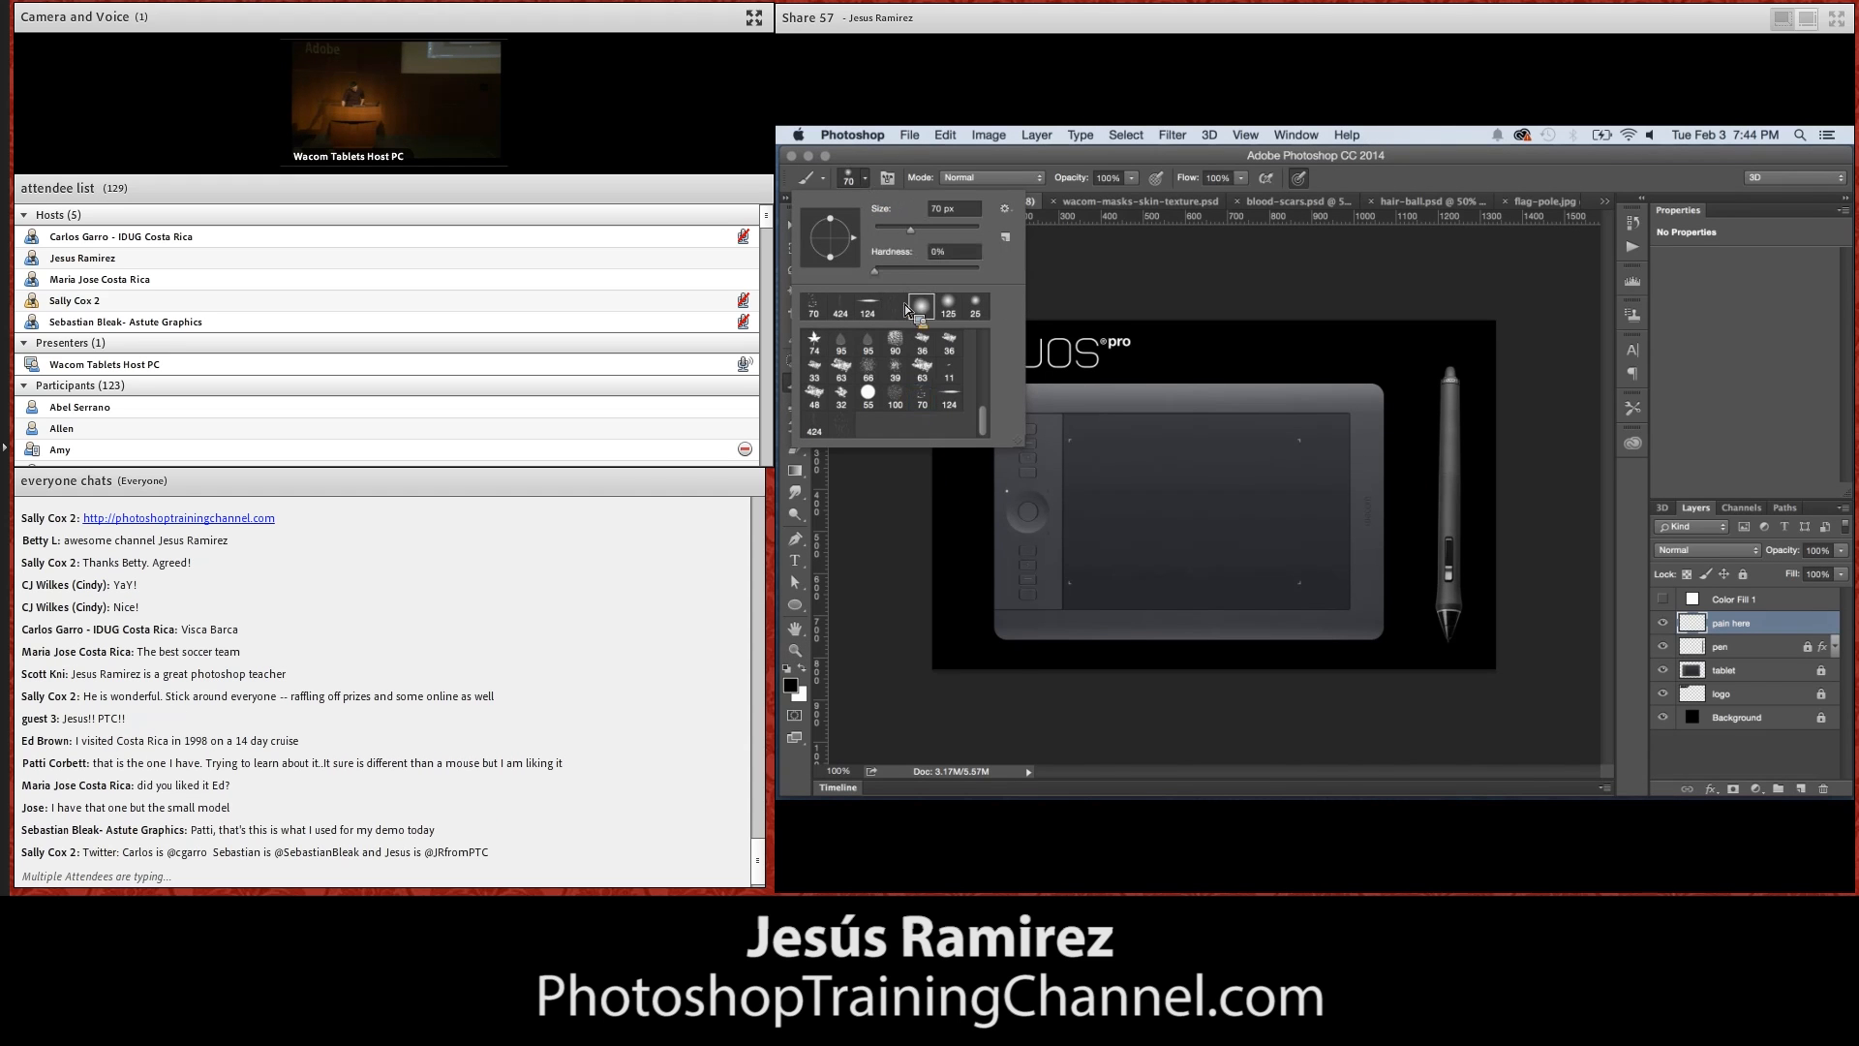
pyautogui.scroll(3, 986, 419)
pyautogui.scroll(5, 986, 418)
pyautogui.click(930, 370)
pyautogui.click(1083, 312)
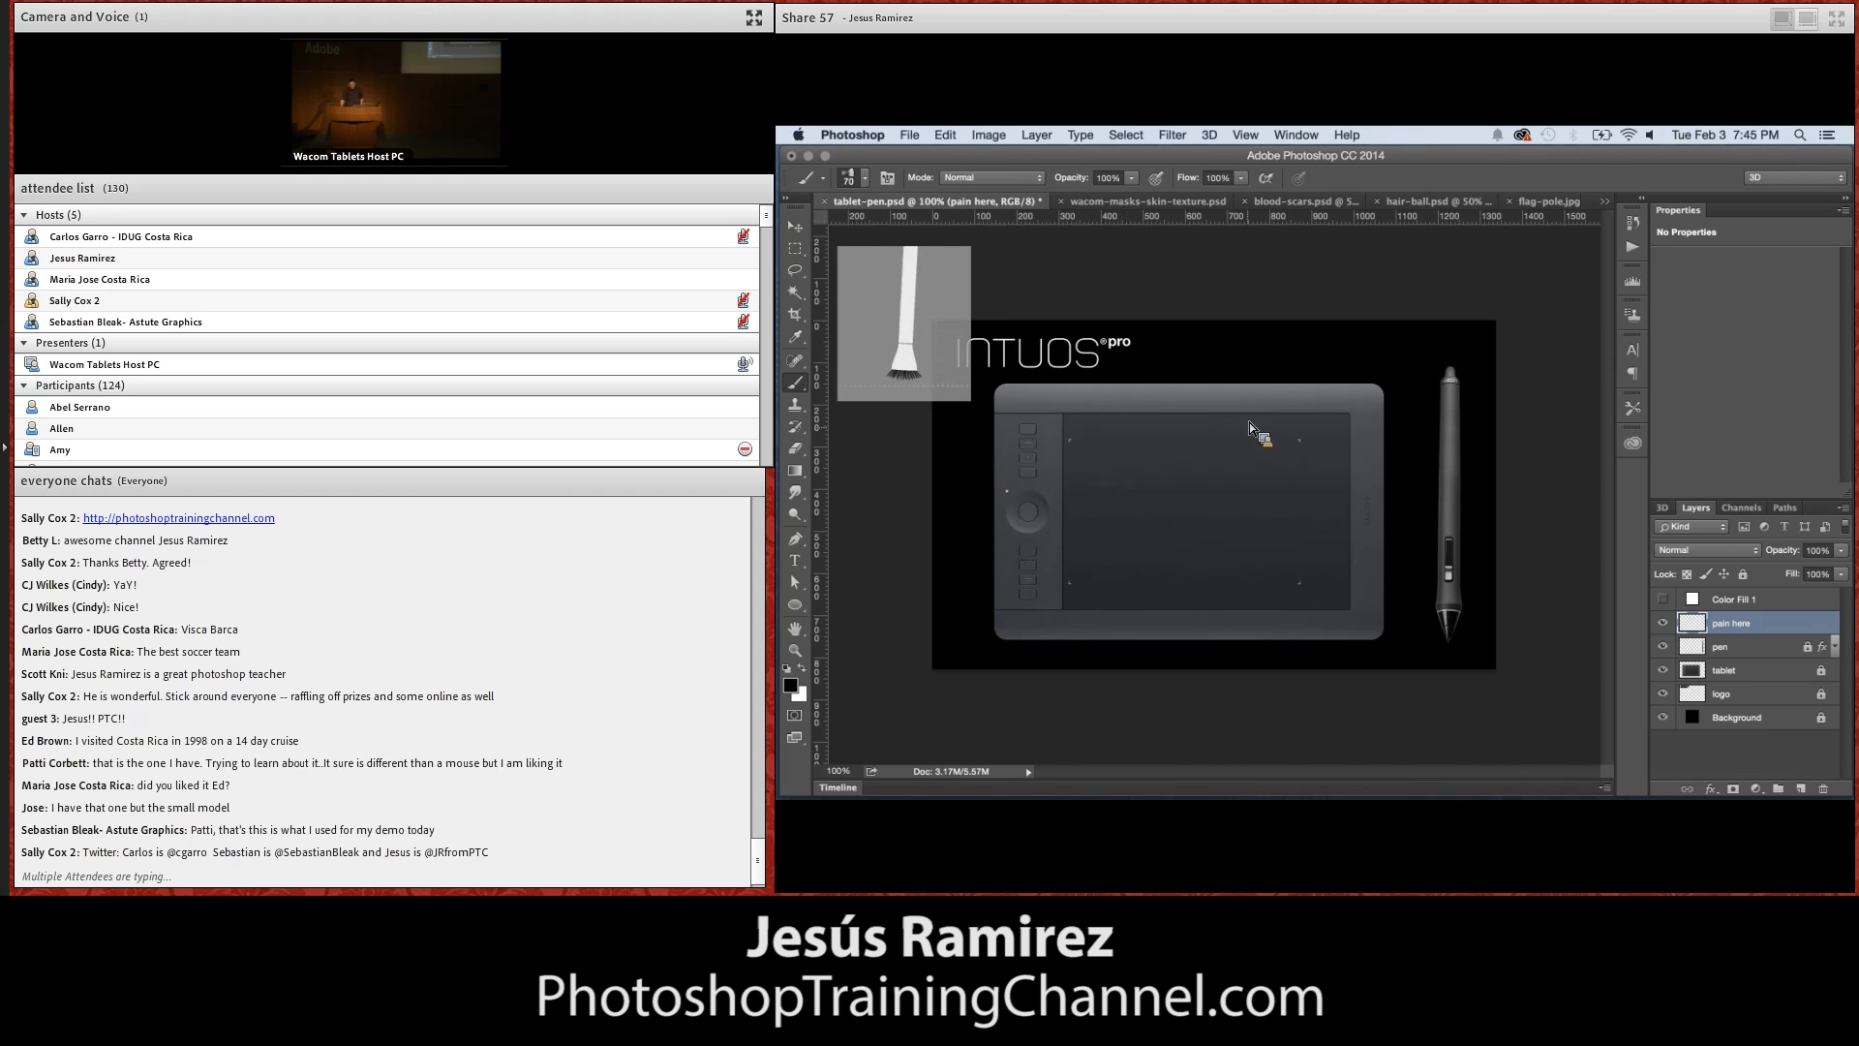
pyautogui.moveTo(1165, 412)
pyautogui.mouseDown()
pyautogui.moveTo(1214, 411)
pyautogui.moveTo(1179, 455)
pyautogui.moveTo(1161, 421)
pyautogui.moveTo(1145, 452)
pyautogui.moveTo(1122, 429)
pyautogui.moveTo(1187, 482)
pyautogui.moveTo(1257, 480)
pyautogui.moveTo(1224, 536)
pyautogui.moveTo(1319, 447)
pyautogui.moveTo(1012, 421)
pyautogui.moveTo(1302, 477)
pyautogui.mouseUp()
pyautogui.moveTo(1191, 610)
pyautogui.mouseDown()
pyautogui.moveTo(1321, 556)
pyautogui.moveTo(1375, 387)
pyautogui.mouseUp()
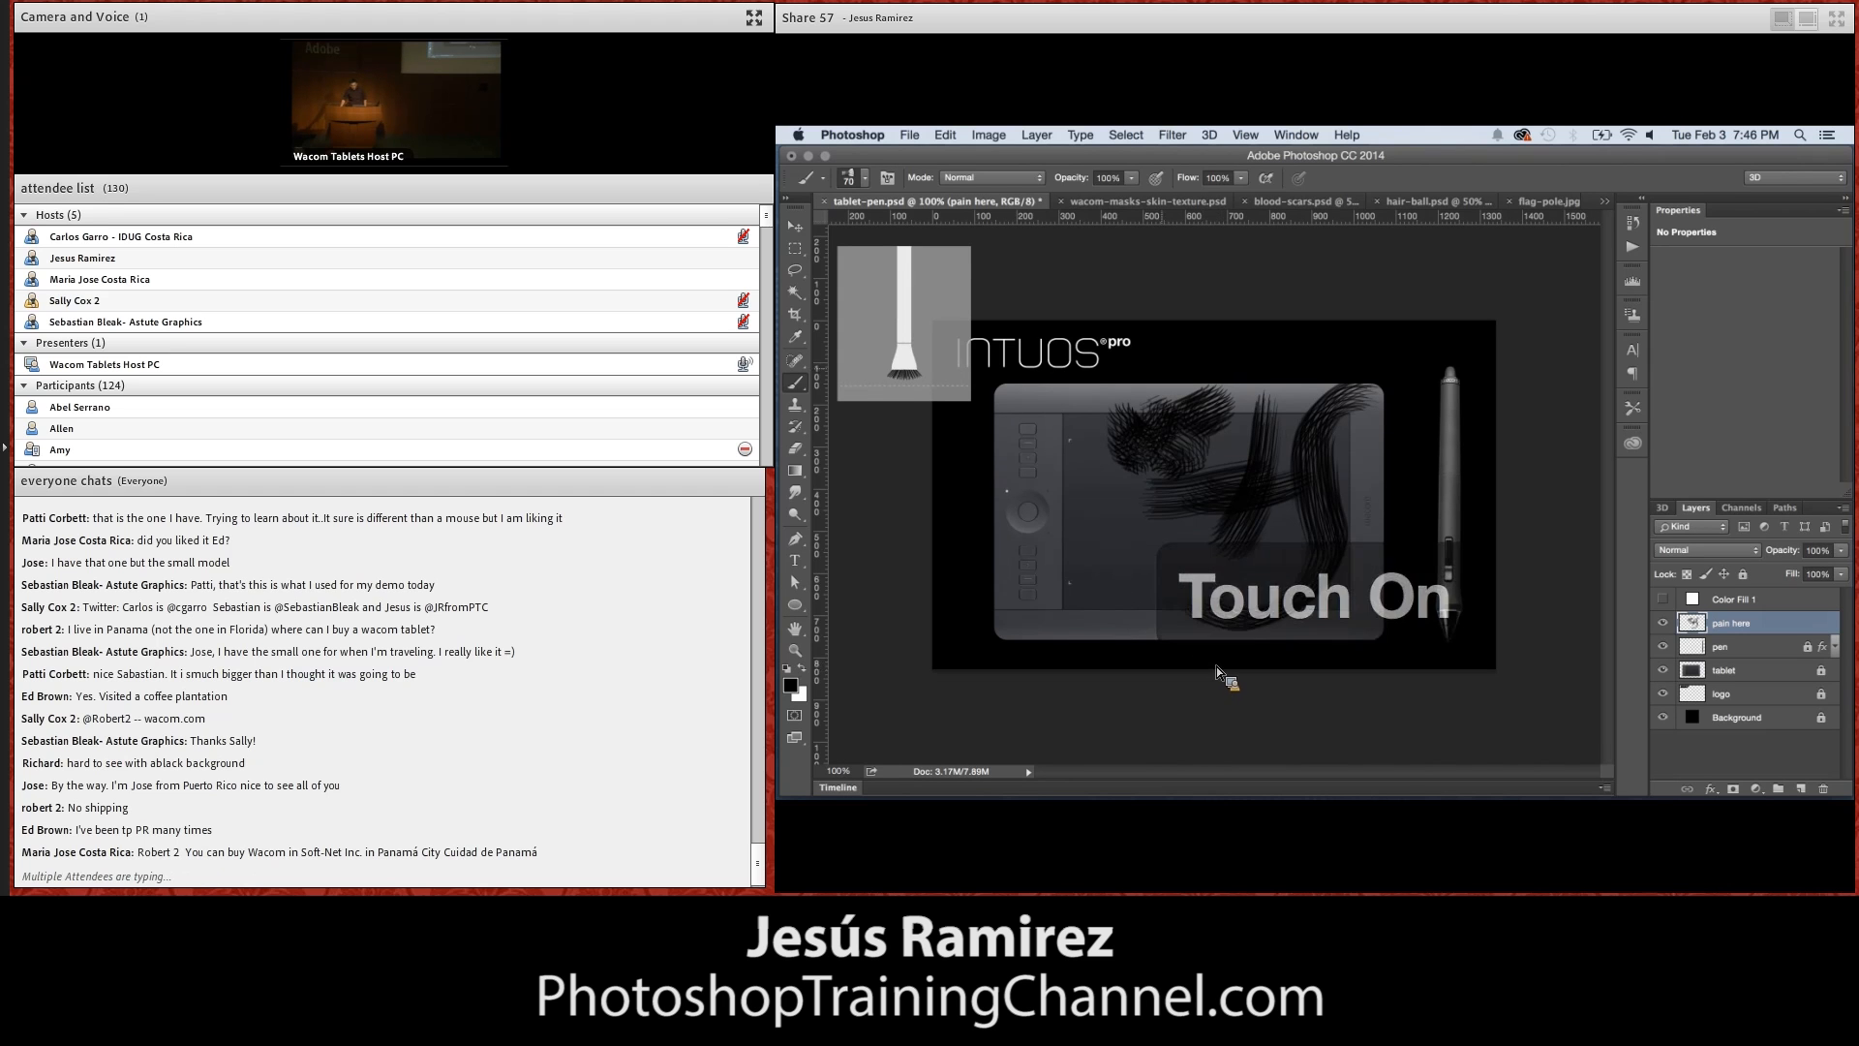
# Examine the bristle strokes and the tablet's ExpressKeys up close at about 259% magnification
pyautogui.scroll(-10, 1155, 479)
pyautogui.scroll(10, 1154, 478)
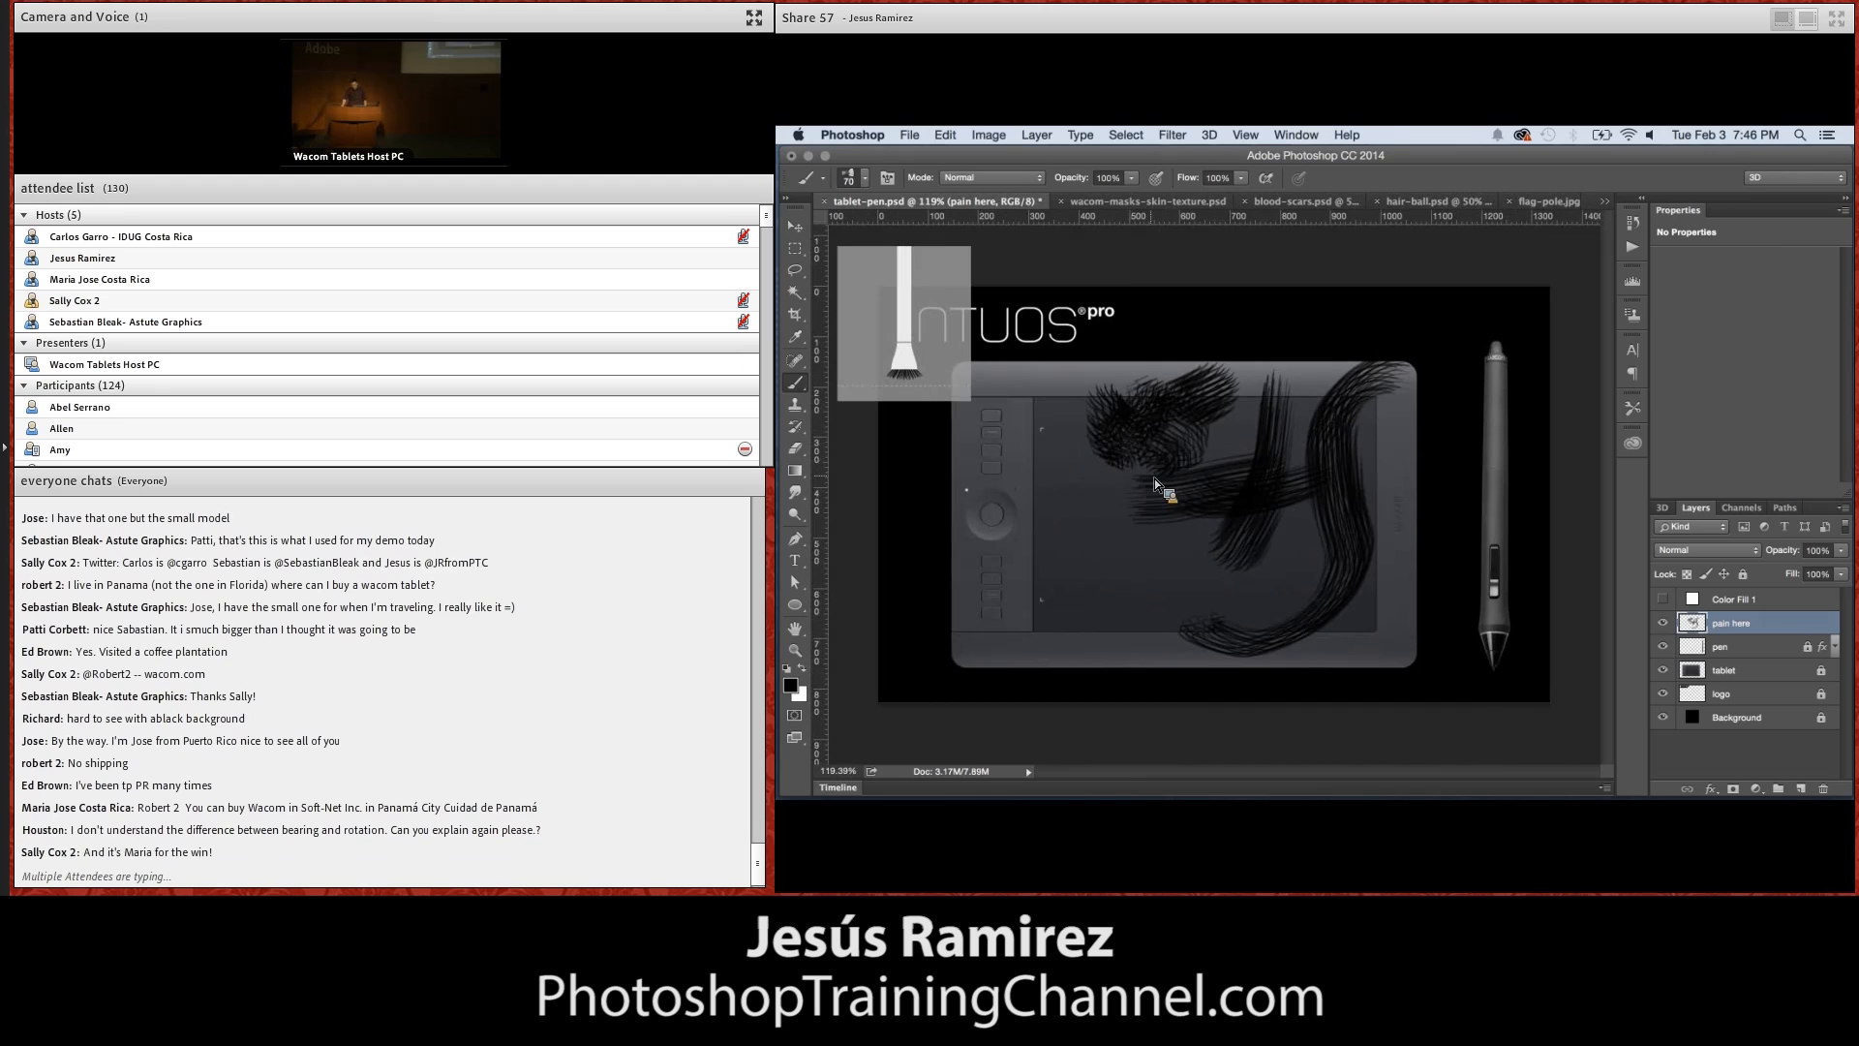
pyautogui.scroll(5, 1154, 478)
pyautogui.scroll(-5, 1154, 479)
pyautogui.scroll(5, 1155, 478)
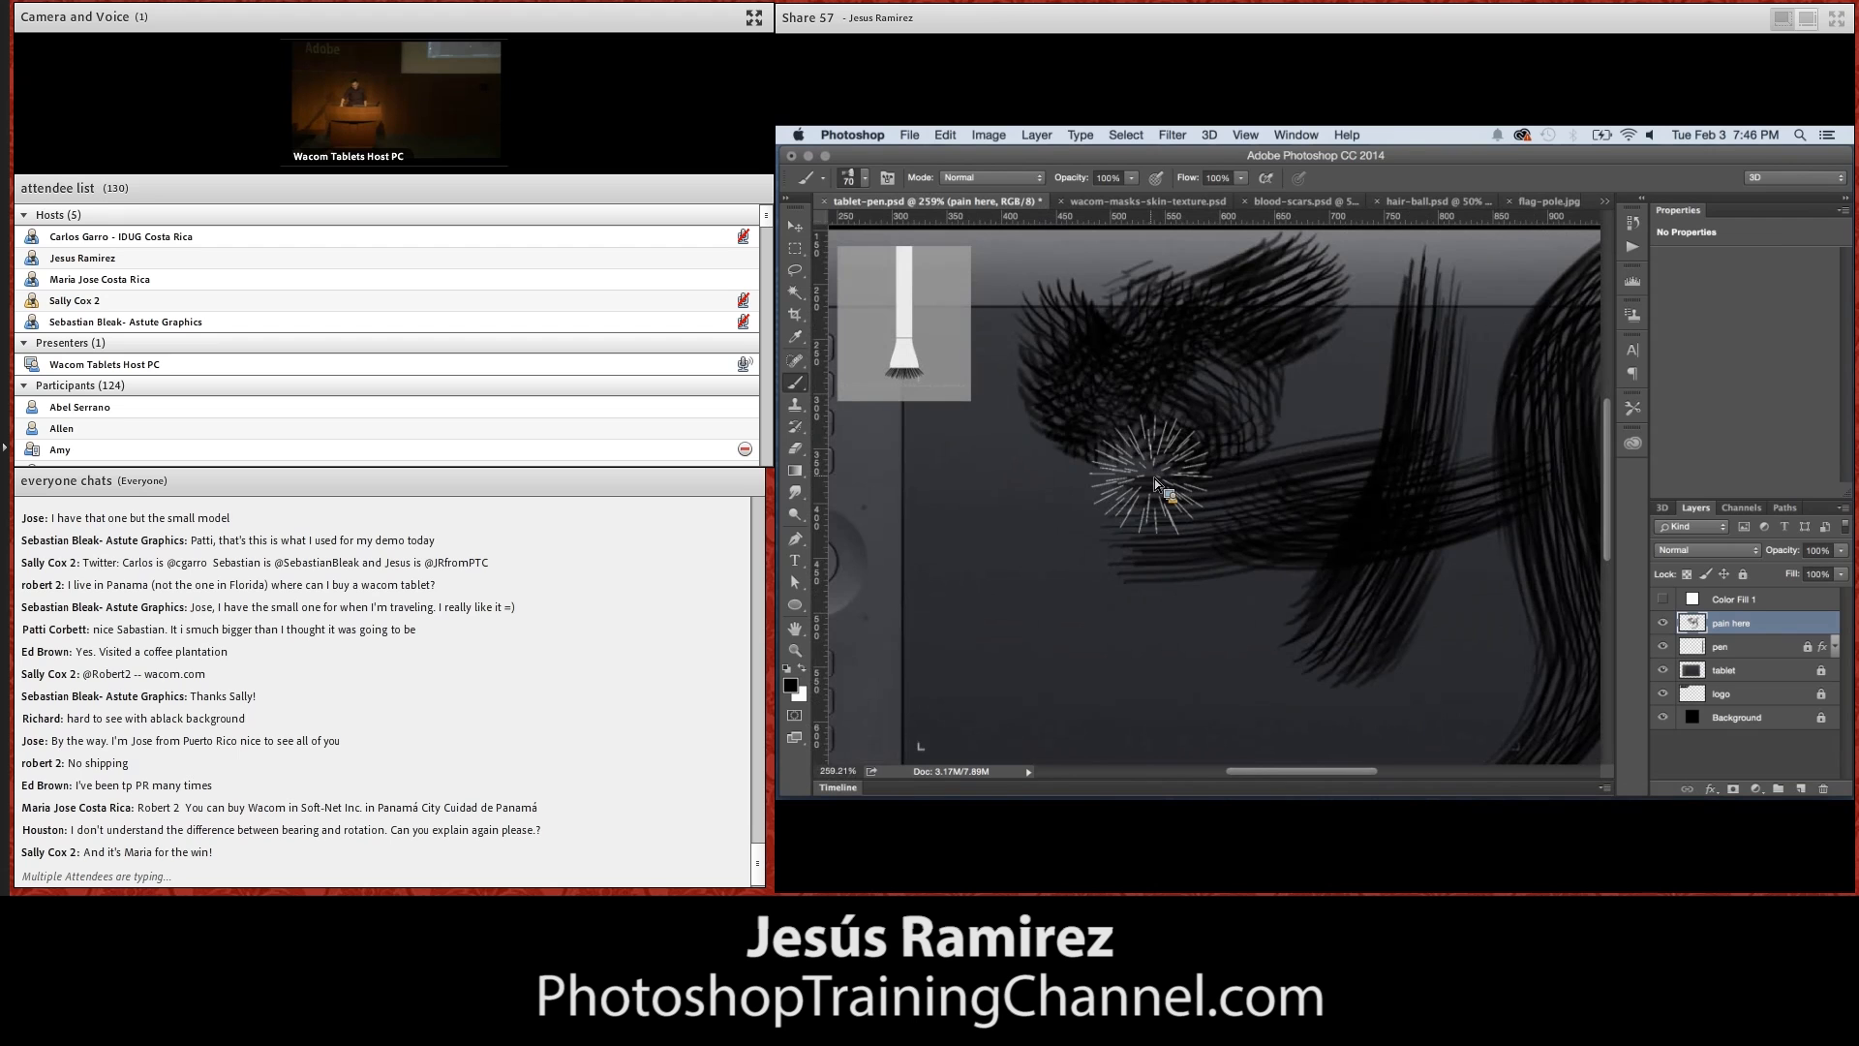
pyautogui.hscroll(-10, 1154, 478)
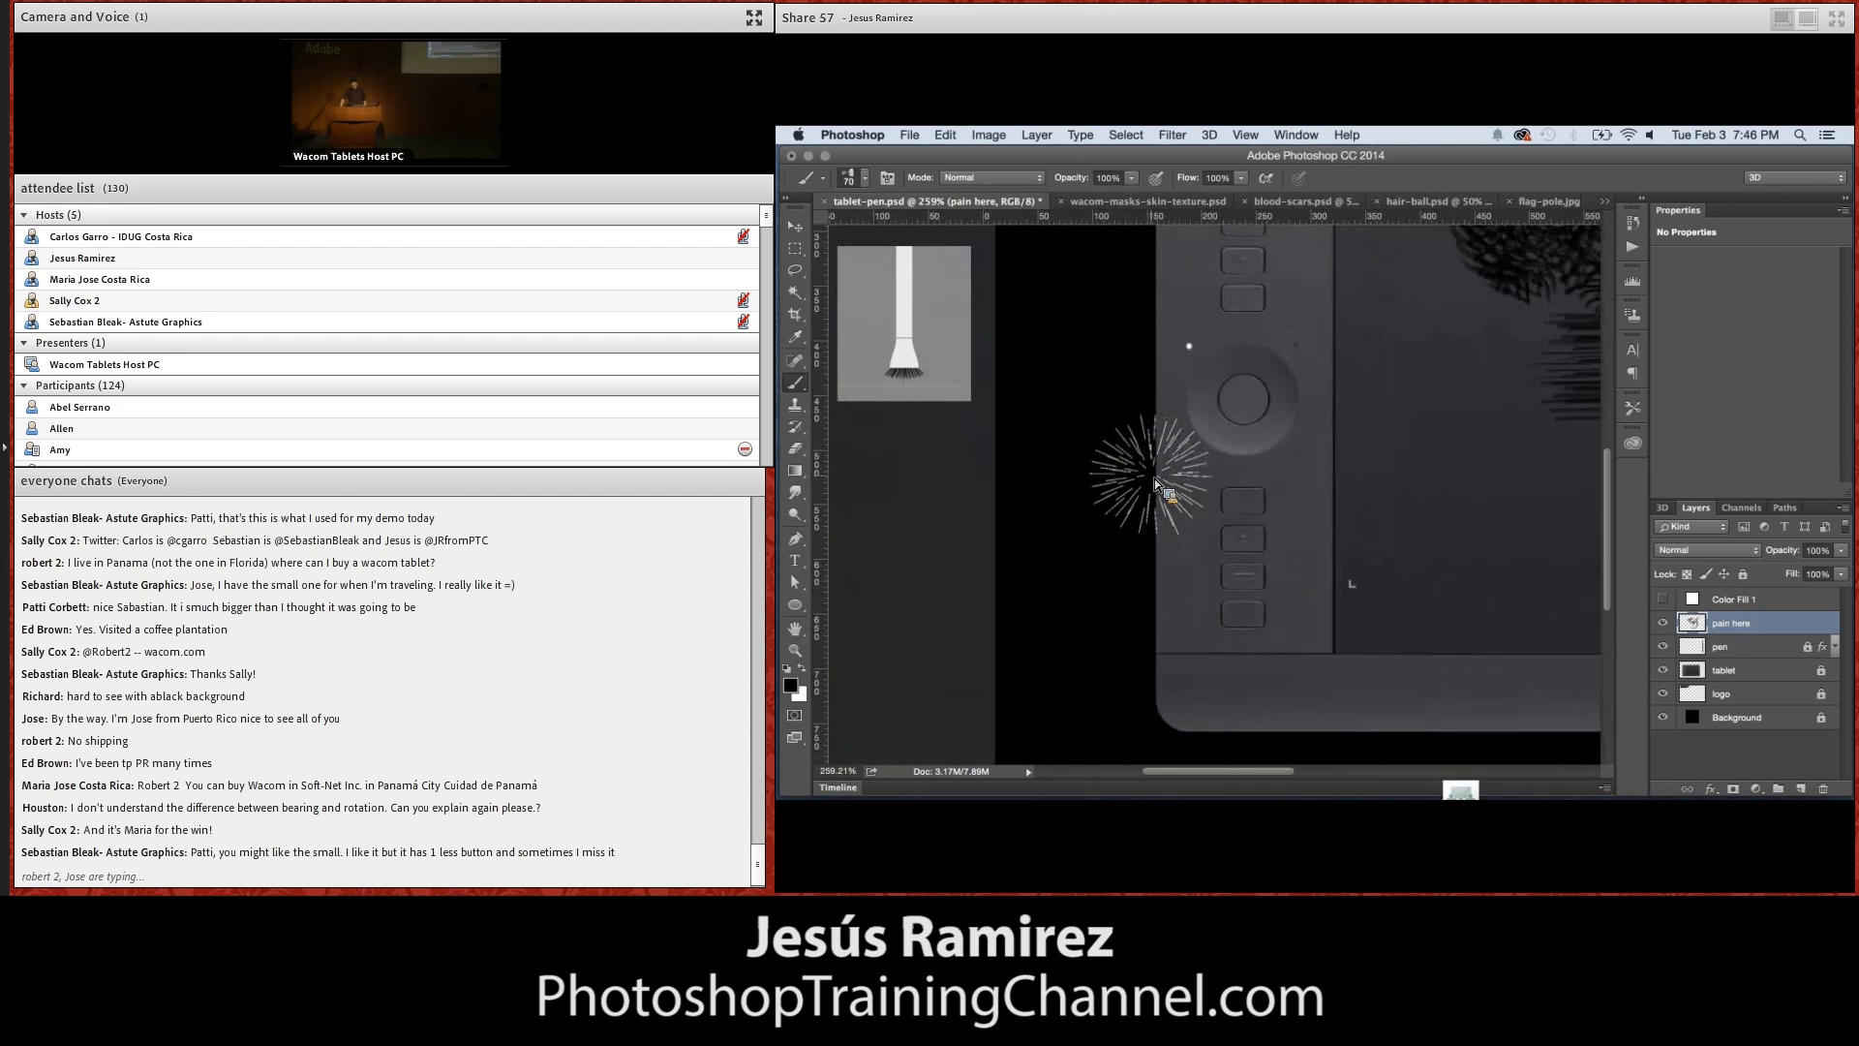
pyautogui.scroll(10, 1154, 478)
pyautogui.hscroll(-5, 1155, 478)
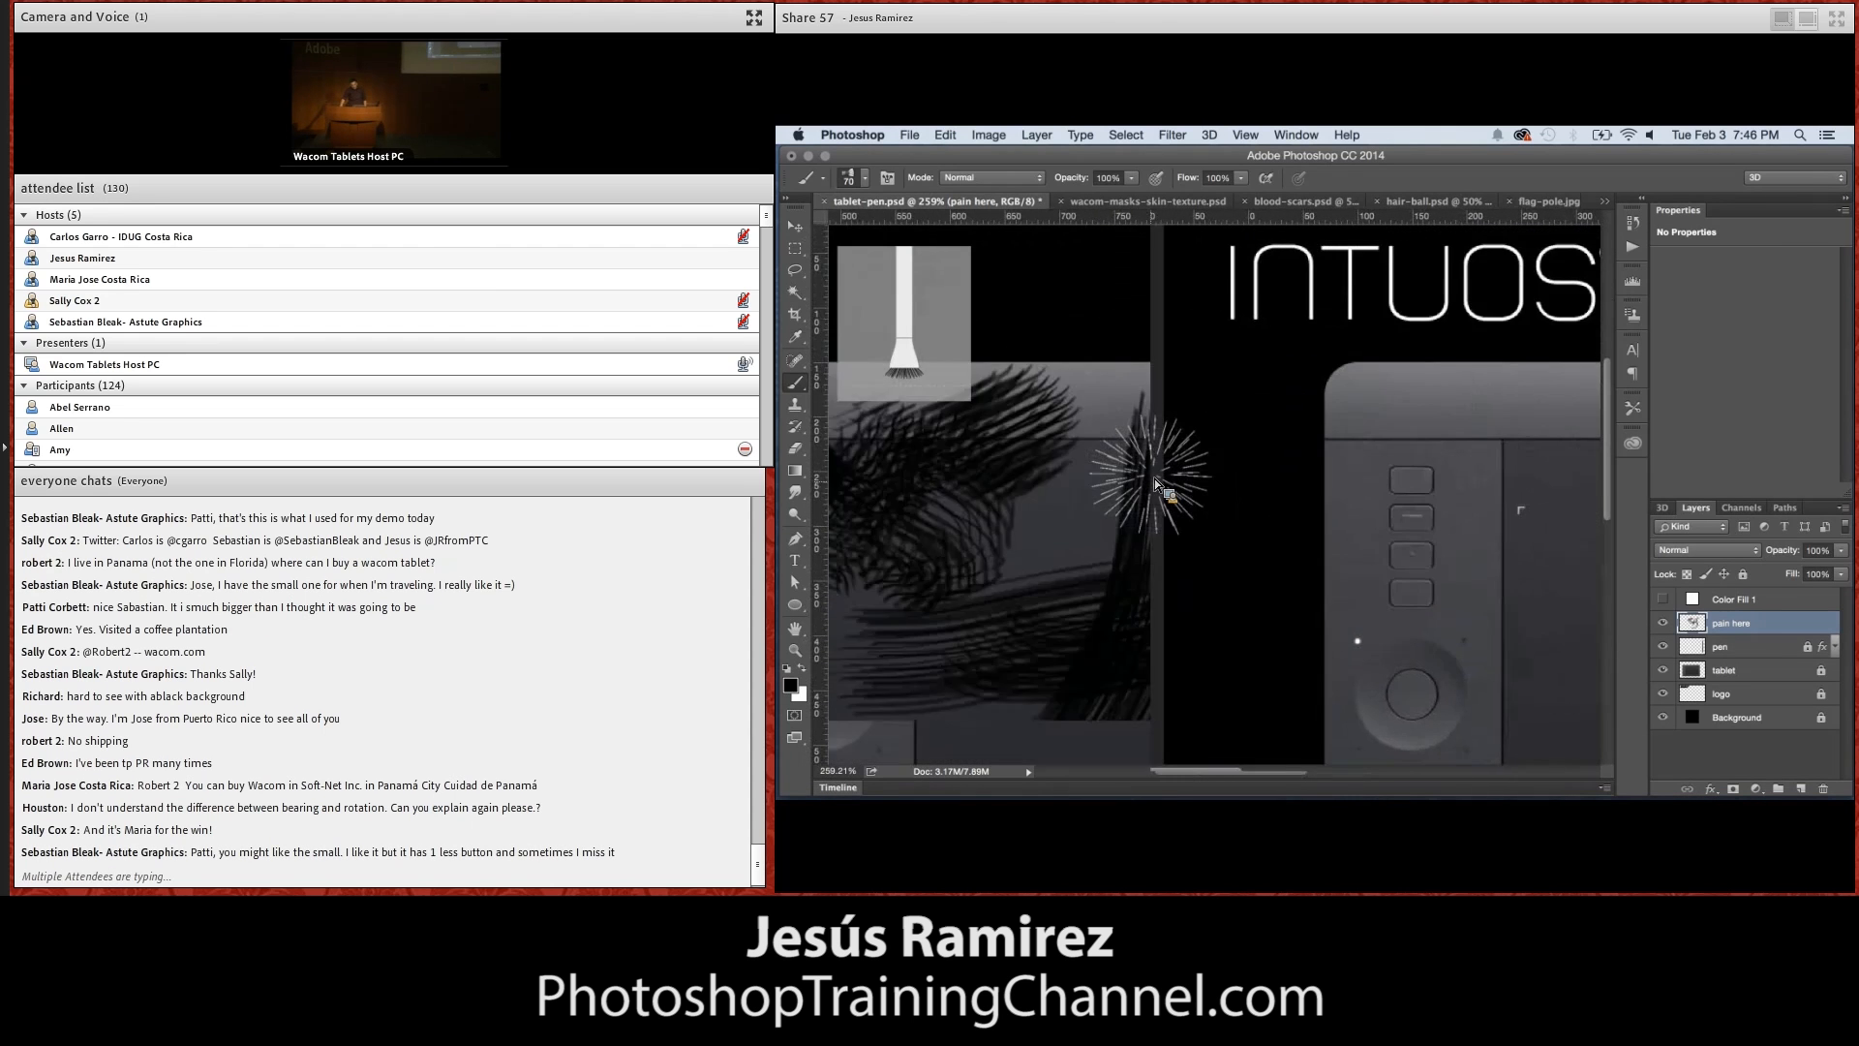
pyautogui.hscroll(3, 1154, 478)
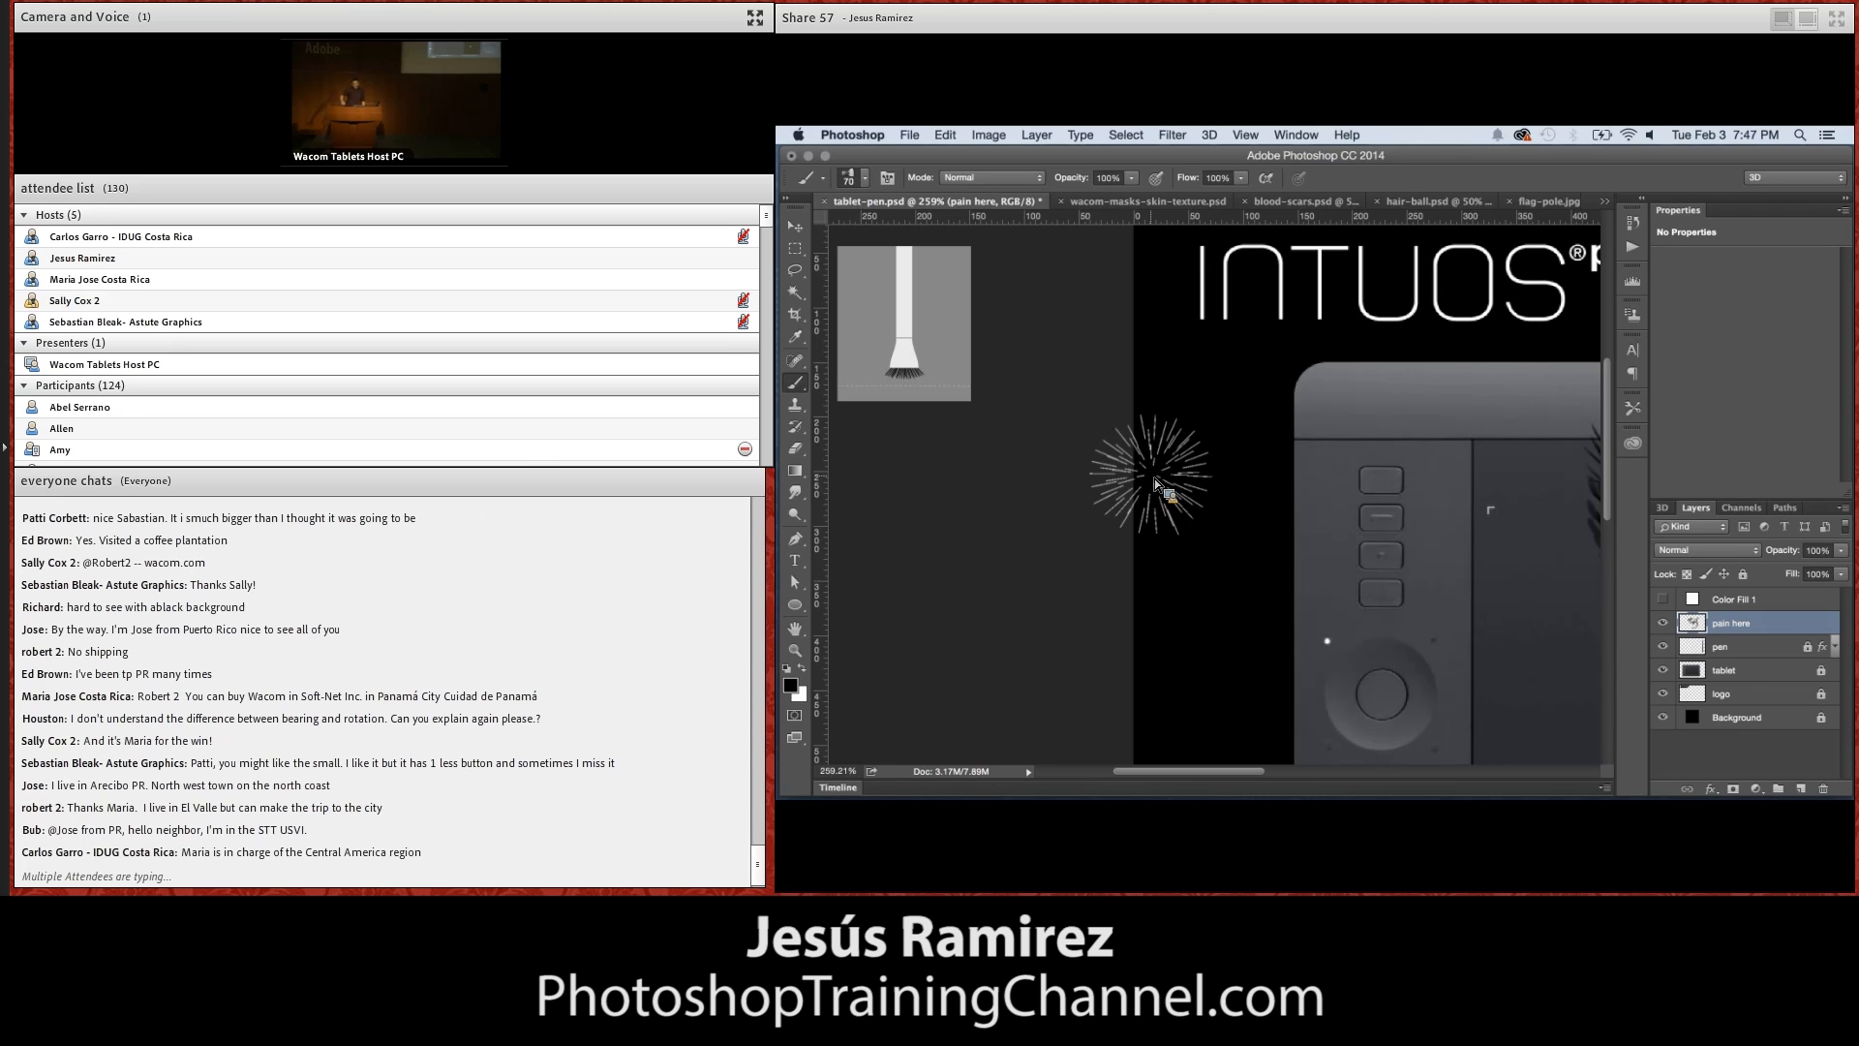
# View the ExpressKeys assignments for Photoshop in the Wacom Tablet preferences, reached through the radial menu, and close them
pyautogui.rightClick(1152, 478)
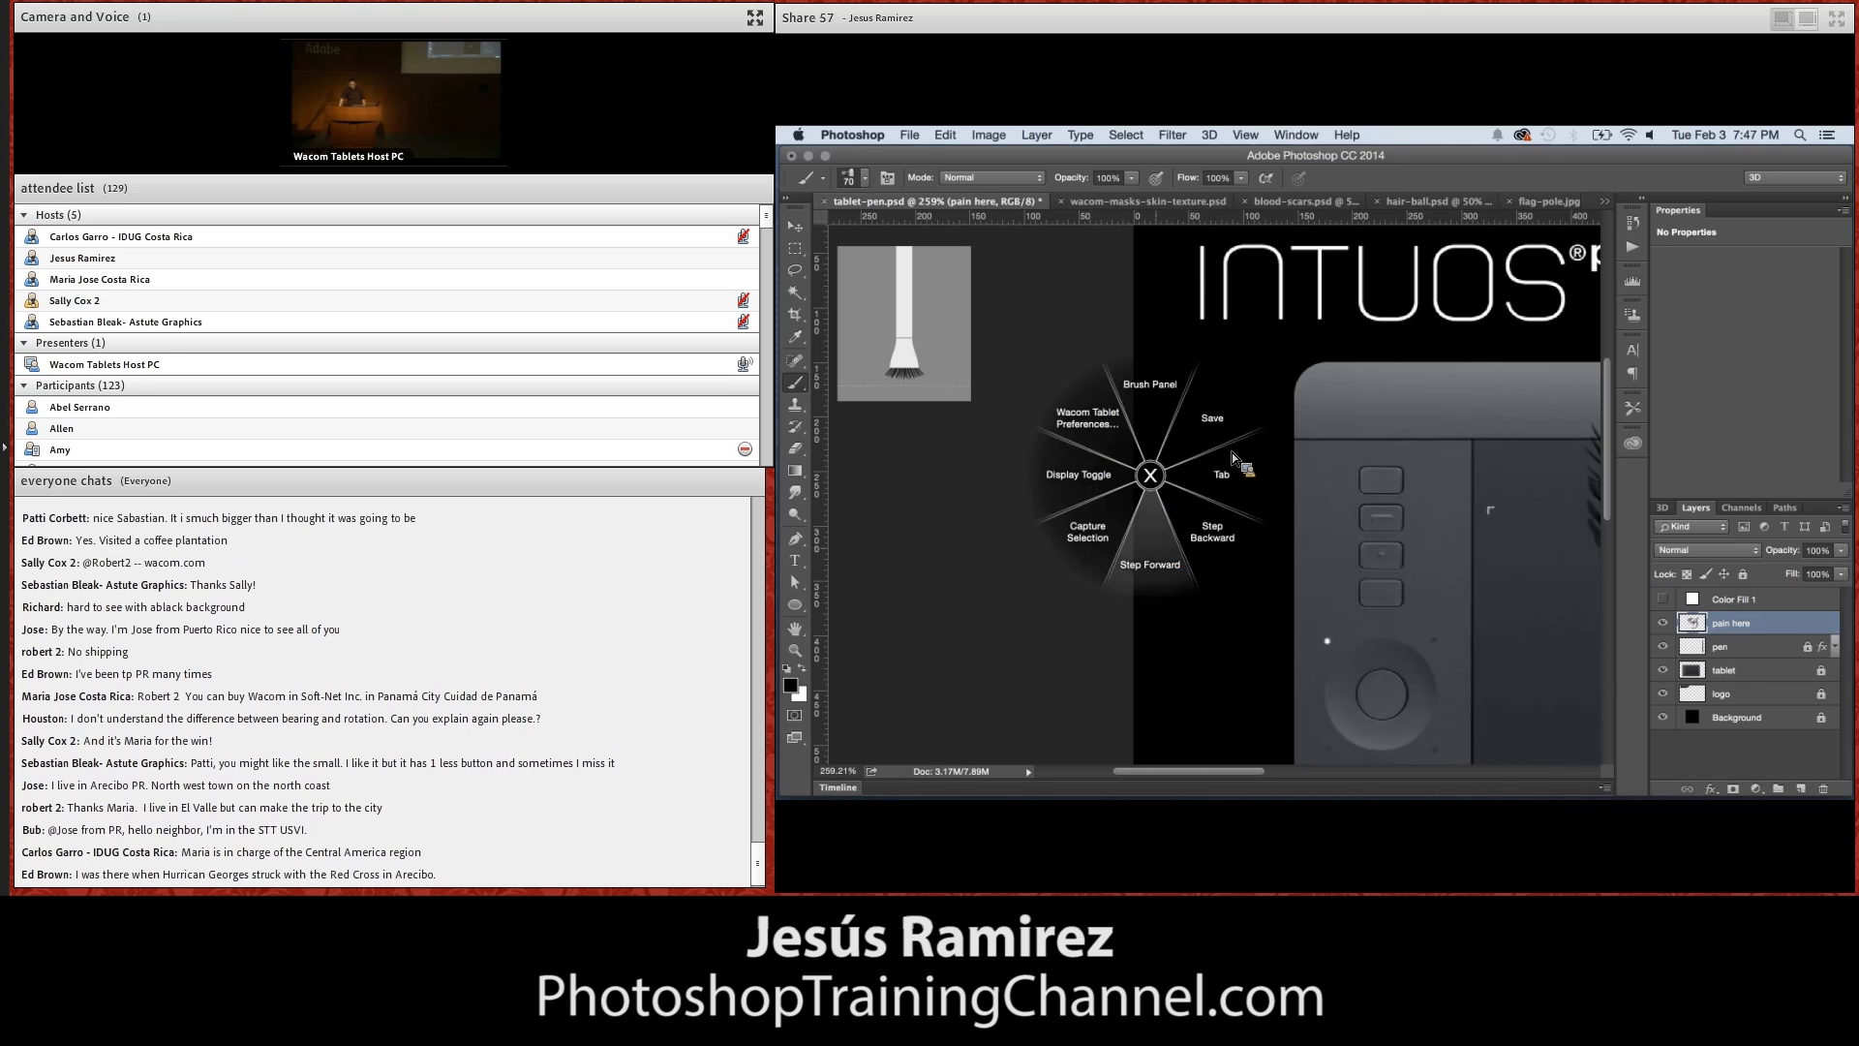
pyautogui.click(985, 392)
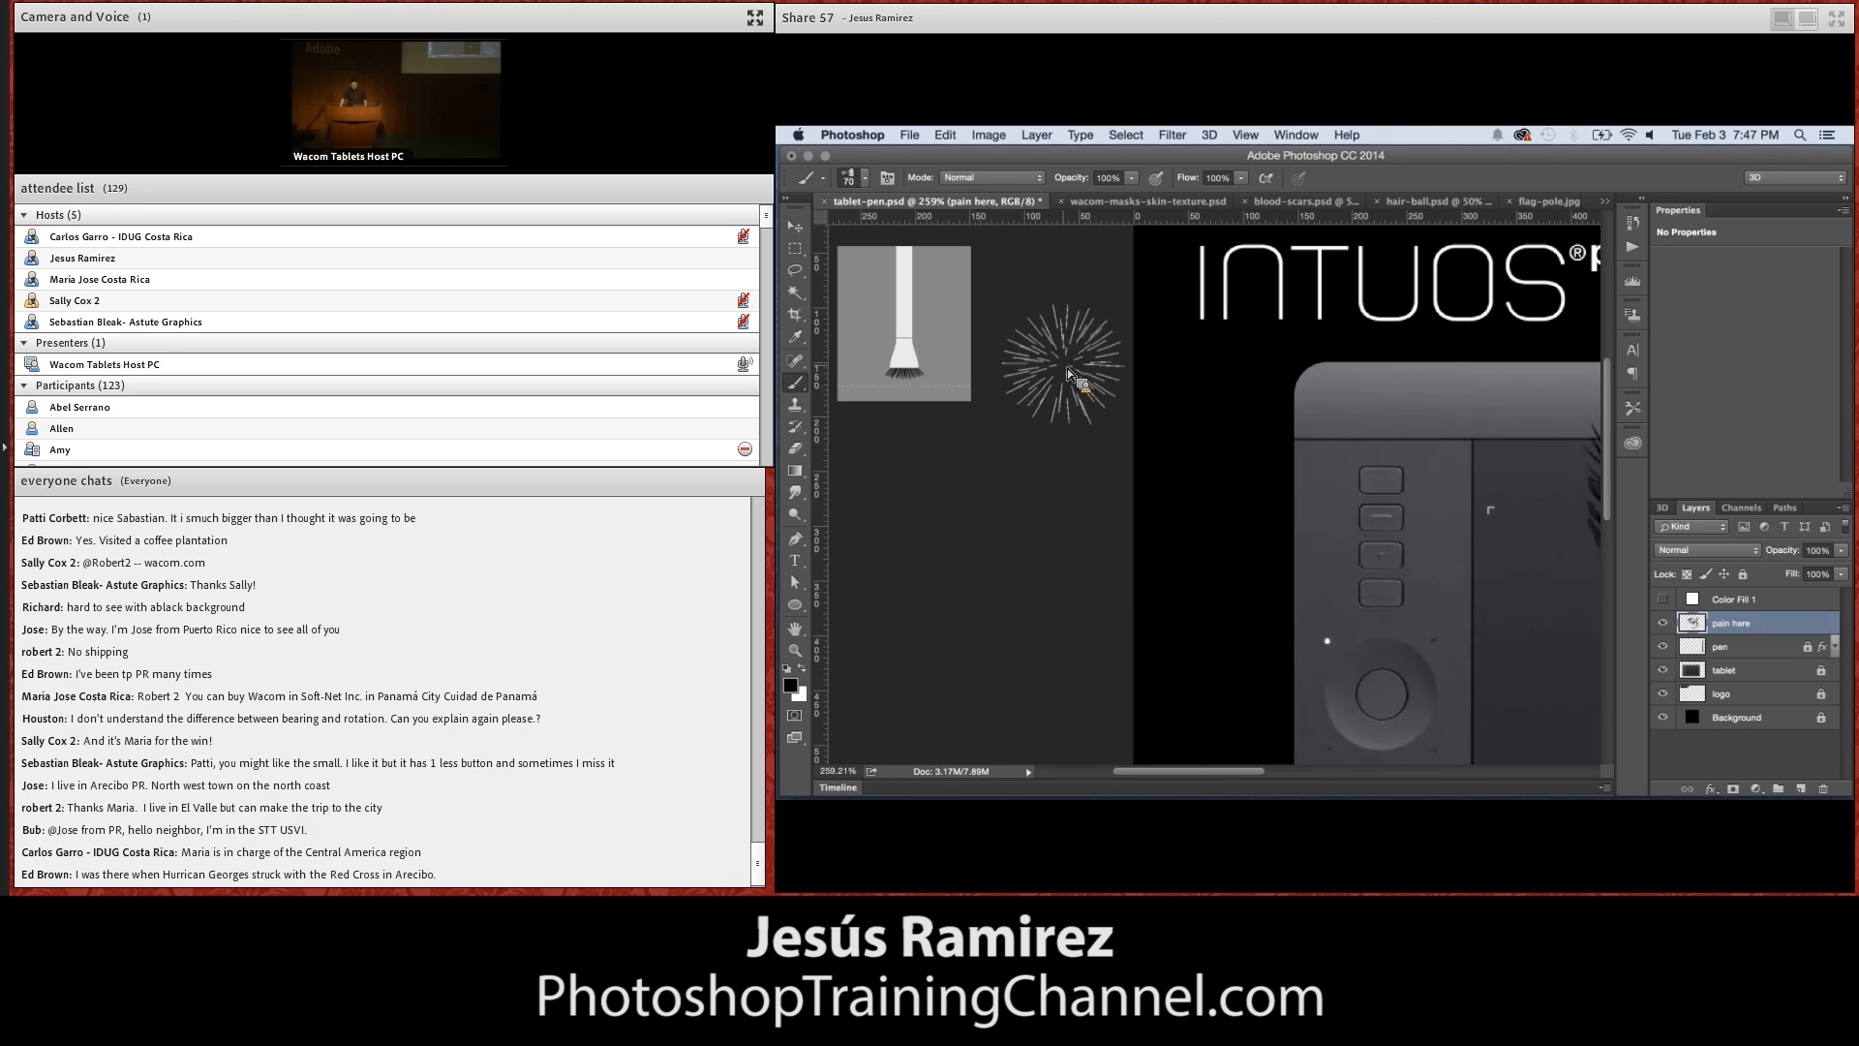
pyautogui.press('super+Tab')
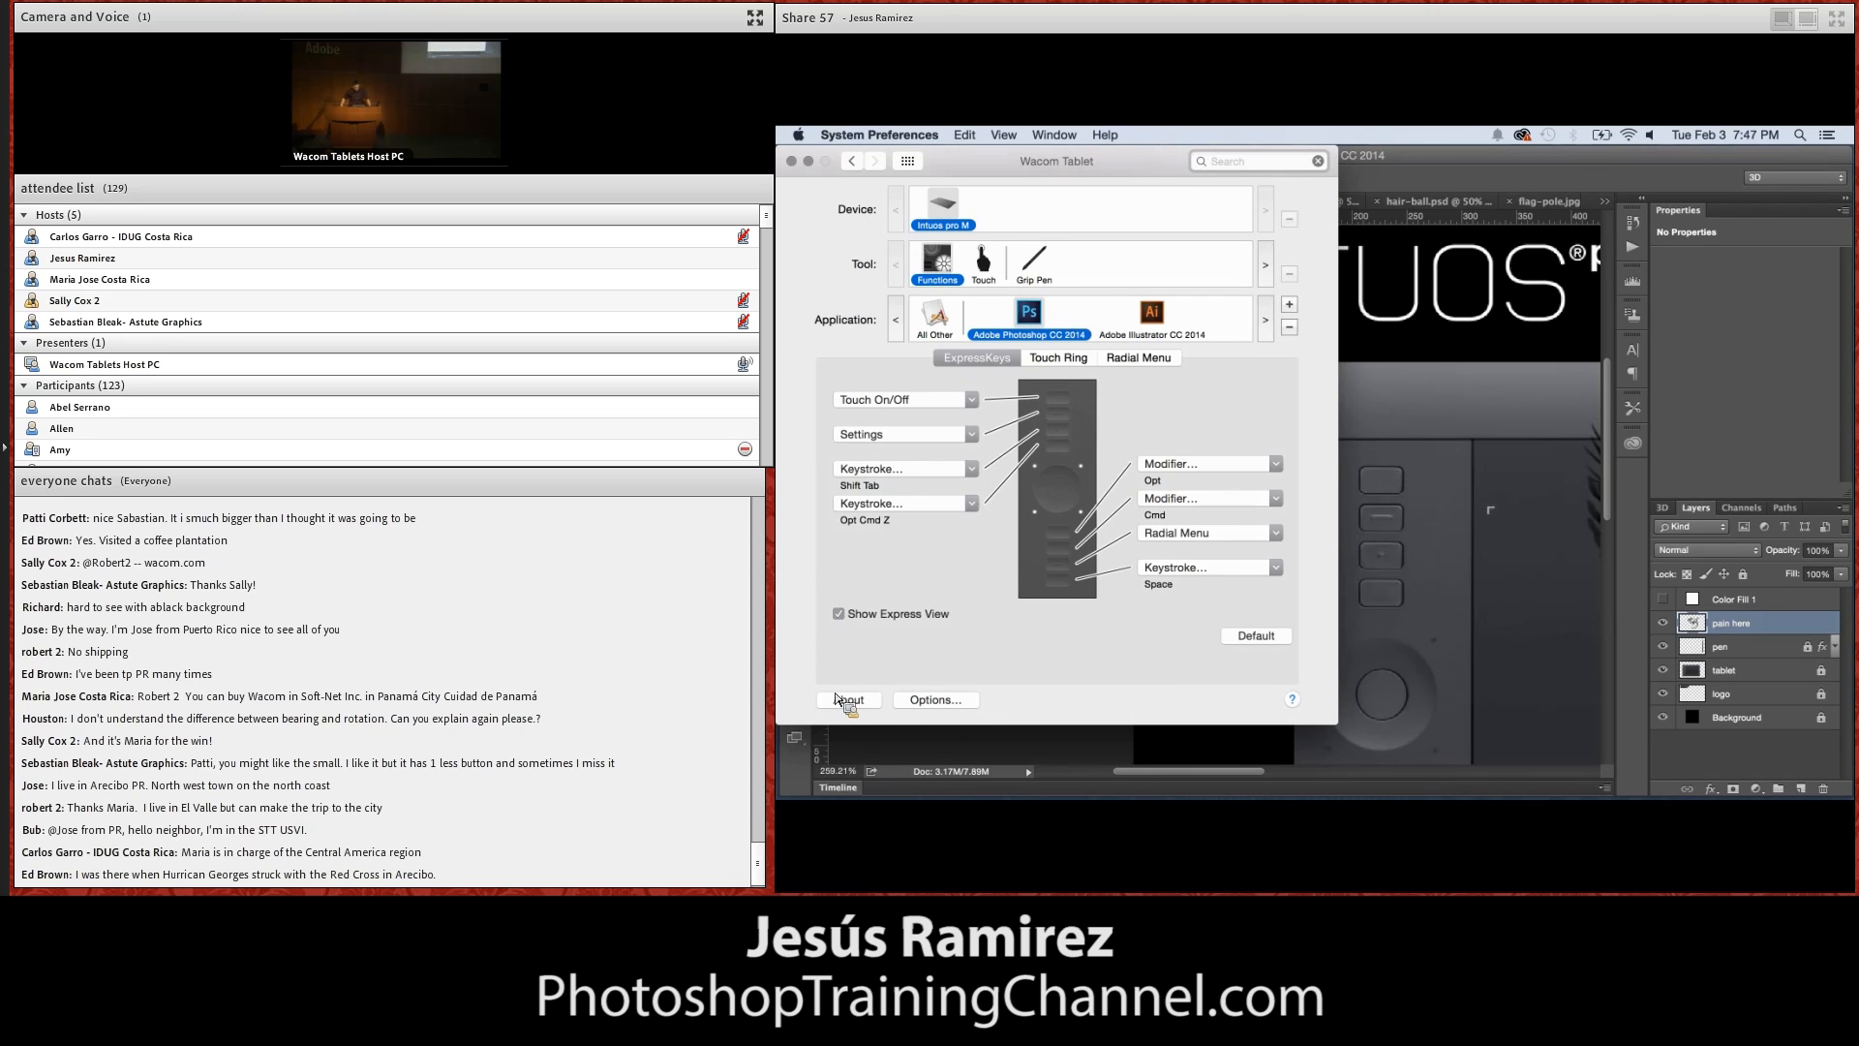
pyautogui.click(792, 162)
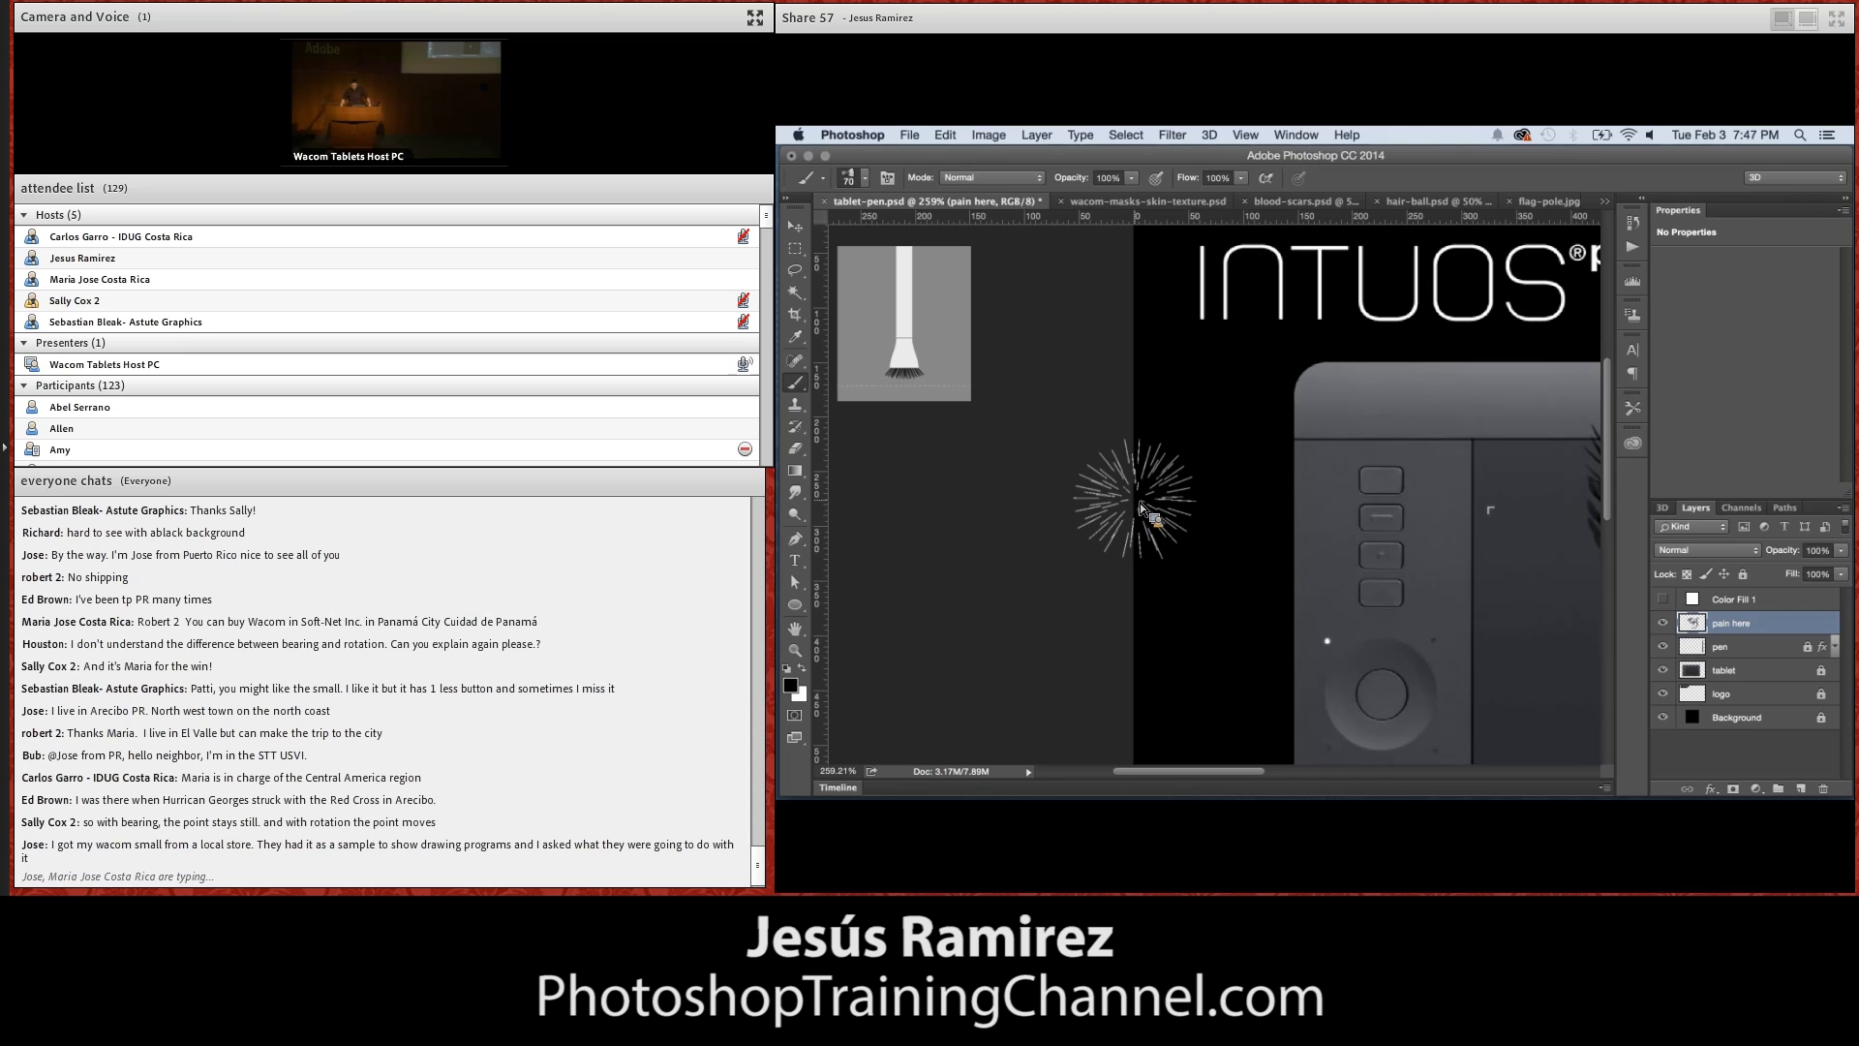
# Inspect the pictured tablet's ExpressKeys and touch ring, the painted strokes and the pen beside the tablet
pyautogui.scroll(-5, 1350, 583)
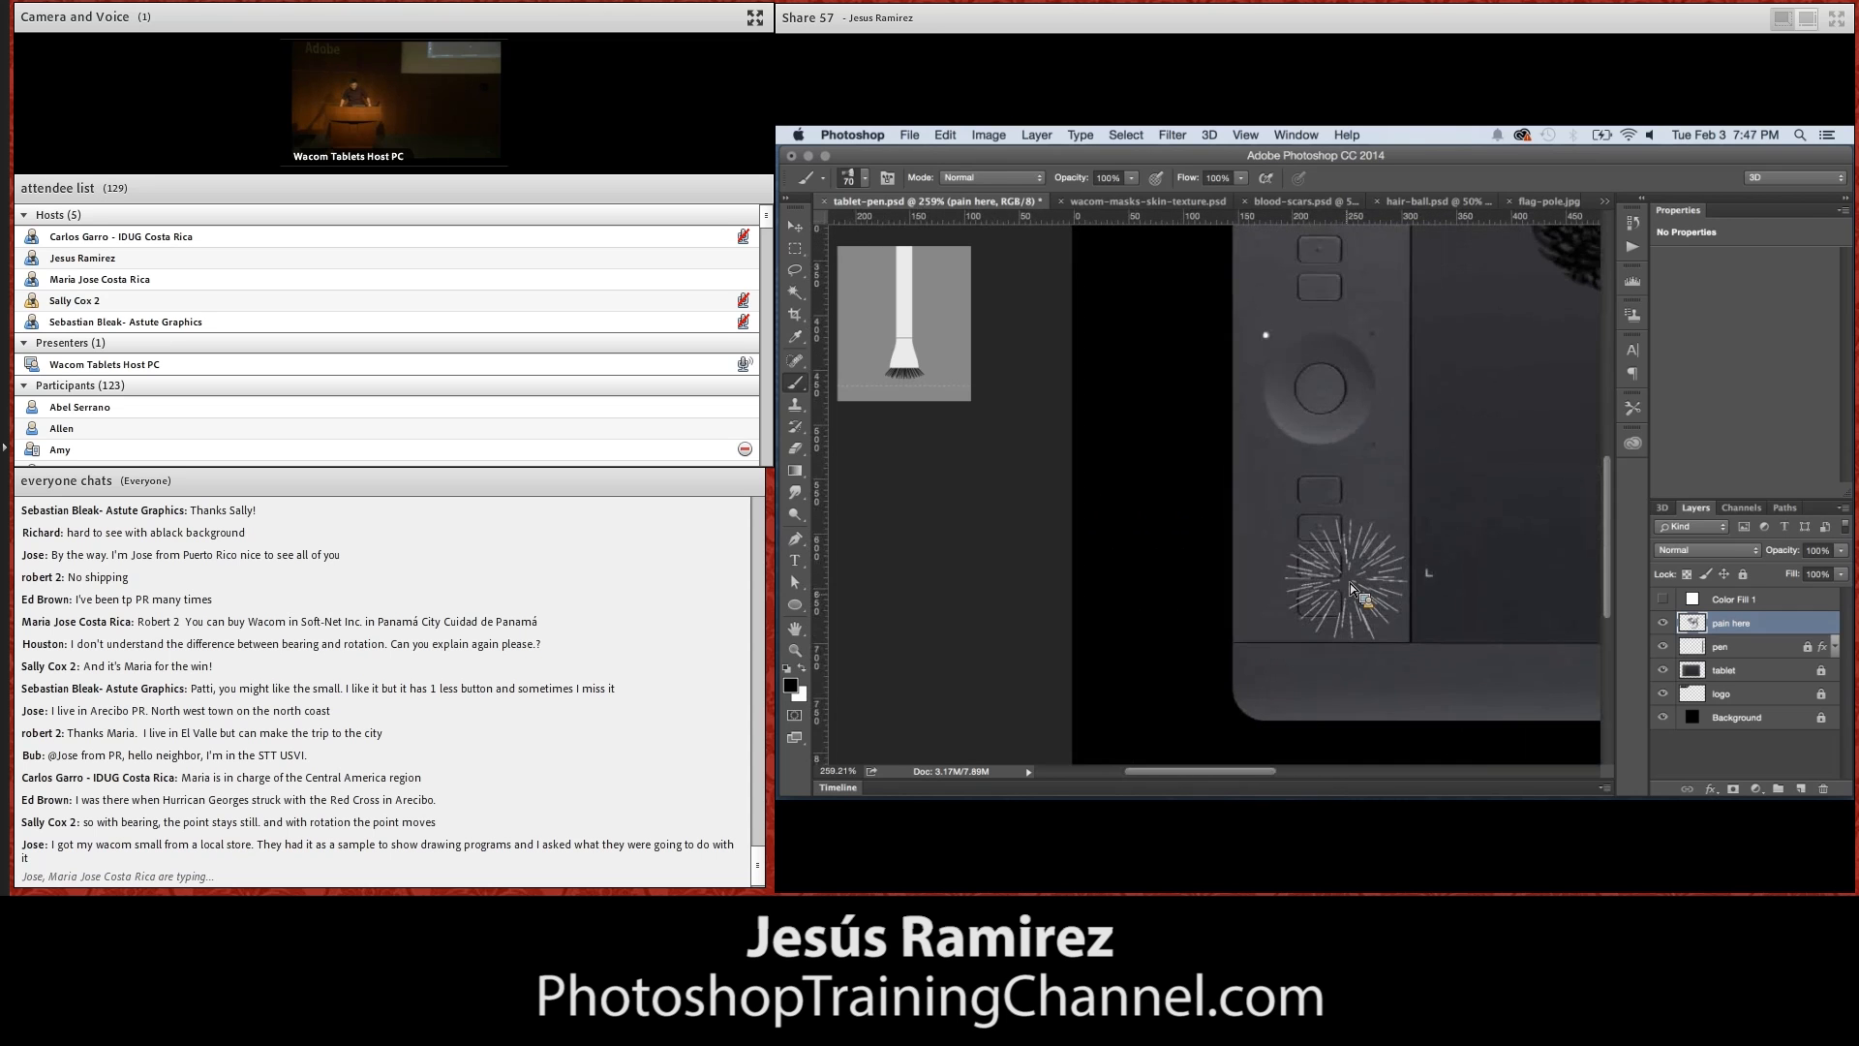
pyautogui.scroll(2, 1350, 583)
pyautogui.hscroll(2, 1350, 583)
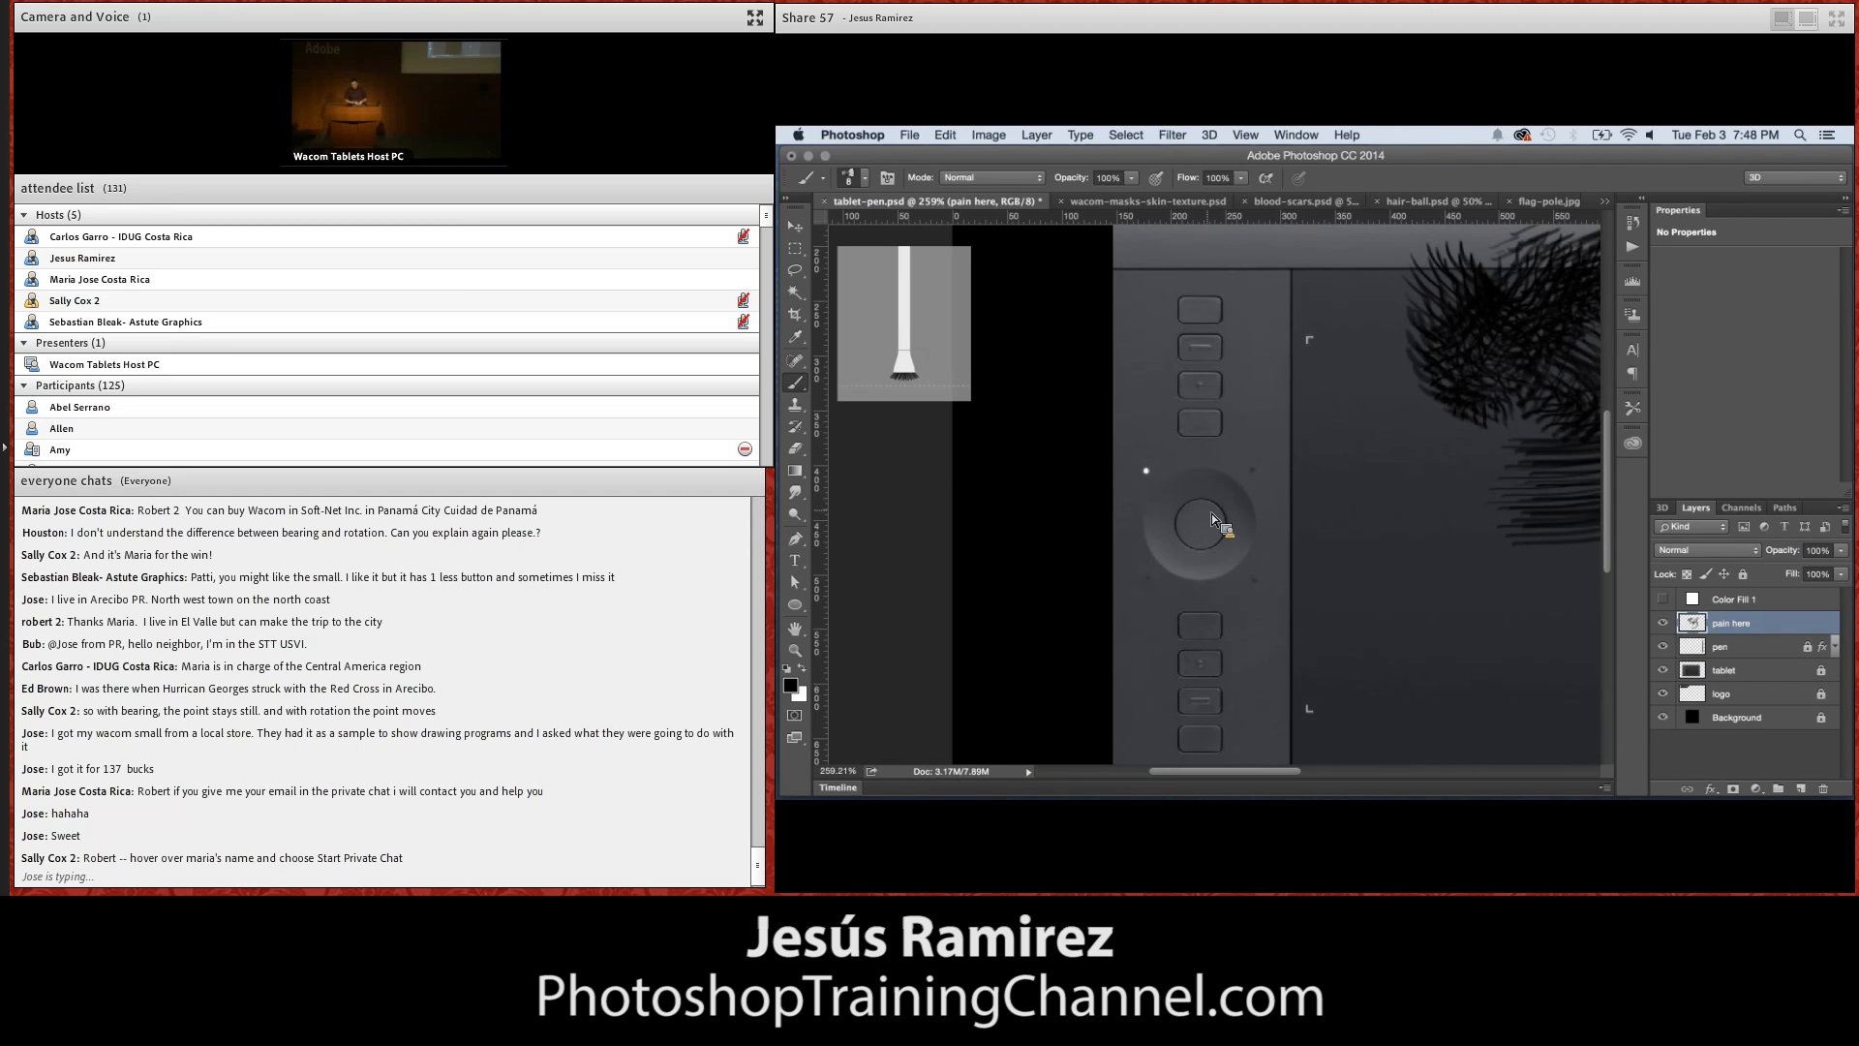
pyautogui.hscroll(5, 1211, 513)
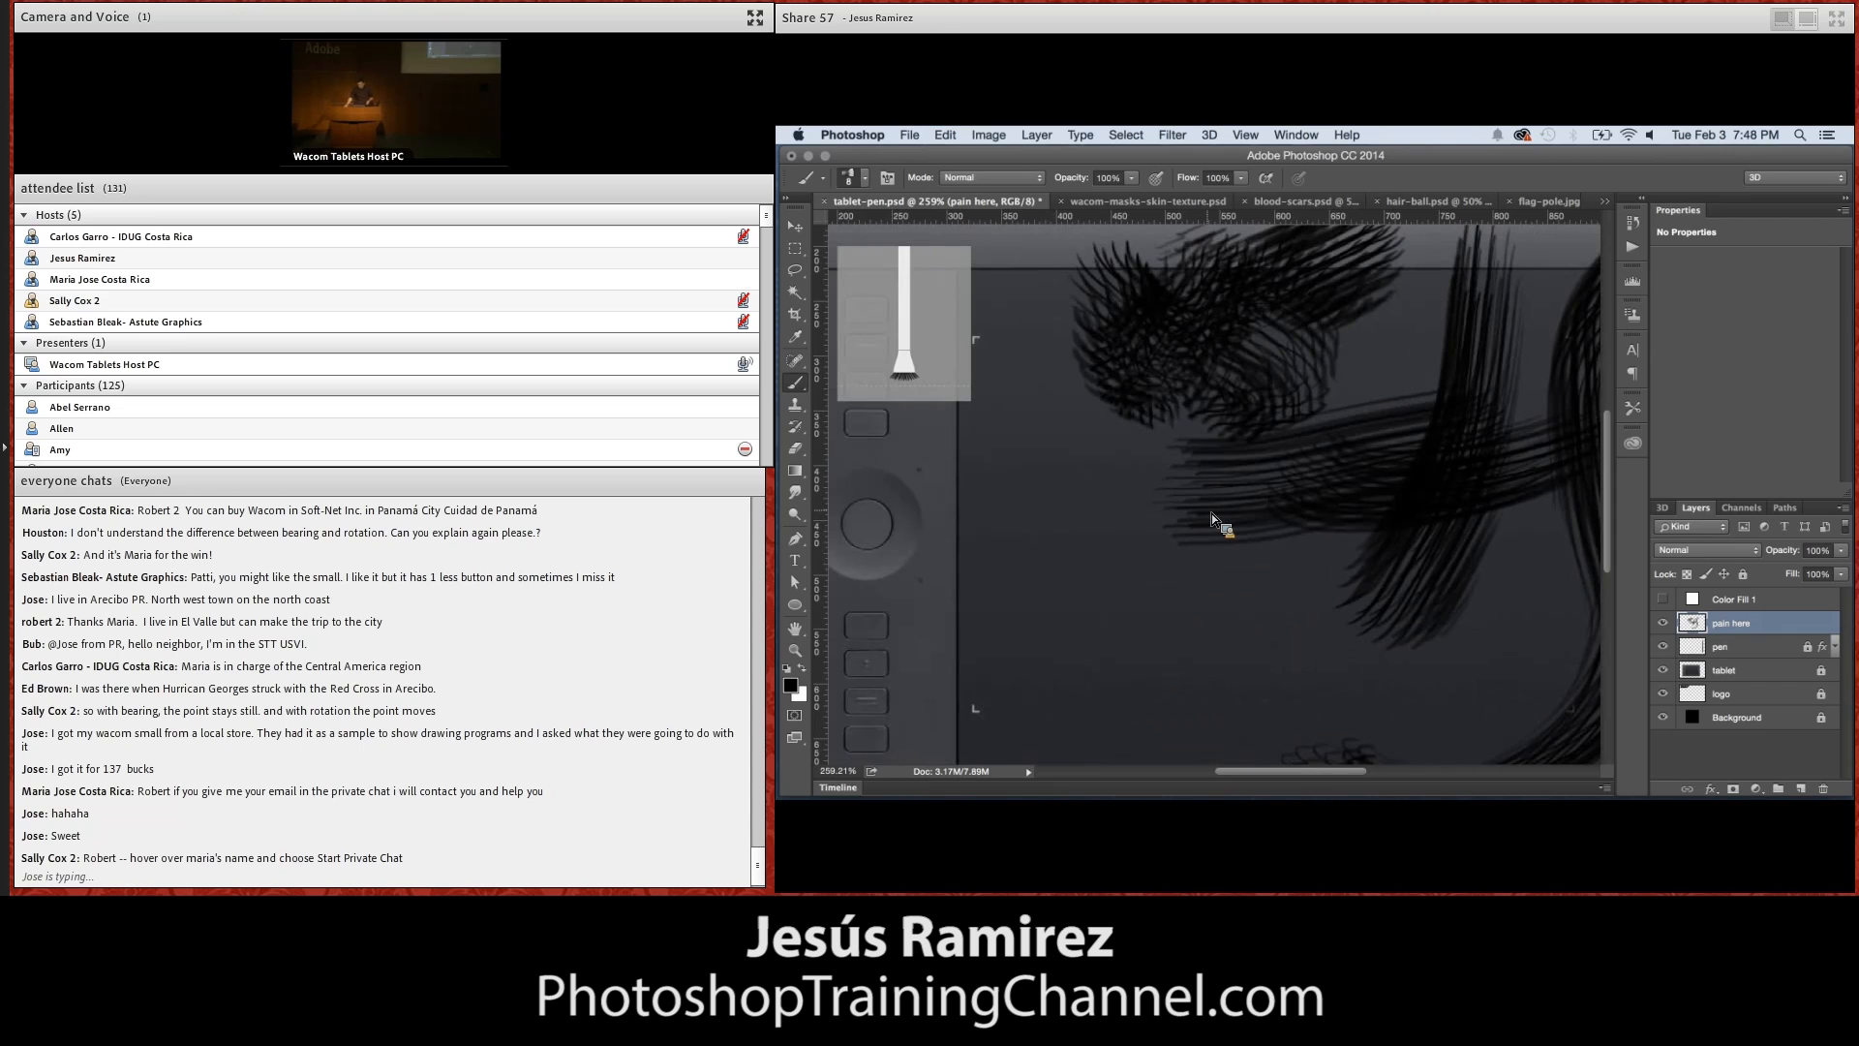
pyautogui.scroll(-10, 1211, 513)
pyautogui.scroll(8, 1212, 513)
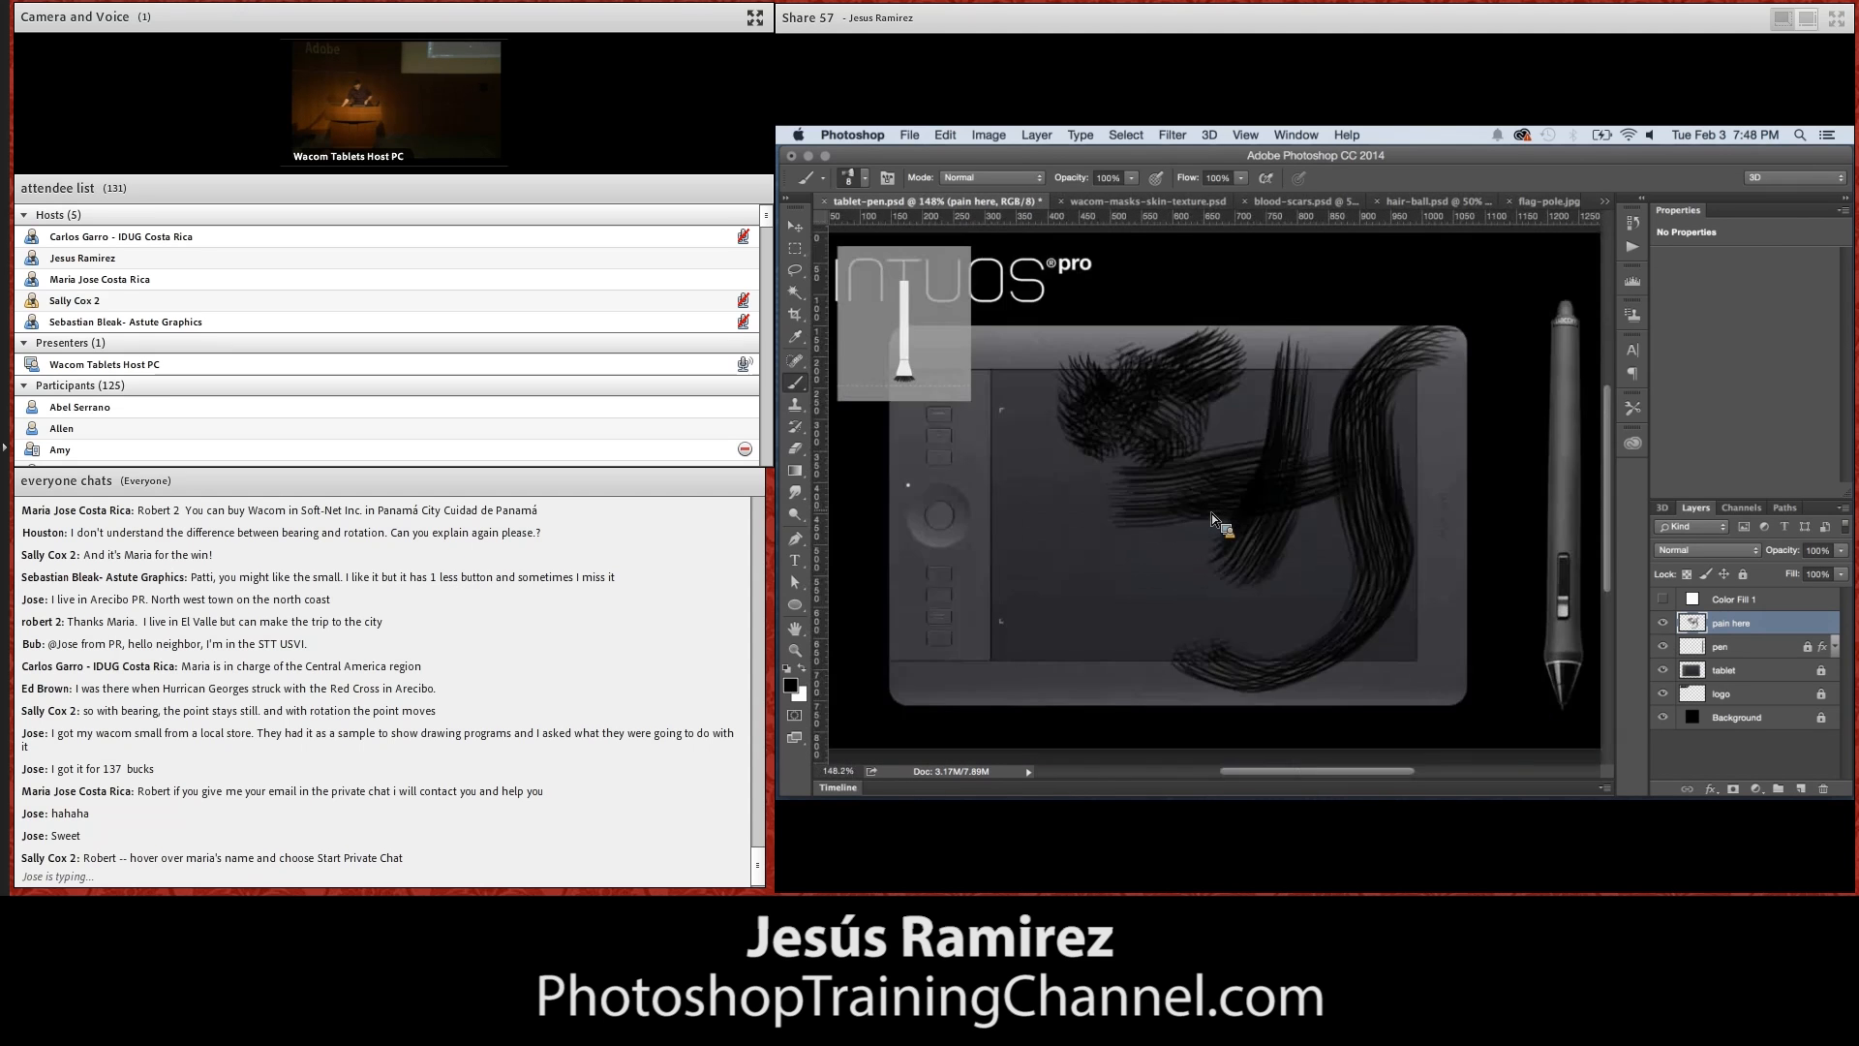
pyautogui.hscroll(5, 1211, 513)
pyautogui.scroll(3, 1212, 513)
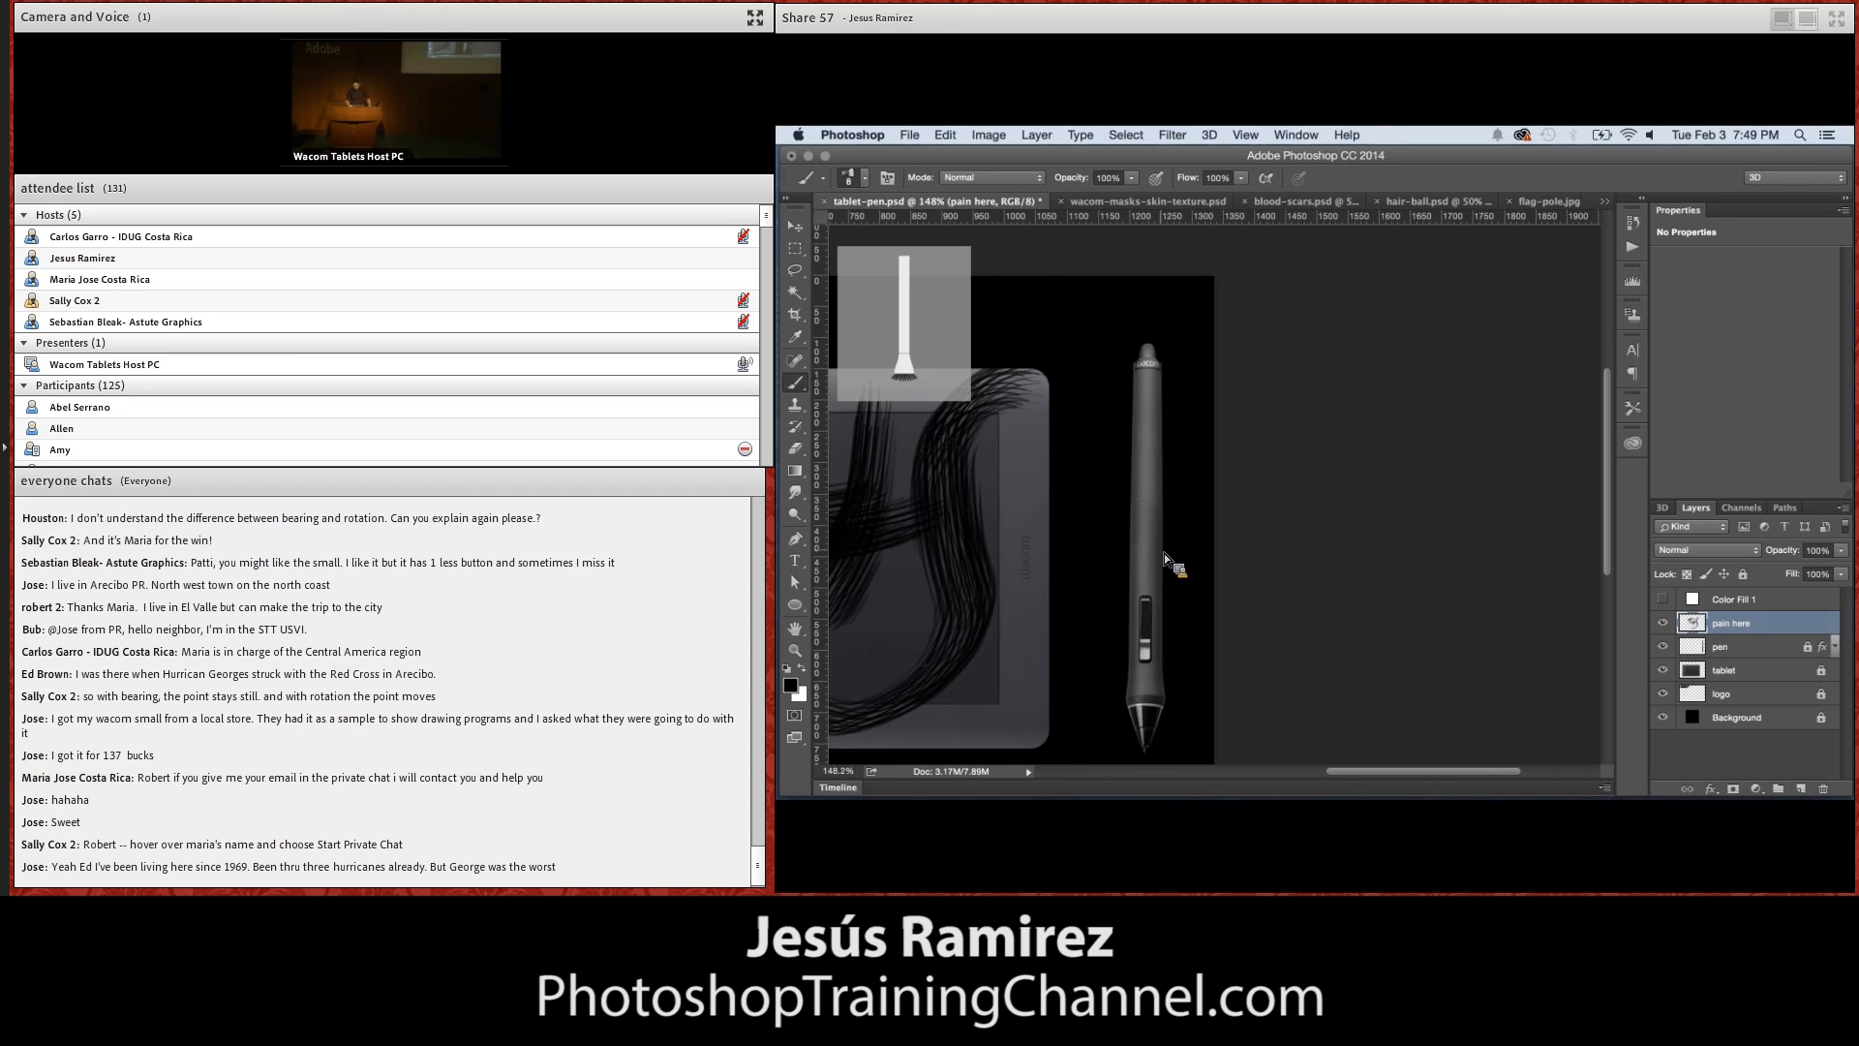
pyautogui.hscroll(-10, 1164, 554)
pyautogui.scroll(-3, 1164, 554)
pyautogui.scroll(2, 1164, 554)
pyautogui.hscroll(7, 1164, 554)
pyautogui.hscroll(-2, 1164, 554)
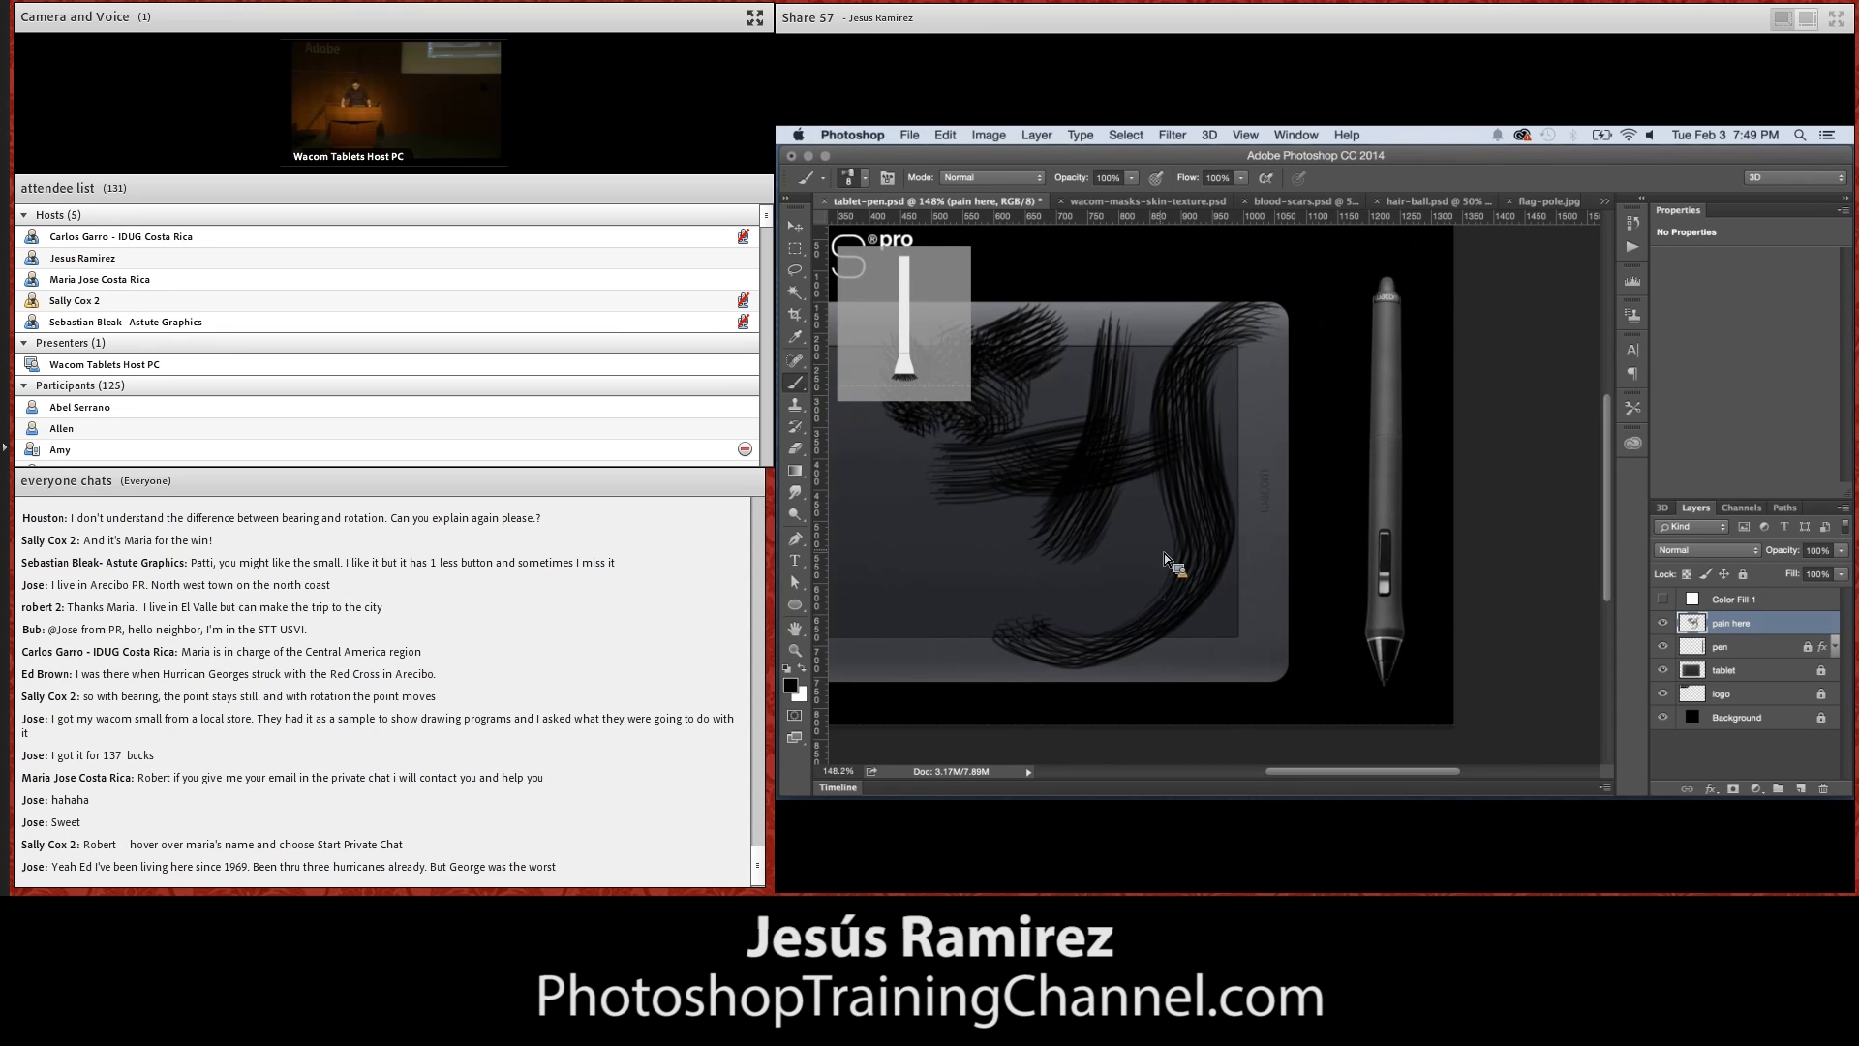
# Assign the Option modifier to the Grip Pen's lower side button in the Wacom Tablet preferences
pyautogui.rightClick(1164, 554)
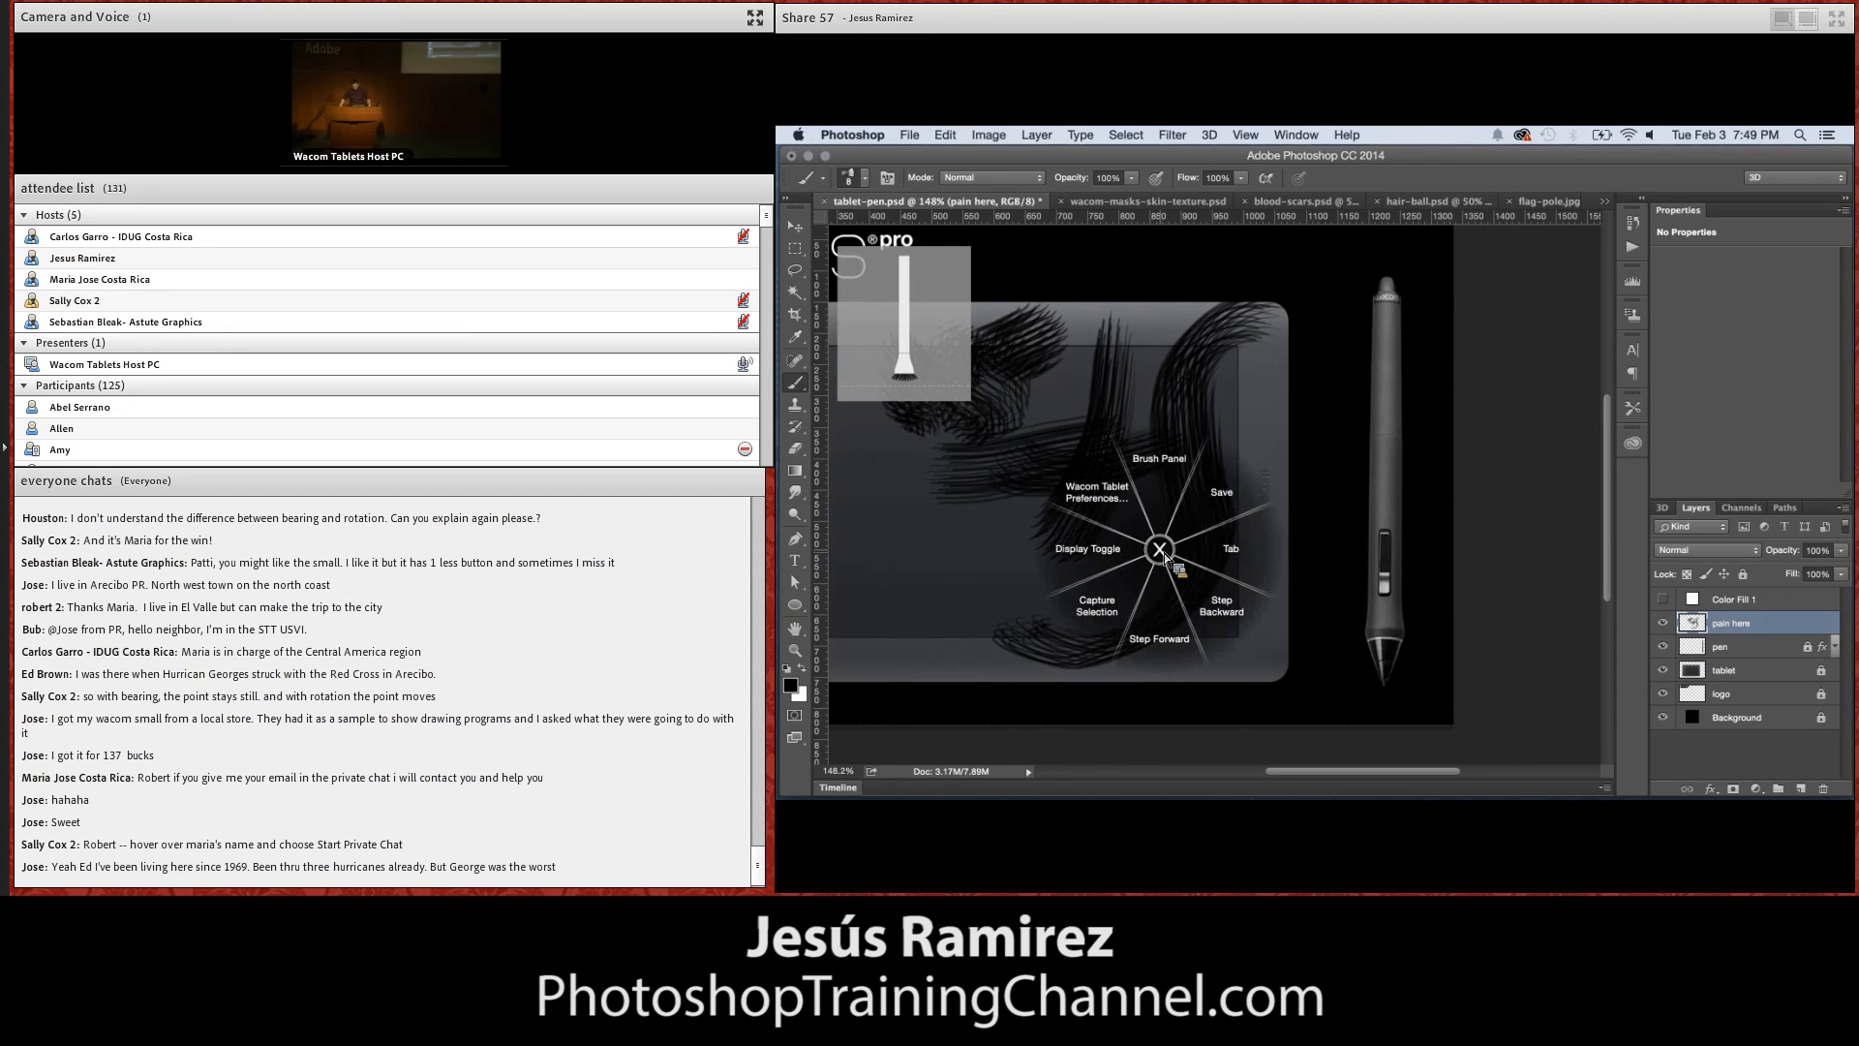
pyautogui.click(1111, 498)
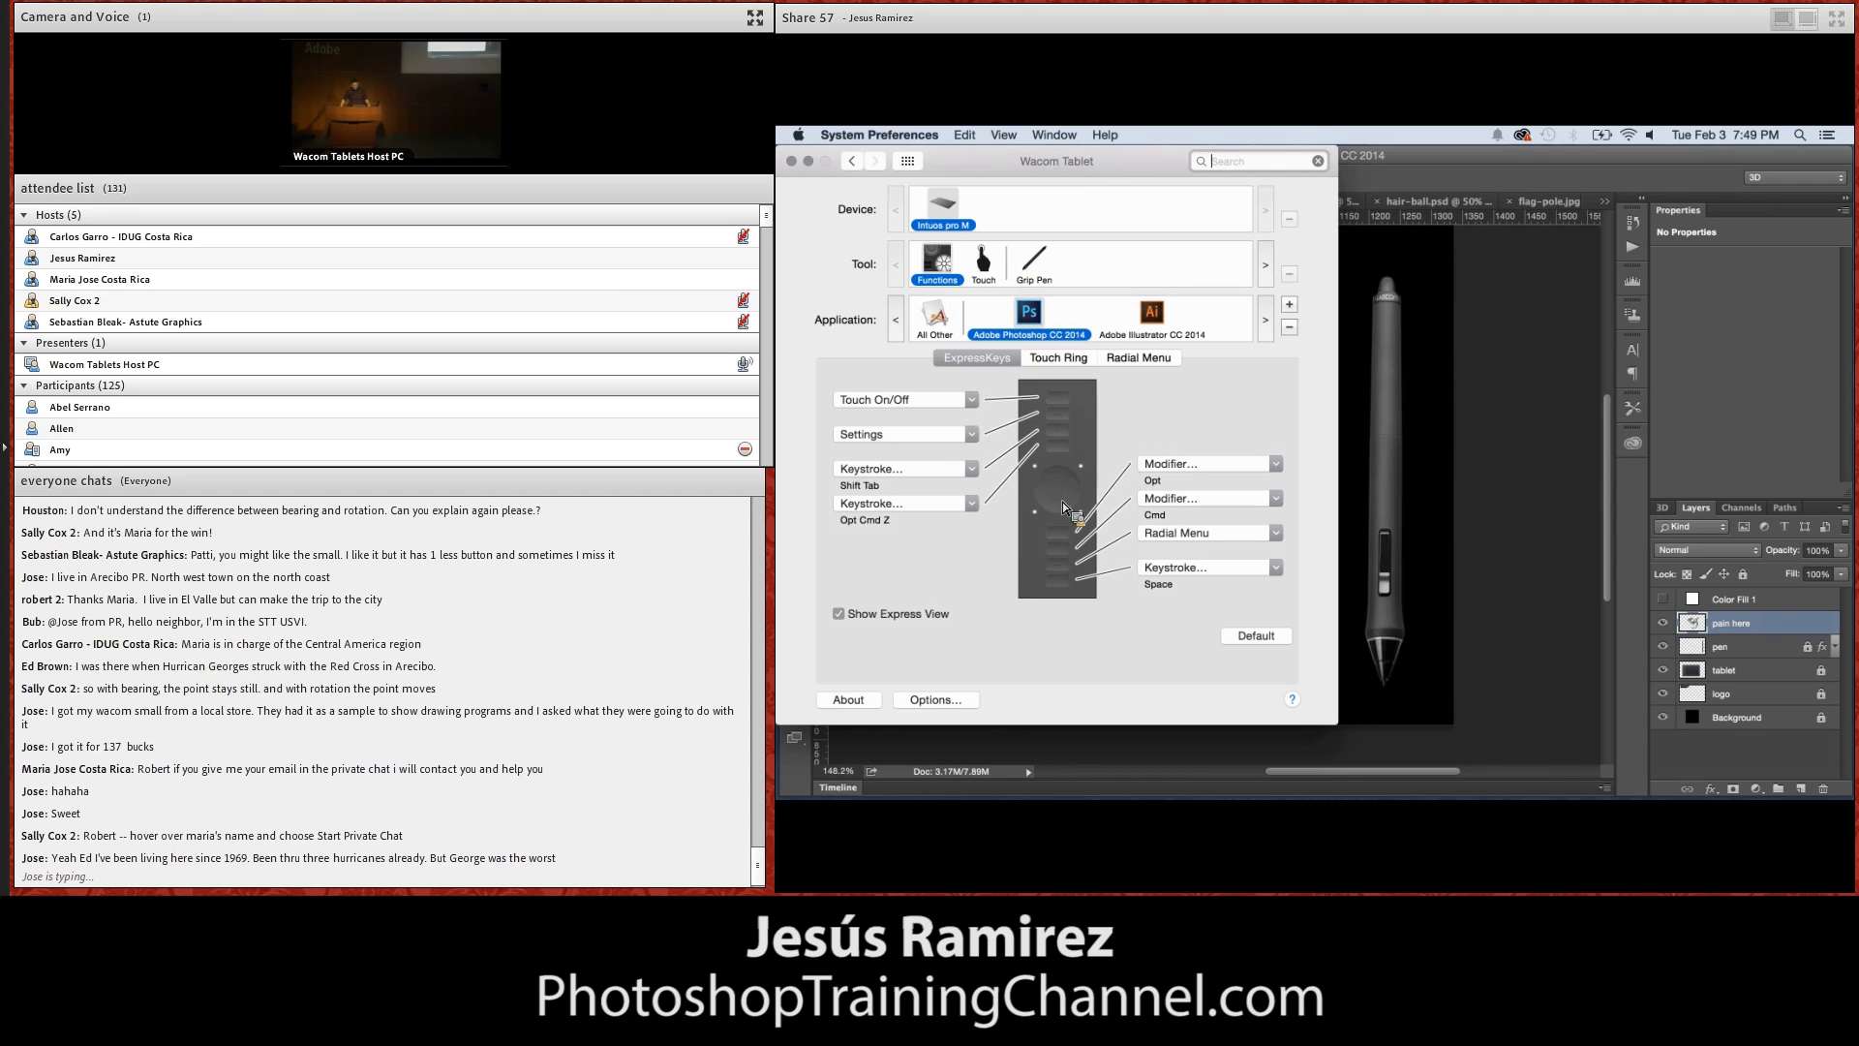
pyautogui.click(1049, 270)
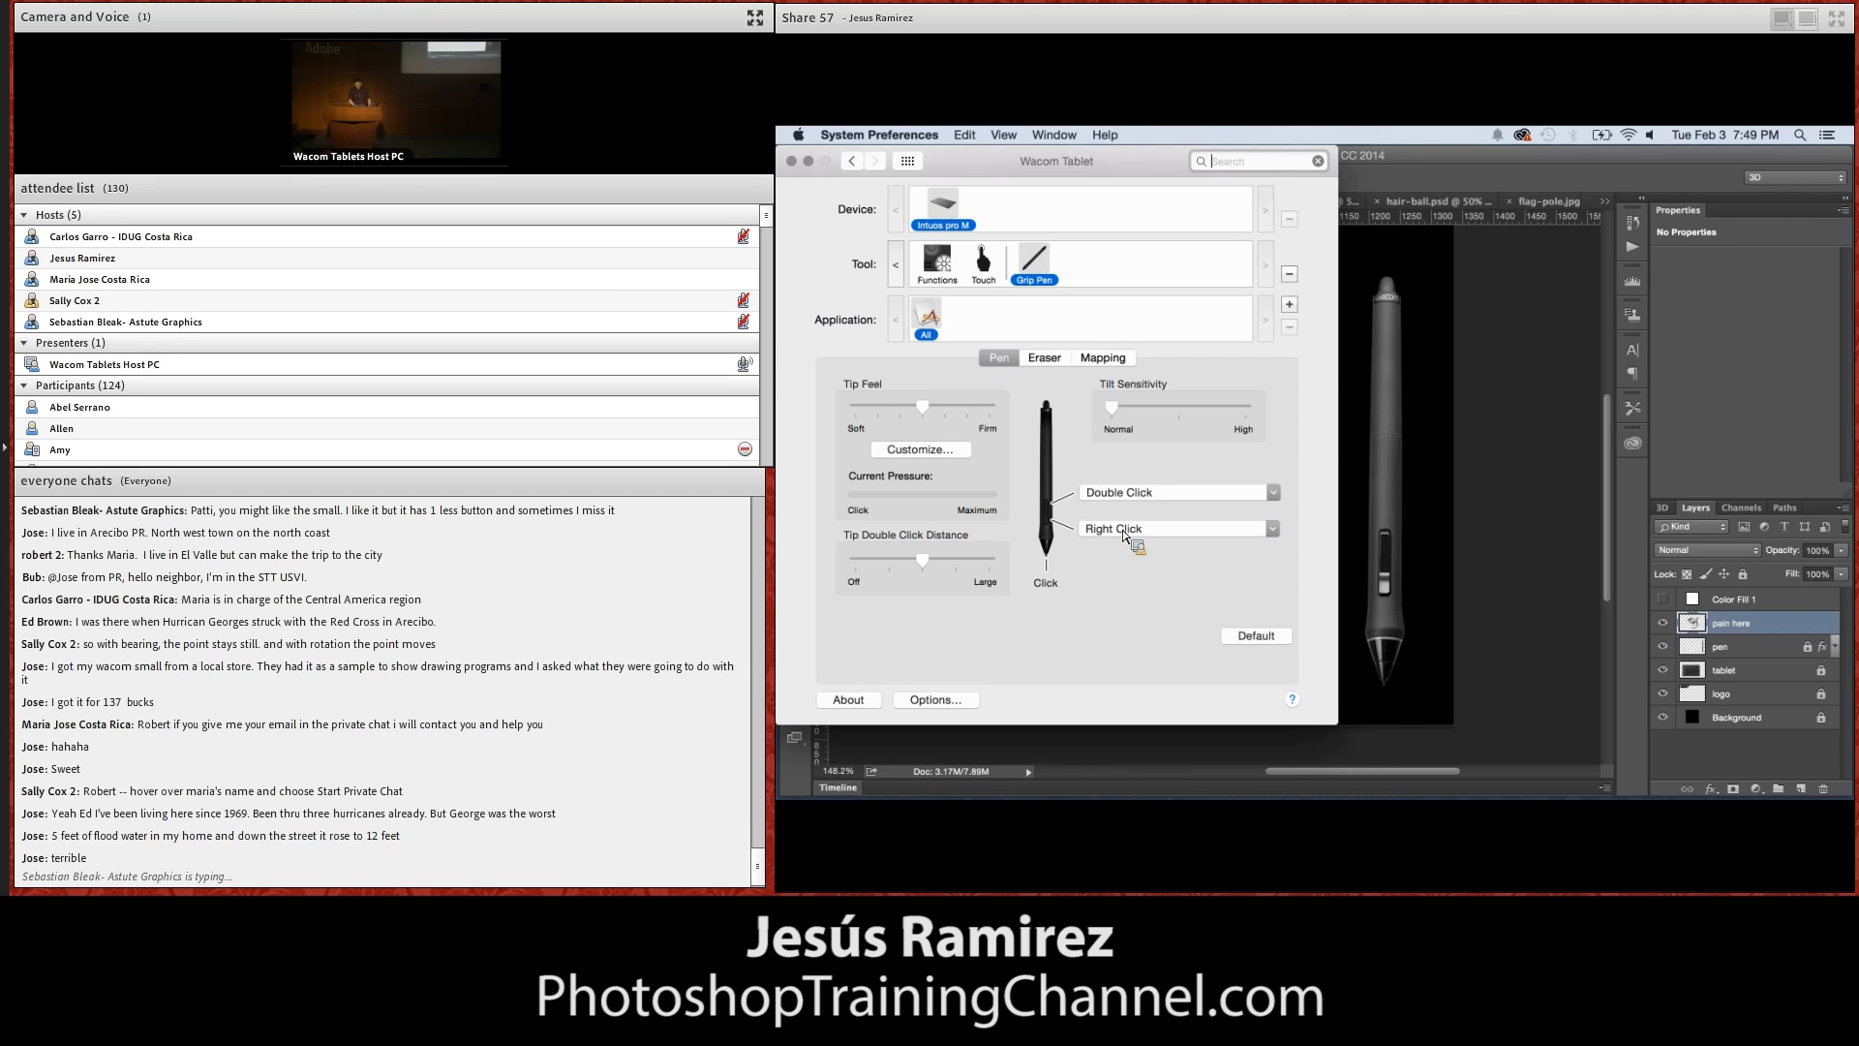
pyautogui.click(1123, 531)
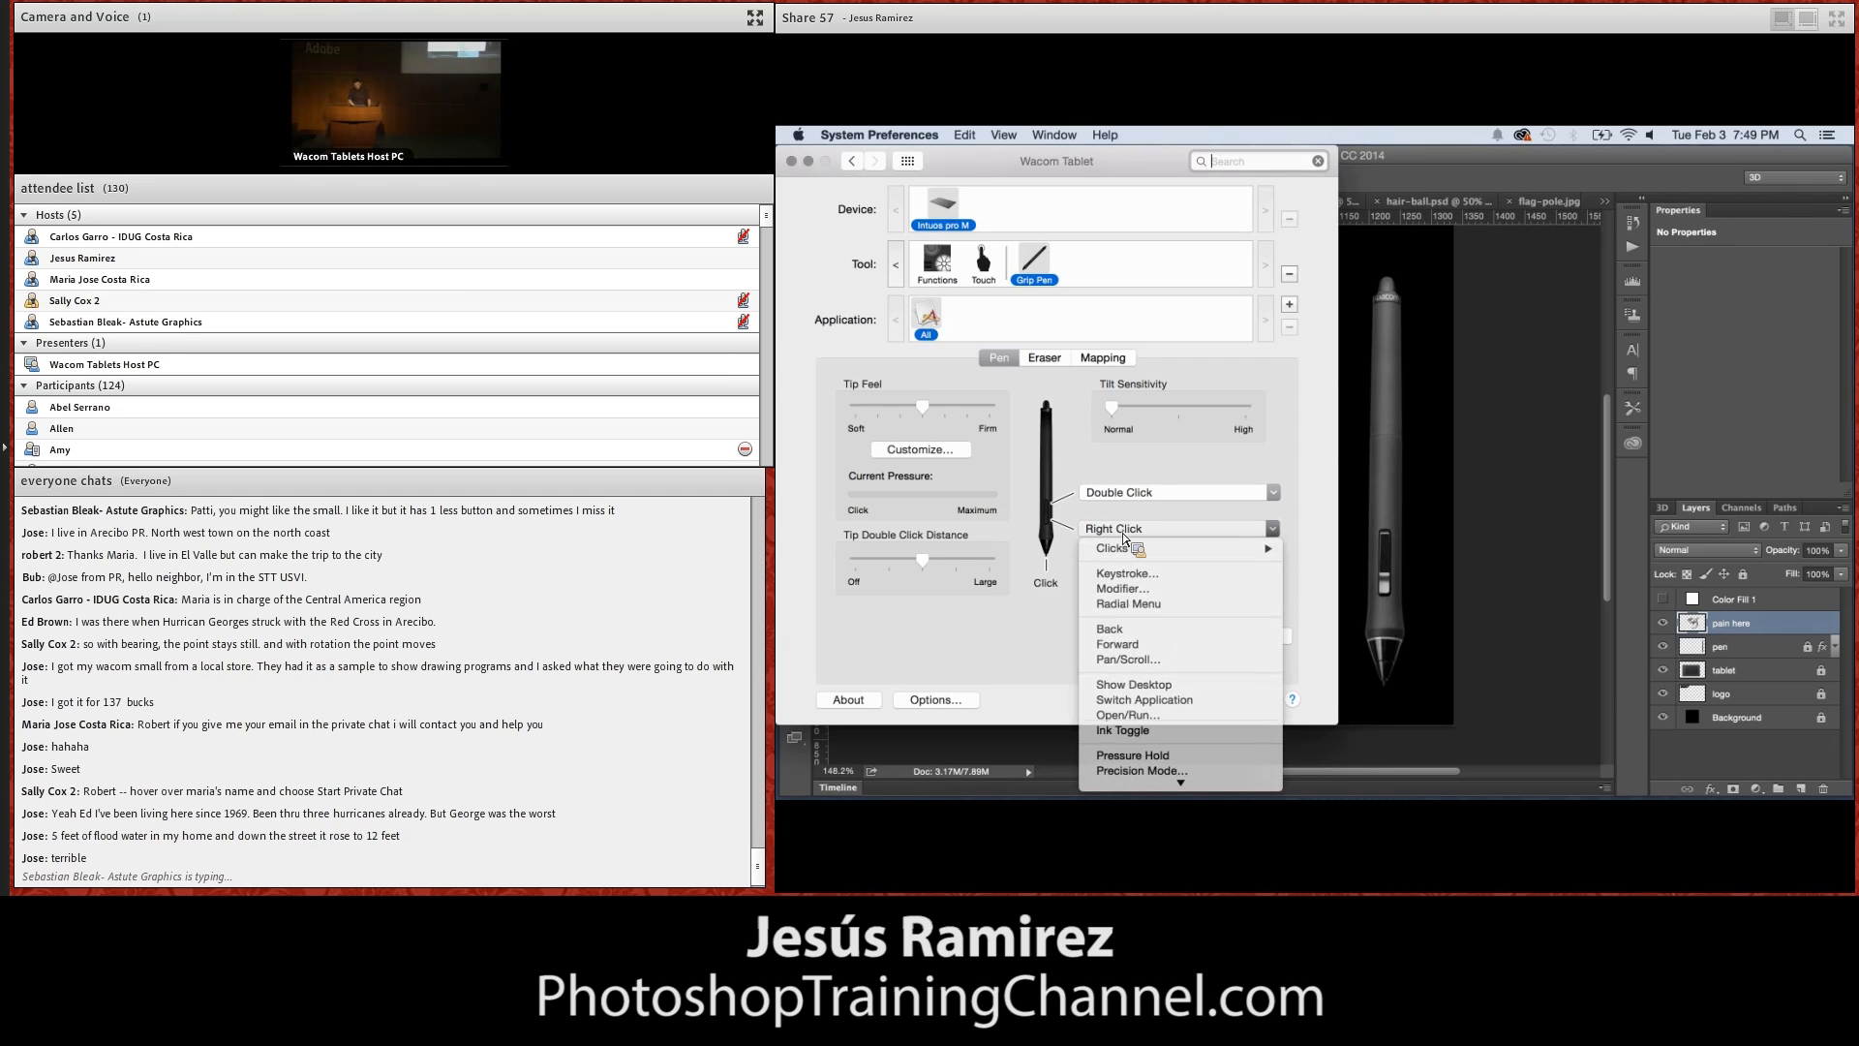
pyautogui.click(1118, 589)
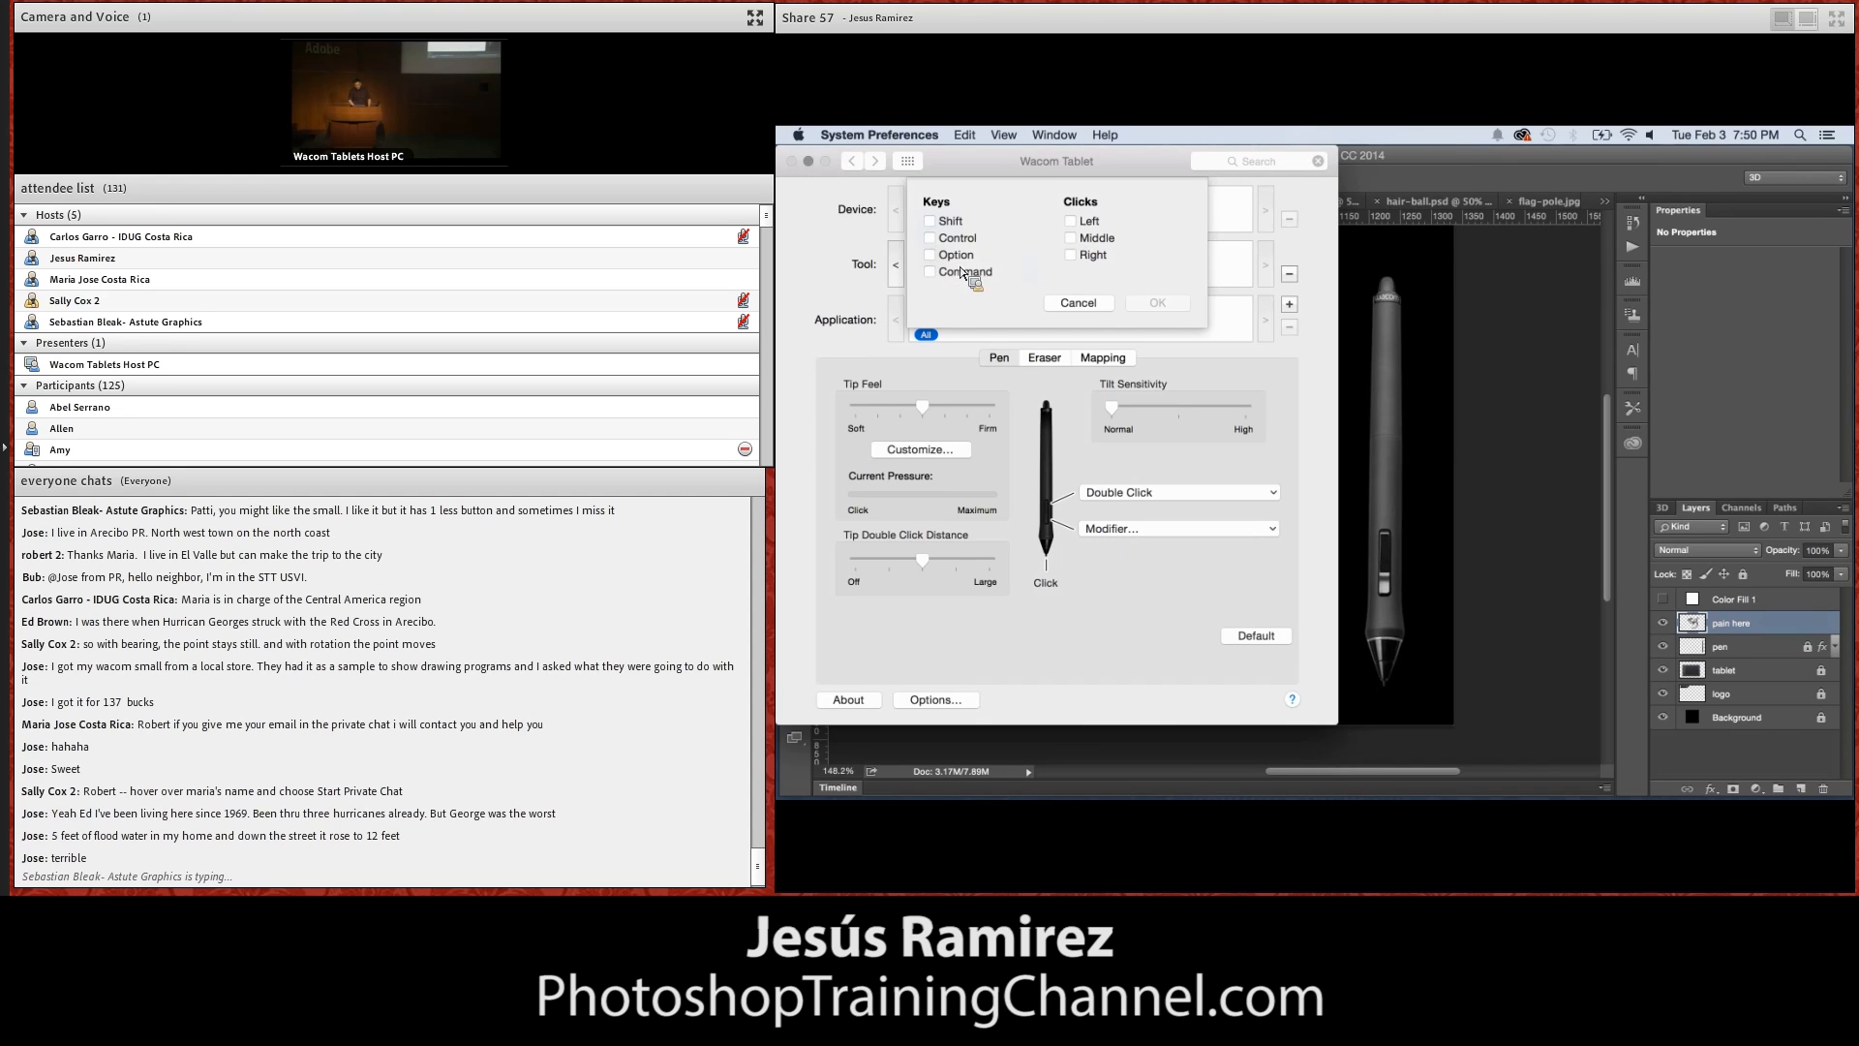
pyautogui.click(965, 258)
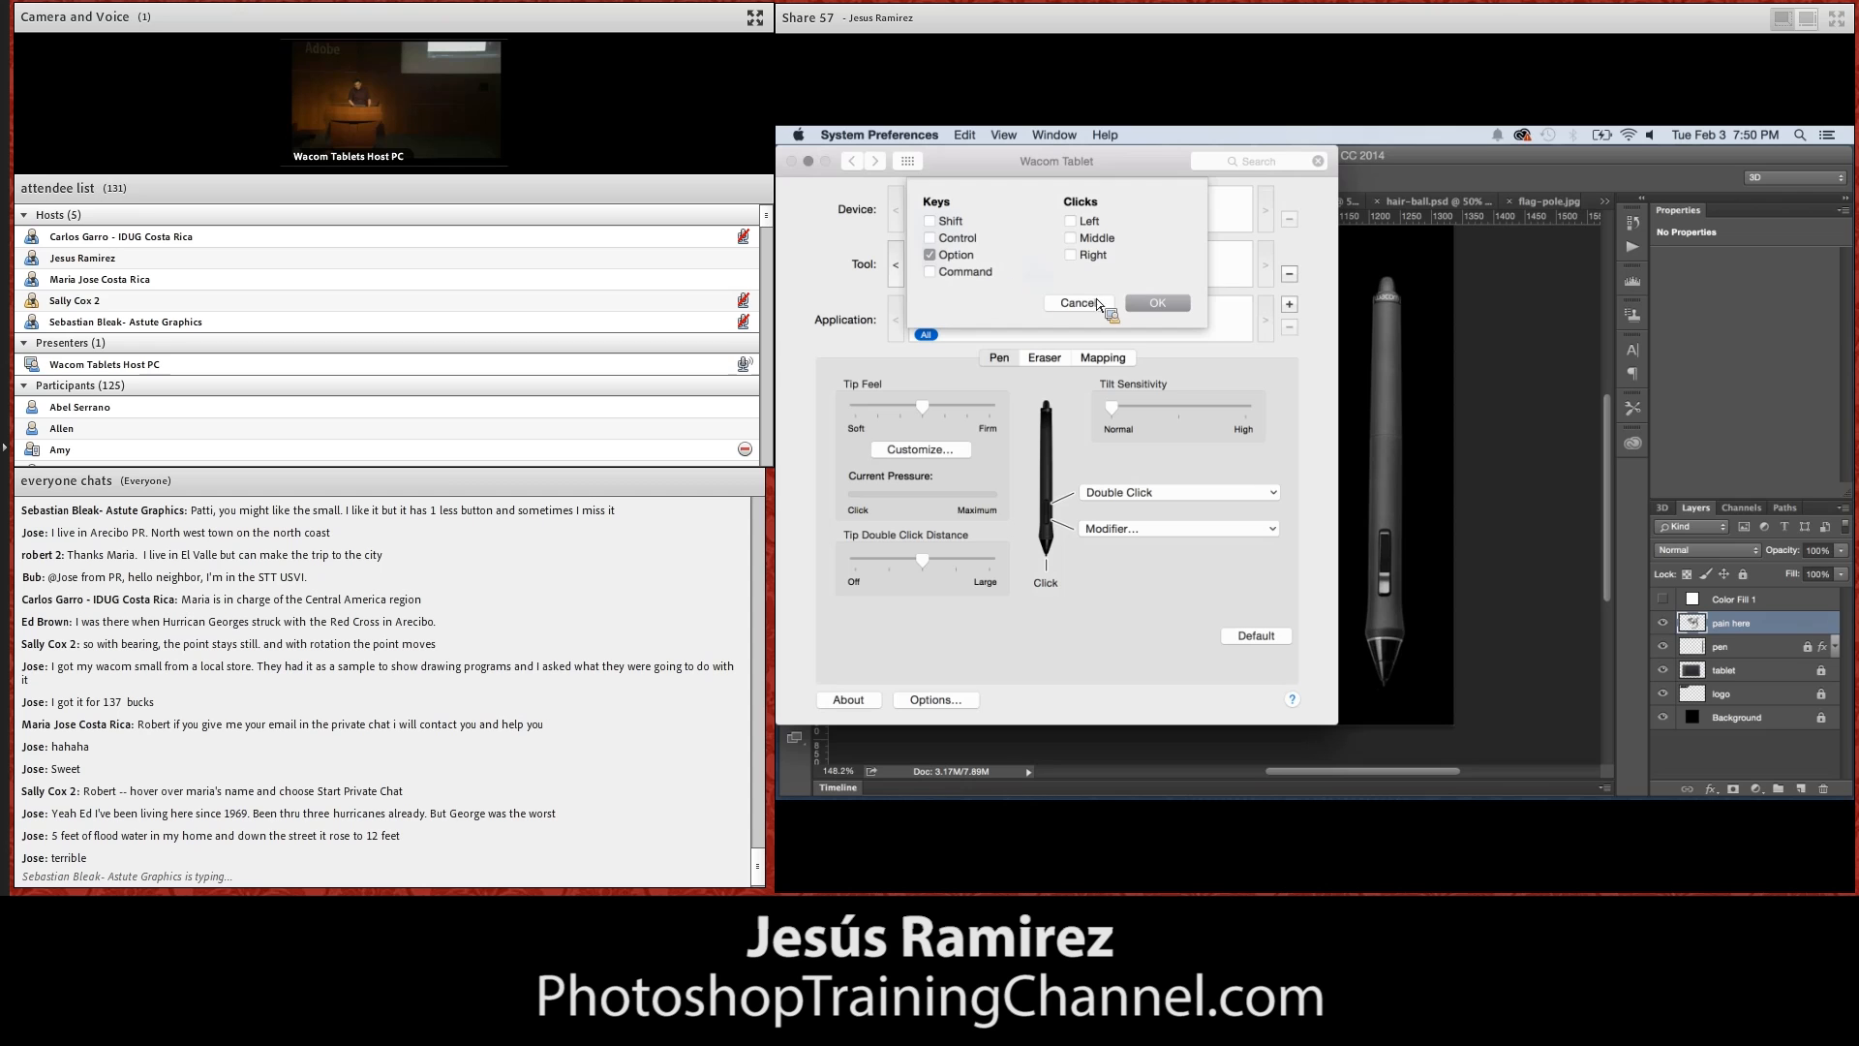
pyautogui.click(1153, 303)
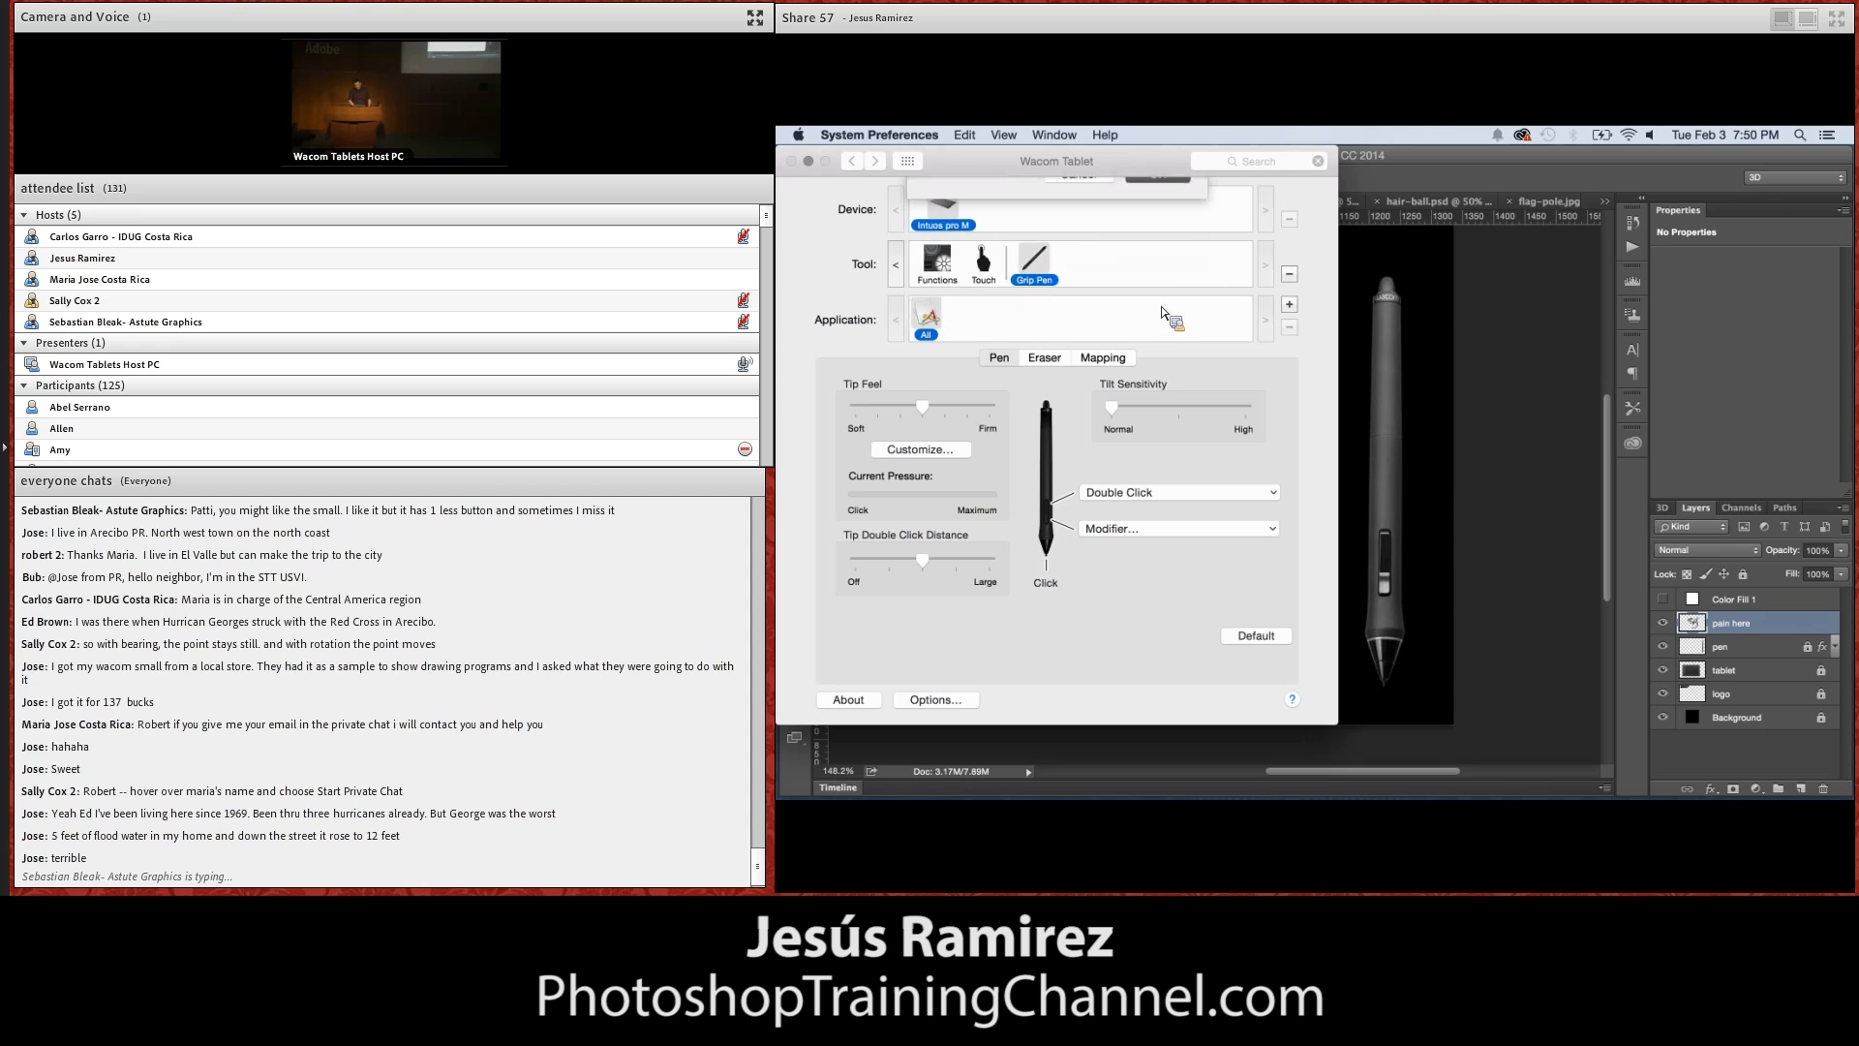
# Assign the keystroke Option+Command+Z, named Undo, to the Grip Pen's upper side button and return to Photoshop
pyautogui.click(1171, 497)
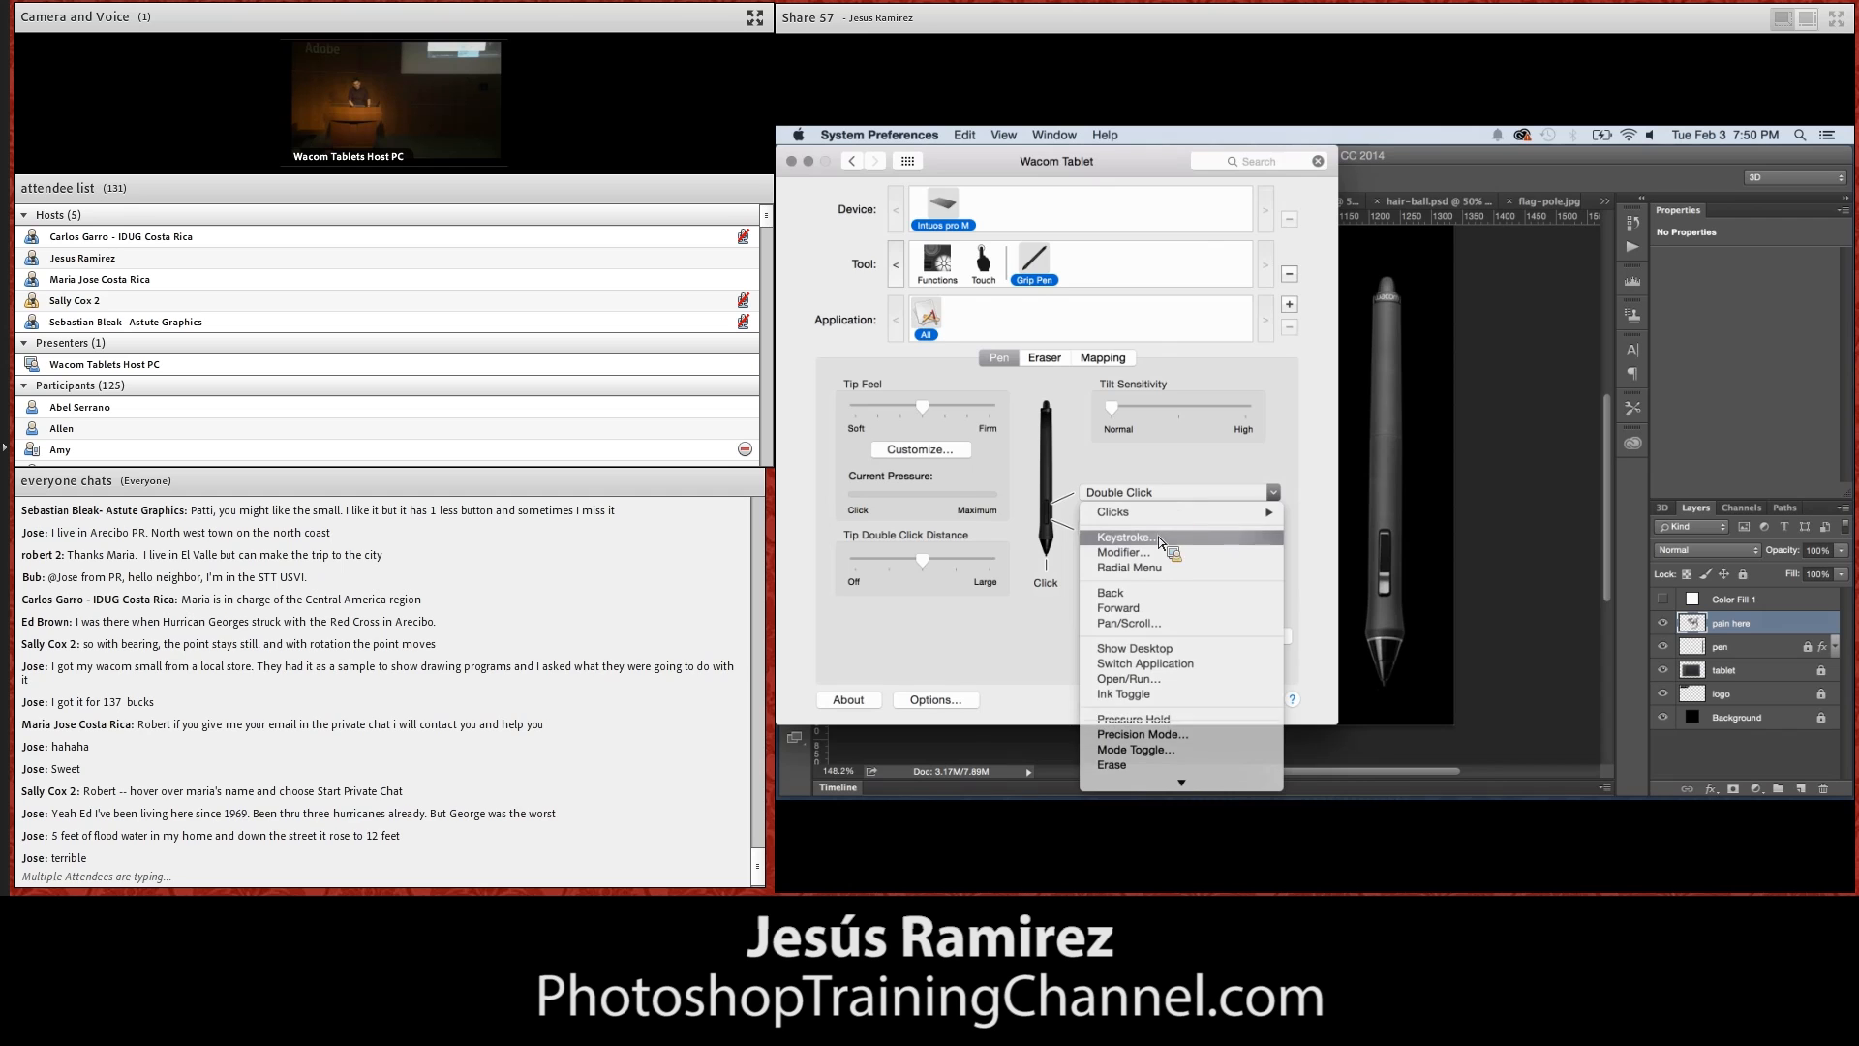
pyautogui.click(1160, 537)
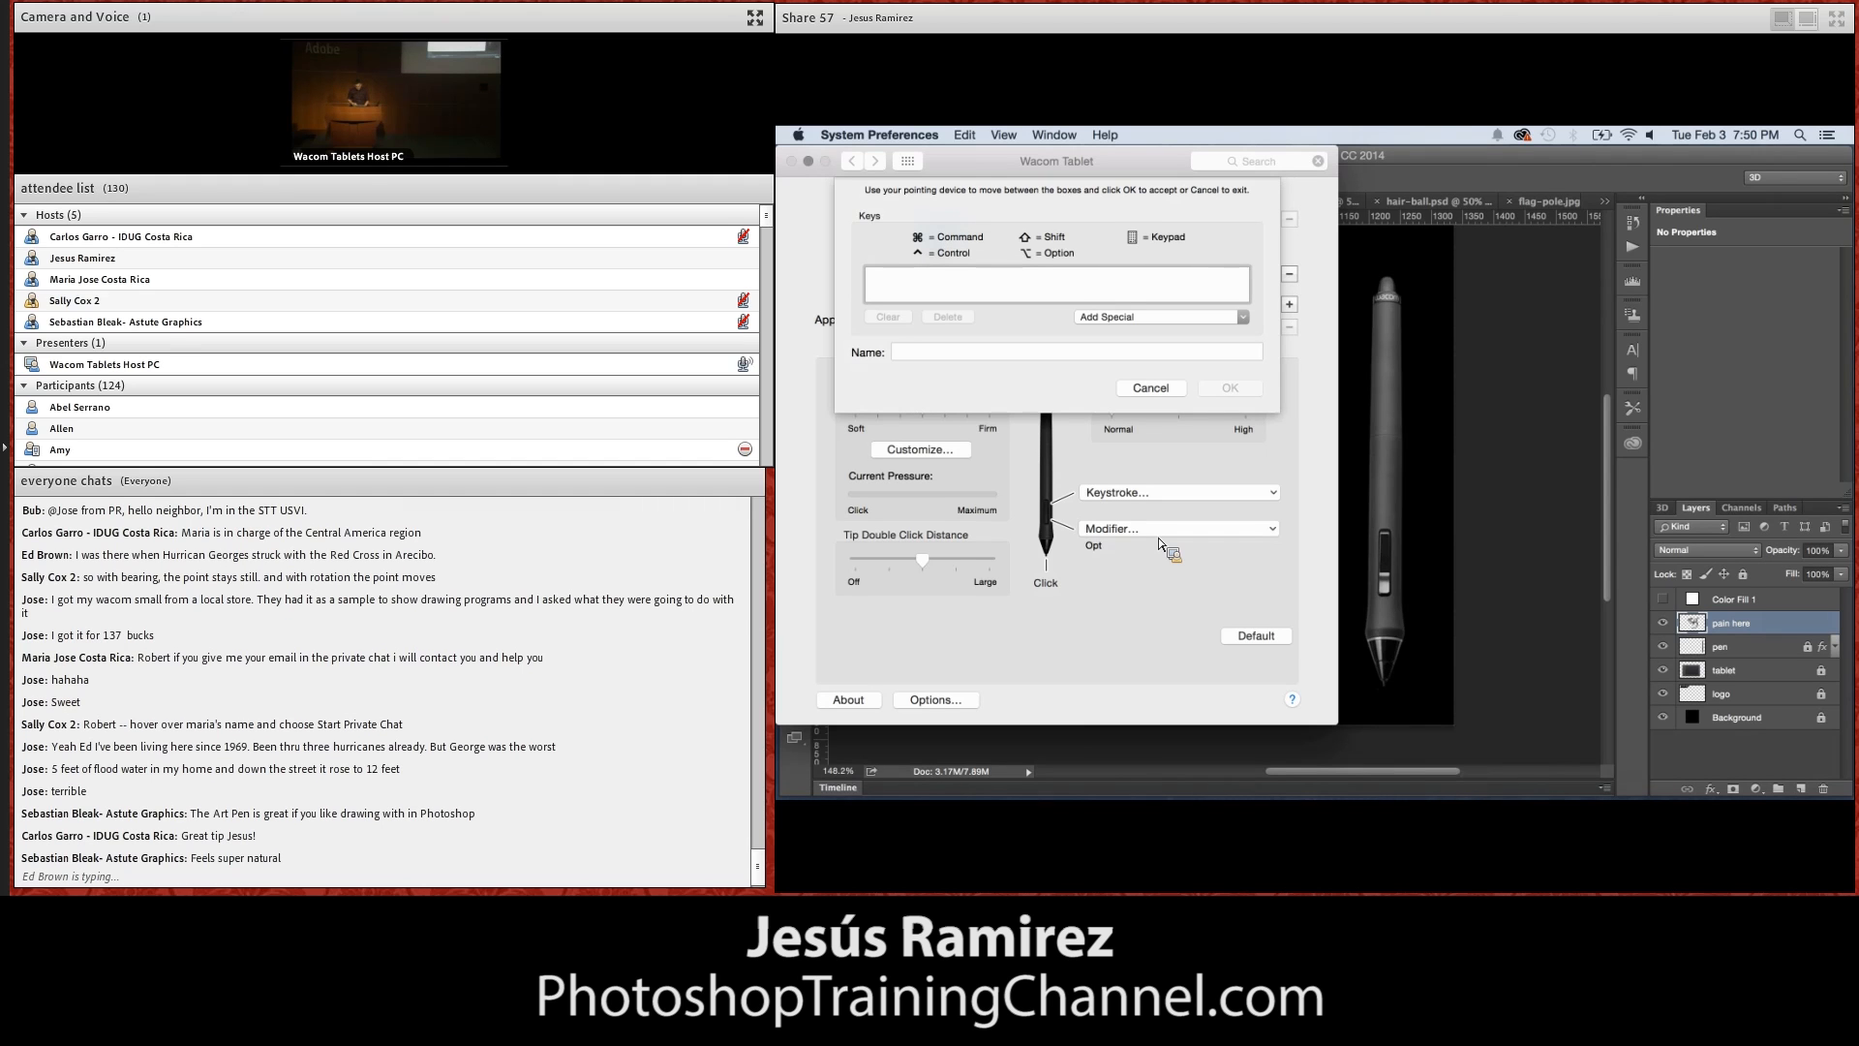
pyautogui.press('alt+super+z')
pyautogui.click(1136, 359)
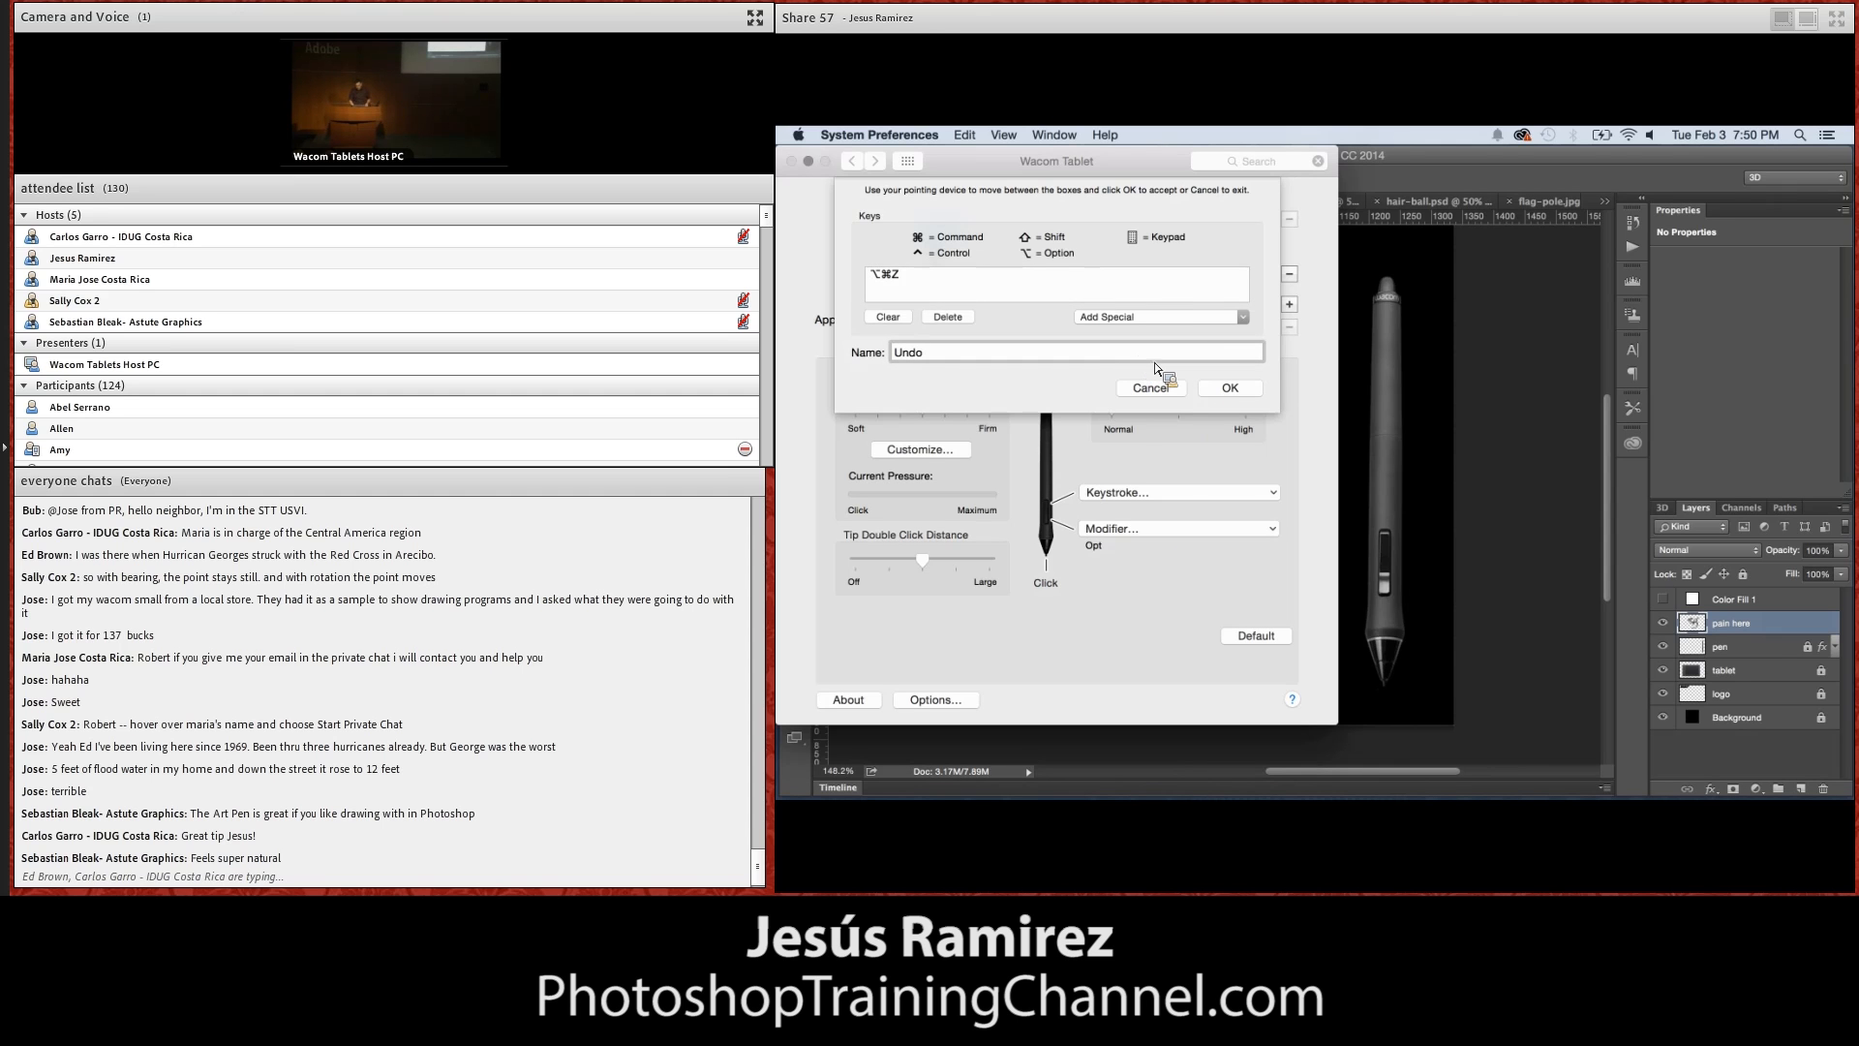
pyautogui.click(1232, 388)
pyautogui.click(1420, 397)
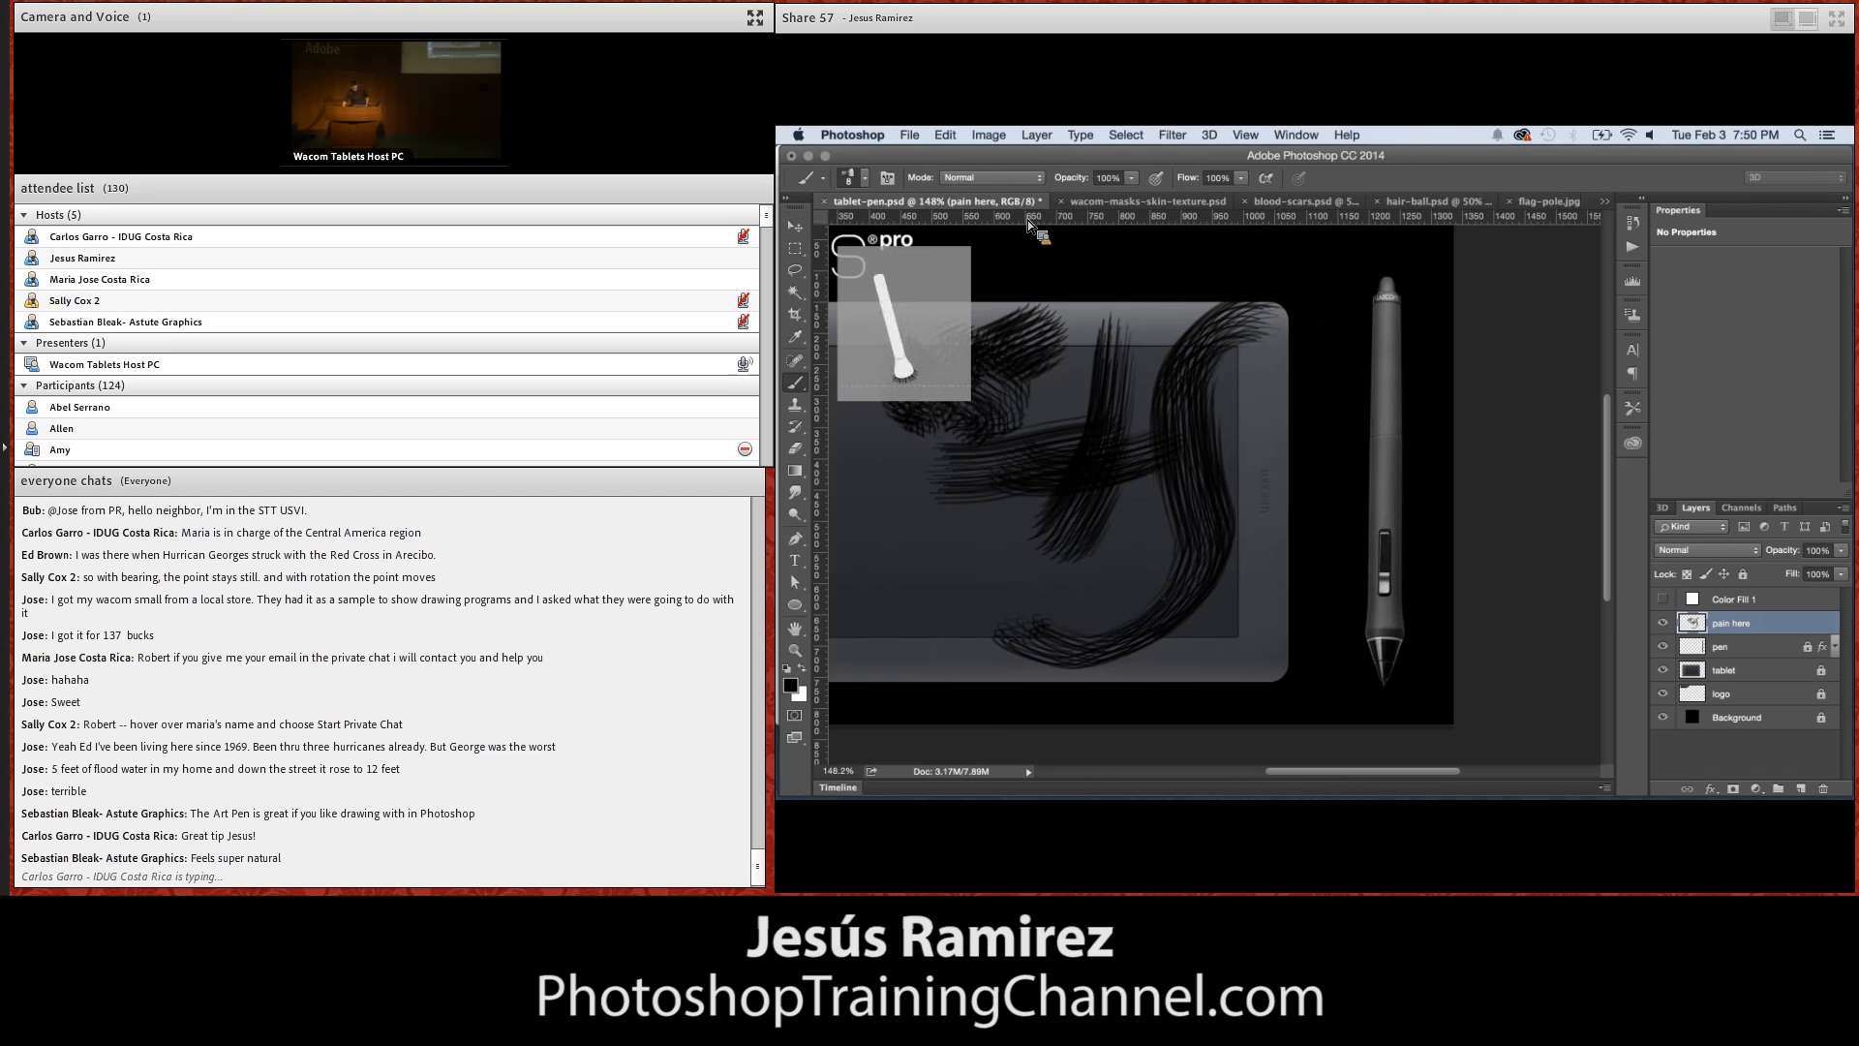
# Choose a different brush preset for the Brush tool, then show and select the white Color Fill 1 layer
pyautogui.click(866, 180)
pyautogui.click(816, 344)
pyautogui.click(1663, 599)
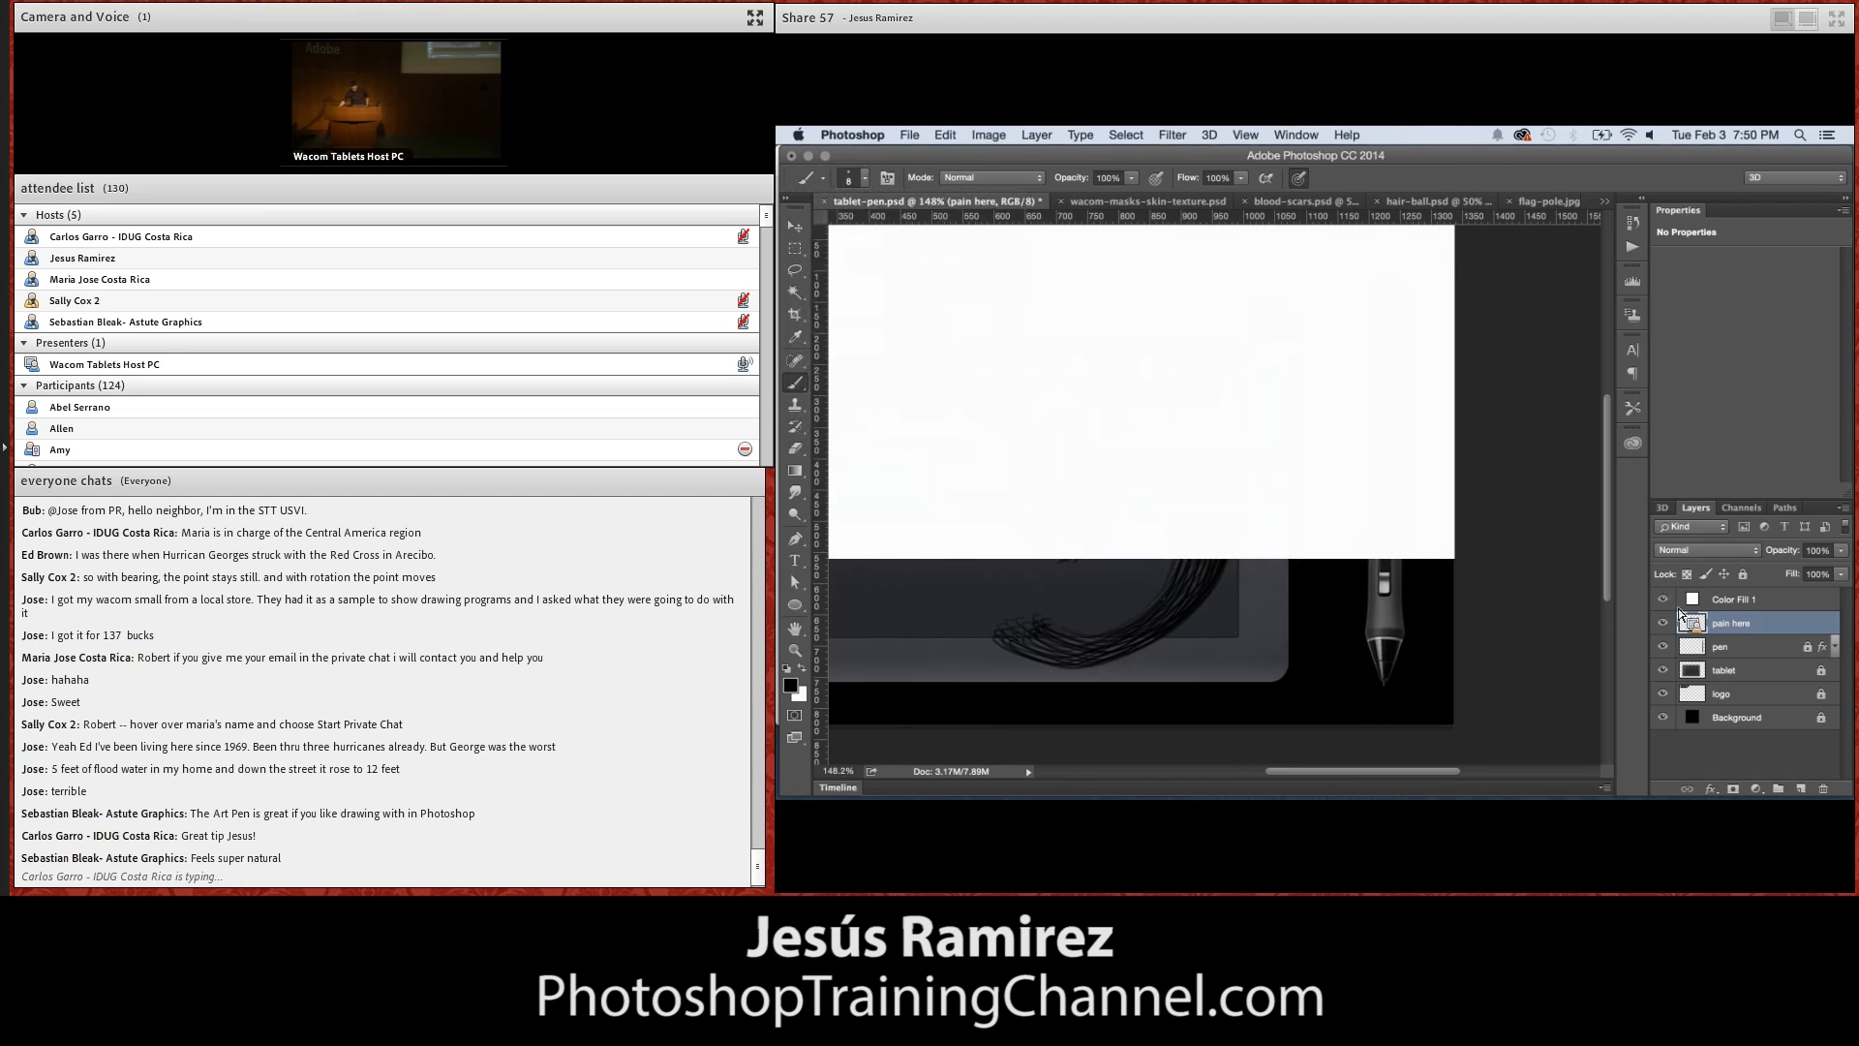
pyautogui.click(1712, 602)
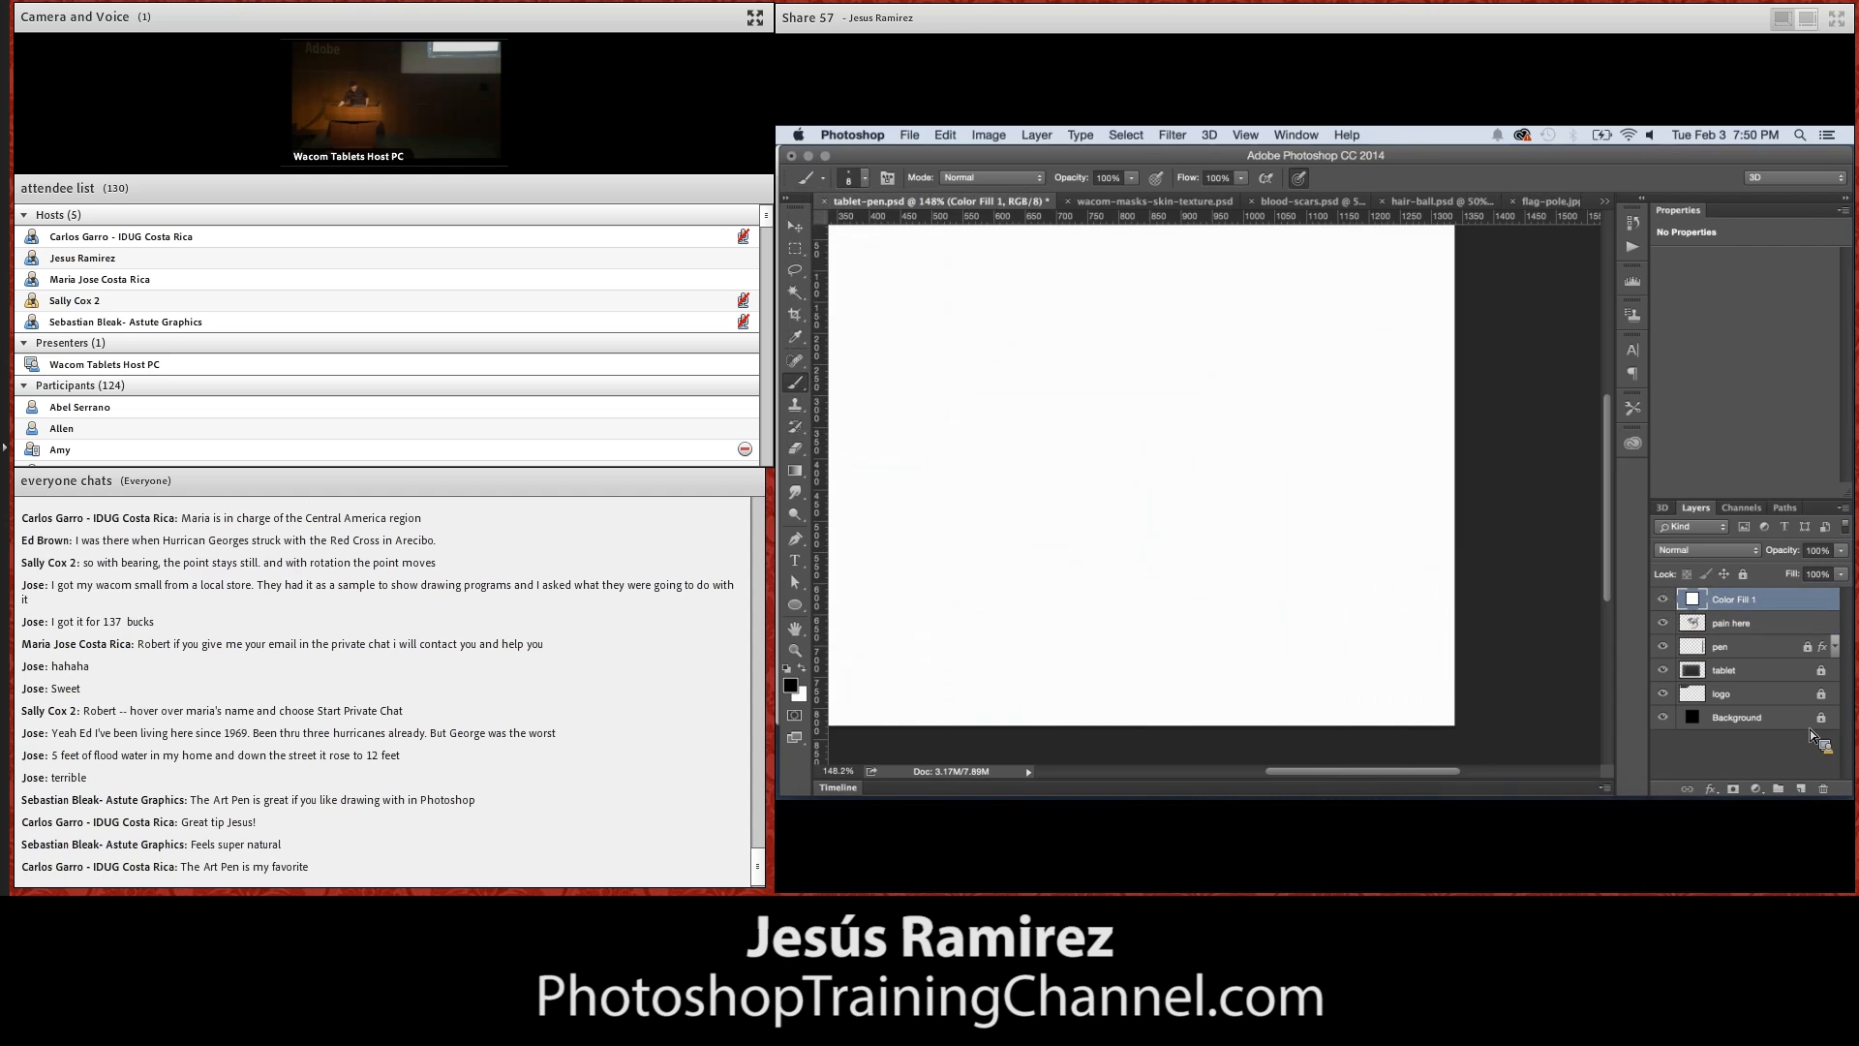
pyautogui.press('super+Tab')
pyautogui.press('super+Tab')
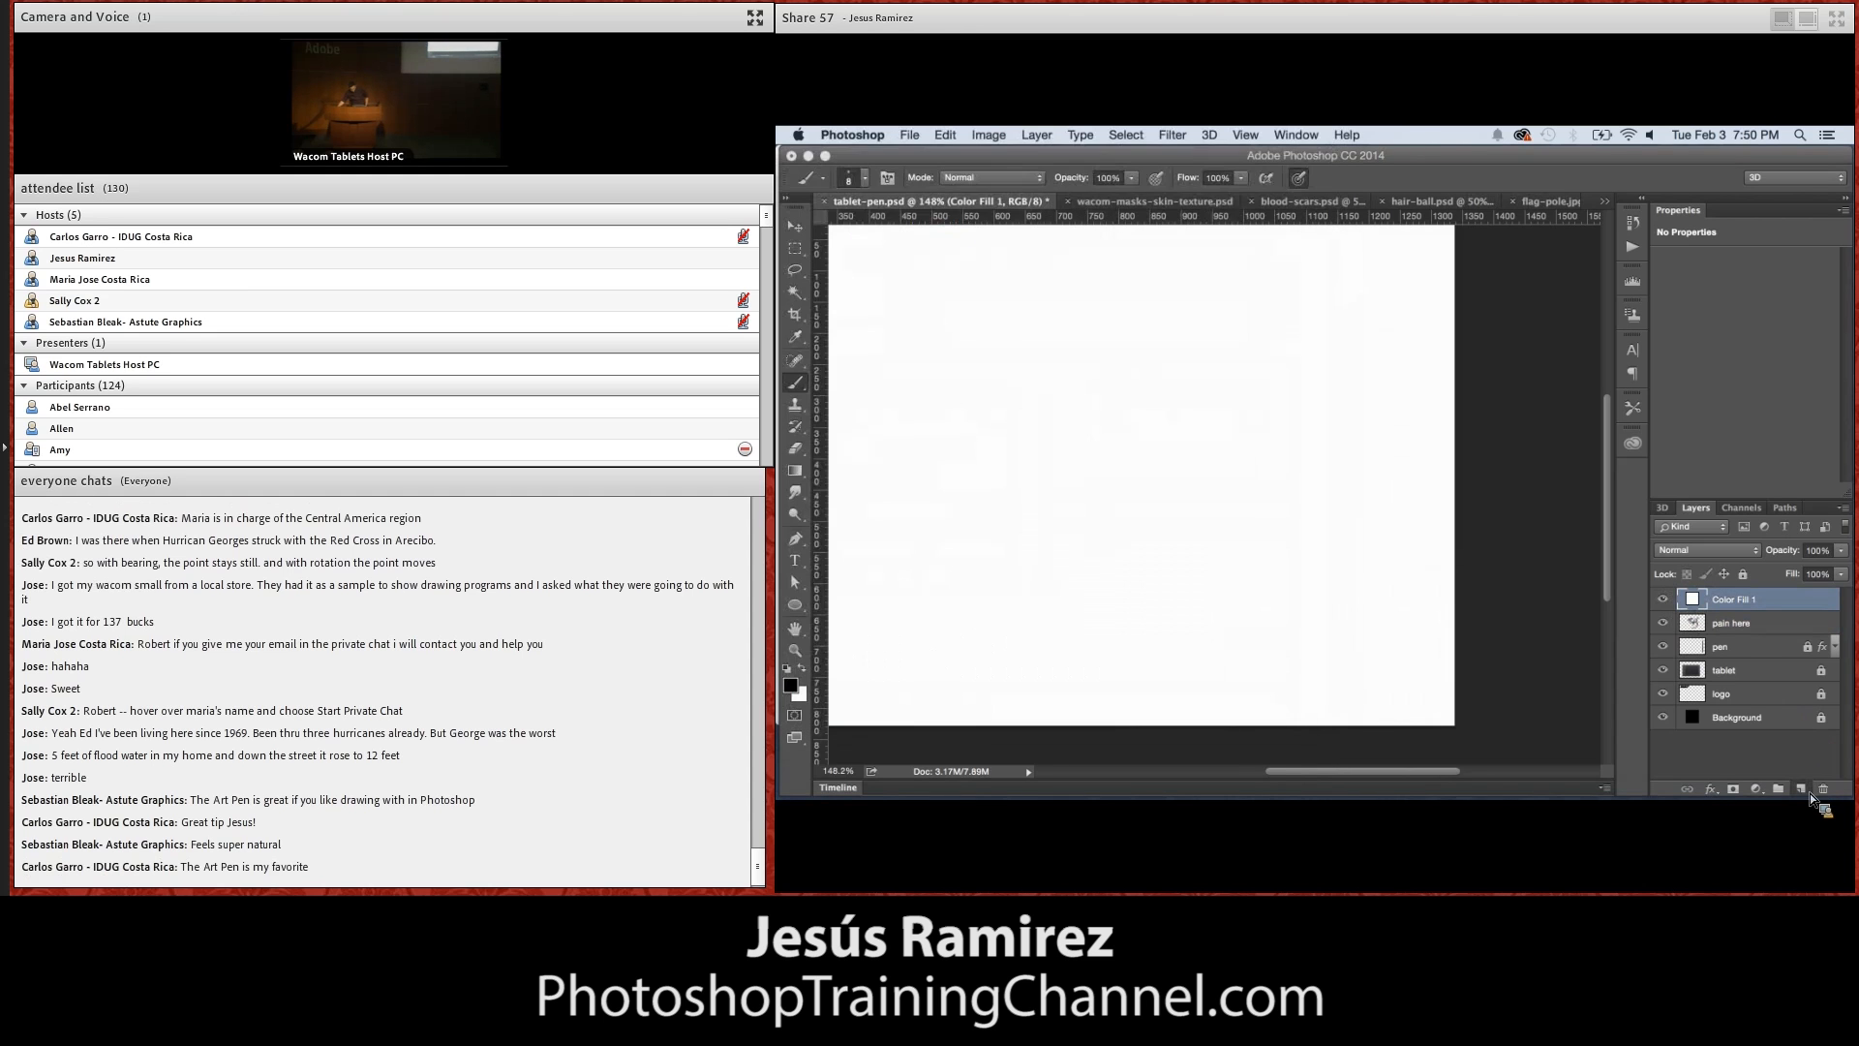
# Add a new layer above Color Fill 1, scribble a small black brush mark on it, and hide Color Fill 1
pyautogui.click(1804, 790)
pyautogui.moveTo(1036, 400)
pyautogui.mouseDown()
pyautogui.moveTo(1077, 397)
pyautogui.moveTo(1073, 418)
pyautogui.mouseUp()
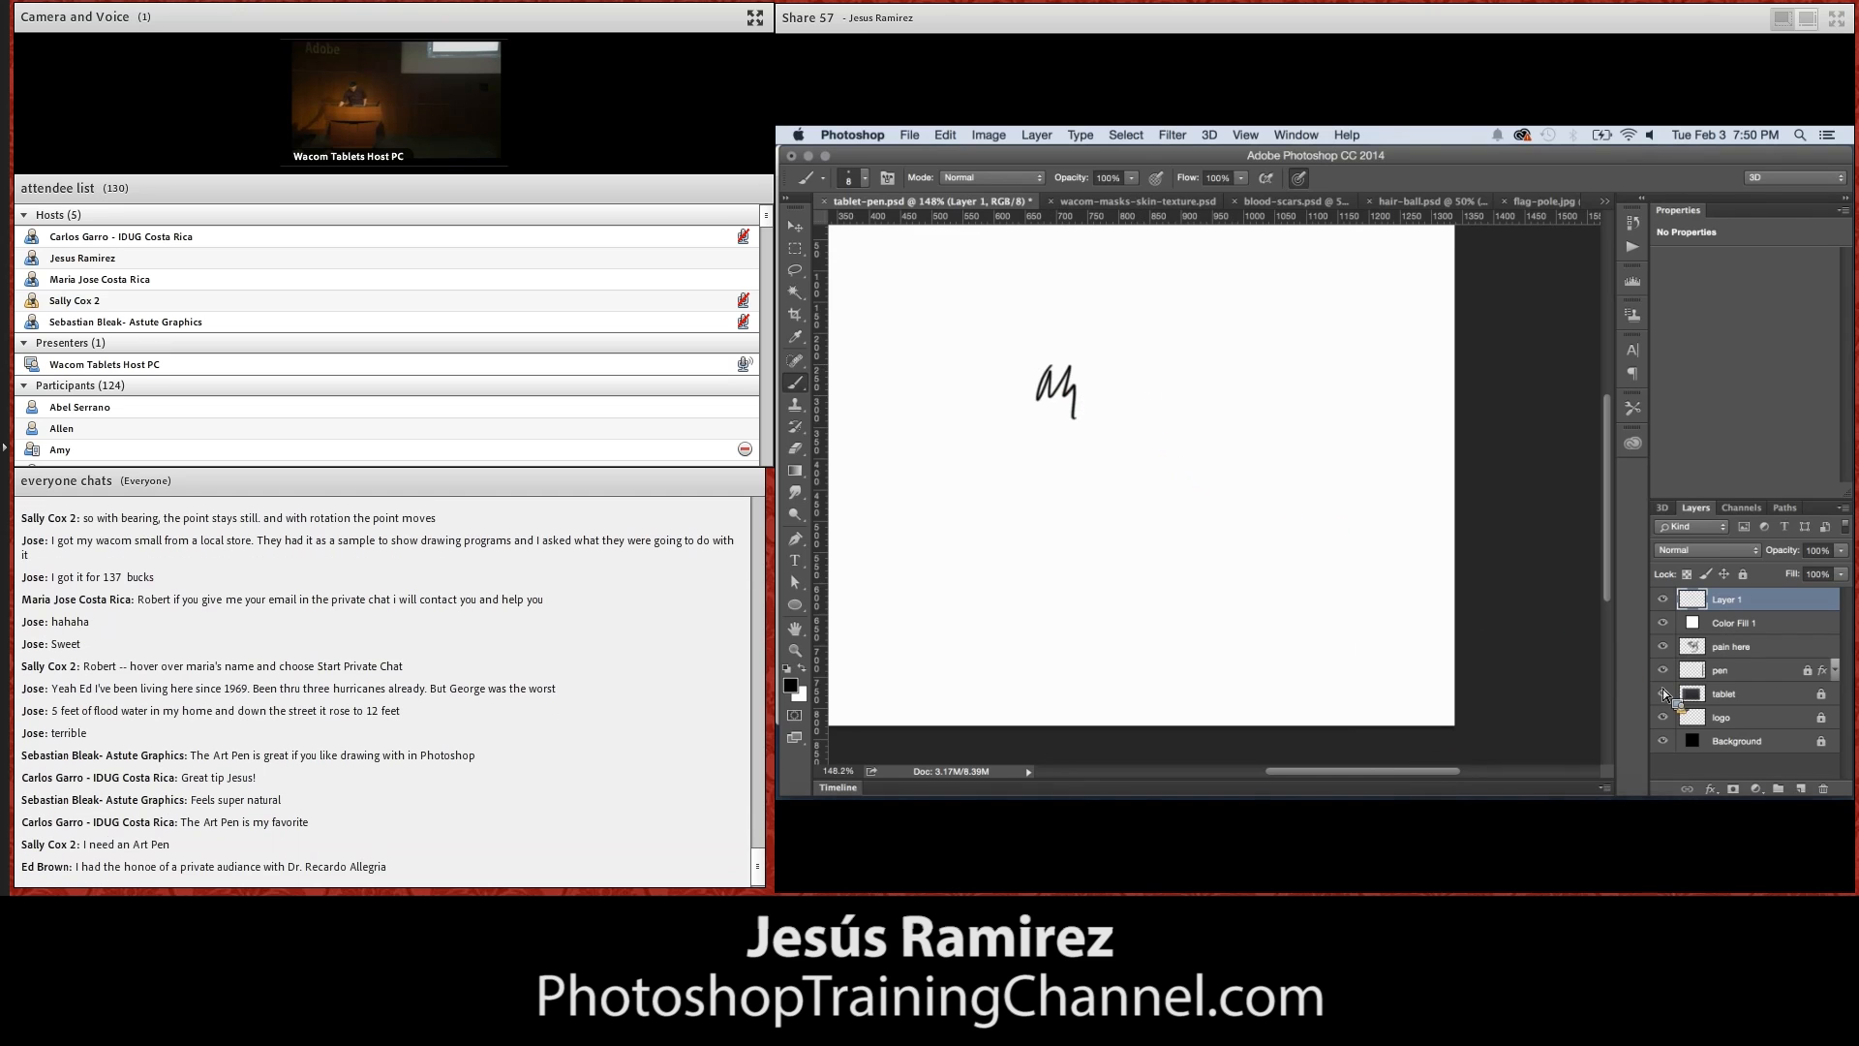
pyautogui.click(1663, 623)
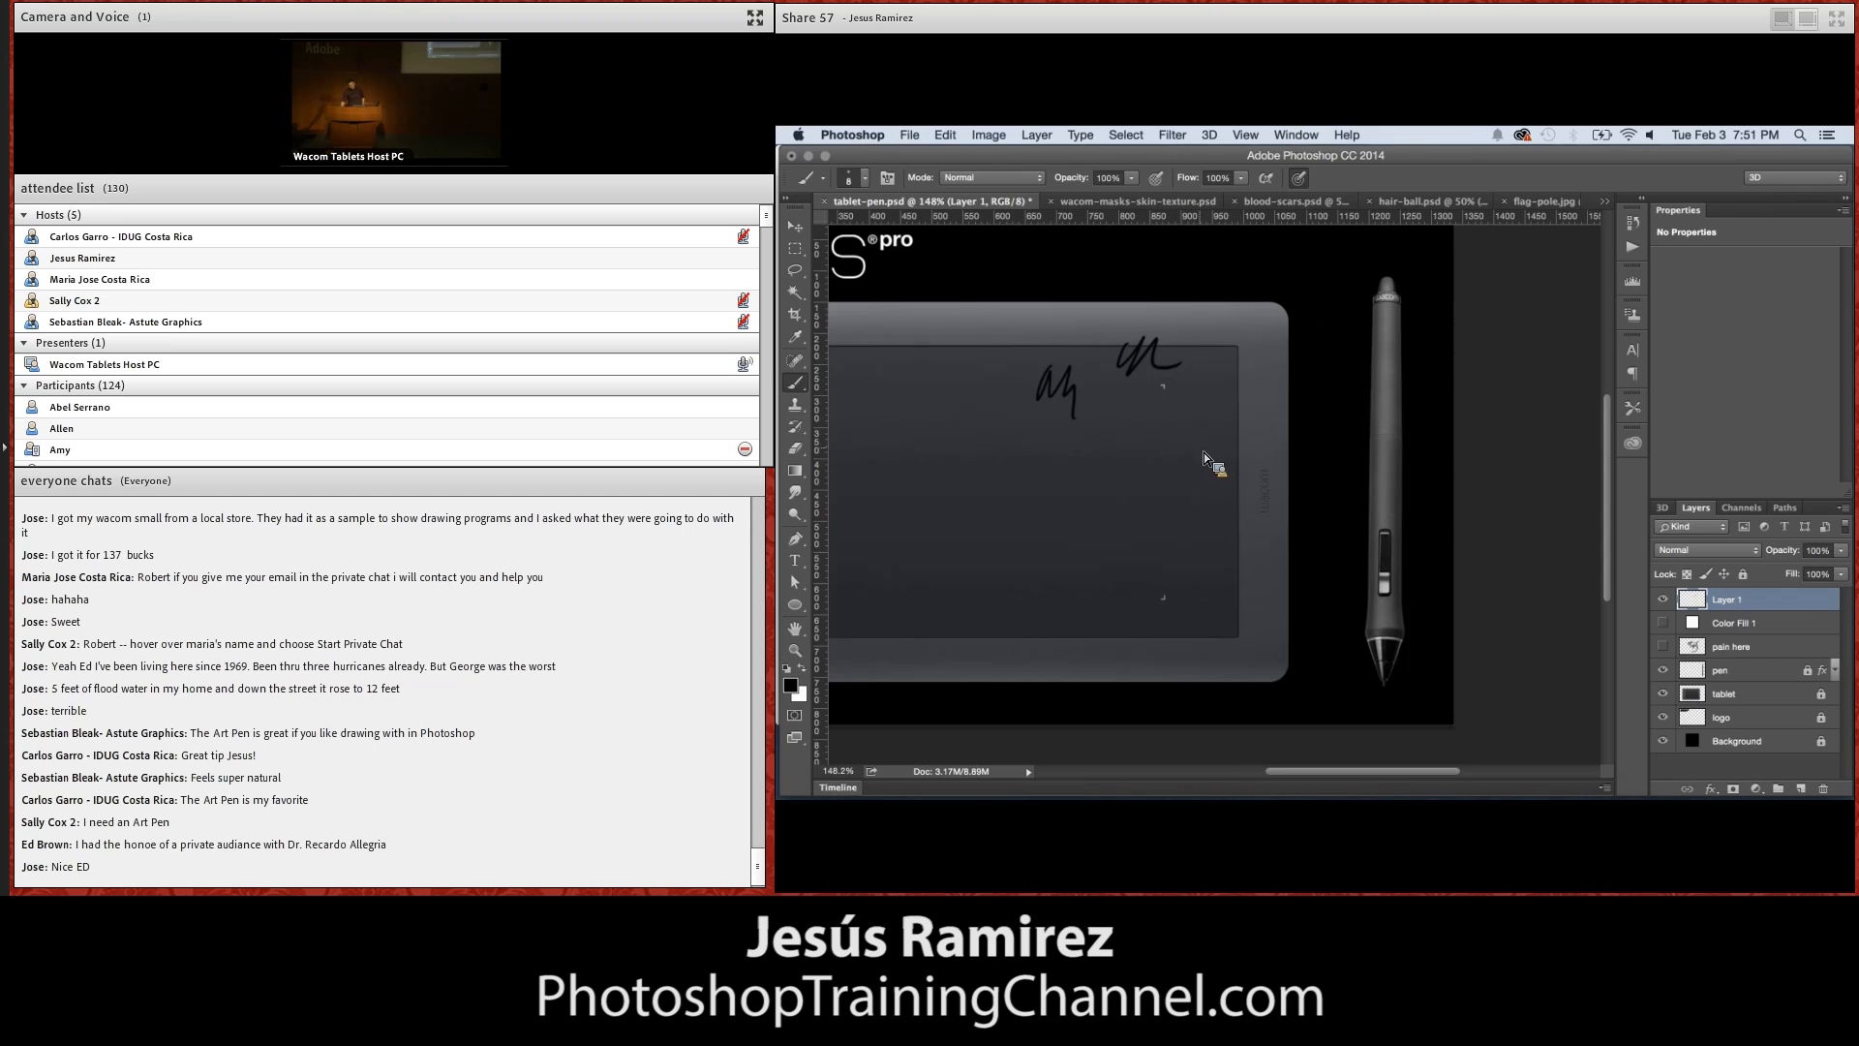
# Paint trial strokes over the pictured tablet's active area and undo the strokes back to the first scribble
pyautogui.keyDown('alt'); pyautogui.click(1189, 430); pyautogui.keyUp('alt')
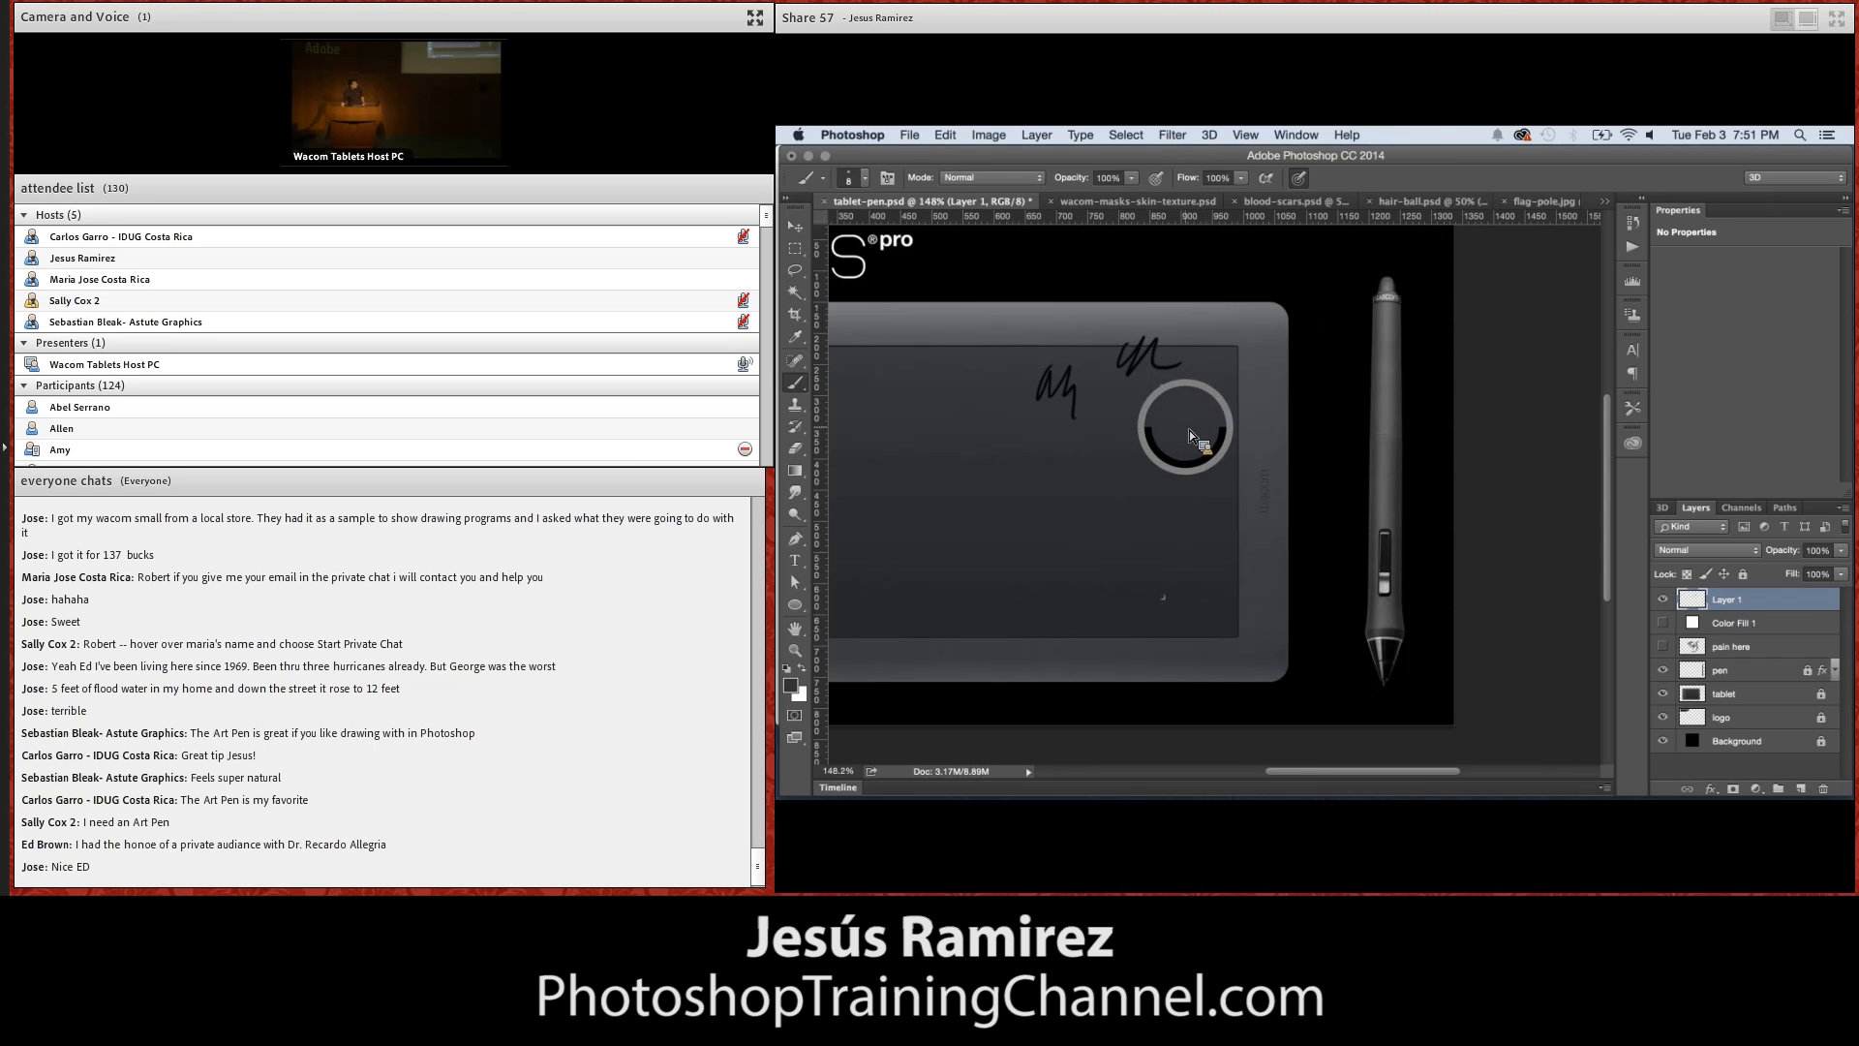
pyautogui.moveTo(1189, 430); pyautogui.dragTo(1248, 333)
pyautogui.press('super+z')
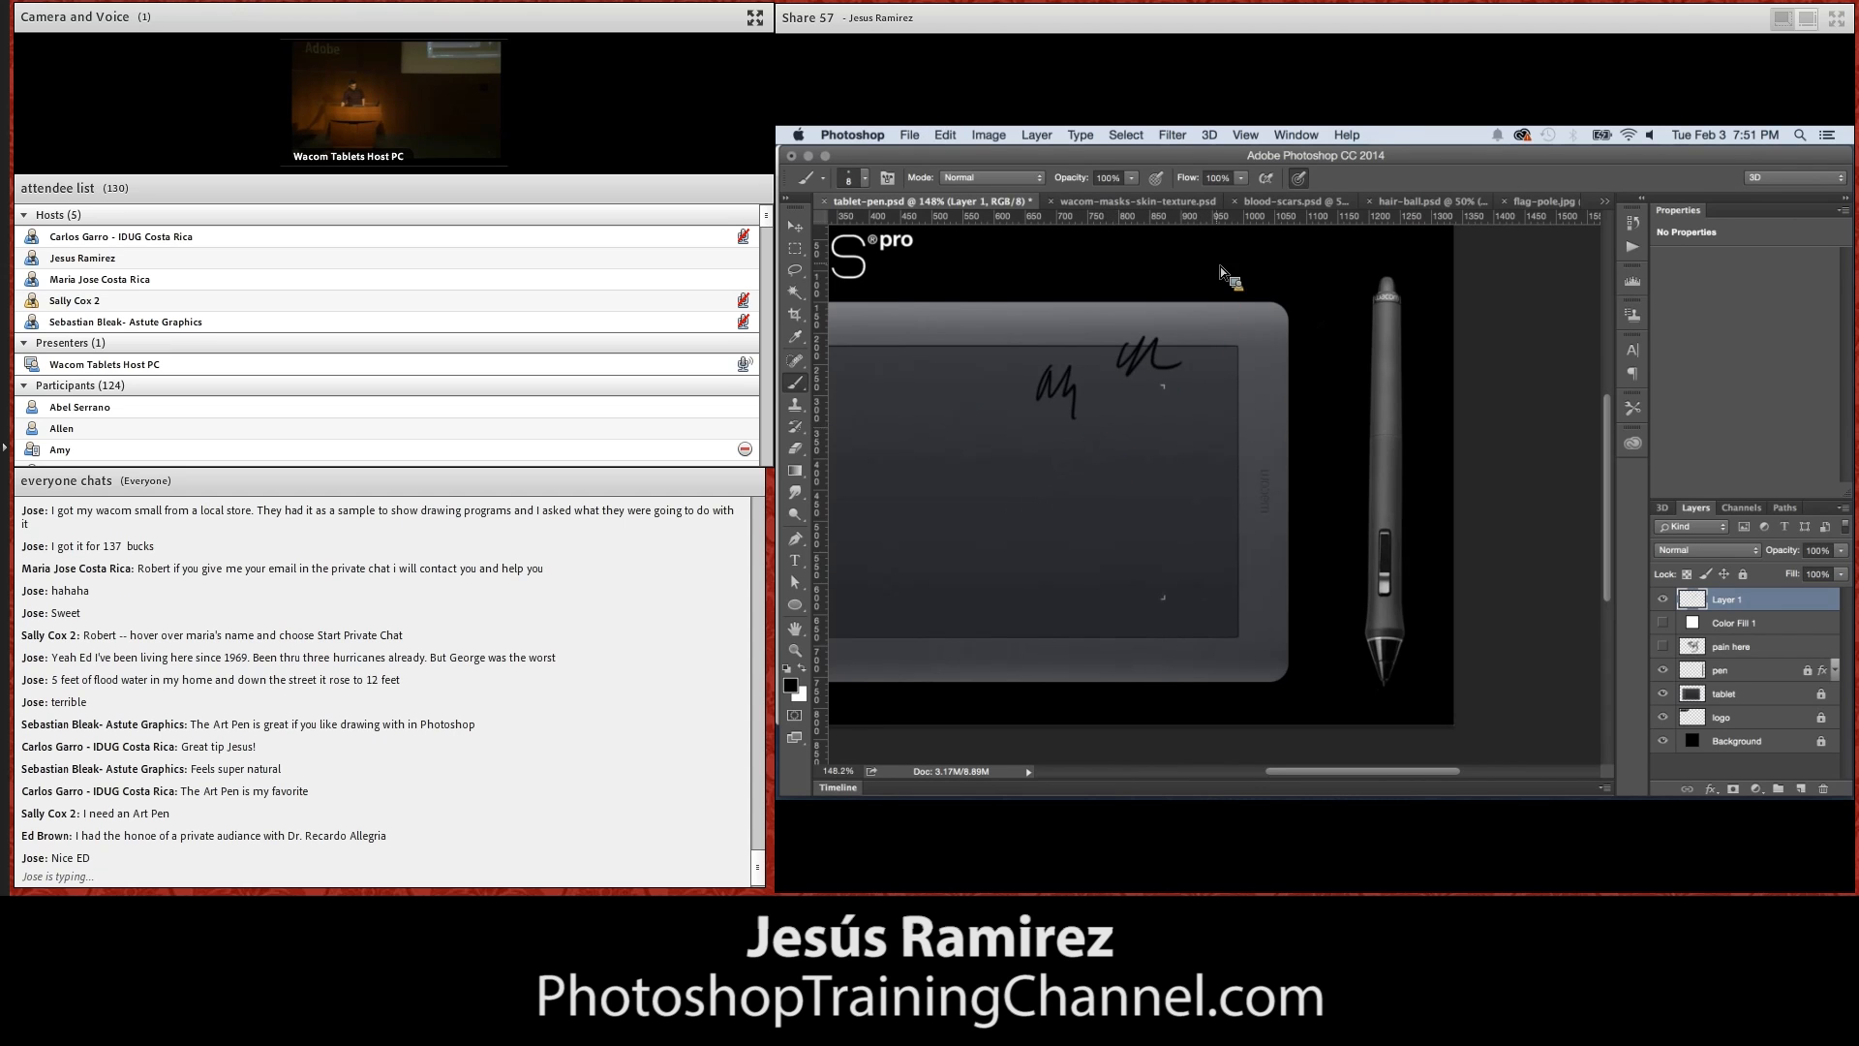
pyautogui.moveTo(1108, 450); pyautogui.dragTo(998, 451)
pyautogui.press('alt+super+z')
pyautogui.press('alt+super+z')
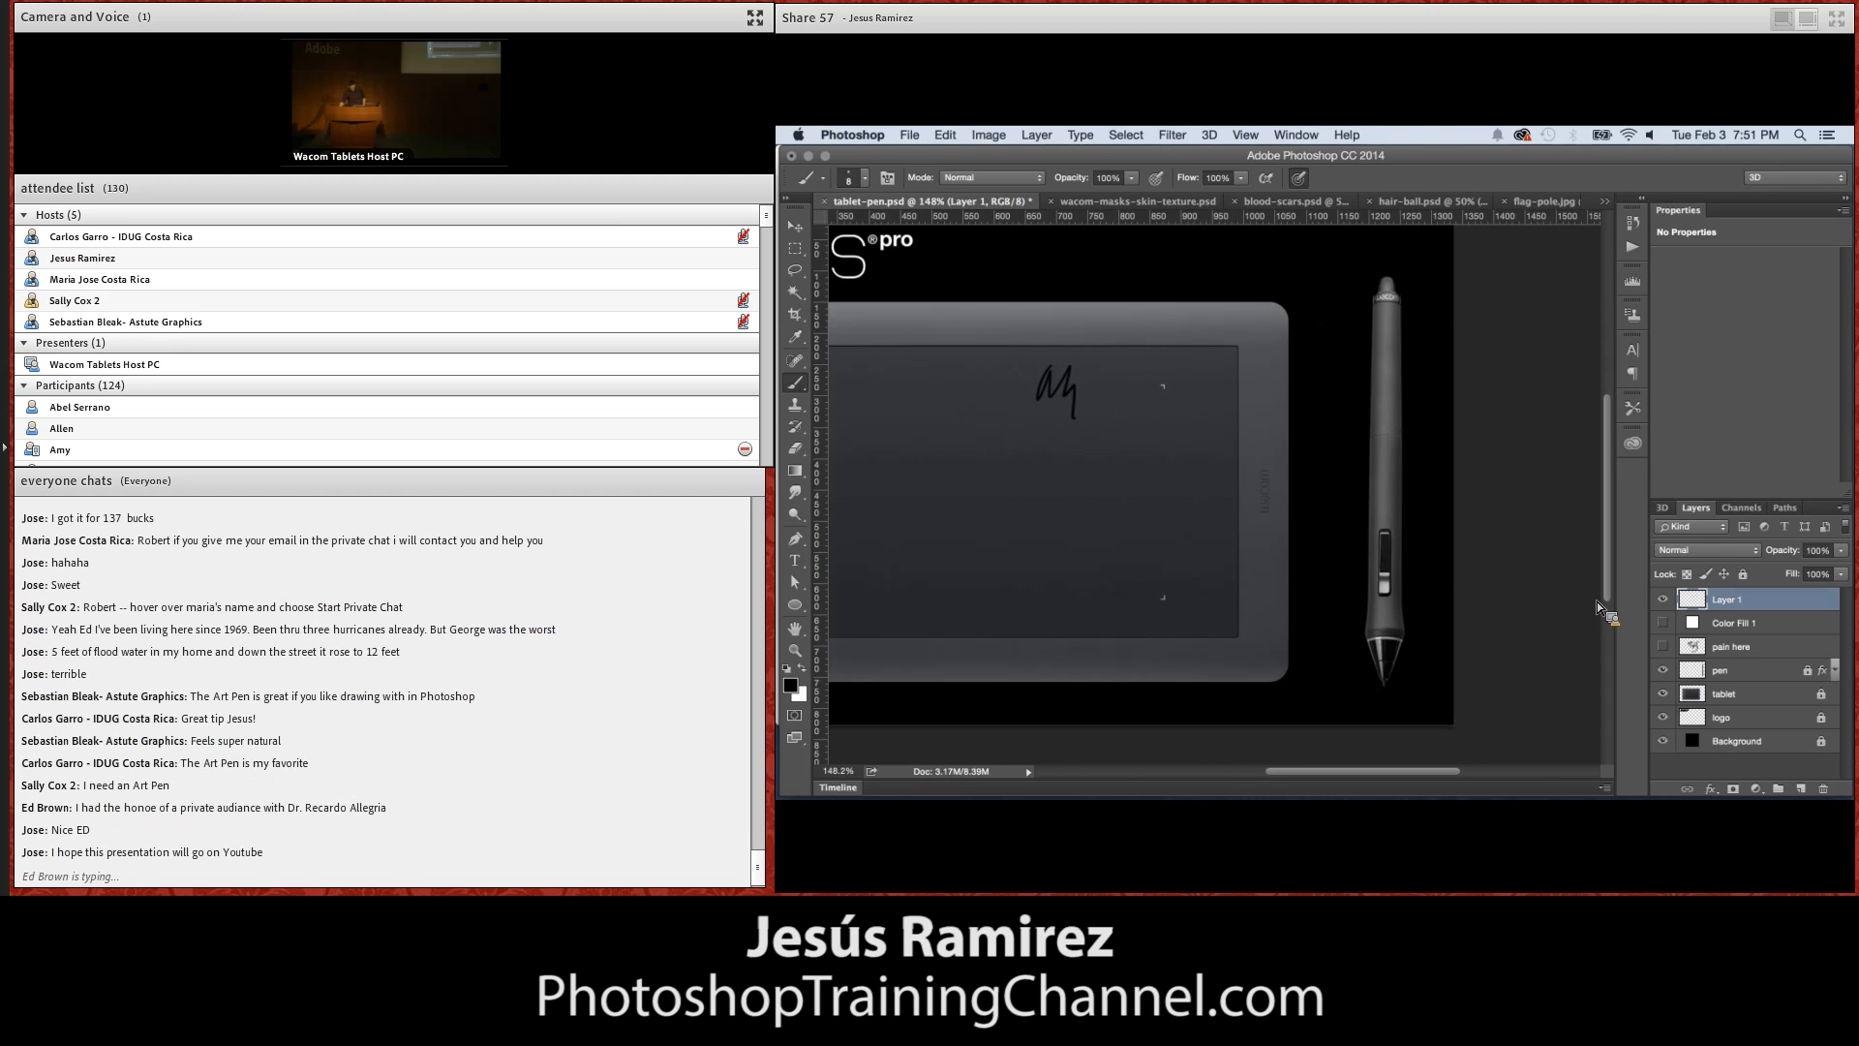
# Show the white Color Fill 1 layer and leave Layer 1 visible above it, with the Brush tool active
pyautogui.click(1663, 599)
pyautogui.click(1662, 622)
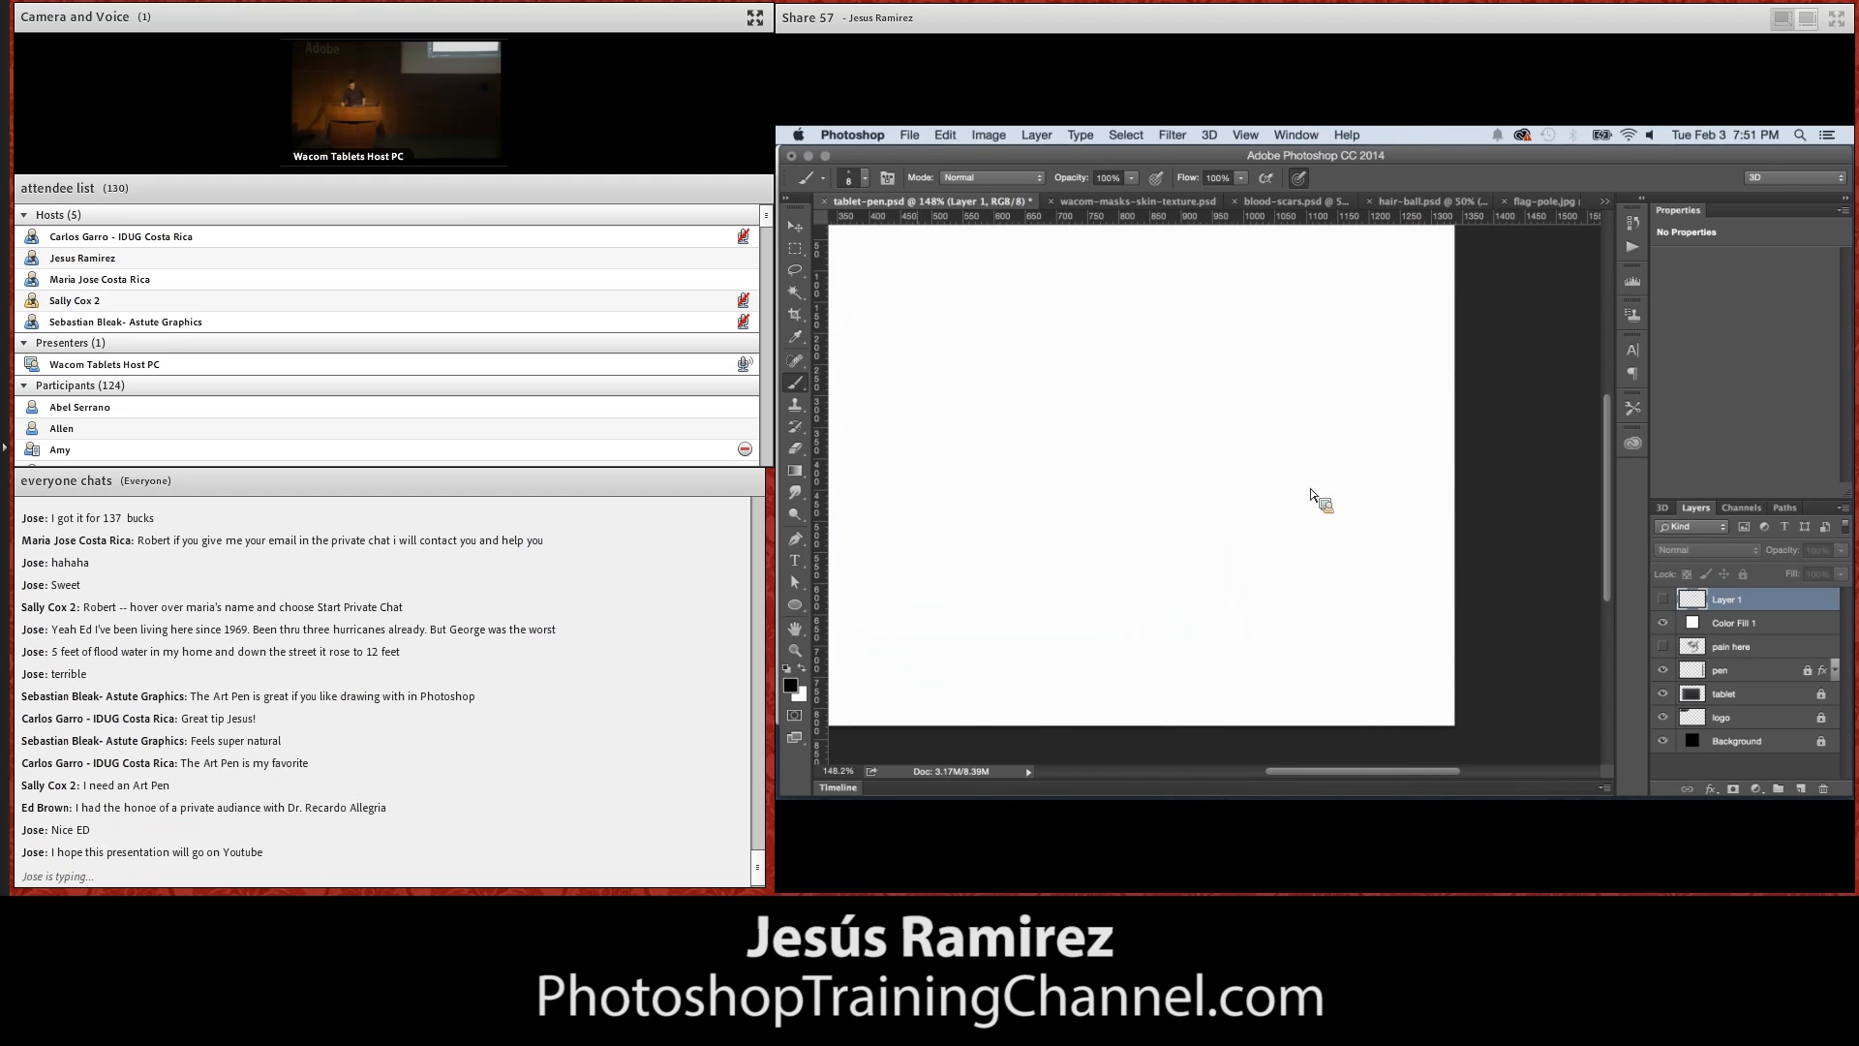
pyautogui.click(795, 628)
pyautogui.moveTo(876, 554); pyautogui.dragTo(1107, 444)
pyautogui.click(801, 385)
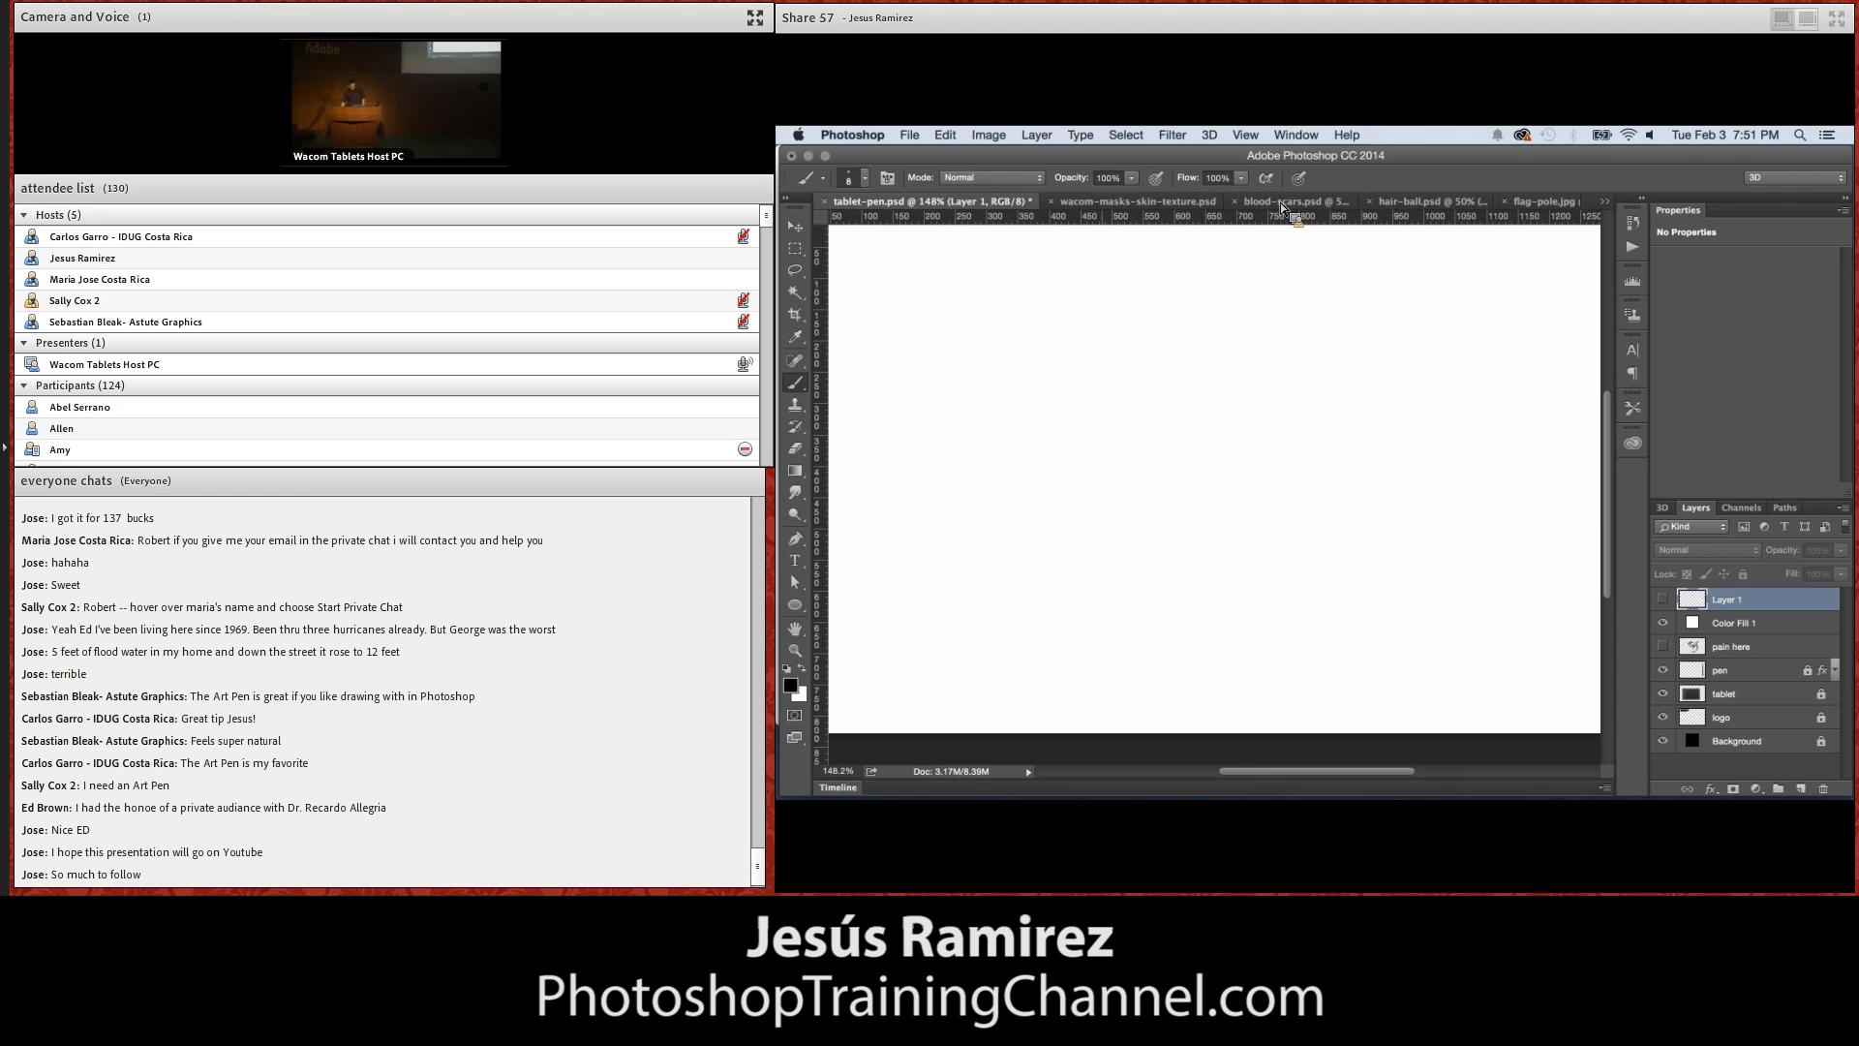
pyautogui.click(1099, 303)
pyautogui.click(1440, 379)
pyautogui.click(1663, 600)
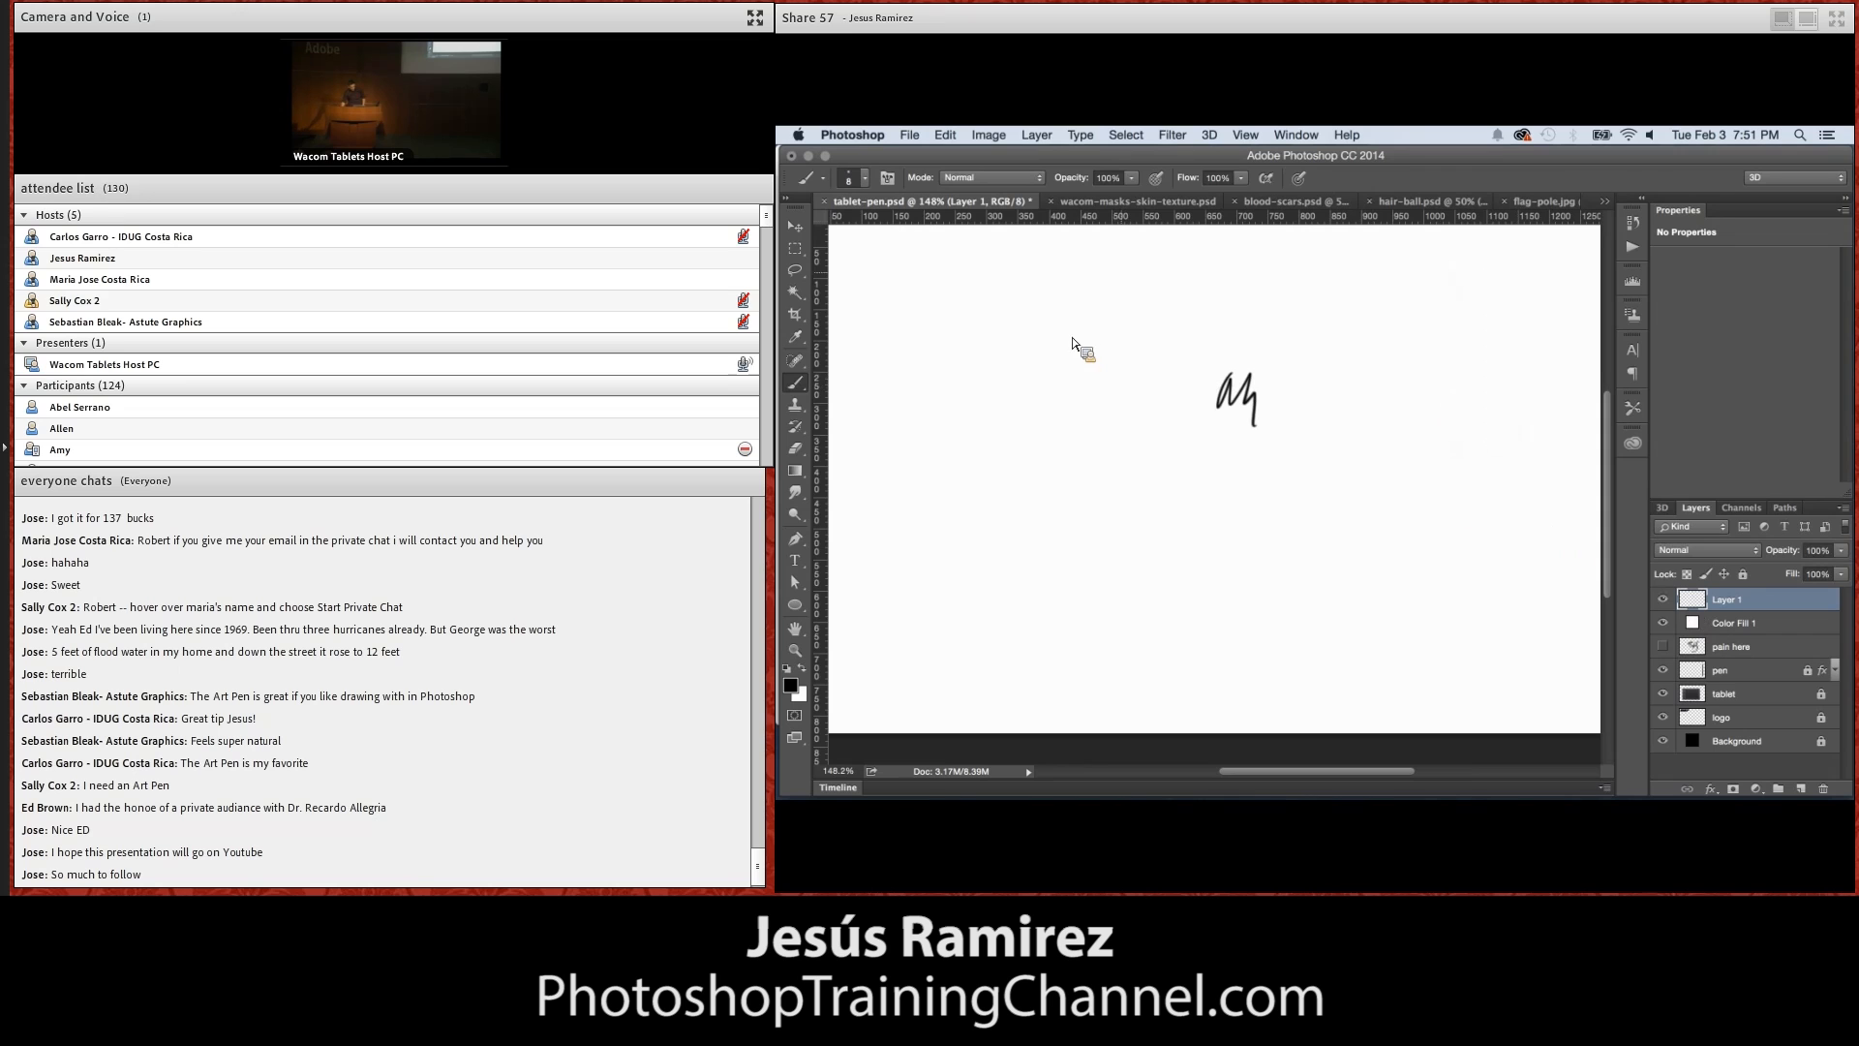
# Paint a wavy stroke of even width, and a second one below it with pen pressure controlling brush size
pyautogui.moveTo(1007, 308)
pyautogui.mouseDown()
pyautogui.moveTo(1142, 350)
pyautogui.moveTo(1280, 354)
pyautogui.mouseUp()
pyautogui.click(1299, 178)
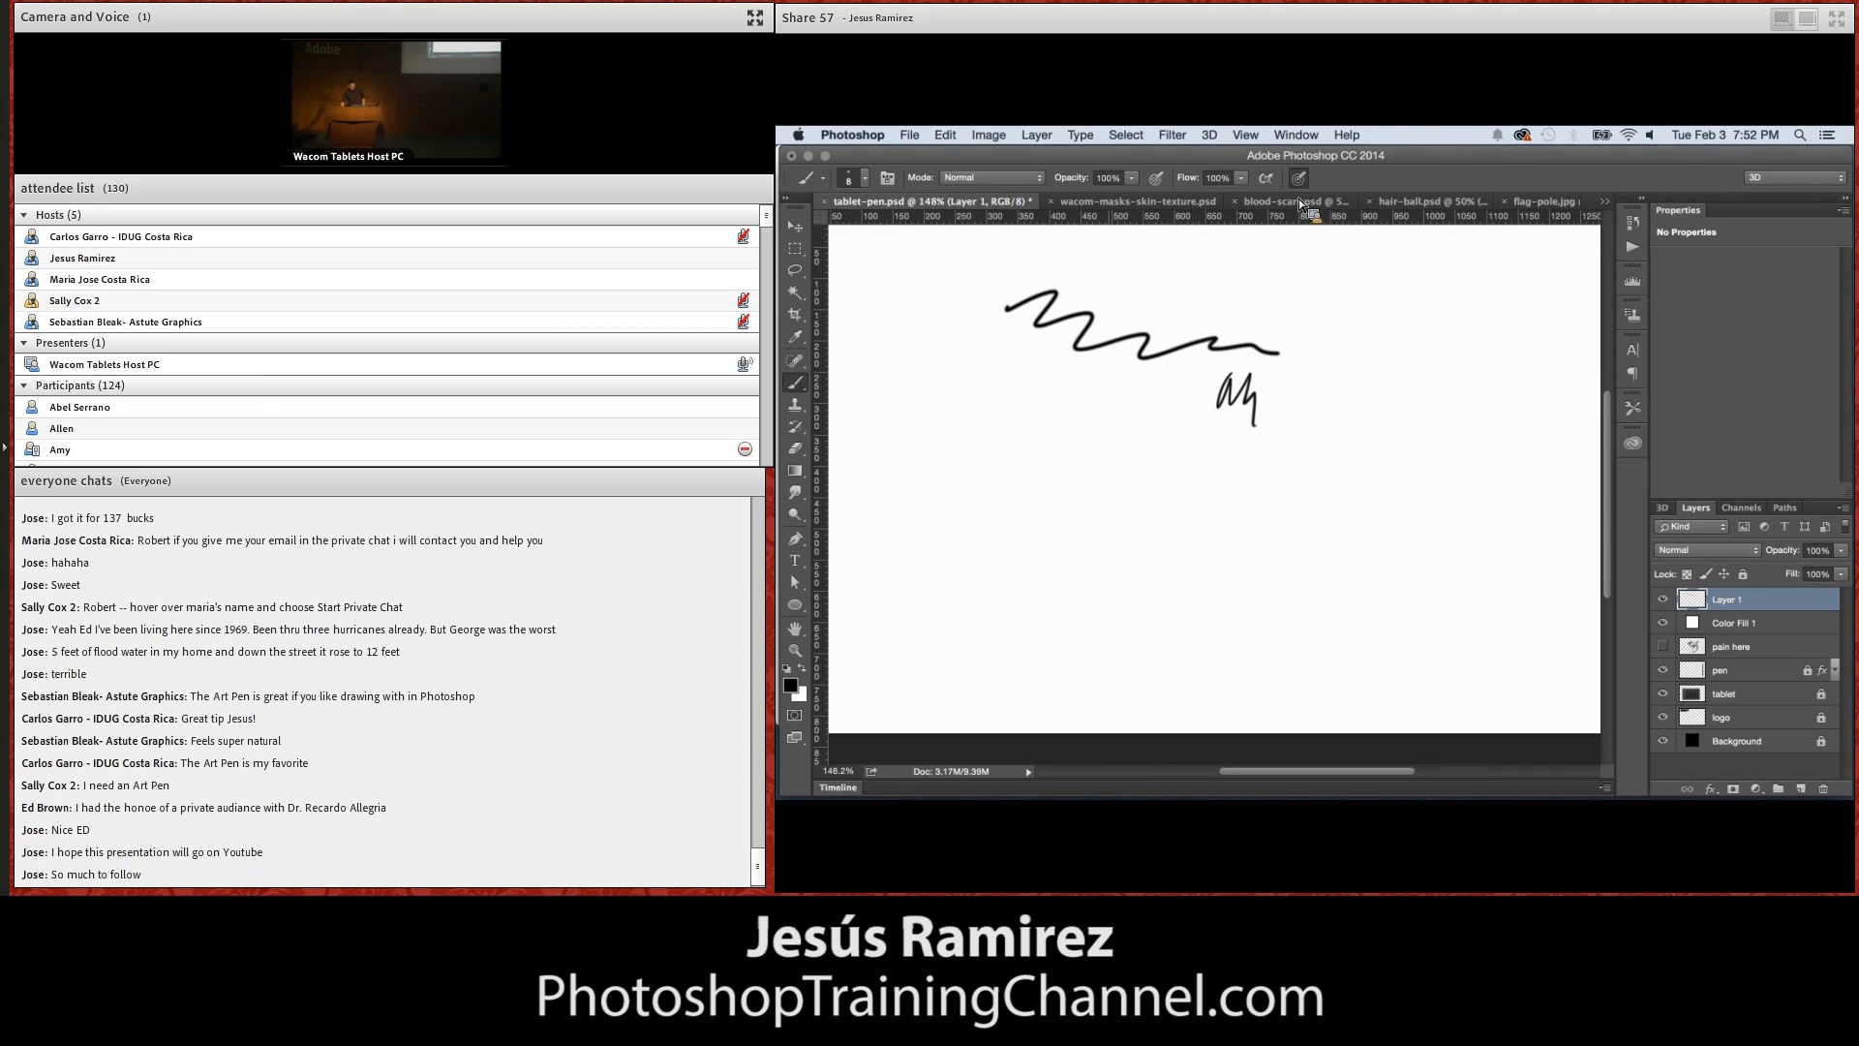
pyautogui.moveTo(970, 415); pyautogui.dragTo(1090, 466)
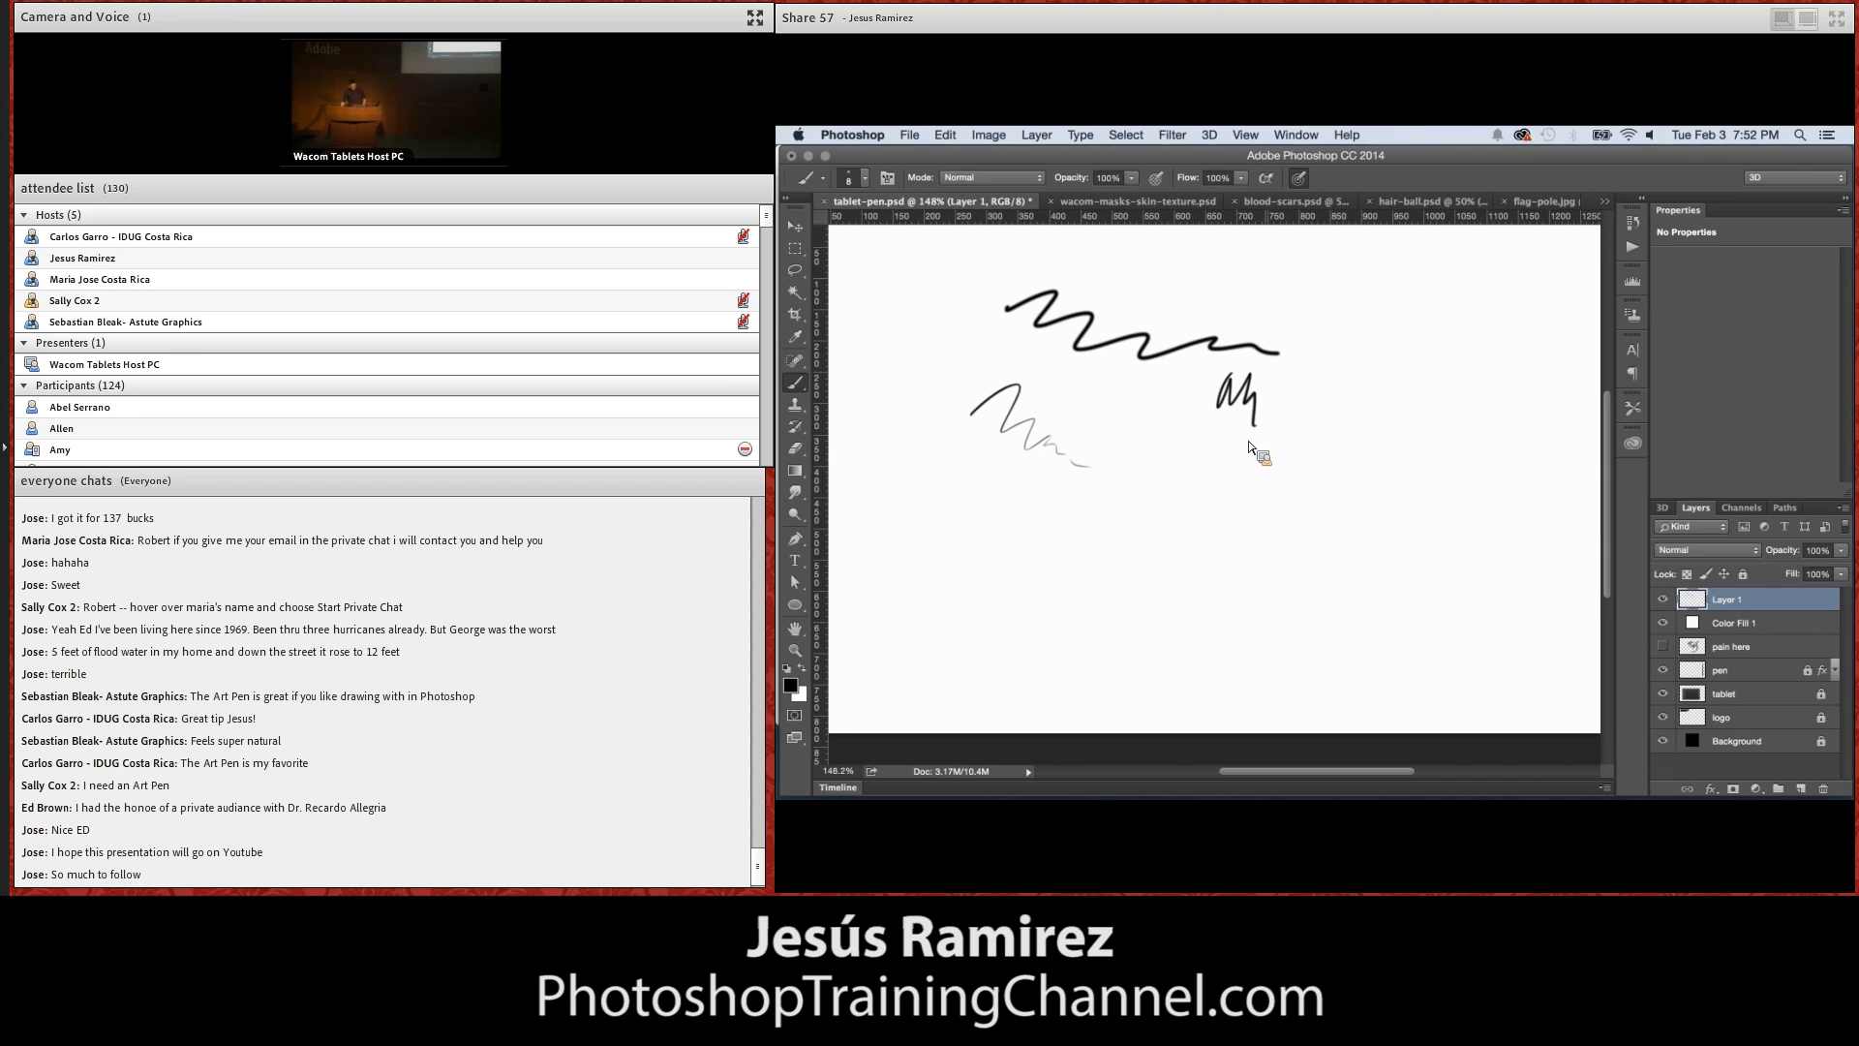
# Paint comparison strokes without pen pressure, with opacity pressure only, and with both opacity and size pressure
pyautogui.click(1157, 179)
pyautogui.click(1159, 182)
pyautogui.click(1125, 271)
pyautogui.moveTo(1125, 273); pyautogui.dragTo(1129, 280)
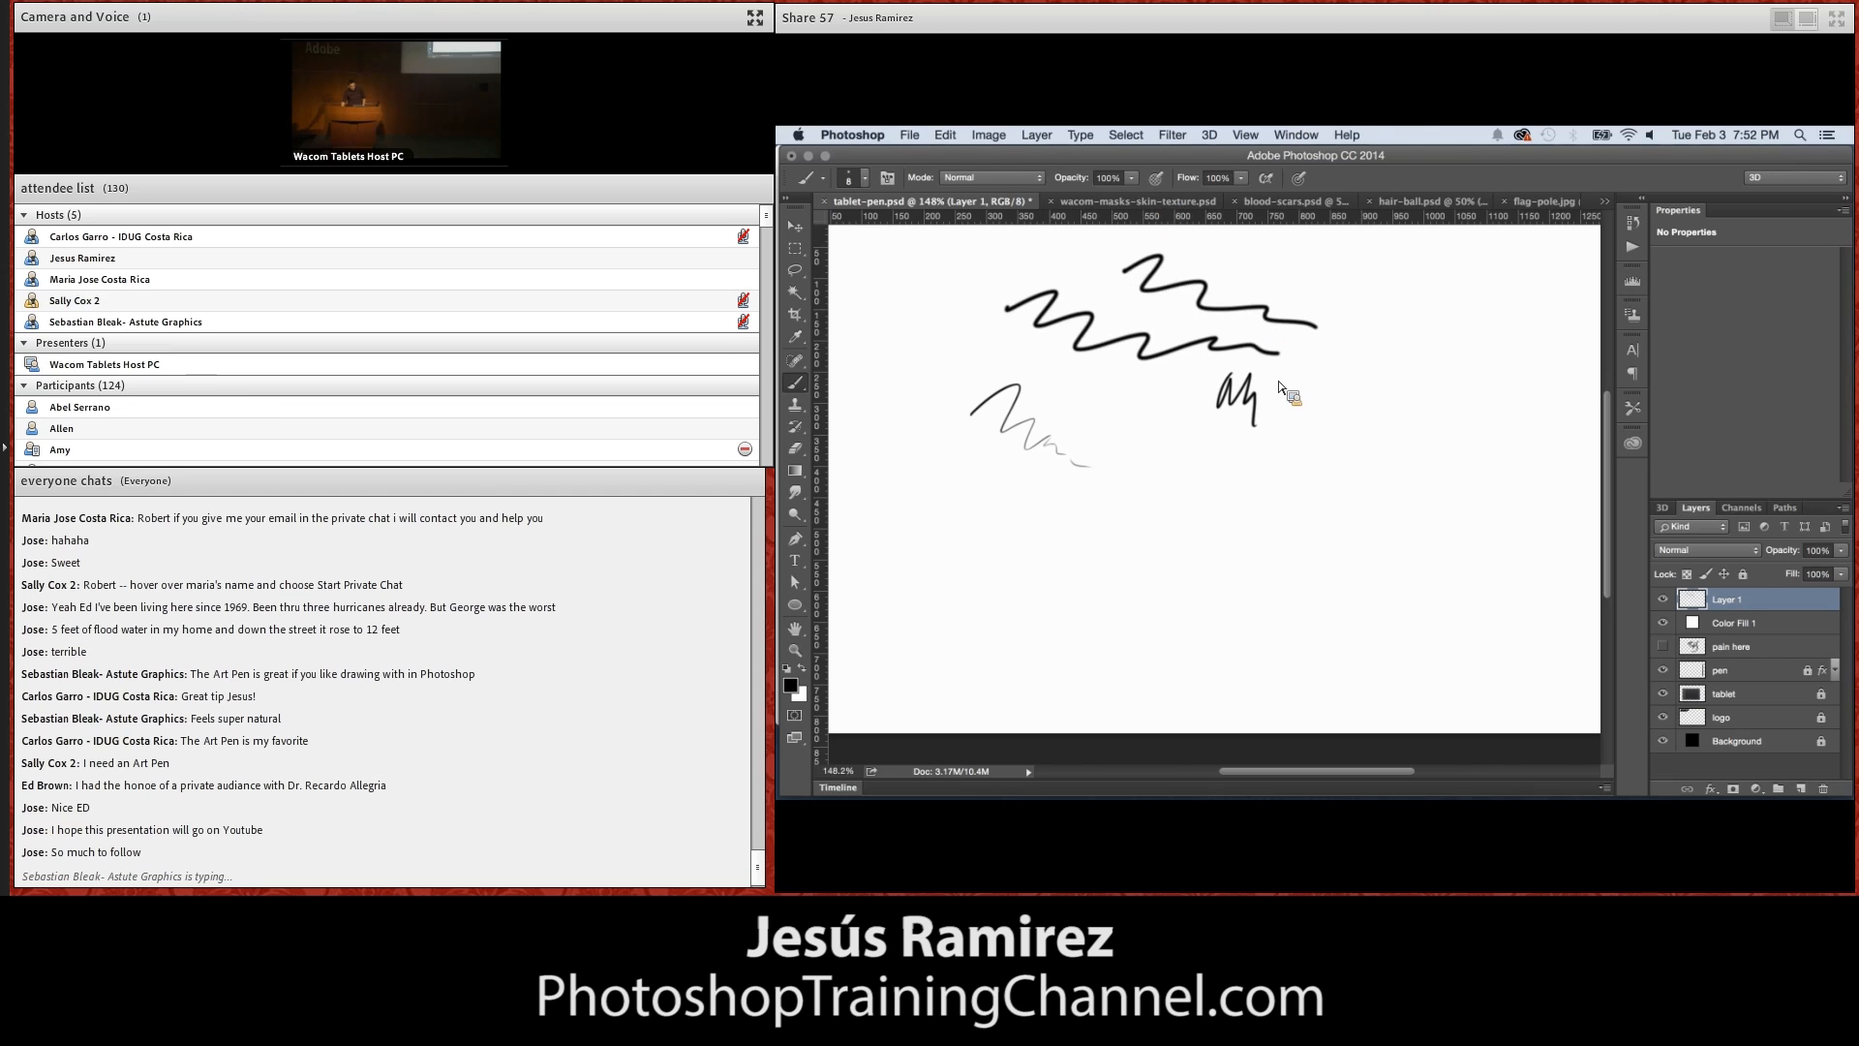
pyautogui.moveTo(1225, 279); pyautogui.dragTo(1470, 377)
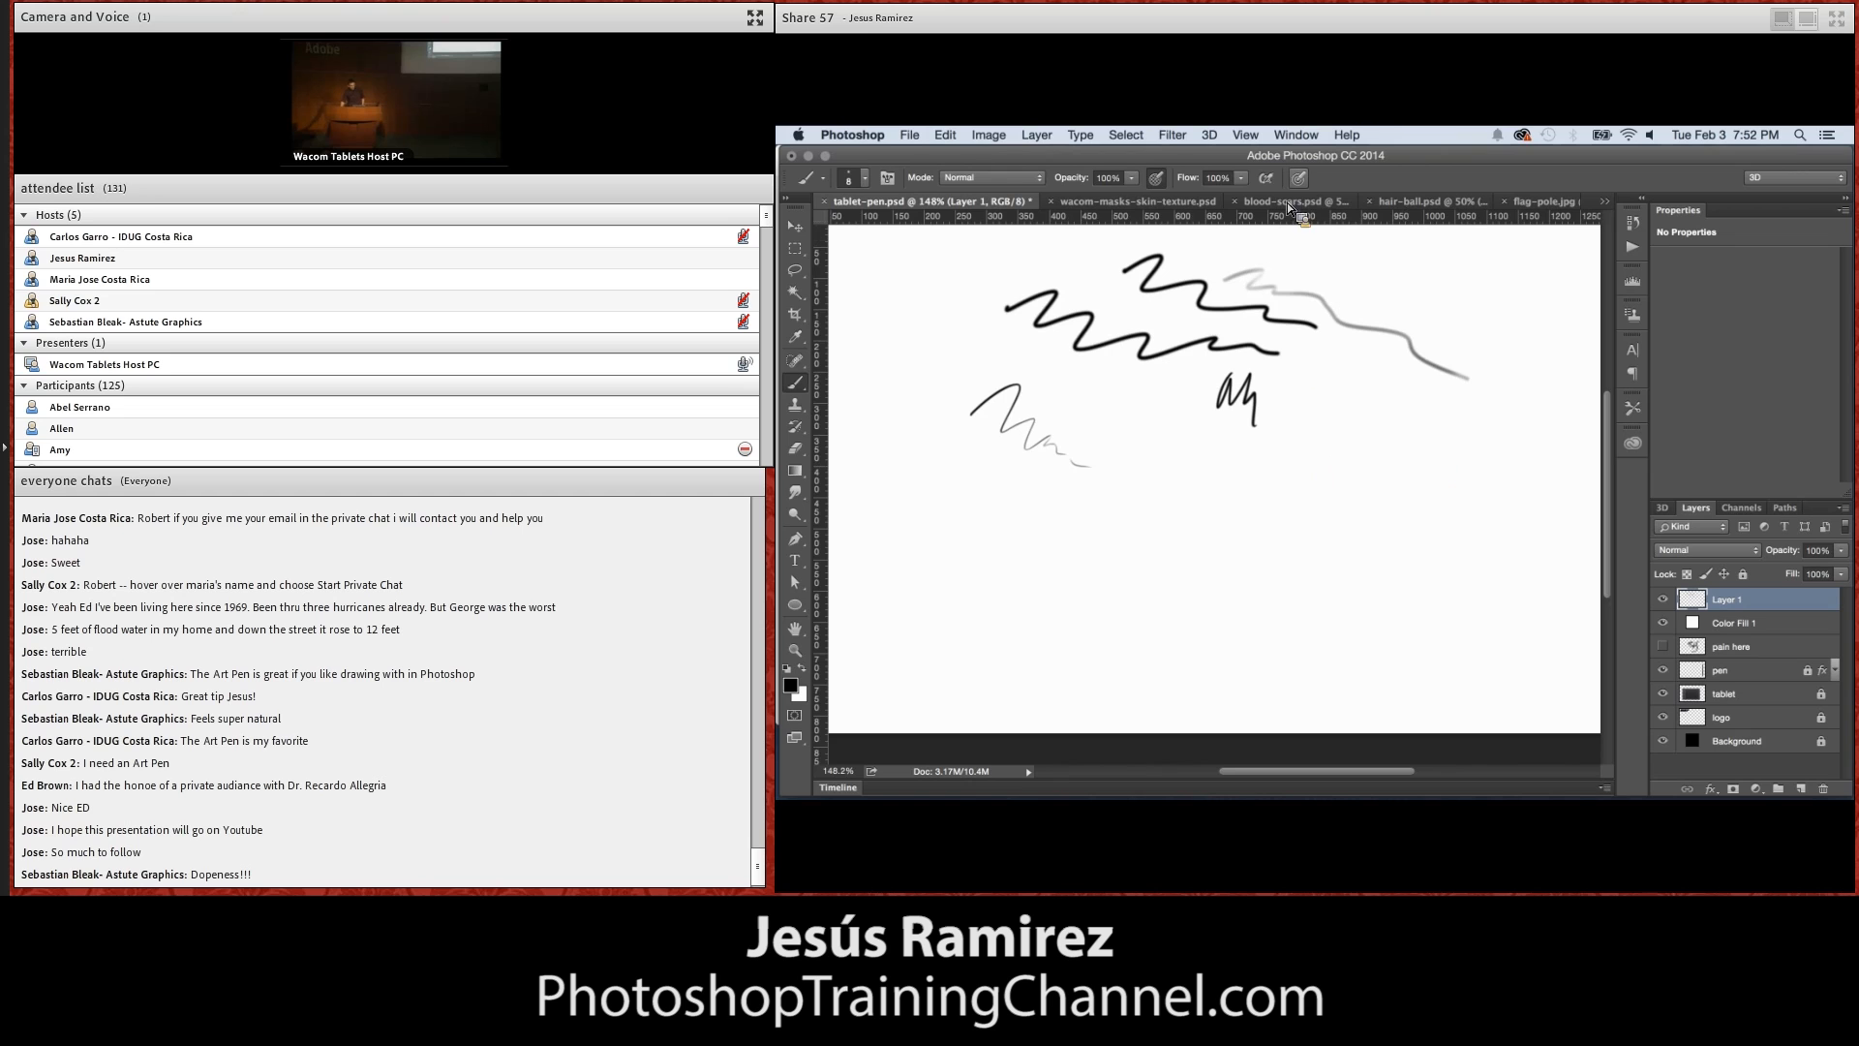
pyautogui.moveTo(1285, 415); pyautogui.dragTo(1516, 473)
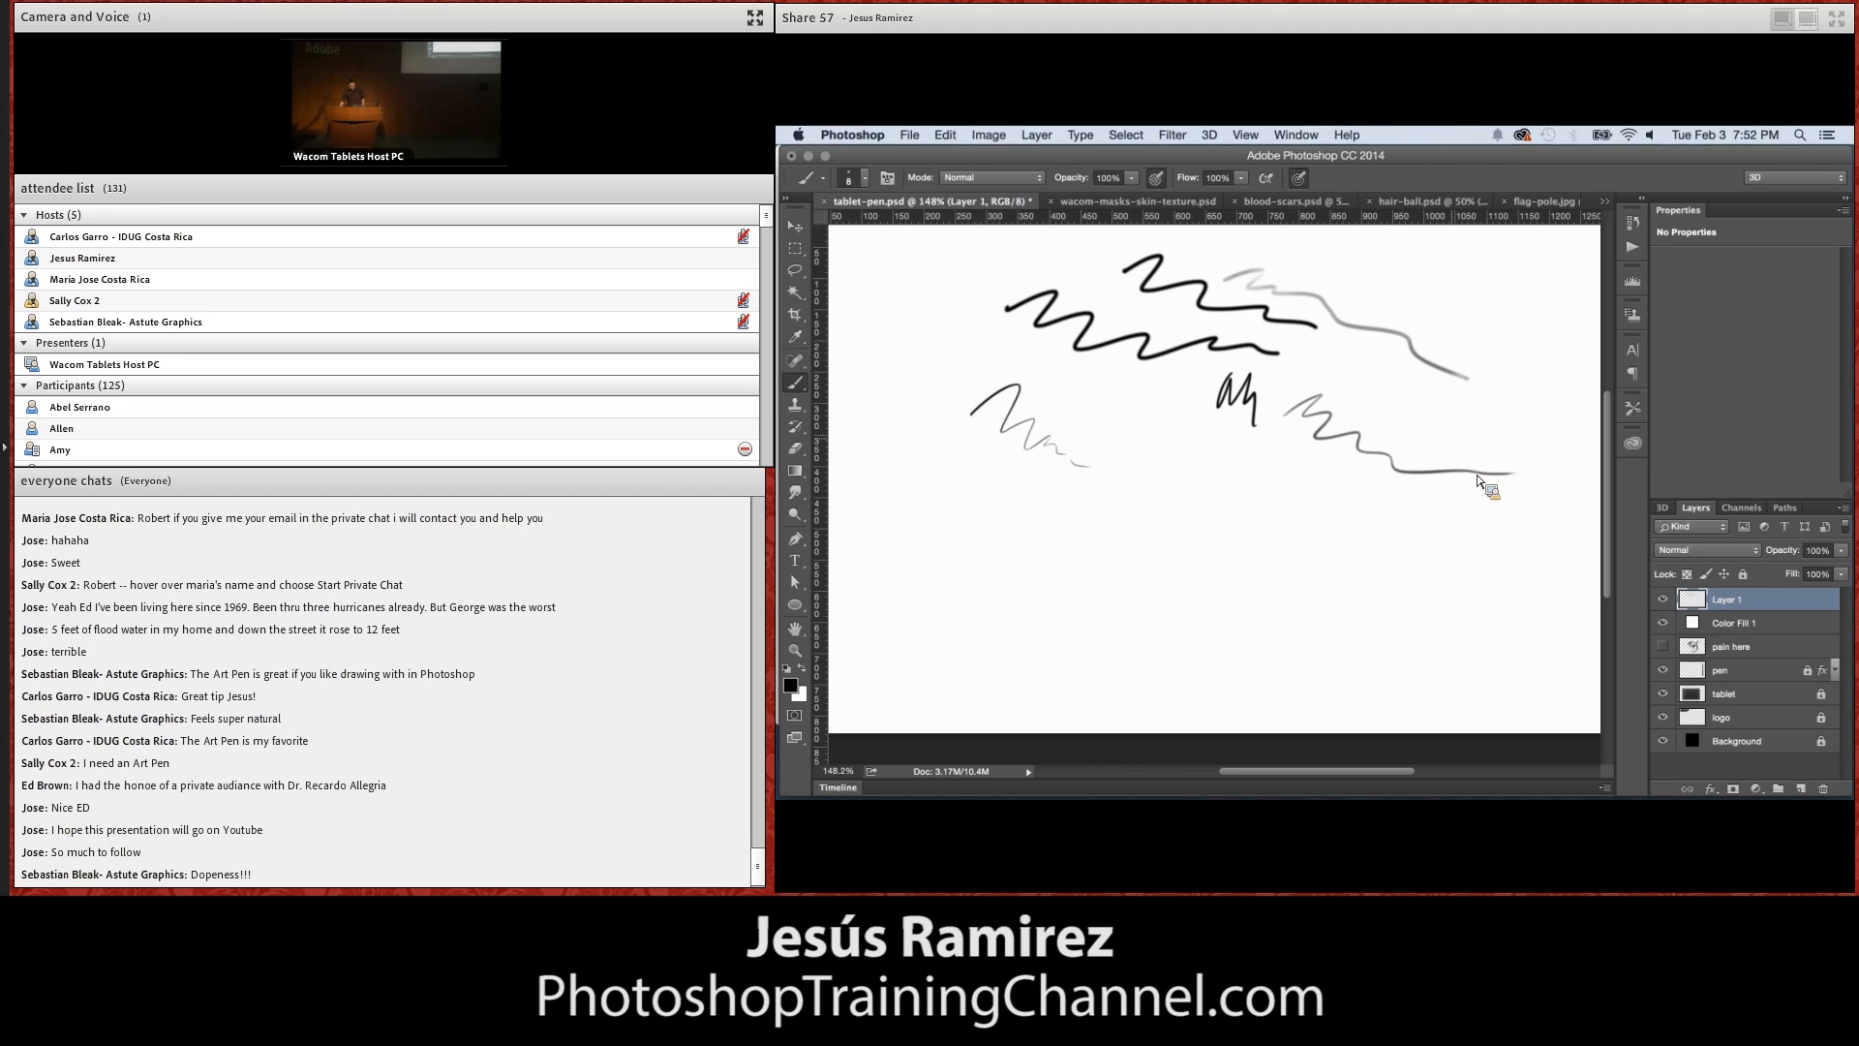
# Turn off the size pressure override and enable Shape Dynamics with Pen Pressure size control, 16% size jitter and 32% minimum diameter
pyautogui.click(1299, 179)
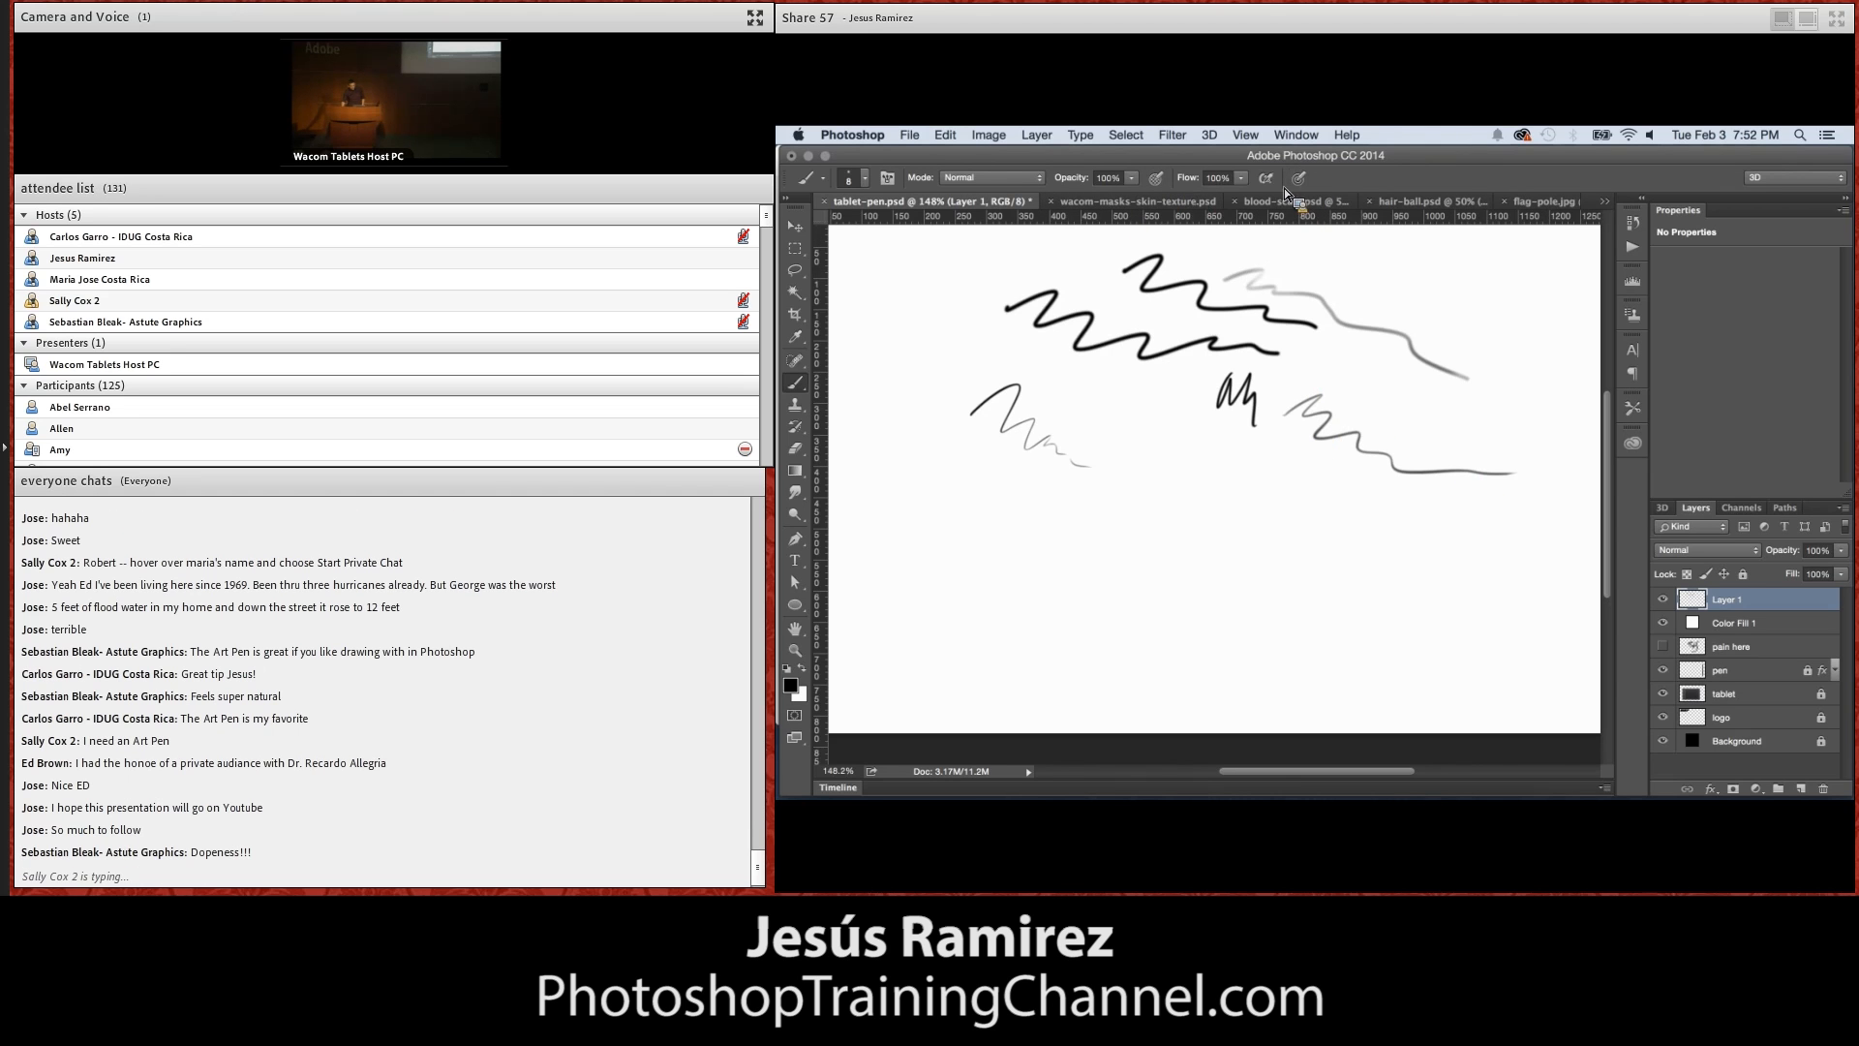
pyautogui.click(889, 180)
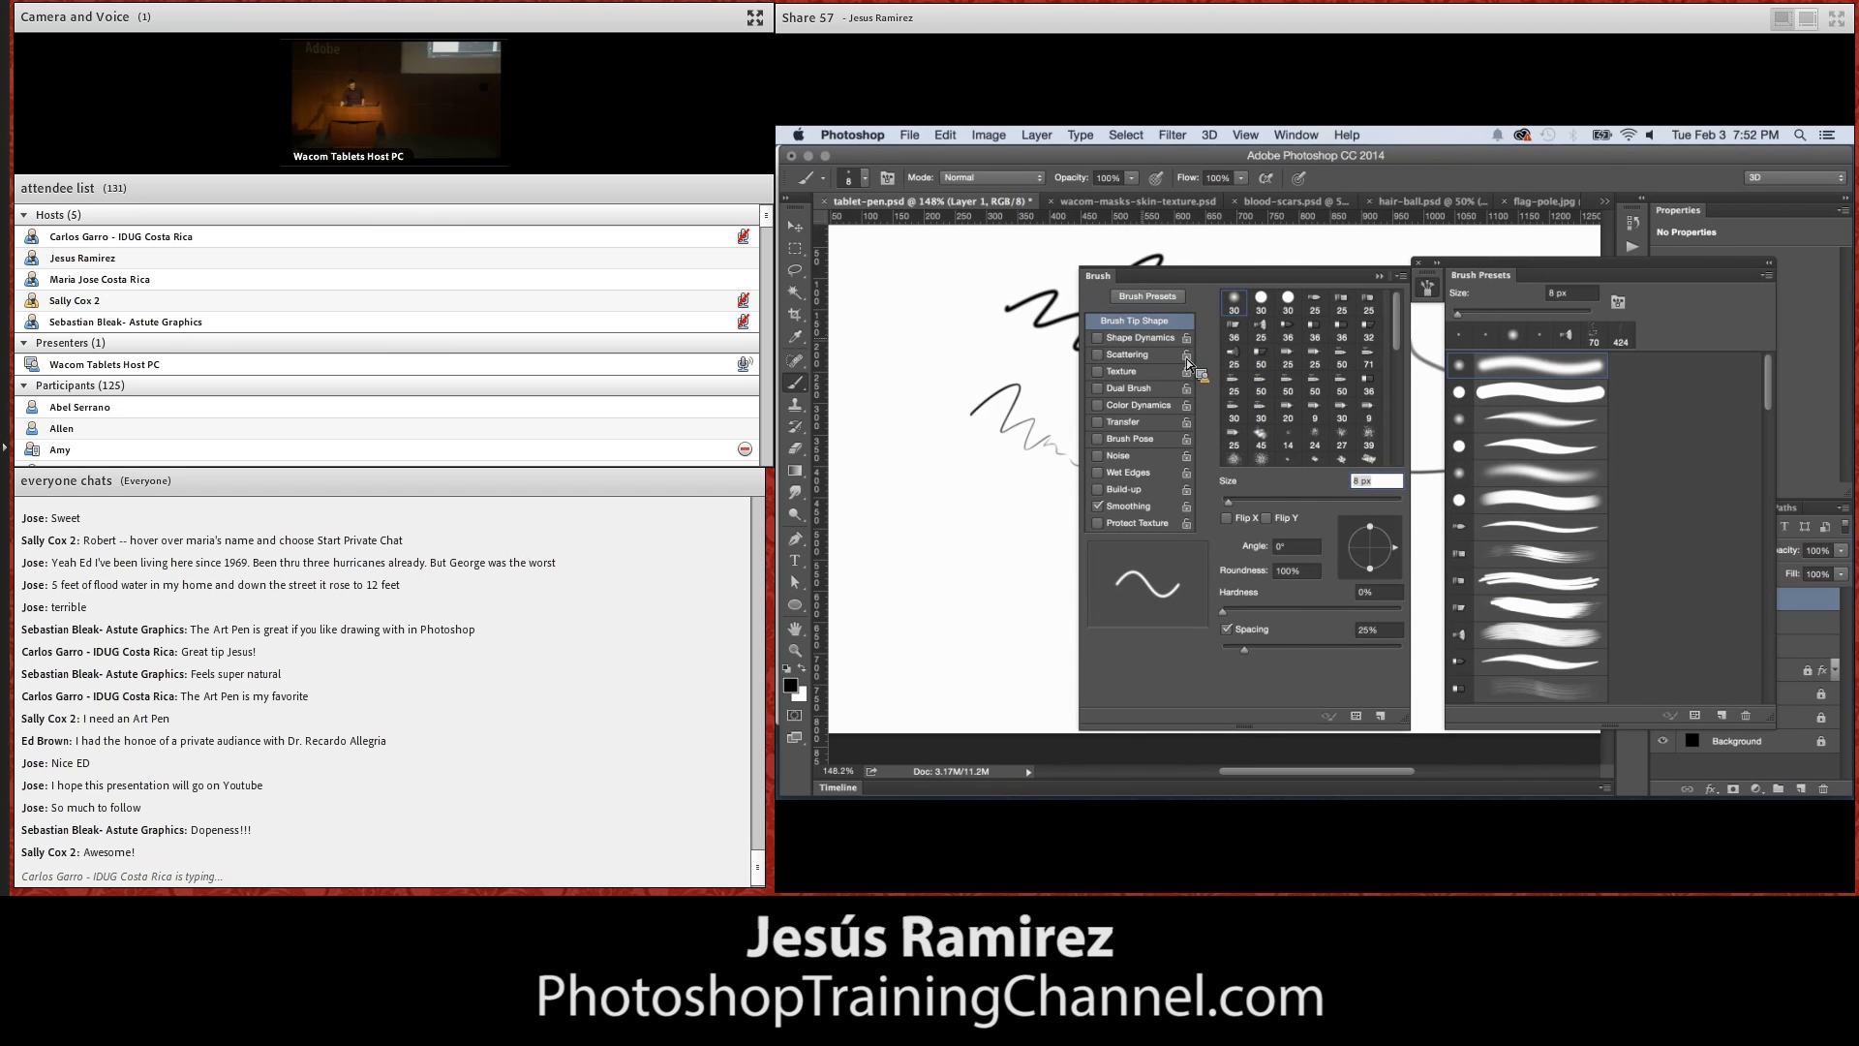
pyautogui.click(1134, 339)
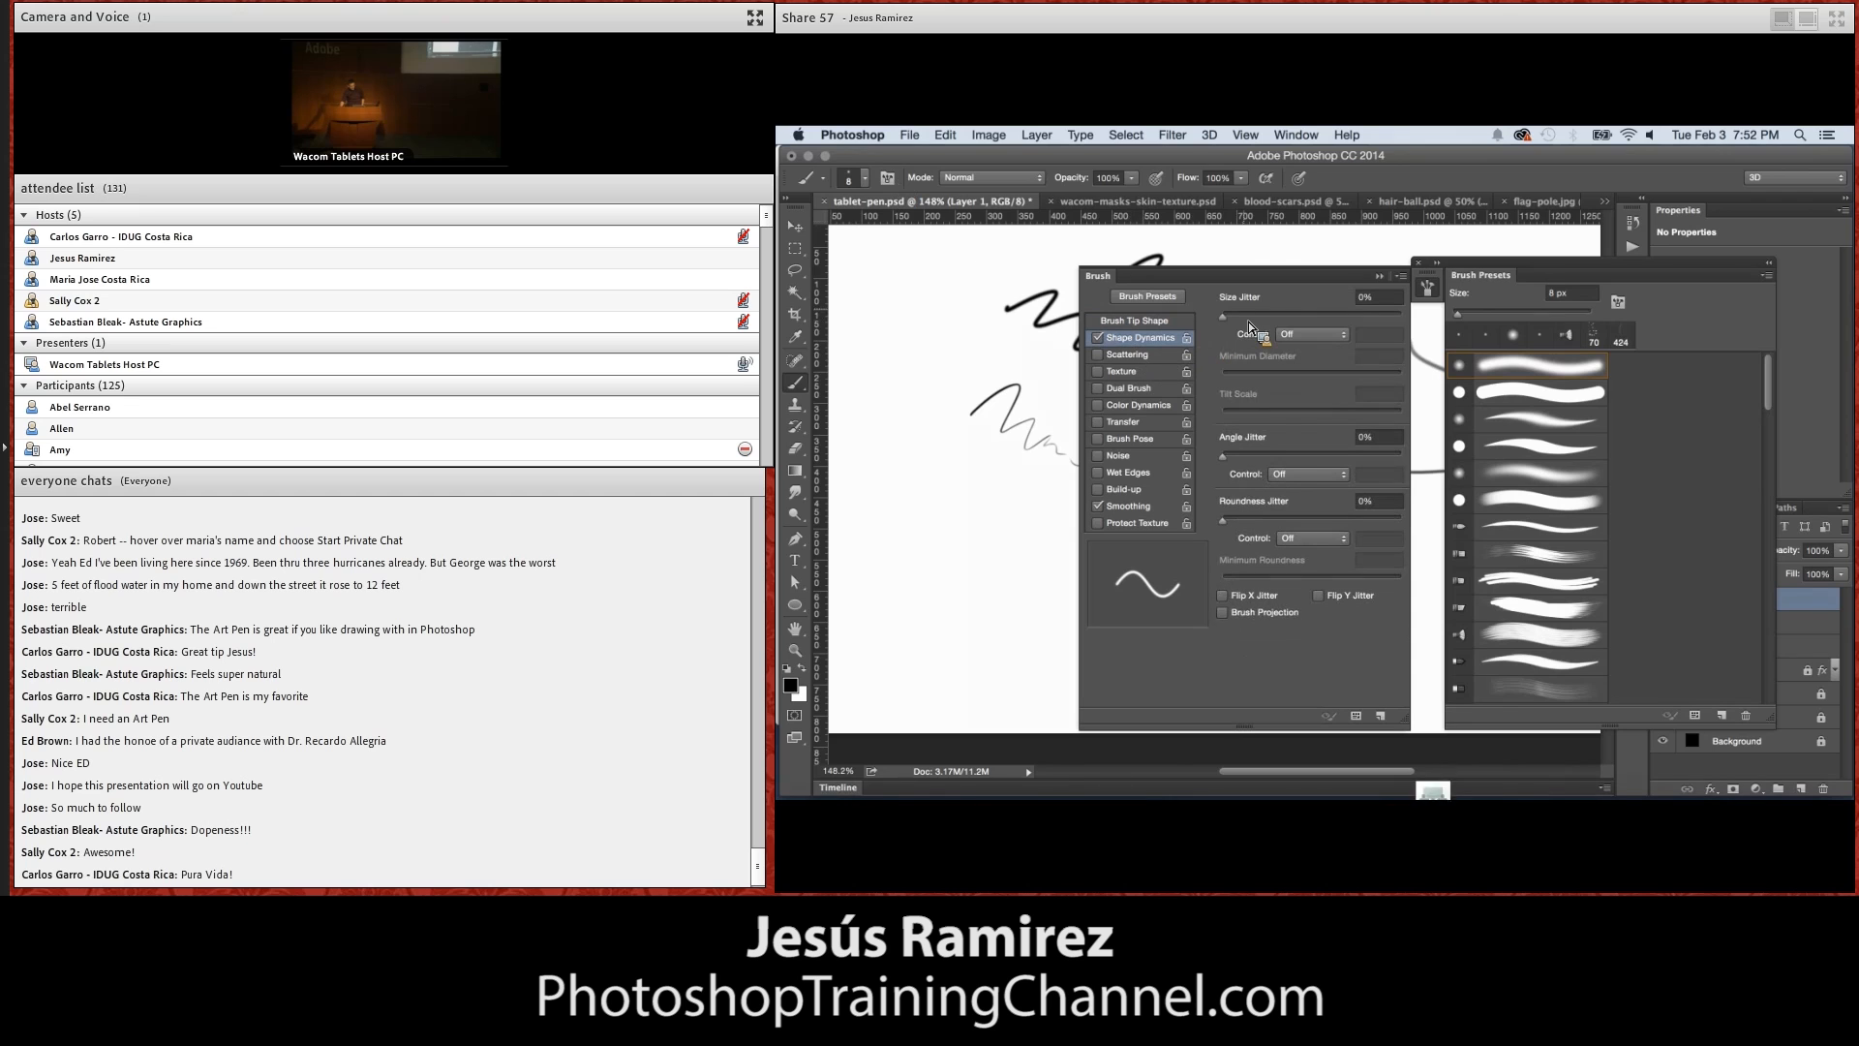
pyautogui.click(1280, 335)
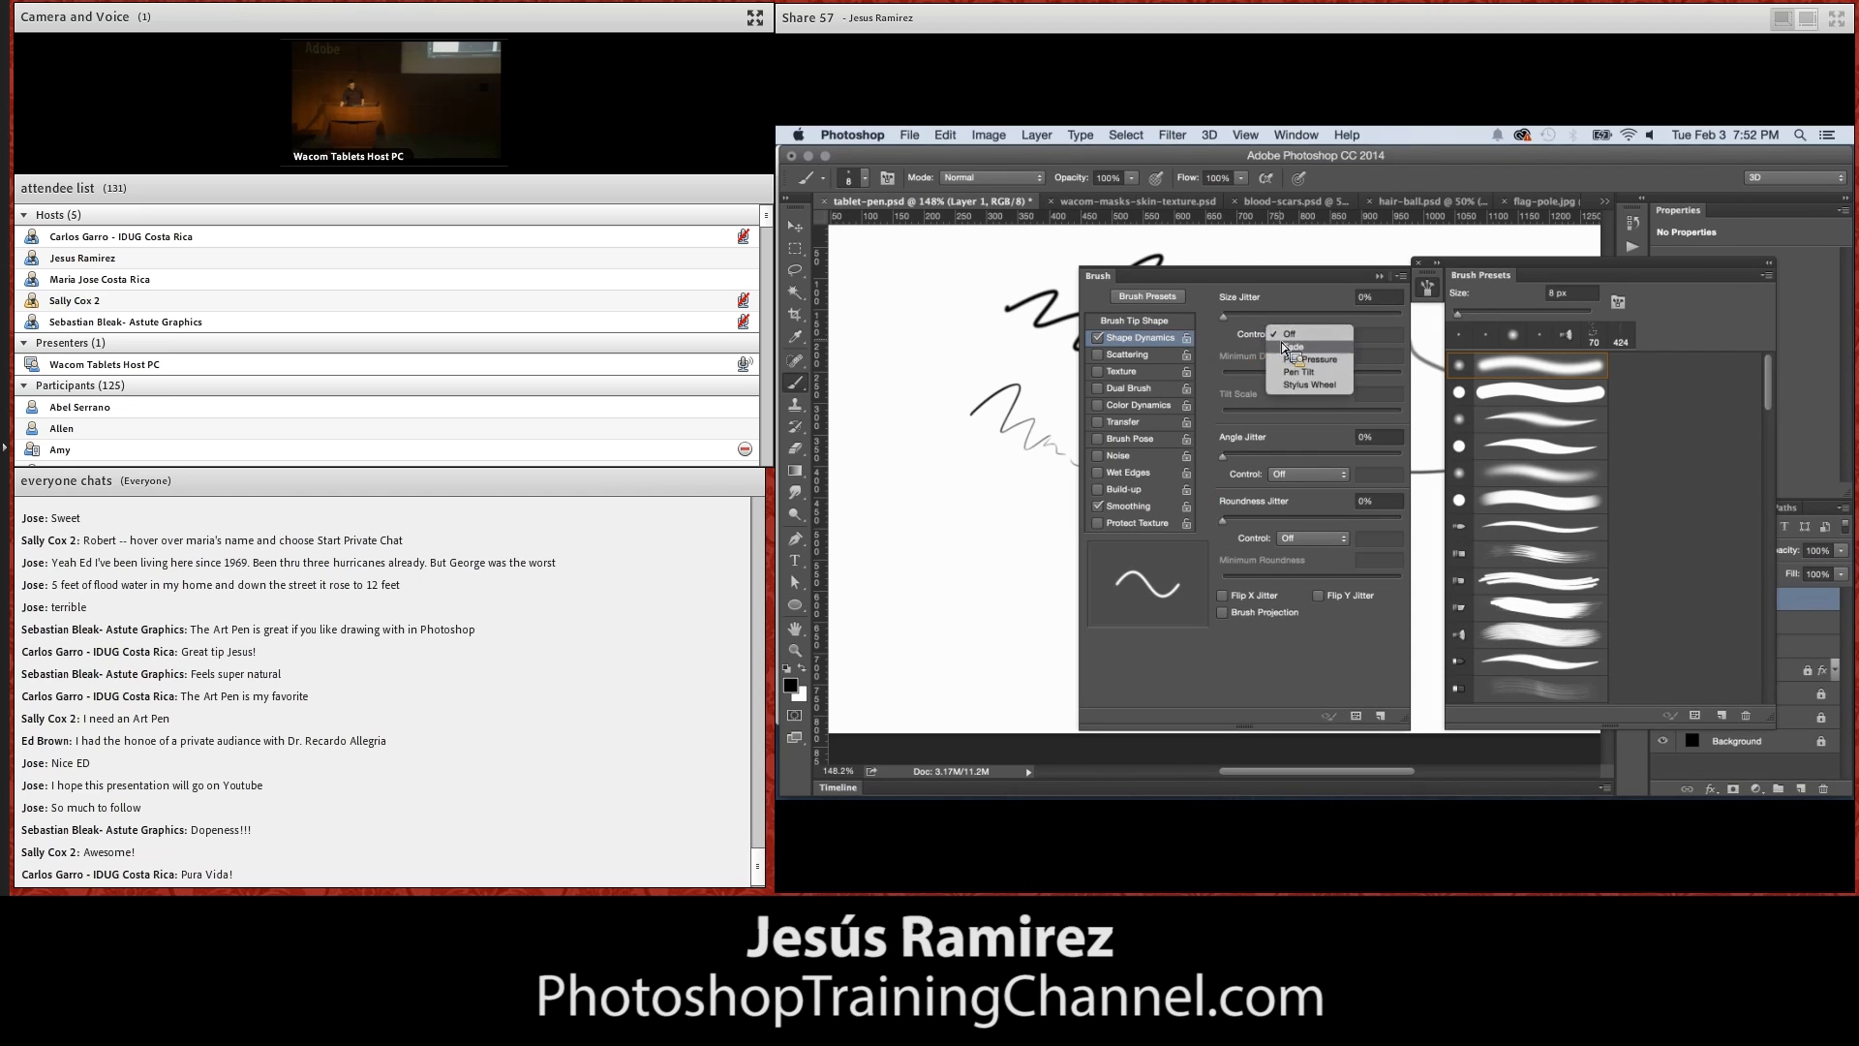
pyautogui.click(1303, 366)
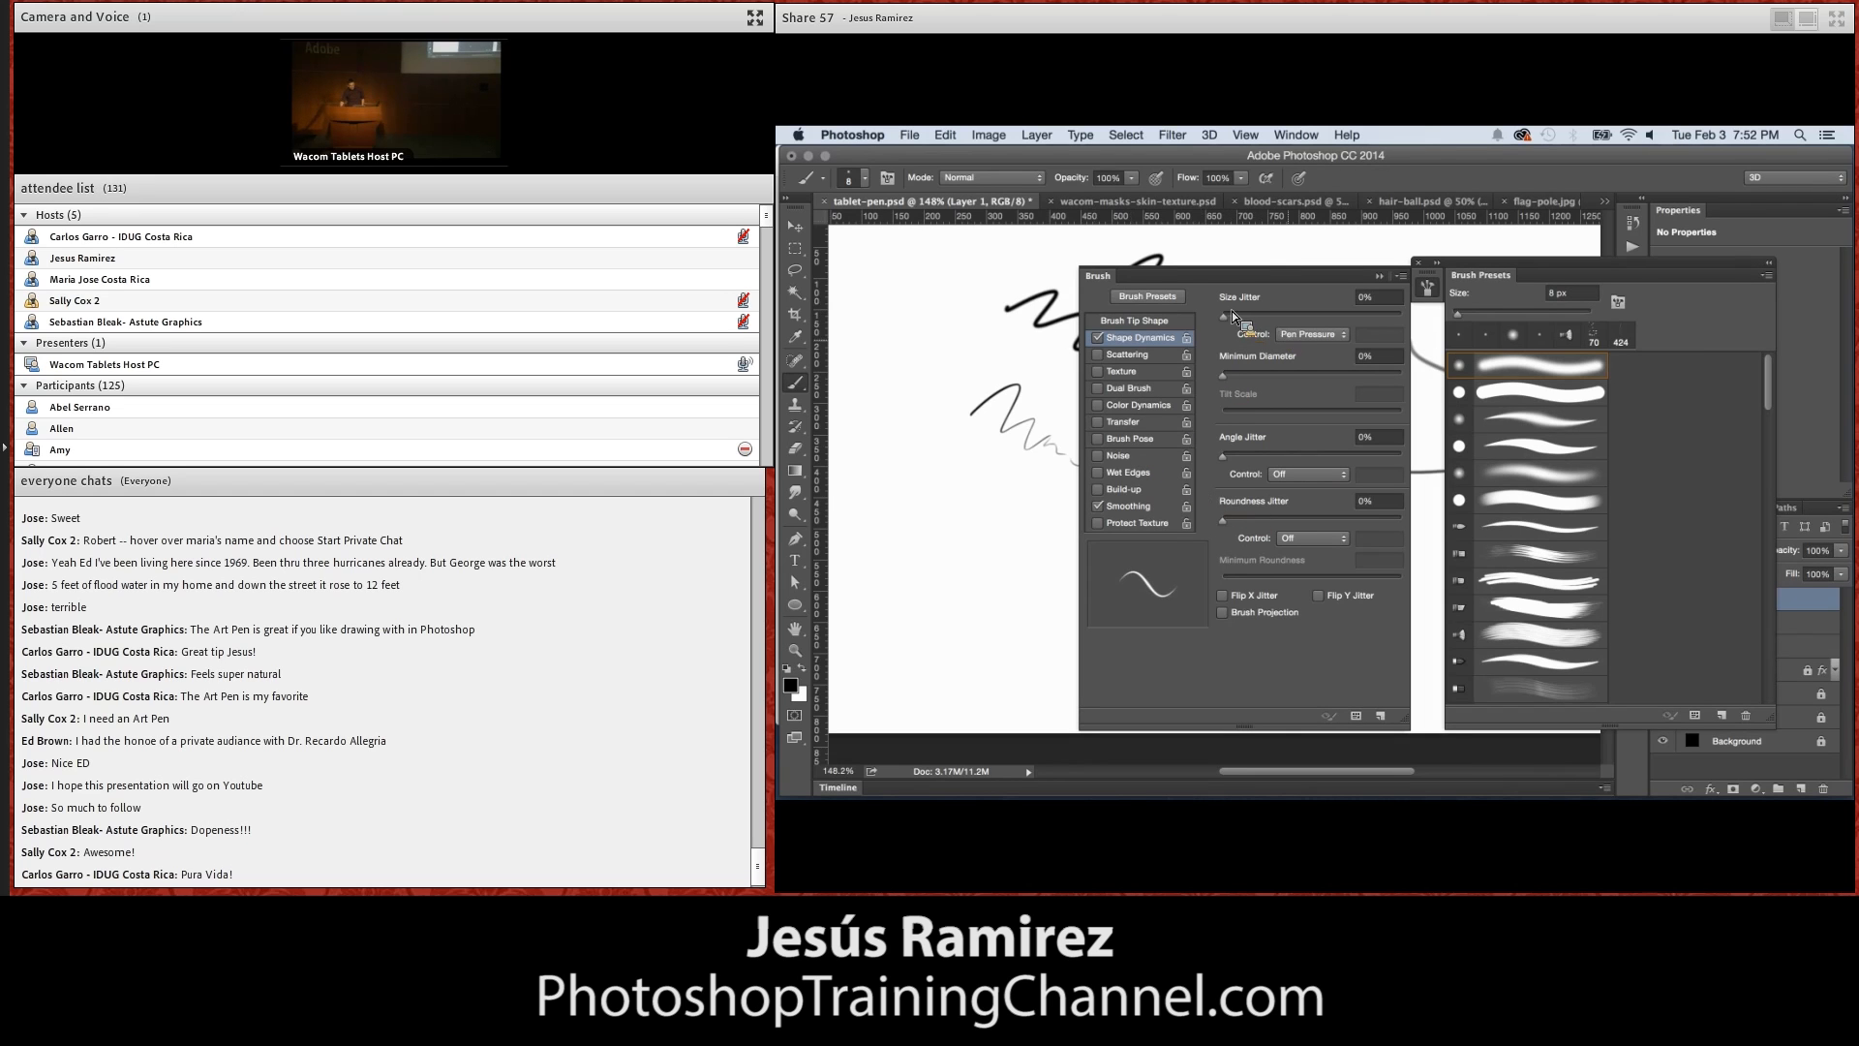
pyautogui.moveTo(1225, 316)
pyautogui.mouseDown()
pyautogui.moveTo(1385, 317)
pyautogui.moveTo(1234, 326)
pyautogui.moveTo(1364, 334)
pyautogui.moveTo(1260, 334)
pyautogui.moveTo(1280, 386)
pyautogui.mouseUp()
# Paint test strokes with the size pressure override off and on, and collapse the brush settings and presets
pyautogui.moveTo(885, 308); pyautogui.dragTo(976, 384)
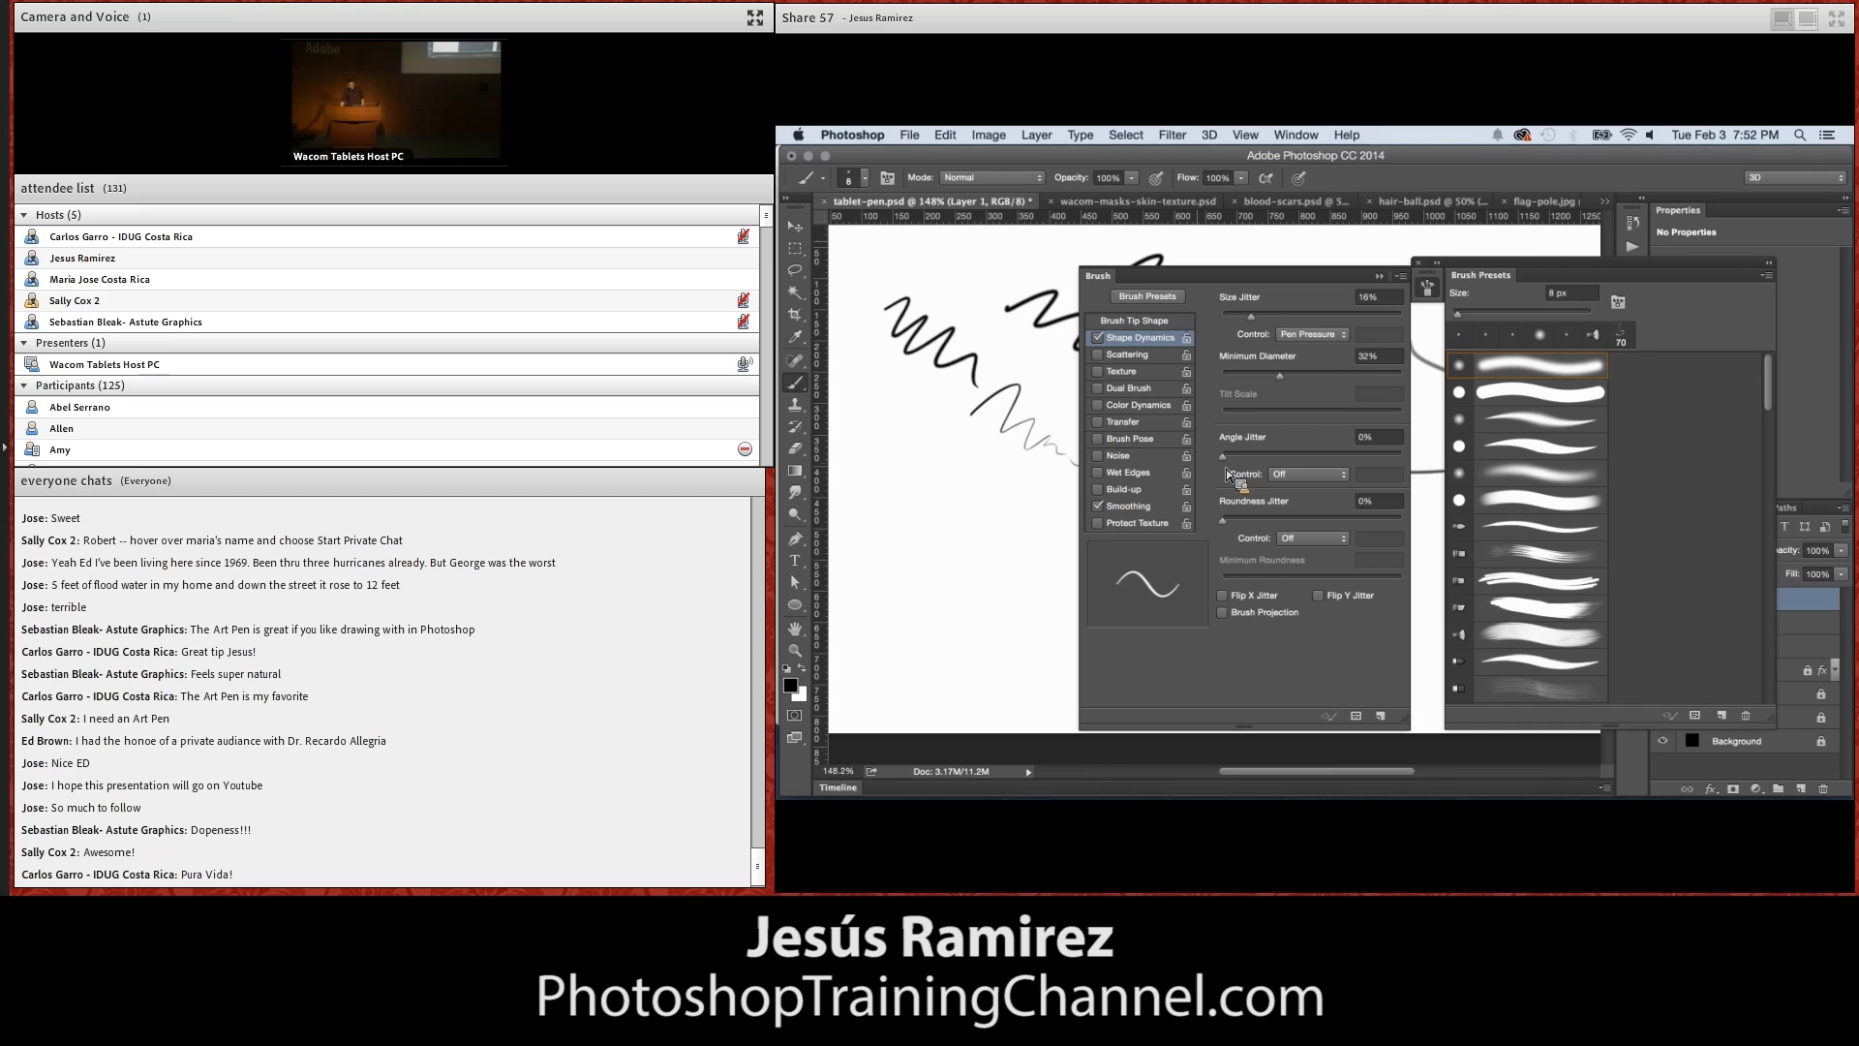
pyautogui.click(1304, 184)
pyautogui.moveTo(1024, 258); pyautogui.dragTo(1041, 262)
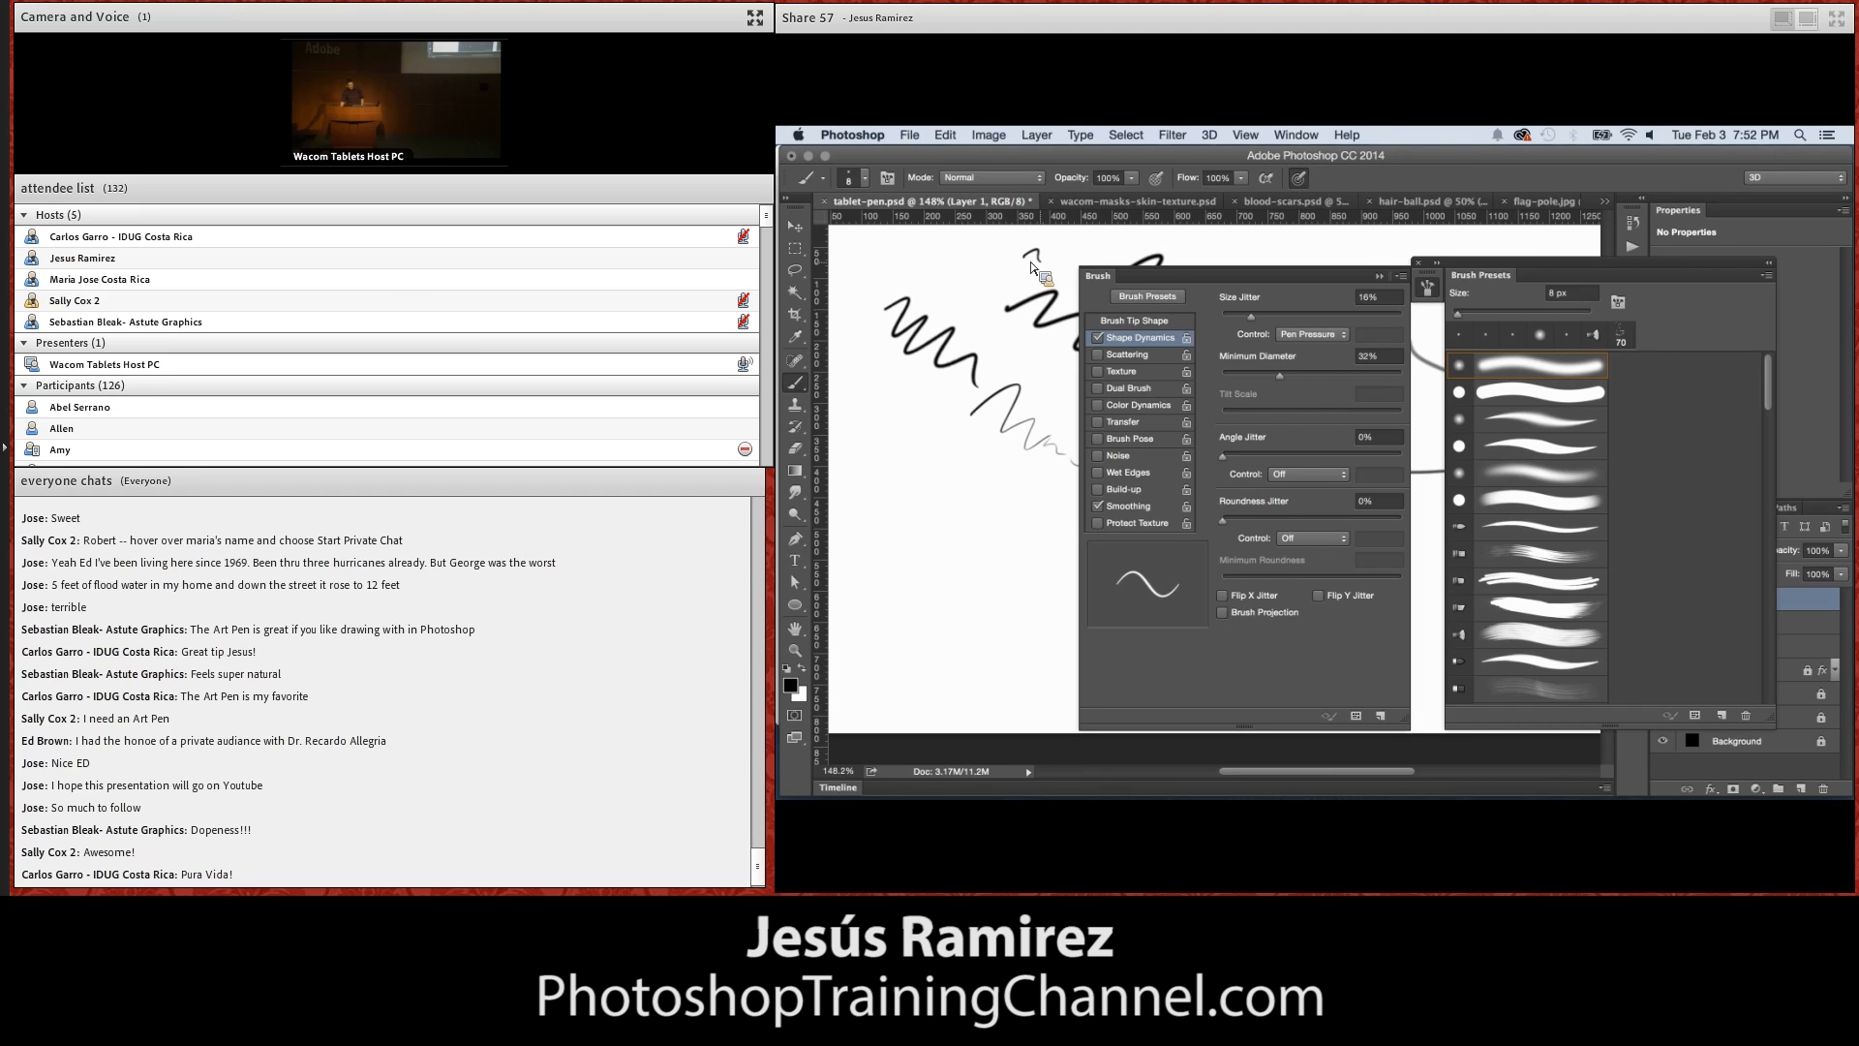
pyautogui.click(1379, 276)
pyautogui.click(1764, 276)
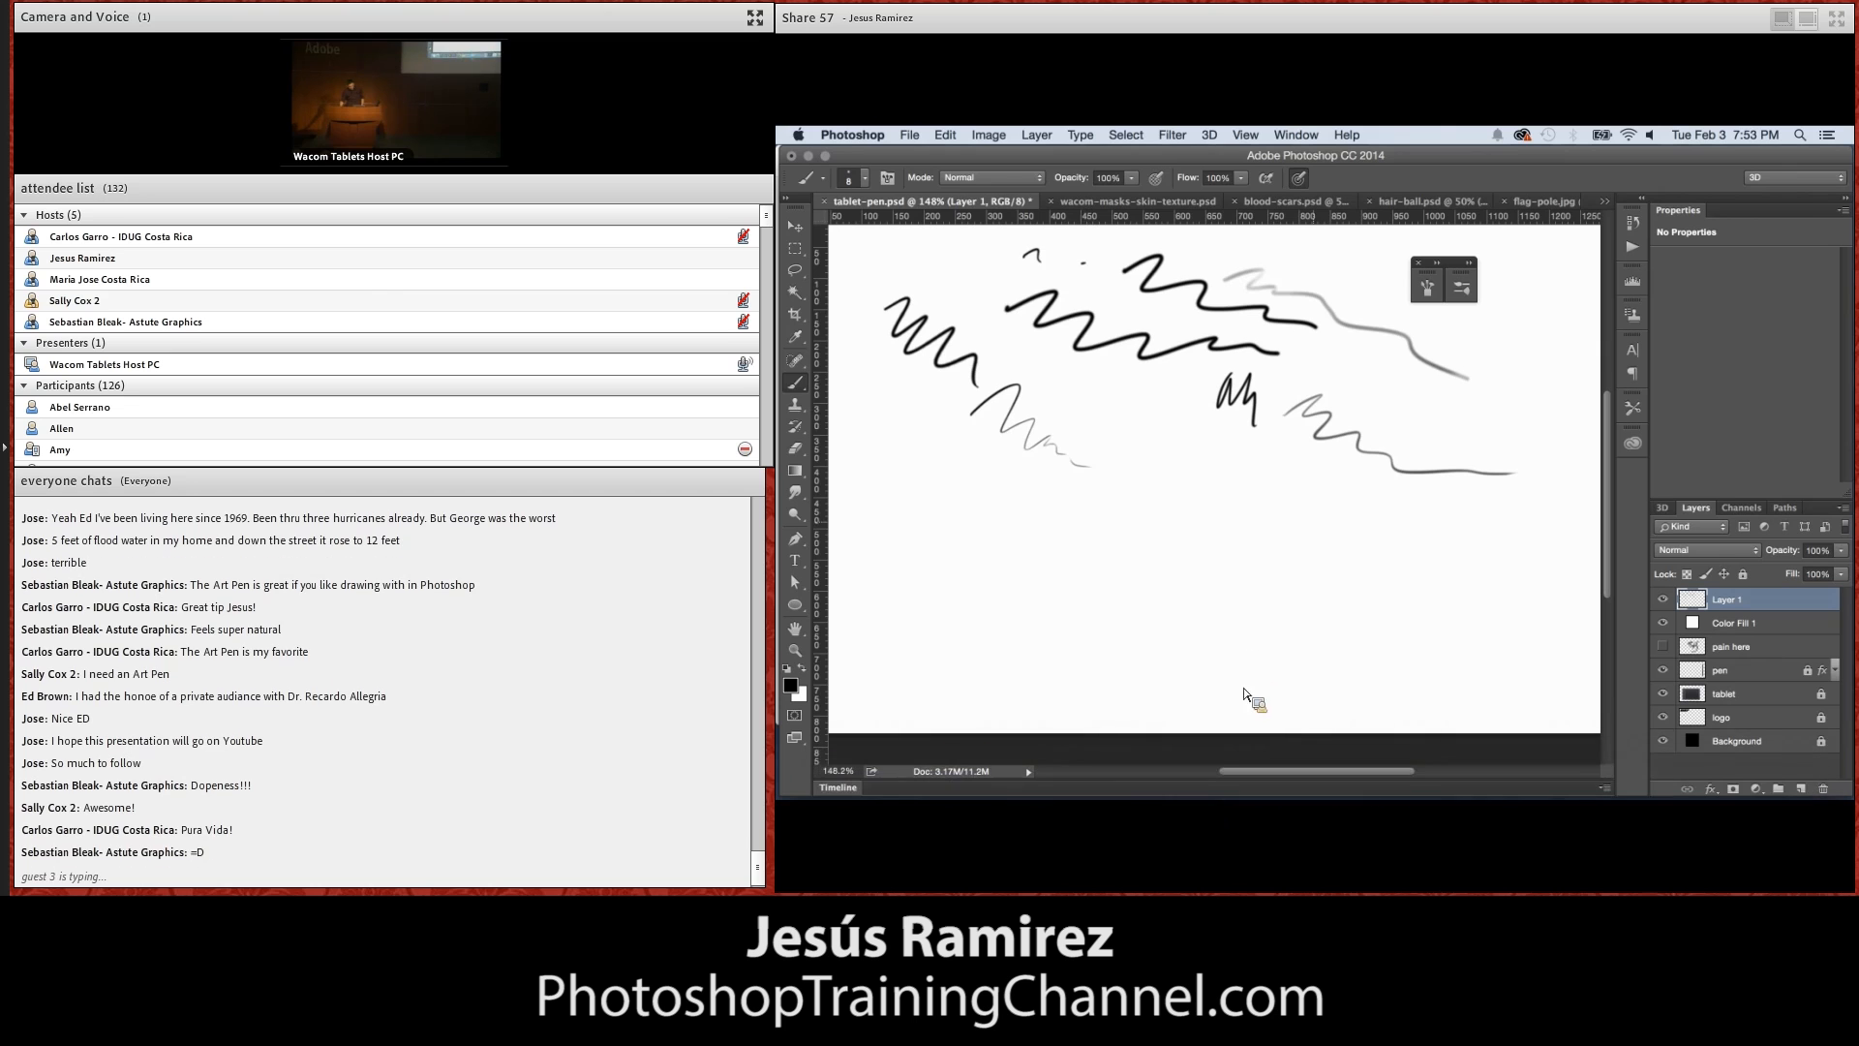
# Switch to Lightroom, paint a wavy Adjustment Brush stroke on white.jpg, and show its mask overlay
pyautogui.moveTo(1131, 800)
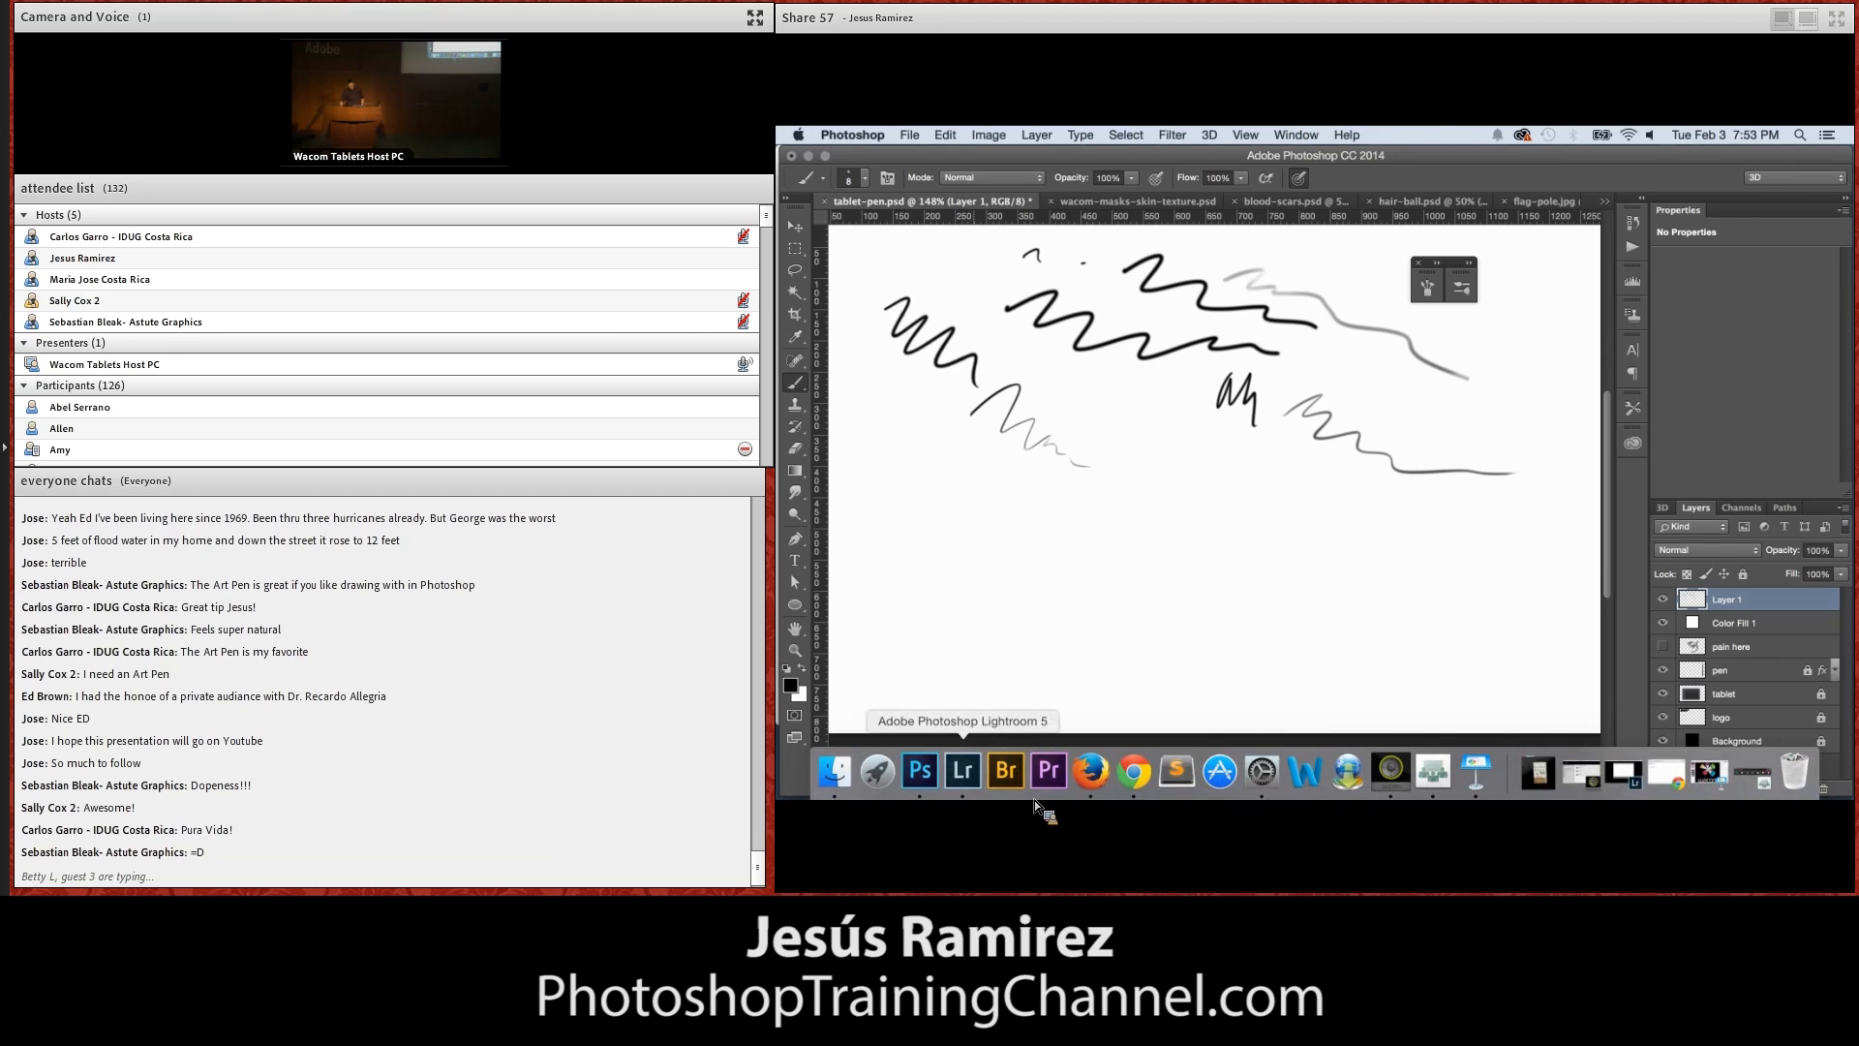
pyautogui.click(978, 766)
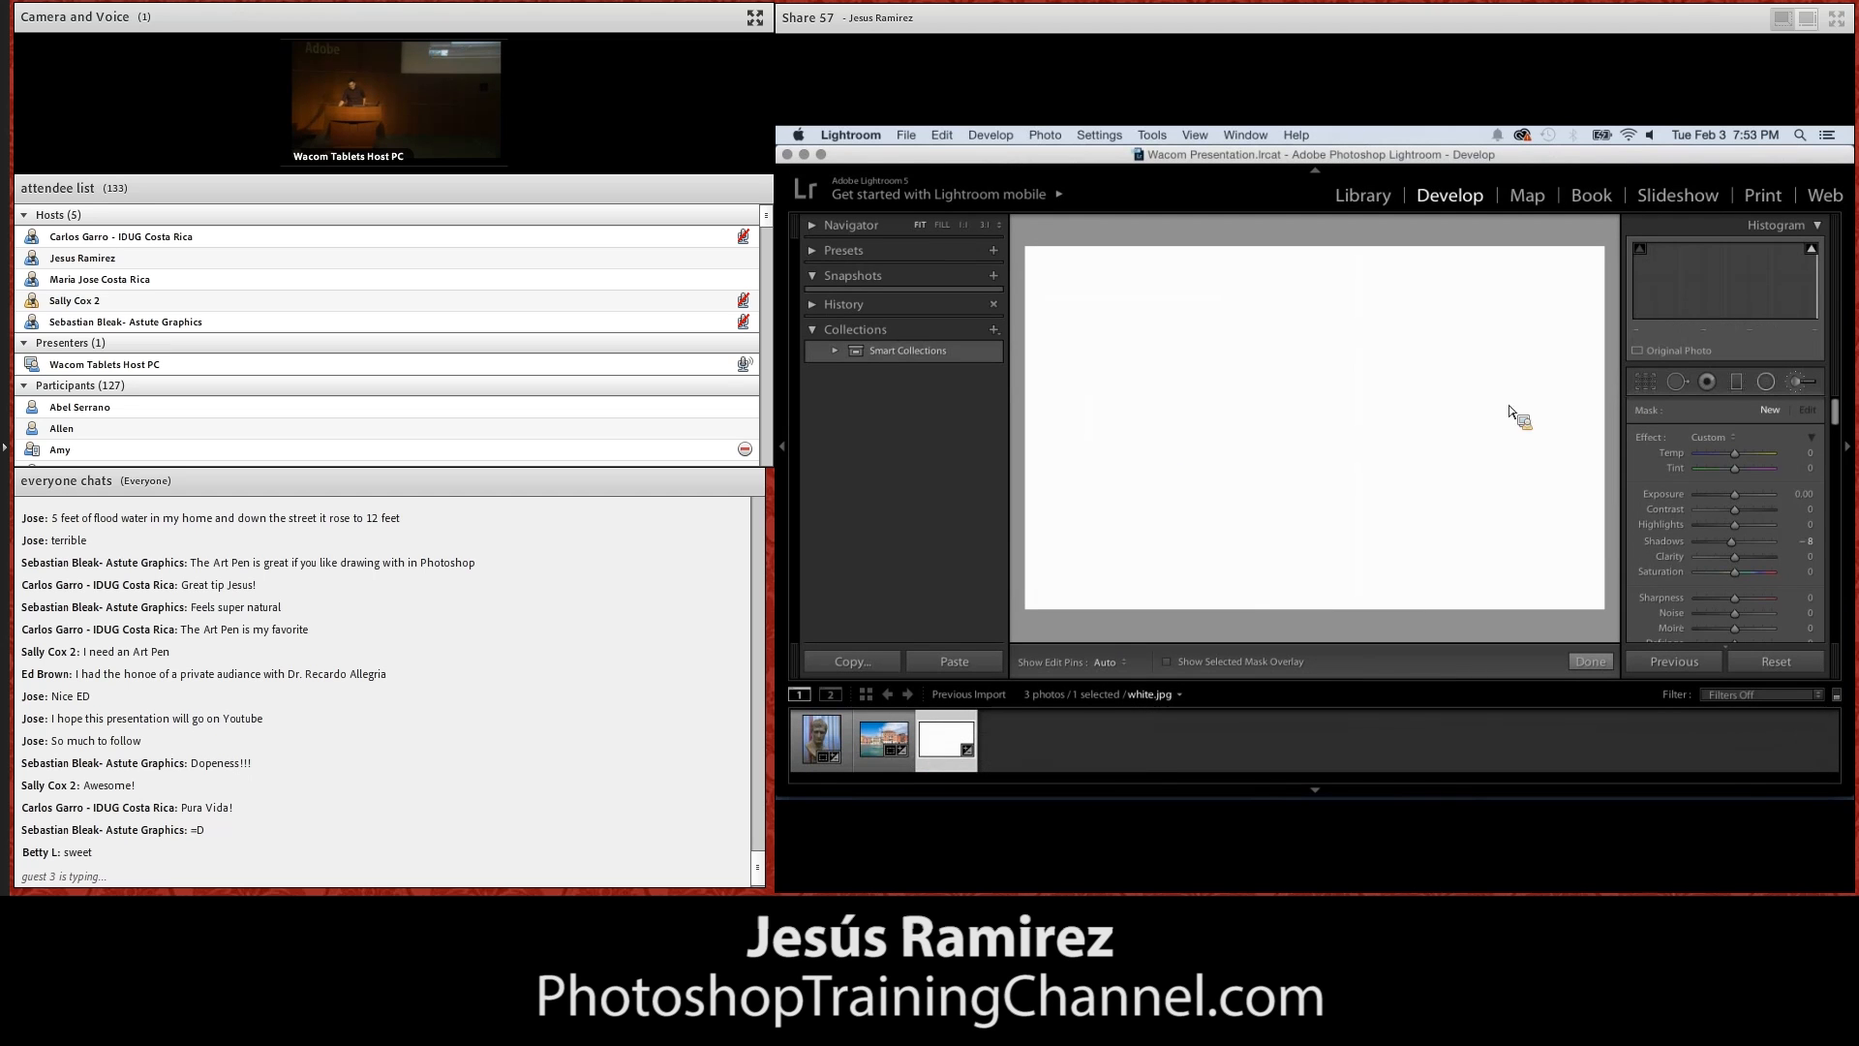
pyautogui.click(1798, 387)
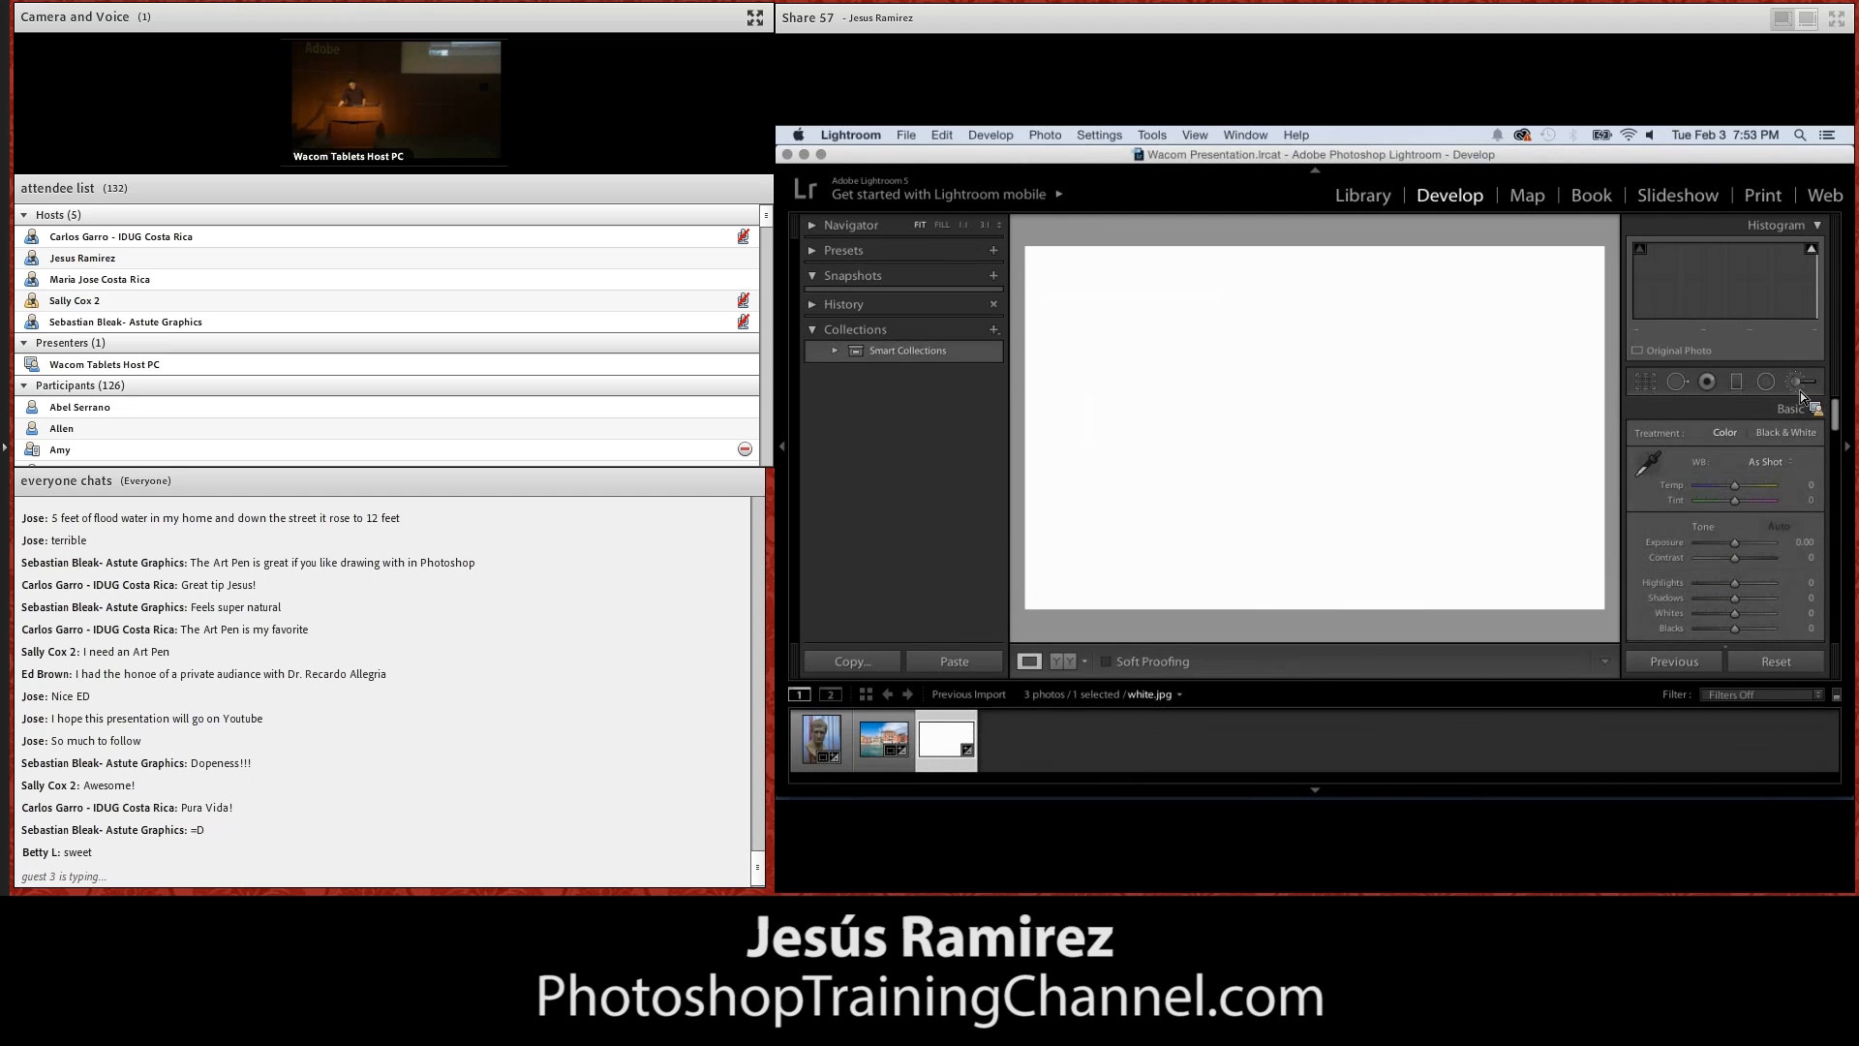
pyautogui.press('k')
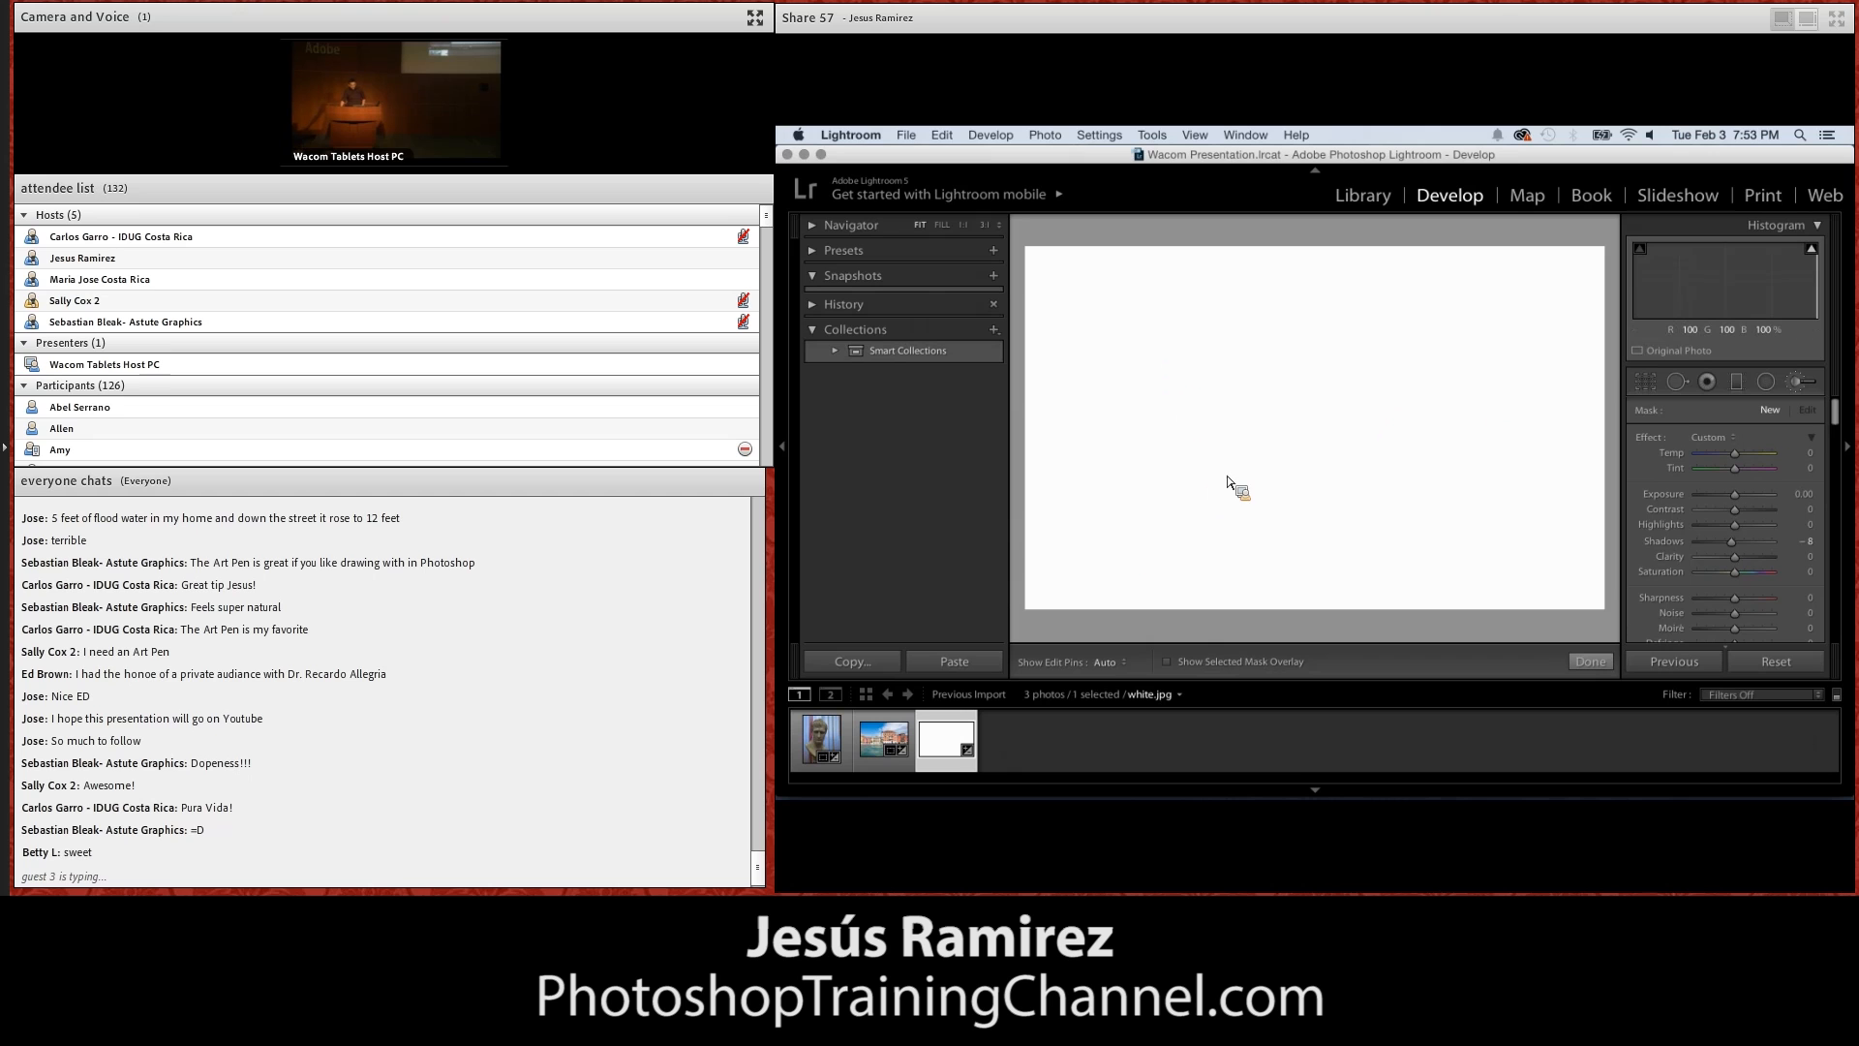
pyautogui.moveTo(1134, 349); pyautogui.dragTo(1327, 453)
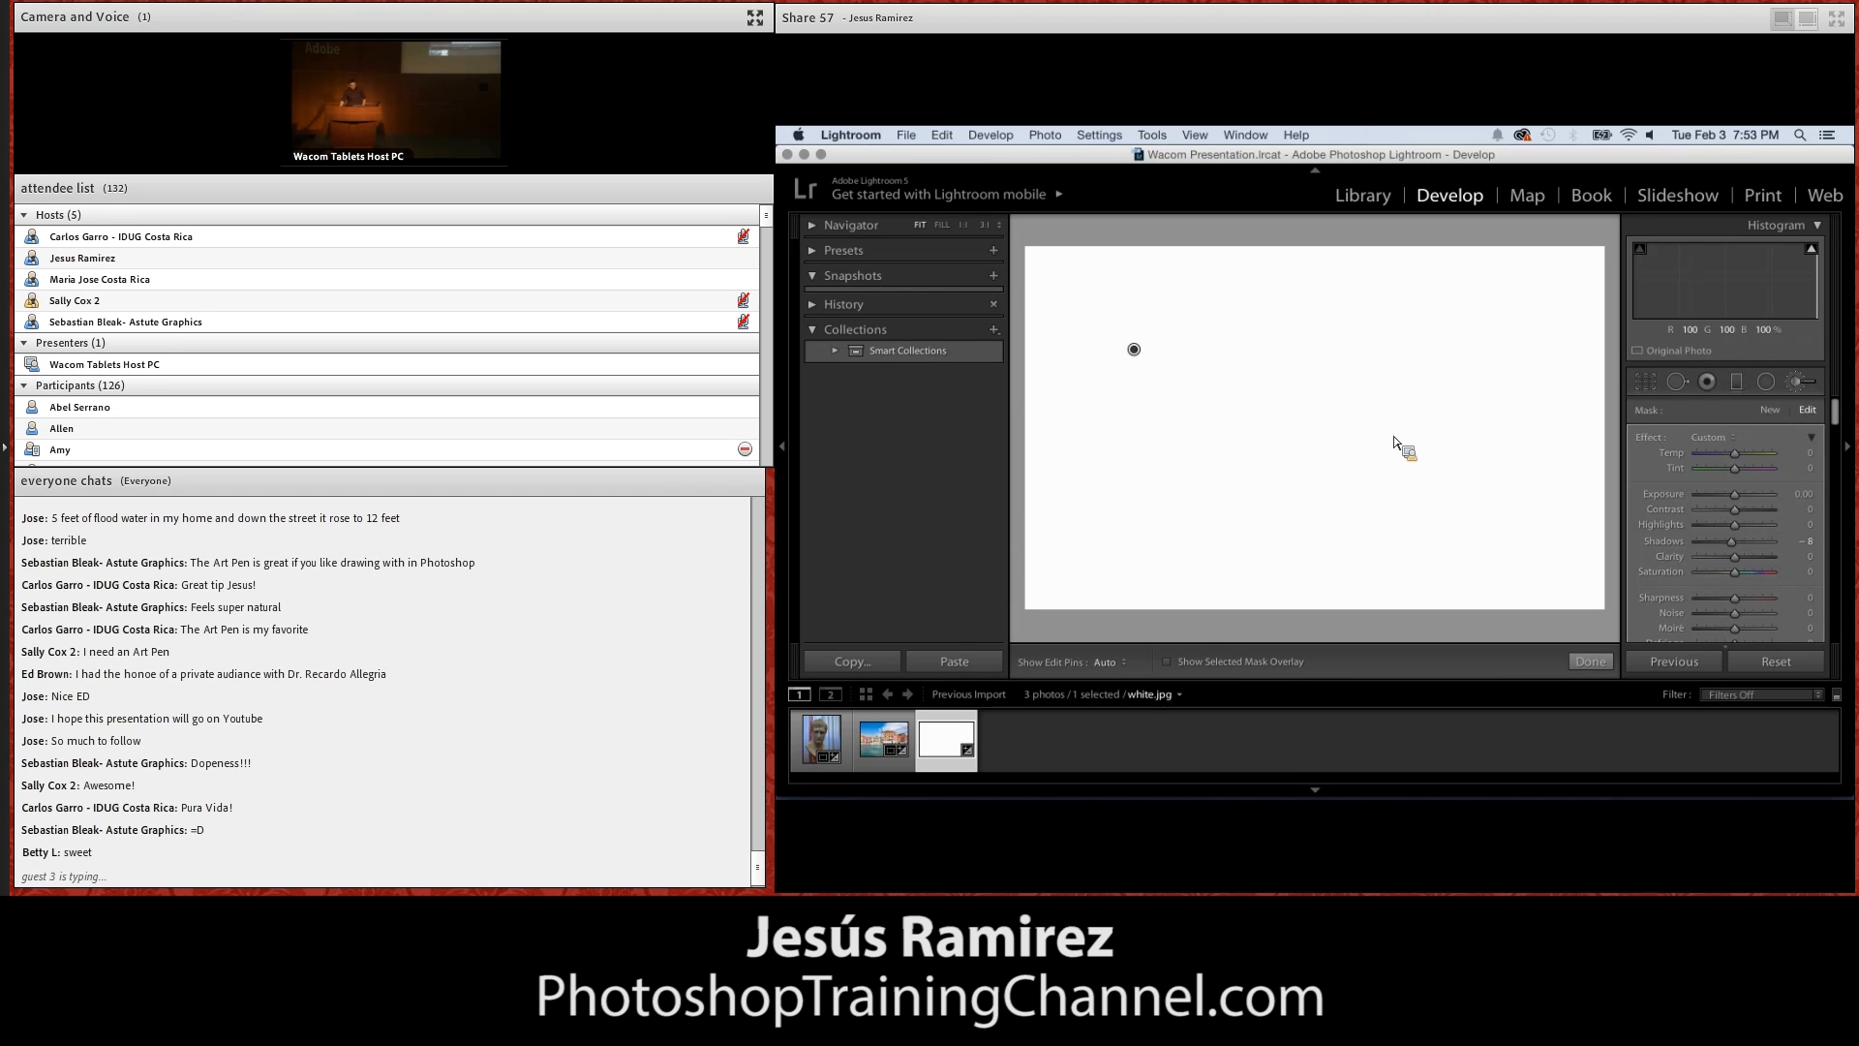
pyautogui.press('o')
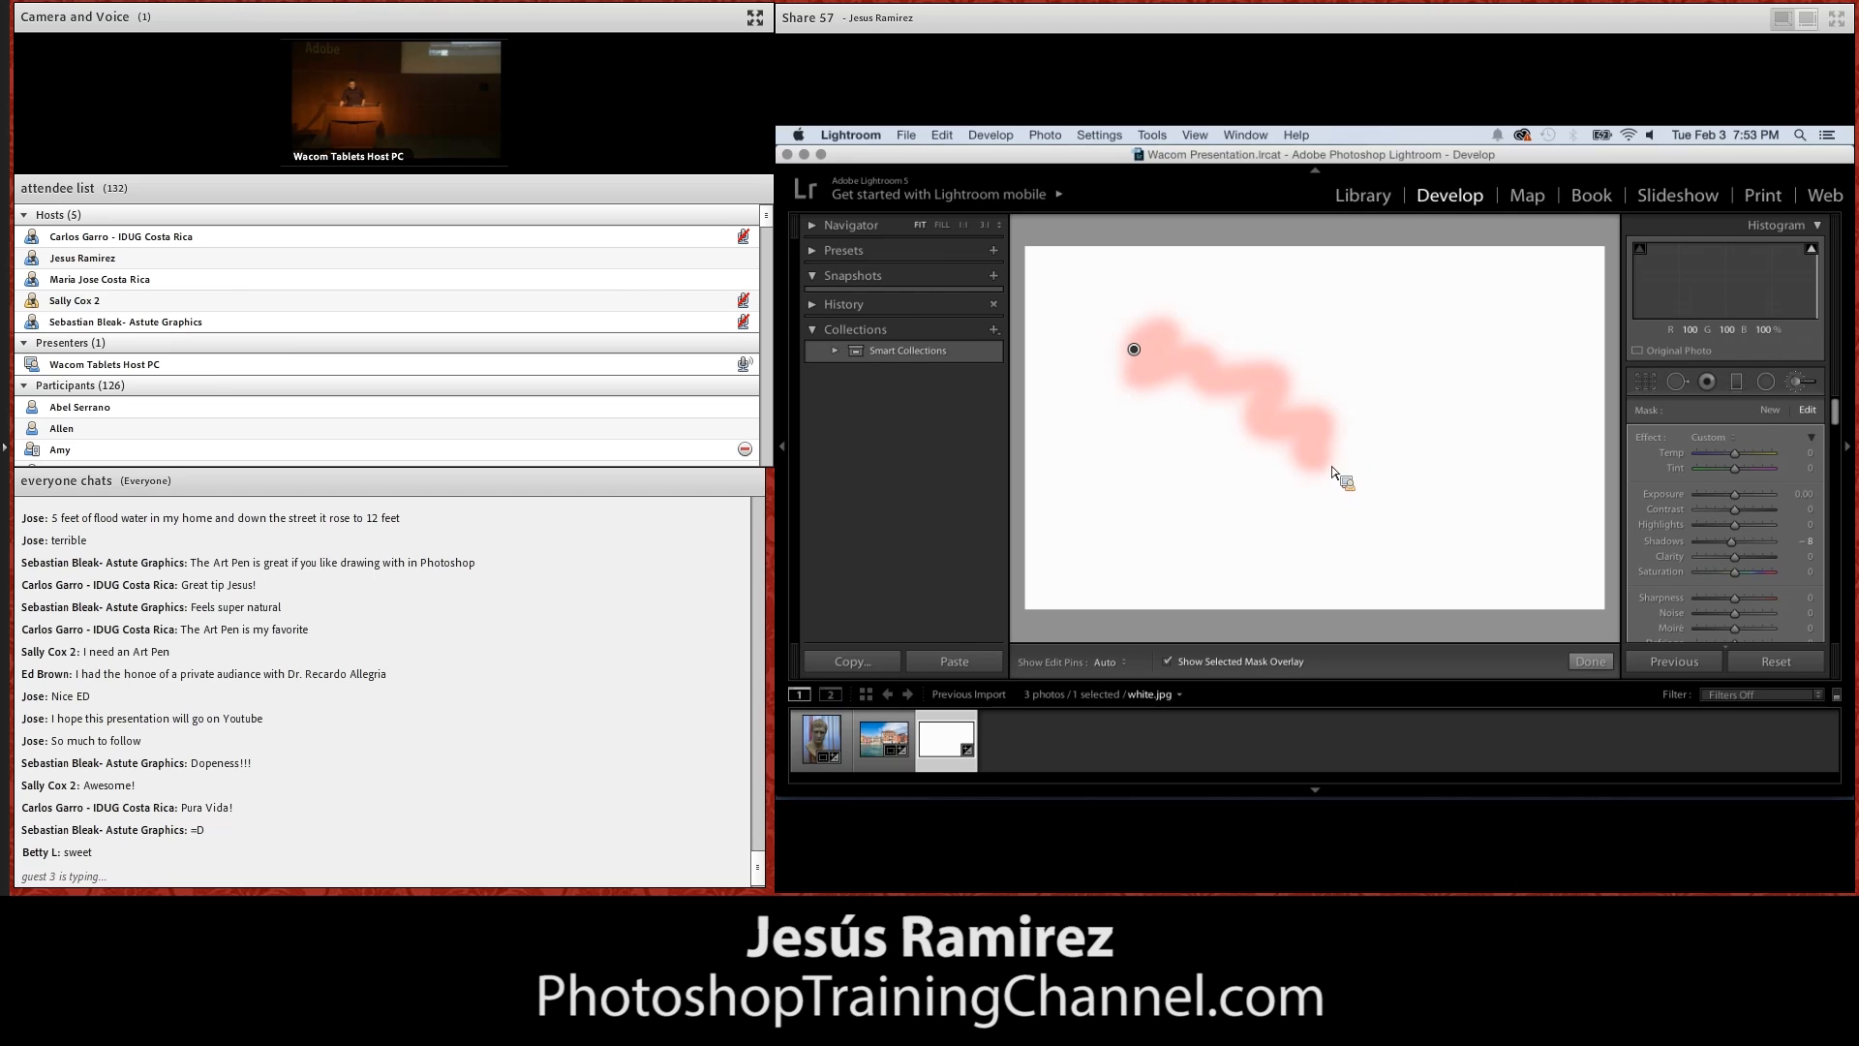
# Paint two more short horizontal Adjustment Brush strokes with varying pen pressure beside the wavy one
pyautogui.press('h')
pyautogui.moveTo(1363, 333); pyautogui.dragTo(1416, 326)
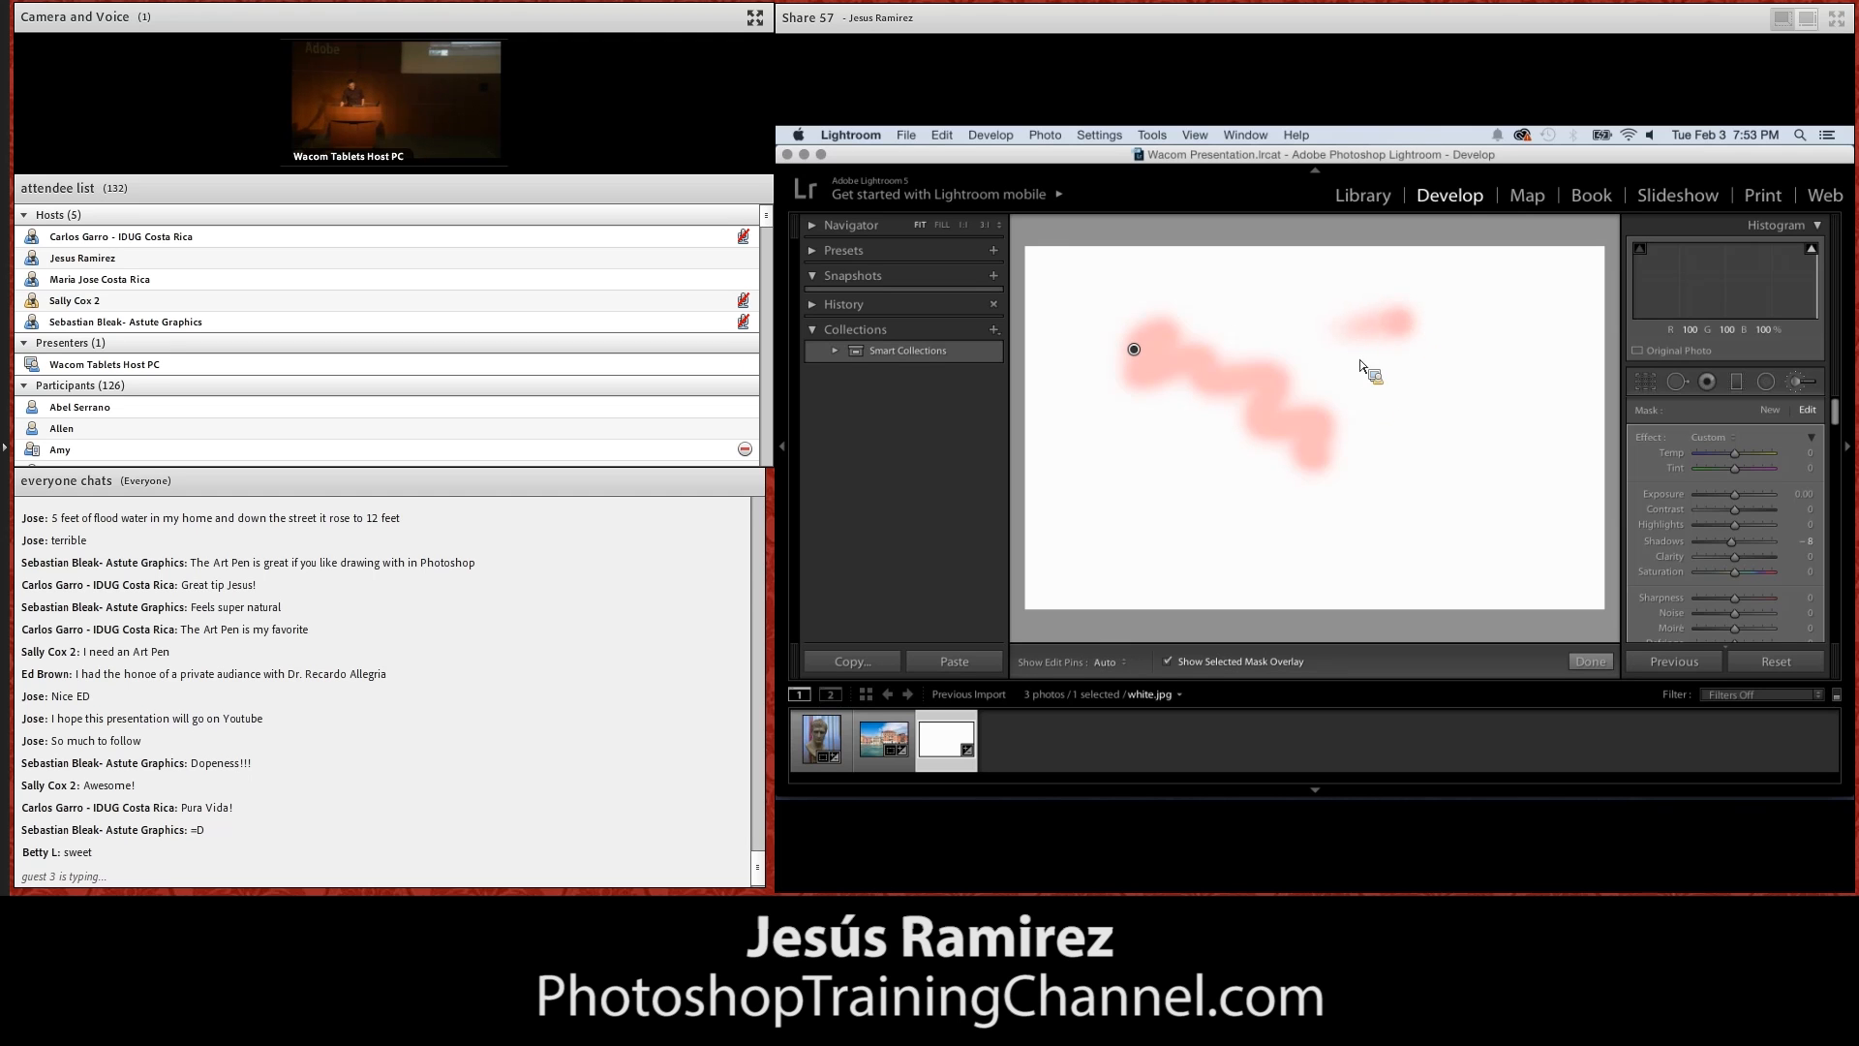
pyautogui.click(1369, 399)
pyautogui.moveTo(1377, 409); pyautogui.dragTo(1438, 412)
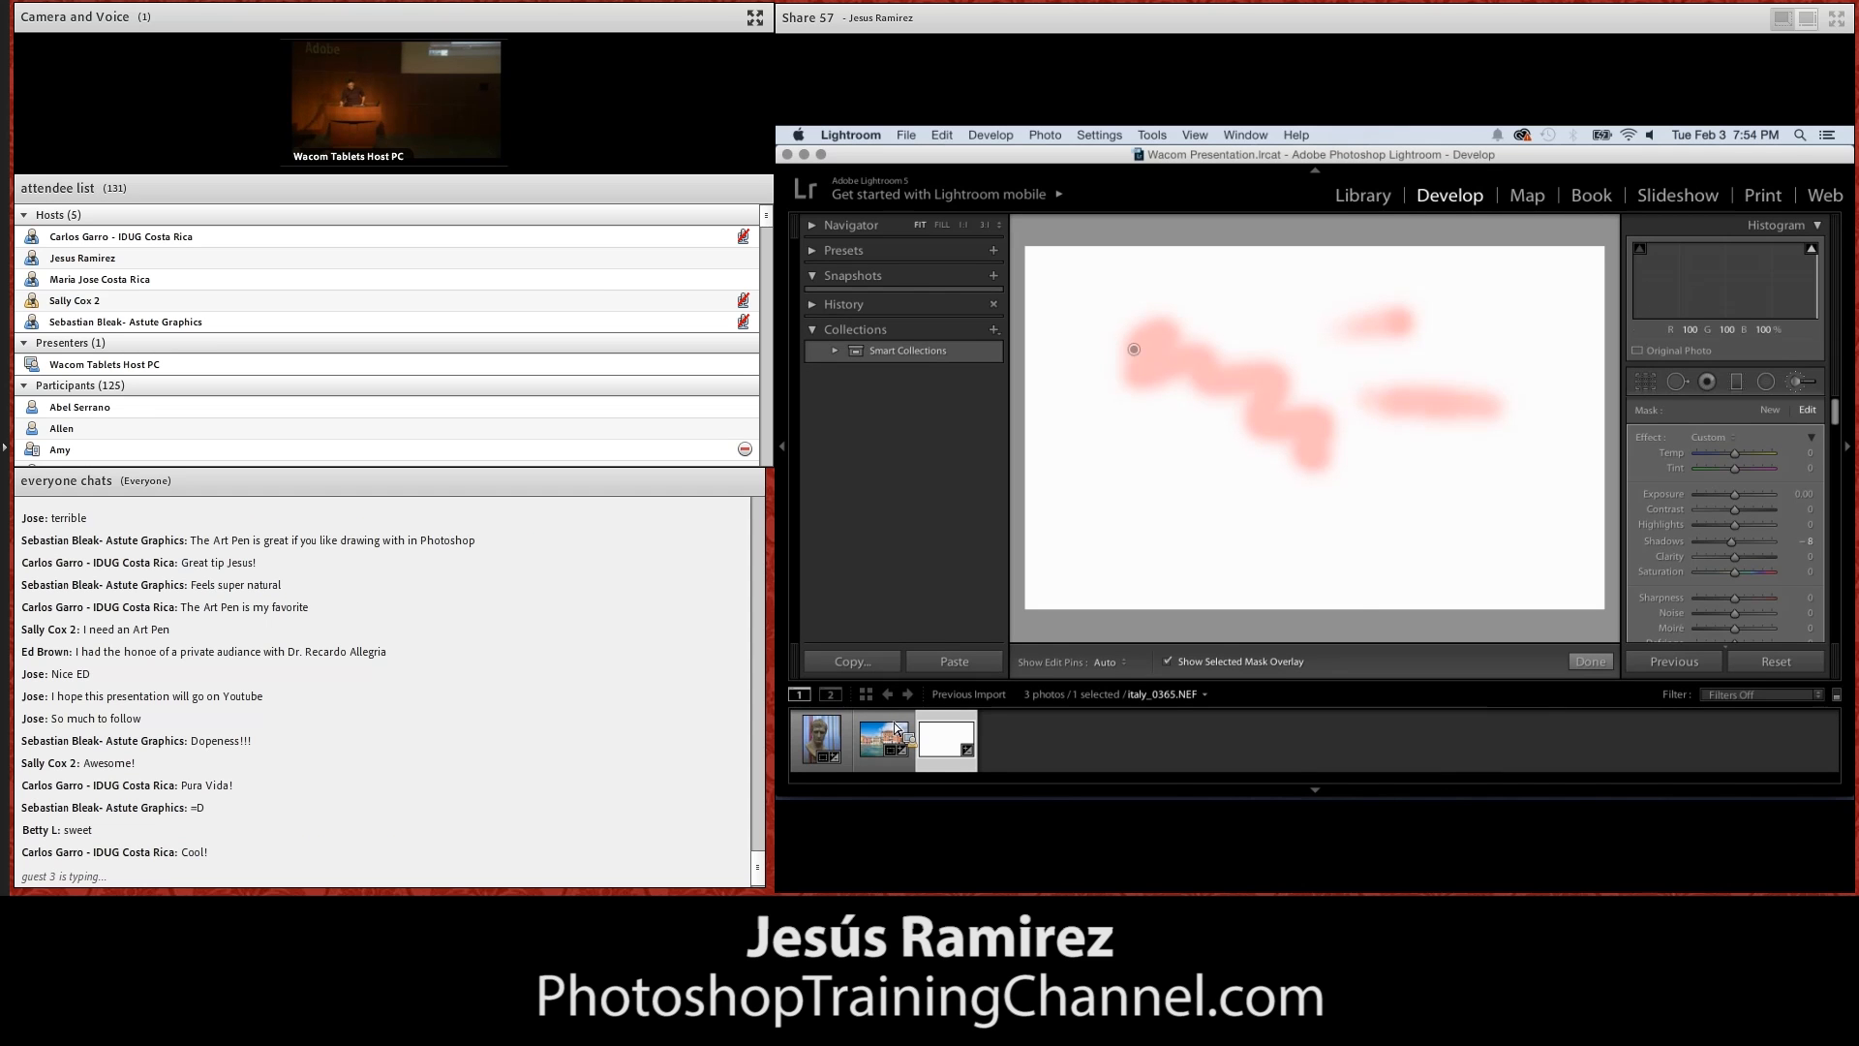
# Open the bust photo italy_0264.NEF and paint an Adjustment Brush mask over the shaded side of the face
pyautogui.click(824, 739)
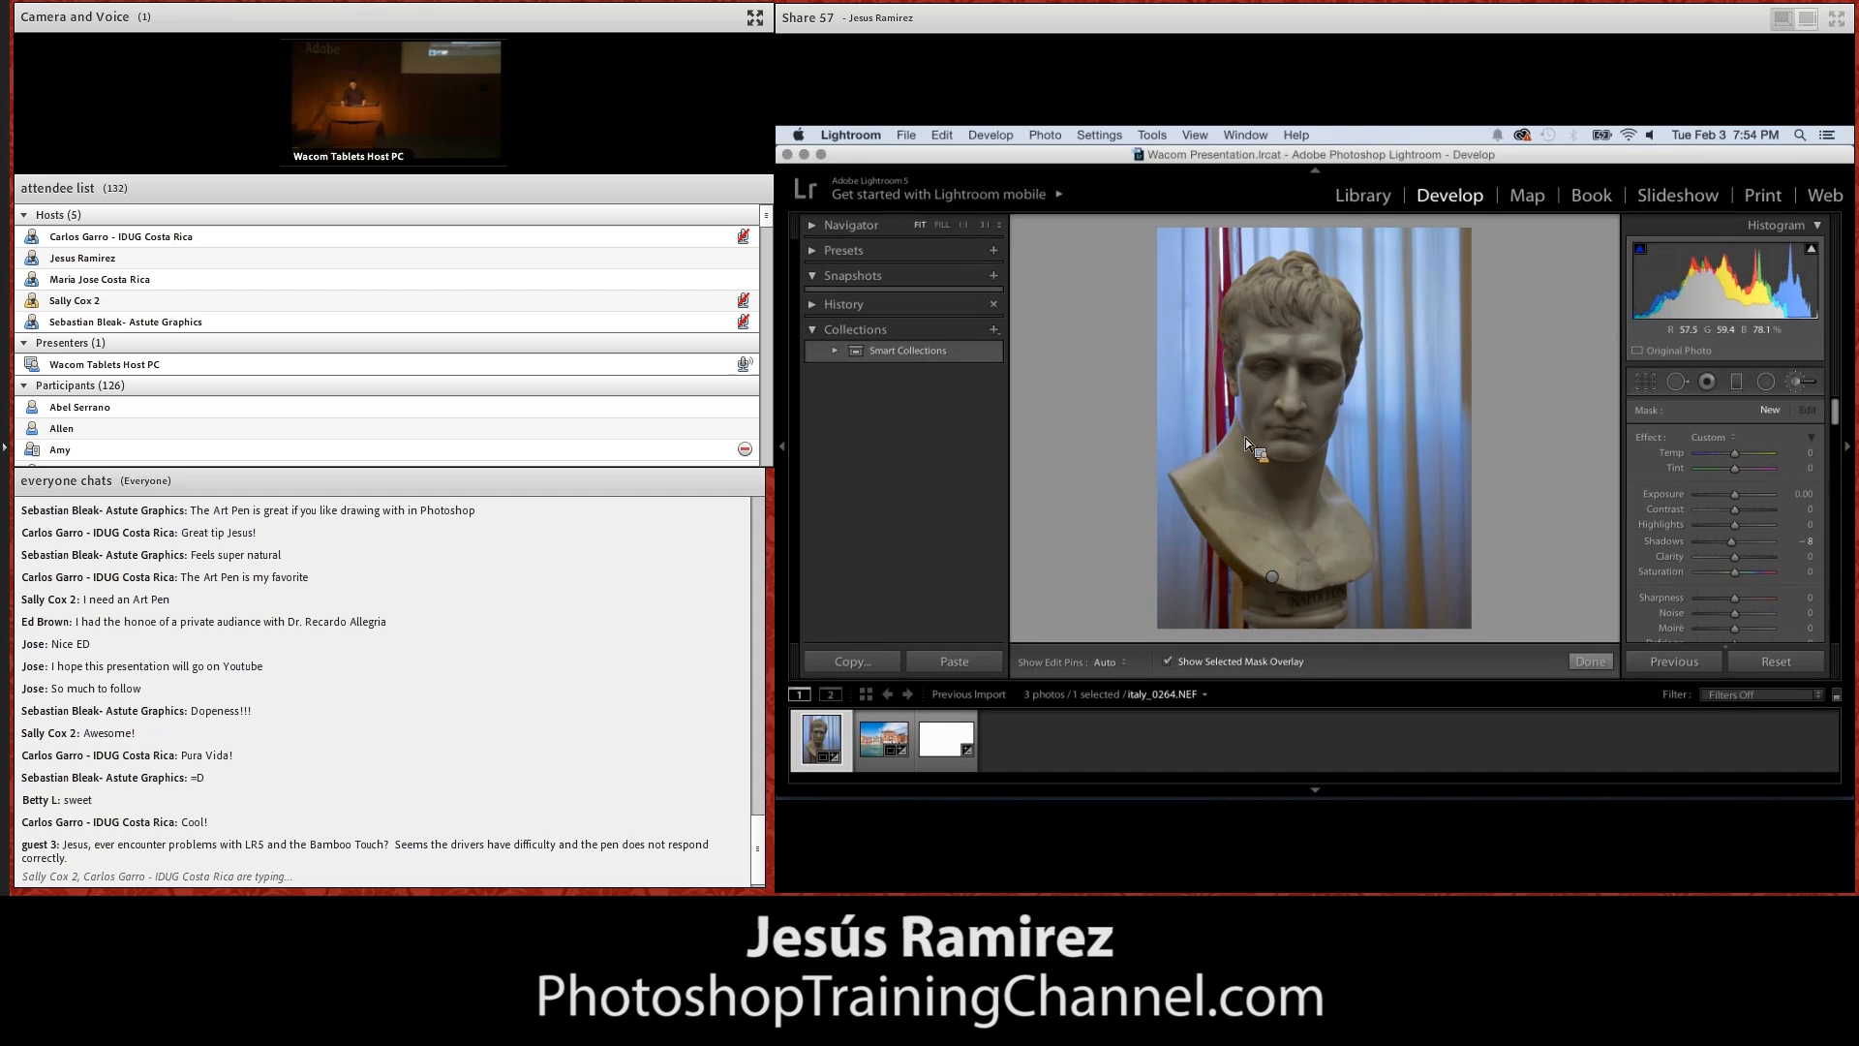
pyautogui.click(1798, 381)
pyautogui.press('k')
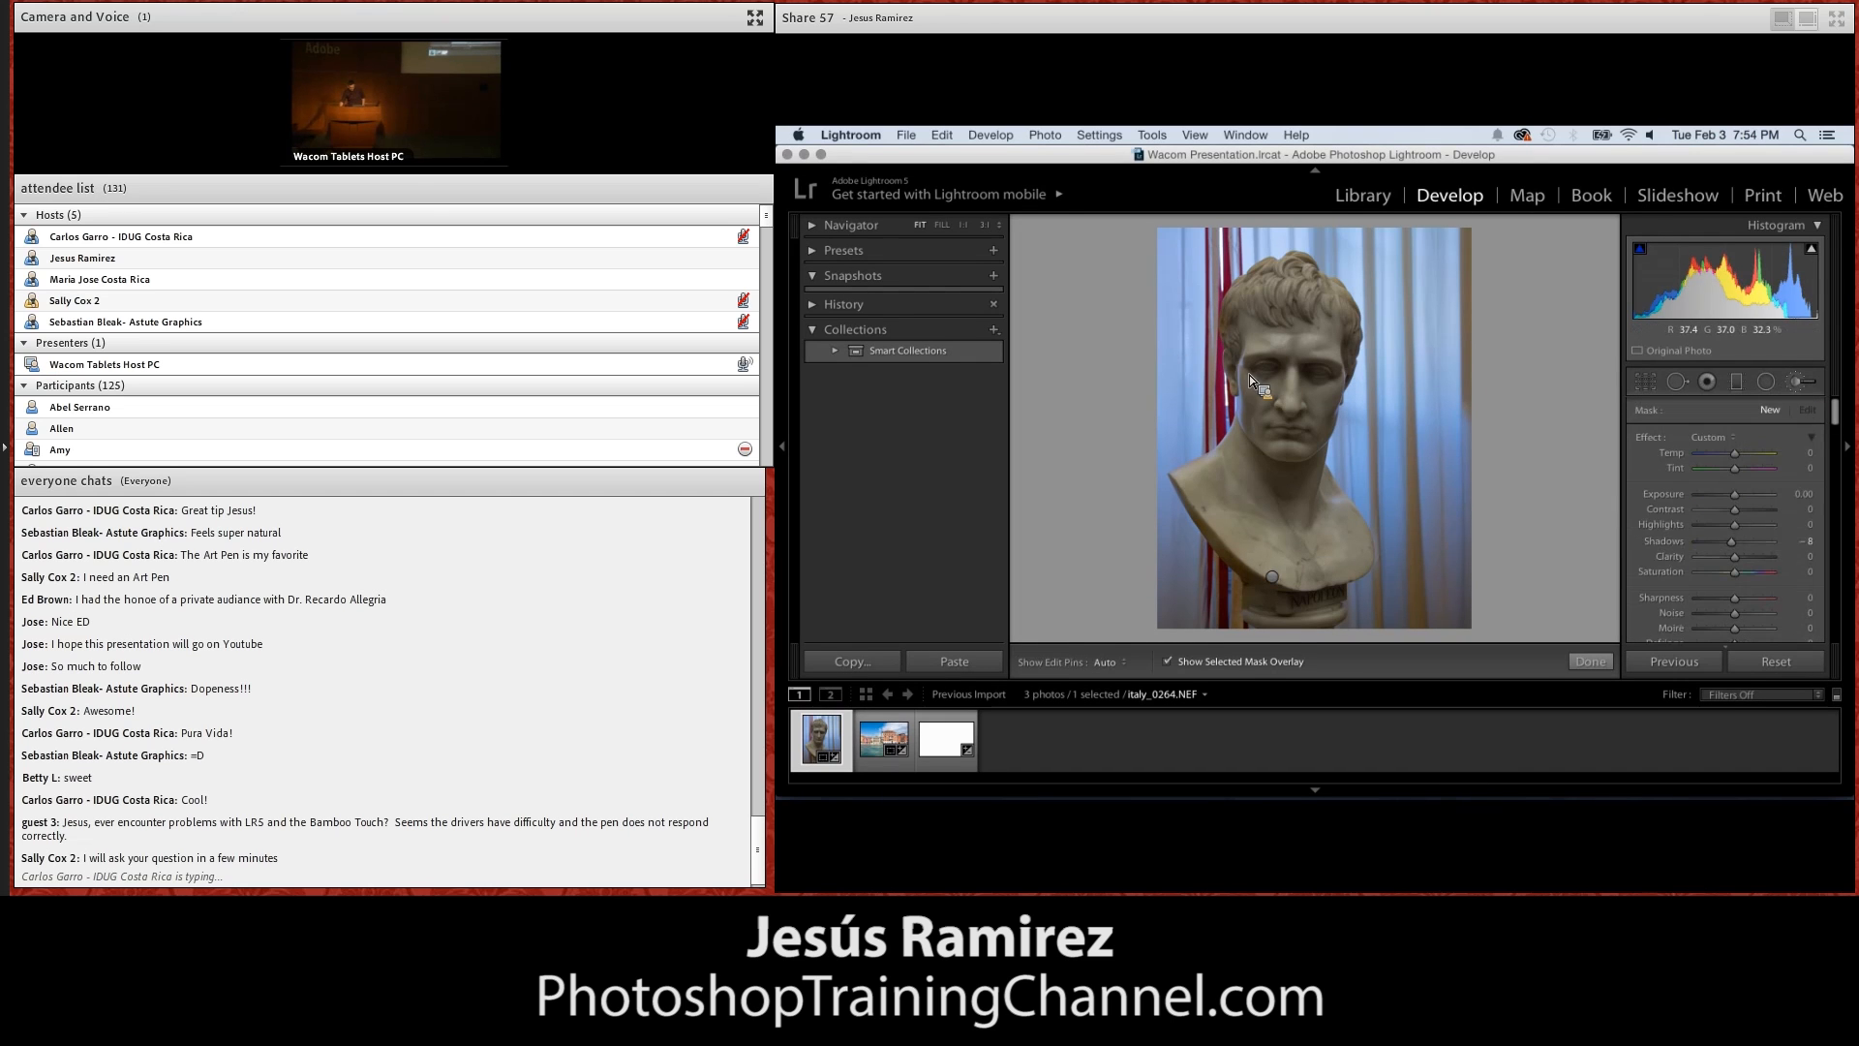
pyautogui.moveTo(1247, 354); pyautogui.dragTo(1257, 450)
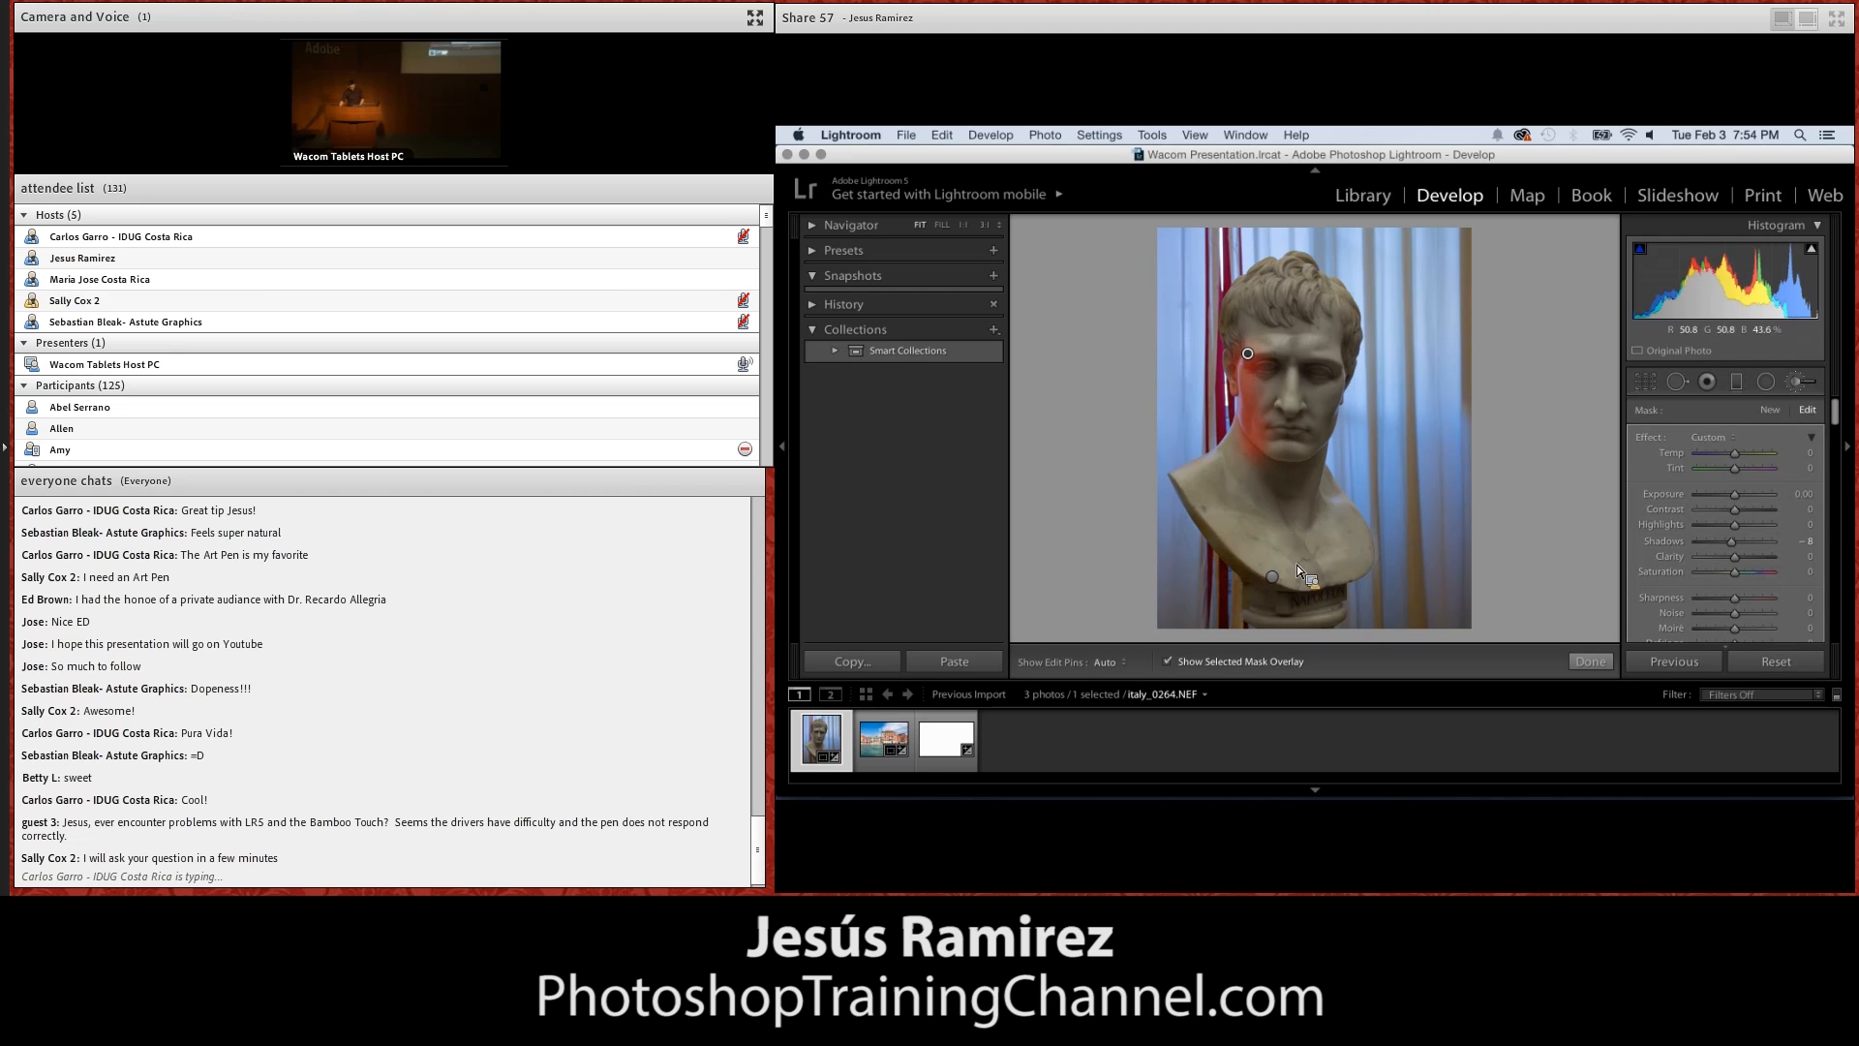
# Hide the mask overlay and raise the Exposure of the brushed area on the bust to 3.46
pyautogui.press('o')
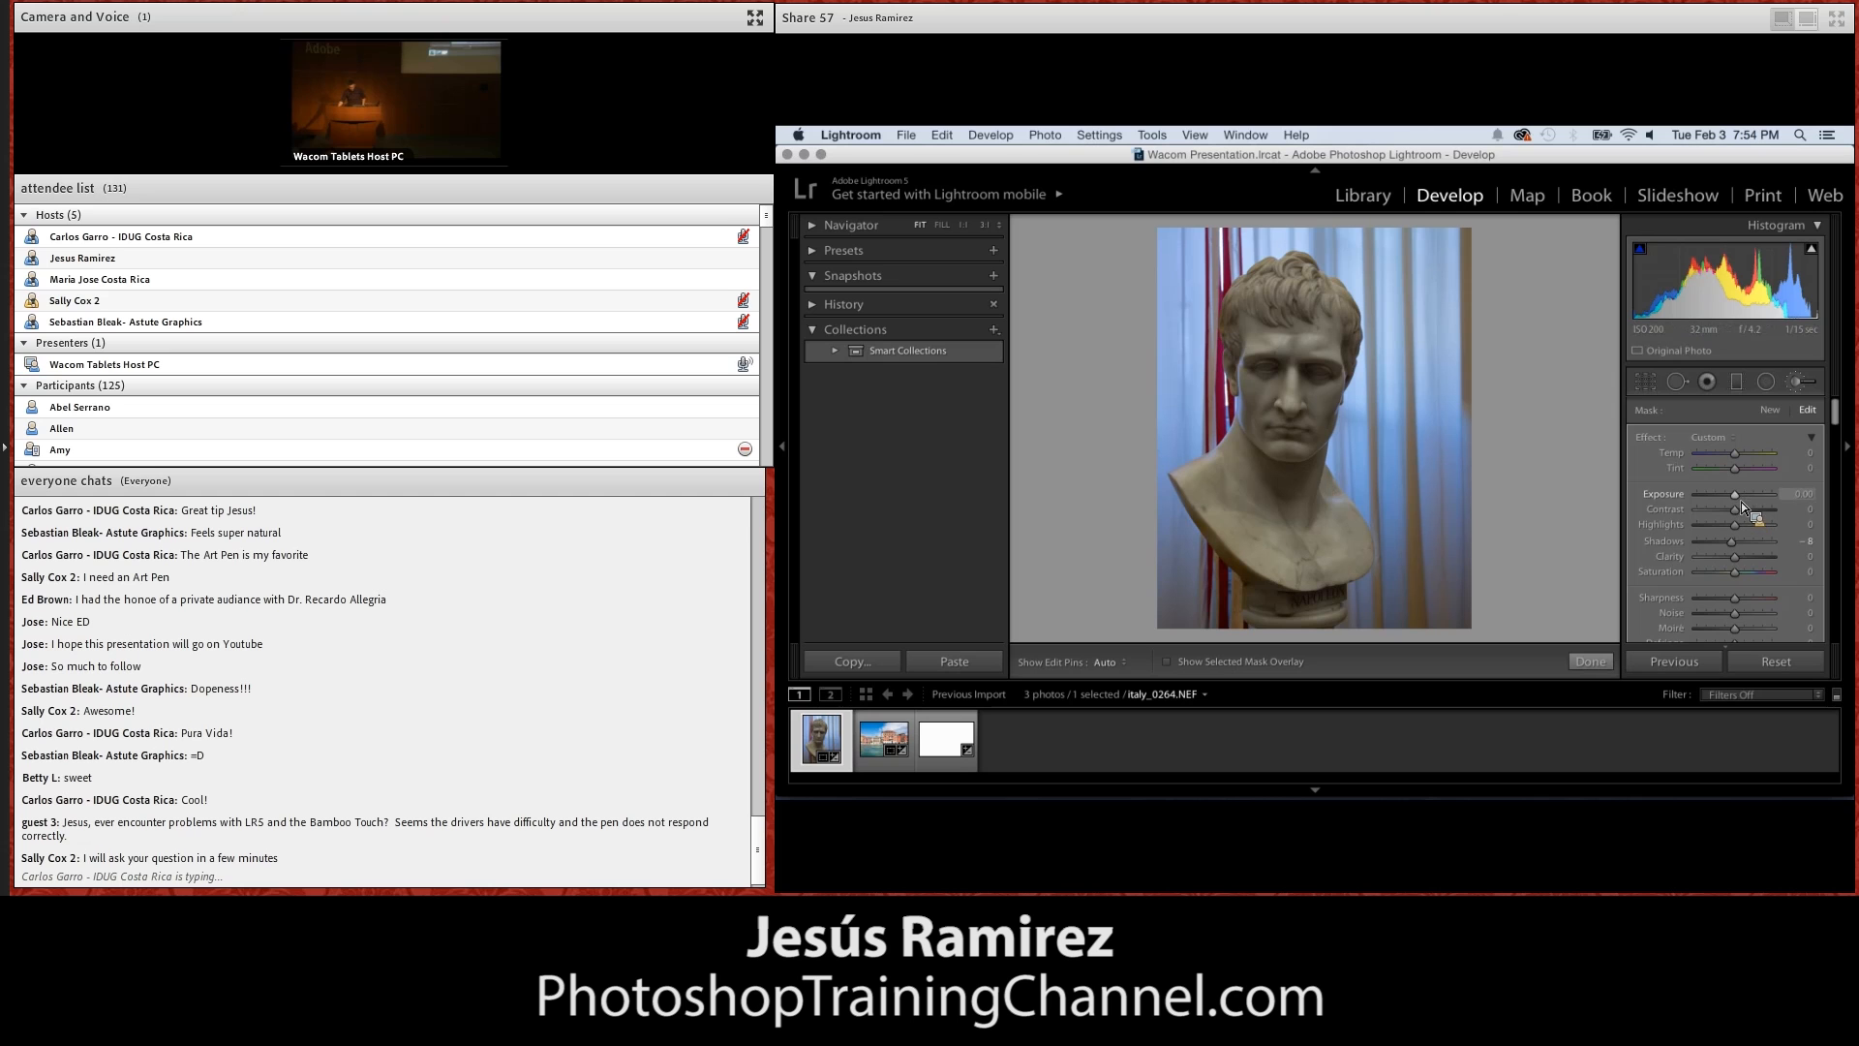
pyautogui.moveTo(1741, 502); pyautogui.dragTo(1774, 500)
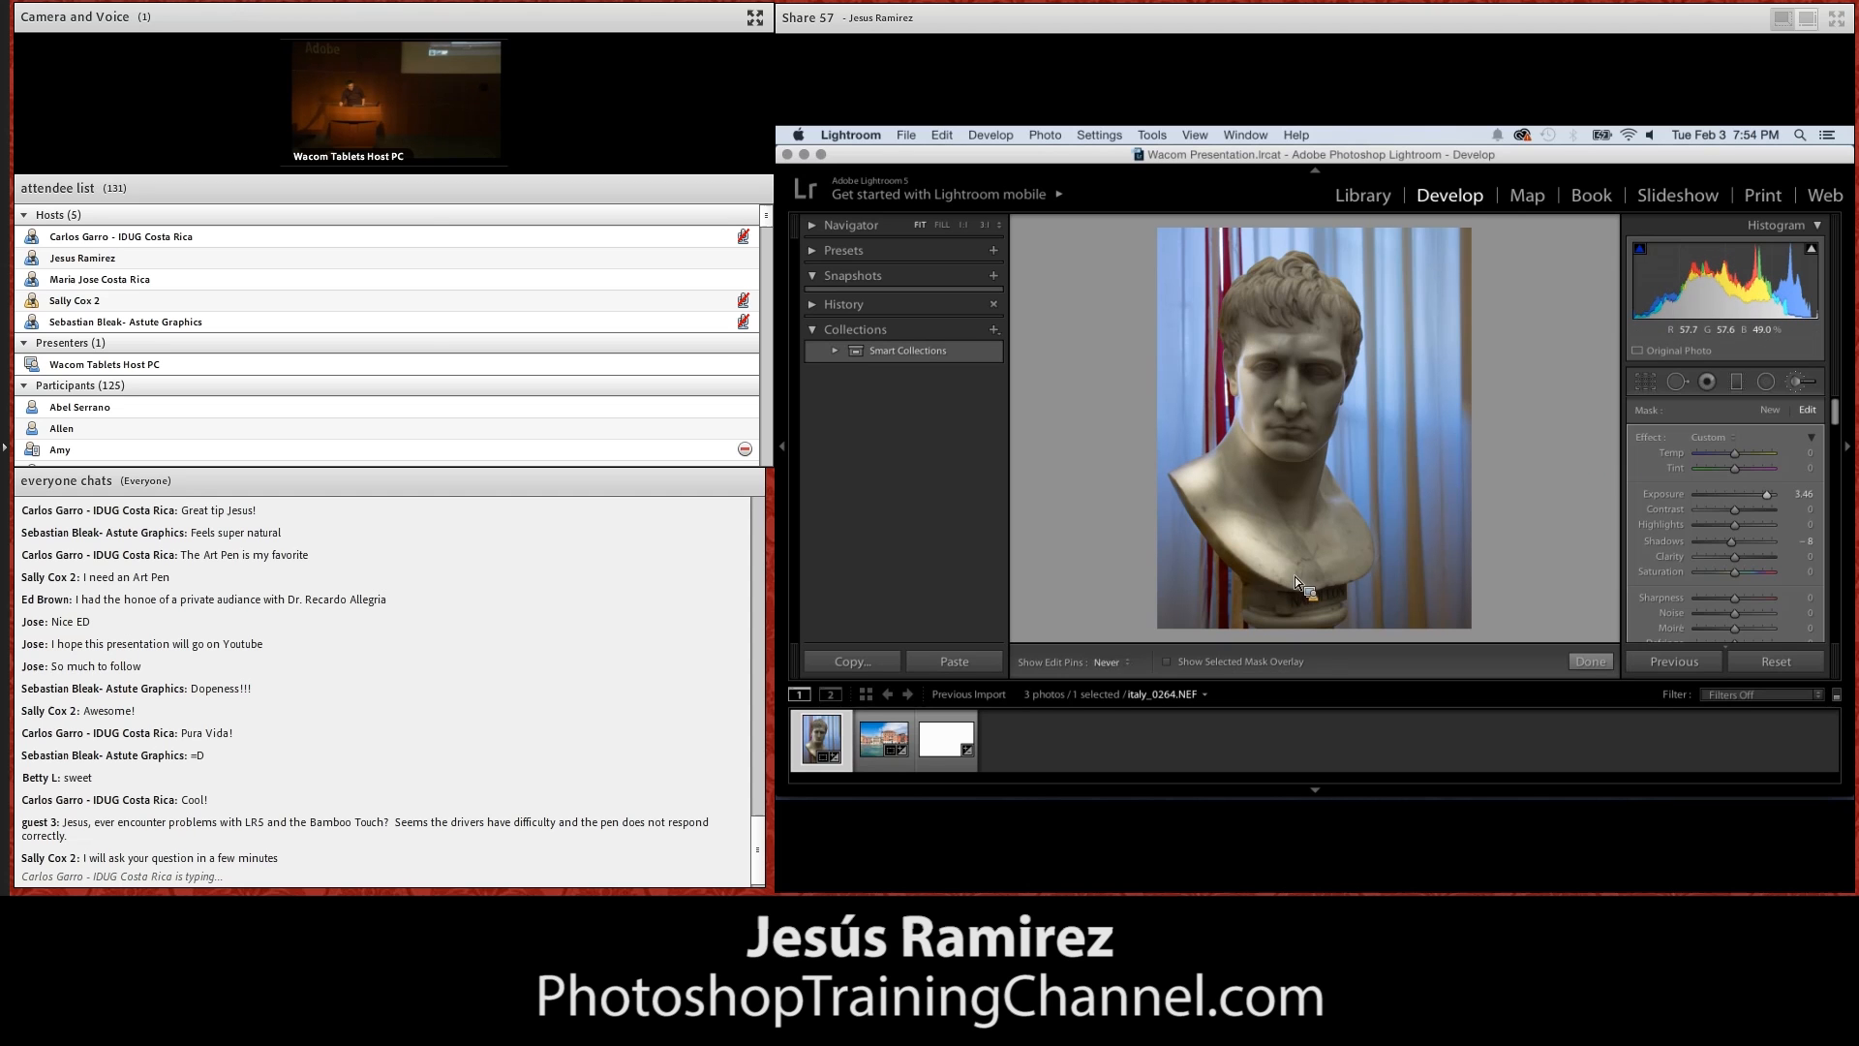
pyautogui.press('h')
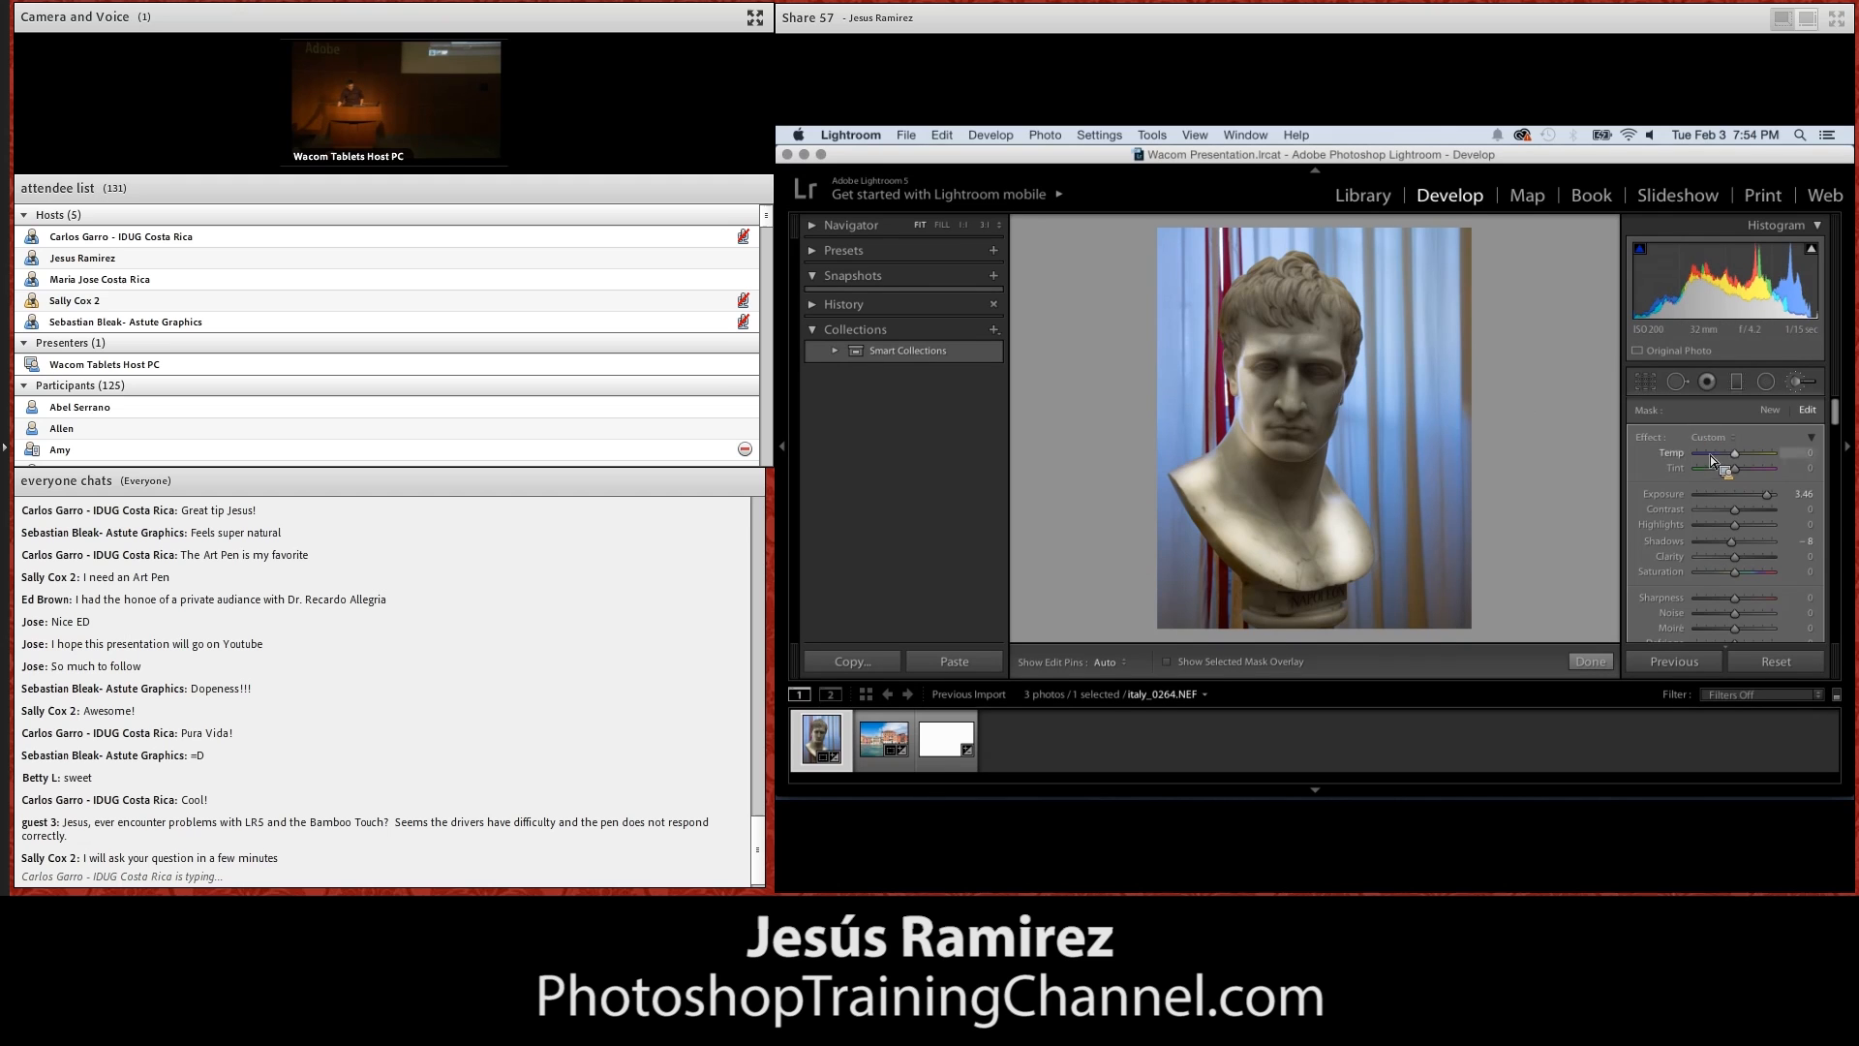
# Add a new Adjustment Brush mask on the bust's face and set its Exposure to -2.39
pyautogui.click(1771, 410)
pyautogui.press('h')
pyautogui.press('h')
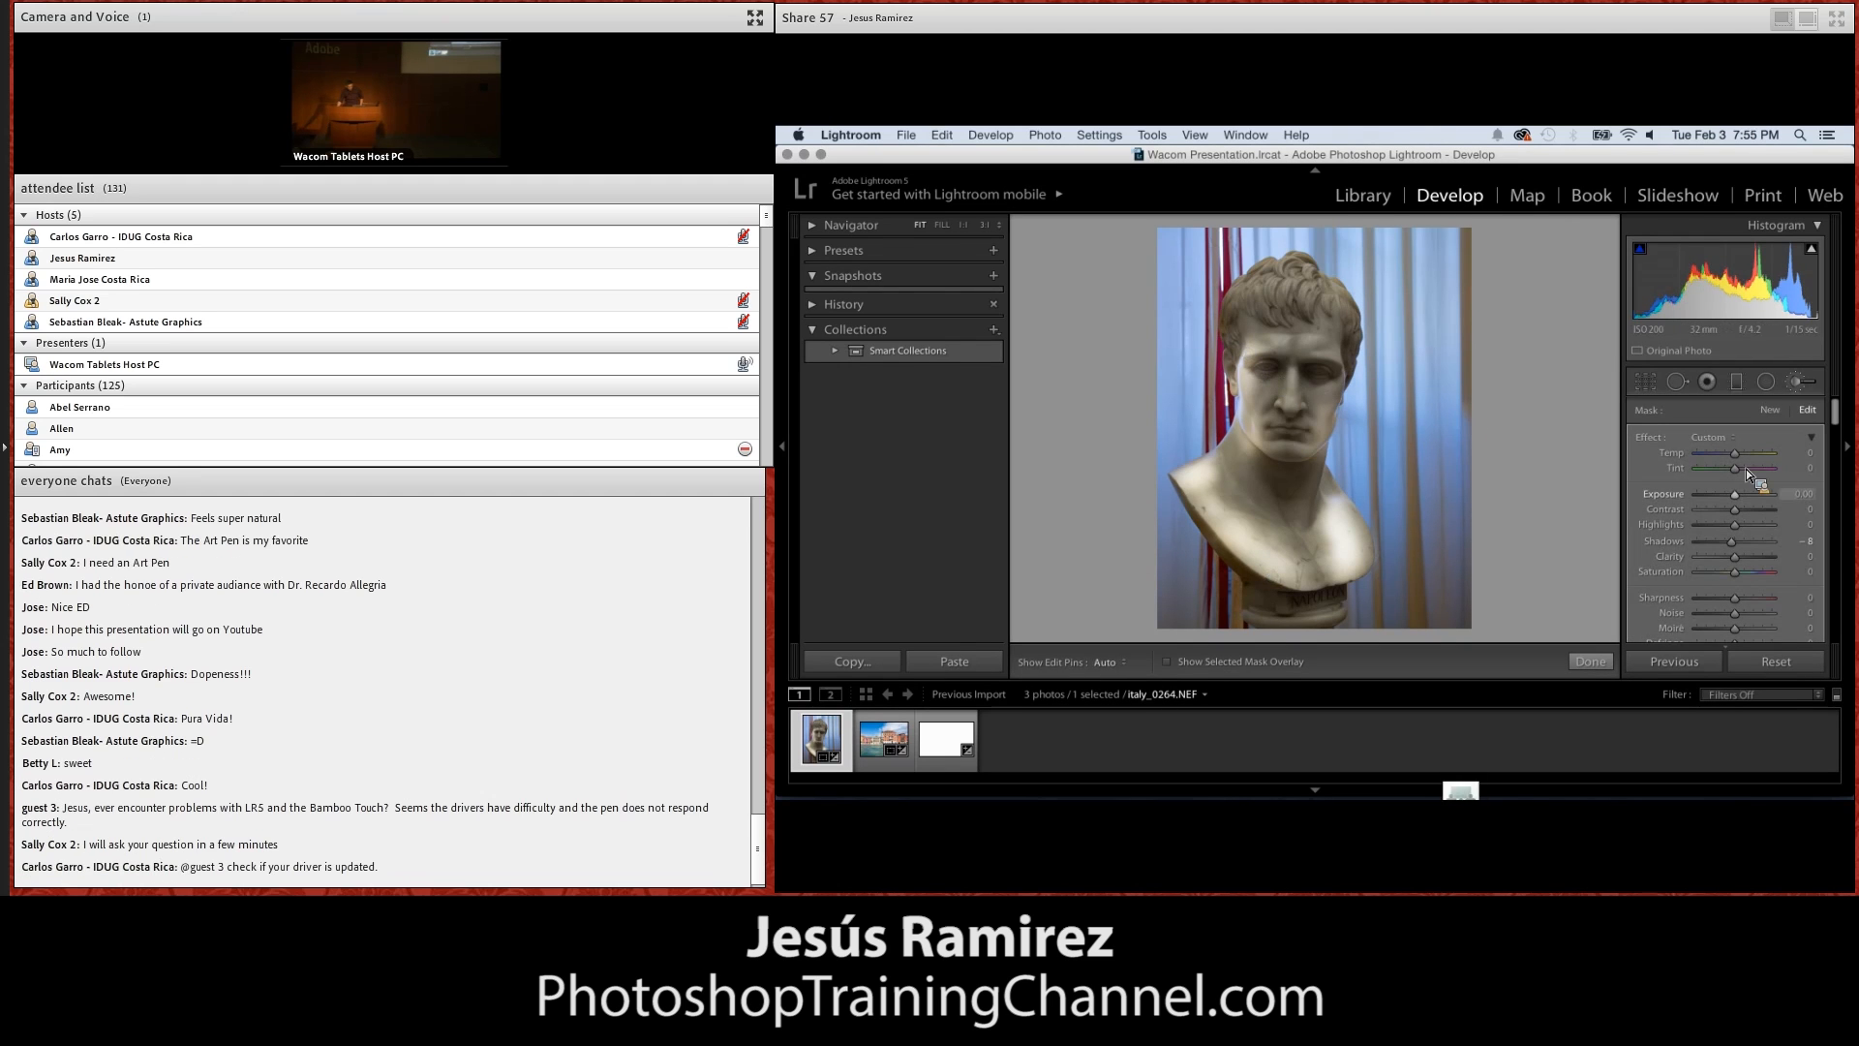
pyautogui.moveTo(1737, 494); pyautogui.dragTo(1712, 494)
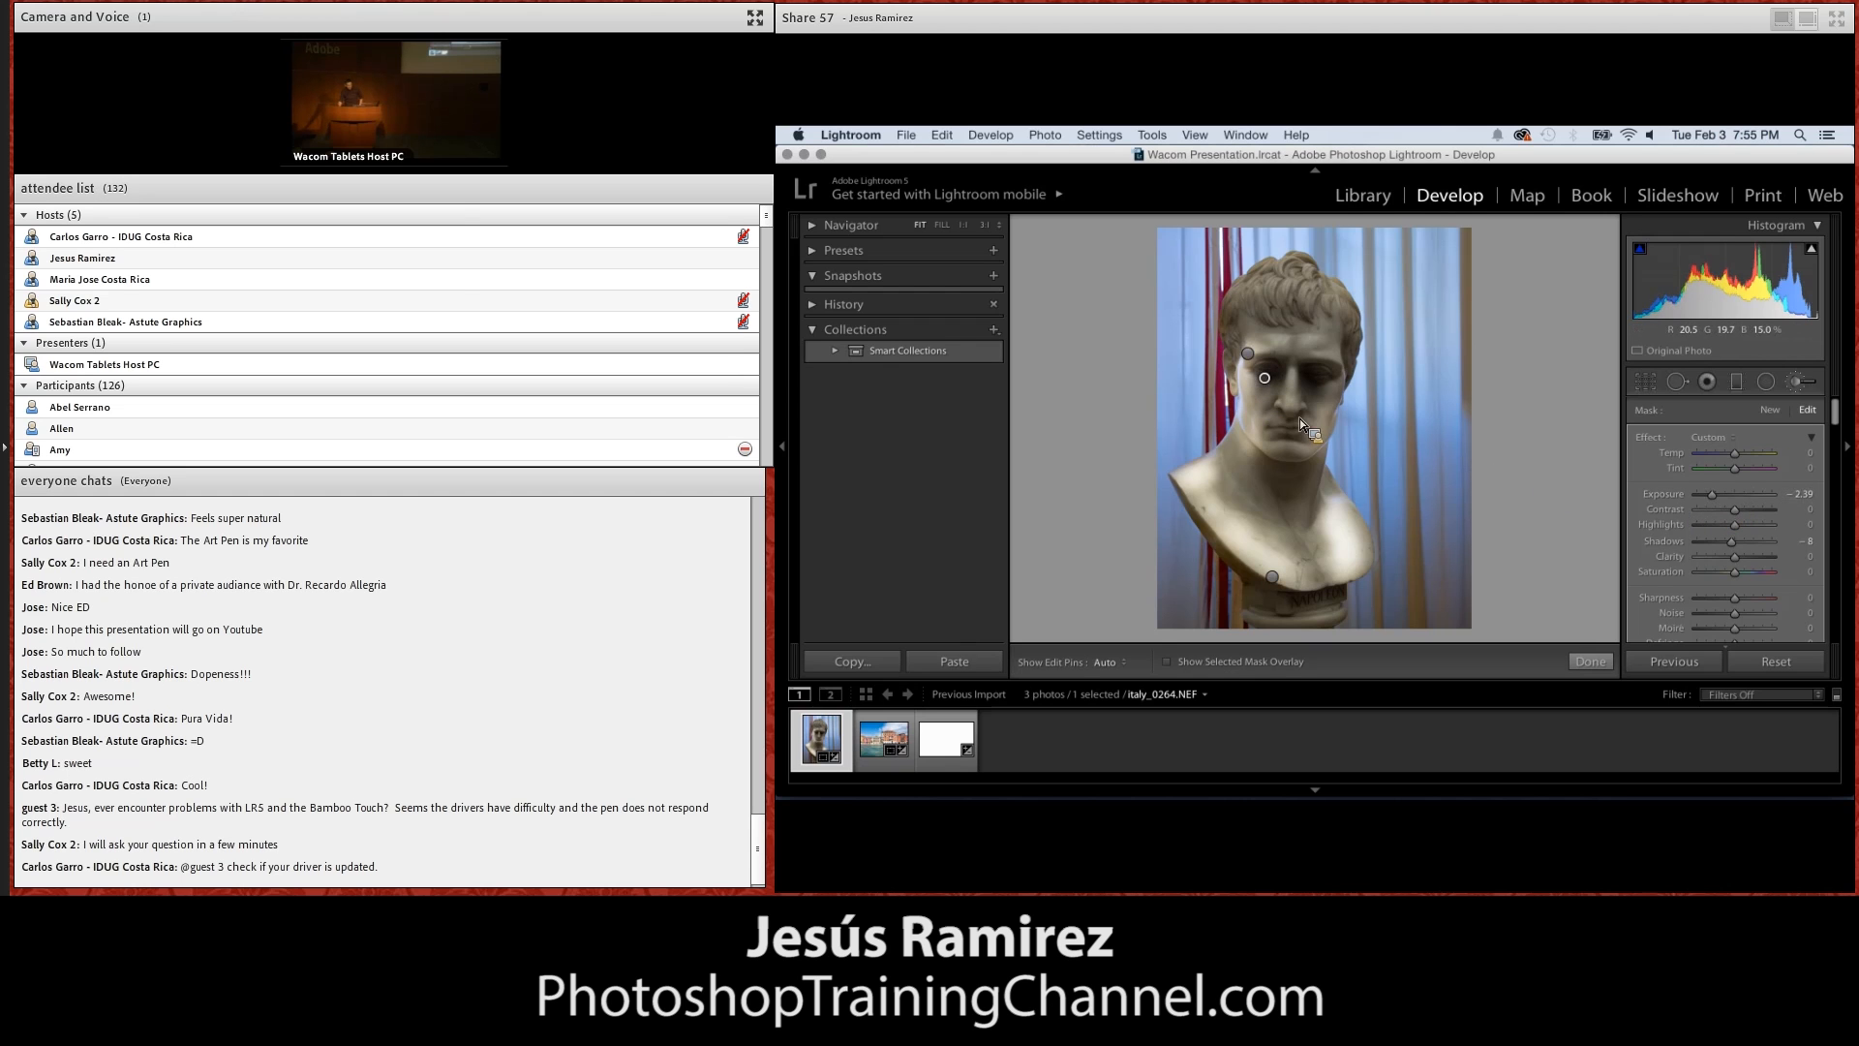
pyautogui.press('h')
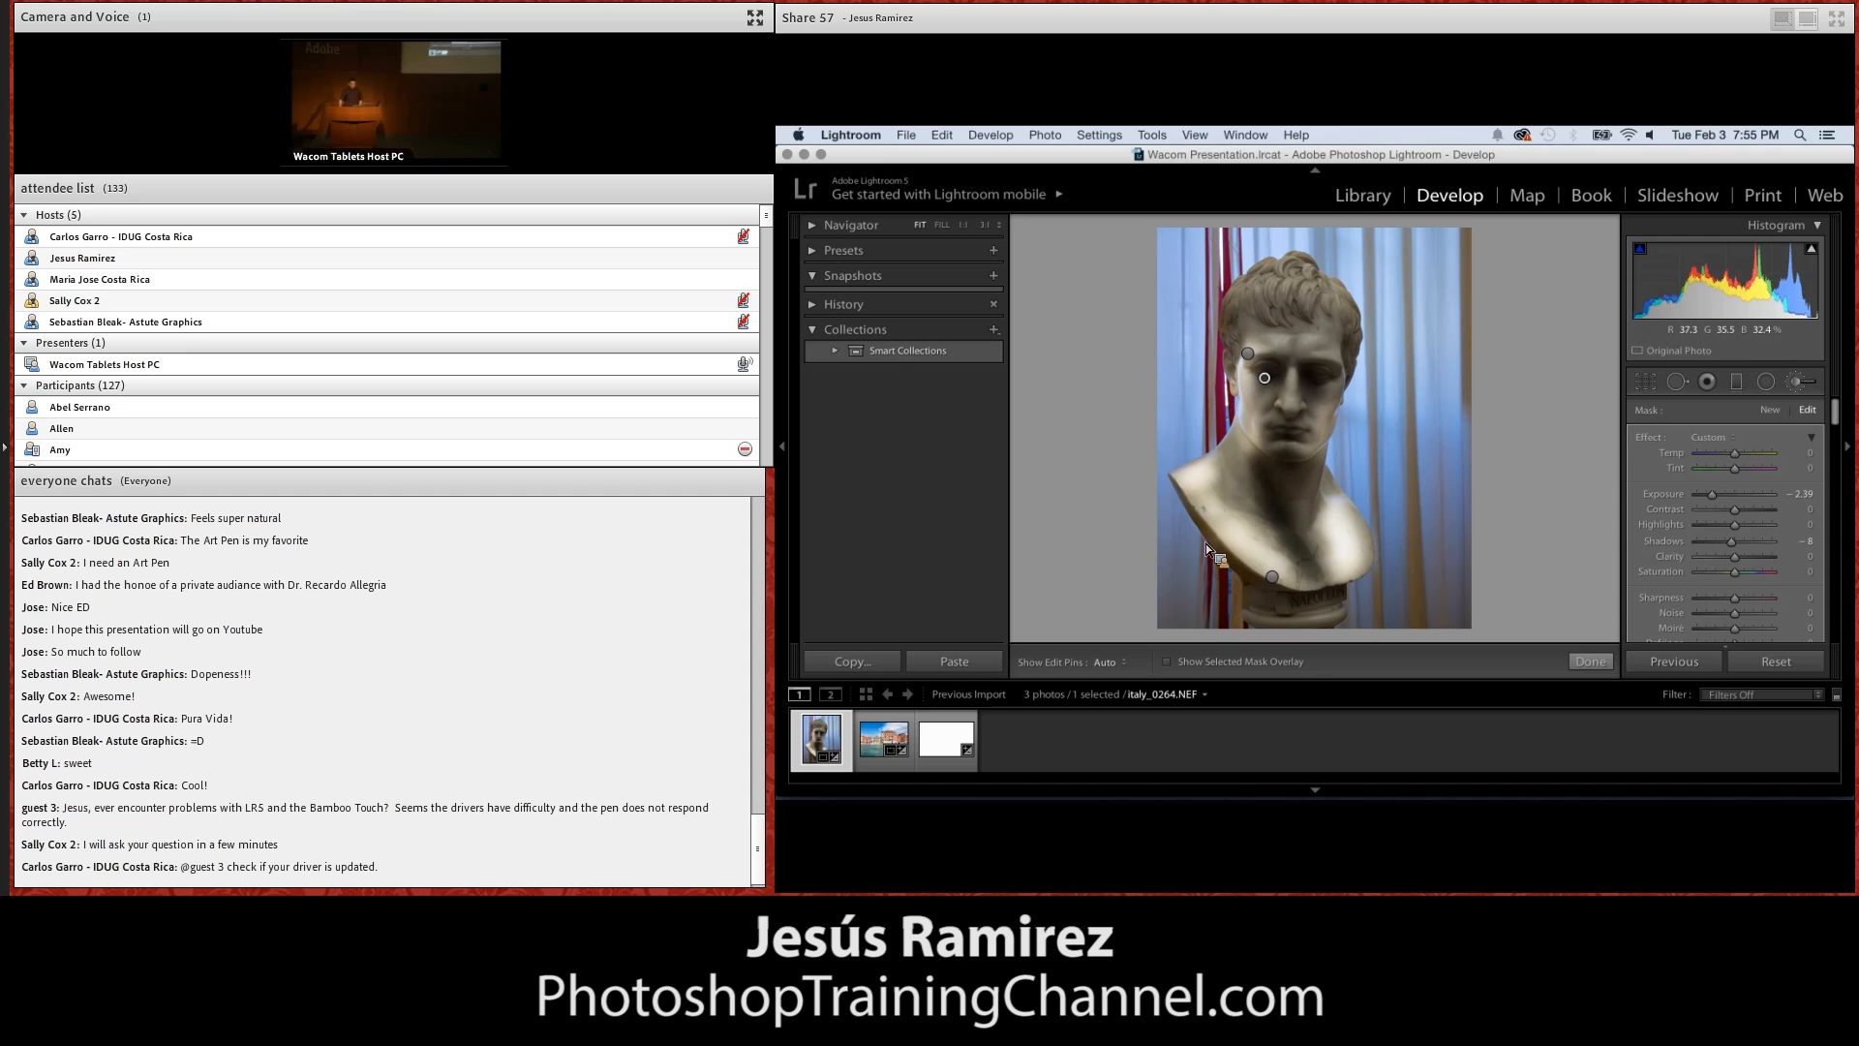
# Add an Adjustment Brush mask on the Venice photo italy_0365.NEF with Exposure at -0.98 and Contrast at 38
pyautogui.click(884, 740)
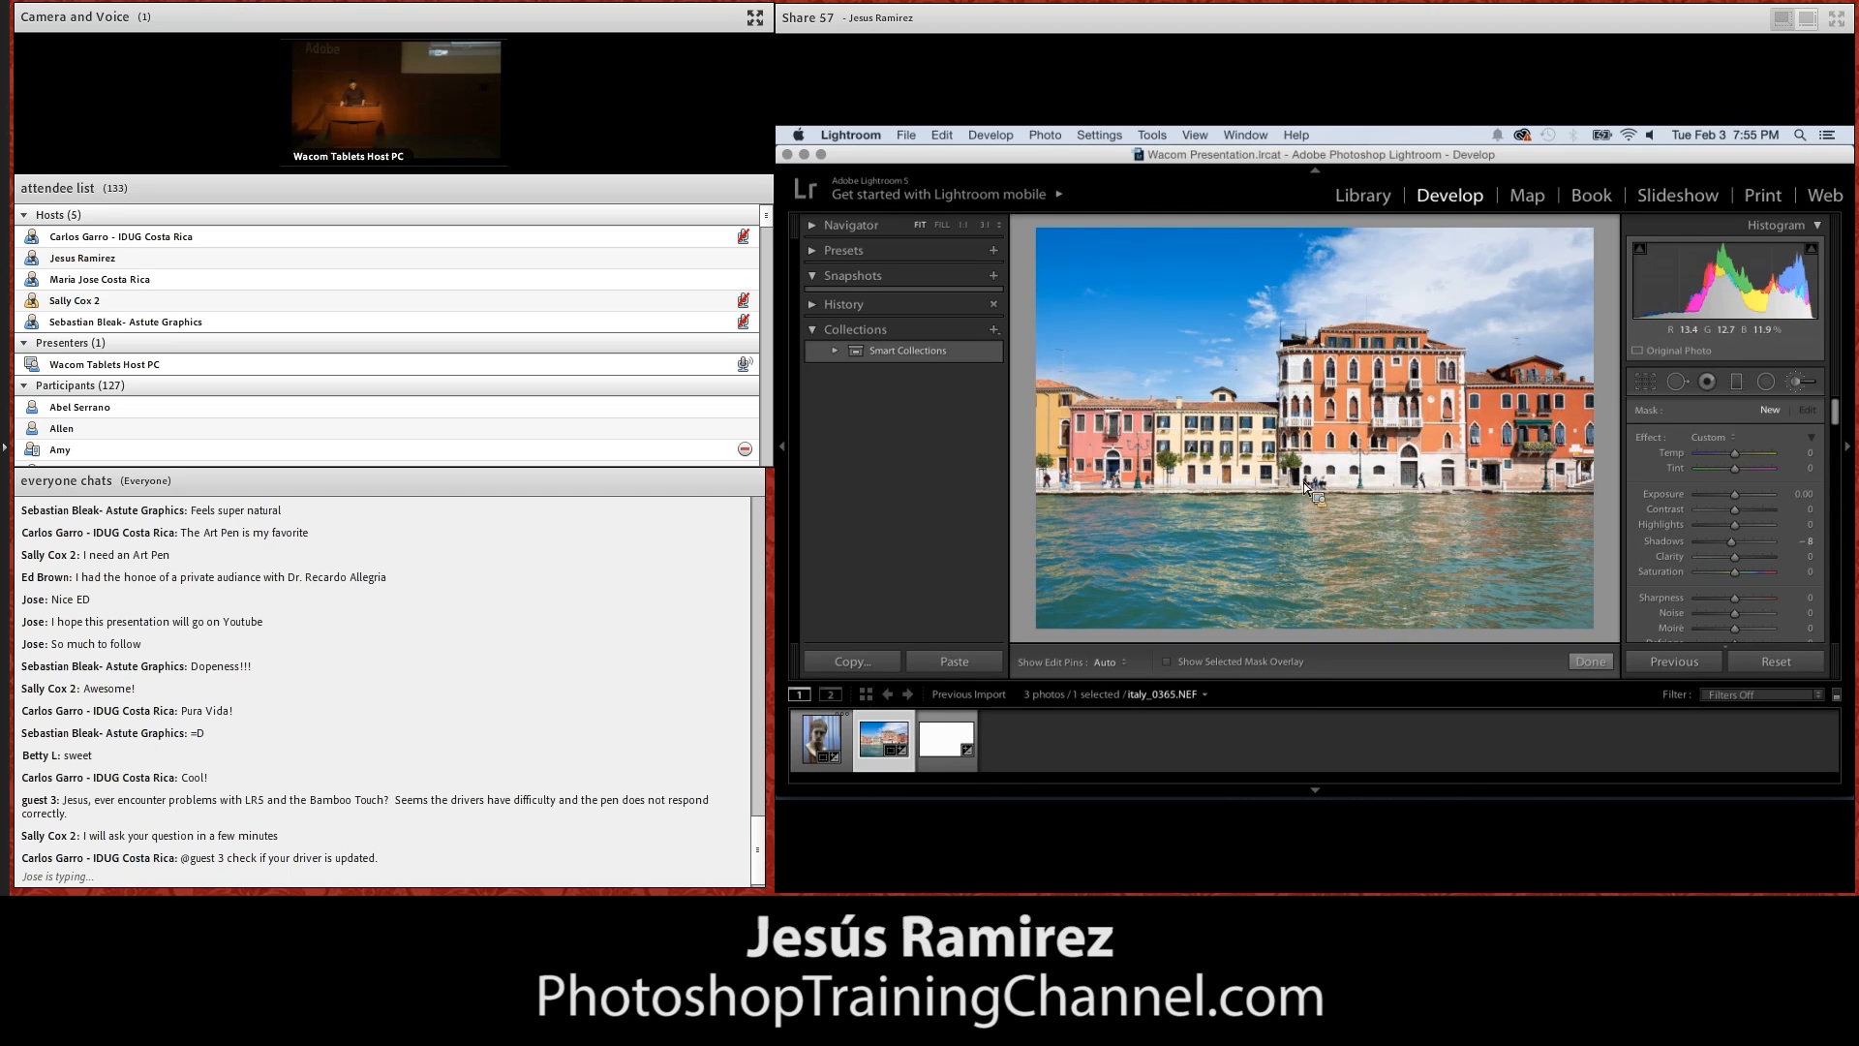
pyautogui.press('h')
pyautogui.click(1379, 482)
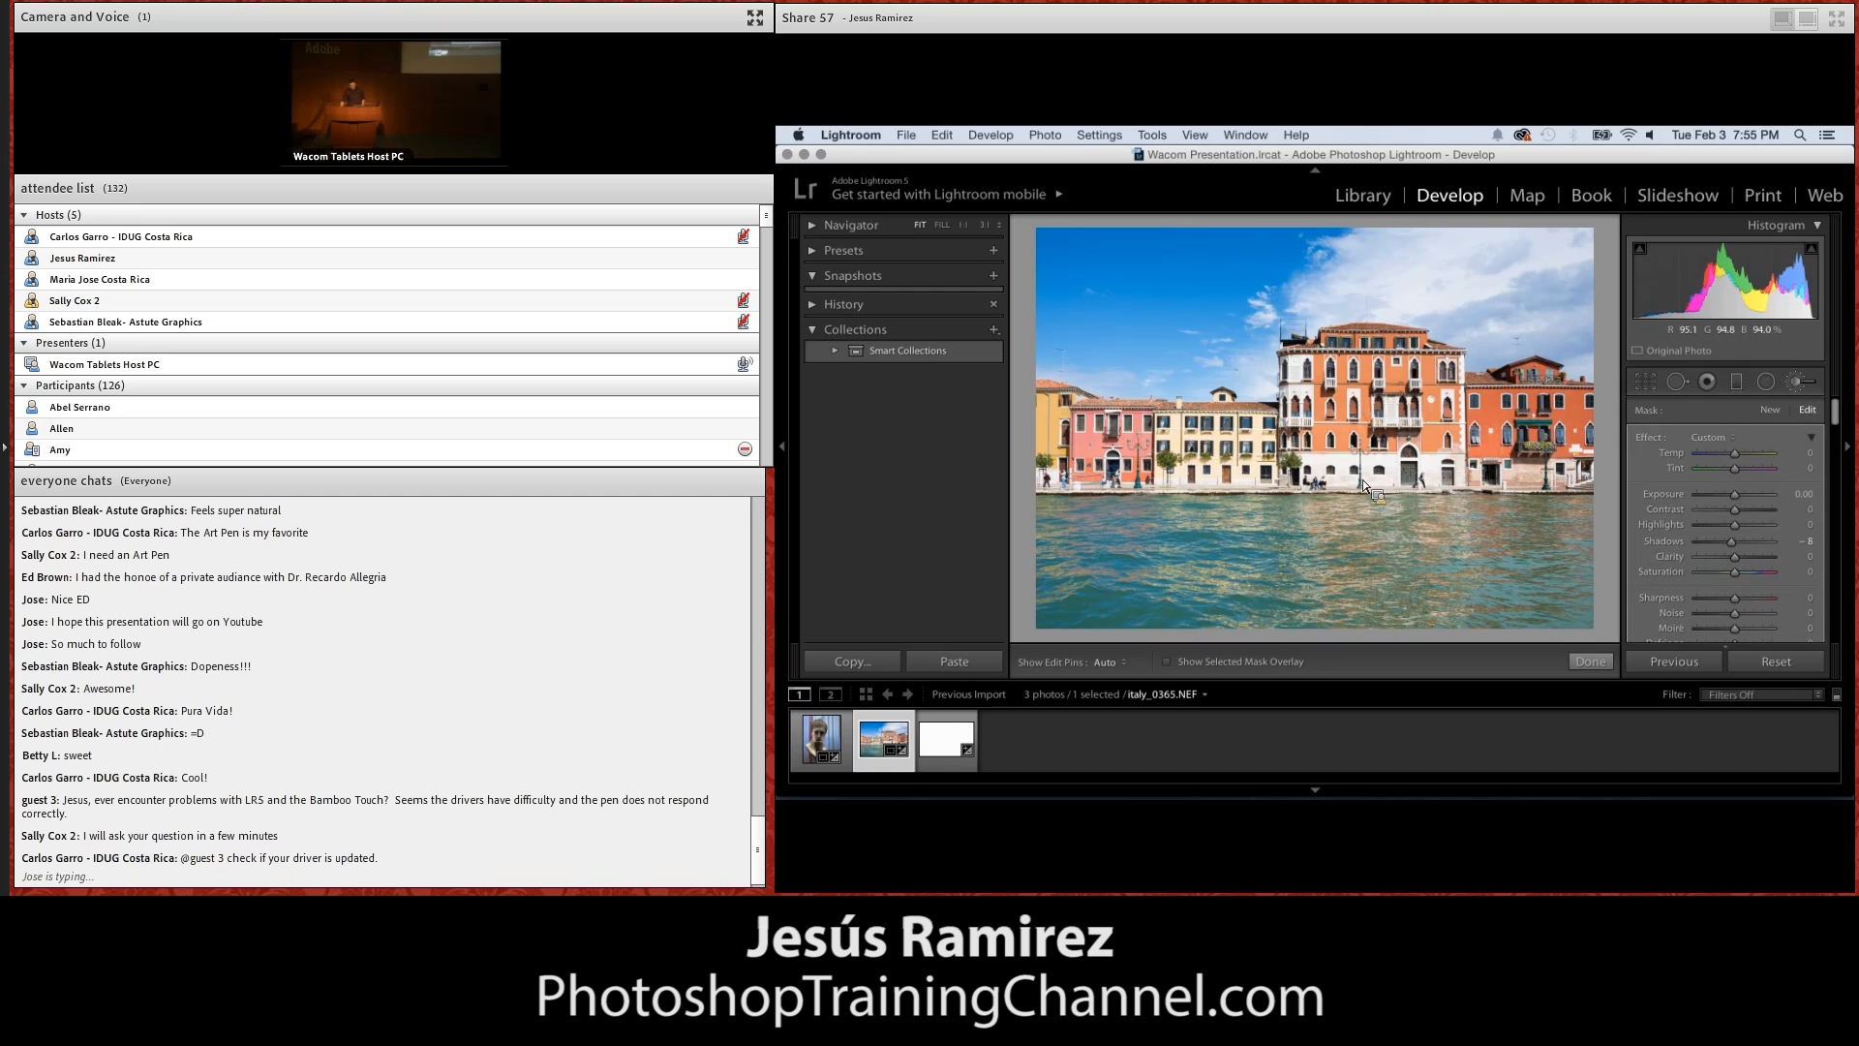
pyautogui.moveTo(1738, 514); pyautogui.dragTo(1722, 501)
pyautogui.press('h')
pyautogui.press('h')
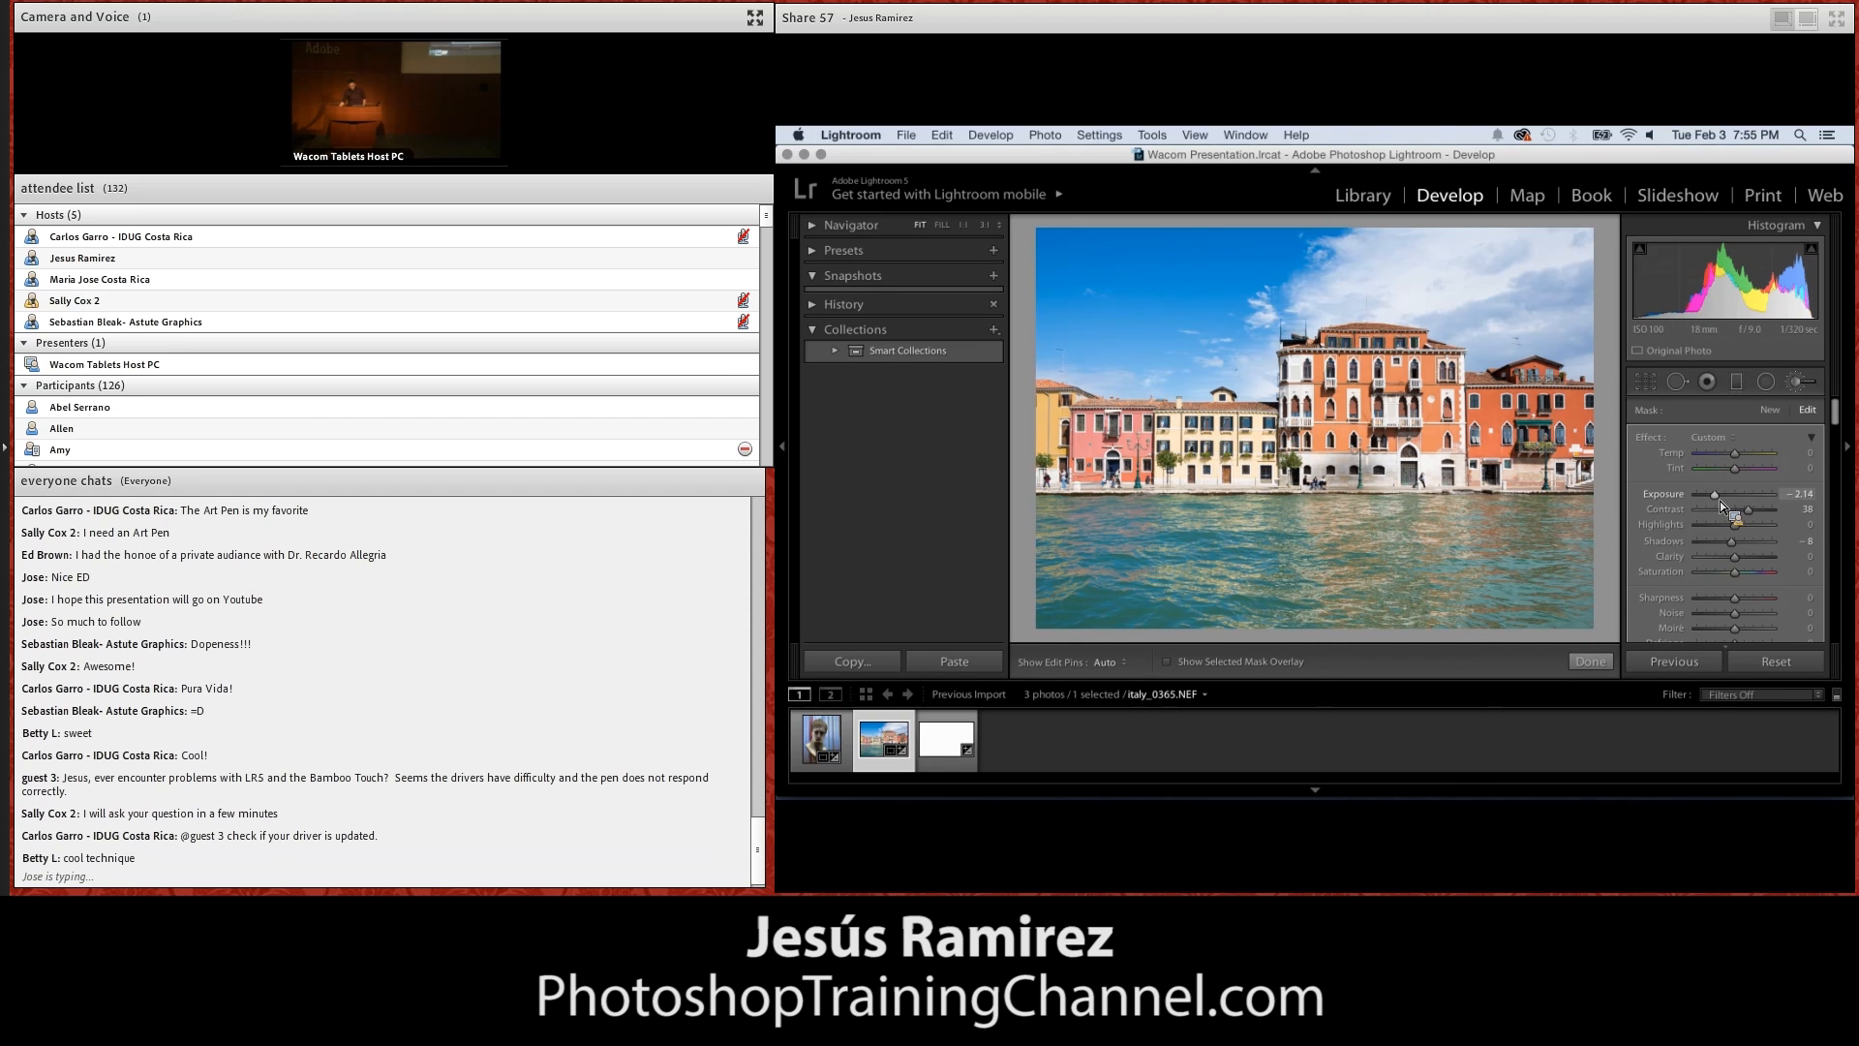
pyautogui.moveTo(1716, 497); pyautogui.dragTo(1712, 494)
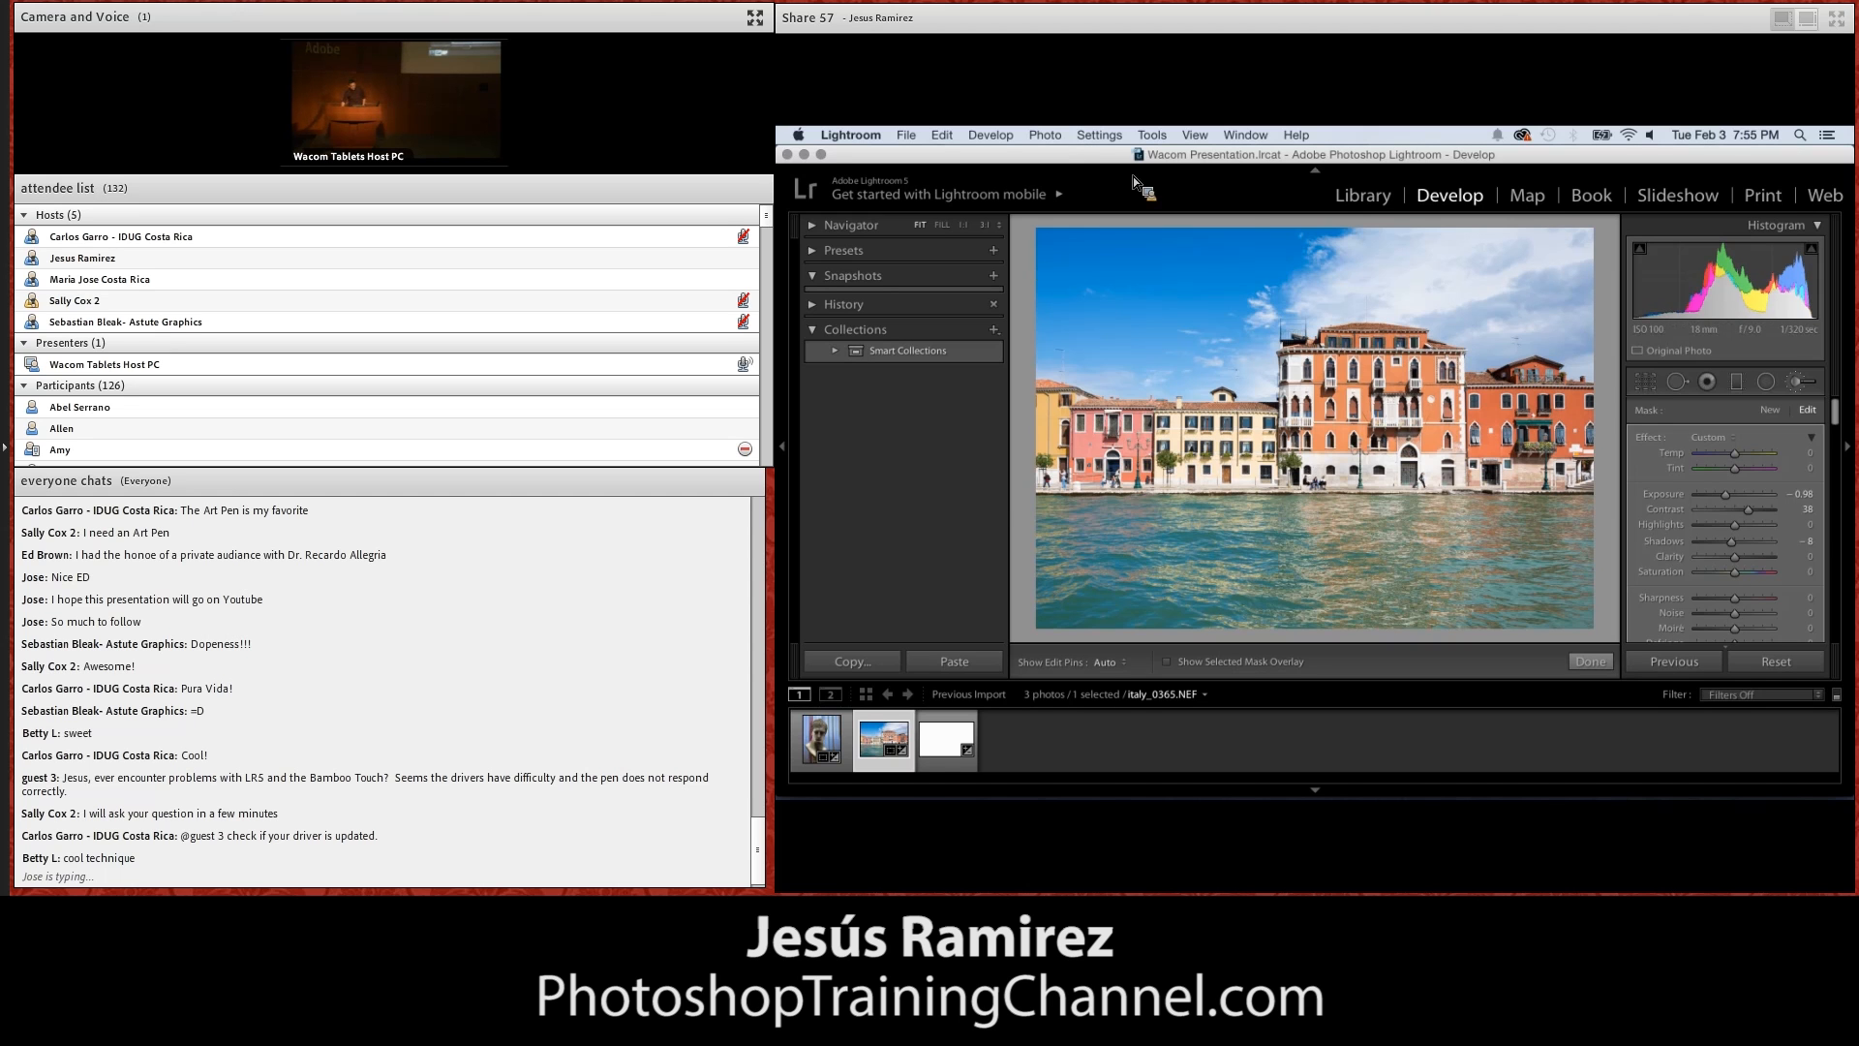
# Open italy_0365.NEF for editing in Photoshop and zoom to 300% on the pedestrians walking past the green door
pyautogui.click(1046, 136)
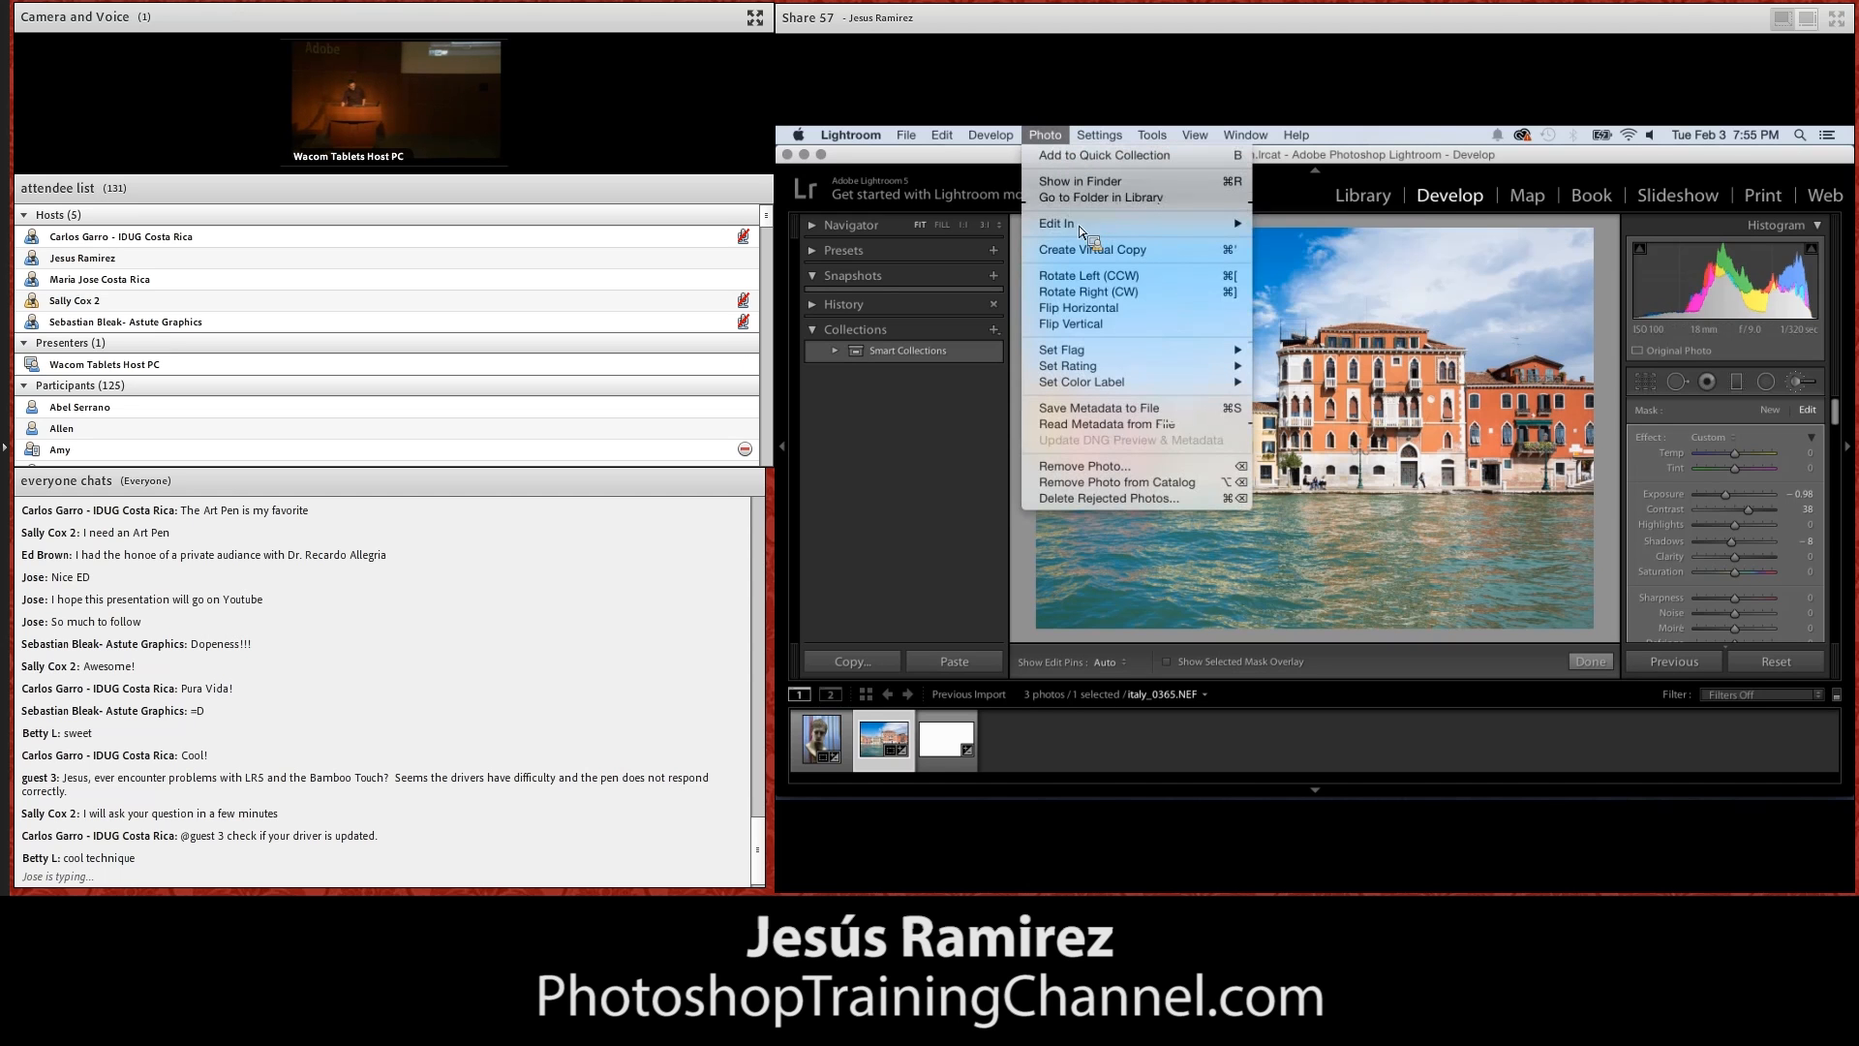
pyautogui.click(1301, 229)
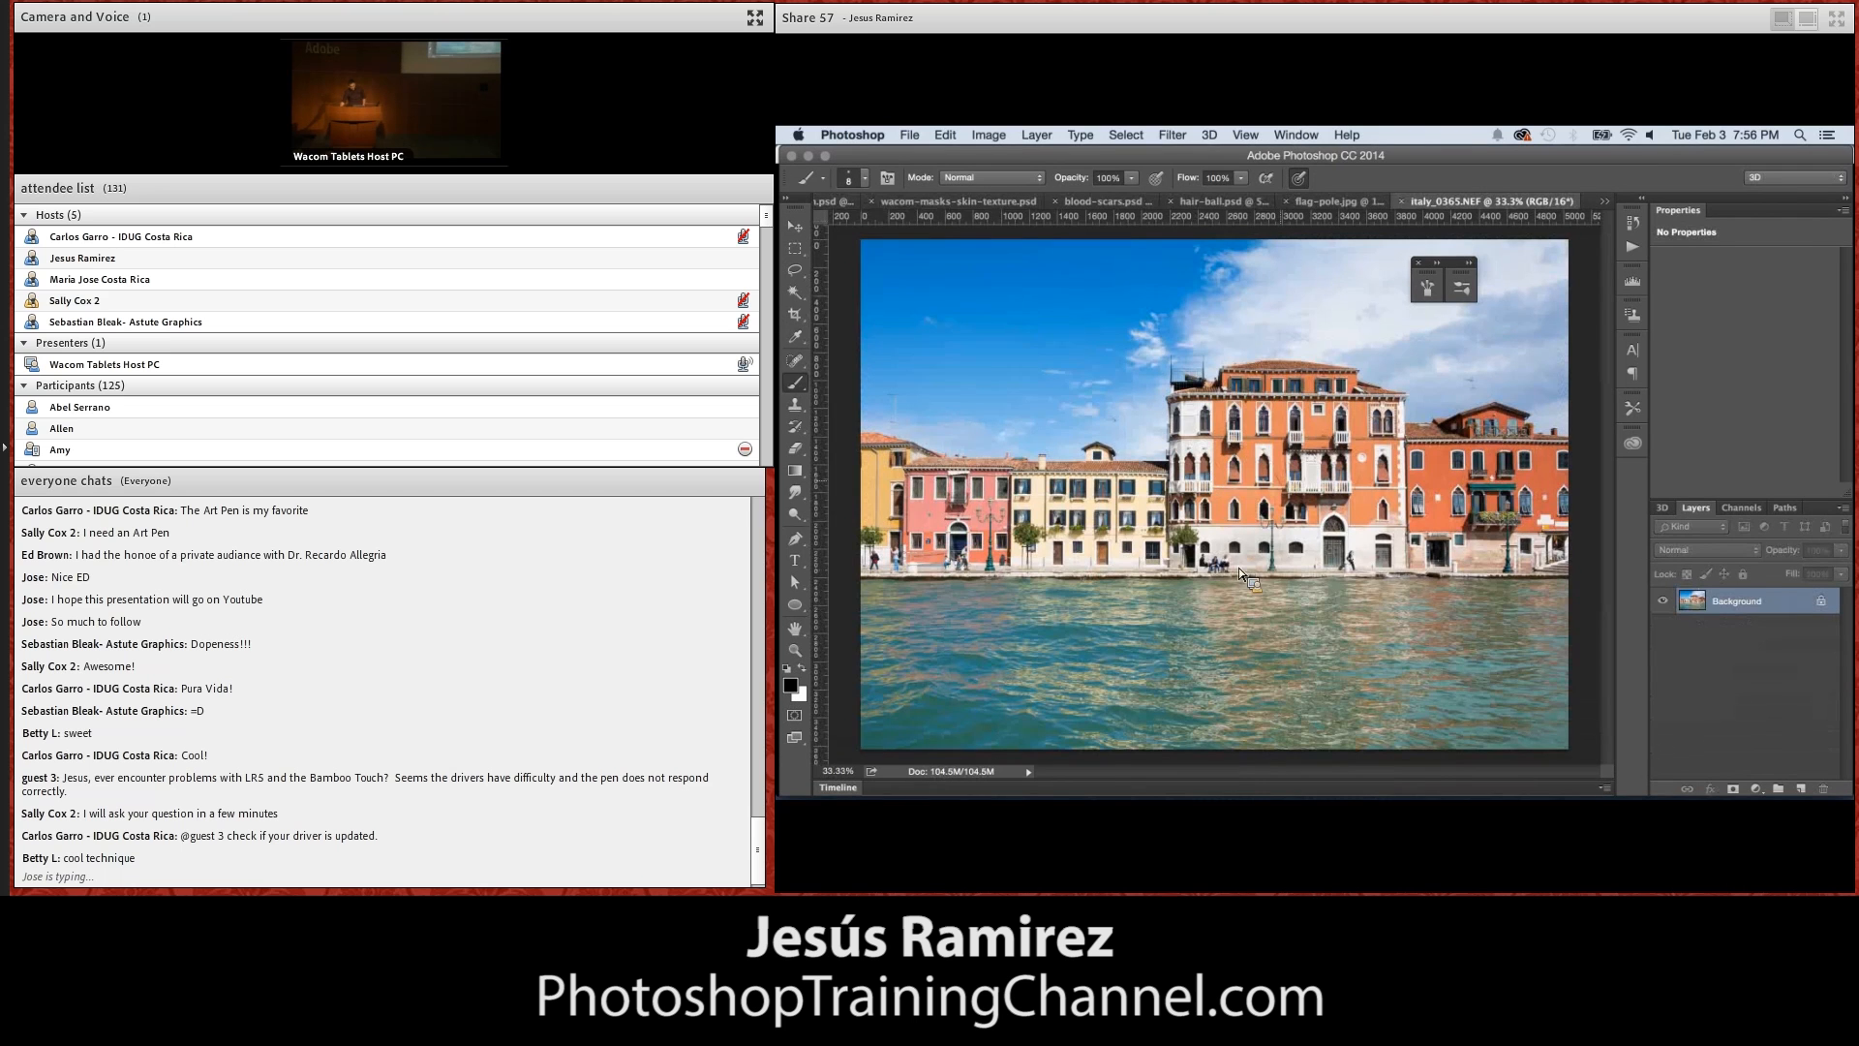
pyautogui.click(795, 650)
pyautogui.moveTo(1340, 573); pyautogui.dragTo(1389, 524)
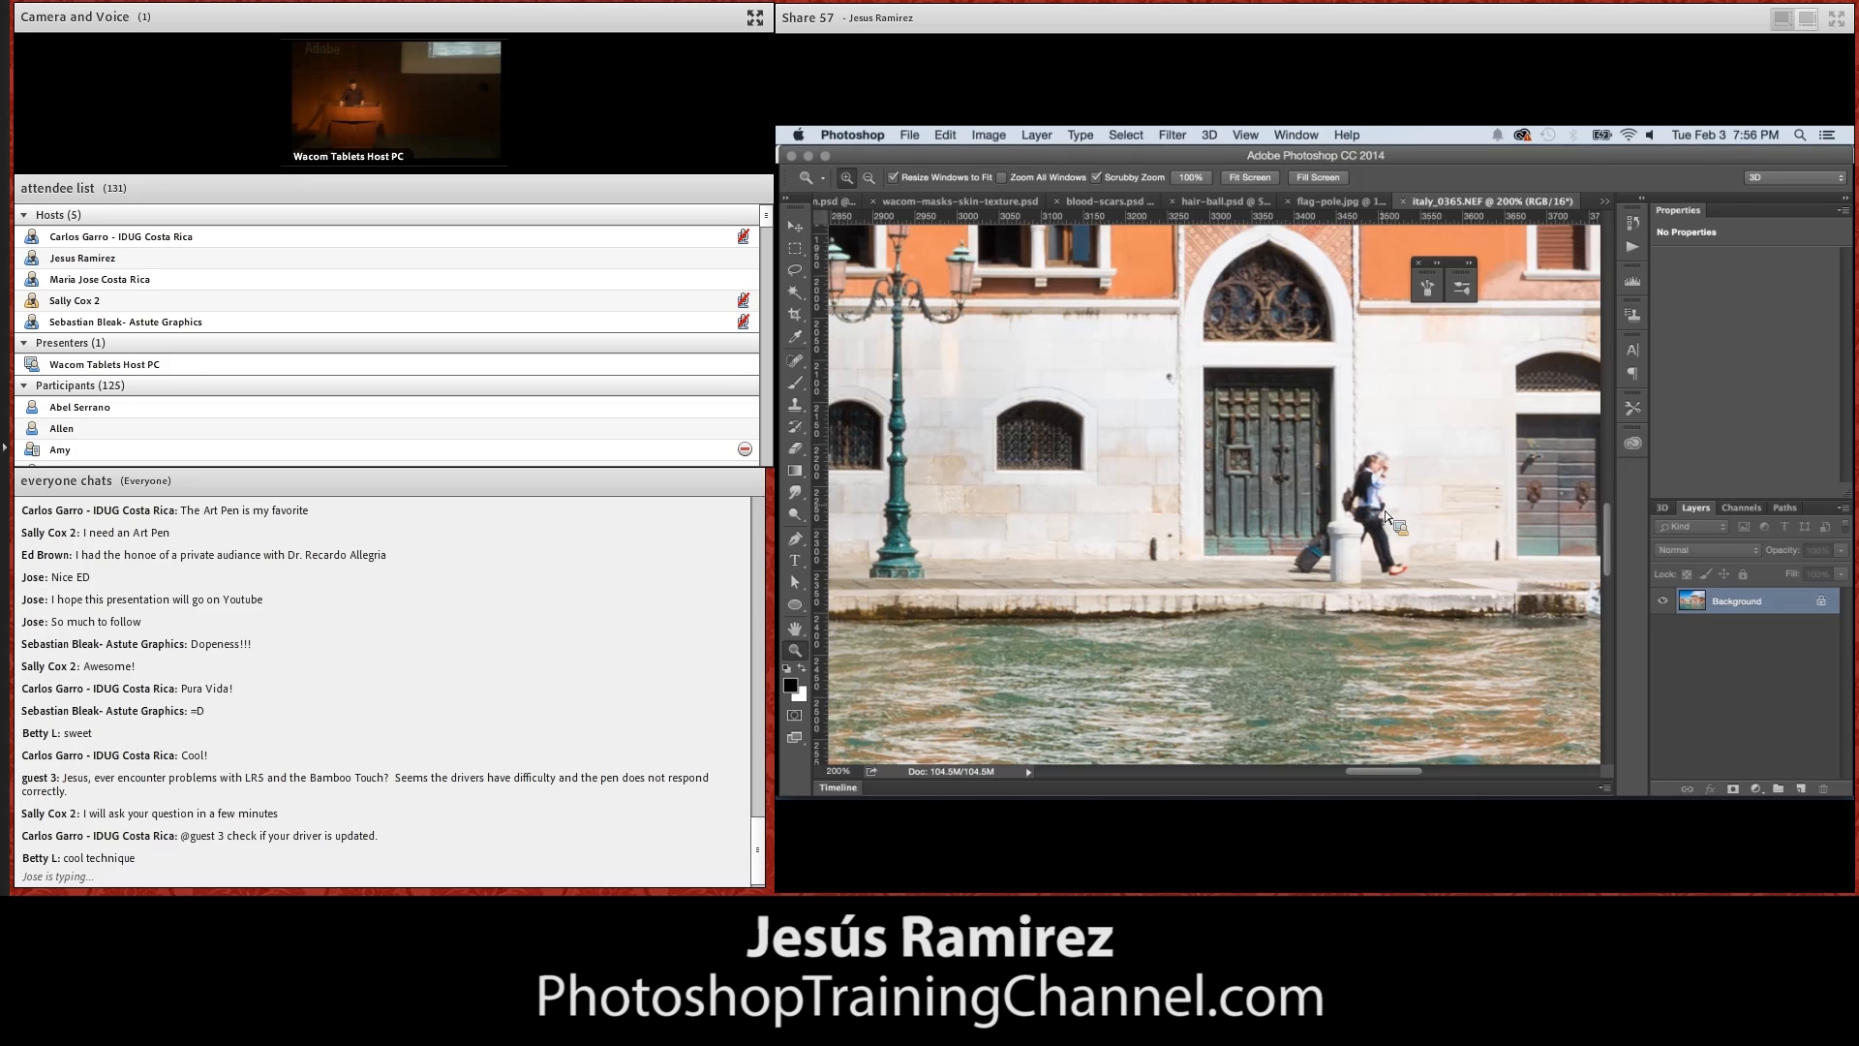
pyautogui.moveTo(1420, 493); pyautogui.dragTo(1321, 489)
pyautogui.click(1292, 474)
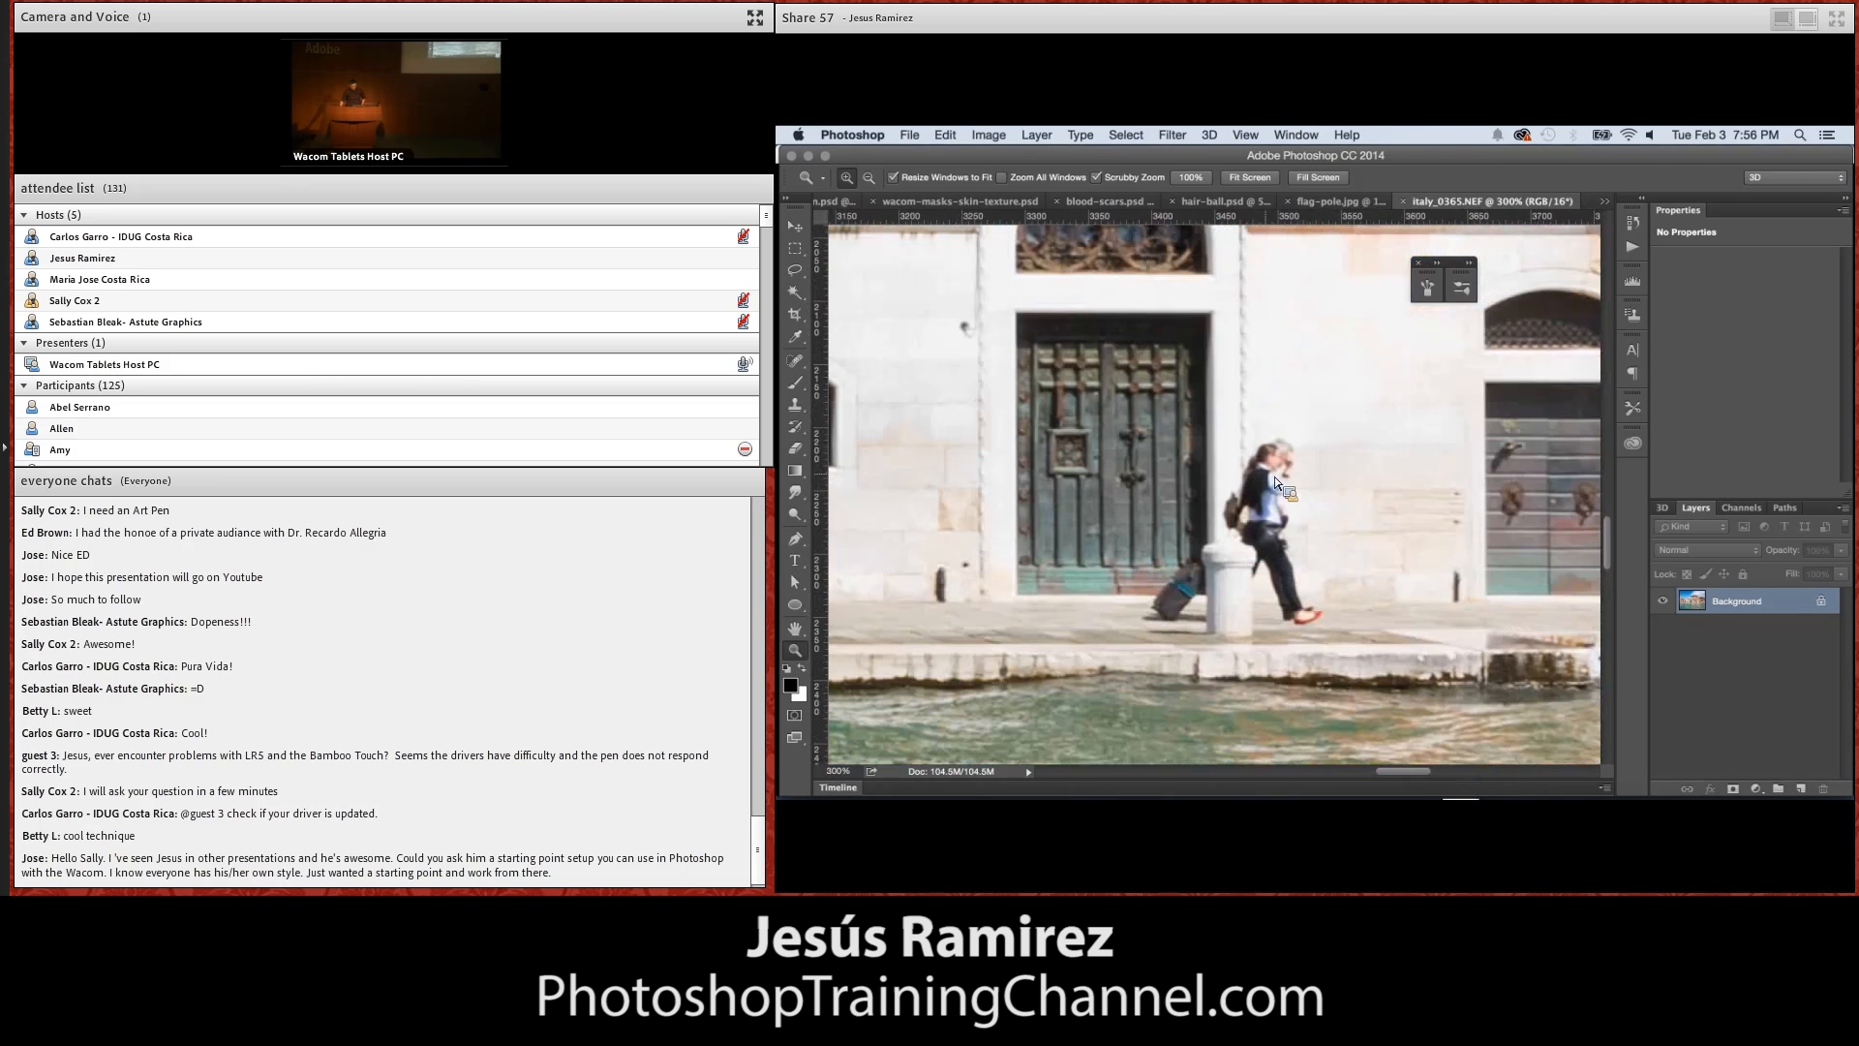
# Activate the Clone Stamp tool and display the Clone Source settings
pyautogui.press('s')
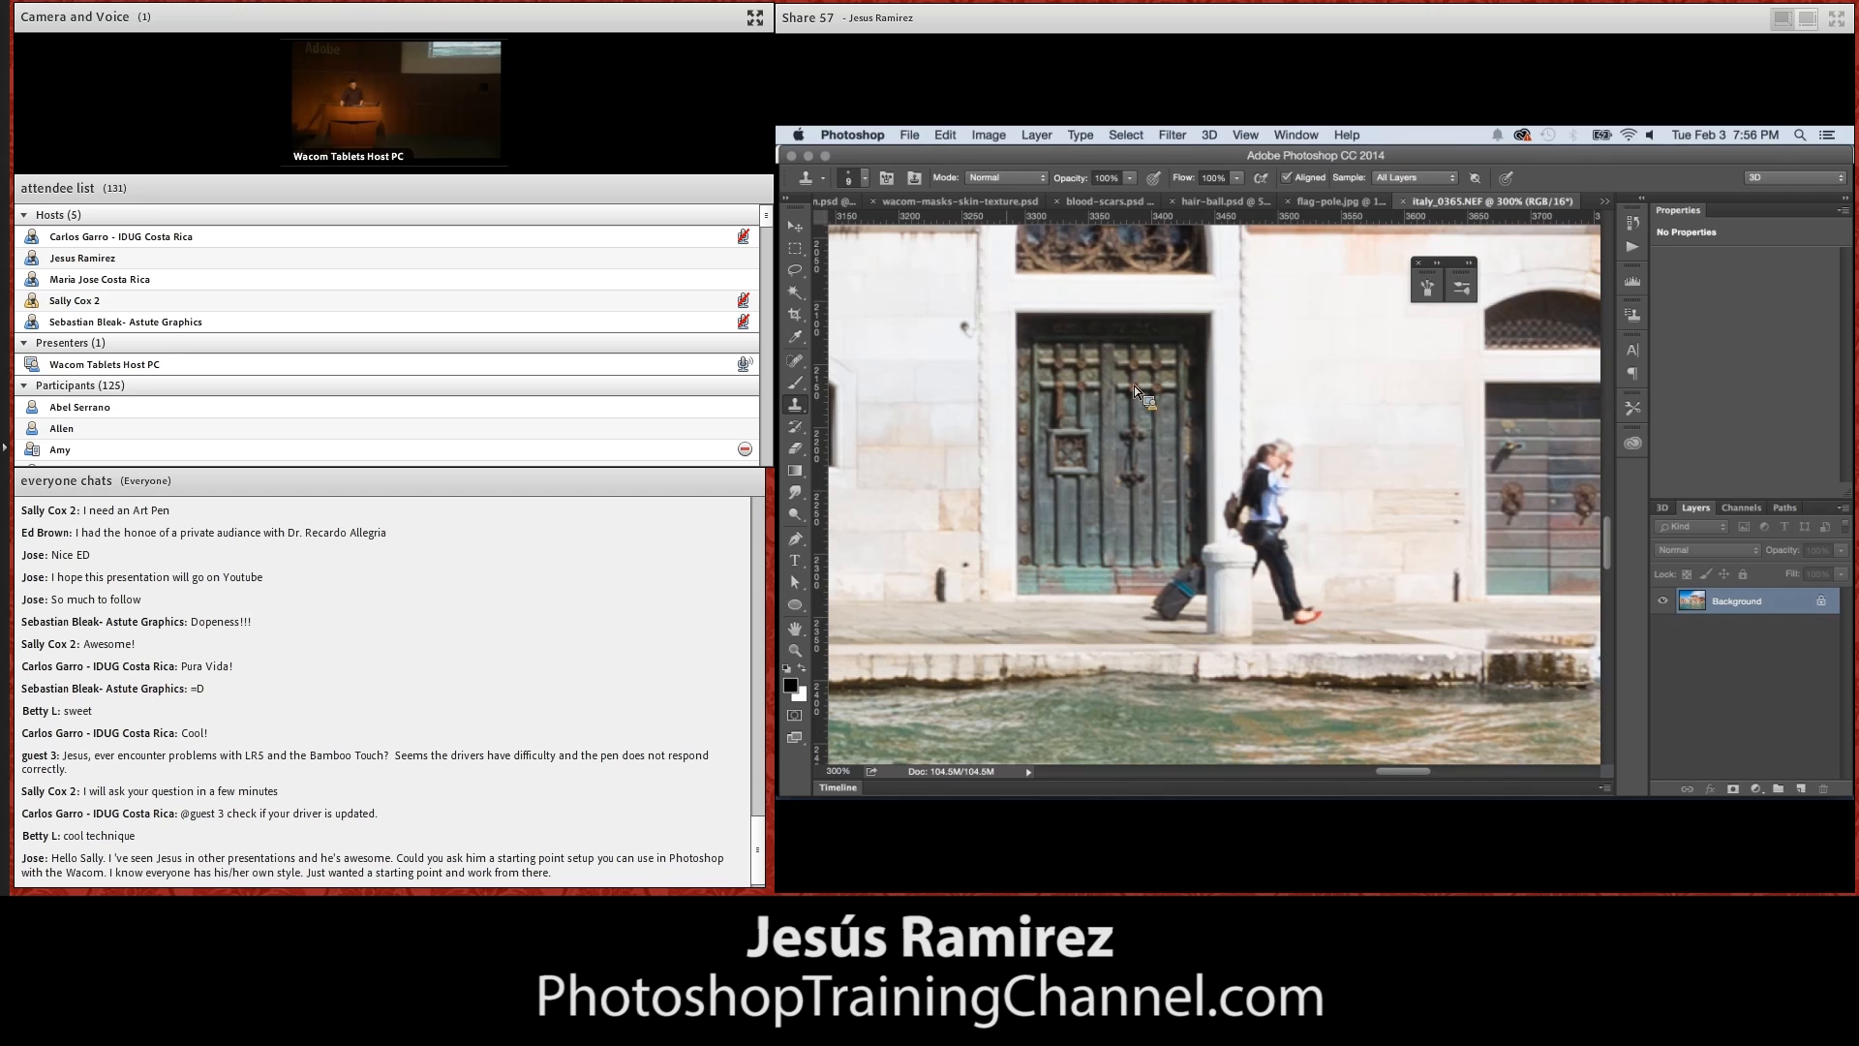
pyautogui.click(1296, 136)
pyautogui.click(1295, 141)
pyautogui.click(1296, 143)
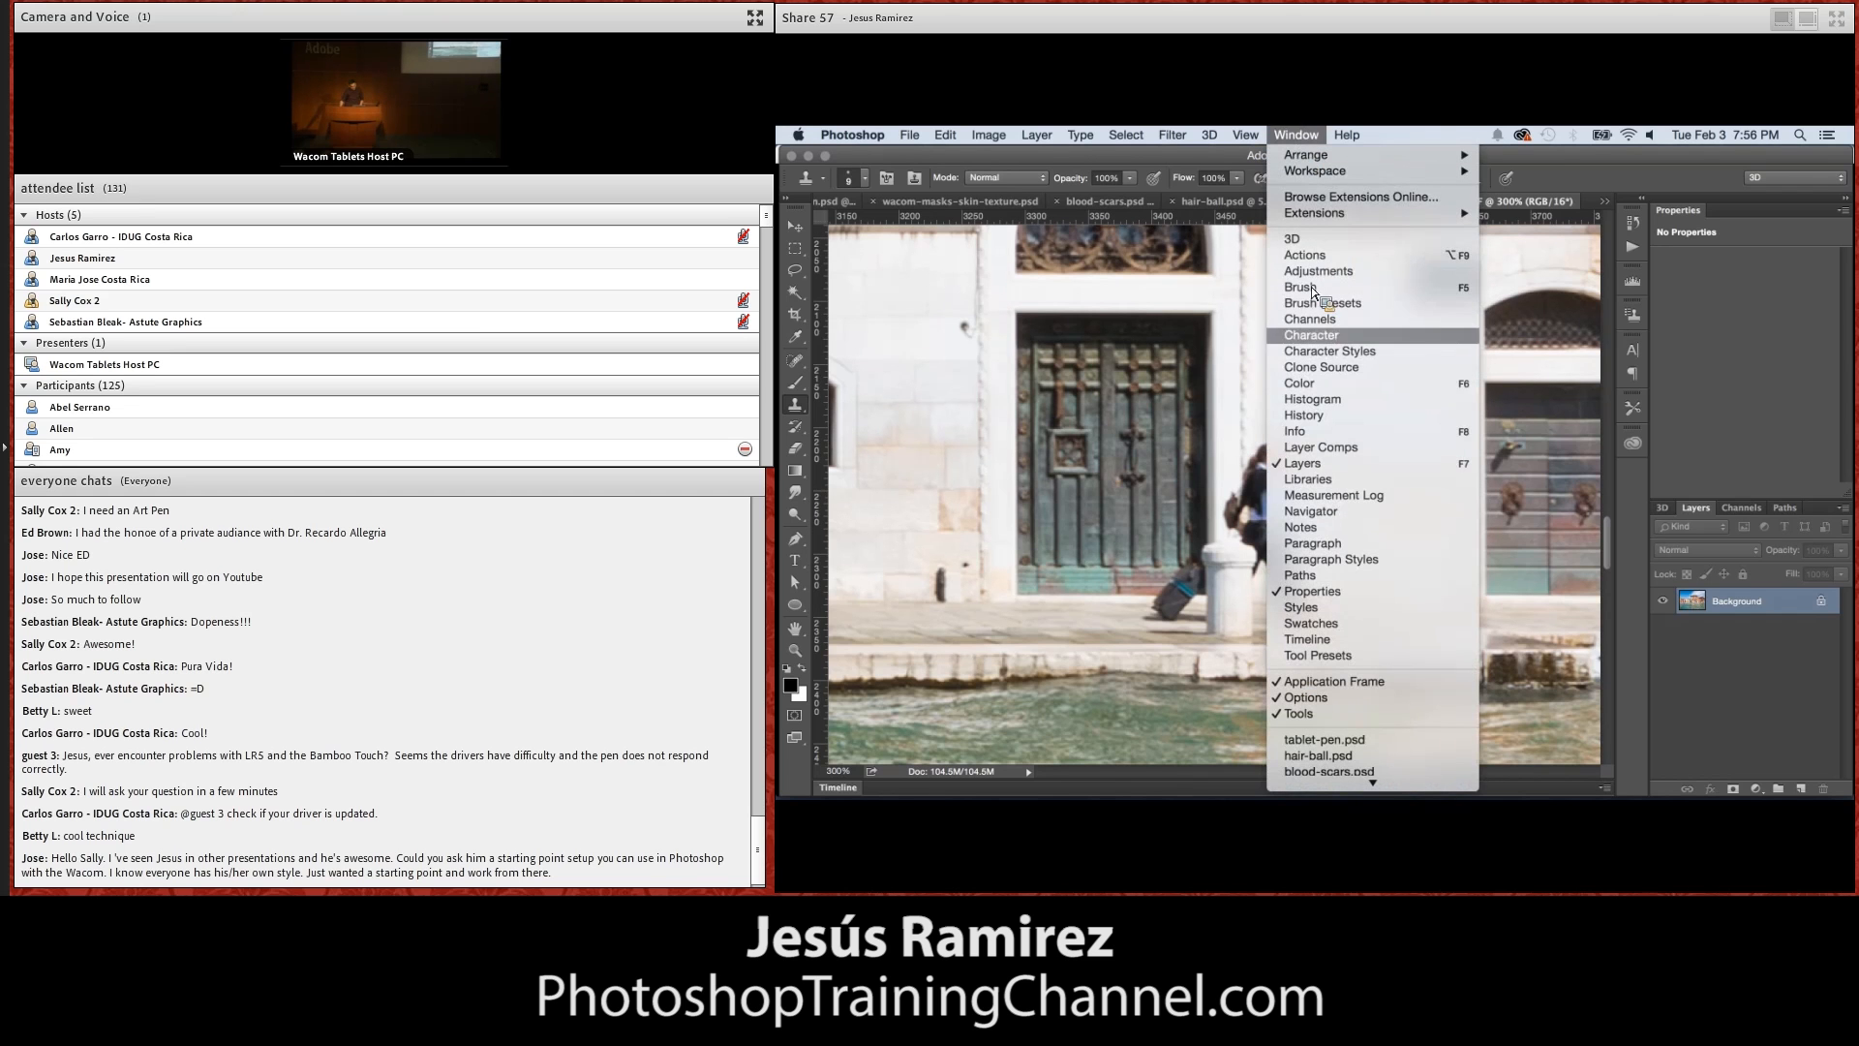
pyautogui.click(1341, 367)
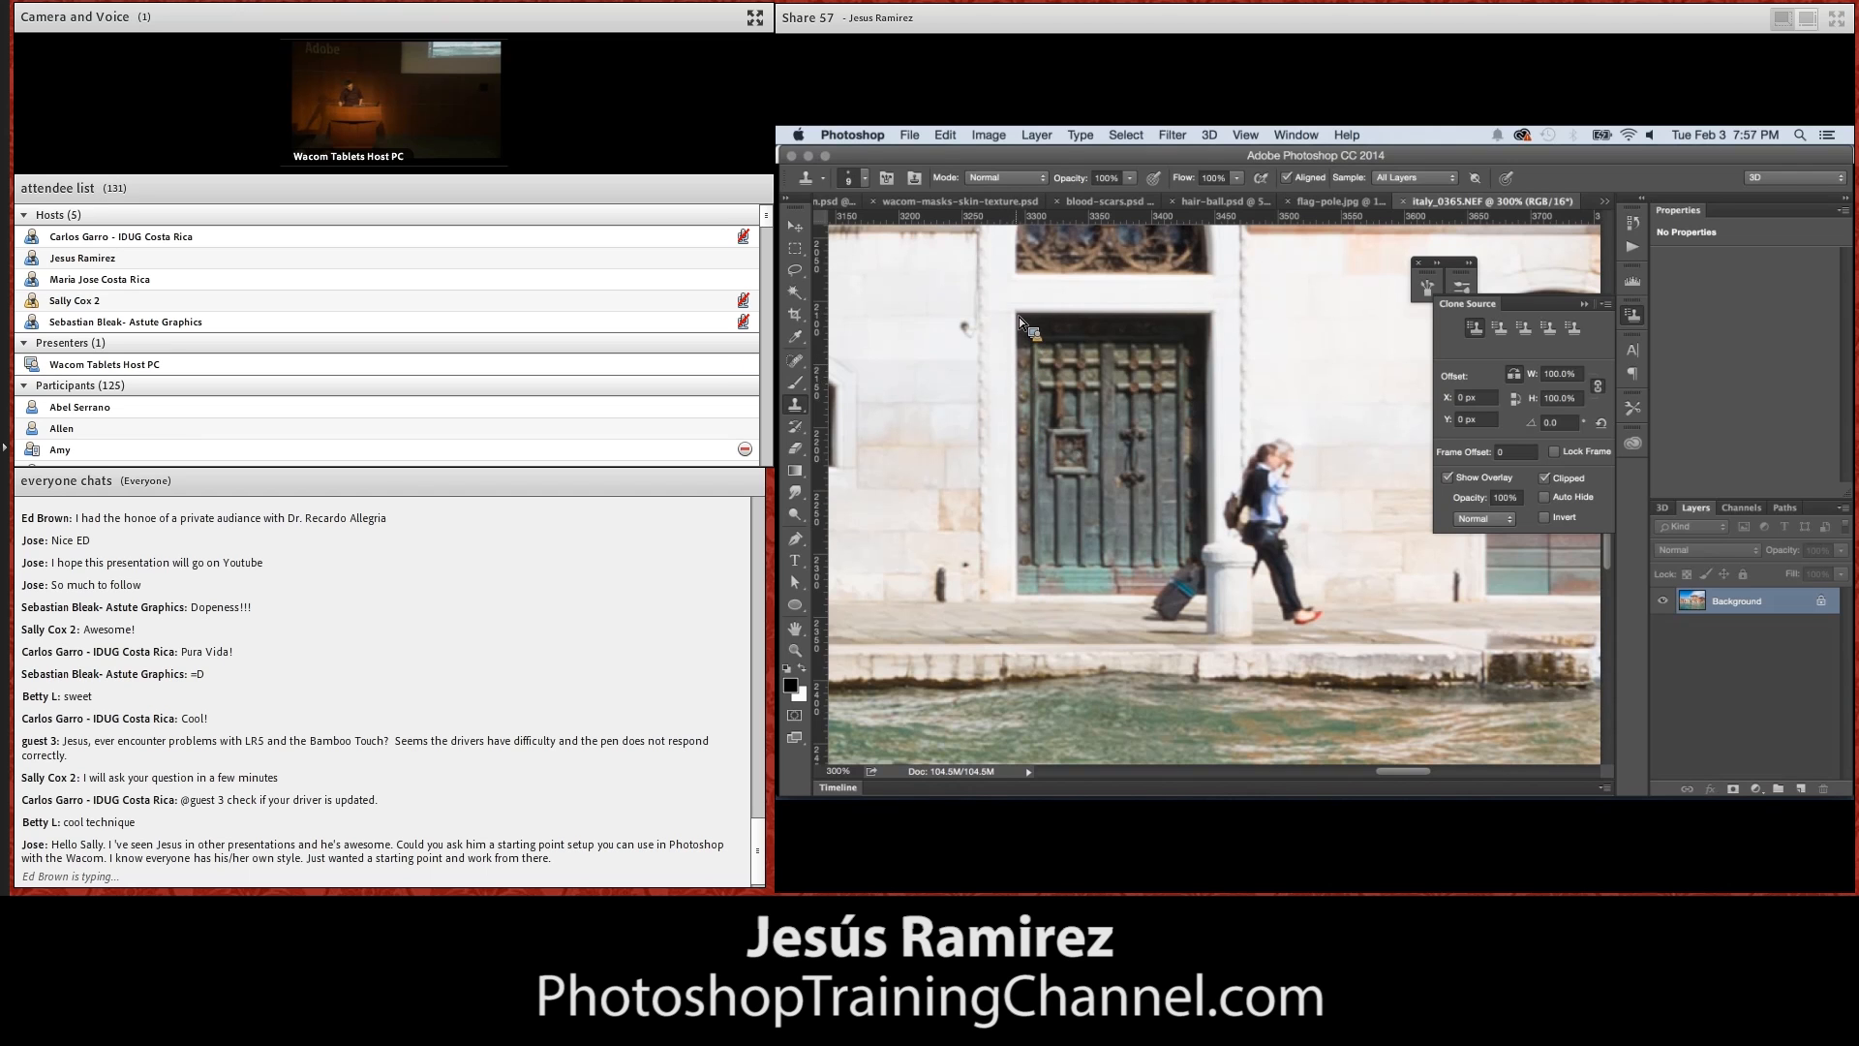
# Clone clean wall and pavement over the walking pedestrians beside the stone post, enlarging the brush for the lower part
pyautogui.keyDown('alt'); pyautogui.click(992, 455); pyautogui.keyUp('alt')
pyautogui.moveTo(1264, 480)
pyautogui.mouseDown()
pyautogui.moveTo(1278, 463)
pyautogui.moveTo(1293, 492)
pyautogui.mouseUp()
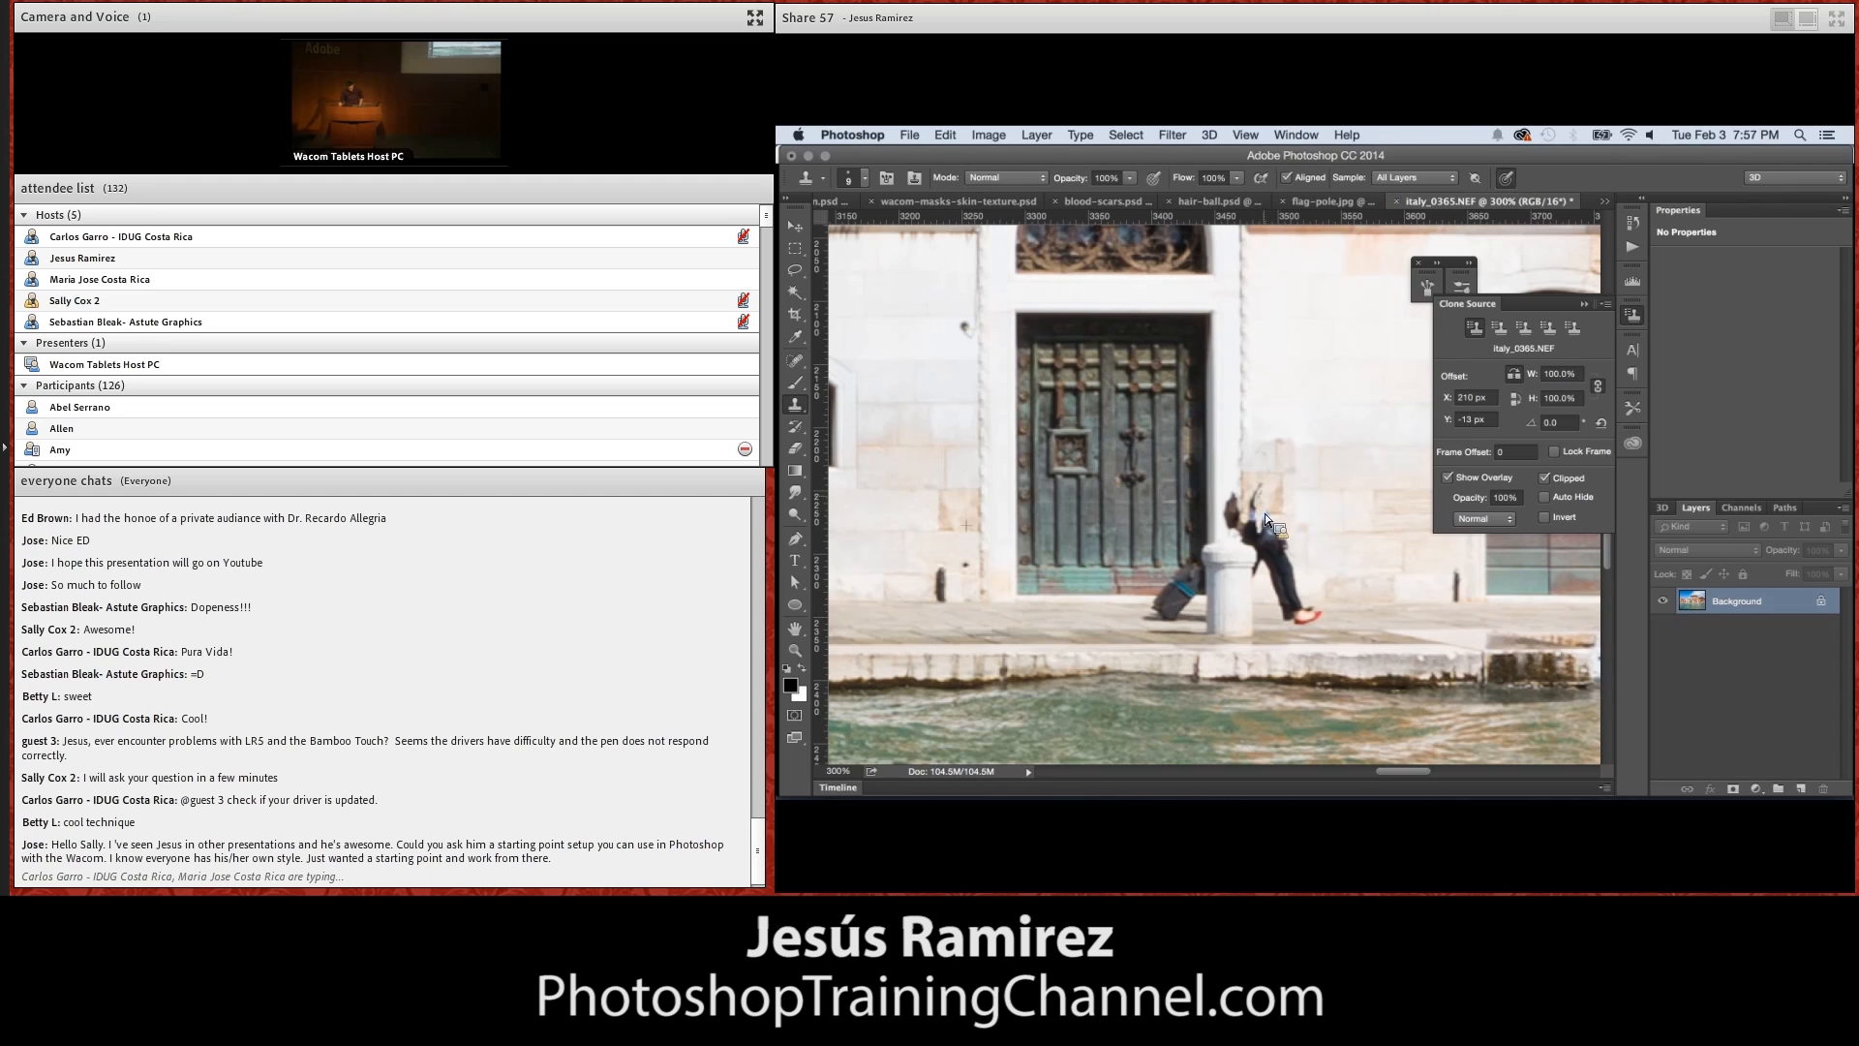
pyautogui.press(']')
pyautogui.press(']')
pyautogui.moveTo(1237, 506); pyautogui.dragTo(1303, 617)
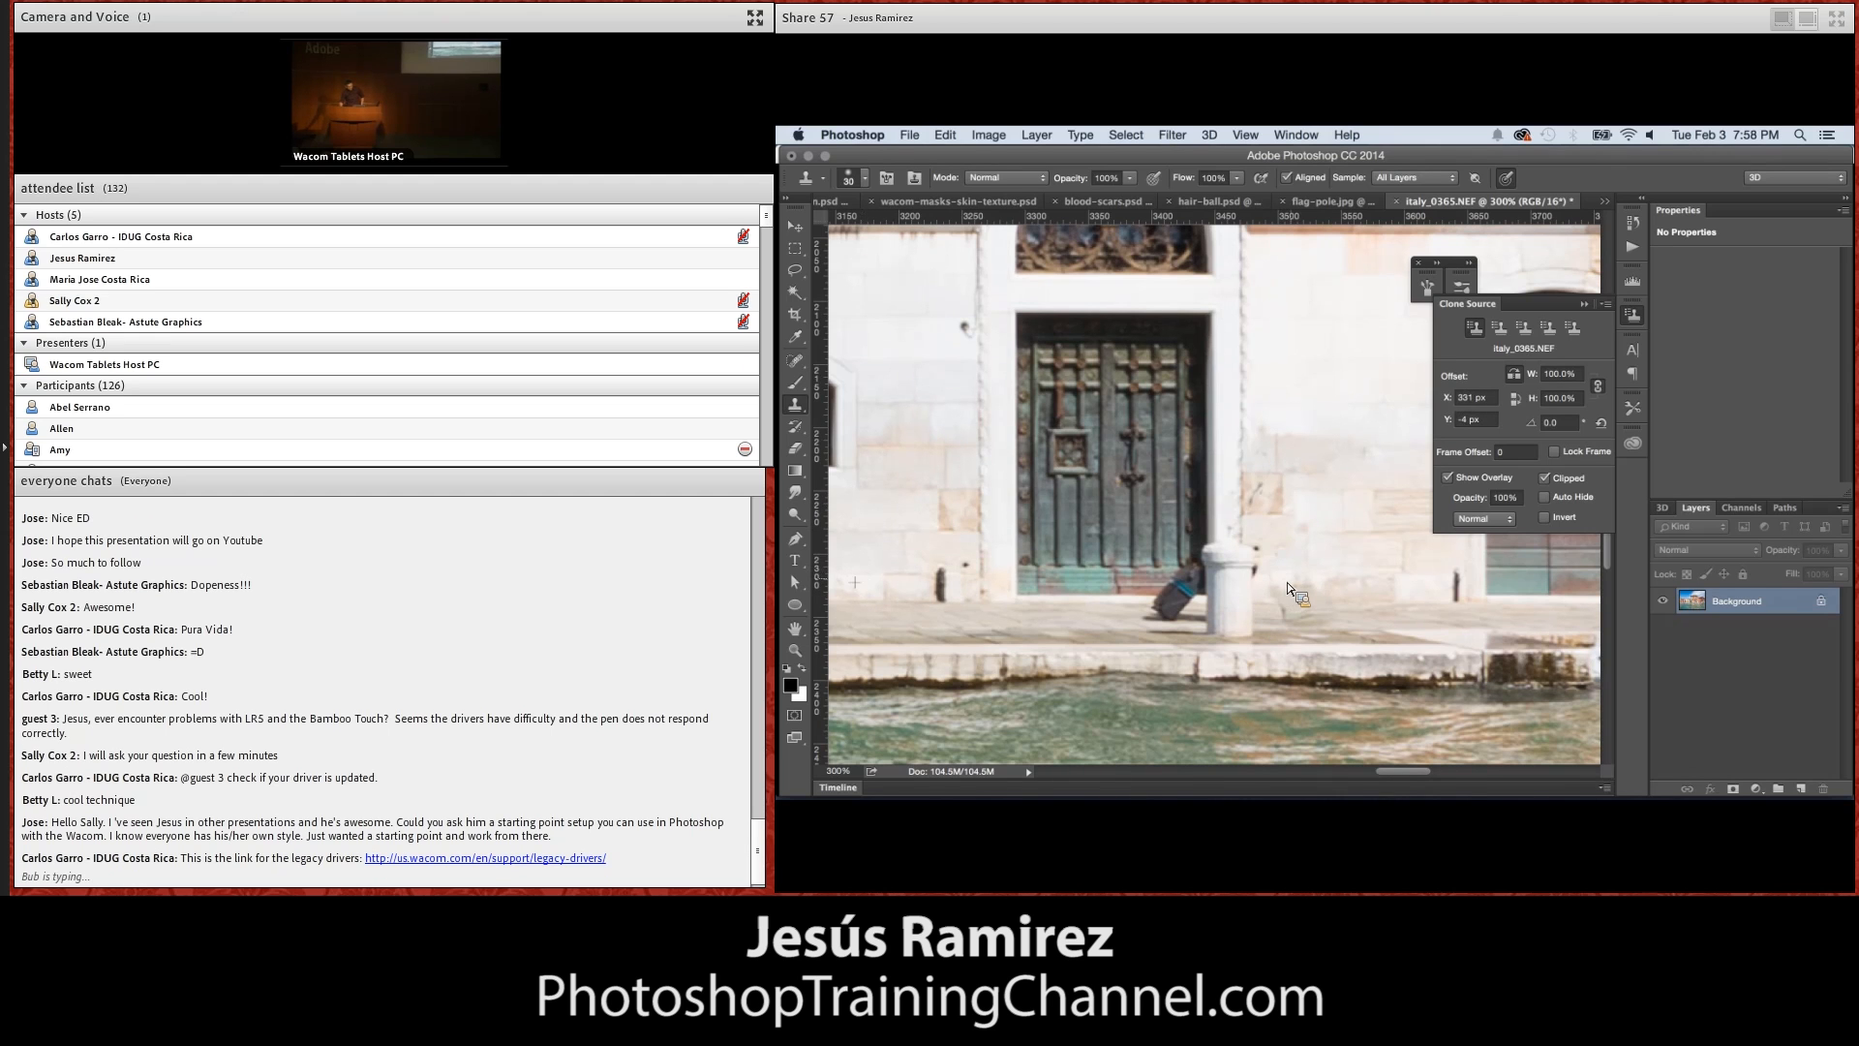
# Remove the three seated people below the arched windows by patching them with clean wall, and clear the selection
pyautogui.click(795, 629)
pyautogui.moveTo(912, 574); pyautogui.dragTo(1310, 509)
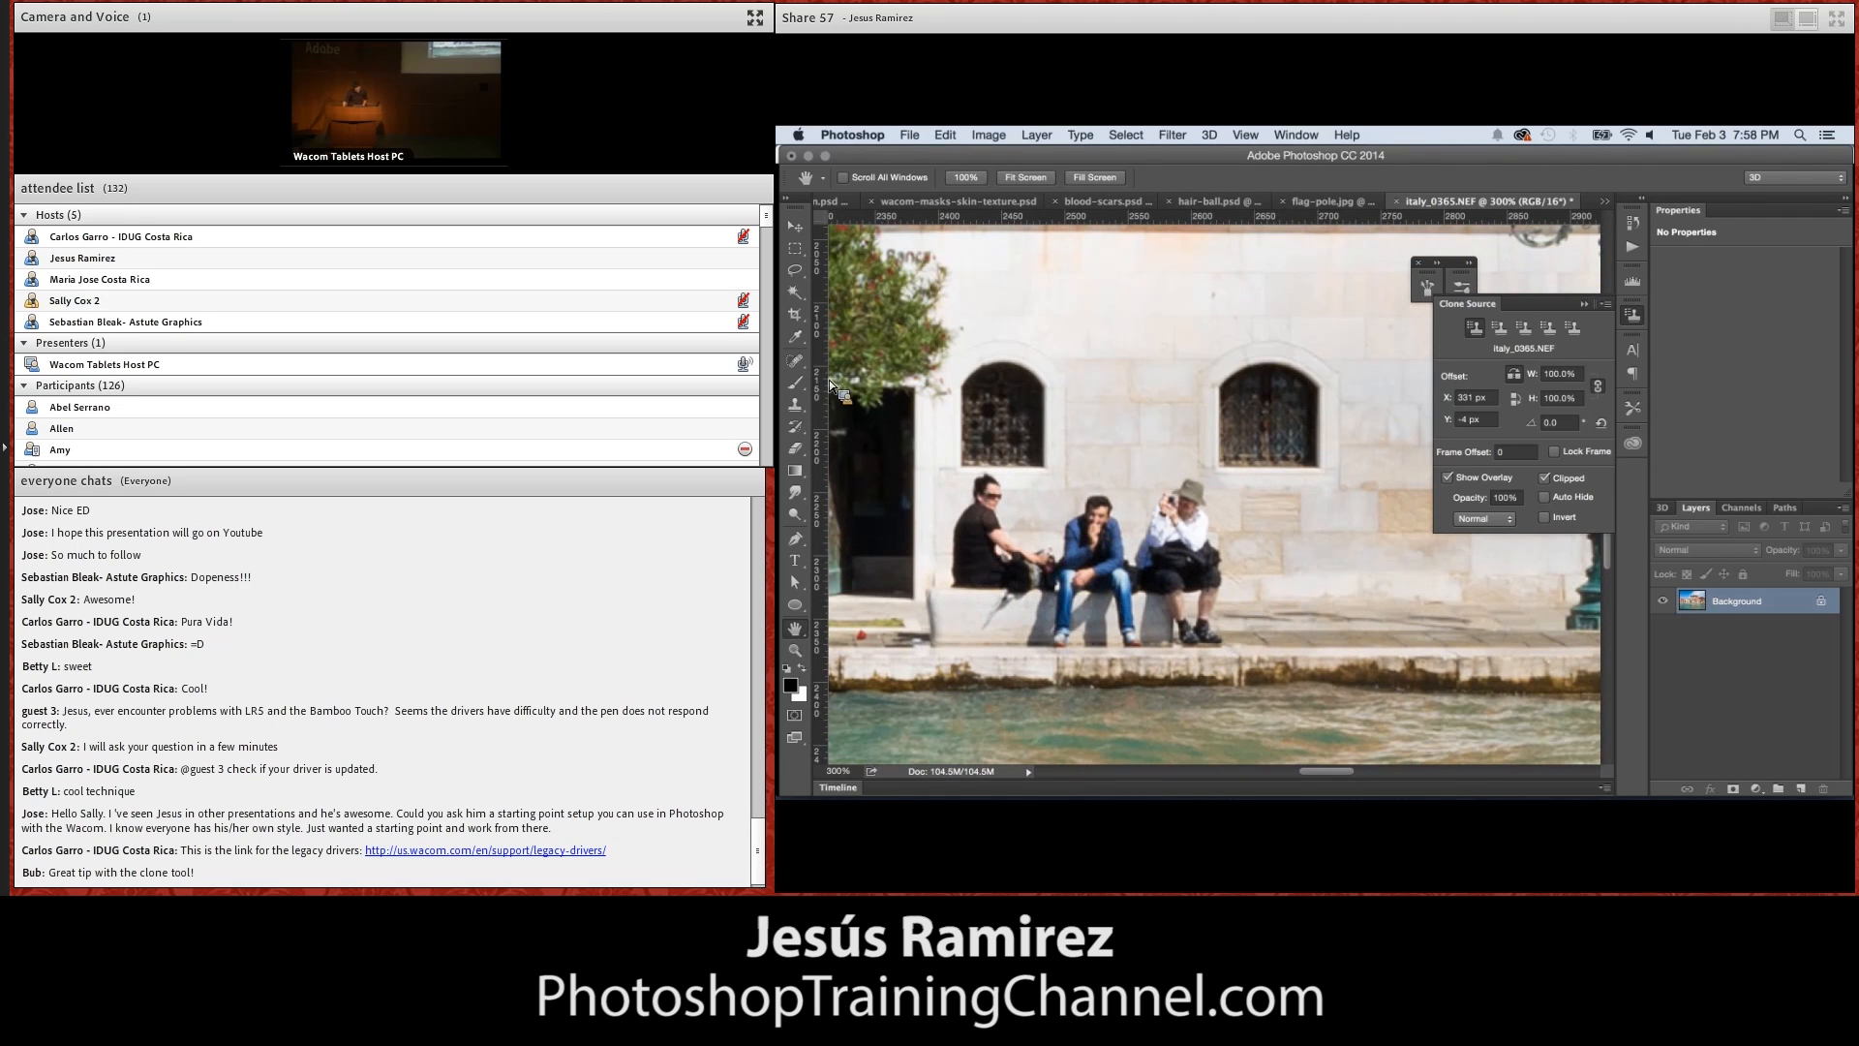
pyautogui.moveTo(800, 365); pyautogui.dragTo(849, 392)
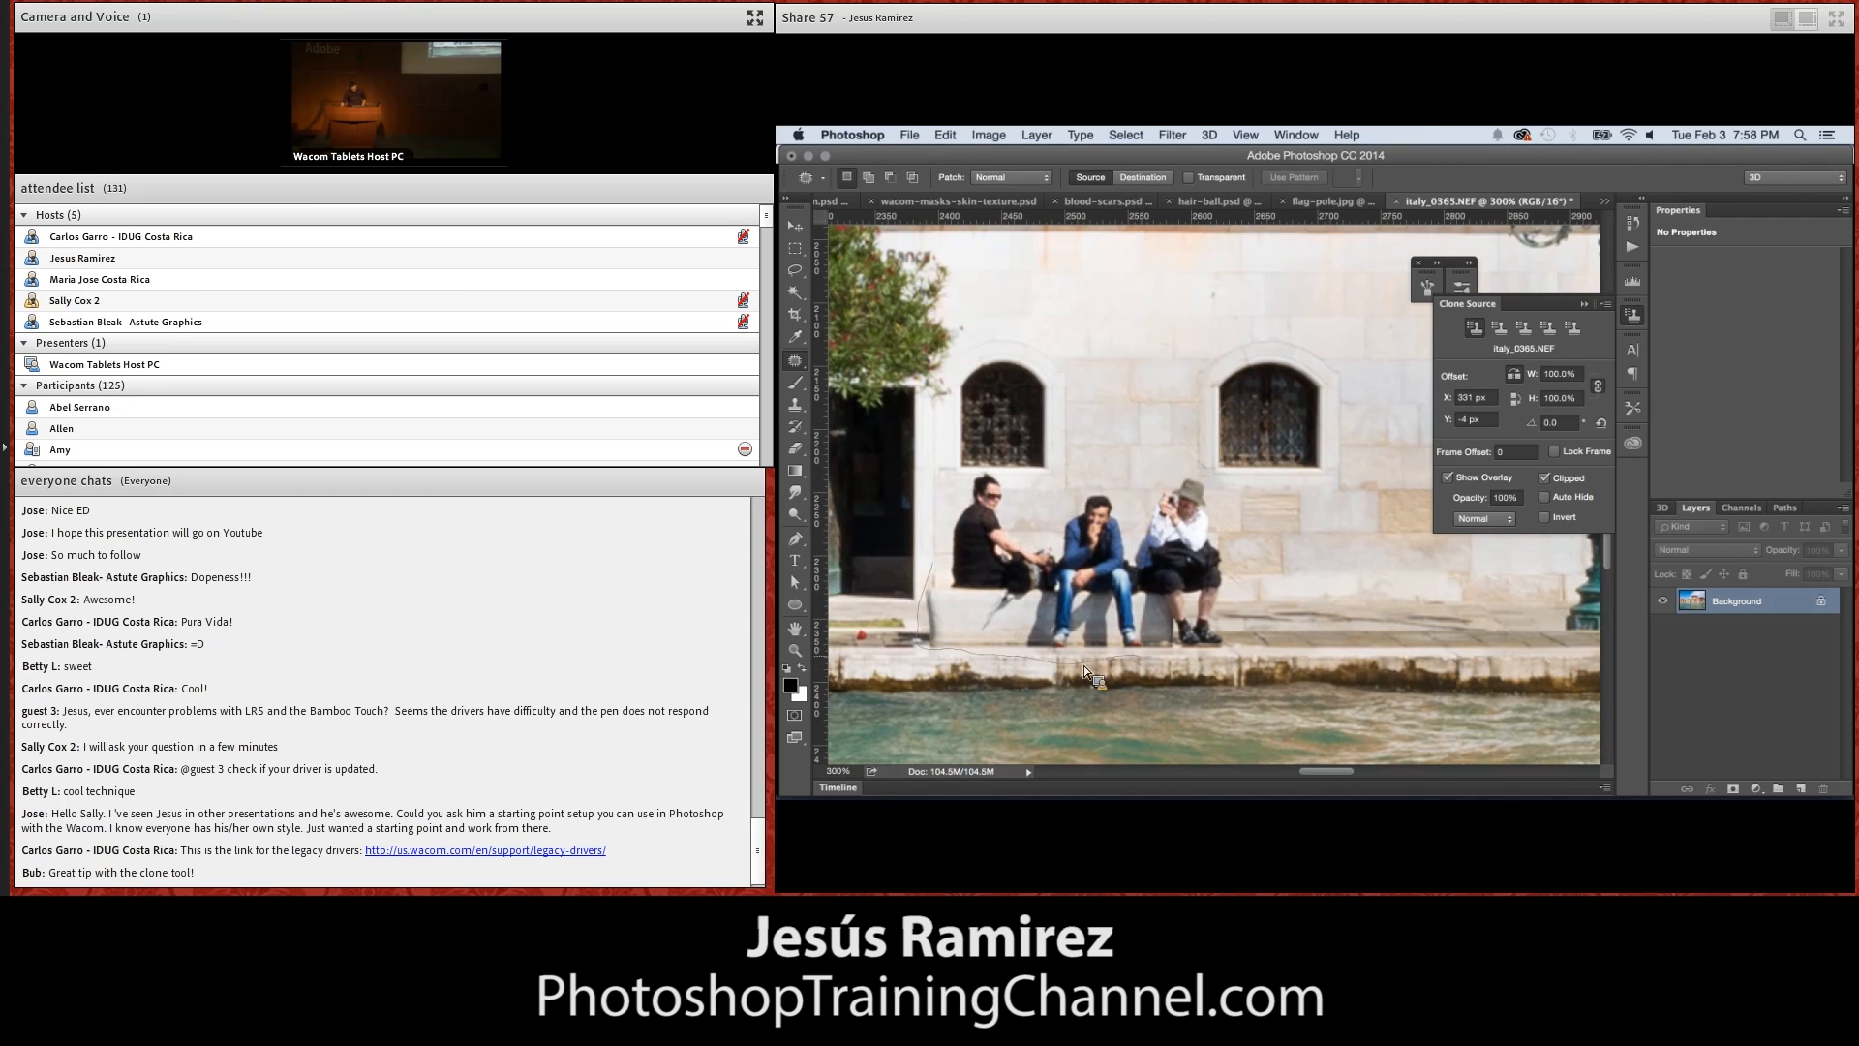
pyautogui.moveTo(1241, 616); pyautogui.dragTo(1199, 466)
pyautogui.moveTo(1044, 497)
pyautogui.mouseDown()
pyautogui.moveTo(1000, 471)
pyautogui.moveTo(960, 493)
pyautogui.moveTo(936, 567)
pyautogui.mouseUp()
pyautogui.moveTo(1071, 569); pyautogui.dragTo(1369, 549)
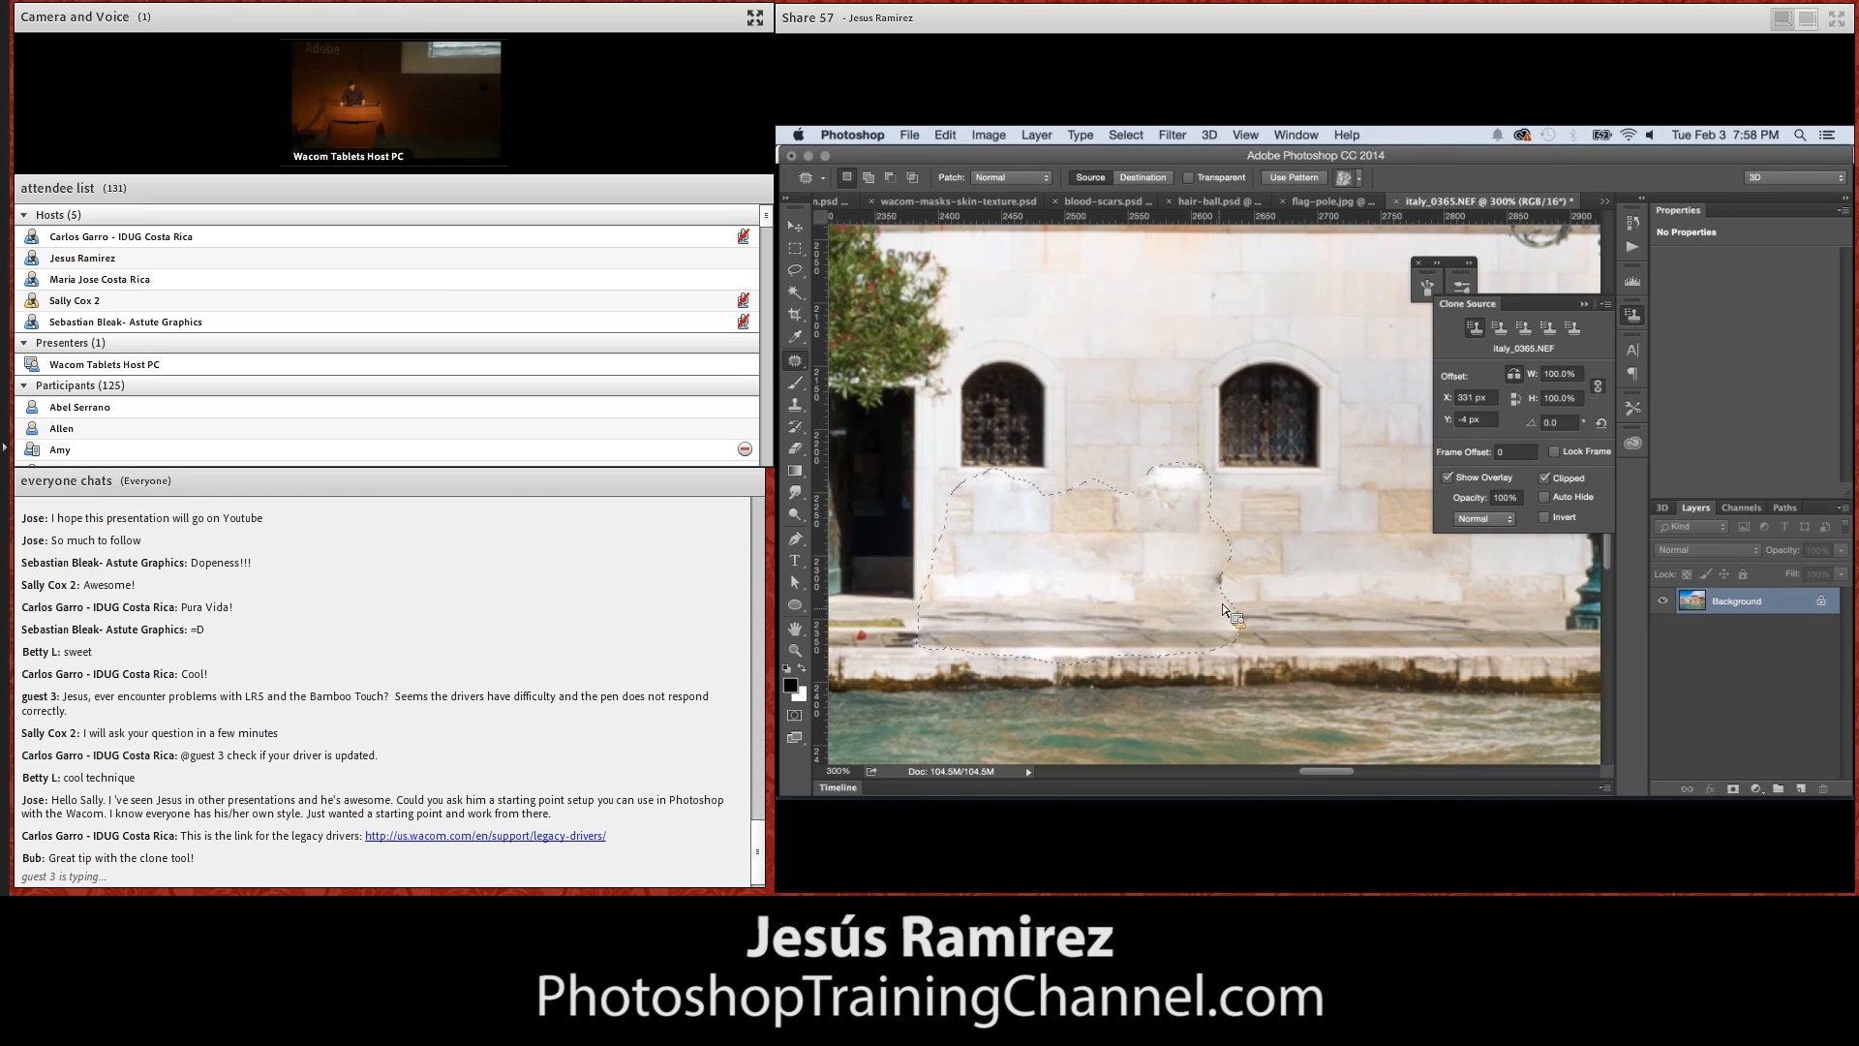
pyautogui.click(1278, 579)
# Clone wall texture onto a new layer to cover the bright patch left below the windows
pyautogui.click(796, 407)
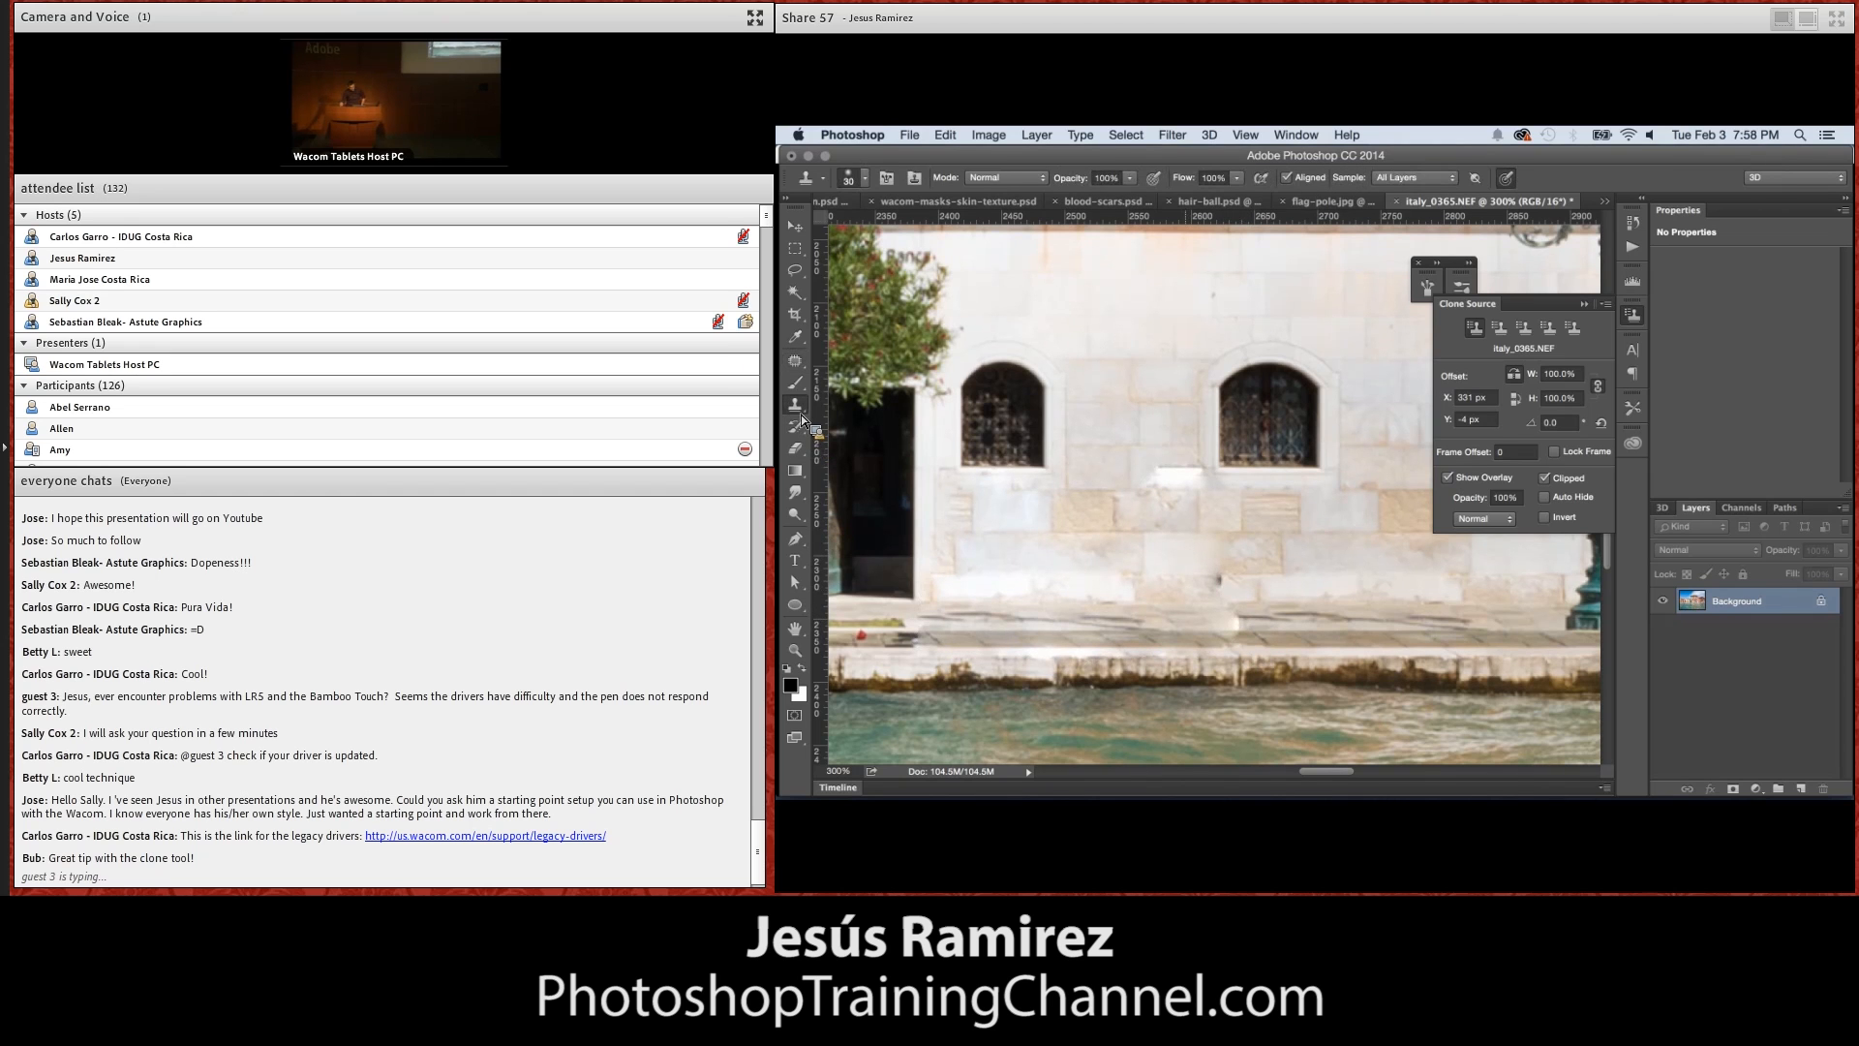
pyautogui.keyDown('alt'); pyautogui.click(1316, 651); pyautogui.keyUp('alt')
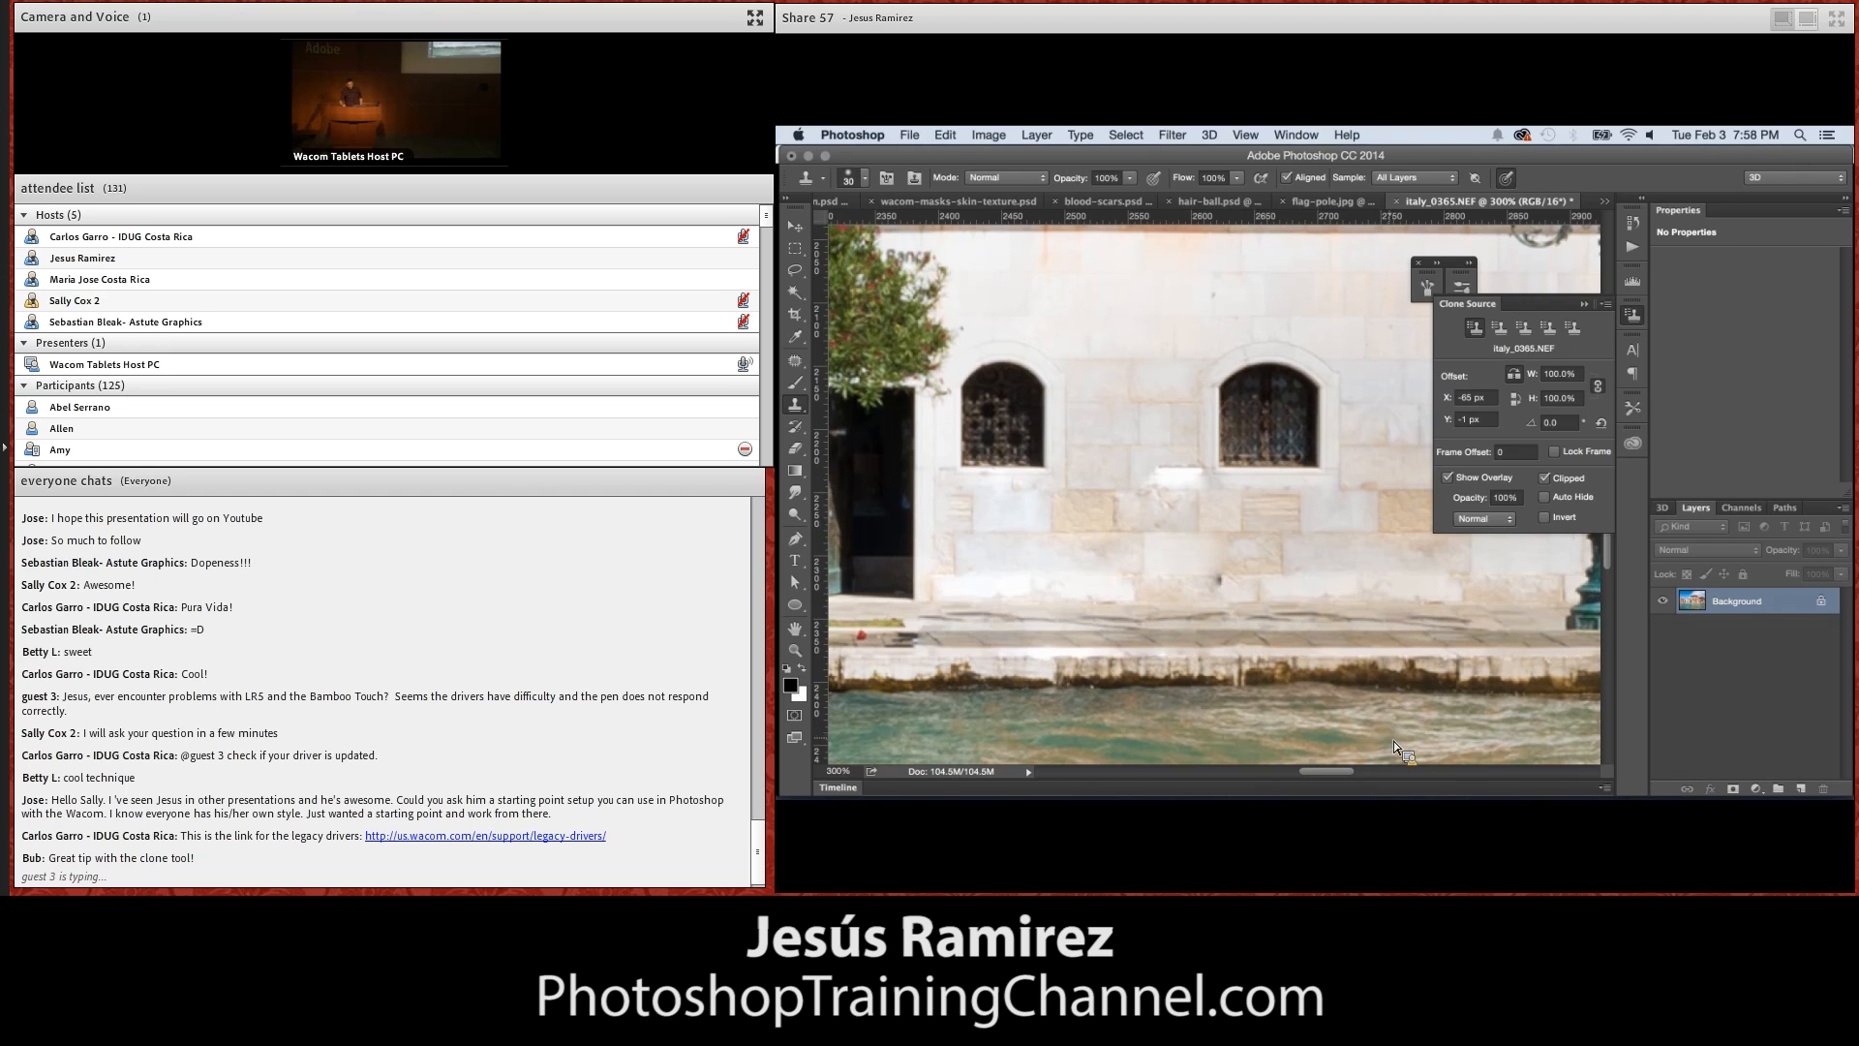
pyautogui.click(1803, 789)
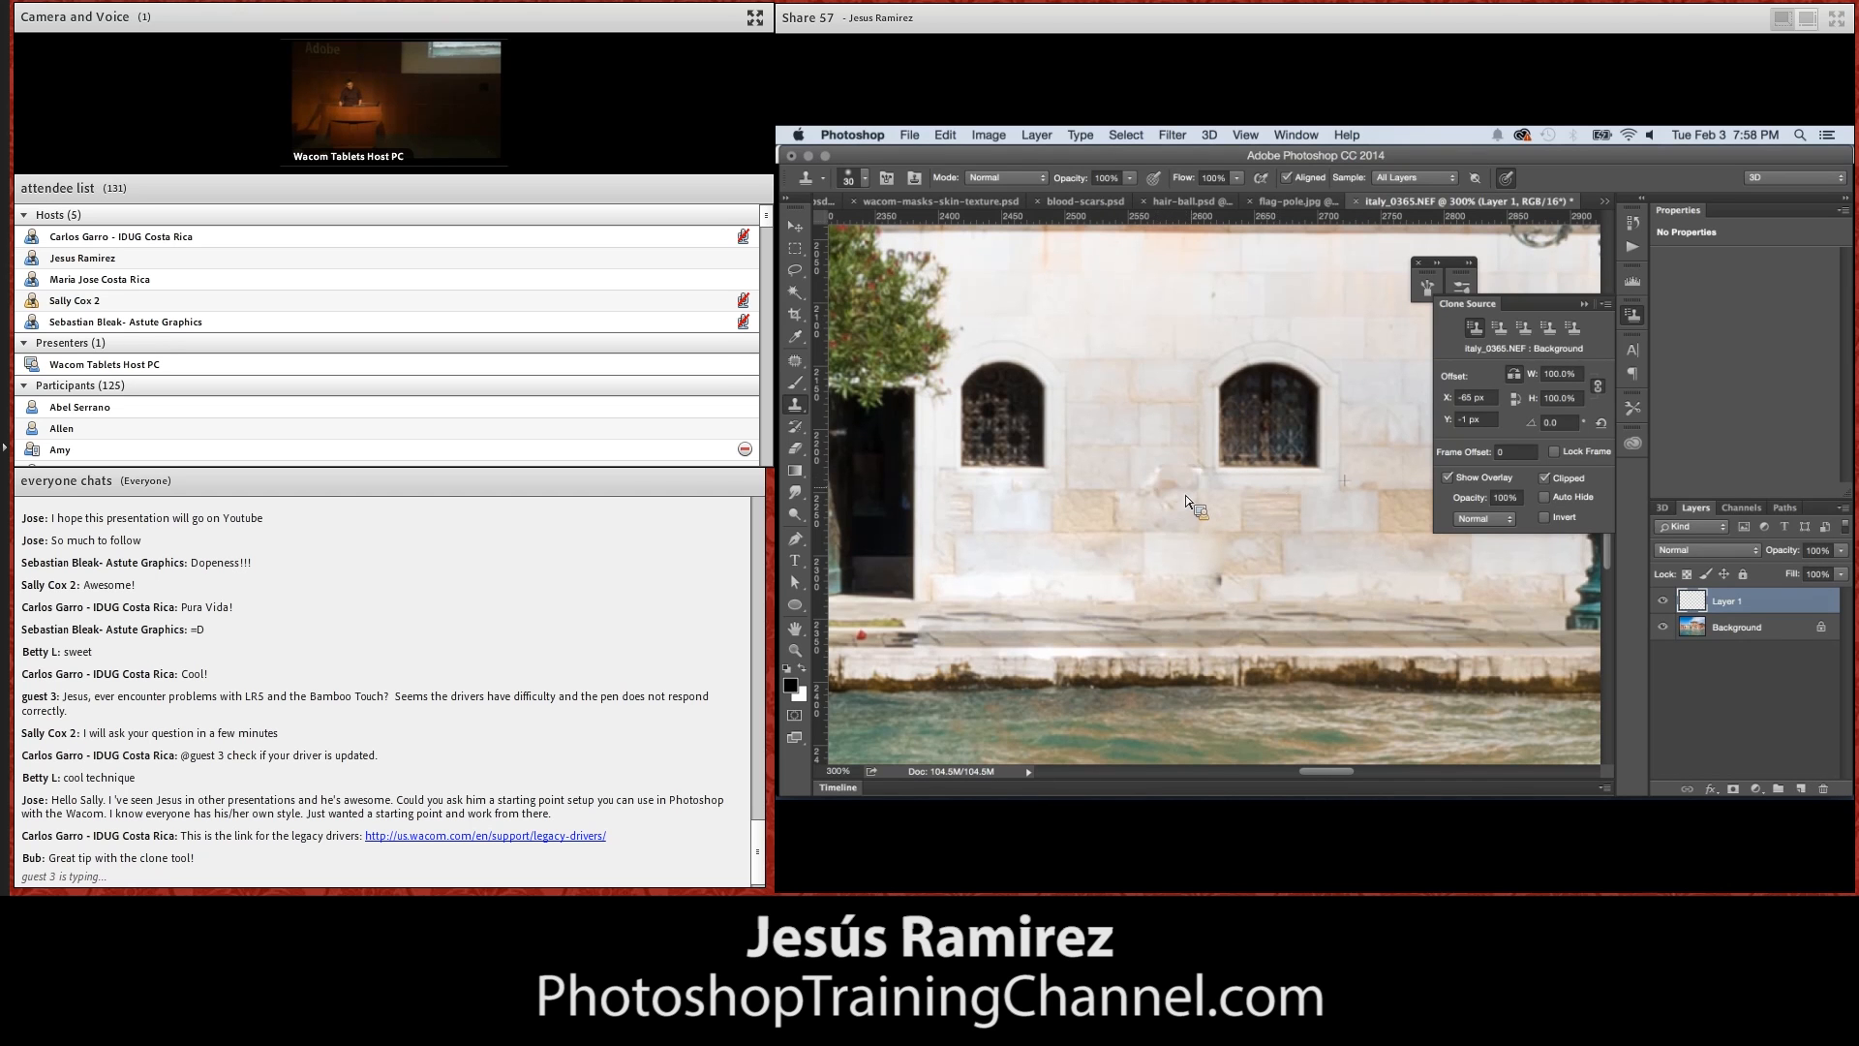
# Compare the wall before and after the cloned fix by toggling the visibility of Layer 1
pyautogui.click(1664, 602)
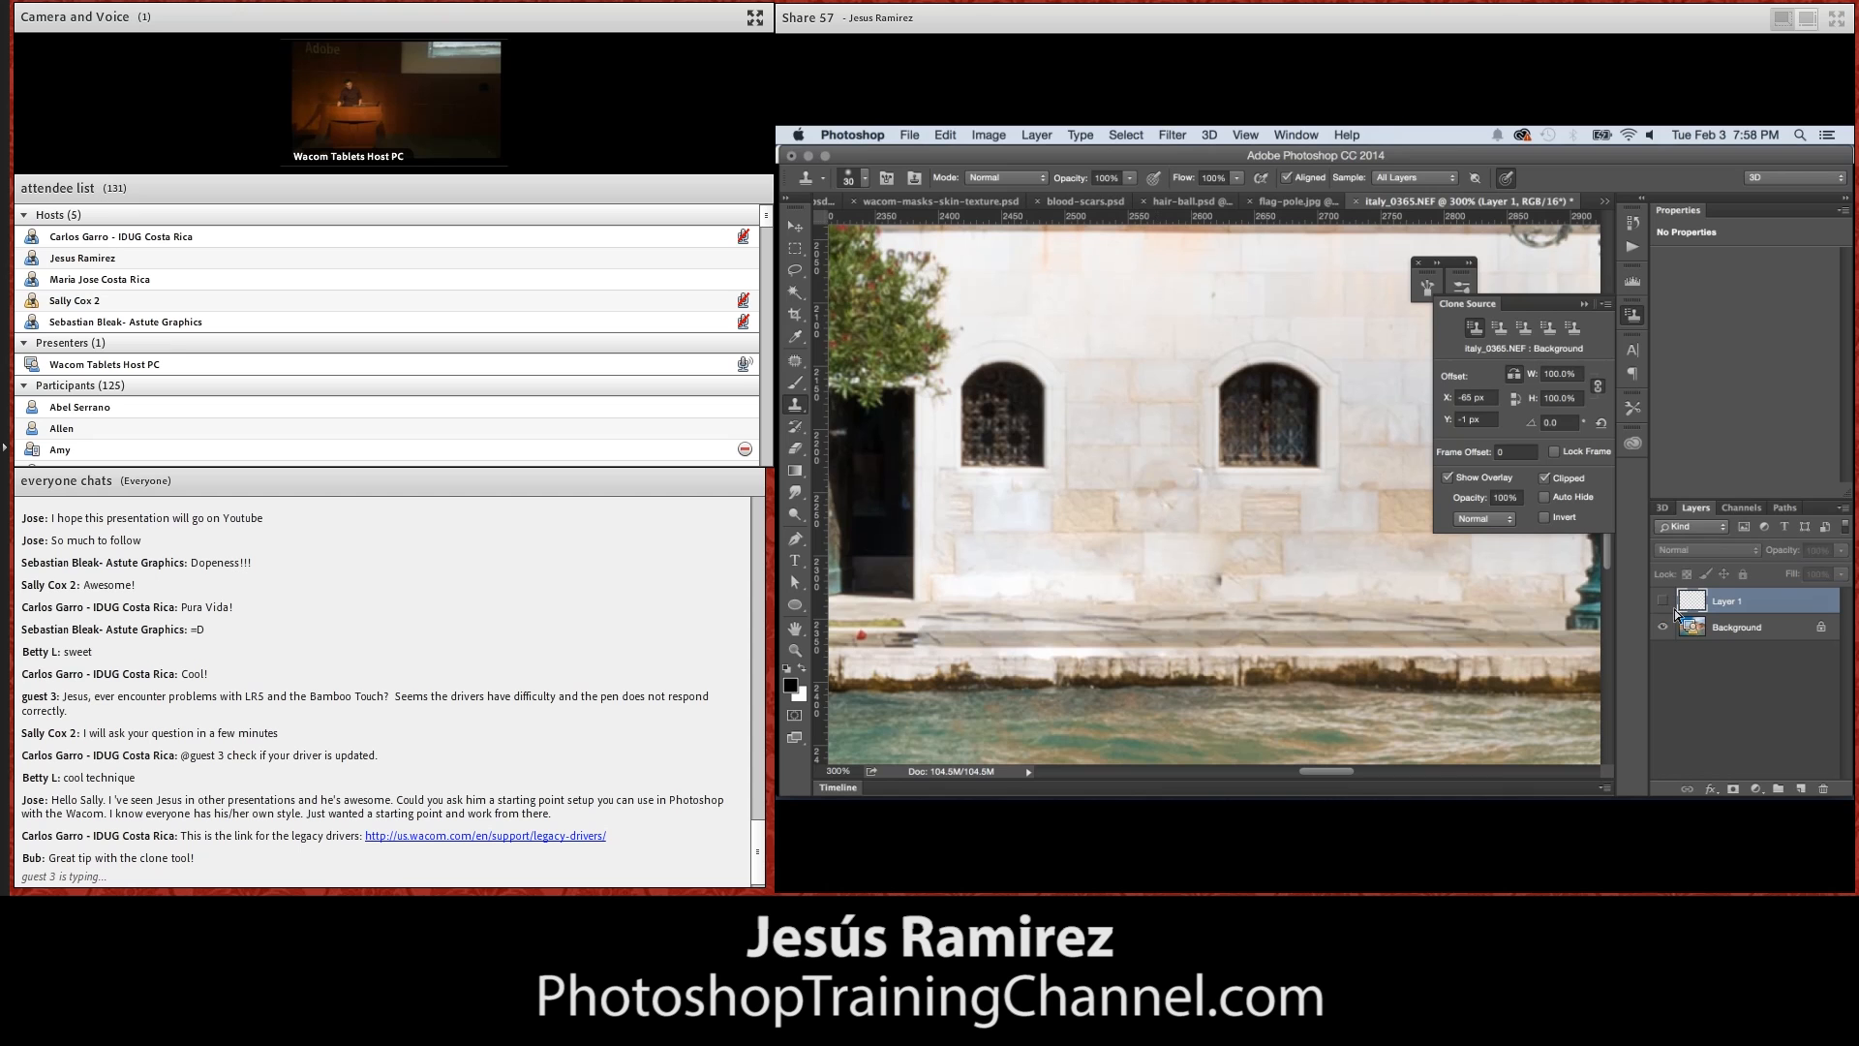
pyautogui.click(1664, 603)
pyautogui.click(1665, 603)
pyautogui.click(1665, 603)
pyautogui.click(1665, 604)
pyautogui.click(1665, 605)
pyautogui.click(1665, 605)
pyautogui.click(1665, 605)
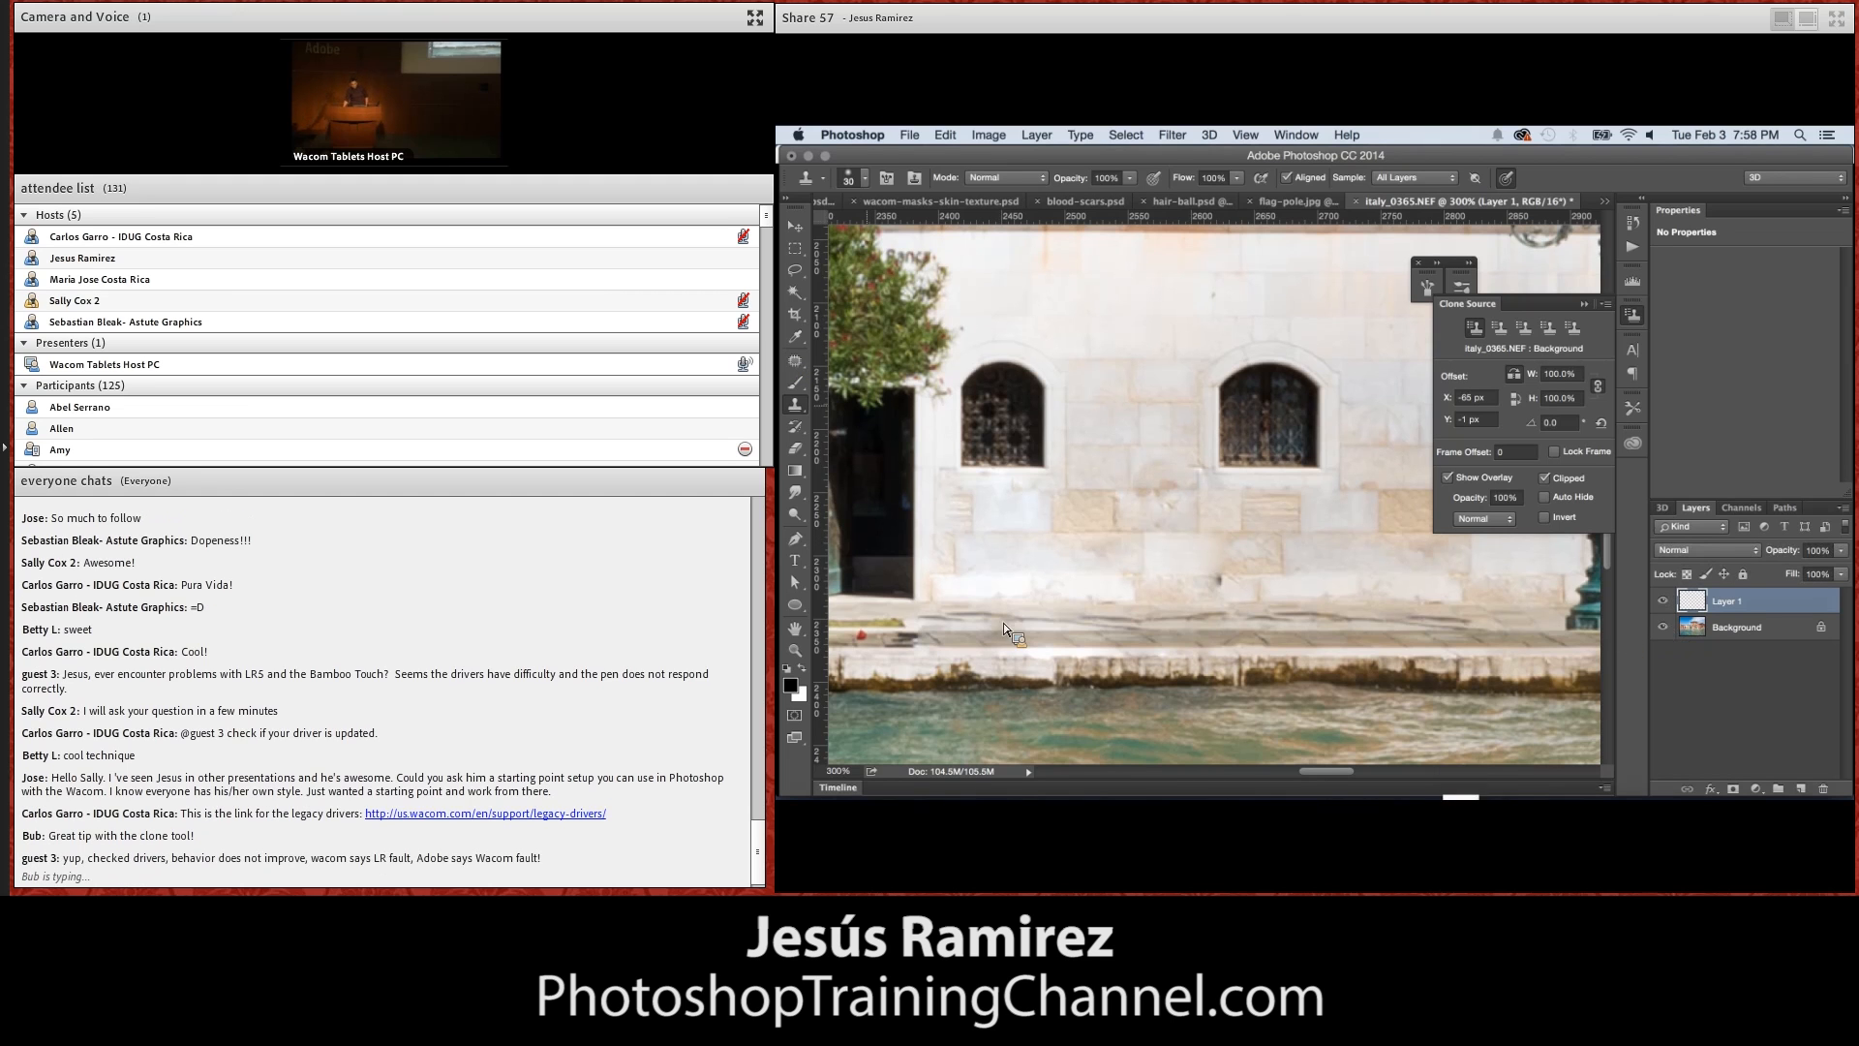
# Close italy_0365.NEF and tablet-pen.psd without saving, and collapse the Clone Source settings over wacom-masks-skin-texture.psd
pyautogui.click(1356, 202)
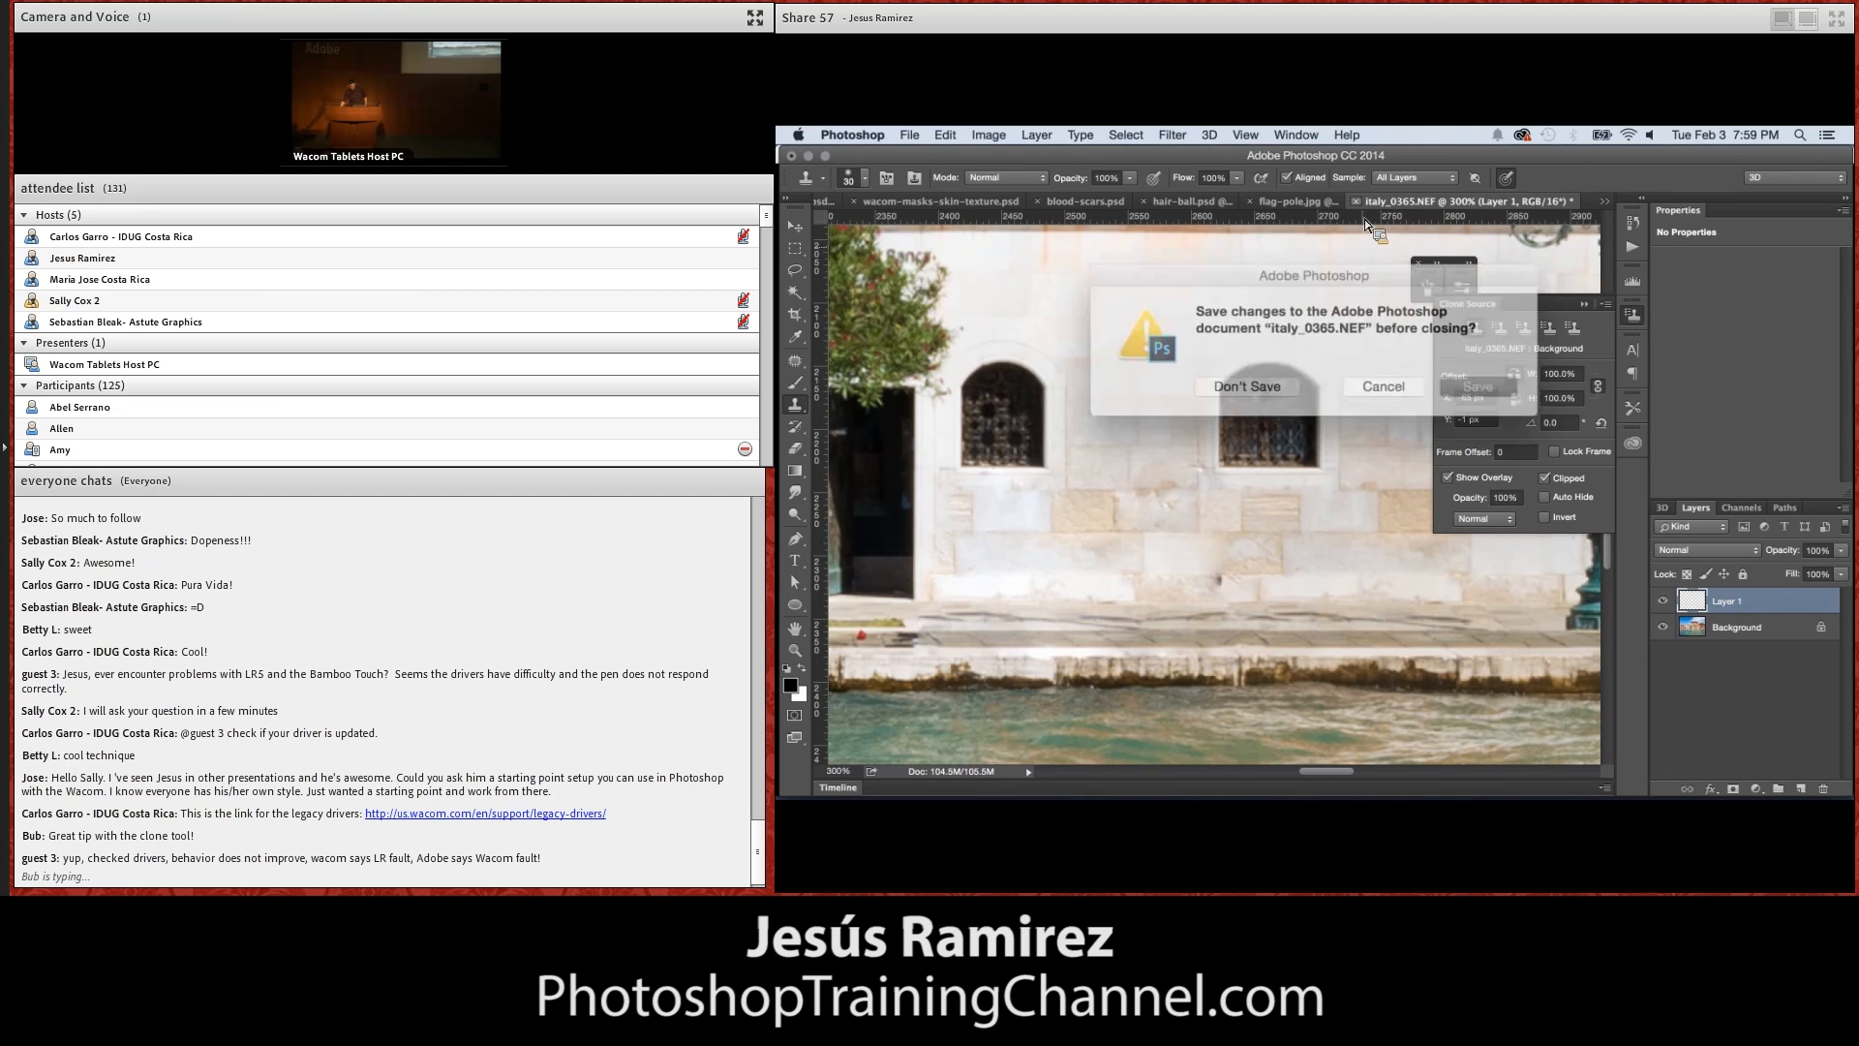
pyautogui.click(1288, 388)
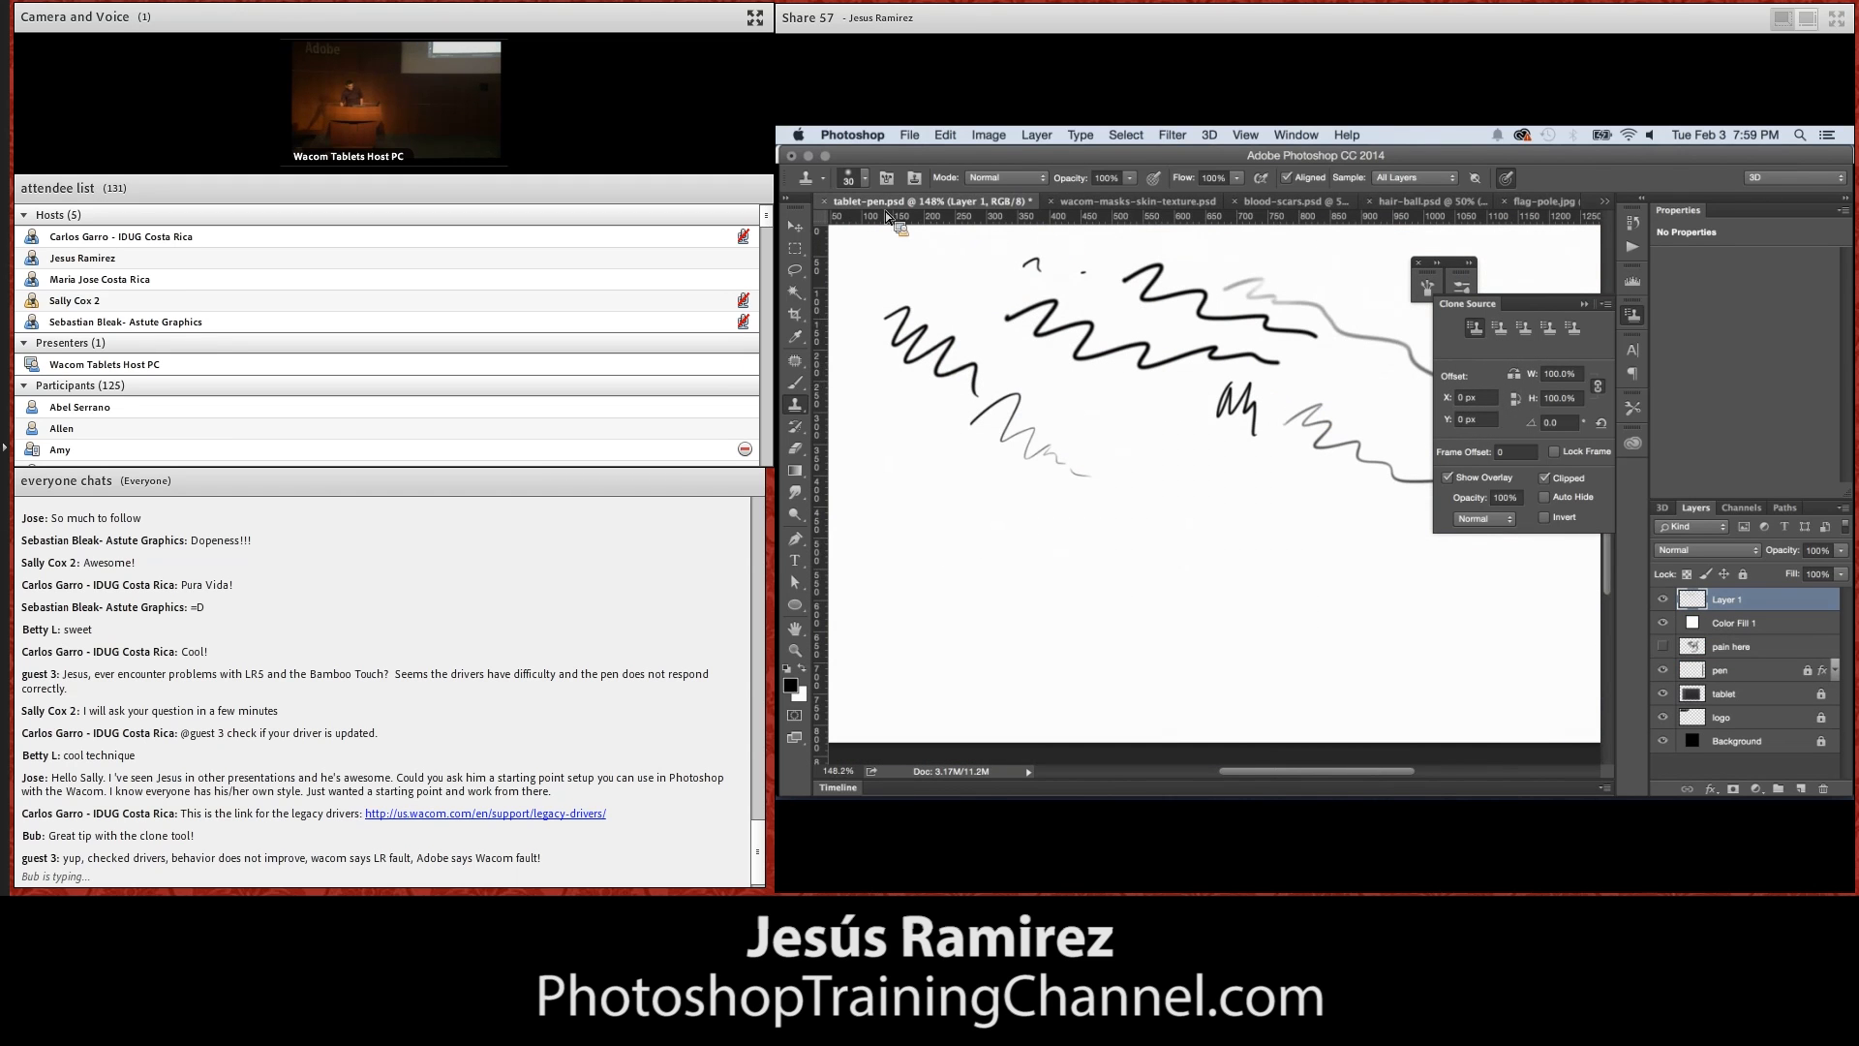
pyautogui.click(825, 201)
pyautogui.click(1249, 379)
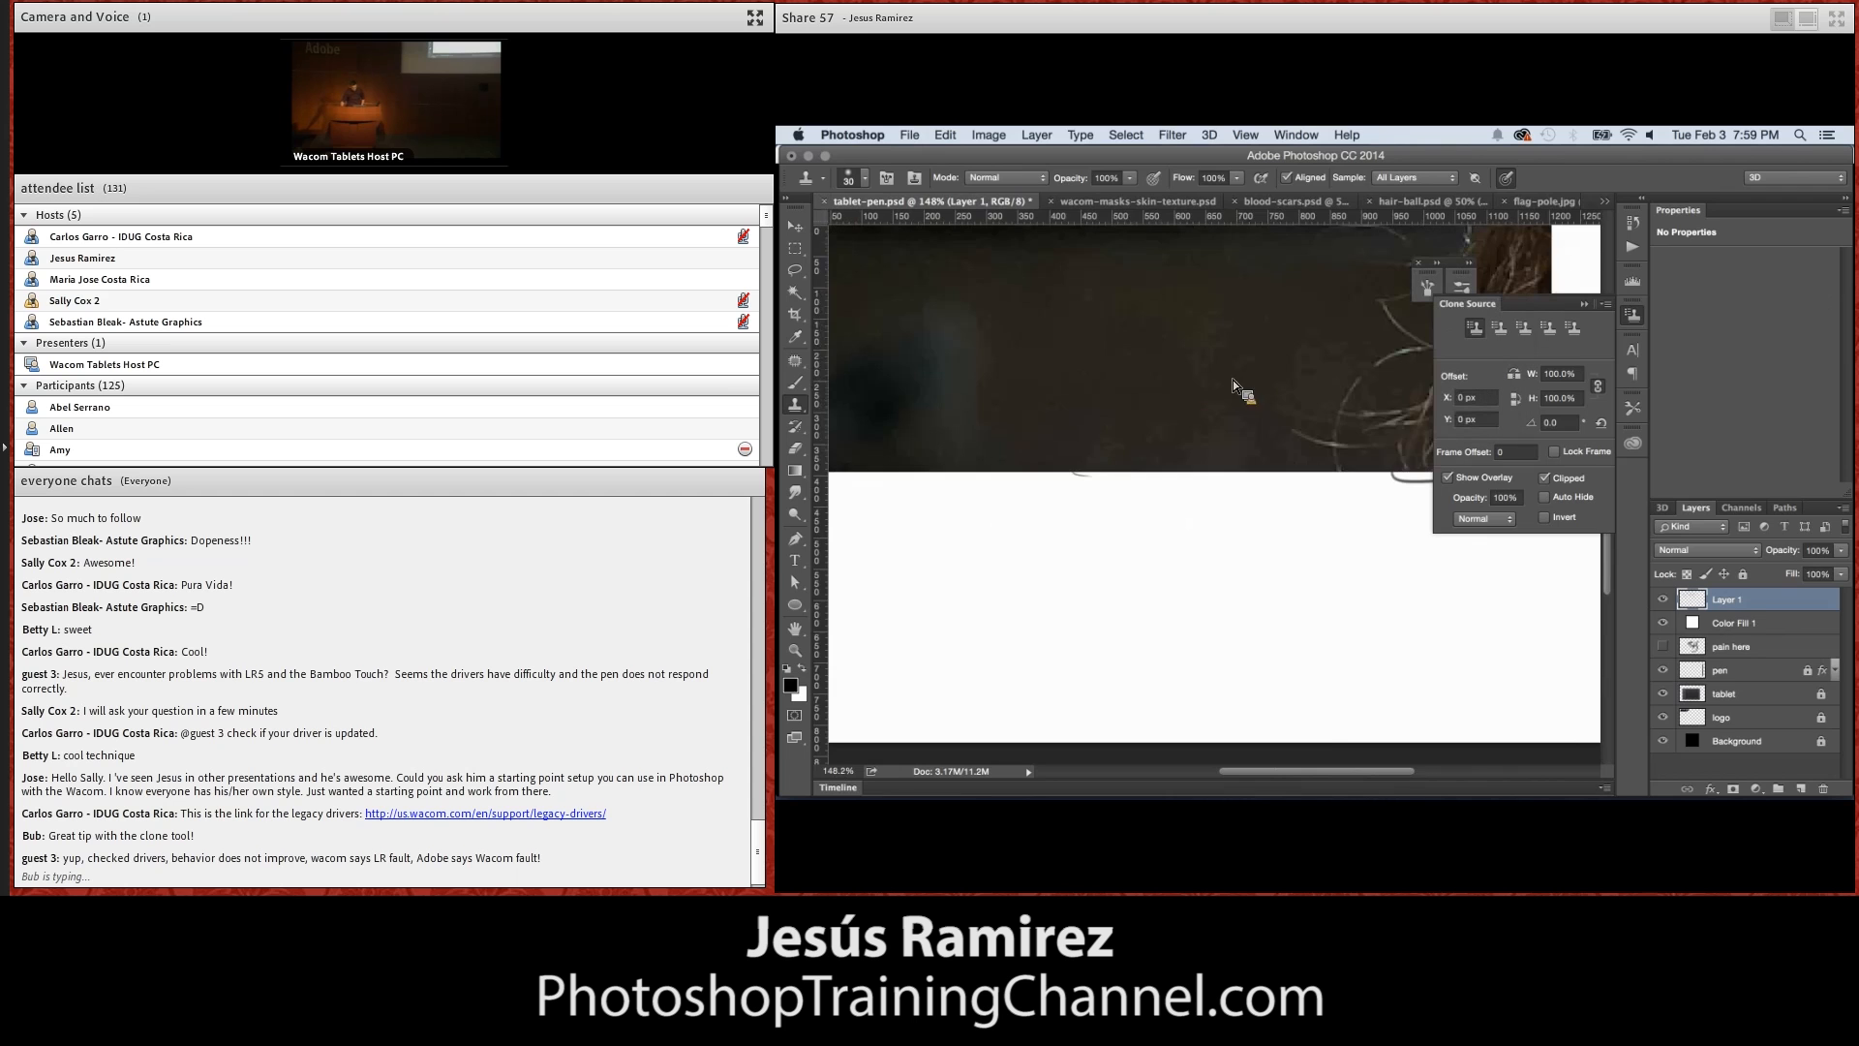
pyautogui.doubleClick(795, 650)
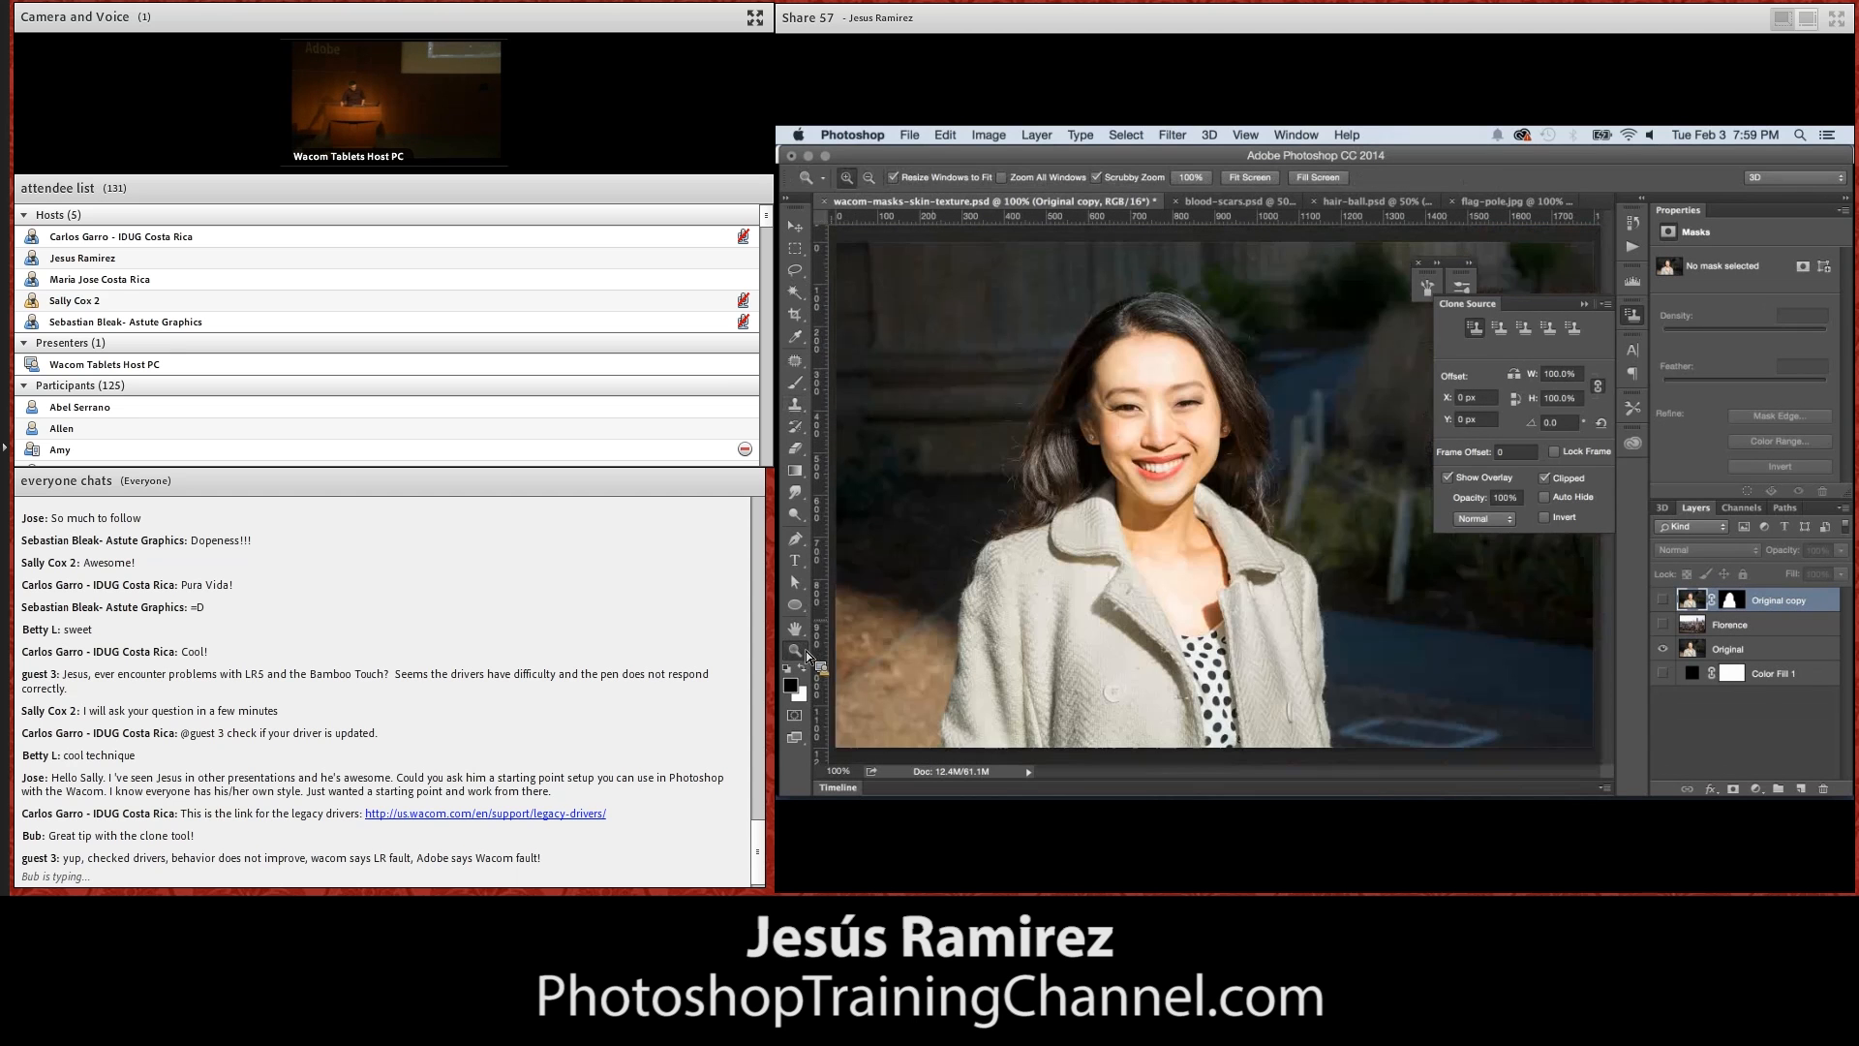
pyautogui.click(1585, 304)
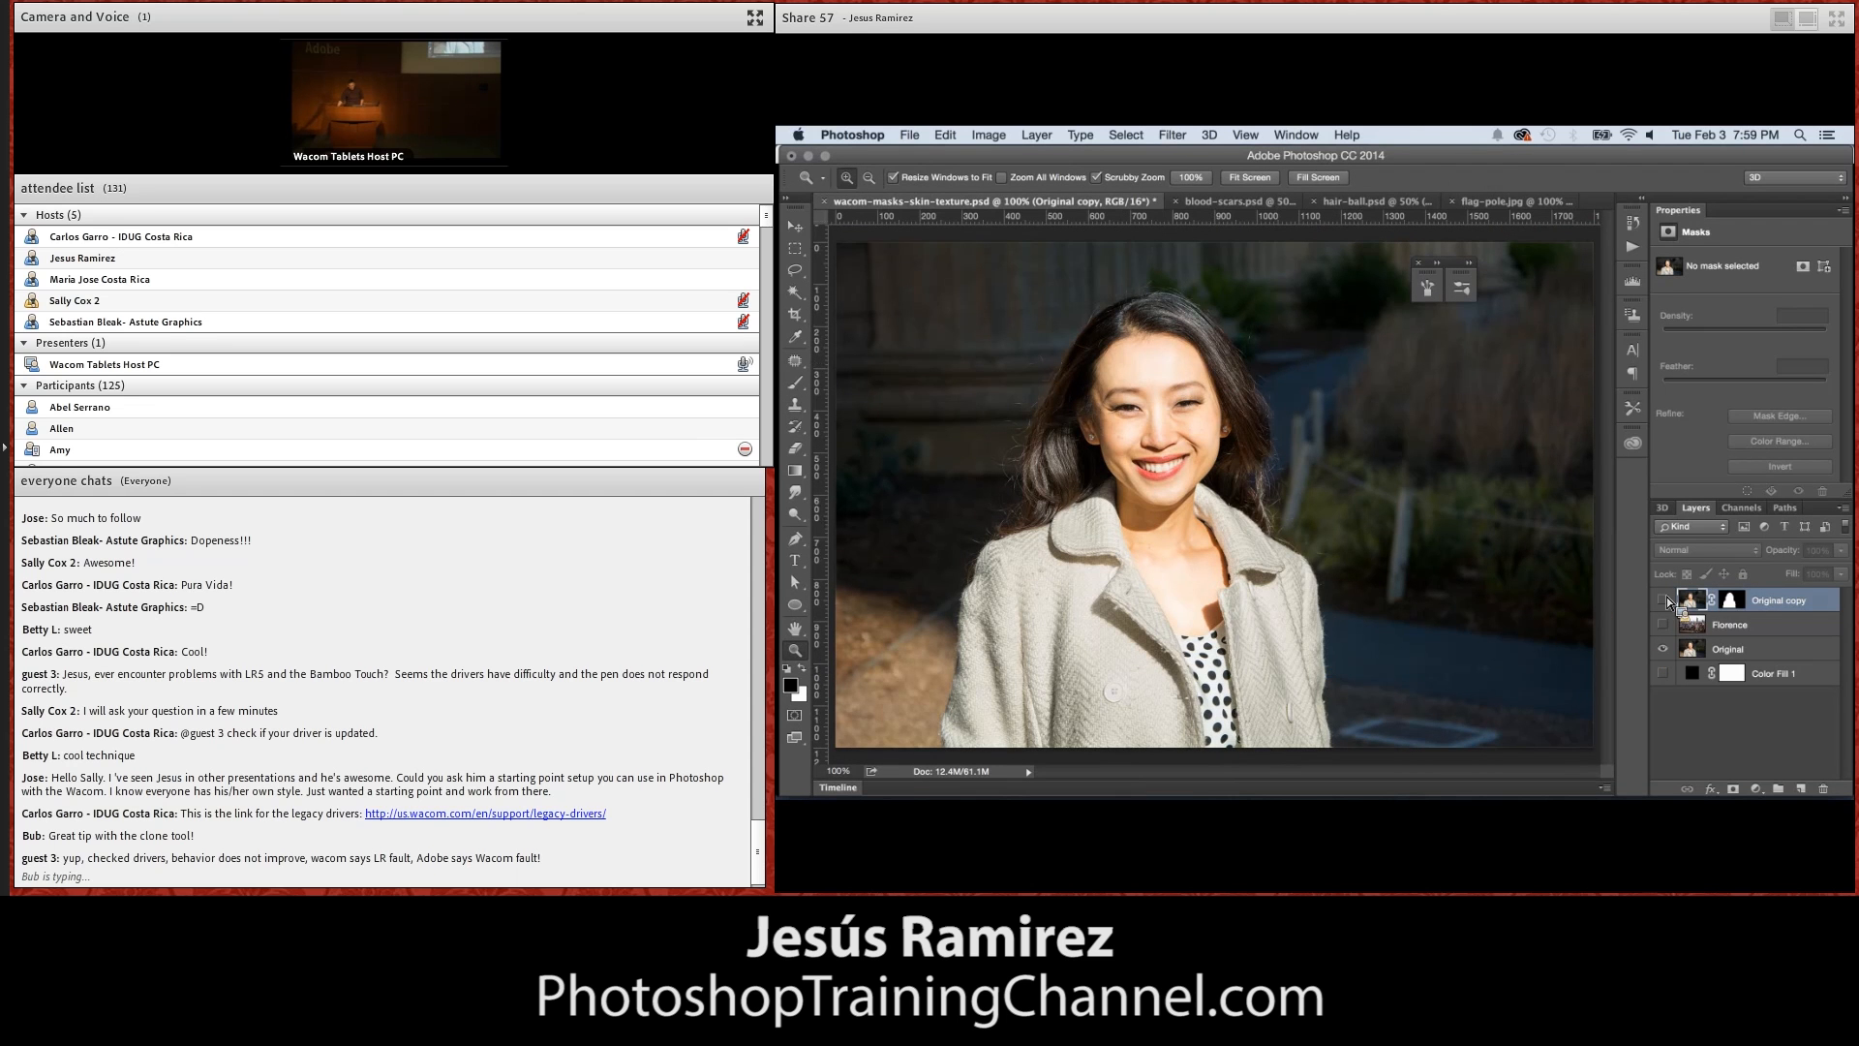
# Show only the masked Original copy layer, hiding the Florence, Original and Color Fill 1 layers
pyautogui.click(1663, 625)
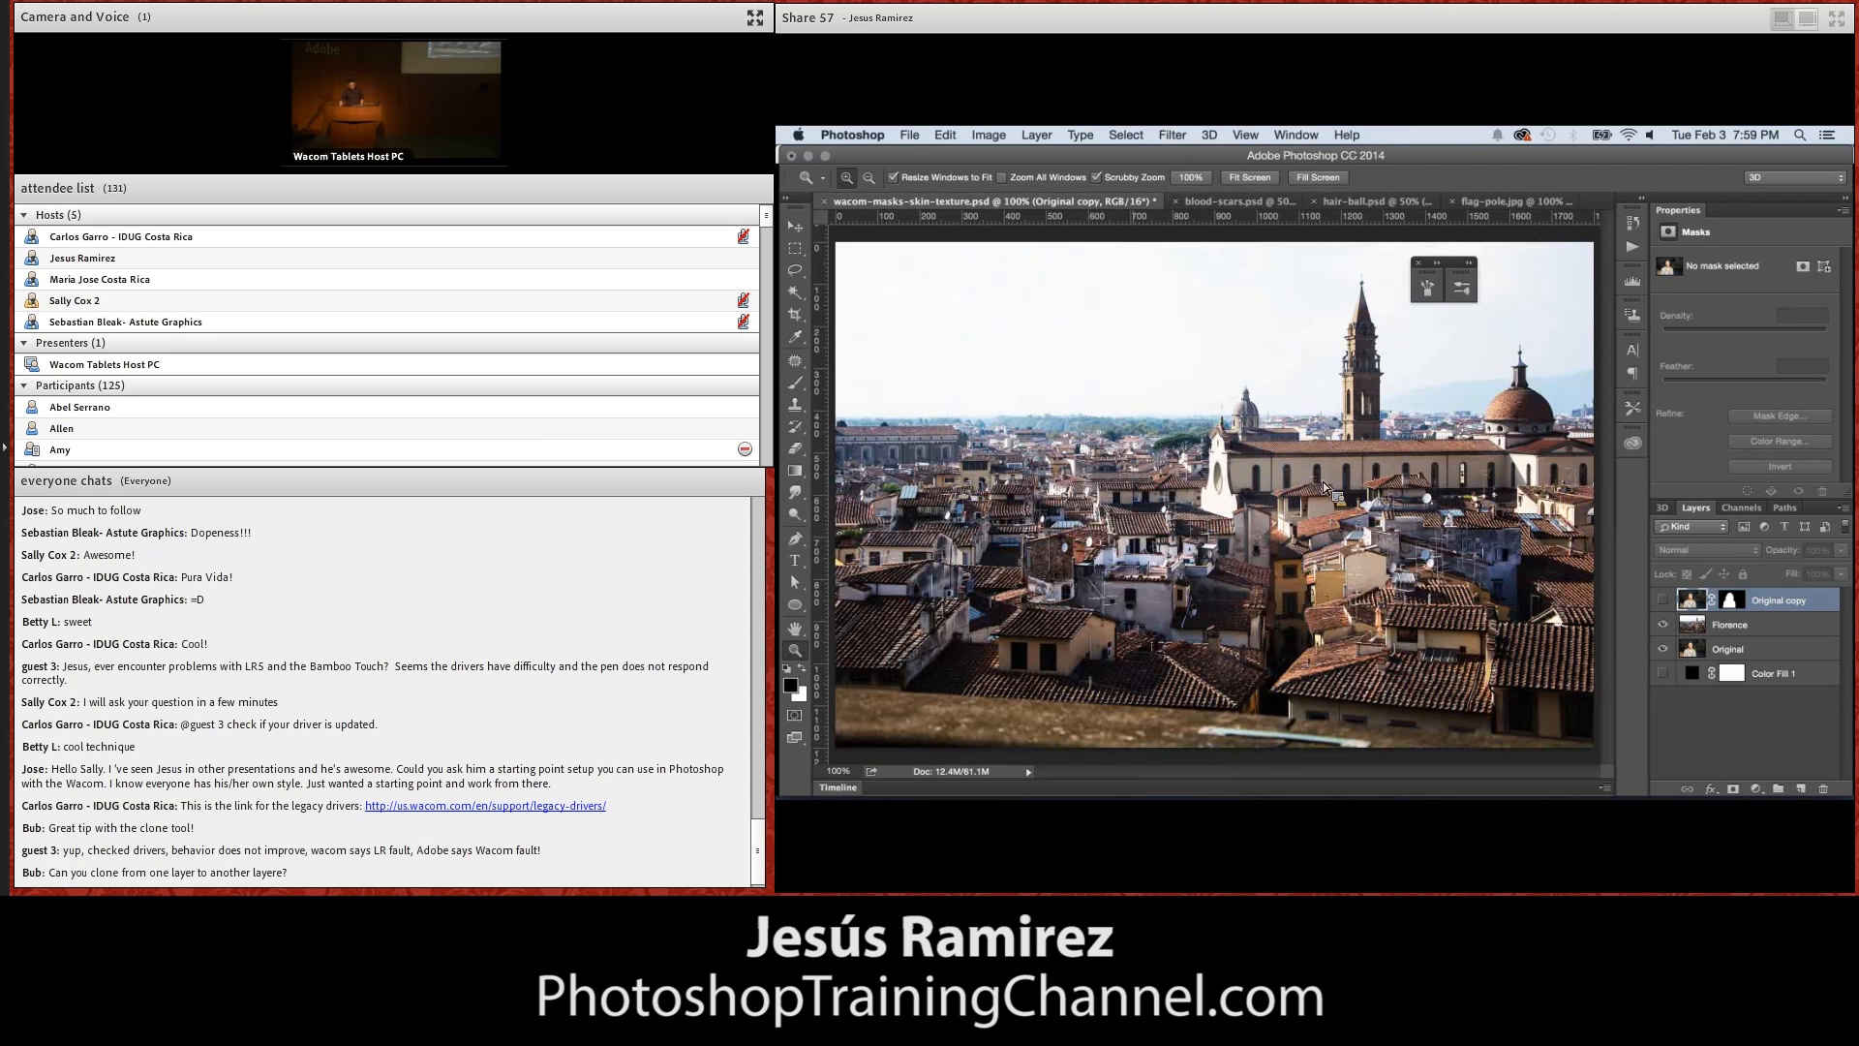
pyautogui.click(1664, 629)
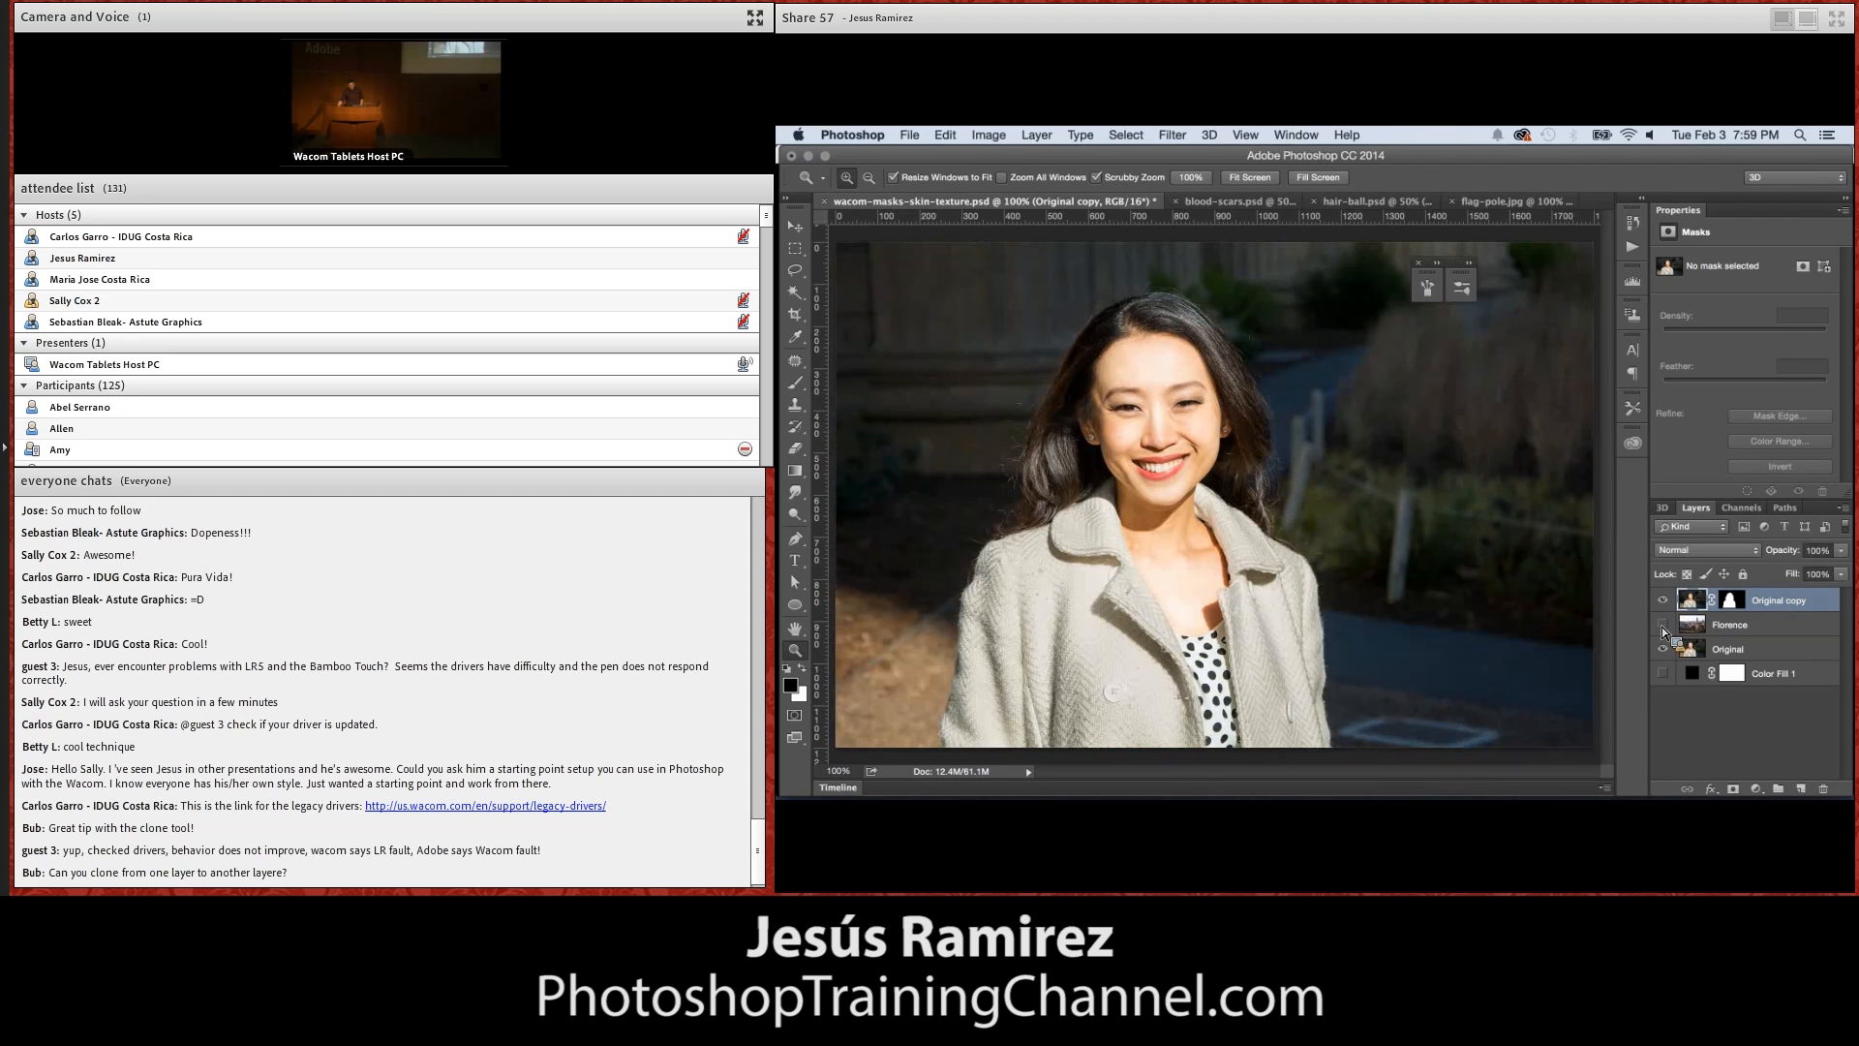
pyautogui.click(1664, 649)
pyautogui.click(1664, 673)
pyautogui.click(1664, 674)
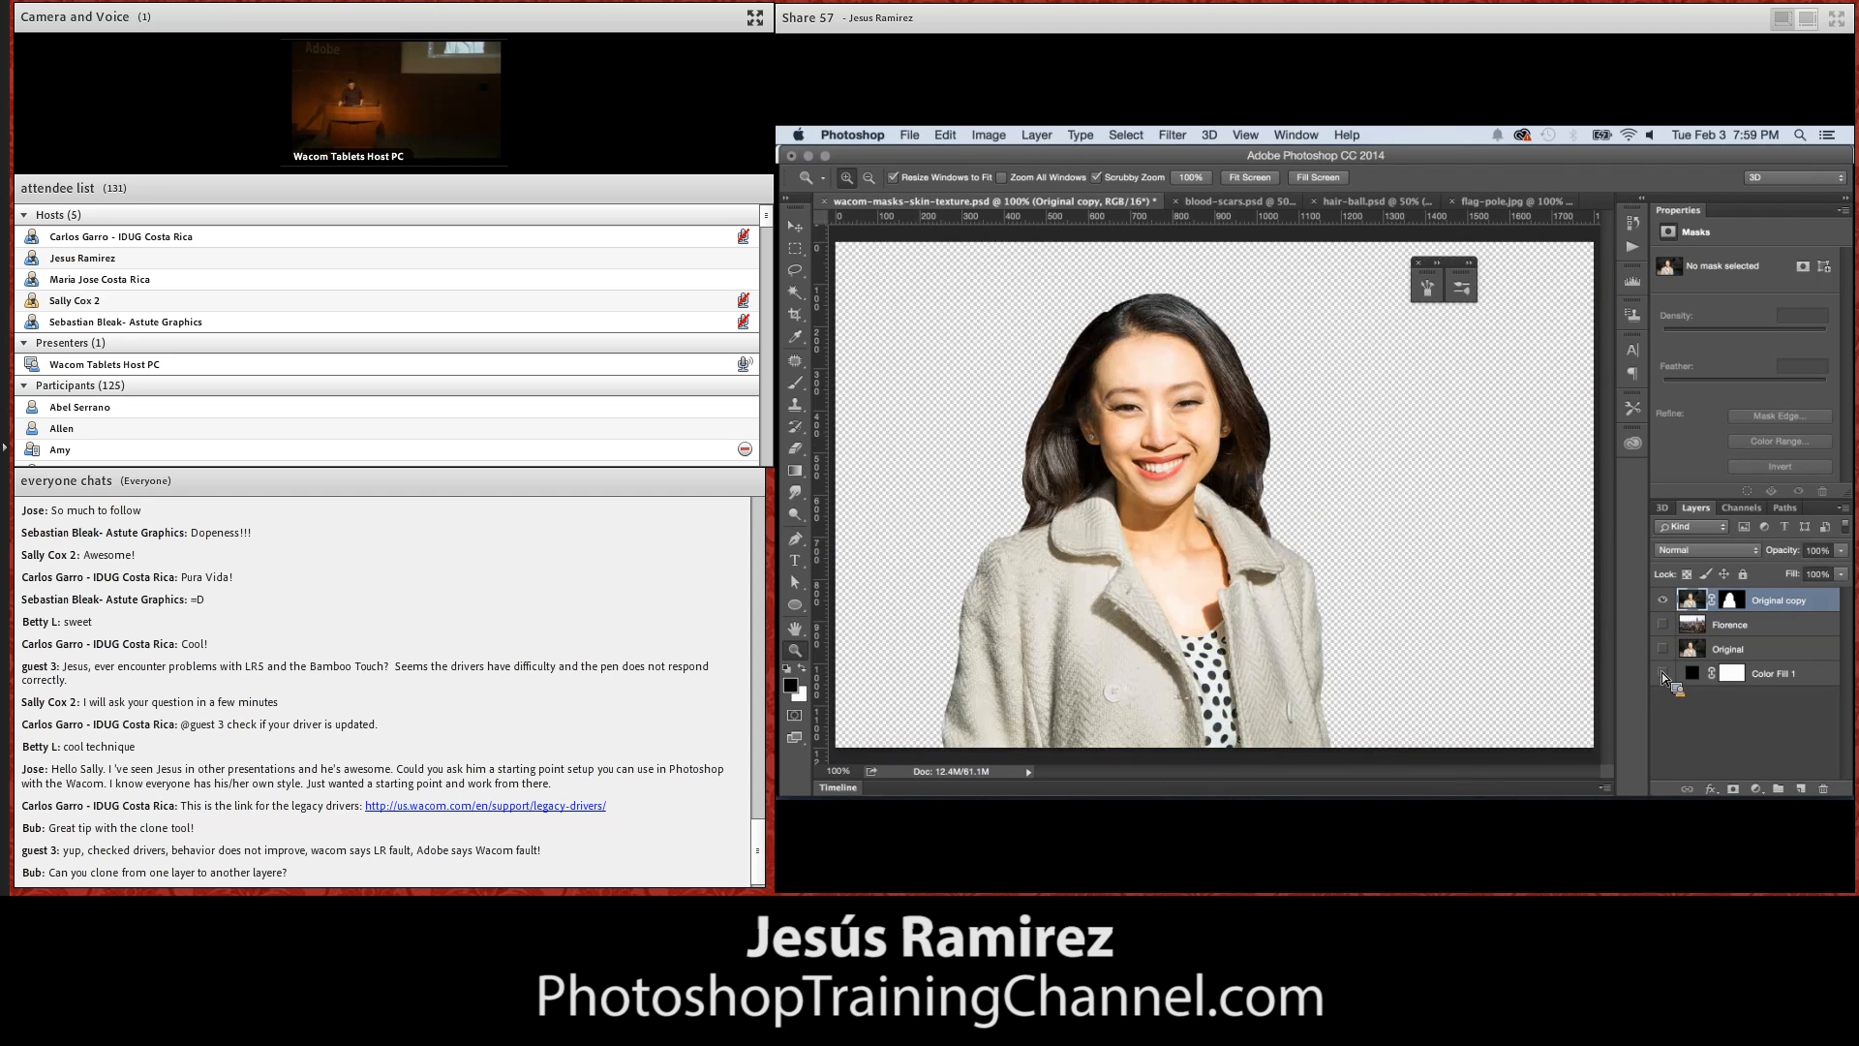
# Zoom to 600% on the cut-out woman and examine the mask edge along her coat and hair
pyautogui.click(1332, 712)
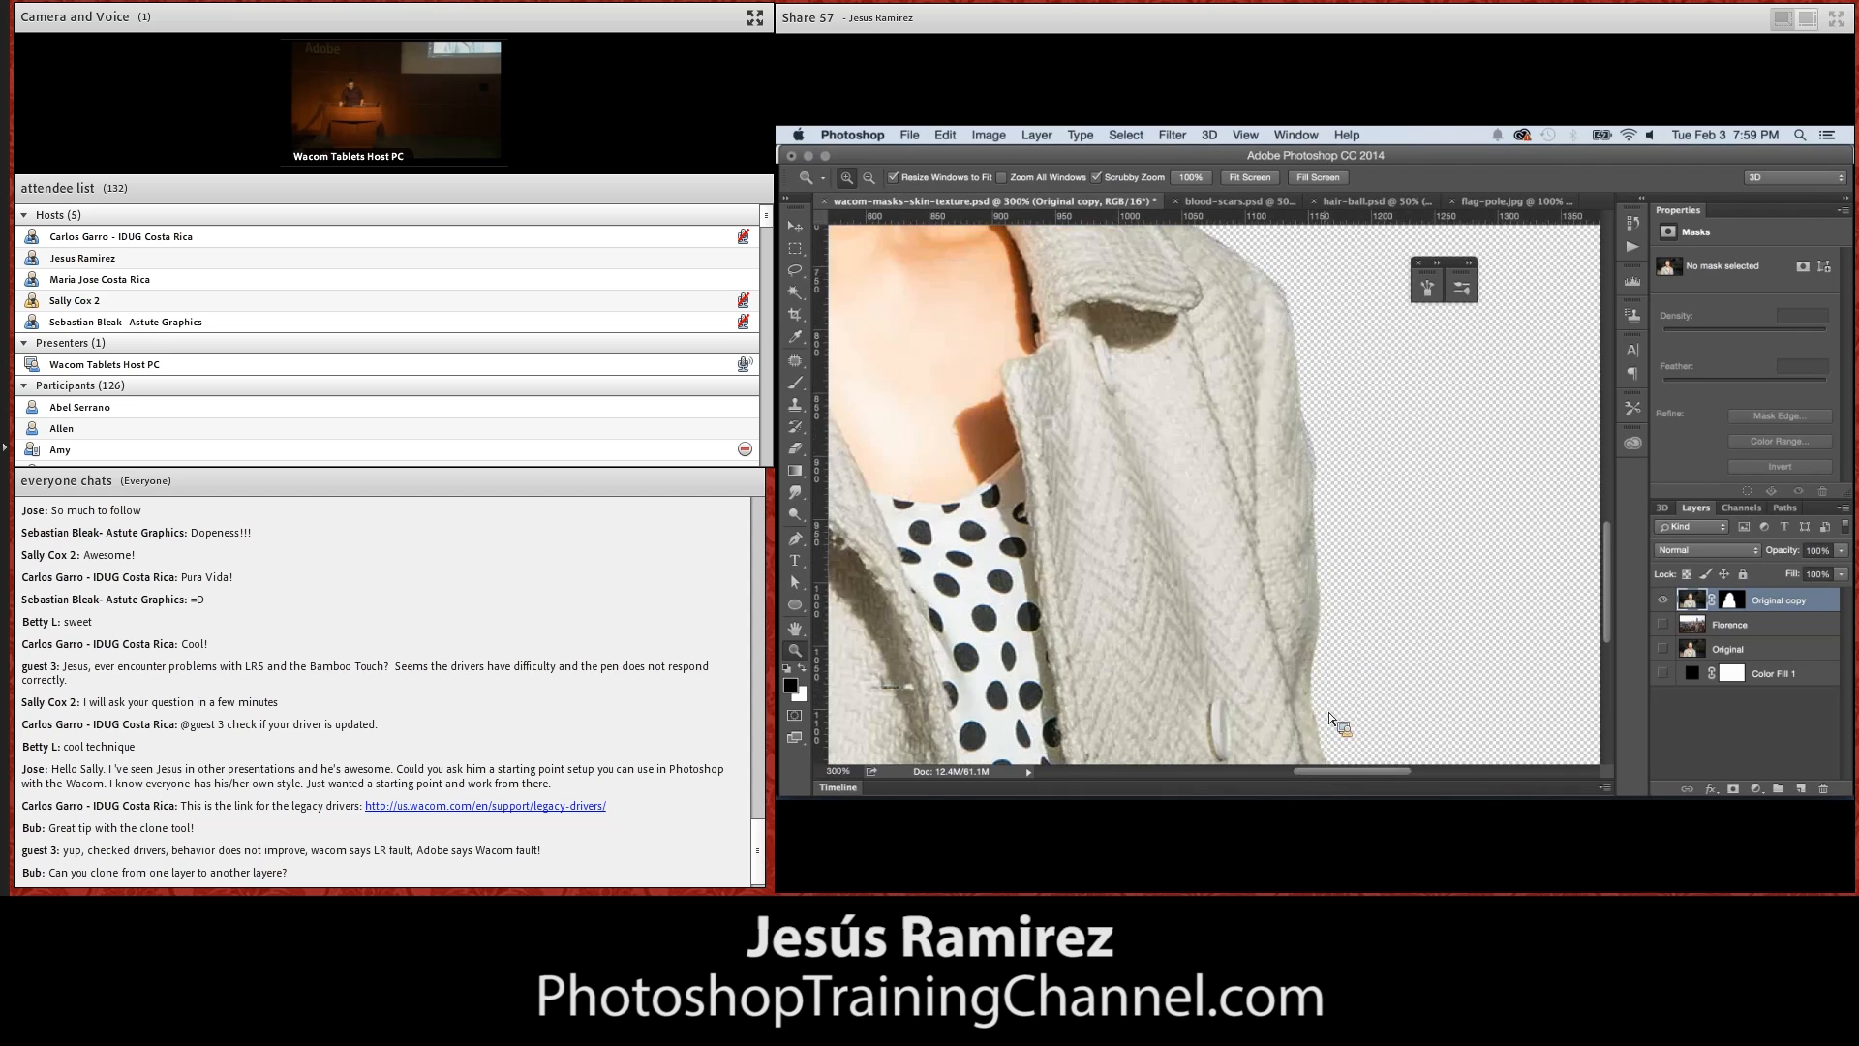
pyautogui.click(1325, 707)
pyautogui.click(1319, 702)
pyautogui.click(1310, 693)
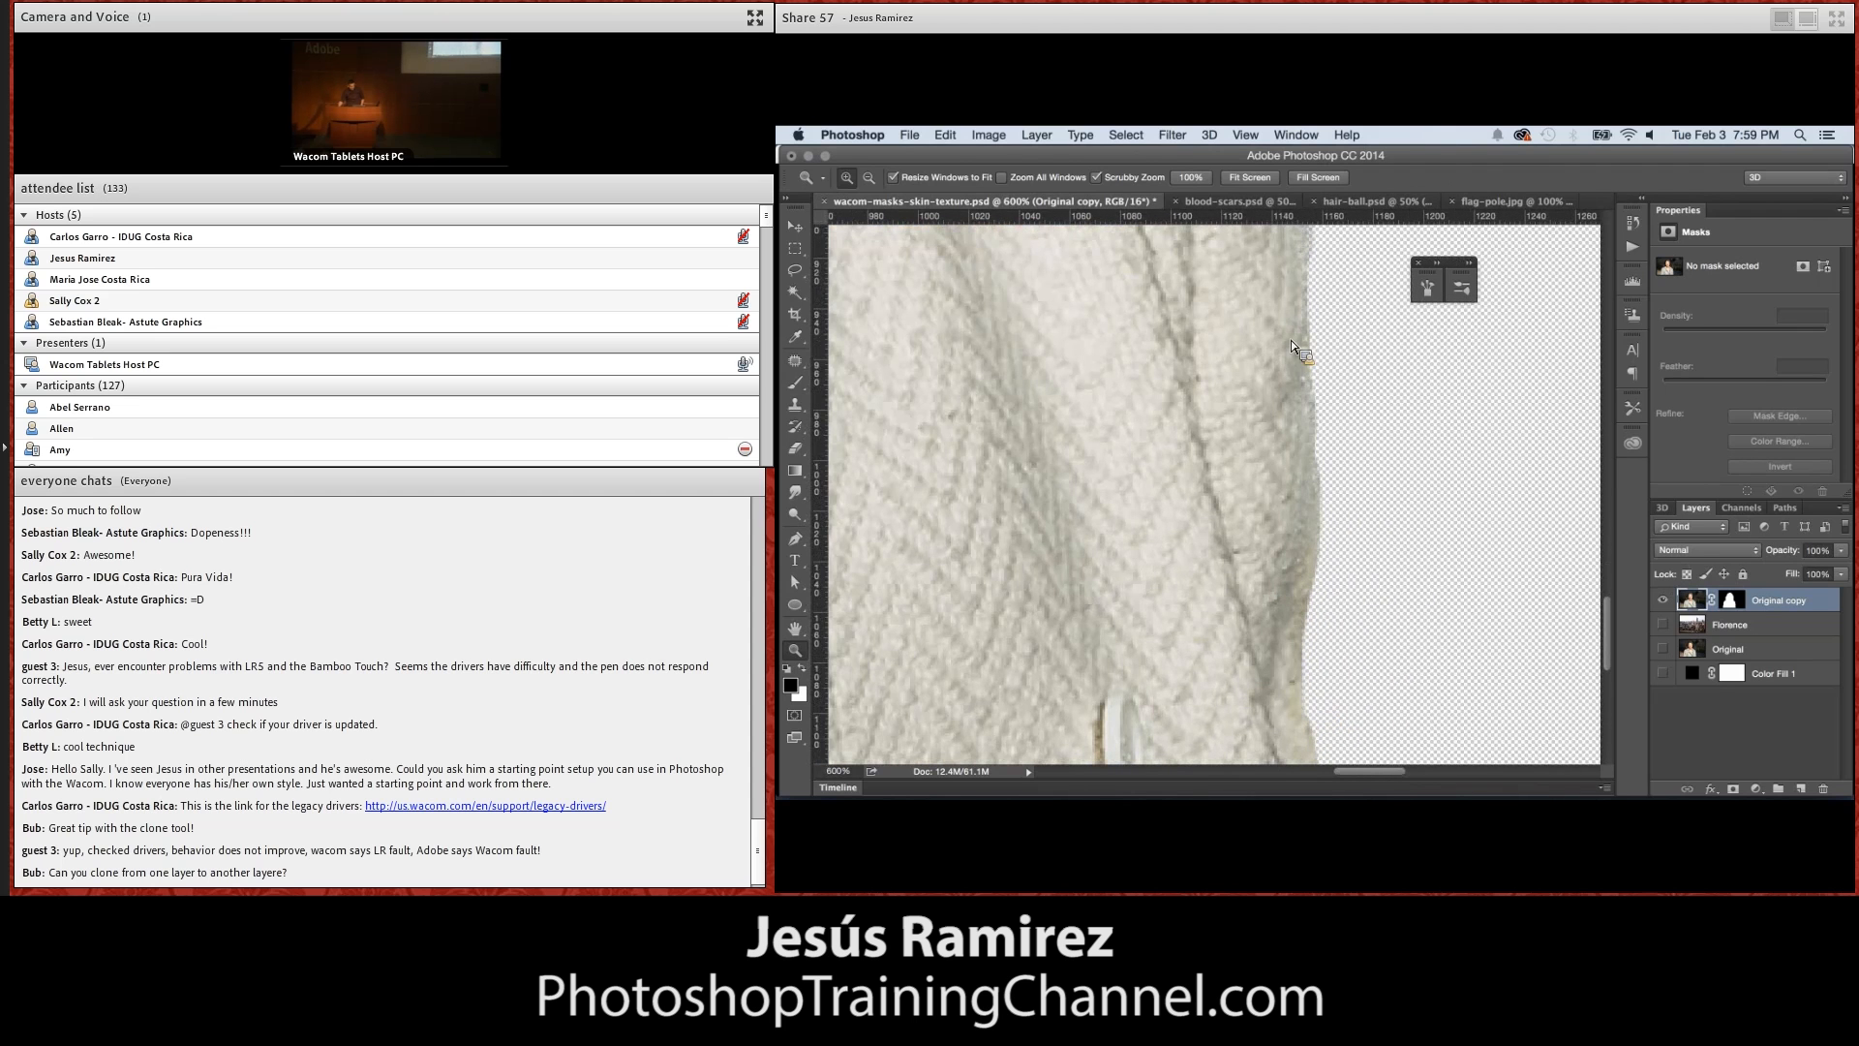
pyautogui.moveTo(1610, 654); pyautogui.dragTo(1608, 523)
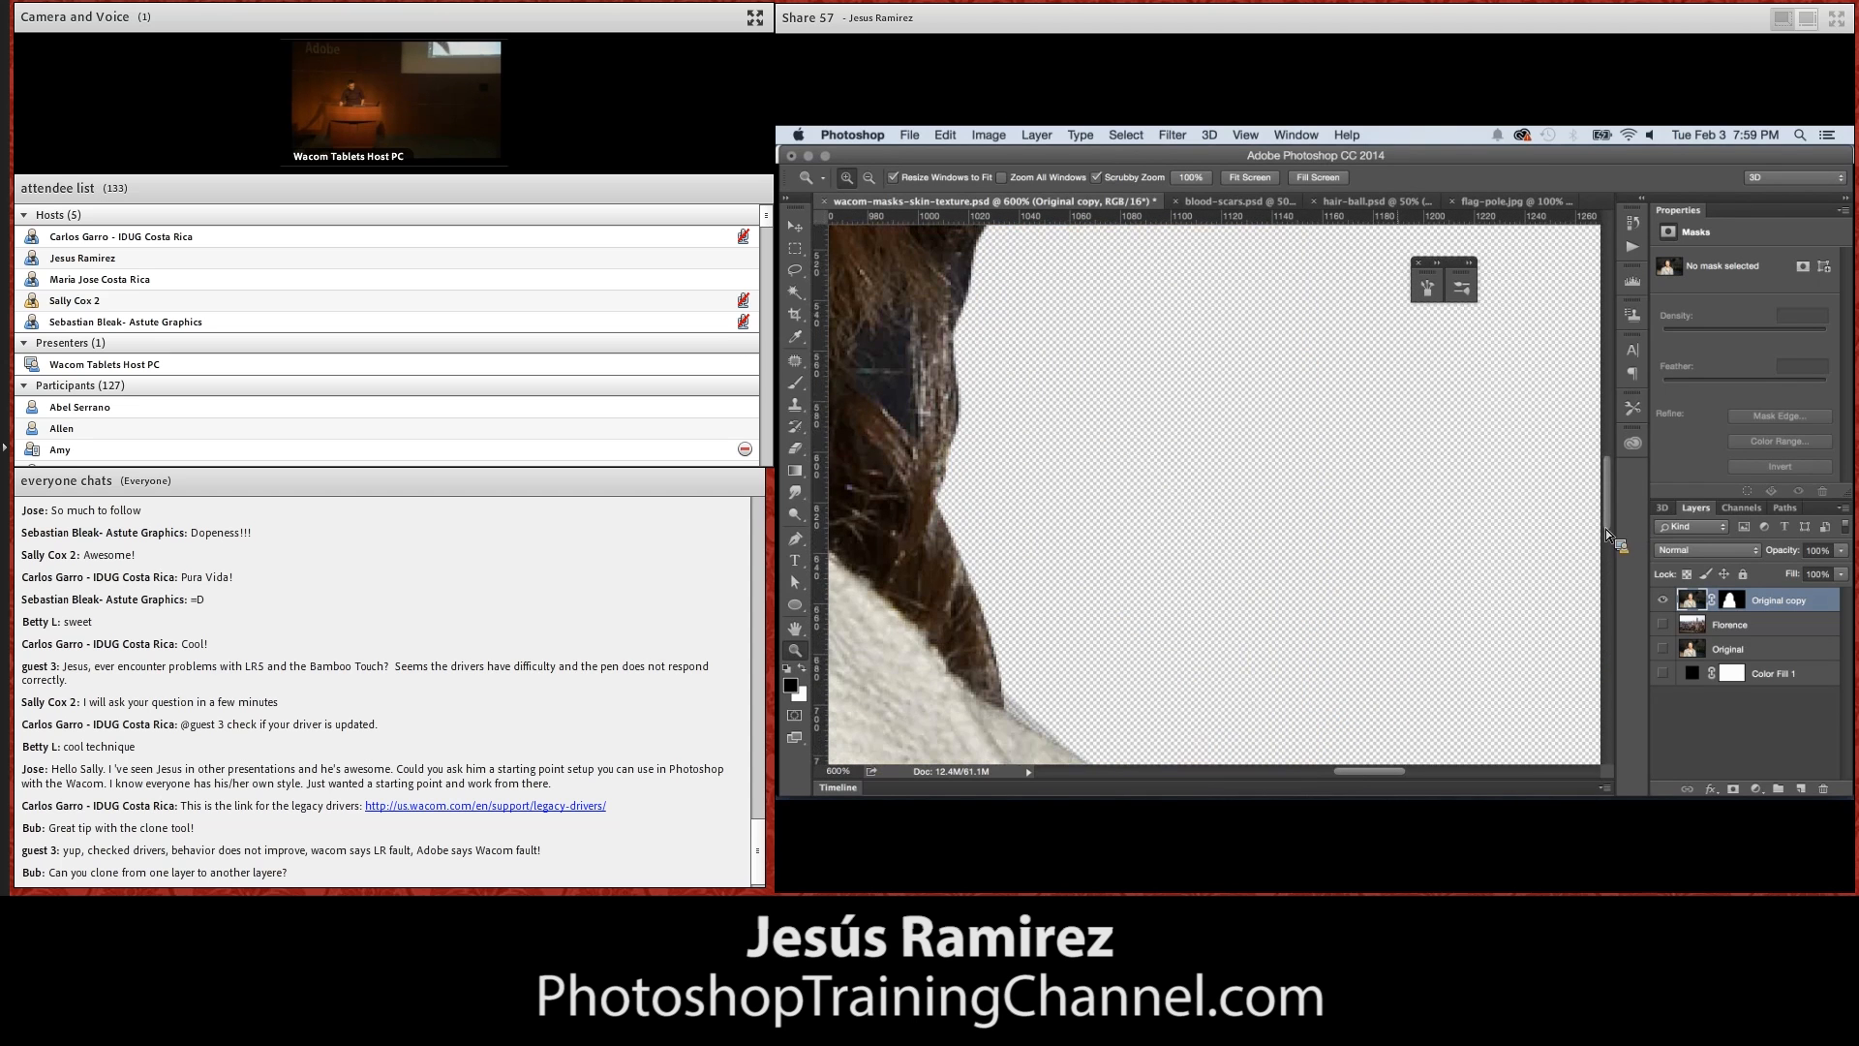
# Follow the mask edge around the woman's hair to her coat shoulder and compare the shoulder edge with the unmasked Original layer
pyautogui.moveTo(846, 594); pyautogui.dragTo(1213, 614)
pyautogui.moveTo(1088, 325); pyautogui.dragTo(1127, 569)
pyautogui.moveTo(1026, 388); pyautogui.dragTo(1196, 528)
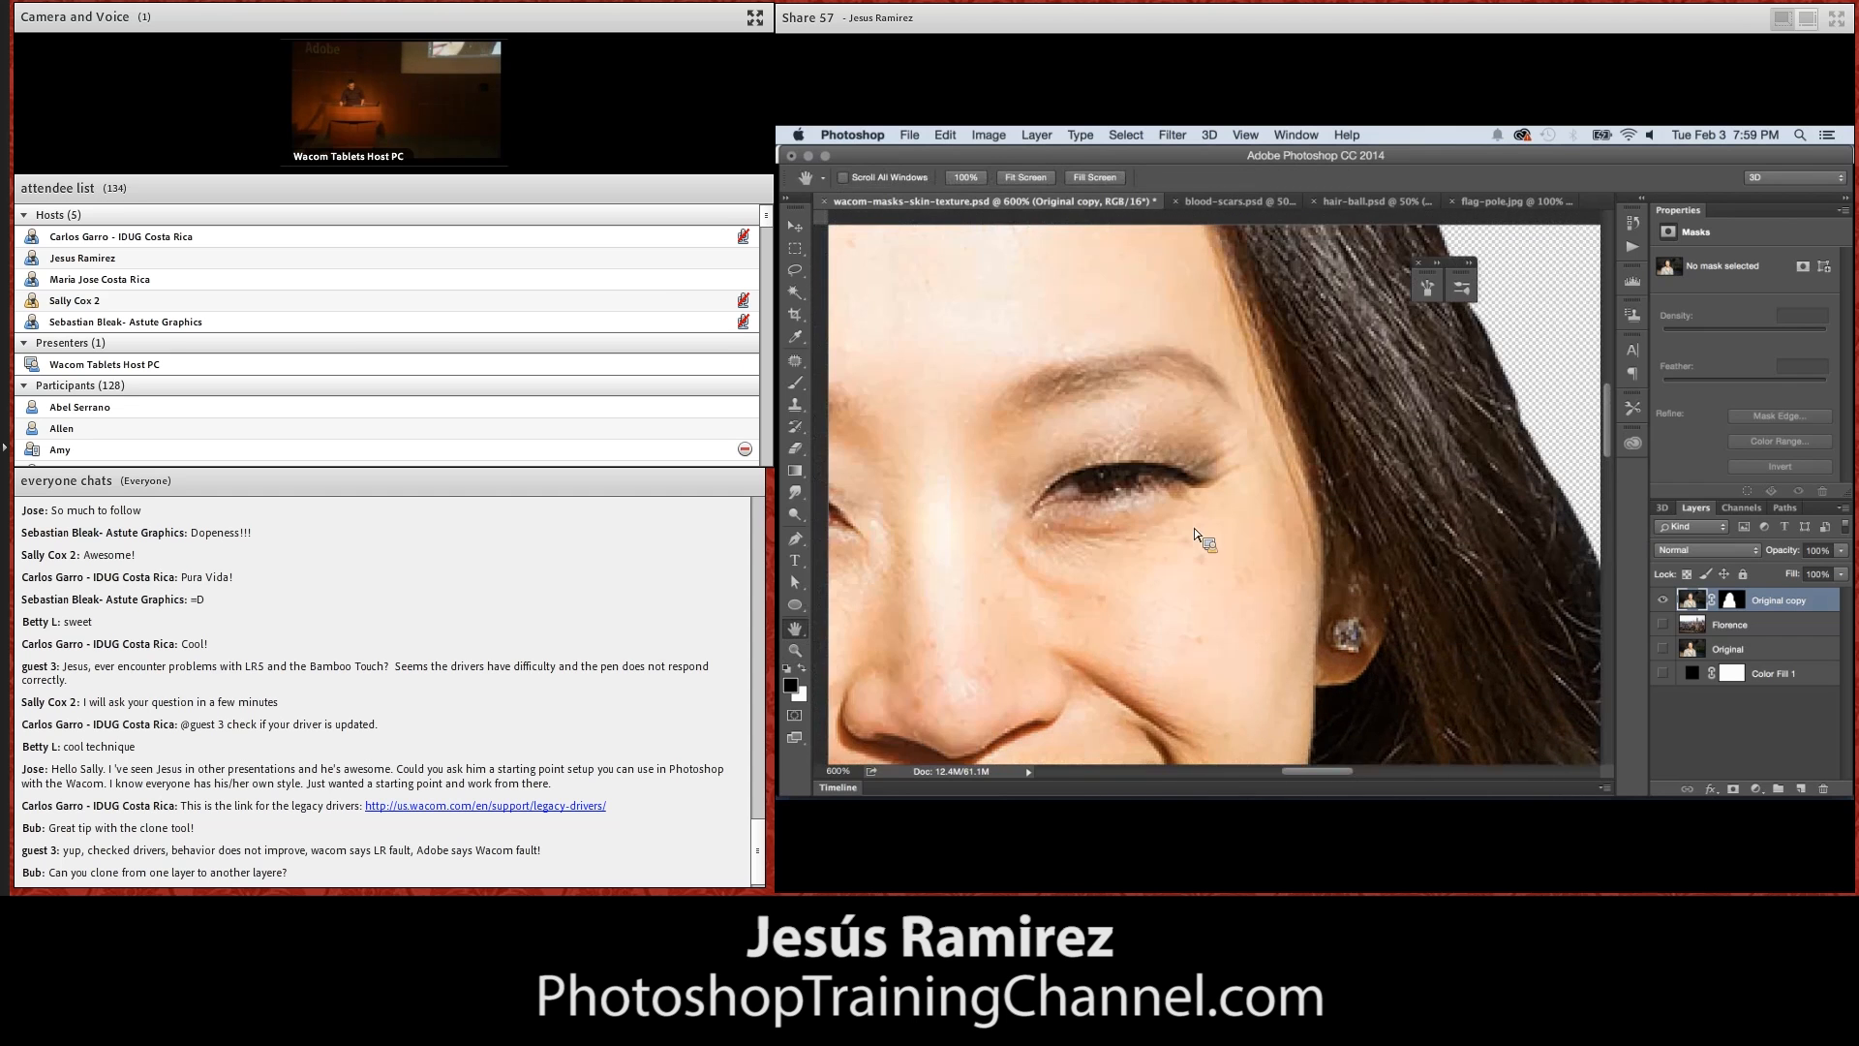
pyautogui.moveTo(1003, 276); pyautogui.dragTo(1160, 457)
pyautogui.moveTo(1085, 237); pyautogui.dragTo(1154, 438)
pyautogui.moveTo(959, 406); pyautogui.dragTo(1093, 451)
pyautogui.moveTo(958, 678); pyautogui.dragTo(1094, 501)
pyautogui.moveTo(1002, 717); pyautogui.dragTo(1187, 443)
pyautogui.moveTo(1097, 712); pyautogui.dragTo(1241, 428)
pyautogui.moveTo(1207, 525); pyautogui.dragTo(1240, 484)
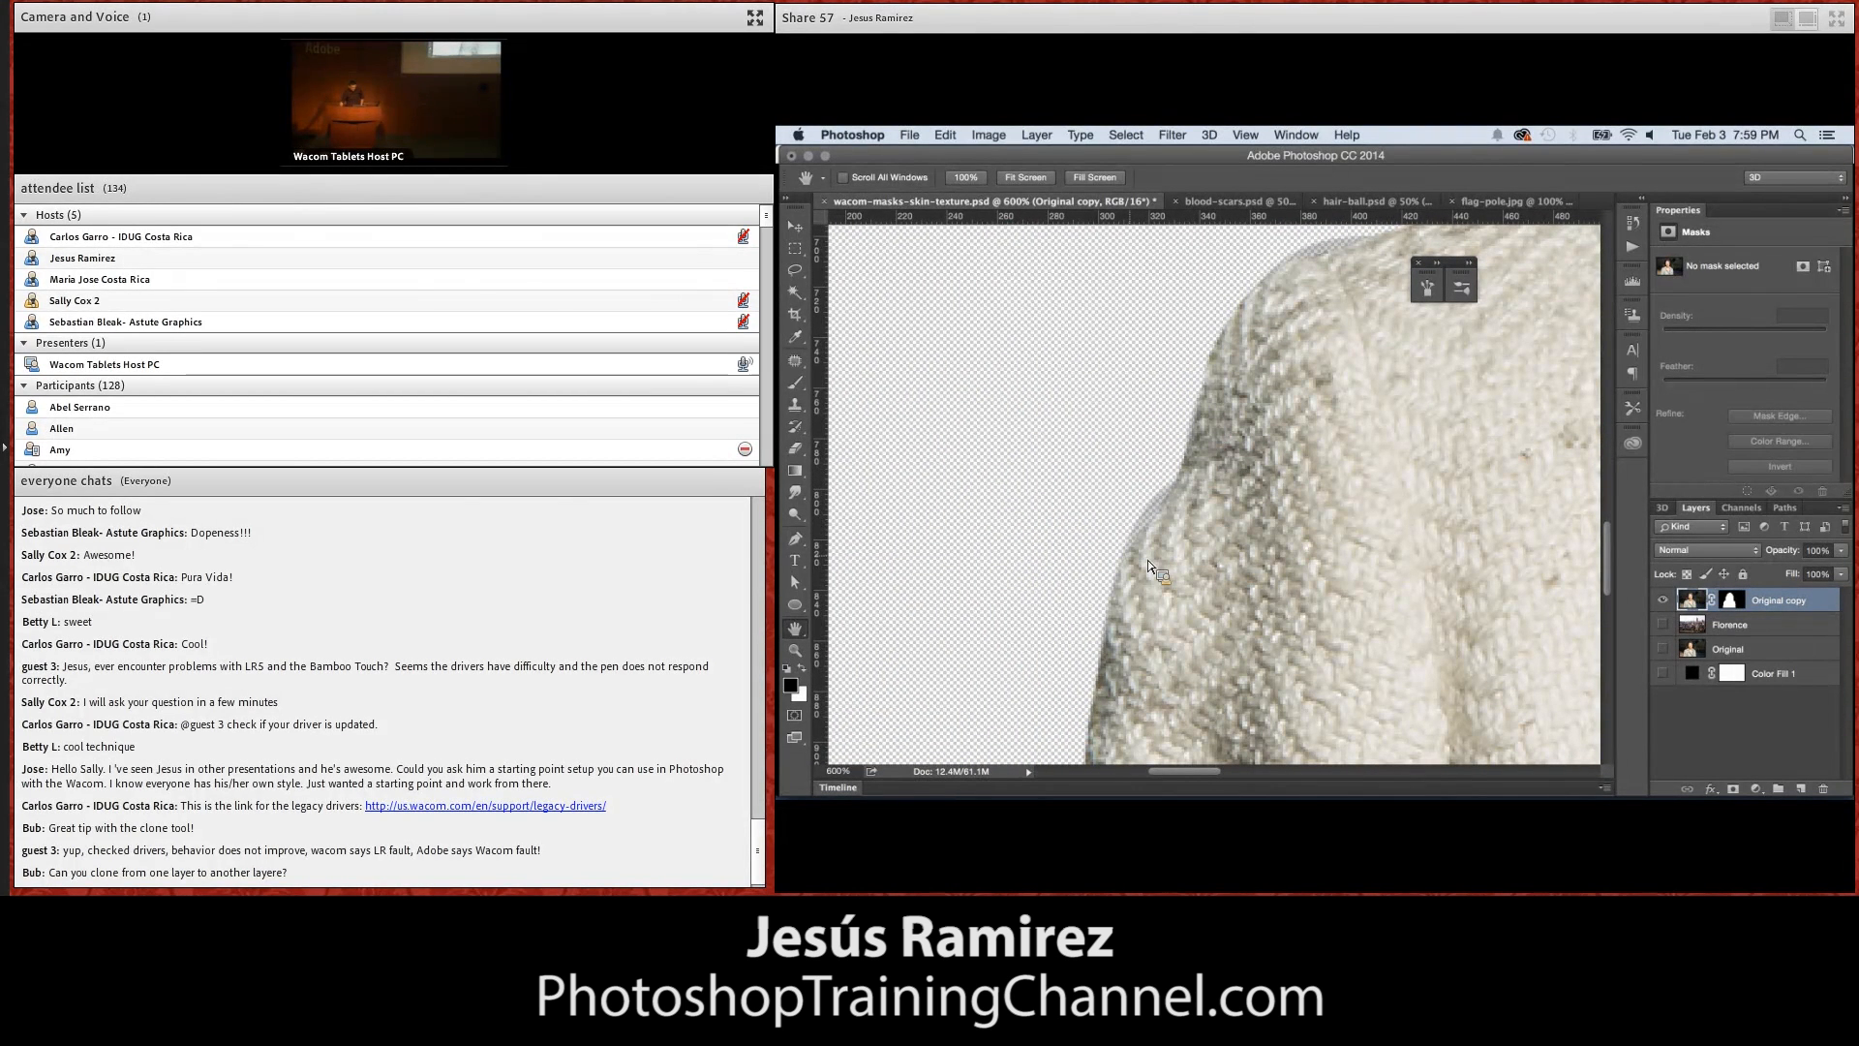
pyautogui.click(1664, 647)
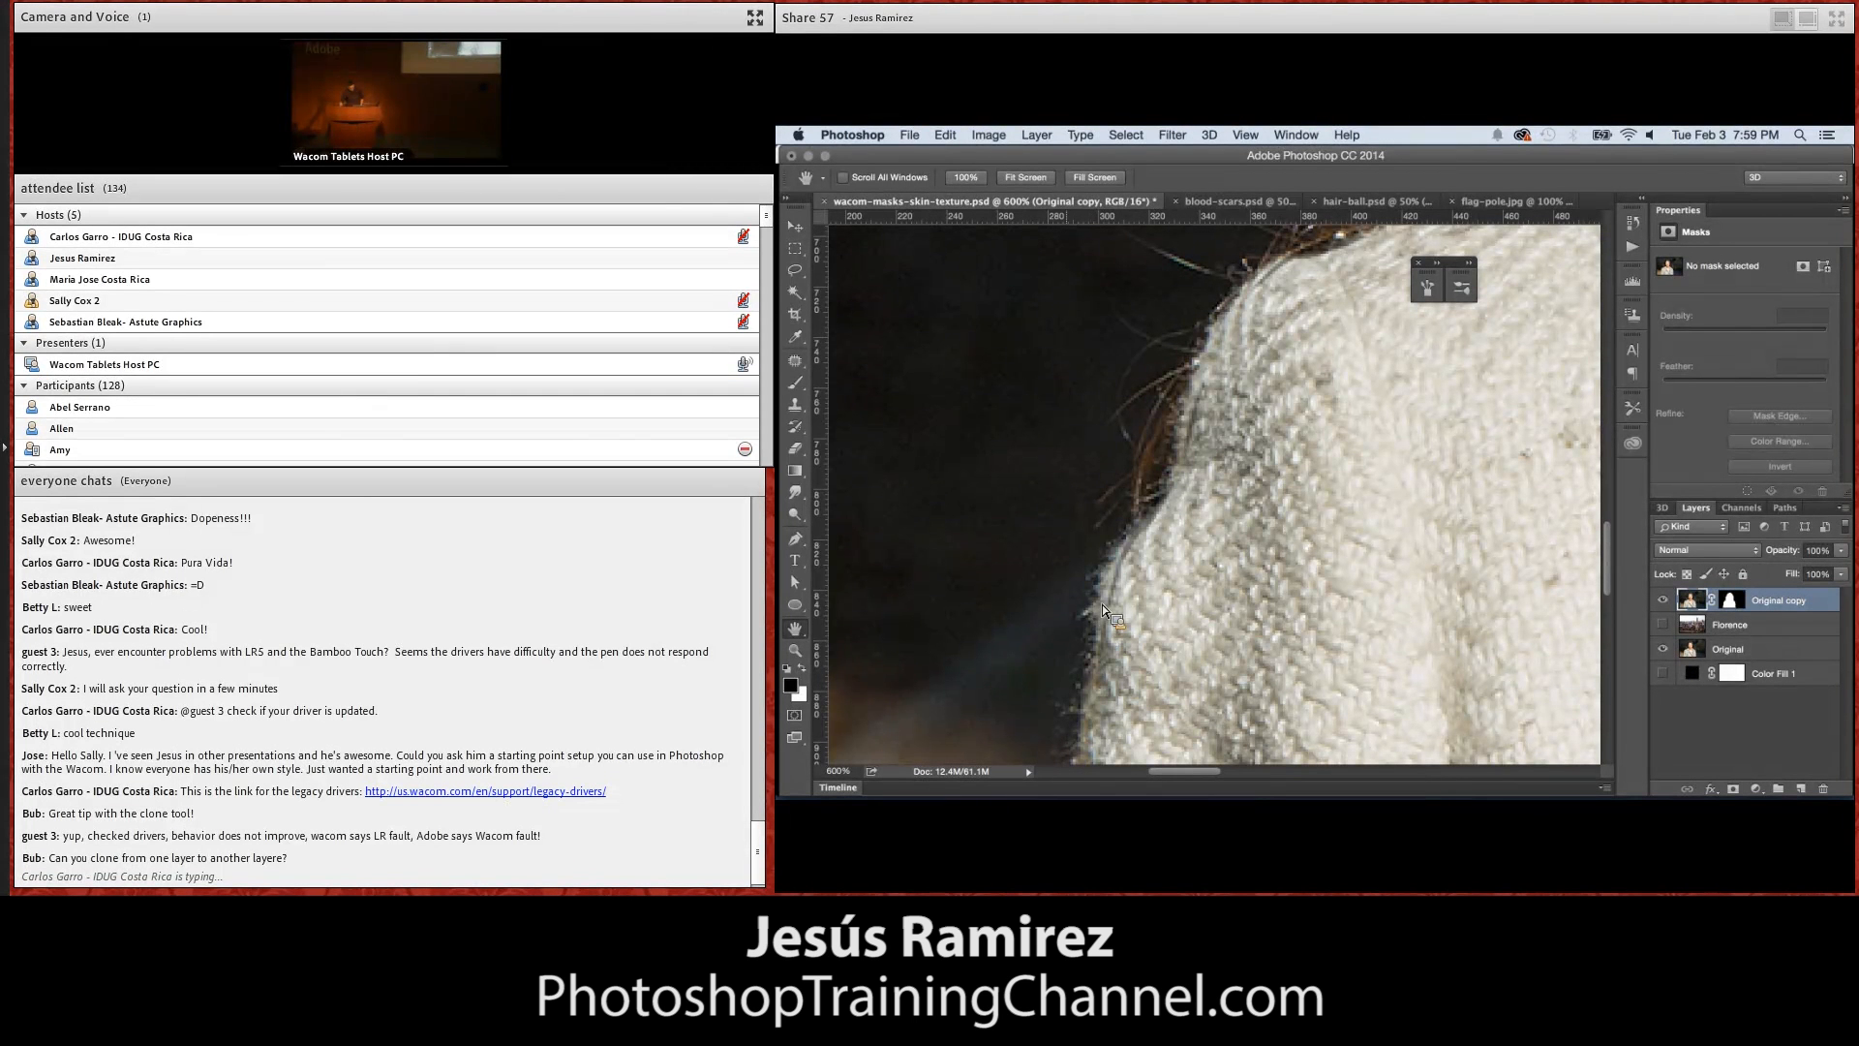
pyautogui.click(1667, 650)
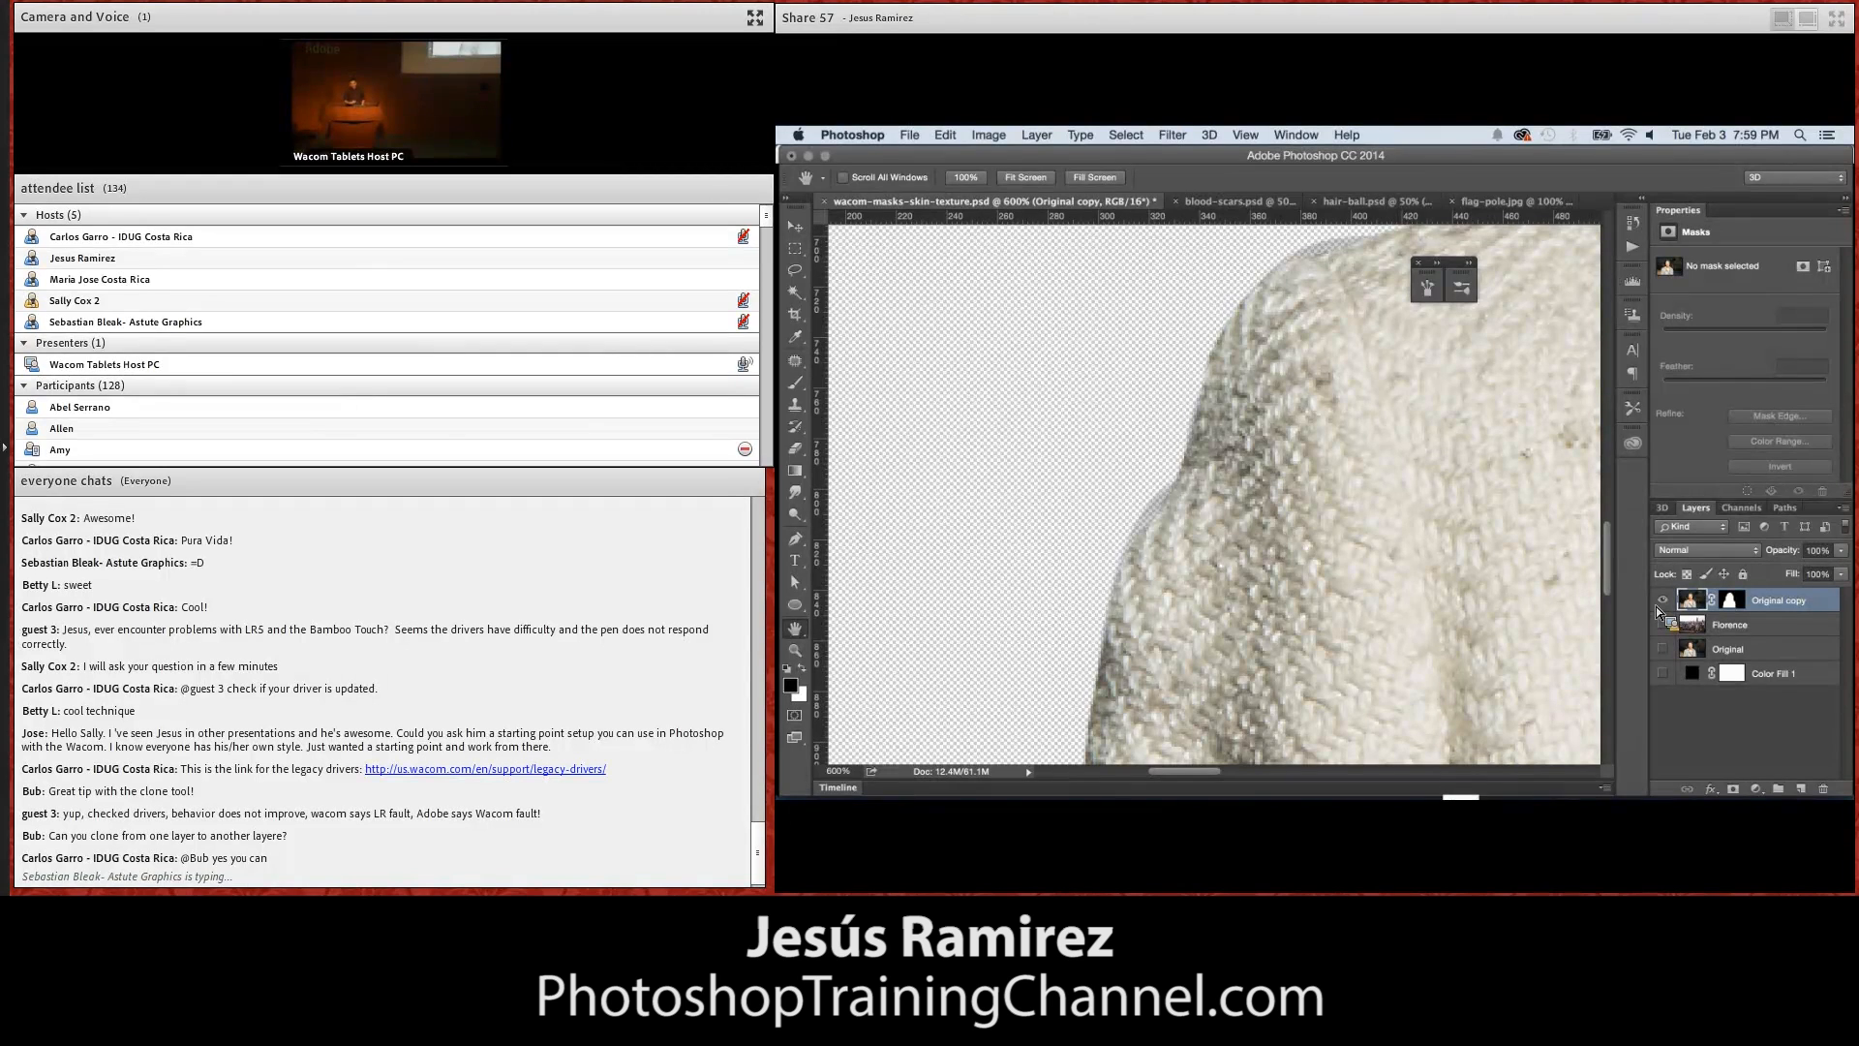
# Zoom out to 300% on the woman's hair and set the Brush tool's size to 1 px
pyautogui.press('z')
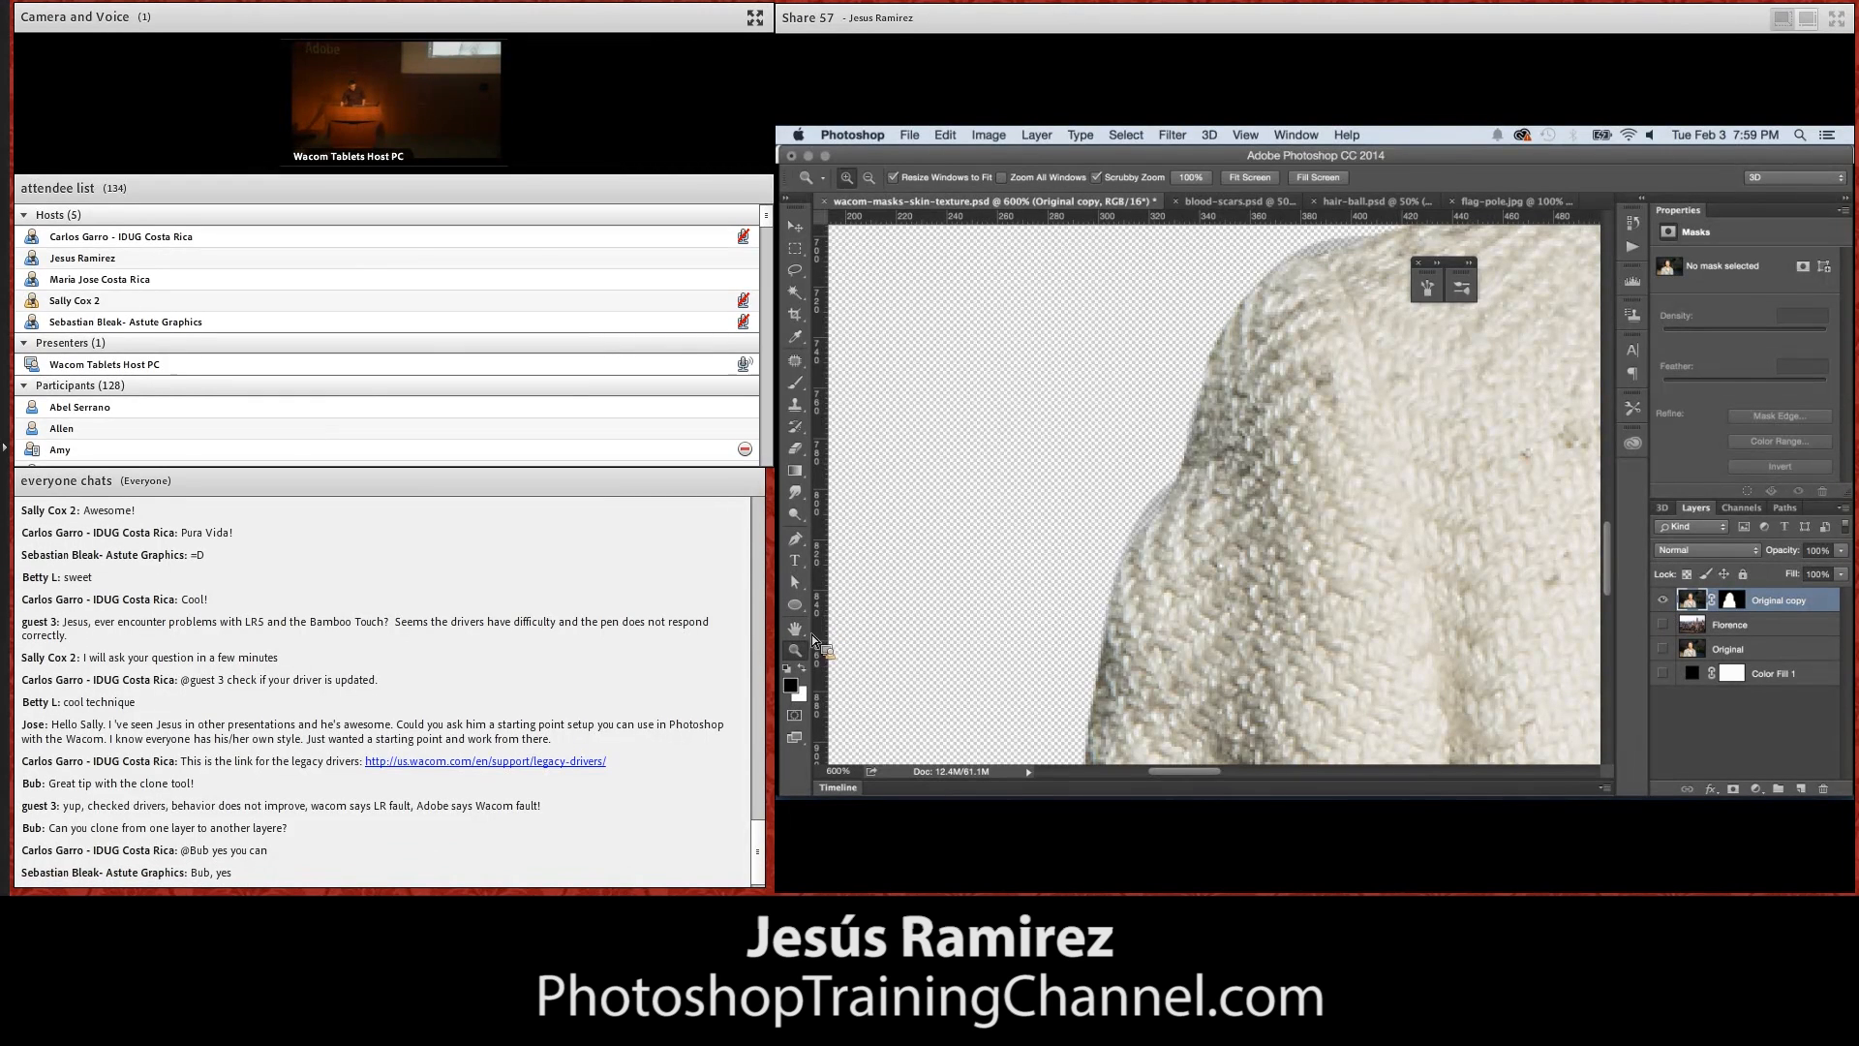
pyautogui.doubleClick(800, 650)
pyautogui.click(1054, 465)
pyautogui.click(1056, 483)
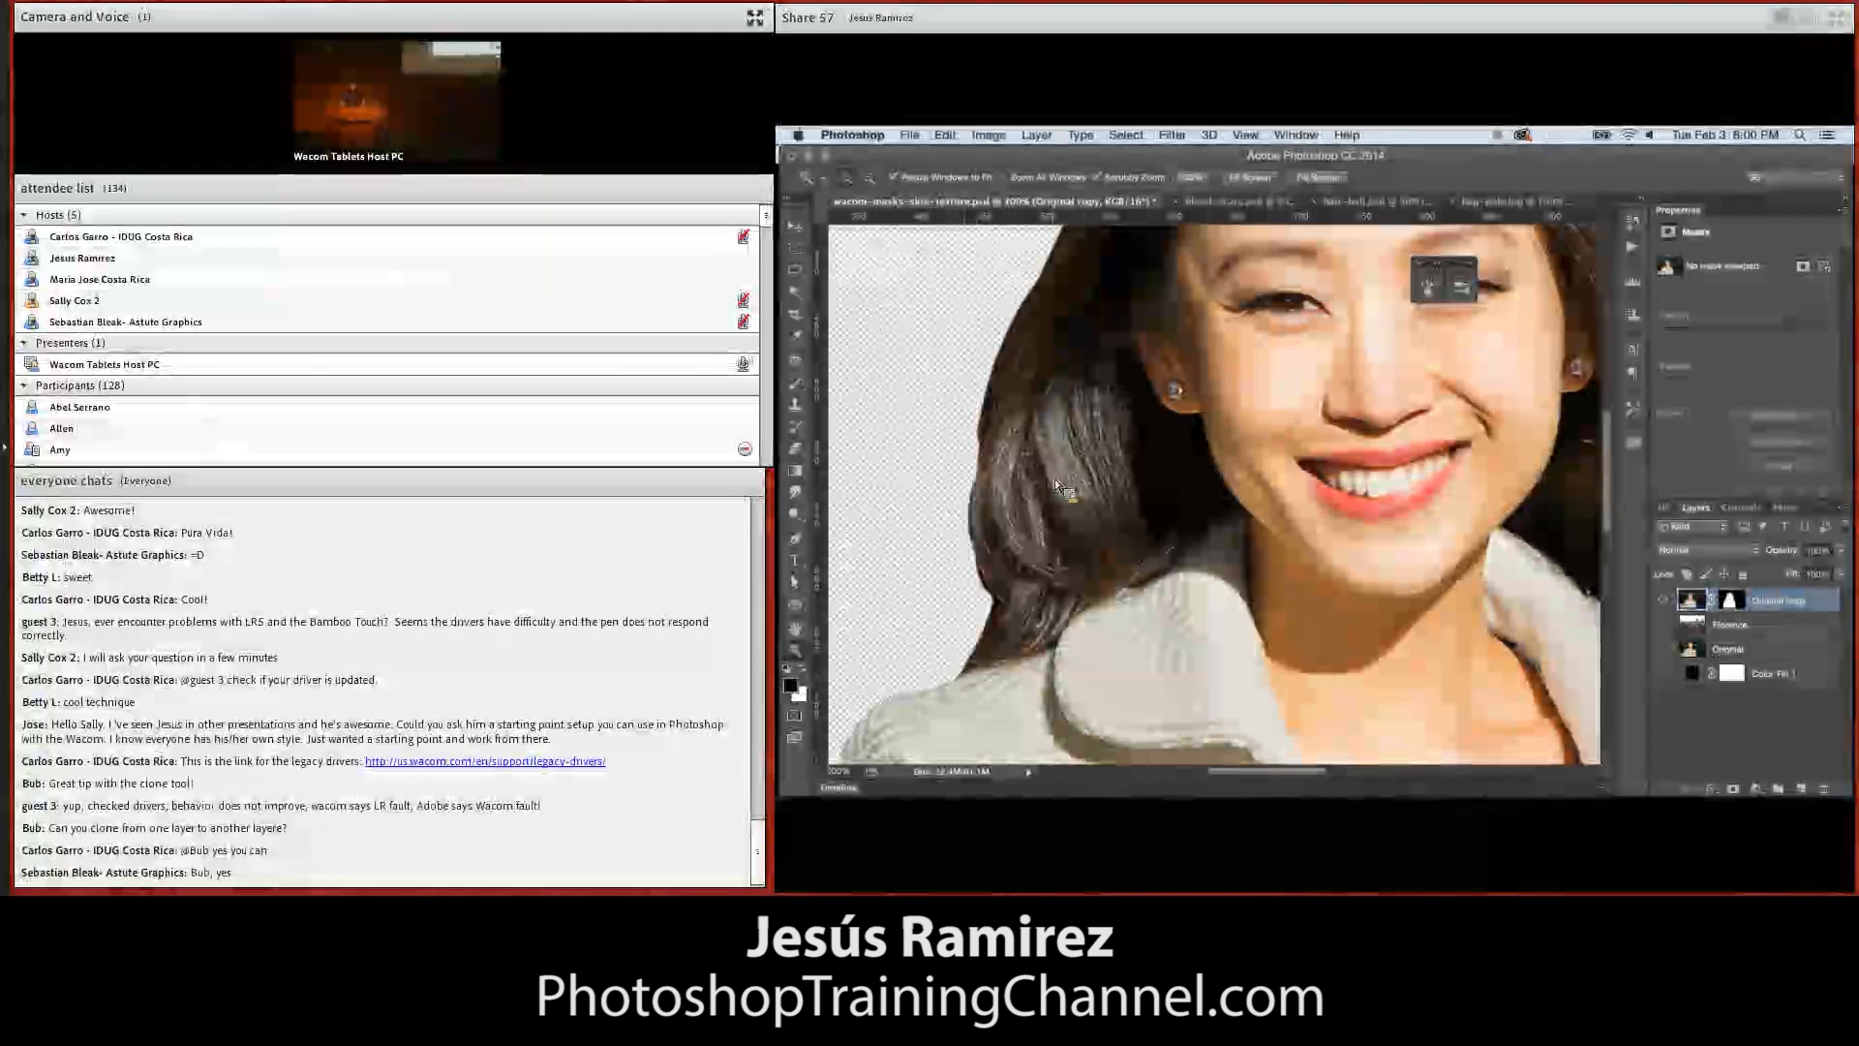
pyautogui.click(796, 384)
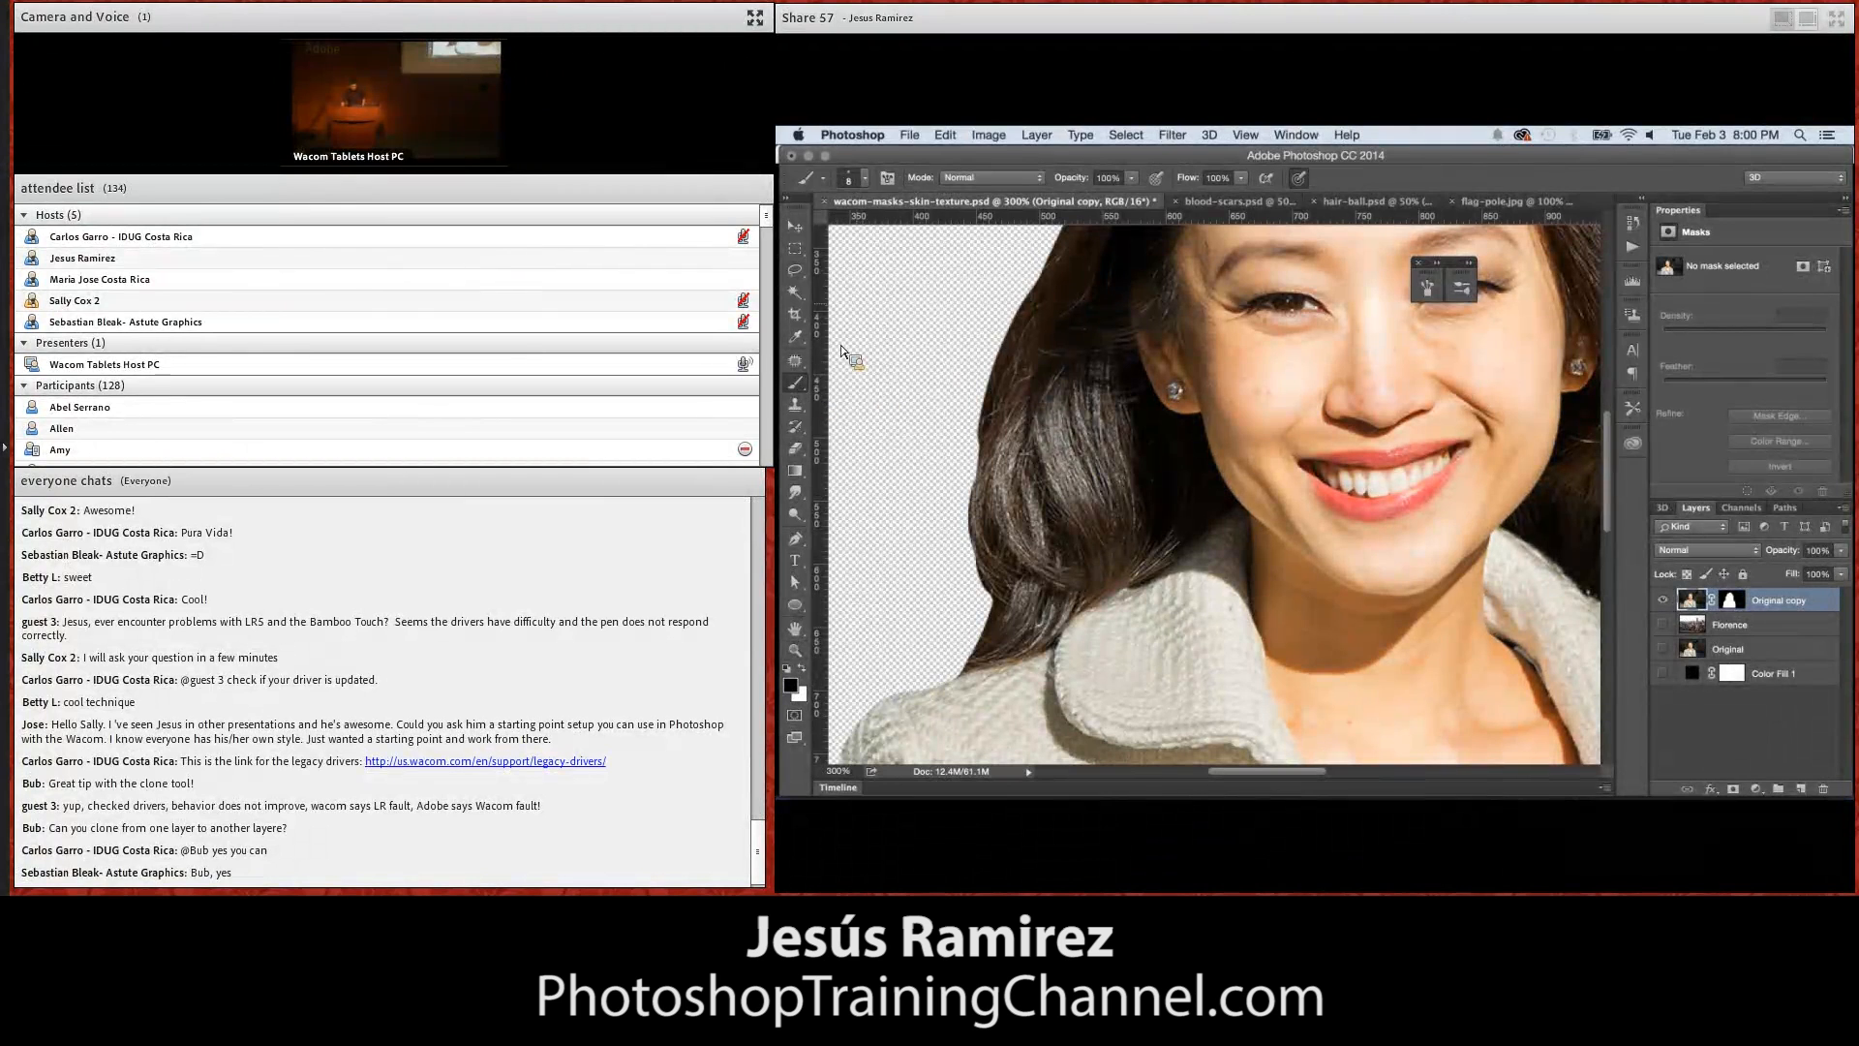
pyautogui.click(851, 180)
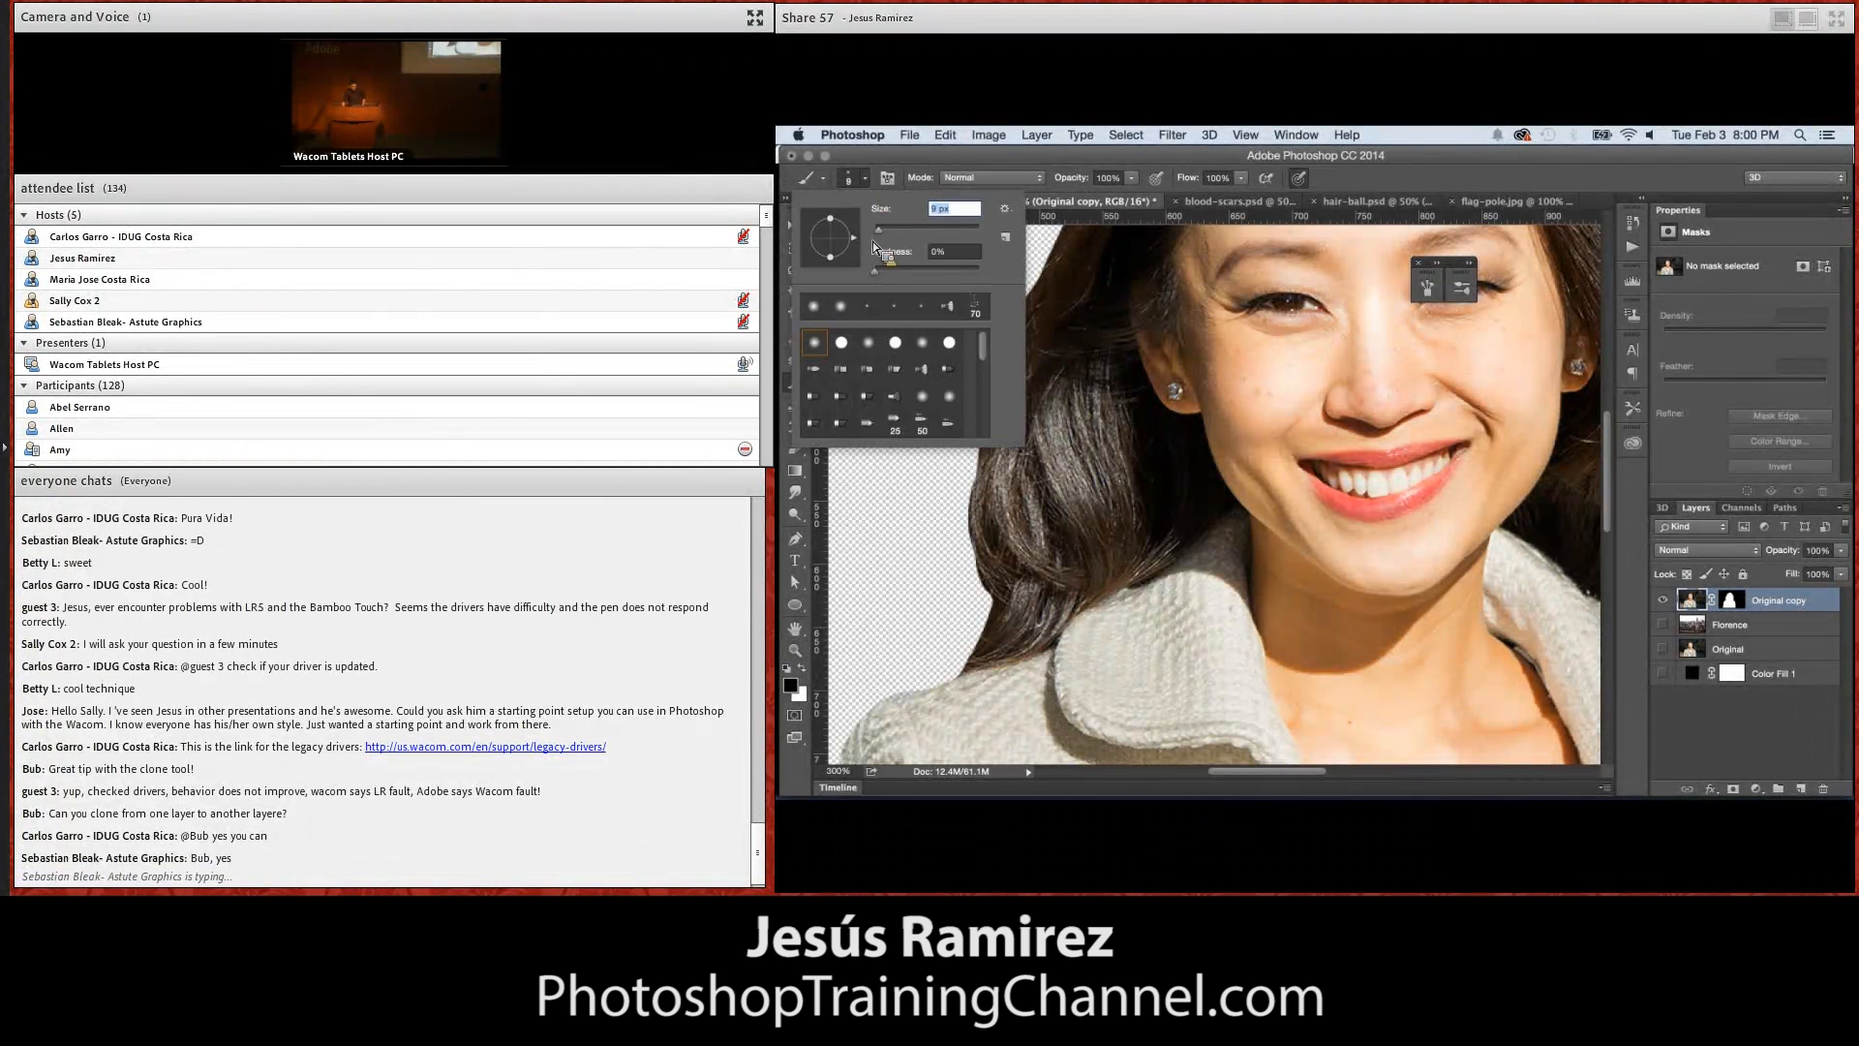
pyautogui.write('1')
pyautogui.press('Return')
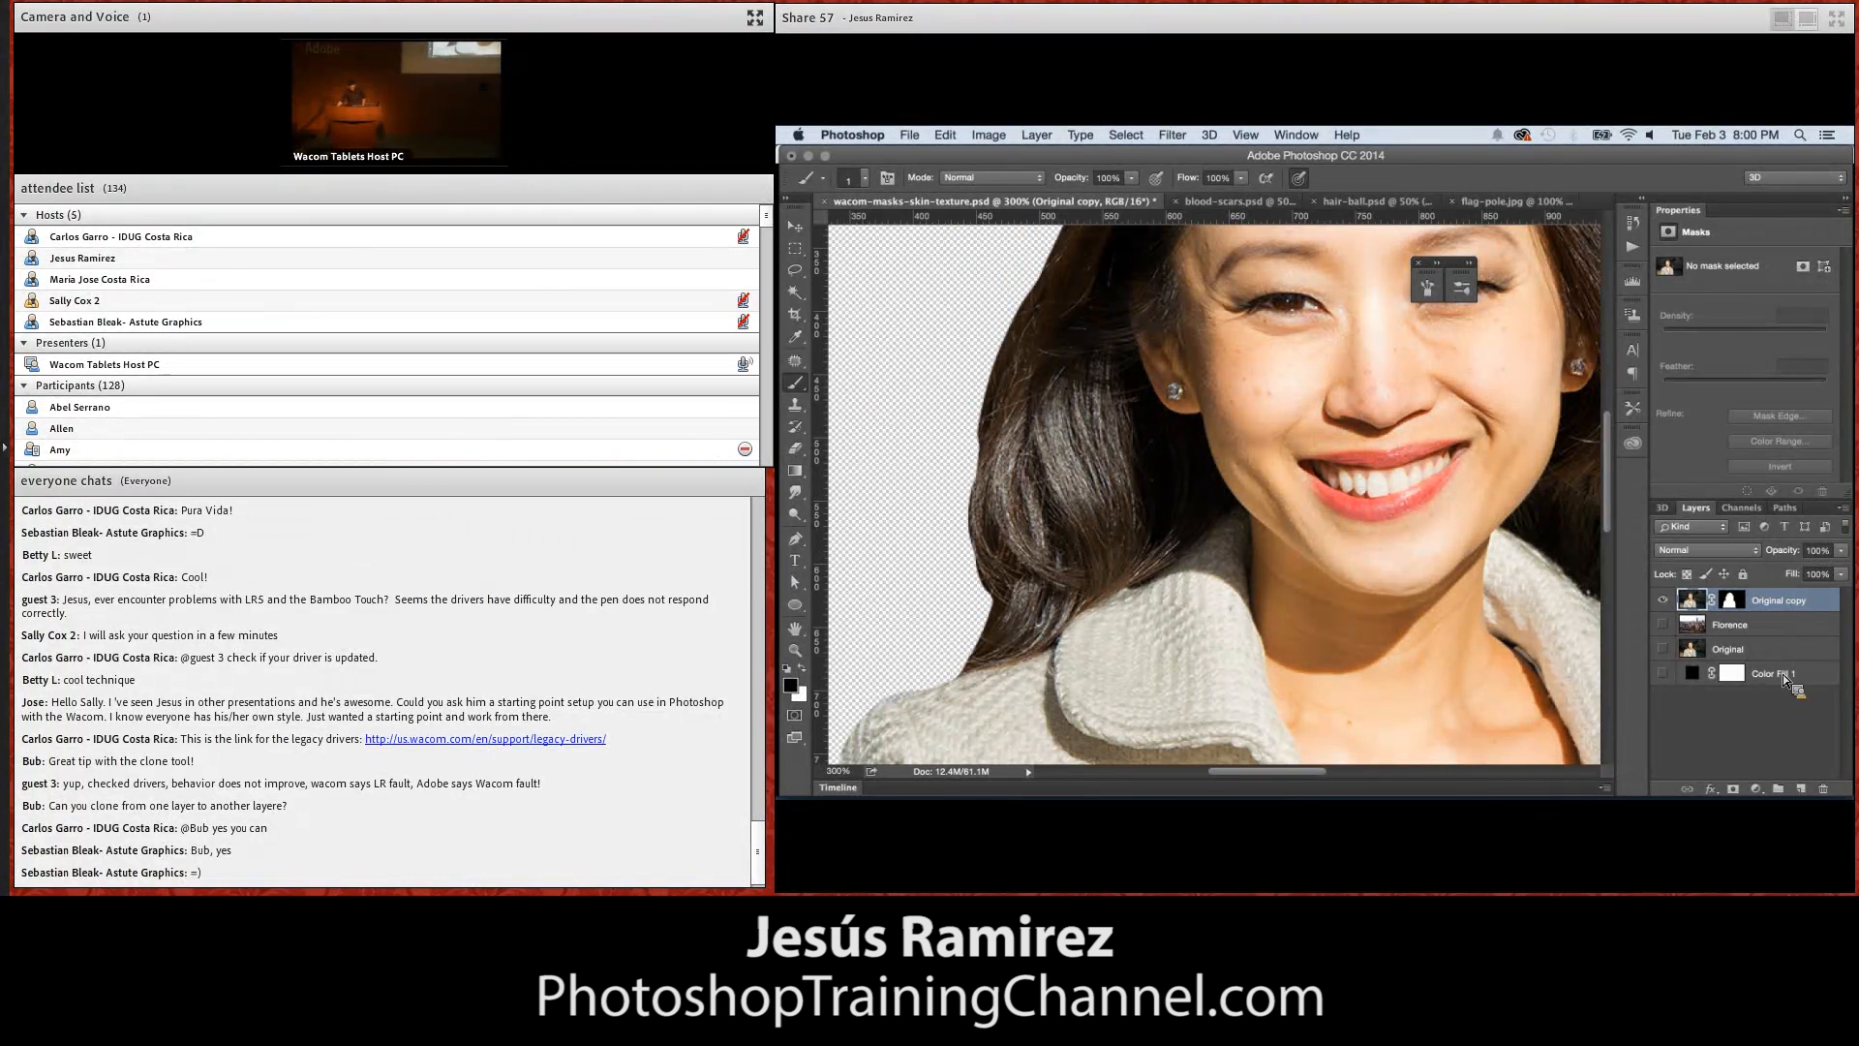
# Add a new layer above Original copy and paint fine dark stray hairs along the outer edge of the woman's hair
pyautogui.click(1798, 781)
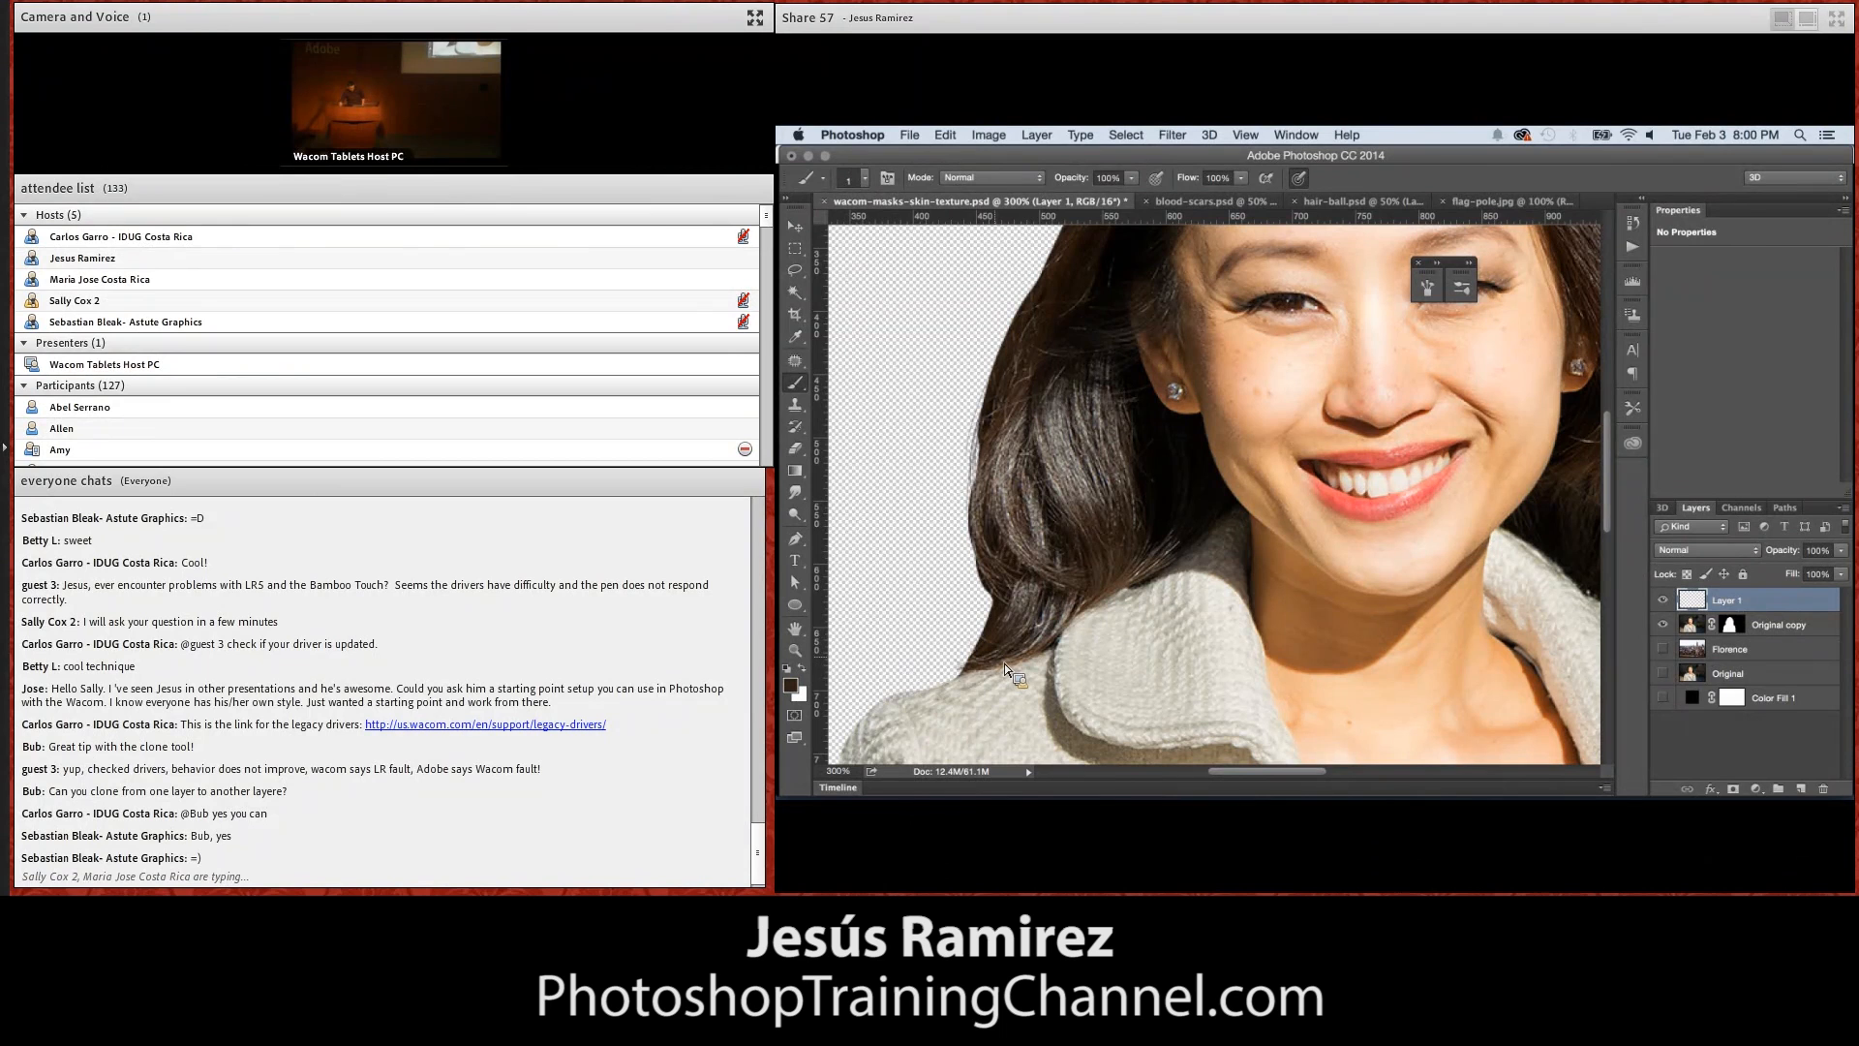
pyautogui.scroll(8, 1397, 411)
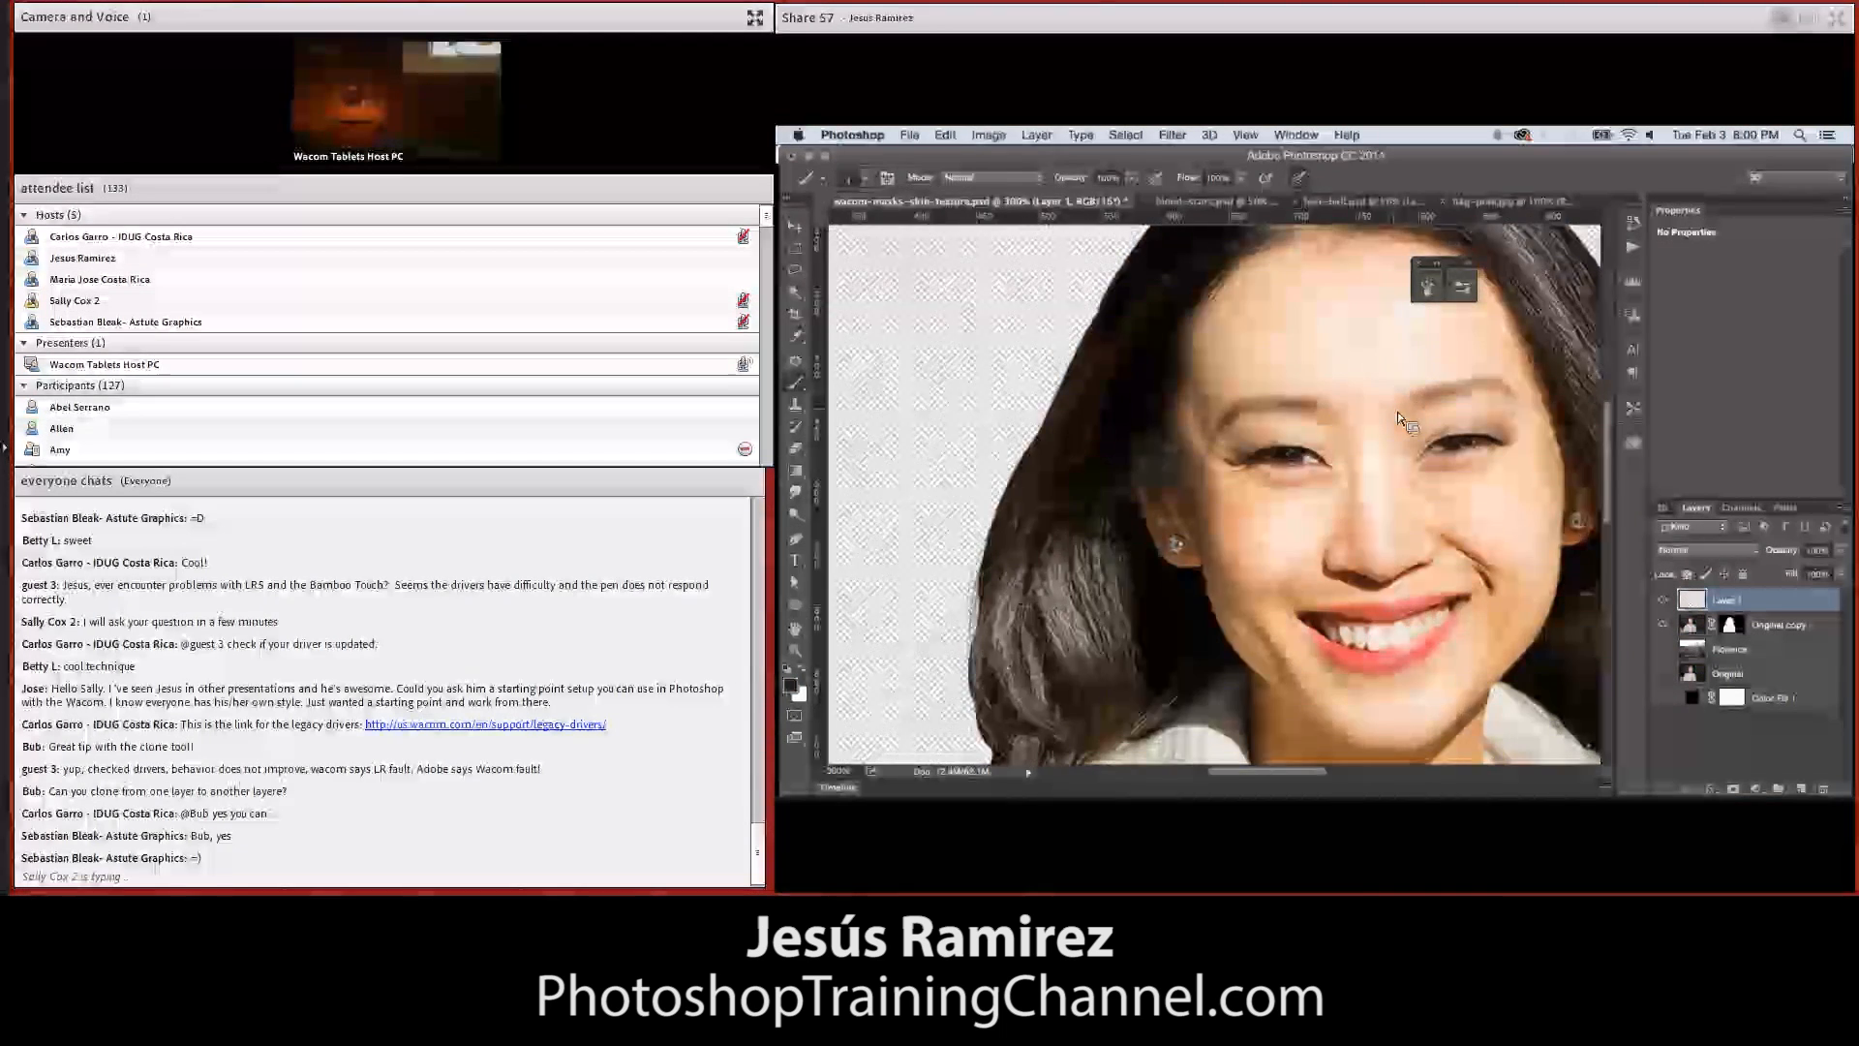
pyautogui.scroll(-2, 1398, 411)
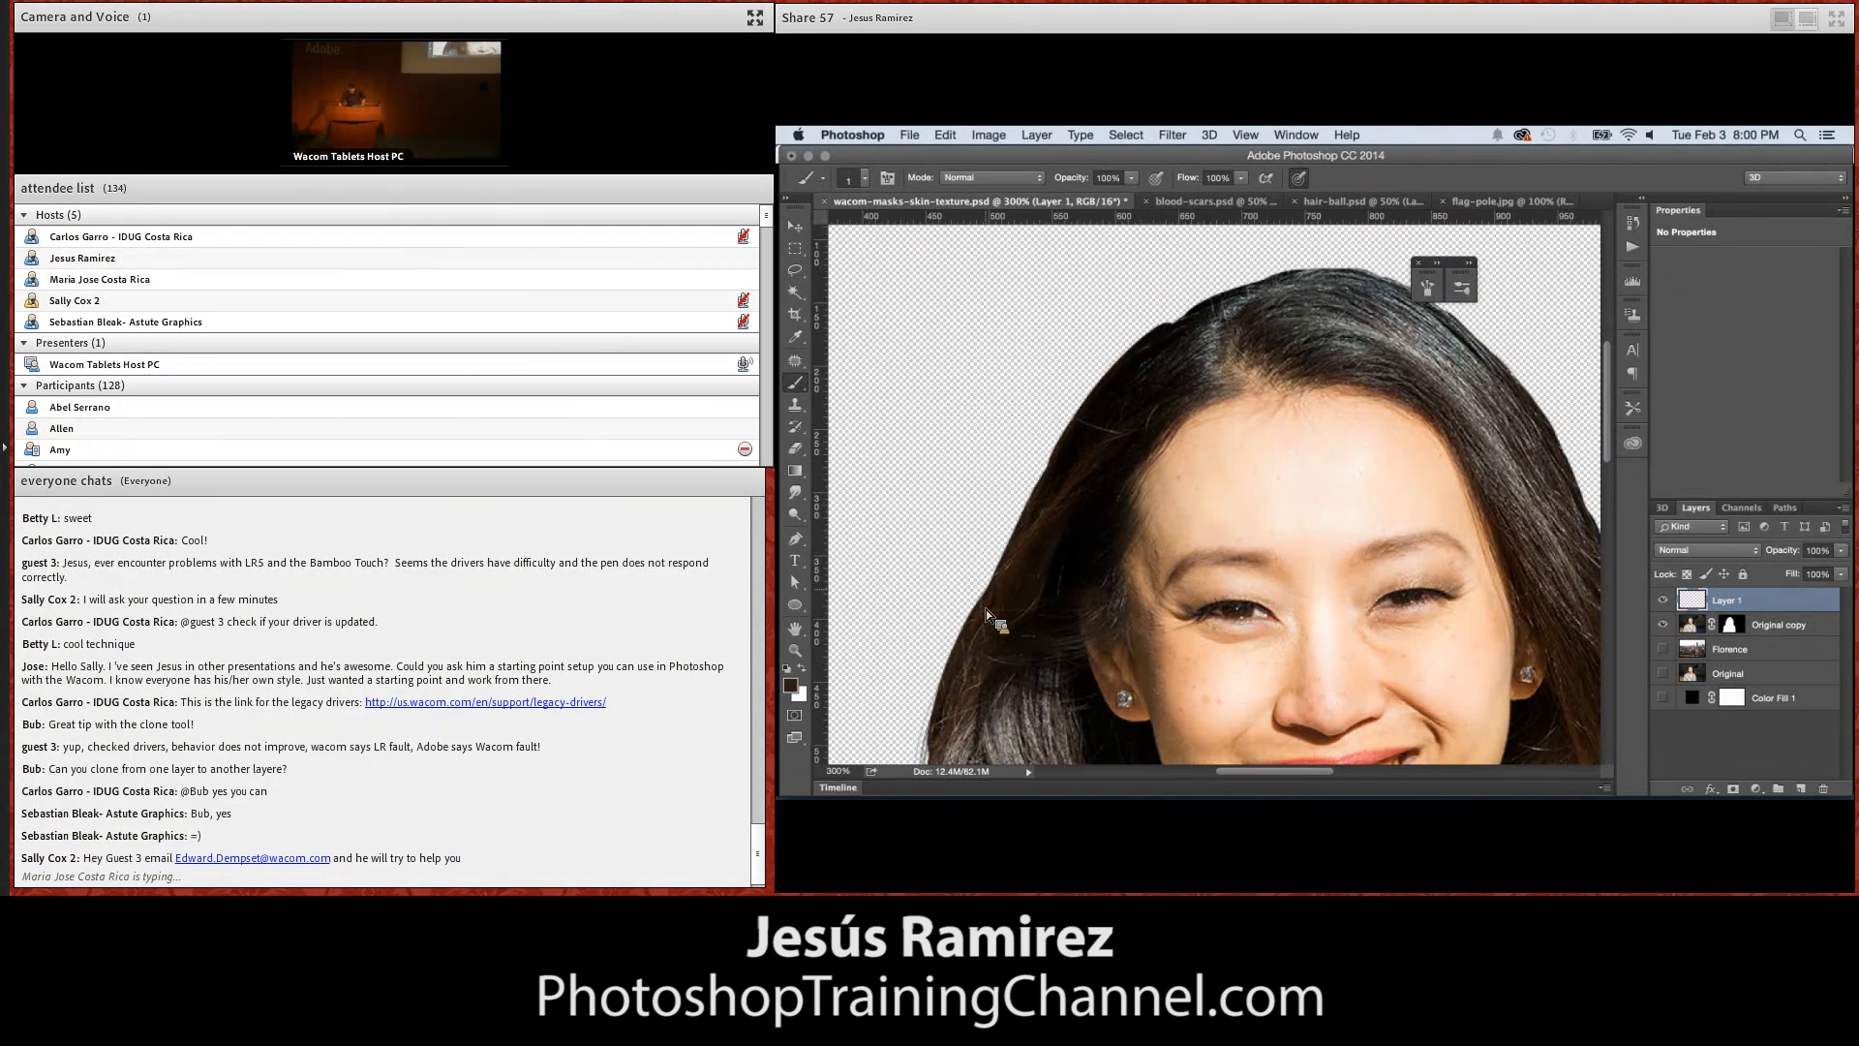
pyautogui.click(1002, 562)
pyautogui.click(1000, 504)
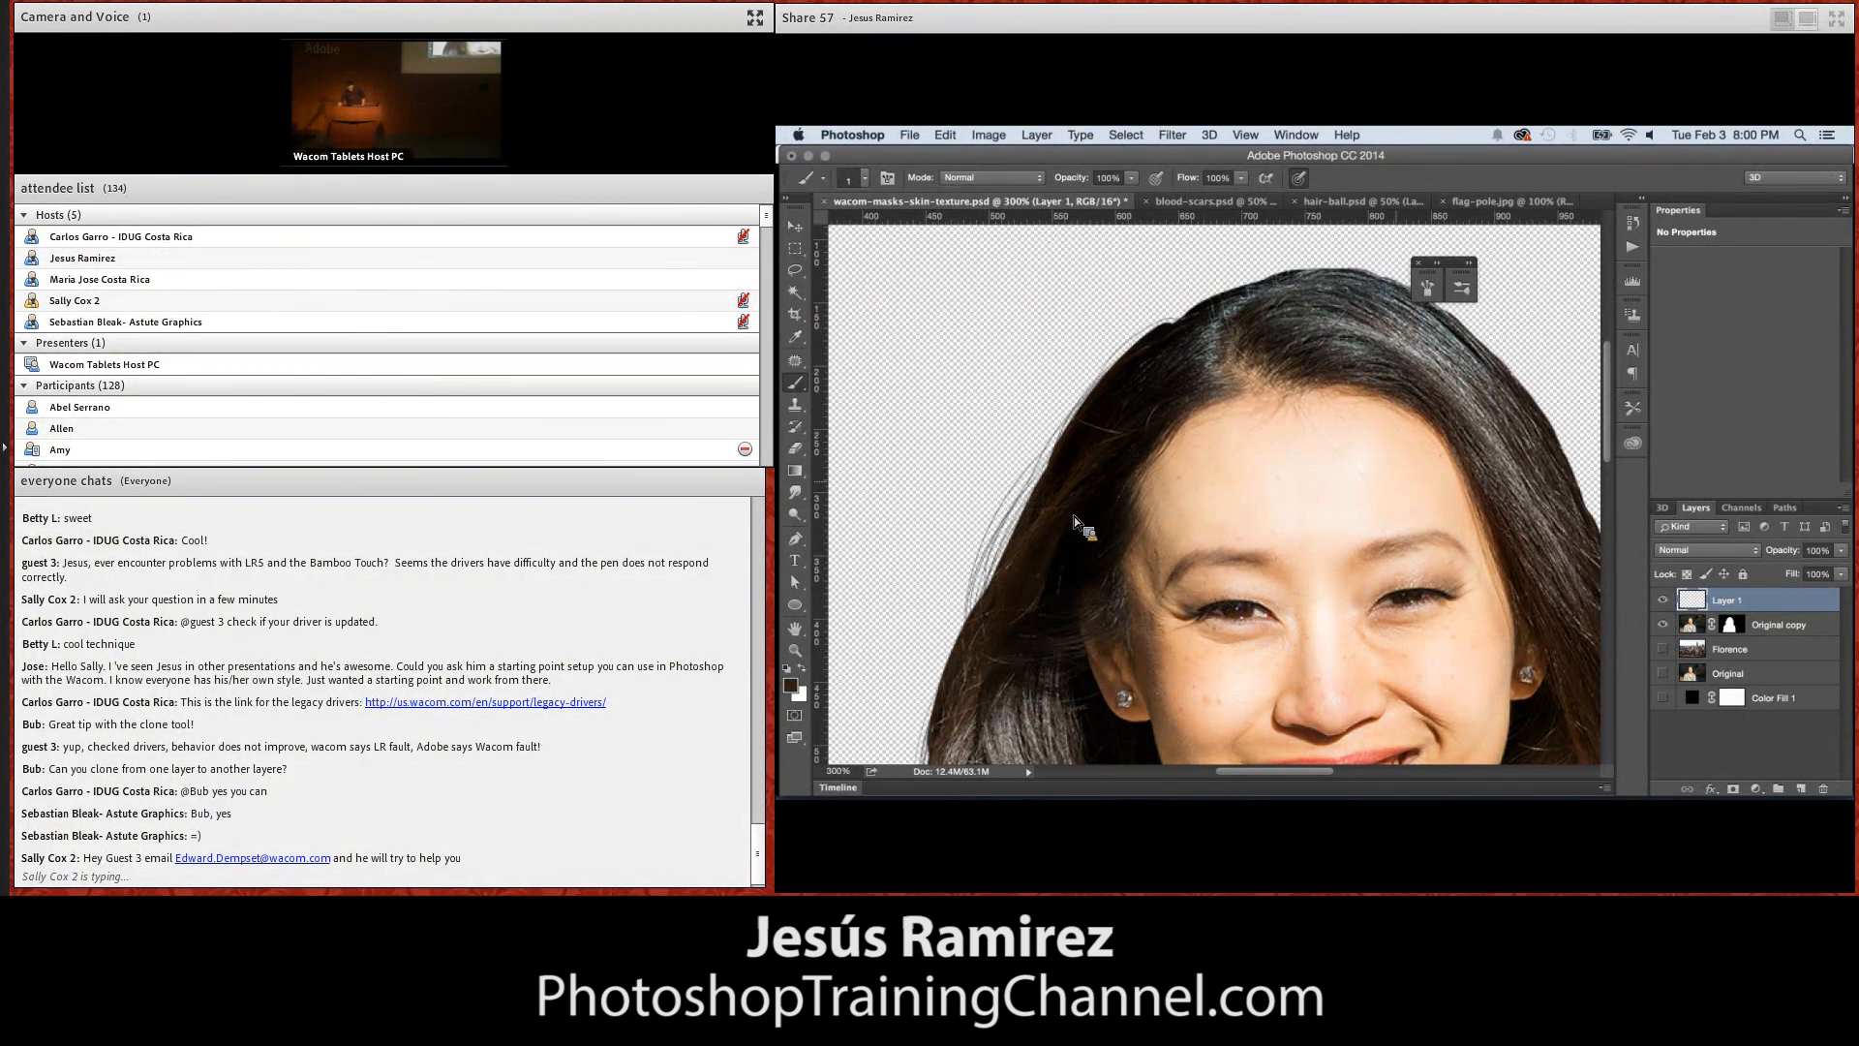
# Show the Florence layer behind the woman and check the painted hairs at 200% zoom
pyautogui.click(1663, 649)
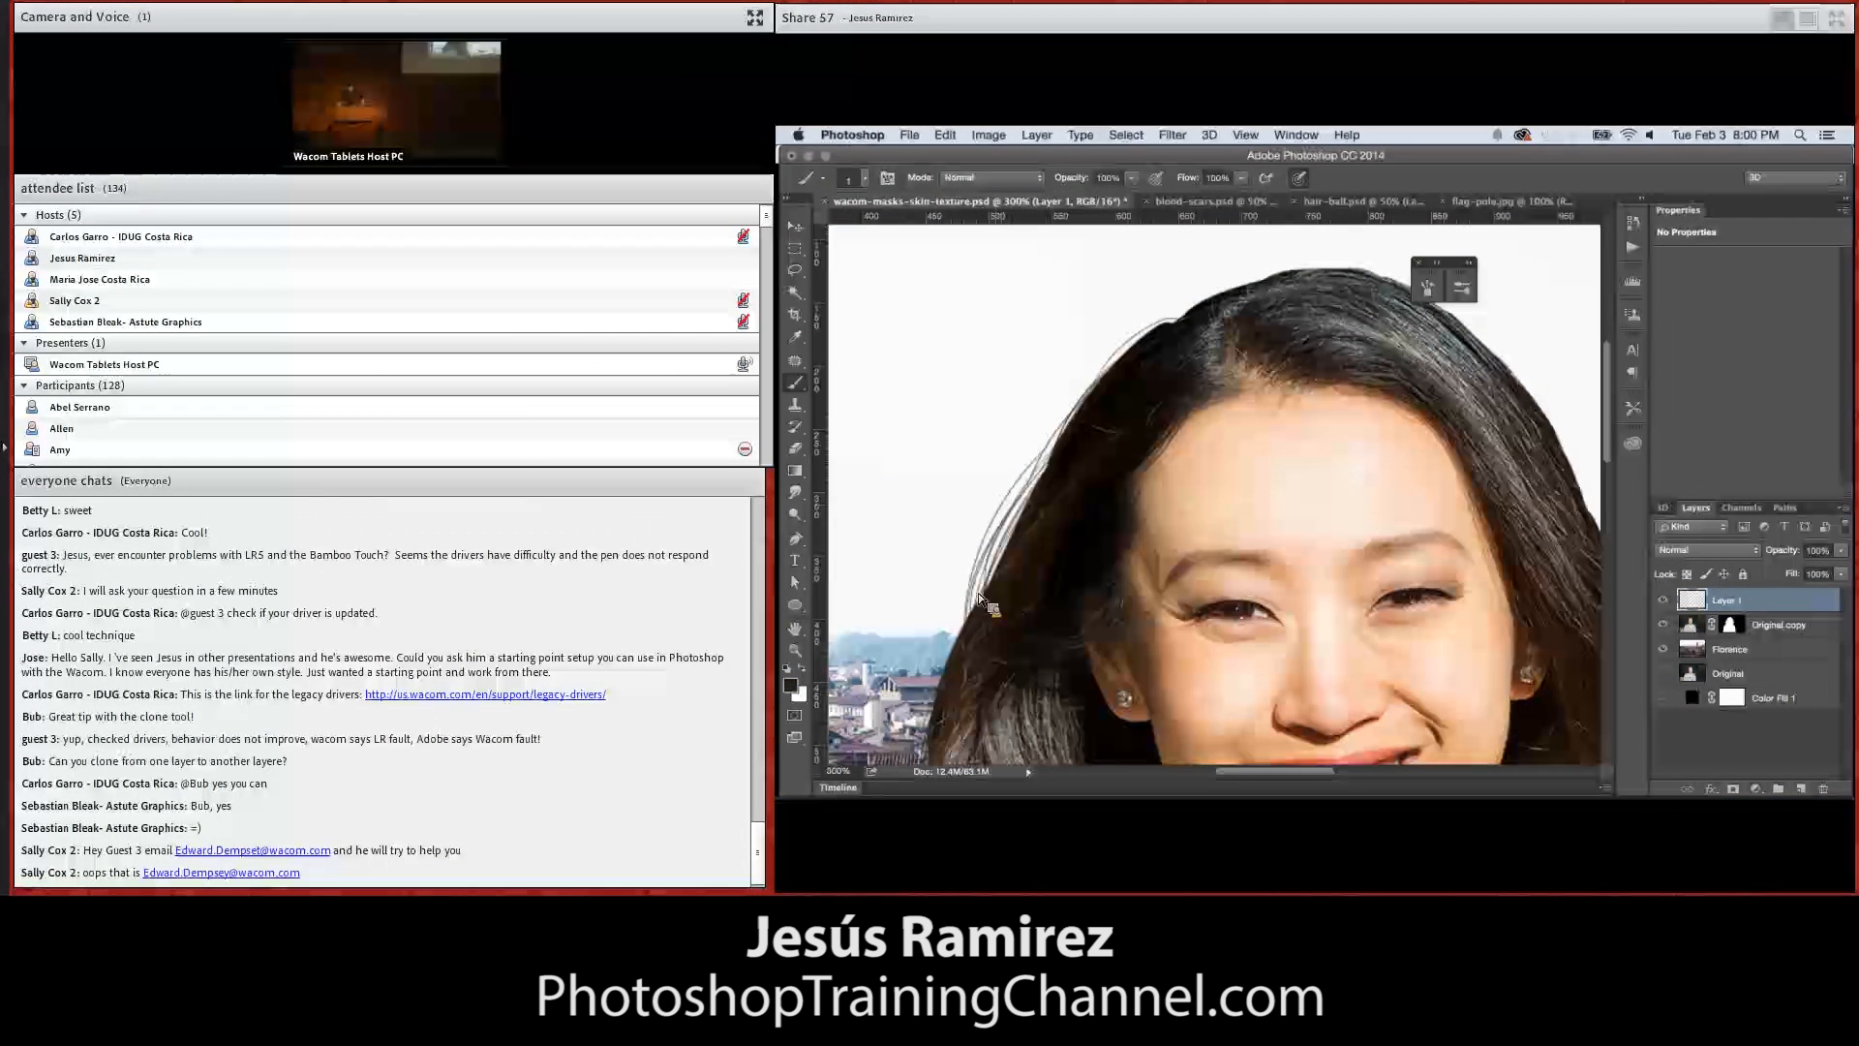
pyautogui.doubleClick(796, 651)
pyautogui.click(1050, 399)
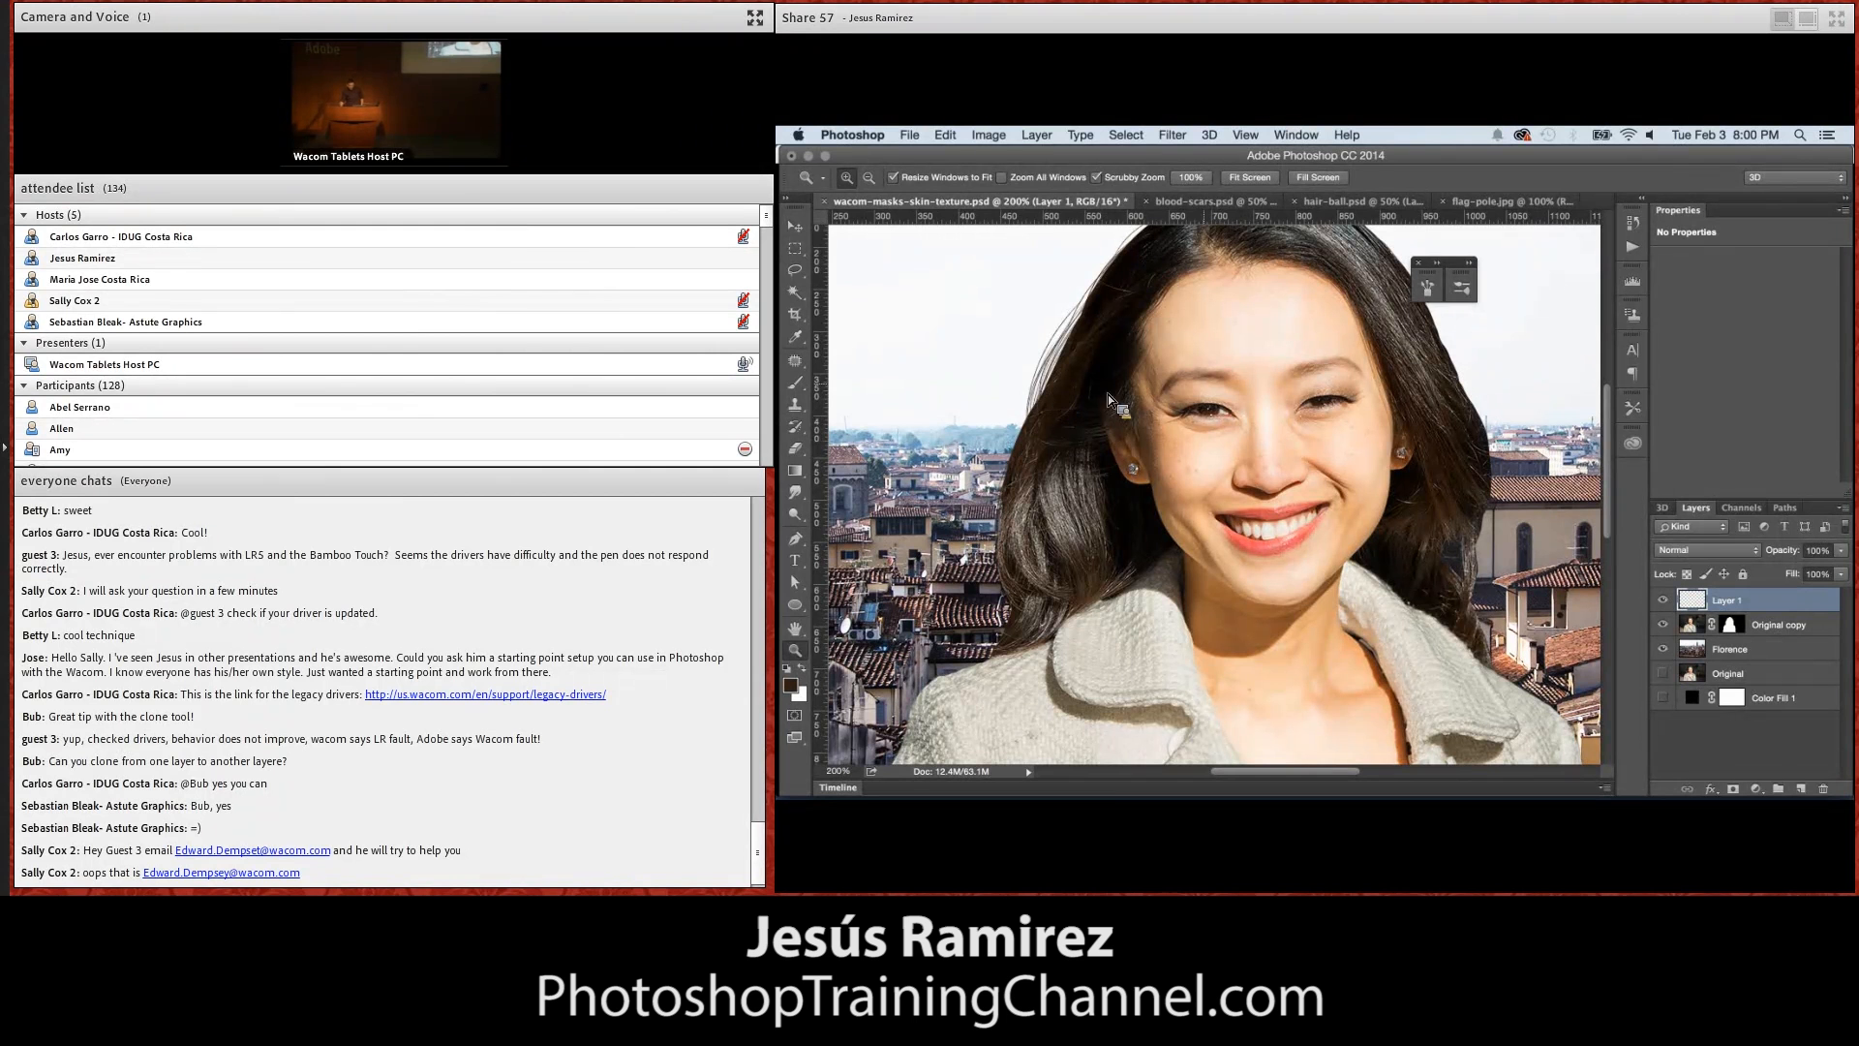
# Hide Layer 1, Original copy and Florence and show the Original layer to examine the woman's natural hair edge
pyautogui.click(1663, 600)
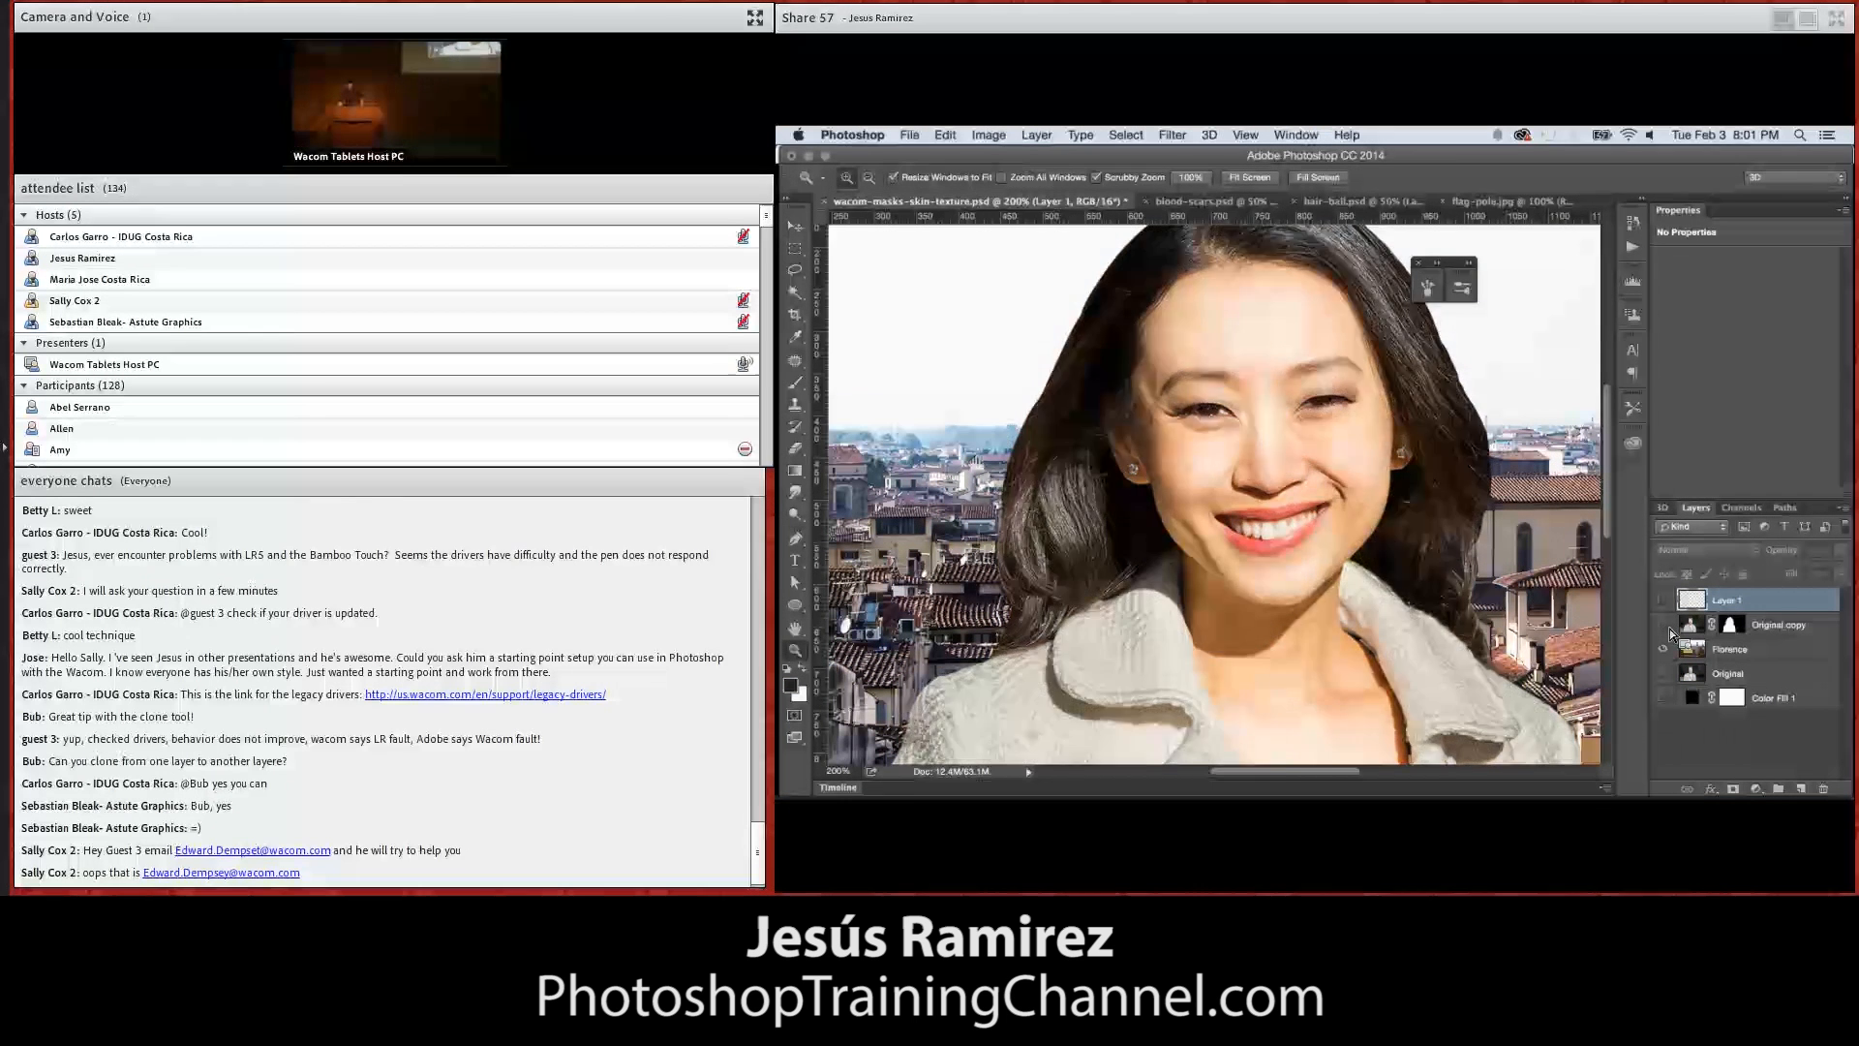
pyautogui.click(1663, 625)
pyautogui.click(1663, 649)
pyautogui.click(1663, 673)
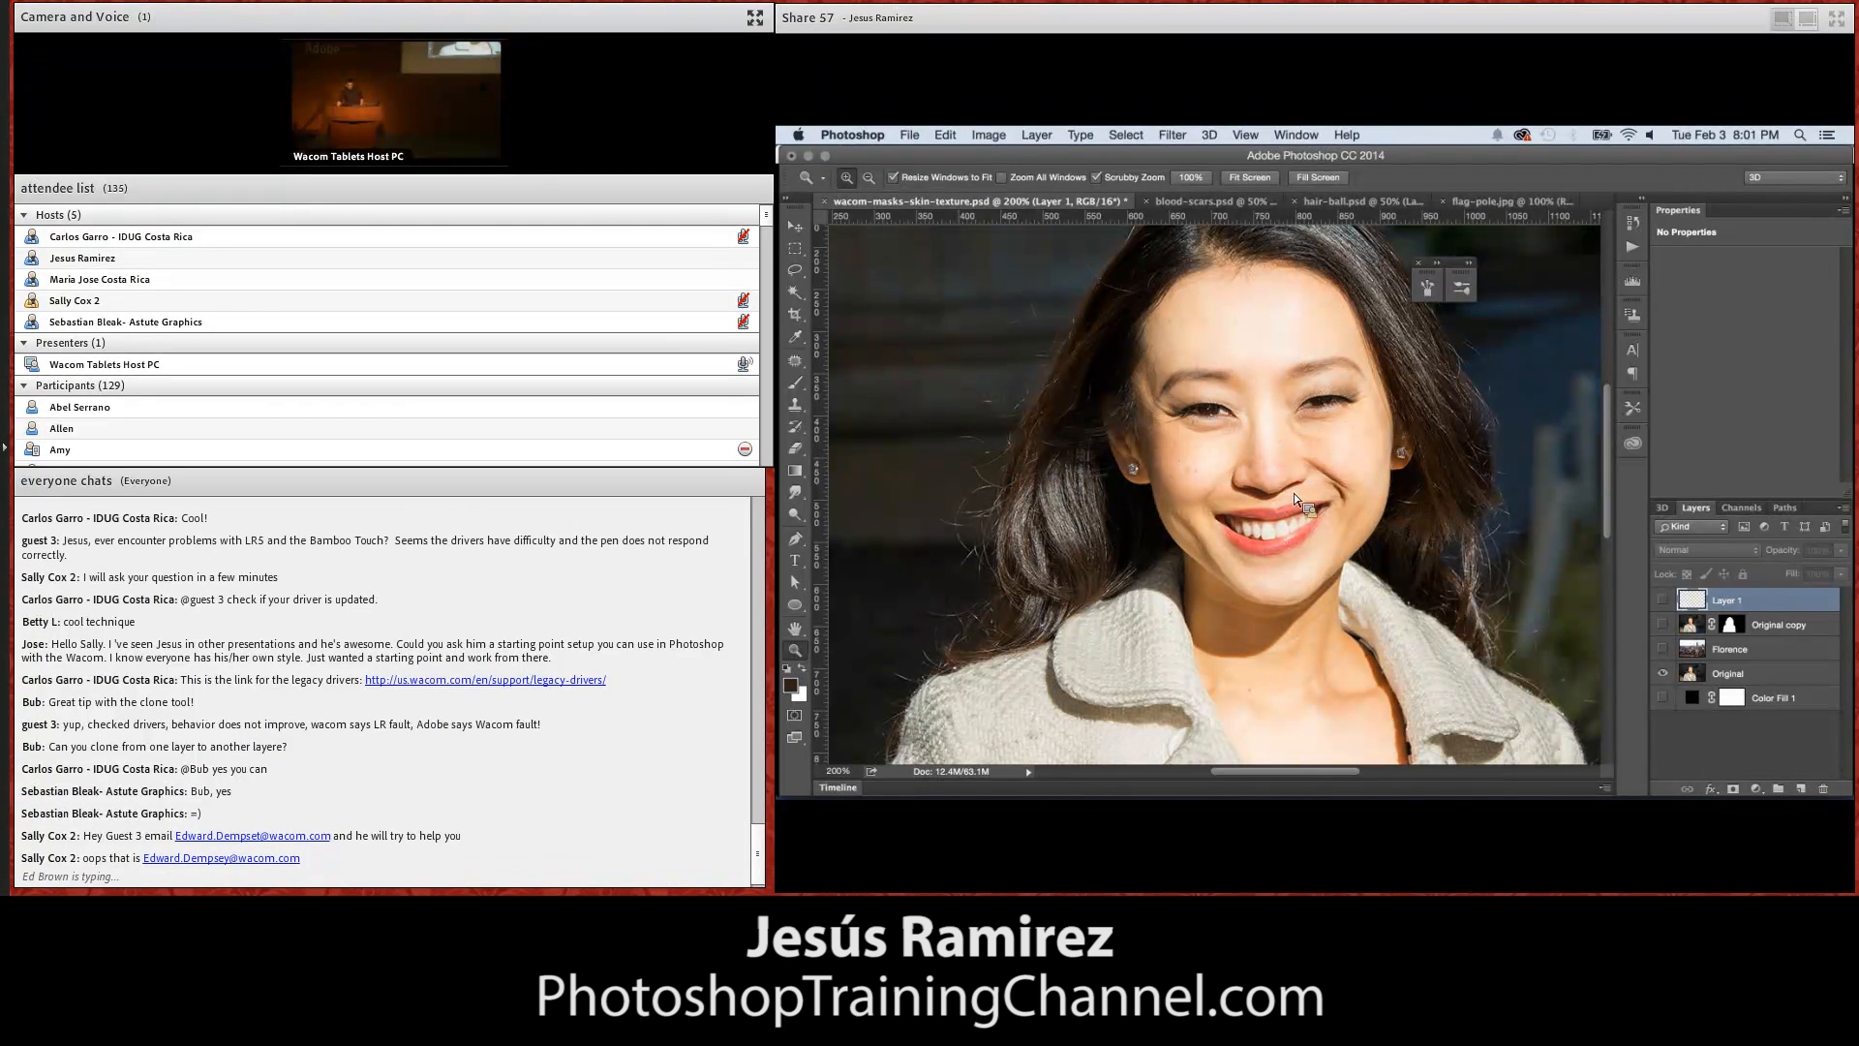
# Show only Original copy and Layer 1, and paint more fine hairs along the hair edge with the 1 px brush
pyautogui.click(1663, 624)
pyautogui.click(1668, 650)
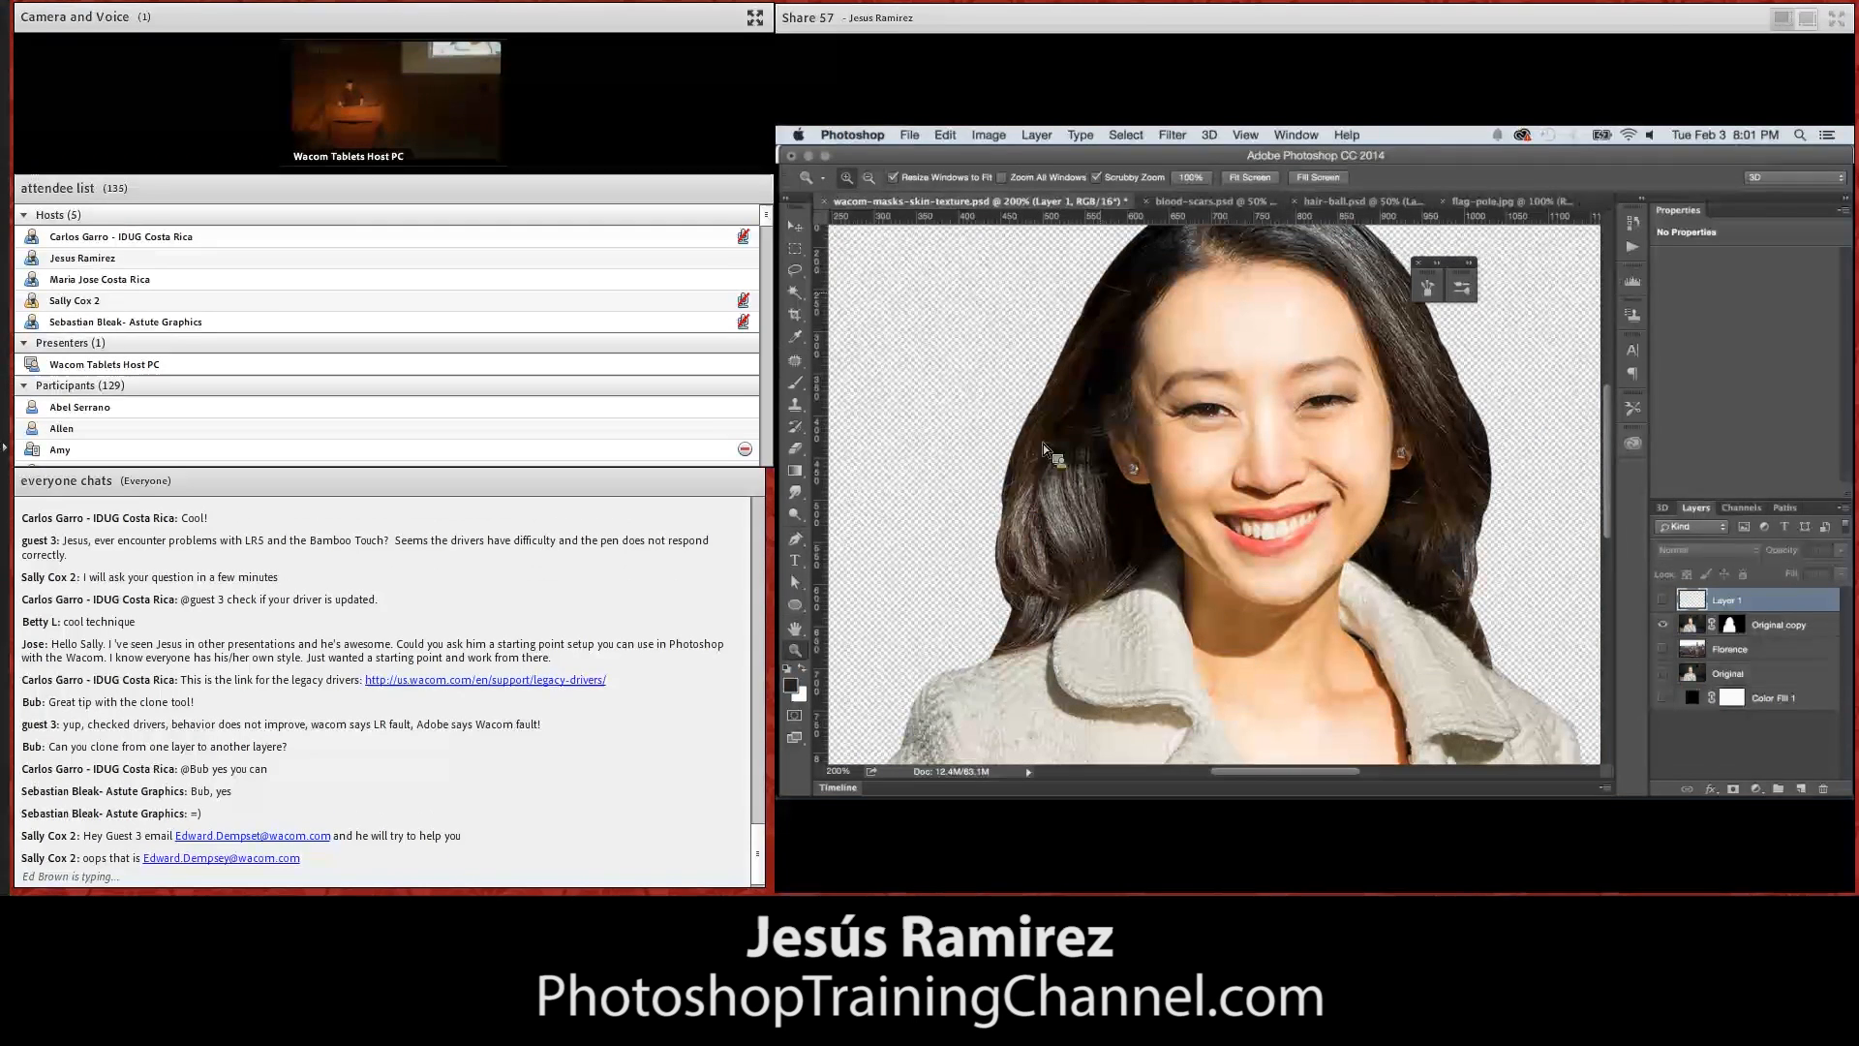
pyautogui.click(1663, 599)
pyautogui.click(800, 386)
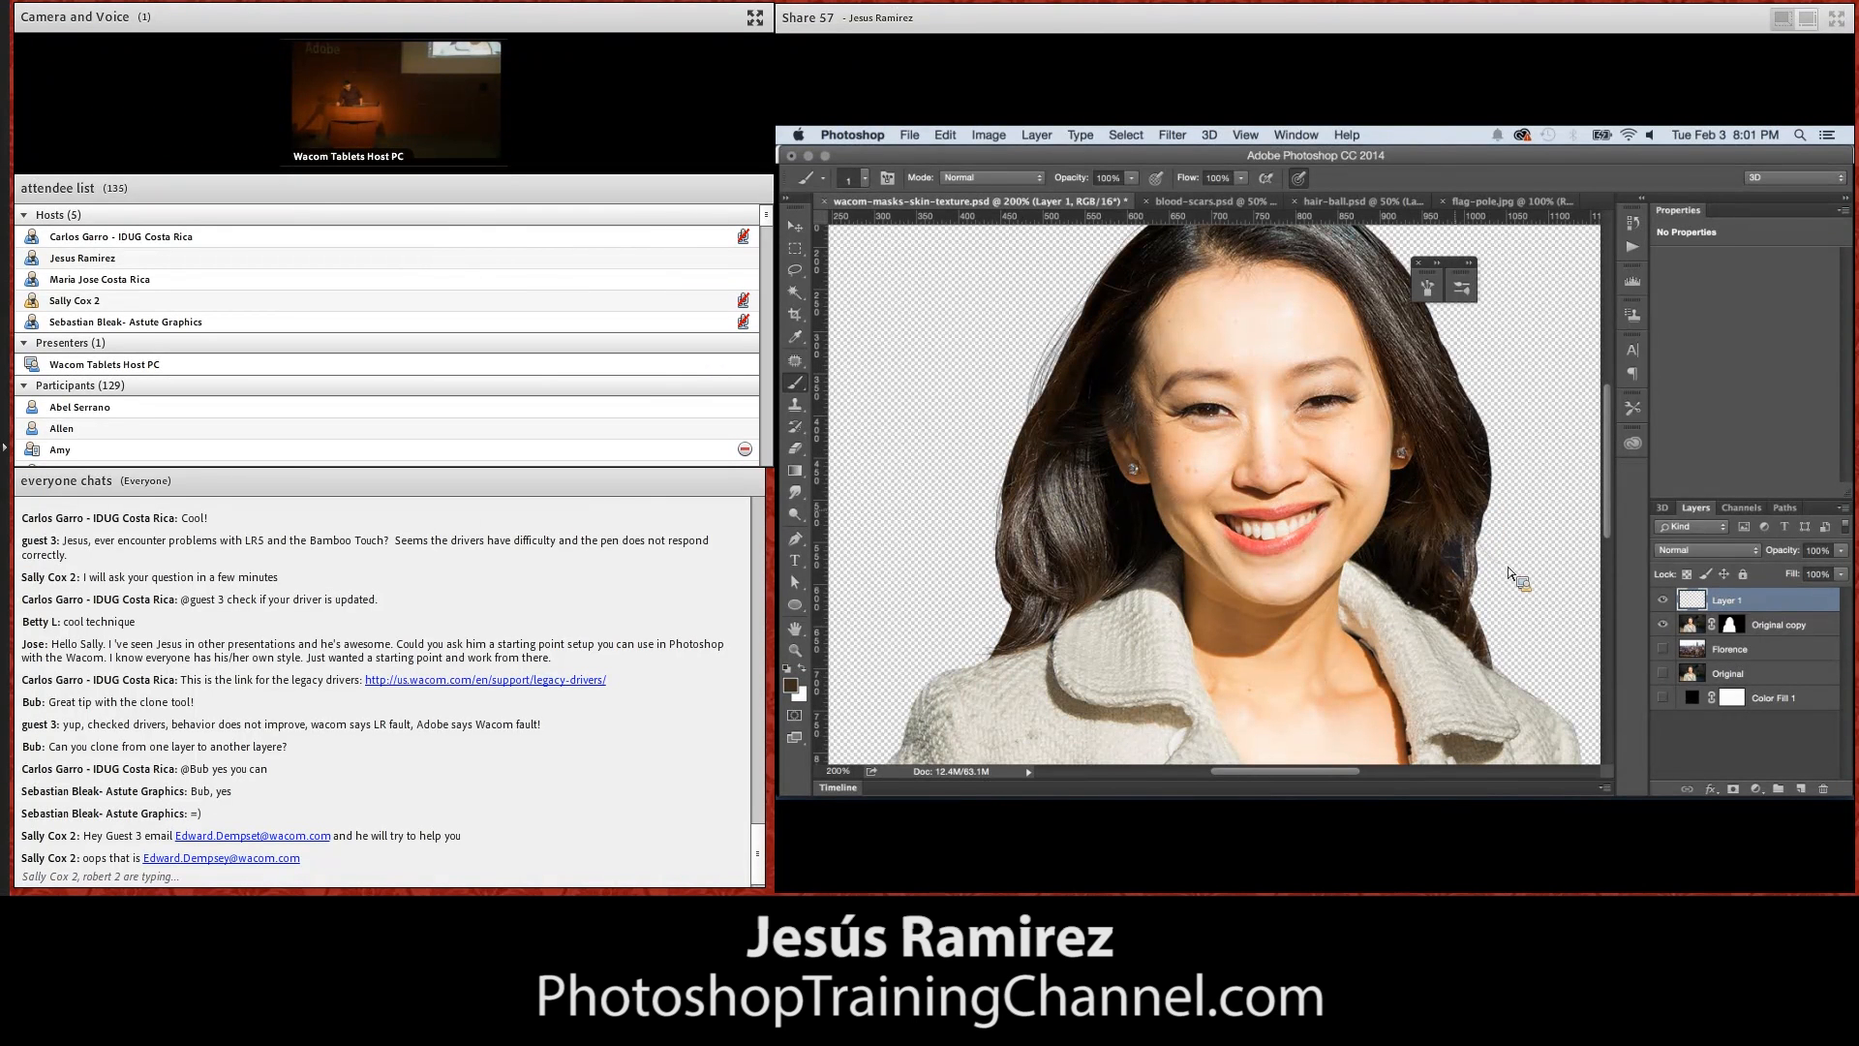
pyautogui.moveTo(1498, 555); pyautogui.dragTo(1499, 564)
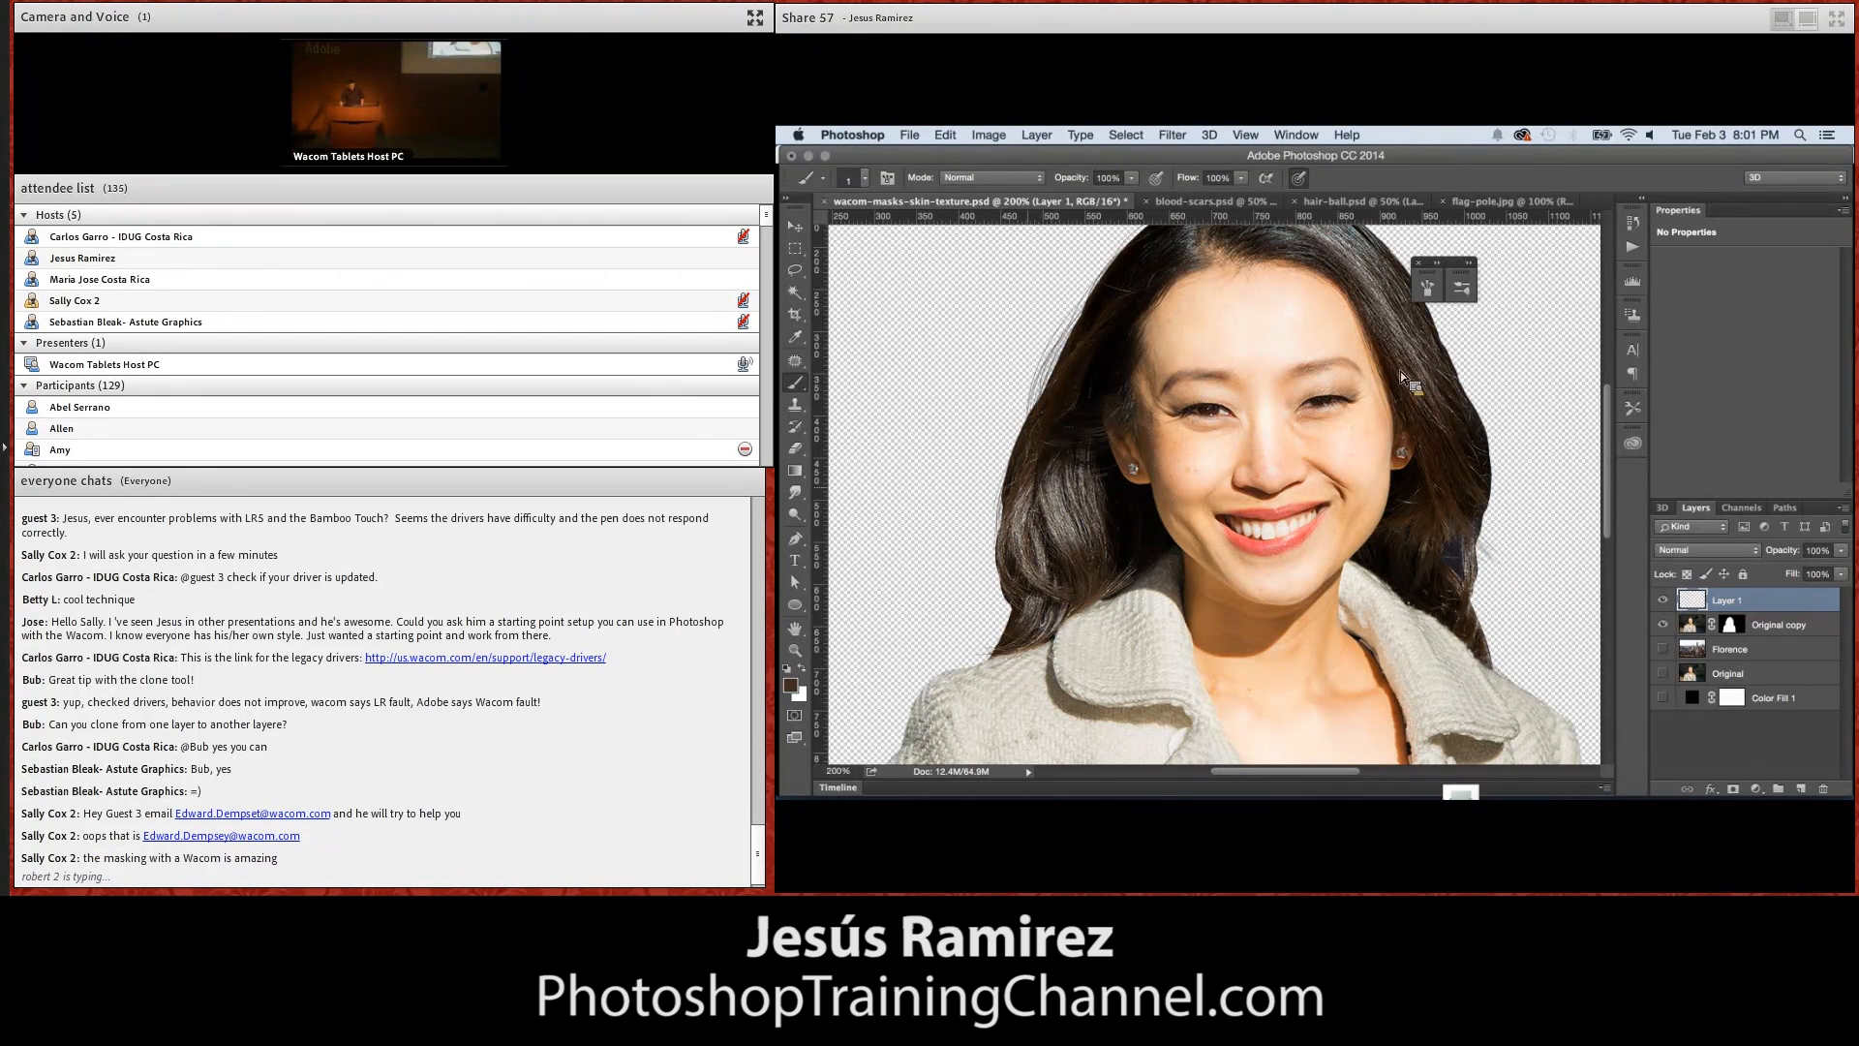
# Zoom in on the coat sleeve's edge, choose the 55 px textured brush preset, and add a new layer above Layer 1
pyautogui.click(793, 629)
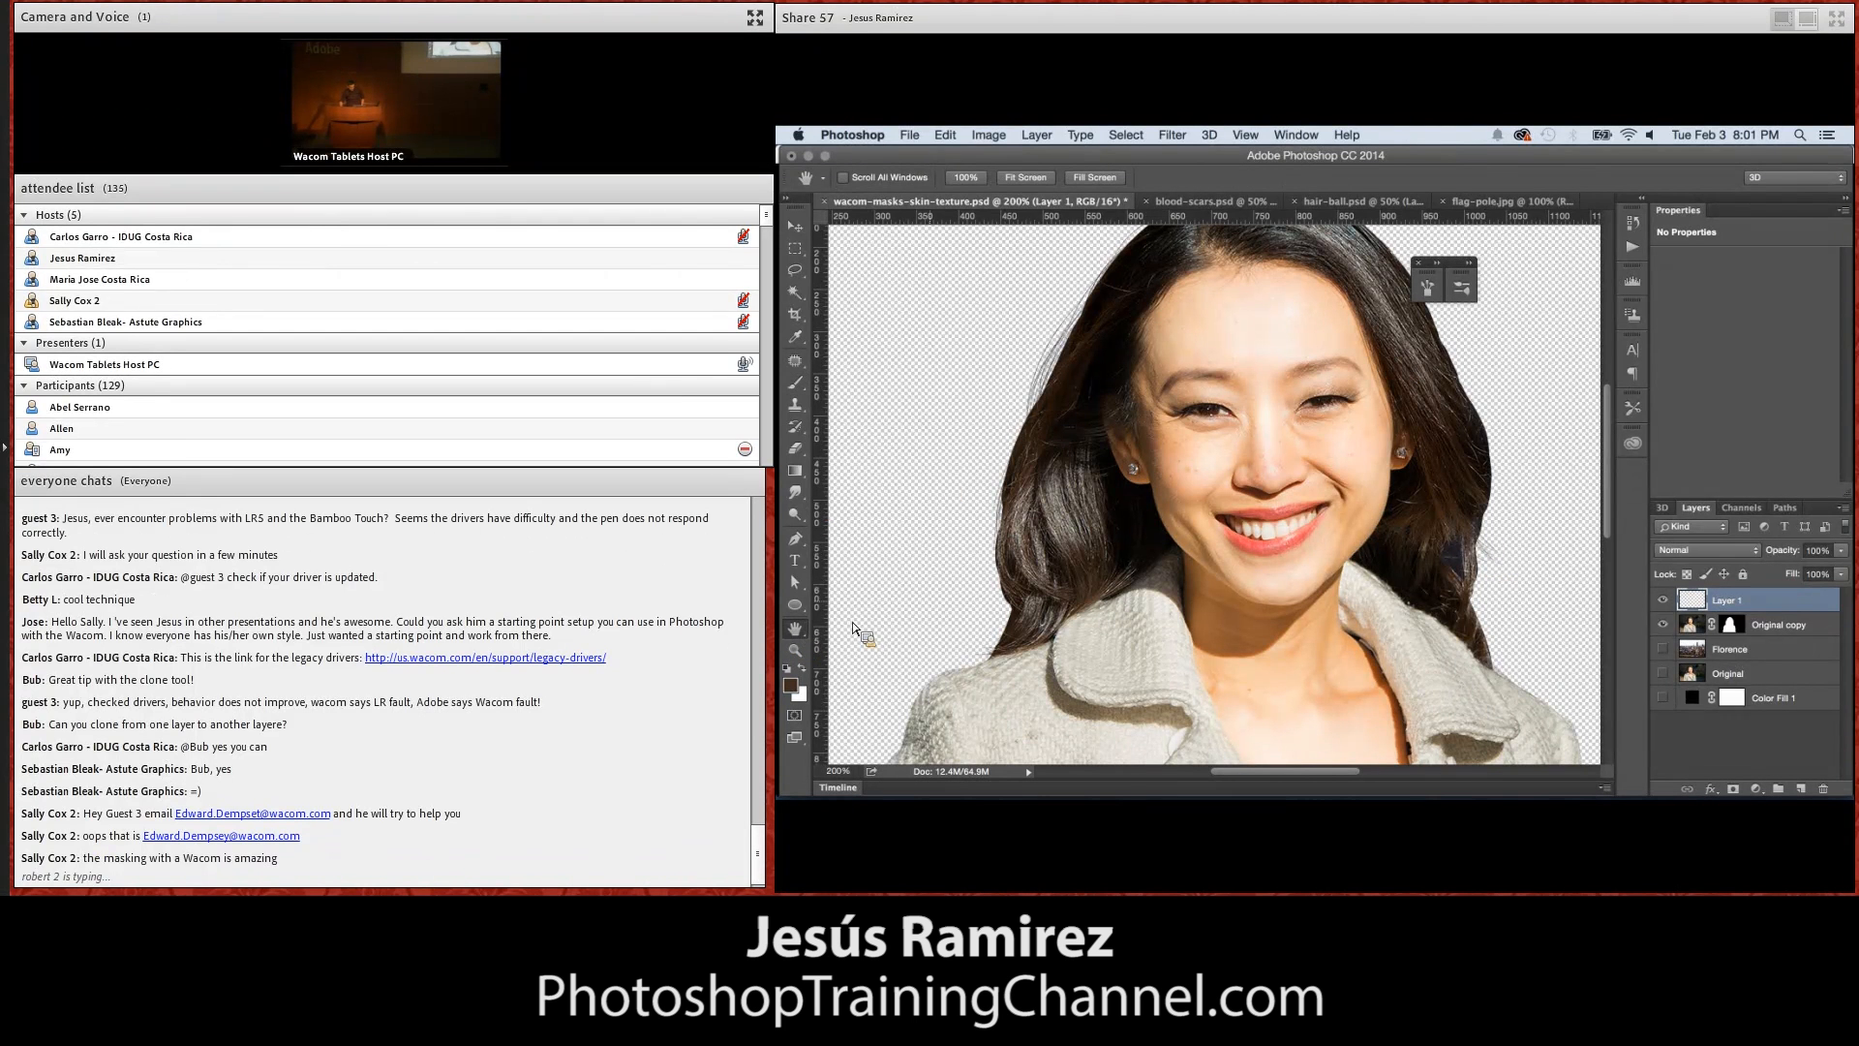
pyautogui.moveTo(954, 628); pyautogui.dragTo(1028, 600)
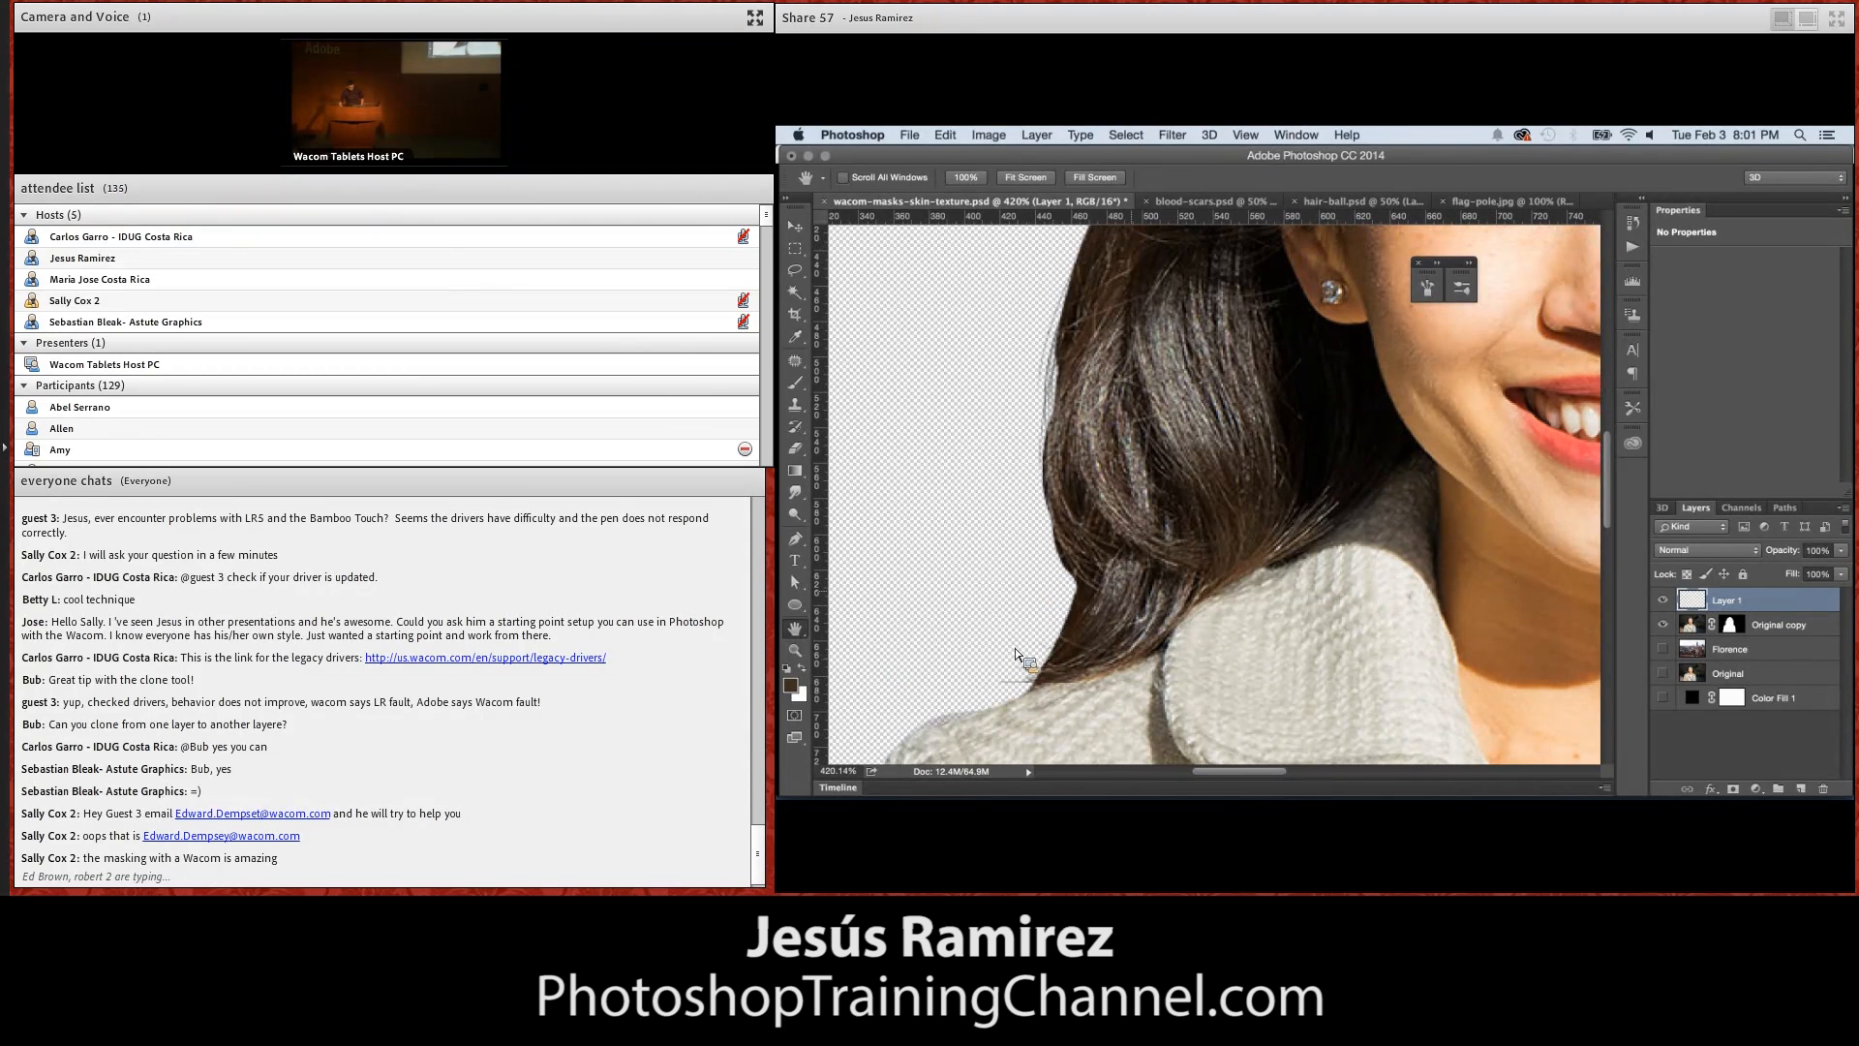
pyautogui.moveTo(1083, 724); pyautogui.dragTo(1354, 379)
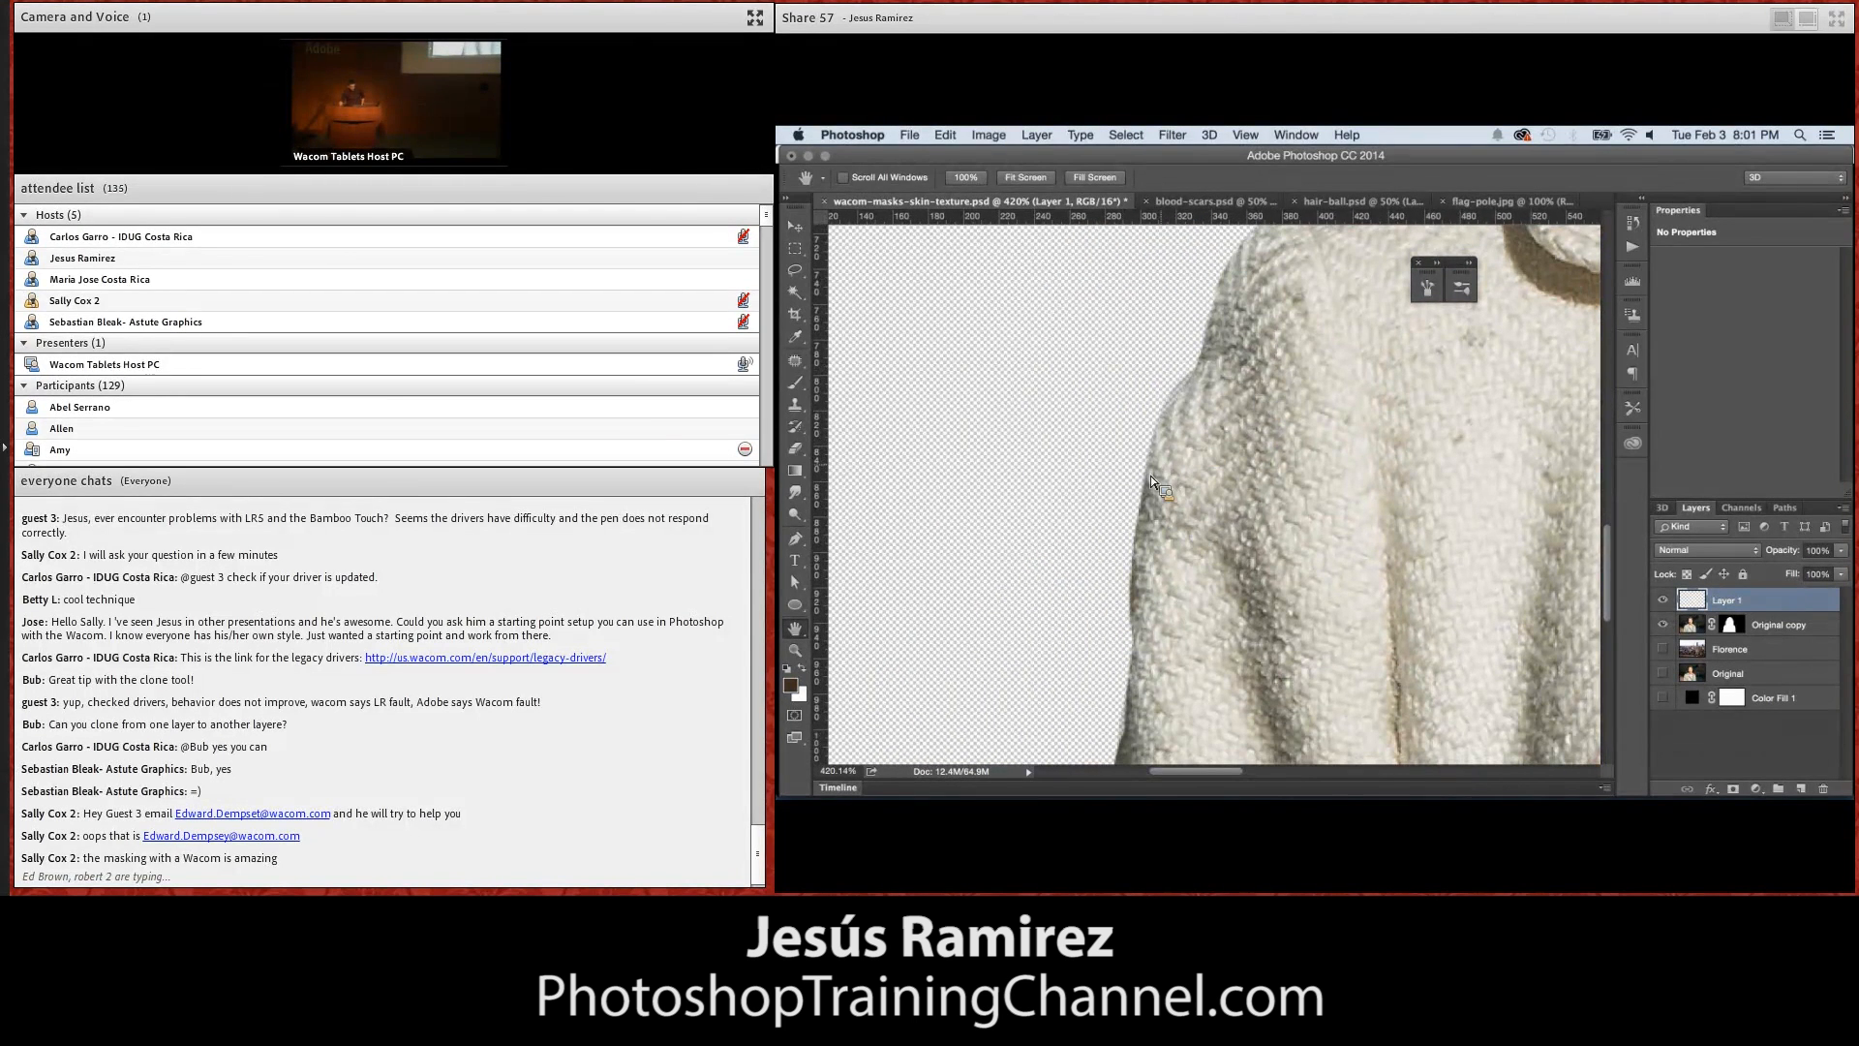
pyautogui.click(796, 384)
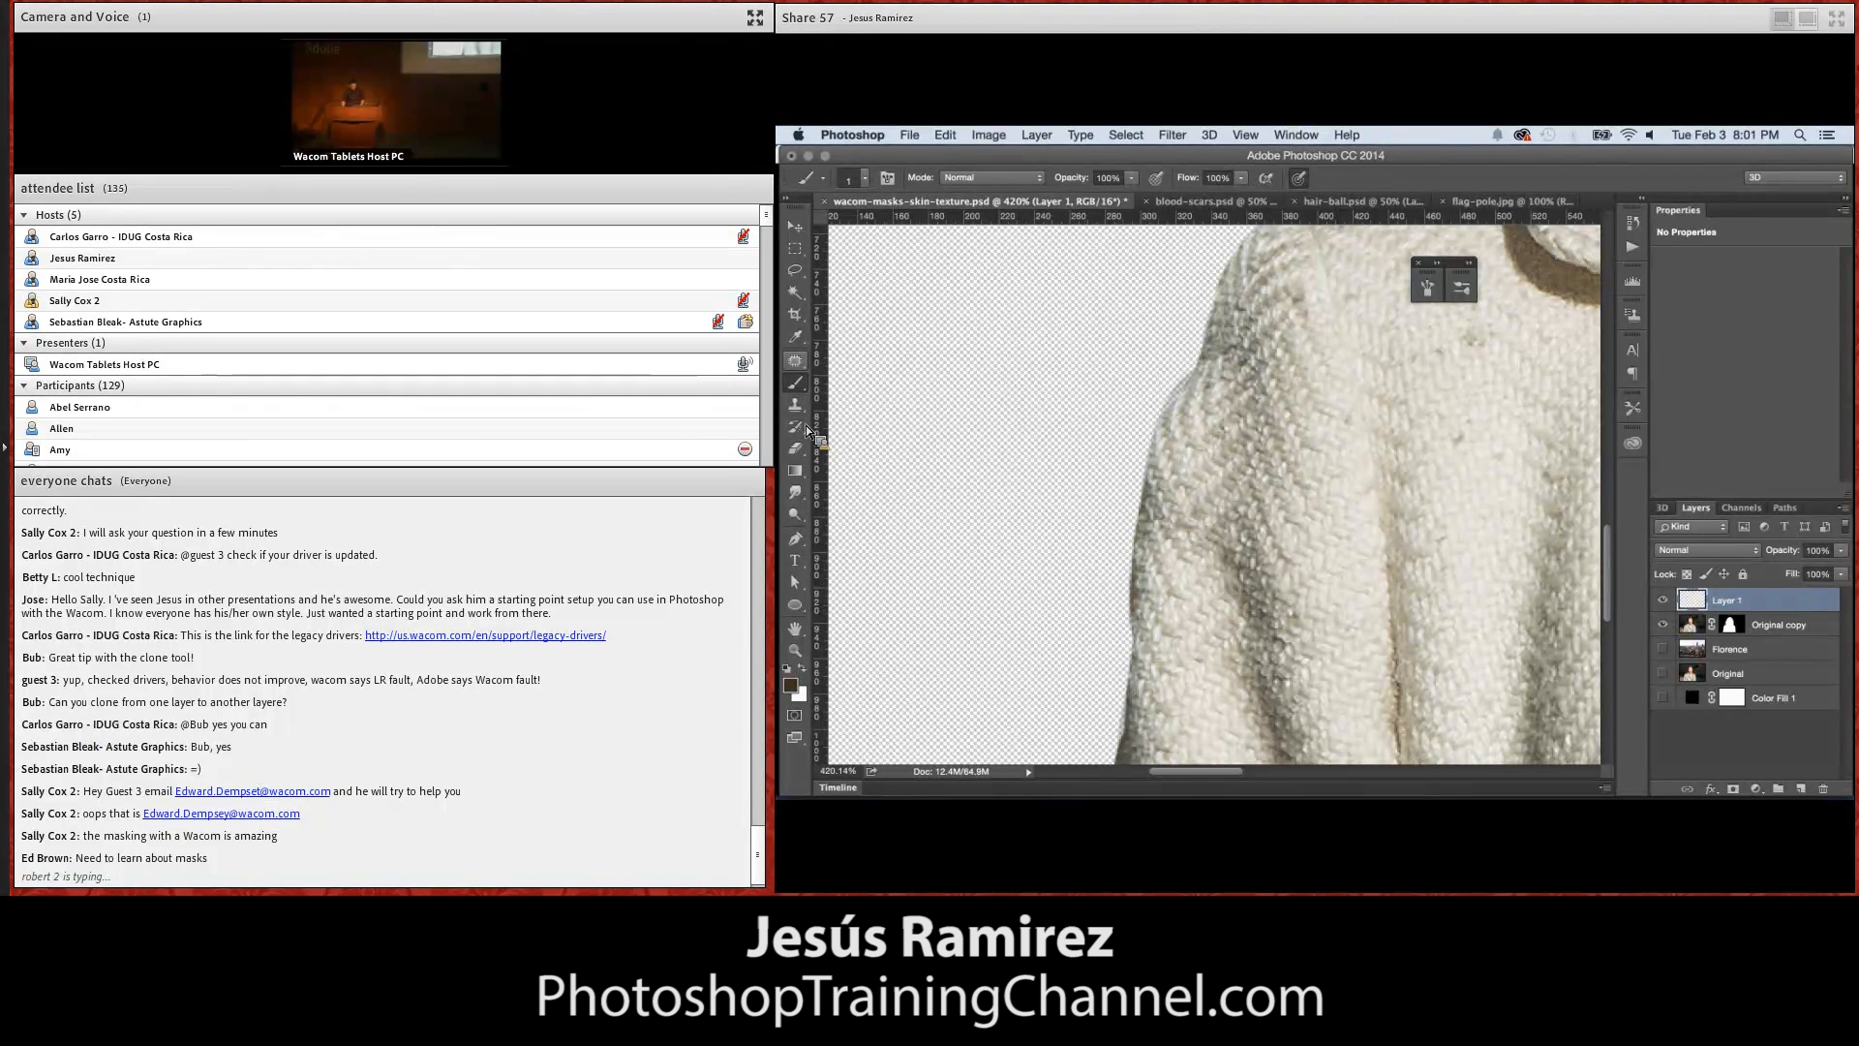
pyautogui.click(865, 178)
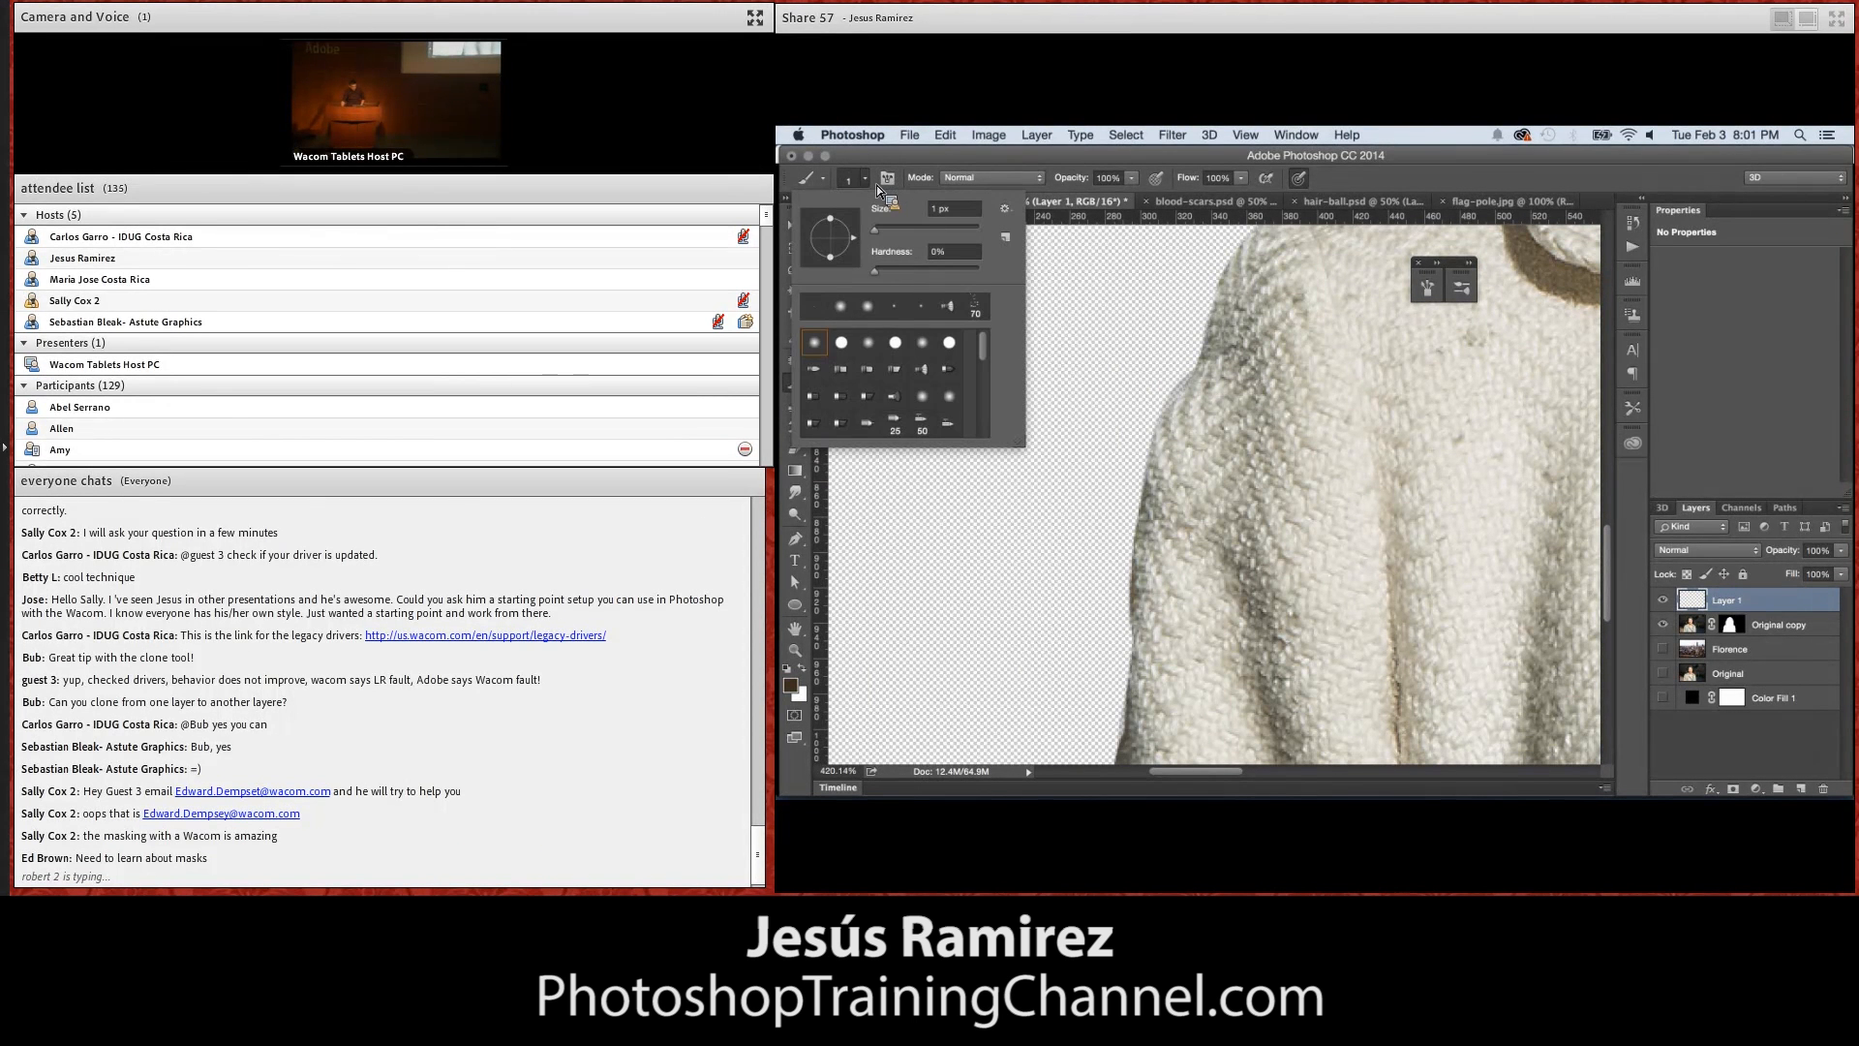
pyautogui.moveTo(990, 358); pyautogui.dragTo(989, 405)
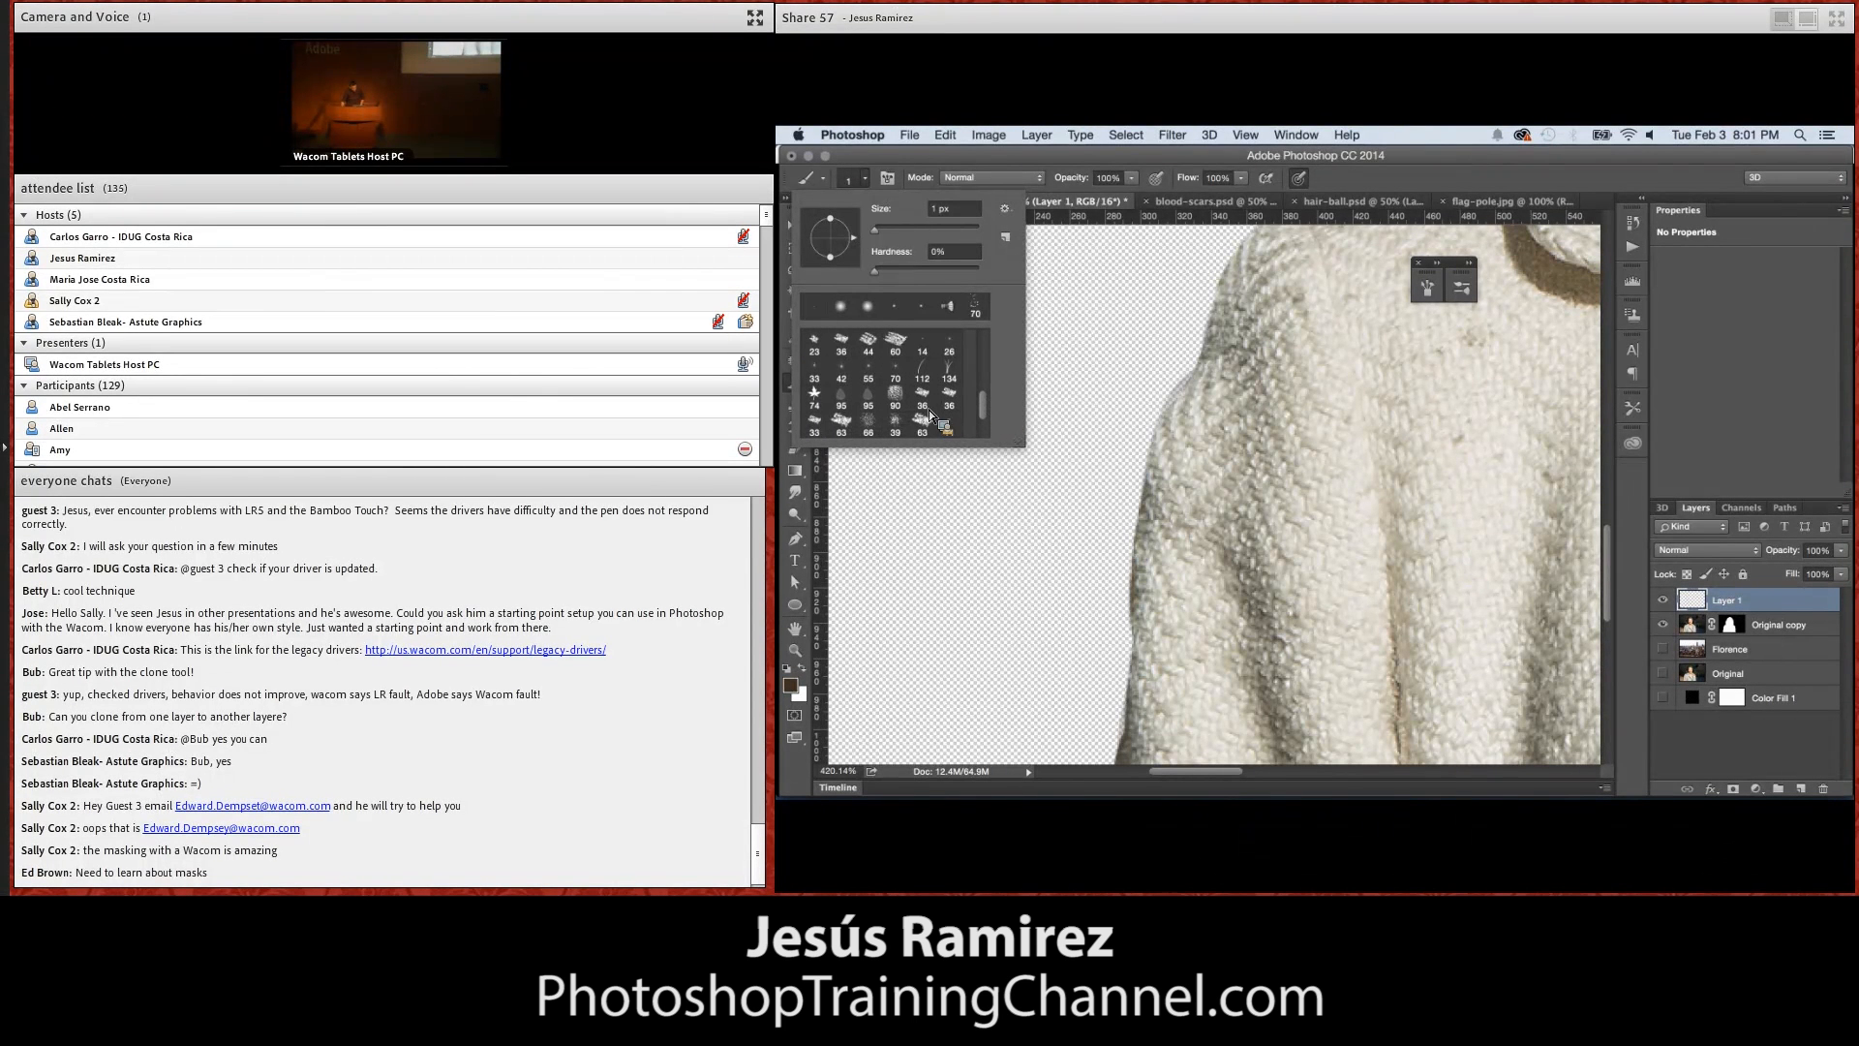
pyautogui.click(848, 374)
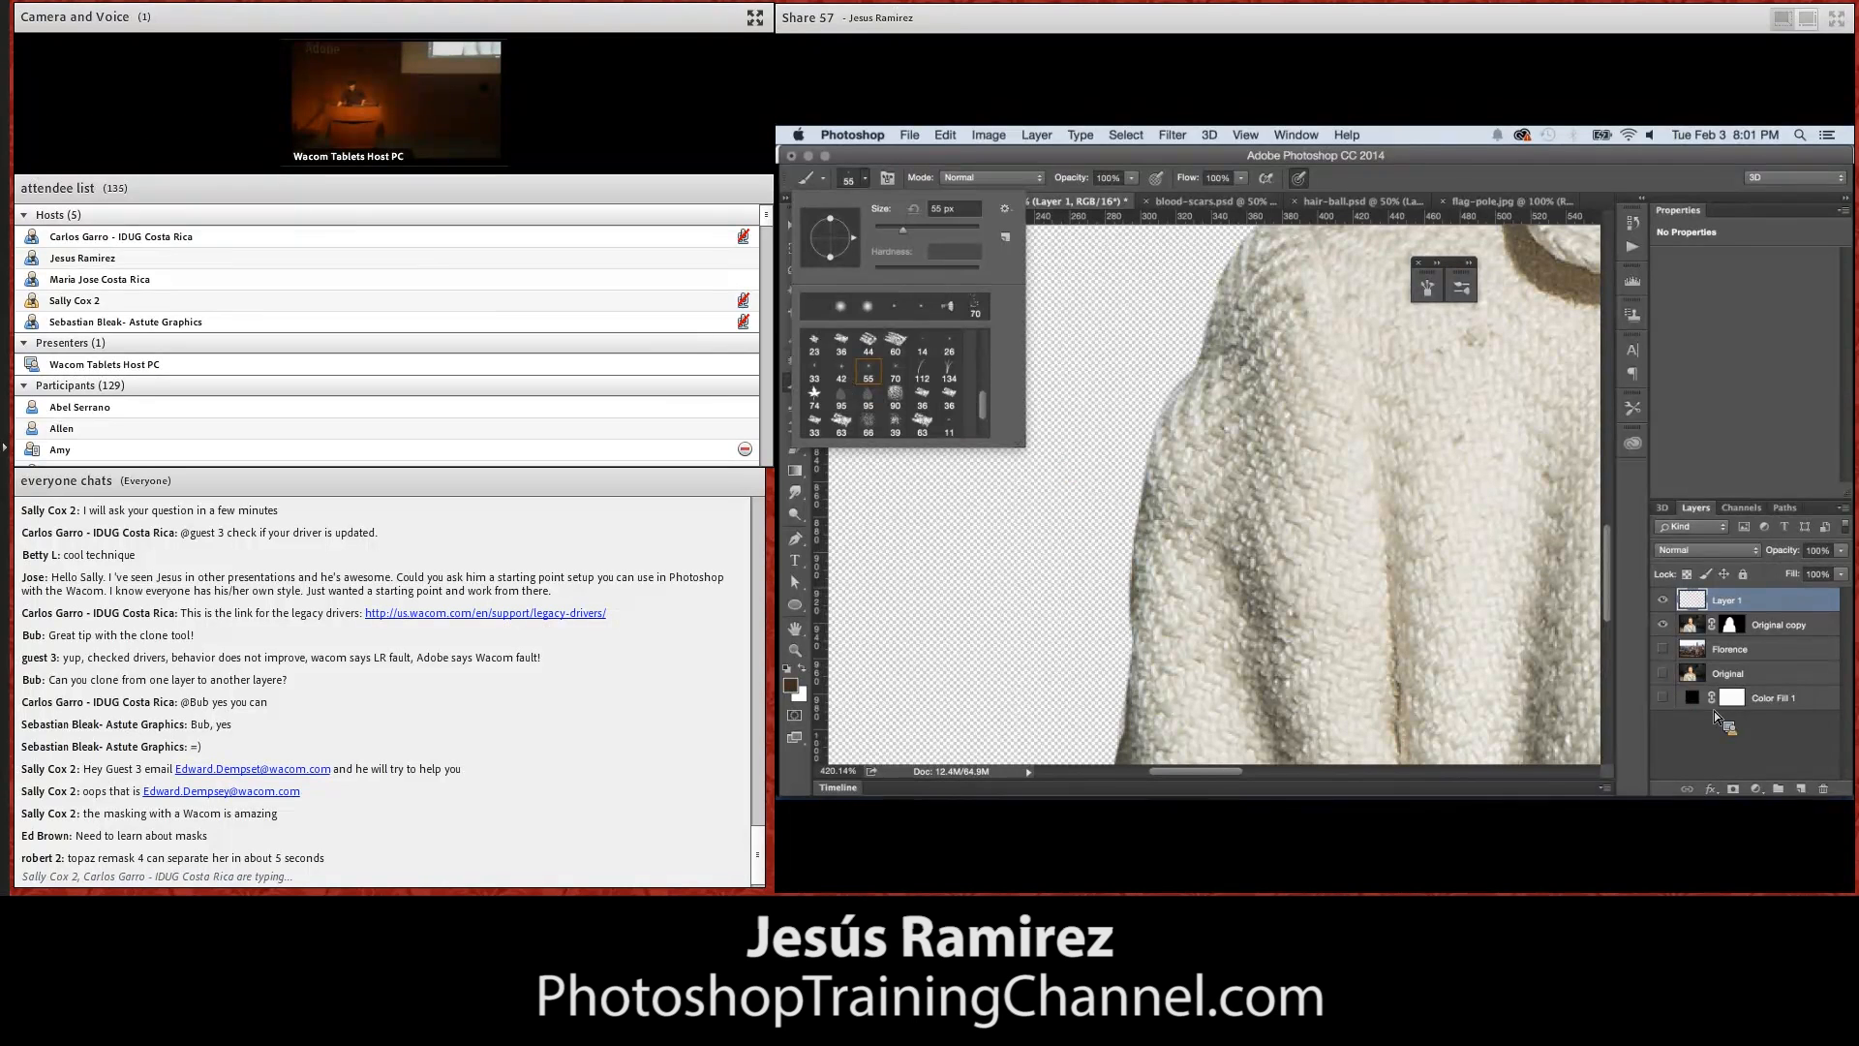
pyautogui.click(1804, 789)
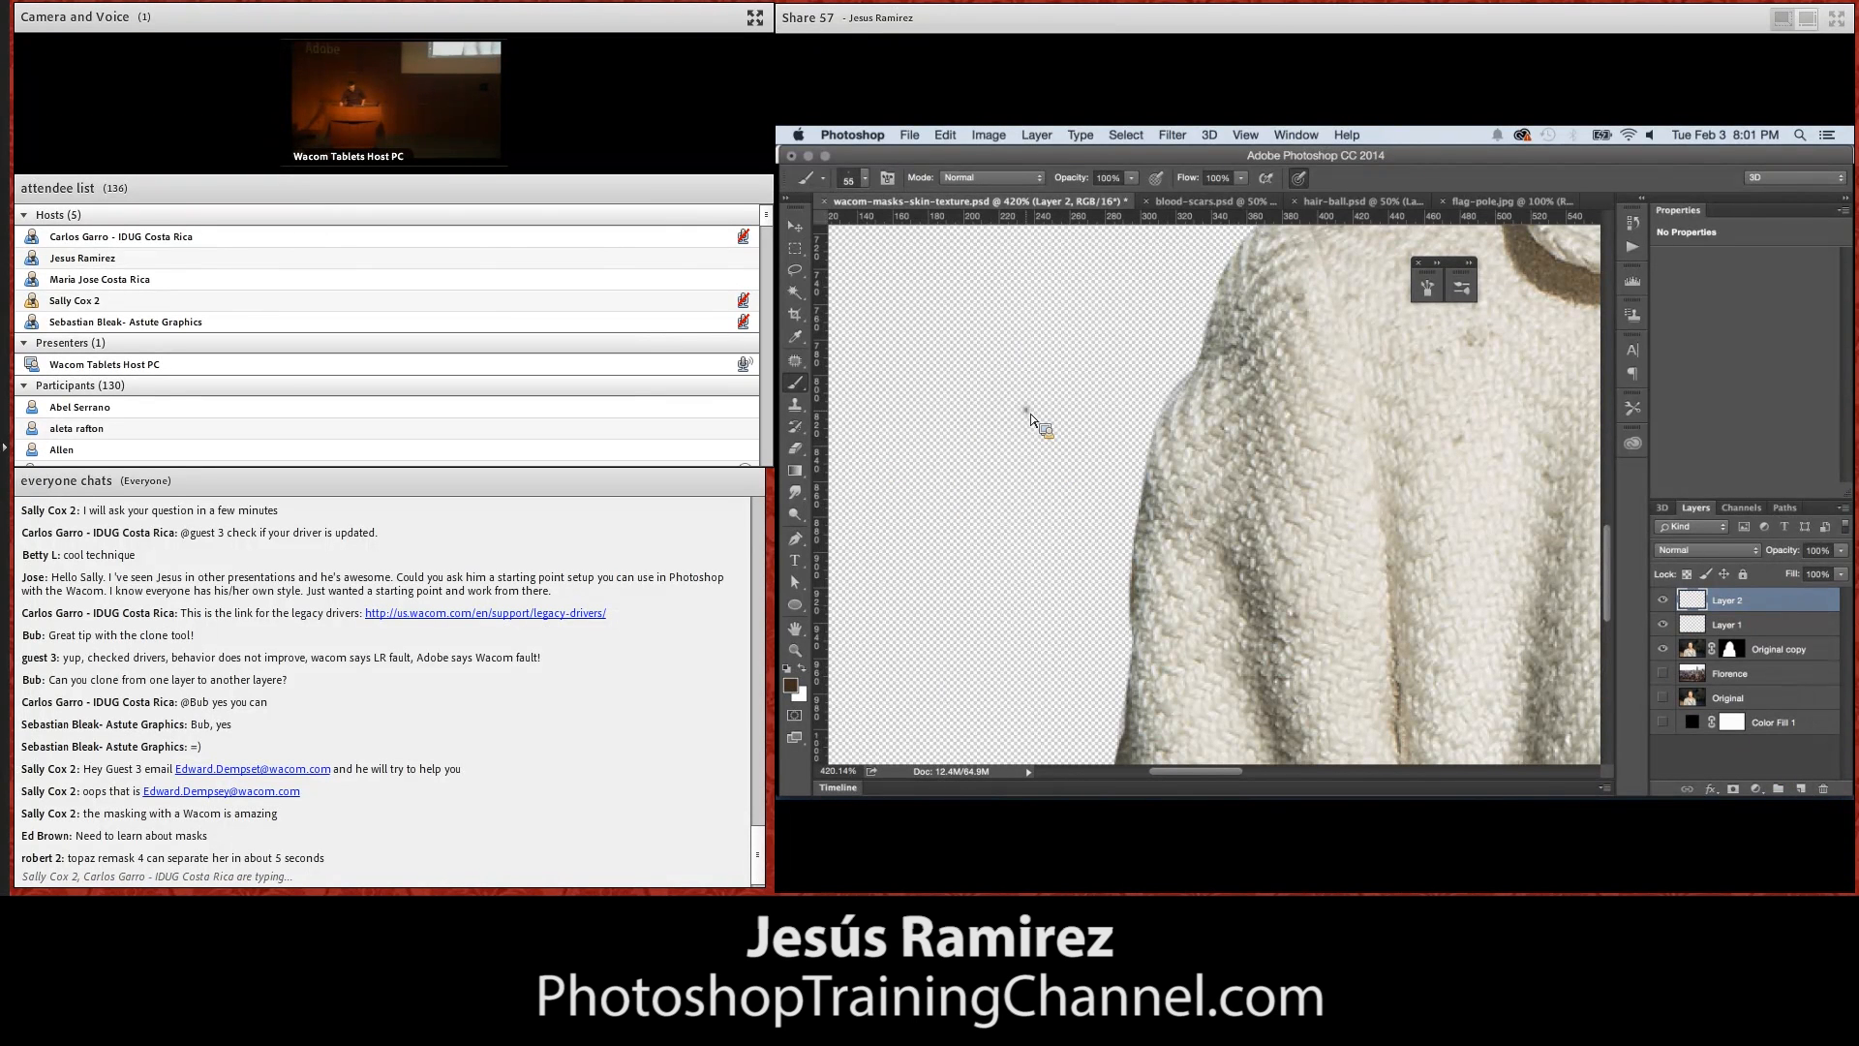
# Paint brown test dabs in the empty area beside the coat sleeve, enlarging the brush to 137 px
pyautogui.moveTo(1038, 394)
pyautogui.mouseDown()
pyautogui.moveTo(1029, 419)
pyautogui.moveTo(1035, 388)
pyautogui.mouseUp()
pyautogui.click(864, 179)
pyautogui.moveTo(890, 229); pyautogui.dragTo(936, 229)
pyautogui.moveTo(1066, 341)
pyautogui.mouseDown()
pyautogui.moveTo(1090, 325)
pyautogui.moveTo(1073, 339)
pyautogui.mouseUp()
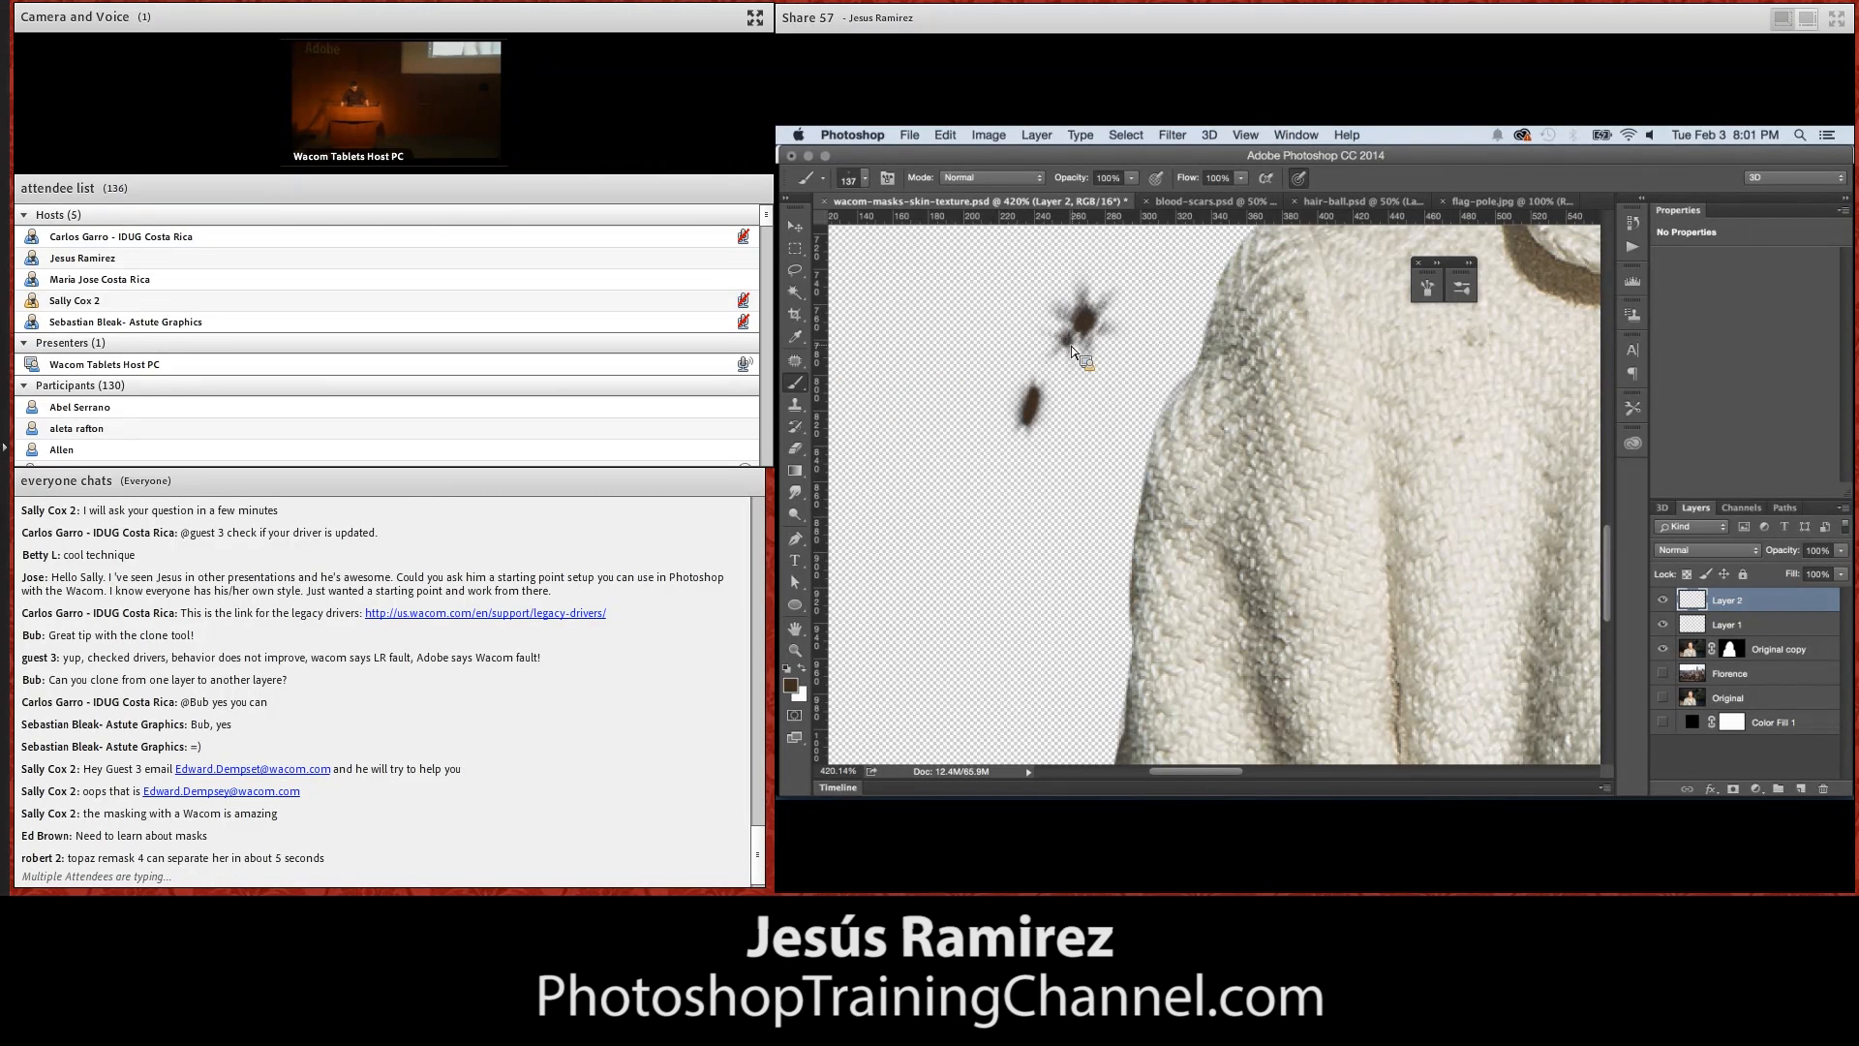
pyautogui.moveTo(962, 365); pyautogui.dragTo(975, 327)
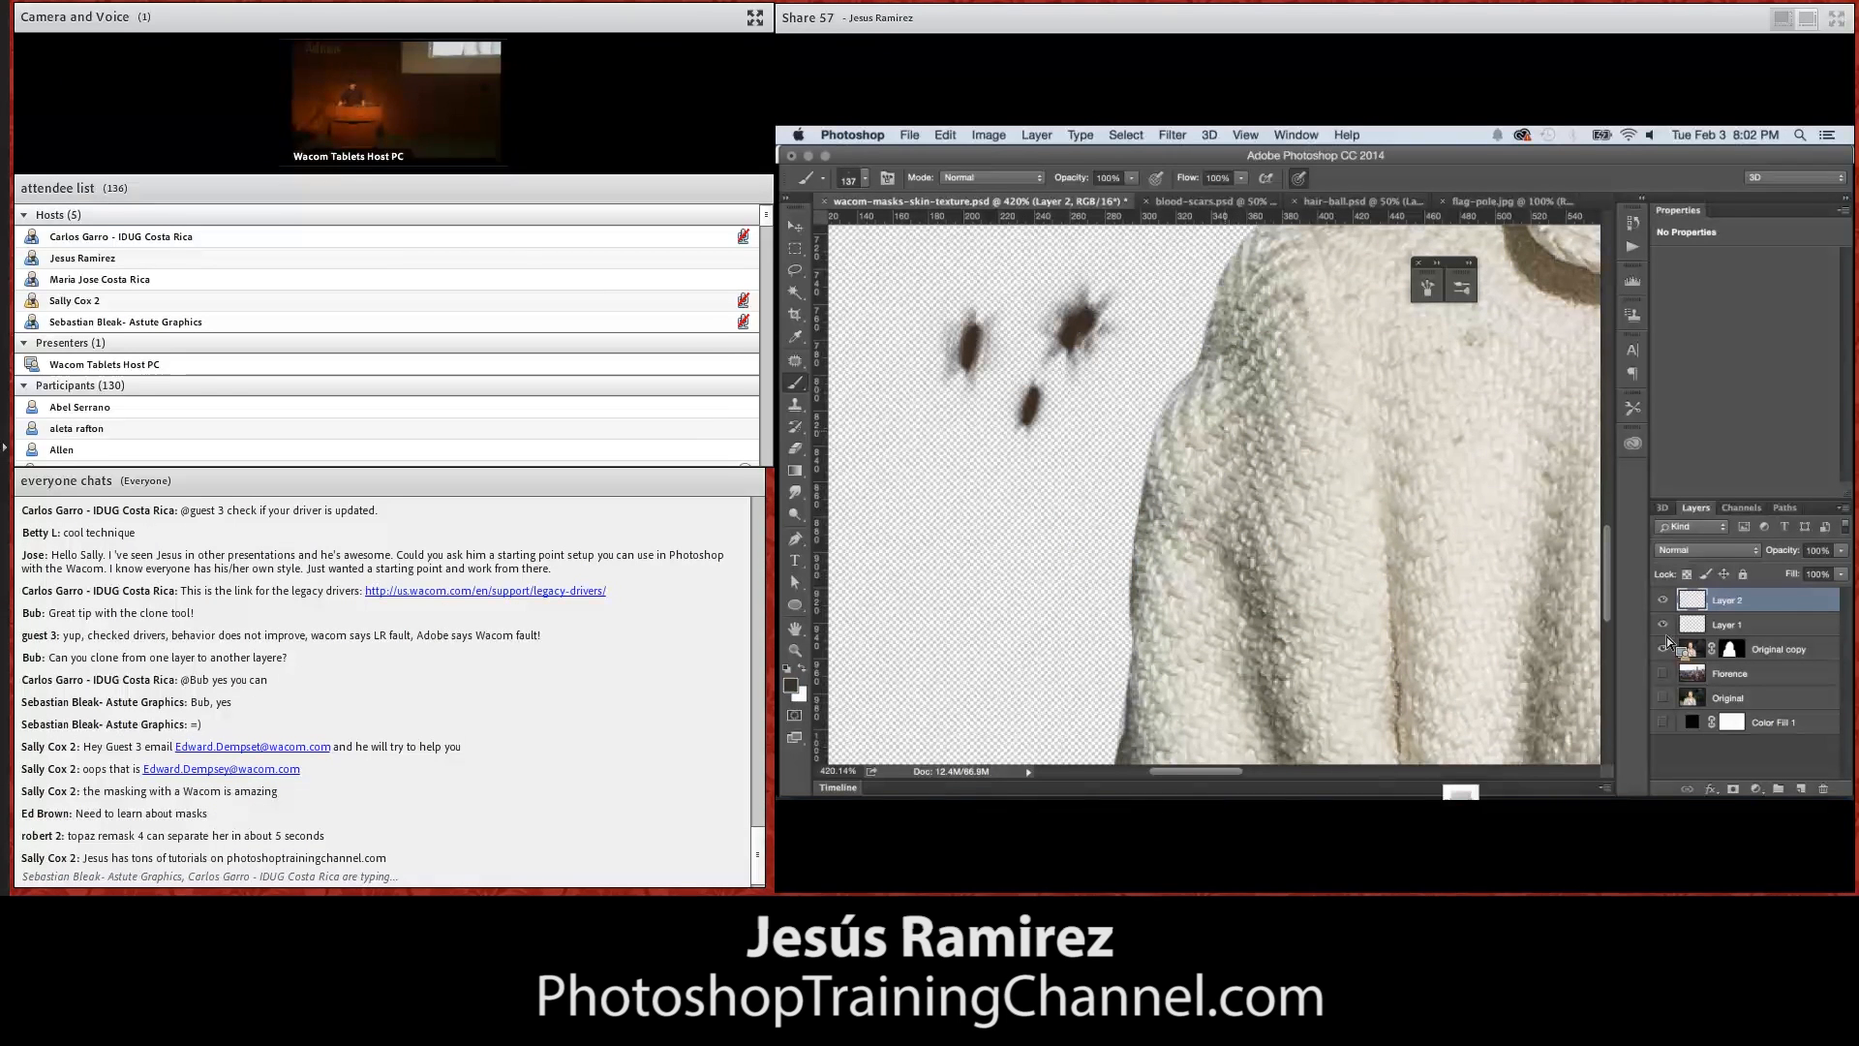
# Set the brush's Size Jitter to 38% in Shape Dynamics and paint test dabs beside the sleeve
pyautogui.click(887, 177)
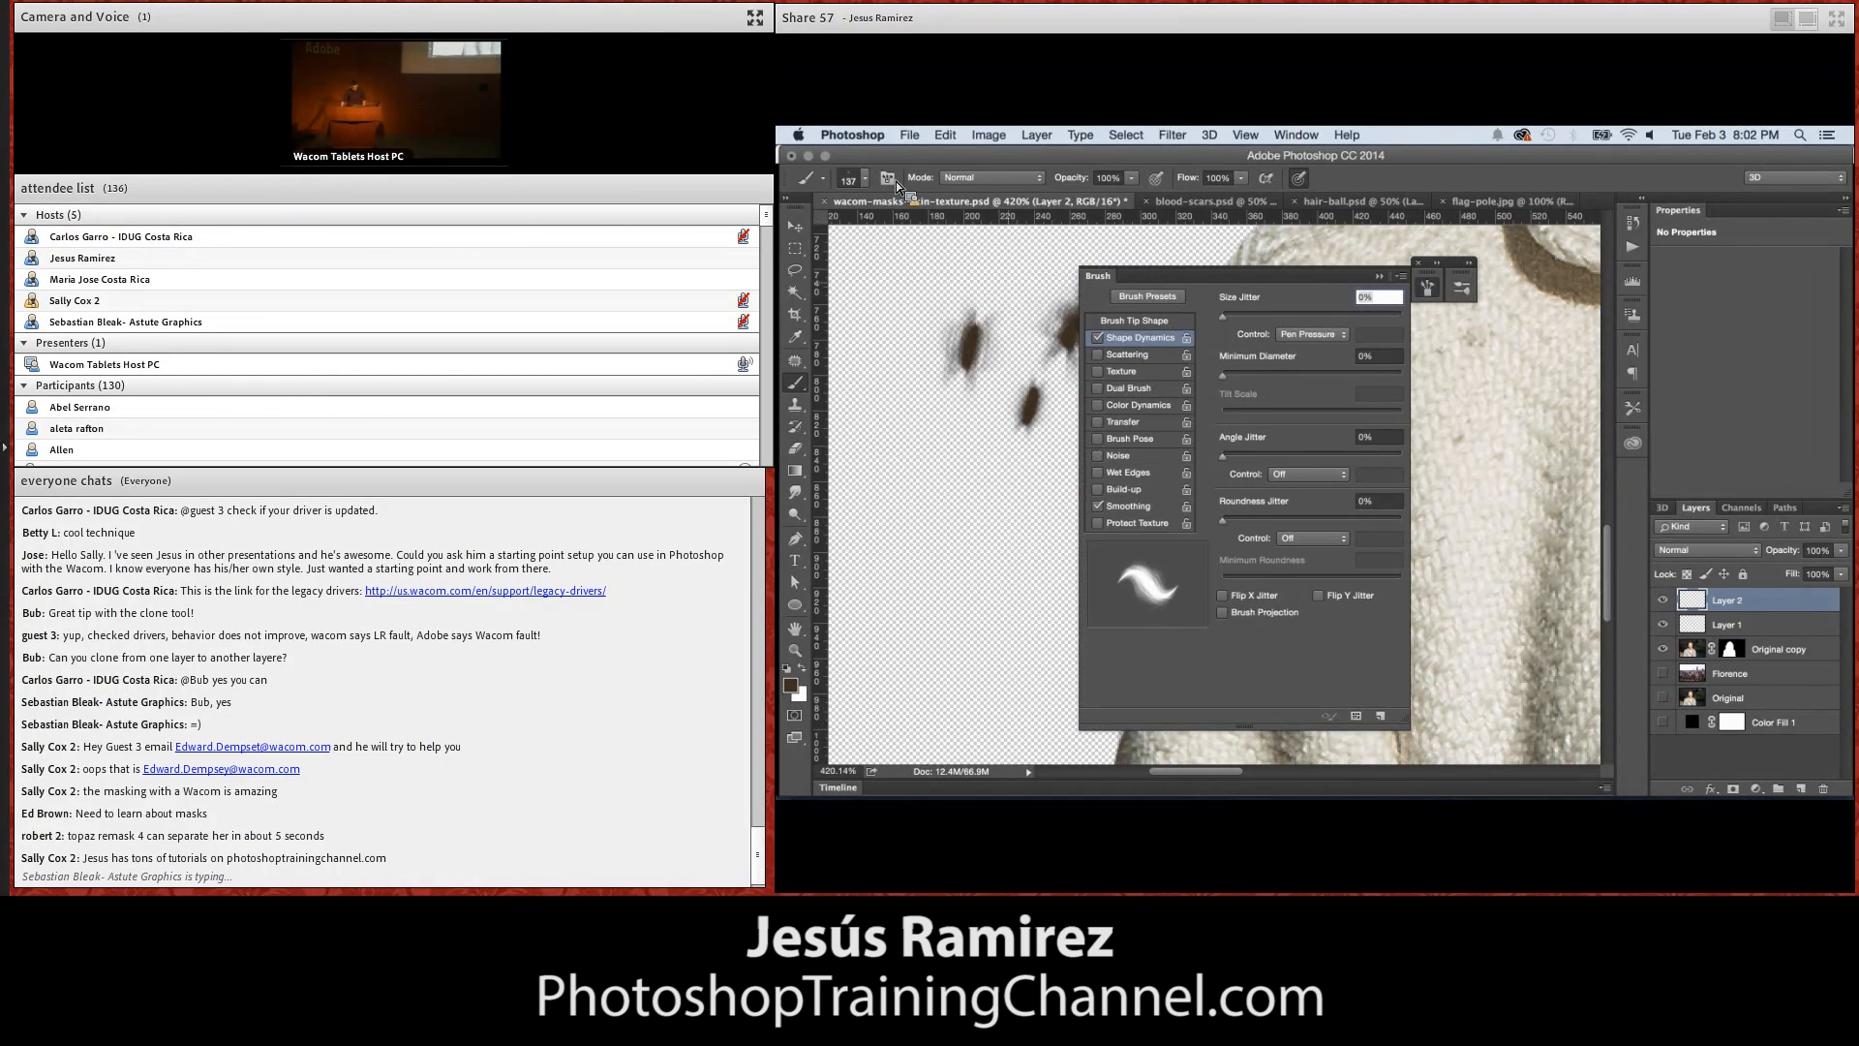
pyautogui.moveTo(1179, 284)
pyautogui.mouseDown()
pyautogui.moveTo(1259, 289)
pyautogui.moveTo(1381, 242)
pyautogui.moveTo(1472, 286)
pyautogui.mouseUp()
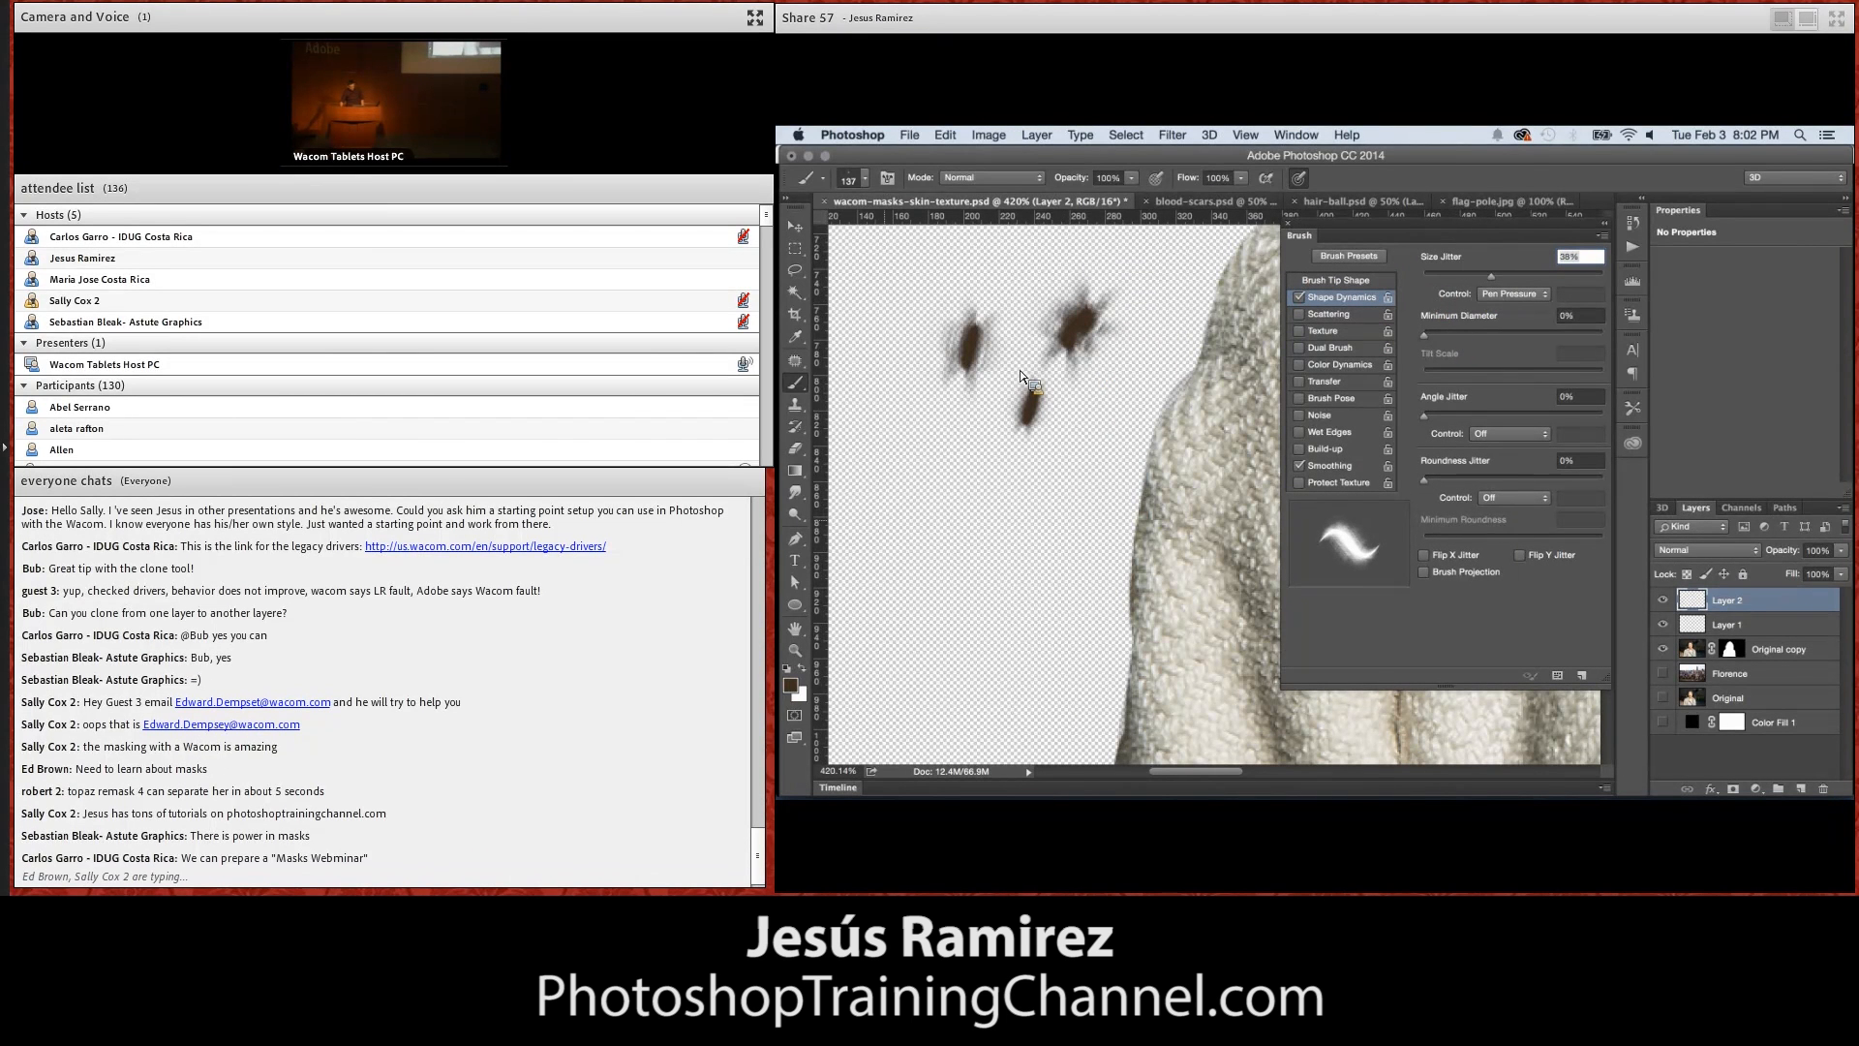
pyautogui.click(923, 509)
pyautogui.click(947, 485)
pyautogui.click(971, 454)
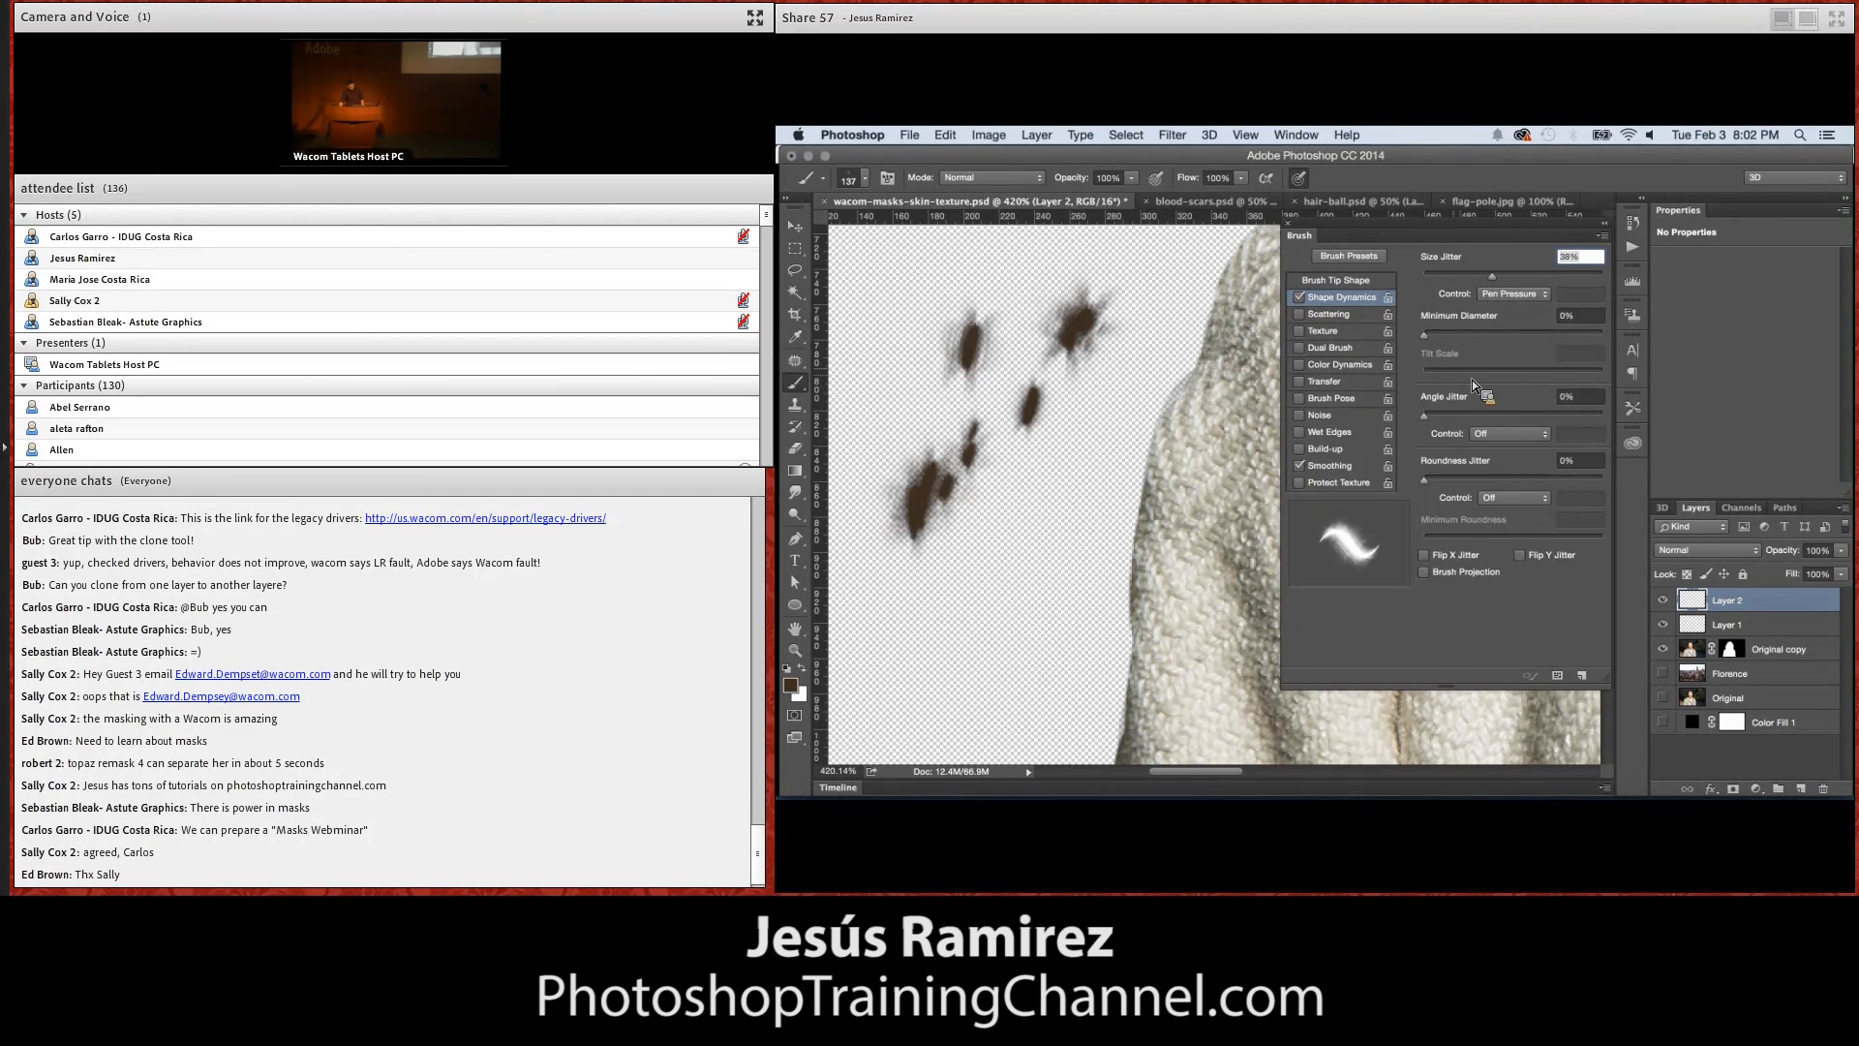
# Set the brush's Angle Jitter to 100% and paint more test dabs beside the sleeve
pyautogui.moveTo(1424, 417); pyautogui.dragTo(1603, 417)
pyautogui.click(995, 505)
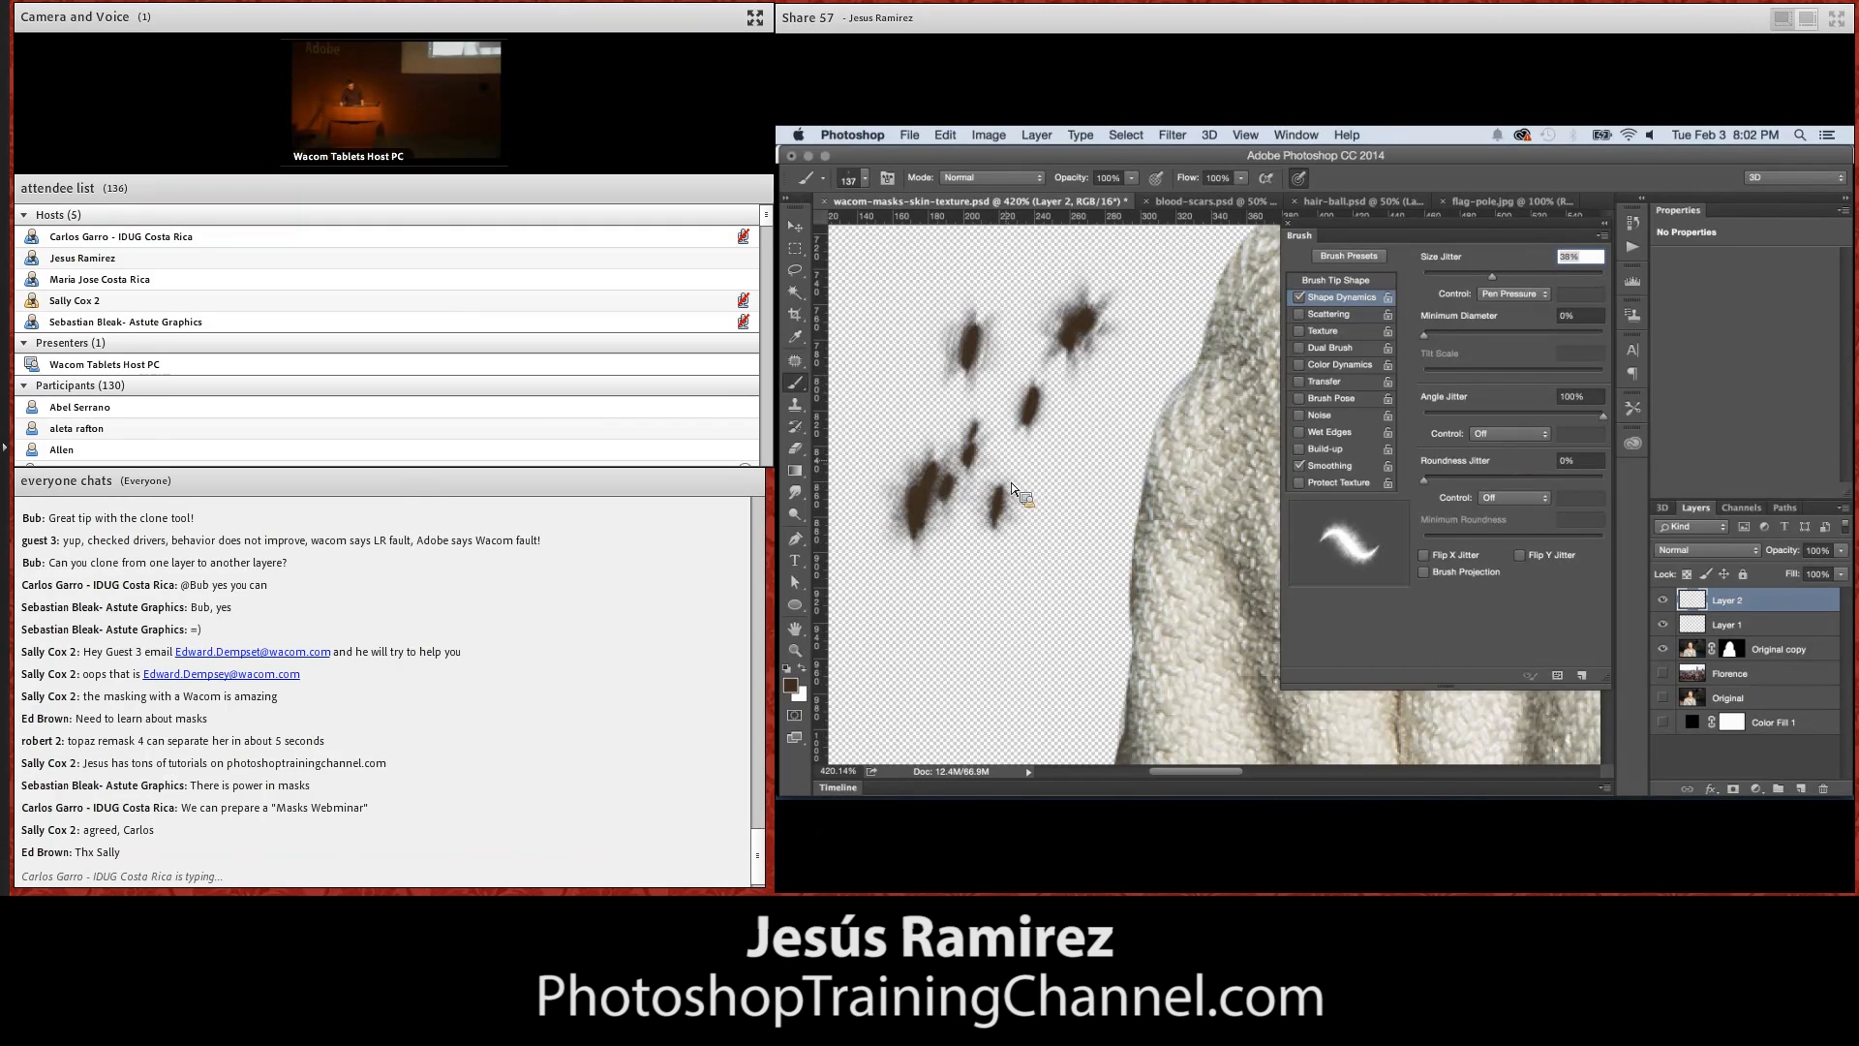
pyautogui.click(1008, 435)
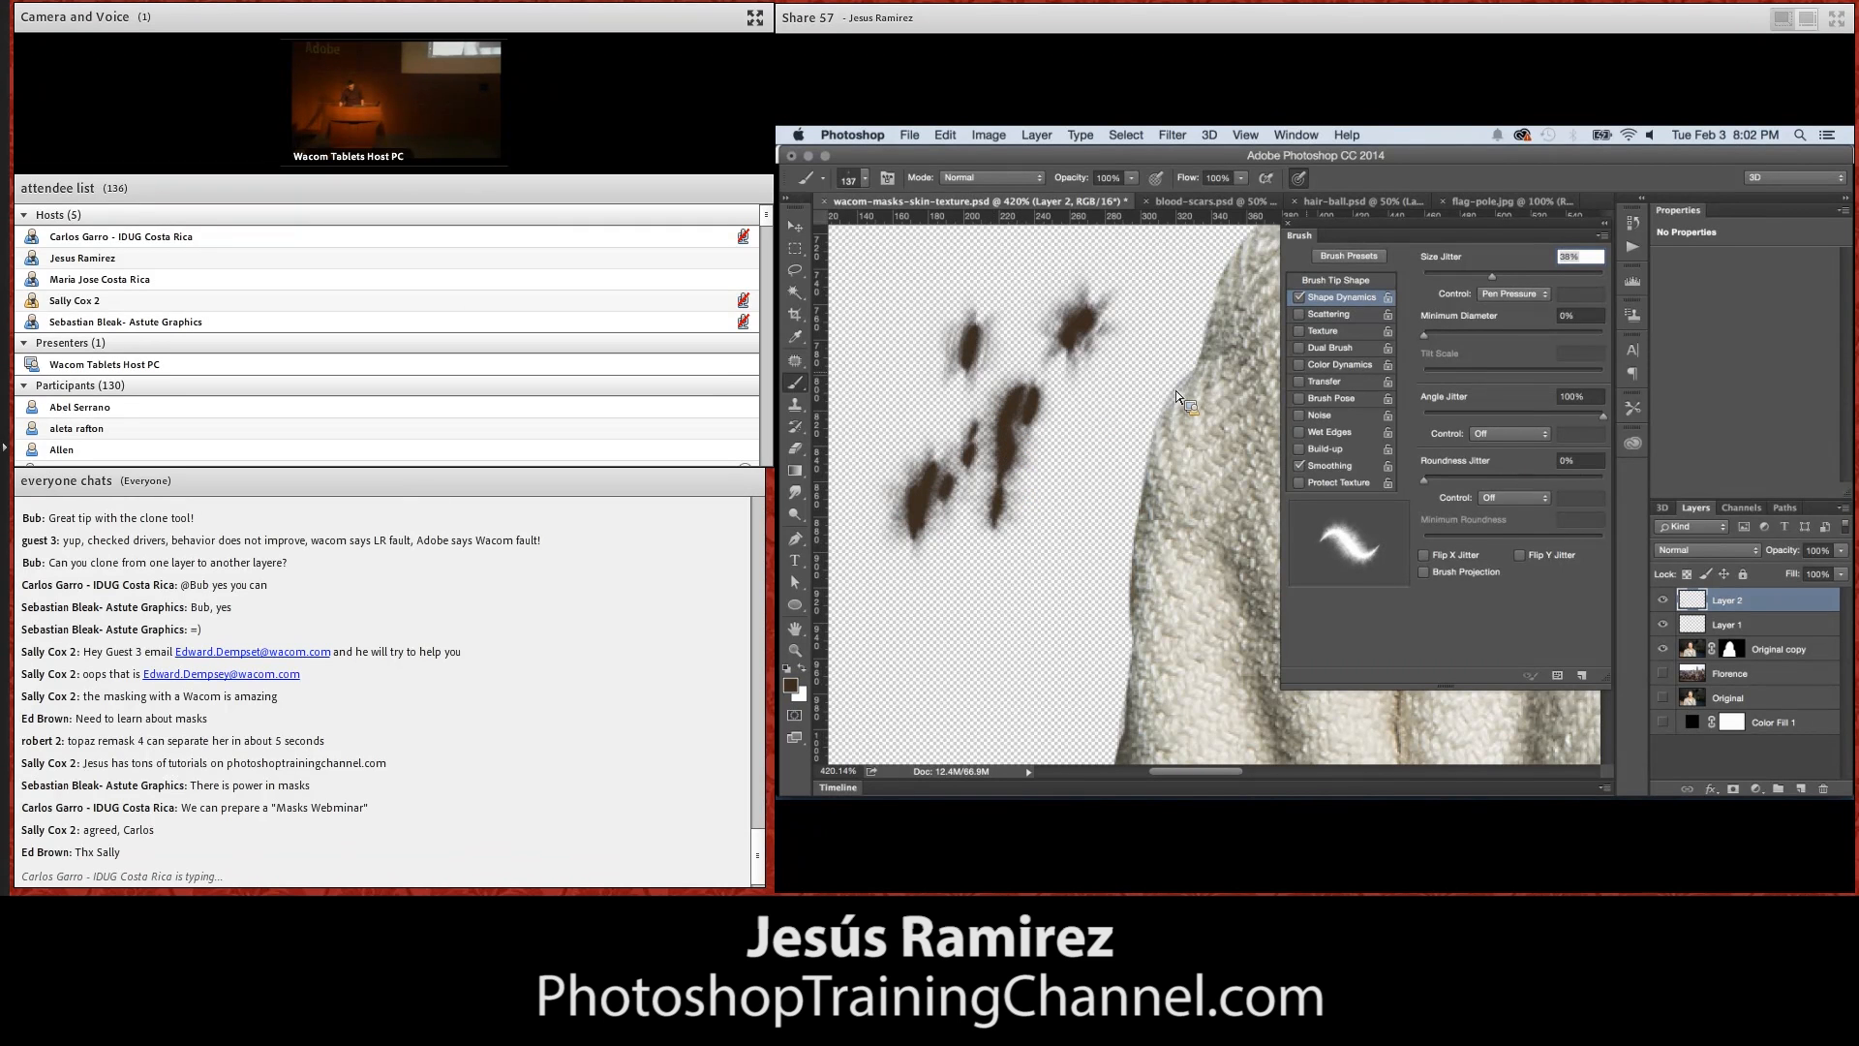
# Set the brush tip's spacing to 13% and then 24%, painting a test stroke beside the sleeve at each value
pyautogui.click(1354, 280)
pyautogui.moveTo(1445, 605); pyautogui.dragTo(1436, 610)
pyautogui.moveTo(980, 625)
pyautogui.mouseDown()
pyautogui.moveTo(983, 543)
pyautogui.moveTo(991, 589)
pyautogui.mouseUp()
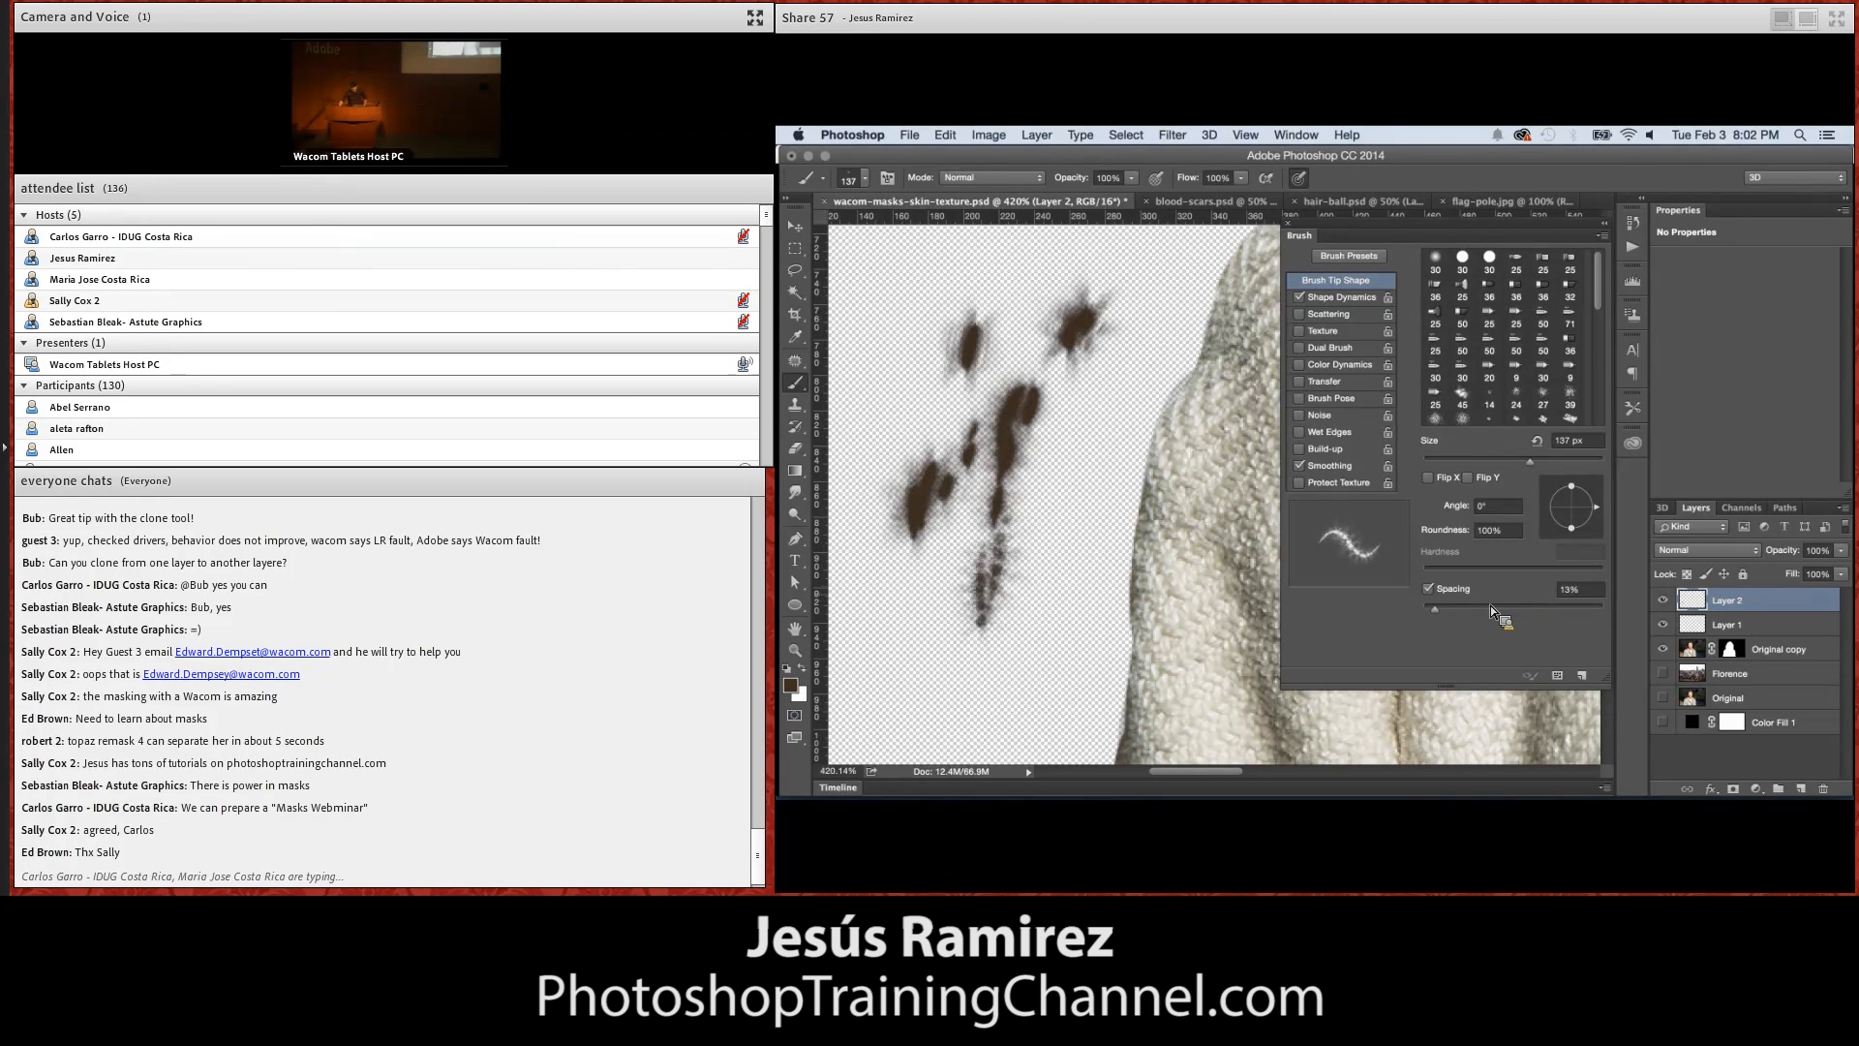
pyautogui.moveTo(1438, 608); pyautogui.dragTo(1448, 608)
pyautogui.moveTo(1048, 635); pyautogui.dragTo(1069, 505)
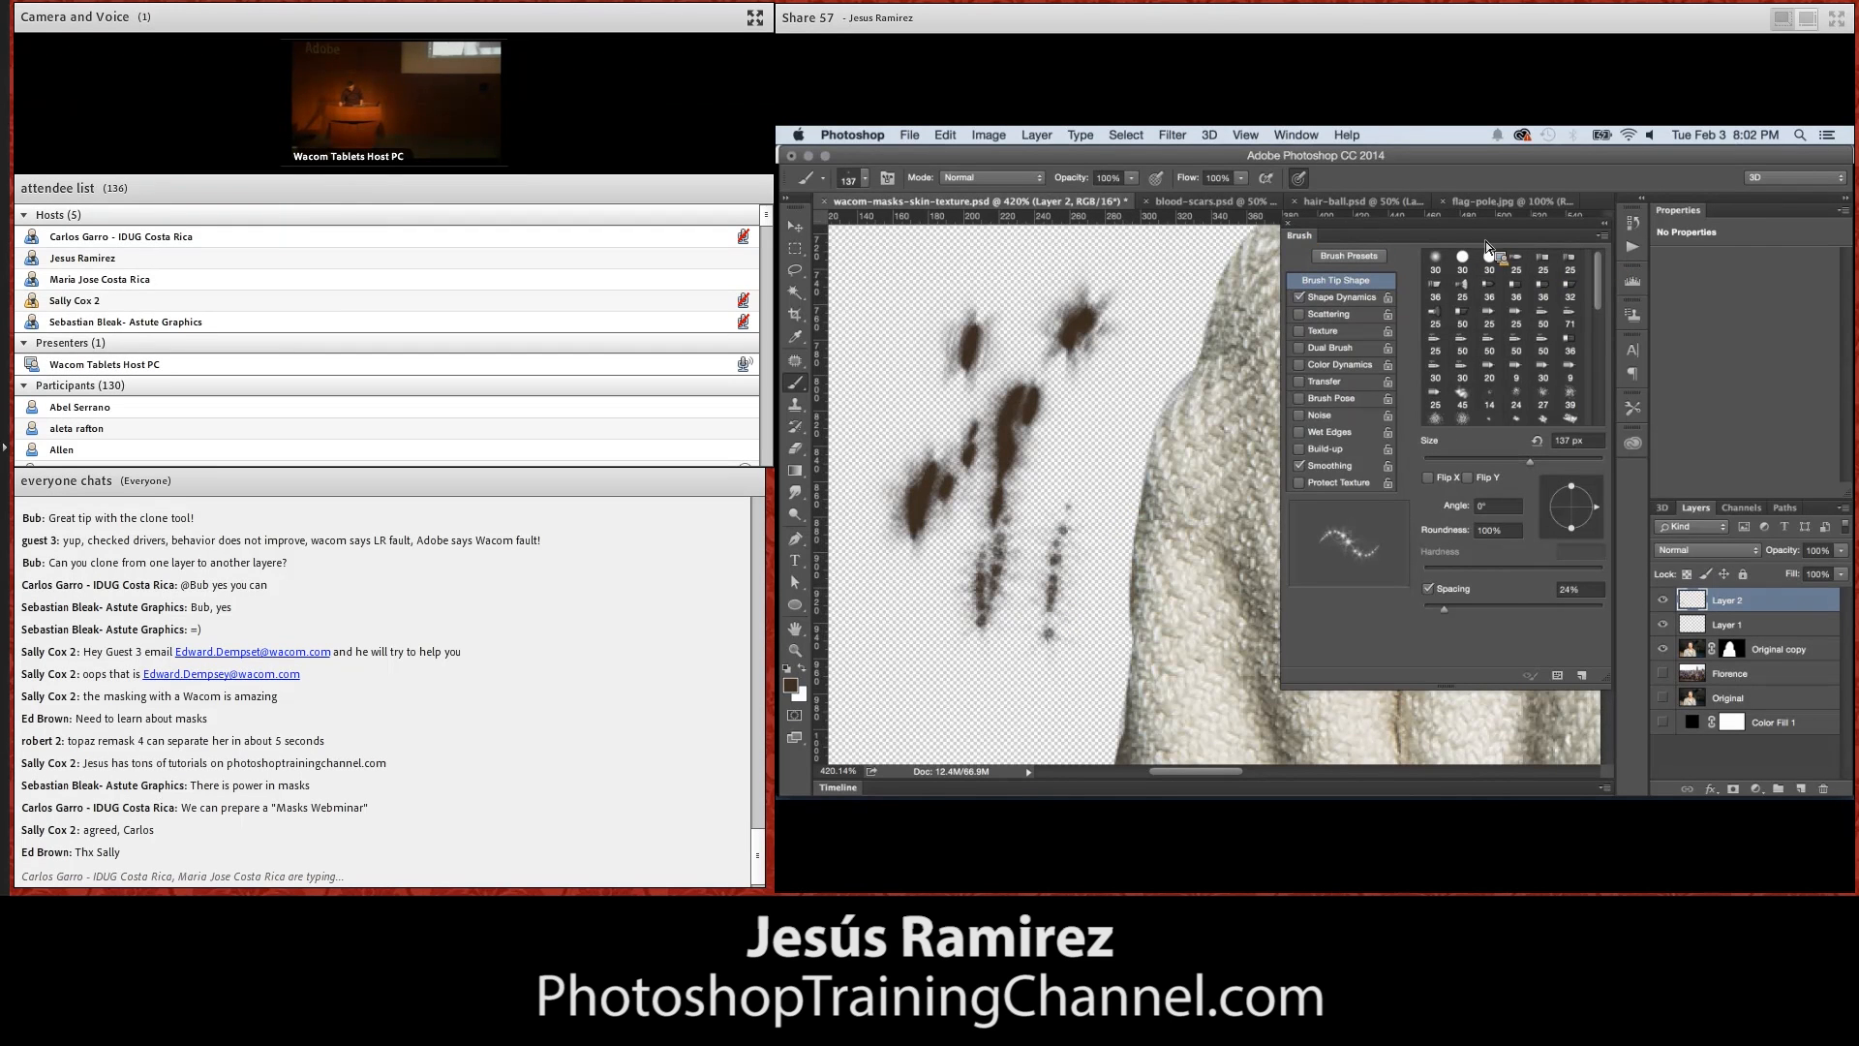
pyautogui.click(1288, 224)
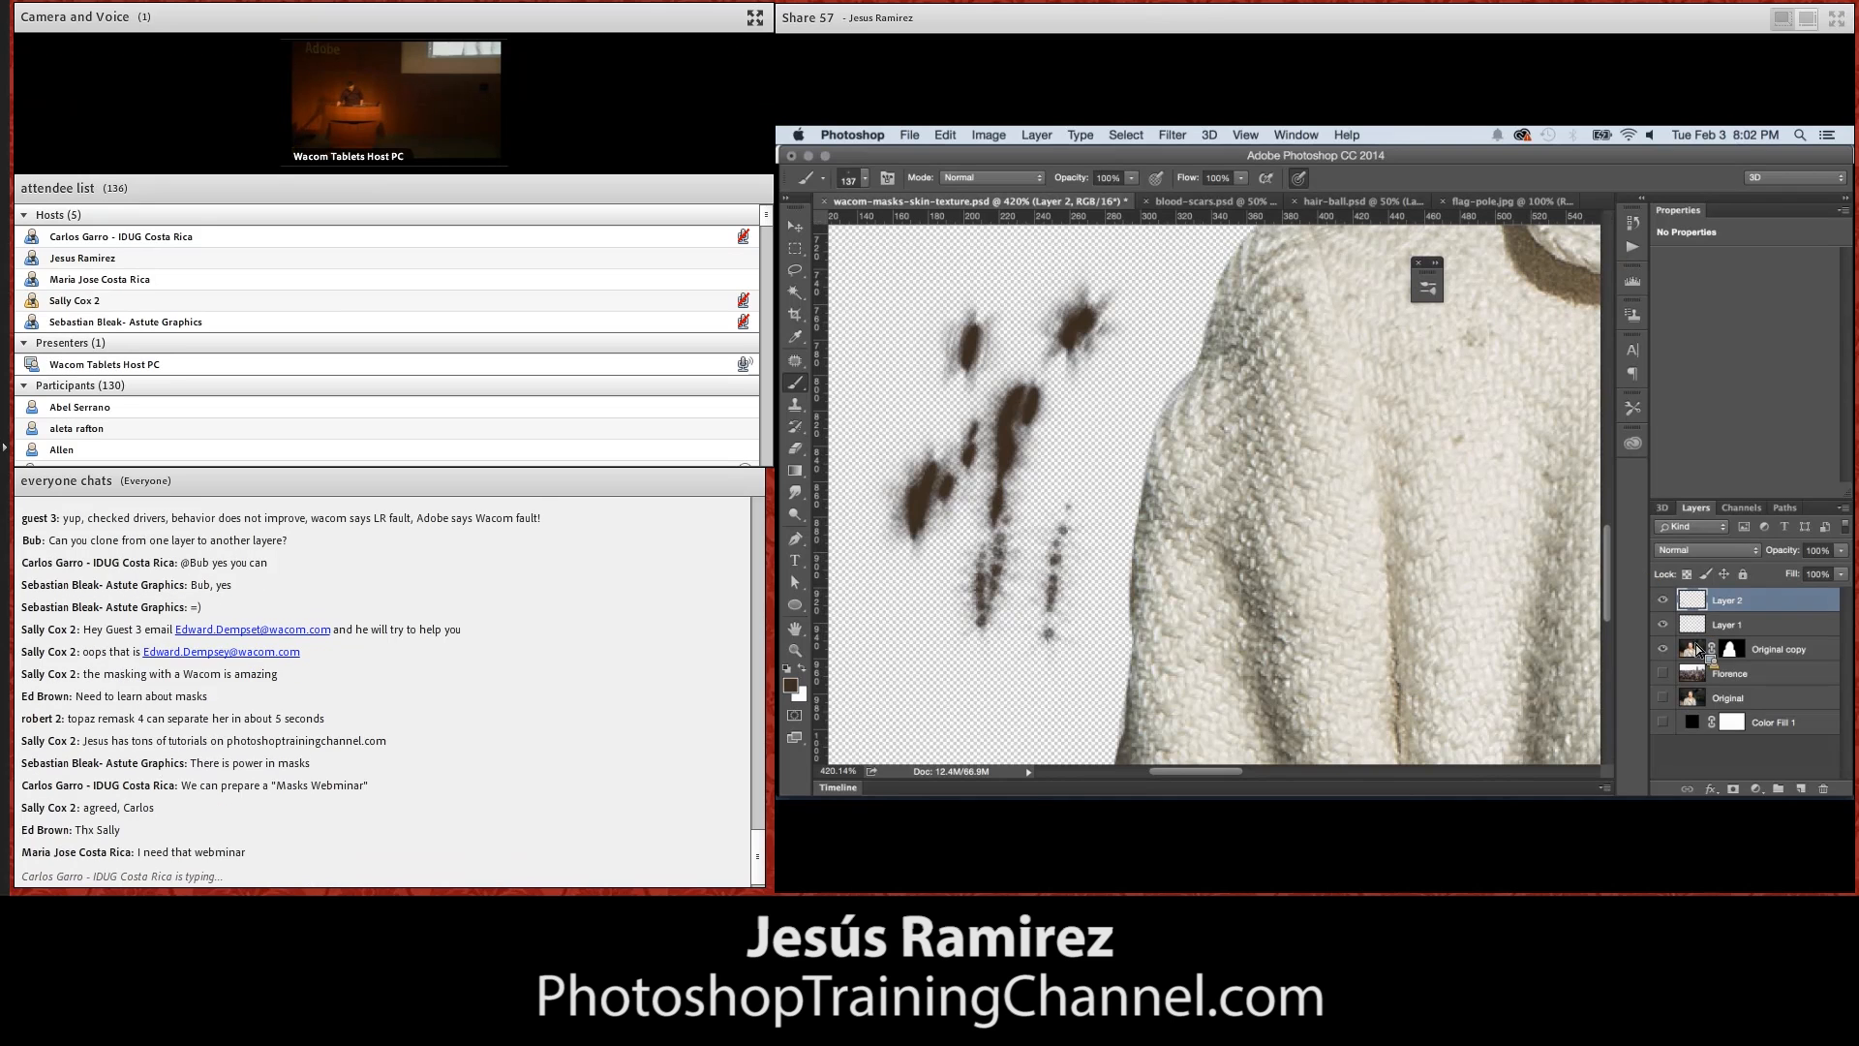
# Hide Layer 1 and Layer 2, add a new layer above them, sample the coat's colour, and show the Florence layer
pyautogui.click(1663, 625)
pyautogui.click(1803, 788)
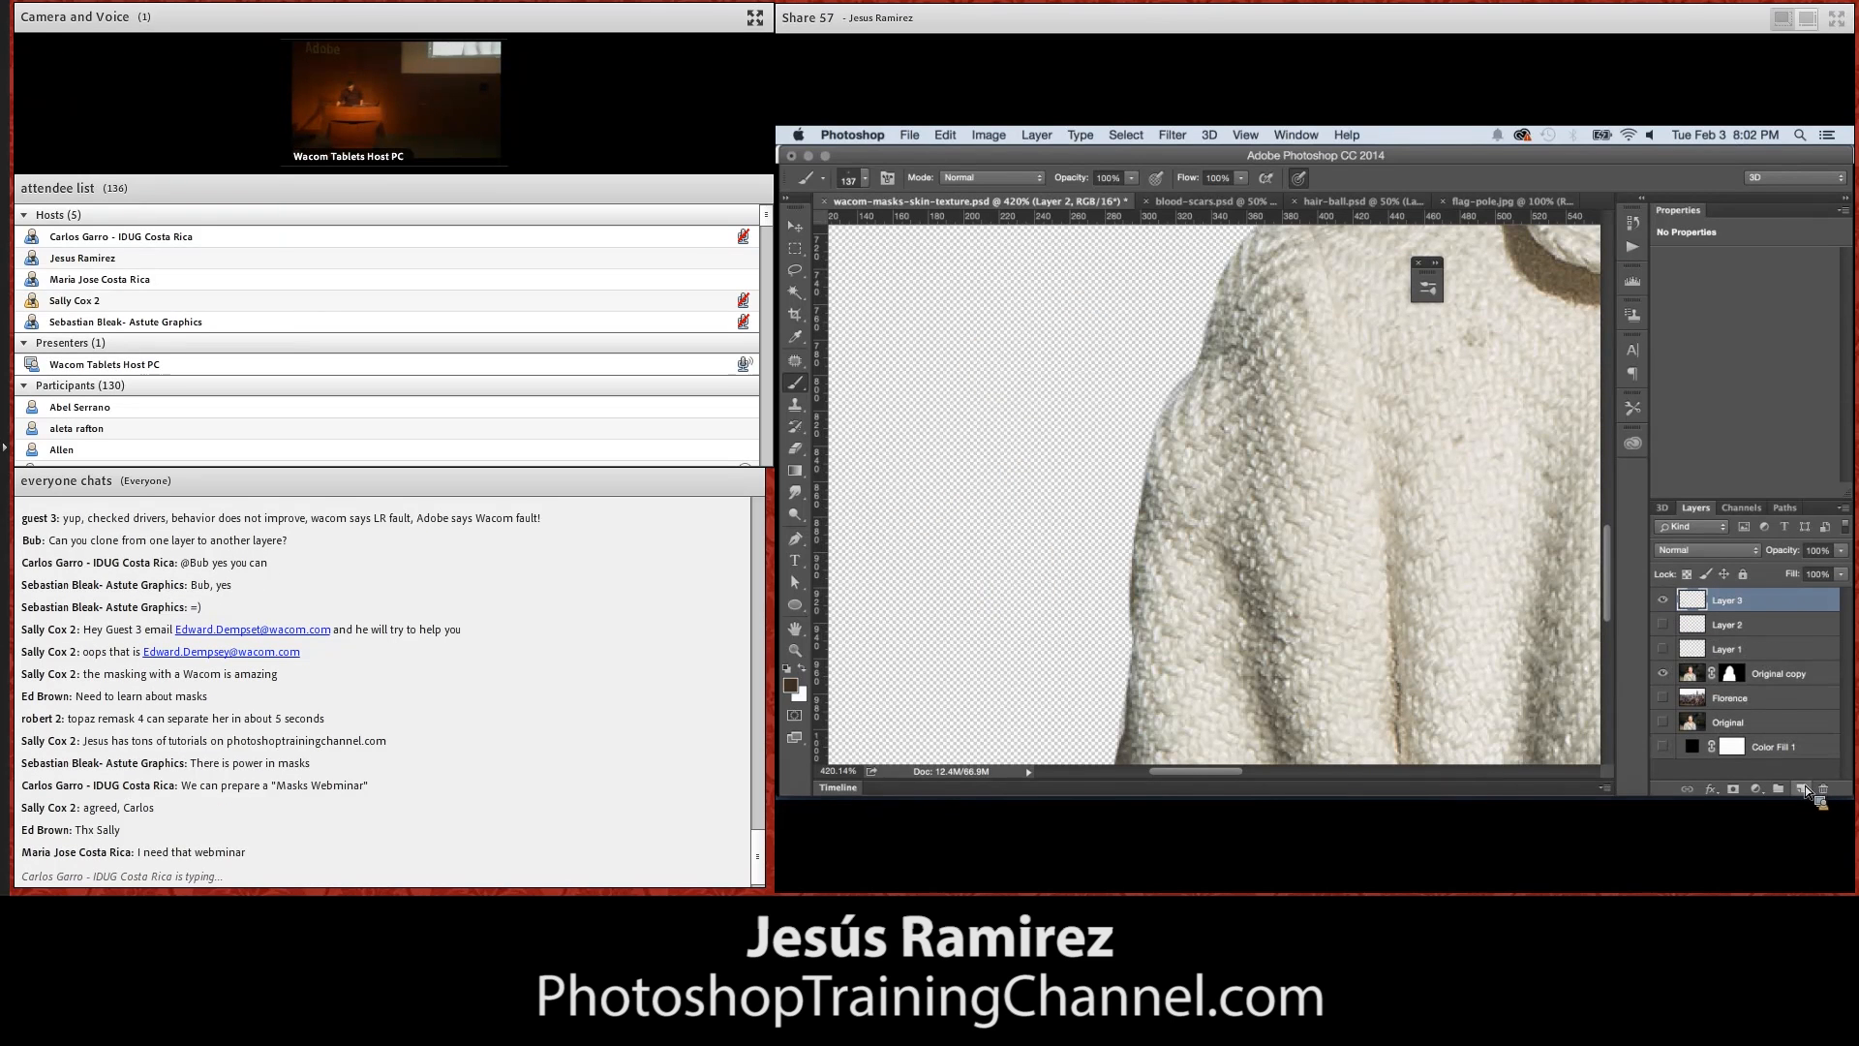
pyautogui.keyDown('alt'); pyautogui.click(1151, 447); pyautogui.keyUp('alt')
pyautogui.click(1663, 697)
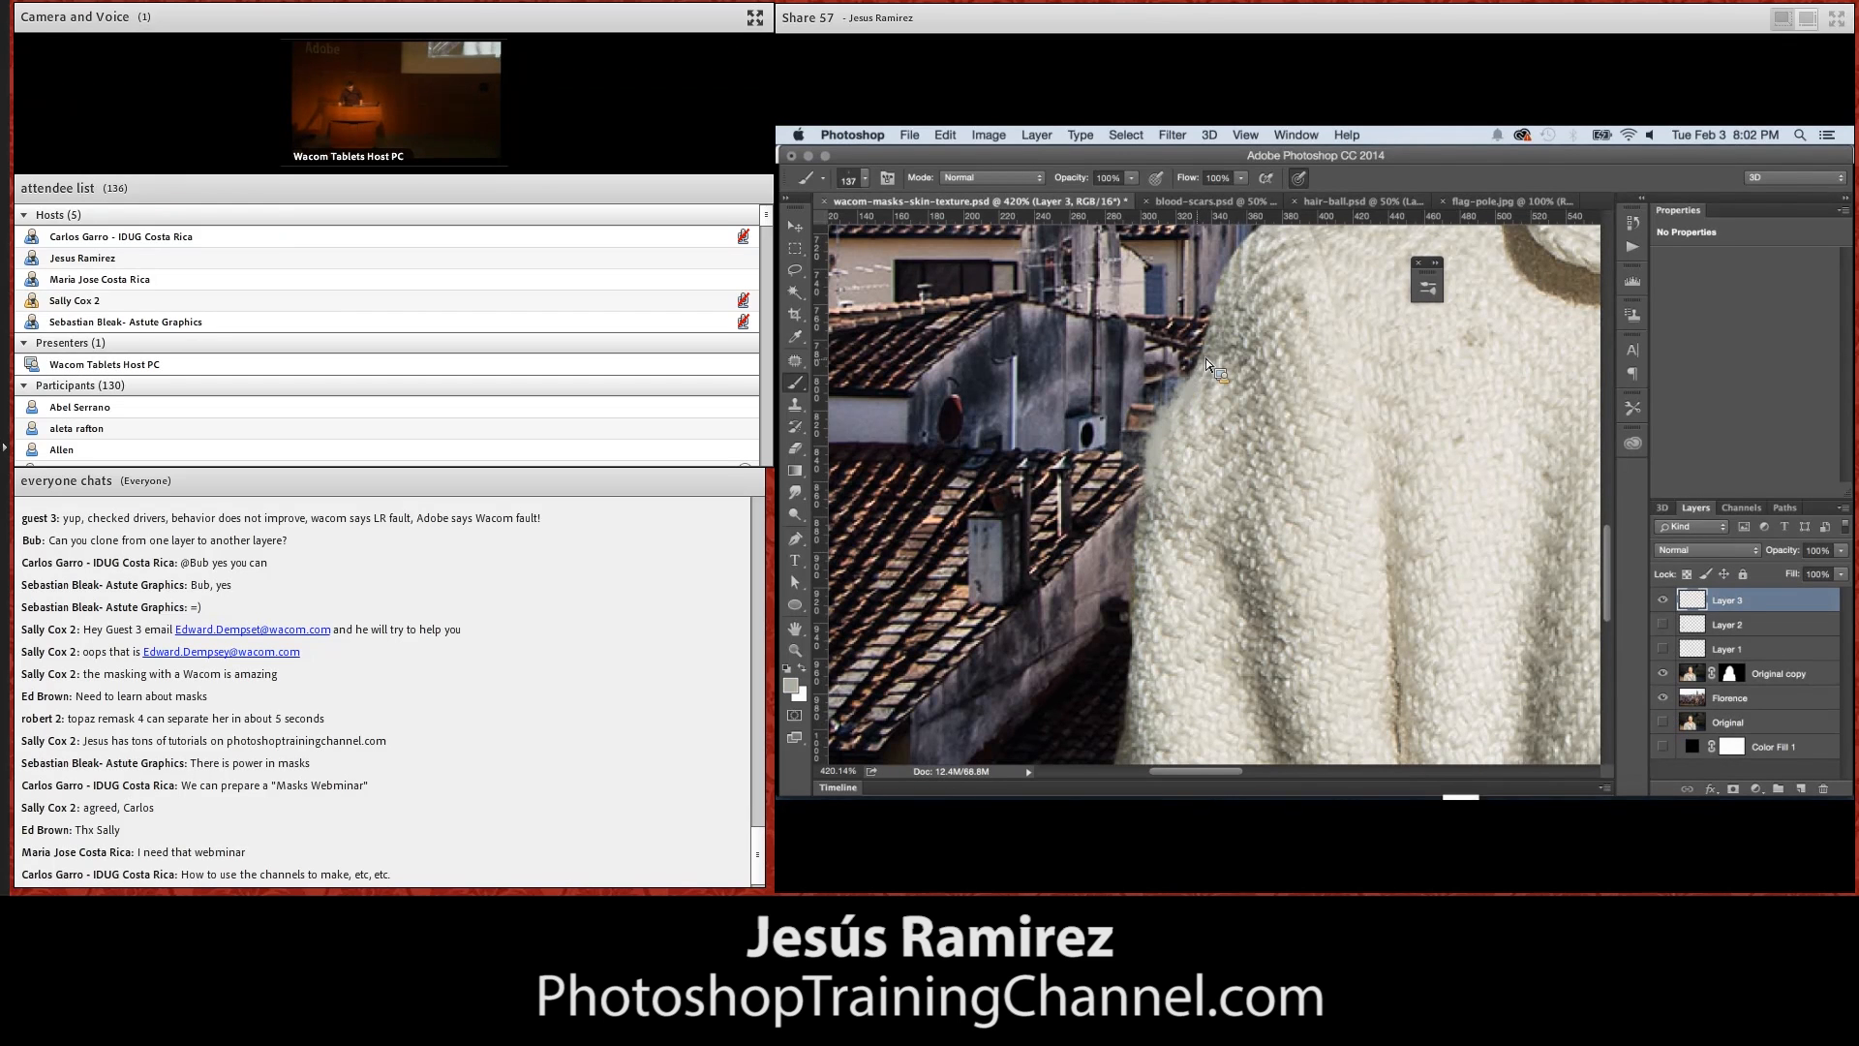
# Paint textured fibres along the sleeve's edge on Layer 3, compare with the layer hidden, and move it below Original copy
pyautogui.moveTo(1190, 383)
pyautogui.mouseDown()
pyautogui.moveTo(1146, 485)
pyautogui.moveTo(1146, 614)
pyautogui.mouseUp()
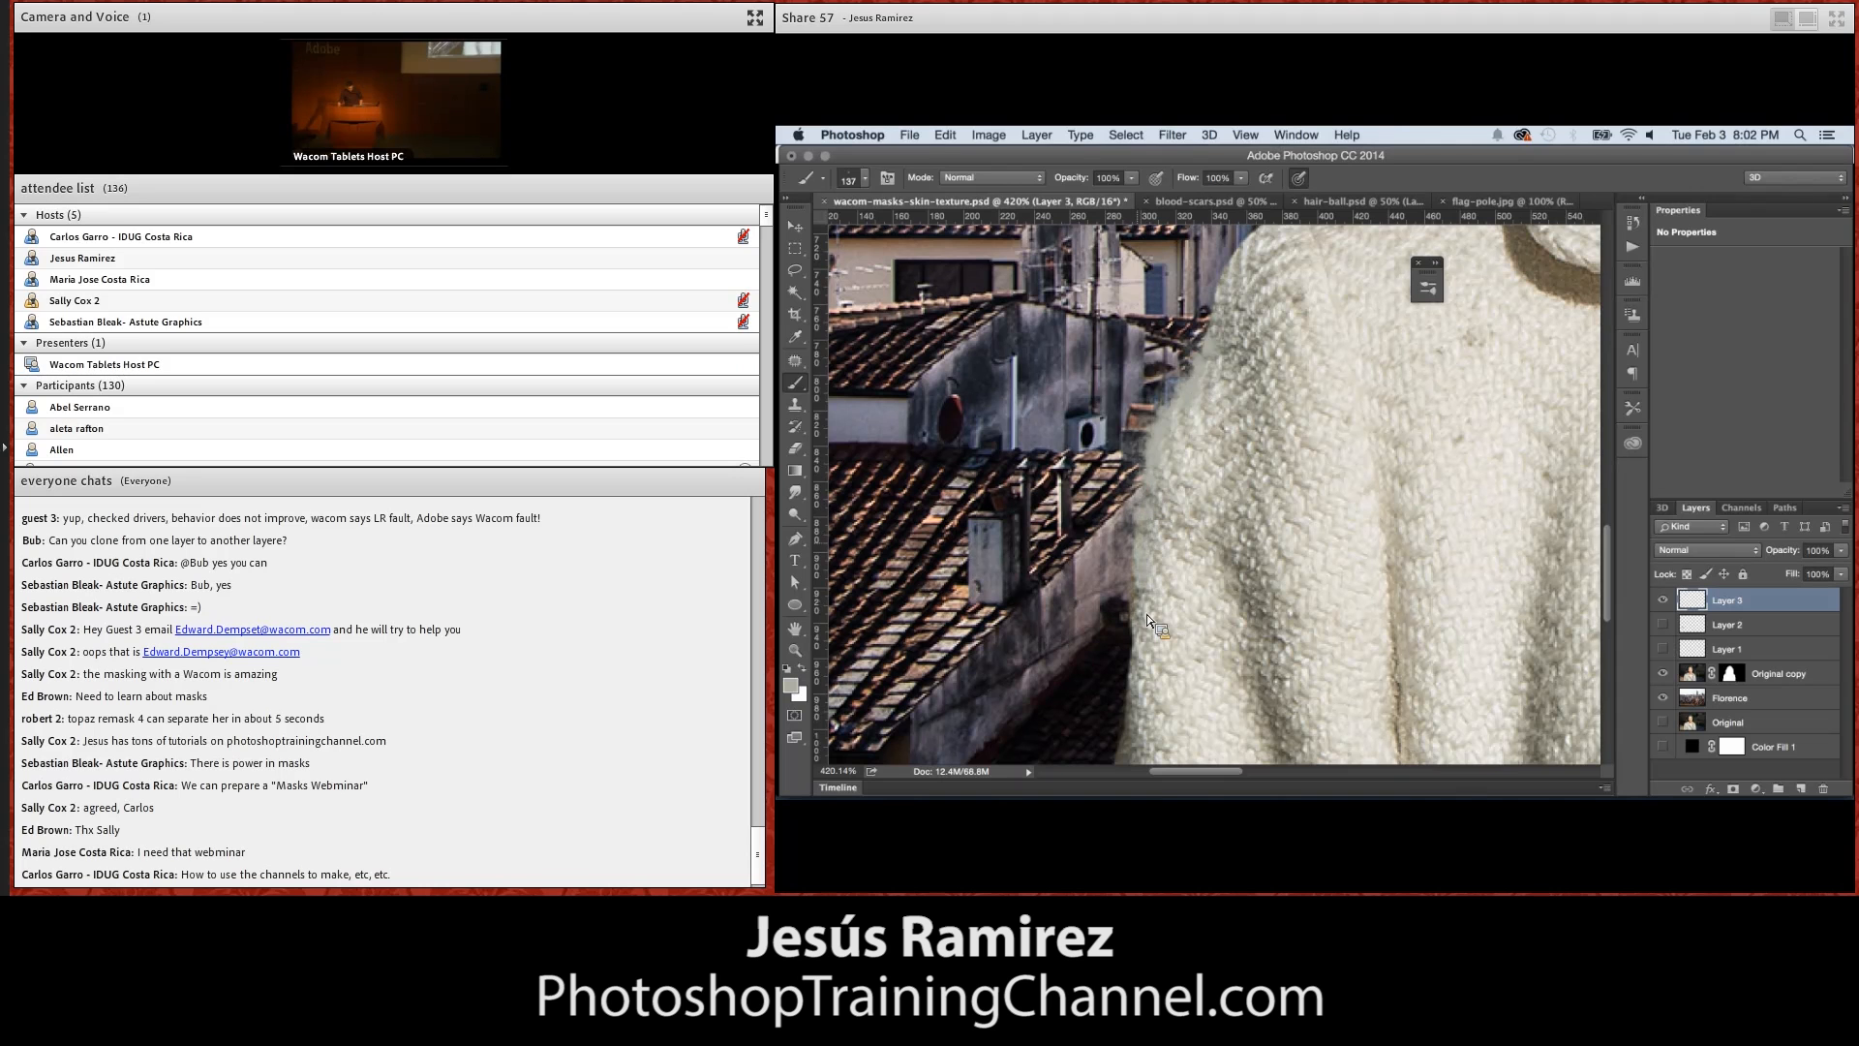
pyautogui.moveTo(1141, 632)
pyautogui.mouseDown()
pyautogui.moveTo(1127, 752)
pyautogui.moveTo(1139, 700)
pyautogui.mouseUp()
pyautogui.click(1667, 602)
pyautogui.click(1664, 604)
pyautogui.moveTo(1664, 602); pyautogui.dragTo(1694, 694)
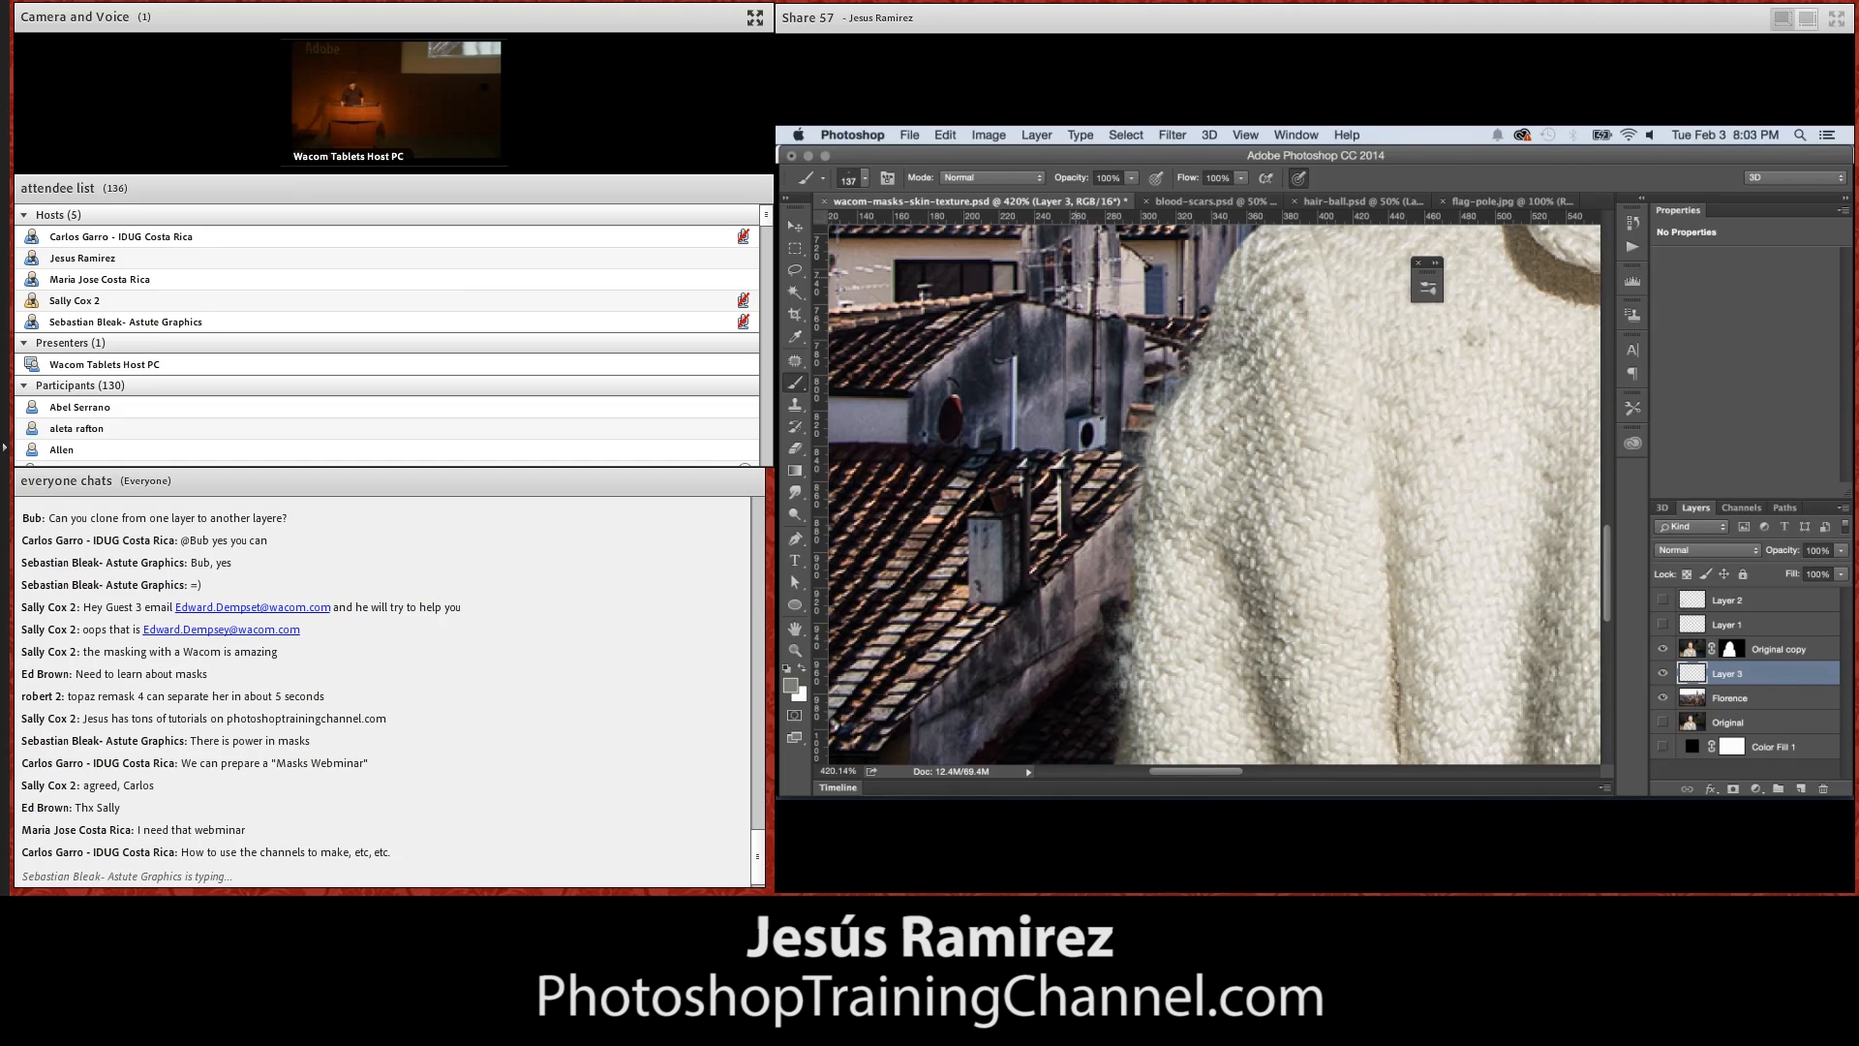
# View the composite at 100%, and close wacom-masks-skin-texture.psd without saving the changes
pyautogui.doubleClick(800, 652)
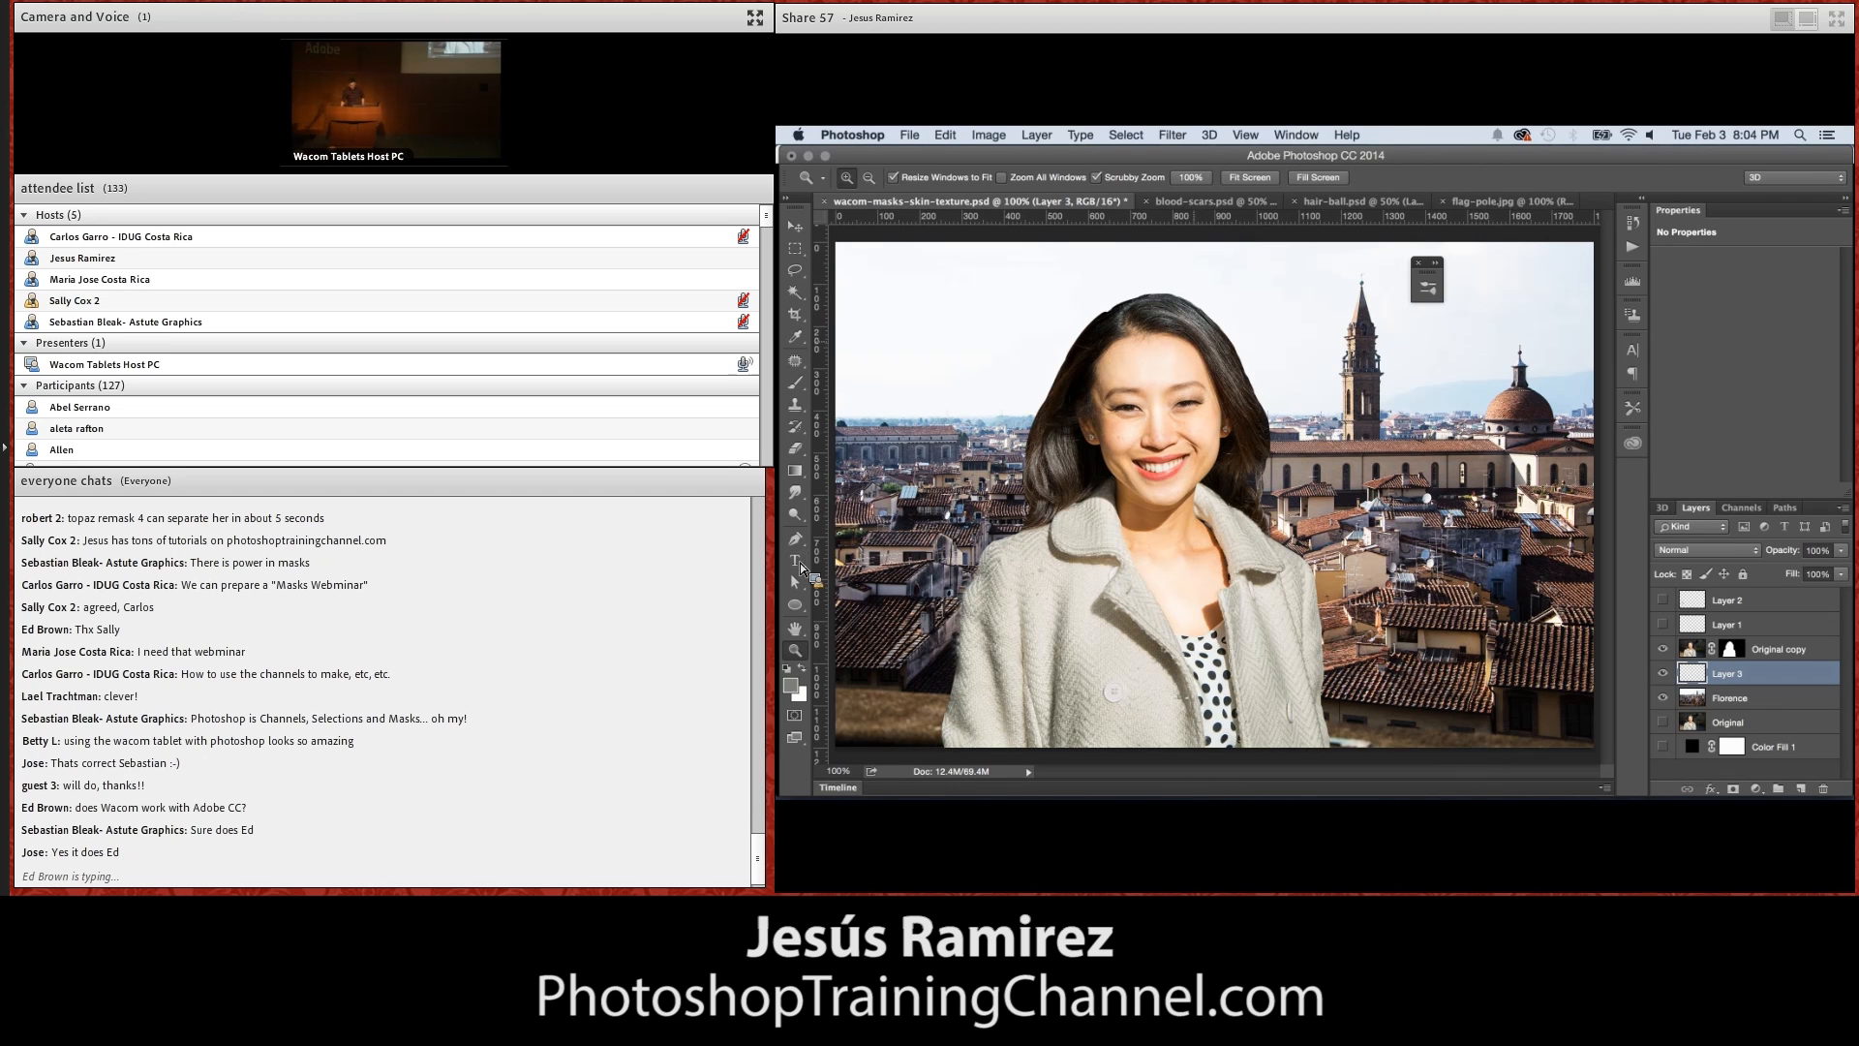
pyautogui.press('b')
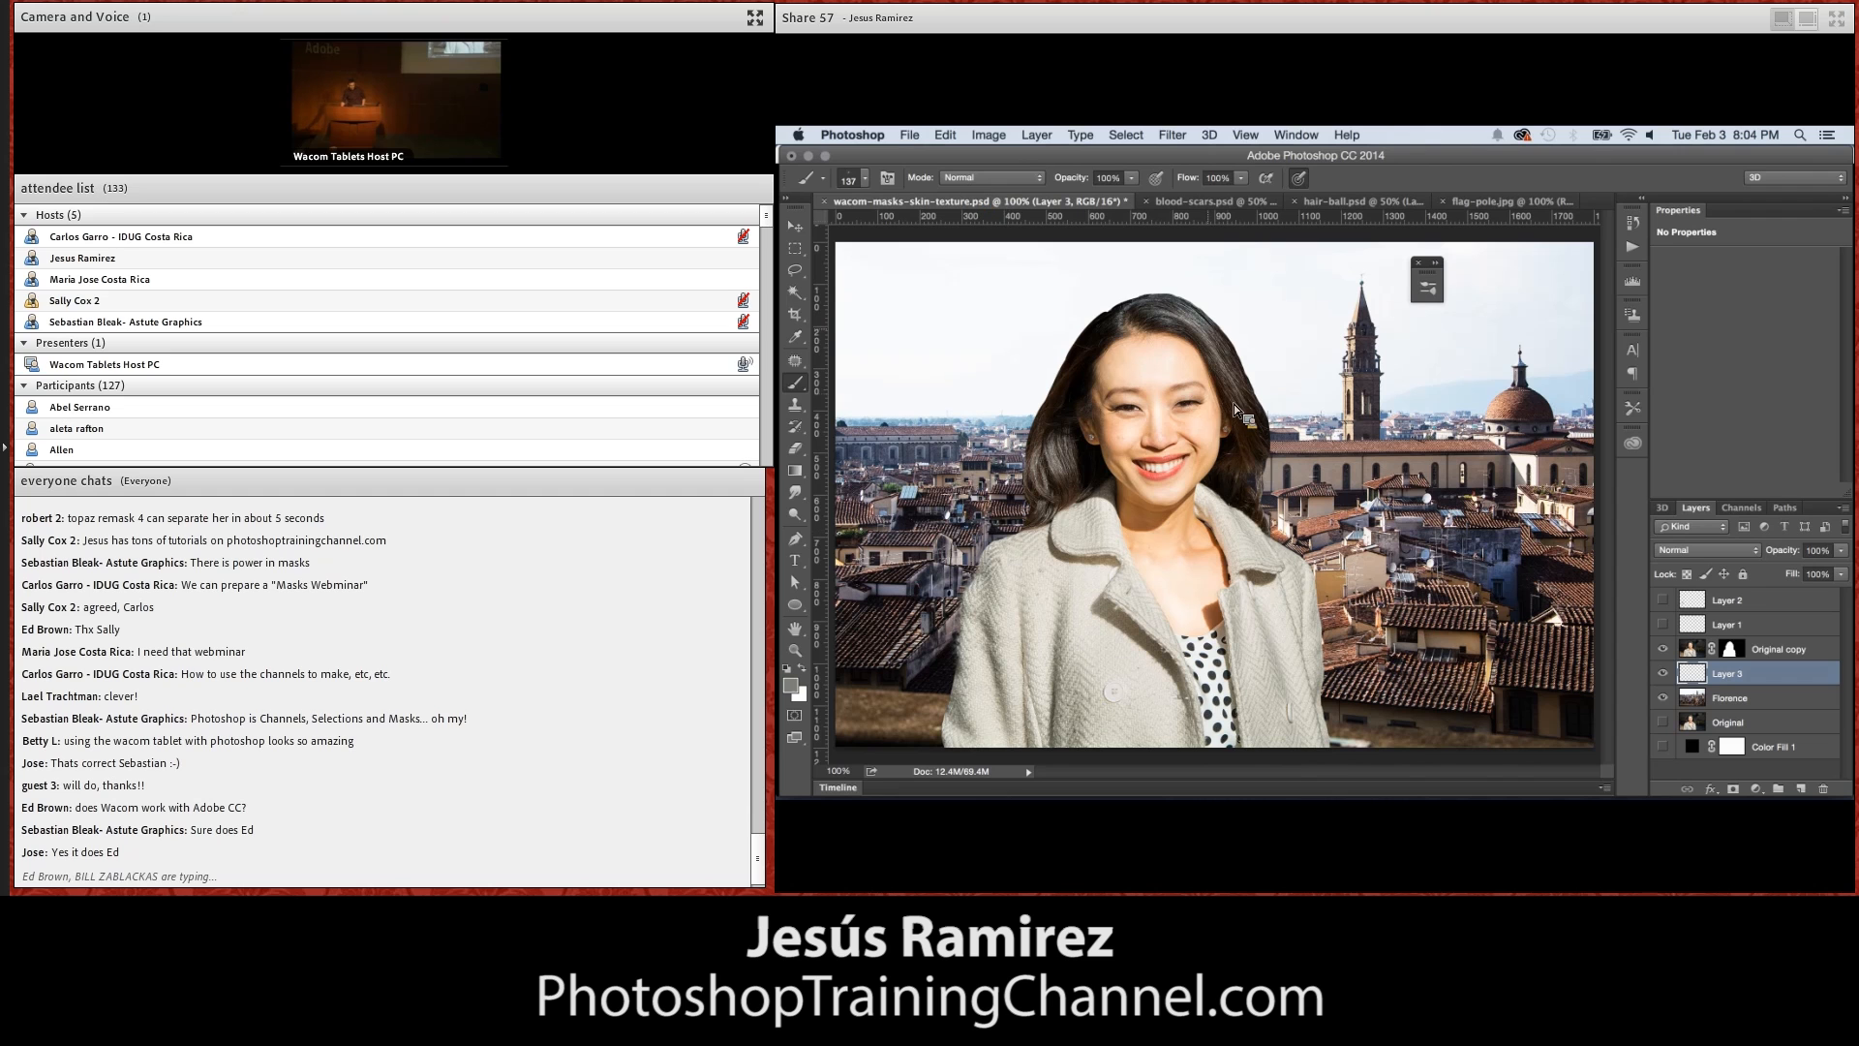
pyautogui.click(824, 201)
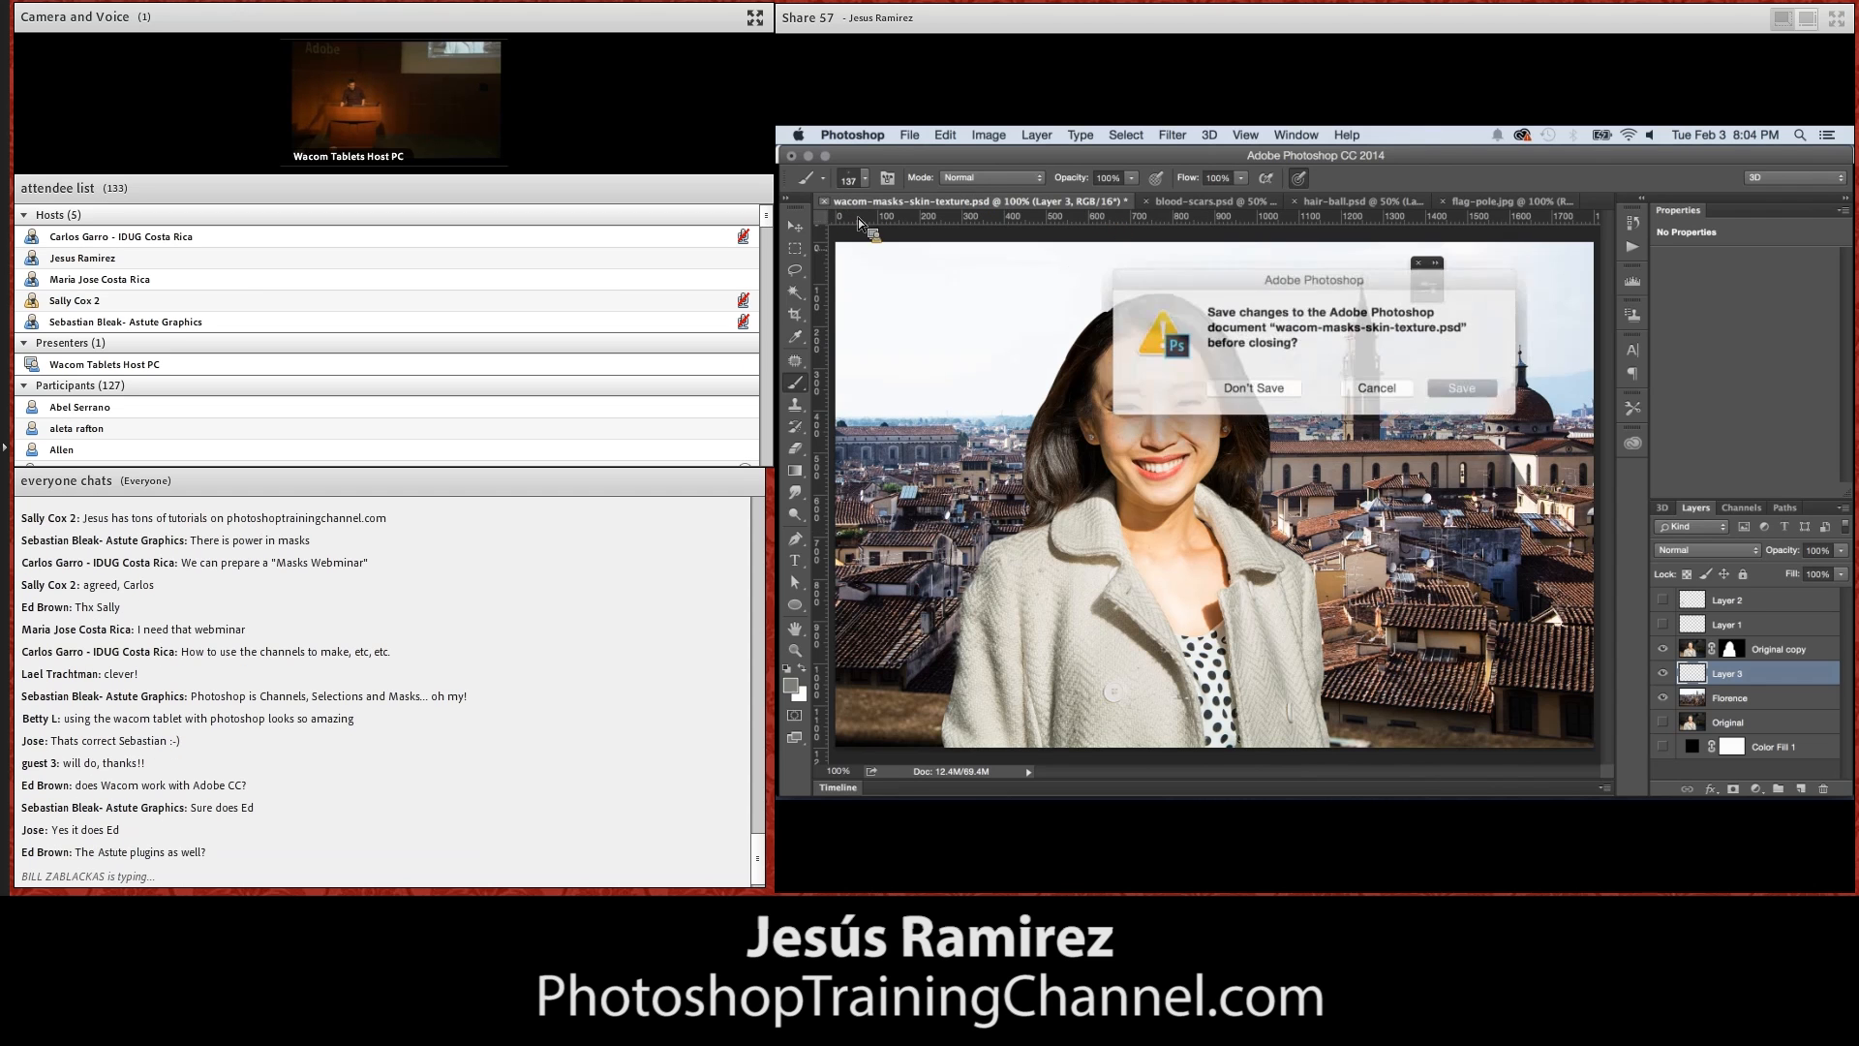
pyautogui.click(1257, 385)
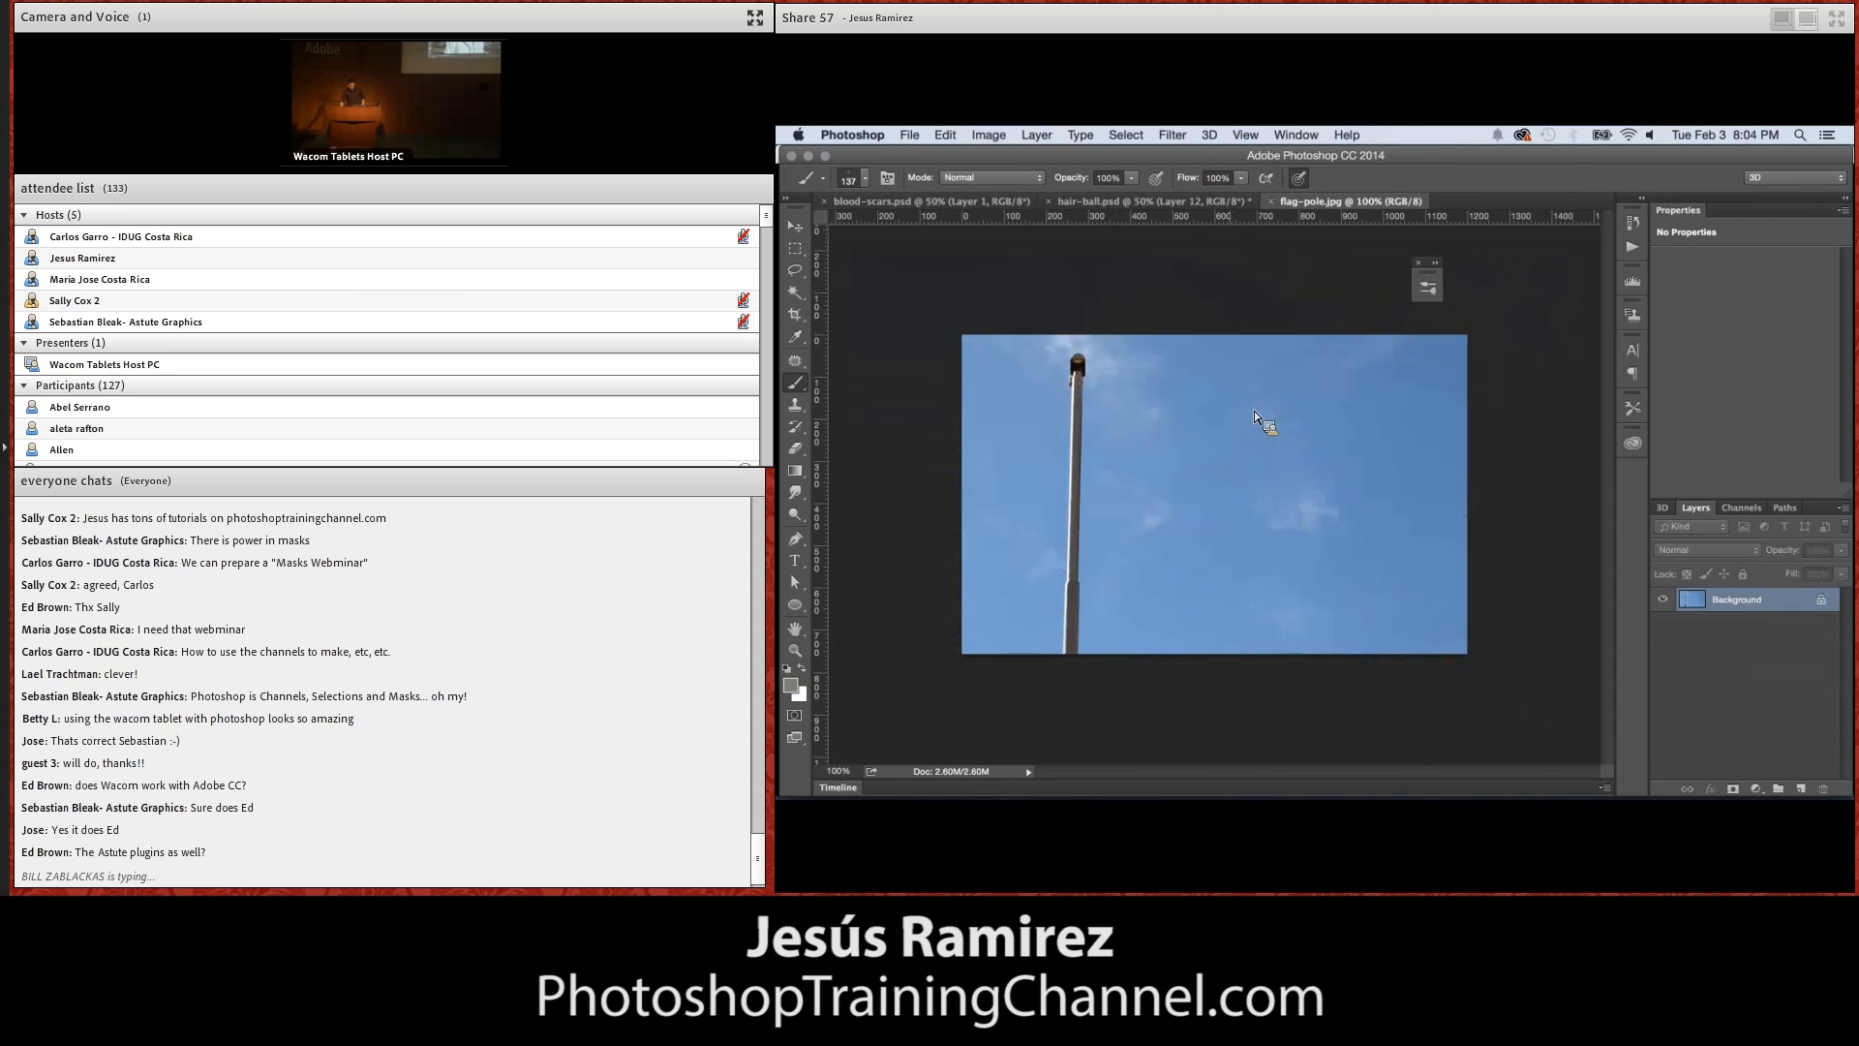
# Switch to blood-scars.psd and zoom in on the man's open mouth to 300%
pyautogui.click(964, 202)
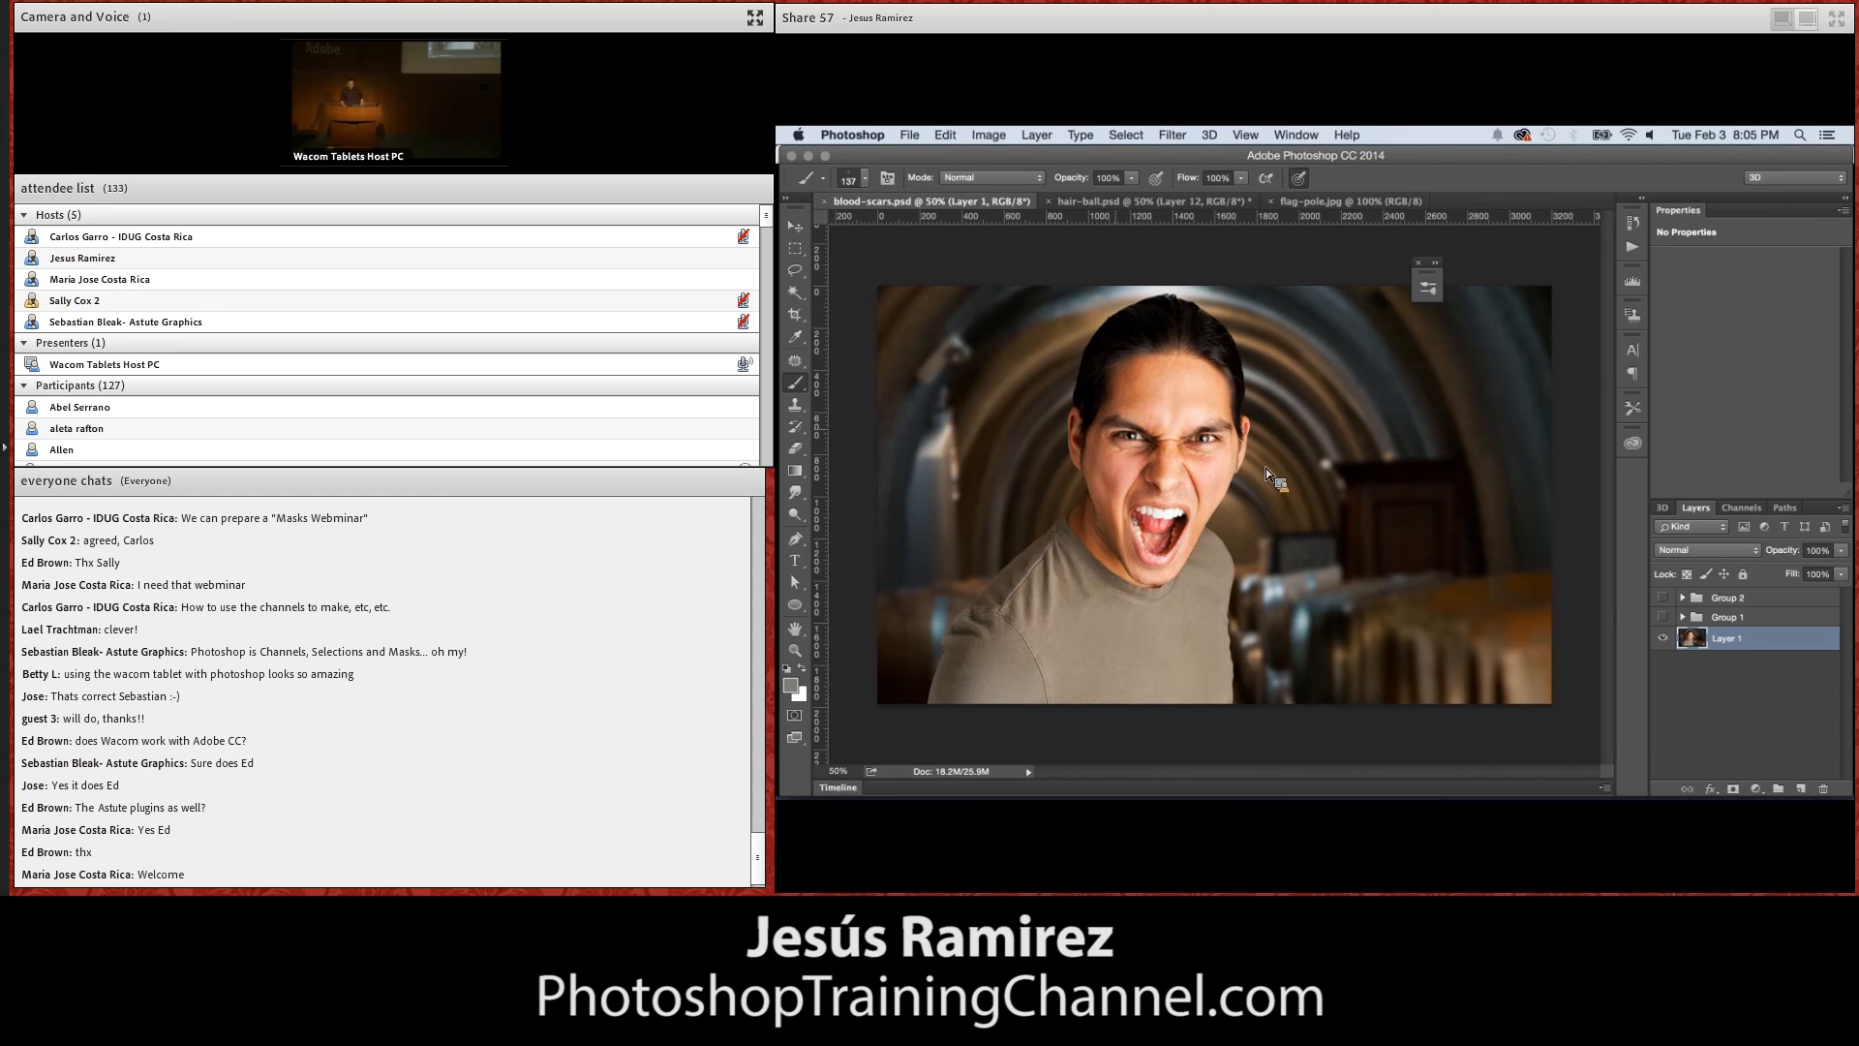
pyautogui.click(798, 652)
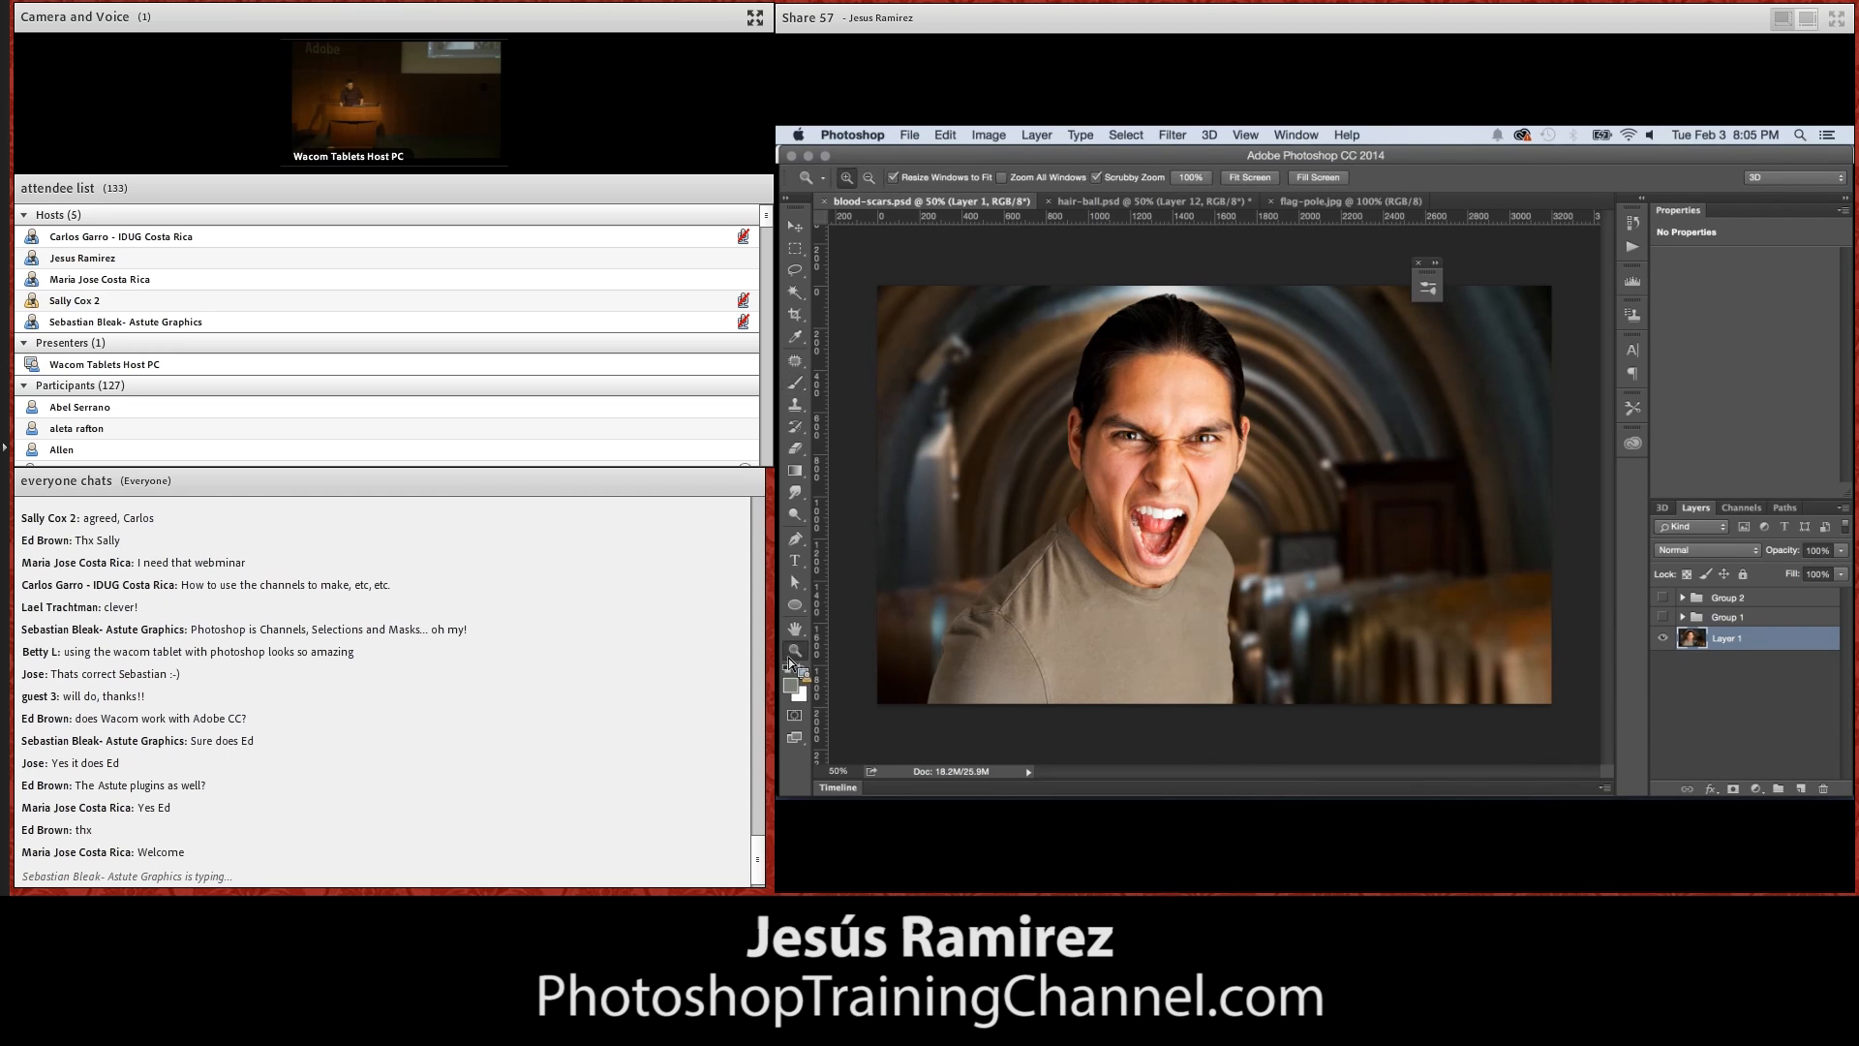
pyautogui.click(1085, 480)
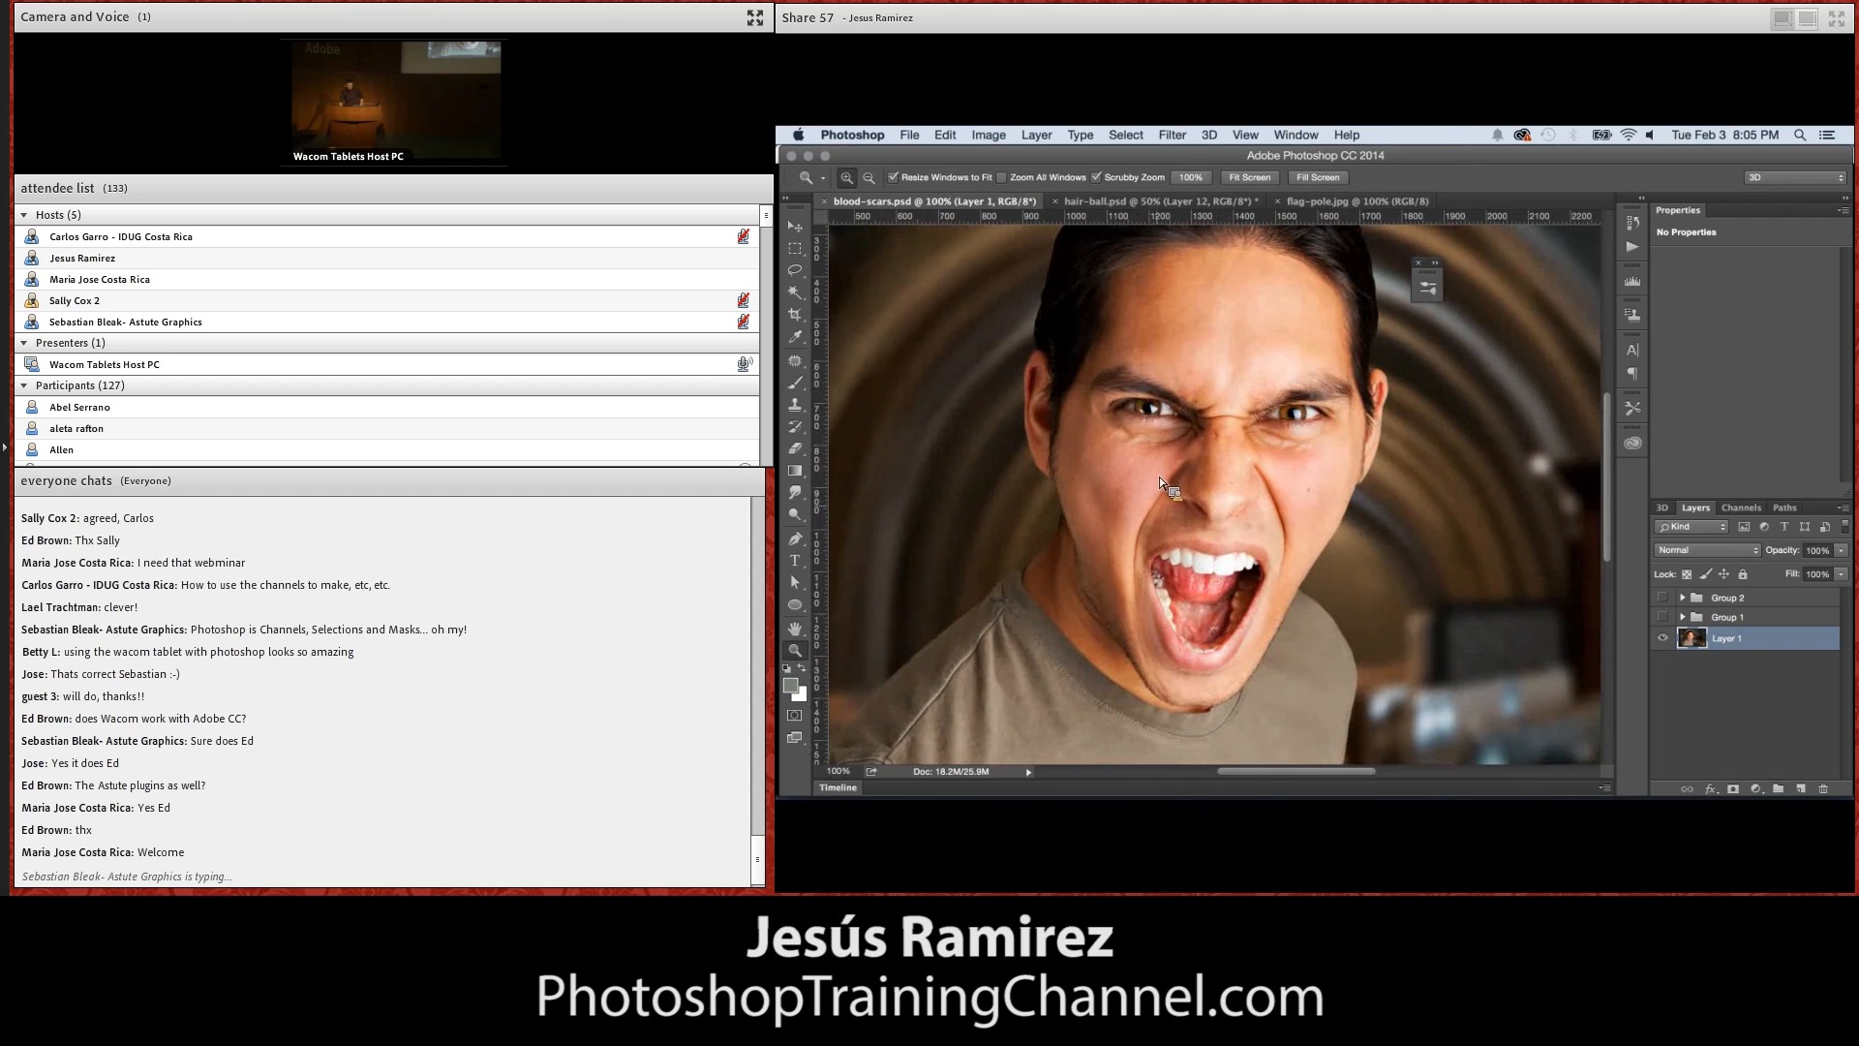
pyautogui.click(1158, 473)
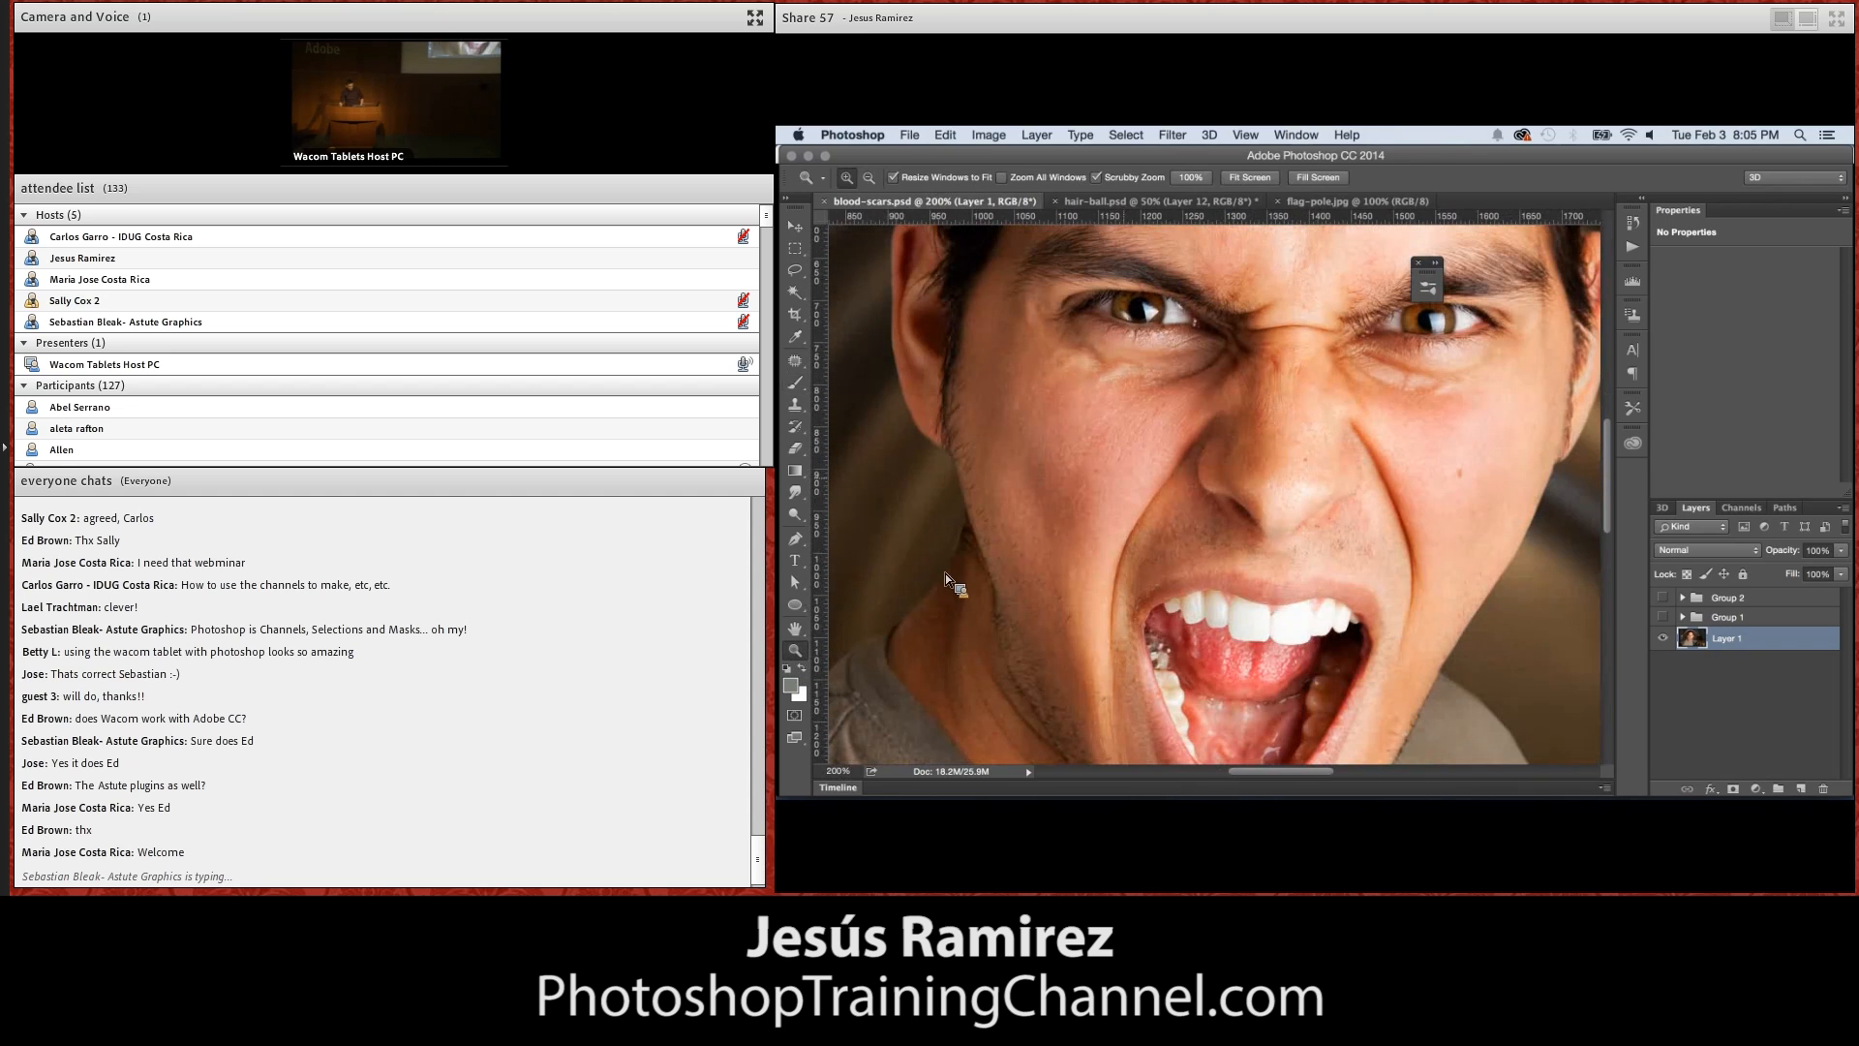
pyautogui.keyDown('alt'); pyautogui.click(1113, 485); pyautogui.keyUp('alt')
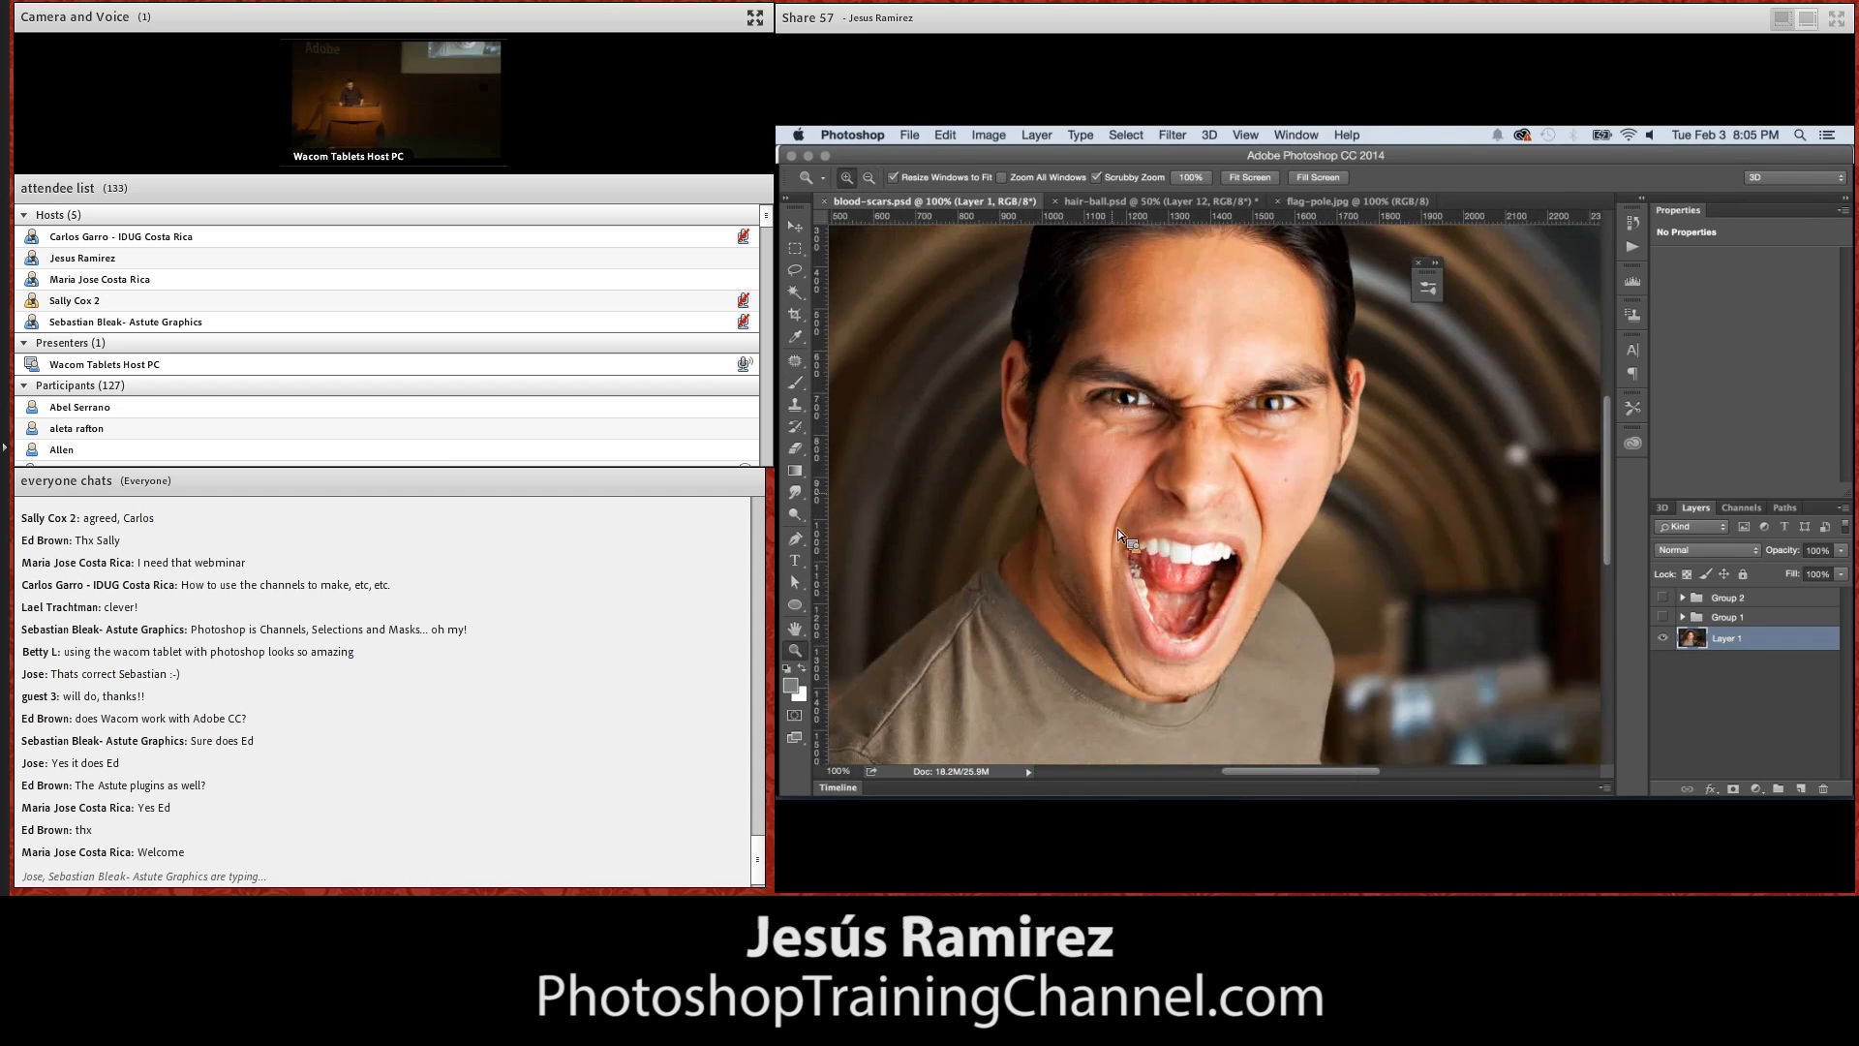
pyautogui.click(1171, 578)
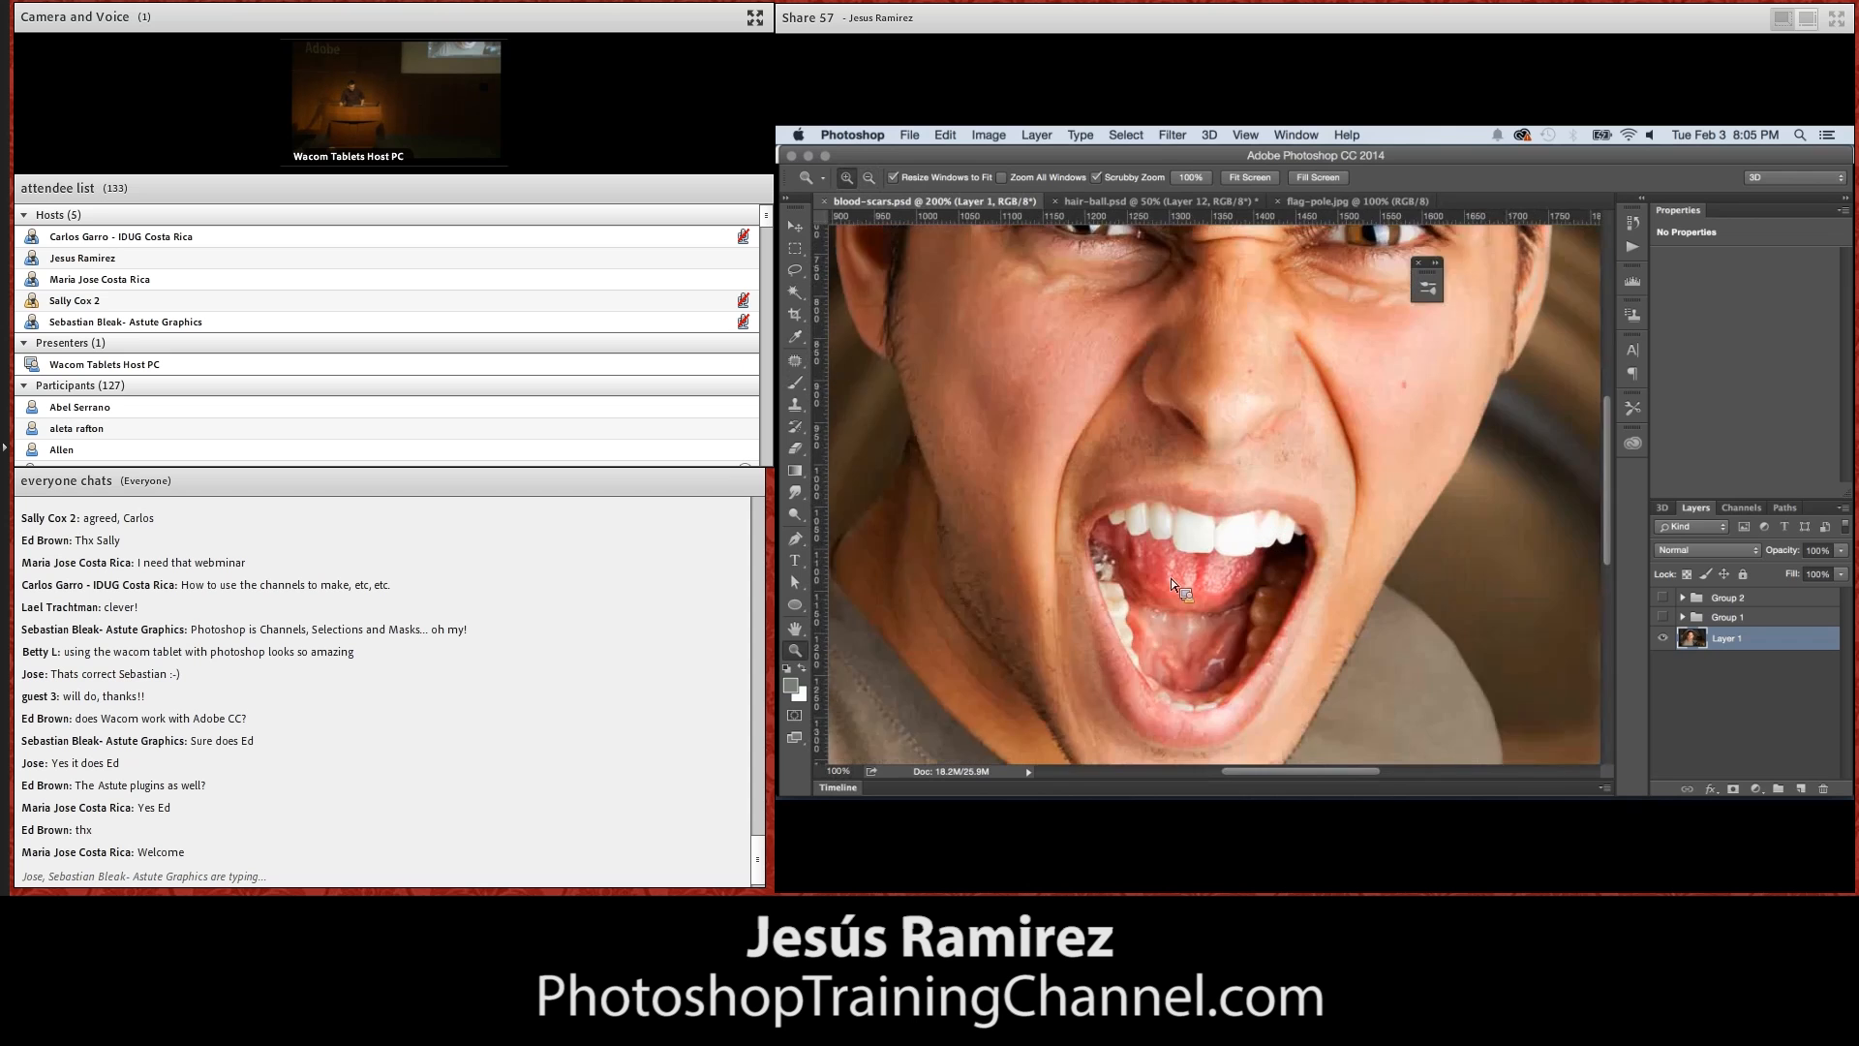
pyautogui.click(1171, 578)
# Choose the Clone Stamp tool and reduce its brush size to 4 px for working on the teeth
pyautogui.click(797, 407)
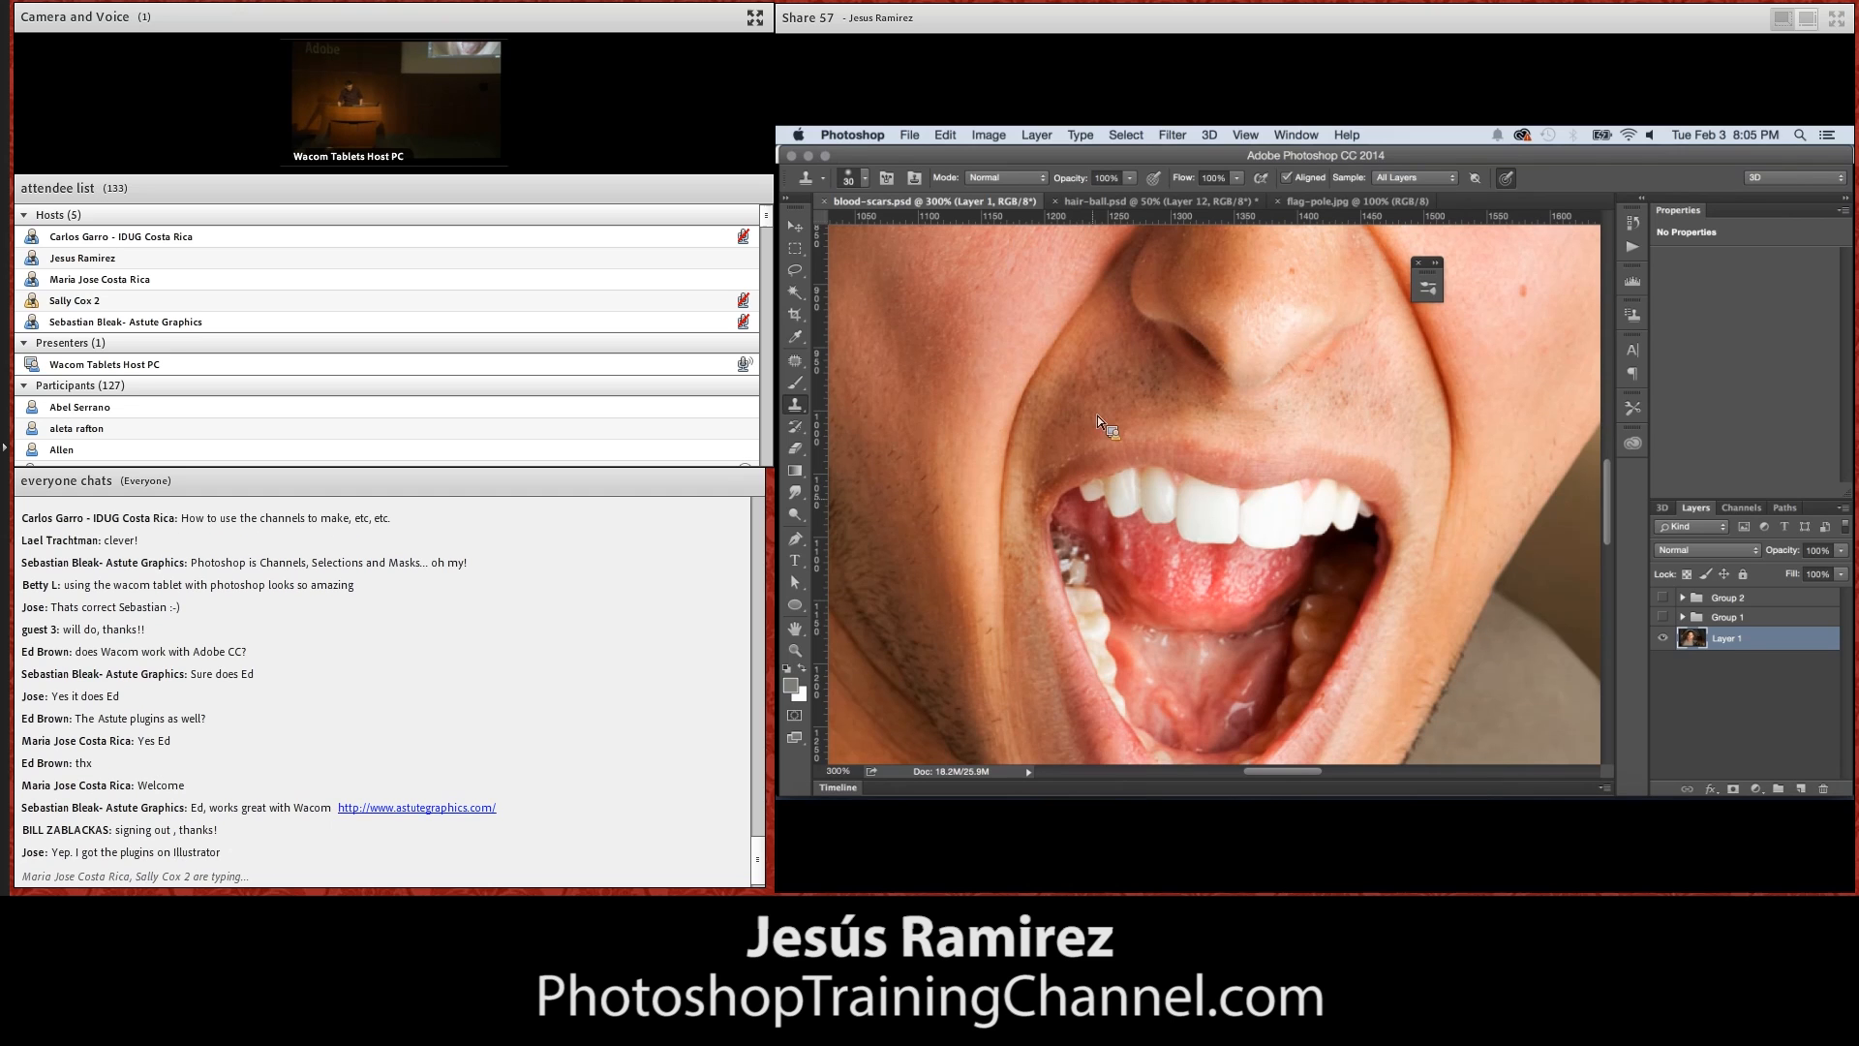
pyautogui.press('[')
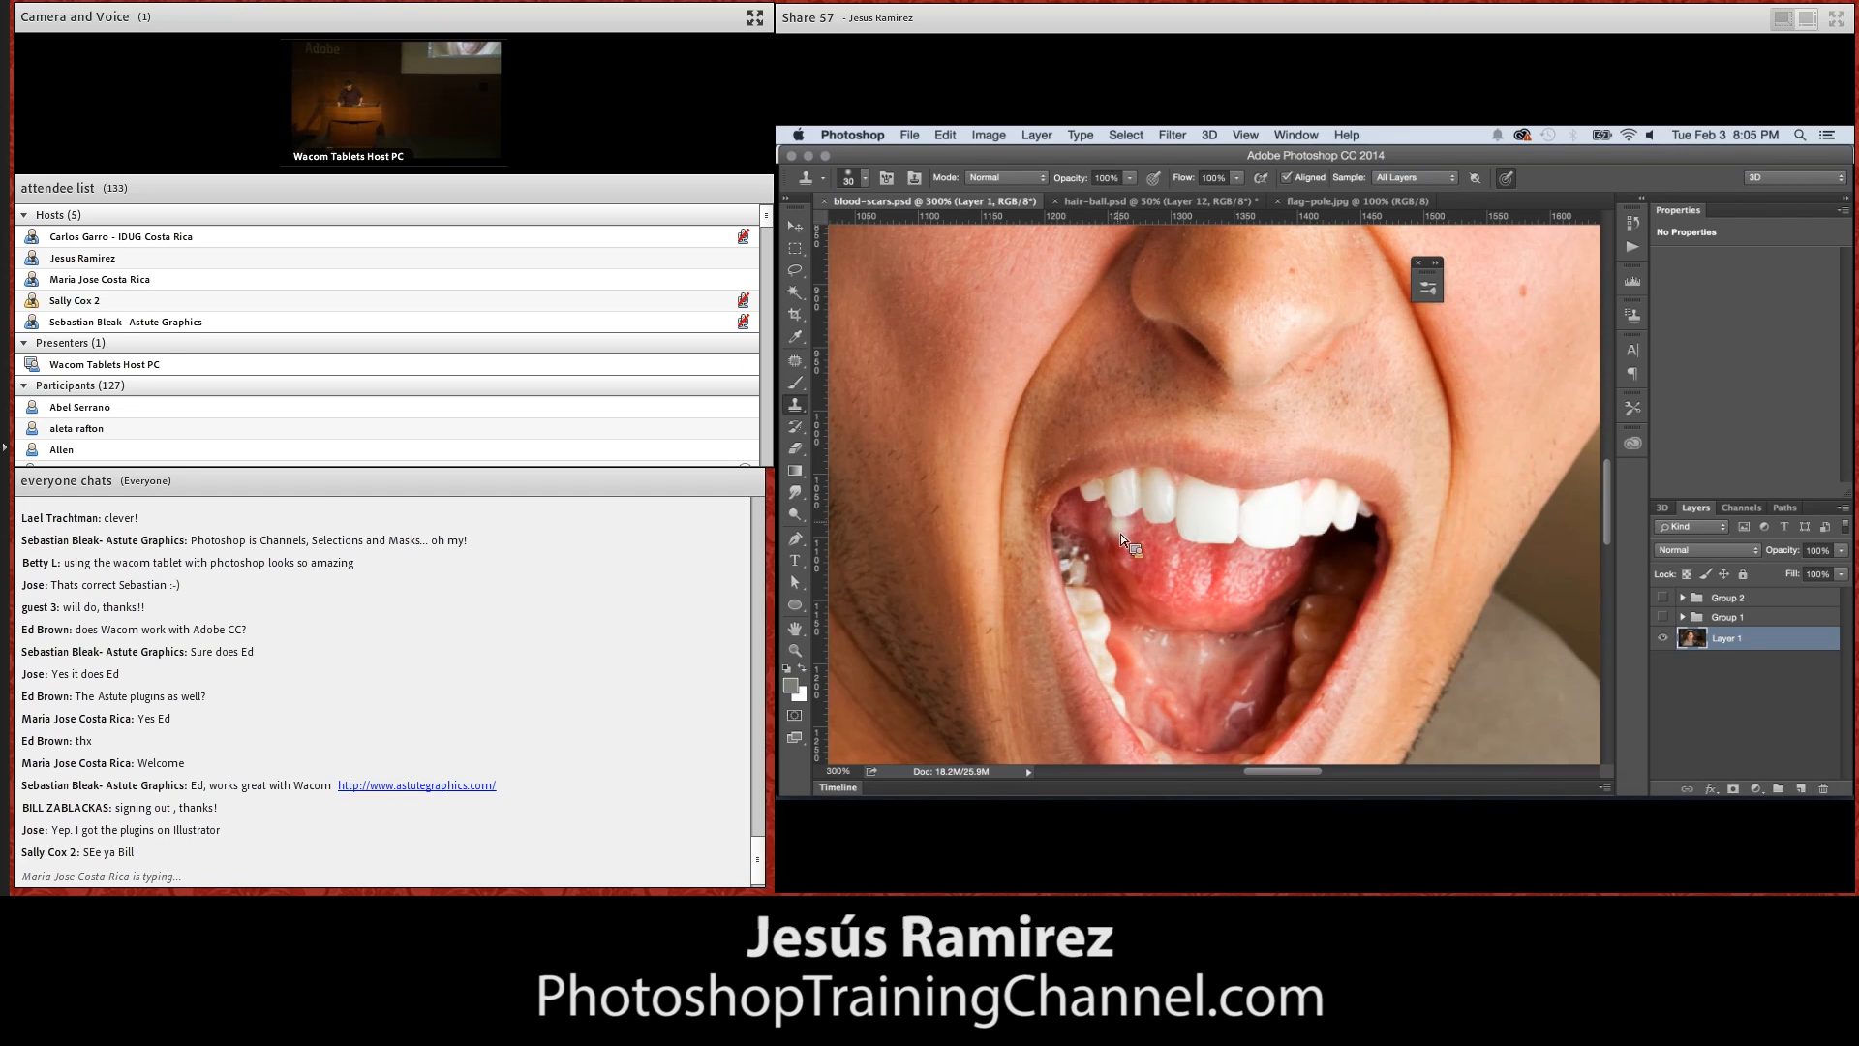
pyautogui.press('[')
pyautogui.press('[')
pyautogui.press('[')
pyautogui.press('[')
pyautogui.press('[')
pyautogui.click(846, 182)
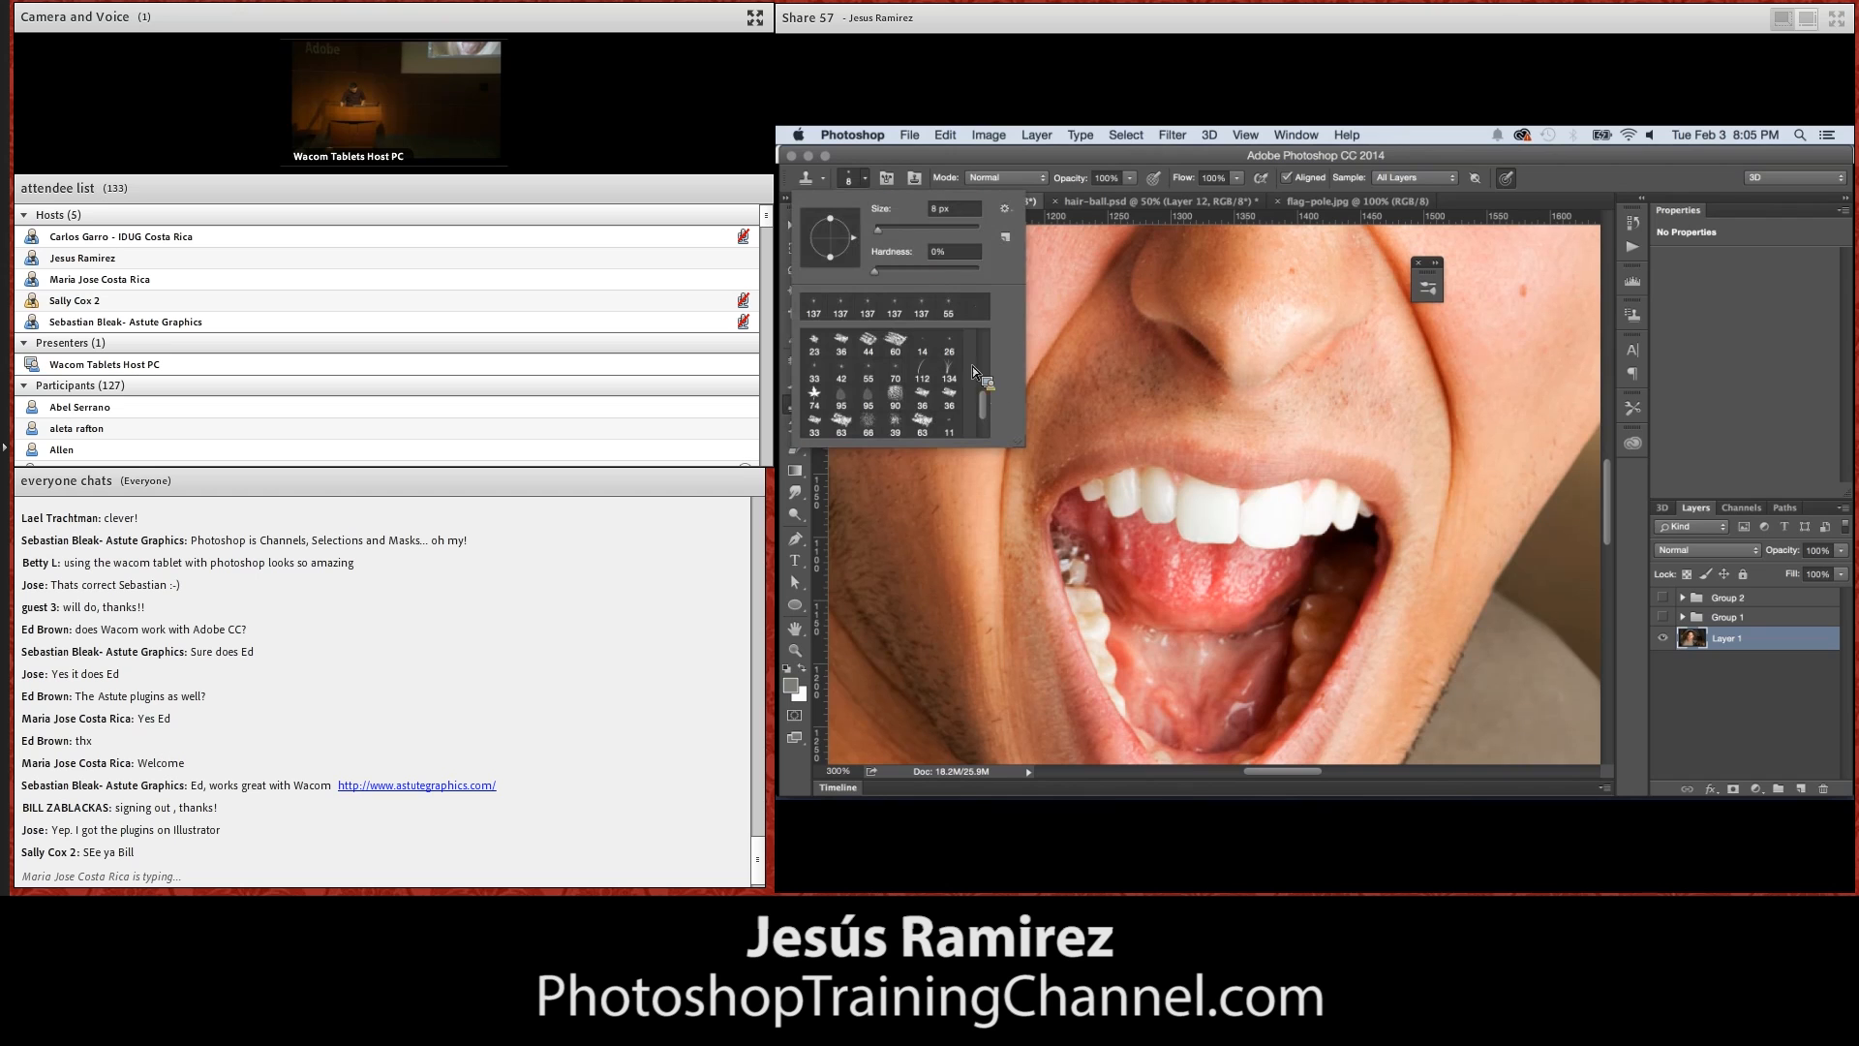
pyautogui.moveTo(875, 271)
pyautogui.mouseDown()
pyautogui.moveTo(898, 271)
pyautogui.moveTo(876, 231)
pyautogui.mouseUp()
pyautogui.press('Return')
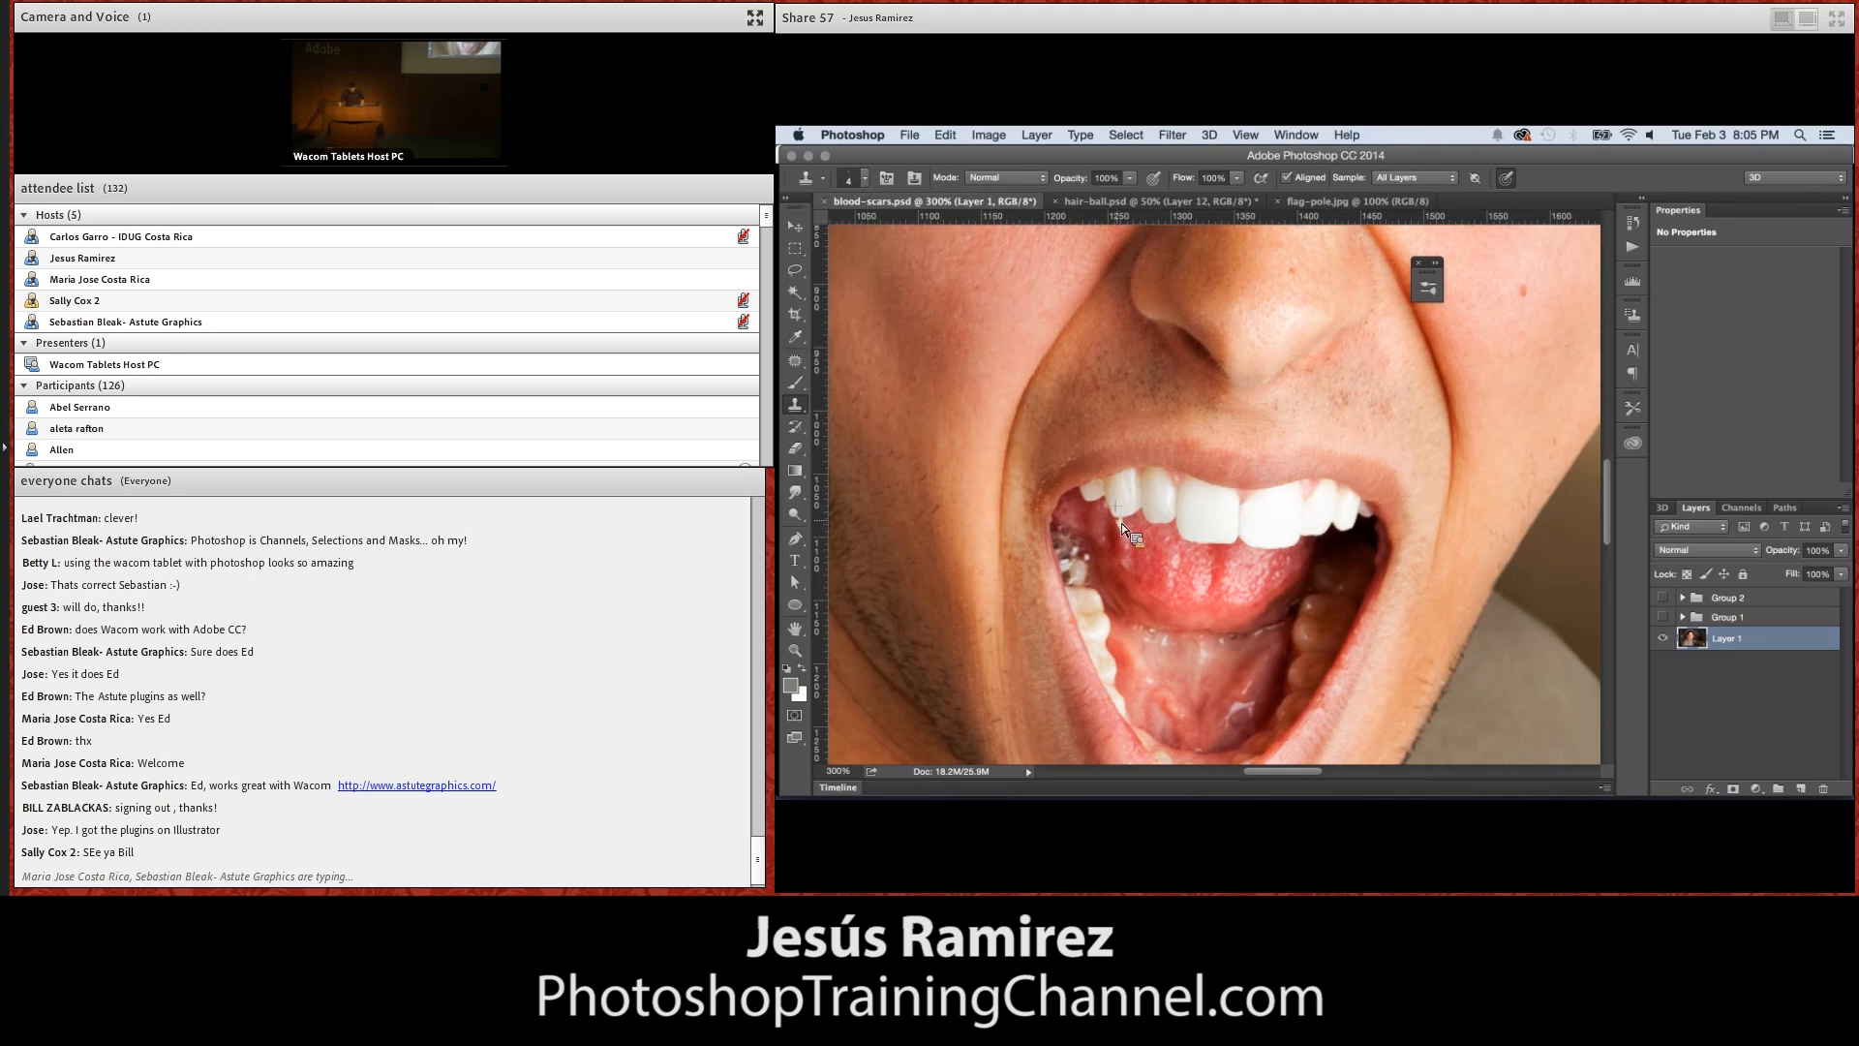
# Clone tooth texture downward to lengthen the upper canines on both sides of the mouth into pointed fangs
pyautogui.moveTo(1139, 519); pyautogui.dragTo(1137, 525)
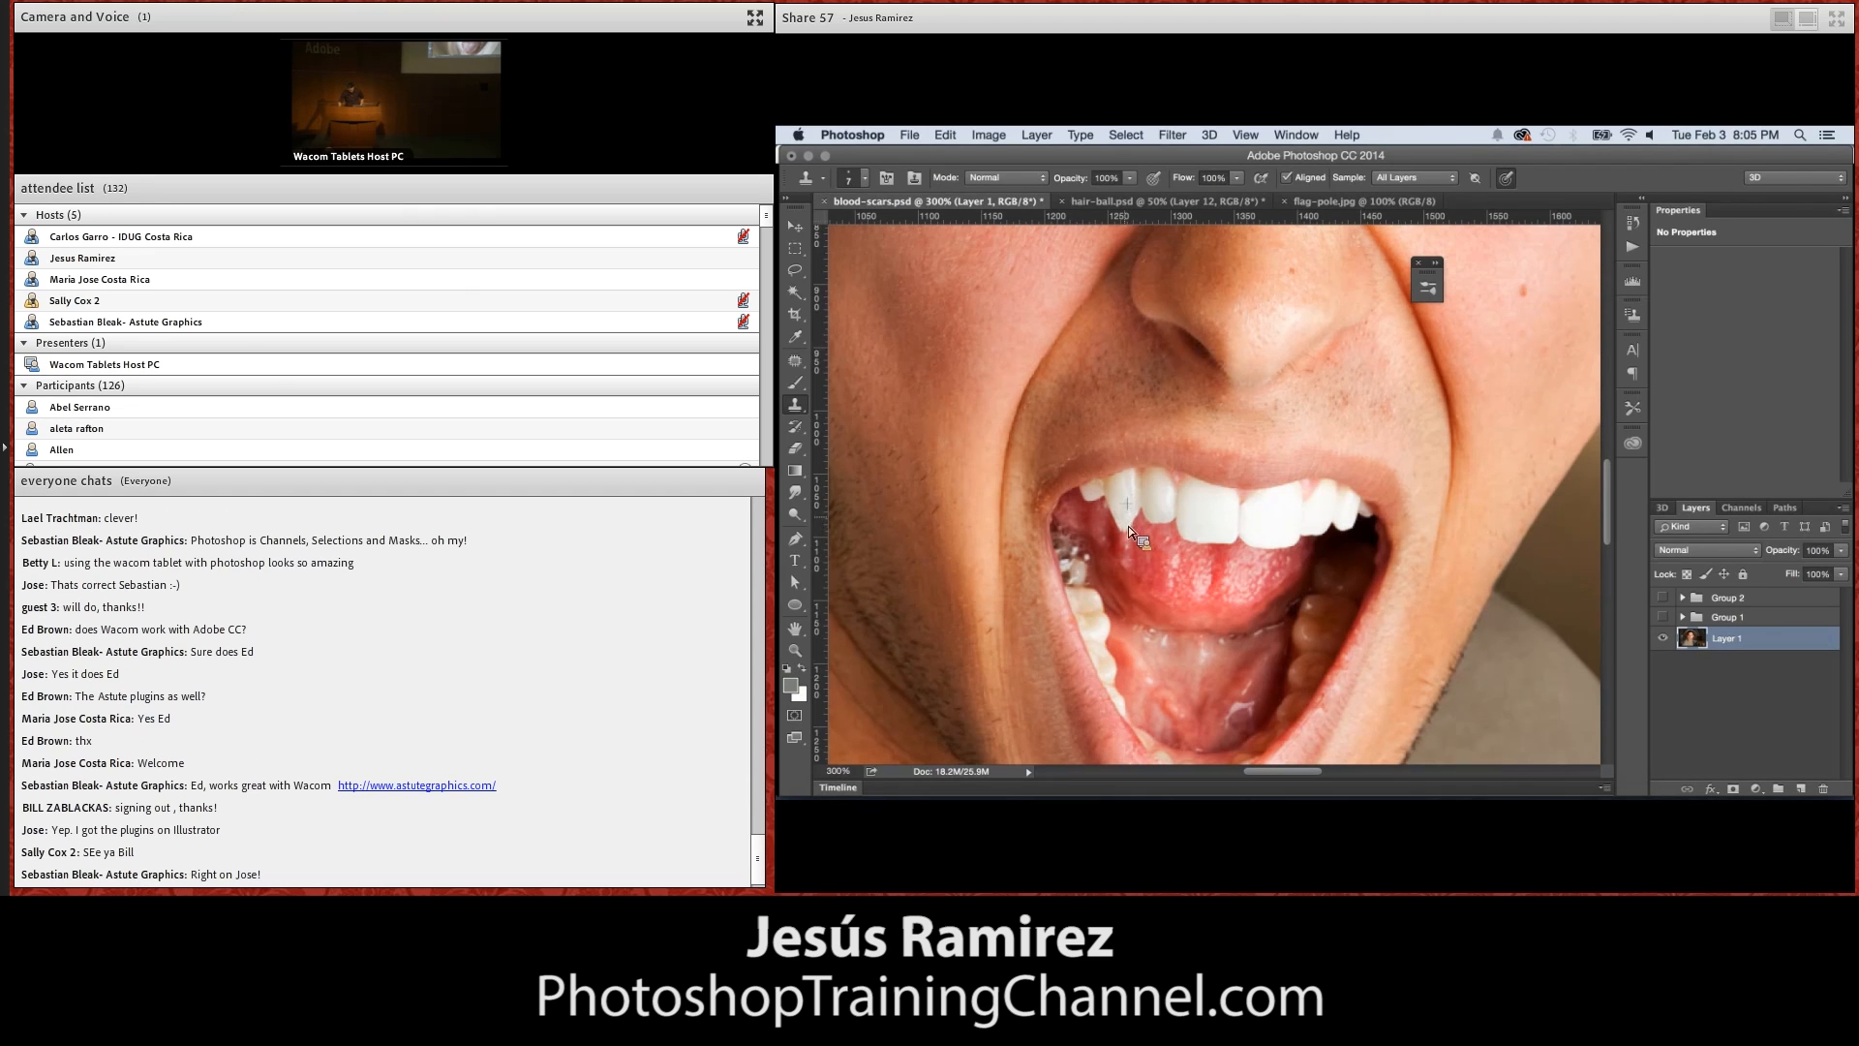
pyautogui.moveTo(1130, 523); pyautogui.dragTo(1131, 533)
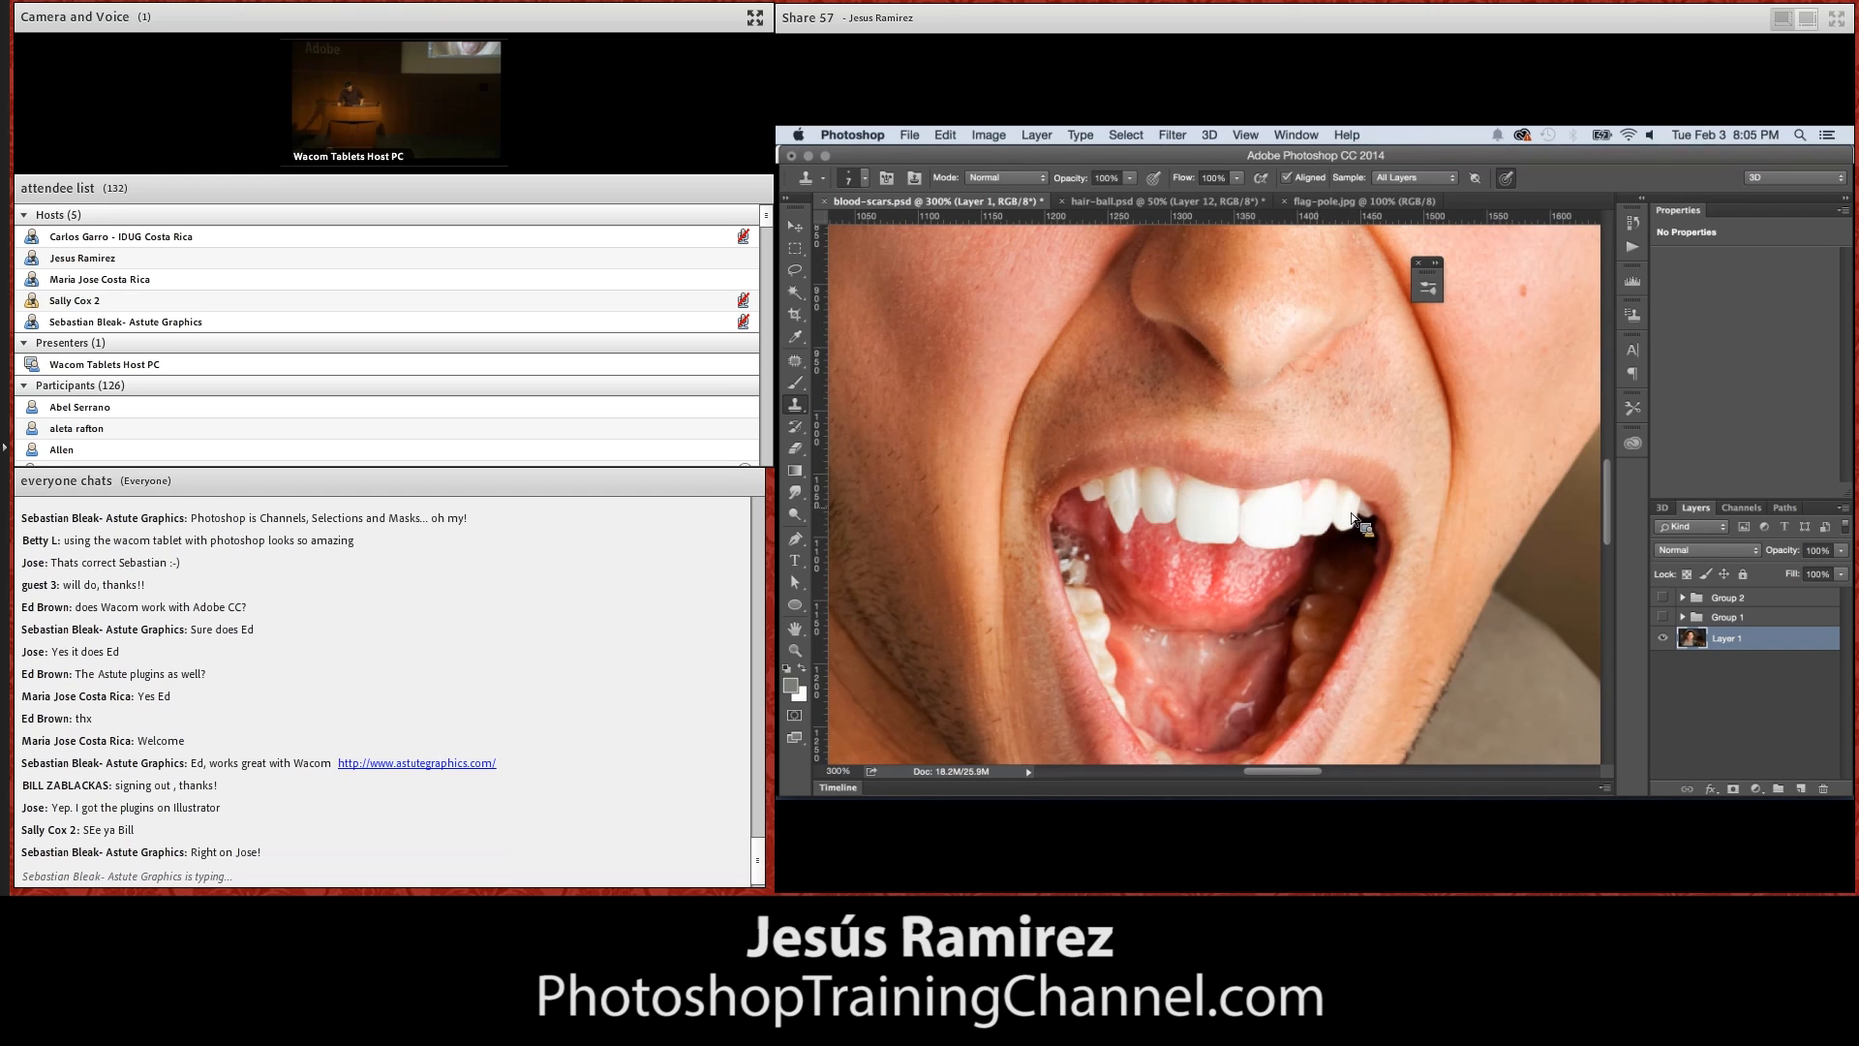
pyautogui.moveTo(1353, 516); pyautogui.dragTo(1356, 533)
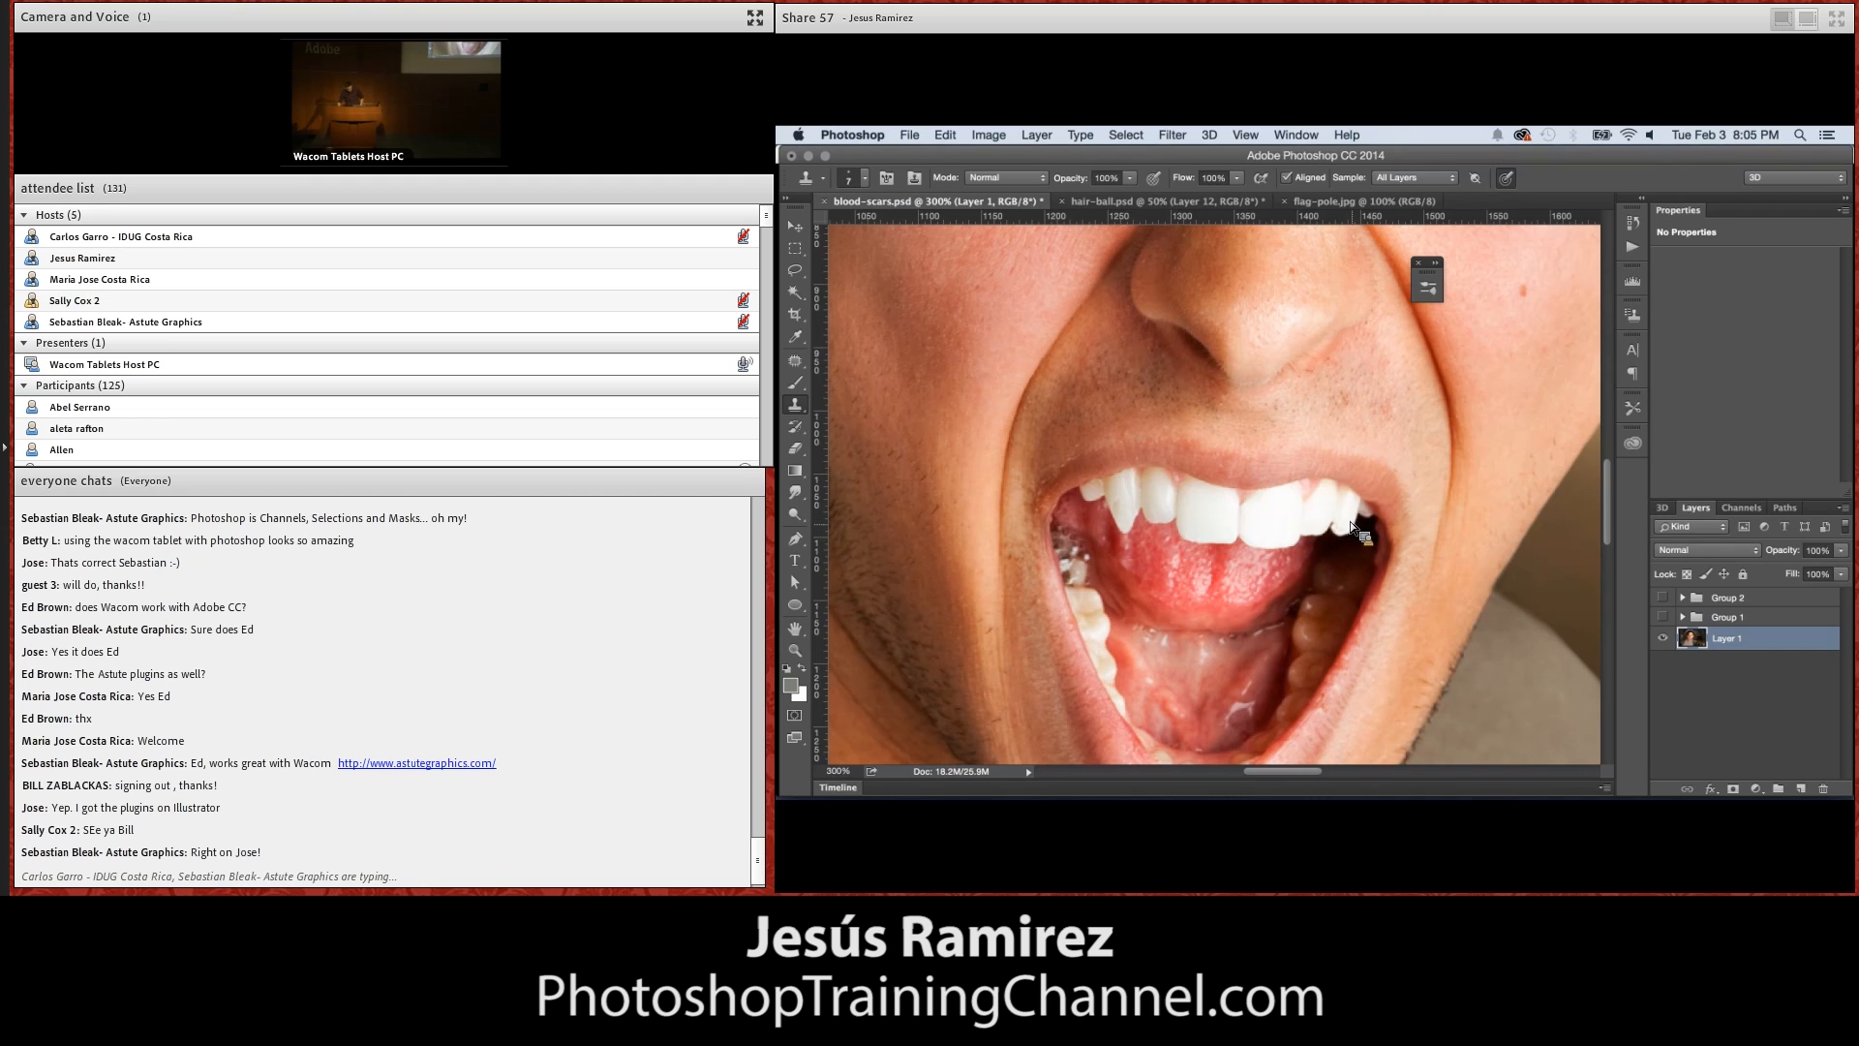
pyautogui.moveTo(1357, 525); pyautogui.dragTo(1350, 533)
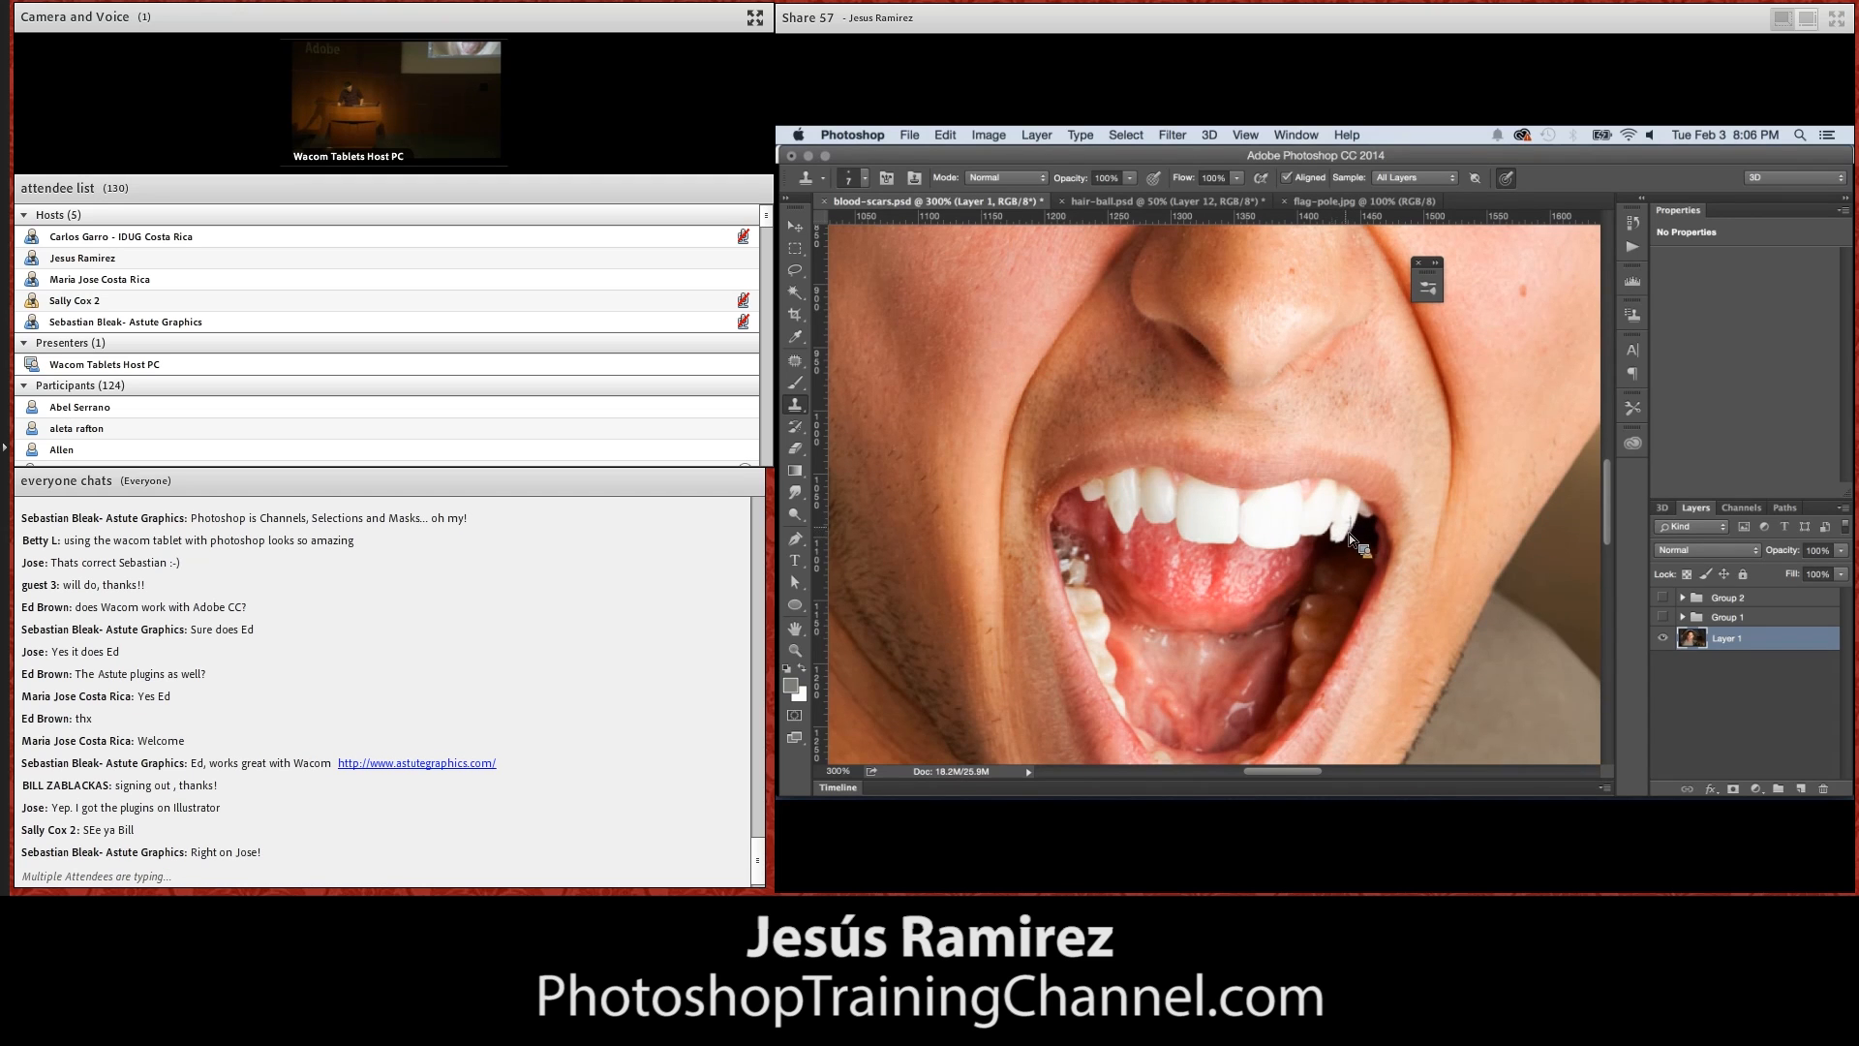
# Prepare the Brush tool with the sampled dark mouth colour and a small round tip, undoing the oversized dab beside the fang
pyautogui.click(804, 391)
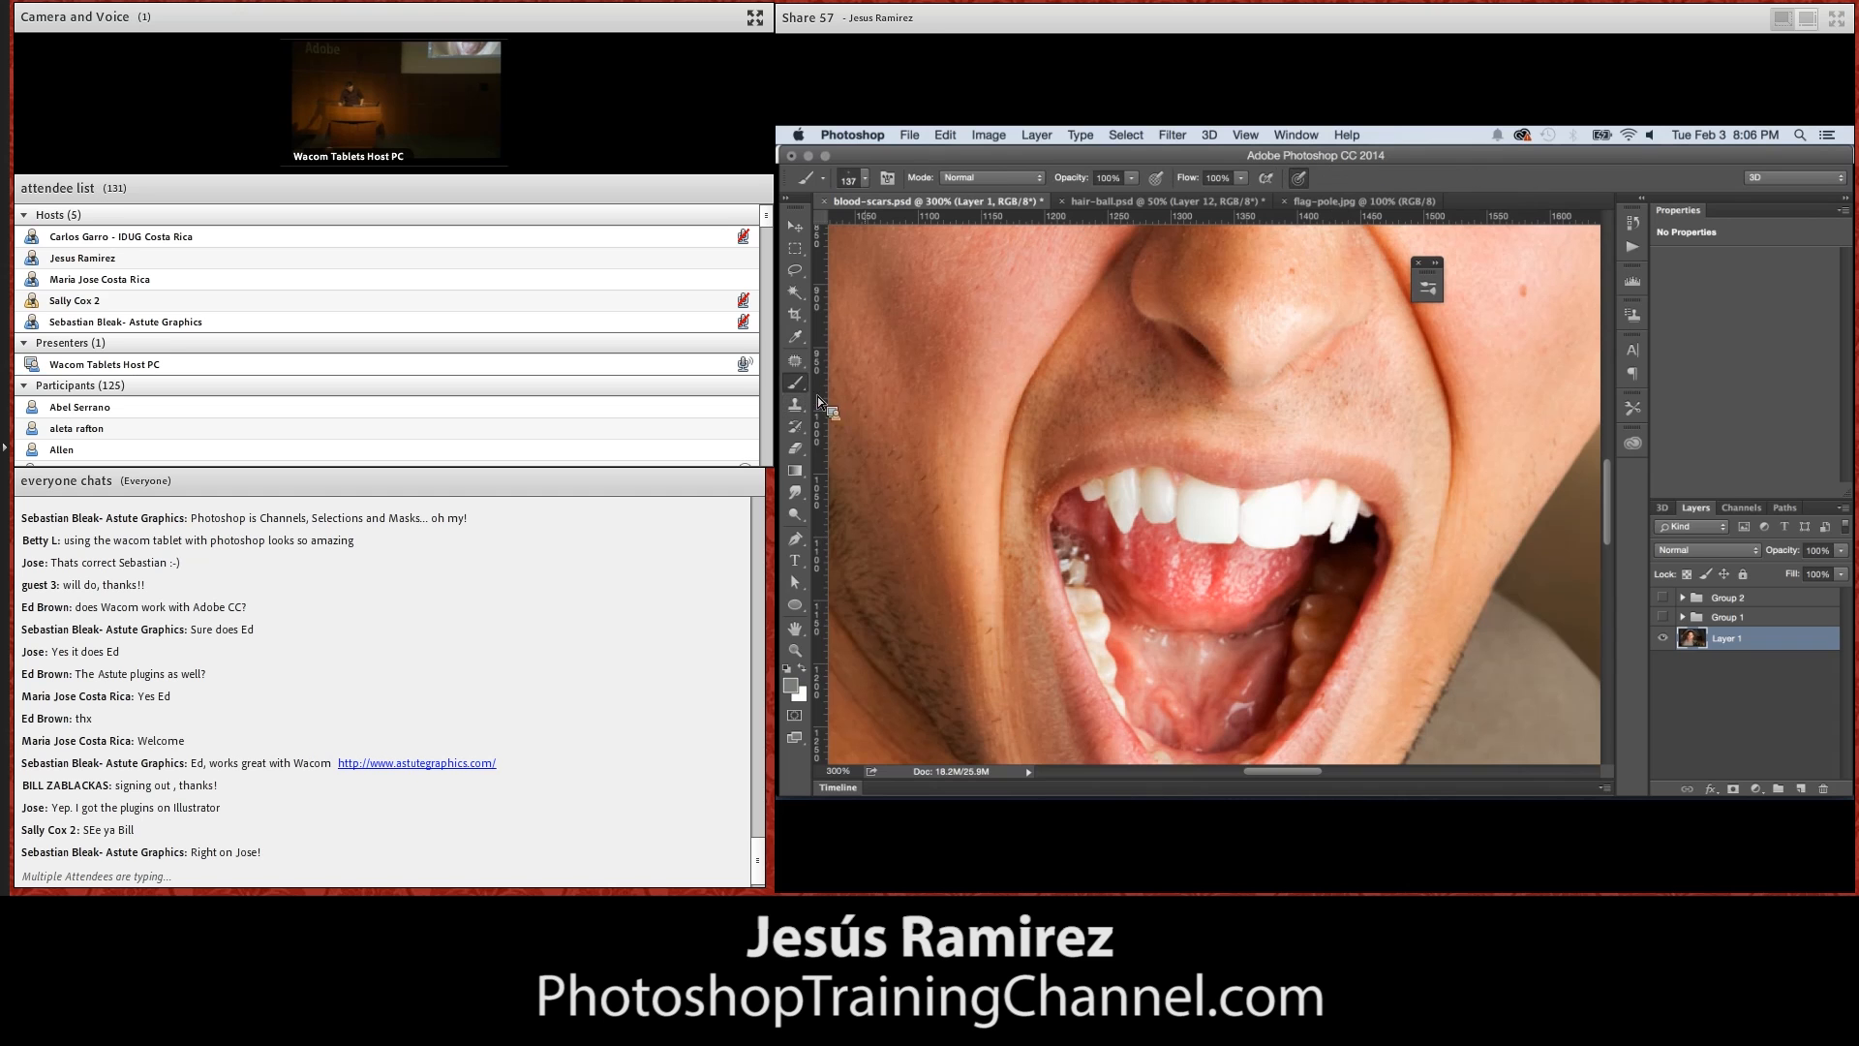
pyautogui.keyDown('alt'); pyautogui.click(1356, 547); pyautogui.keyUp('alt')
pyautogui.click(858, 178)
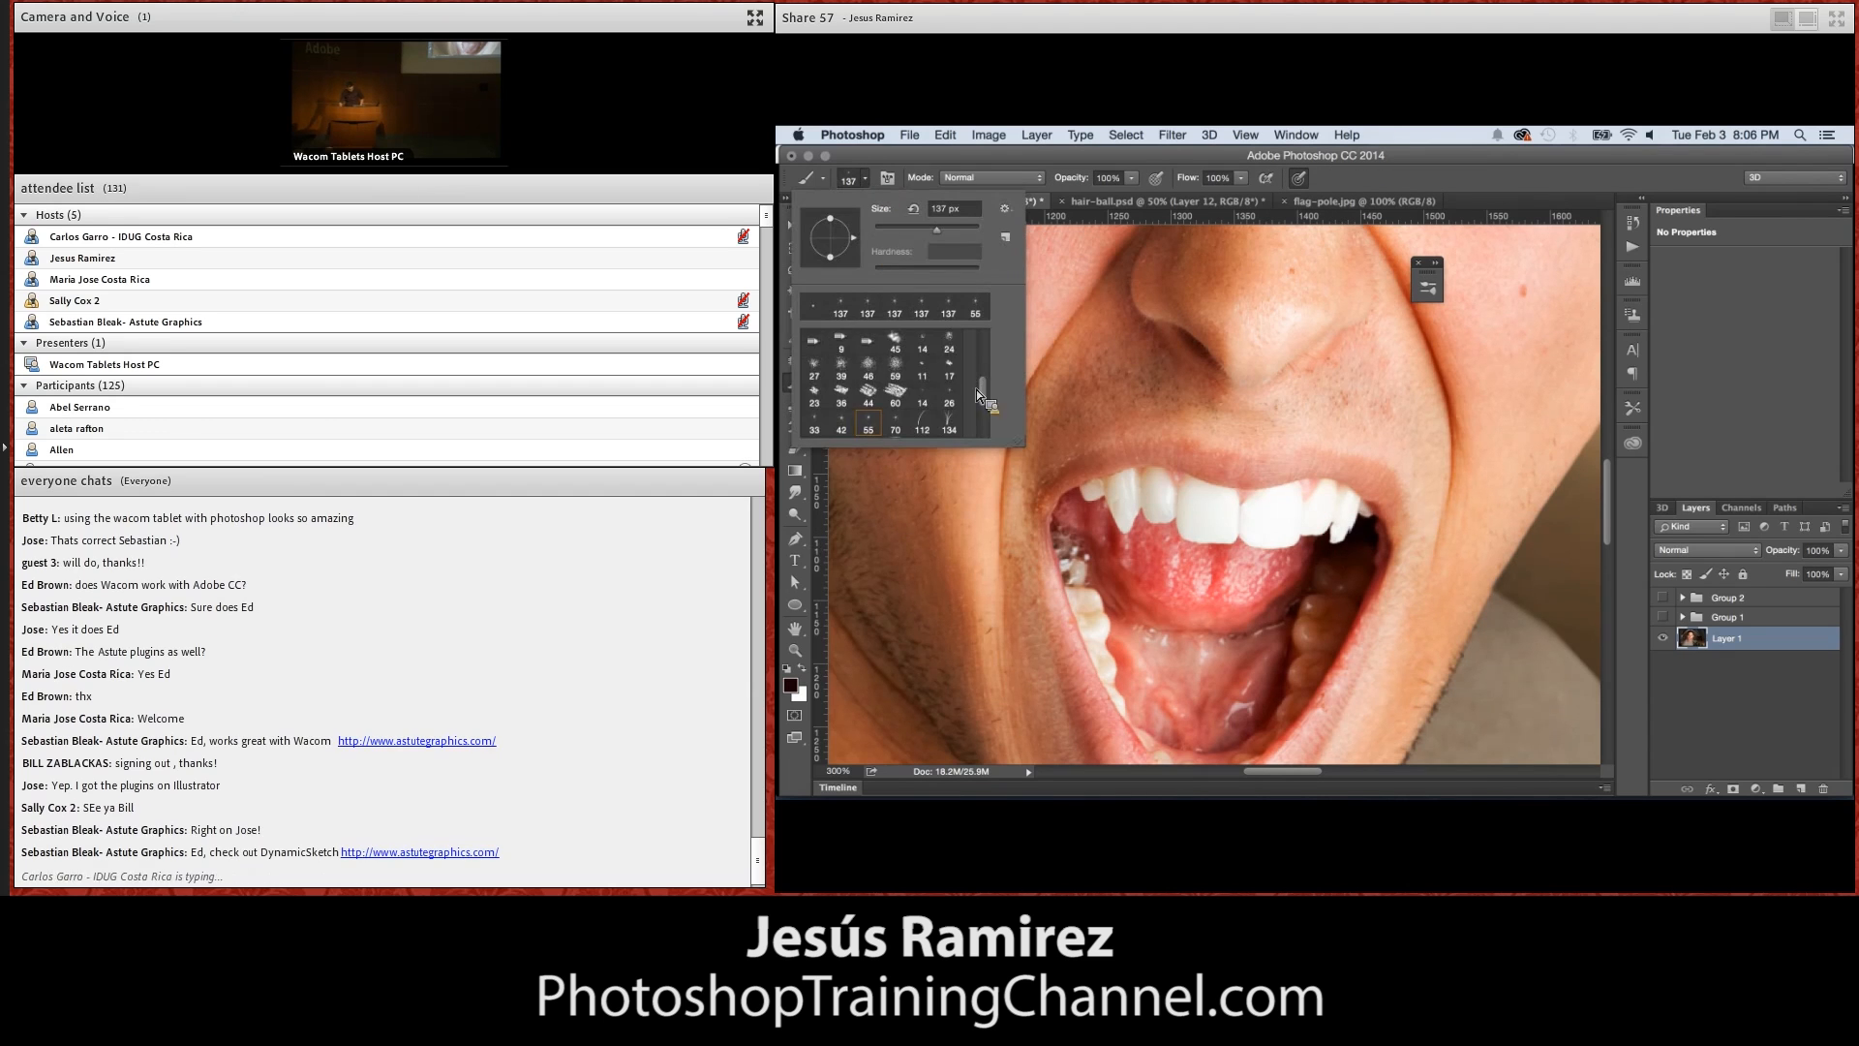
pyautogui.press('[')
pyautogui.press('[')
pyautogui.press('[')
pyautogui.press('[')
pyautogui.press('[')
pyautogui.press('[')
pyautogui.press('[')
pyautogui.press('[')
pyautogui.click(1330, 570)
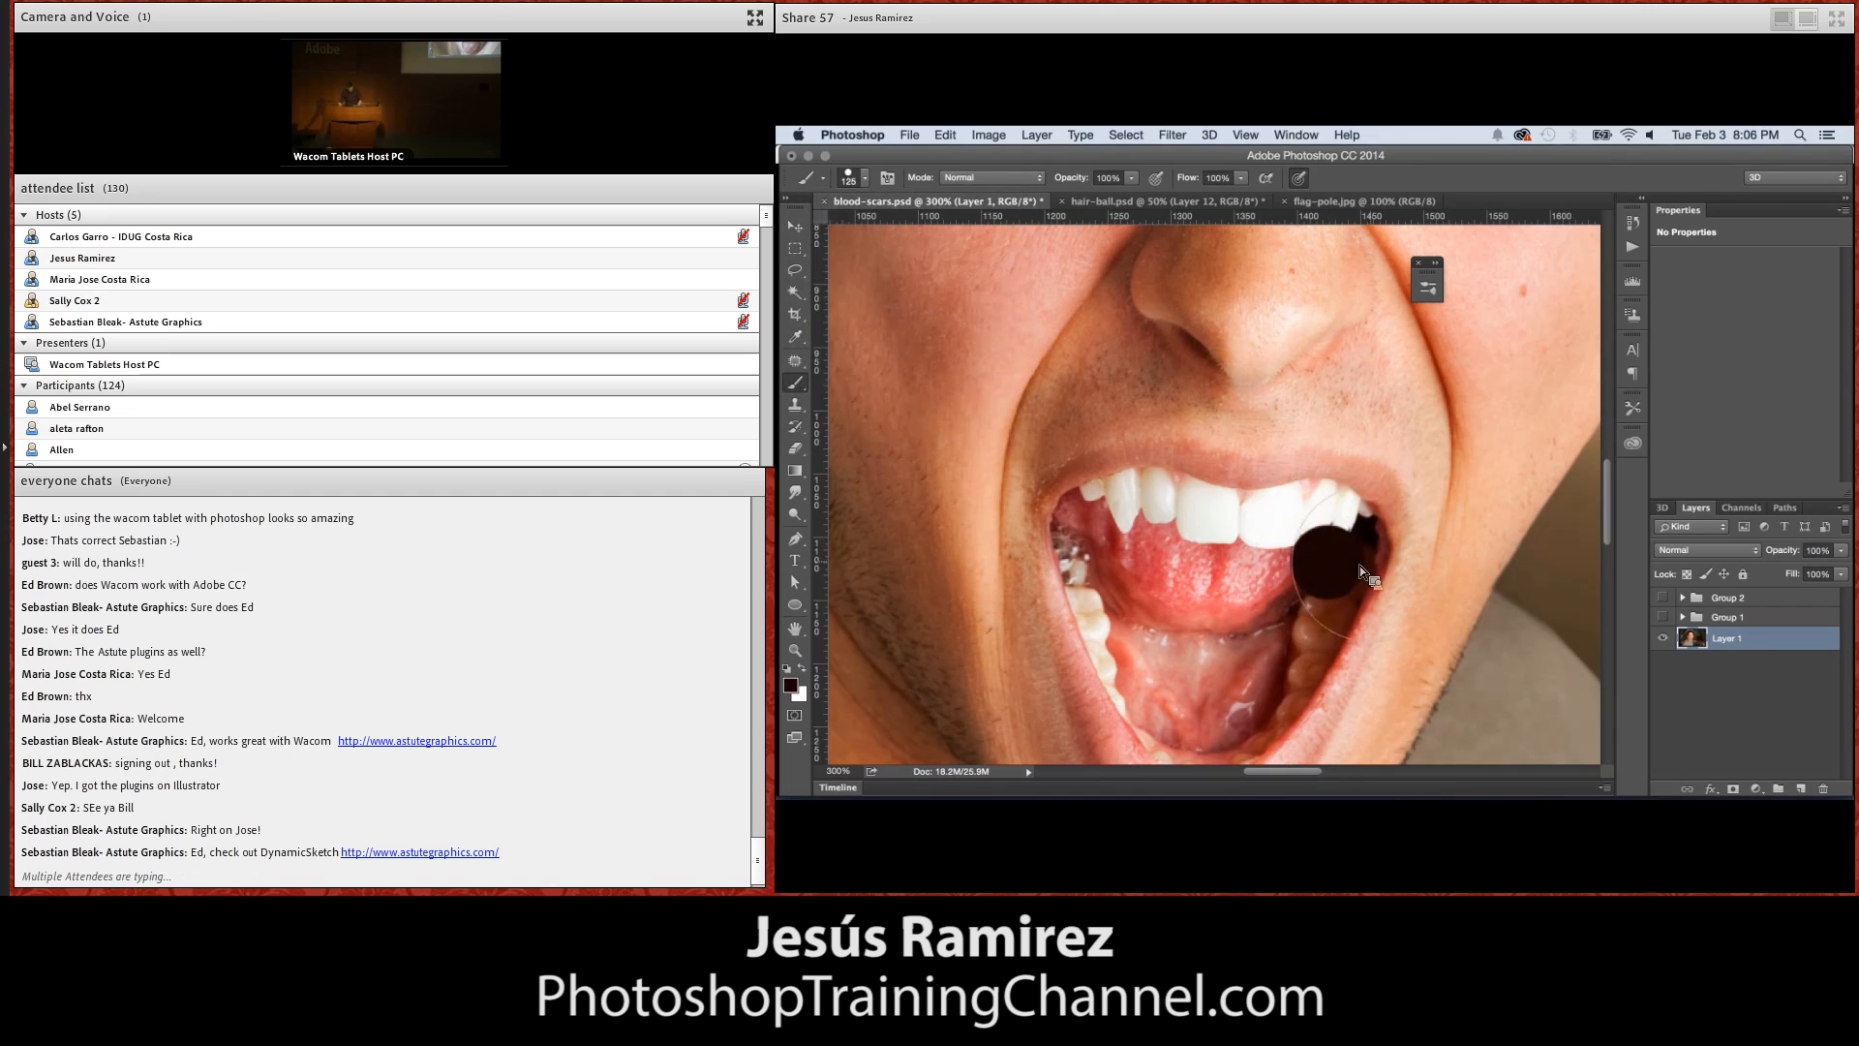
pyautogui.press('super+z')
pyautogui.press('[')
pyautogui.press('[')
pyautogui.press('[')
pyautogui.press('[')
pyautogui.press('[')
pyautogui.press('[')
pyautogui.press('[')
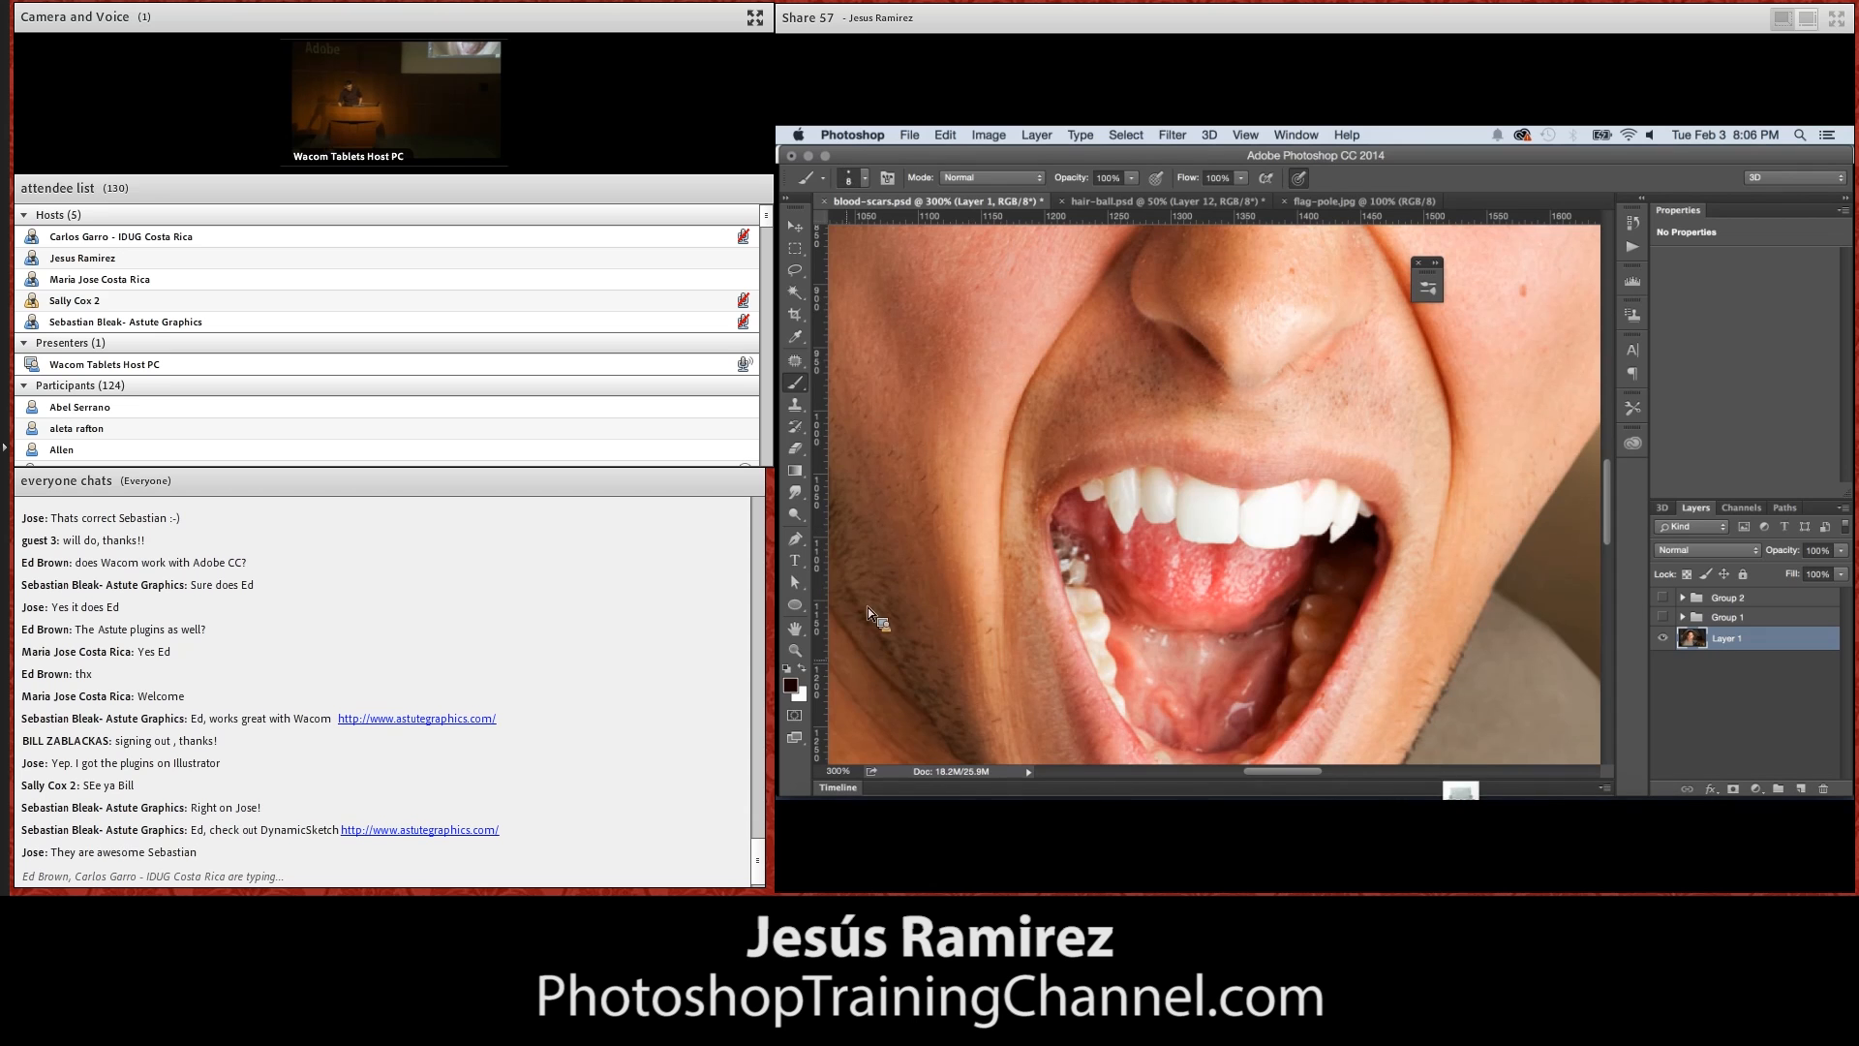
# Zoom in on the man's eyes at 300% and set the Brush tool's foreground colour to bright red
pyautogui.doubleClick(795, 649)
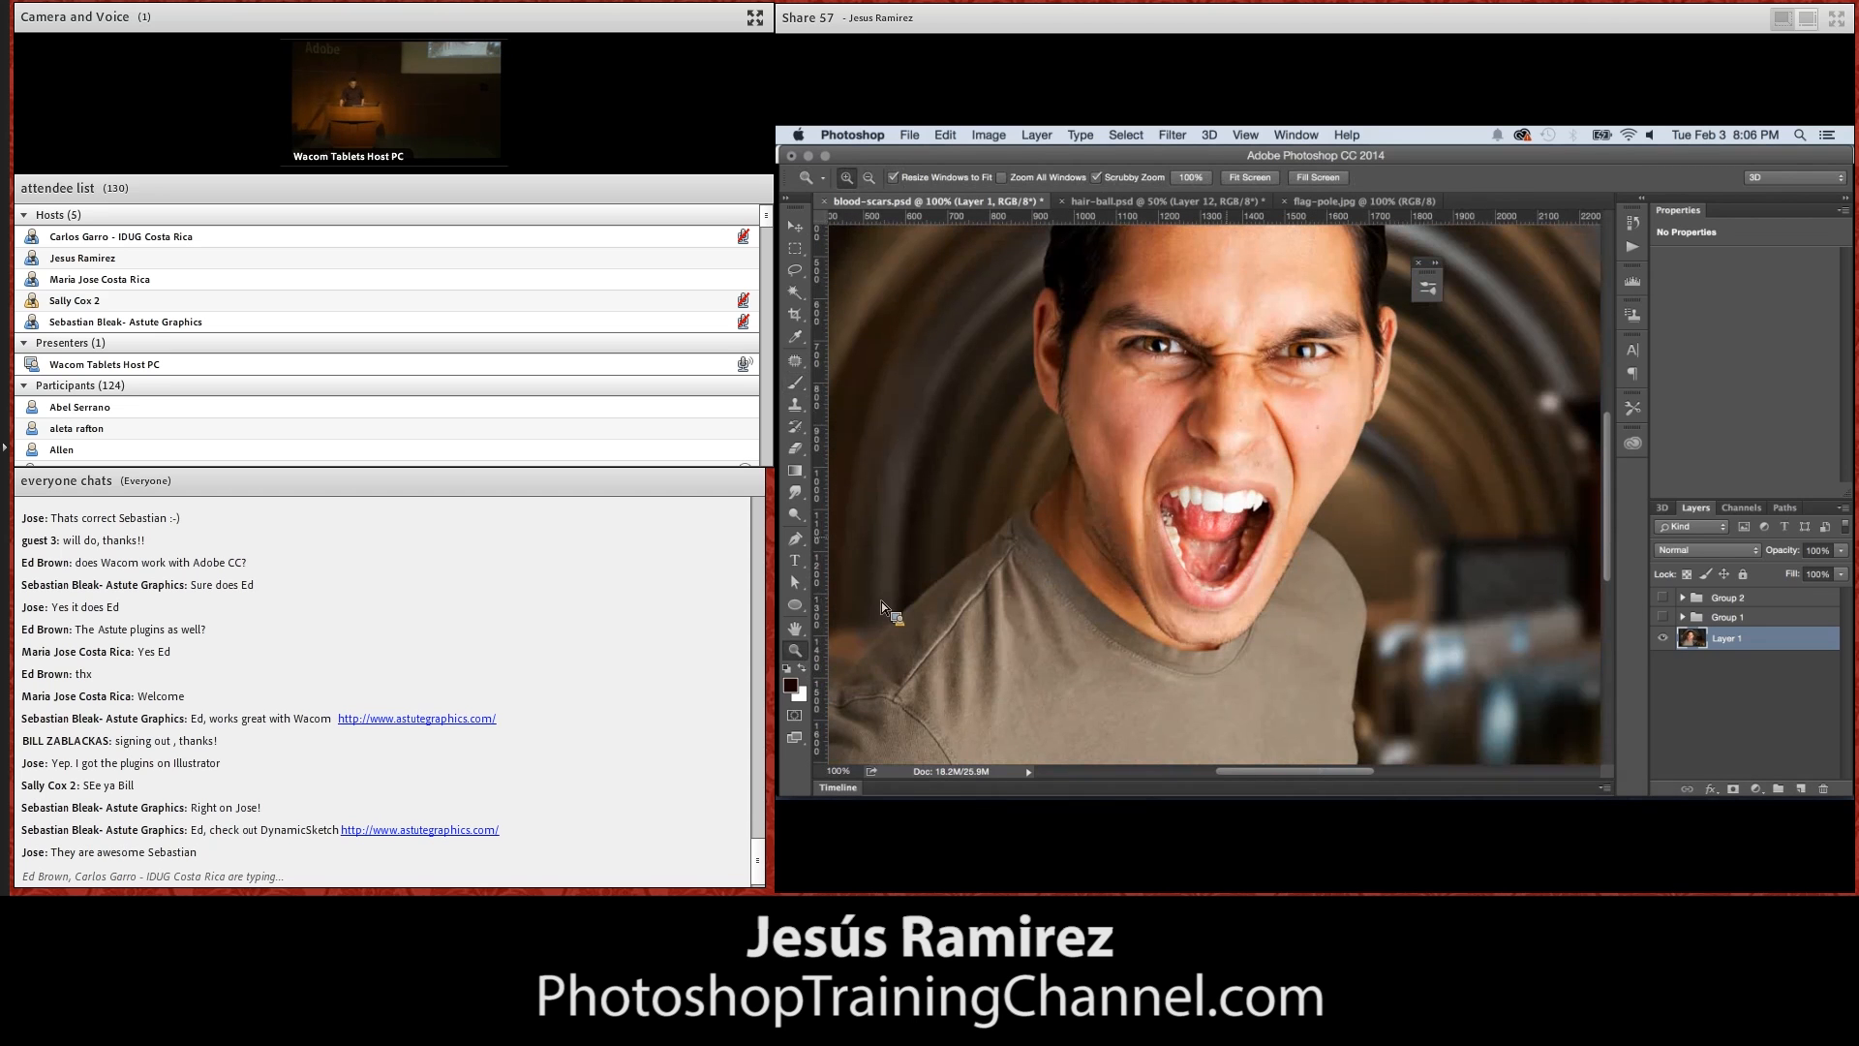
pyautogui.click(1300, 362)
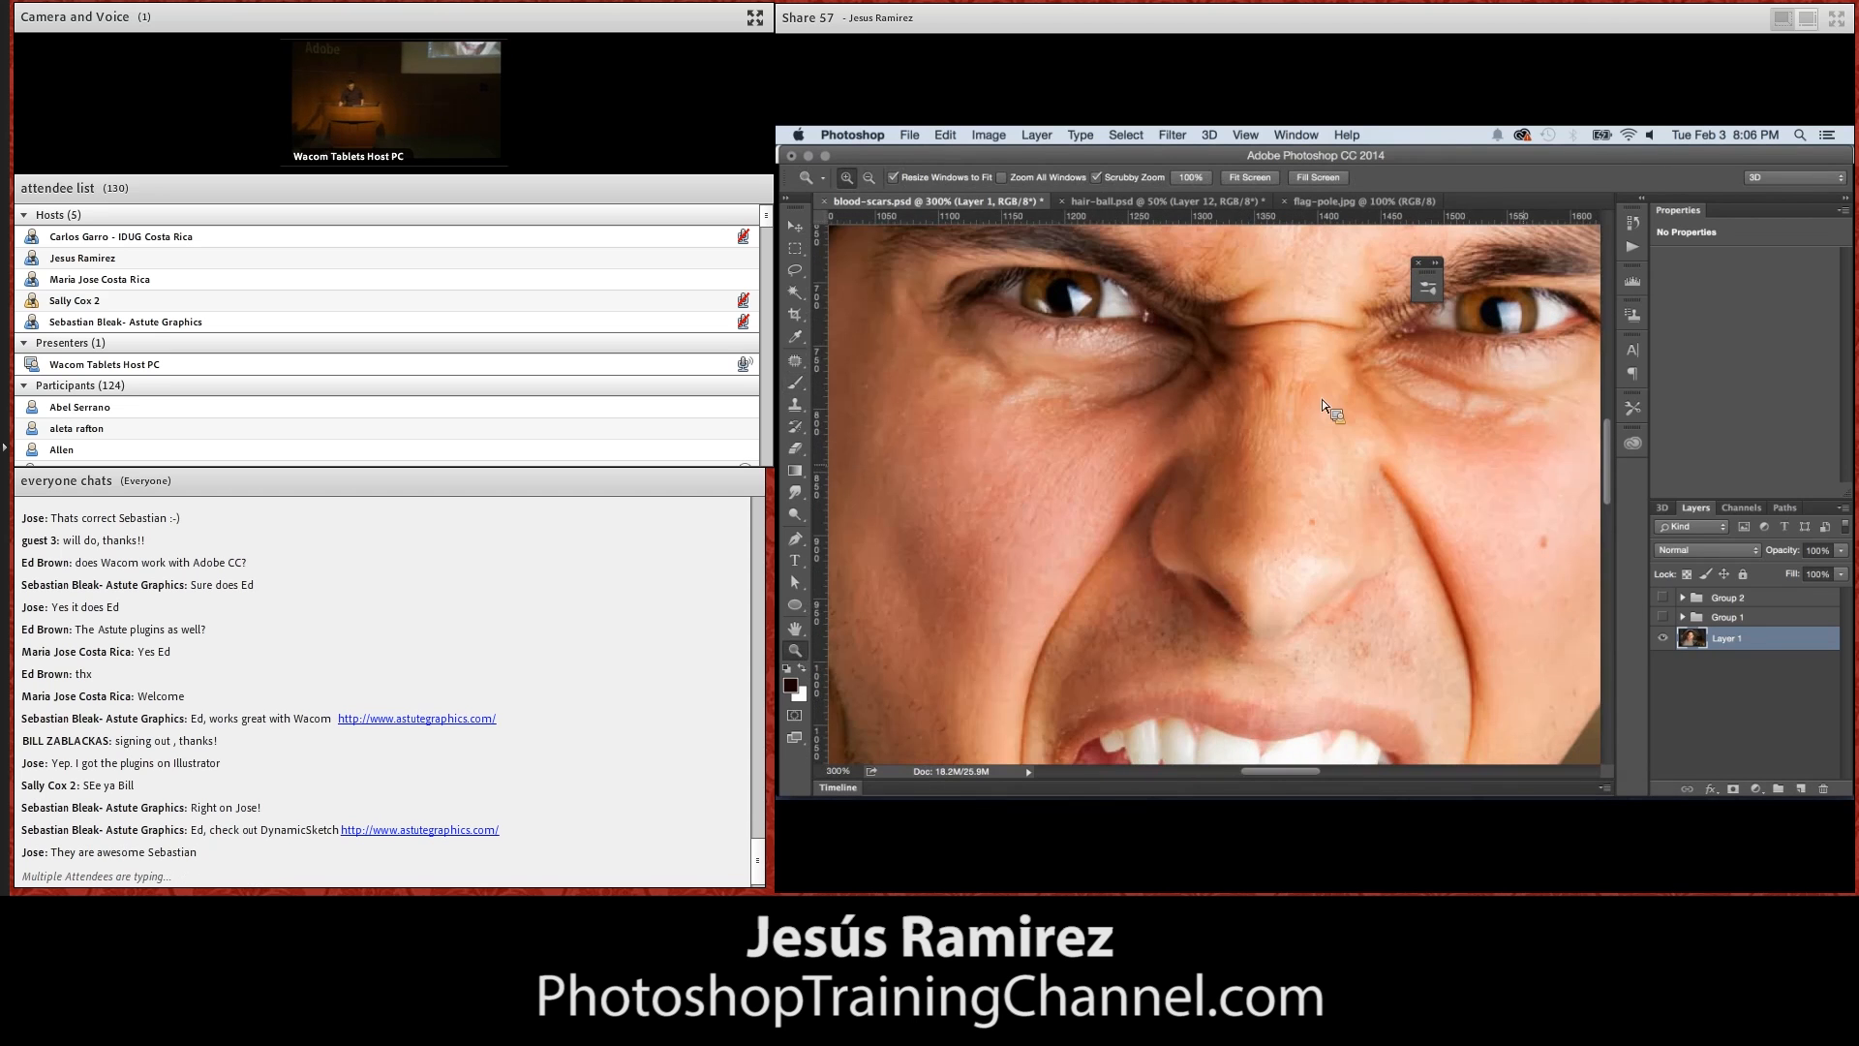
pyautogui.scroll(2, 1612, 474)
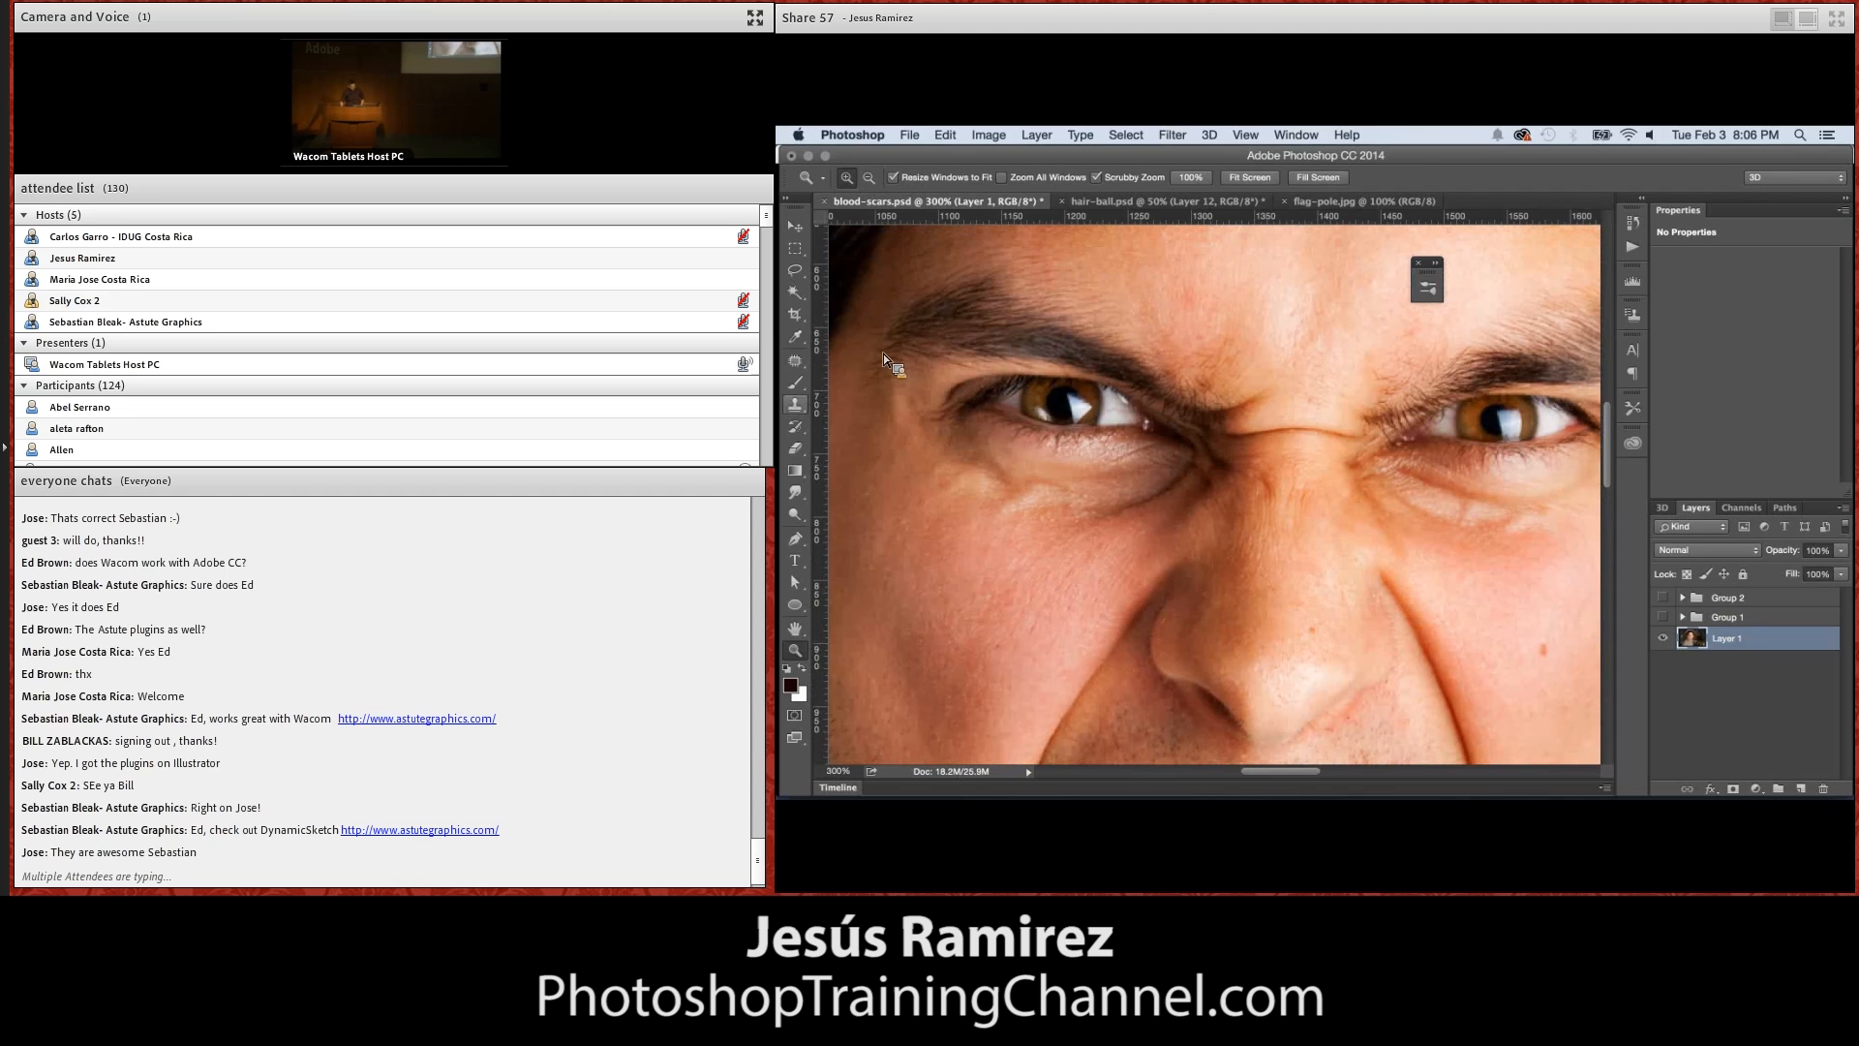
pyautogui.click(795, 383)
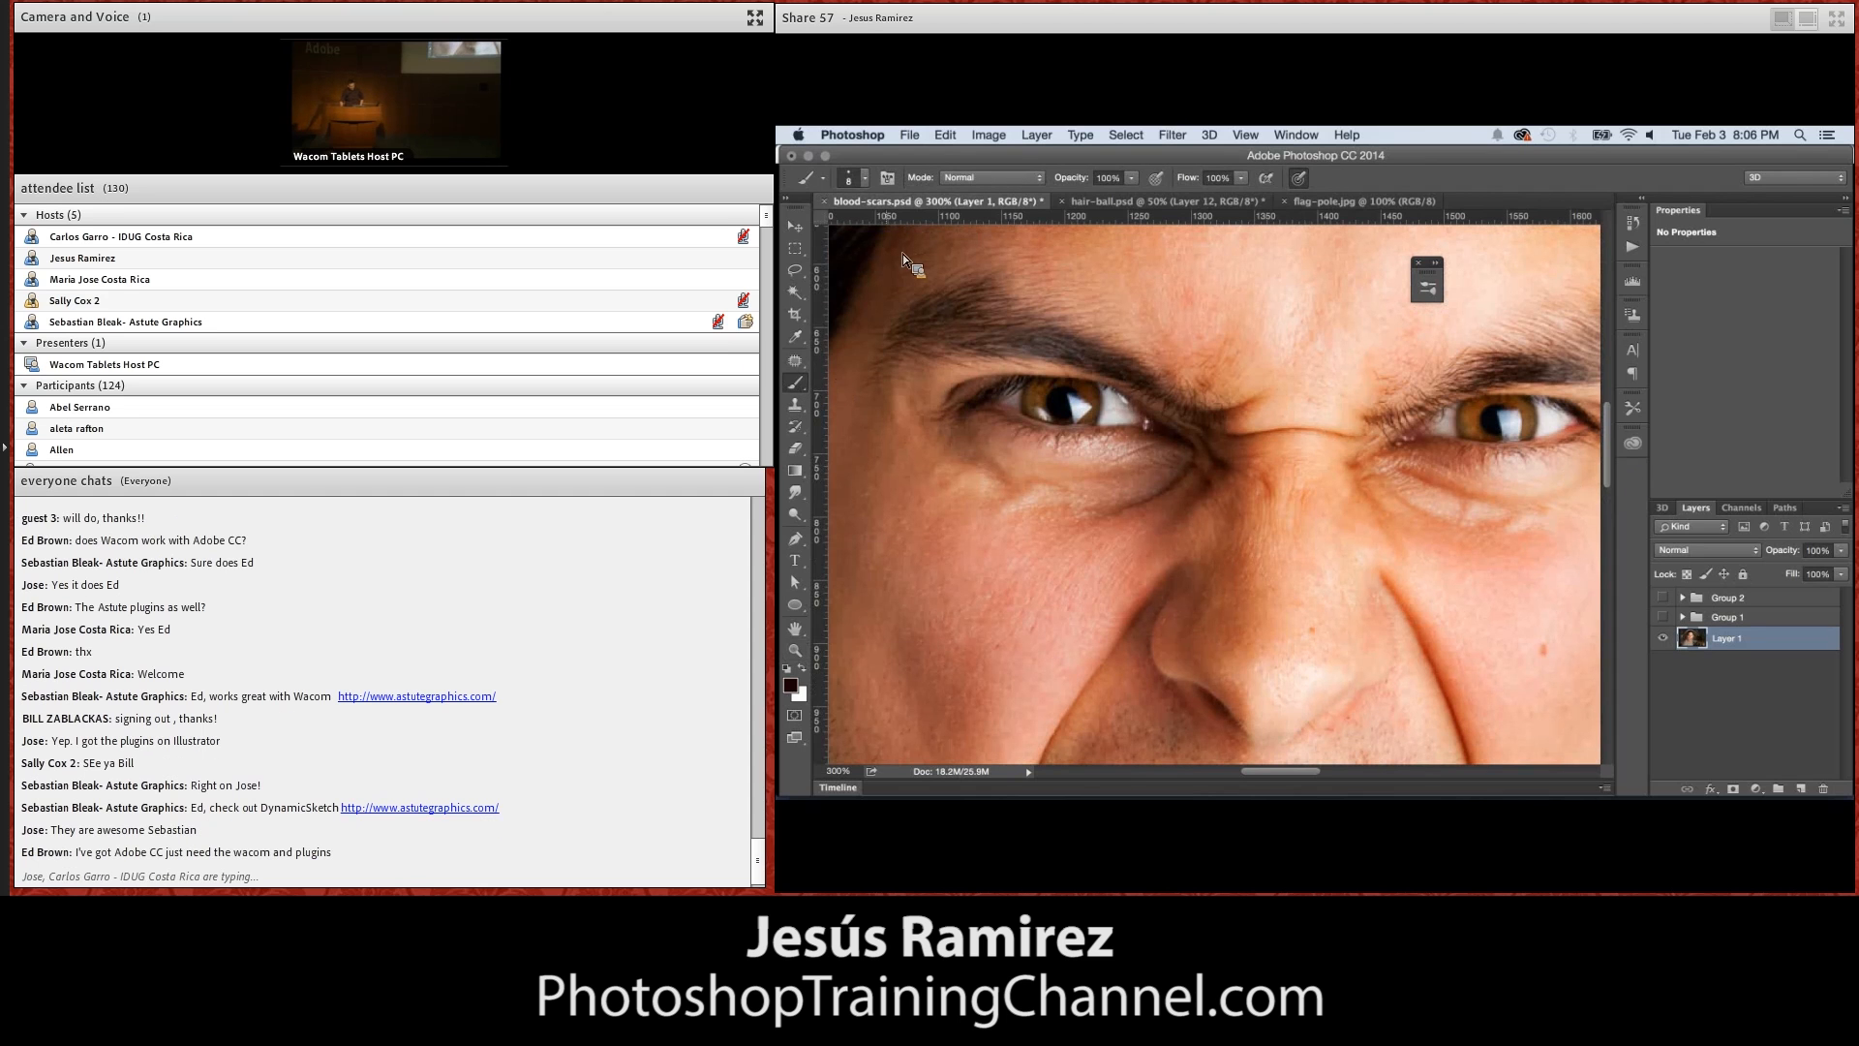
pyautogui.click(796, 682)
pyautogui.moveTo(1593, 357)
pyautogui.mouseDown()
pyautogui.moveTo(1610, 350)
pyautogui.moveTo(1555, 358)
pyautogui.moveTo(1571, 371)
pyautogui.mouseUp()
pyautogui.click(1743, 334)
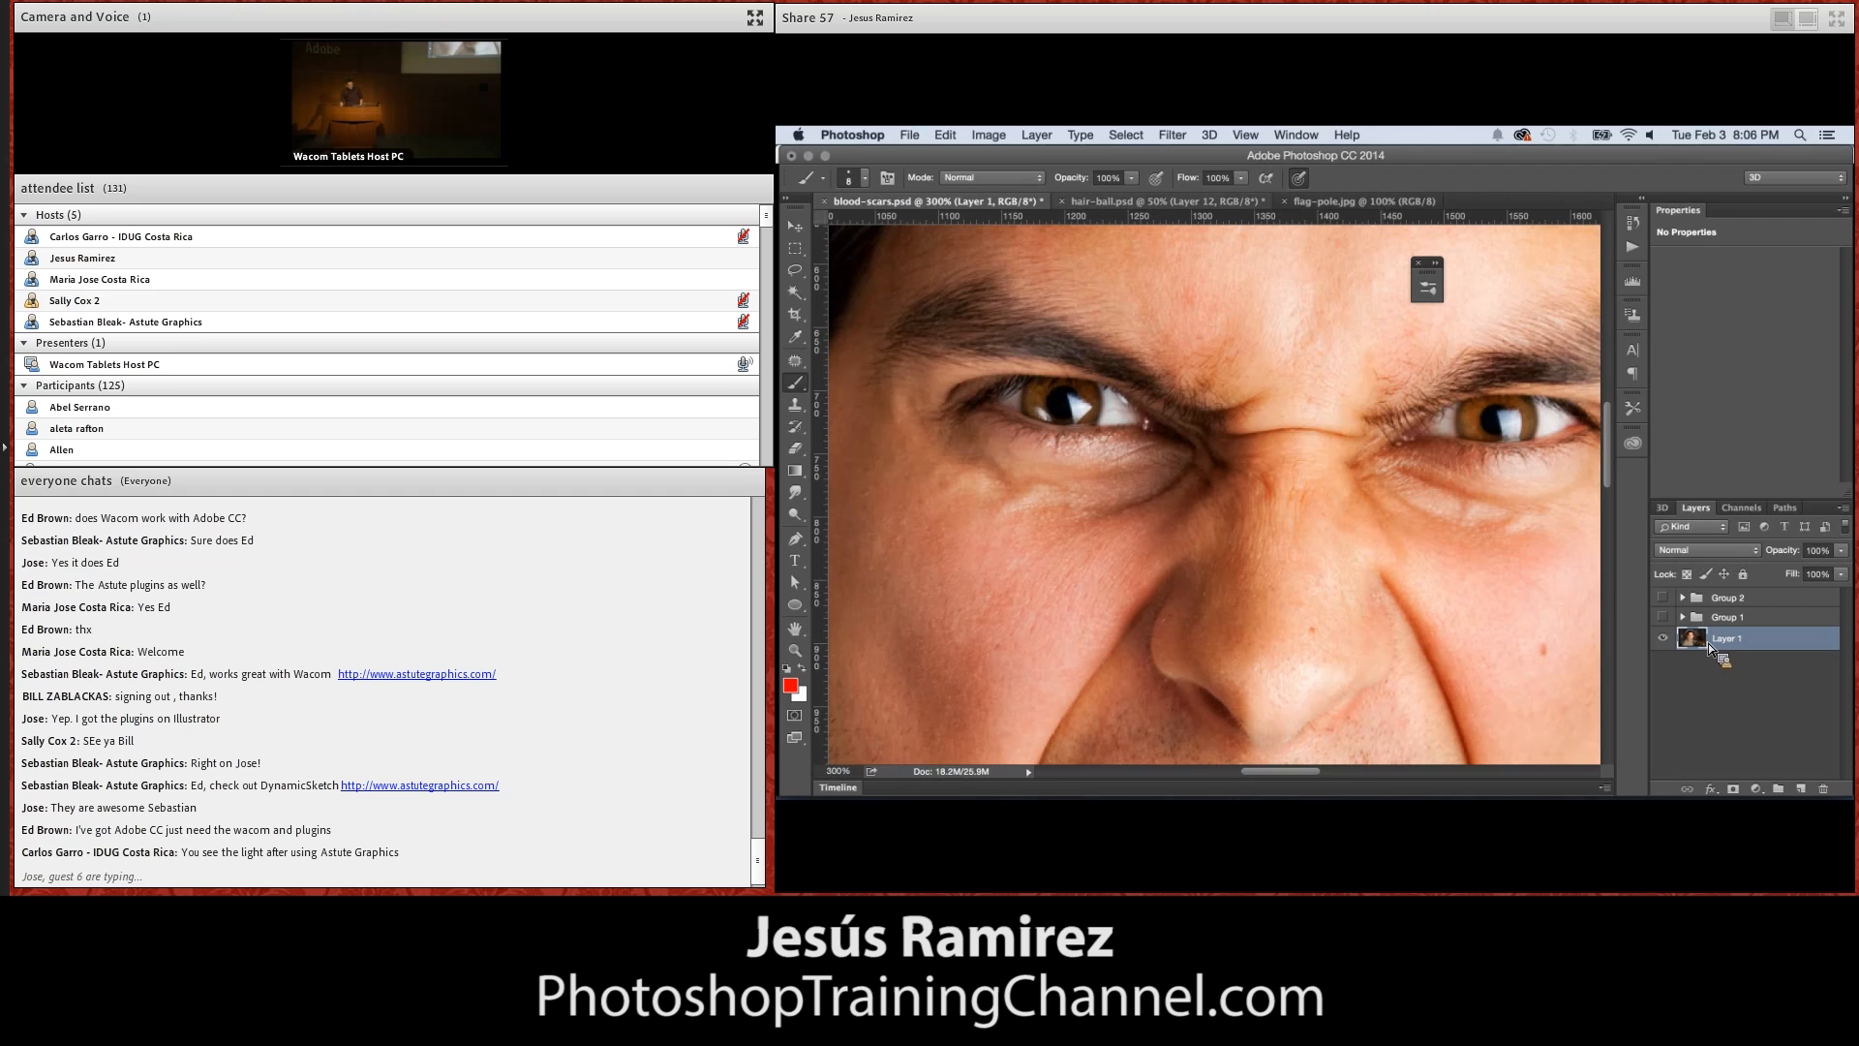
# Add a layer above the groups and scribble red across the eye and nose with the brush in Normal mode
pyautogui.click(1038, 178)
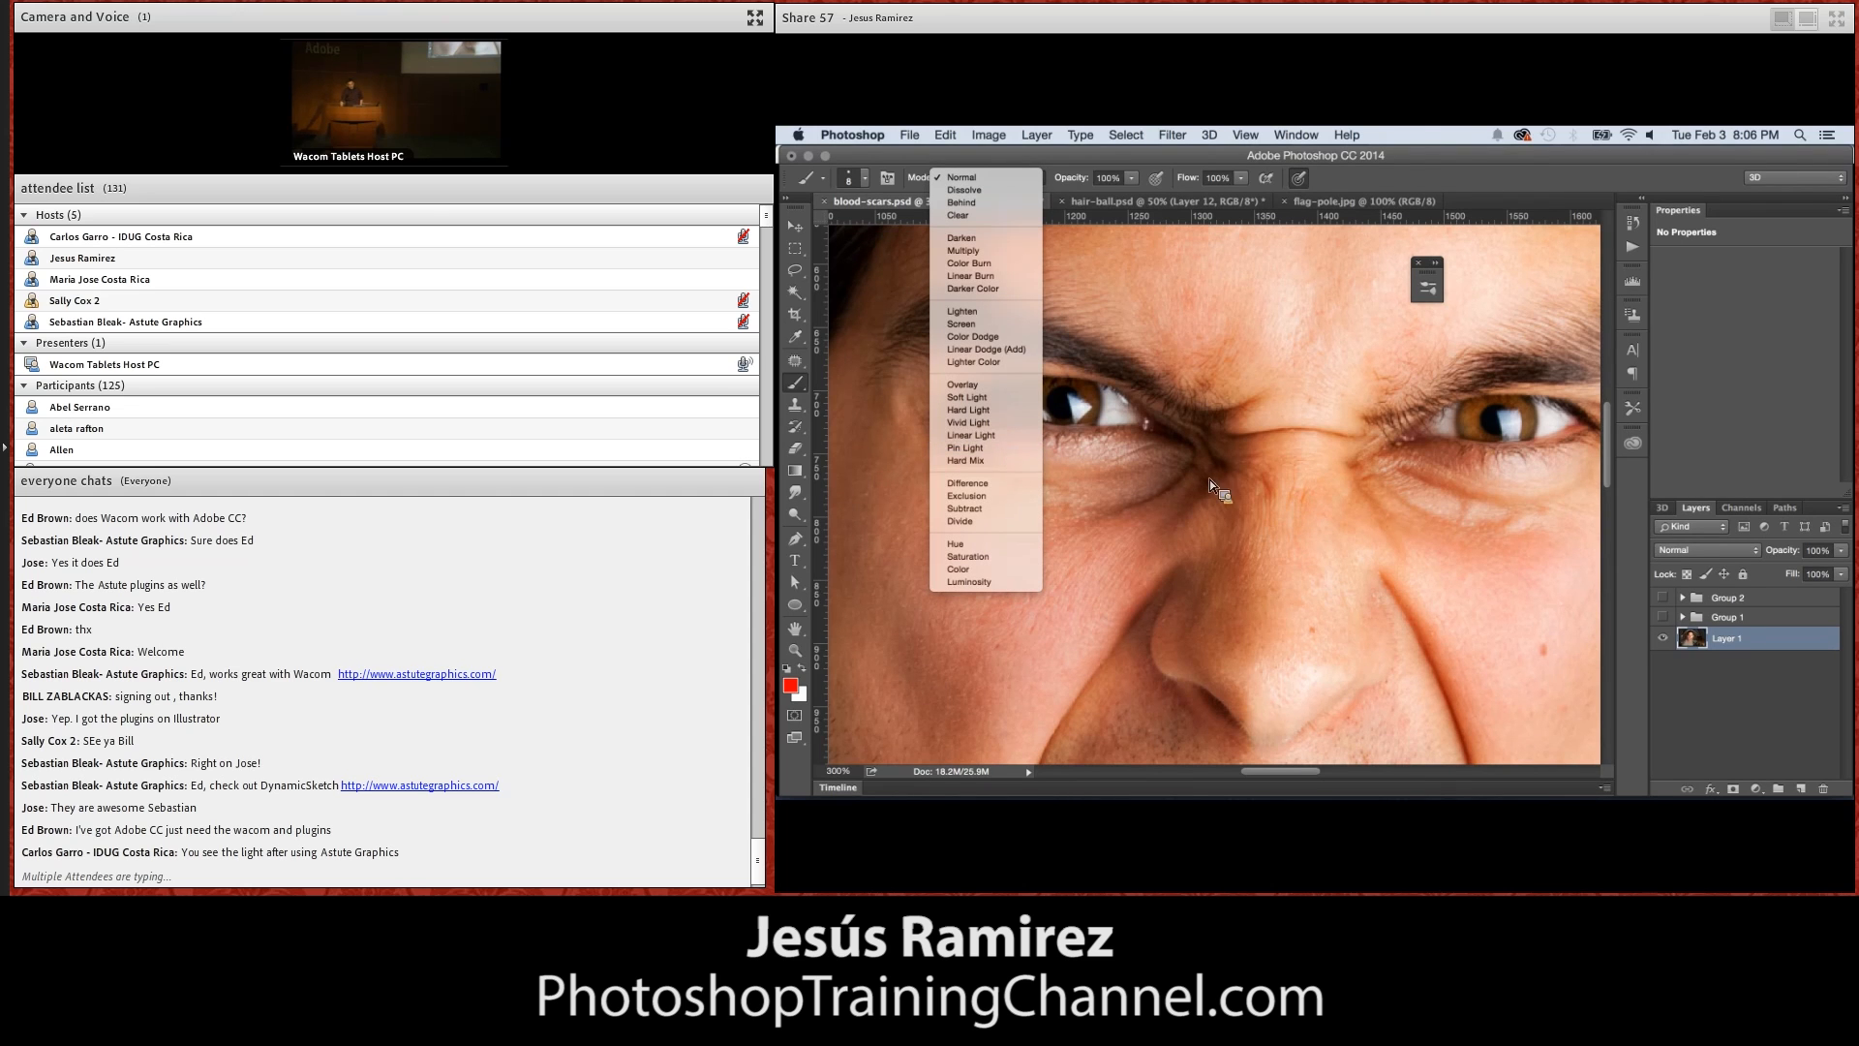
pyautogui.click(1004, 205)
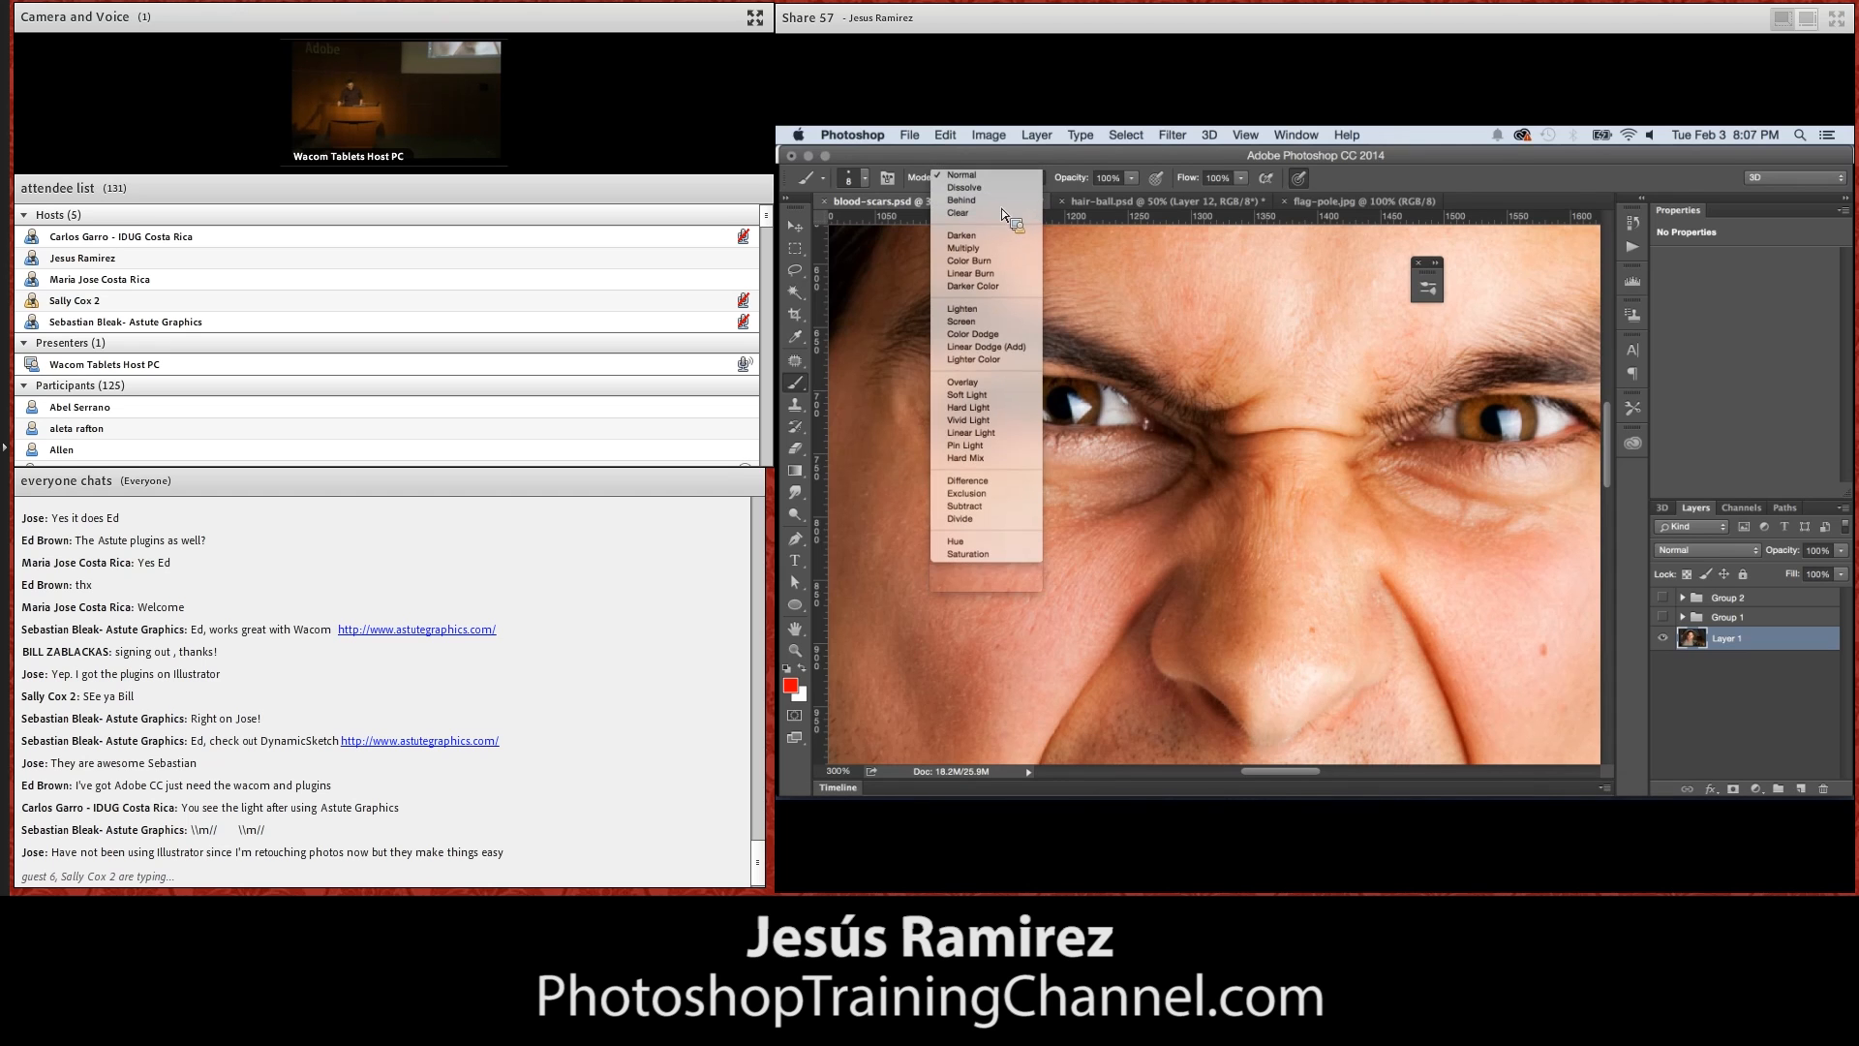
pyautogui.doubleClick(1786, 598)
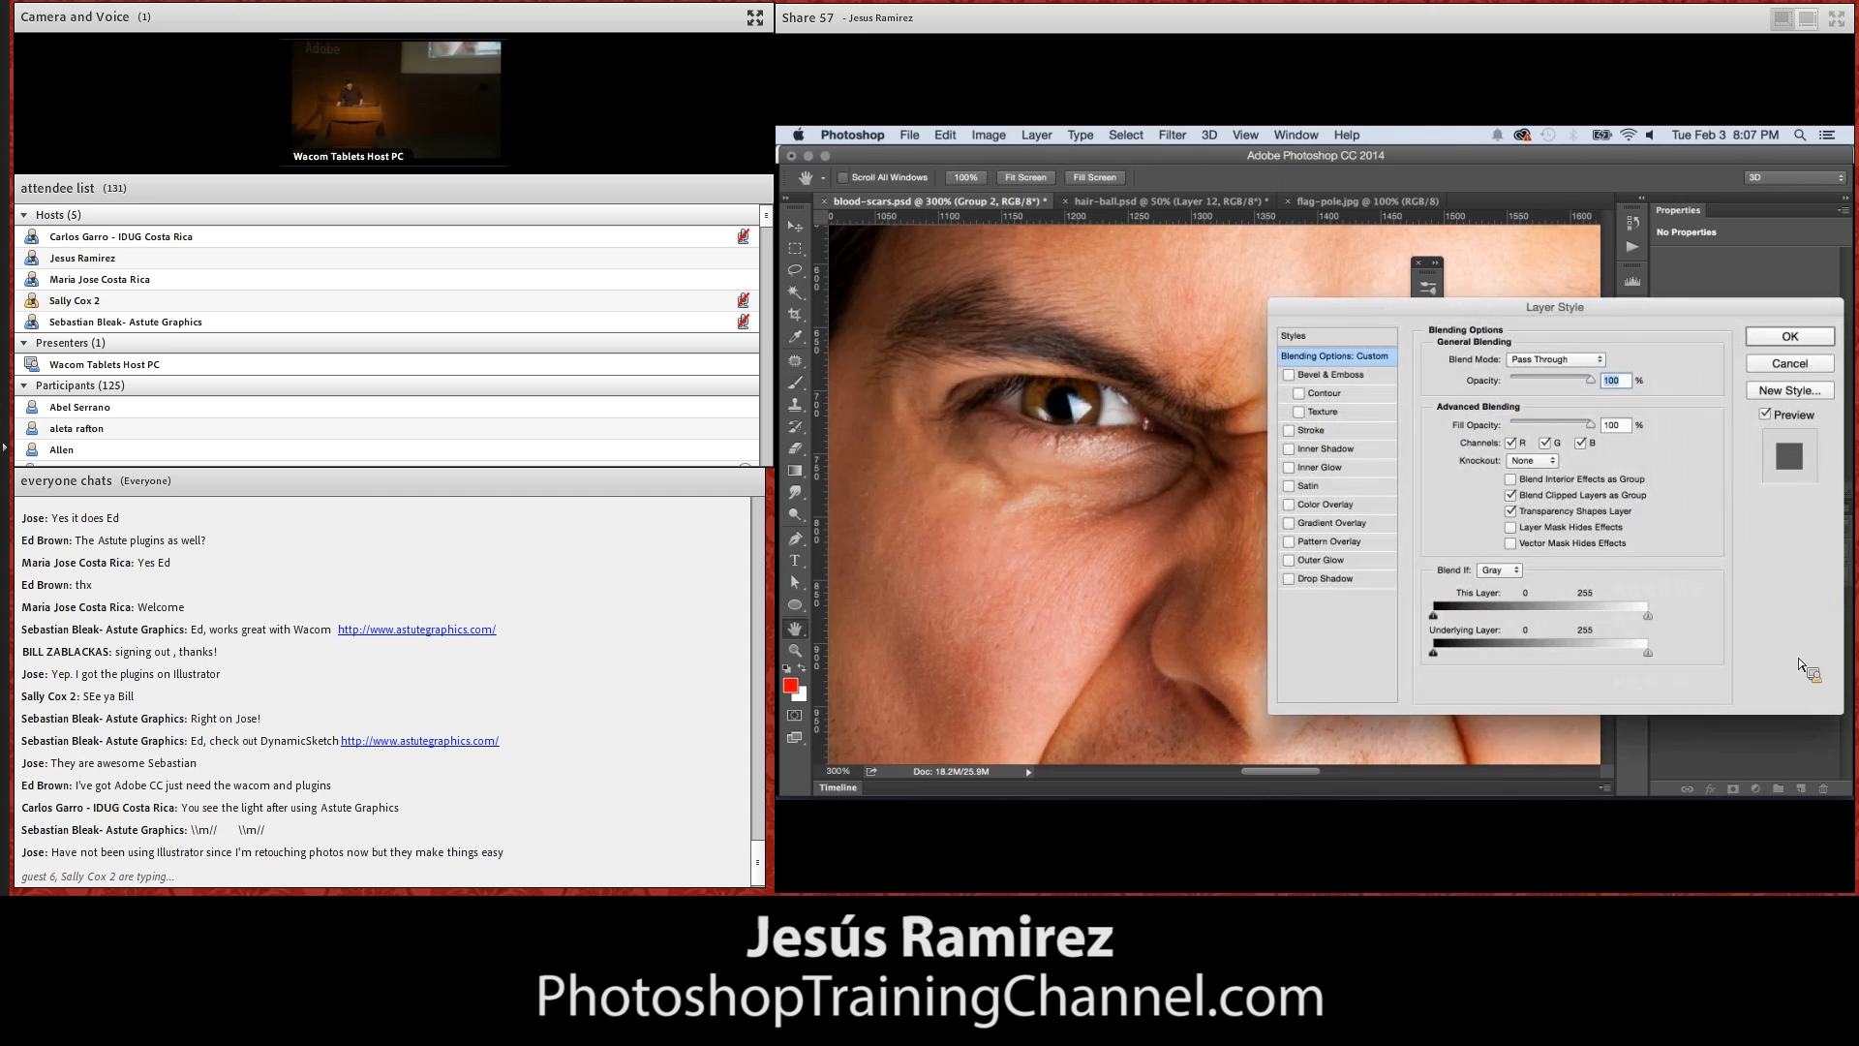
pyautogui.click(1798, 367)
pyautogui.click(1802, 786)
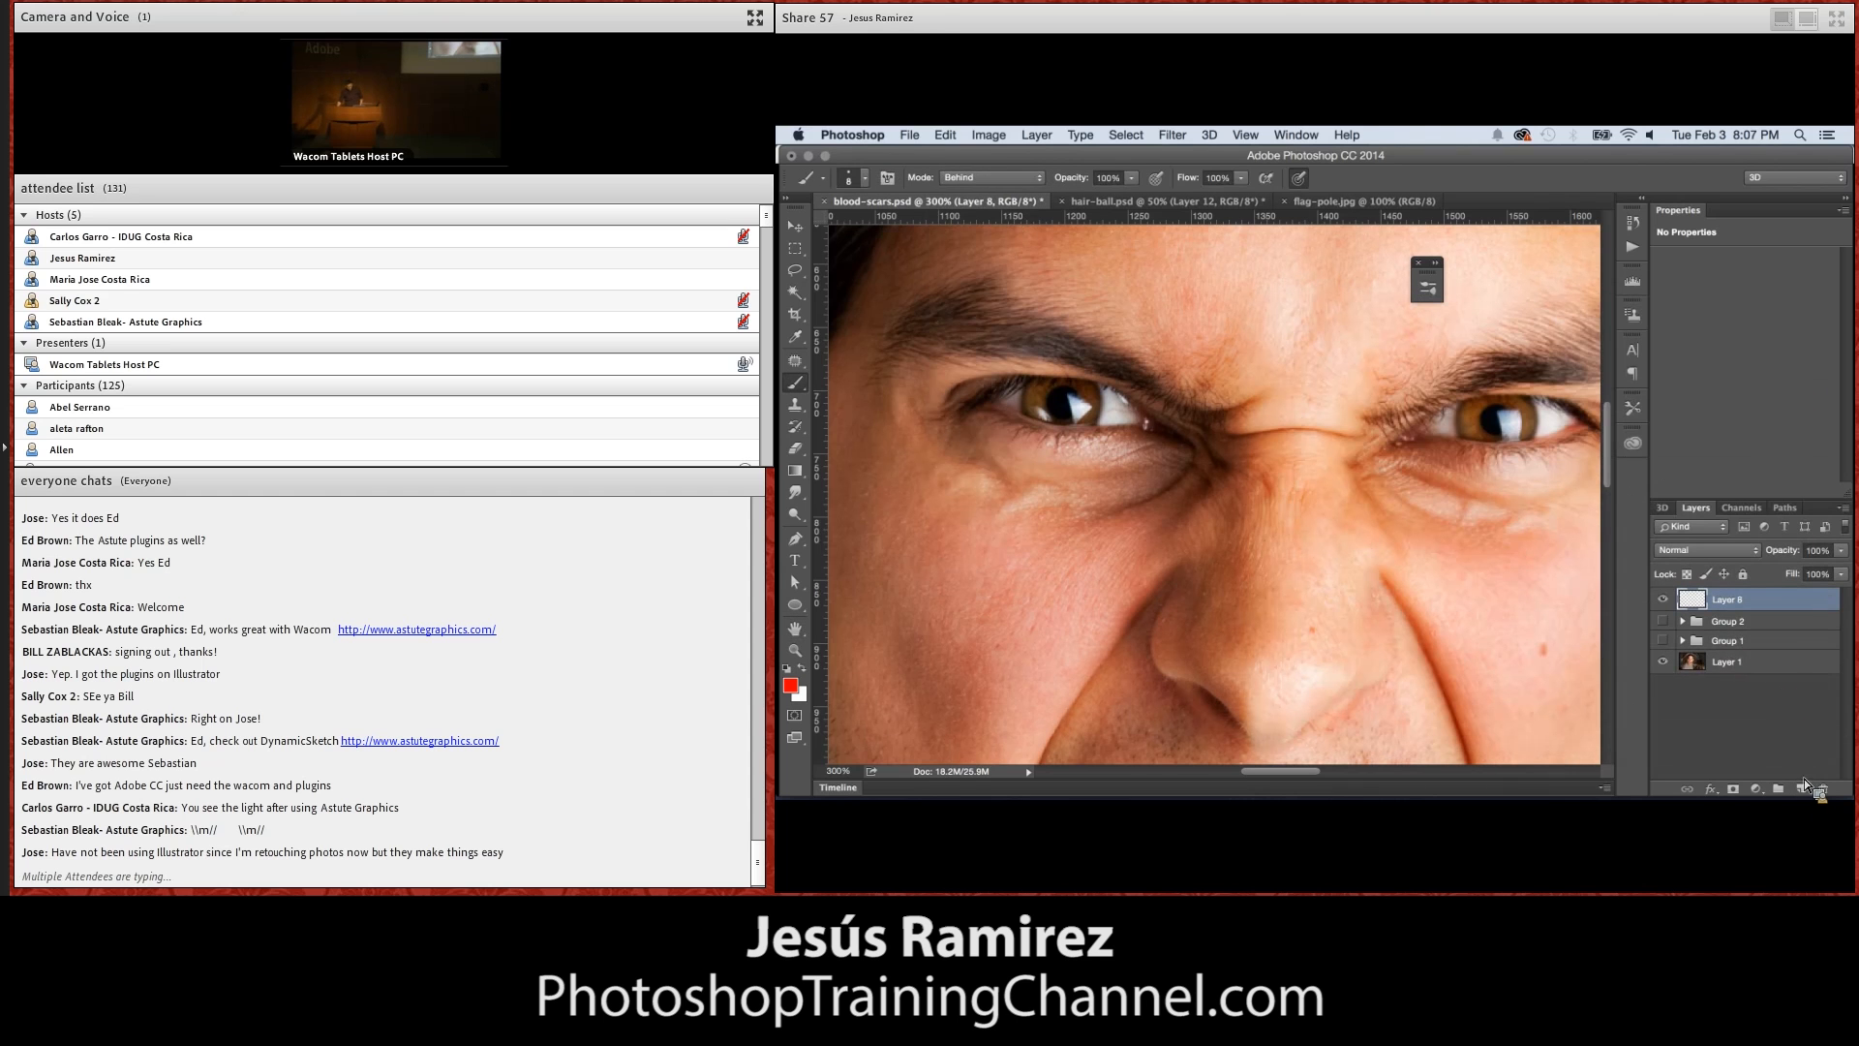
pyautogui.click(1007, 178)
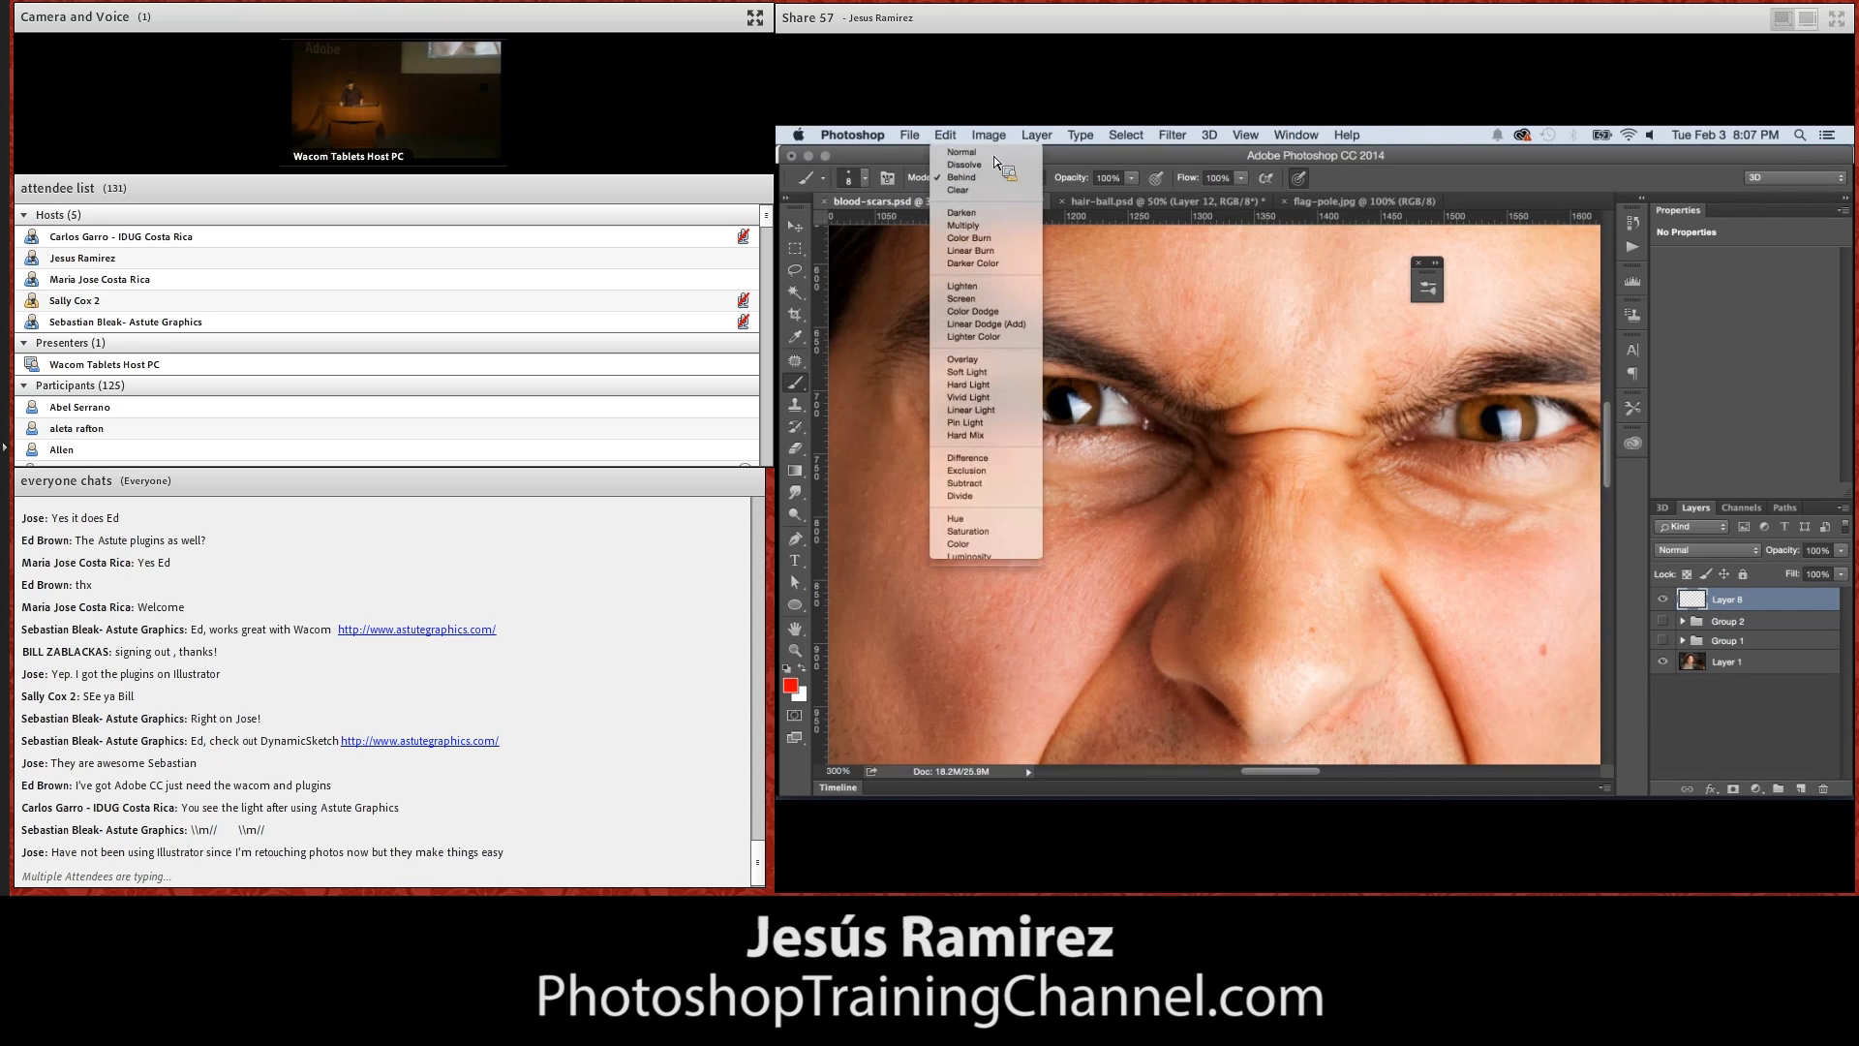
pyautogui.click(994, 153)
pyautogui.moveTo(1065, 364)
pyautogui.mouseDown()
pyautogui.moveTo(1124, 356)
pyautogui.moveTo(1230, 441)
pyautogui.moveTo(1270, 532)
pyautogui.moveTo(1311, 560)
pyautogui.mouseUp()
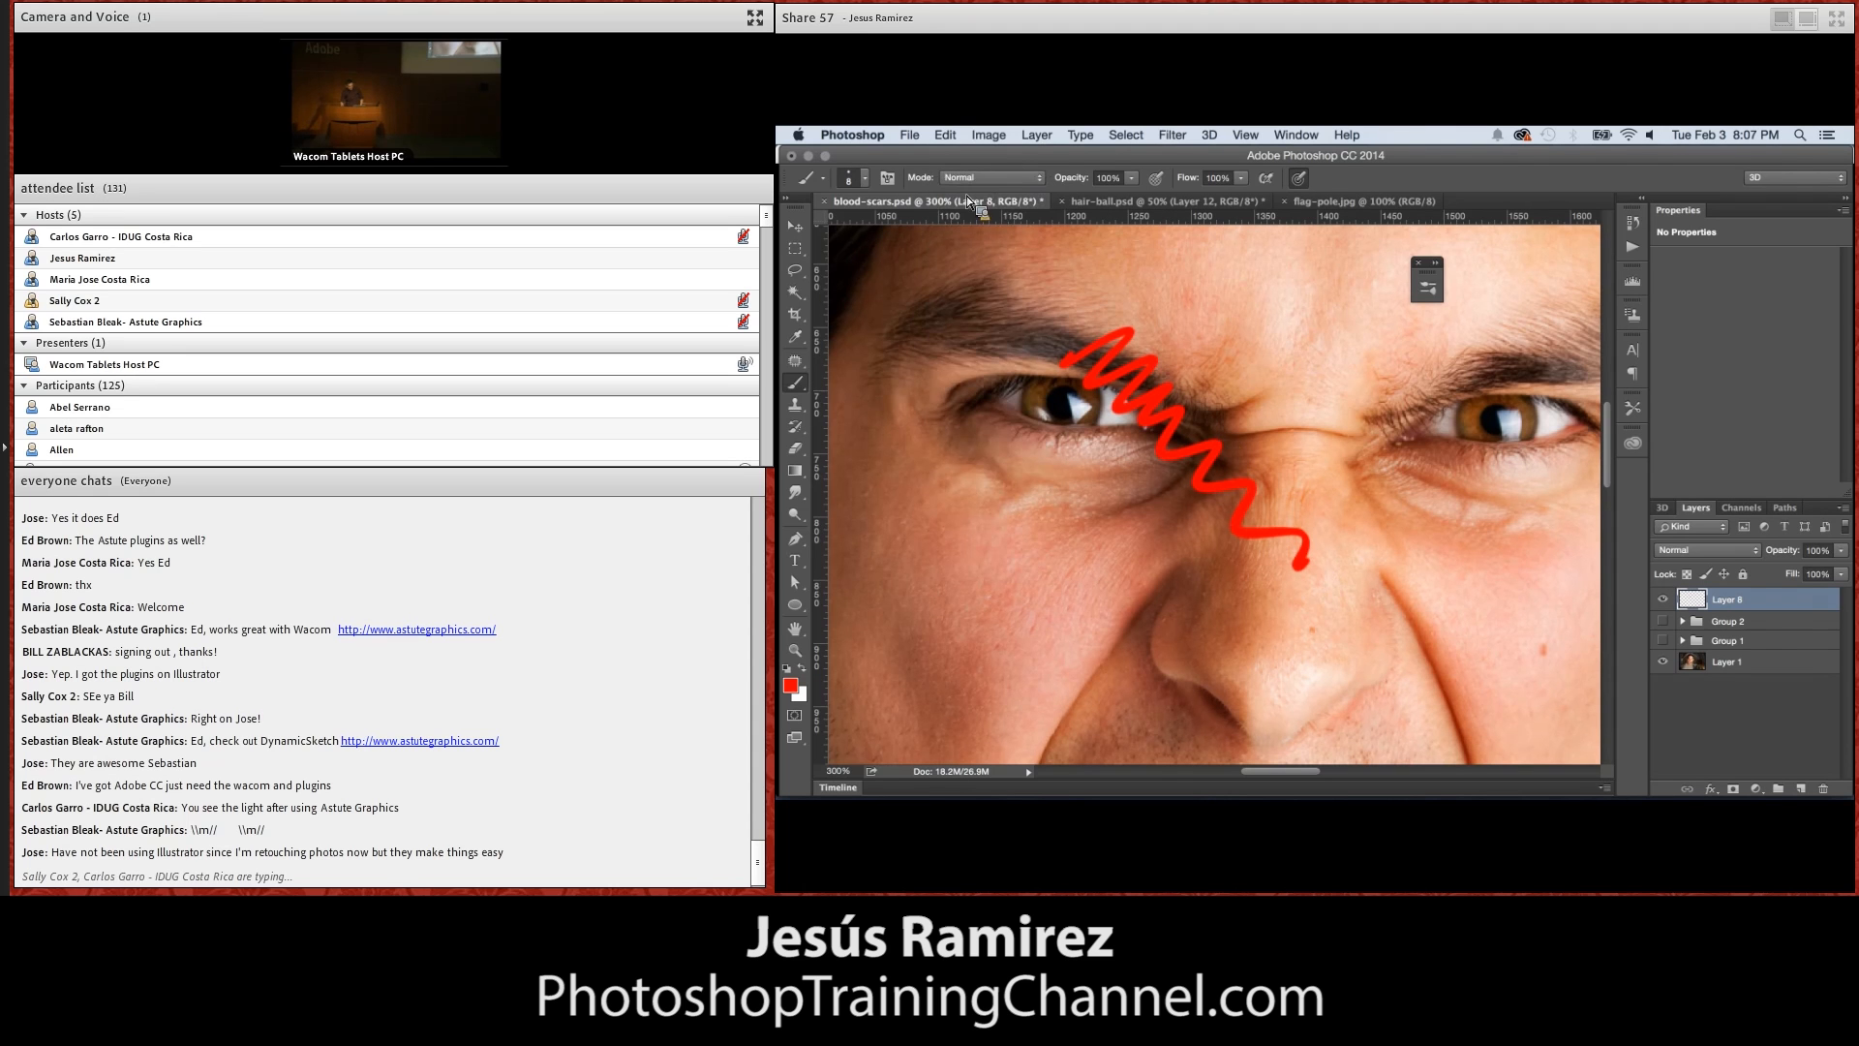
# Set the foreground colour to blue 0091dc and paint a patch under the red scribble in the brush's Behind mode
pyautogui.click(992, 181)
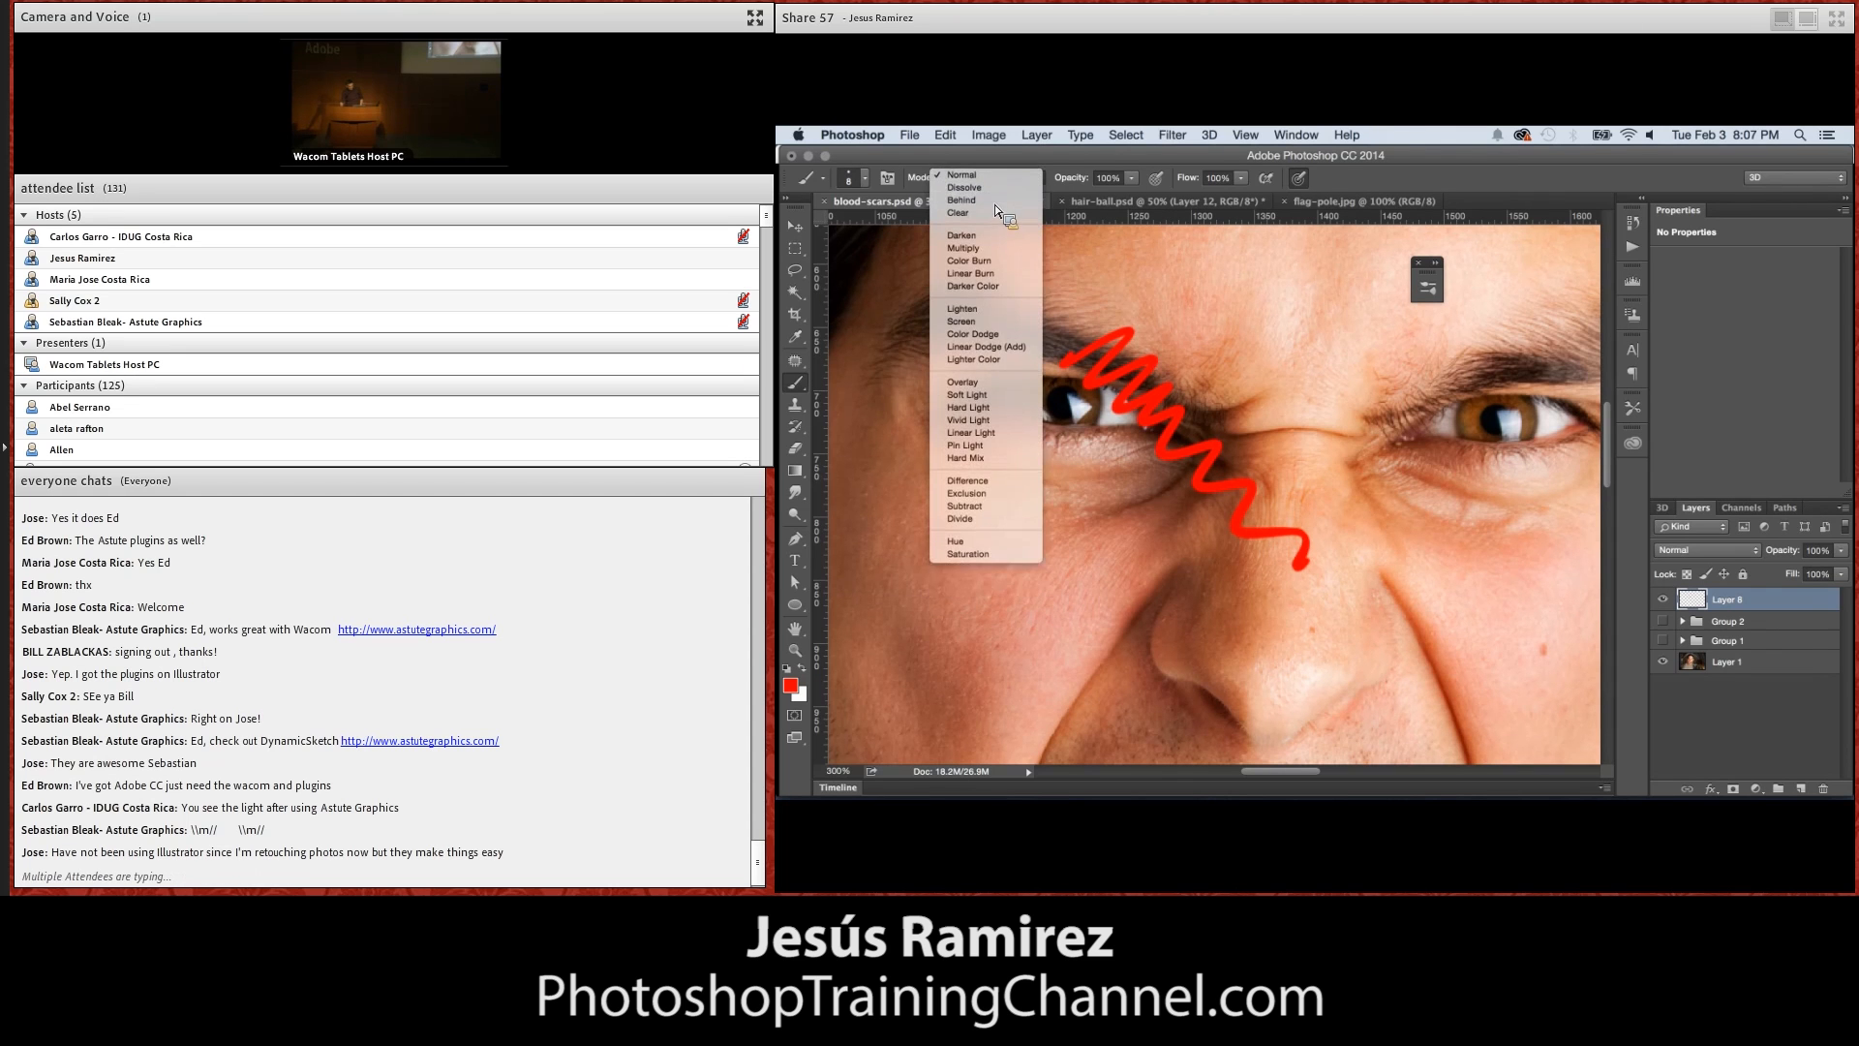
pyautogui.press('Escape')
pyautogui.click(791, 684)
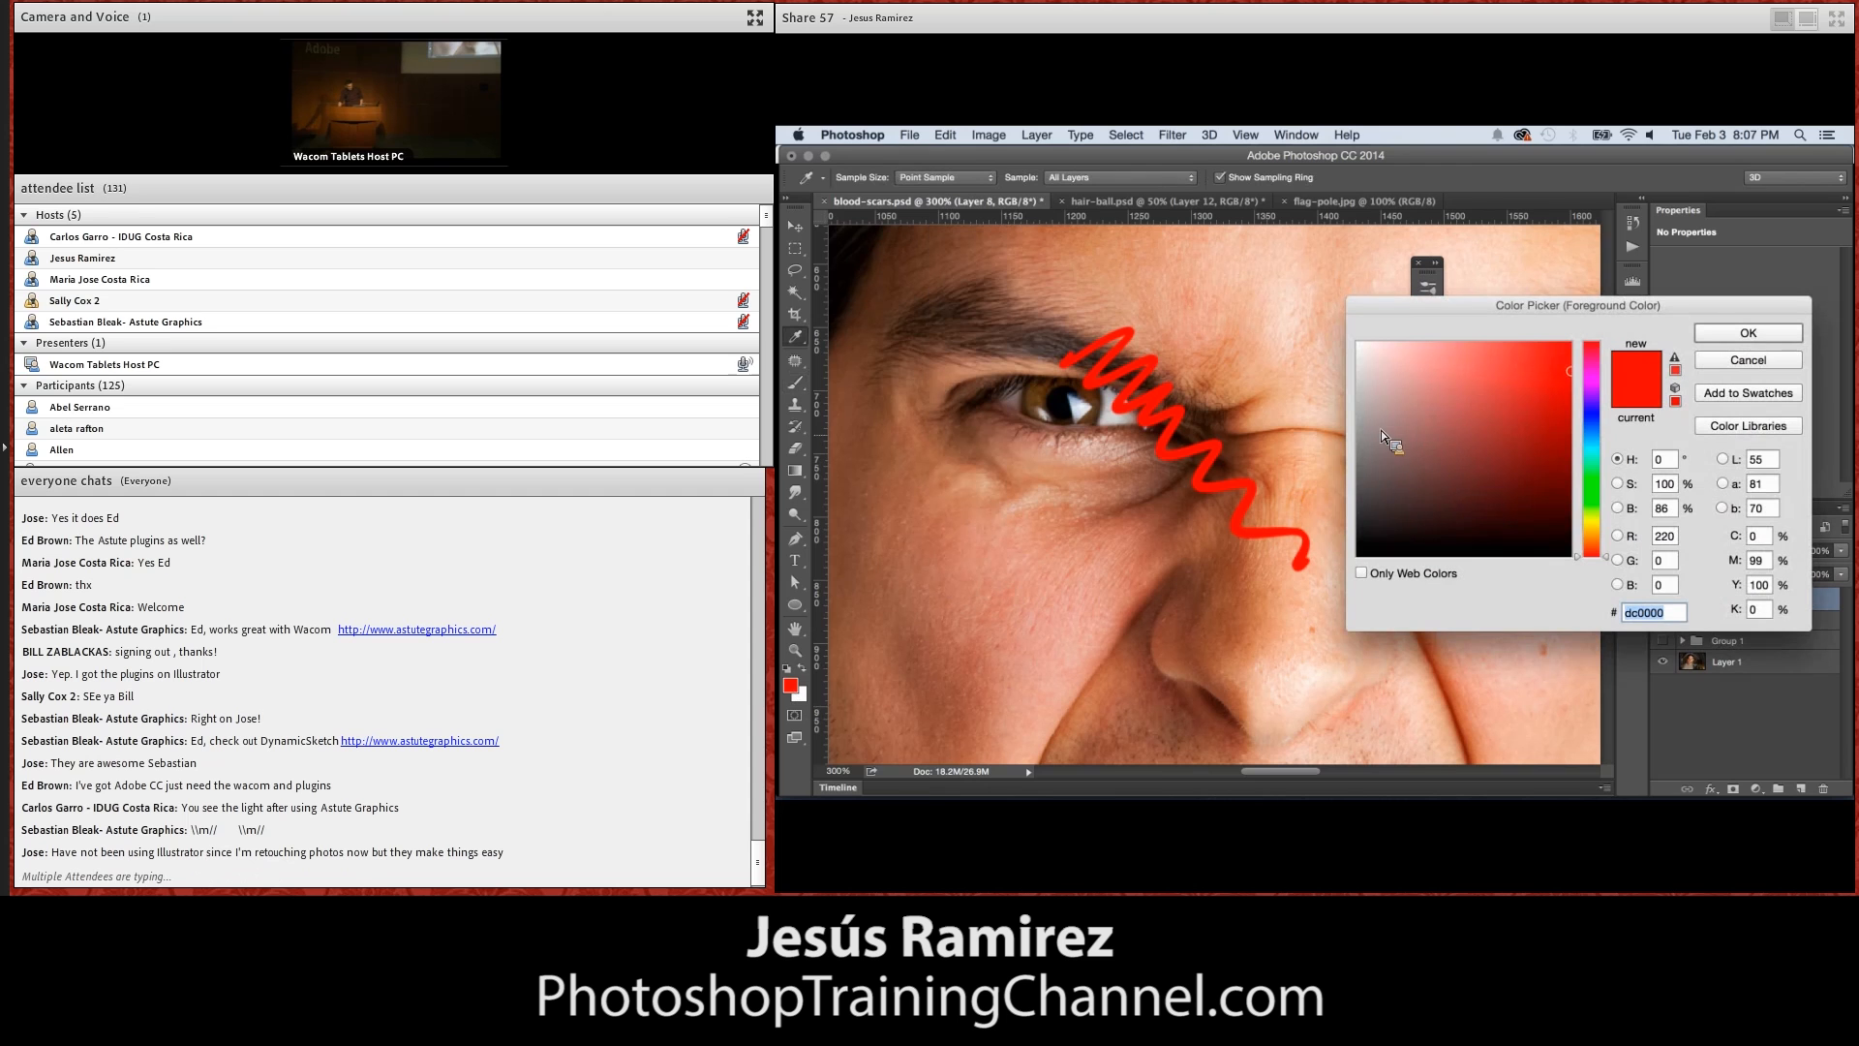
pyautogui.click(1592, 437)
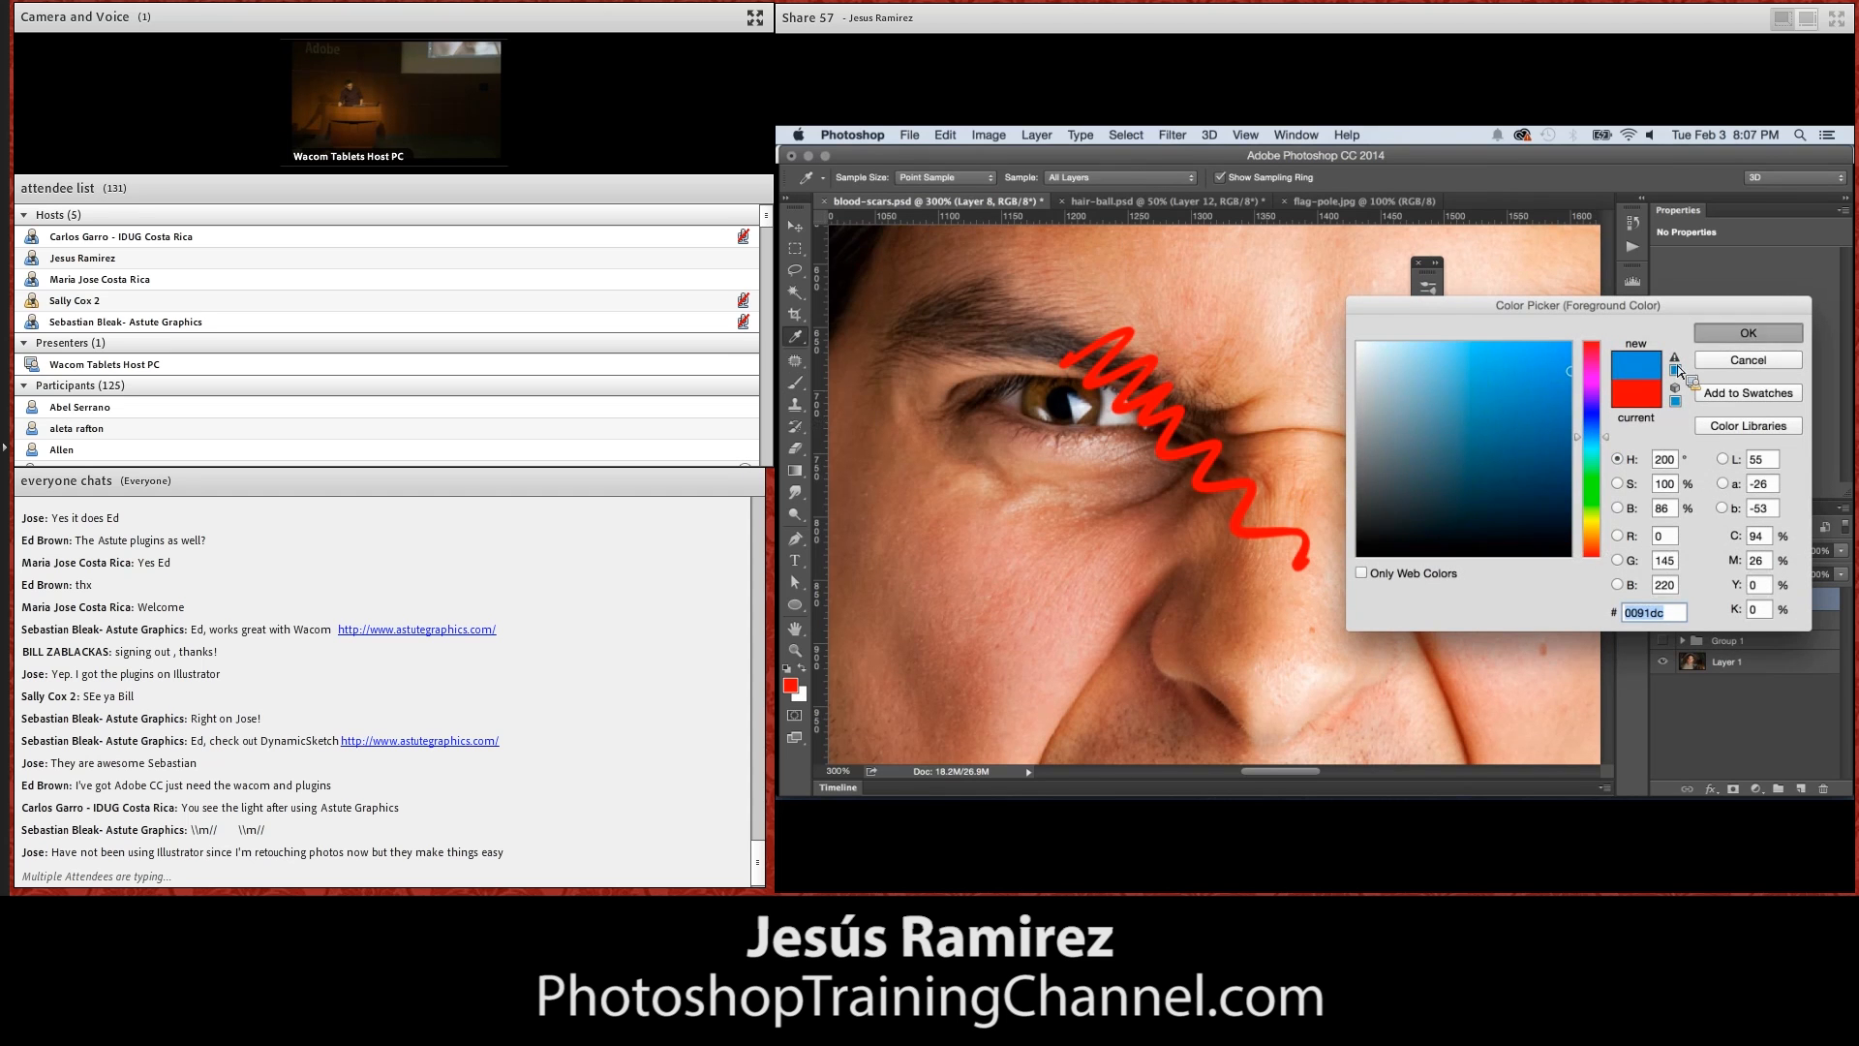
pyautogui.click(1710, 339)
pyautogui.moveTo(1248, 441)
pyautogui.mouseDown()
pyautogui.moveTo(1274, 494)
pyautogui.moveTo(1218, 469)
pyautogui.moveTo(1207, 484)
pyautogui.moveTo(1224, 445)
pyautogui.moveTo(1239, 463)
pyautogui.mouseUp()
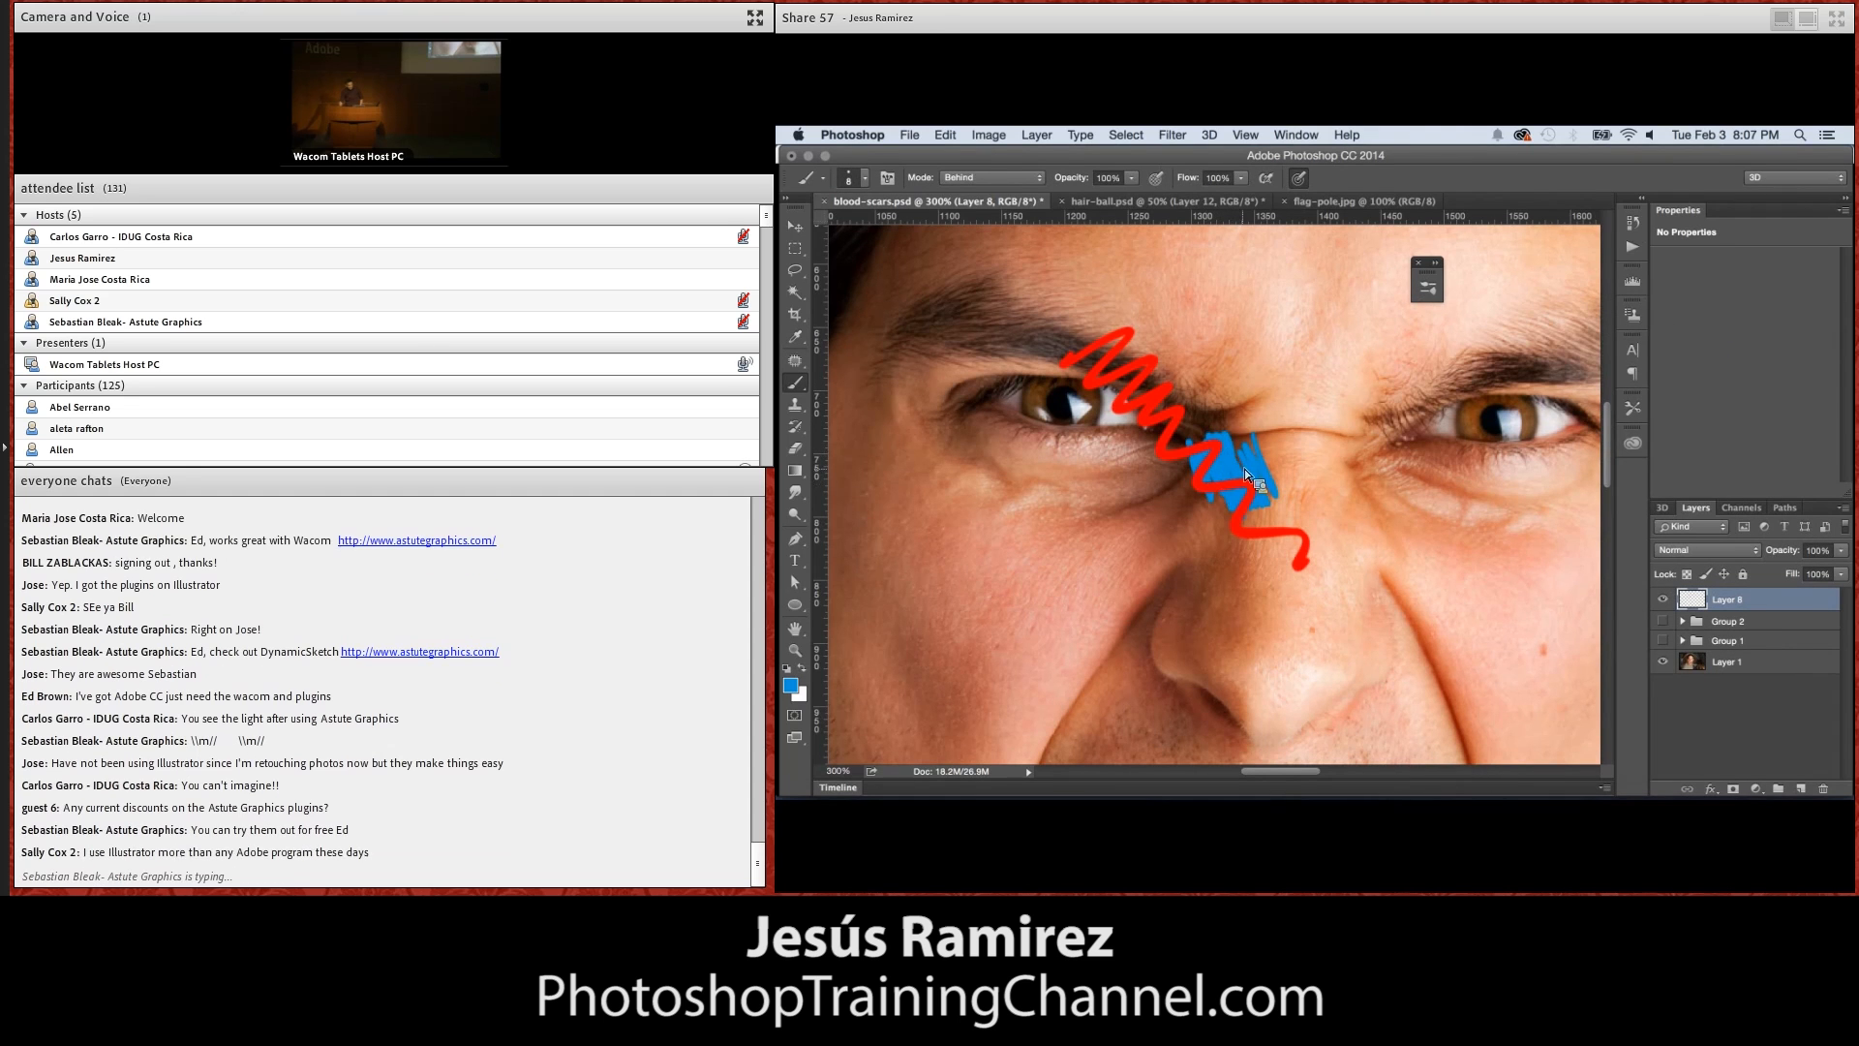
# Return the brush to Normal mode, lock the layer's transparent pixels, and recolour the upper part of the red scribble blue
pyautogui.click(986, 177)
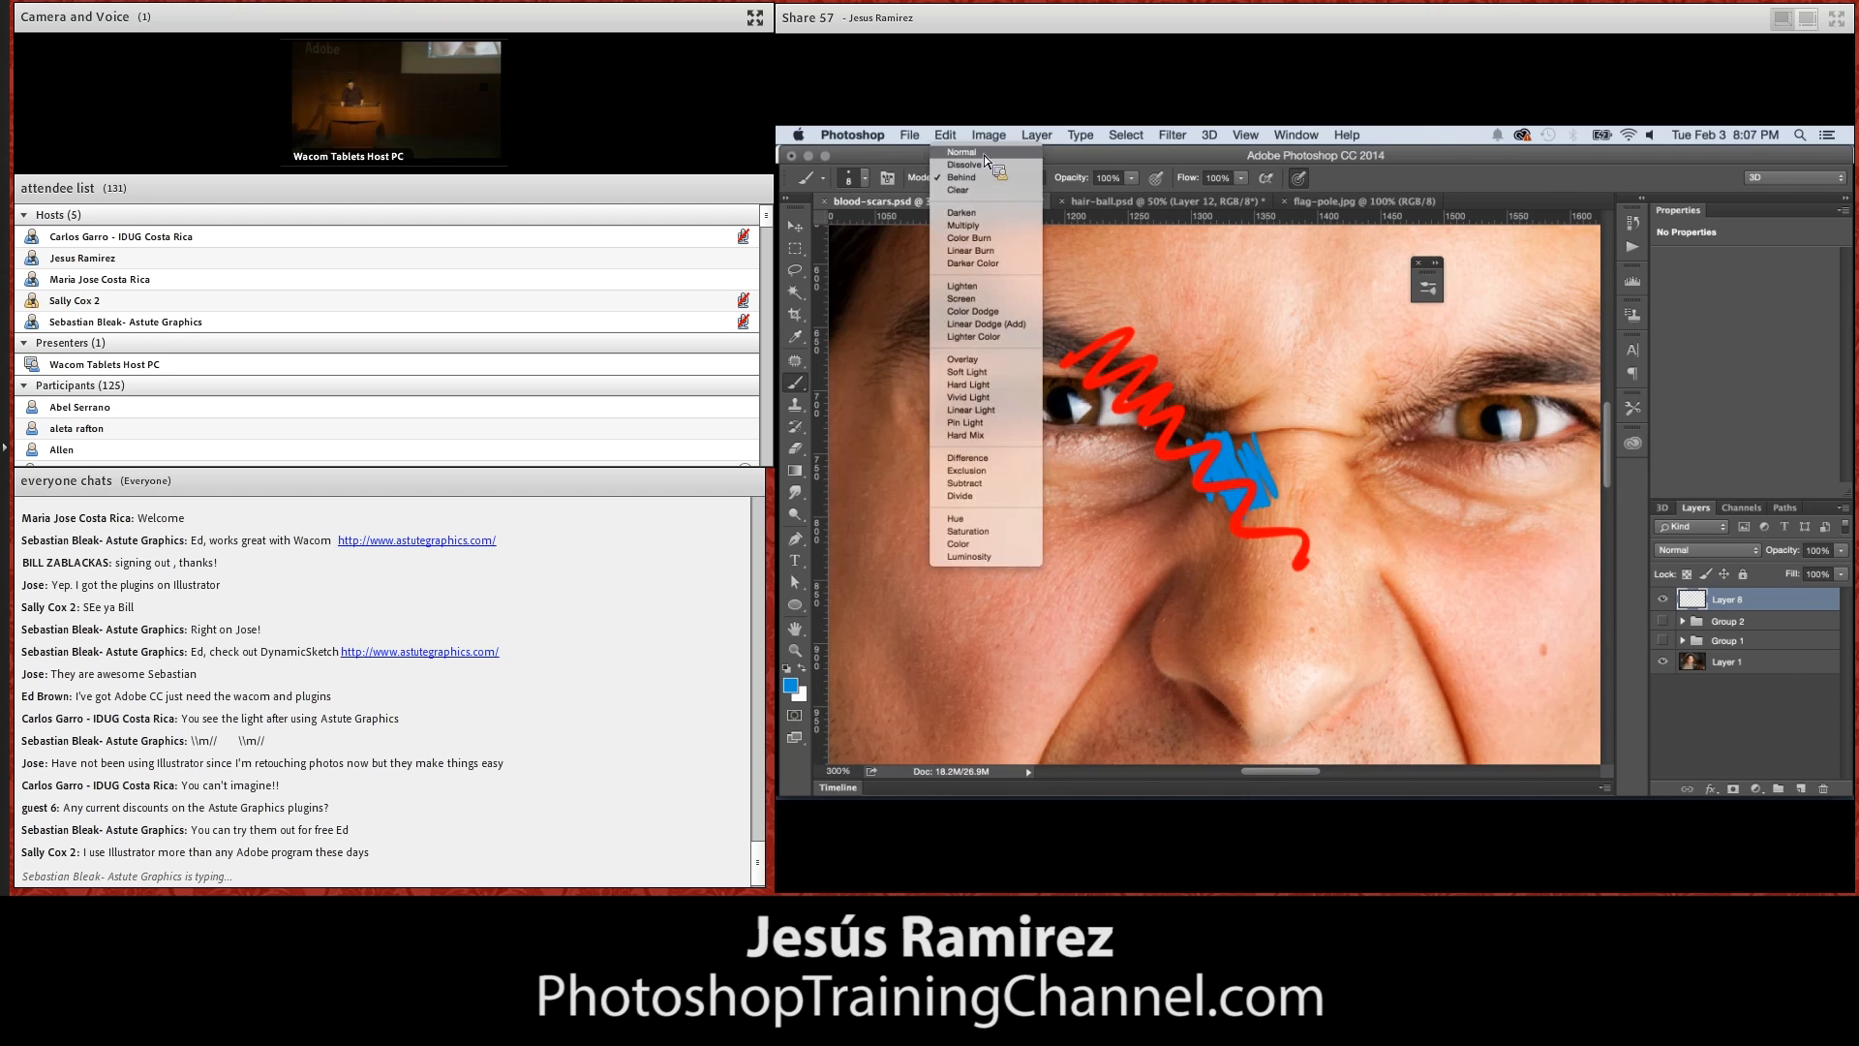
pyautogui.click(984, 164)
pyautogui.click(1695, 550)
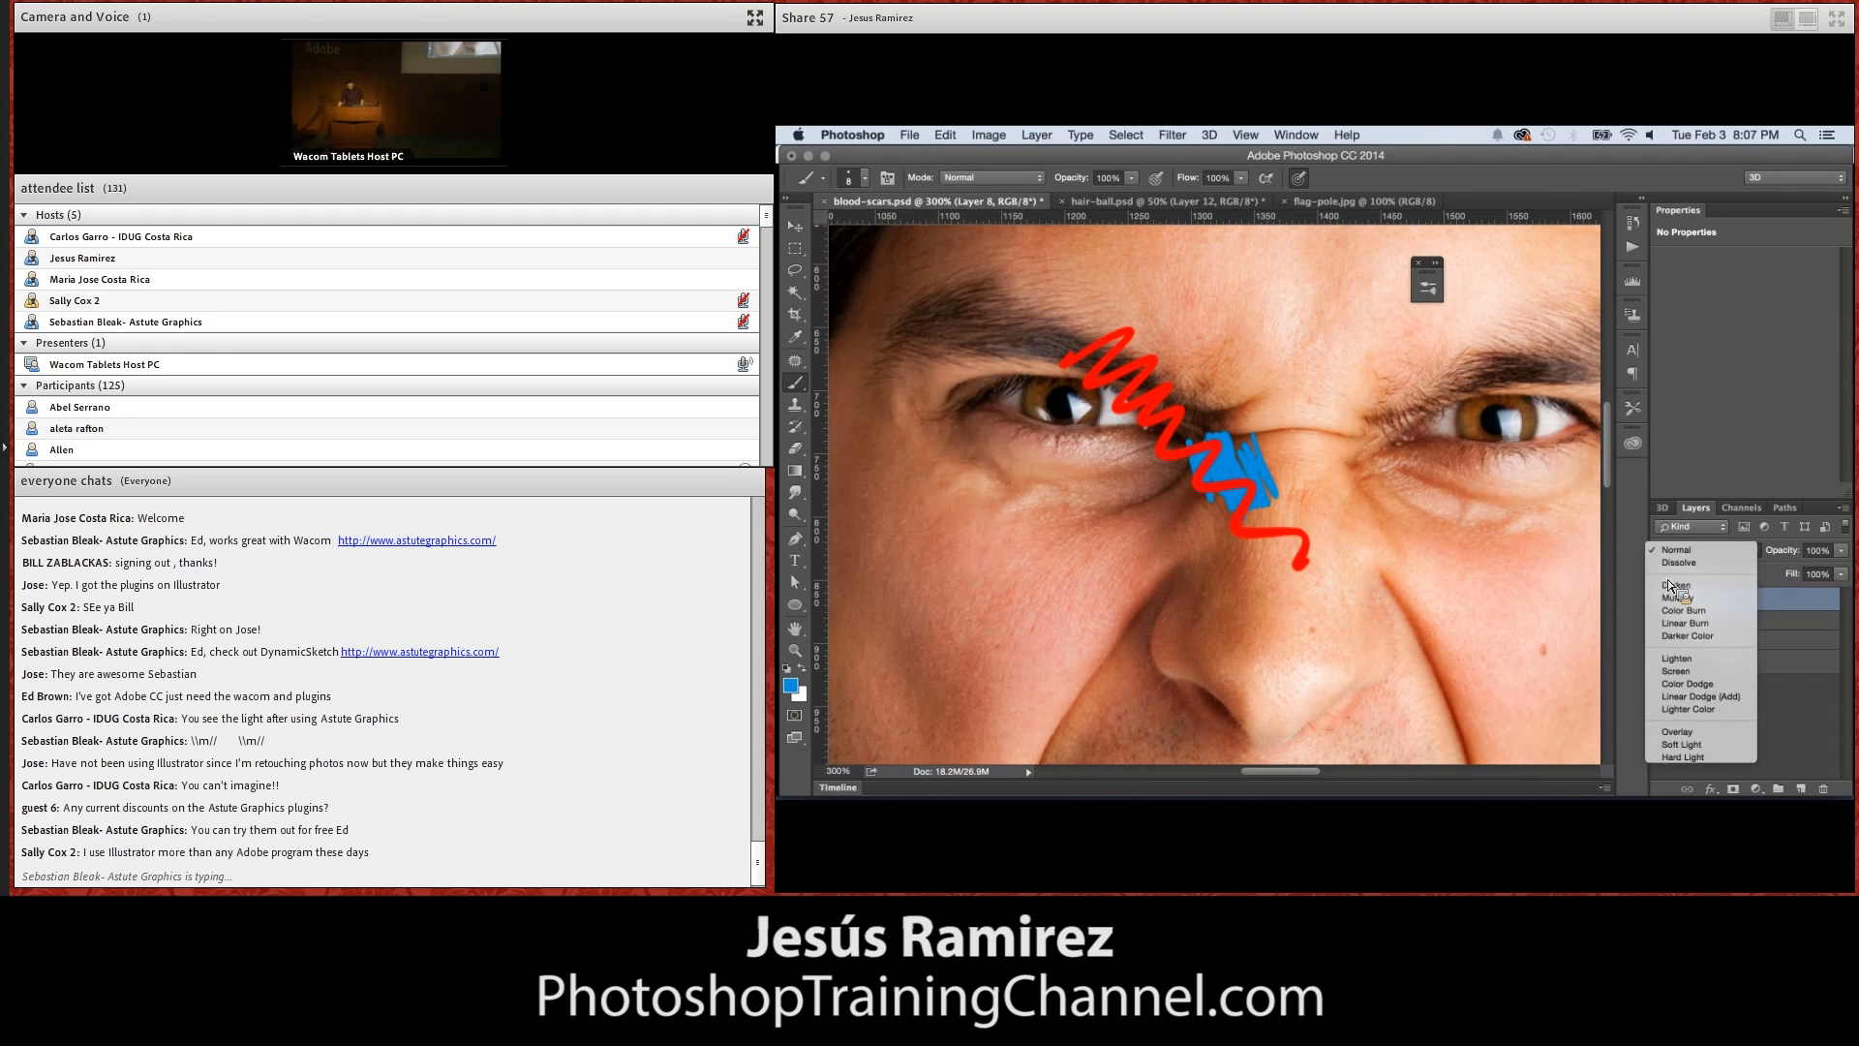
pyautogui.click(1693, 550)
pyautogui.moveTo(1694, 560); pyautogui.dragTo(1693, 583)
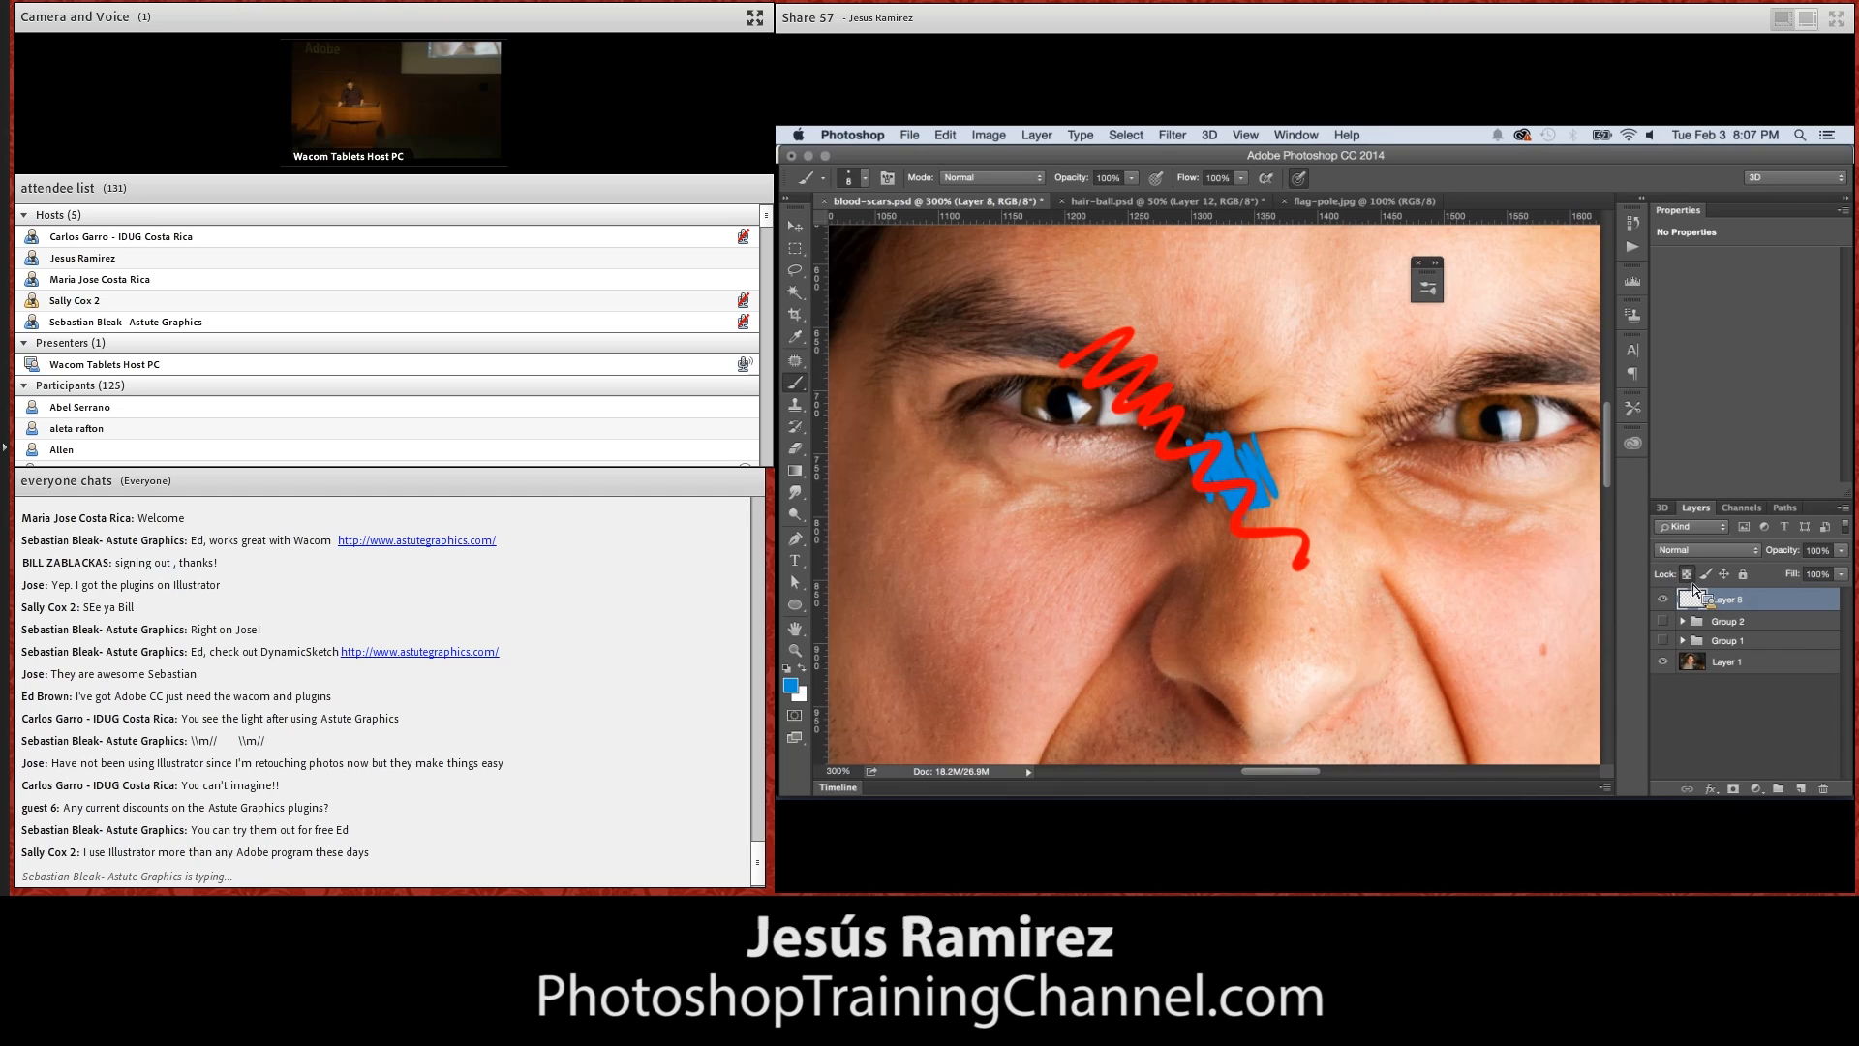
pyautogui.moveTo(1120, 362)
pyautogui.mouseDown()
pyautogui.moveTo(1134, 328)
pyautogui.moveTo(1097, 391)
pyautogui.moveTo(1069, 359)
pyautogui.mouseUp()
# Unlock the layer's transparent pixels and erase parts of the upper scribble with the brush in Clear mode
pyautogui.click(986, 178)
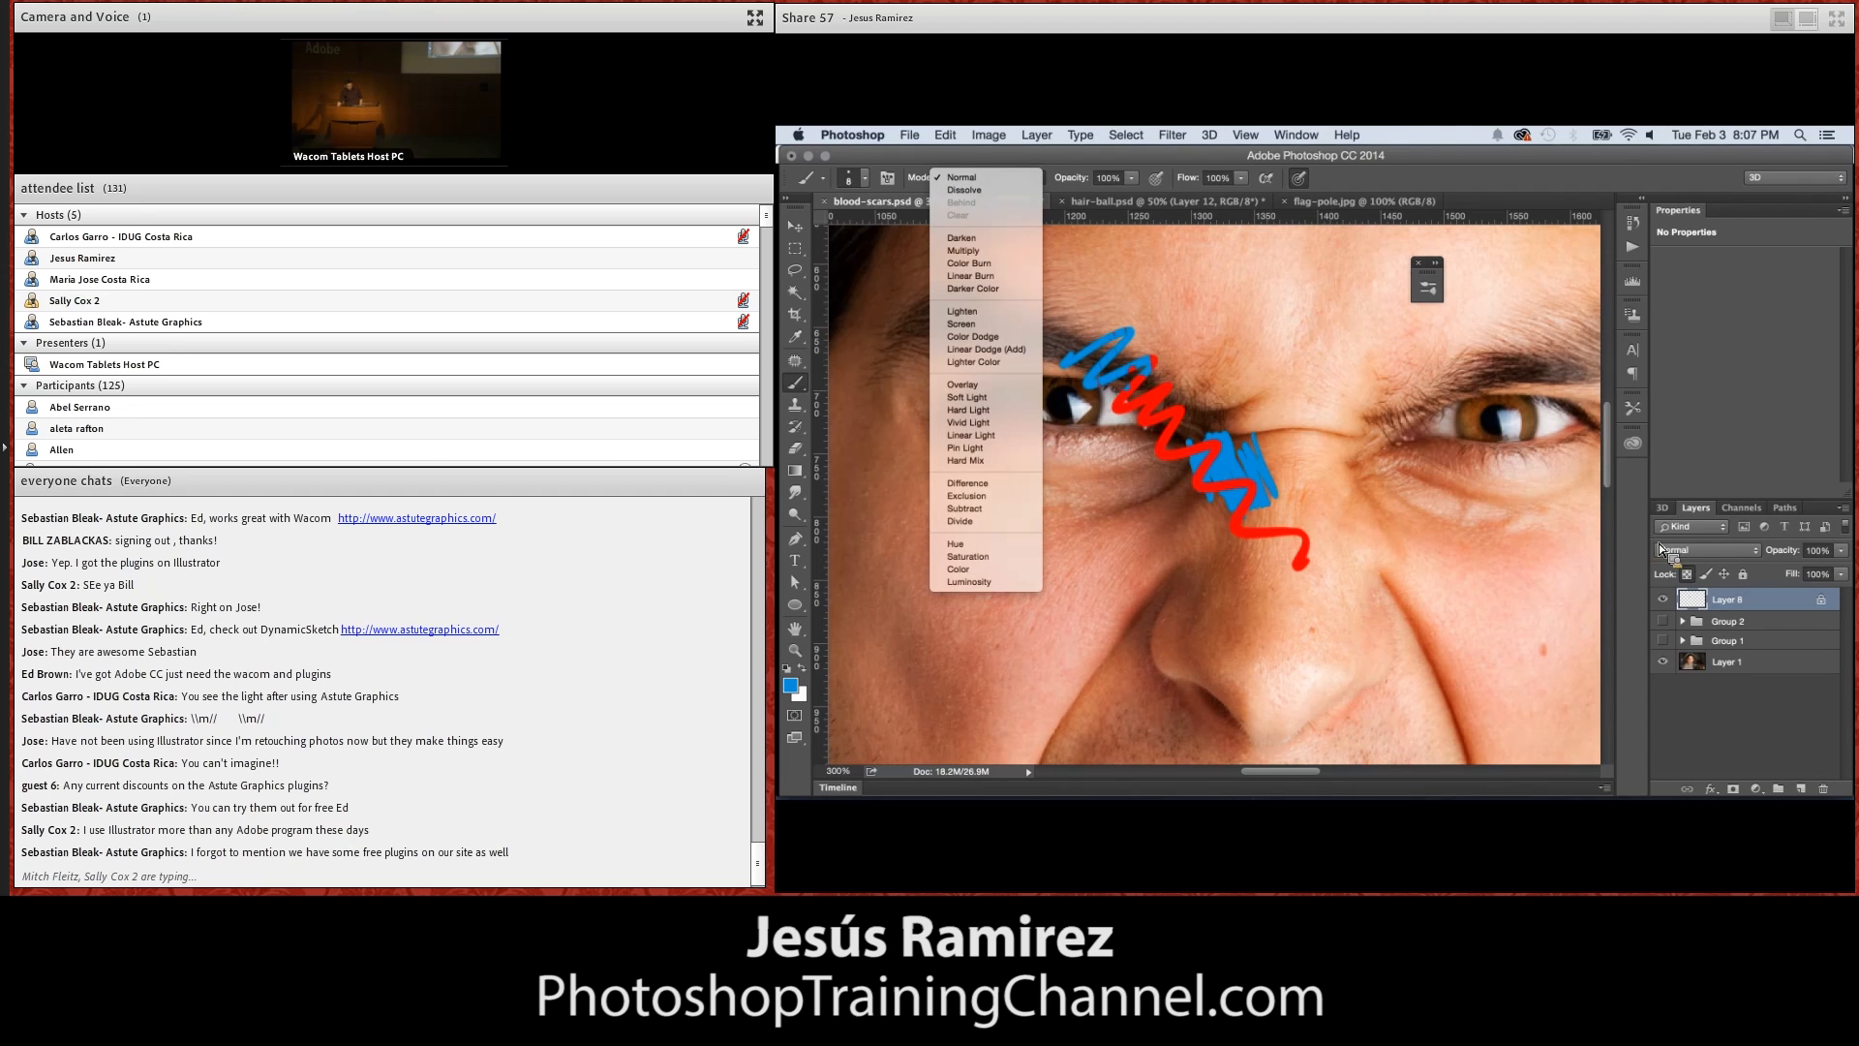
pyautogui.click(1706, 570)
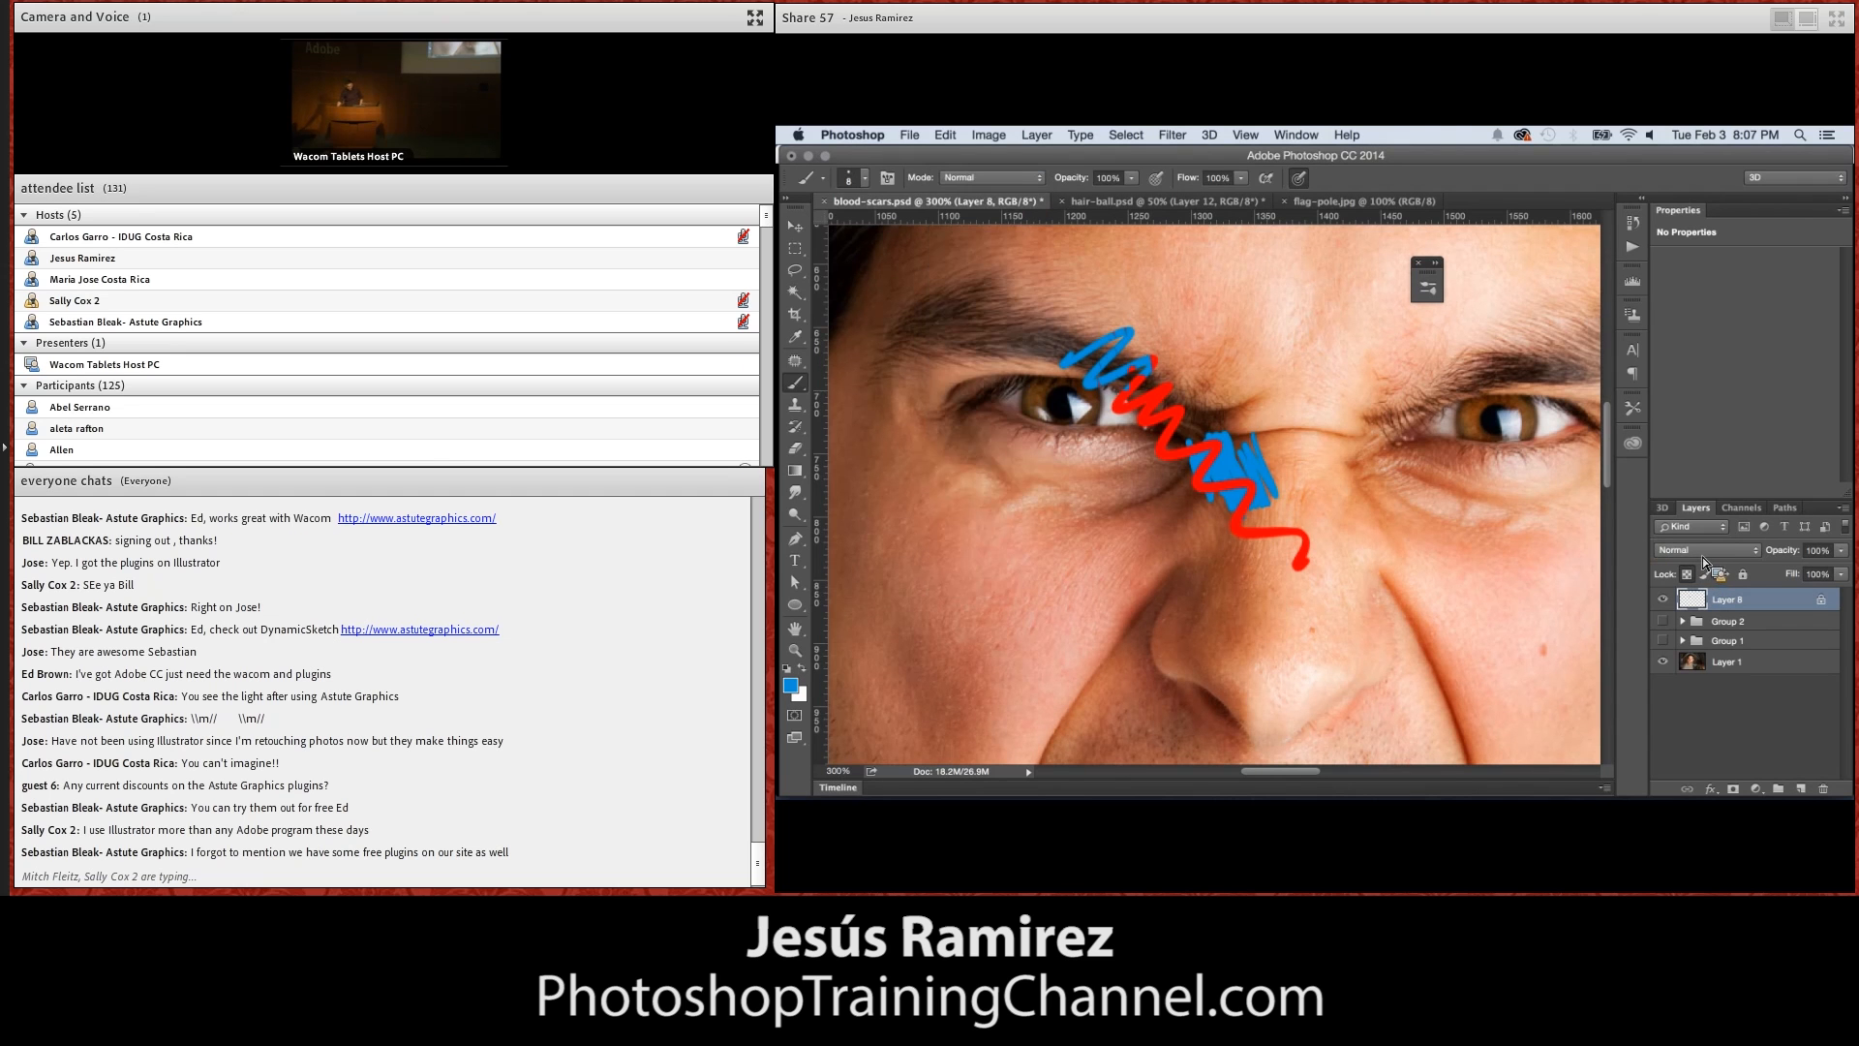
pyautogui.click(988, 179)
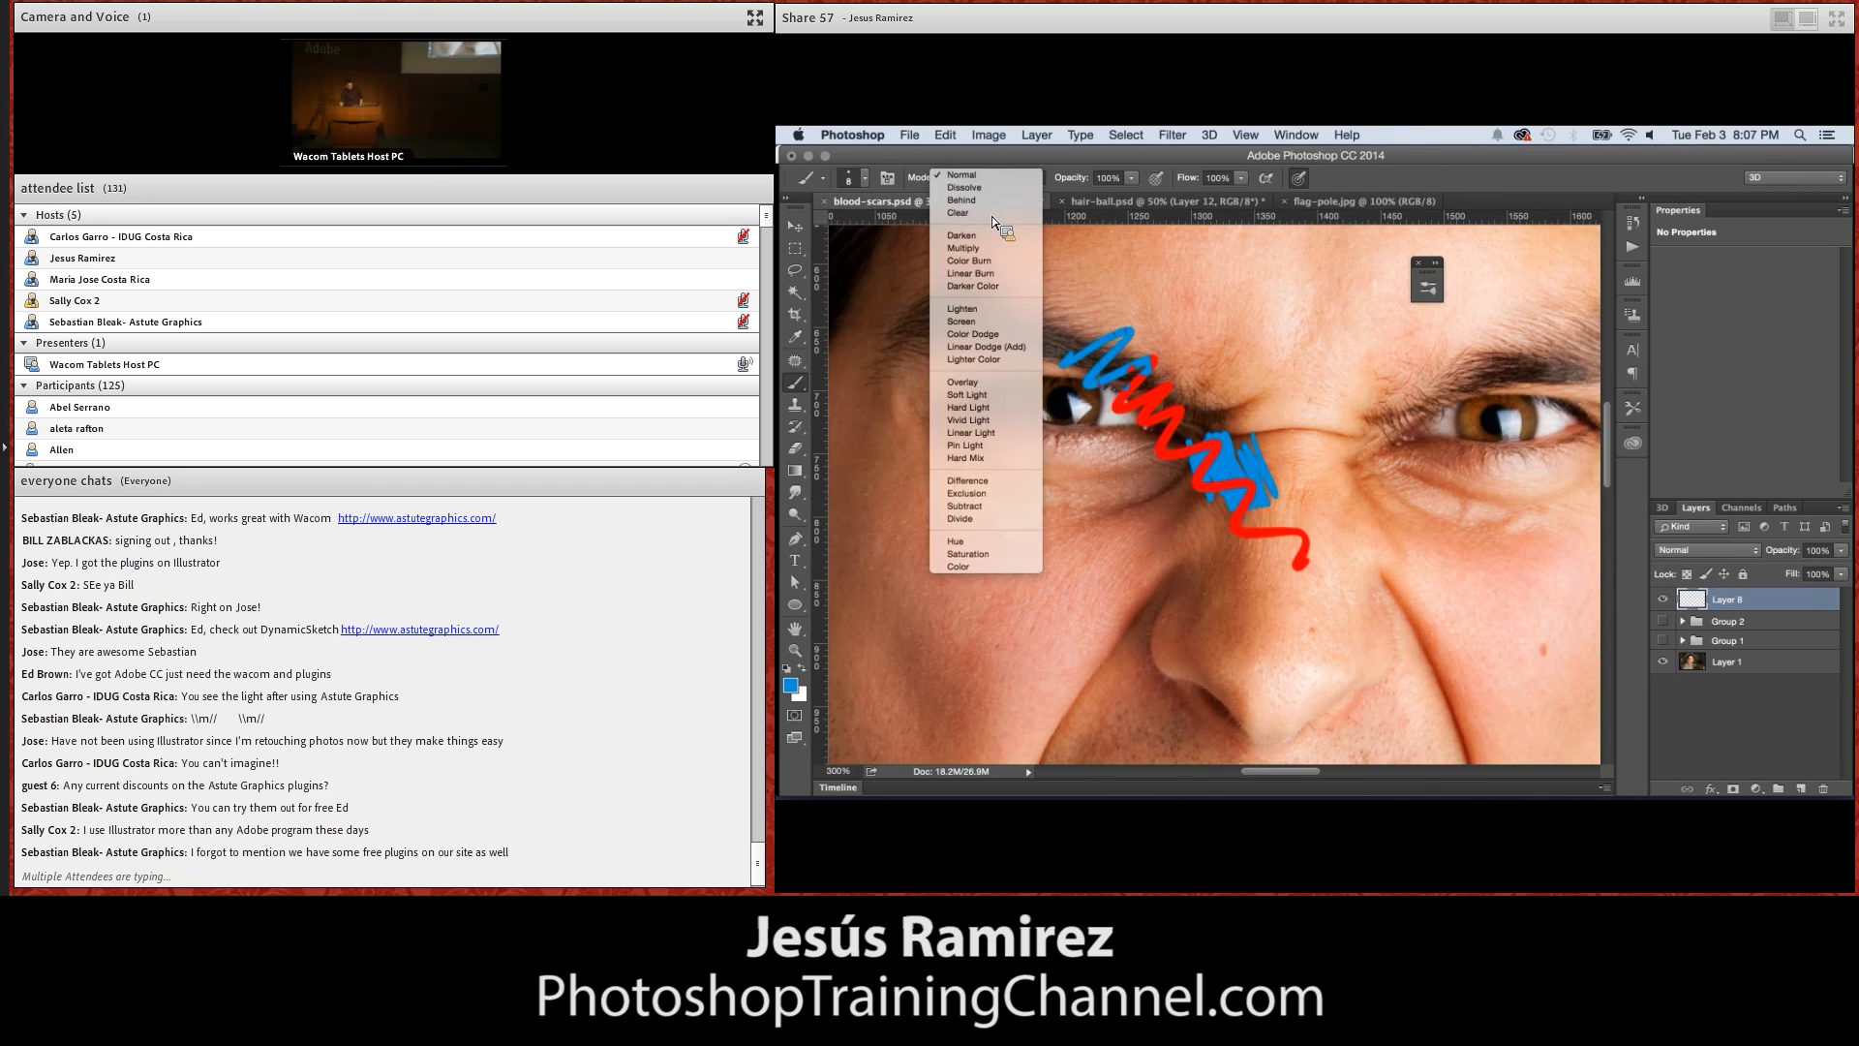
pyautogui.click(992, 217)
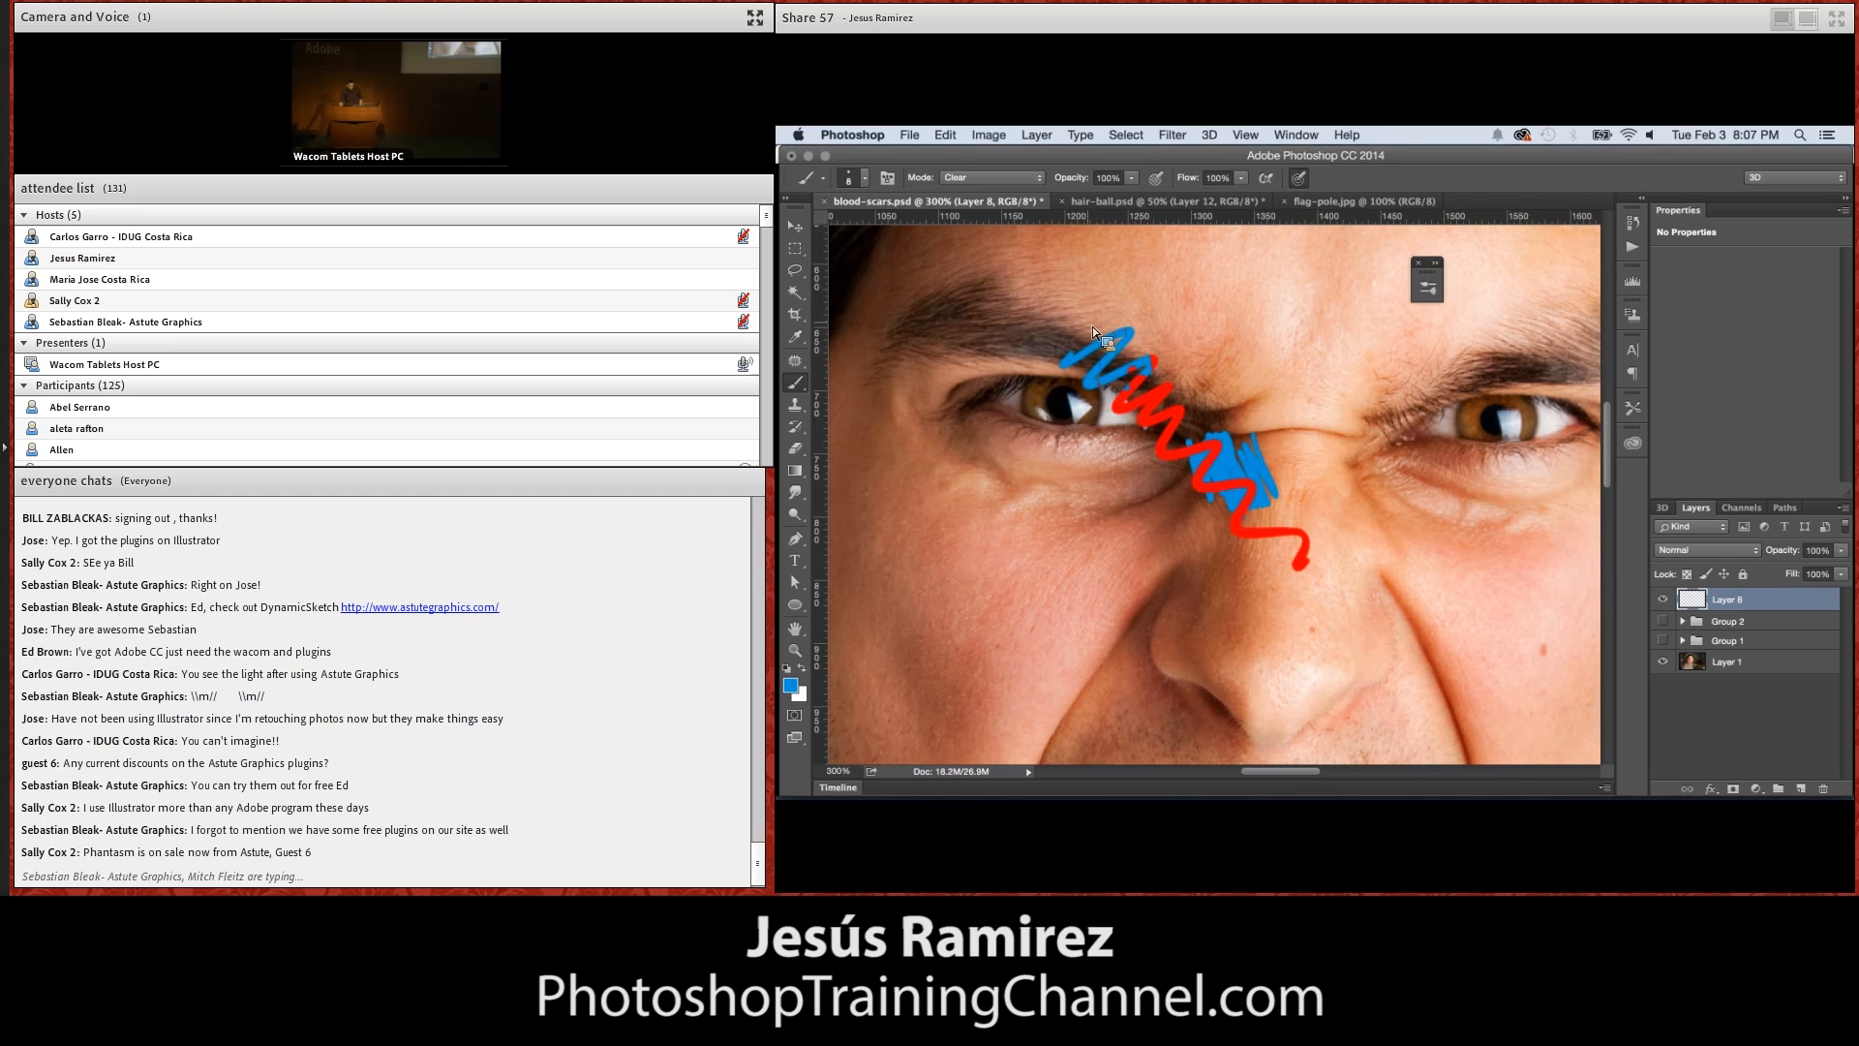
pyautogui.moveTo(1095, 323)
pyautogui.mouseDown()
pyautogui.moveTo(1072, 358)
pyautogui.moveTo(1100, 391)
pyautogui.moveTo(1152, 403)
pyautogui.moveTo(1100, 378)
pyautogui.moveTo(1135, 389)
pyautogui.moveTo(1147, 321)
pyautogui.mouseUp()
# Reset the brush to Normal mode and replace the scribbled layer with a fresh empty layer
pyautogui.click(997, 179)
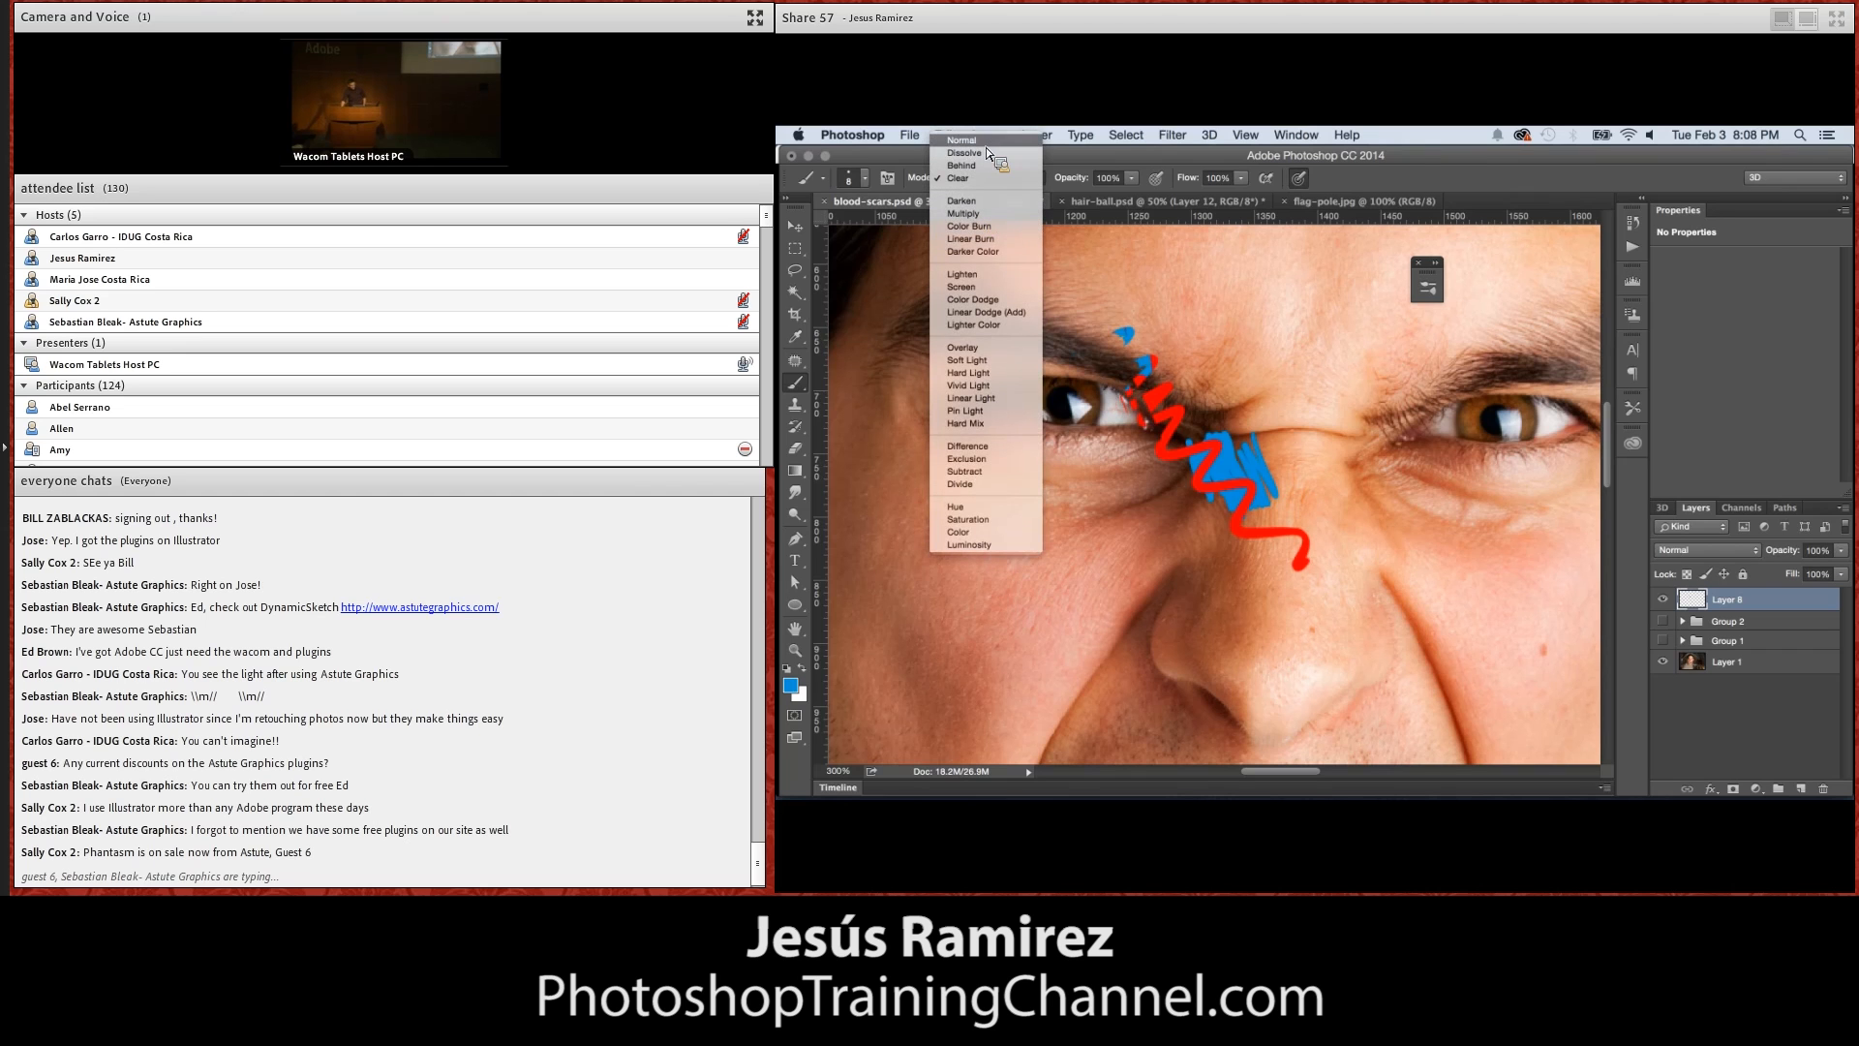
pyautogui.click(986, 146)
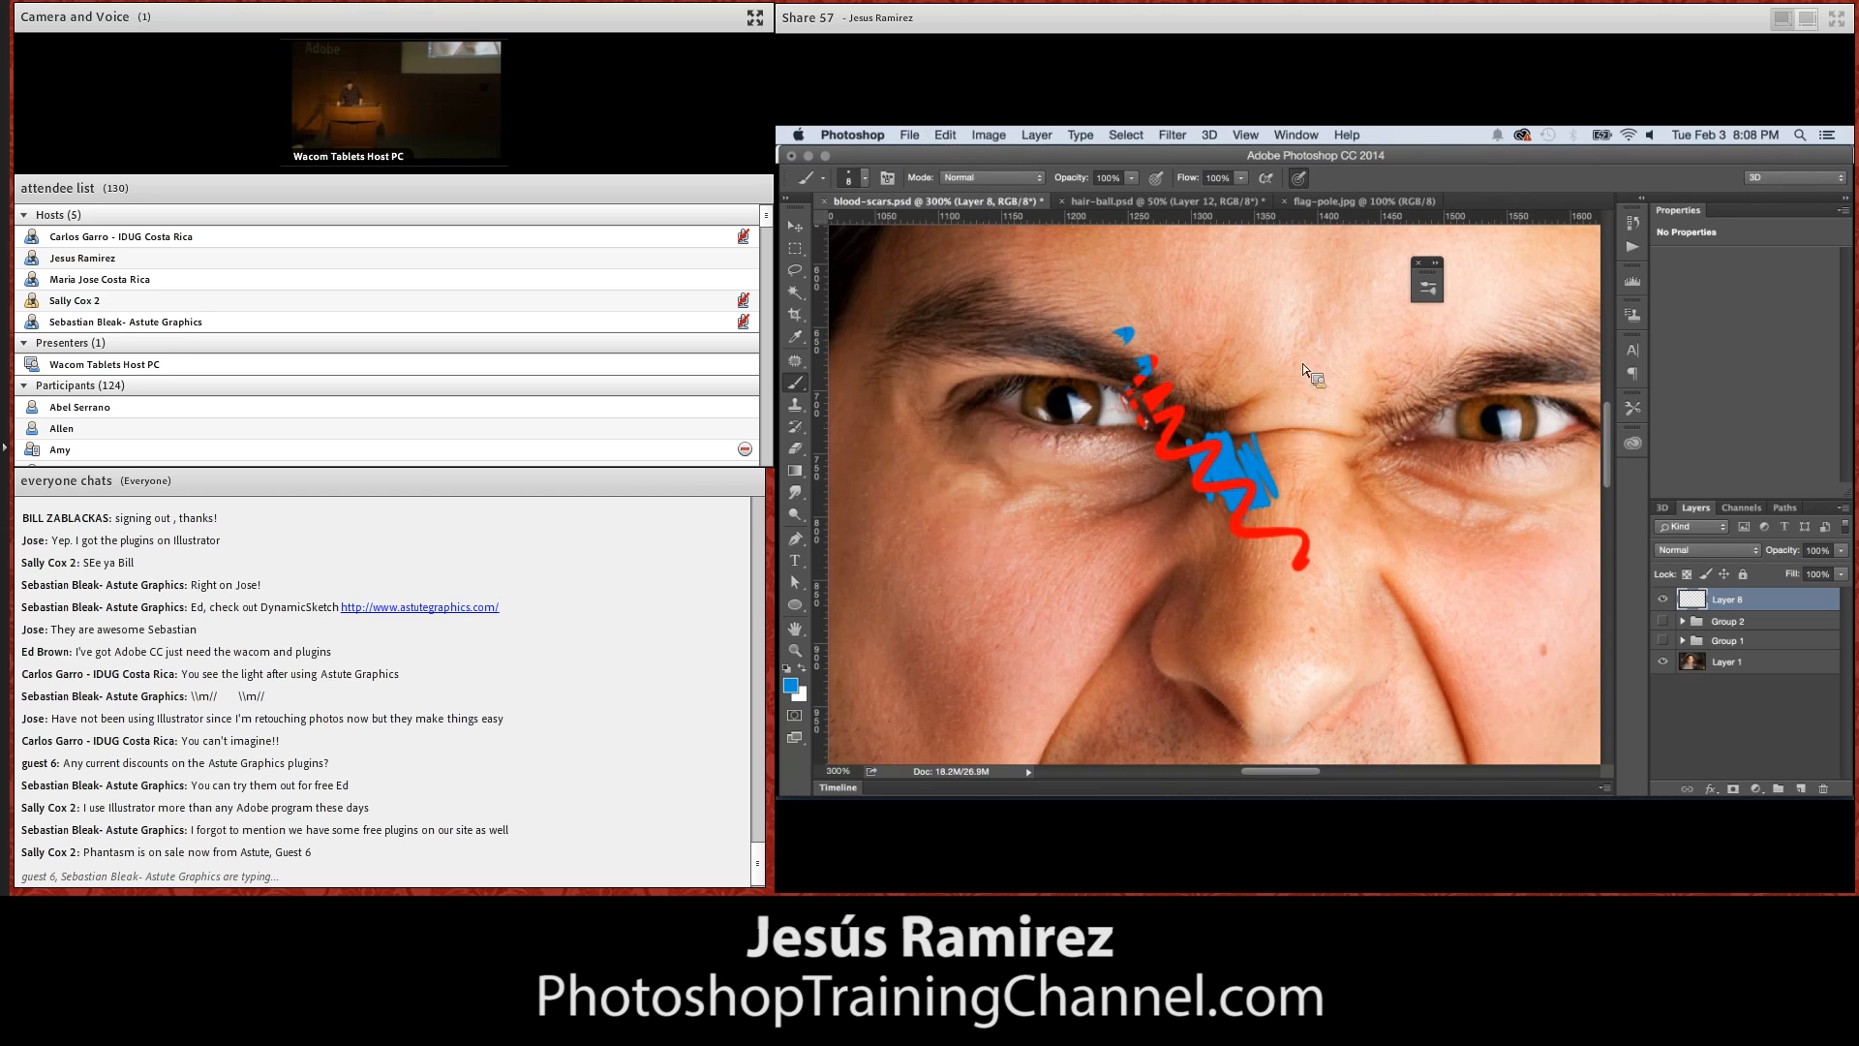
pyautogui.moveTo(1694, 607)
pyautogui.mouseDown()
pyautogui.moveTo(1765, 777)
pyautogui.moveTo(1825, 790)
pyautogui.mouseUp()
pyautogui.click(1804, 790)
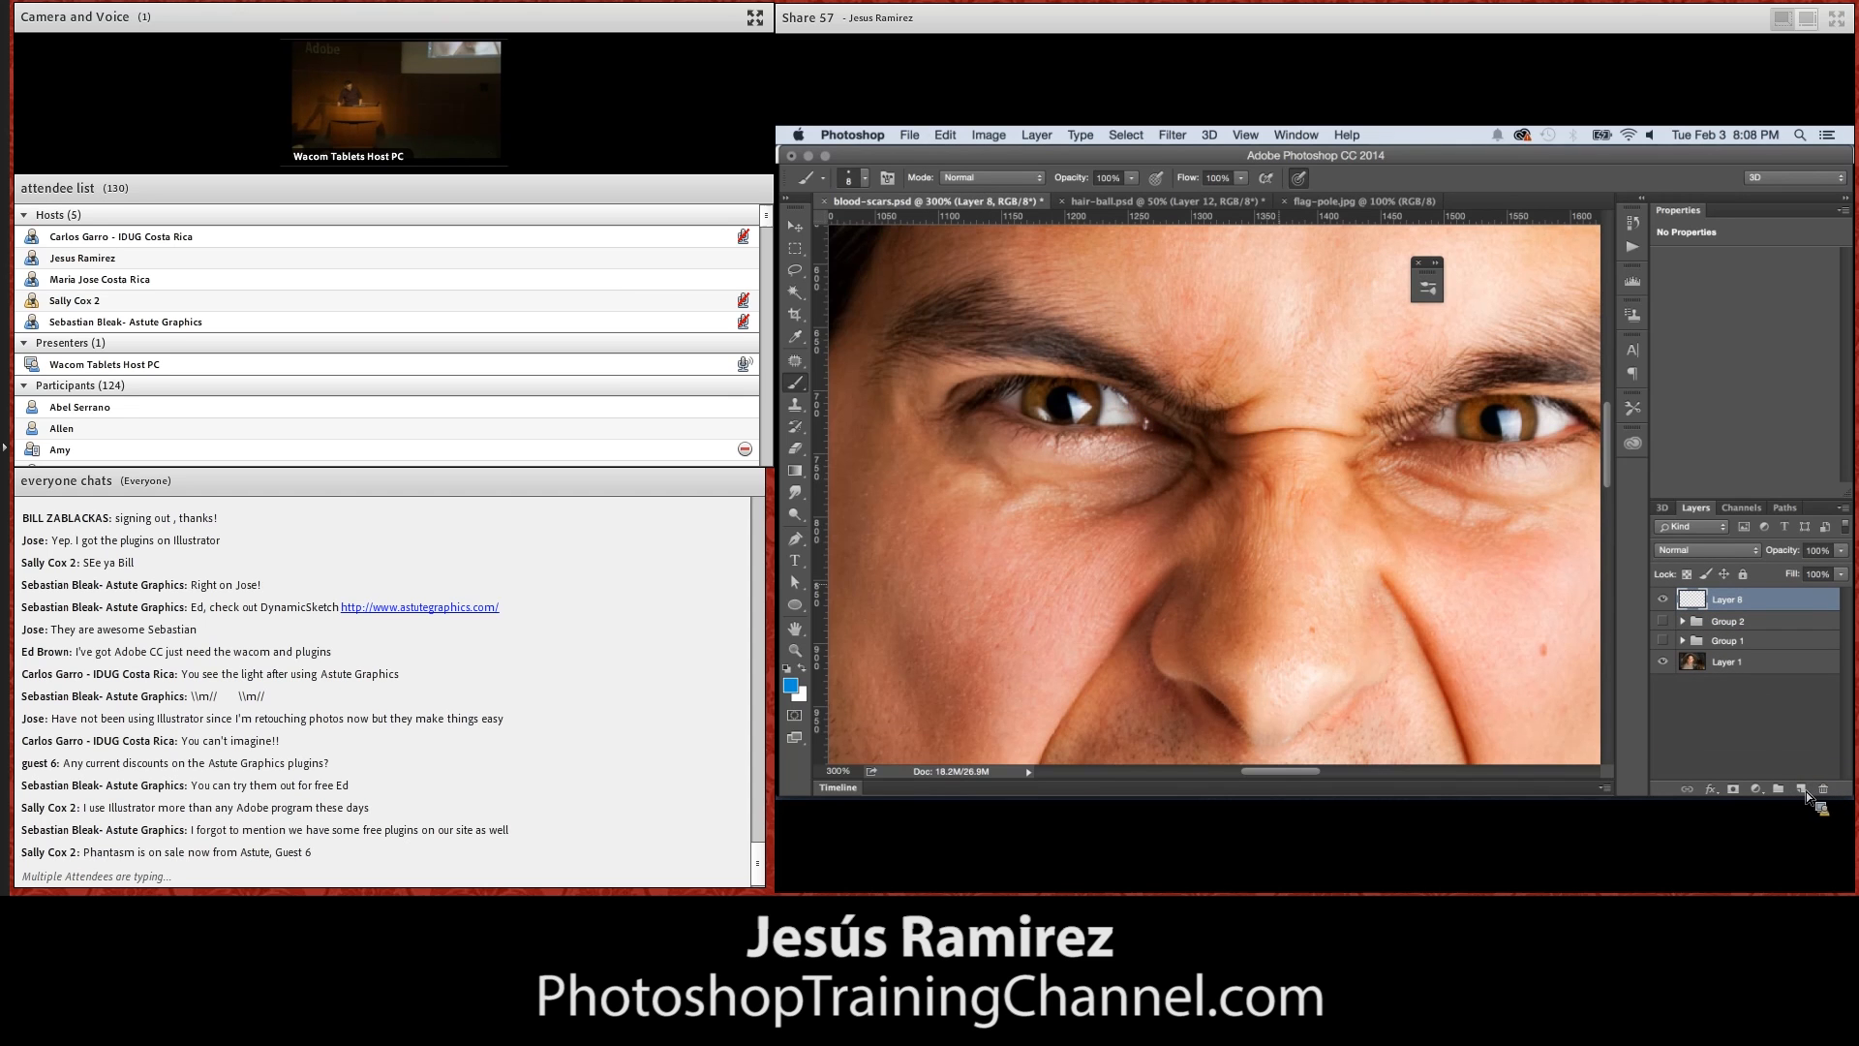
# Set the foreground colour to red ee0011 and brush a short streak below the inner corner of the eye on the left
pyautogui.click(792, 685)
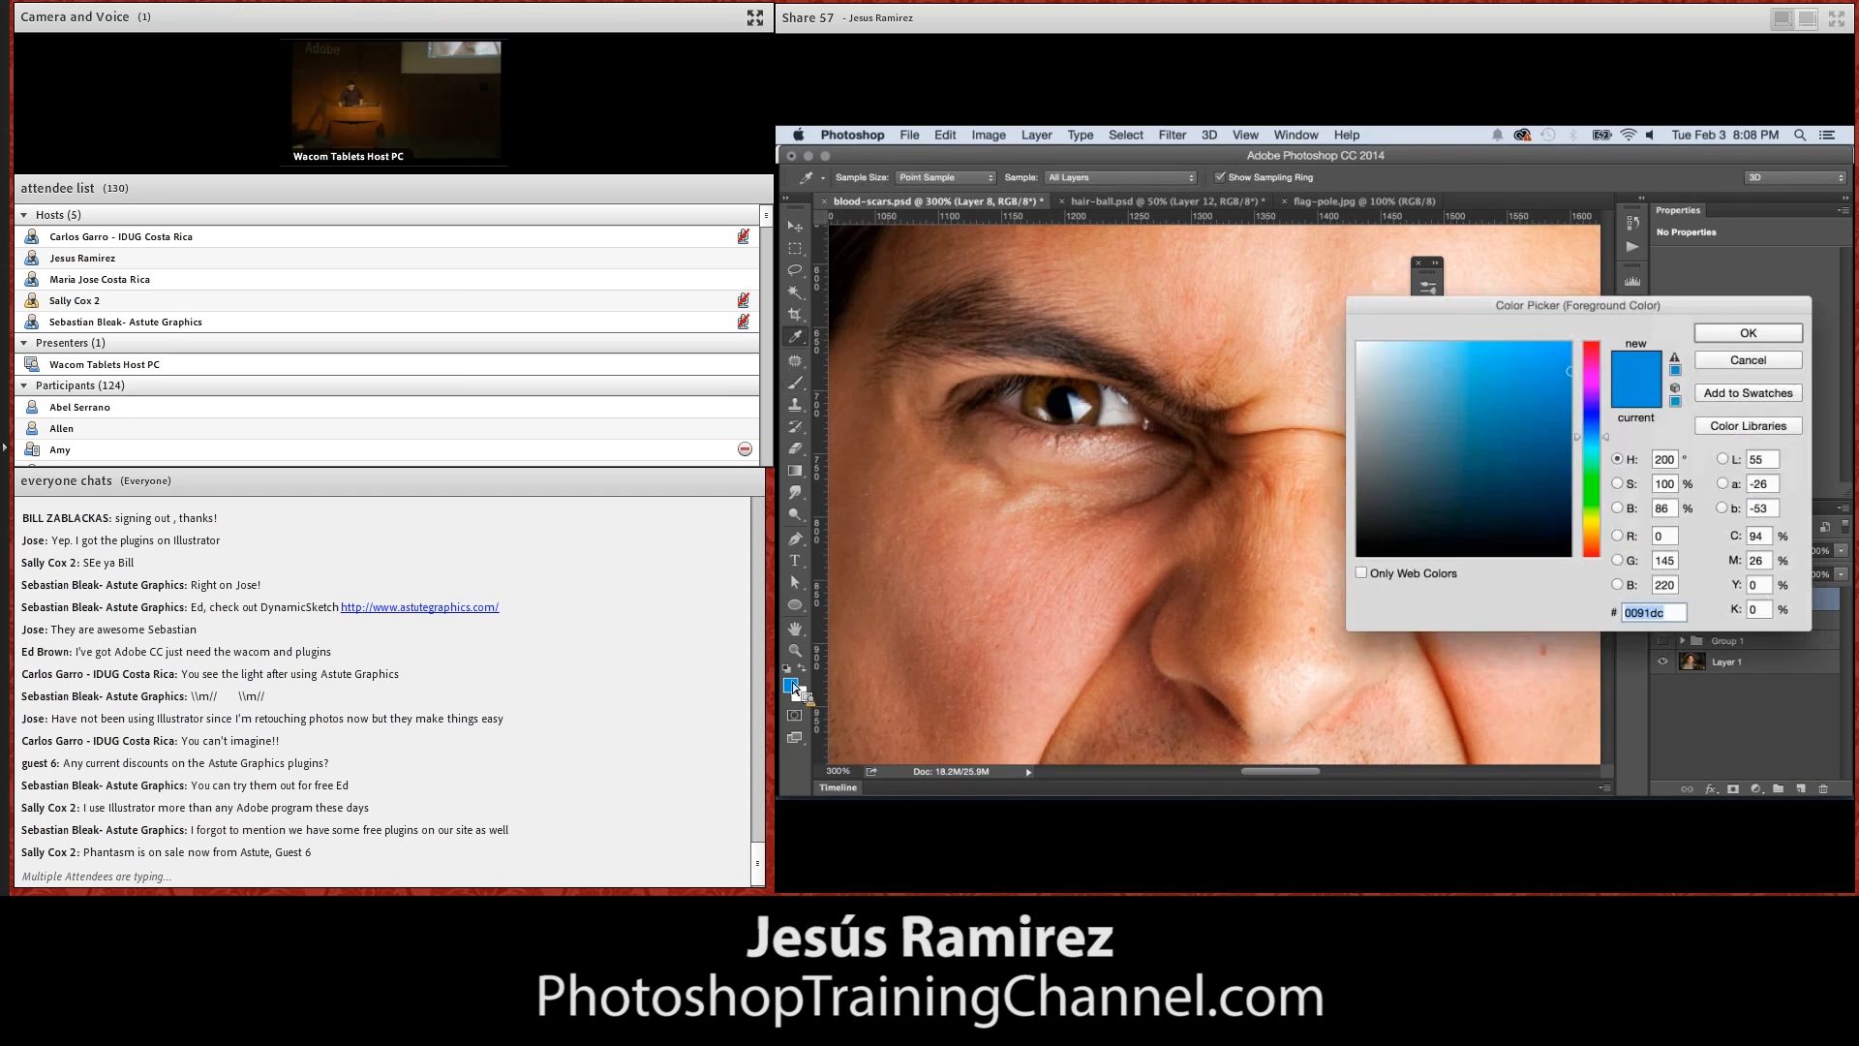
pyautogui.moveTo(1591, 392); pyautogui.dragTo(1591, 346)
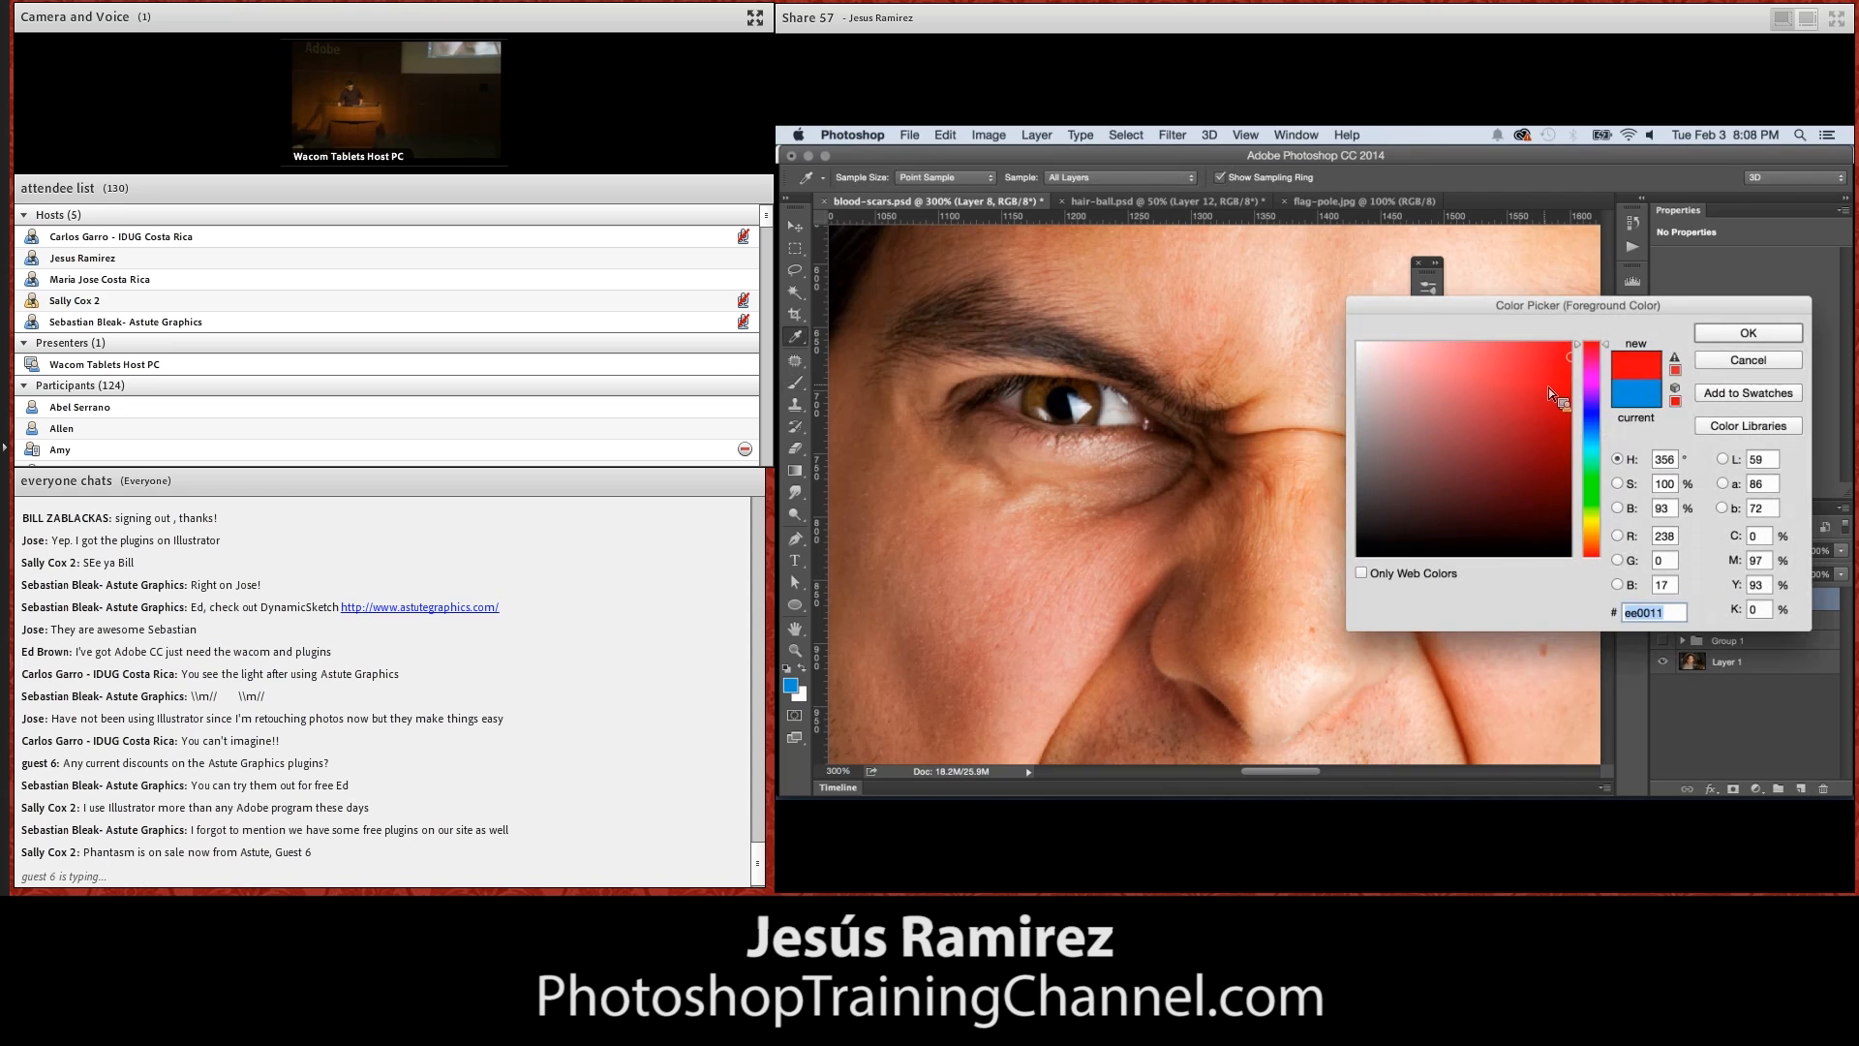
pyautogui.click(1733, 334)
pyautogui.press('b')
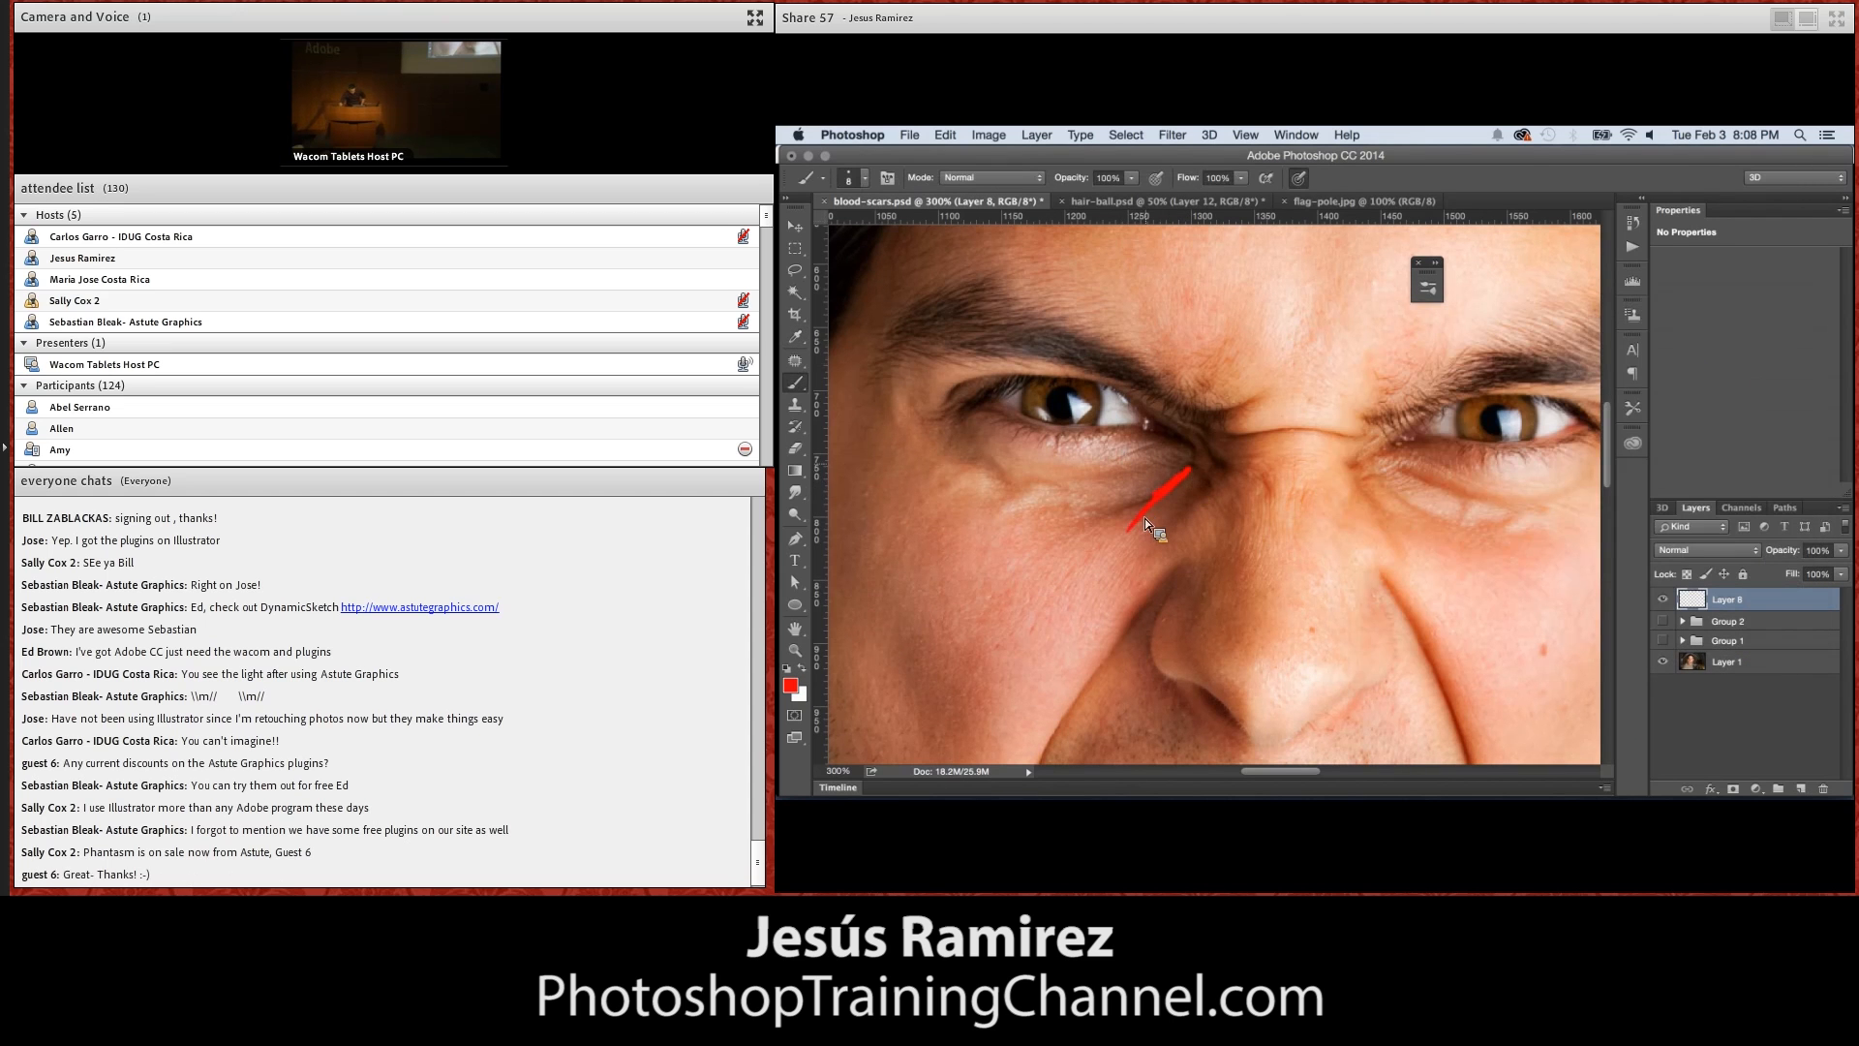
# Lower the brush opacity to 44%, extend the red streak down the cheek, and paint along the lower eyelid to join it
pyautogui.click(1133, 181)
pyautogui.moveTo(1135, 184); pyautogui.dragTo(1092, 192)
pyautogui.moveTo(1130, 537); pyautogui.dragTo(1018, 672)
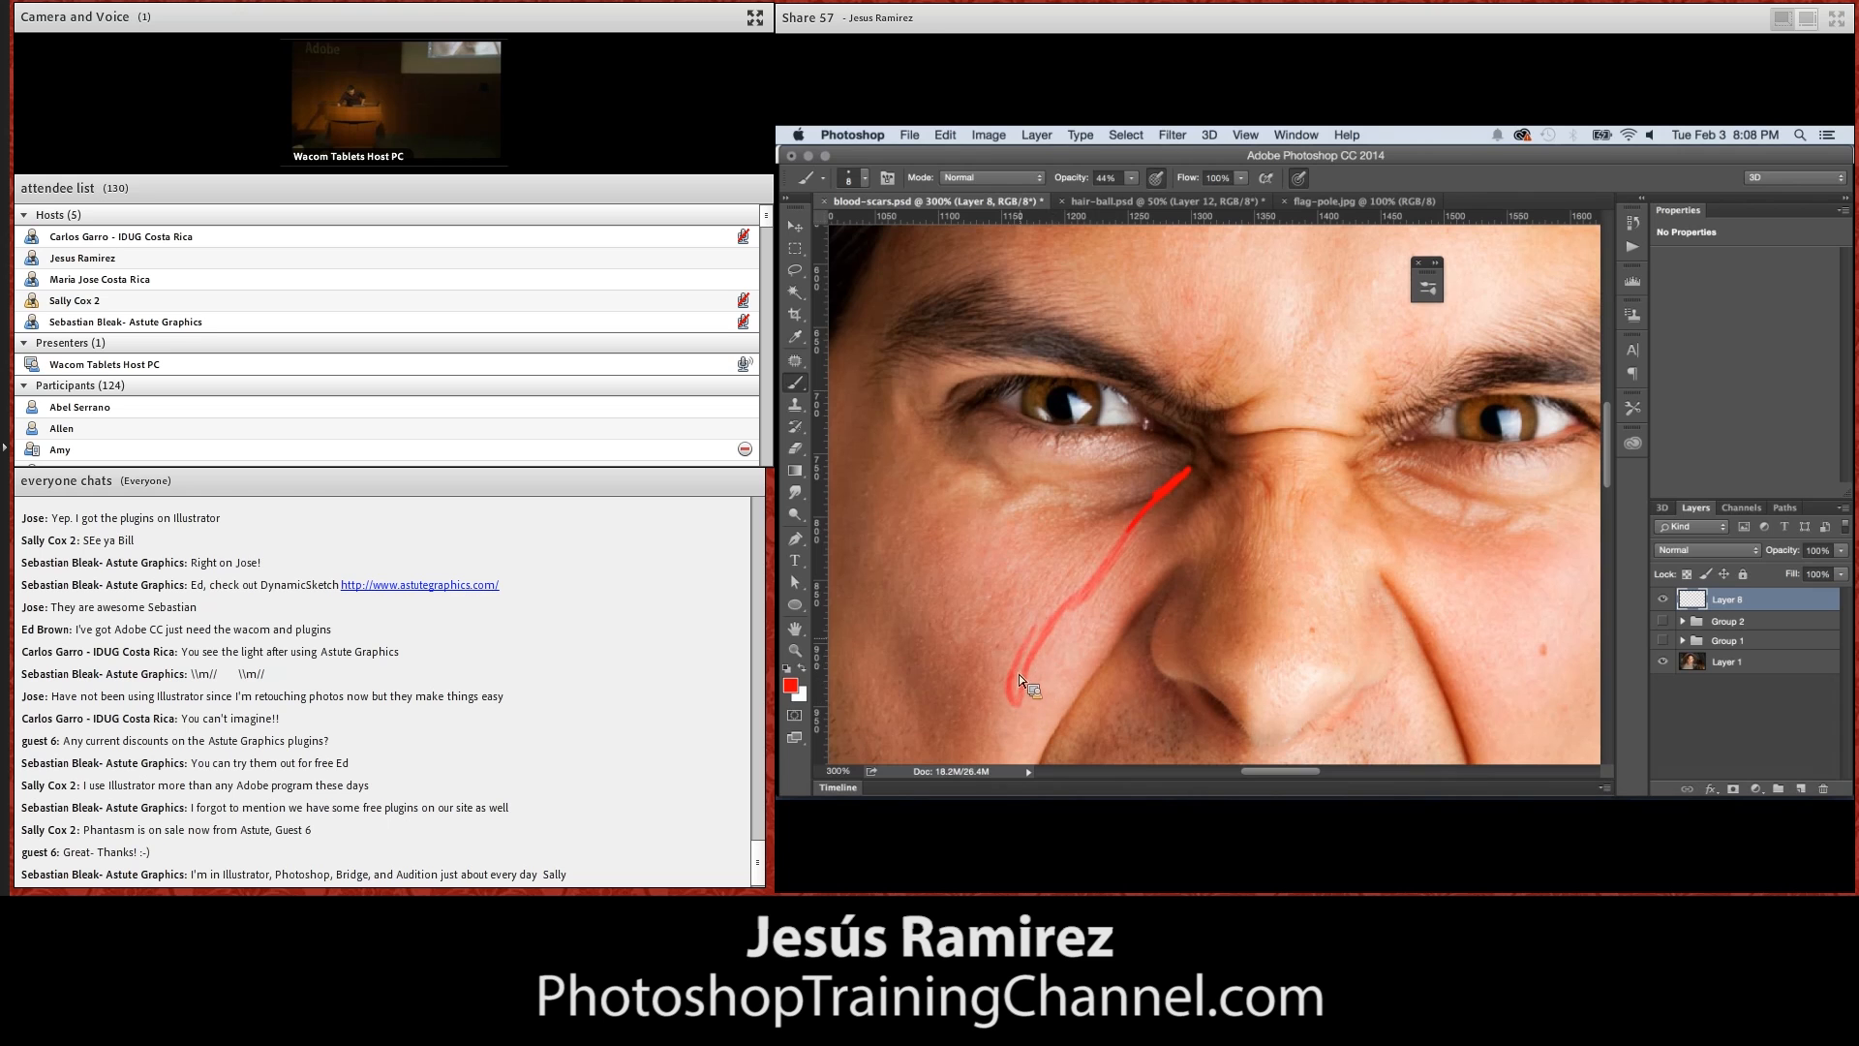
pyautogui.moveTo(1090, 590); pyautogui.dragTo(1030, 683)
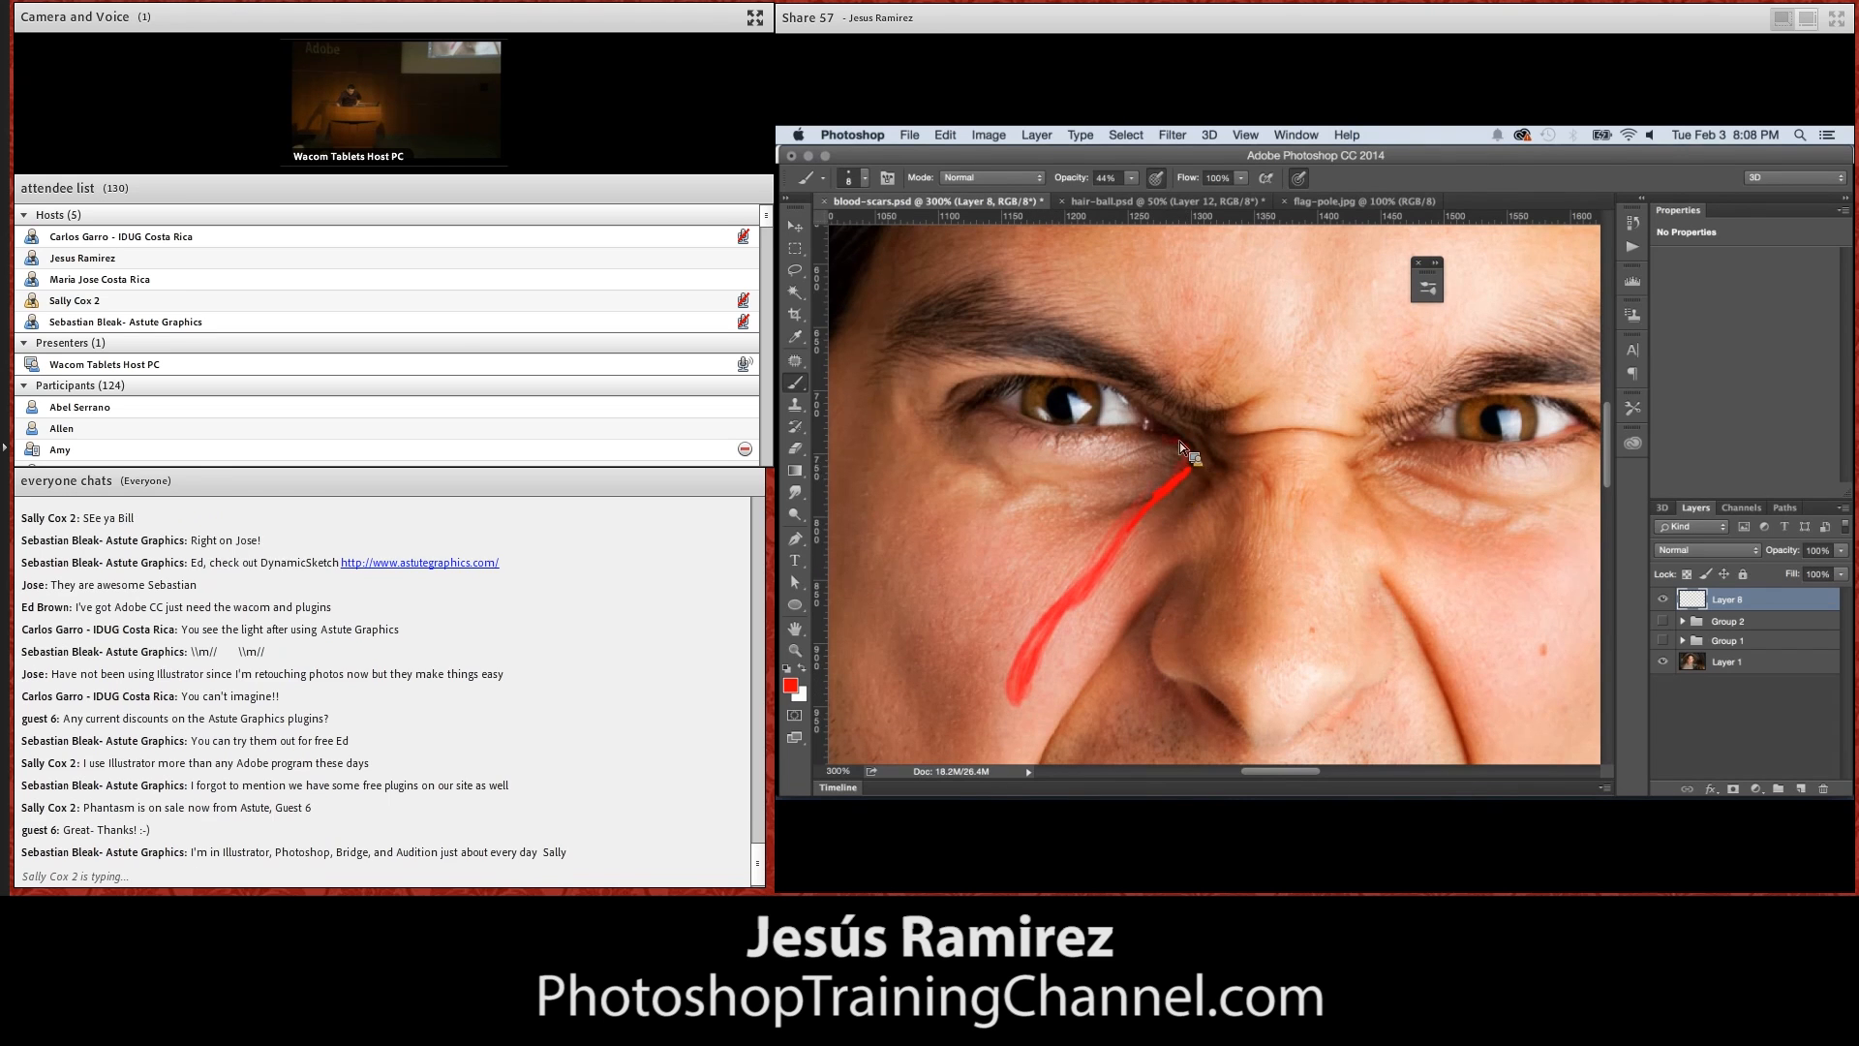
pyautogui.moveTo(1166, 439); pyautogui.dragTo(1190, 463)
pyautogui.moveTo(998, 399); pyautogui.dragTo(1189, 463)
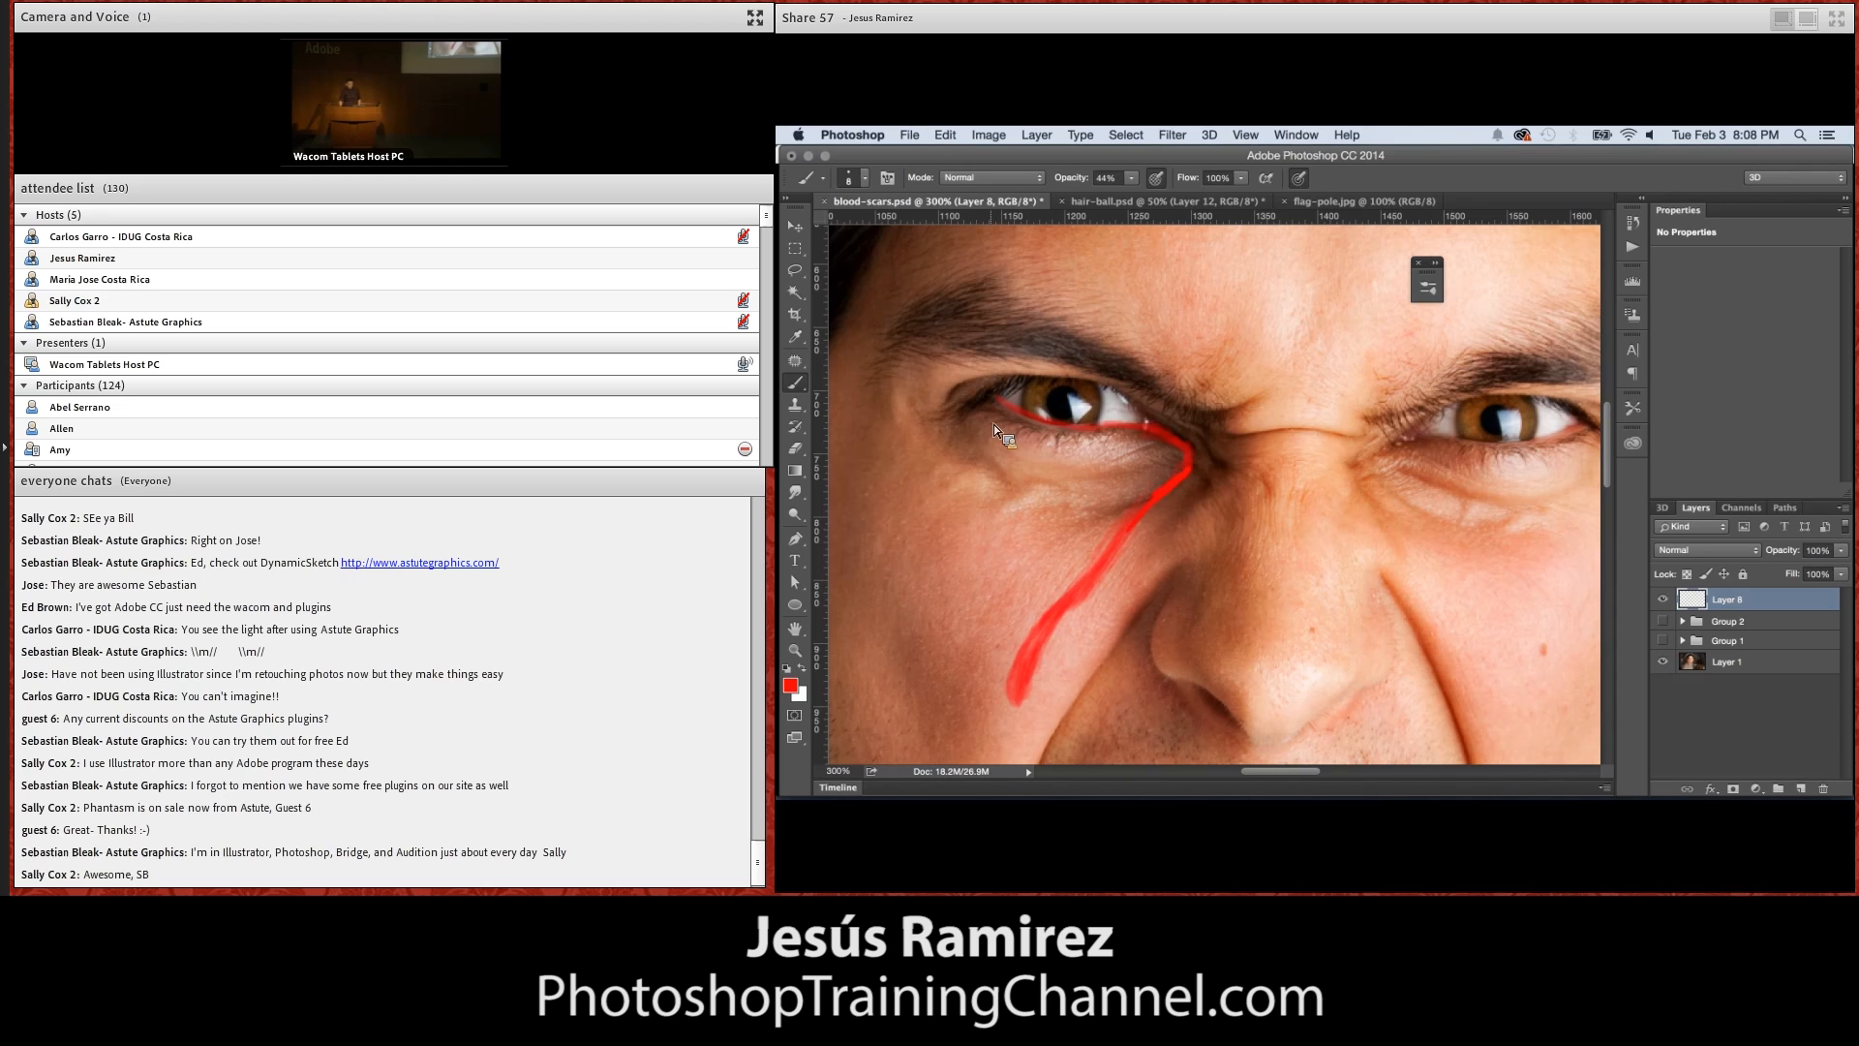
# Deepen the blood streak and eyelid line by painting over them in Multiply mode, raising the brush opacity to 81%
pyautogui.click(984, 182)
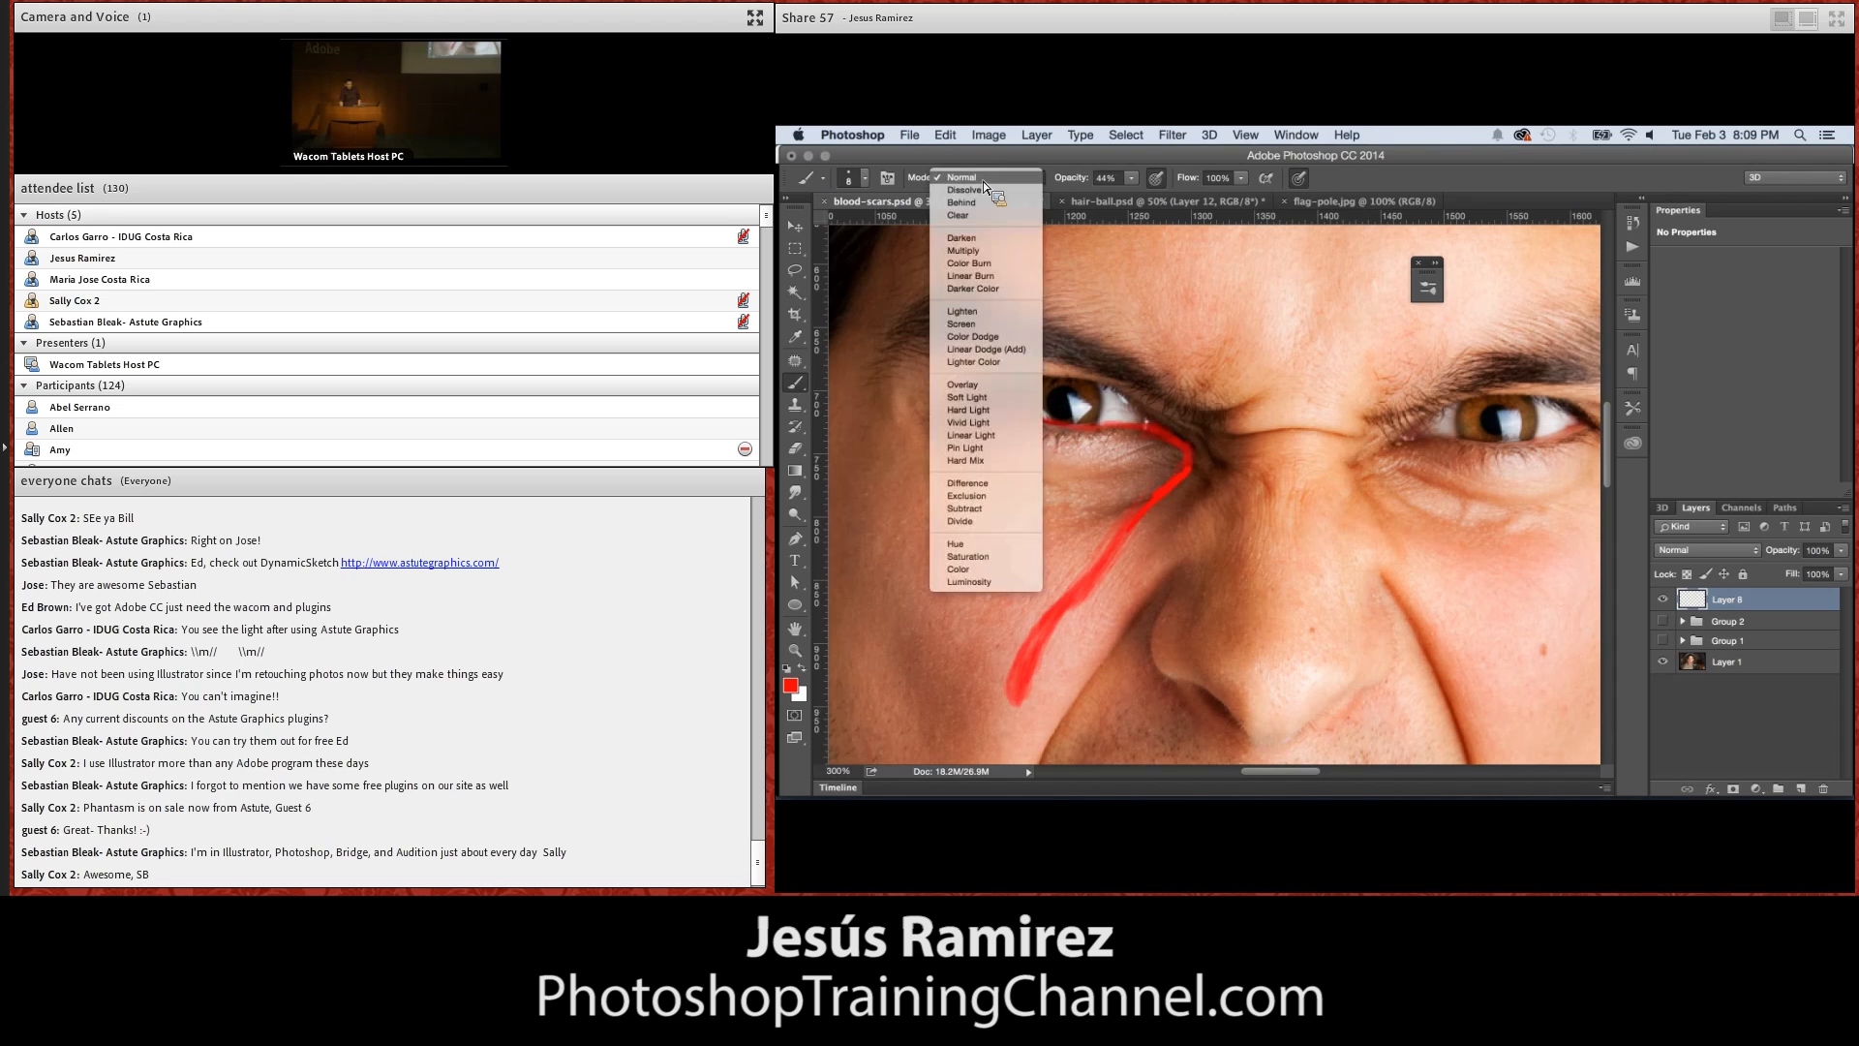
pyautogui.click(976, 249)
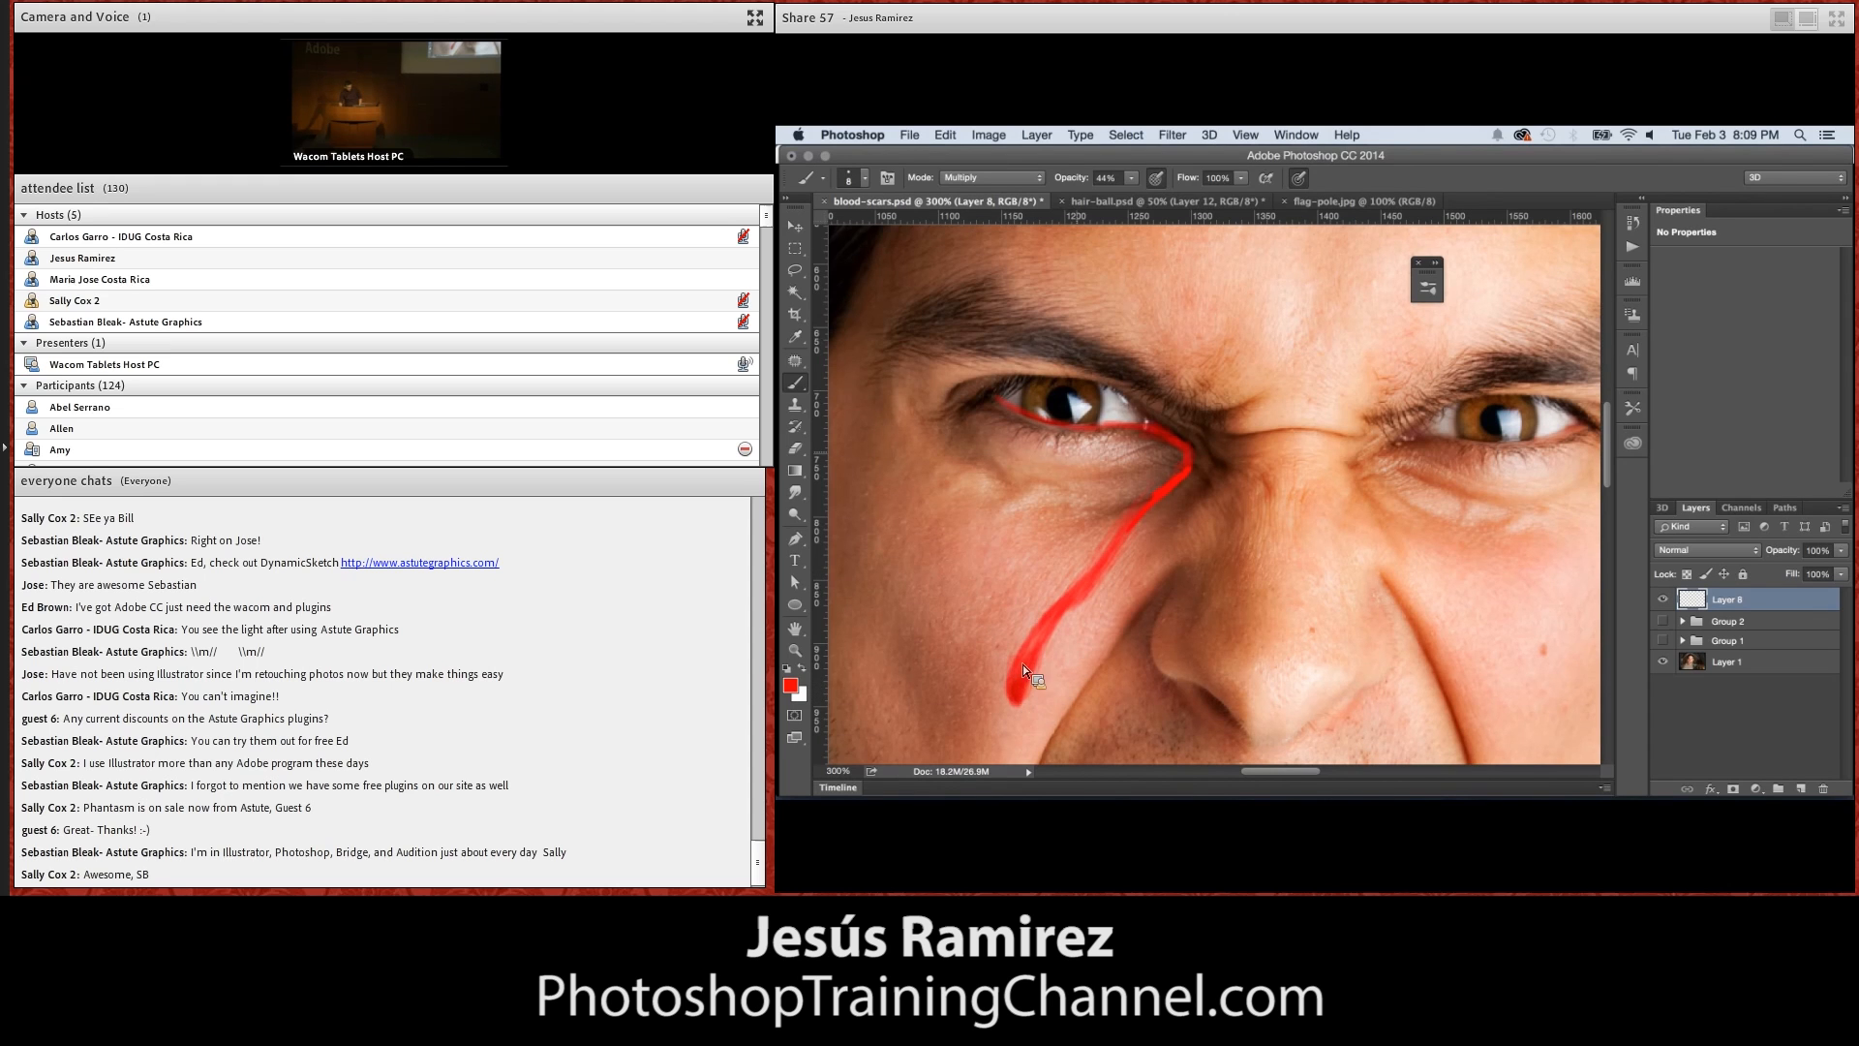
pyautogui.moveTo(1135, 189); pyautogui.dragTo(1154, 213)
pyautogui.moveTo(1055, 619); pyautogui.dragTo(1083, 592)
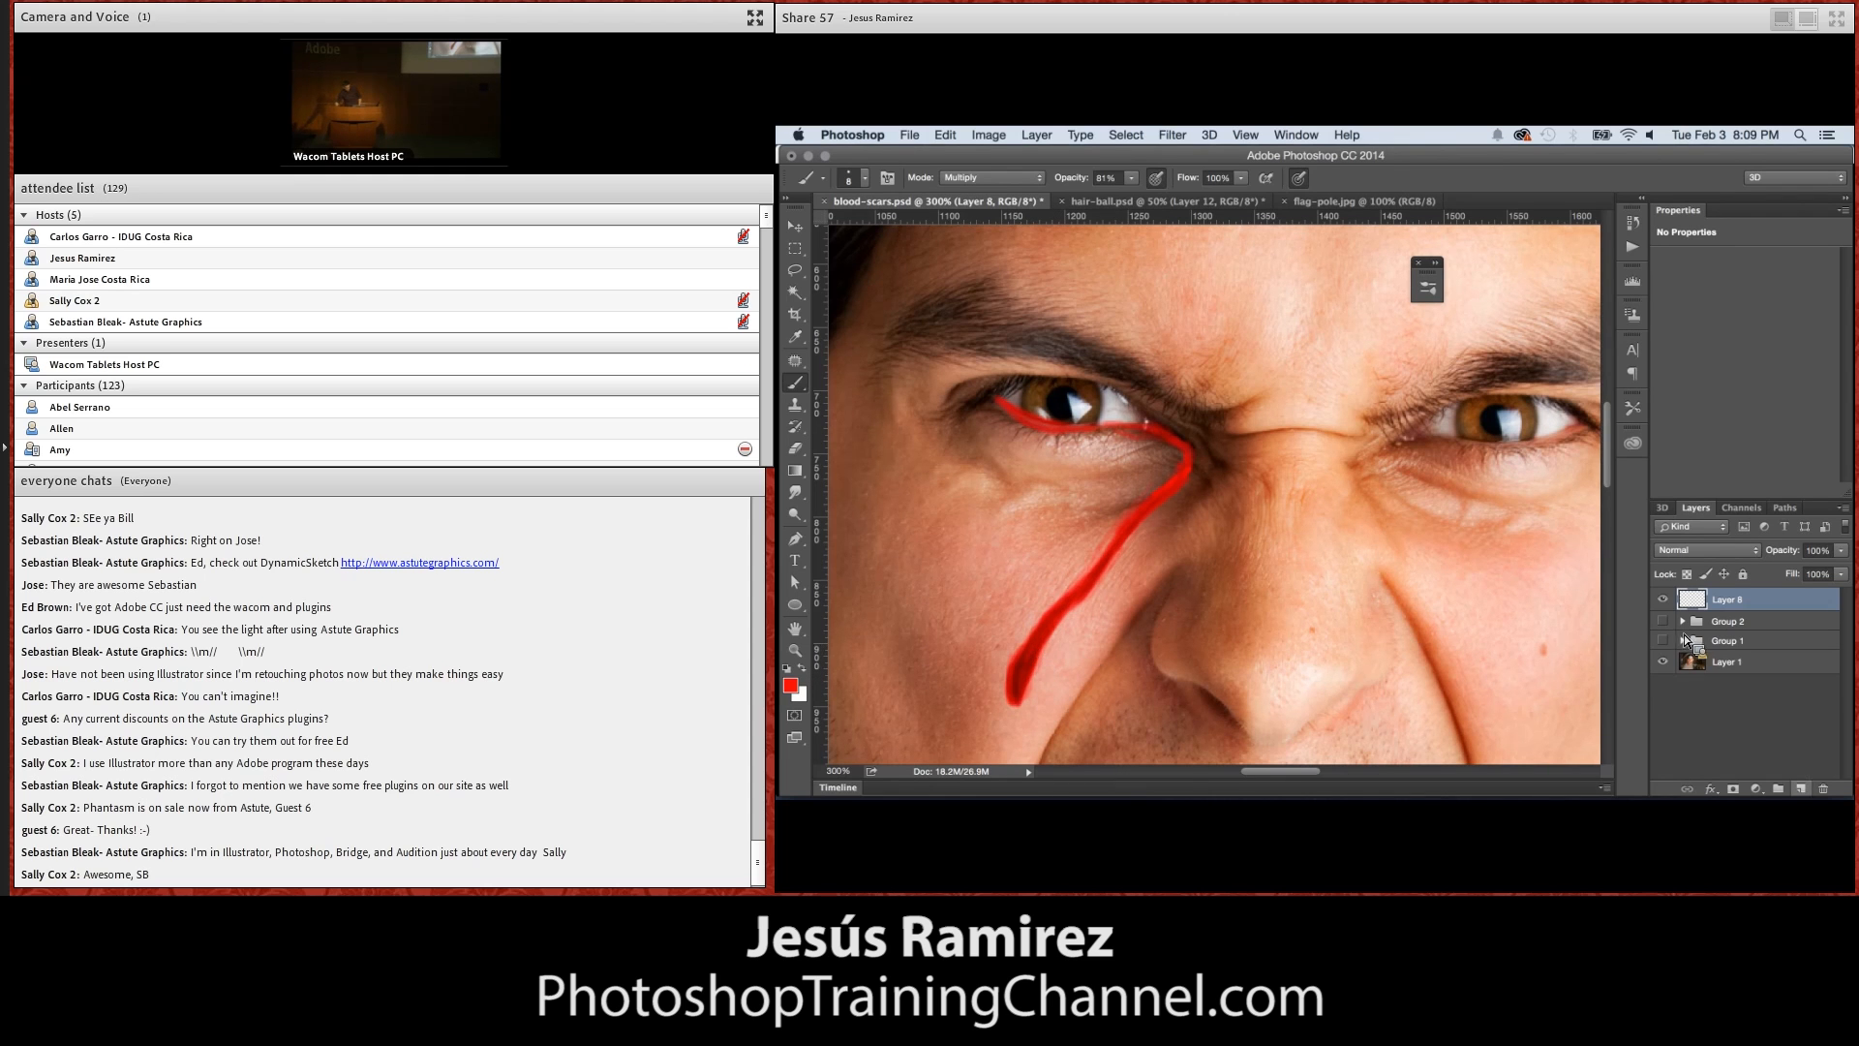
# Add a new layer and paint thin white highlights along the blood streak with a smaller Normal-mode brush, finishing at 100% zoom
pyautogui.click(1802, 789)
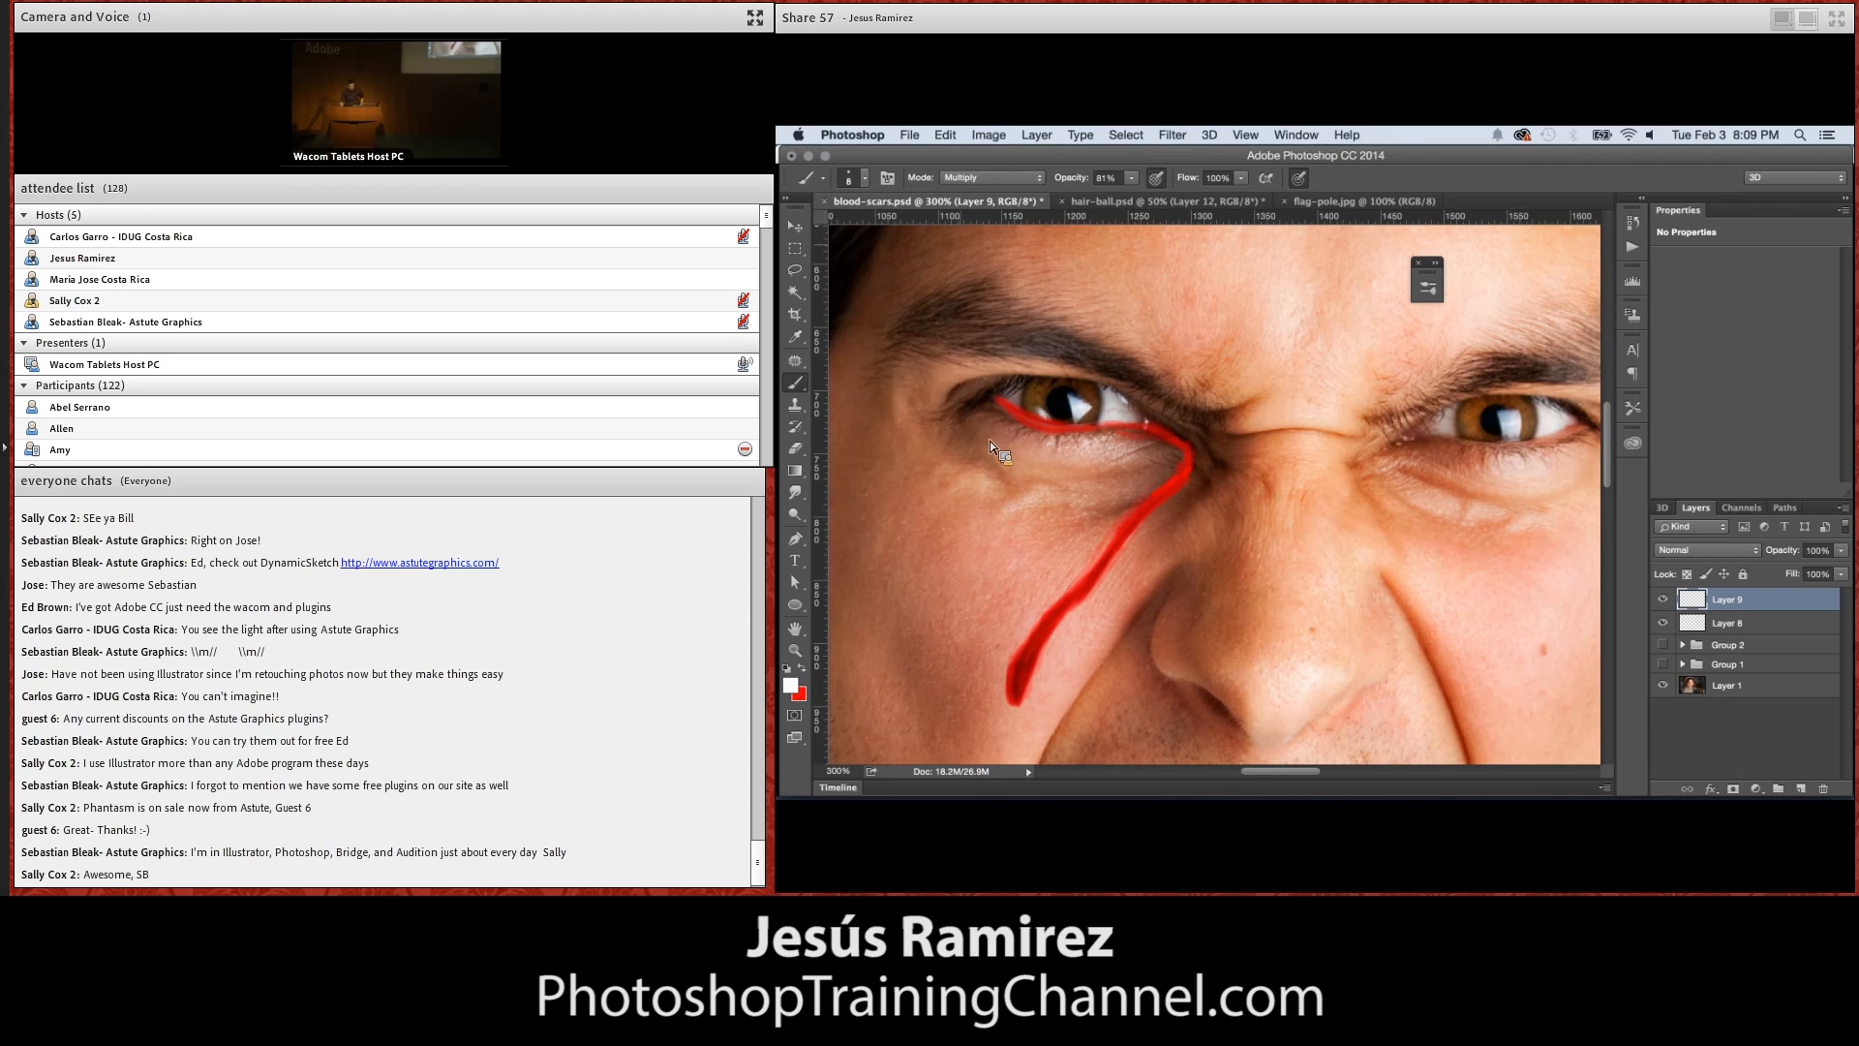
pyautogui.click(990, 179)
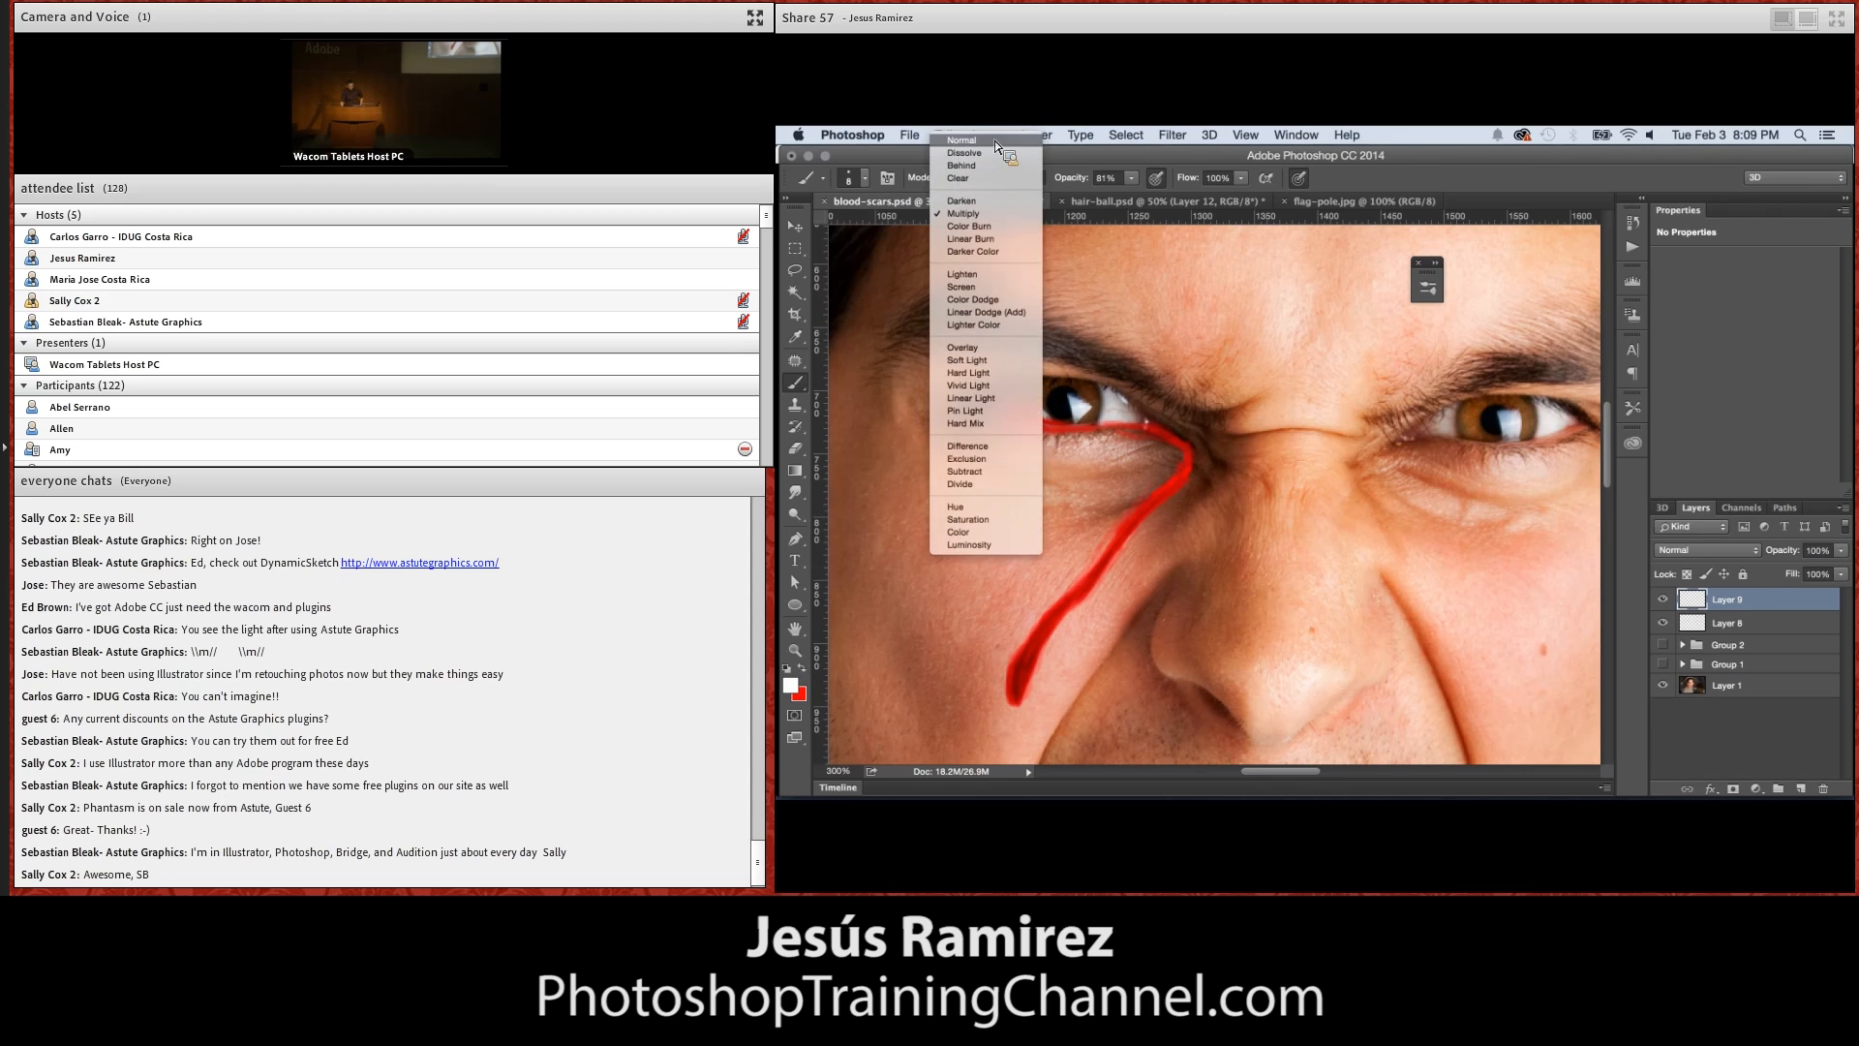
pyautogui.click(990, 141)
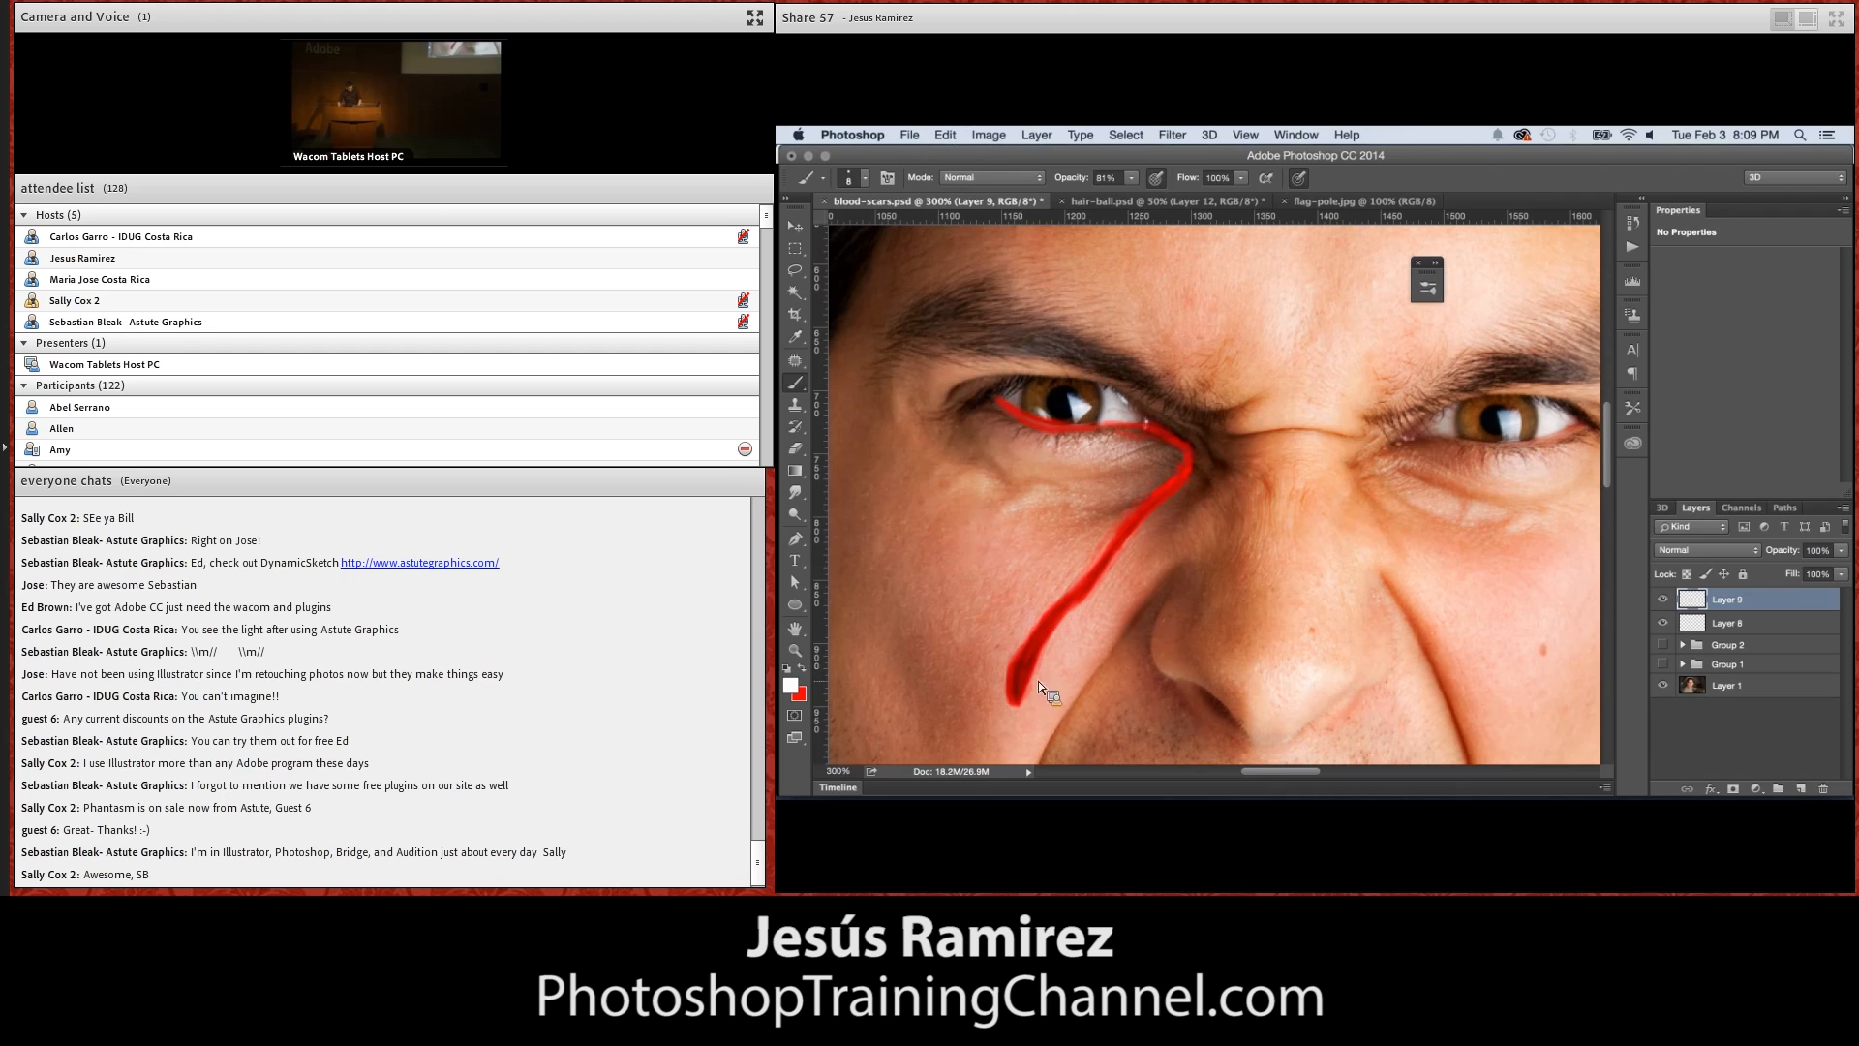
pyautogui.press('[')
pyautogui.press('[')
pyautogui.moveTo(1042, 643); pyautogui.dragTo(1178, 490)
pyautogui.press('z')
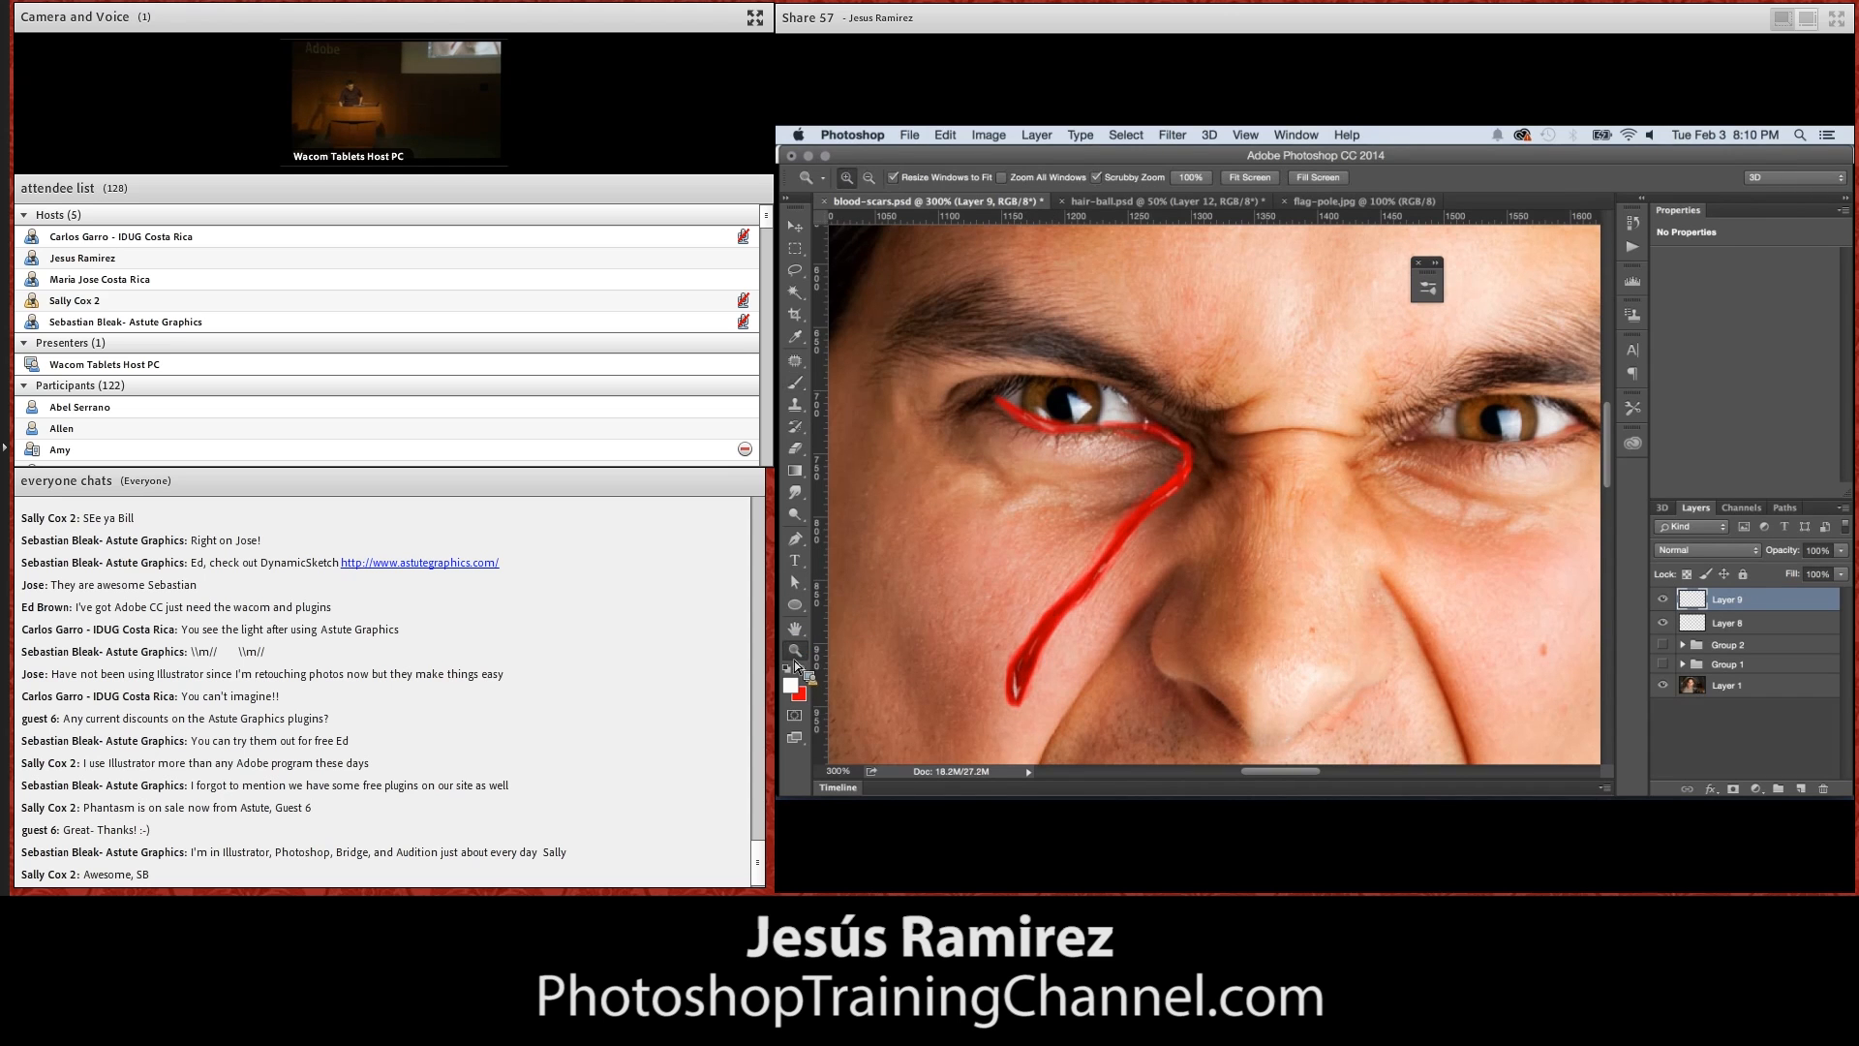
pyautogui.doubleClick(795, 650)
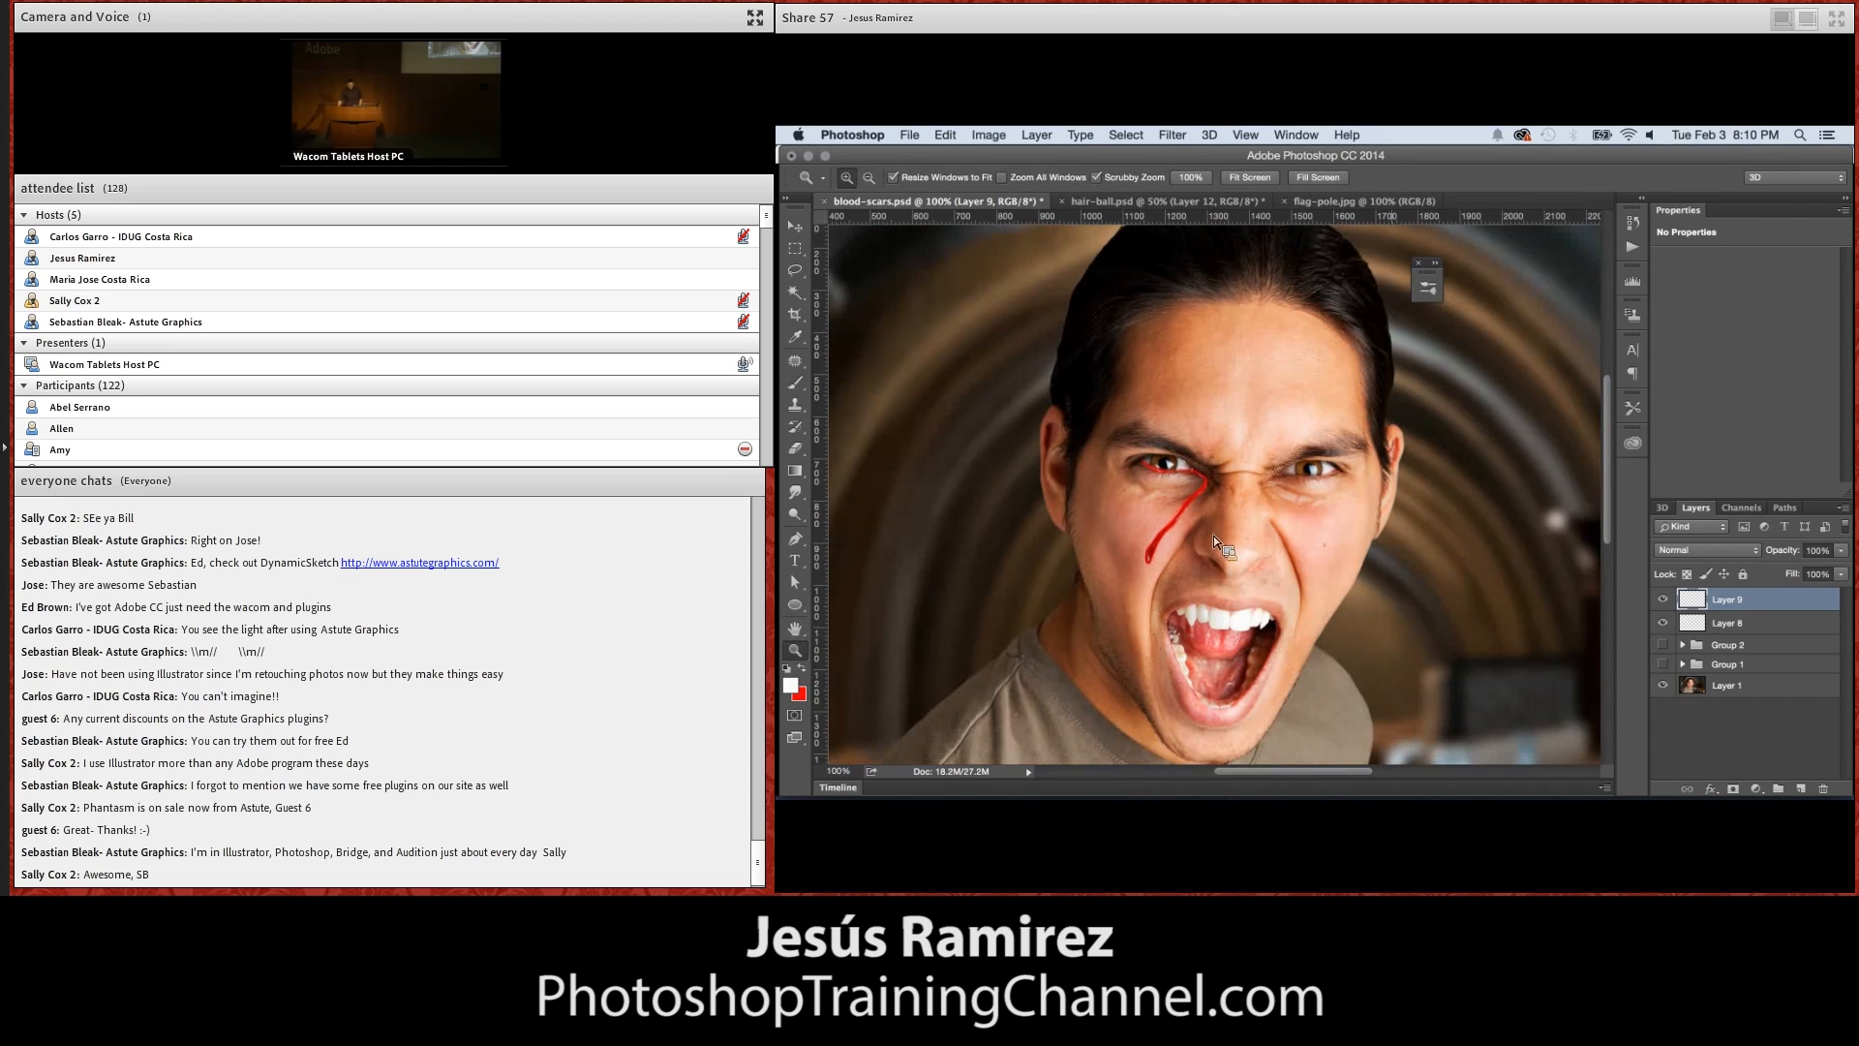
# Darken the red blood layer with Levels, using a black input of 69 and lowered midtones, and hide both blood layers
pyautogui.click(1702, 622)
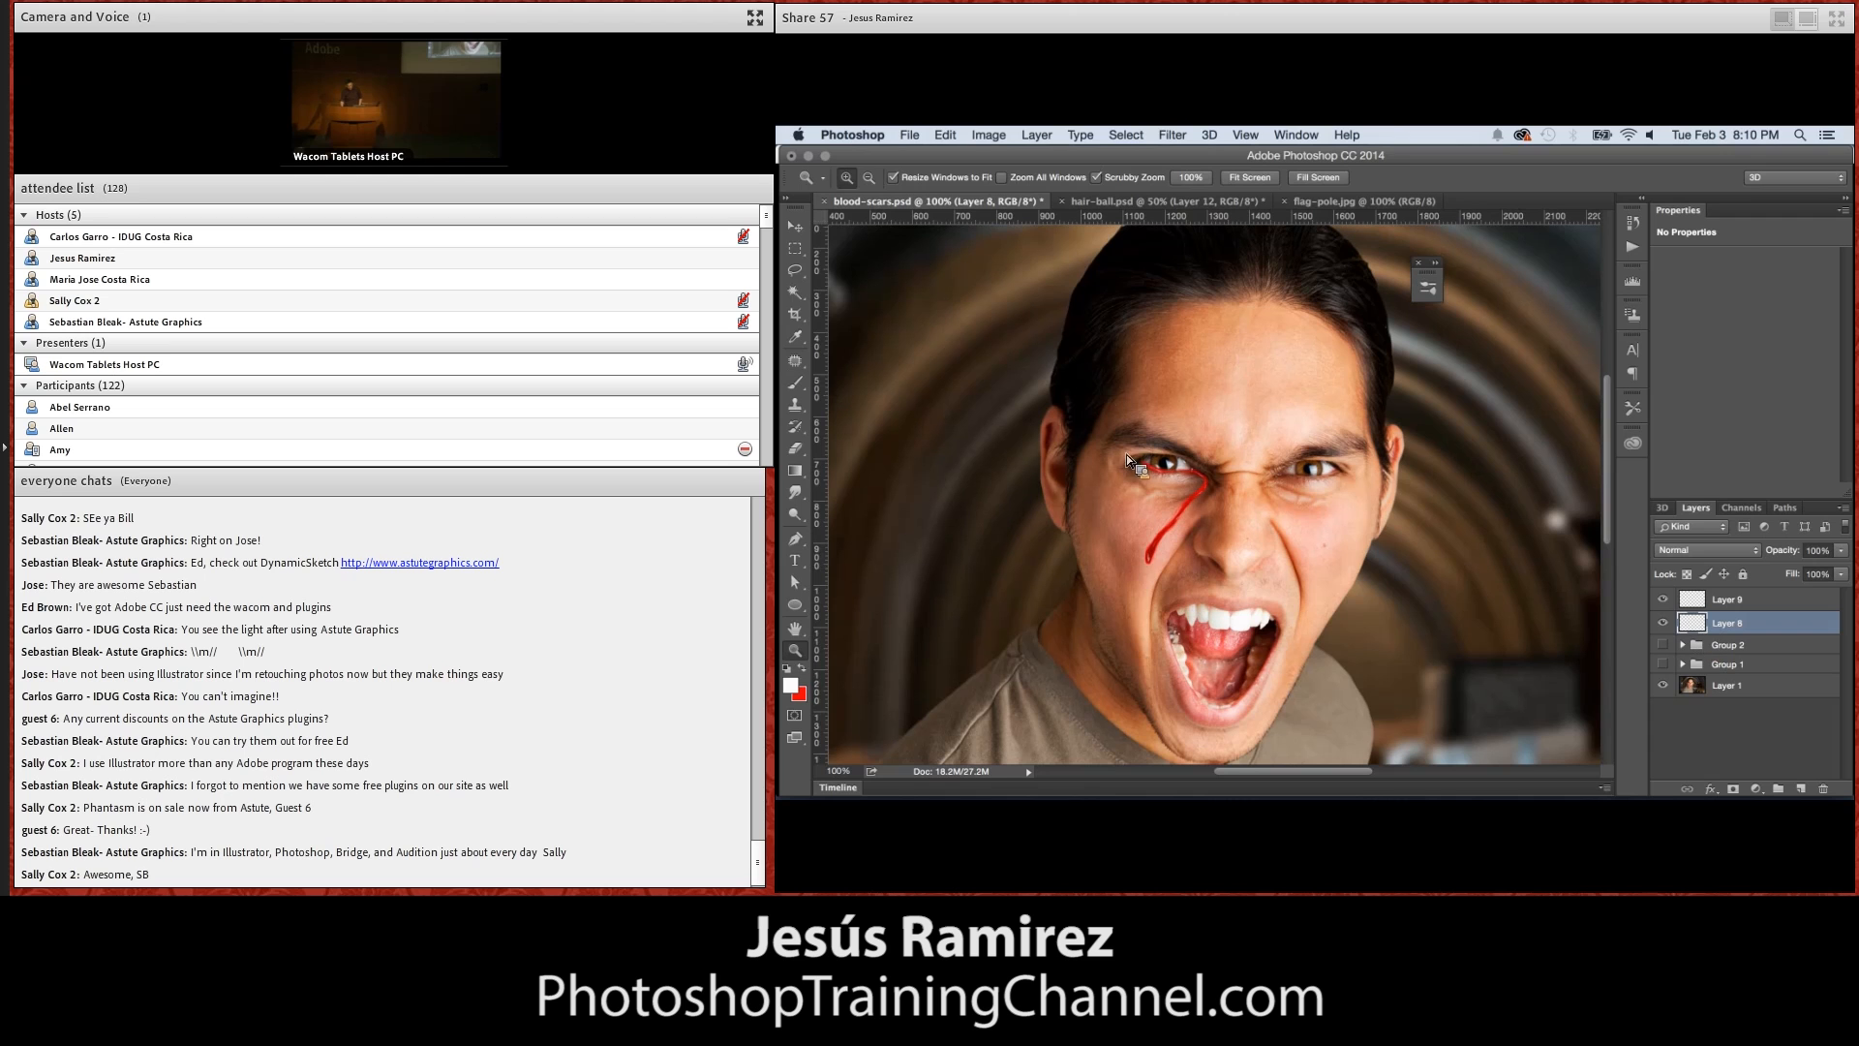
pyautogui.click(1663, 623)
pyautogui.click(1663, 623)
pyautogui.click(989, 134)
pyautogui.moveTo(1007, 182)
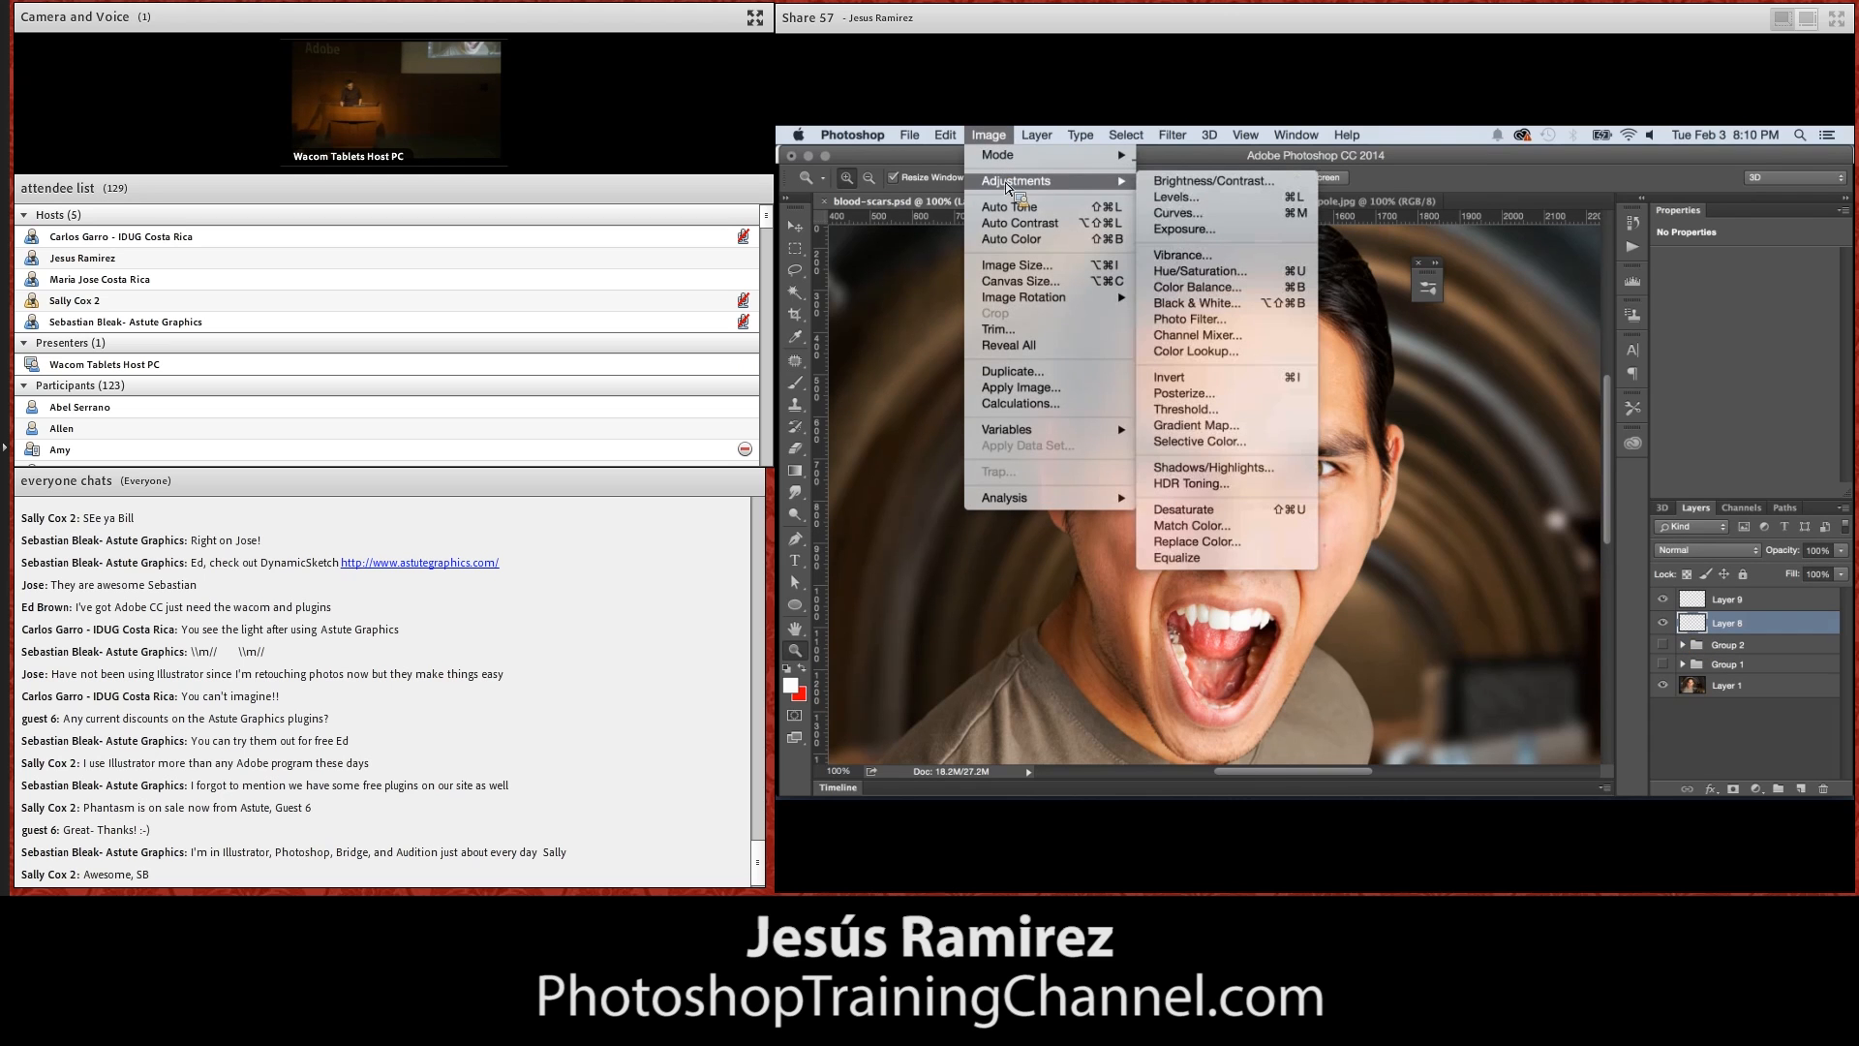
pyautogui.click(1175, 197)
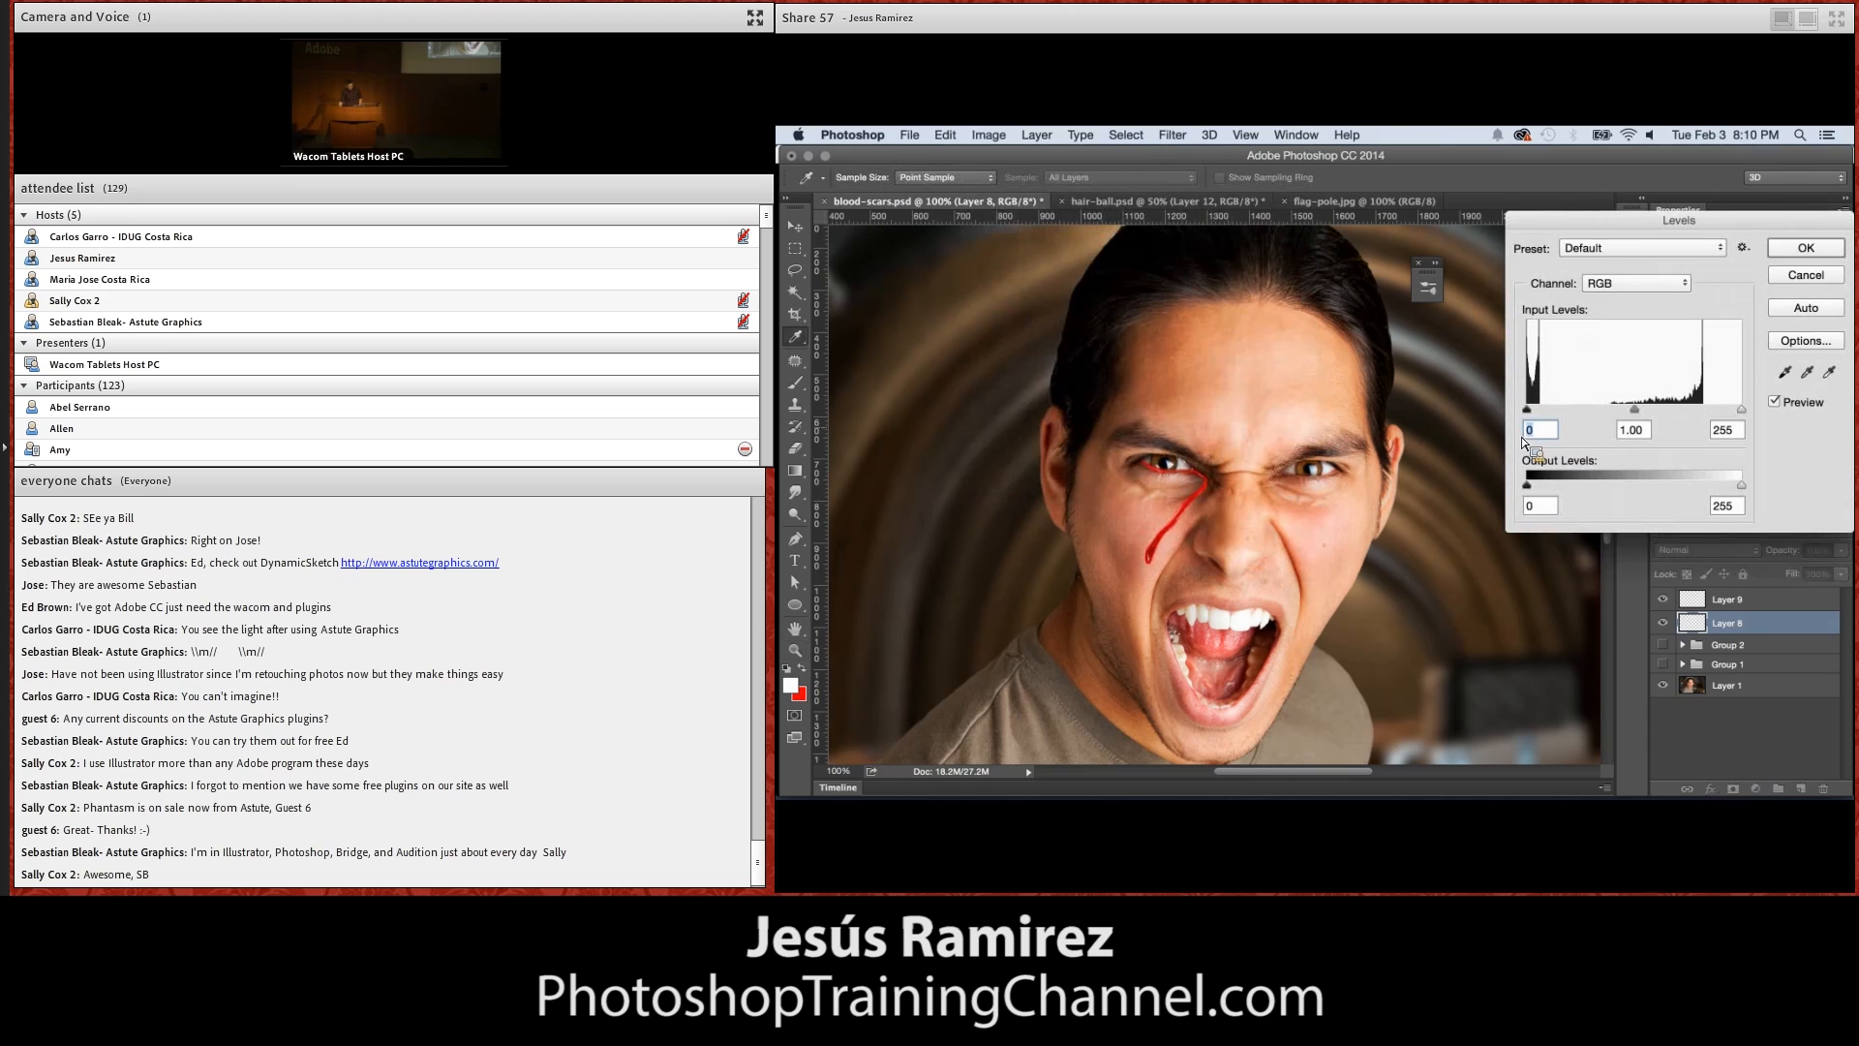
pyautogui.moveTo(1528, 409); pyautogui.dragTo(1675, 418)
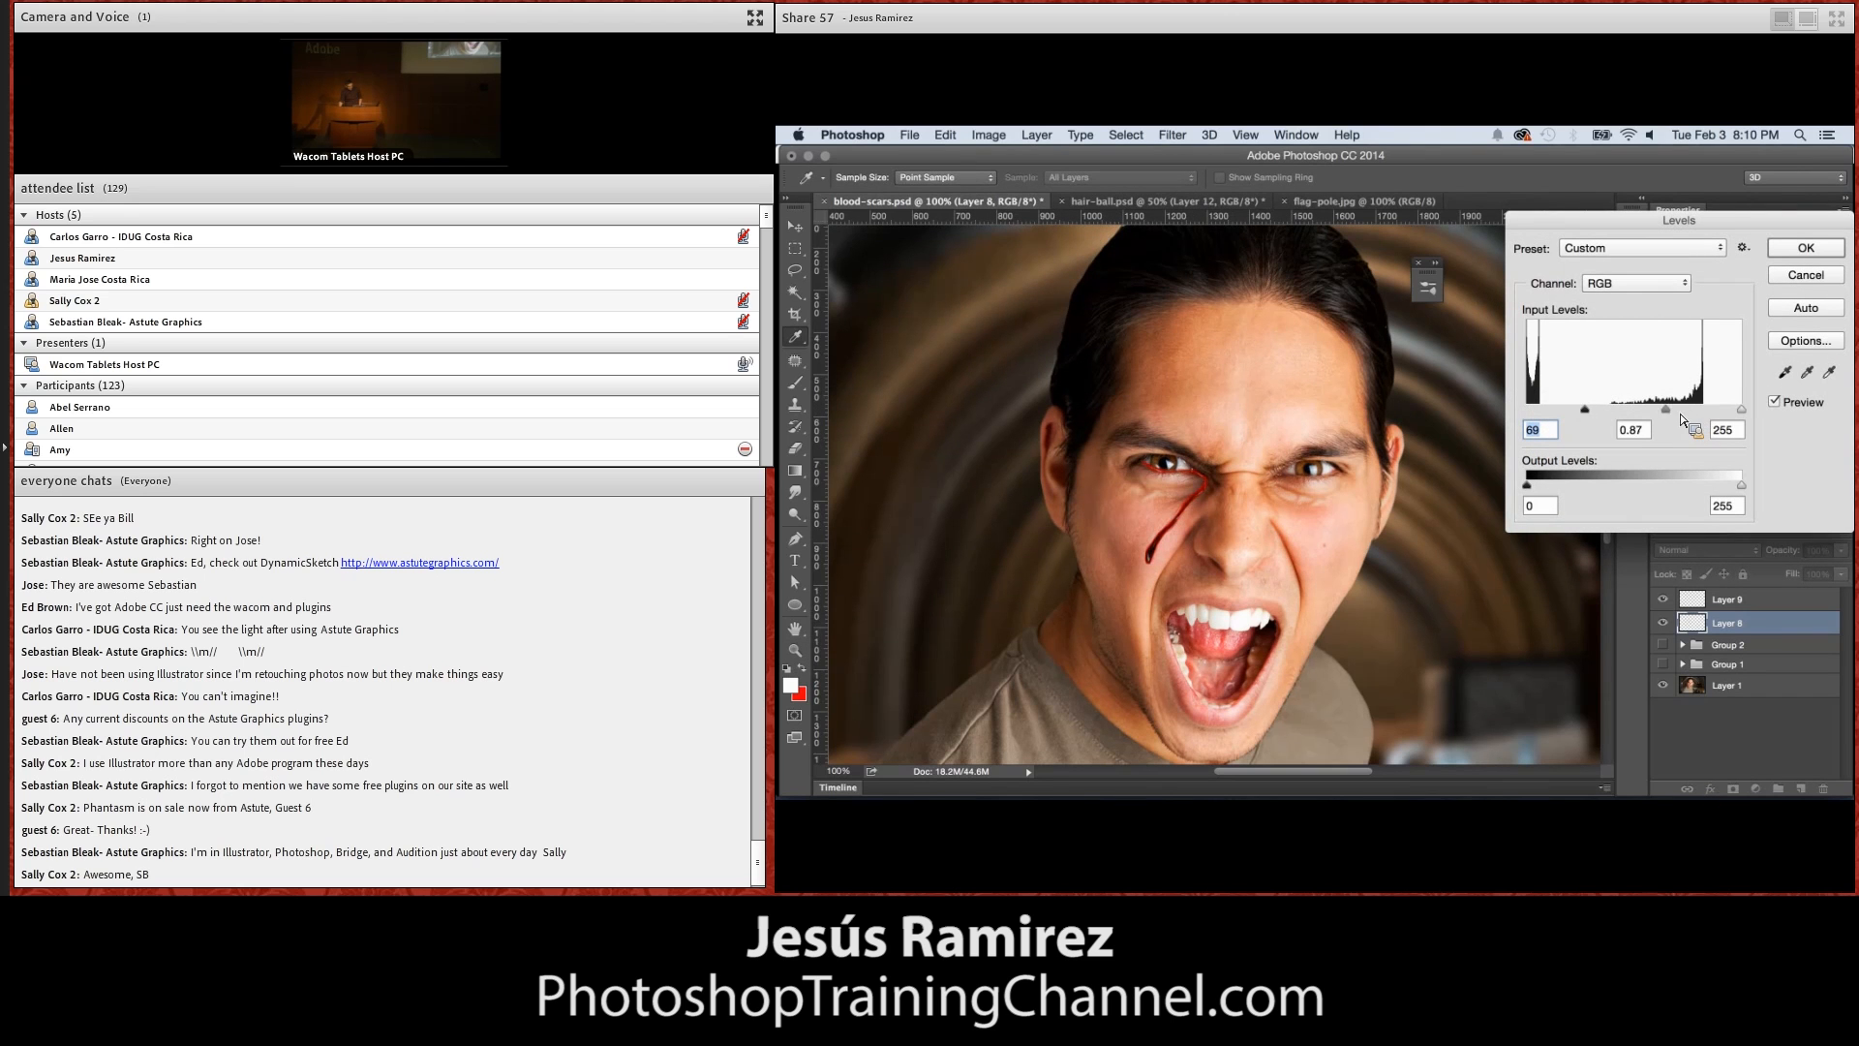
pyautogui.click(1799, 280)
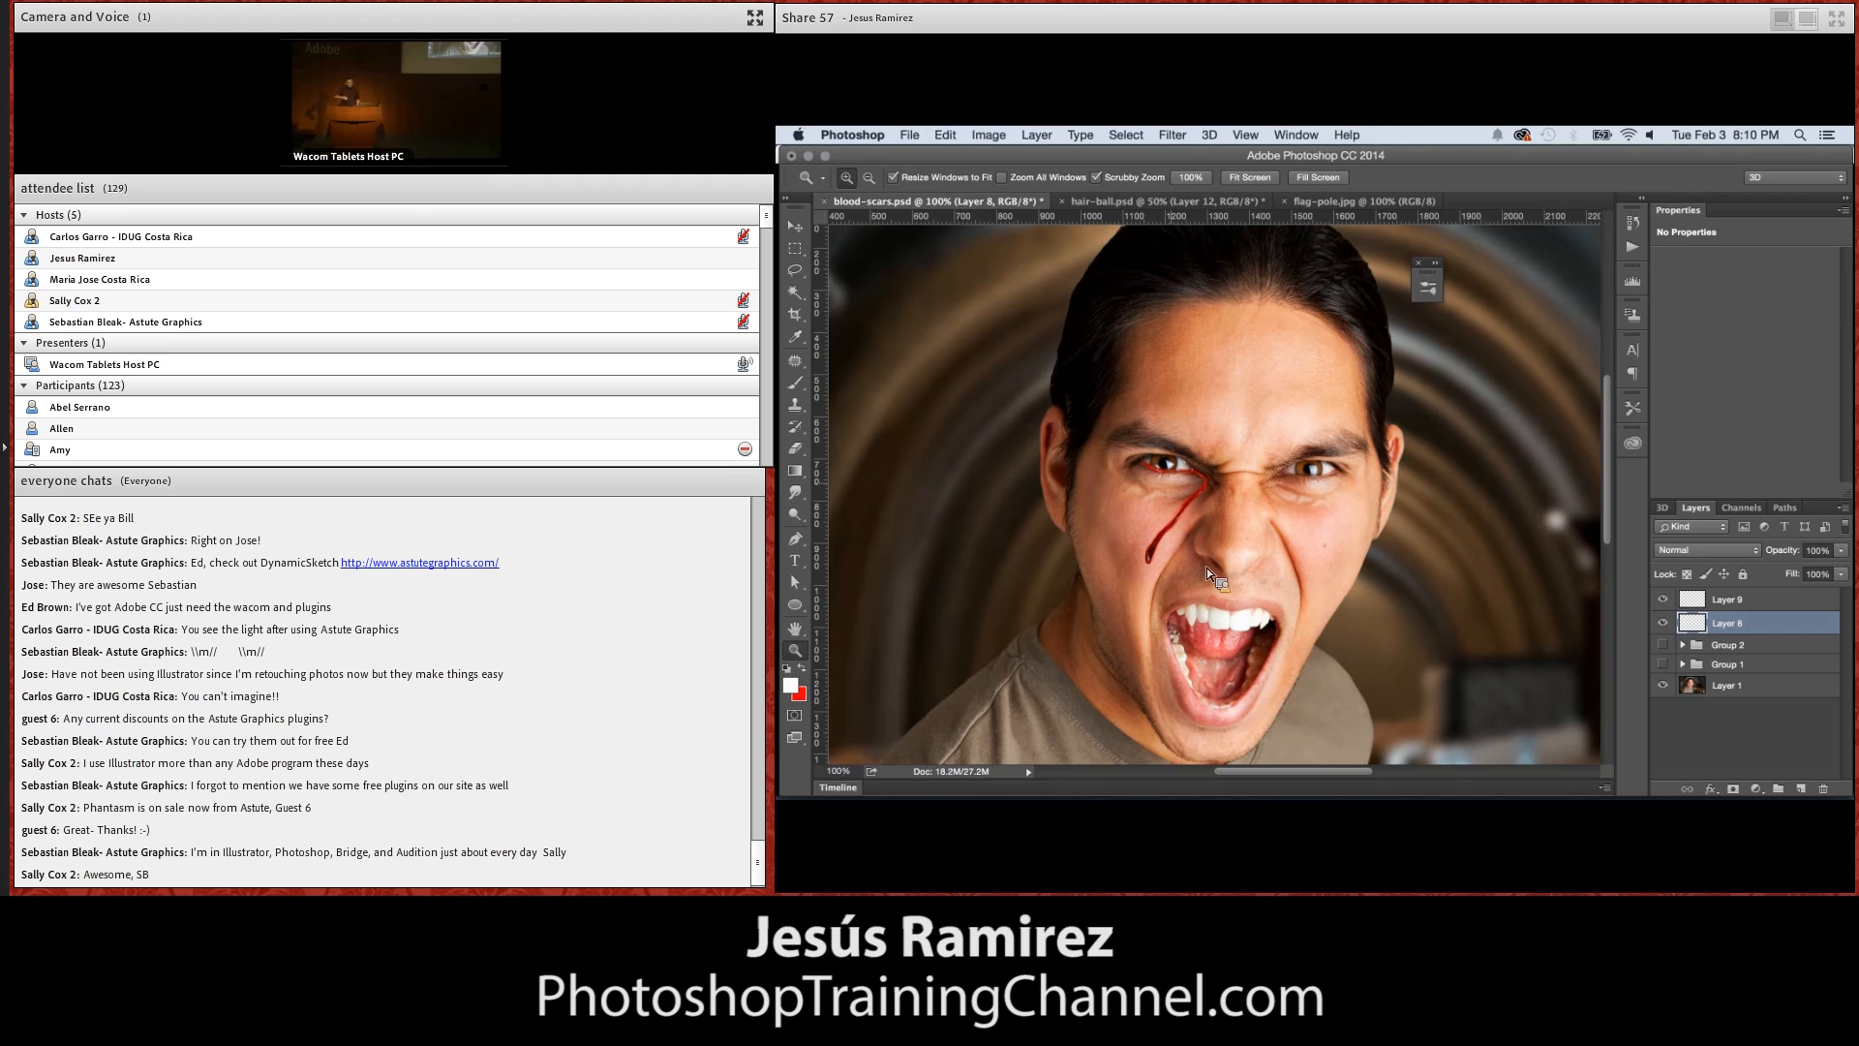
pyautogui.moveTo(1663, 623); pyautogui.dragTo(1666, 599)
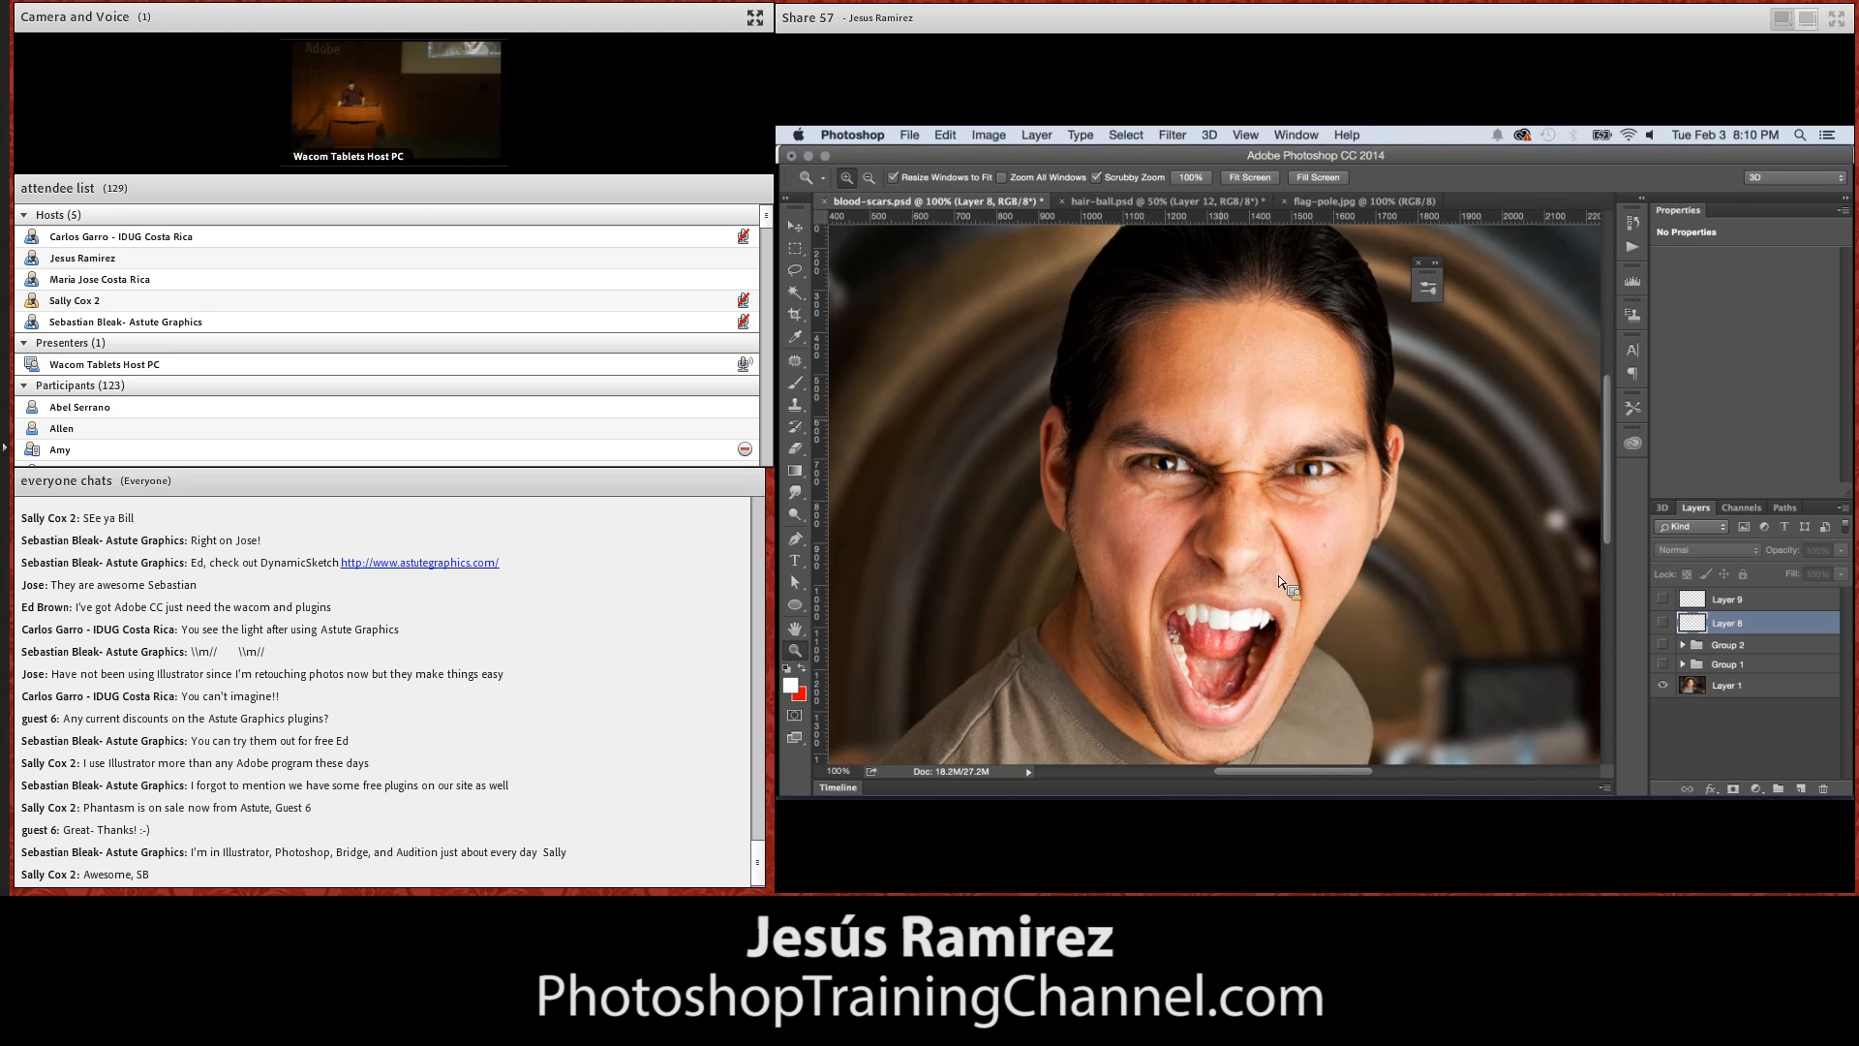
# Delete the two hidden blood layers, Layer 8 and Layer 9
pyautogui.click(1823, 788)
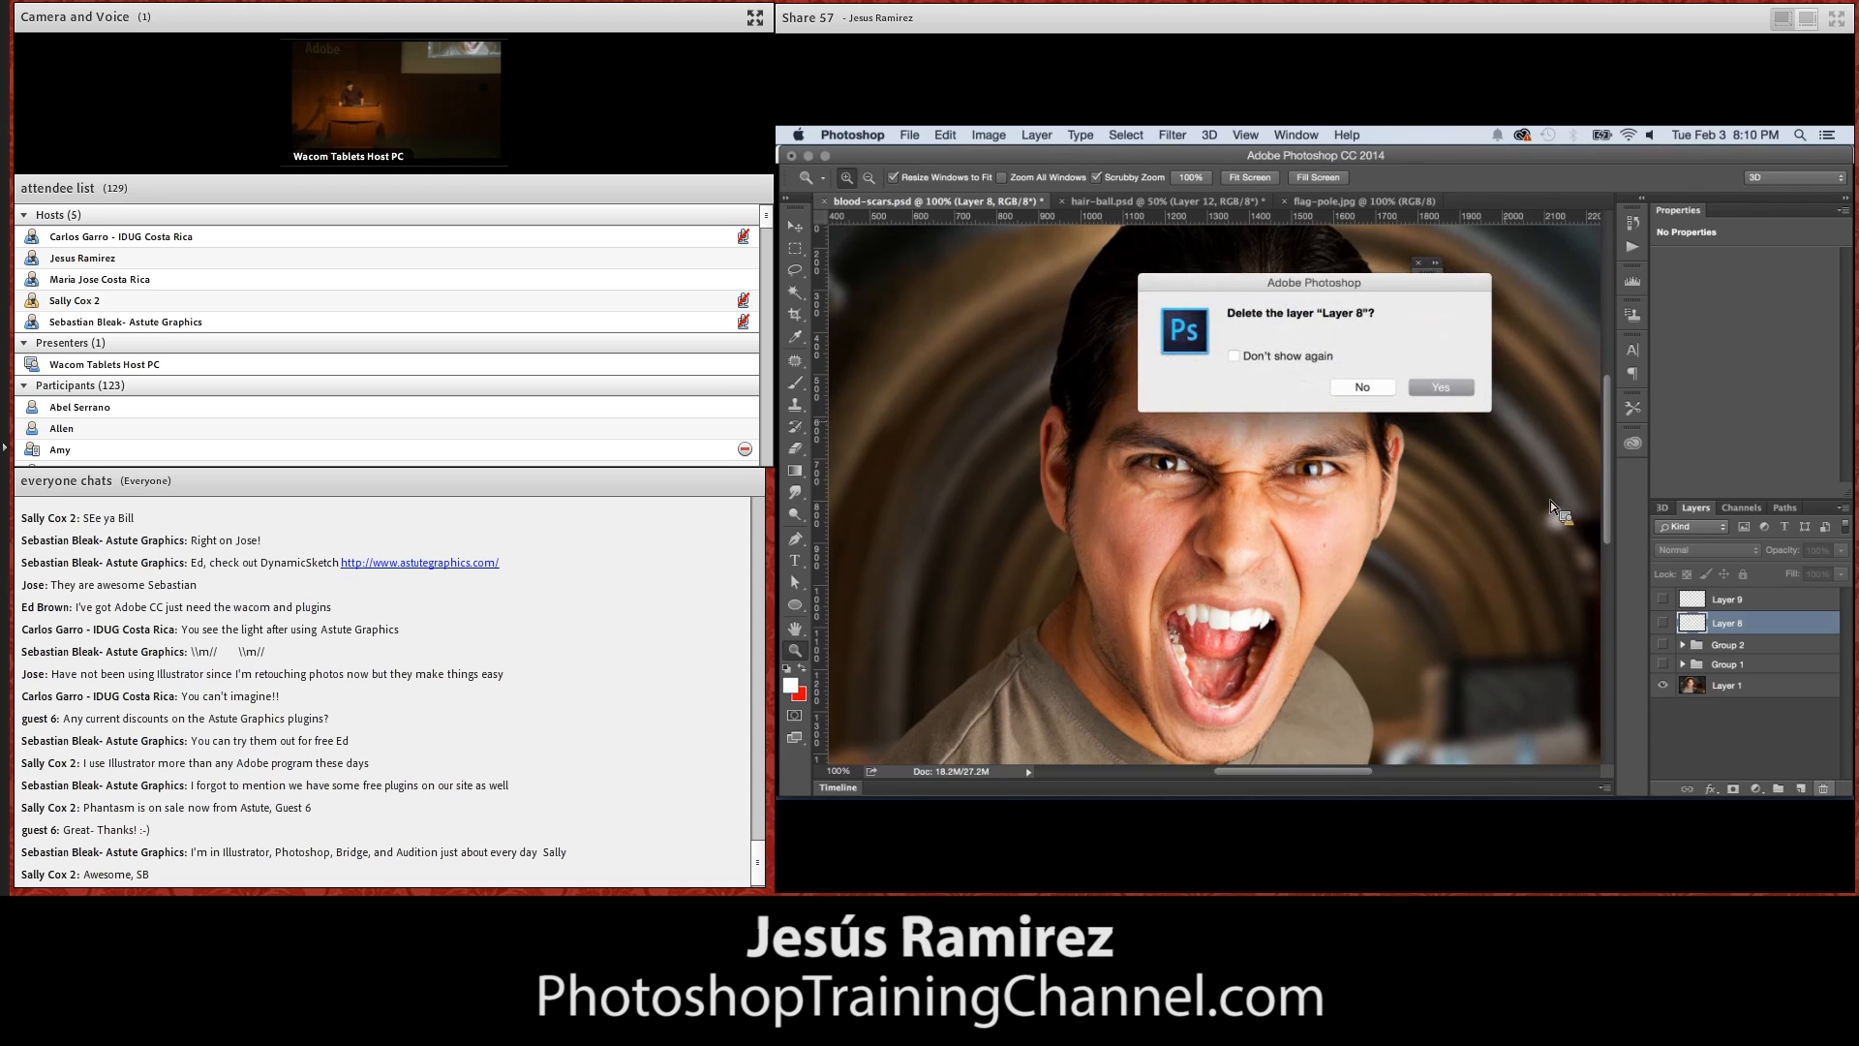
pyautogui.click(1434, 390)
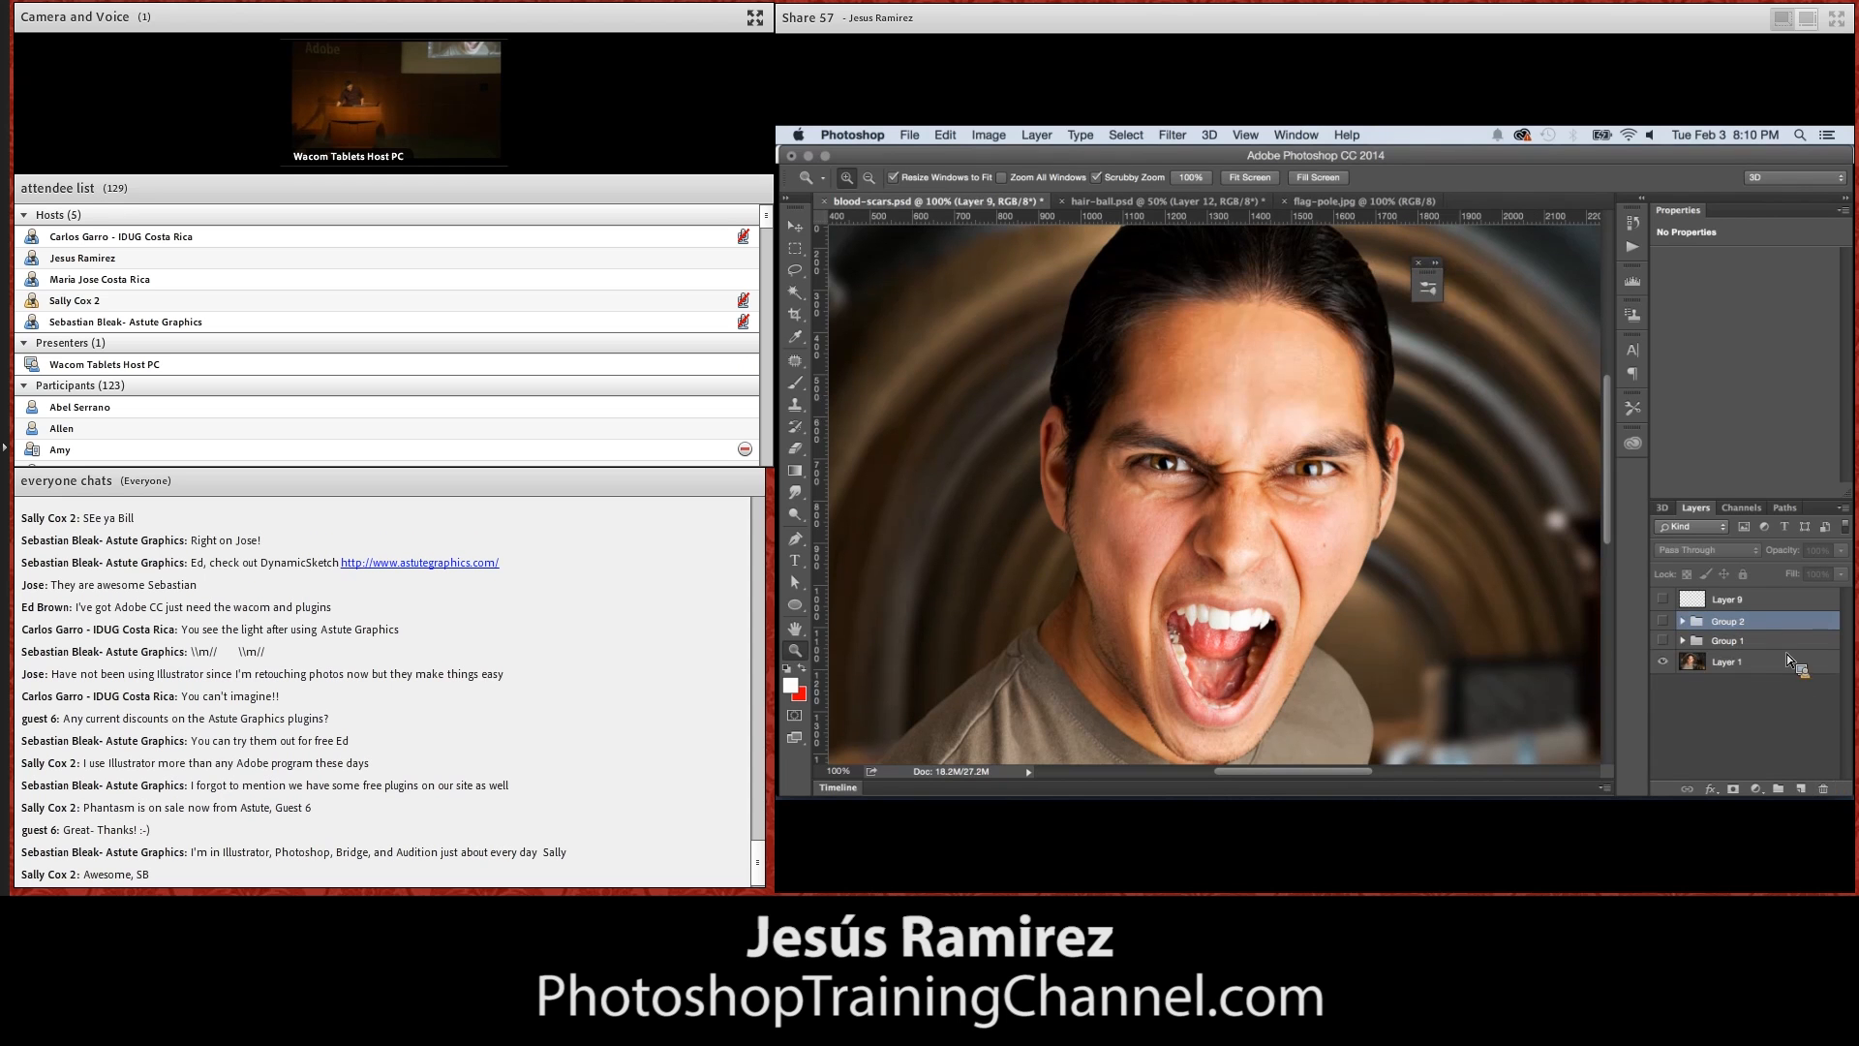
pyautogui.click(1774, 601)
pyautogui.click(1821, 790)
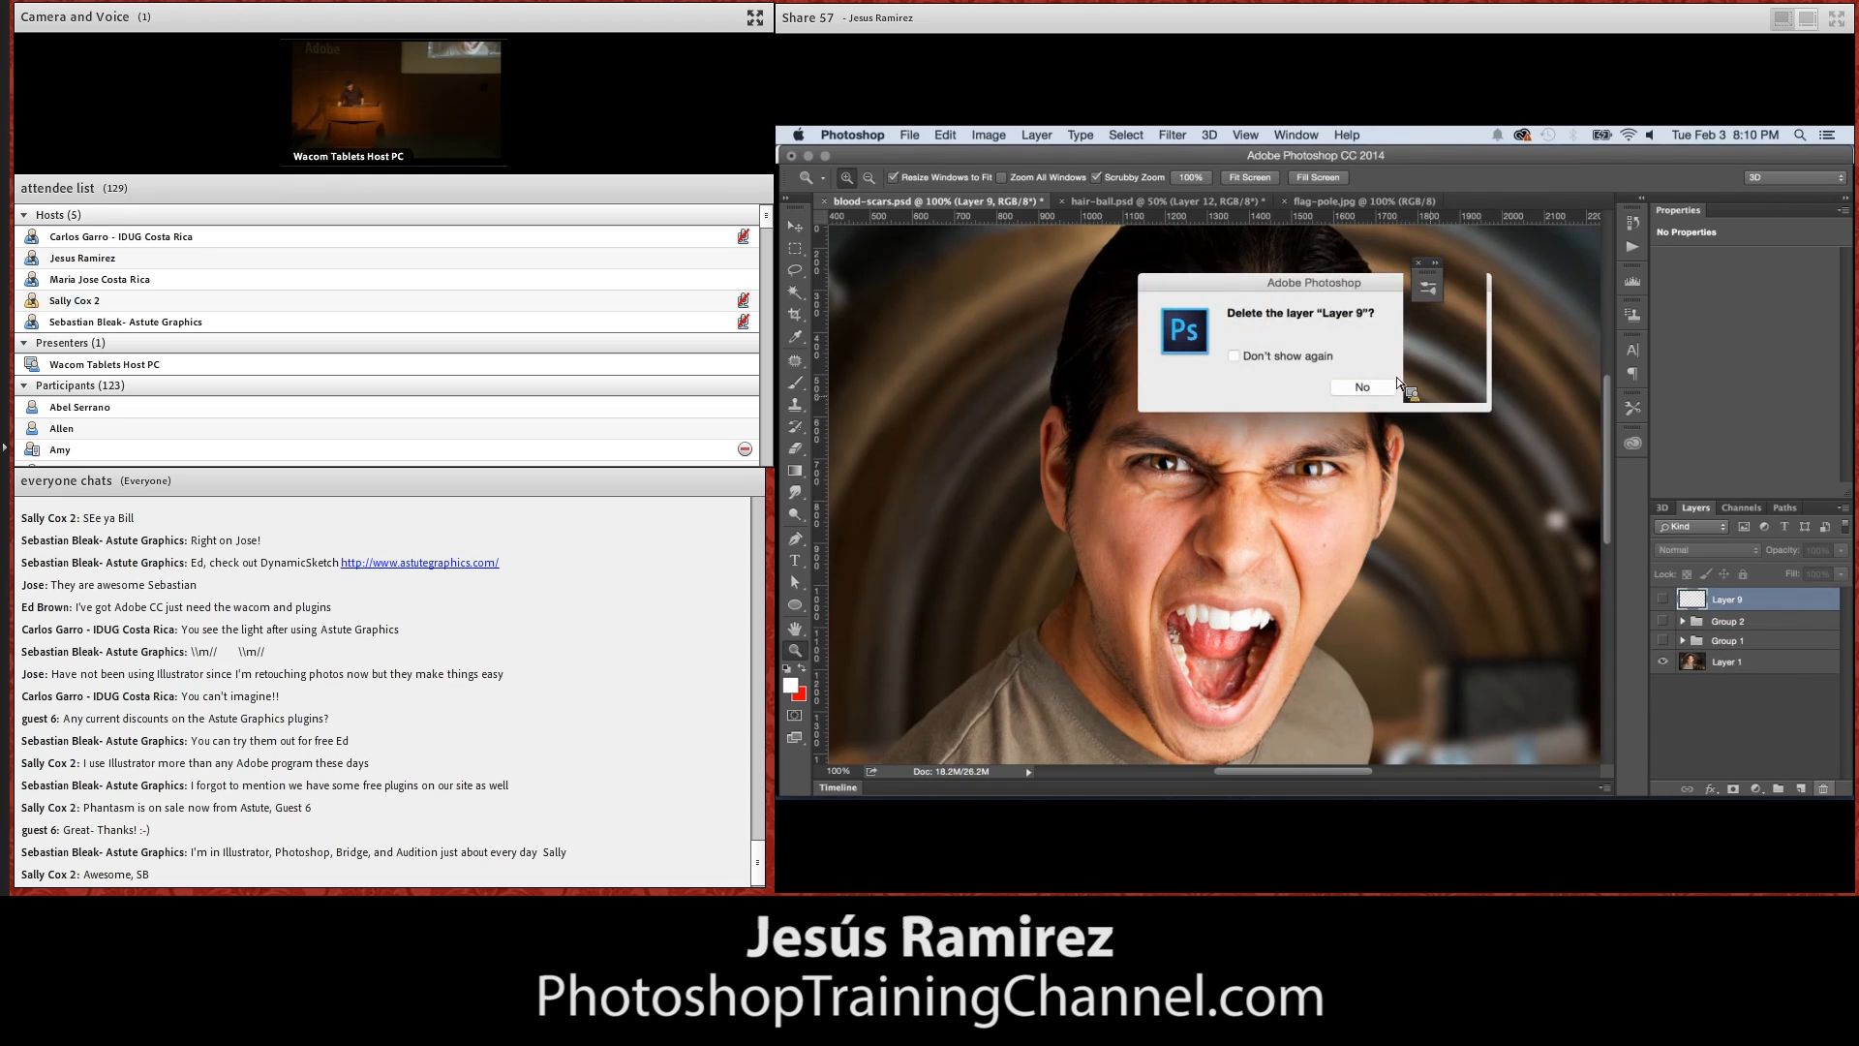
pyautogui.click(1413, 378)
# Preview the bleeding eyes in Group 1 and the scars in Group 2 by showing and hiding each group in turn
pyautogui.click(1665, 598)
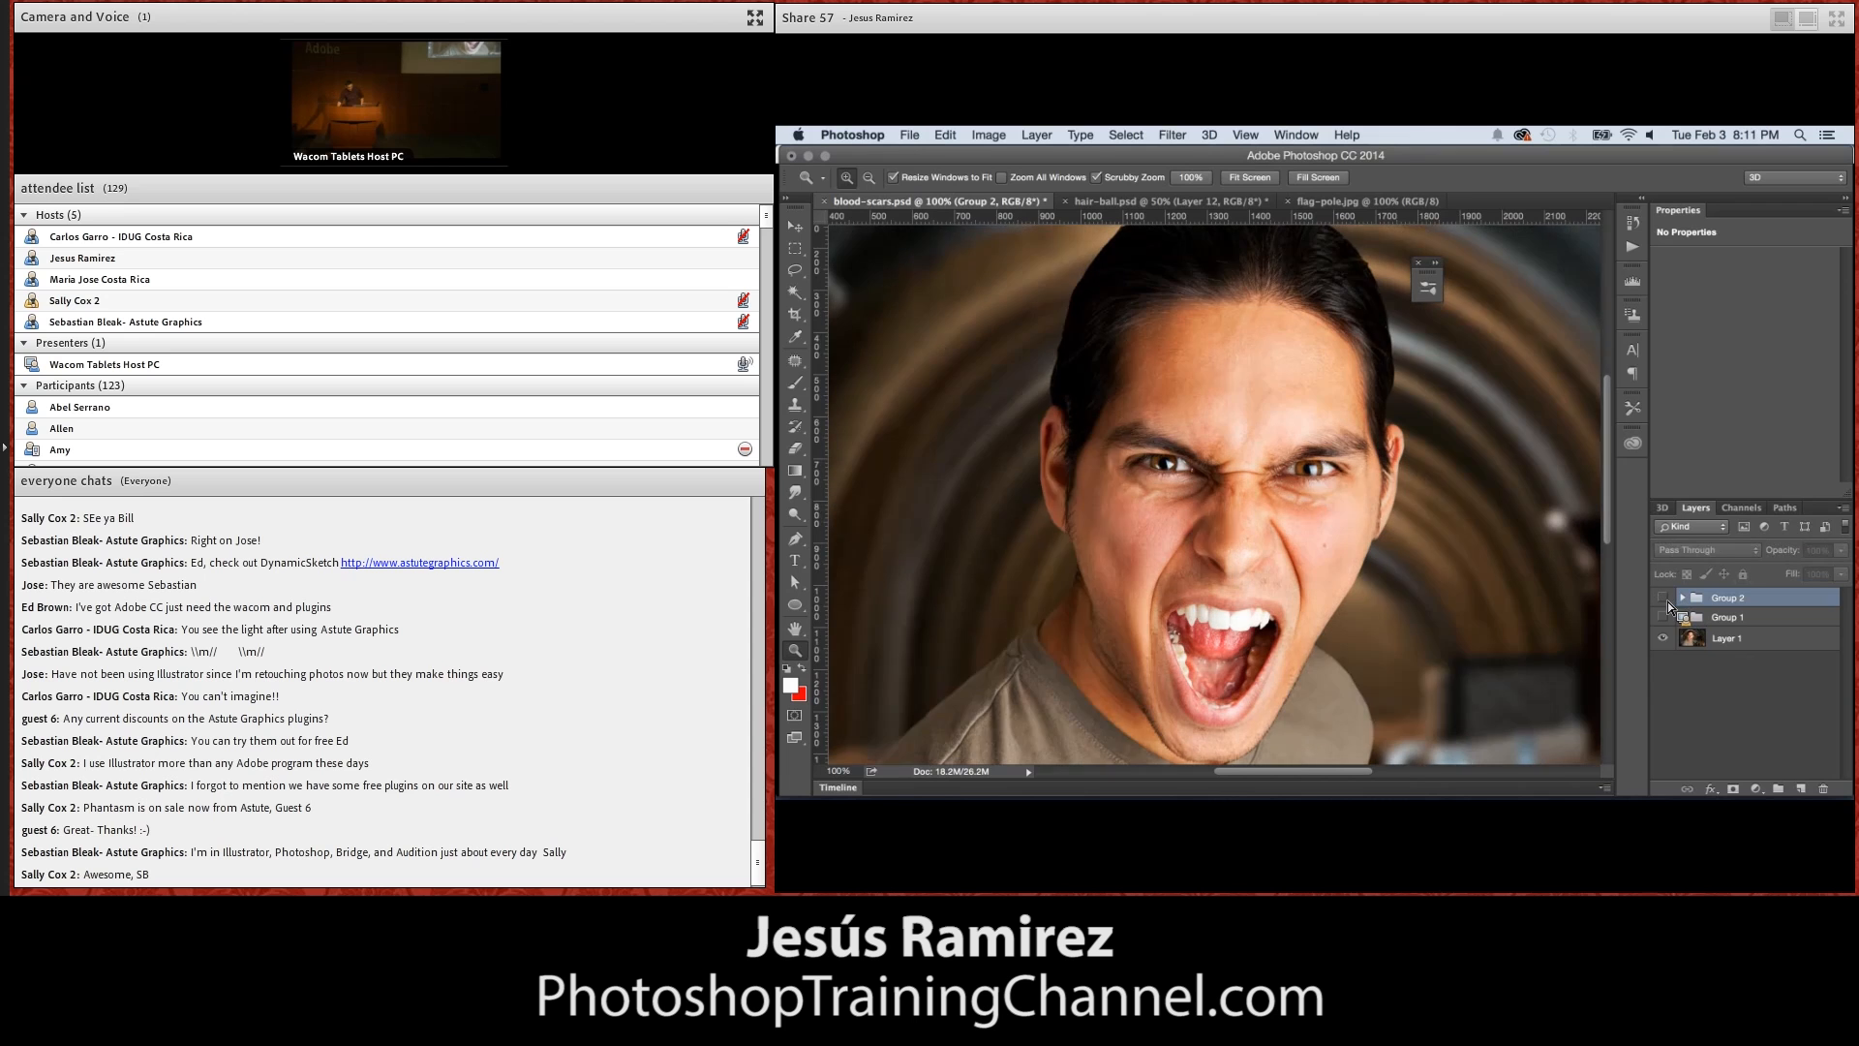
pyautogui.click(1664, 617)
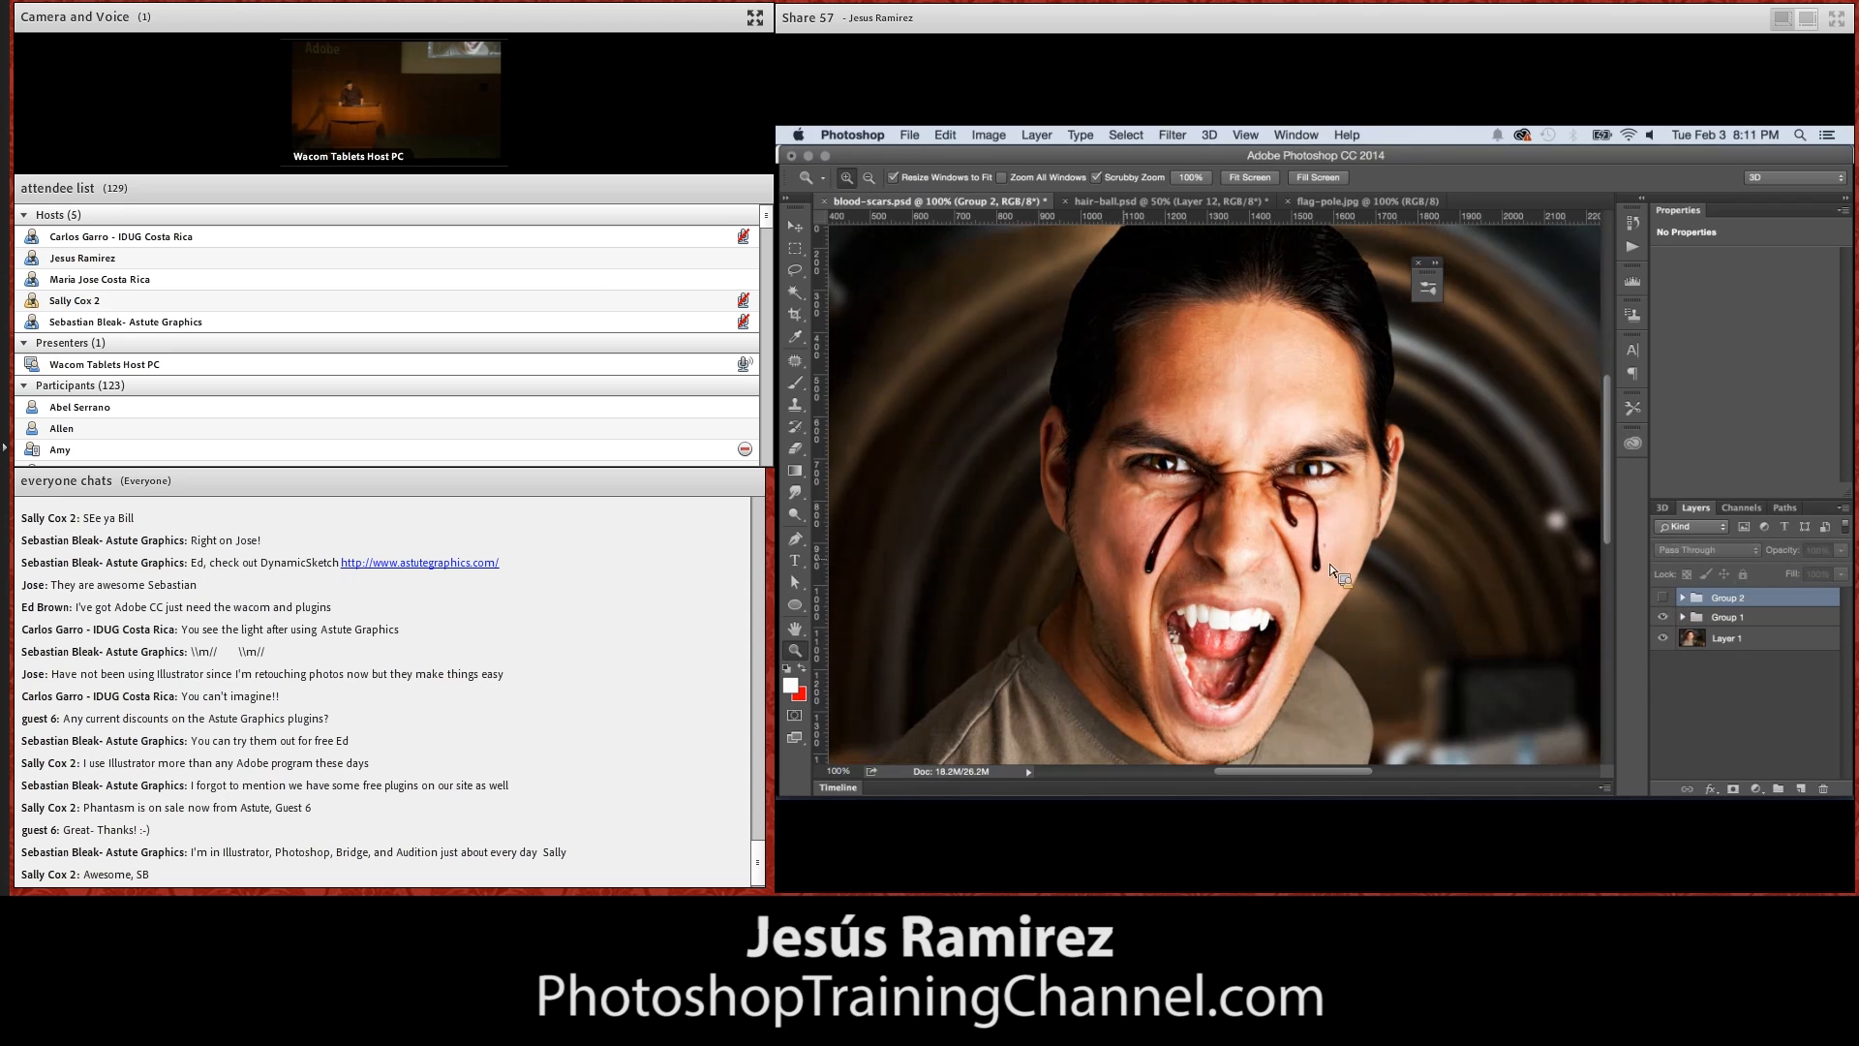
pyautogui.click(1663, 617)
pyautogui.click(1664, 598)
pyautogui.click(1665, 597)
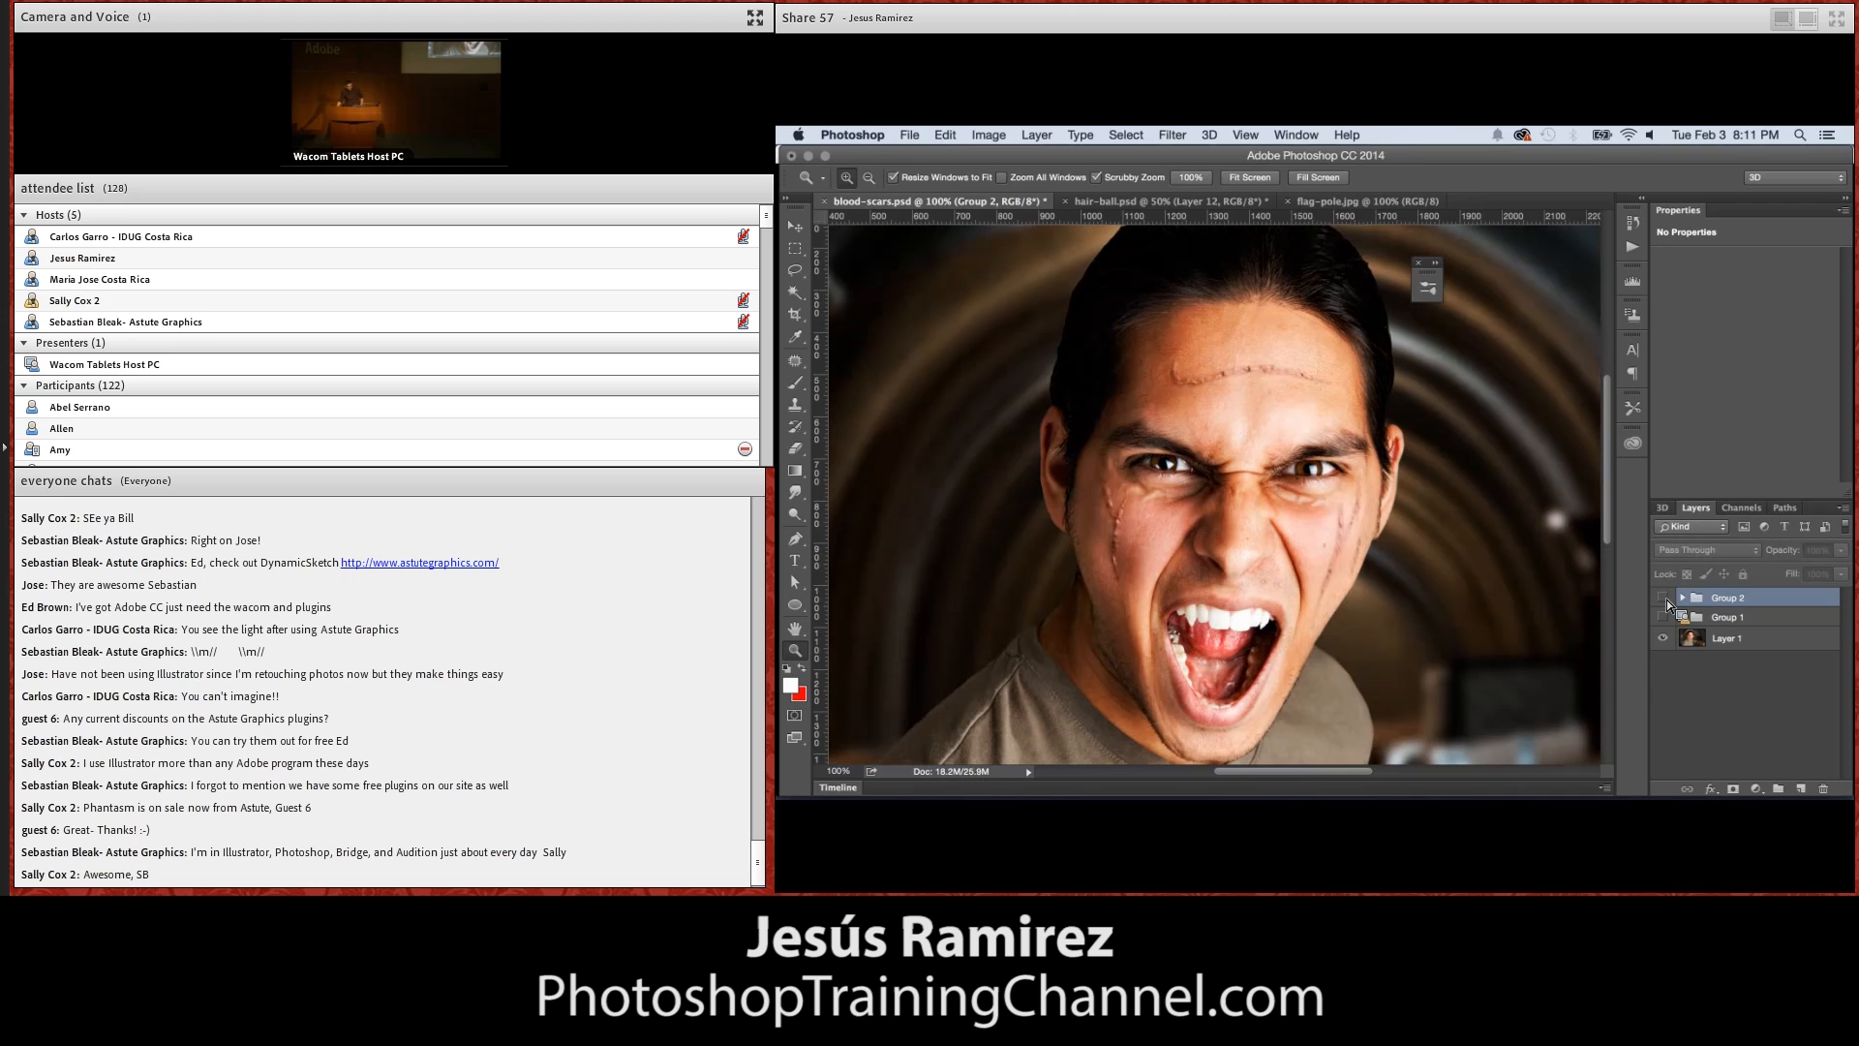
# Add a new layer above Layer 1 and scribble thin white test strokes beside the face with the 3 px soft brush
pyautogui.click(1743, 638)
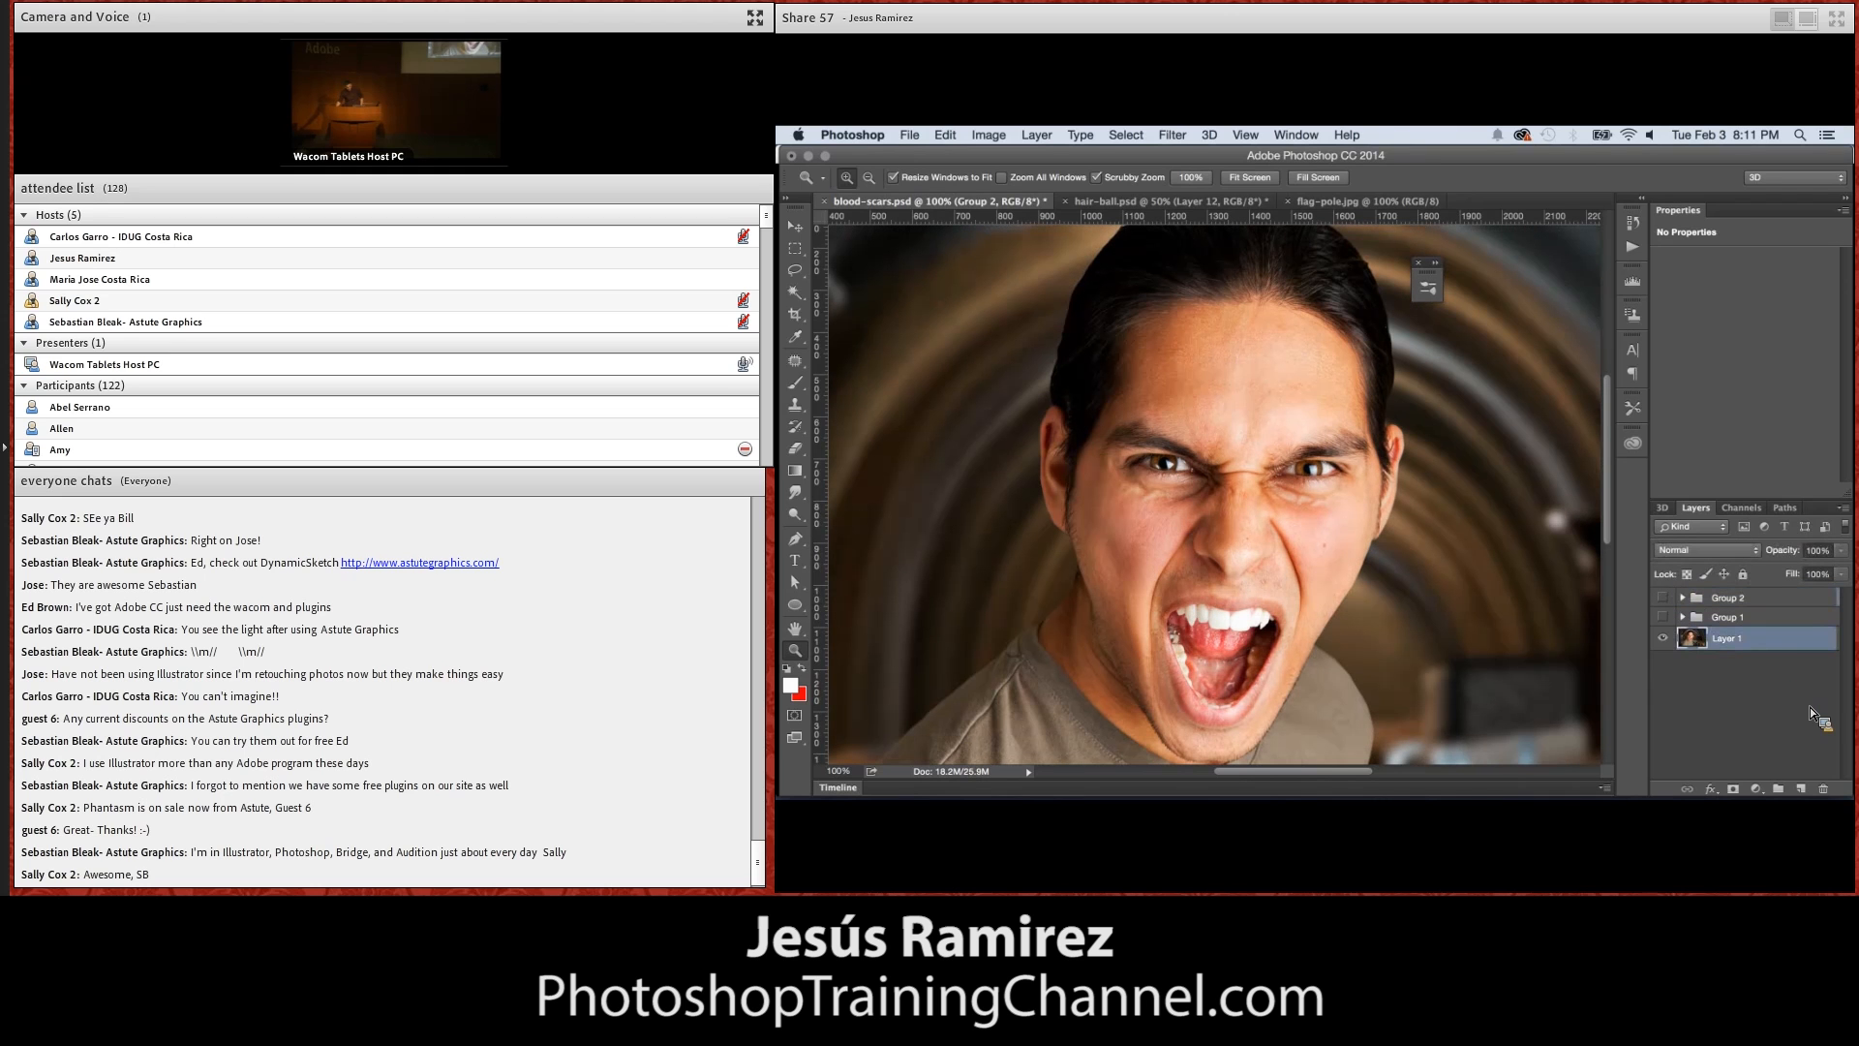
pyautogui.click(1801, 788)
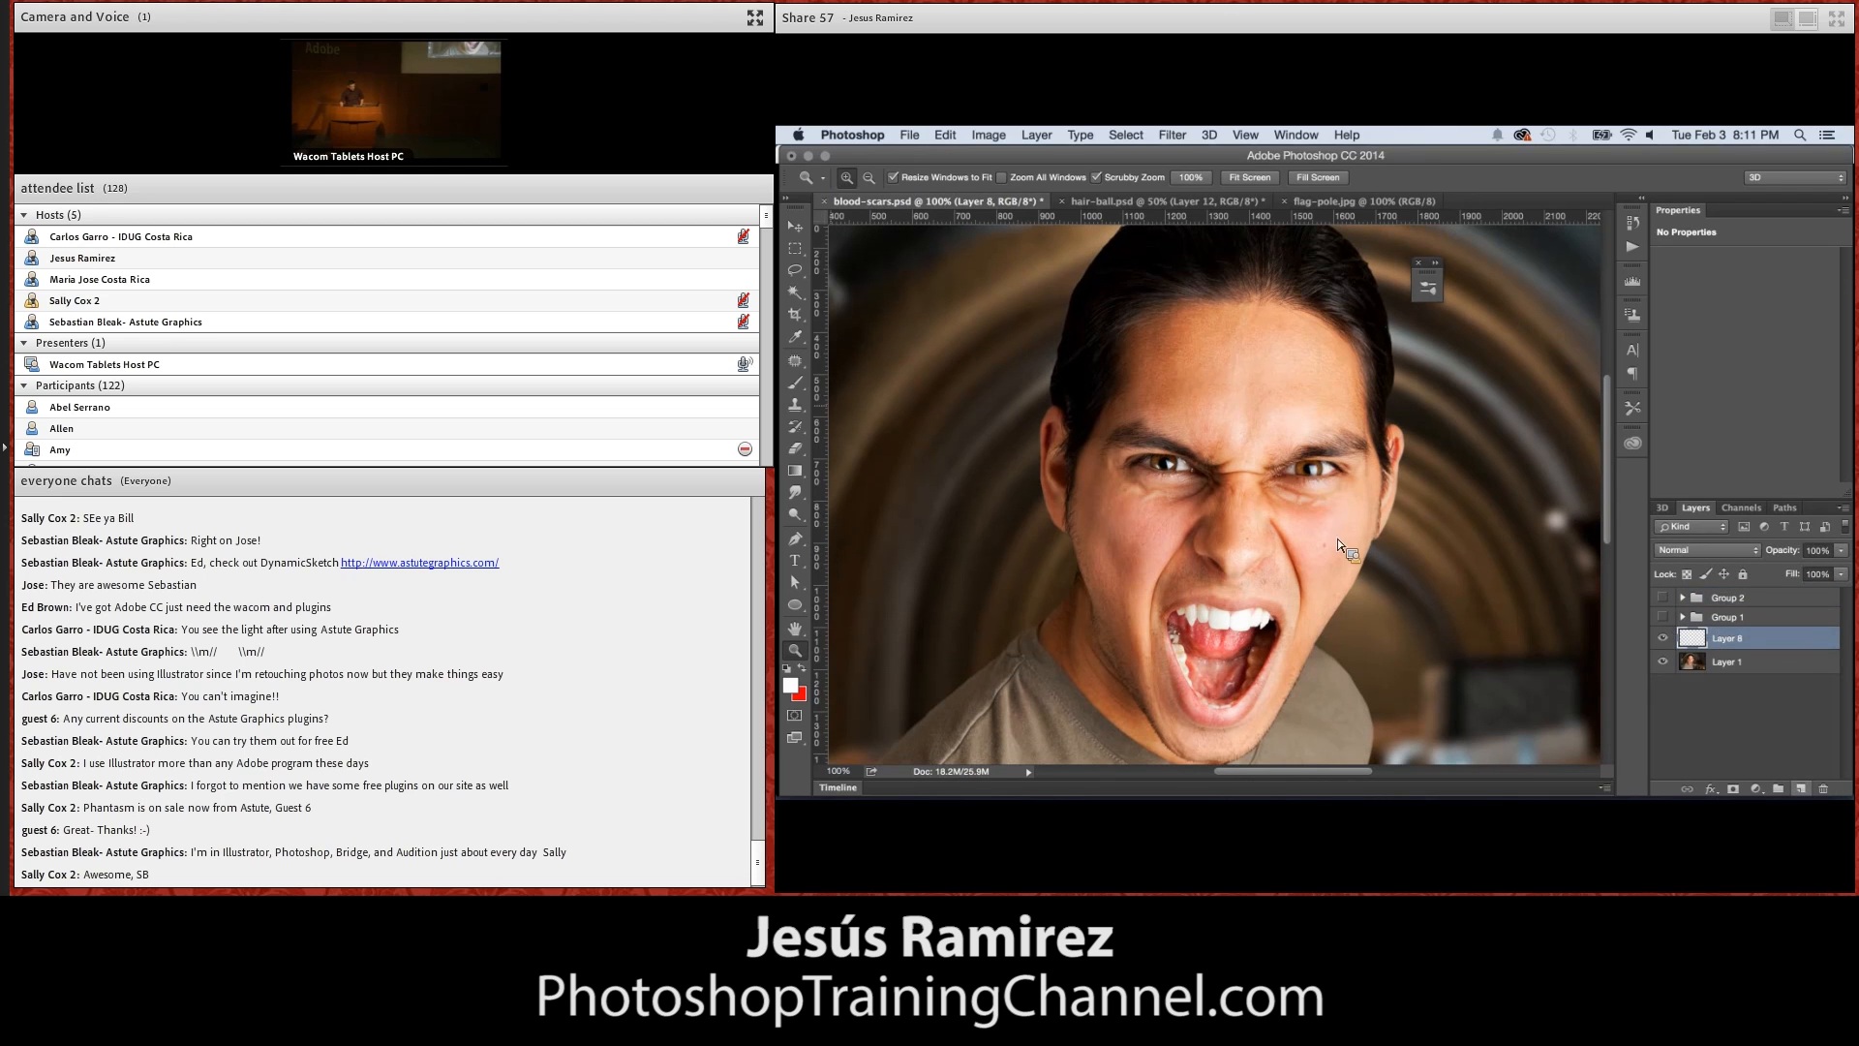
pyautogui.click(795, 383)
pyautogui.click(867, 179)
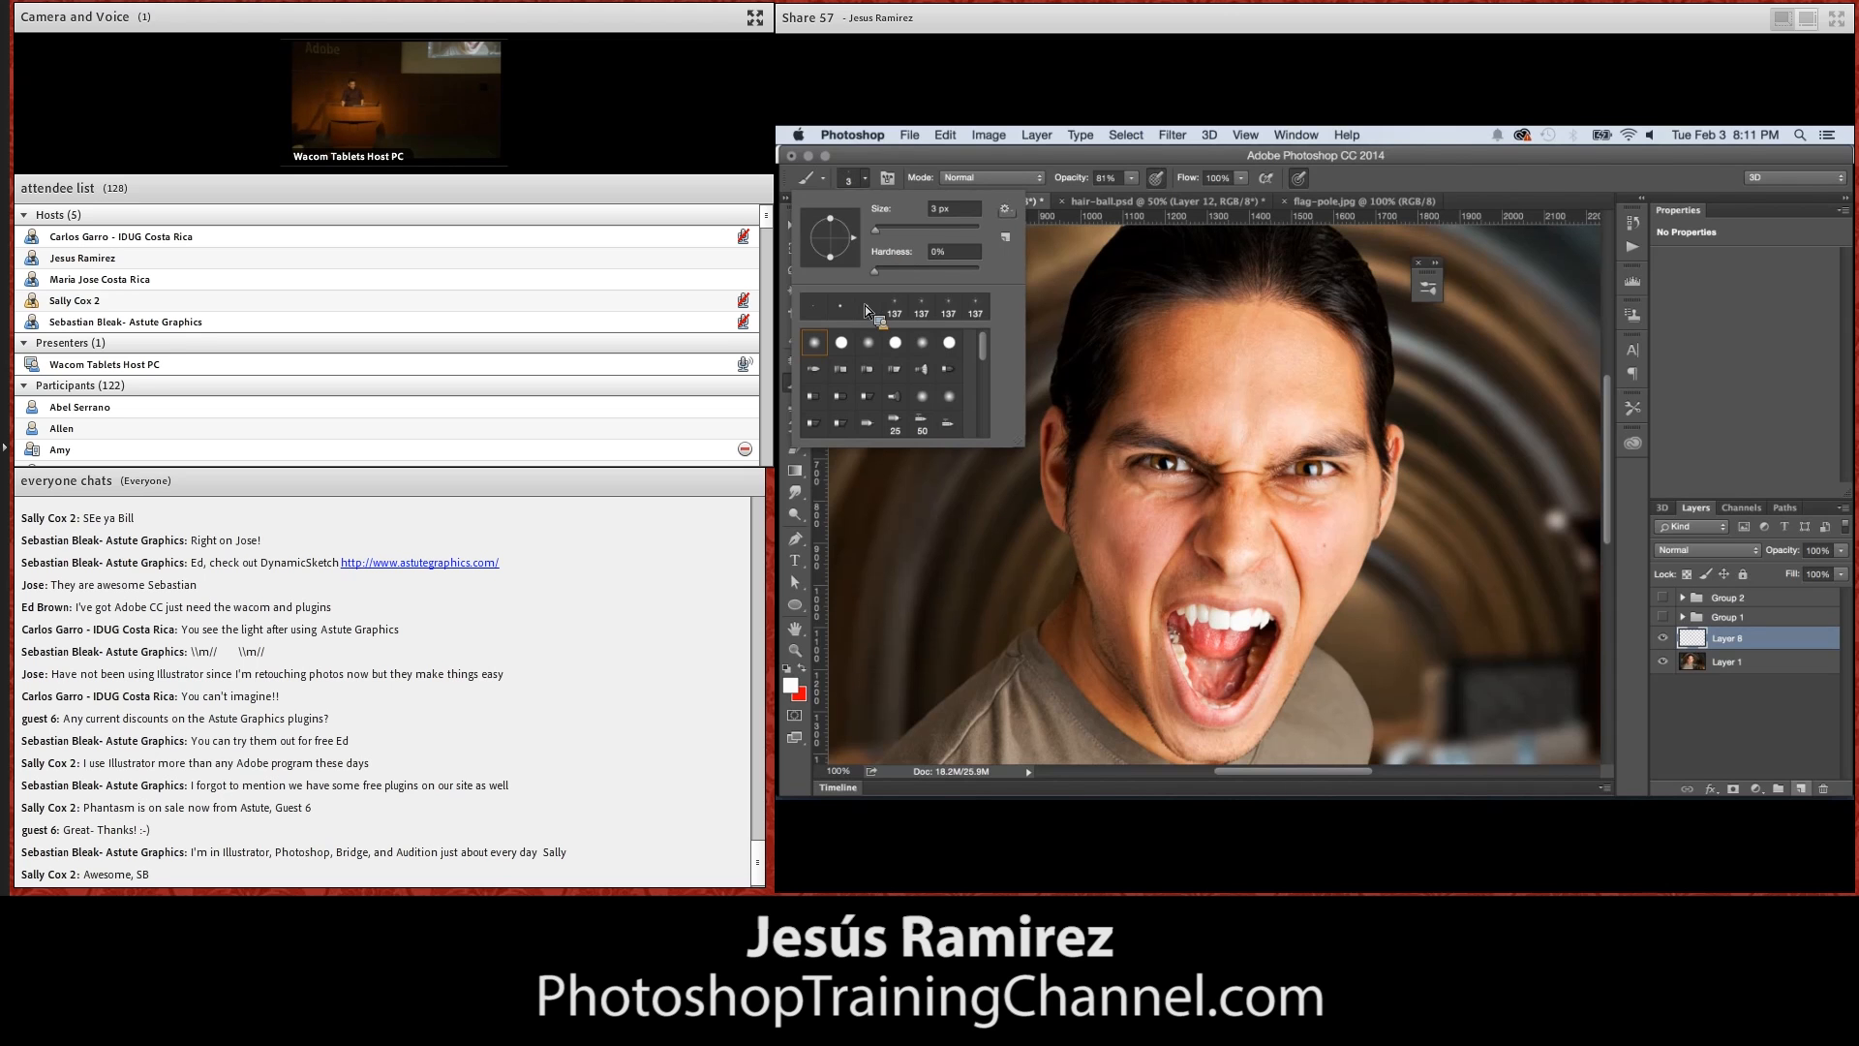
# Turn on Scattering in the brush settings, with a 211% scatter controlled by Pen Pressure
pyautogui.click(888, 177)
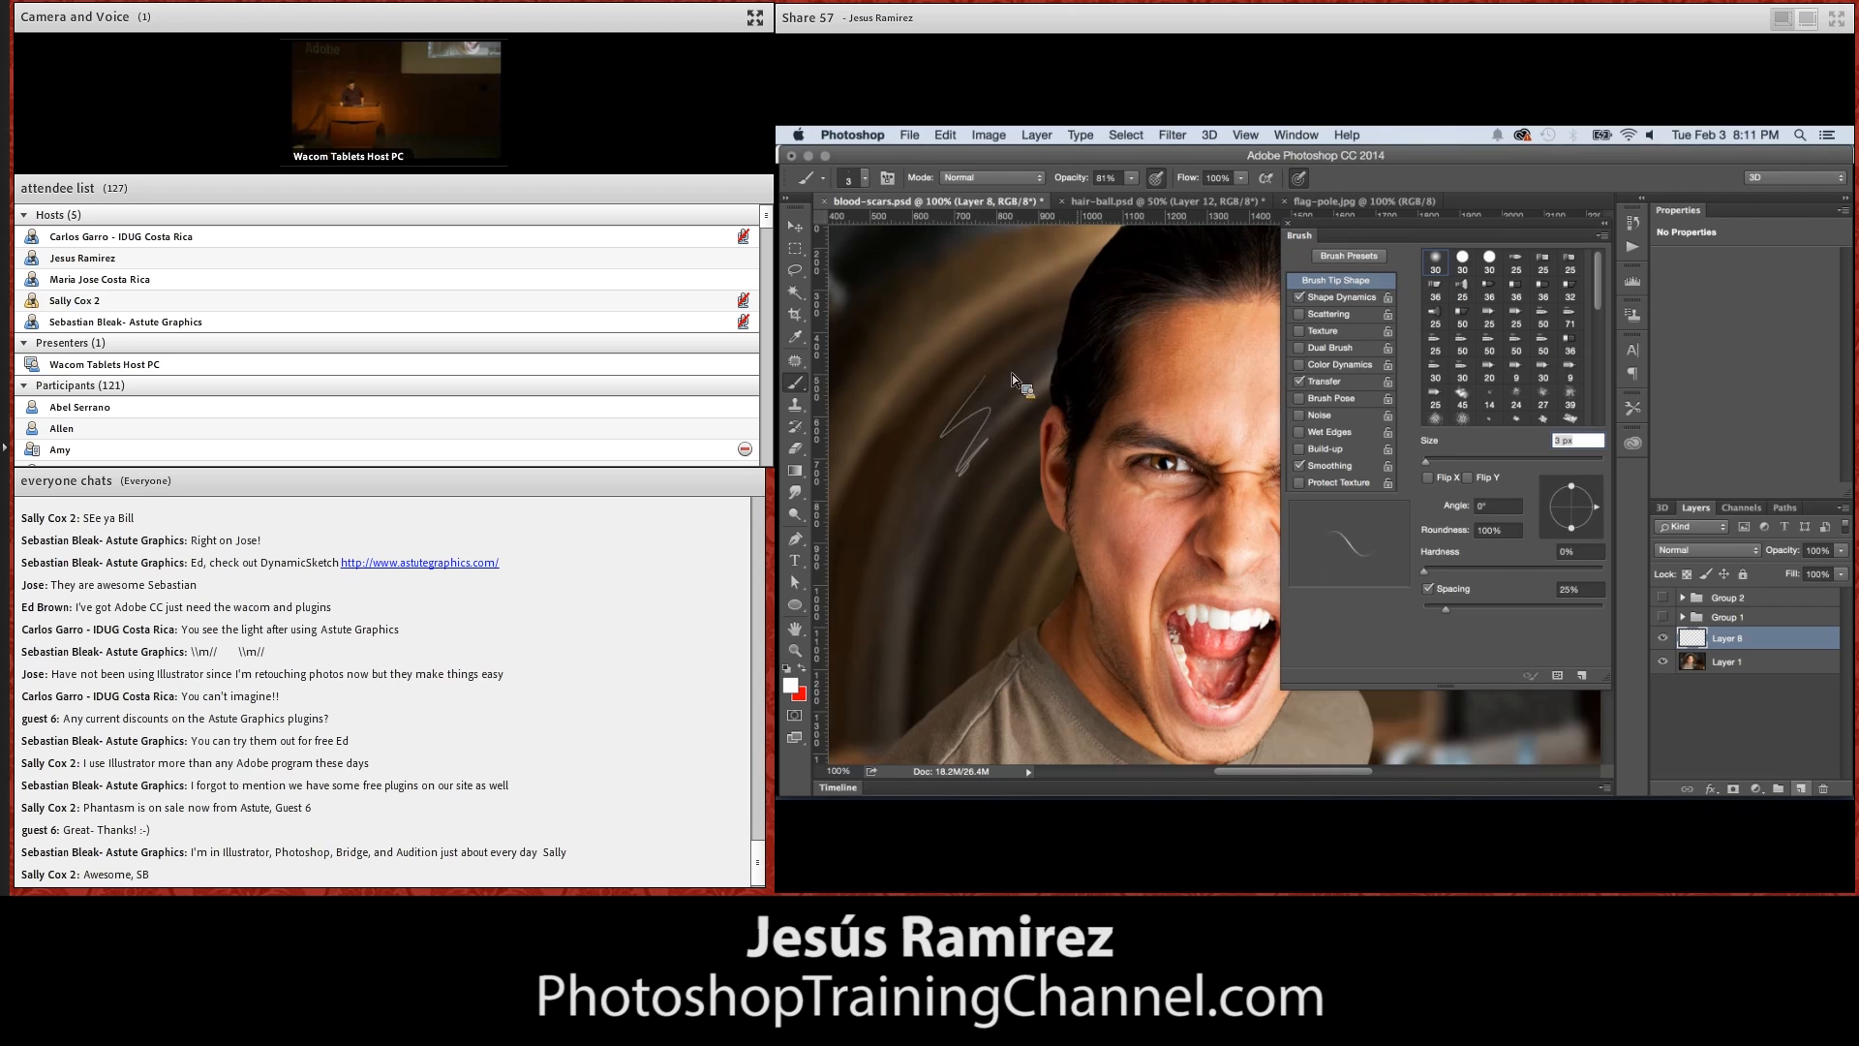
pyautogui.click(1348, 297)
pyautogui.moveTo(1432, 285); pyautogui.dragTo(1462, 279)
pyautogui.click(1354, 315)
pyautogui.click(1491, 296)
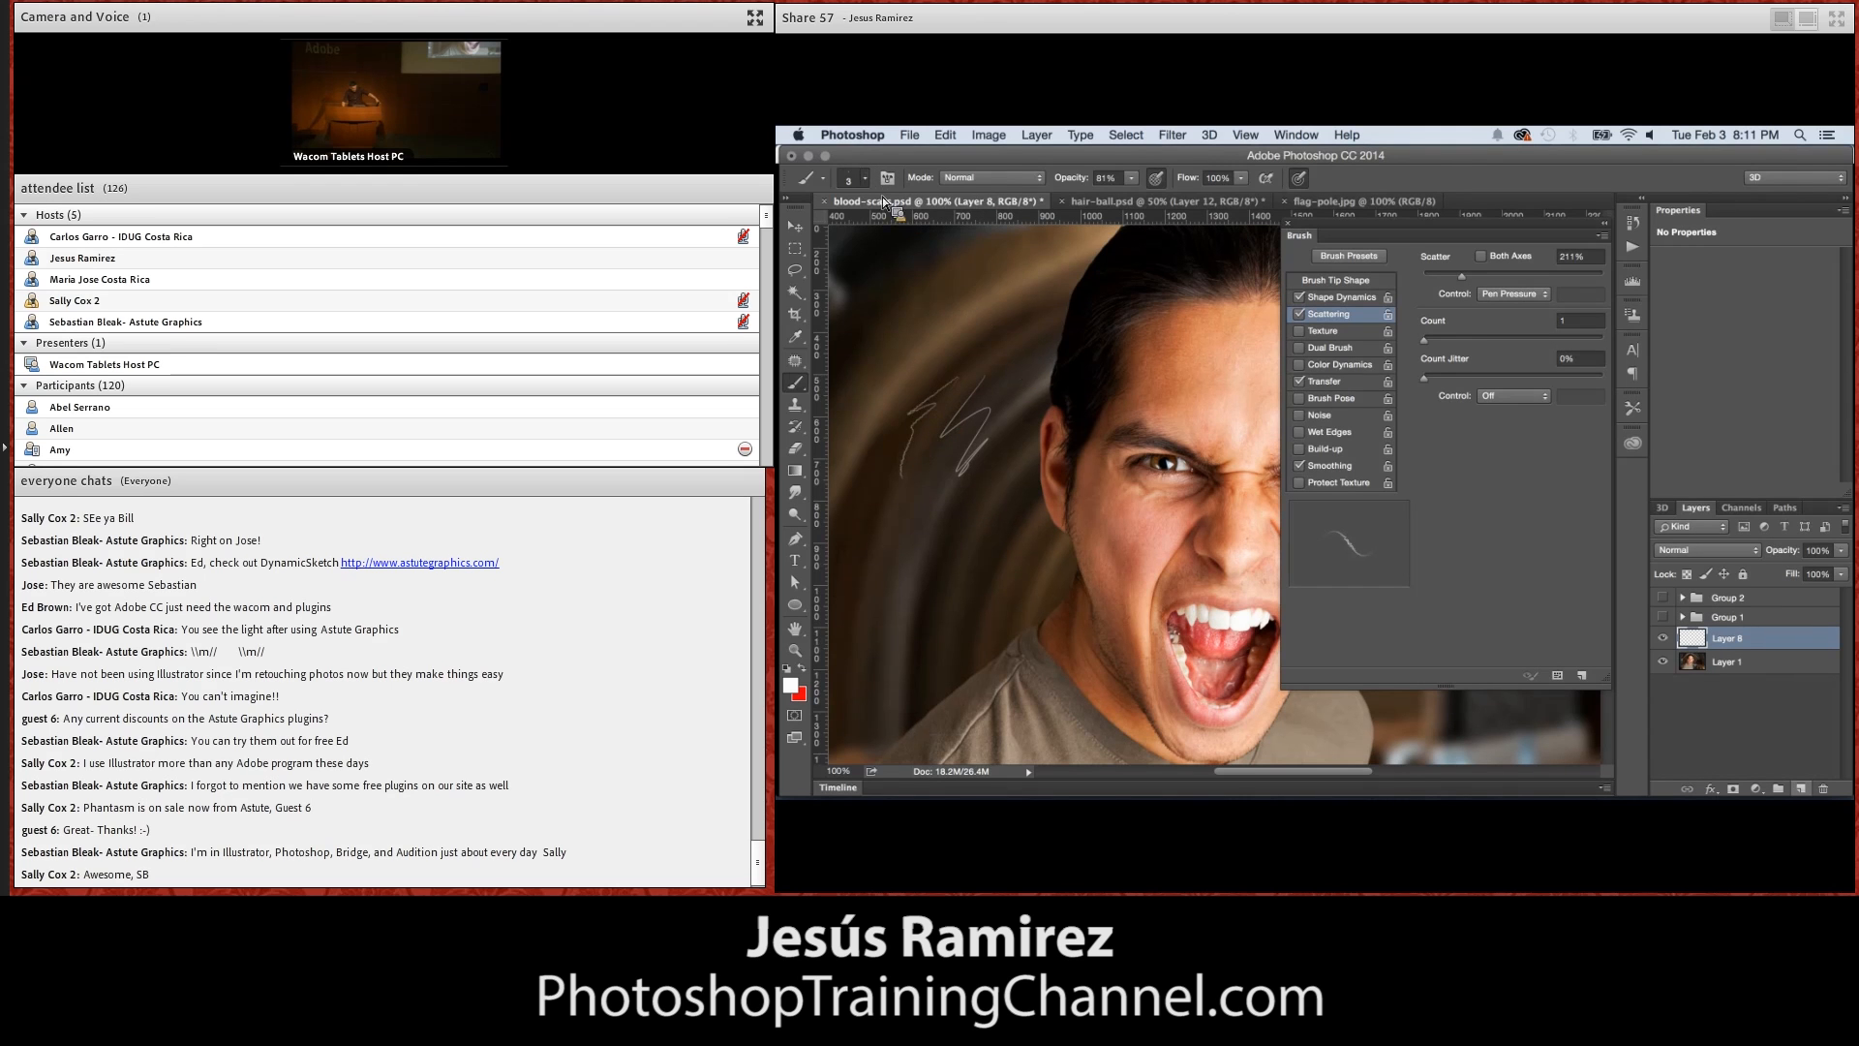
# Enlarge the soft brush to 51 px and paint three scattered white test patches beside the man's head at 100% opacity
pyautogui.click(852, 177)
pyautogui.doubleClick(908, 238)
pyautogui.moveTo(1044, 275); pyautogui.dragTo(1028, 300)
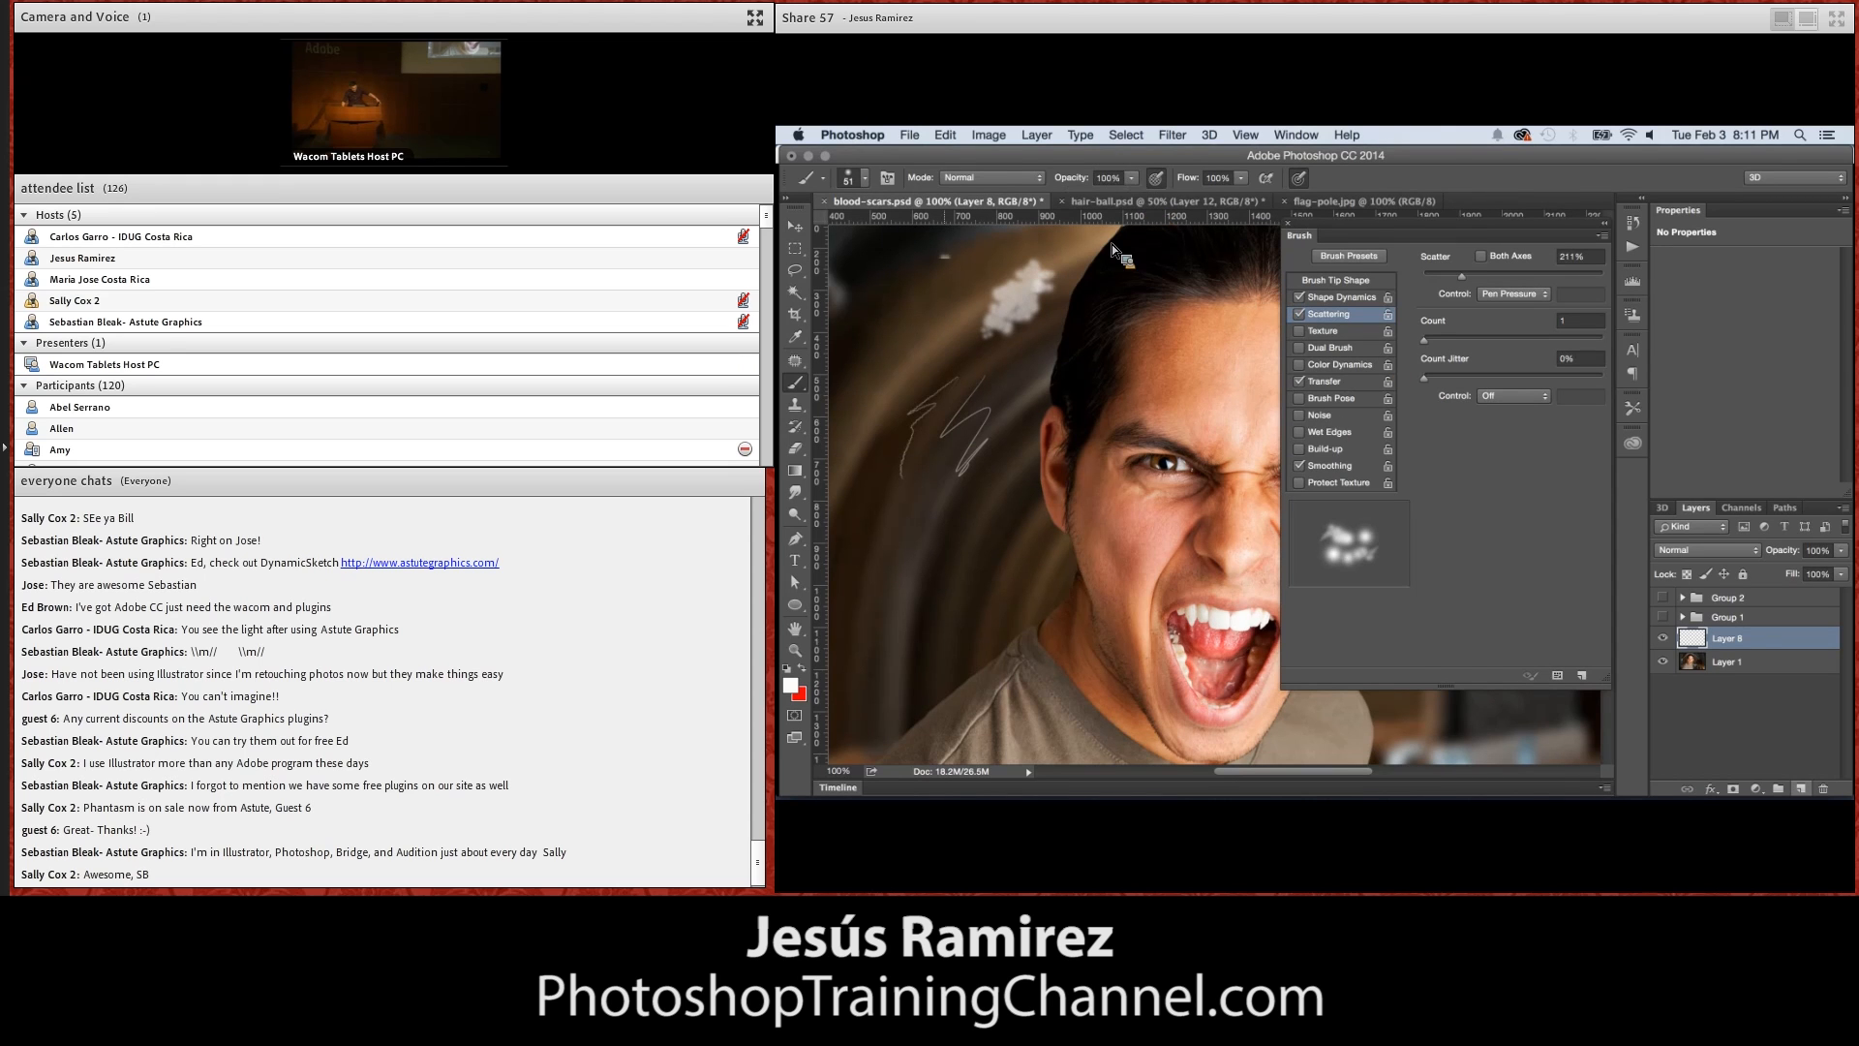
pyautogui.moveTo(951, 260)
pyautogui.mouseDown()
pyautogui.moveTo(939, 305)
pyautogui.moveTo(959, 276)
pyautogui.mouseUp()
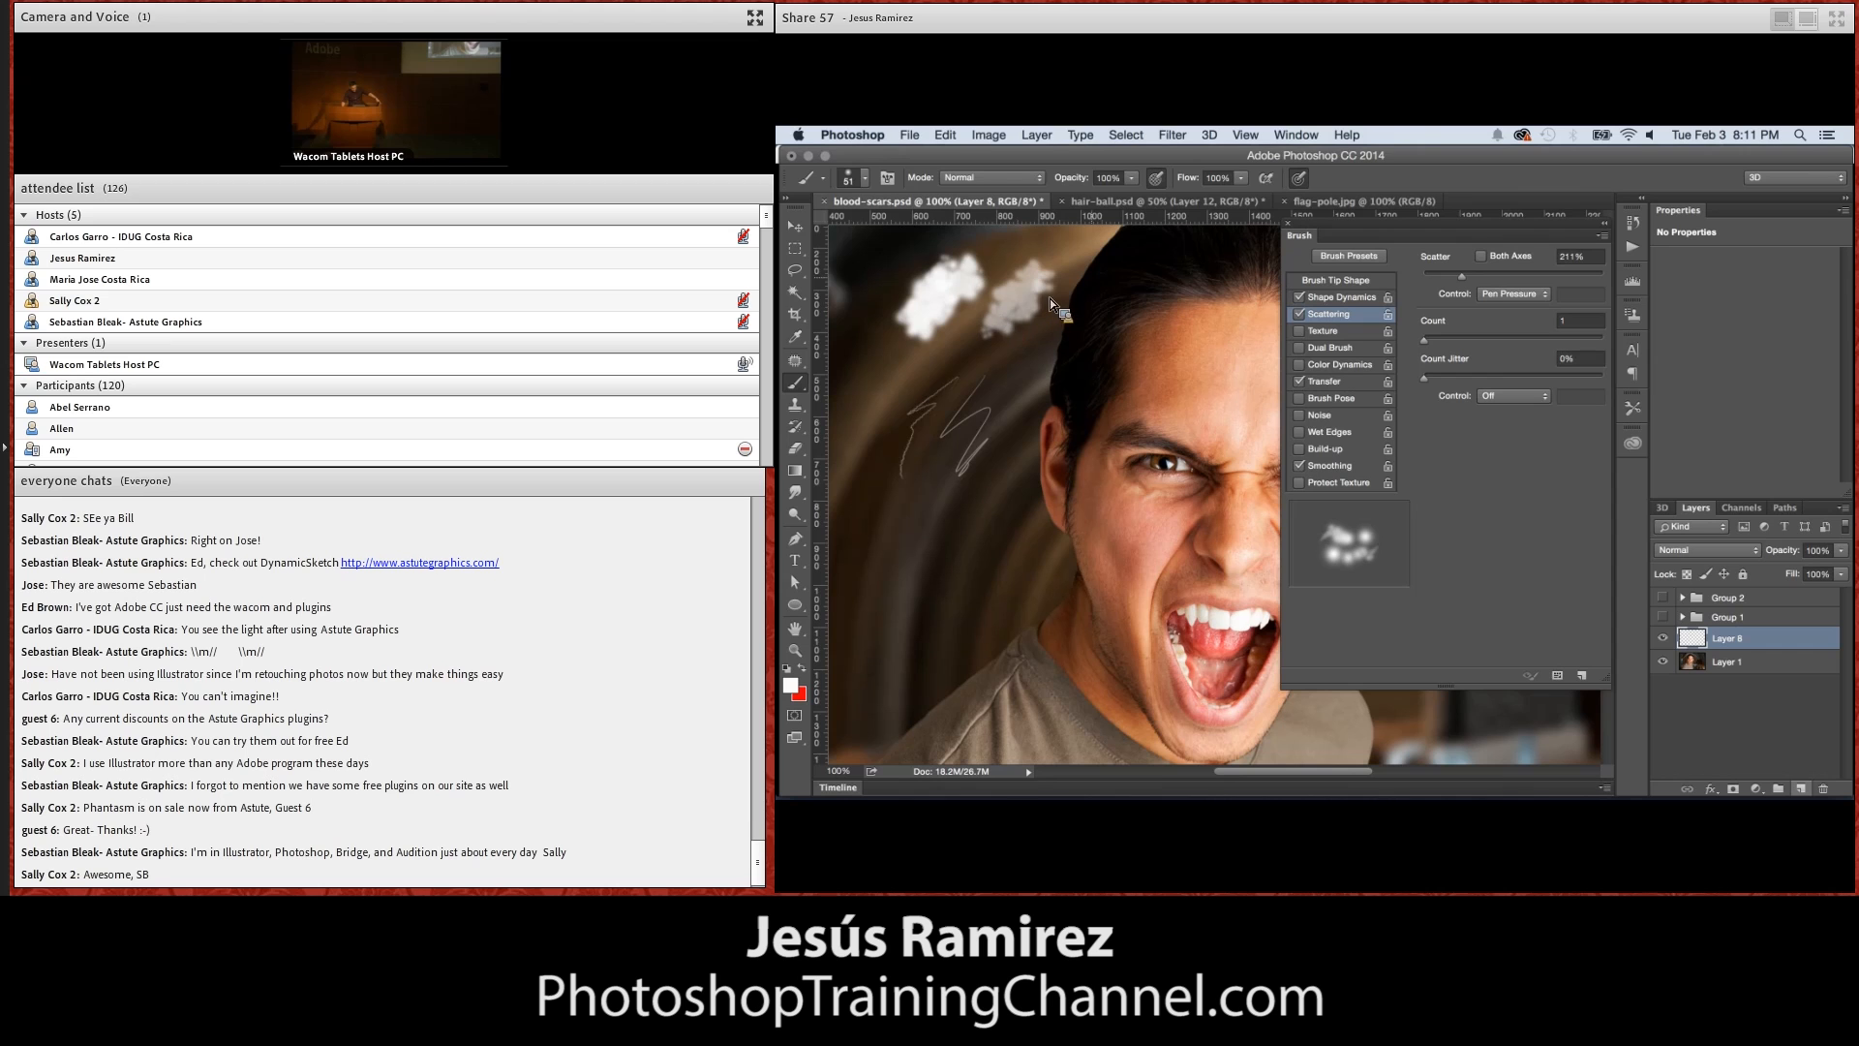
pyautogui.moveTo(1061, 353)
pyautogui.mouseDown()
pyautogui.moveTo(1054, 370)
pyautogui.moveTo(1106, 317)
pyautogui.moveTo(1077, 357)
pyautogui.mouseUp()
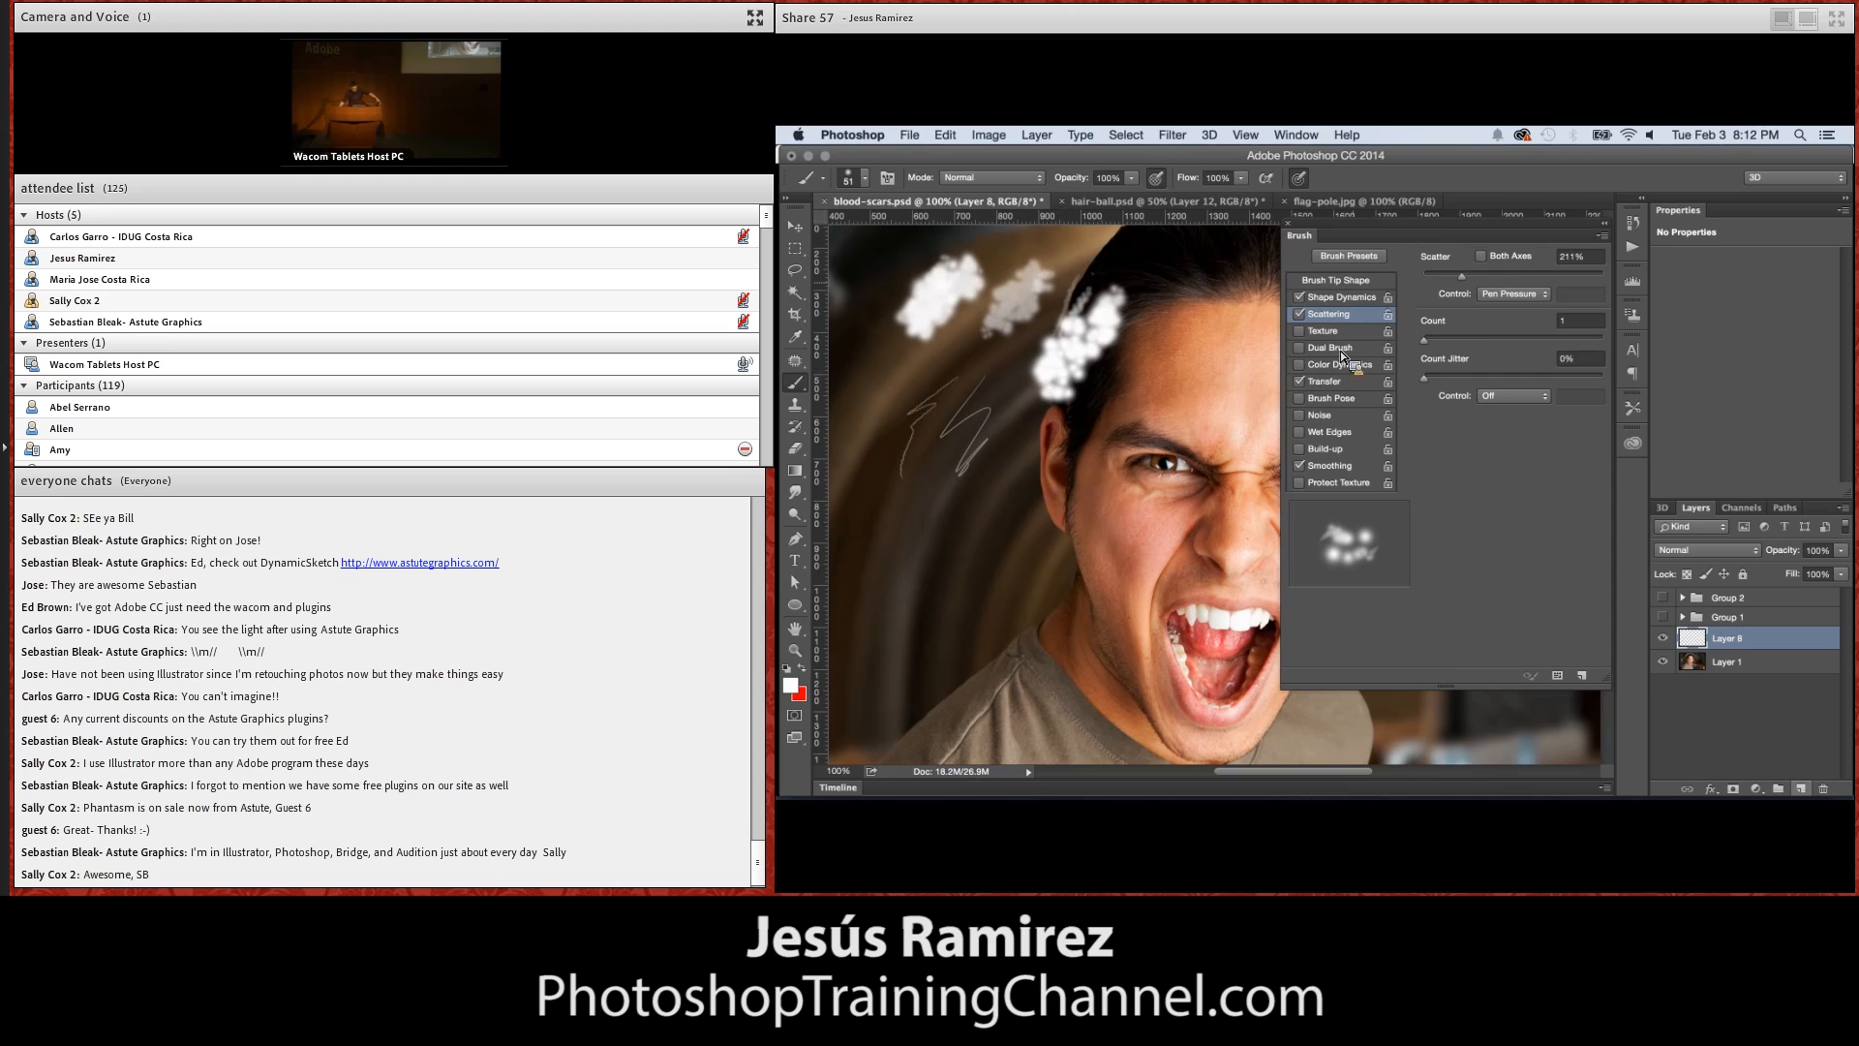
# Lower the brush tip's spacing to 8%, paint denser white test strokes beside the ear, and close the brush settings
pyautogui.click(1336, 280)
pyautogui.moveTo(1472, 610); pyautogui.dragTo(1435, 612)
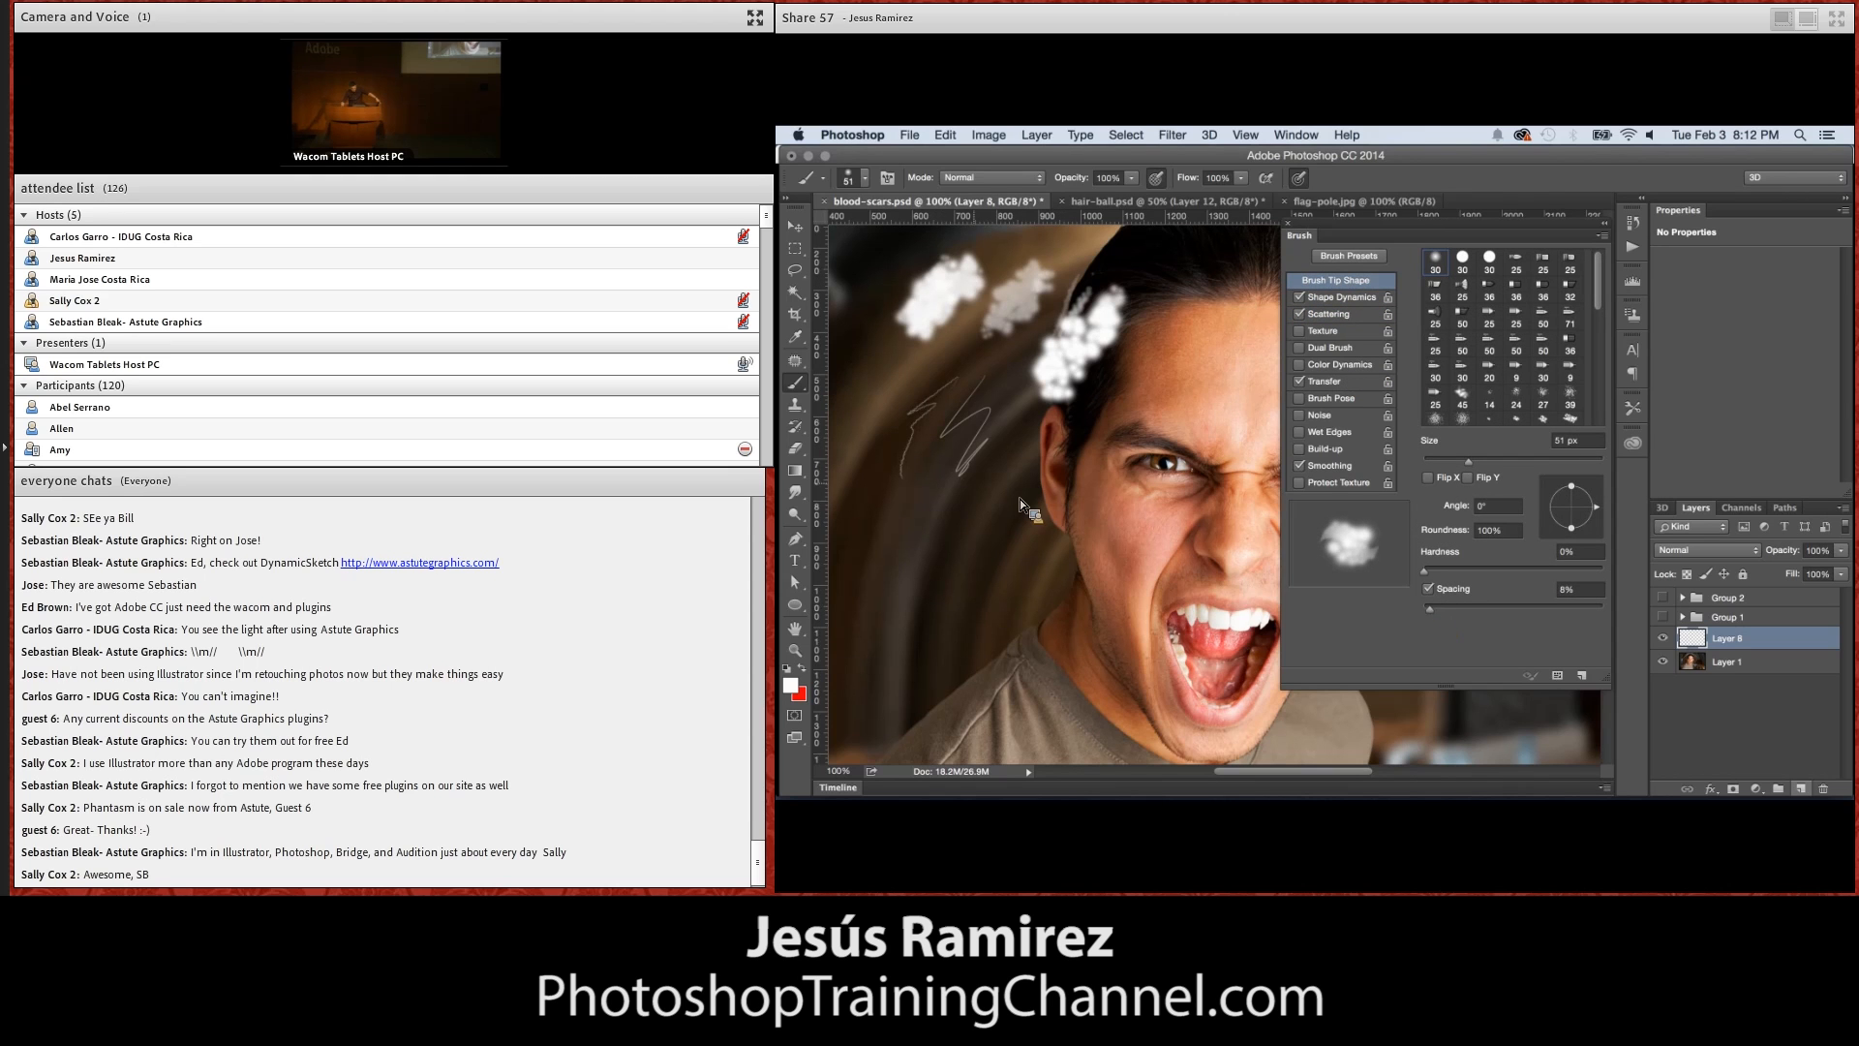
pyautogui.moveTo(1013, 445); pyautogui.dragTo(990, 511)
pyautogui.moveTo(1013, 405); pyautogui.dragTo(1017, 398)
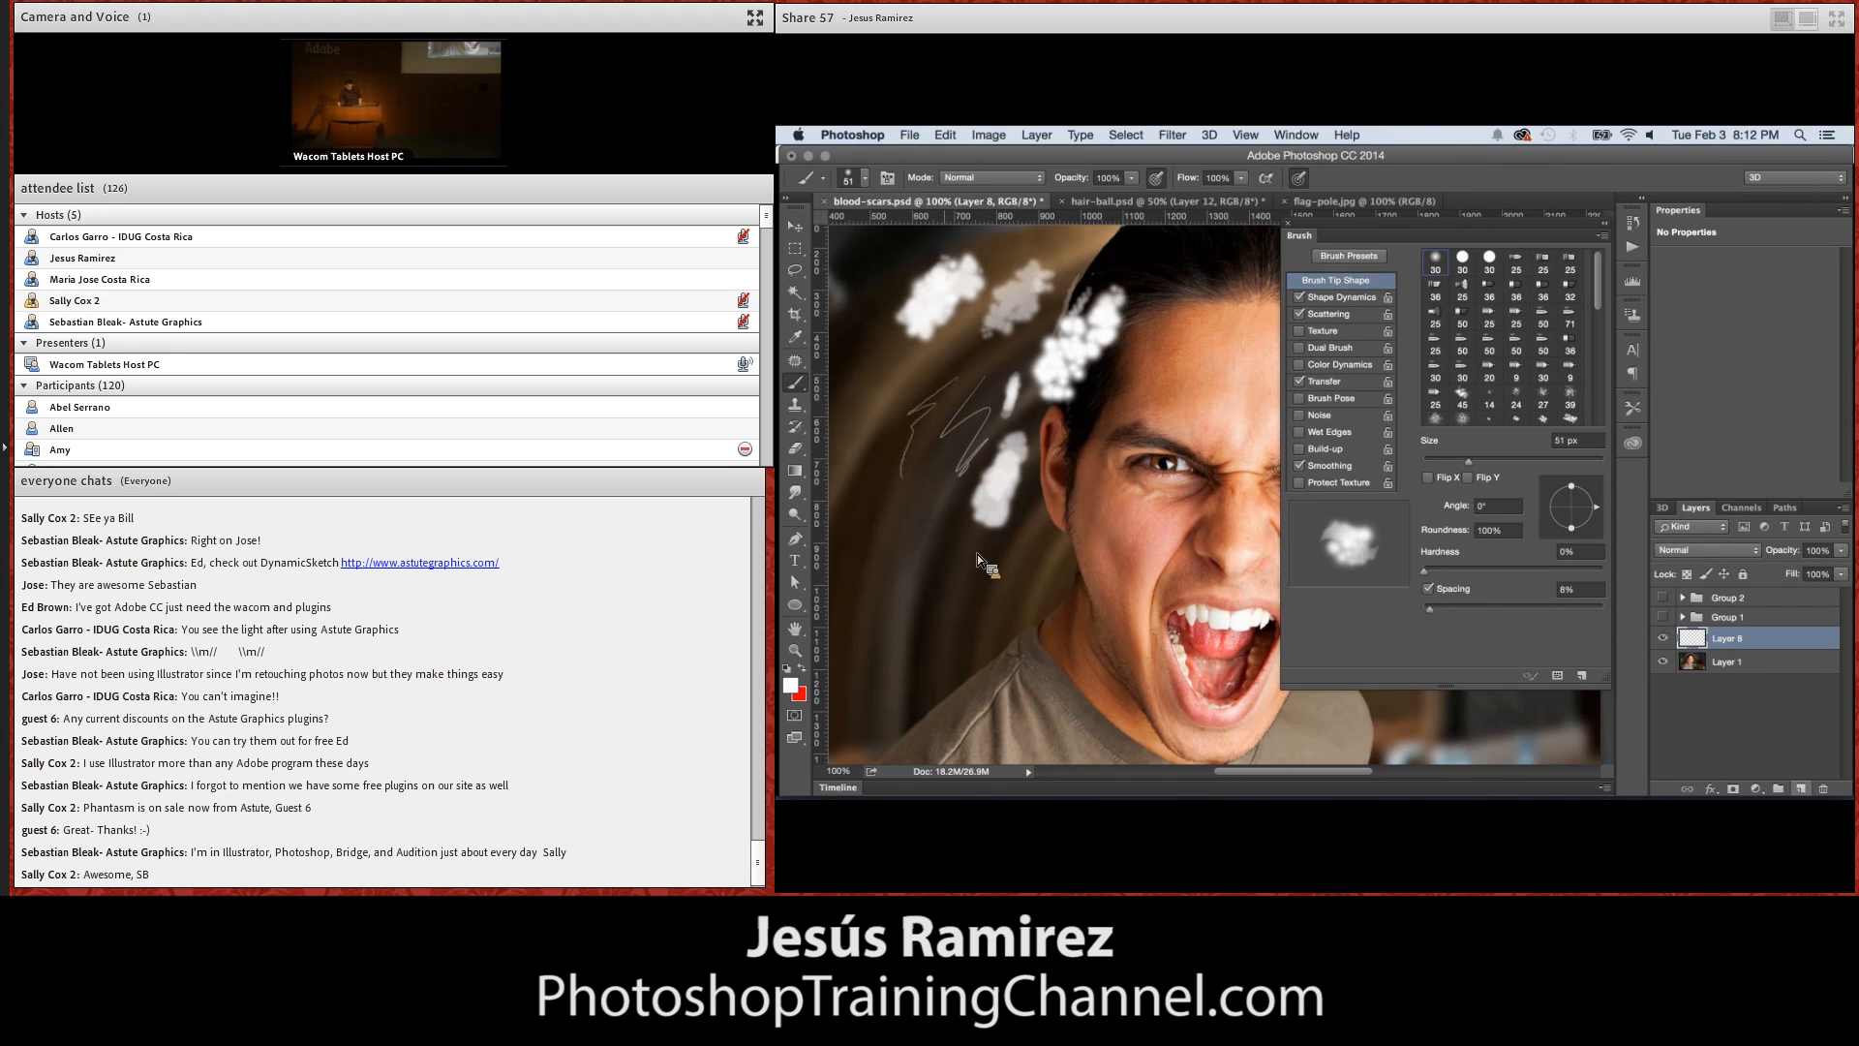
pyautogui.moveTo(951, 606)
pyautogui.mouseDown()
pyautogui.moveTo(925, 513)
pyautogui.moveTo(943, 537)
pyautogui.moveTo(940, 499)
pyautogui.mouseUp()
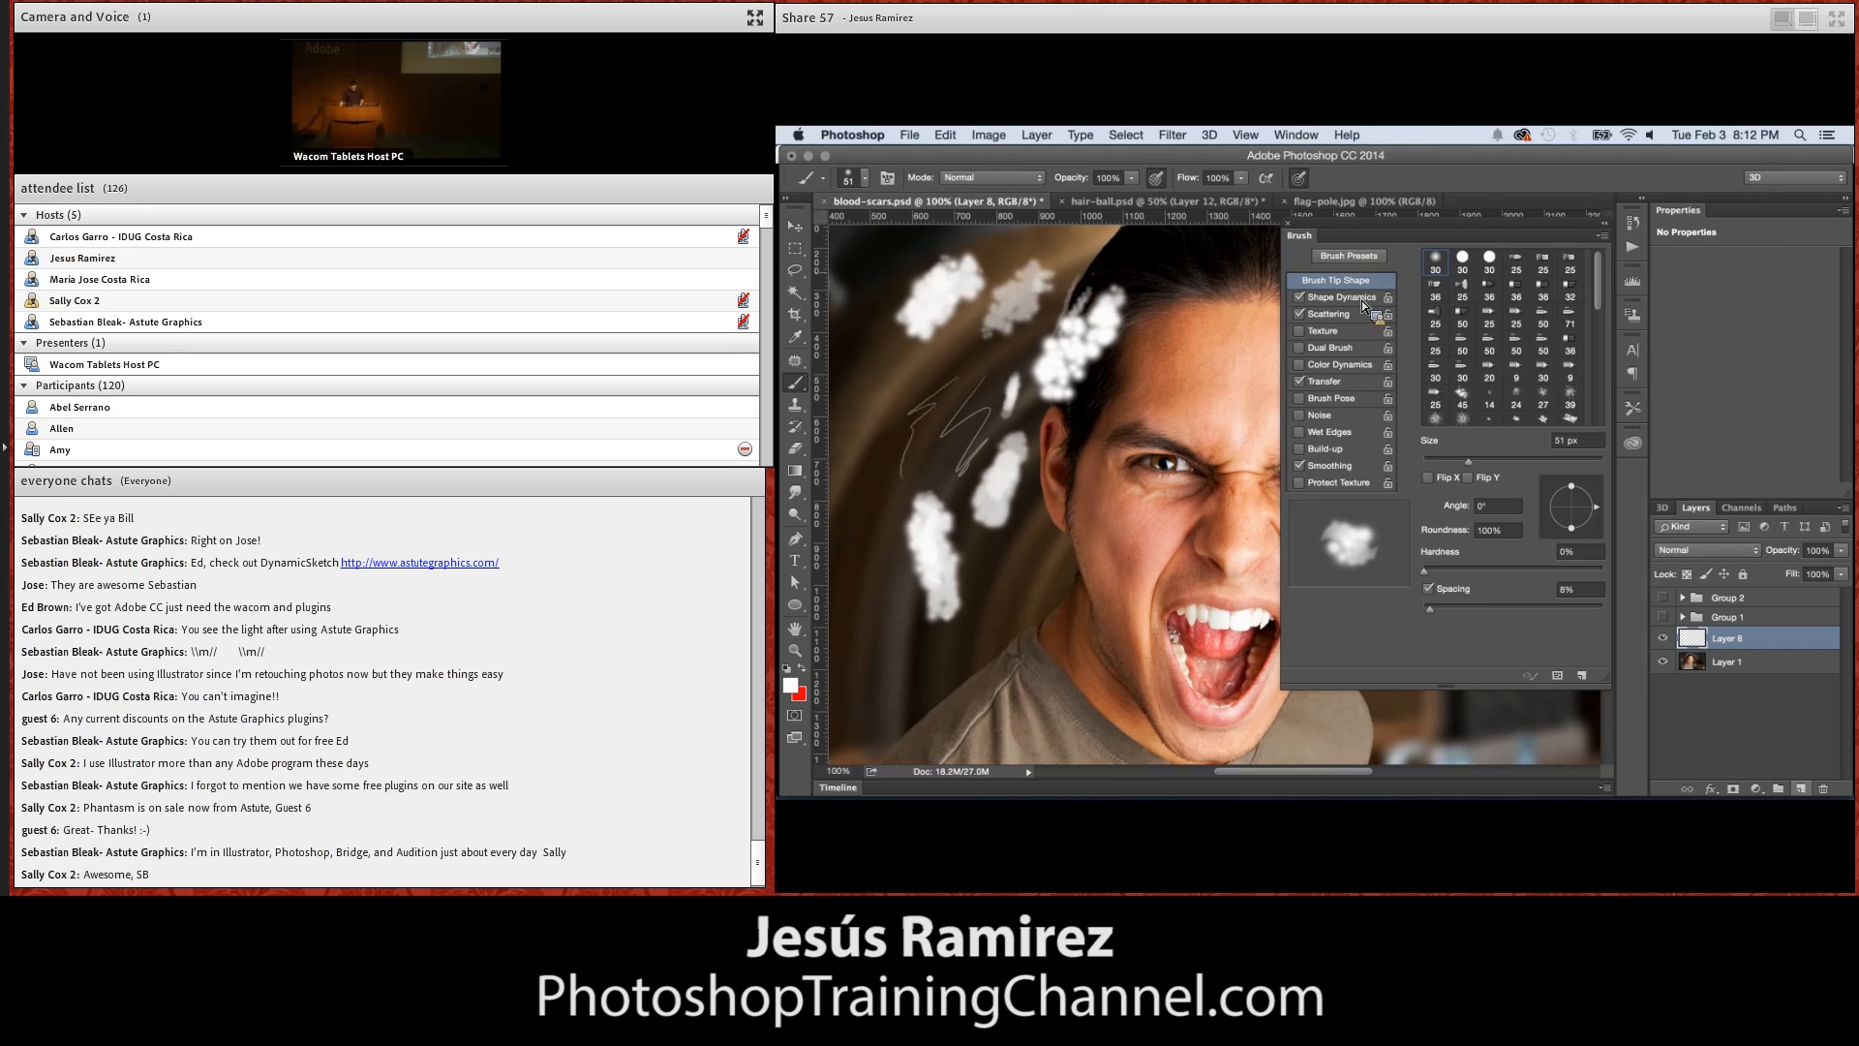
pyautogui.click(1289, 224)
# Hide the test-stroke layer and, on a new layer, paint a black tapered scar line down the cheek with a 30 px brush
pyautogui.click(1663, 638)
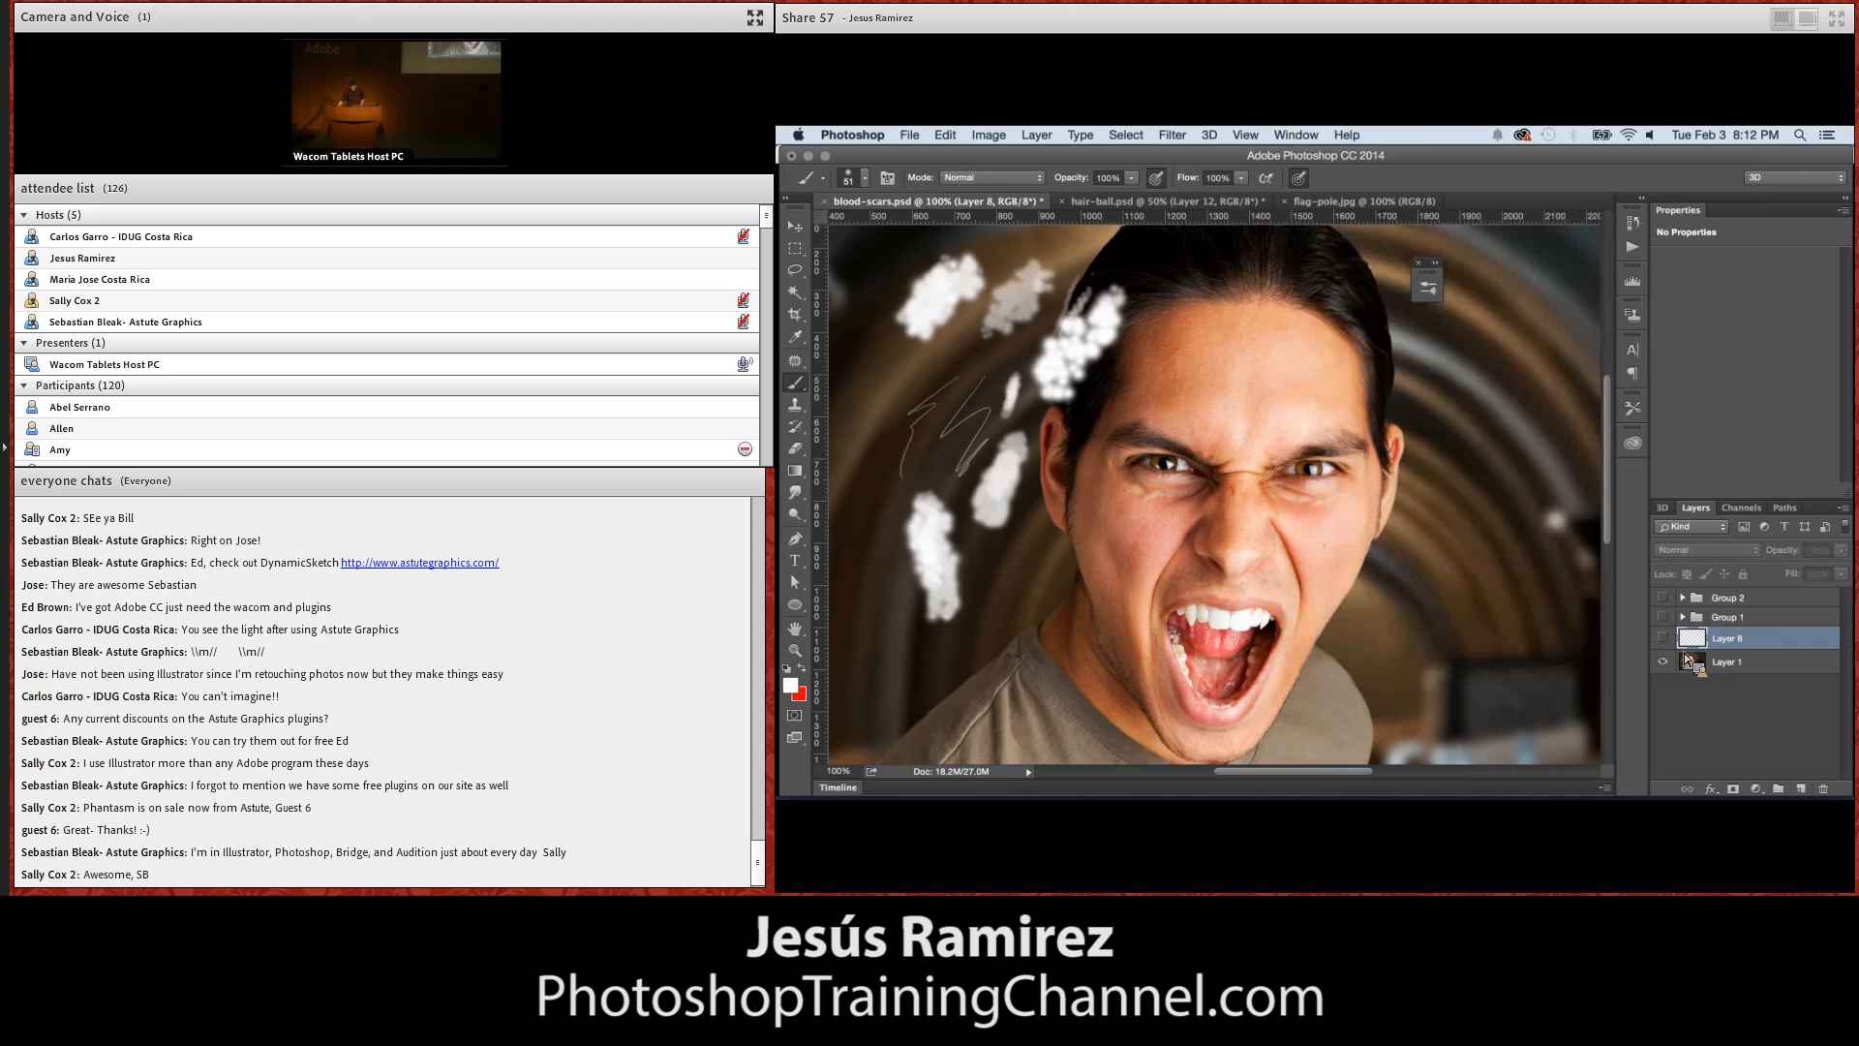
pyautogui.moveTo(1671, 632); pyautogui.dragTo(1699, 669)
pyautogui.click(1796, 784)
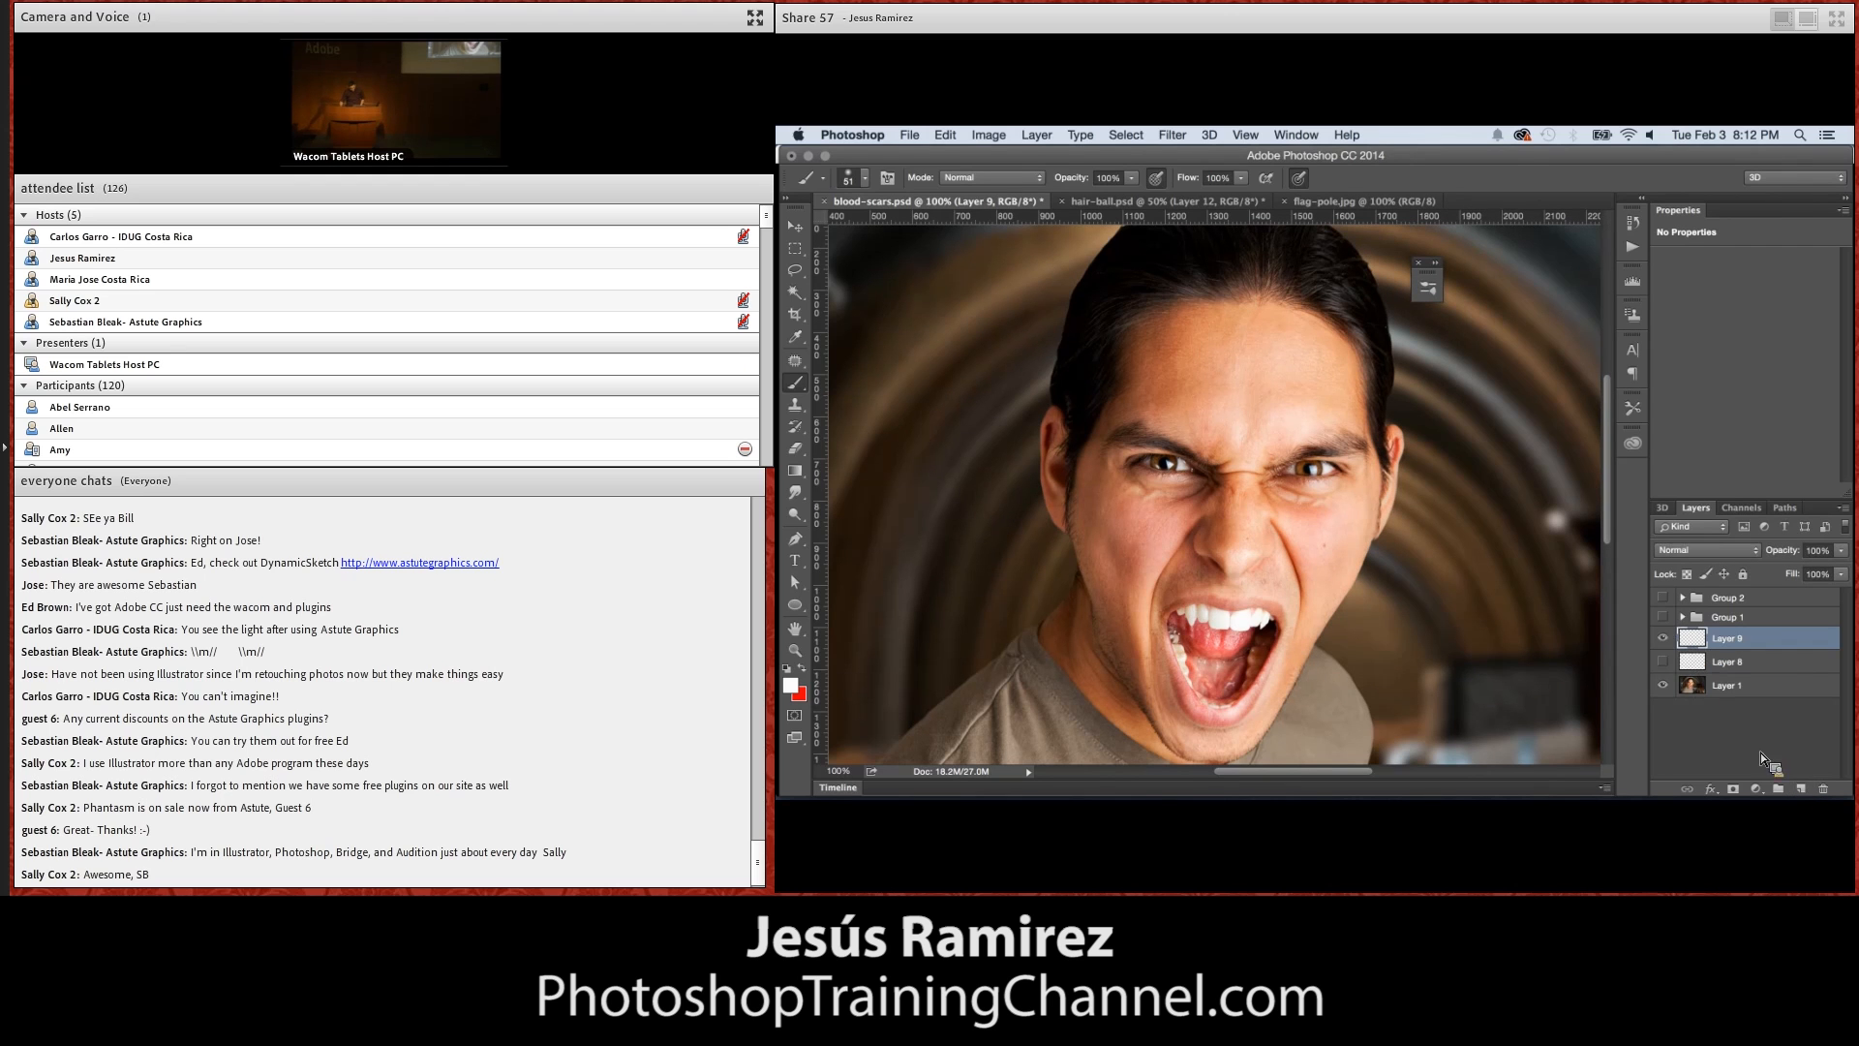
pyautogui.press('d')
pyautogui.moveTo(1122, 570); pyautogui.dragTo(1124, 535)
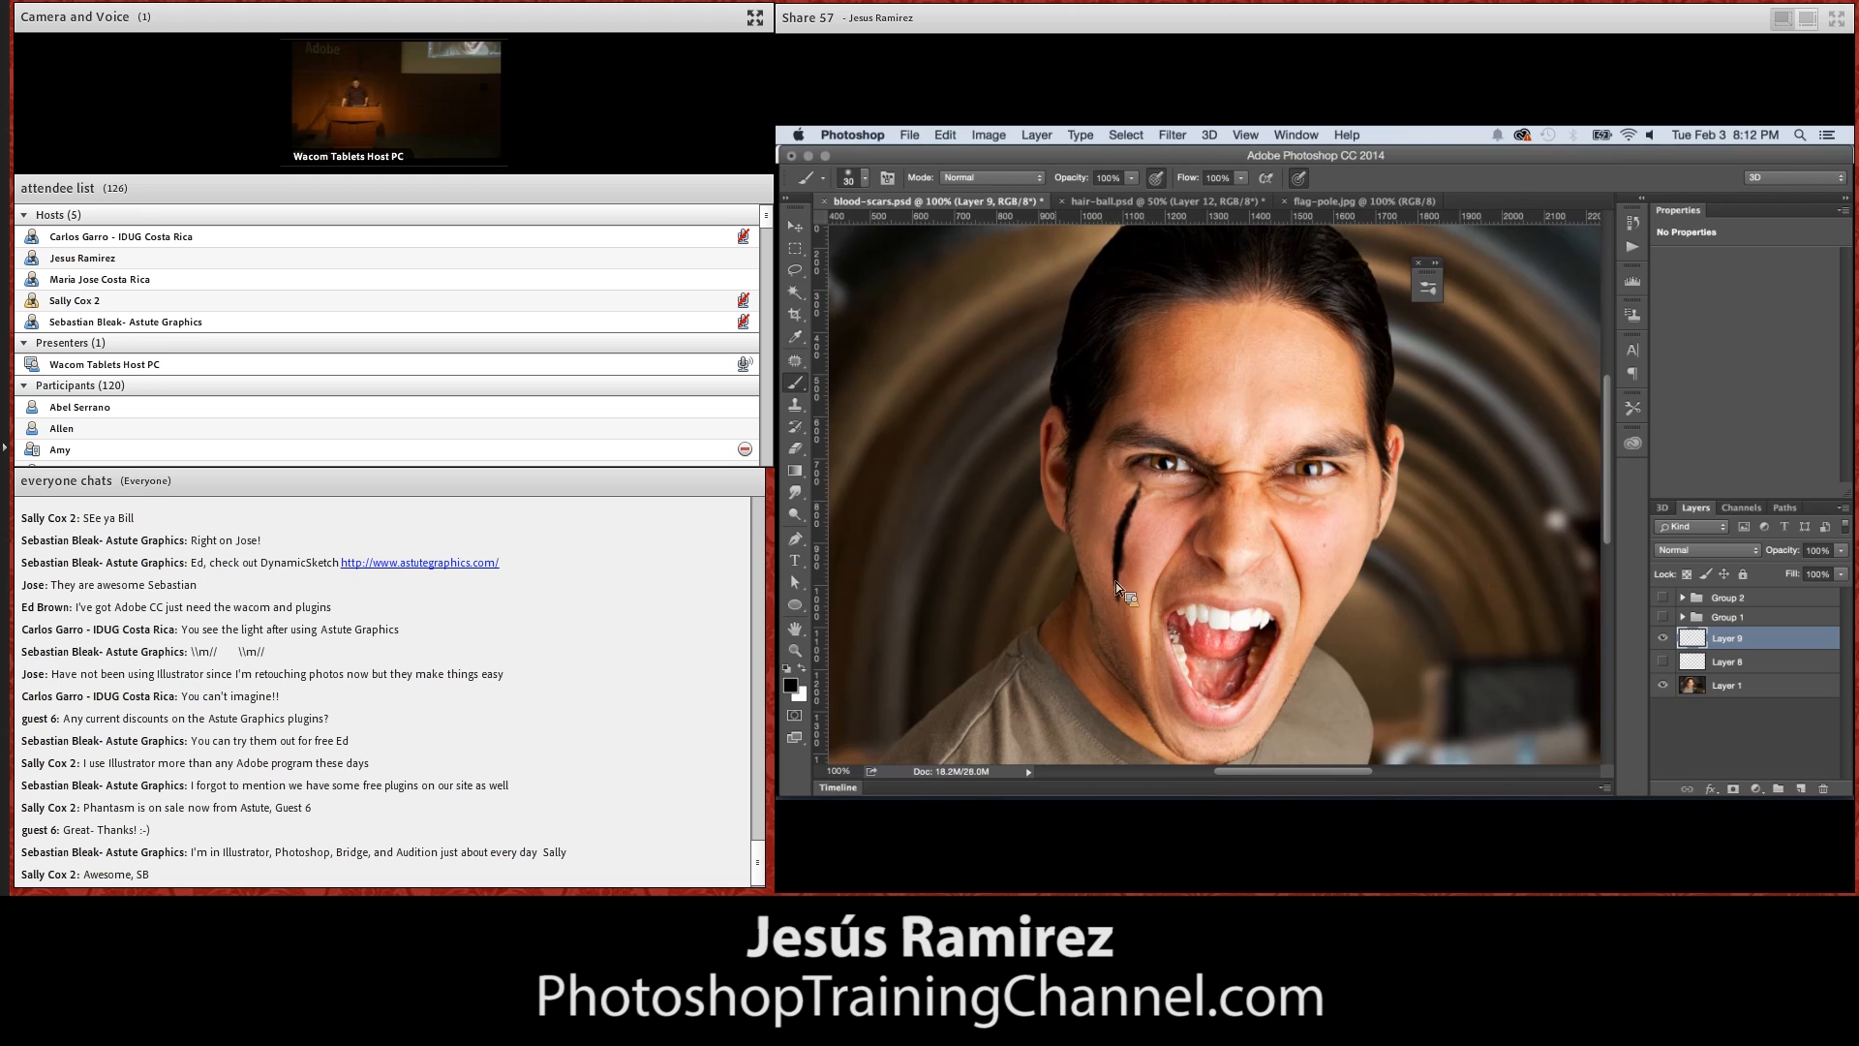
# Set the fill opacity of the scar line's layer to 0% in its blending options
pyautogui.moveTo(1072, 801)
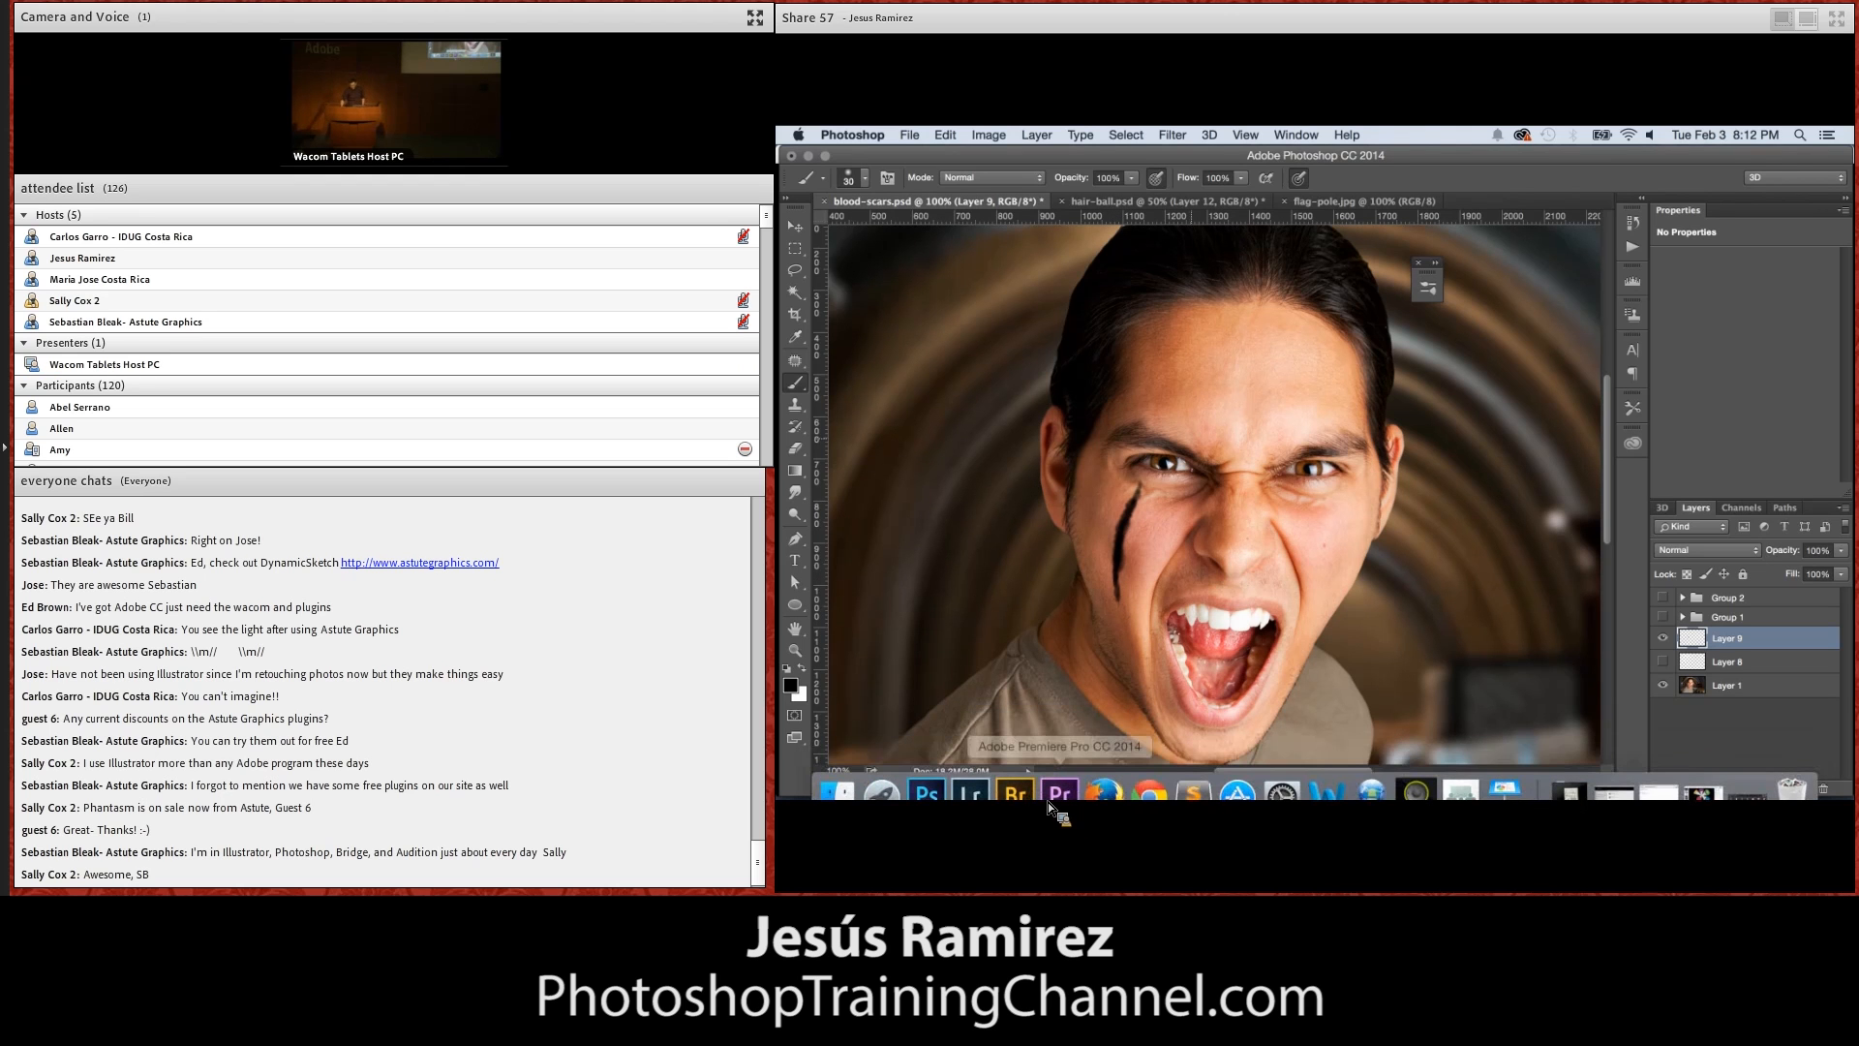
pyautogui.doubleClick(1786, 639)
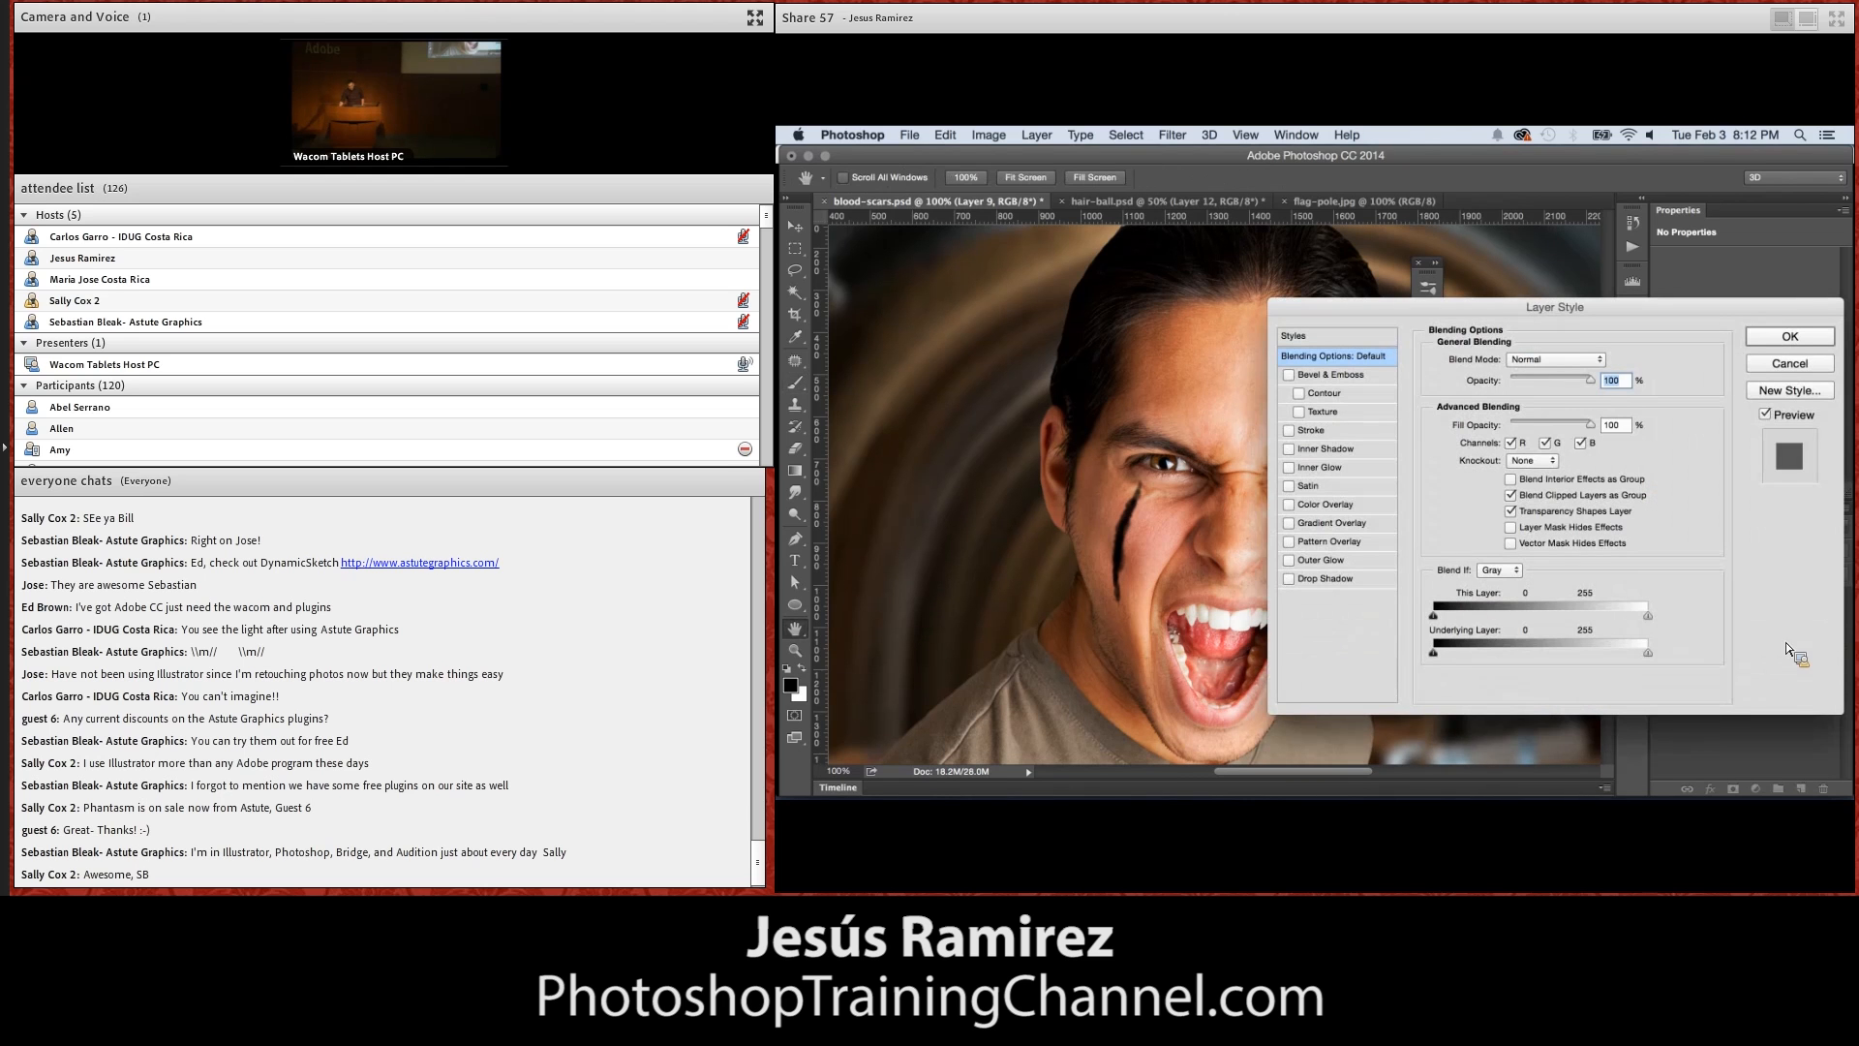
pyautogui.moveTo(1516, 302); pyautogui.dragTo(1506, 198)
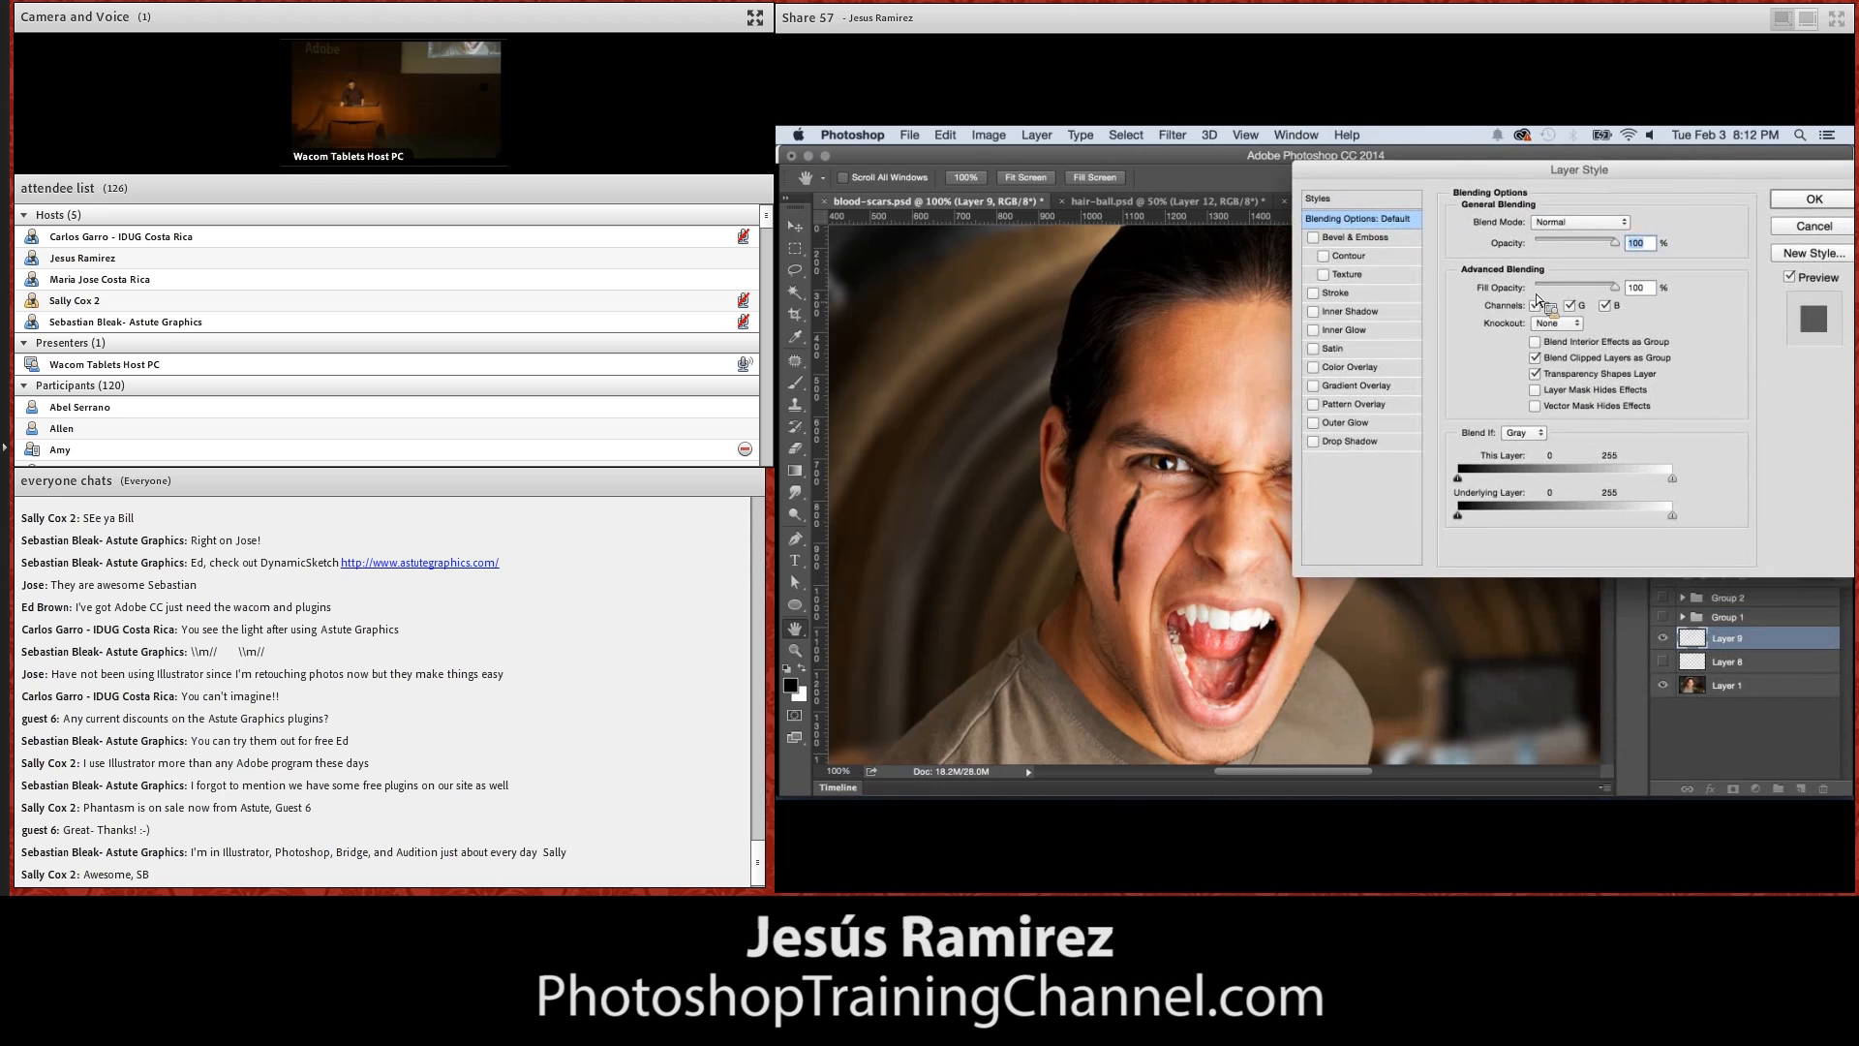
pyautogui.moveTo(1618, 291); pyautogui.dragTo(1533, 287)
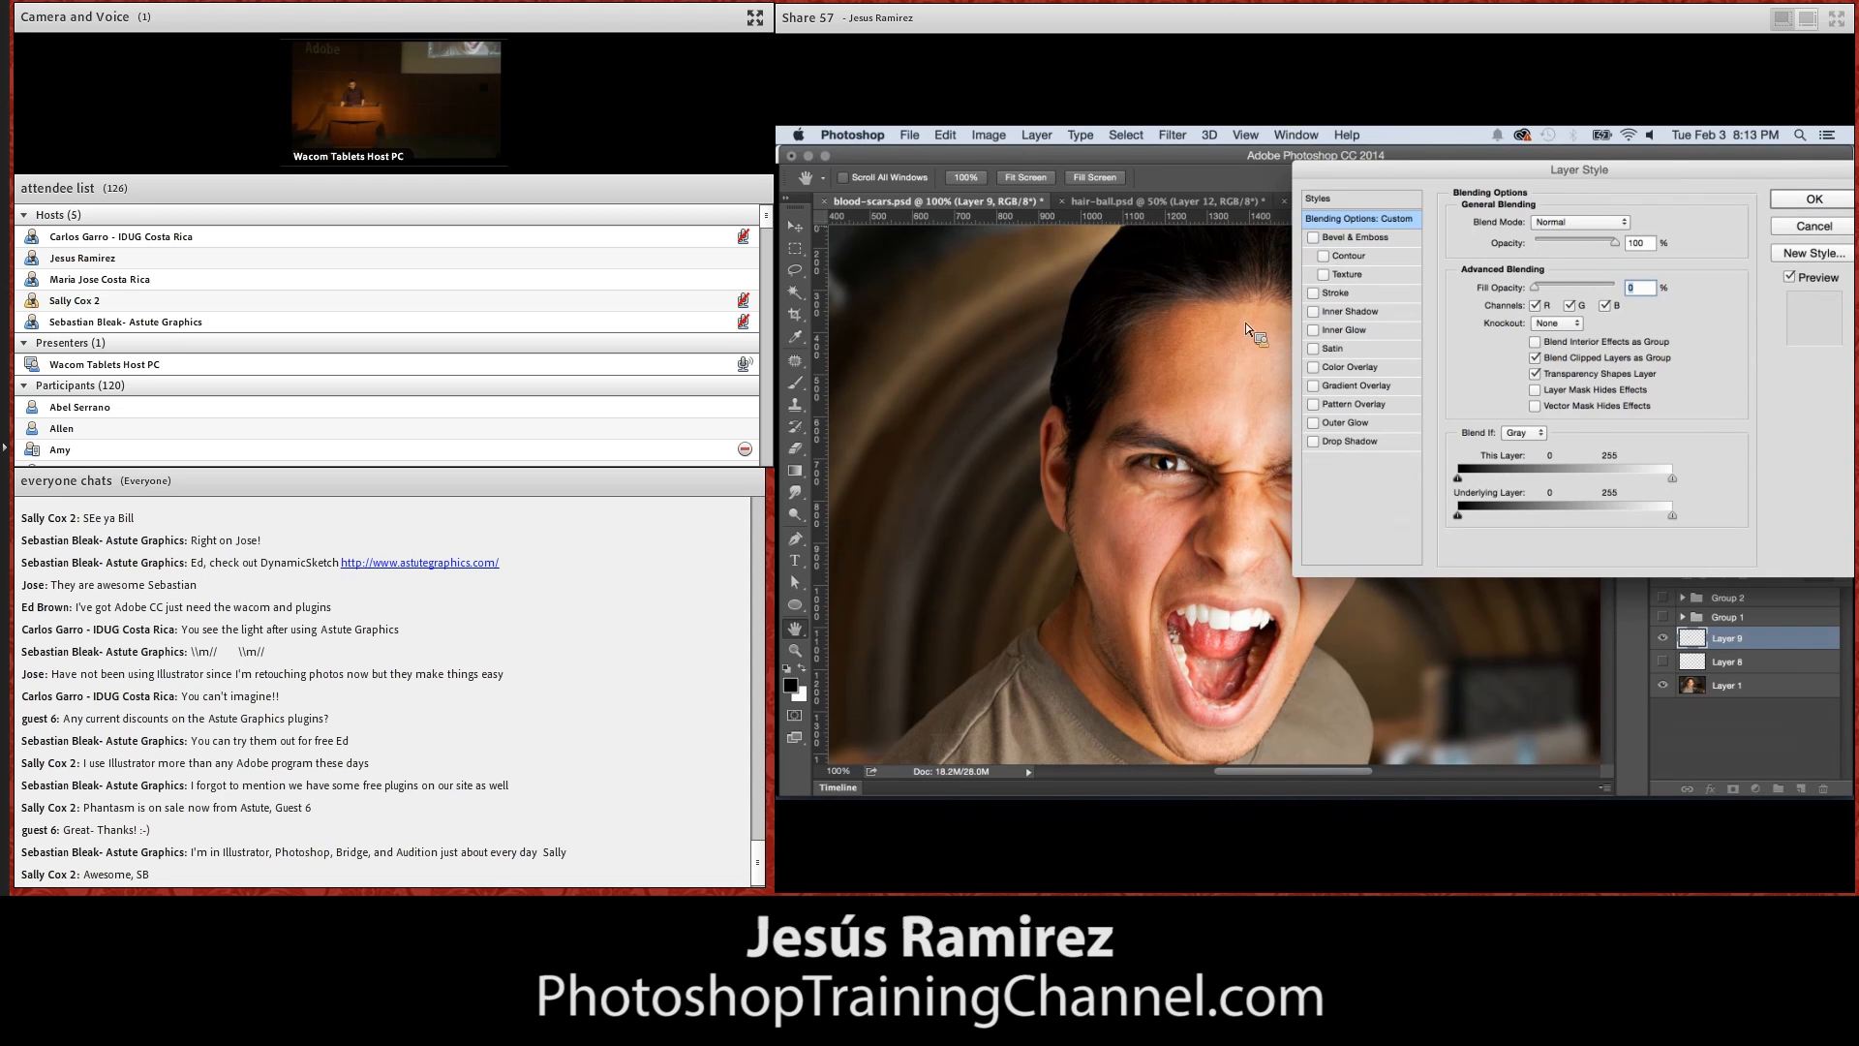
# Apply an Inner Bevel to the scar layer, with the global light at an angle of 45° and an altitude of 21°
pyautogui.click(1313, 239)
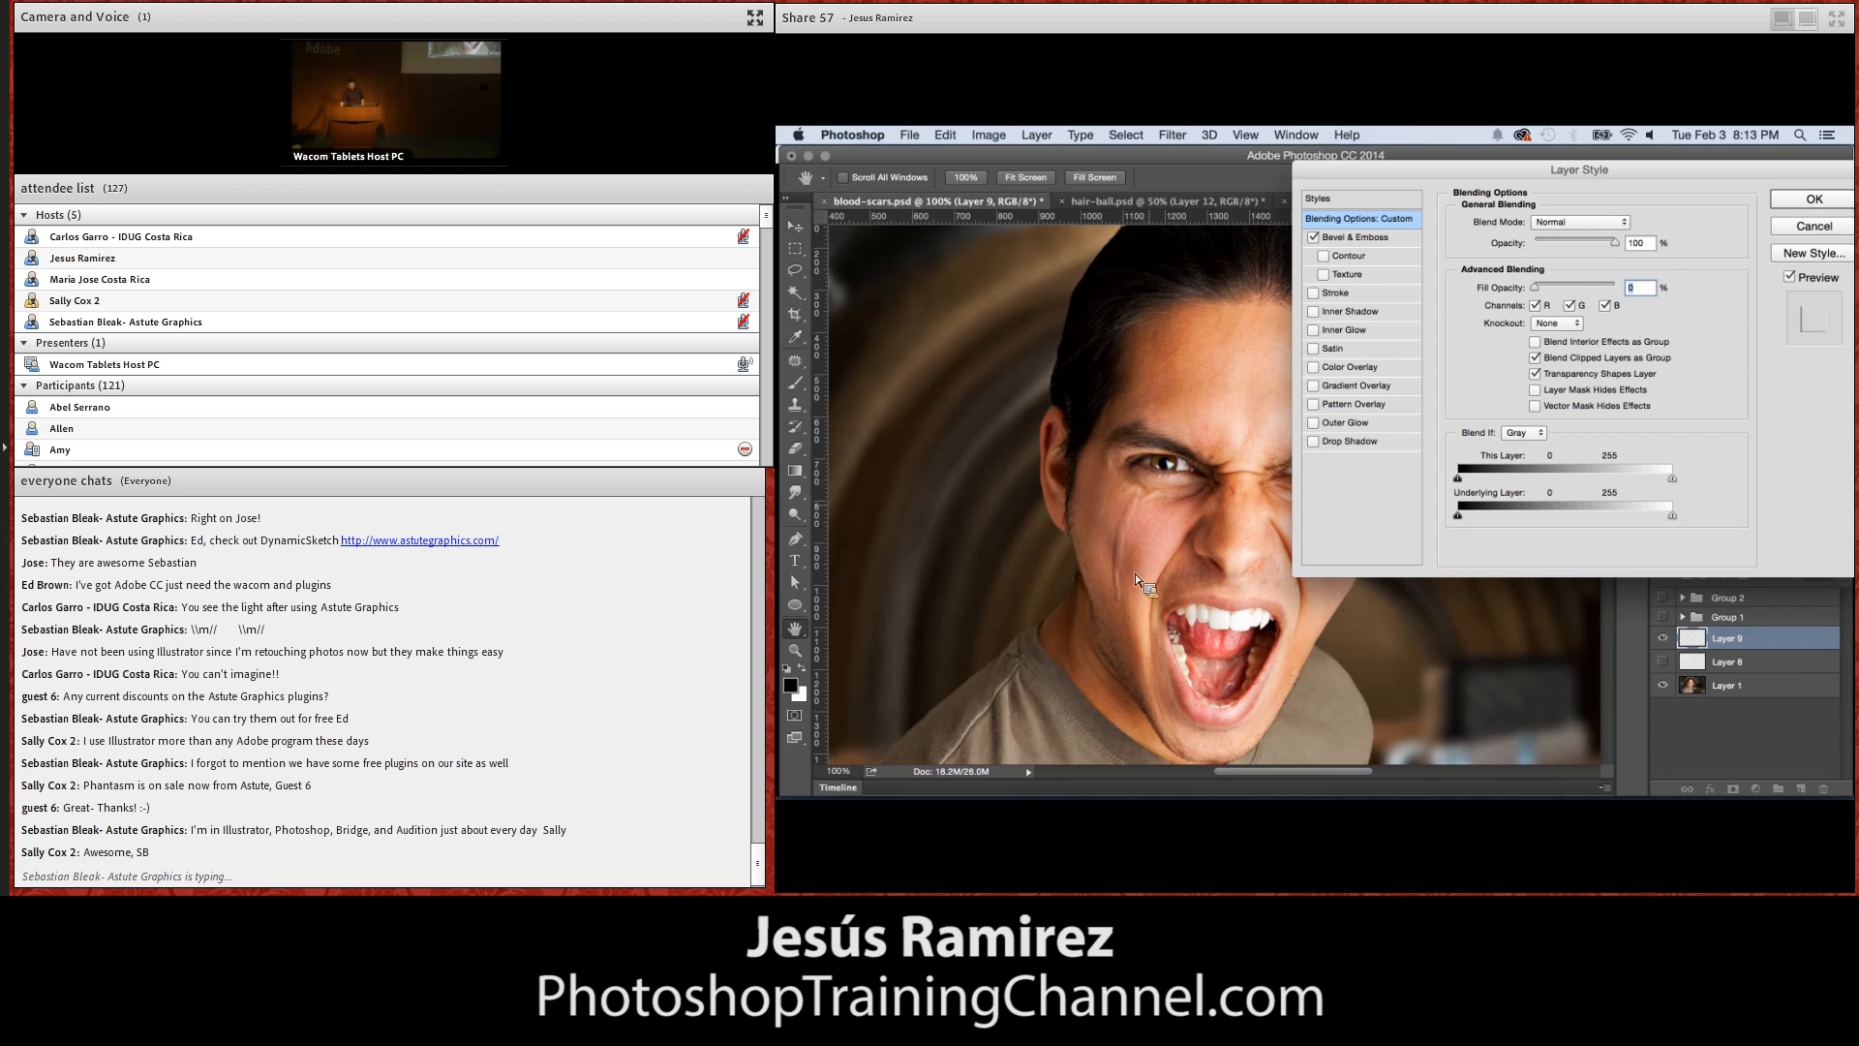
pyautogui.click(1380, 238)
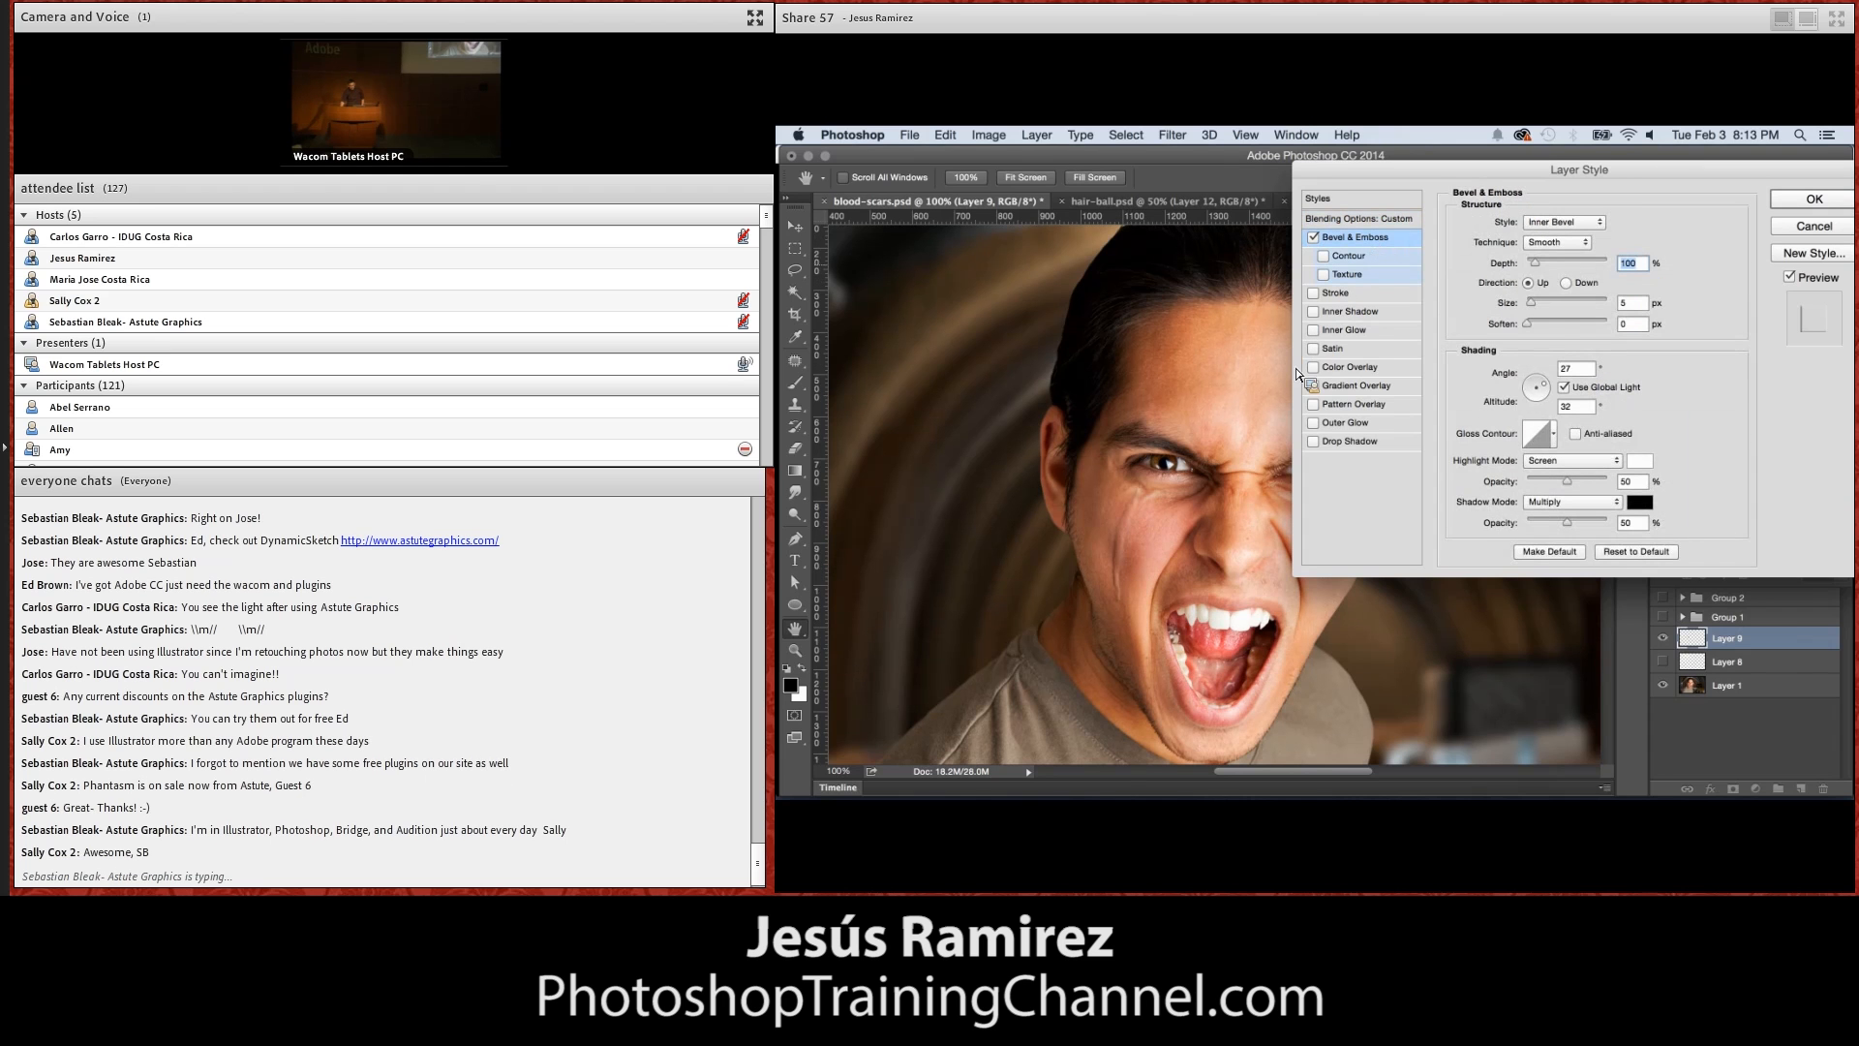
pyautogui.moveTo(1487, 174); pyautogui.dragTo(1441, 666)
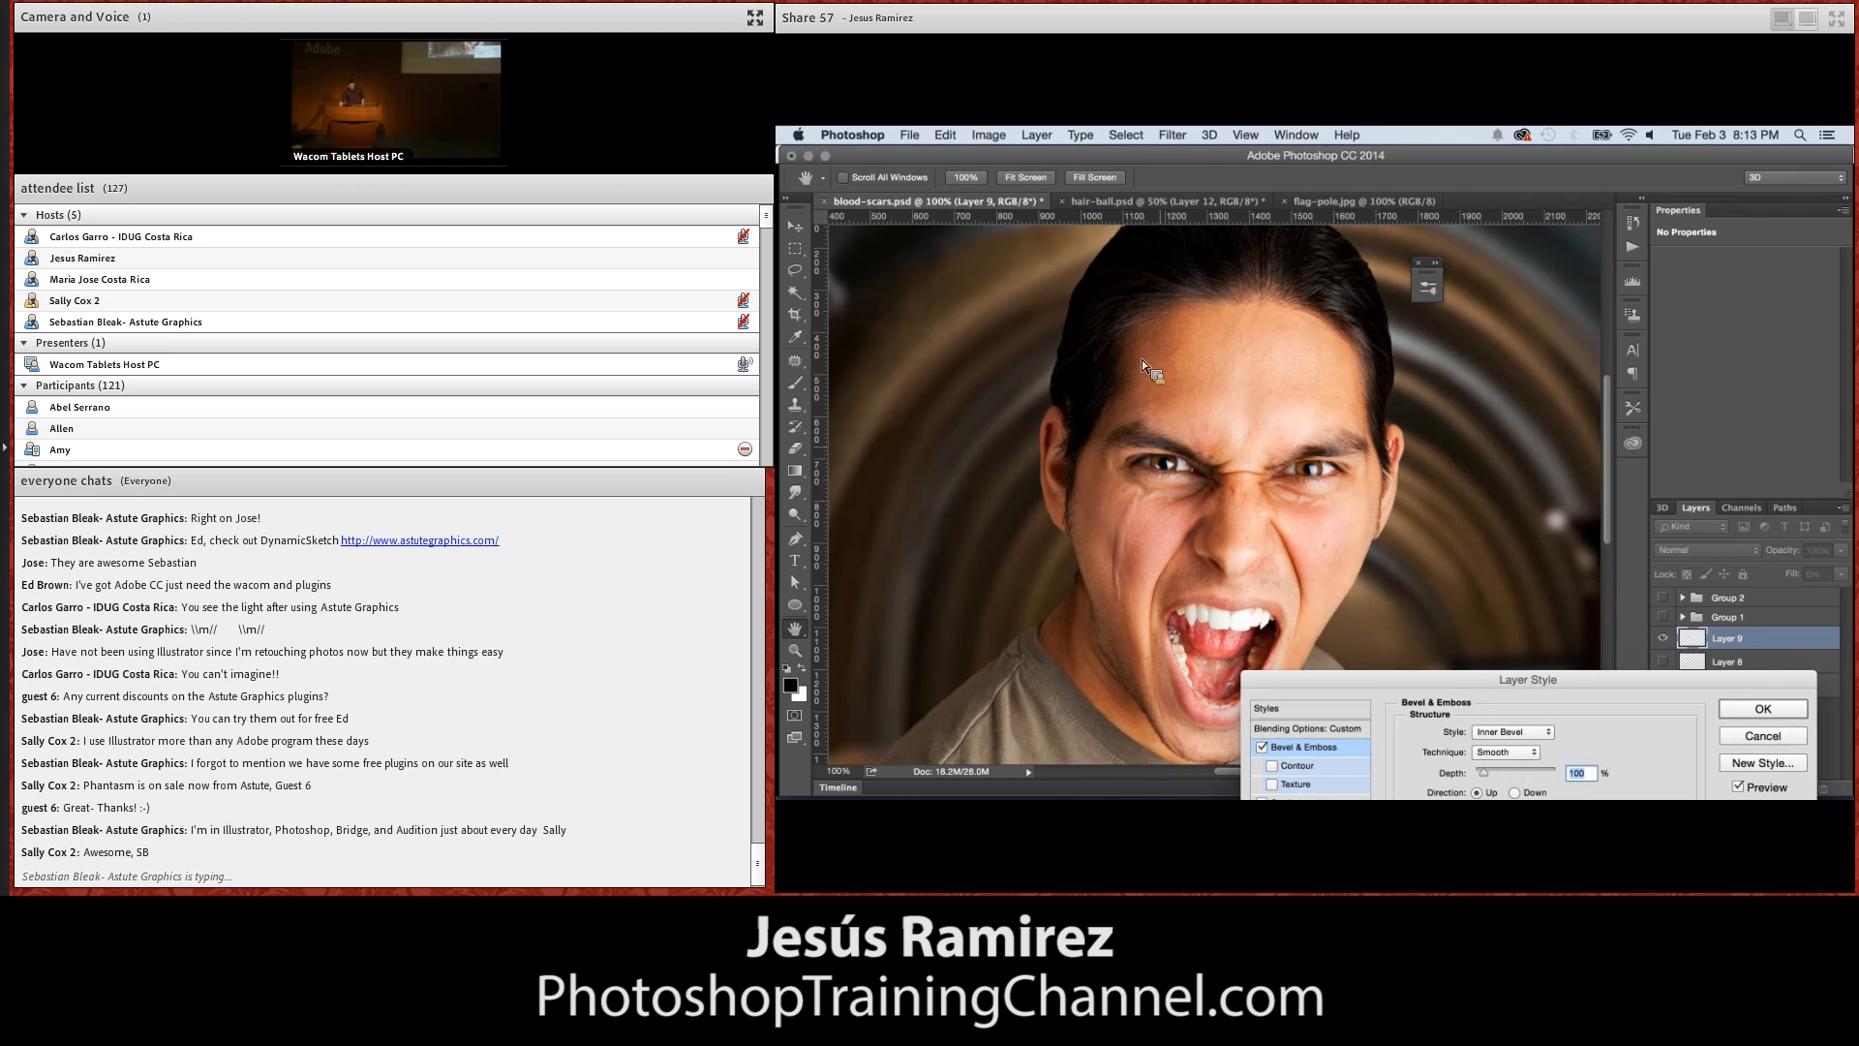
pyautogui.moveTo(1369, 681); pyautogui.dragTo(1468, 207)
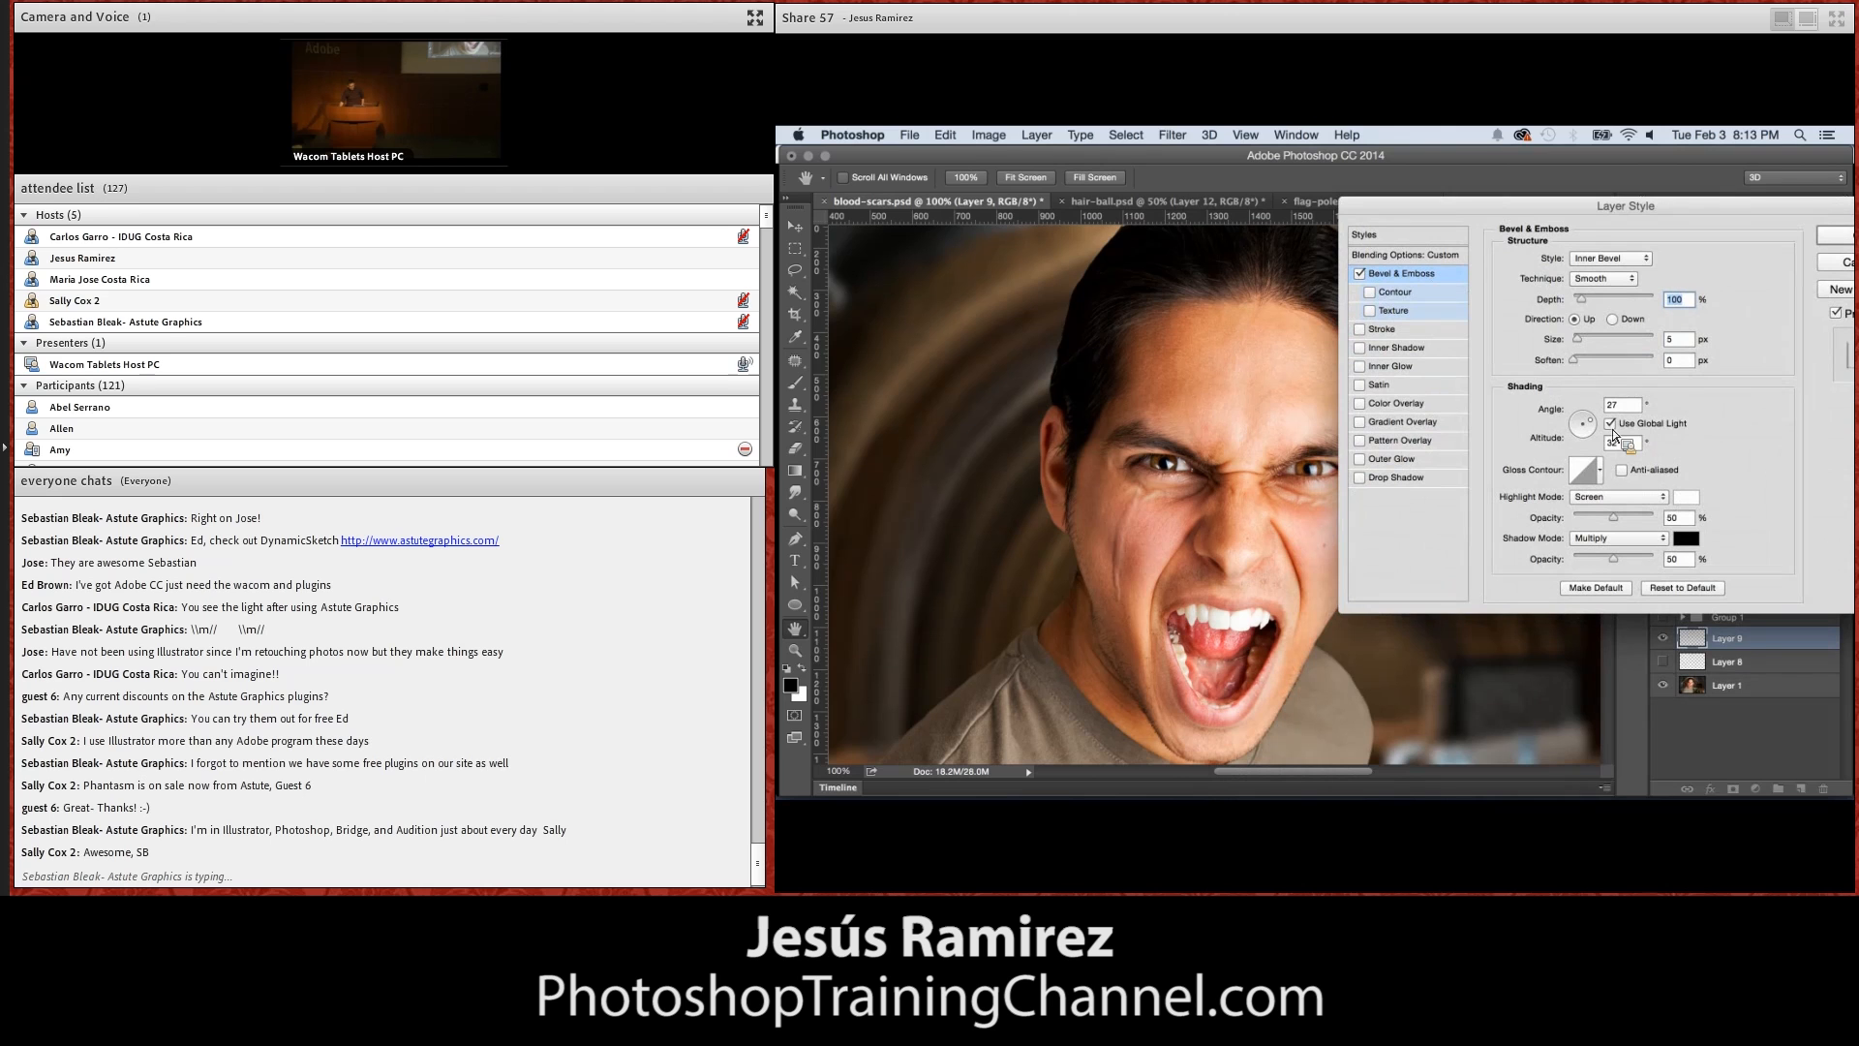
pyautogui.moveTo(1595, 422)
pyautogui.mouseDown()
pyautogui.moveTo(1572, 431)
pyautogui.moveTo(1597, 418)
pyautogui.mouseUp()
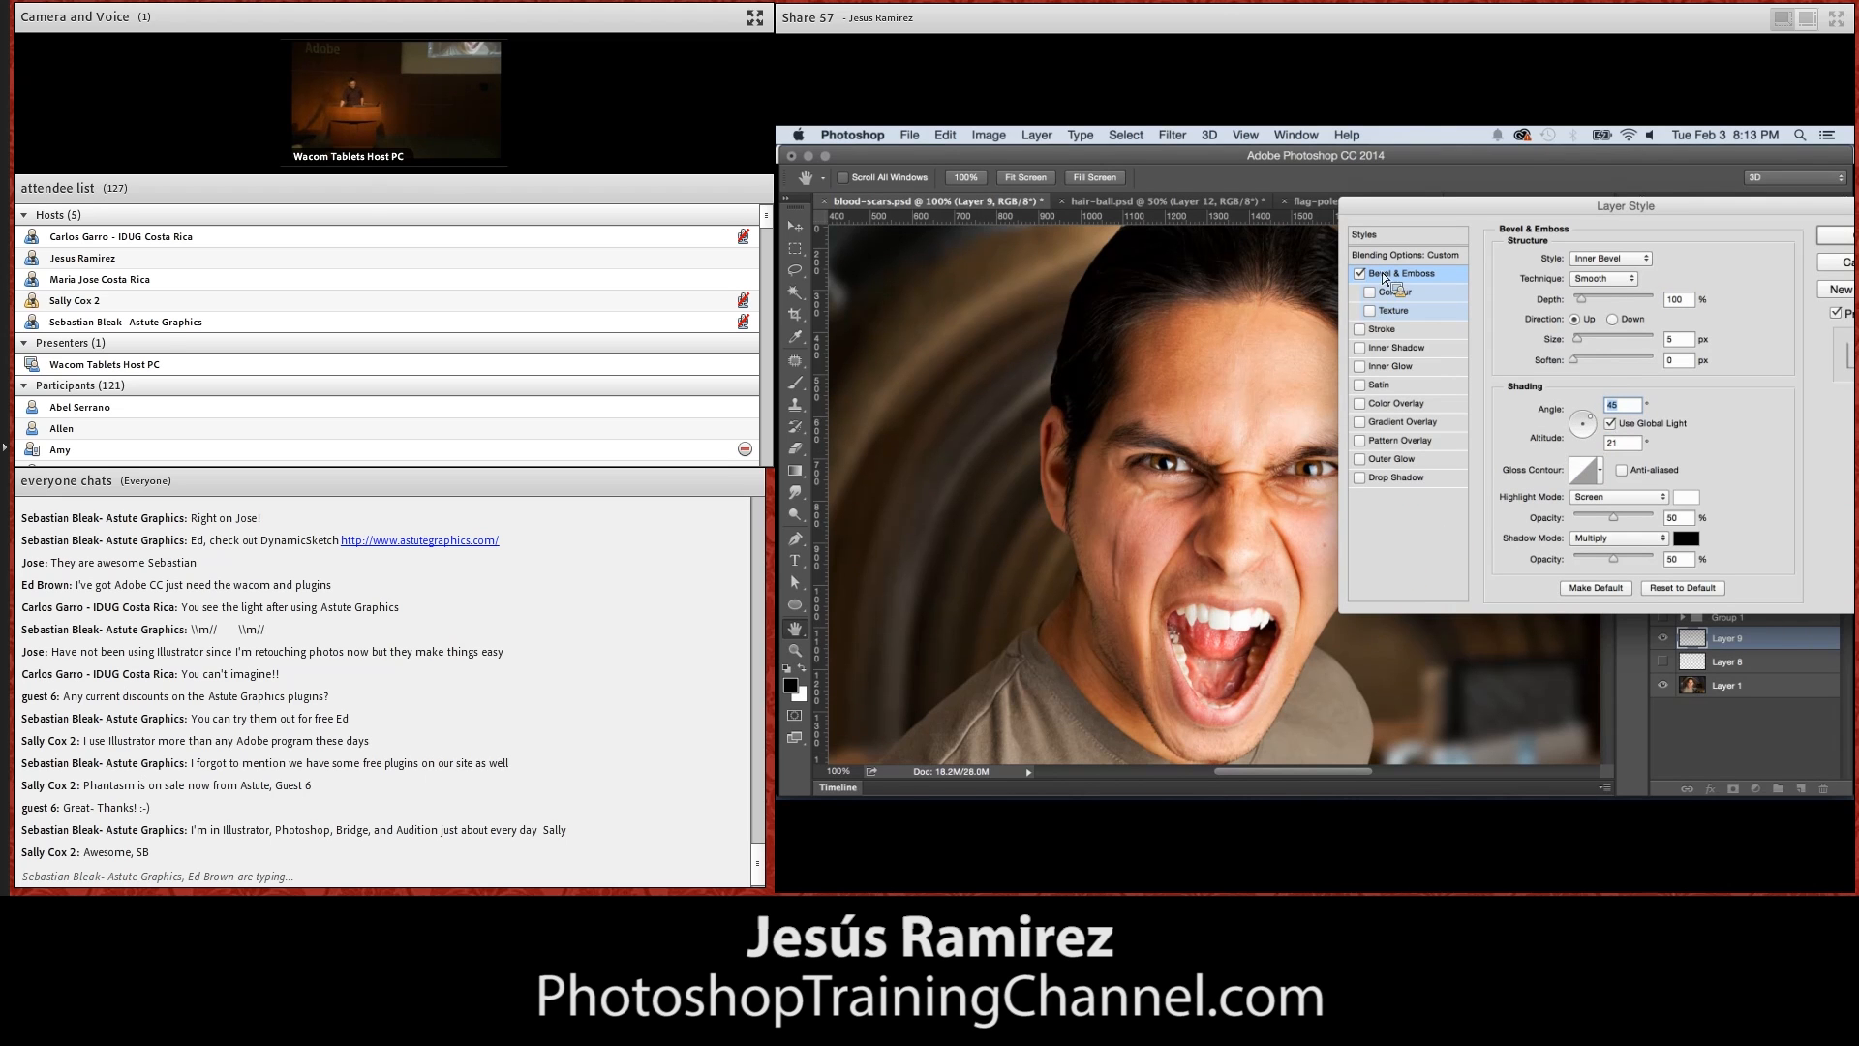
# Enable Texture on the scar's bevel and replace the available patterns with the Texture Fill set, without saving the current patterns
pyautogui.click(1392, 312)
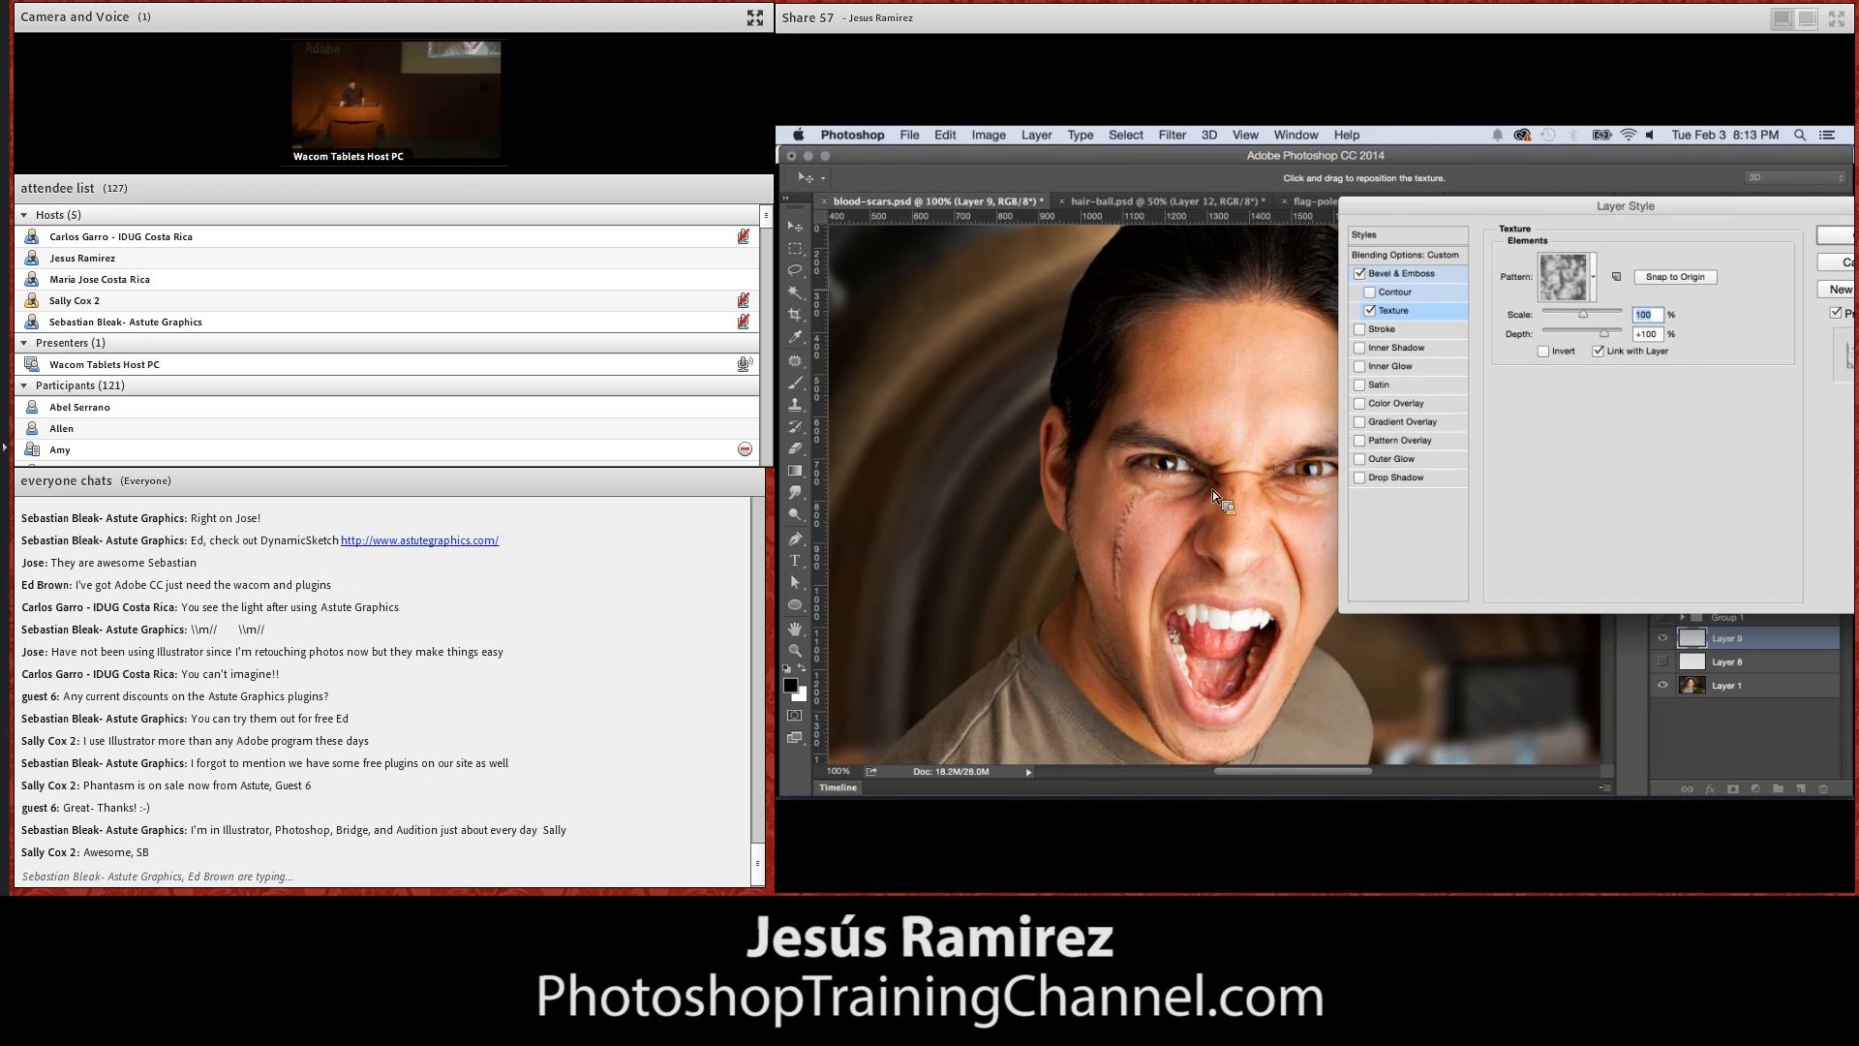
pyautogui.click(1593, 277)
pyautogui.click(1662, 324)
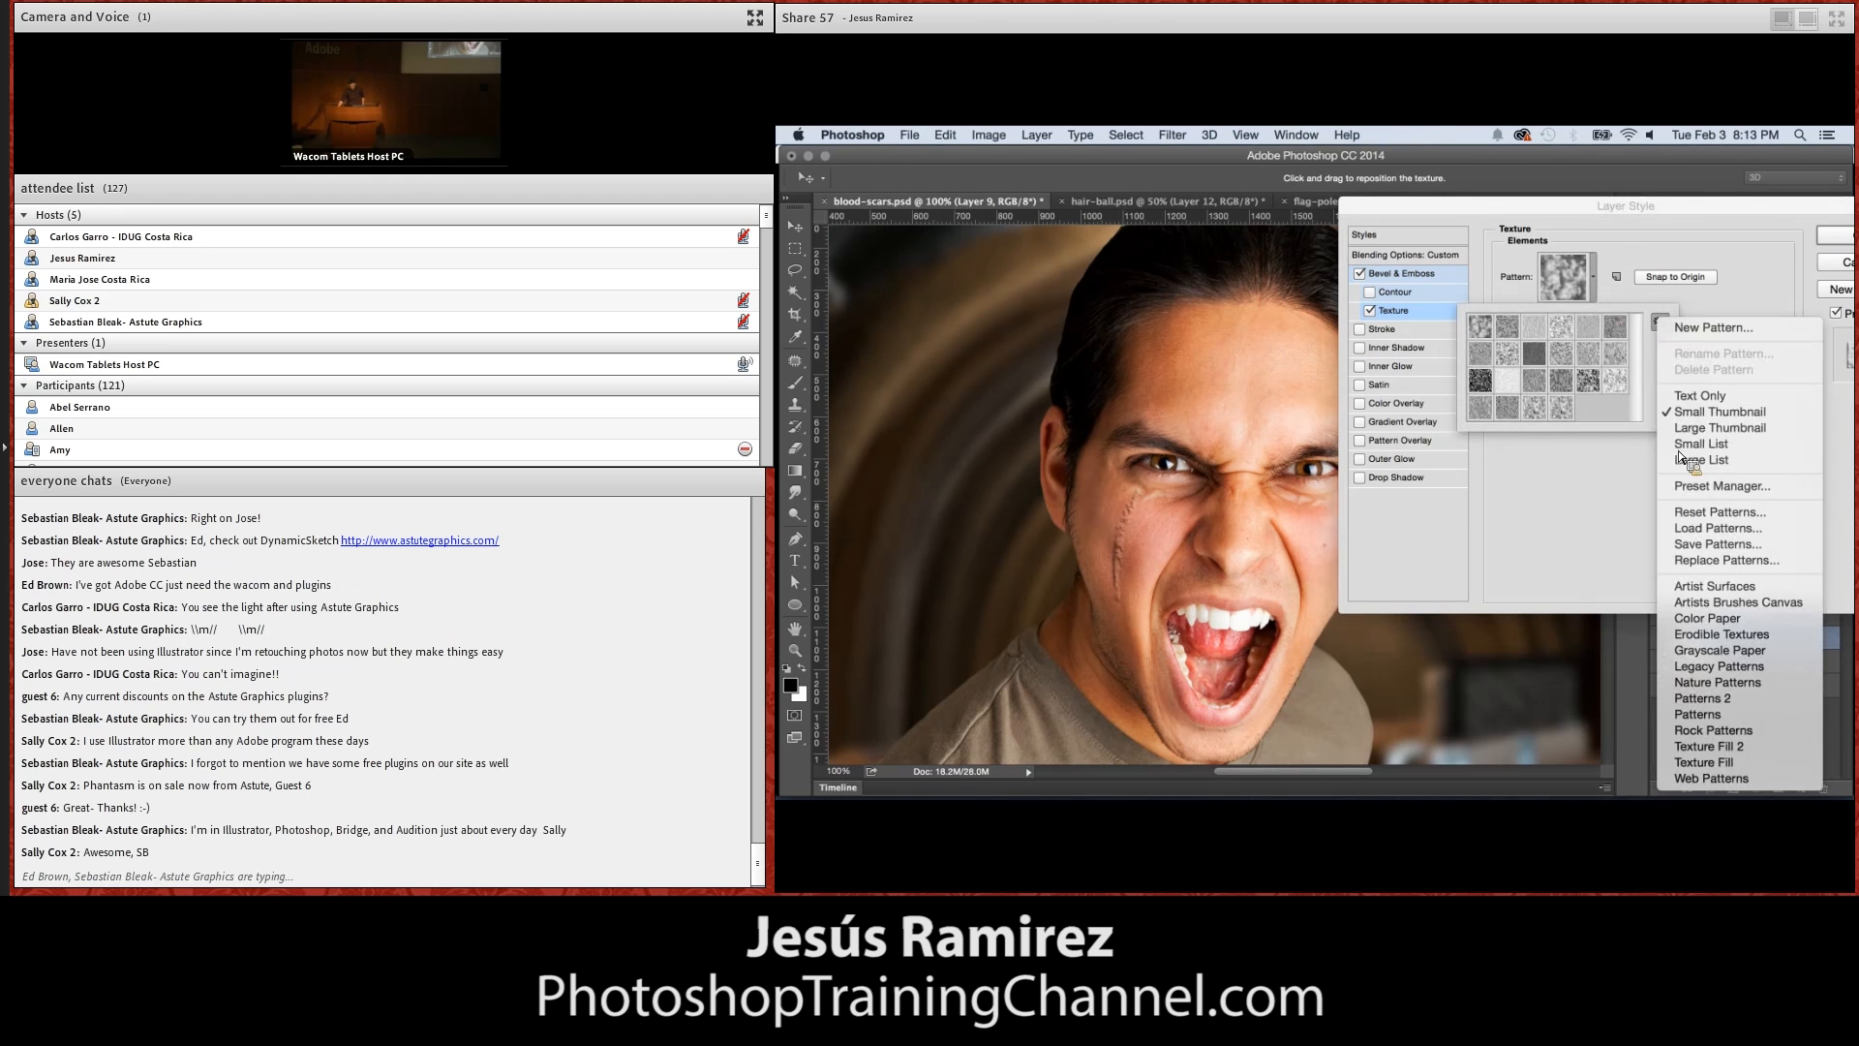
pyautogui.click(1704, 762)
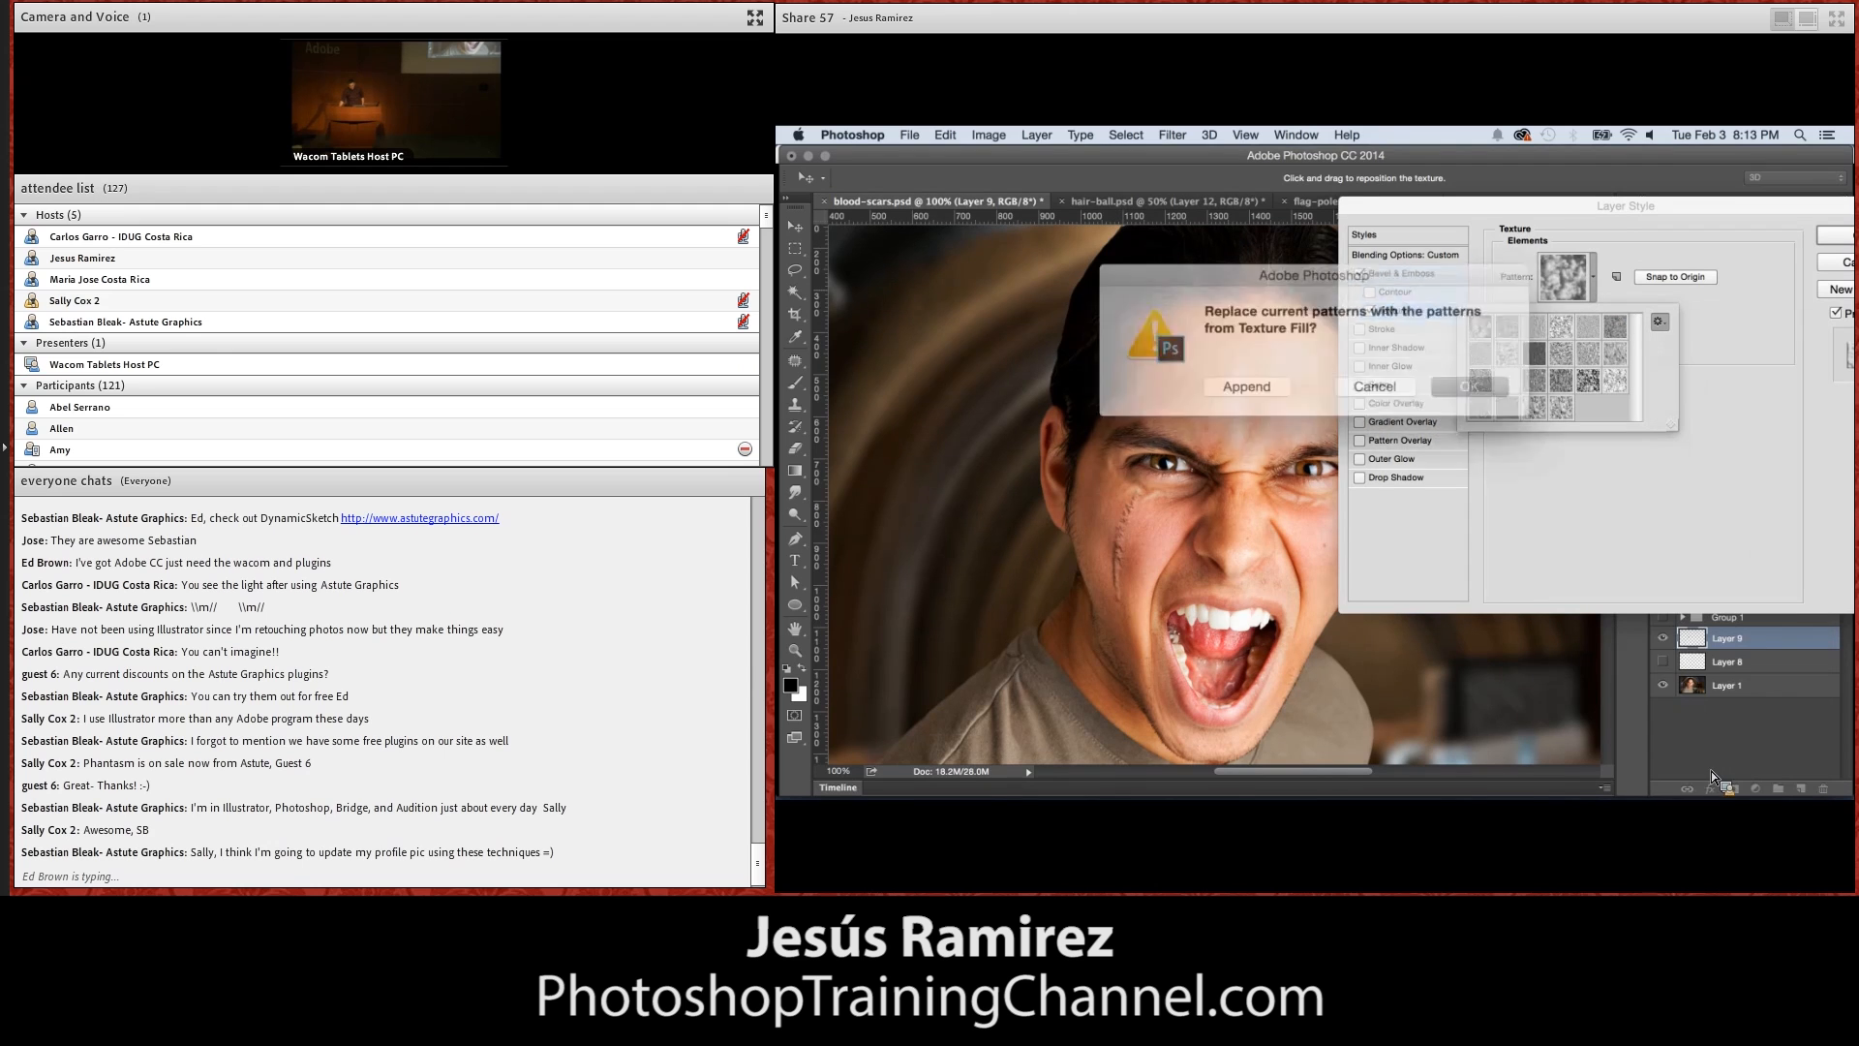
pyautogui.click(1415, 375)
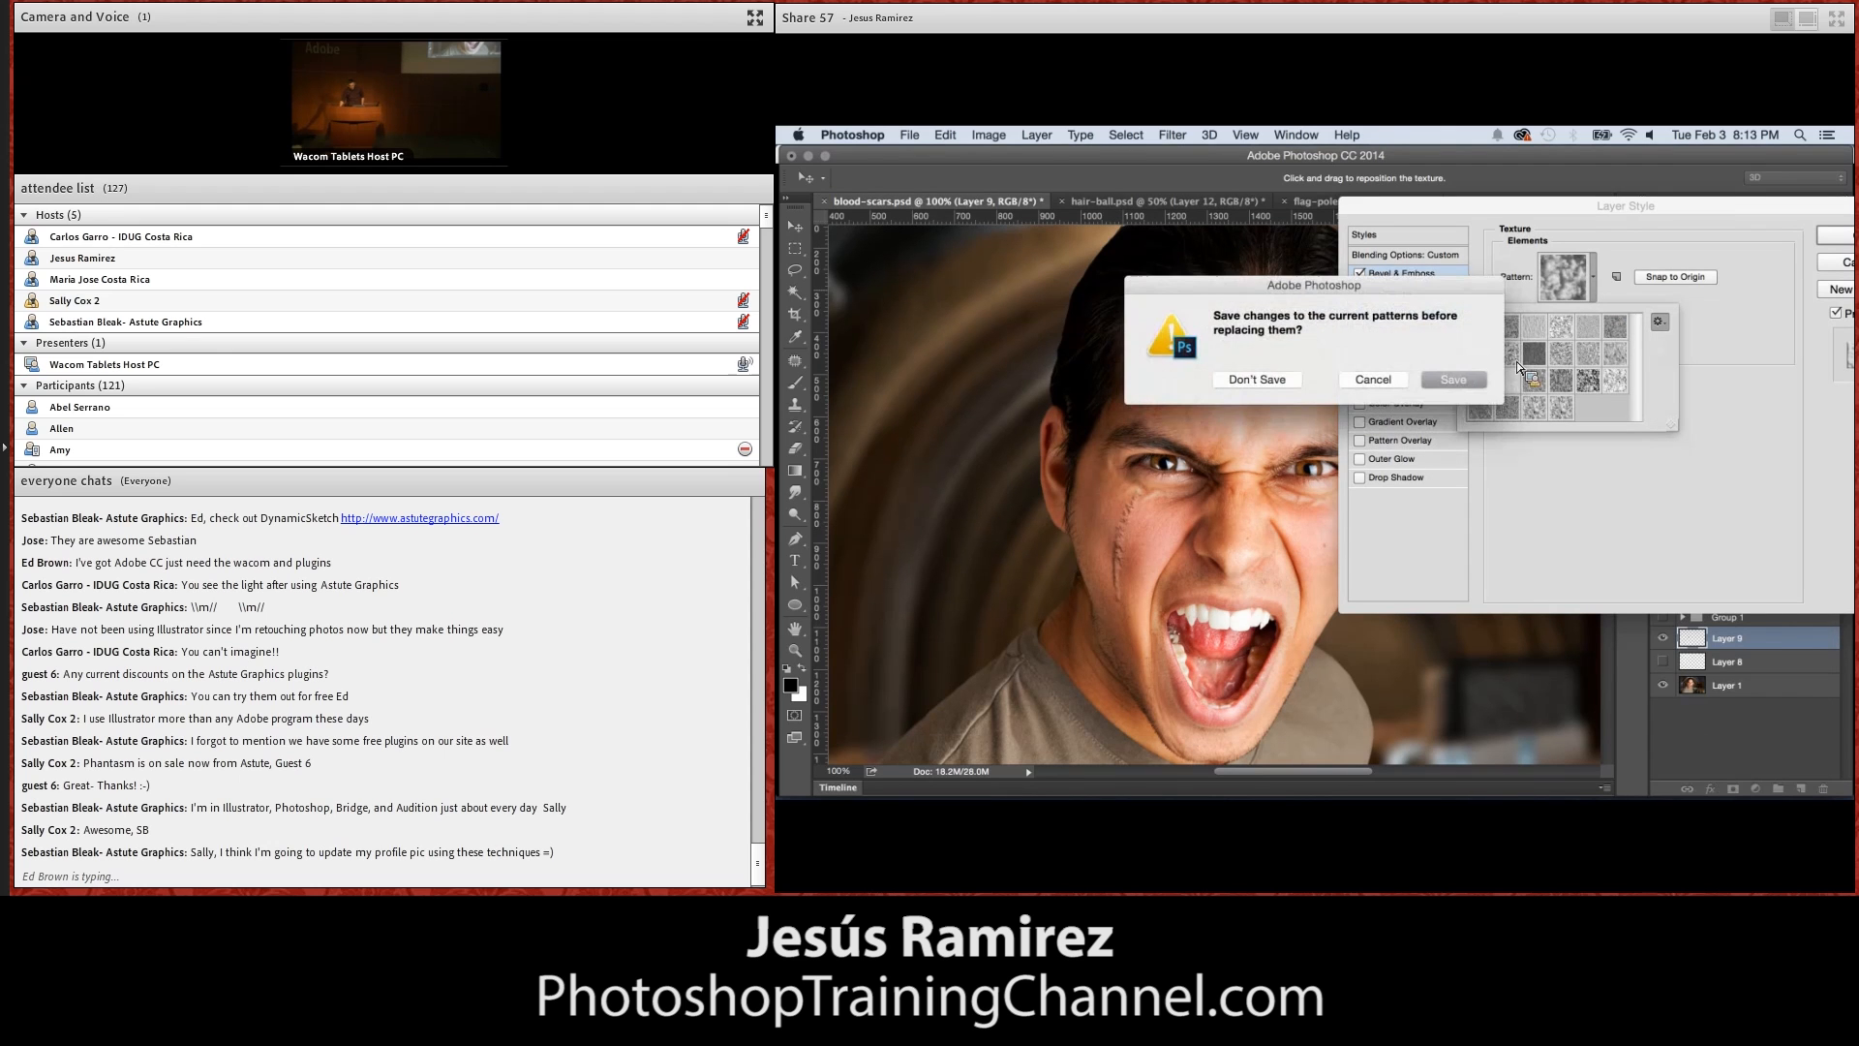
pyautogui.click(1259, 379)
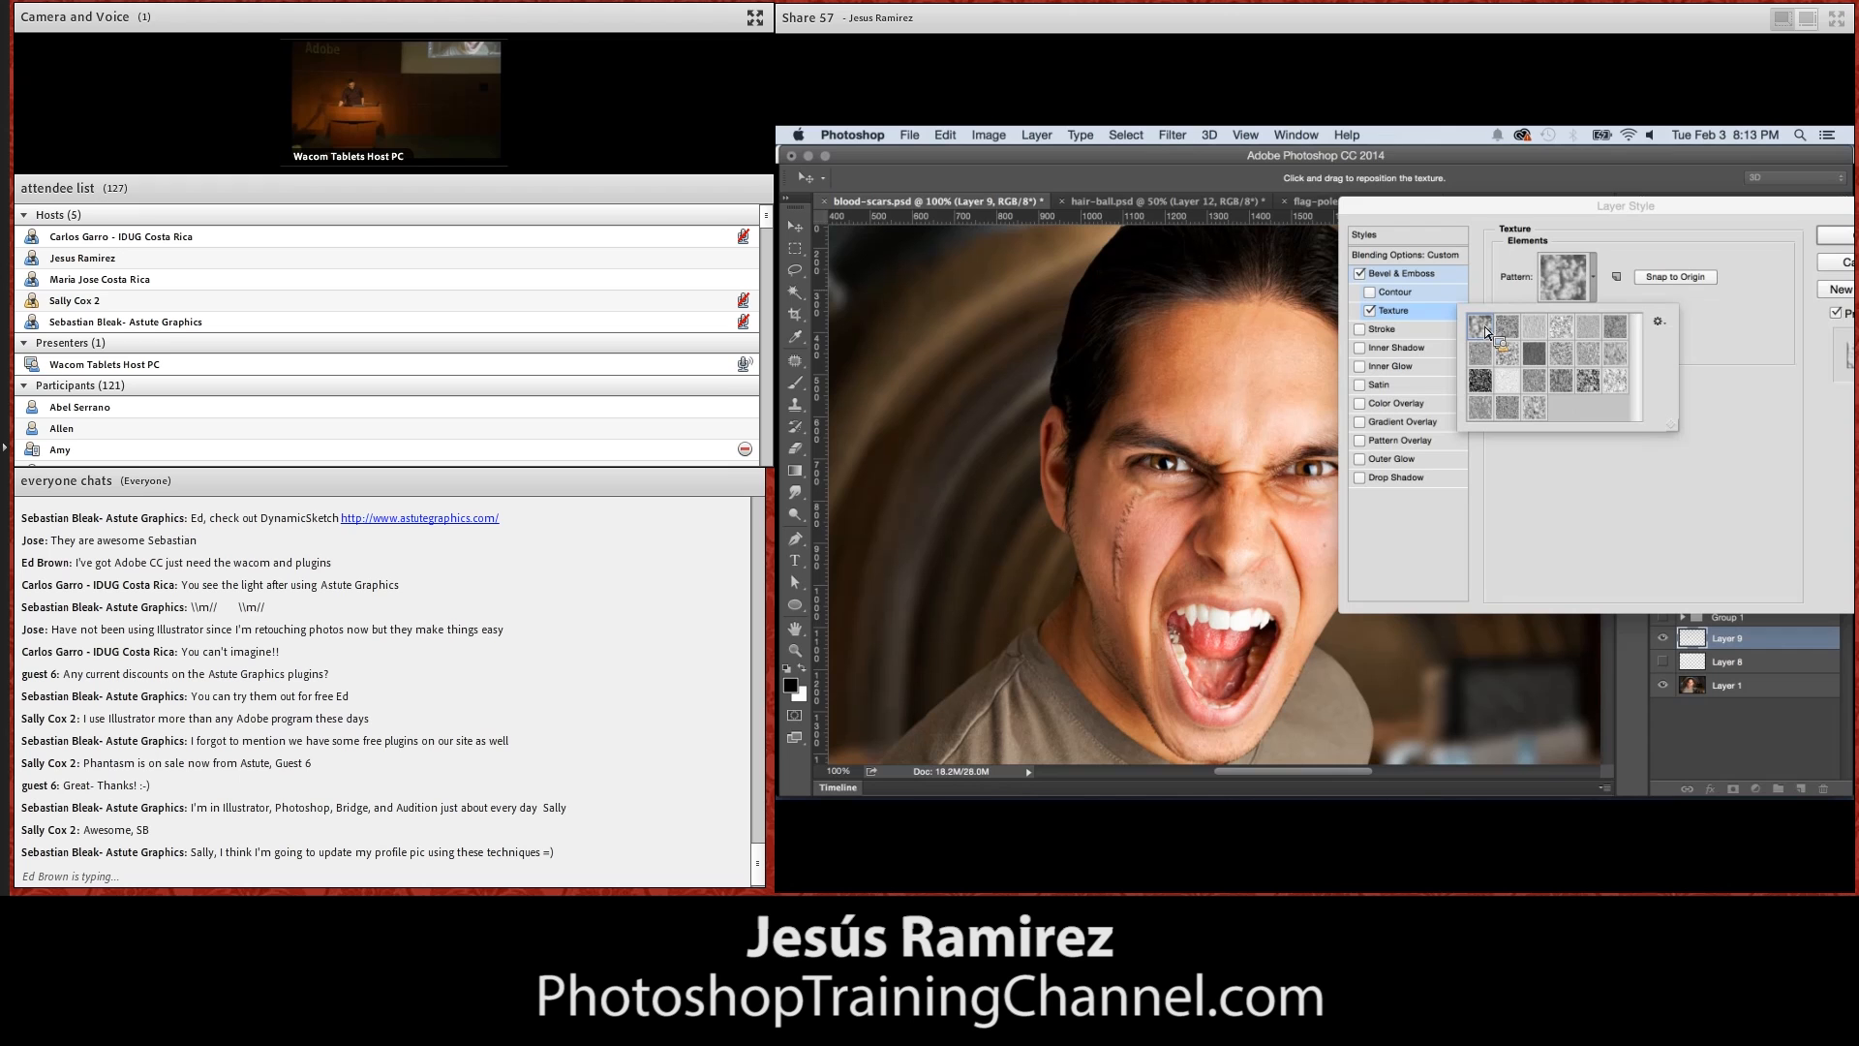
# Check the name of the first texture pattern, Clouds, leave it unrenamed, and apply the scar's layer style
pyautogui.rightClick(1488, 340)
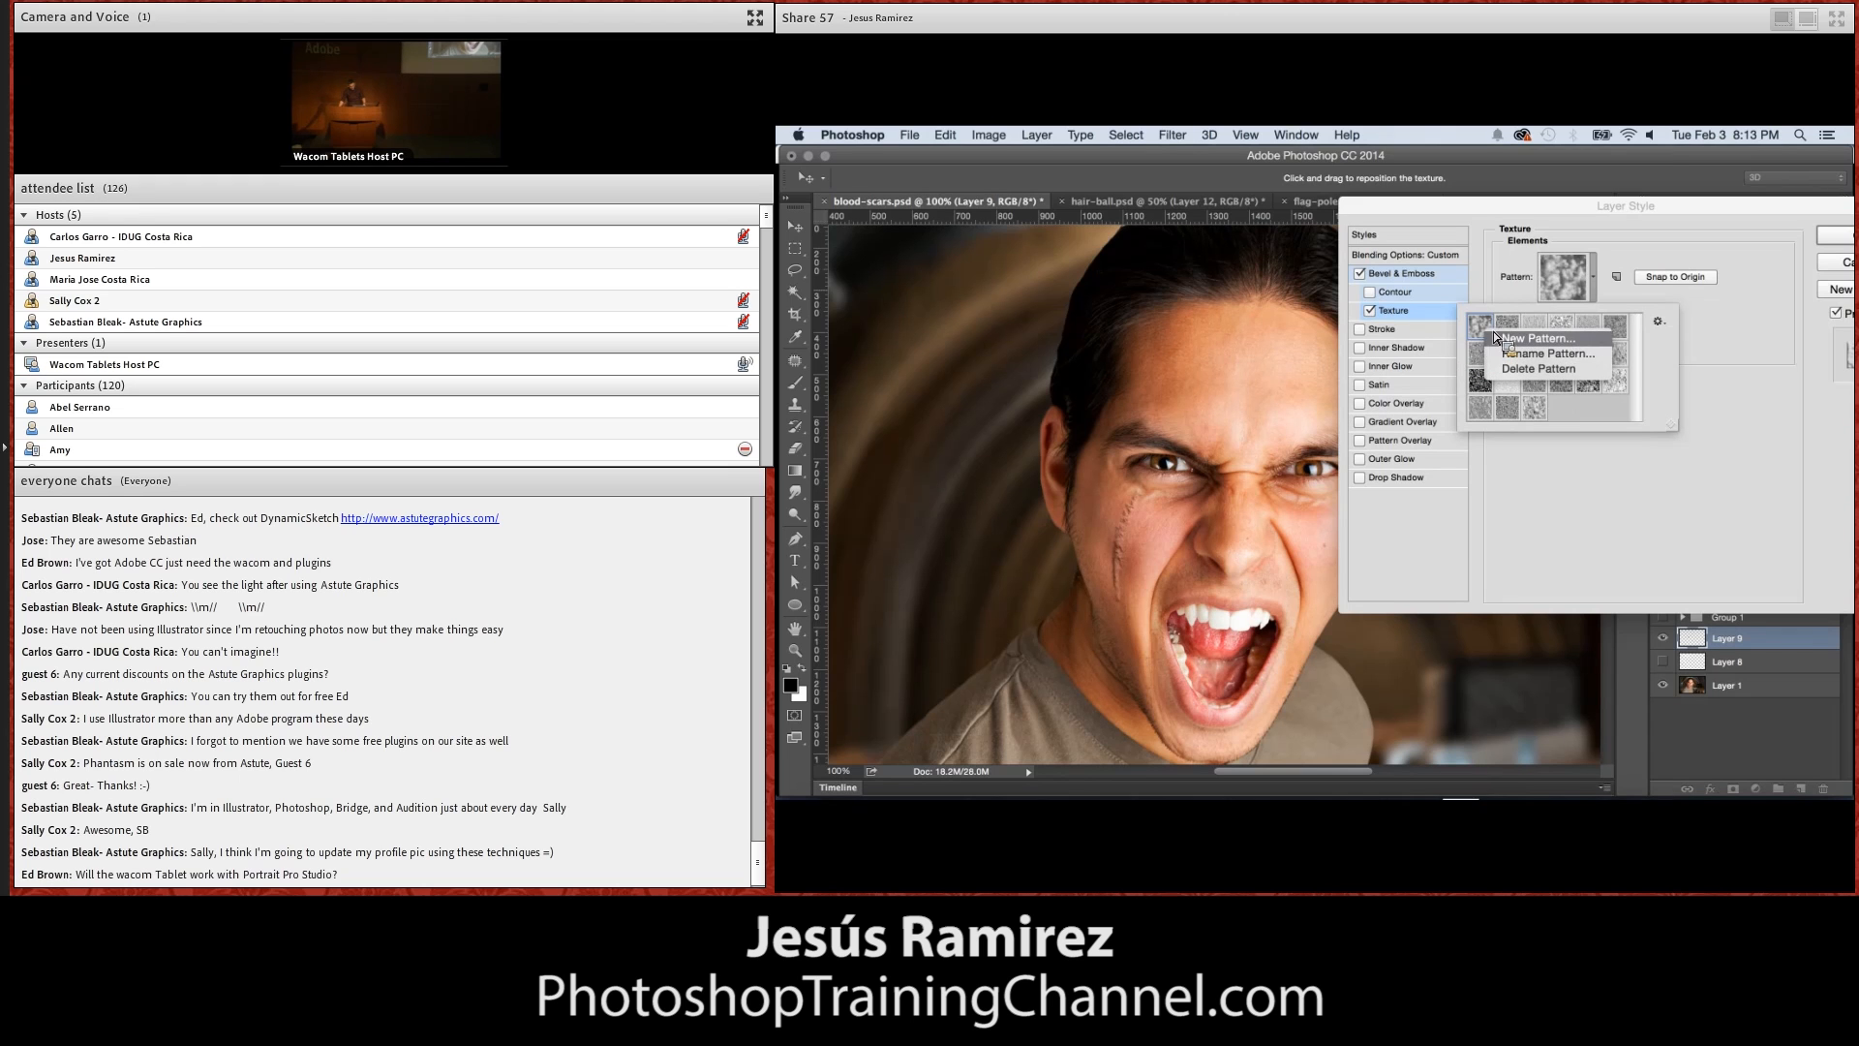
pyautogui.click(1540, 355)
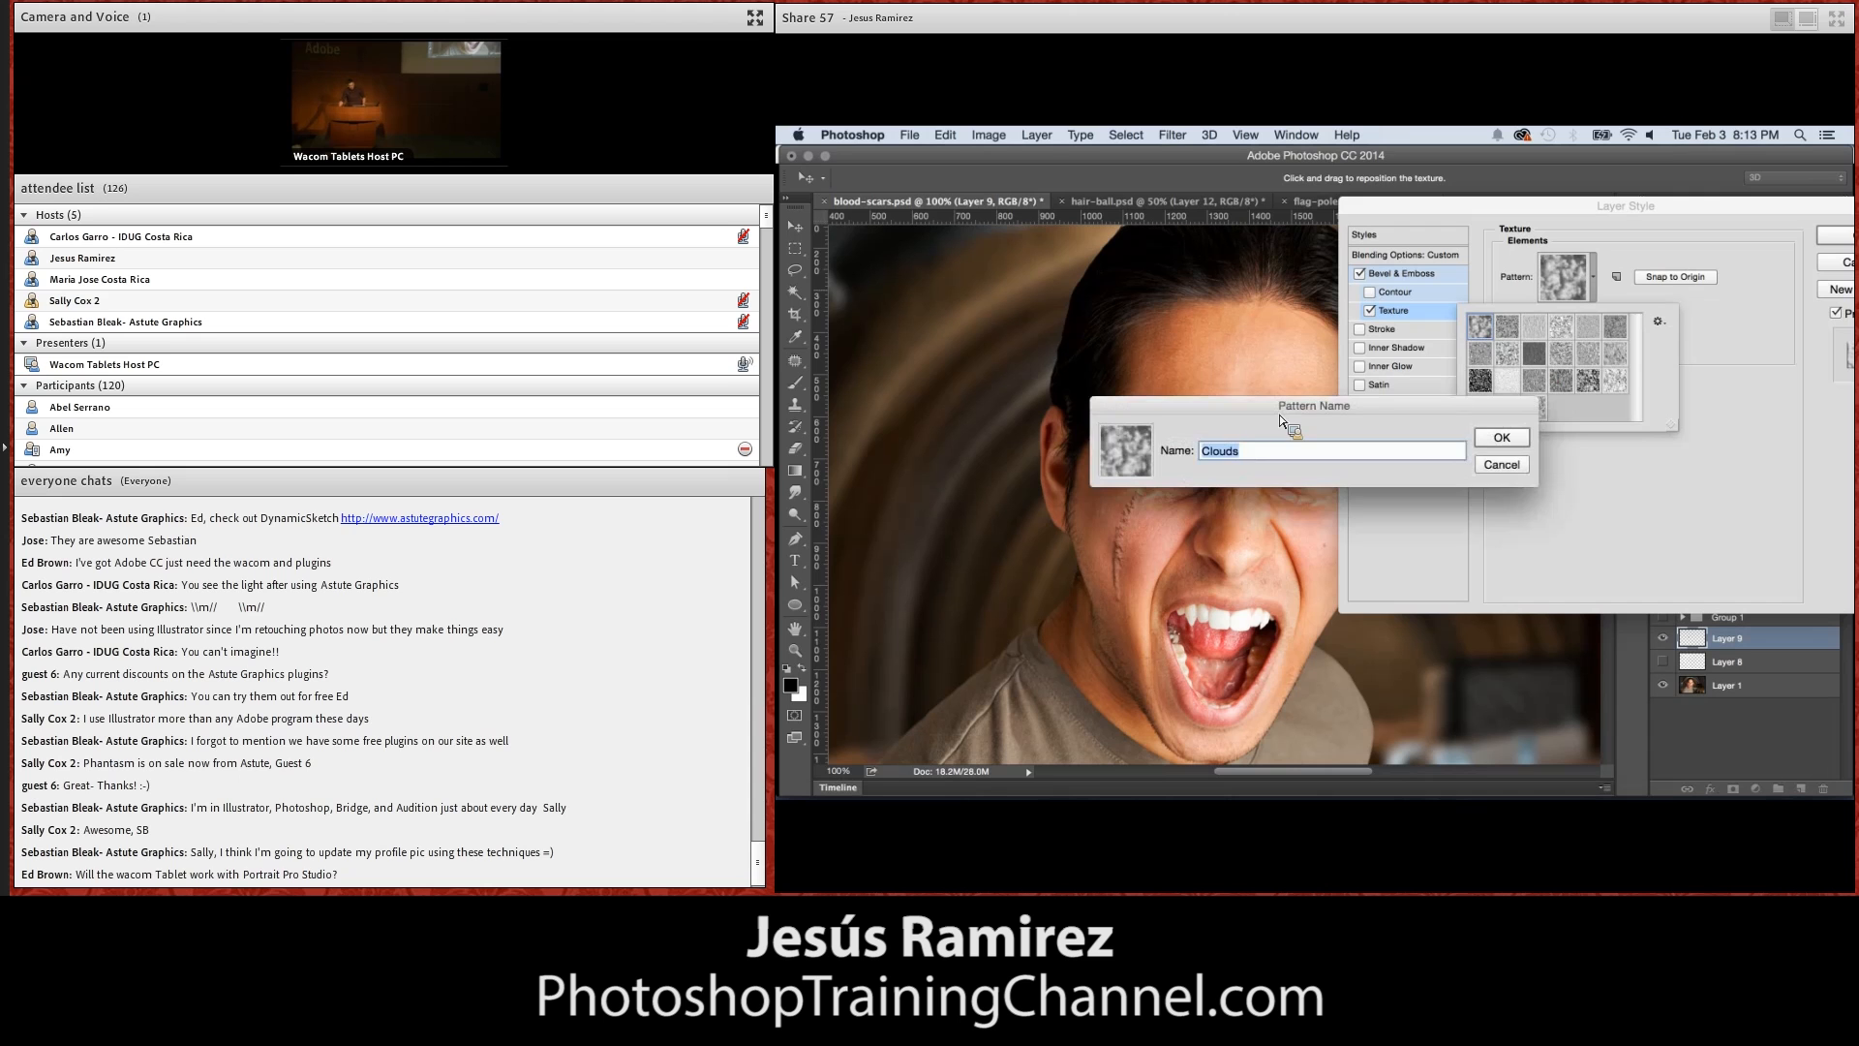
pyautogui.press('Escape')
pyautogui.click(1478, 468)
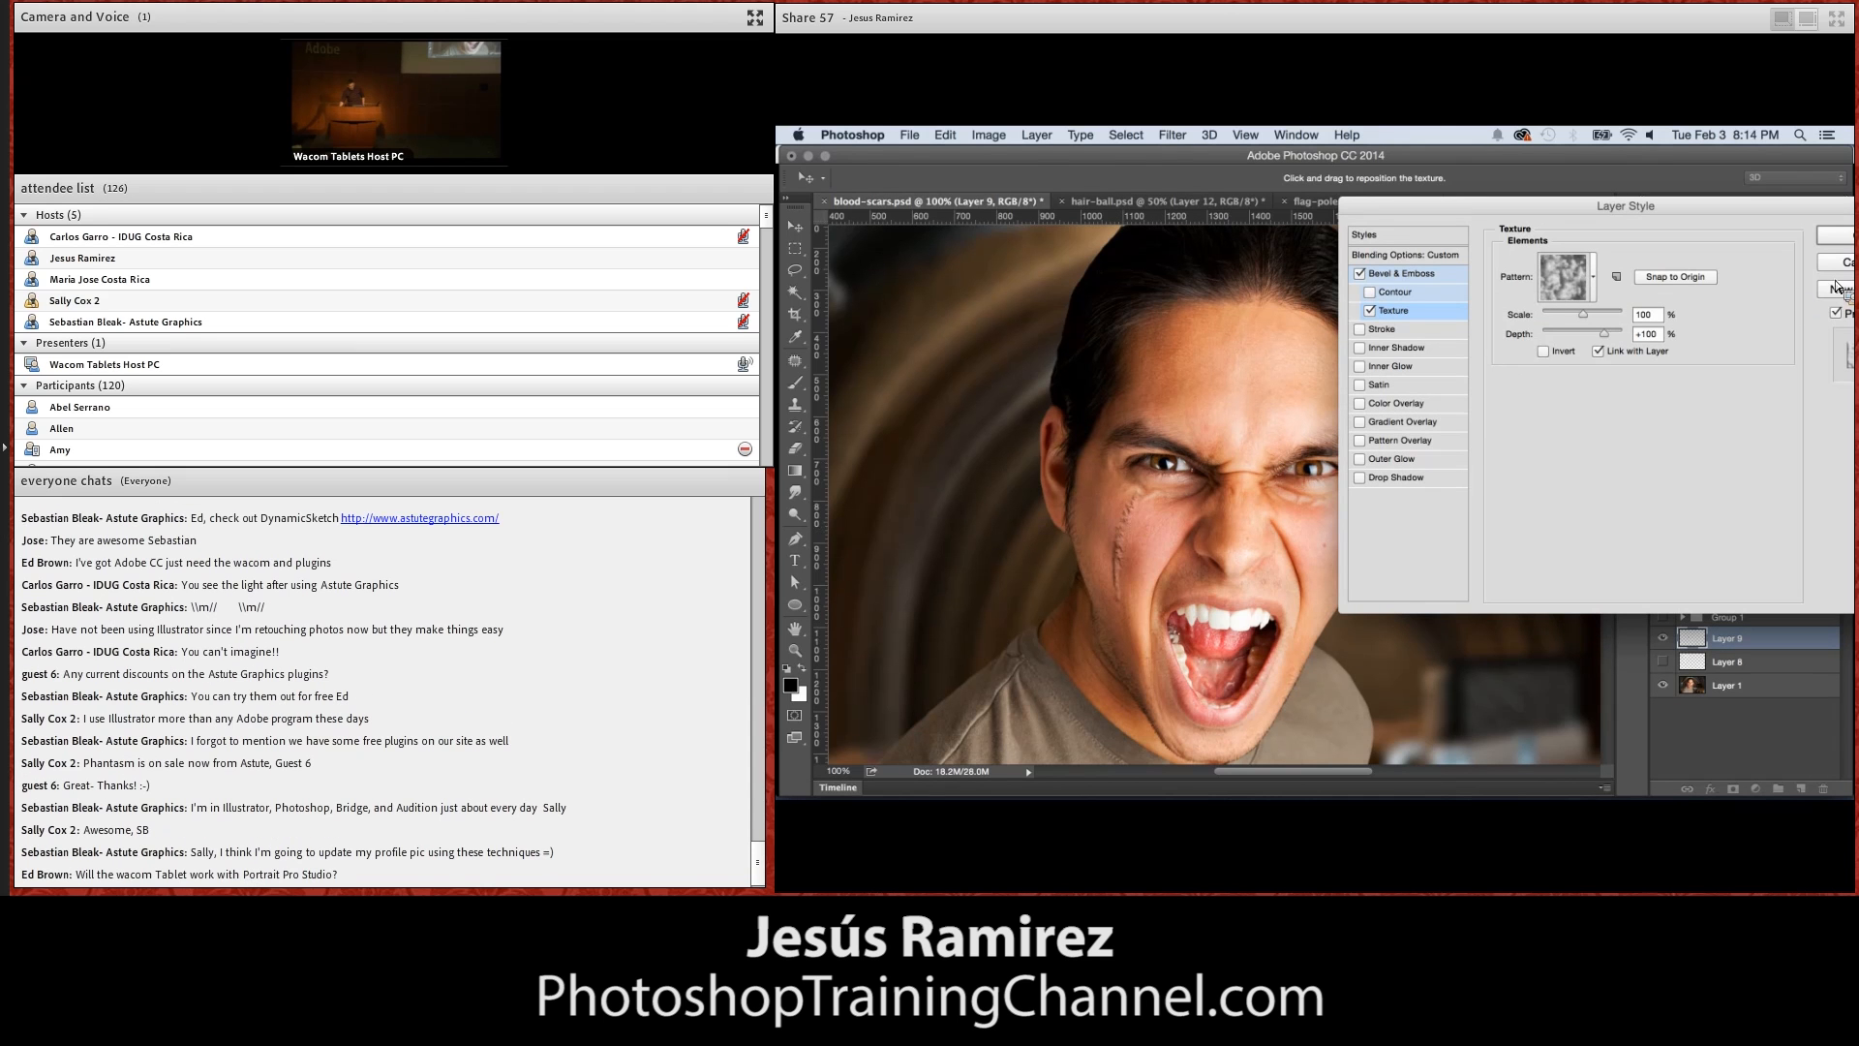
pyautogui.press('Return')
# Set the scar's bevel texture to a scale of 97% and a depth of +71%
pyautogui.click(796, 649)
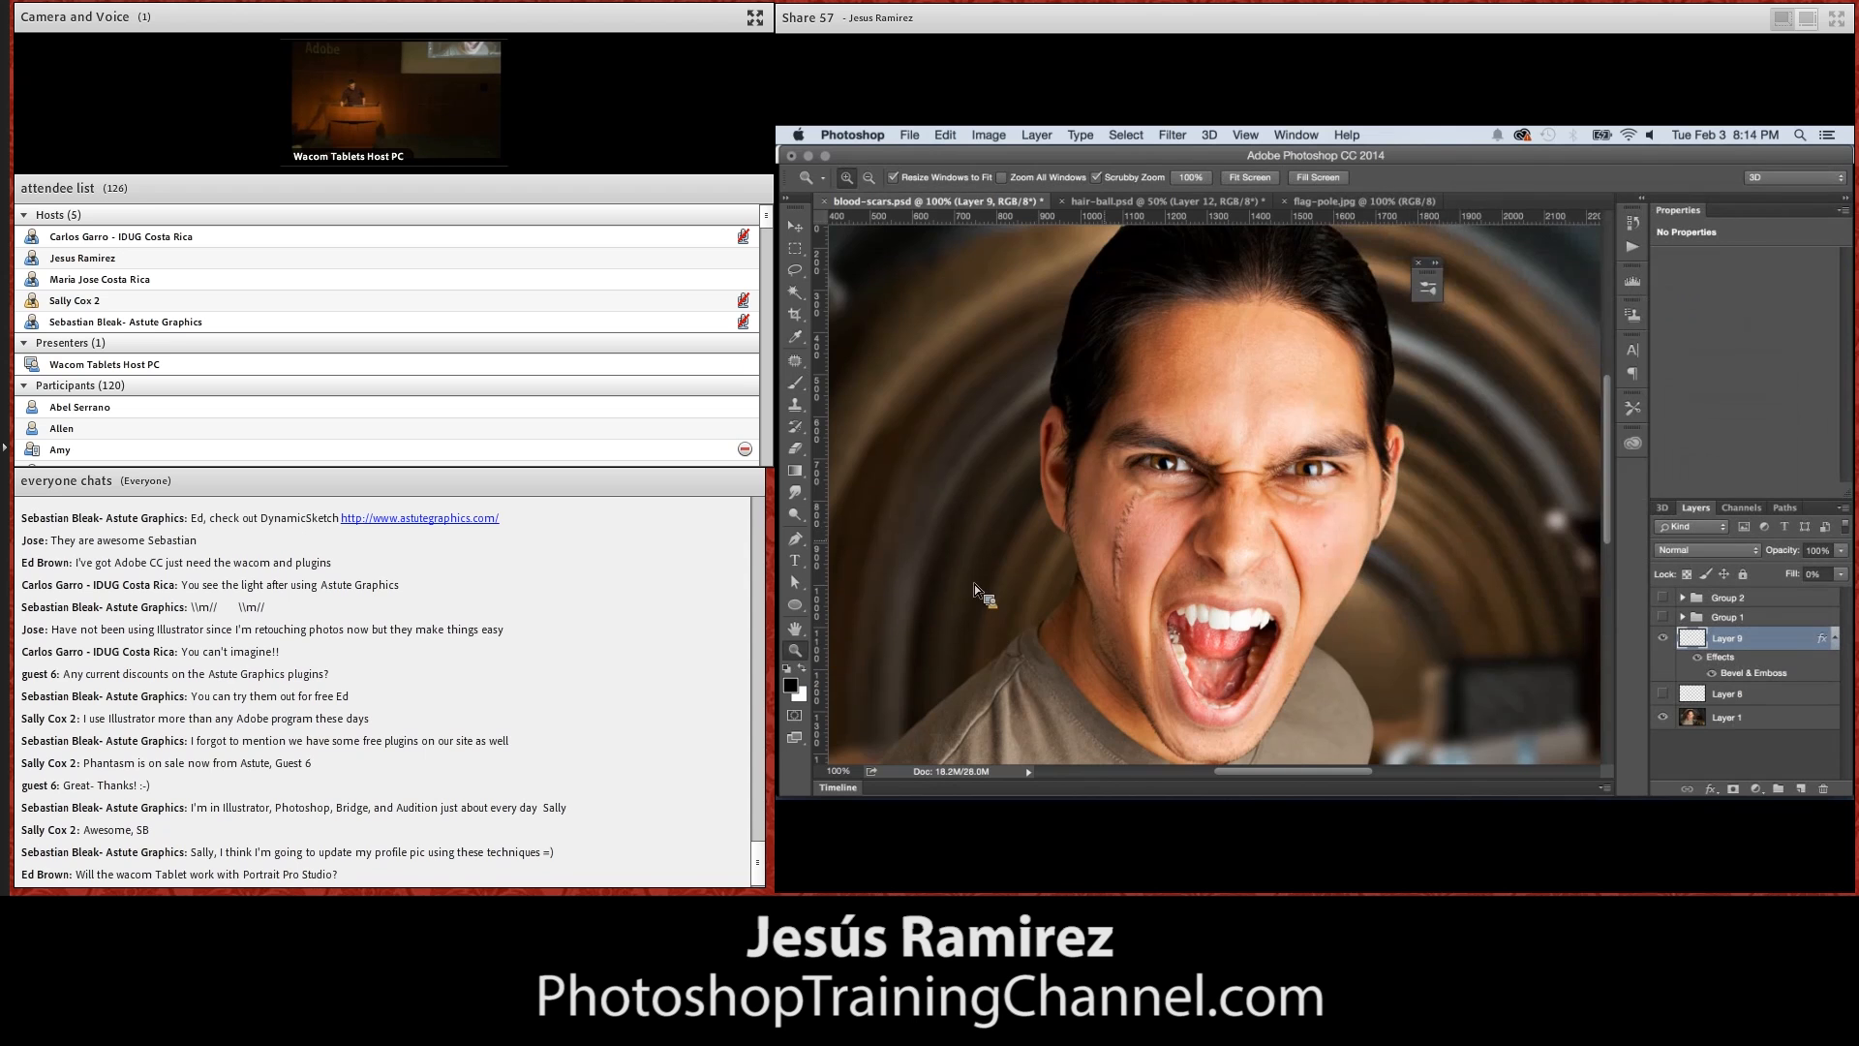
pyautogui.doubleClick(1119, 549)
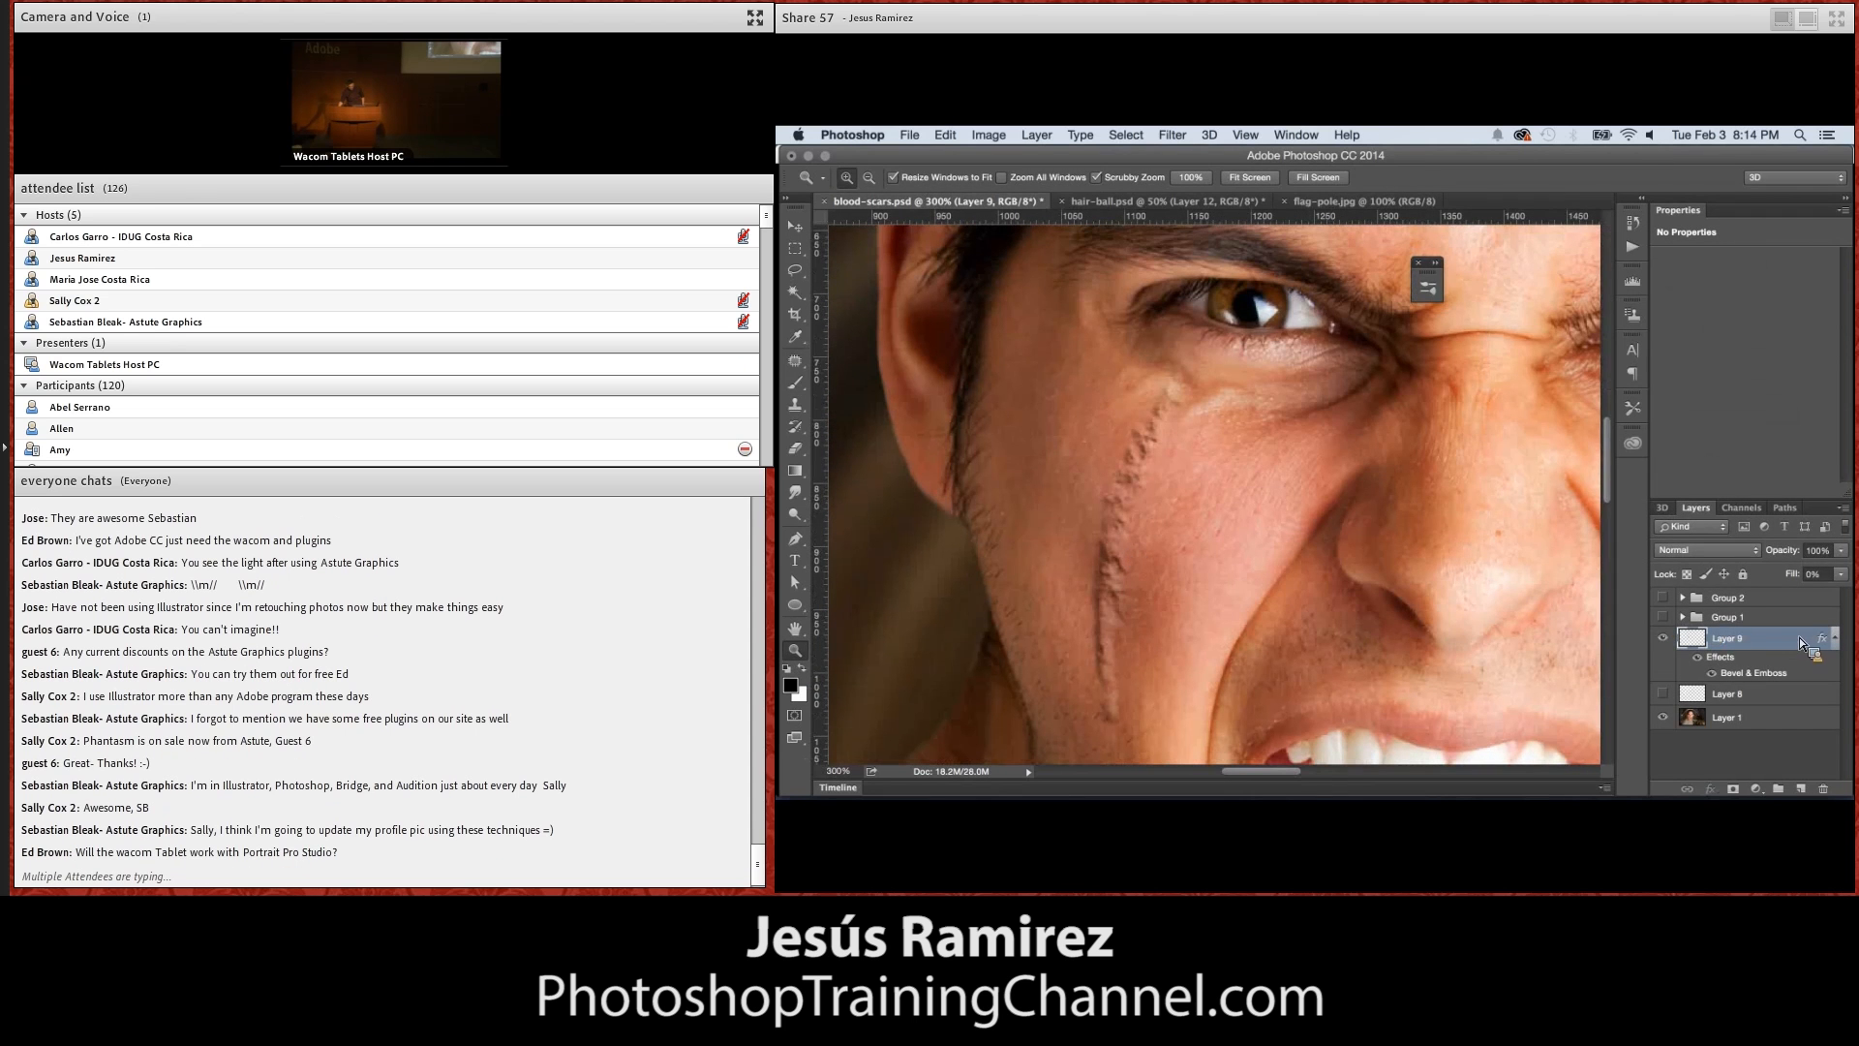
pyautogui.doubleClick(1807, 647)
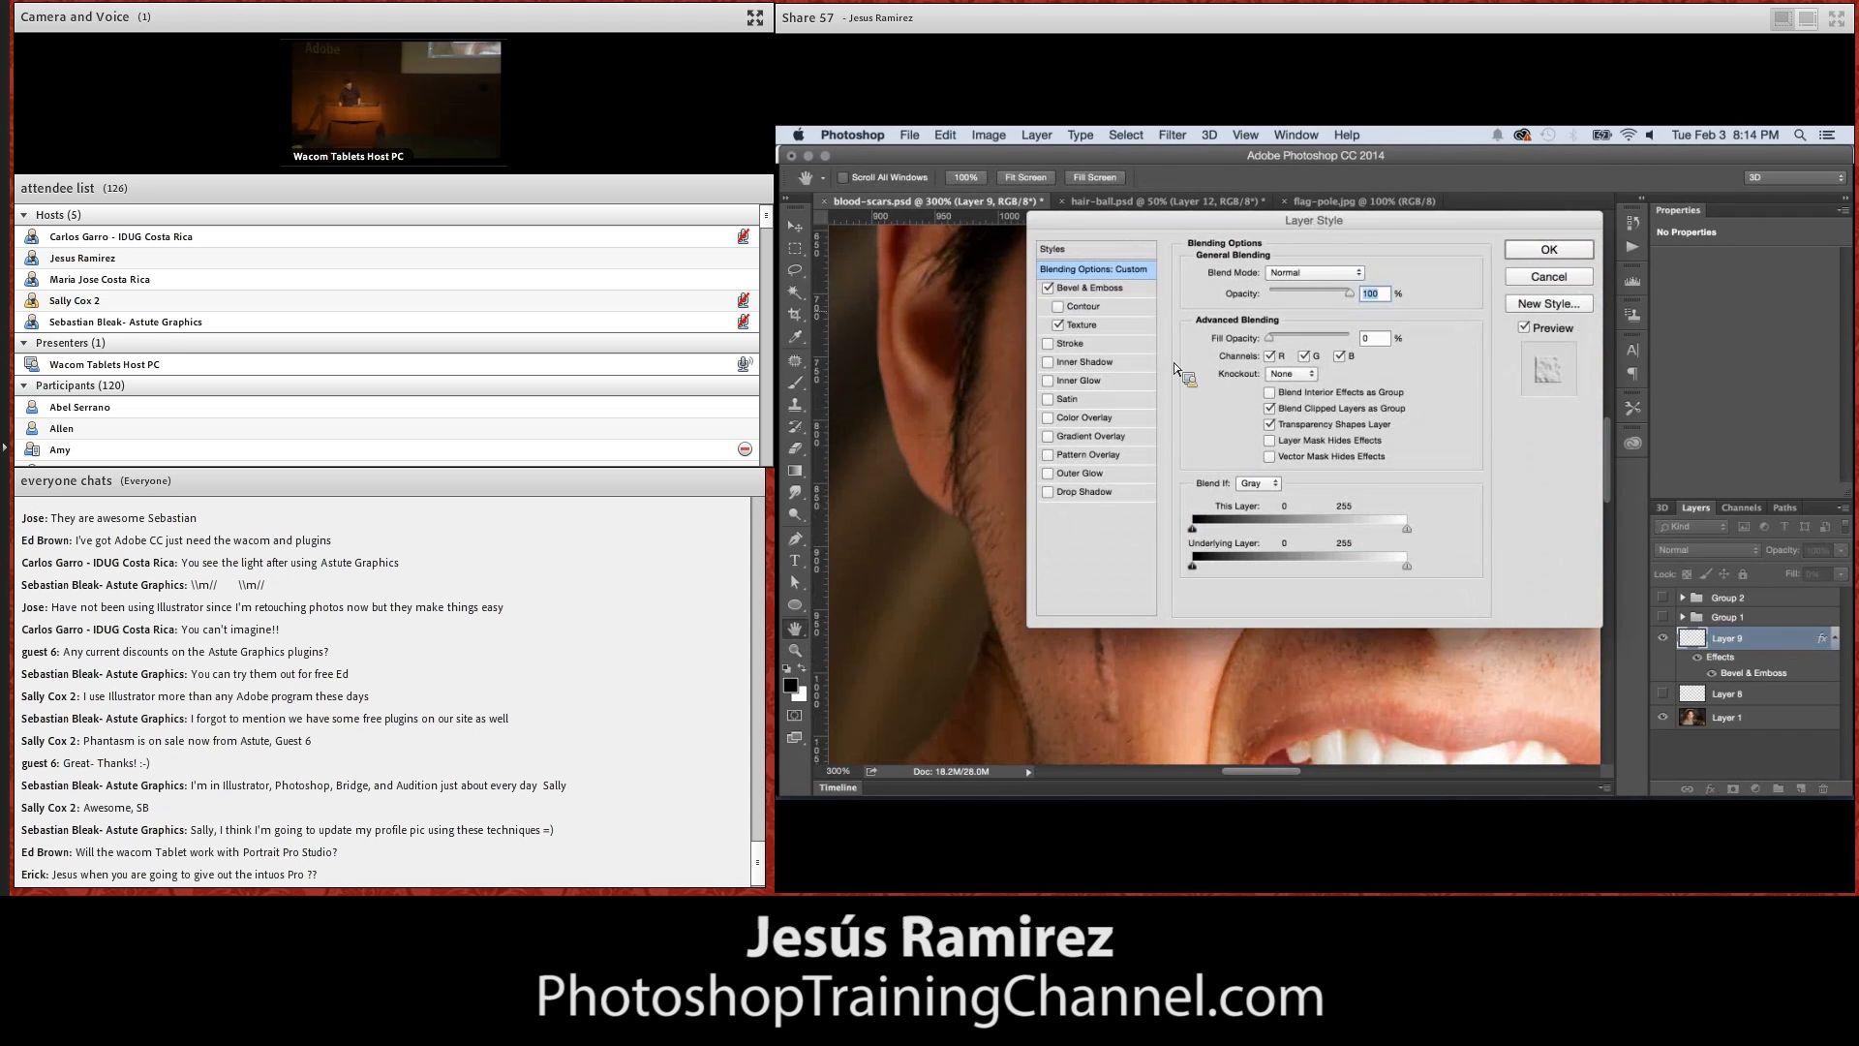
pyautogui.click(1100, 320)
pyautogui.moveTo(1183, 225); pyautogui.dragTo(1455, 219)
pyautogui.moveTo(1550, 327)
pyautogui.mouseDown()
pyautogui.moveTo(1533, 327)
pyautogui.moveTo(1561, 346)
pyautogui.mouseUp()
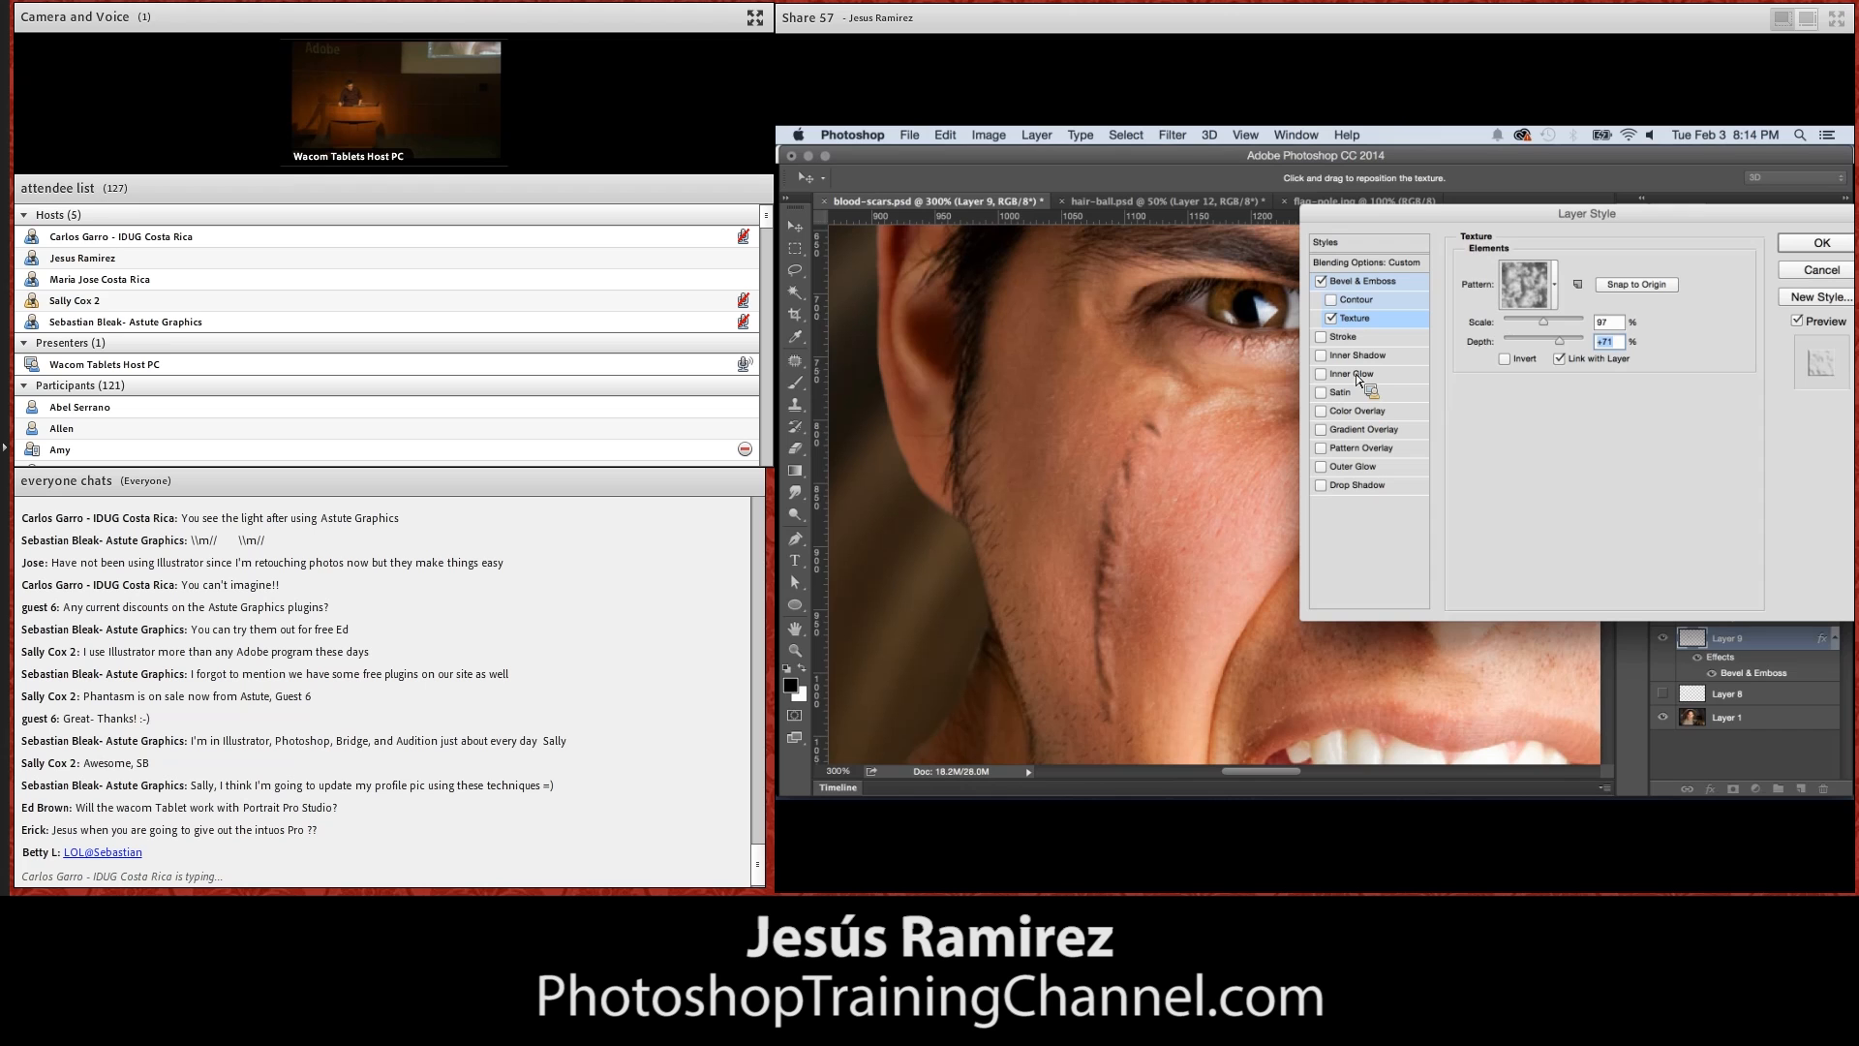
# Add an Outer Glow to the scar with Normal blend mode and light red colour #f34848, and lower its opacity
pyautogui.click(1362, 469)
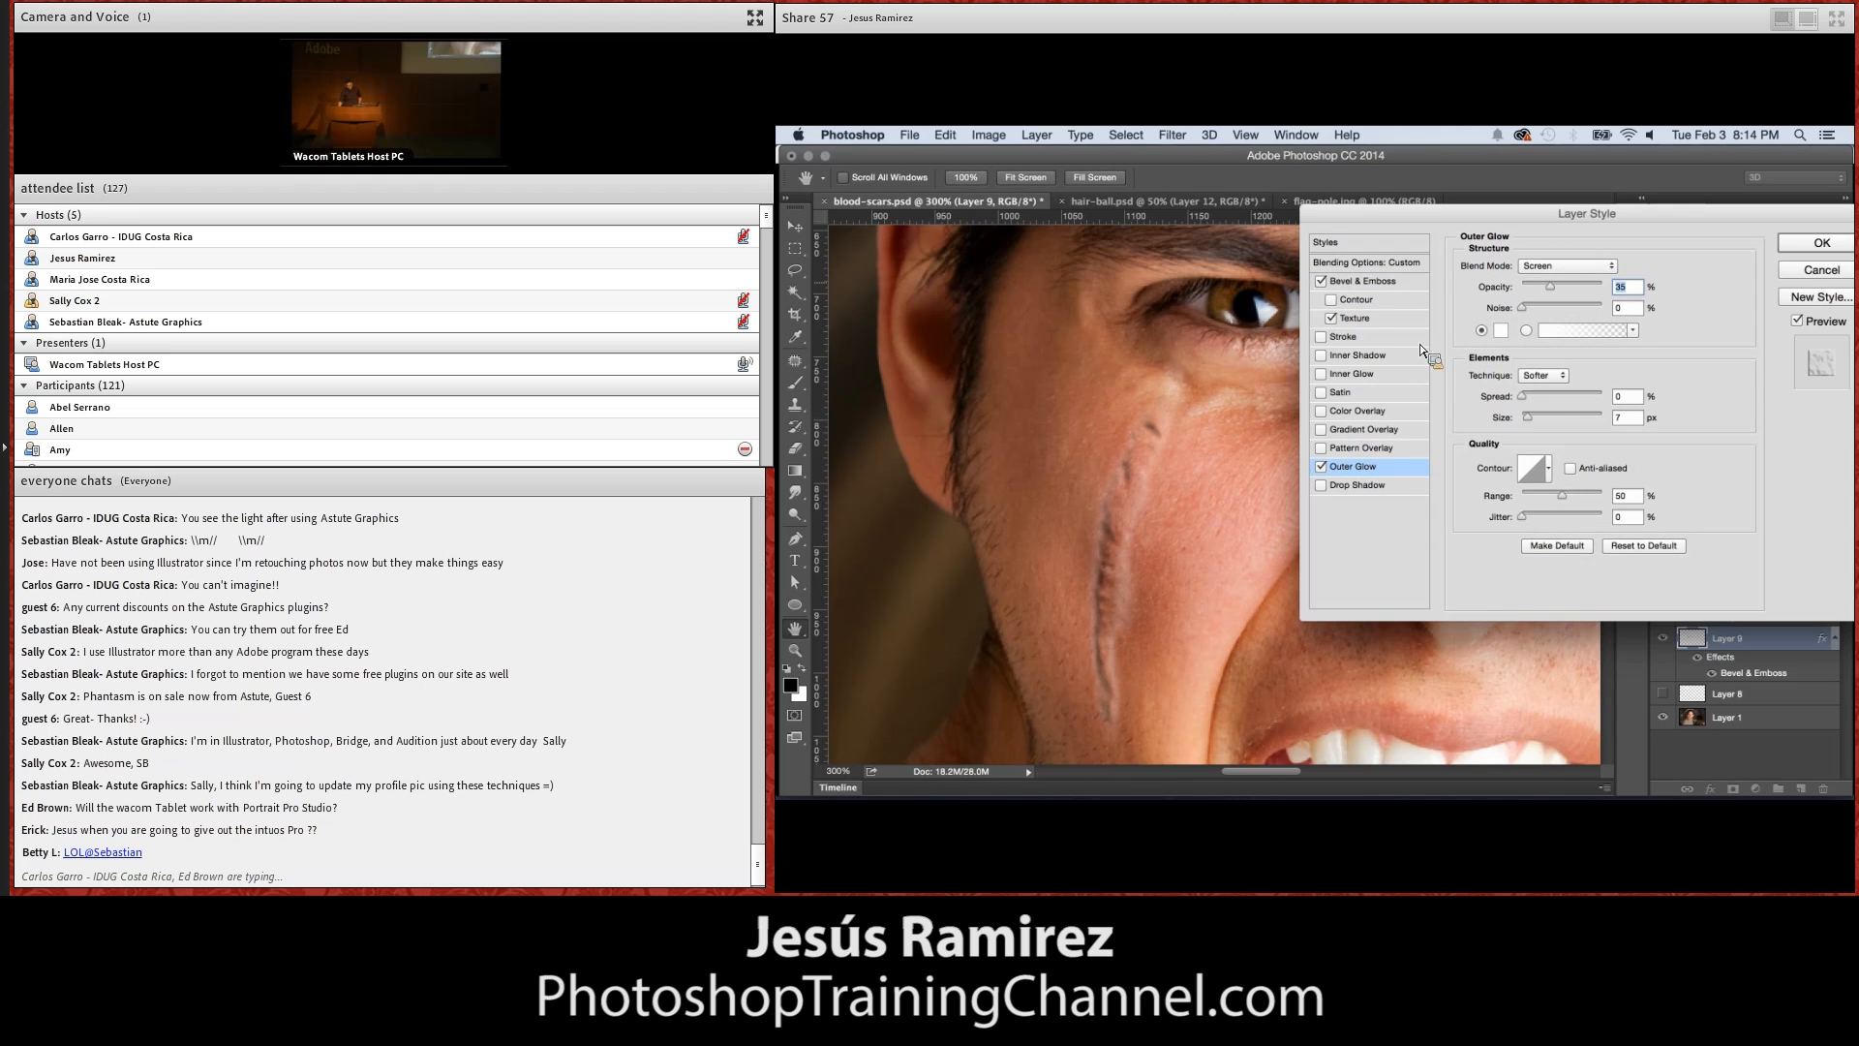
pyautogui.click(1561, 268)
pyautogui.click(1564, 145)
pyautogui.click(1499, 331)
pyautogui.click(1490, 374)
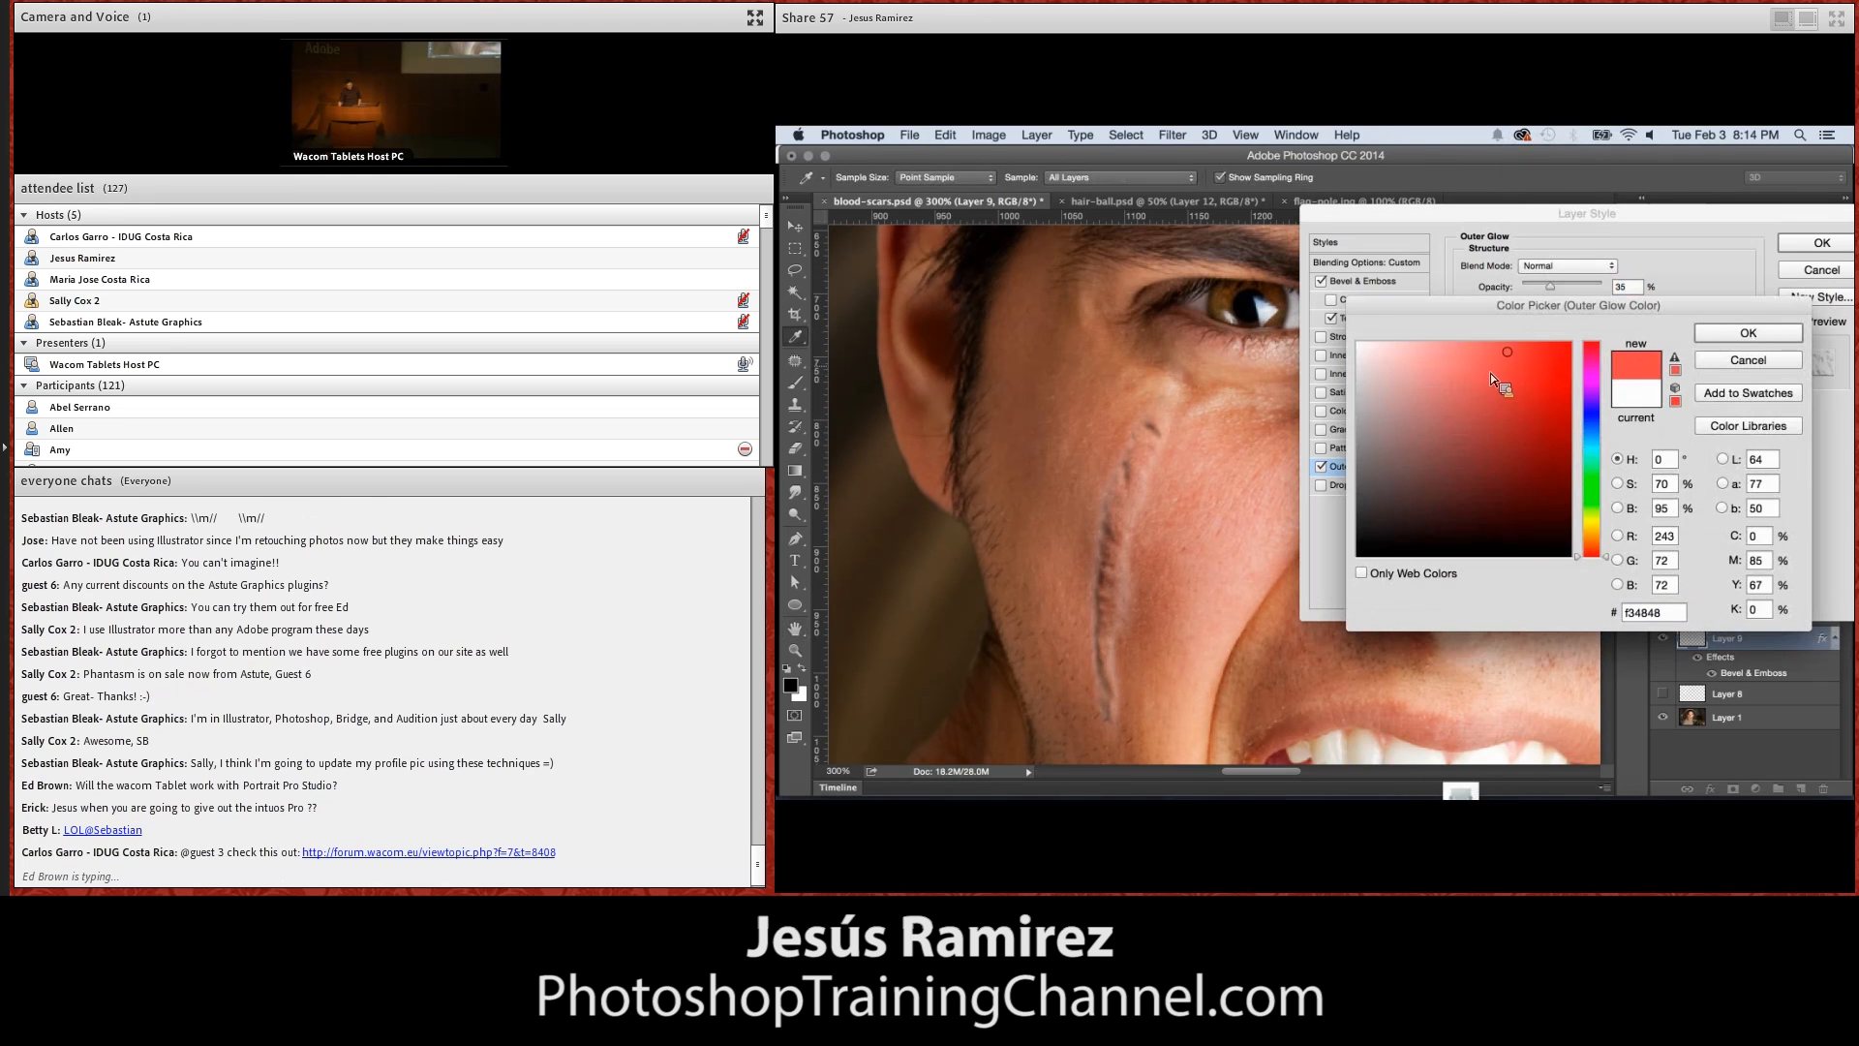
pyautogui.click(1735, 337)
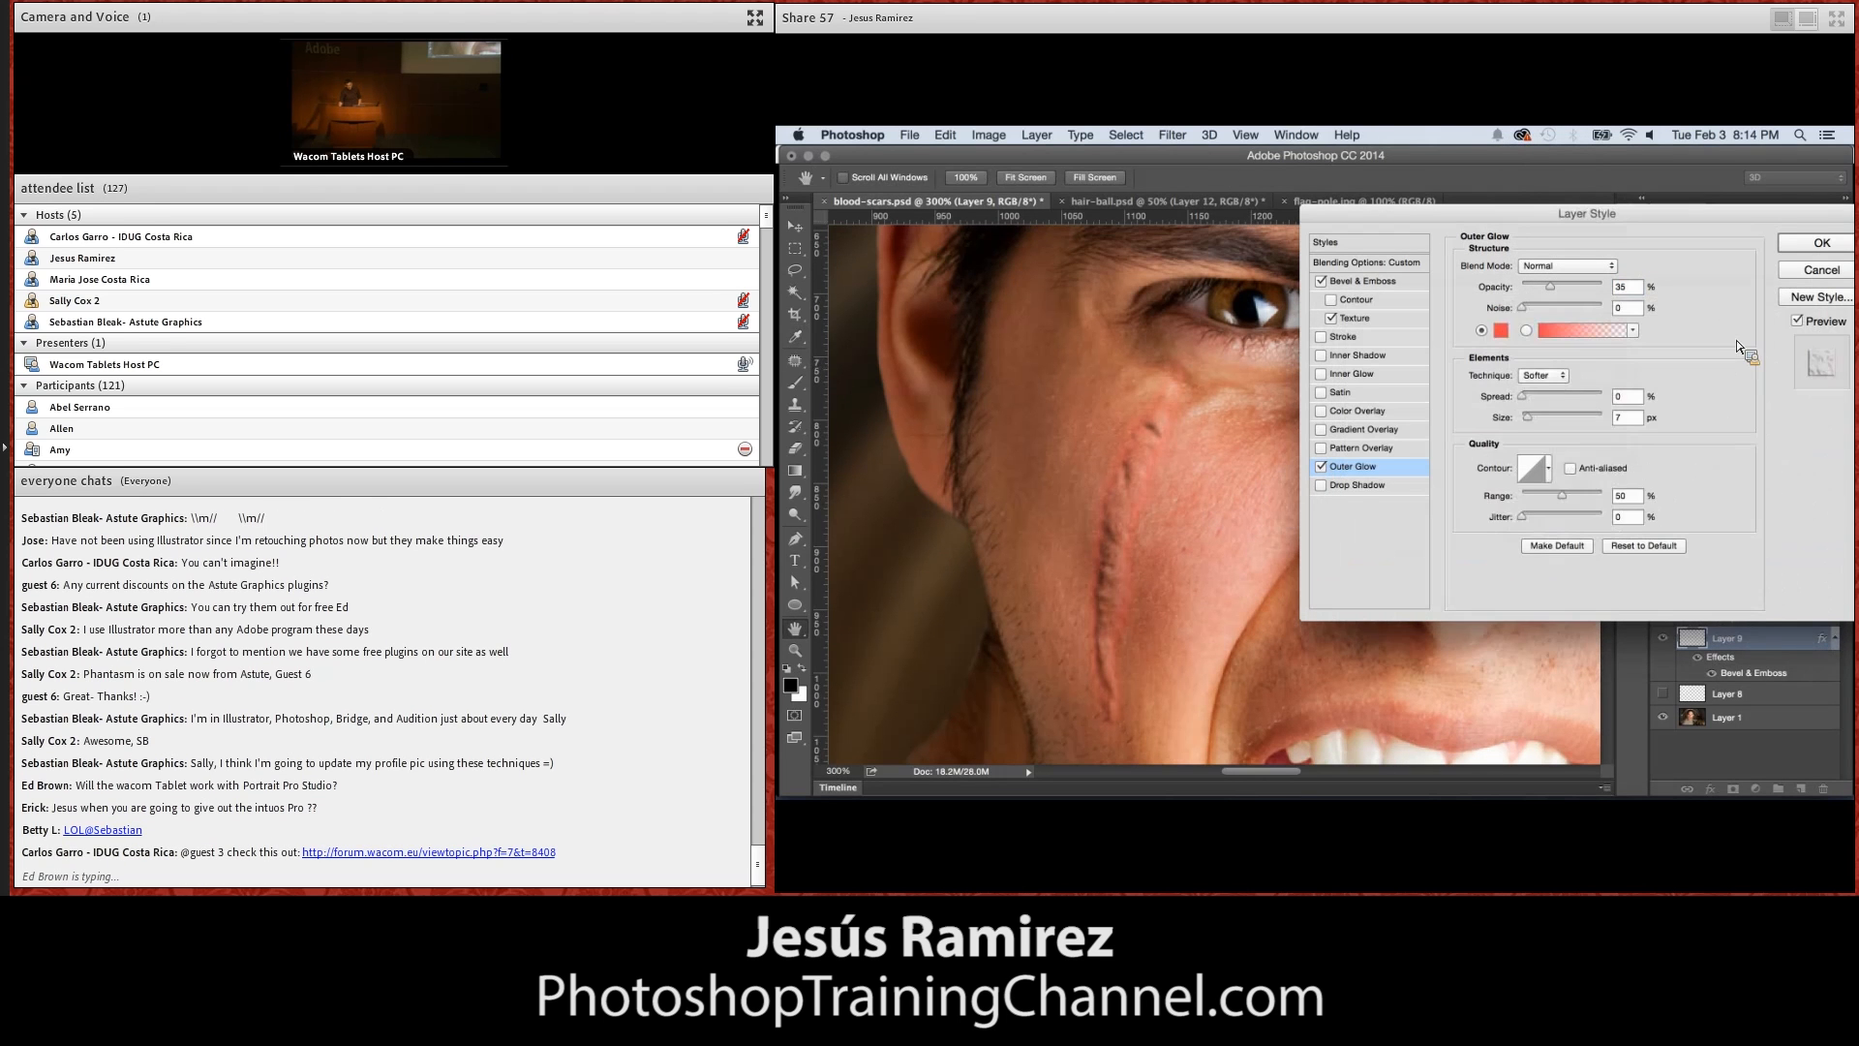
pyautogui.moveTo(1540, 285); pyautogui.dragTo(1531, 289)
# Add a Color Overlay to the scar in red #b72020 and set its opacity to 1%
pyautogui.click(1361, 412)
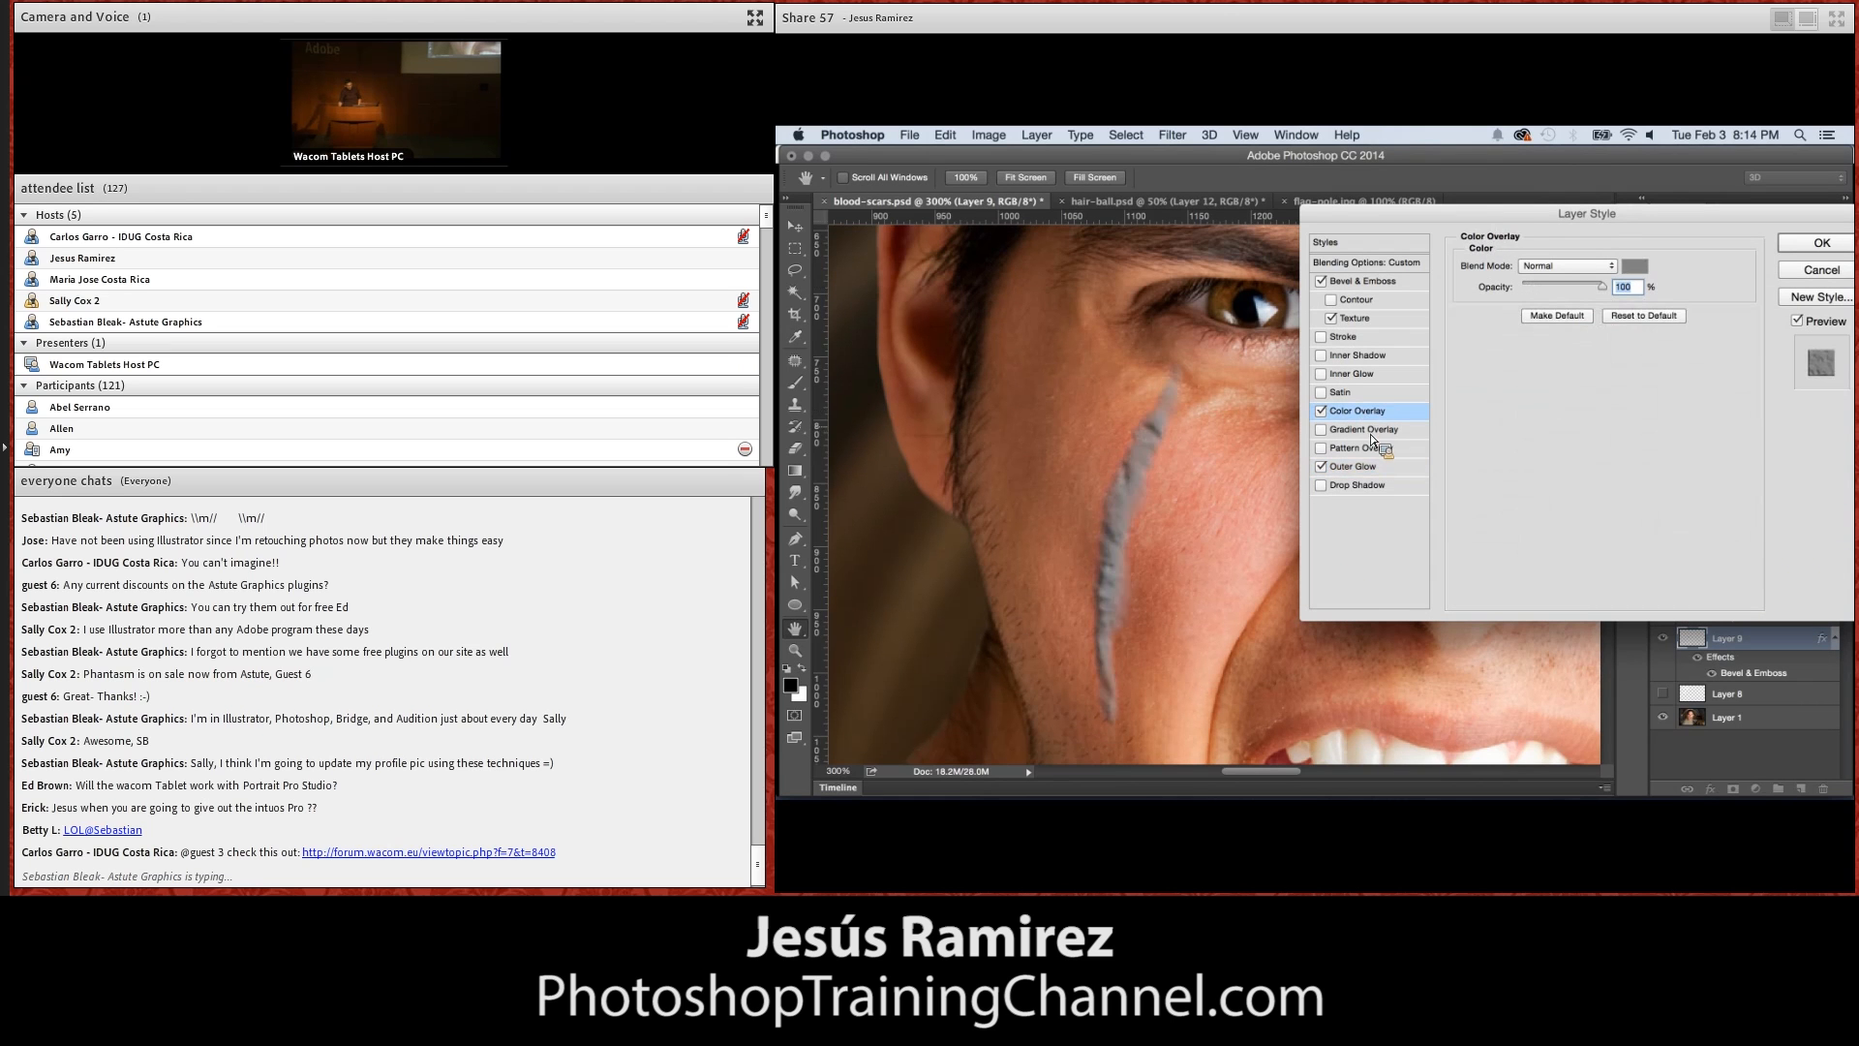
pyautogui.click(1634, 265)
pyautogui.moveTo(1532, 392); pyautogui.dragTo(1533, 402)
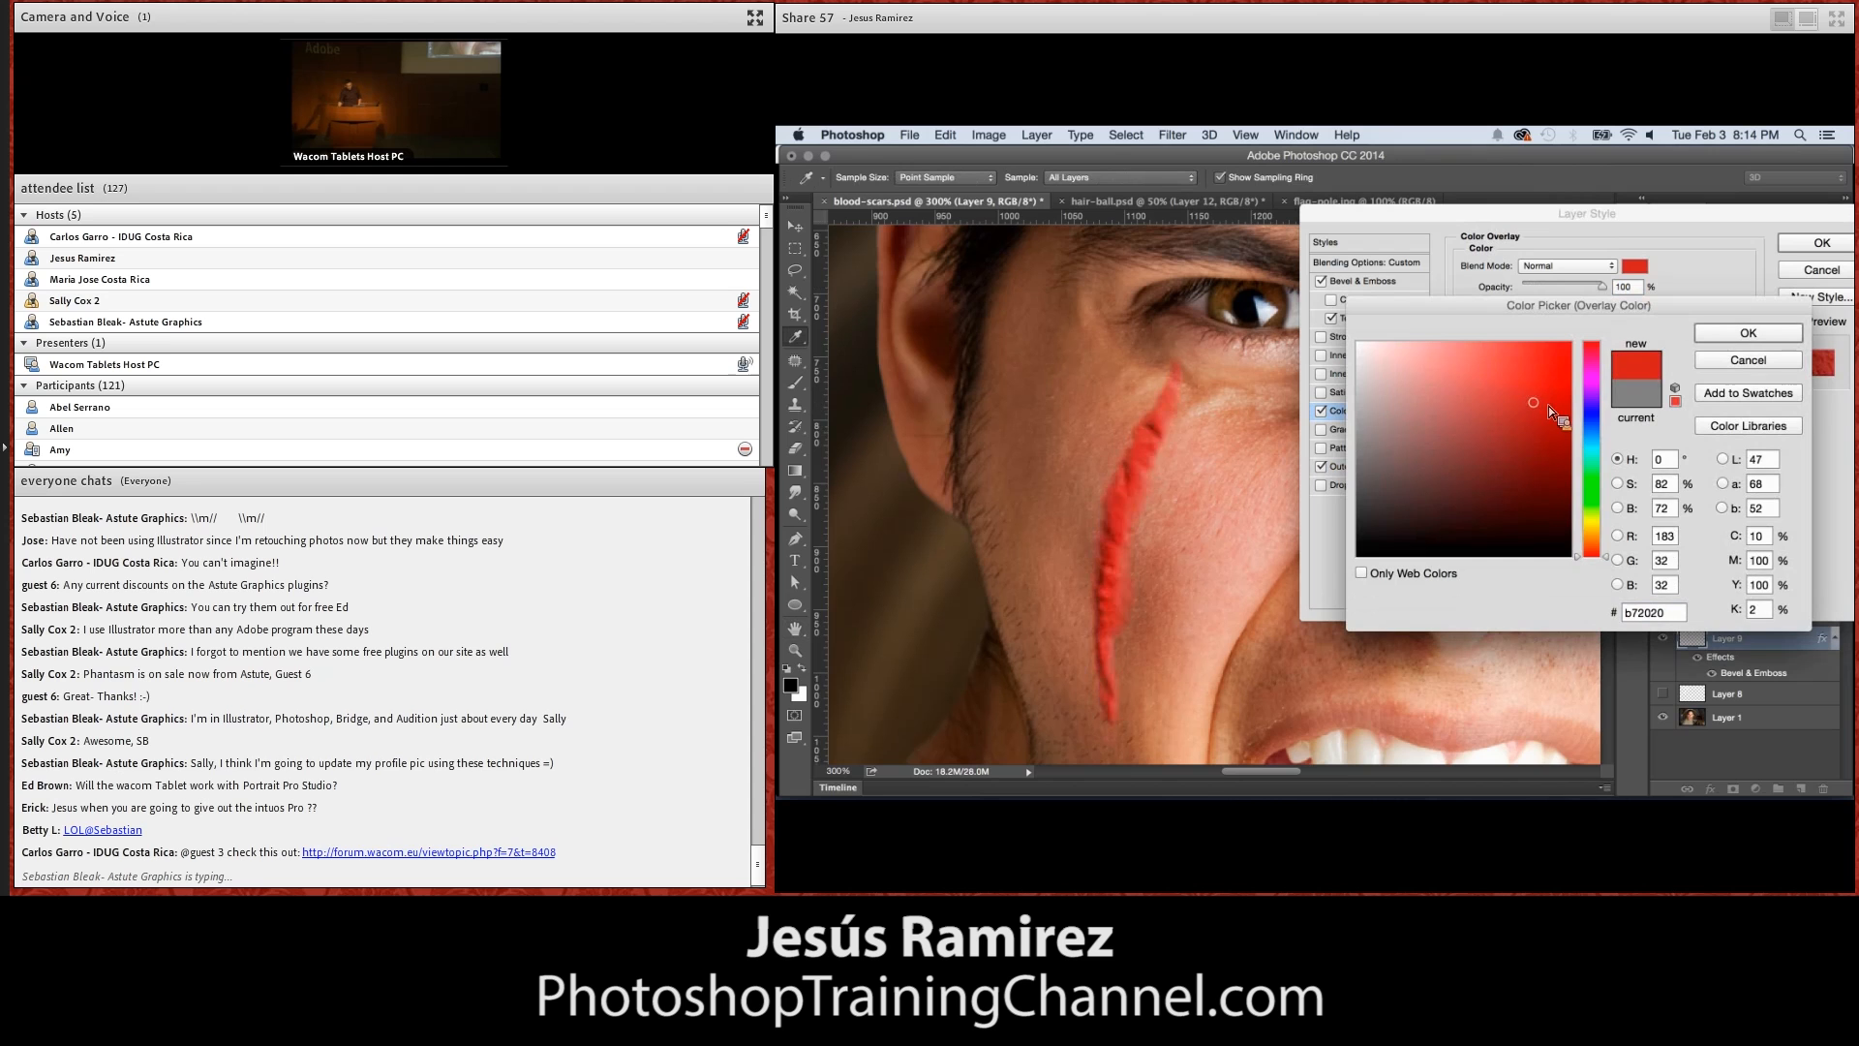
pyautogui.click(1710, 335)
pyautogui.moveTo(1603, 286); pyautogui.dragTo(1523, 286)
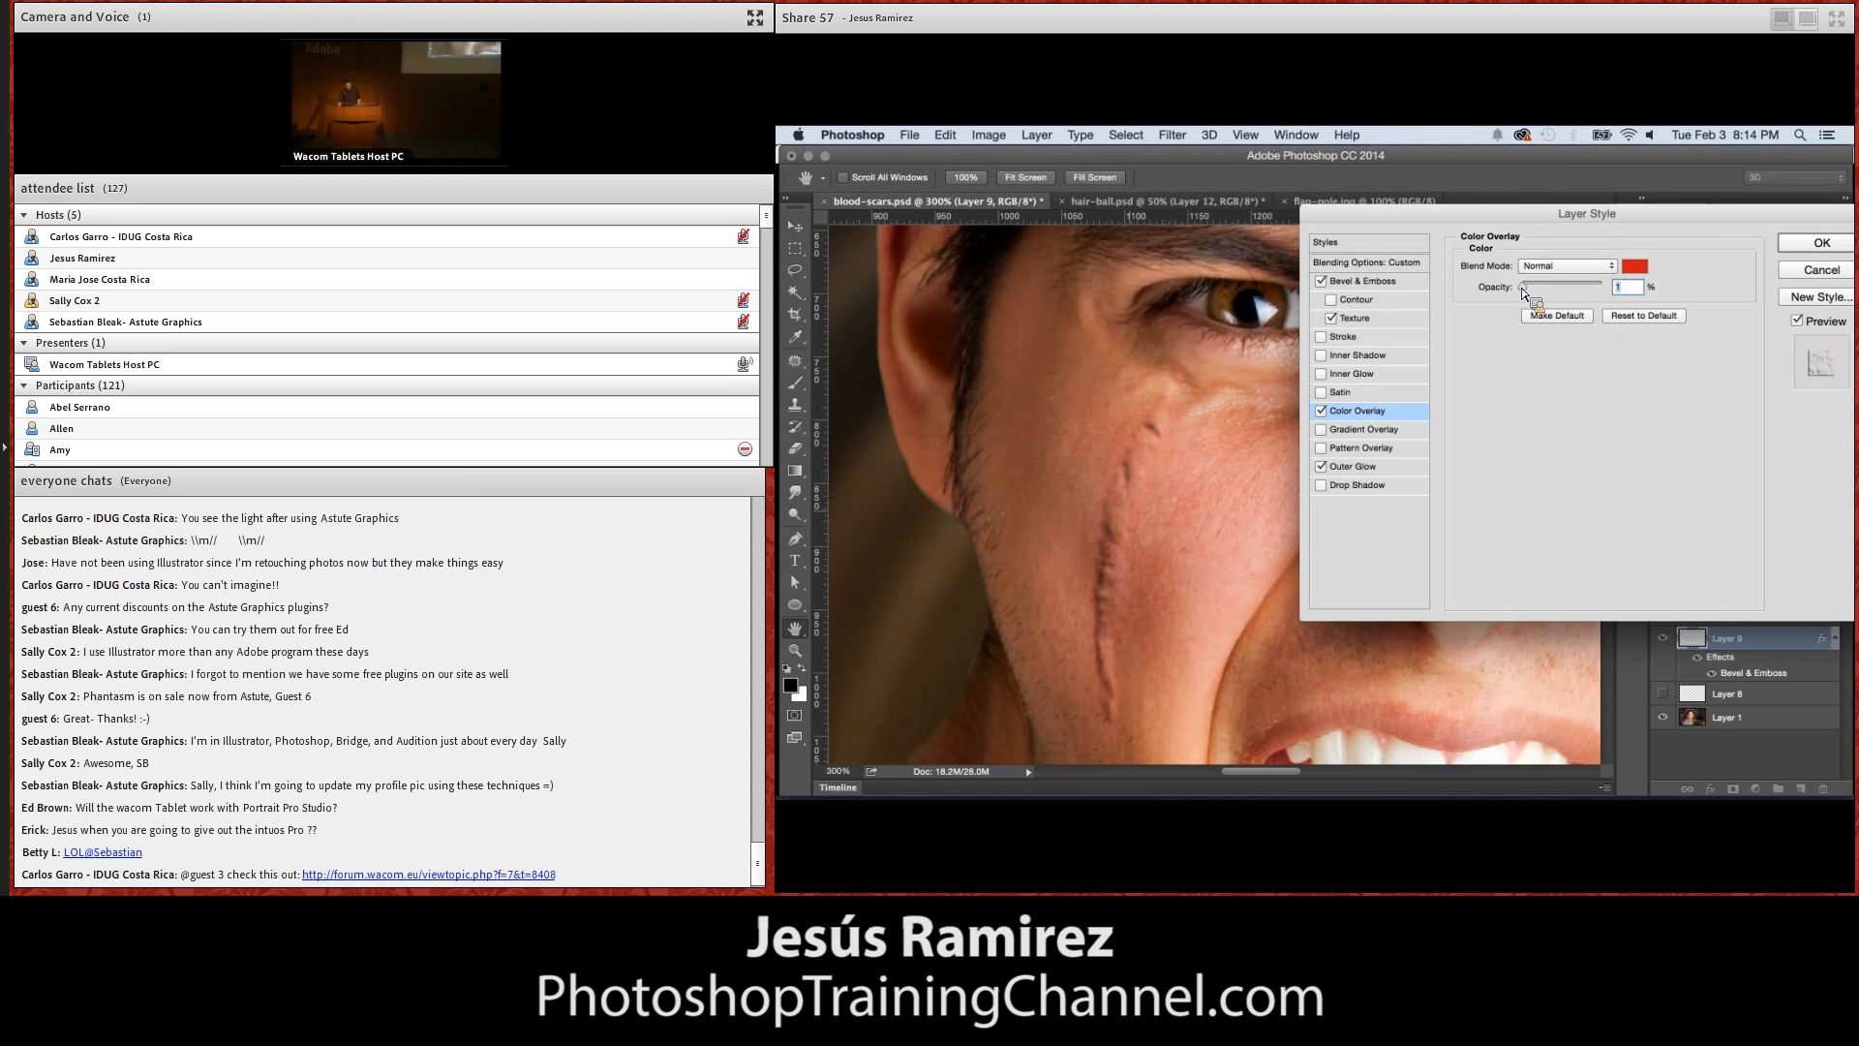
# Add a Drop Shadow to the scar with a distance of 0 px and a reduced size, and apply the layer style
pyautogui.click(1359, 487)
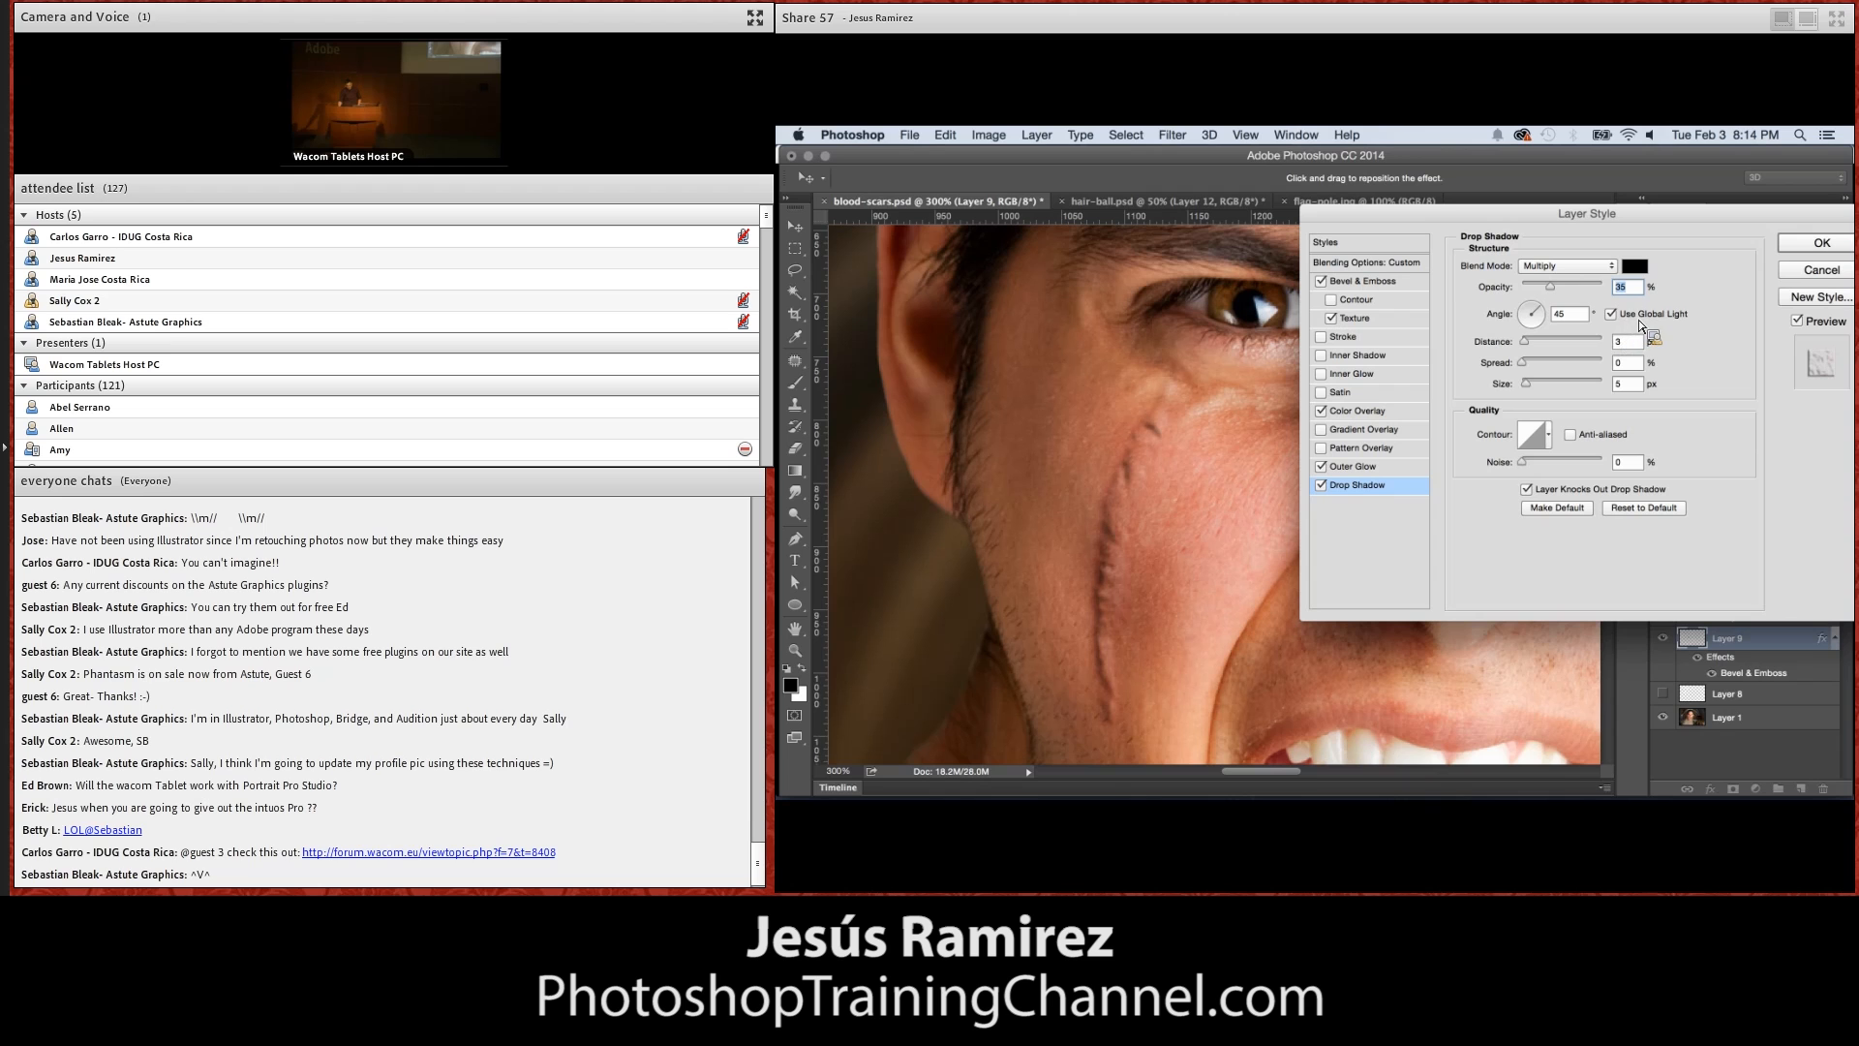
pyautogui.moveTo(1527, 342); pyautogui.dragTo(1526, 389)
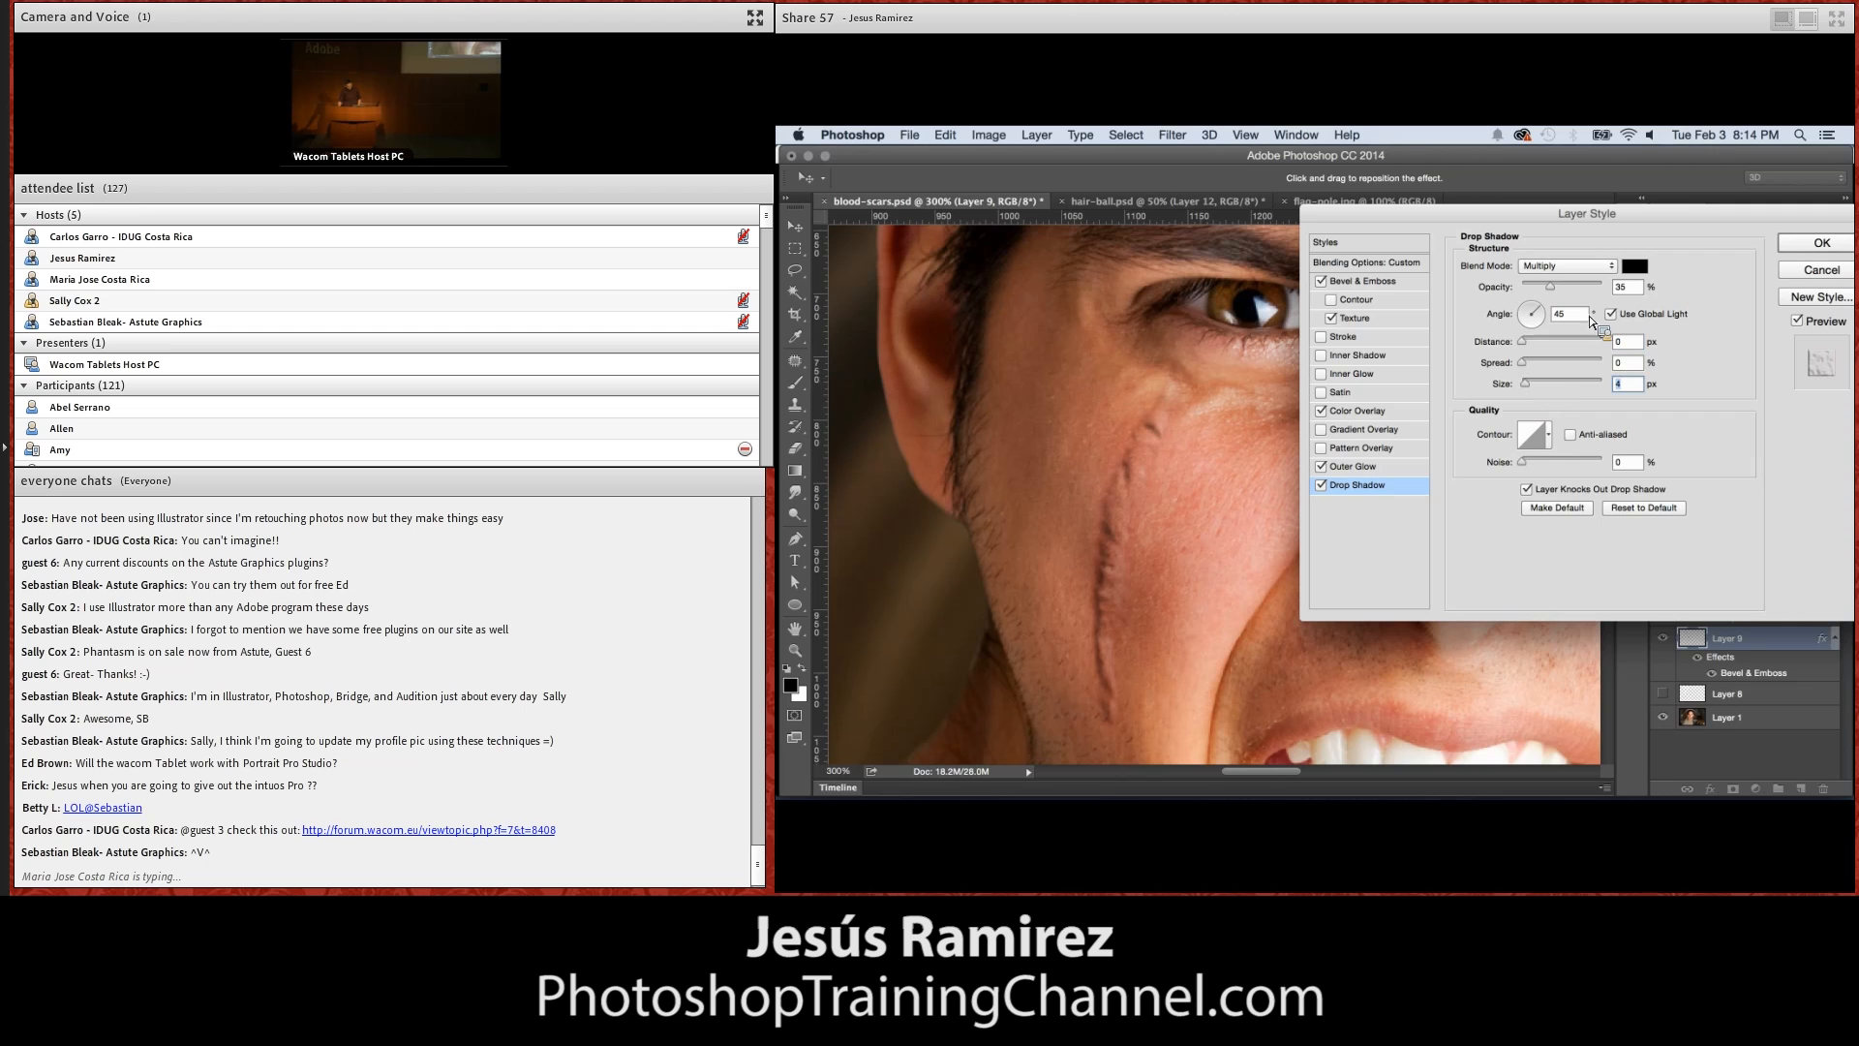
pyautogui.click(1335, 486)
pyautogui.press('Return')
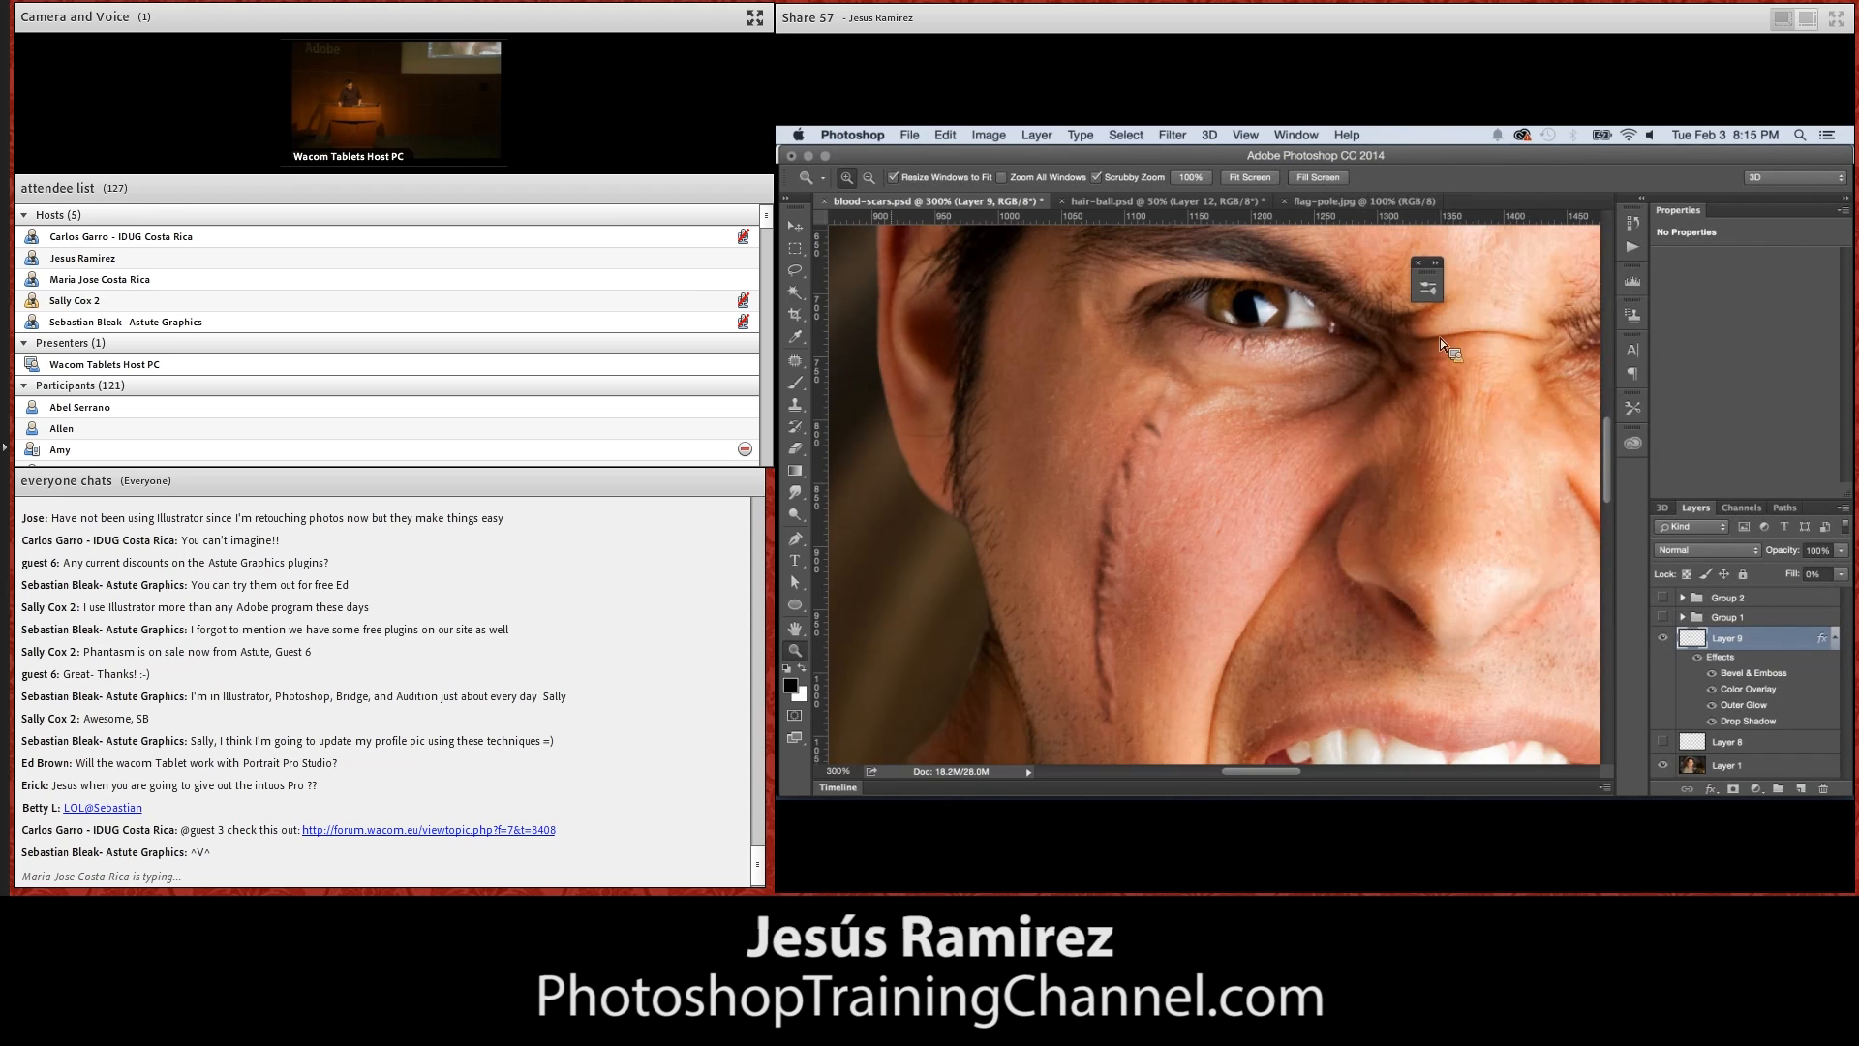
# Collapse the scar layer's effects and compare the whole face with and without the scar by toggling the layer's visibility
pyautogui.click(796, 652)
pyautogui.doubleClick(797, 654)
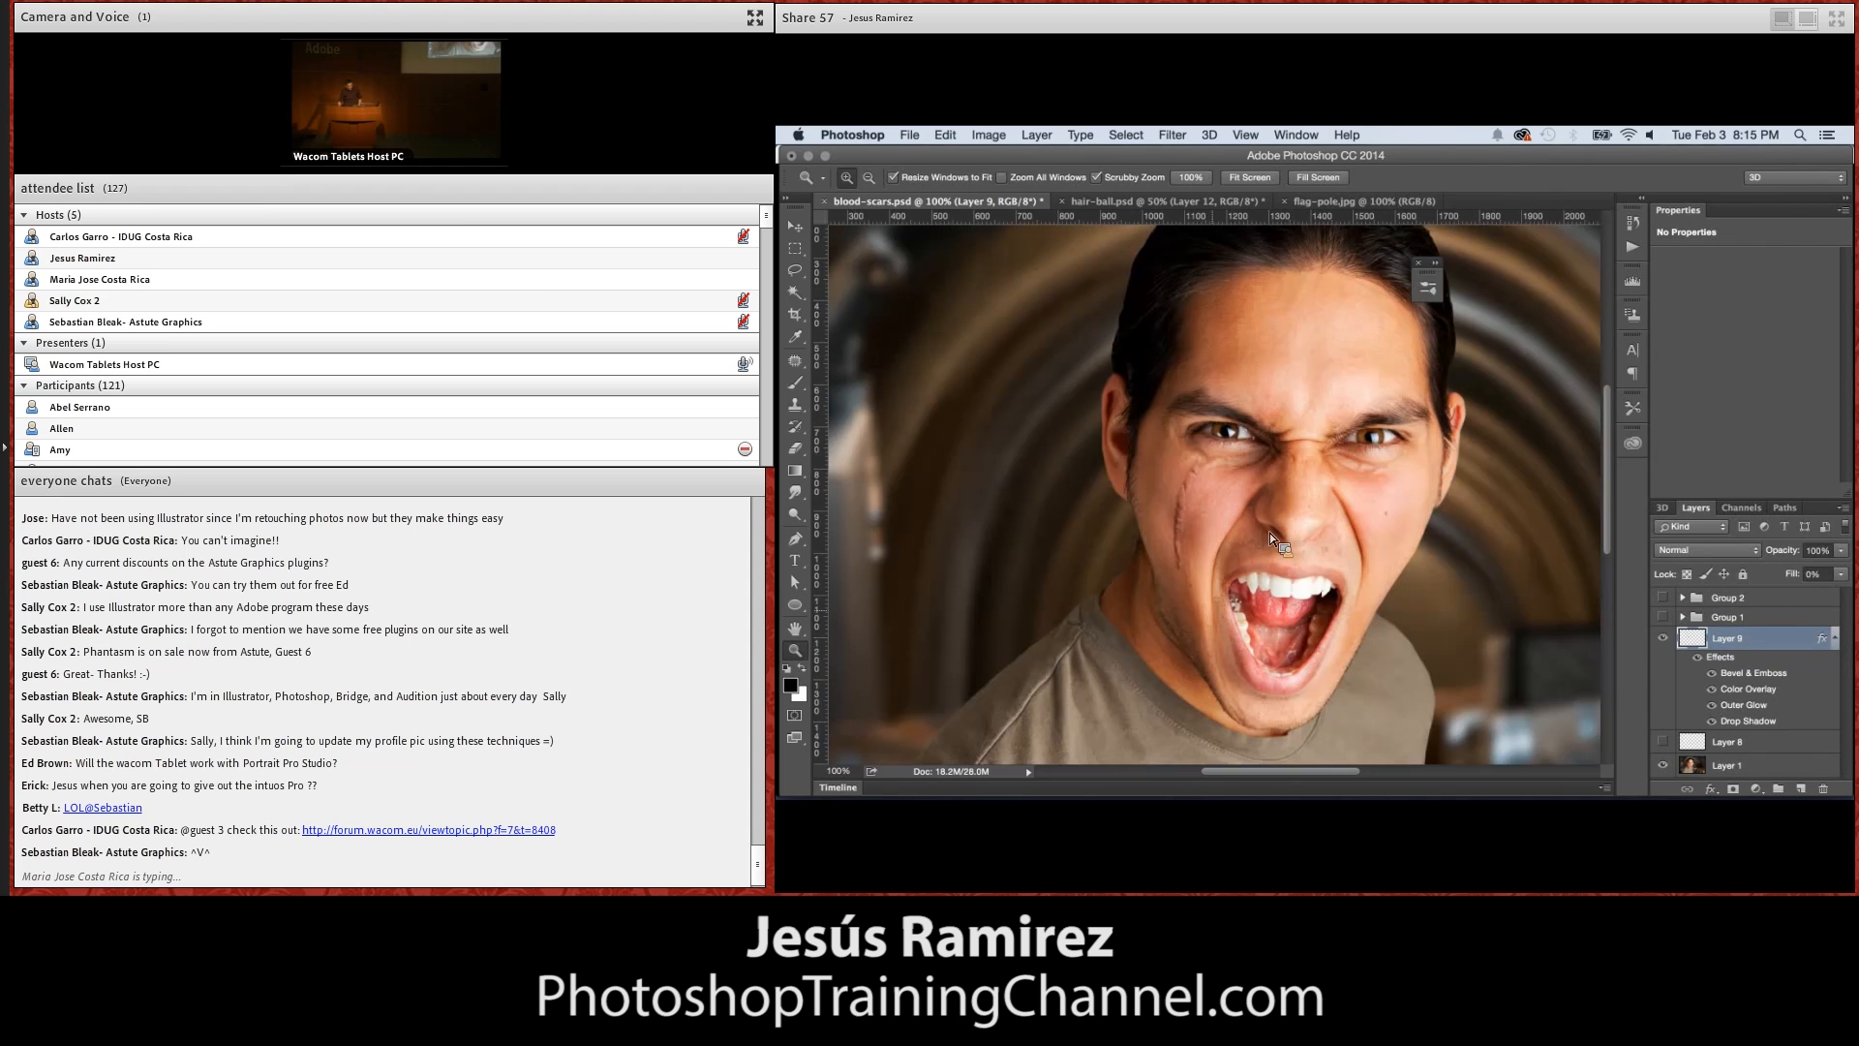
pyautogui.click(796, 383)
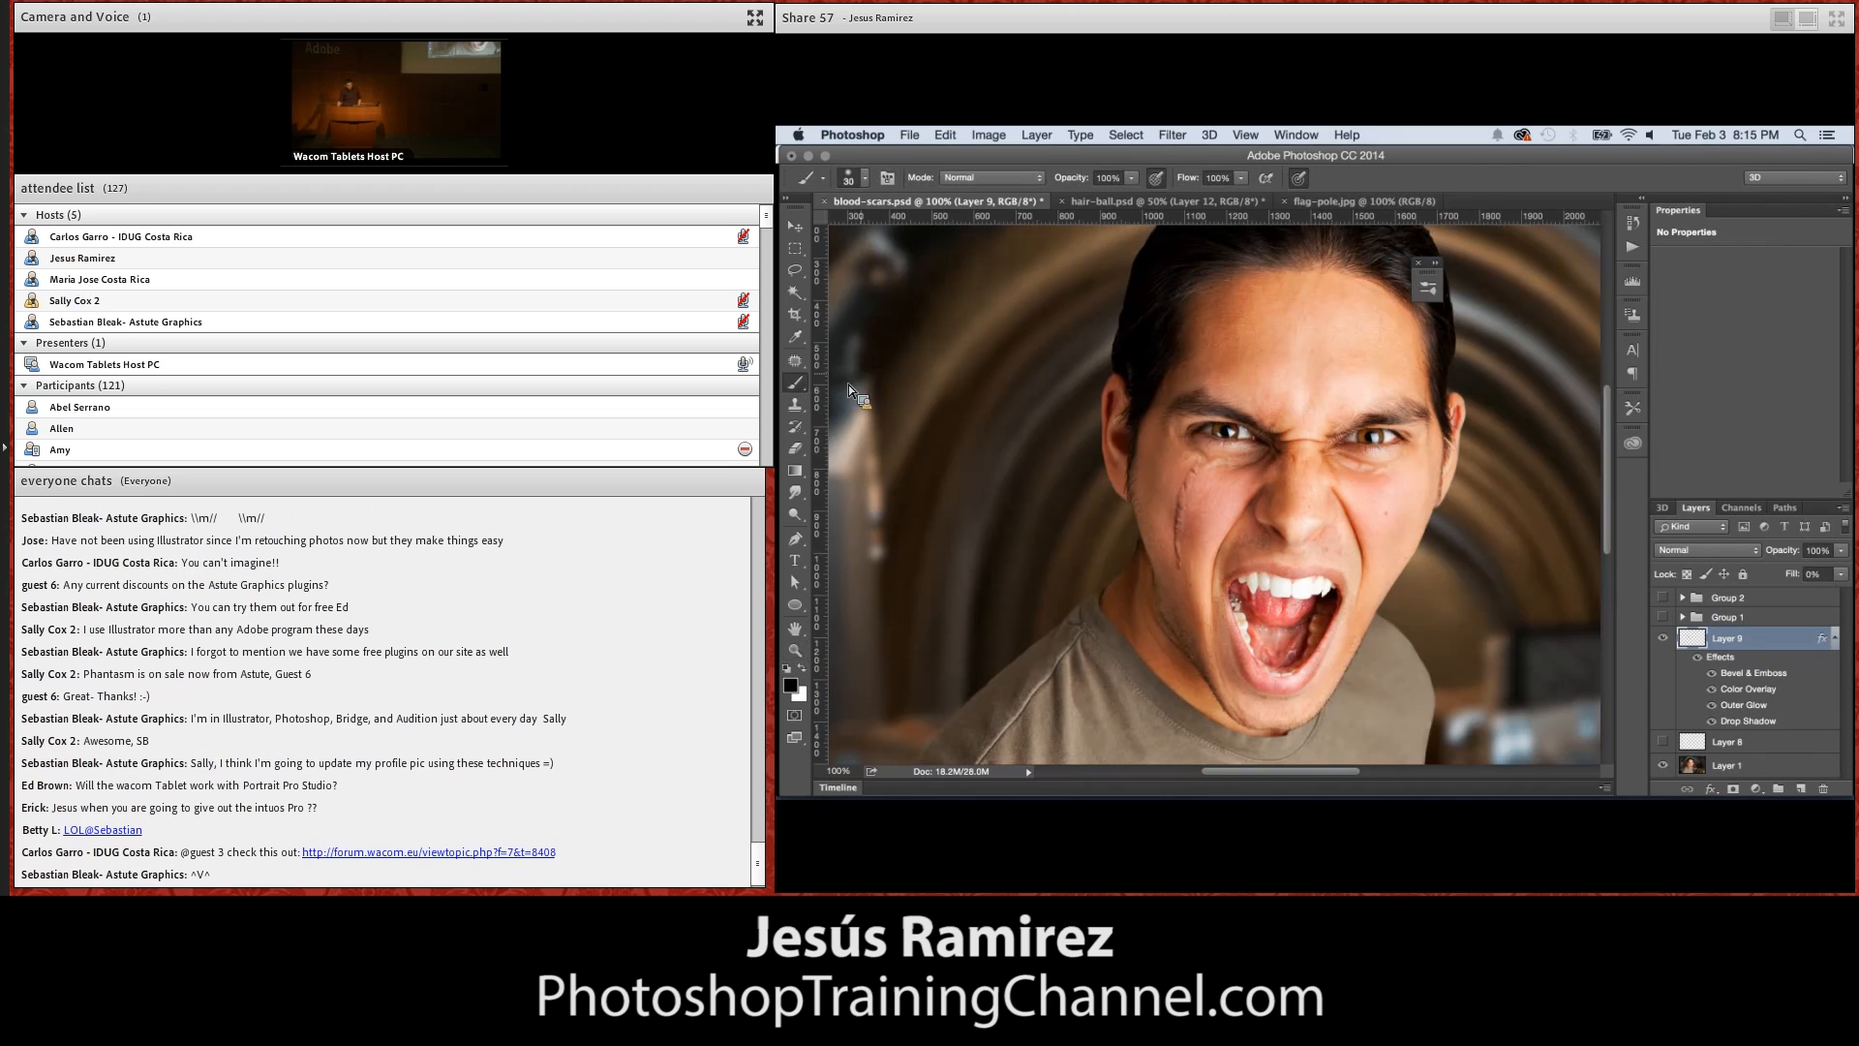
pyautogui.click(1835, 638)
pyautogui.click(1663, 638)
pyautogui.click(1663, 641)
pyautogui.click(1661, 638)
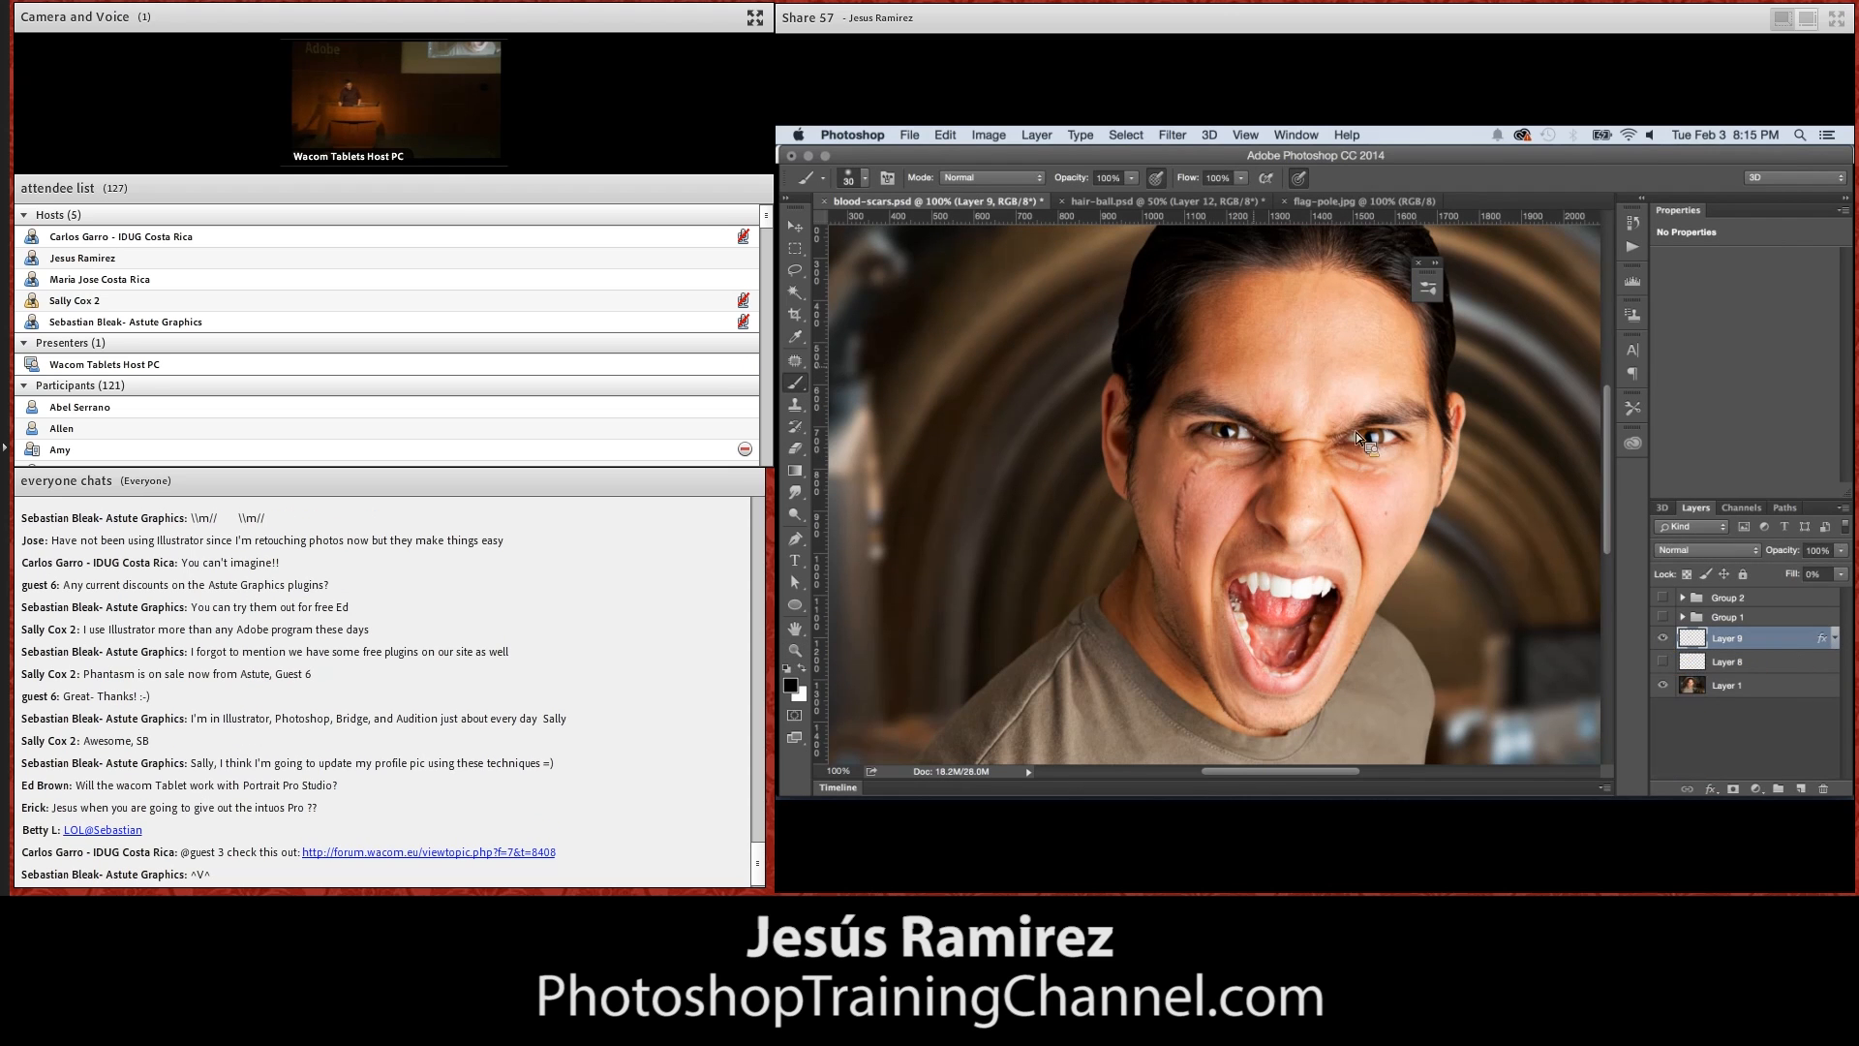
# Paint more scars on the same layer across the forehead and down the other cheek, reducing the brush to 15 px
pyautogui.moveTo(1252, 364); pyautogui.dragTo(1329, 351)
pyautogui.press('[')
pyautogui.press('[')
pyautogui.press(']')
pyautogui.click(1409, 476)
pyautogui.press('[')
pyautogui.press('[')
pyautogui.press('[')
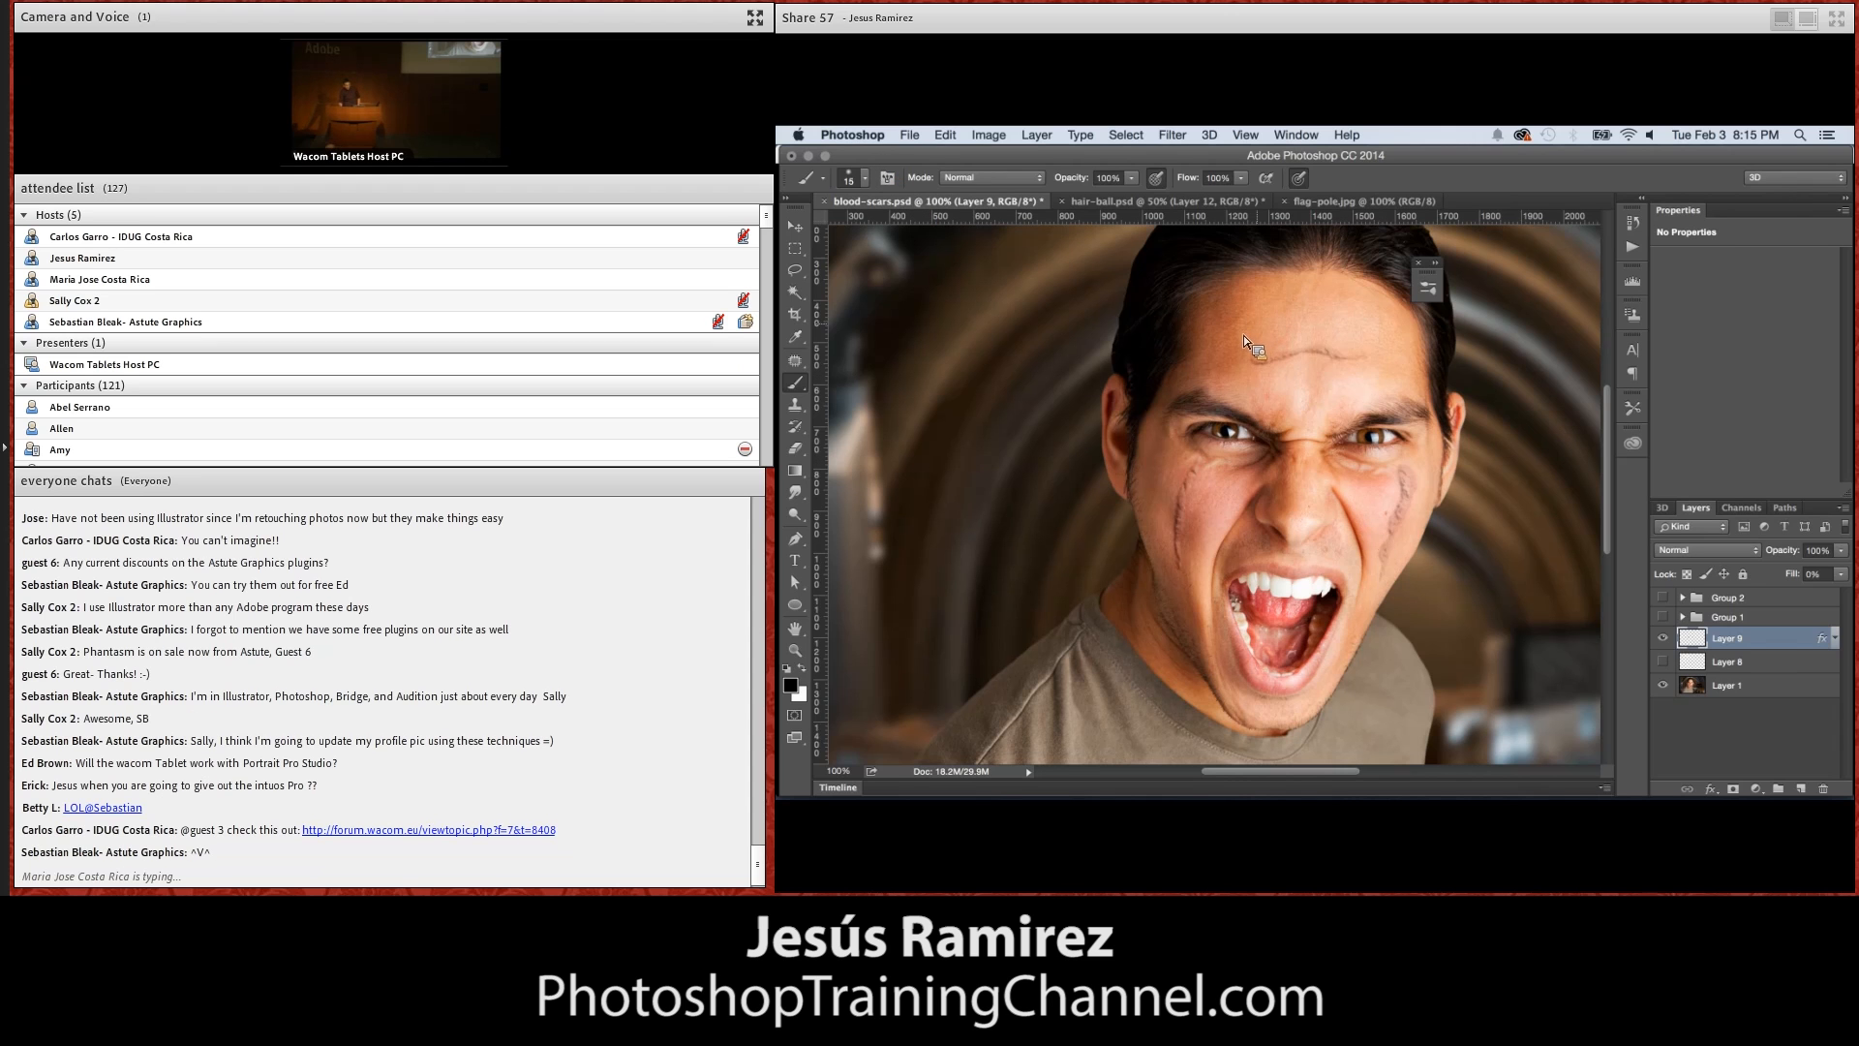
pyautogui.moveTo(1241, 328); pyautogui.dragTo(1276, 325)
# Try repositioning the bevel texture within the scars by moving it directly on the image
pyautogui.doubleClick(1807, 641)
pyautogui.click(1114, 324)
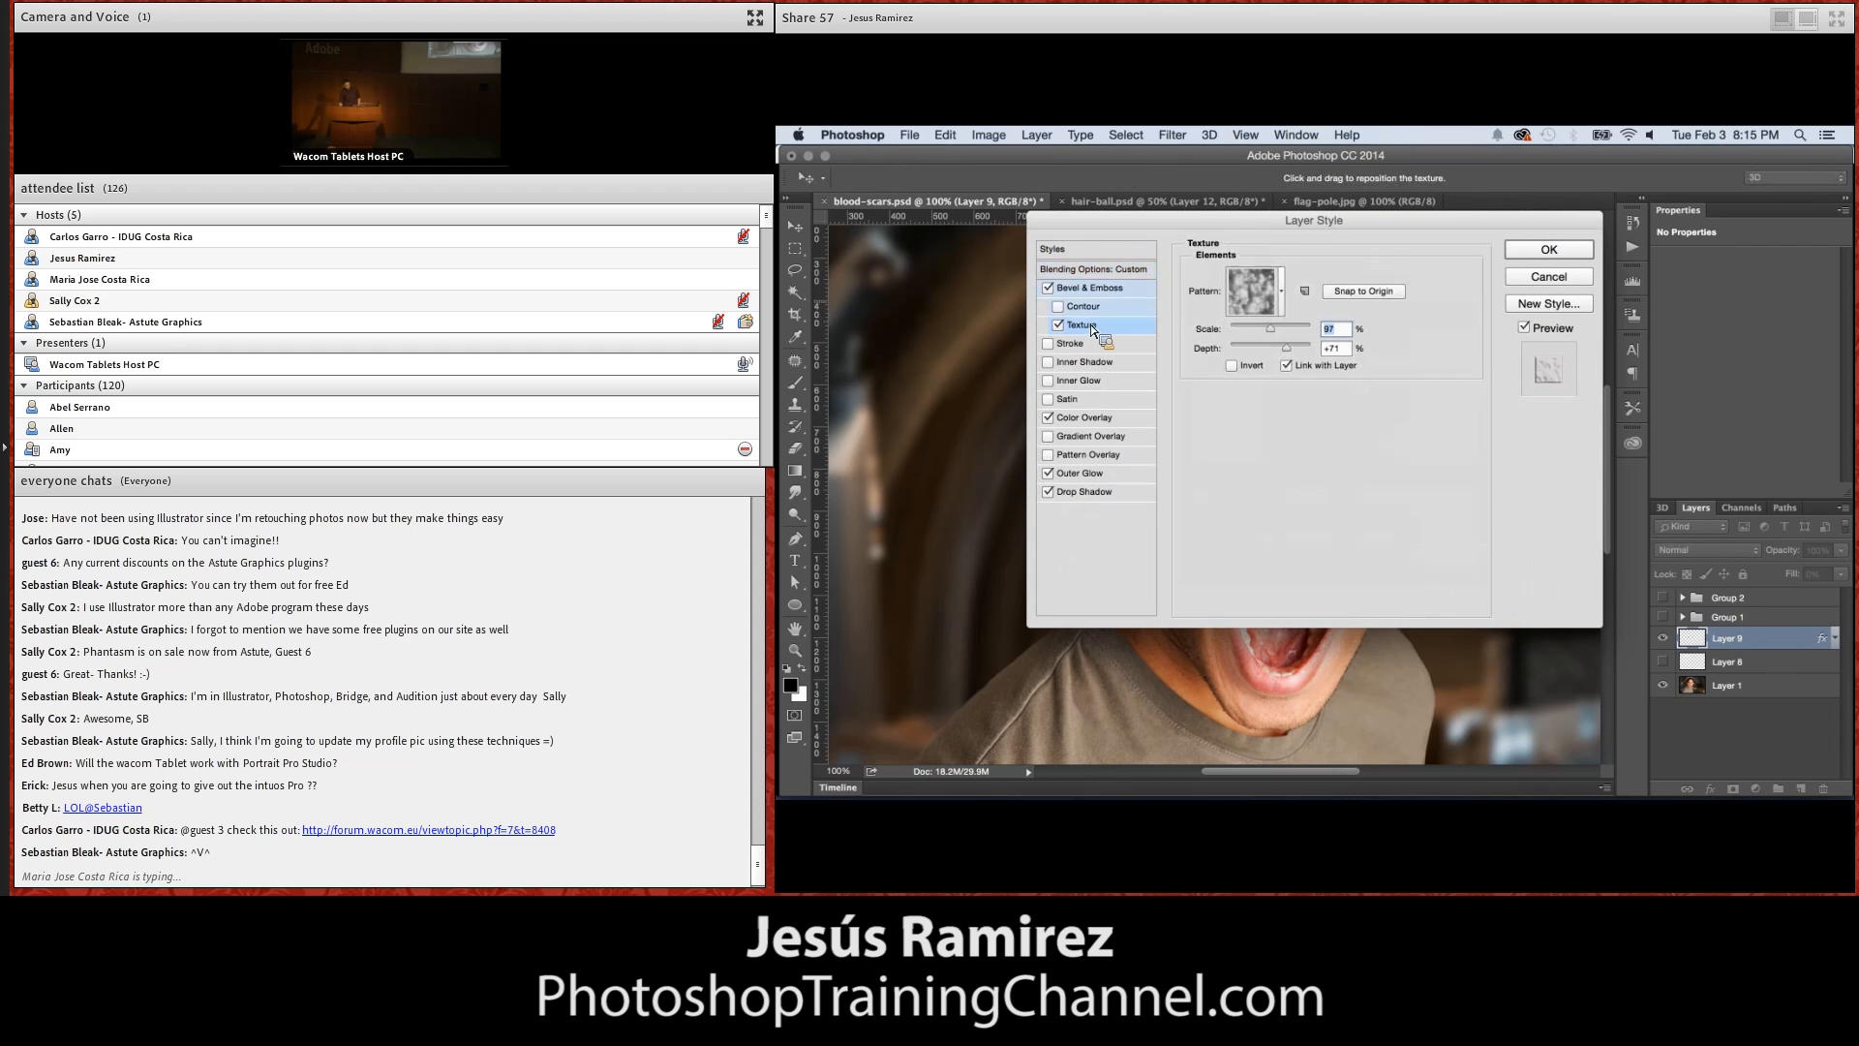
pyautogui.moveTo(1137, 222); pyautogui.dragTo(1538, 200)
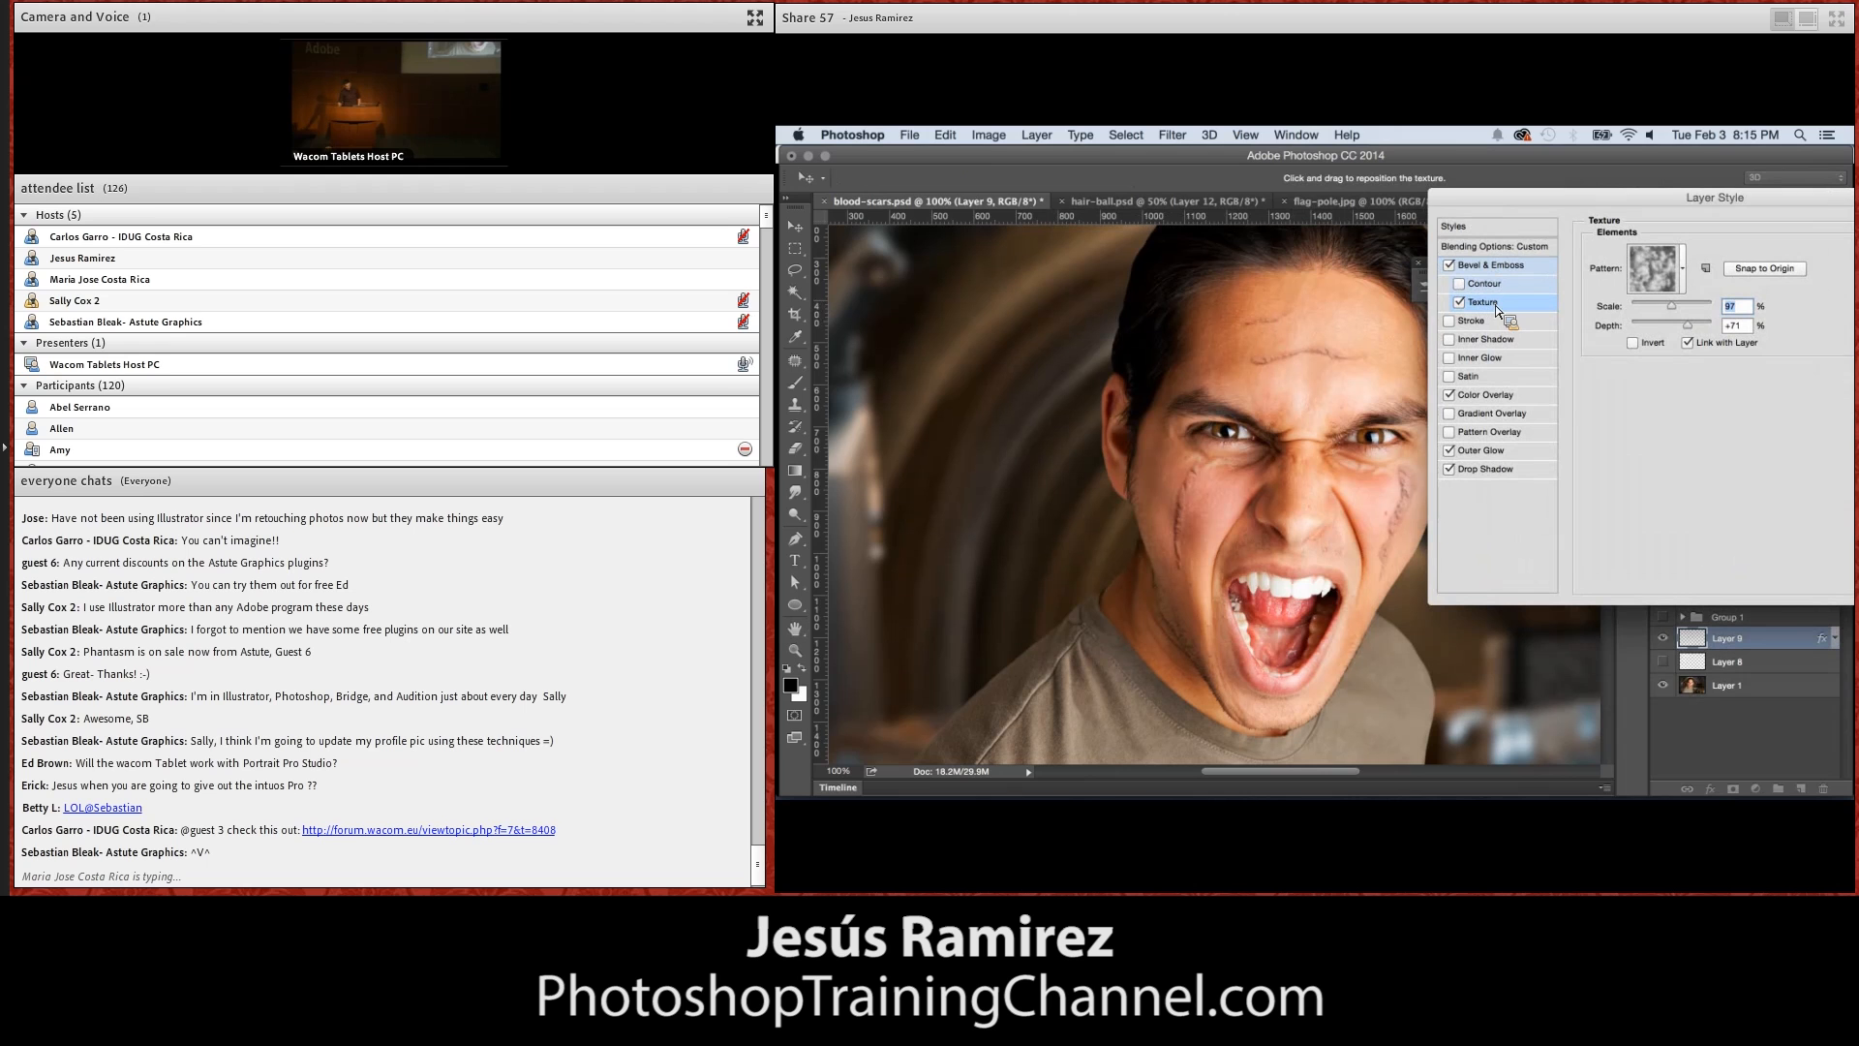
pyautogui.moveTo(1186, 528)
pyautogui.mouseDown()
pyautogui.moveTo(1224, 569)
pyautogui.moveTo(1199, 548)
pyautogui.moveTo(1211, 469)
pyautogui.moveTo(1193, 503)
pyautogui.mouseUp()
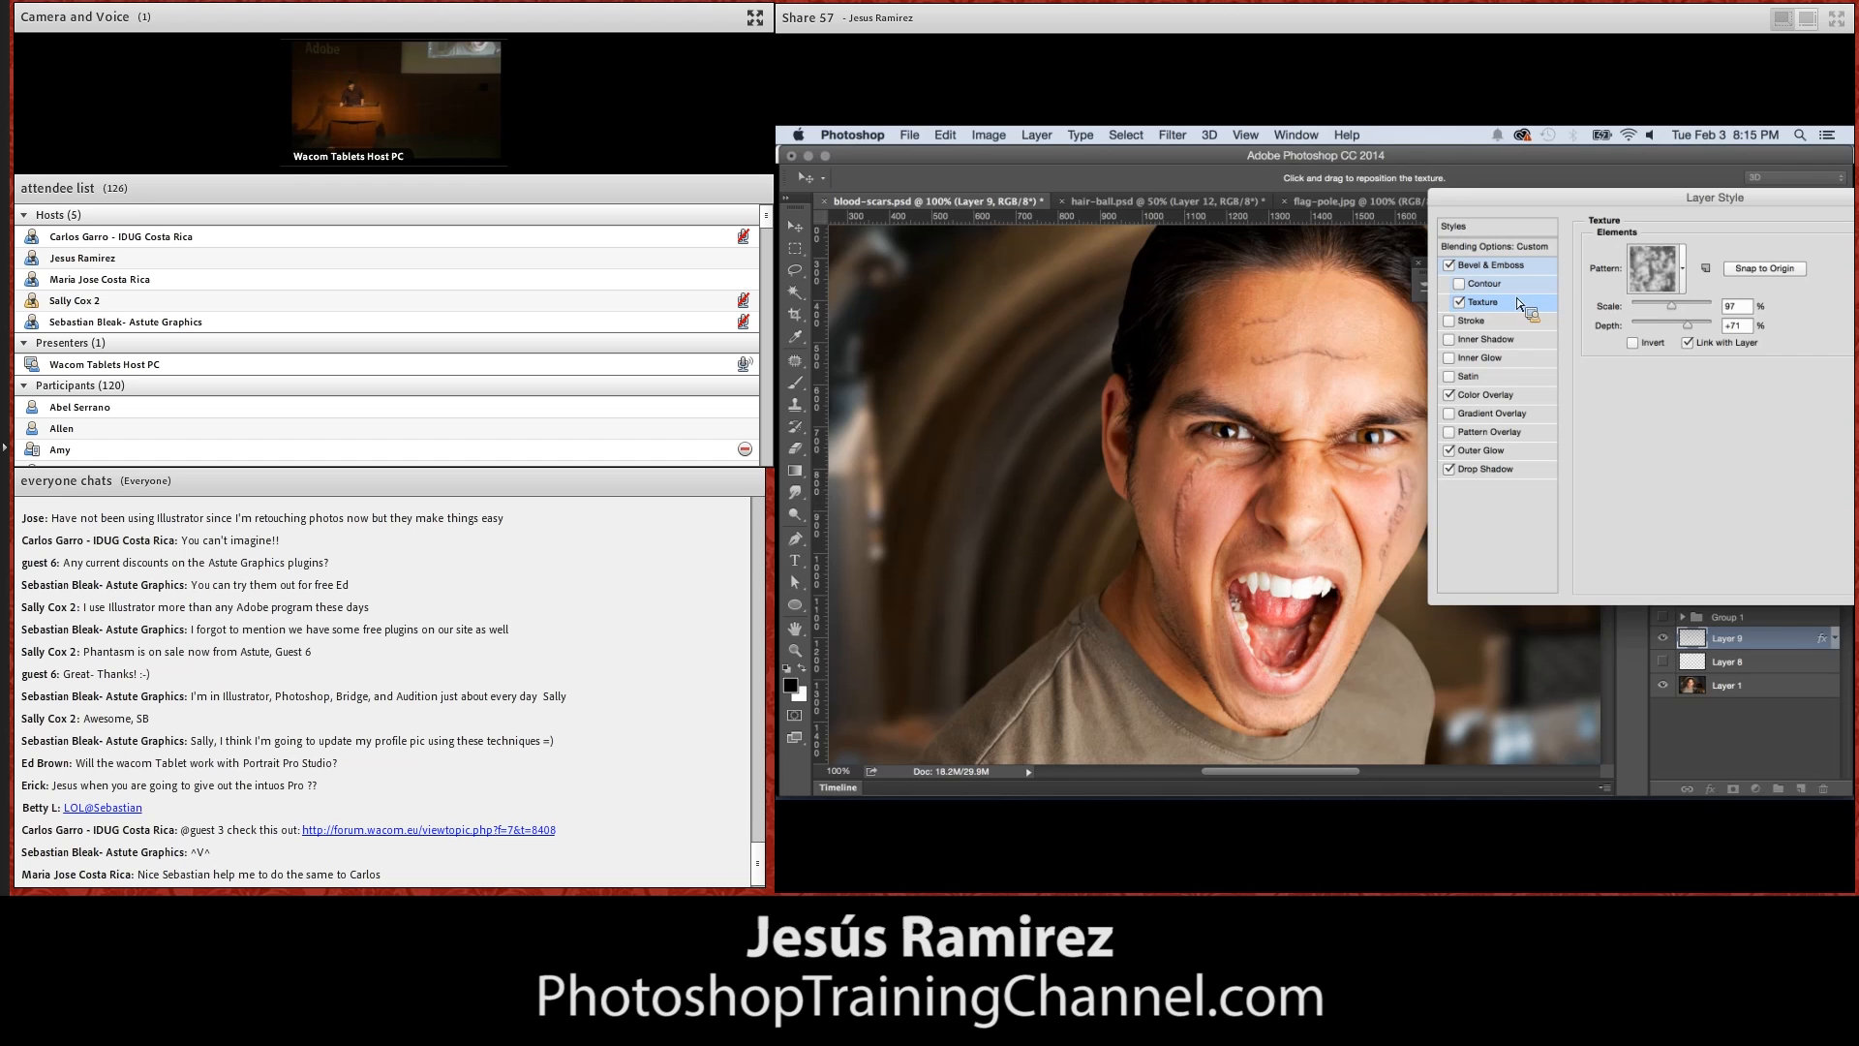
pyautogui.moveTo(1579, 201); pyautogui.dragTo(1193, 214)
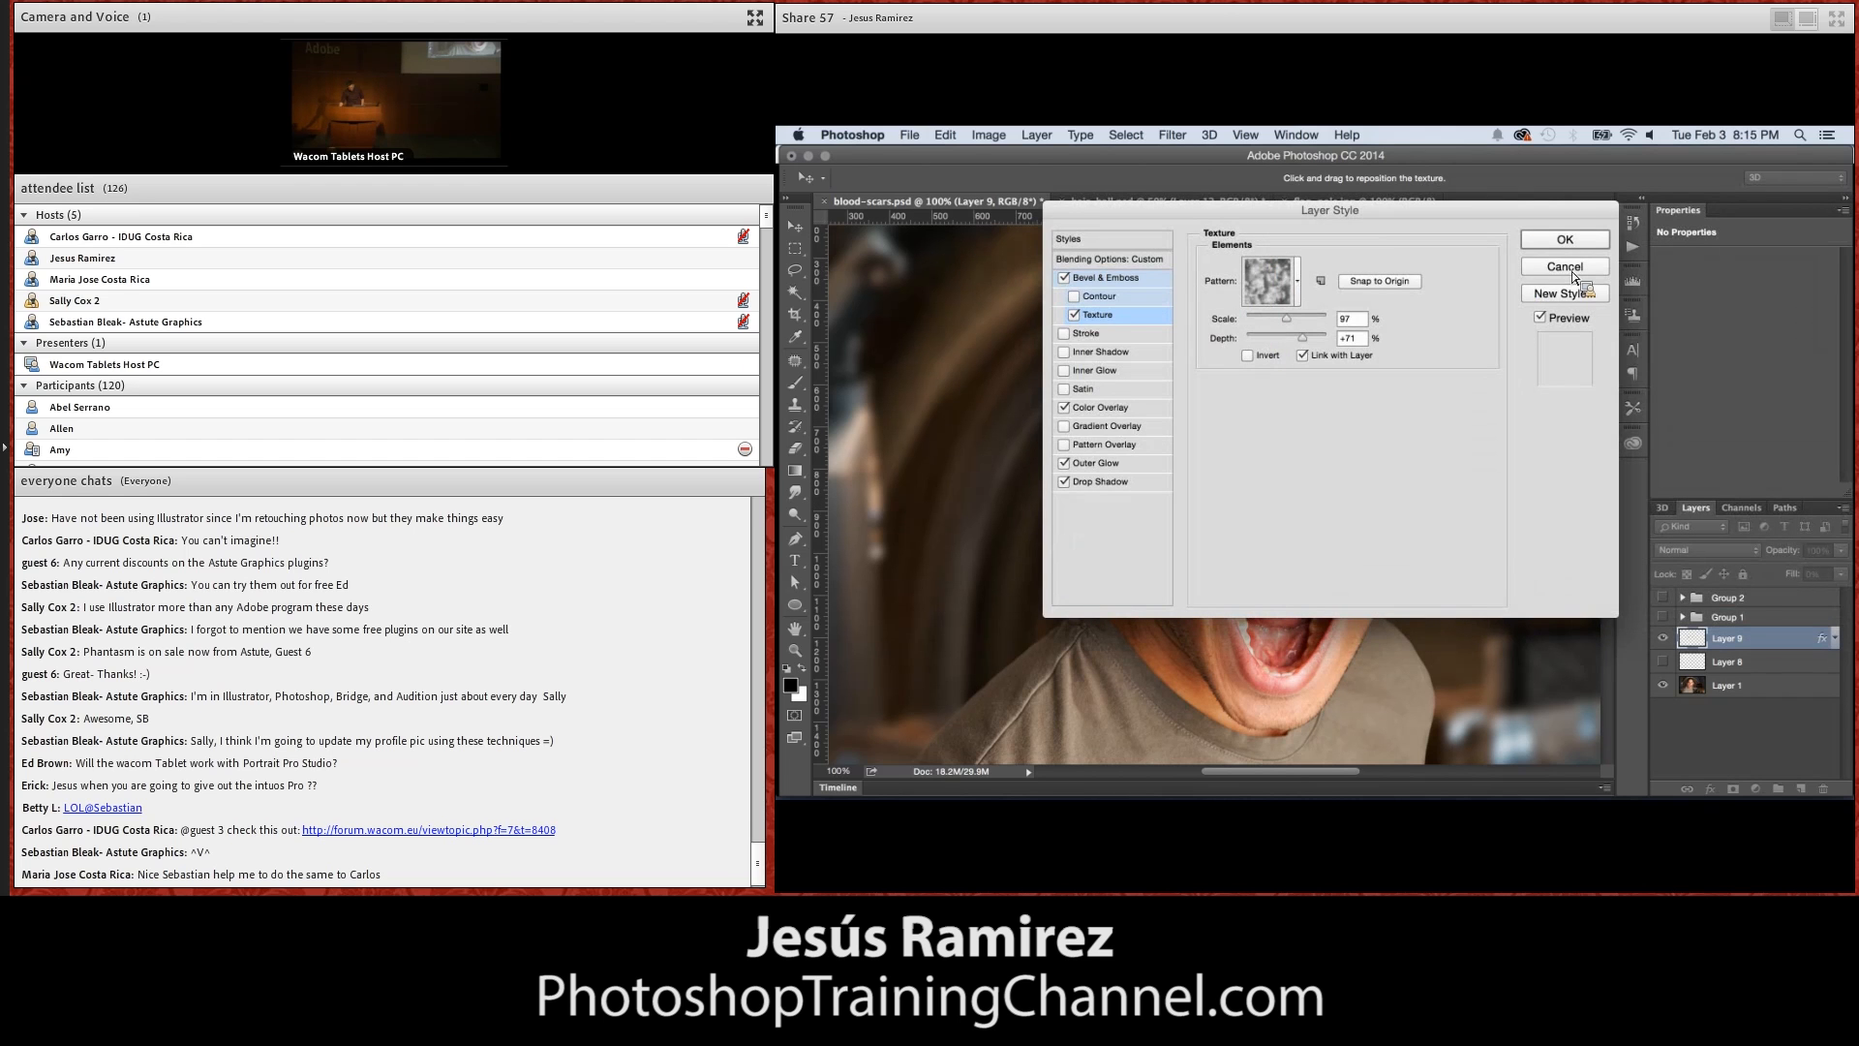
pyautogui.click(1569, 268)
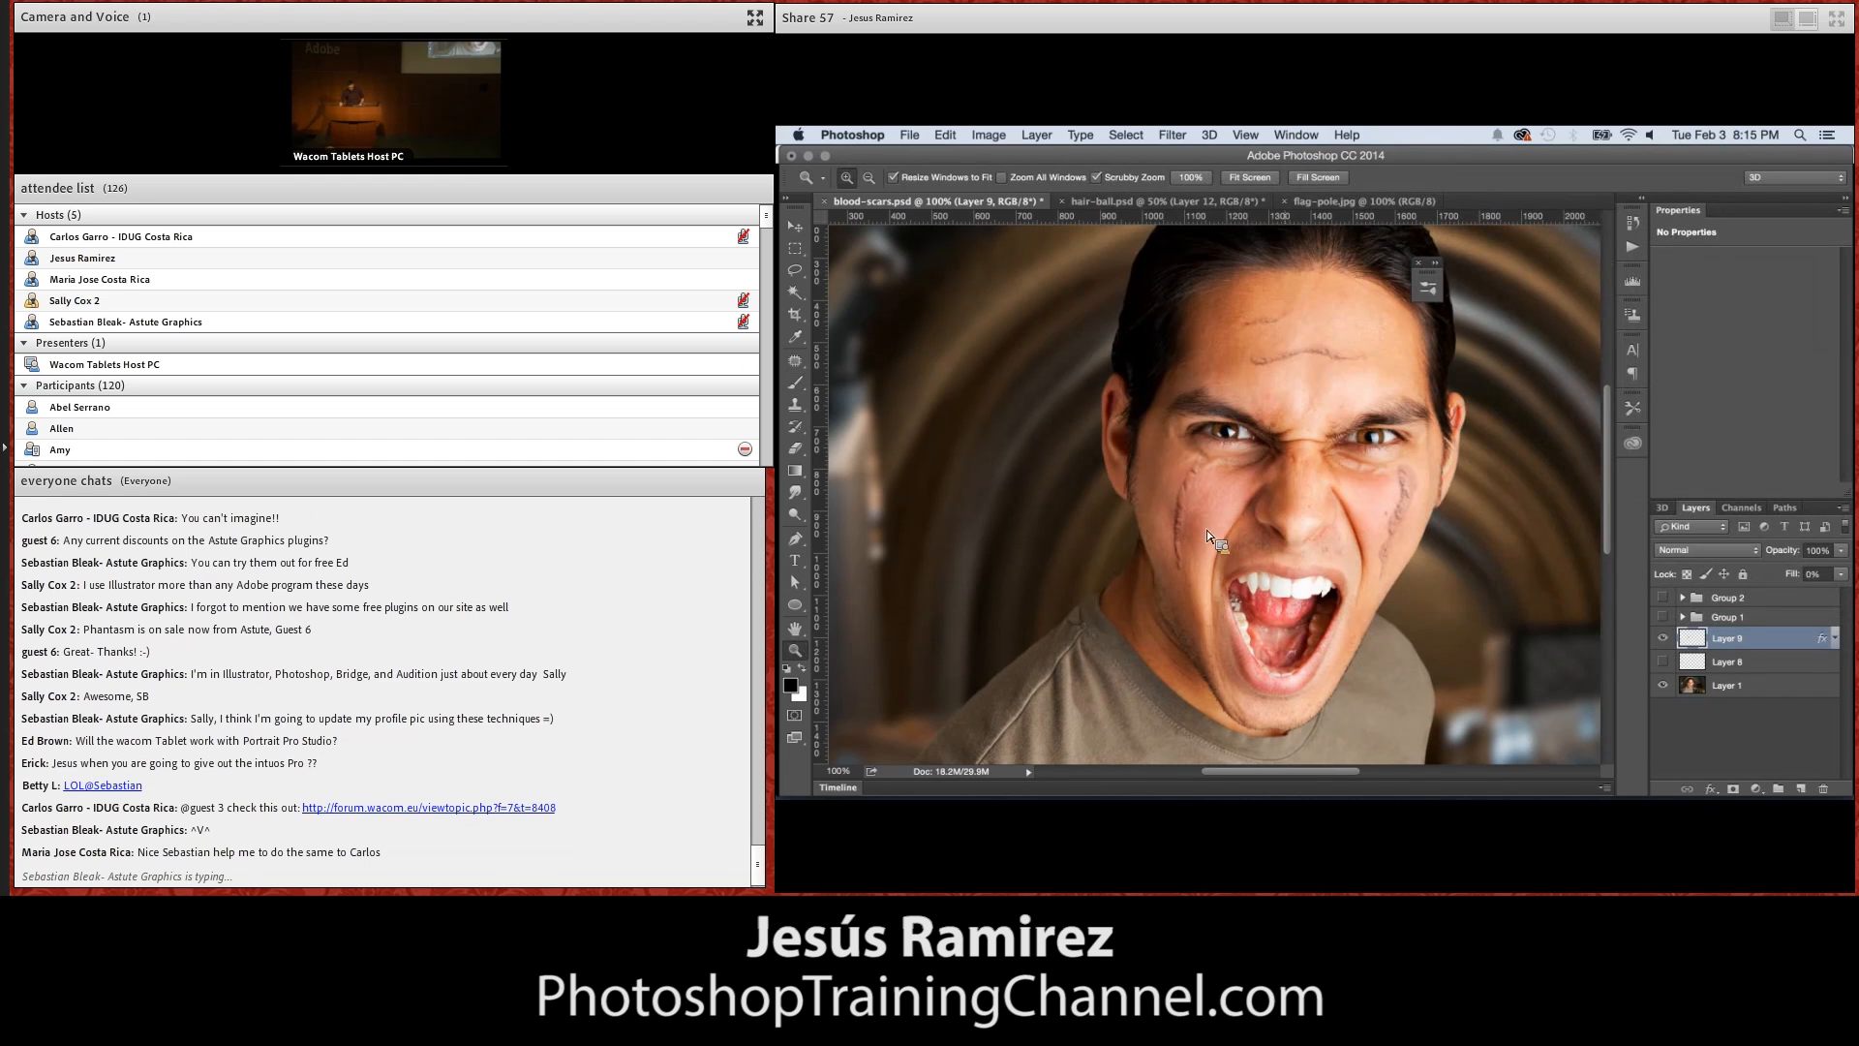
# View the whole scarred portrait at 50% and close blood-scars.psd without saving the changes
pyautogui.keyDown('alt'); pyautogui.click(1351, 562); pyautogui.keyUp('alt')
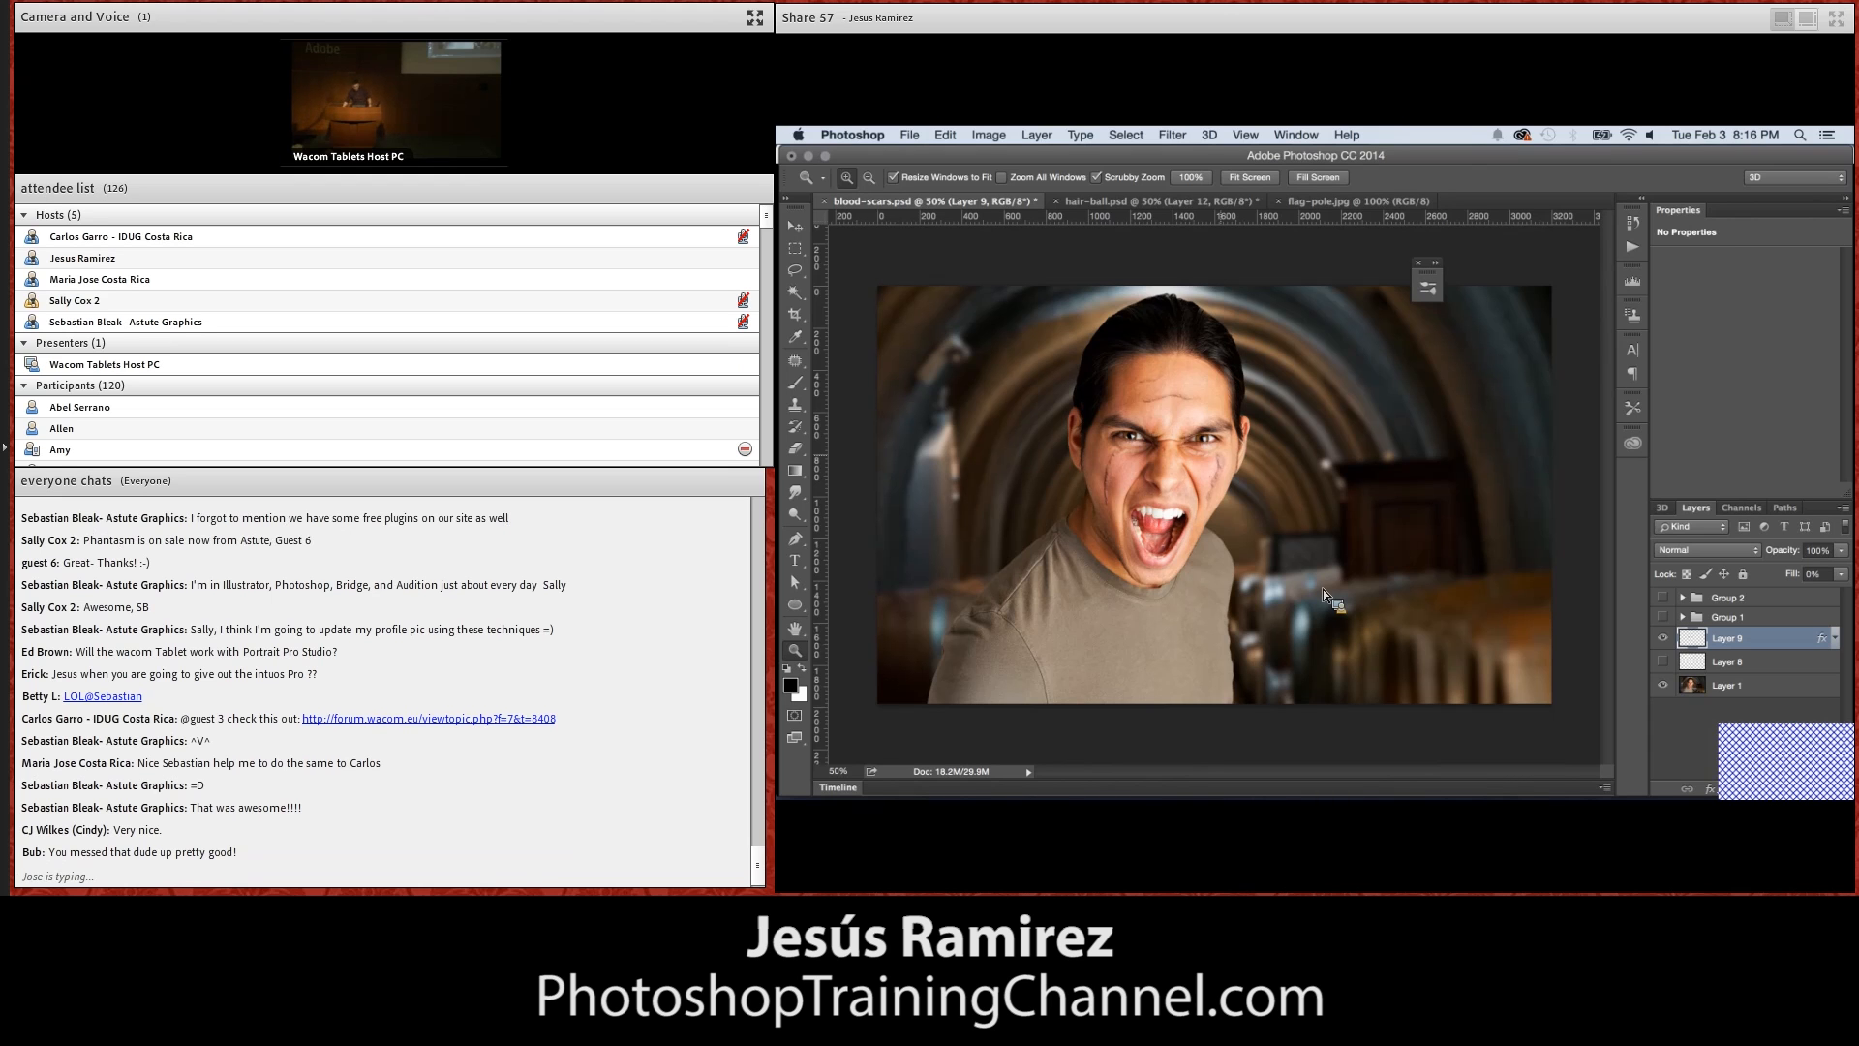
pyautogui.click(825, 201)
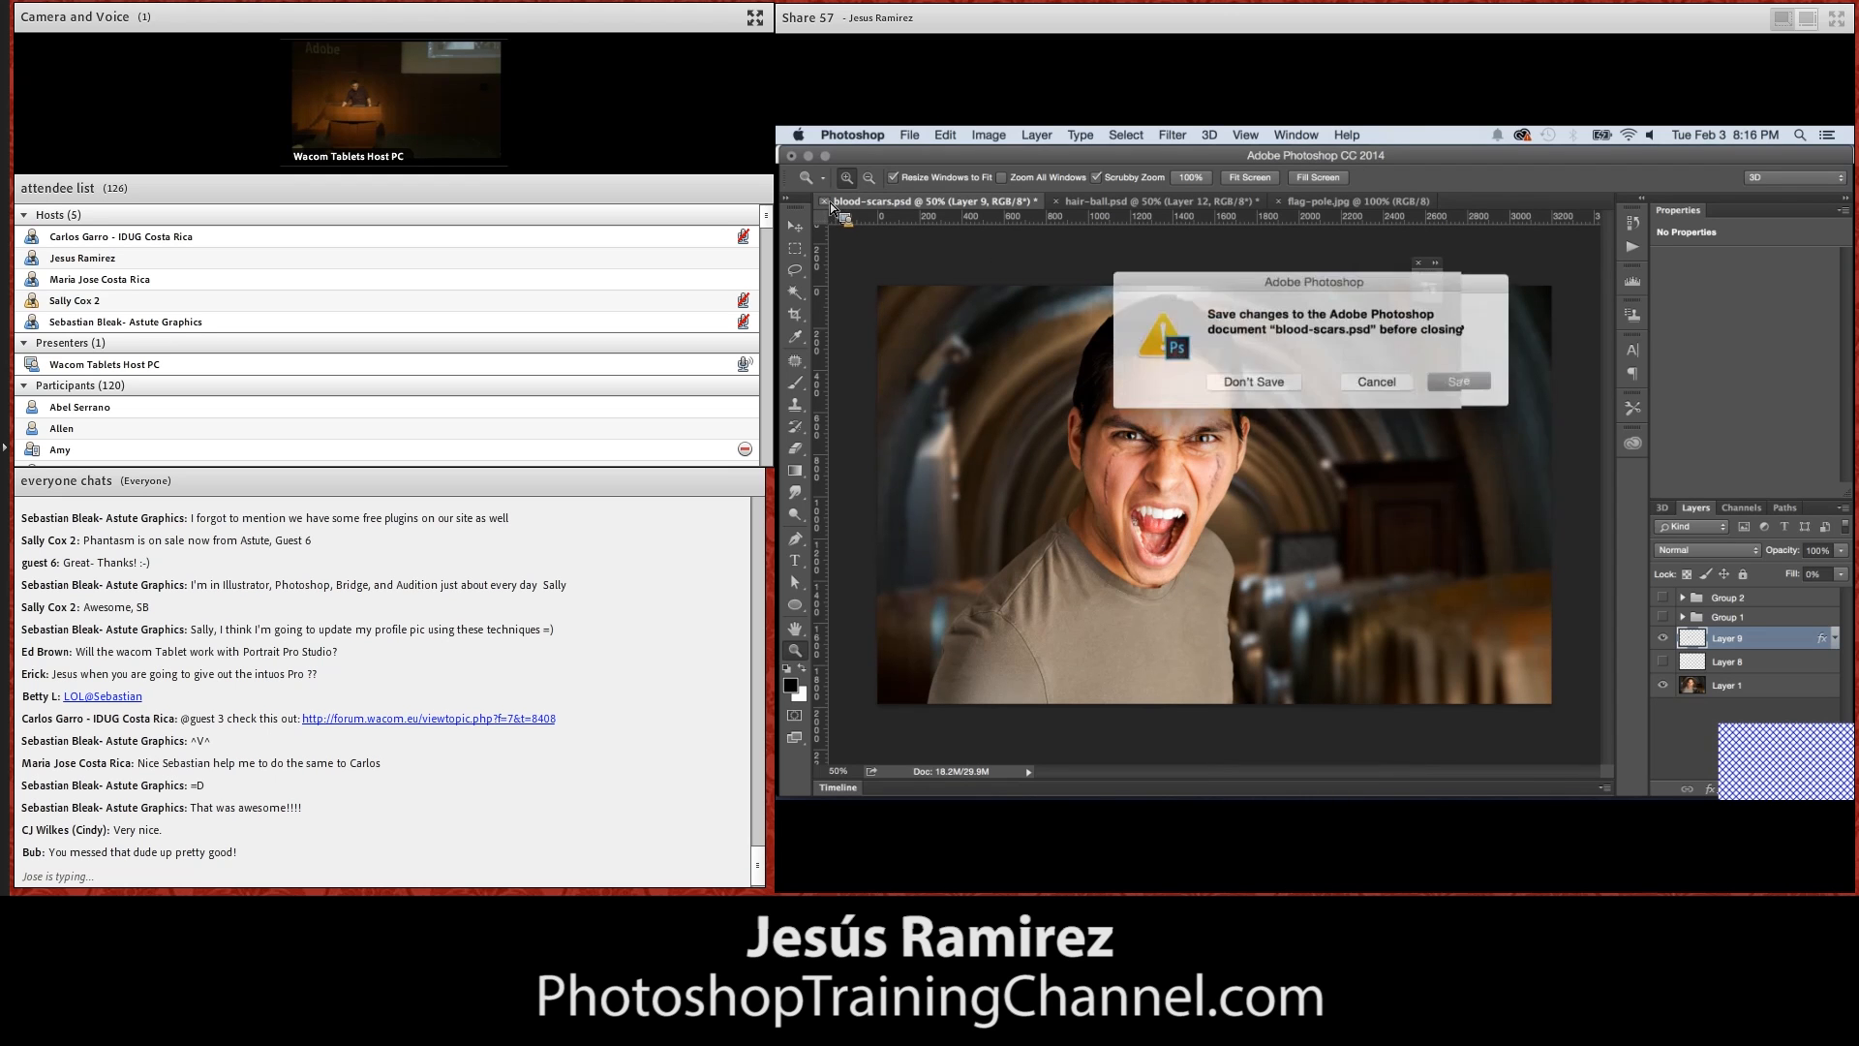
pyautogui.click(1249, 388)
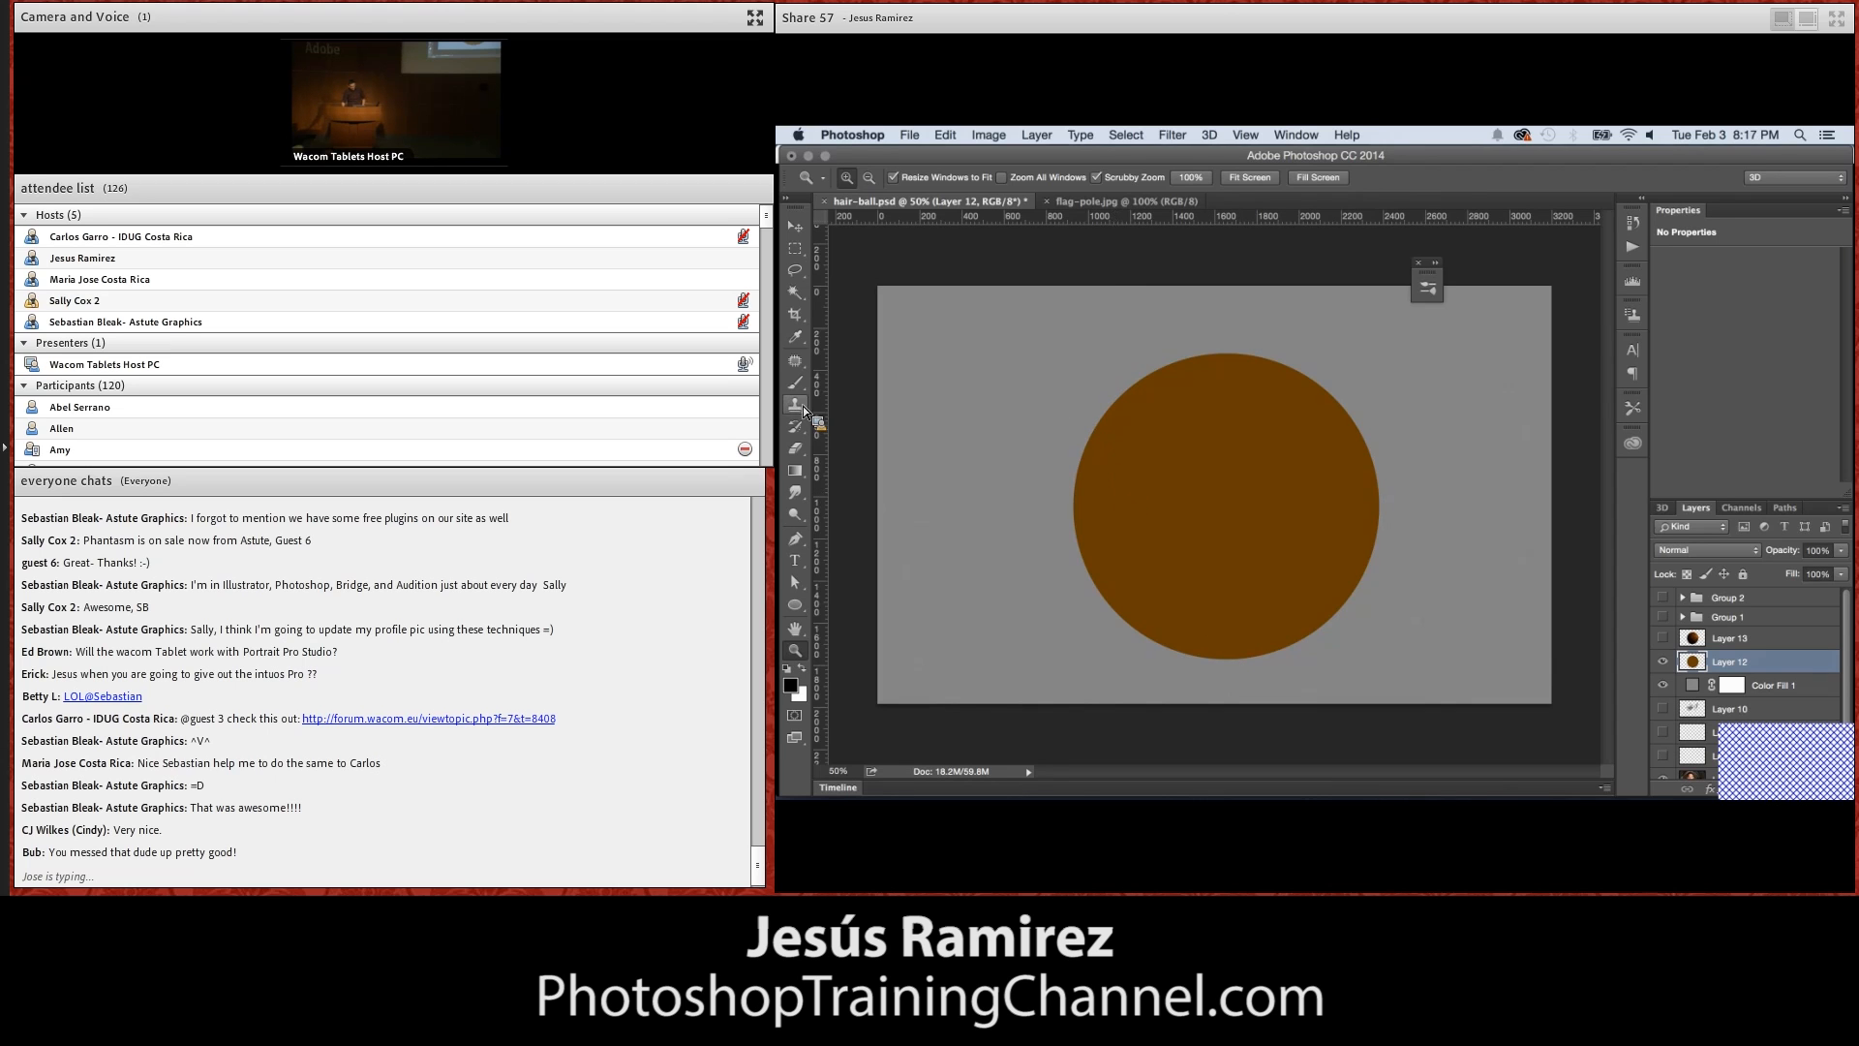
# In hair-ball.psd, hide the brown circle's Layer 12 and the Color Fill 1 layer to reveal the portrait, keeping Layer 10 hidden
pyautogui.click(795, 383)
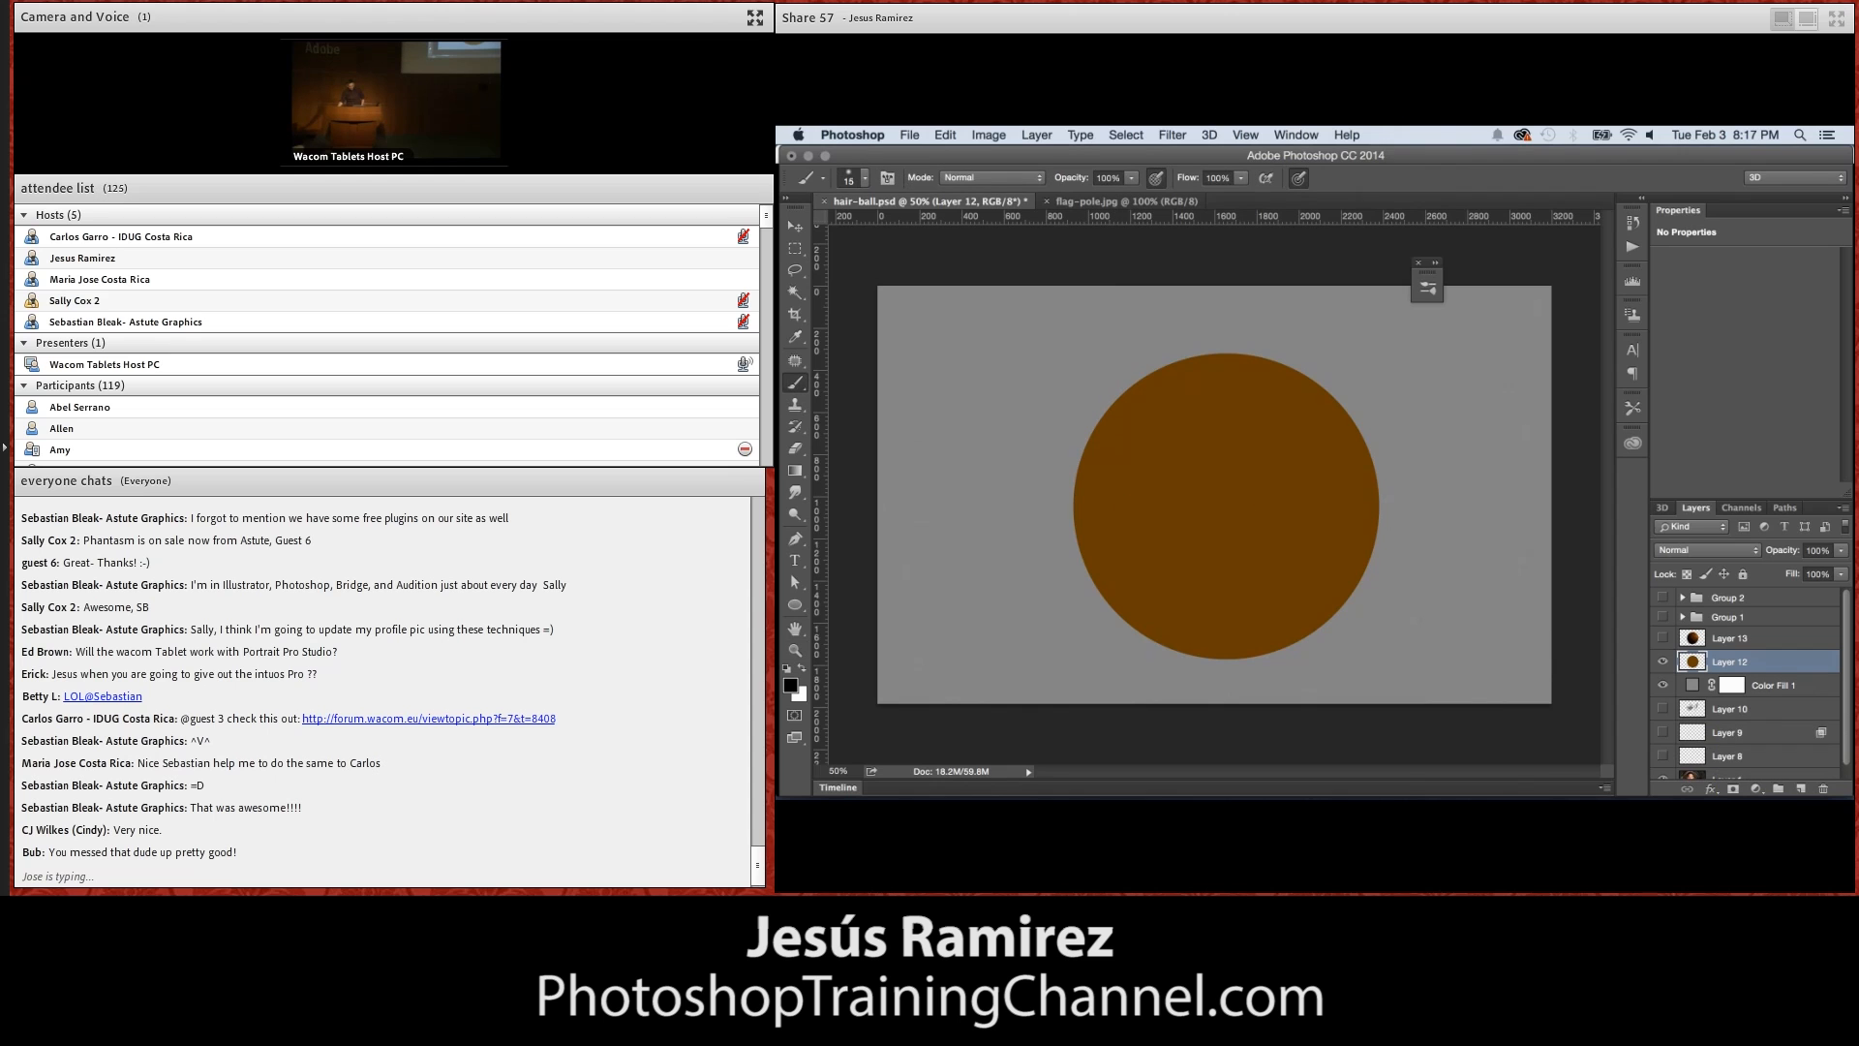
pyautogui.moveTo(1847, 664); pyautogui.dragTo(1847, 713)
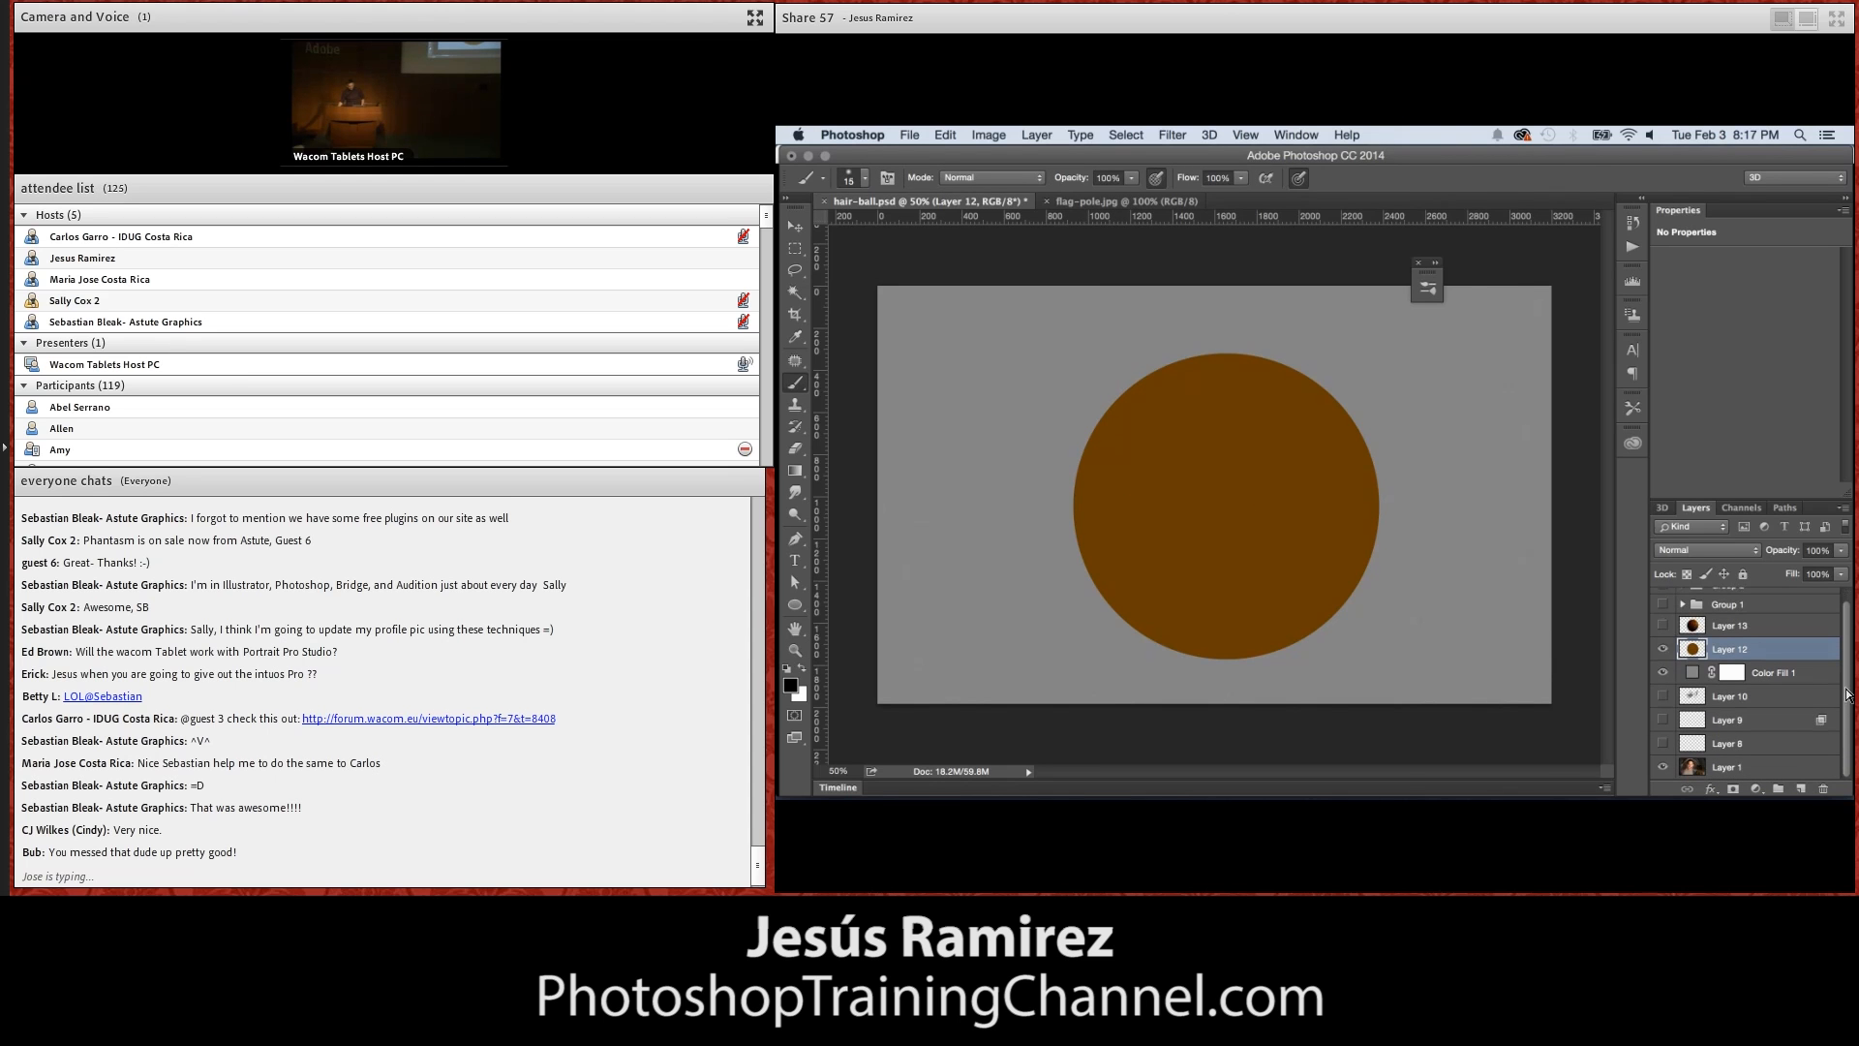
pyautogui.moveTo(1663, 649); pyautogui.dragTo(1662, 673)
pyautogui.click(1663, 696)
pyautogui.click(1663, 696)
pyautogui.moveTo(1846, 715)
pyautogui.mouseDown()
pyautogui.moveTo(1847, 678)
pyautogui.moveTo(1849, 711)
pyautogui.mouseUp()
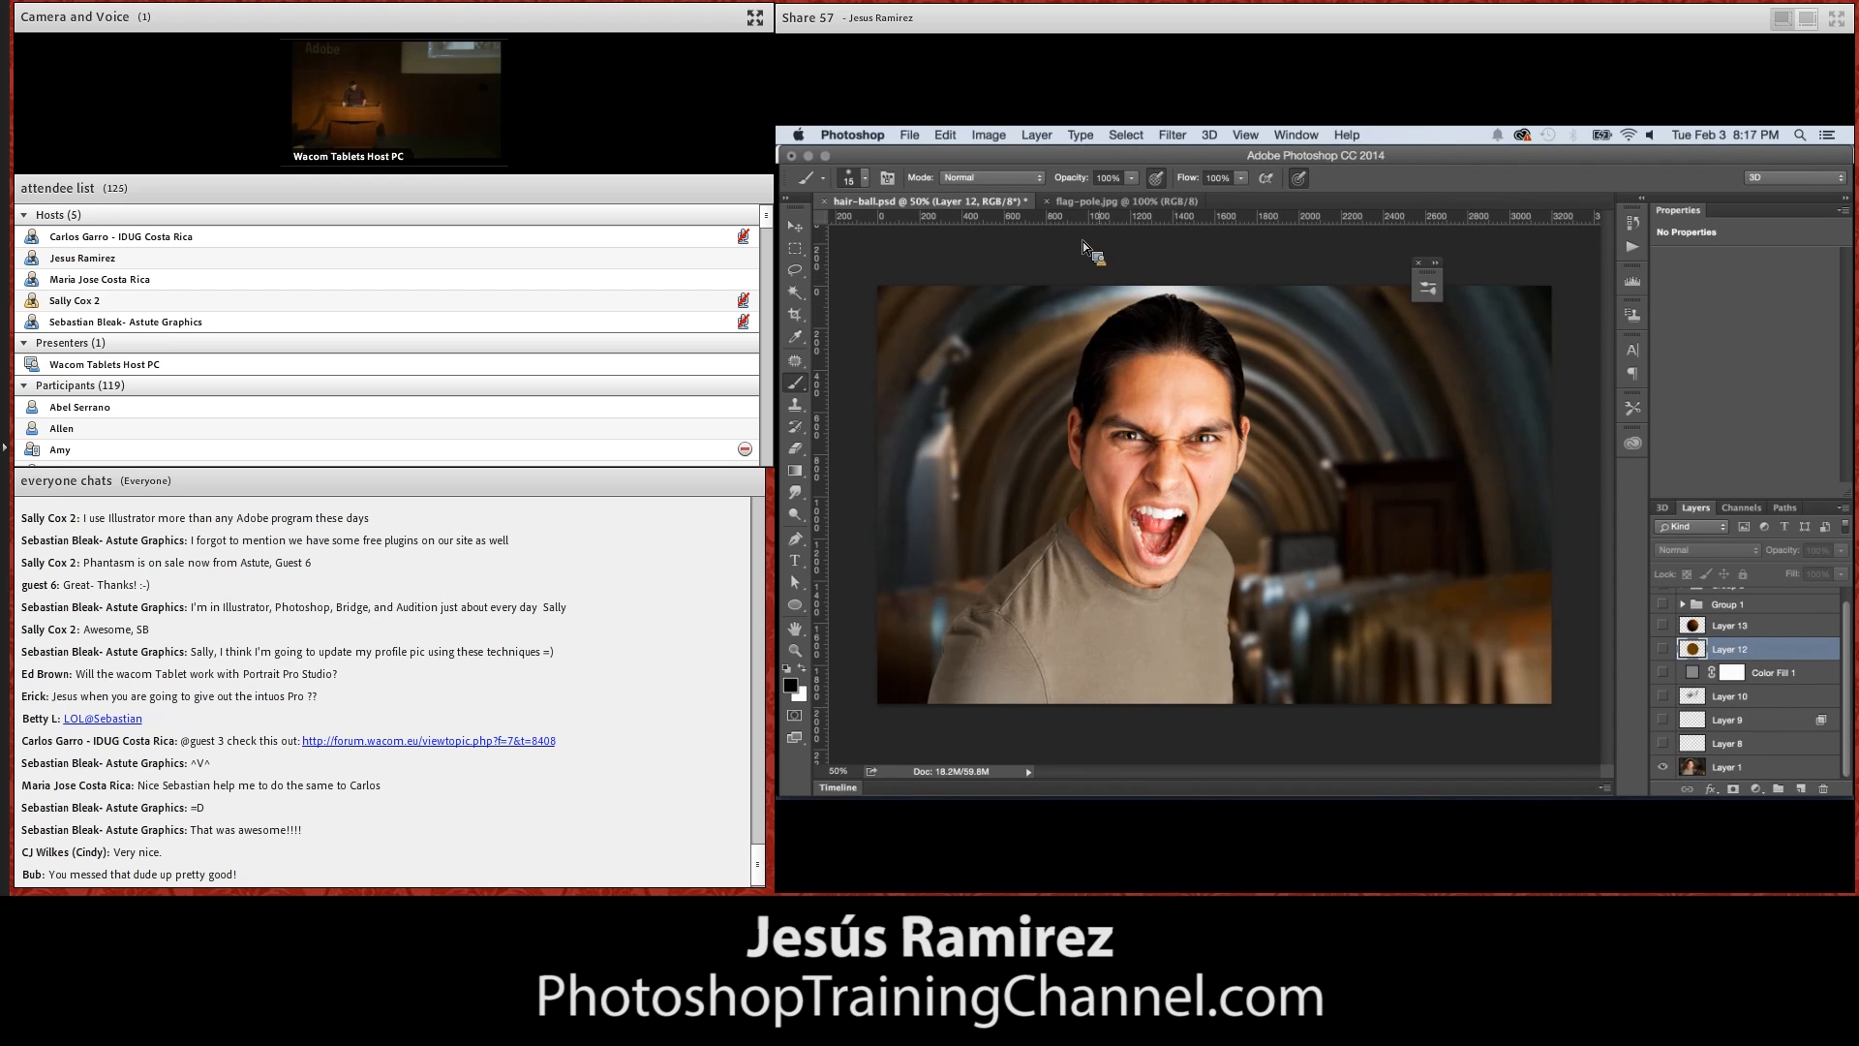
# Choose the 124 px hair-like tip from the brush presets as the painting brush
pyautogui.click(862, 180)
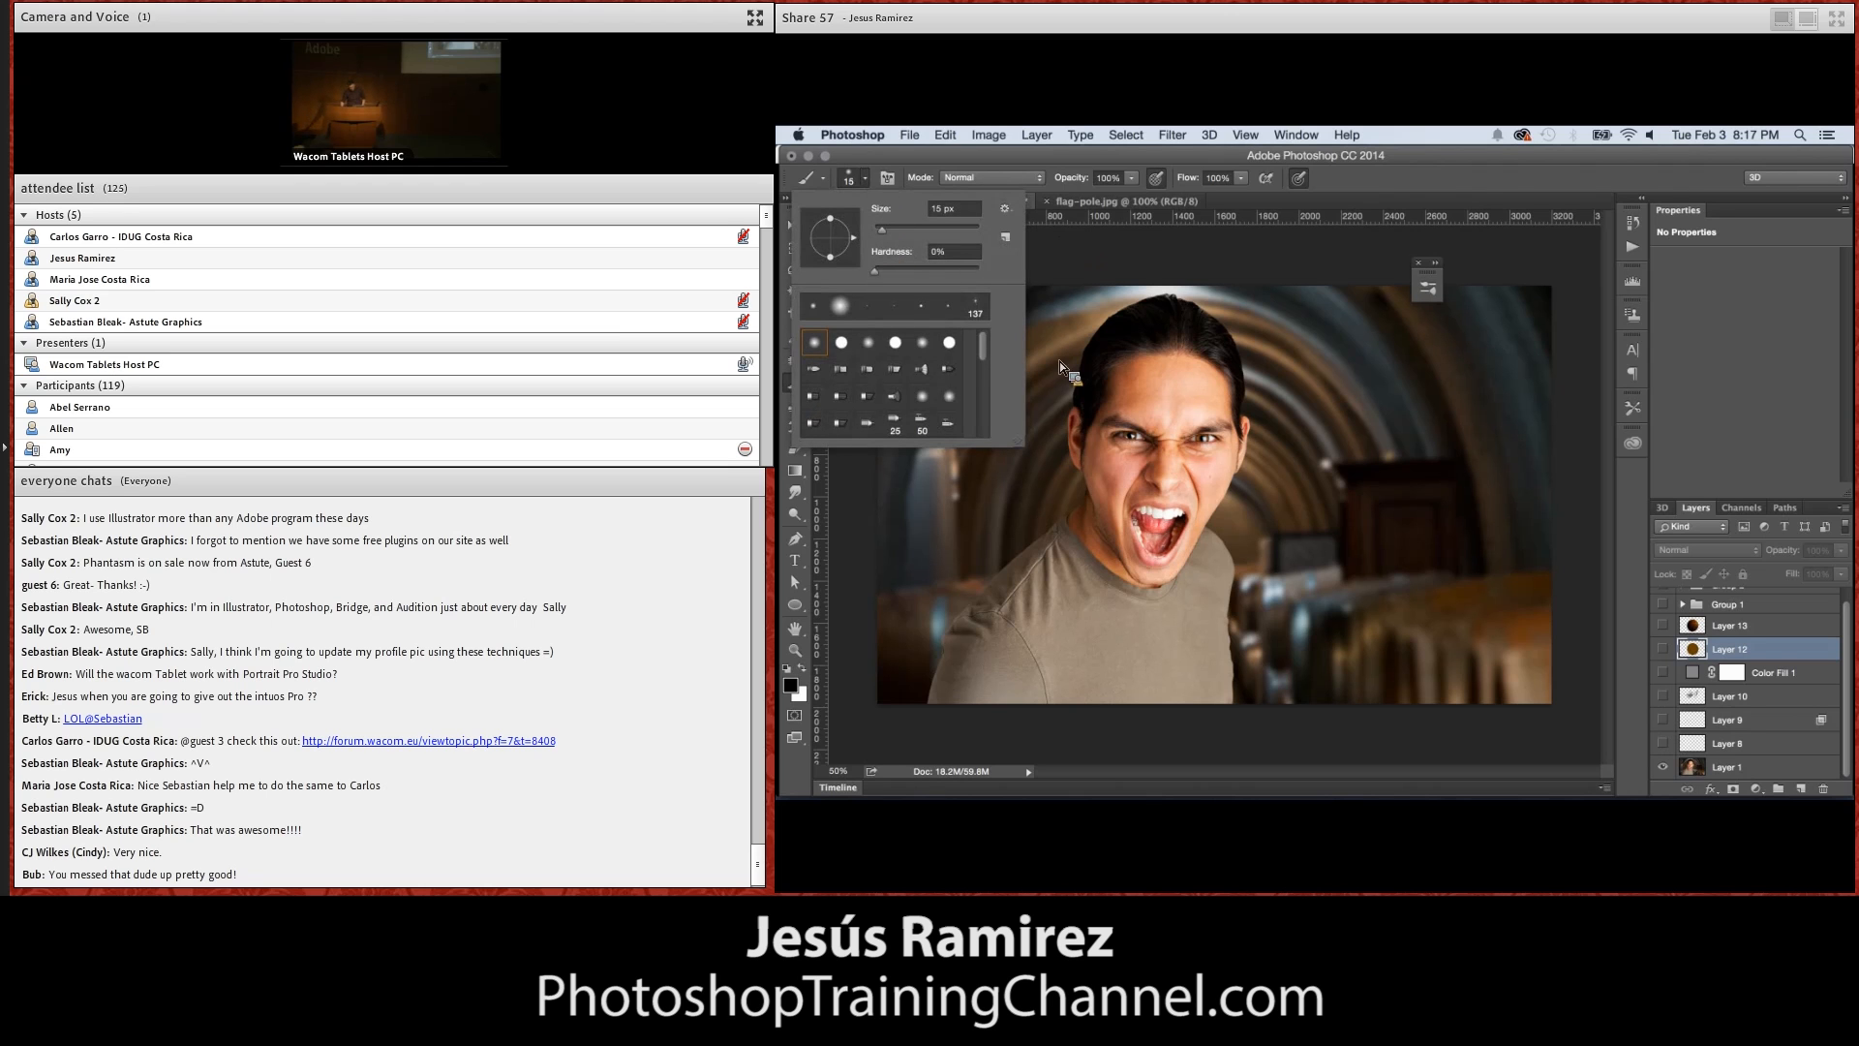
pyautogui.scroll(-10, 988, 356)
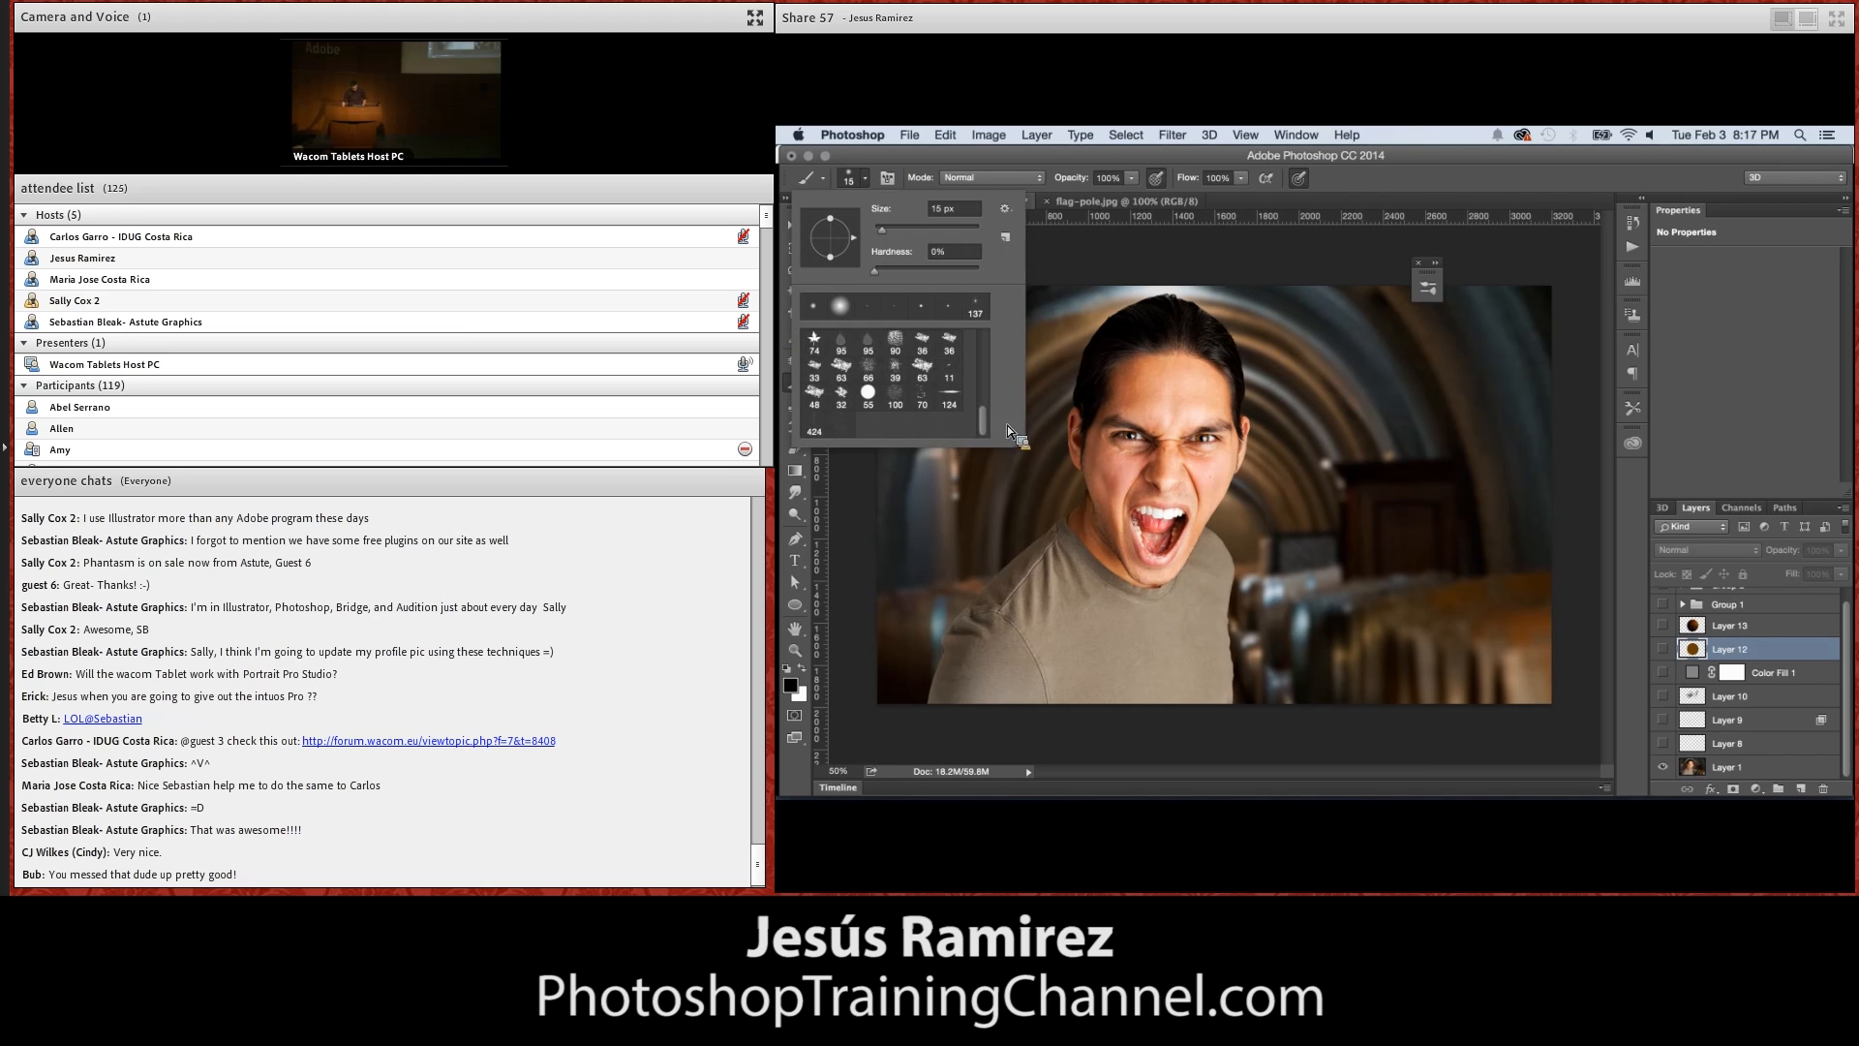
pyautogui.click(949, 395)
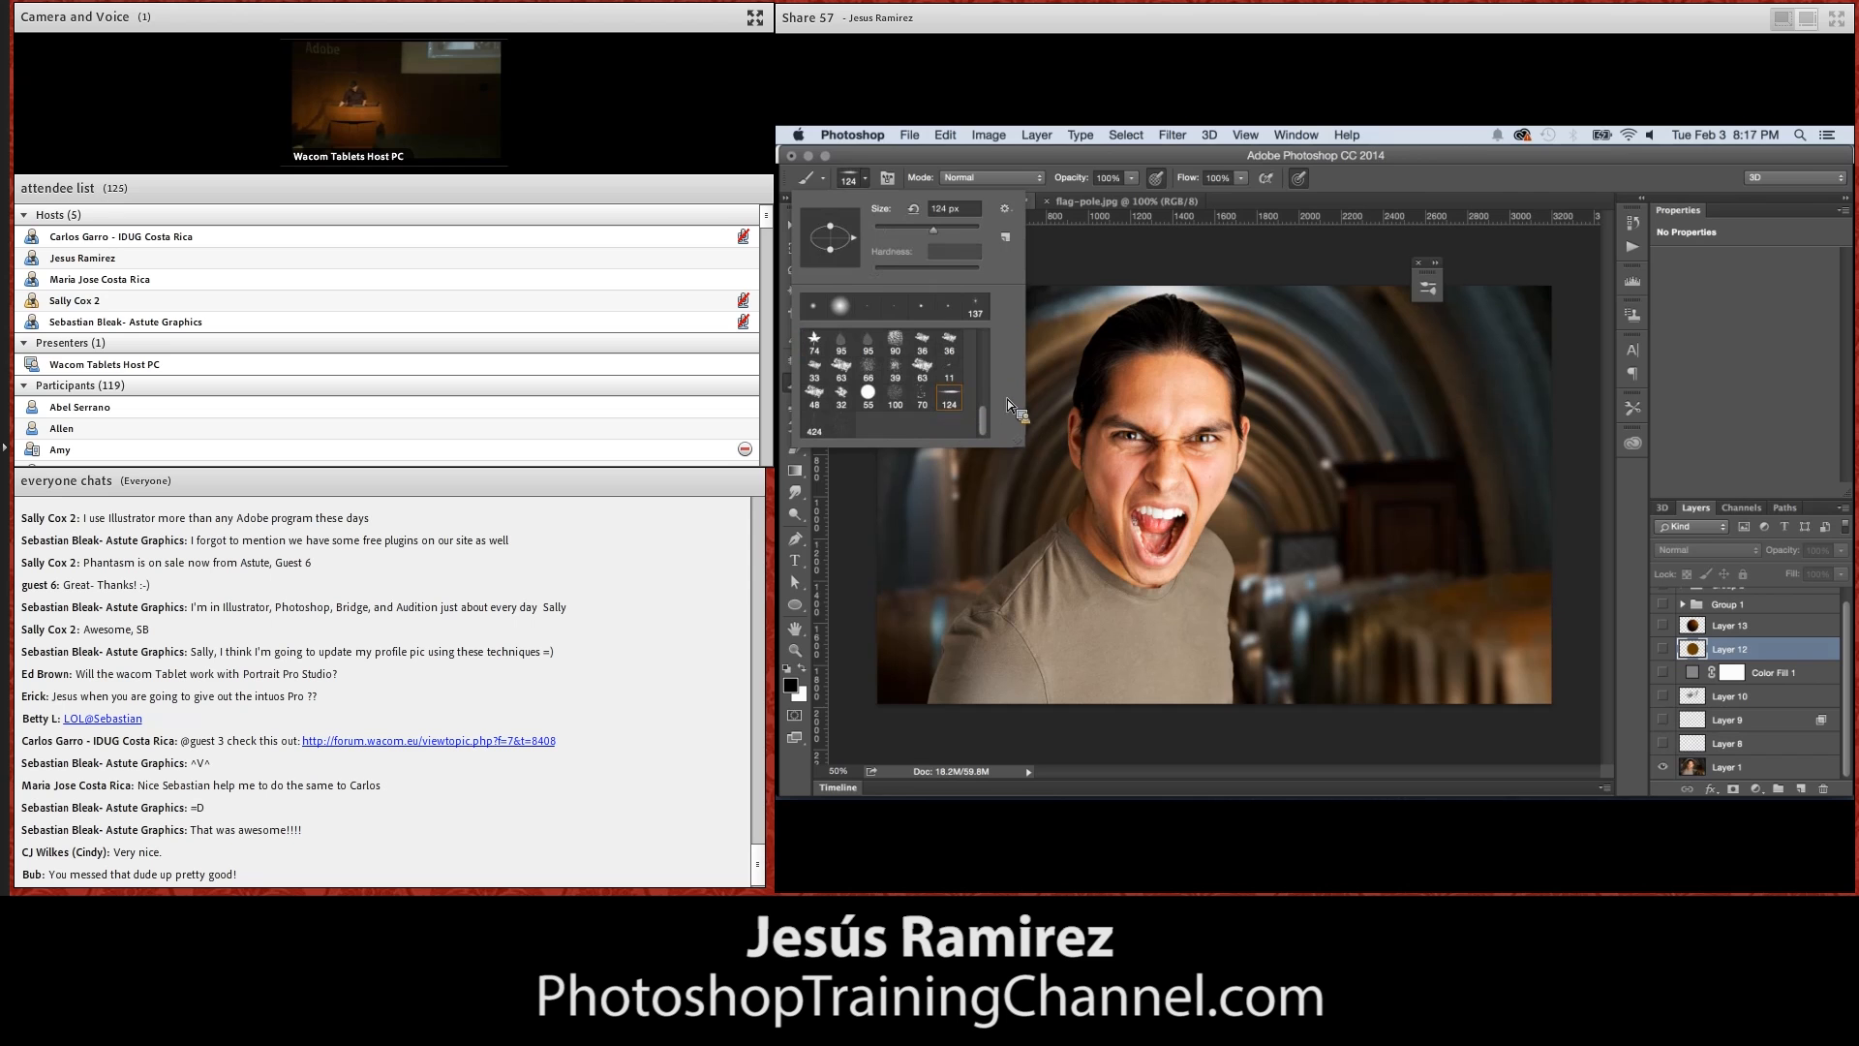
# Add a new layer above Layer 12 and show the Color Fill 1 layer as a grey backdrop
pyautogui.click(1809, 794)
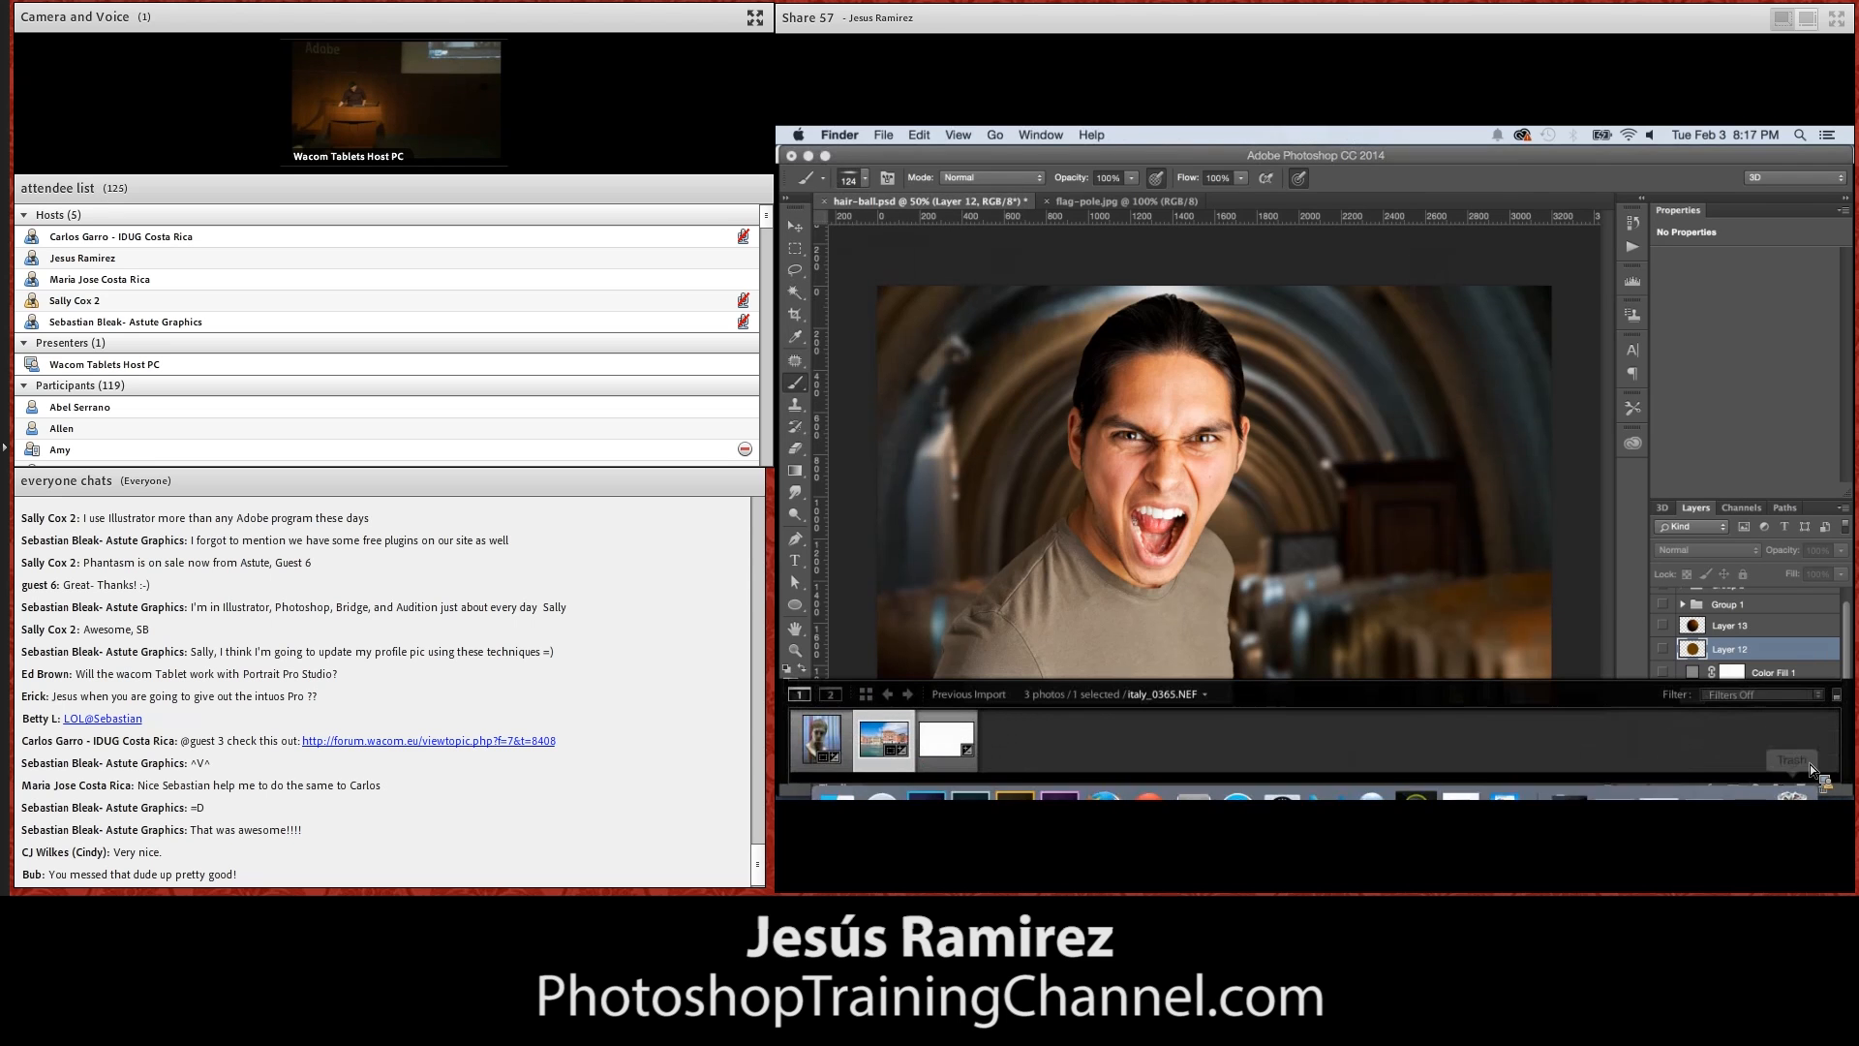
pyautogui.click(1720, 707)
pyautogui.click(1801, 788)
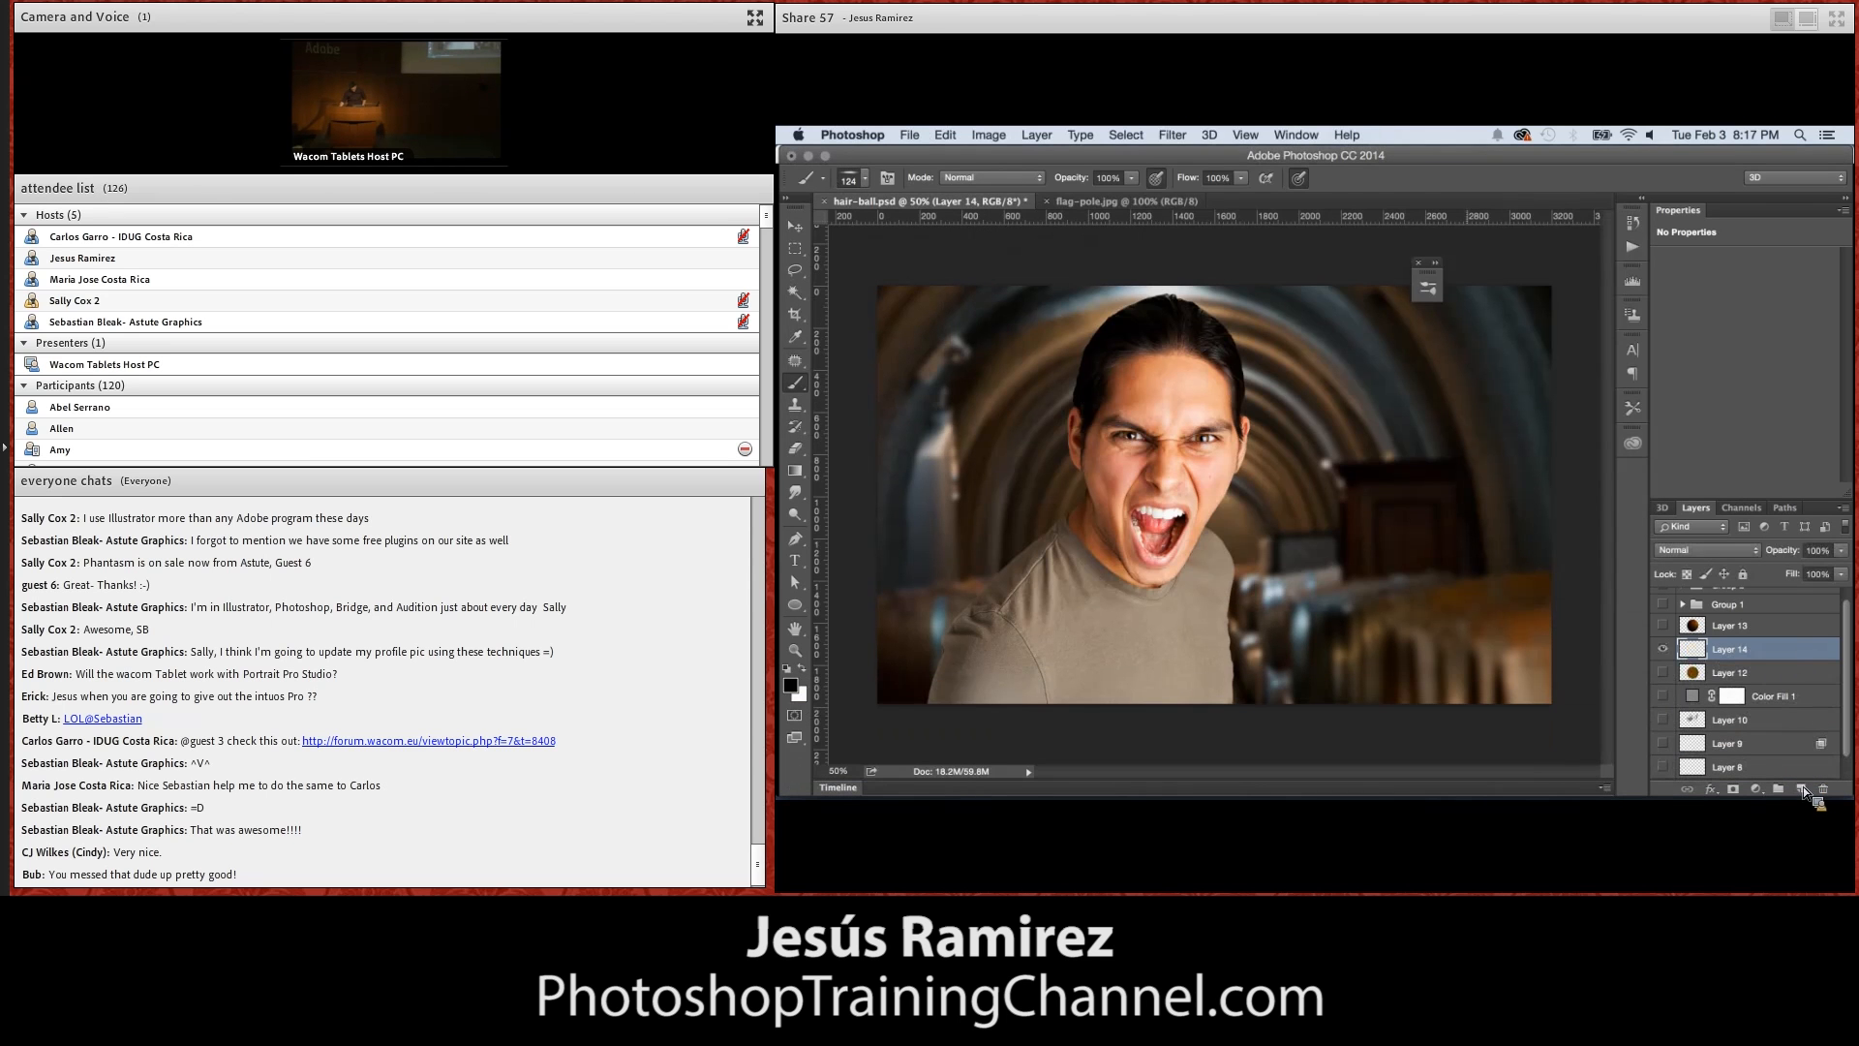
pyautogui.click(1664, 696)
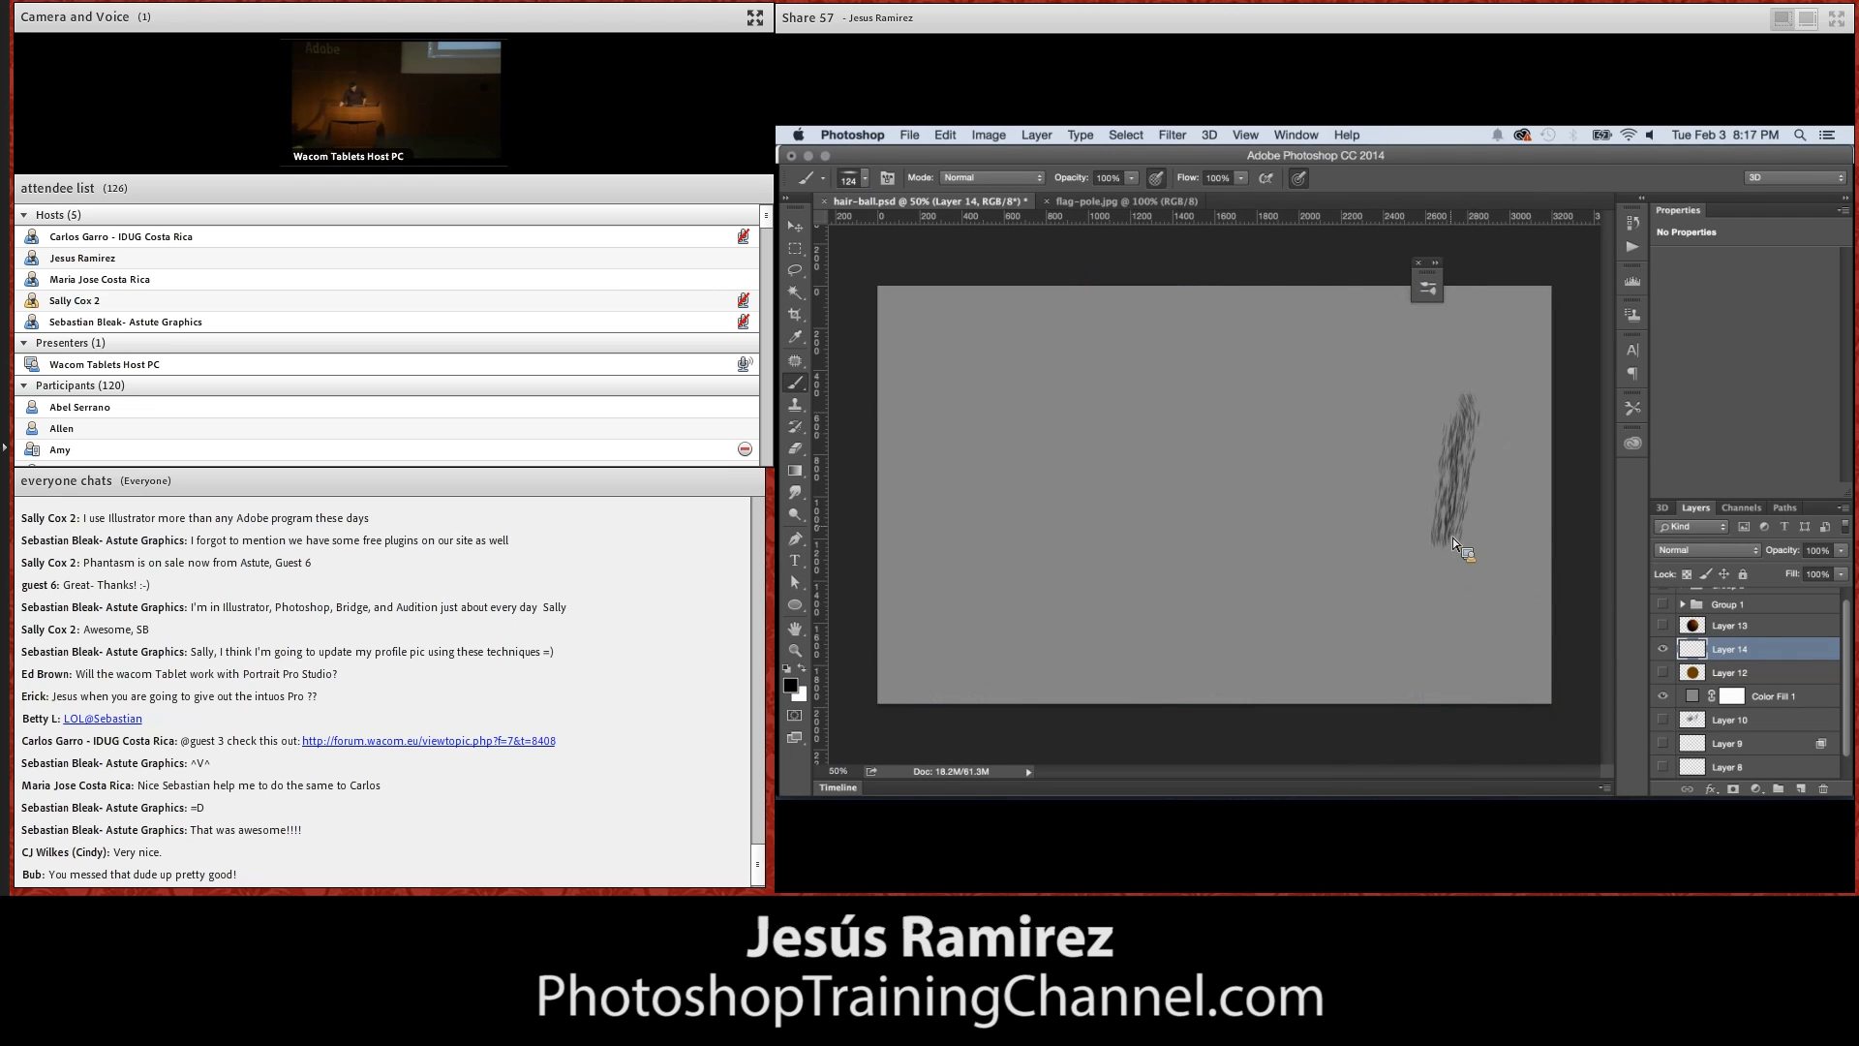
# Paint a patch of hair strokes near the canvas's right side and stamp a single brush tip at 1600 px mid-canvas
pyautogui.moveTo(1450, 543)
pyautogui.mouseDown()
pyautogui.moveTo(1439, 467)
pyautogui.moveTo(1432, 492)
pyautogui.mouseUp()
pyautogui.press(']')
pyautogui.press(']')
pyautogui.press(']')
pyautogui.press(']')
pyautogui.press(']')
pyautogui.press(']')
pyautogui.press(']')
pyautogui.press(']')
pyautogui.press(']')
pyautogui.press(']')
pyautogui.press(']')
pyautogui.press(']')
pyautogui.press(']')
pyautogui.press(']')
pyautogui.press(']')
pyautogui.press(']')
pyautogui.press(']')
pyautogui.click(1181, 498)
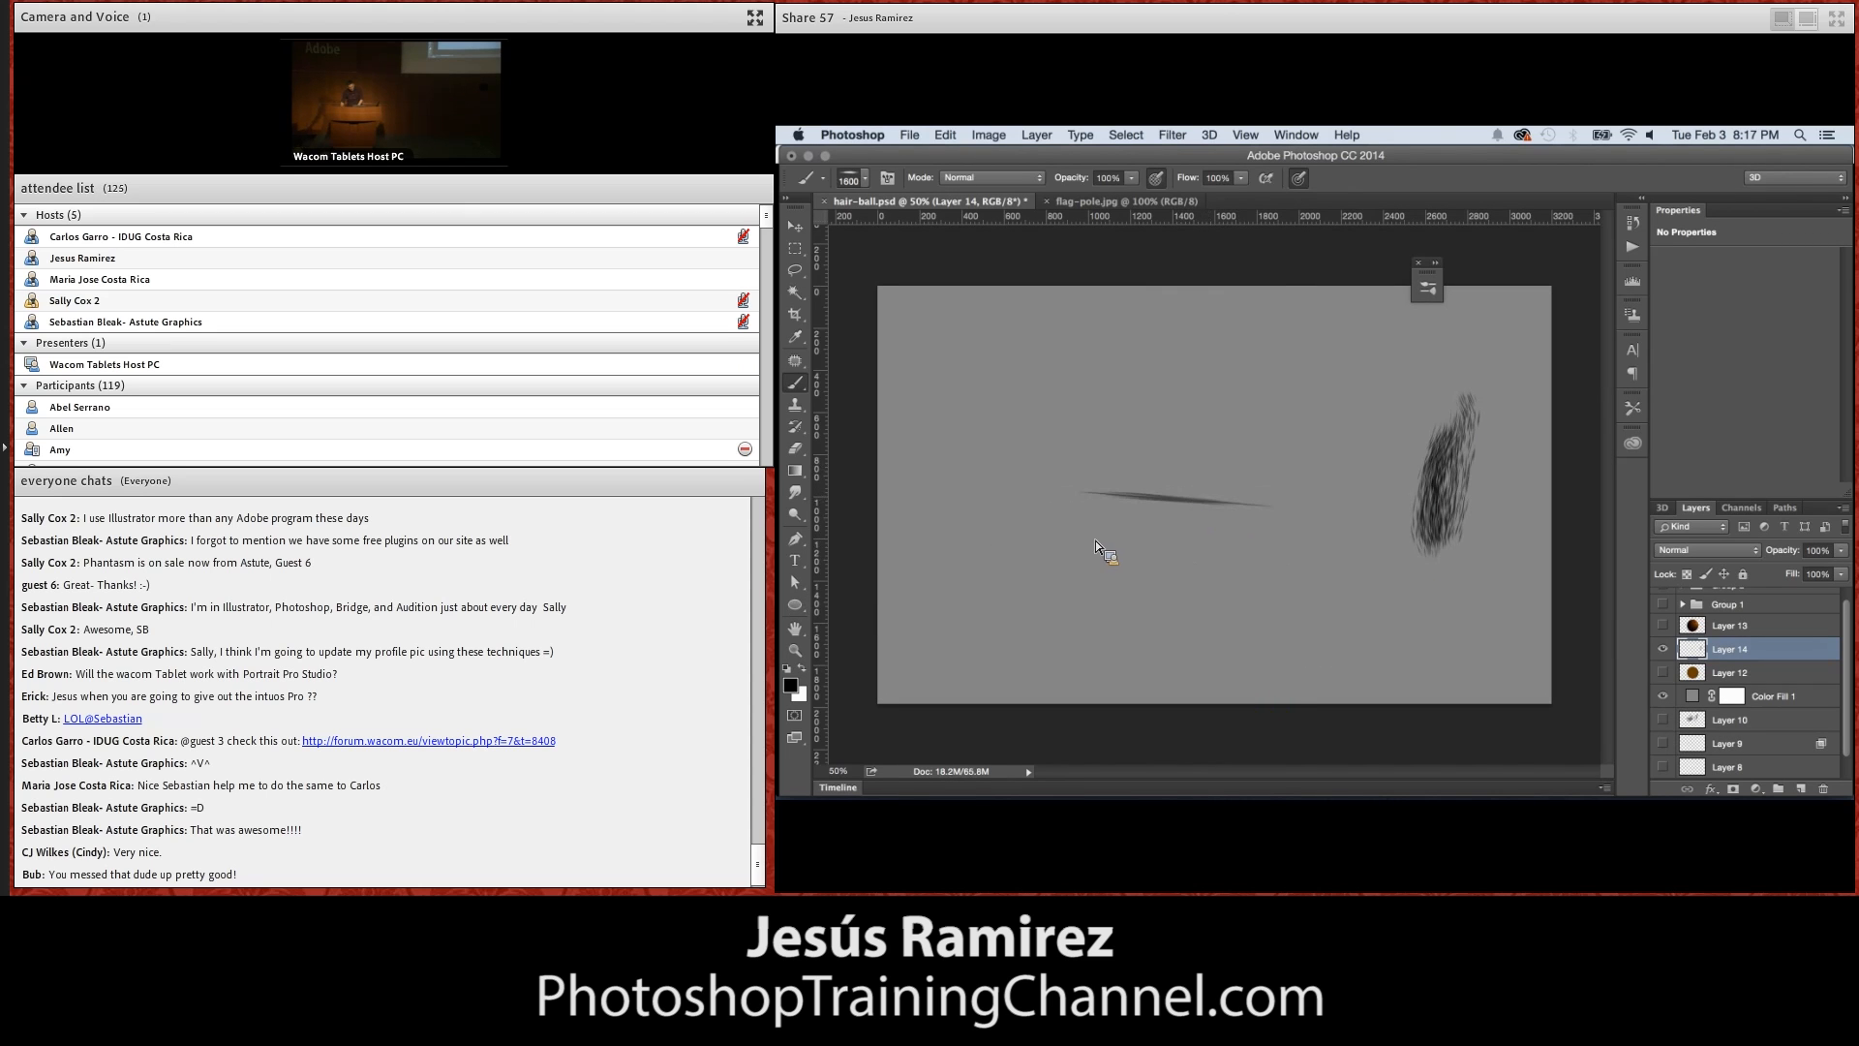
# Paint thin tapered hairs above the stamped mark with an 8 px soft round brush and look up the Define Brush Preset command
pyautogui.press('z')
pyautogui.moveTo(969, 595); pyautogui.dragTo(1179, 492)
pyautogui.keyDown('alt'); pyautogui.click(1182, 499); pyautogui.keyUp('alt')
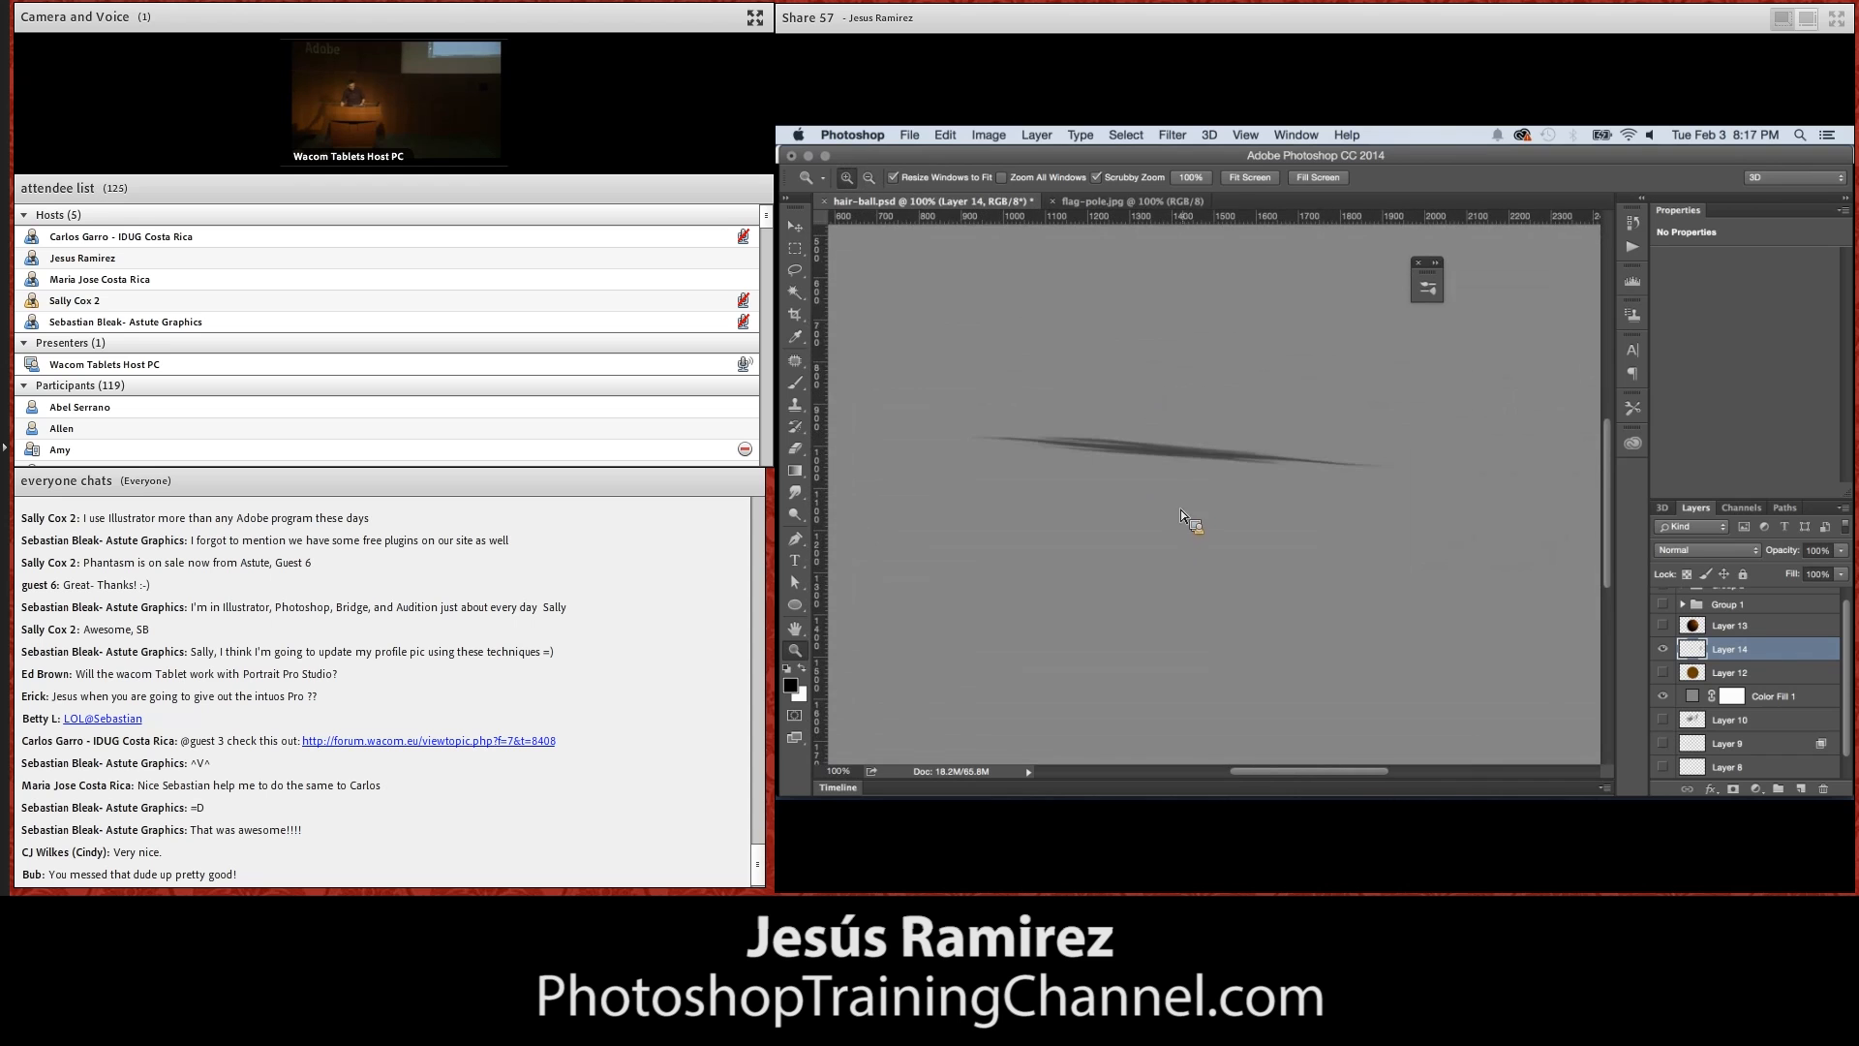
pyautogui.press('b')
pyautogui.click(856, 179)
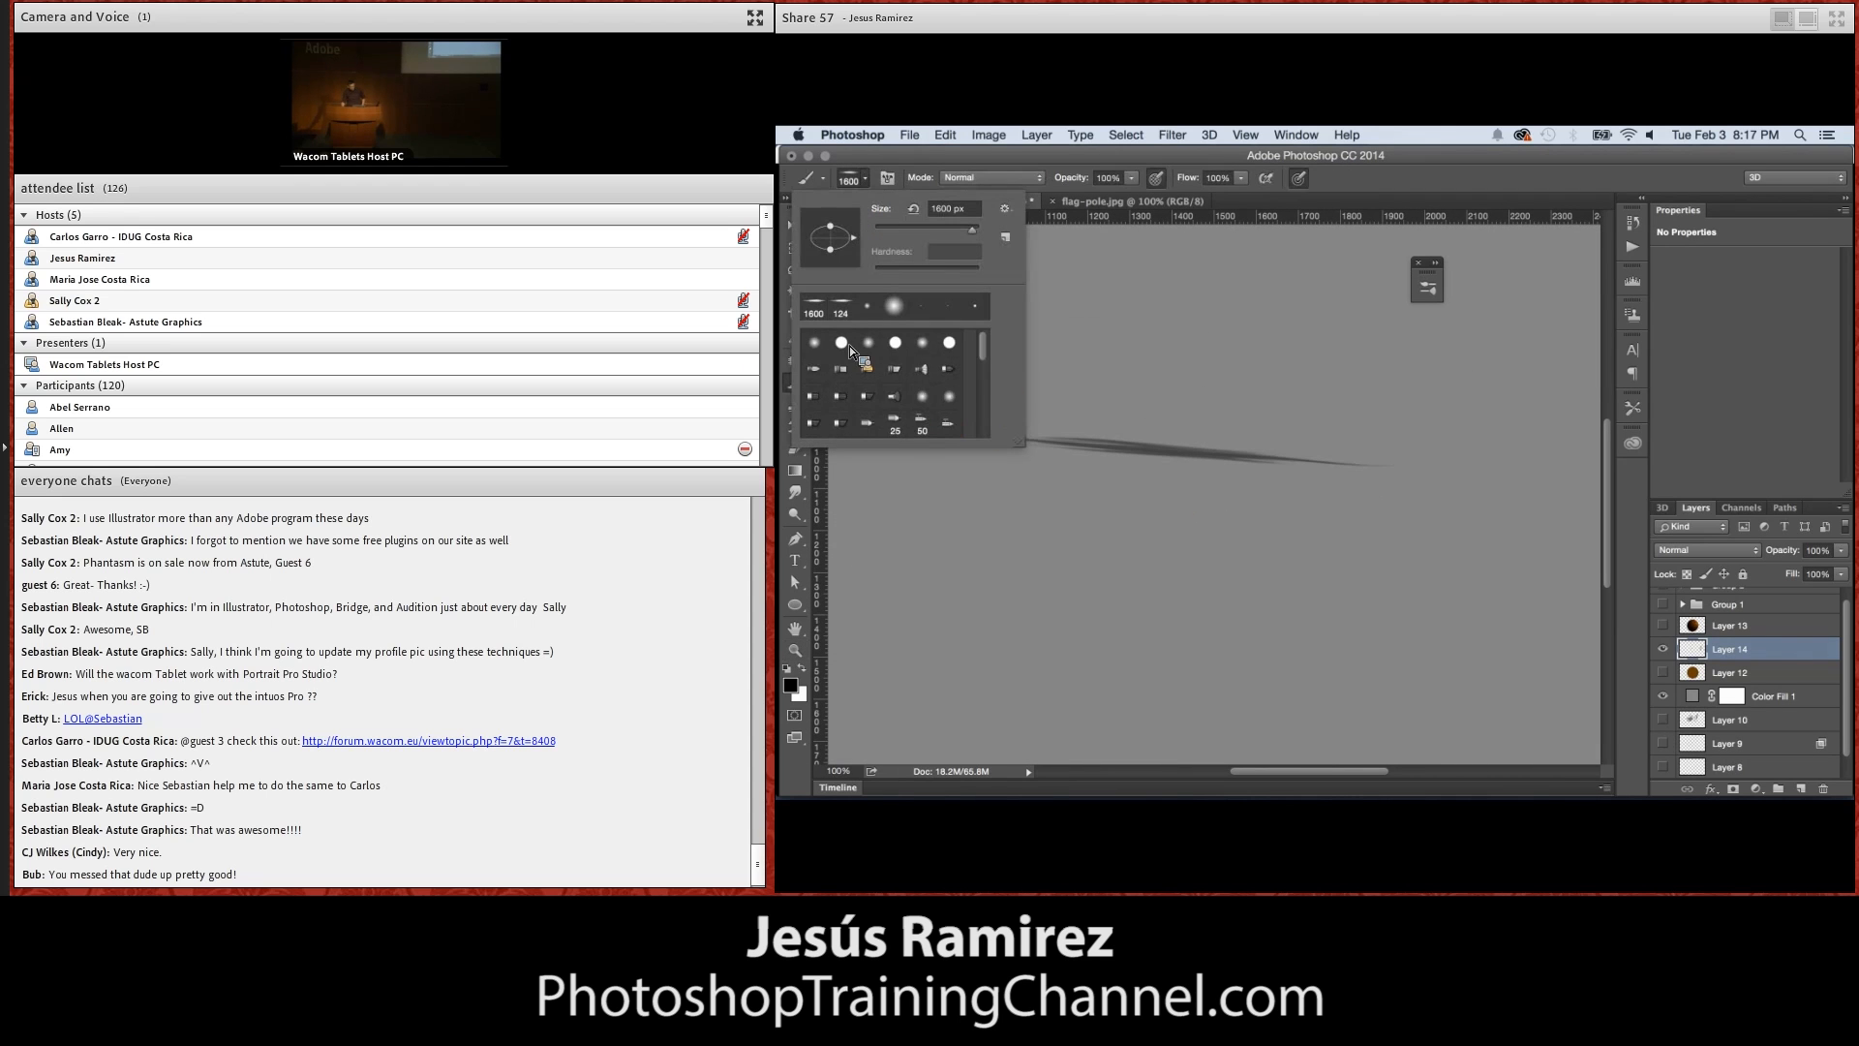
pyautogui.click(1155, 358)
pyautogui.press('super+z')
pyautogui.press('[')
pyautogui.press('[')
pyautogui.press('[')
pyautogui.press('[')
pyautogui.press('[')
pyautogui.press('[')
pyautogui.press('[')
pyautogui.press('[')
pyautogui.press('[')
pyautogui.press('[')
pyautogui.press('[')
pyautogui.press('[')
pyautogui.press('[')
pyautogui.press('[')
pyautogui.press('[')
pyautogui.press('[')
pyautogui.press('[')
pyautogui.press('[')
pyautogui.press('[')
pyautogui.press('[')
pyautogui.press('[')
pyautogui.press('[')
pyautogui.press('[')
pyautogui.press('[')
pyautogui.press('[')
pyautogui.press('[')
pyautogui.press('[')
pyautogui.press('[')
pyautogui.moveTo(1037, 361); pyautogui.dragTo(1248, 387)
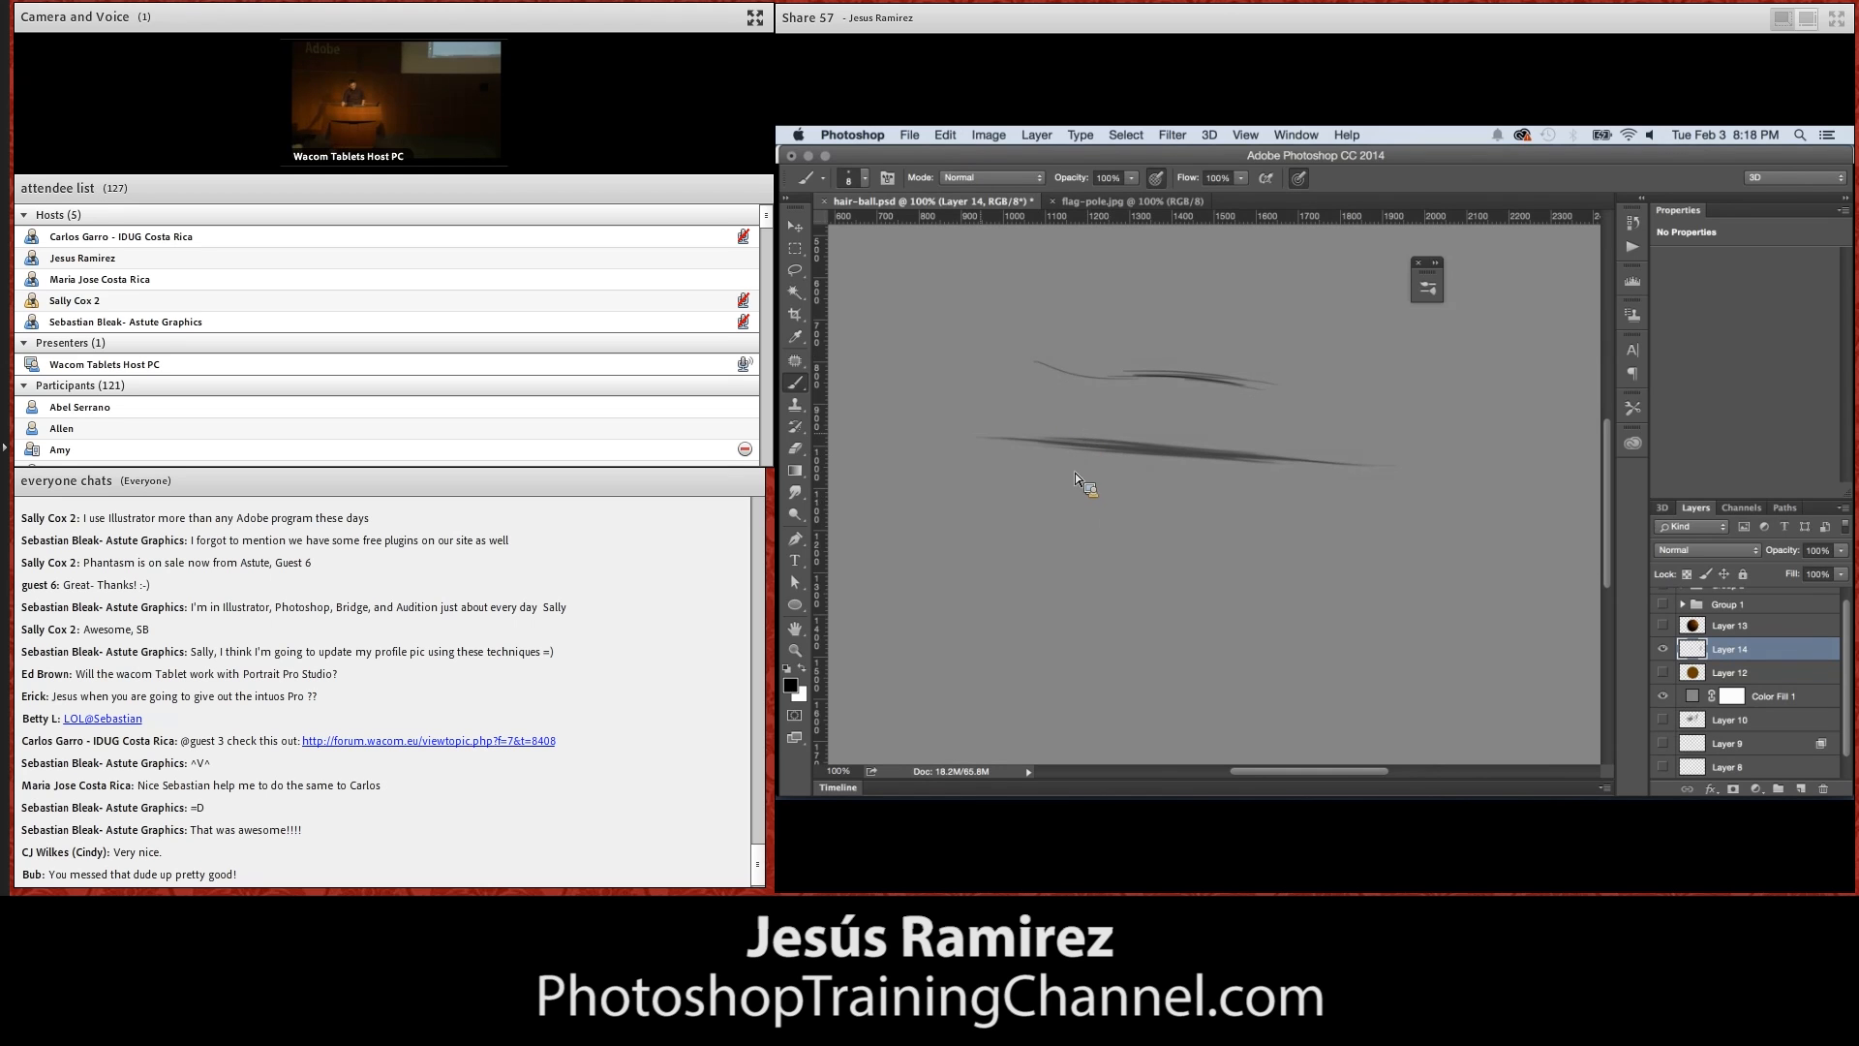
pyautogui.click(945, 135)
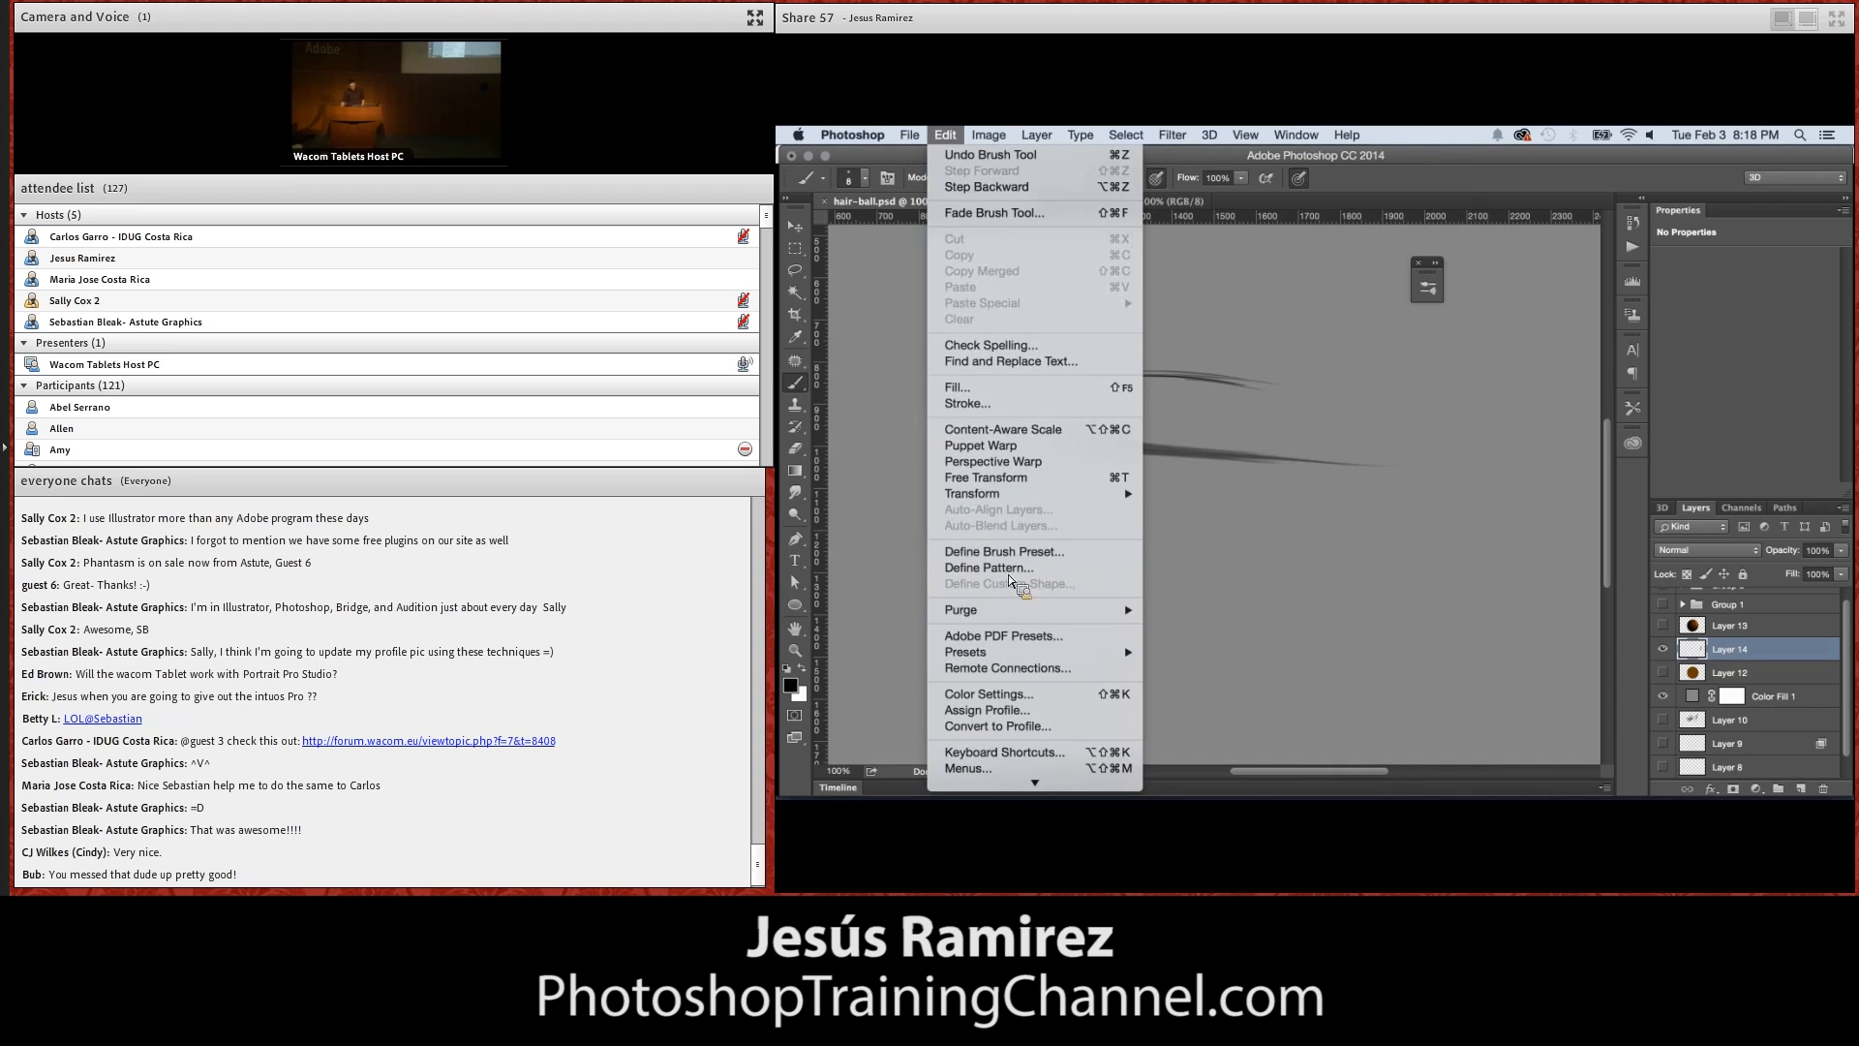
pyautogui.click(1339, 498)
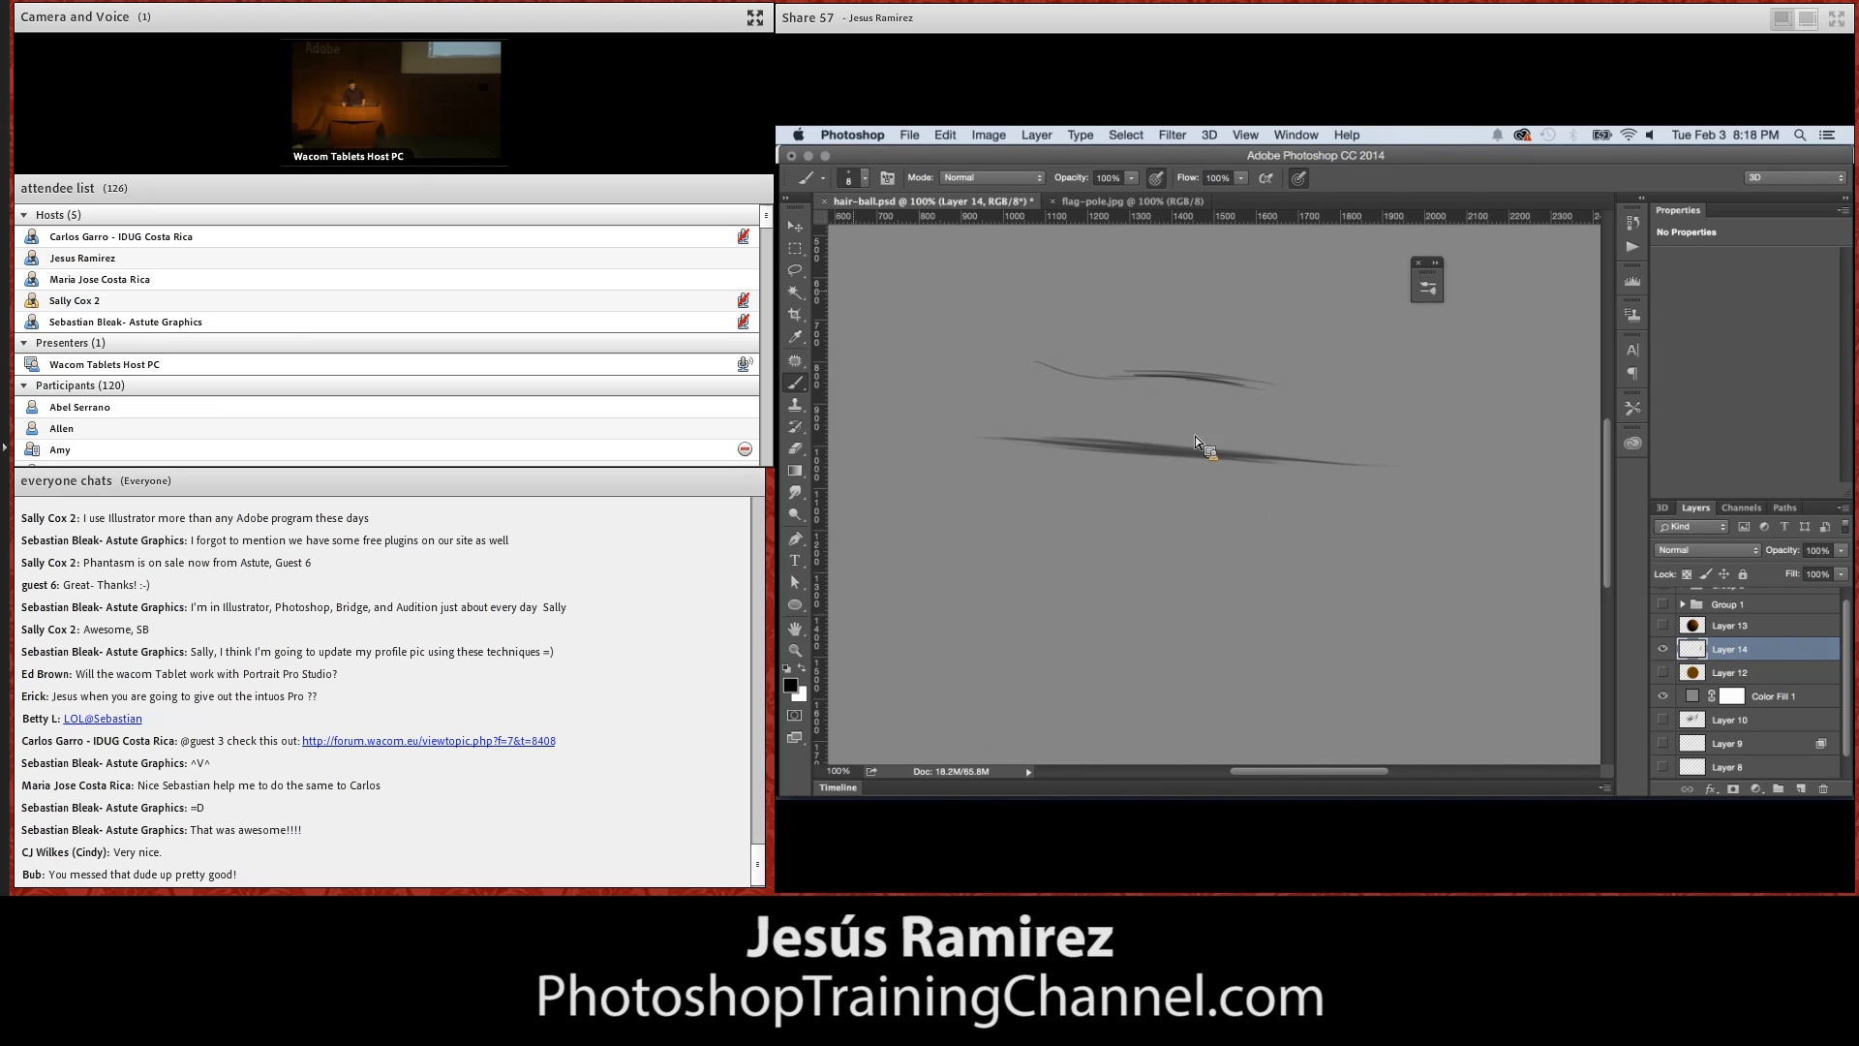
# Paint a dense patch of curved hair over the sample lines with the 124 px hair tip, resizing it to 200 px
pyautogui.click(862, 178)
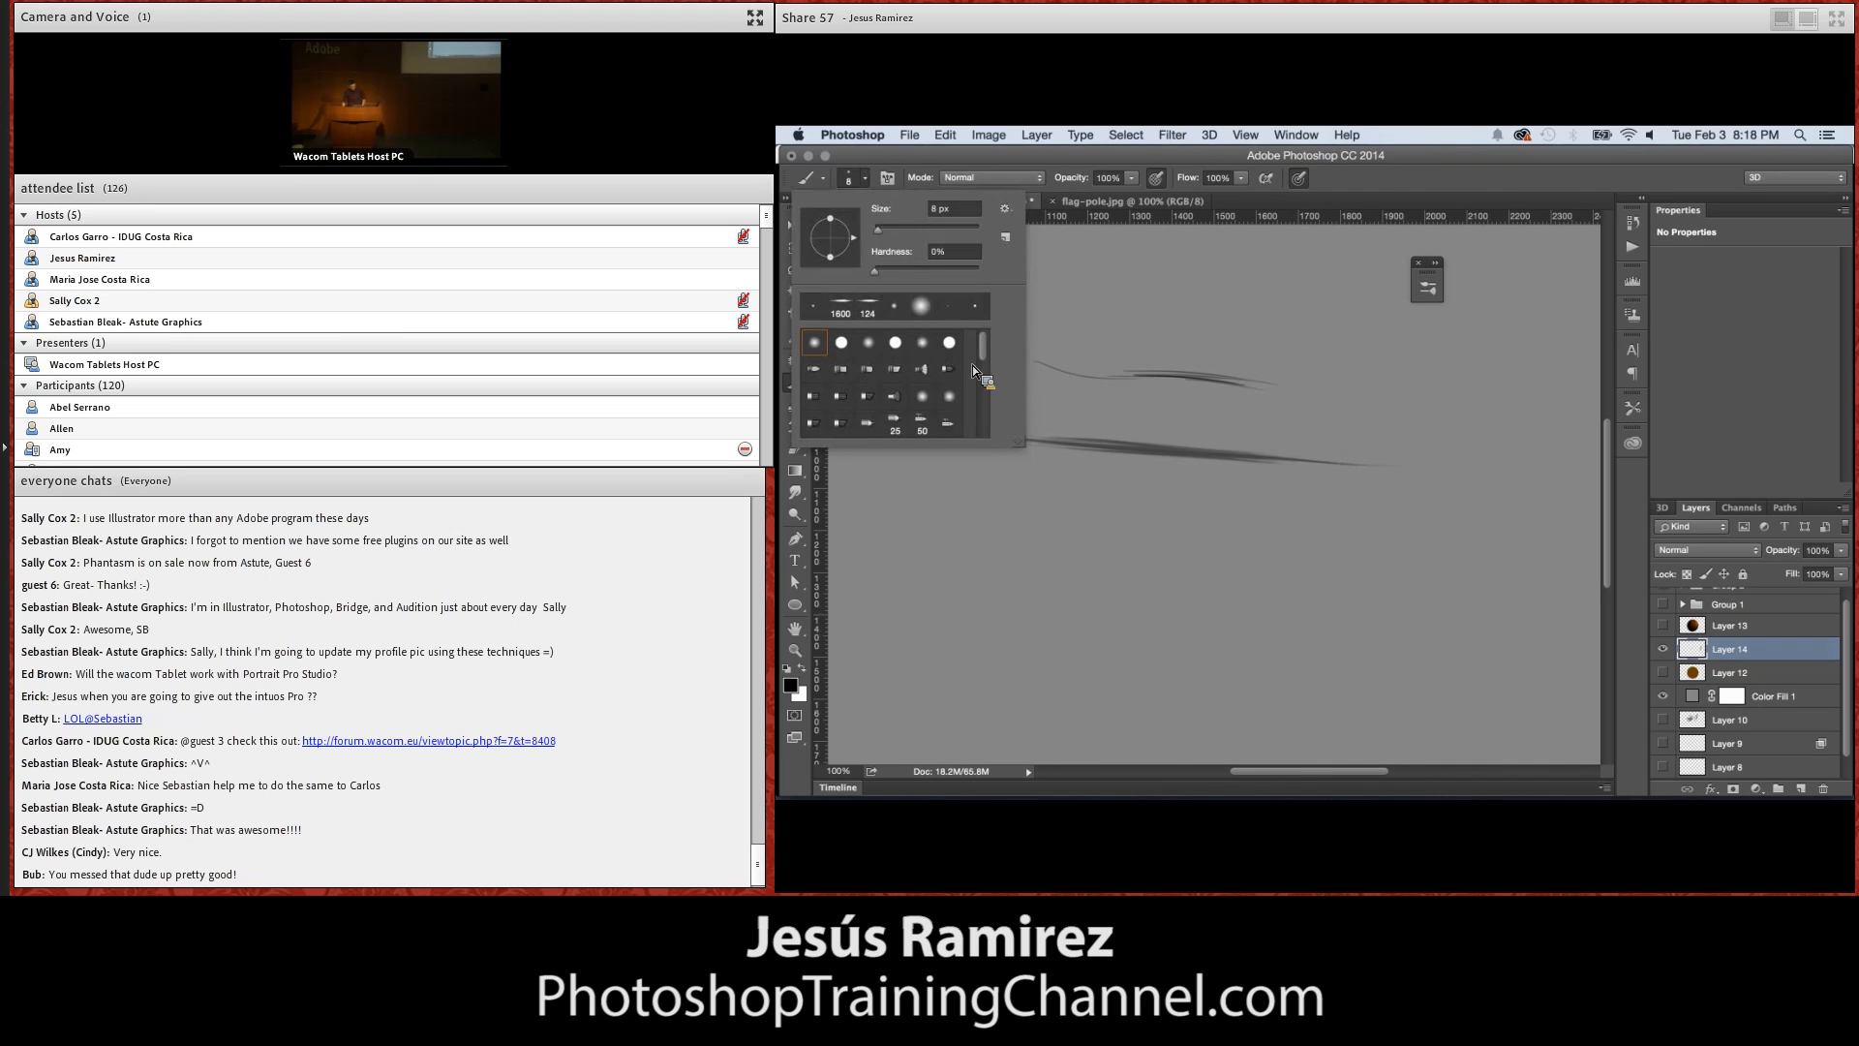
pyautogui.moveTo(983, 344); pyautogui.dragTo(974, 448)
pyautogui.click(840, 423)
pyautogui.click(1166, 316)
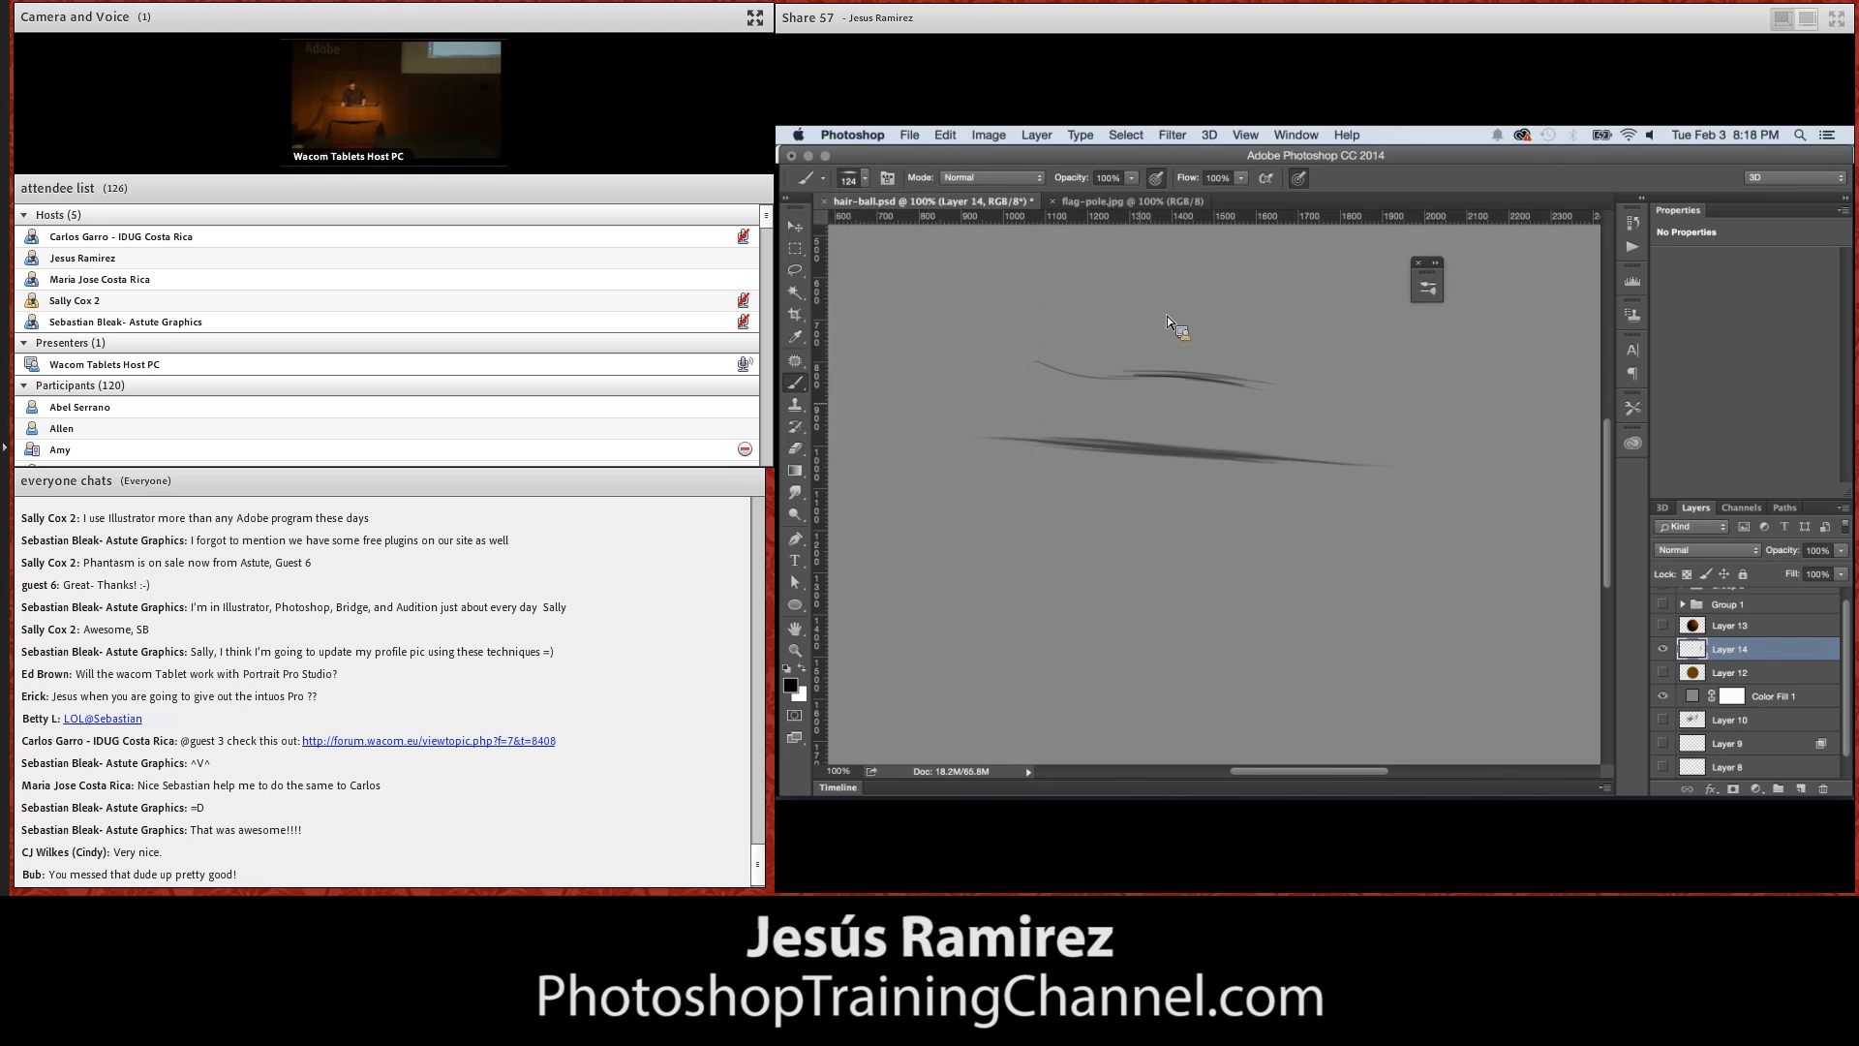
pyautogui.moveTo(1166, 316); pyautogui.dragTo(1132, 426)
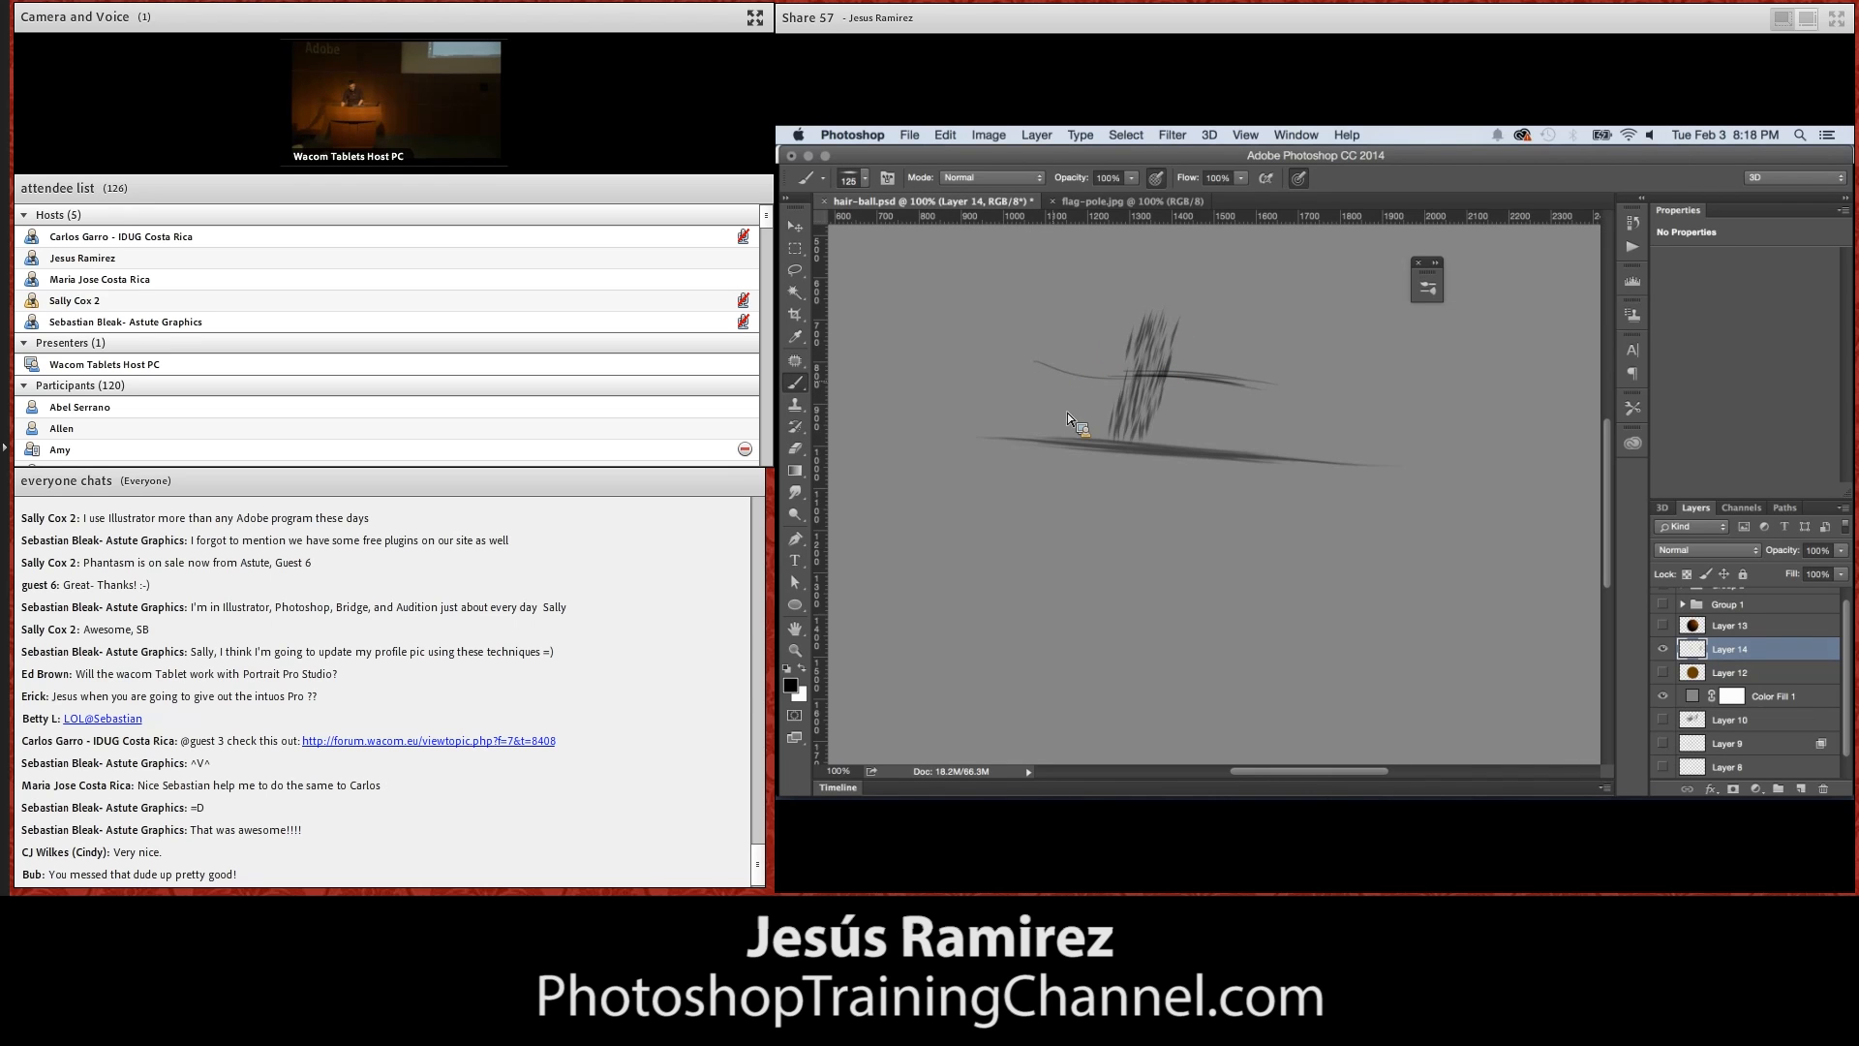
pyautogui.press(']')
pyautogui.press(']')
pyautogui.press(']')
pyautogui.moveTo(1102, 350); pyautogui.dragTo(1068, 508)
pyautogui.press('[')
pyautogui.press('[')
pyautogui.moveTo(1082, 337)
pyautogui.mouseDown()
pyautogui.moveTo(1065, 572)
pyautogui.moveTo(1056, 531)
pyautogui.mouseUp()
pyautogui.moveTo(1017, 360); pyautogui.dragTo(1044, 631)
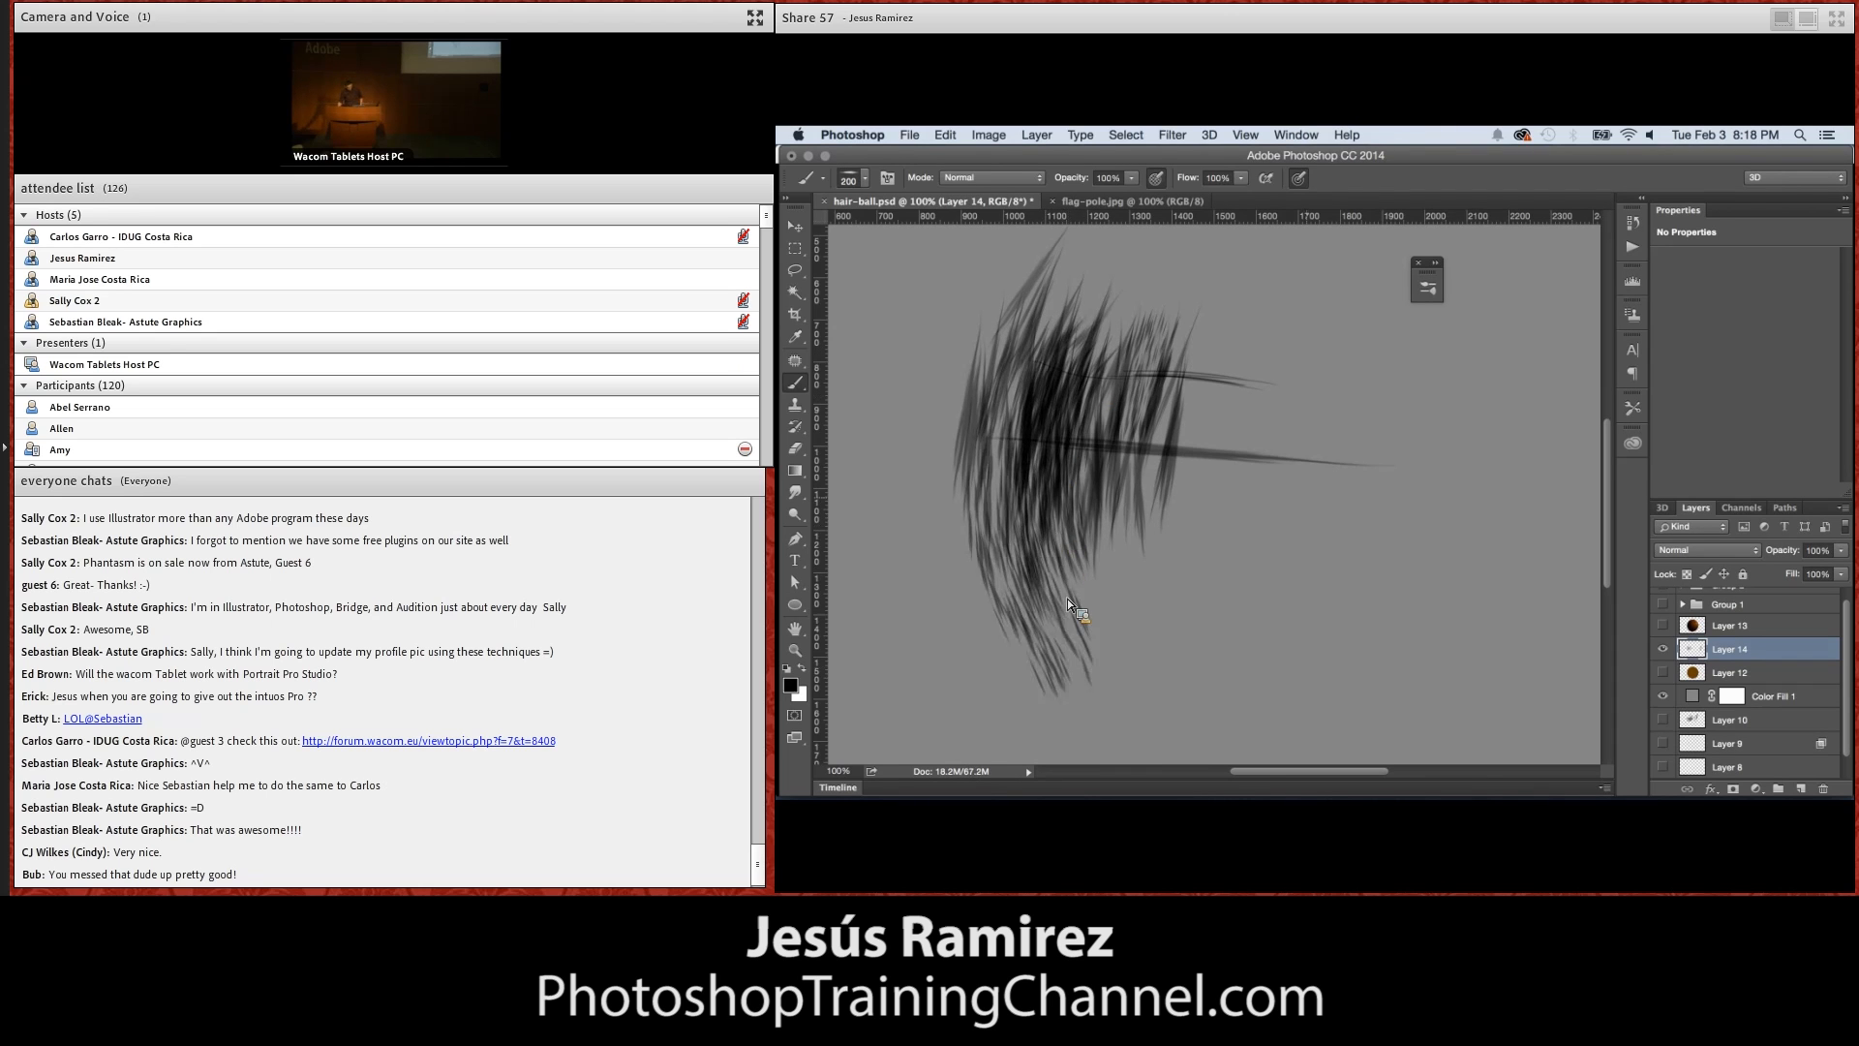
# Hide the hair samples on Layer 14 and show the brown circle on Layer 12, fully in view at 50%
pyautogui.click(1663, 649)
pyautogui.click(1664, 675)
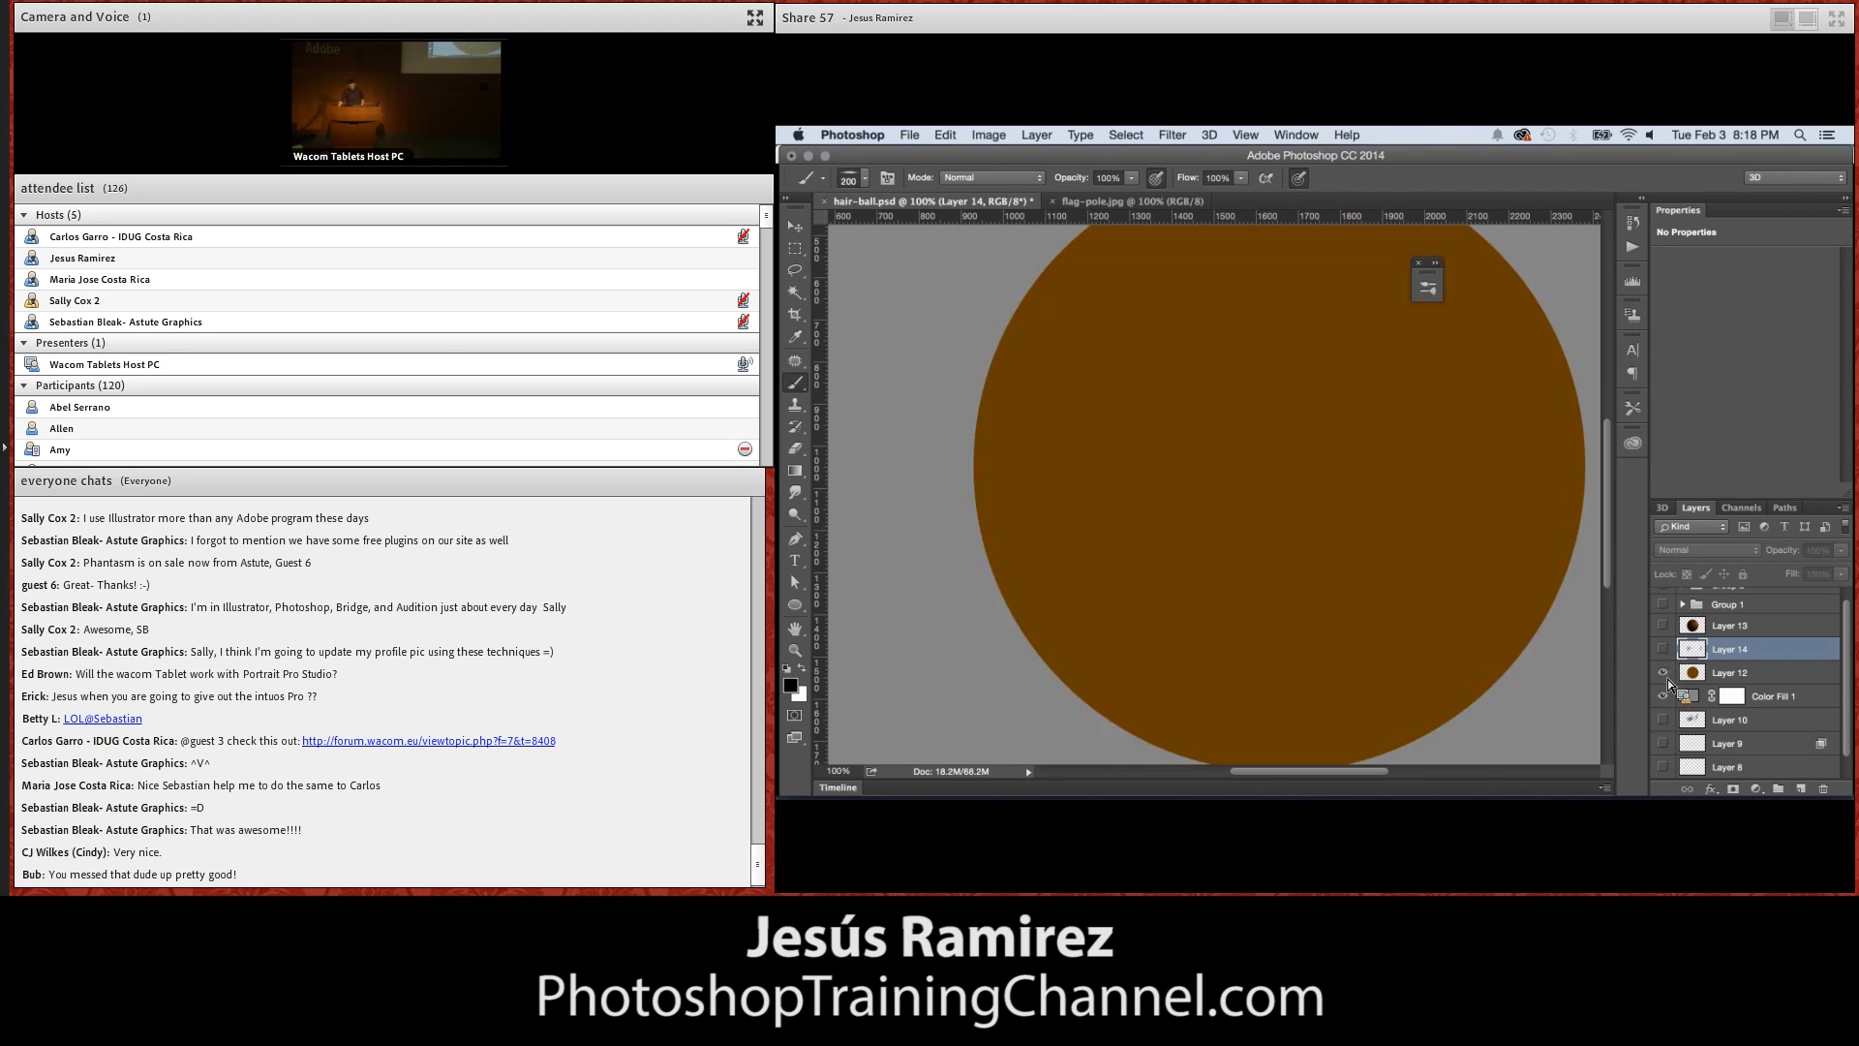
pyautogui.click(796, 651)
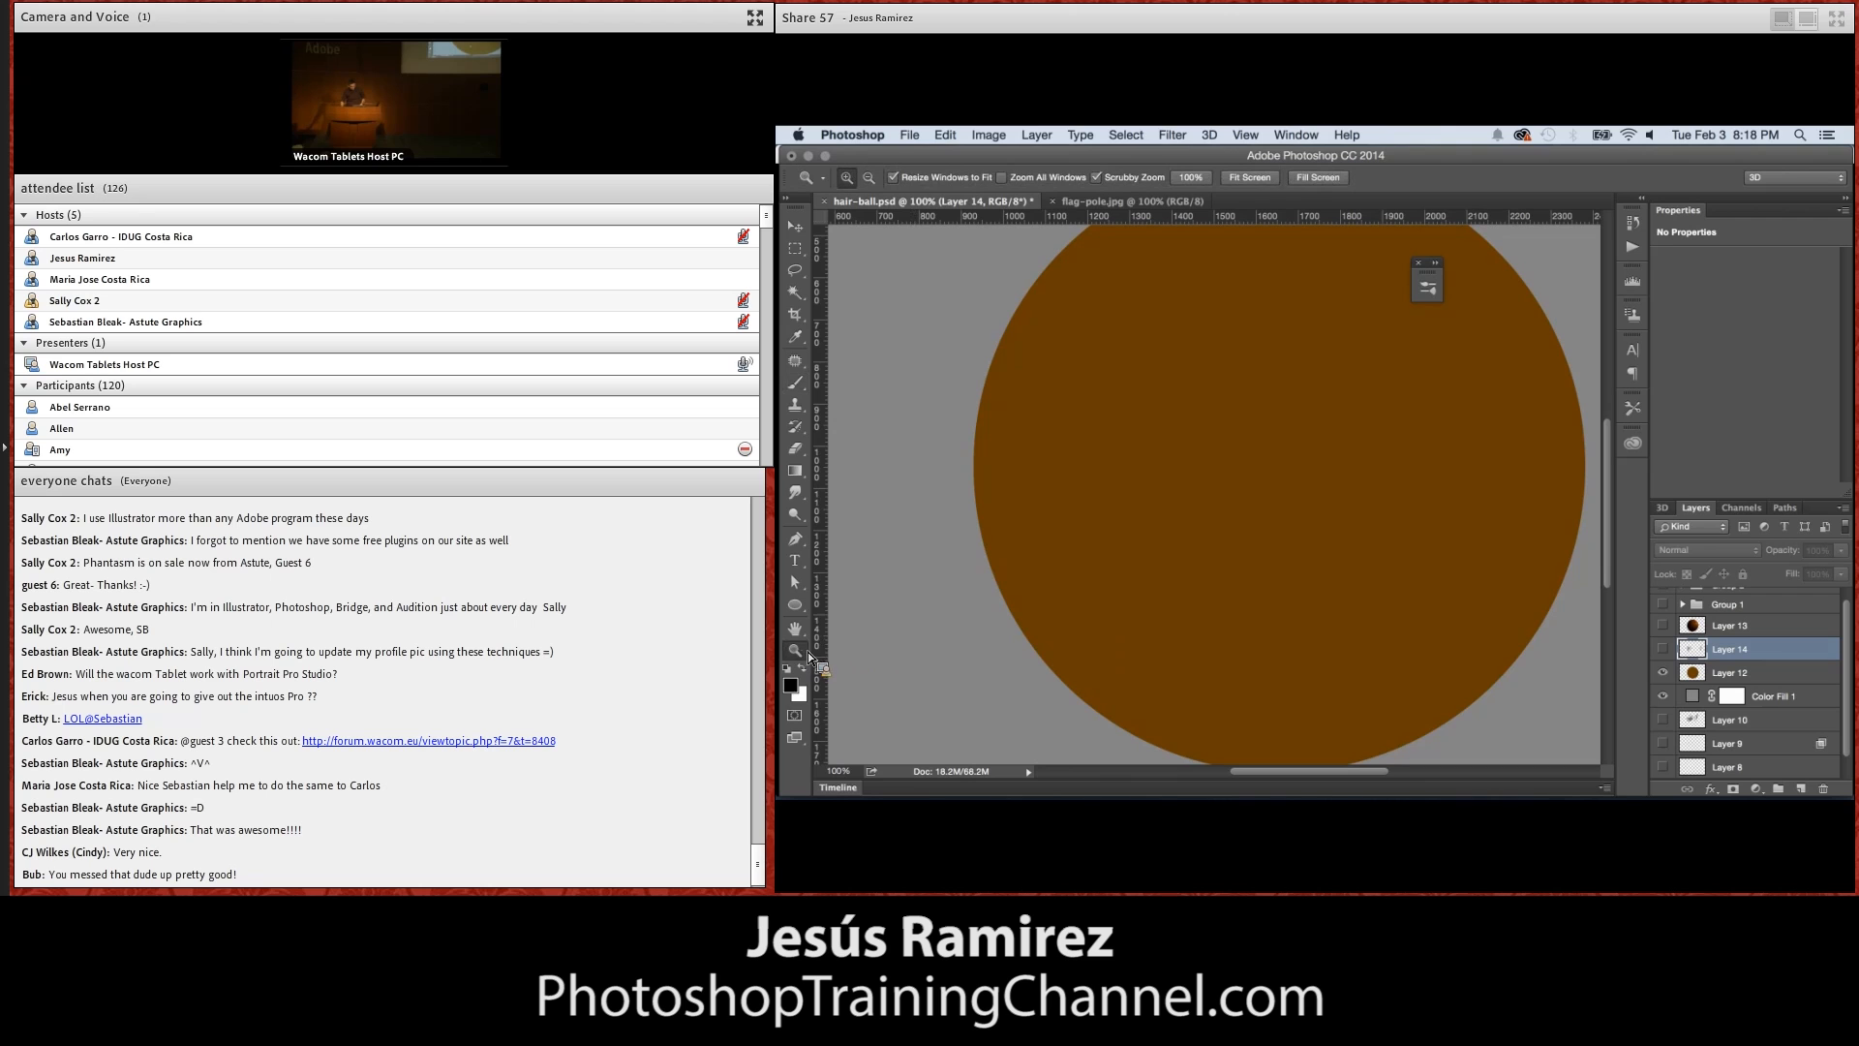
pyautogui.keyDown('alt'); pyautogui.click(1195, 565); pyautogui.keyUp('alt')
pyautogui.keyDown('alt'); pyautogui.click(1195, 566); pyautogui.keyUp('alt')
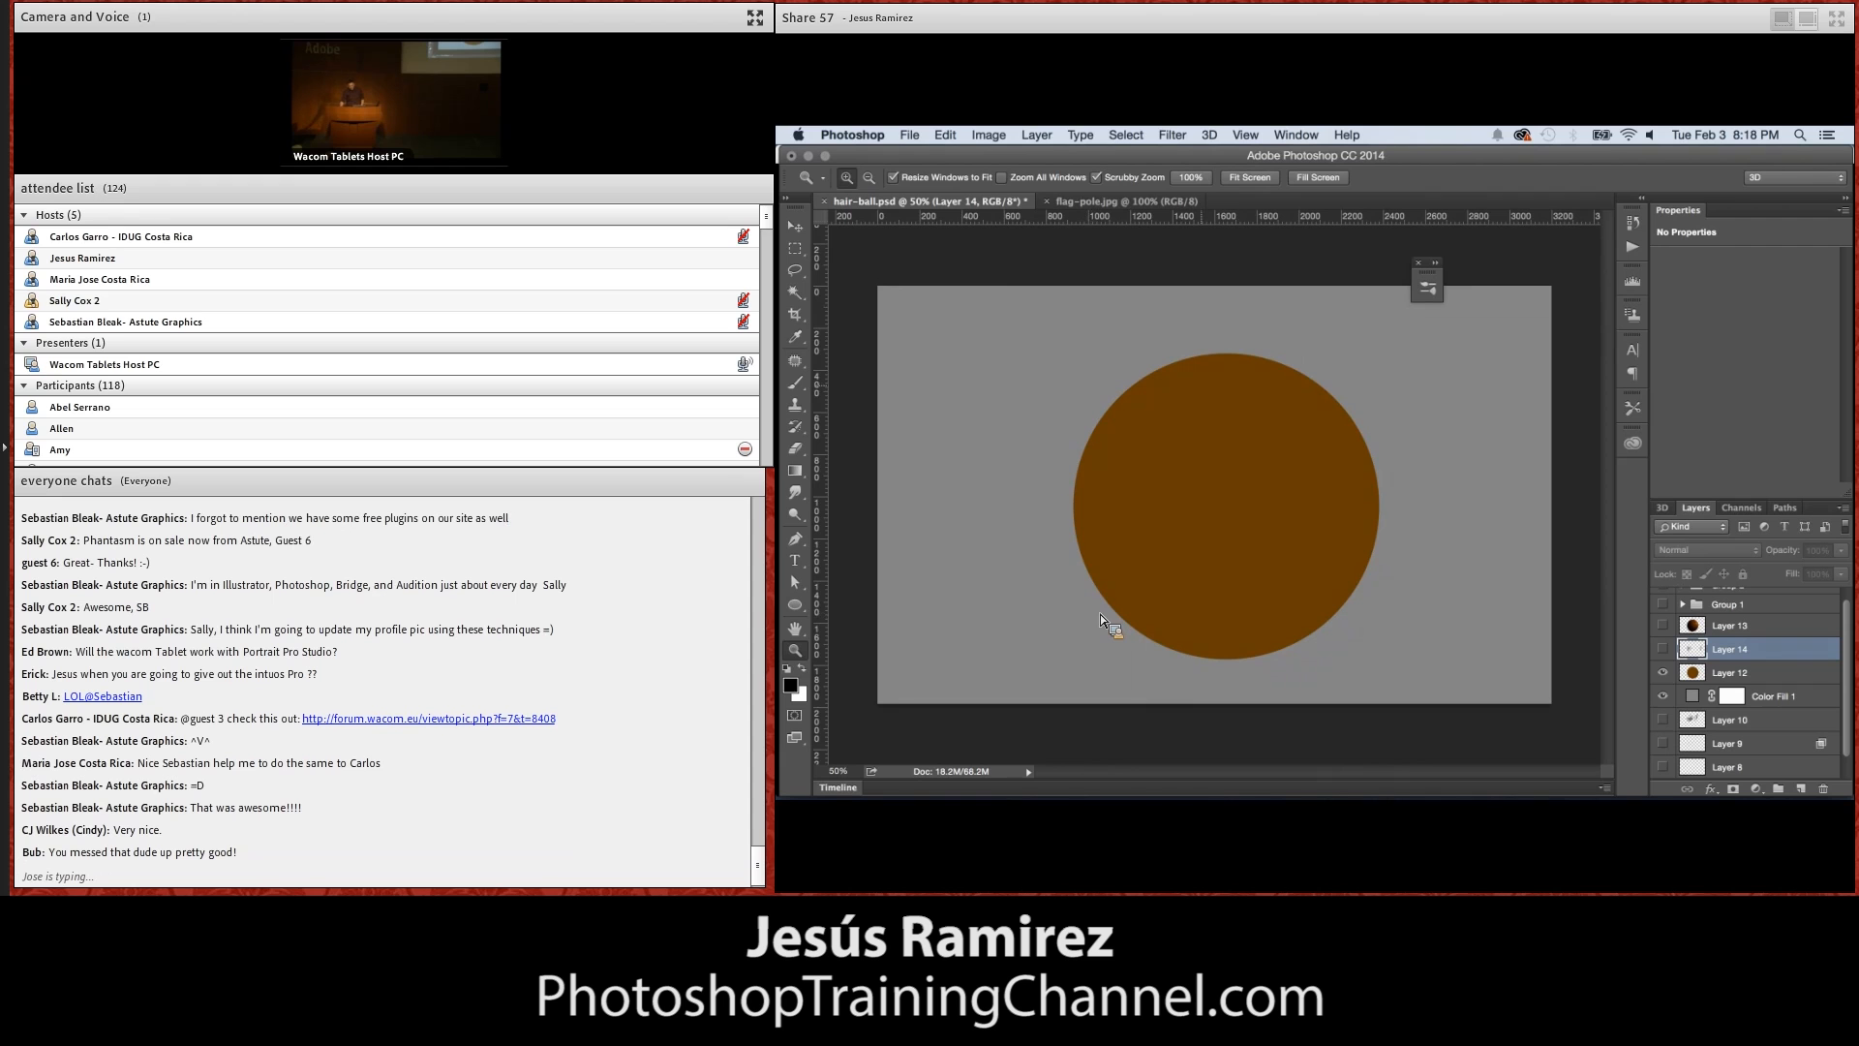
# Add a Gradient Overlay to Layer 12 using the Foreground to Background preset
pyautogui.doubleClick(1774, 676)
pyautogui.moveTo(1259, 210); pyautogui.dragTo(1642, 238)
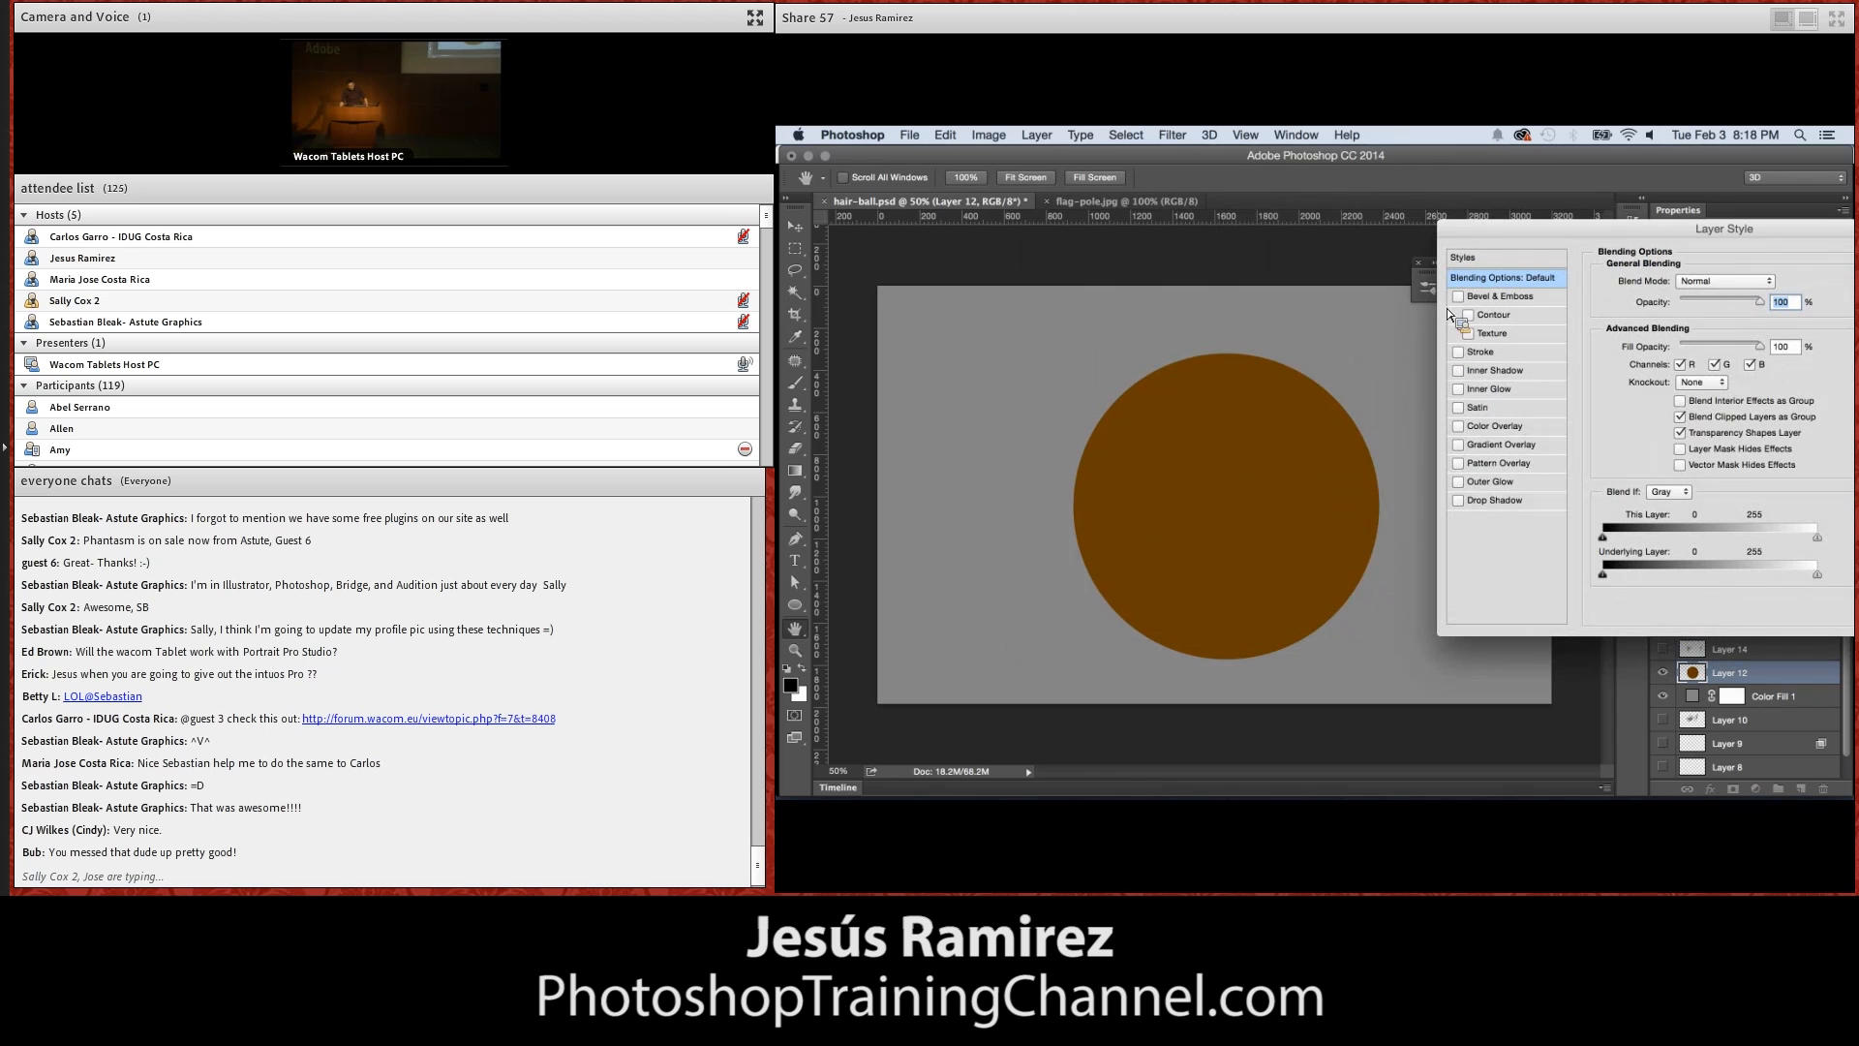
pyautogui.click(1503, 446)
pyautogui.click(1694, 323)
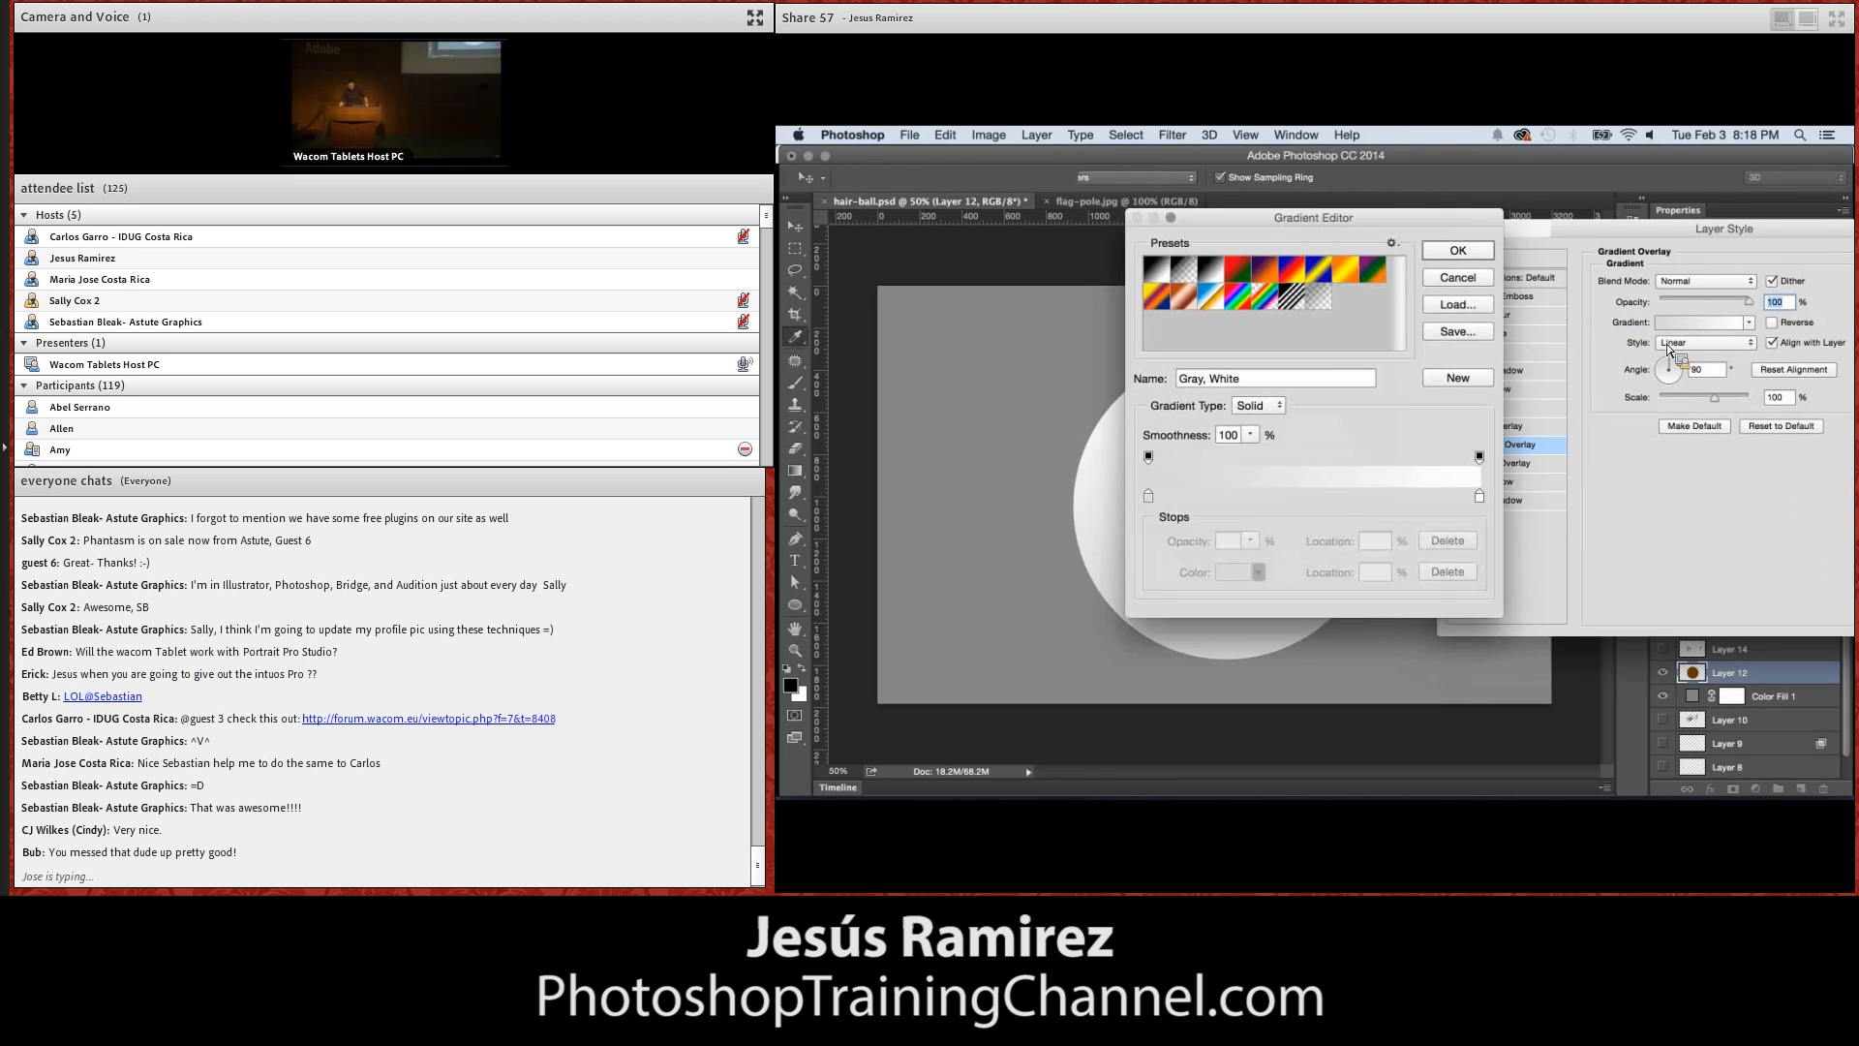
pyautogui.click(1160, 271)
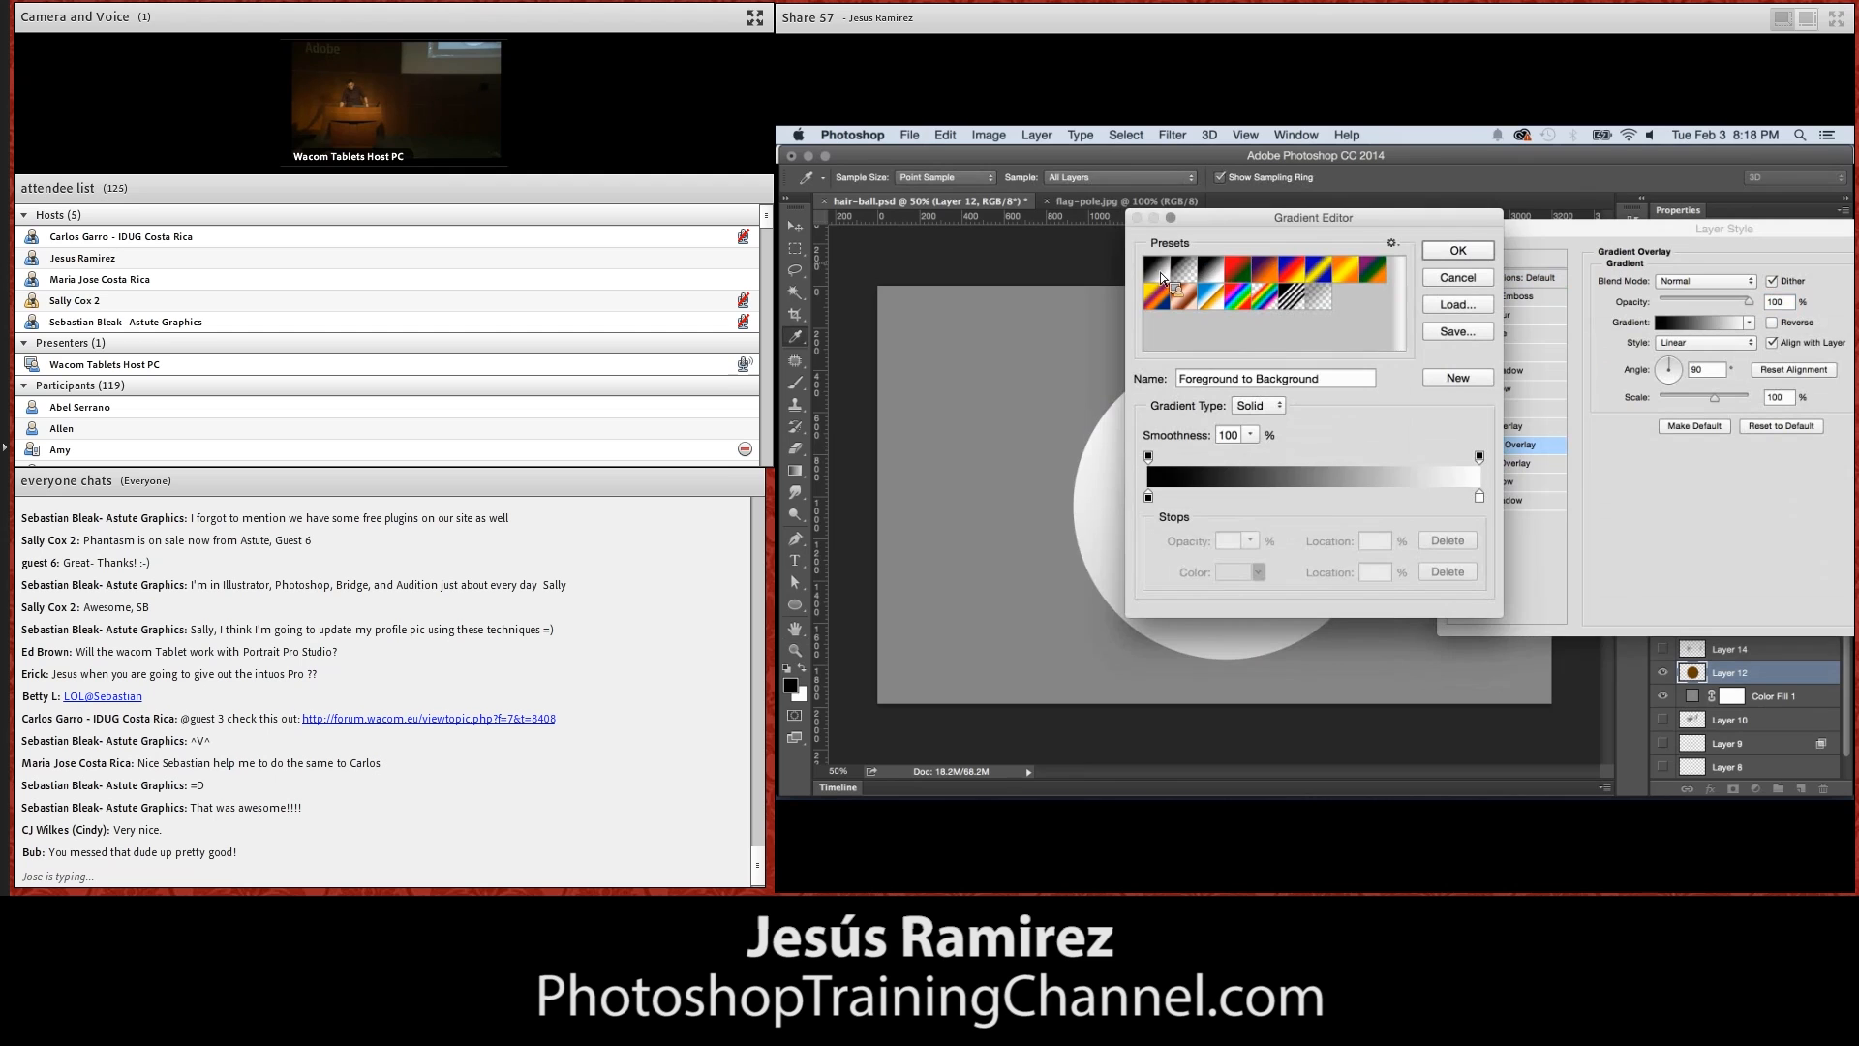
pyautogui.click(1458, 250)
# Make the overlay gradient Radial and reversed, move its highlight to the circle's upper right, and set its scale to 150%
pyautogui.click(1706, 342)
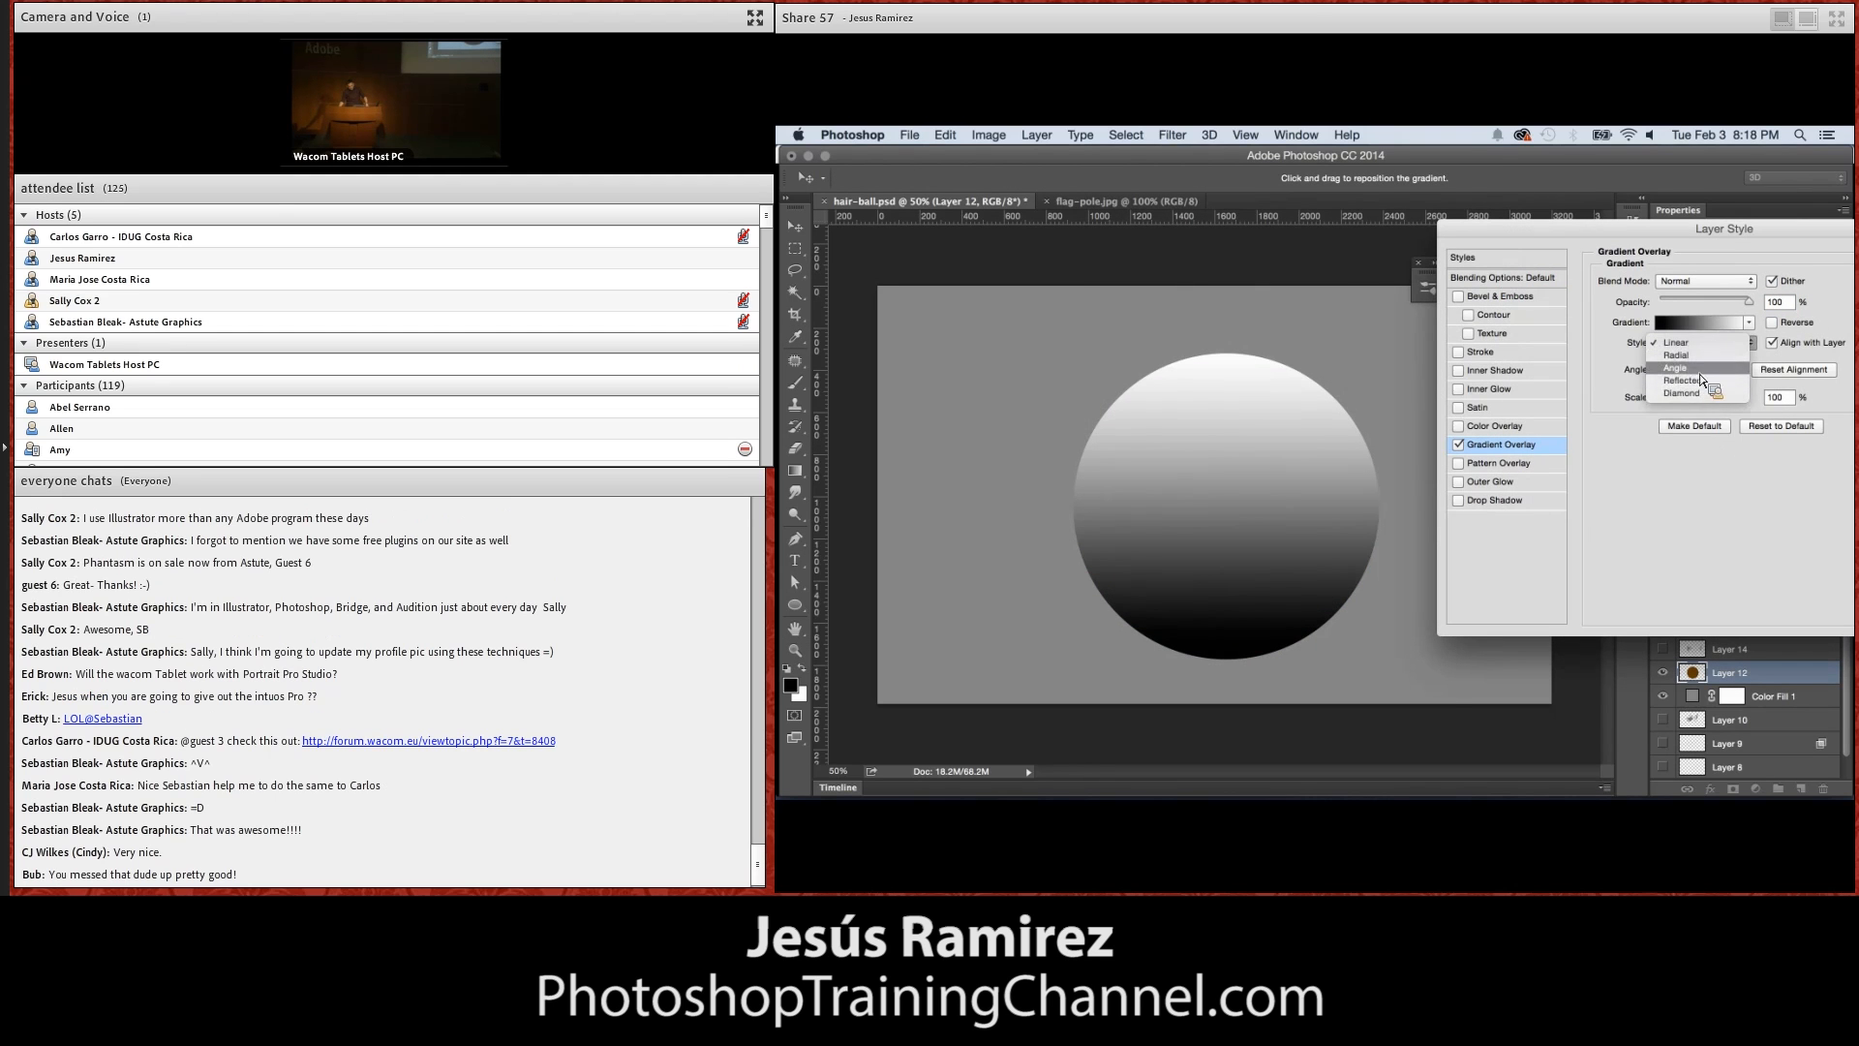
pyautogui.click(1694, 355)
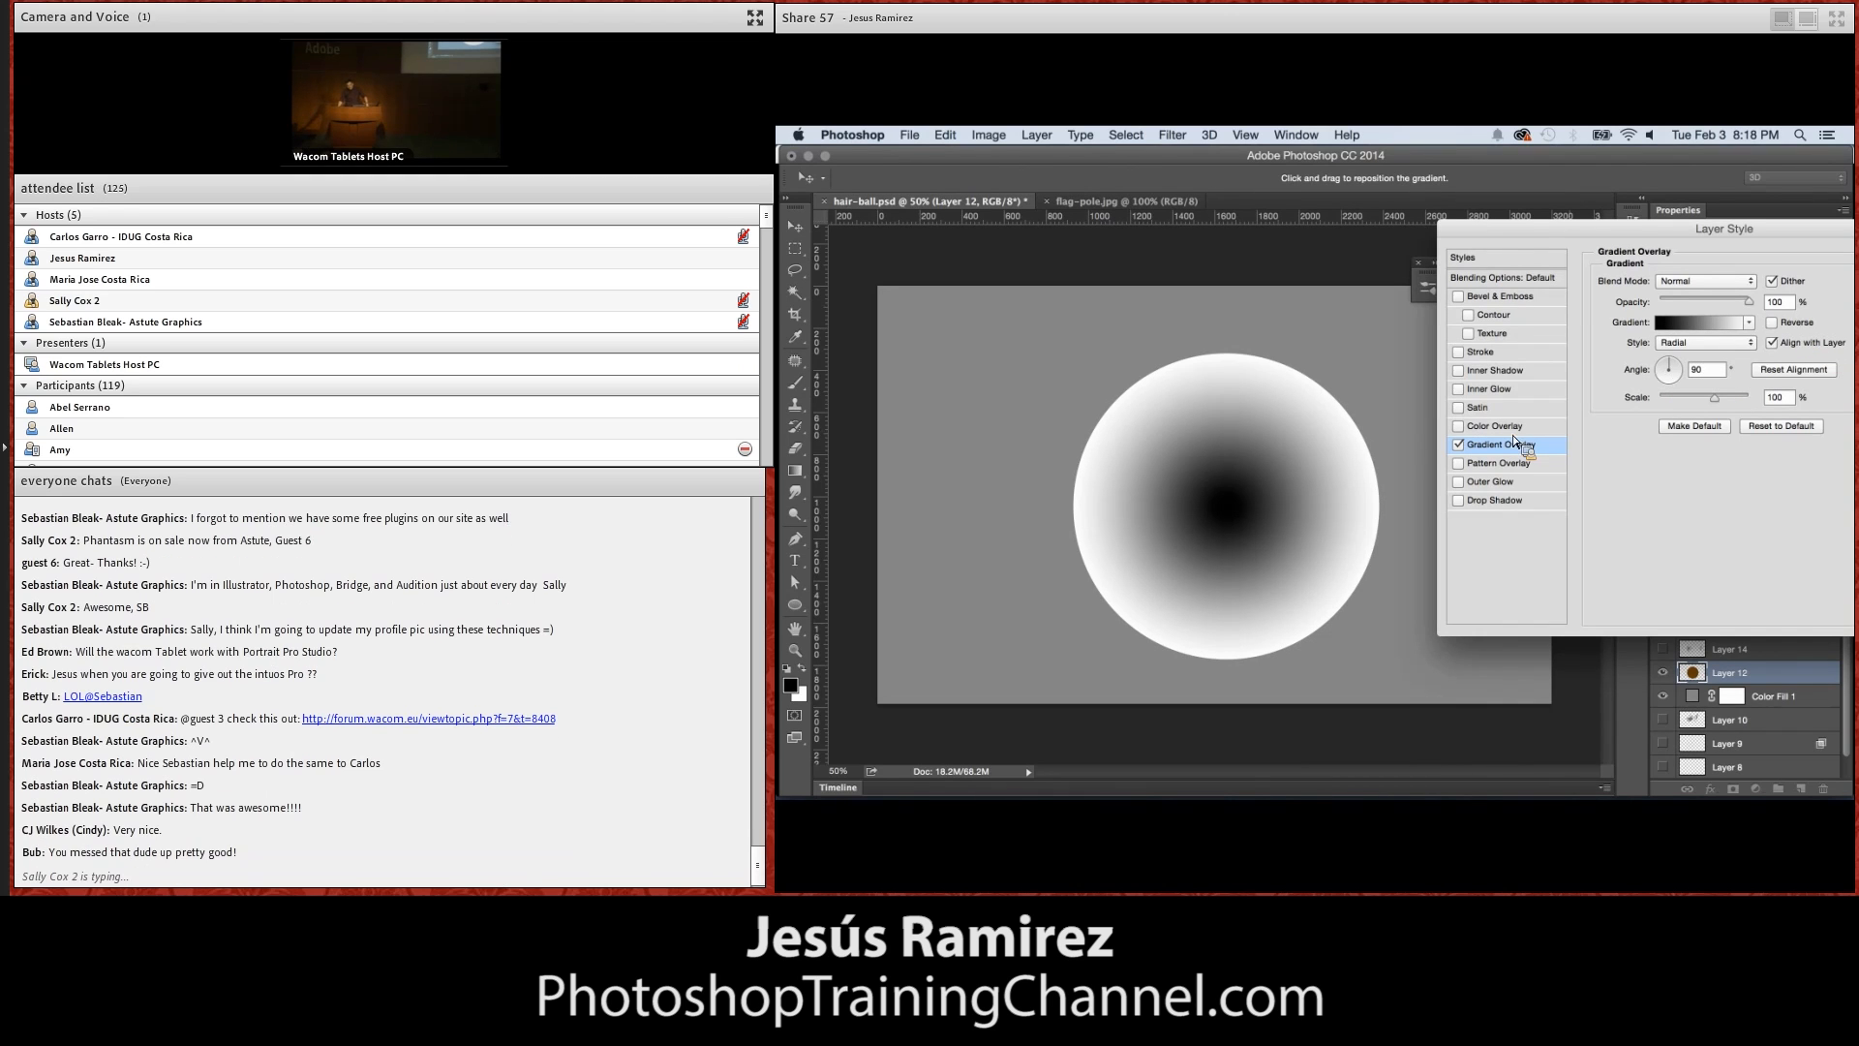
pyautogui.click(1773, 323)
pyautogui.moveTo(1240, 450); pyautogui.dragTo(1342, 438)
pyautogui.moveTo(1715, 397)
pyautogui.mouseDown()
pyautogui.moveTo(1749, 398)
pyautogui.moveTo(1739, 417)
pyautogui.mouseUp()
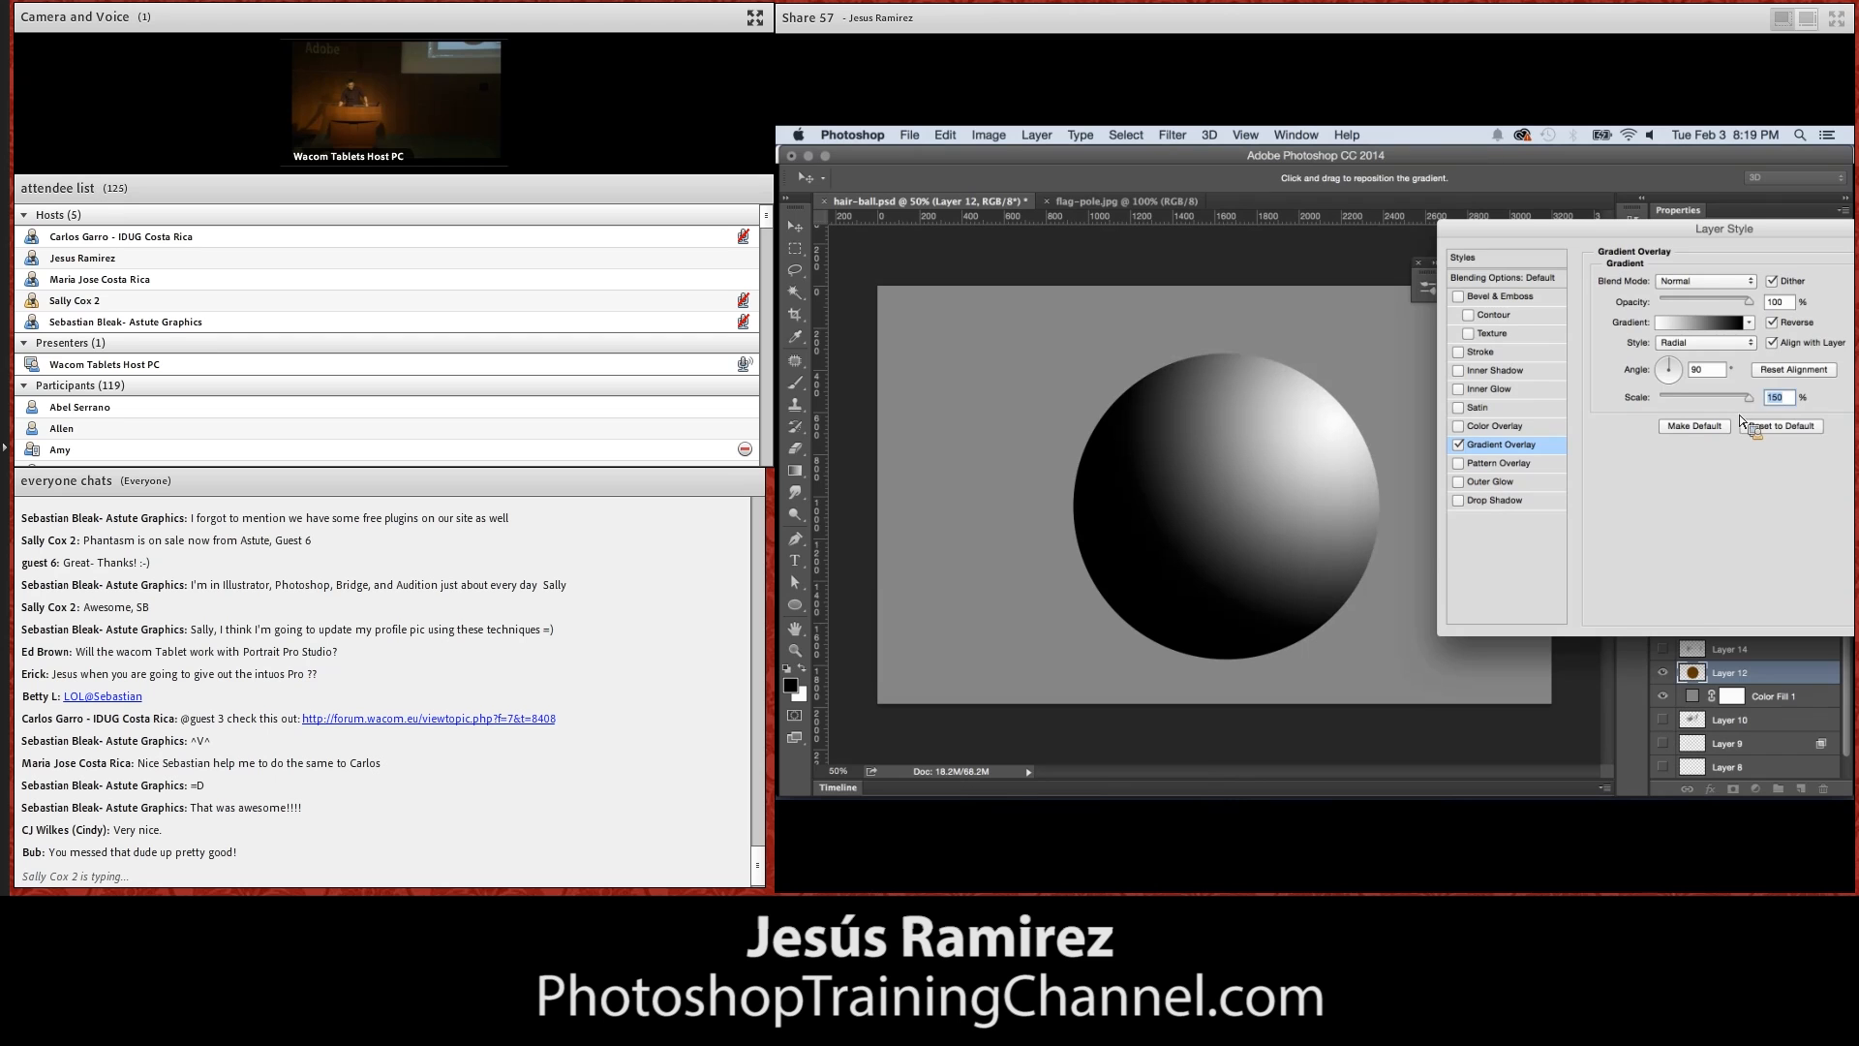
# Set the gradient overlay's blend mode to Overlay, lower its opacity until the brown shows softly shaded, and apply the style
pyautogui.moveTo(1637, 253); pyautogui.dragTo(1661, 244)
pyautogui.click(1664, 282)
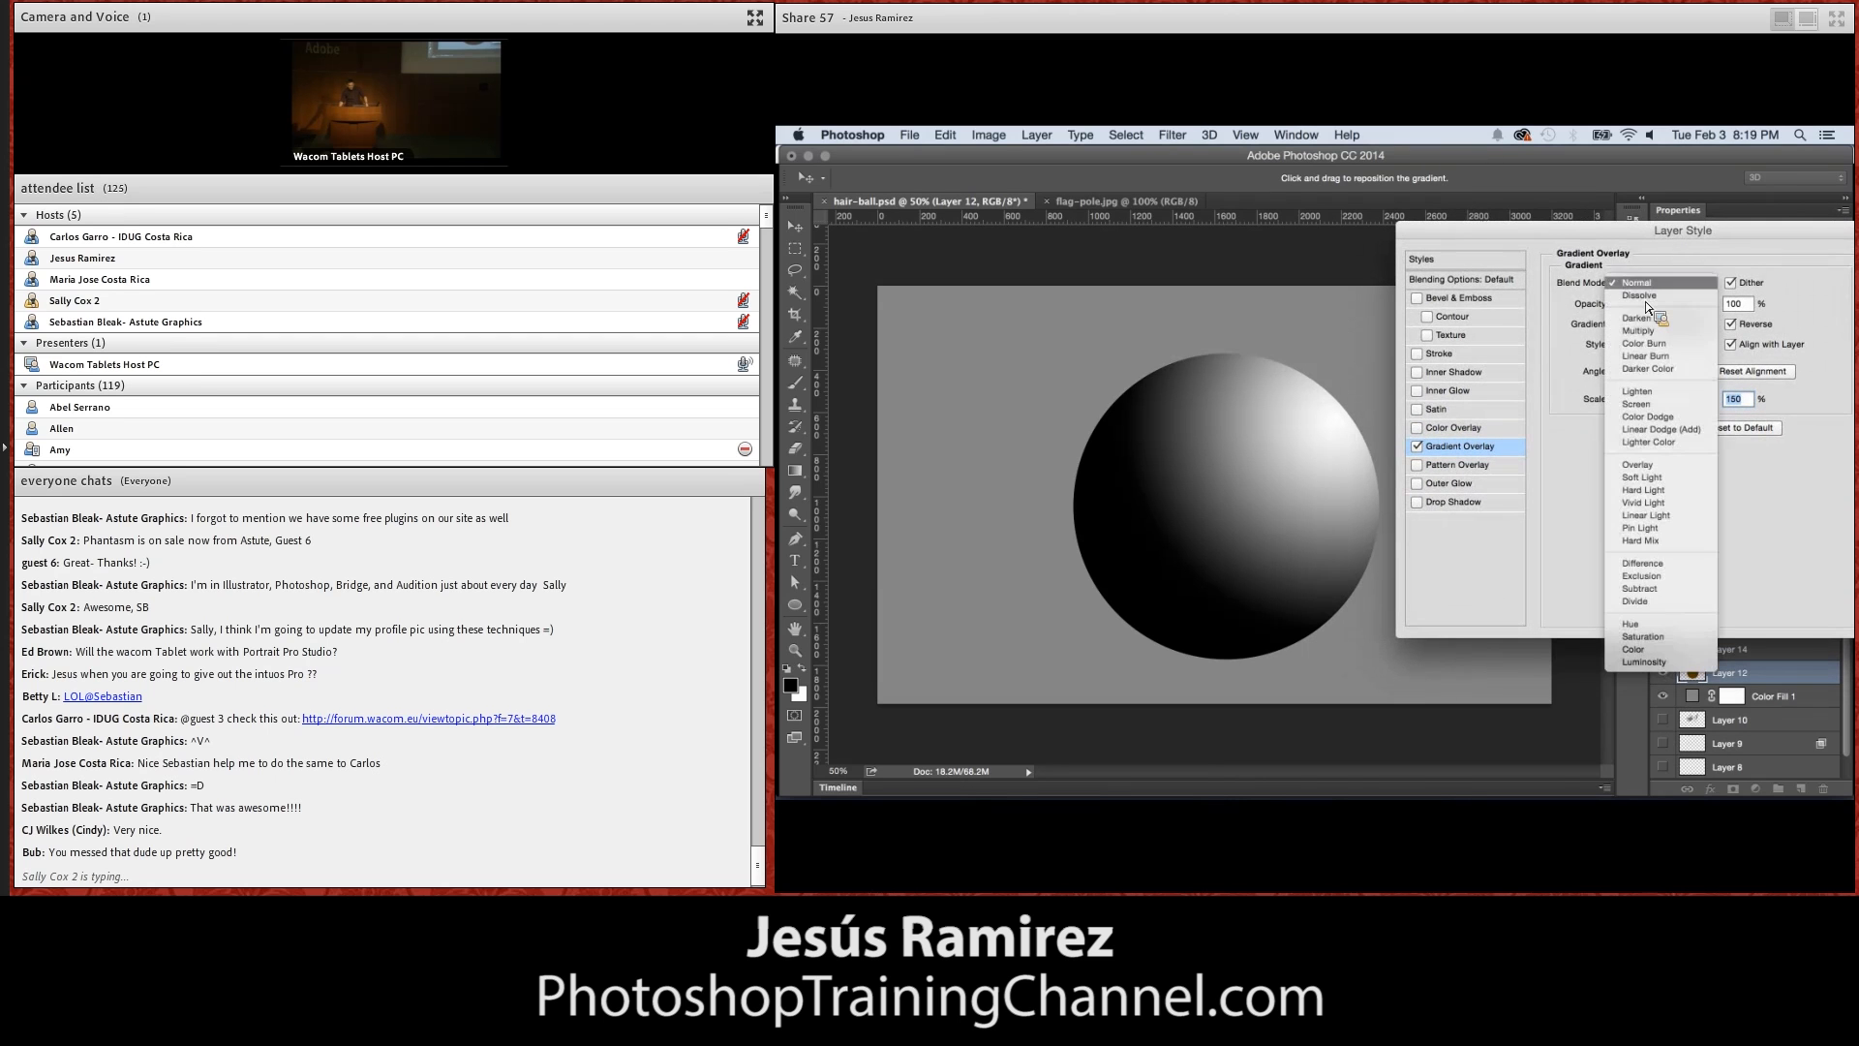
pyautogui.click(1640, 465)
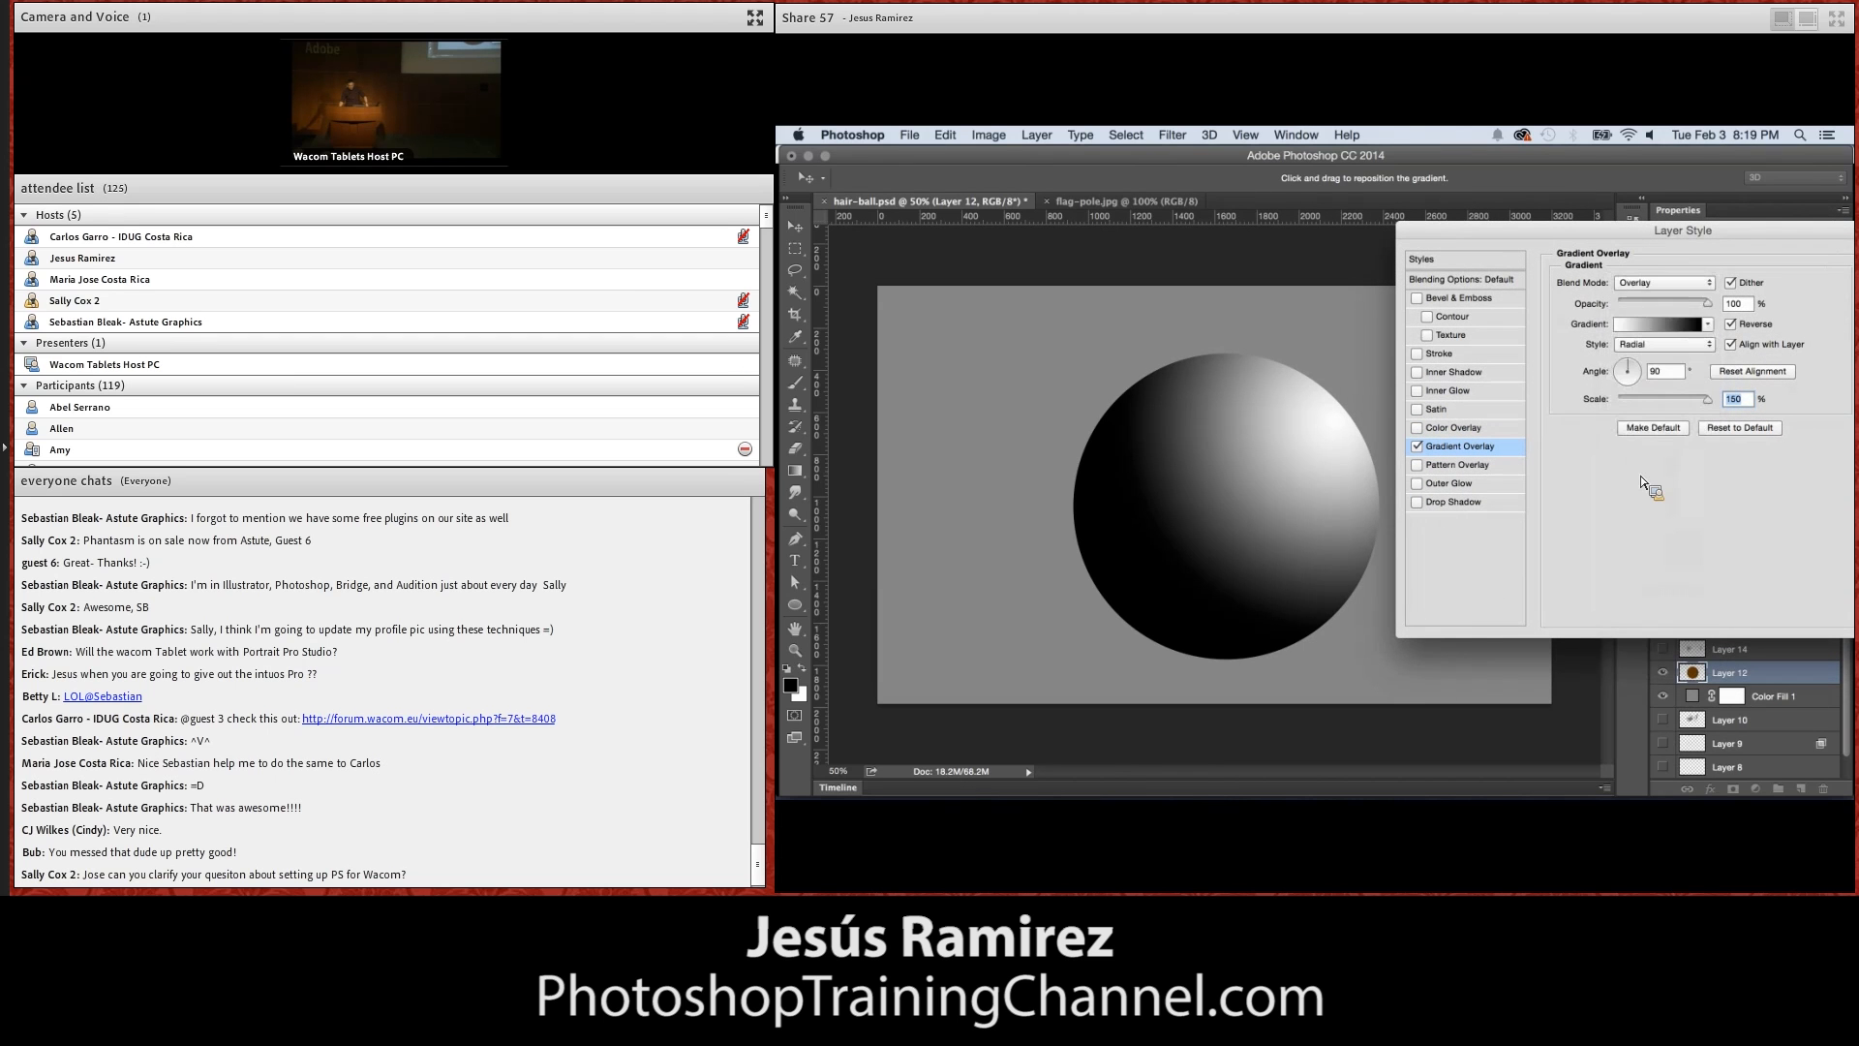
pyautogui.moveTo(1631, 303); pyautogui.dragTo(1652, 306)
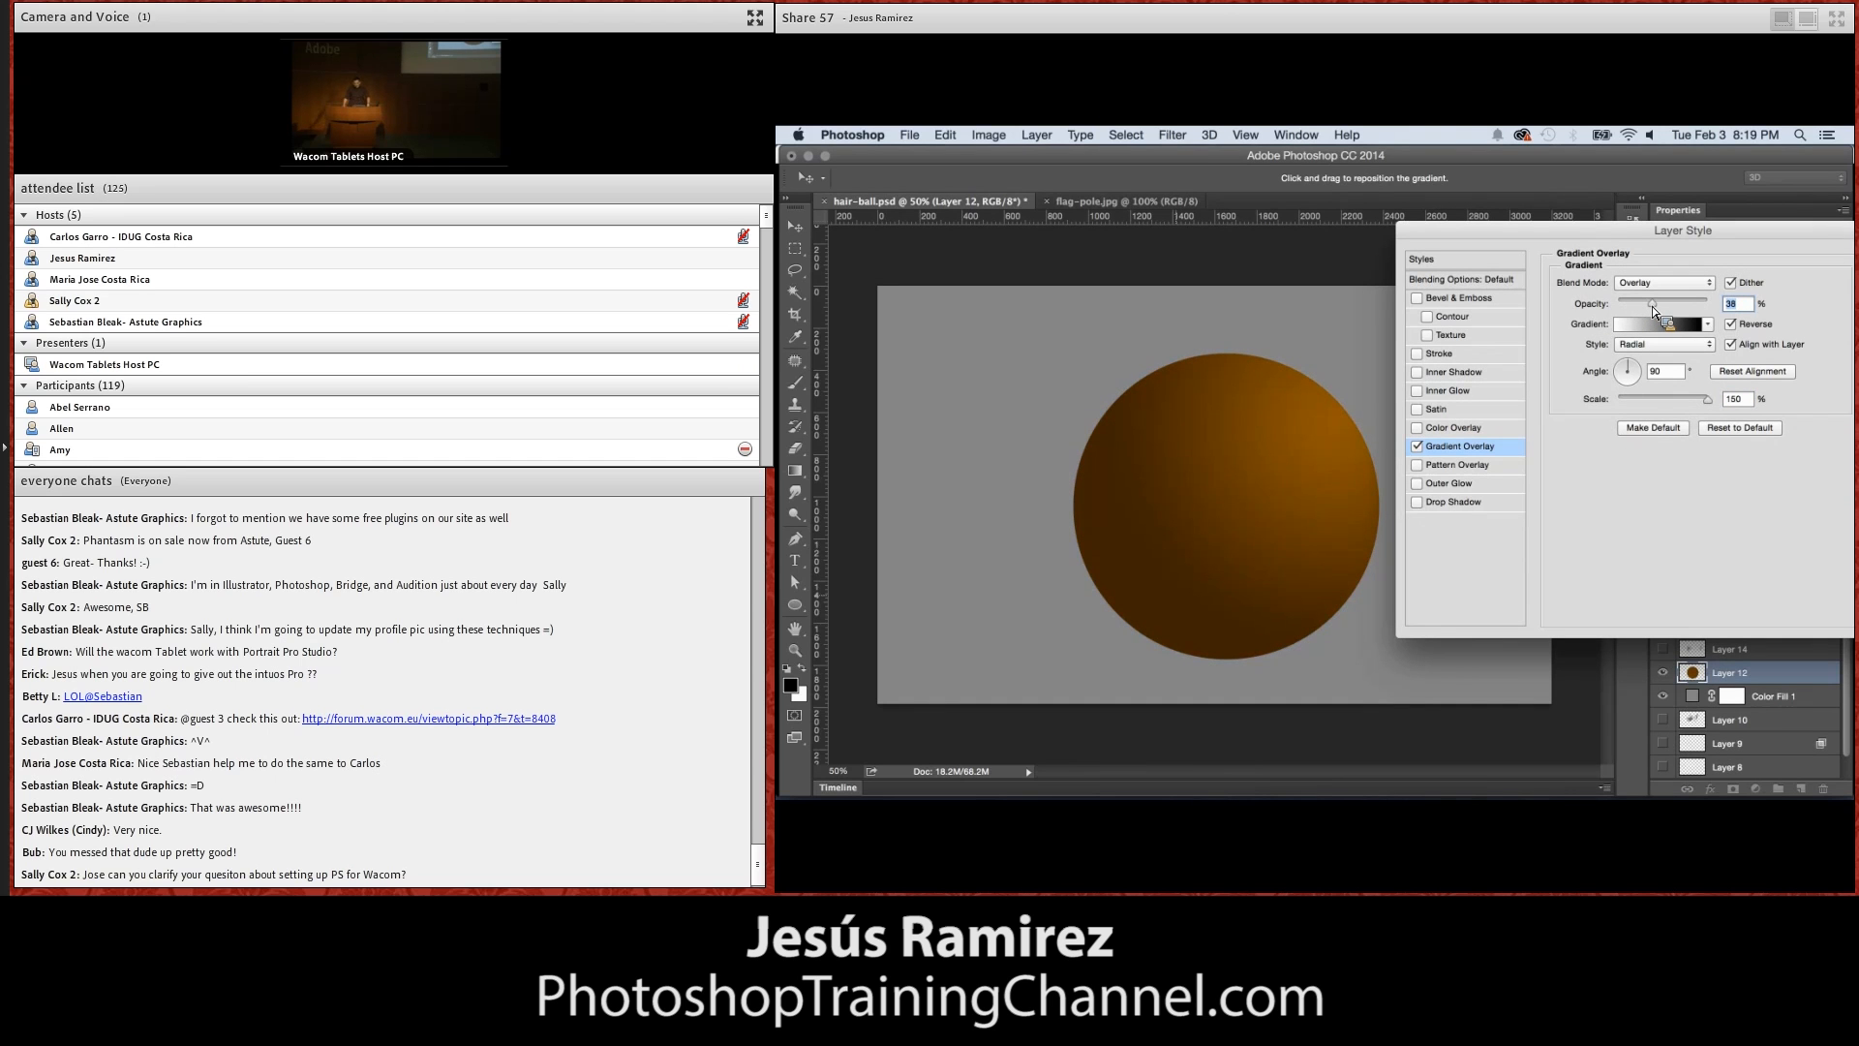
pyautogui.moveTo(1652, 306); pyautogui.dragTo(1659, 306)
pyautogui.moveTo(1791, 232); pyautogui.dragTo(1701, 233)
pyautogui.press('Return')
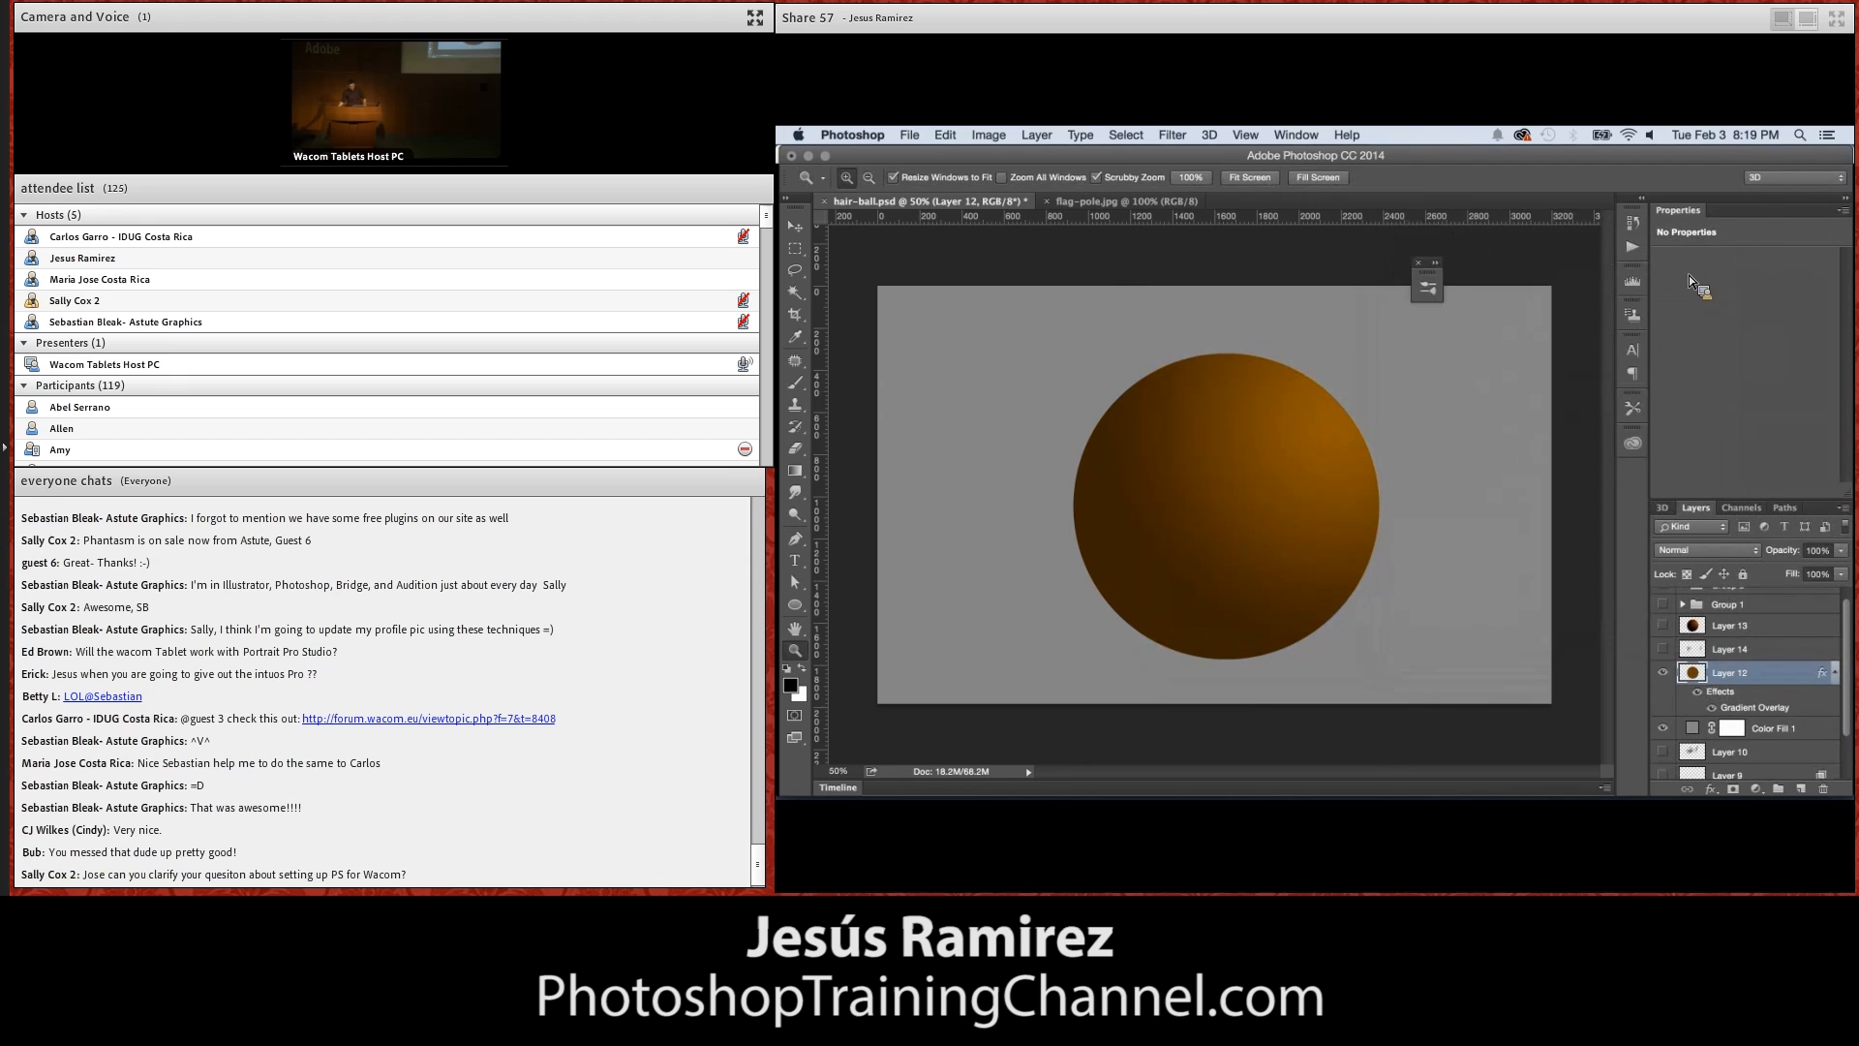
# Rasterize Layer 12's layer style and check the shaded sphere by toggling the layer's visibility
pyautogui.rightClick(1768, 686)
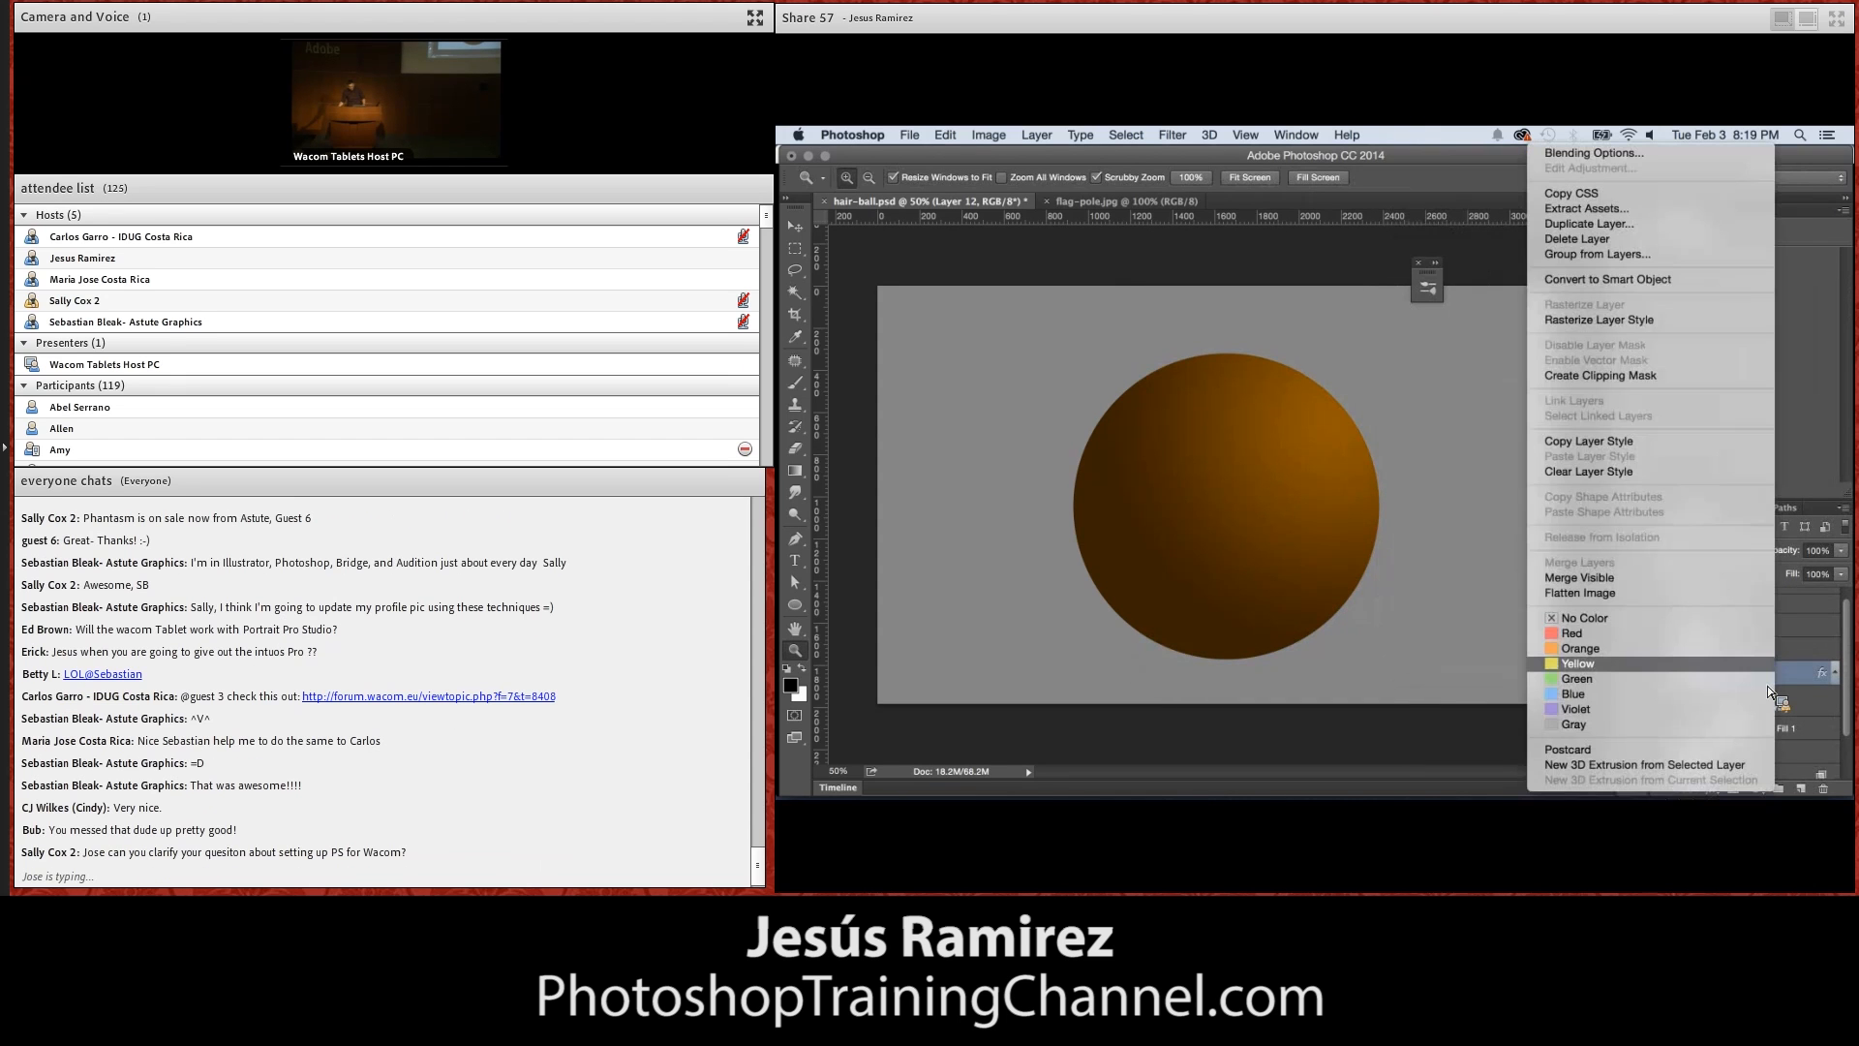
pyautogui.click(1635, 473)
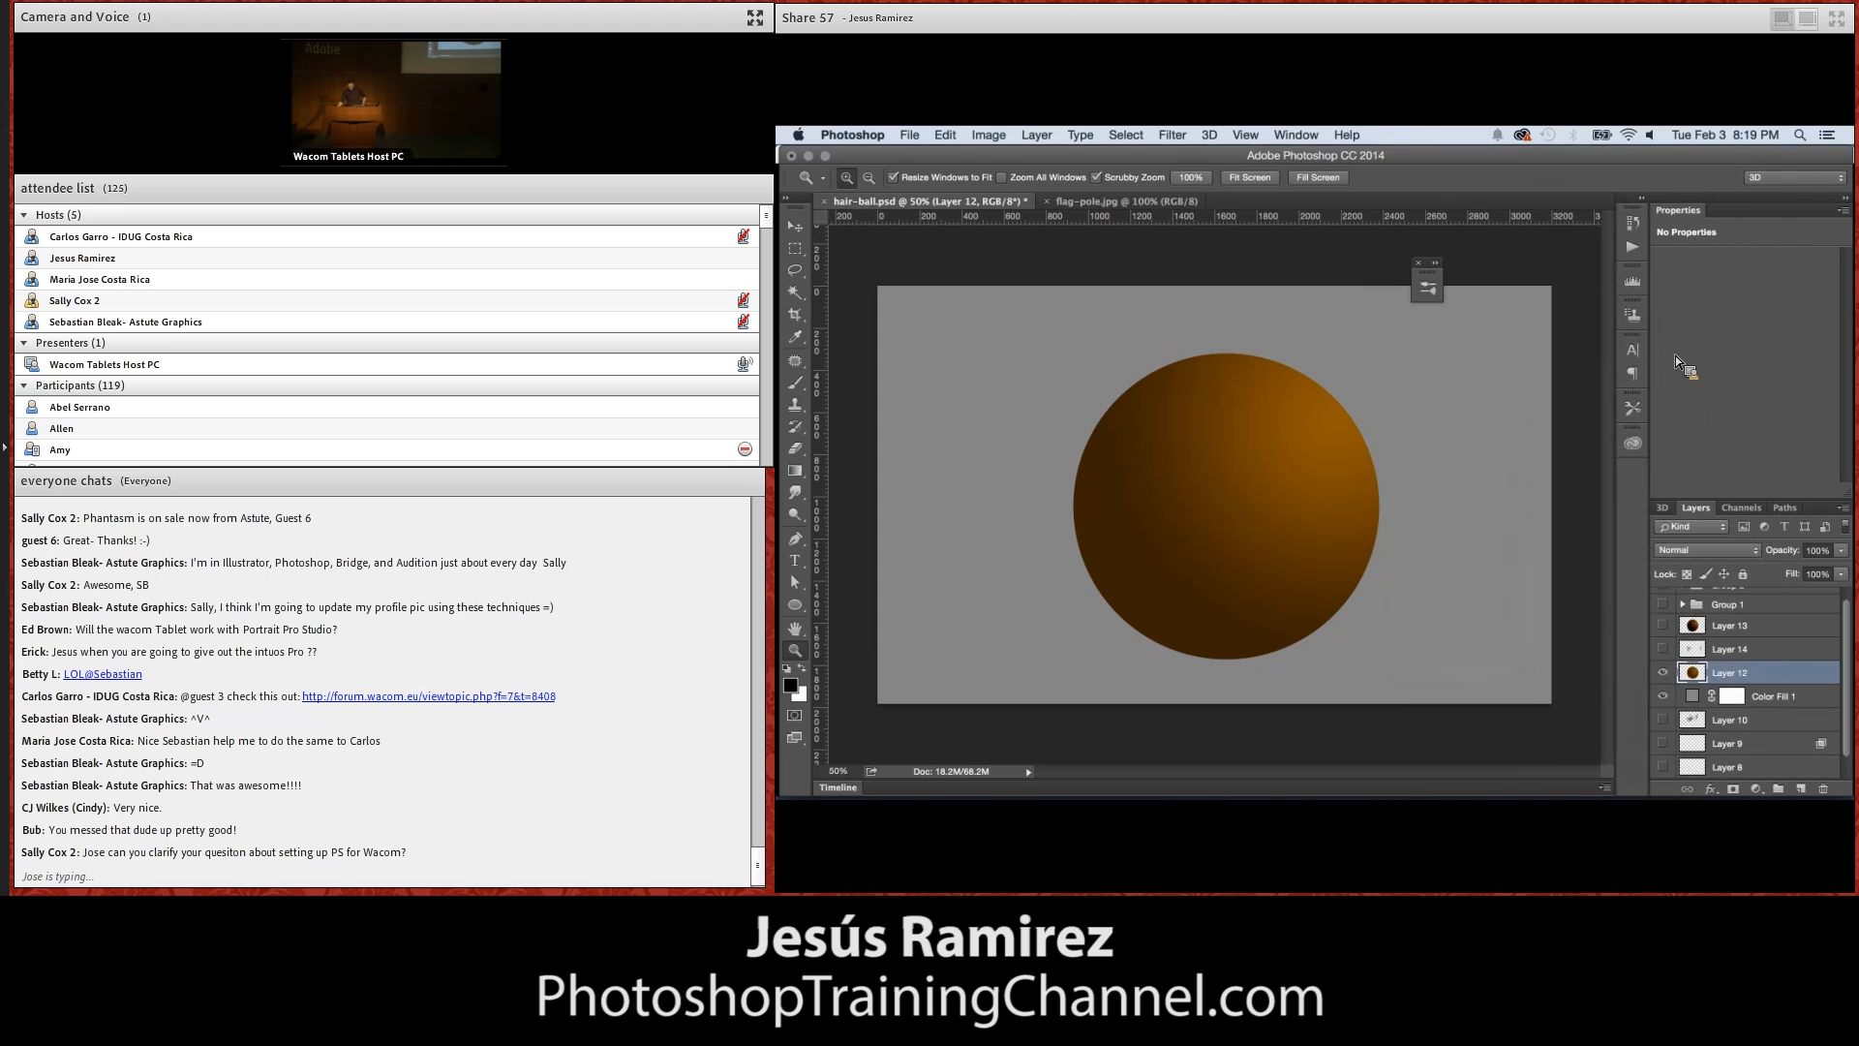
pyautogui.click(1662, 673)
pyautogui.click(1663, 672)
# Choose the 70 px multi-hair brush tip and paint a few sample strokes on the grey area to the upper left of the sphere
pyautogui.click(798, 383)
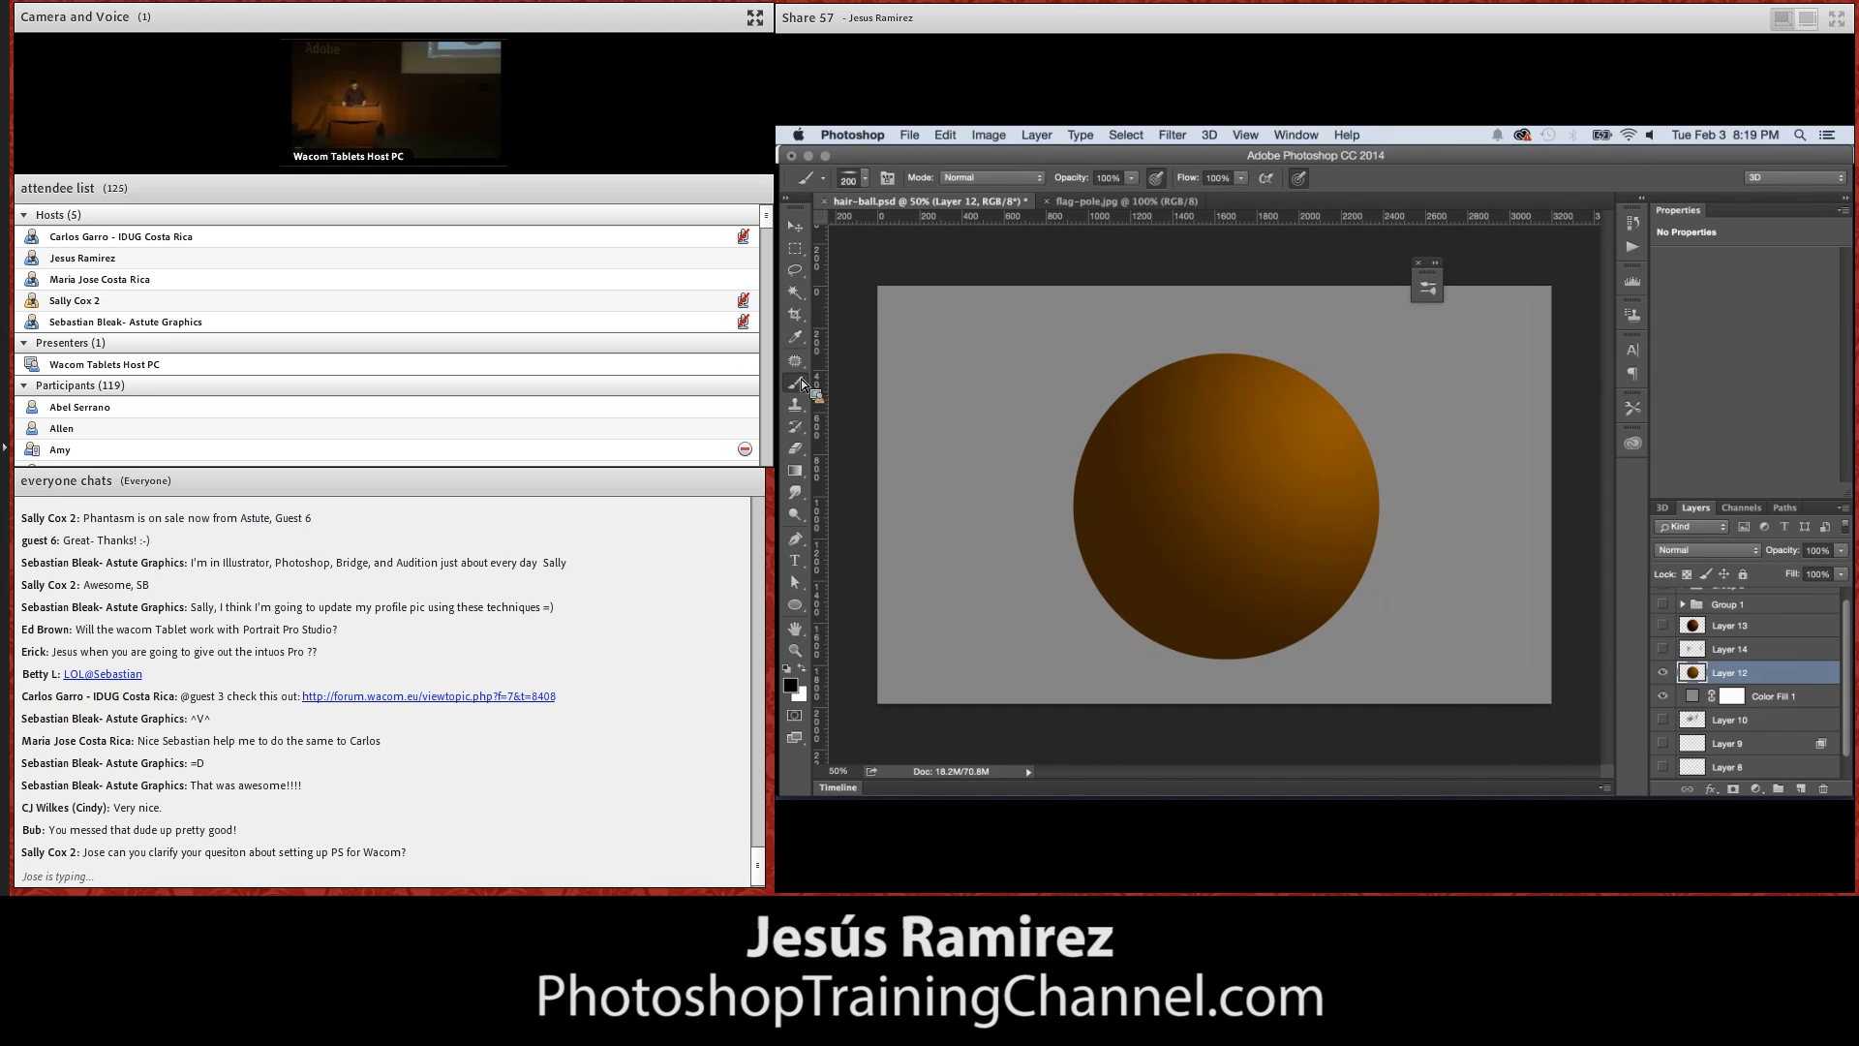
pyautogui.click(865, 178)
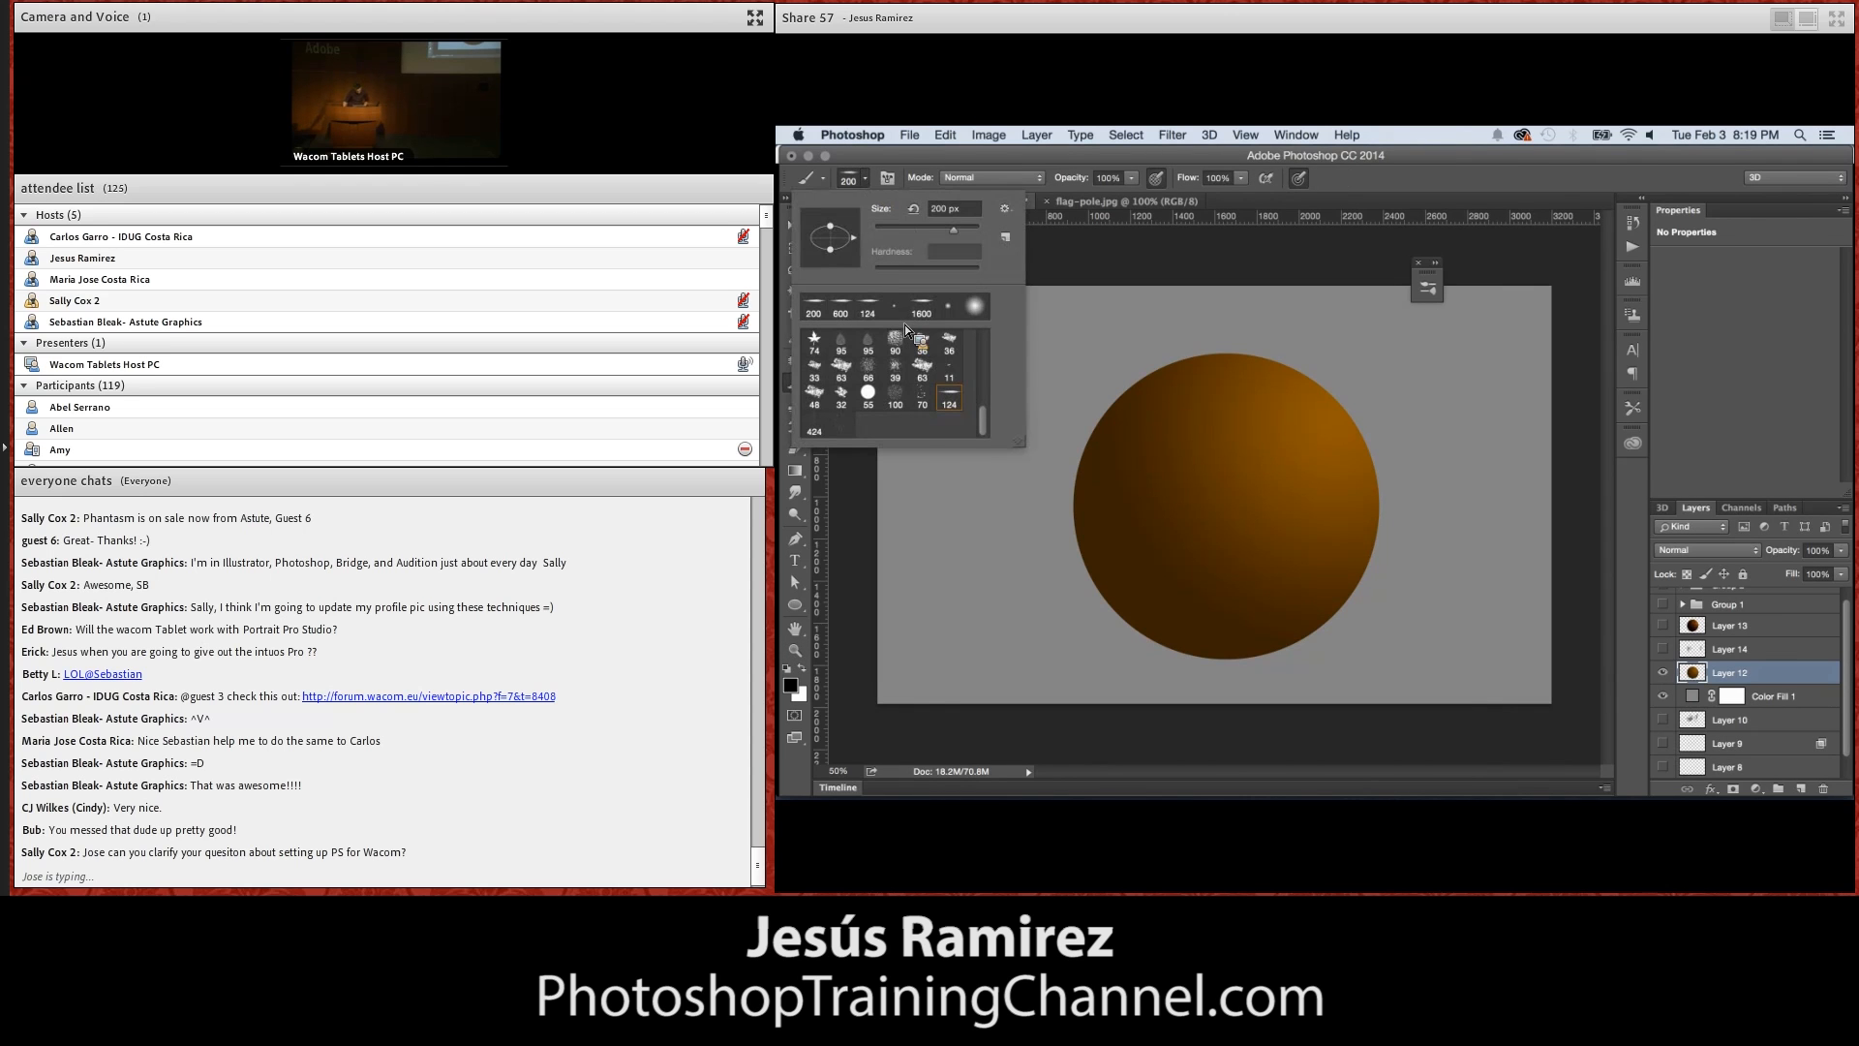
pyautogui.click(924, 397)
pyautogui.click(1073, 273)
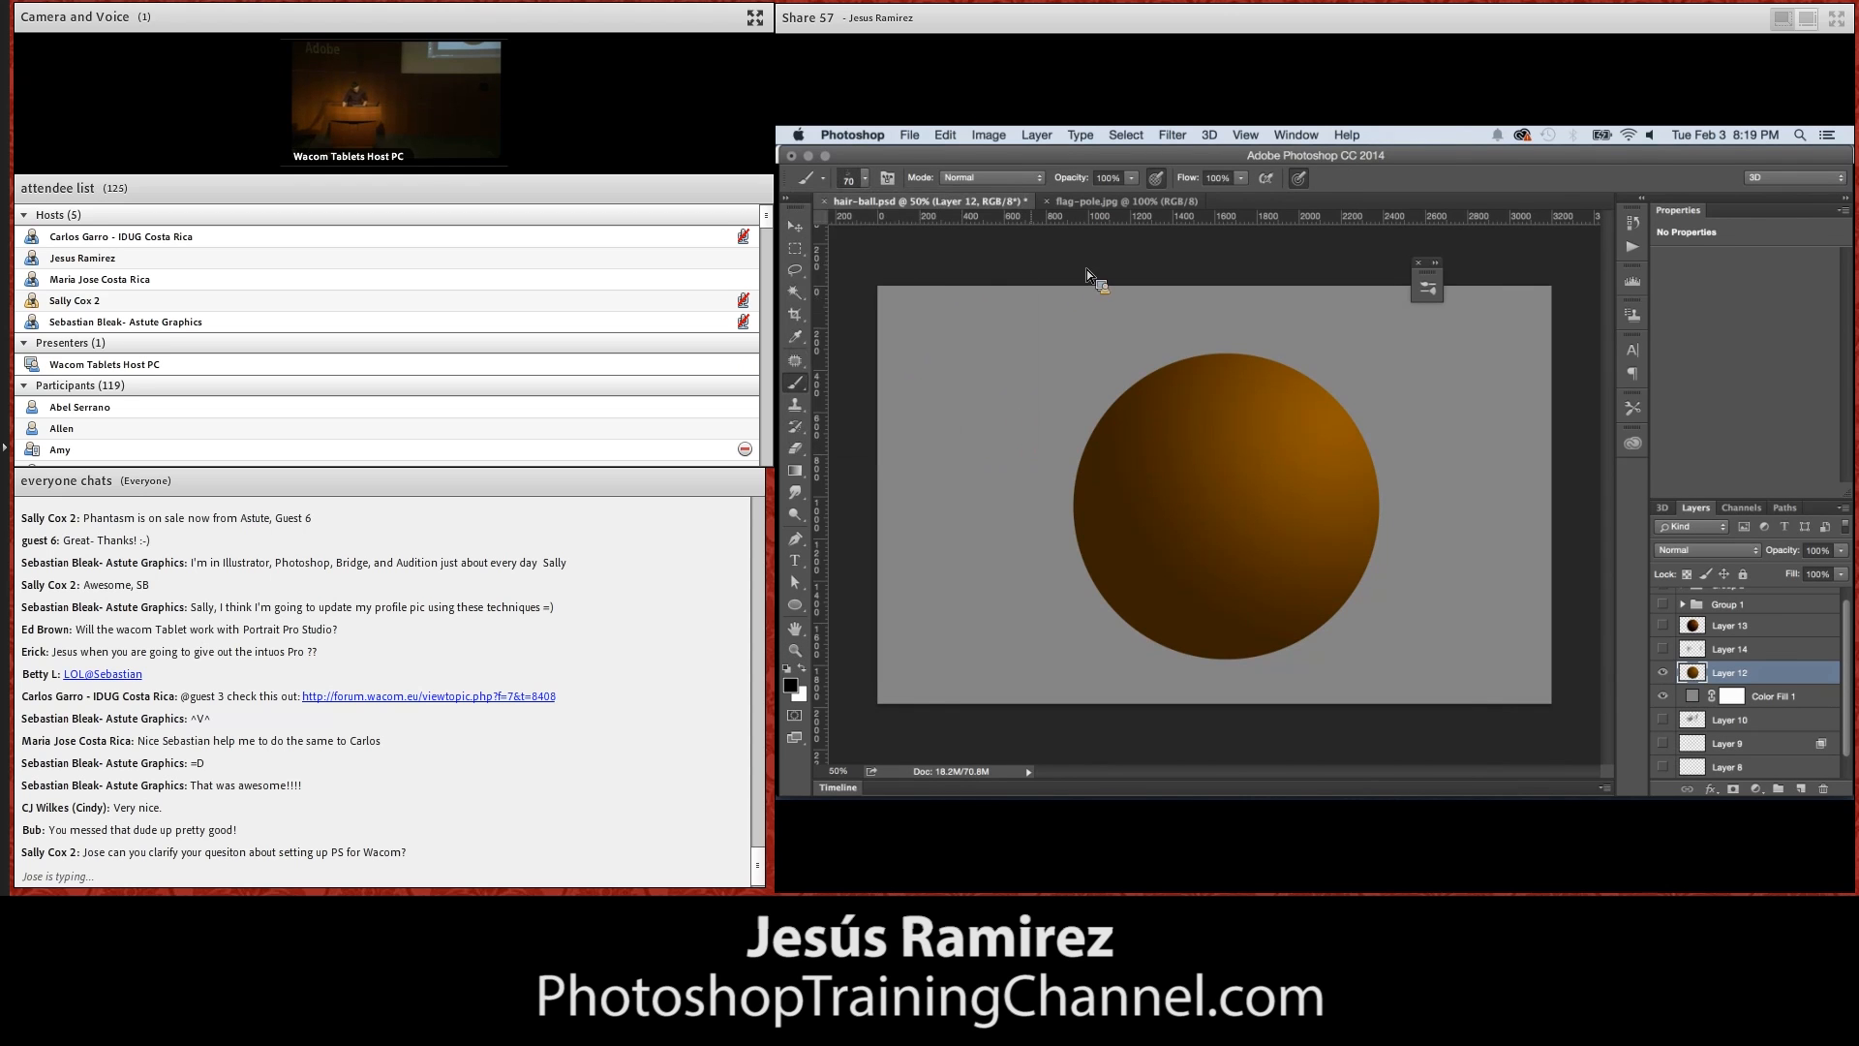
pyautogui.moveTo(1014, 317); pyautogui.dragTo(955, 422)
pyautogui.moveTo(955, 325); pyautogui.dragTo(941, 426)
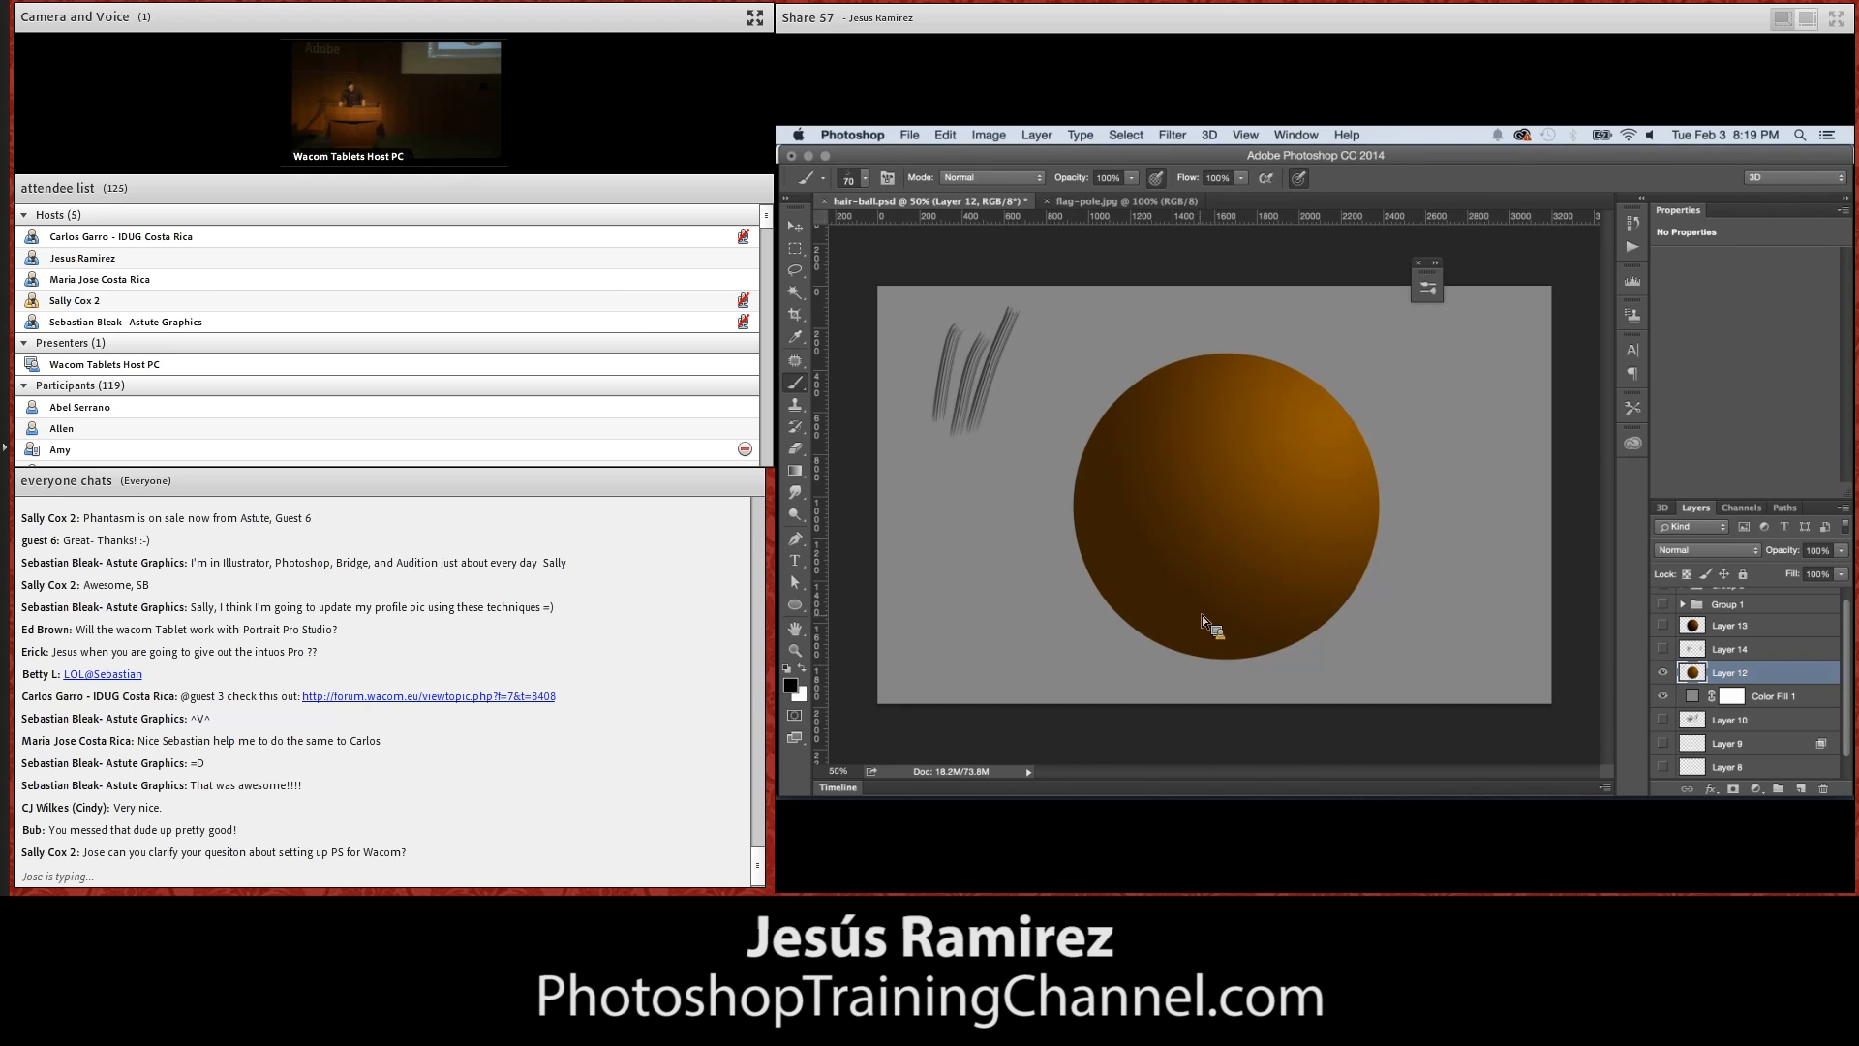
# Undo the sample hair strokes painted on the grey area to the upper left of the sphere
pyautogui.press('super+z')
pyautogui.press('alt+super+z')
pyautogui.press('alt+super+z')
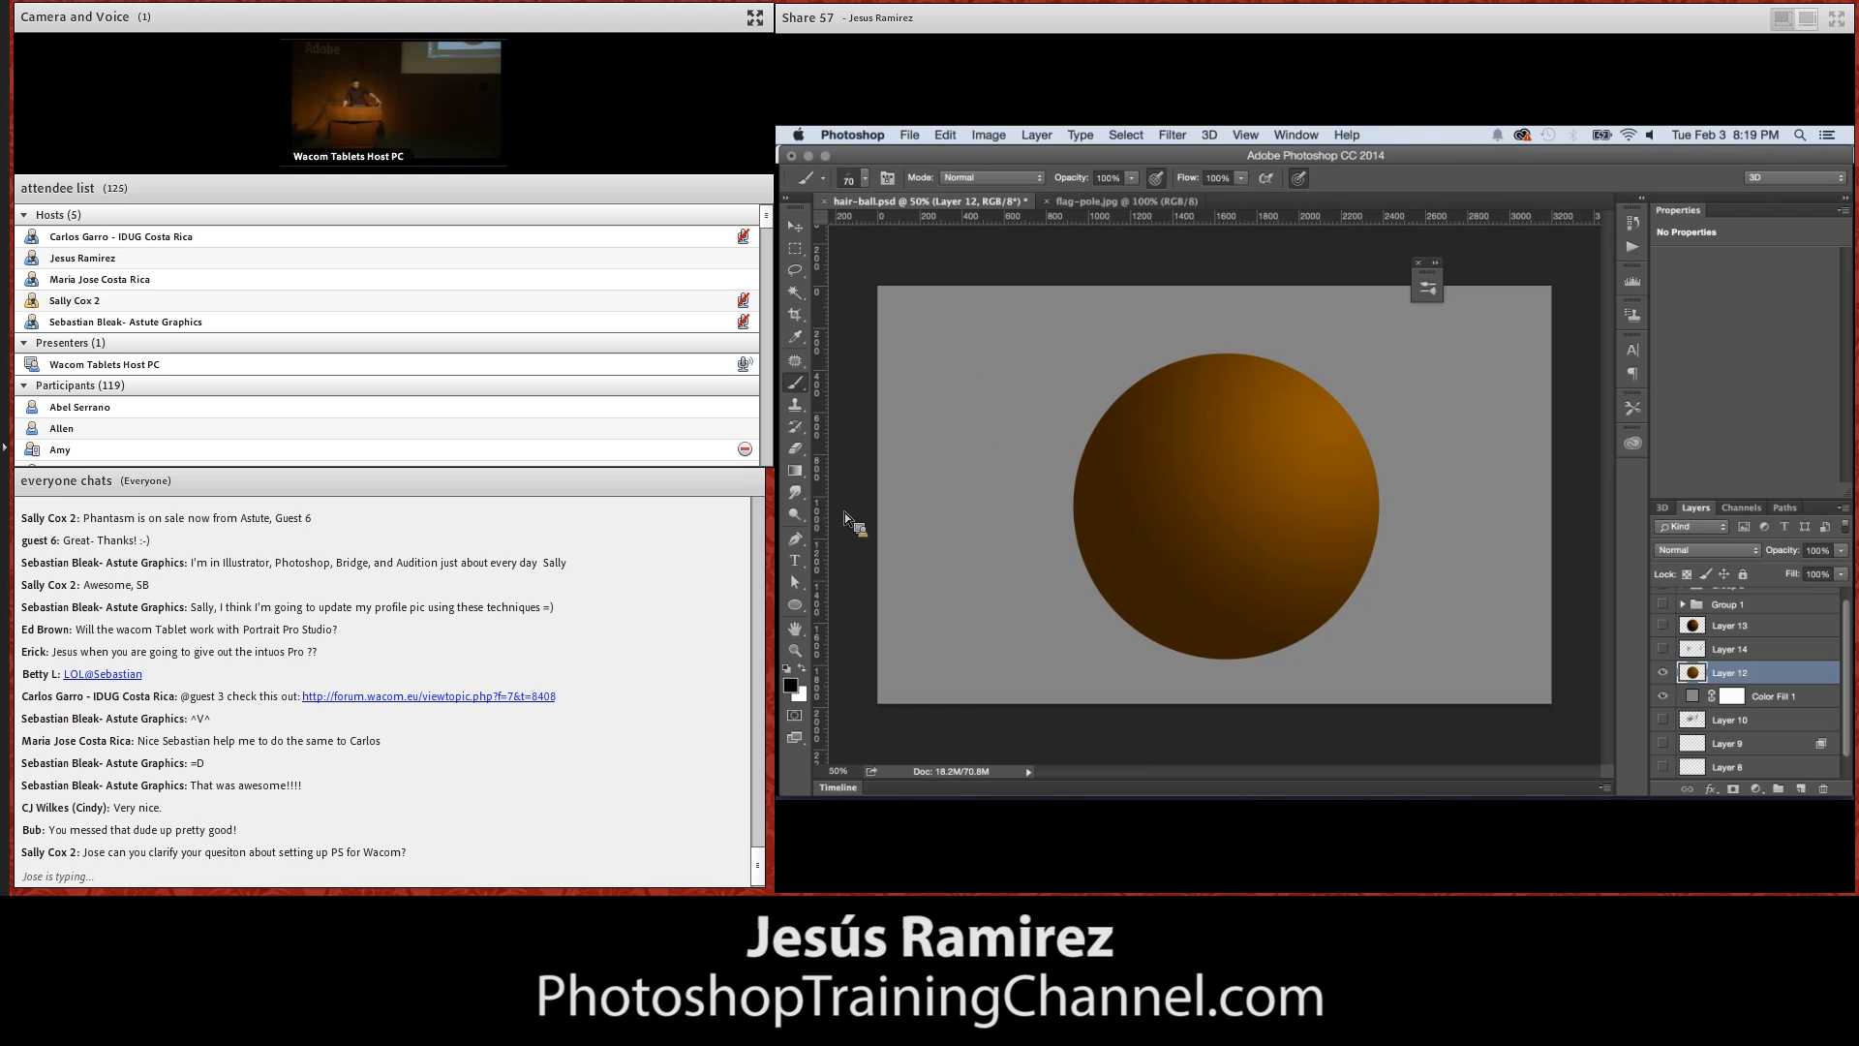
# Smudge the first short hairs out of the sphere's lower-left edge using the multi-hair brush tip at 150 px and 50% strength
pyautogui.click(796, 493)
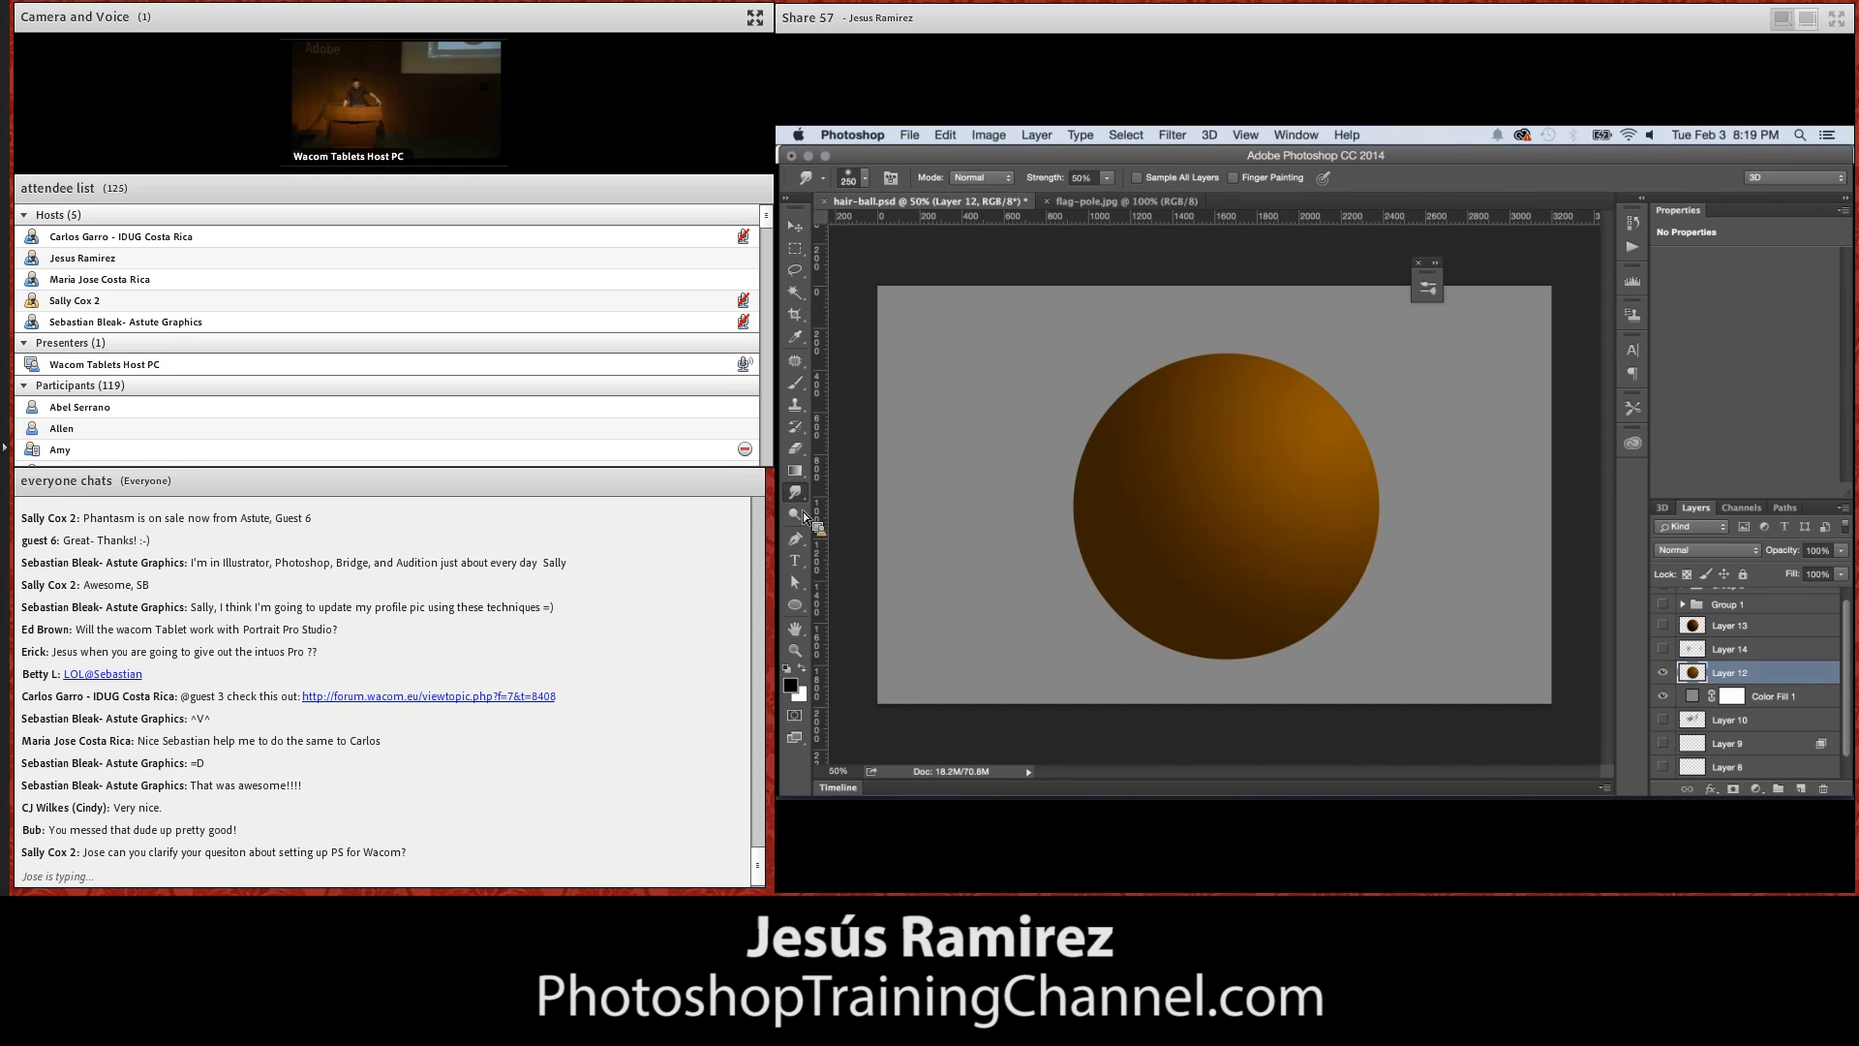
pyautogui.click(864, 178)
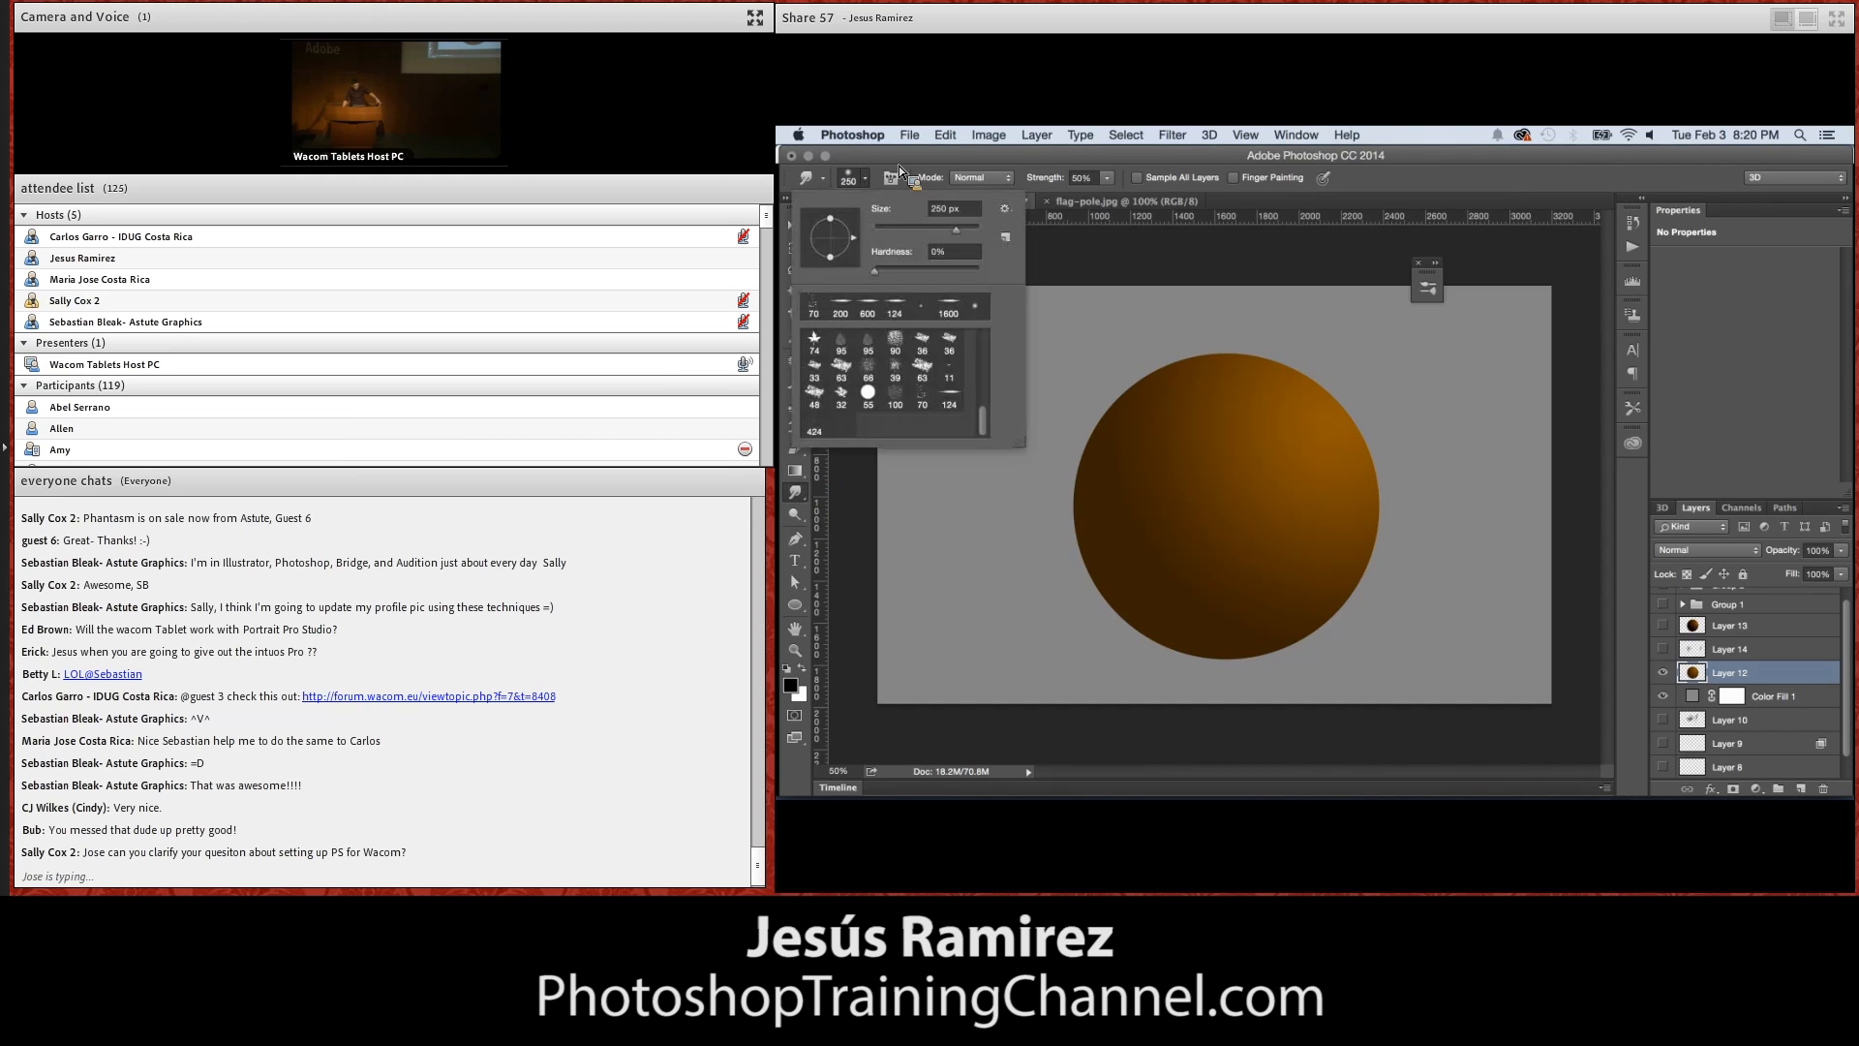
pyautogui.click(922, 398)
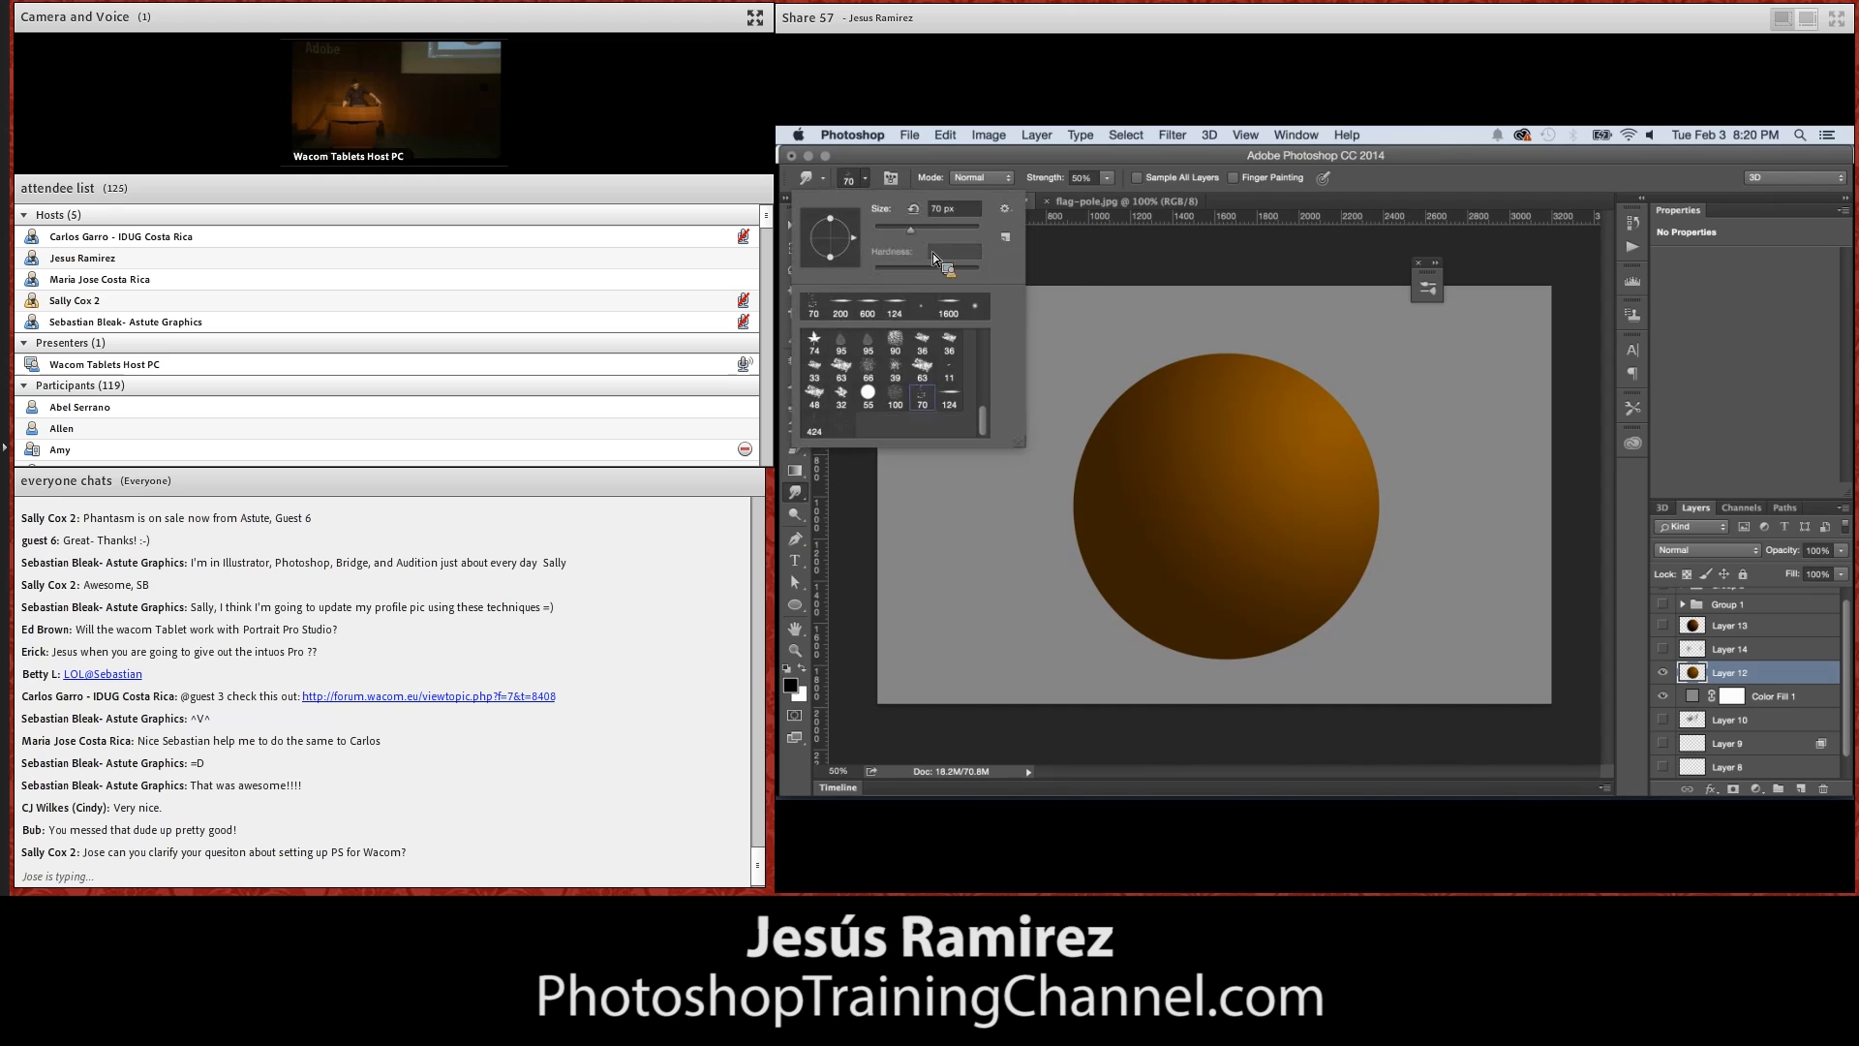
pyautogui.click(1094, 289)
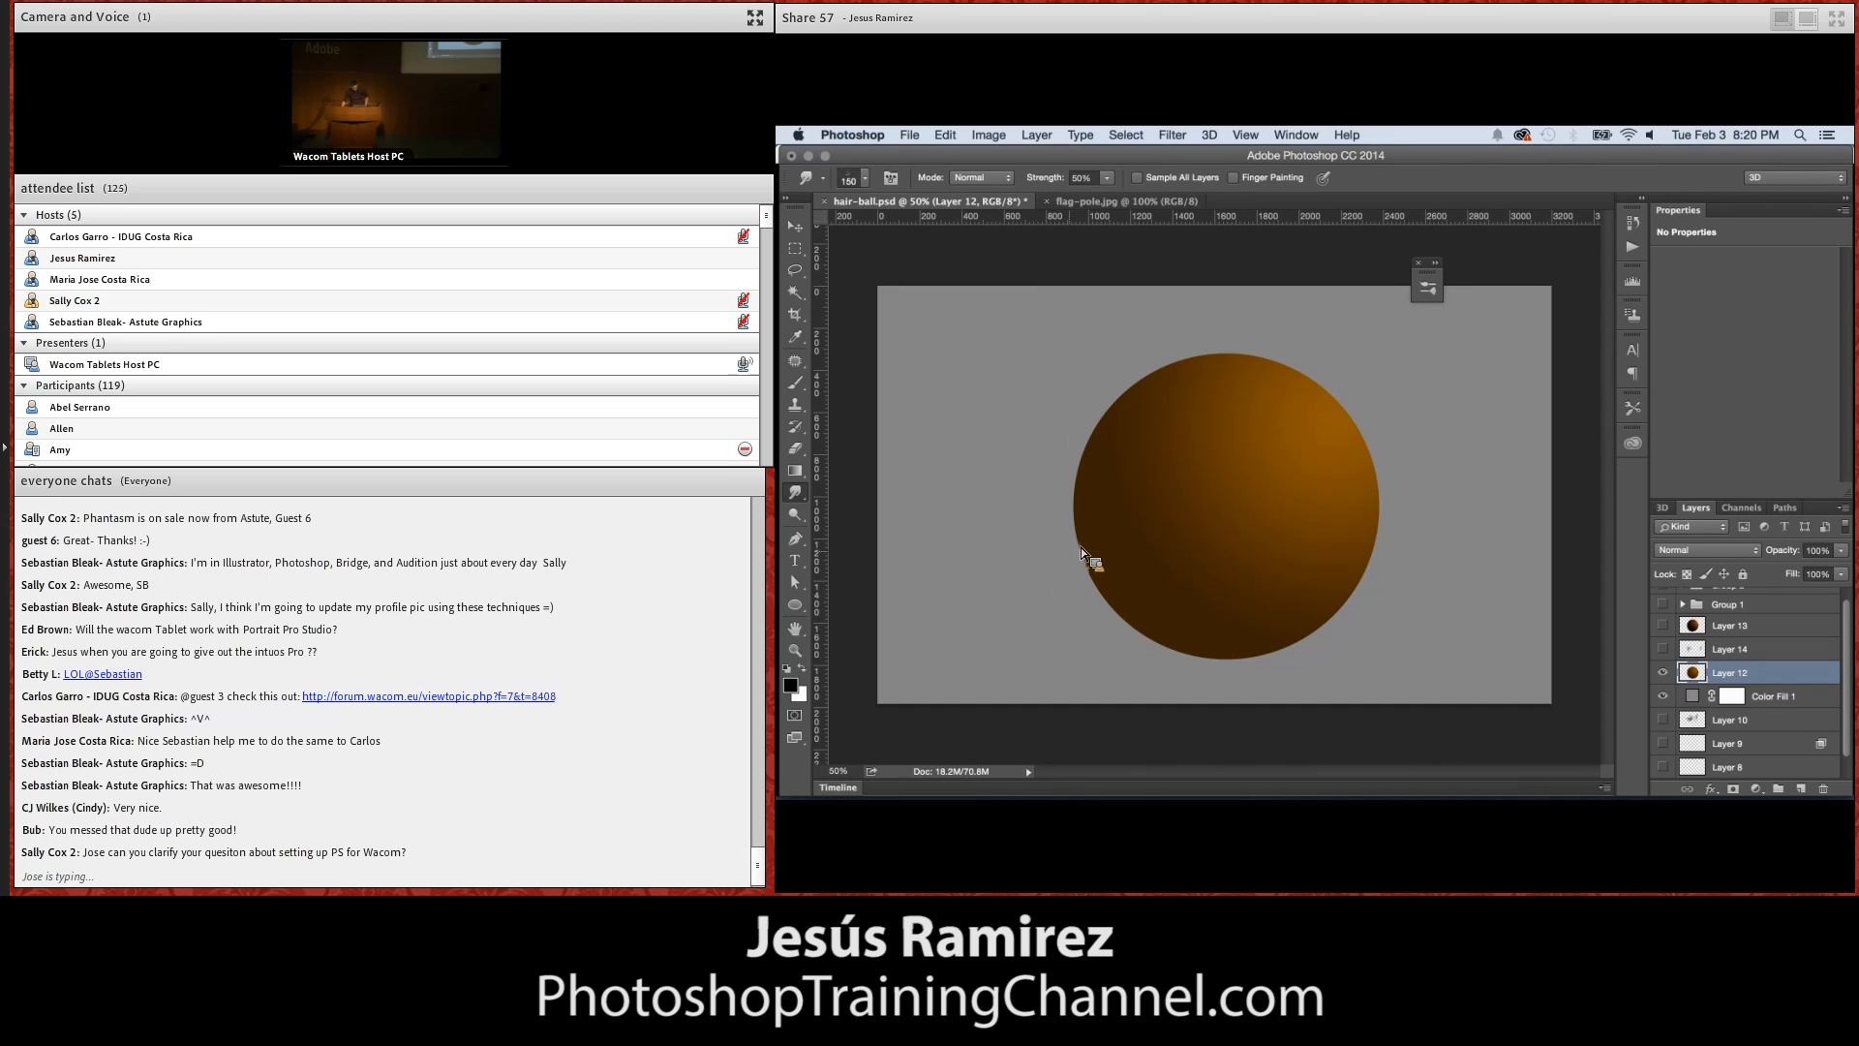
# Smudge the rest of the sphere's outline outward into short hairs, following its whole circumference
pyautogui.press('z')
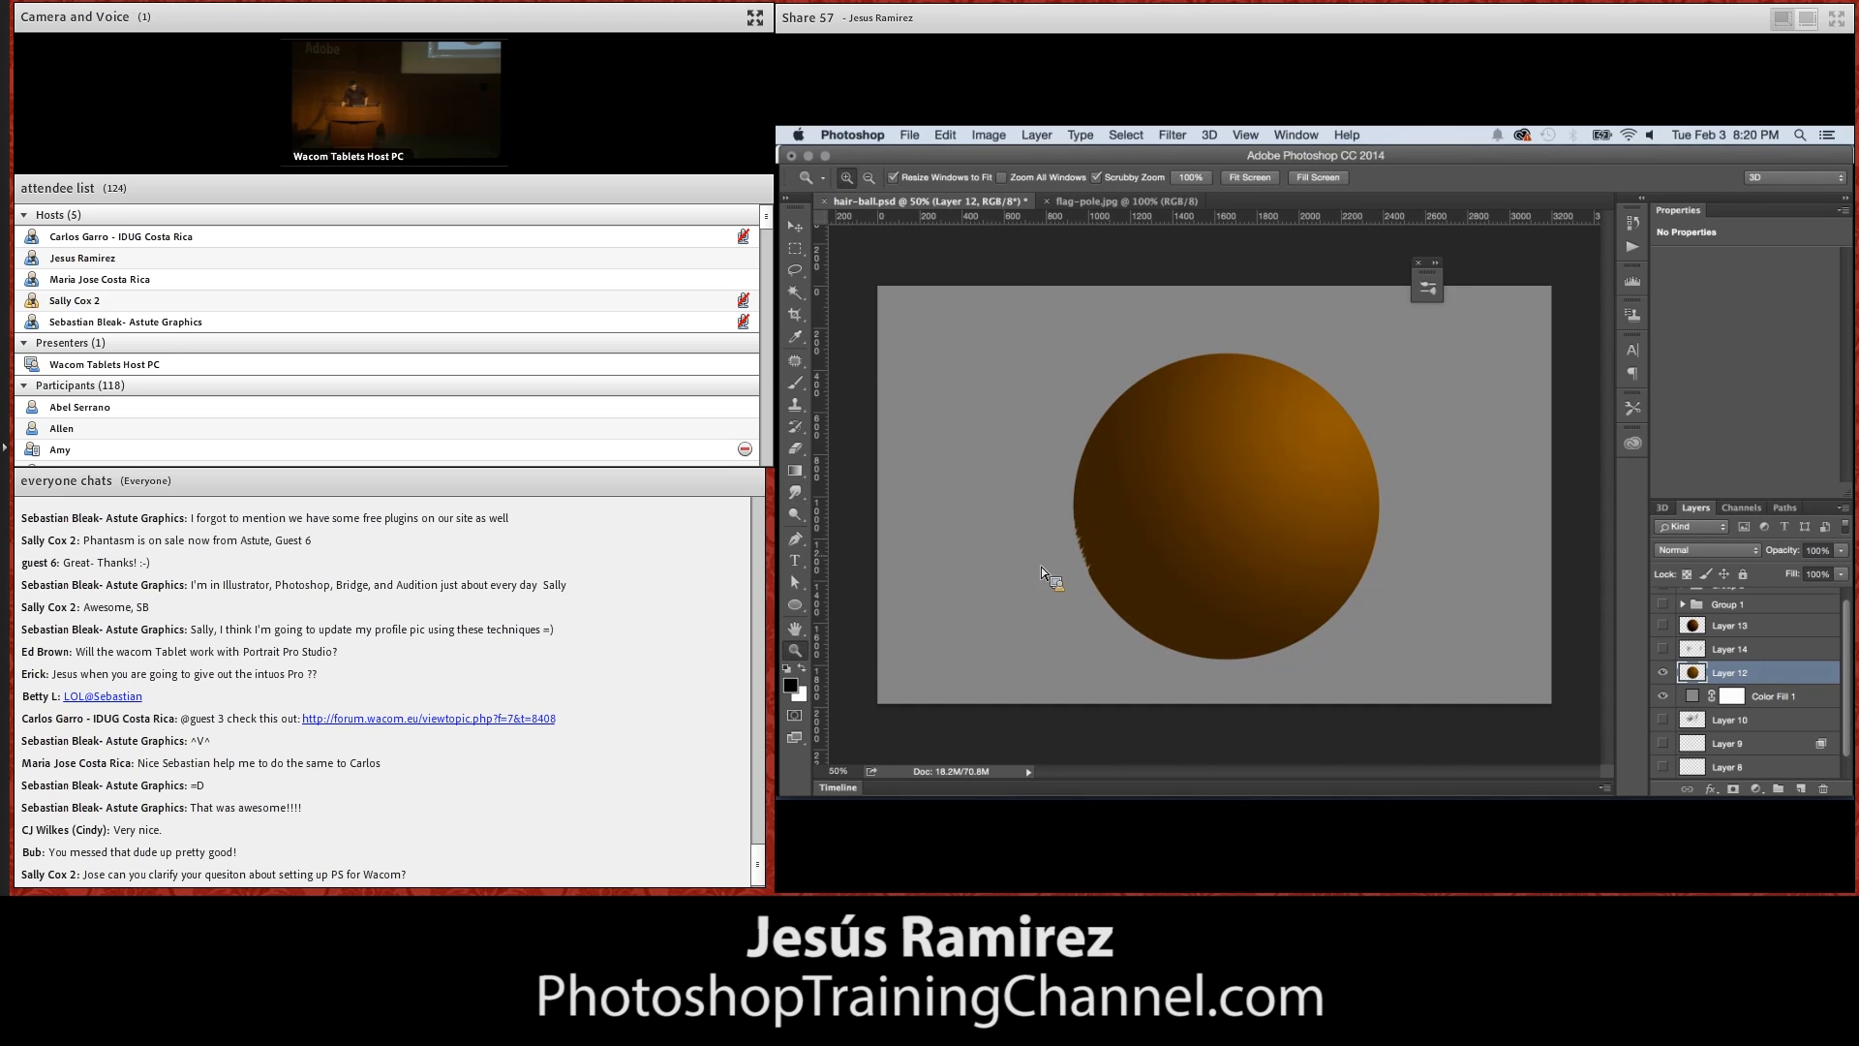
pyautogui.click(1078, 568)
pyautogui.click(1078, 567)
pyautogui.click(1078, 568)
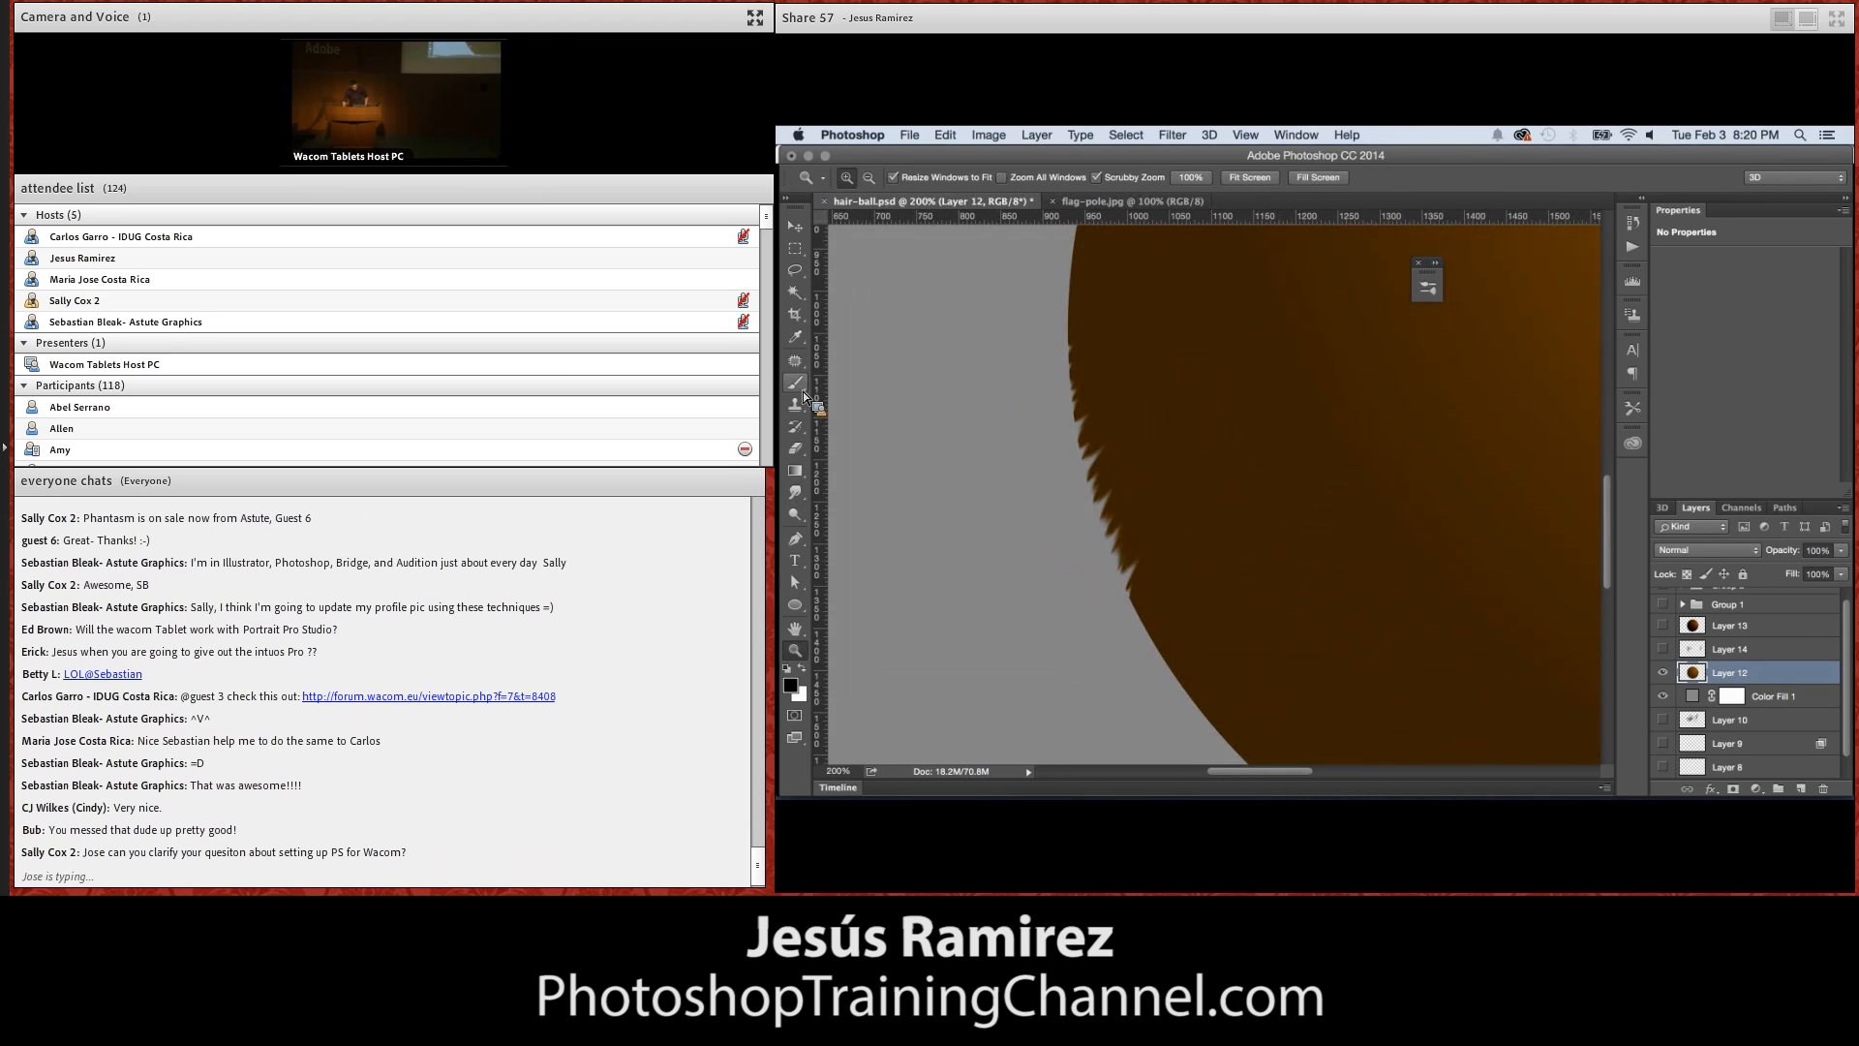
pyautogui.click(797, 493)
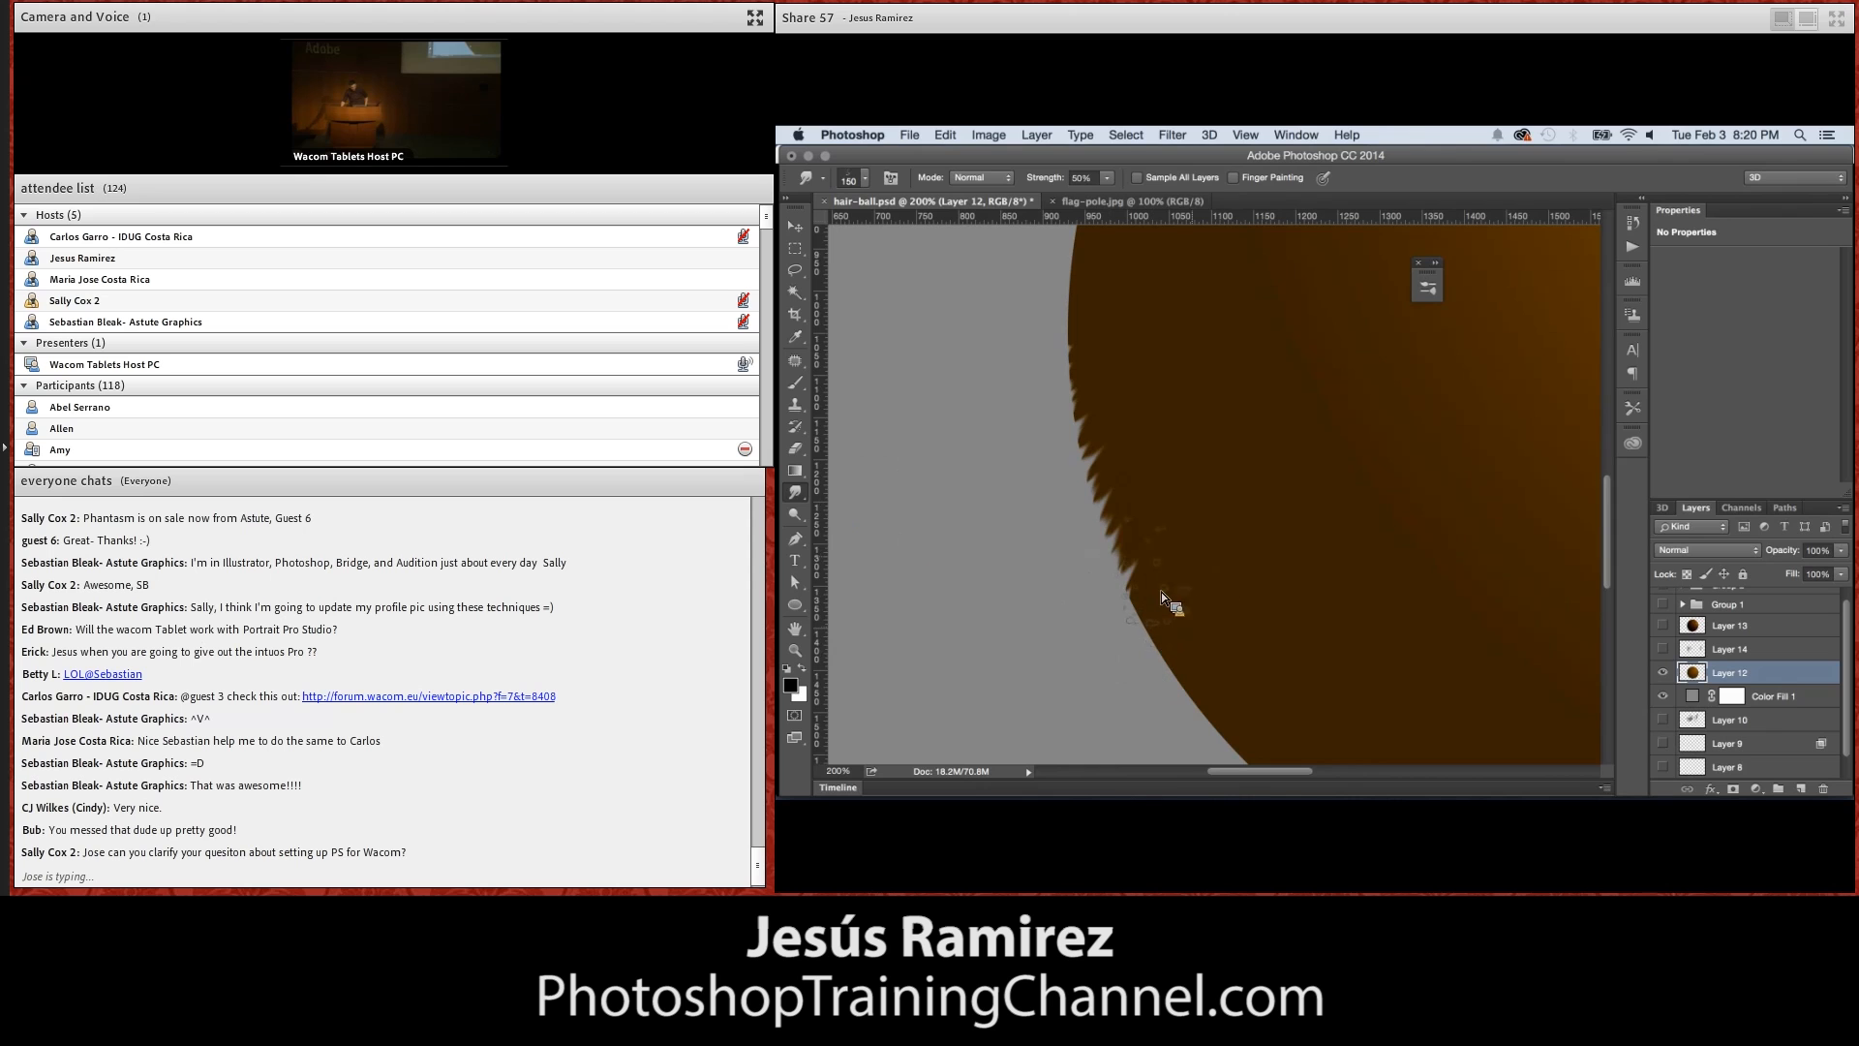
pyautogui.moveTo(1181, 574)
pyautogui.mouseDown()
pyautogui.moveTo(1094, 605)
pyautogui.moveTo(1150, 515)
pyautogui.moveTo(1068, 558)
pyautogui.moveTo(1107, 503)
pyautogui.mouseUp()
pyautogui.moveTo(1142, 433)
pyautogui.mouseDown()
pyautogui.moveTo(1098, 475)
pyautogui.moveTo(1086, 446)
pyautogui.mouseUp()
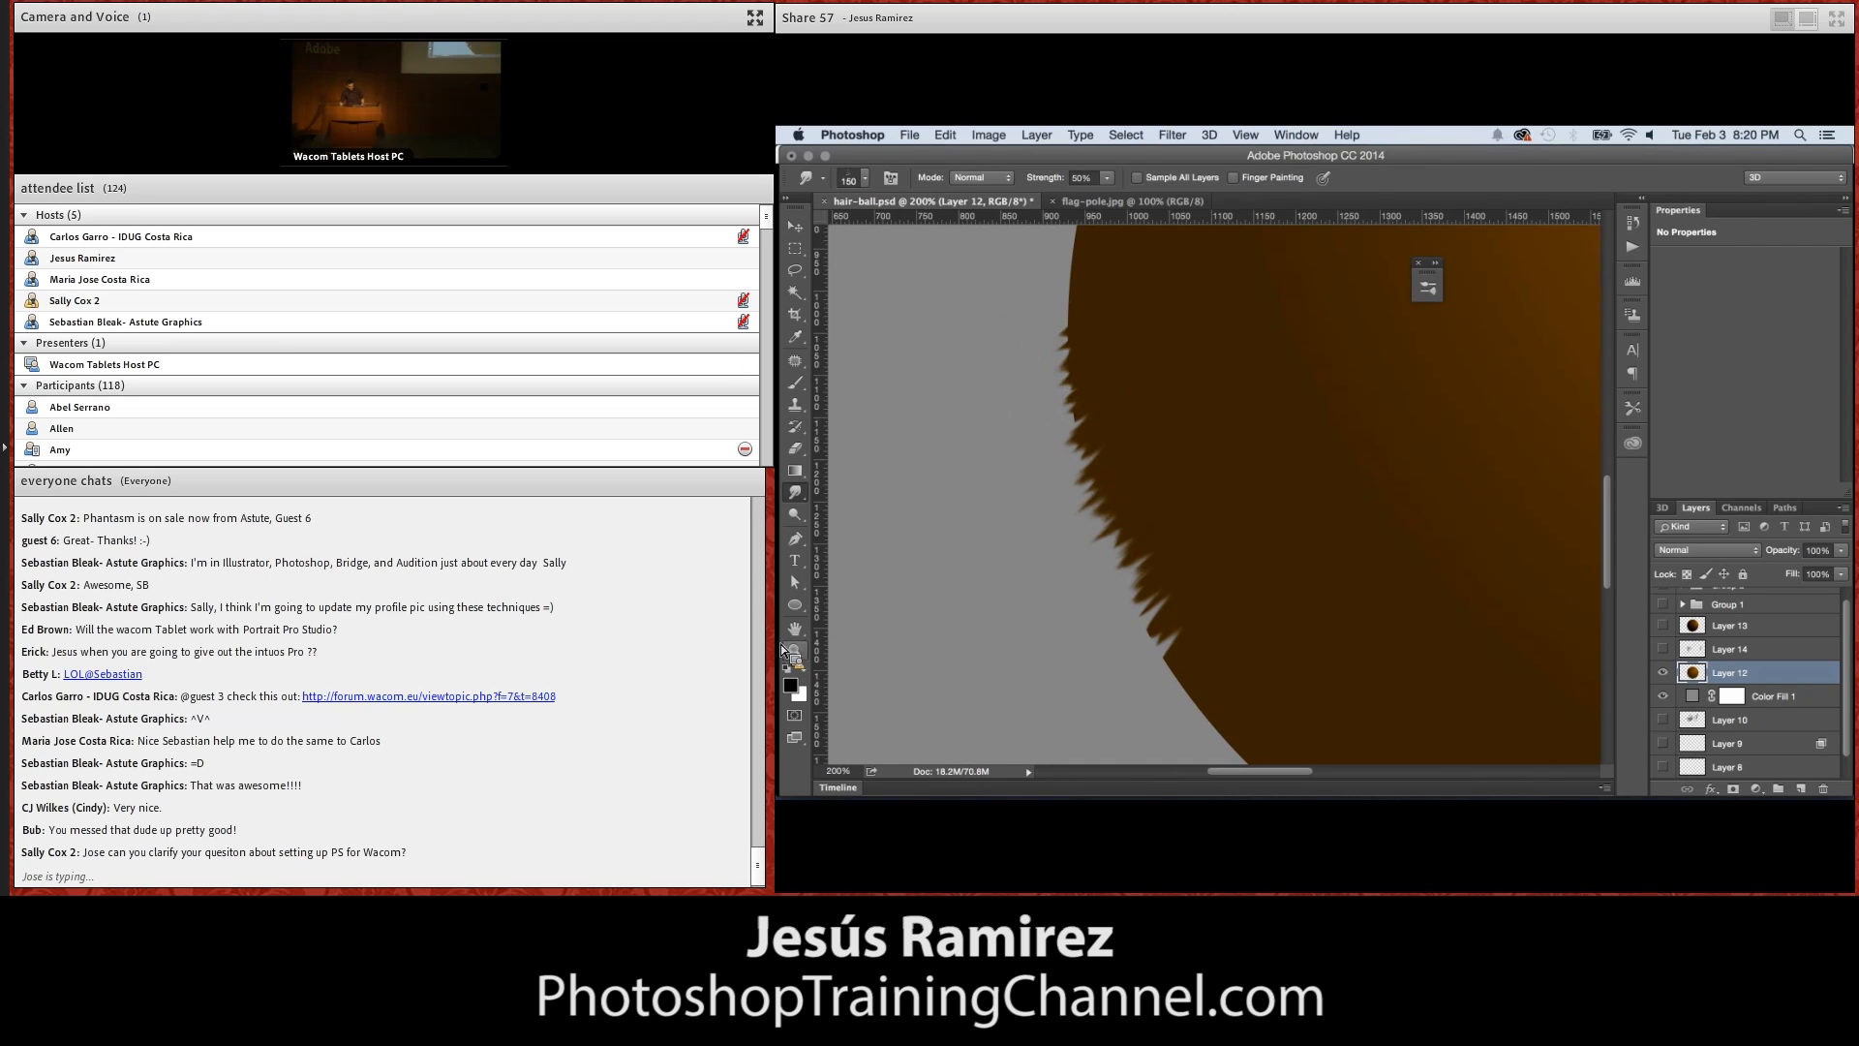
pyautogui.scroll(-1, 1201, 559)
pyautogui.scroll(-6, 1199, 553)
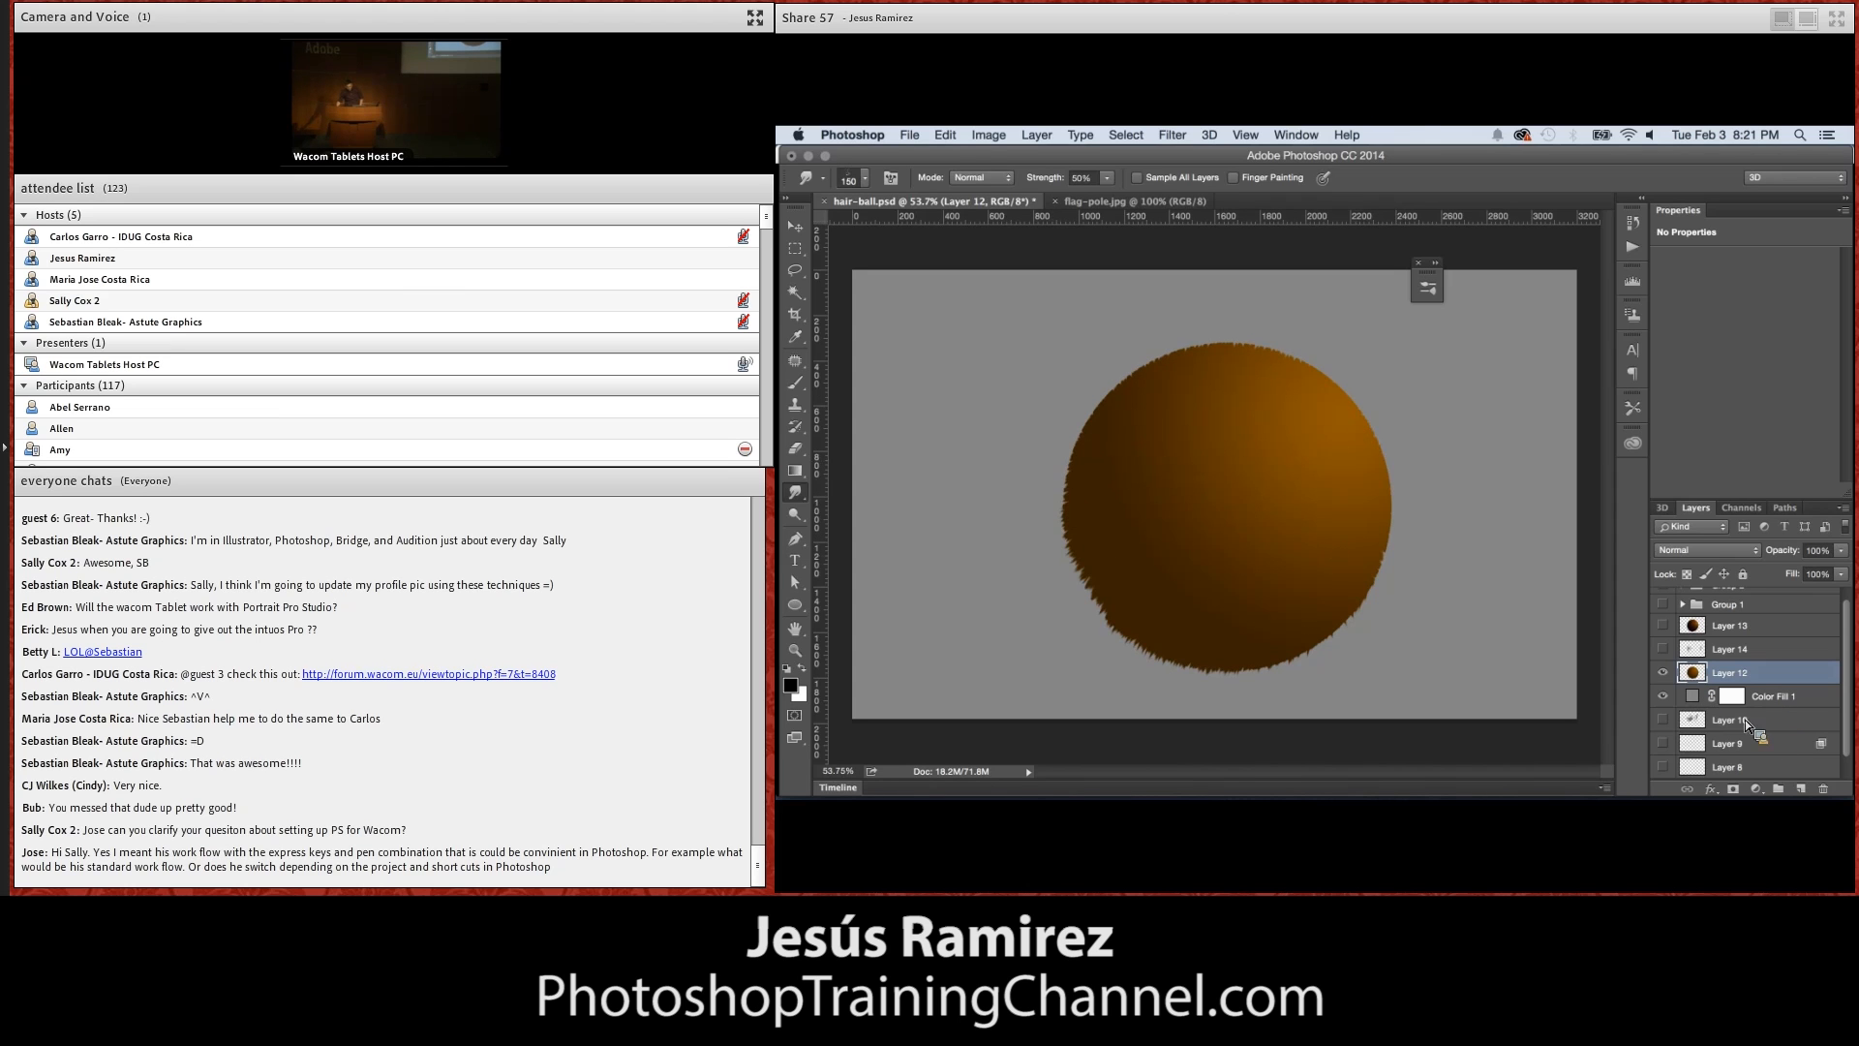
# Add a new layer above Layer 12 and clip it to the furry sphere
pyautogui.click(1802, 788)
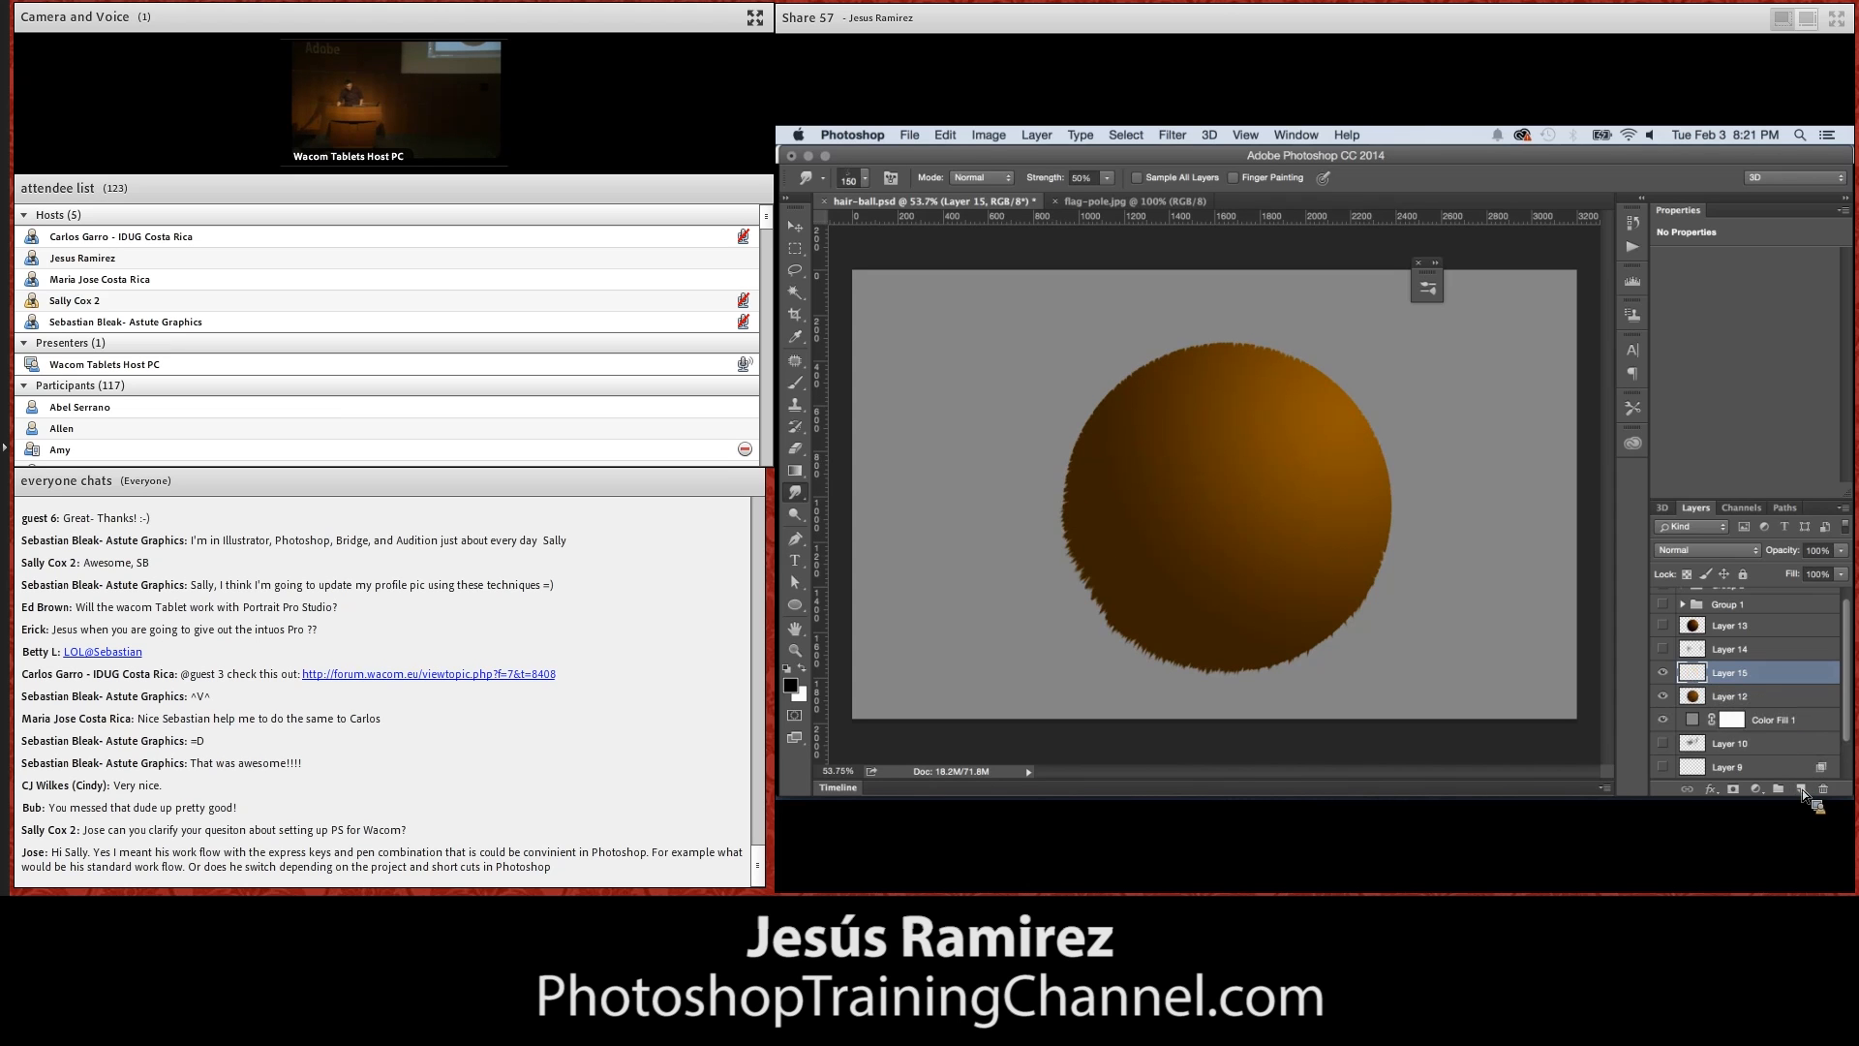
pyautogui.keyDown('super'); pyautogui.click(1704, 695); pyautogui.keyUp('super')
pyautogui.keyDown('alt'); pyautogui.click(1704, 691); pyautogui.keyUp('alt')
# Paint hair strokes over the sphere's left side using the 124 px hair brush tip and brown sampled from the sphere
pyautogui.click(803, 387)
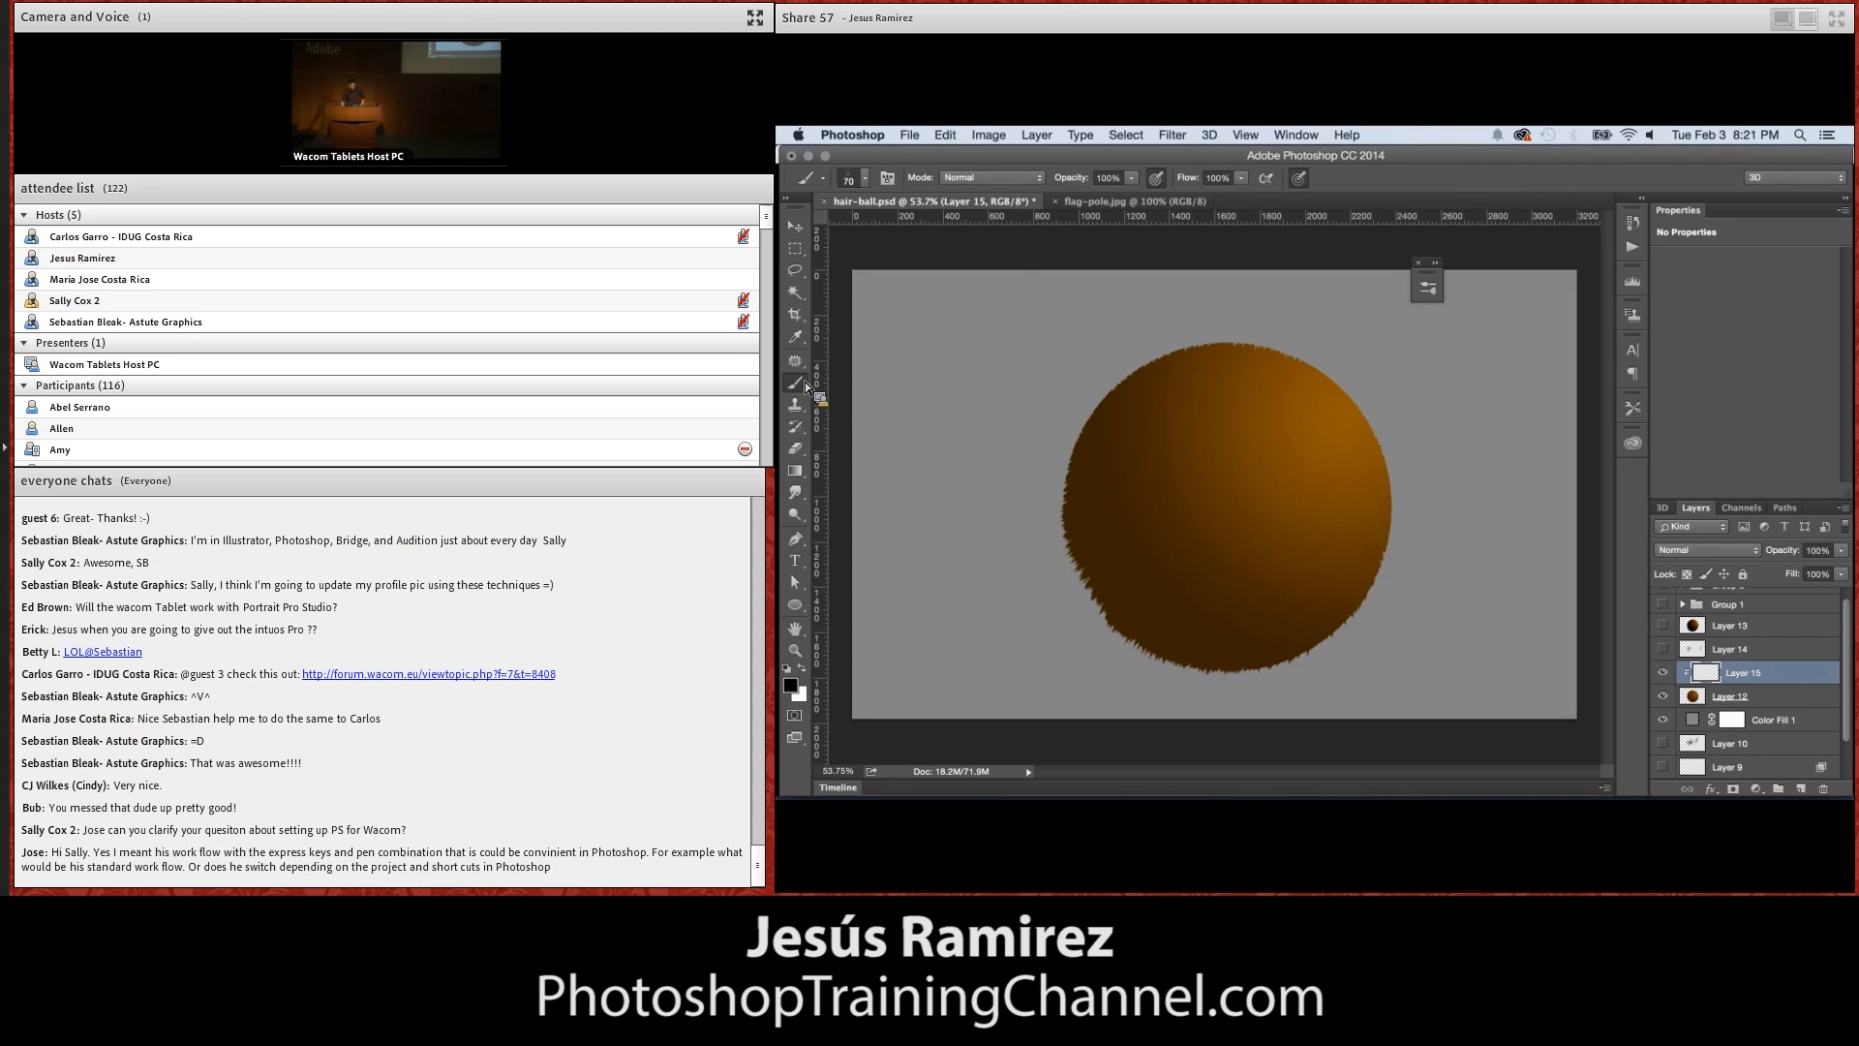
pyautogui.click(852, 177)
pyautogui.click(950, 397)
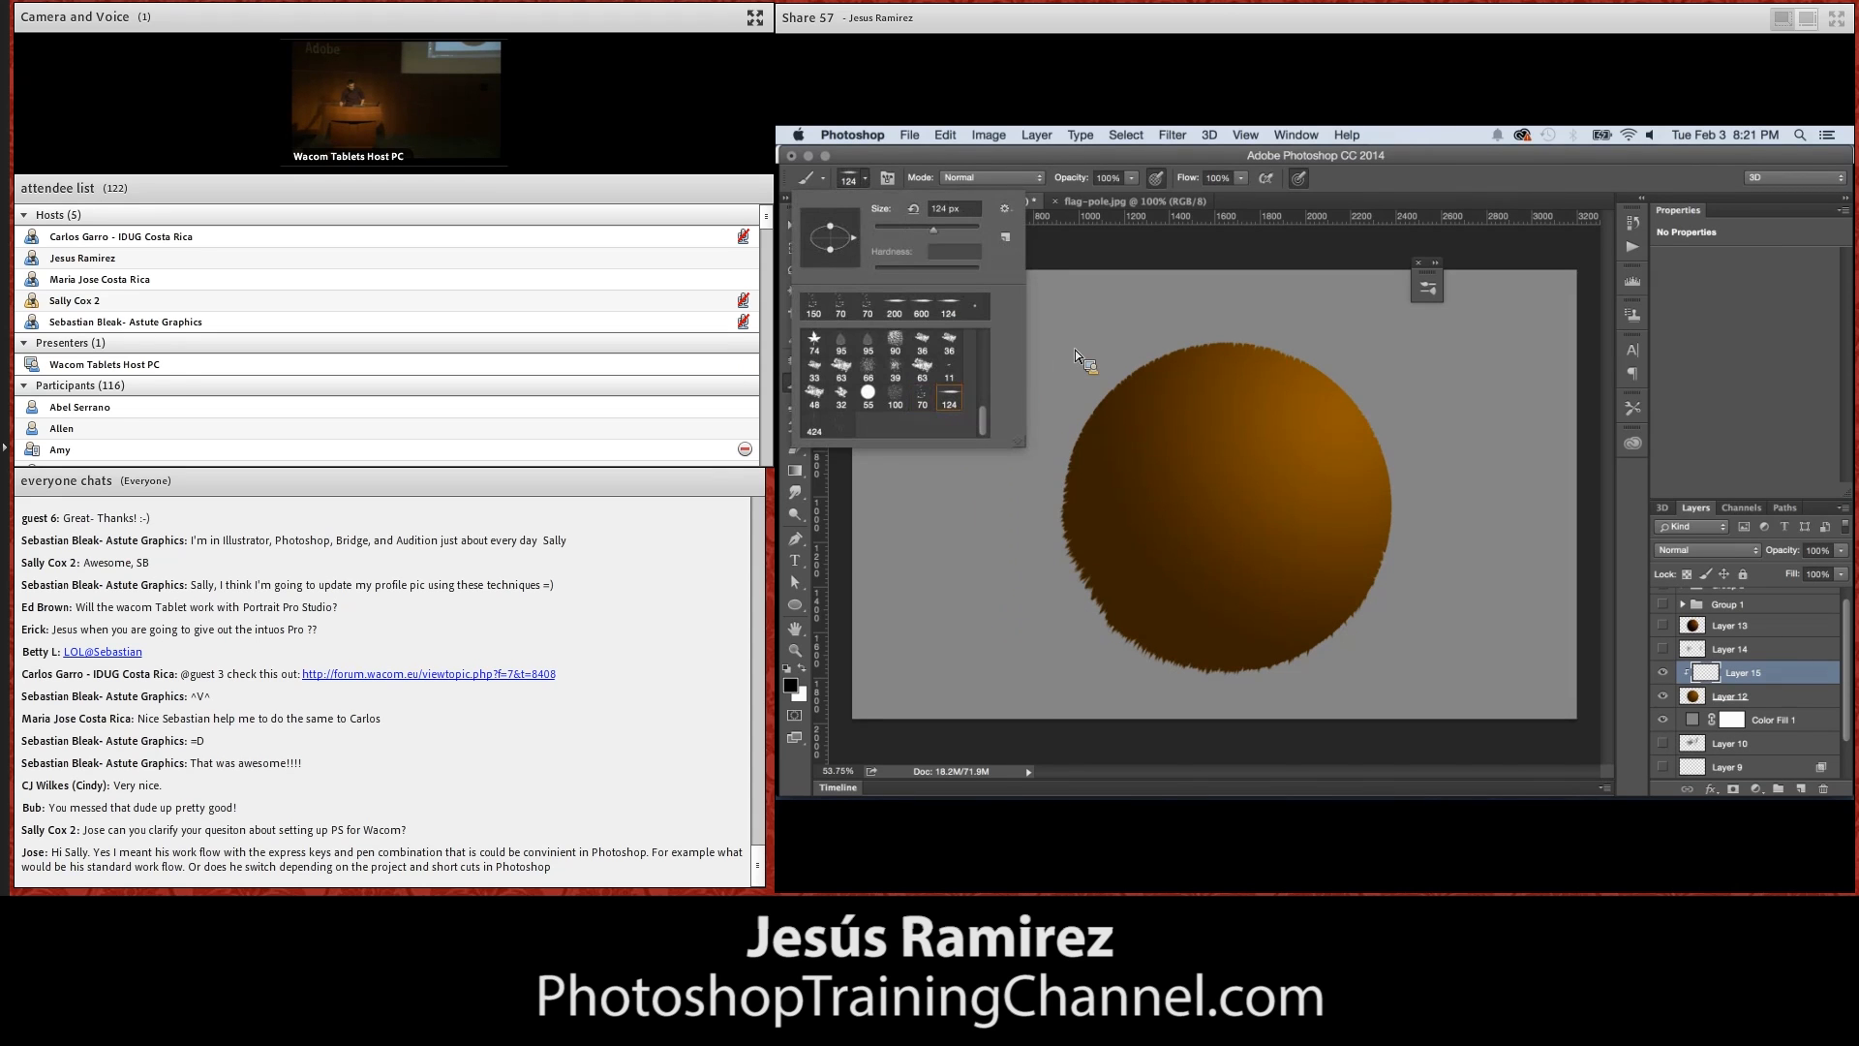
pyautogui.keyDown('alt'); pyautogui.click(1183, 510); pyautogui.keyUp('alt')
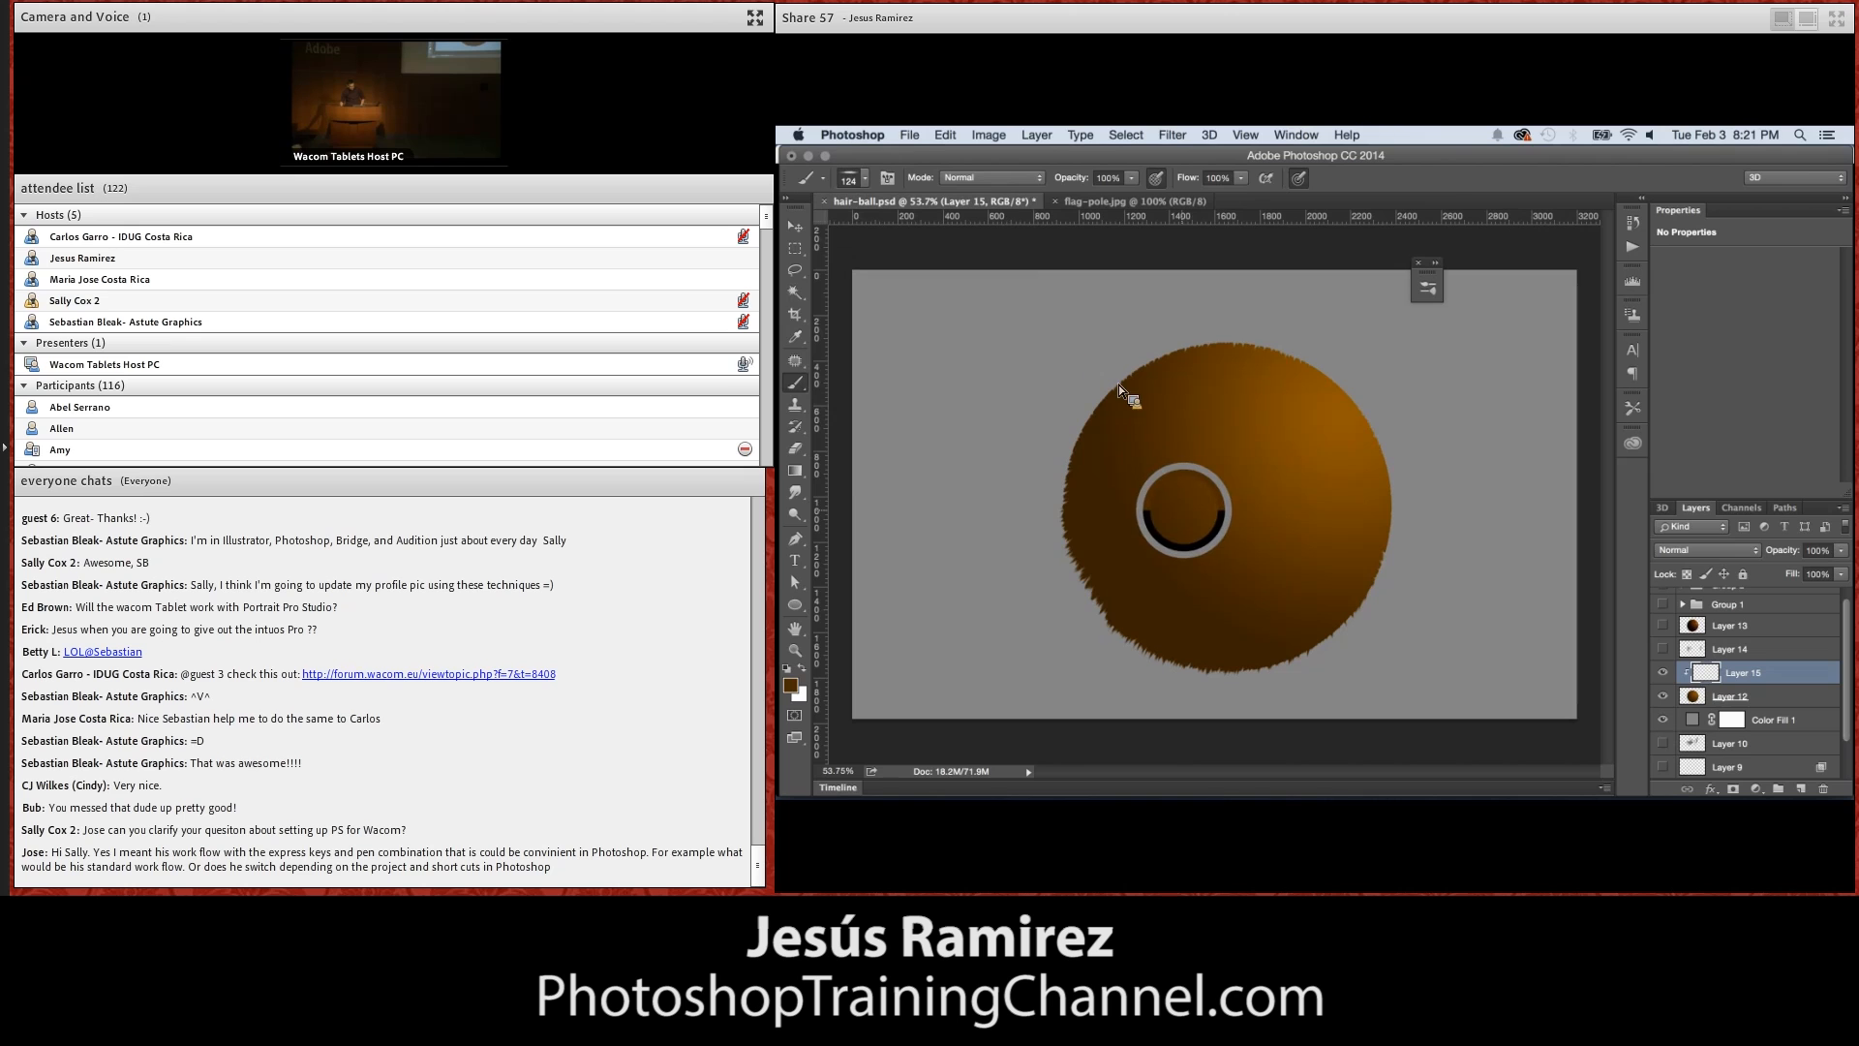
pyautogui.moveTo(1195, 507); pyautogui.dragTo(1221, 514)
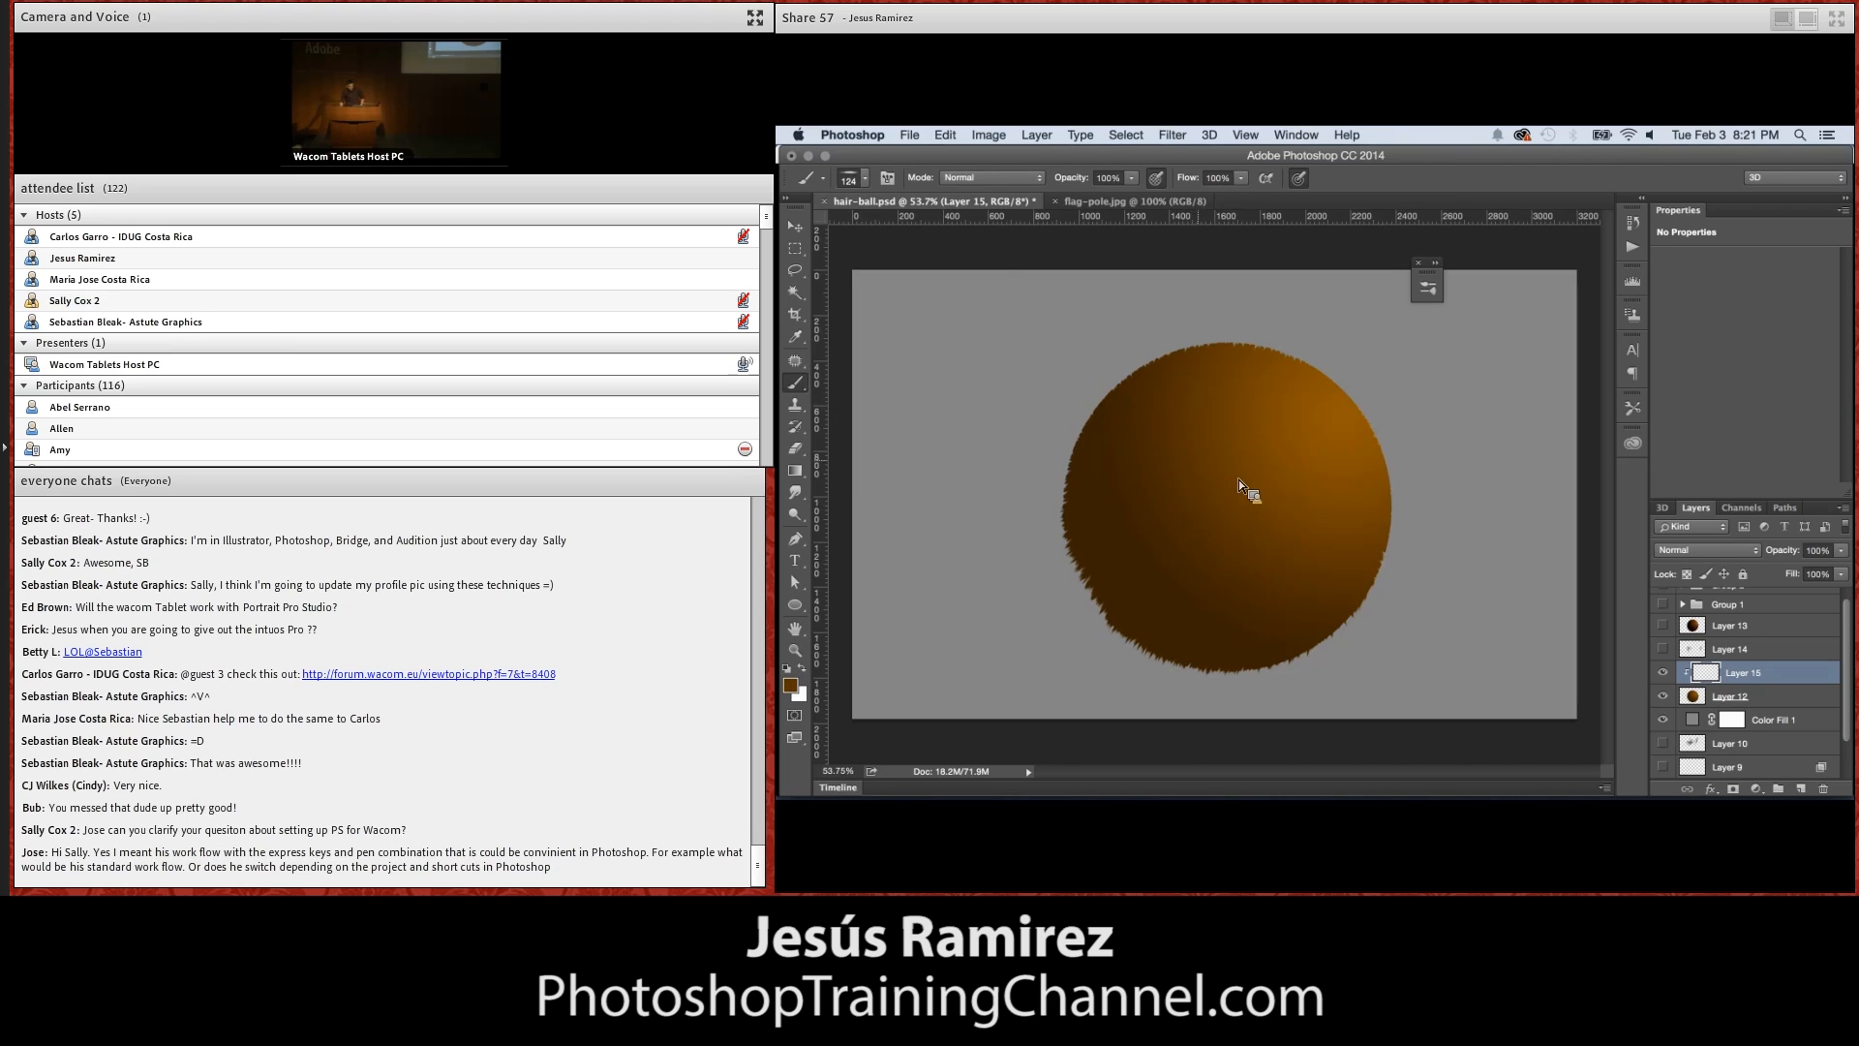
pyautogui.moveTo(1235, 377); pyautogui.dragTo(1113, 457)
pyautogui.moveTo(1212, 372); pyautogui.dragTo(1067, 467)
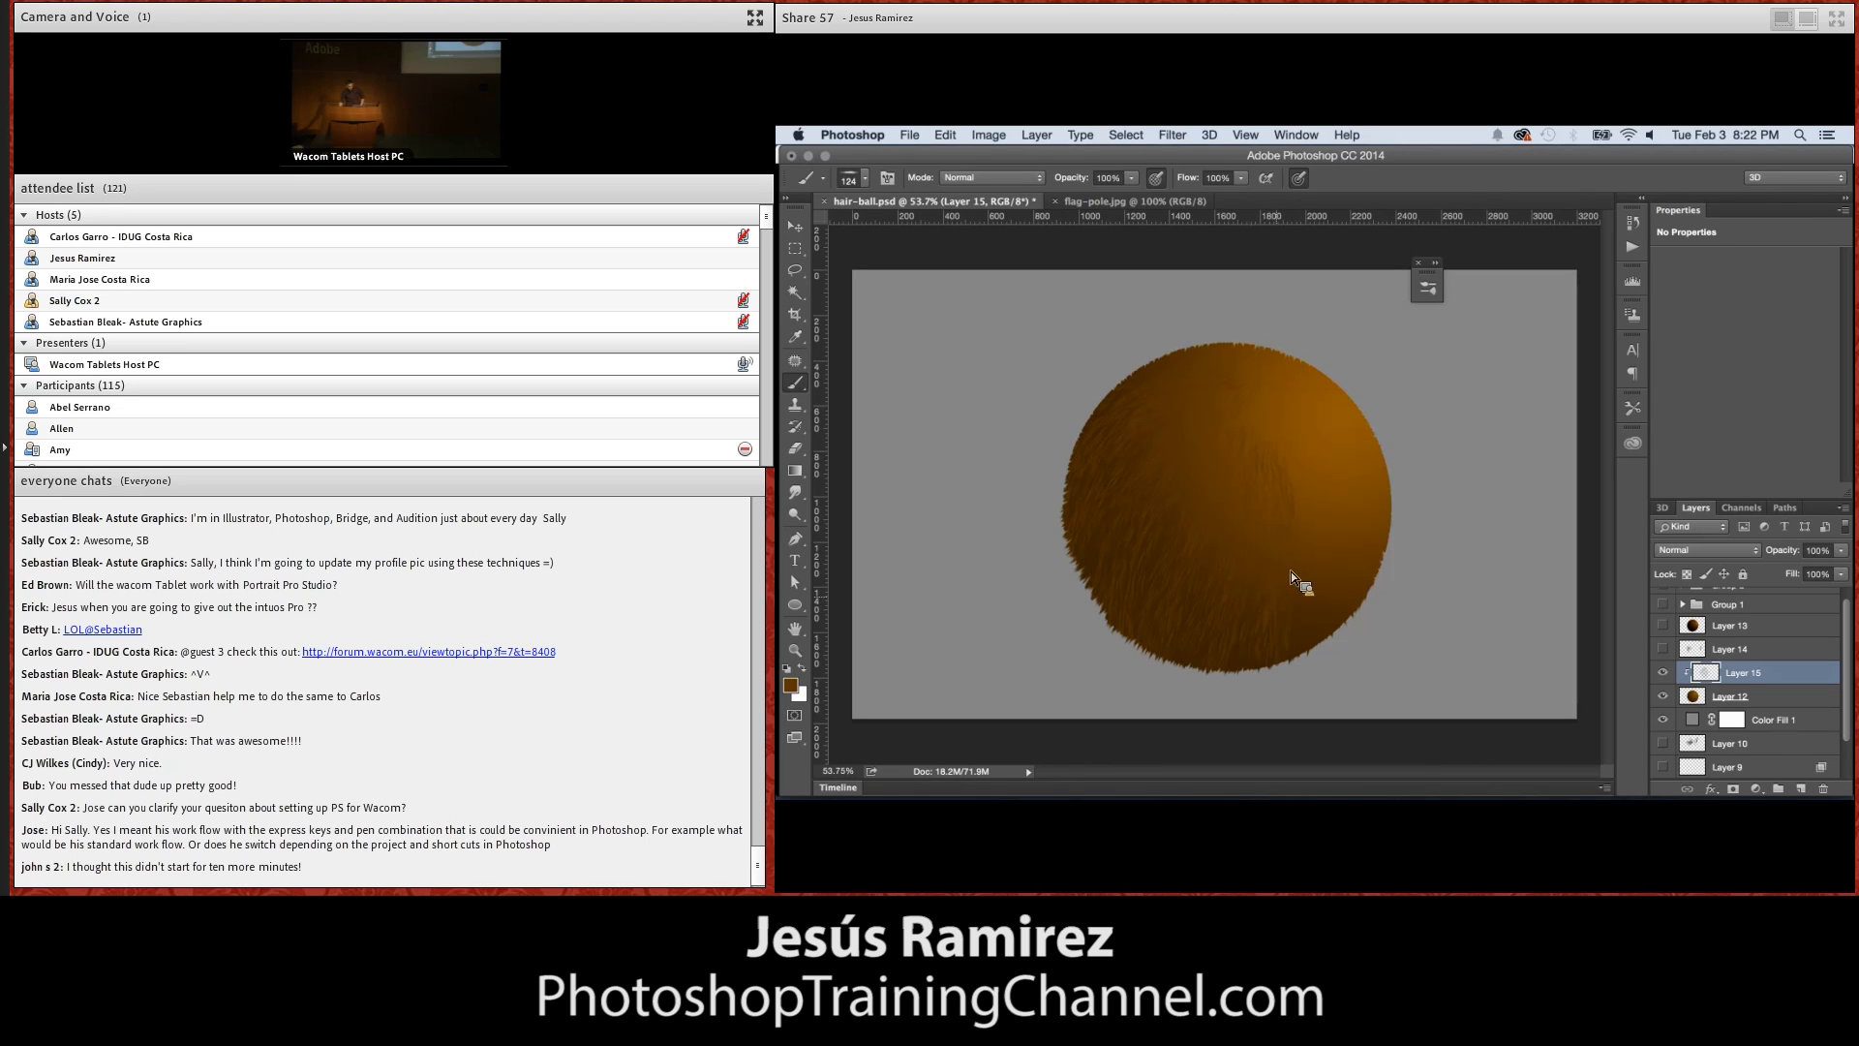
# Paint brown hair strokes down the sphere's right side and across its upper middle, following the round form
pyautogui.moveTo(1288, 457); pyautogui.dragTo(1313, 560)
pyautogui.moveTo(1300, 410); pyautogui.dragTo(1357, 606)
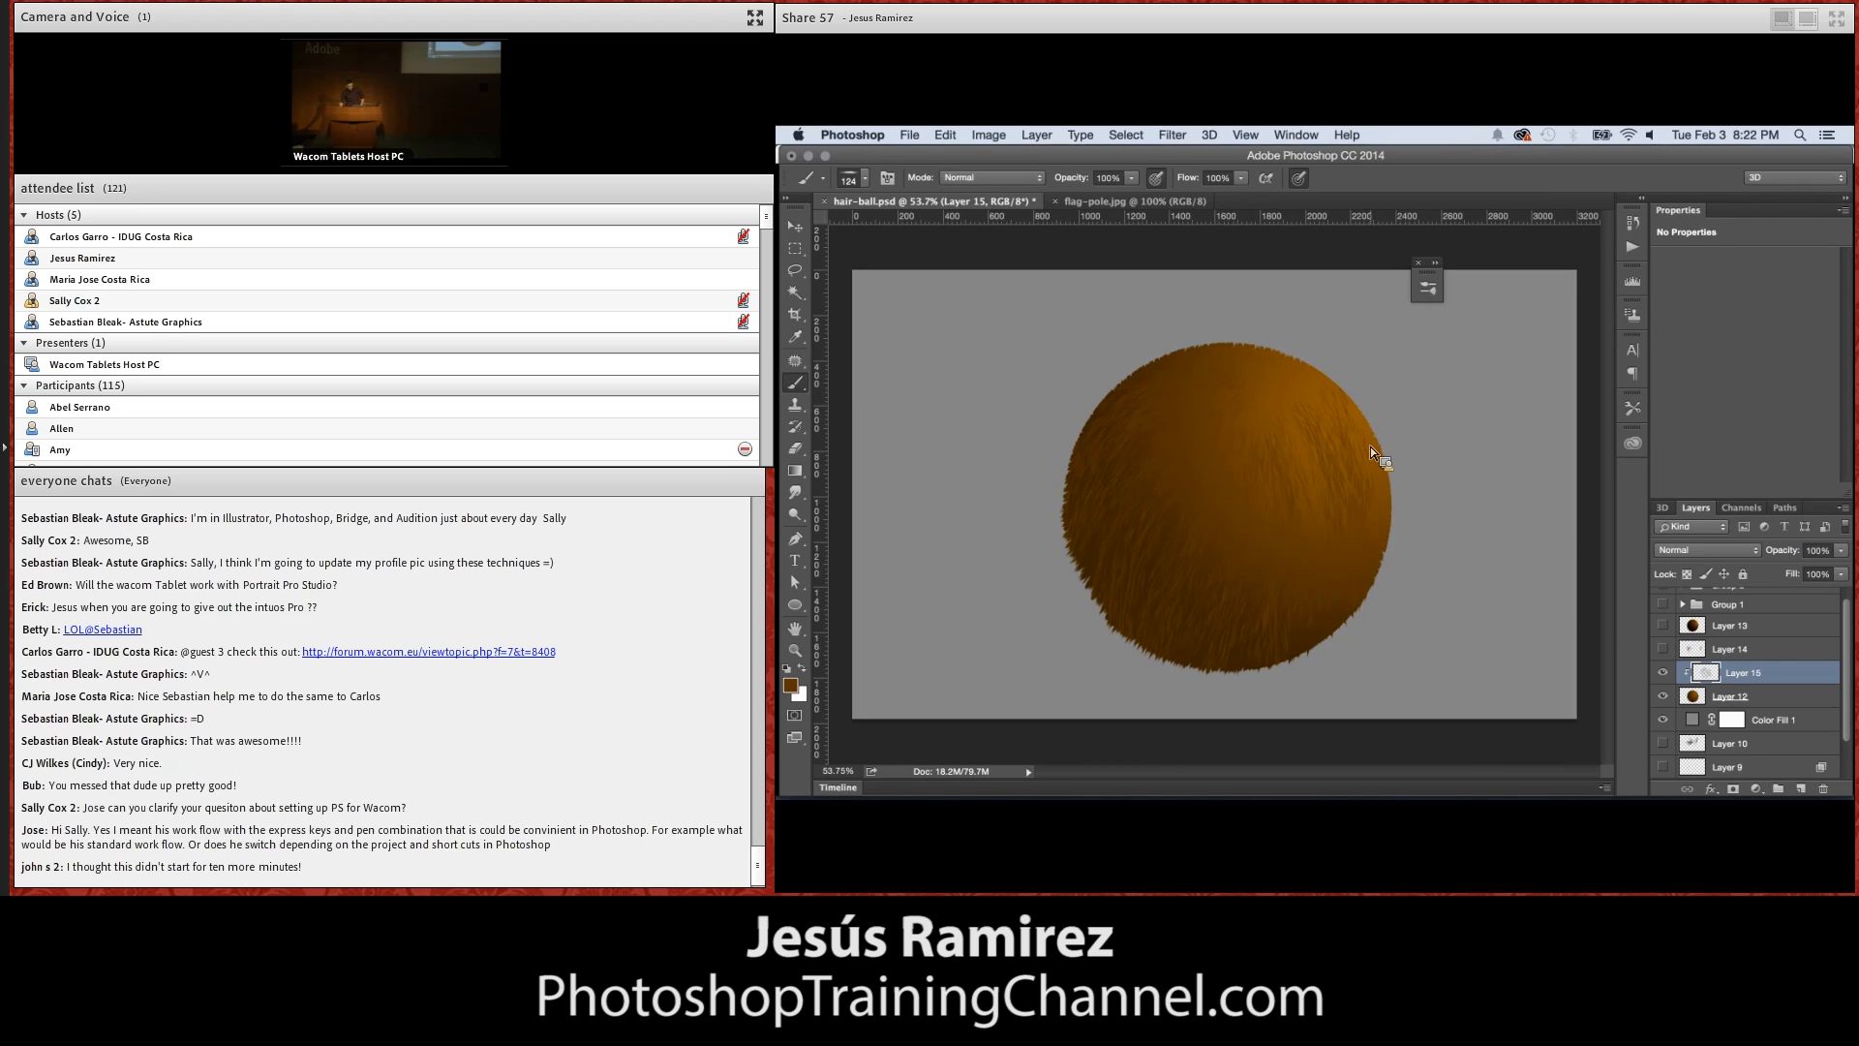
pyautogui.moveTo(1311, 395)
pyautogui.mouseDown()
pyautogui.moveTo(1313, 433)
pyautogui.moveTo(1264, 385)
pyautogui.moveTo(1301, 462)
pyautogui.mouseUp()
pyautogui.moveTo(1270, 375); pyautogui.dragTo(1242, 454)
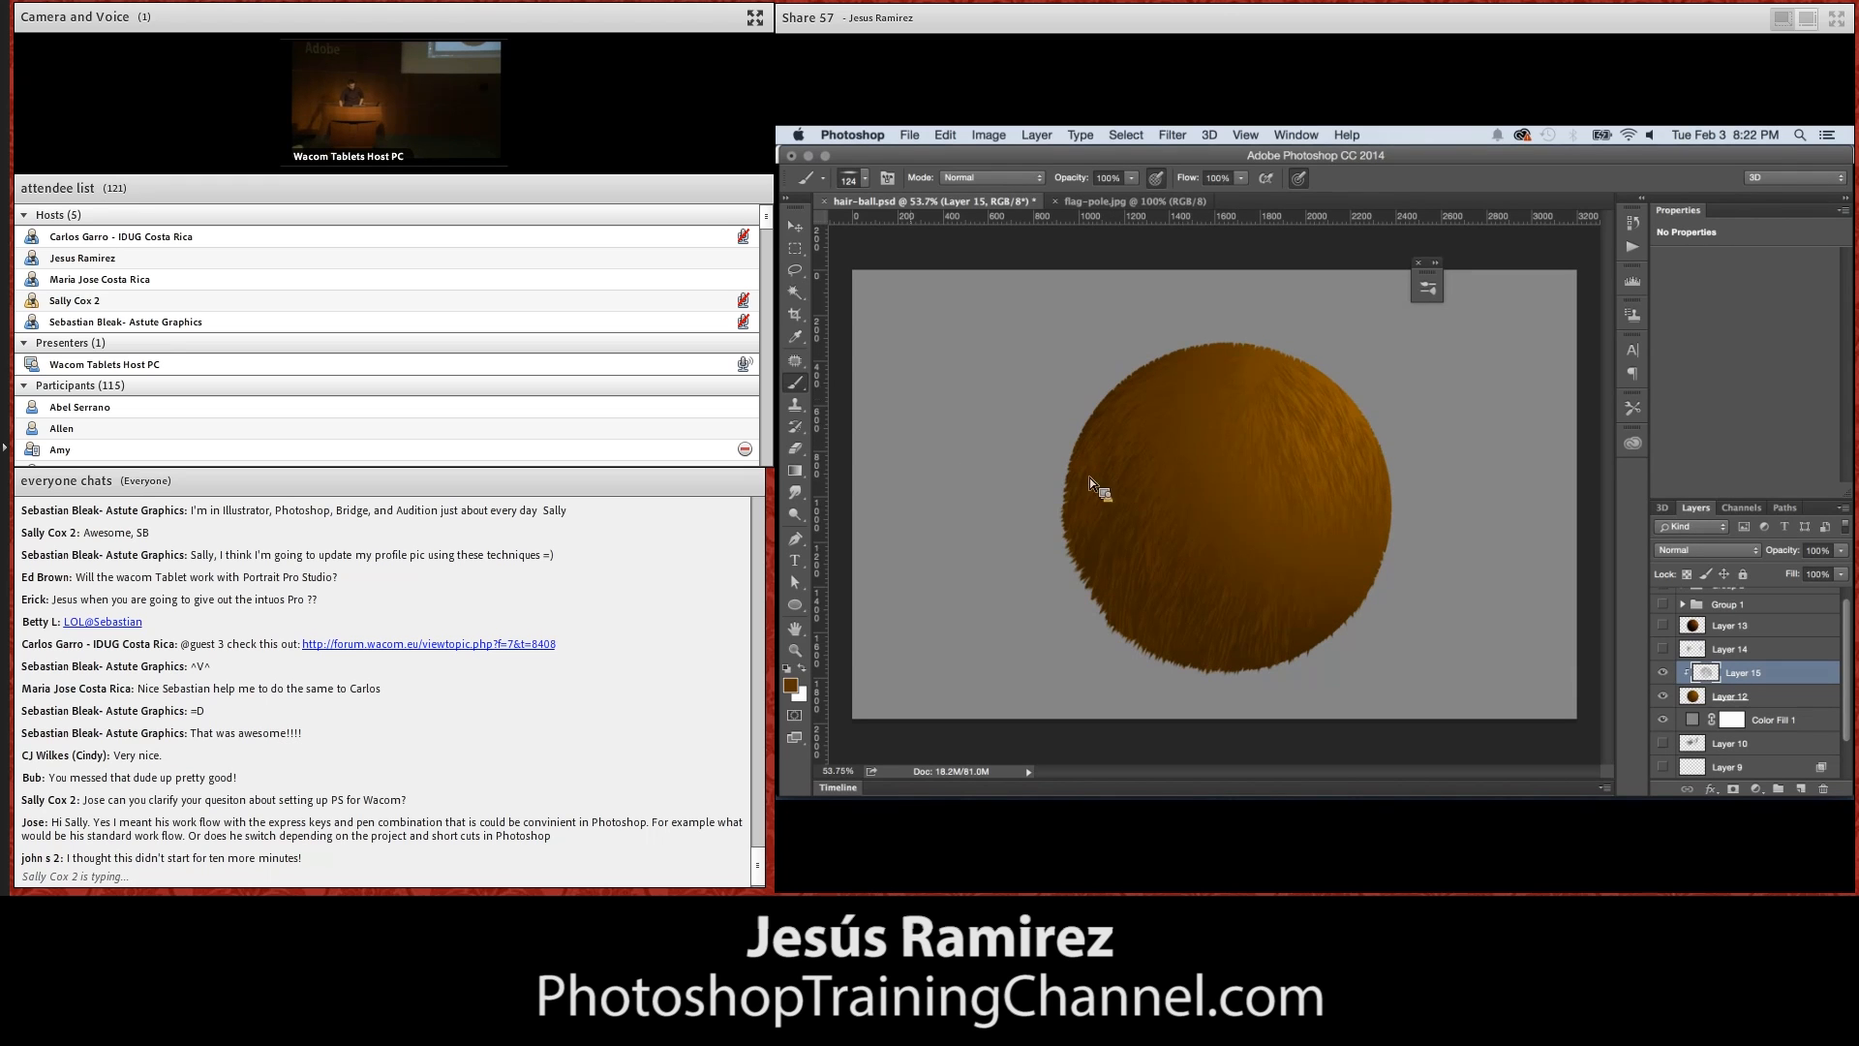
# Set the foreground color to dark brown #312102 and return to the Brush tool
pyautogui.click(790, 682)
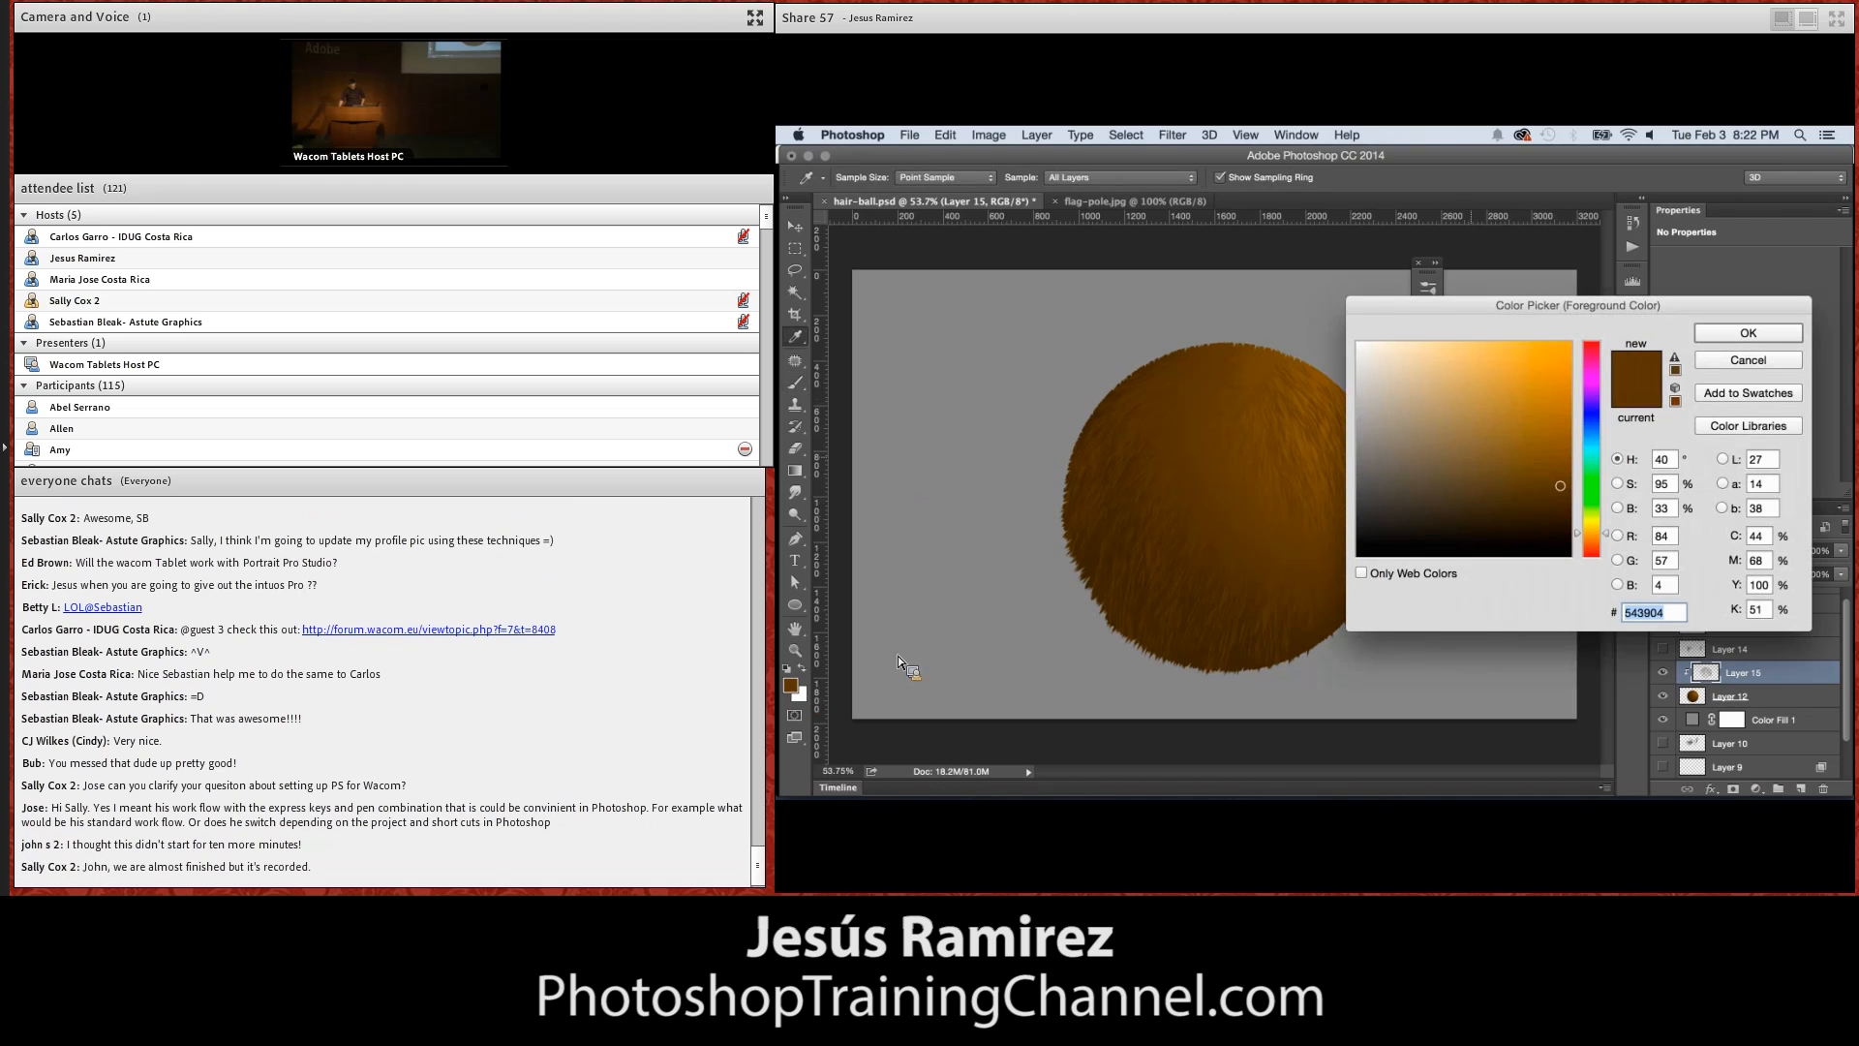
pyautogui.click(1561, 515)
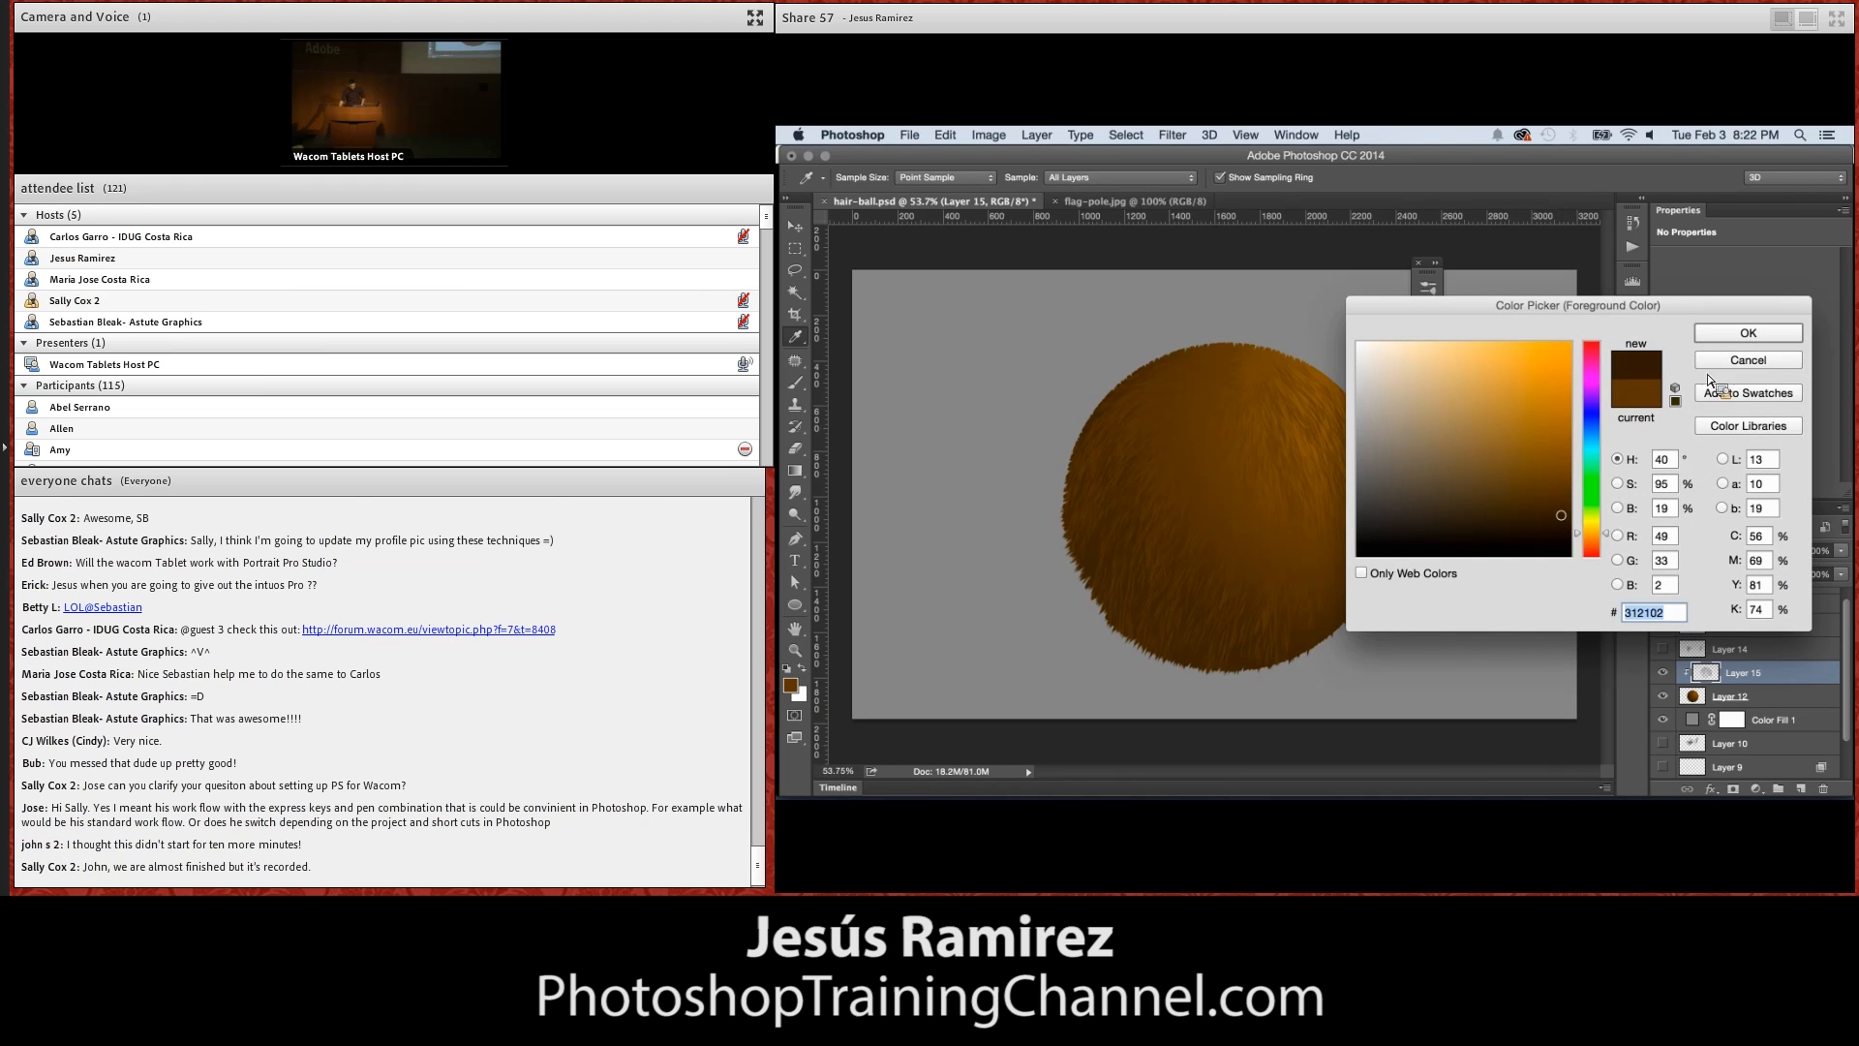
pyautogui.click(1723, 335)
pyautogui.press('b')
# Toggle Layer 15's visibility to compare the sphere without its hairs, and paint dark brown hair strokes over the sphere
pyautogui.click(1662, 672)
pyautogui.moveTo(1701, 660); pyautogui.dragTo(1611, 669)
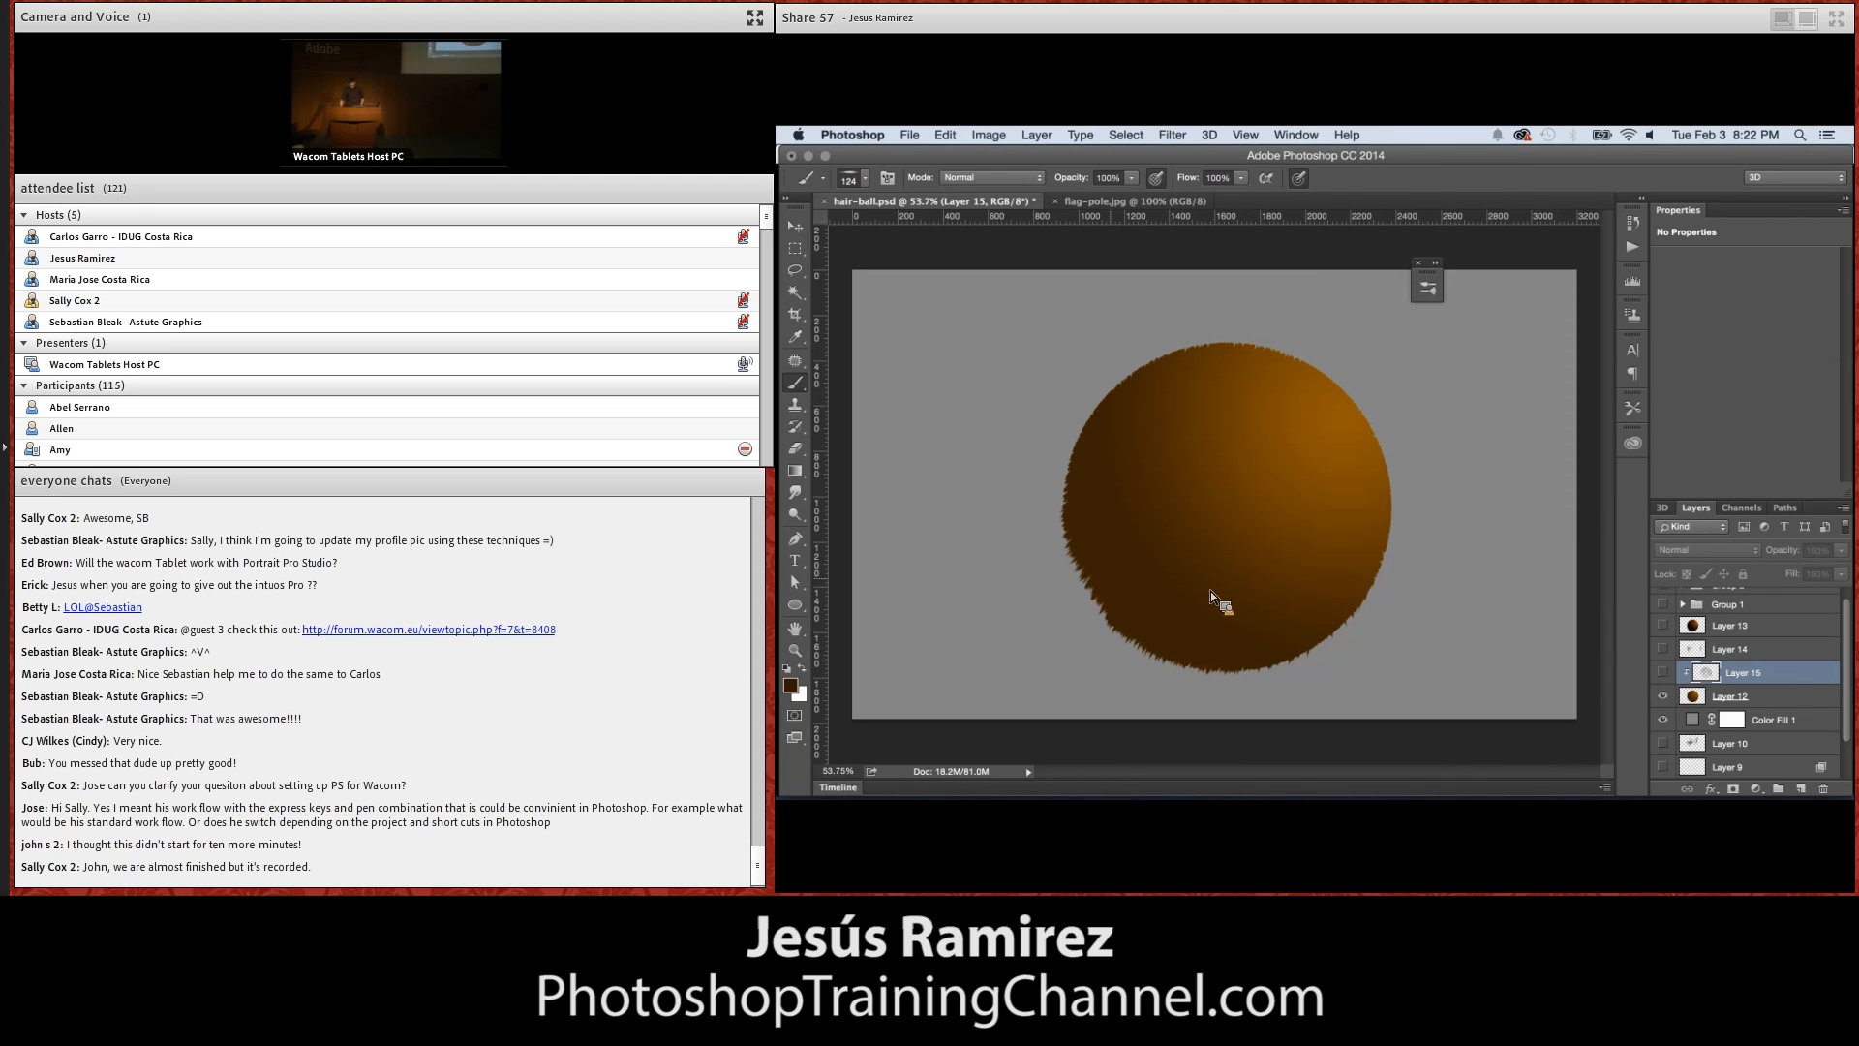
pyautogui.click(1663, 672)
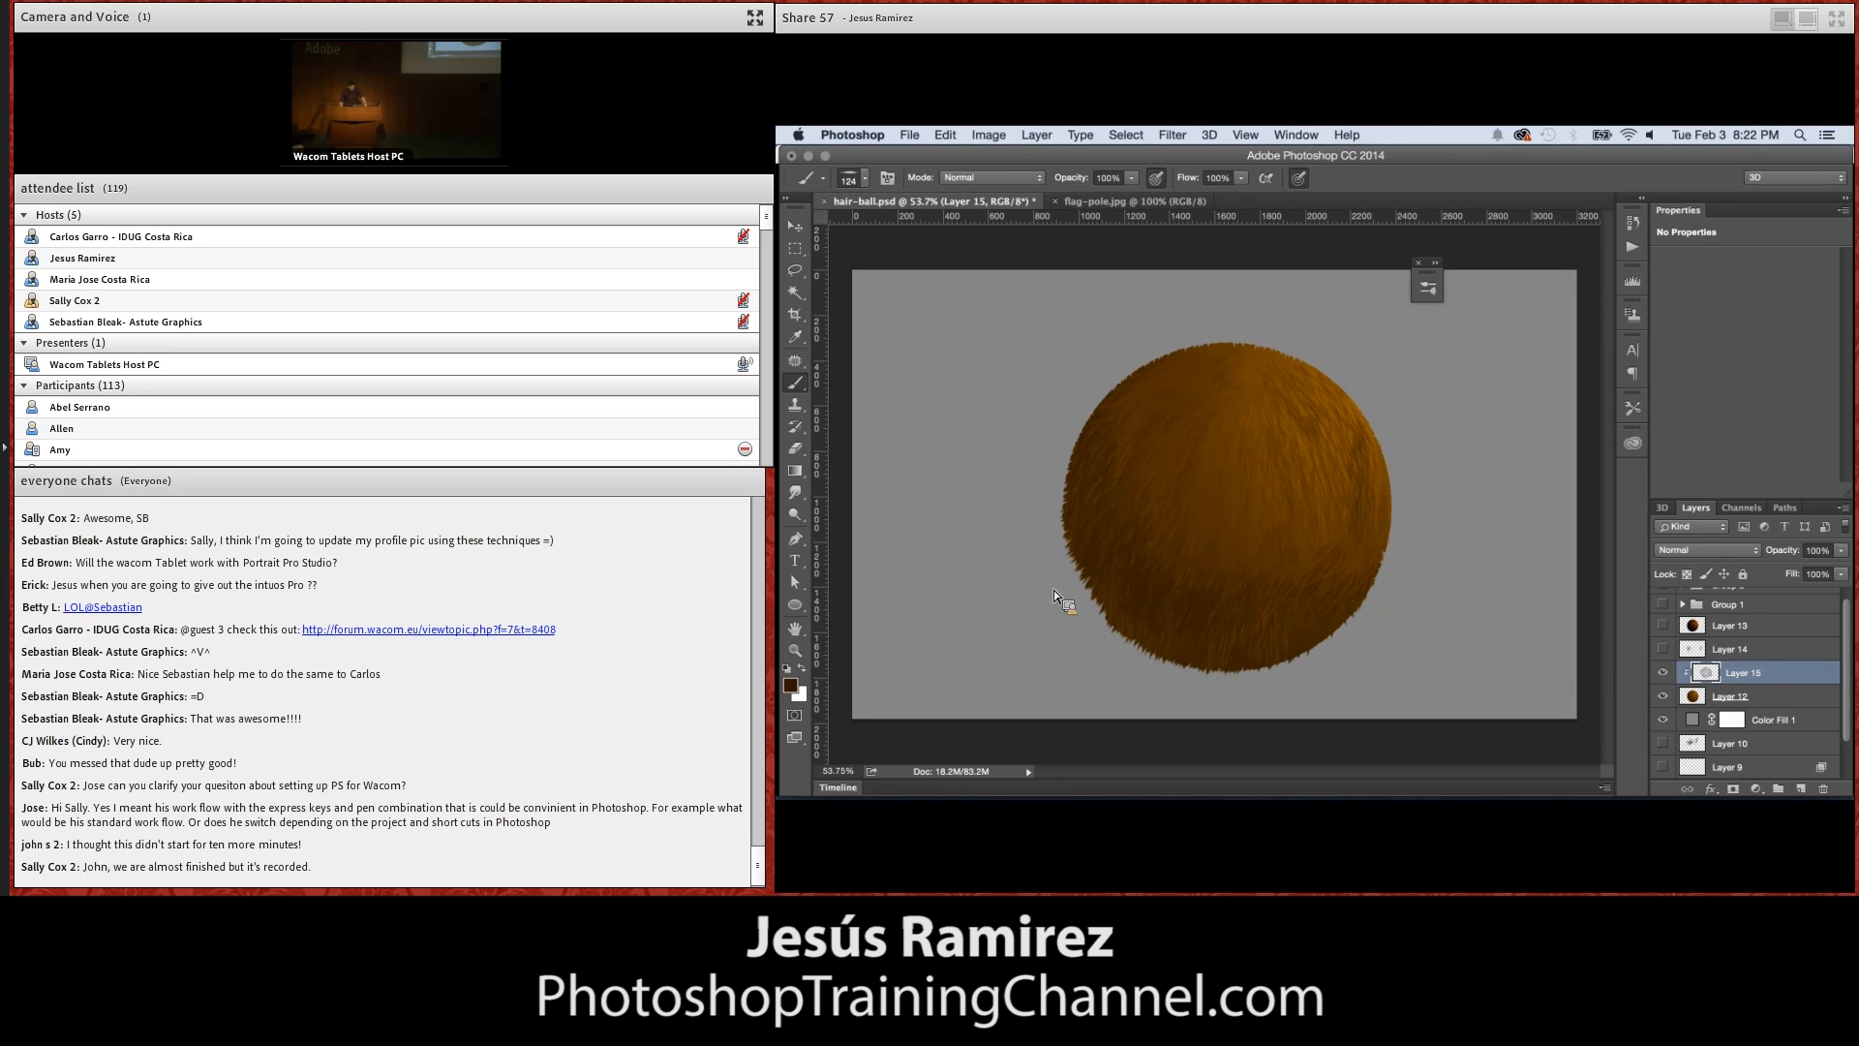
# Set the foreground color to near-black #070500 and paint shadow hairs along the lower part of the sphere
pyautogui.click(791, 686)
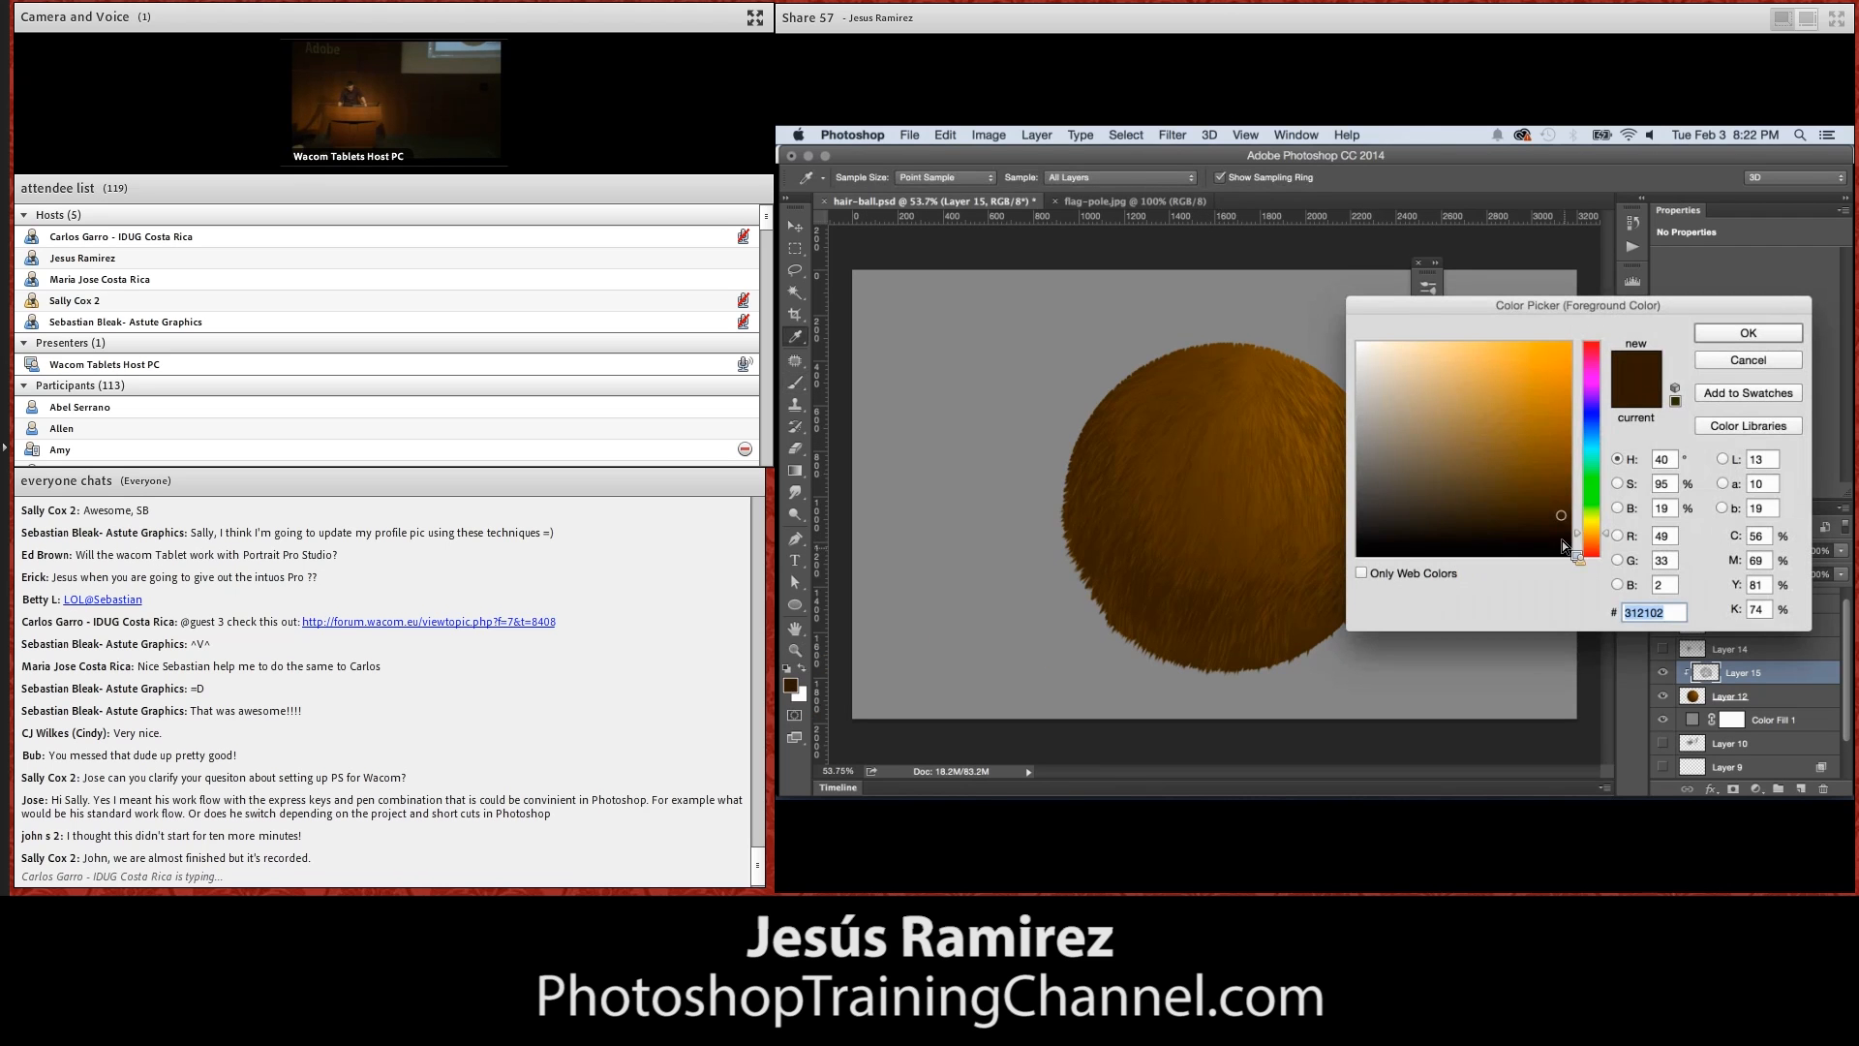
pyautogui.click(1566, 548)
pyautogui.click(1748, 334)
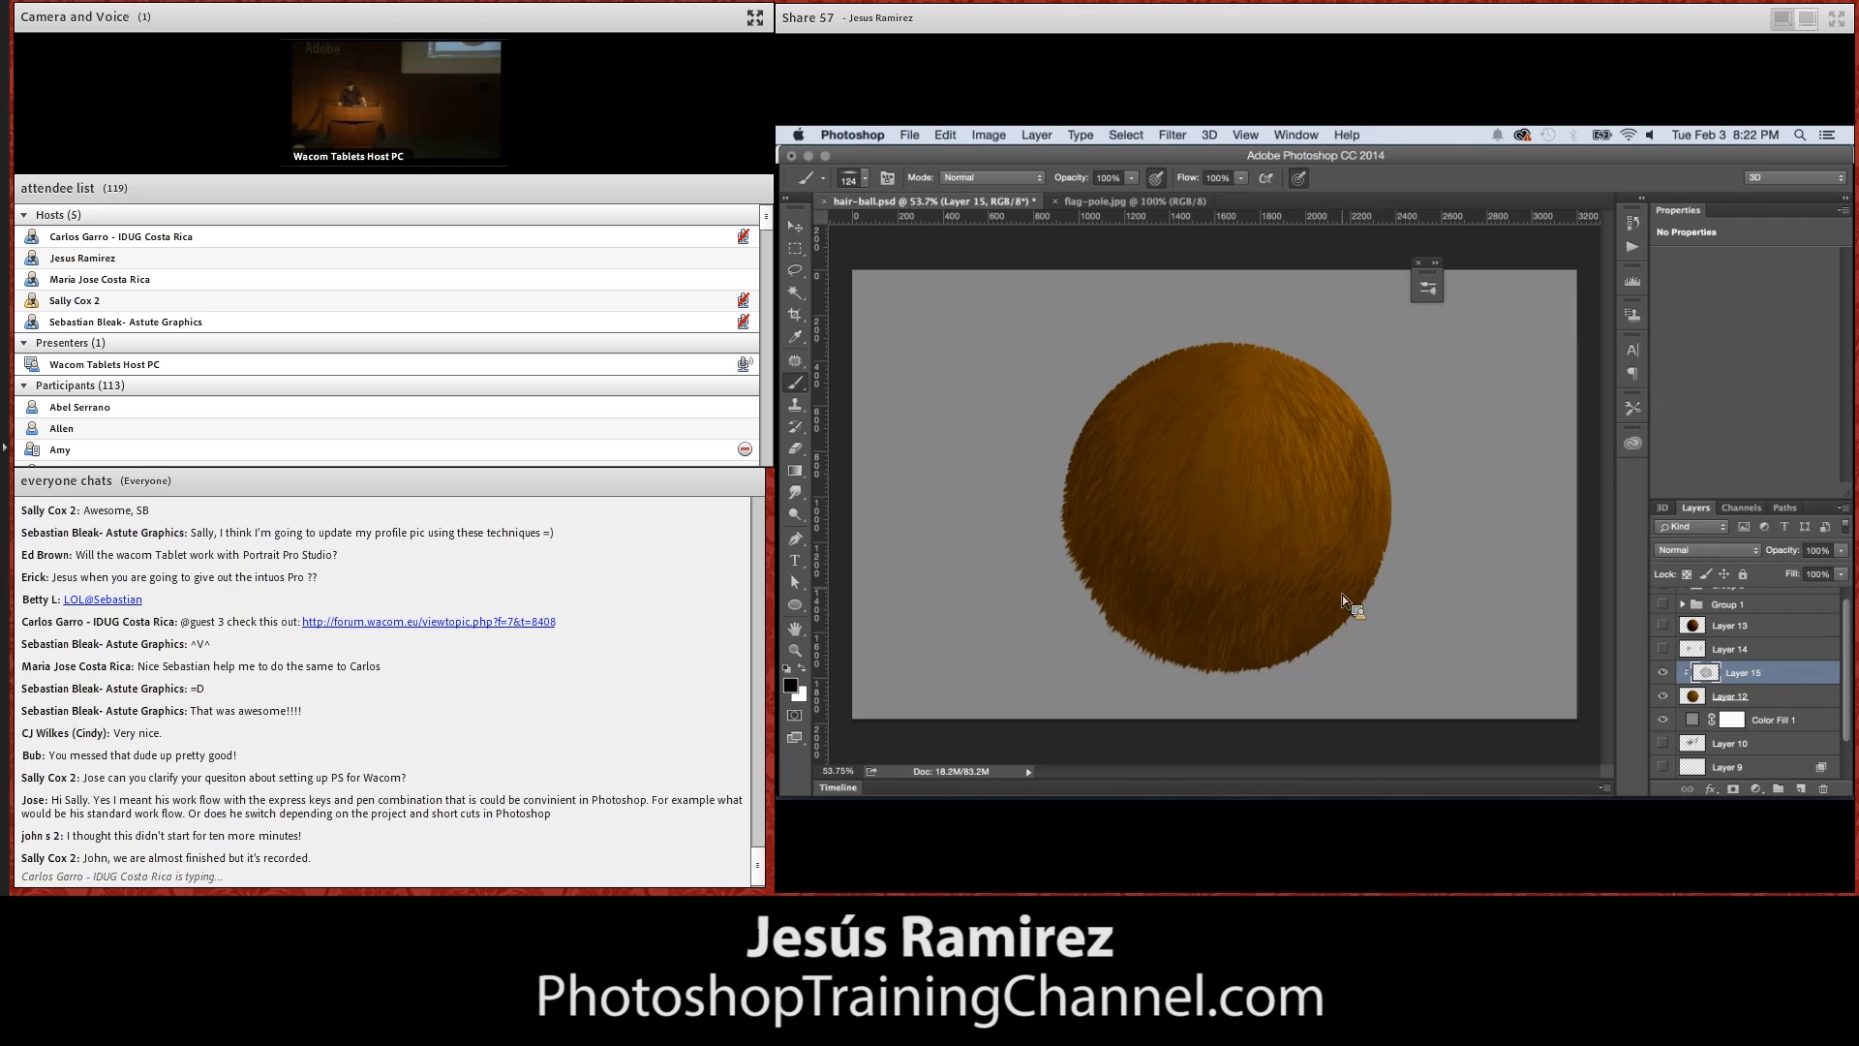
pyautogui.moveTo(1329, 619); pyautogui.dragTo(1276, 635)
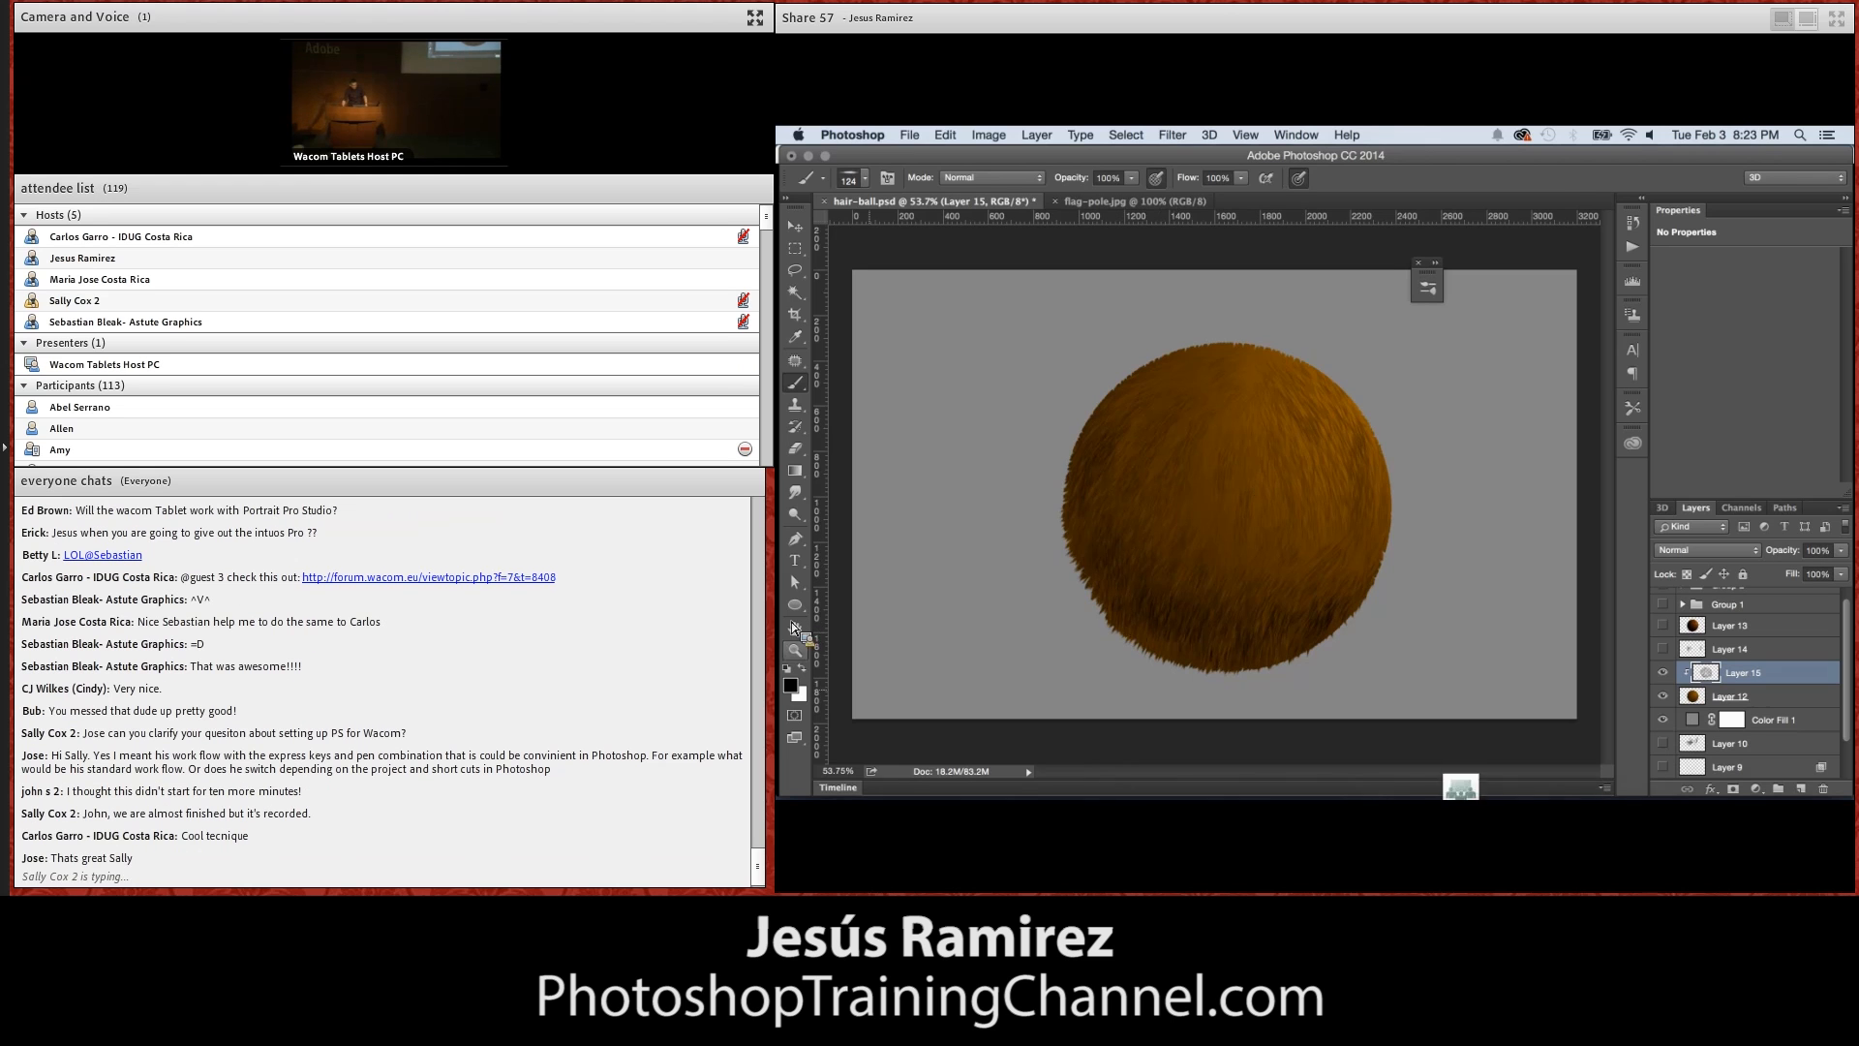
# Choose a bright yellow-orange foreground color and paint highlight hairs on the sphere's upper right and along its lower-left edge
pyautogui.click(796, 690)
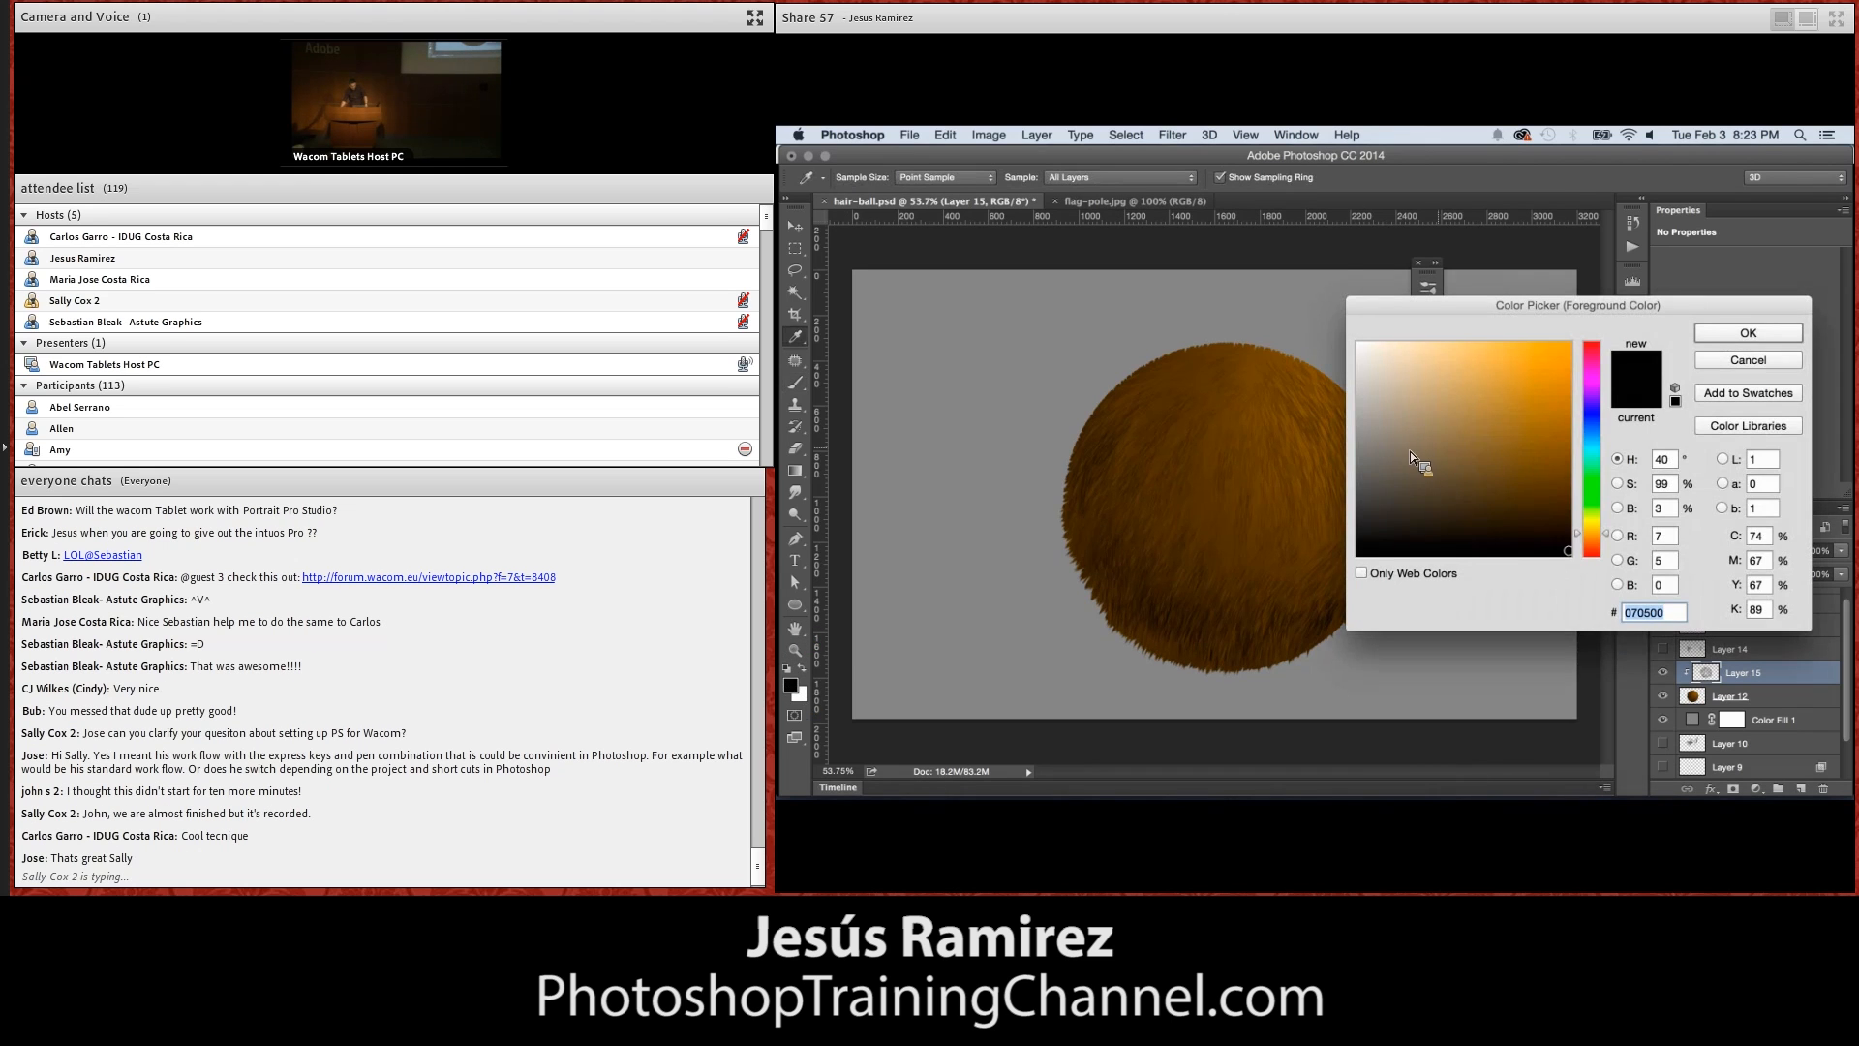
pyautogui.moveTo(1550, 370); pyautogui.dragTo(1518, 349)
pyautogui.click(1743, 334)
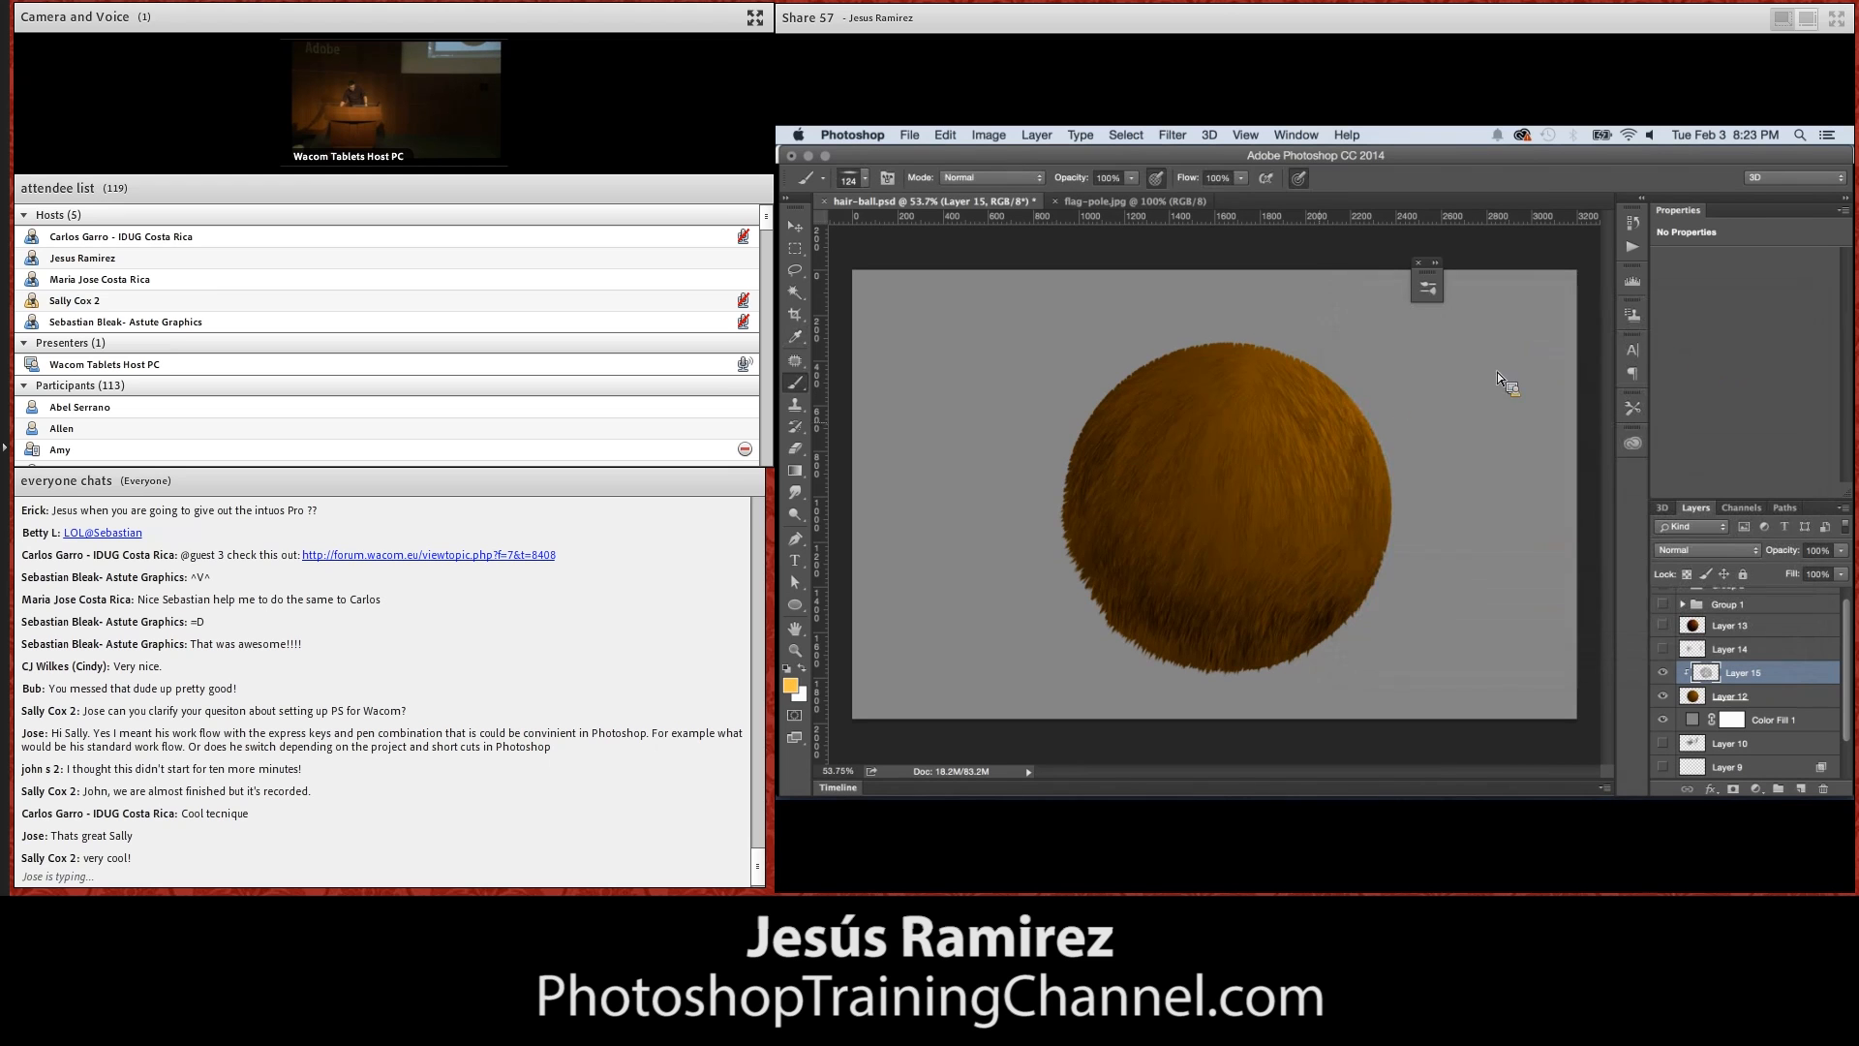
pyautogui.moveTo(1331, 398)
pyautogui.mouseDown()
pyautogui.moveTo(1288, 411)
pyautogui.moveTo(1341, 494)
pyautogui.moveTo(1346, 423)
pyautogui.moveTo(1316, 398)
pyautogui.mouseUp()
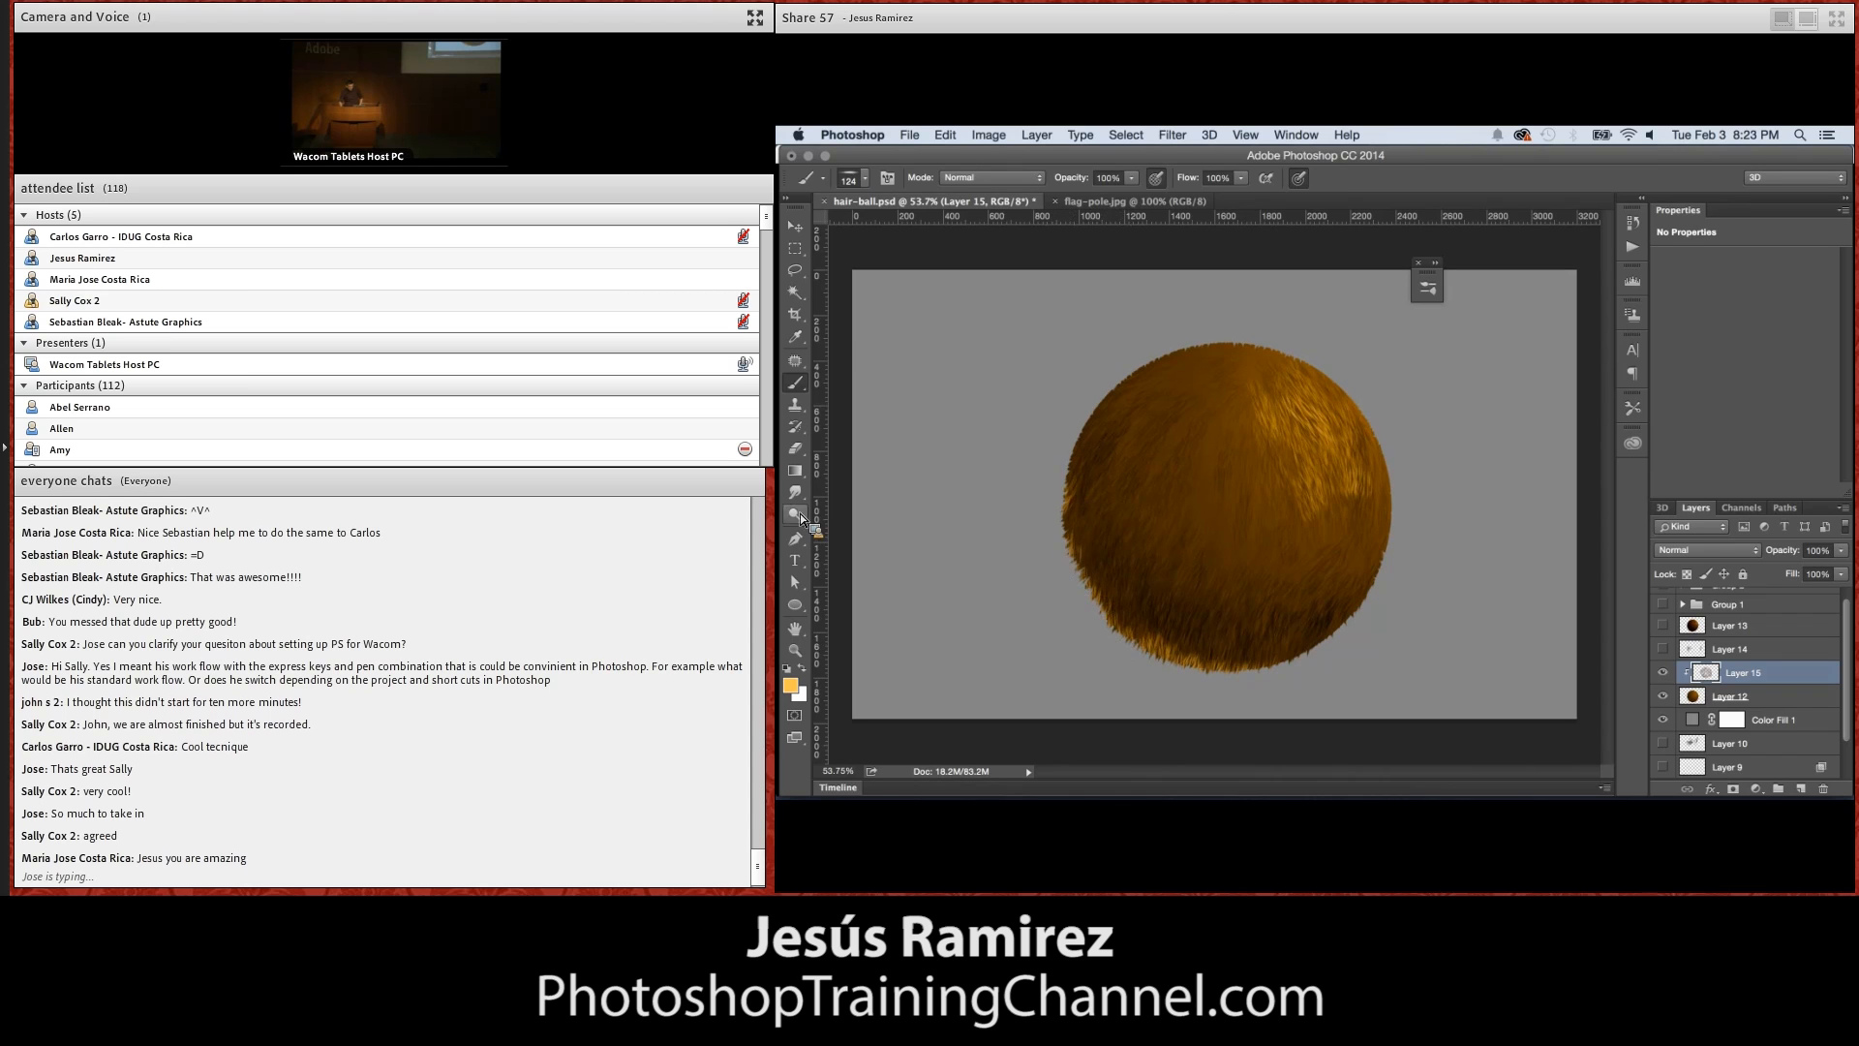
# Sample brown from the sphere's left-centre area with the Eyedropper and brush hairs in that color into the highlight
pyautogui.click(796, 337)
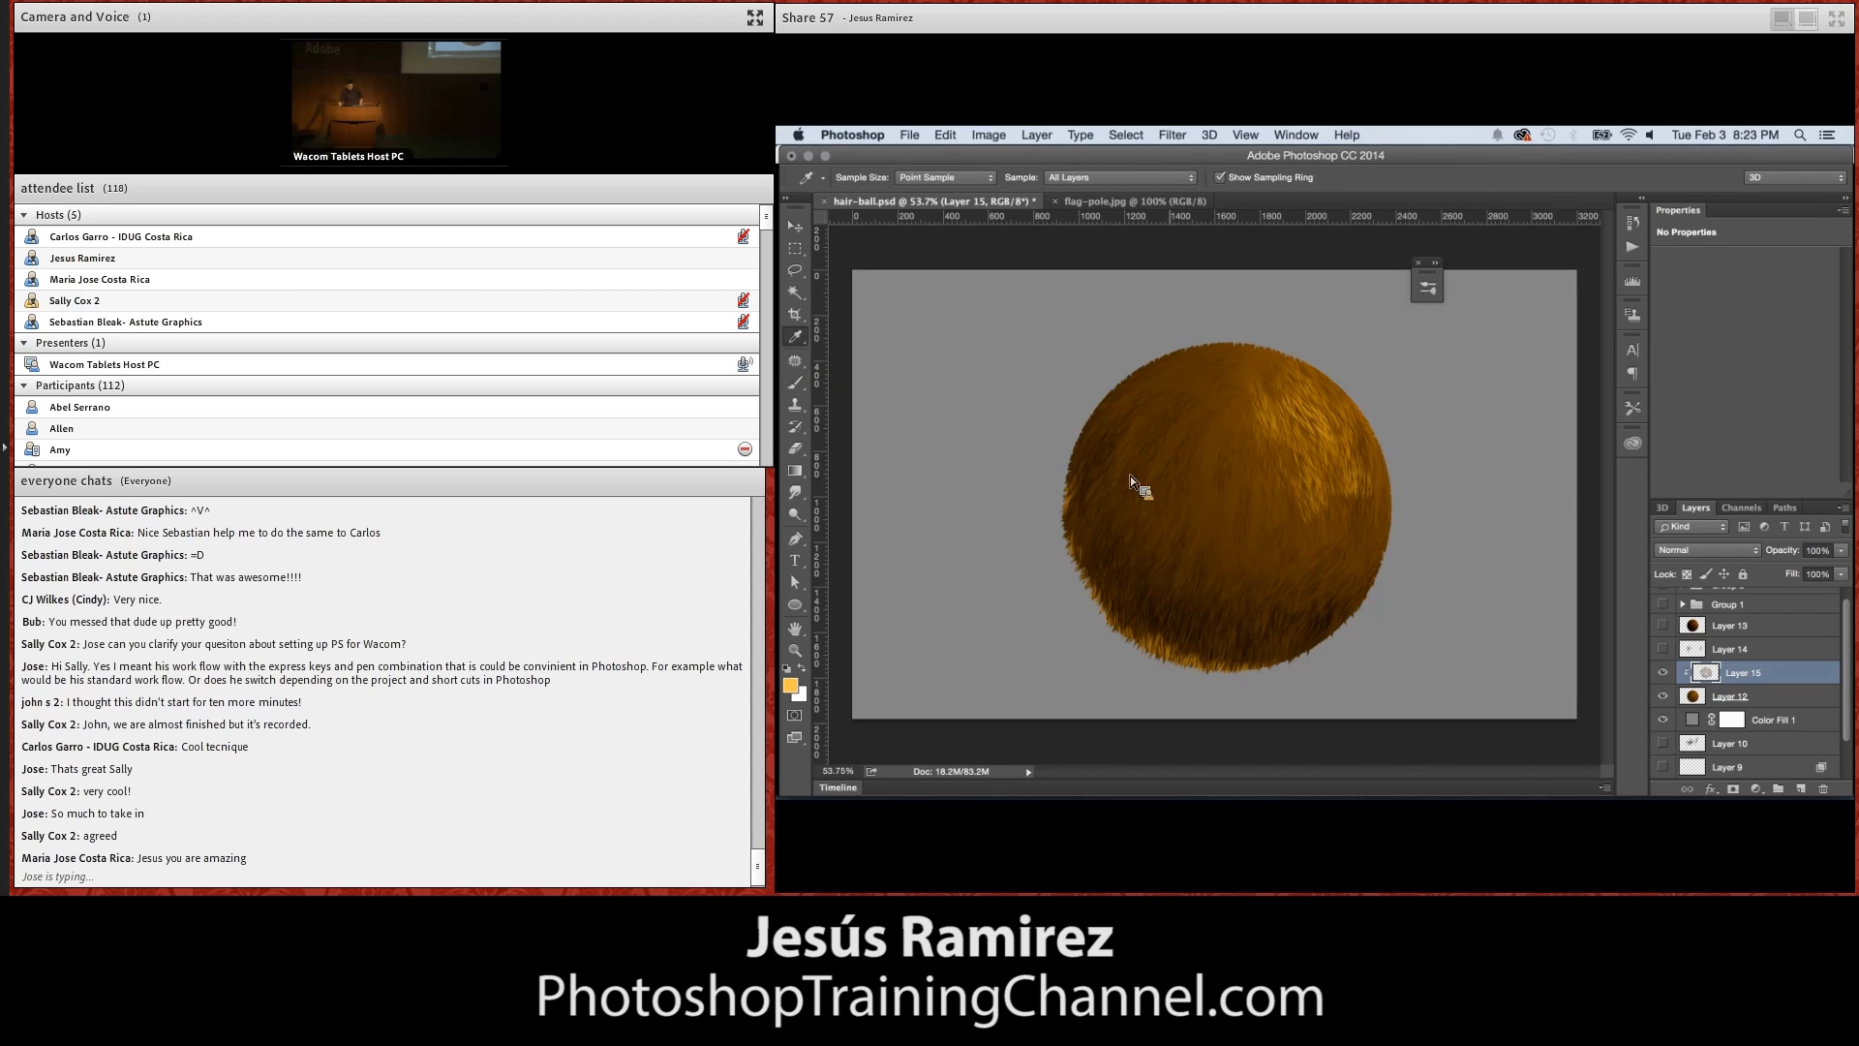
pyautogui.click(1182, 508)
pyautogui.click(1162, 538)
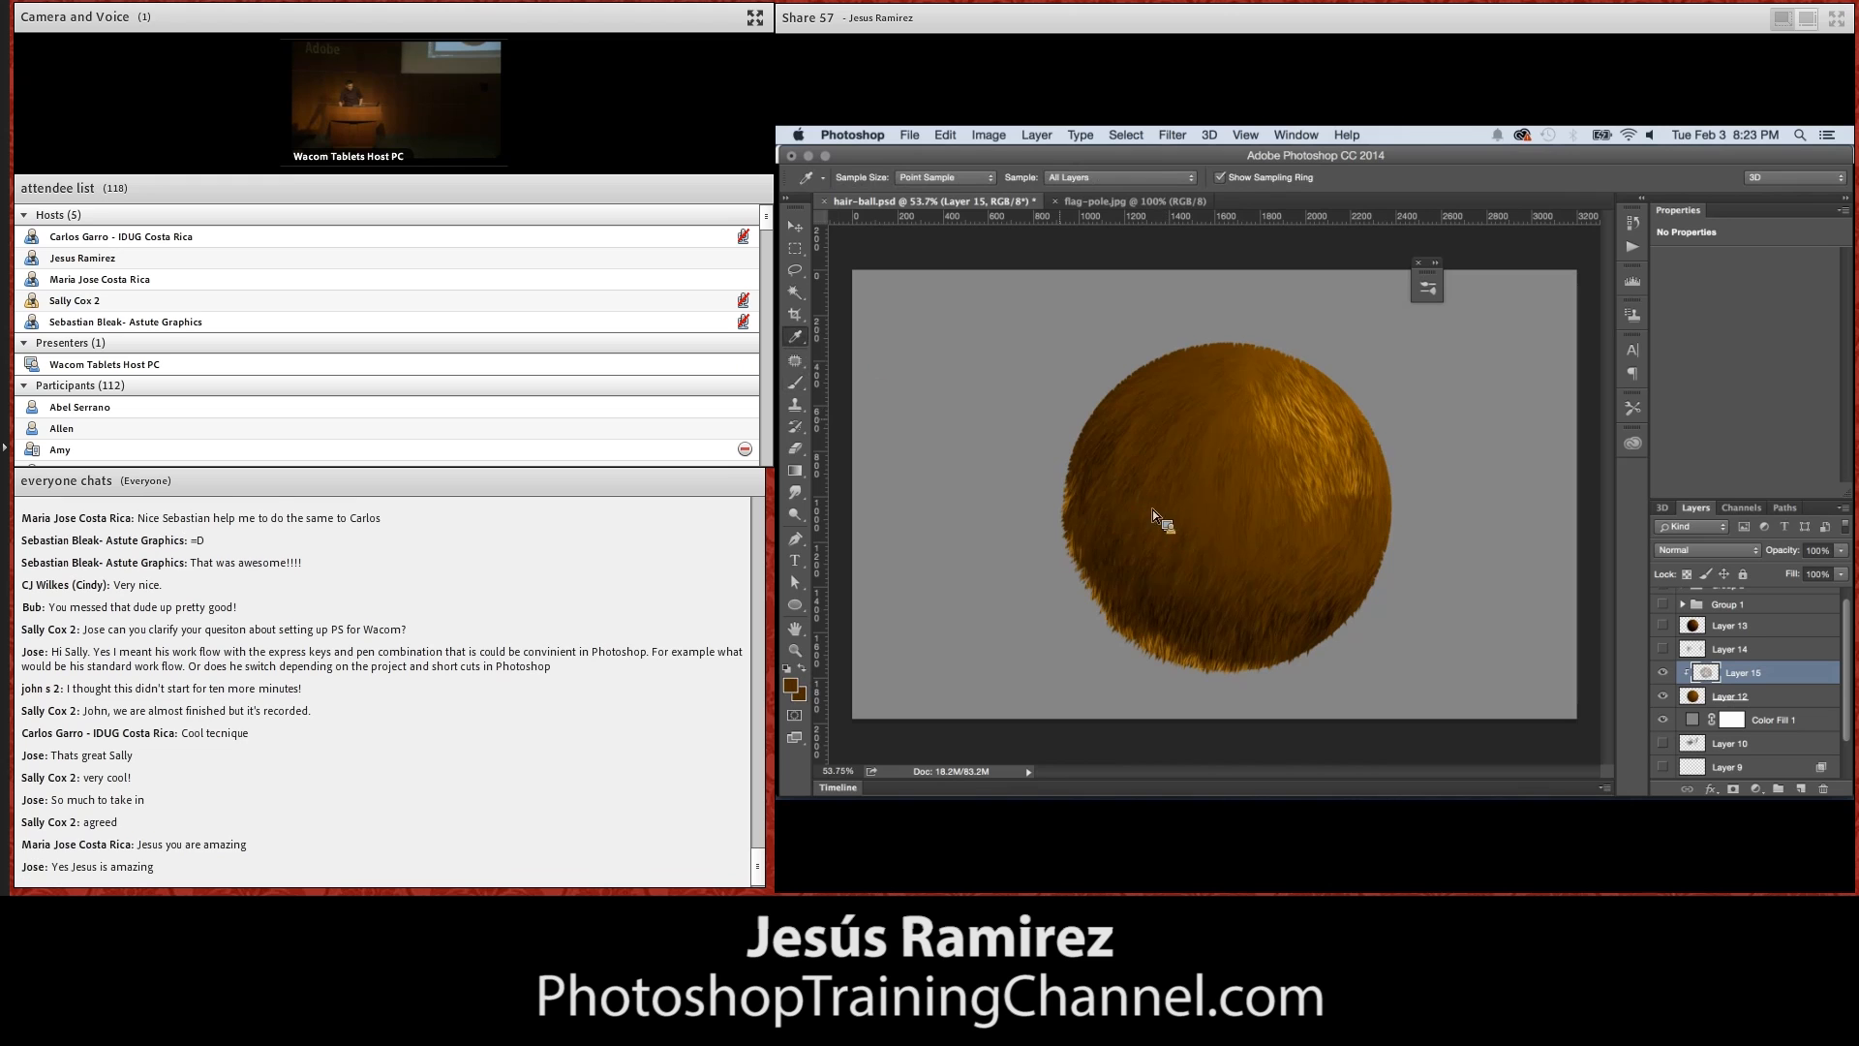
pyautogui.press('b')
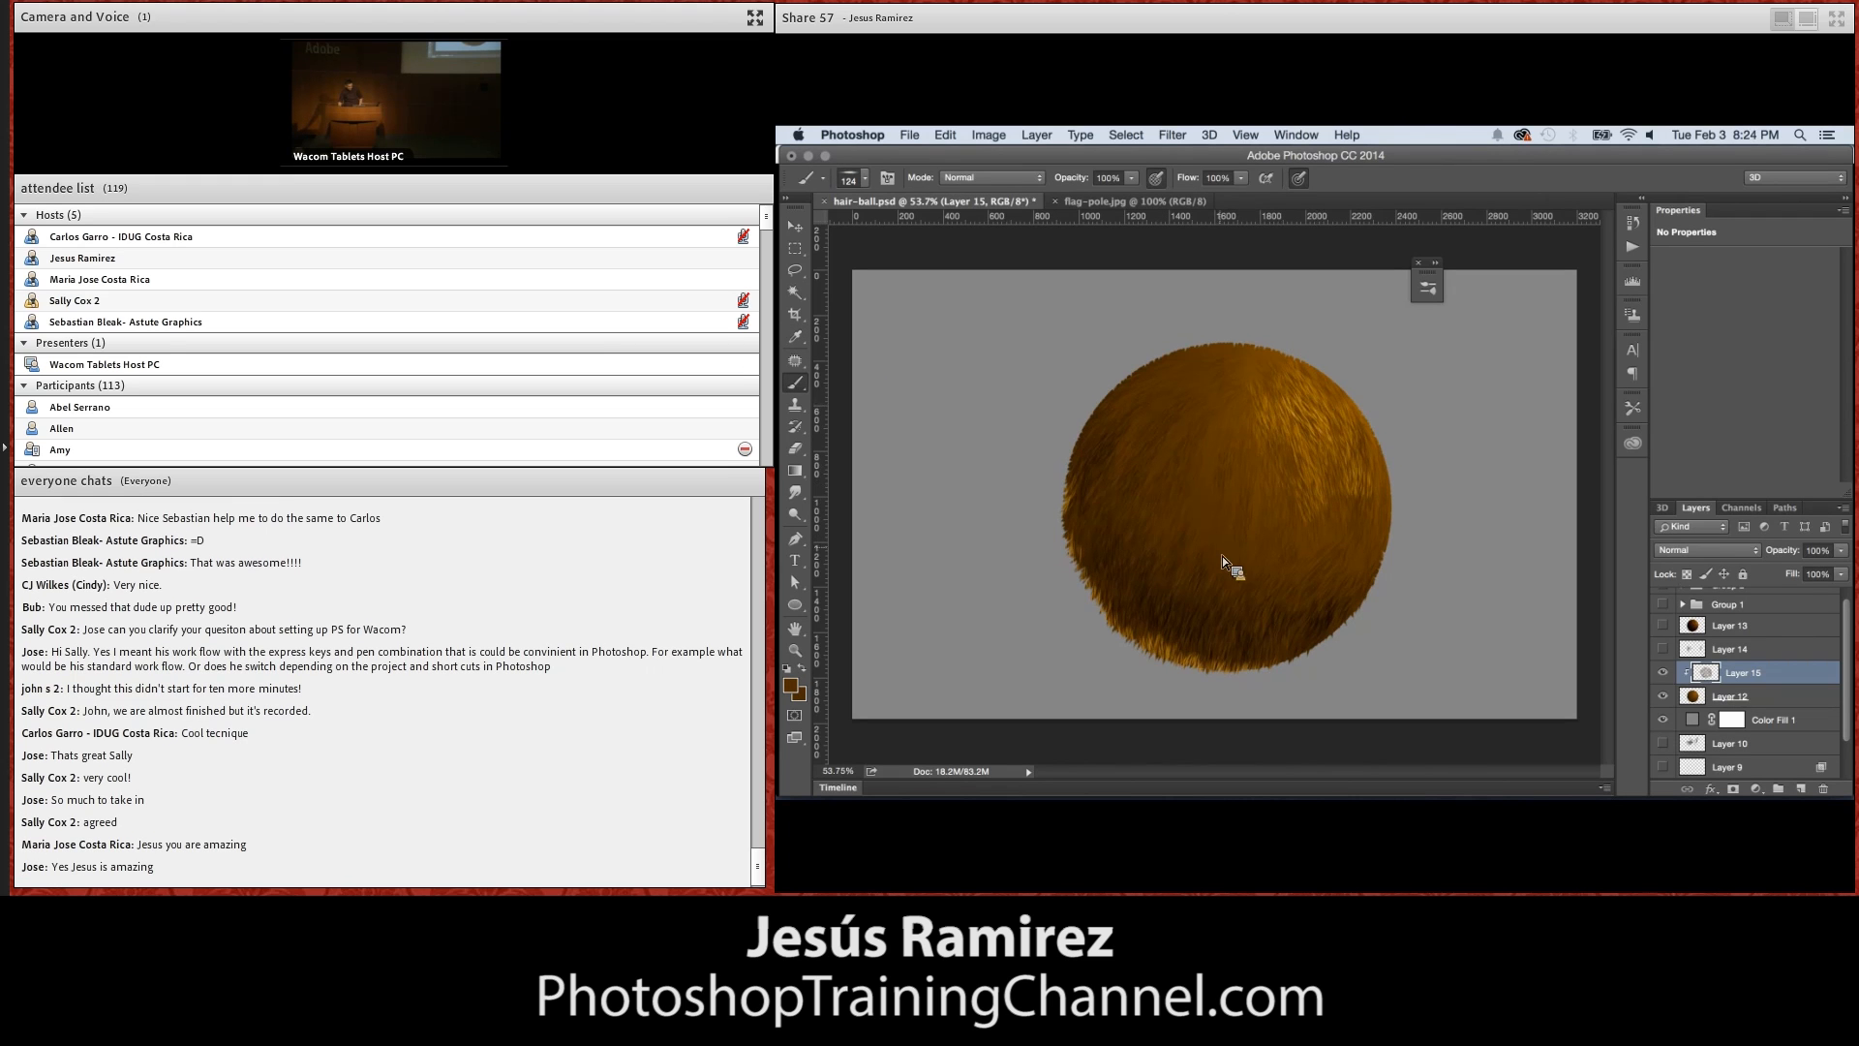
# Examine the painted hair texture on the sphere's left side up close, at magnifications from 100% to 300%
pyautogui.press('z')
pyautogui.moveTo(1153, 532)
pyautogui.mouseDown()
pyautogui.moveTo(1176, 527)
pyautogui.moveTo(1176, 555)
pyautogui.mouseUp()
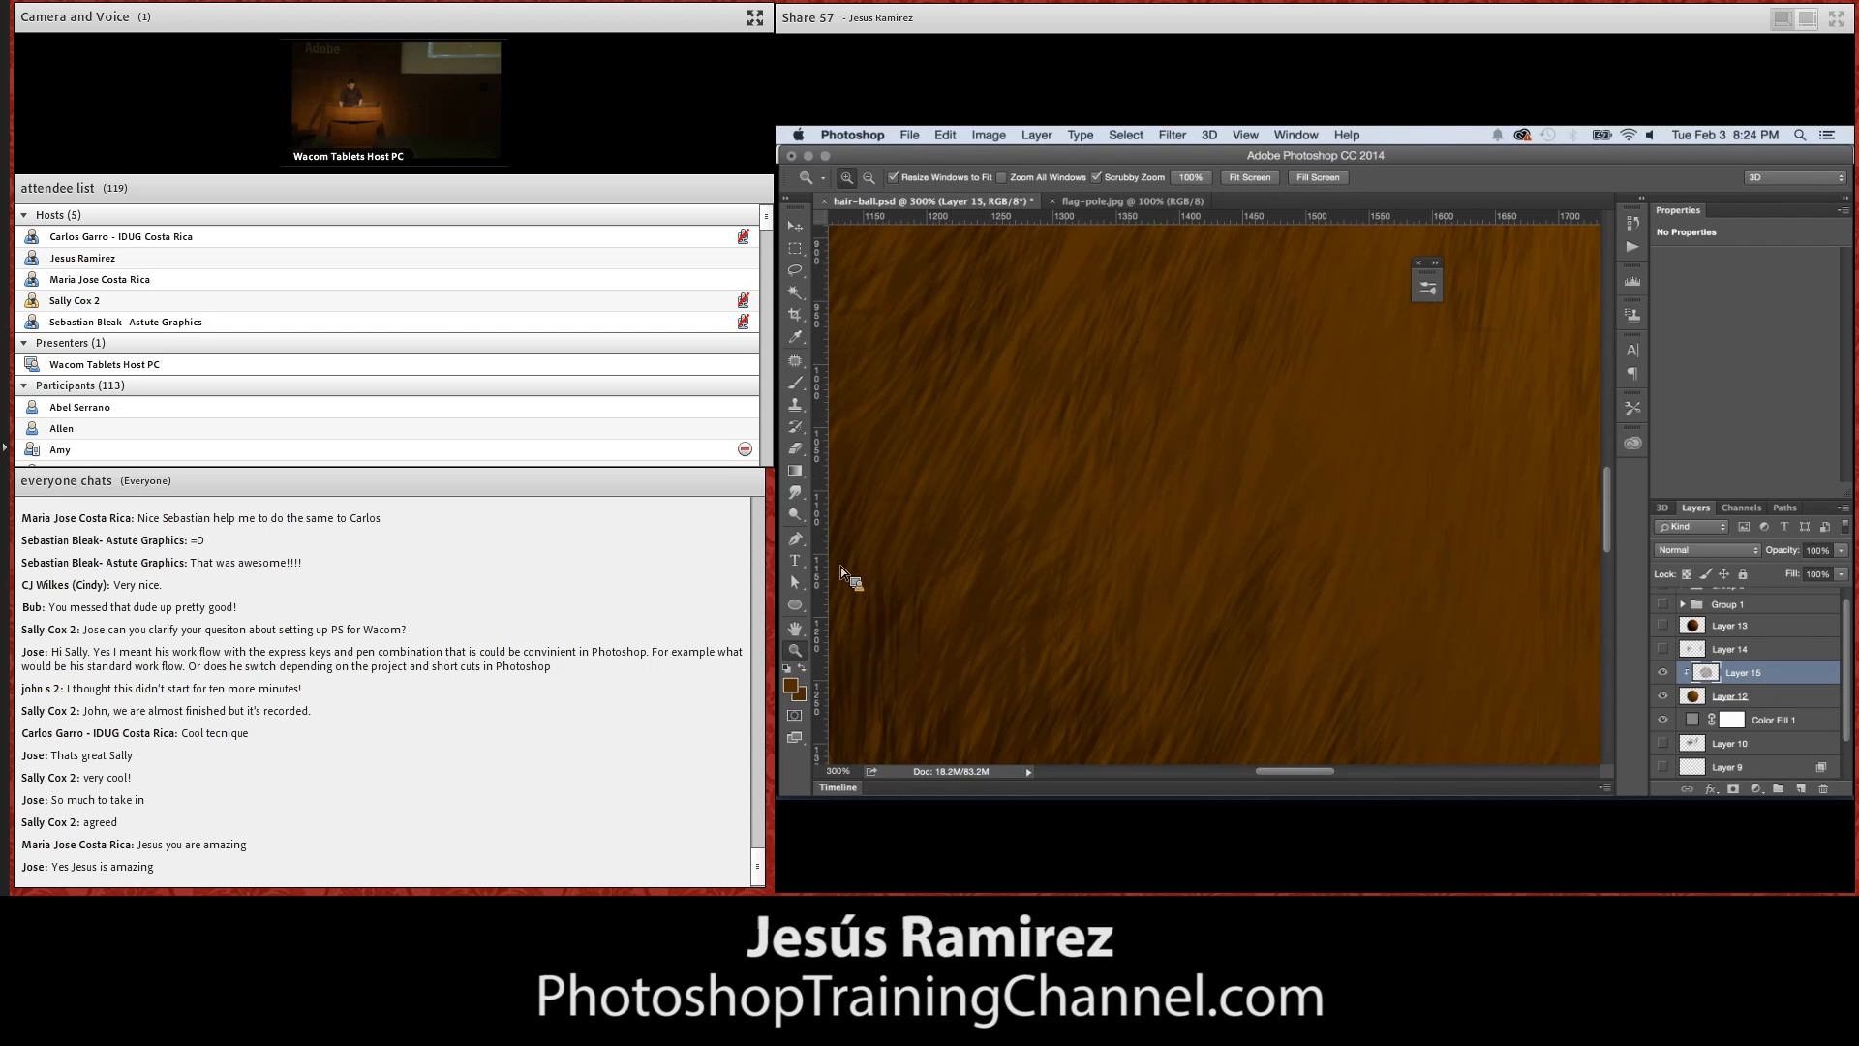
pyautogui.doubleClick(796, 649)
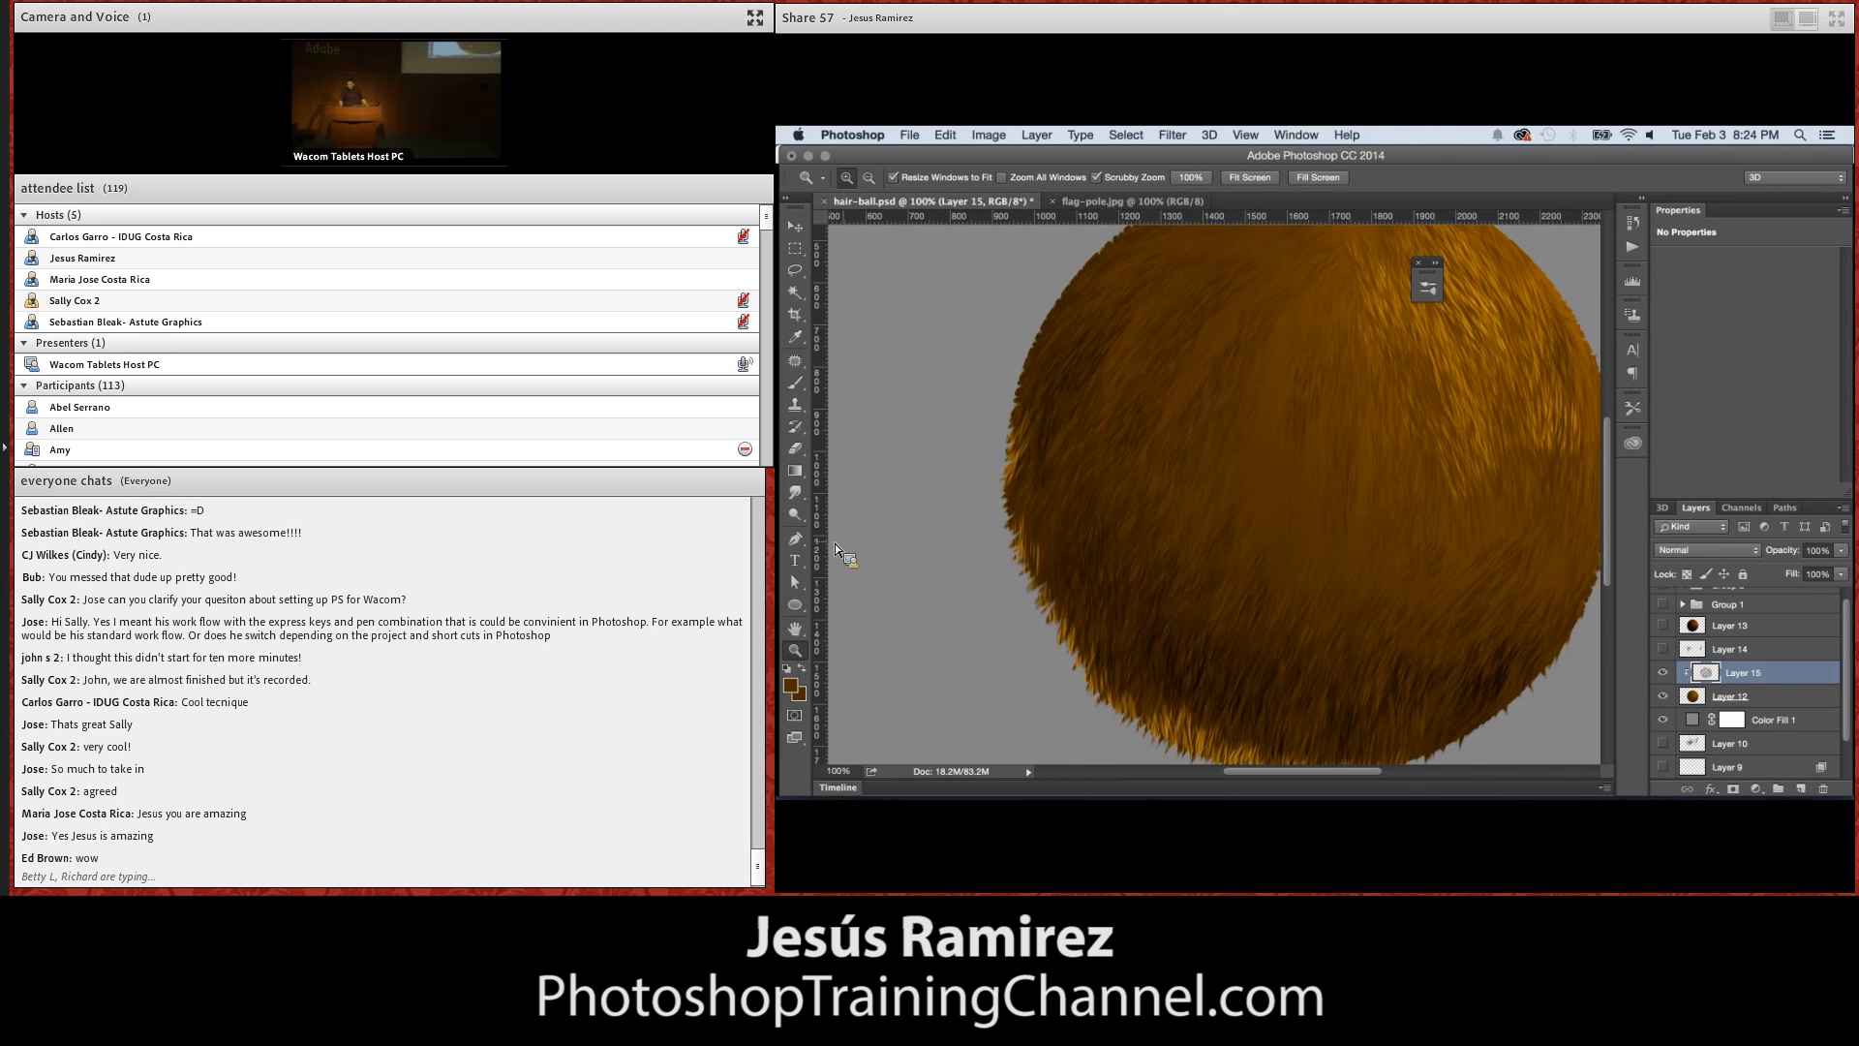
pyautogui.click(1120, 509)
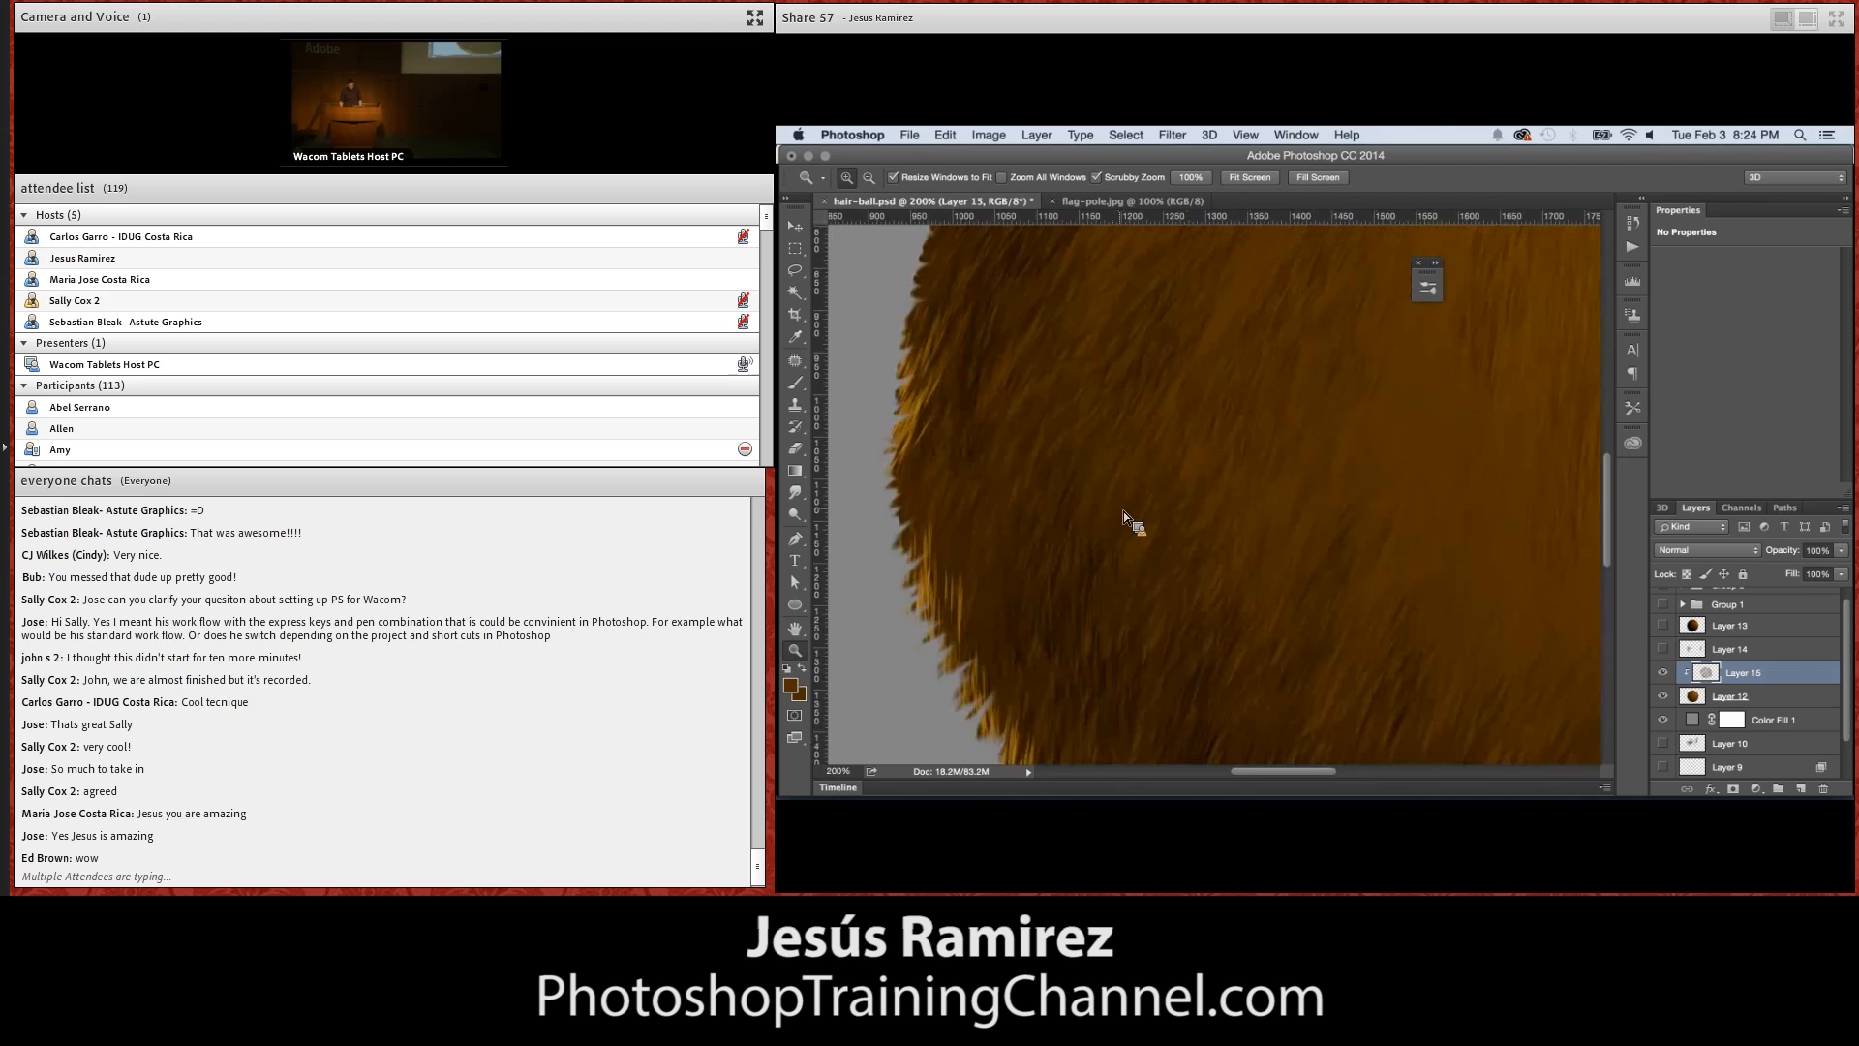
pyautogui.click(1121, 511)
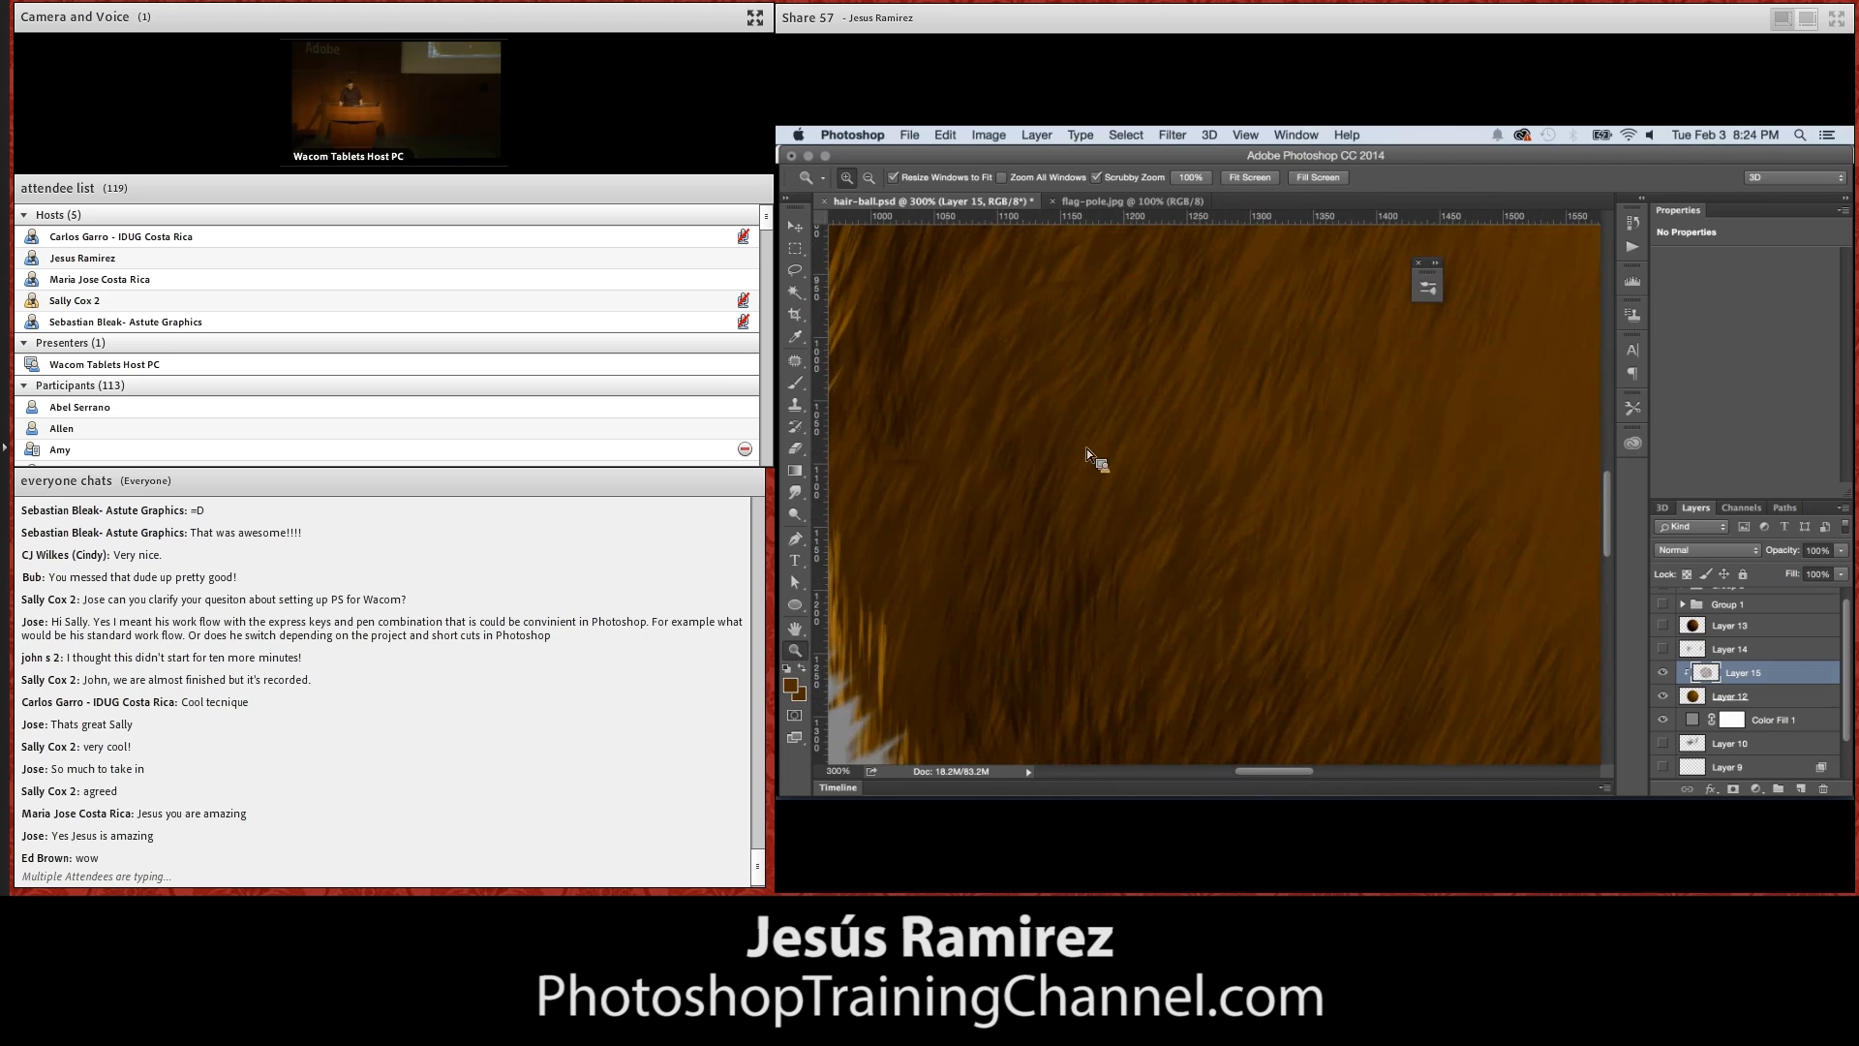
pyautogui.keyDown('alt'); pyautogui.click(1157, 512); pyautogui.keyUp('alt')
pyautogui.keyDown('alt'); pyautogui.click(1162, 508); pyautogui.keyUp('alt')
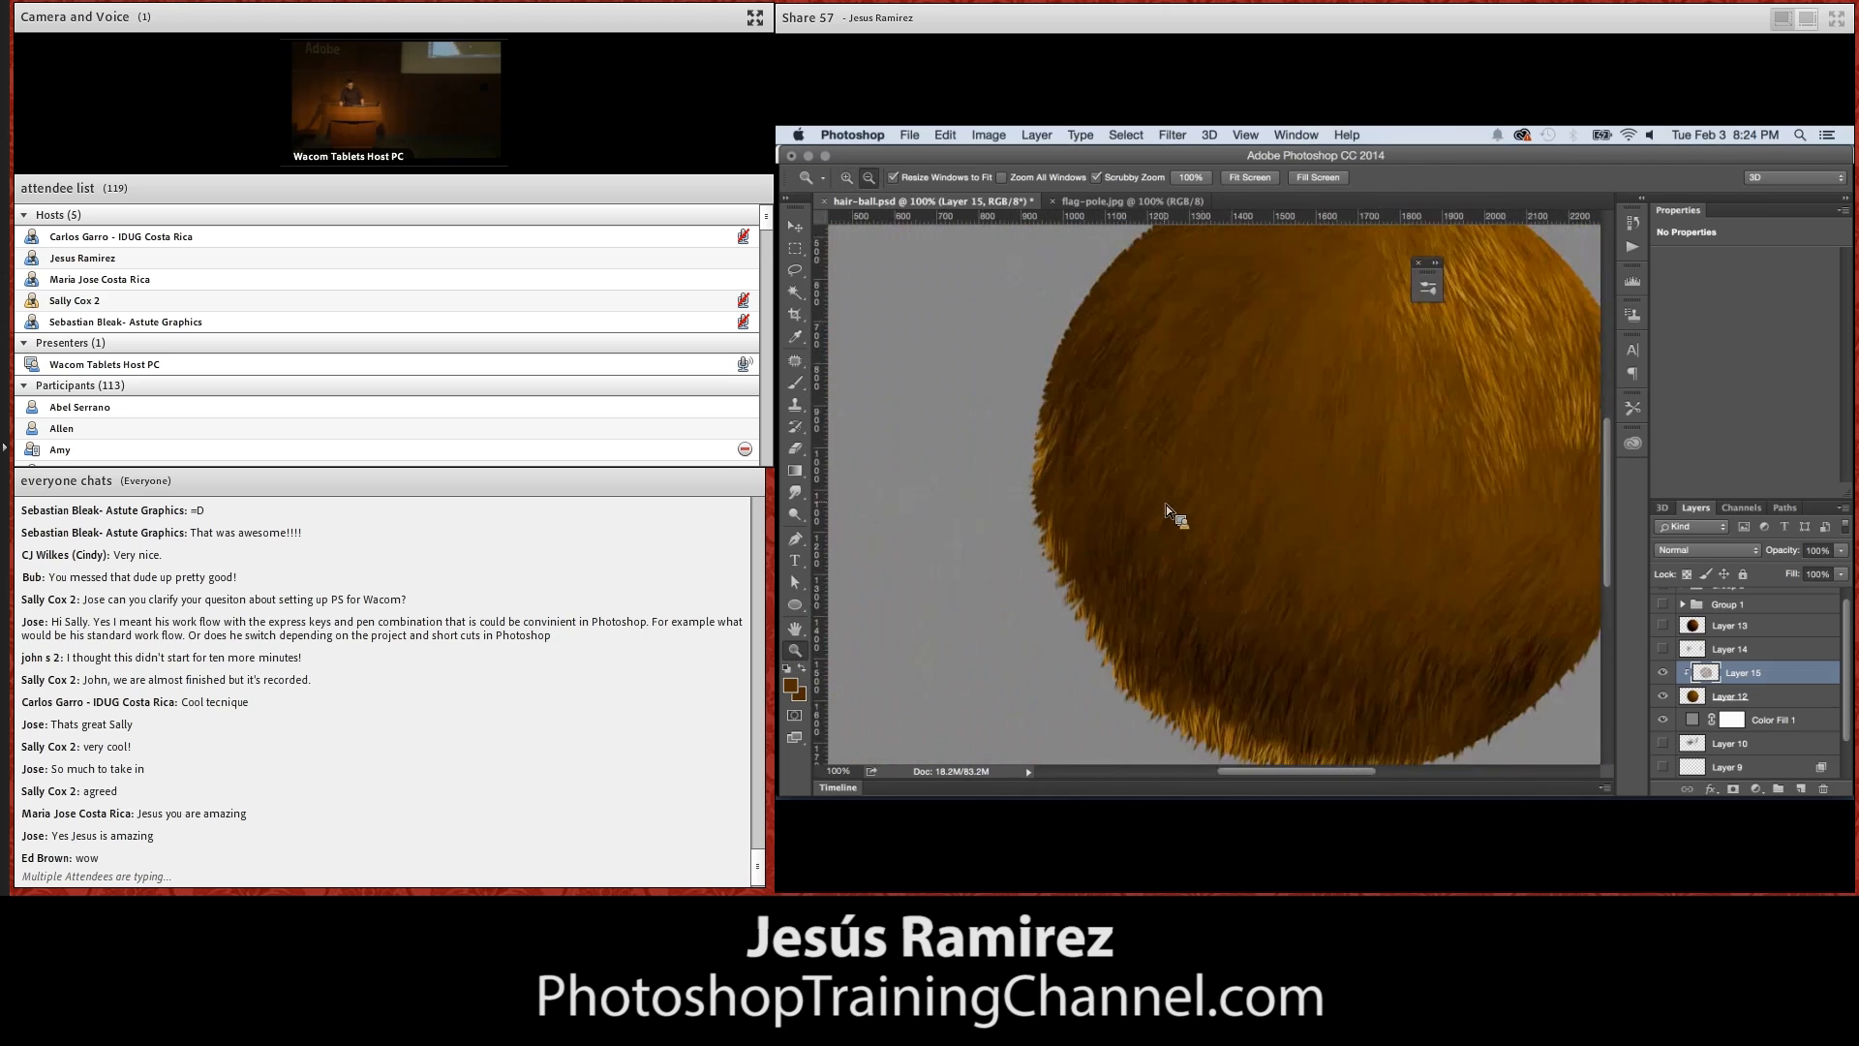
# Merge Layer 15 with Layer 12 and open the merged hair ball layer in the Liquify filter
pyautogui.keyDown('alt'); pyautogui.click(1256, 475); pyautogui.keyUp('alt')
pyautogui.keyDown('alt'); pyautogui.click(1258, 474); pyautogui.keyUp('alt')
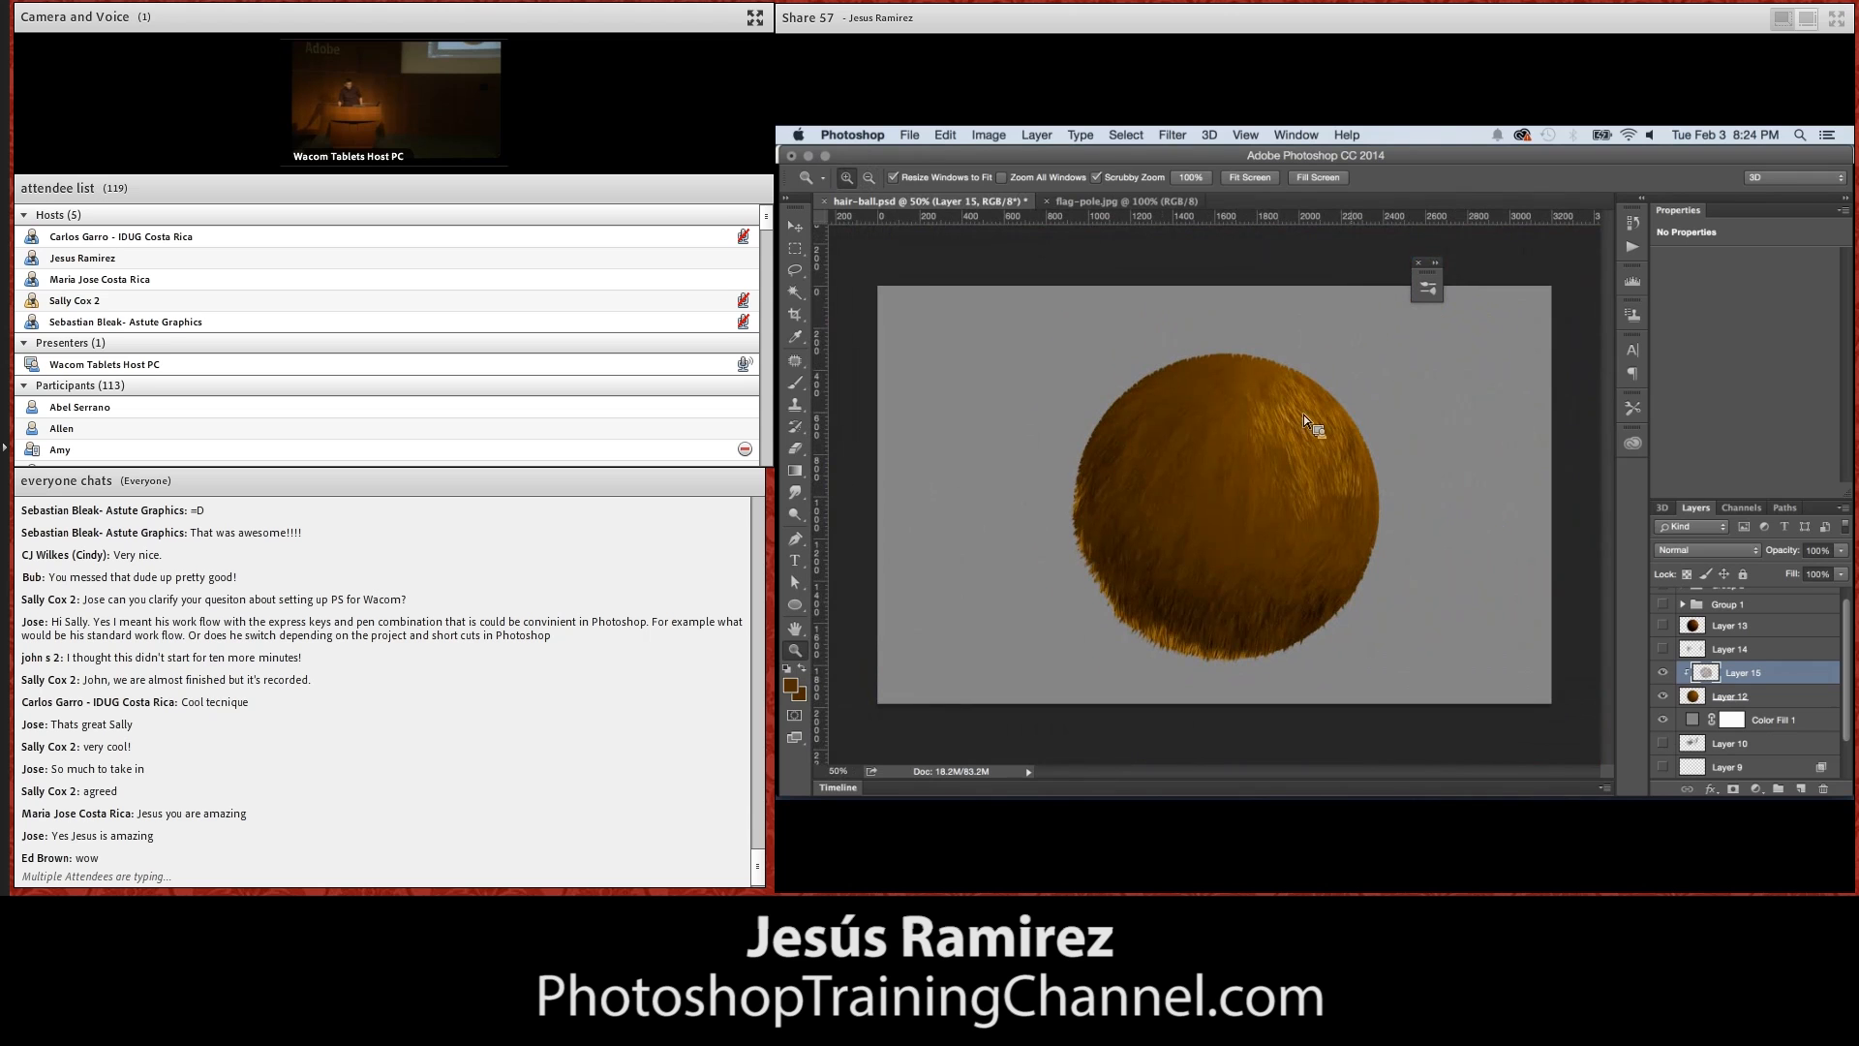
pyautogui.keyDown('shift'); pyautogui.click(1752, 697); pyautogui.keyUp('shift')
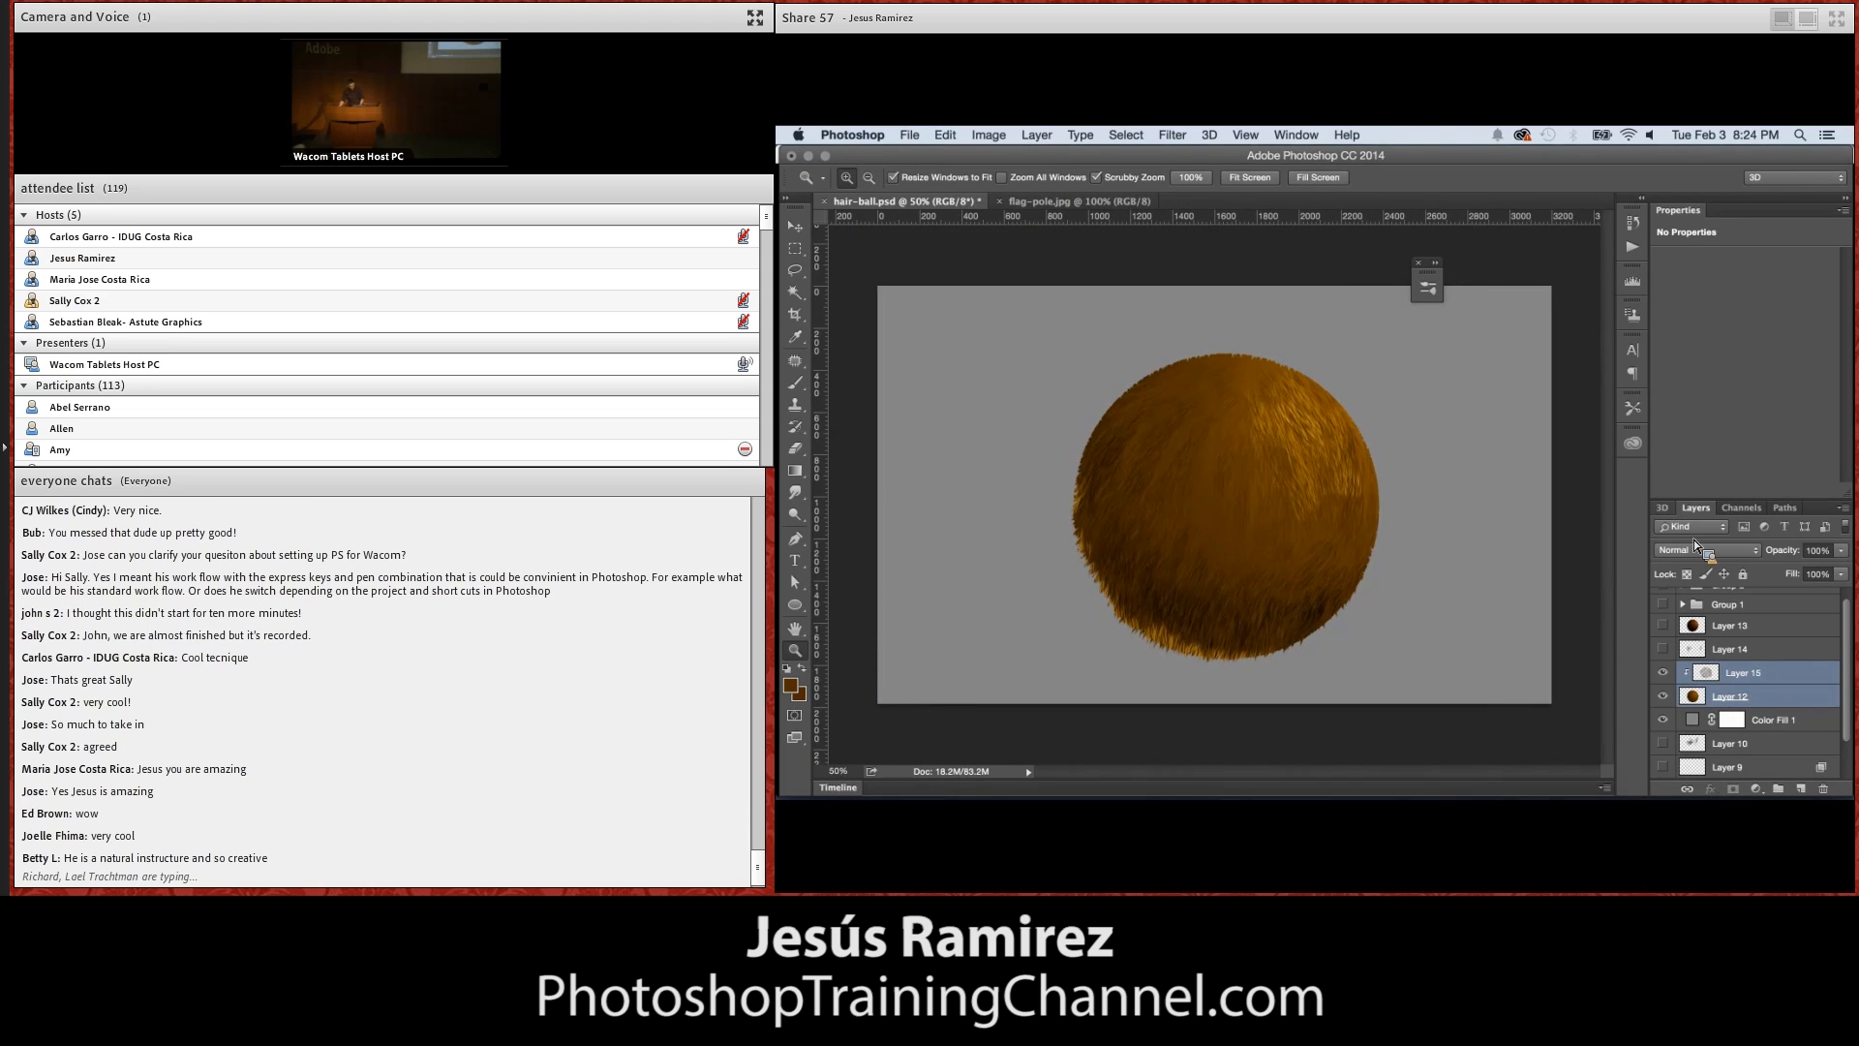
pyautogui.press('super+e')
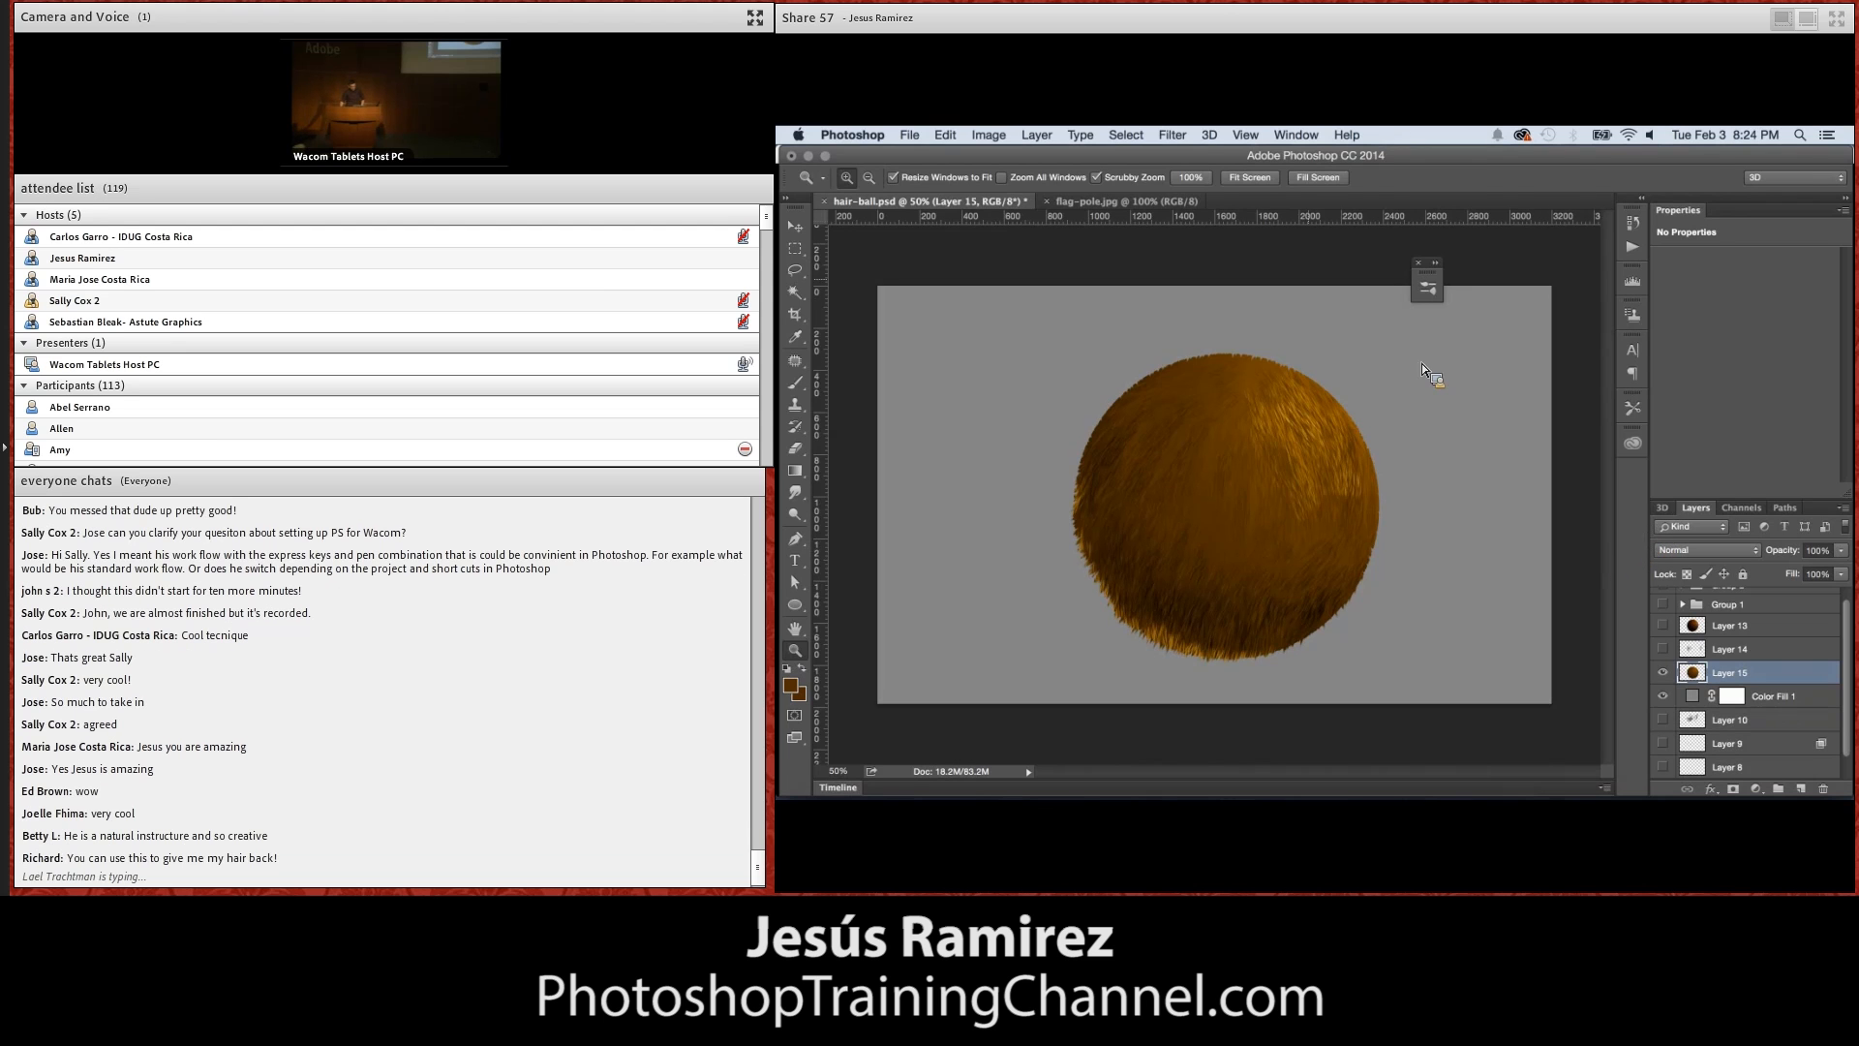
pyautogui.click(1172, 135)
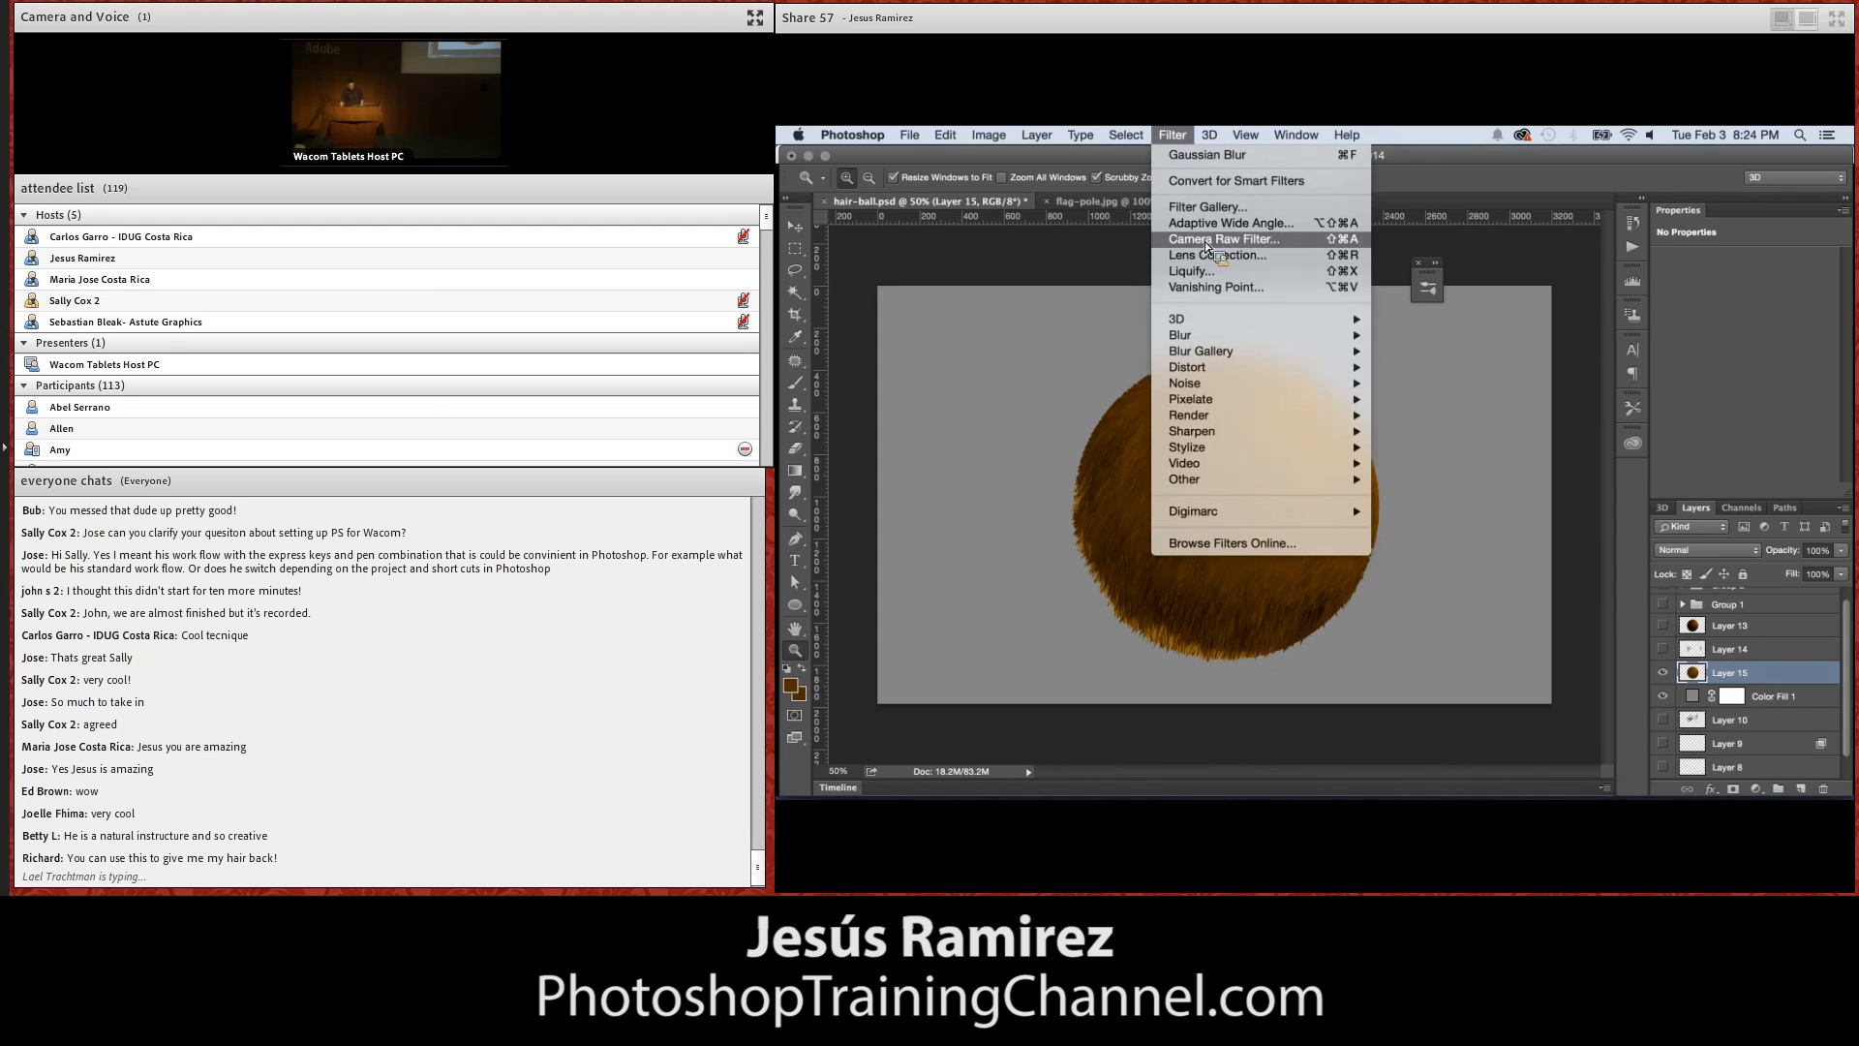
pyautogui.click(1206, 271)
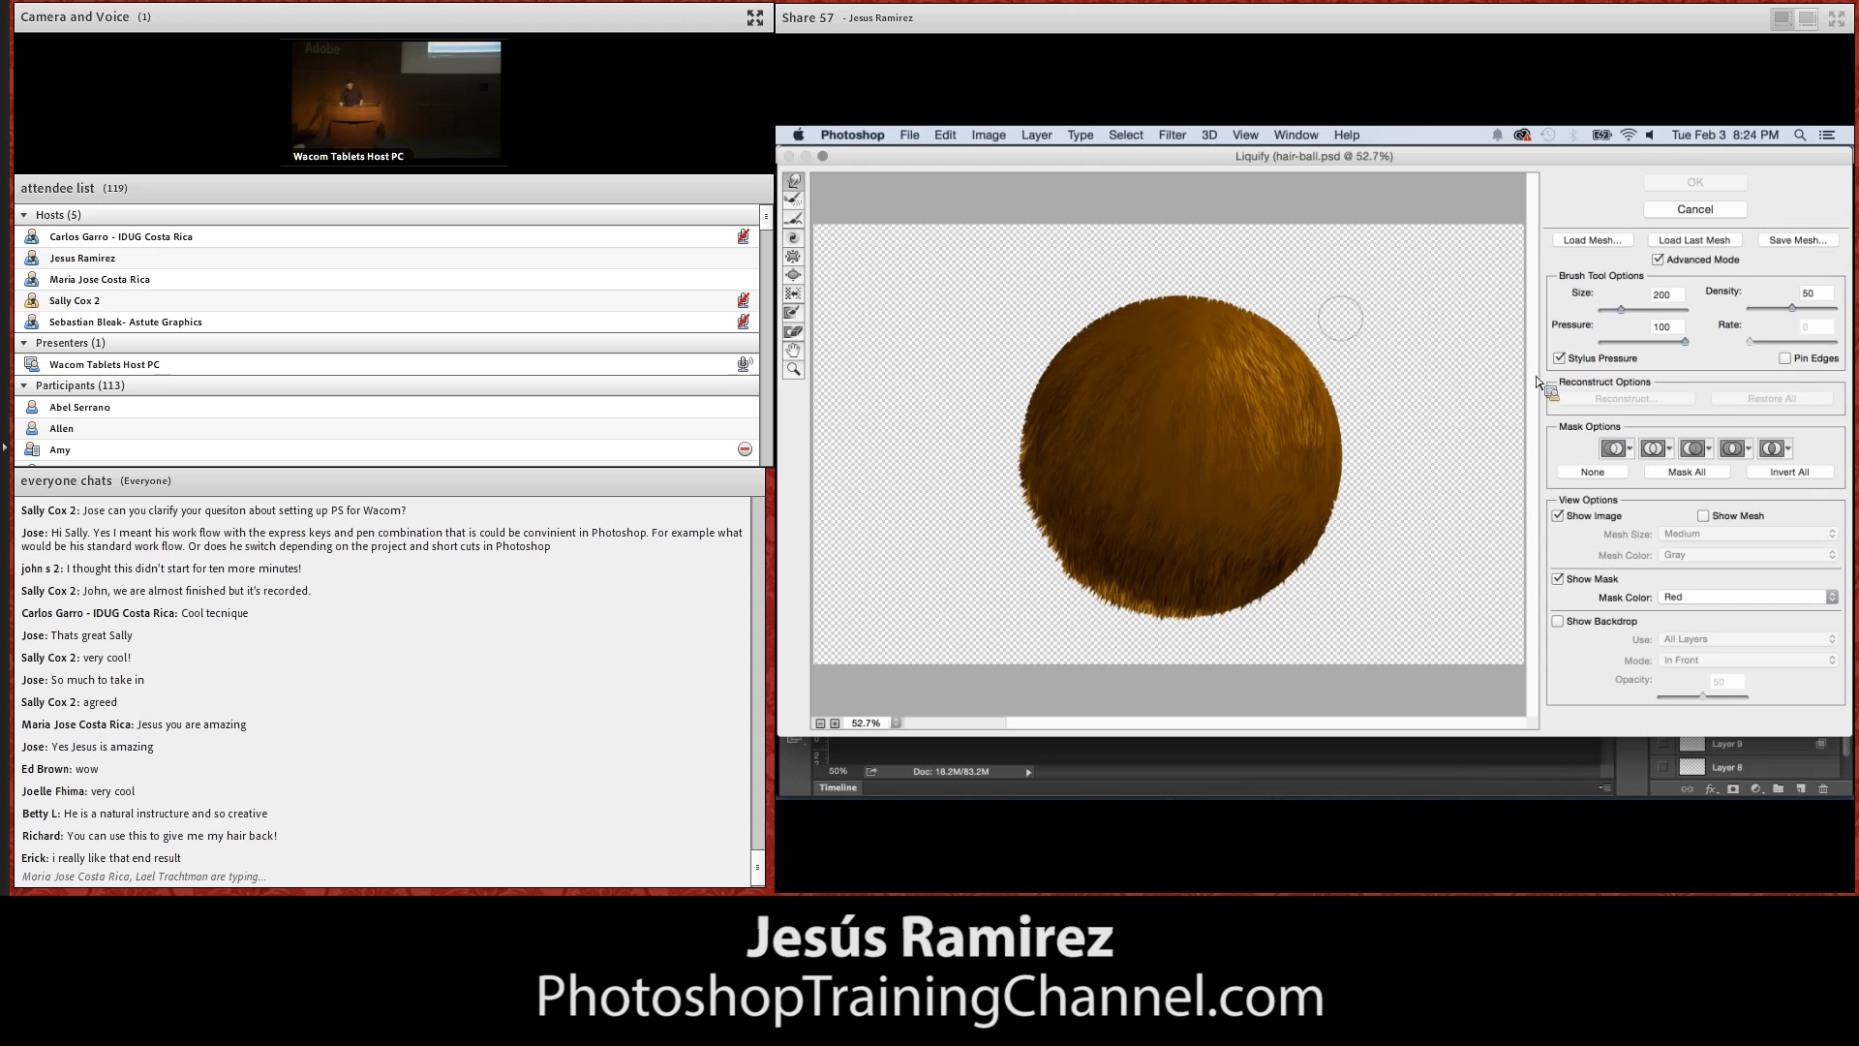
# Try stretching the hair ball's upper right outward with a size 900 Liquify brush, and undo the distortion
pyautogui.press(']')
pyautogui.press(']')
pyautogui.press(']')
pyautogui.press(']')
pyautogui.press(']')
pyautogui.press(']')
pyautogui.press(']')
pyautogui.moveTo(1251, 311); pyautogui.dragTo(1384, 264)
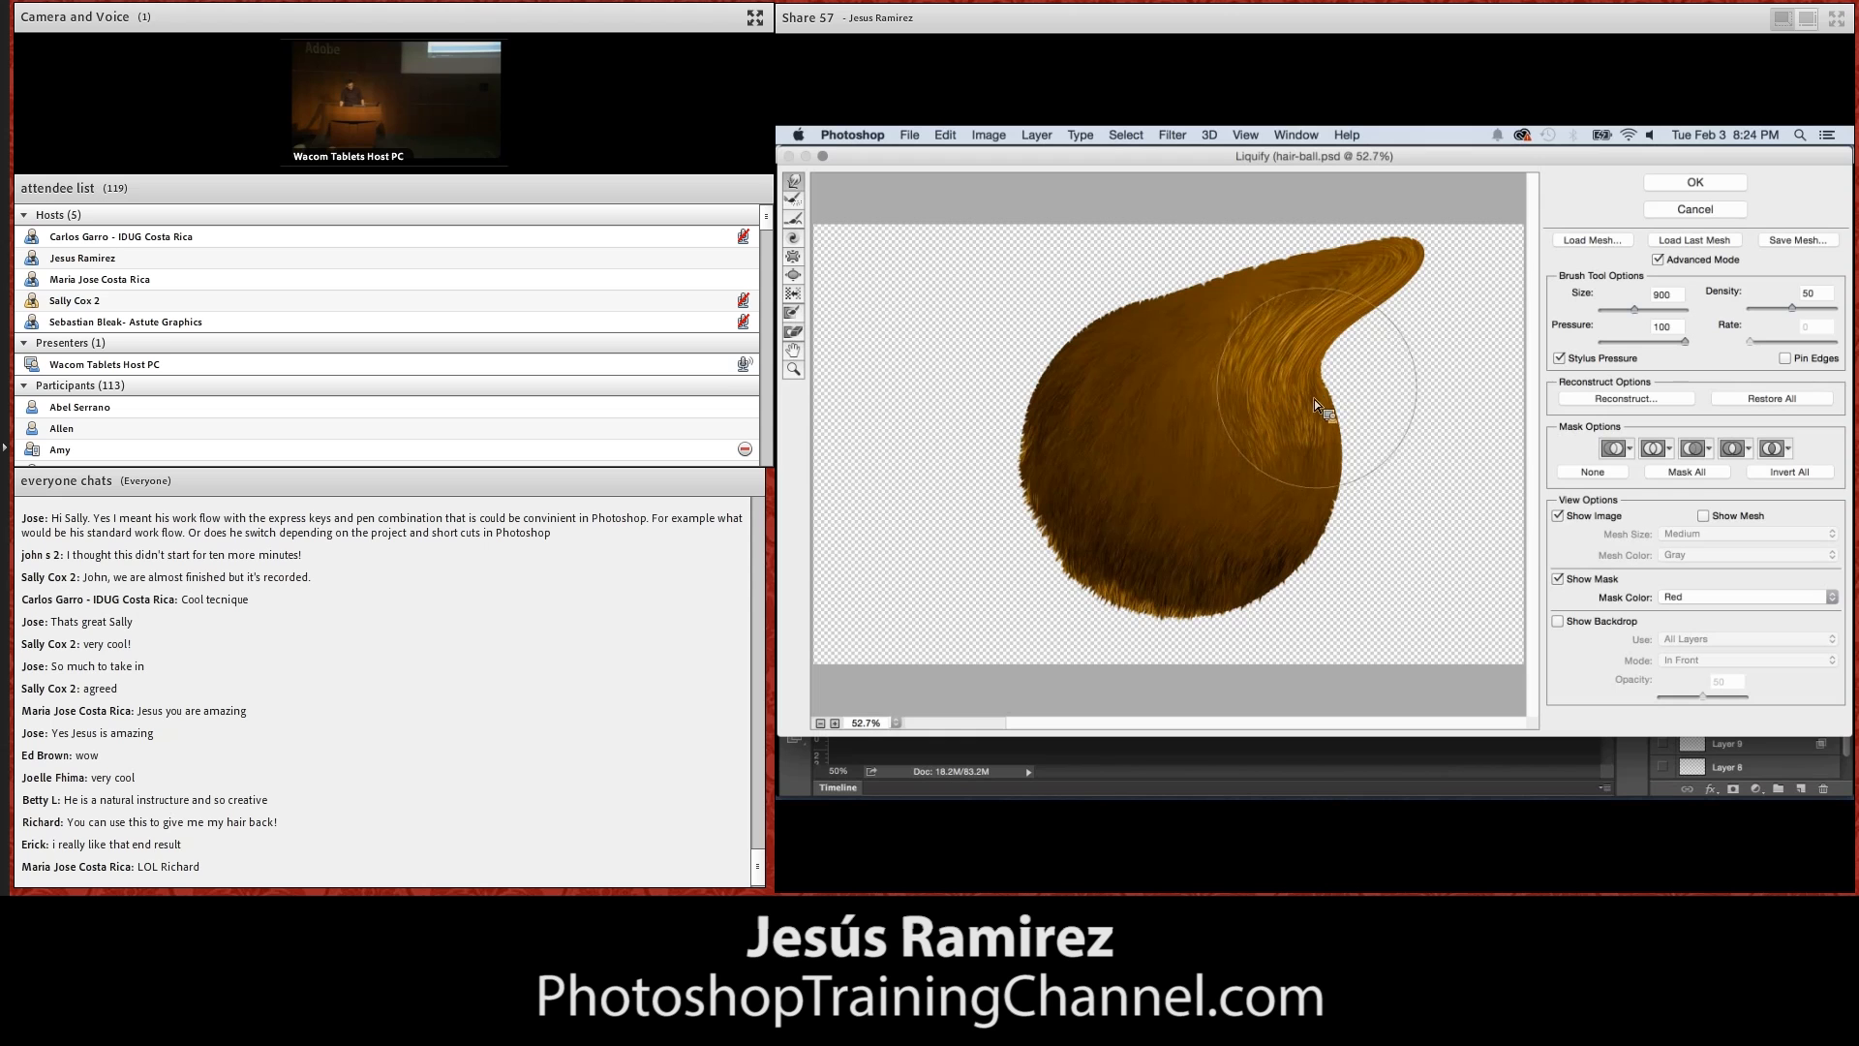
pyautogui.press('super+z')
pyautogui.press('super+z')
pyautogui.press('super+z')
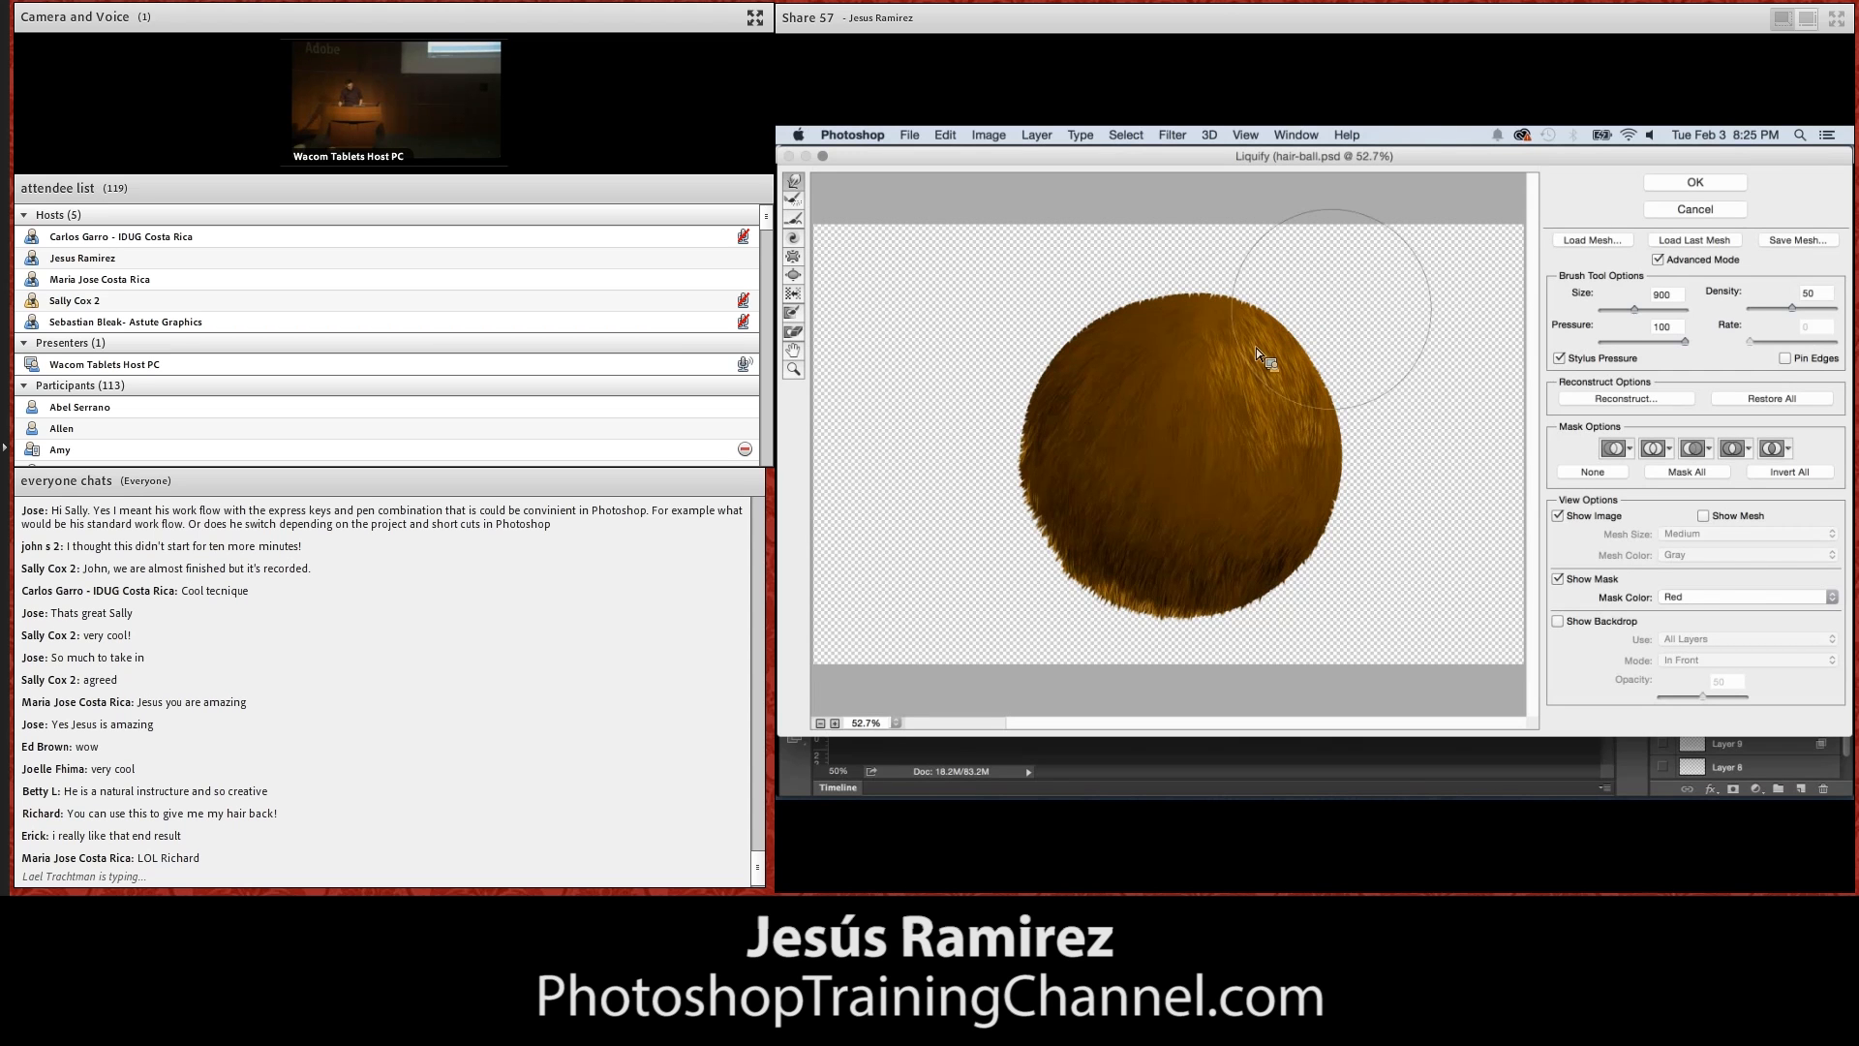
# Reduce the Liquify brush size and push the ball's upper-right edge into an uneven contour
pyautogui.press('[')
pyautogui.press('[')
pyautogui.press('[')
pyautogui.press('[')
pyautogui.press('[')
pyautogui.moveTo(1261, 301)
pyautogui.mouseDown()
pyautogui.moveTo(1300, 329)
pyautogui.moveTo(1327, 427)
pyautogui.mouseUp()
# Enlarge the Liquify brush to 800, push the ball's lower edge into an irregular outline, and apply the filter
pyautogui.press(']')
pyautogui.press(']')
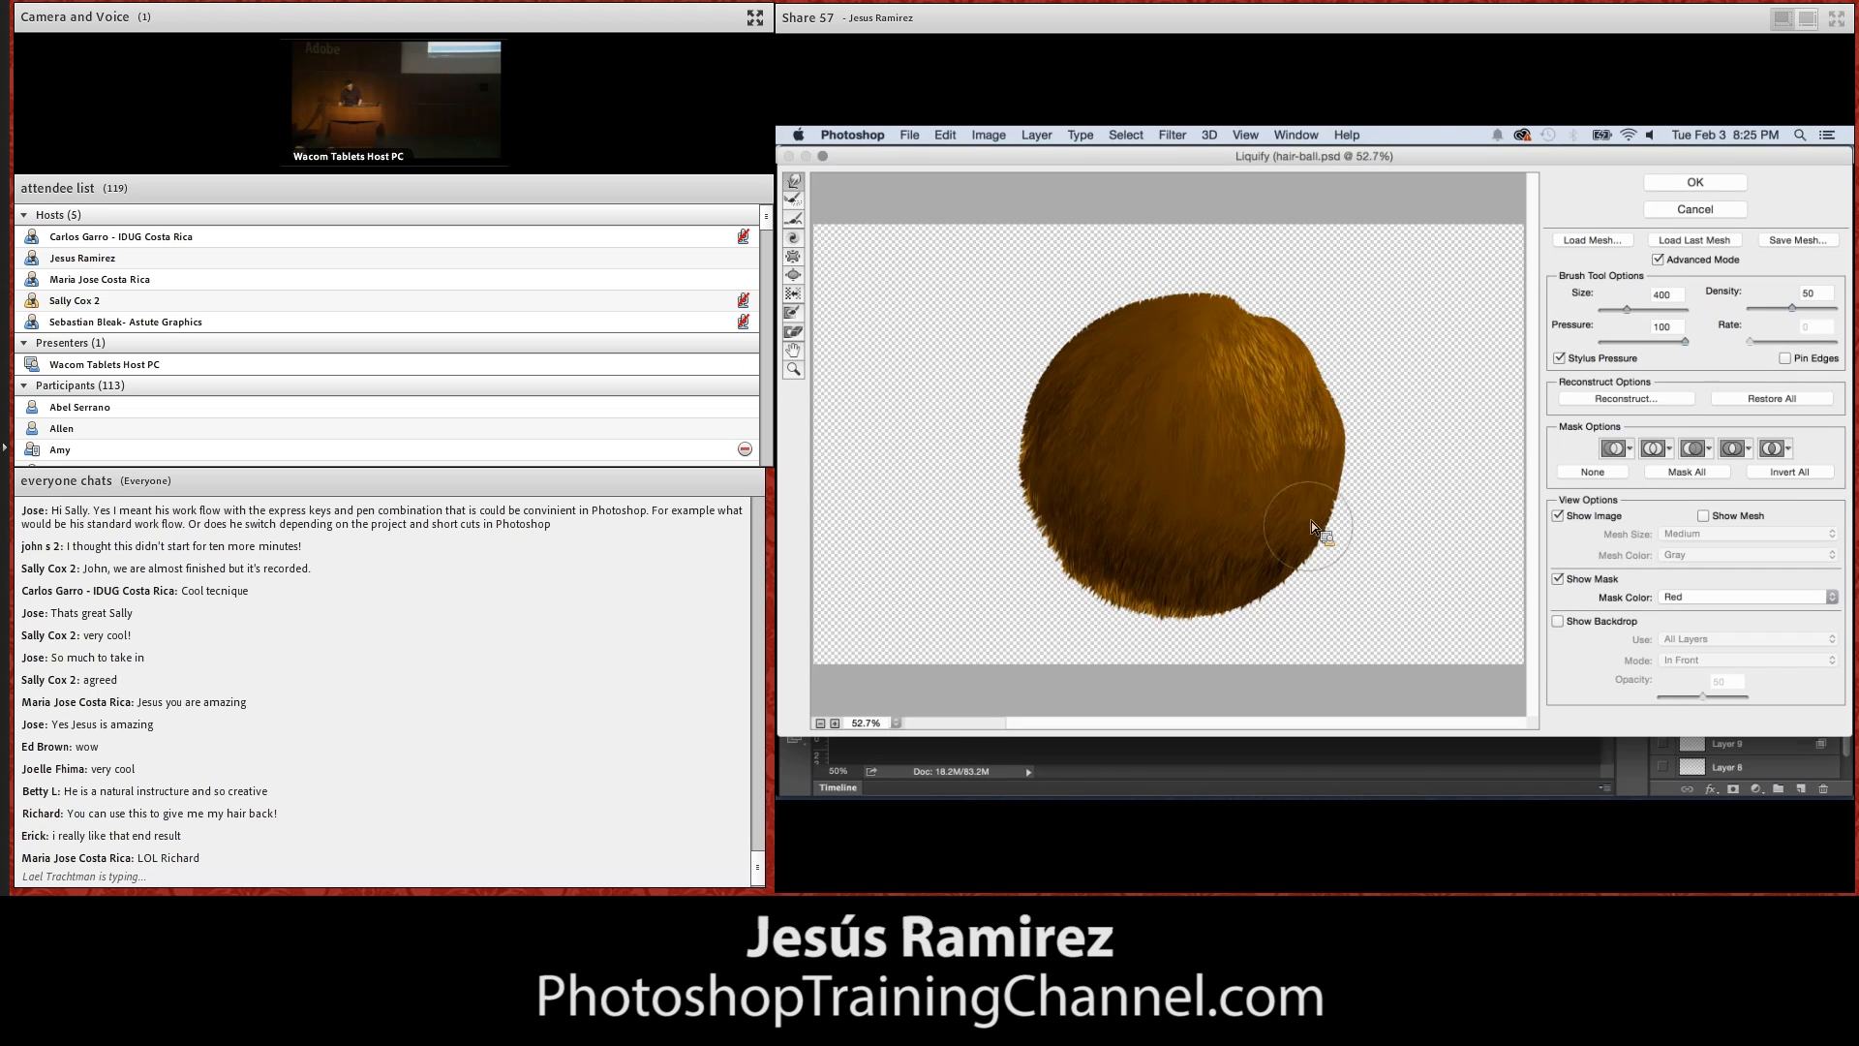
pyautogui.press(']')
pyautogui.press(']')
pyautogui.moveTo(1298, 549)
pyautogui.mouseDown()
pyautogui.moveTo(1241, 609)
pyautogui.moveTo(1172, 617)
pyautogui.moveTo(1097, 585)
pyautogui.mouseUp()
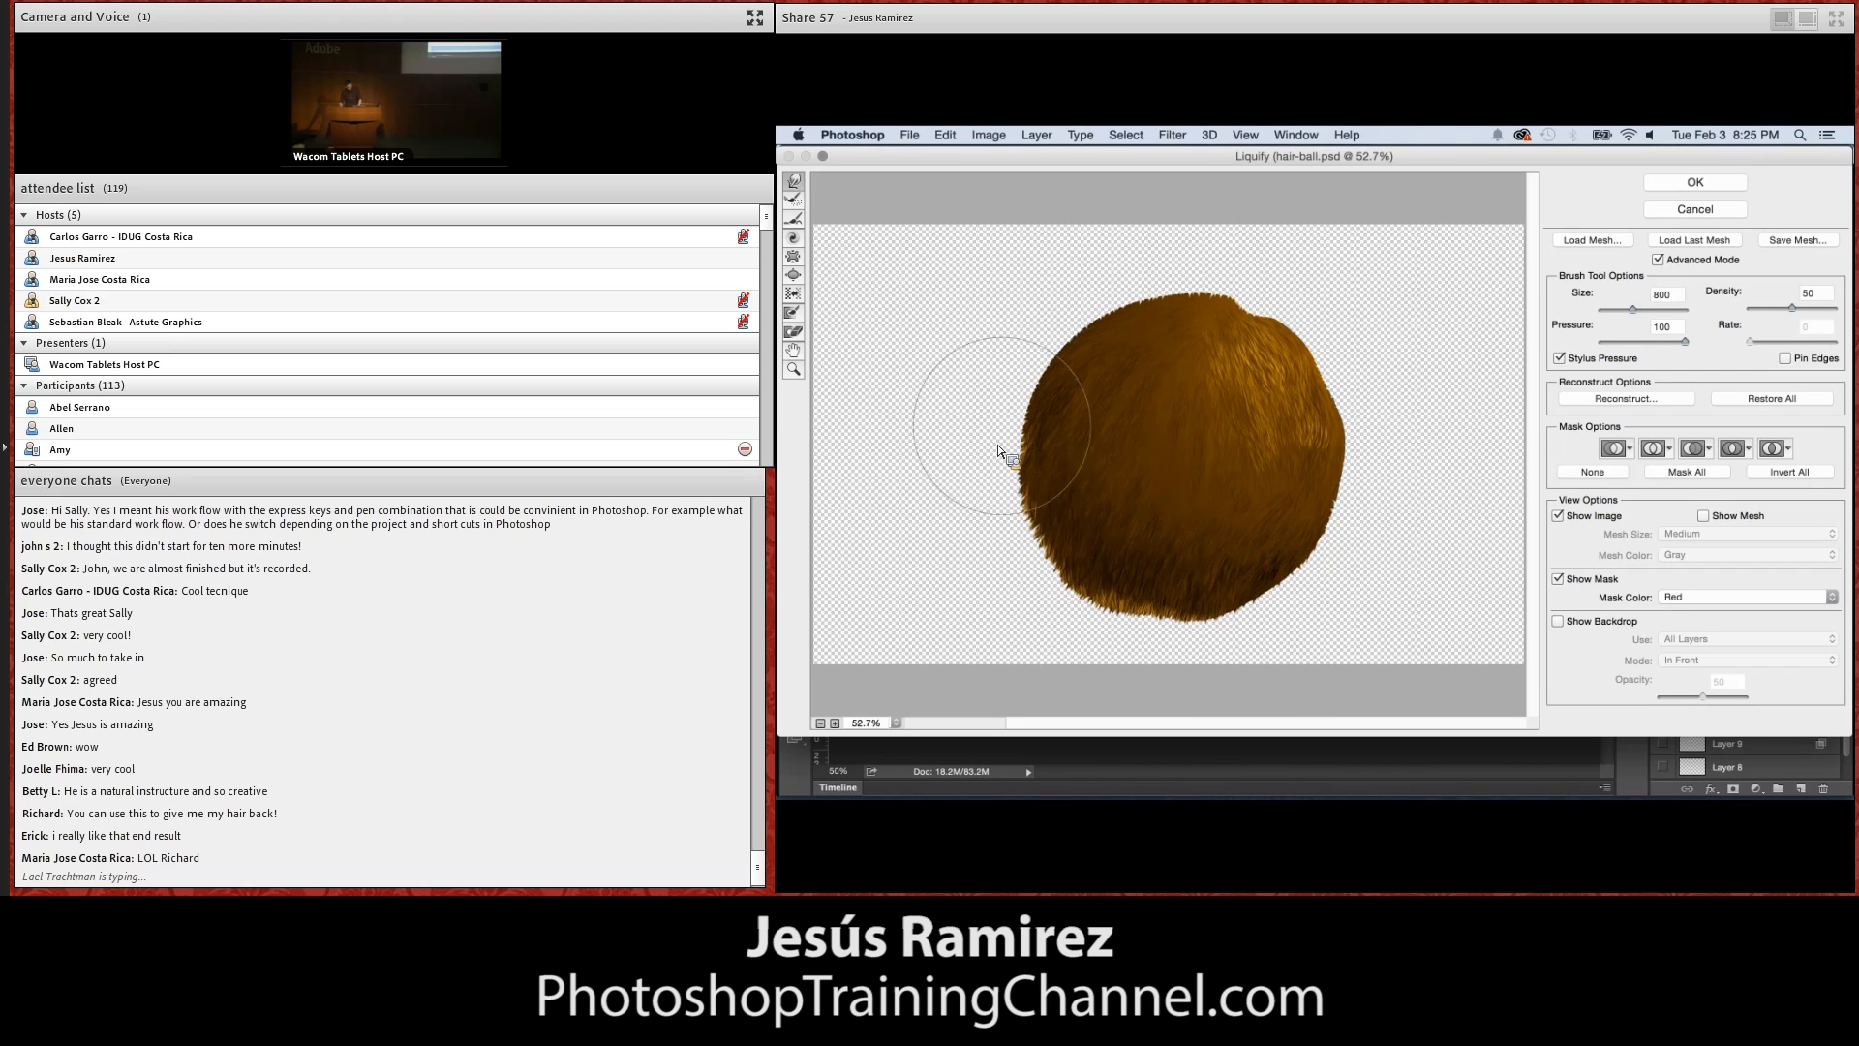
pyautogui.moveTo(1228, 302); pyautogui.dragTo(1360, 448)
pyautogui.press('[')
pyautogui.press('[')
pyautogui.click(1694, 184)
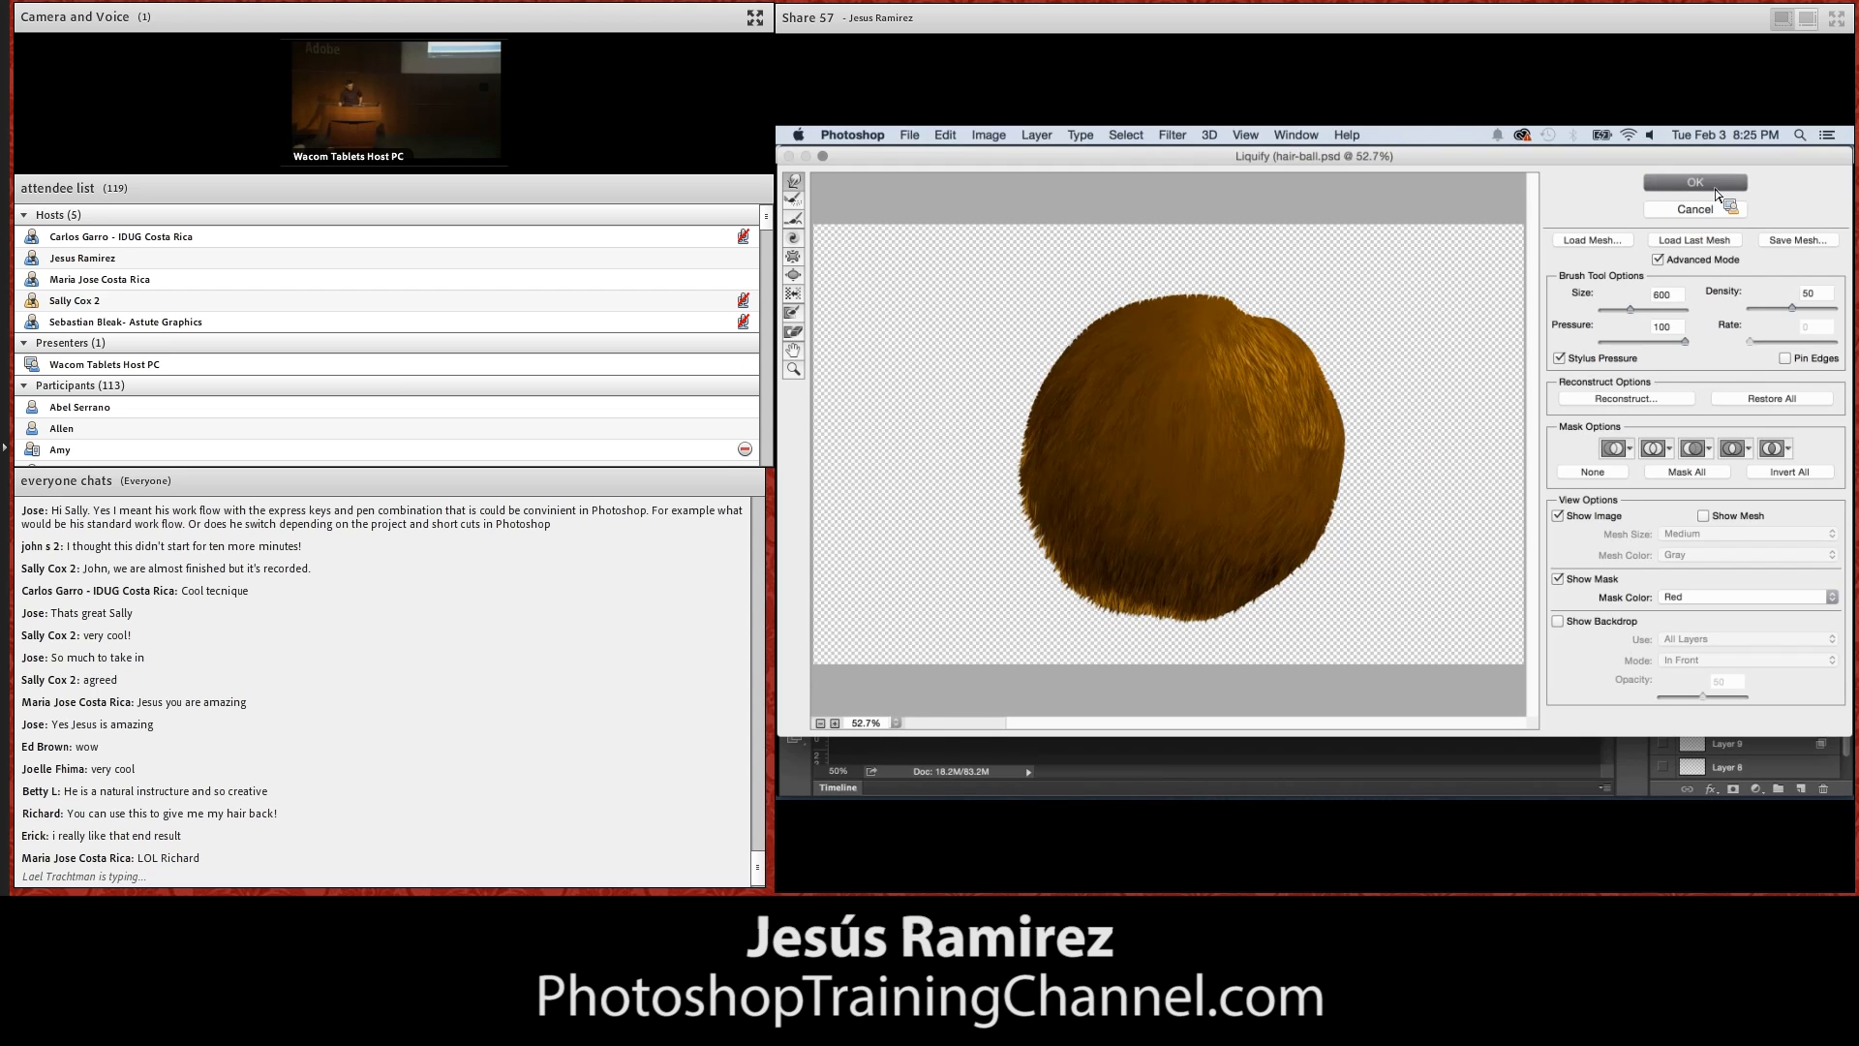
# Brush brown hairs over the ball's upper-right highlight and past its lower-right edge at 100% magnification
pyautogui.doubleClick(1308, 500)
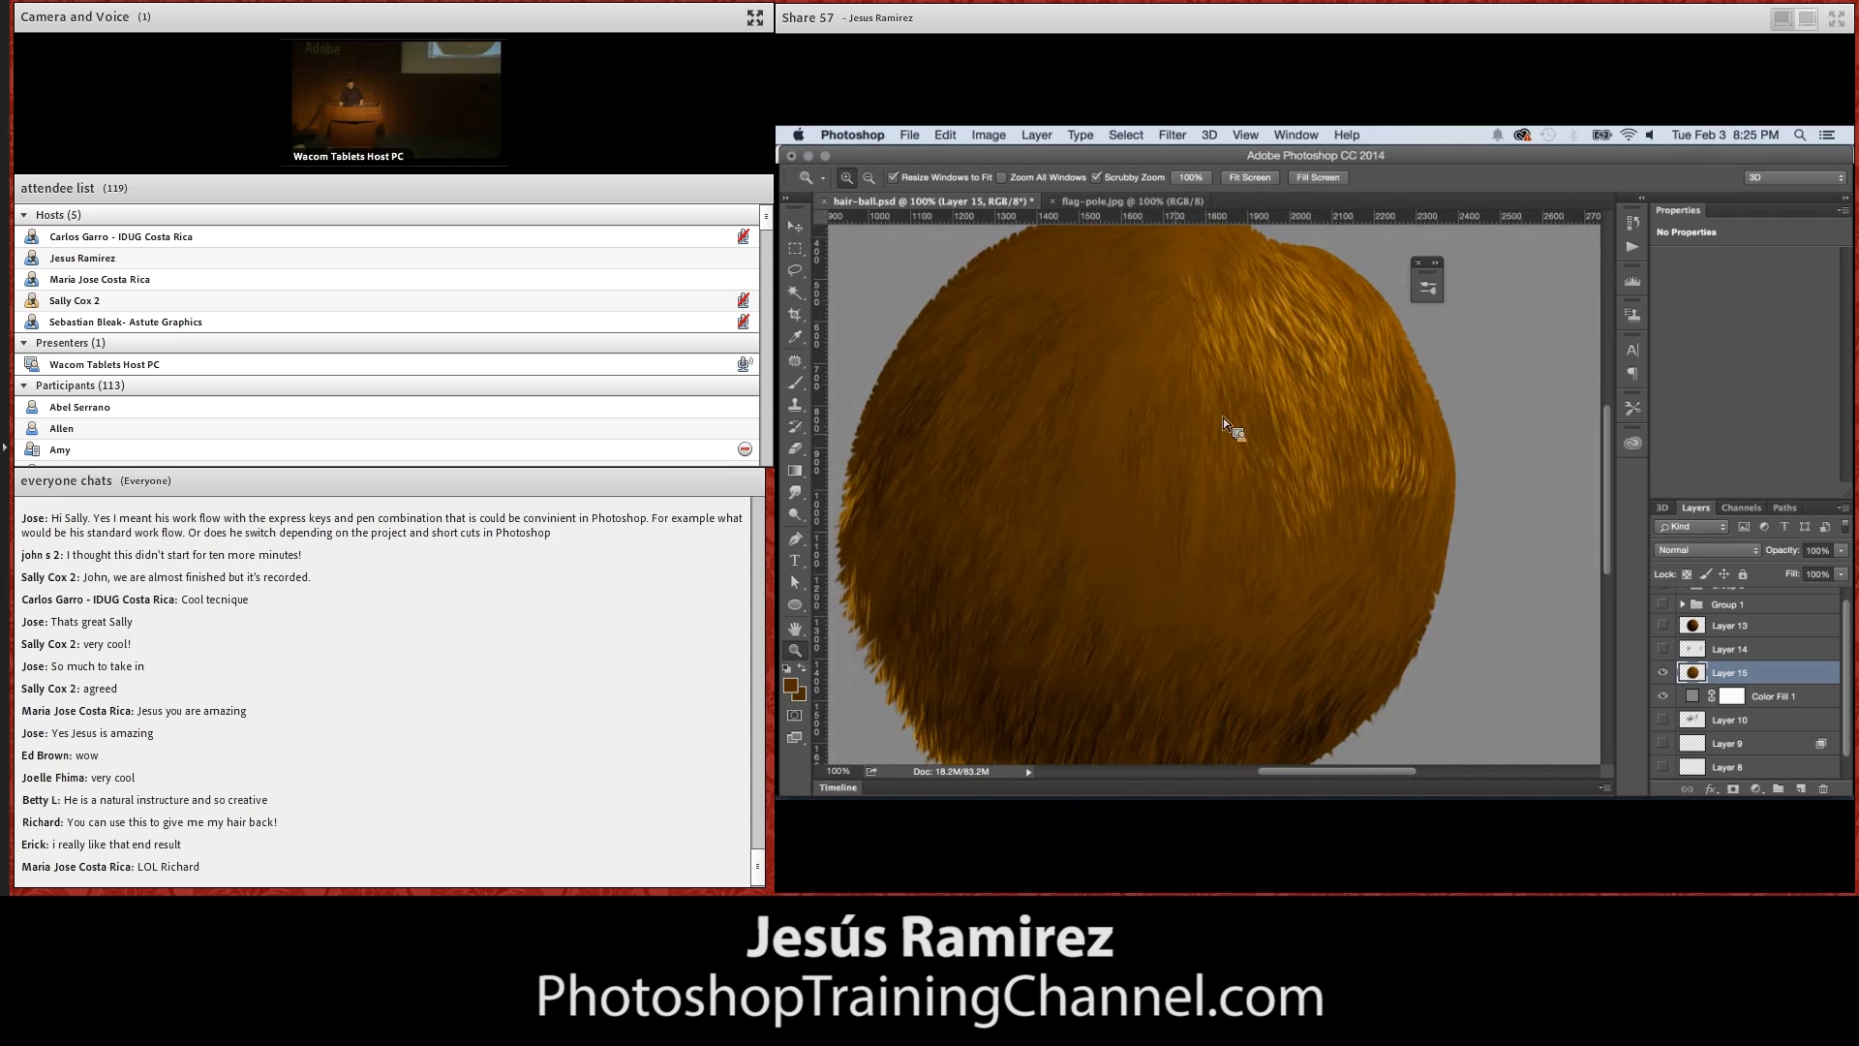
pyautogui.click(797, 380)
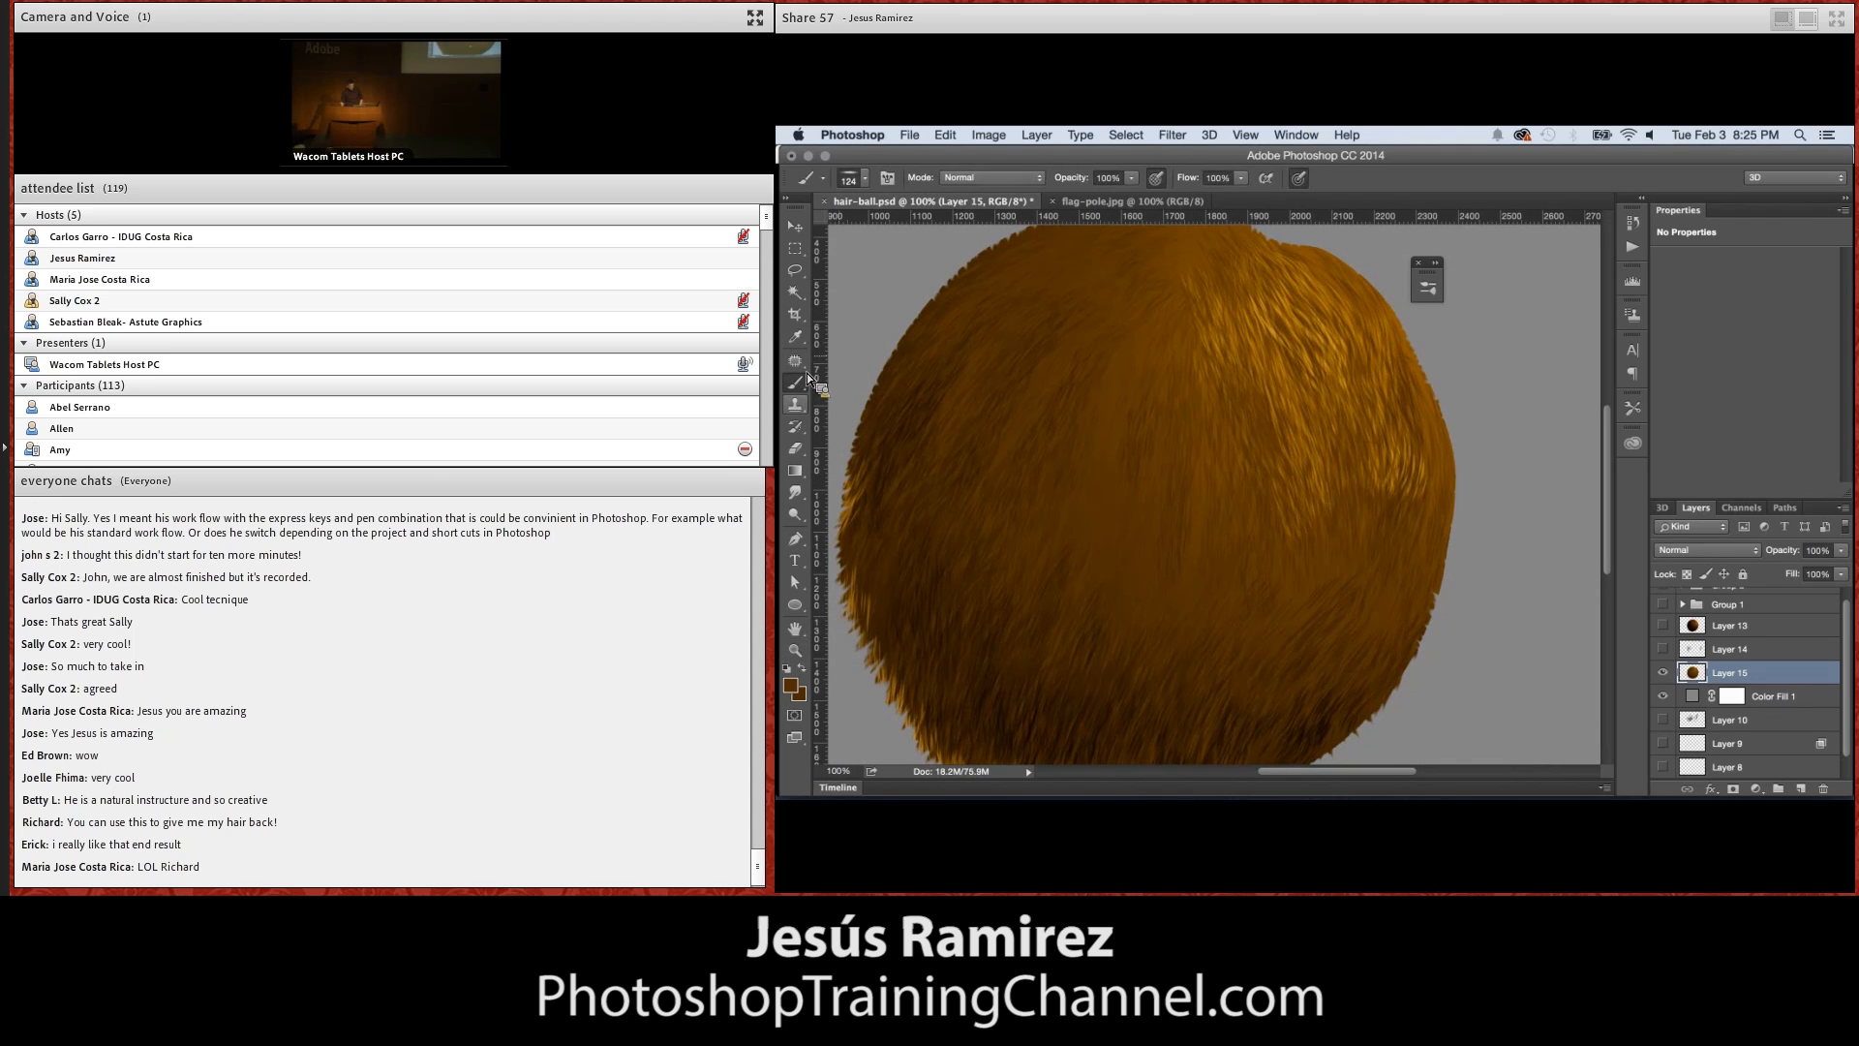
pyautogui.keyDown('alt'); pyautogui.click(914, 585); pyautogui.keyUp('alt')
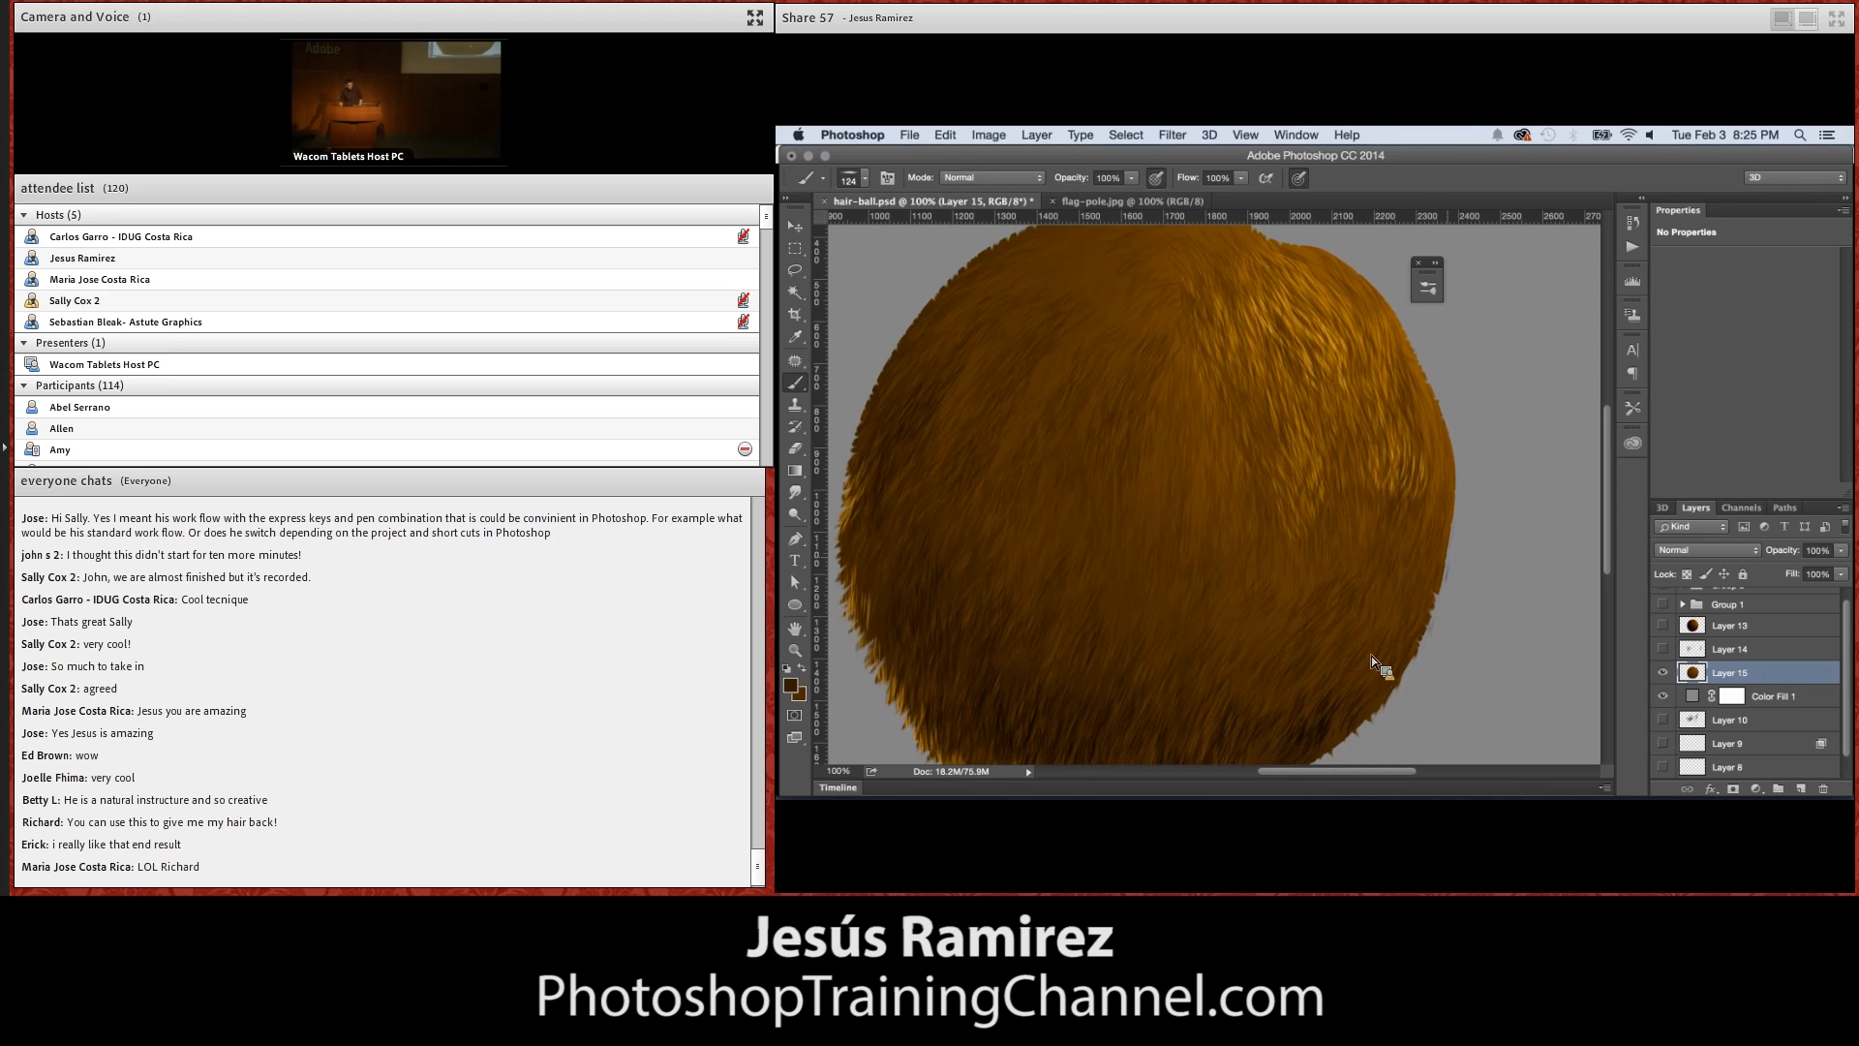
# Set the foreground color to near-black #140e01 and select the Brush tool to paint dark hairs along the ball's left side
pyautogui.click(795, 650)
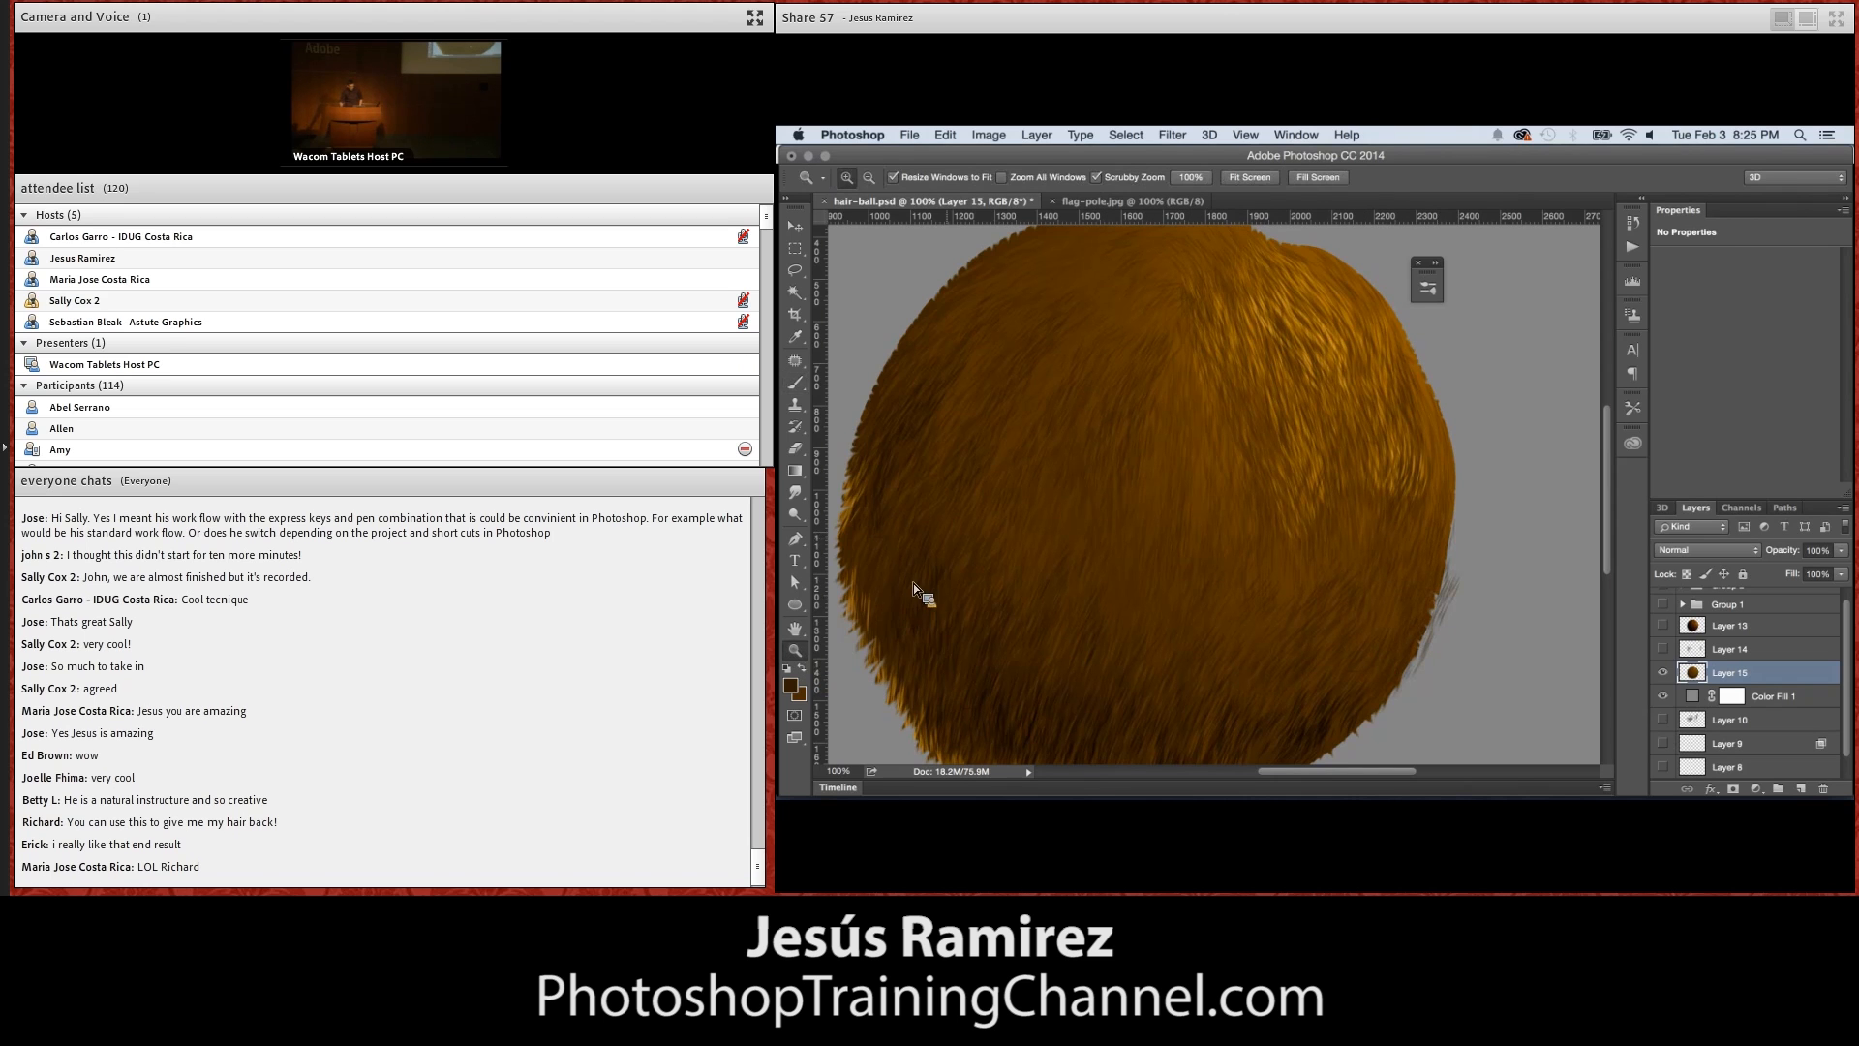
pyautogui.click(961, 542)
pyautogui.click(990, 517)
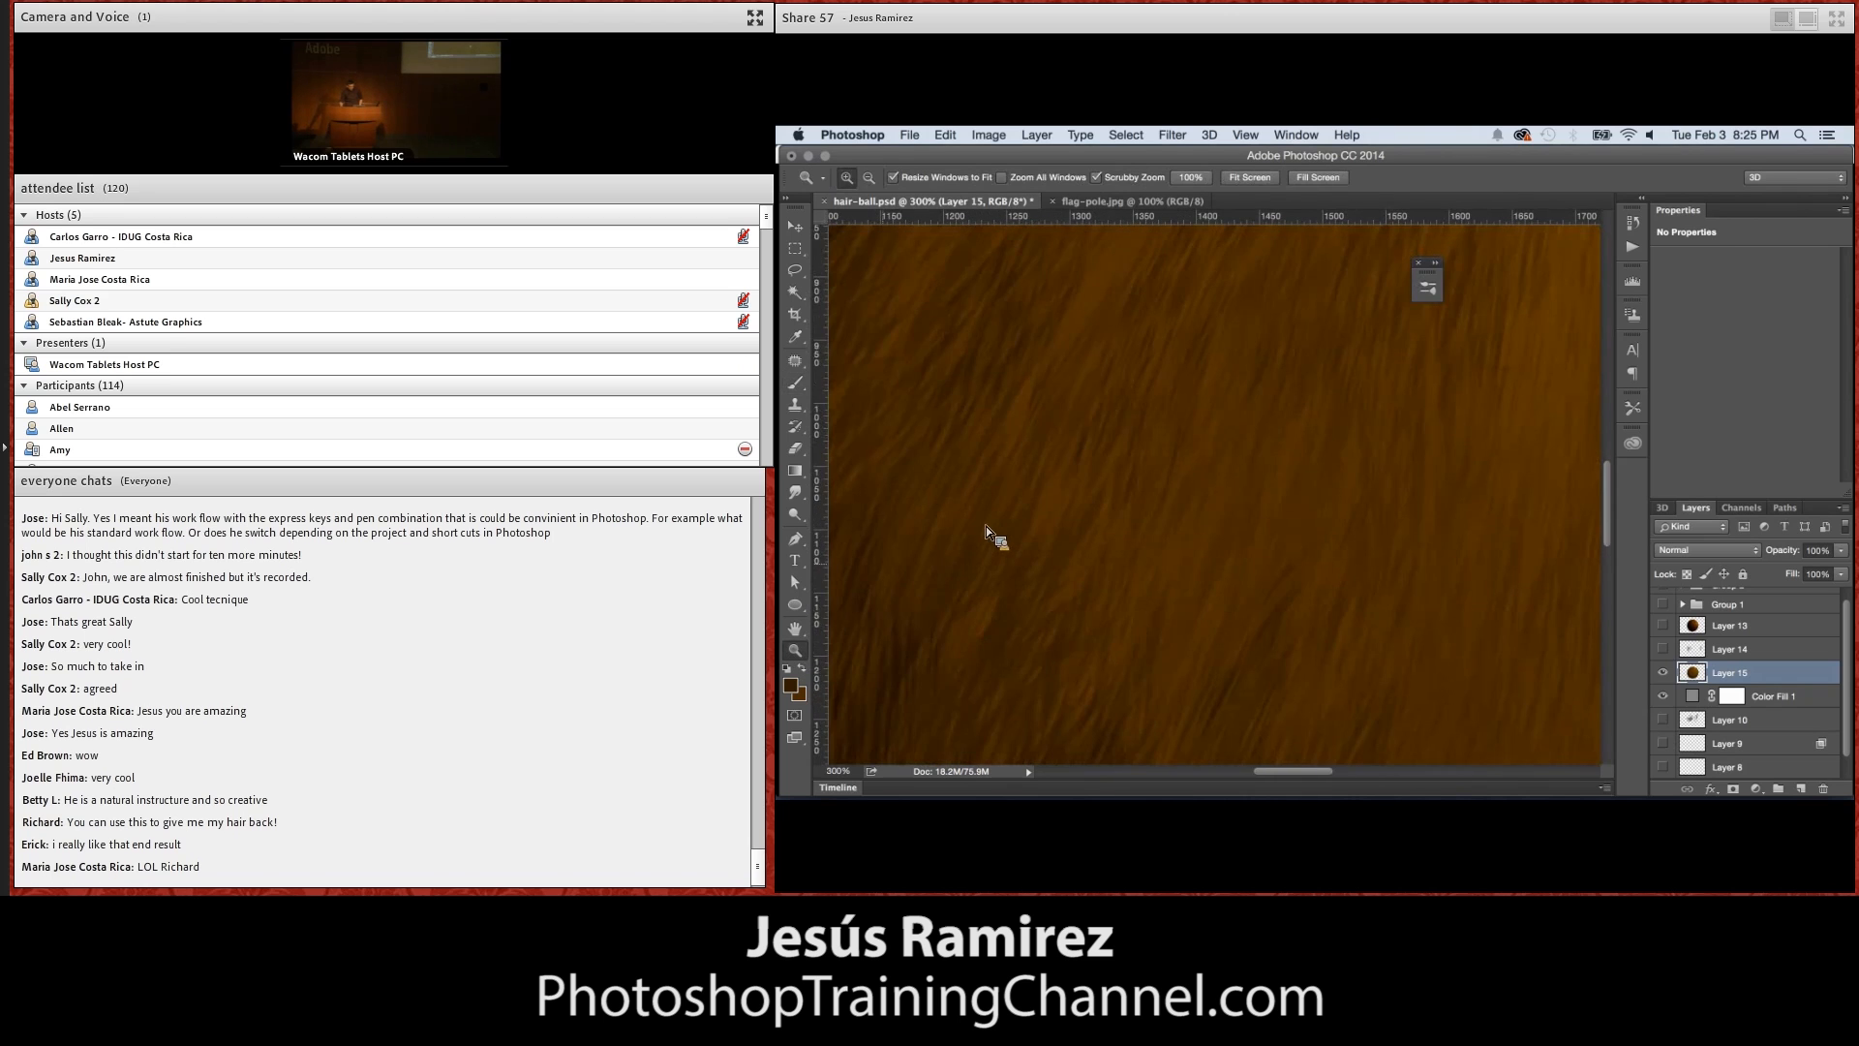
pyautogui.doubleClick(799, 650)
pyautogui.press('i')
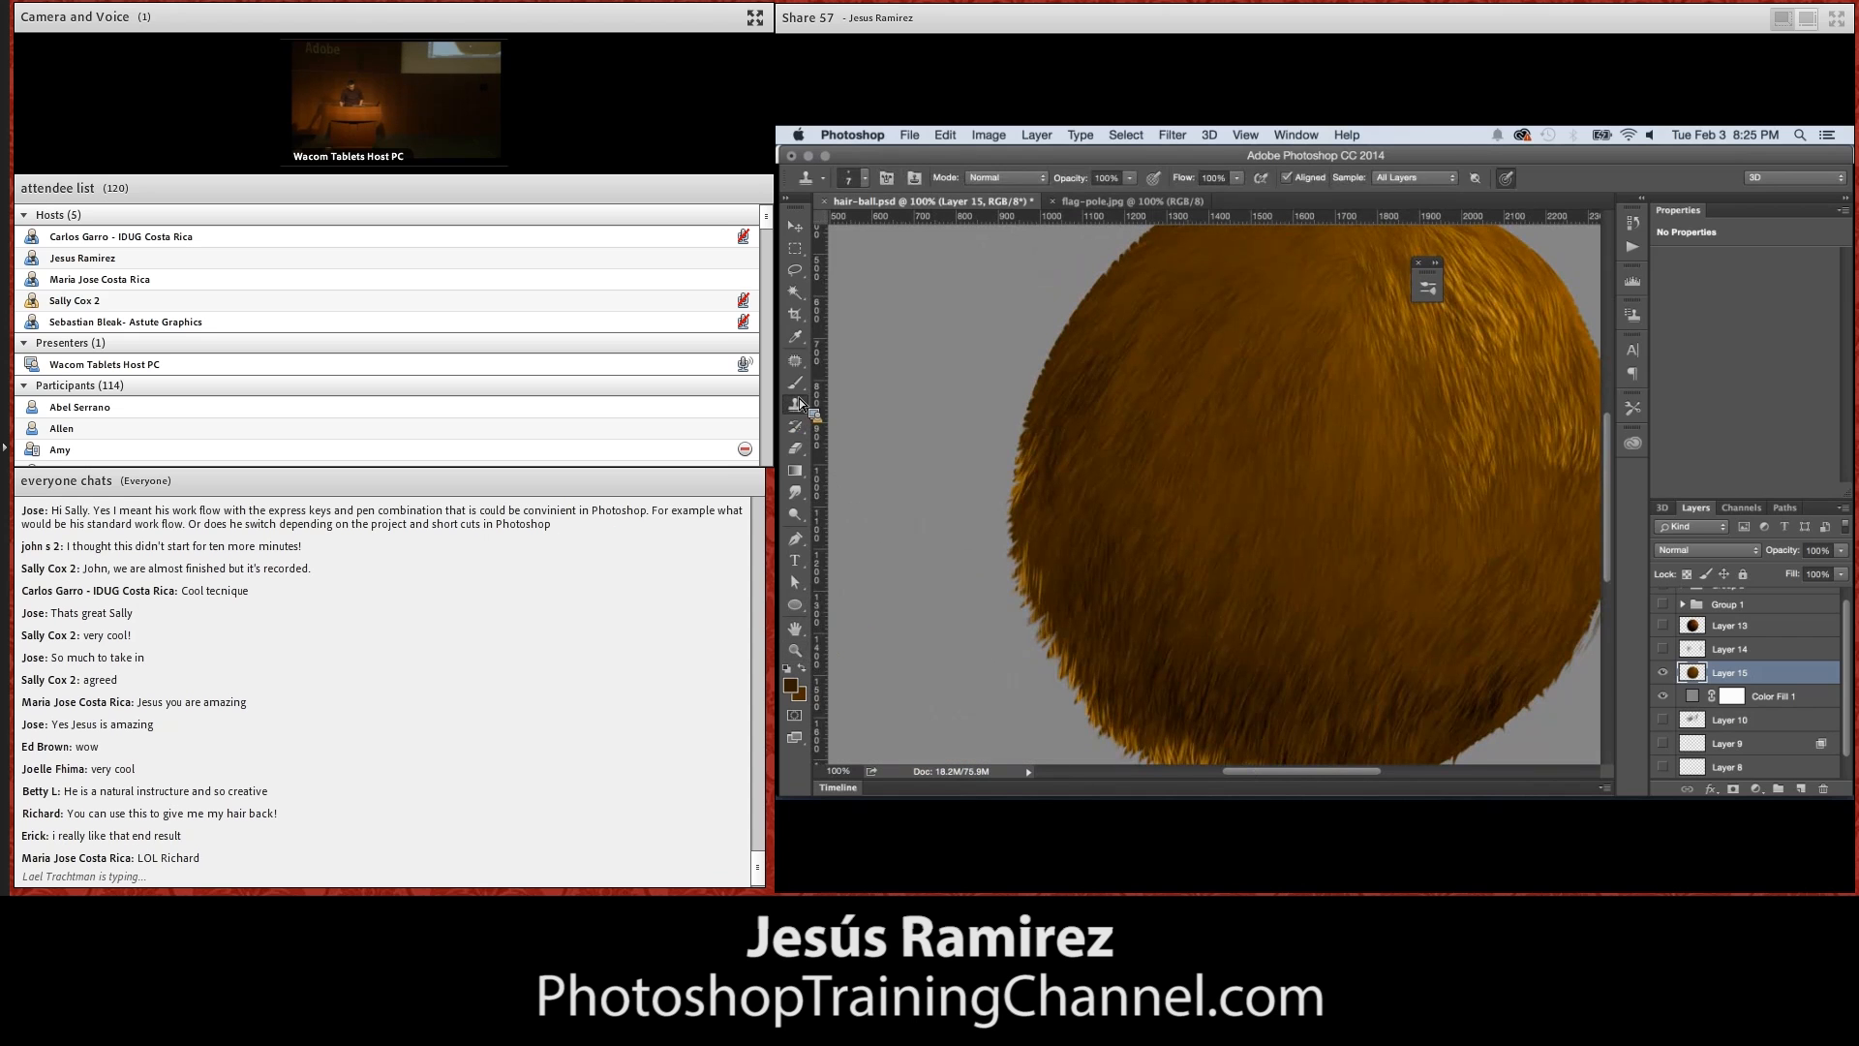
pyautogui.click(791, 685)
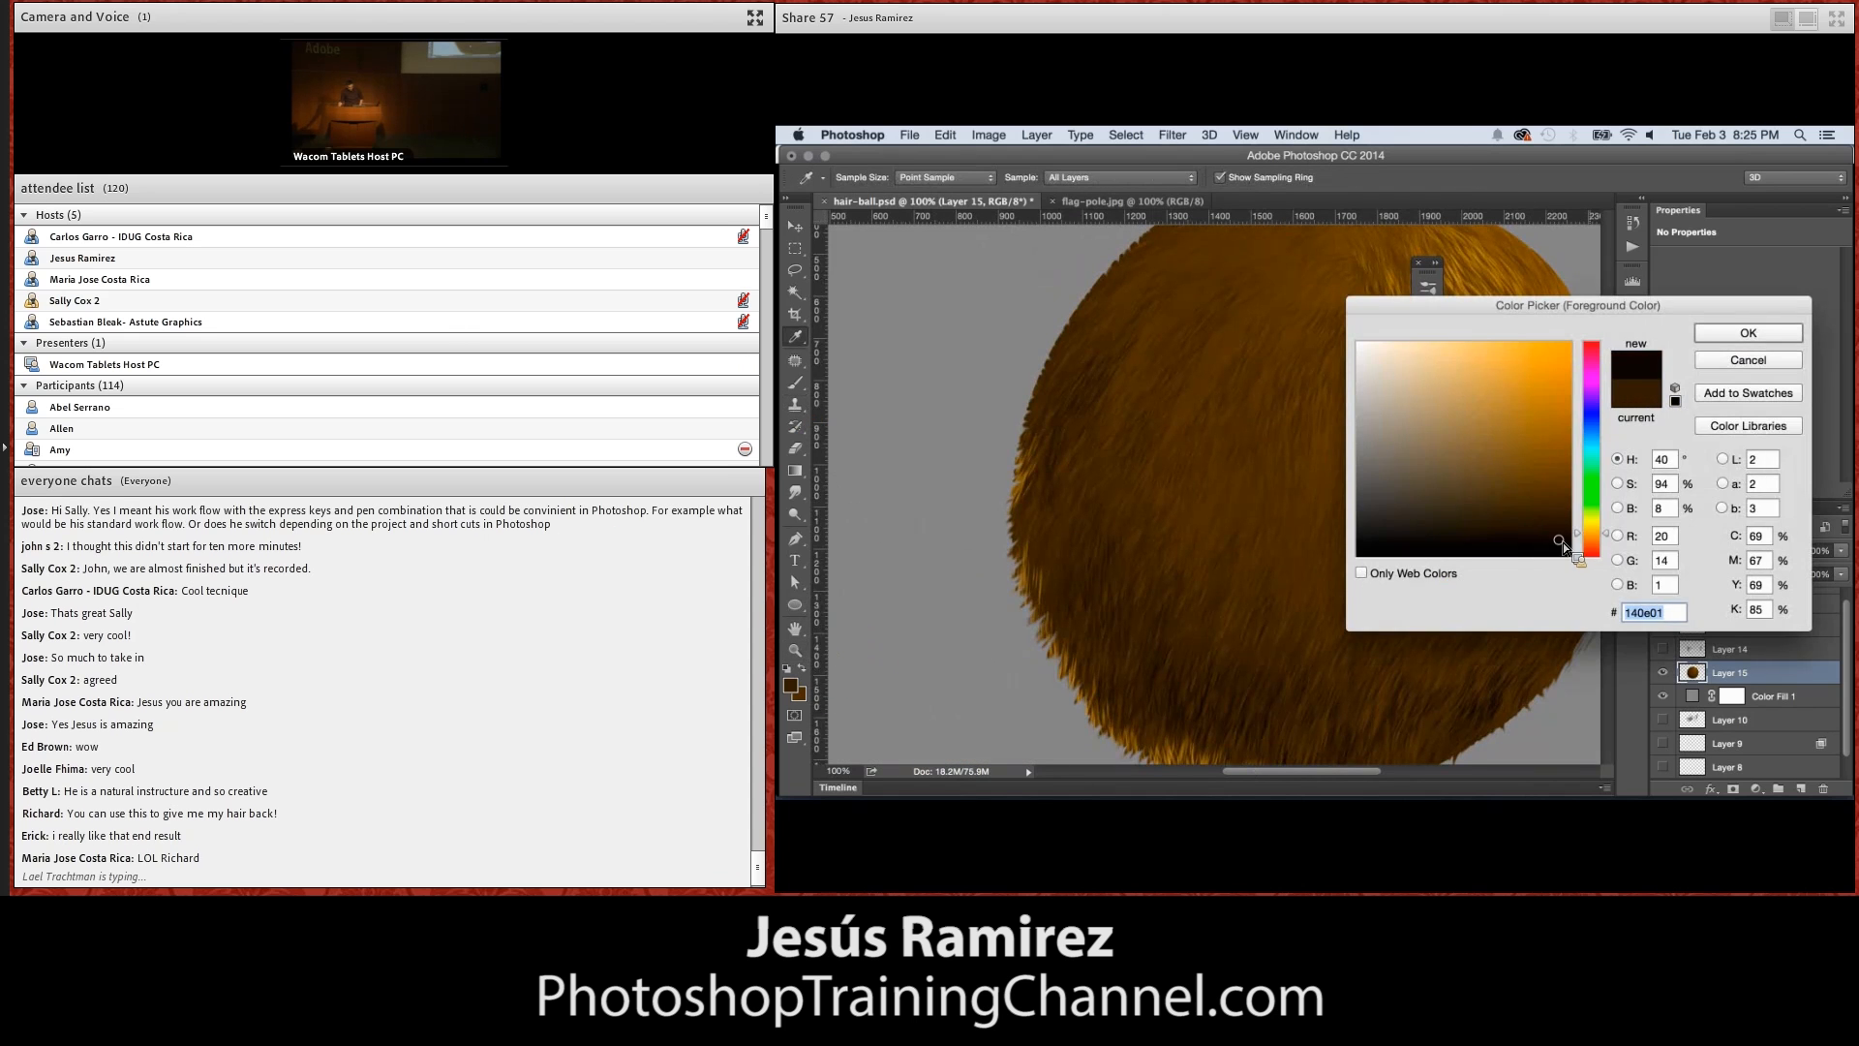
pyautogui.press('Return')
pyautogui.press('s')
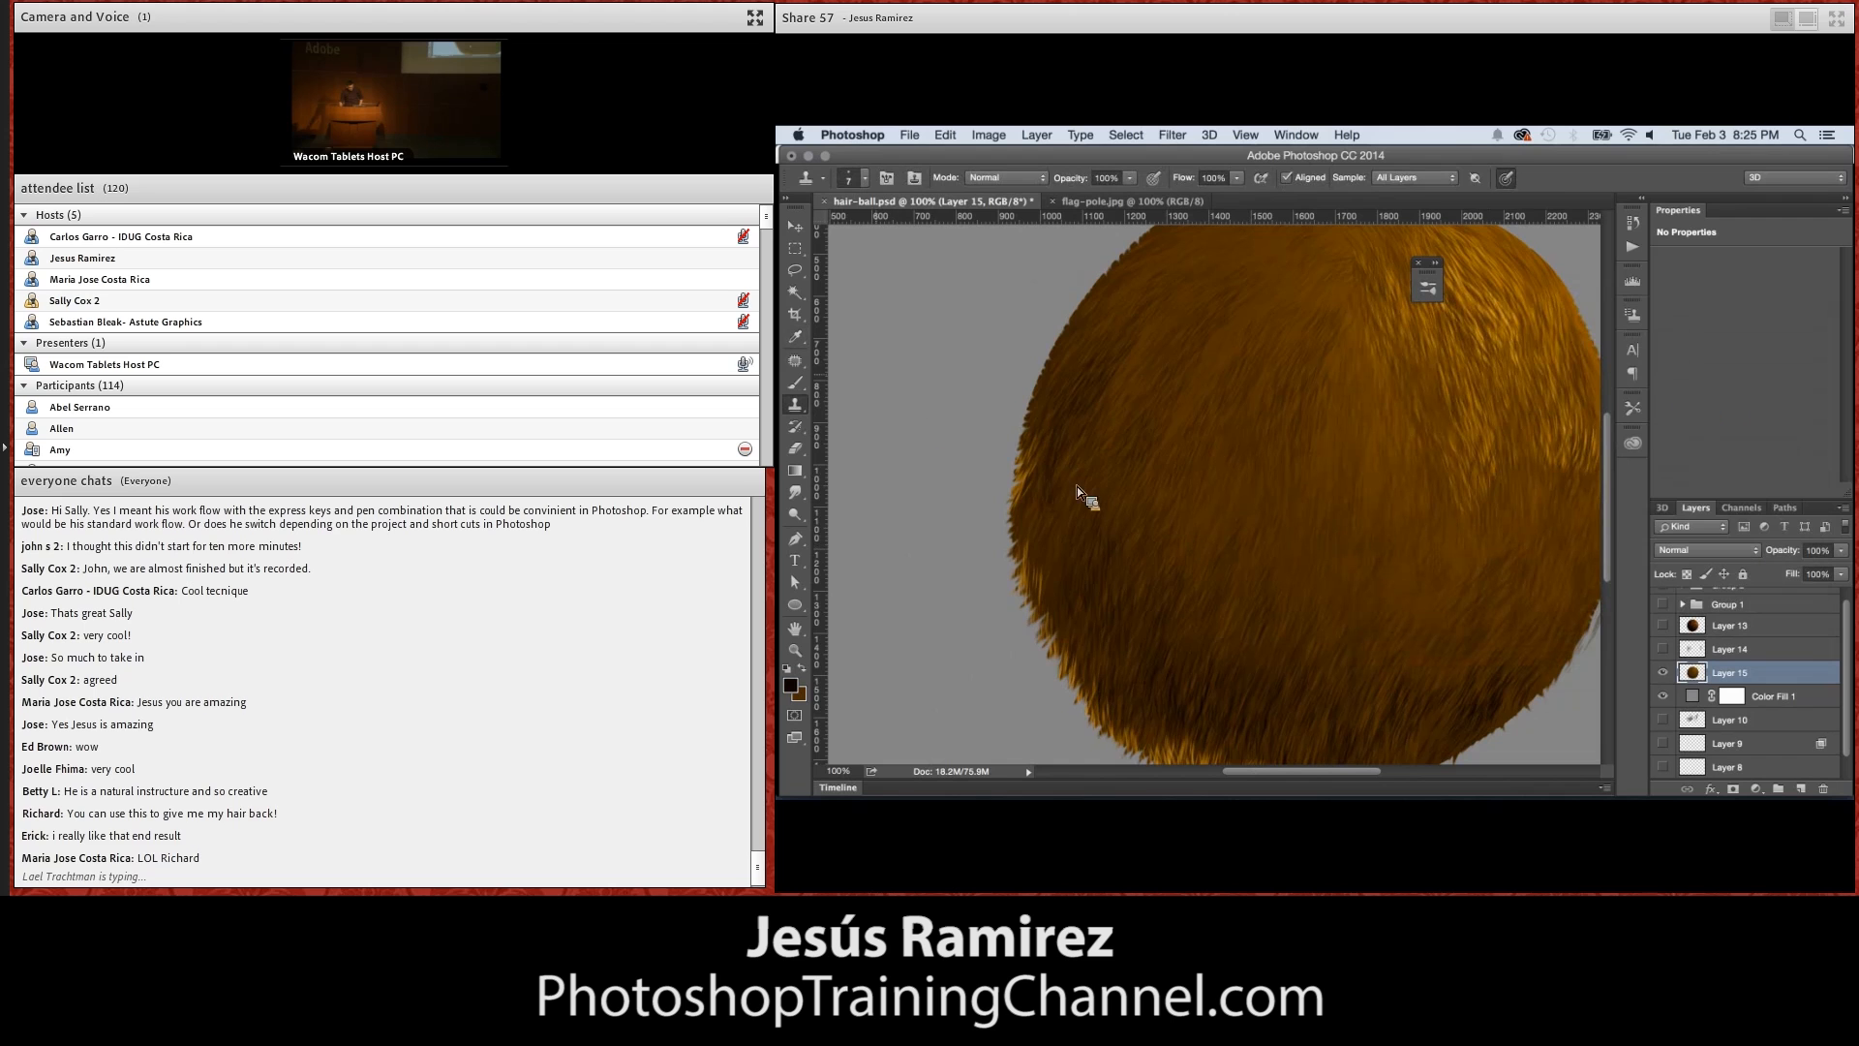
pyautogui.click(797, 384)
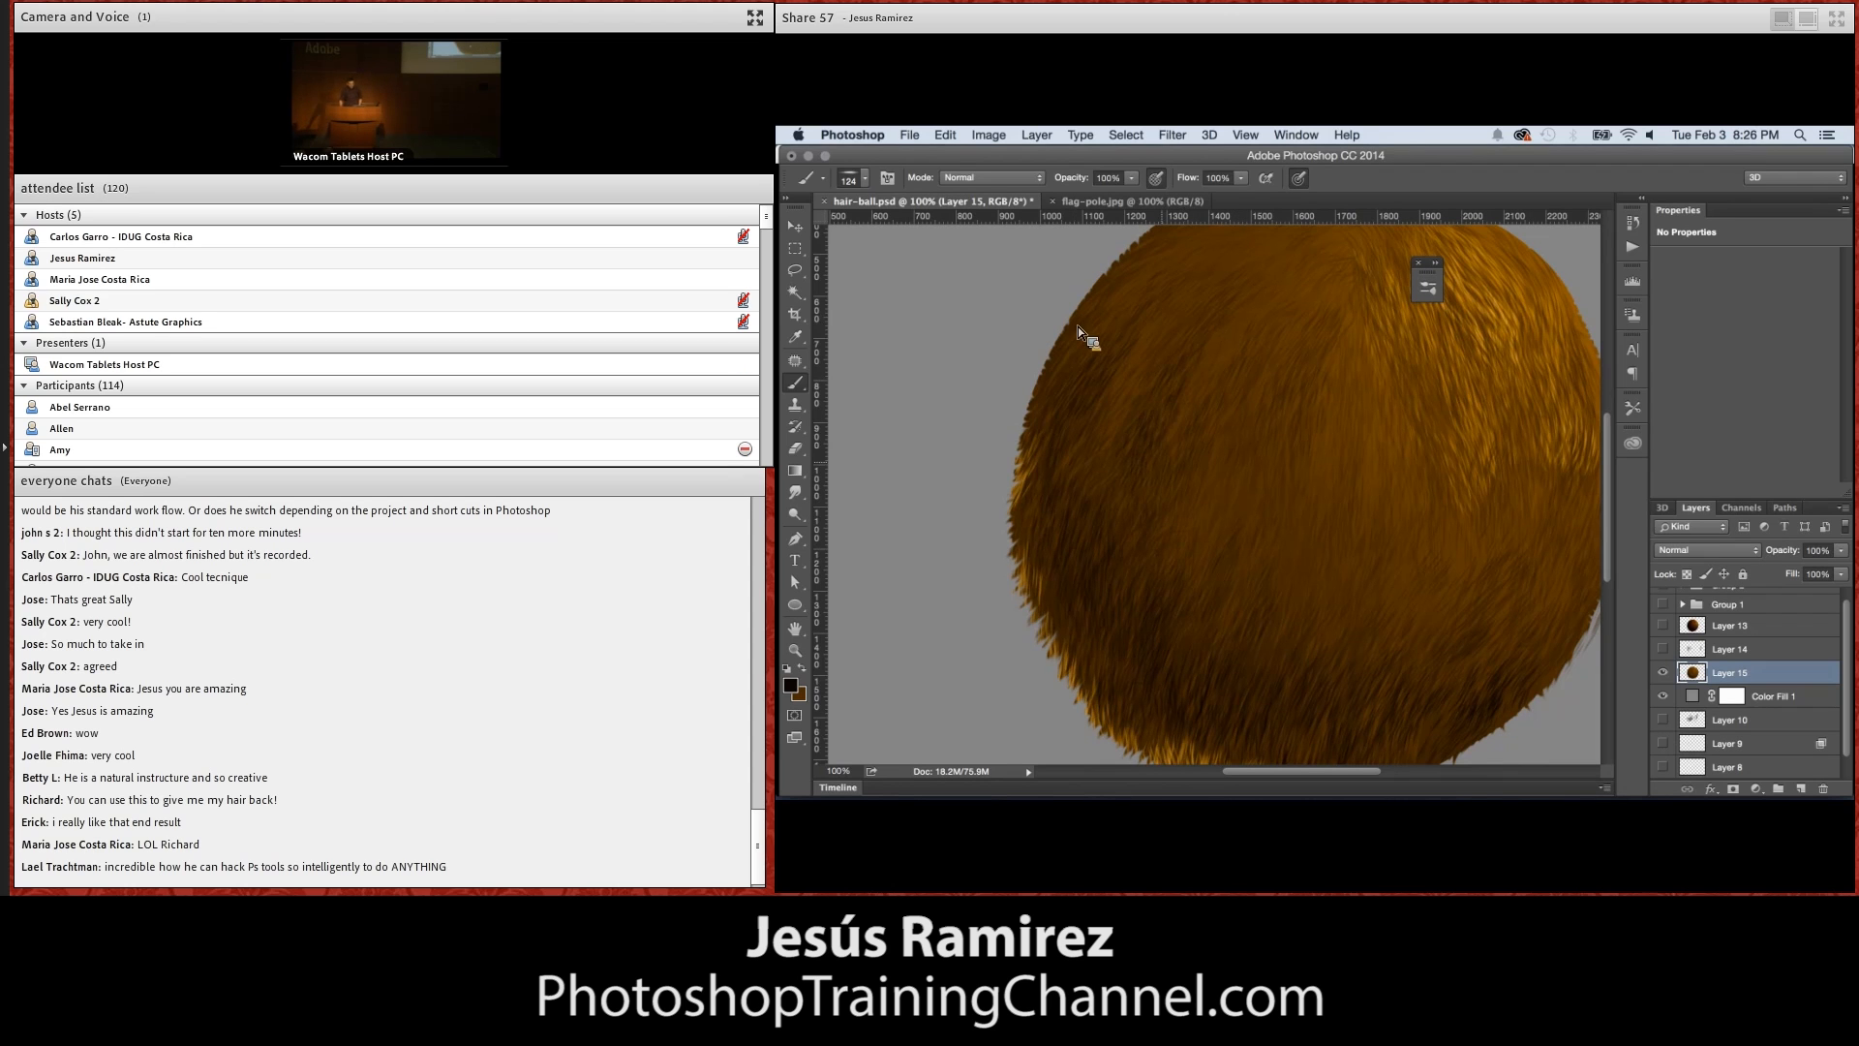
# Examine the hair texture along the ball's left edge at magnifications up to 300%, and view the whole ball at 66.7%
pyautogui.click(795, 650)
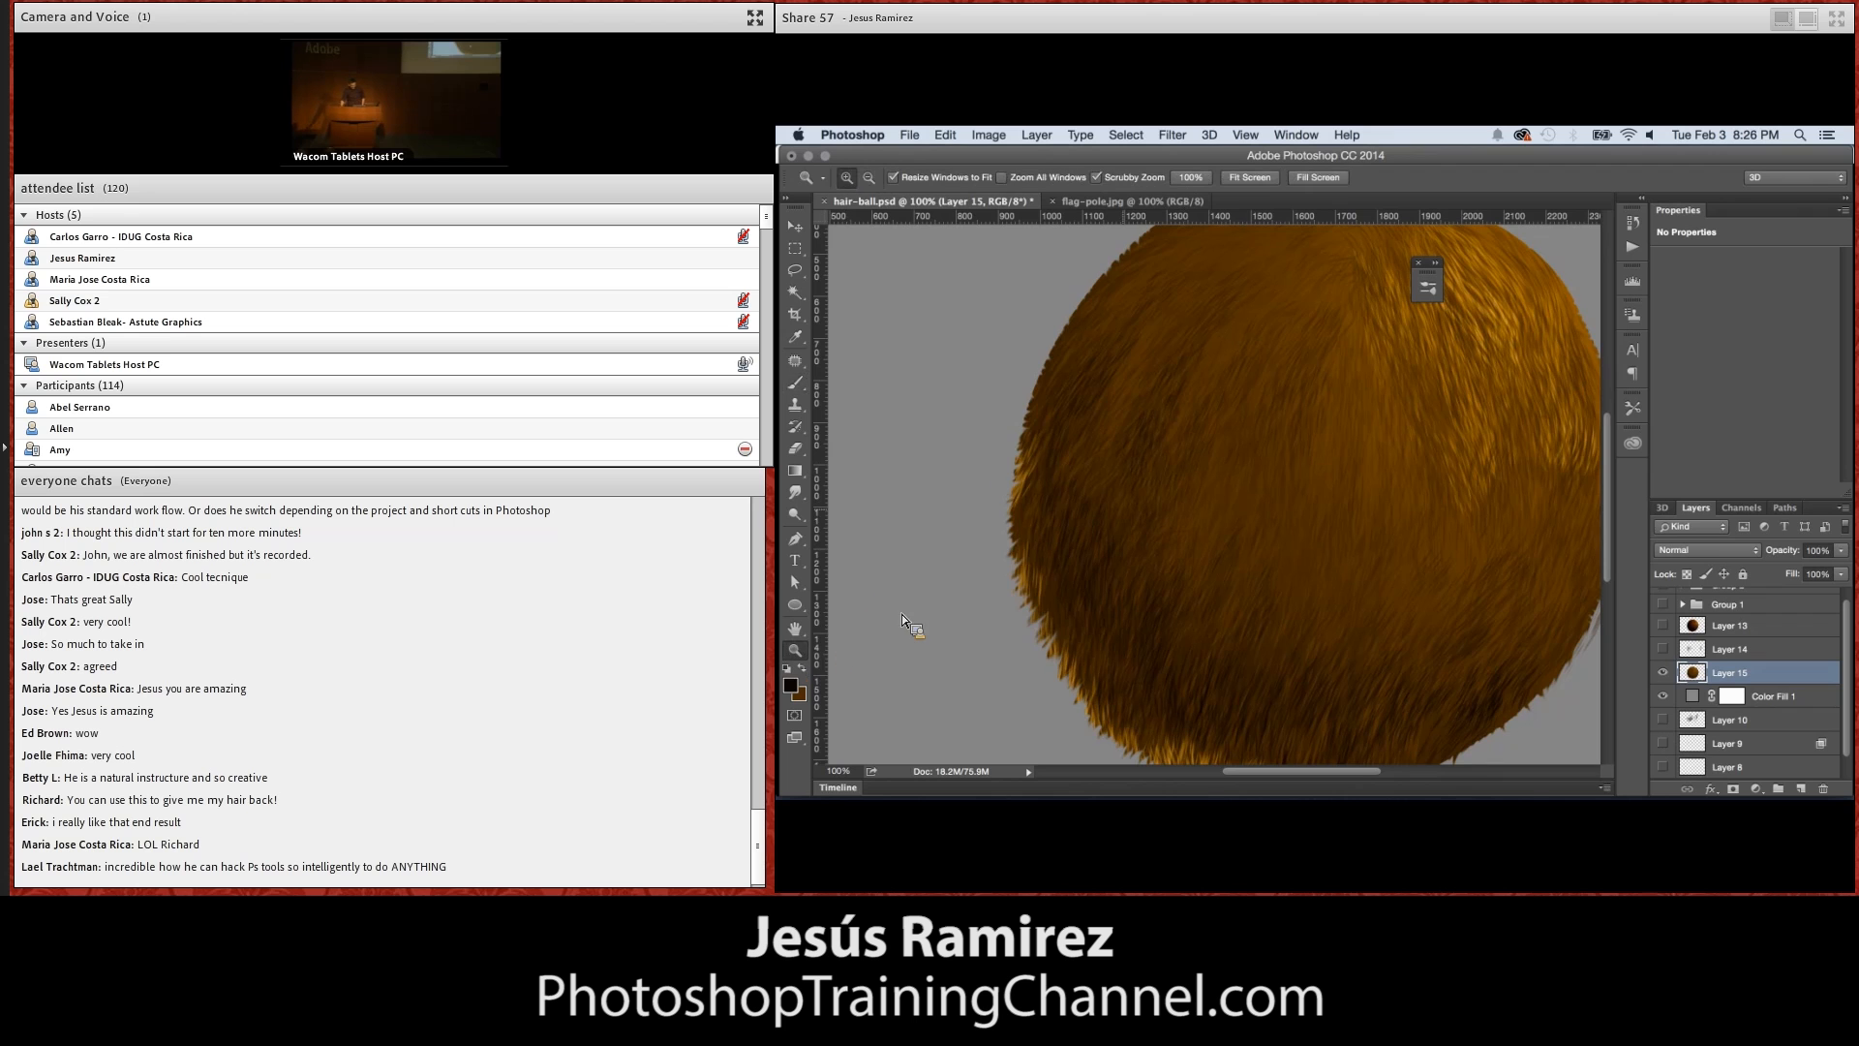
pyautogui.click(1124, 523)
pyautogui.click(1127, 522)
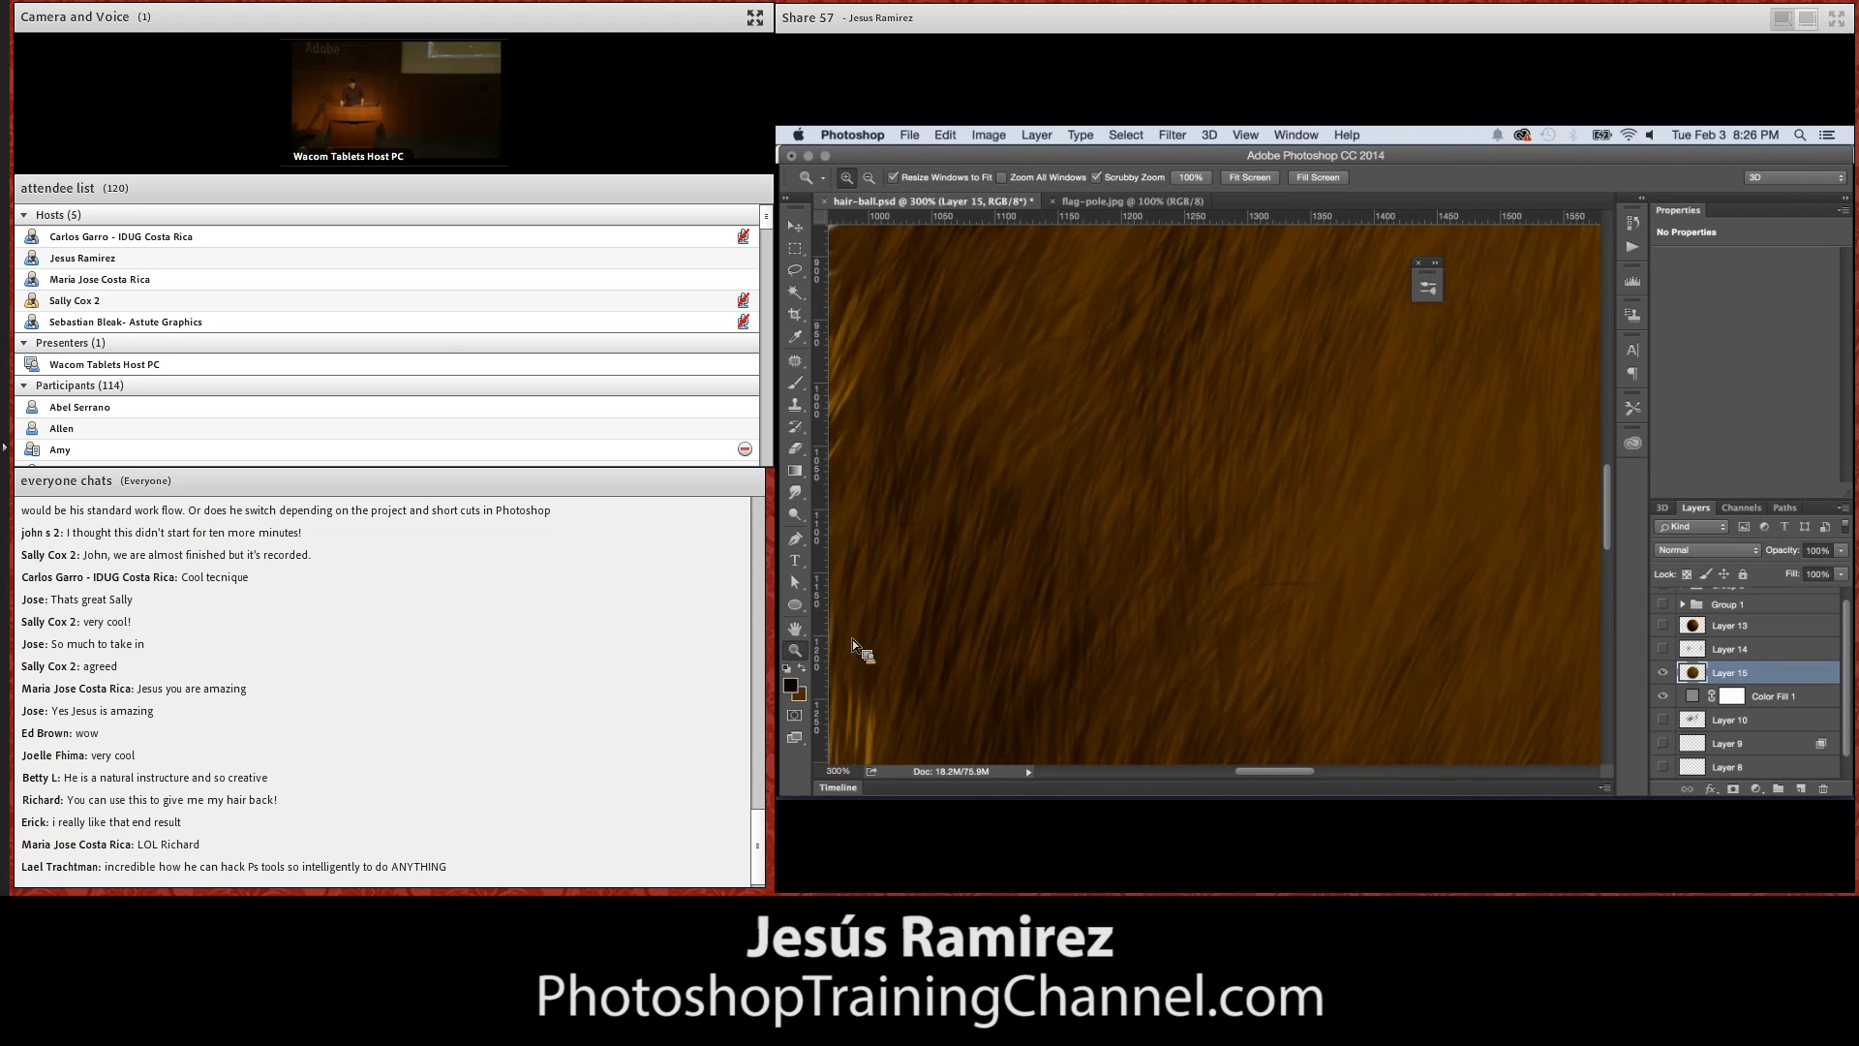
pyautogui.moveTo(904, 583); pyautogui.dragTo(1085, 451)
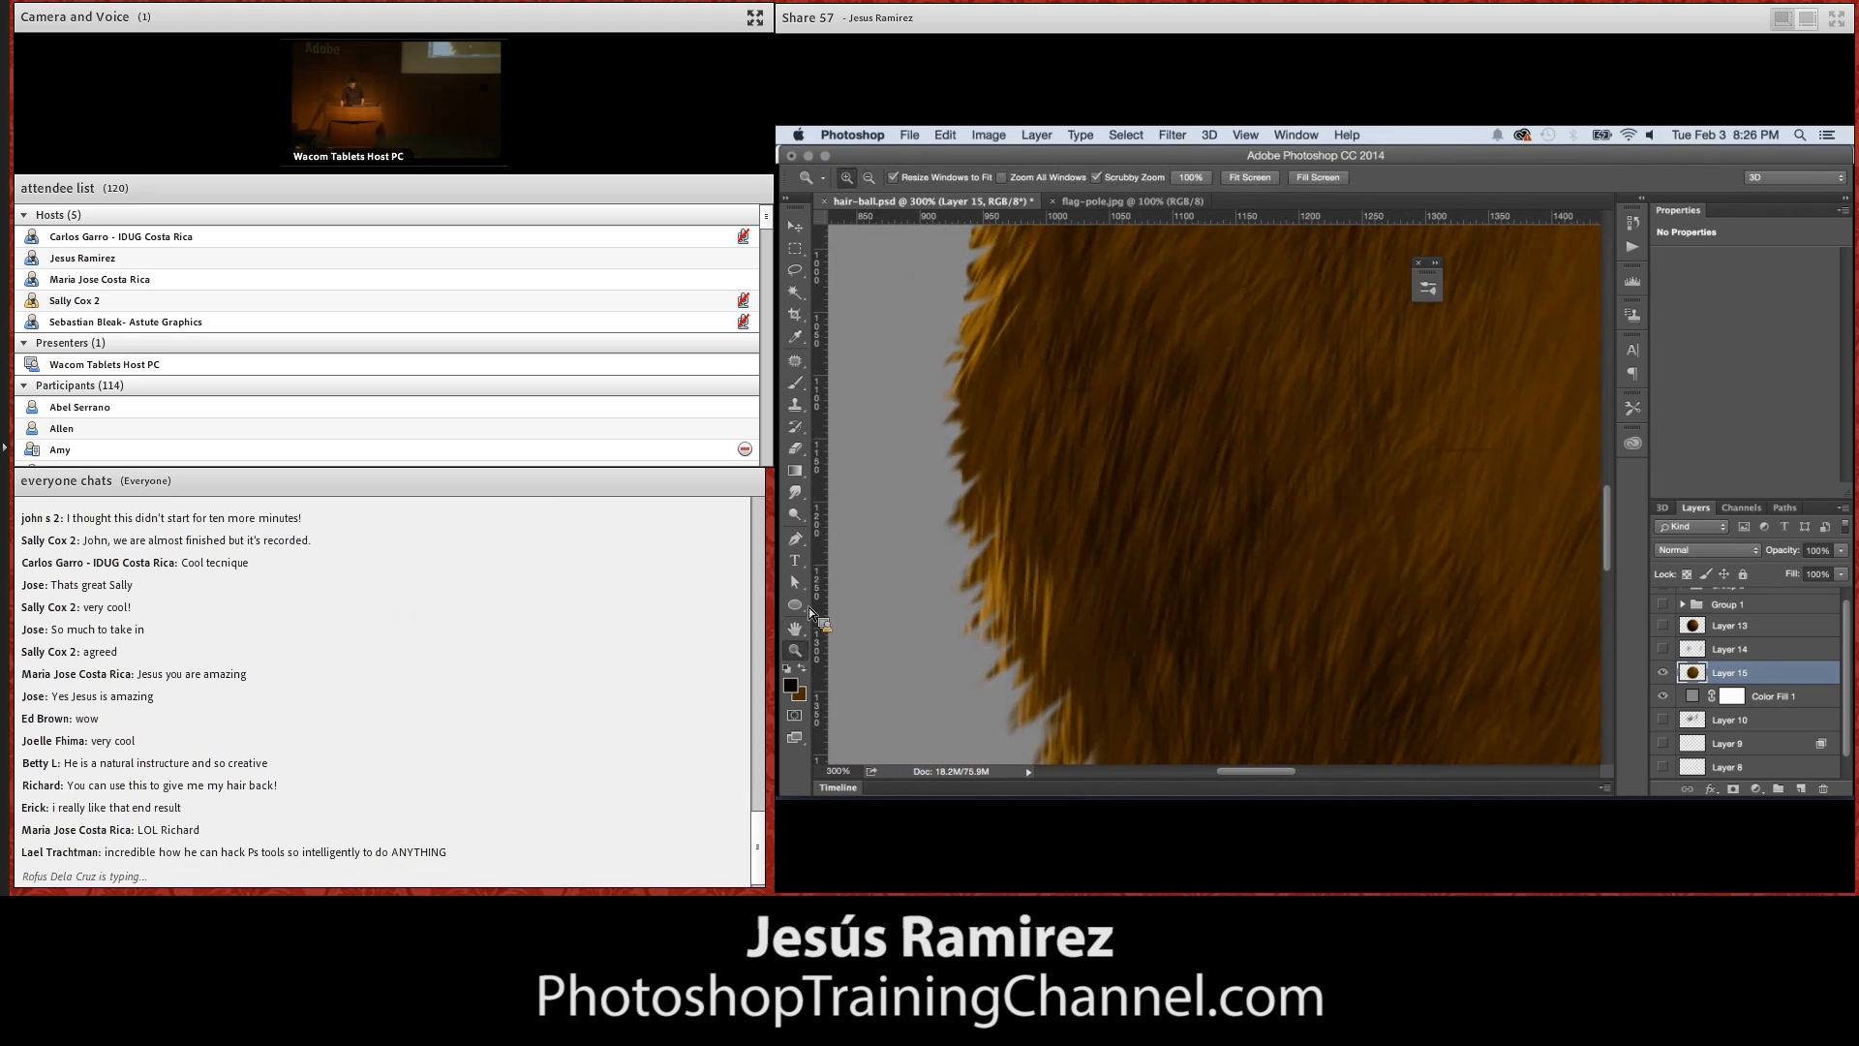
pyautogui.doubleClick(795, 651)
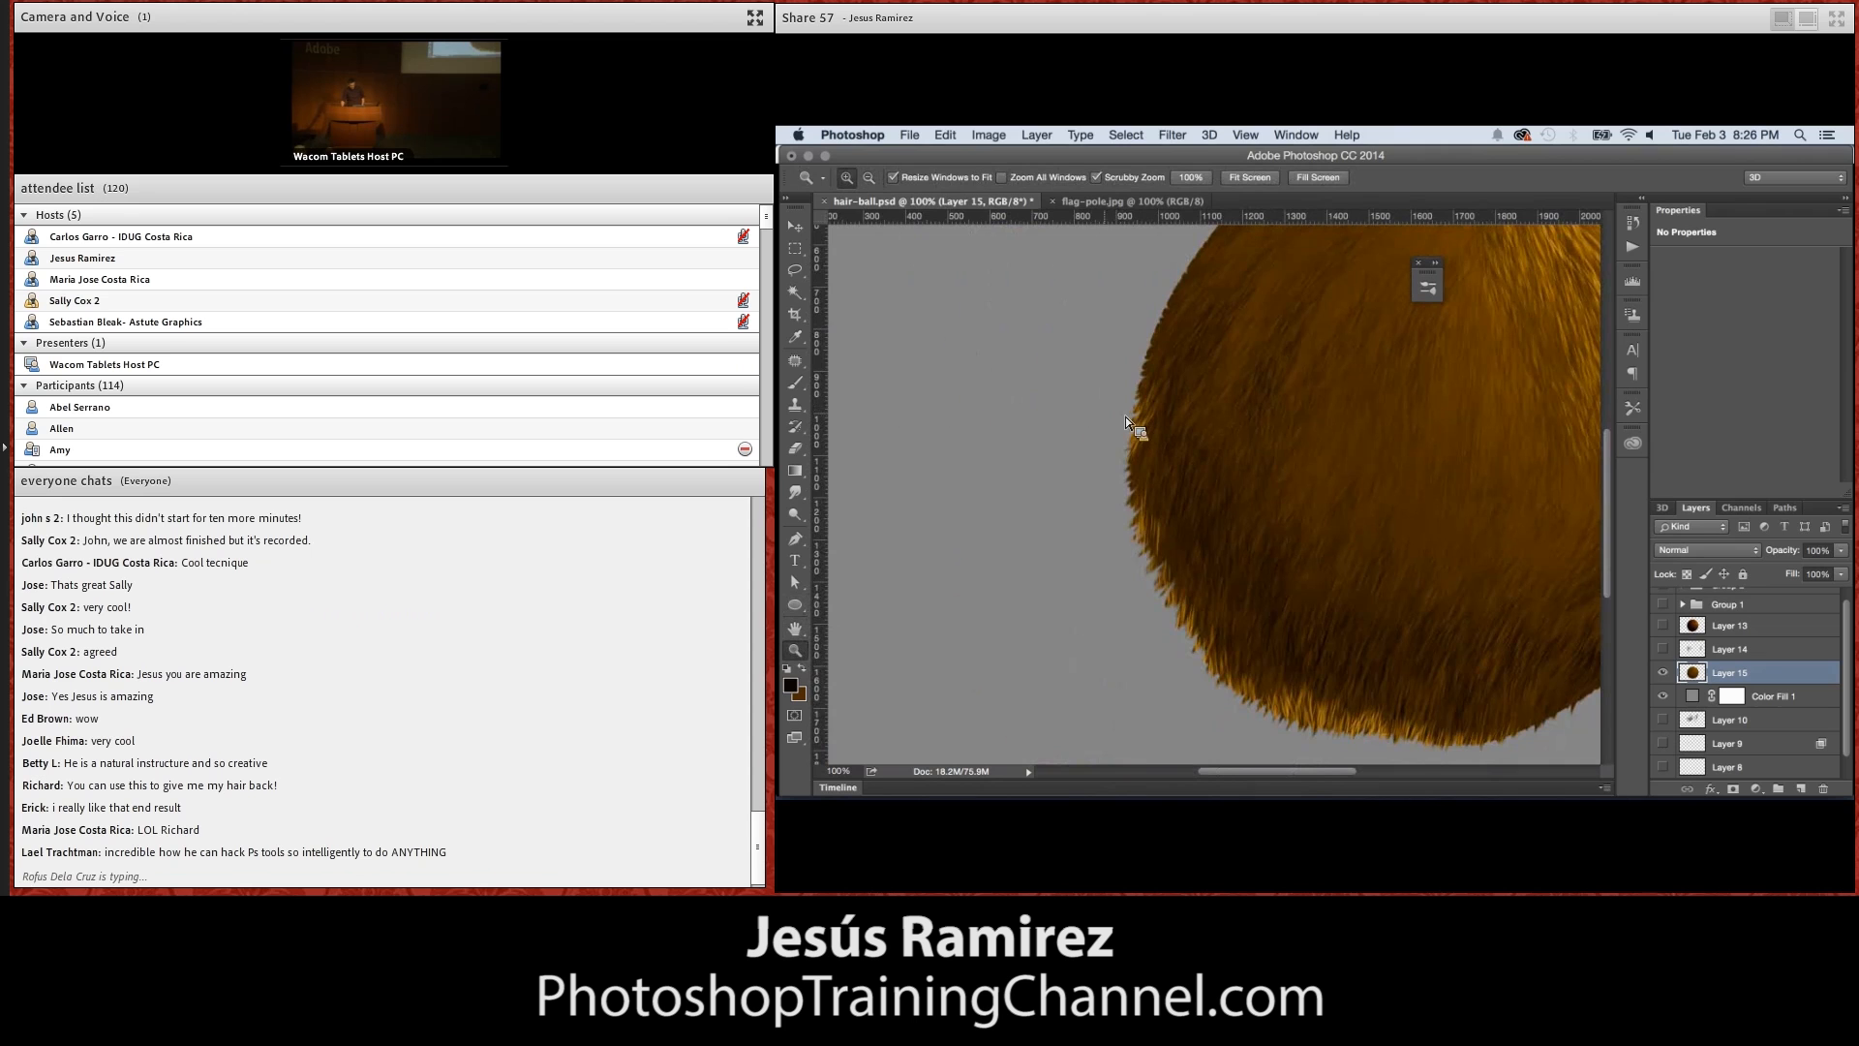
pyautogui.doubleClick(1187, 468)
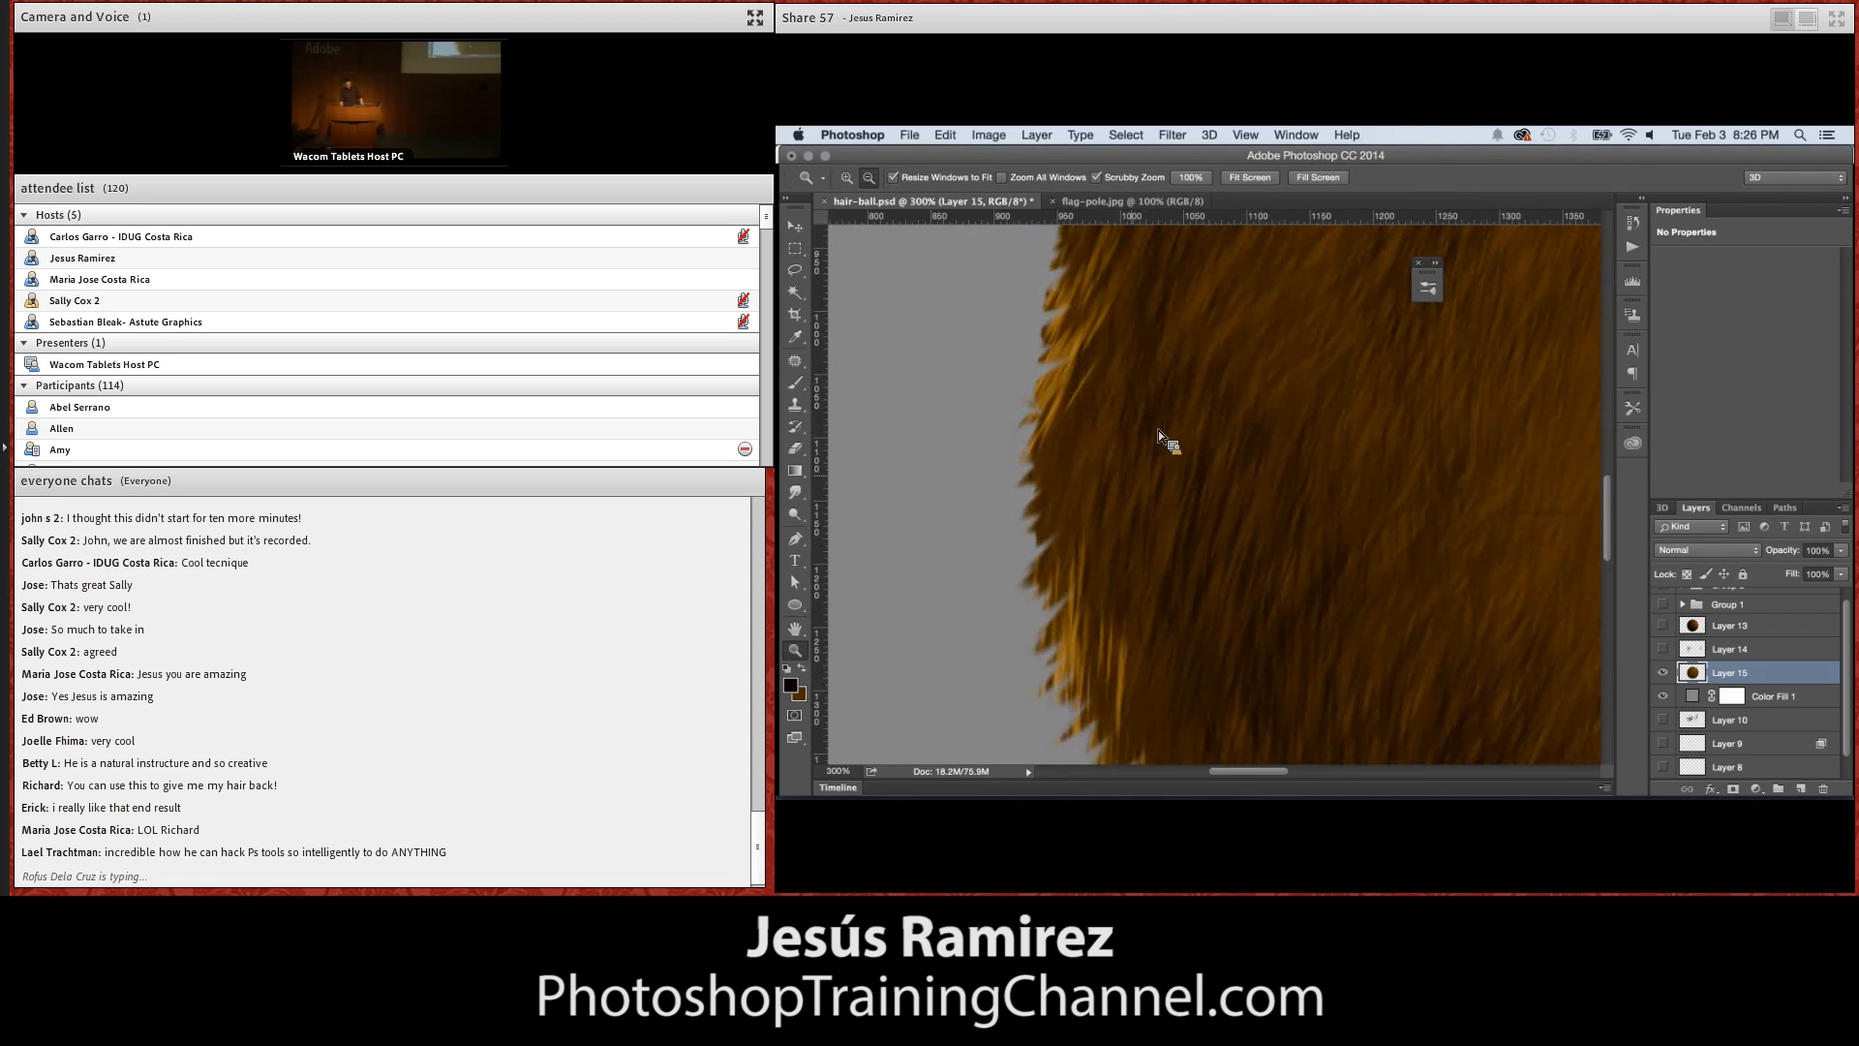
pyautogui.keyDown('alt'); pyautogui.click(1135, 475); pyautogui.keyUp('alt')
pyautogui.keyDown('alt'); pyautogui.click(1135, 474); pyautogui.keyUp('alt')
pyautogui.keyDown('alt'); pyautogui.click(1135, 473); pyautogui.keyUp('alt')
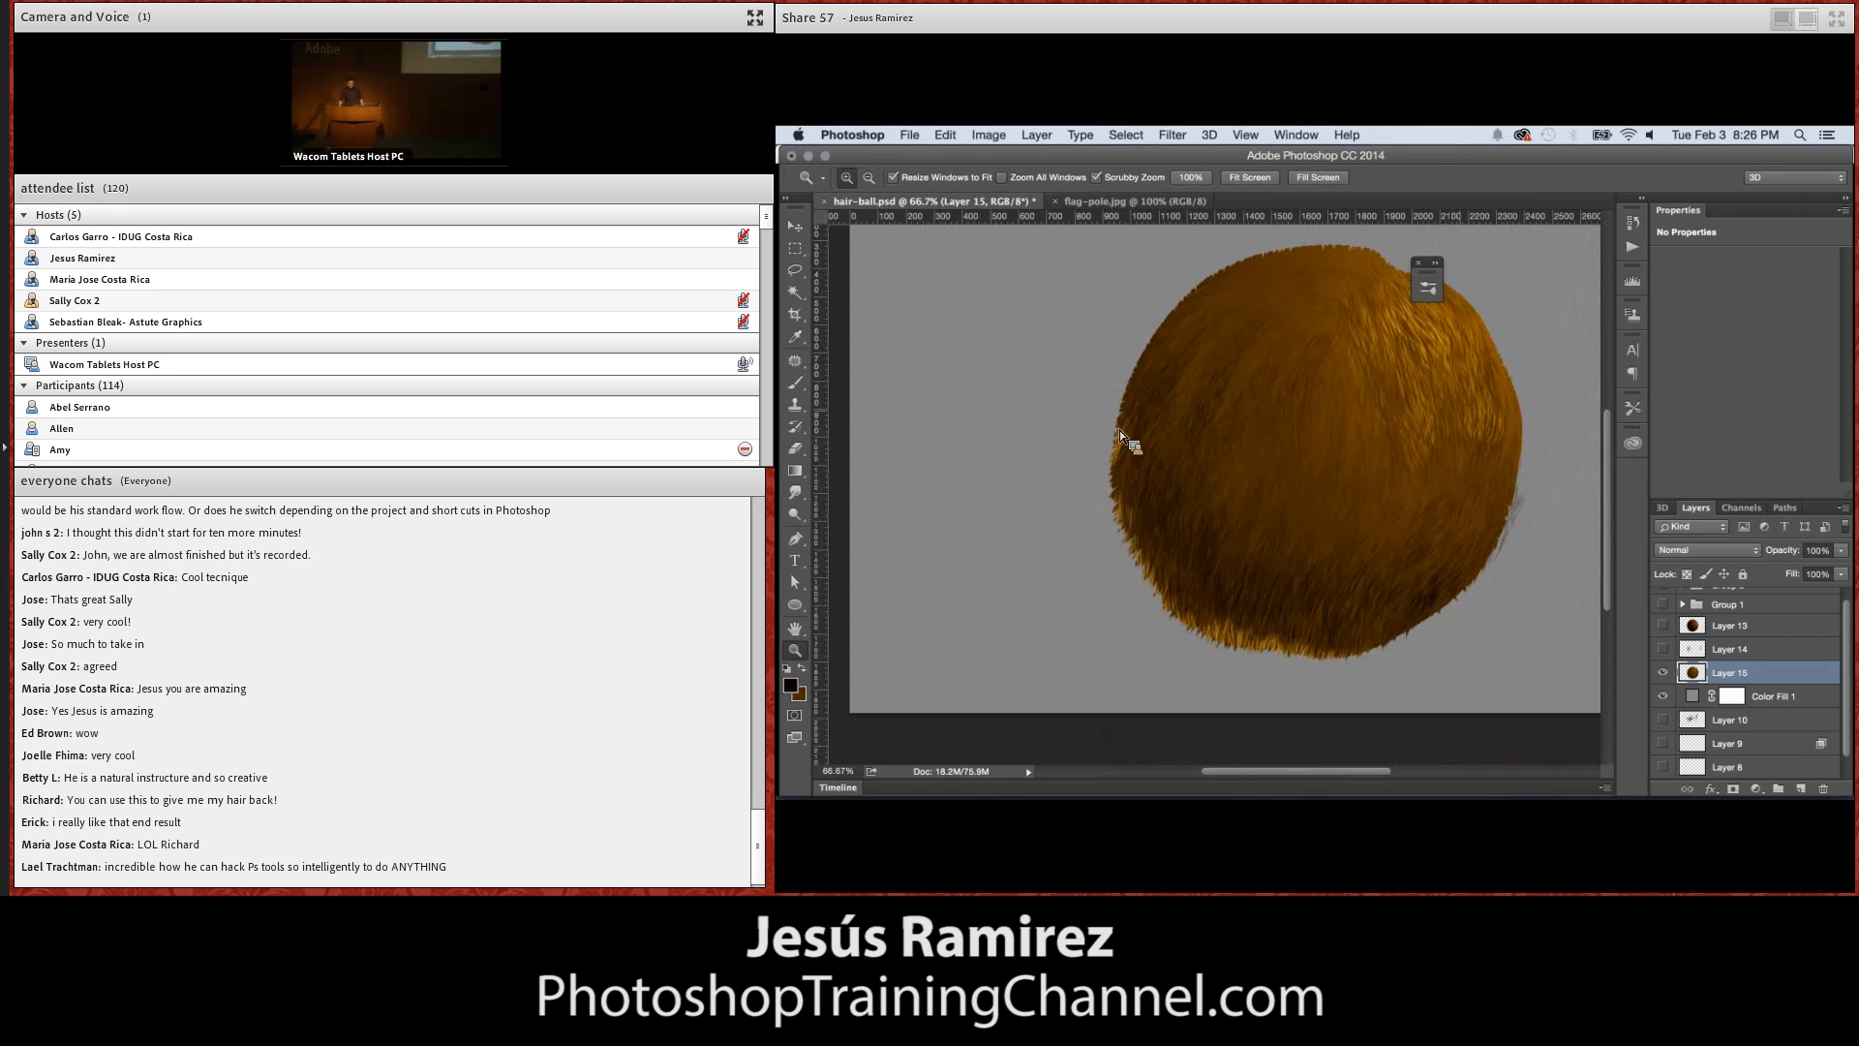
# Close hair-ball.psd without saving, and fill a new layer in flag-pole.jpg with the near-black foreground color
pyautogui.click(824, 204)
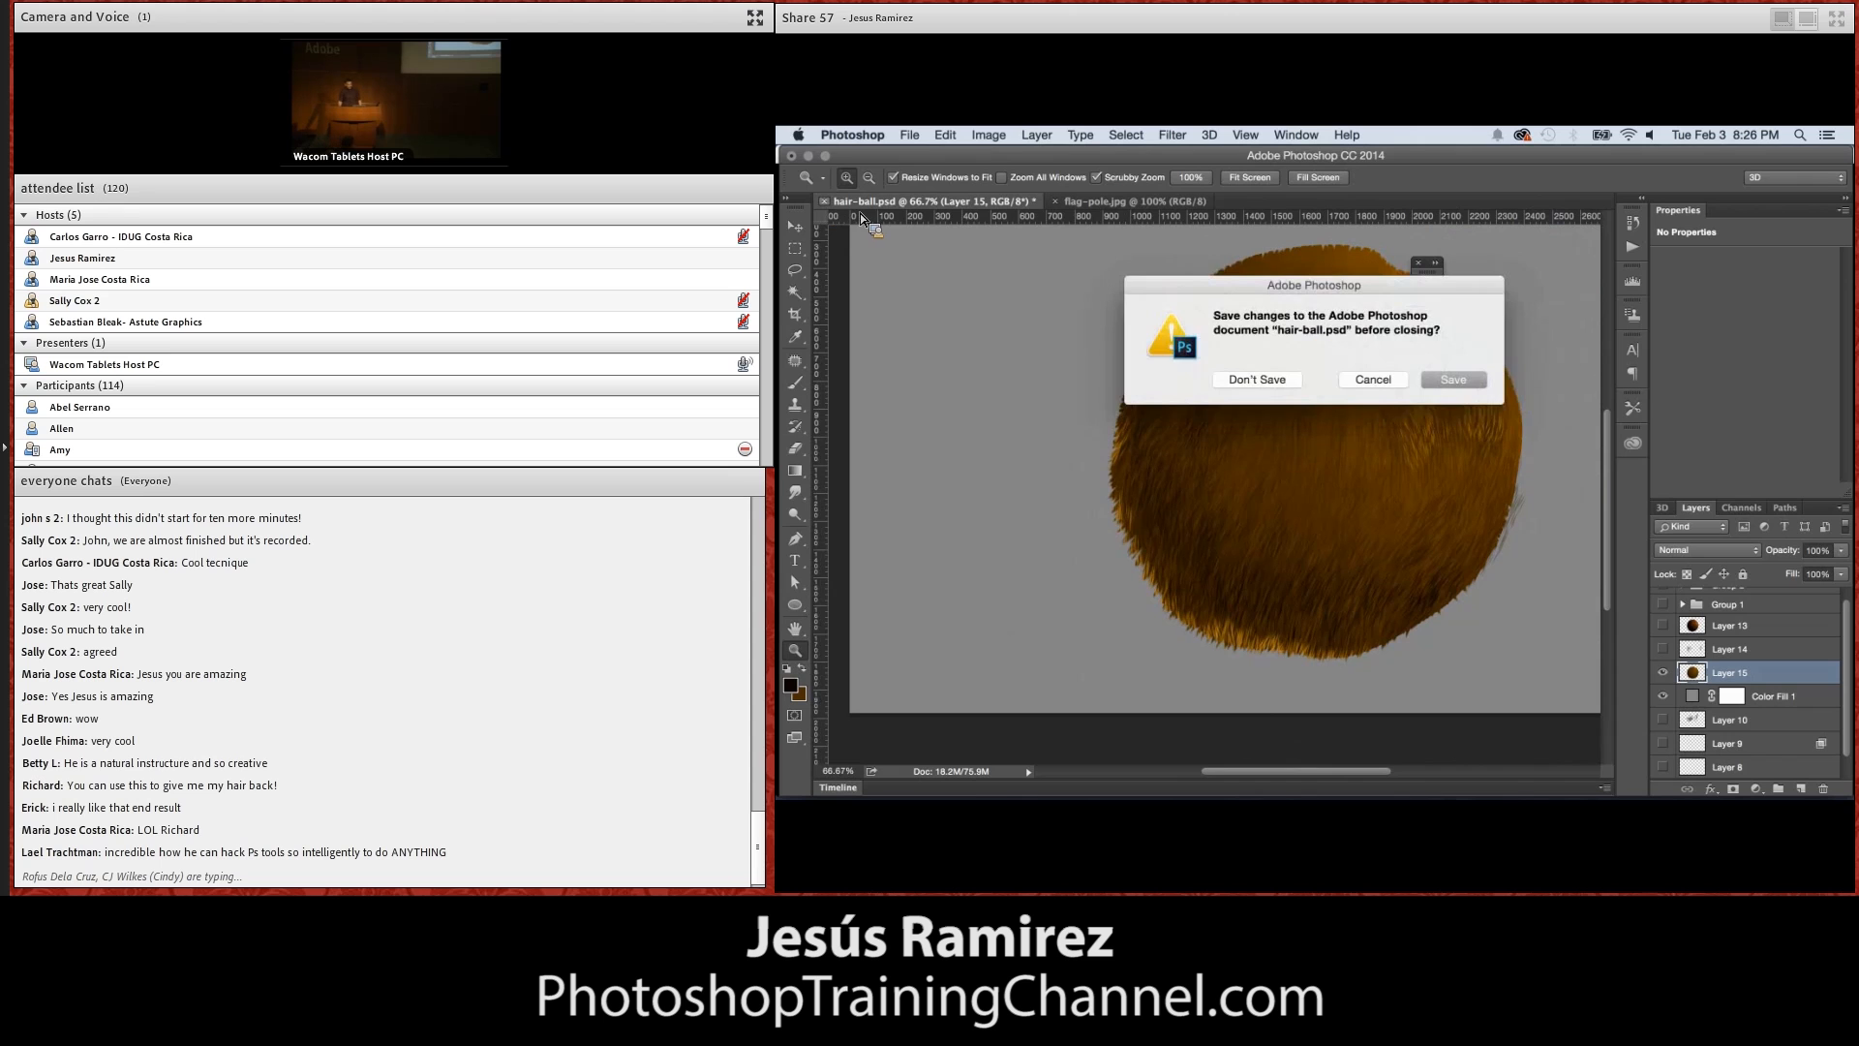
pyautogui.click(1284, 380)
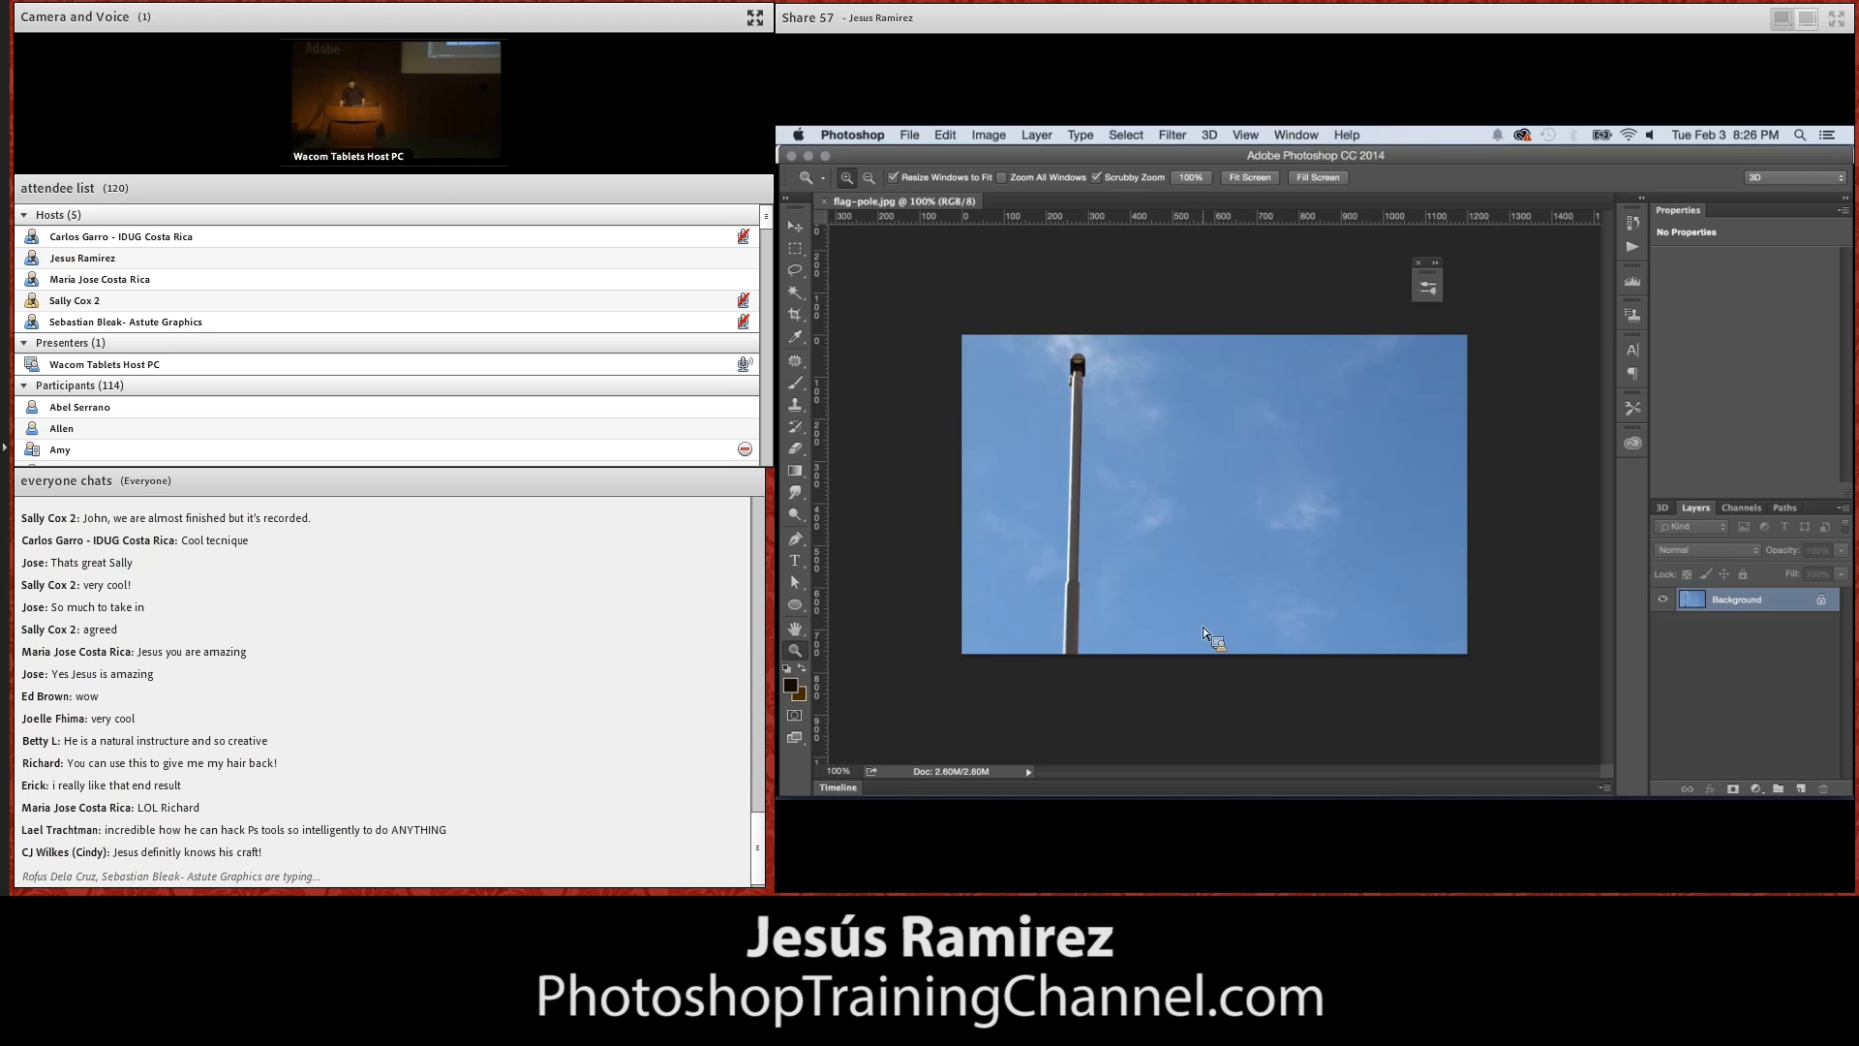
pyautogui.click(1801, 788)
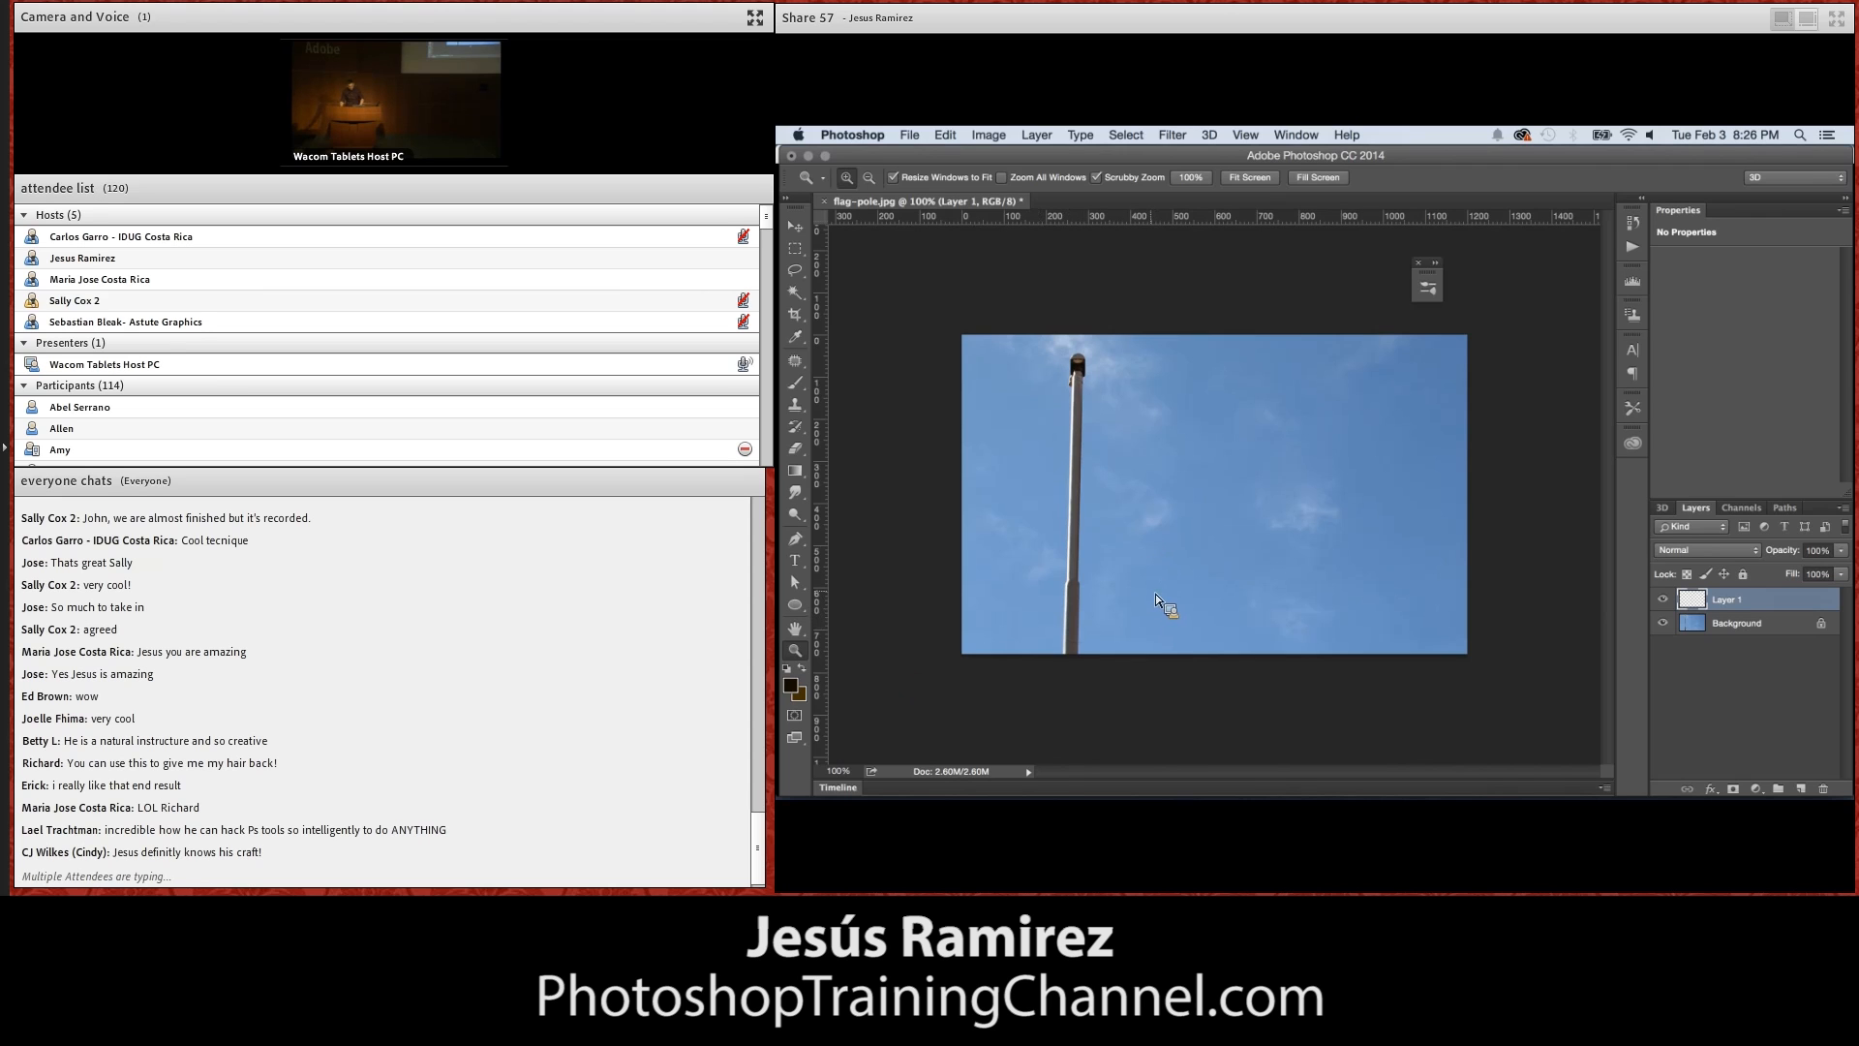
pyautogui.hotkey('alt', 'BackSpace')
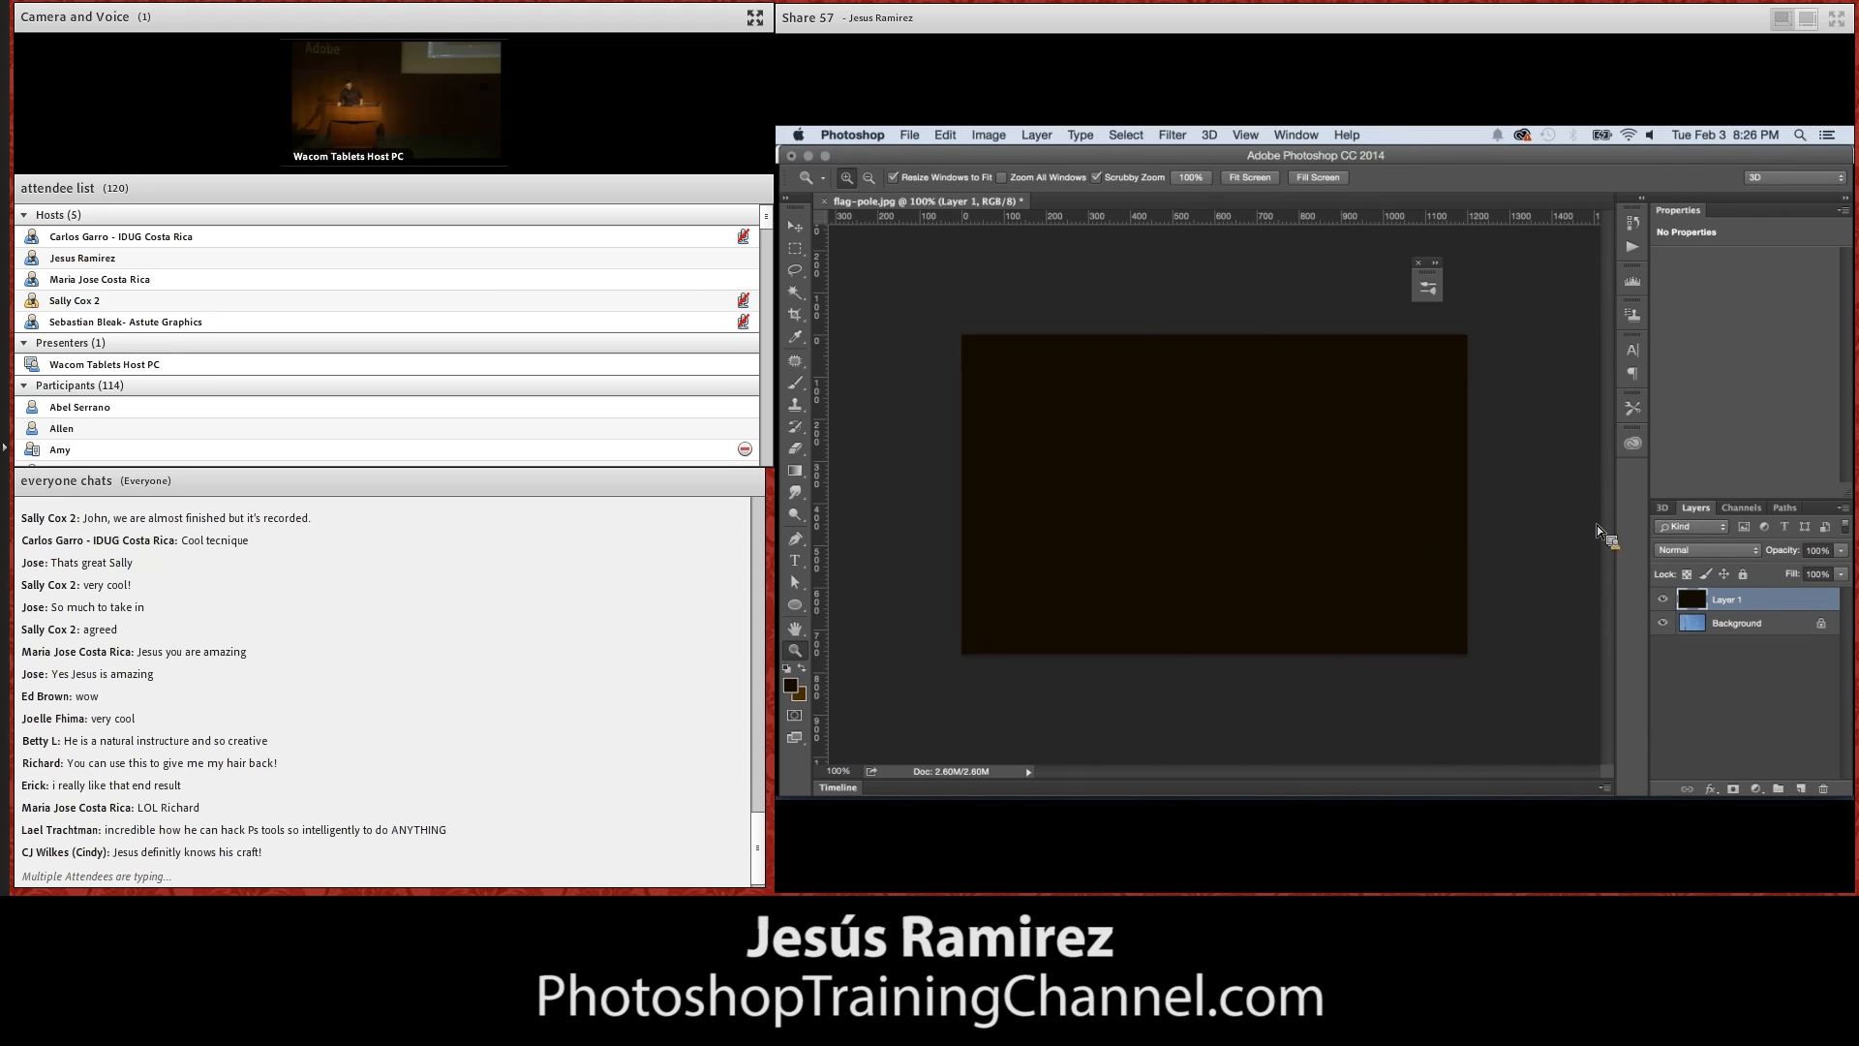
# Show the 3D object creation settings for Layer 1 and choose Mesh From Depth Map
pyautogui.click(1662, 507)
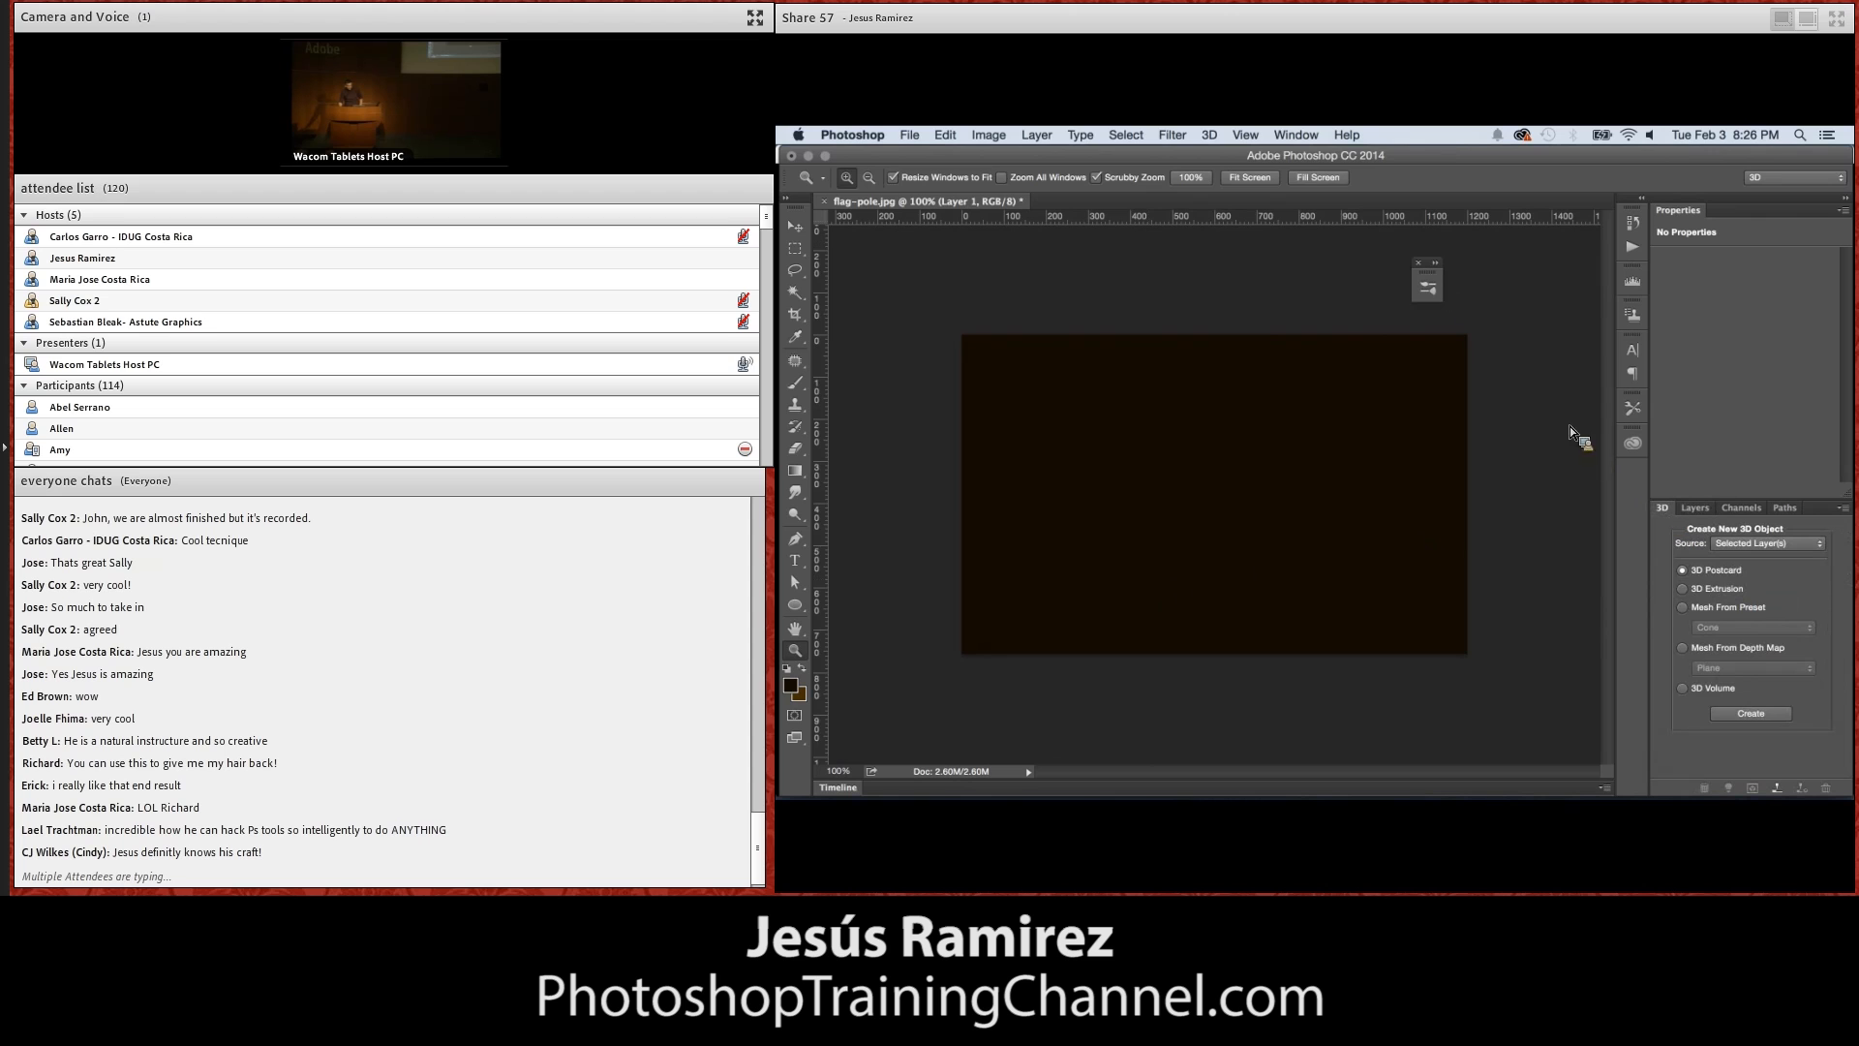
pyautogui.click(1296, 136)
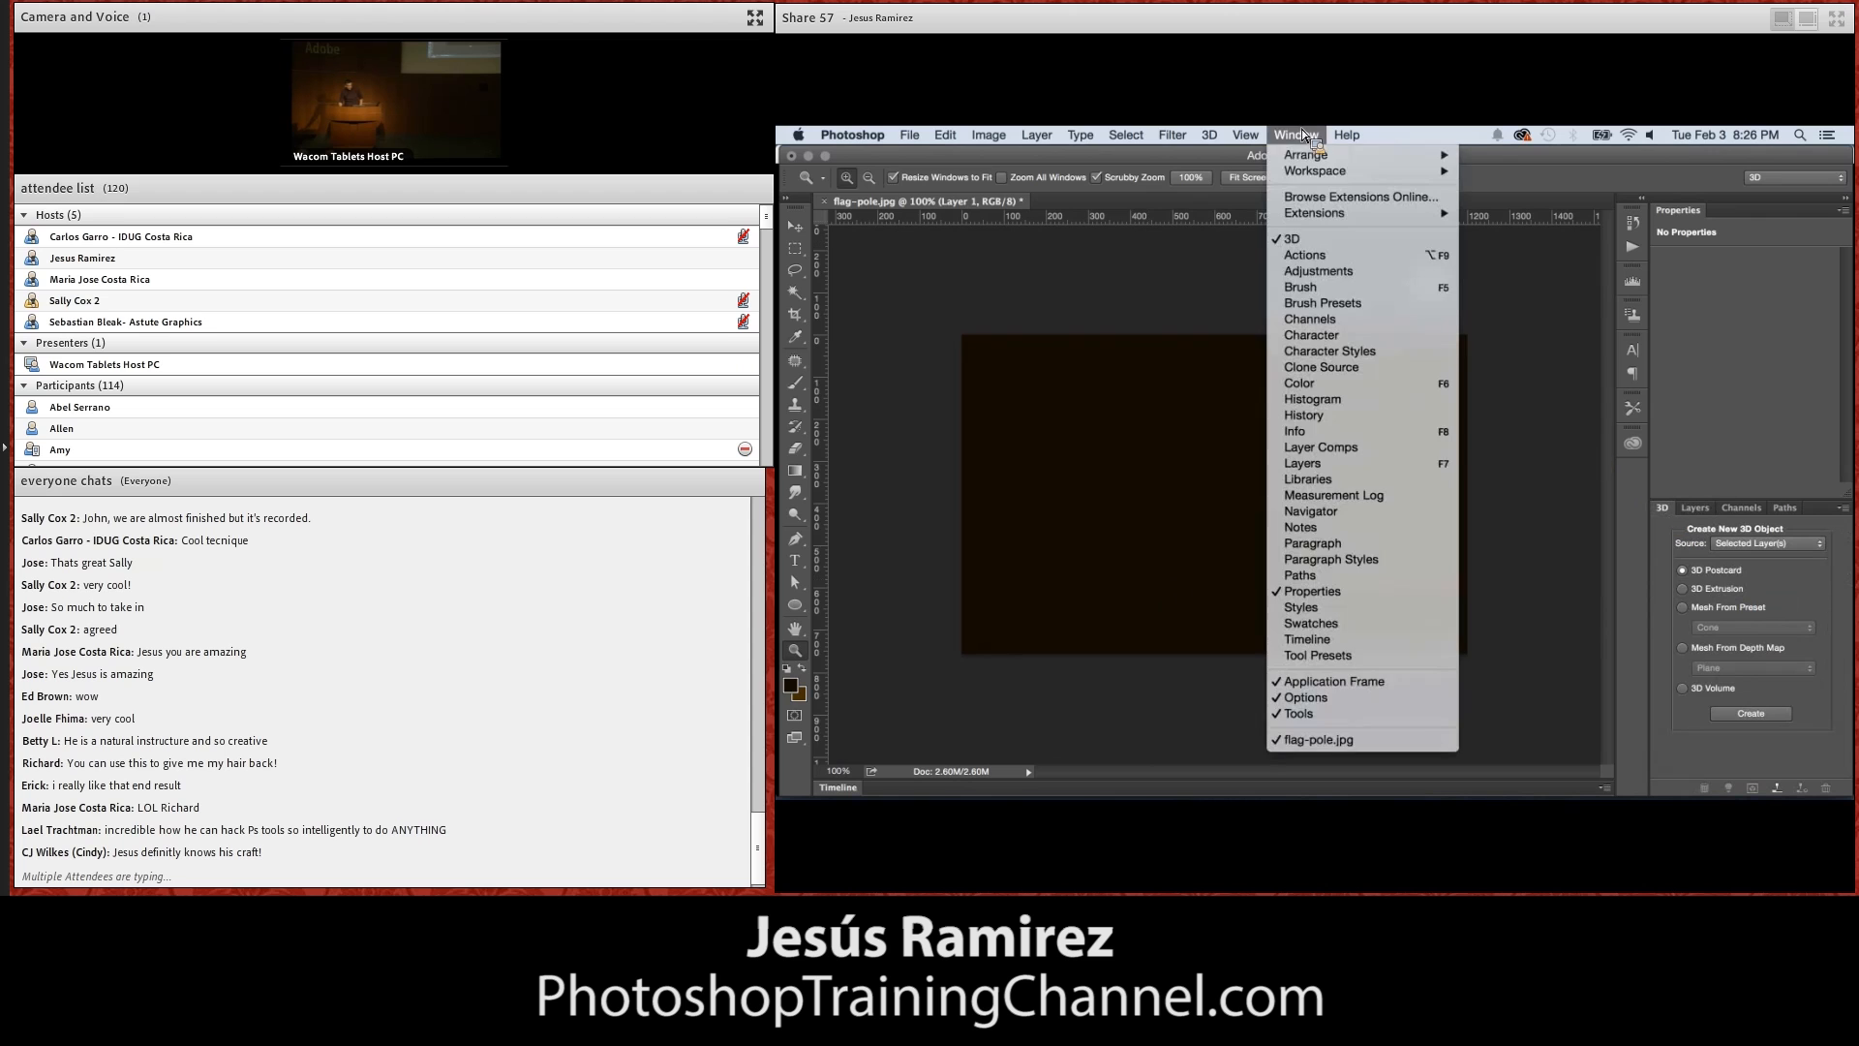
pyautogui.click(1319, 272)
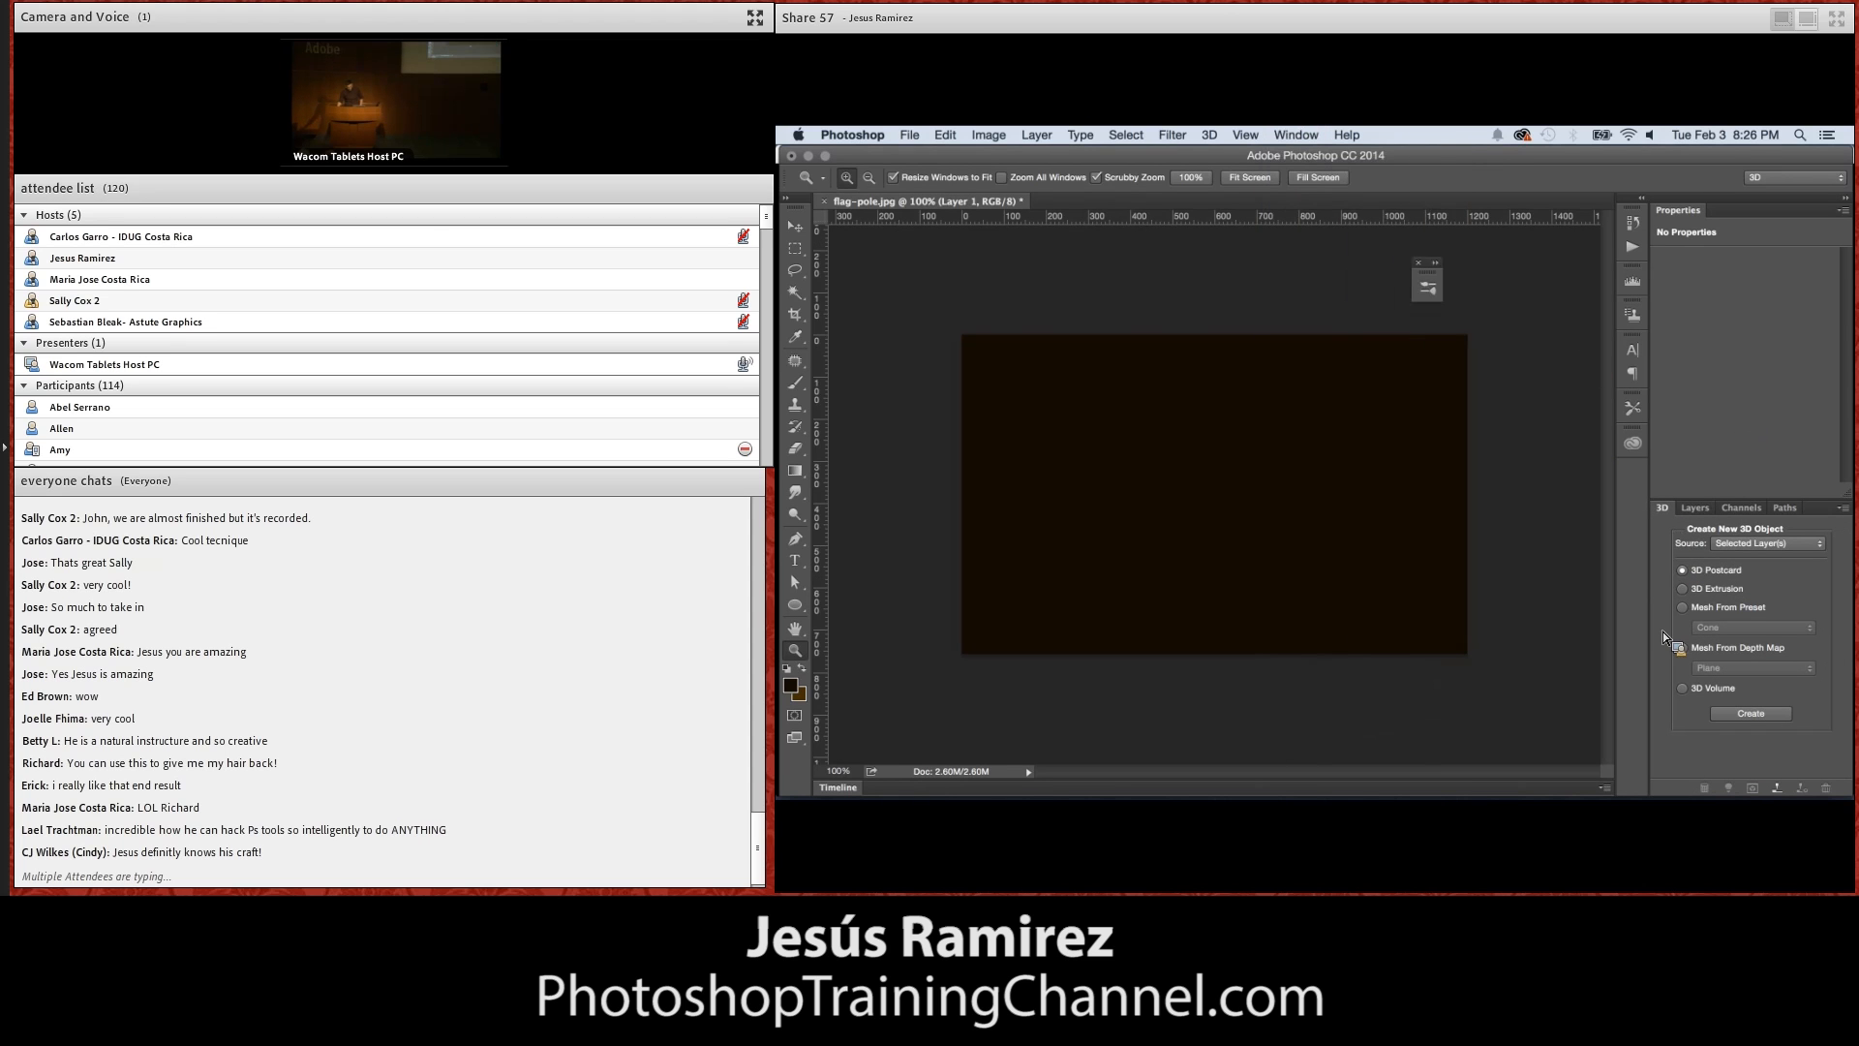
pyautogui.click(1682, 647)
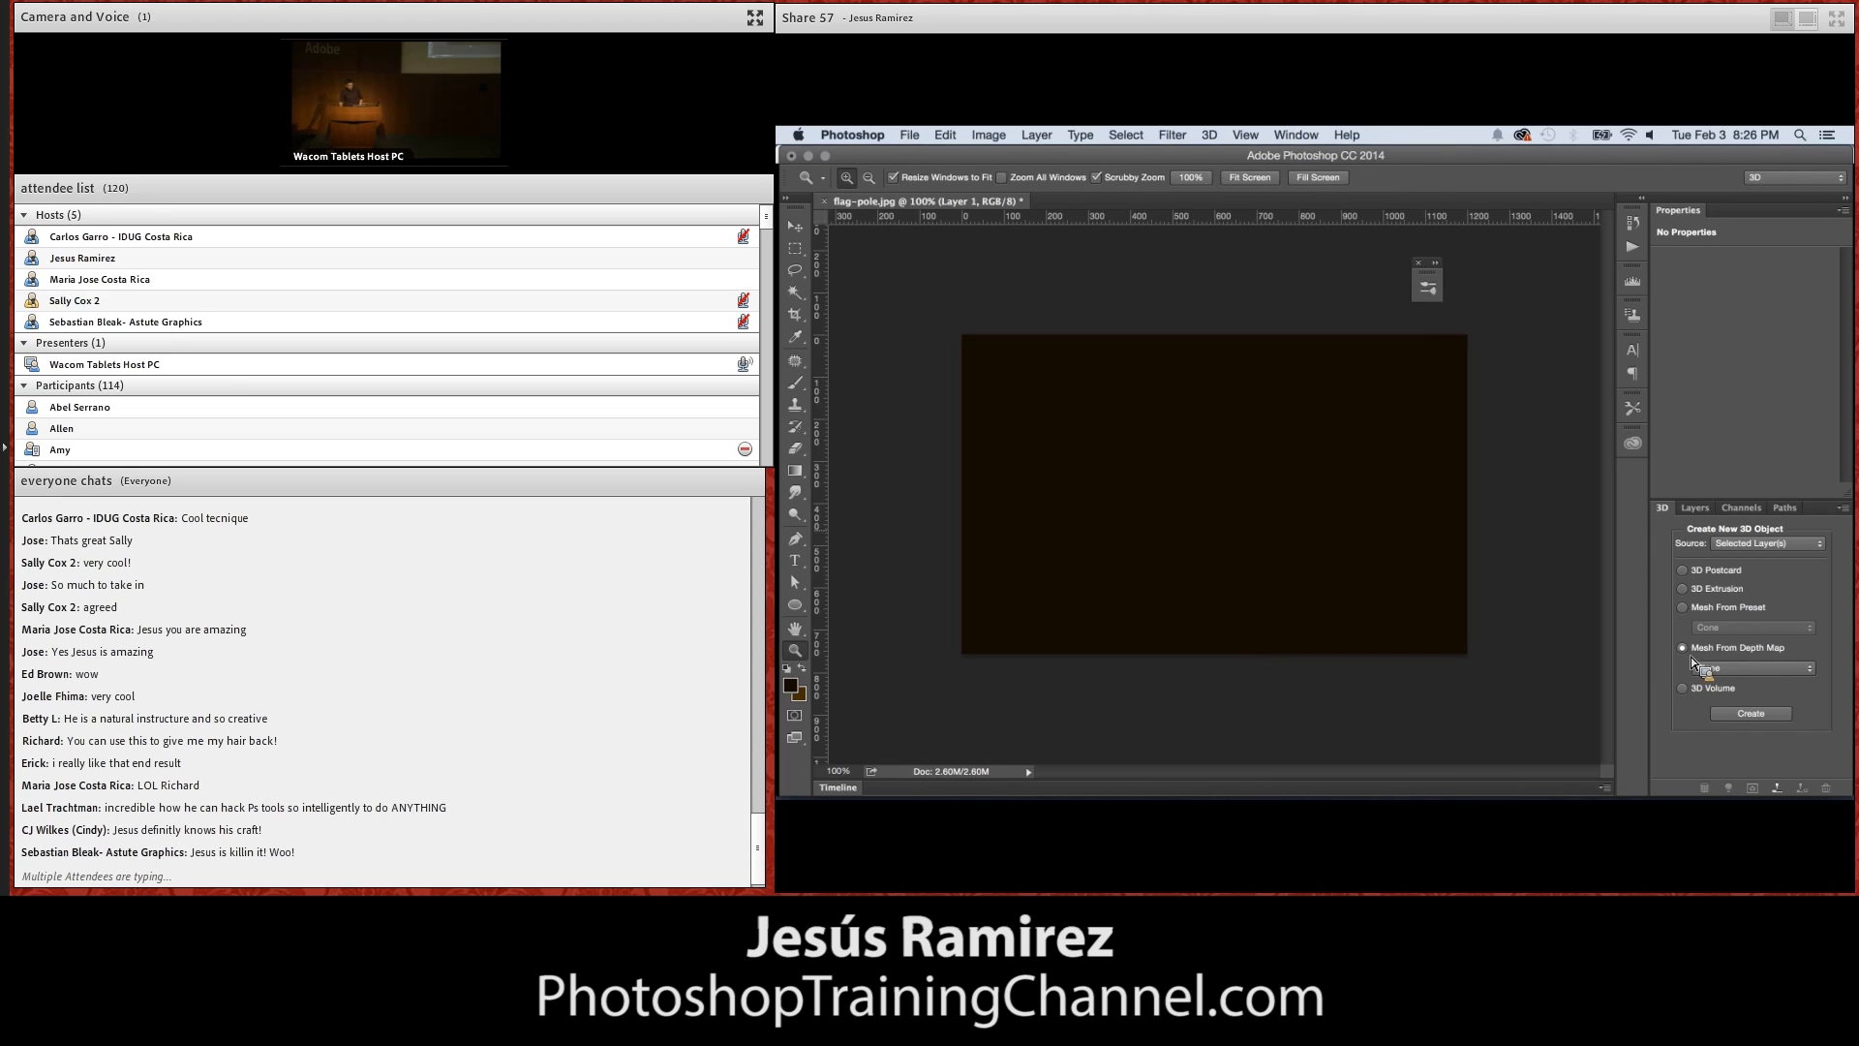
# Set the foreground color to 50% gray (H 0, S 0, B 50) and fill Layer 1 with it
pyautogui.click(796, 687)
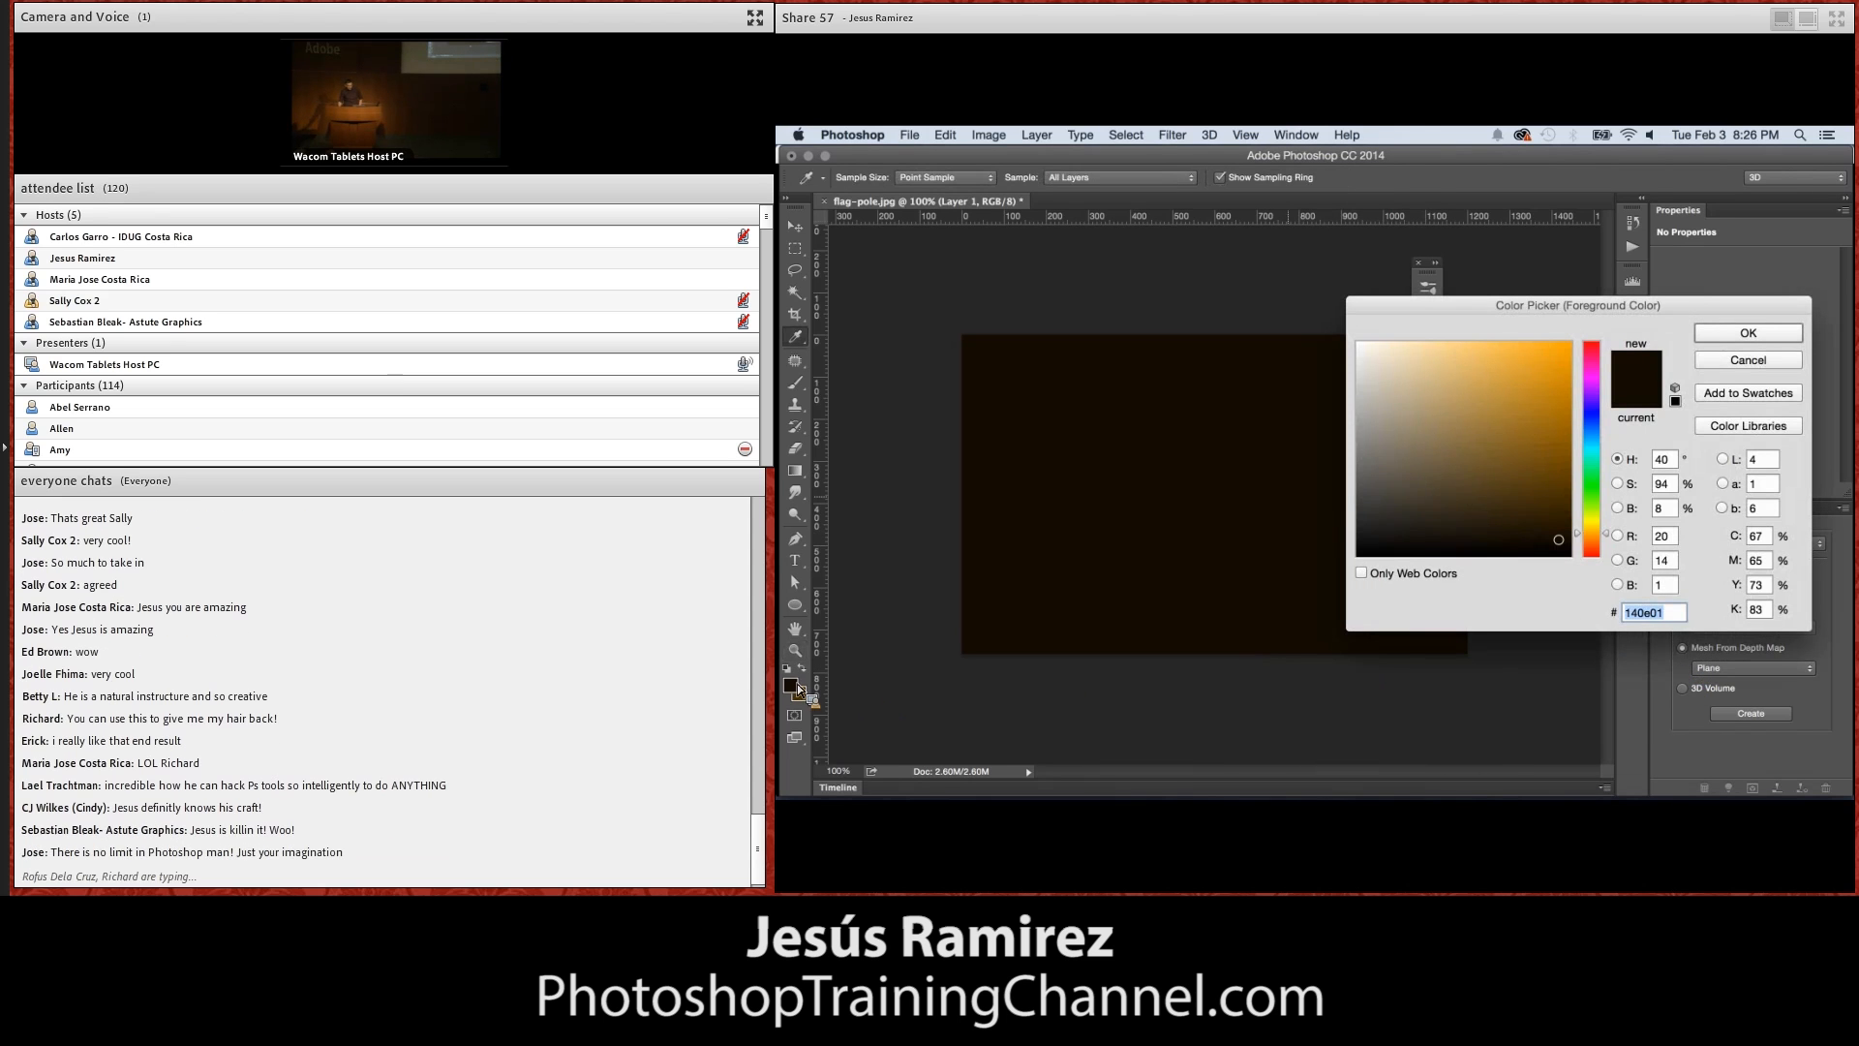
pyautogui.moveTo(1673, 510); pyautogui.dragTo(1650, 527)
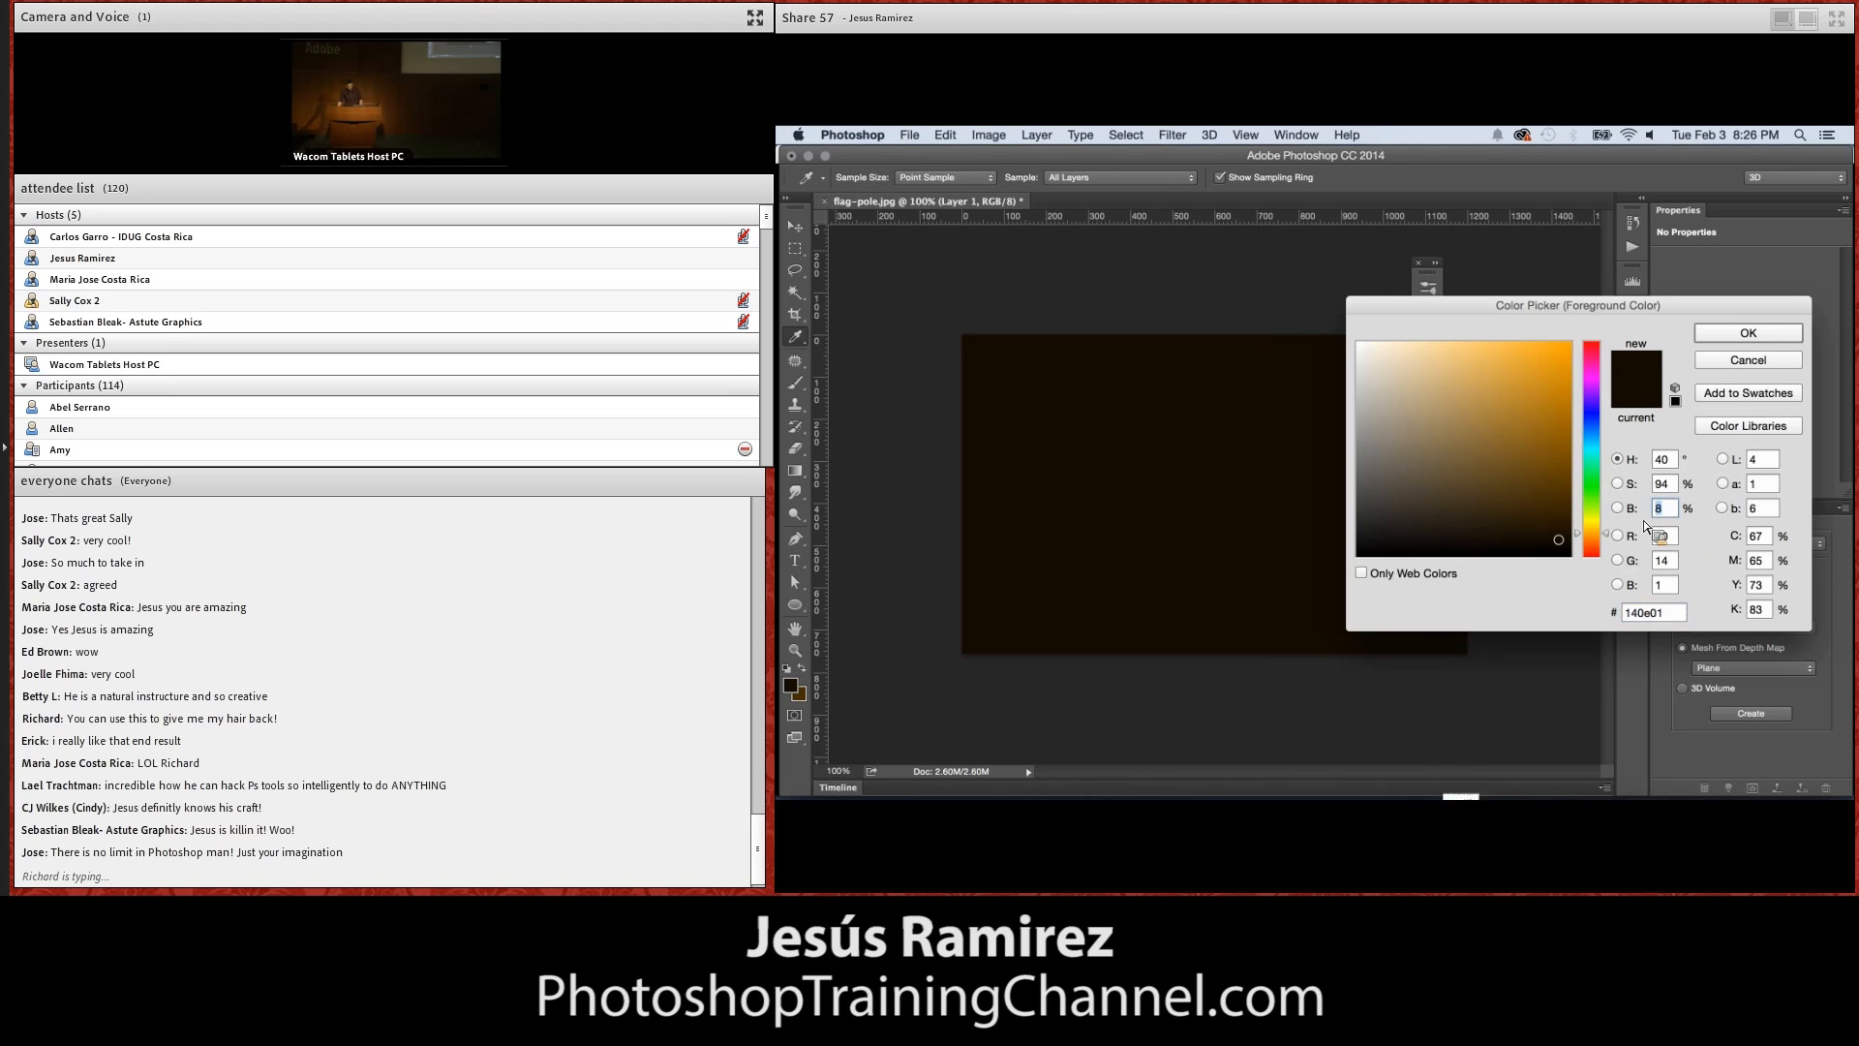
pyautogui.write('5')
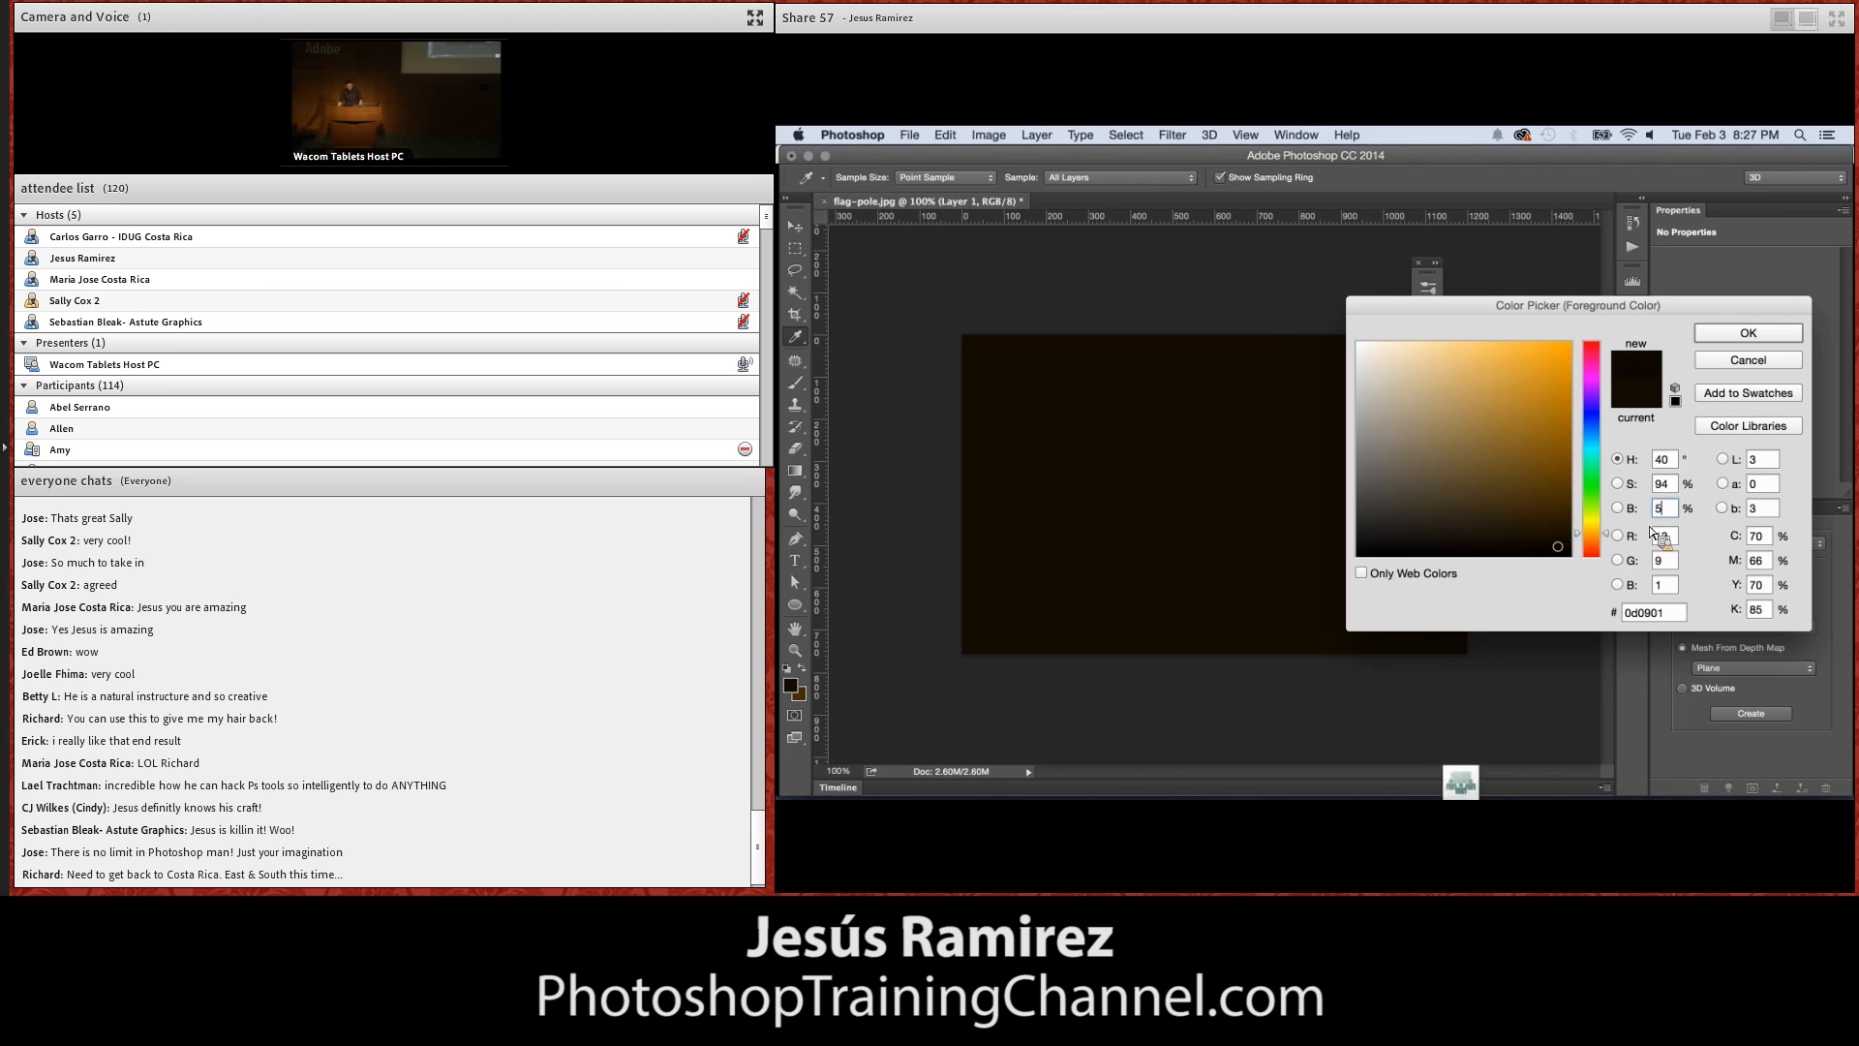
pyautogui.write('0')
pyautogui.hotkey('shift', 'Tab')
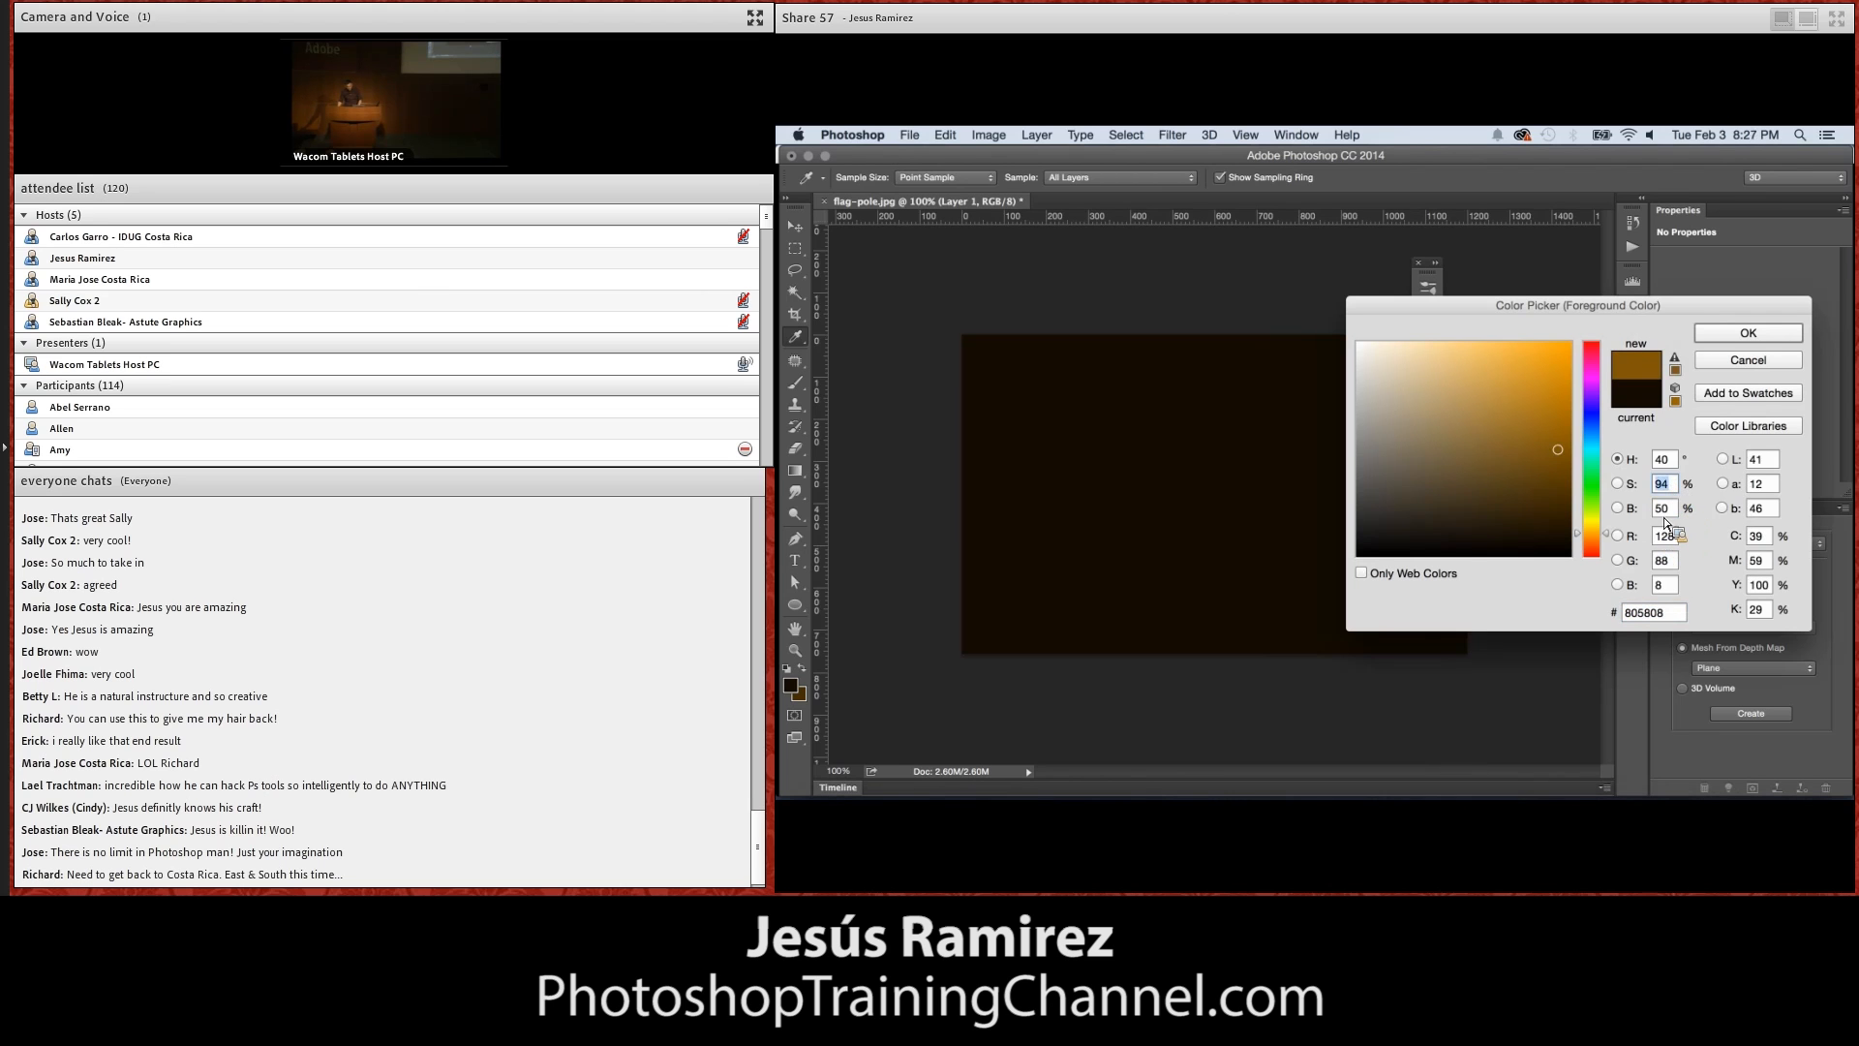
pyautogui.write('0')
pyautogui.hotkey('shift', 'Tab')
pyautogui.write('0')
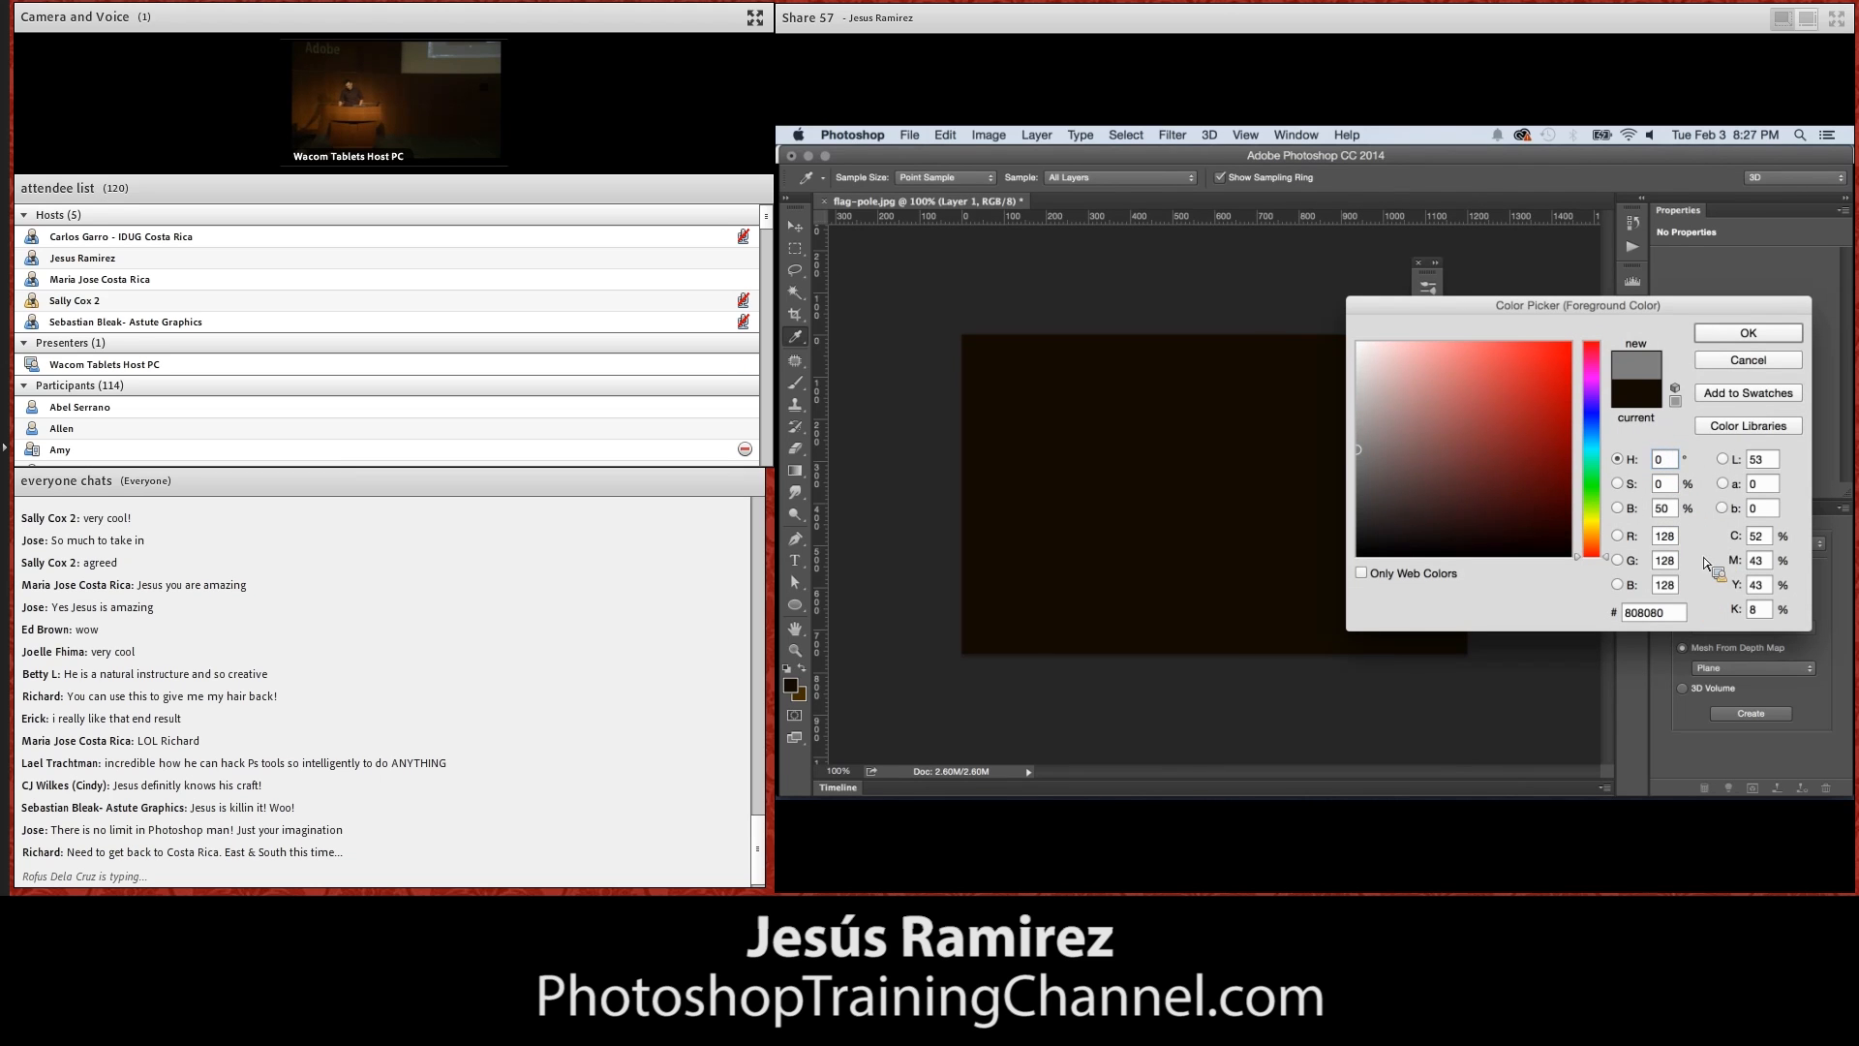
pyautogui.click(1741, 334)
pyautogui.press('z')
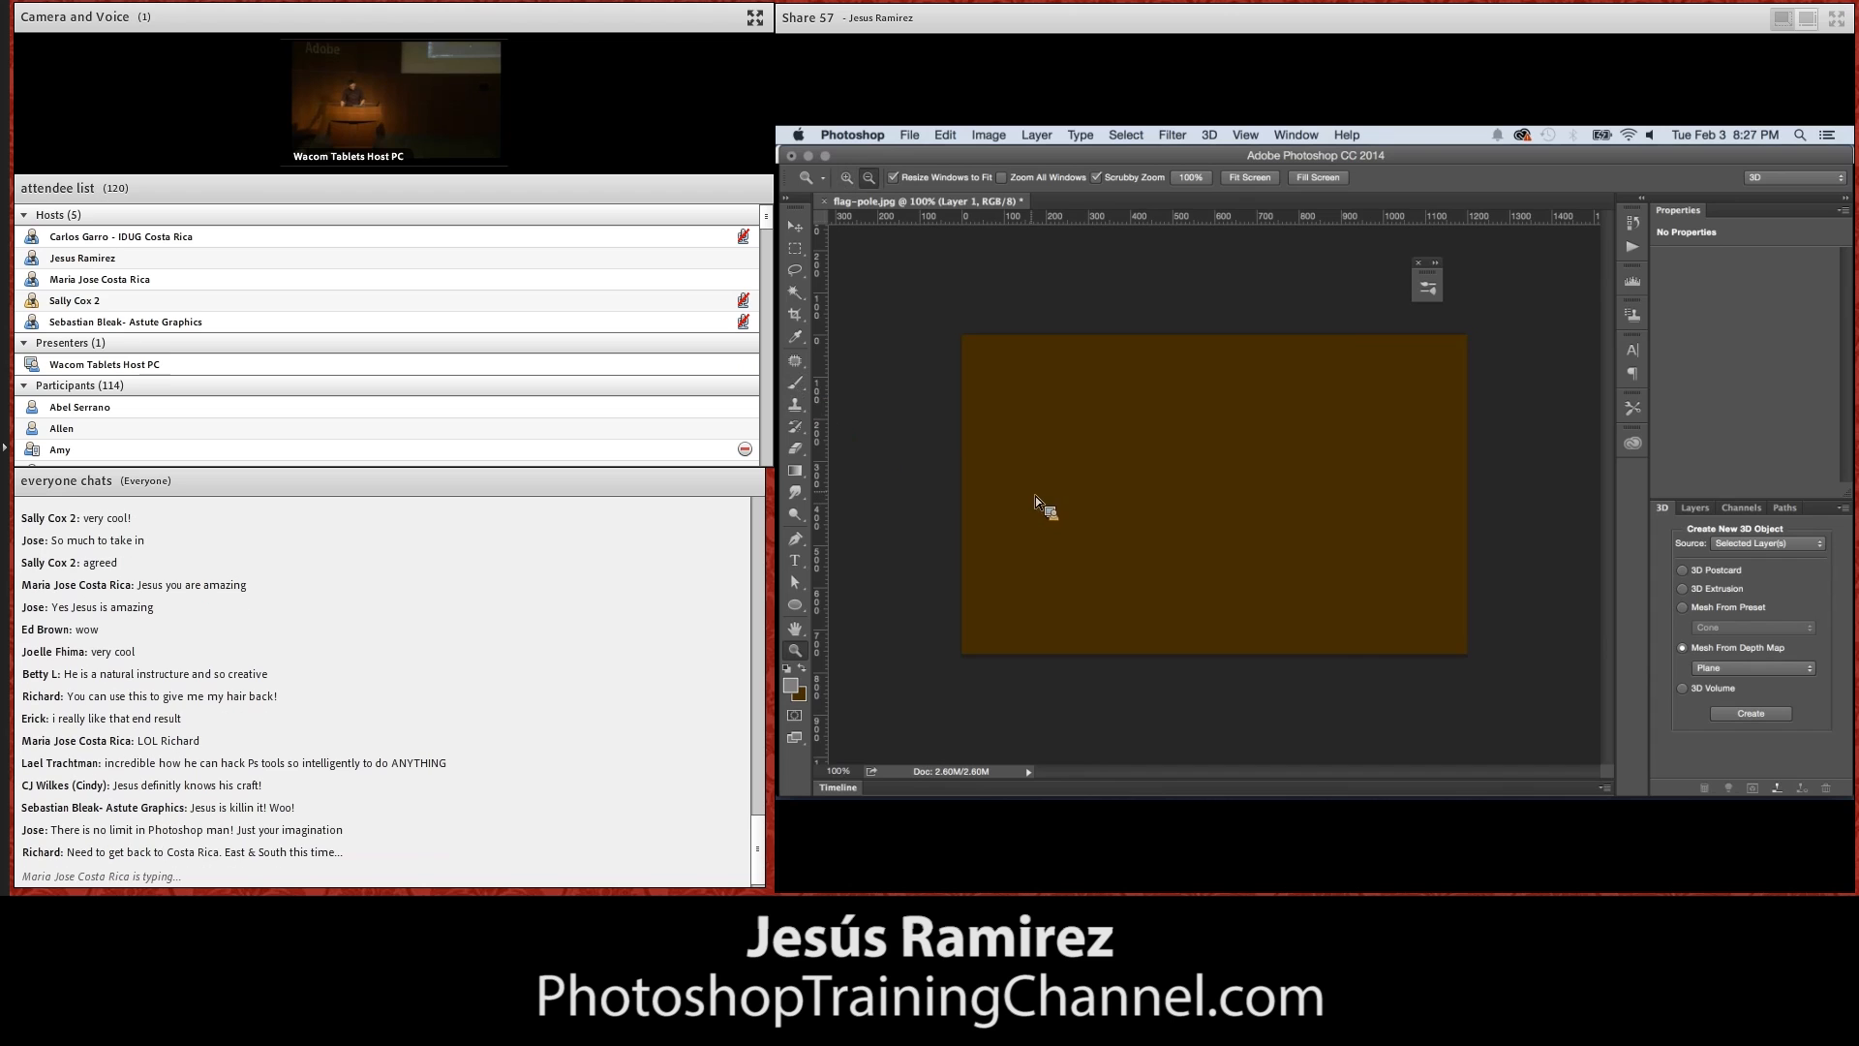
pyautogui.hotkey('alt', 'BackSpace')
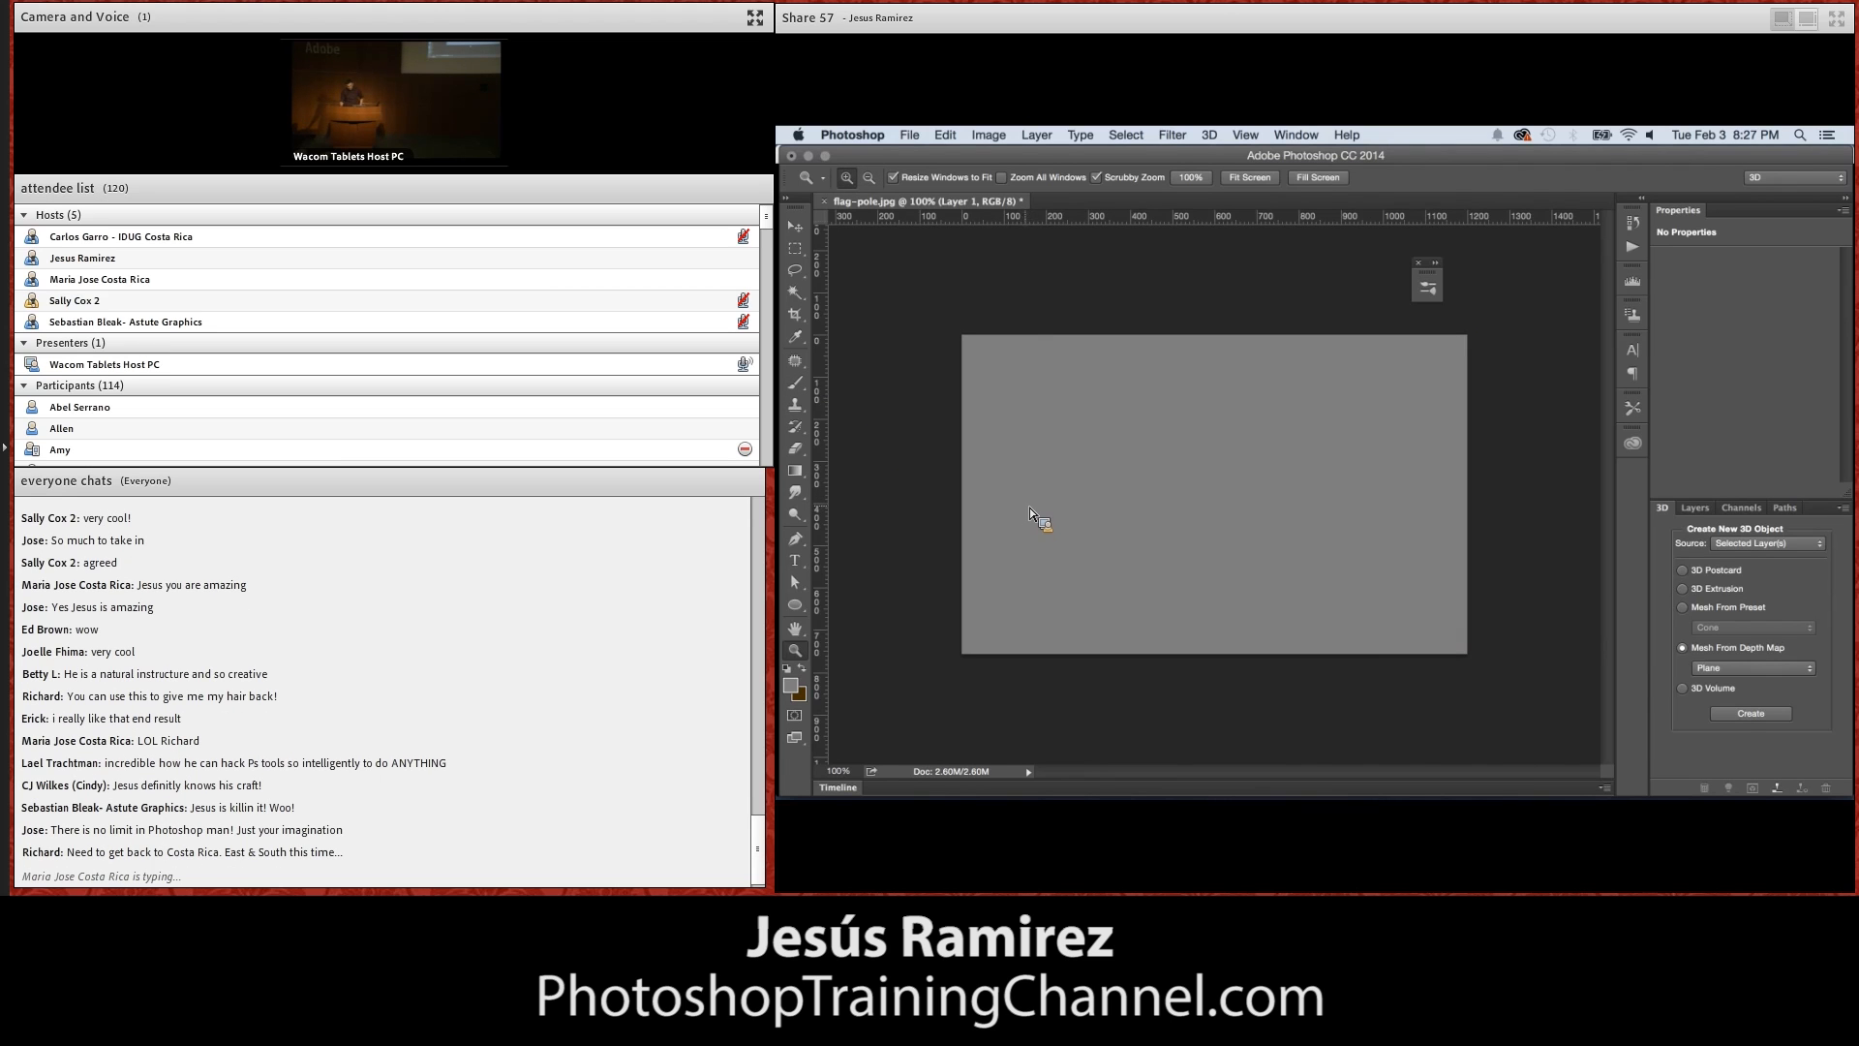
# Create a Plane mesh from Layer 1's depth map and open the mesh's source depth map for editing
pyautogui.click(1685, 670)
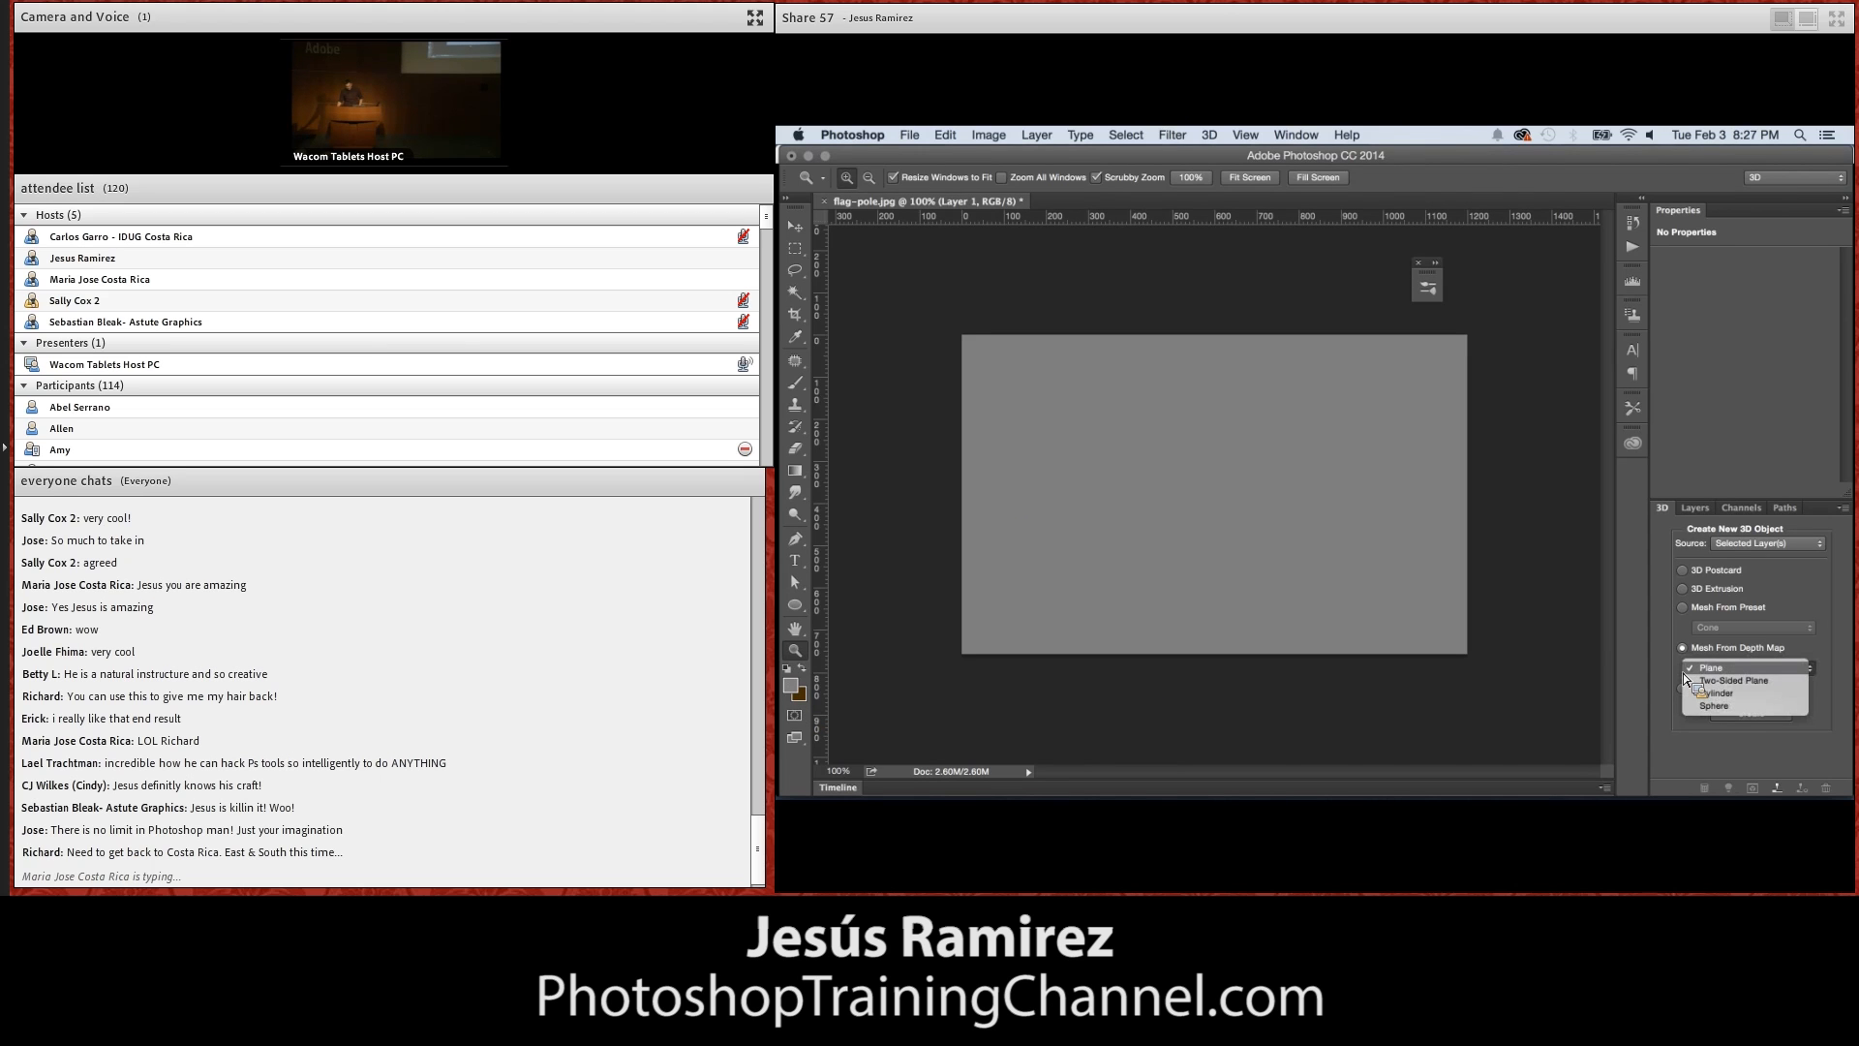
pyautogui.click(1718, 667)
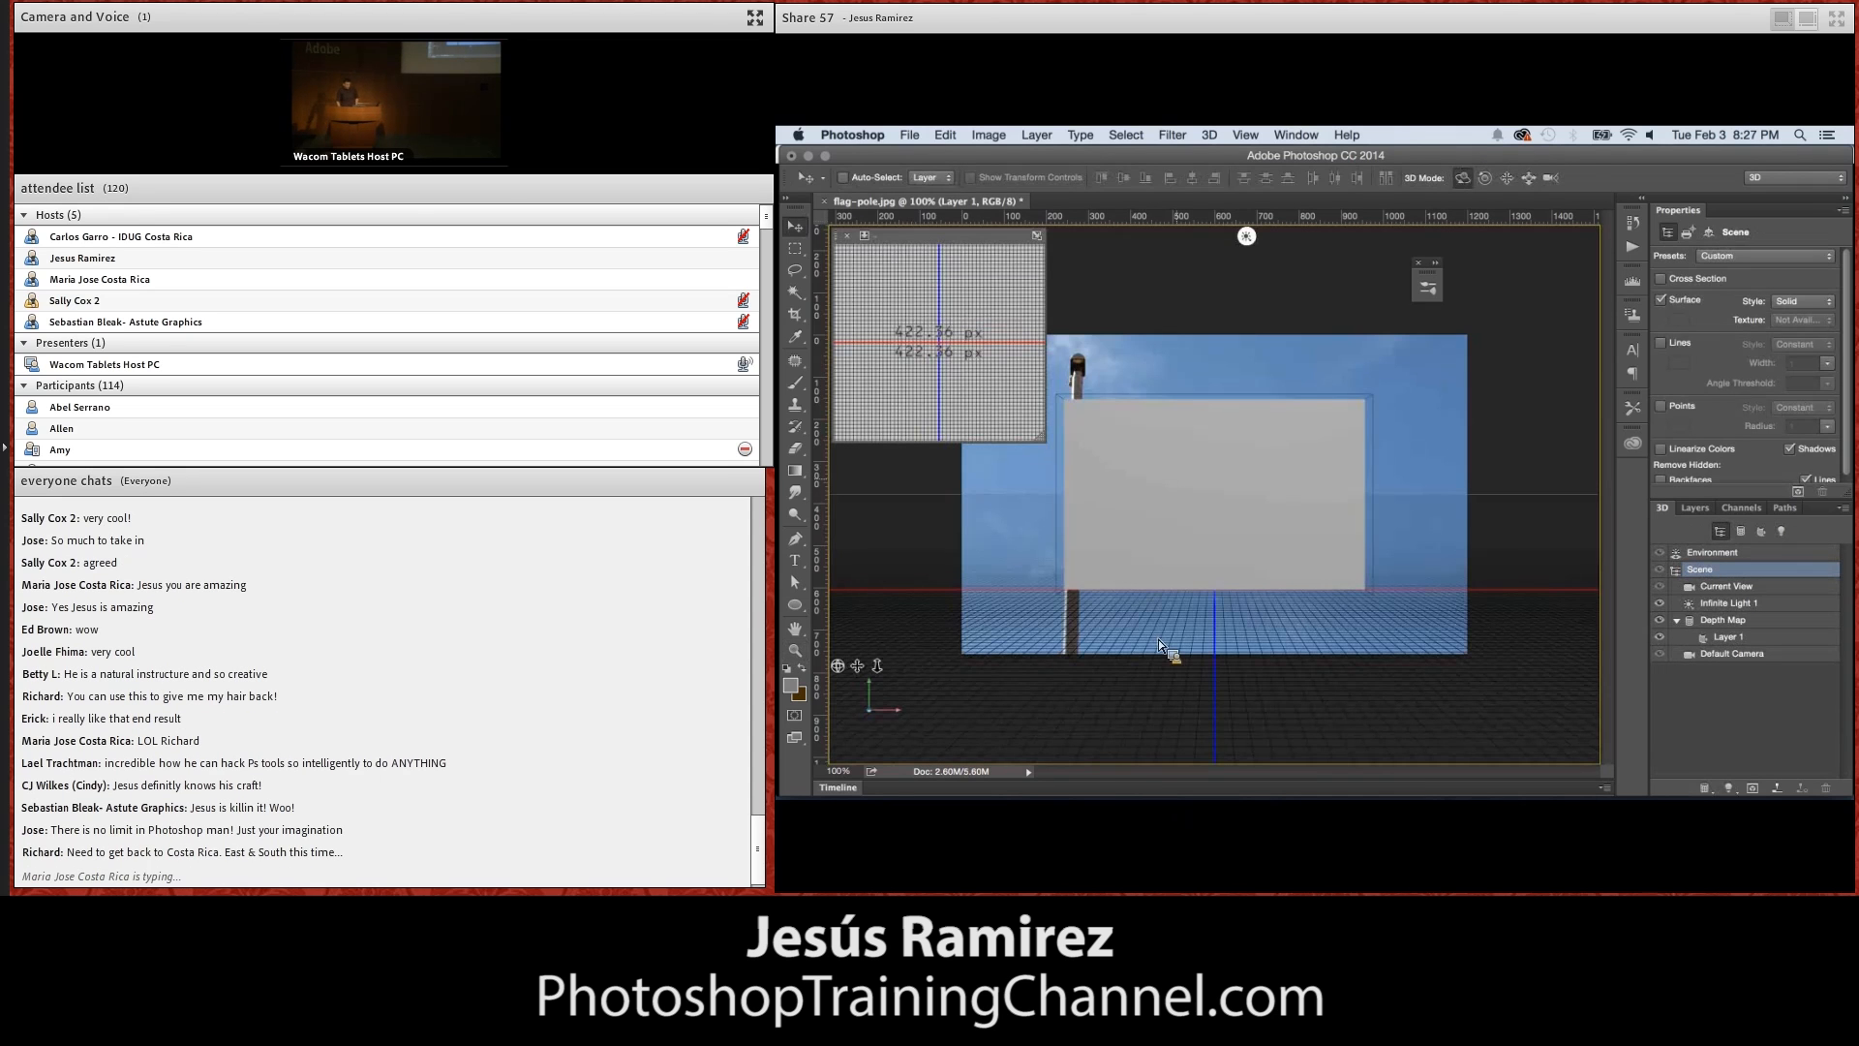
pyautogui.moveTo(848, 674)
pyautogui.mouseDown()
pyautogui.moveTo(895, 749)
pyautogui.moveTo(835, 693)
pyautogui.moveTo(886, 672)
pyautogui.moveTo(920, 728)
pyautogui.moveTo(866, 723)
pyautogui.moveTo(876, 697)
pyautogui.mouseUp()
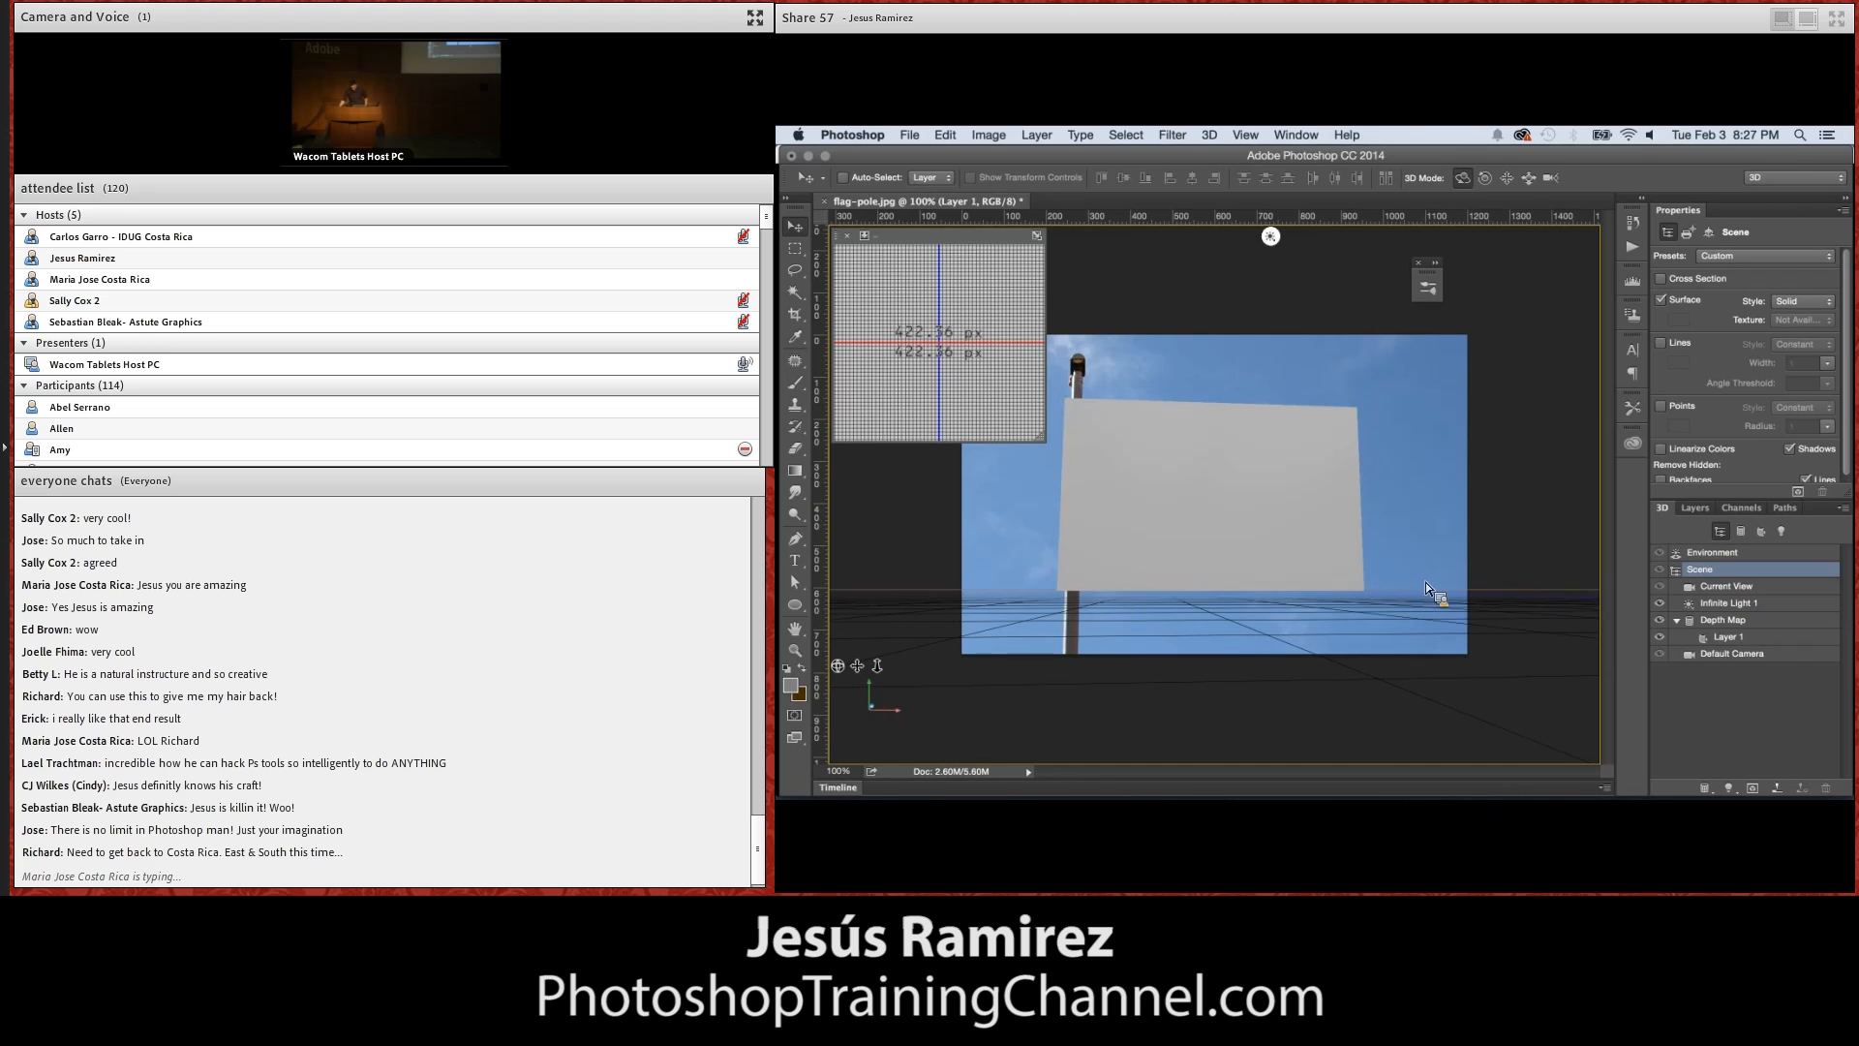
pyautogui.click(1740, 642)
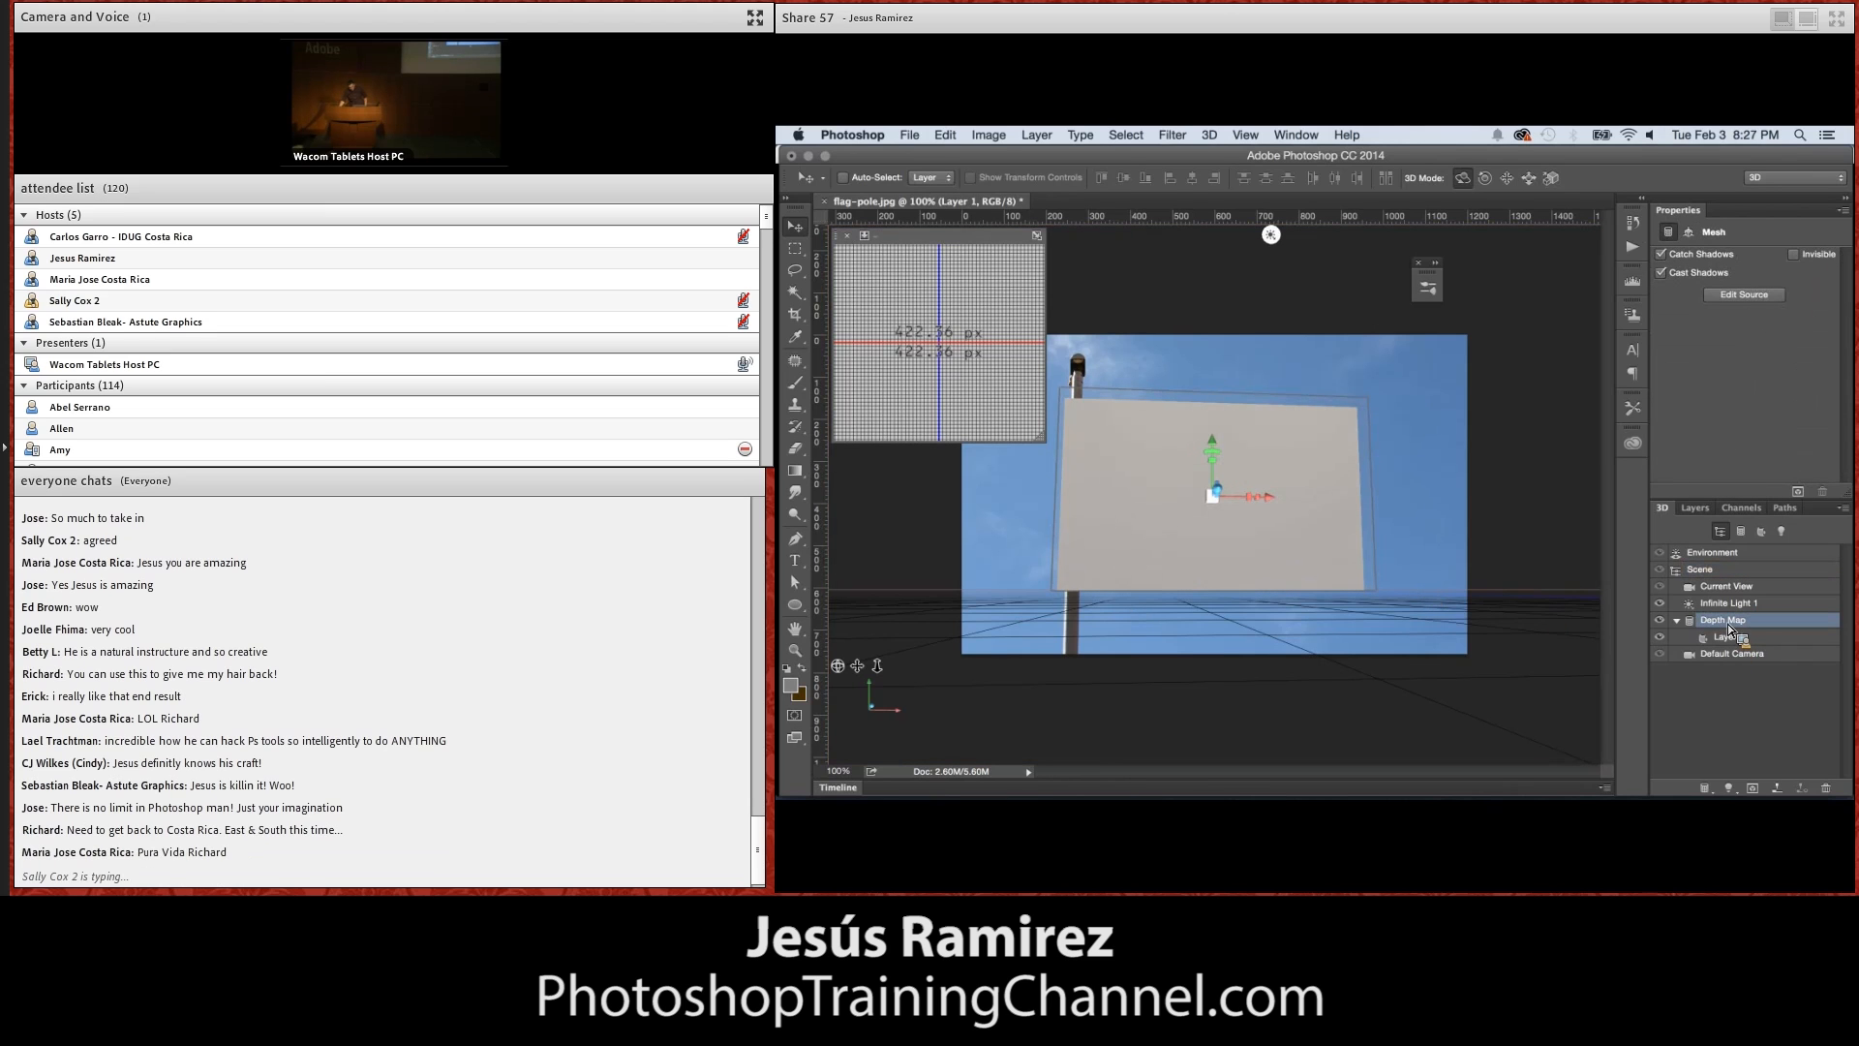
pyautogui.doubleClick(1731, 631)
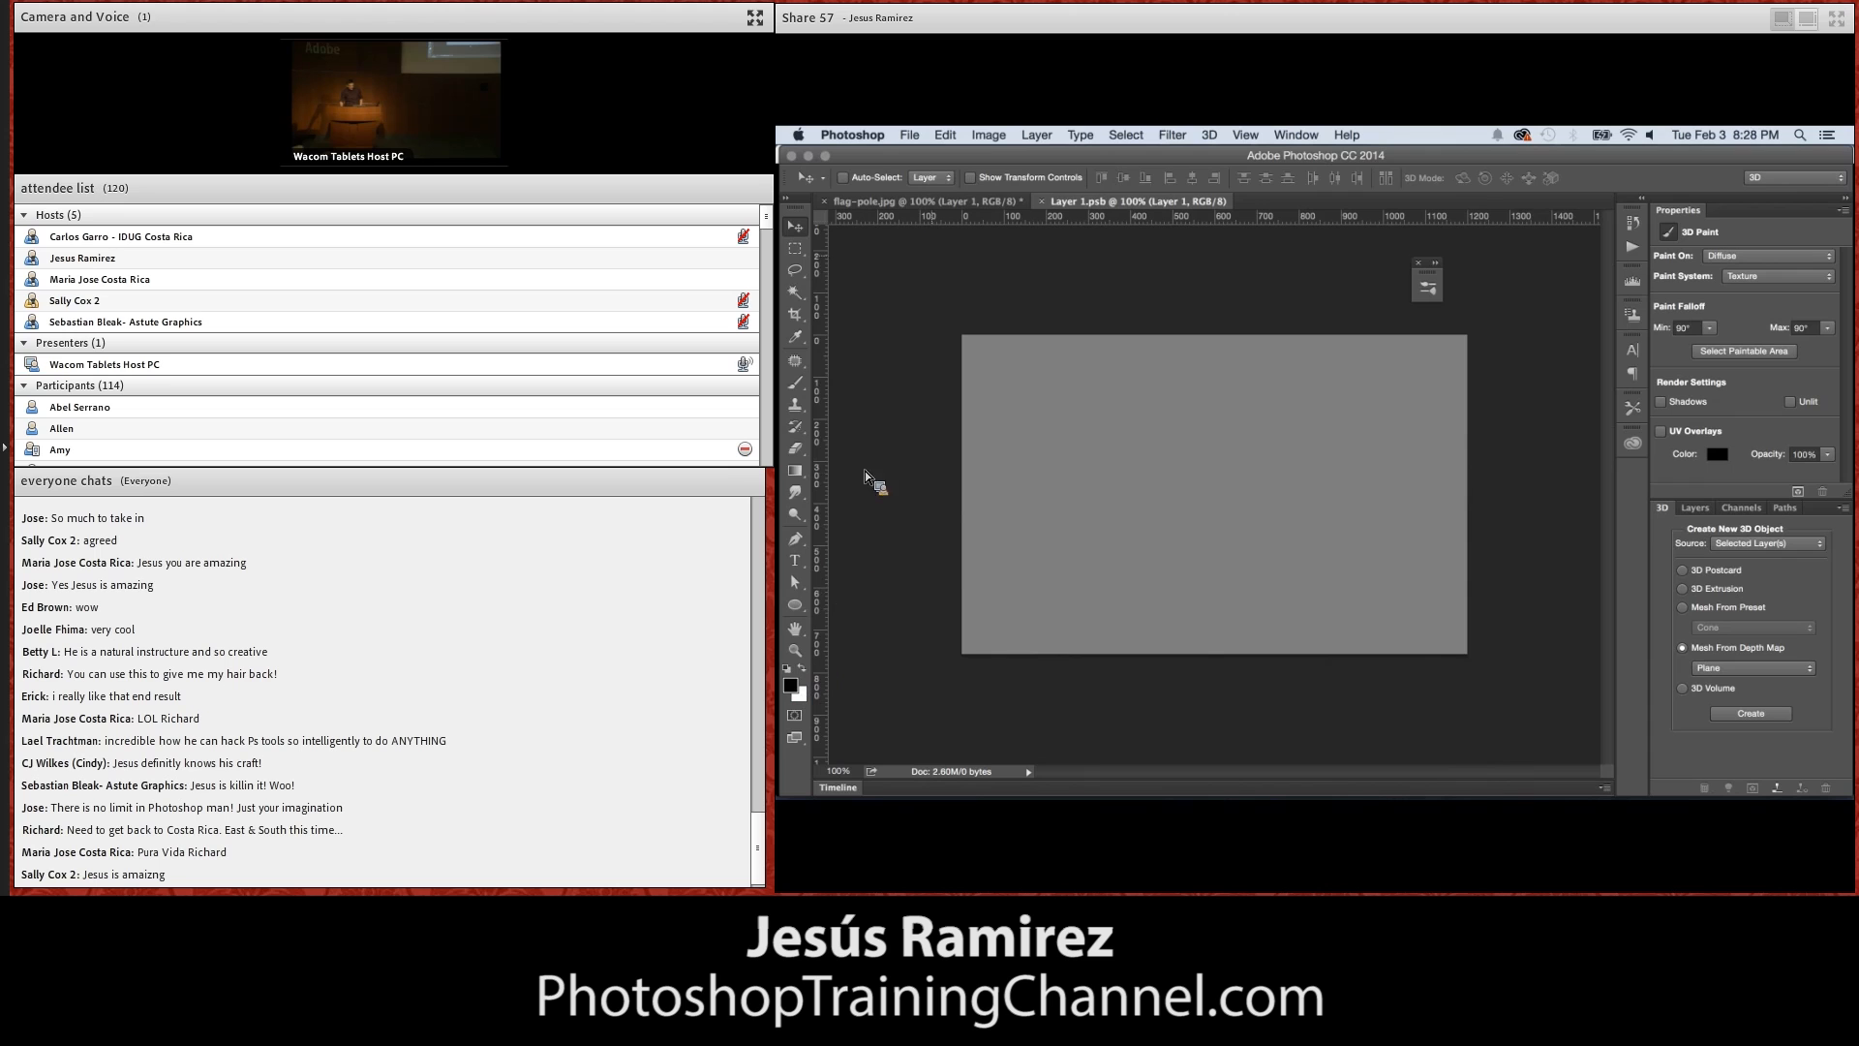
# With a soft round 124 px brush, paint a black vertical stroke near the depth map's left edge and a white one near its right
pyautogui.click(803, 386)
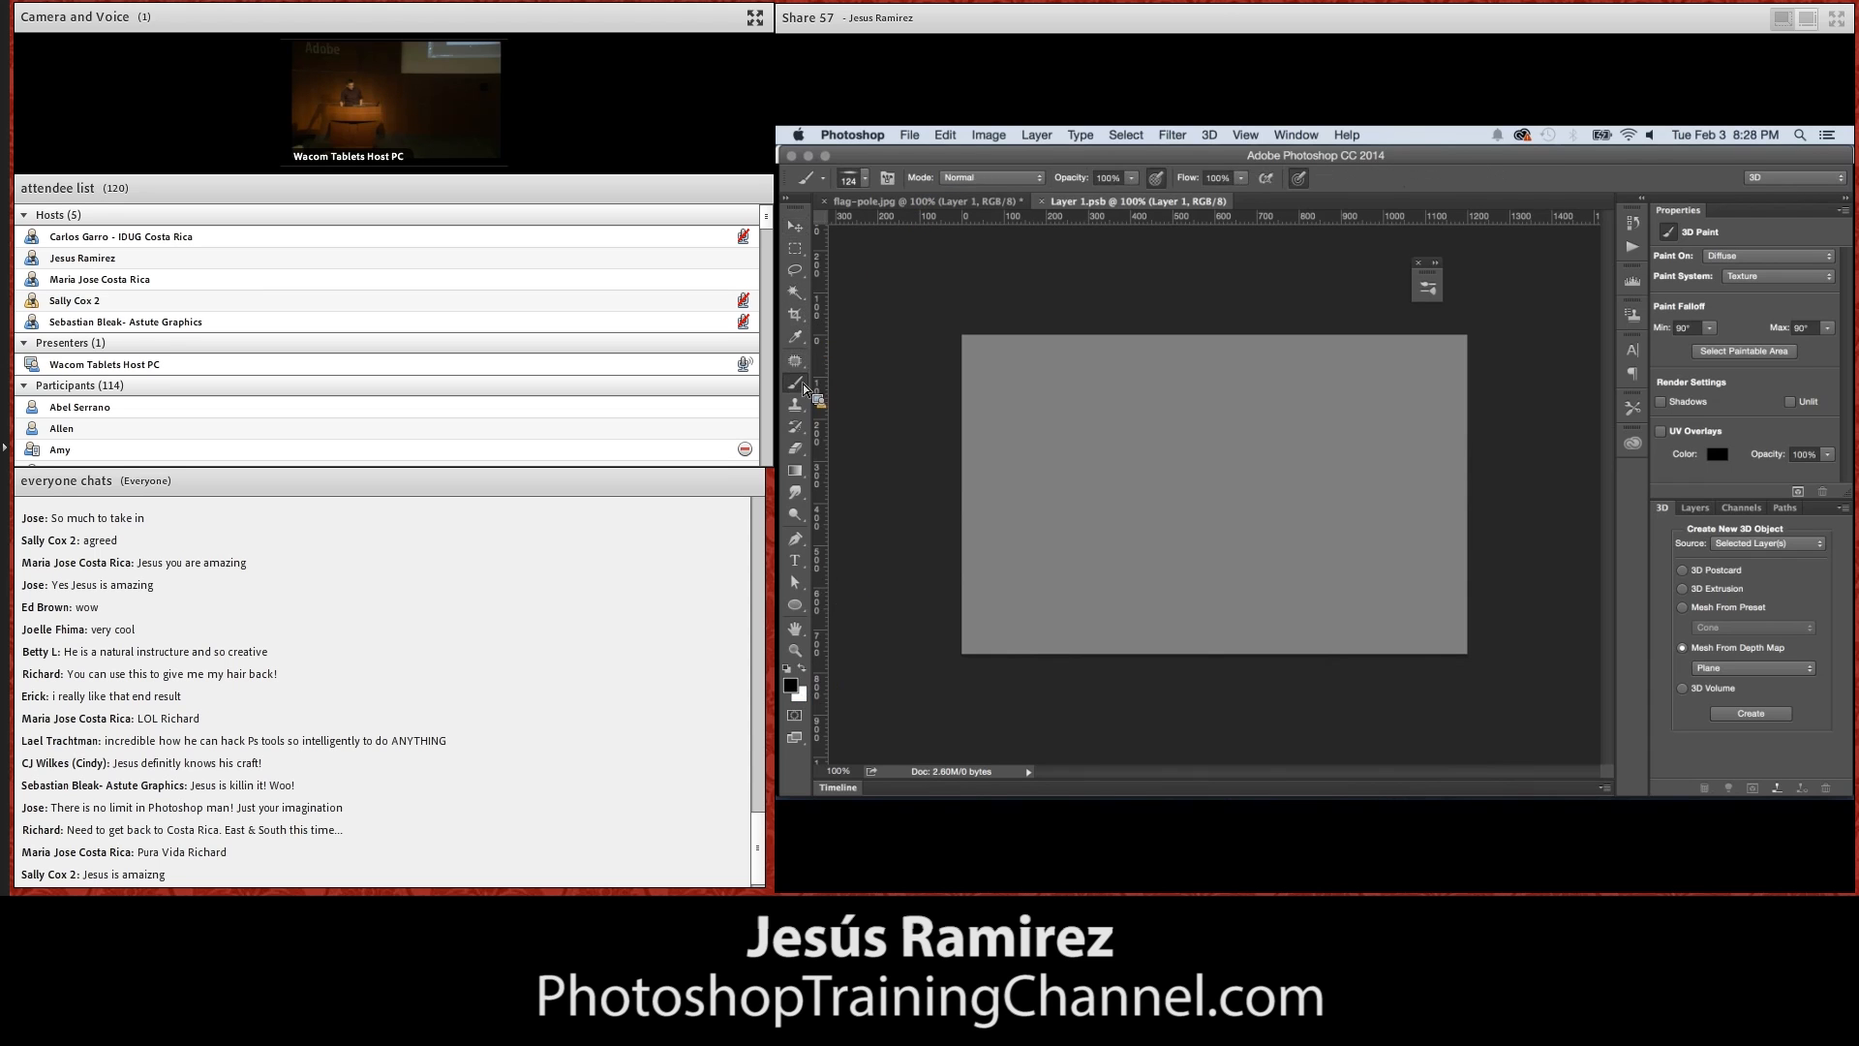
pyautogui.click(865, 179)
pyautogui.scroll(10, 974, 392)
pyautogui.click(816, 342)
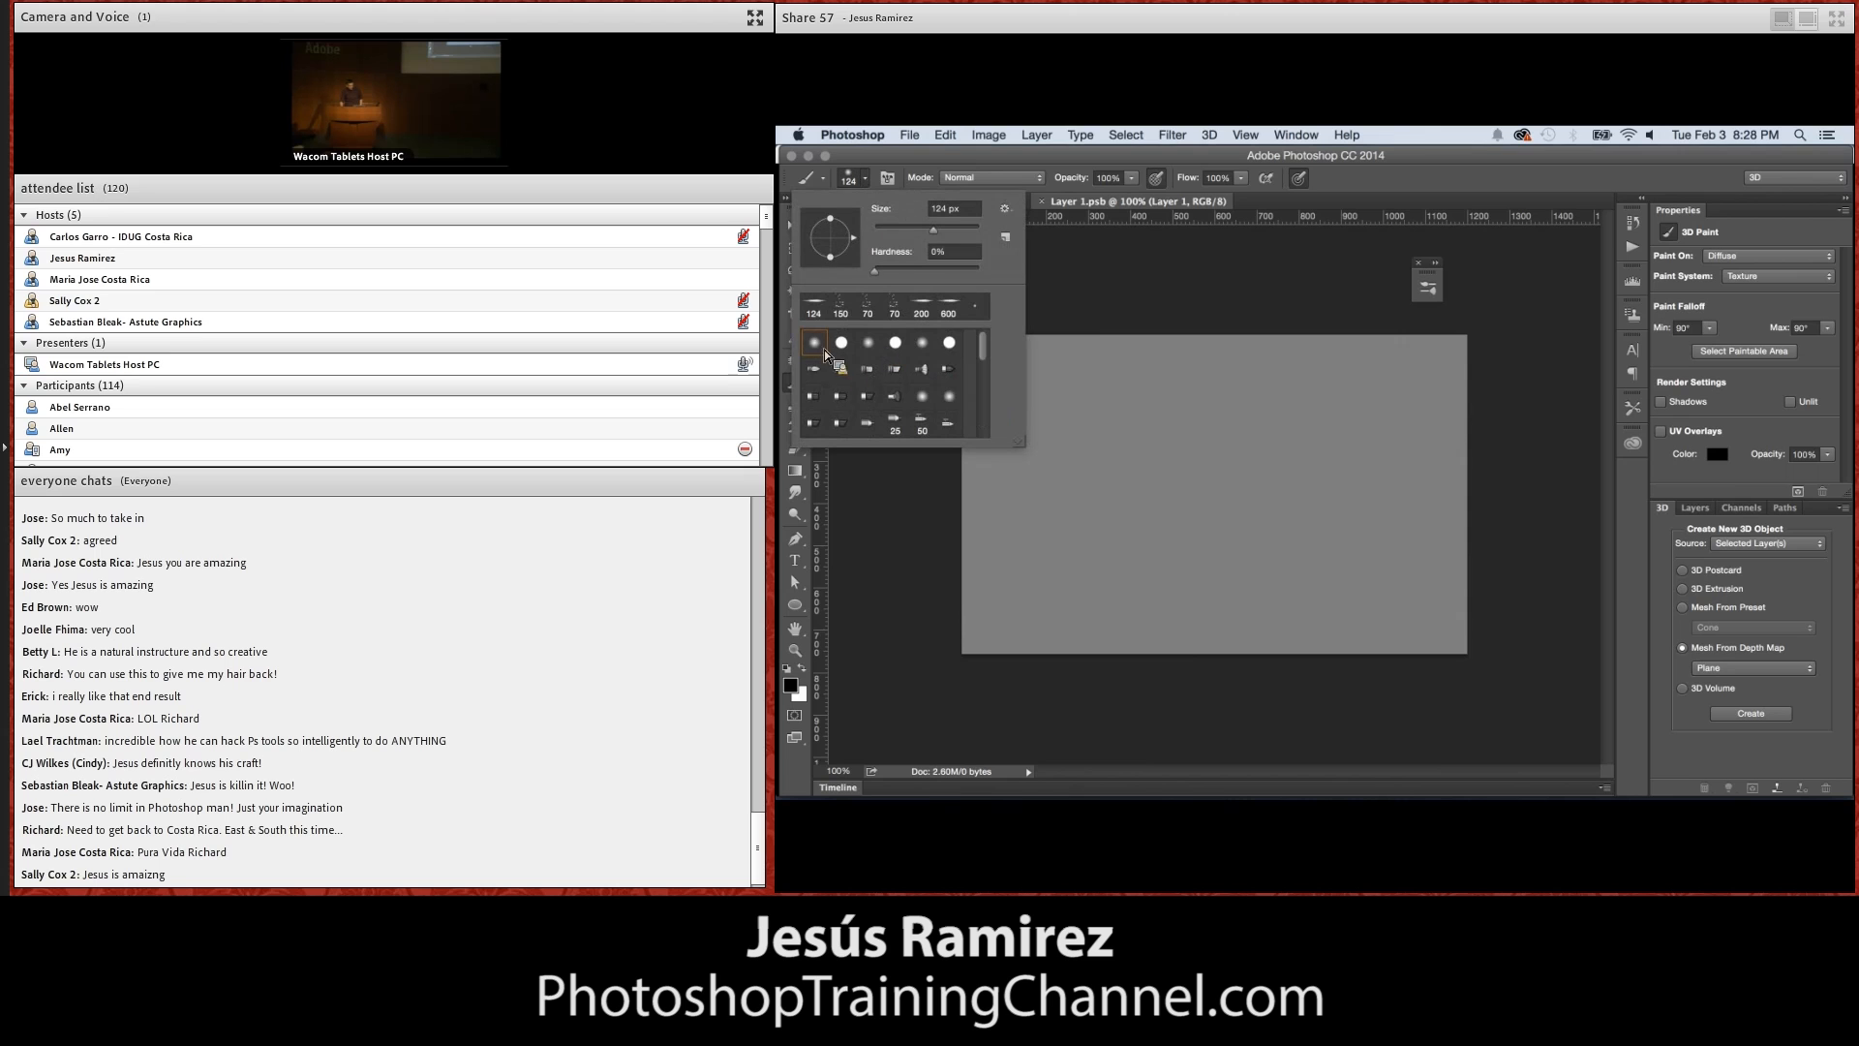
pyautogui.doubleClick(816, 351)
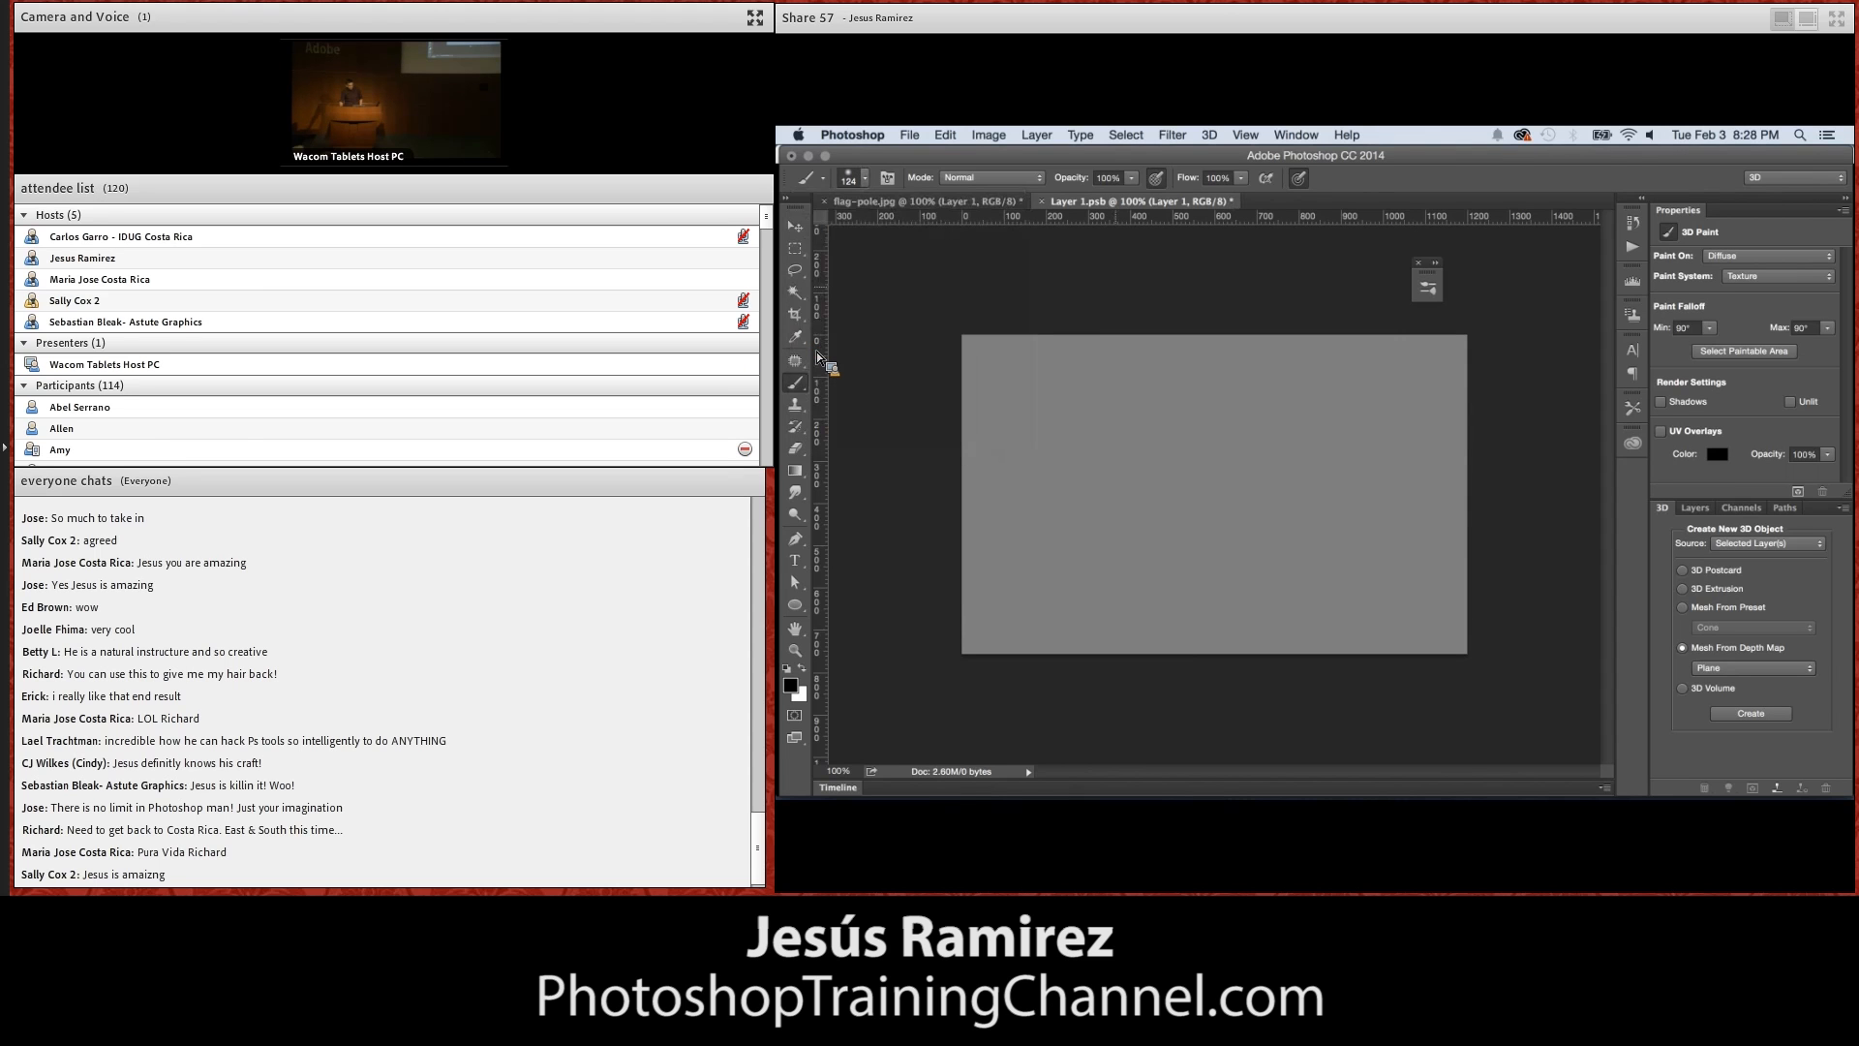
pyautogui.moveTo(1084, 293)
pyautogui.mouseDown()
pyautogui.moveTo(1056, 608)
pyautogui.moveTo(1071, 669)
pyautogui.mouseUp()
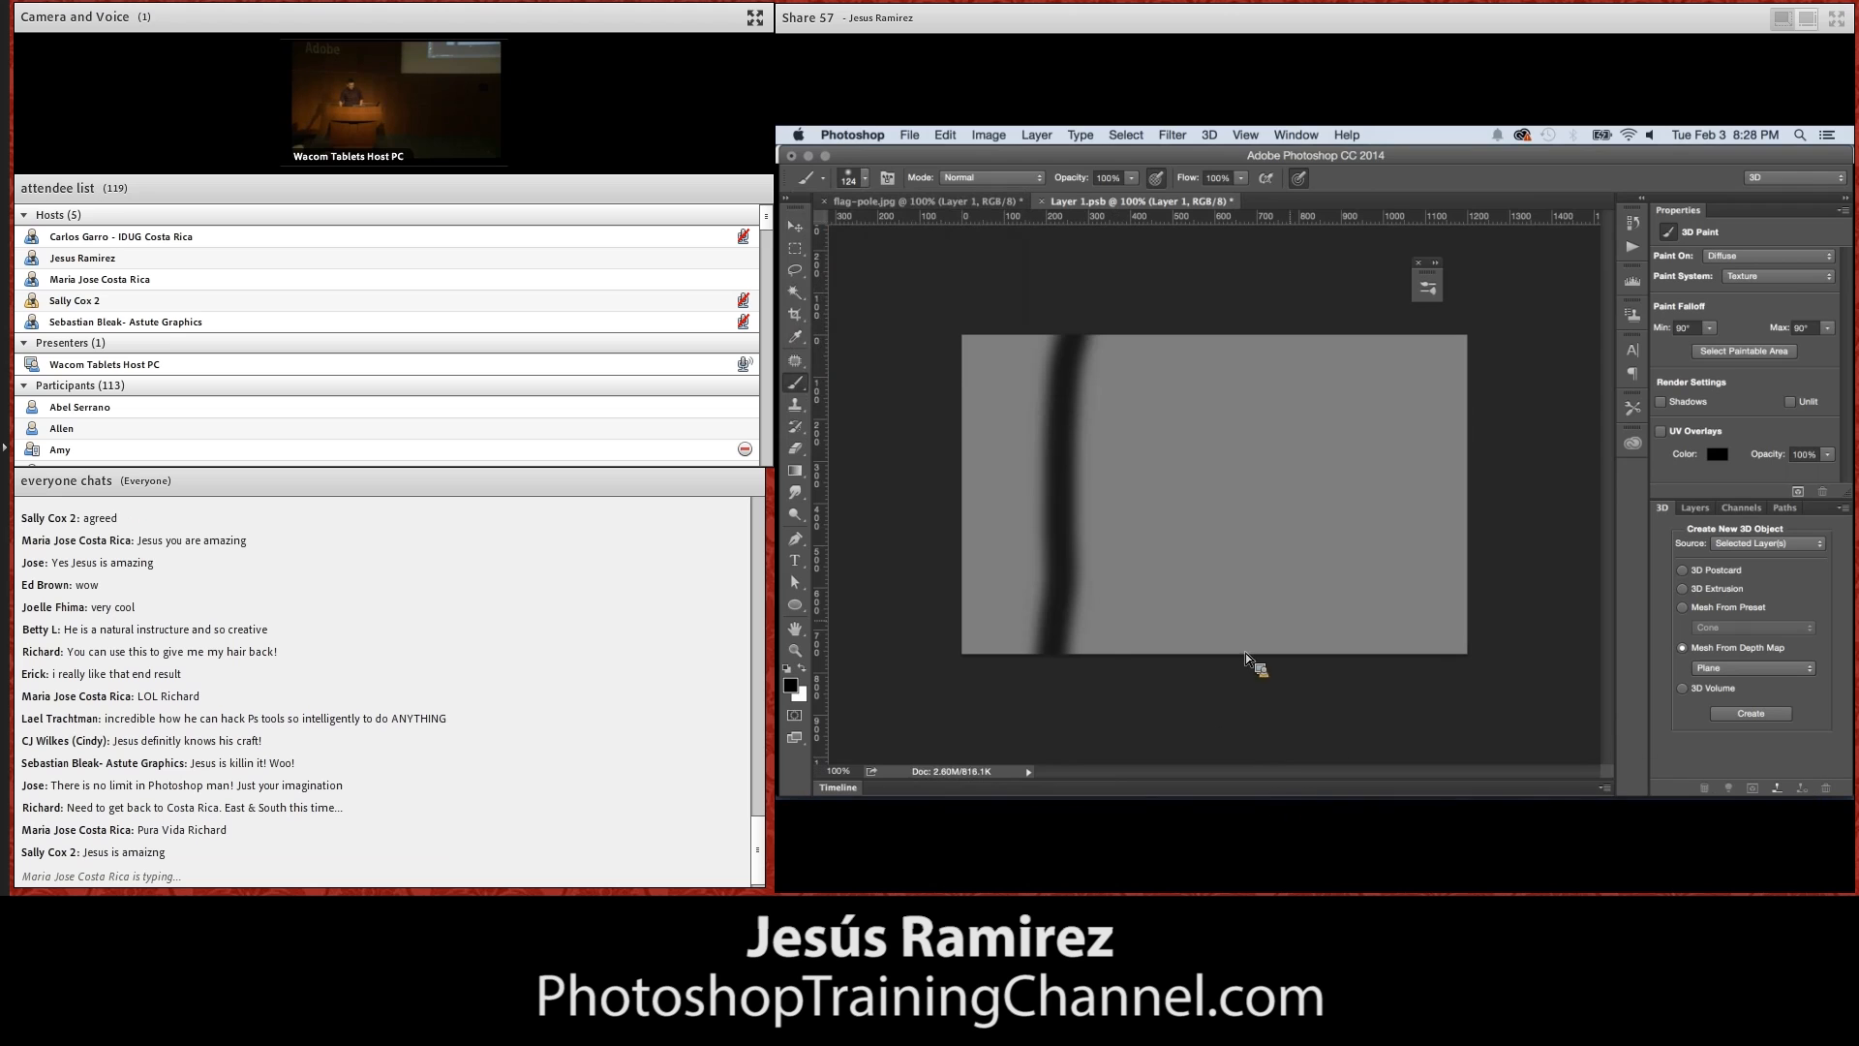
pyautogui.press('x')
pyautogui.moveTo(1351, 321)
pyautogui.mouseDown()
pyautogui.moveTo(1335, 578)
pyautogui.moveTo(1377, 690)
pyautogui.mouseUp()
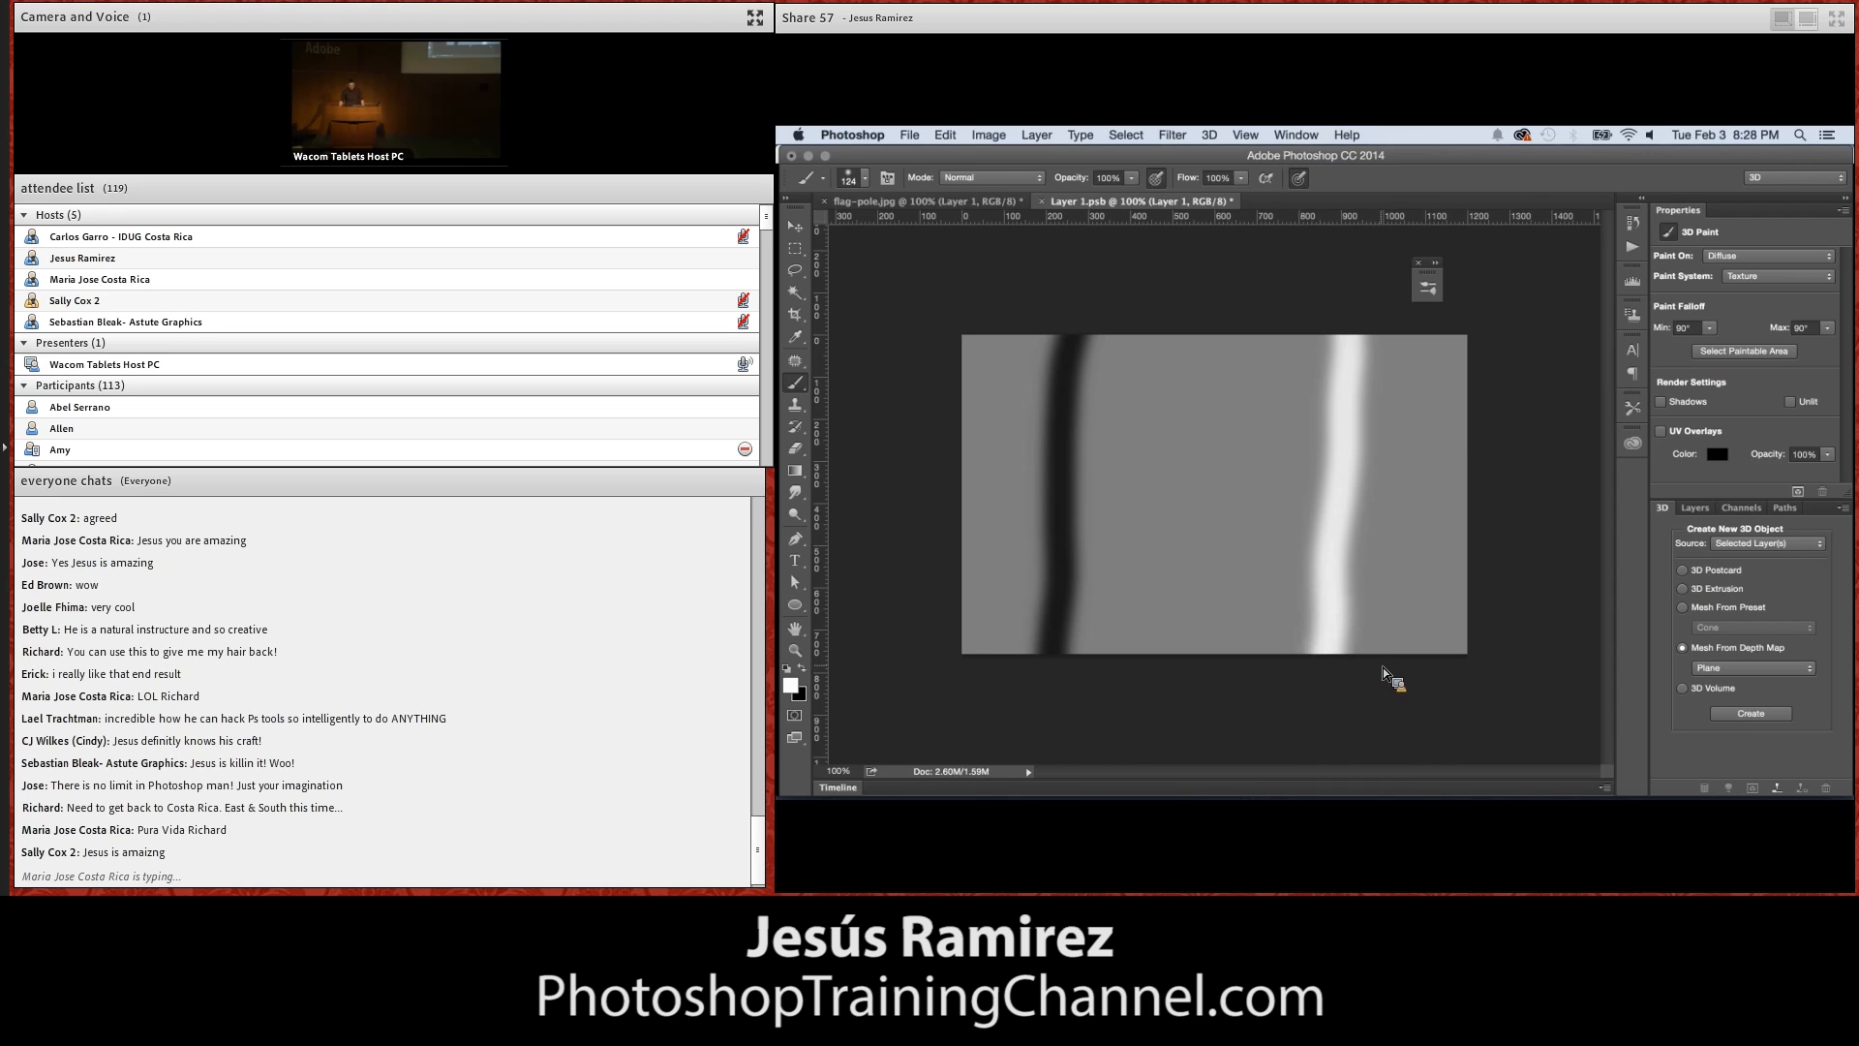
# Save the depth map and orbit the 3D scene in flag-pole.jpg to examine the folded mesh
pyautogui.press('super+s')
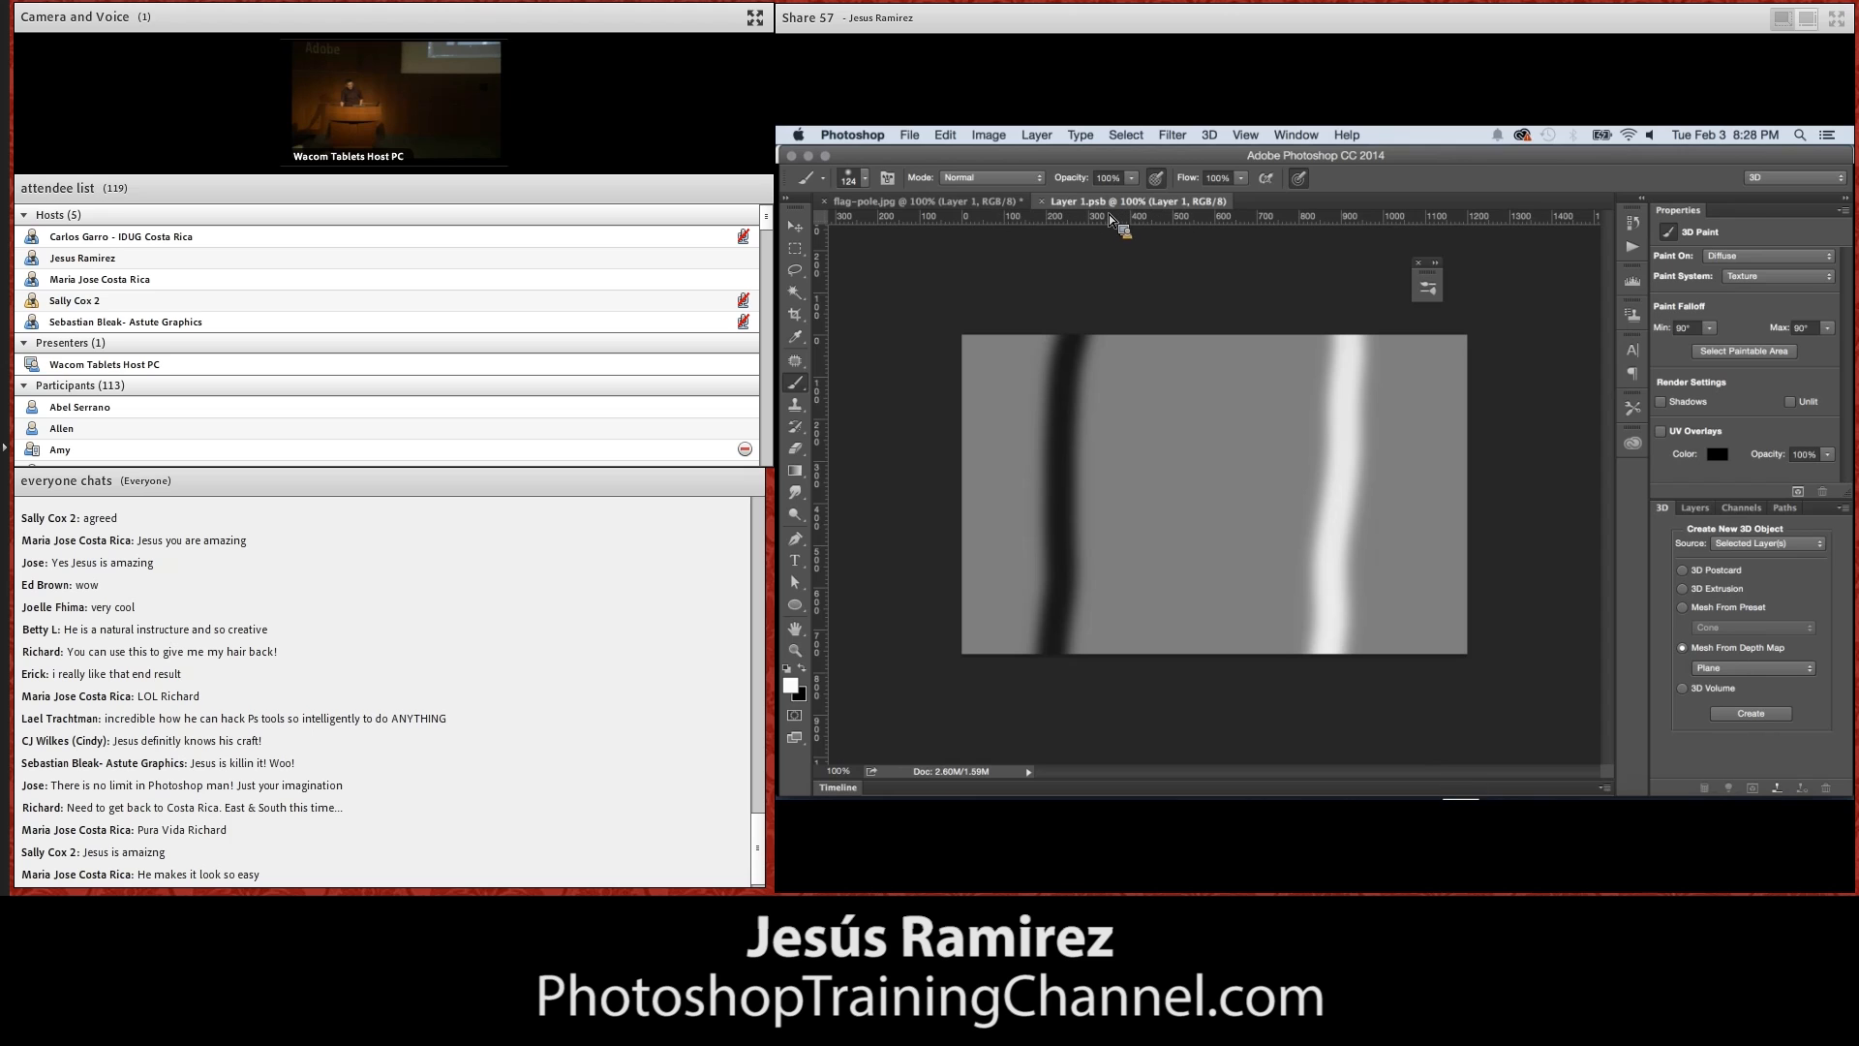
pyautogui.moveTo(1112, 225); pyautogui.dragTo(1101, 422)
pyautogui.moveTo(839, 667); pyautogui.dragTo(867, 721)
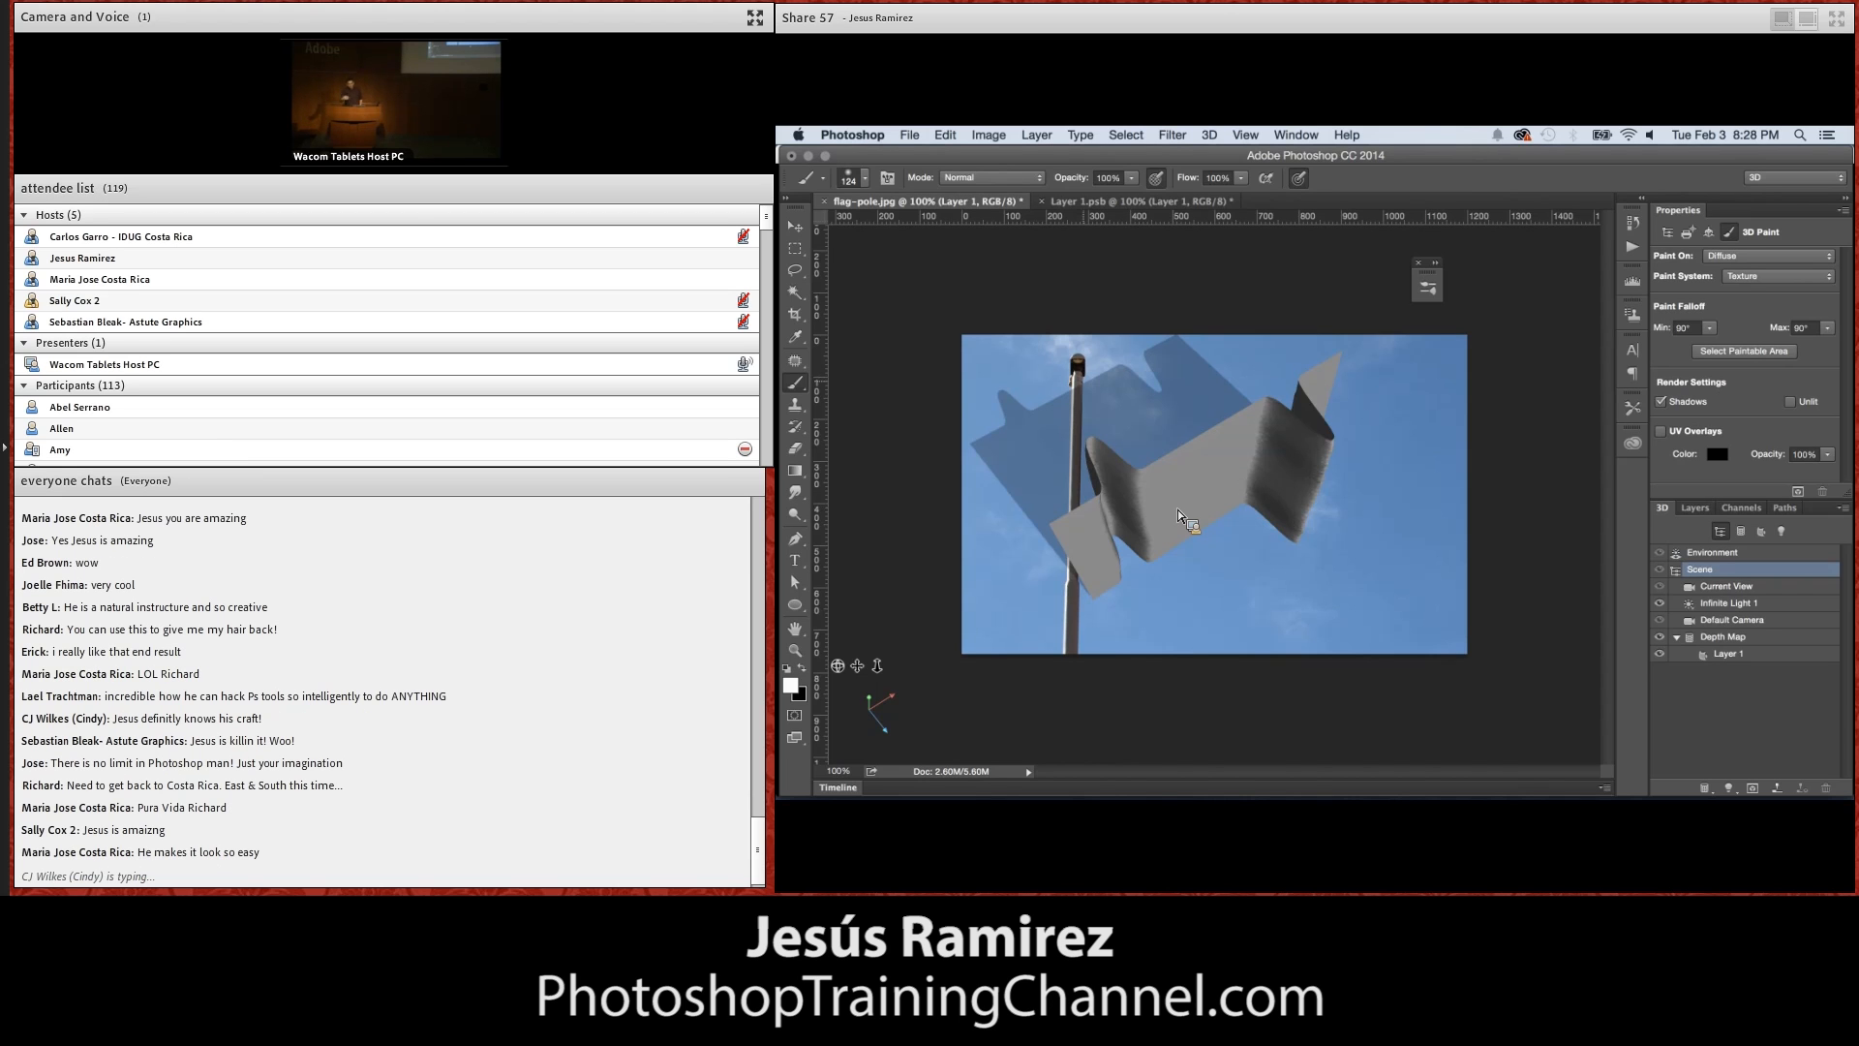
# Sample the gray in Layer 1.psb and refill the whole depth map with it
pyautogui.click(1133, 201)
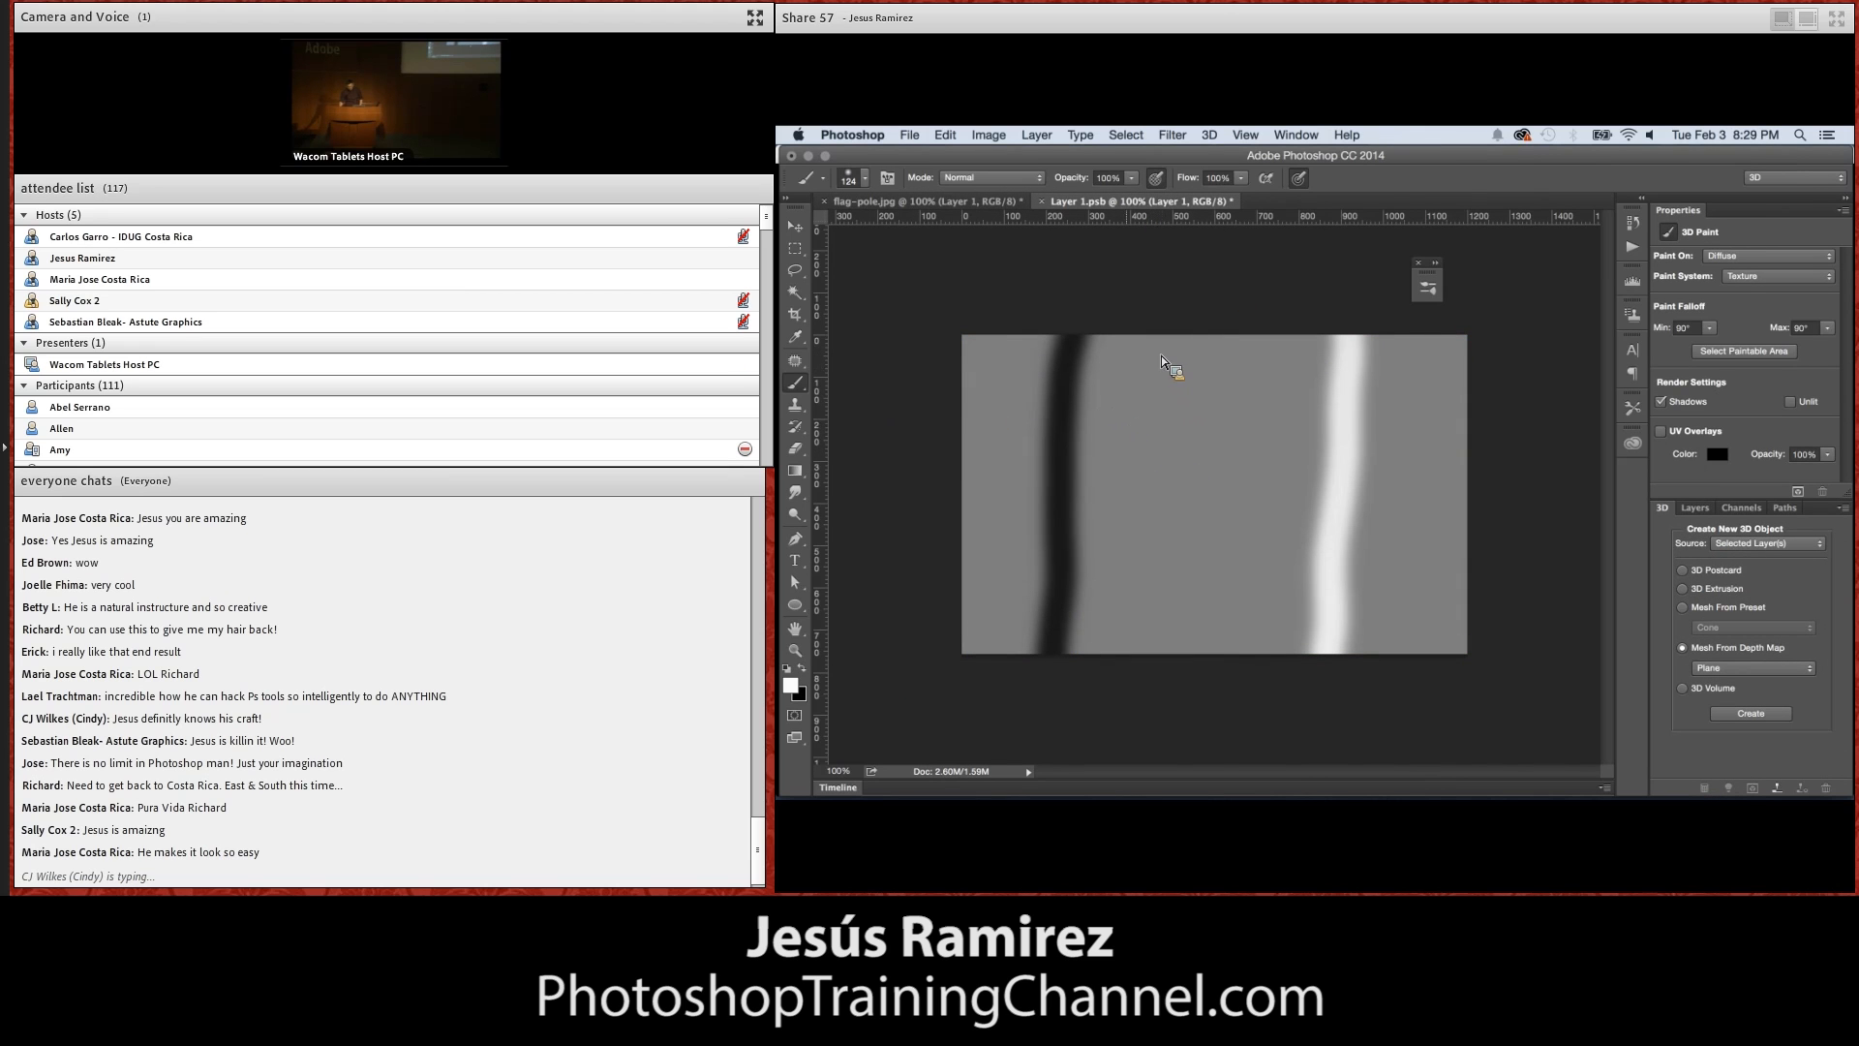
pyautogui.keyDown('alt'); pyautogui.click(1154, 447); pyautogui.keyUp('alt')
pyautogui.hotkey('alt', 'BackSpace')
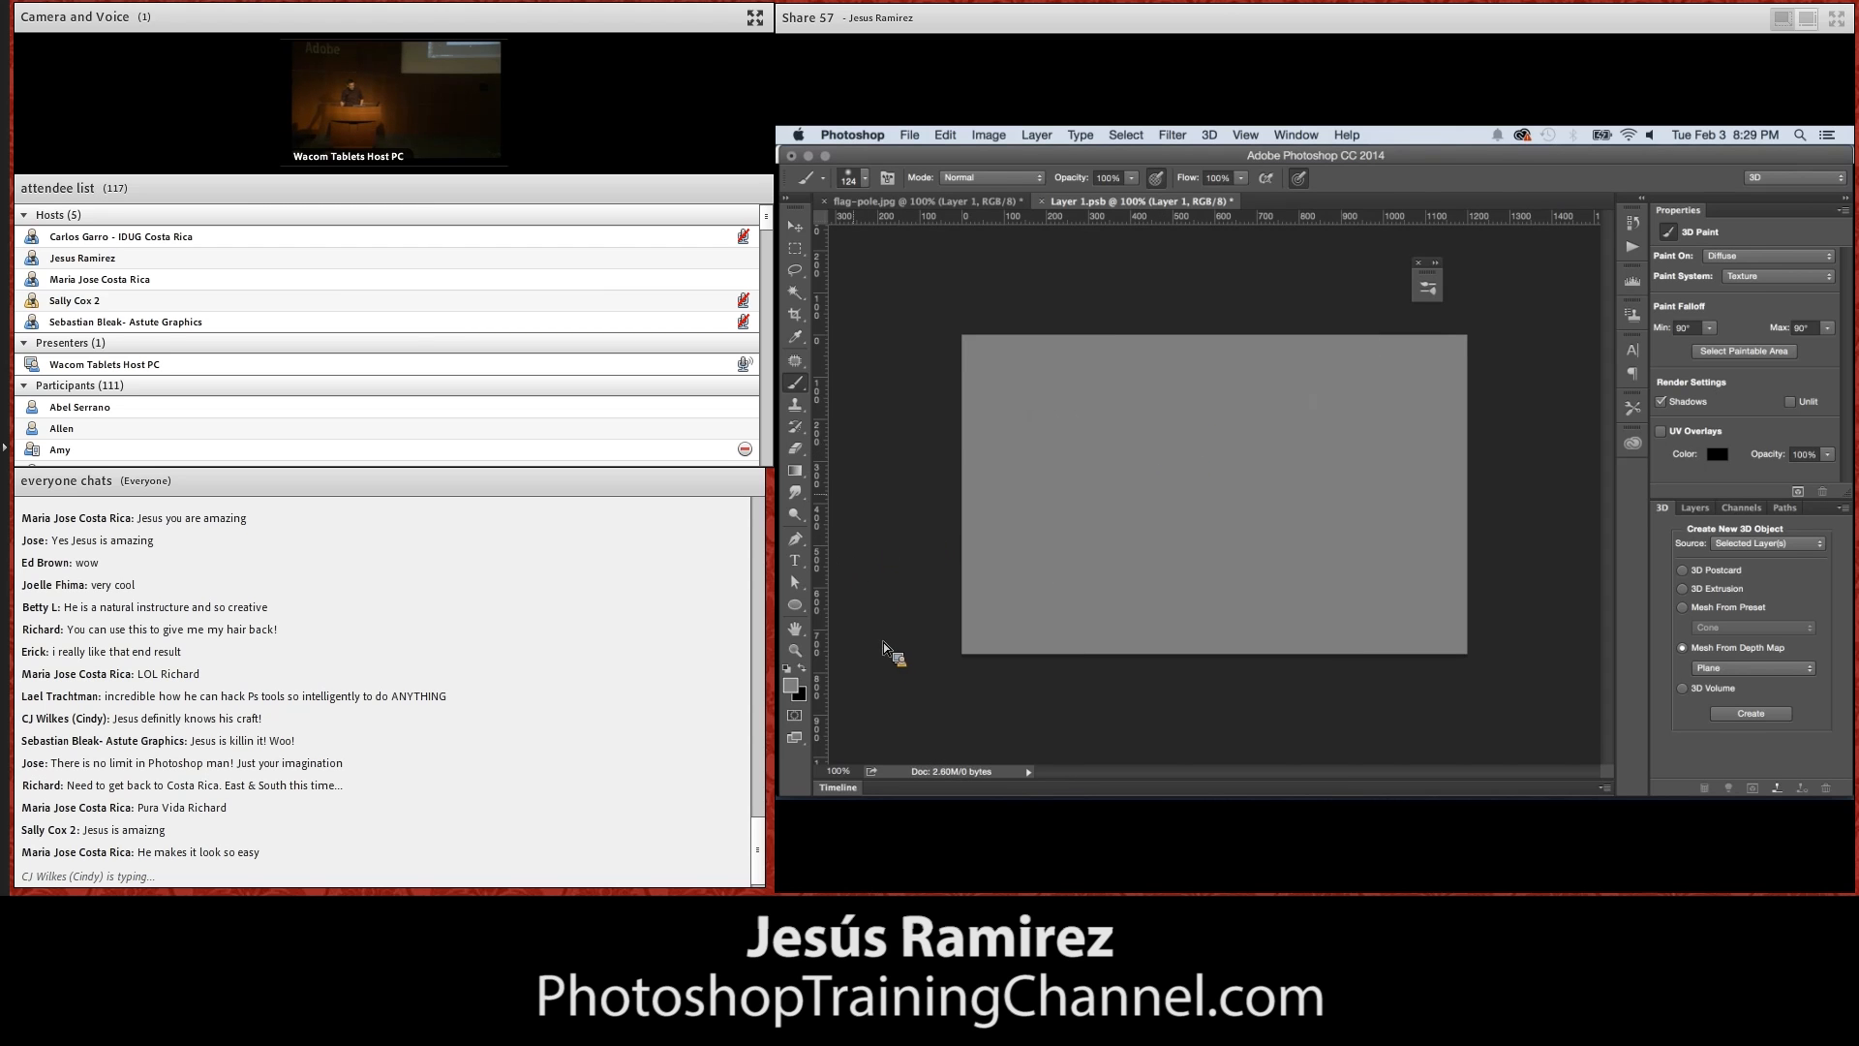
# Select the Burn tool and set its brush size to 200 px and its range to Midtones
pyautogui.click(797, 514)
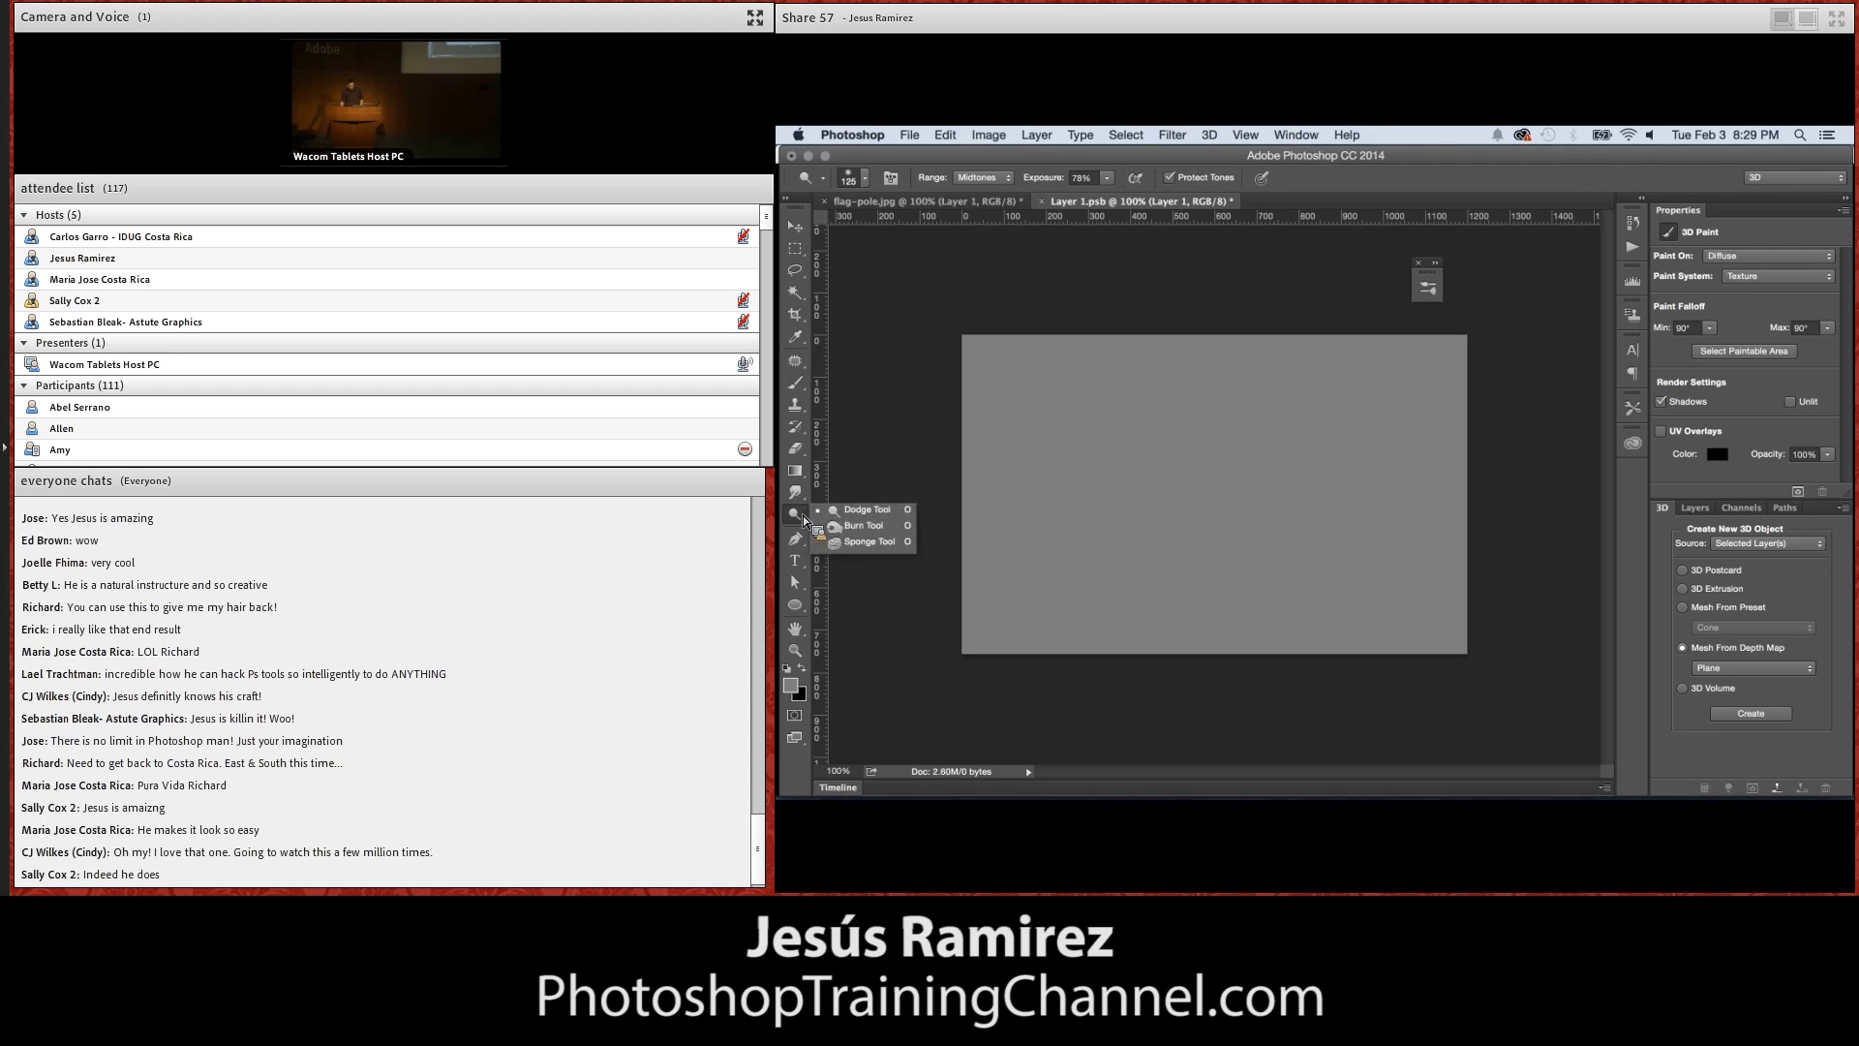
pyautogui.click(857, 525)
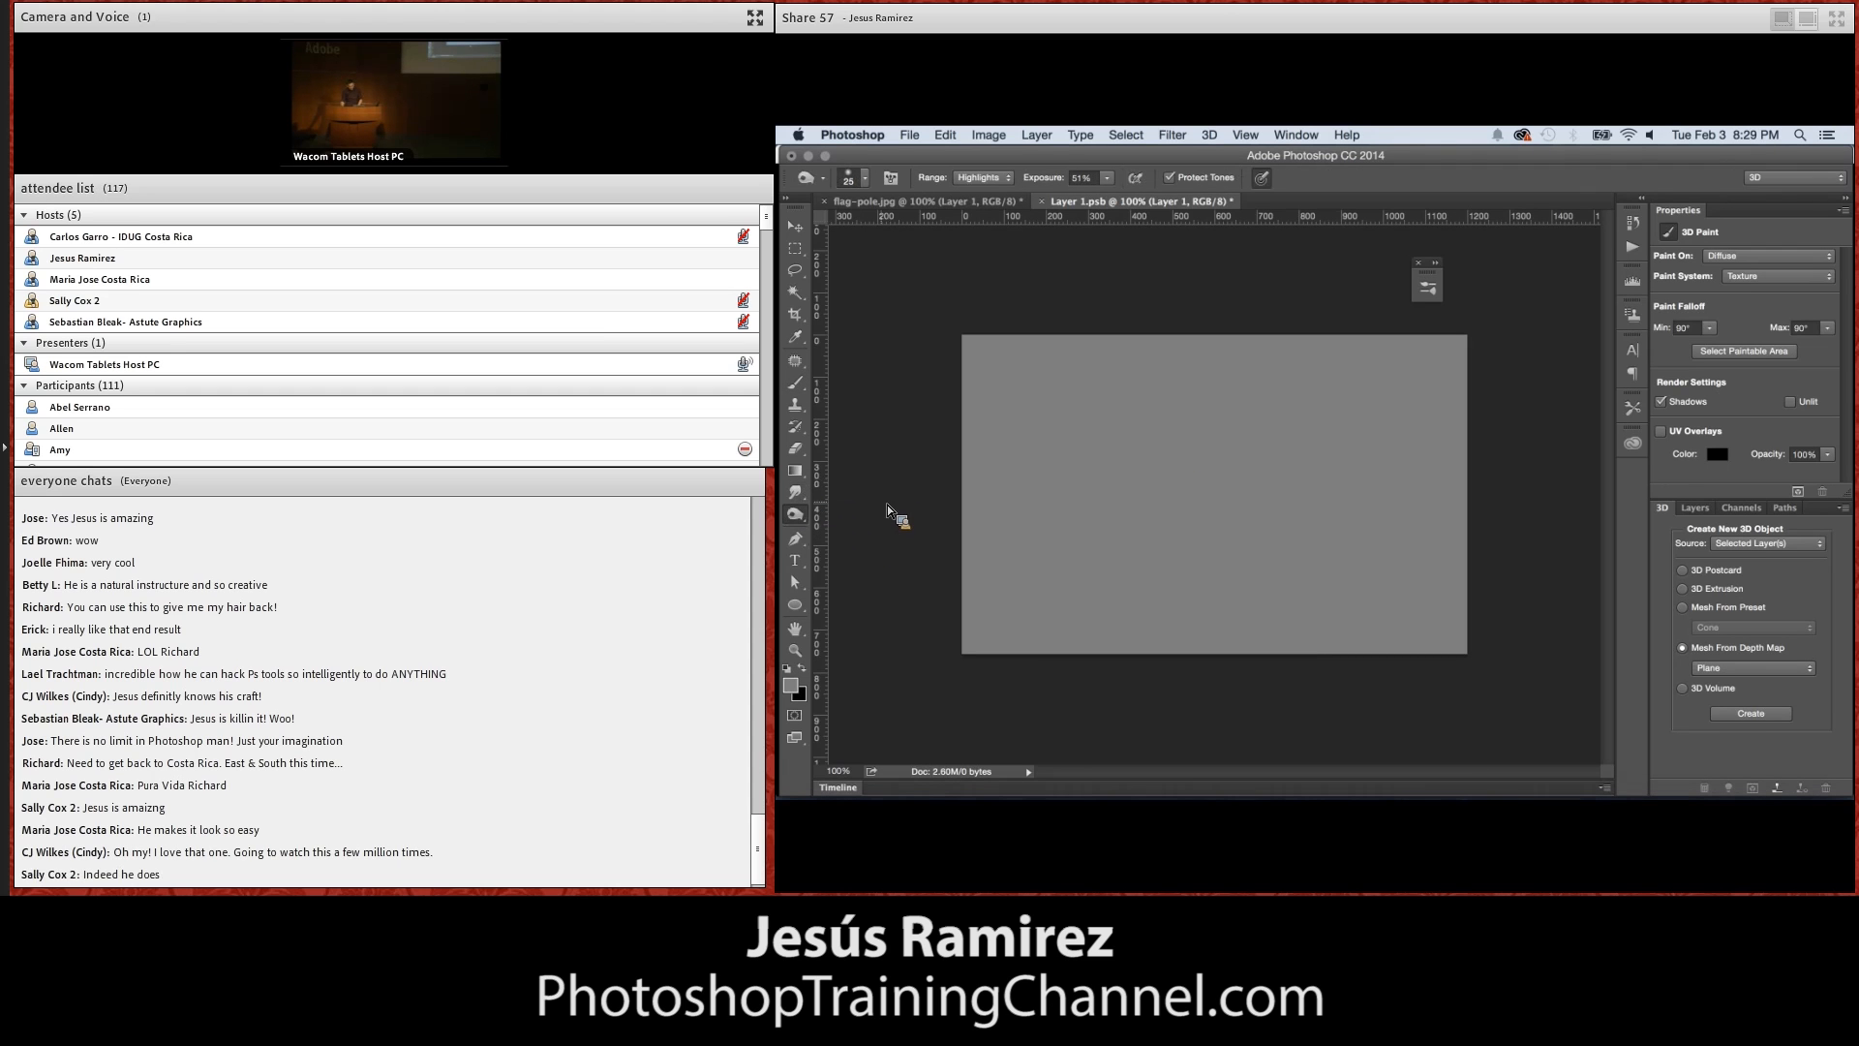
pyautogui.press(']')
pyautogui.press(']')
pyautogui.press(']')
pyautogui.press(']')
pyautogui.press(']')
pyautogui.press(']')
pyautogui.press(']')
pyautogui.press(']')
pyautogui.press(']')
pyautogui.press(']')
pyautogui.press(']')
pyautogui.press(']')
pyautogui.press(']')
pyautogui.click(978, 178)
pyautogui.click(988, 167)
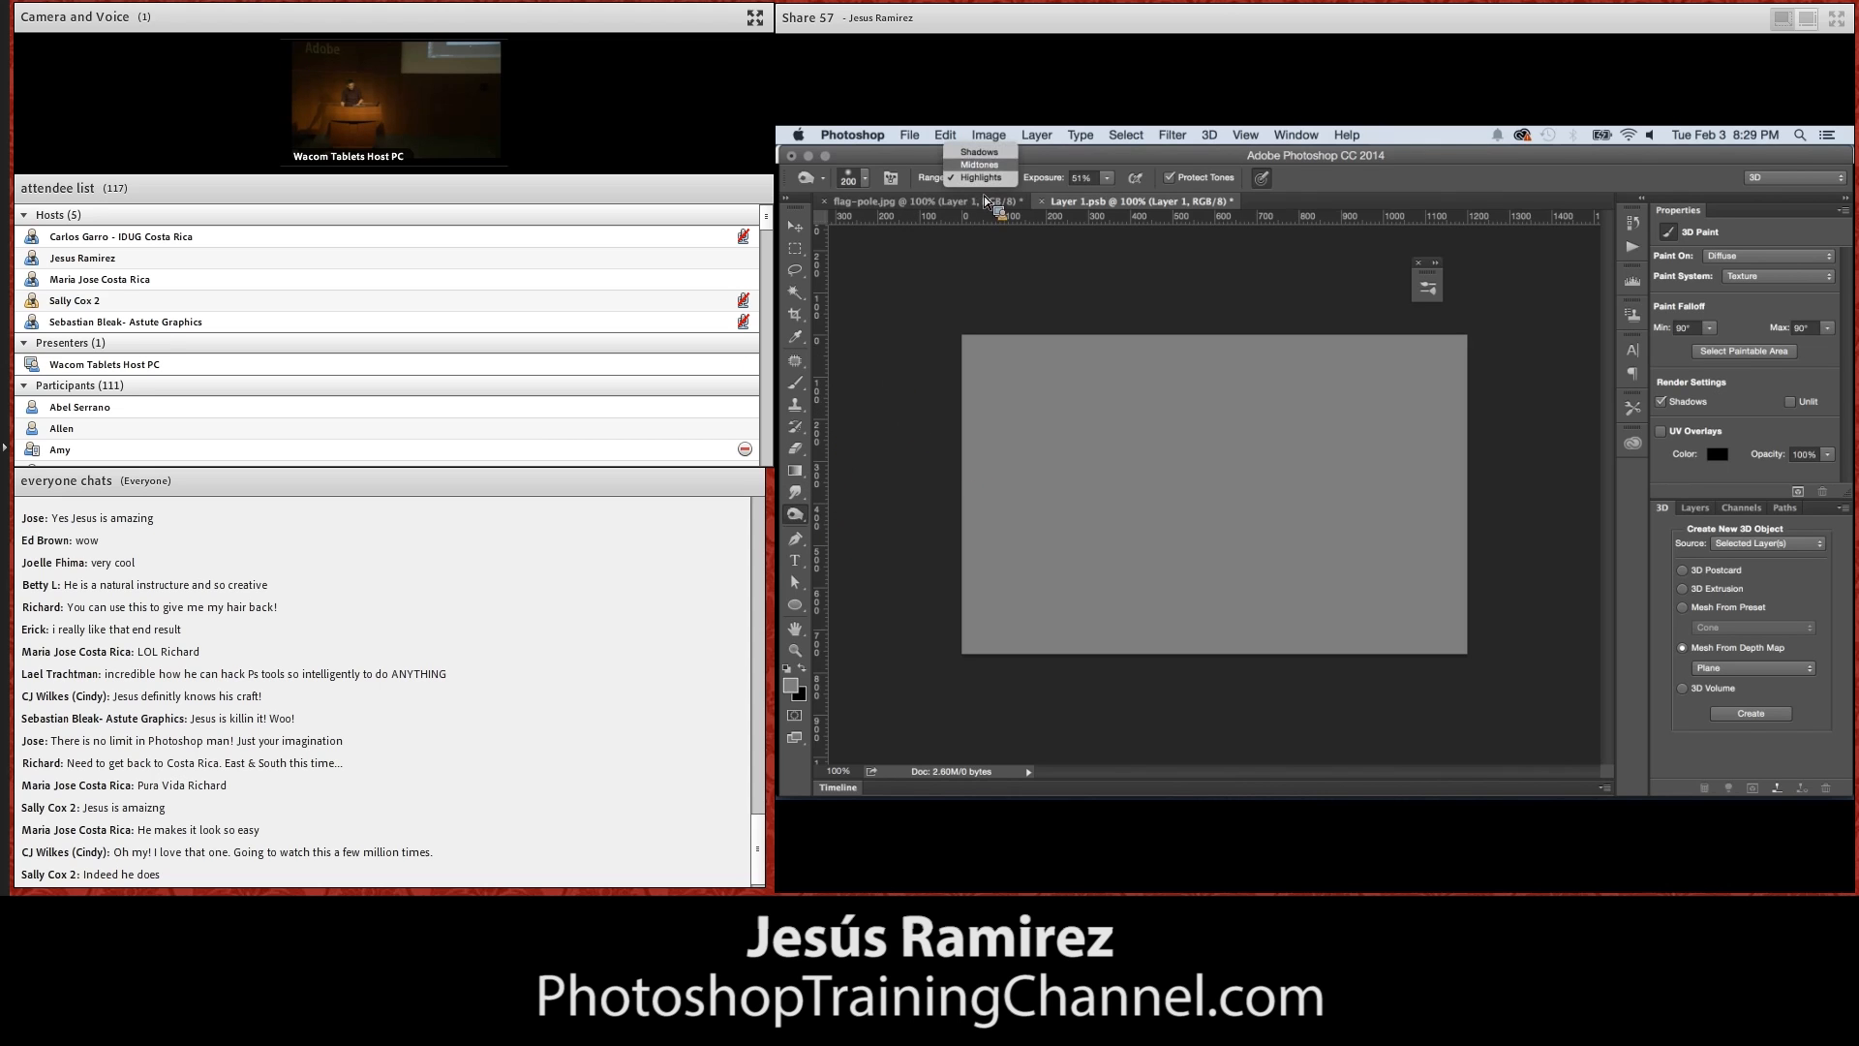
# Burn soft, dark, wavy vertical bands across the full width of the depth map, with pen-pressure sizing turned off
pyautogui.moveTo(945, 358)
pyautogui.mouseDown()
pyautogui.moveTo(1050, 518)
pyautogui.moveTo(1019, 624)
pyautogui.mouseUp()
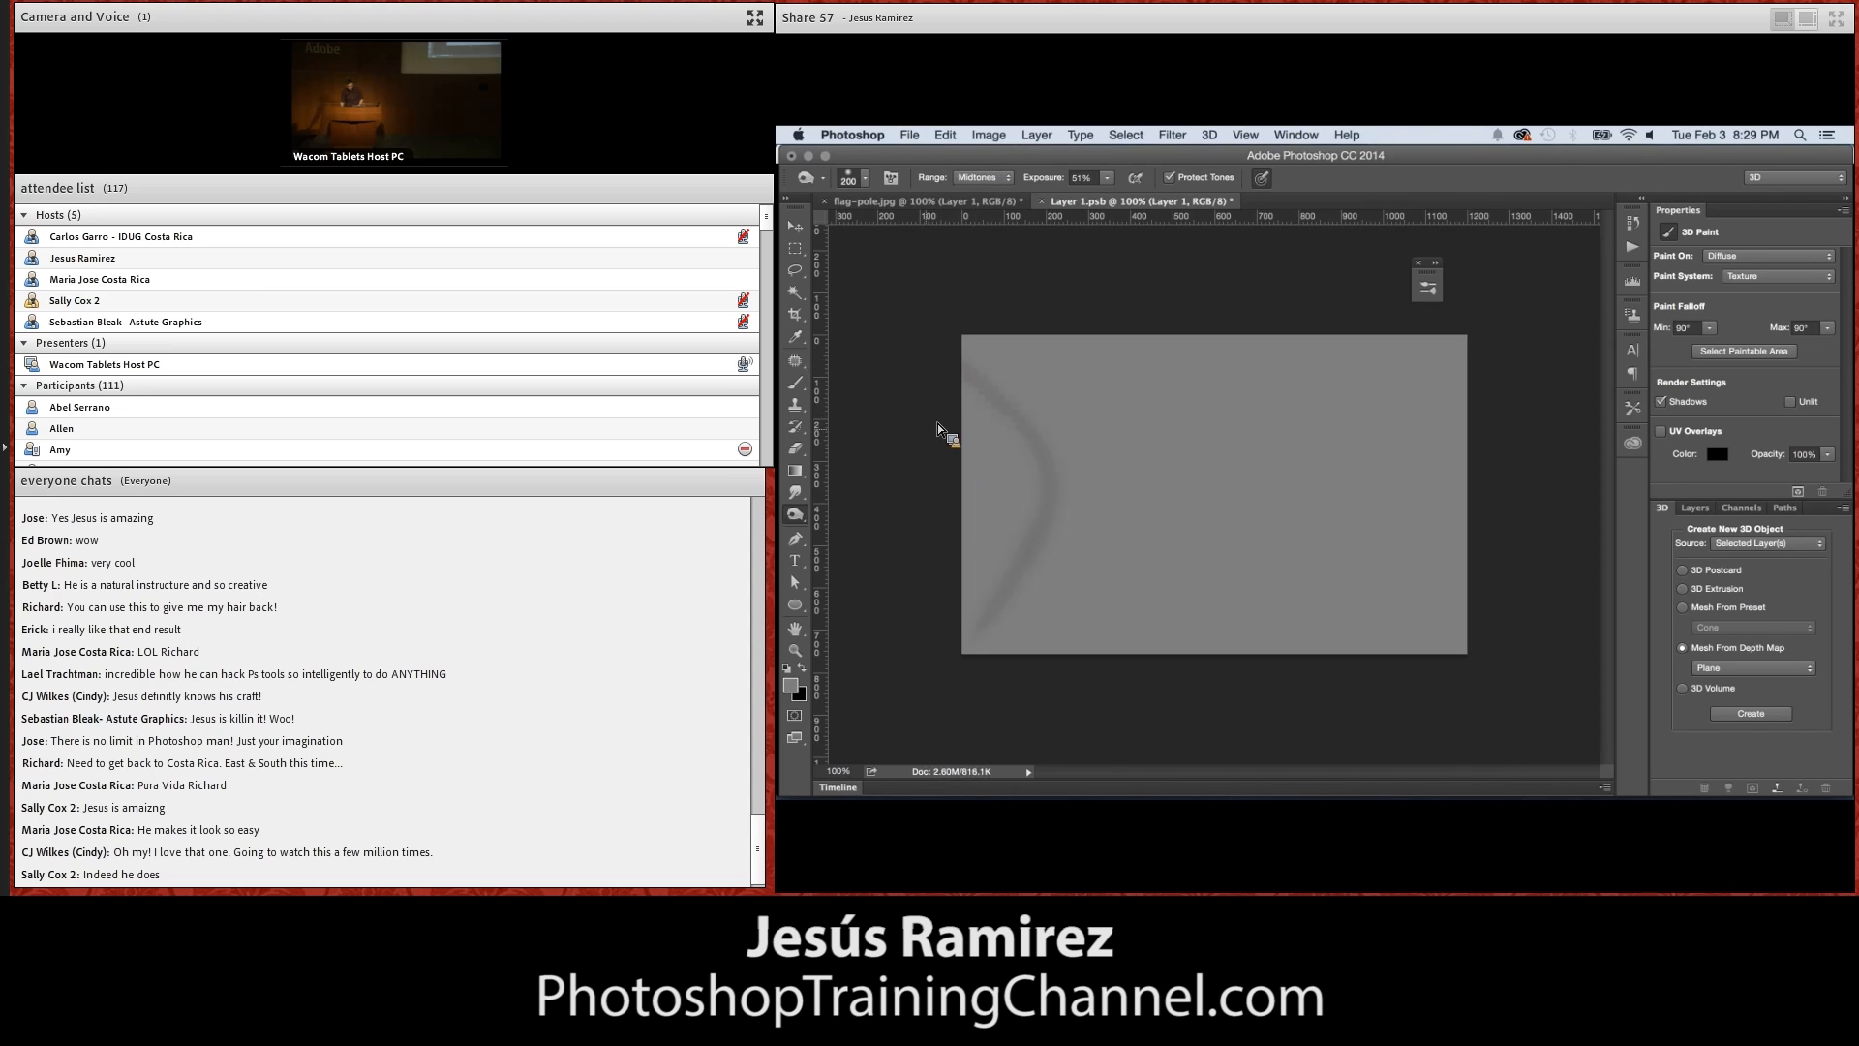
pyautogui.press('super+z')
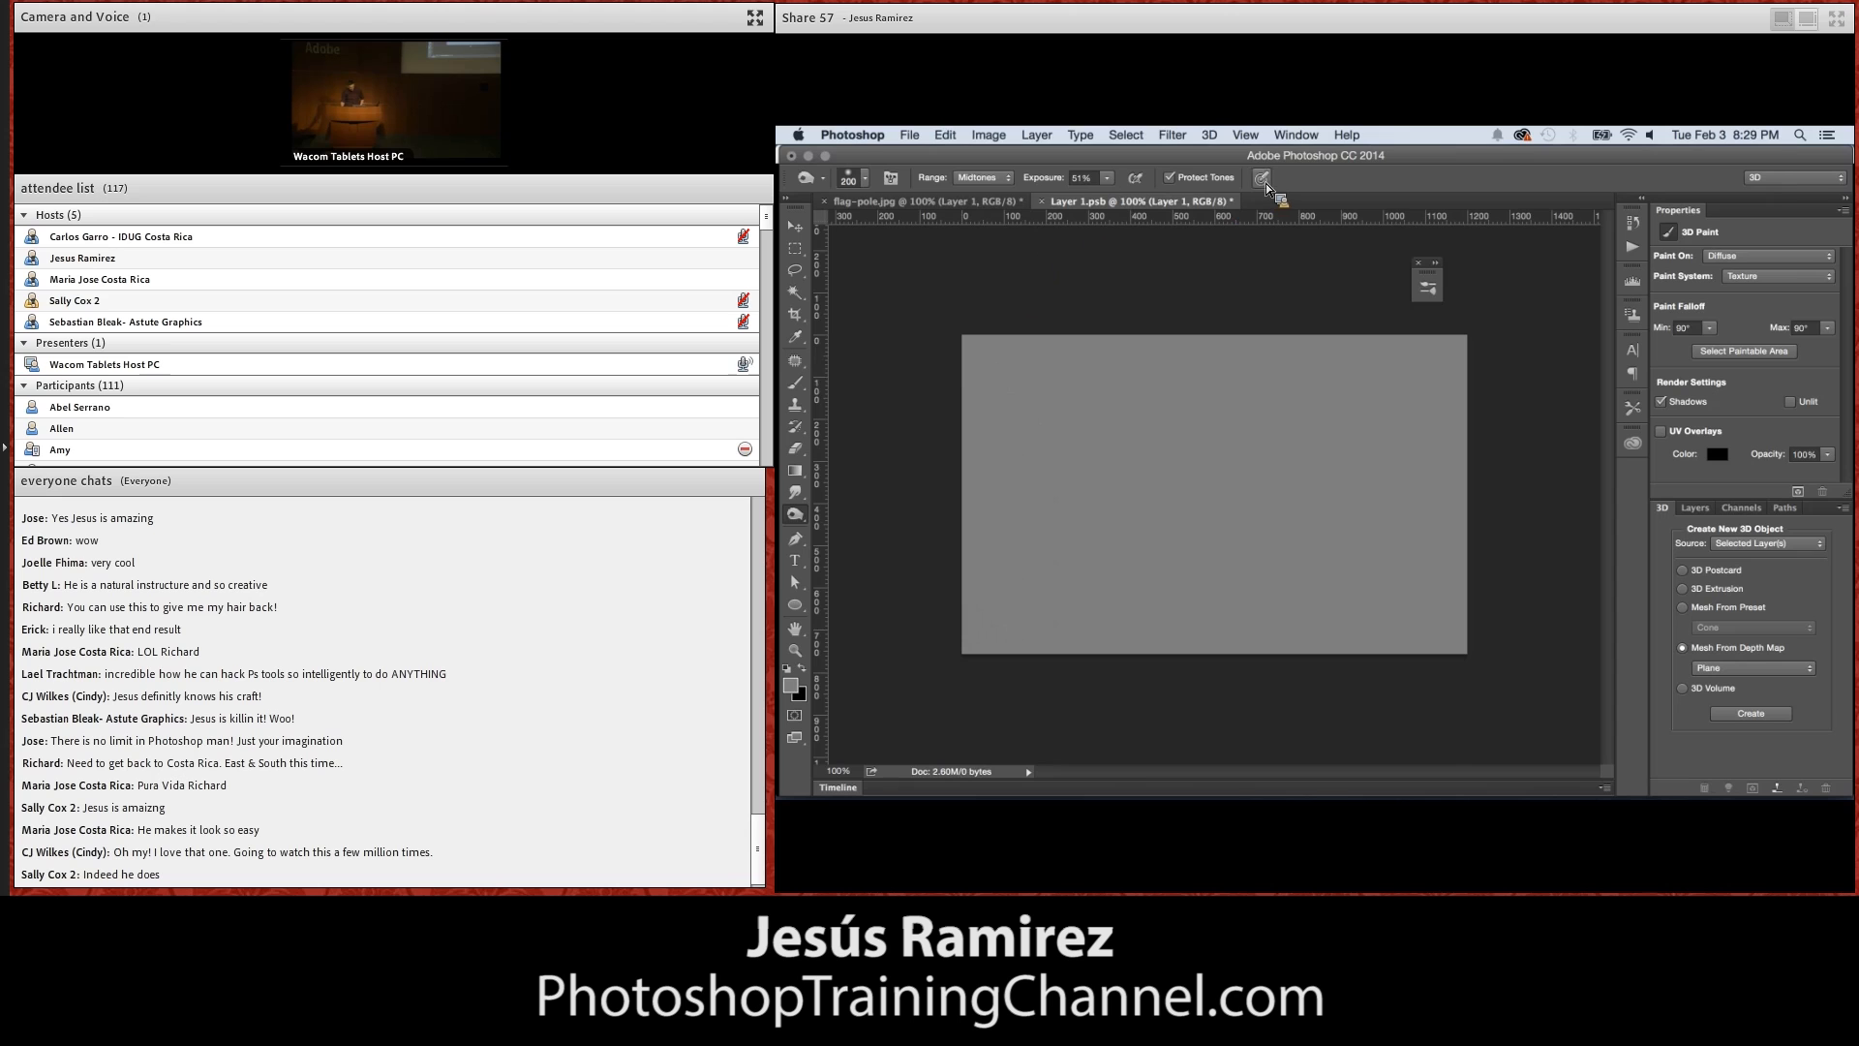
pyautogui.moveTo(945, 393); pyautogui.dragTo(1016, 533)
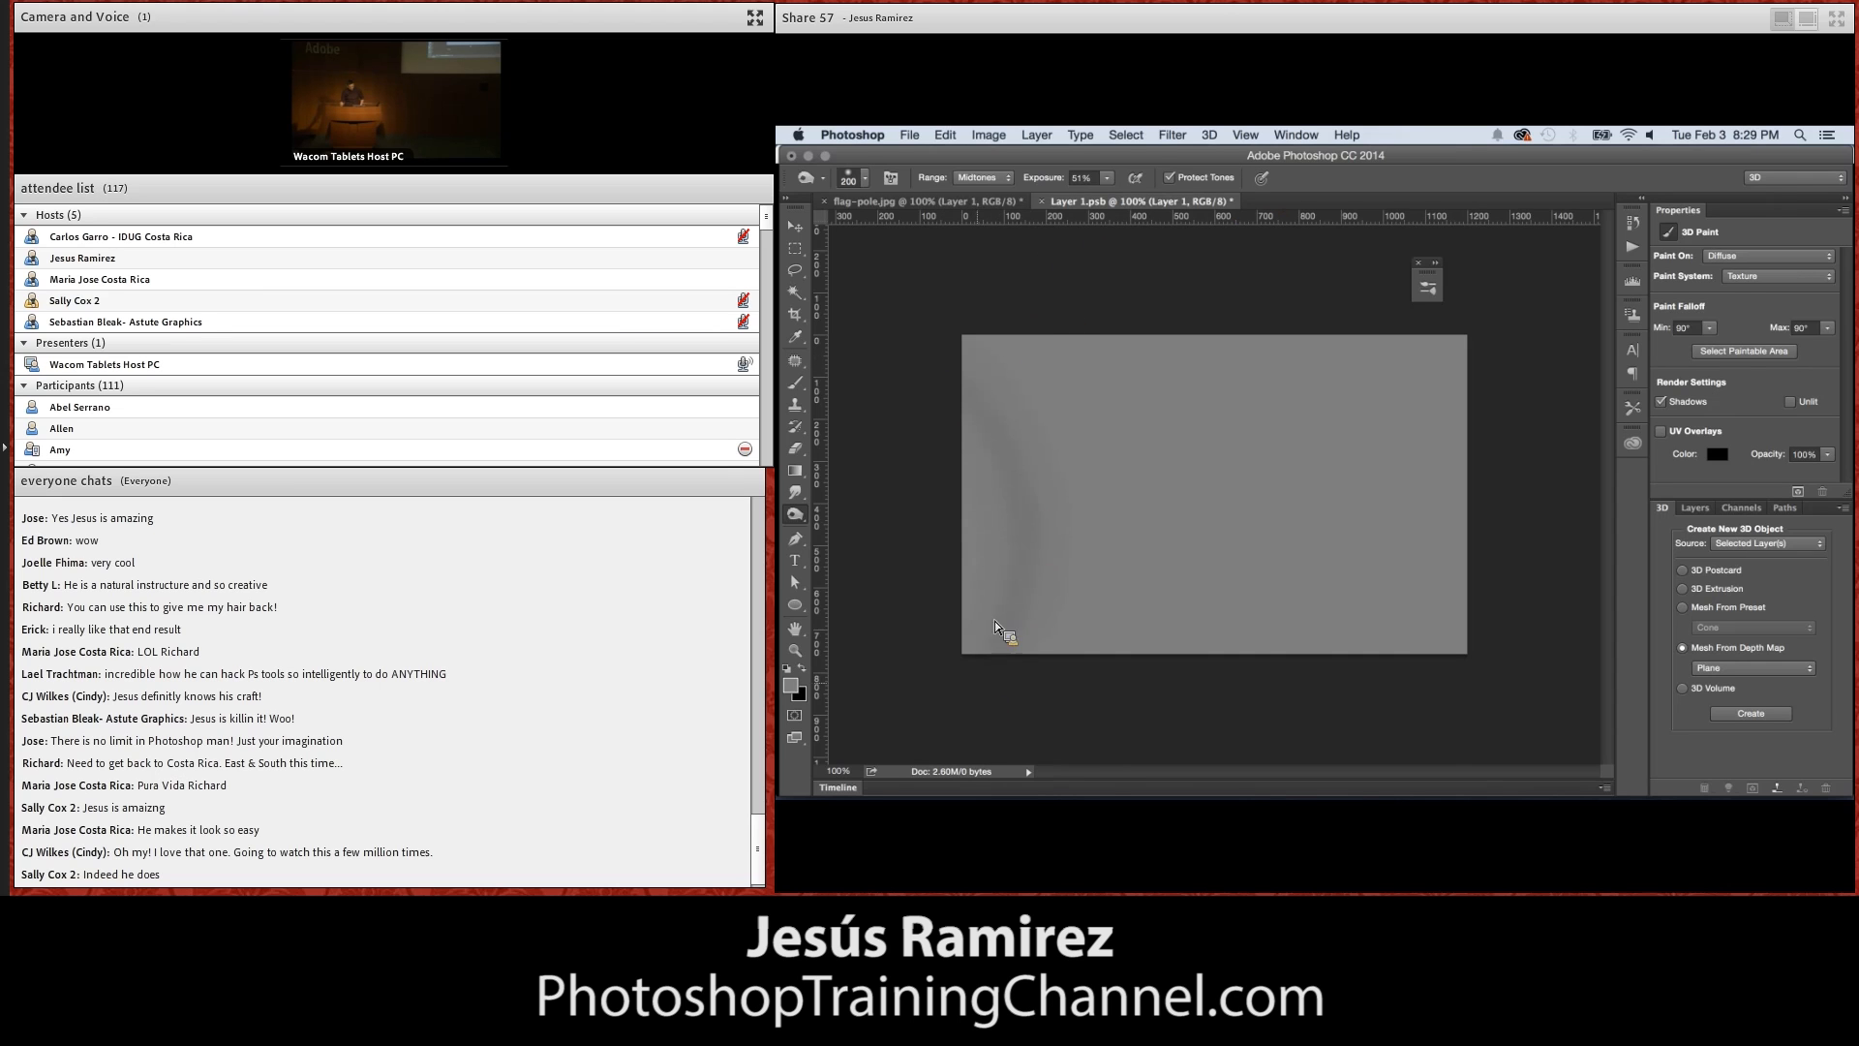
pyautogui.moveTo(956, 410); pyautogui.dragTo(988, 548)
pyautogui.moveTo(1015, 364); pyautogui.dragTo(1094, 655)
pyautogui.moveTo(1139, 362); pyautogui.dragTo(1191, 516)
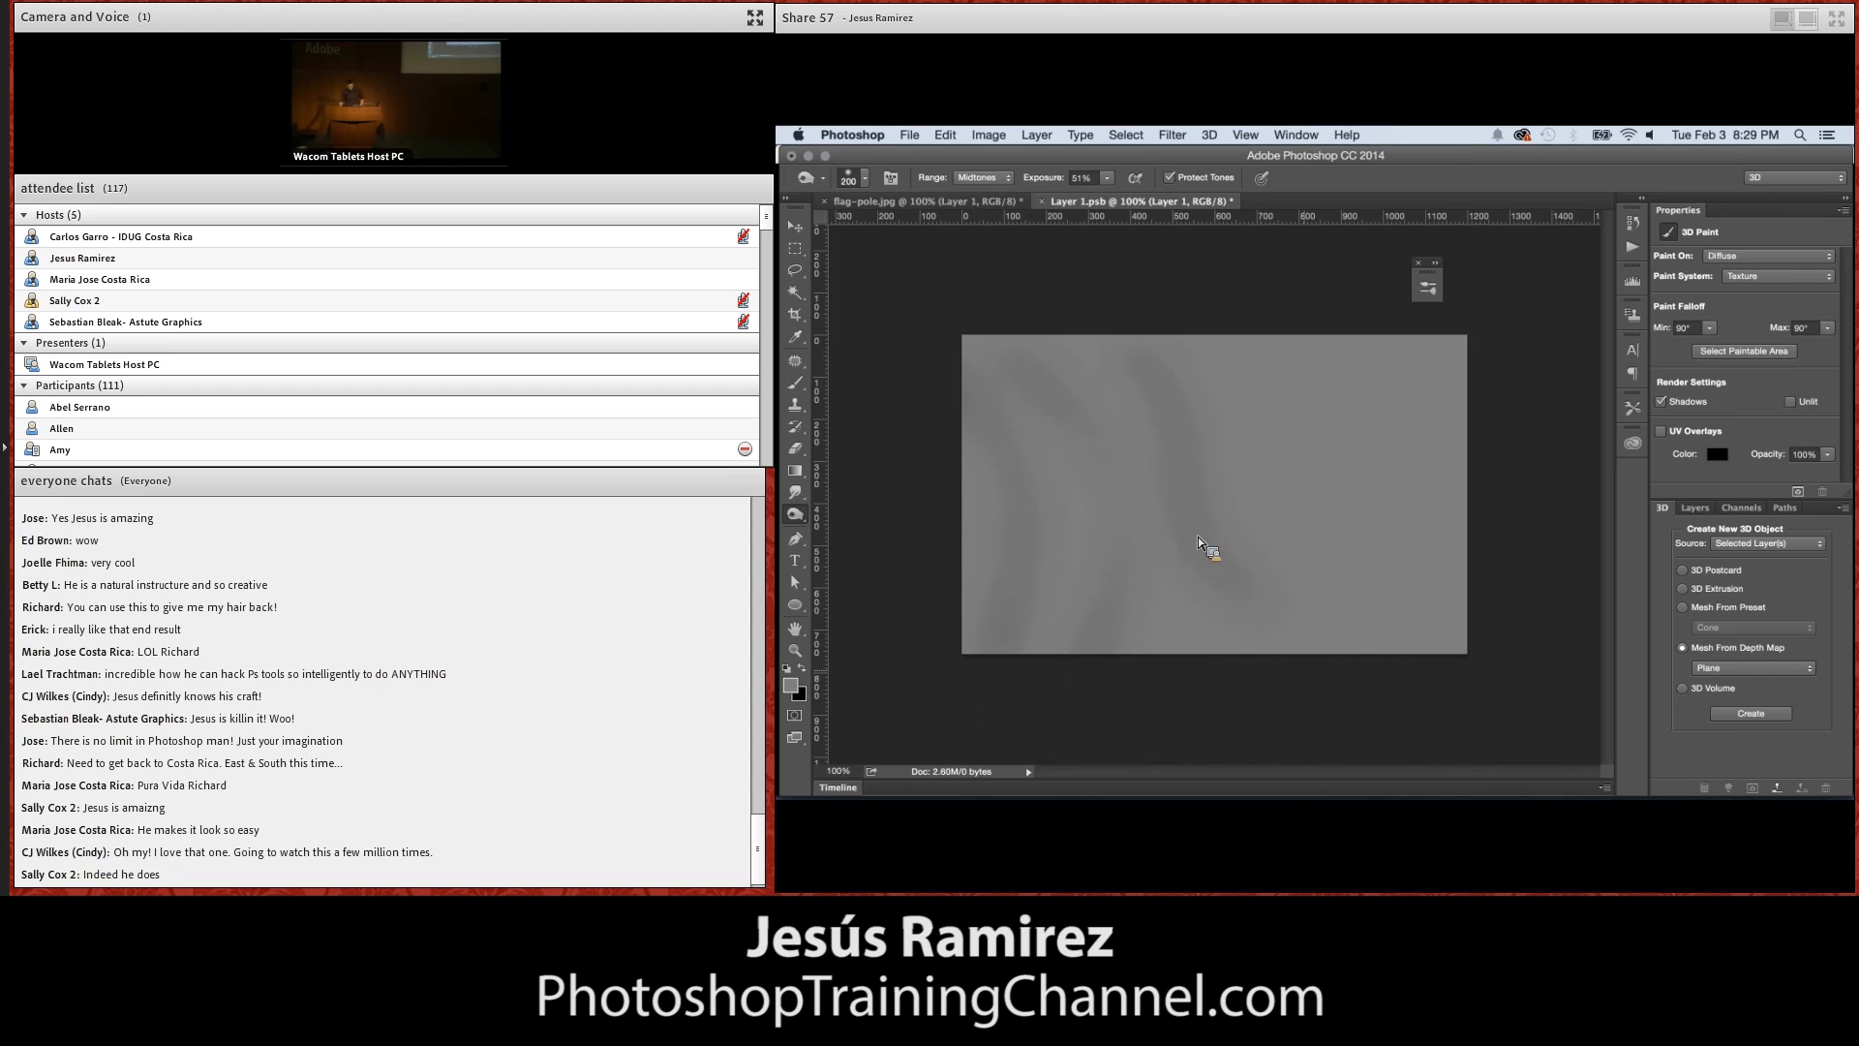
pyautogui.moveTo(1230, 341); pyautogui.dragTo(1336, 586)
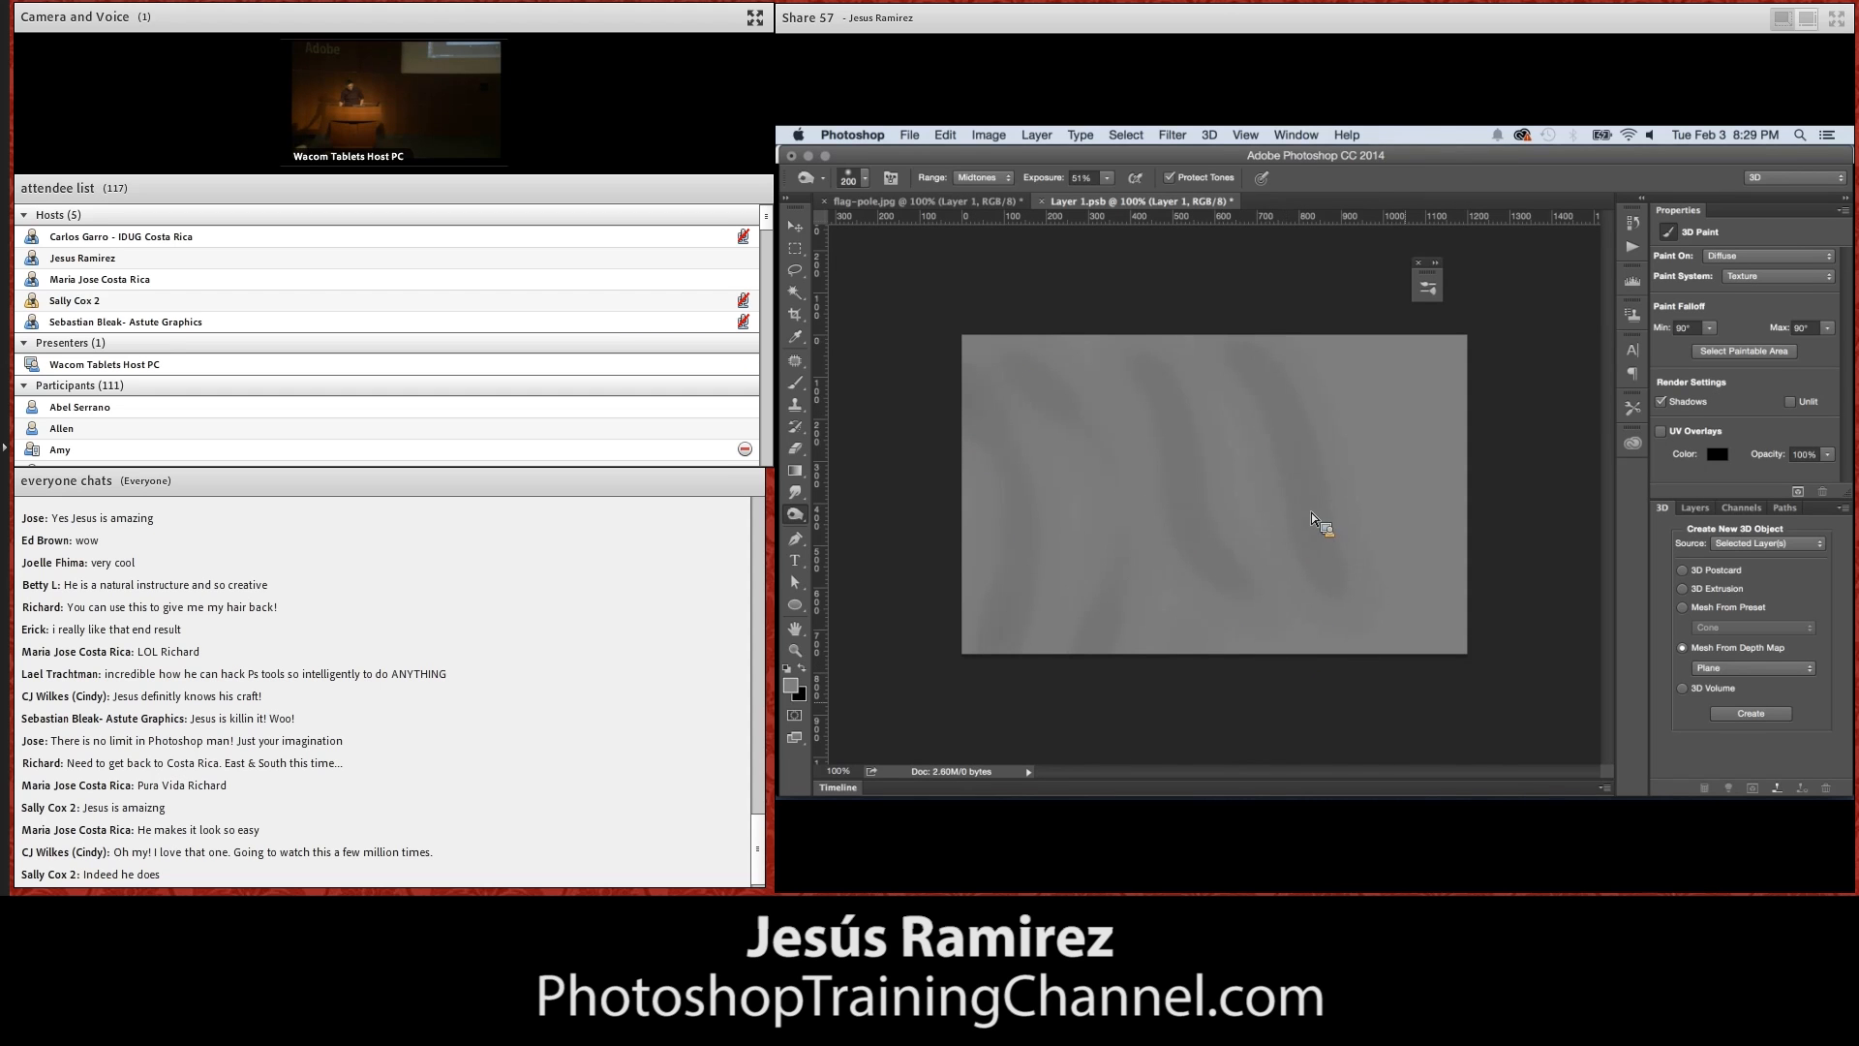
pyautogui.moveTo(1375, 376); pyautogui.dragTo(1480, 589)
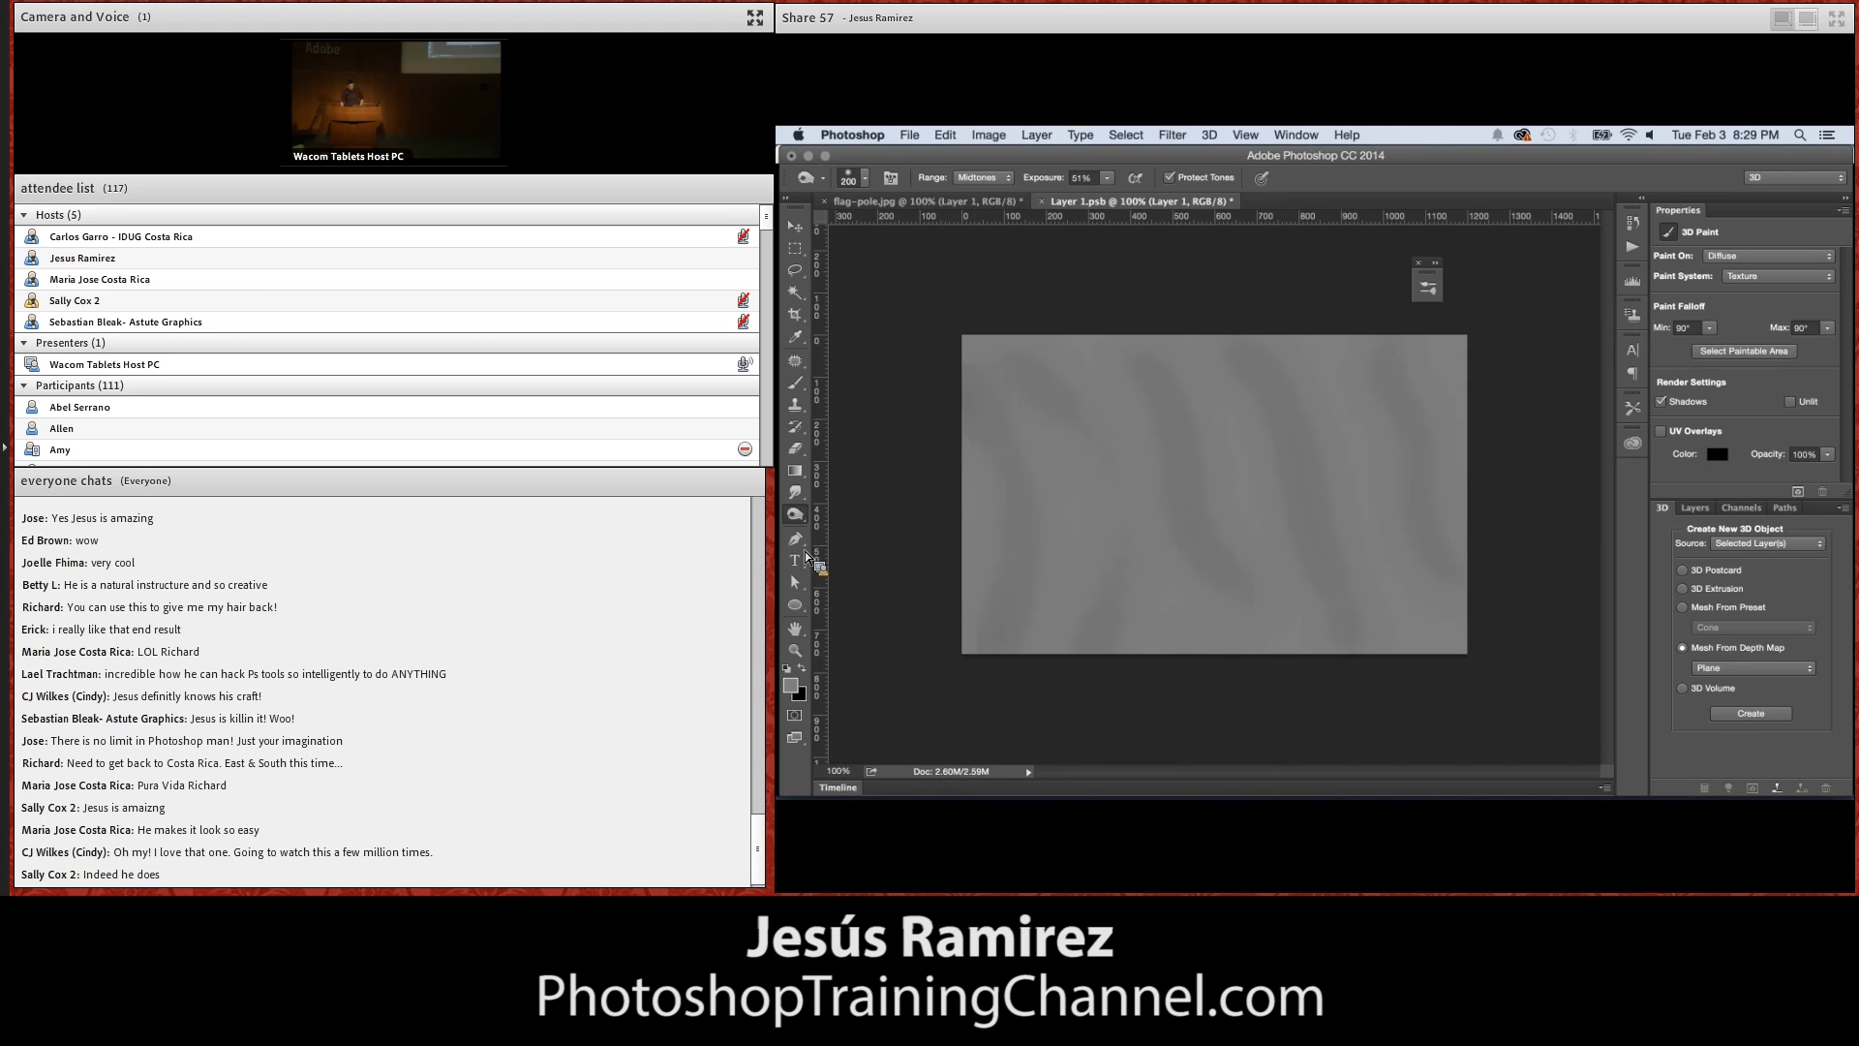
# Dodge lighter wavy bands between the dark ones across the depth map, using Midtones at 125 px
pyautogui.click(802, 519)
pyautogui.click(857, 509)
pyautogui.moveTo(951, 447); pyautogui.dragTo(960, 588)
pyautogui.moveTo(1007, 381)
pyautogui.mouseDown()
pyautogui.moveTo(1070, 497)
pyautogui.moveTo(1061, 636)
pyautogui.mouseUp()
pyautogui.moveTo(1102, 388); pyautogui.dragTo(1160, 600)
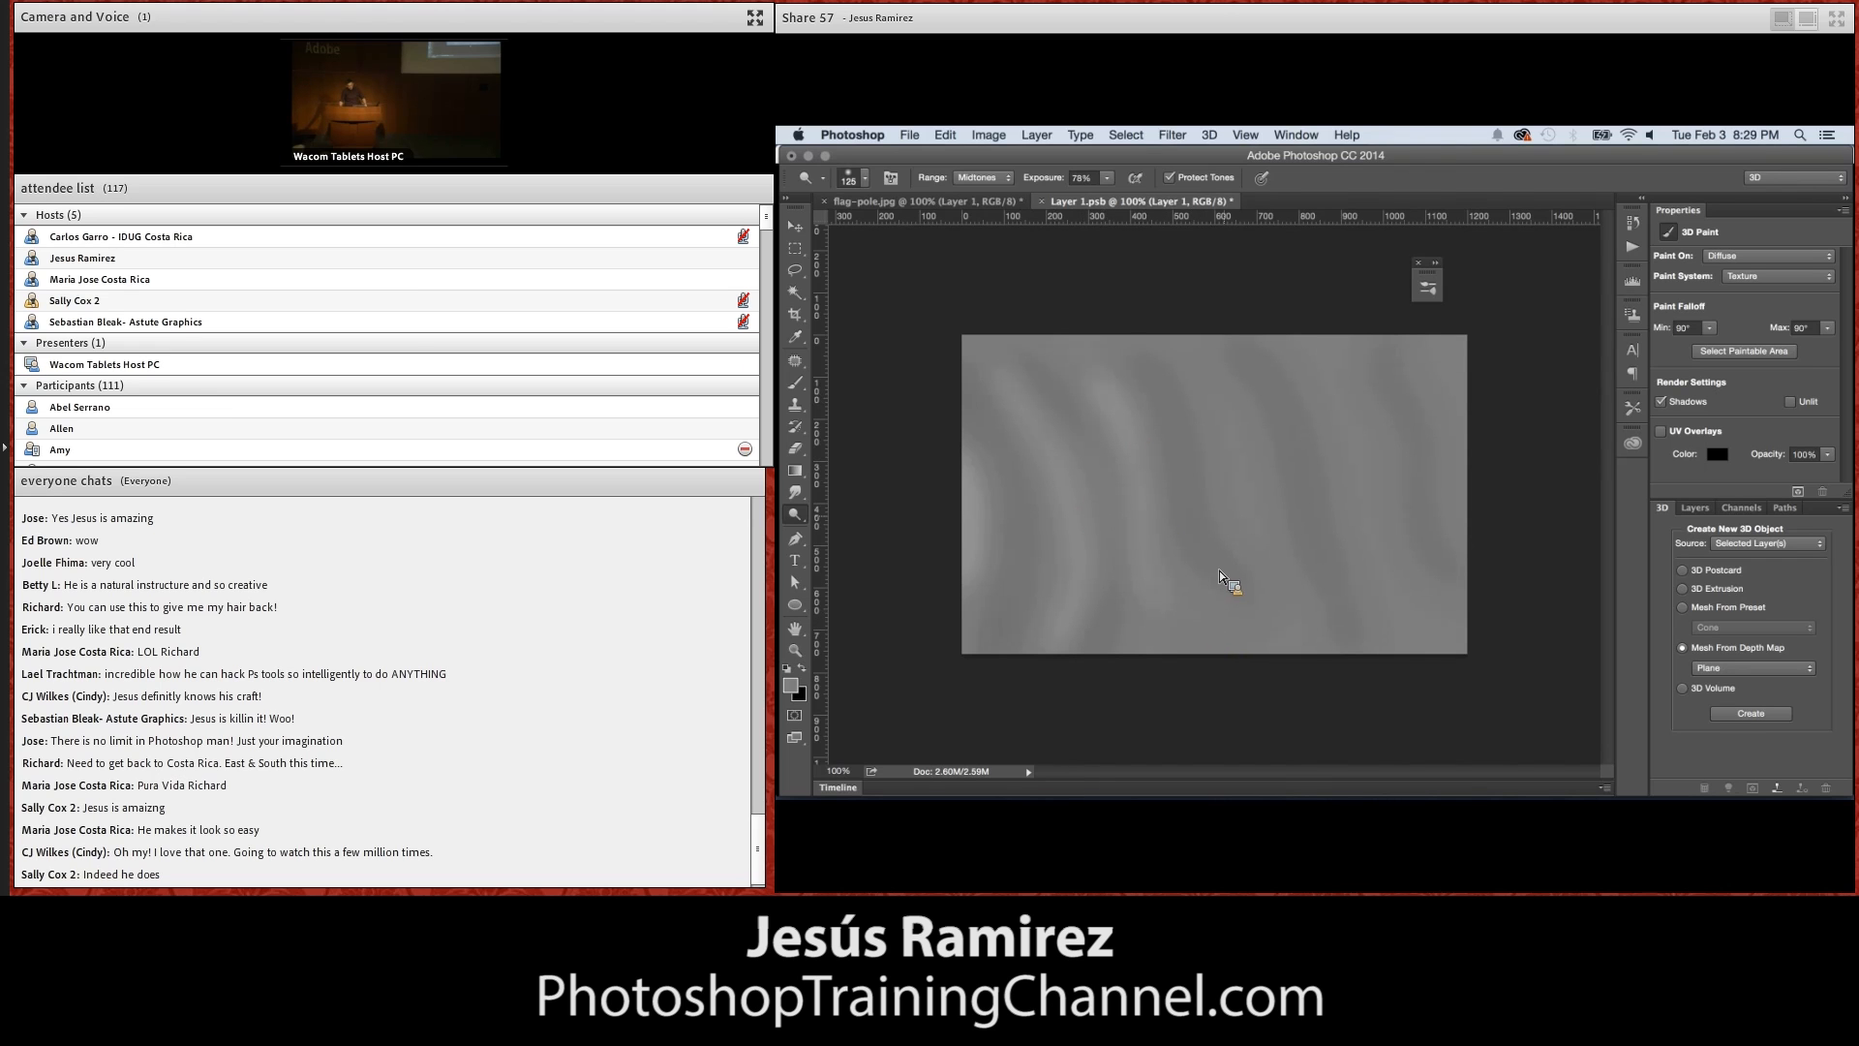
pyautogui.moveTo(1193, 357); pyautogui.dragTo(1244, 476)
pyautogui.moveTo(1330, 395); pyautogui.dragTo(1355, 544)
pyautogui.moveTo(1431, 350); pyautogui.dragTo(1440, 420)
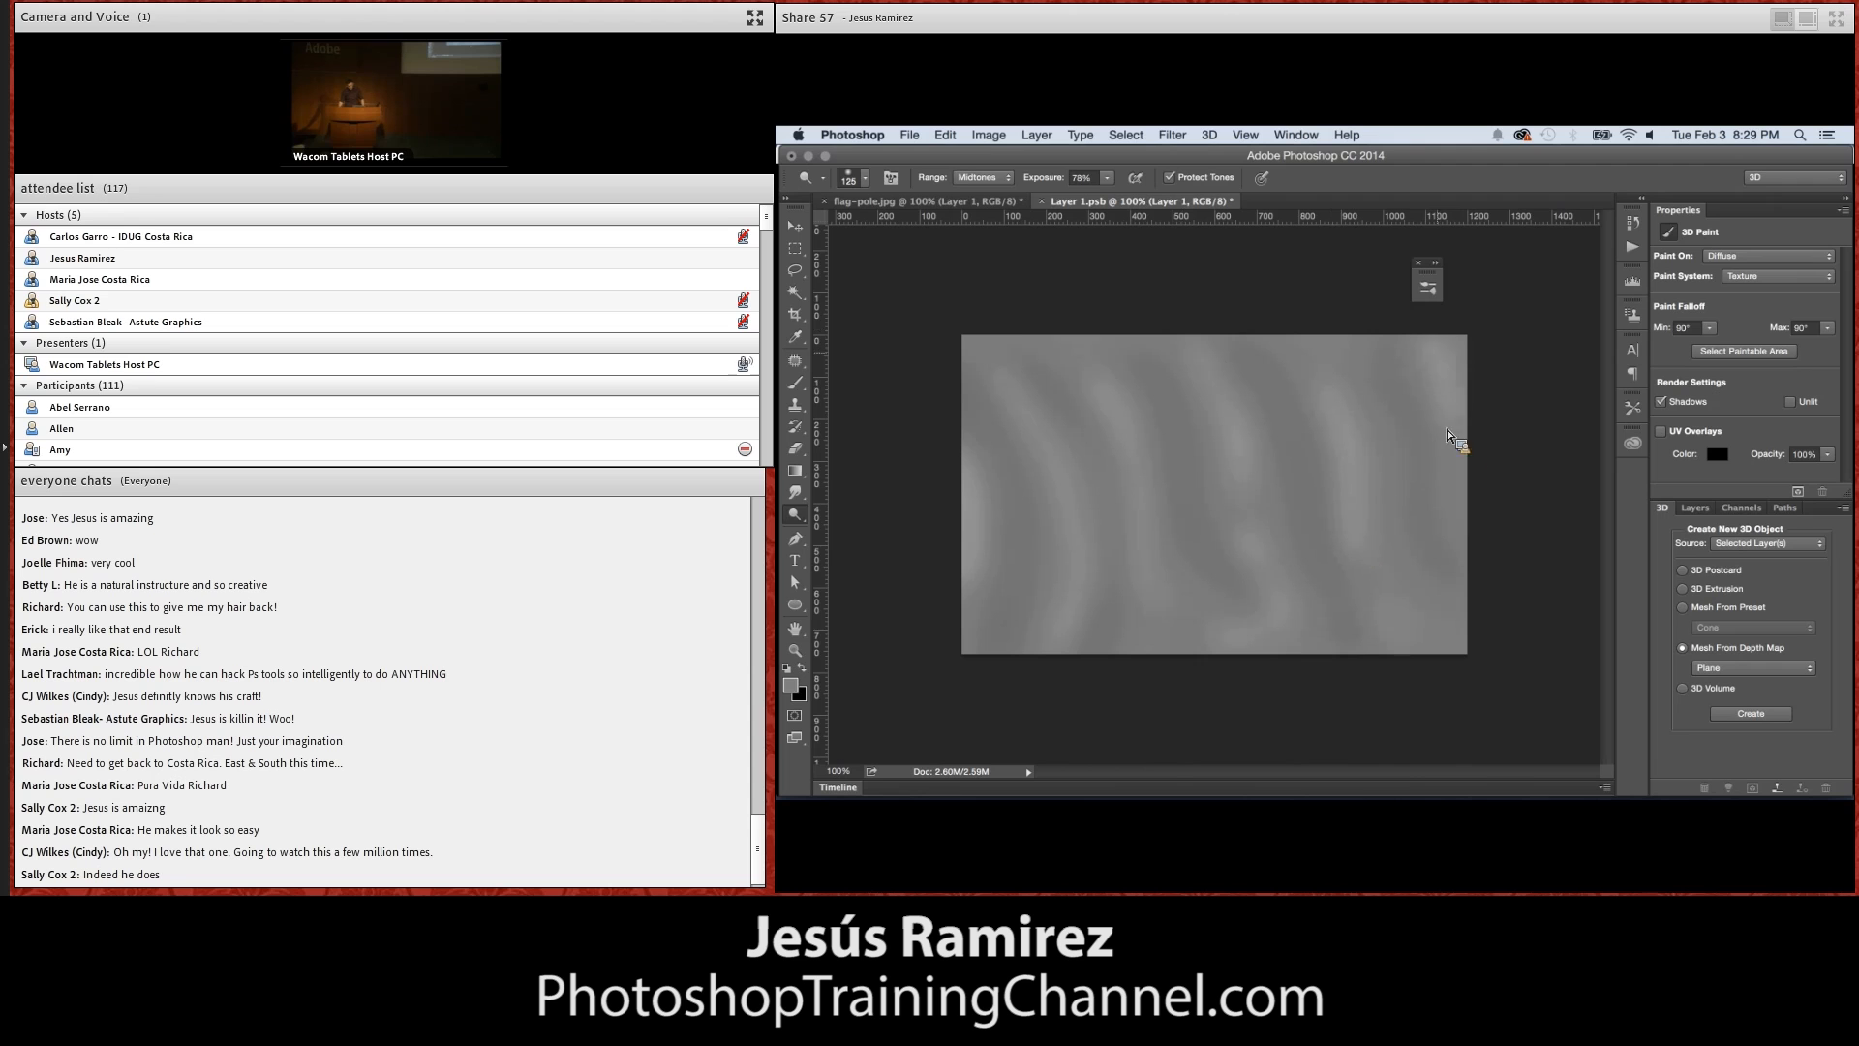
# Save the depth map and orbit the flag-pole.jpg scene until the rippled flag mesh faces the camera
pyautogui.press('super+s')
pyautogui.click(942, 204)
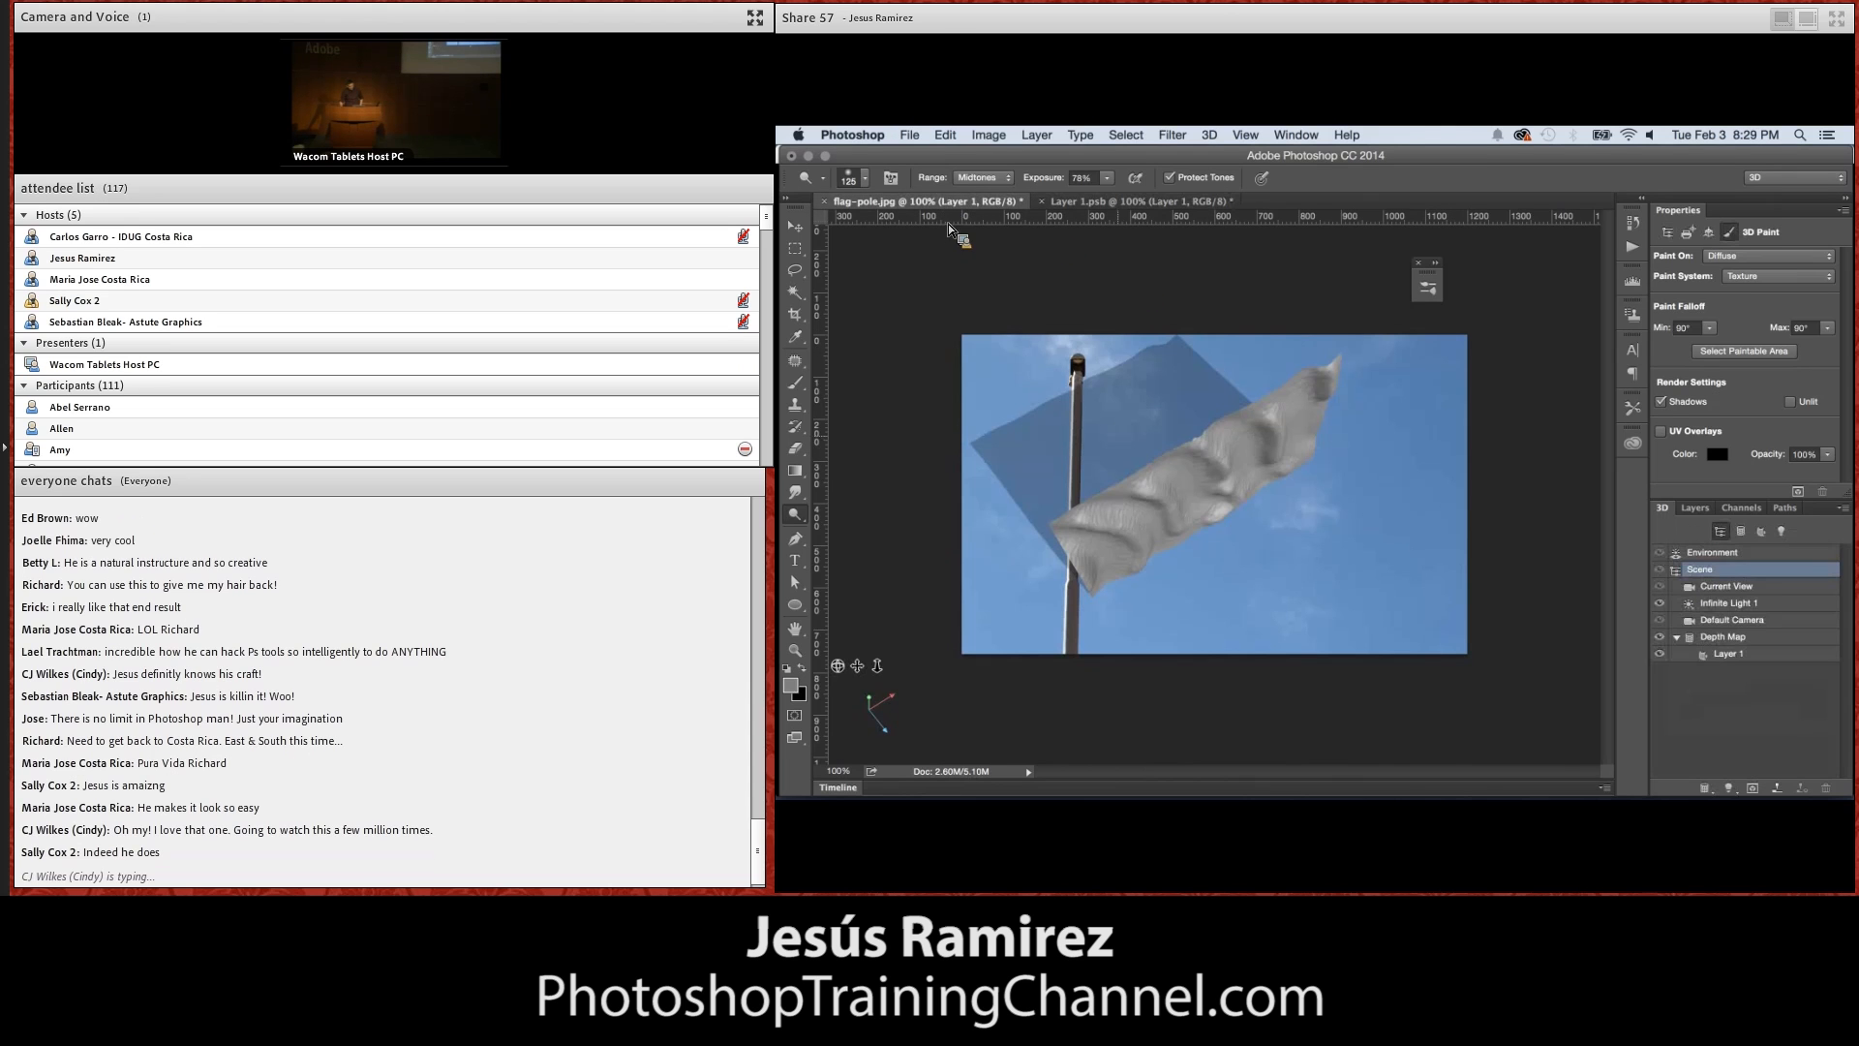
pyautogui.moveTo(871, 681); pyautogui.dragTo(834, 654)
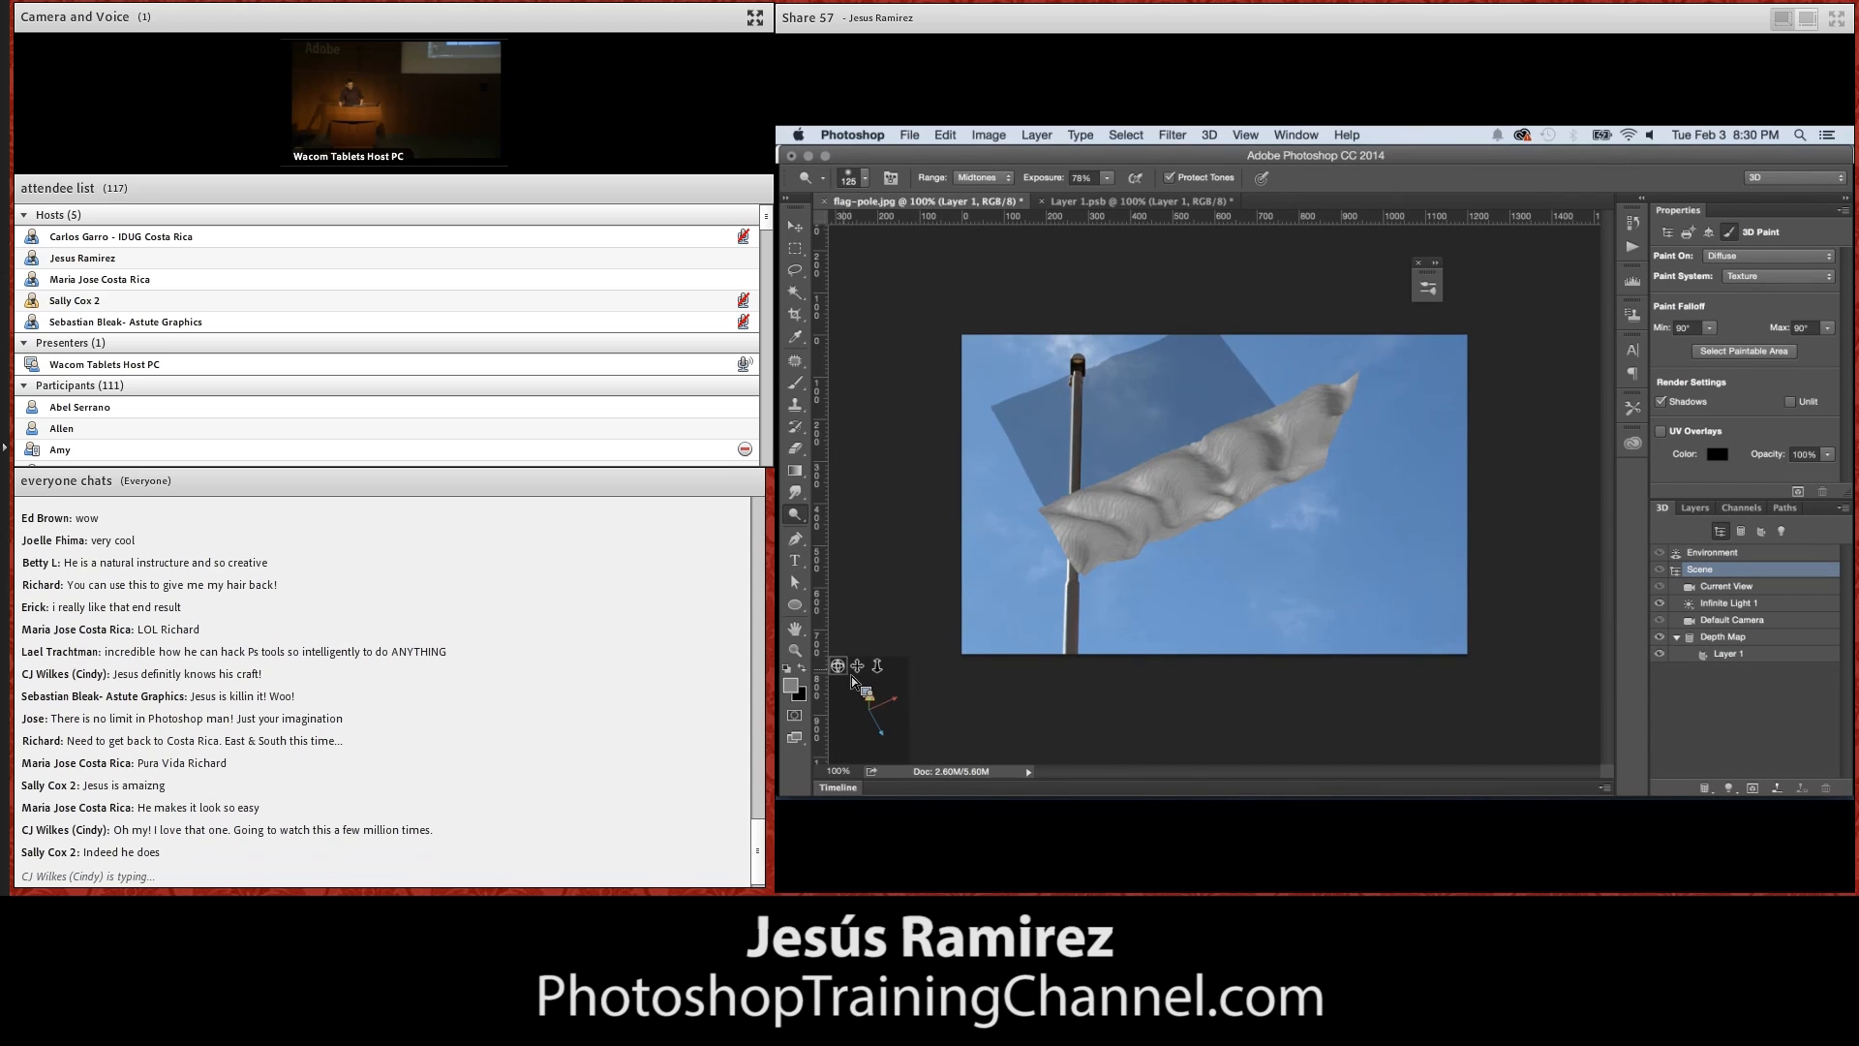
pyautogui.moveTo(844, 672); pyautogui.dragTo(829, 622)
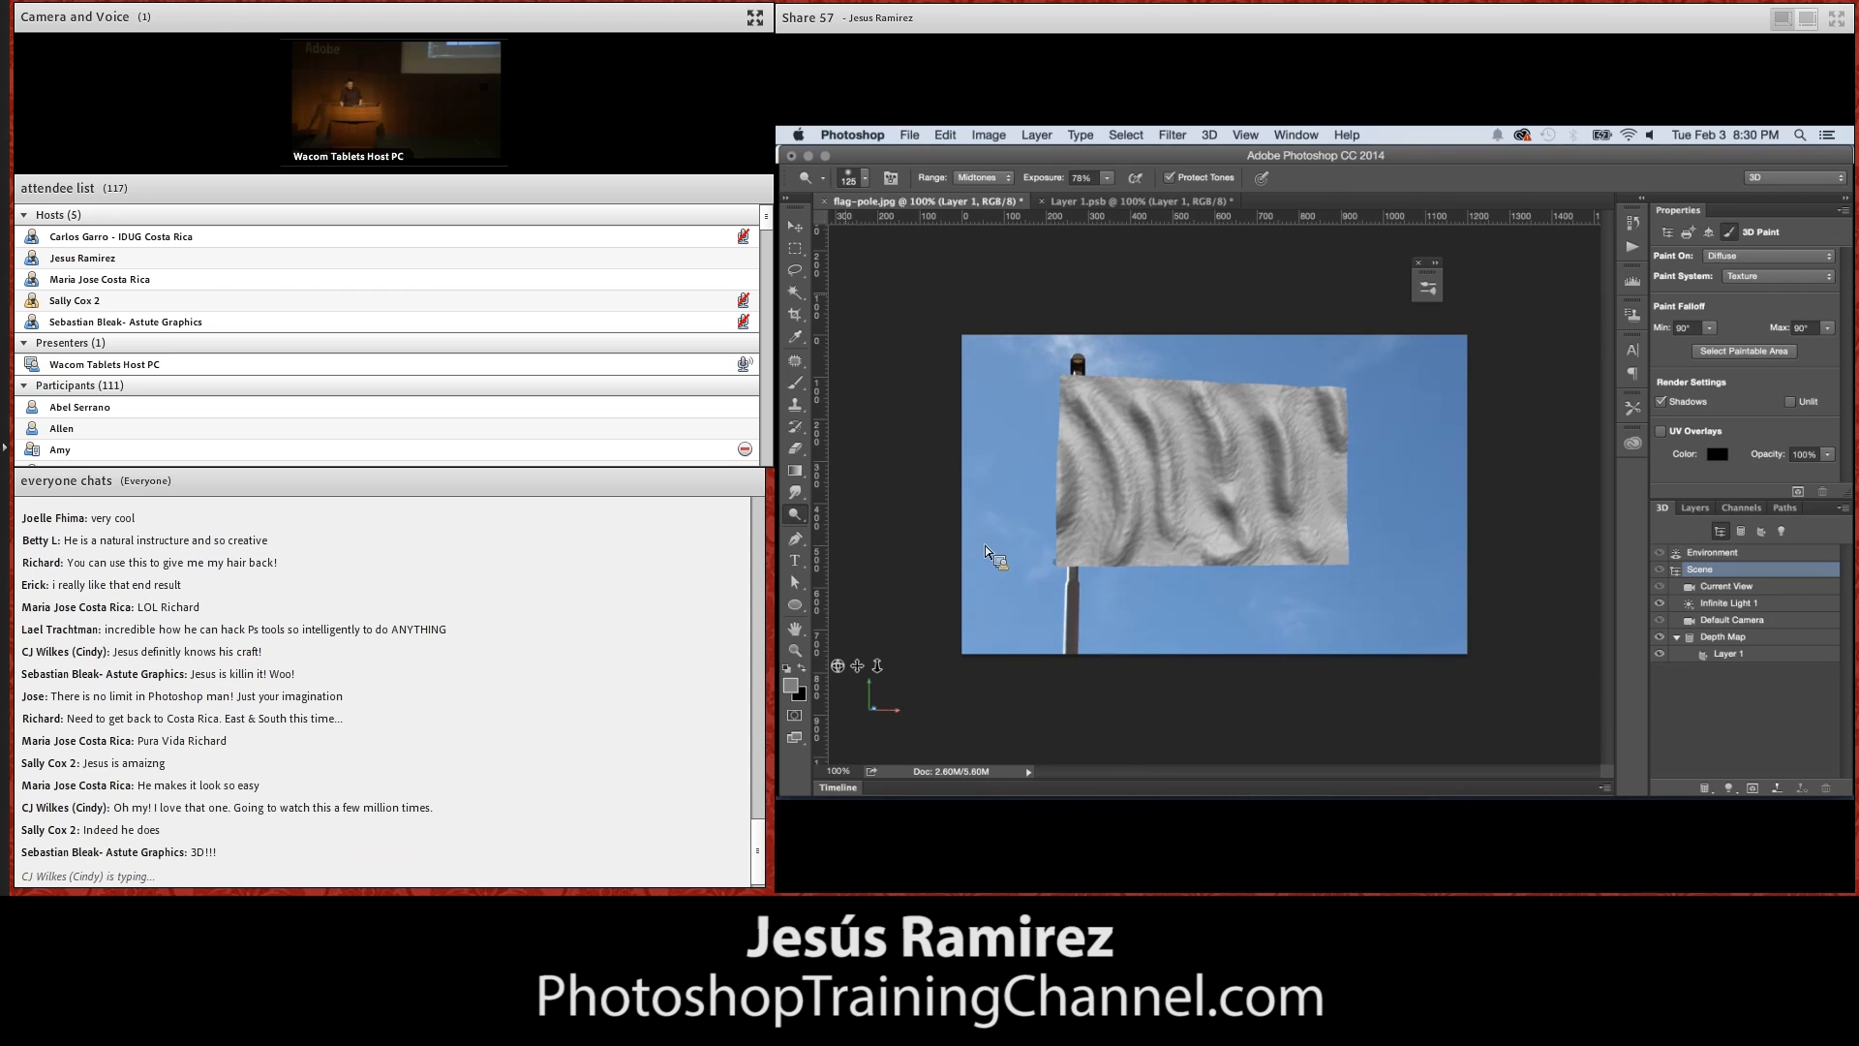
# Select the flag's Depth Map mesh and scale it down along its Z axis to about 21.43 px deep
pyautogui.click(796, 226)
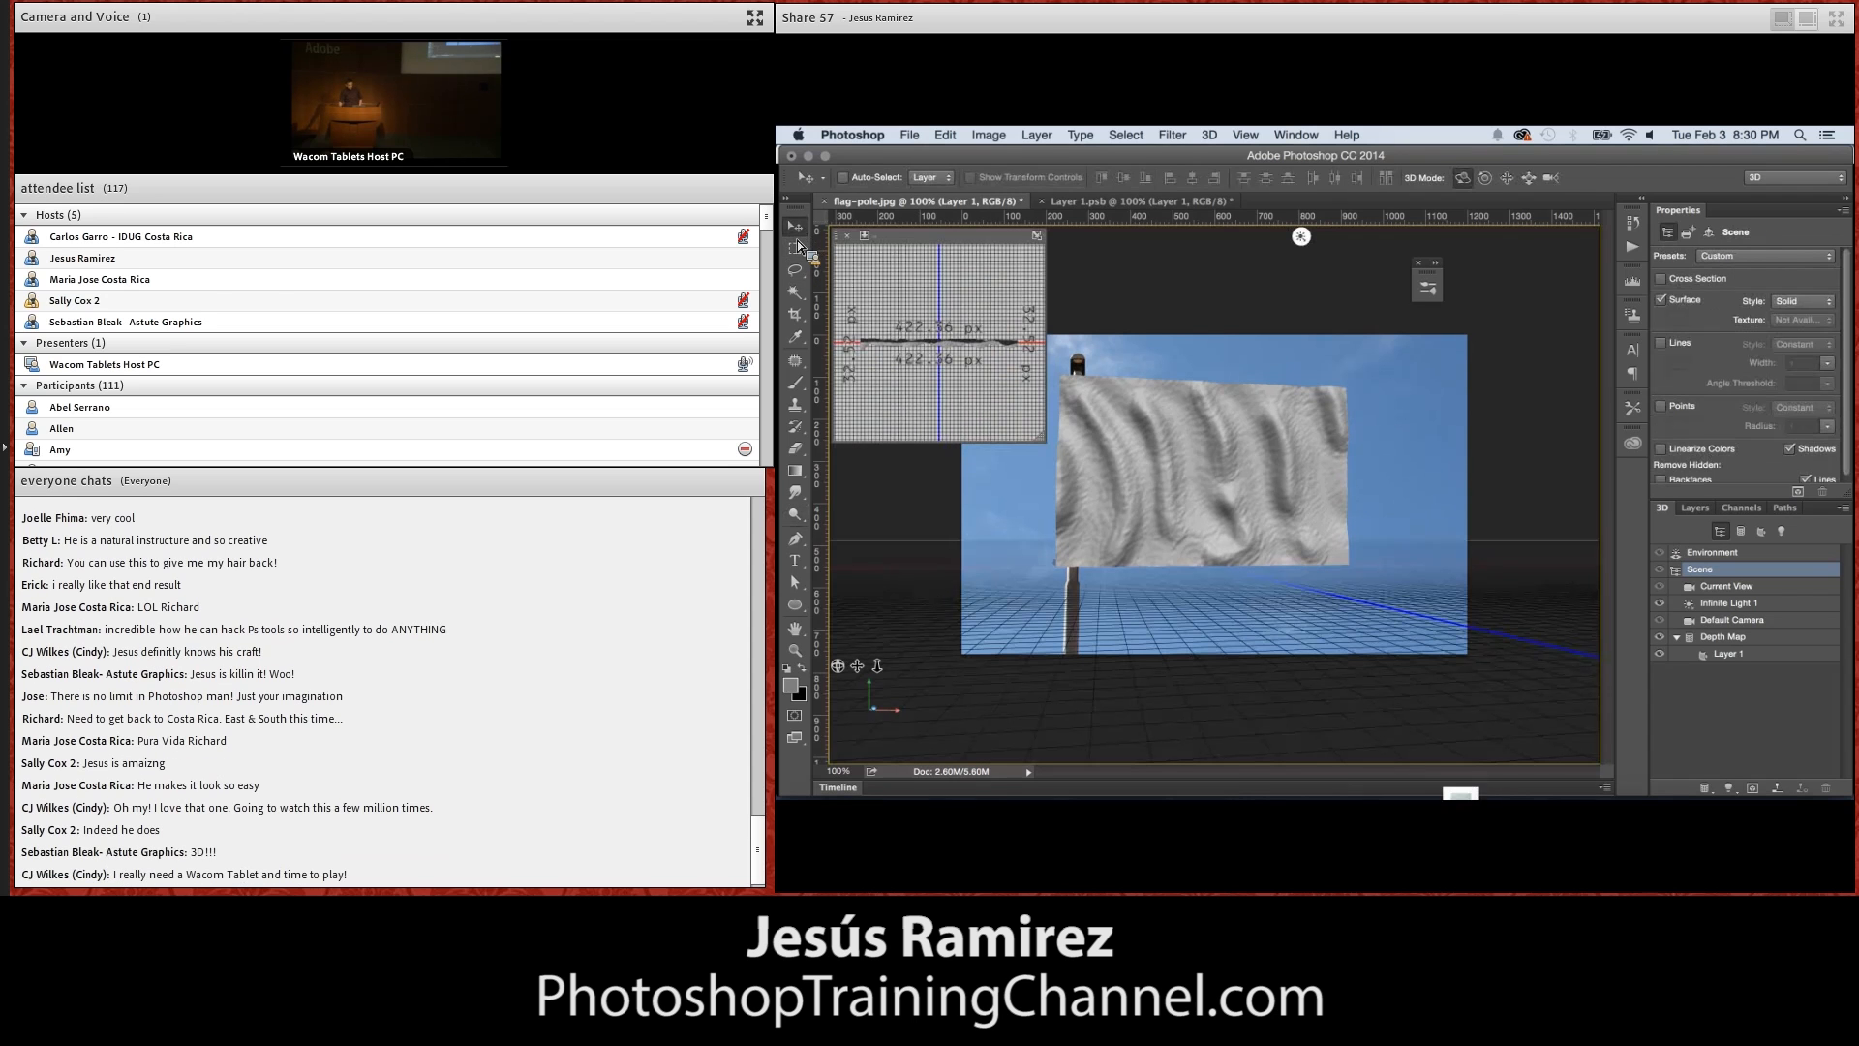
pyautogui.click(1220, 446)
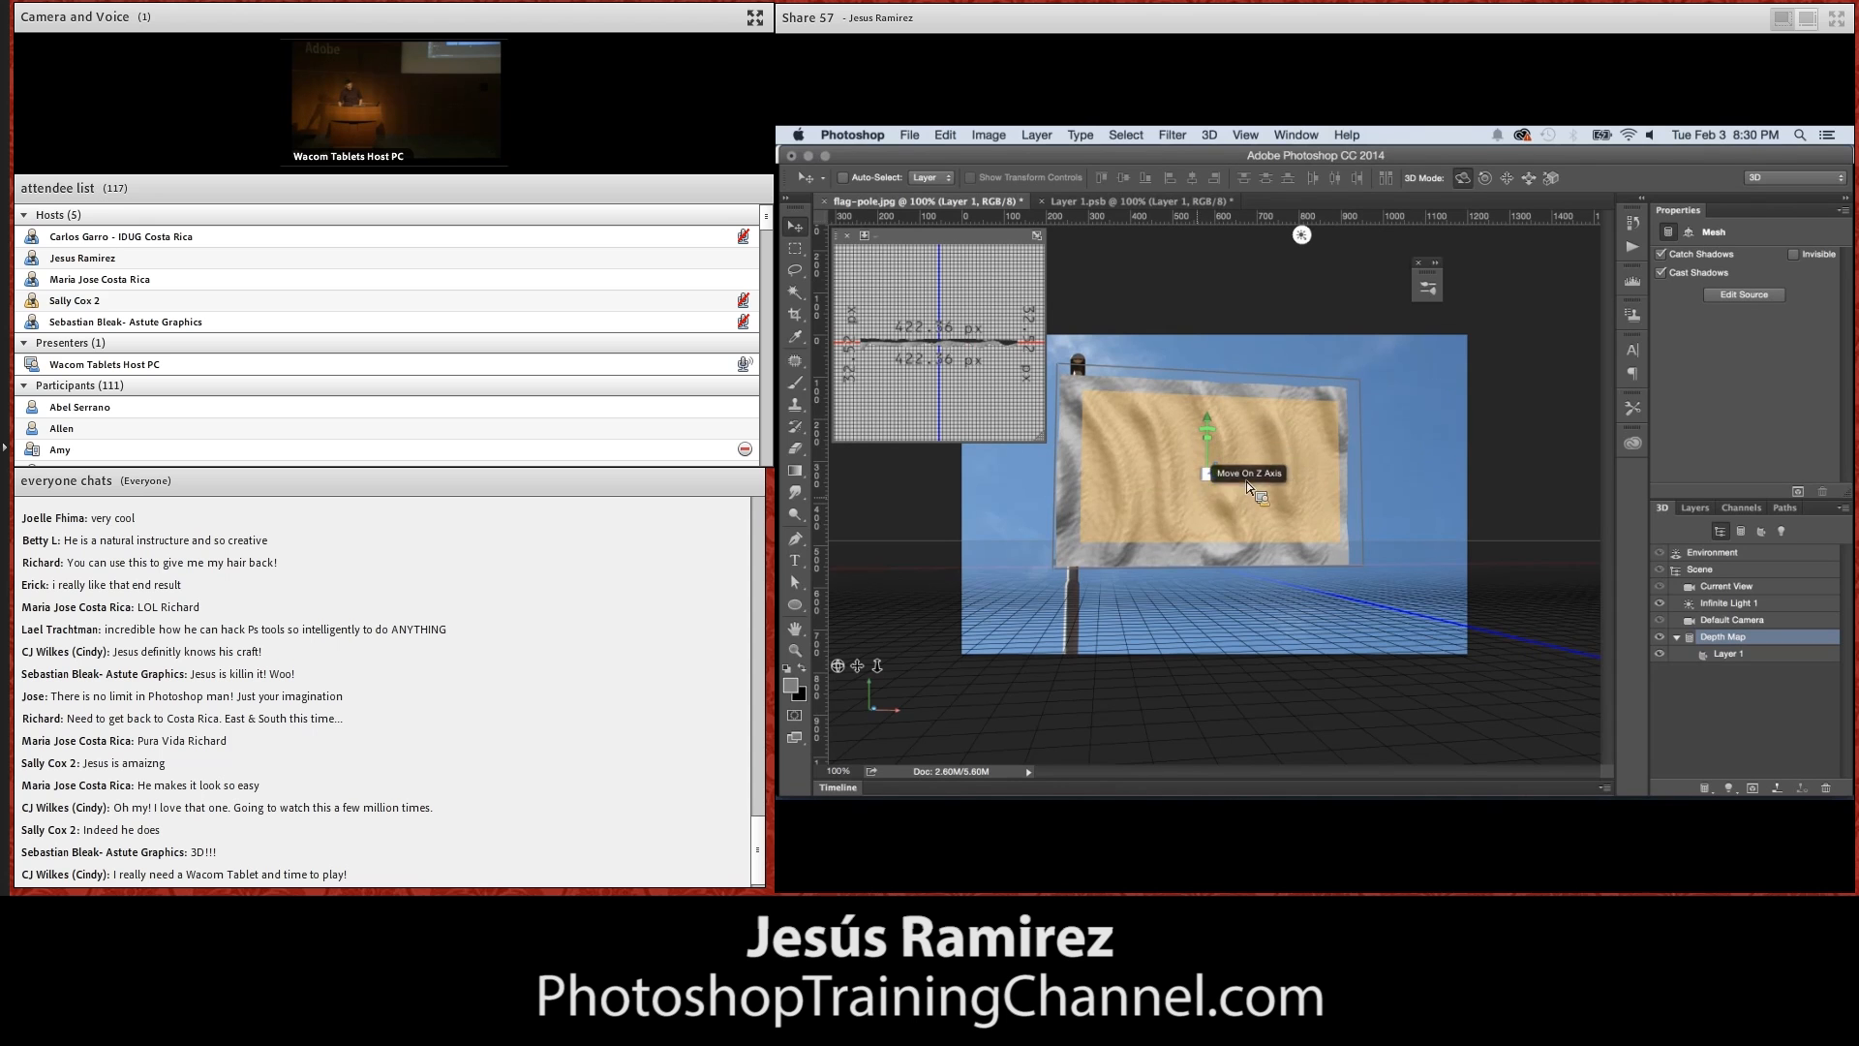
pyautogui.moveTo(844, 674); pyautogui.dragTo(880, 735)
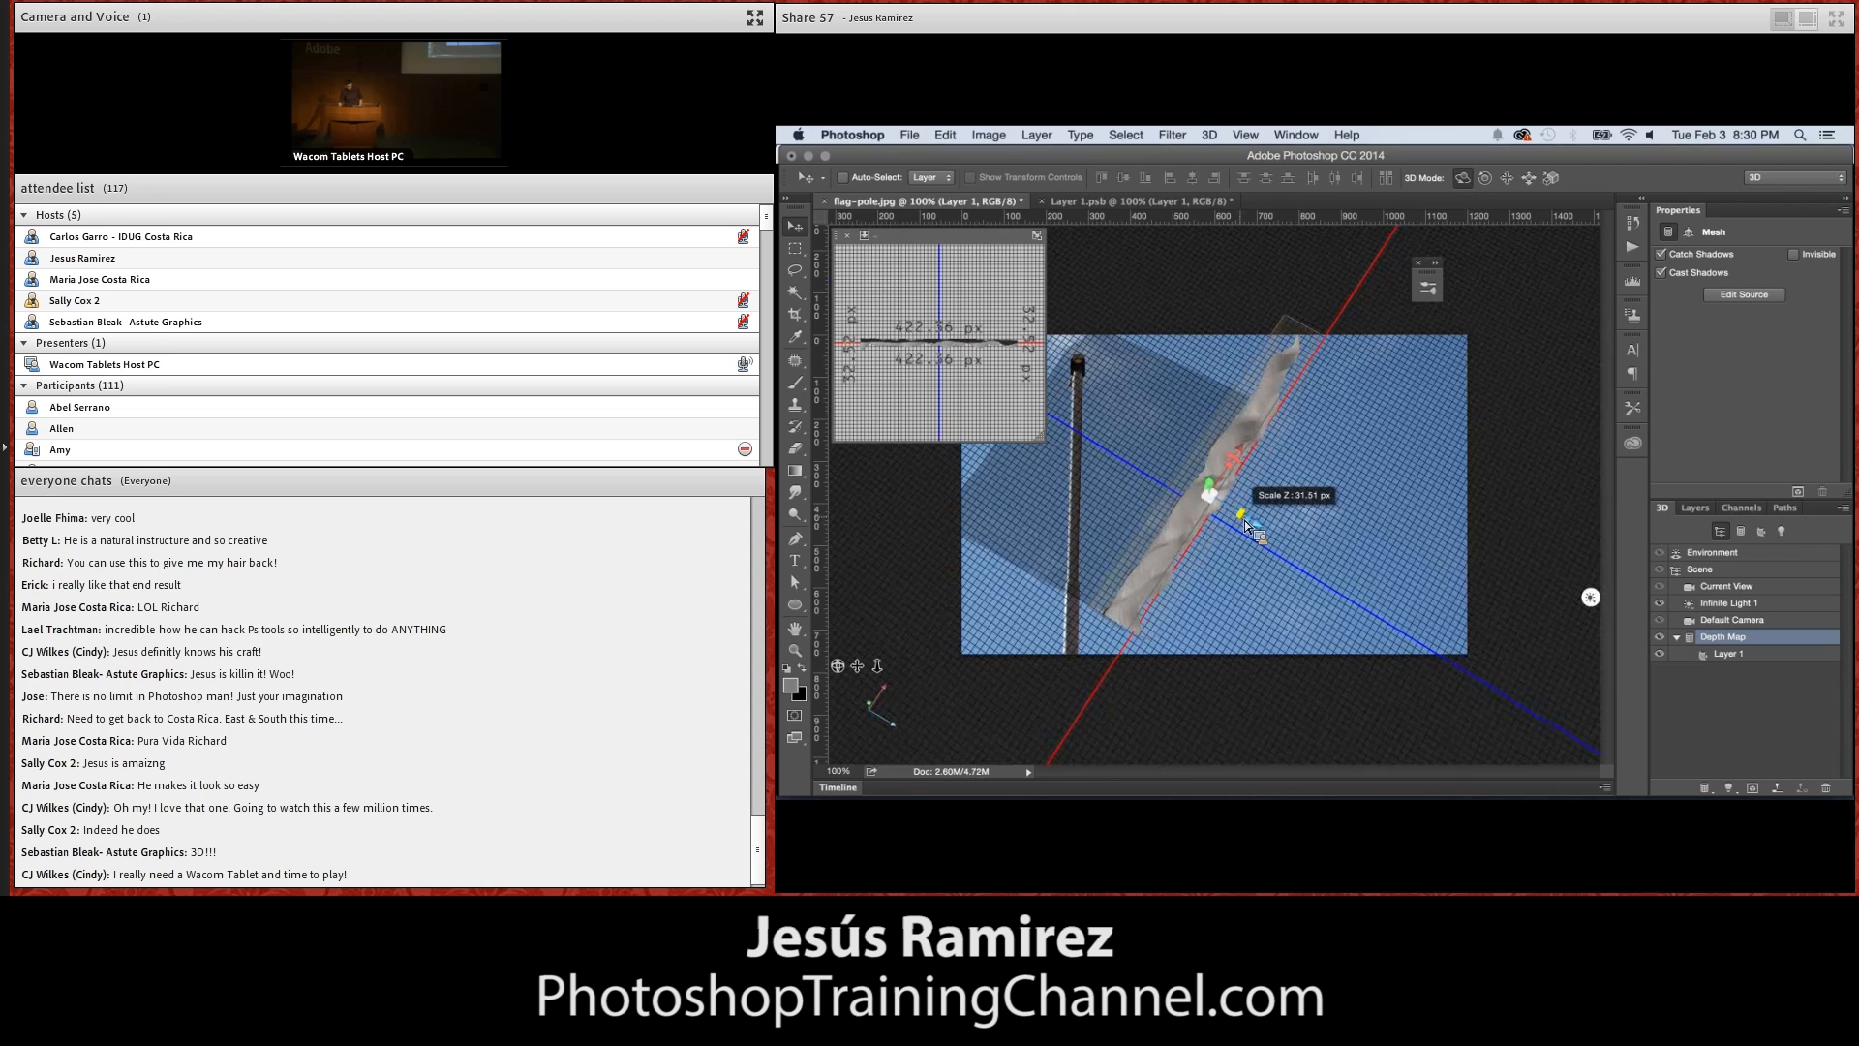
pyautogui.moveTo(1236, 520)
pyautogui.mouseDown()
pyautogui.moveTo(1321, 573)
pyautogui.moveTo(1242, 516)
pyautogui.mouseUp()
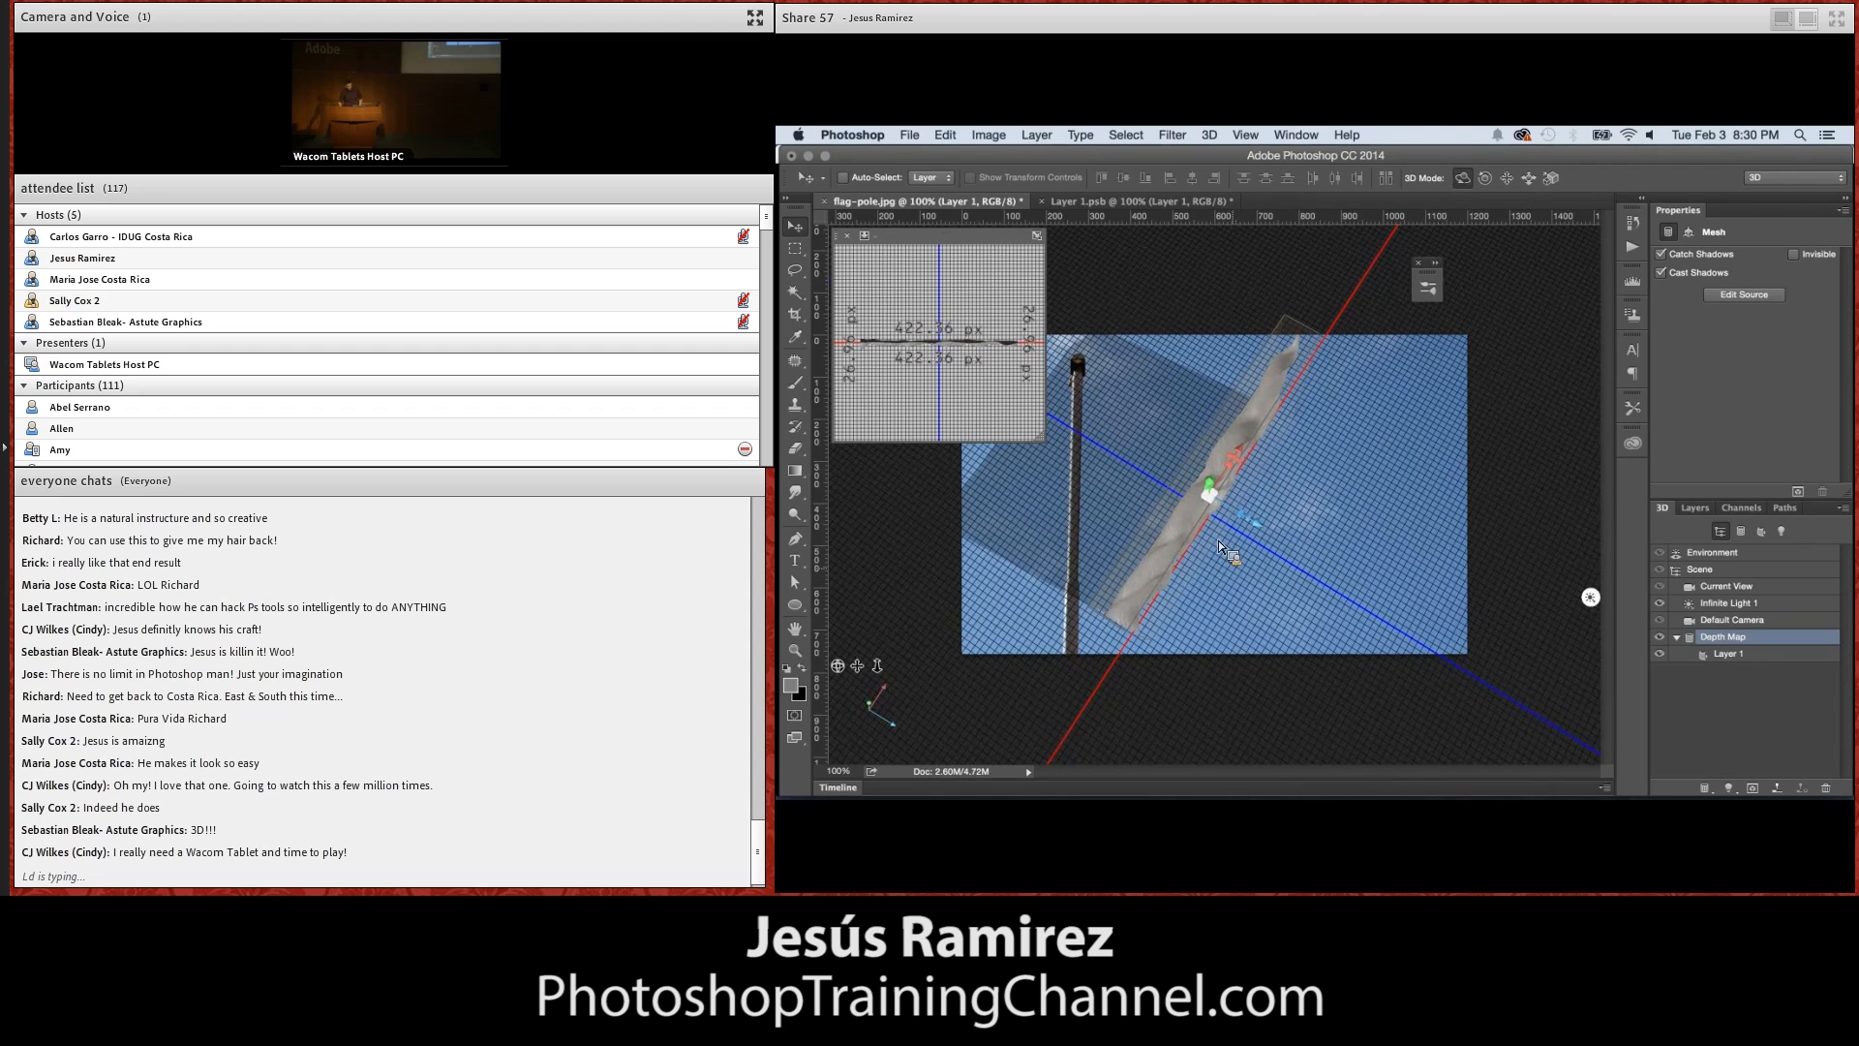
pyautogui.moveTo(840, 669); pyautogui.dragTo(794, 595)
# Paint soft gray over the wavy bands across the Layer 1.psb depth map with a 250 px Brush
pyautogui.click(1123, 201)
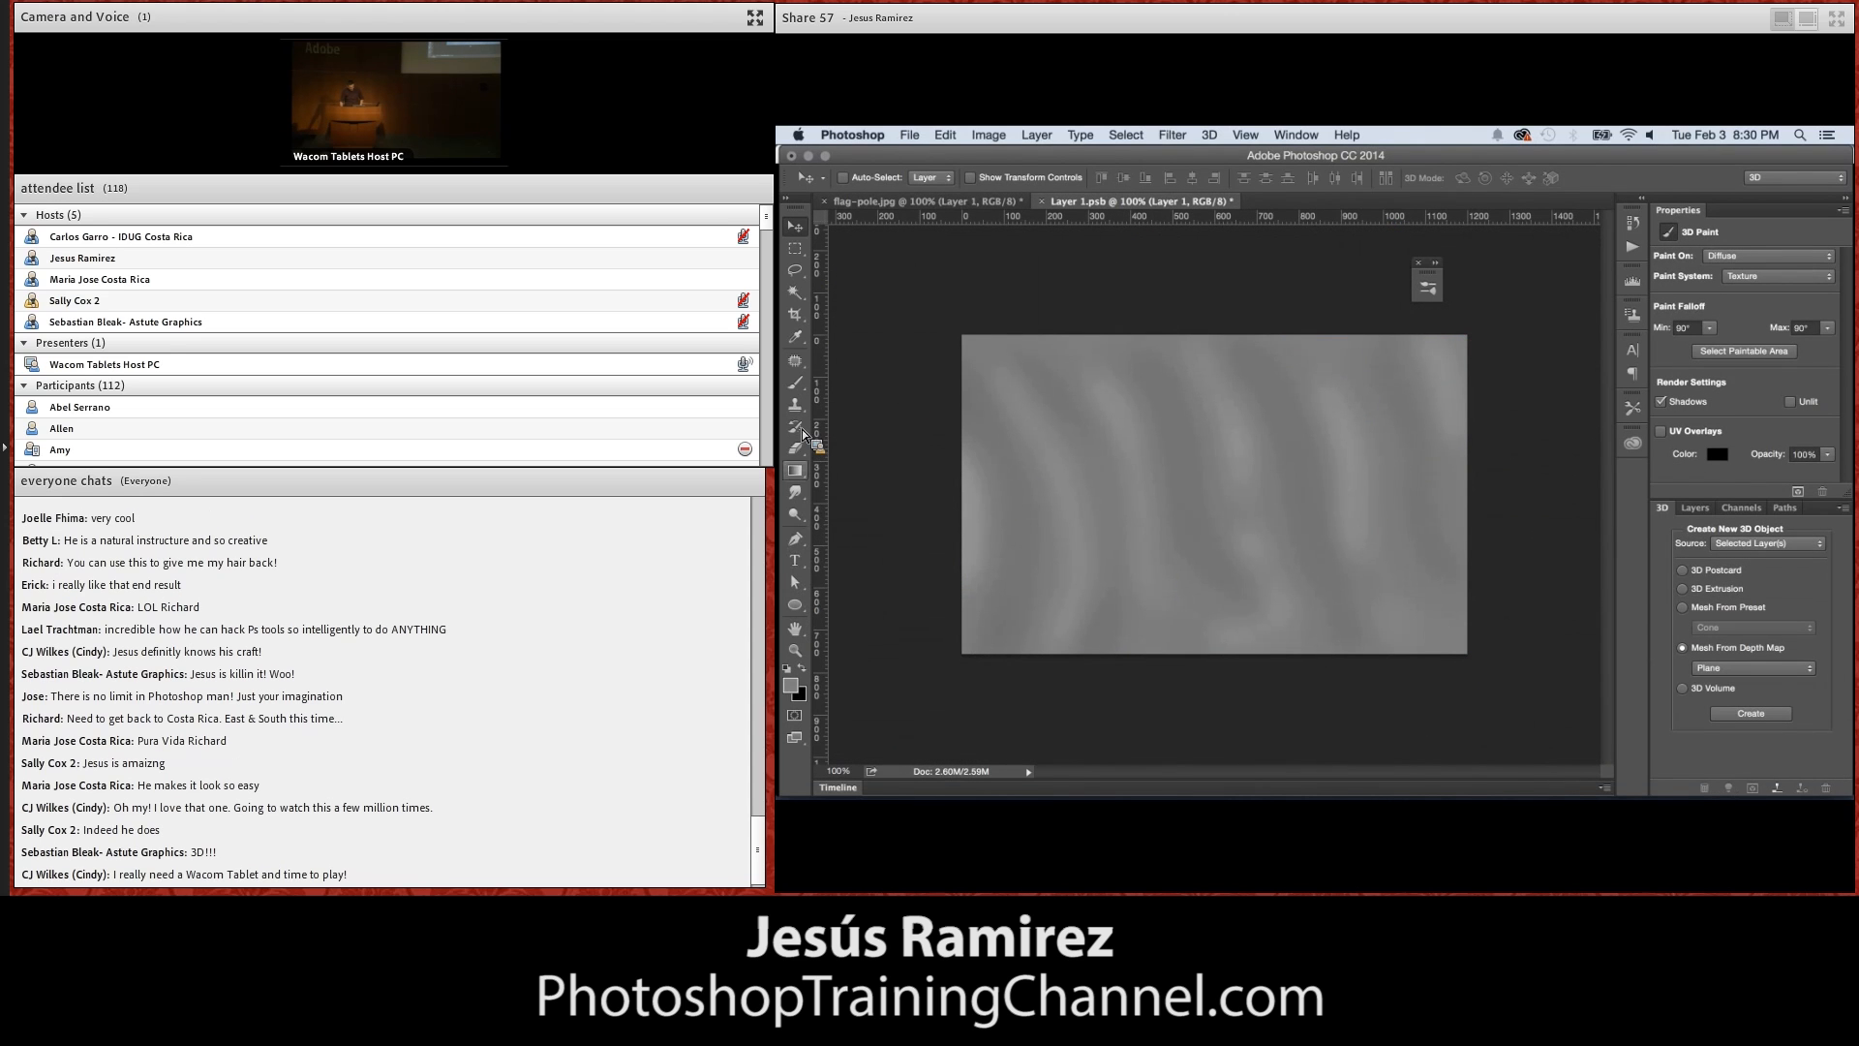
pyautogui.click(796, 382)
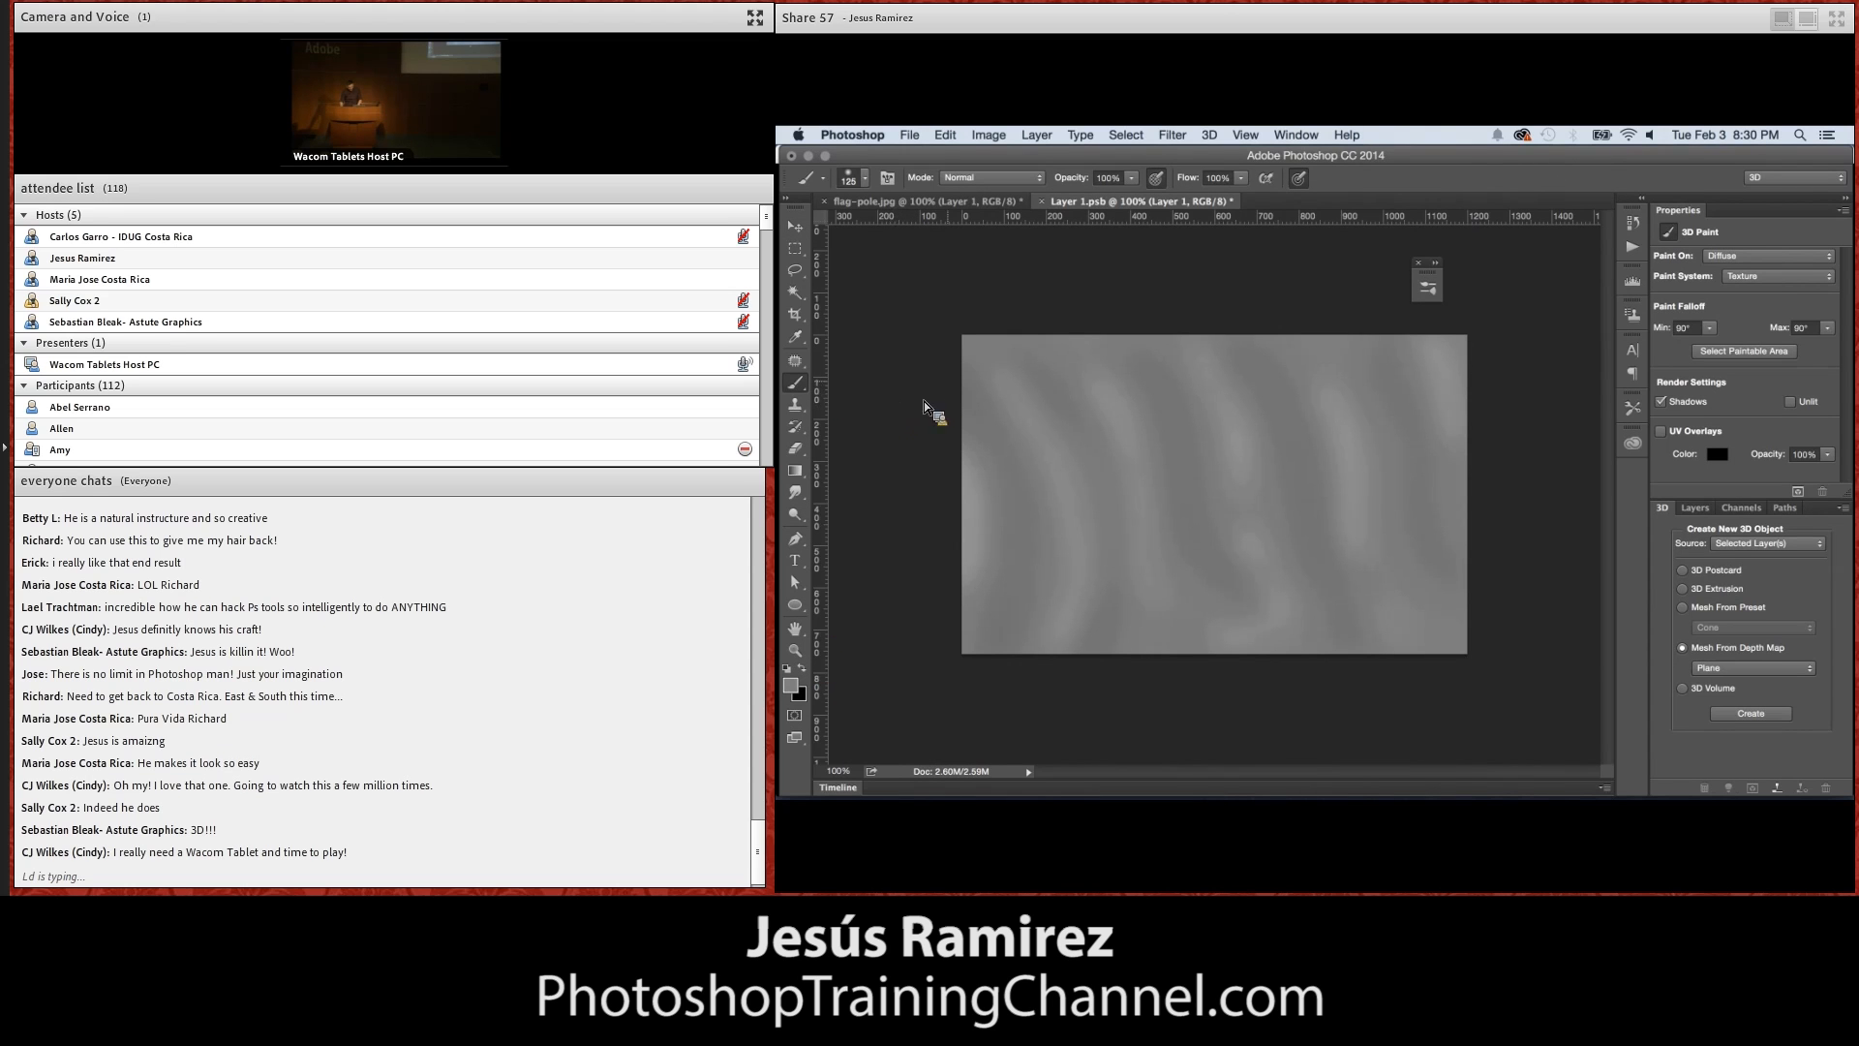
pyautogui.press(']')
pyautogui.press(']')
pyautogui.press(']')
pyautogui.press(']')
pyautogui.press(']')
pyautogui.moveTo(905, 463); pyautogui.dragTo(1408, 515)
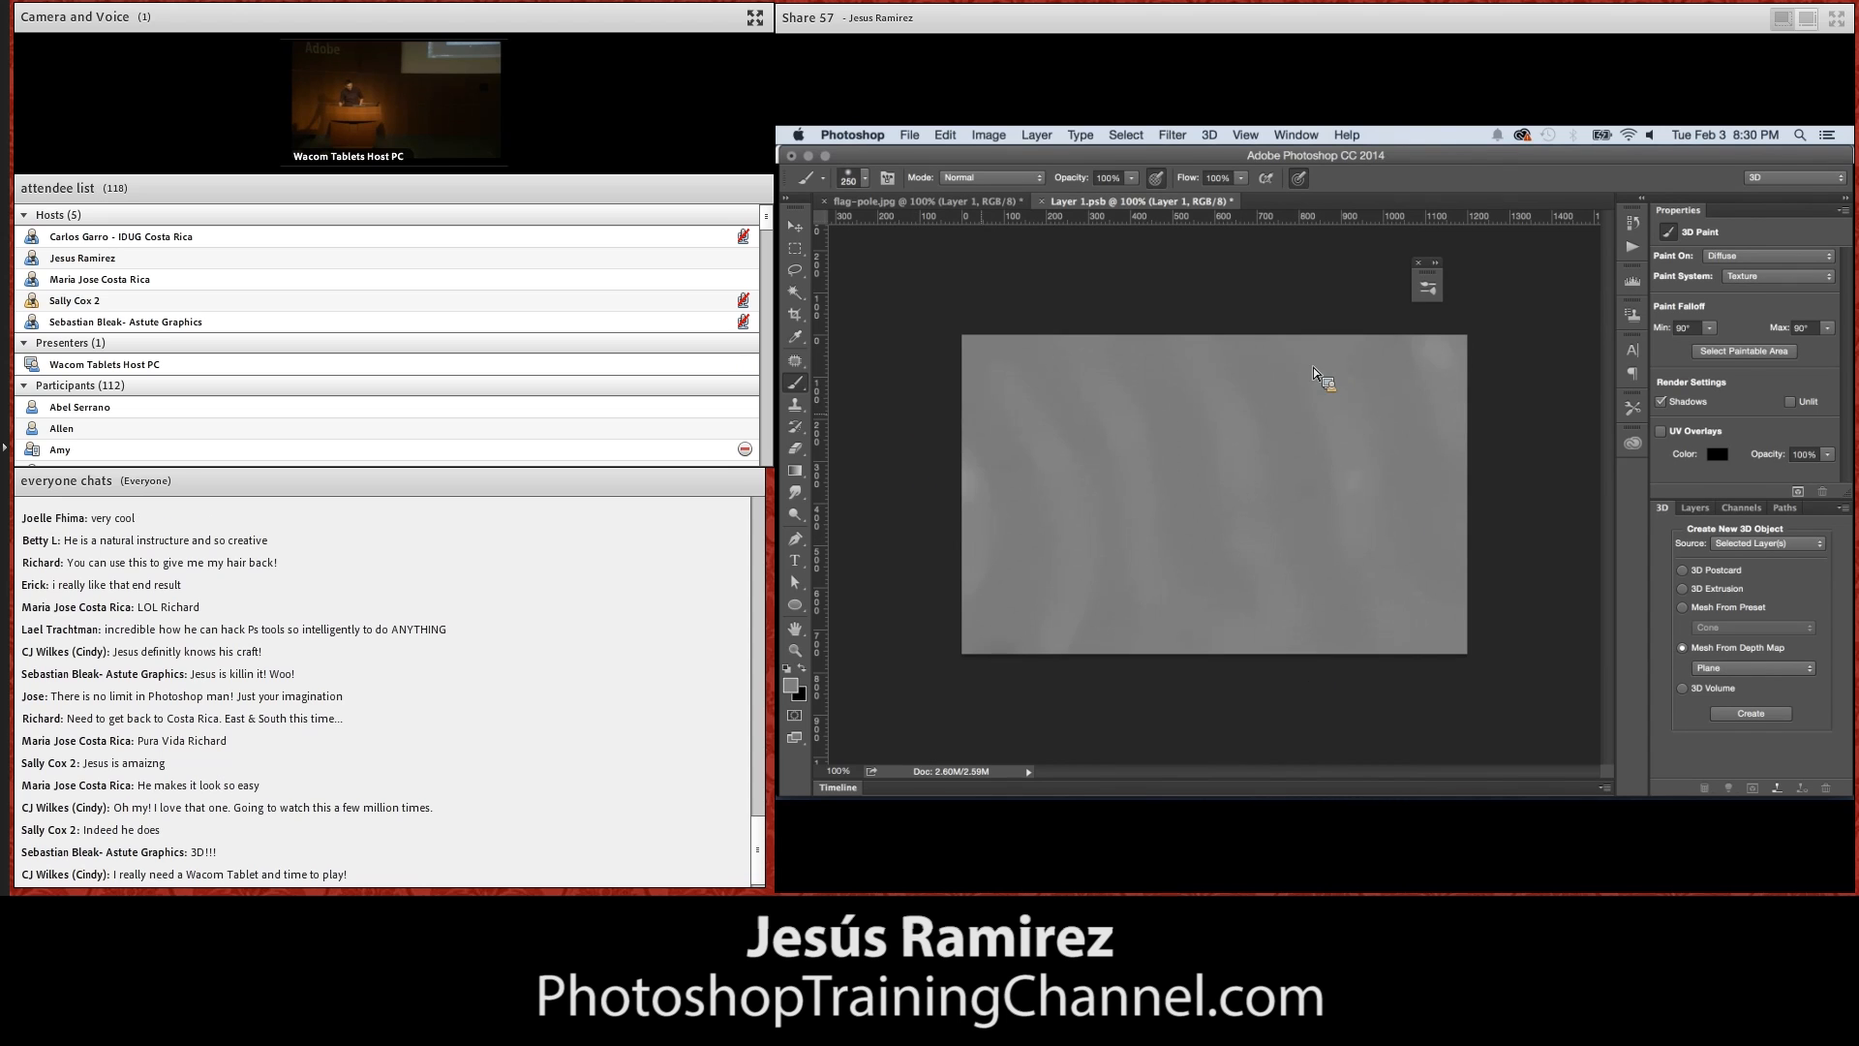
# Fade the last brush stroke to 32% opacity in Normal mode and save the depth map
pyautogui.click(945, 135)
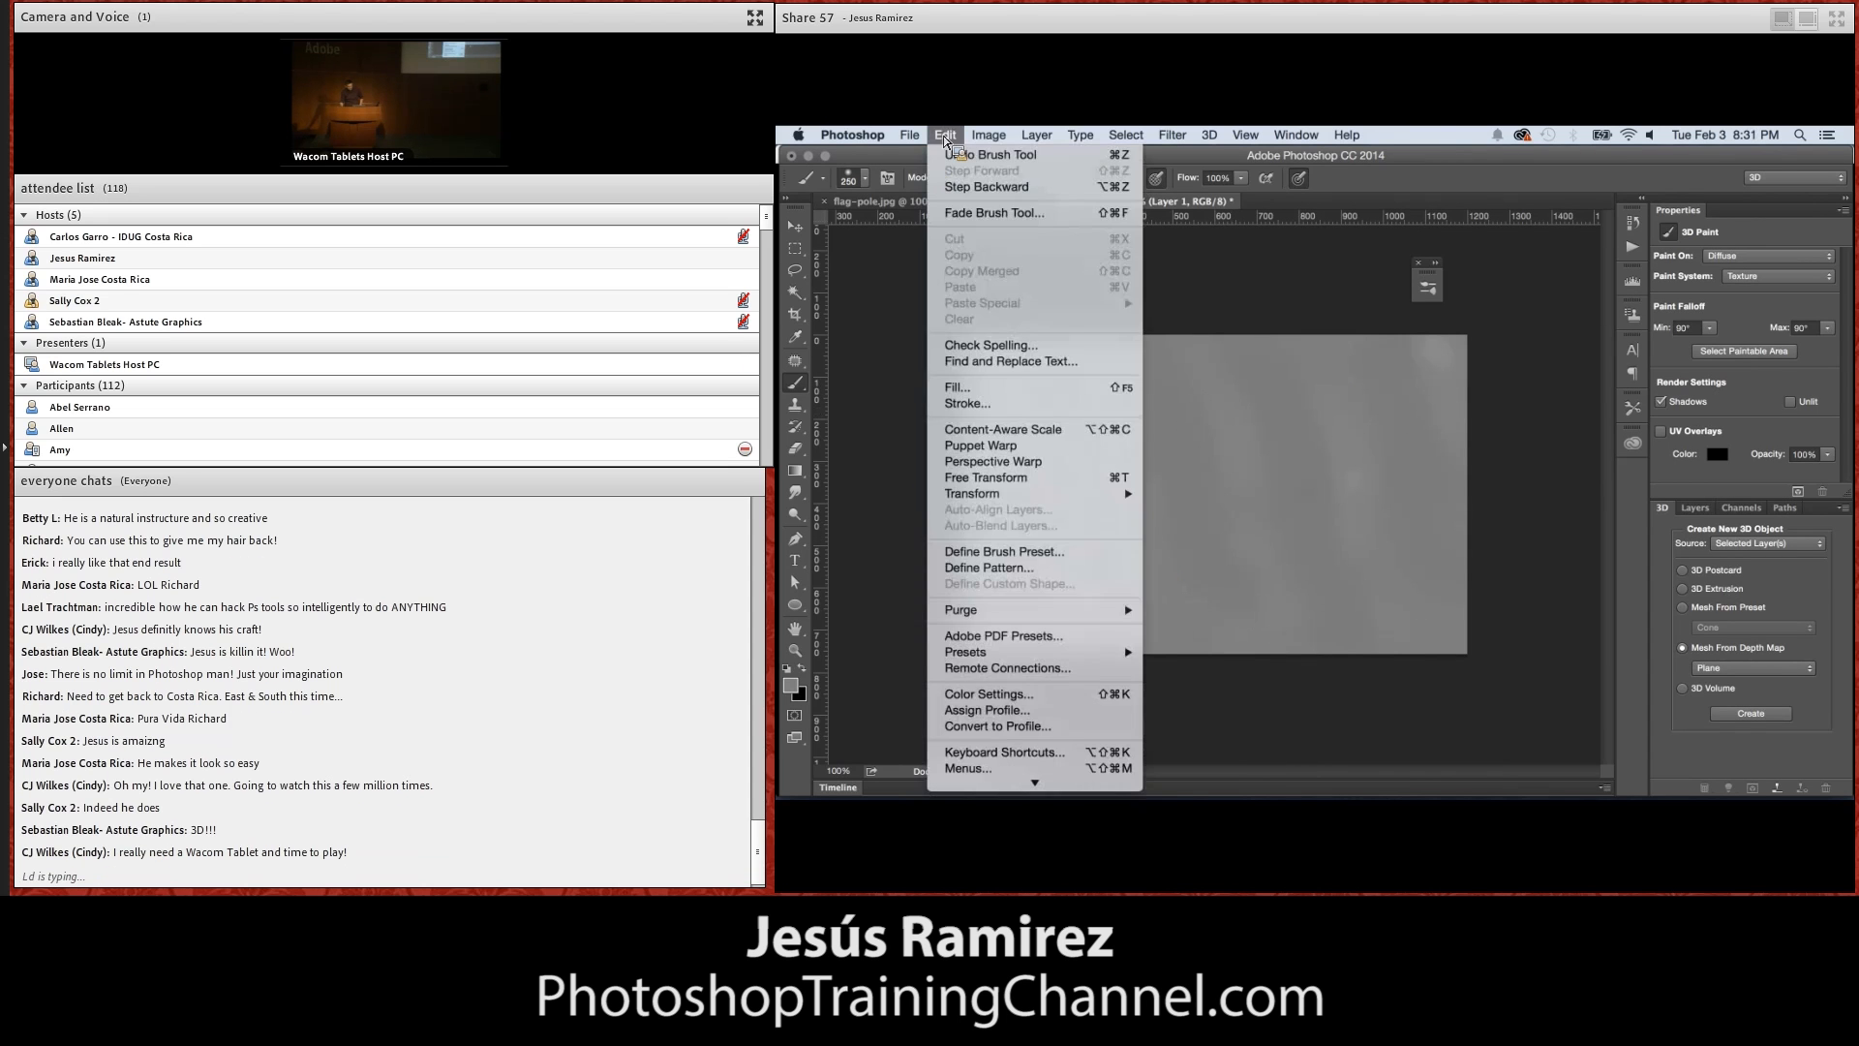
pyautogui.click(1020, 214)
pyautogui.moveTo(1342, 388); pyautogui.dragTo(1394, 397)
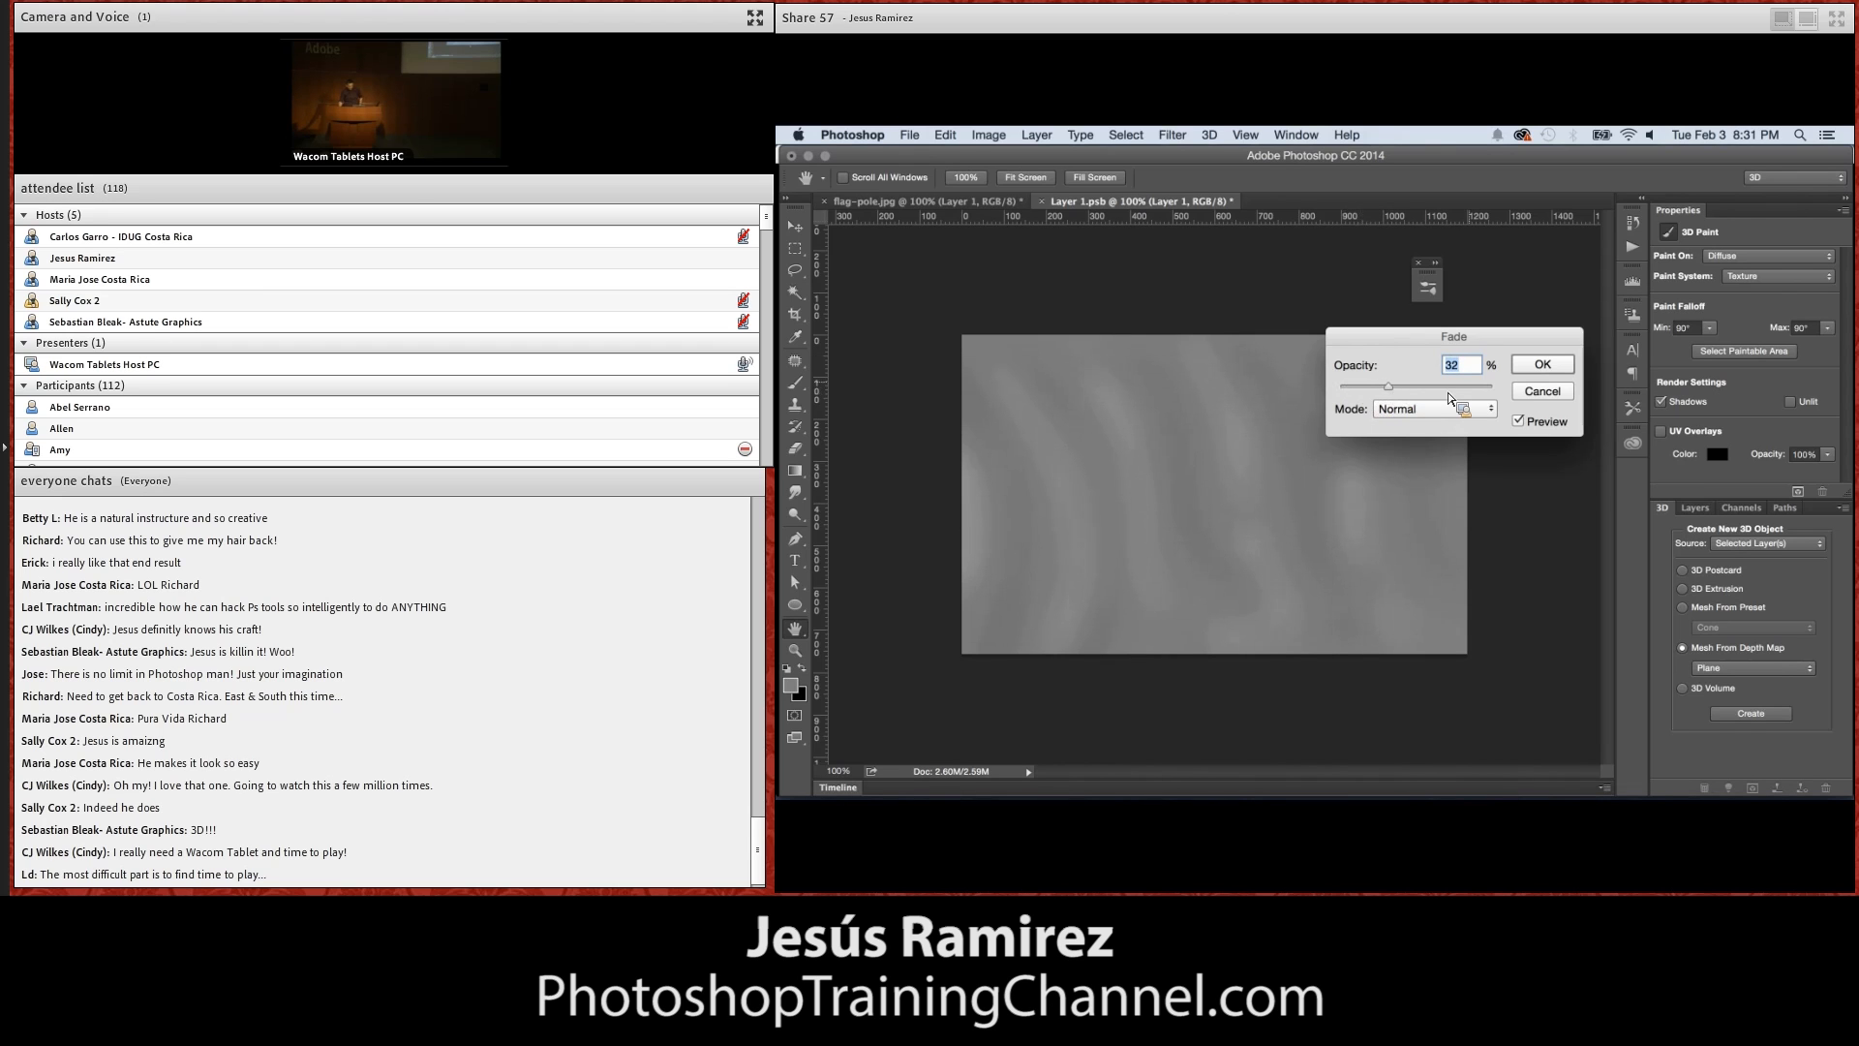
pyautogui.click(1530, 367)
pyautogui.press('cmd+s')
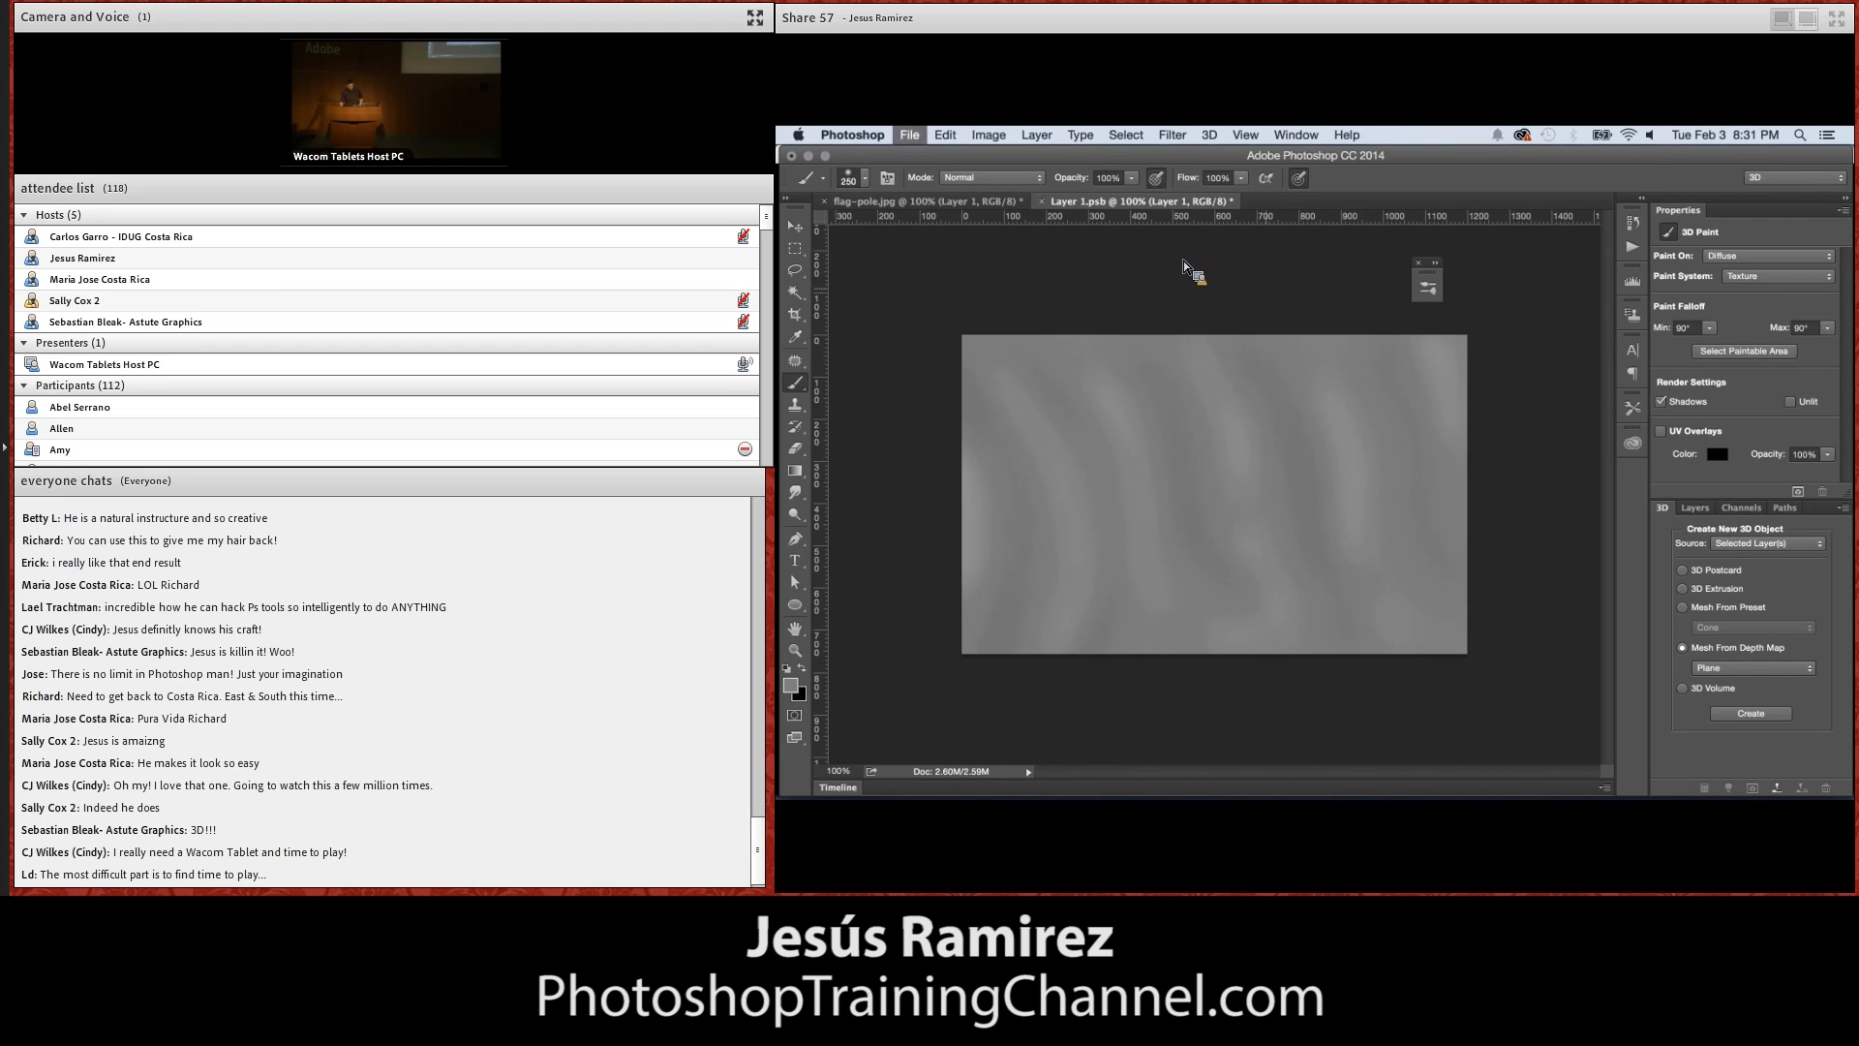
# In flag-pole.jpg, render a rectangular marquee area around the flag and clear the selection
pyautogui.click(974, 203)
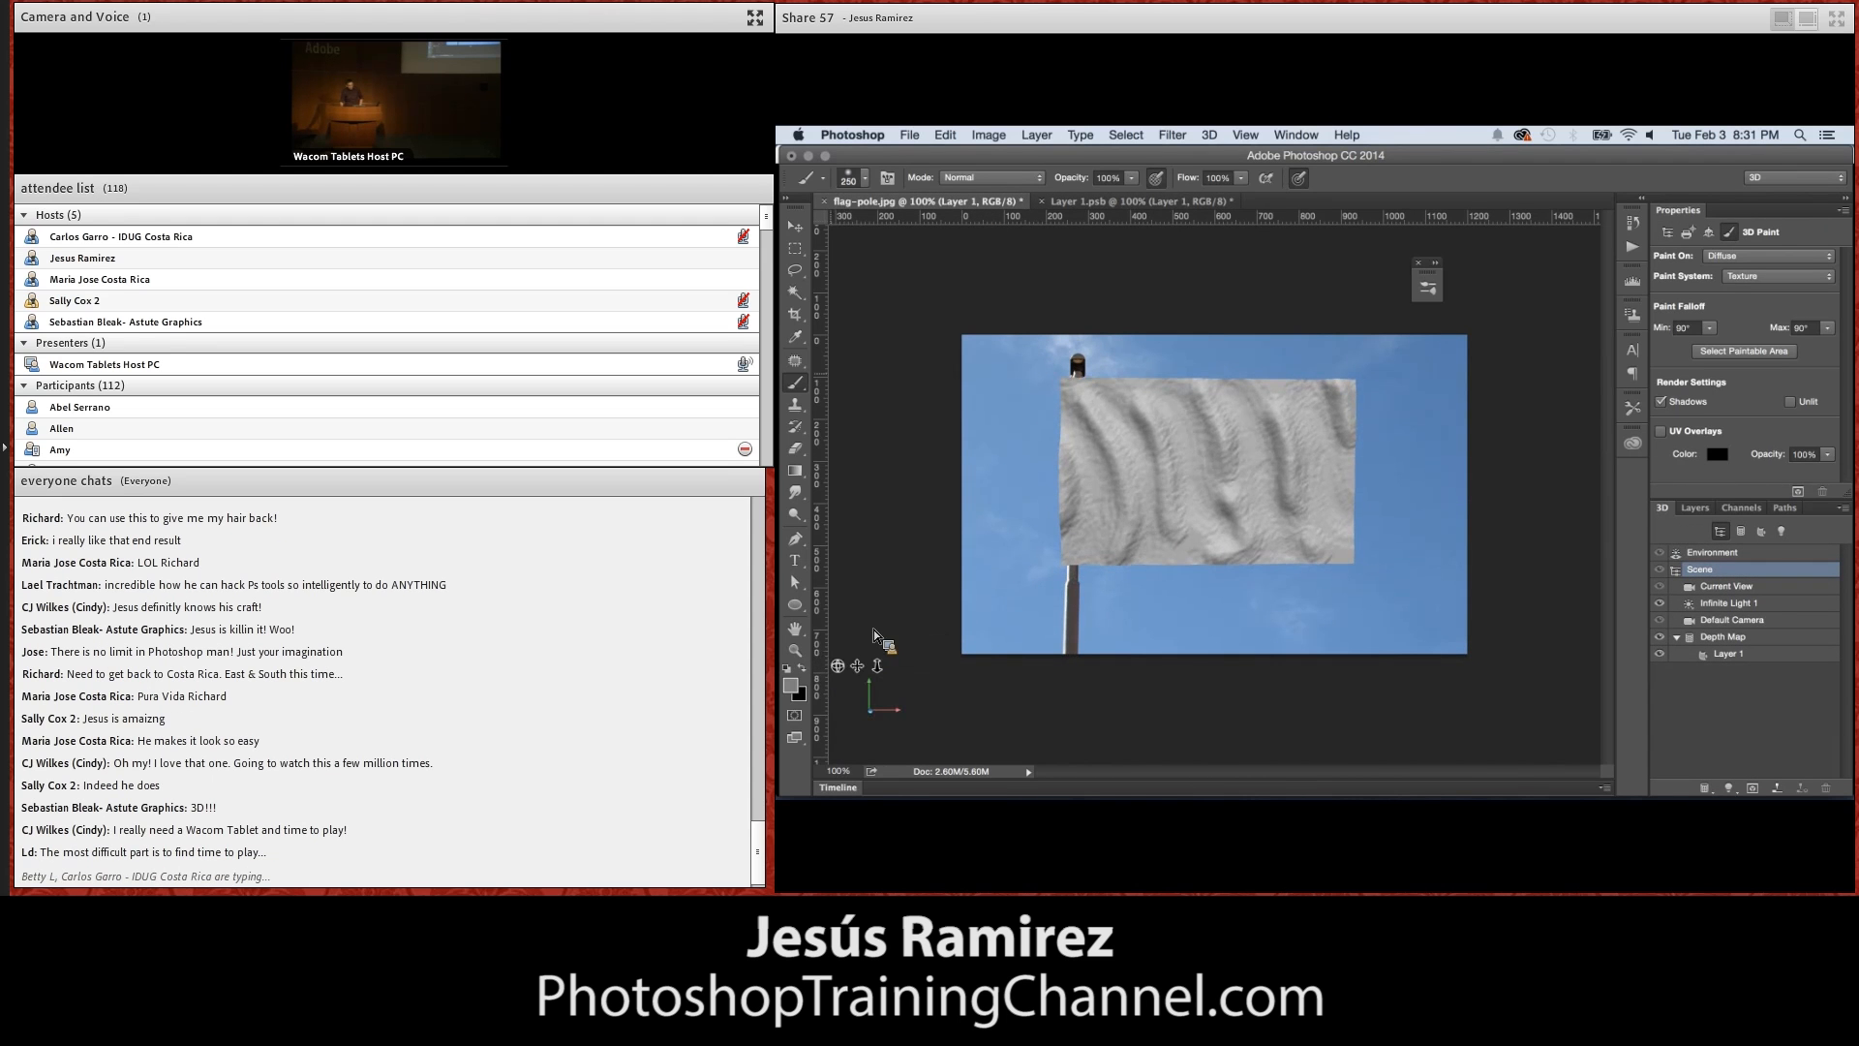
pyautogui.click(796, 248)
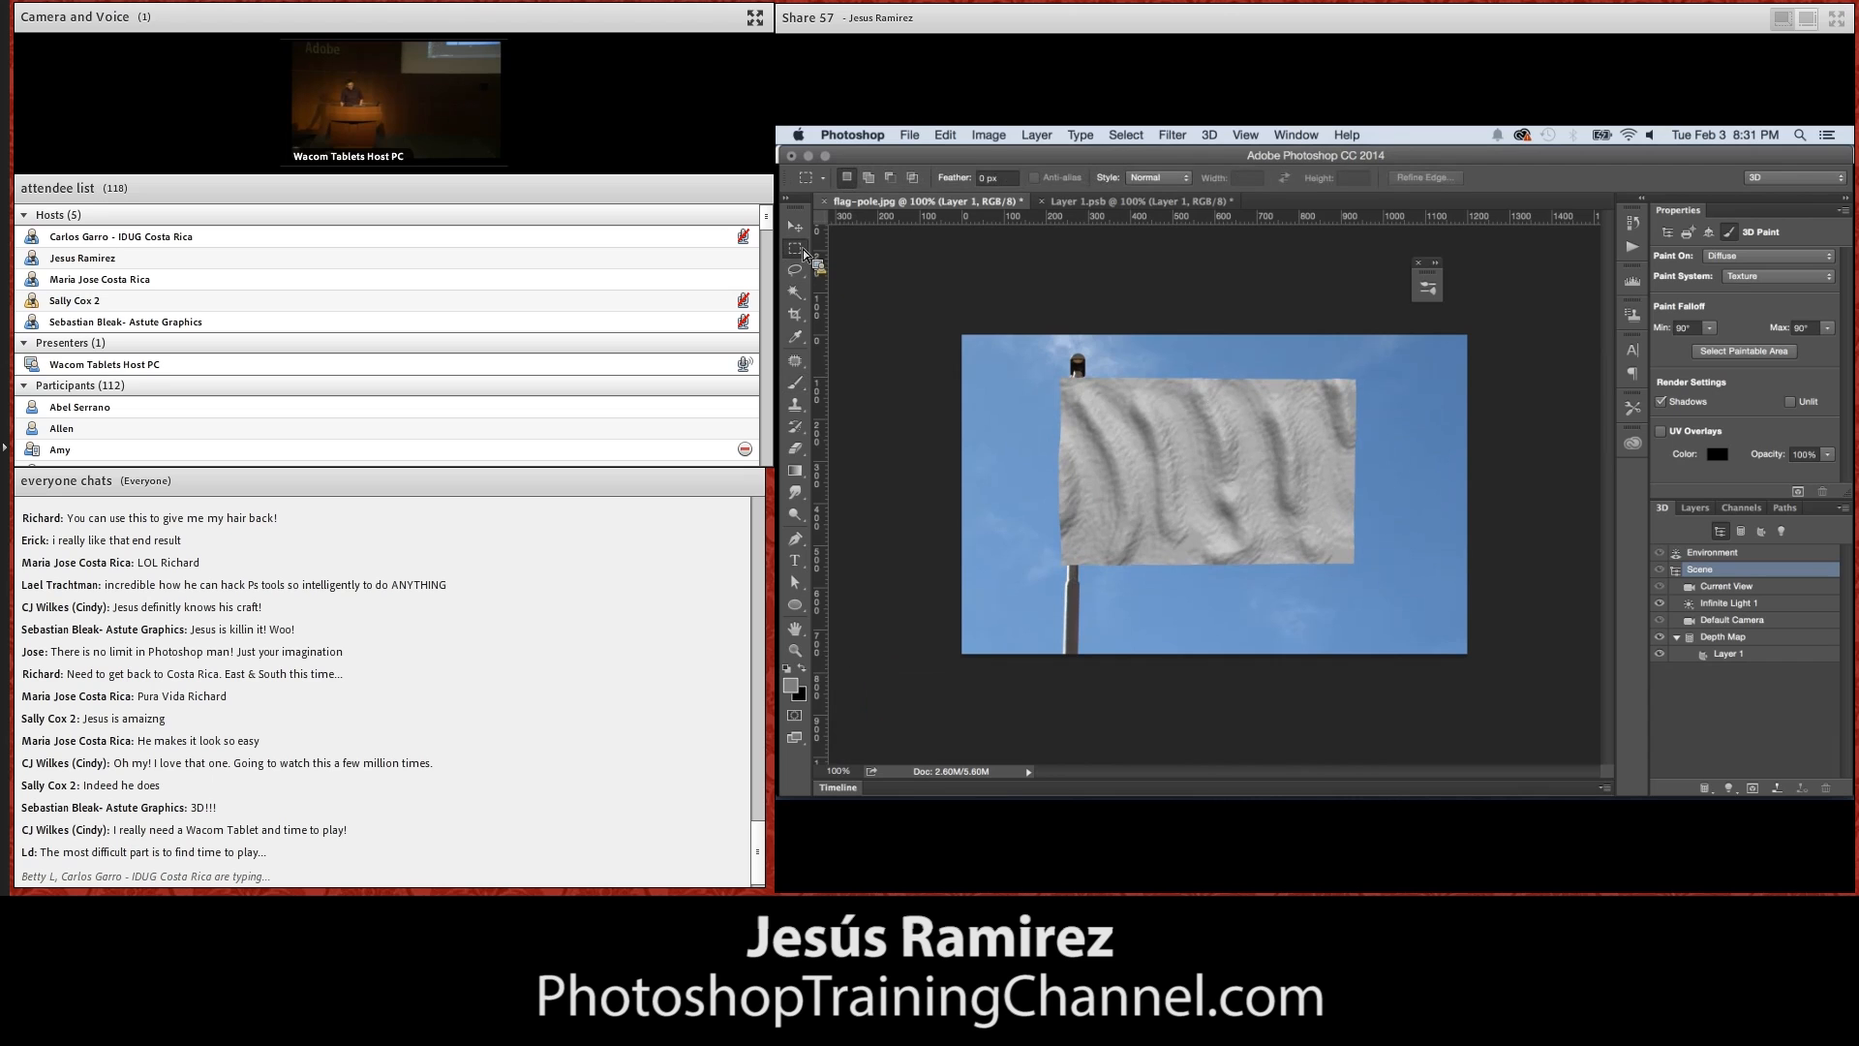
pyautogui.moveTo(1016, 358); pyautogui.dragTo(1398, 588)
pyautogui.click(1799, 491)
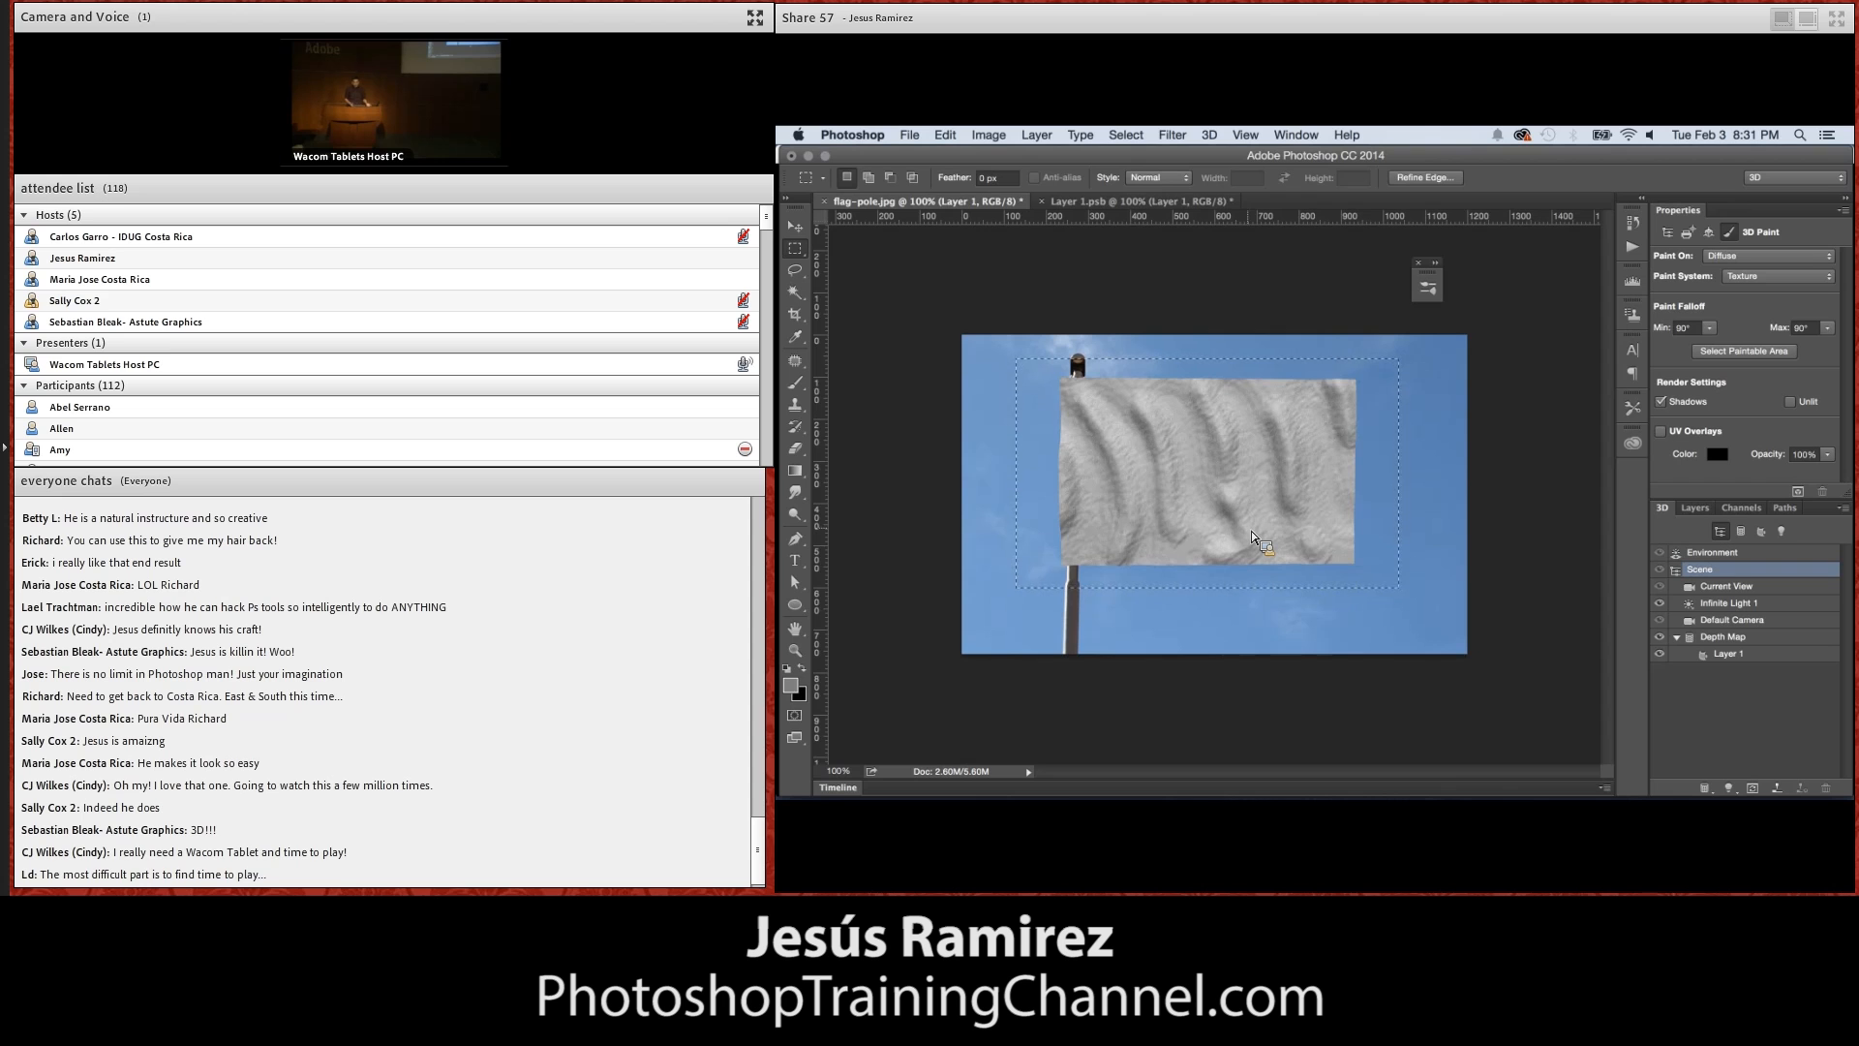
pyautogui.press('super+d')
# Select the flag mesh's Layer 1 material and open its diffuse texture for editing
pyautogui.click(795, 227)
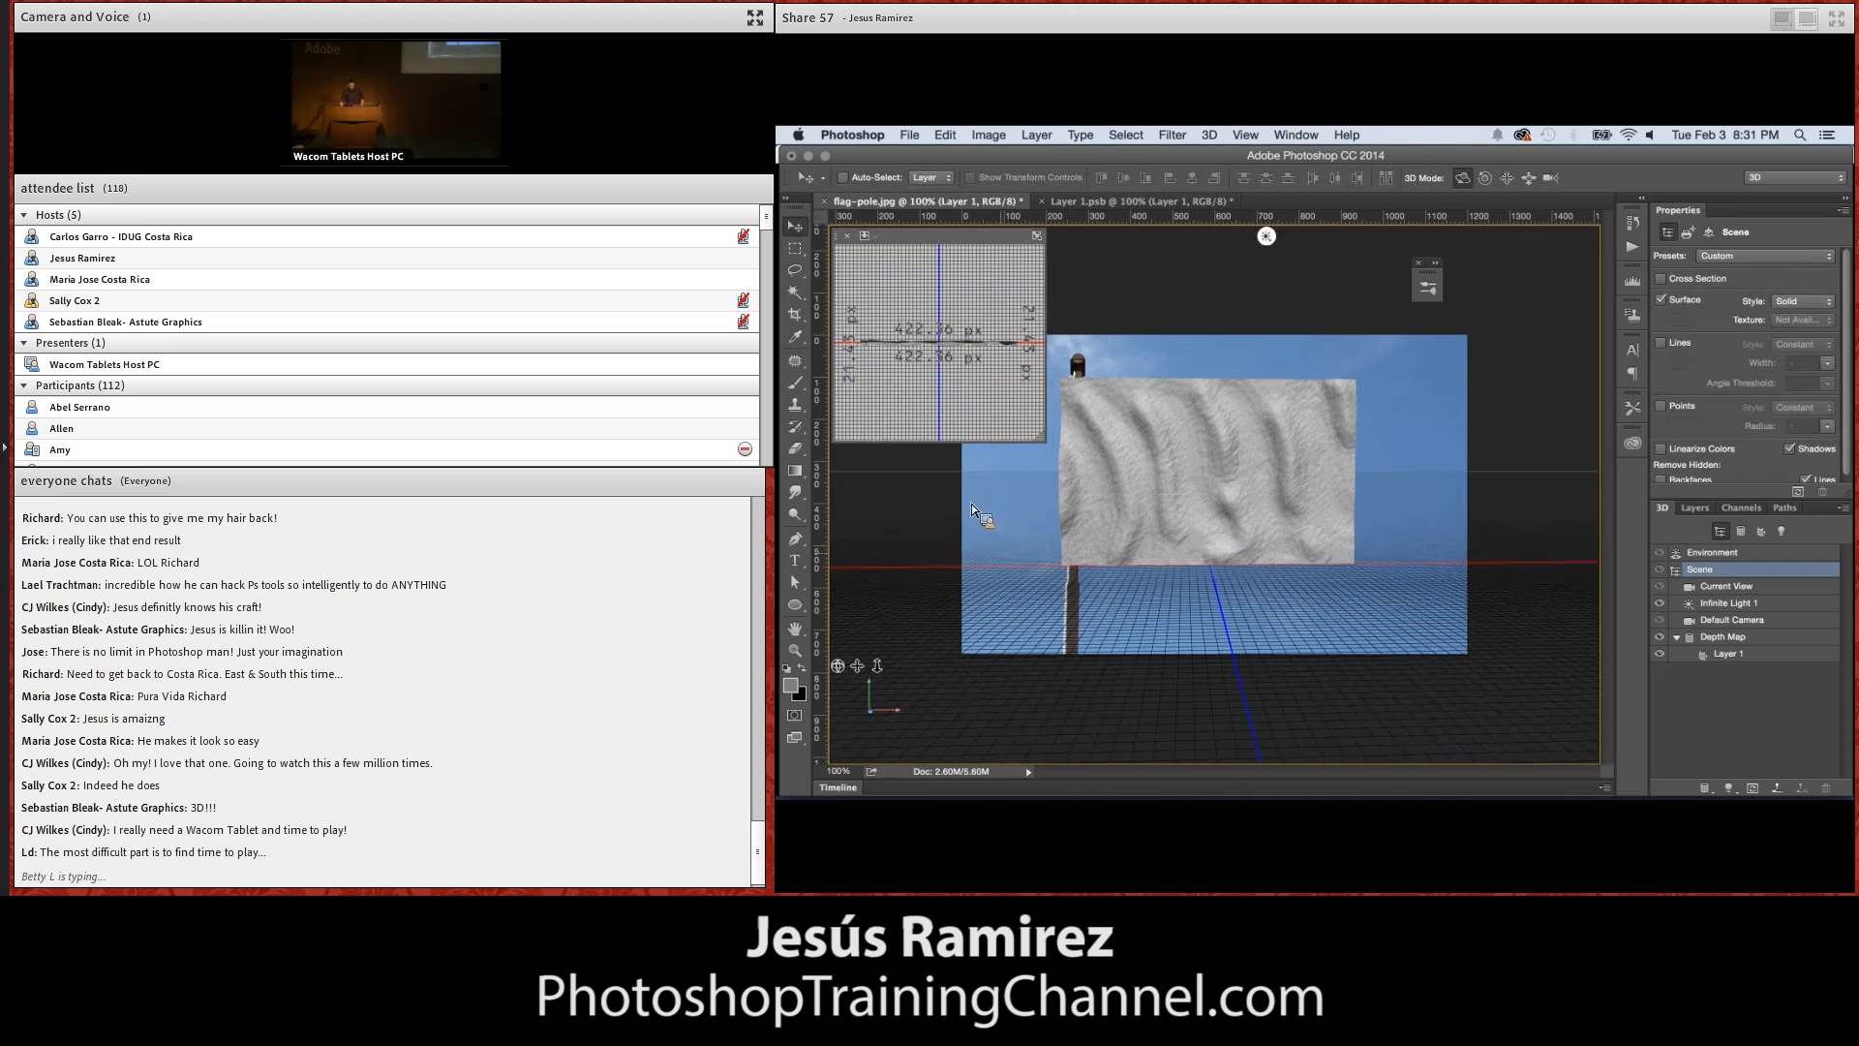
pyautogui.click(1176, 461)
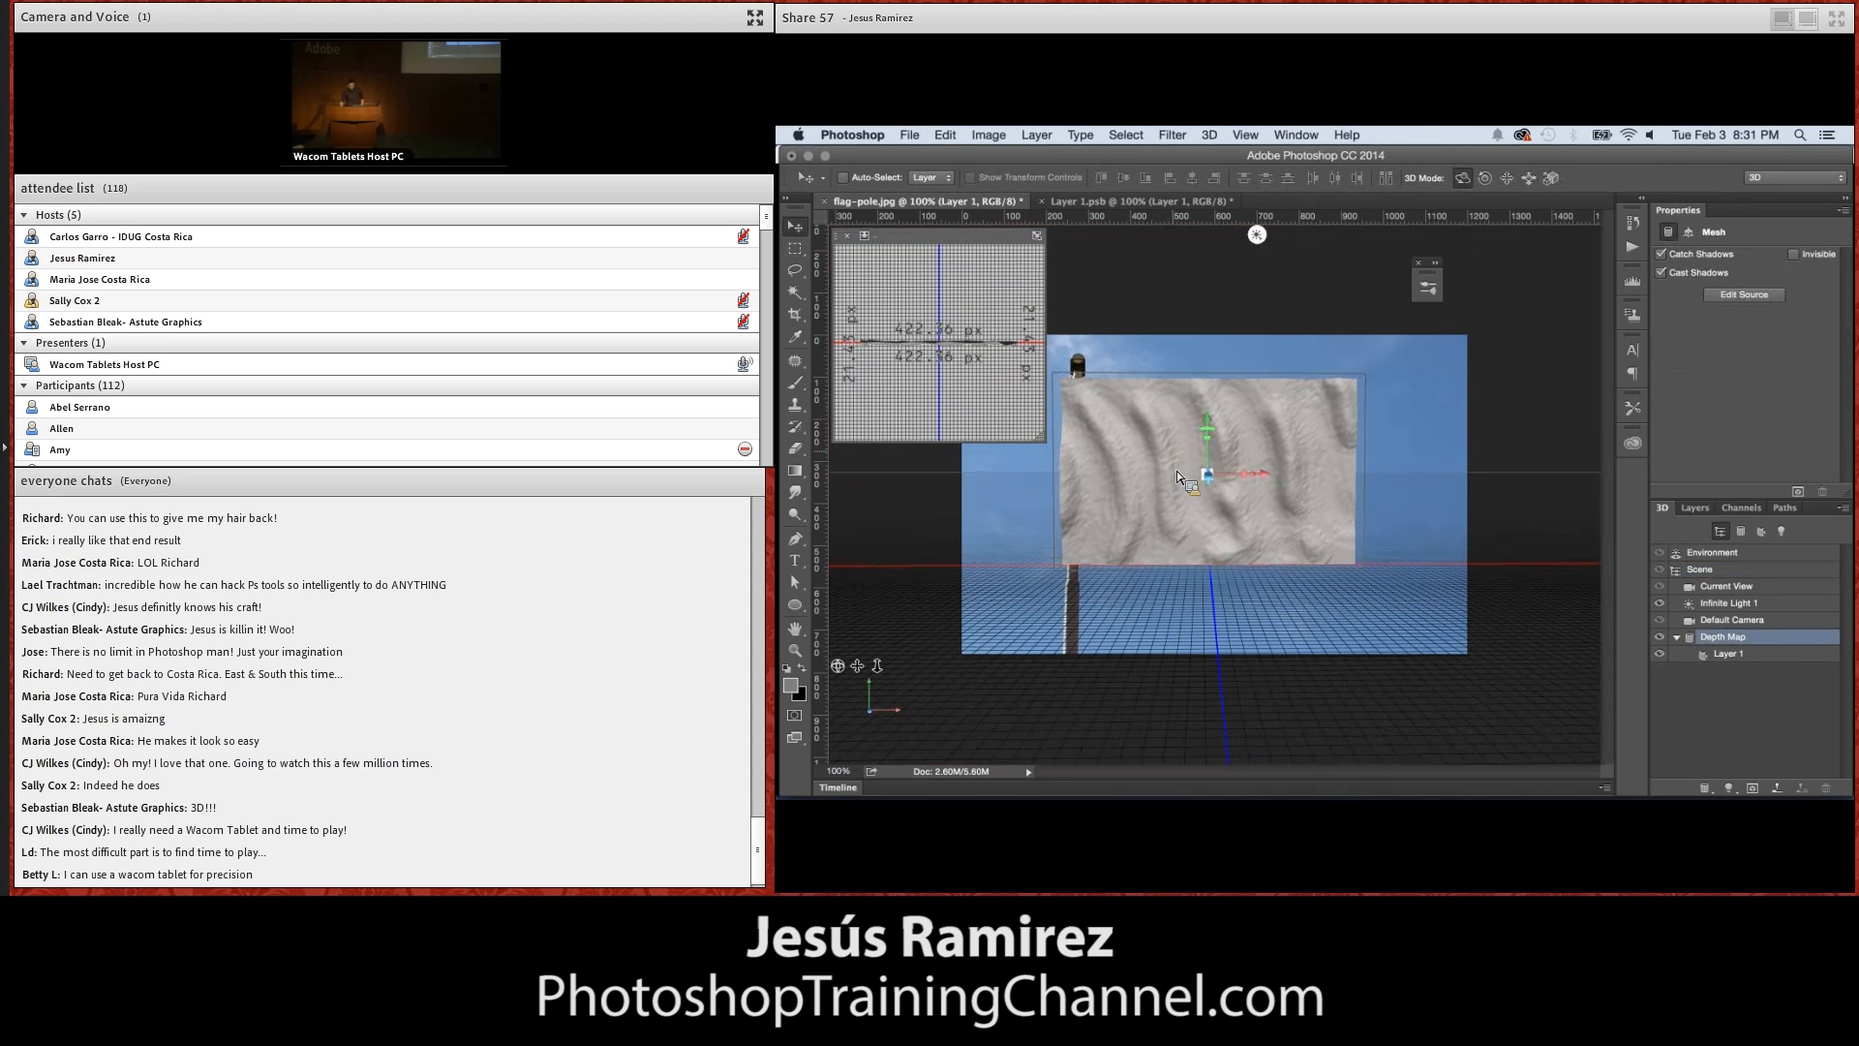
pyautogui.click(1731, 656)
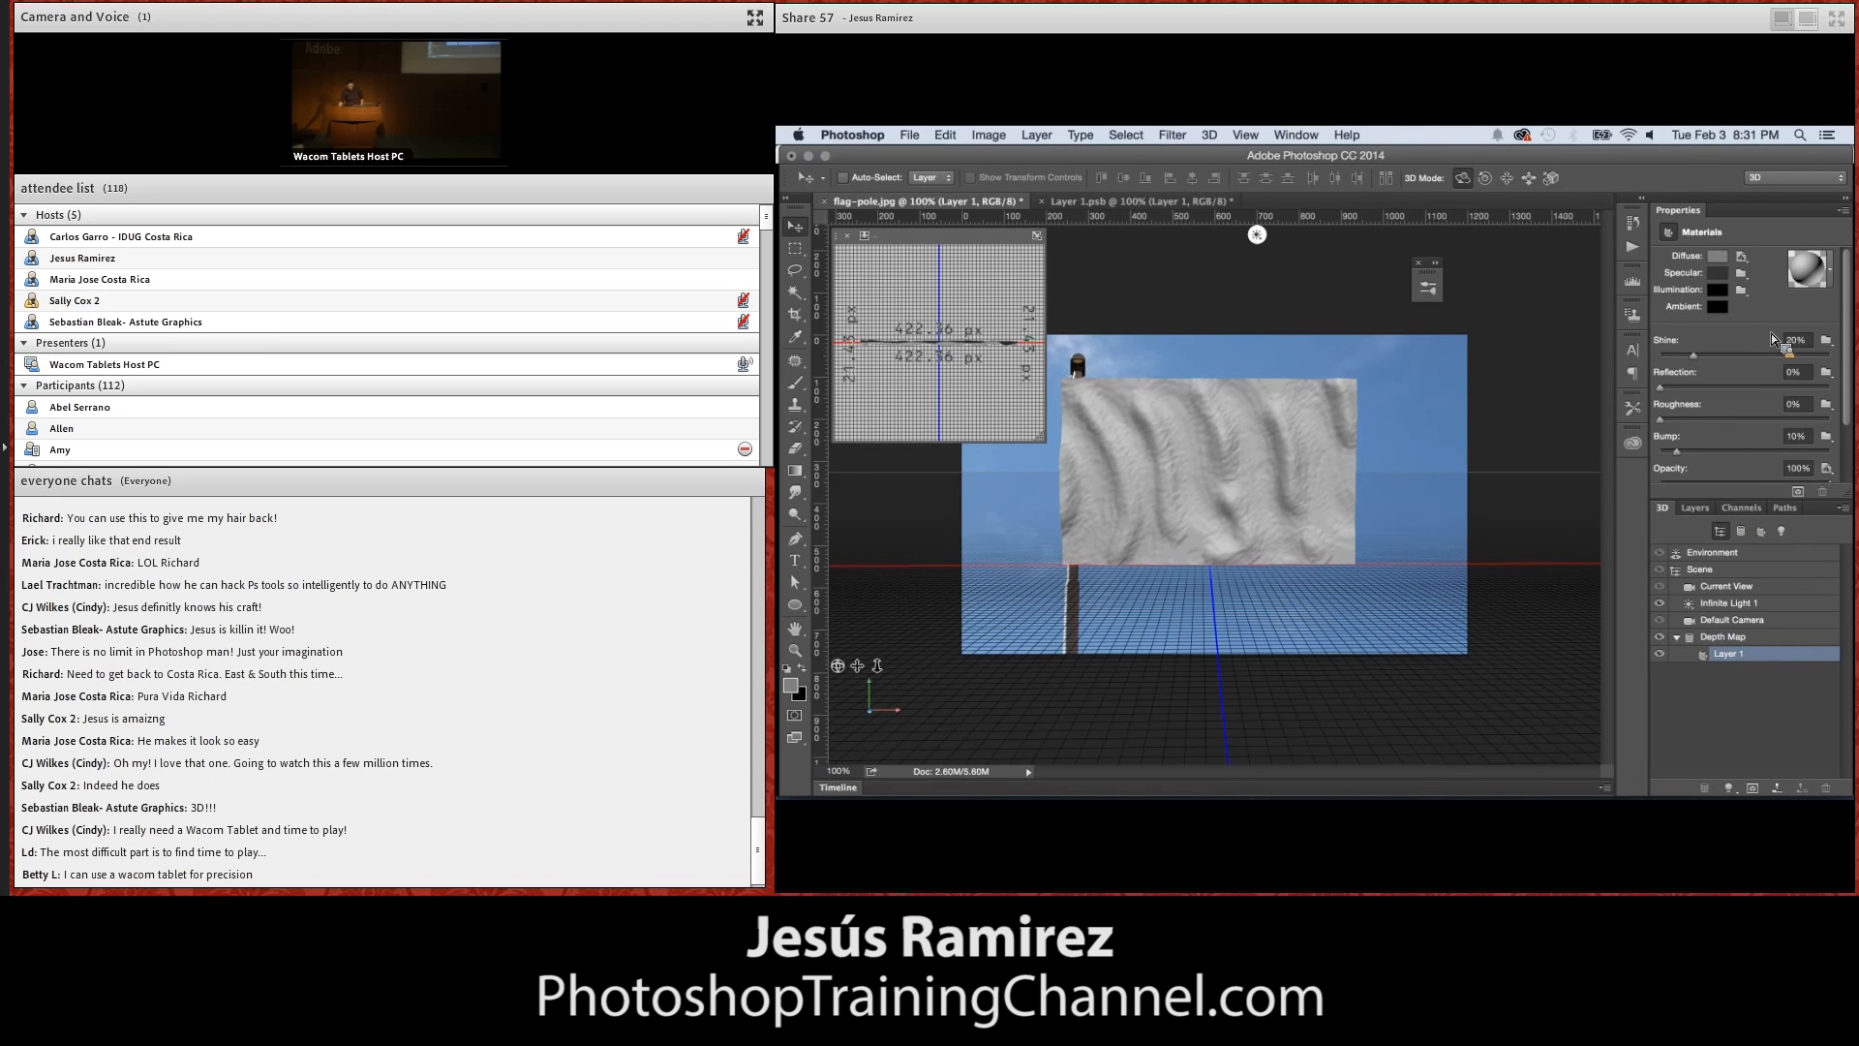
pyautogui.moveTo(1728, 258); pyautogui.dragTo(1199, 386)
pyautogui.moveTo(1195, 466); pyautogui.dragTo(1229, 473)
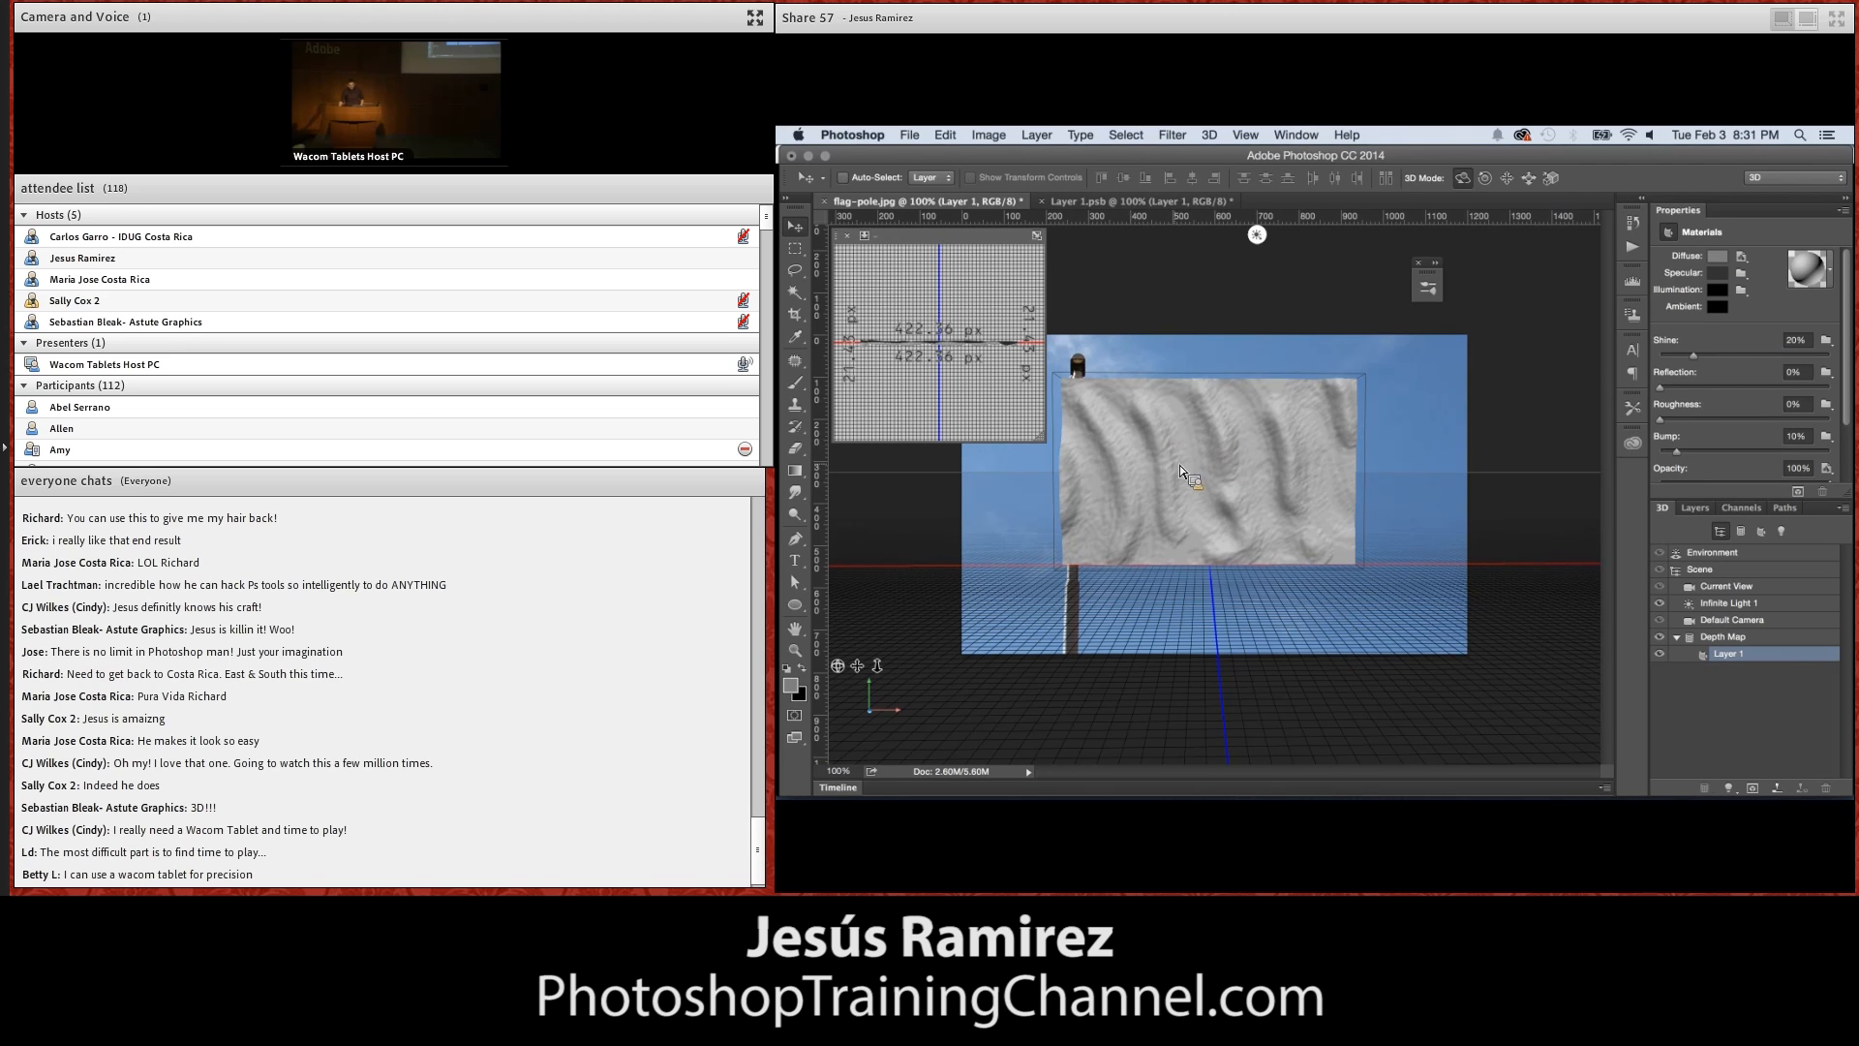
pyautogui.moveTo(1258, 469); pyautogui.dragTo(1259, 468)
pyautogui.click(1742, 257)
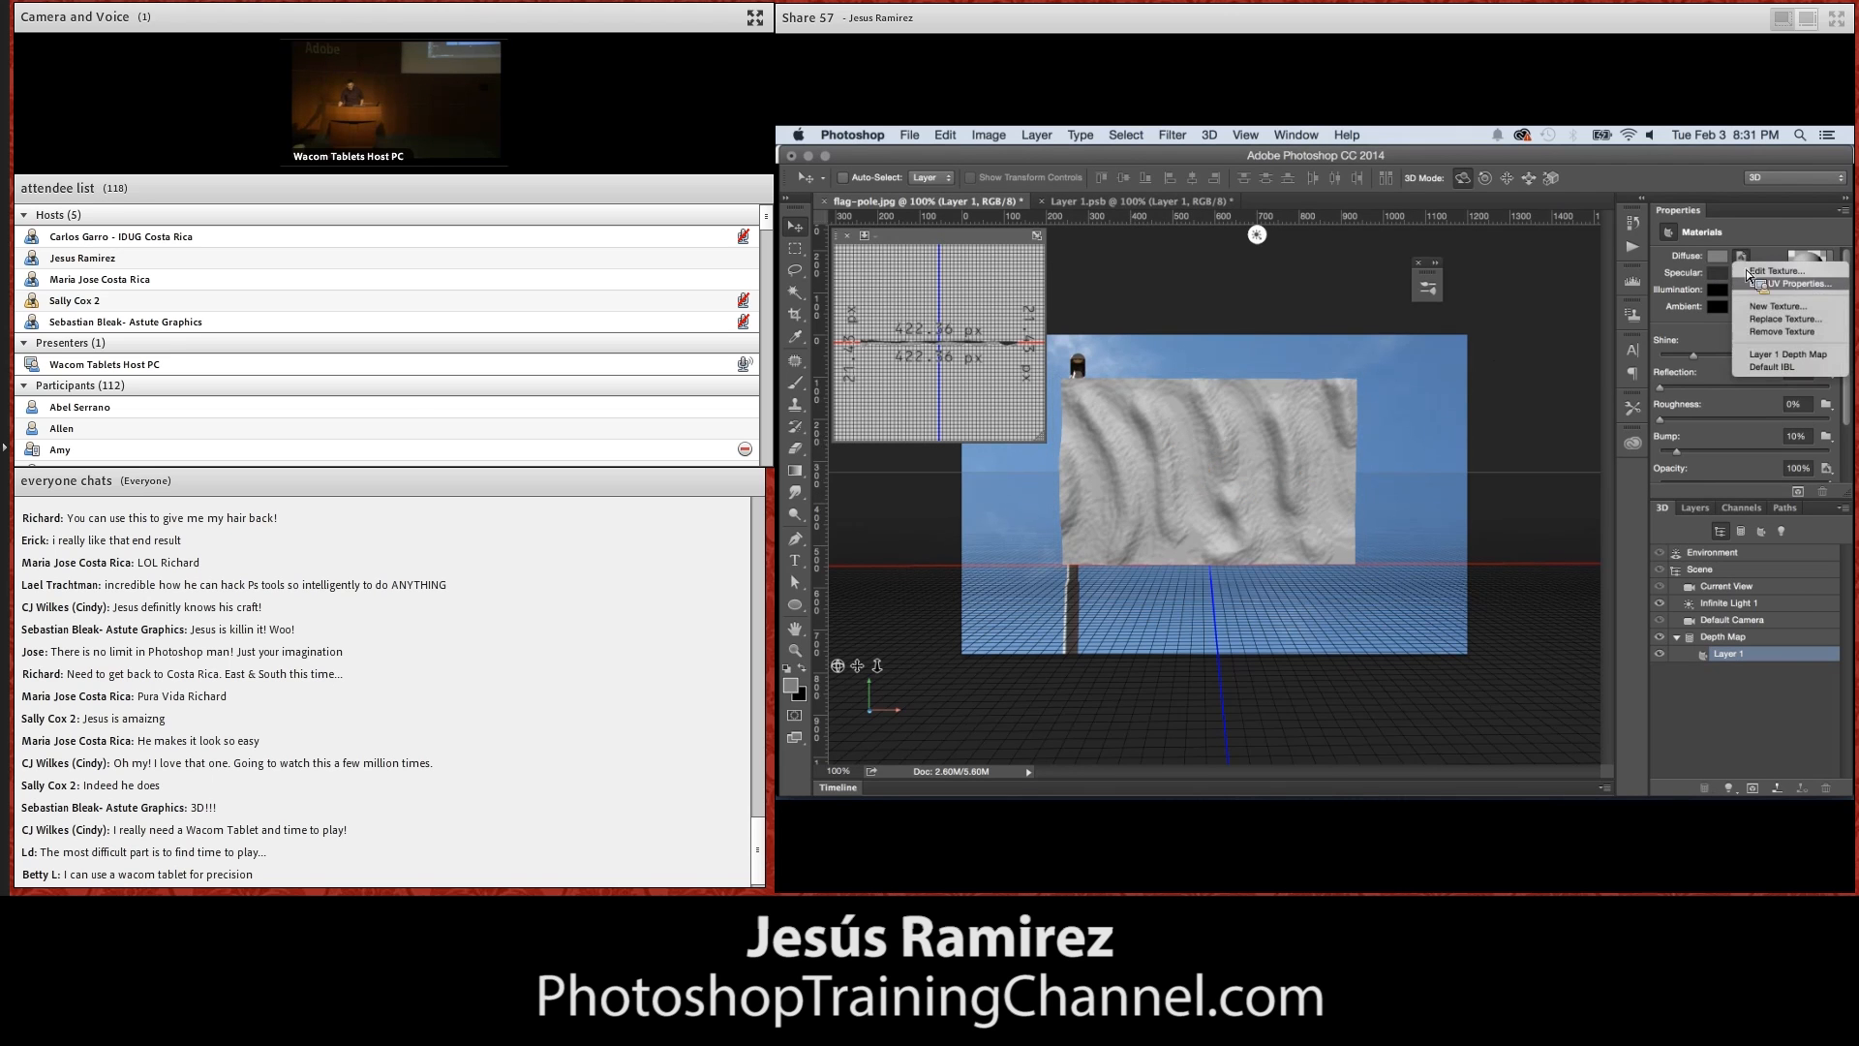
pyautogui.click(1769, 272)
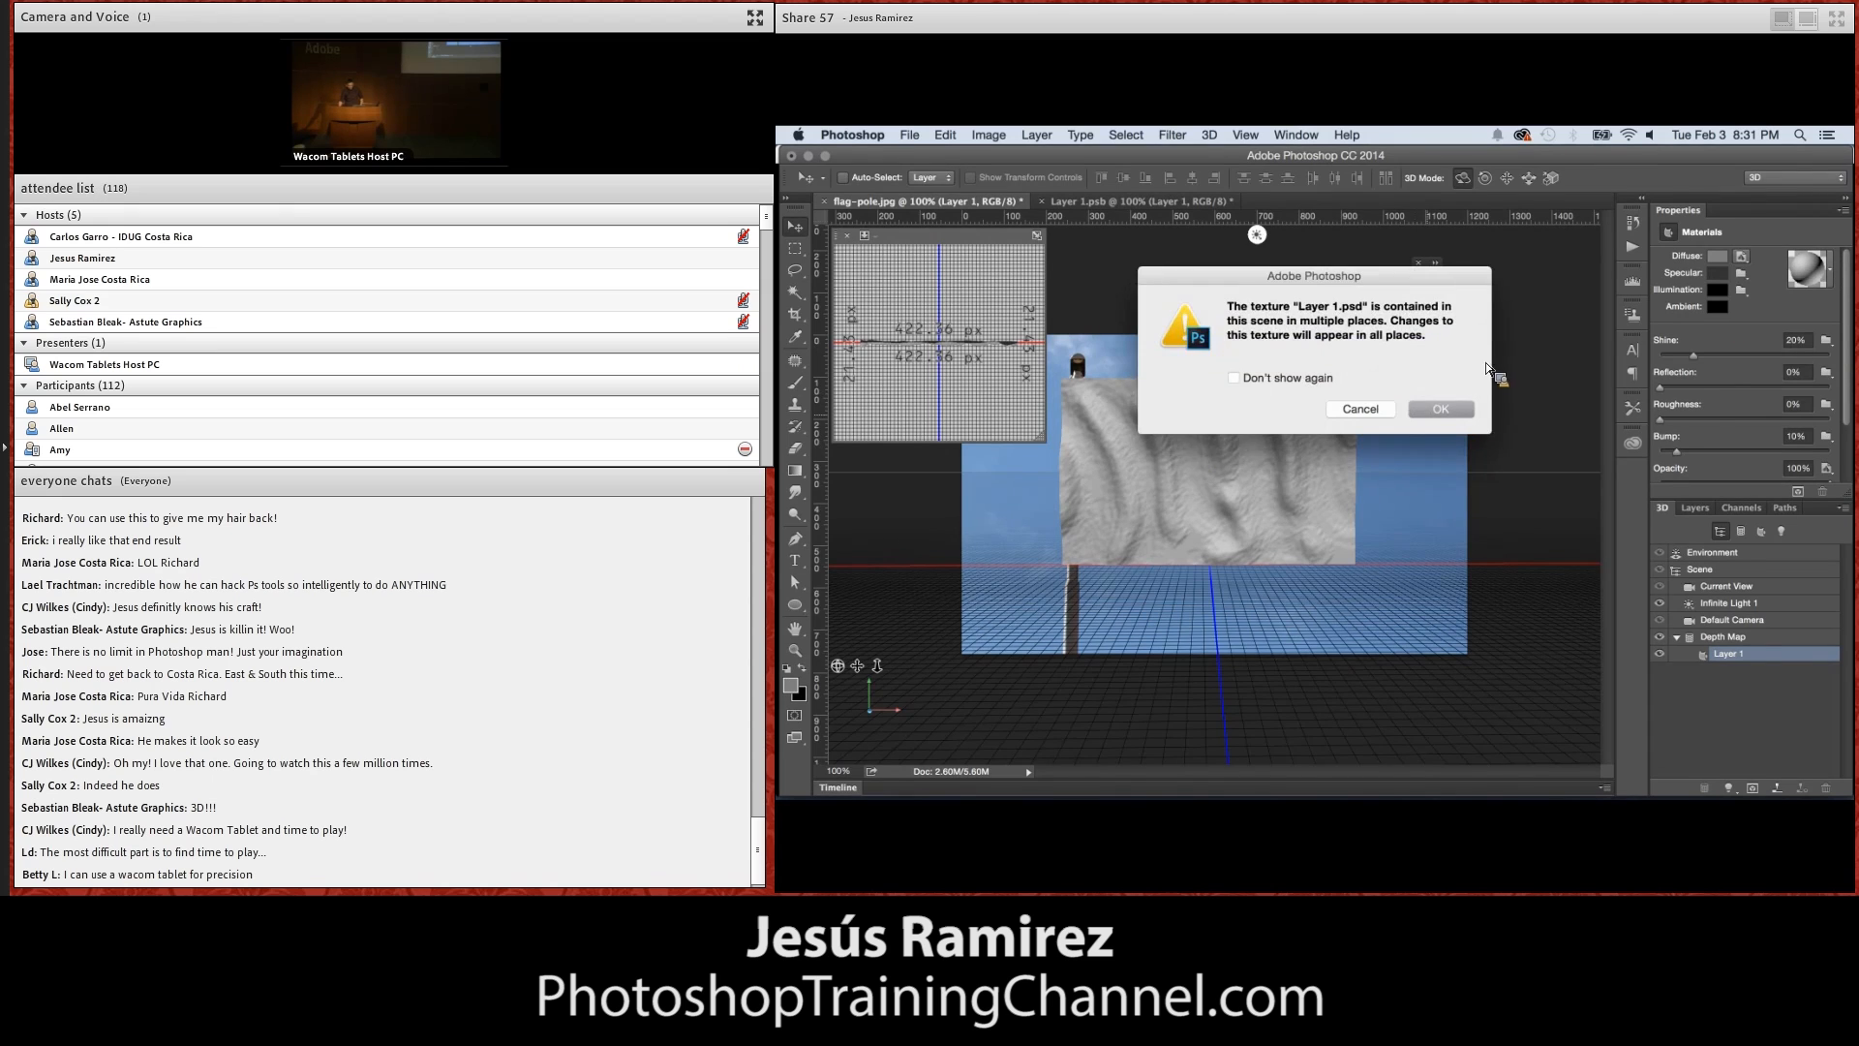
pyautogui.click(1441, 410)
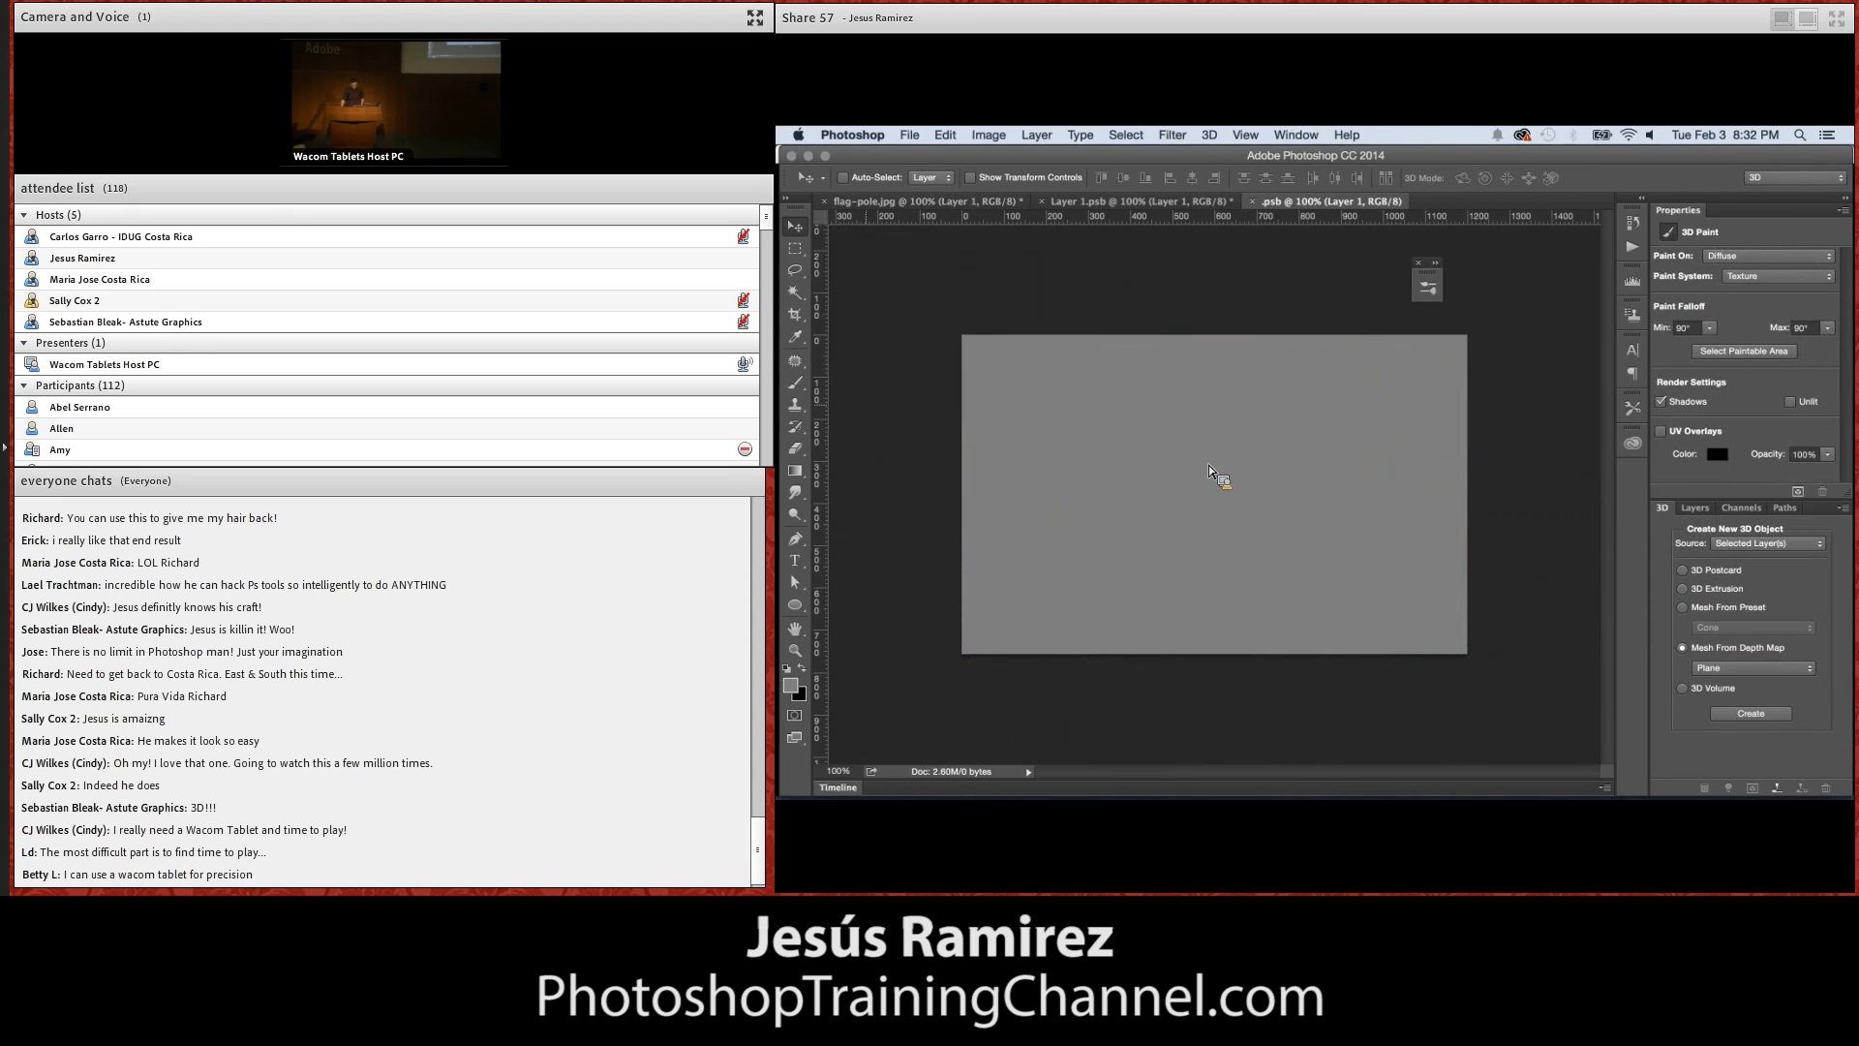
# Arrange the open documents in a 2-up Vertical layout
pyautogui.click(1245, 135)
pyautogui.moveTo(1296, 135)
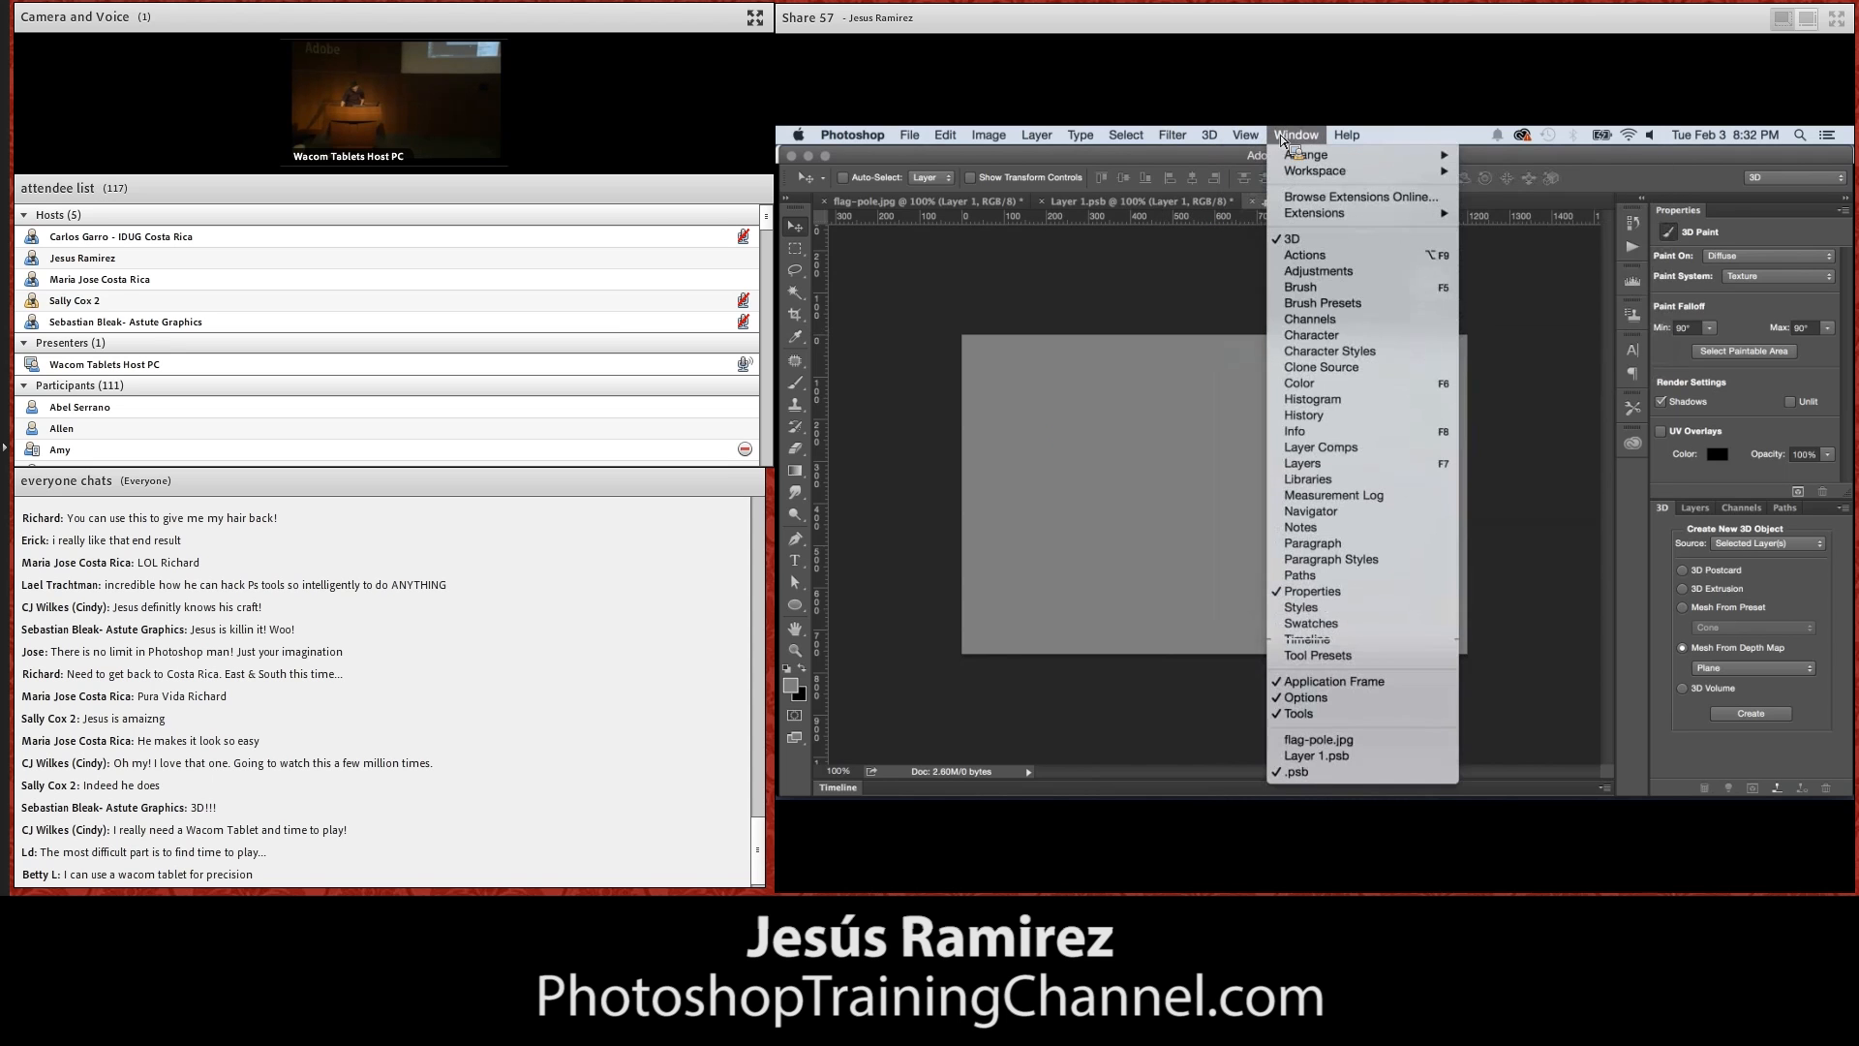
pyautogui.moveTo(1338, 179)
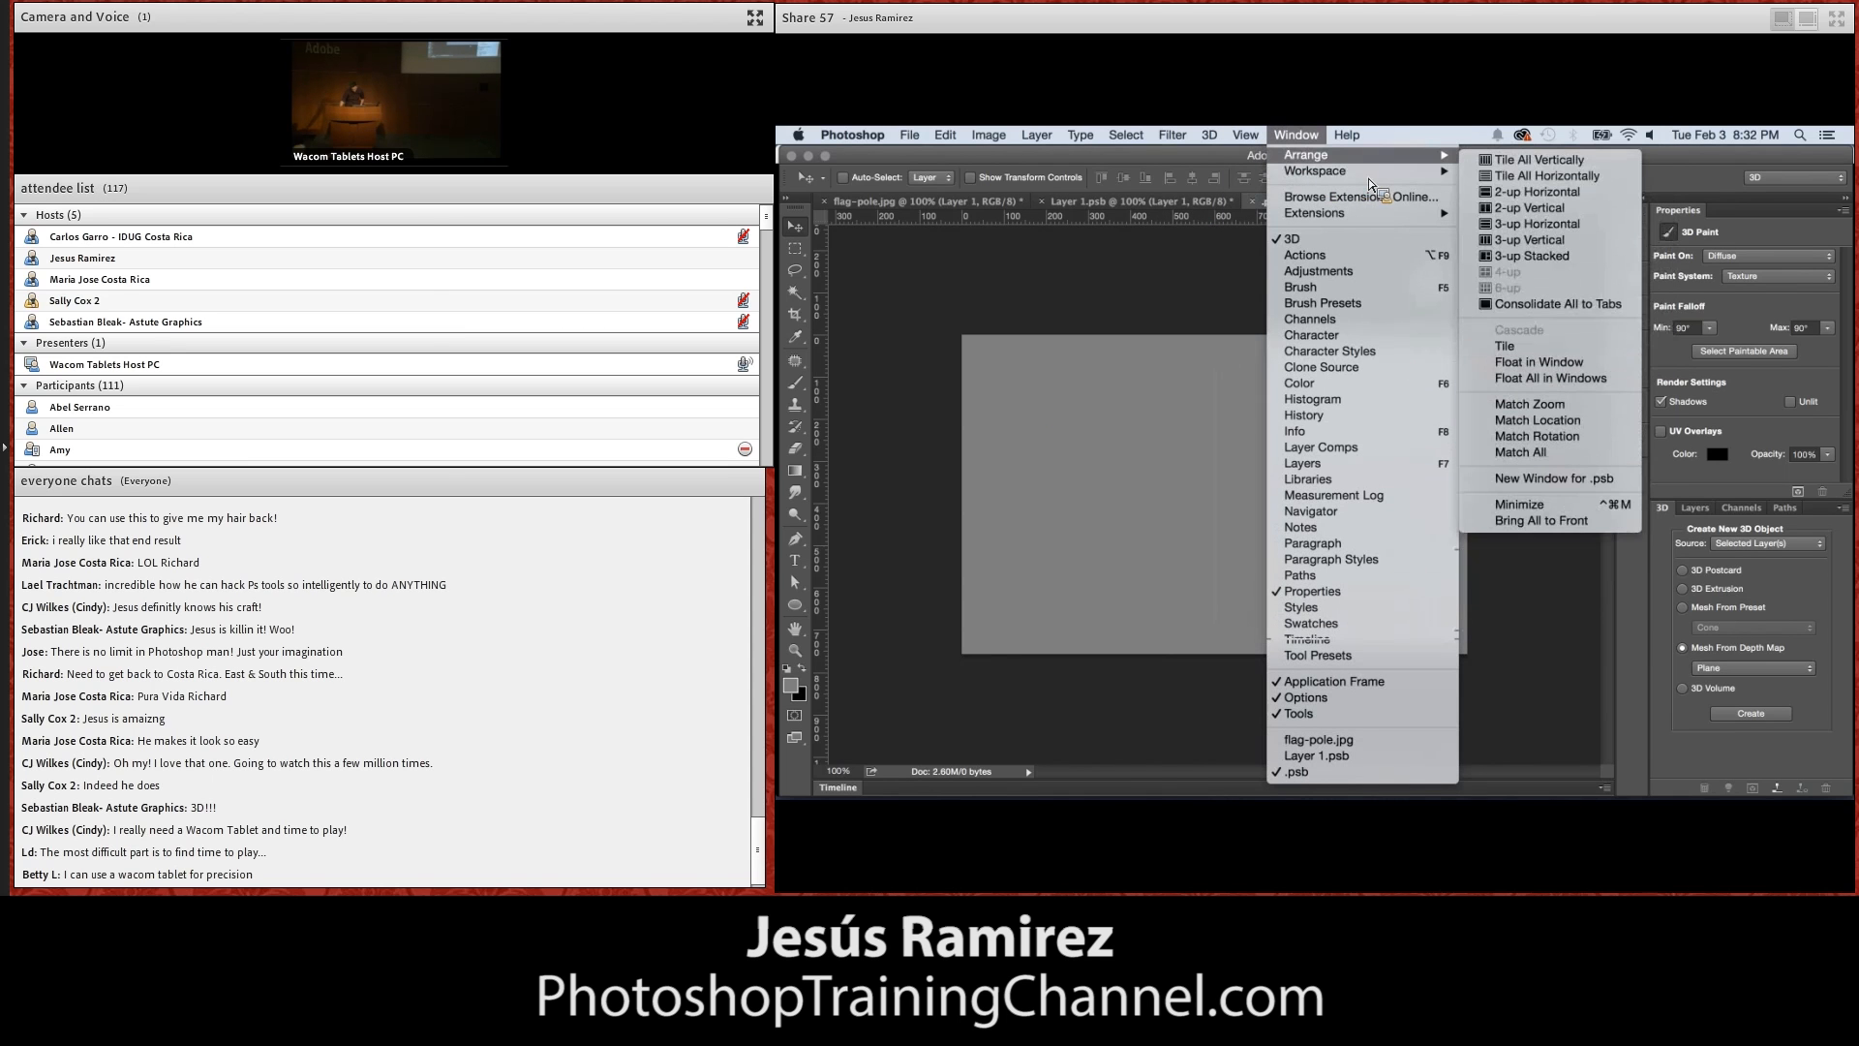
pyautogui.click(1573, 213)
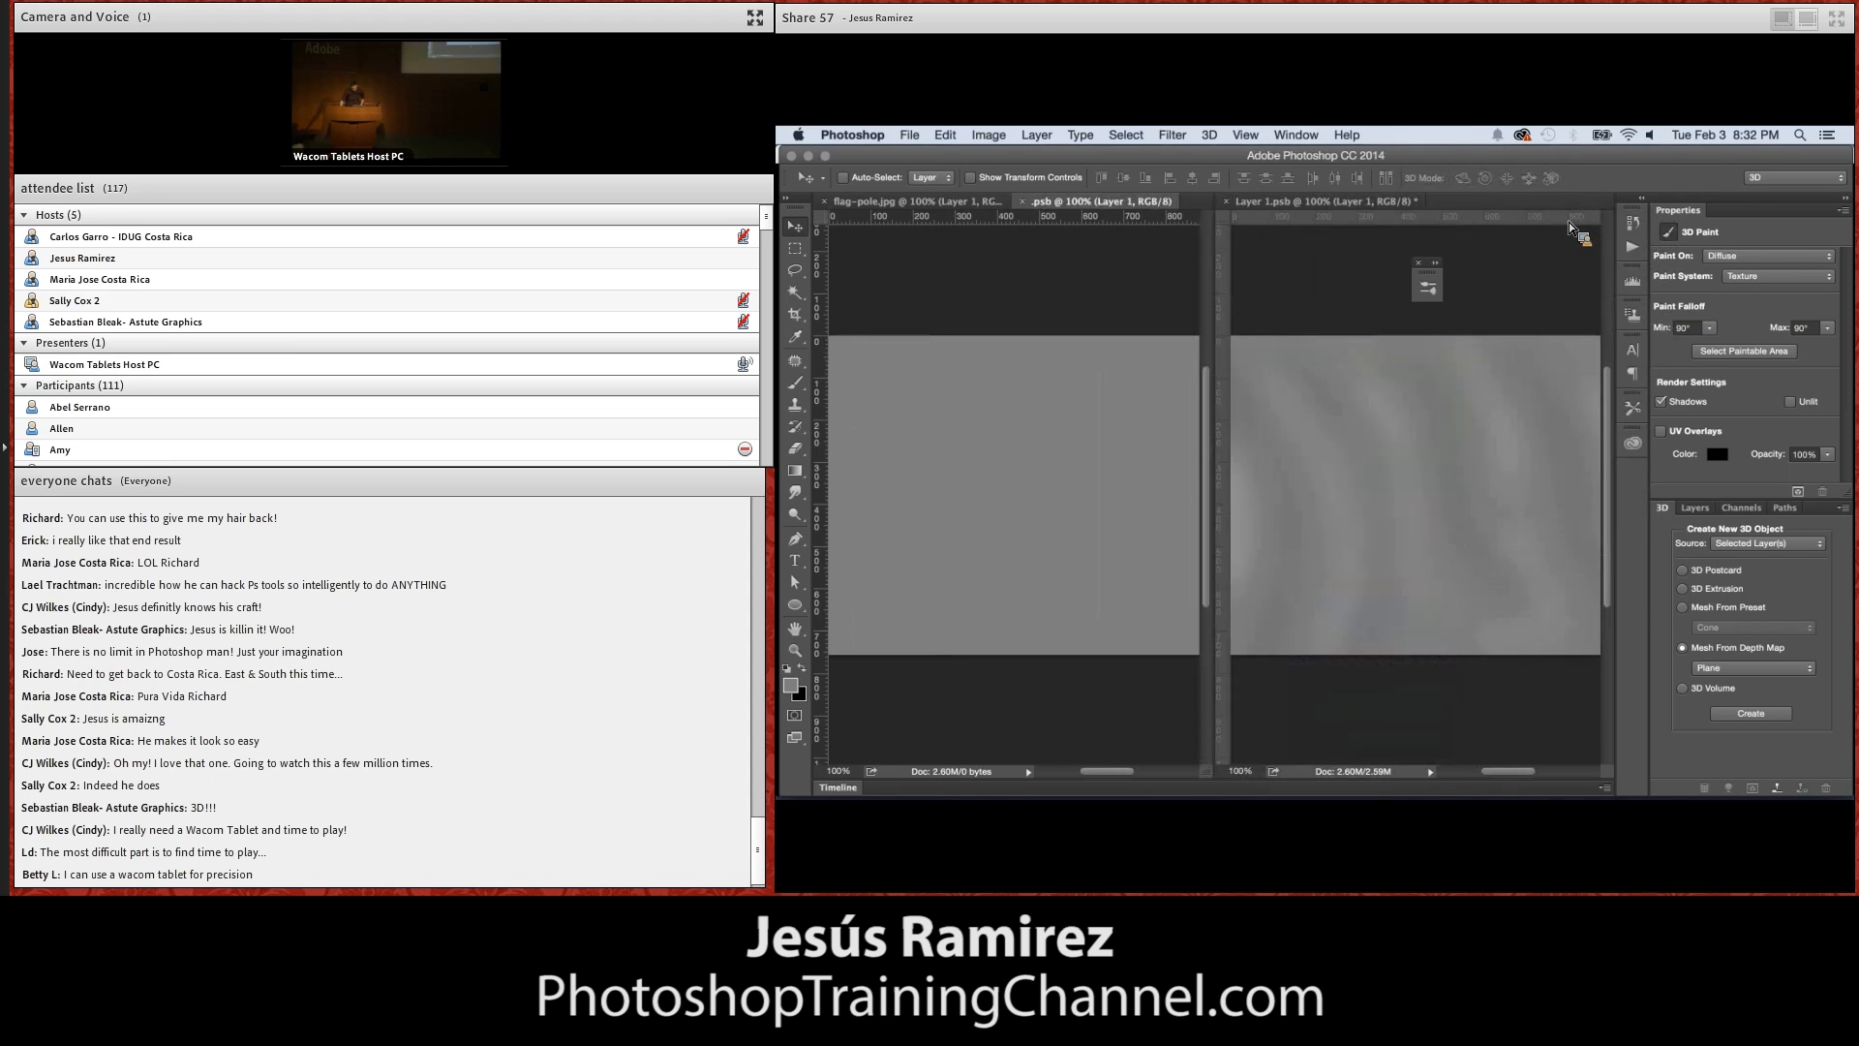
# Close the blank gray .psb texture document, and close Layer 1.psb with its changes saved
pyautogui.click(1025, 202)
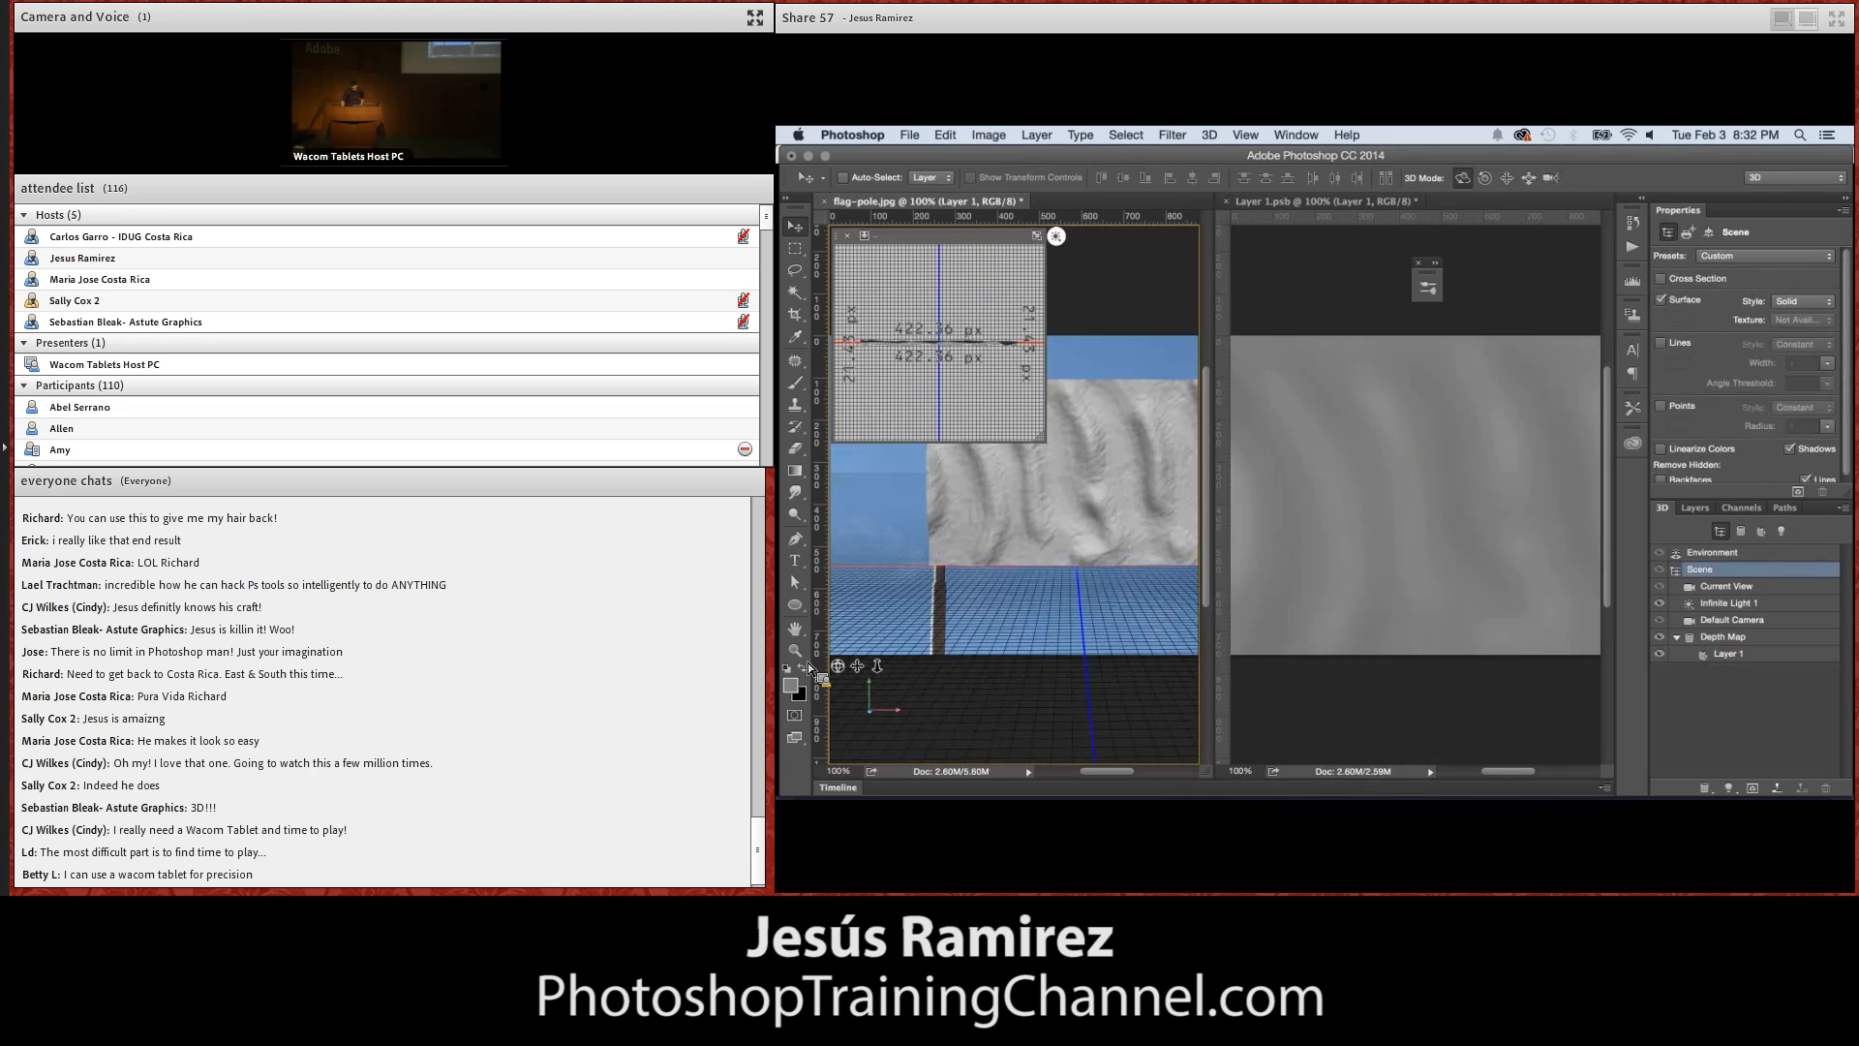
pyautogui.click(795, 628)
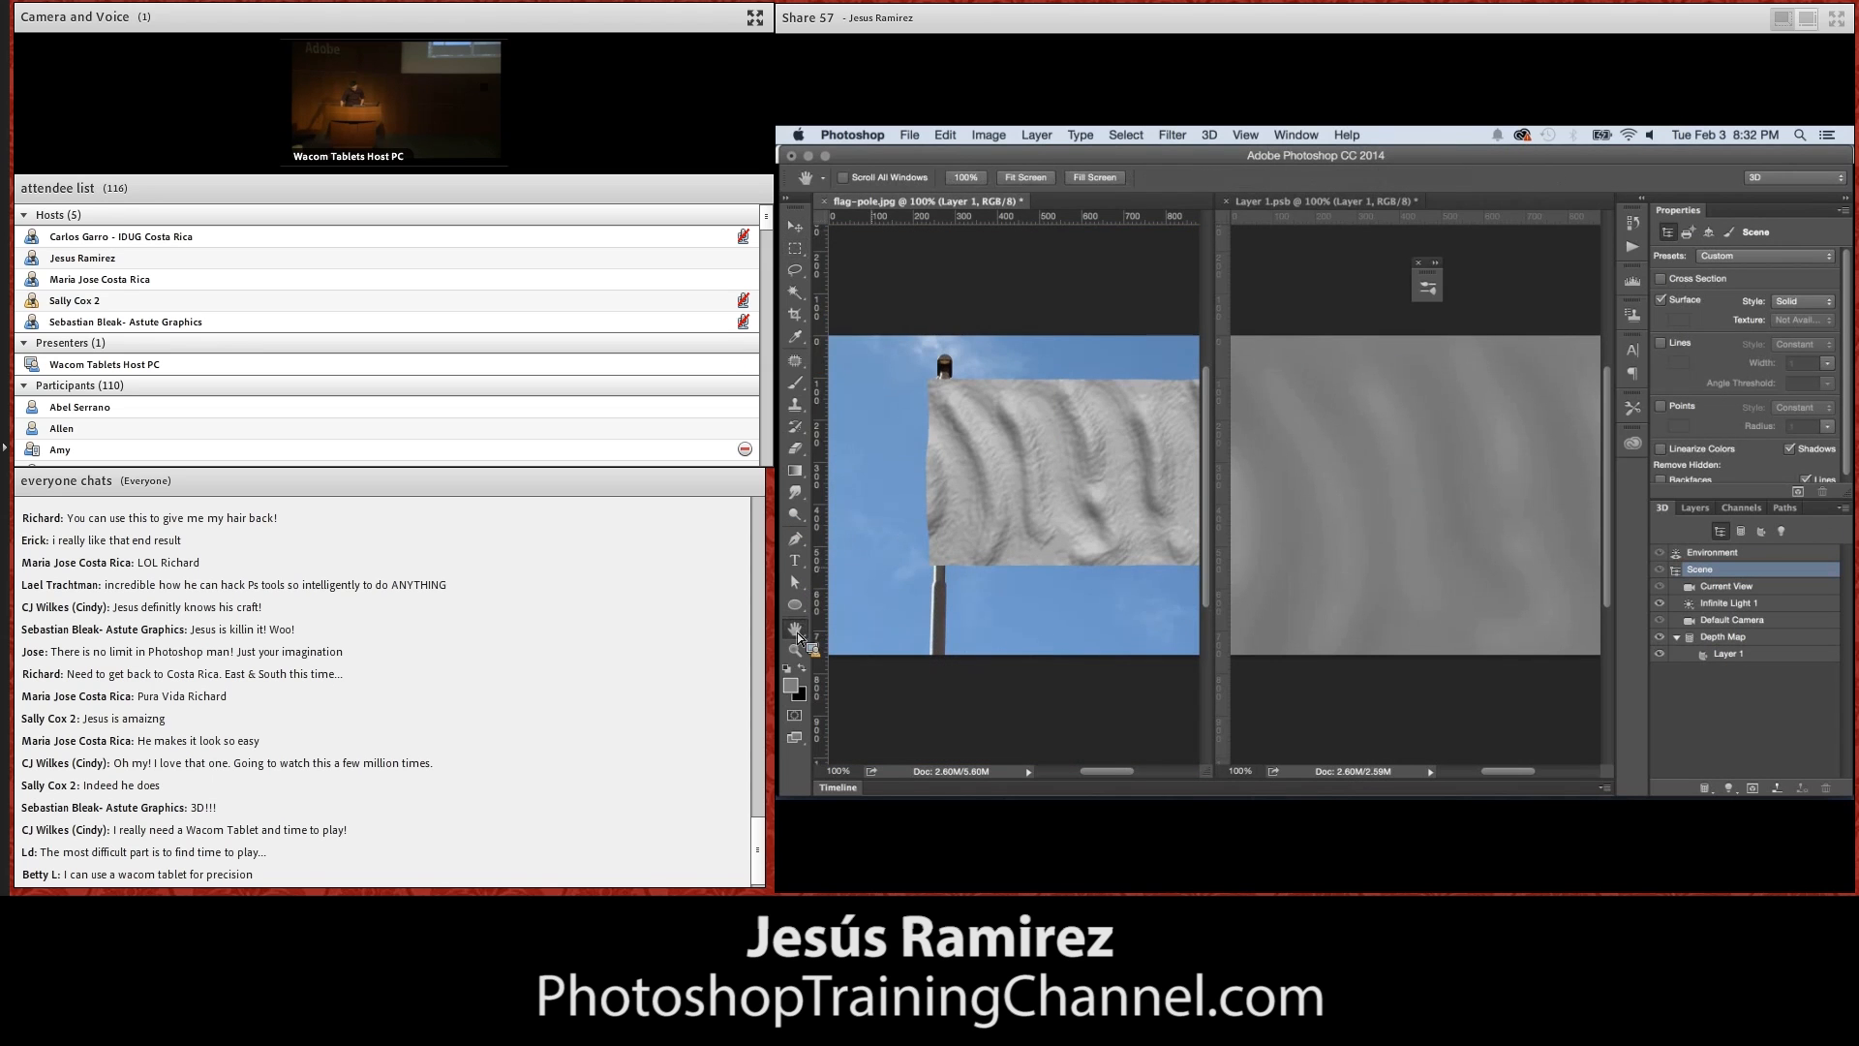
pyautogui.moveTo(993, 508); pyautogui.dragTo(954, 478)
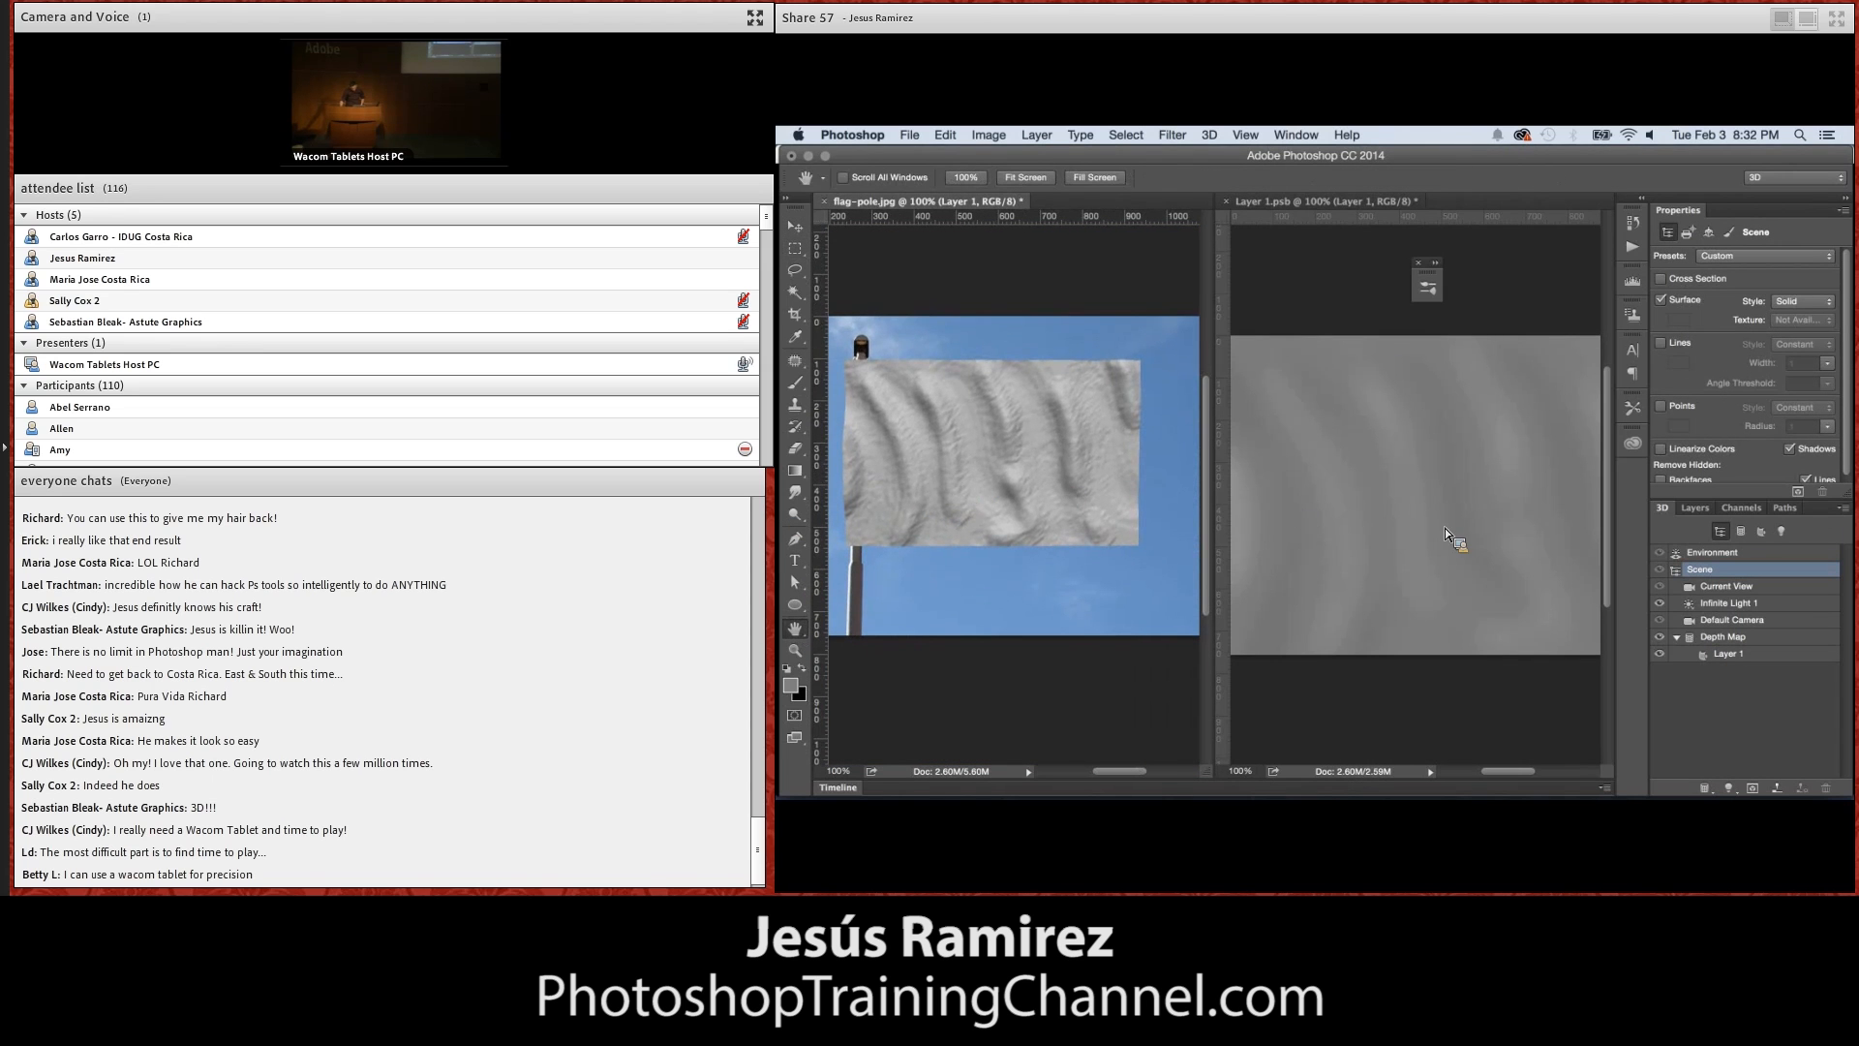
pyautogui.click(1226, 202)
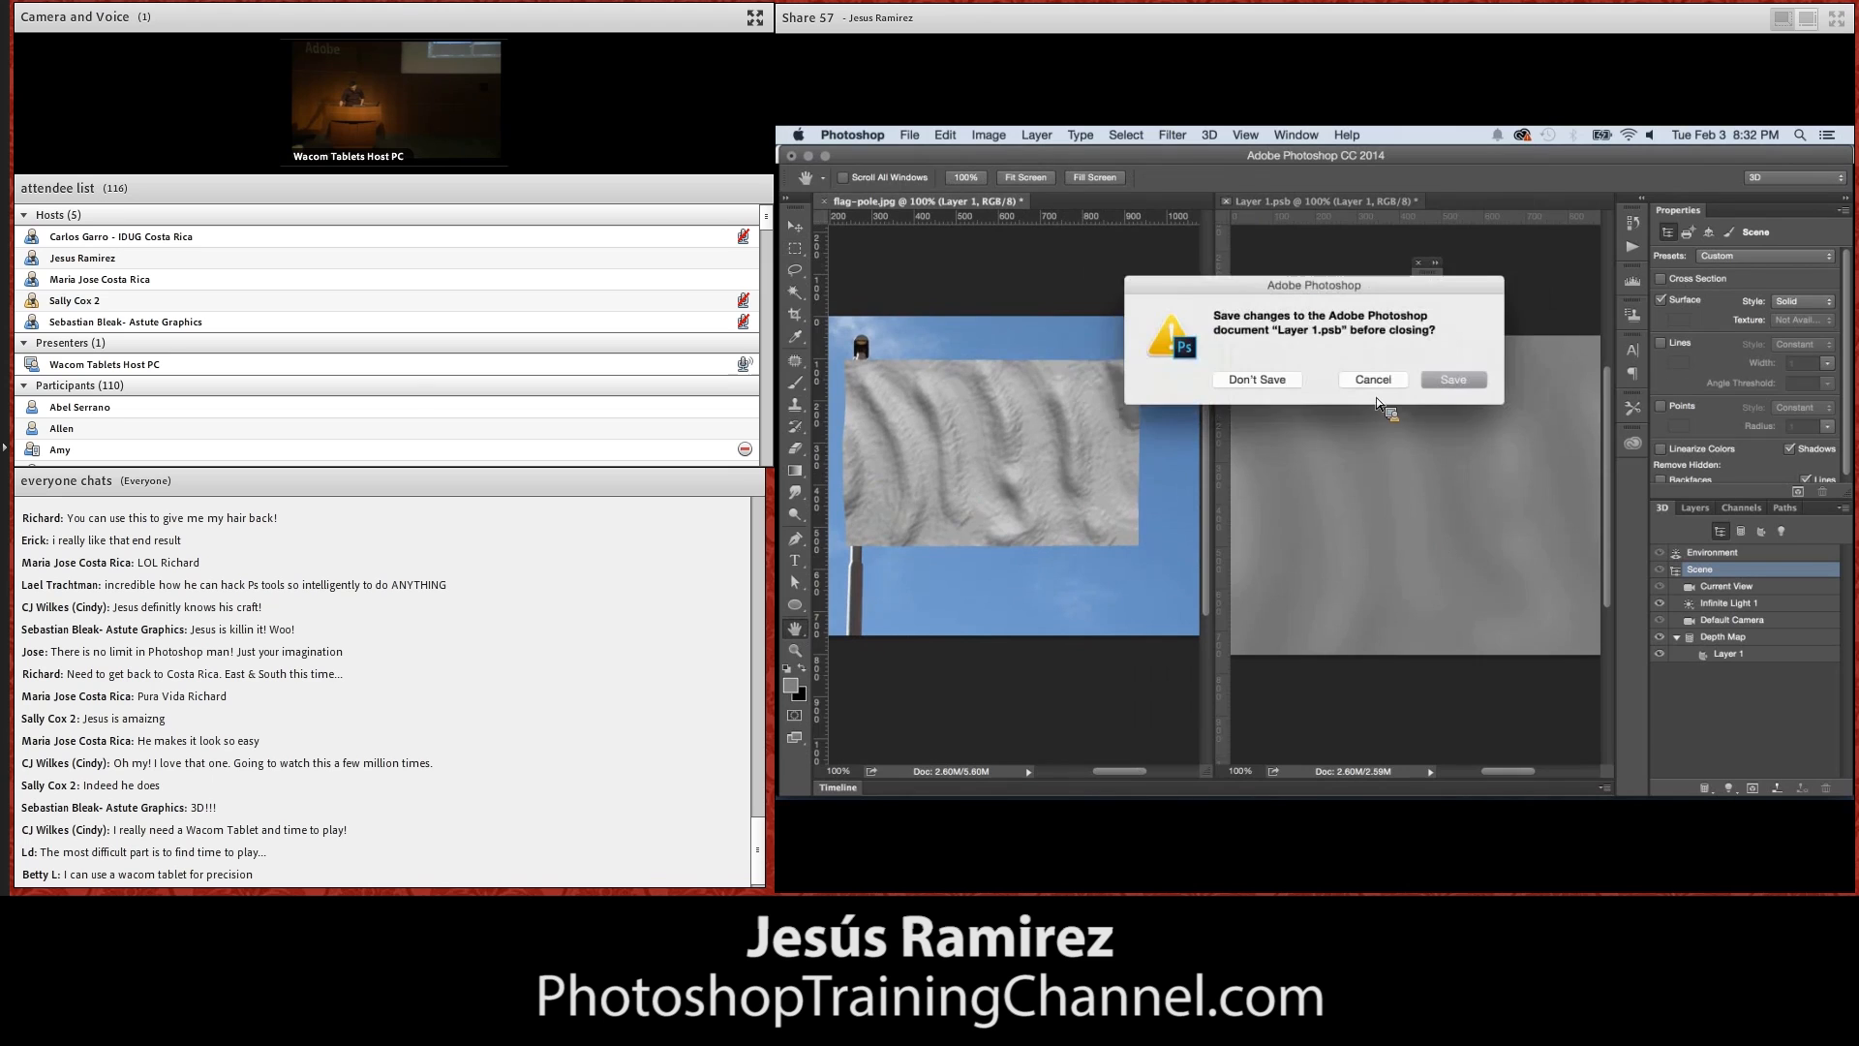
pyautogui.click(1452, 380)
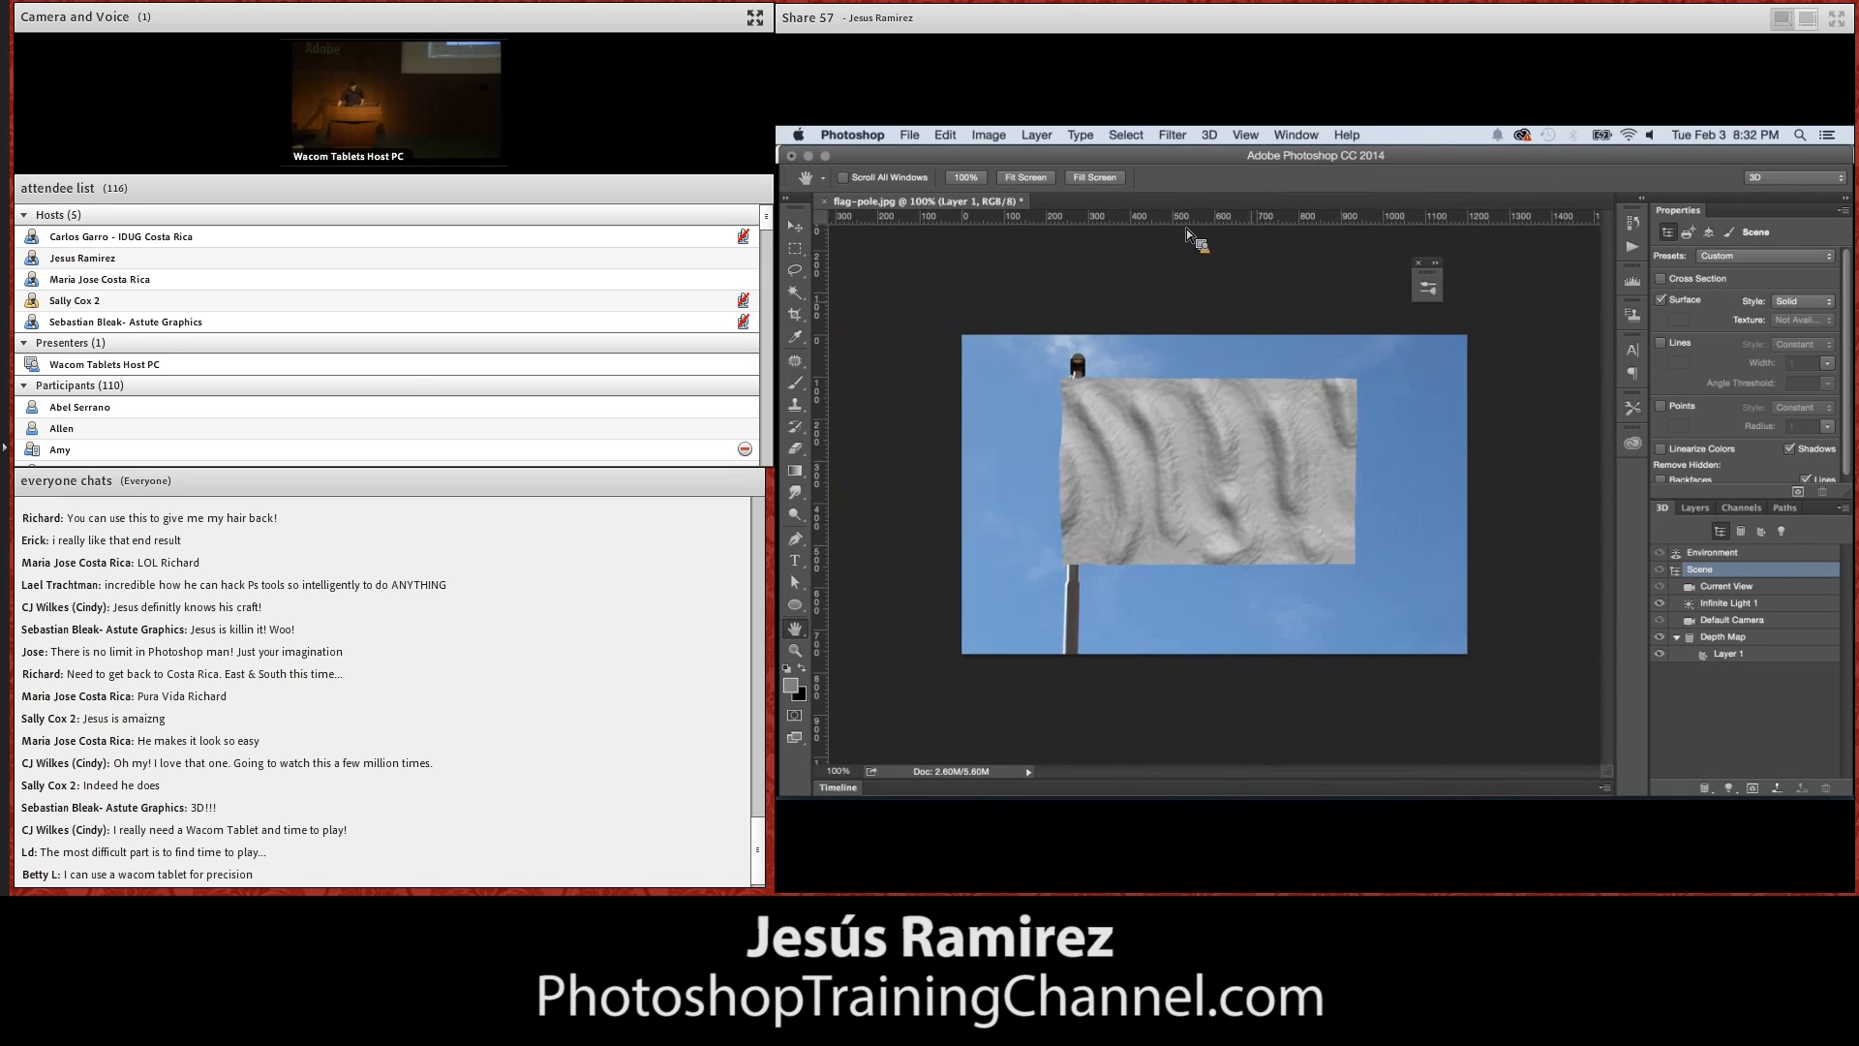
# Reopen the diffuse texture of the flag's Layer 1 material for editing
pyautogui.click(1721, 654)
pyautogui.click(1741, 258)
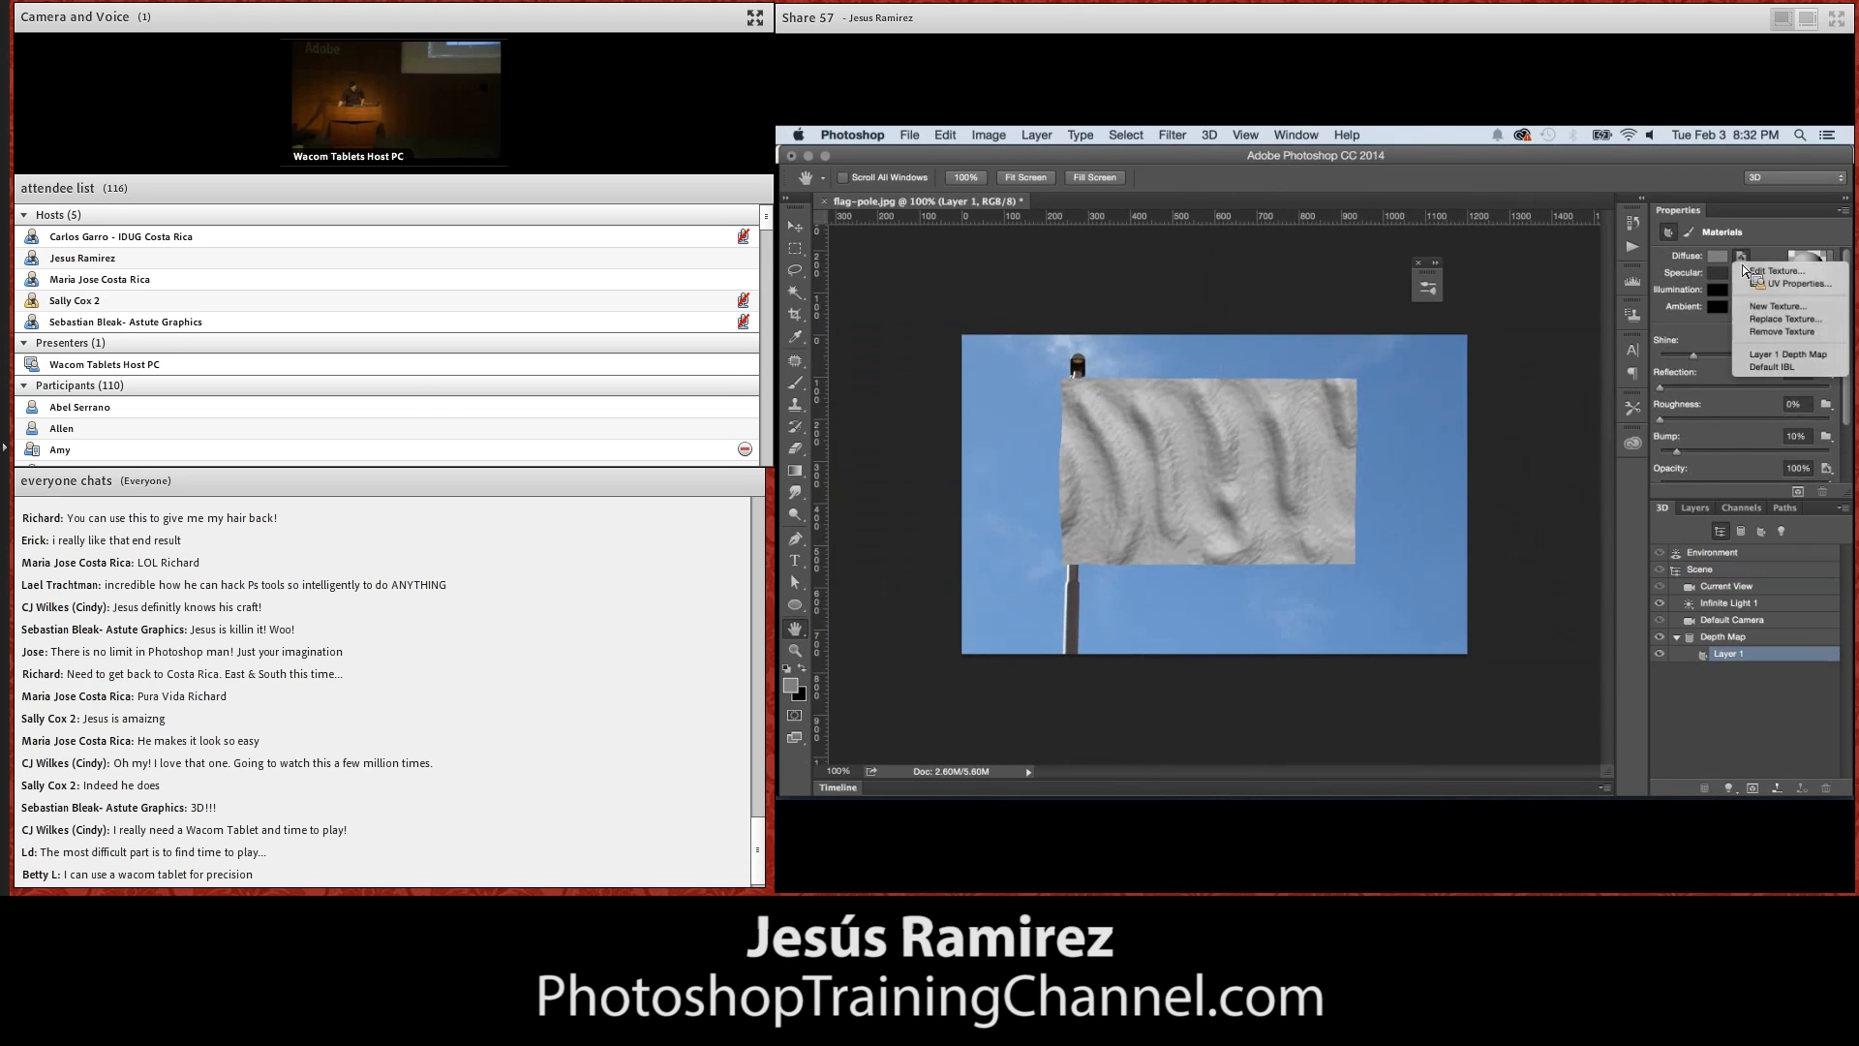
pyautogui.click(1774, 271)
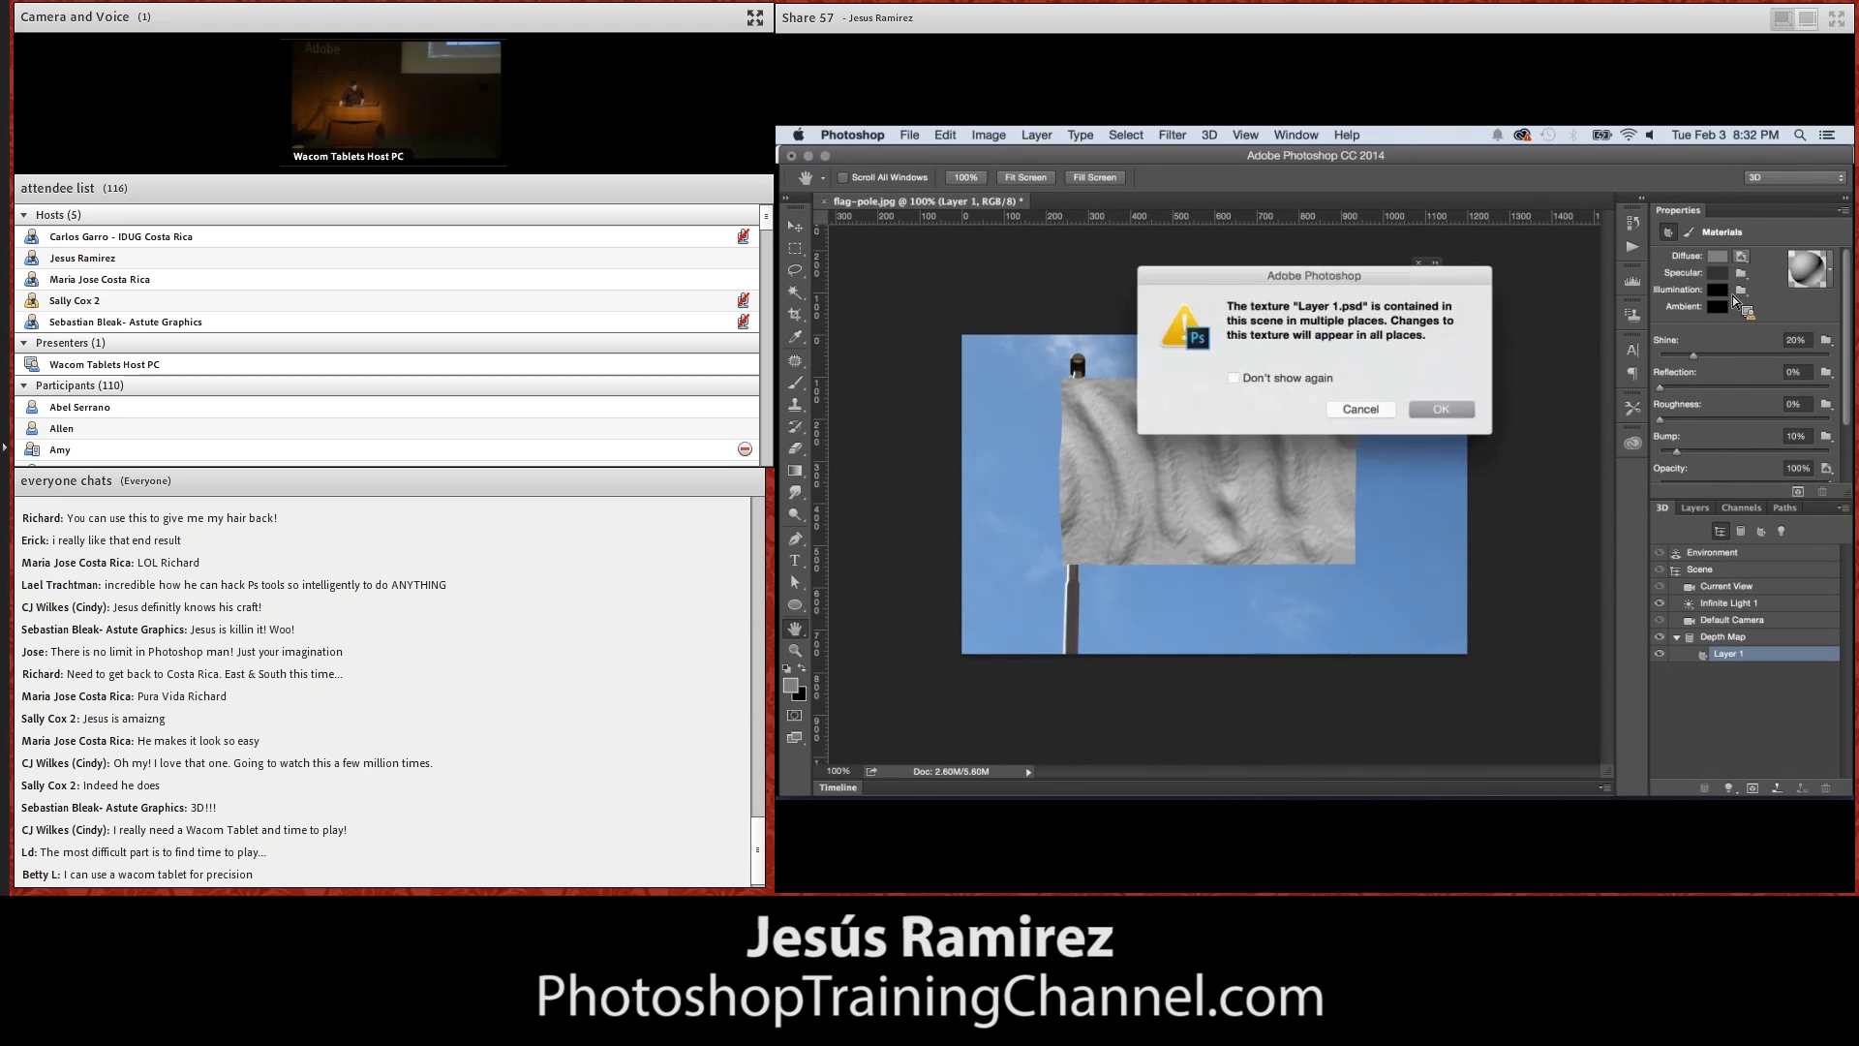
pyautogui.press('Return')
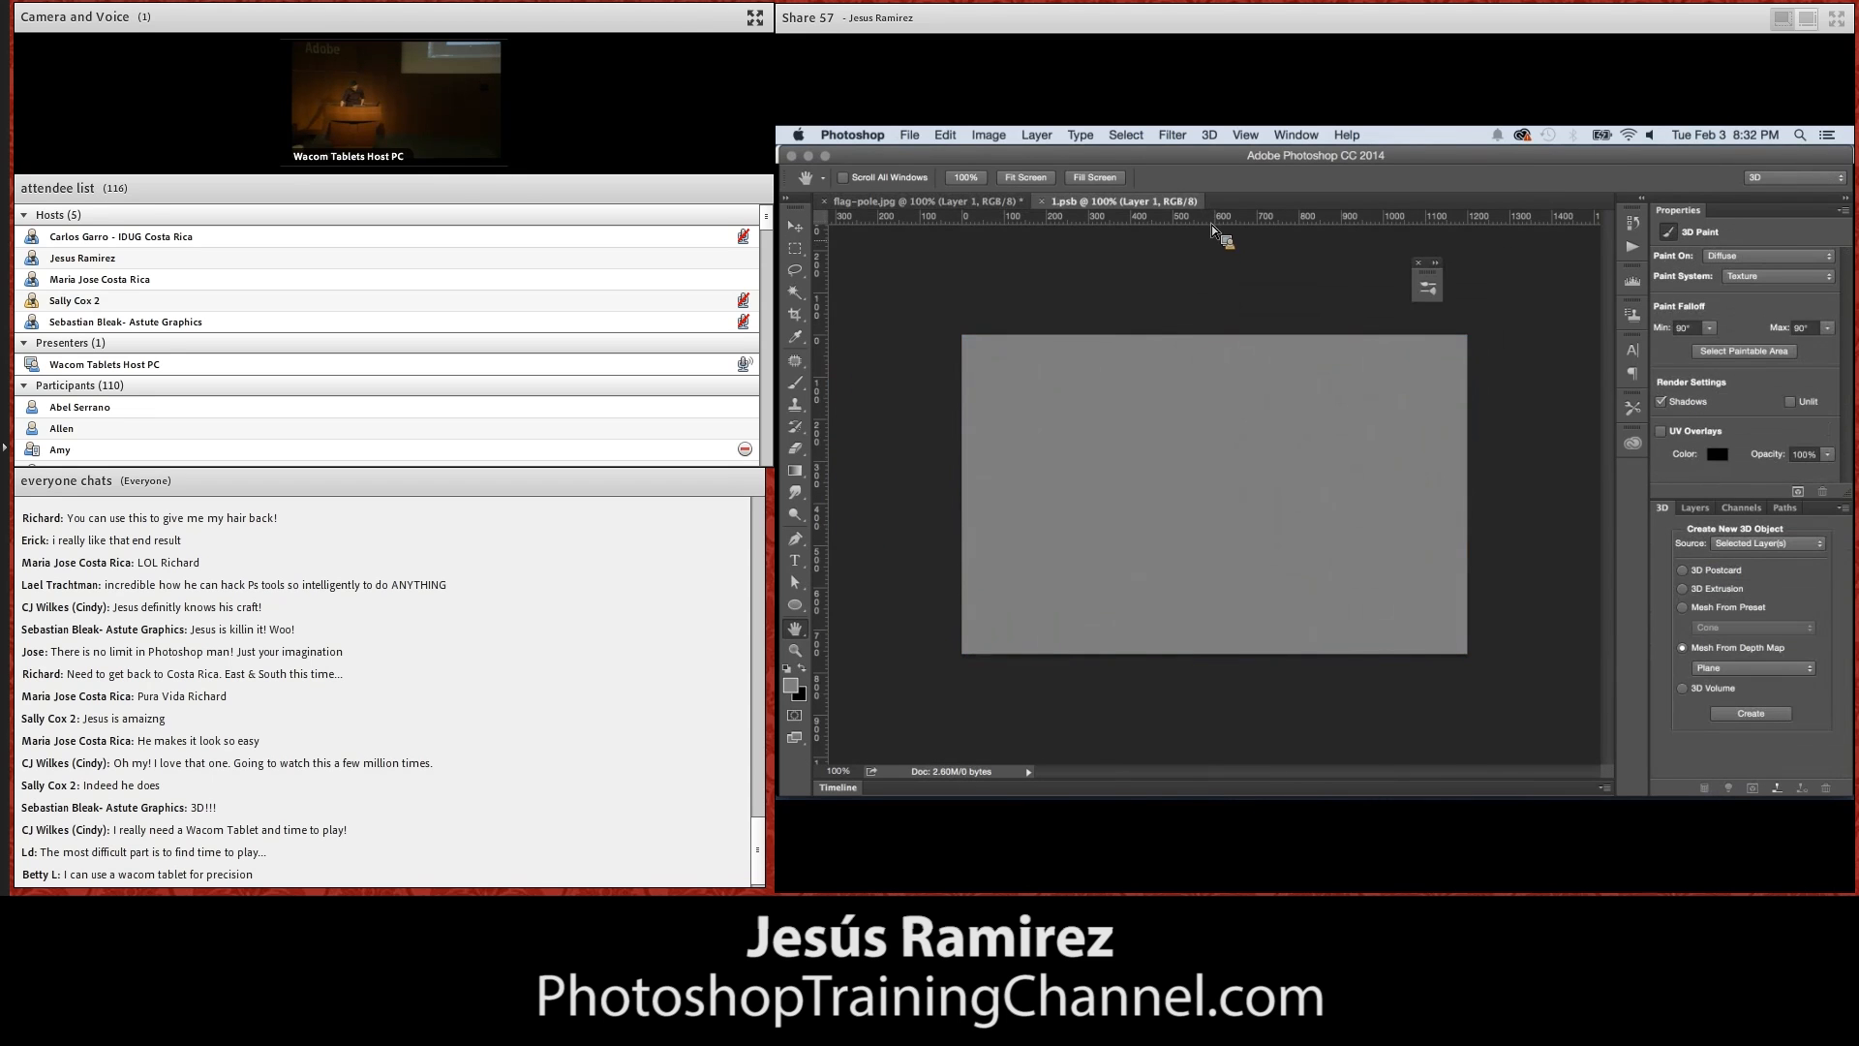
# Arrange 1.psb and flag-pole.jpg in a 2-up Vertical layout and activate the Brush tool for the texture
pyautogui.click(1295, 135)
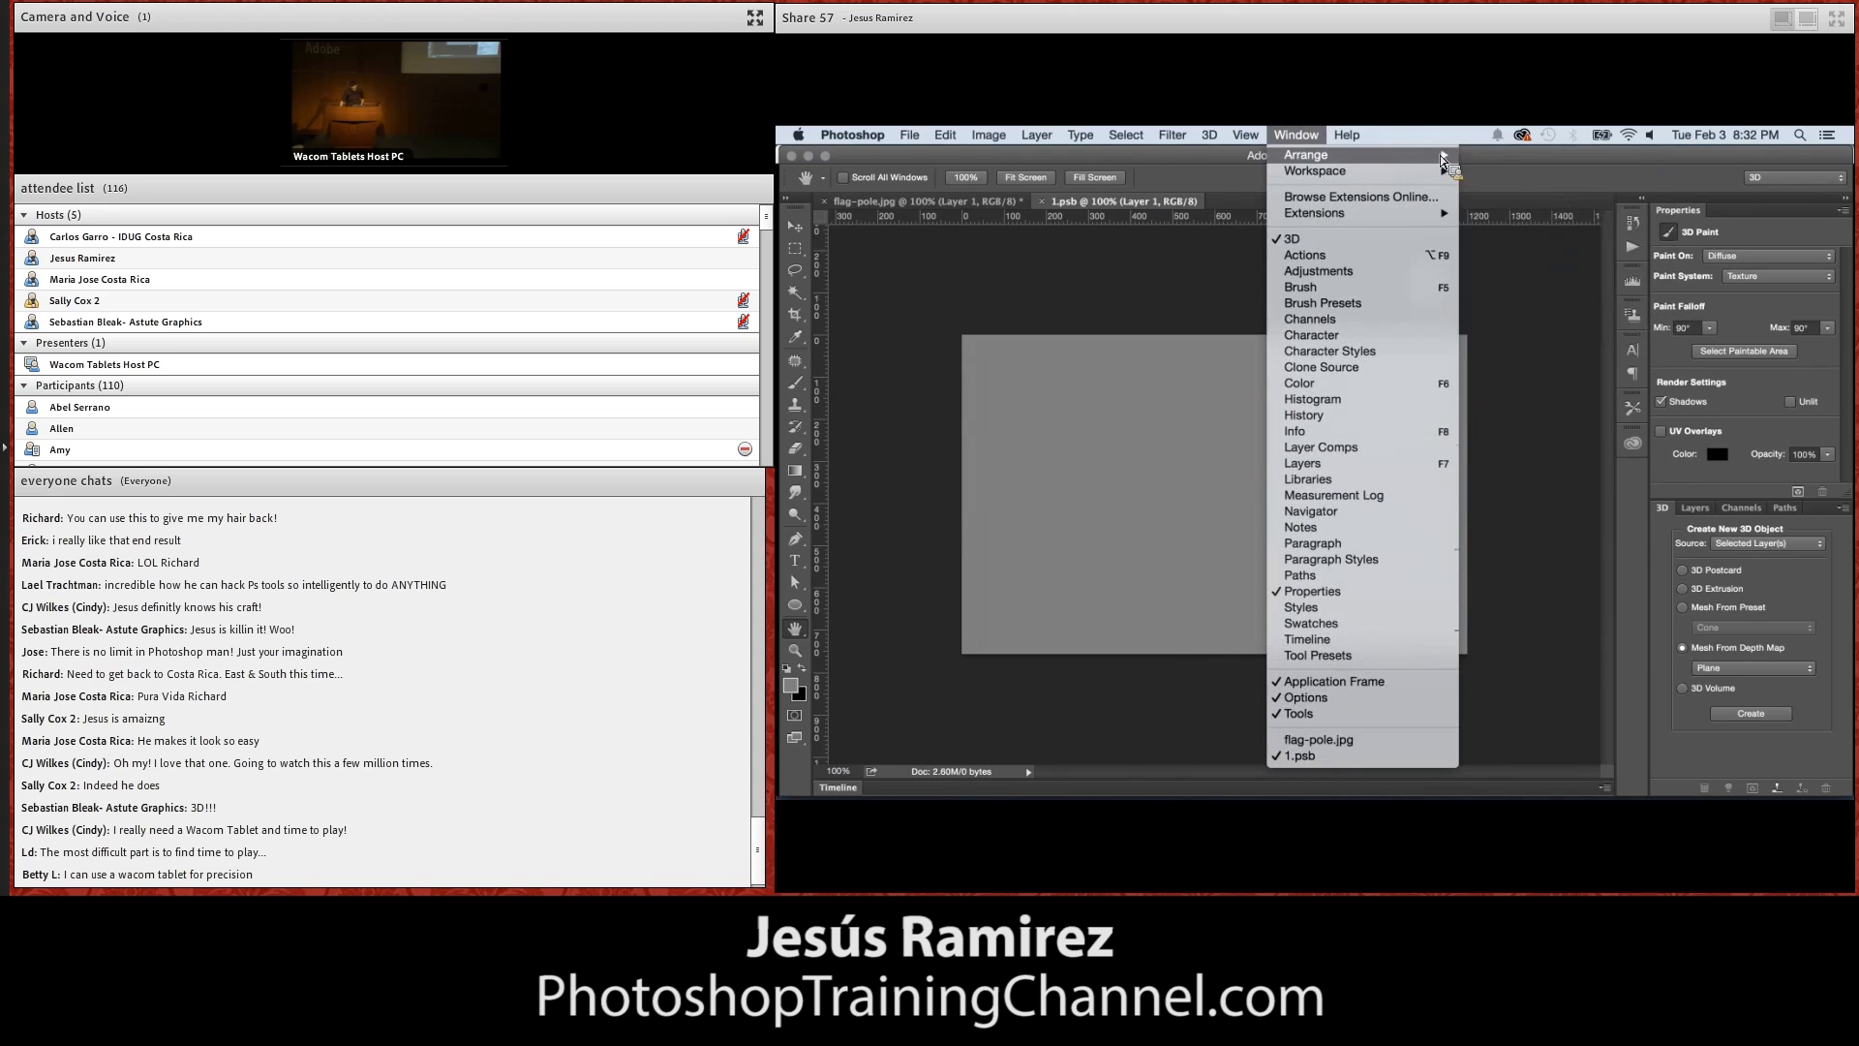
pyautogui.moveTo(1448, 159)
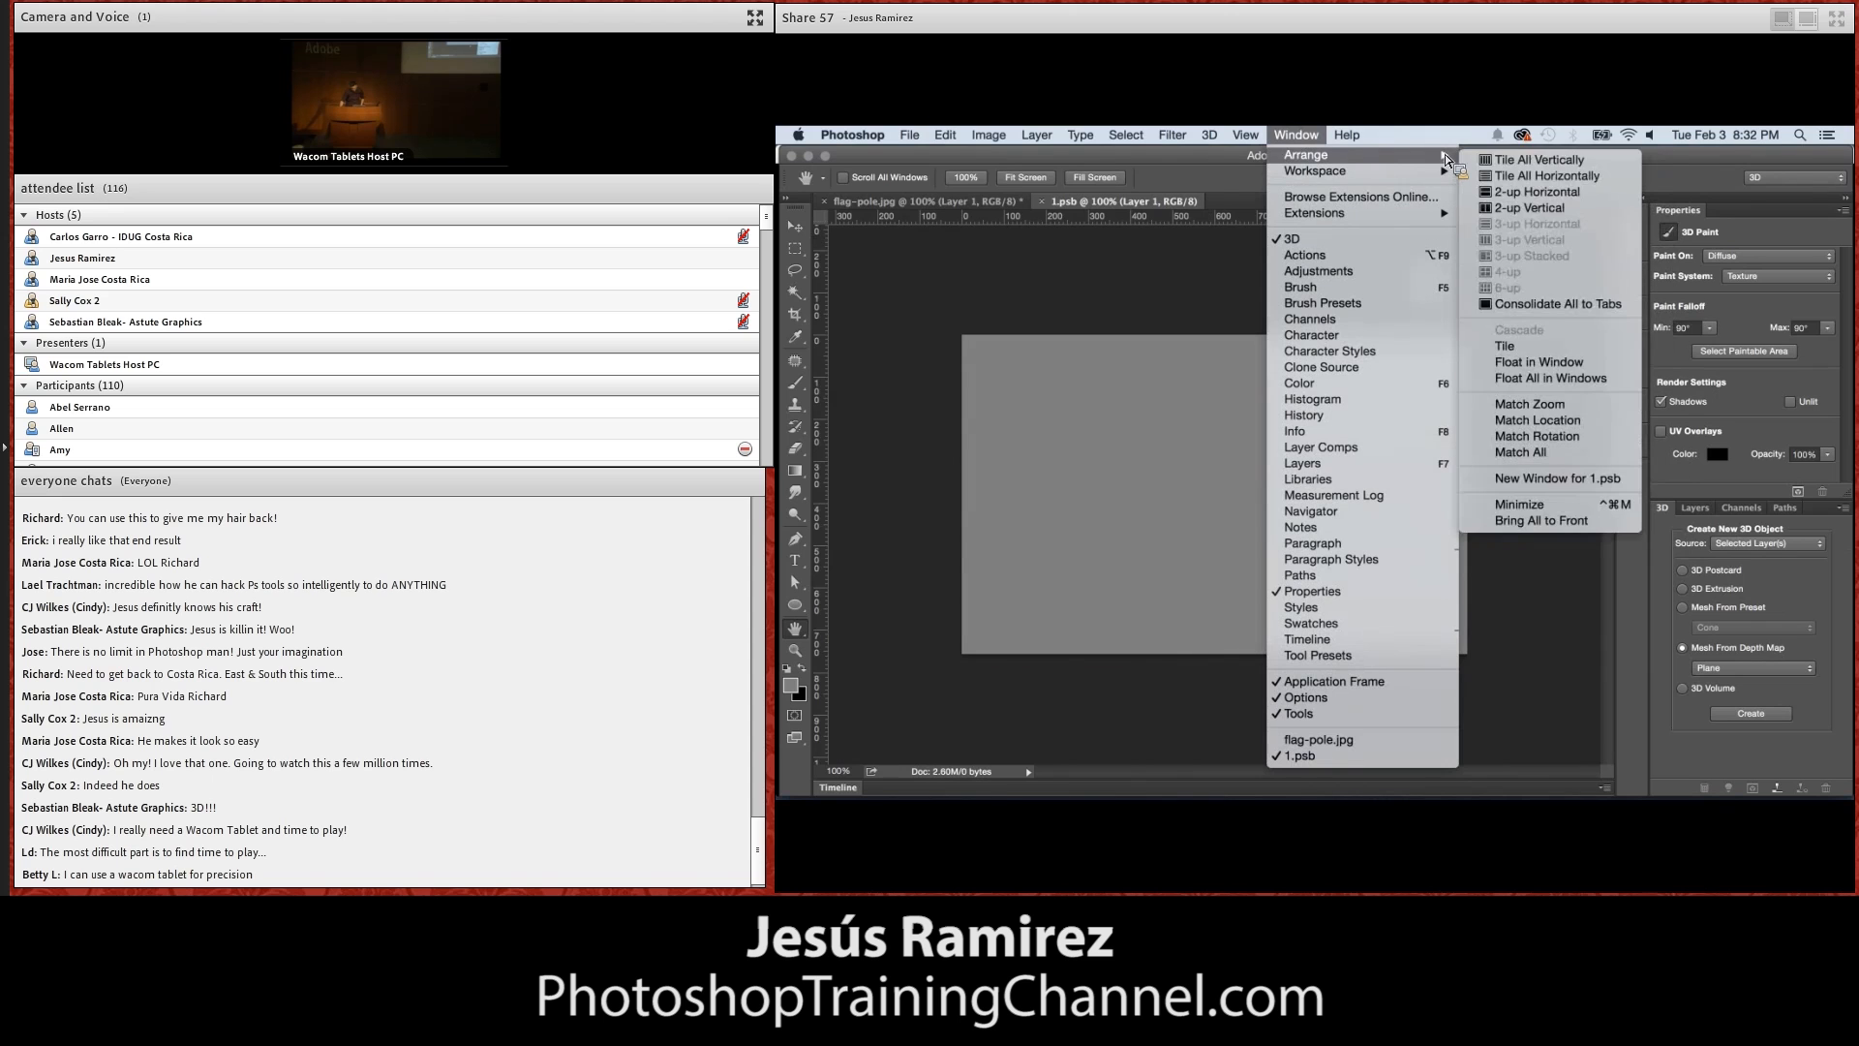
pyautogui.click(1528, 209)
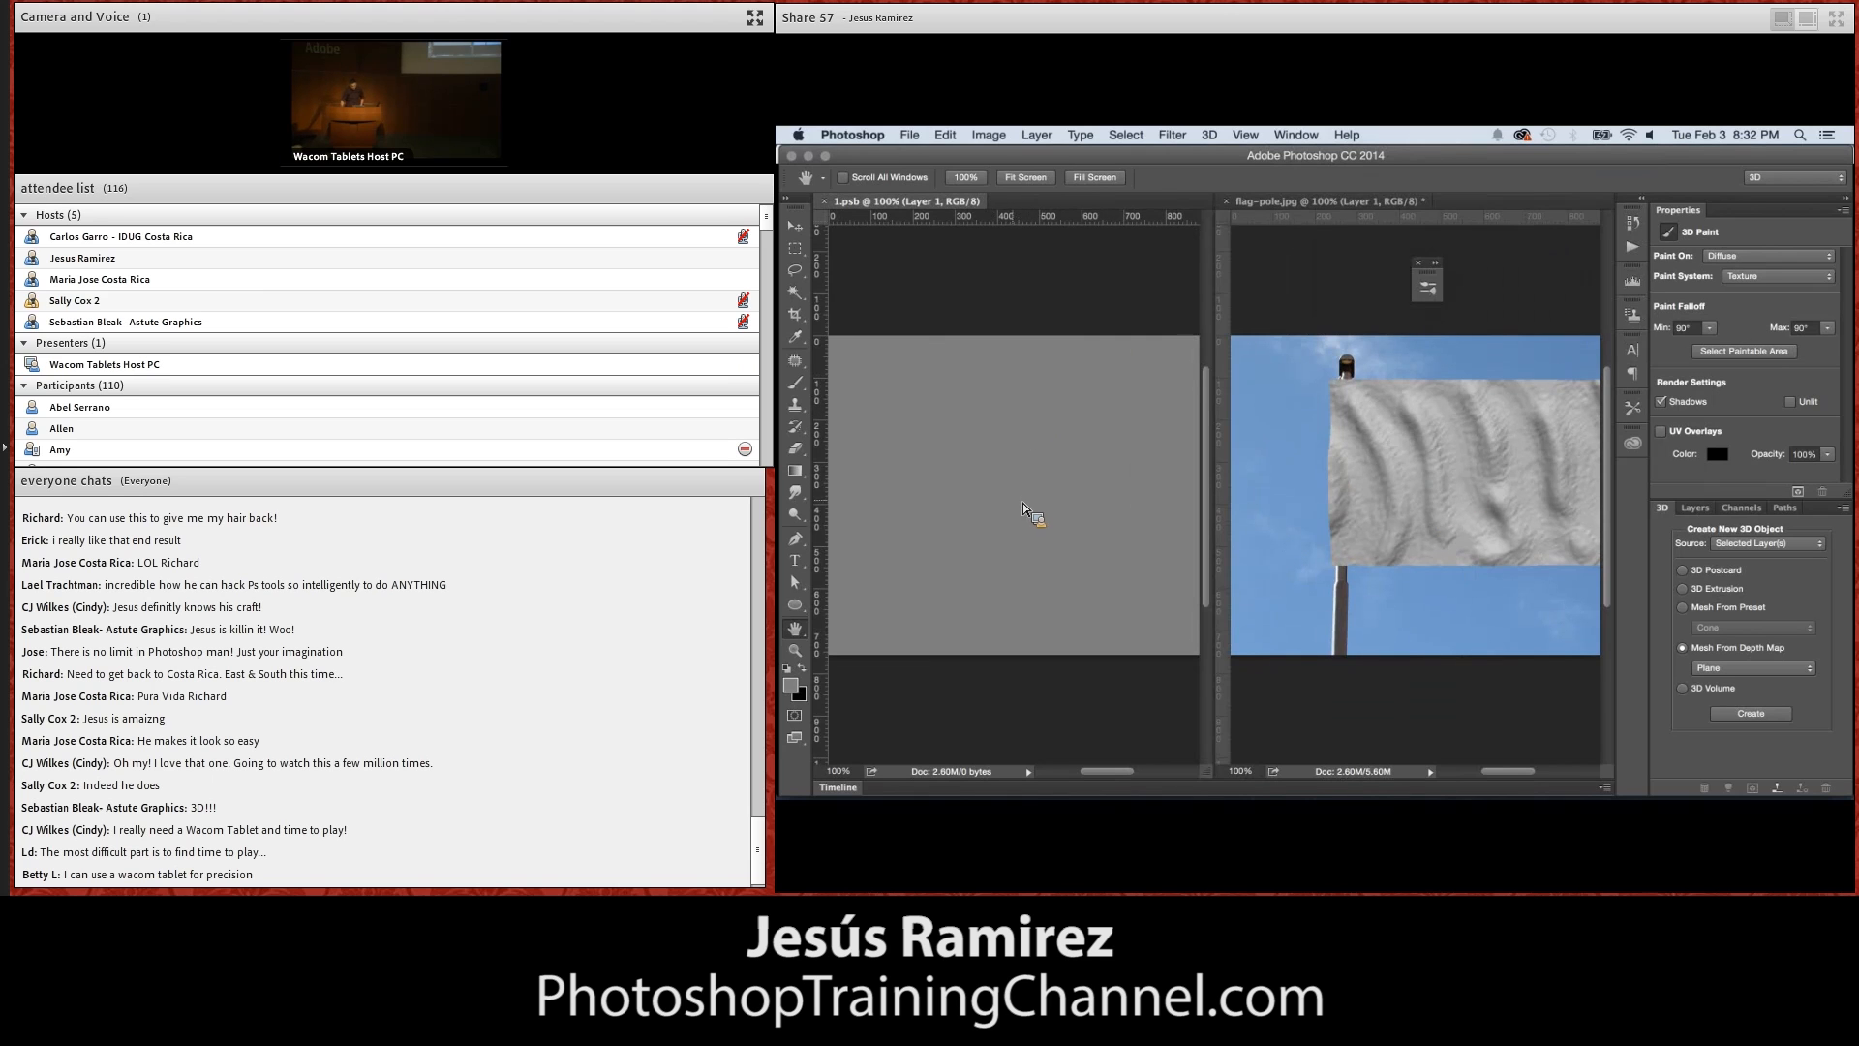
pyautogui.press('b')
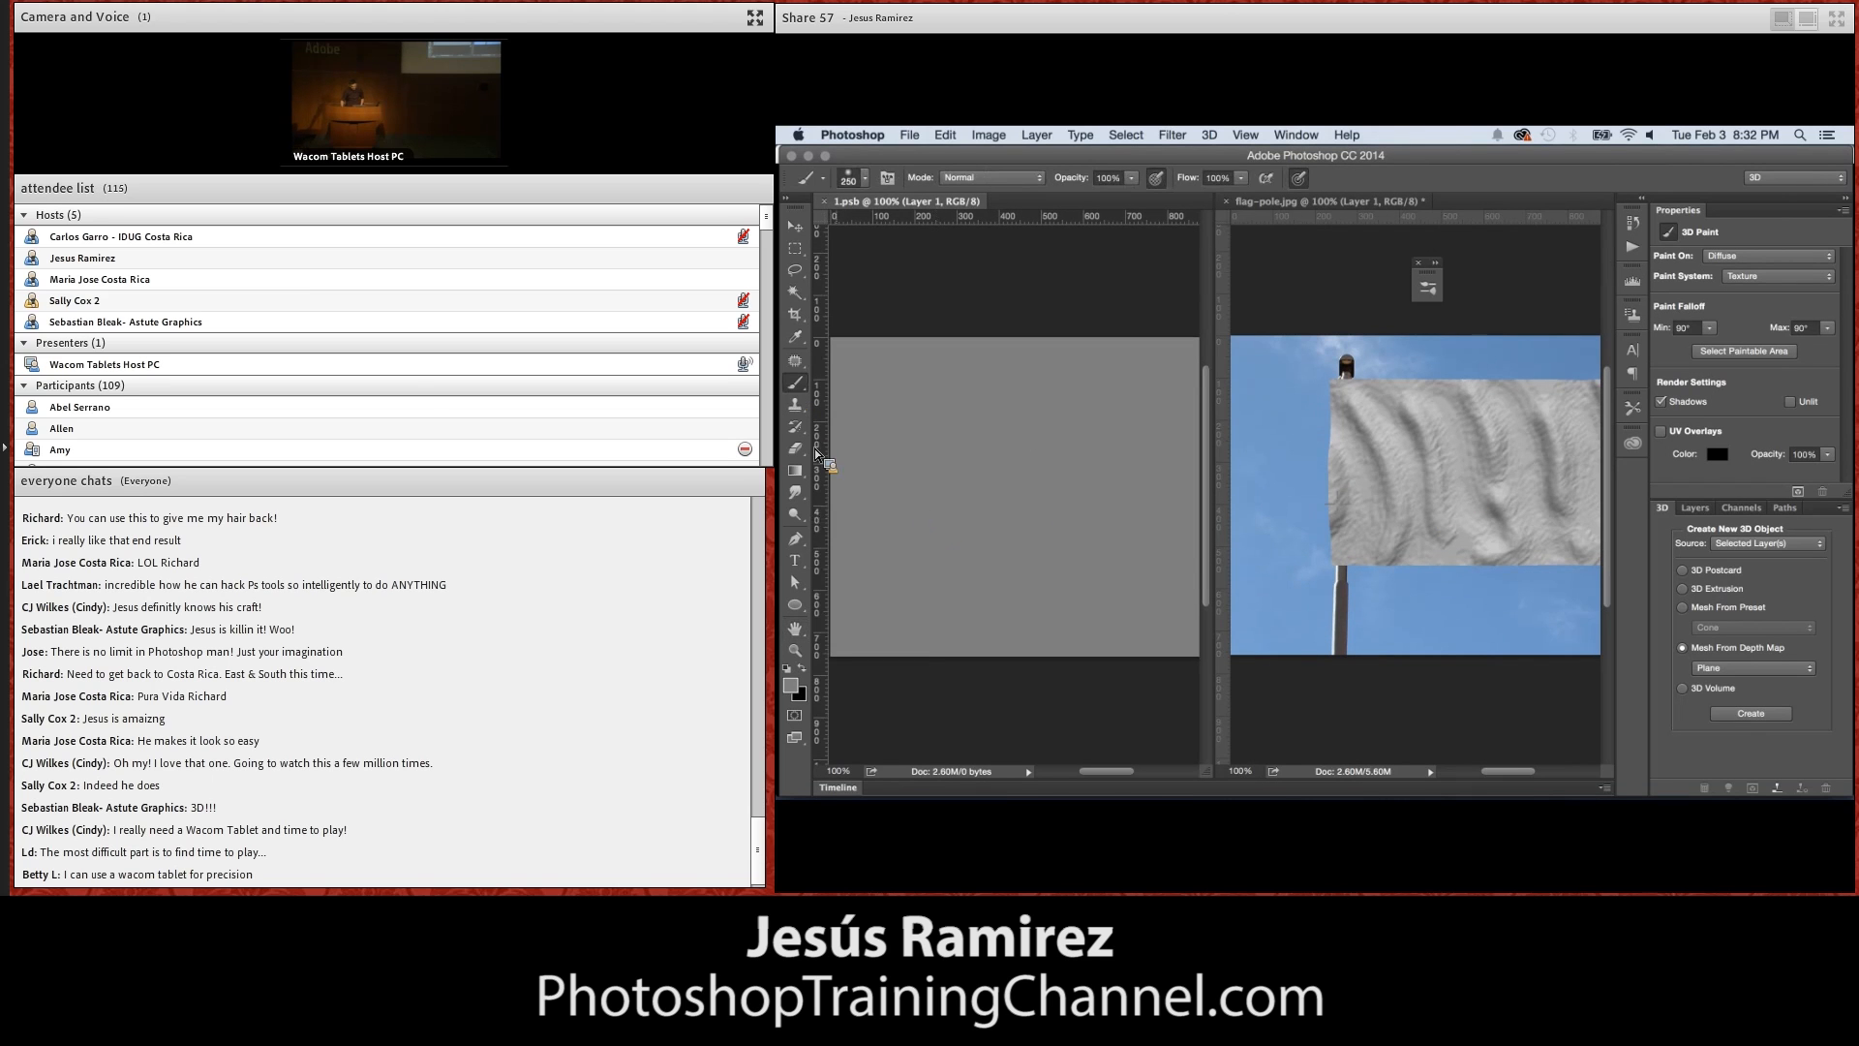
# Fill the diffuse texture document with a near-white colour and return to flag-pole.jpg to update the flag
pyautogui.click(792, 685)
pyautogui.click(1075, 549)
pyautogui.moveTo(1375, 393); pyautogui.dragTo(1352, 361)
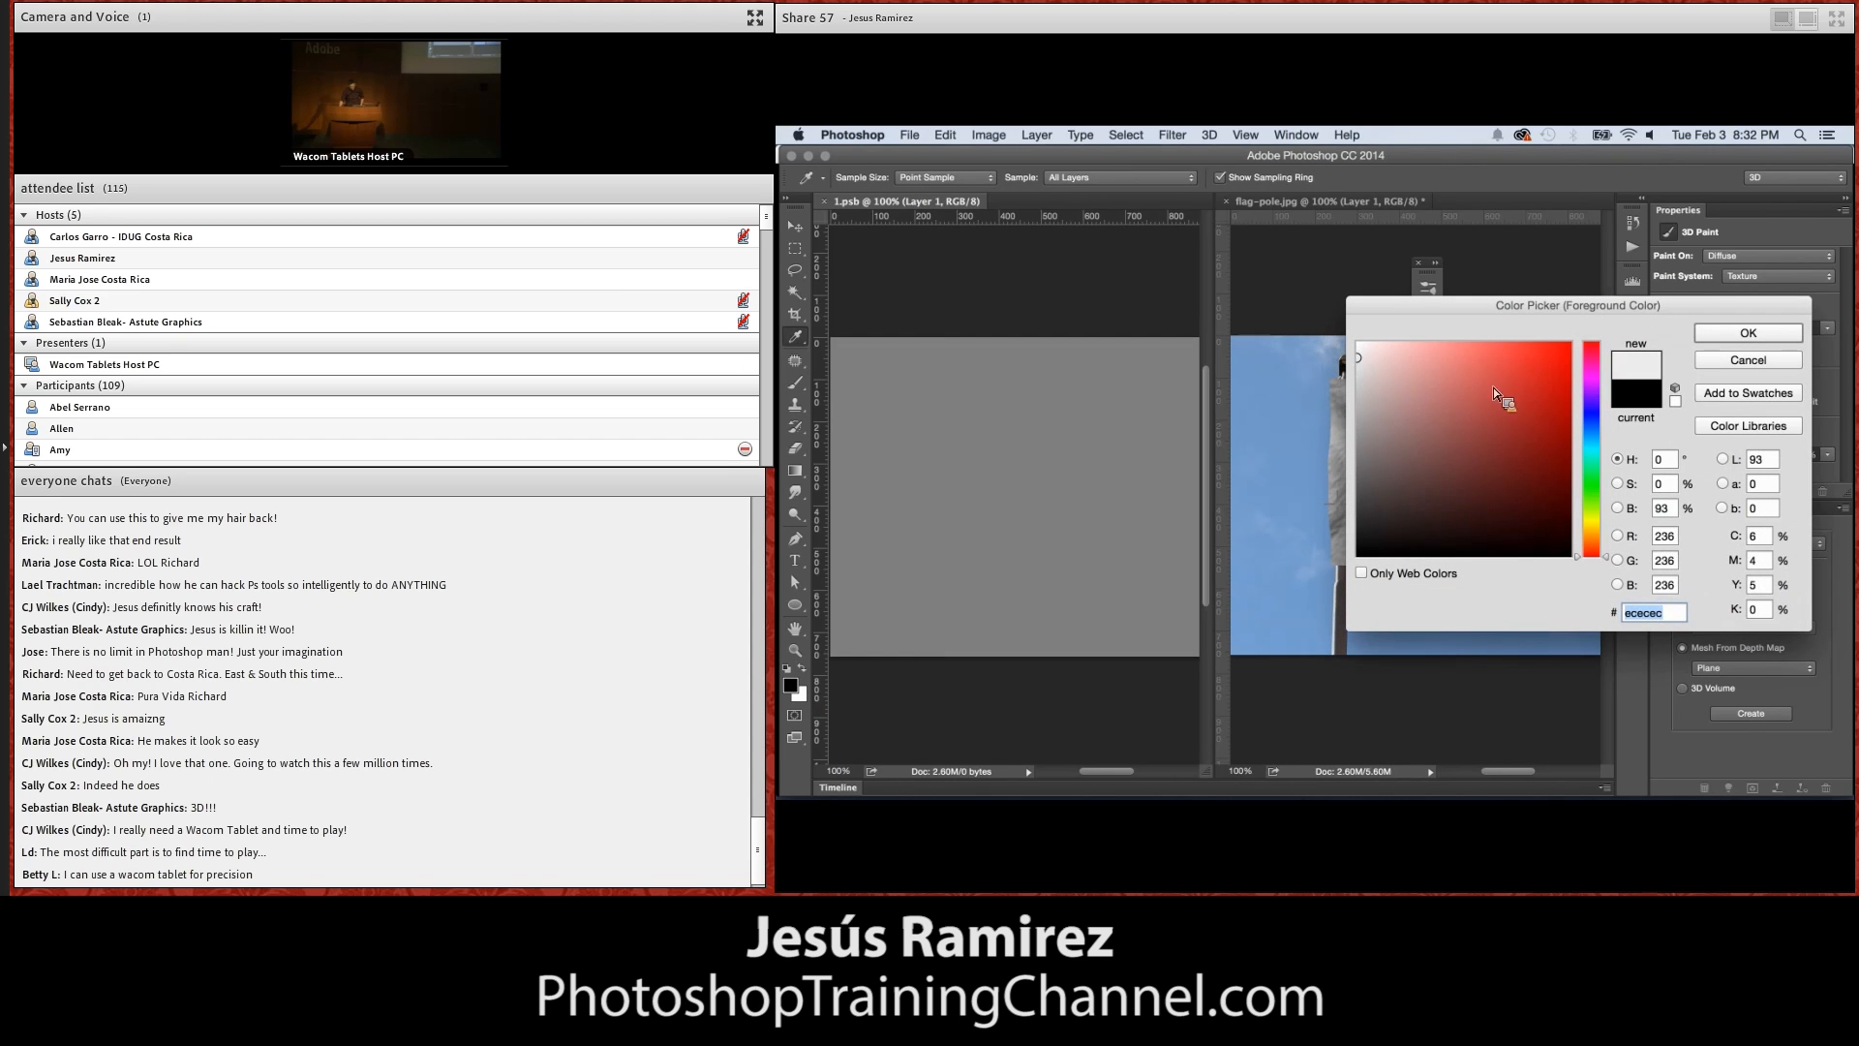
pyautogui.click(1338, 359)
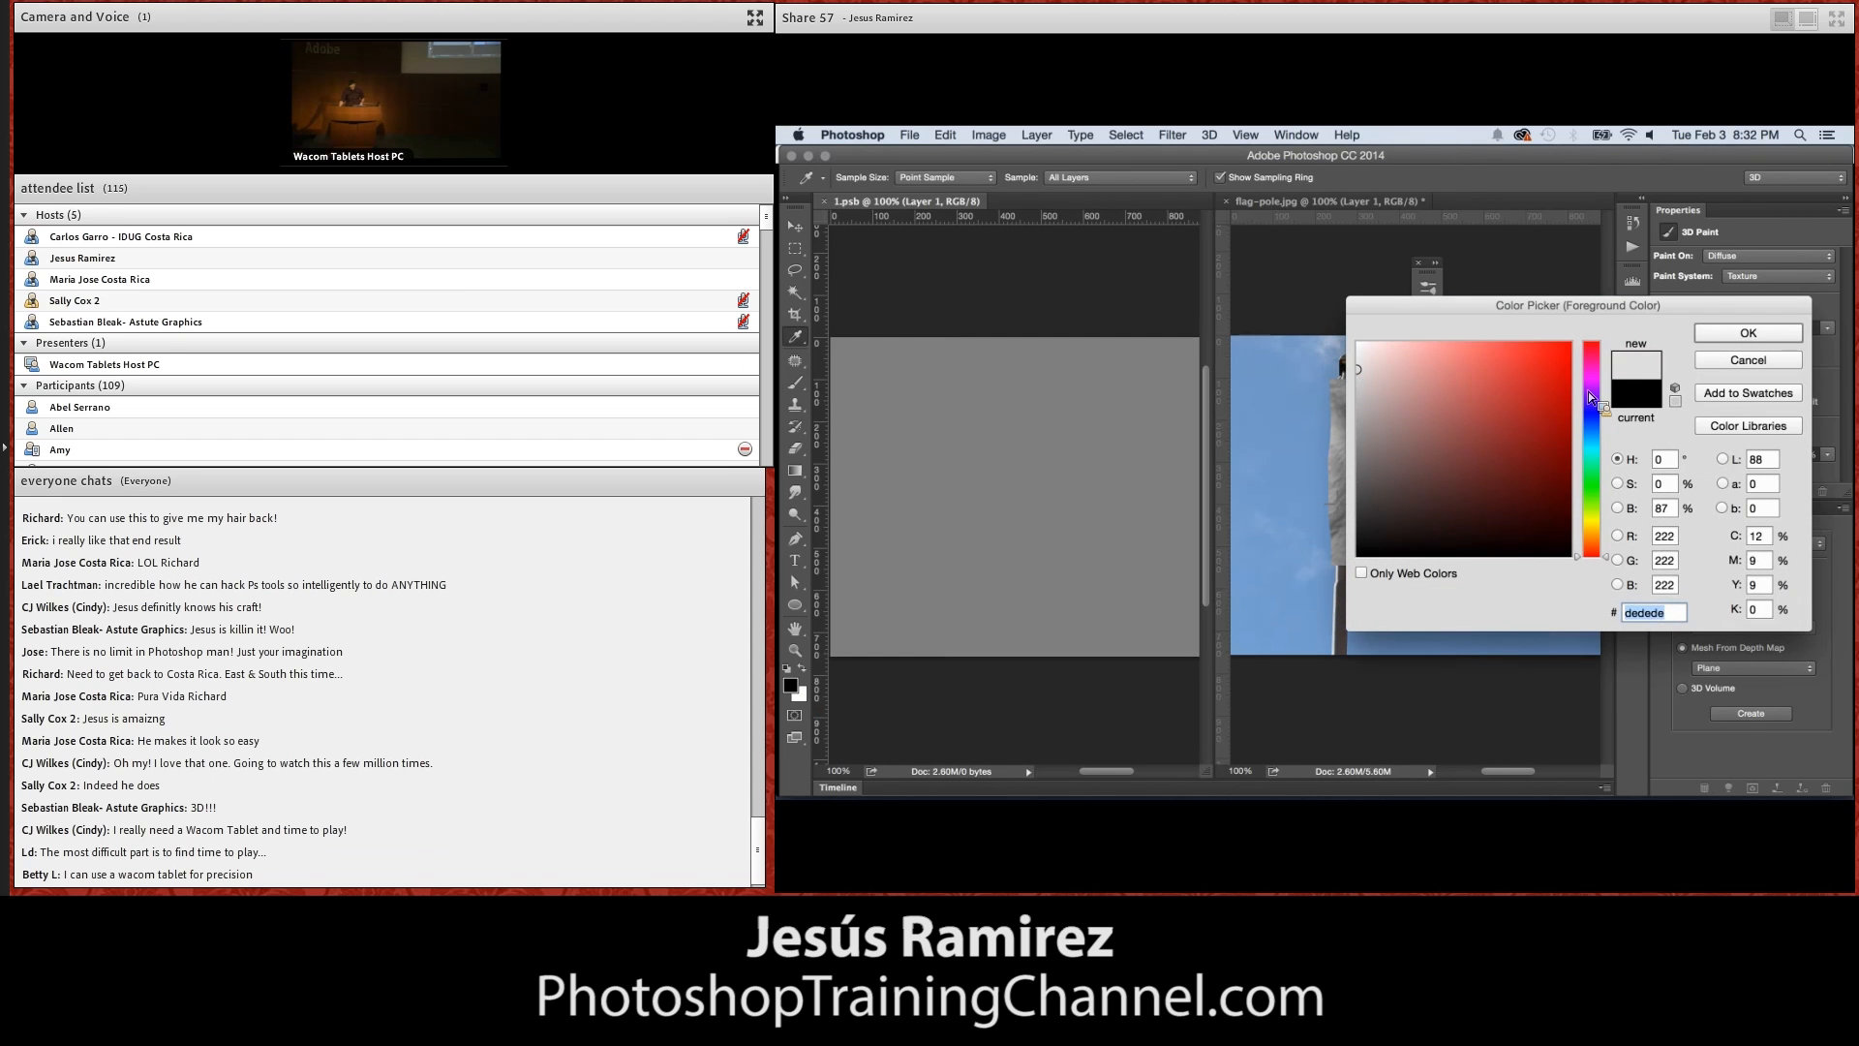
pyautogui.click(1733, 335)
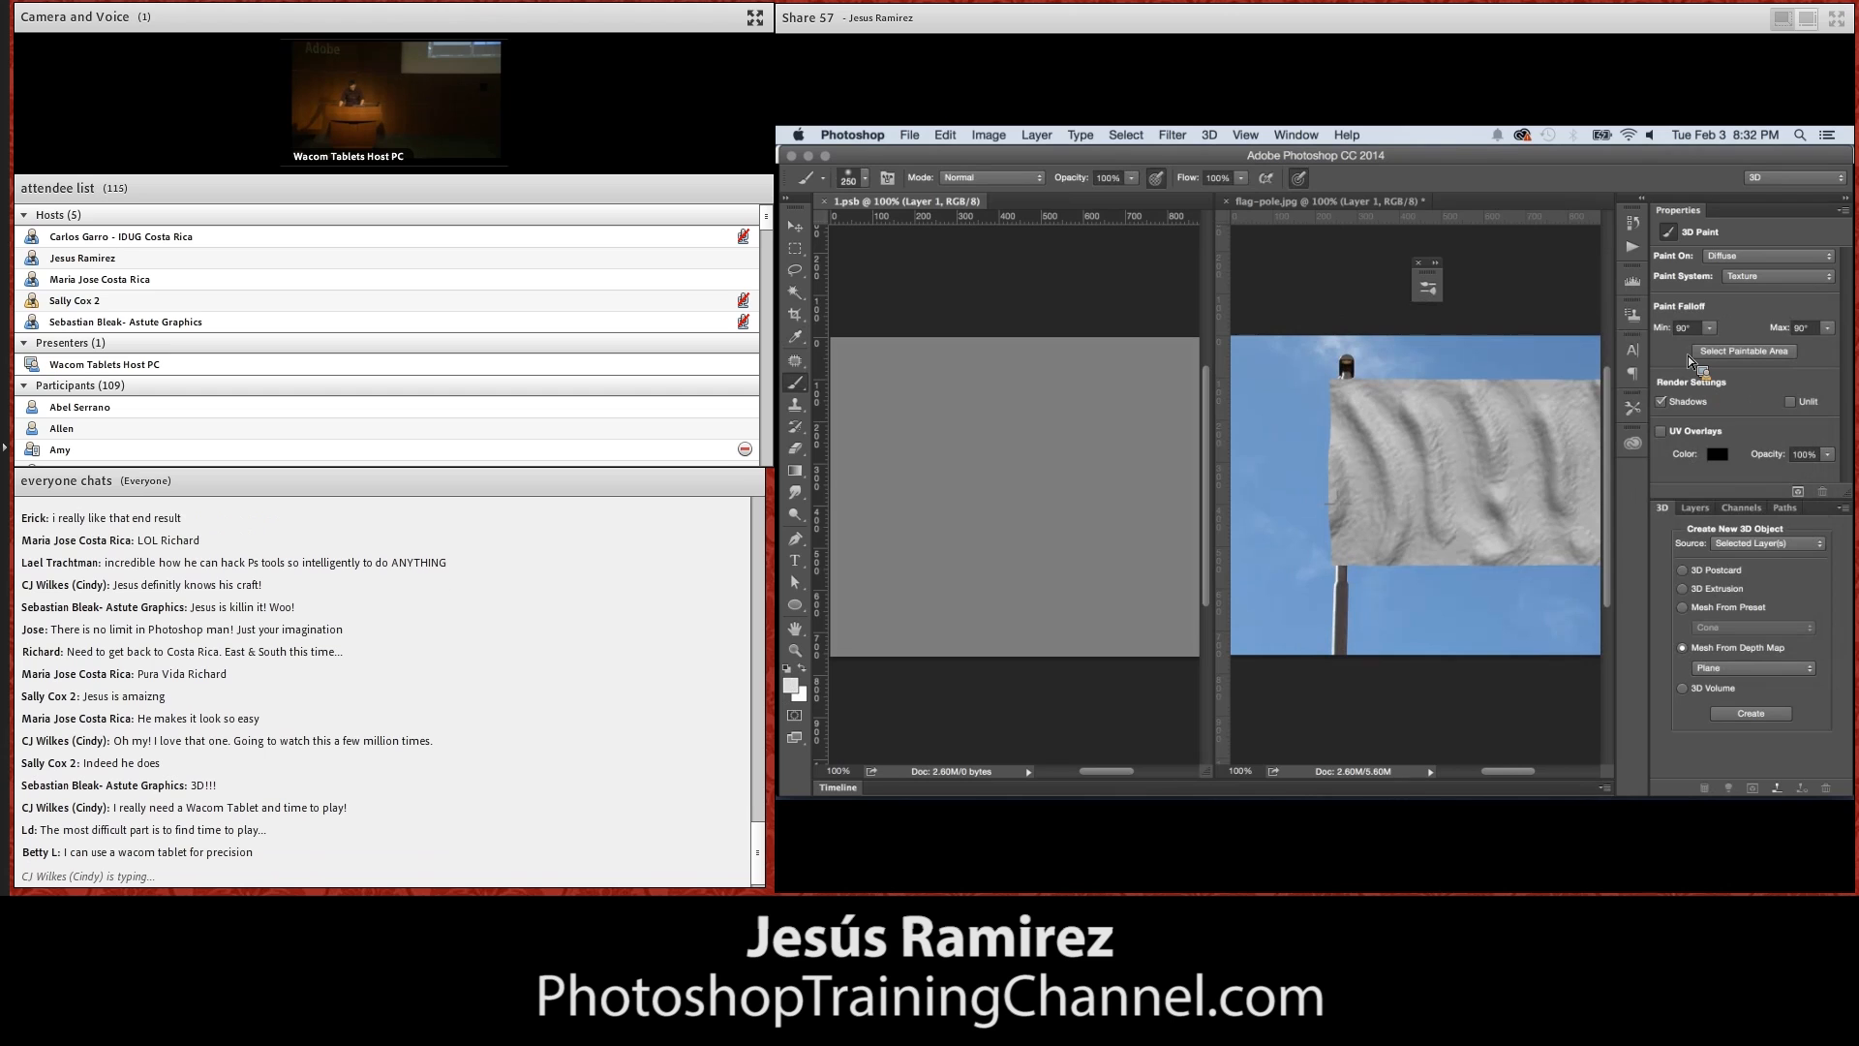
pyautogui.hotkey('alt', 'BackSpace')
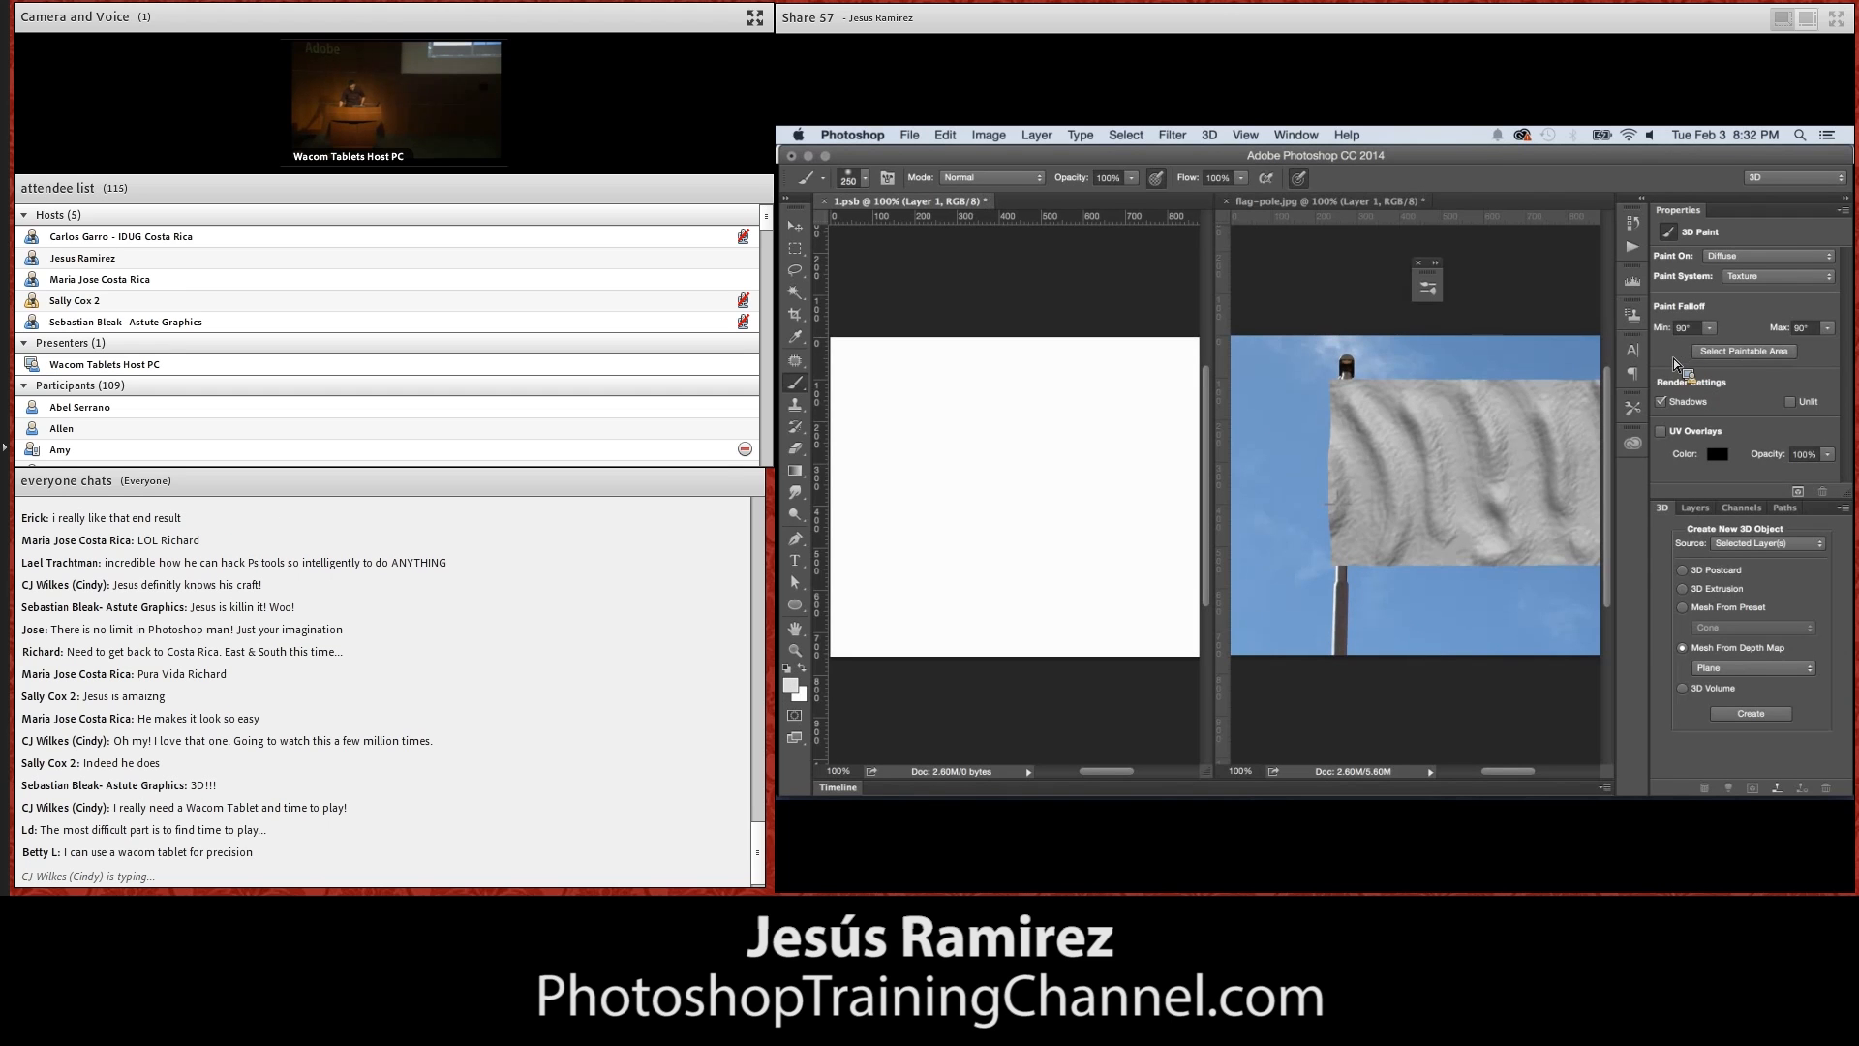
pyautogui.click(1544, 387)
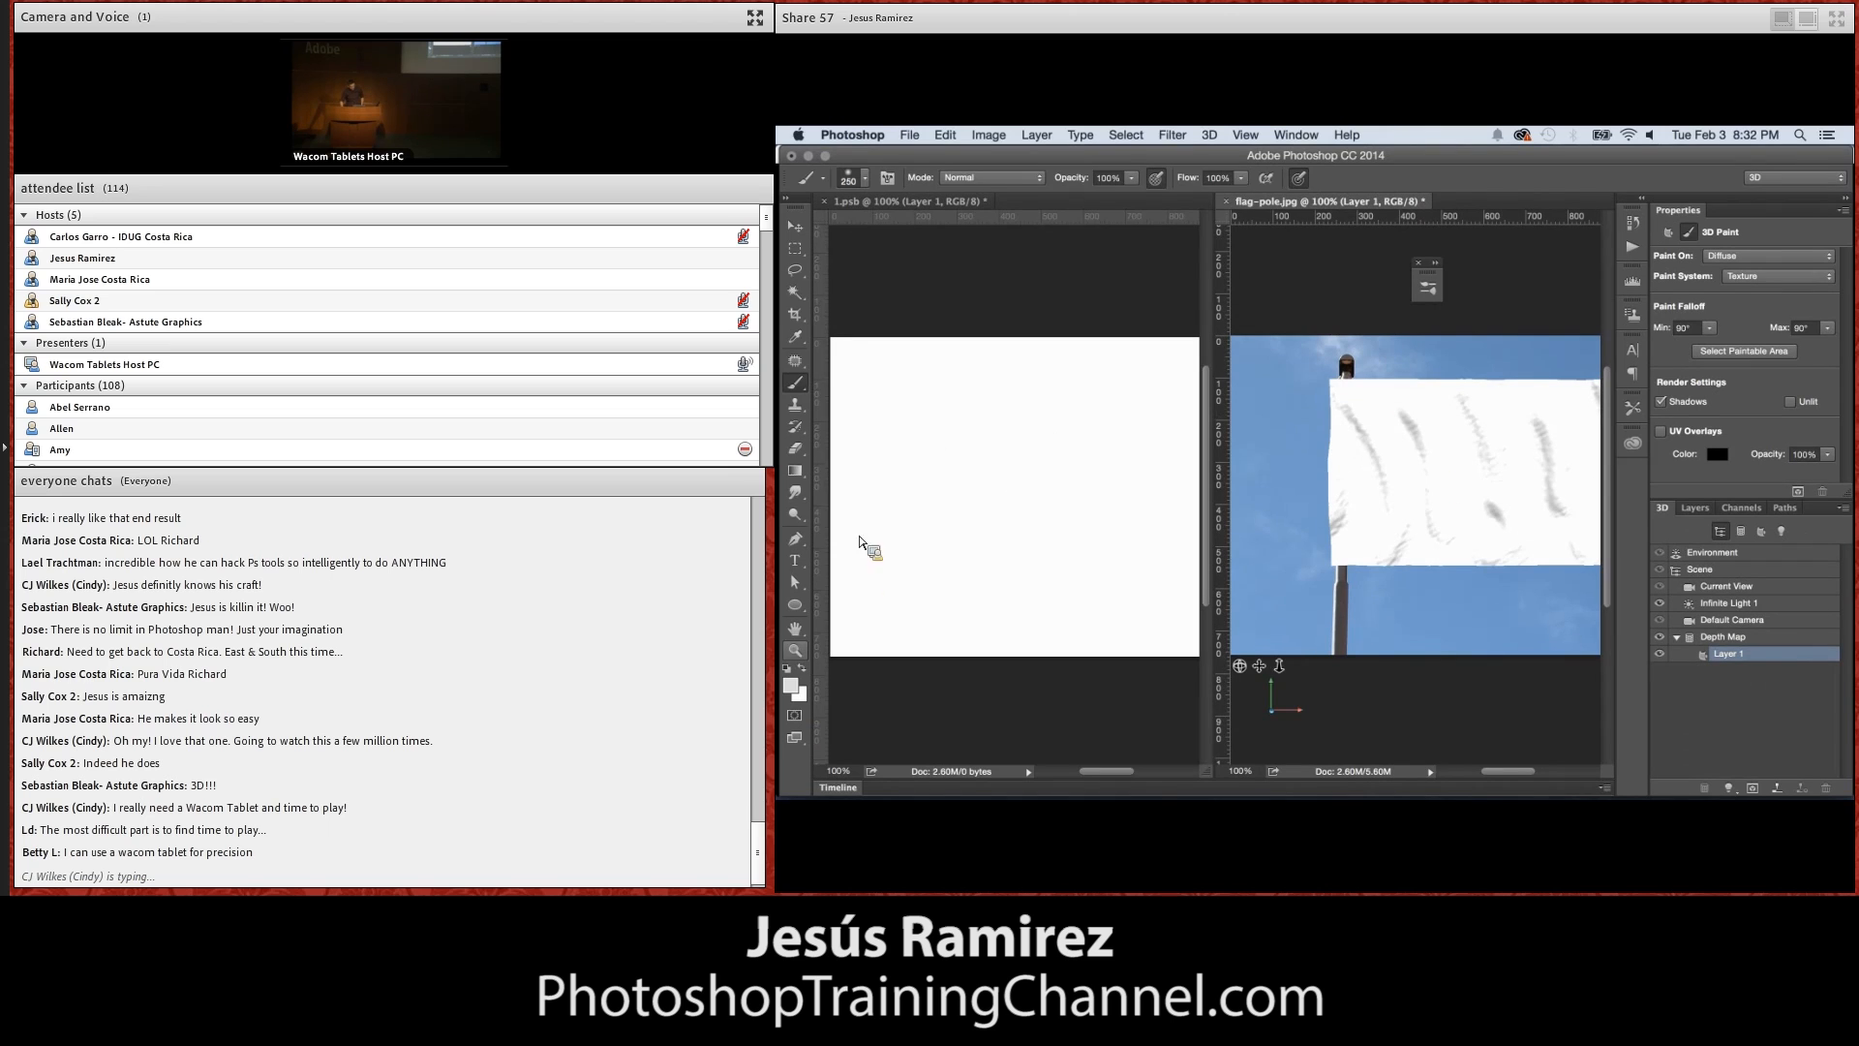
# Choose the 25 px Round Fan bristle brush for painting the 1.psb texture
pyautogui.press('z')
pyautogui.click(1057, 579)
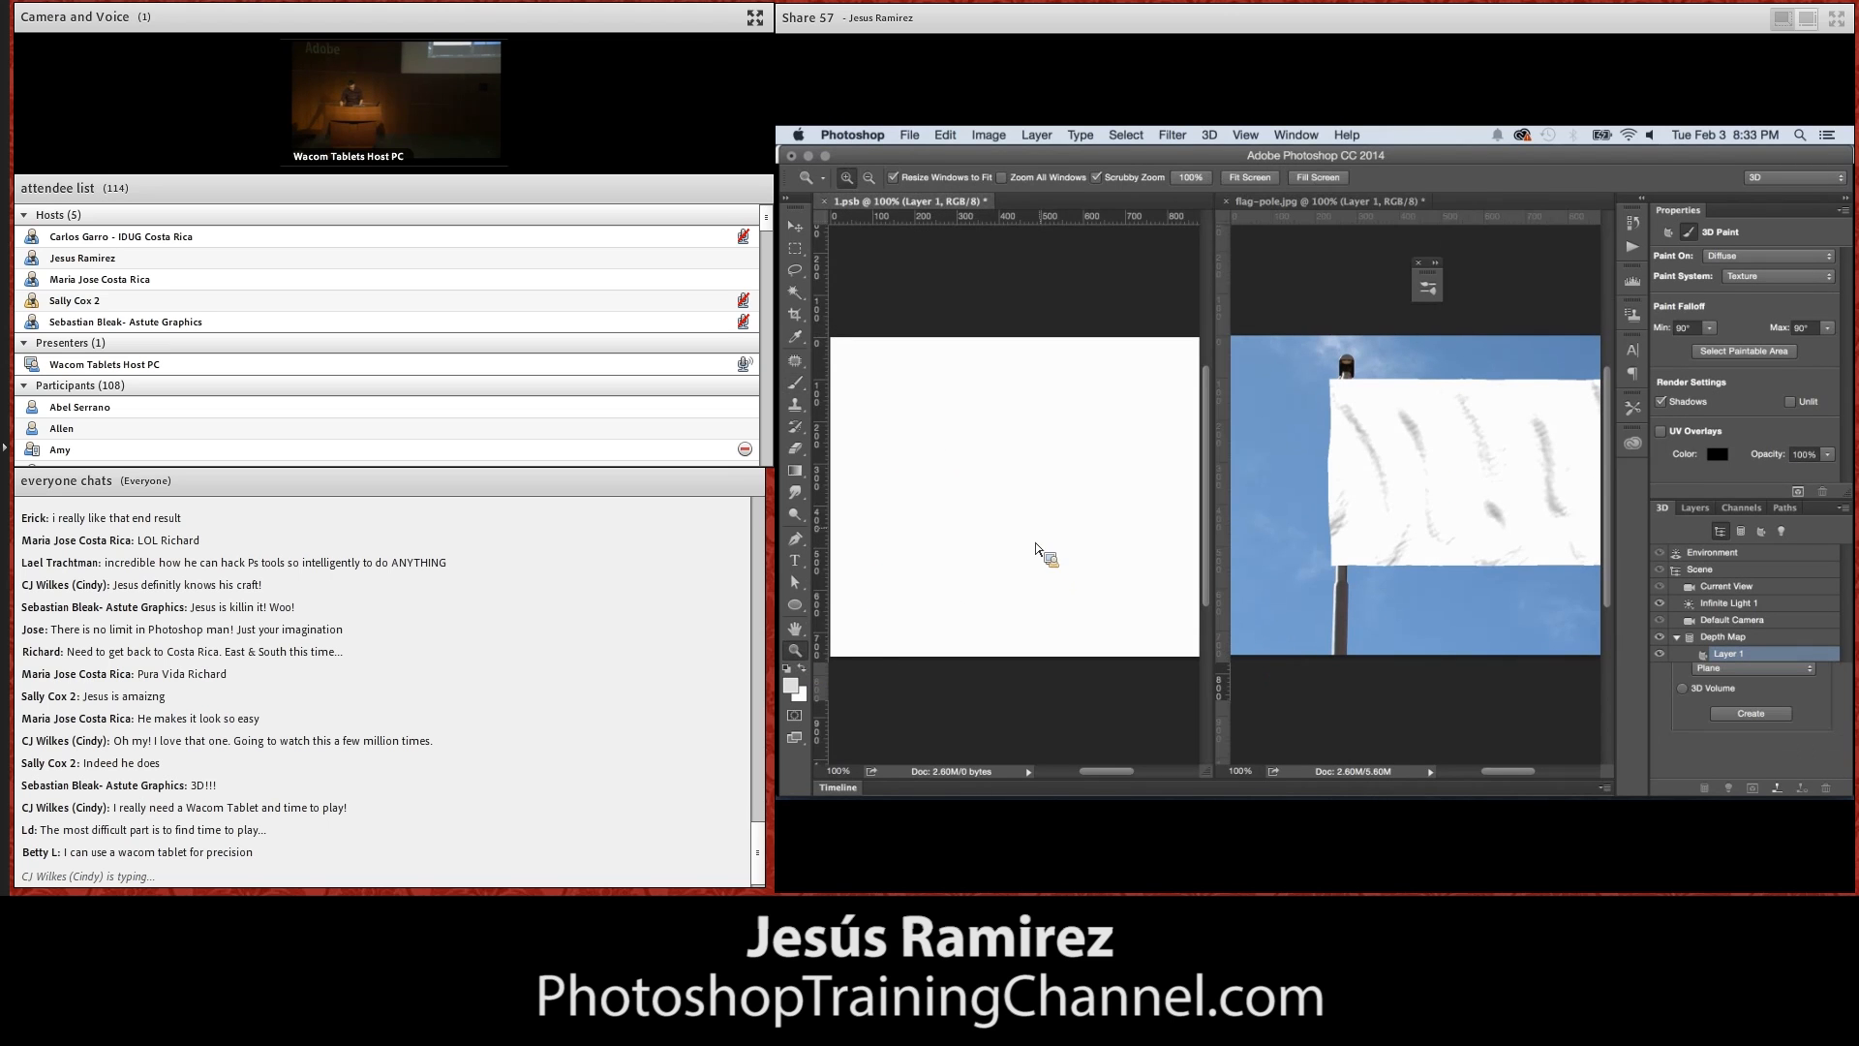
pyautogui.keyDown('alt'); pyautogui.click(1050, 548); pyautogui.keyUp('alt')
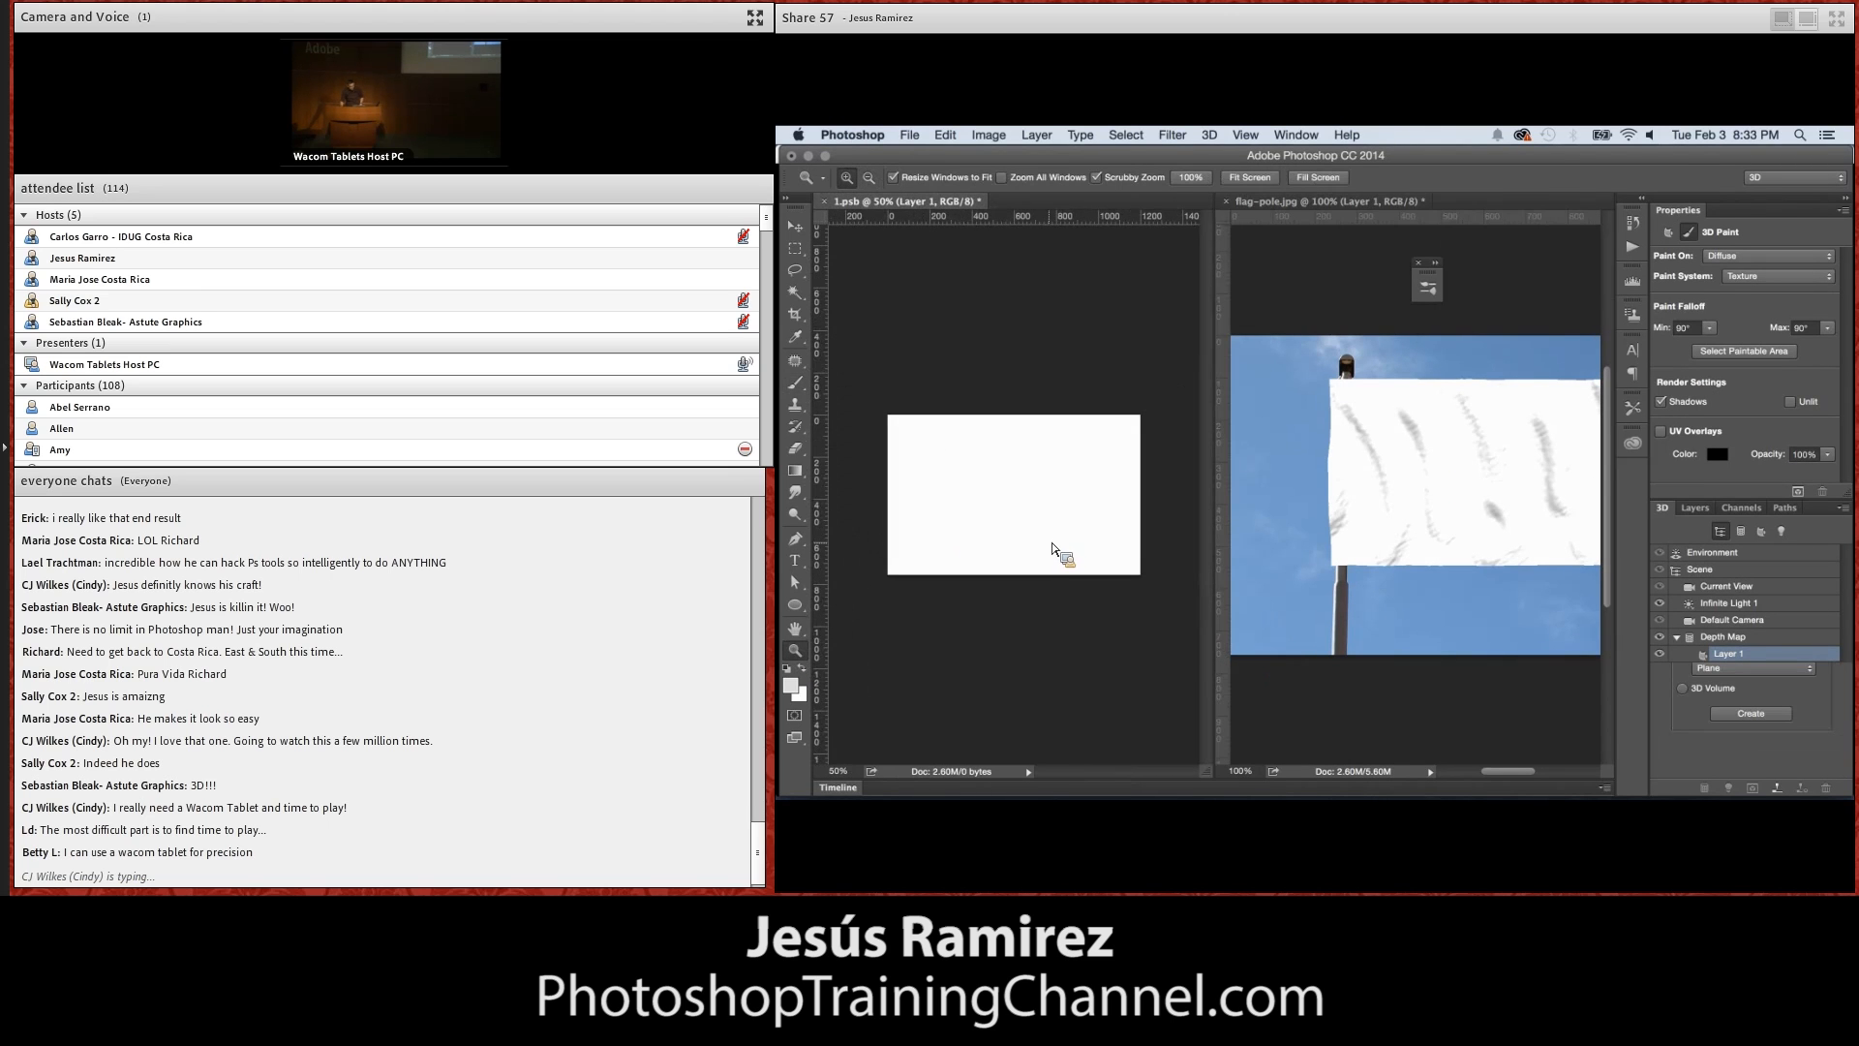
pyautogui.click(803, 387)
pyautogui.click(887, 178)
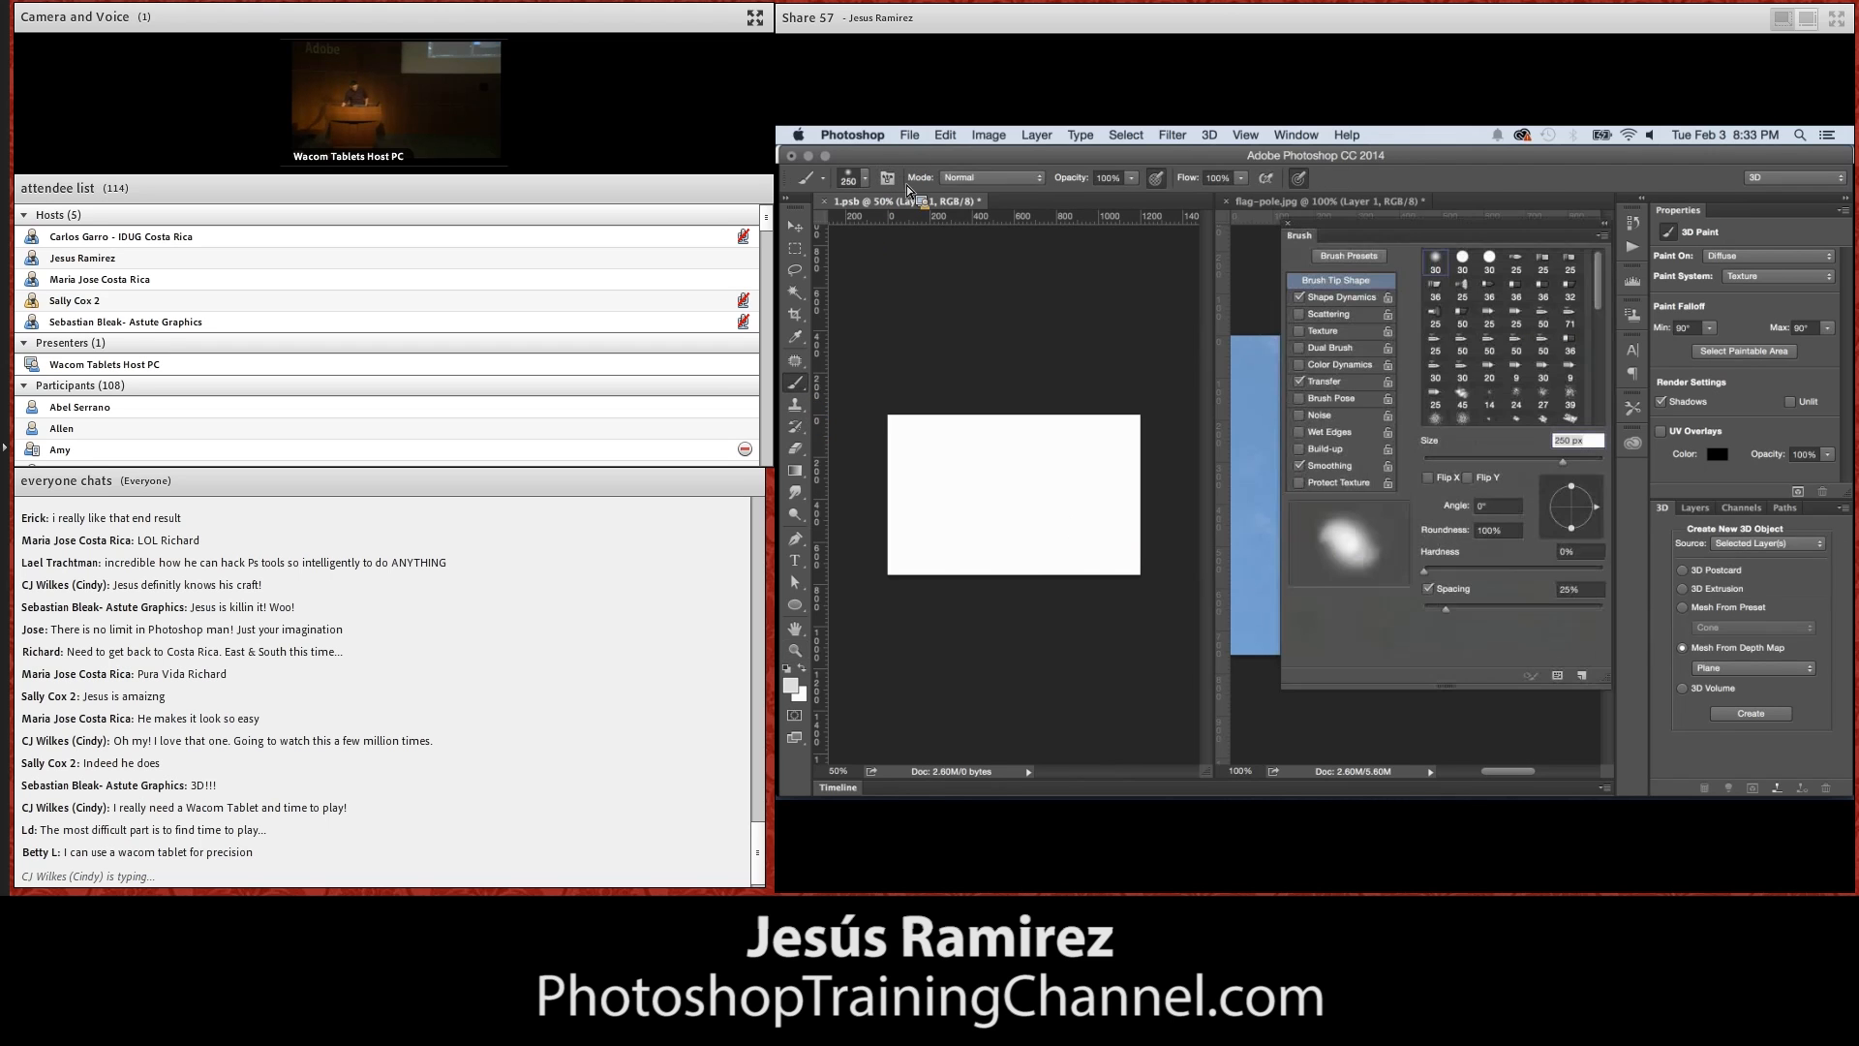
pyautogui.click(1539, 300)
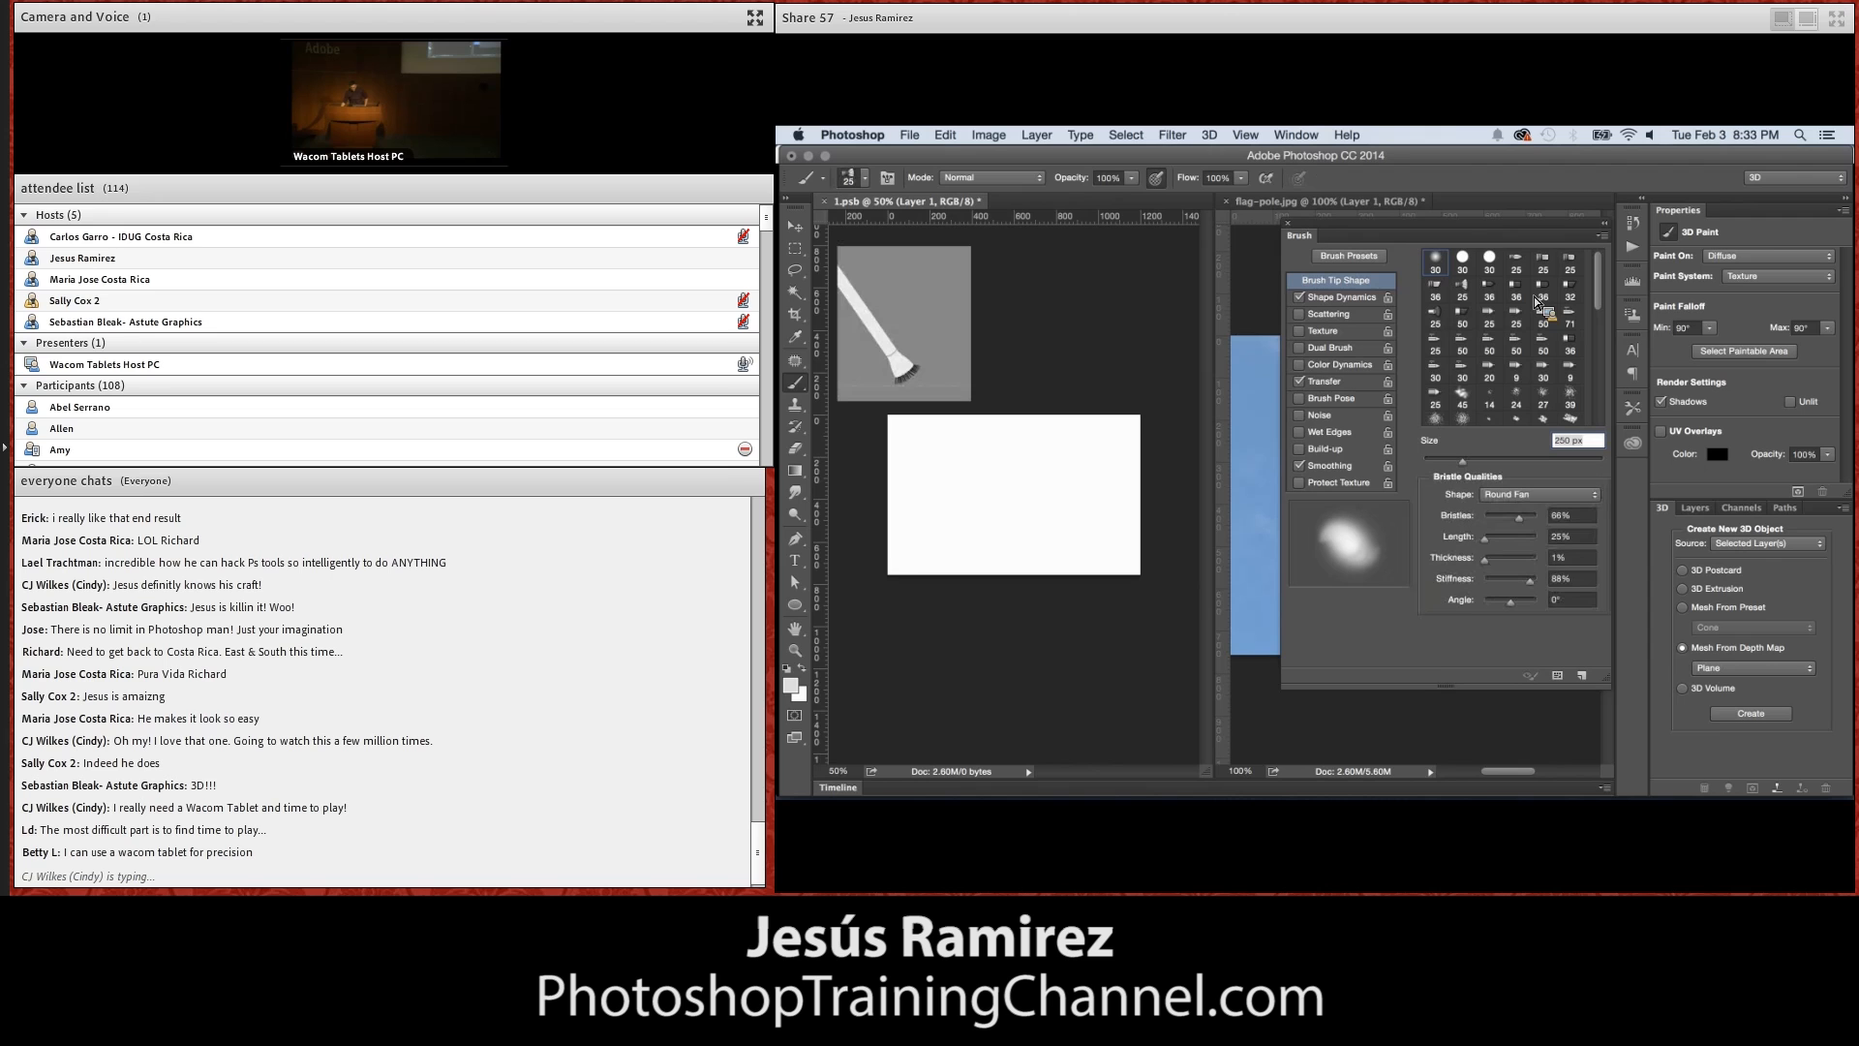
pyautogui.click(1461, 284)
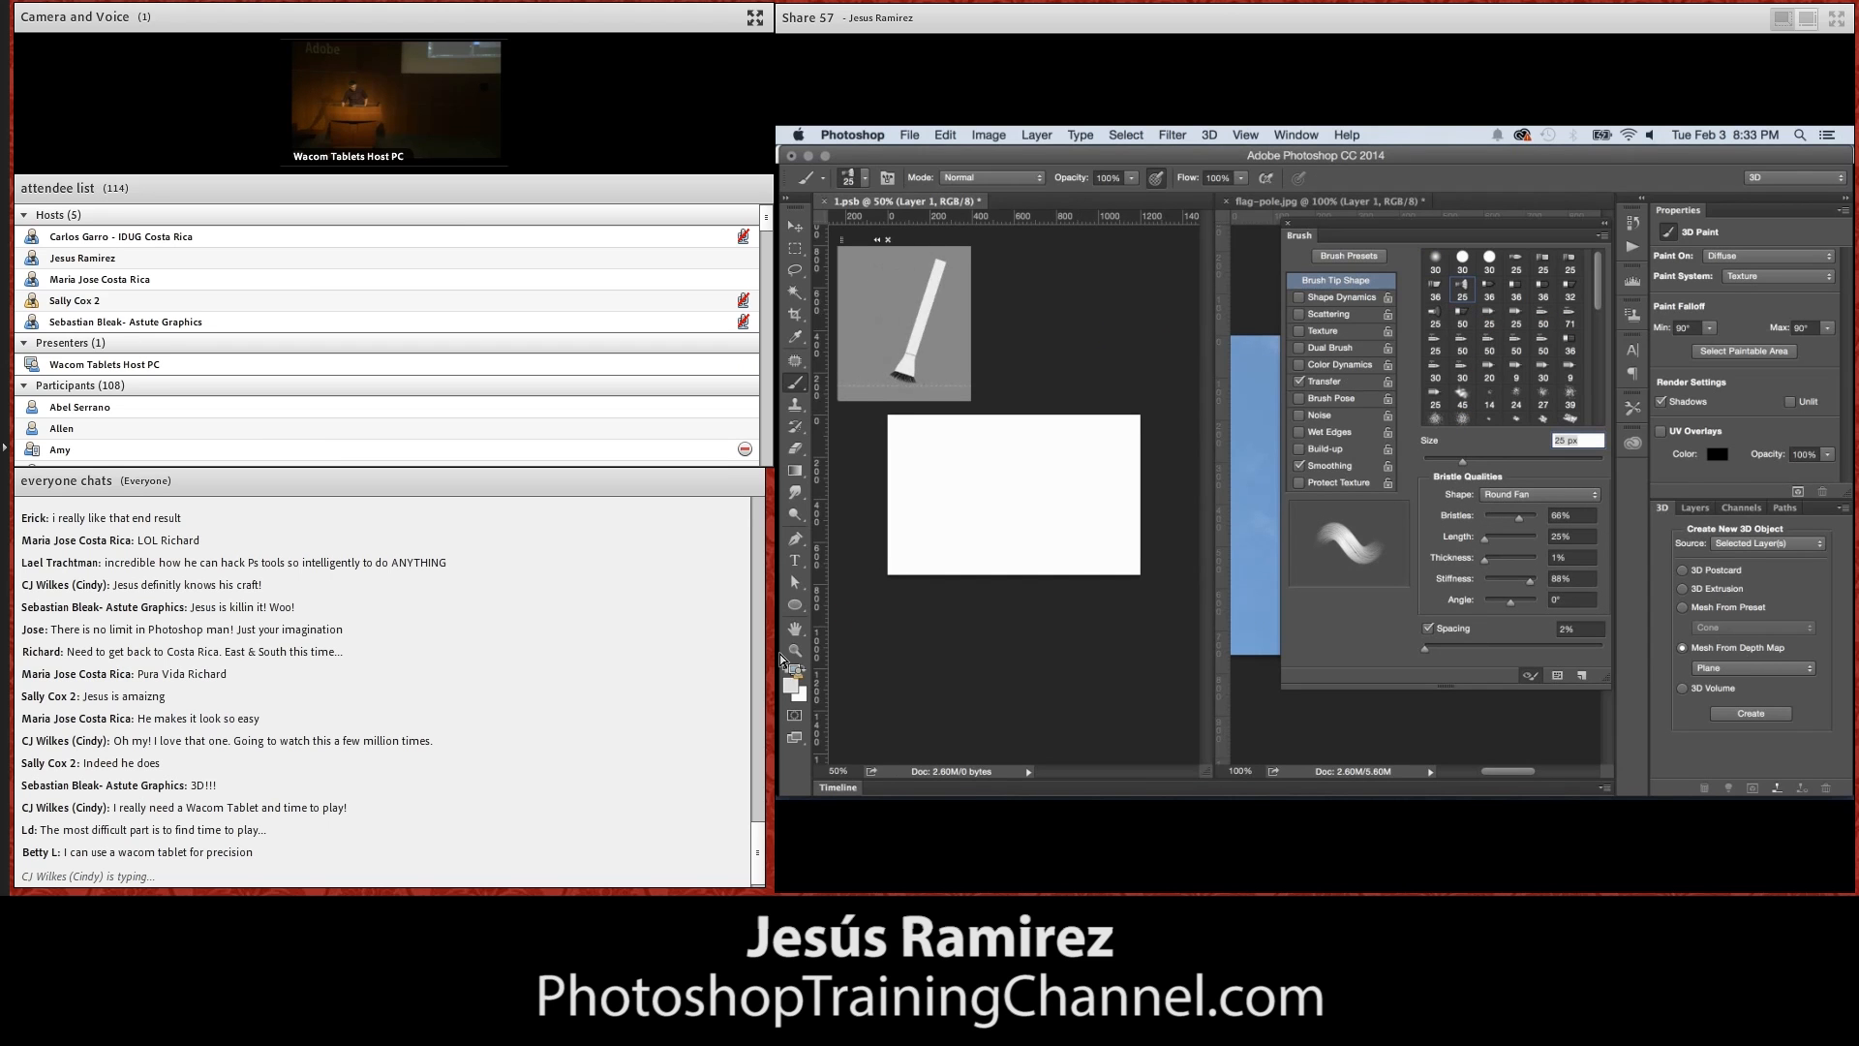
# Set the foreground colour to bright red and enlarge the bristle brush to 50 px
pyautogui.click(791, 686)
pyautogui.moveTo(1527, 394); pyautogui.dragTo(1567, 375)
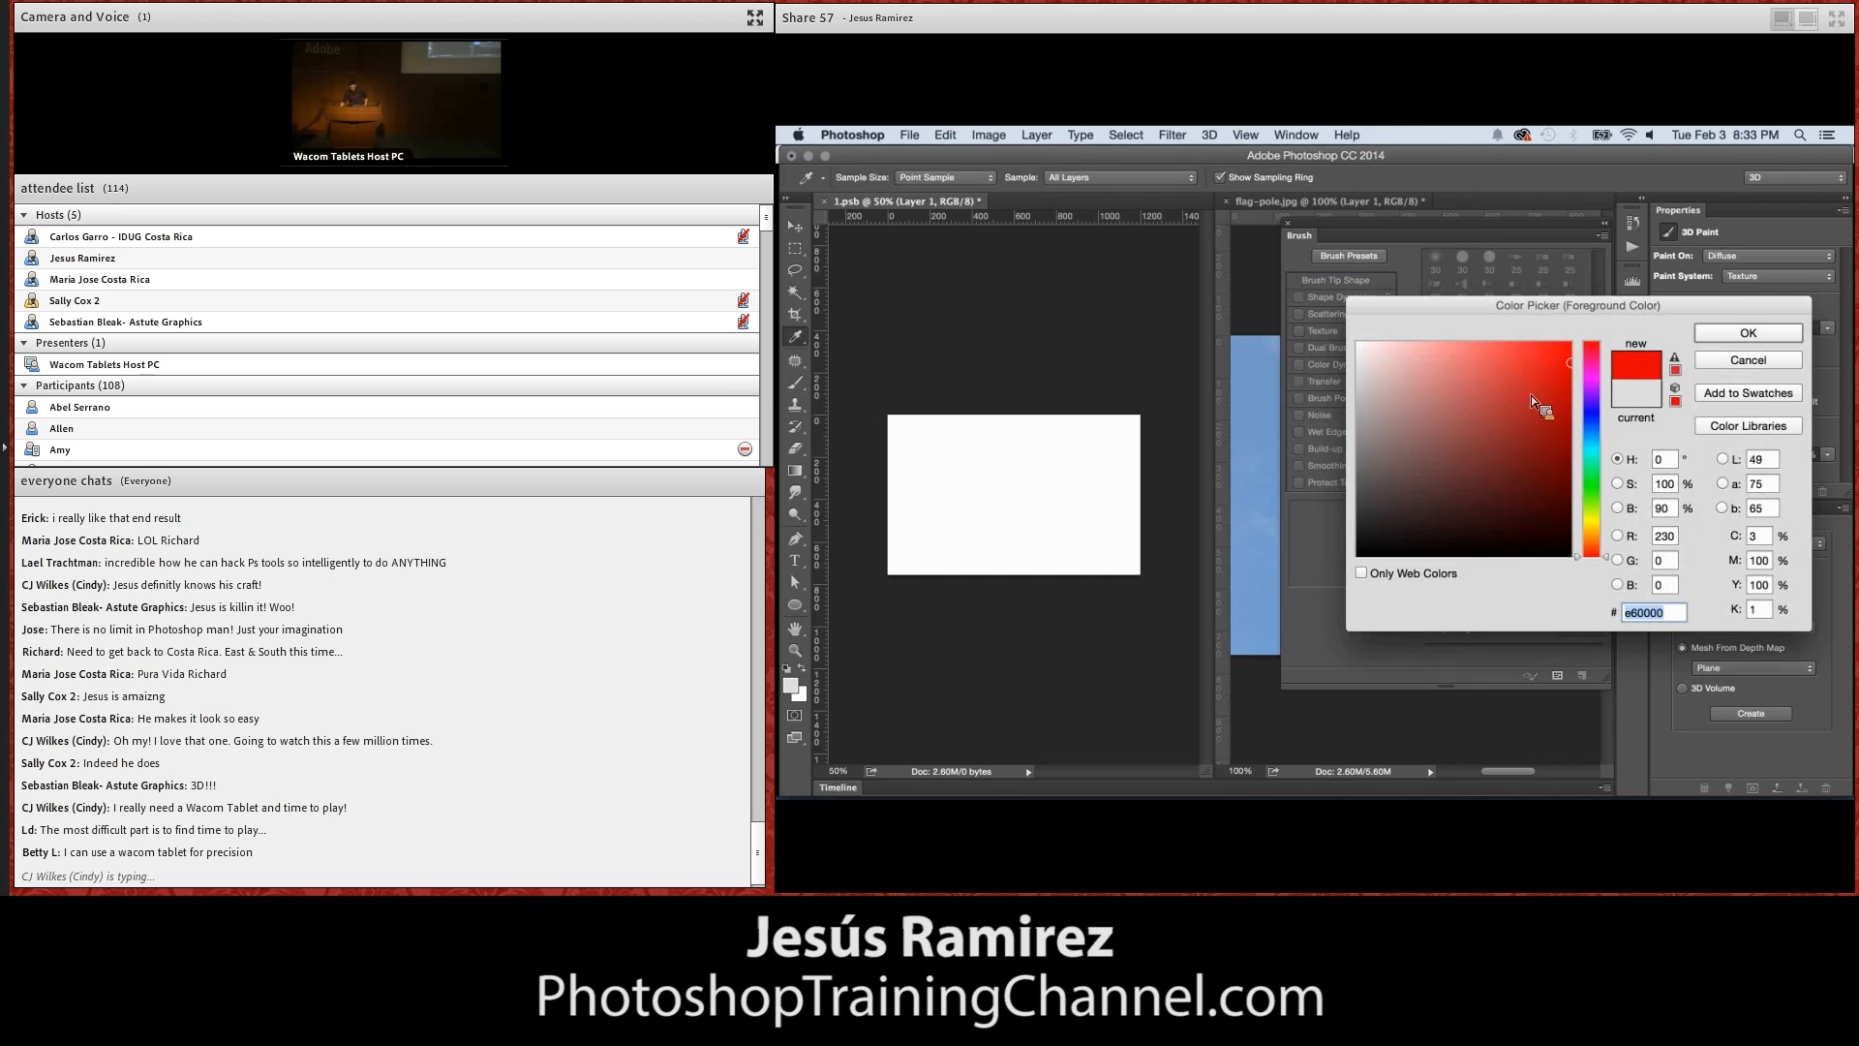
pyautogui.click(1743, 334)
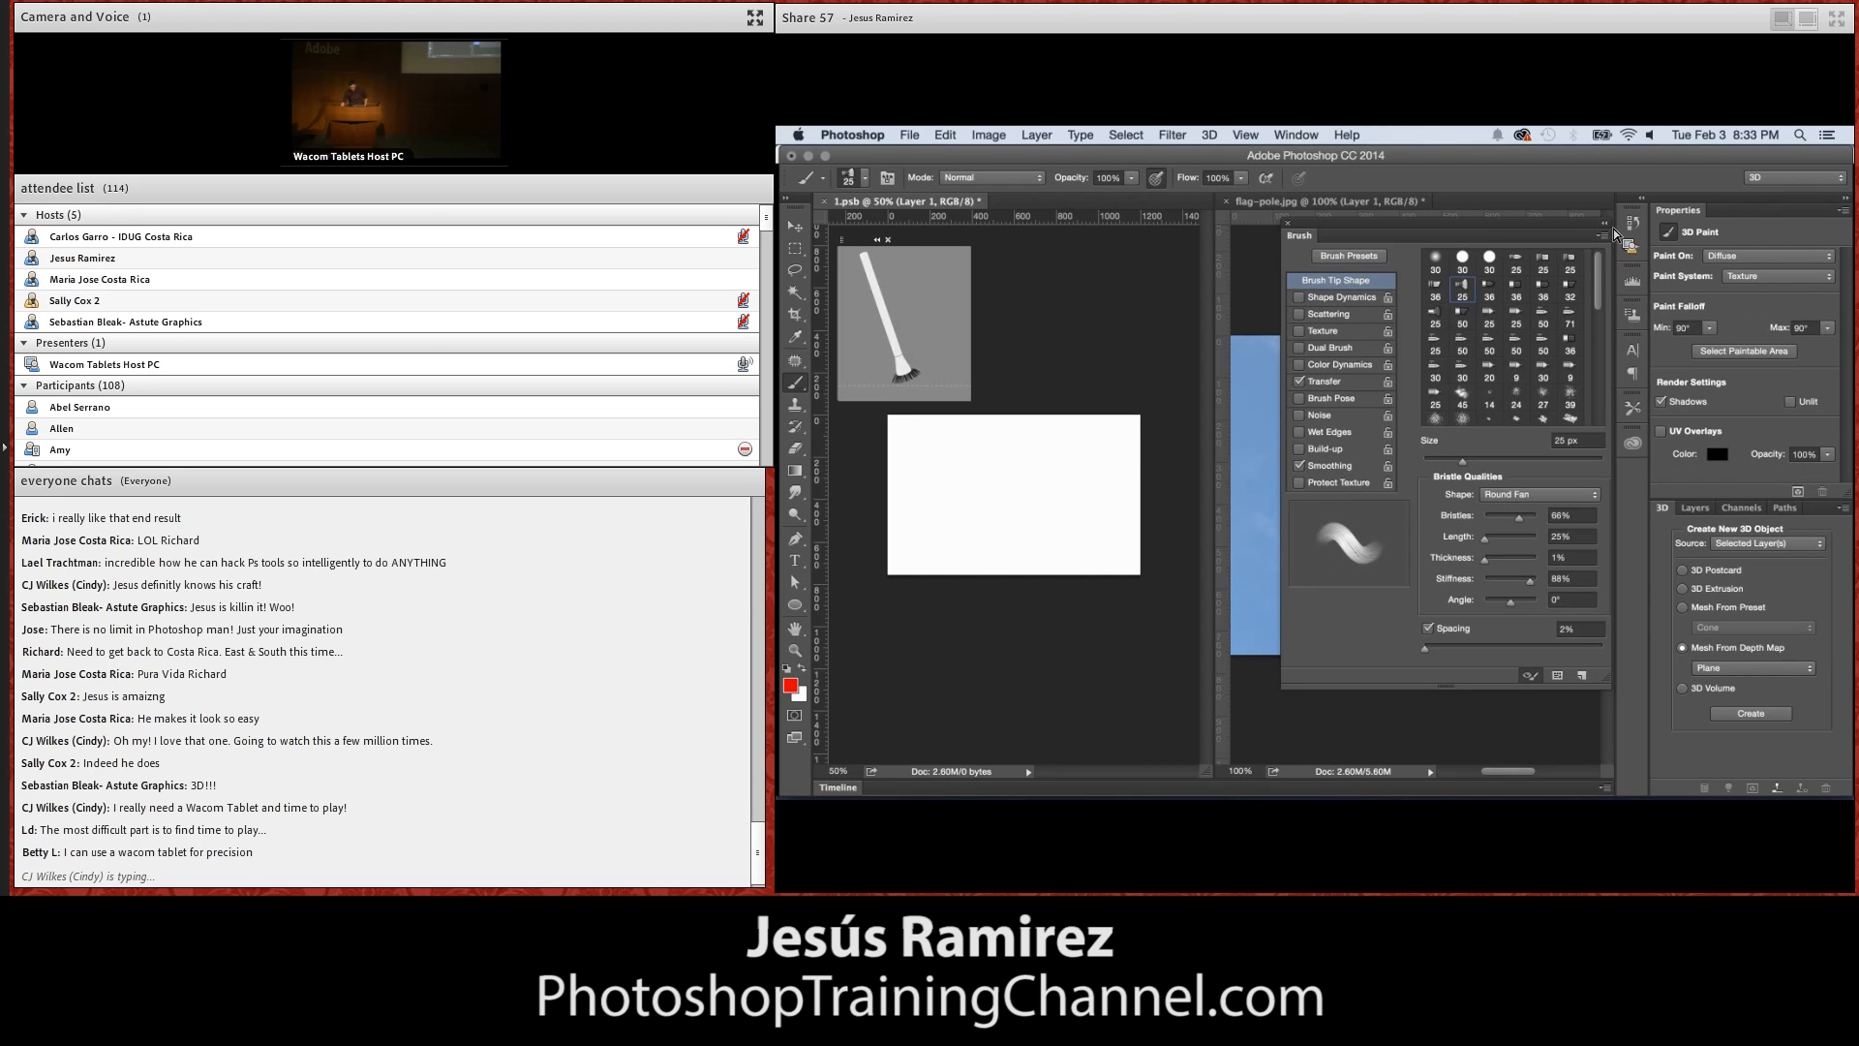
pyautogui.click(1287, 222)
pyautogui.press(']')
pyautogui.press(']')
pyautogui.press(']')
pyautogui.press(']')
# Paint rough red horizontal stripes across the white texture, leaving its upper-left corner free
pyautogui.moveTo(974, 446); pyautogui.dragTo(1143, 460)
pyautogui.moveTo(980, 479); pyautogui.dragTo(1141, 482)
pyautogui.moveTo(987, 519); pyautogui.dragTo(1141, 524)
pyautogui.moveTo(1009, 554); pyautogui.dragTo(1141, 560)
pyautogui.moveTo(894, 567); pyautogui.dragTo(965, 574)
pyautogui.moveTo(1140, 433); pyautogui.dragTo(1010, 433)
pyautogui.moveTo(1007, 515); pyautogui.dragTo(886, 511)
pyautogui.moveTo(988, 478); pyautogui.dragTo(888, 472)
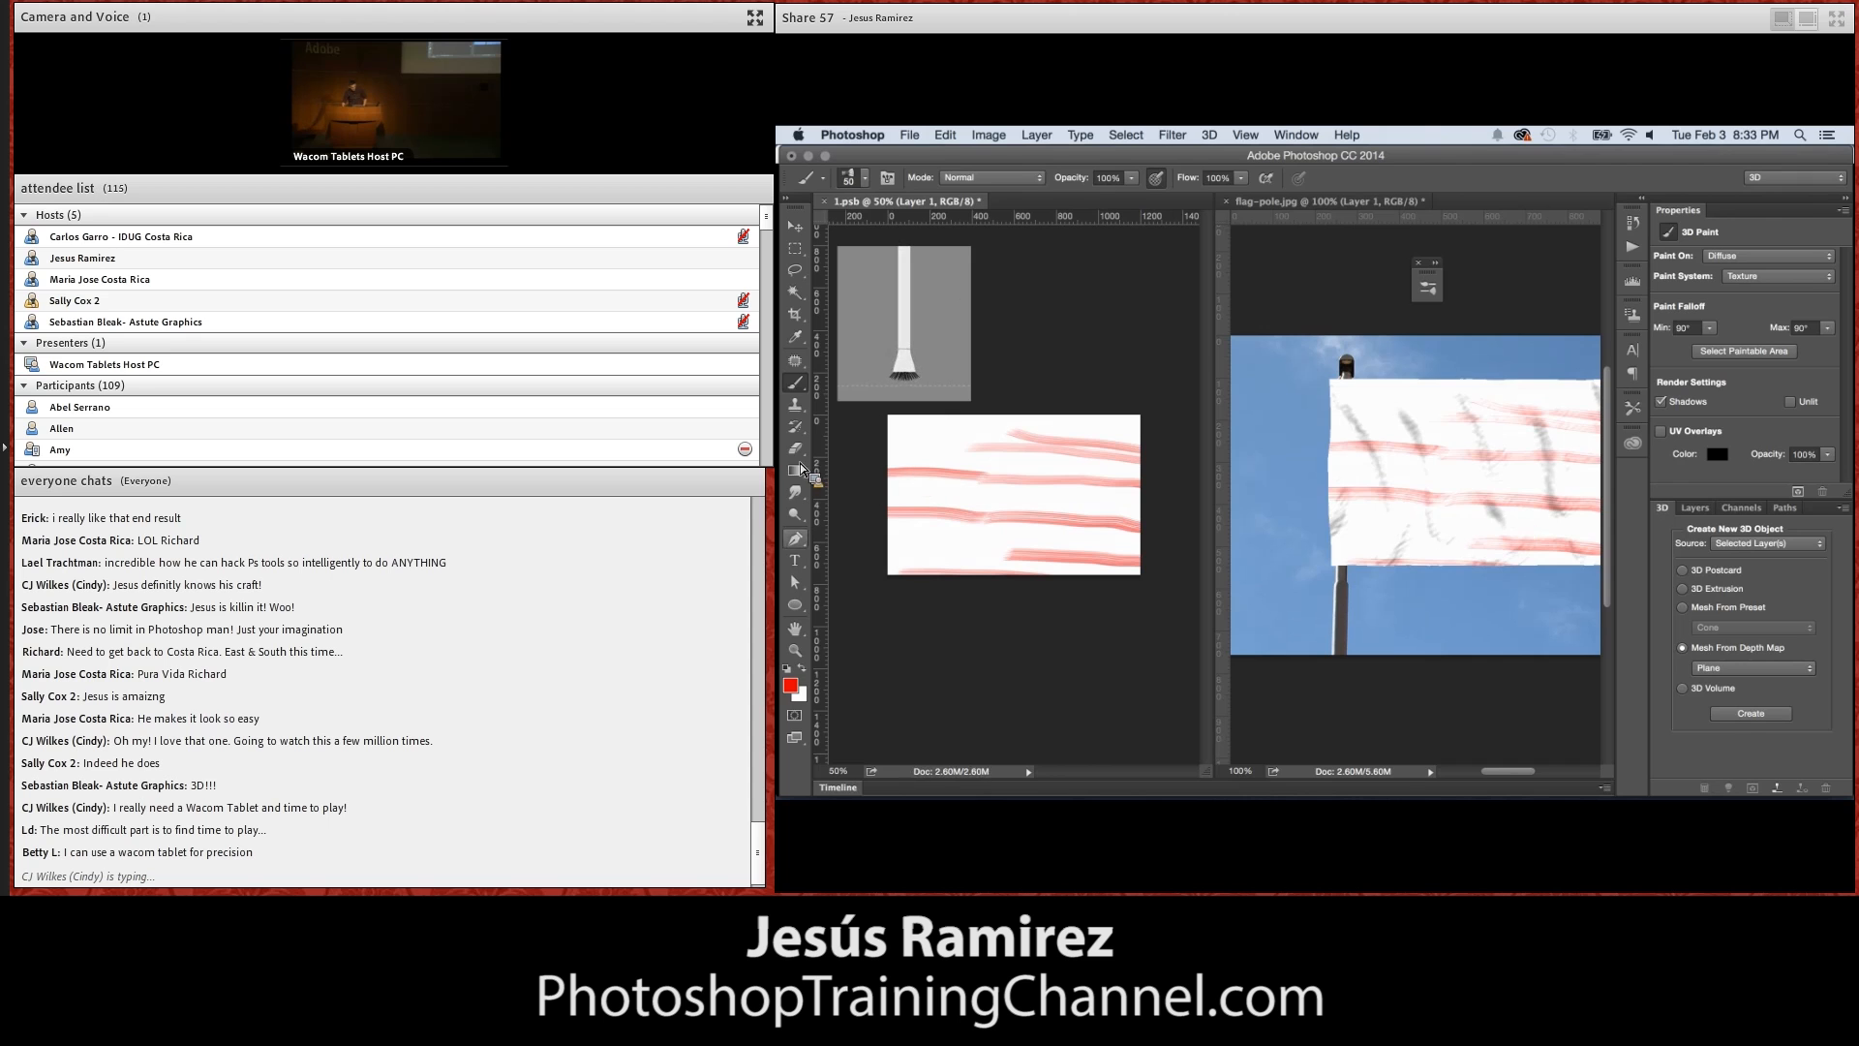
# Paint two rows of blue dabs as stars in the upper-left corner of the flag texture
pyautogui.click(791, 683)
pyautogui.click(1595, 423)
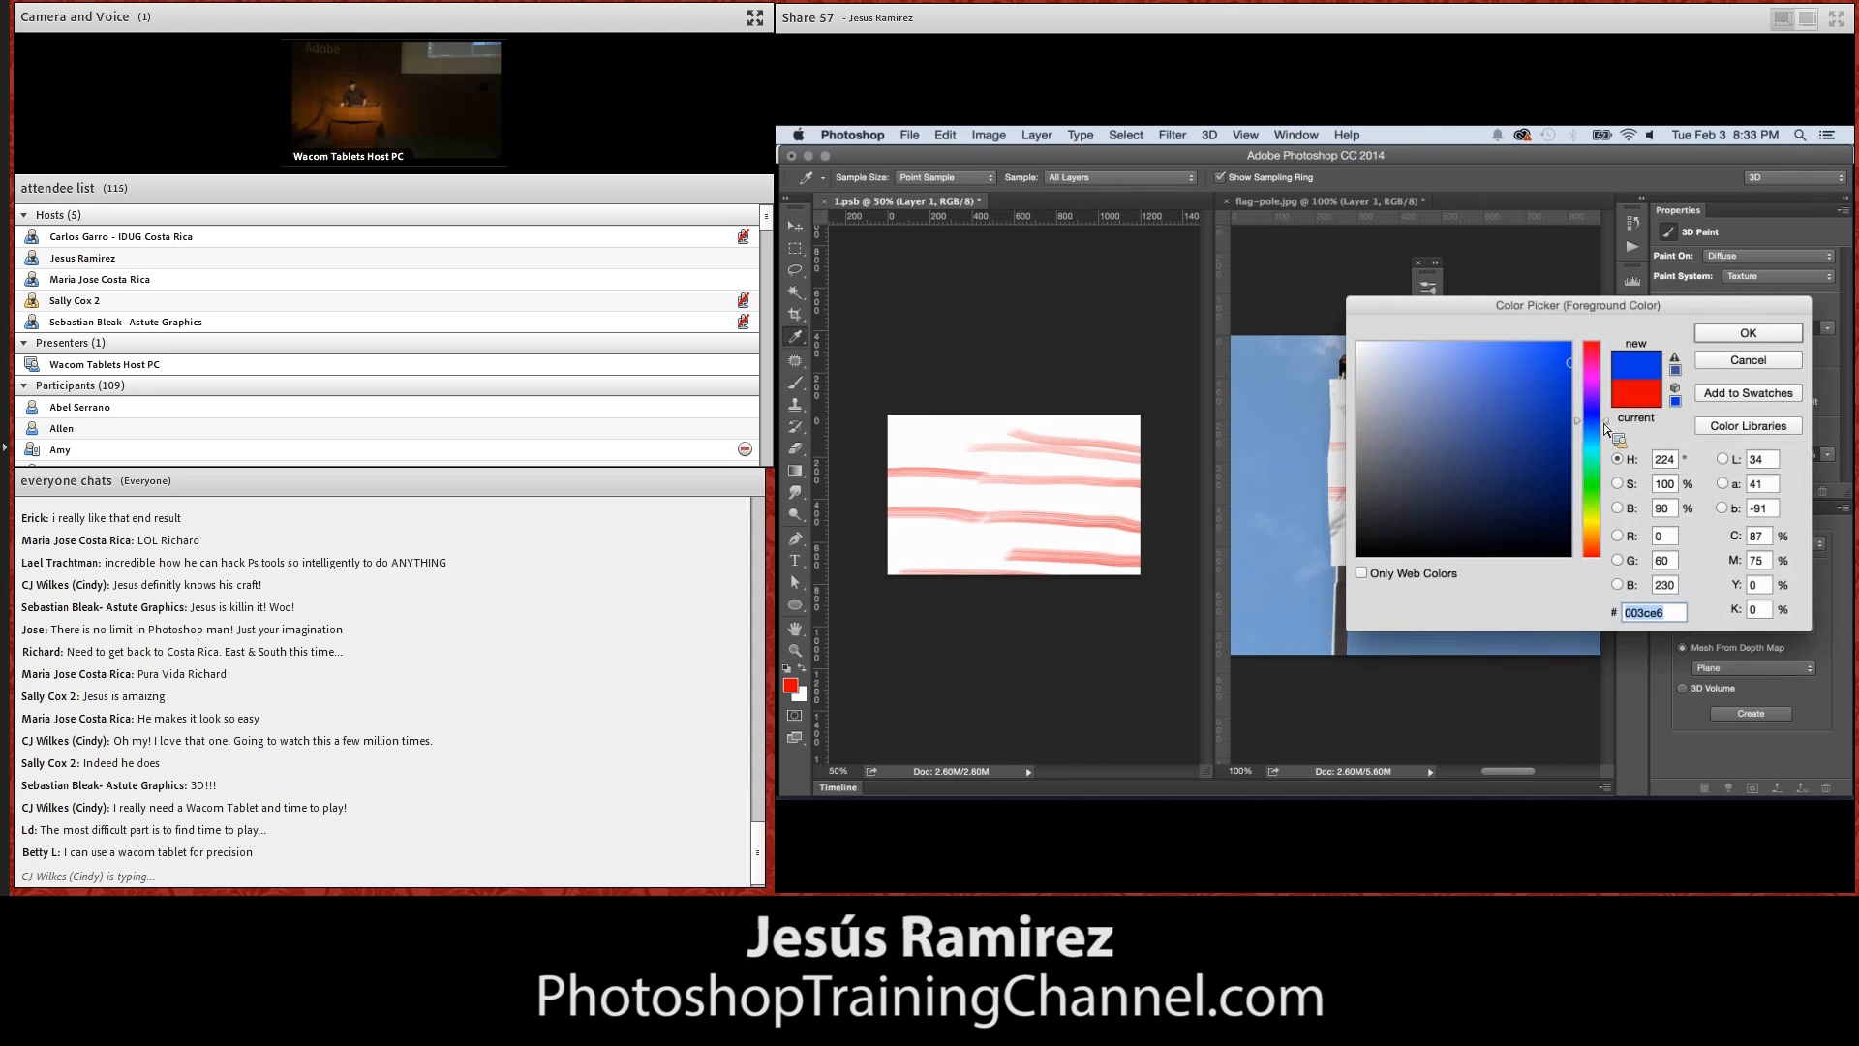
pyautogui.click(1541, 405)
pyautogui.click(1748, 332)
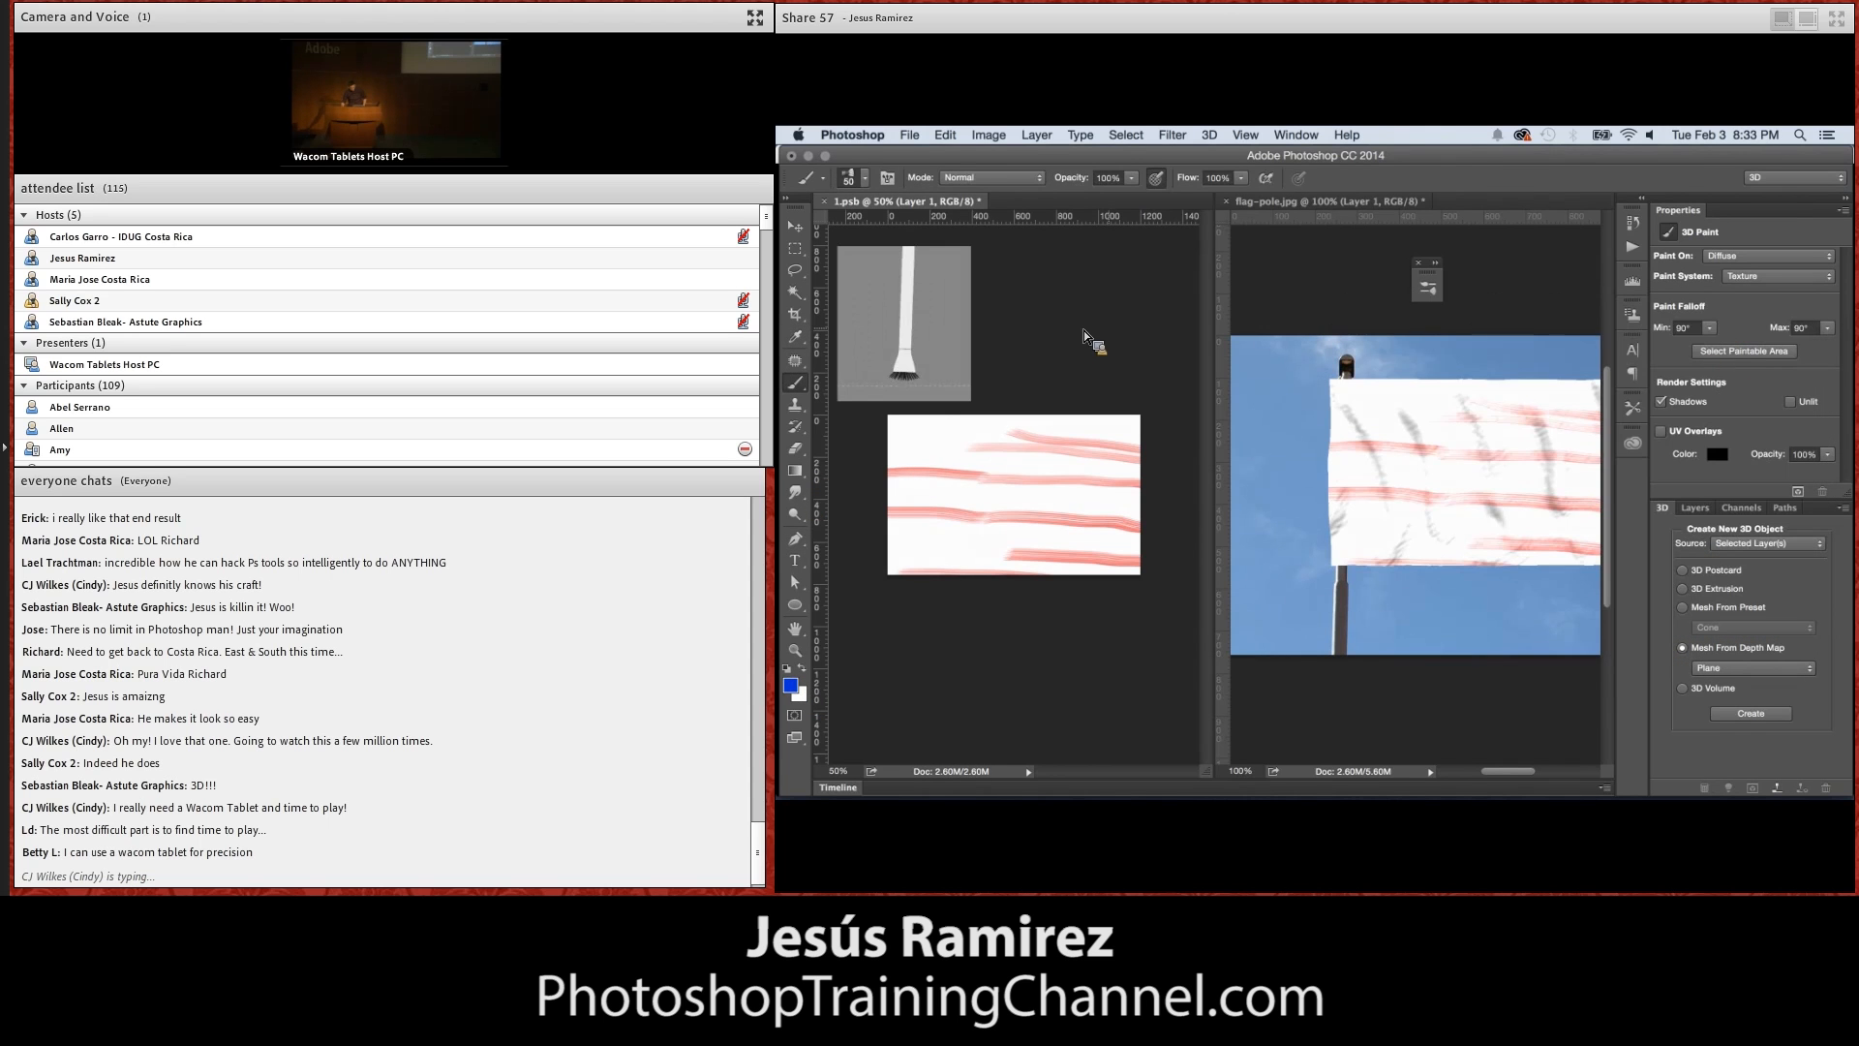
pyautogui.click(968, 446)
pyautogui.click(933, 449)
pyautogui.click(916, 447)
pyautogui.click(897, 450)
pyautogui.click(905, 431)
pyautogui.click(930, 426)
pyautogui.click(948, 426)
pyautogui.click(971, 427)
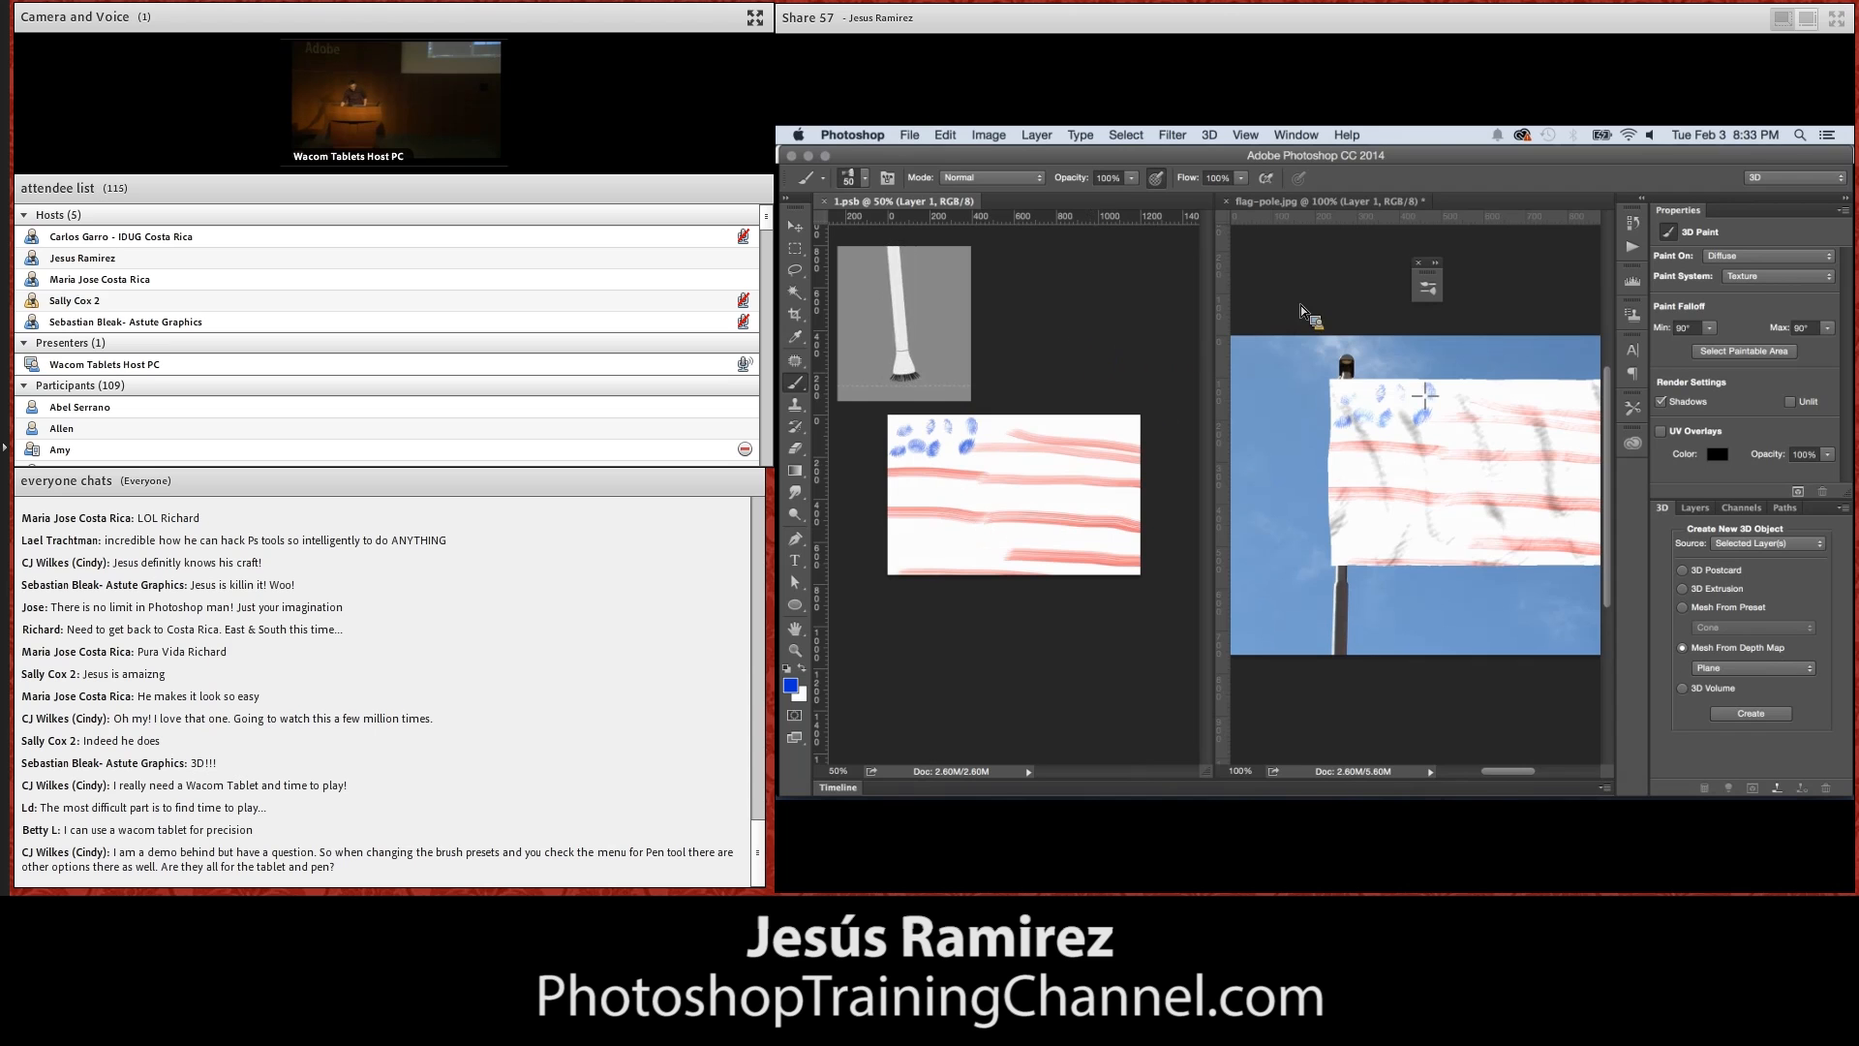
# Update the flag in flag-pole.jpg and close 1.psb with its changes saved
pyautogui.click(1247, 238)
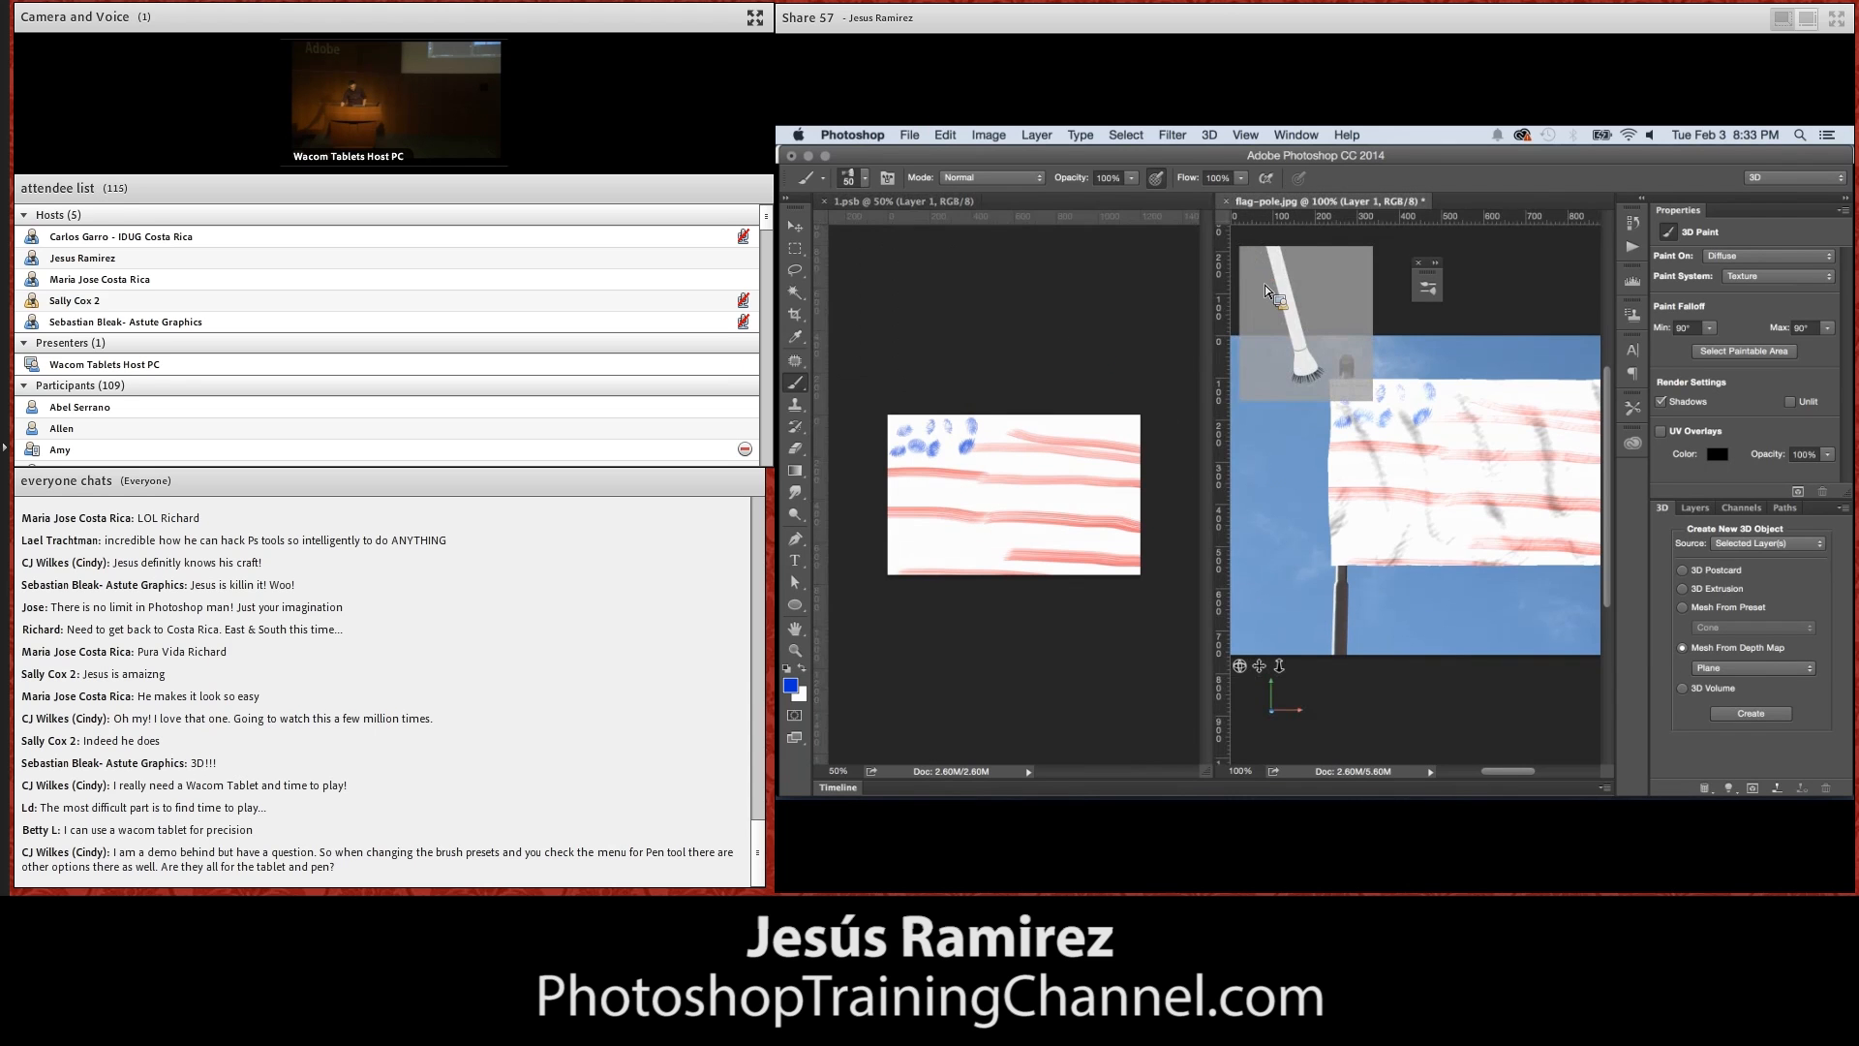
pyautogui.click(836, 211)
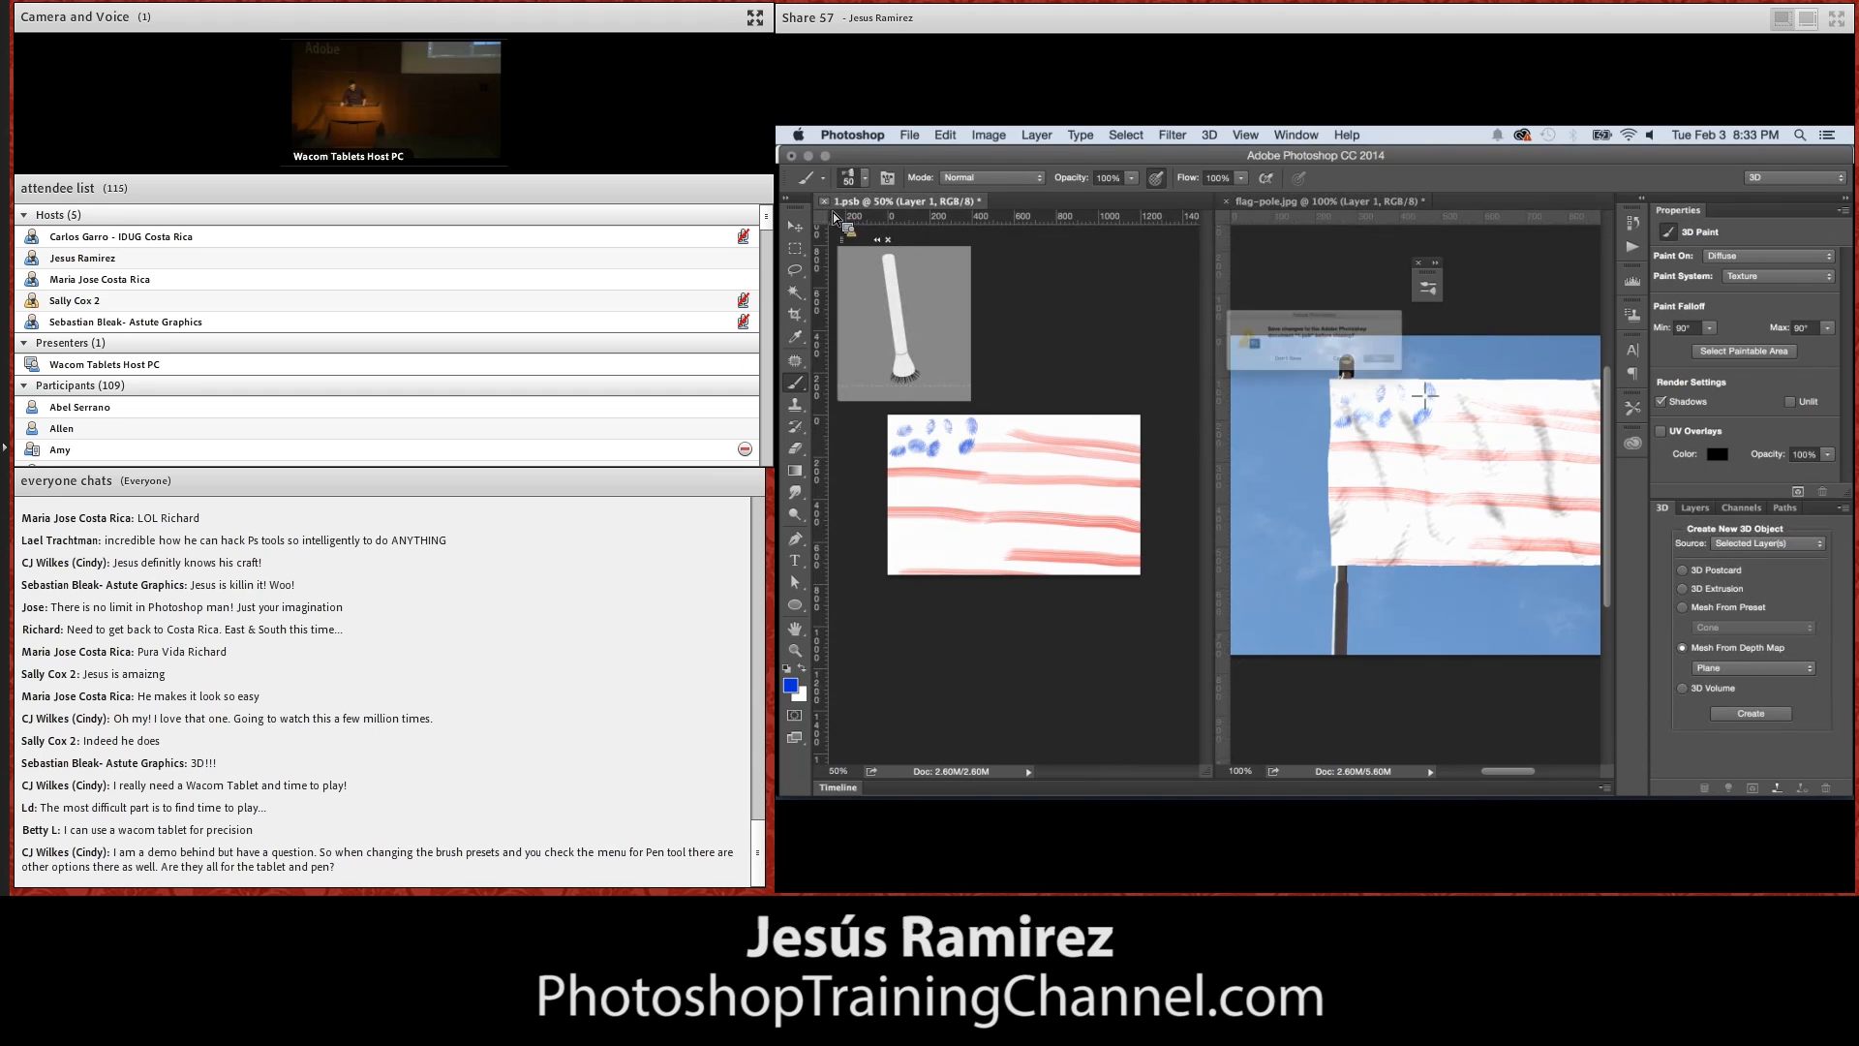
pyautogui.click(1242, 376)
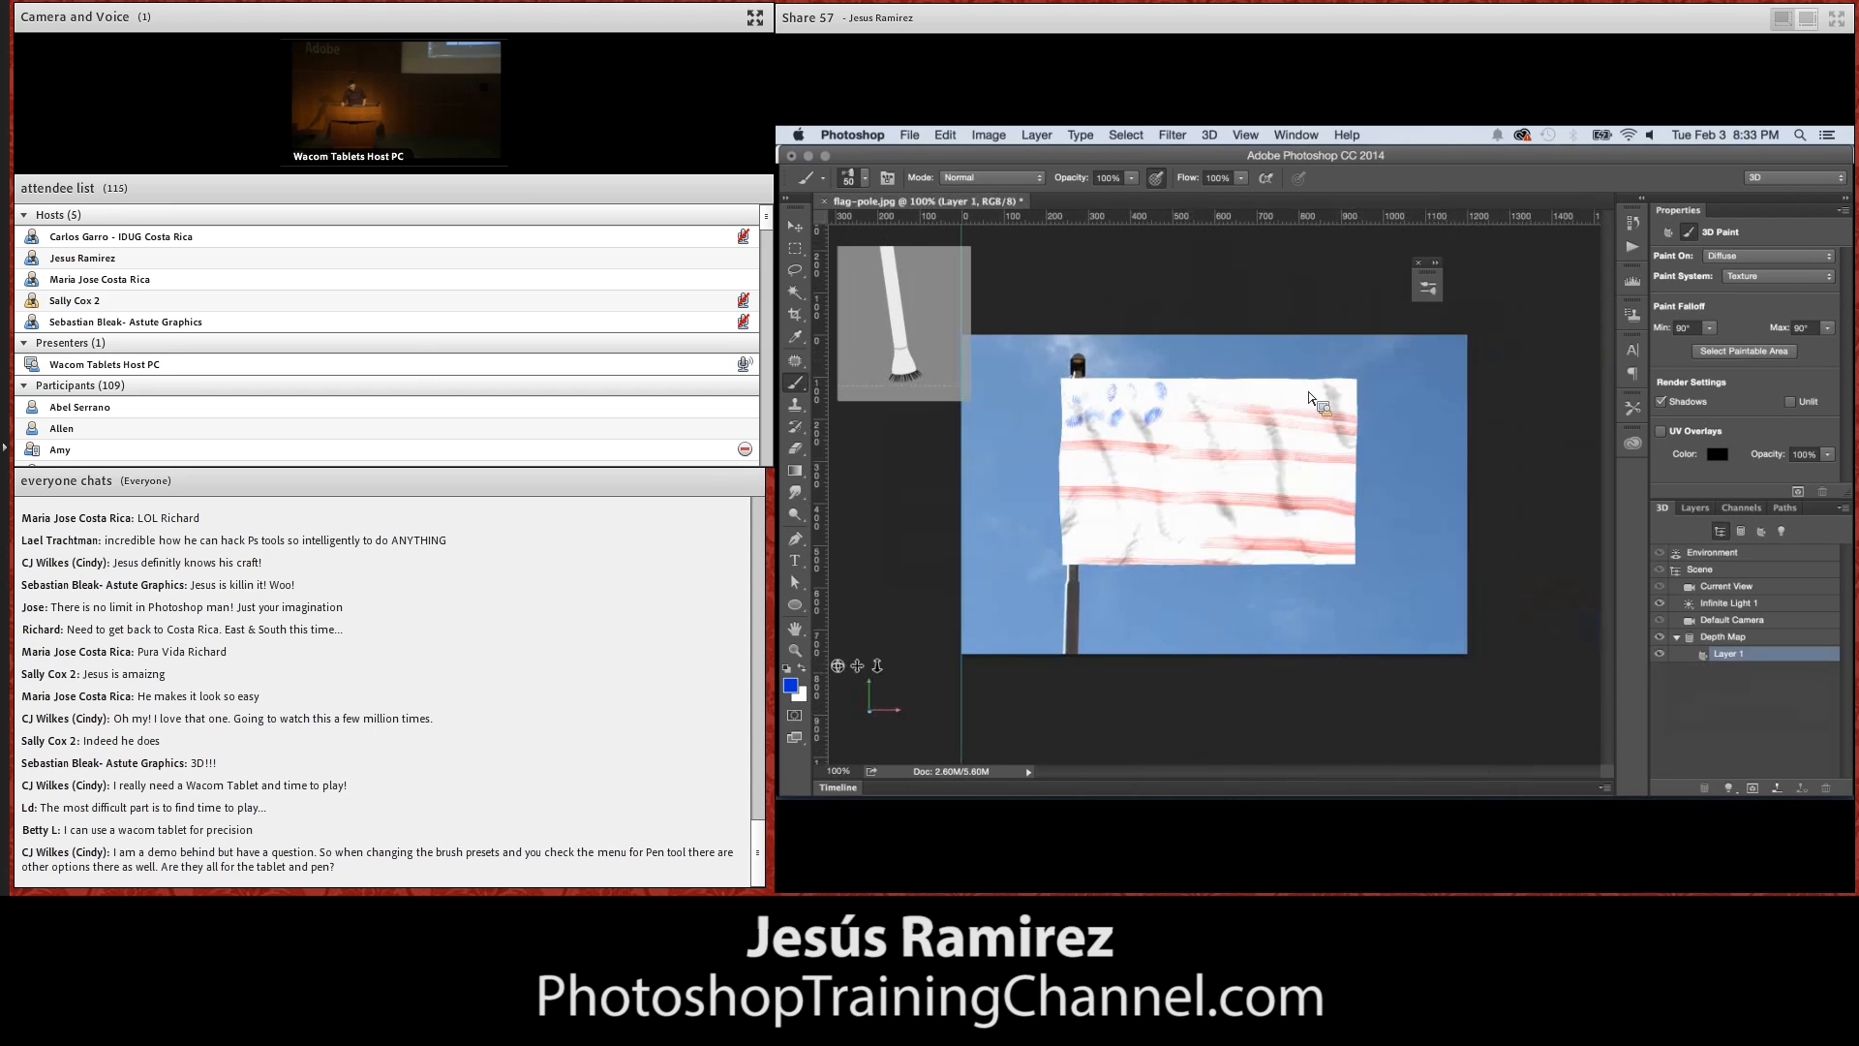
# Render a rectangular selection around the whole flag as a preview, and clear the selection
pyautogui.click(798, 249)
pyautogui.moveTo(1019, 354); pyautogui.dragTo(1383, 615)
pyautogui.click(1801, 491)
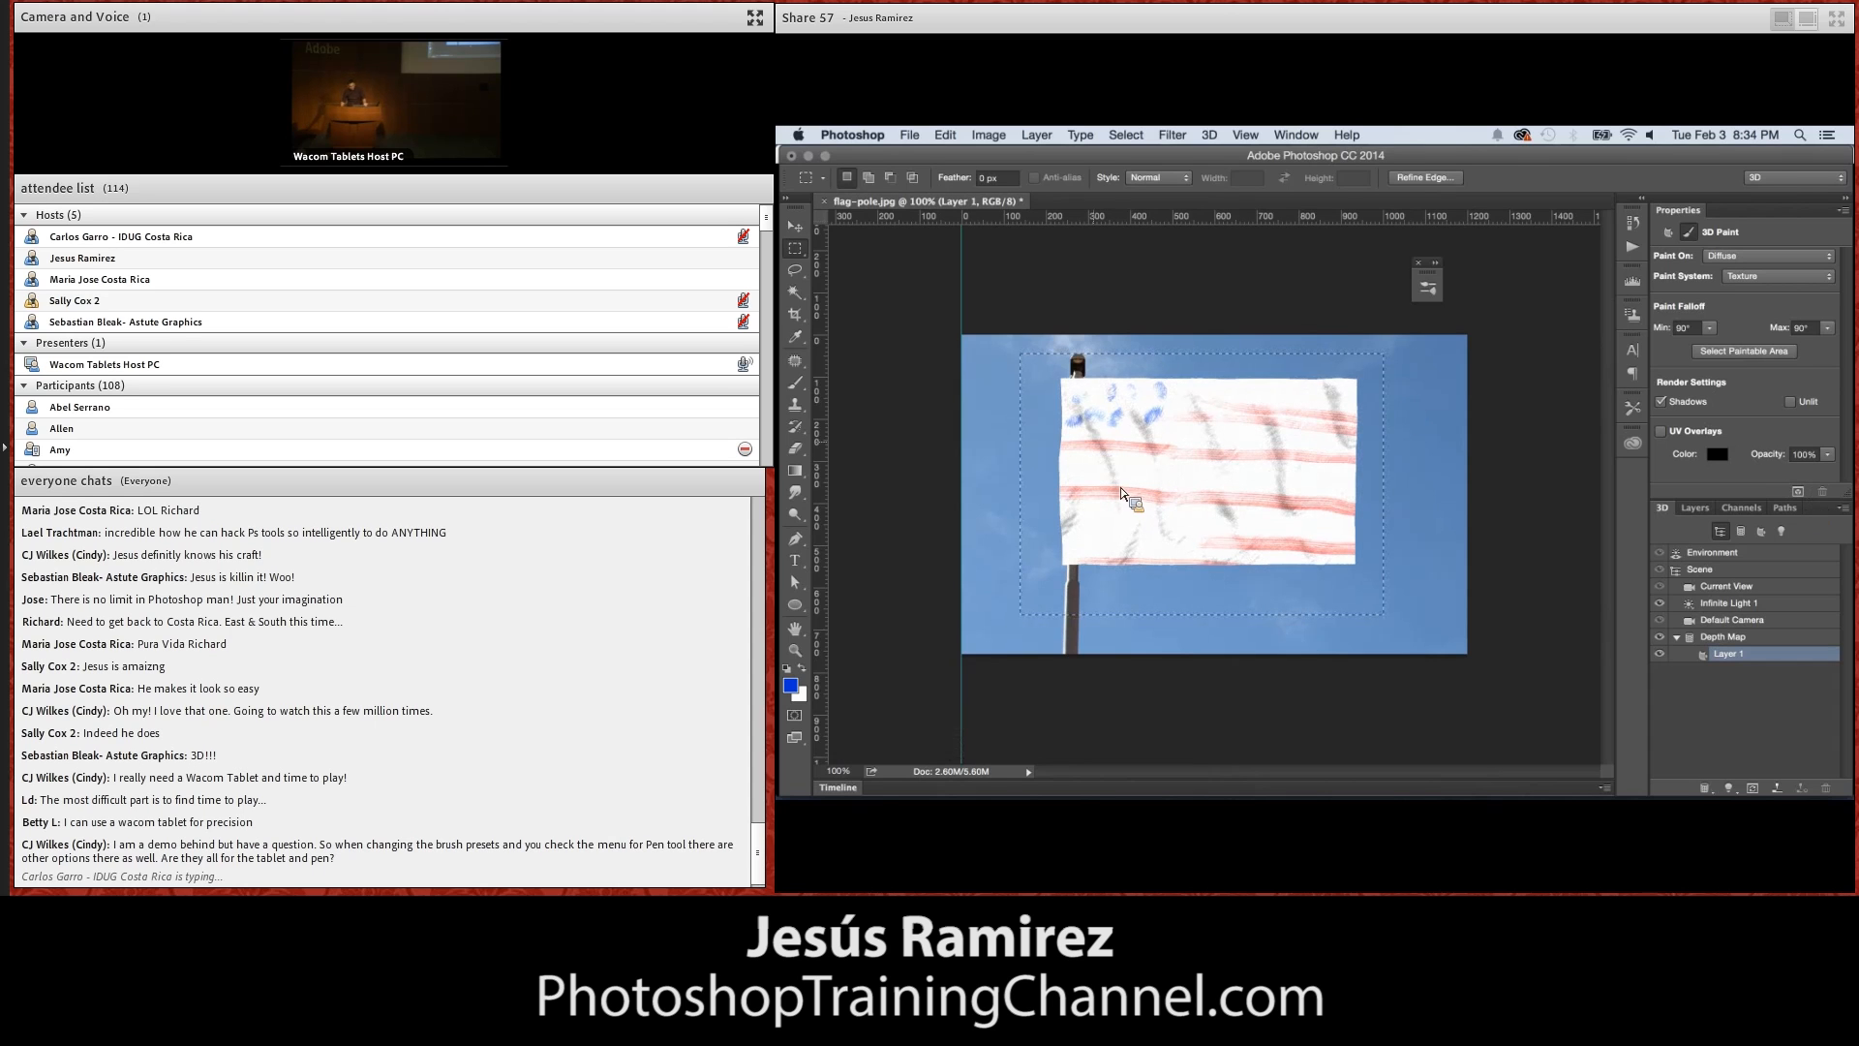
pyautogui.press('super+d')
# Set the intensity of Infinite Light 1 to 46% and test-render the flag's blue star area
pyautogui.click(1728, 603)
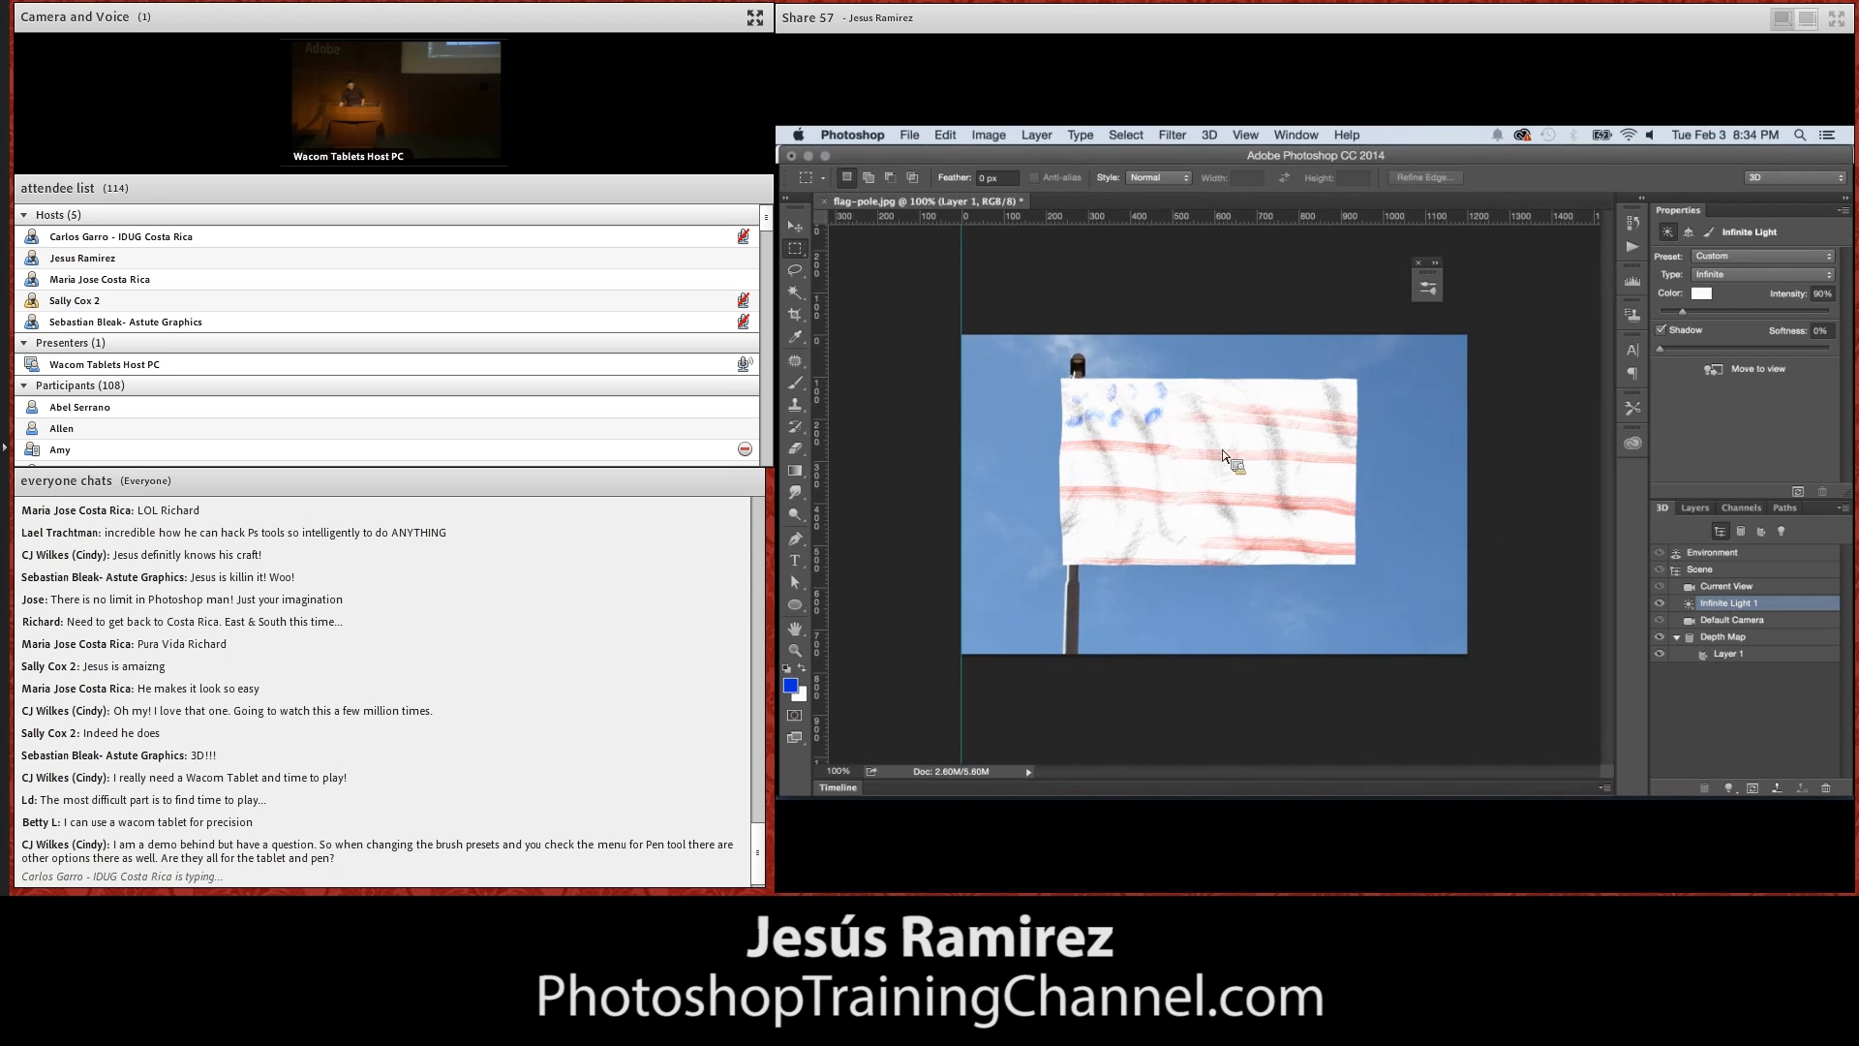
pyautogui.moveTo(1682, 312); pyautogui.dragTo(1665, 312)
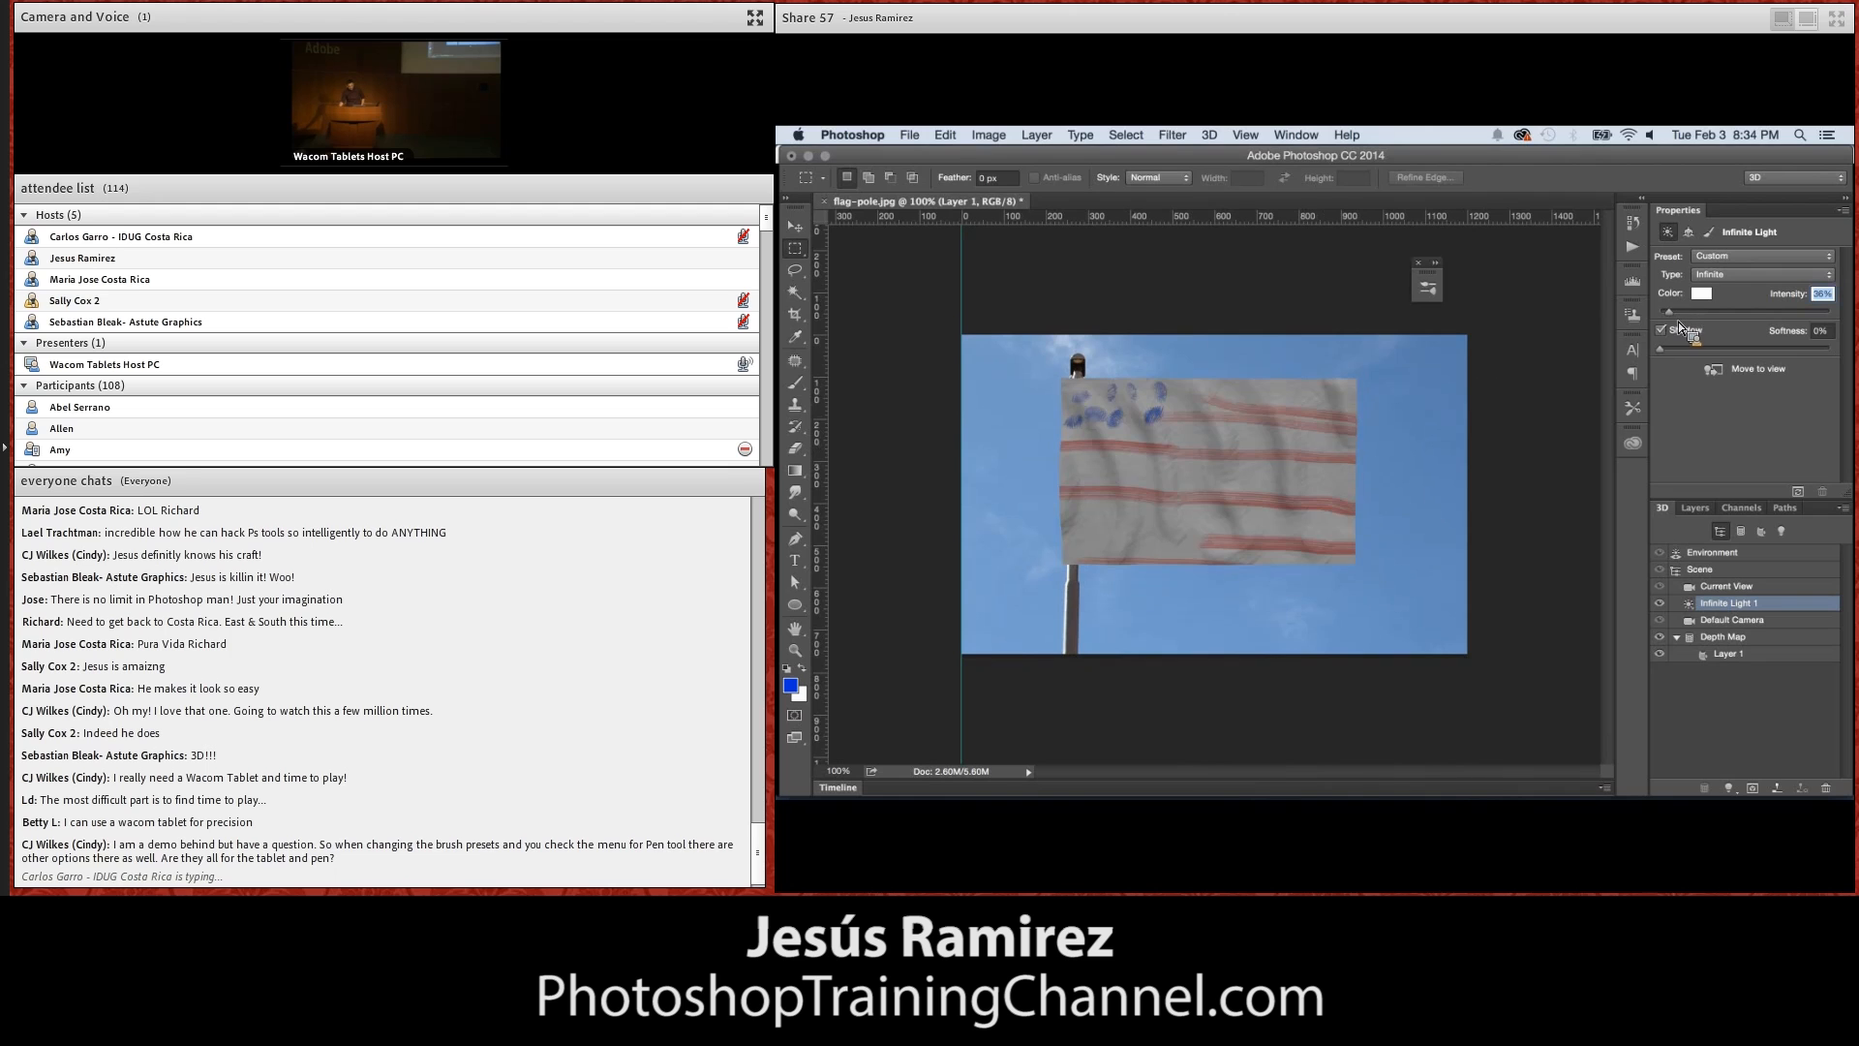
pyautogui.moveTo(1037, 365); pyautogui.dragTo(1222, 457)
pyautogui.click(1798, 491)
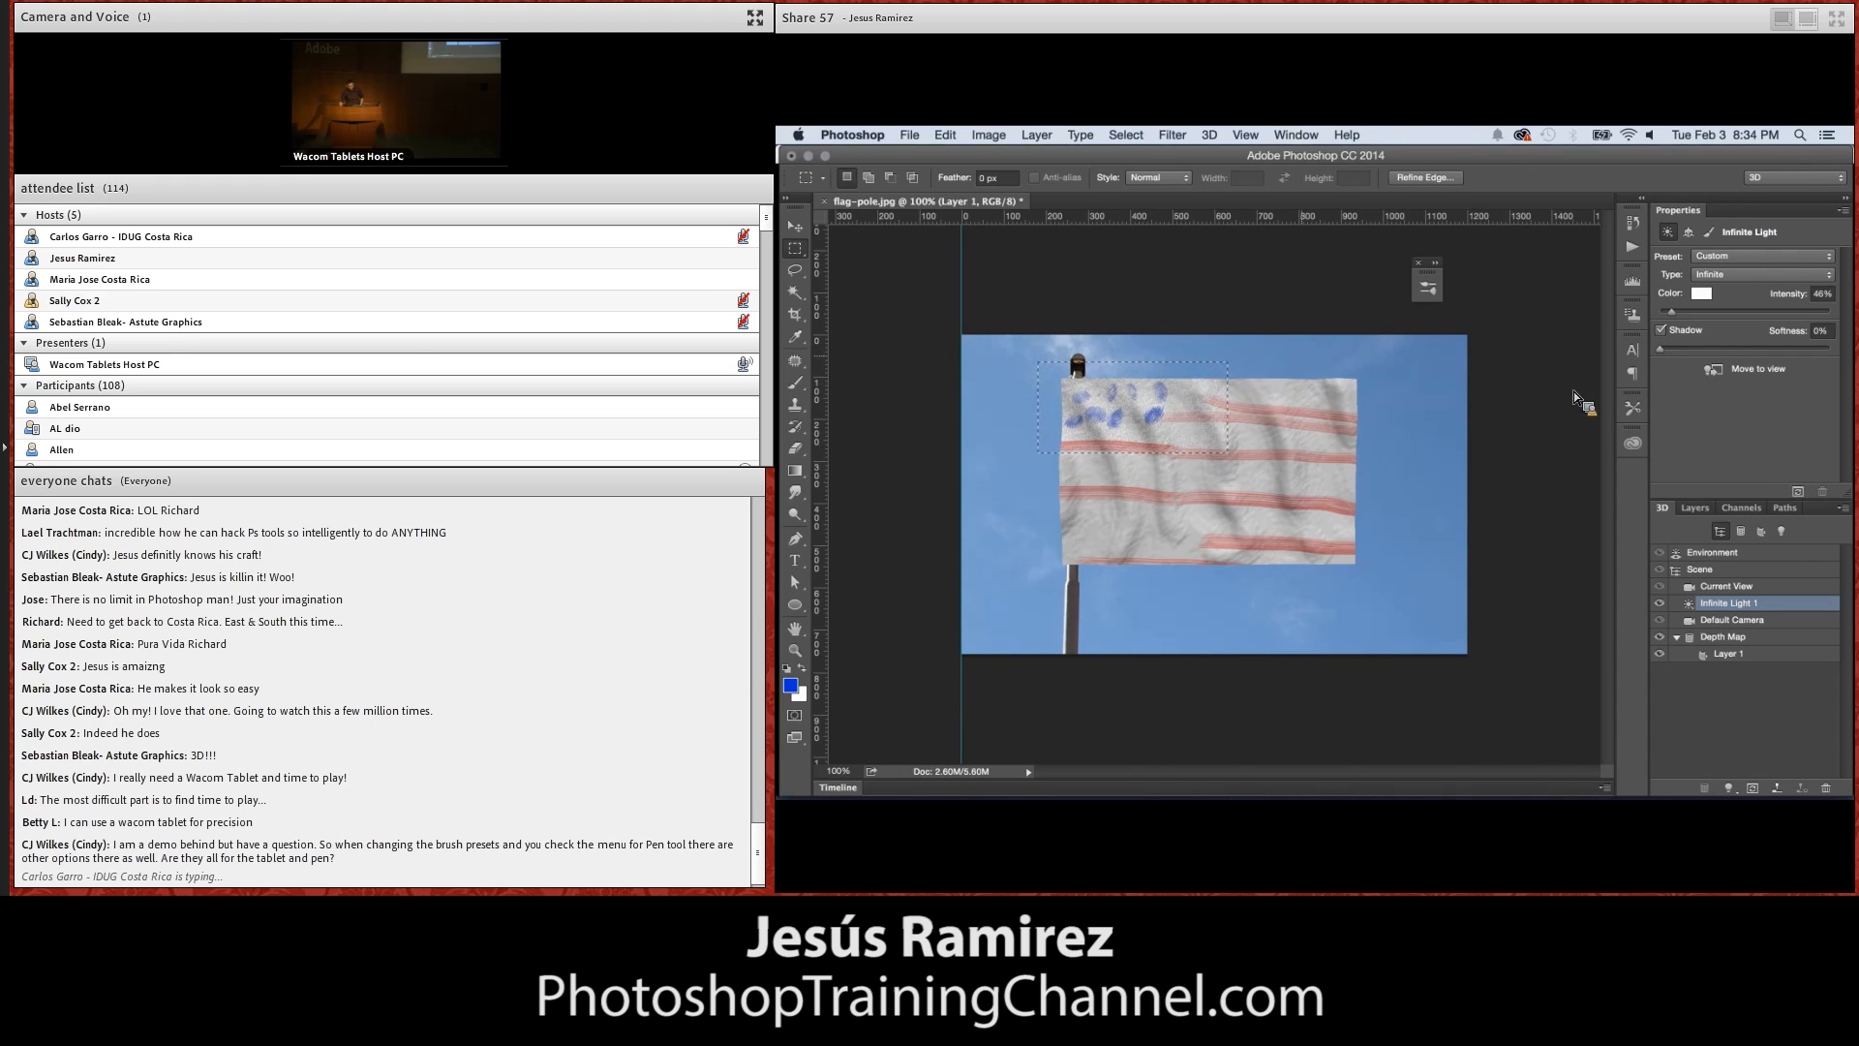
pyautogui.click(1248, 387)
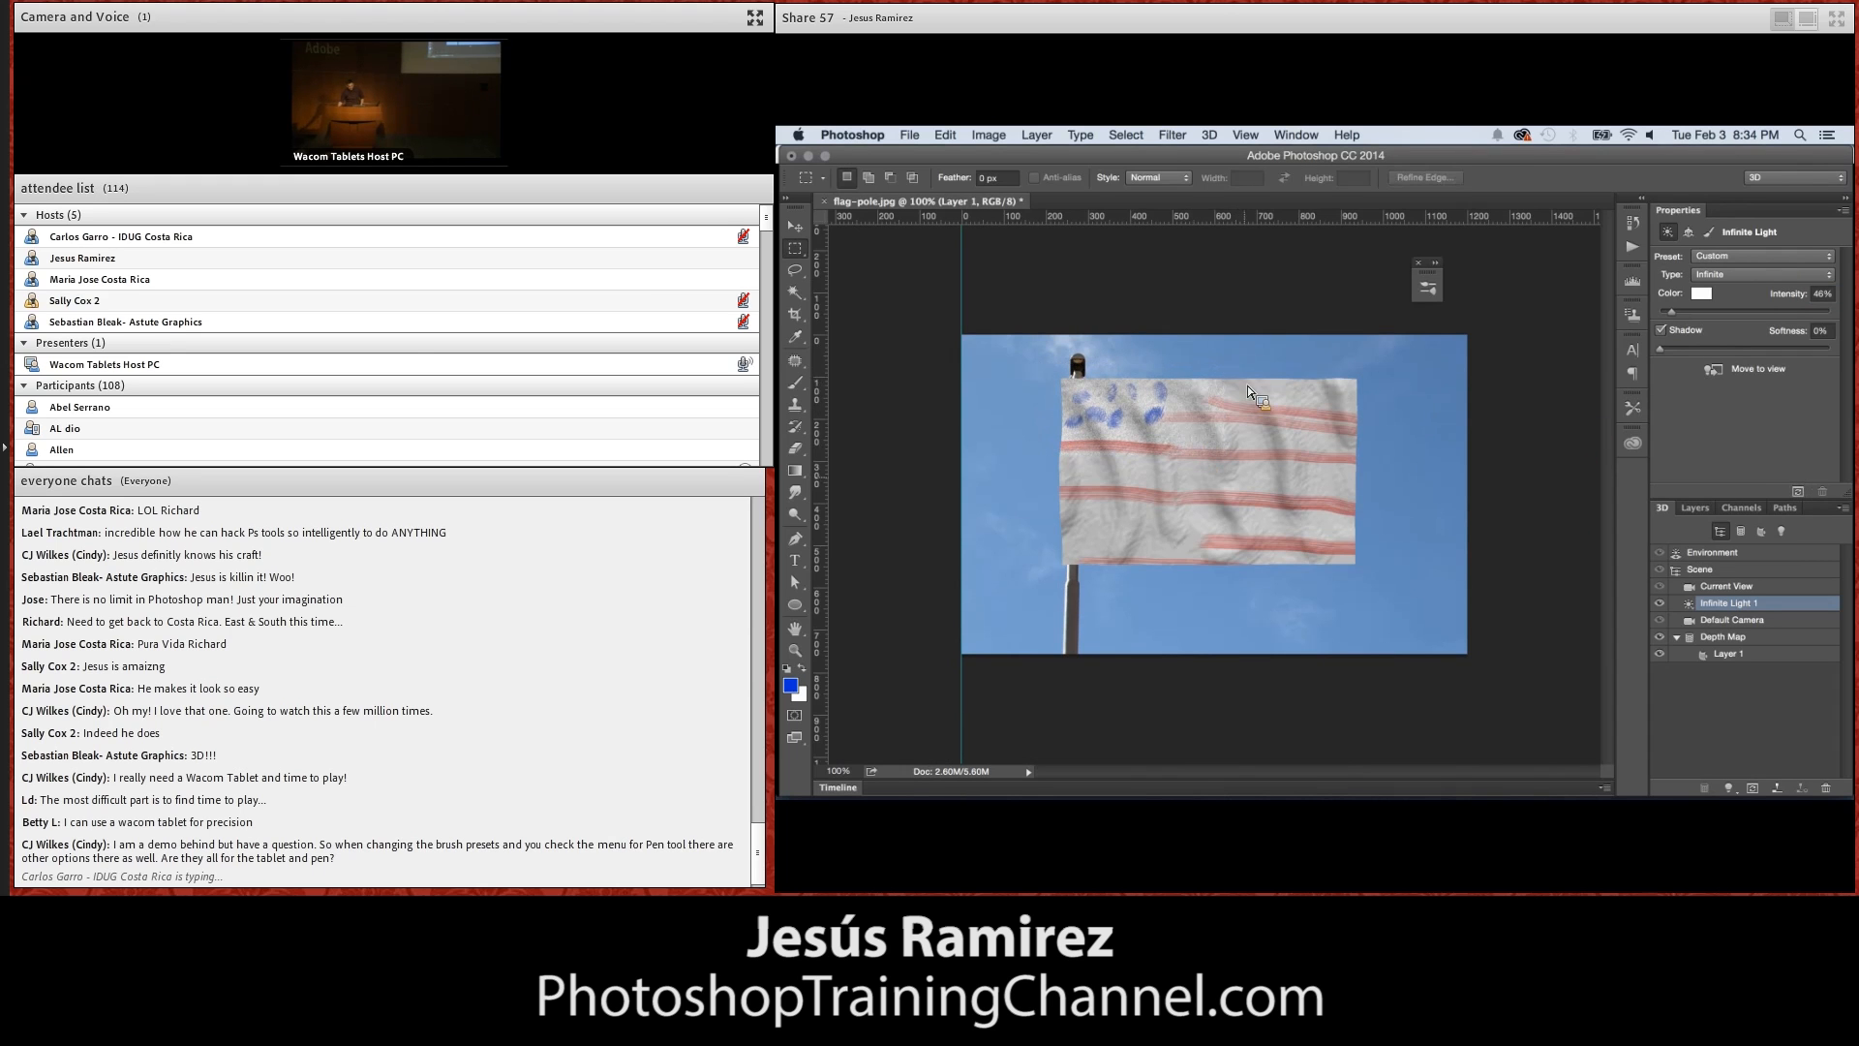
# Set the intensity of the Environment's image-based light to 51%
pyautogui.click(1663, 331)
pyautogui.click(1713, 553)
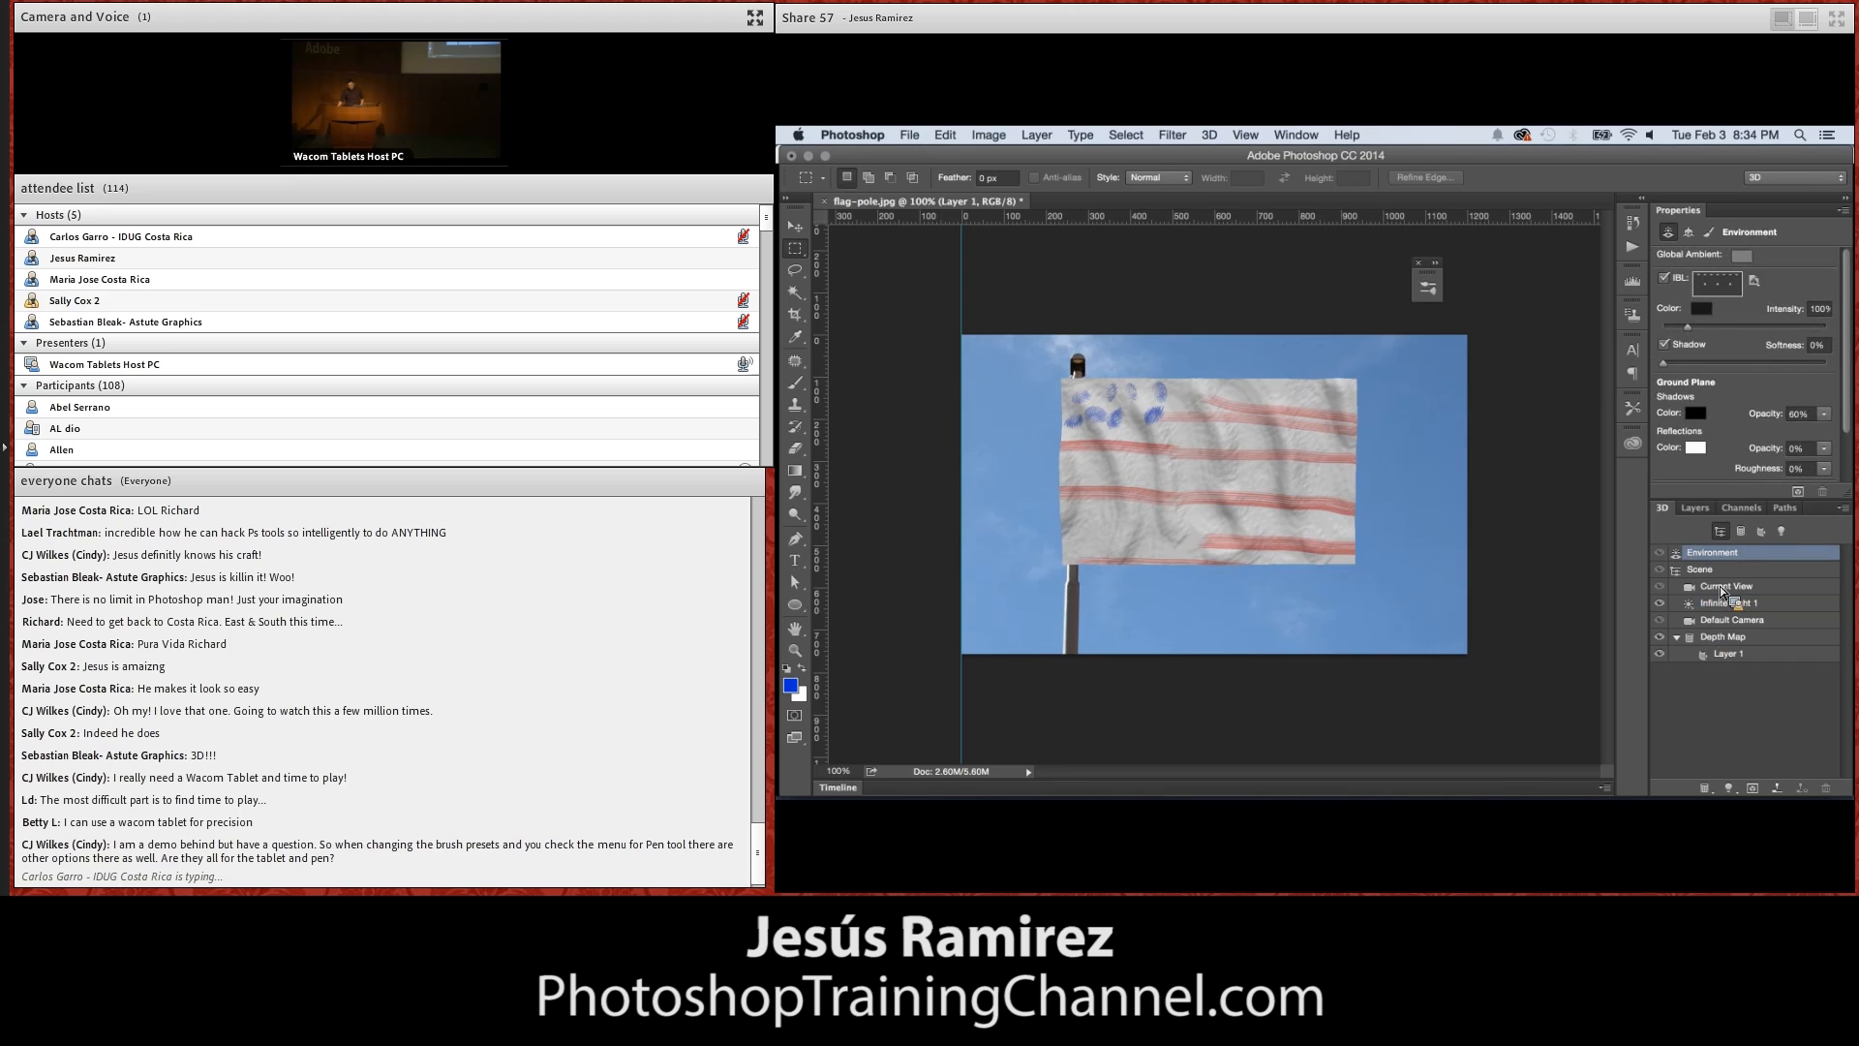
pyautogui.moveTo(1688, 327); pyautogui.dragTo(1674, 327)
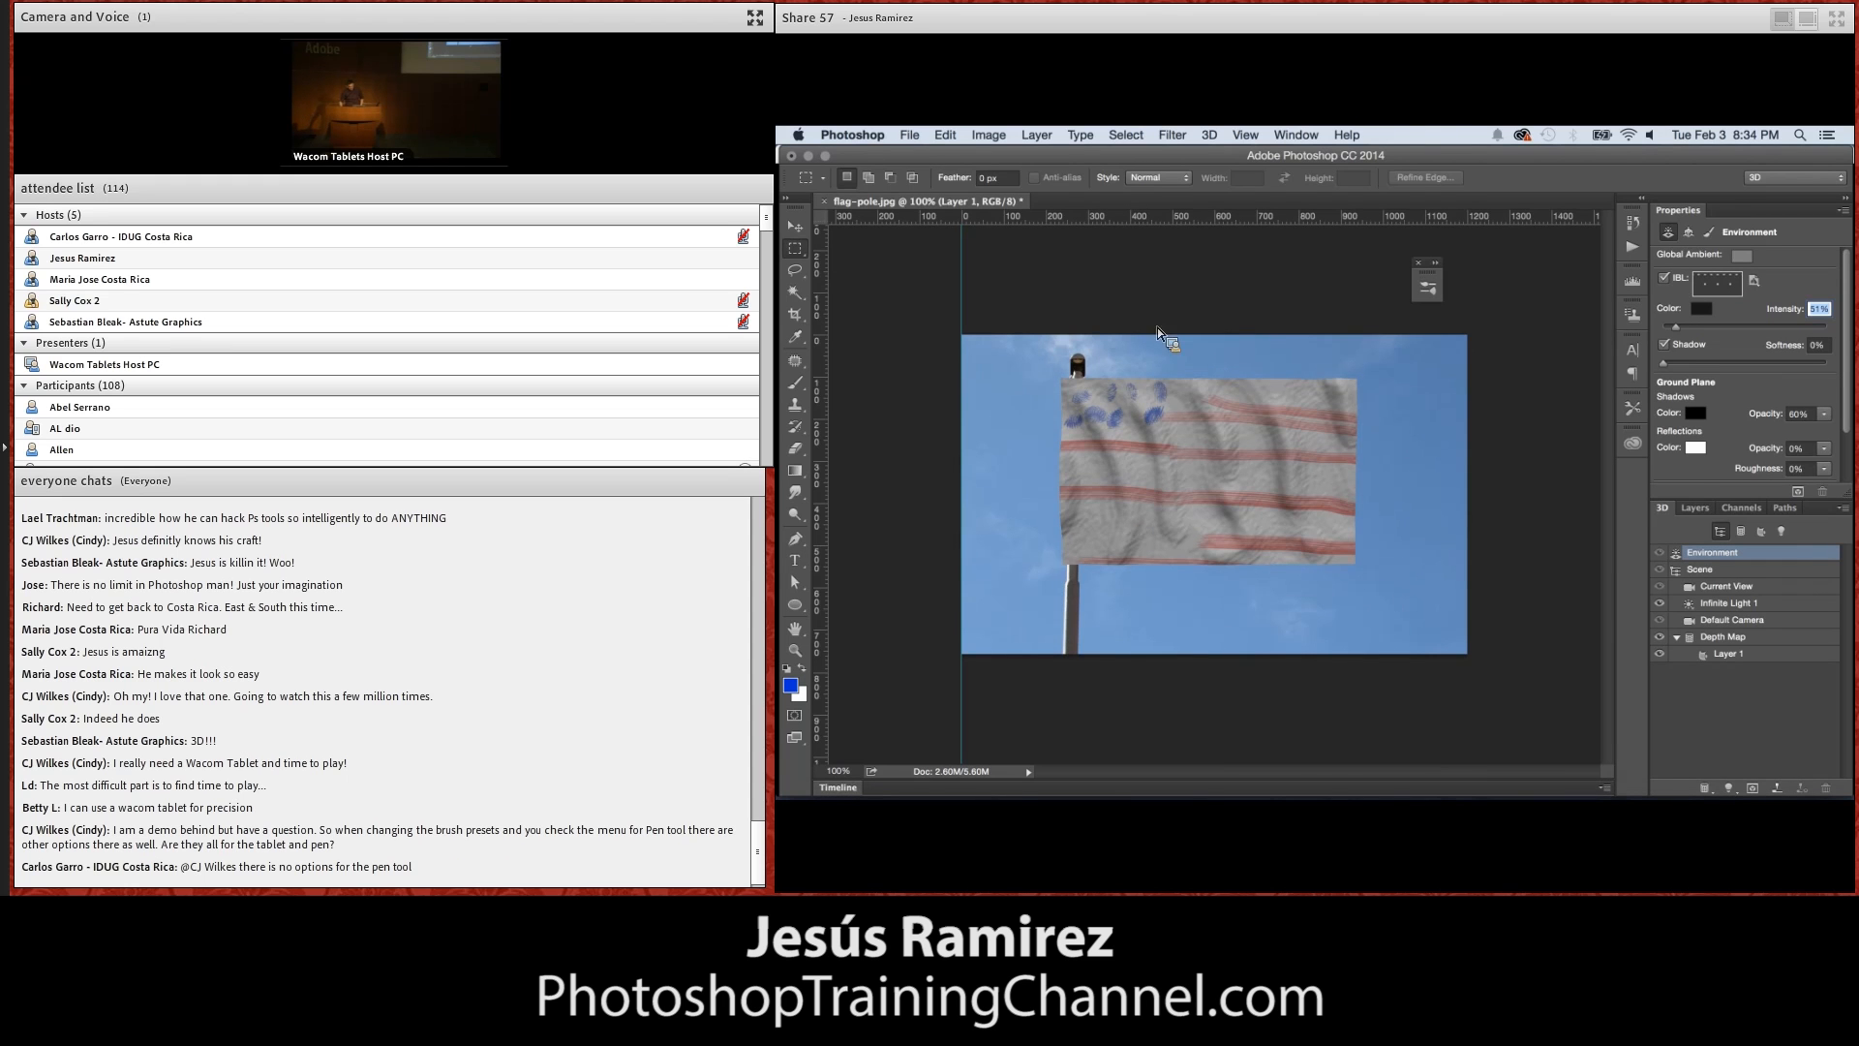
# Orbit the 3D view of the flag, flatten the Depth Map mesh to about 10 px deep and raise it on the pole
pyautogui.press('v')
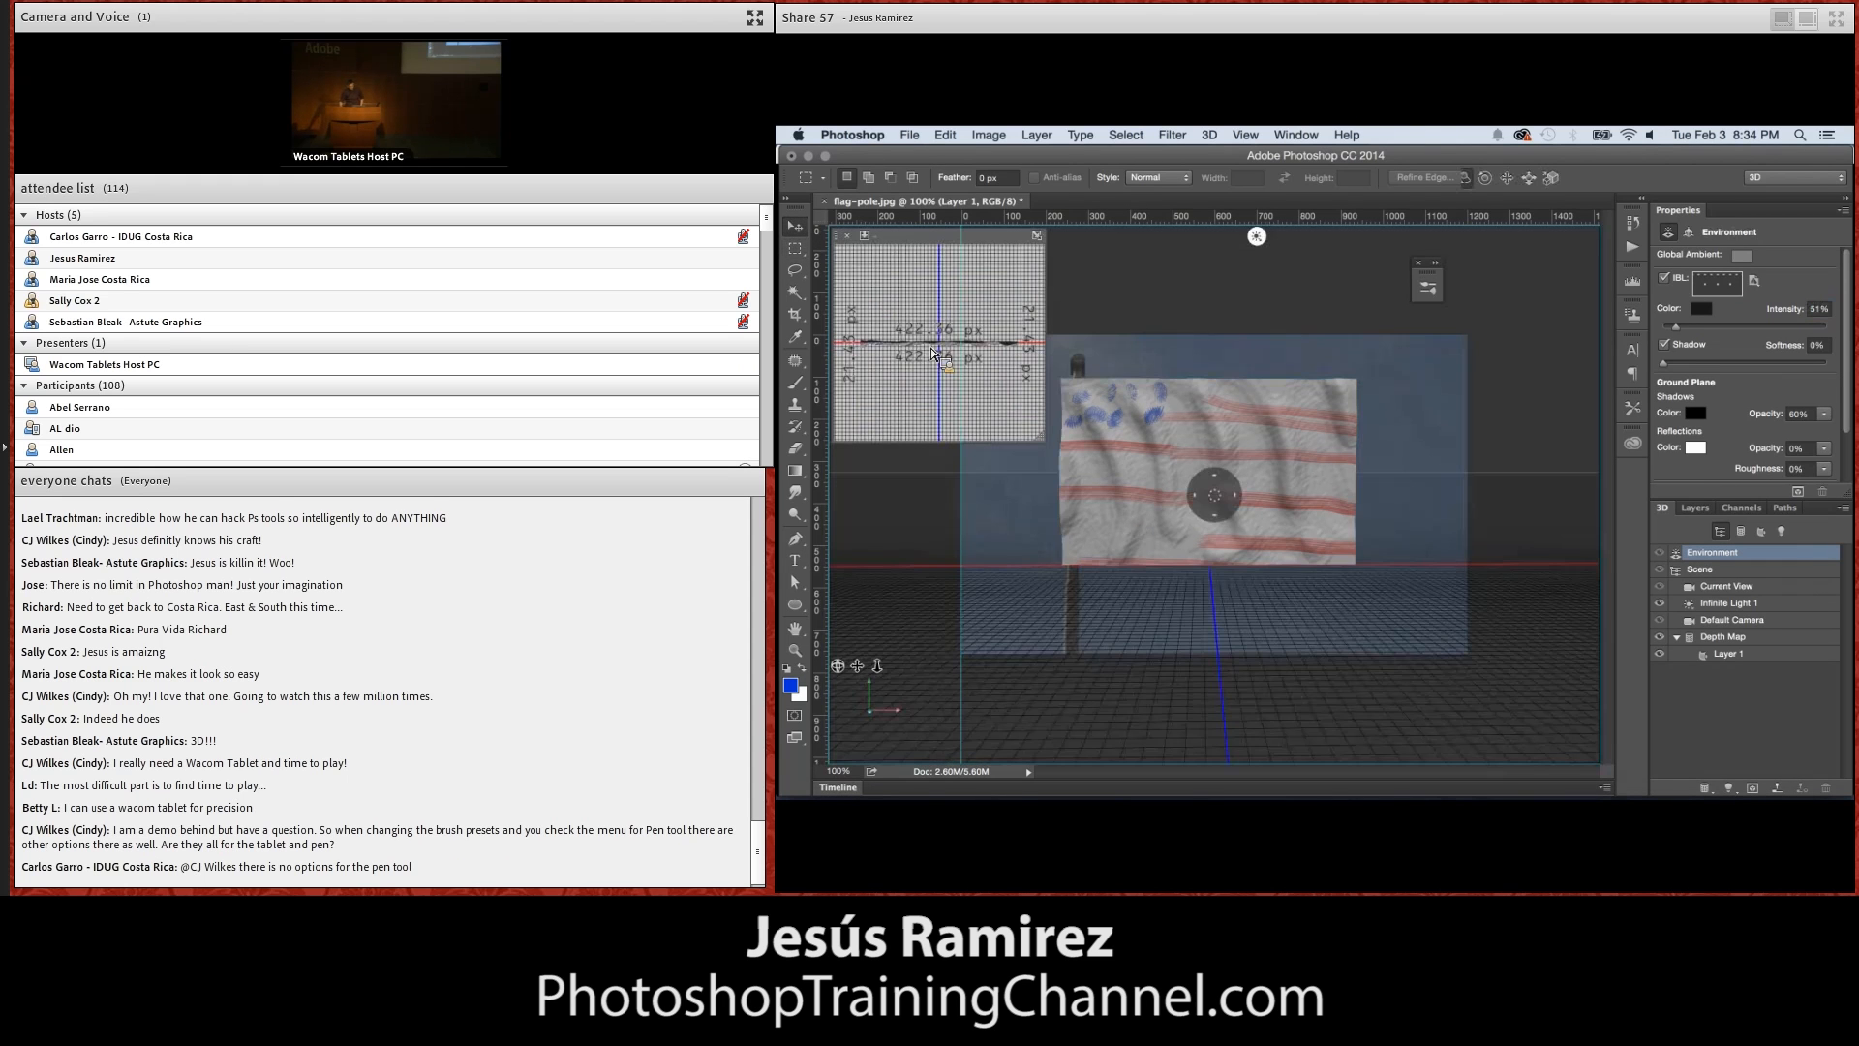
pyautogui.moveTo(839, 667); pyautogui.dragTo(838, 669)
pyautogui.click(1050, 452)
pyautogui.moveTo(1226, 482); pyautogui.dragTo(1108, 536)
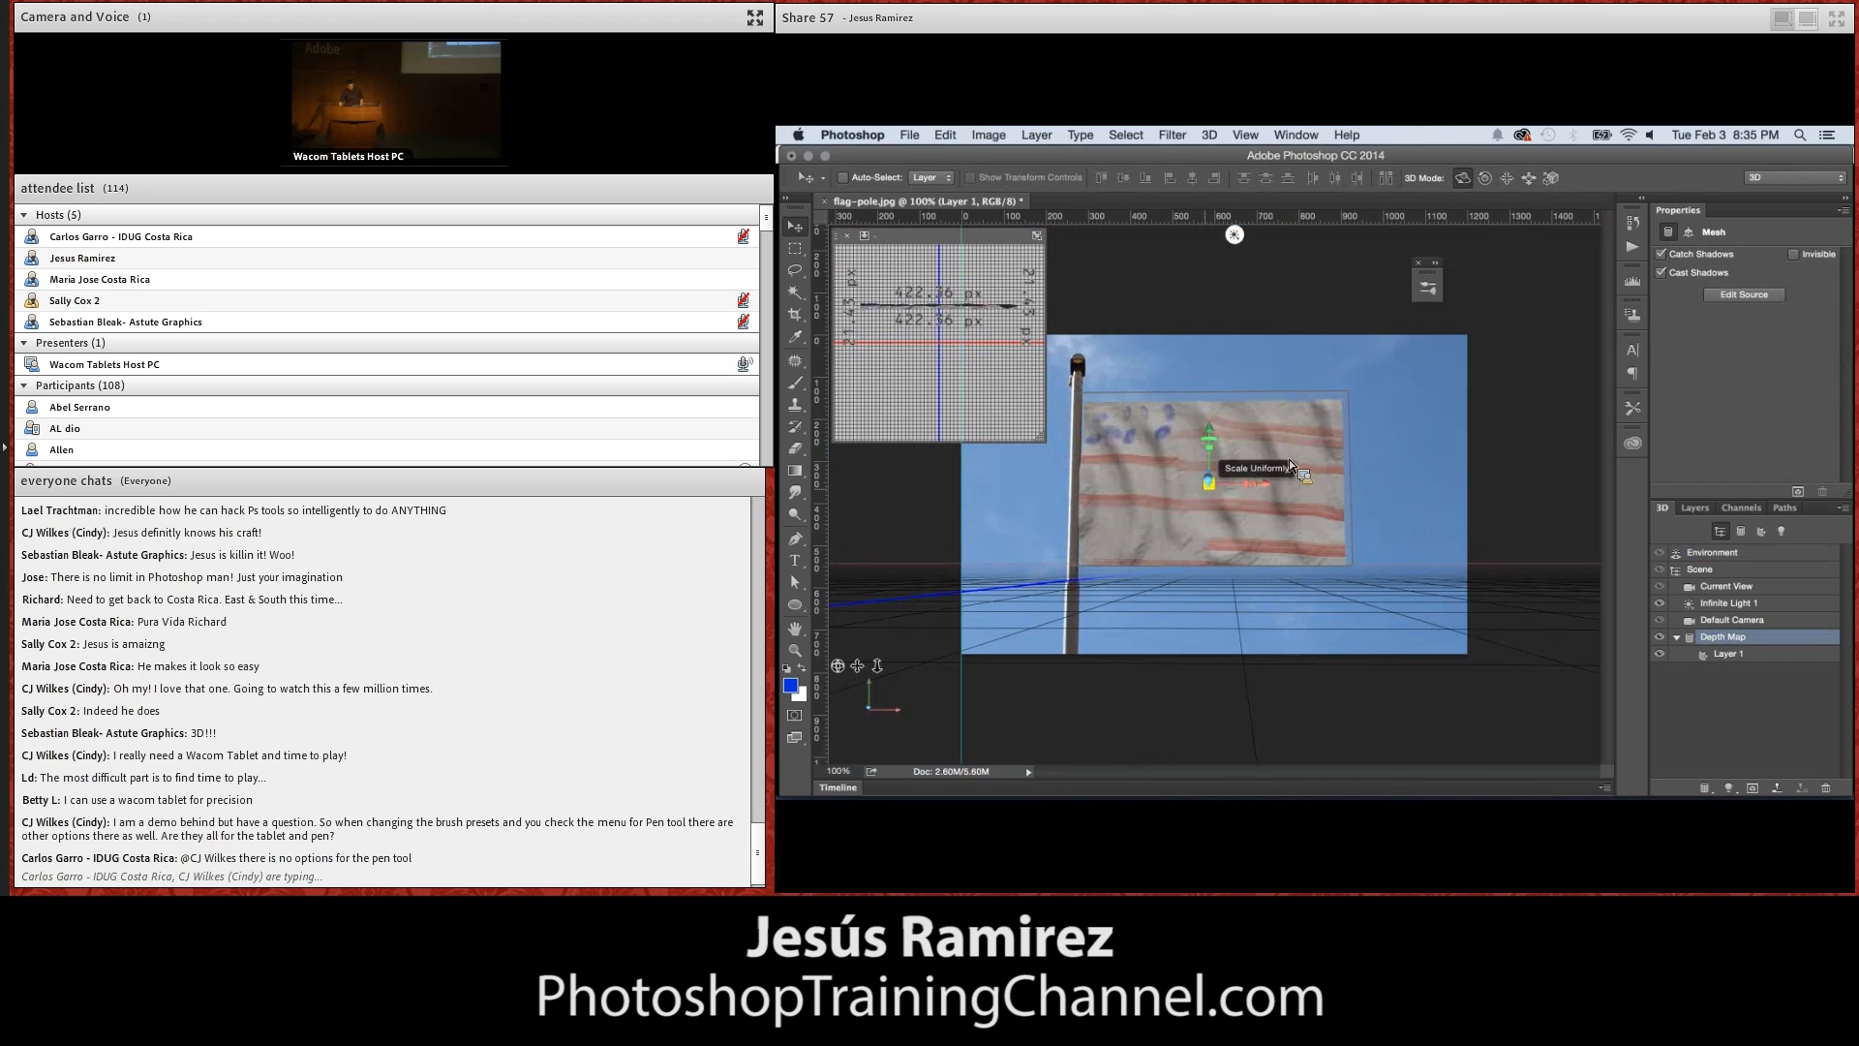
pyautogui.moveTo(1211, 486); pyautogui.dragTo(1213, 427)
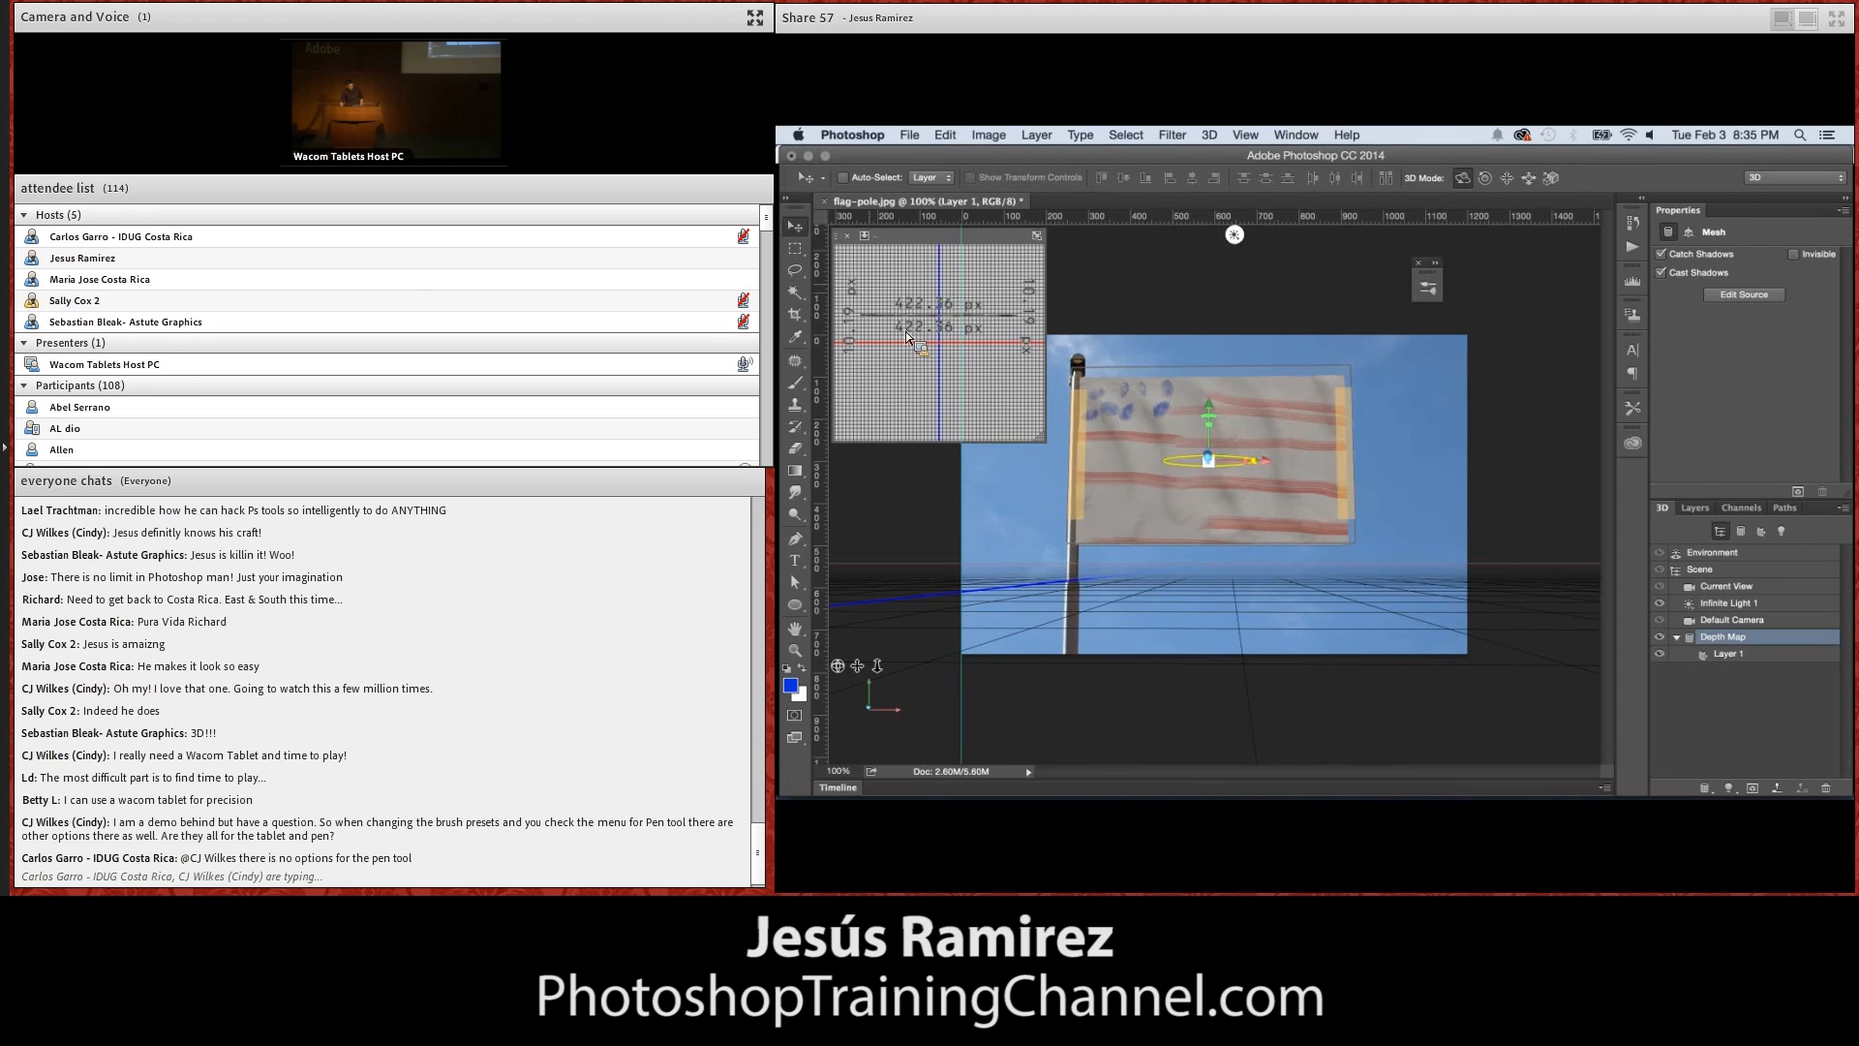
# Select a rectangle around the repositioned flag and upper pole, and render that area
pyautogui.press('m')
pyautogui.moveTo(1031, 366); pyautogui.dragTo(1401, 575)
pyautogui.click(1799, 491)
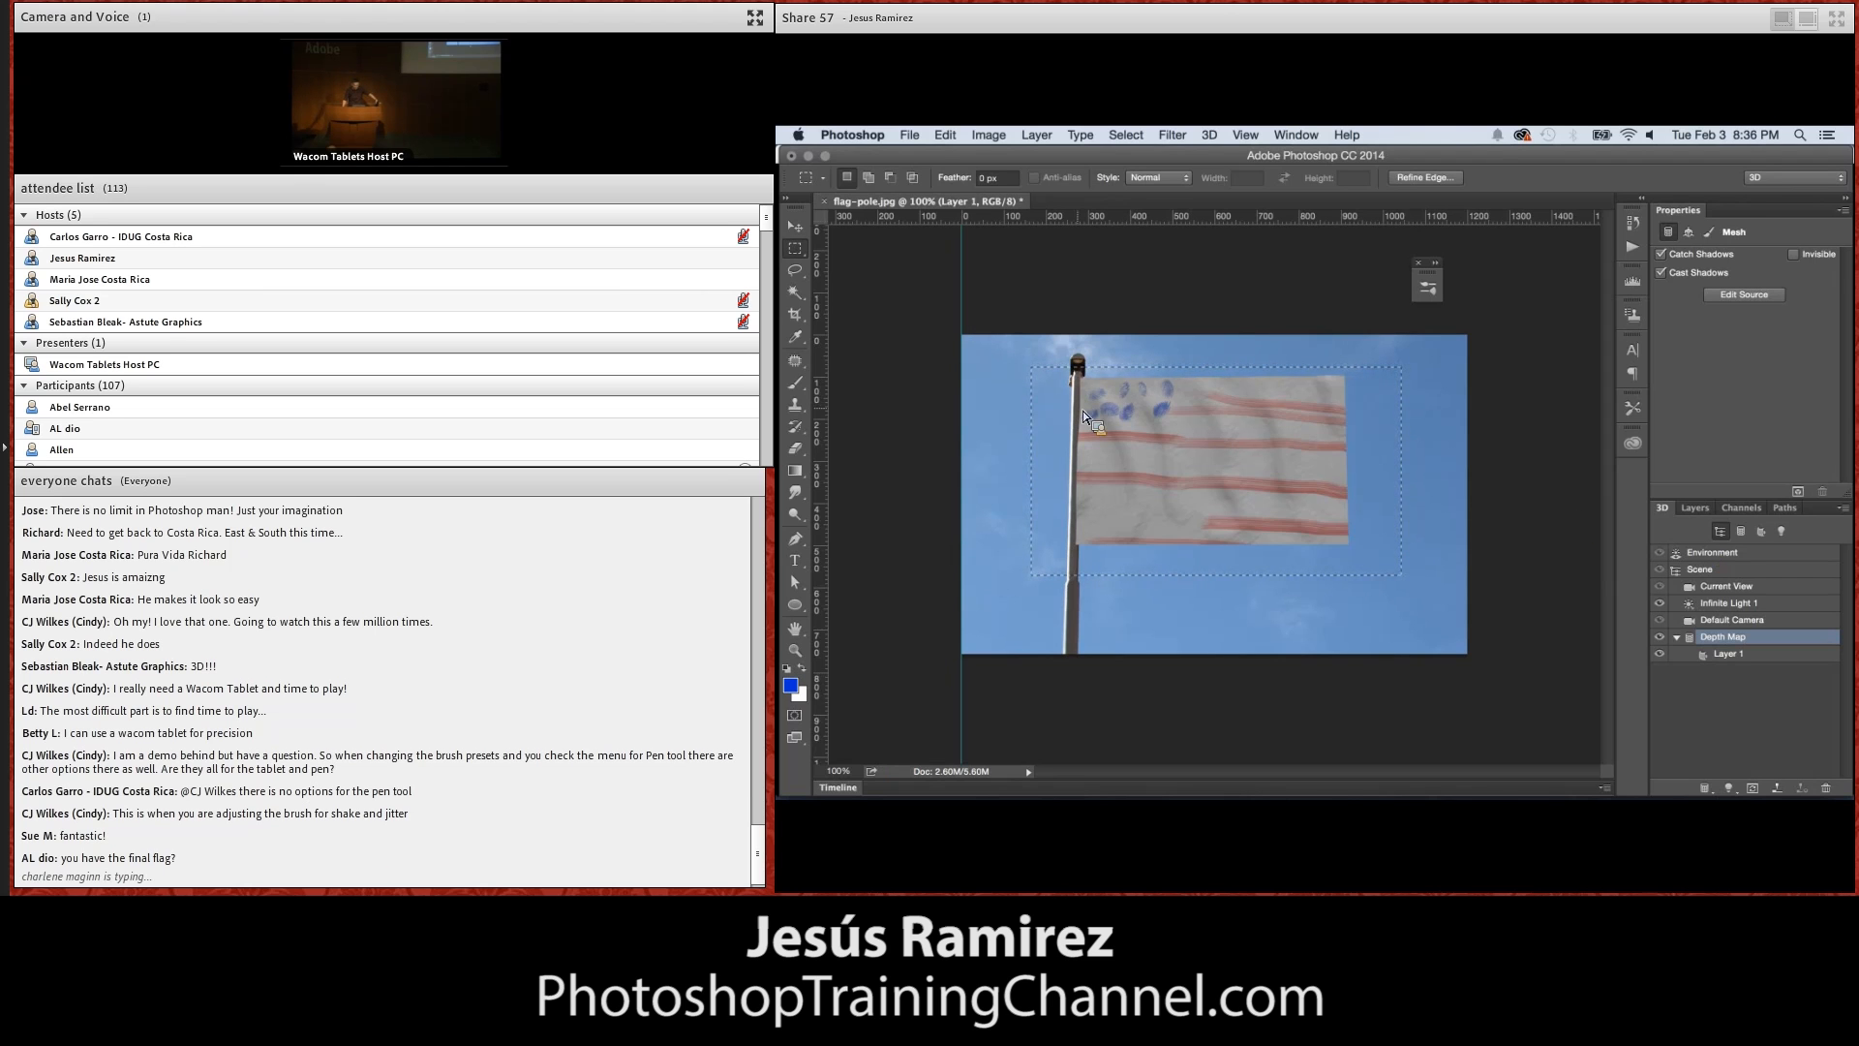
# Activate the Dodge tool for the flag with its range on Midtones
pyautogui.moveTo(807, 518); pyautogui.dragTo(856, 513)
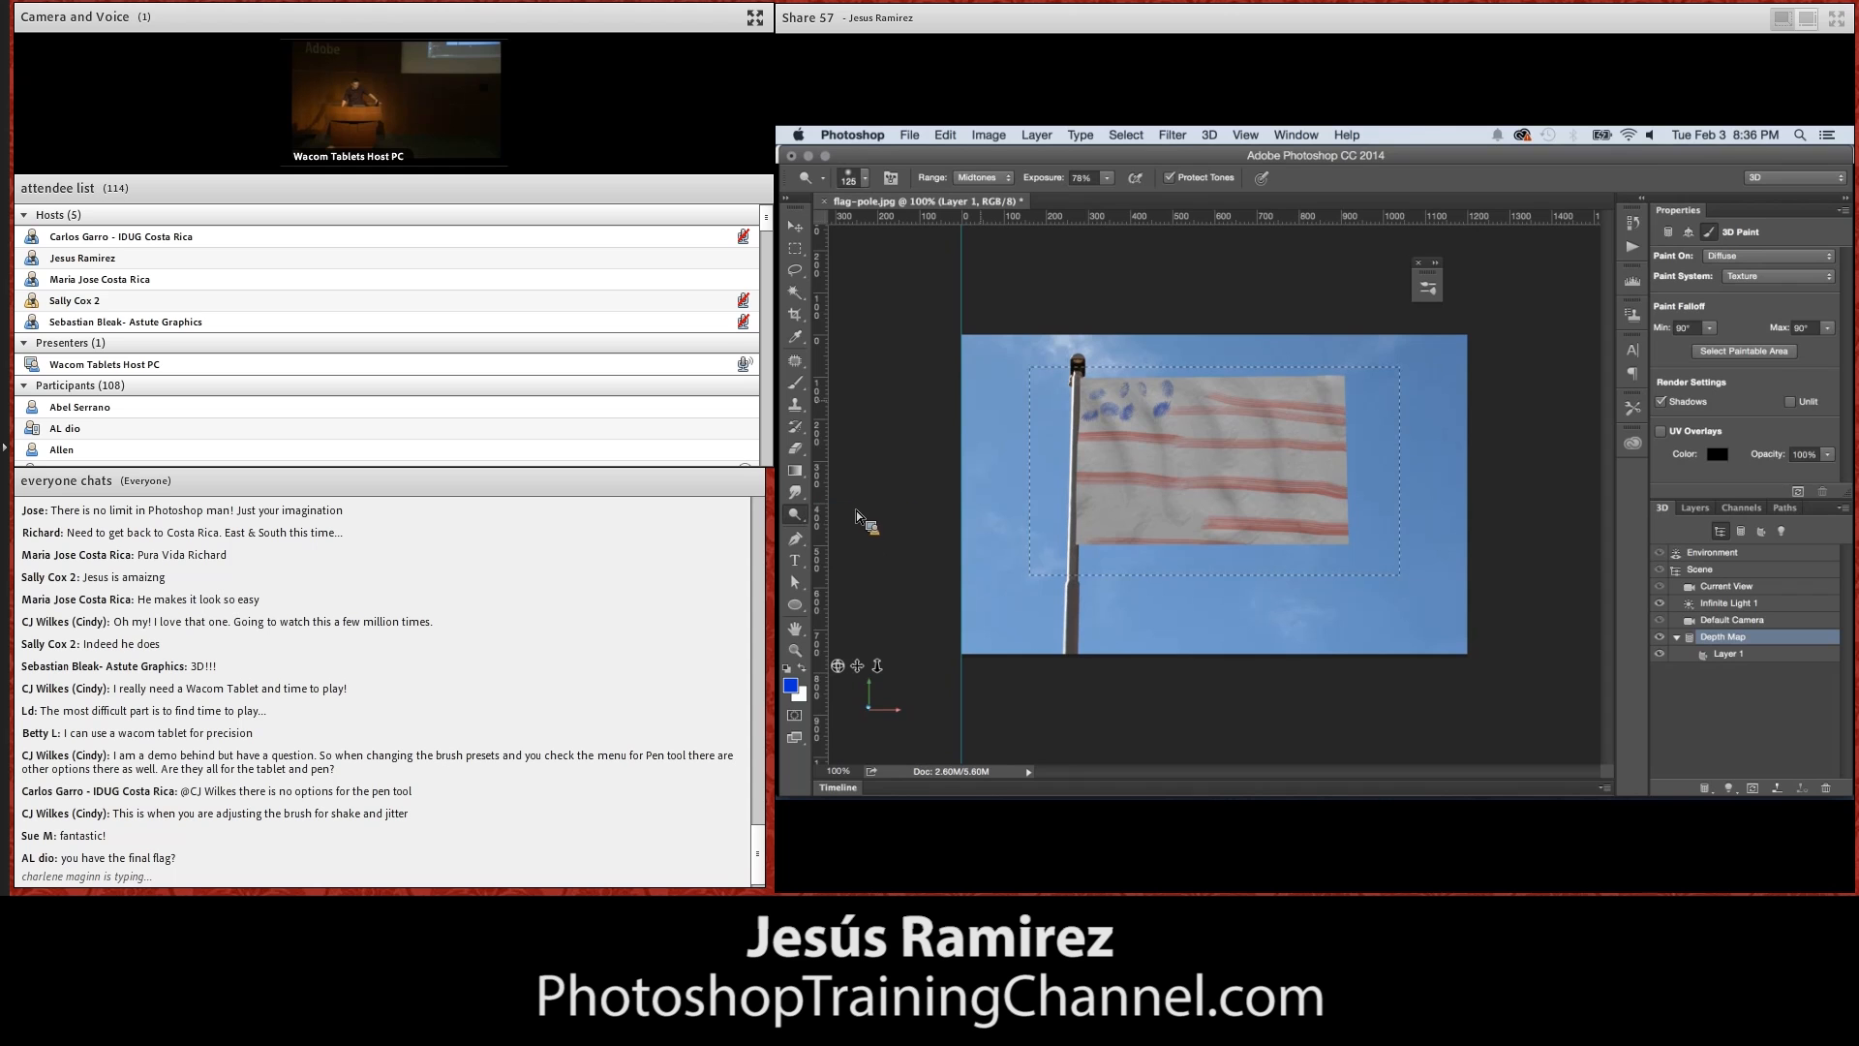
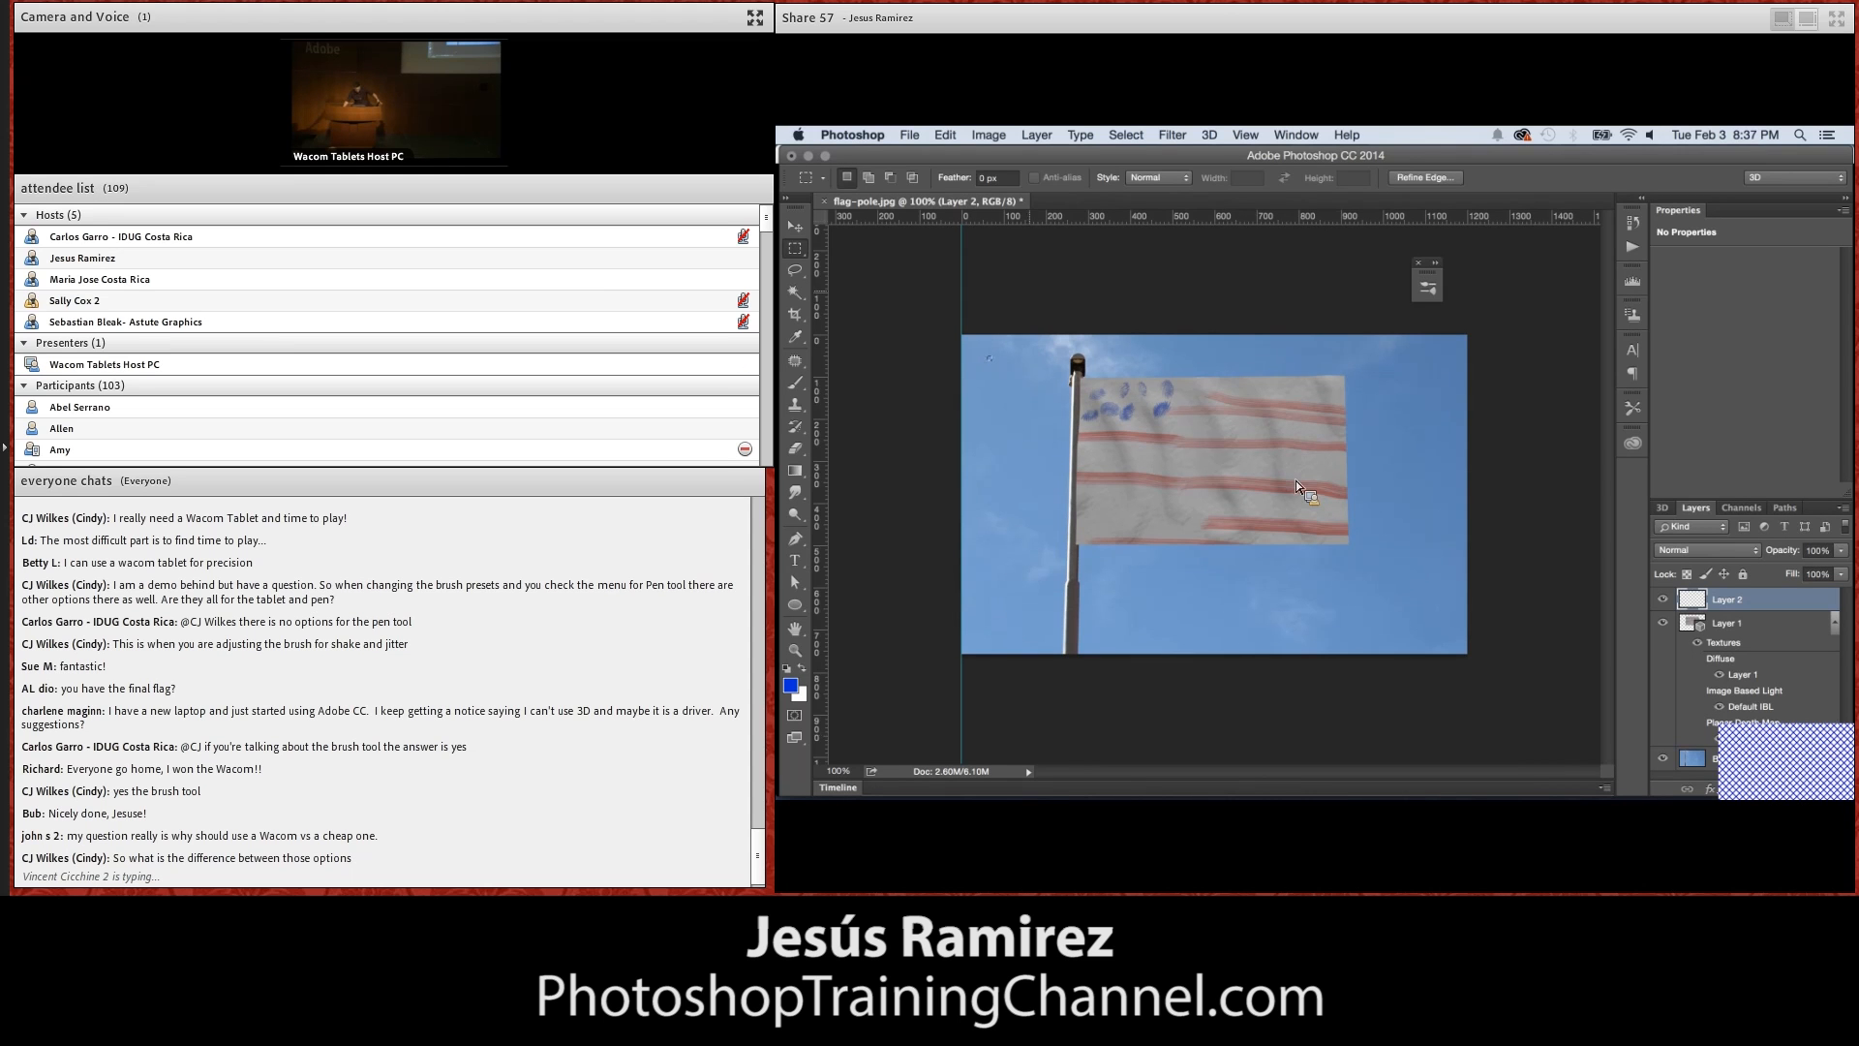
# Open the portrait file wacom-masks-skin-texture.psd from the Photoshop Files folder
pyautogui.click(911, 136)
pyautogui.click(1014, 171)
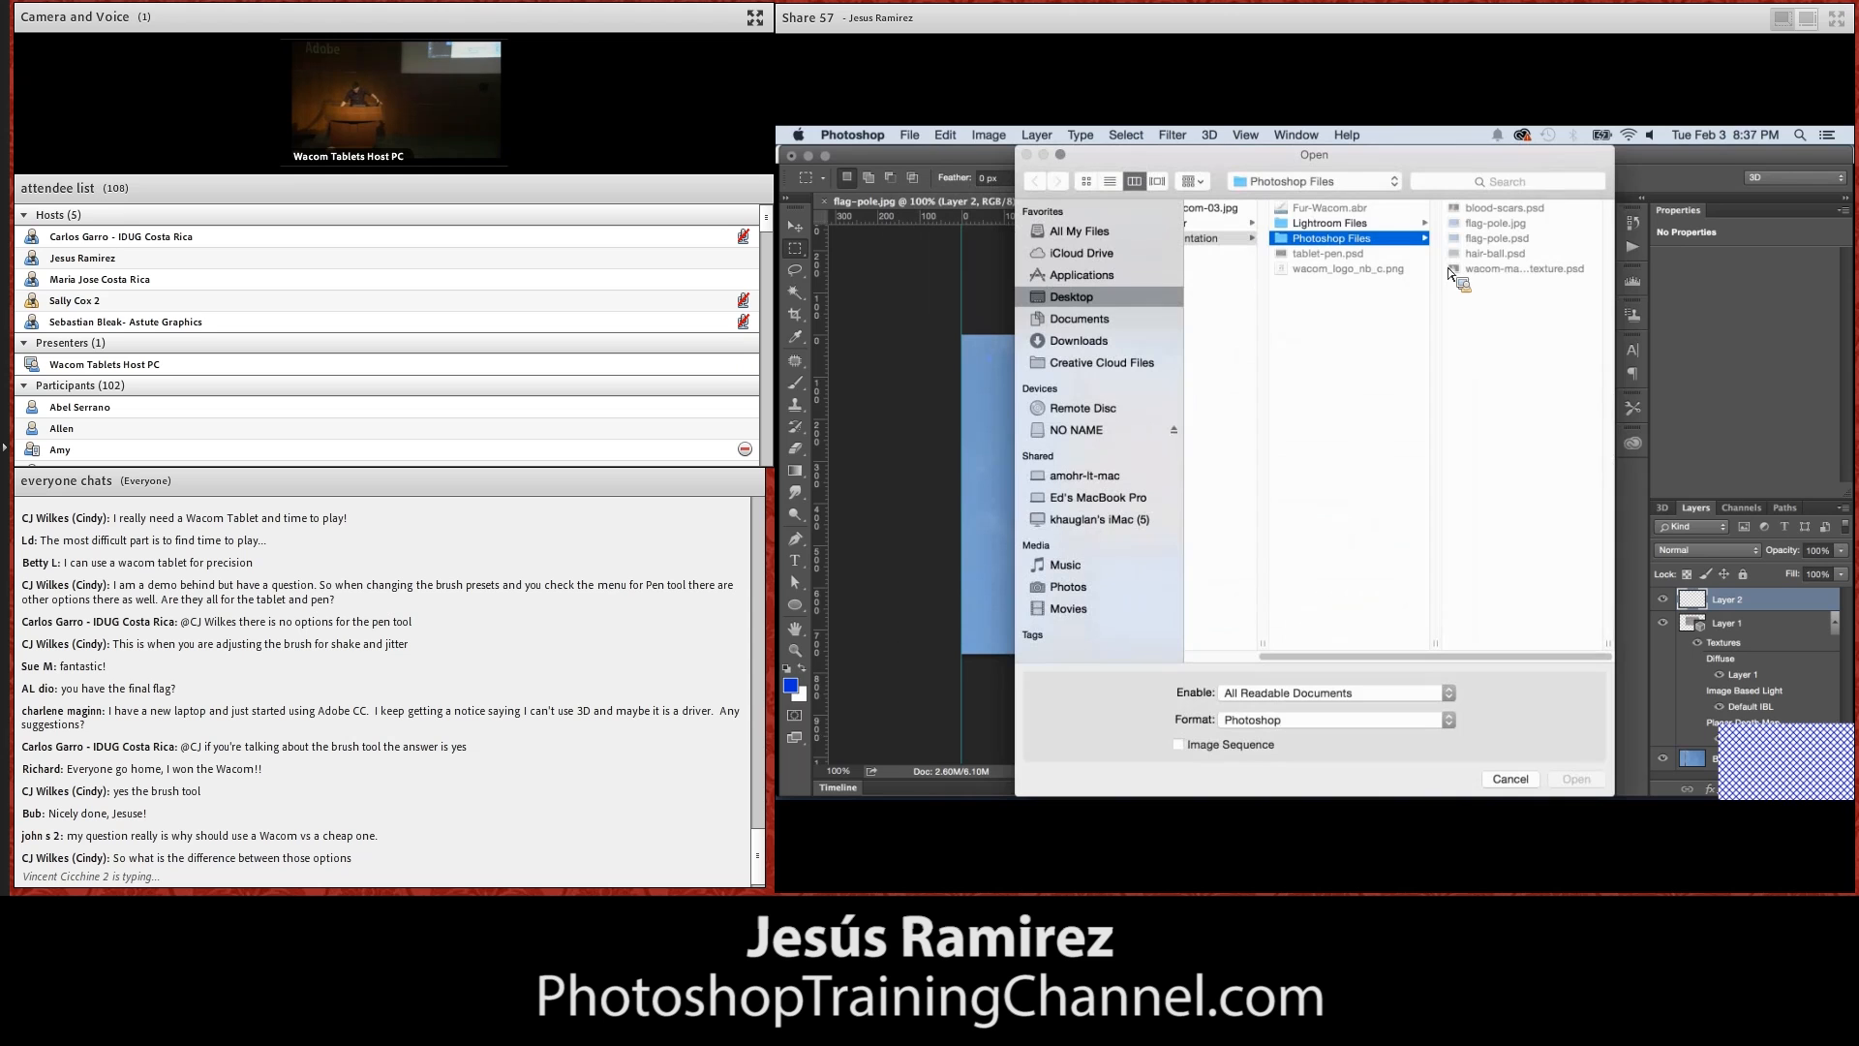
pyautogui.click(1502, 281)
pyautogui.click(1503, 271)
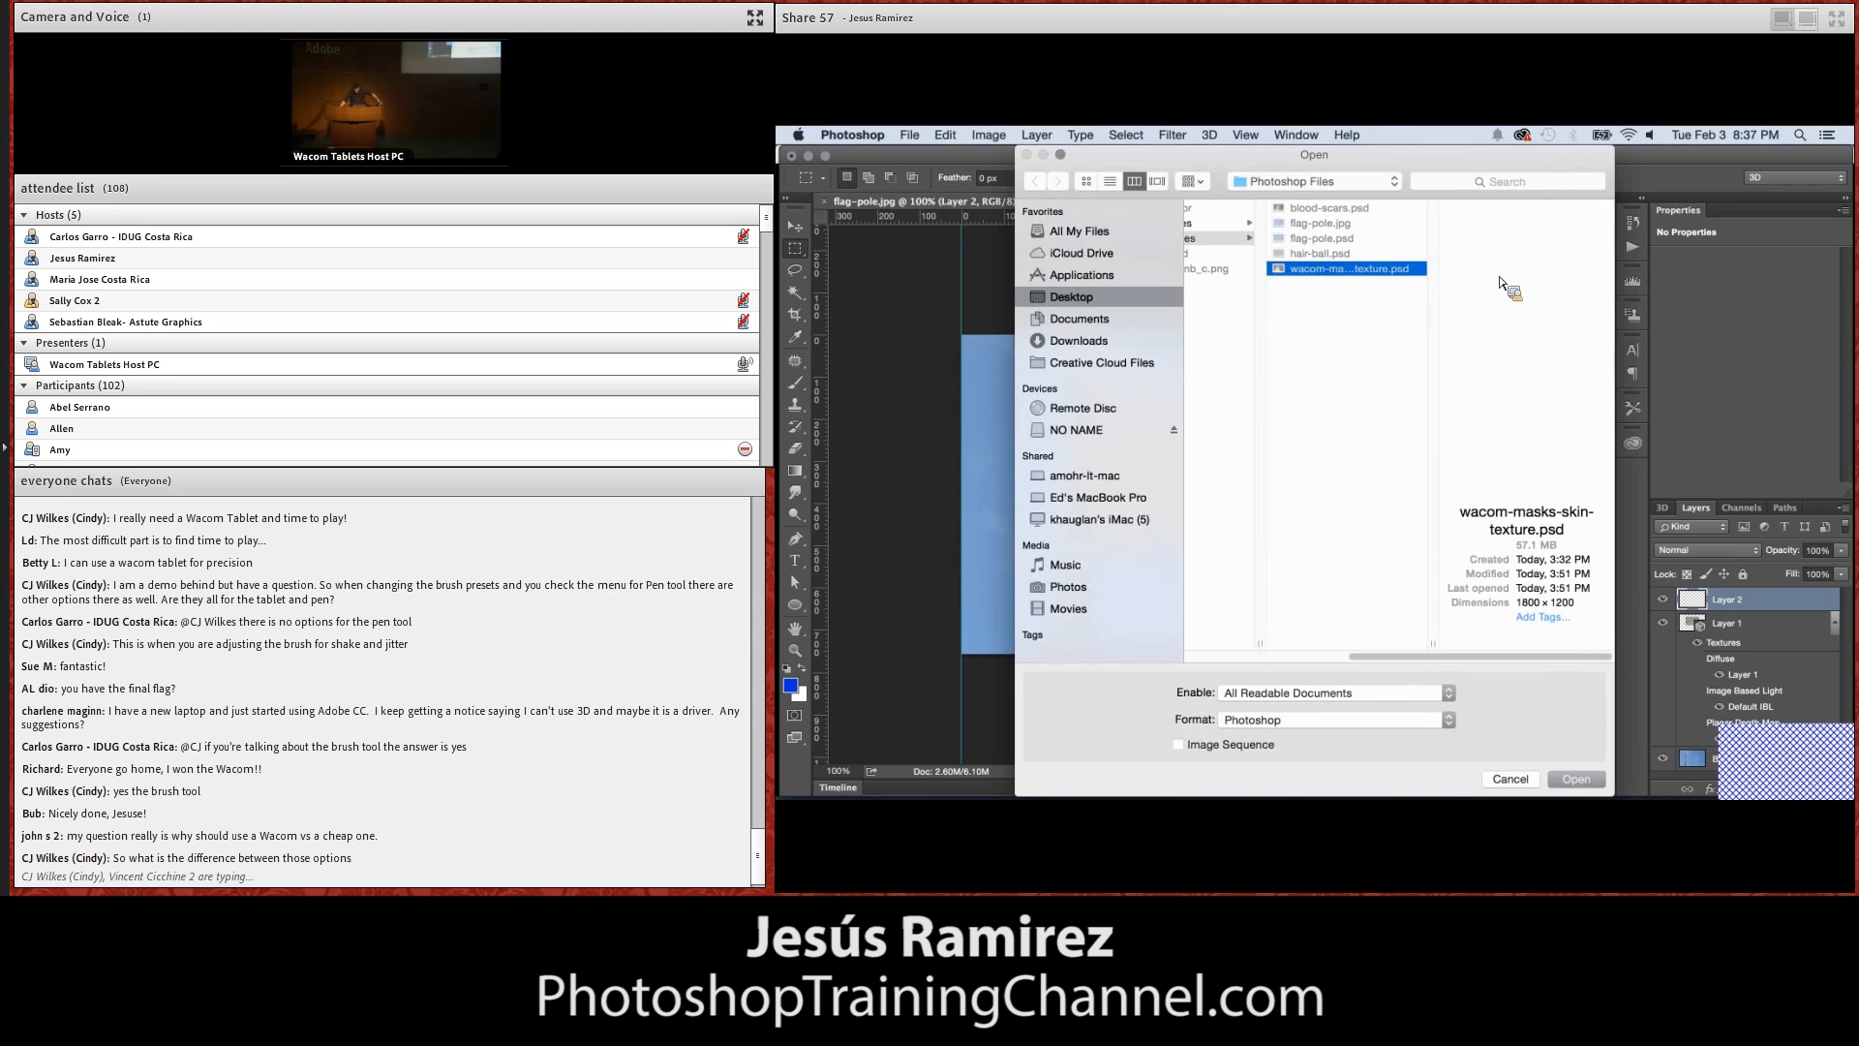
pyautogui.click(1568, 780)
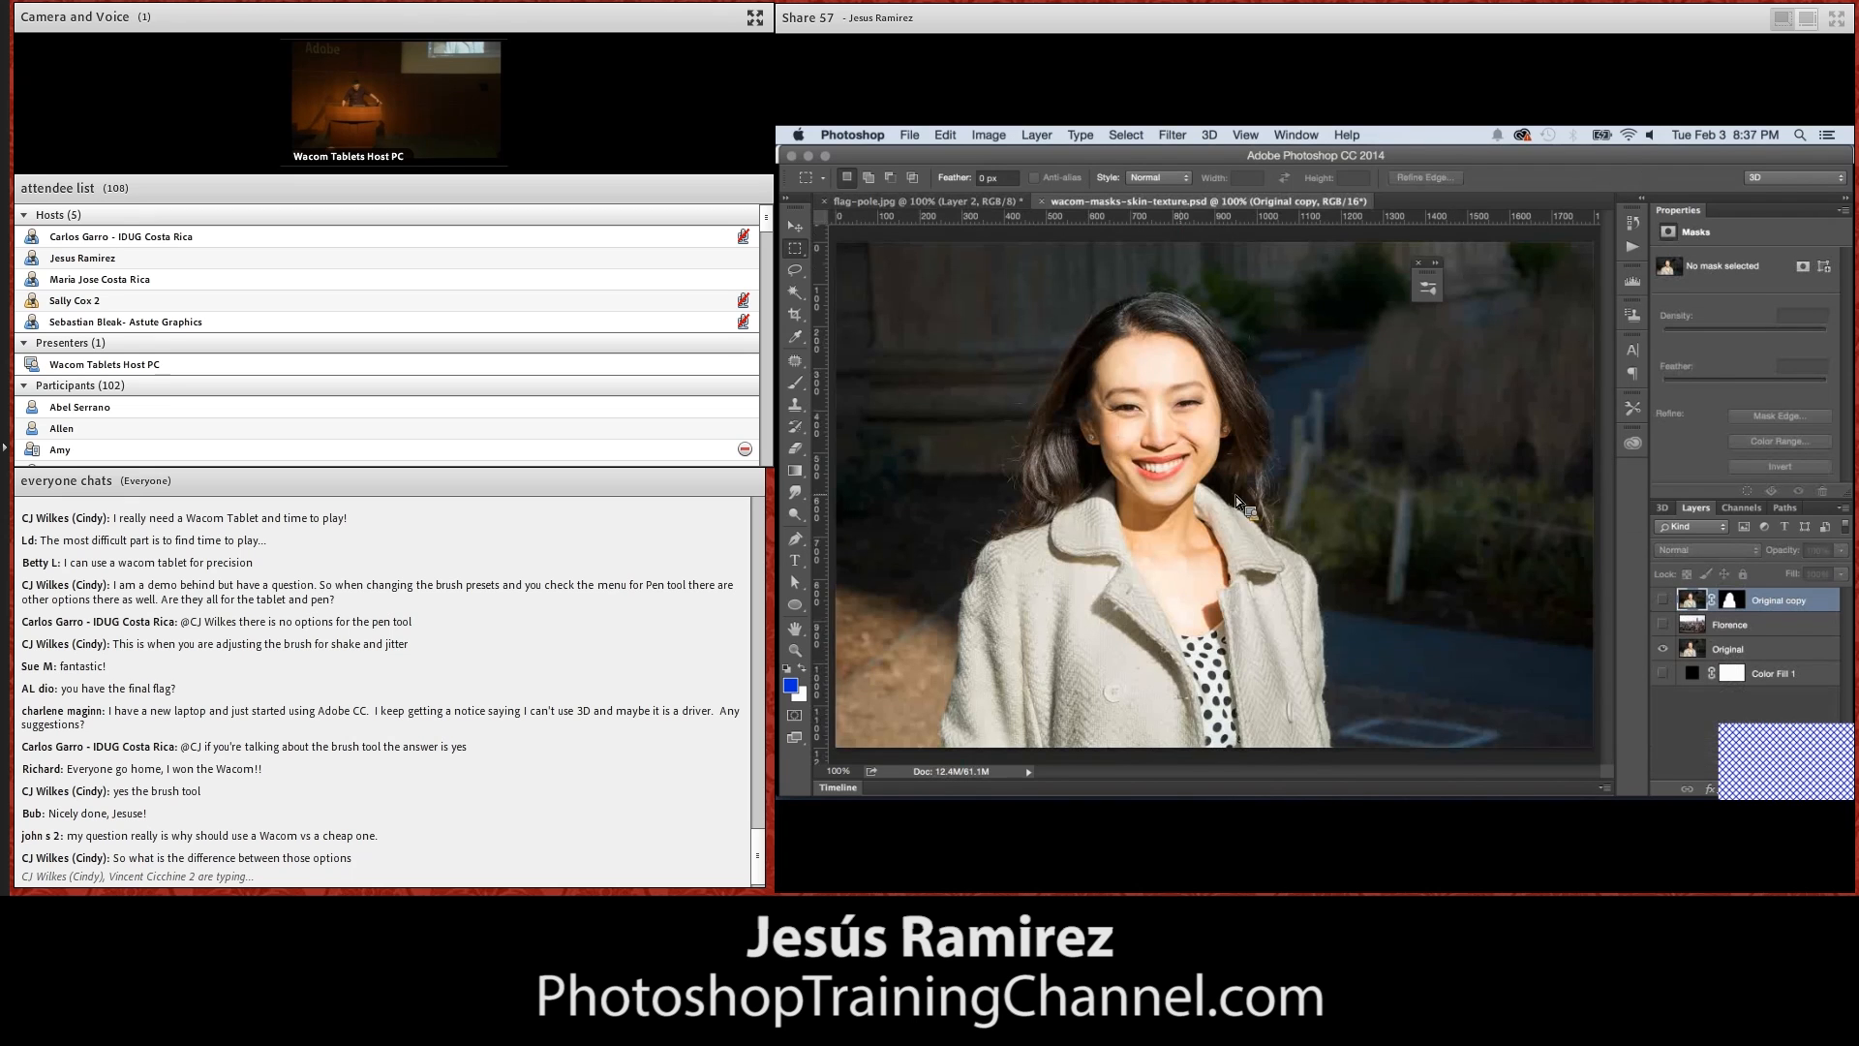
# Add a new empty layer above the Original copy layer, with the woman's face enlarged to 400%
pyautogui.press('z')
pyautogui.click(1180, 408)
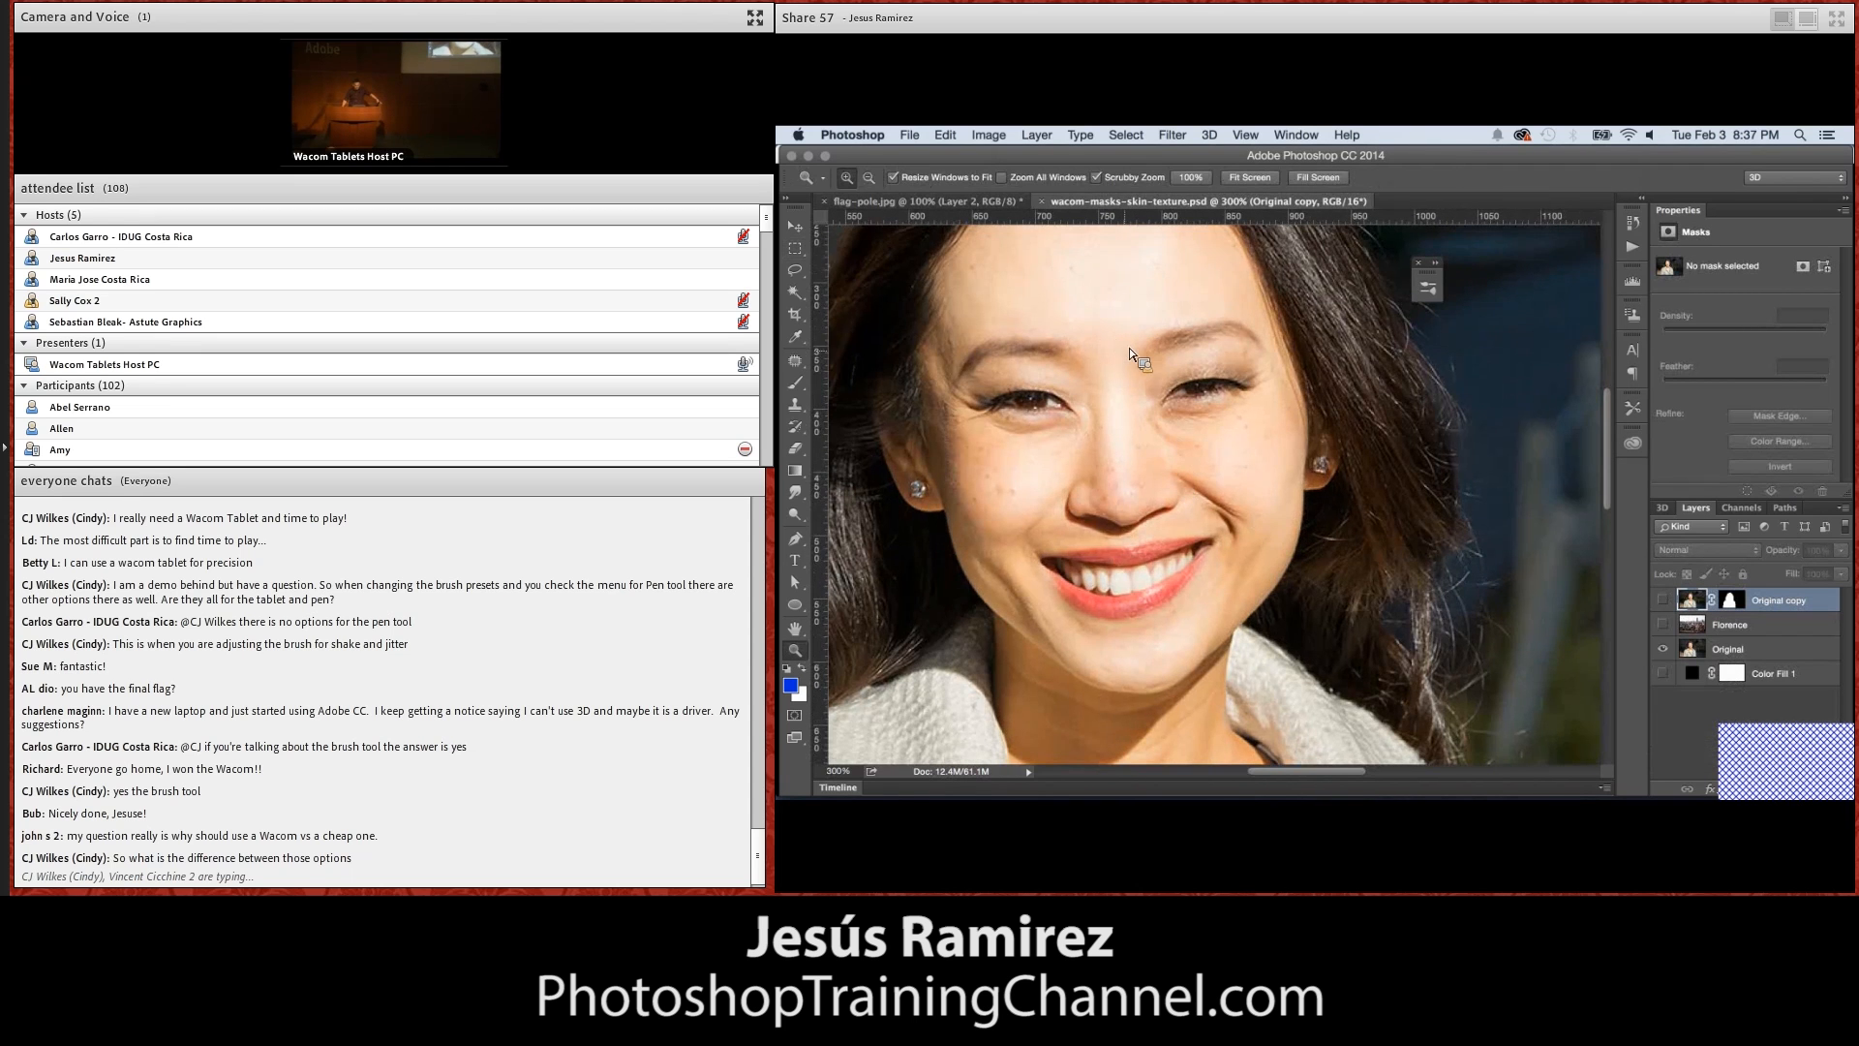
pyautogui.click(1124, 369)
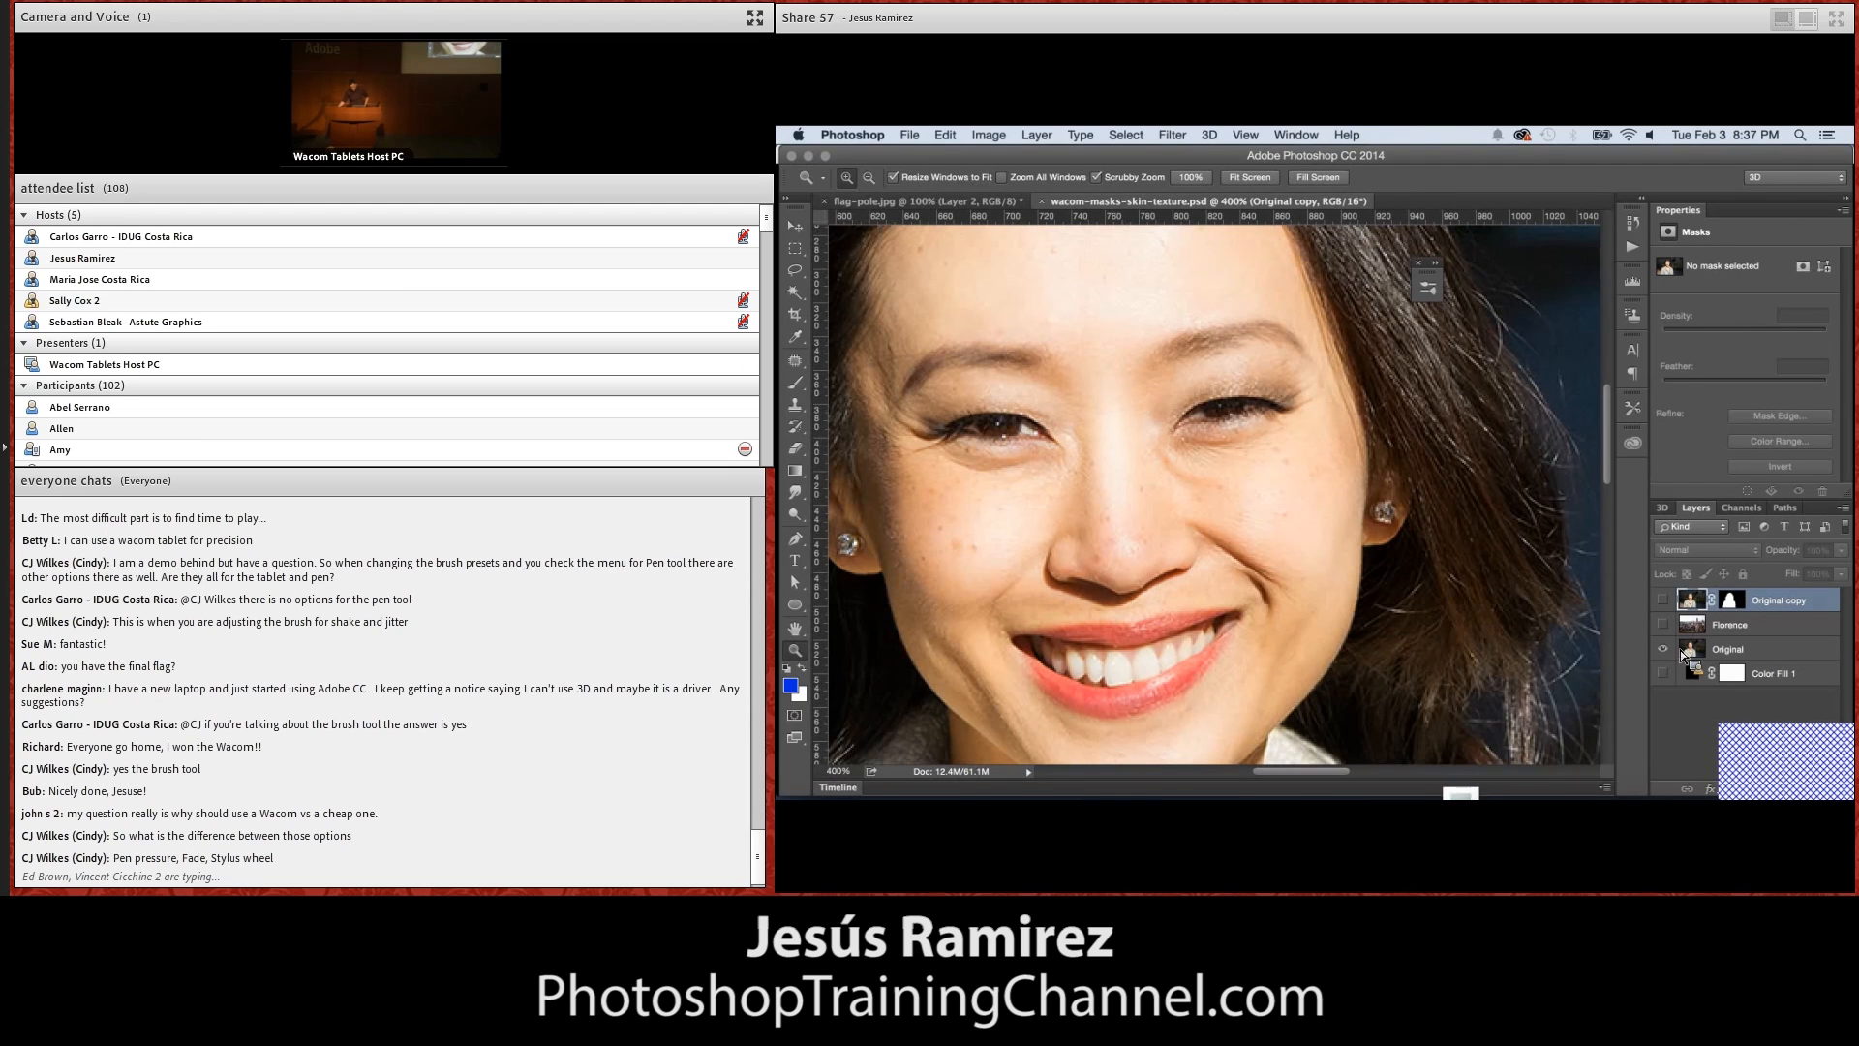
pyautogui.click(1801, 788)
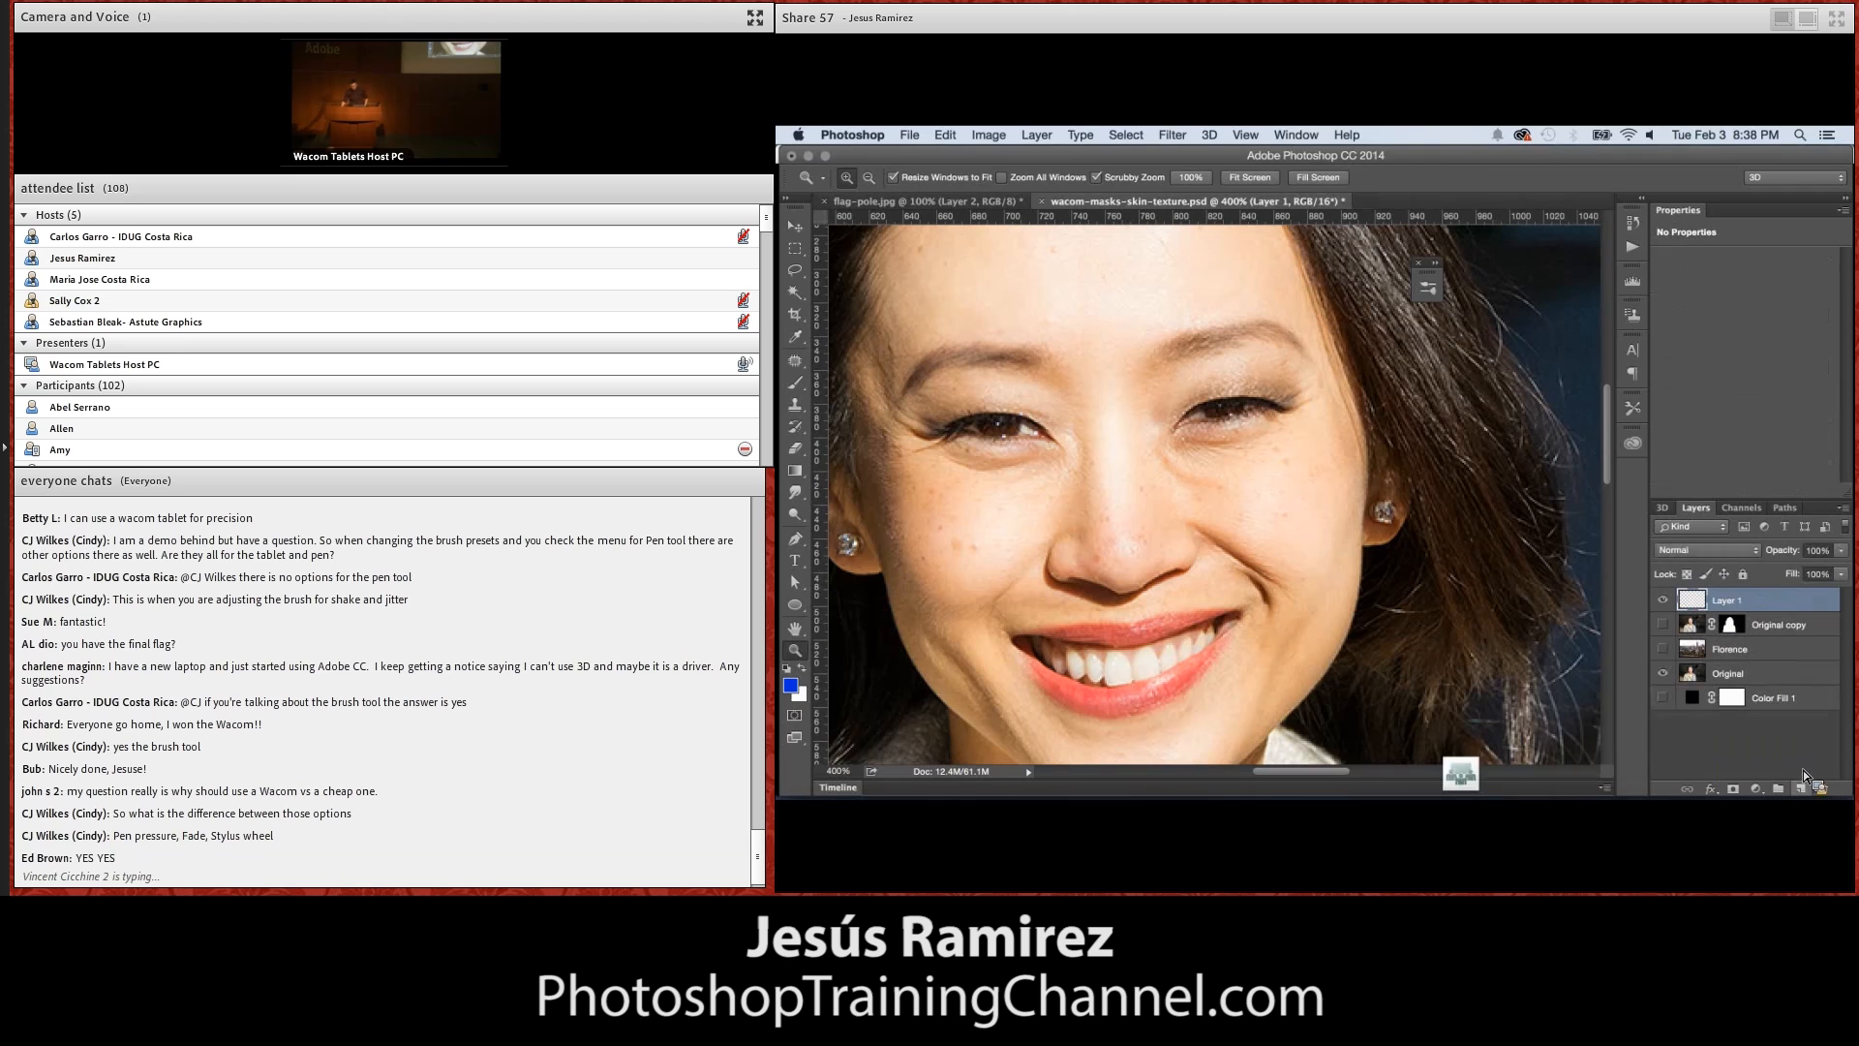
# Create a new blank document 600 pixels wide and 600 pixels high with a white background
pyautogui.click(910, 134)
pyautogui.click(944, 155)
pyautogui.doubleClick(1241, 360)
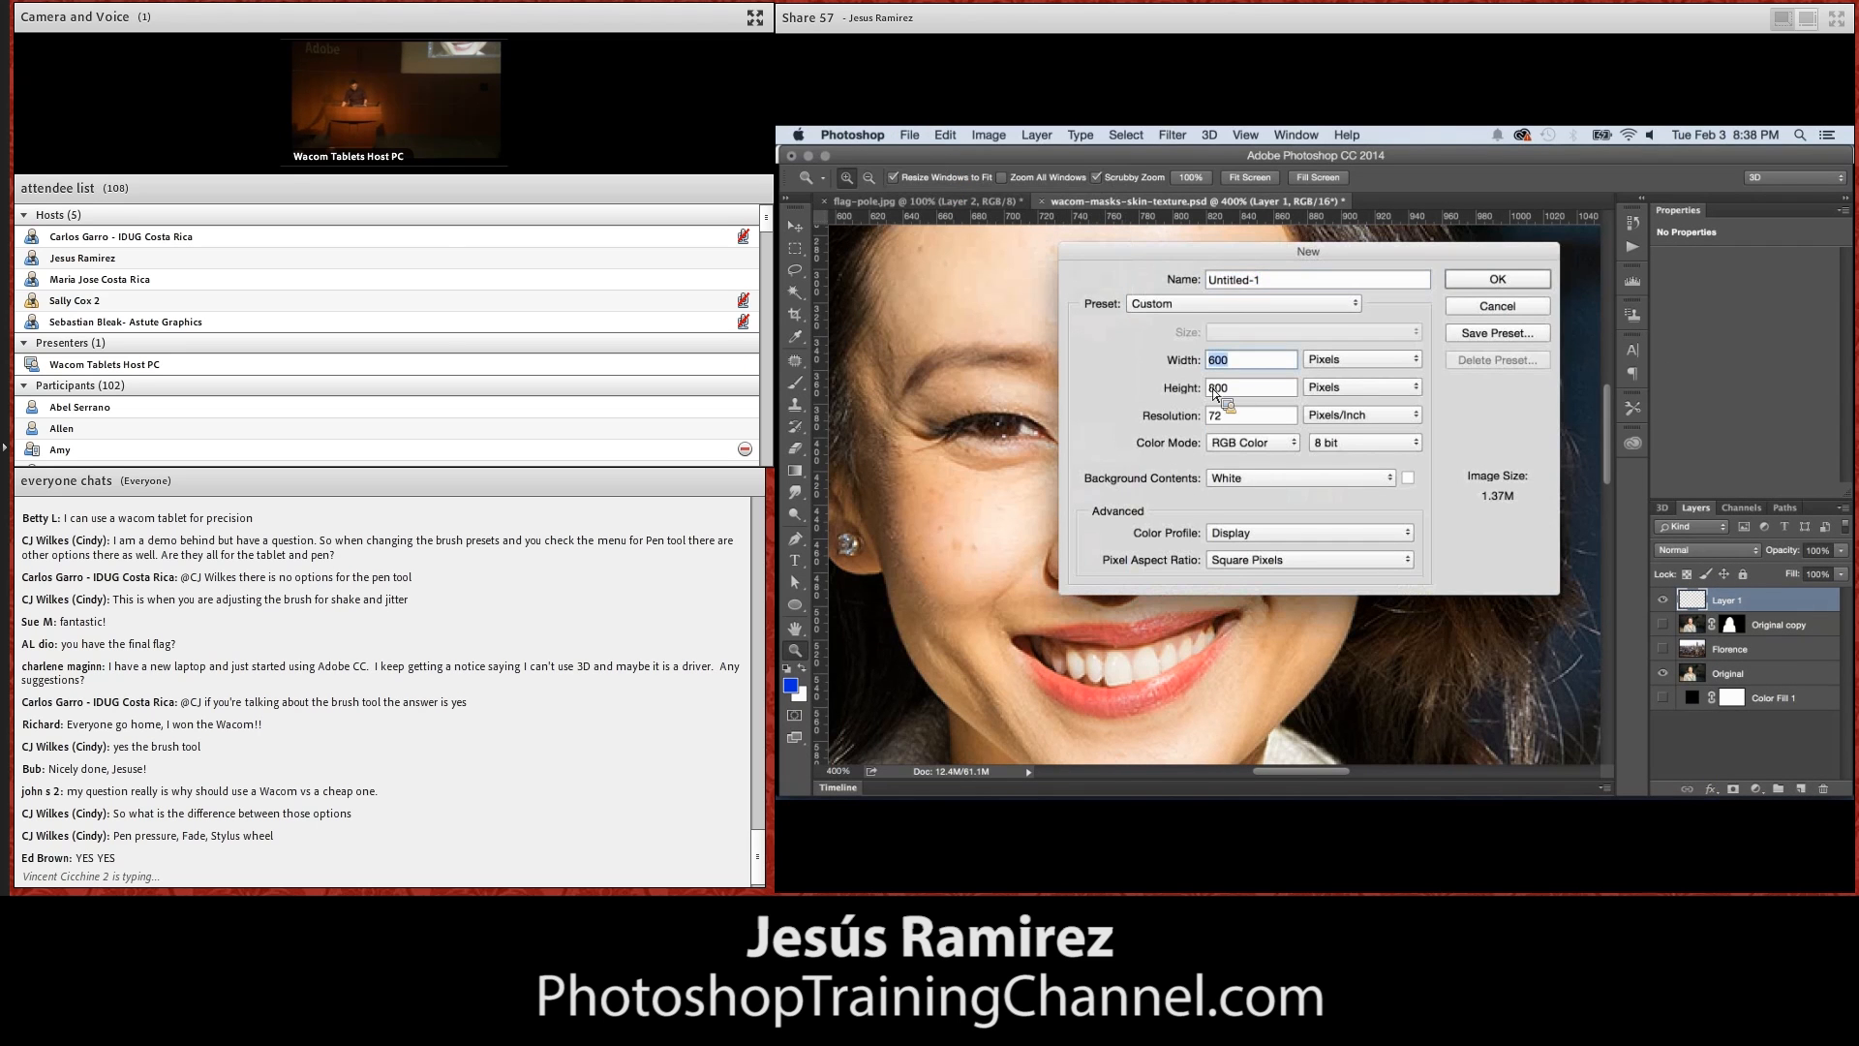
pyautogui.write('600')
pyautogui.press('Tab')
pyautogui.write('600')
pyautogui.click(1482, 282)
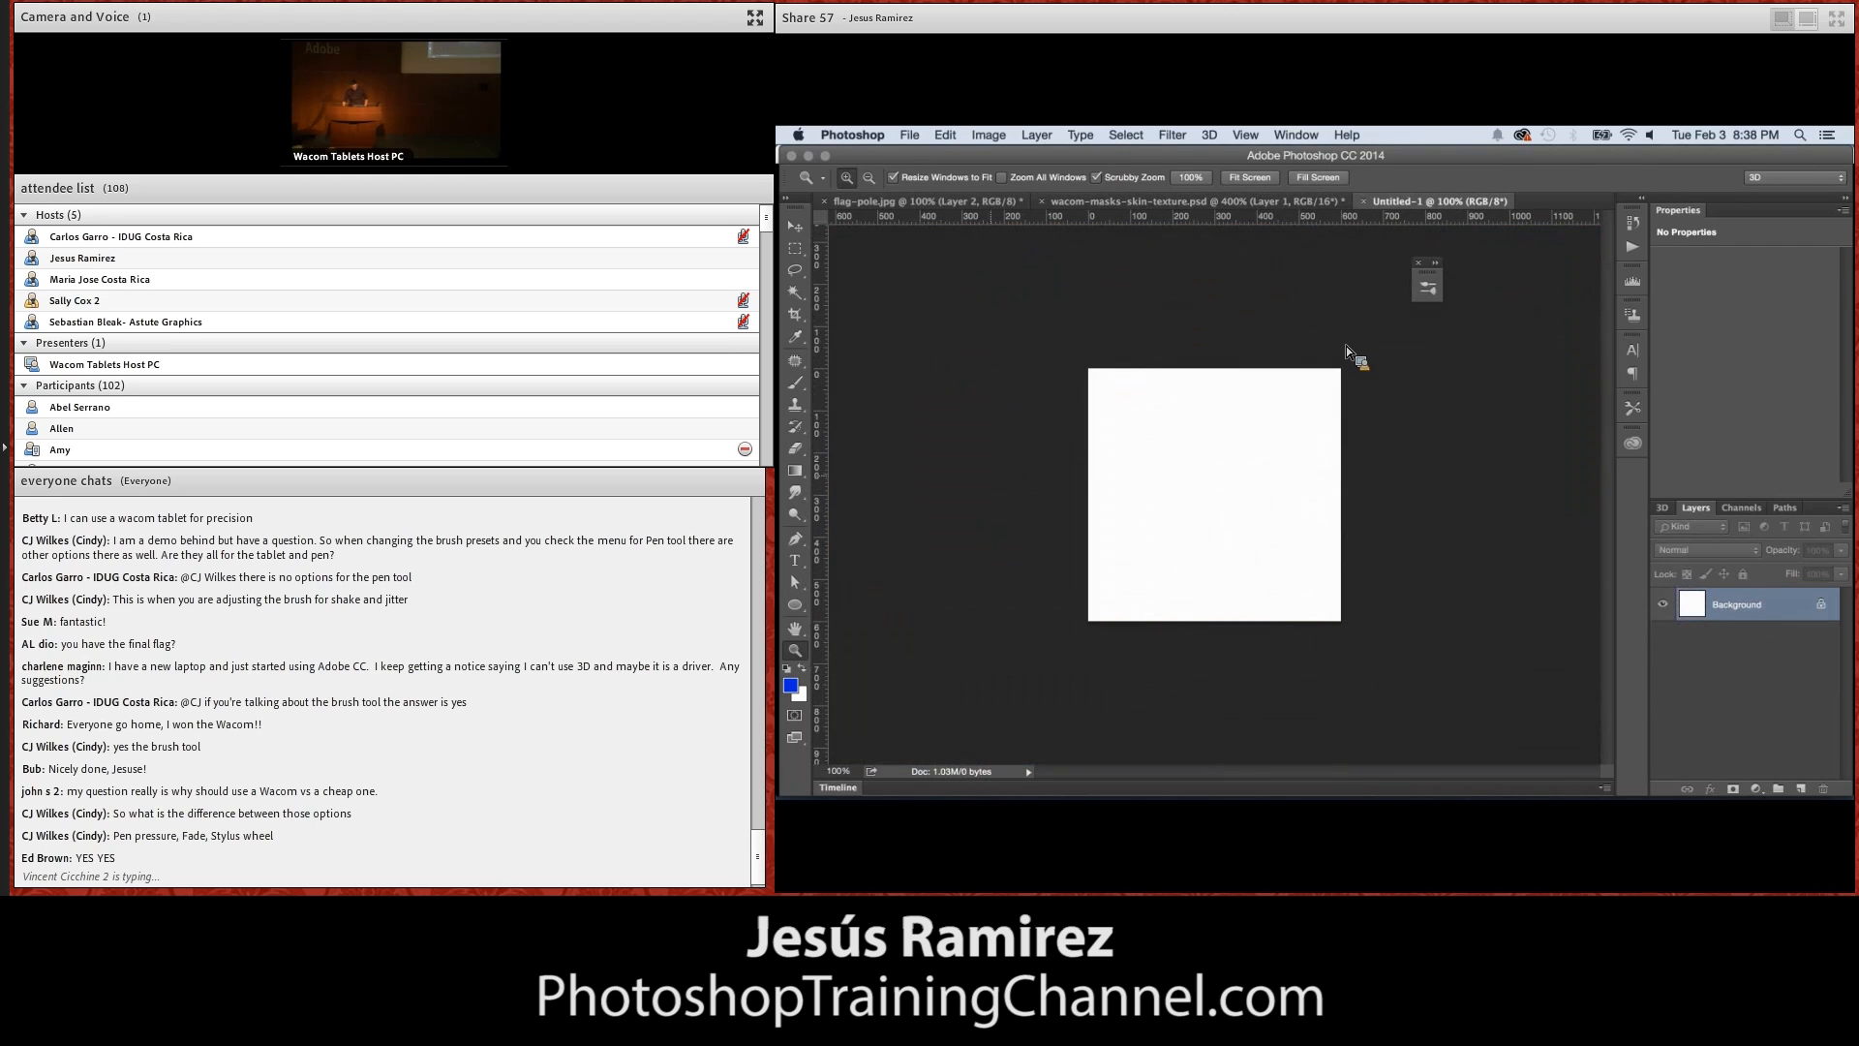
# Reset the colours to default black and white and set up a soft round brush at 10 px
pyautogui.press('d')
pyautogui.click(795, 383)
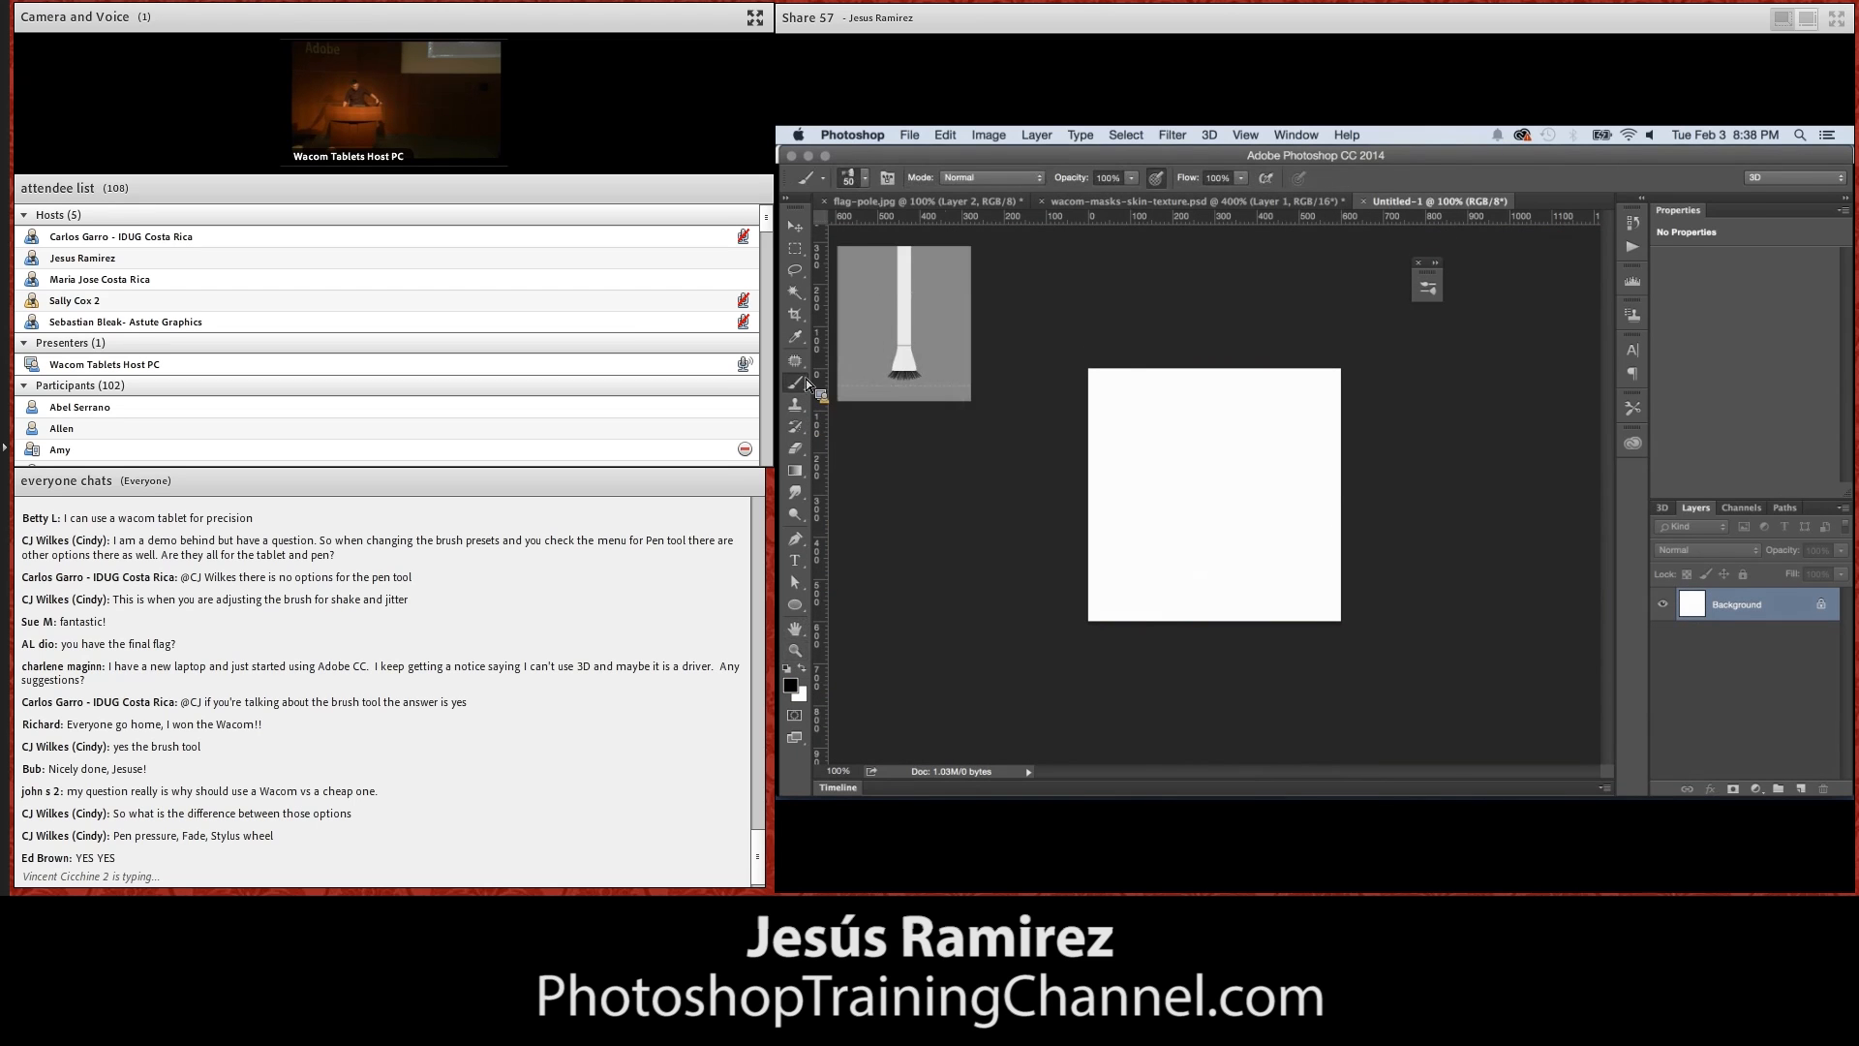
pyautogui.click(865, 178)
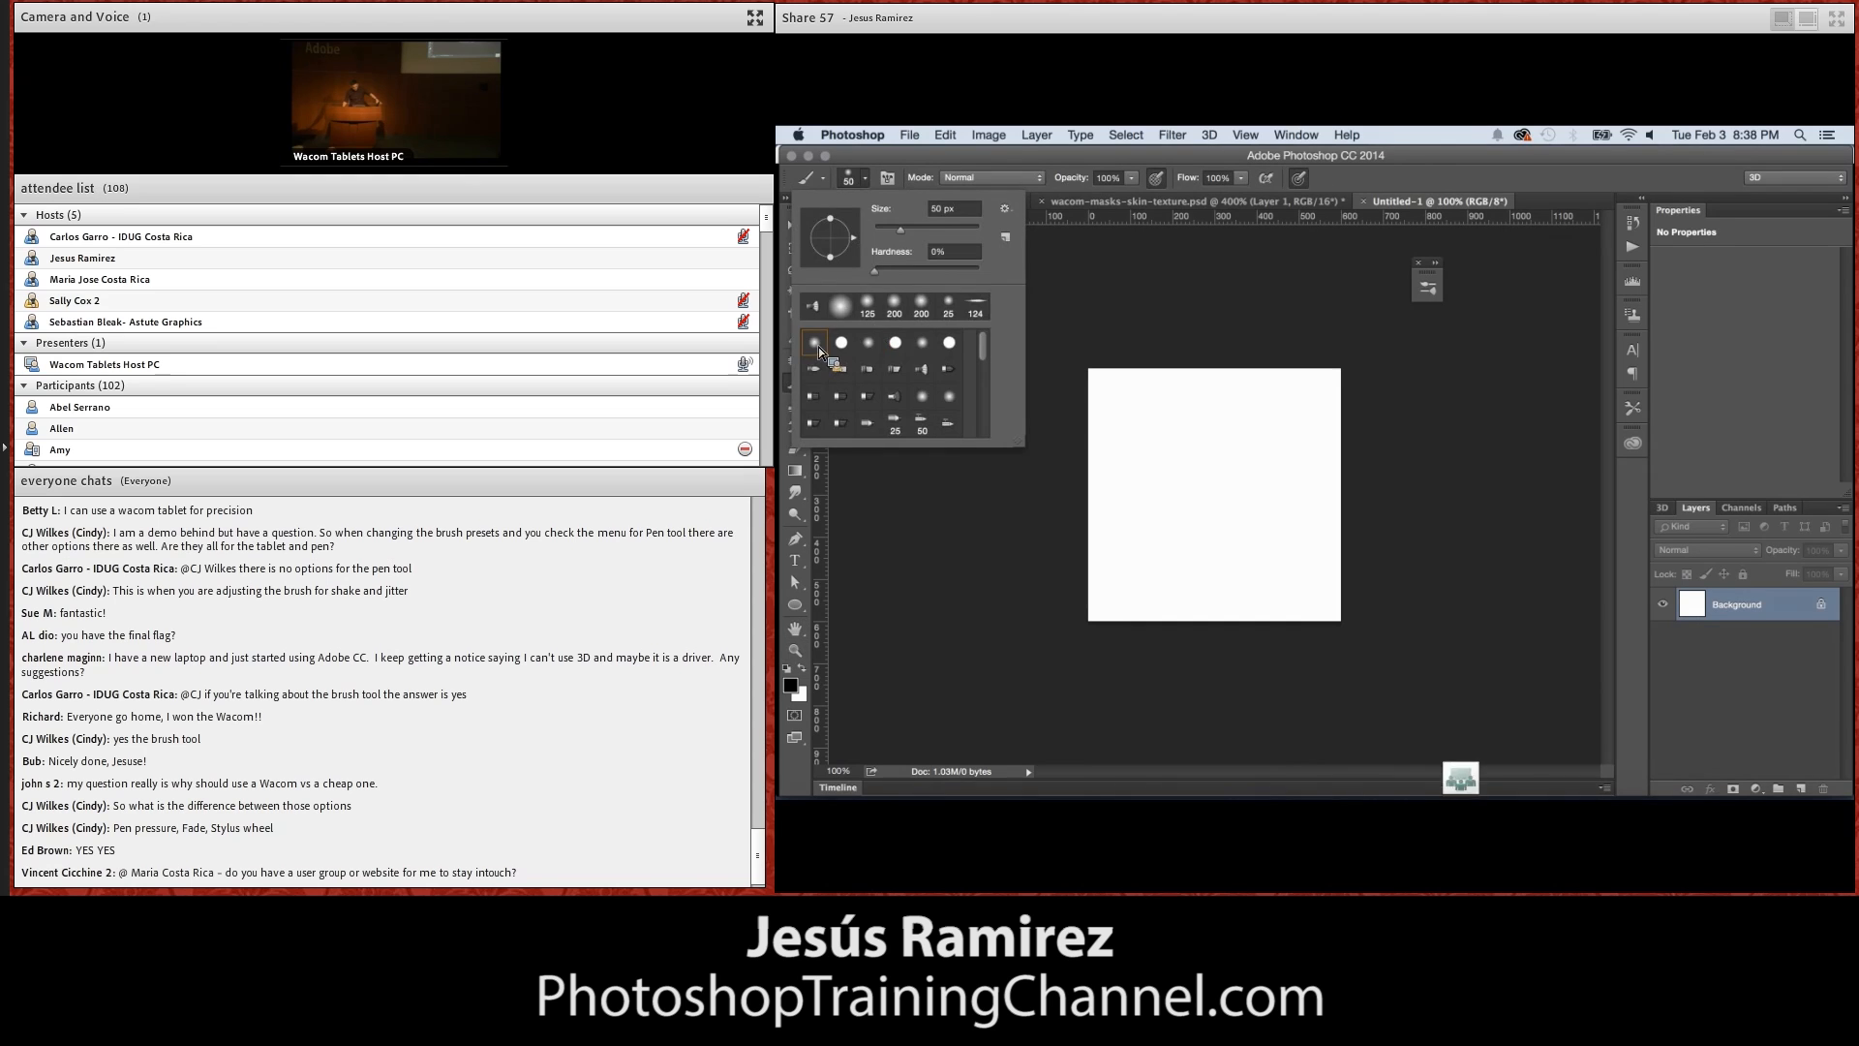
pyautogui.click(1102, 314)
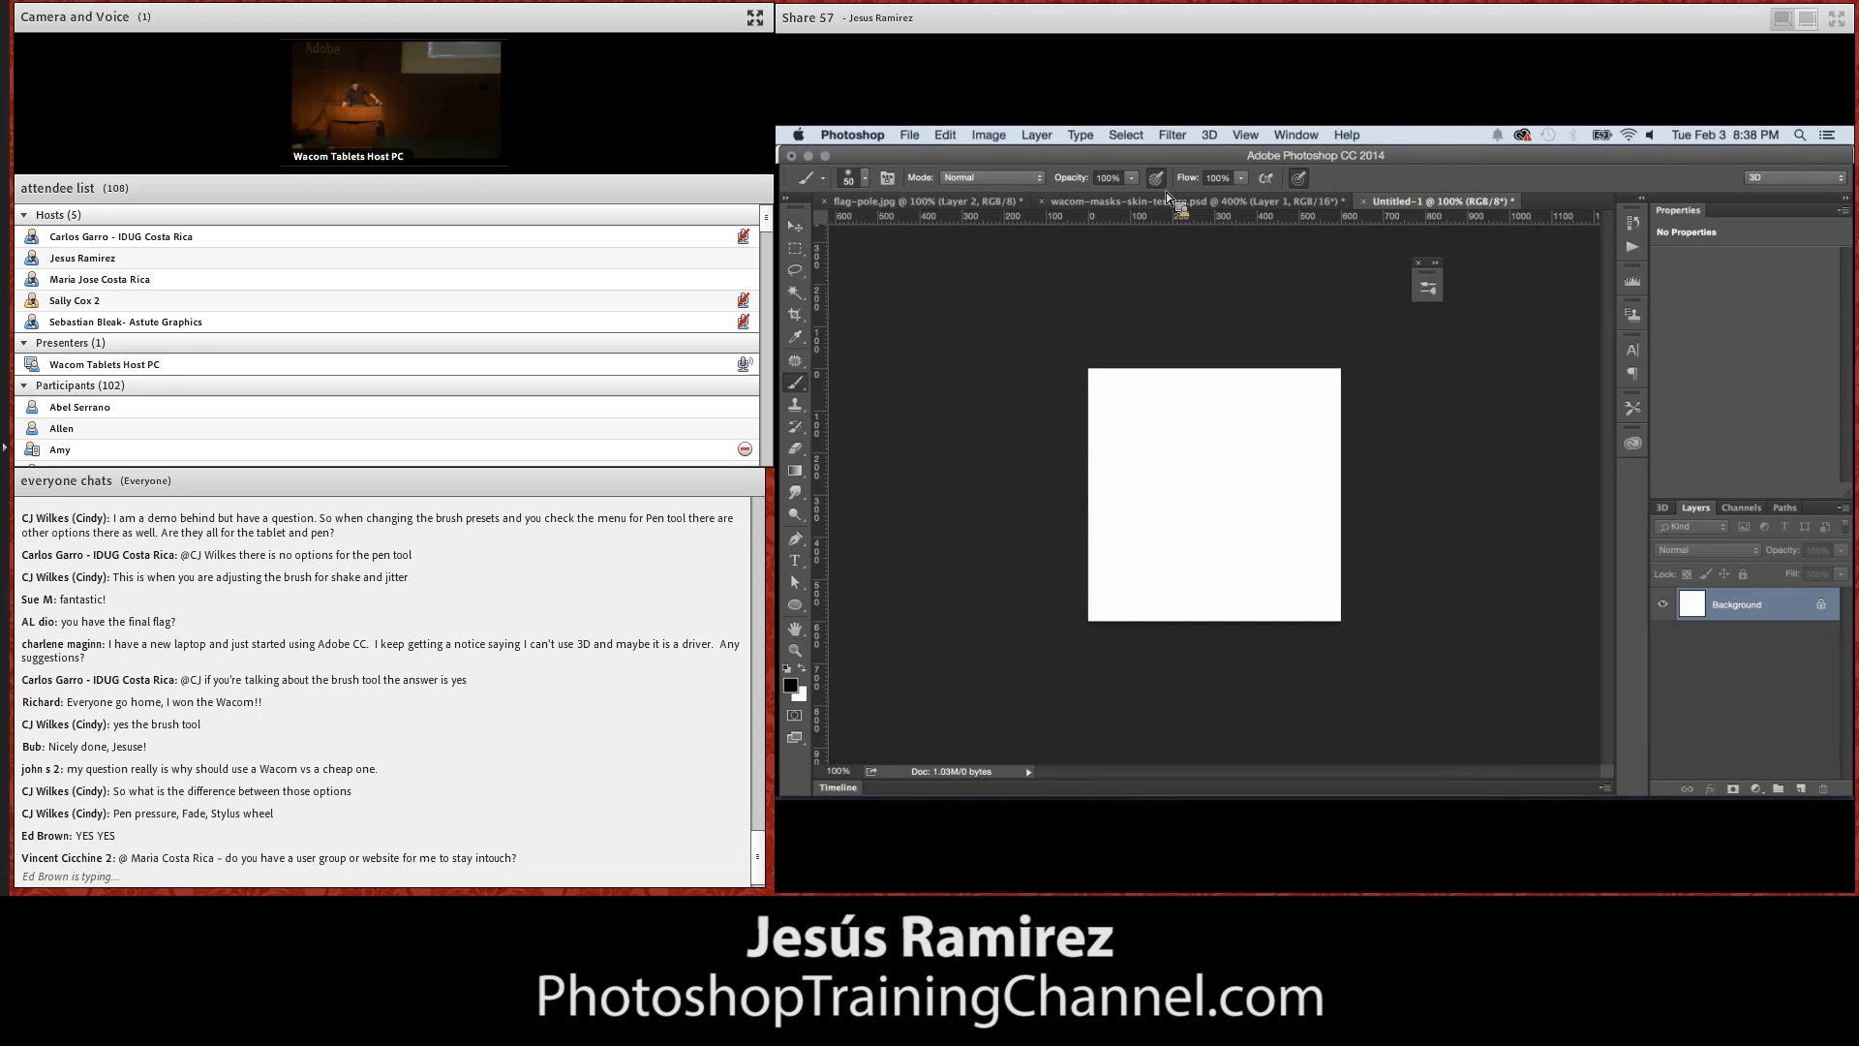
pyautogui.press('[')
pyautogui.press('[')
pyautogui.press('[')
pyautogui.press('[')
pyautogui.press('[')
pyautogui.press('[')
pyautogui.press('[')
pyautogui.press('[')
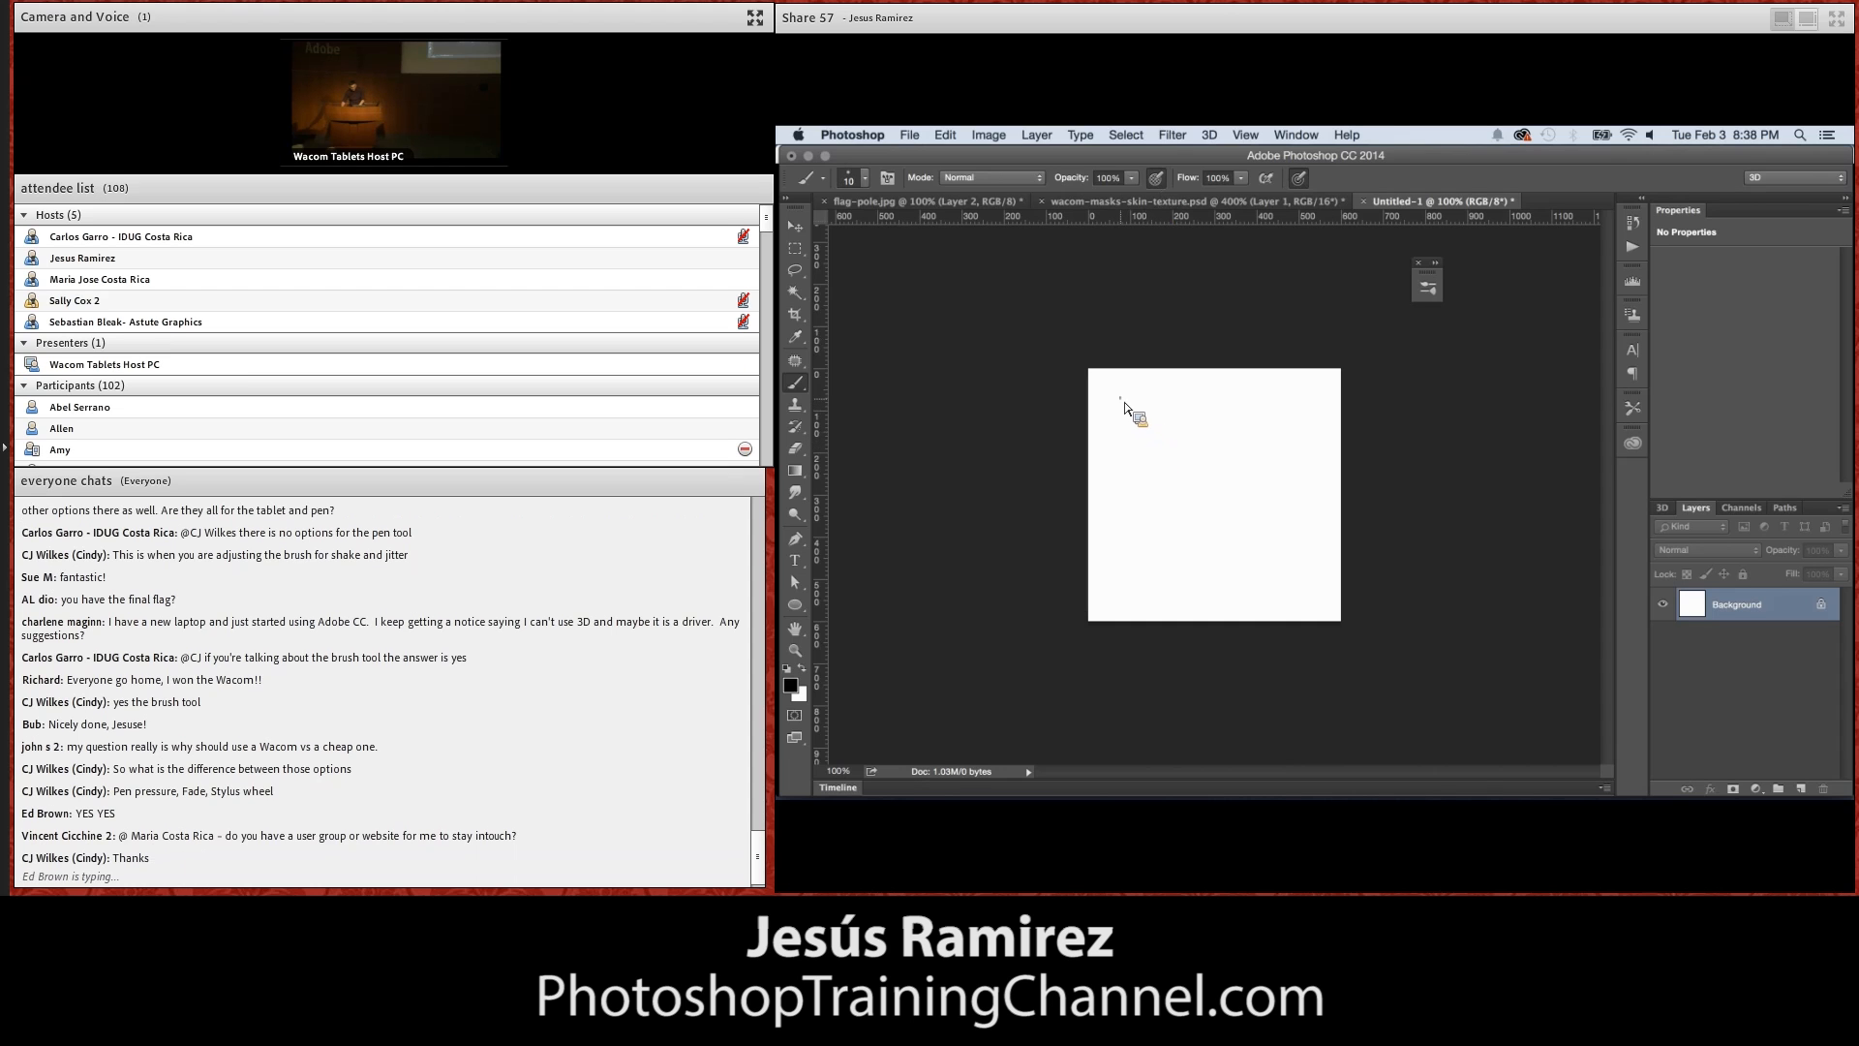
# Paint small, irregular black specks scattered across the whole white canvas with the Brush tool
pyautogui.click(1121, 397)
pyautogui.press('super+plus')
pyautogui.press('super+plus')
pyautogui.click(1130, 409)
pyautogui.scroll(4, 1135, 412)
pyautogui.scroll(-1, 1135, 412)
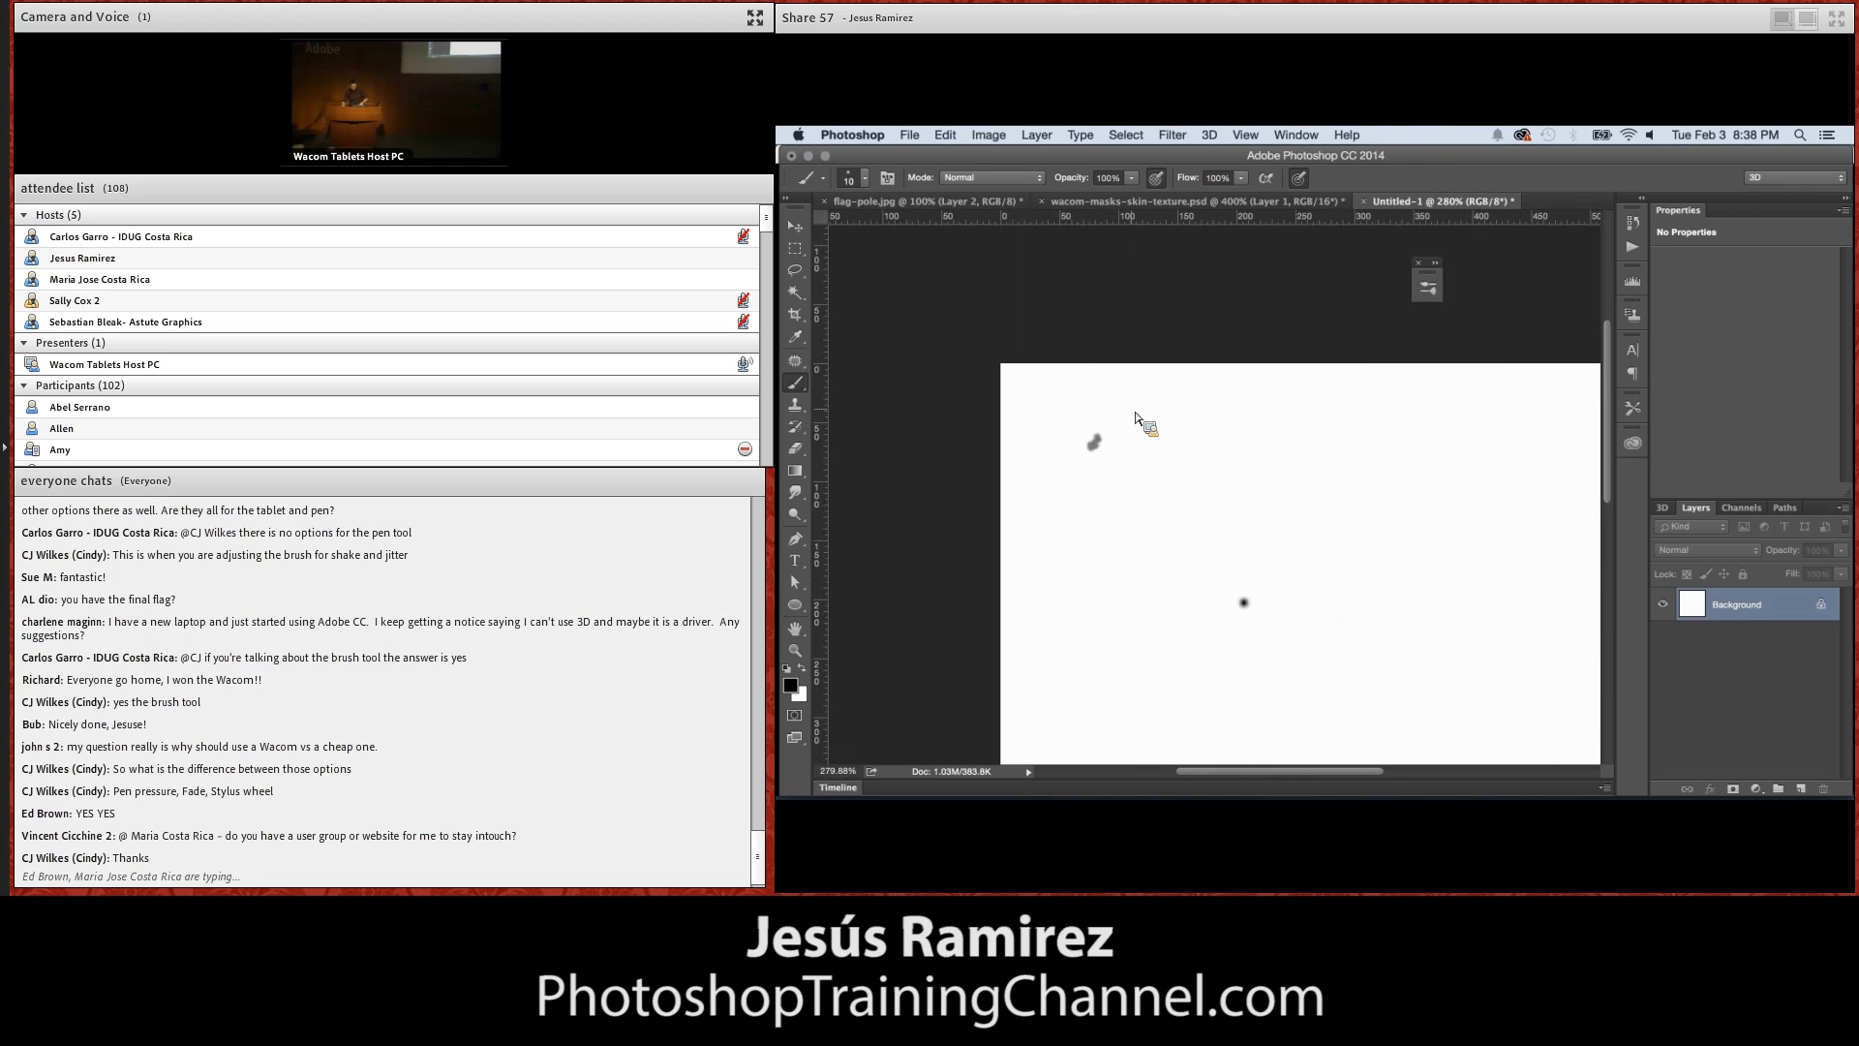
pyautogui.moveTo(1248, 601); pyautogui.dragTo(1252, 594)
pyautogui.moveTo(1244, 492); pyautogui.dragTo(1259, 489)
pyautogui.scroll(-5, 1253, 583)
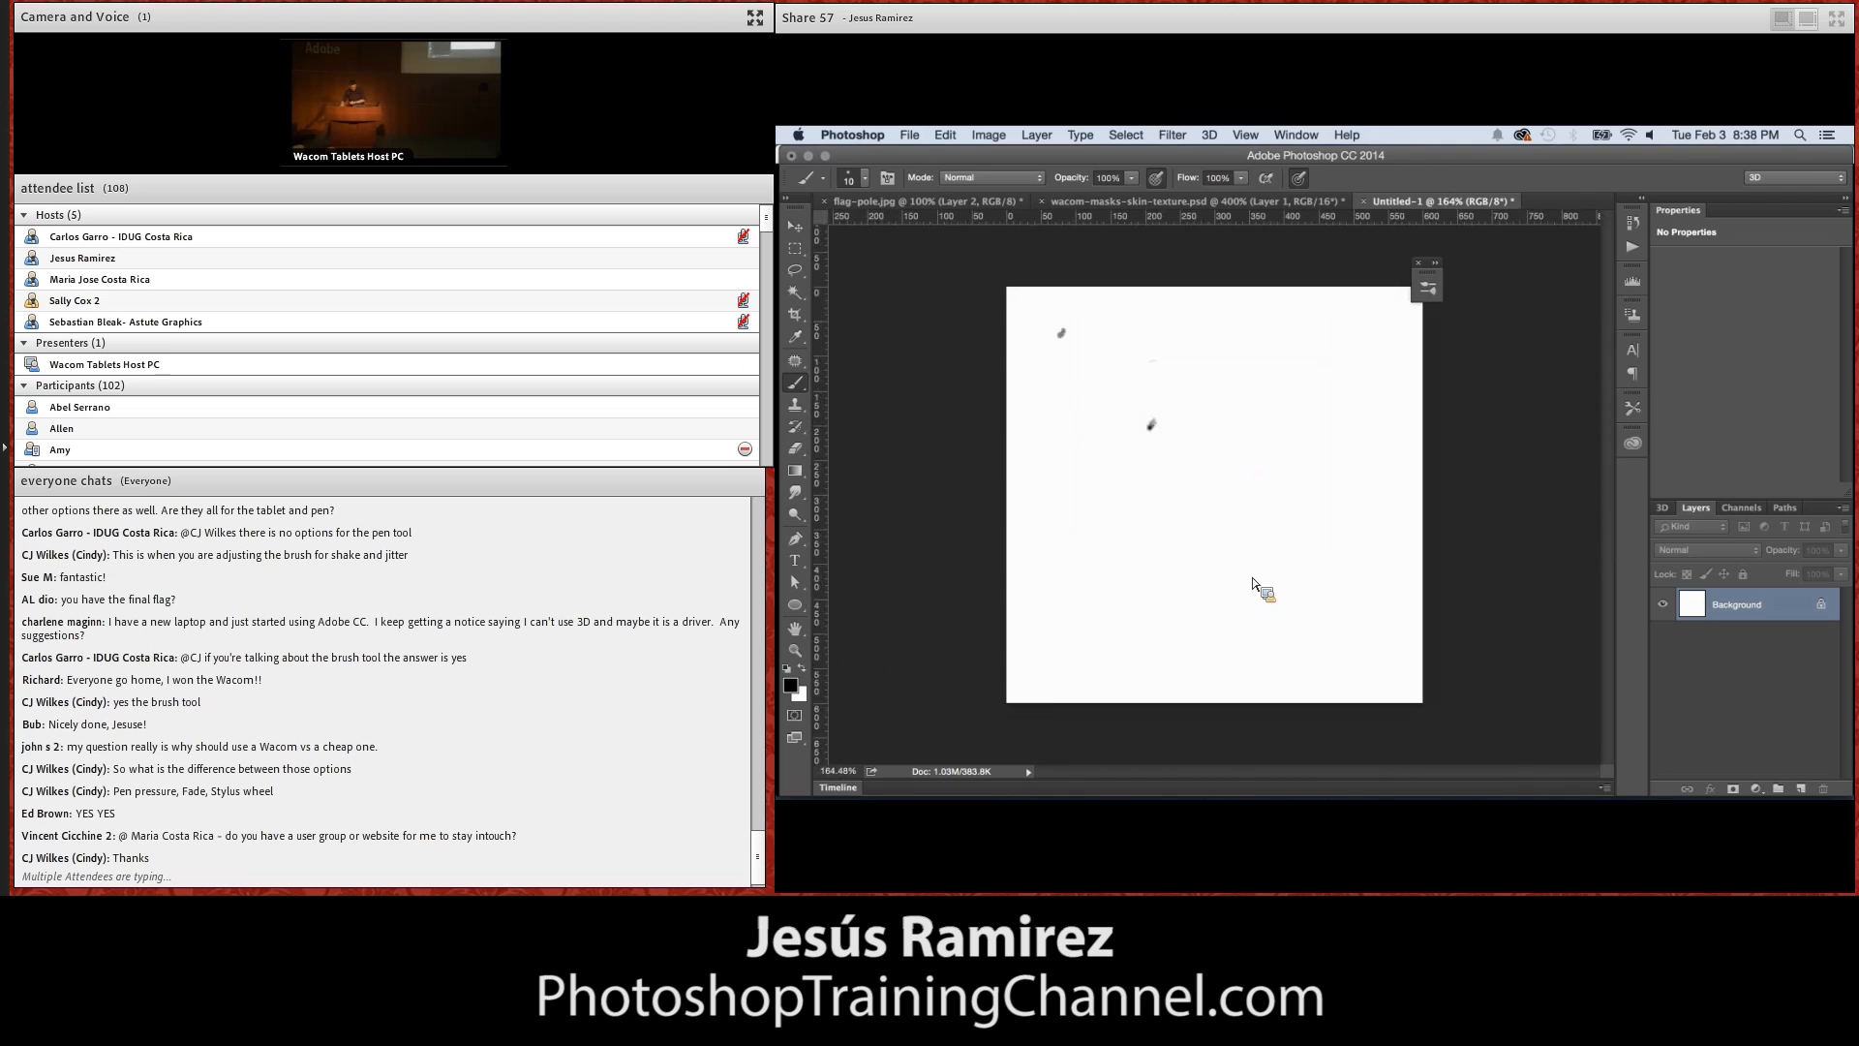
pyautogui.click(1347, 619)
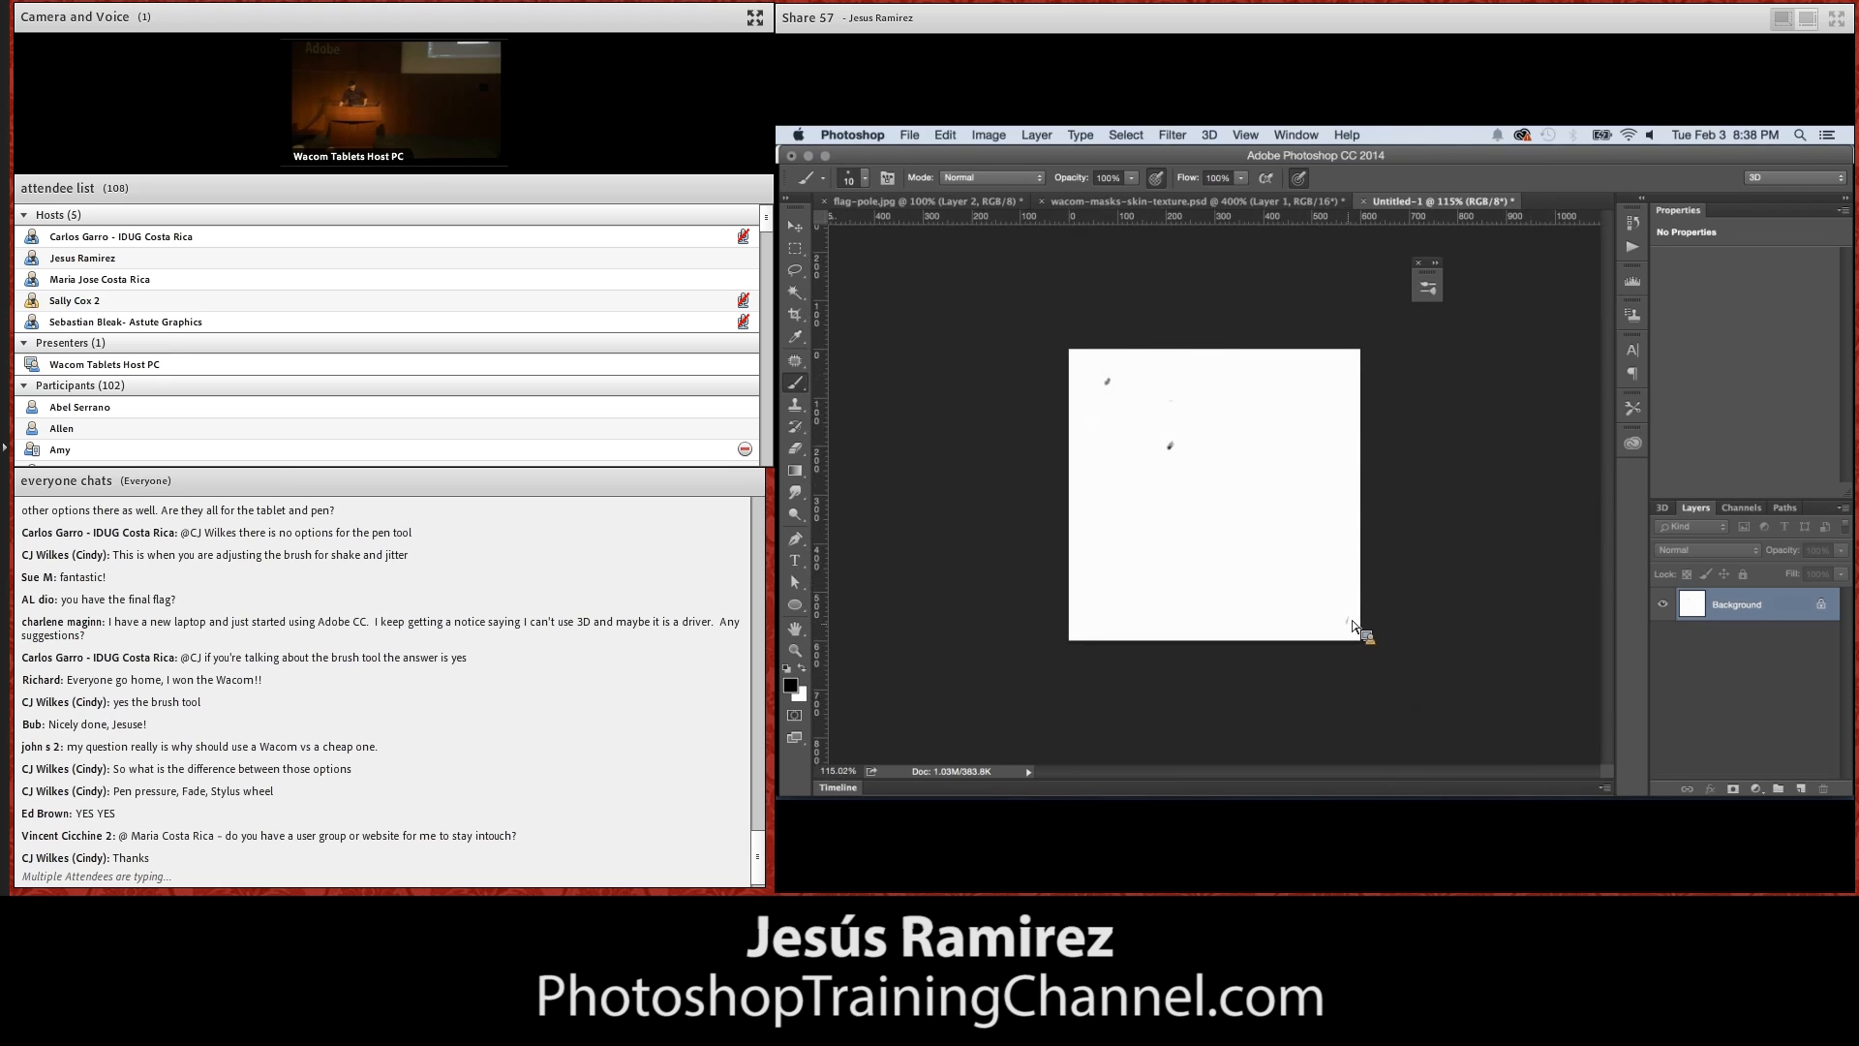
pyautogui.click(1330, 443)
pyautogui.click(1349, 376)
pyautogui.click(1154, 580)
pyautogui.click(1248, 588)
pyautogui.click(1253, 453)
pyautogui.click(1099, 608)
pyautogui.click(1238, 379)
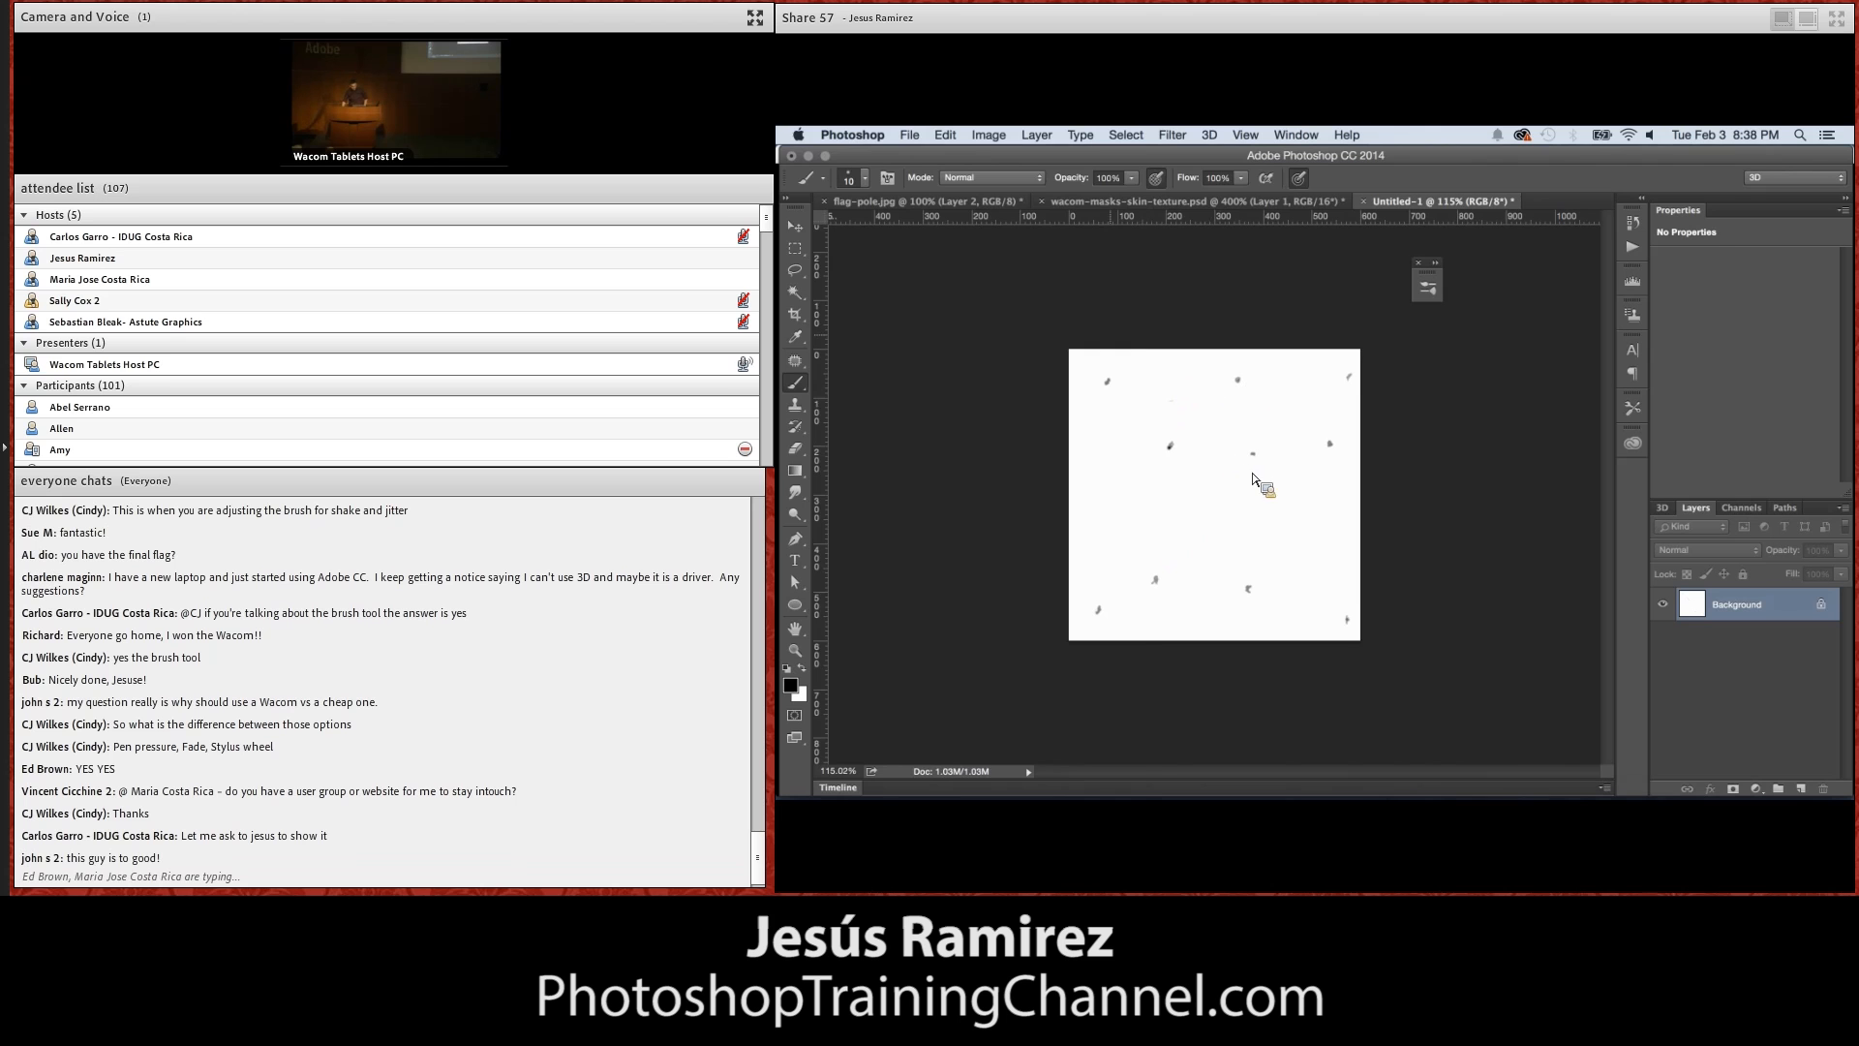
# Define the speck pattern as a brush preset named "skin texture"
pyautogui.click(946, 136)
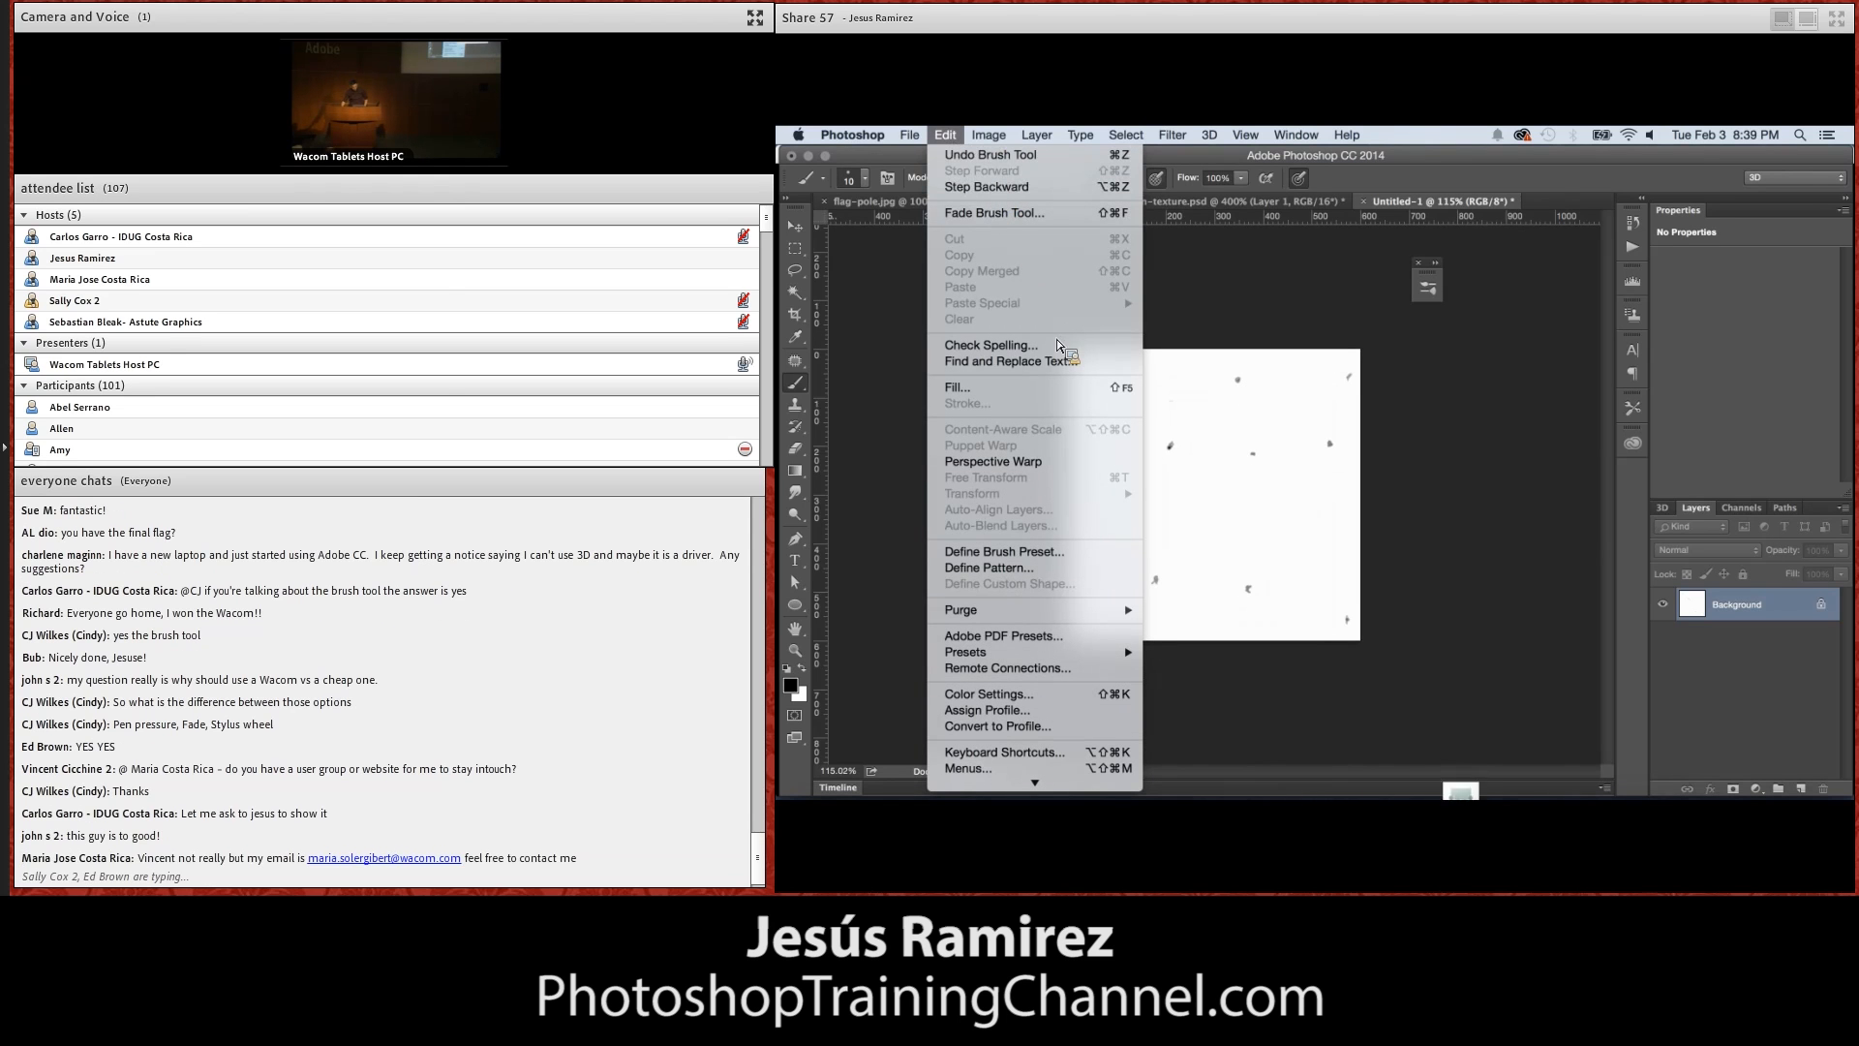
pyautogui.click(1034, 552)
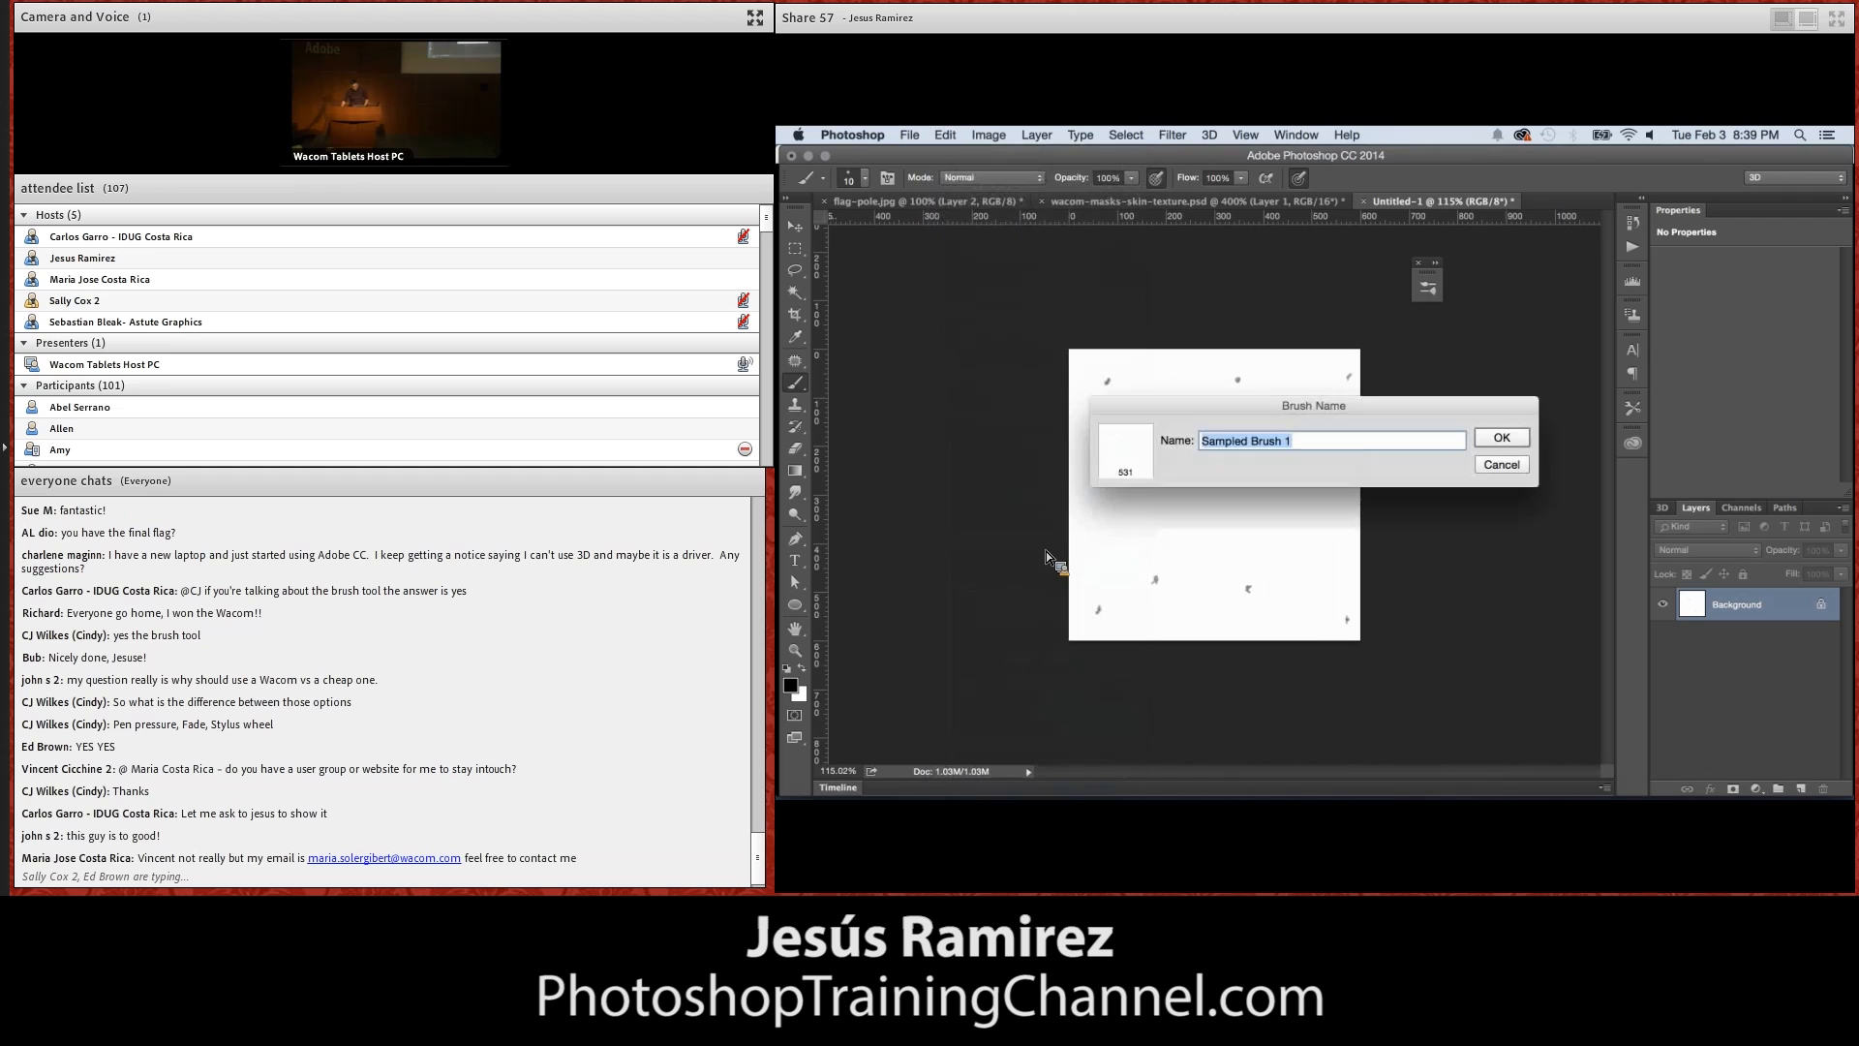
pyautogui.write('sk')
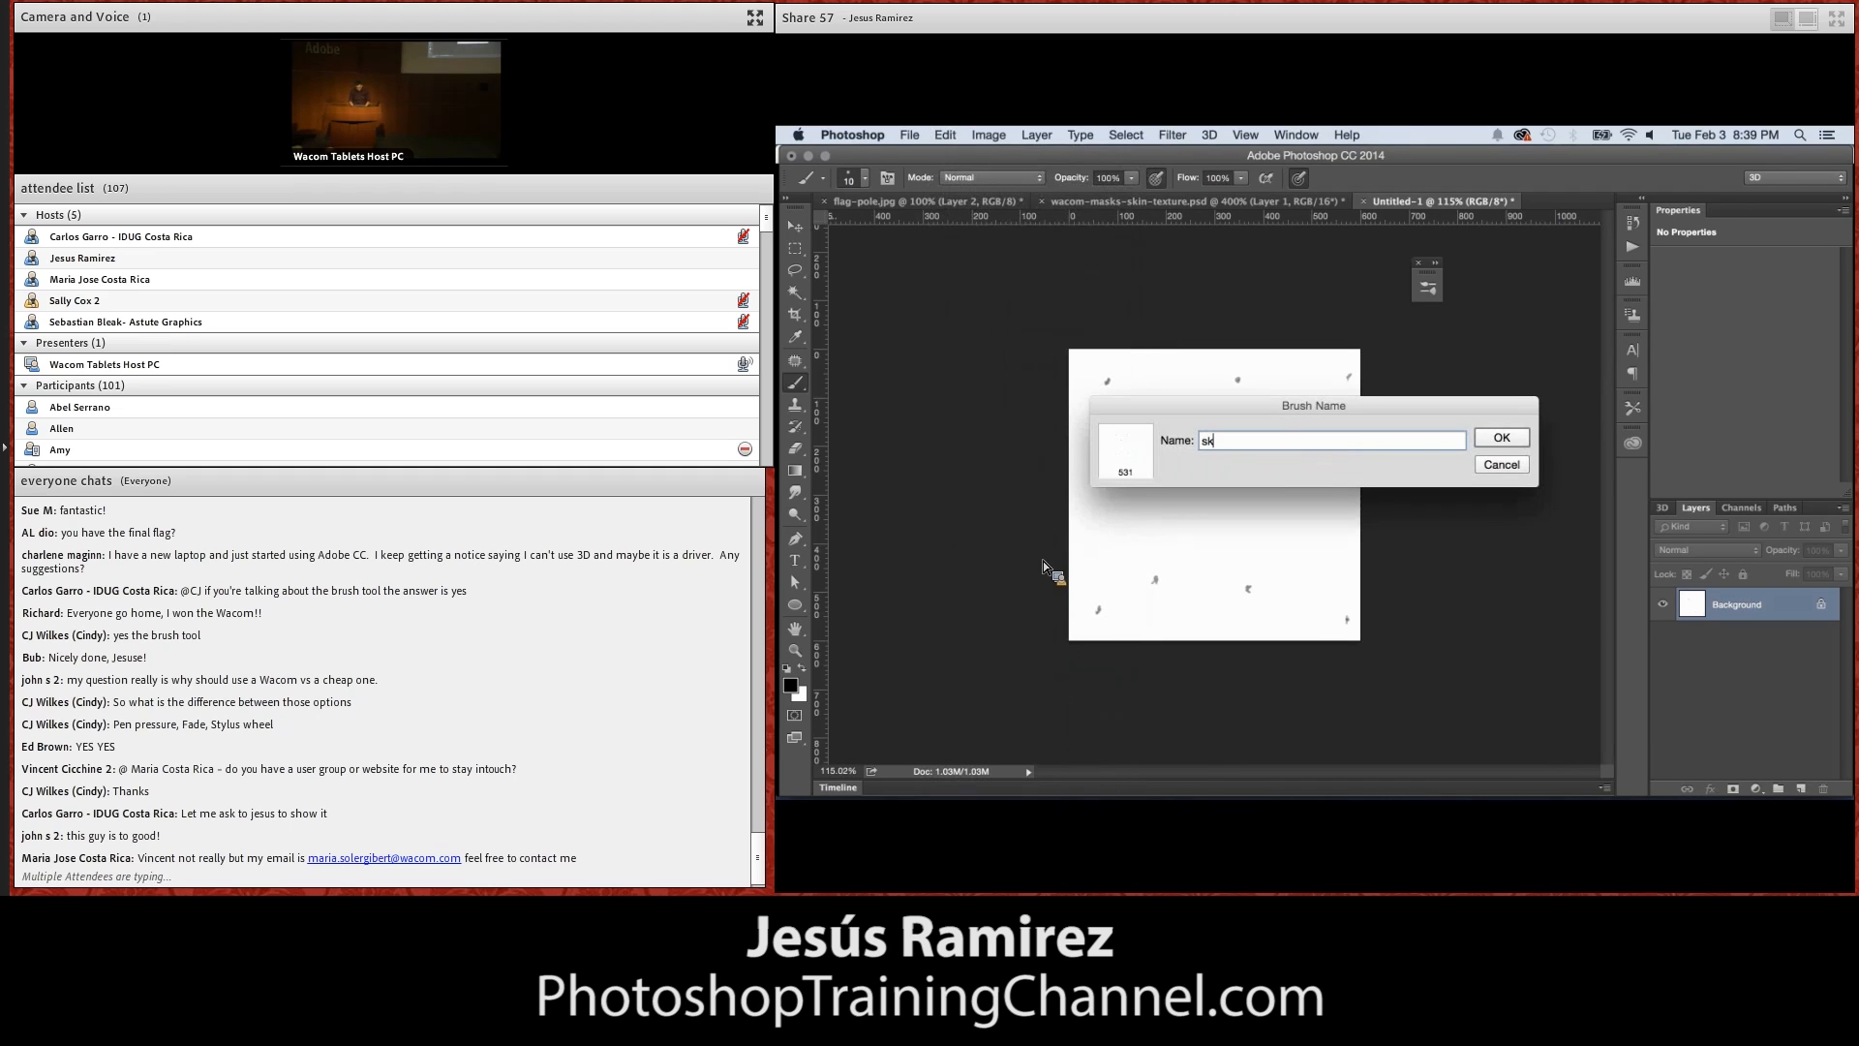
pyautogui.write('in texture')
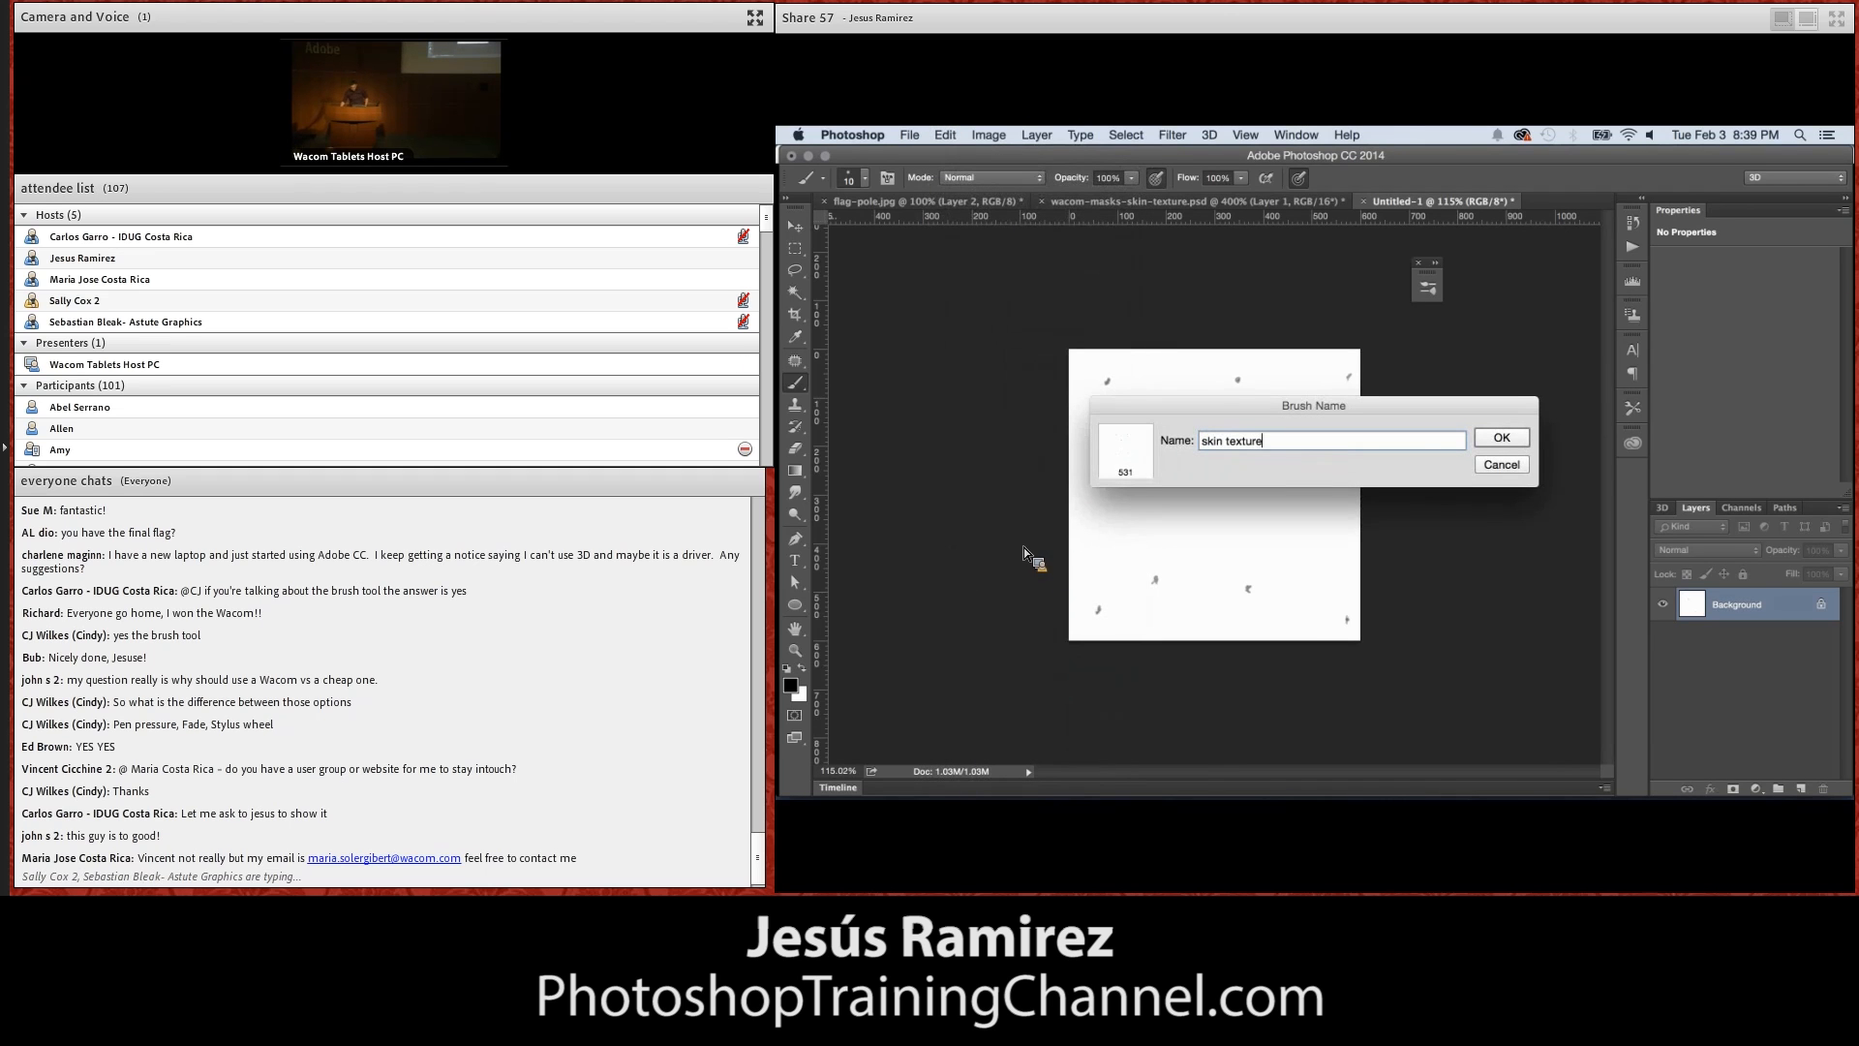
pyautogui.click(1501, 439)
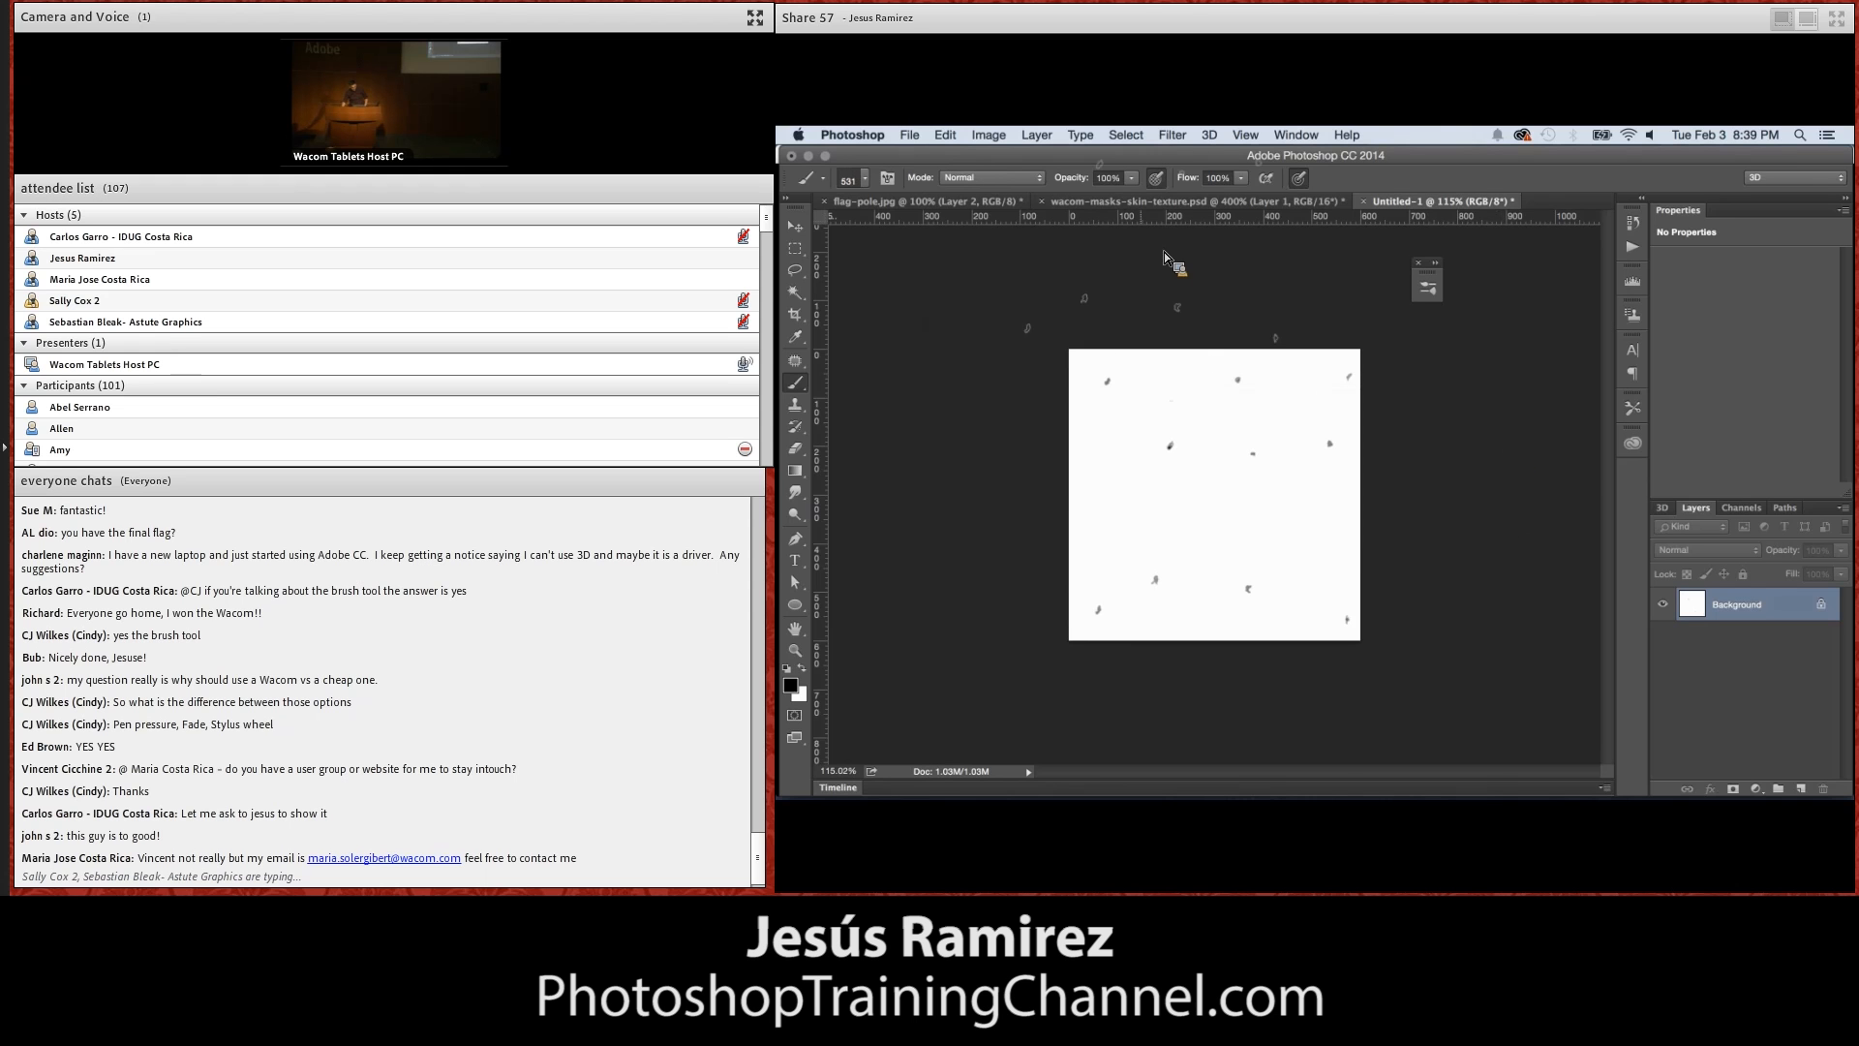
# Add another new layer in the portrait document and stamp the speck brush over the face
pyautogui.click(1135, 205)
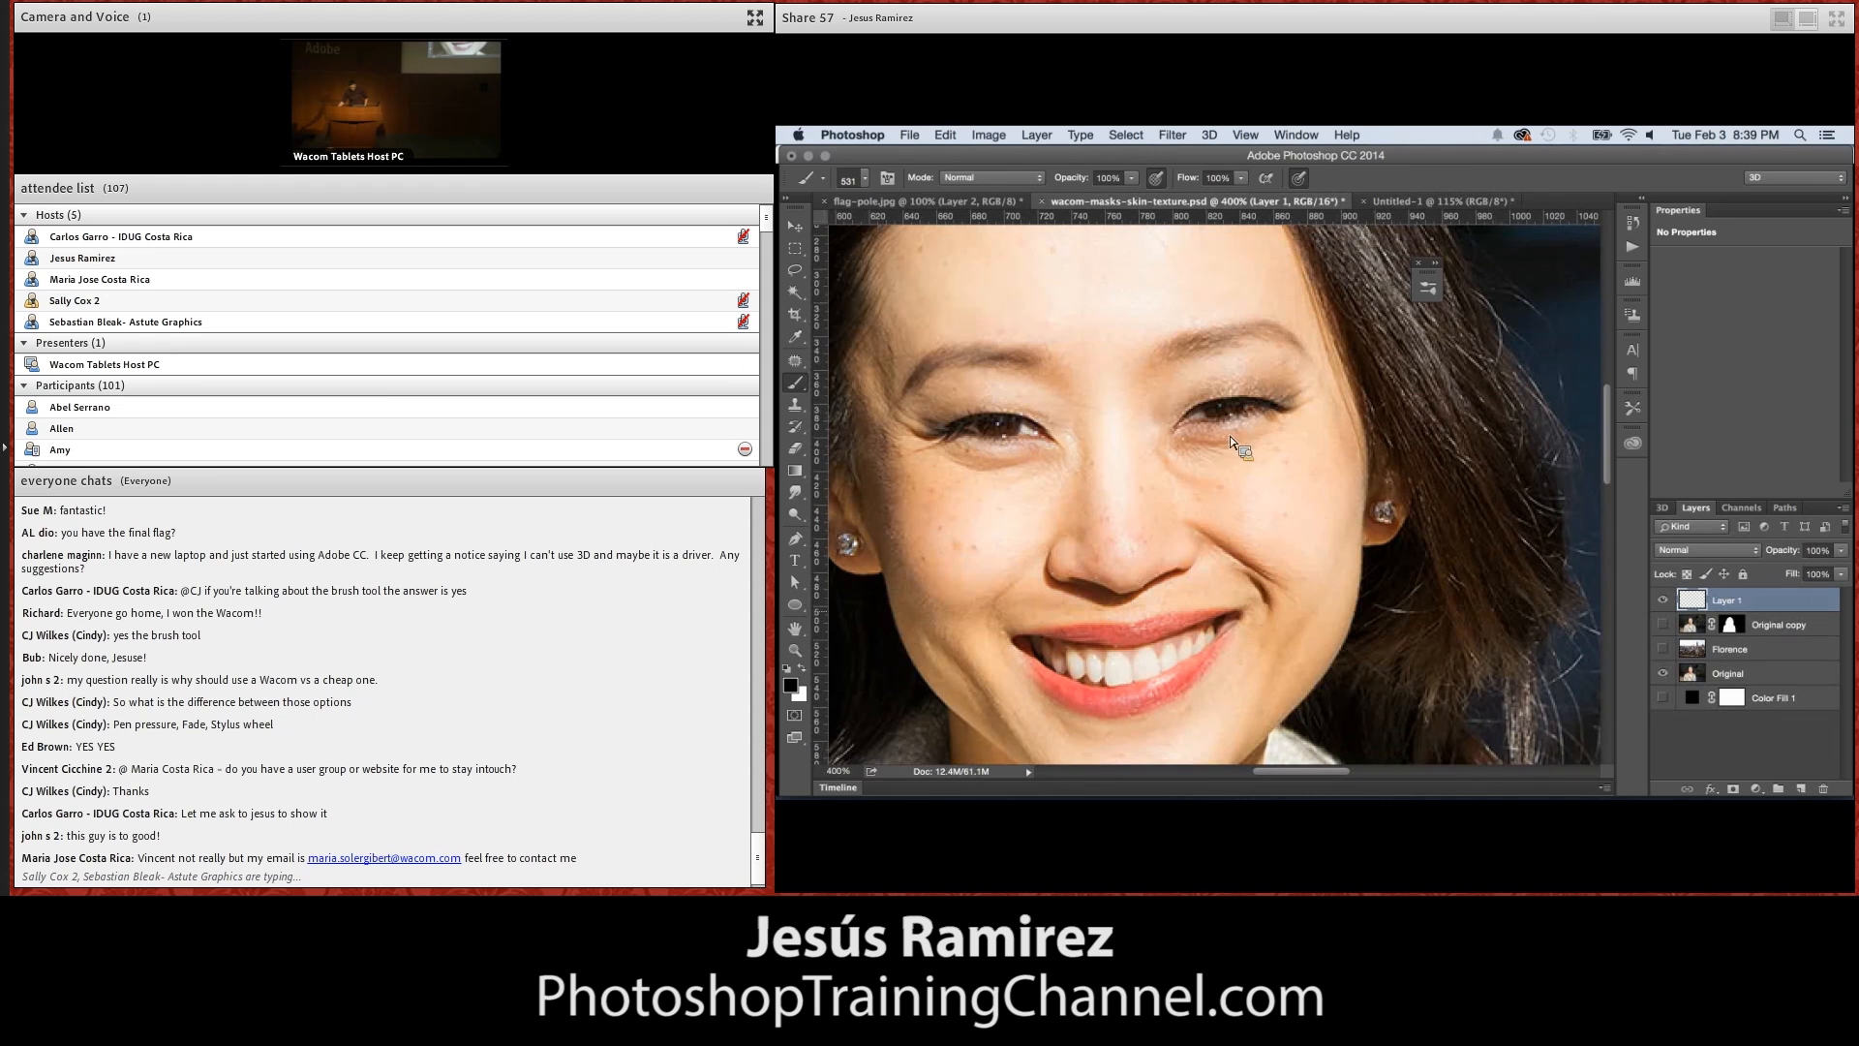
pyautogui.click(1802, 788)
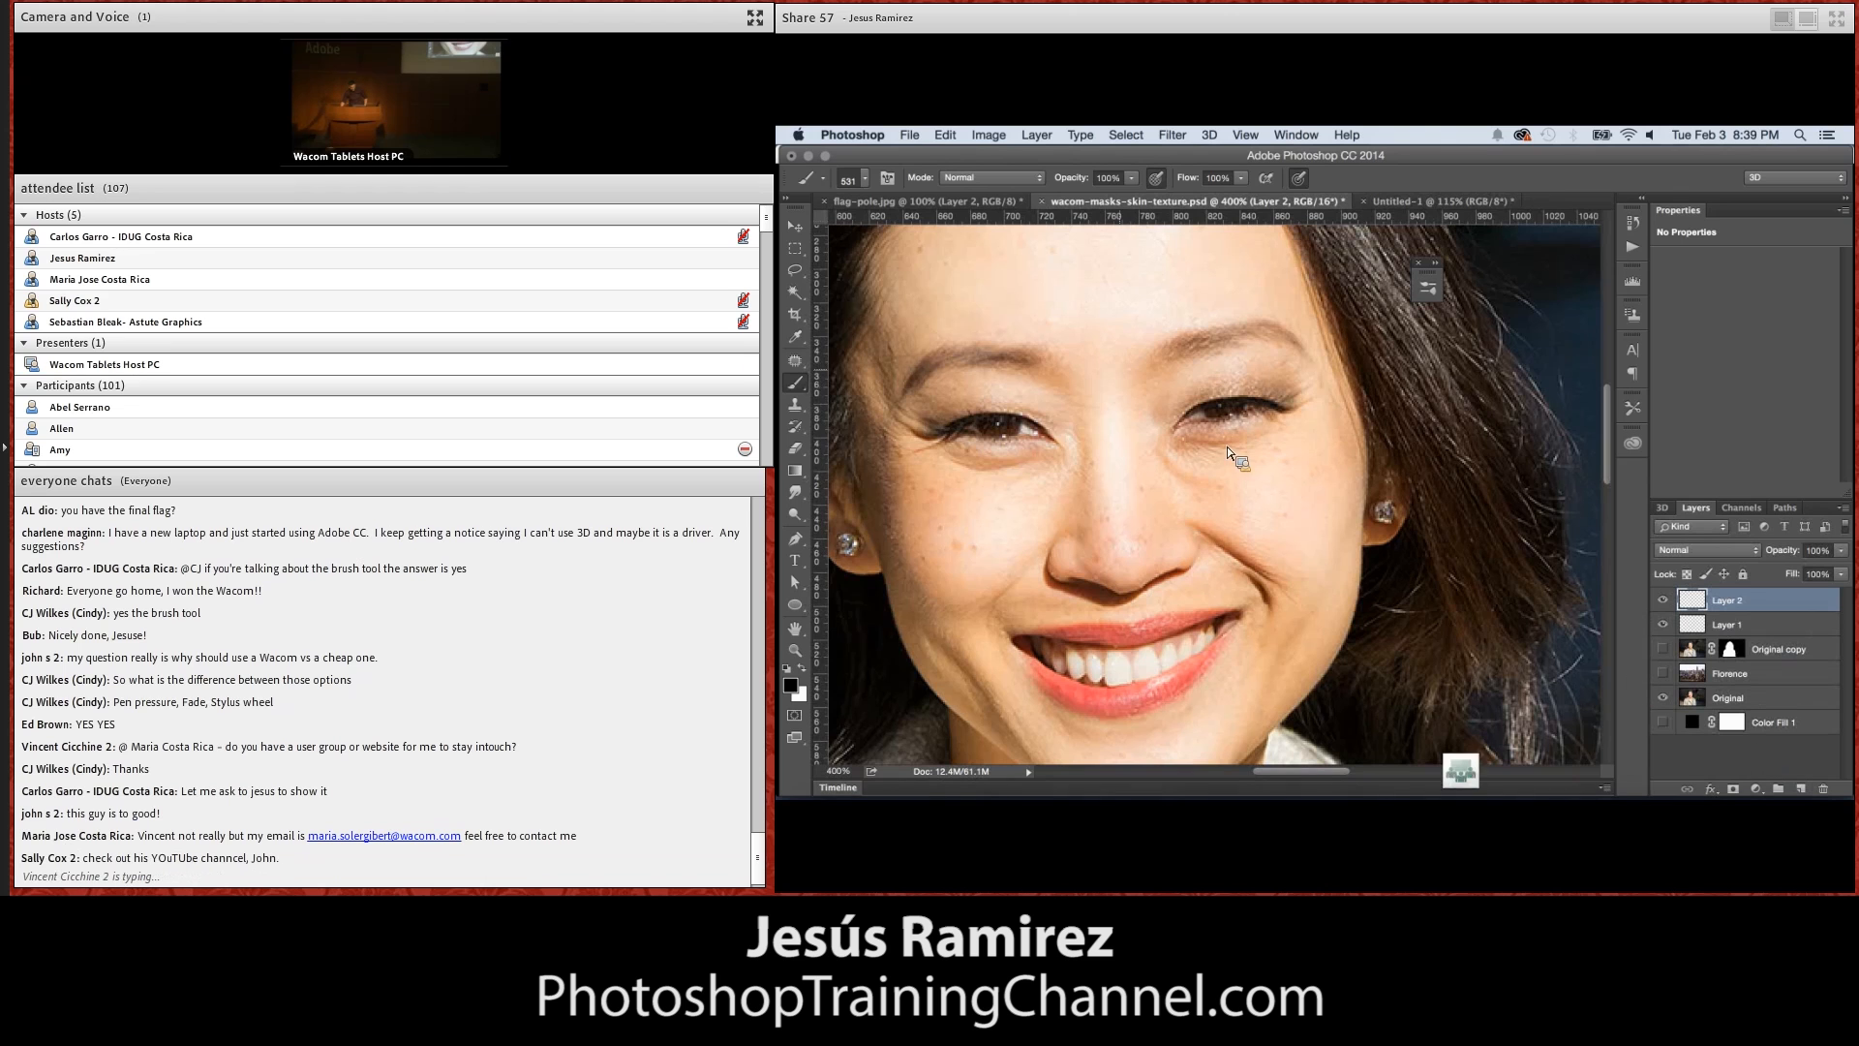
pyautogui.click(1112, 387)
pyautogui.moveTo(1113, 389); pyautogui.dragTo(1116, 476)
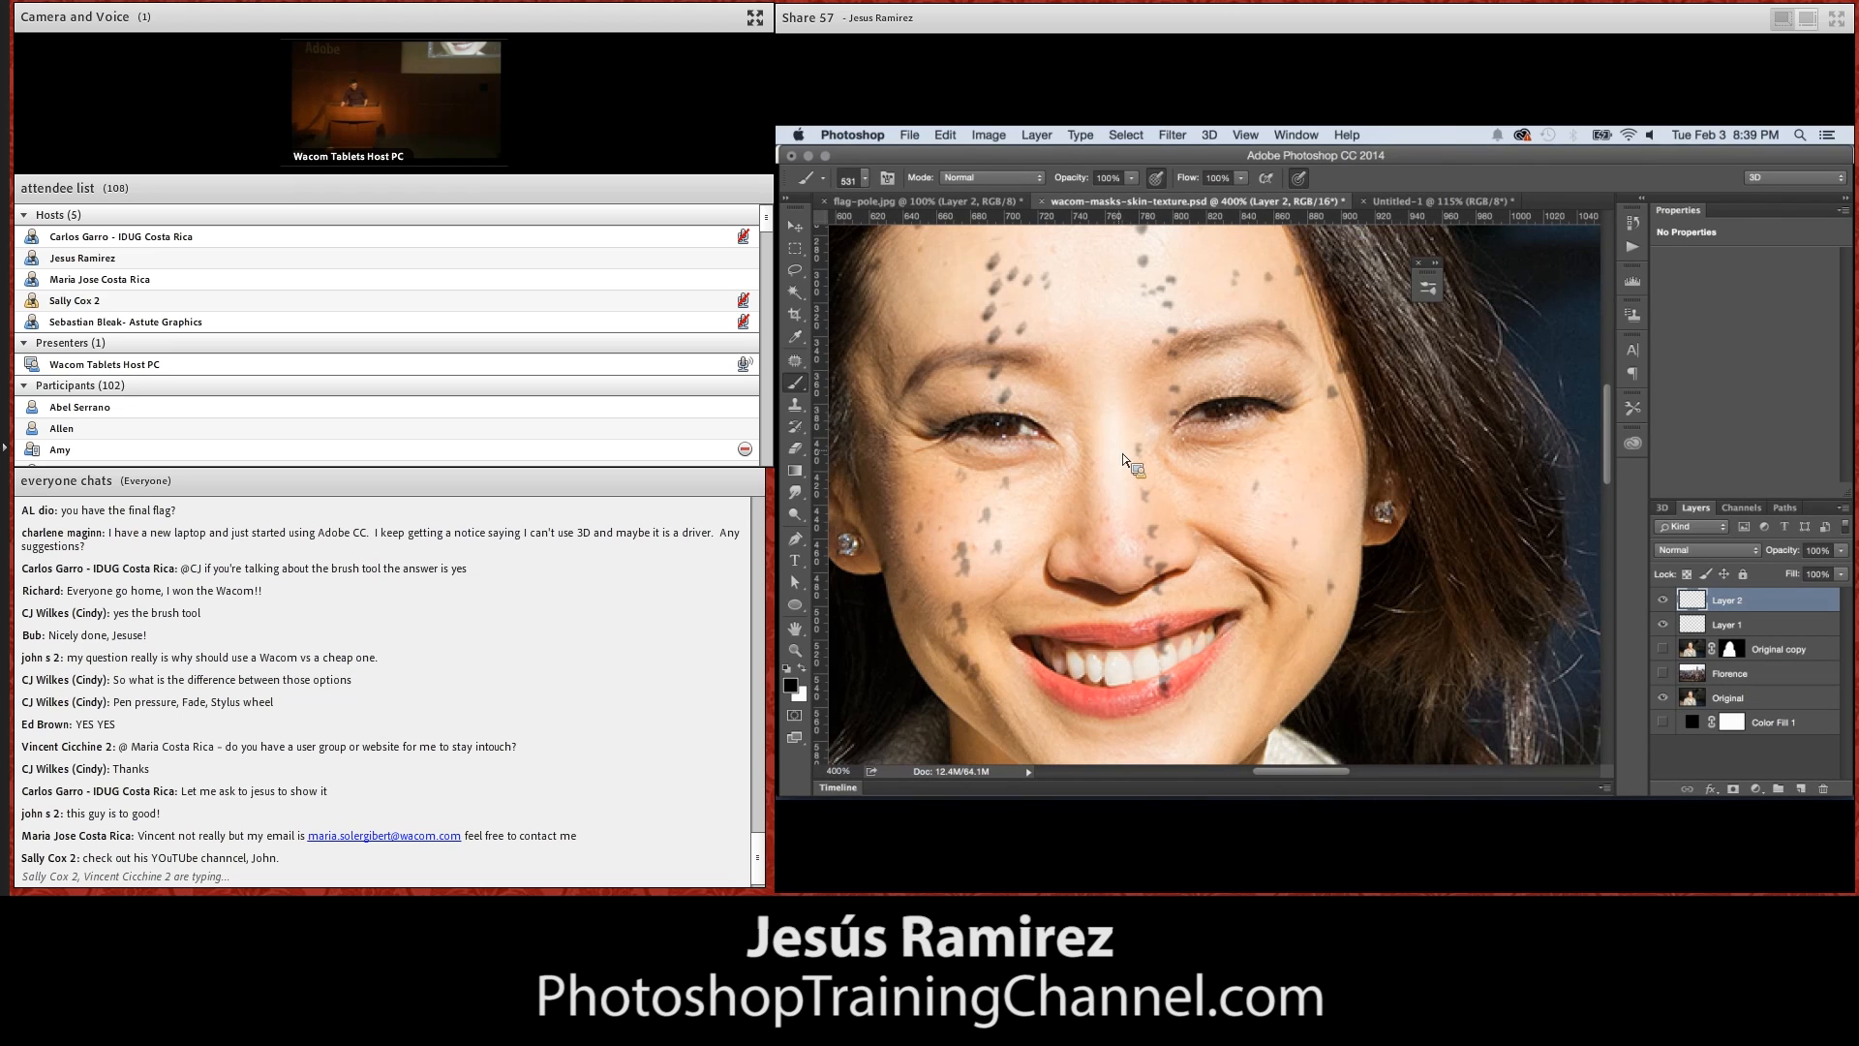
# Enable Shape Dynamics for the brush with Size Jitter and Angle Jitter at 100%, stamping specks over the face
pyautogui.click(891, 184)
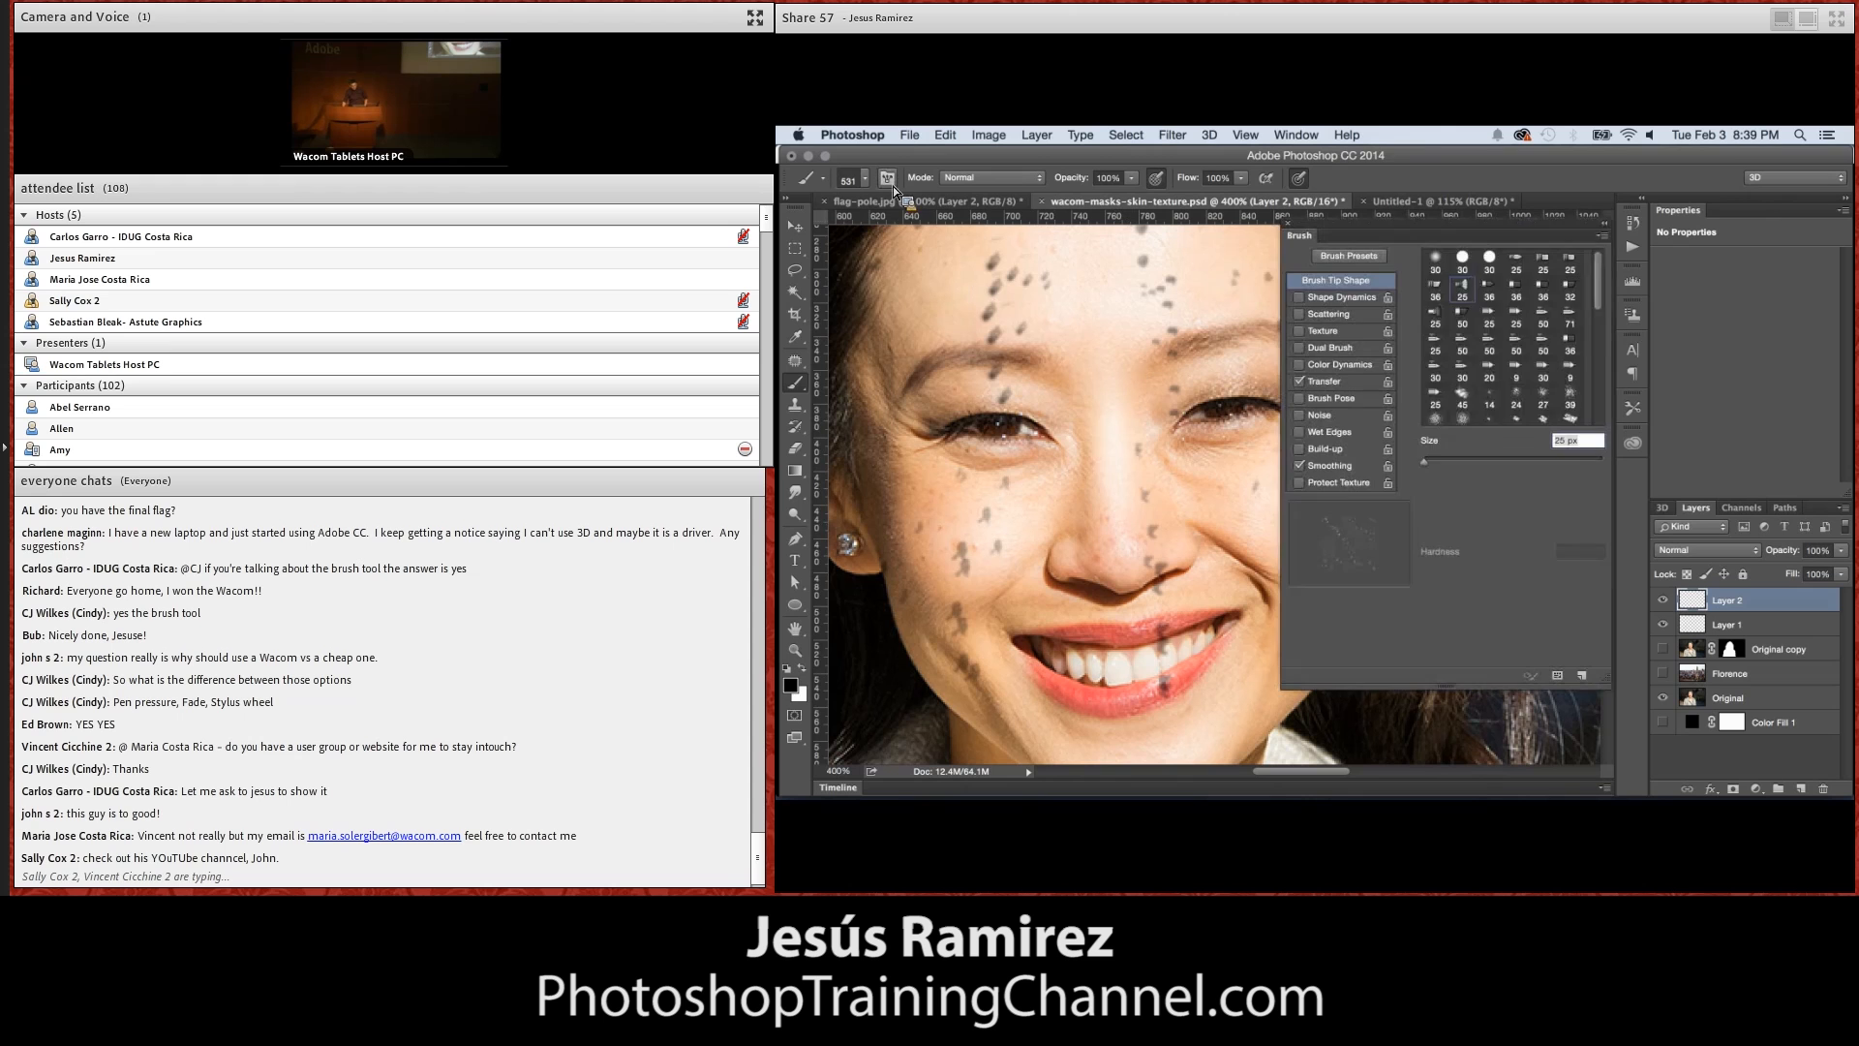
pyautogui.click(1341, 297)
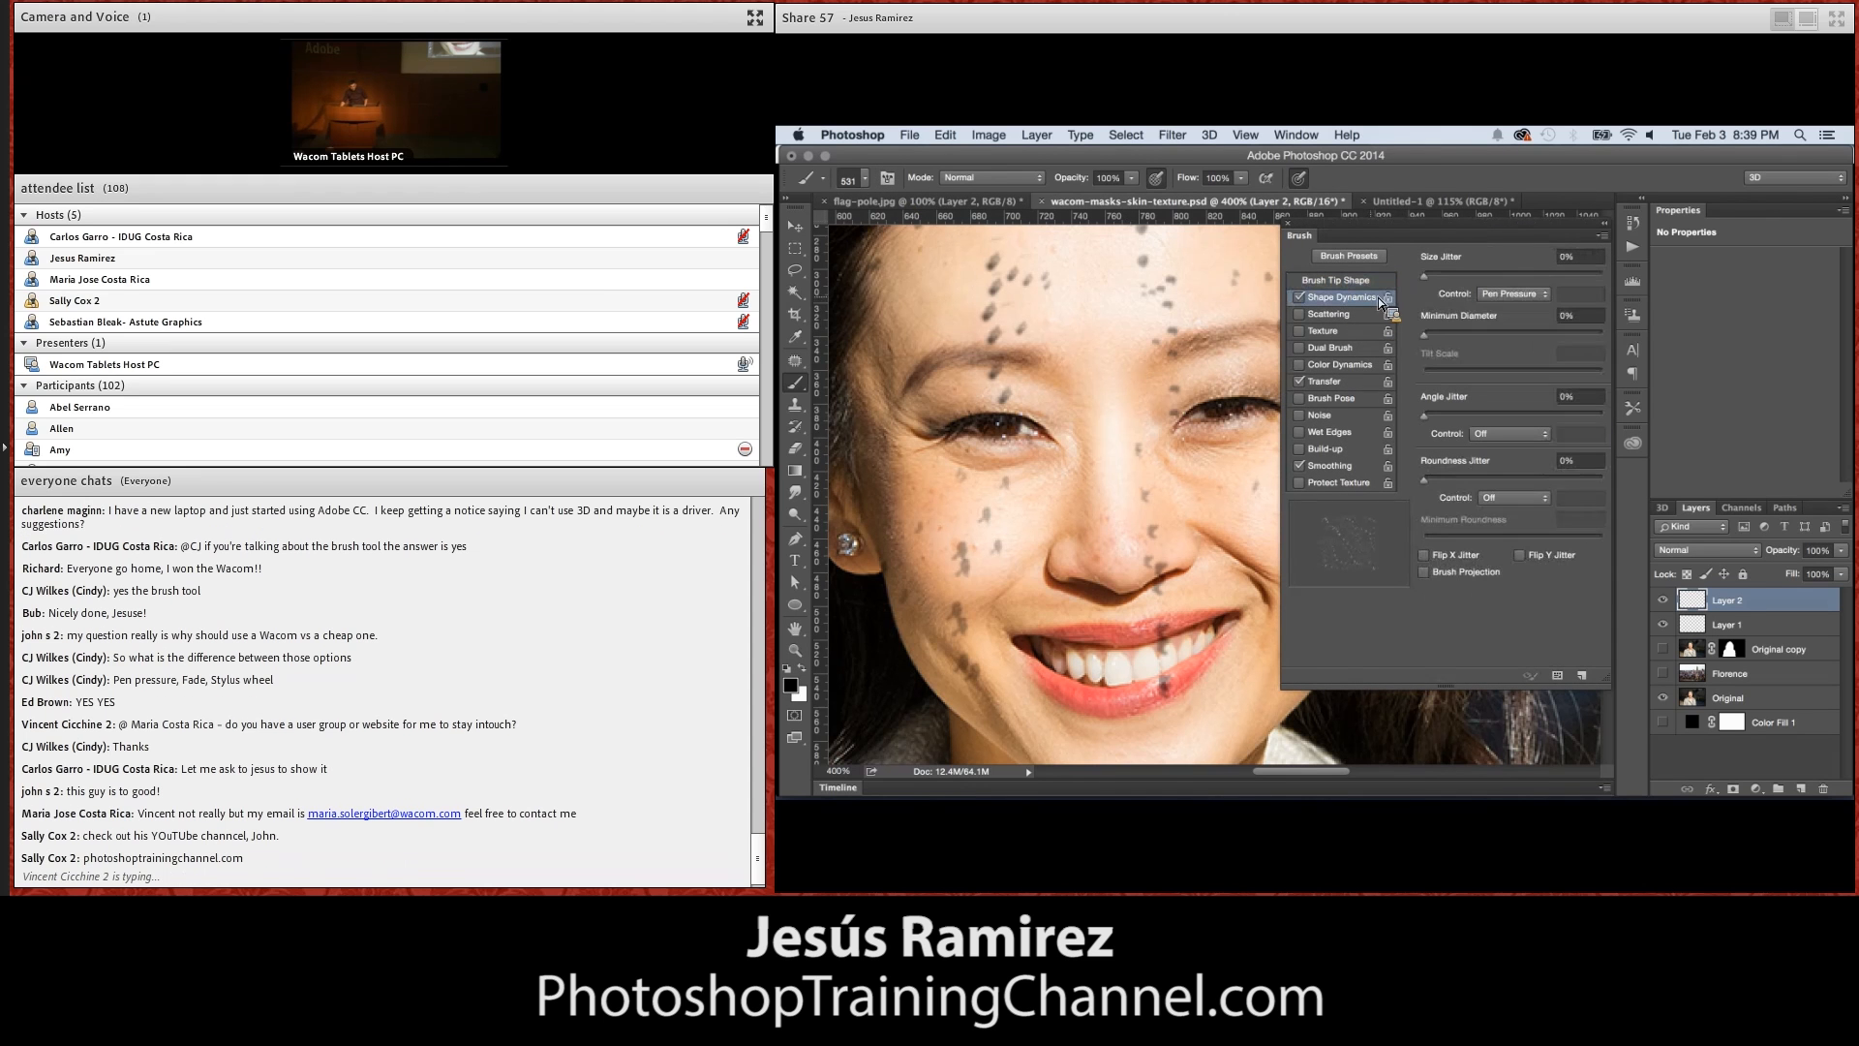
pyautogui.moveTo(1444, 280); pyautogui.dragTo(1627, 315)
pyautogui.click(1085, 397)
pyautogui.click(1083, 398)
pyautogui.click(1083, 397)
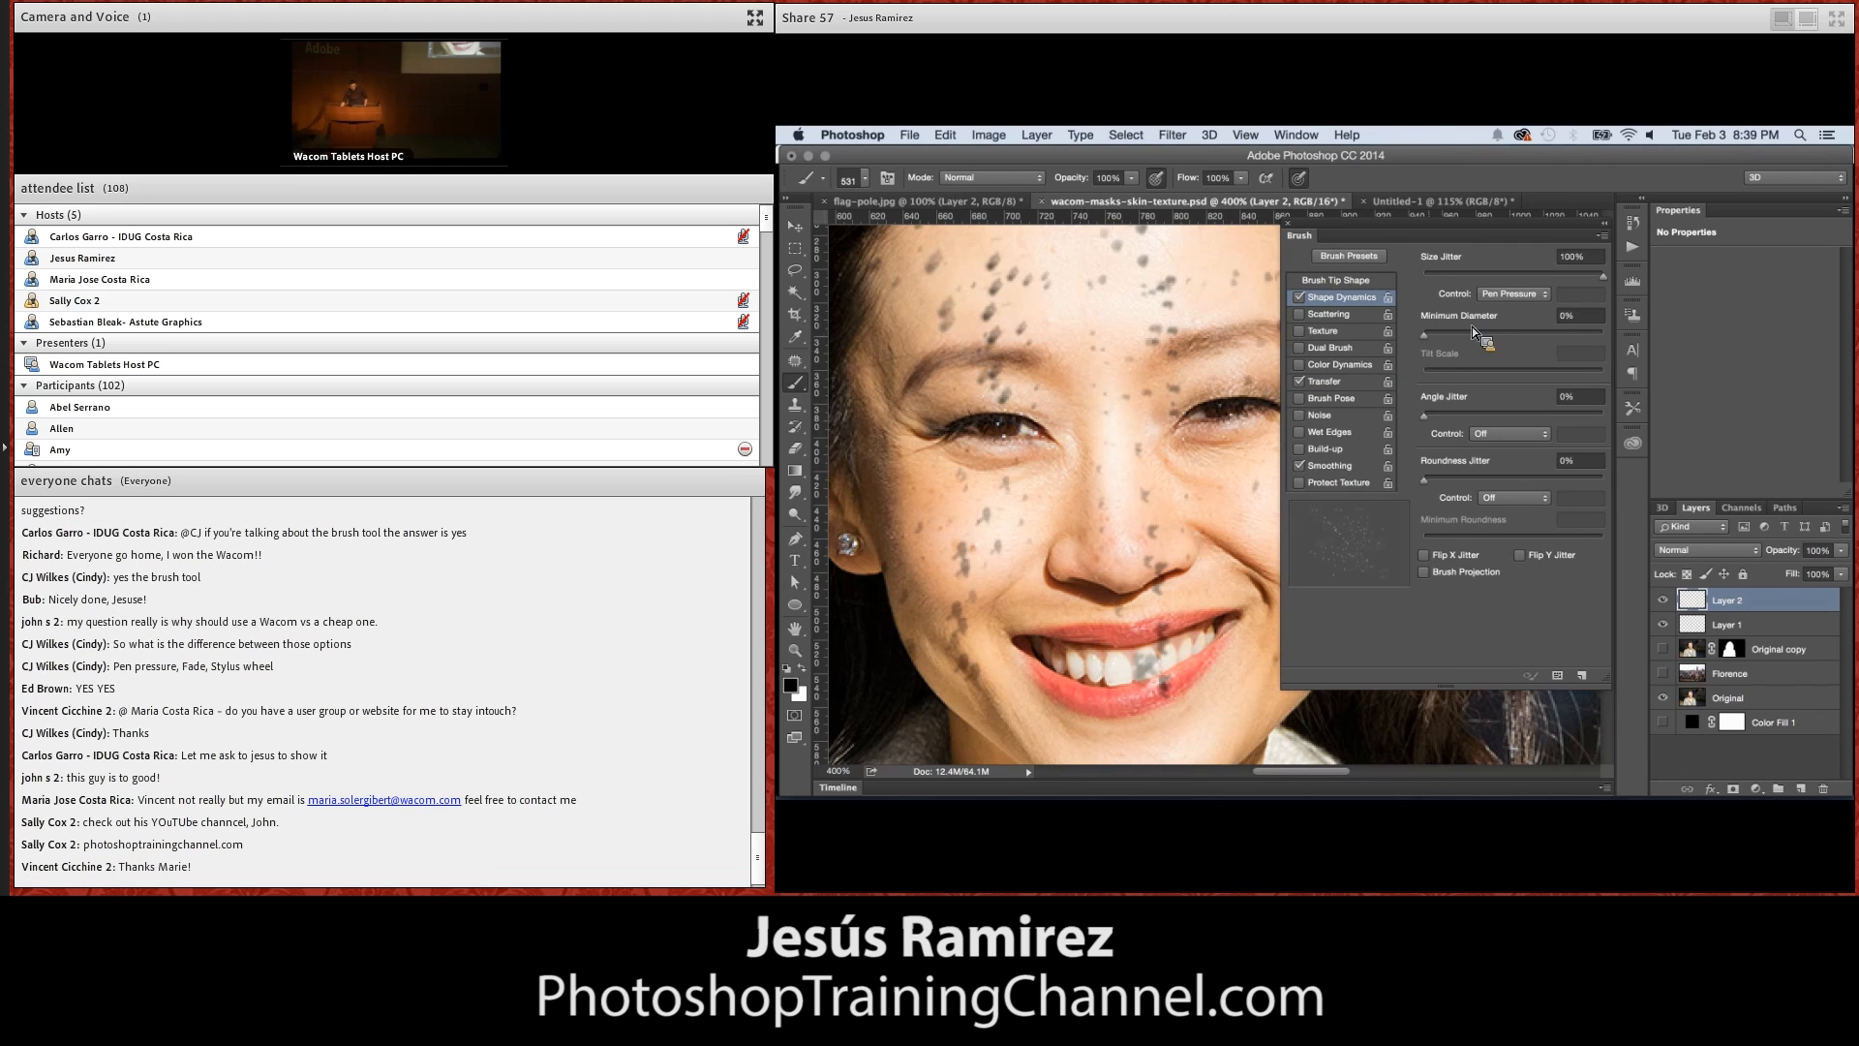
pyautogui.moveTo(1426, 421); pyautogui.dragTo(1530, 434)
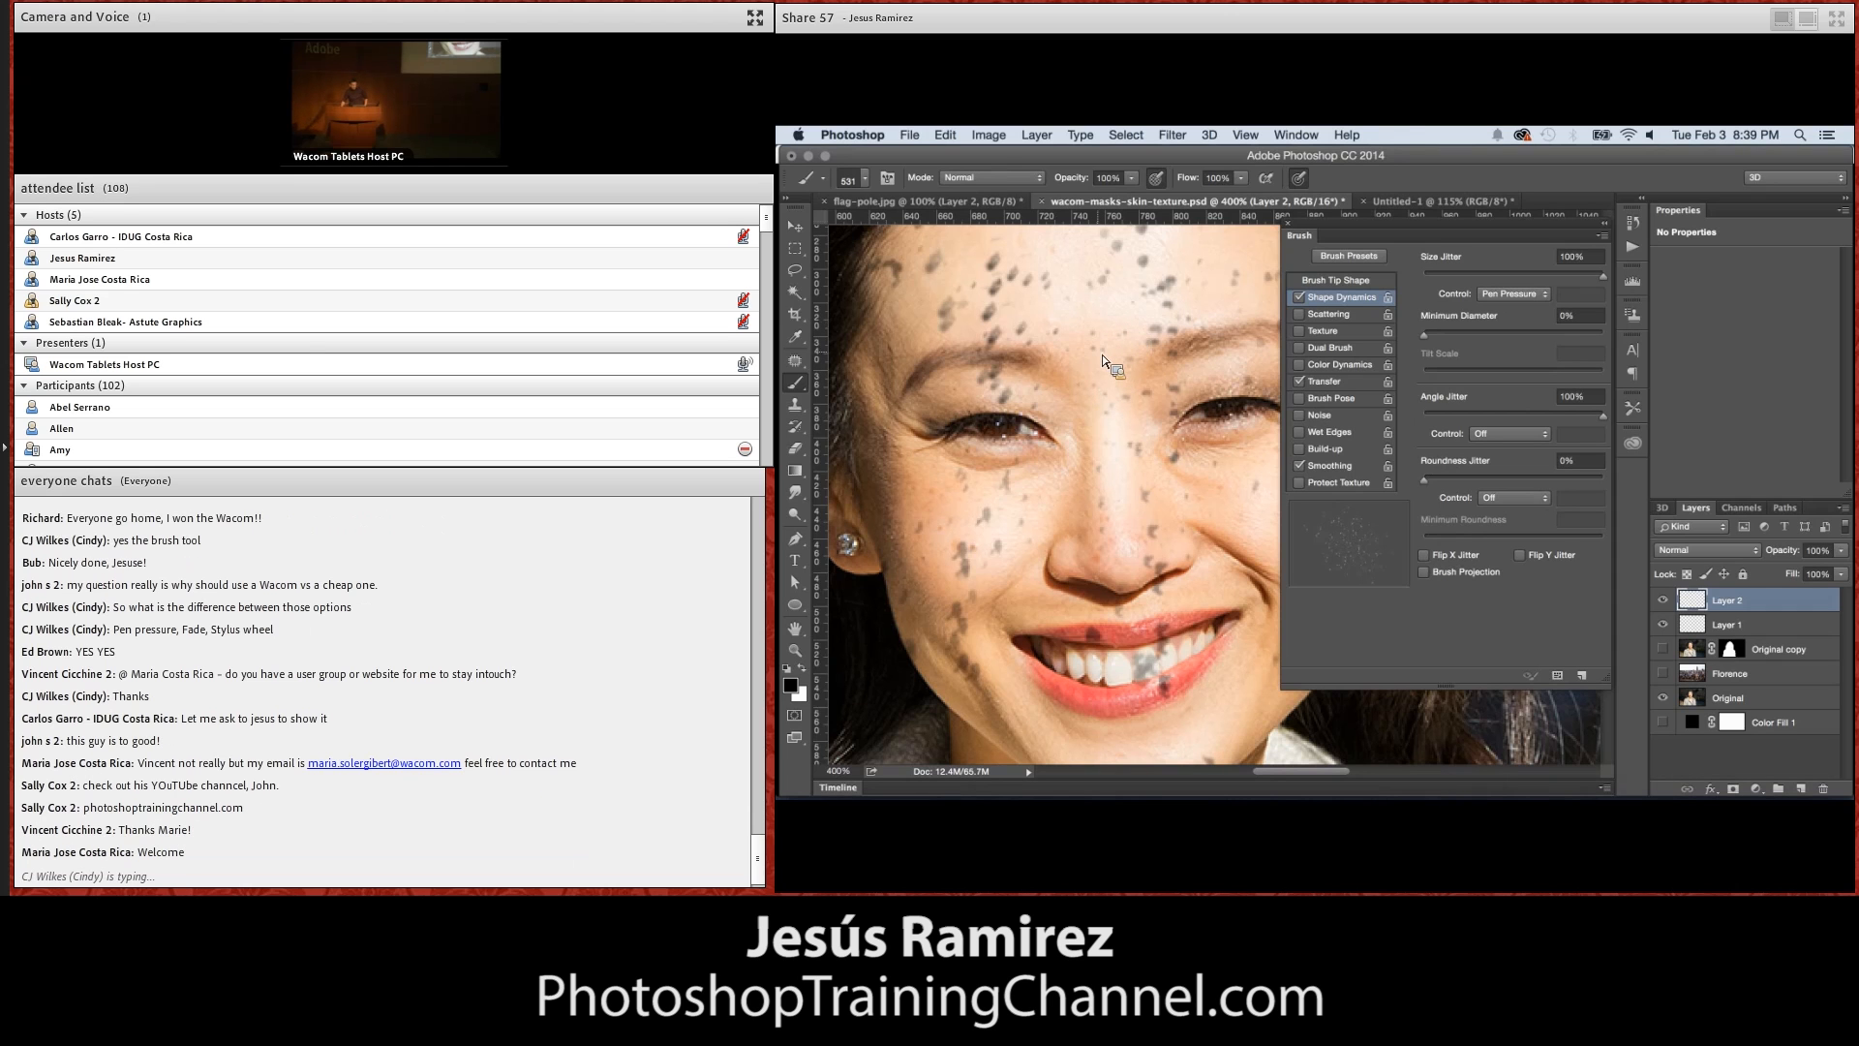
pyautogui.moveTo(1048, 388)
pyautogui.mouseDown()
pyautogui.moveTo(1049, 432)
pyautogui.moveTo(1042, 405)
pyautogui.mouseUp()
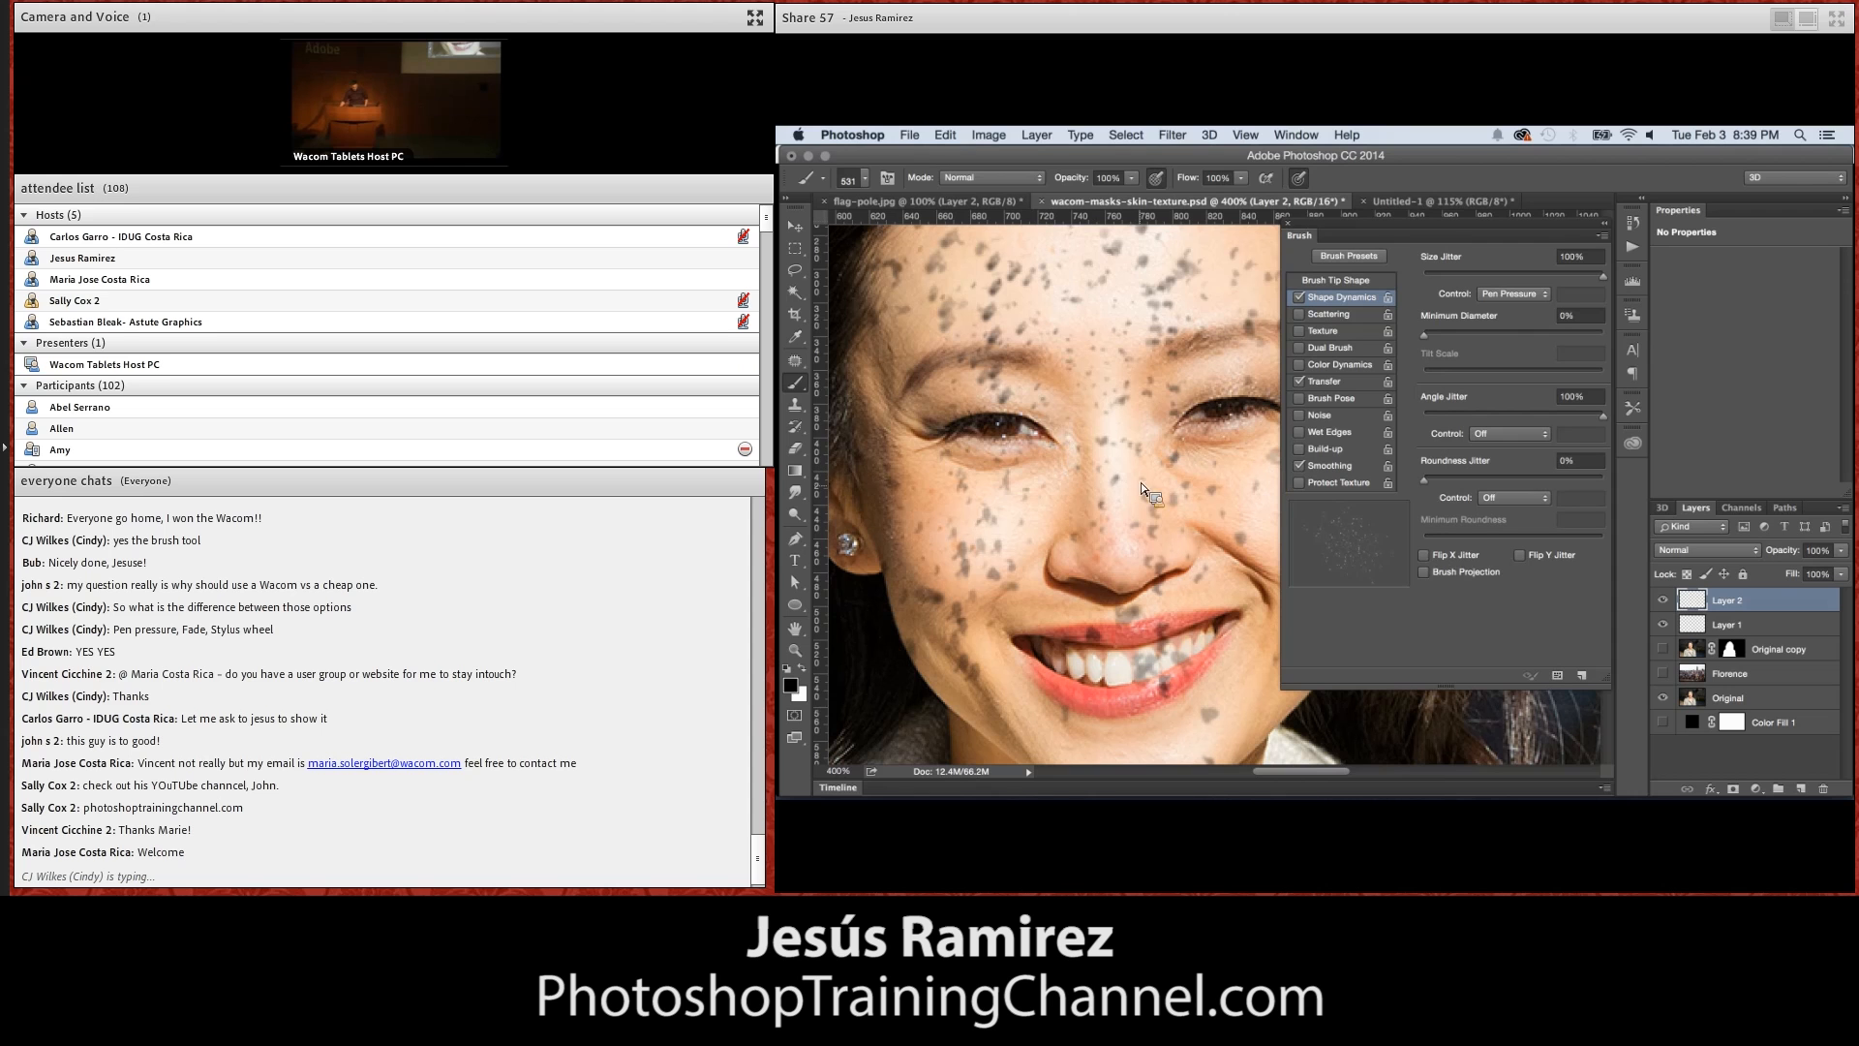
# Try the brush's Transfer opacity jitter, return it to 0%, and stamp more specks over the face
pyautogui.click(1336, 383)
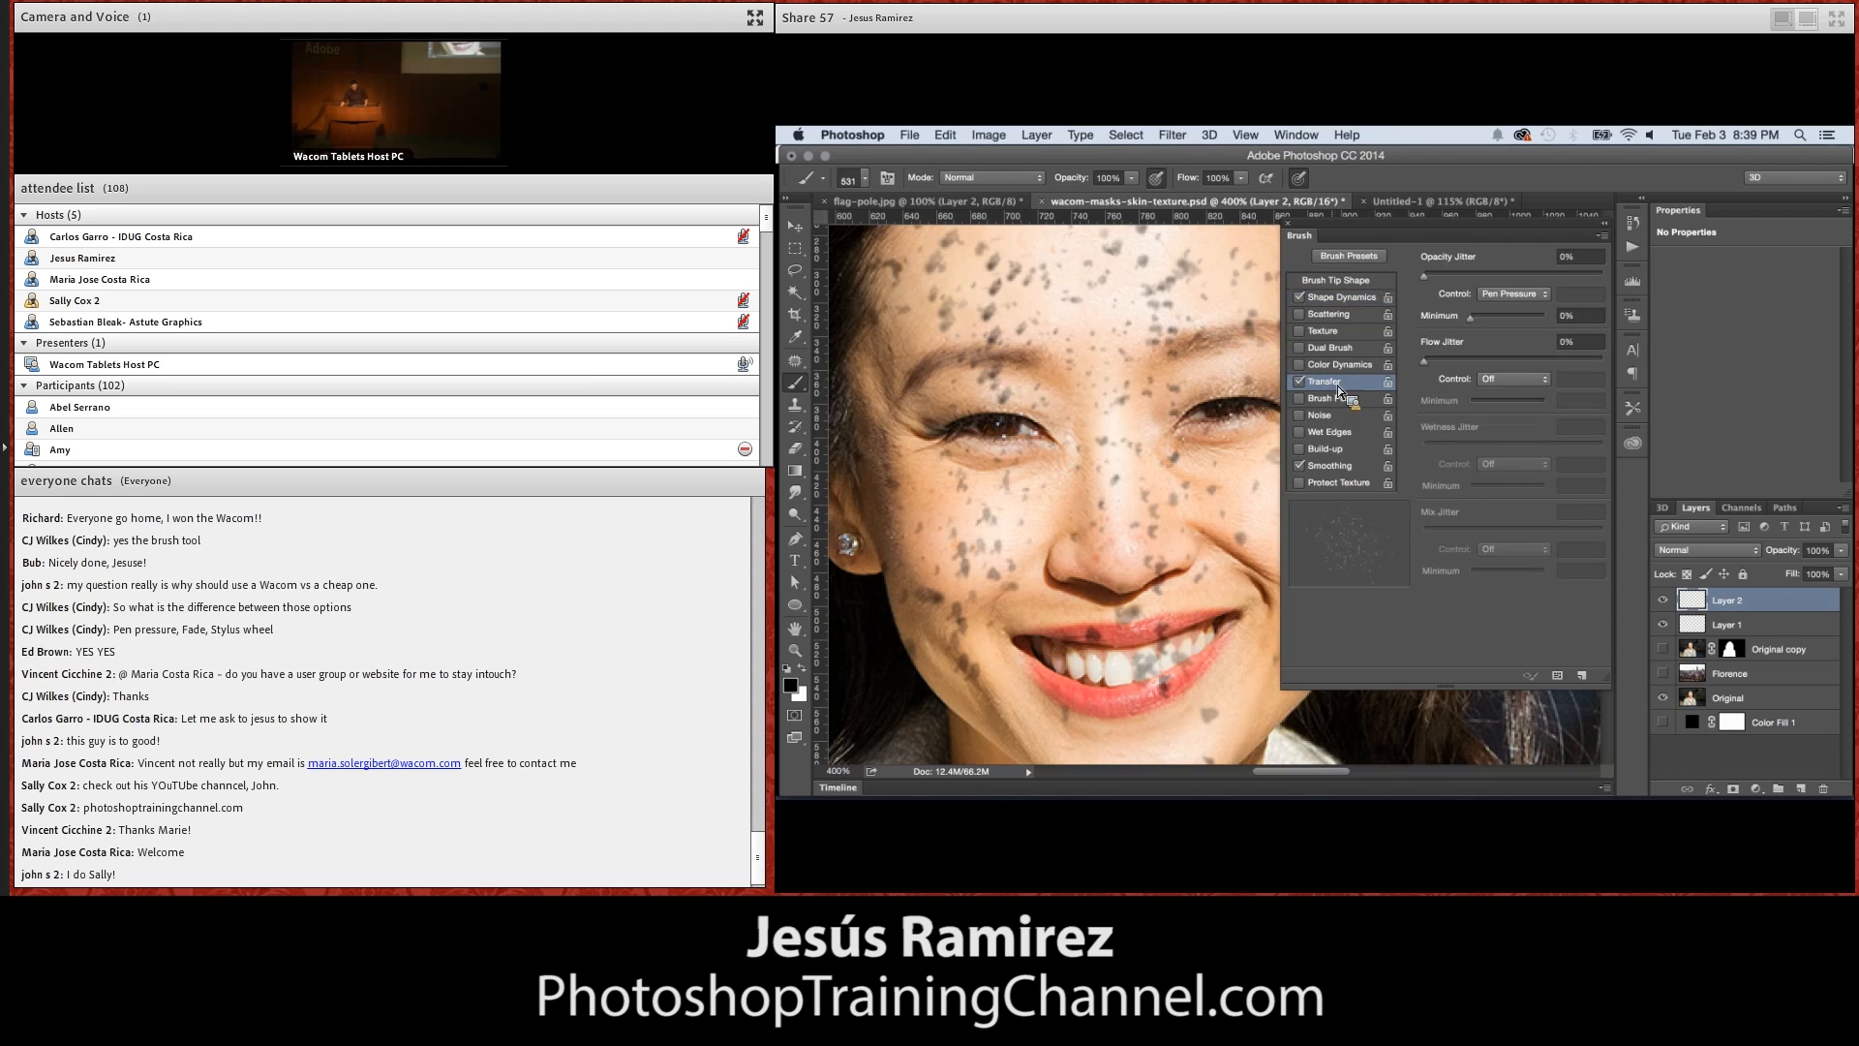
pyautogui.click(1474, 277)
pyautogui.click(1424, 277)
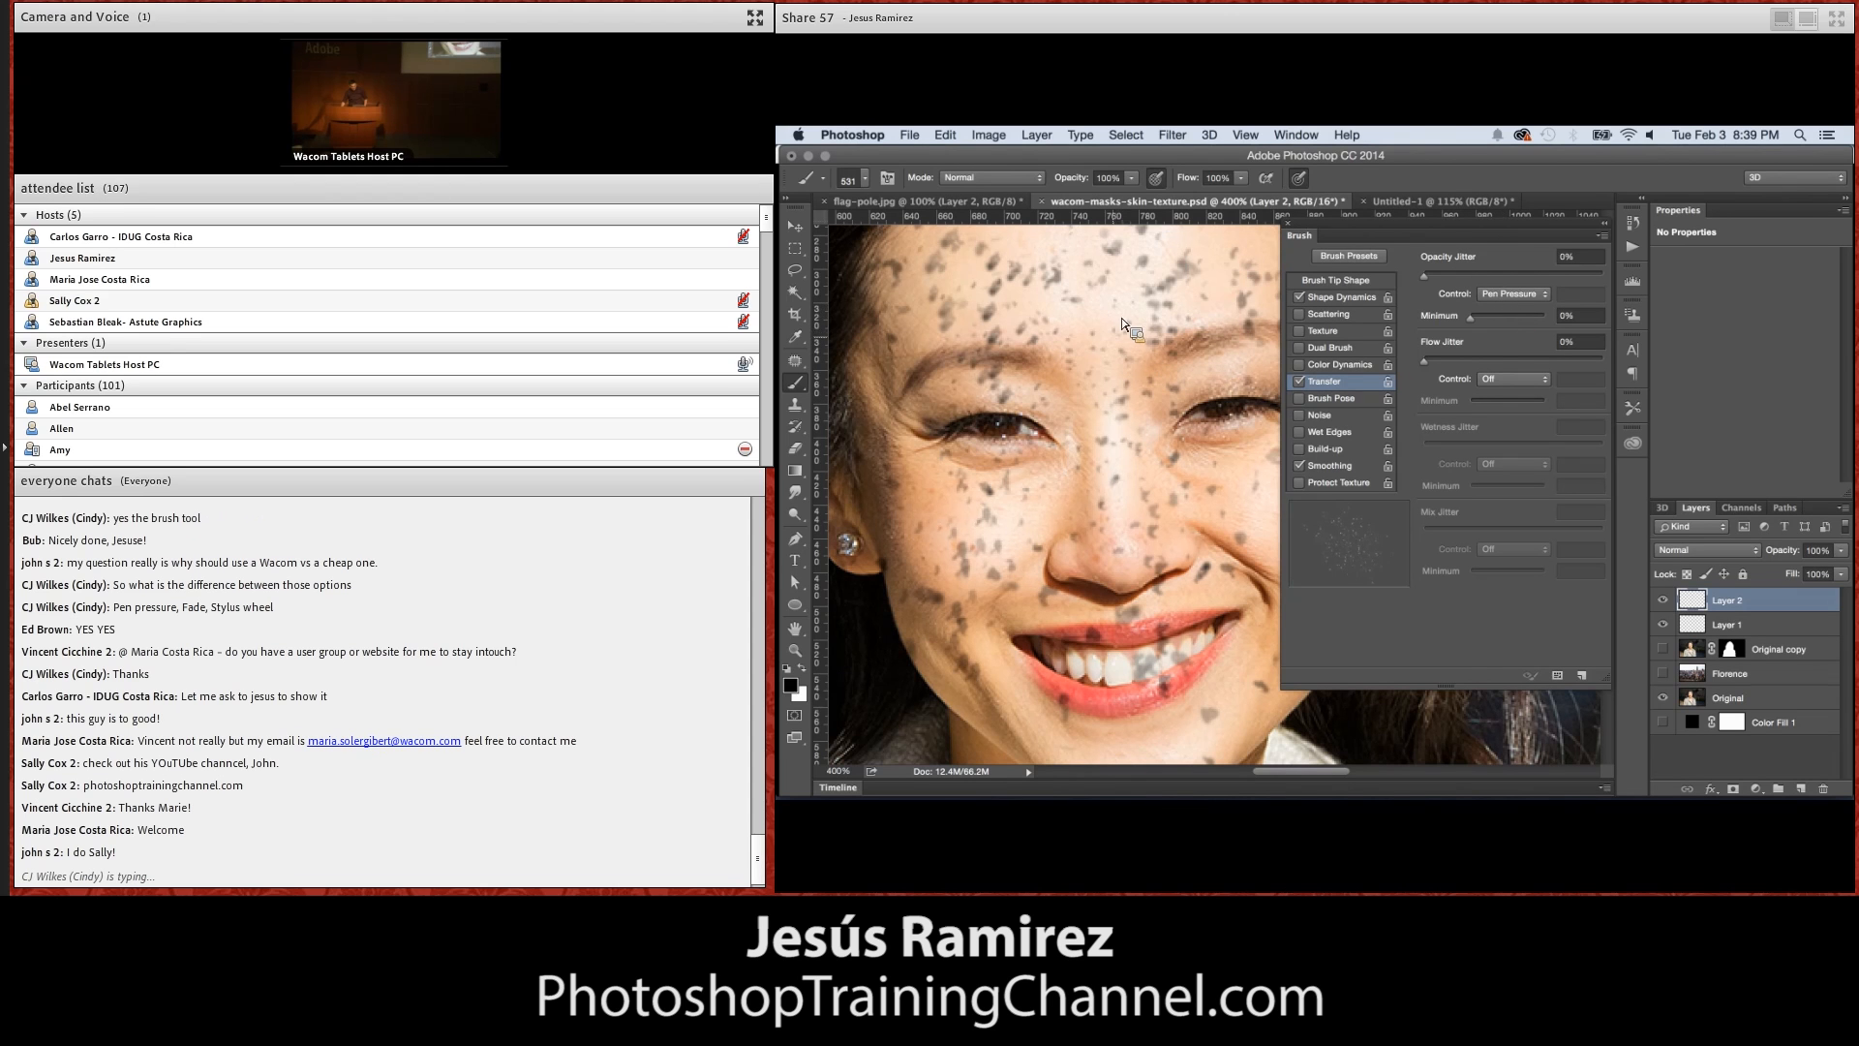
pyautogui.moveTo(1104, 337)
pyautogui.mouseDown()
pyautogui.moveTo(1128, 307)
pyautogui.moveTo(1101, 378)
pyautogui.mouseUp()
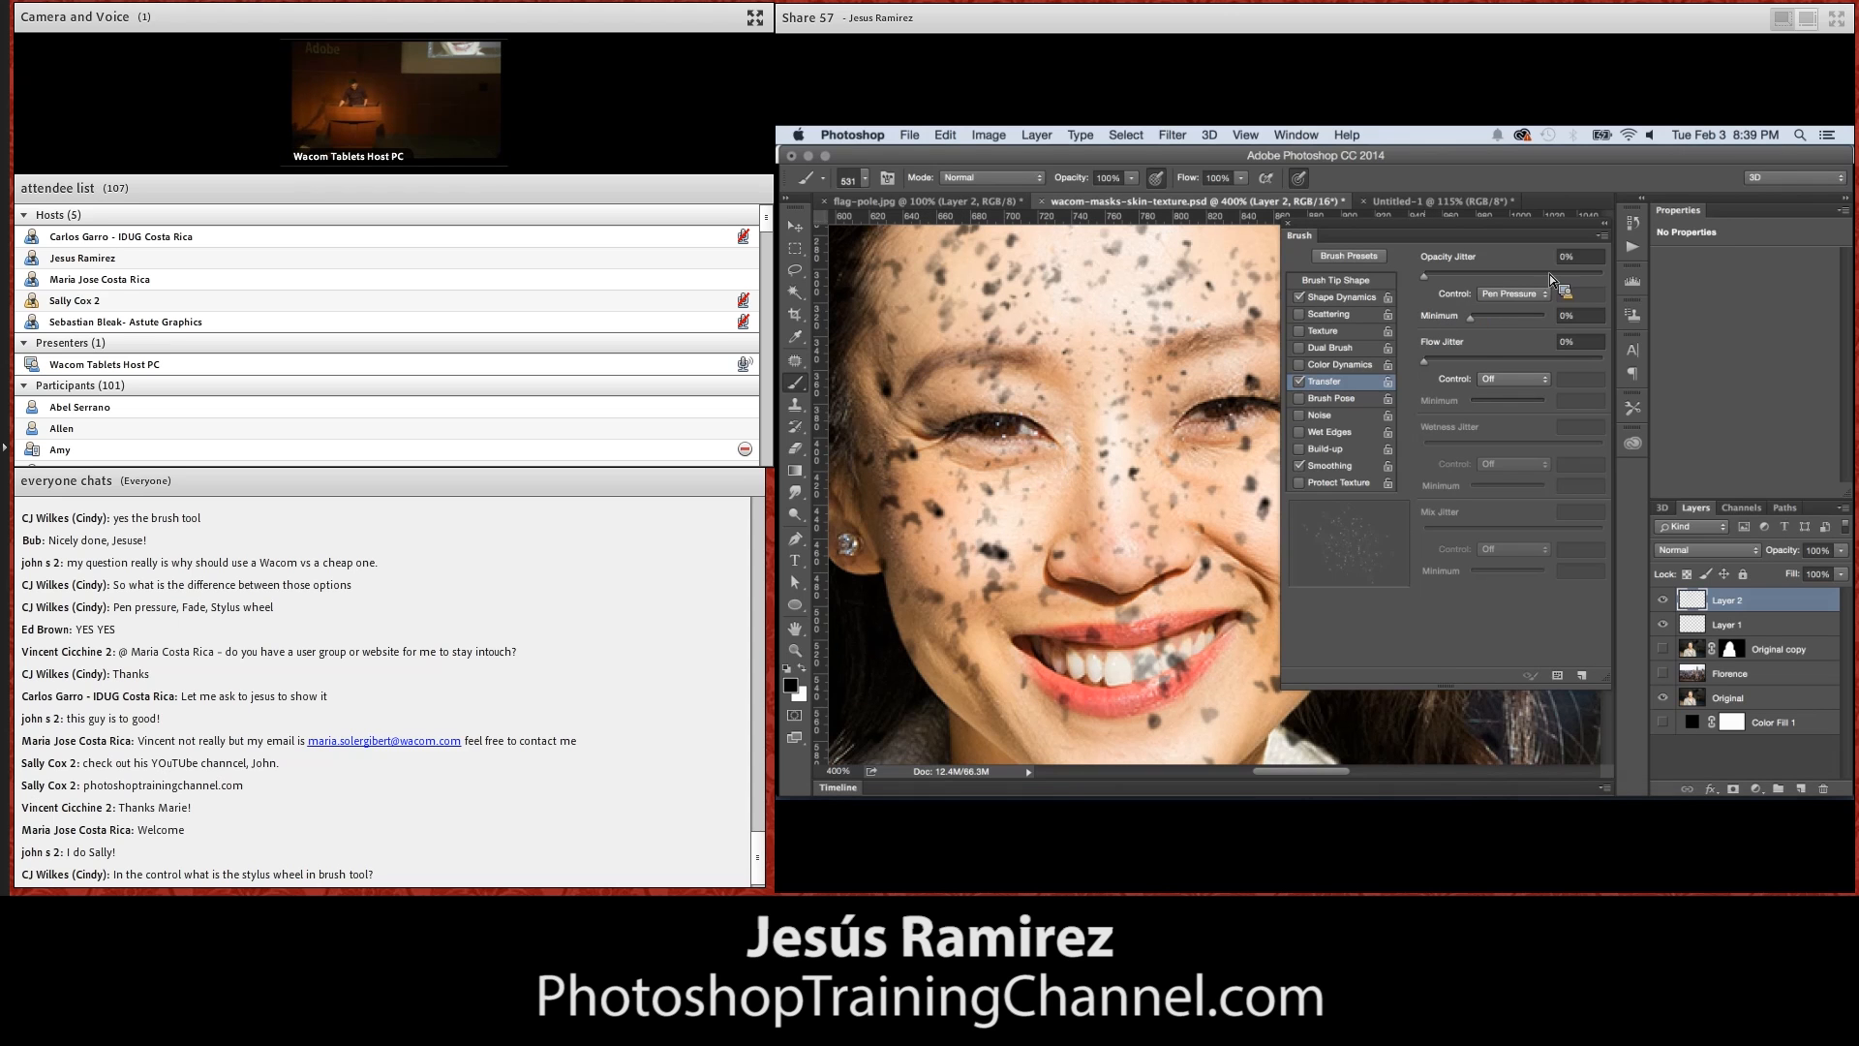
# Hide Layer 1 and Layer 2, add a fresh layer on top, and close the brush settings
pyautogui.moveTo(1664, 602); pyautogui.dragTo(1665, 620)
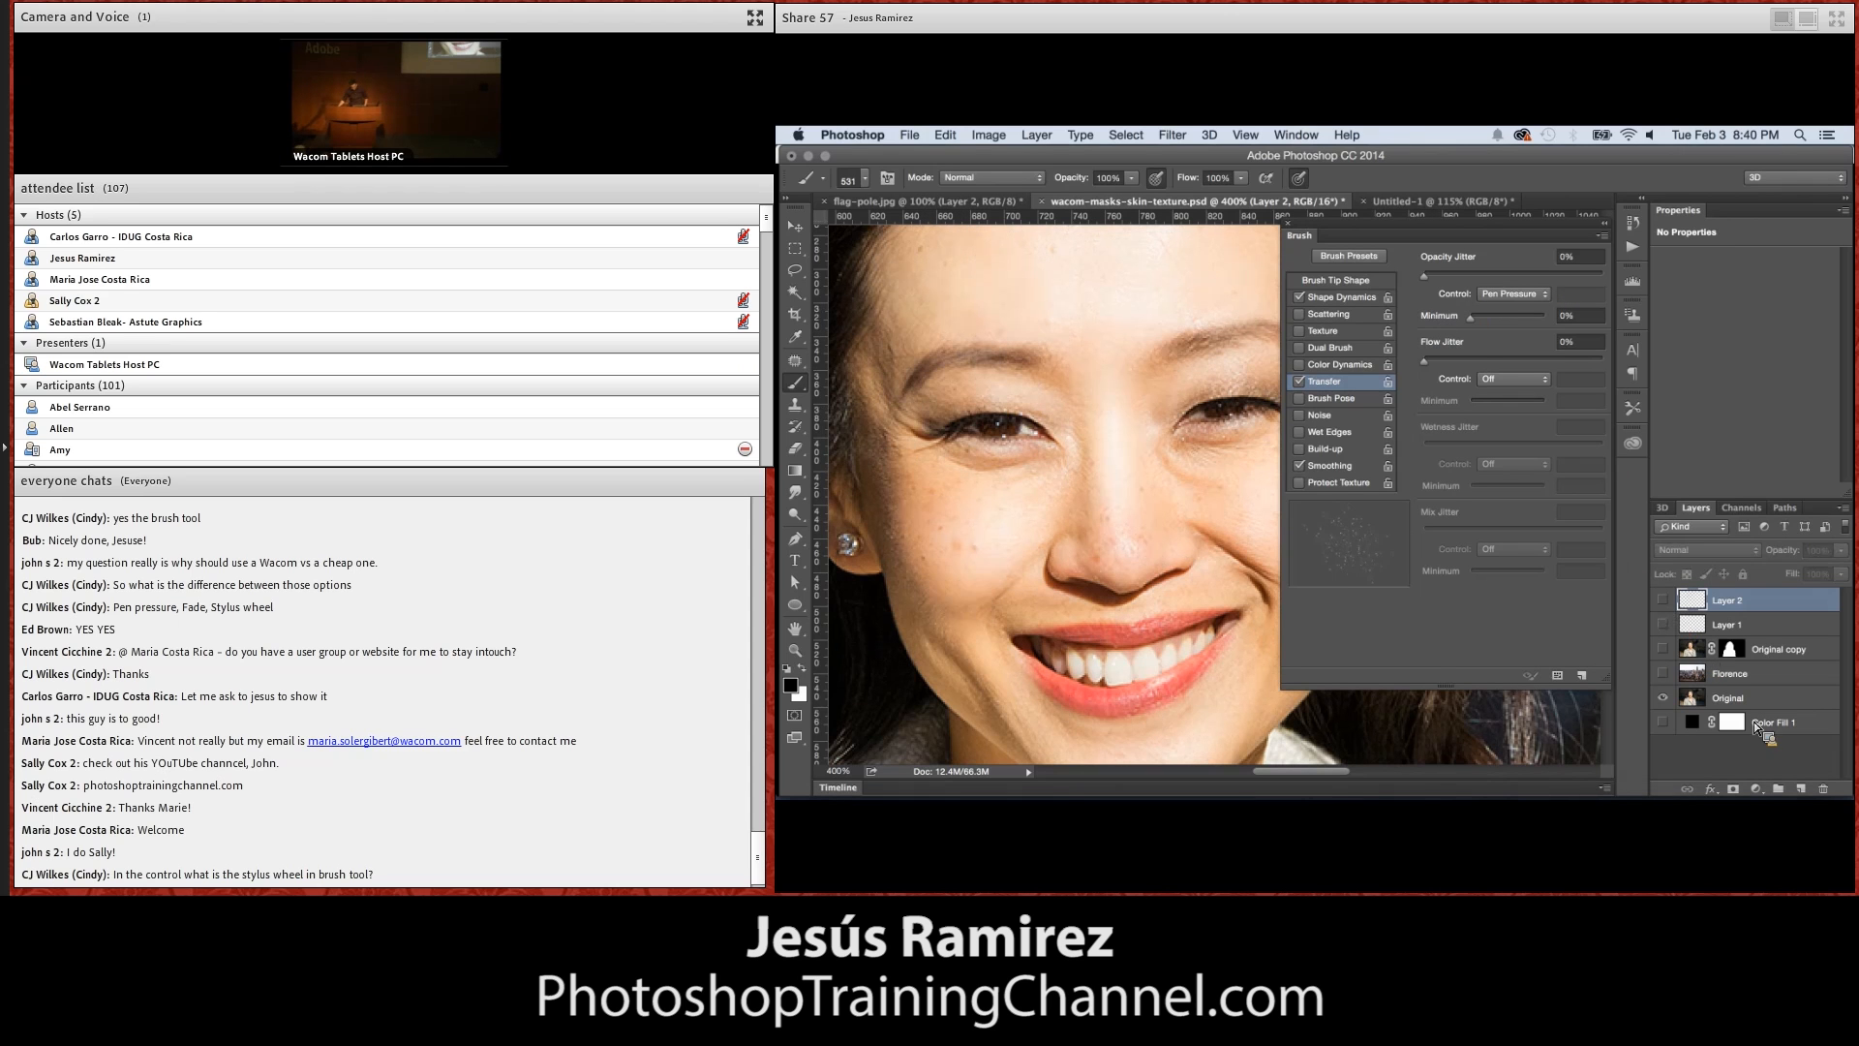
pyautogui.click(1801, 790)
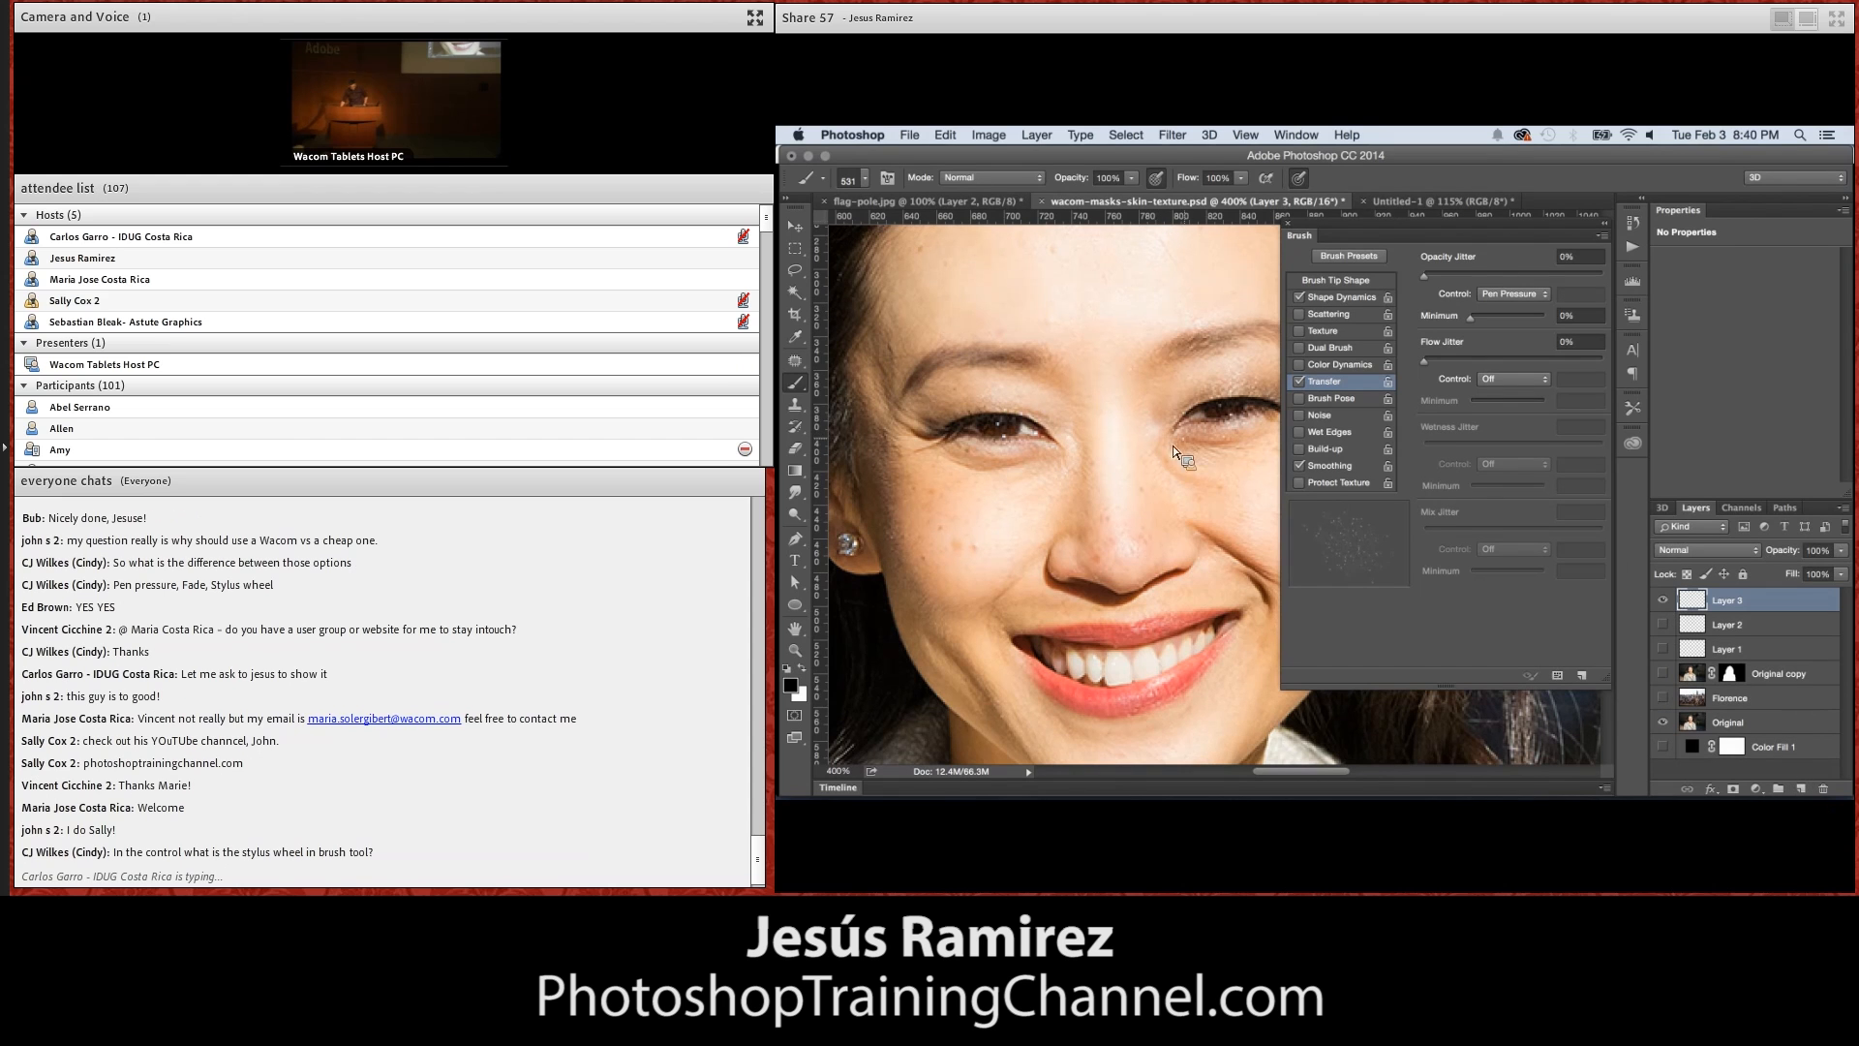
pyautogui.click(1288, 224)
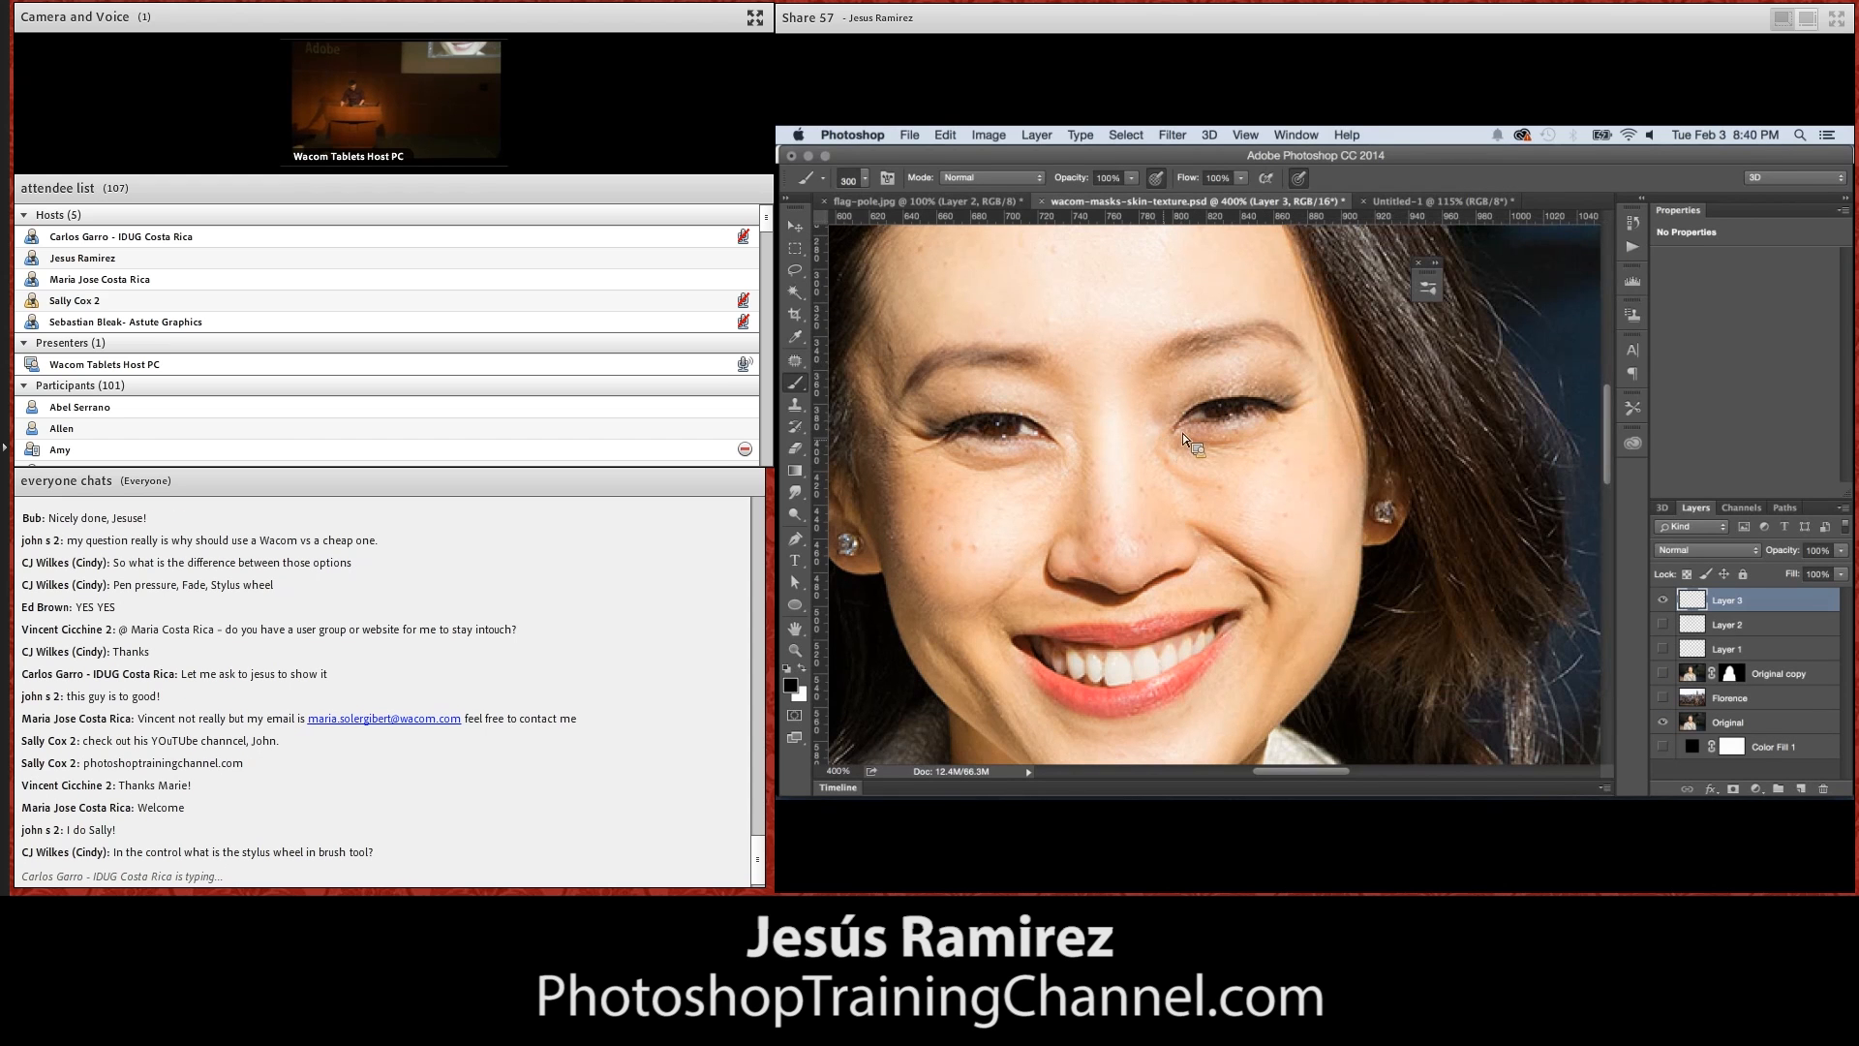
# Reduce the brush size to 25 px and brush specks across the forehead on Layer 3
pyautogui.press('[')
pyautogui.press('[')
pyautogui.press('[')
pyautogui.press('[')
pyautogui.press('[')
pyautogui.moveTo(1104, 305)
pyautogui.mouseDown()
pyautogui.moveTo(1103, 339)
pyautogui.moveTo(1123, 297)
pyautogui.moveTo(1150, 295)
pyautogui.mouseUp()
pyautogui.press('[')
pyautogui.press('[')
pyautogui.press('[')
pyautogui.press('[')
pyautogui.press('[')
pyautogui.press('[')
pyautogui.press('[')
# Hide Layer 3, add a new layer above it, and sample a skin tone from the face as the foreground color
pyautogui.click(1664, 601)
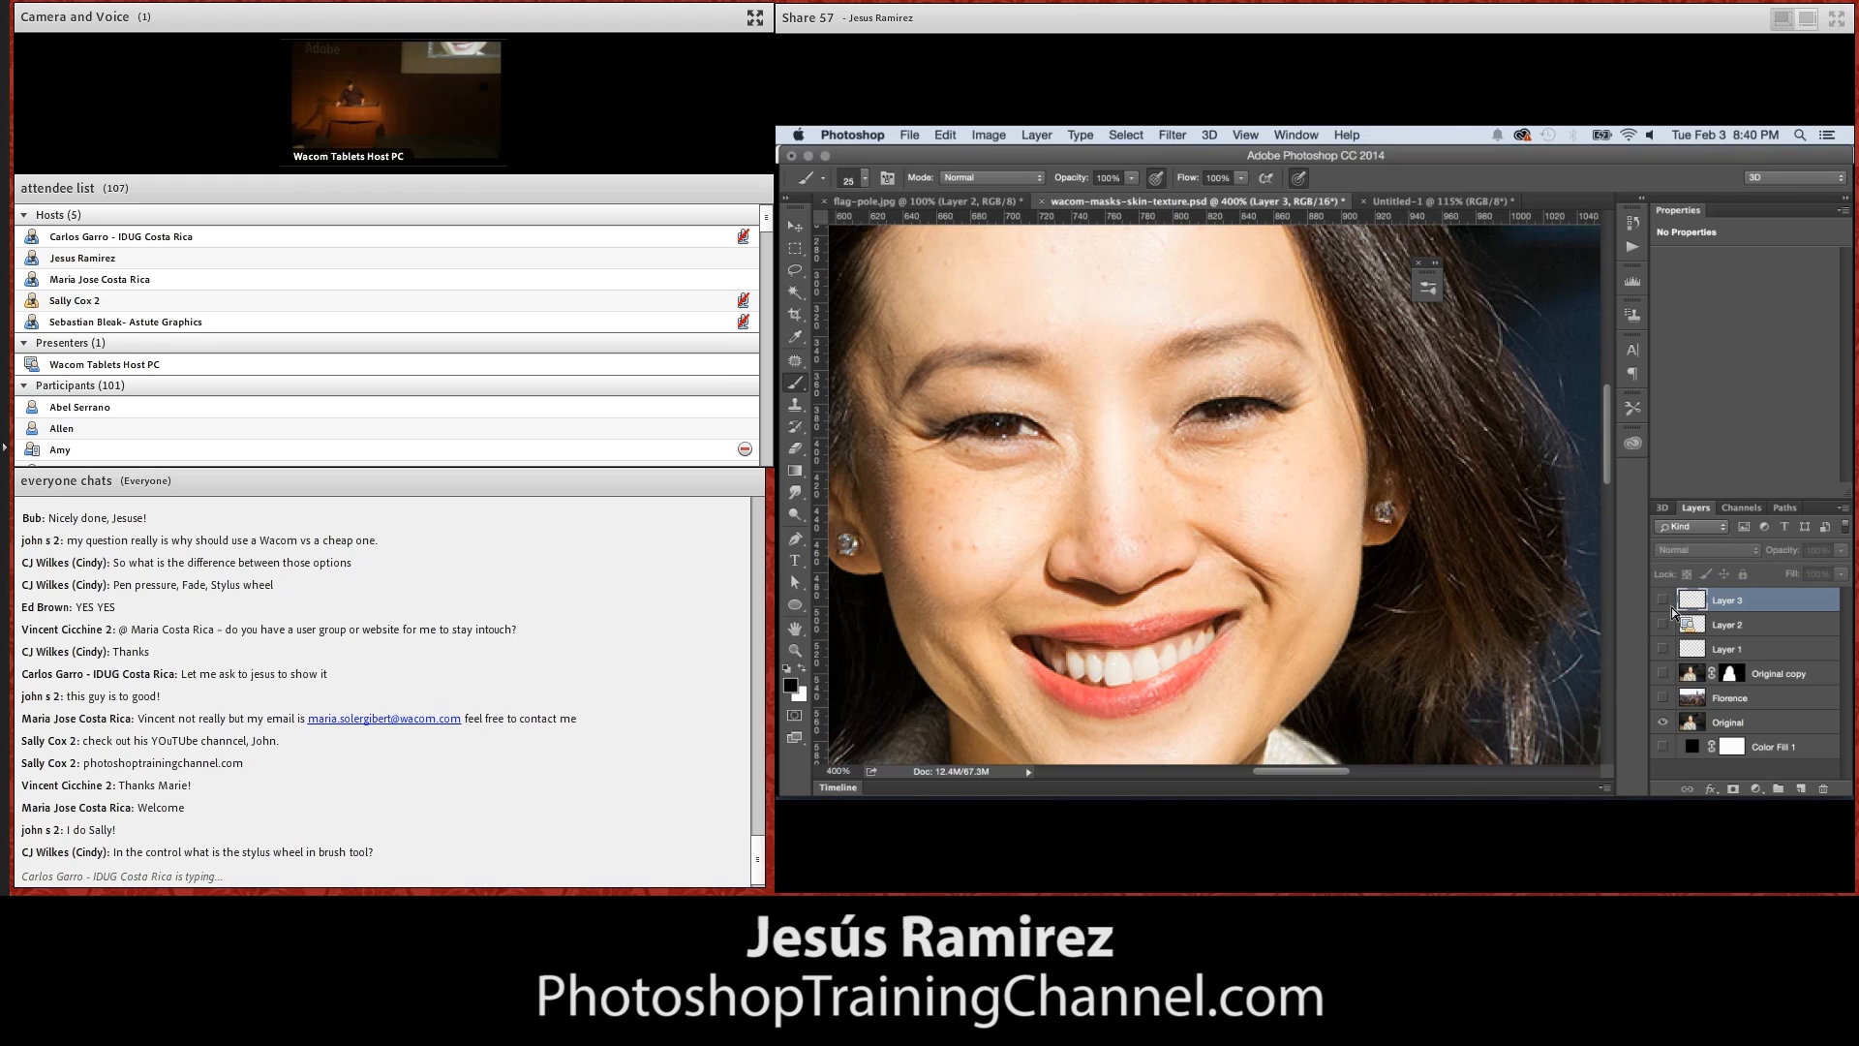
pyautogui.click(1807, 792)
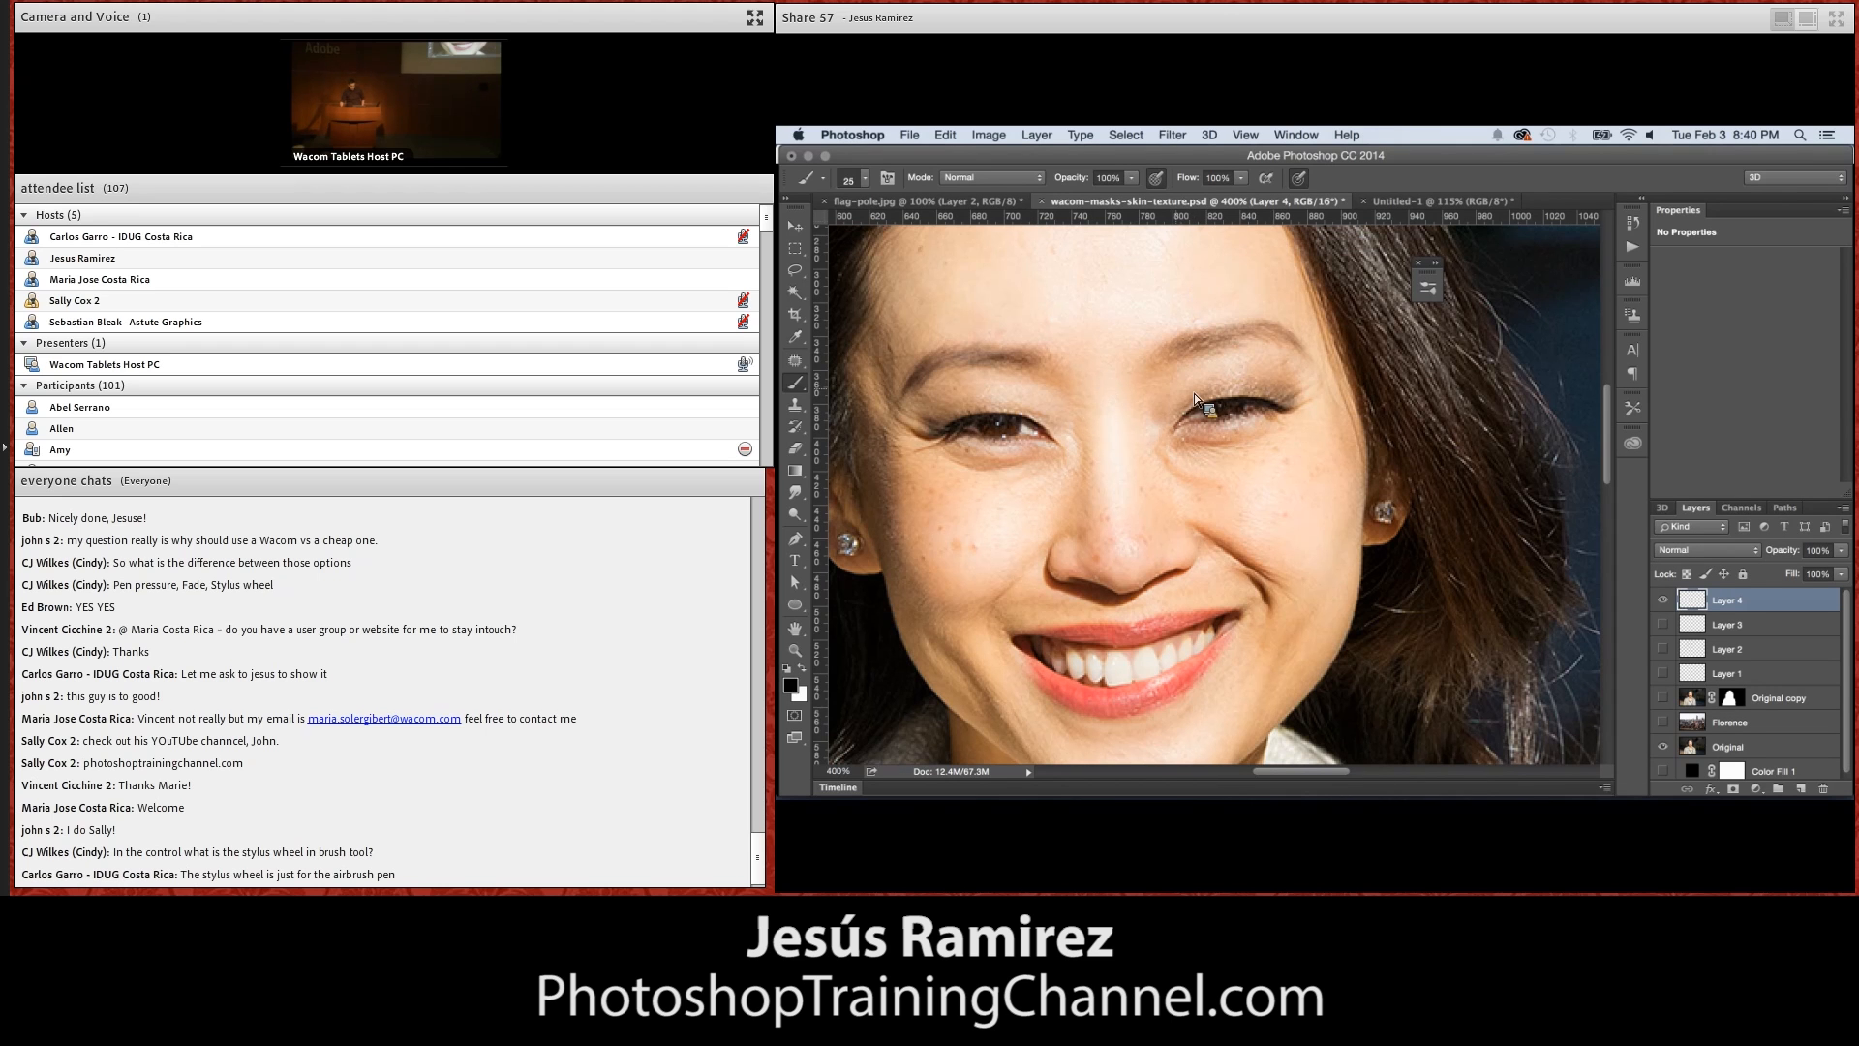
pyautogui.keyDown('alt'); pyautogui.click(1165, 409); pyautogui.keyUp('alt')
# Sample a darker skin tone from the shaded neck and brush speck texture over the chest on the new layer
pyautogui.press('h')
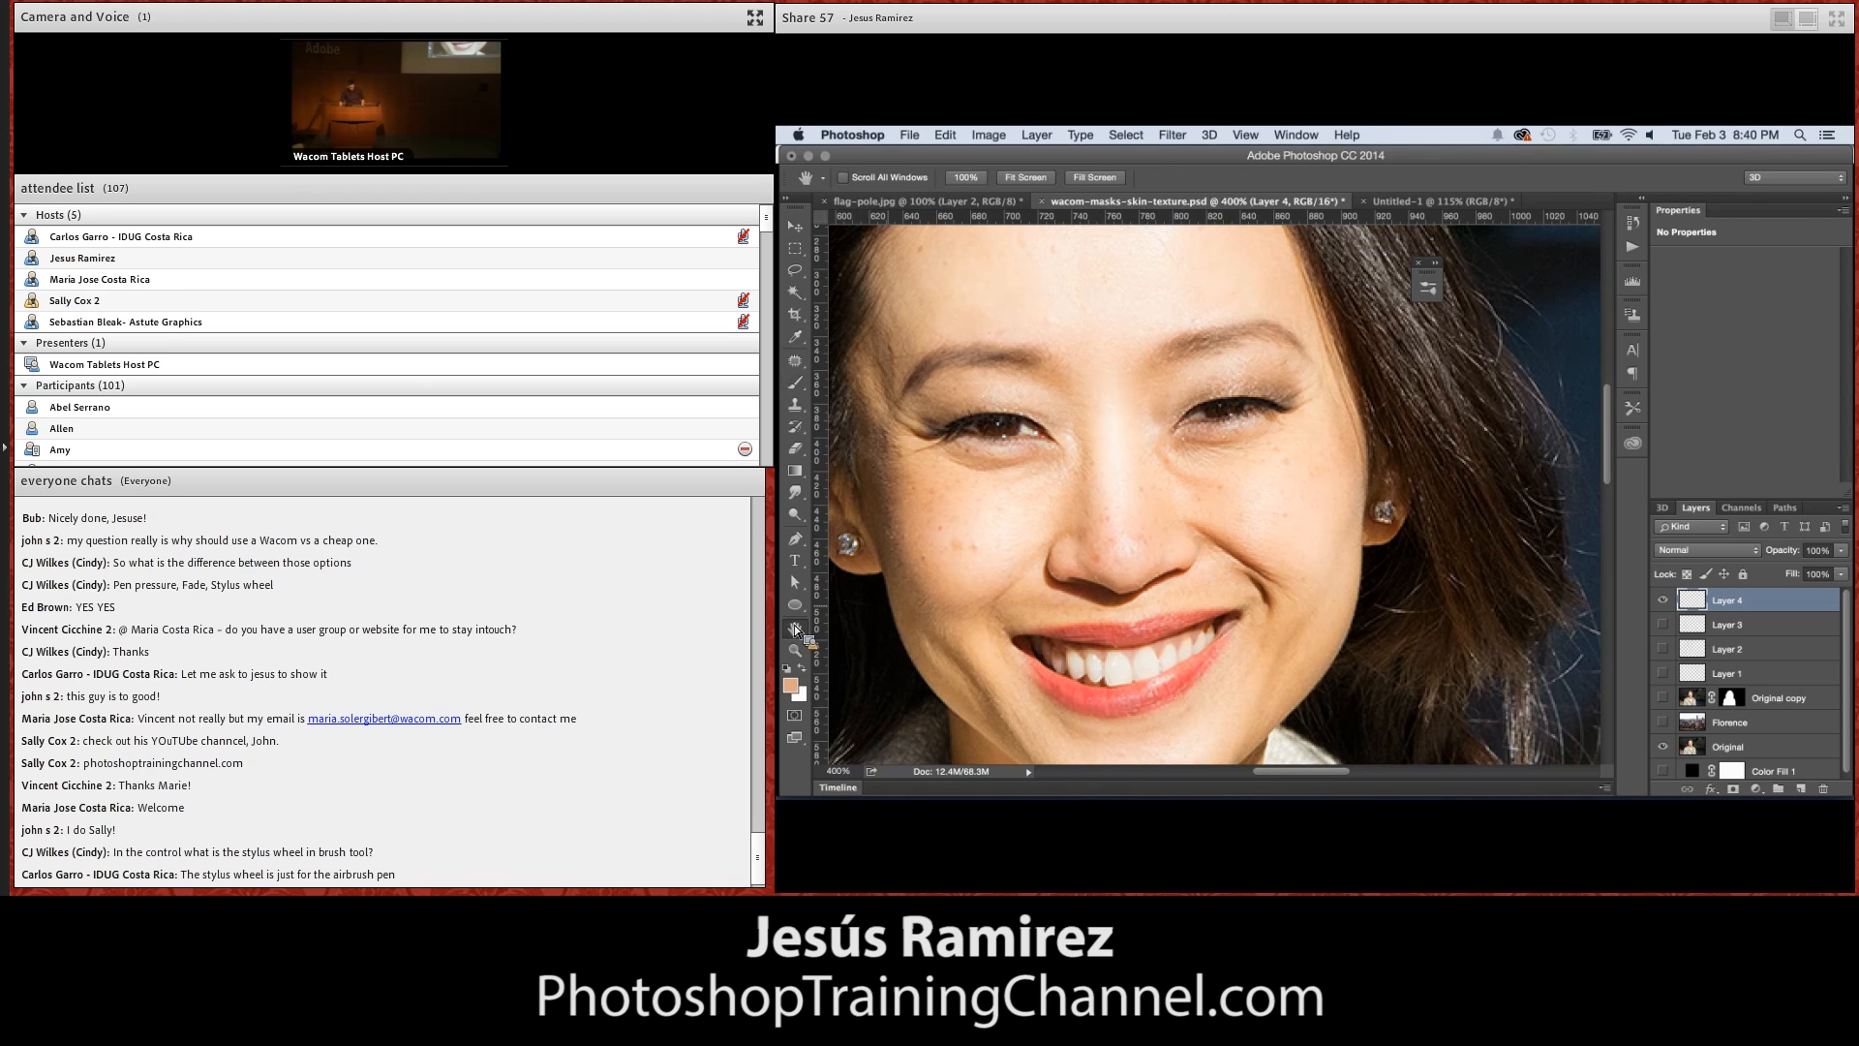
pyautogui.scroll(5, 974, 632)
pyautogui.scroll(-4, 1027, 509)
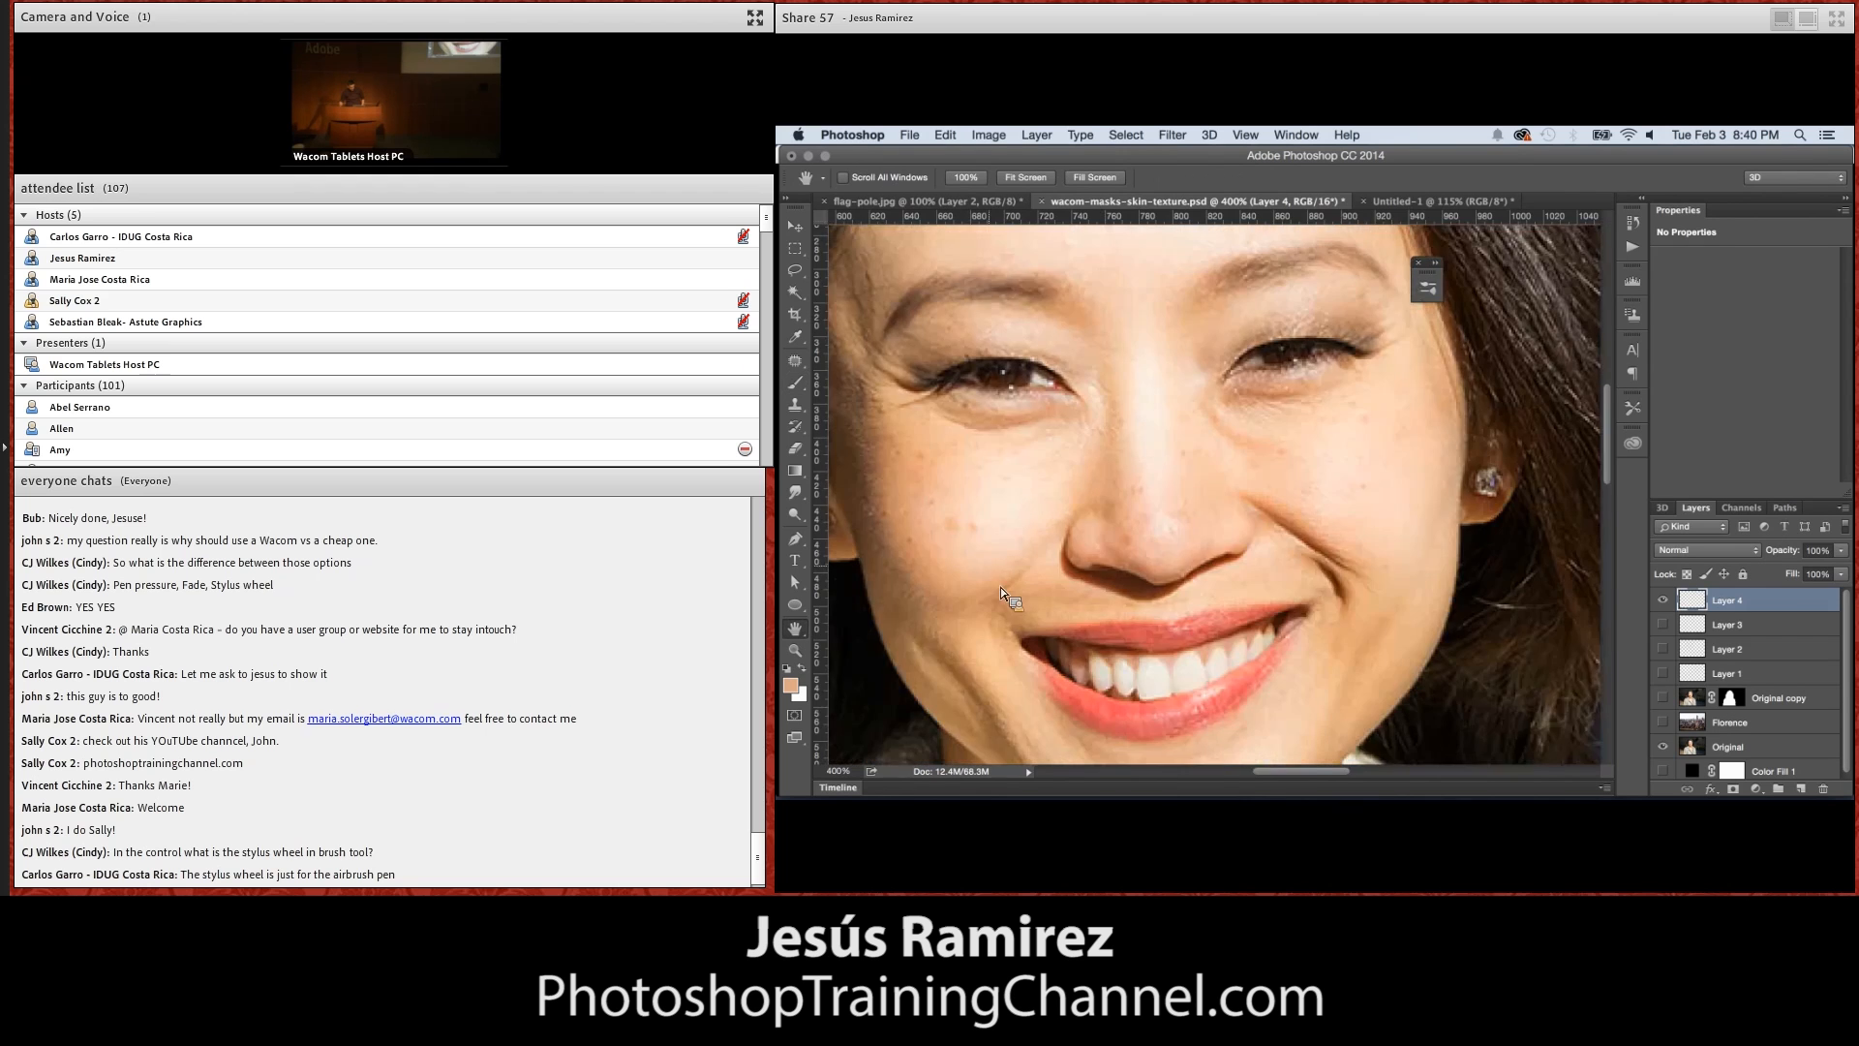
pyautogui.scroll(-3, 1027, 610)
pyautogui.scroll(-8, 1084, 433)
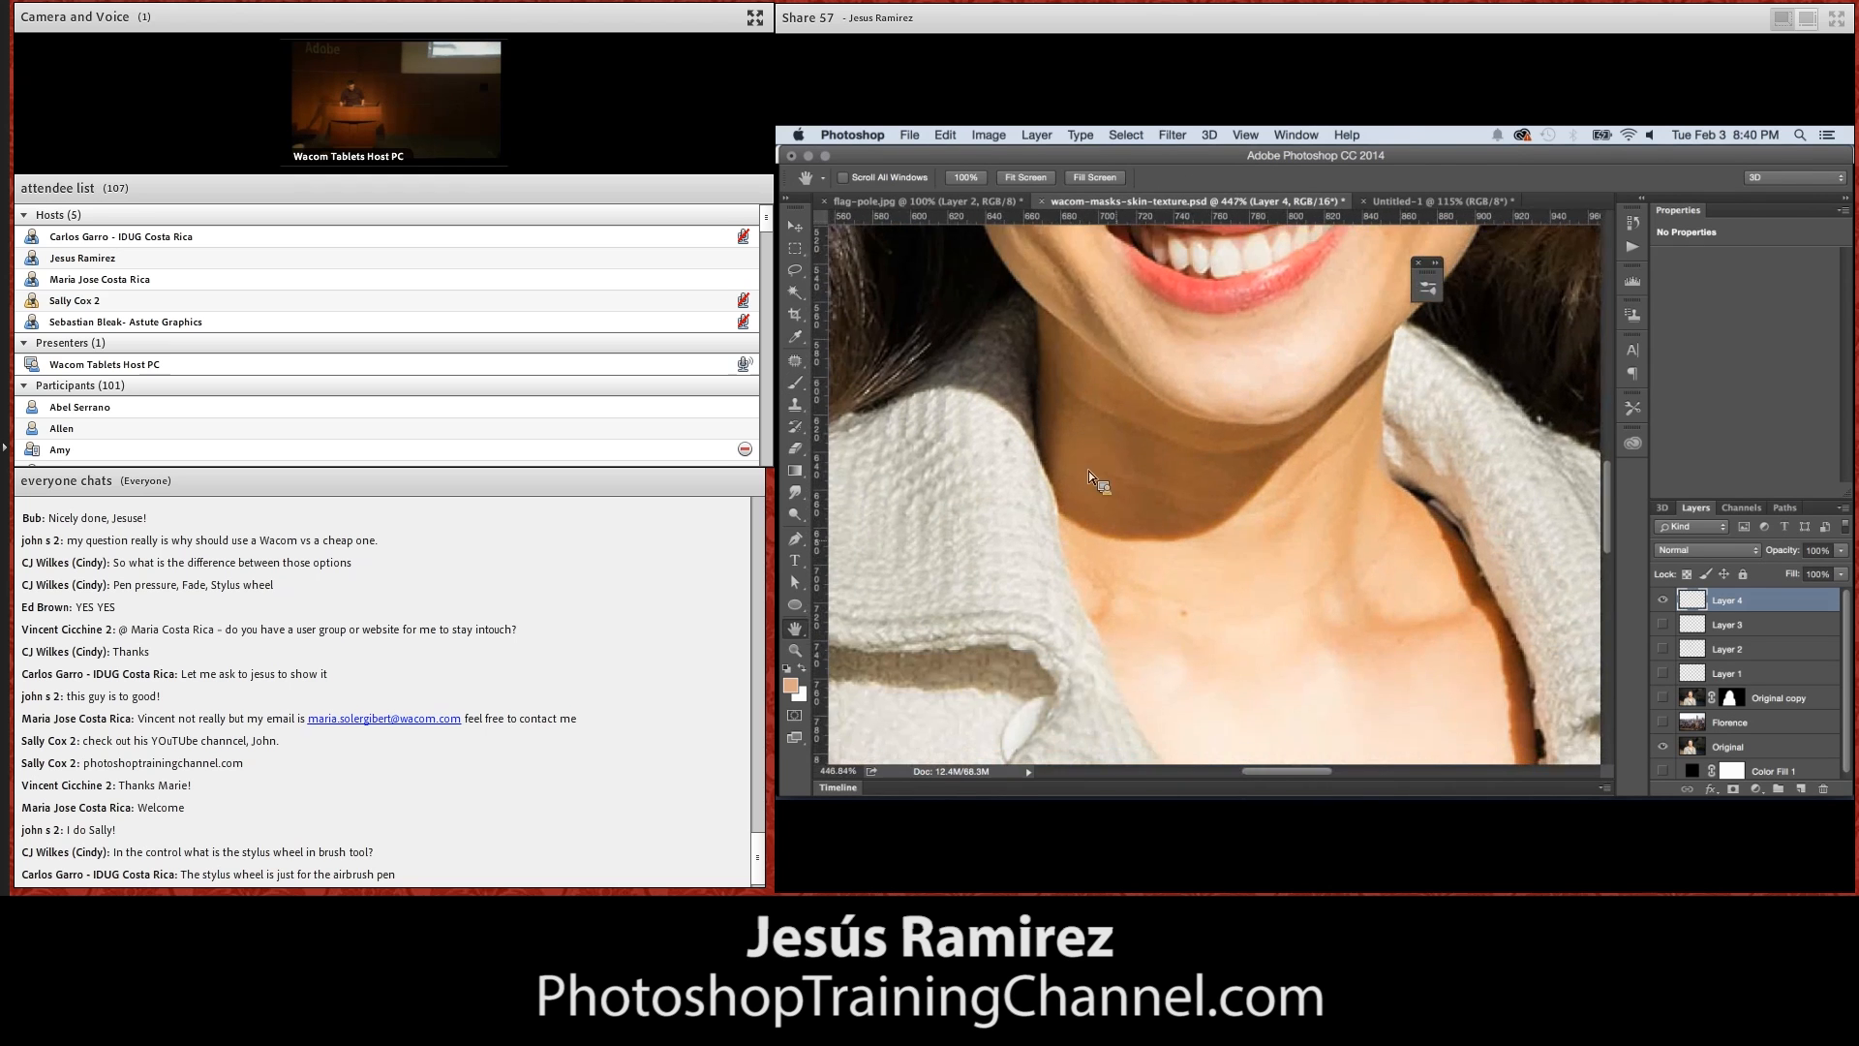
pyautogui.scroll(-5, 1085, 434)
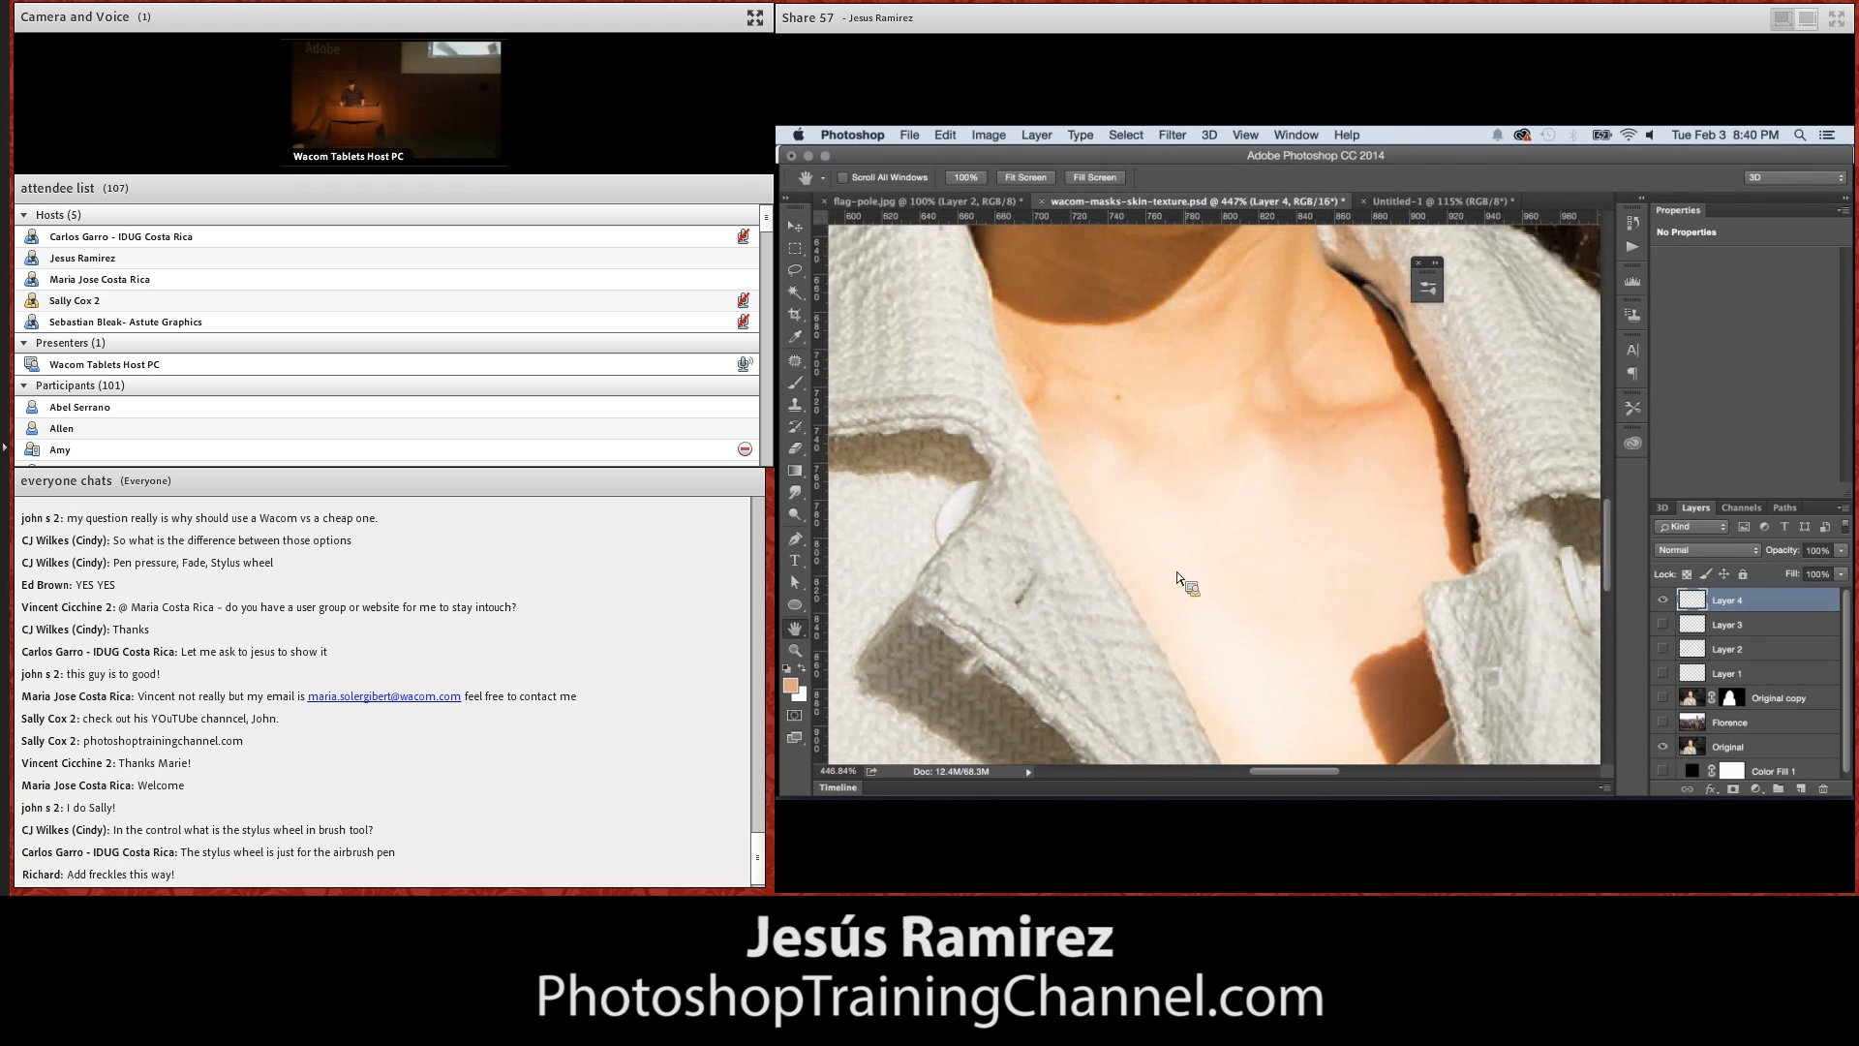
pyautogui.click(795, 383)
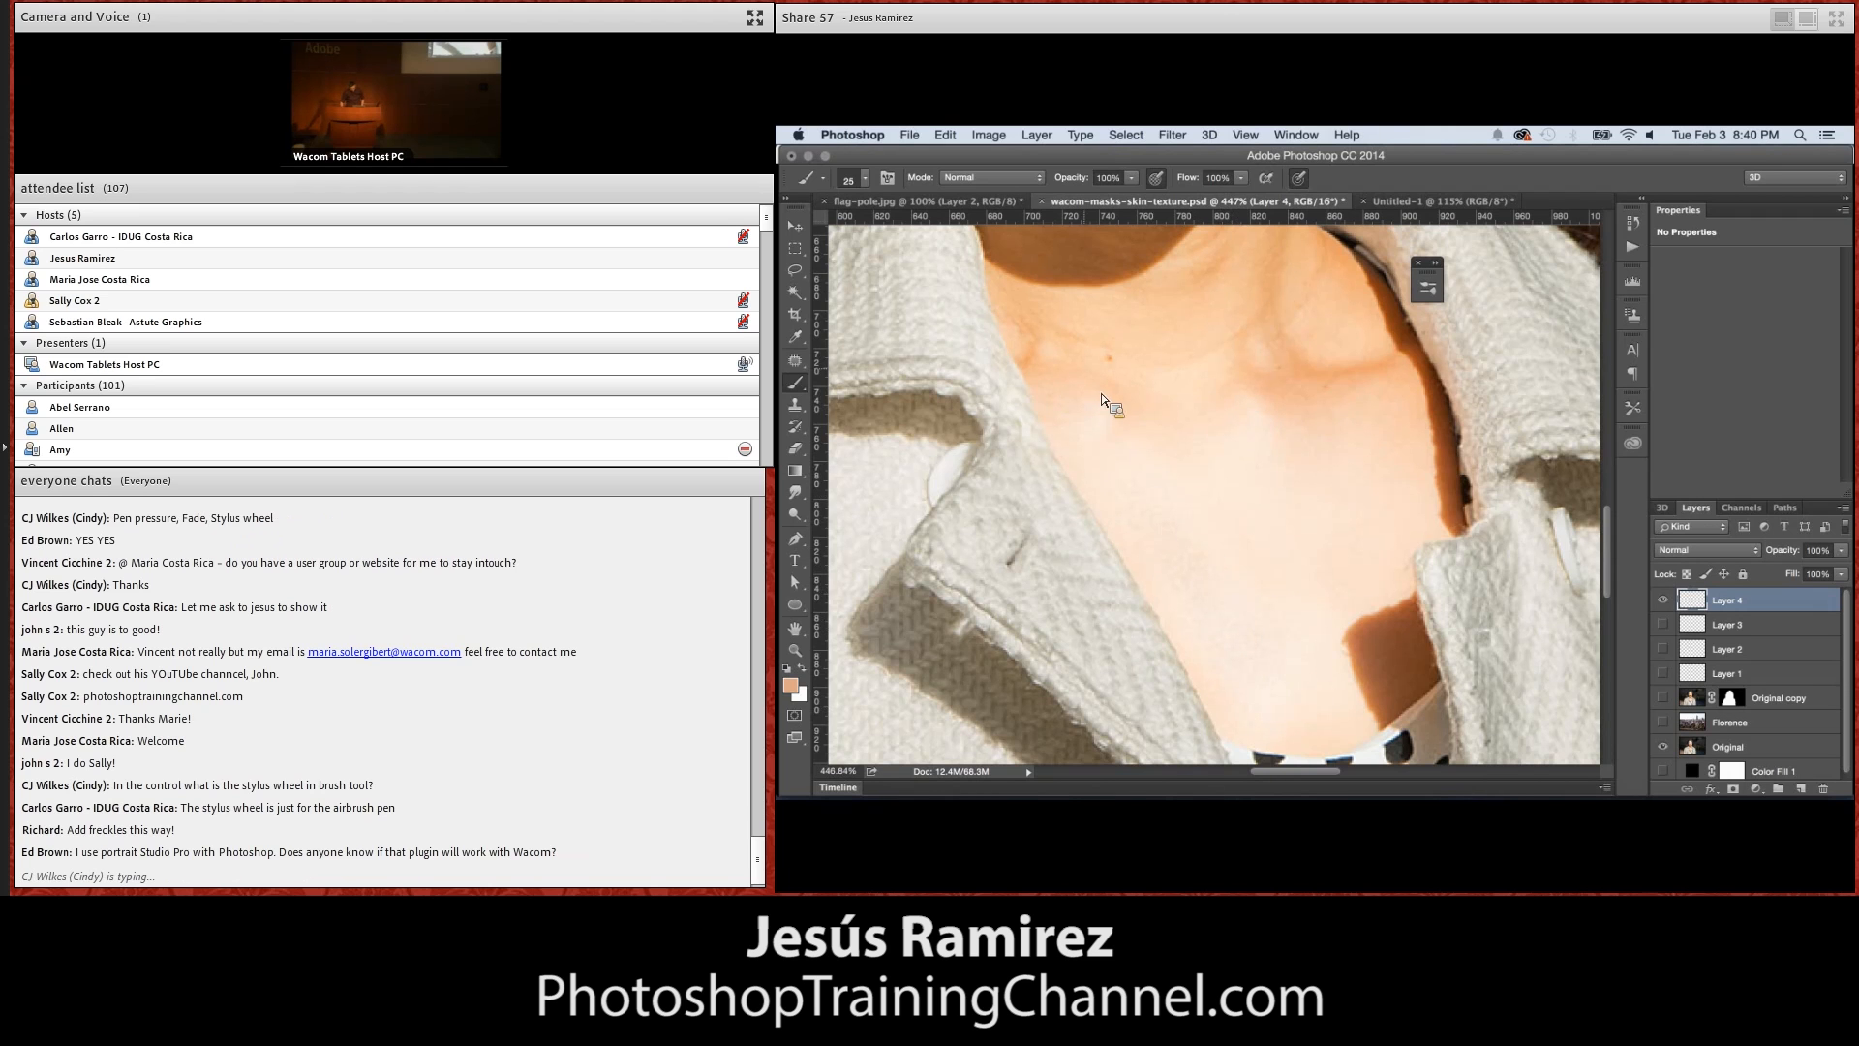
pyautogui.keyDown('alt'); pyautogui.click(1069, 279); pyautogui.keyUp('alt')
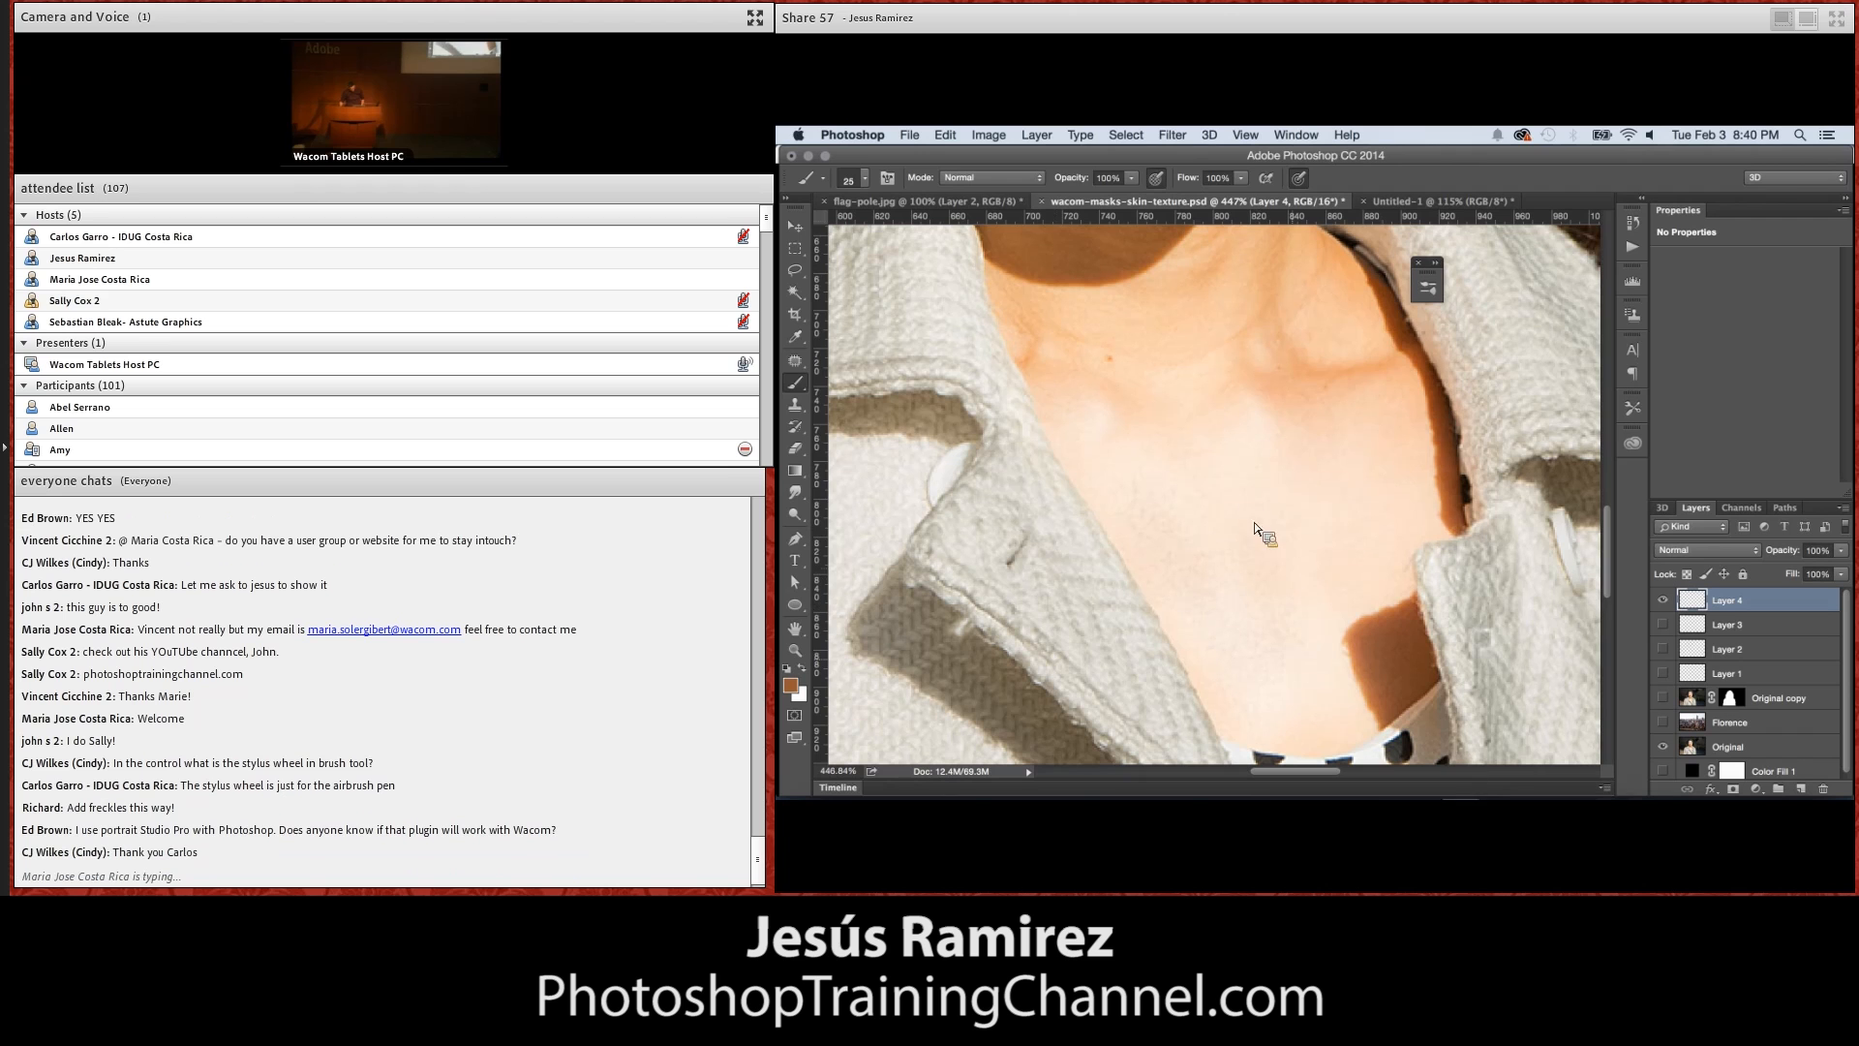
# Inspect the painted texture alone and over Color Fill 1, ending with Original copy shown in place of the Original layer
pyautogui.click(1663, 746)
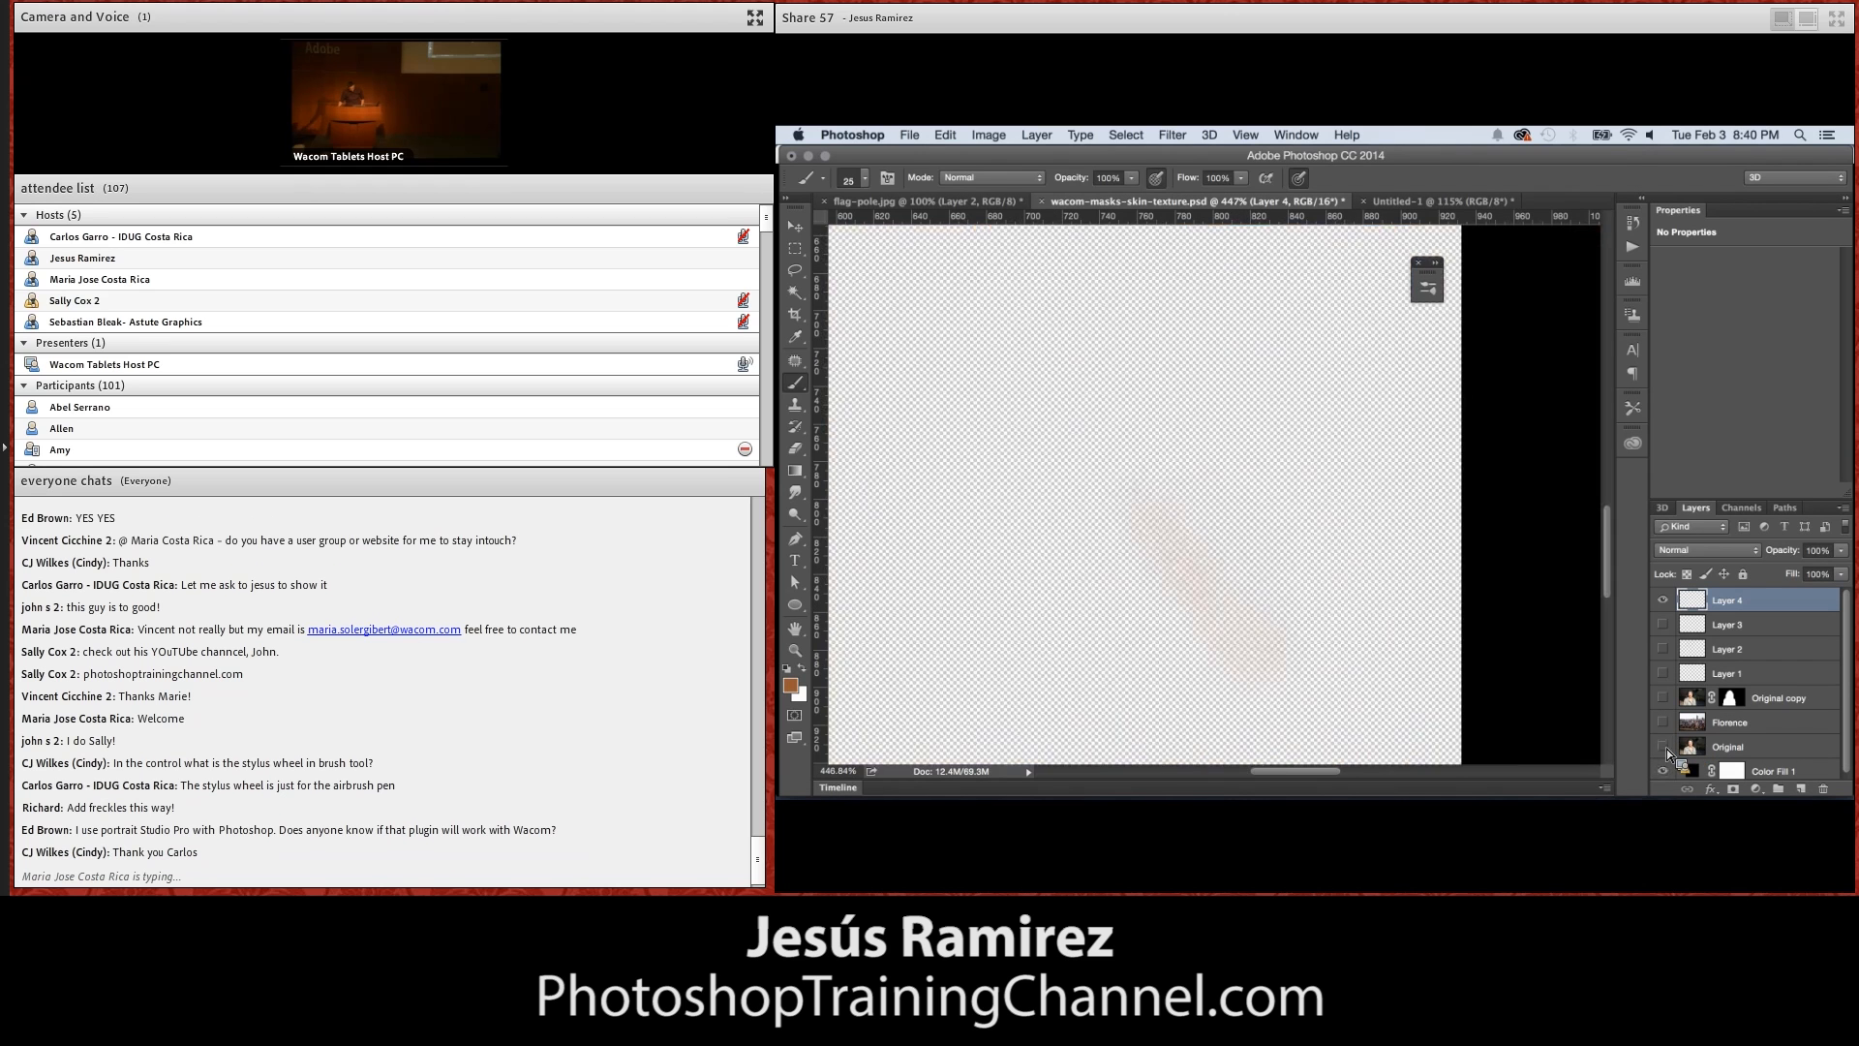
pyautogui.click(1664, 771)
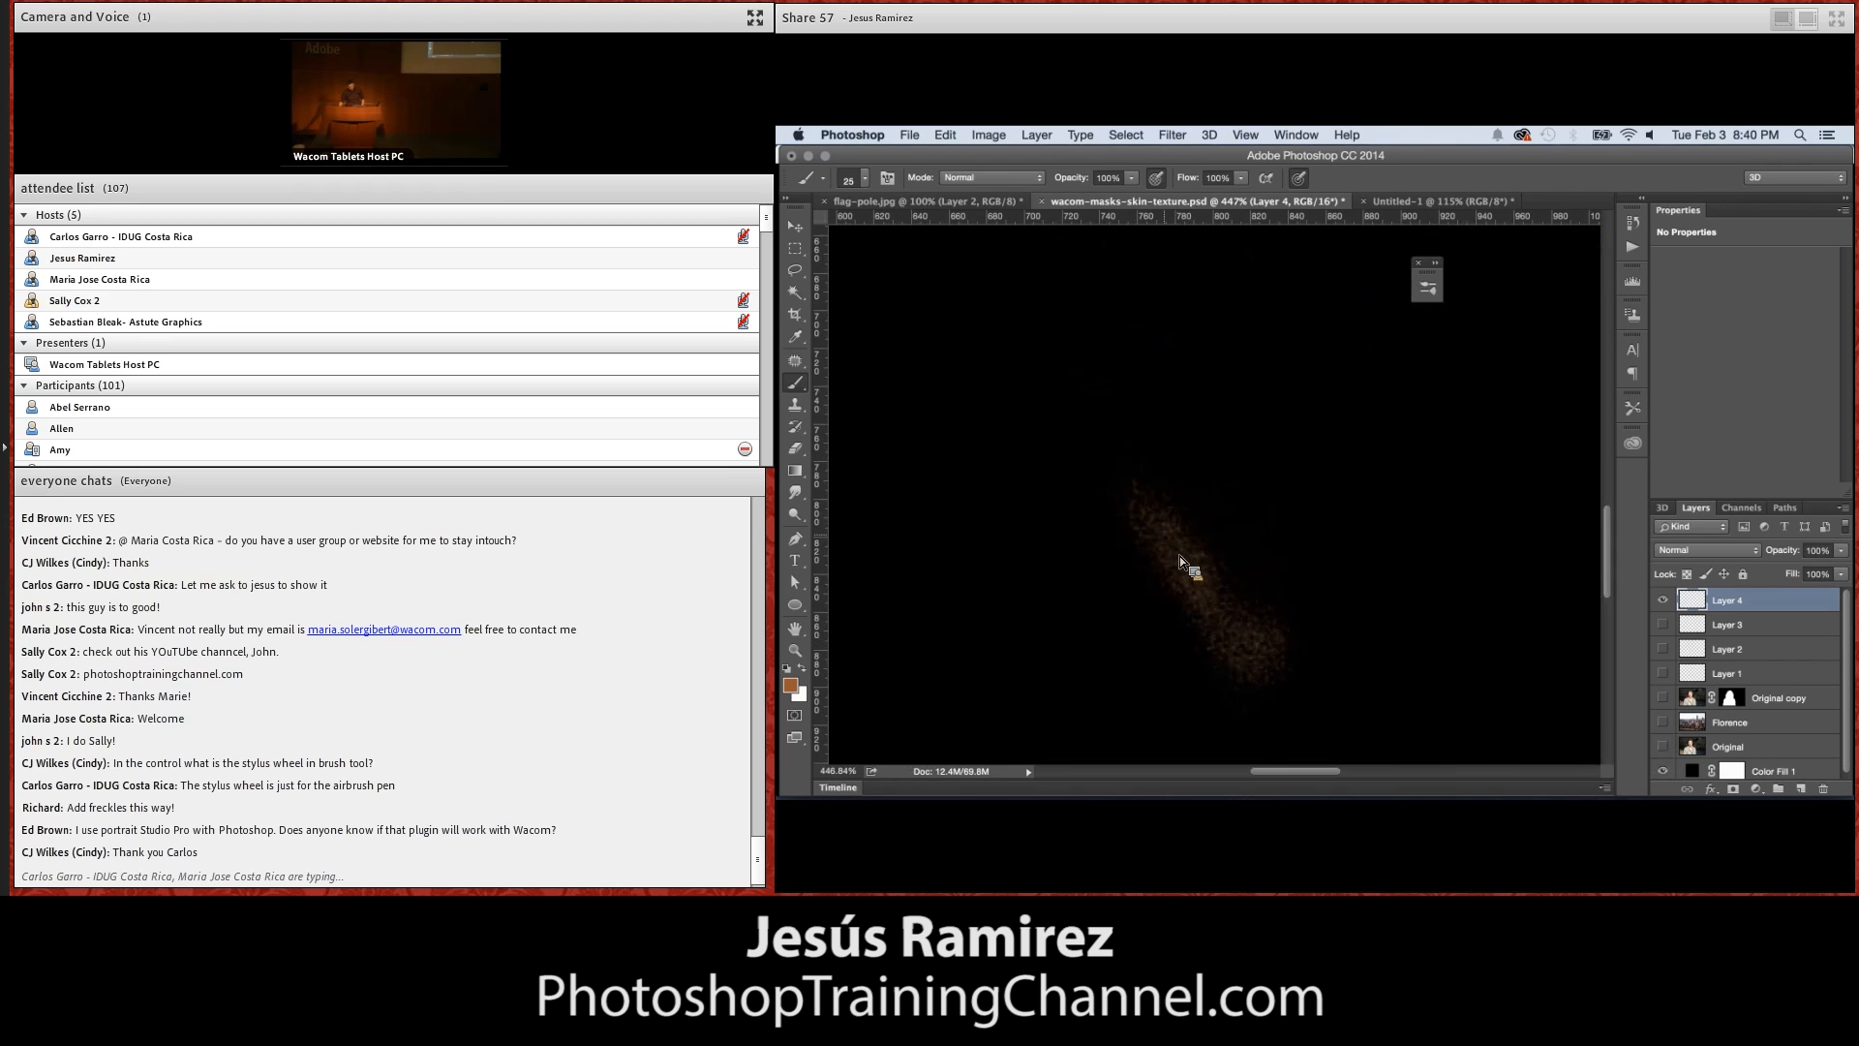
pyautogui.click(1664, 771)
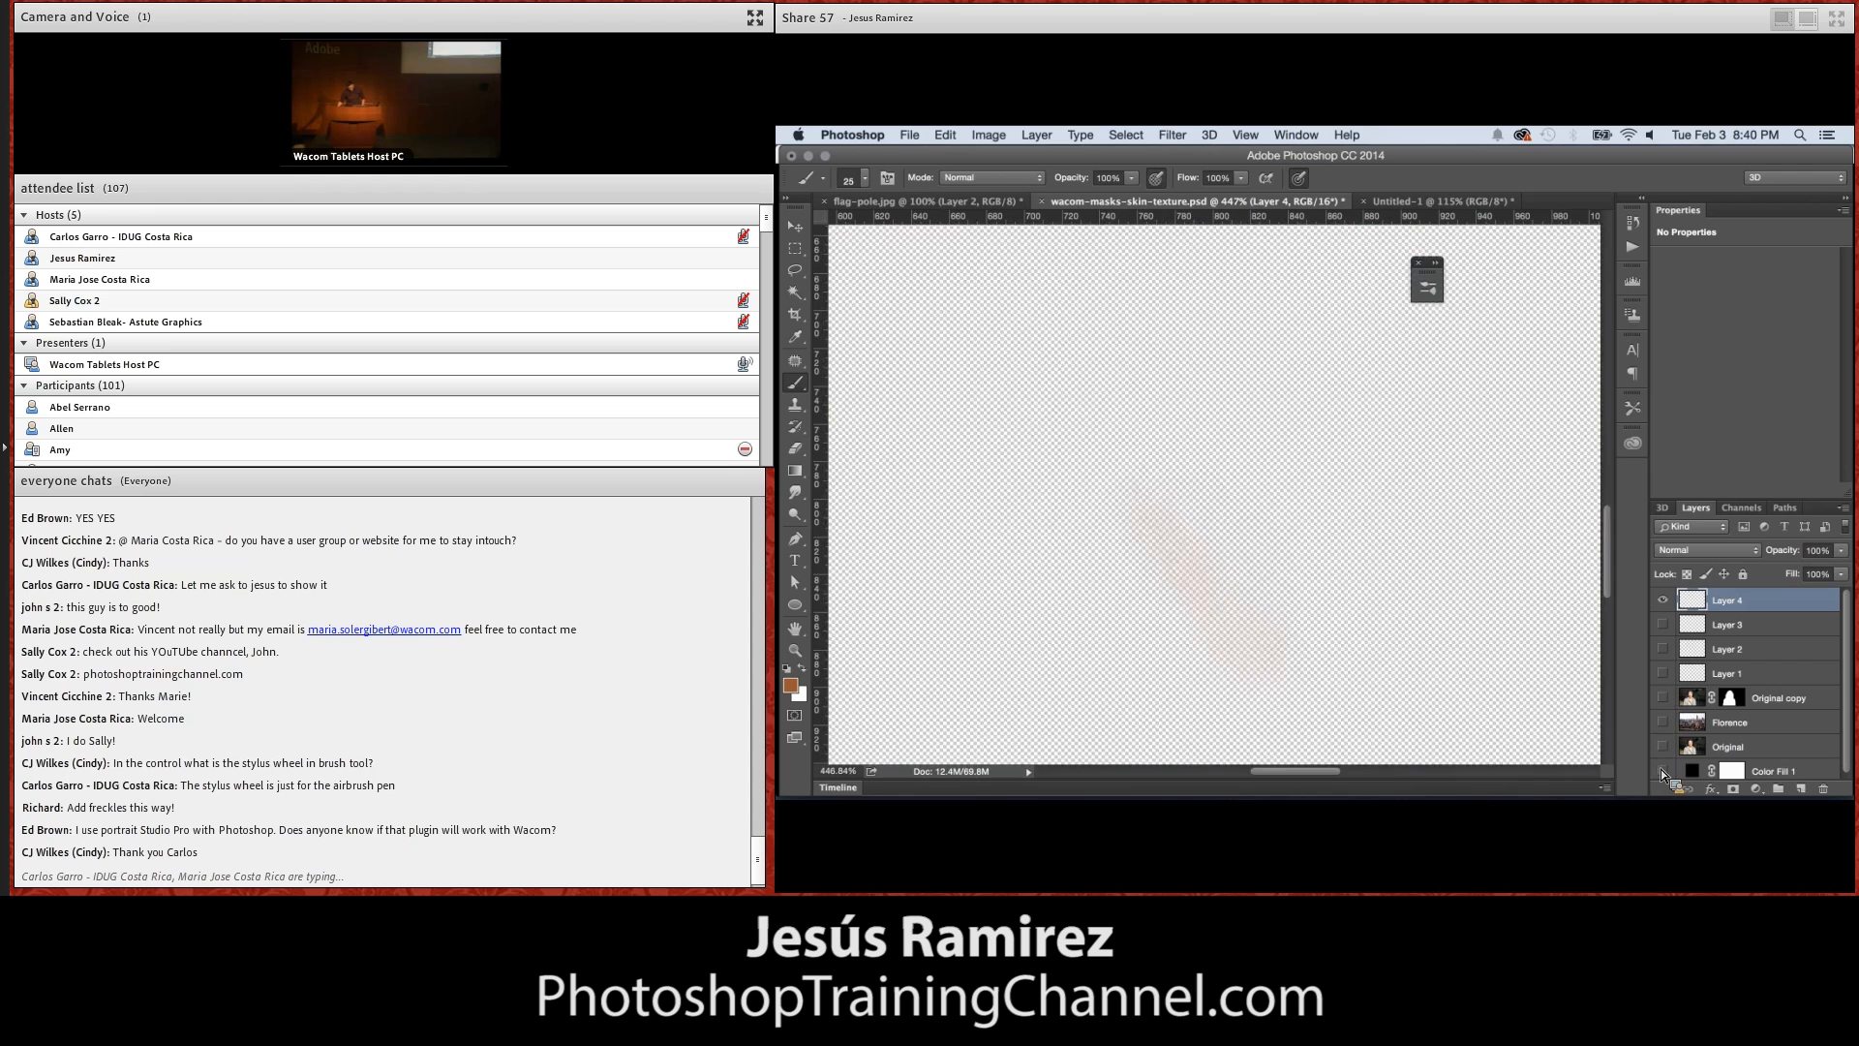
pyautogui.click(1664, 697)
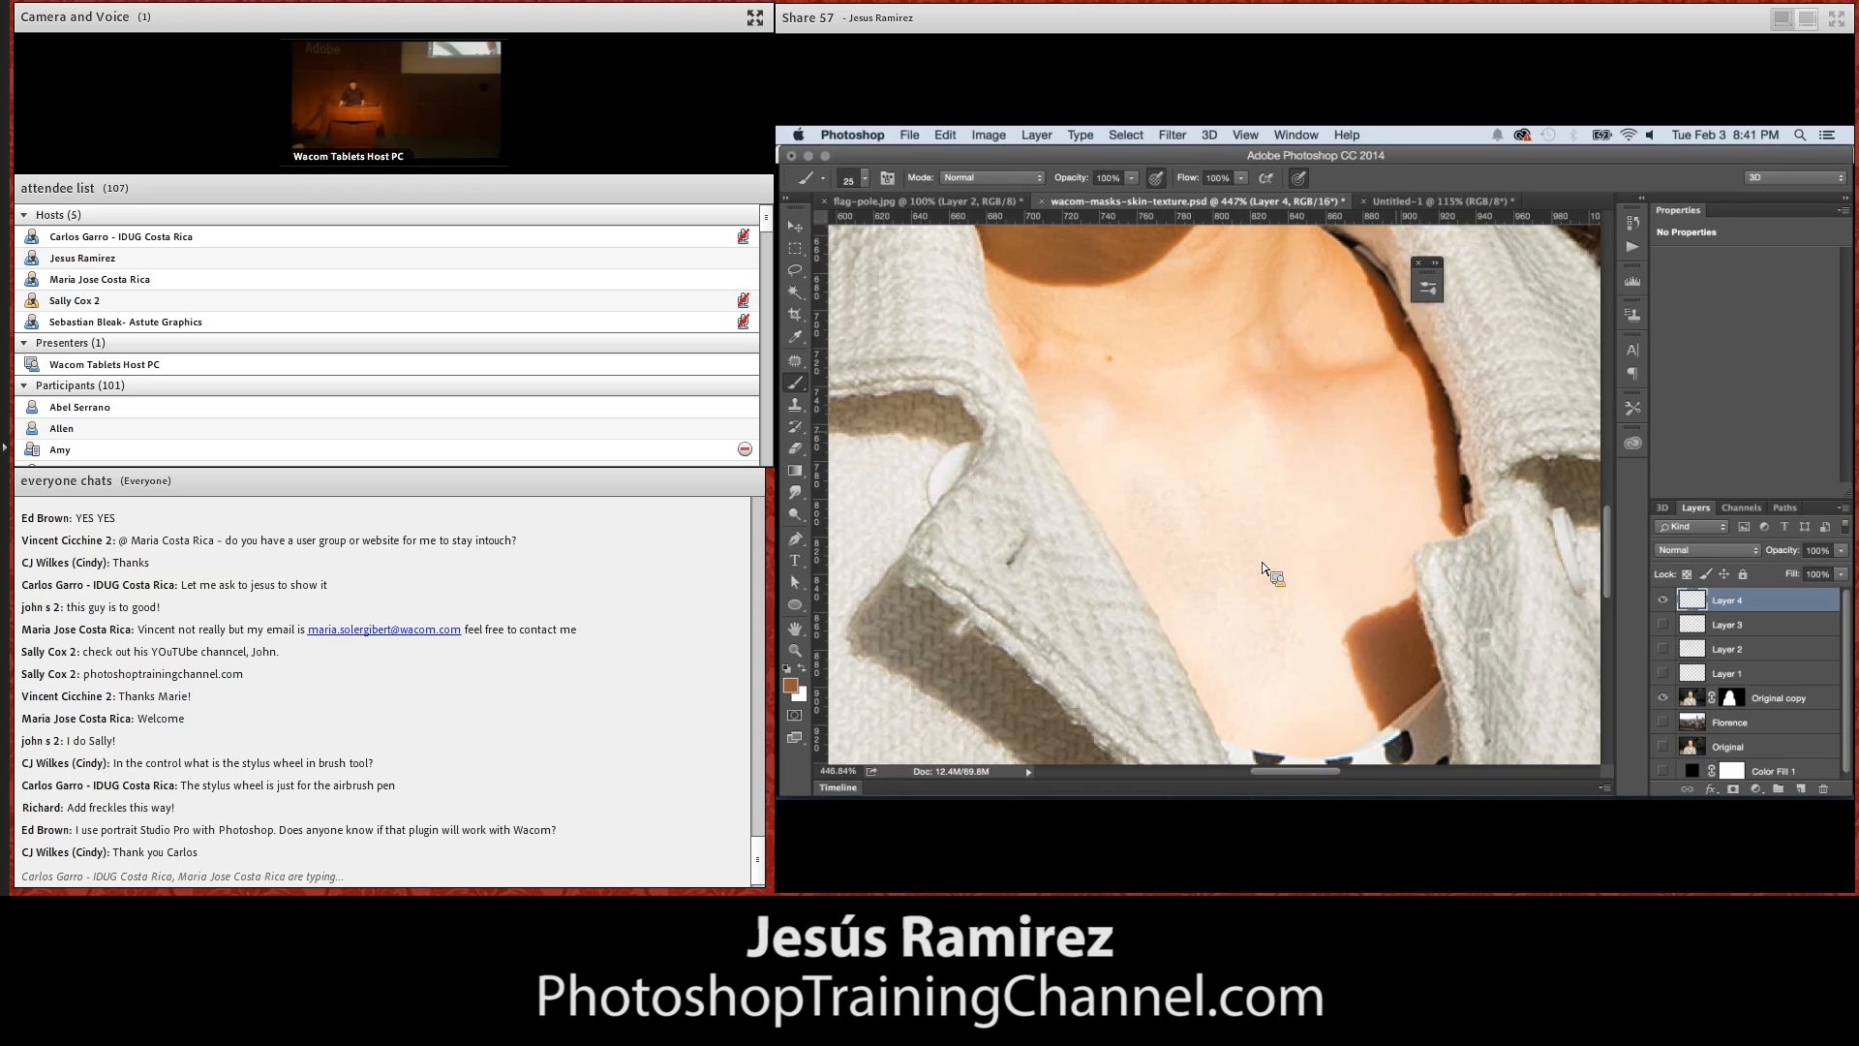
# Compare the chest with and without Layer 4, and duplicate that layer at 100% opacity to strengthen the texture
pyautogui.click(1664, 602)
pyautogui.click(1664, 602)
pyautogui.moveTo(1787, 555); pyautogui.dragTo(1791, 552)
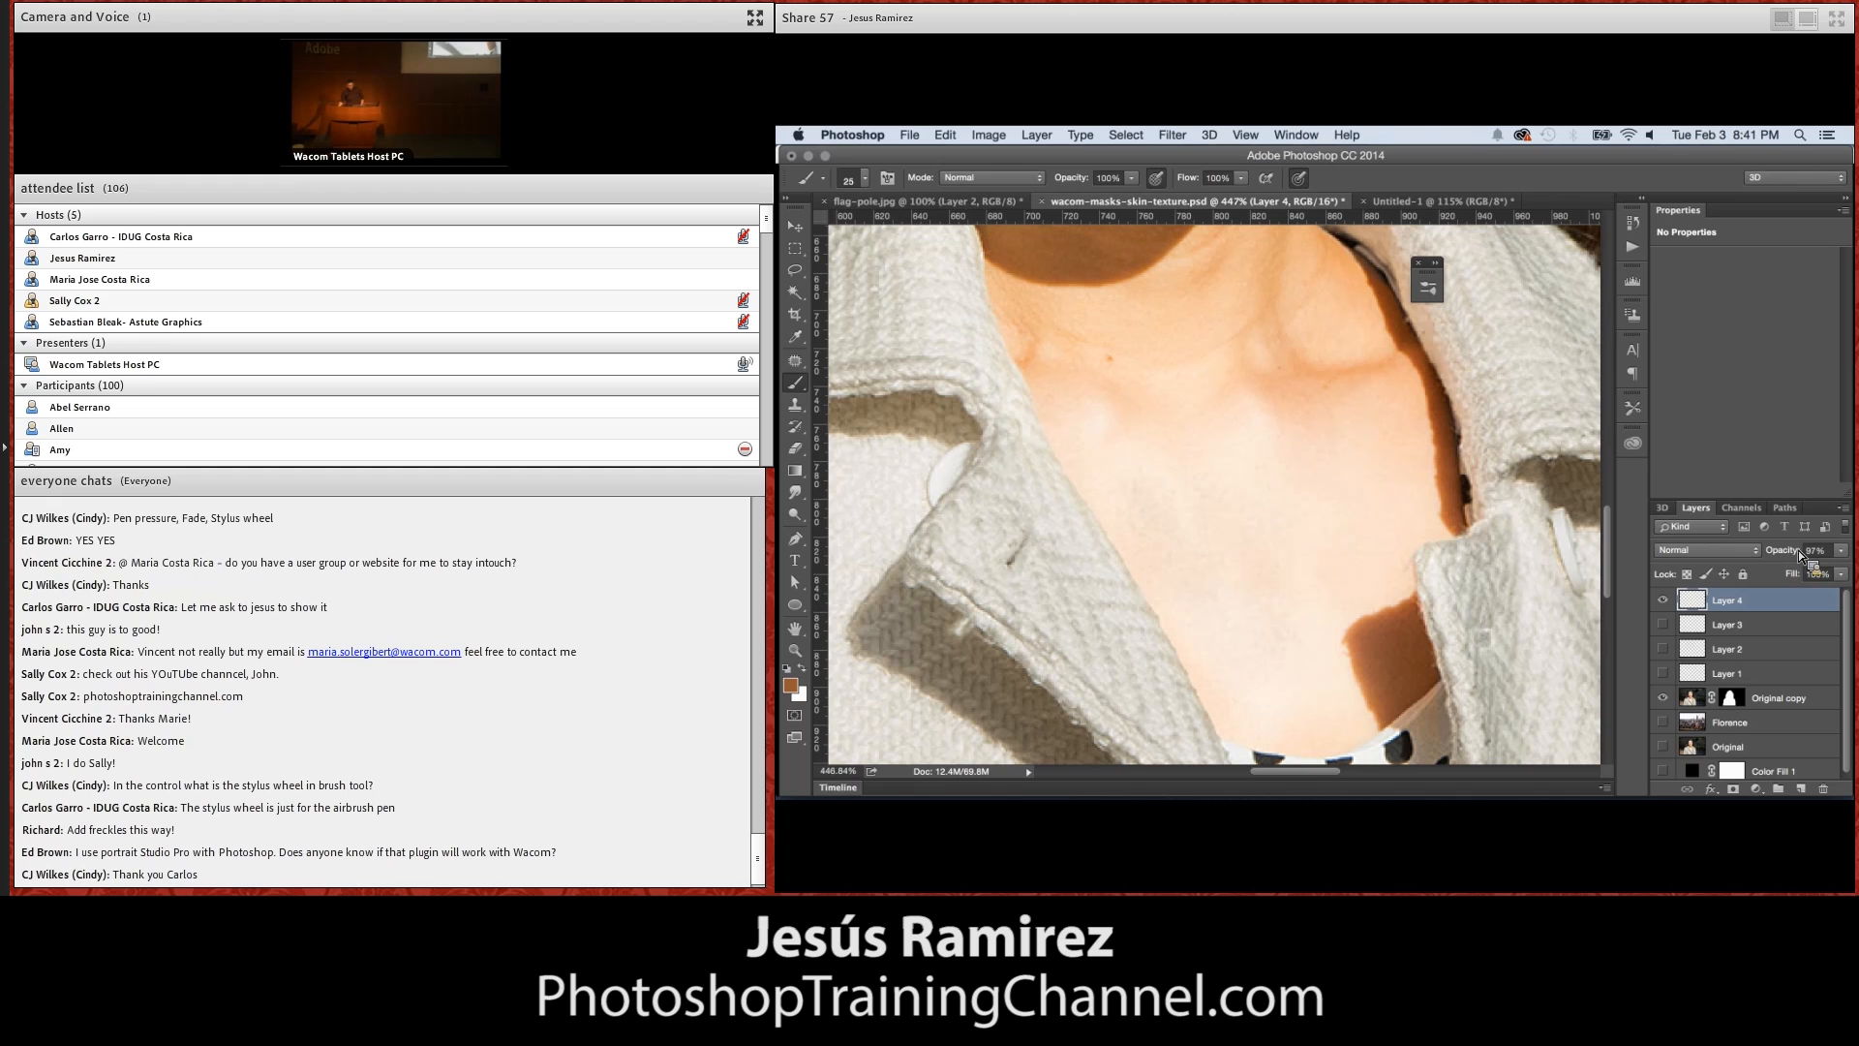
pyautogui.moveTo(1677, 579); pyautogui.dragTo(1677, 578)
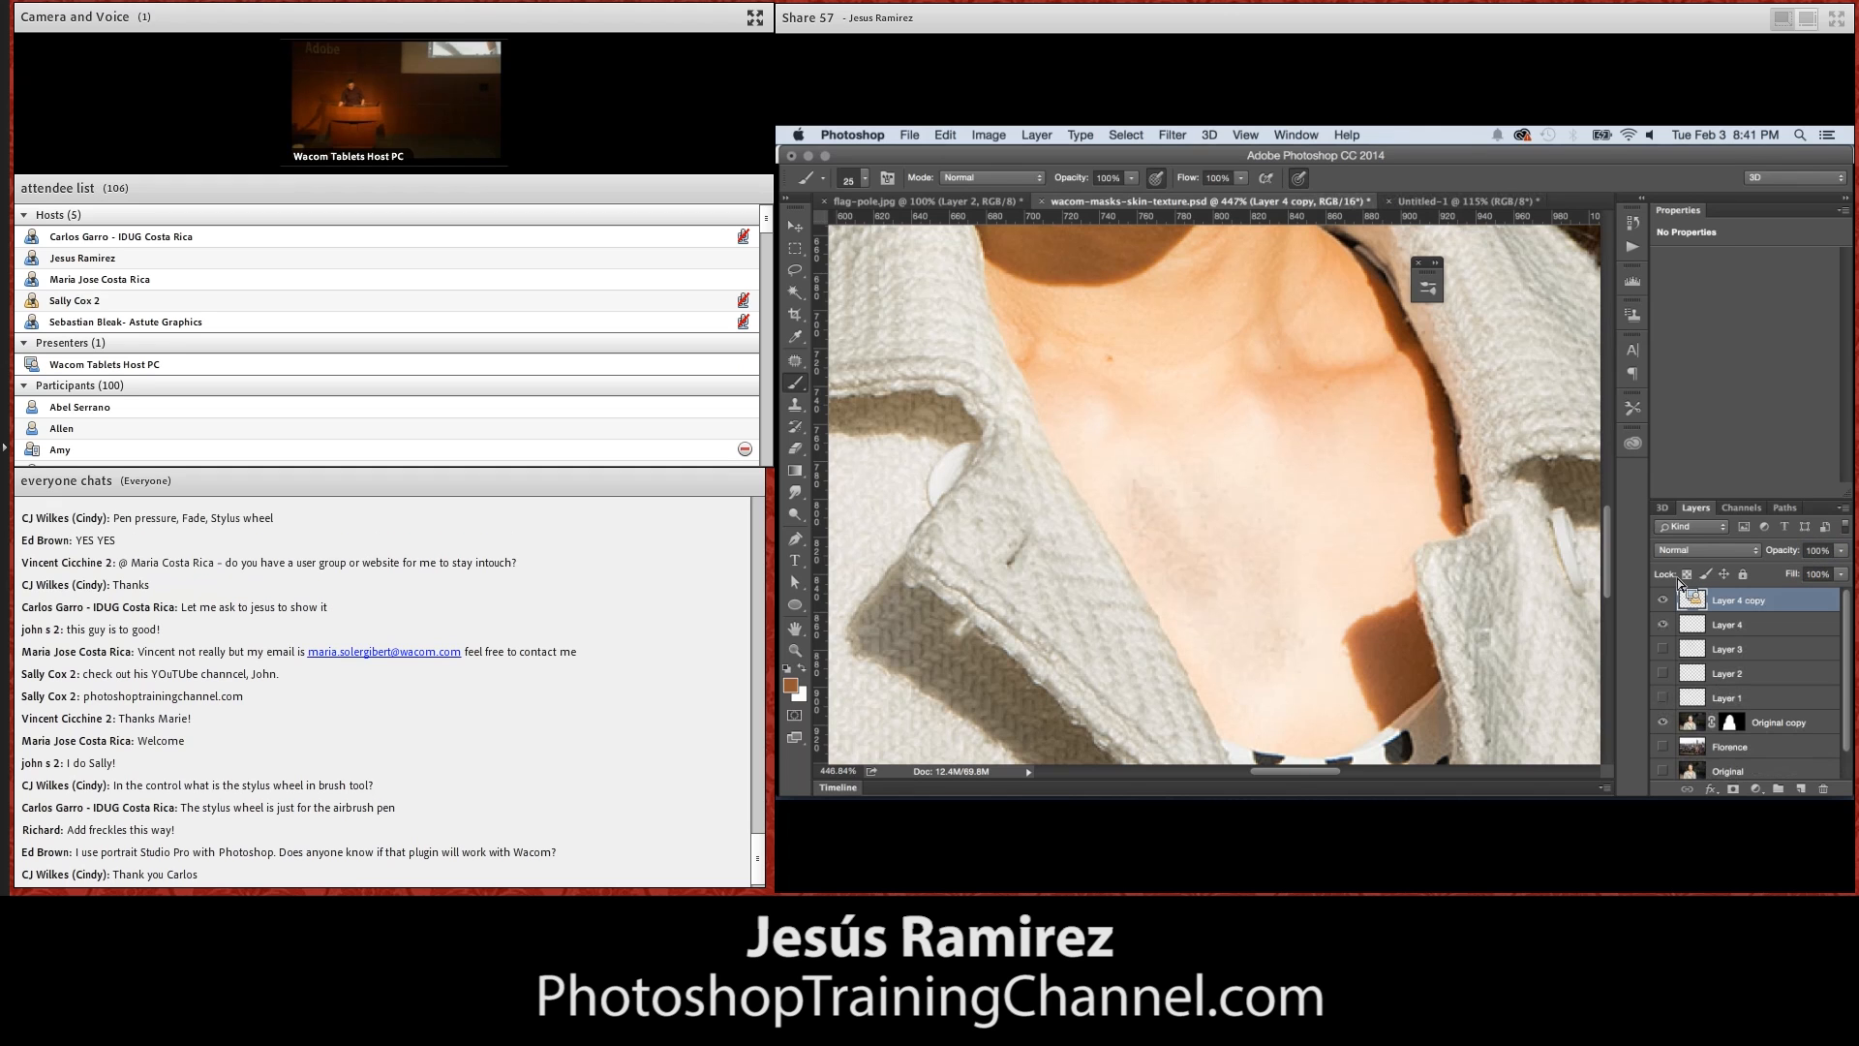
# Toggle the duplicated texture layer off and on to compare its effect, and duplicate it once more
pyautogui.click(1652, 601)
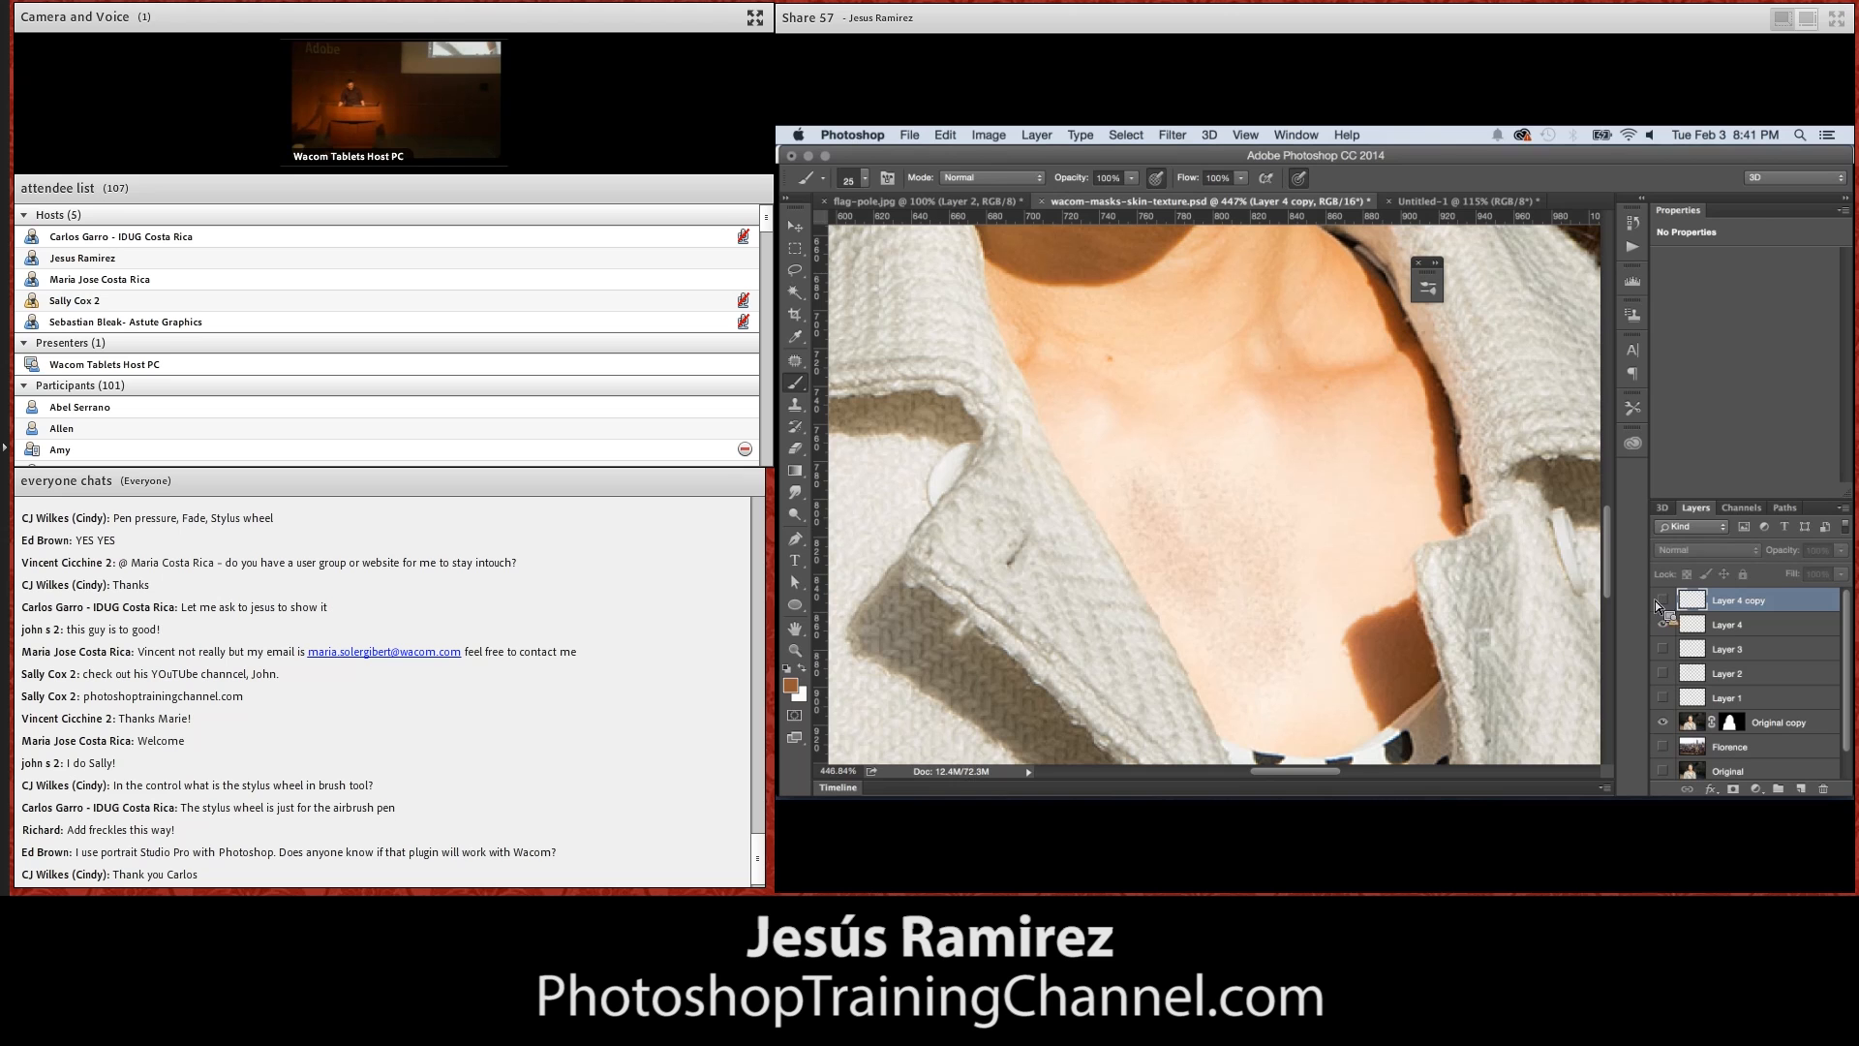
pyautogui.click(1667, 603)
pyautogui.click(1667, 602)
pyautogui.click(1668, 602)
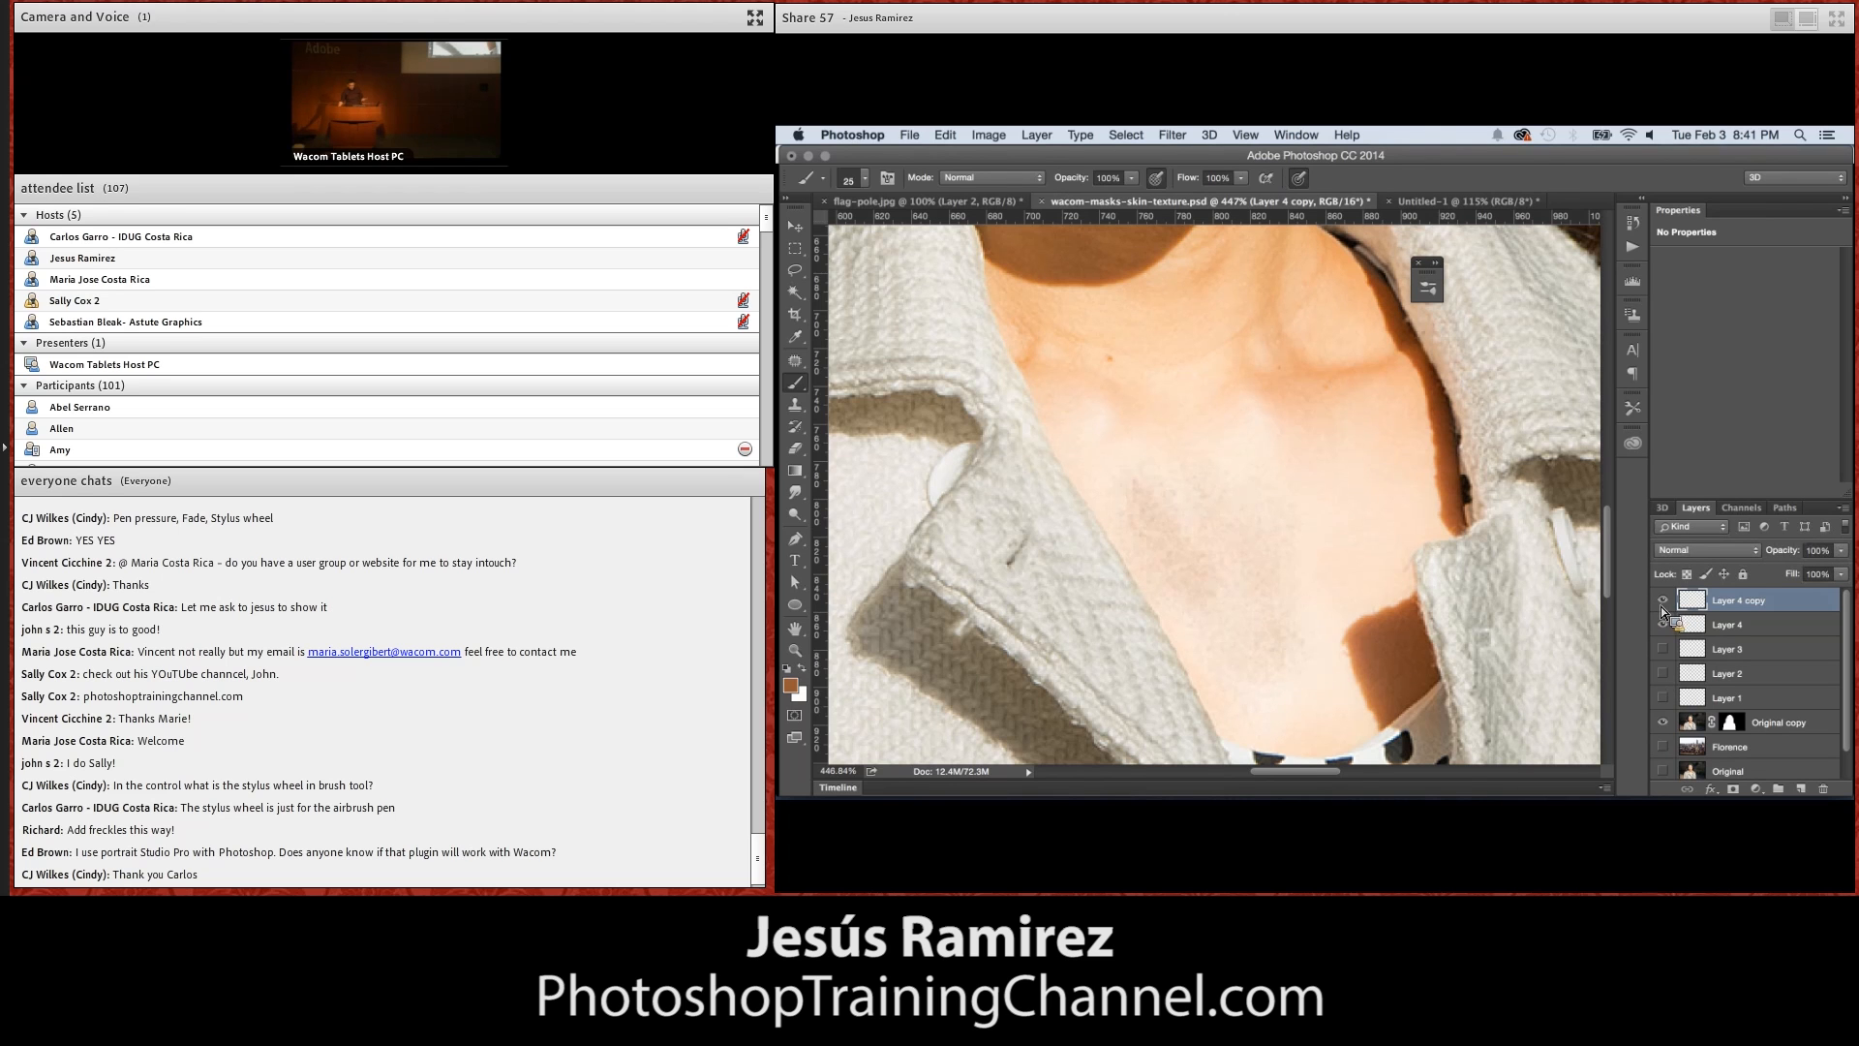
pyautogui.press('super+j')
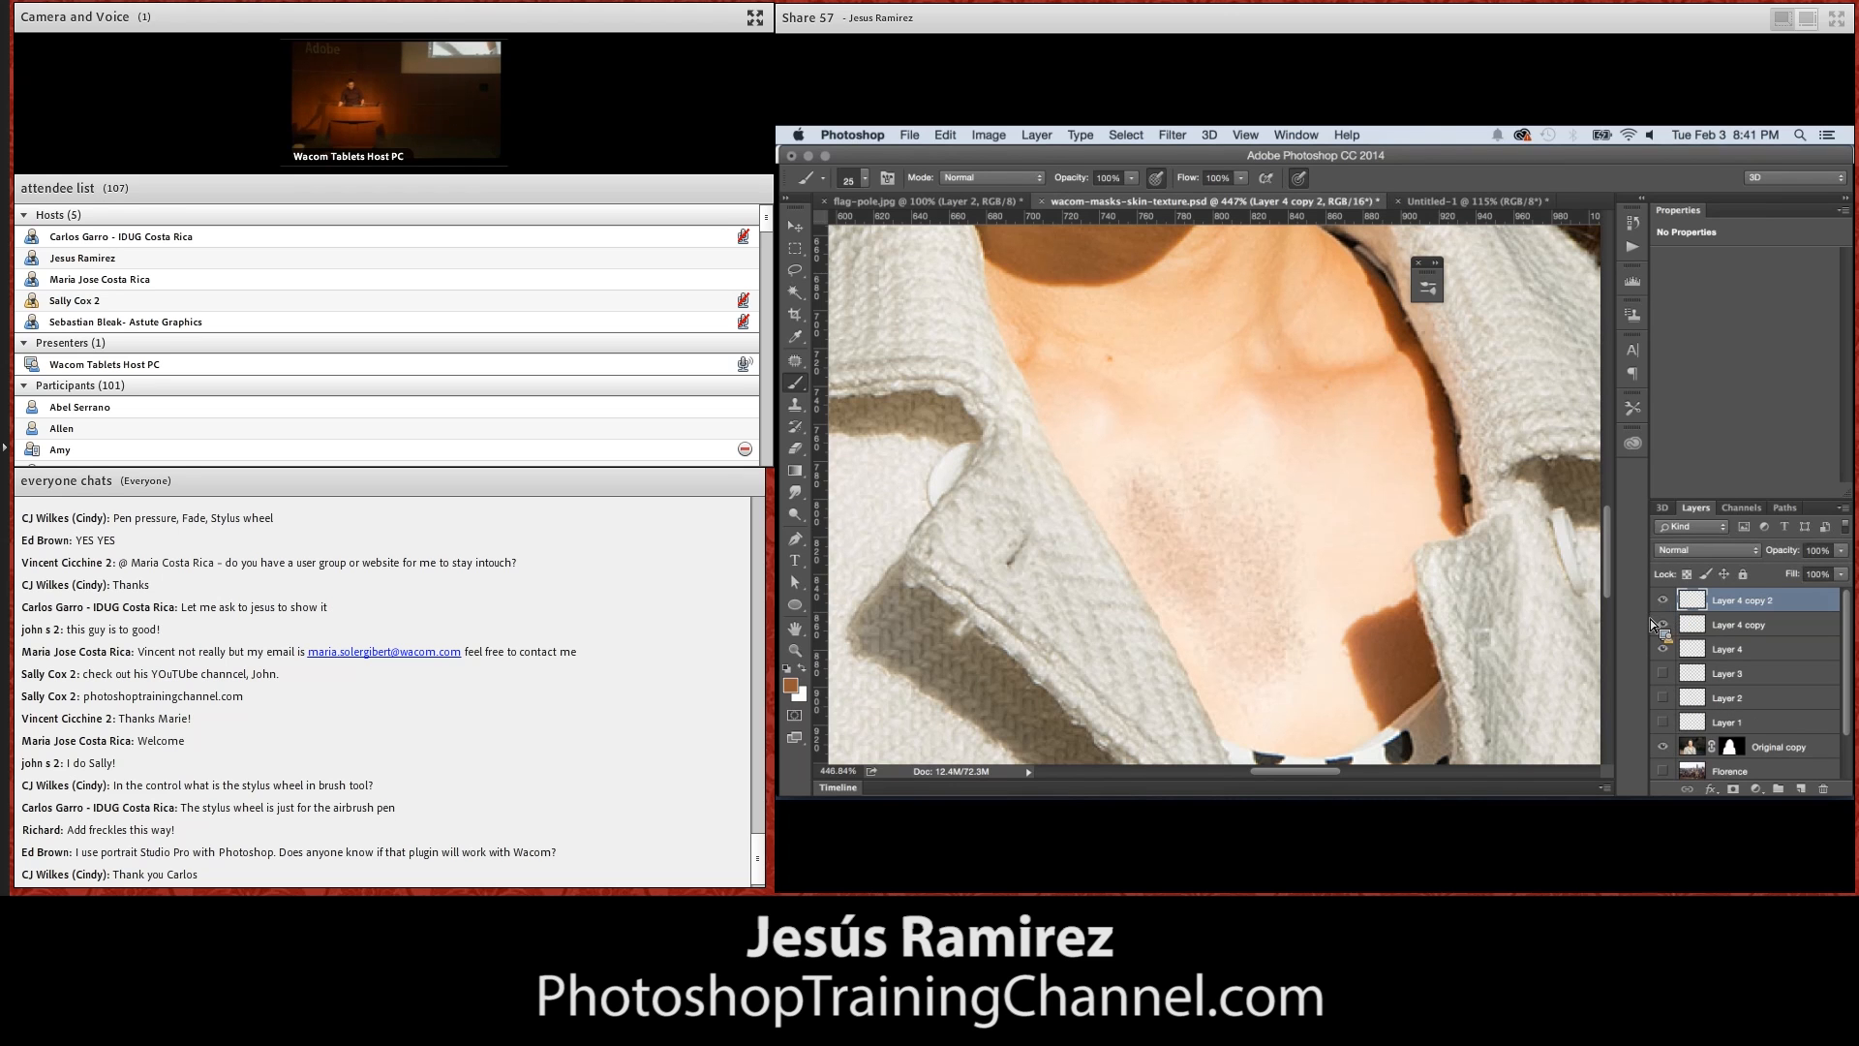